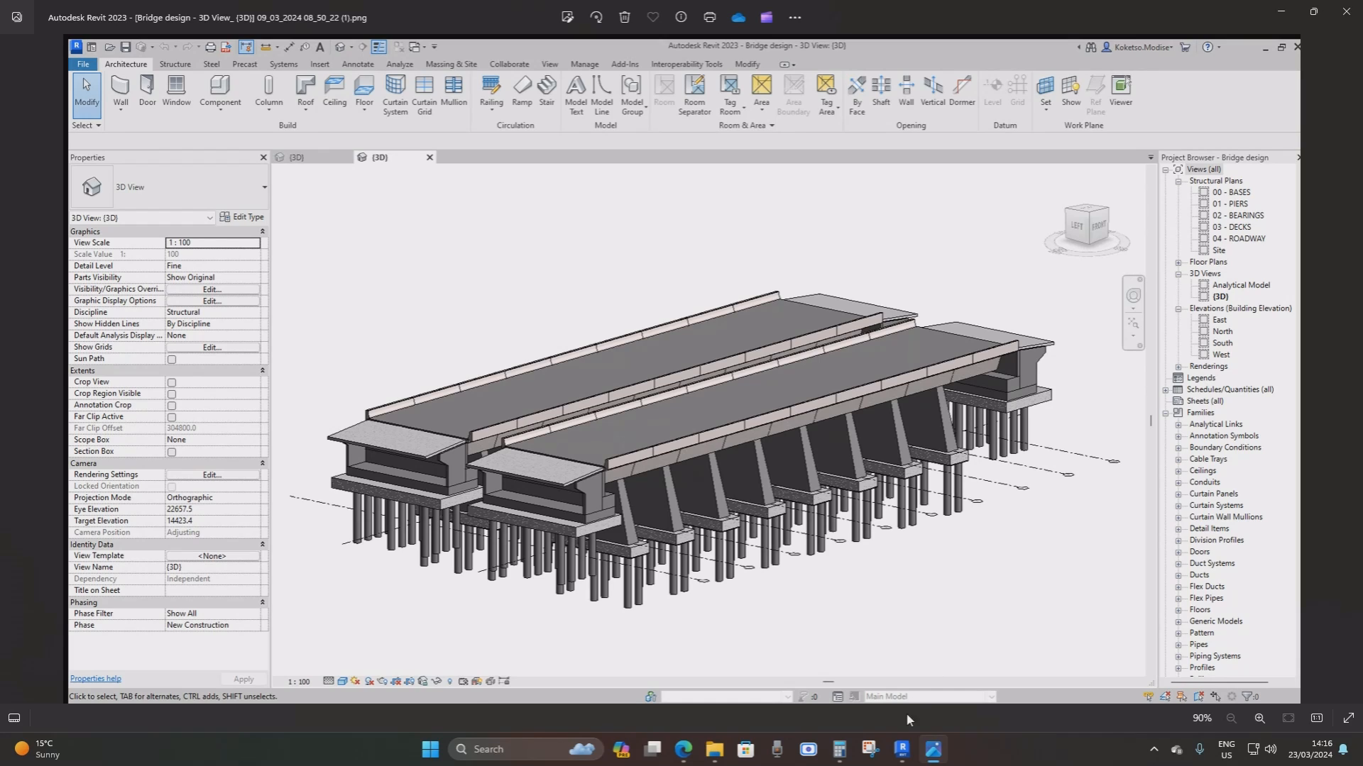
# Switch to Revit and create a new project from the Construction Template
pyautogui.click(902, 750)
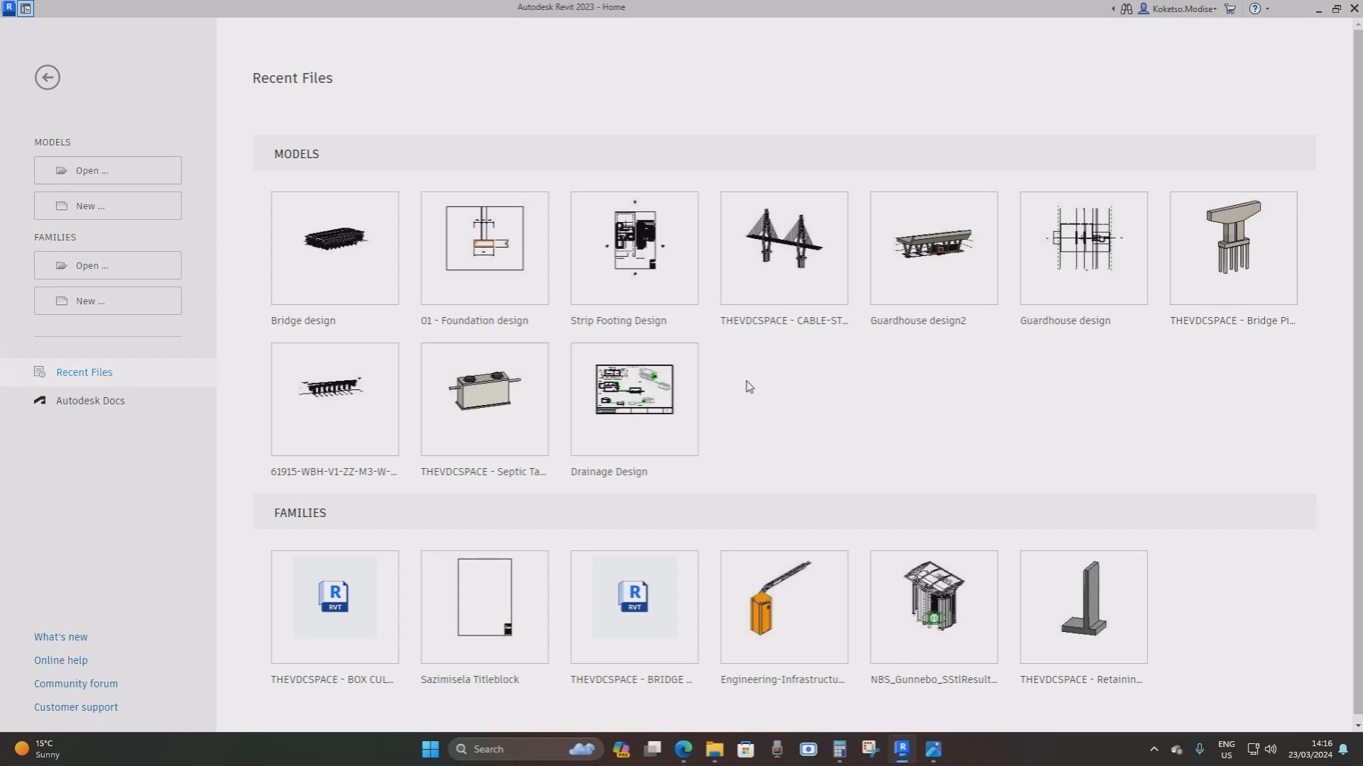
pyautogui.click(103, 212)
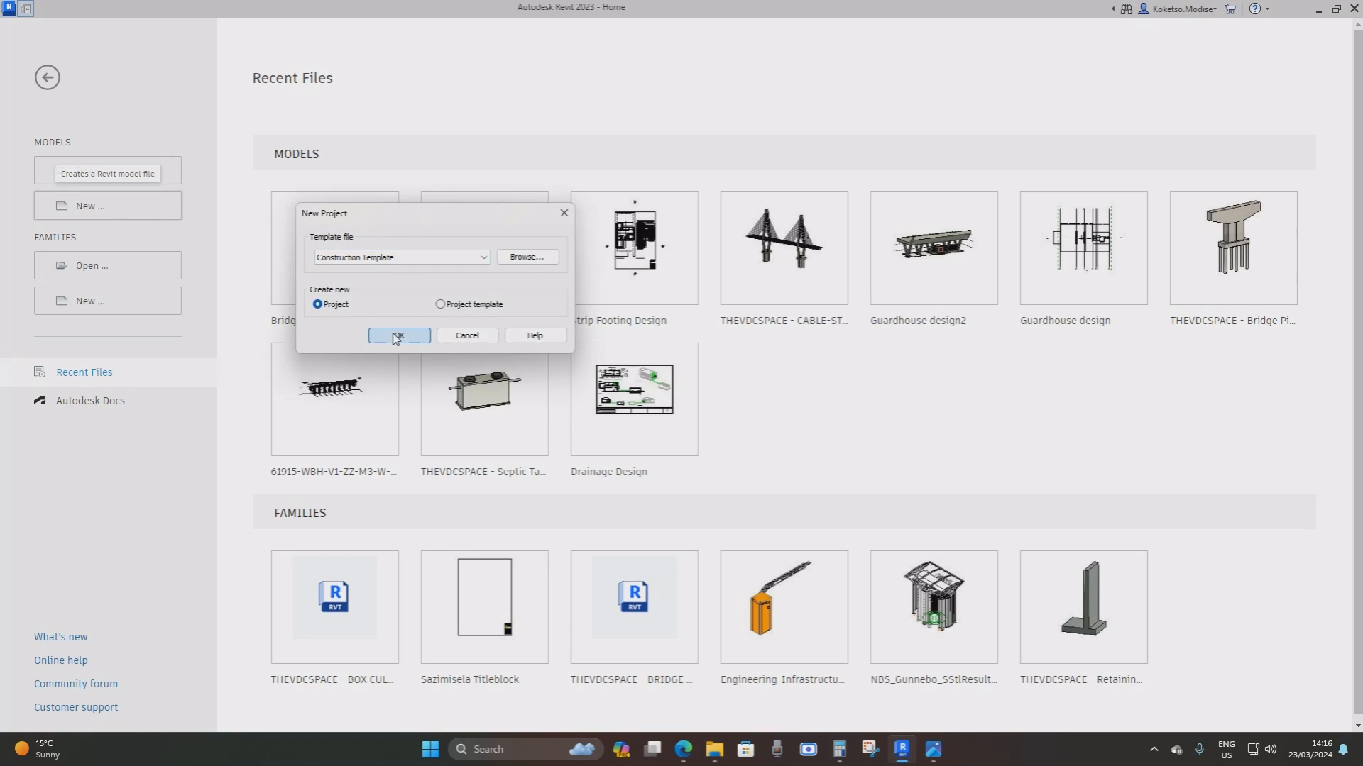
pyautogui.click(398, 336)
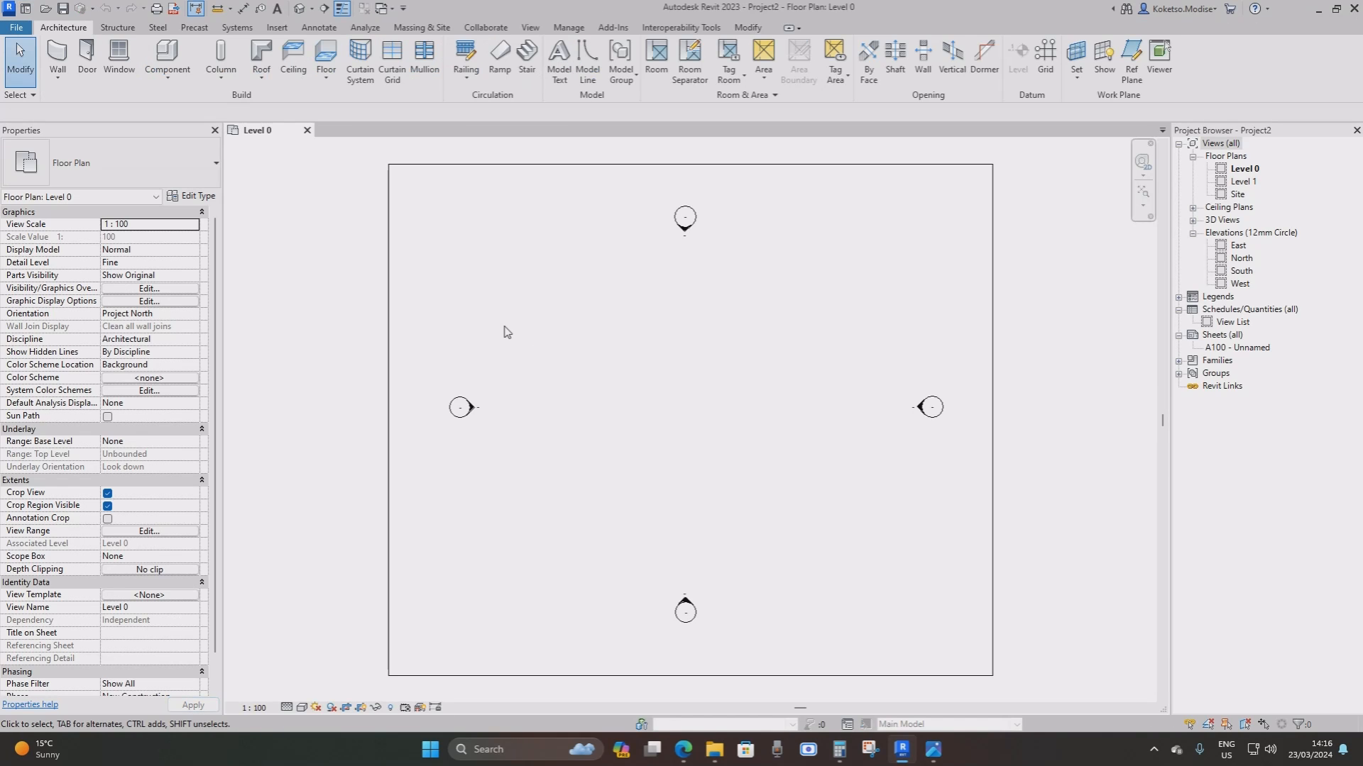
# Turn off Crop View and Crop Region Visible for the Level 0 floor plan
pyautogui.click(107, 494)
pyautogui.click(107, 506)
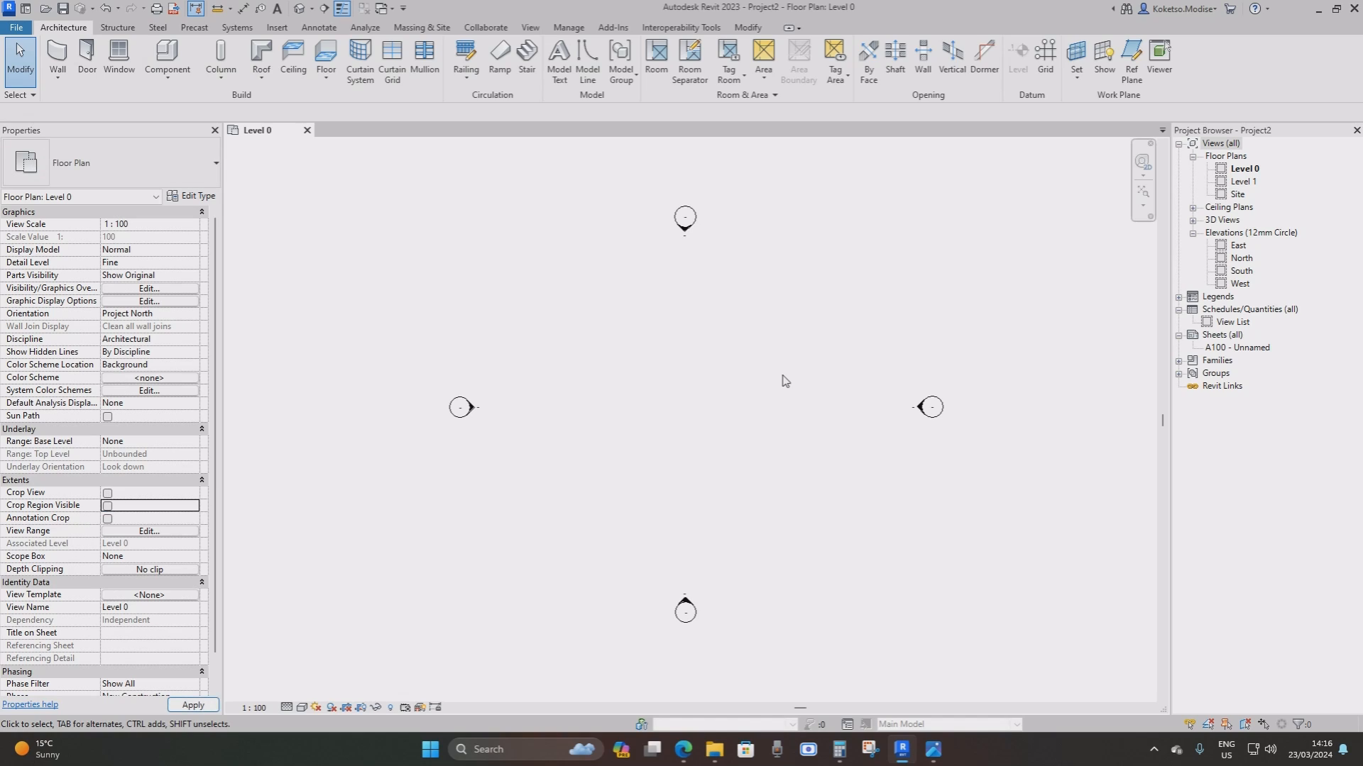
# Open the South elevation and stretch the plain ends of the two aligned levels to make them much longer
pyautogui.doubleClick(1241, 272)
pyautogui.scroll(-5, 772, 367)
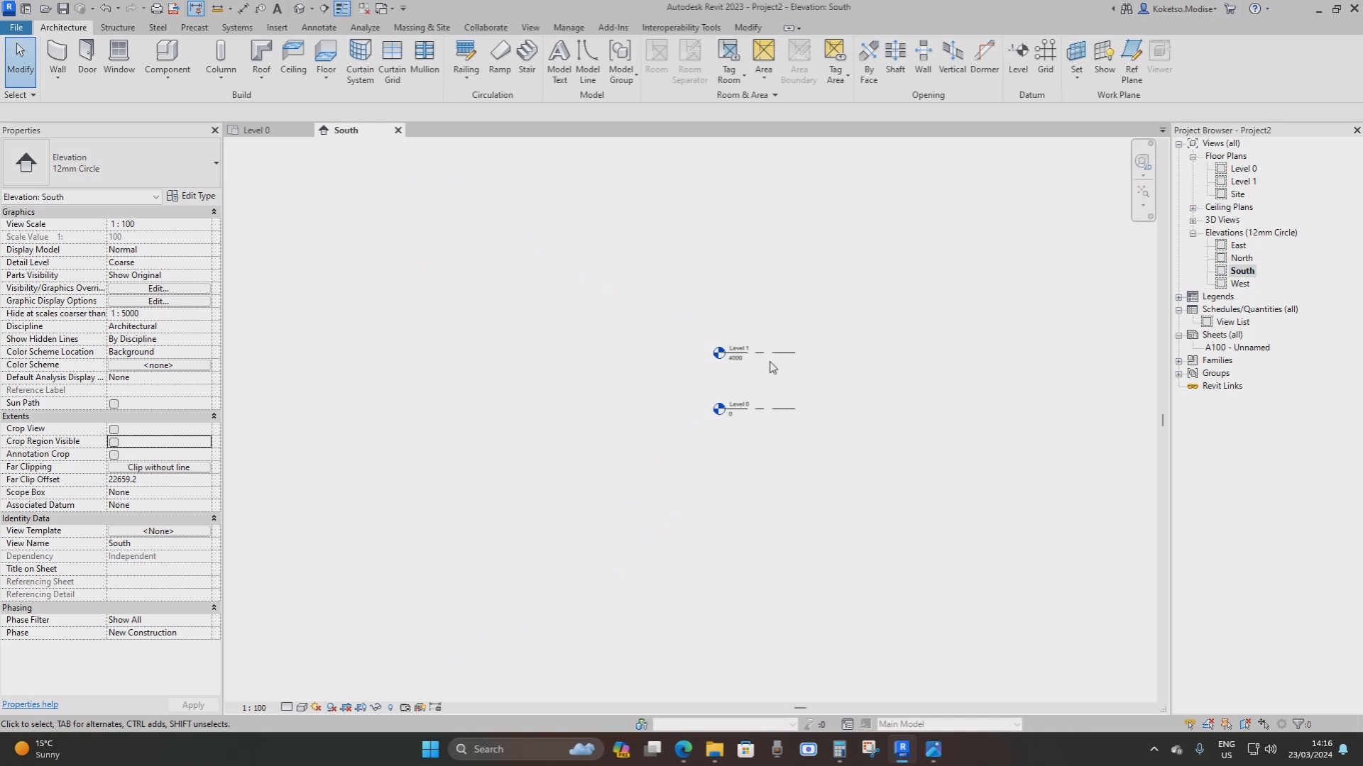
pyautogui.scroll(-2, 773, 367)
pyautogui.moveTo(772, 367); pyautogui.dragTo(477, 363, button='middle')
pyautogui.click(480, 357)
pyautogui.moveTo(490, 357); pyautogui.dragTo(1125, 354)
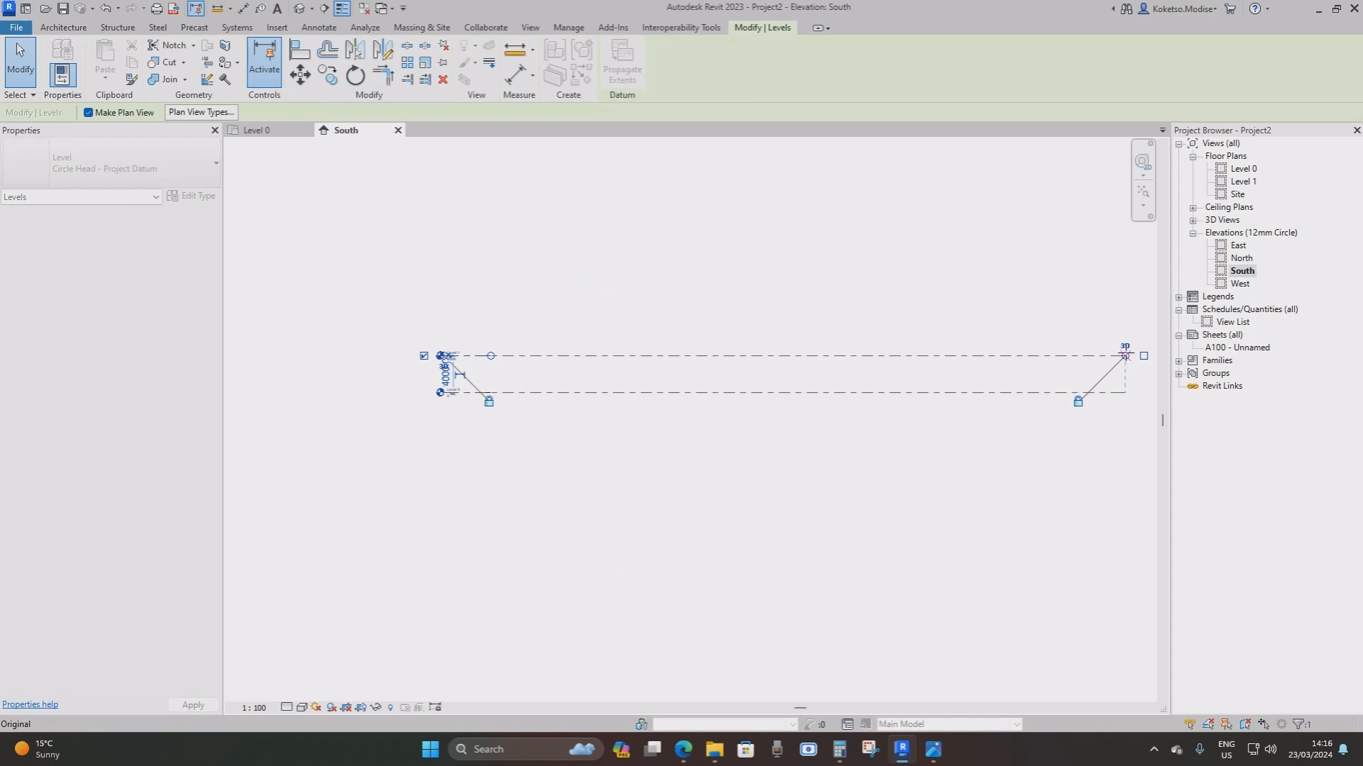
pyautogui.scroll(3, 408, 355)
pyautogui.moveTo(581, 387); pyautogui.dragTo(433, 403, button='middle')
pyautogui.click(499, 328)
pyautogui.scroll(-2, 499, 329)
pyautogui.moveTo(499, 328); pyautogui.dragTo(476, 414, button='middle')
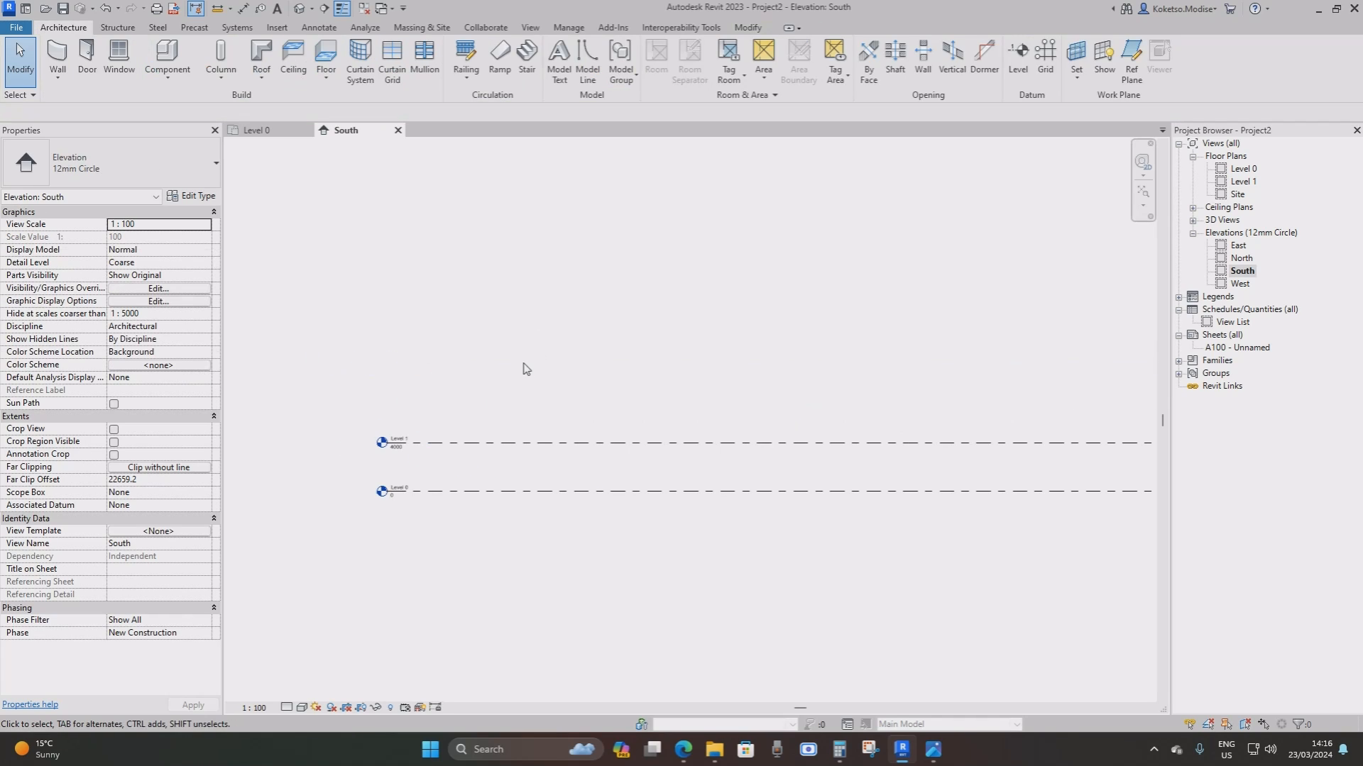
# Draw a level about 4000 mm above Level 1, aligned with both ends of the existing levels
pyautogui.click(1017, 57)
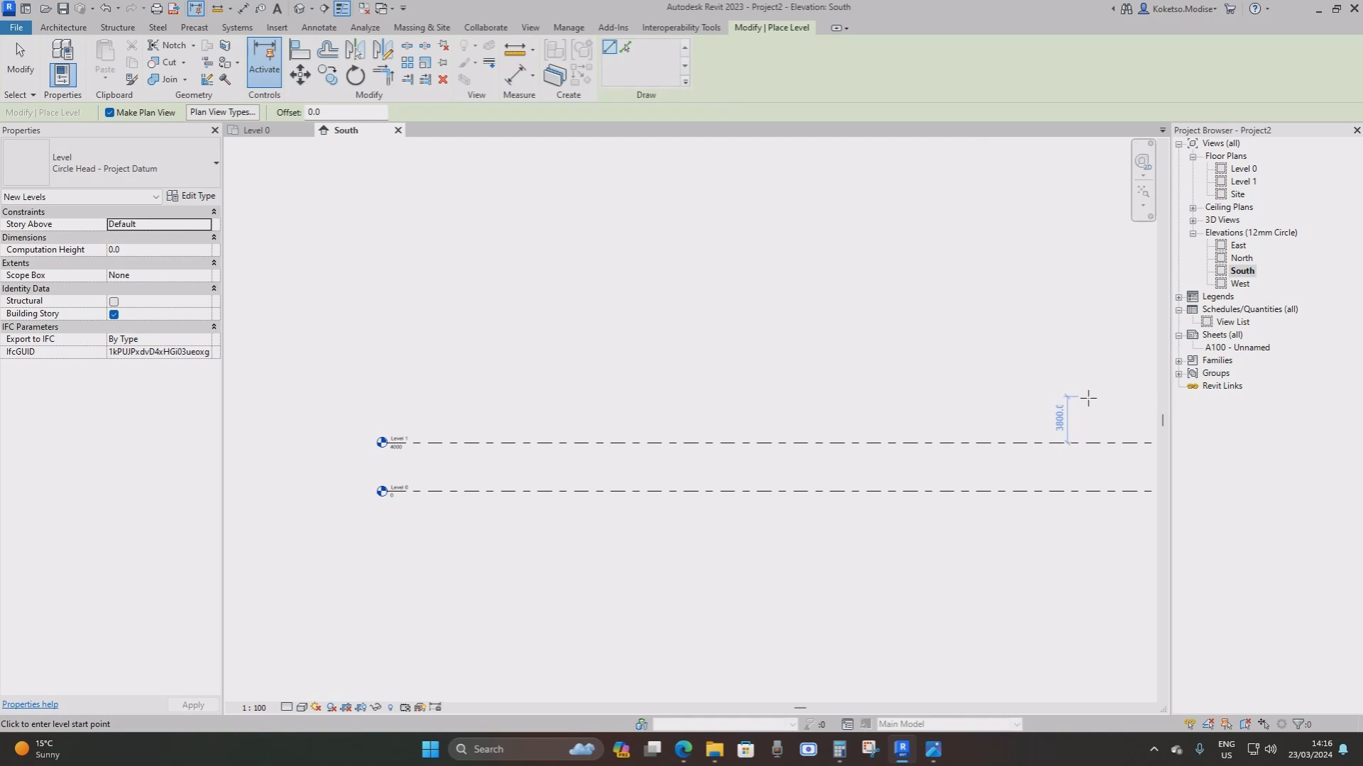
pyautogui.scroll(1, 989, 451)
pyautogui.scroll(-1, 1015, 447)
pyautogui.scroll(-1, 1029, 421)
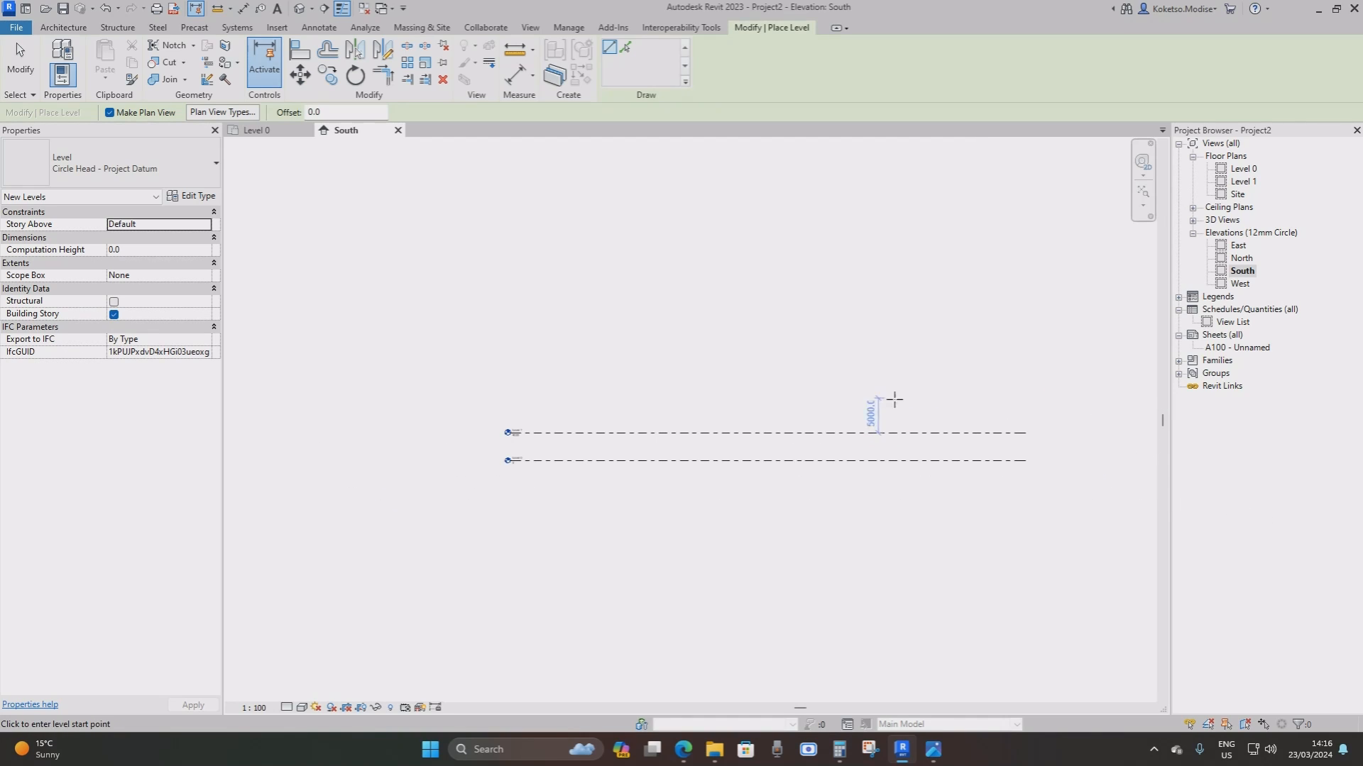
pyautogui.click(1028, 405)
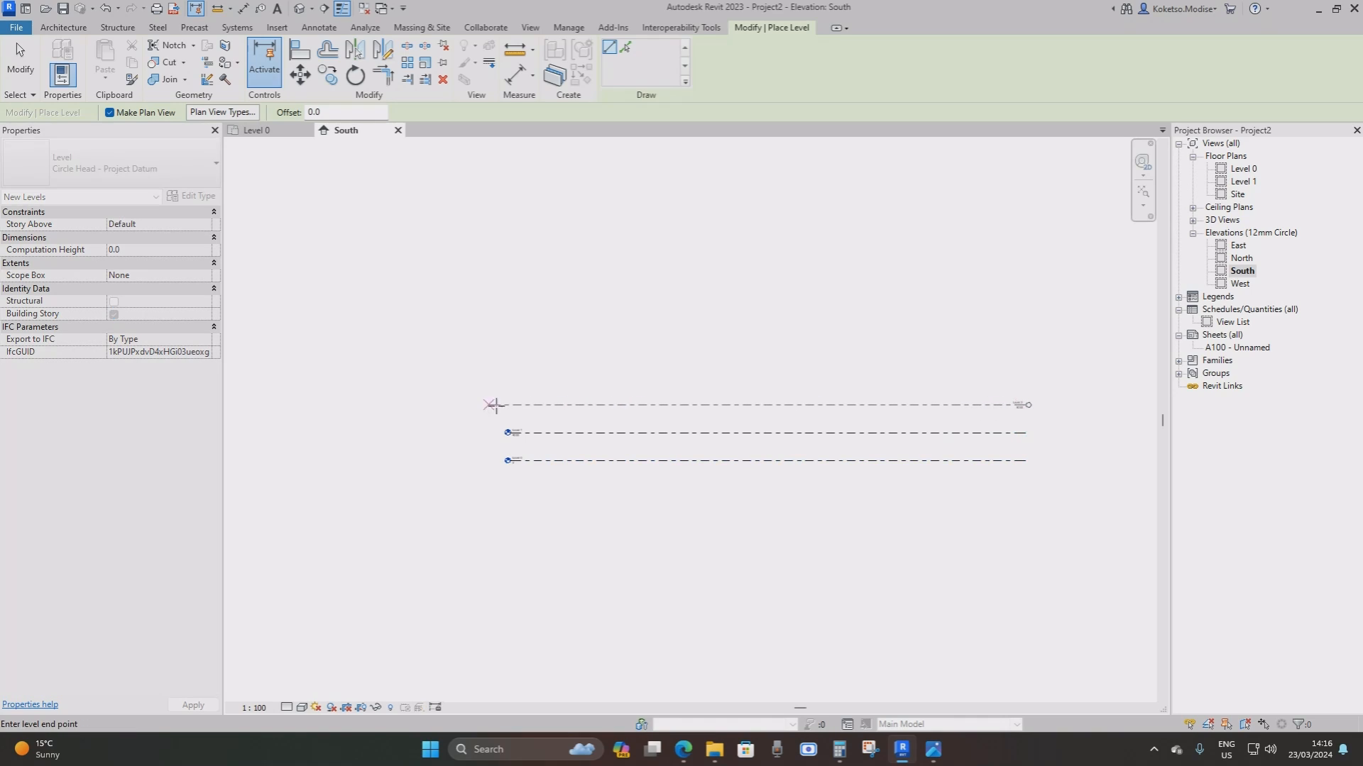
pyautogui.click(507, 405)
# Draw two more aligned levels above, about 5000 mm and 6000 mm over the respective level below
pyautogui.click(509, 370)
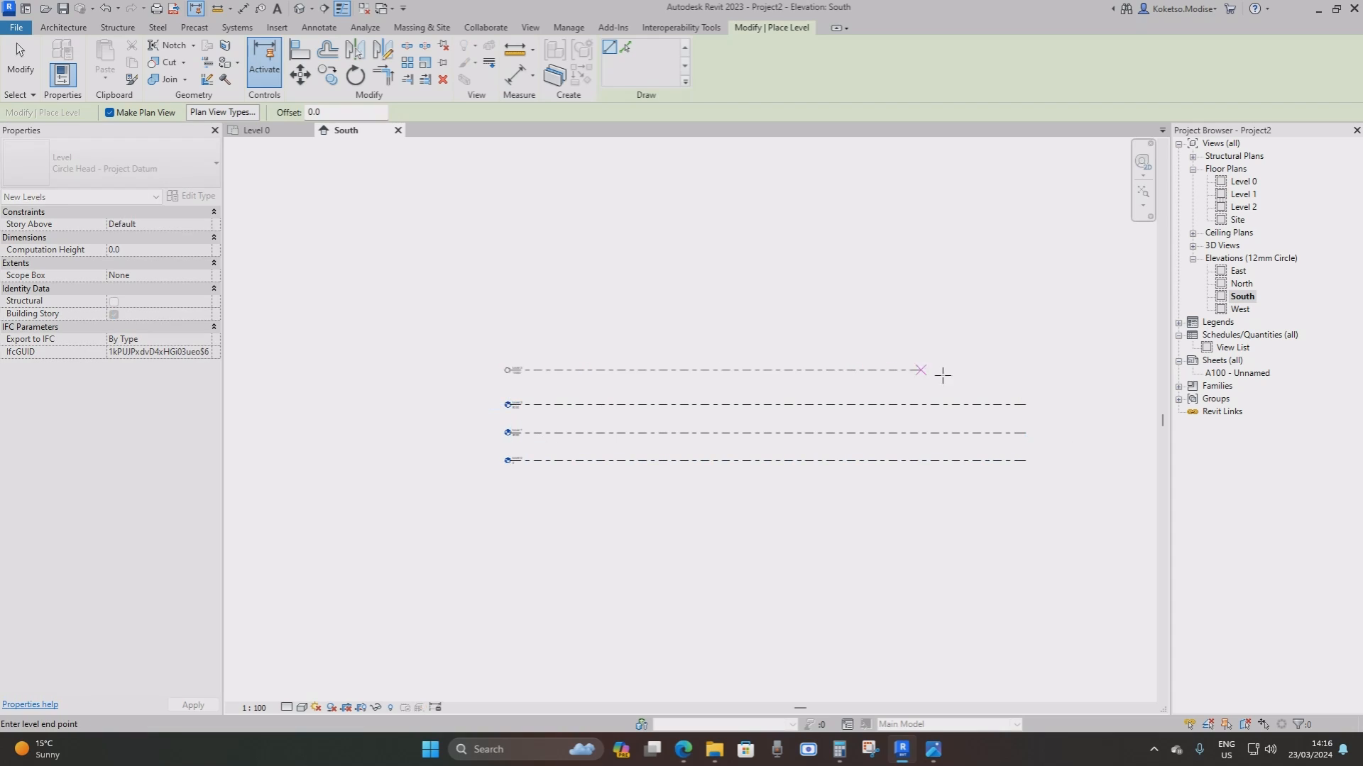
pyautogui.click(1026, 370)
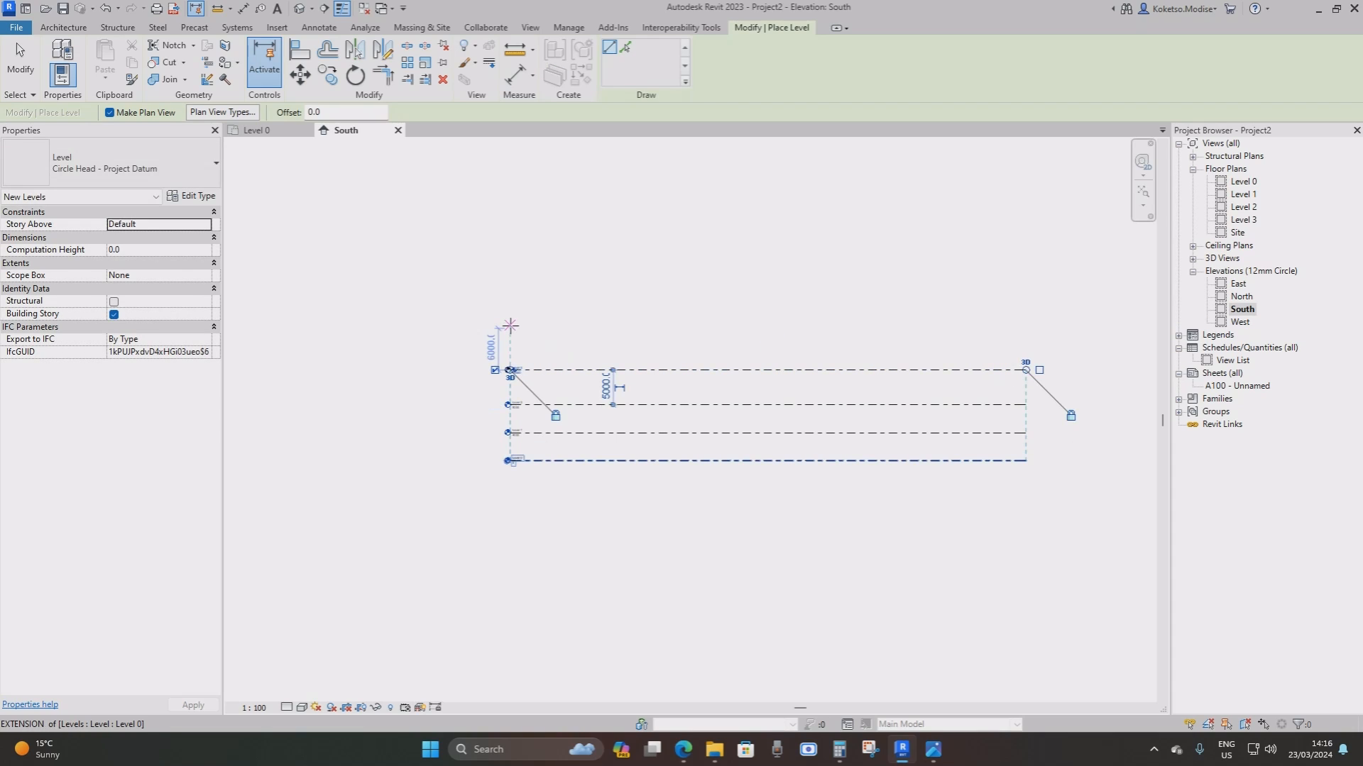
pyautogui.click(509, 328)
pyautogui.click(1025, 329)
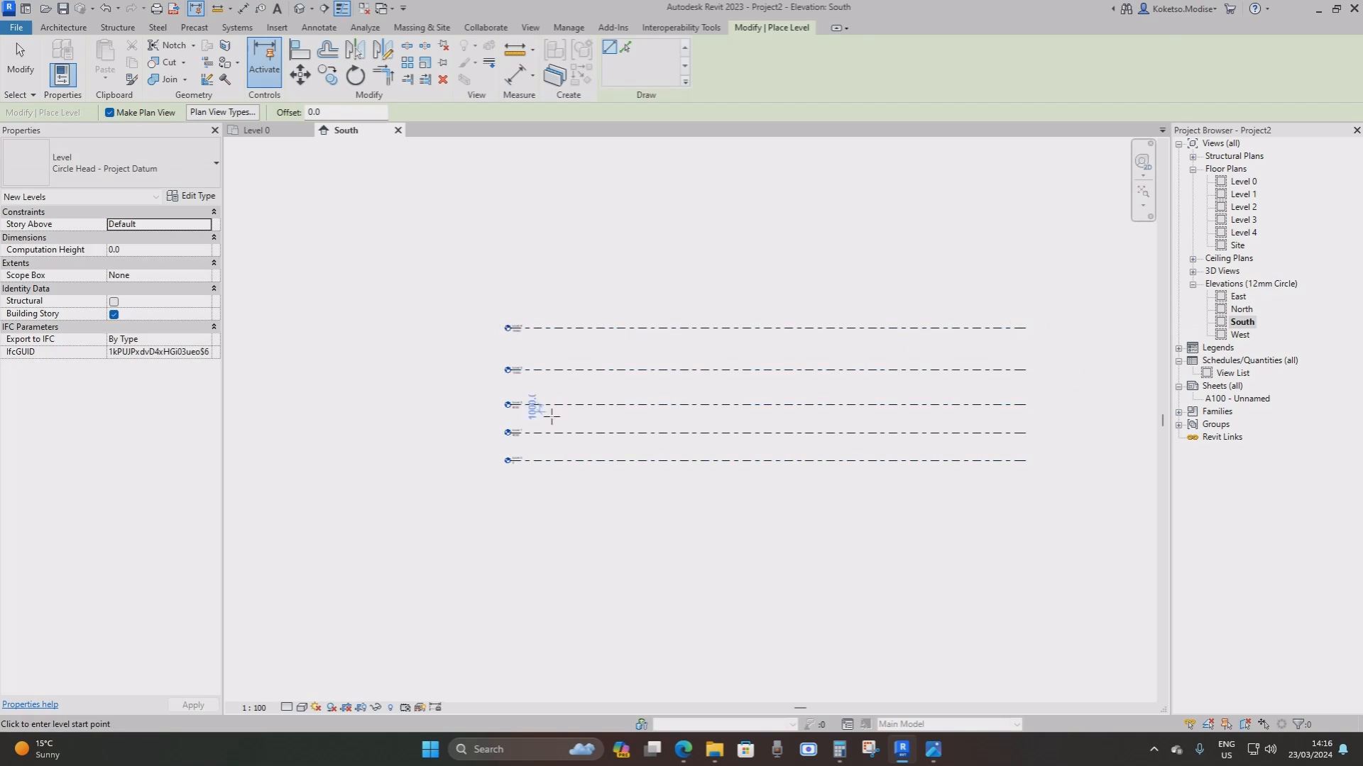
pyautogui.press('Escape')
pyautogui.press('Escape')
# Rename Level 0 as 00 - BASES
pyautogui.scroll(7, 506, 460)
pyautogui.doubleClick(612, 456)
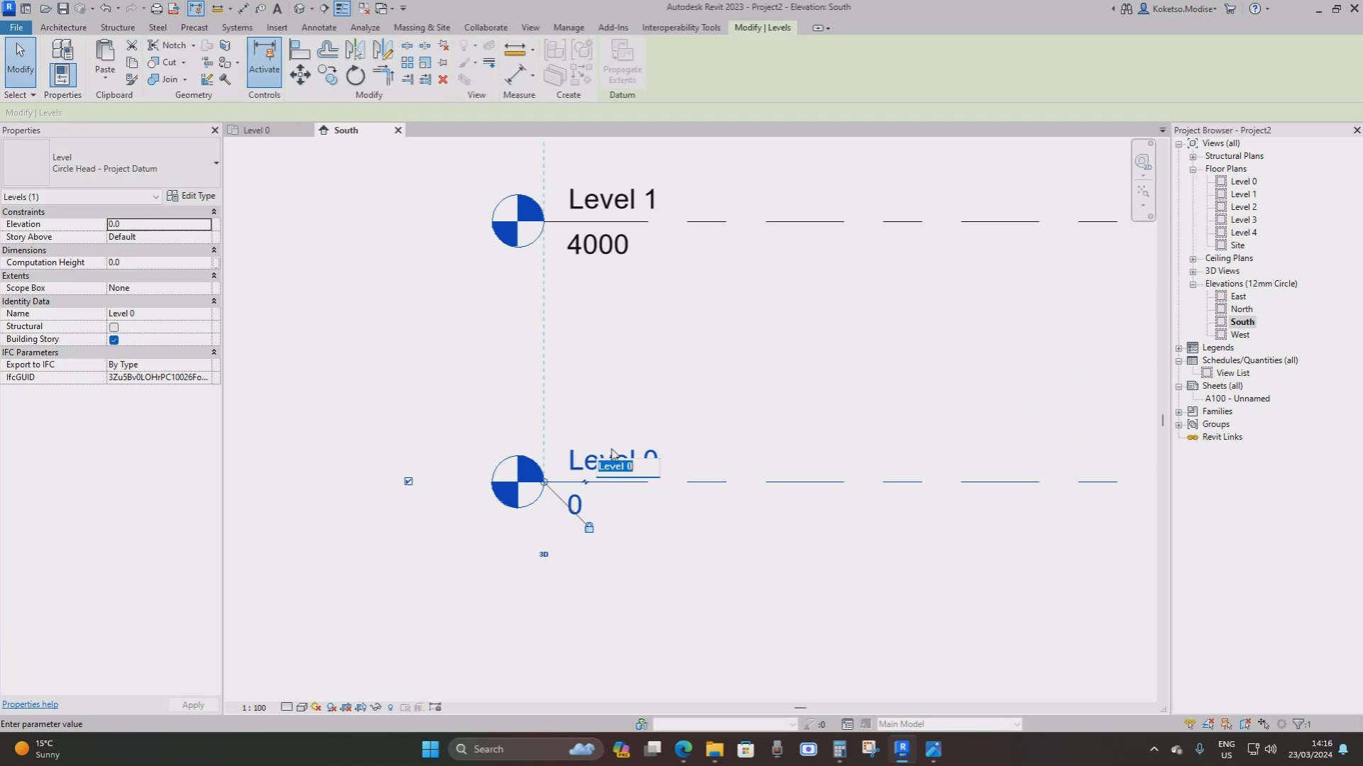
pyautogui.write('00 - NASES')
pyautogui.press('BackSpace')
pyautogui.press('BackSpace')
pyautogui.press('BackSpace')
pyautogui.press('BackSpace')
pyautogui.press('BackSpace')
pyautogui.press('BackSpace')
pyautogui.write('BASES')
pyautogui.press('Return')
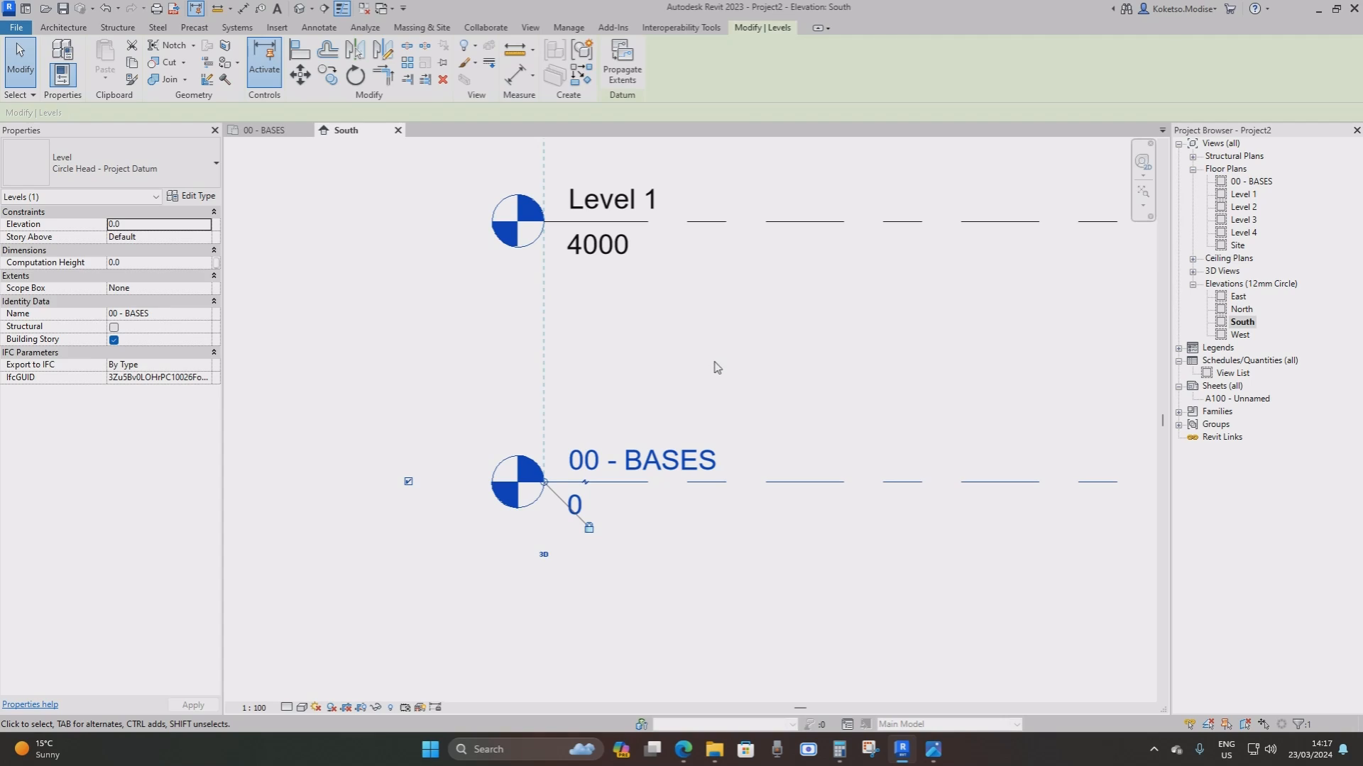
pyautogui.click(716, 366)
# Rename Level 1 as 01 - PIERS
pyautogui.scroll(-2, 475, 327)
pyautogui.doubleClick(575, 232)
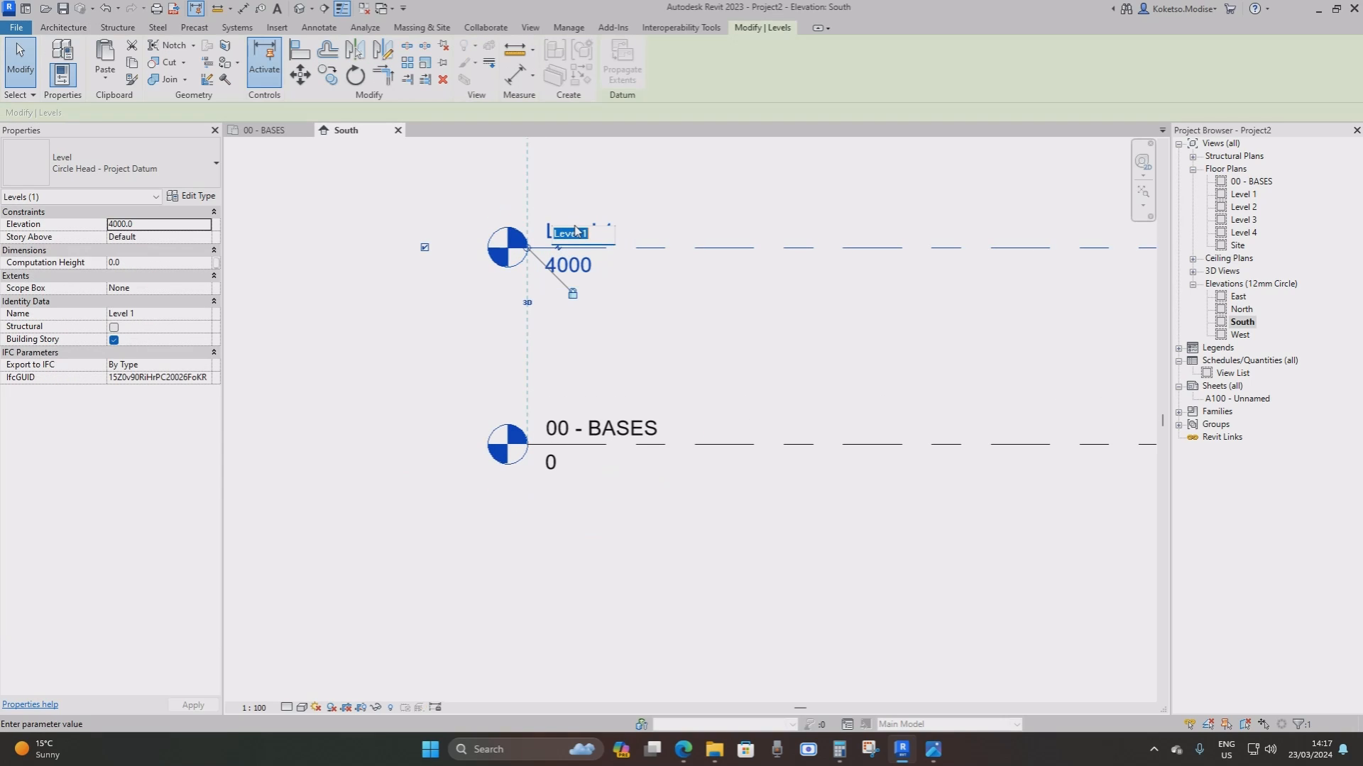
pyautogui.write('01 - PIERS')
pyautogui.press('Return')
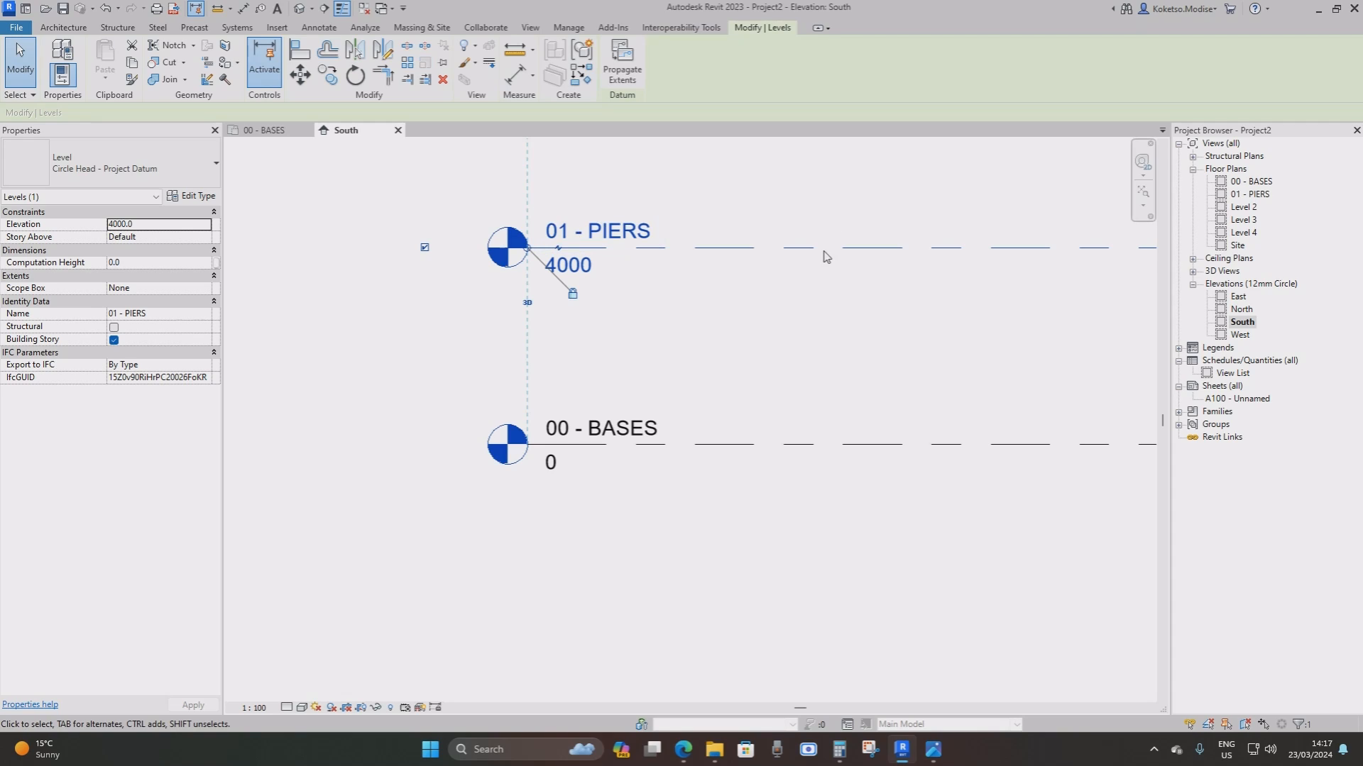
# Rename Level 2 as 02 - BEARINGS
pyautogui.scroll(-2, 823, 256)
pyautogui.moveTo(789, 290); pyautogui.dragTo(713, 403, button='middle')
pyautogui.click(660, 434)
pyautogui.scroll(2, 588, 384)
pyautogui.click(587, 385)
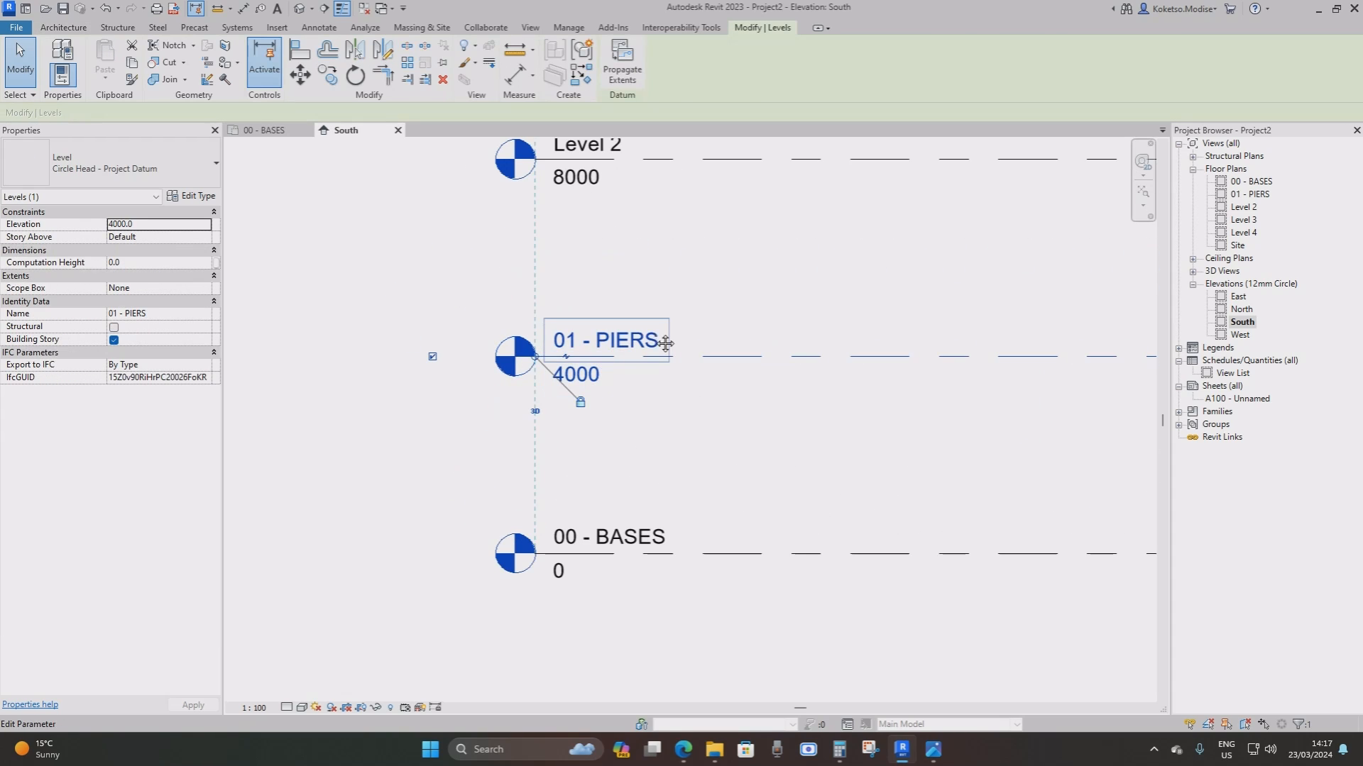
pyautogui.moveTo(665, 344); pyautogui.dragTo(639, 426, button='middle')
pyautogui.click(612, 369)
pyautogui.moveTo(568, 324); pyautogui.dragTo(604, 468, button='middle')
pyautogui.click(574, 358)
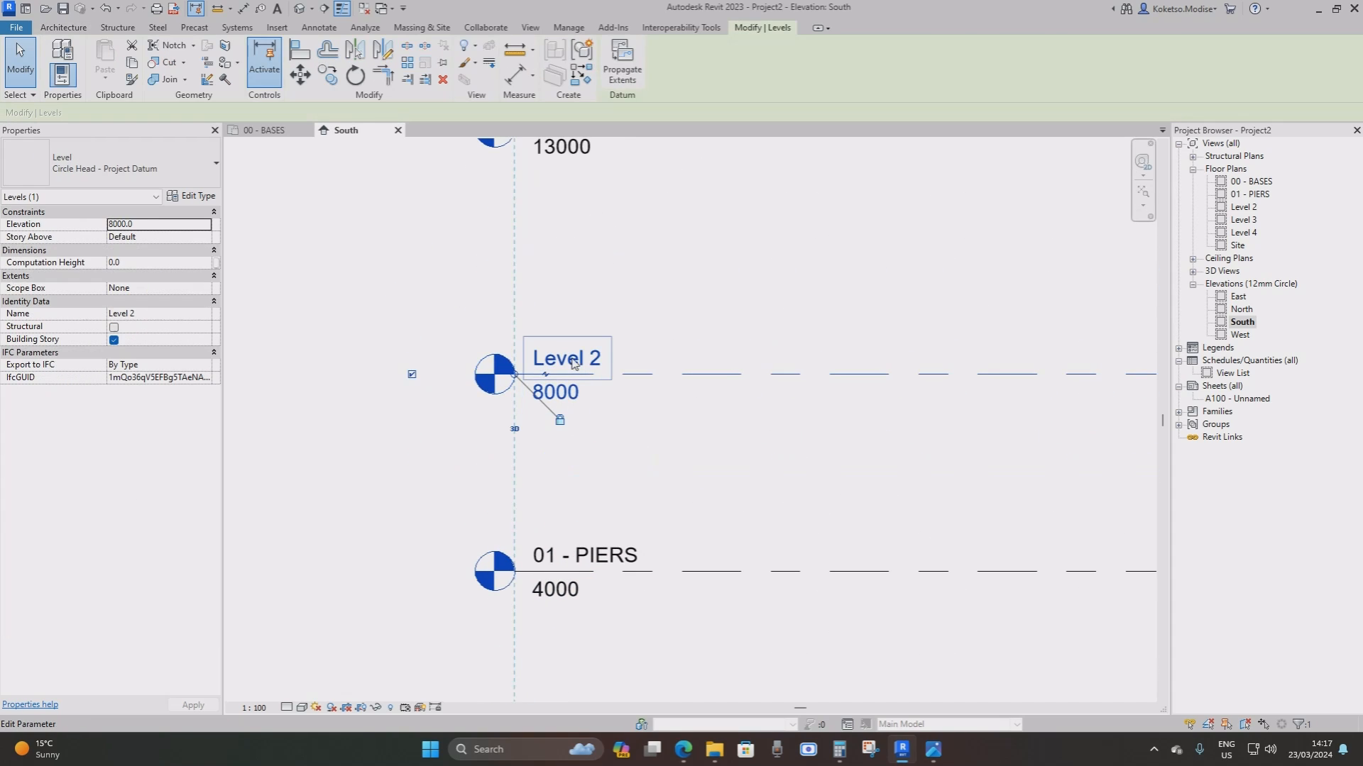
pyautogui.click(573, 358)
pyautogui.write('02')
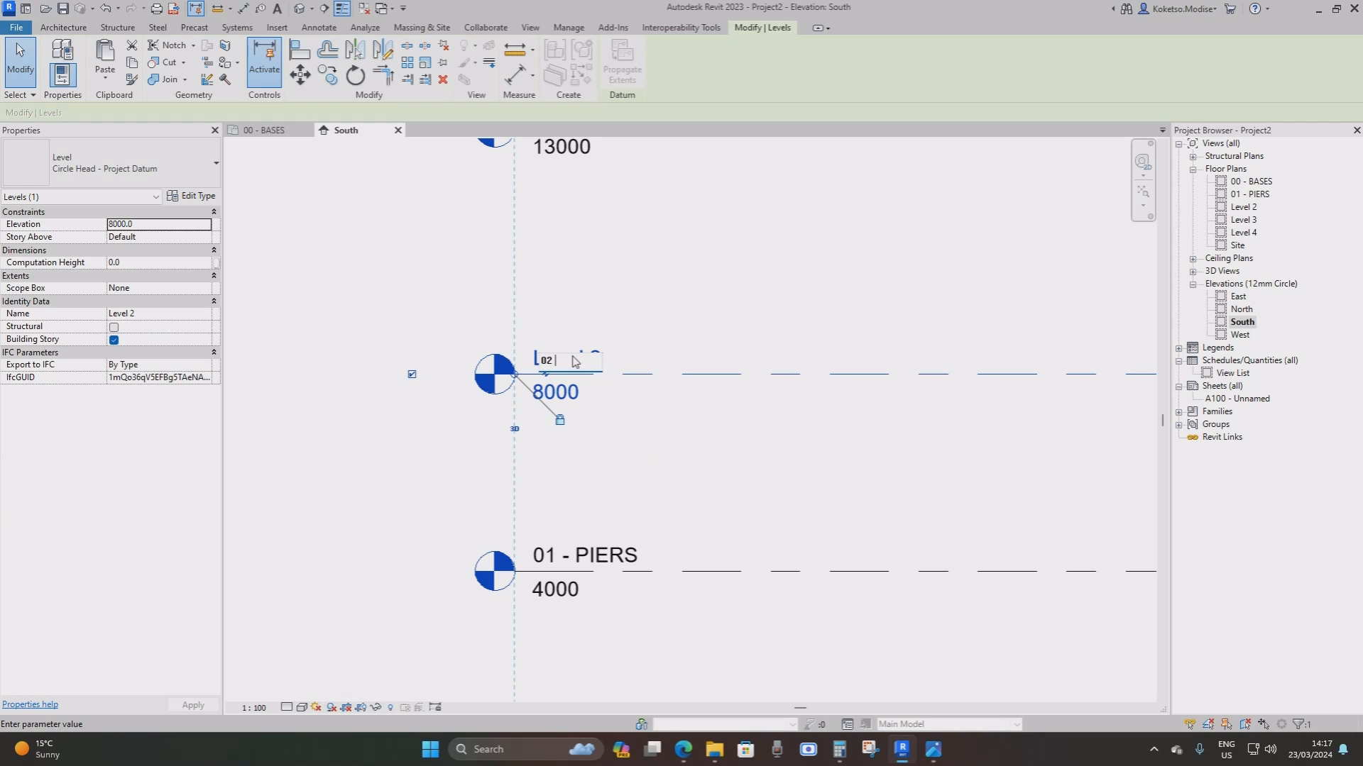
pyautogui.write(' - BEARINGS')
pyautogui.press('Return')
pyautogui.click(596, 295)
# Rename Level 3 as 03 - DECK
pyautogui.scroll(-2, 597, 293)
pyautogui.moveTo(596, 298); pyautogui.dragTo(615, 384, button='middle')
pyautogui.scroll(1, 614, 385)
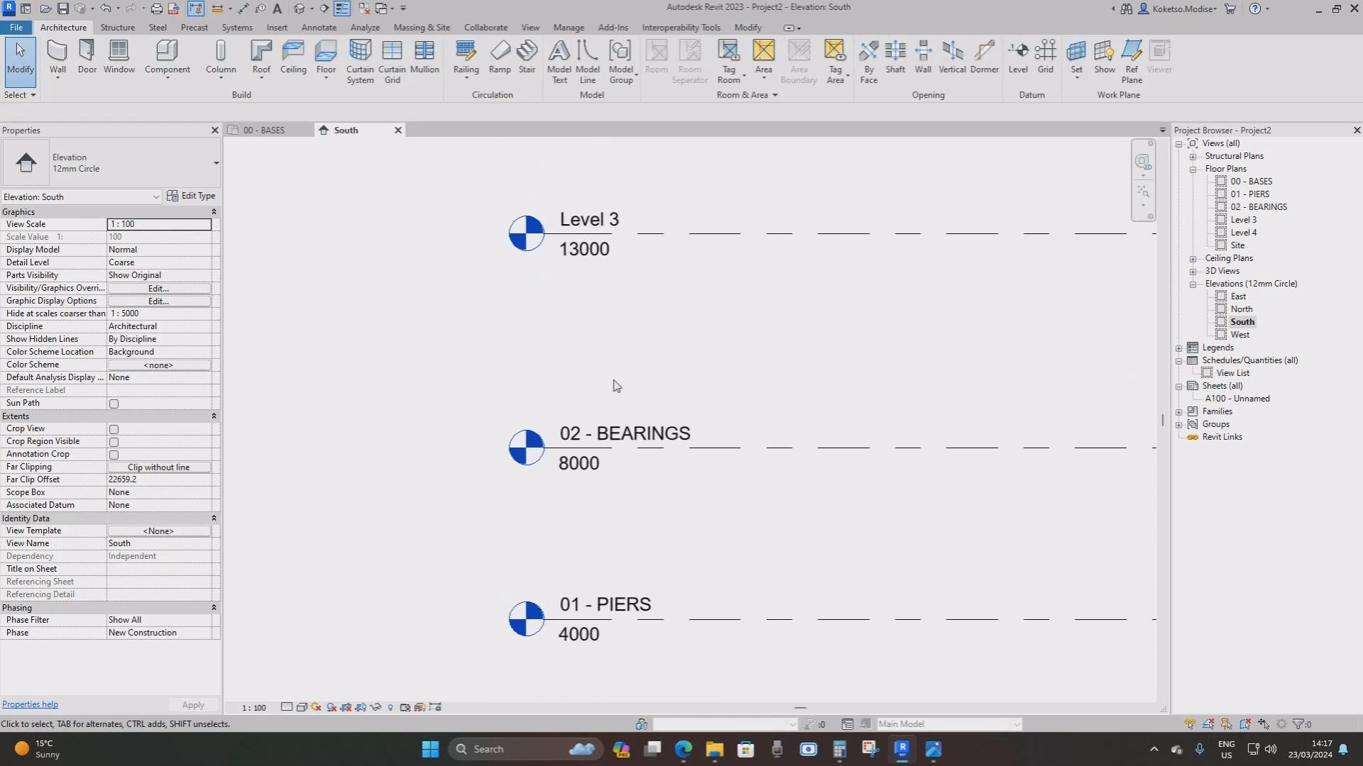
pyautogui.doubleClick(590, 221)
pyautogui.write('03')
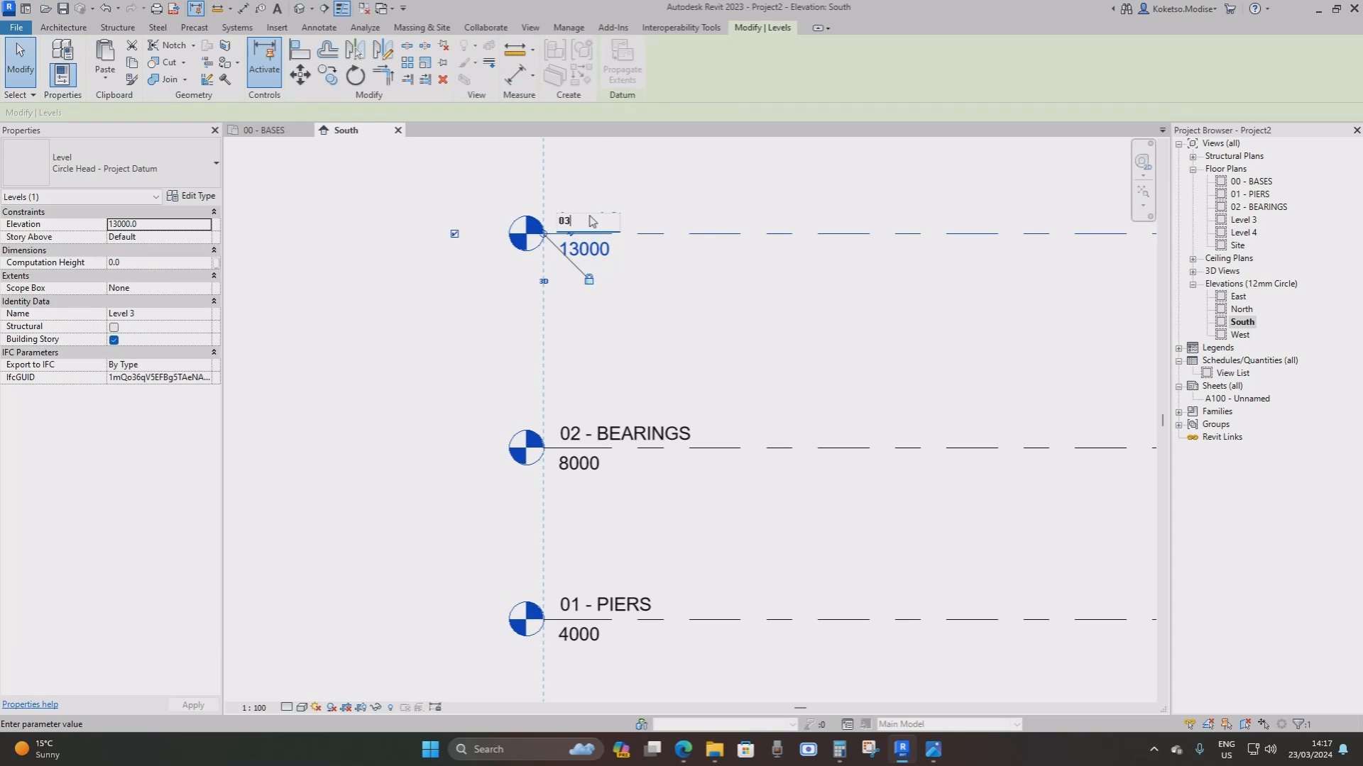
pyautogui.write(' - DECK')
pyautogui.press('Return')
# Rename Level 4 as 04 - ROADWAY
pyautogui.scroll(-2, 597, 233)
pyautogui.moveTo(638, 282); pyautogui.dragTo(626, 544, button='middle')
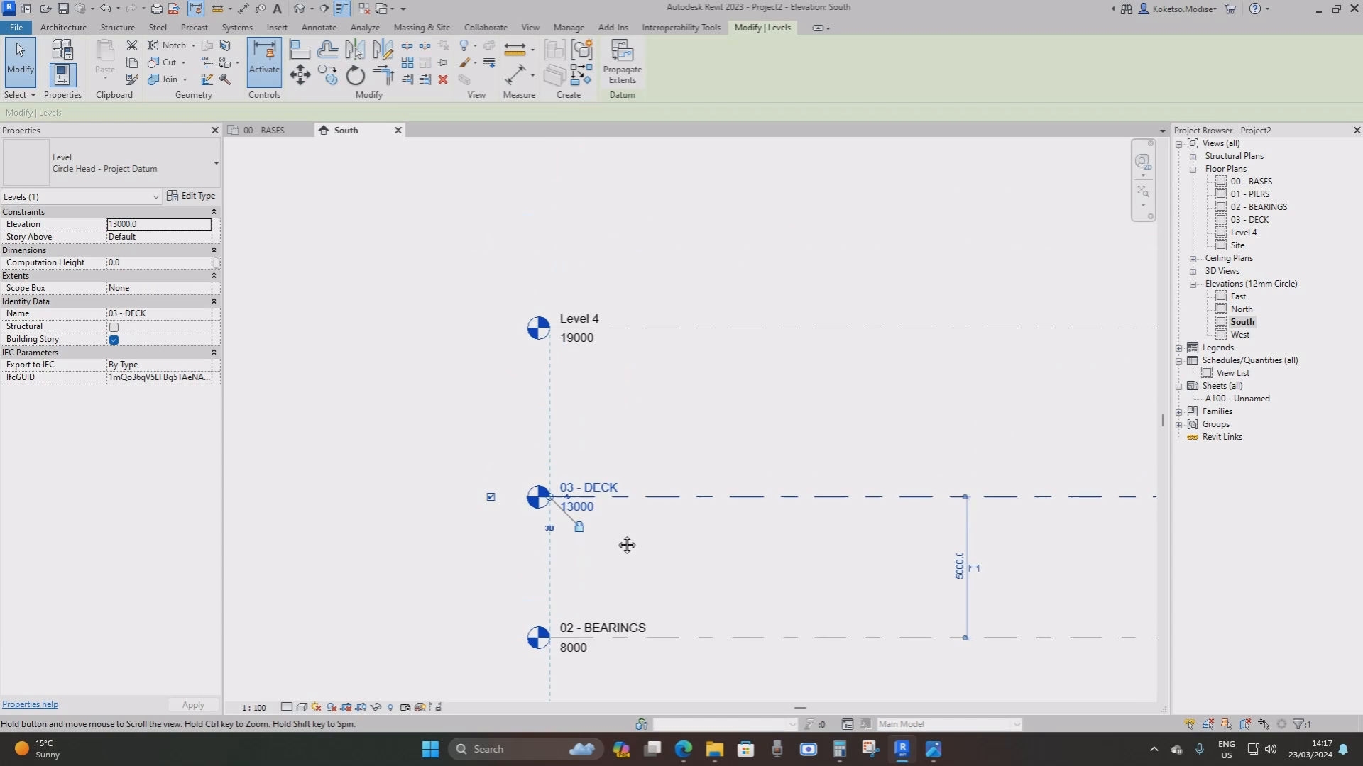
pyautogui.scroll(2, 571, 341)
pyautogui.click(587, 310)
pyautogui.click(586, 310)
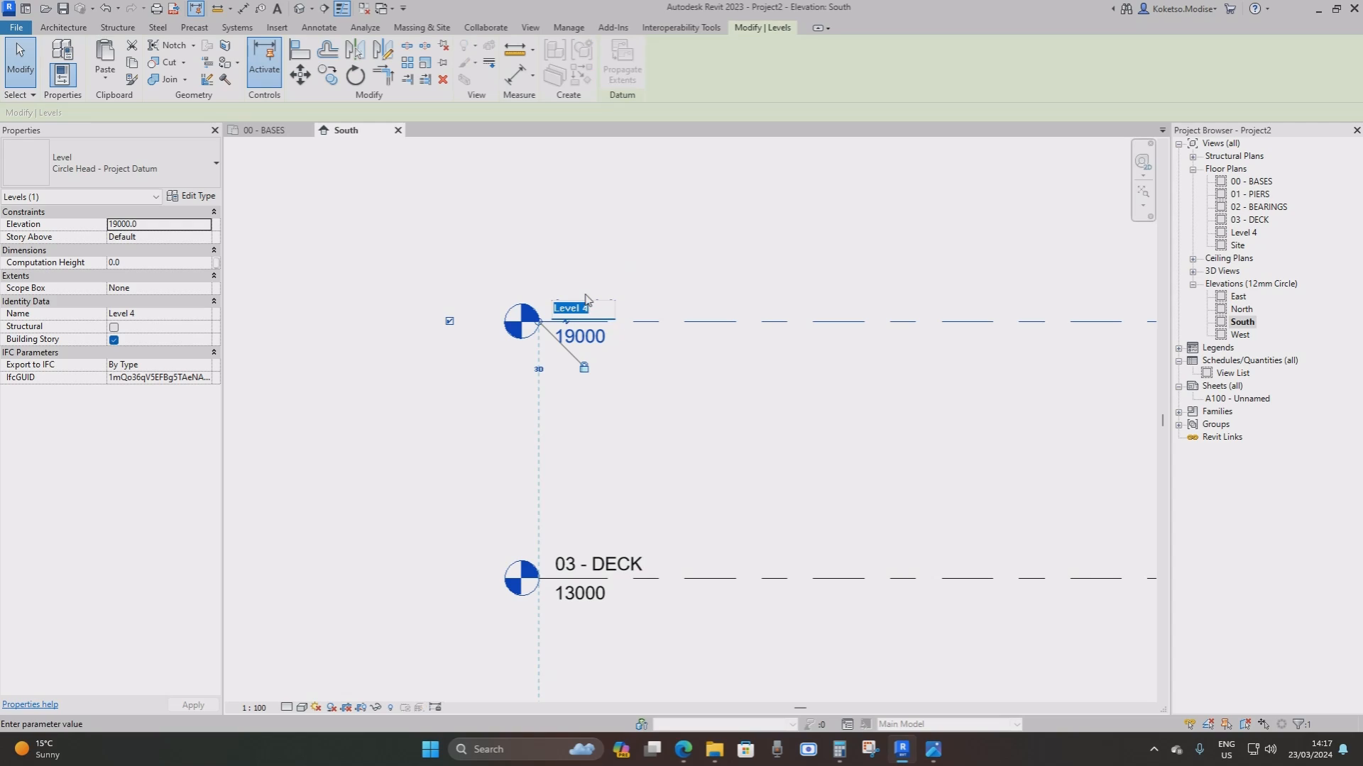
pyautogui.write('04 - ')
pyautogui.write('R')
pyautogui.write('OADQ')
pyautogui.press('BackSpace')
pyautogui.write('WAY')
pyautogui.press('Return')
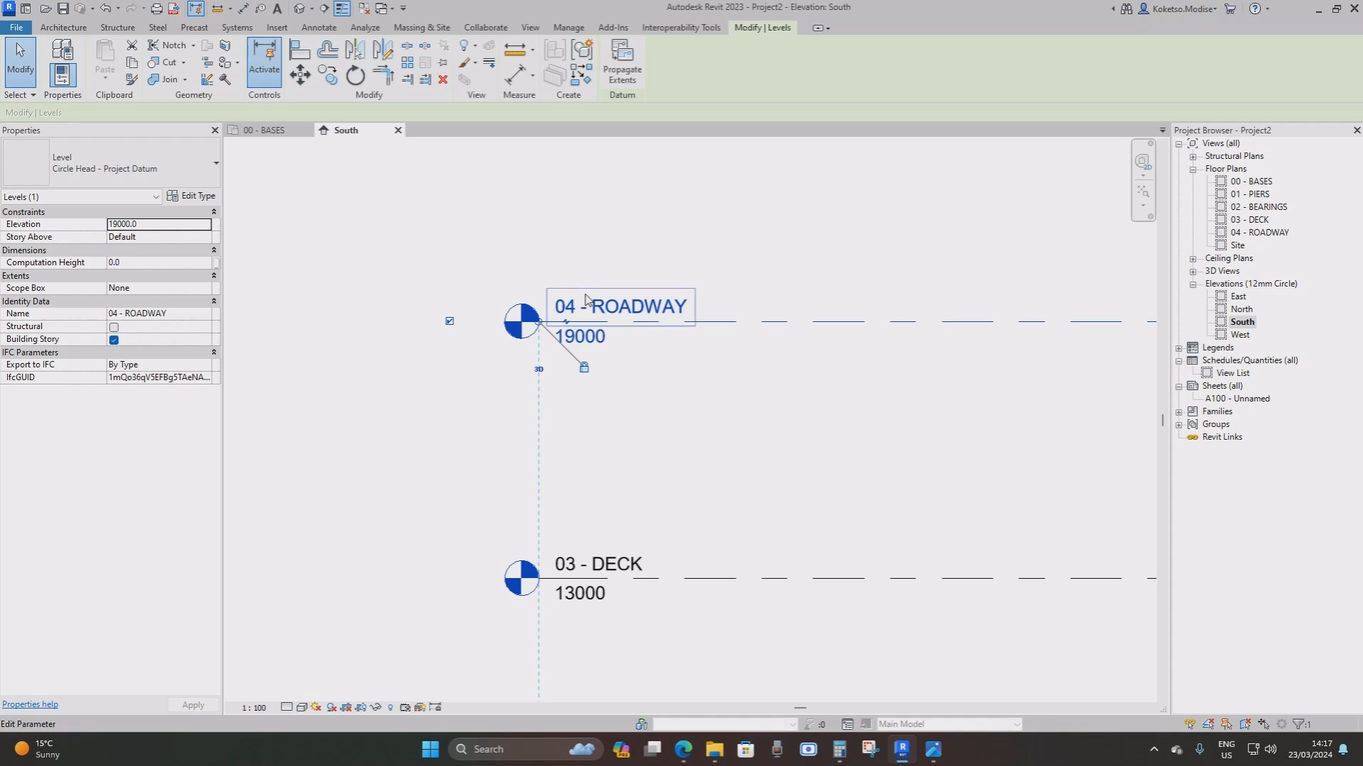
pyautogui.press('Escape')
# Set the elevation of the 04 - ROADWAY level to 10960 mm
pyautogui.scroll(-2, 612, 313)
pyautogui.scroll(1, 606, 334)
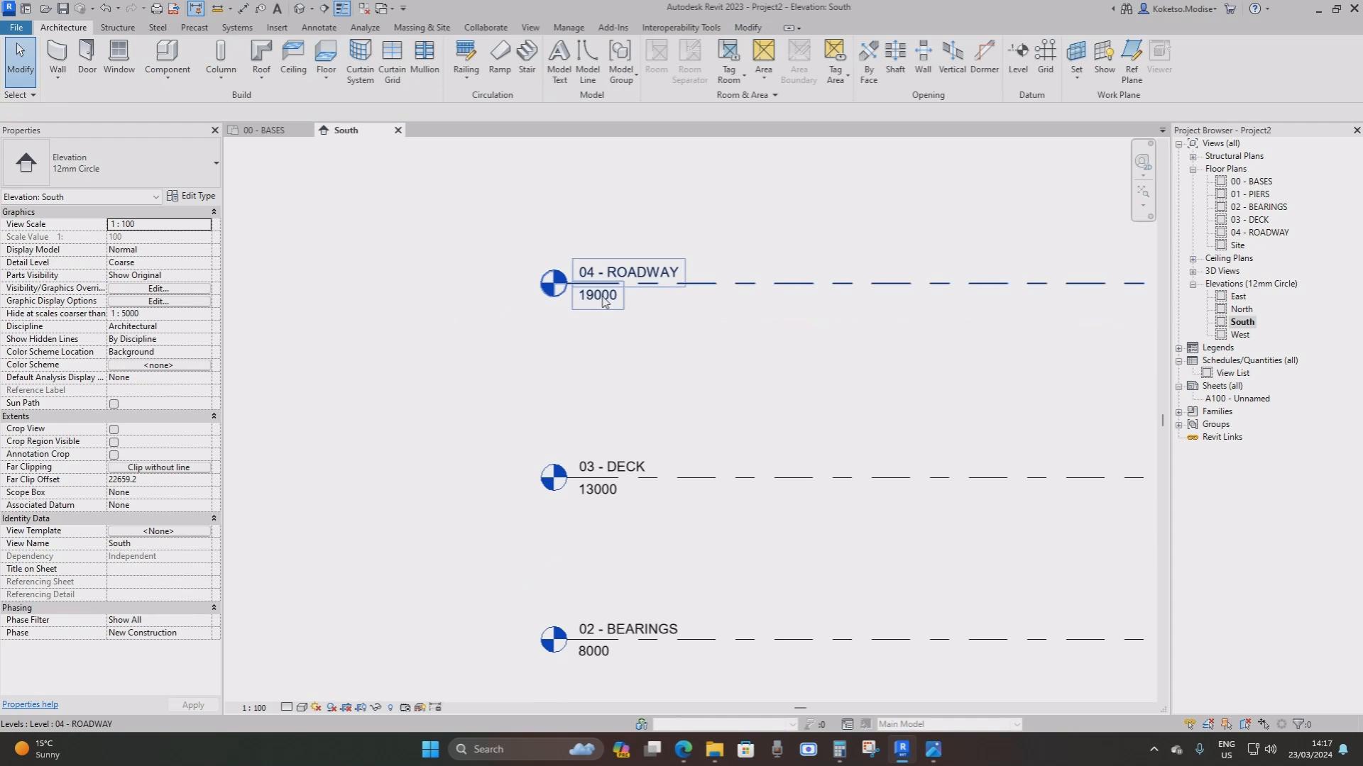
pyautogui.click(580, 309)
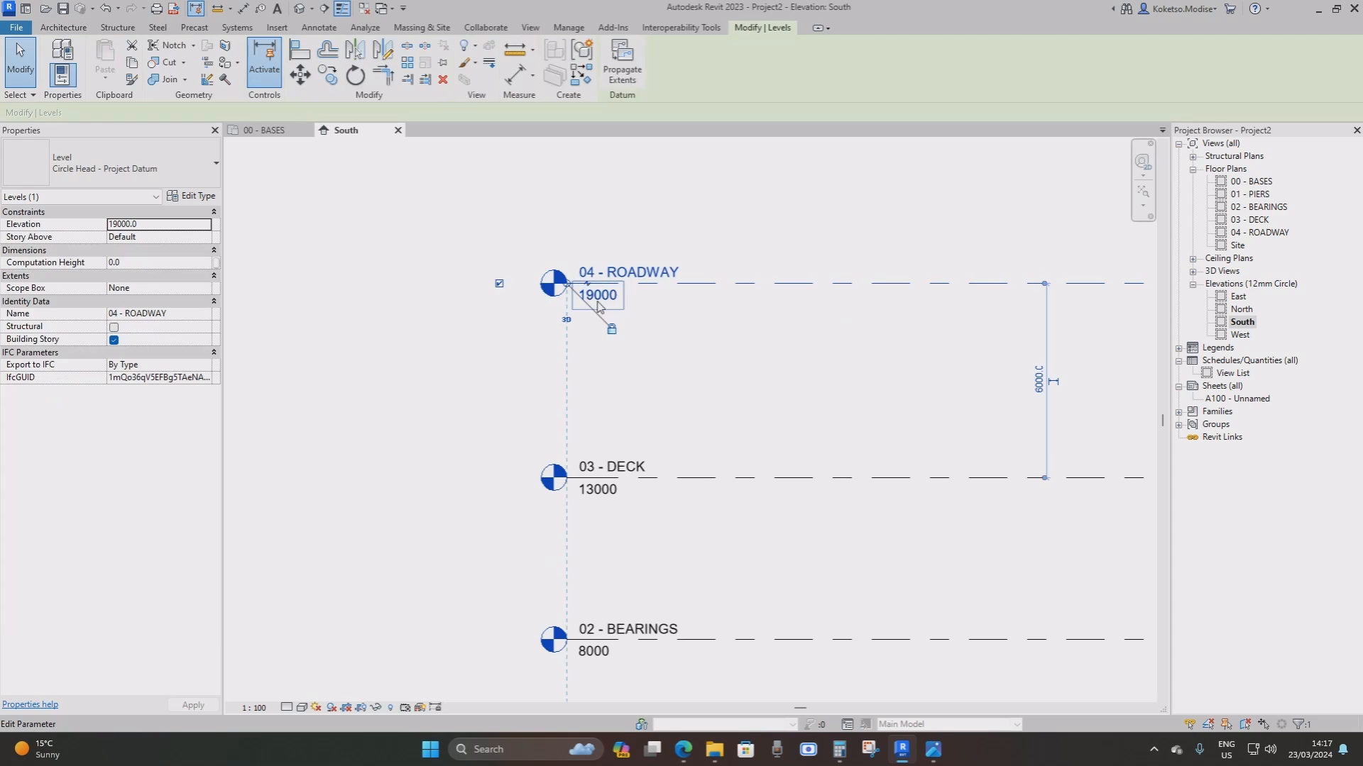
pyautogui.click(602, 299)
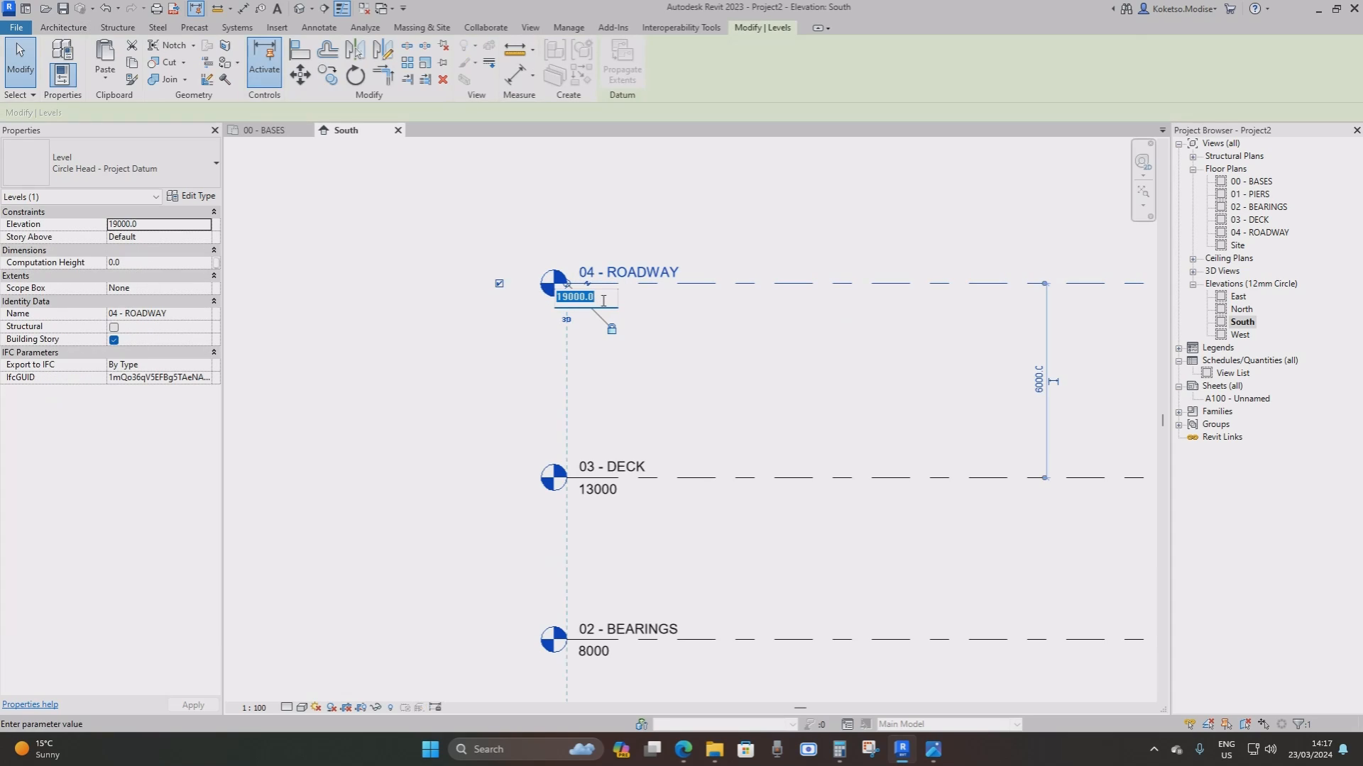
pyautogui.write('10960')
pyautogui.press('Return')
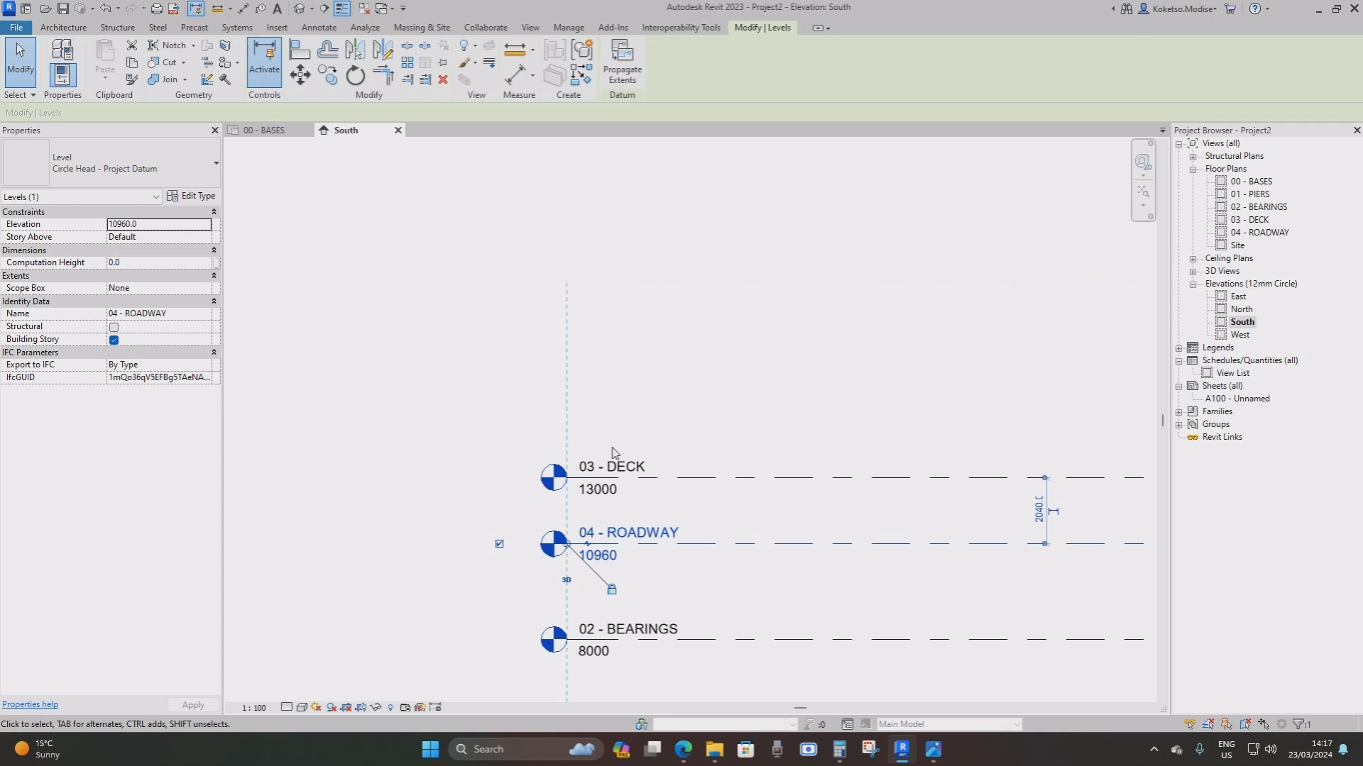
# Set the elevation of the 03 - DECK level to 10810 mm
pyautogui.scroll(1, 612, 452)
pyautogui.click(614, 474)
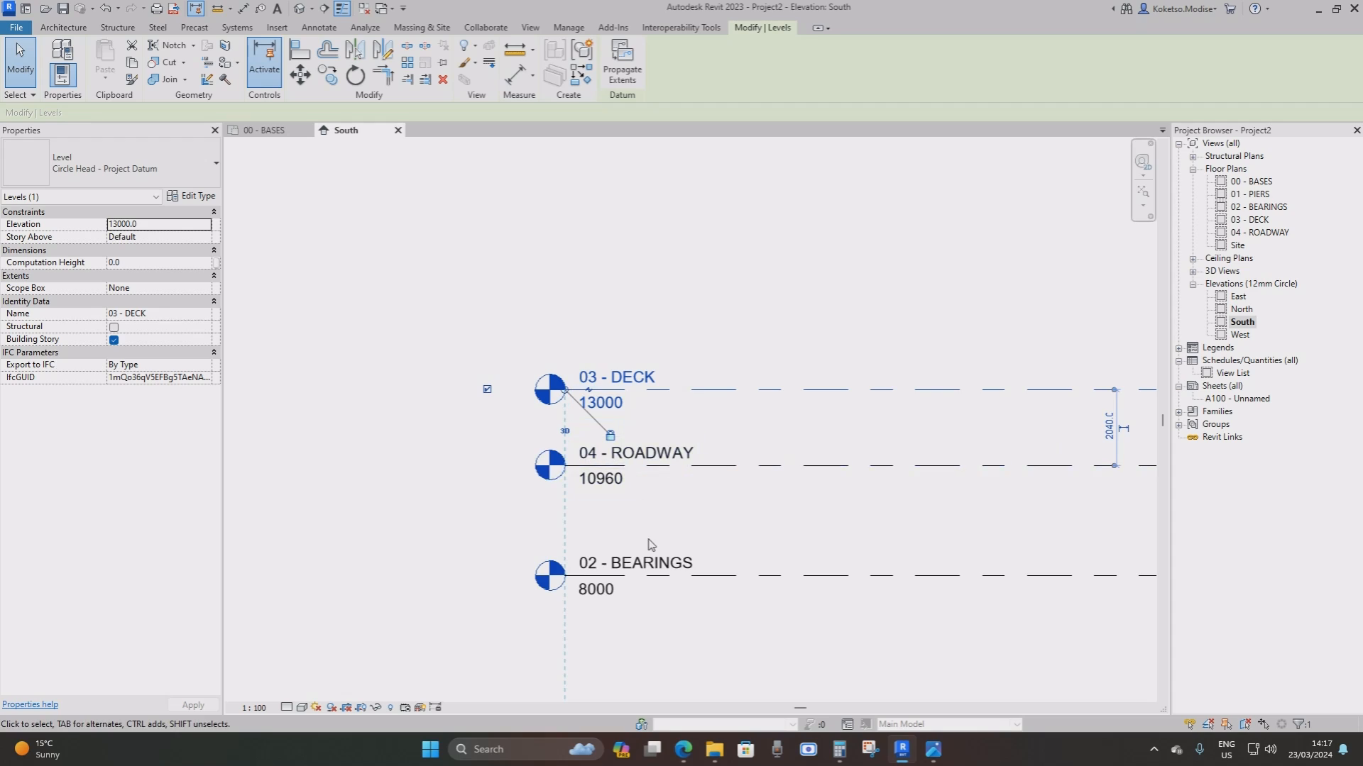
pyautogui.moveTo(651, 544); pyautogui.dragTo(643, 473, button='middle')
pyautogui.click(603, 331)
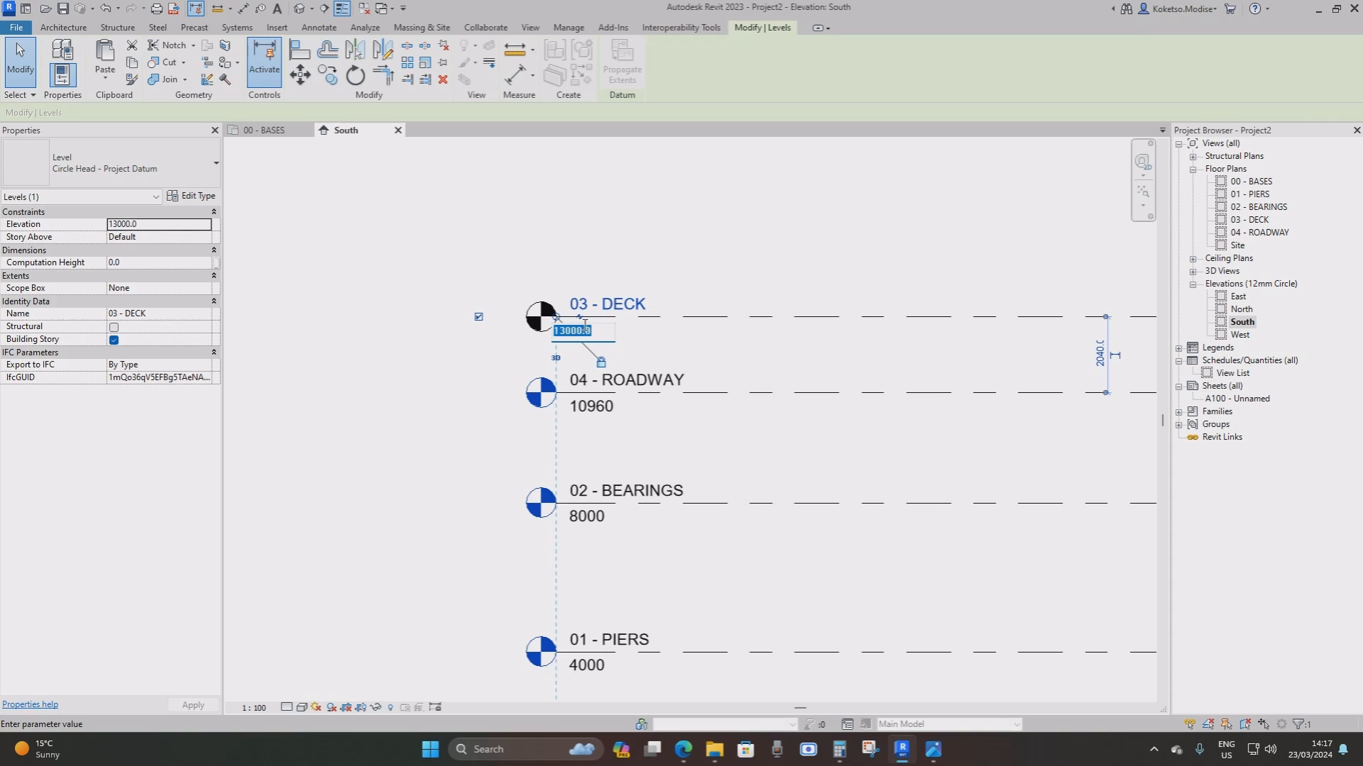
pyautogui.write('10810')
pyautogui.press('Return')
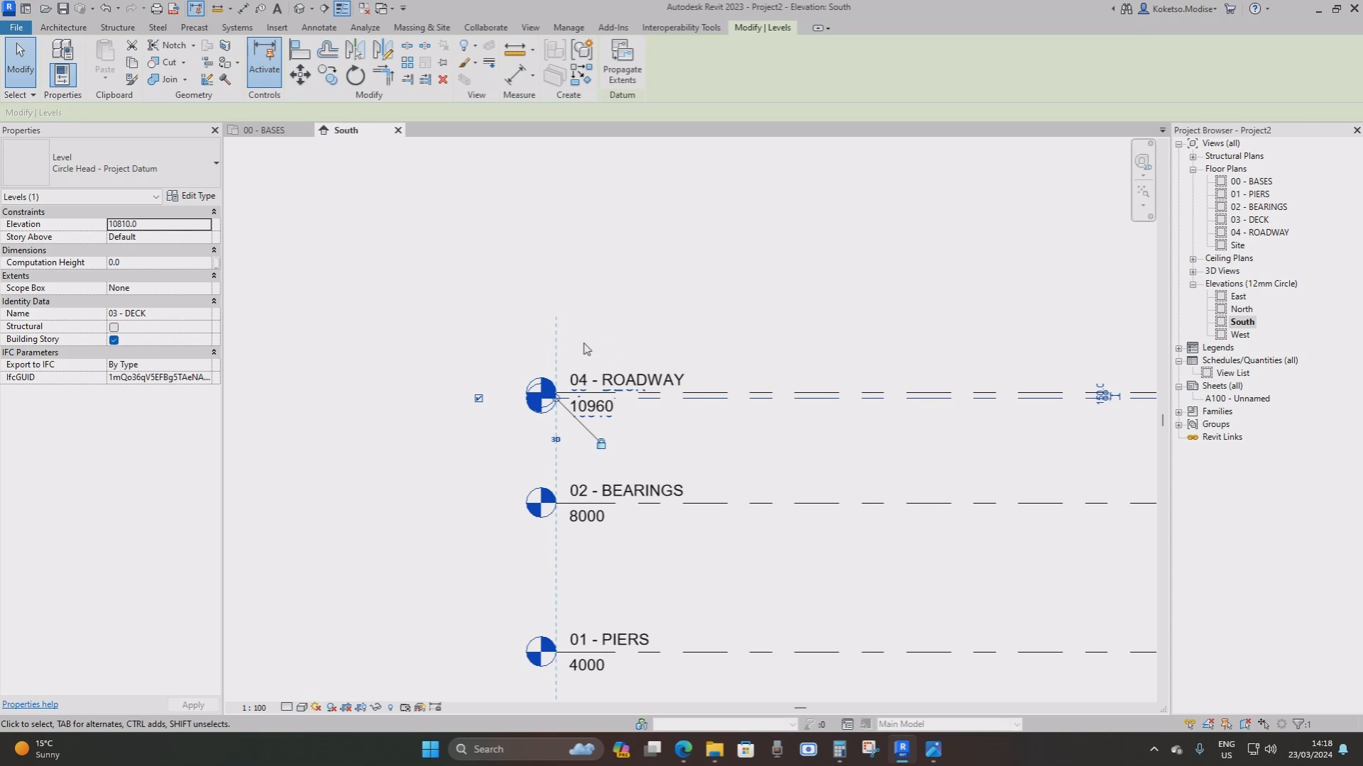
# Set the South elevation's view scale to 1:50
pyautogui.moveTo(591, 421); pyautogui.dragTo(520, 304, button='middle')
pyautogui.scroll(-1, 519, 304)
pyautogui.click(256, 708)
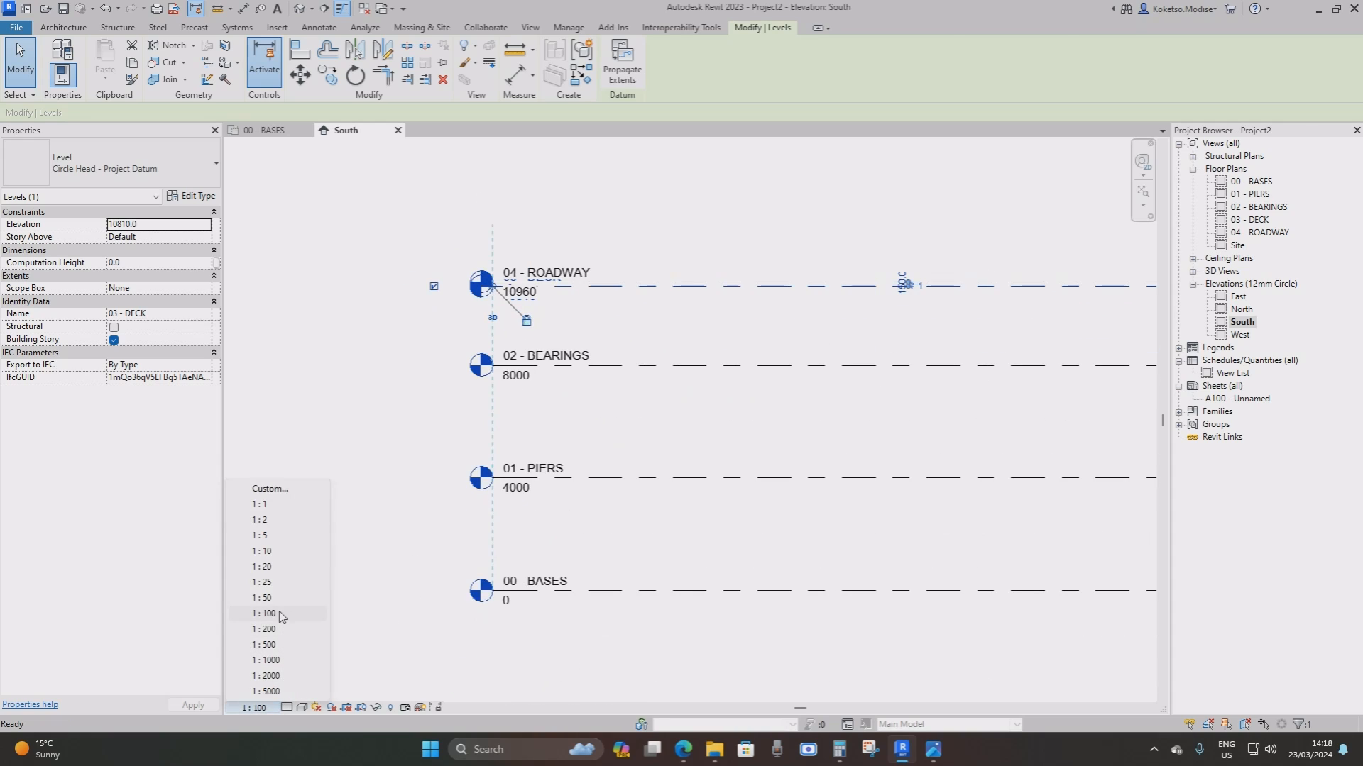
pyautogui.click(263, 598)
# Offset the head of the 03 - DECK level downward with an elbow to clear the 04 - ROADWAY label
pyautogui.scroll(3, 518, 291)
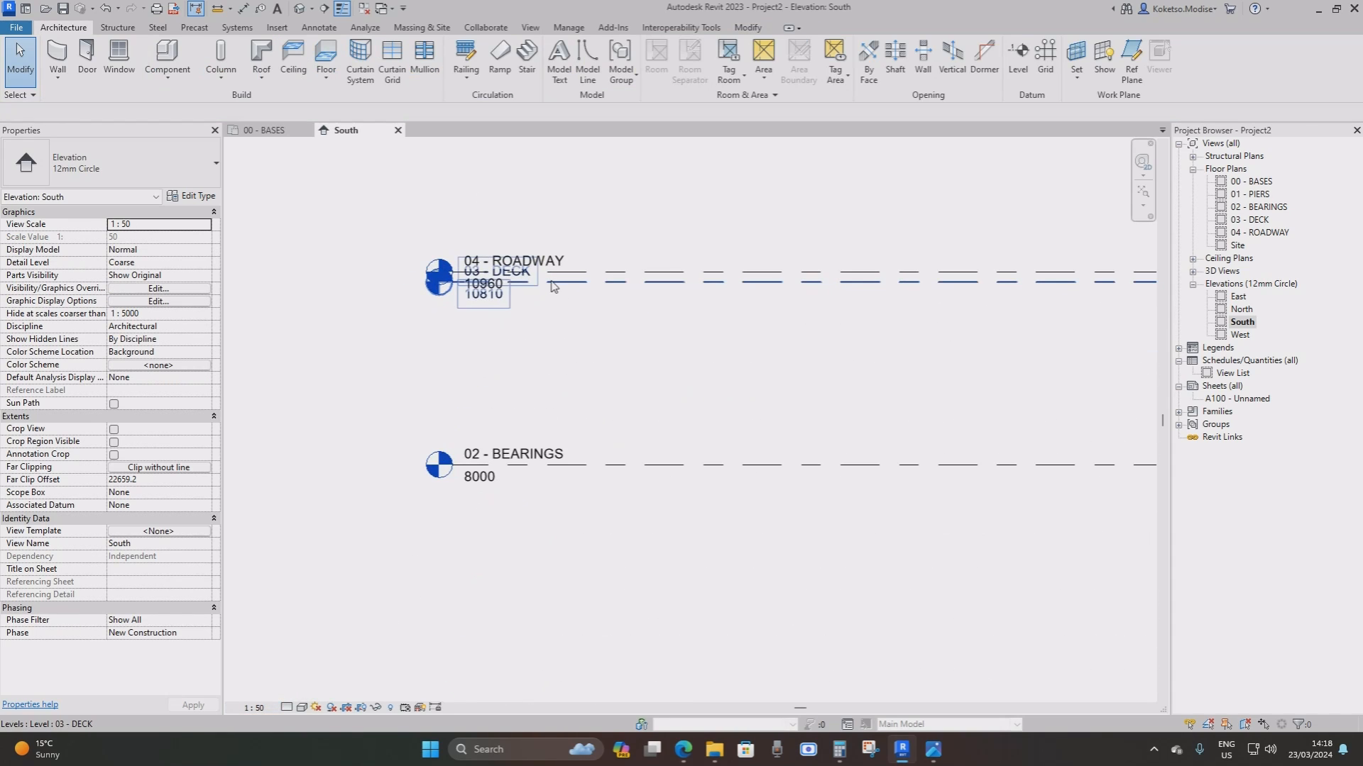
pyautogui.click(489, 288)
pyautogui.moveTo(474, 287); pyautogui.dragTo(480, 345)
pyautogui.click(588, 342)
pyautogui.scroll(-3, 531, 267)
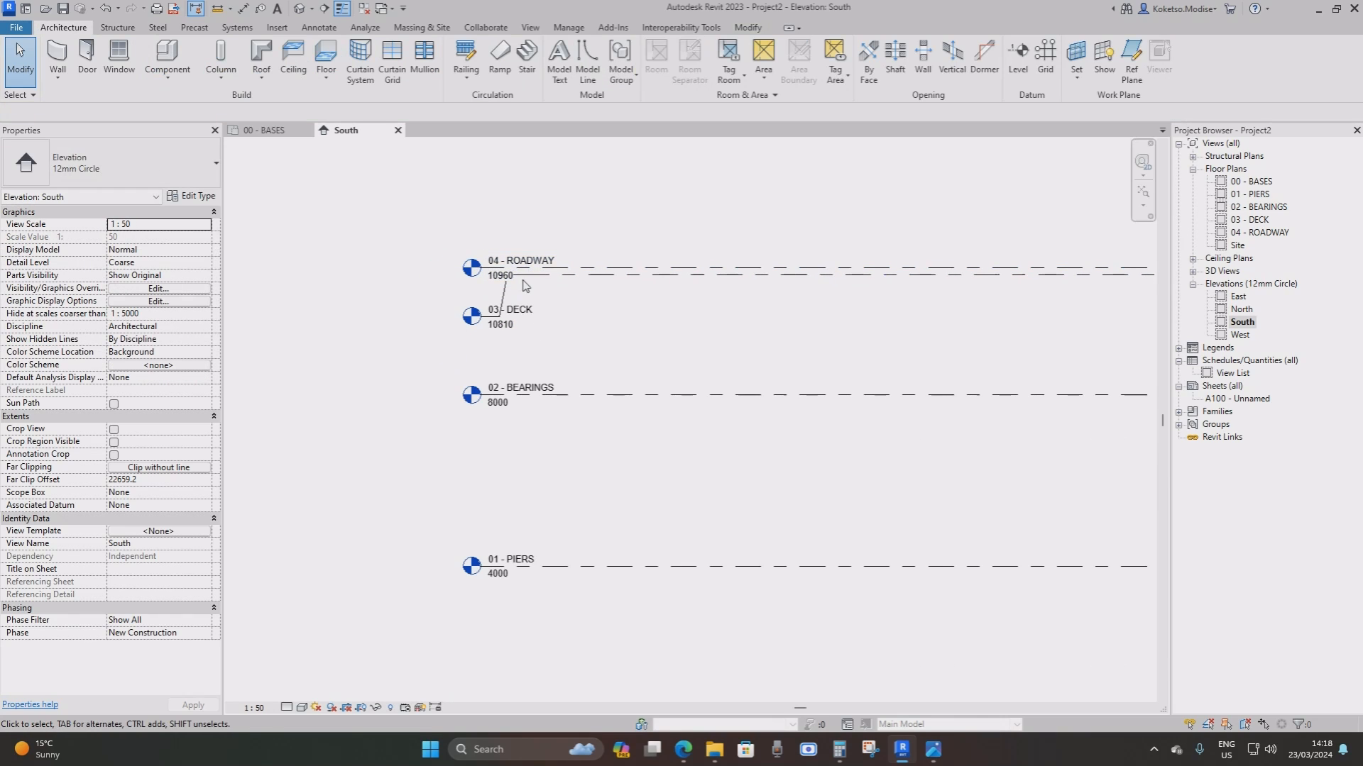
# Set the elevation of the 02 - BEARINGS level to 7810 mm
pyautogui.scroll(4, 516, 272)
pyautogui.moveTo(534, 274); pyautogui.dragTo(675, 277, button='middle')
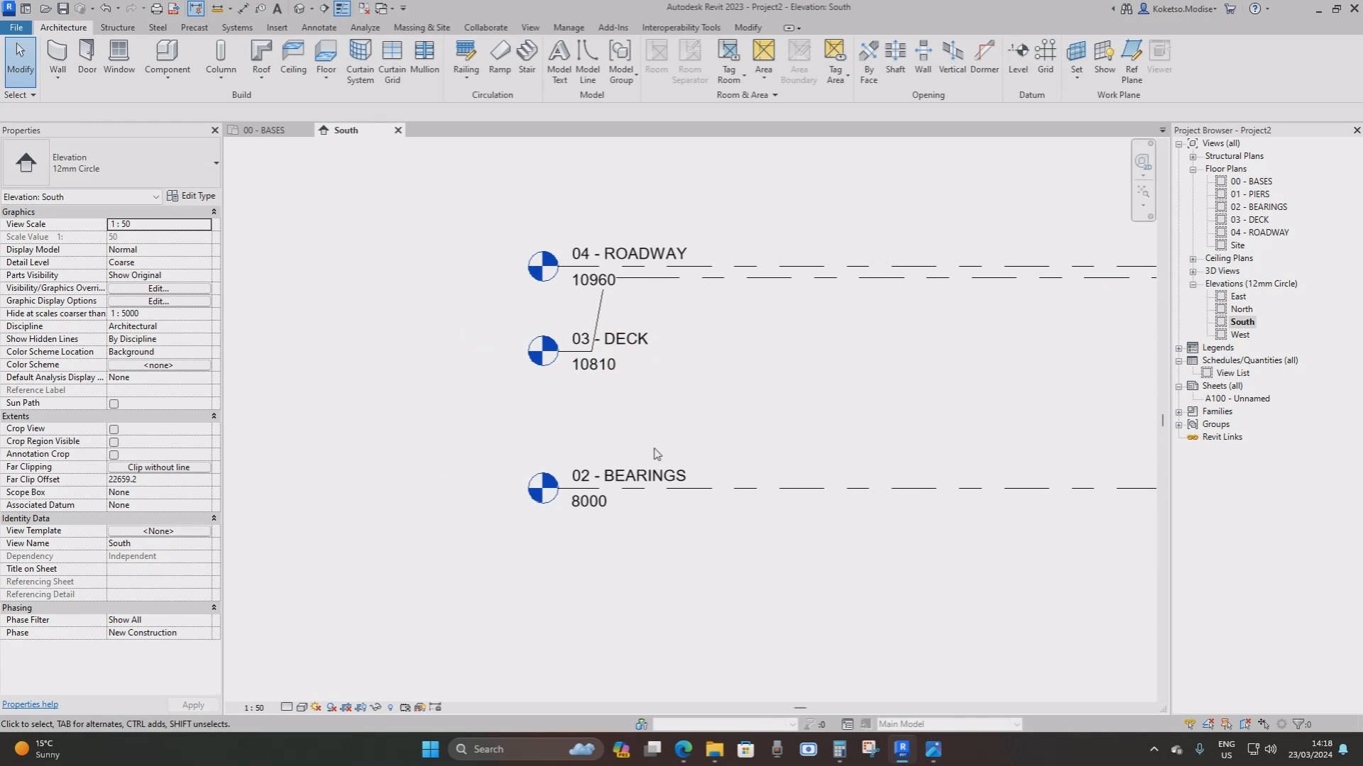
pyautogui.moveTo(659, 484); pyautogui.dragTo(599, 423, button='middle')
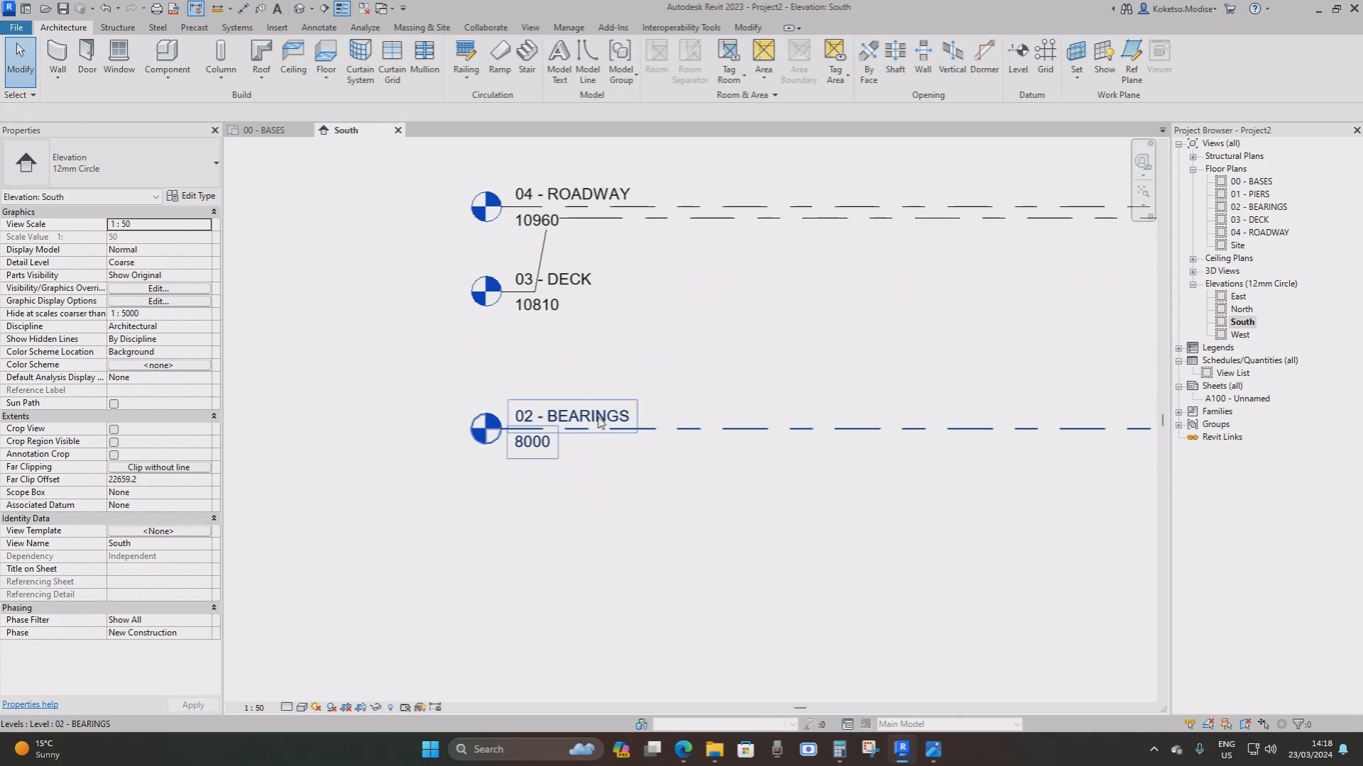
pyautogui.doubleClick(537, 446)
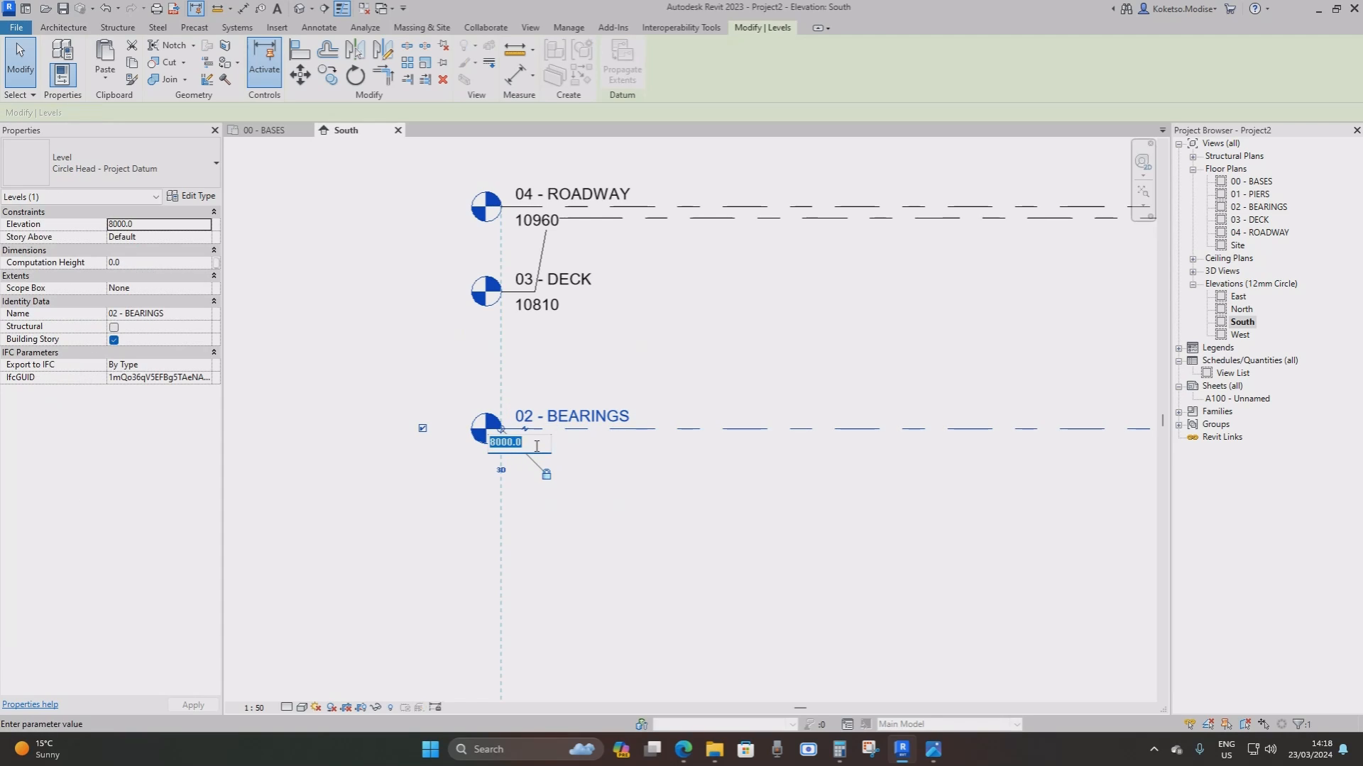
pyautogui.write('7810')
pyautogui.press('Return')
pyautogui.scroll(-3, 606, 386)
pyautogui.press('Escape')
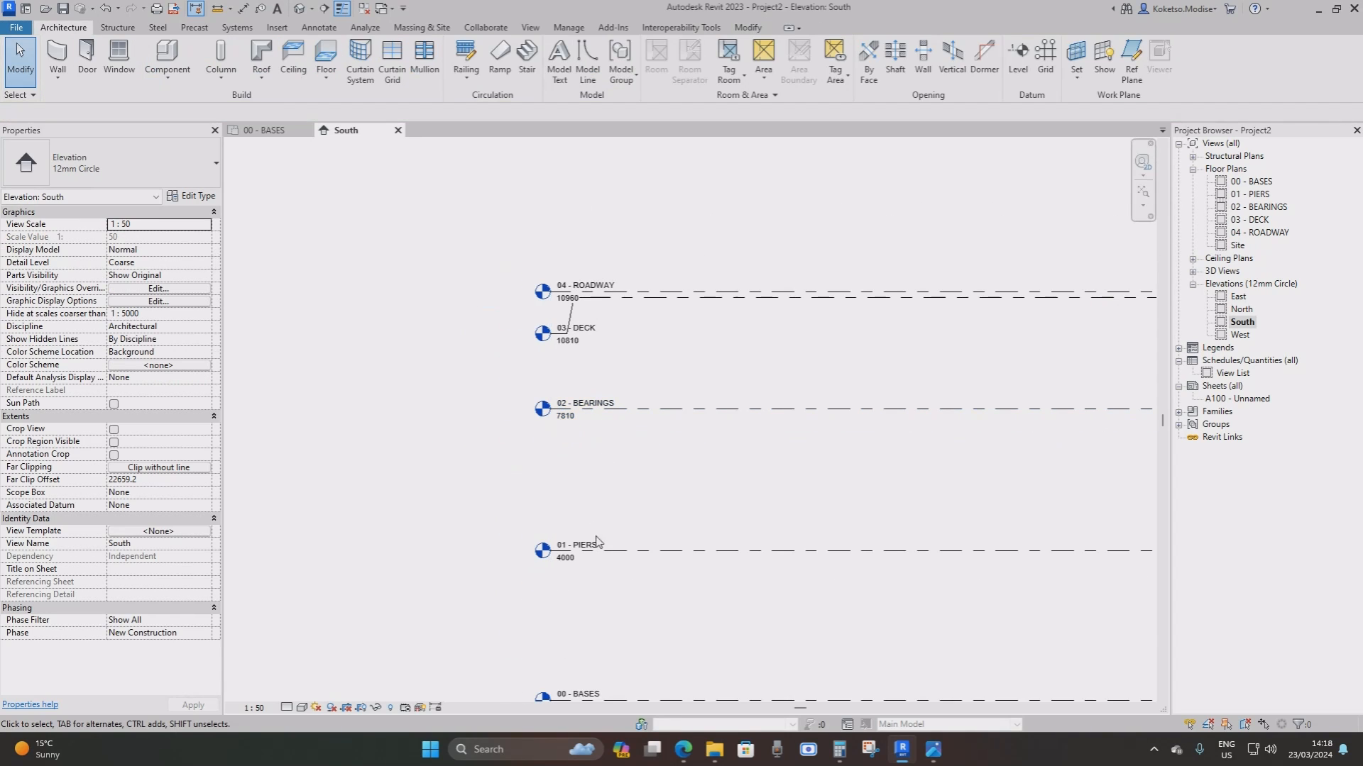
# Set the elevation of the 01 - PIERS level to 7500 mm
pyautogui.scroll(3, 597, 541)
pyautogui.click(582, 384)
pyautogui.click(585, 386)
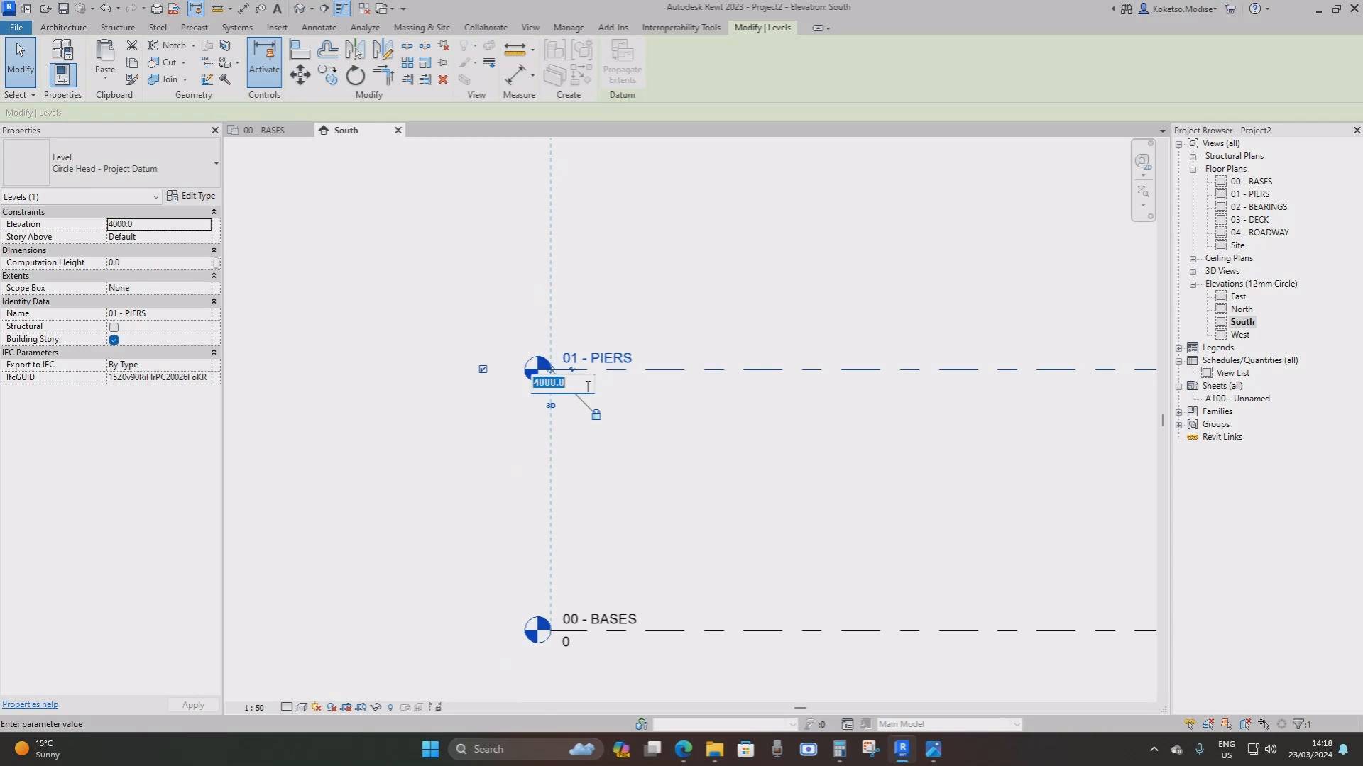
pyautogui.write('7500')
pyautogui.press('Return')
# Offset the head of the 01 - PIERS level downward with an elbow to clear the 02 - BEARINGS label
pyautogui.moveTo(770, 471); pyautogui.dragTo(804, 671, button='middle')
pyautogui.scroll(-1, 804, 671)
pyautogui.scroll(1, 632, 405)
pyautogui.click(631, 387)
pyautogui.moveTo(641, 403); pyautogui.dragTo(640, 441)
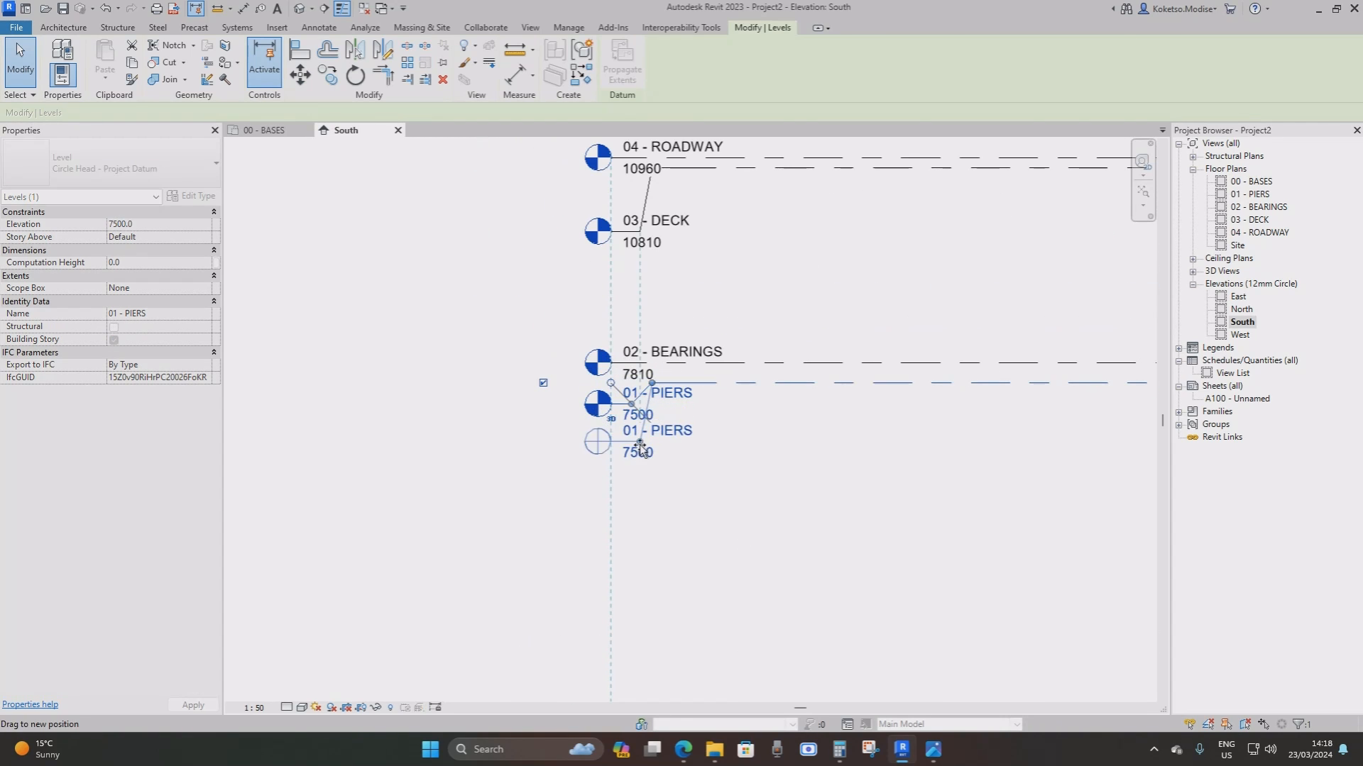
pyautogui.click(698, 328)
pyautogui.scroll(-3, 698, 329)
pyautogui.scroll(2, 698, 299)
pyautogui.moveTo(698, 305); pyautogui.dragTo(617, 381, button='middle')
pyautogui.scroll(-4, 621, 380)
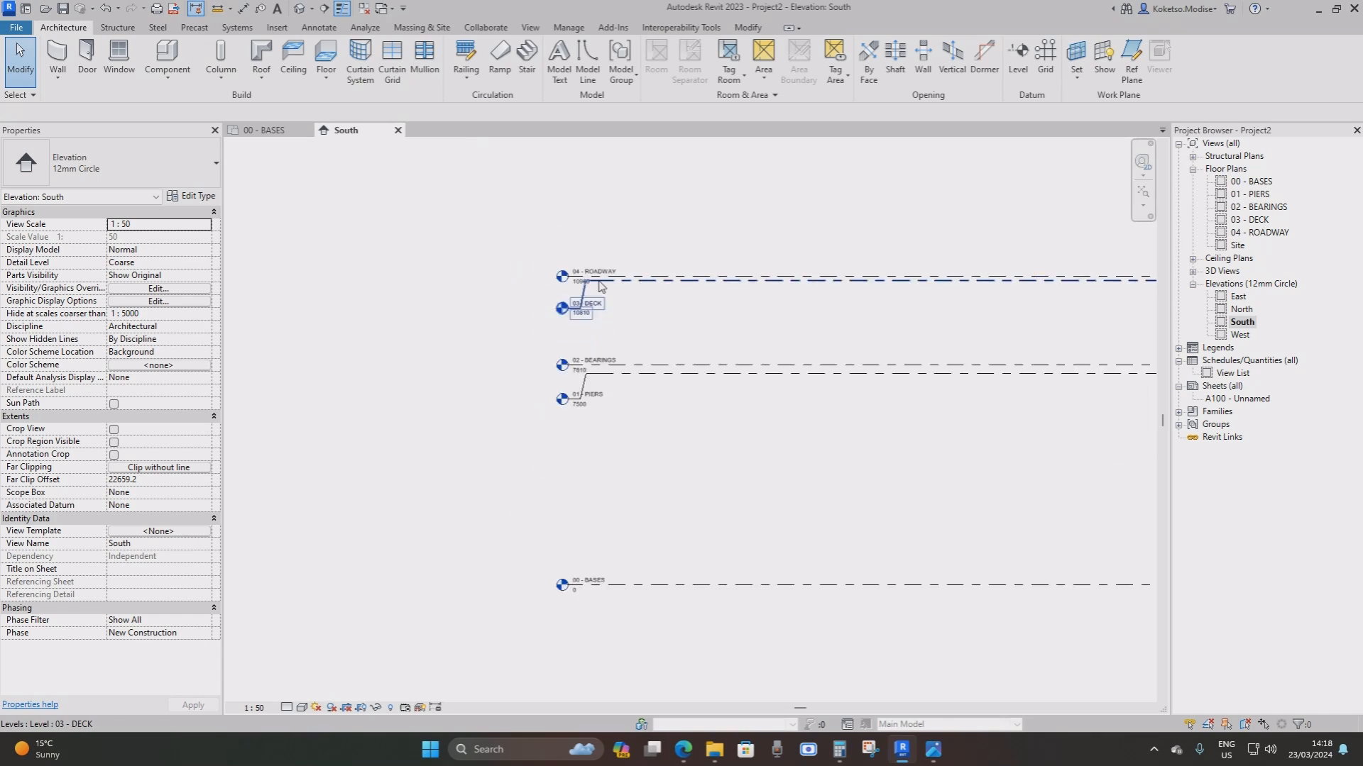
# Create the missing structural plan views for the 00 - BASES and 01 - PIERS levels
pyautogui.click(1192, 169)
pyautogui.click(1192, 156)
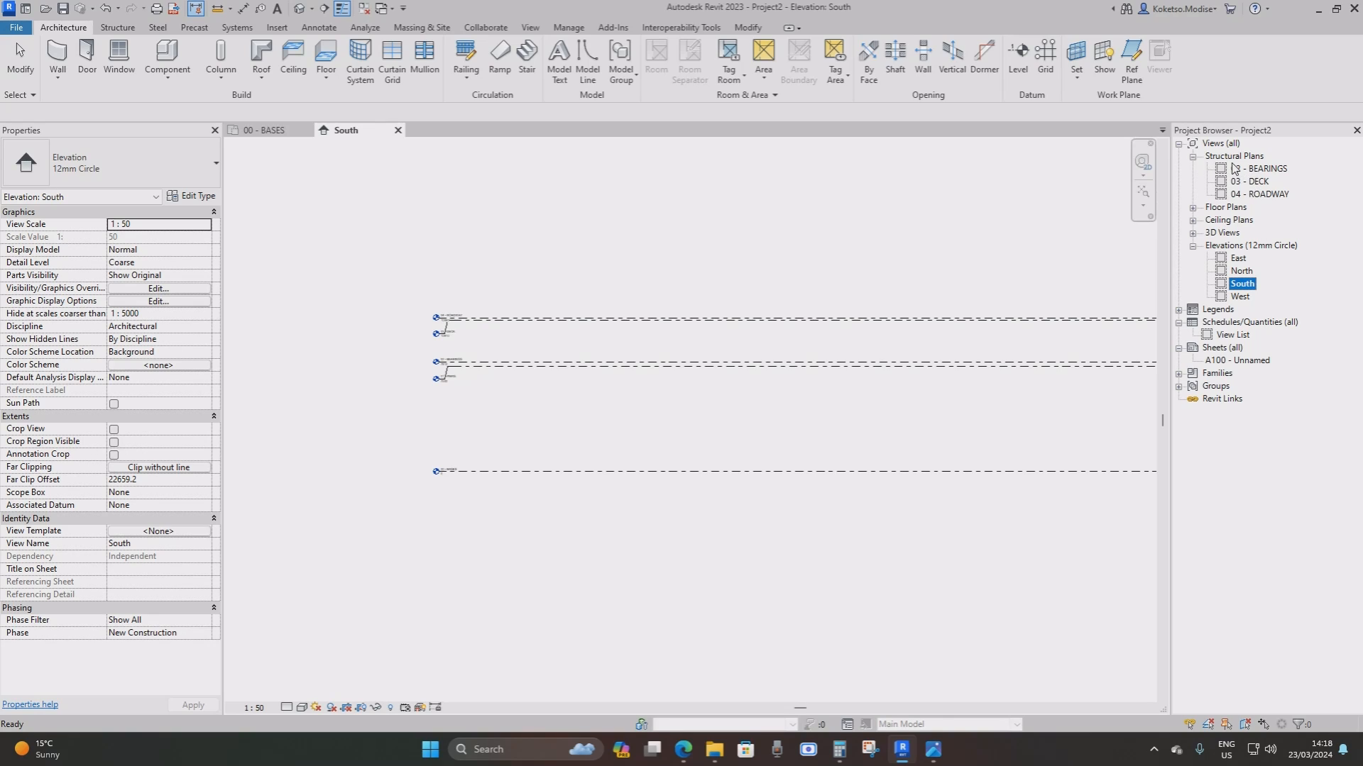
pyautogui.click(1193, 208)
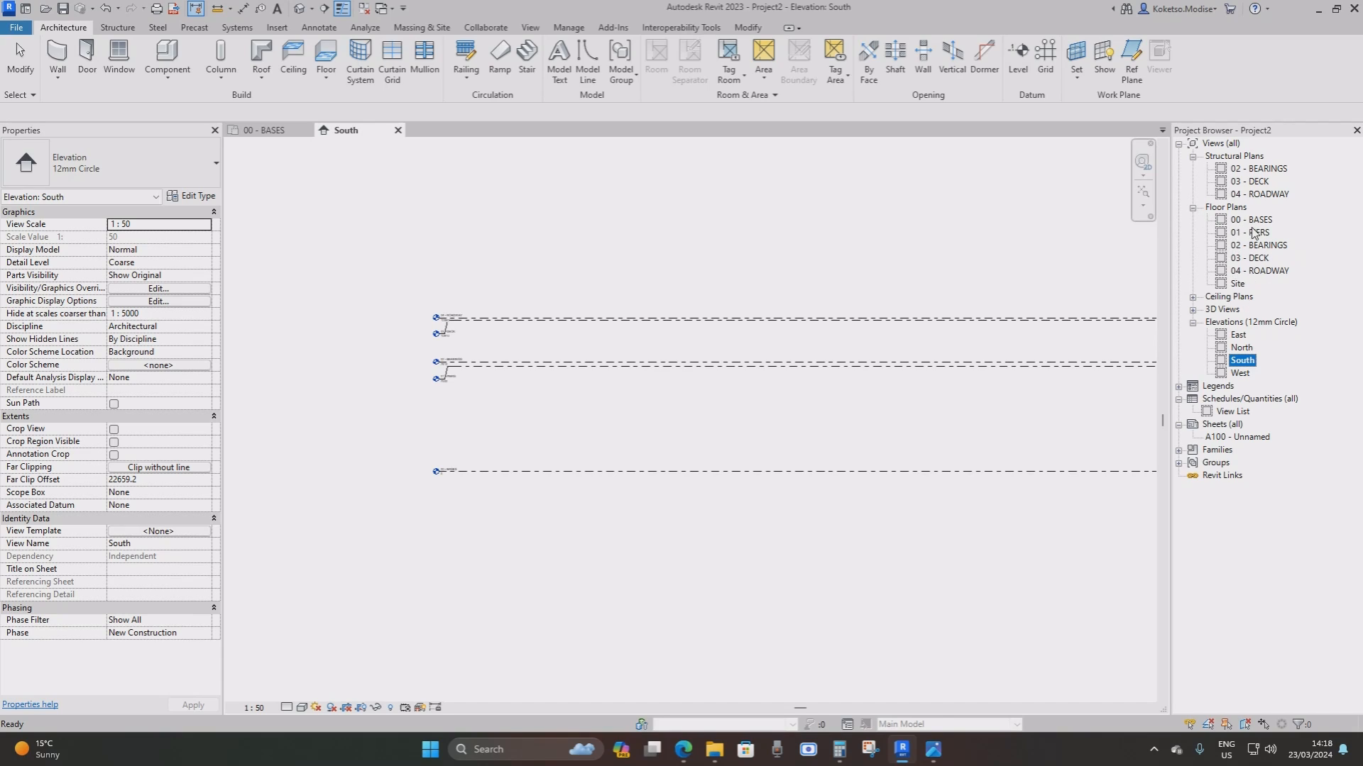
pyautogui.click(530, 27)
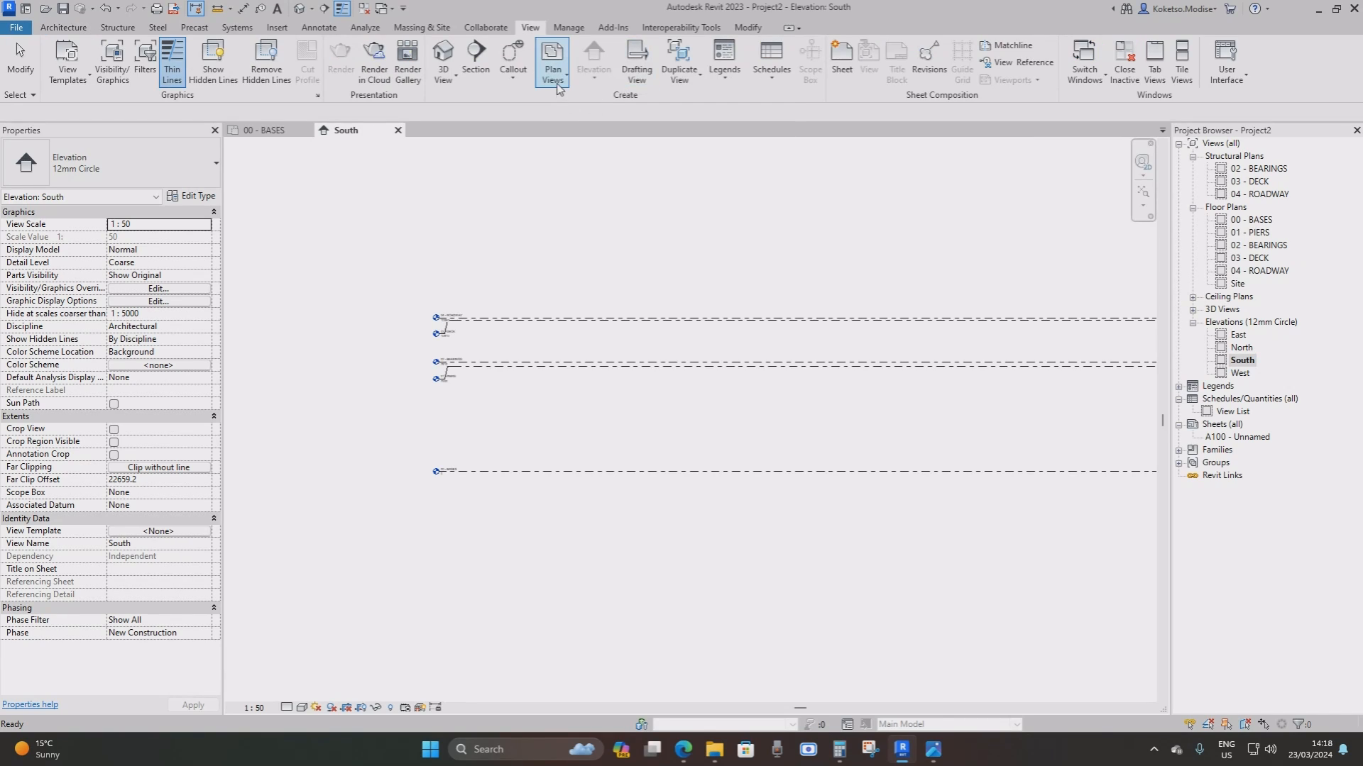
pyautogui.click(556, 80)
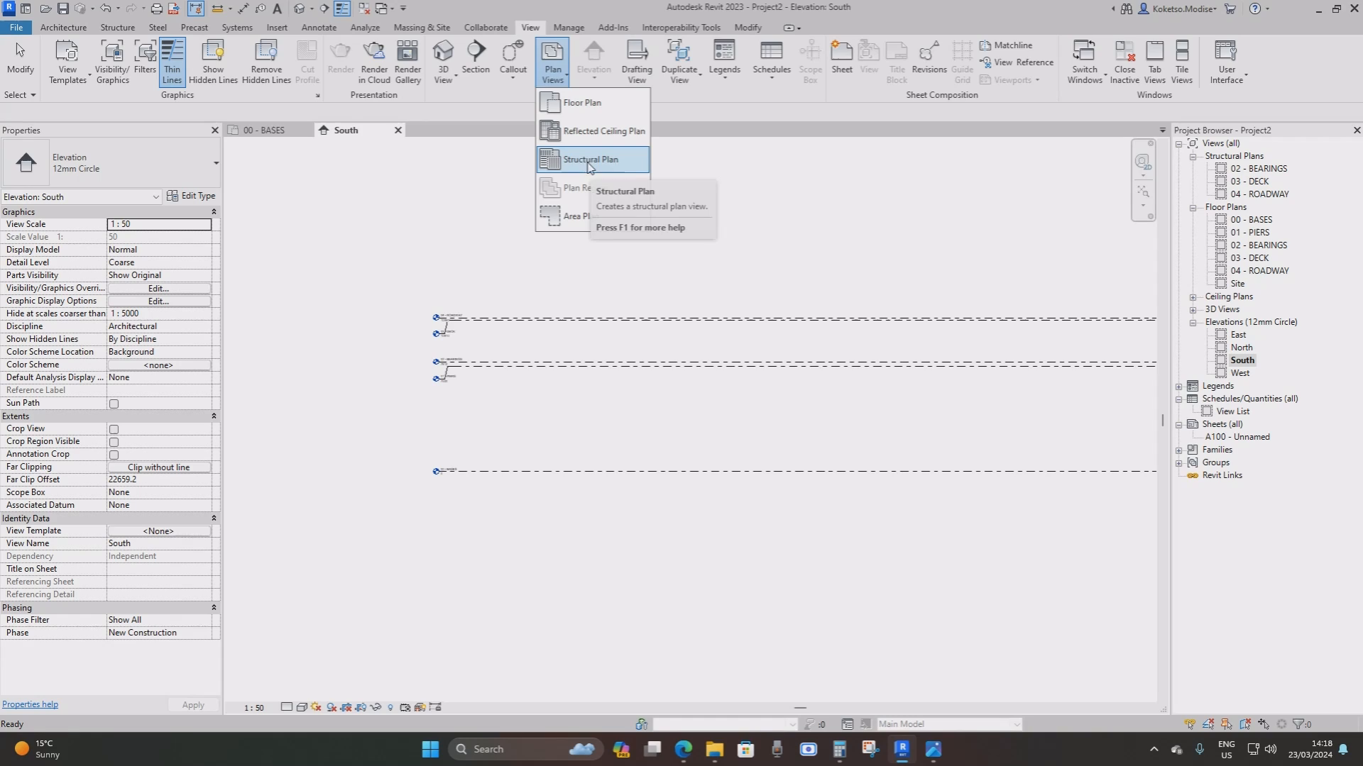
pyautogui.click(615, 172)
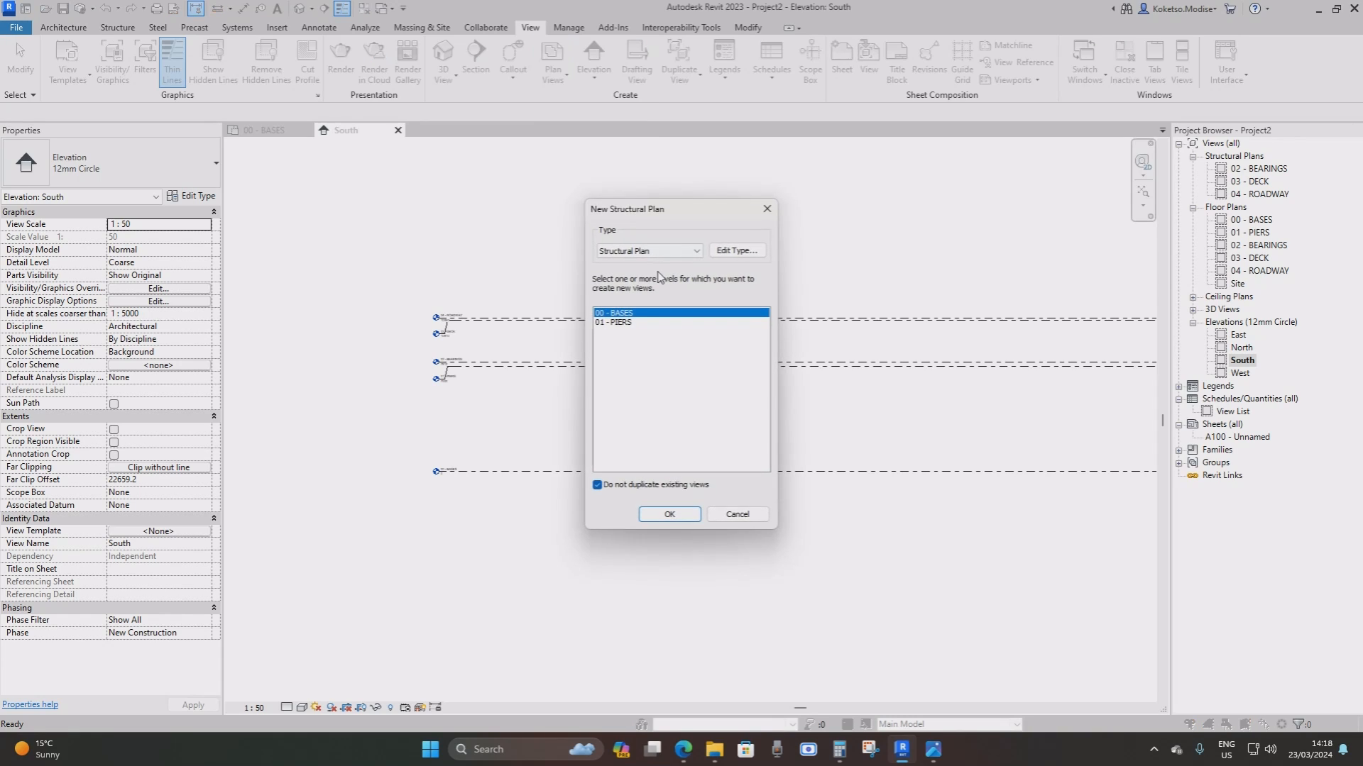
pyautogui.keyDown('shift'); pyautogui.click(622, 323); pyautogui.keyUp('shift')
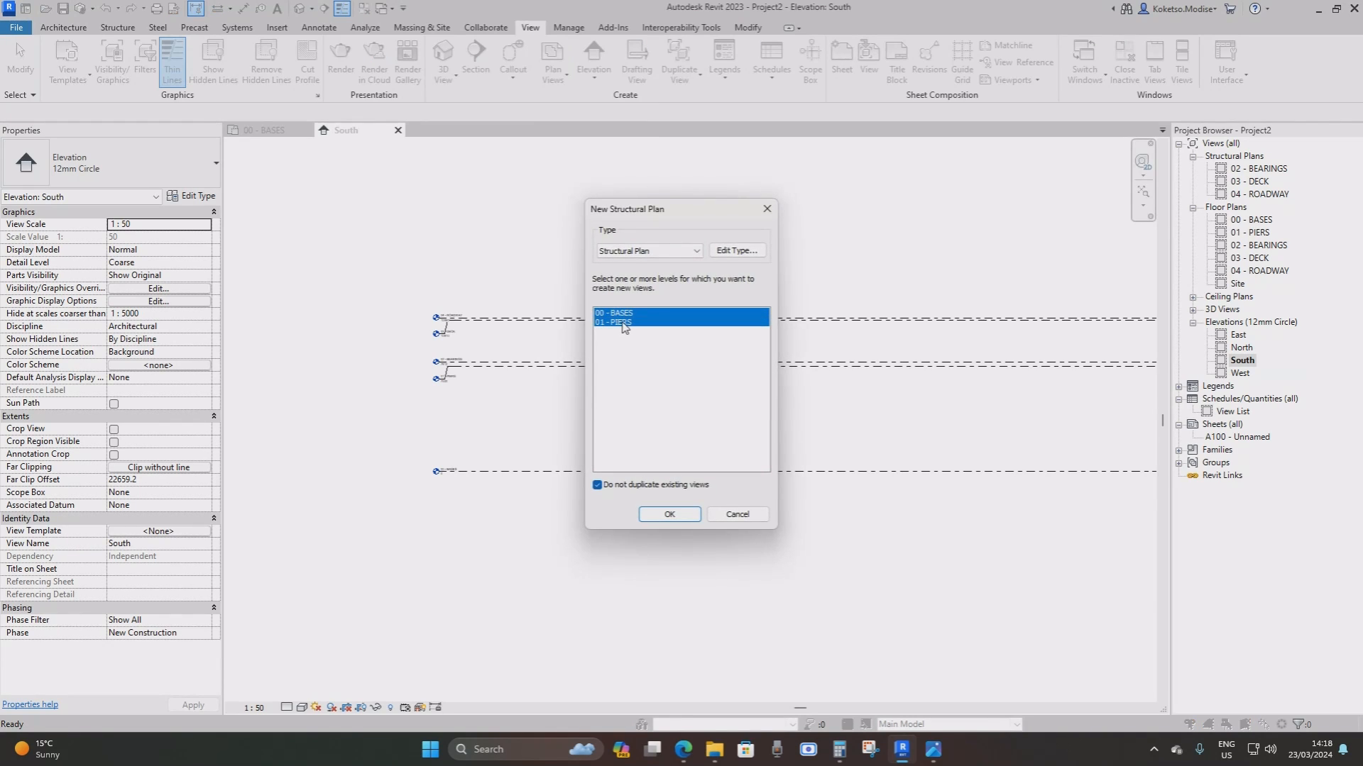
pyautogui.click(669, 515)
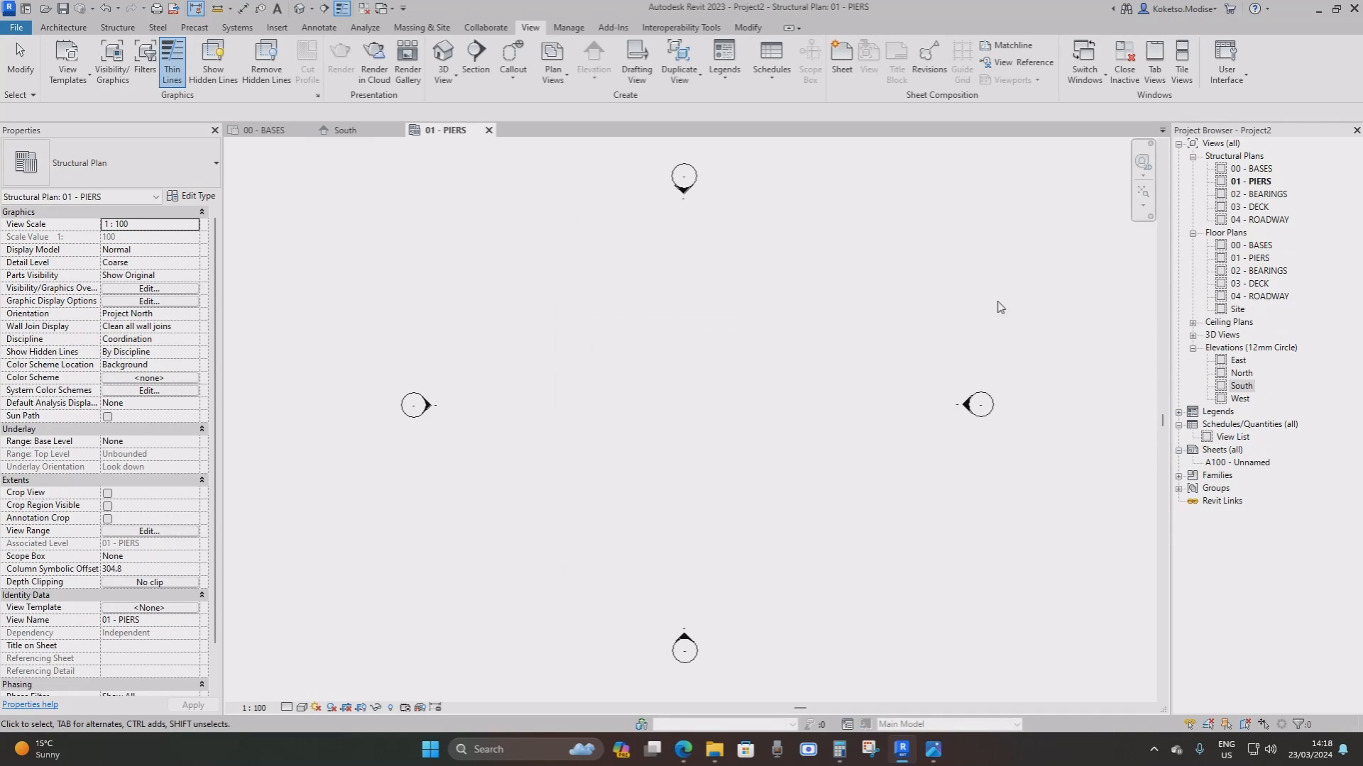
# Open the 00 - BASES structural plan and close the 01 - PIERS plan and the 00 - BASES floor plan
pyautogui.doubleClick(1249, 168)
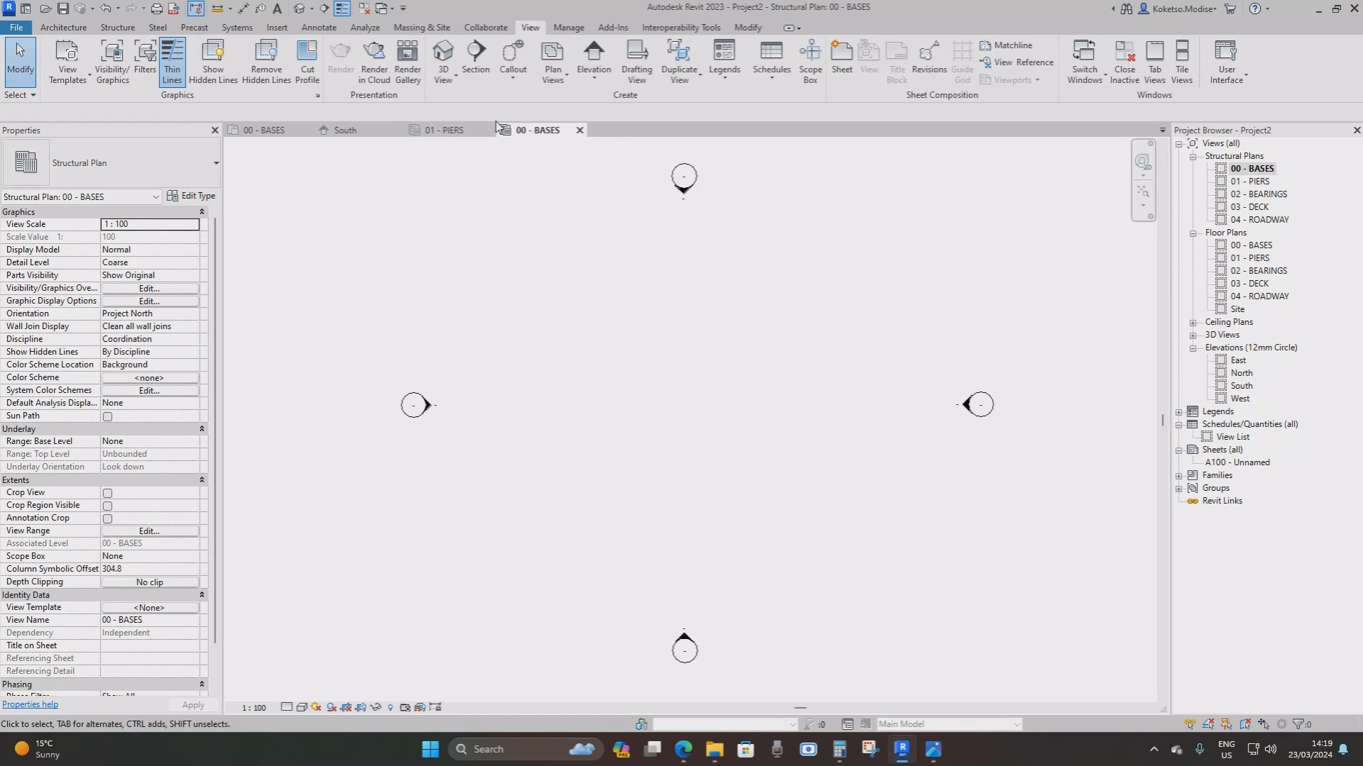
pyautogui.click(489, 131)
pyautogui.click(307, 130)
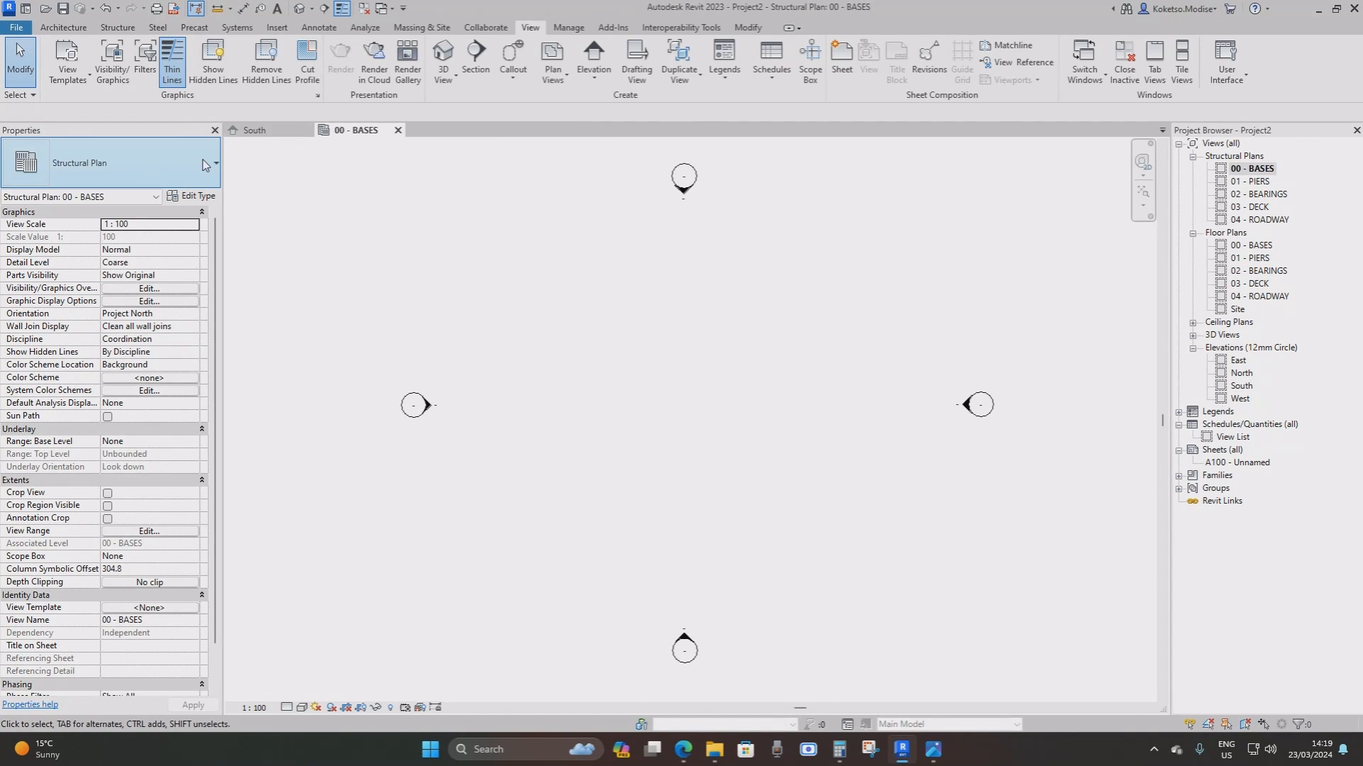
# Move the East elevation marker about 39000 mm horizontally outward in the 00 - BASES structural plan
pyautogui.scroll(-3, 567, 324)
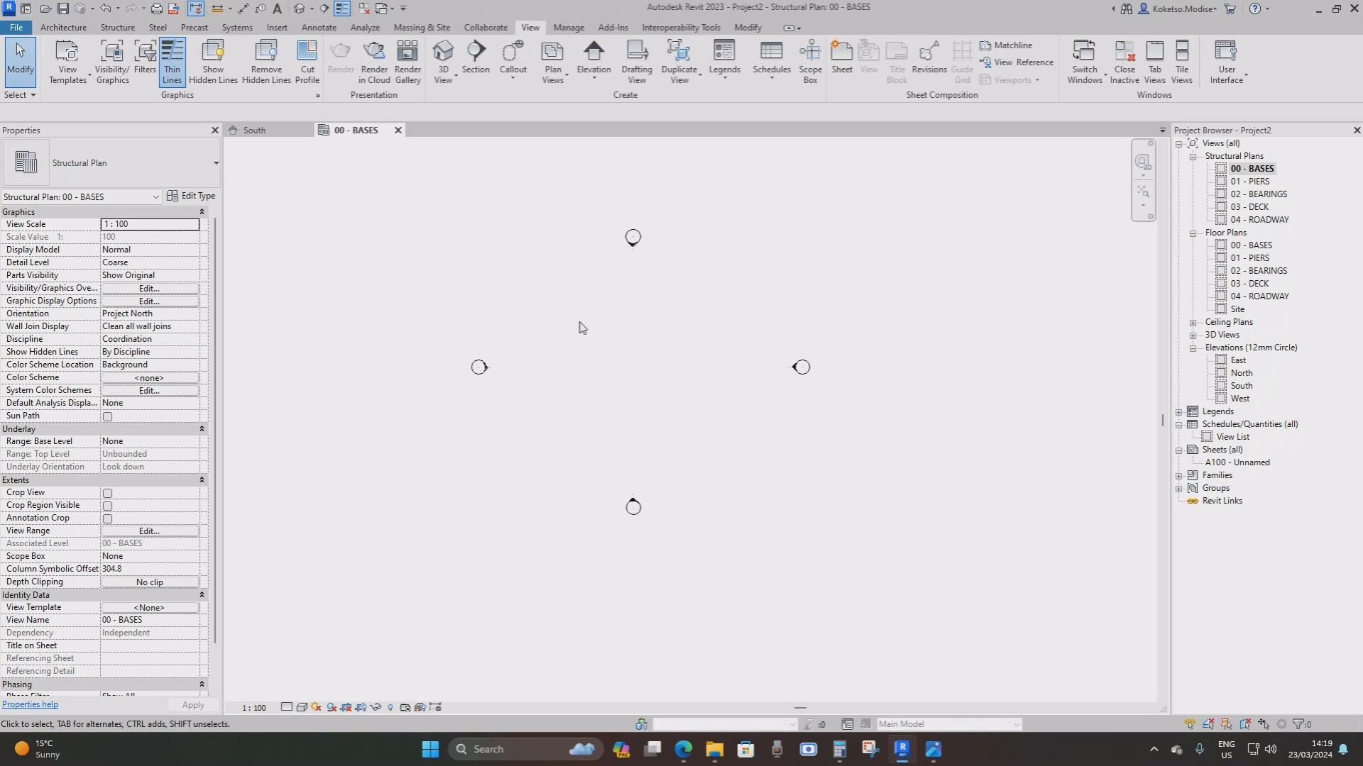
pyautogui.scroll(-2, 625, 344)
pyautogui.scroll(2, 678, 273)
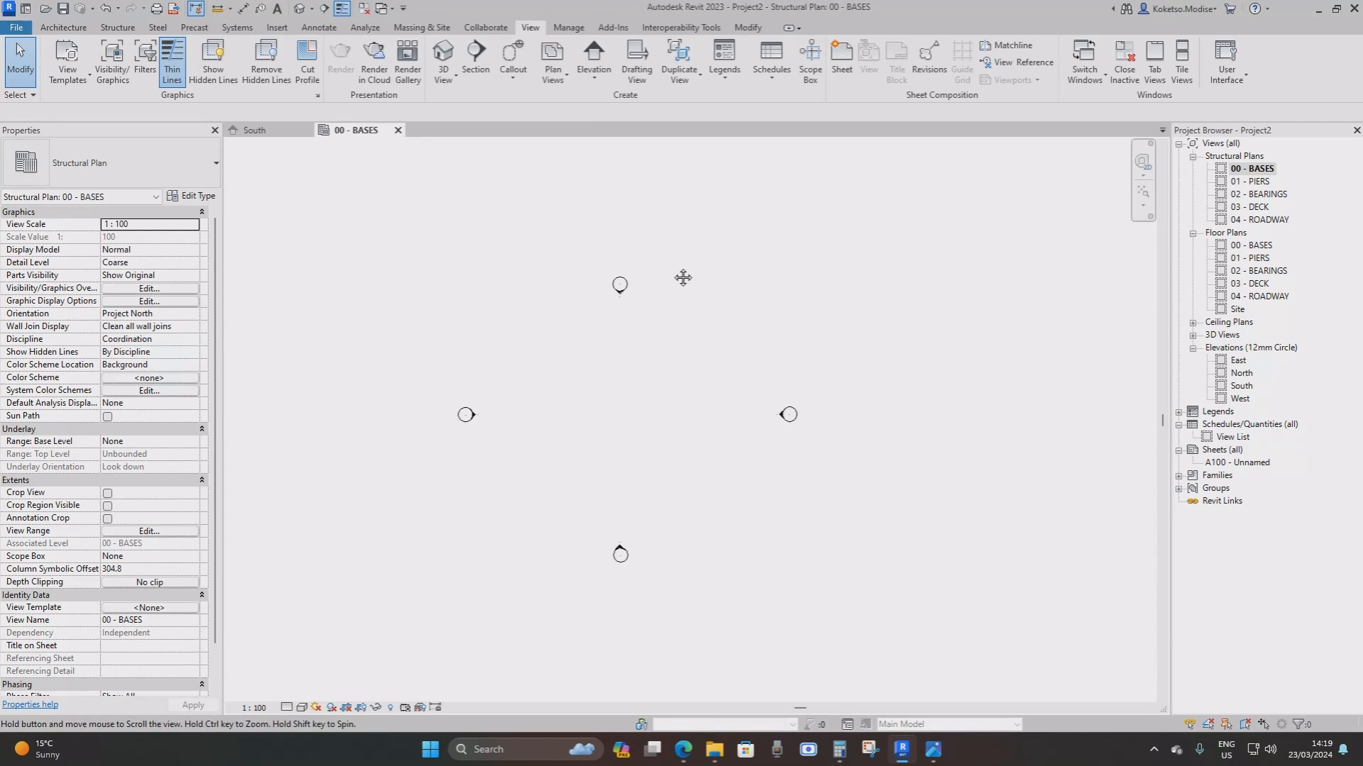
pyautogui.scroll(-1, 674, 298)
pyautogui.moveTo(874, 352); pyautogui.dragTo(717, 420)
pyautogui.moveTo(717, 421); pyautogui.dragTo(610, 394, button='middle')
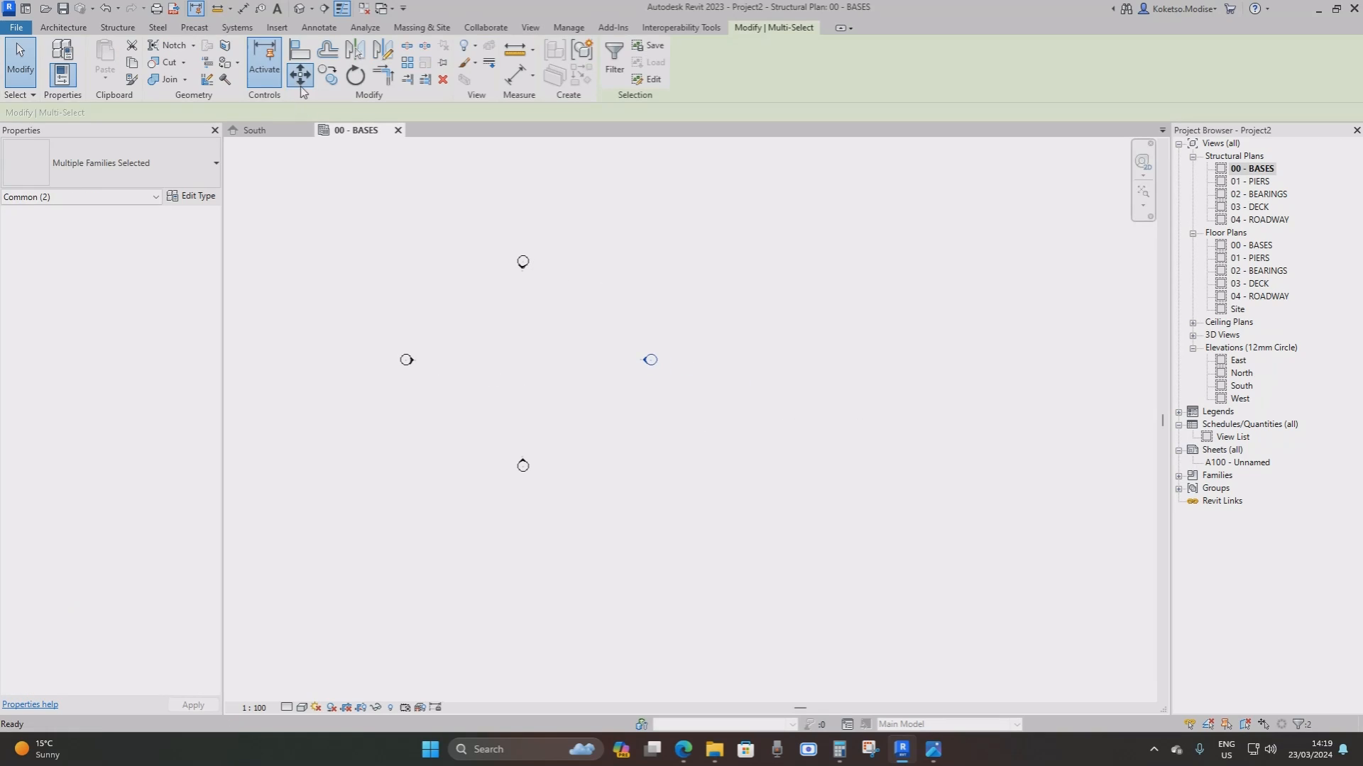
pyautogui.click(299, 76)
pyautogui.click(657, 362)
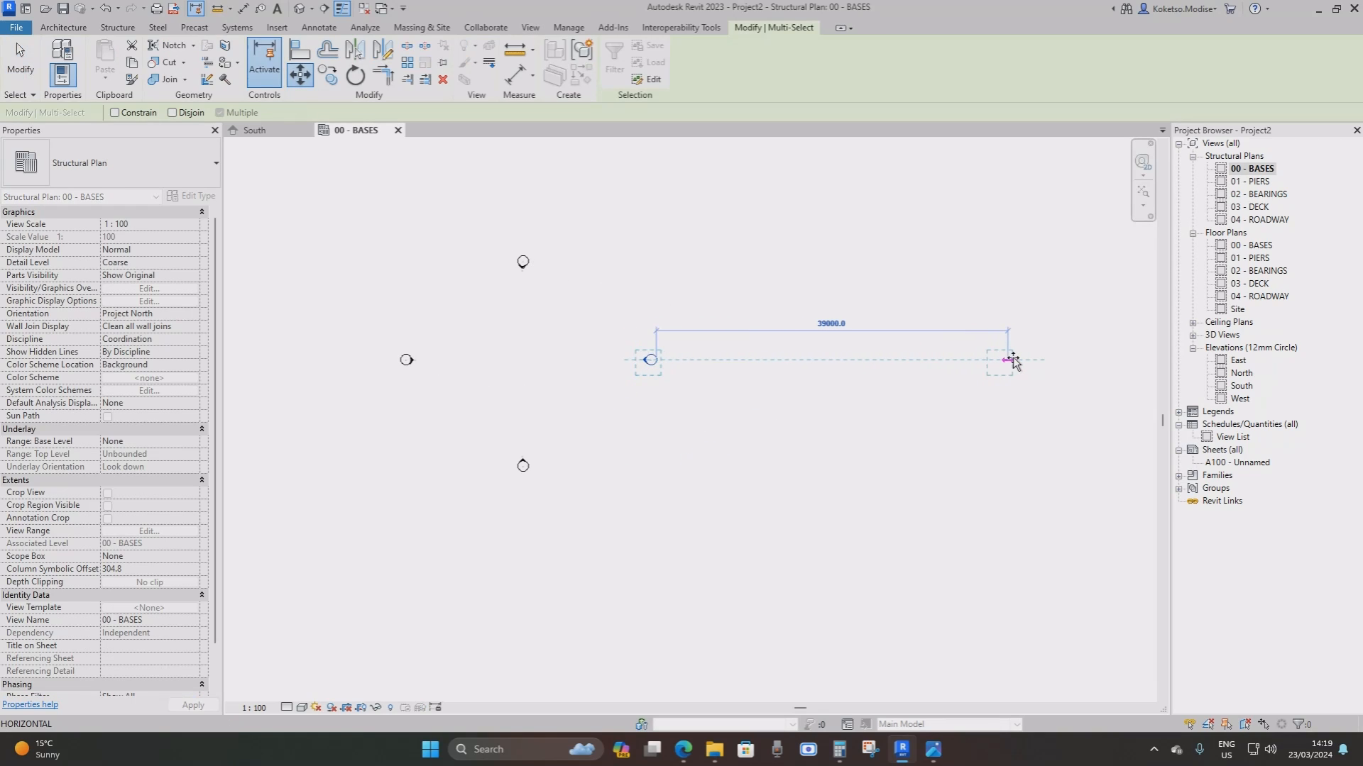
pyautogui.click(1014, 360)
pyautogui.click(972, 371)
# Move the West elevation marker horizontally outward, away from the centre of the plan
pyautogui.scroll(-2, 745, 347)
pyautogui.moveTo(586, 332); pyautogui.dragTo(467, 391)
pyautogui.scroll(1, 500, 352)
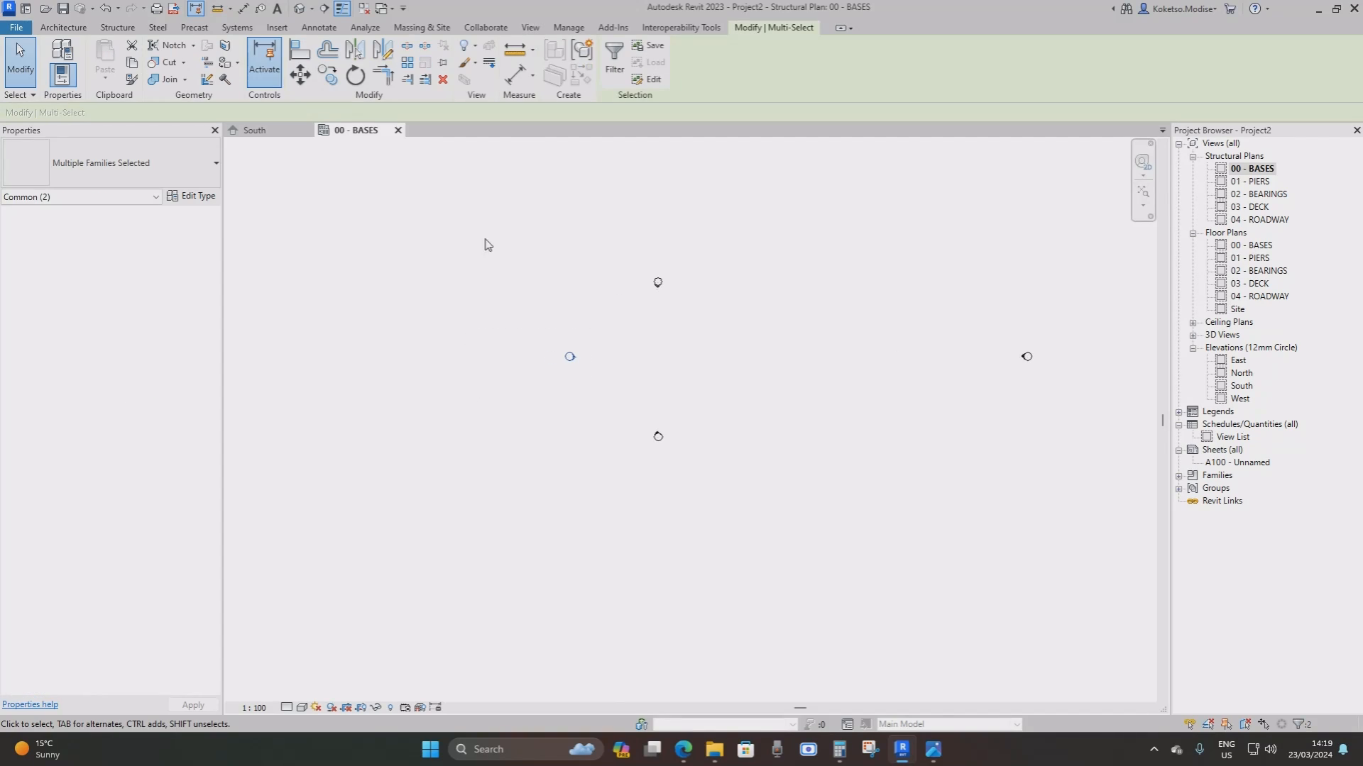
pyautogui.click(299, 76)
pyautogui.click(569, 356)
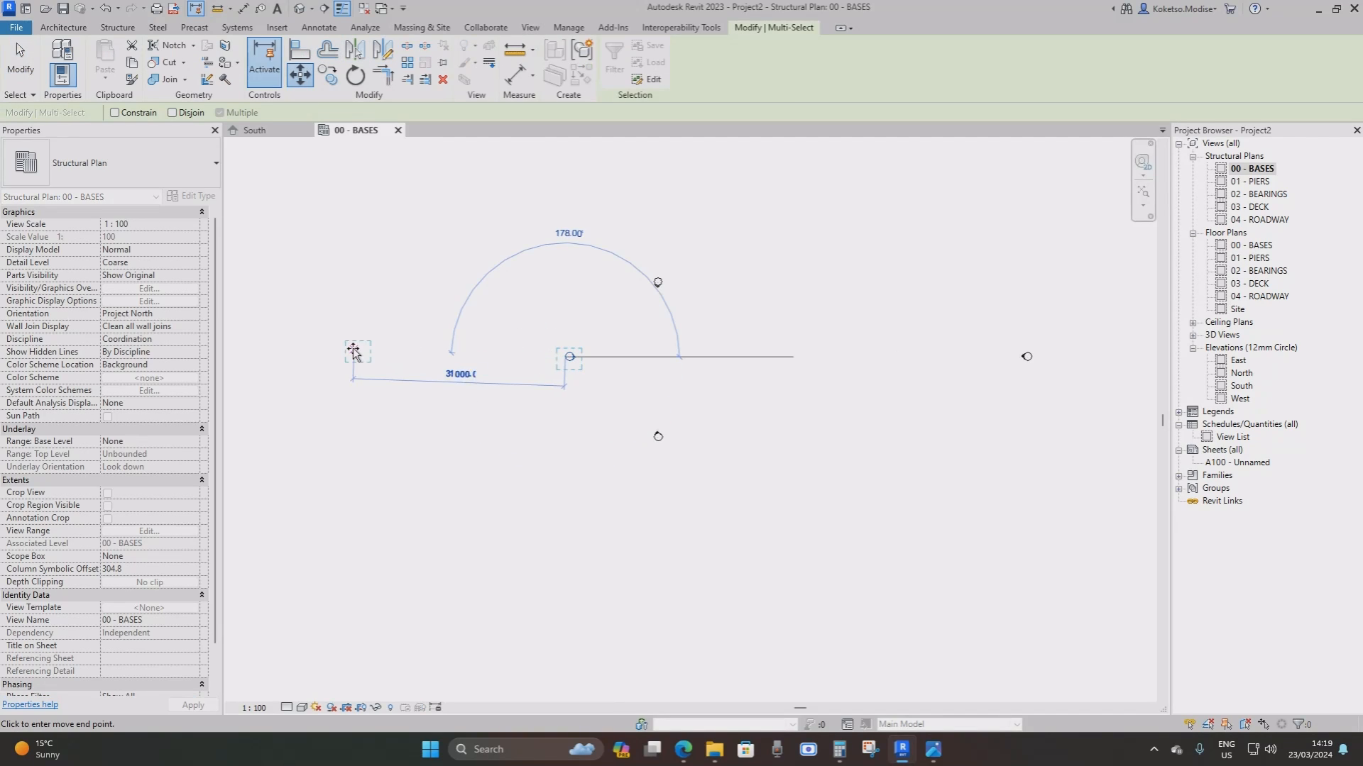
pyautogui.click(298, 357)
# Move the North elevation marker about 39000 mm vertically upward, away from the centre of the plan
pyautogui.moveTo(732, 250); pyautogui.dragTo(550, 324)
pyautogui.moveTo(594, 287); pyautogui.dragTo(653, 353, button='middle')
pyautogui.click(299, 75)
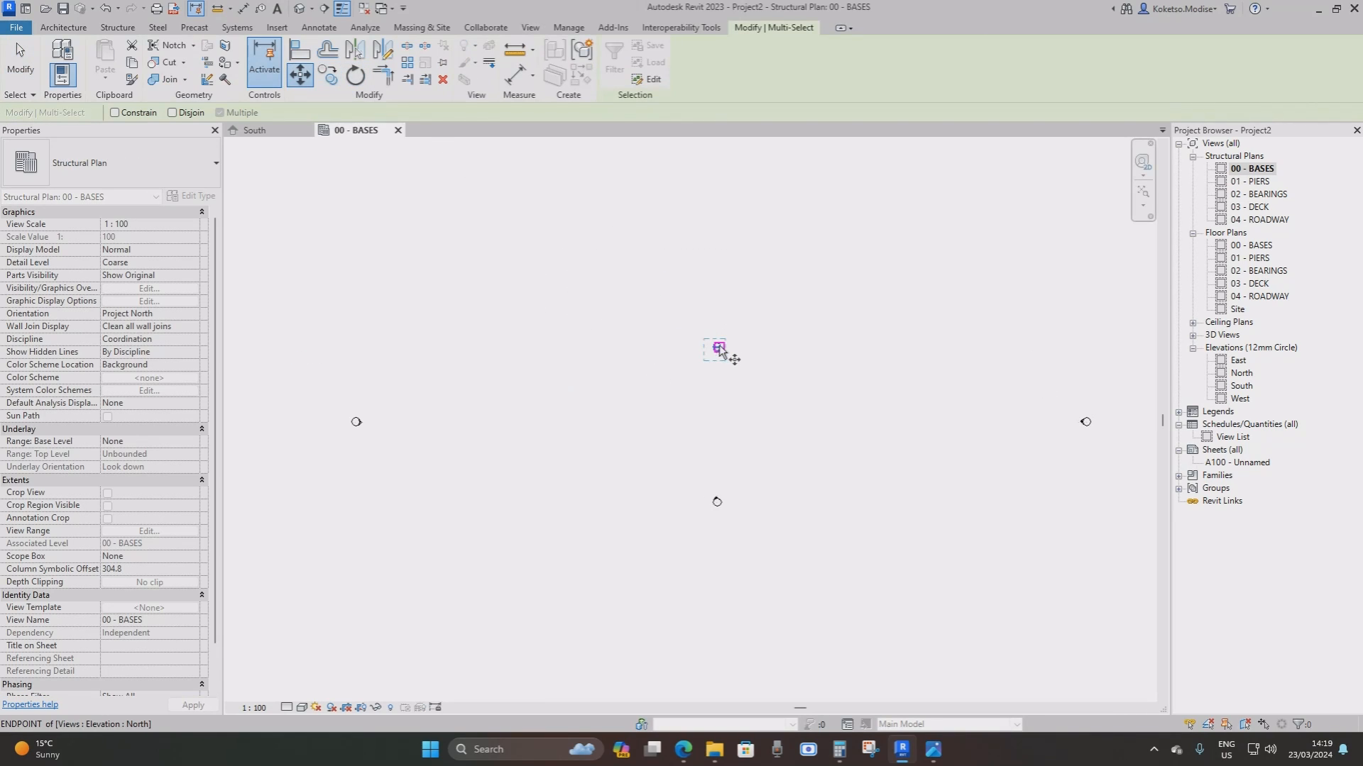
pyautogui.click(719, 349)
pyautogui.scroll(-3, 713, 341)
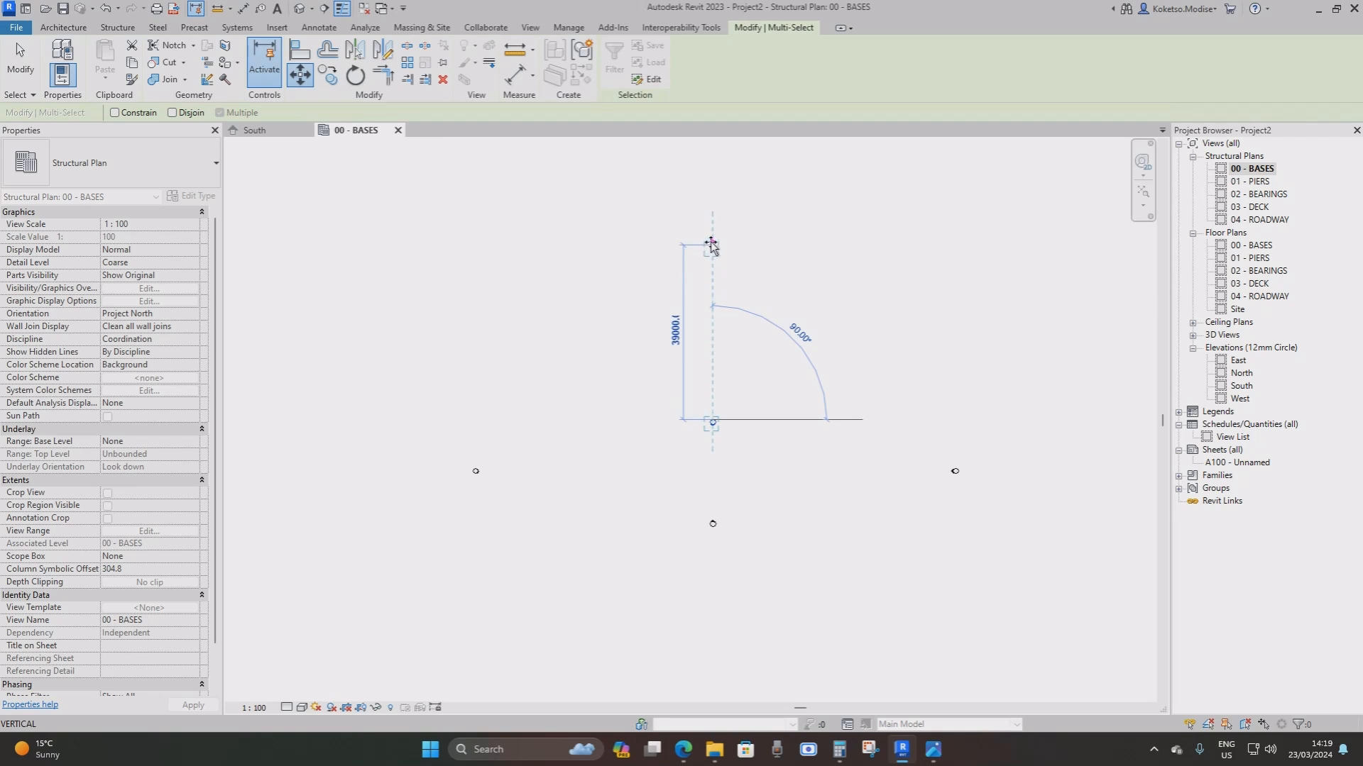
pyautogui.click(712, 245)
pyautogui.scroll(2, 794, 432)
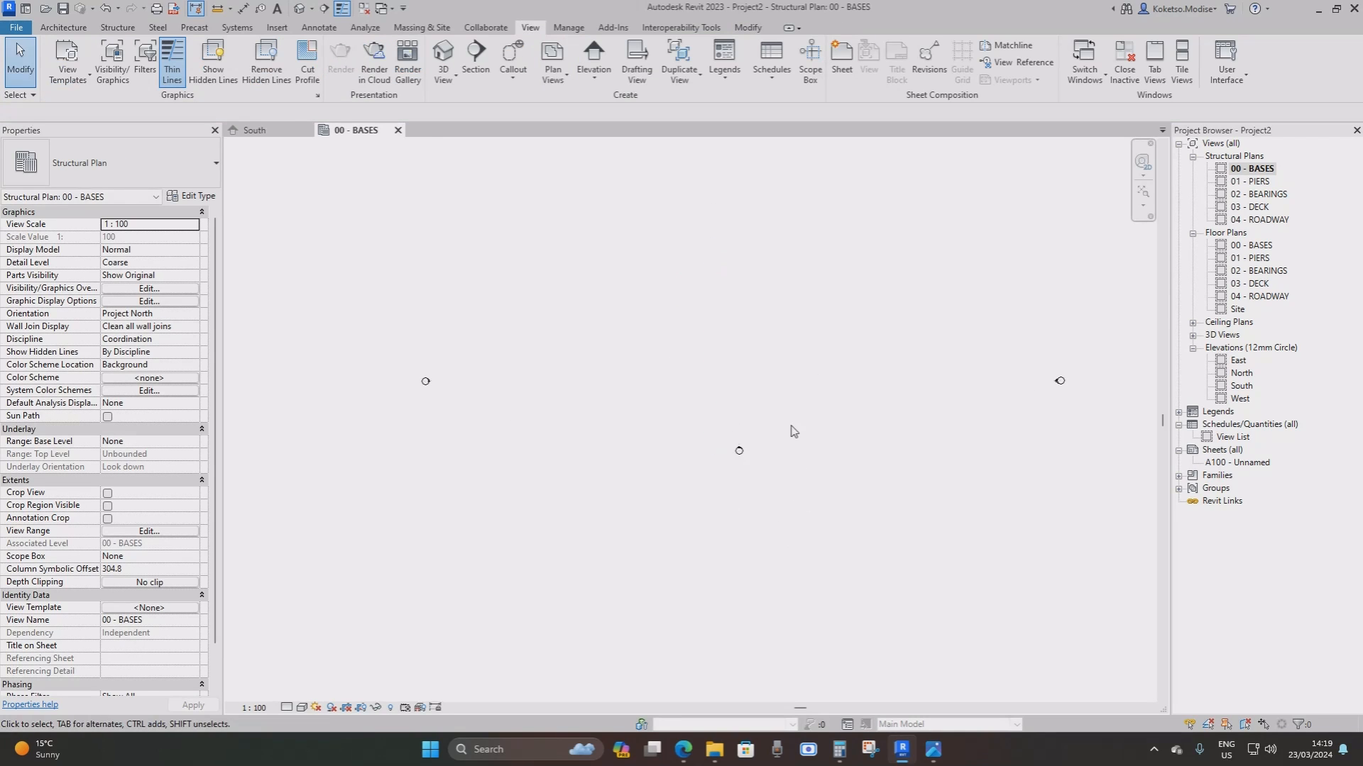
# Move the South elevation marker about 40000 mm vertically downward, away from the centre of the plan
pyautogui.moveTo(790, 426); pyautogui.dragTo(709, 476)
pyautogui.click(300, 75)
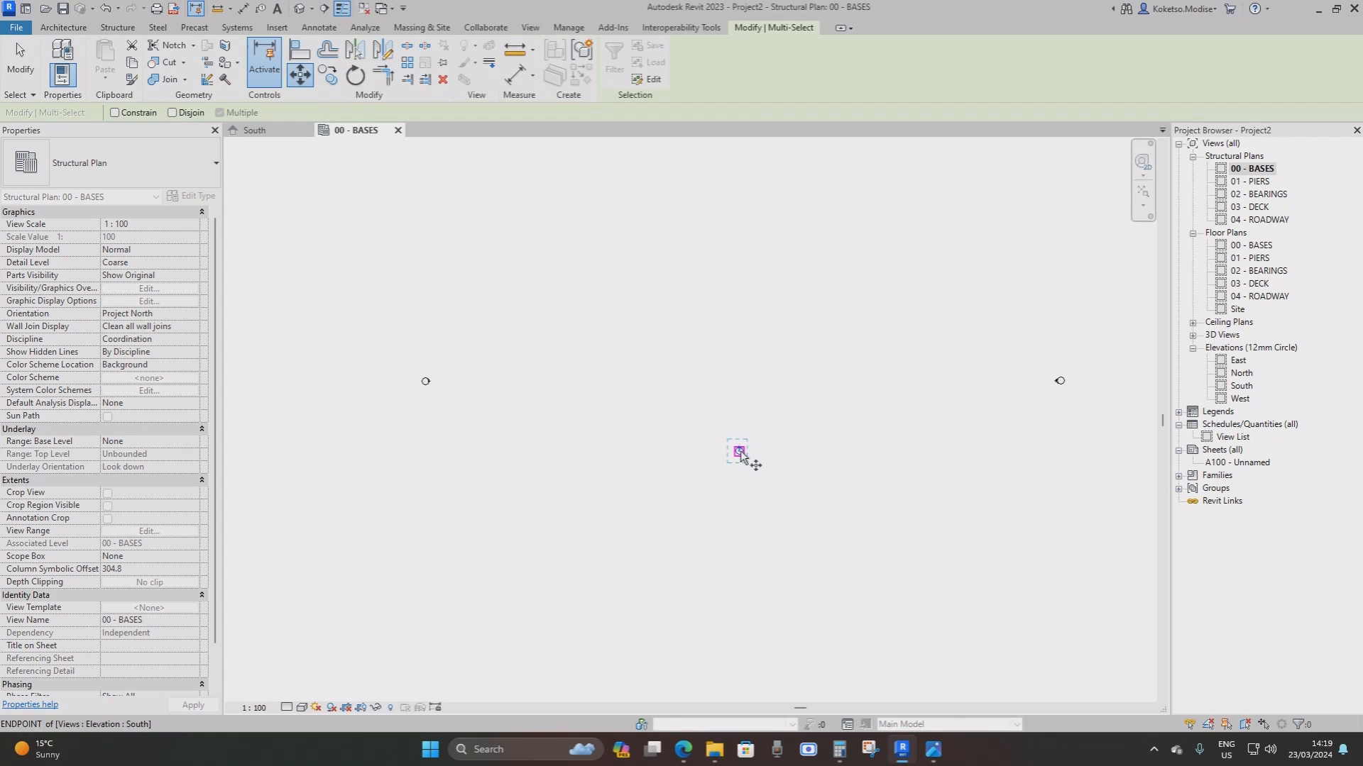
pyautogui.click(740, 452)
pyautogui.scroll(-1, 736, 497)
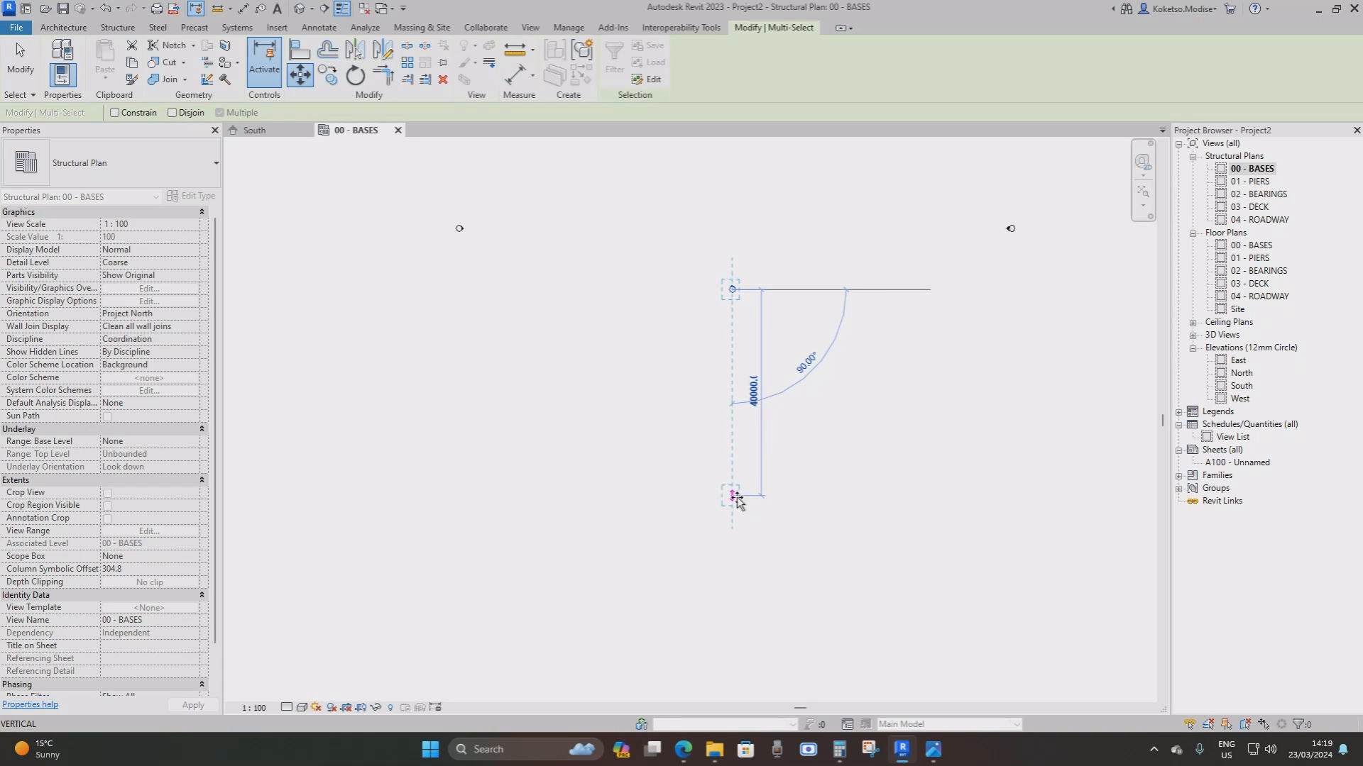
pyautogui.click(736, 498)
pyautogui.press('Escape')
pyautogui.moveTo(724, 299); pyautogui.dragTo(708, 484, button='middle')
pyautogui.scroll(-1, 708, 481)
pyautogui.scroll(1, 694, 451)
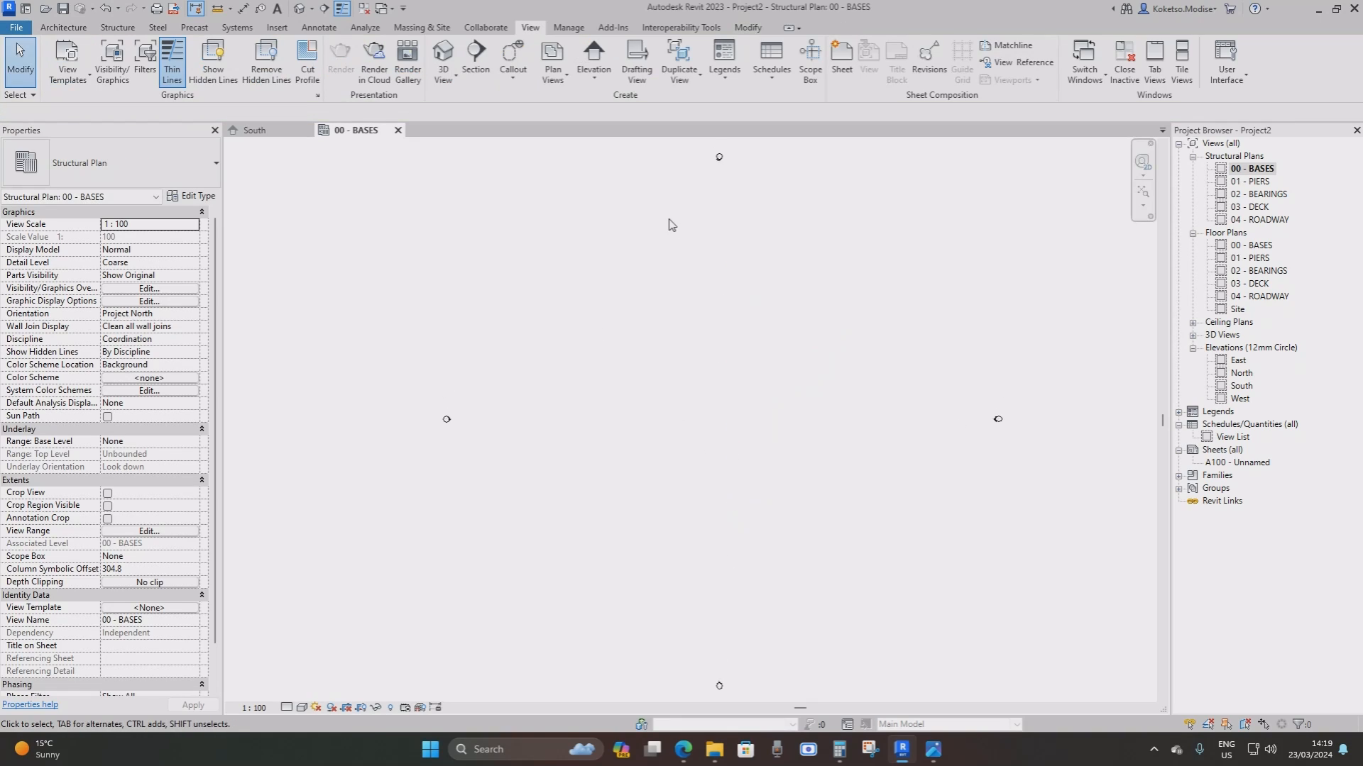
# Draw the first vertical grid line just east of the West elevation marker, spanning most of the plan's height
pyautogui.click(71, 30)
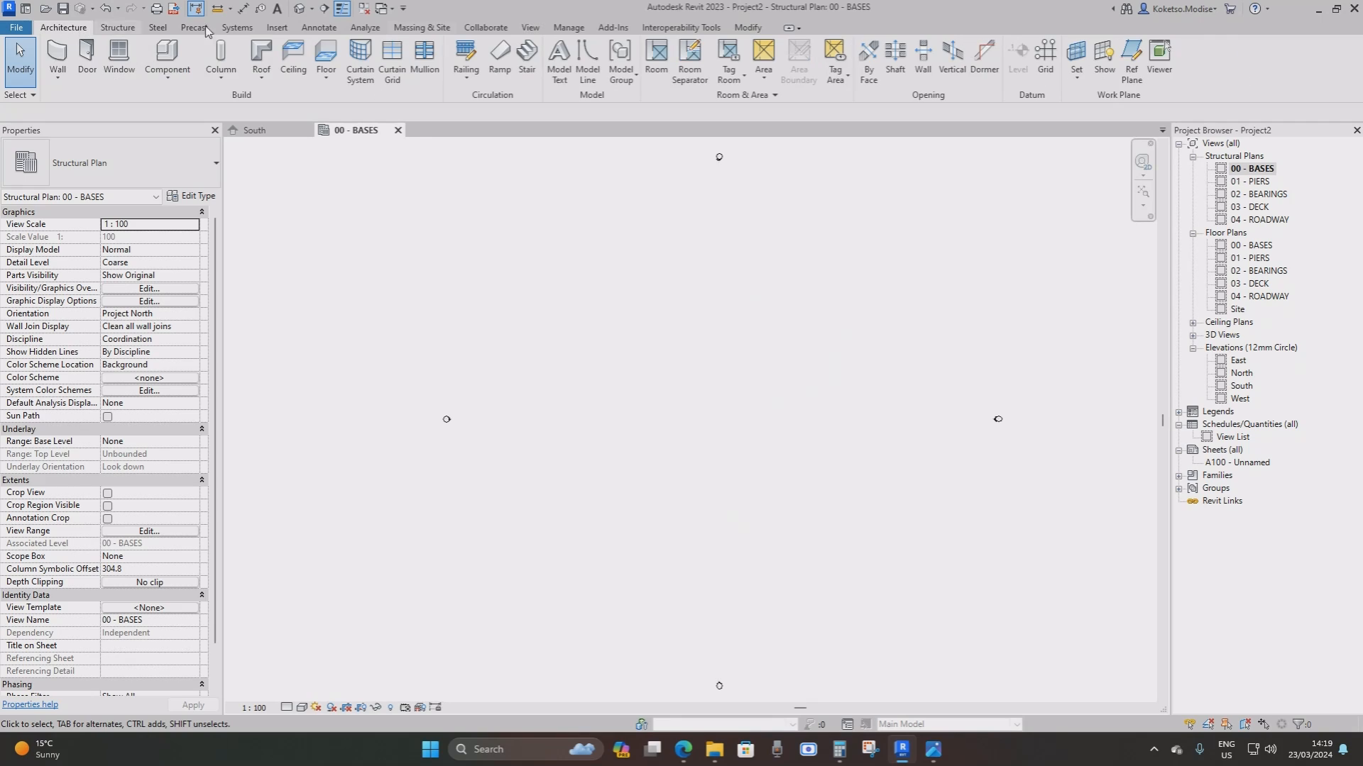
pyautogui.click(1029, 67)
pyautogui.click(488, 227)
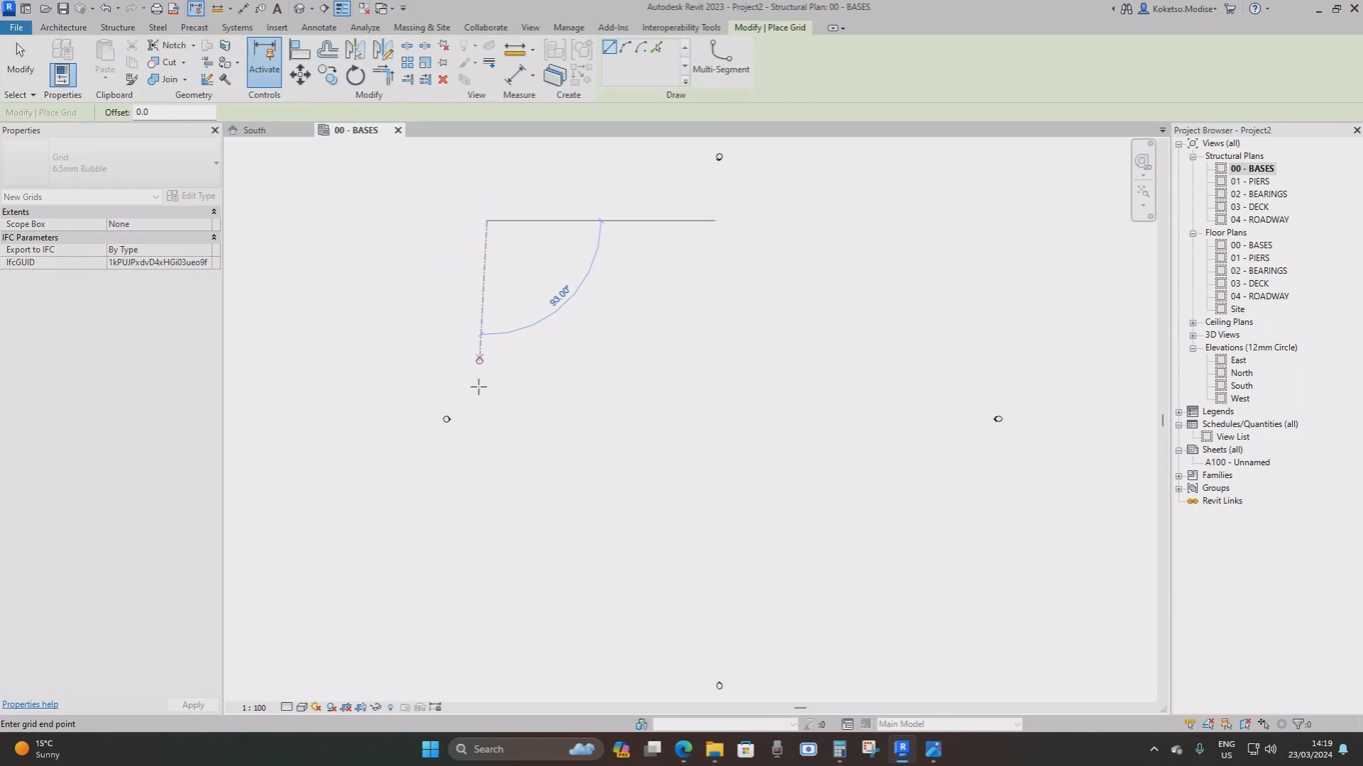
pyautogui.click(487, 616)
pyautogui.moveTo(482, 465); pyautogui.dragTo(542, 429, button='middle')
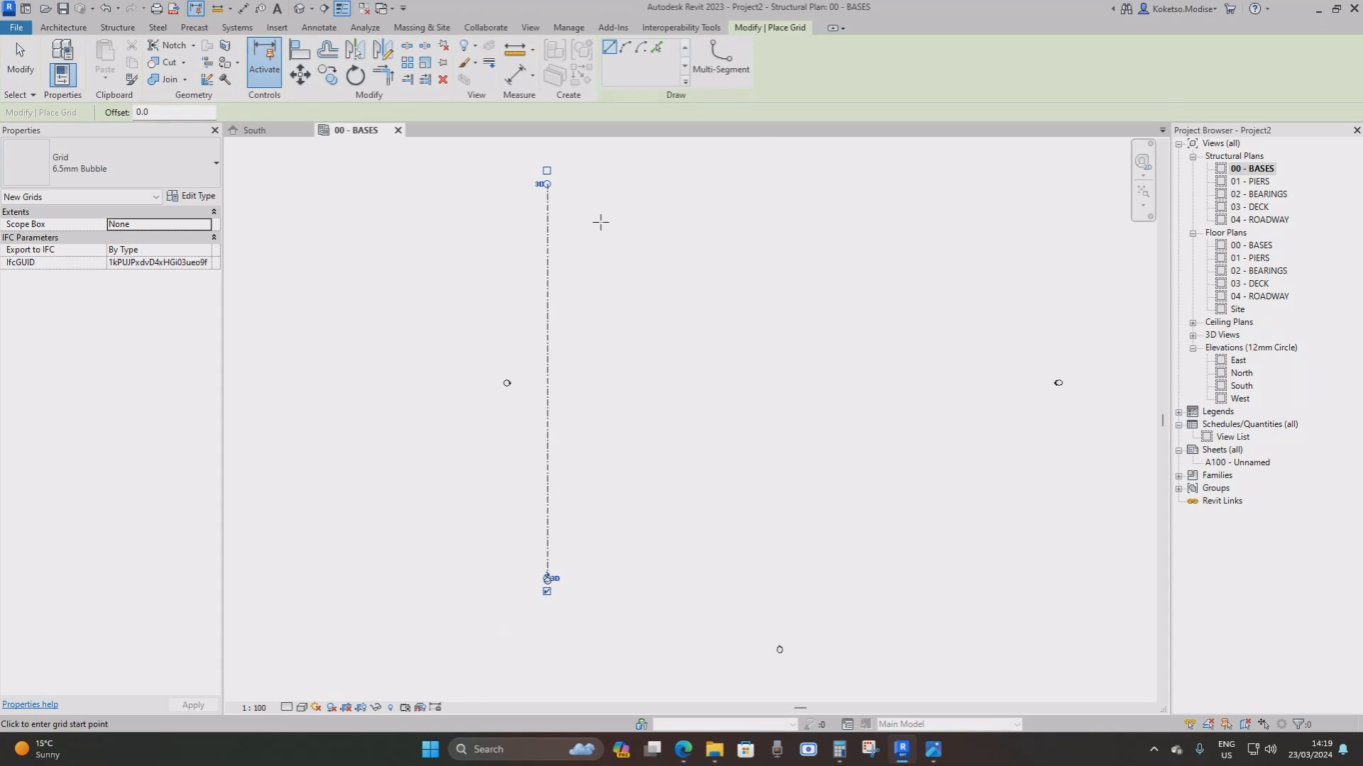
# Add nine more vertical grid lines east of the first, each offset 8000 mm from the previous one
pyautogui.click(656, 46)
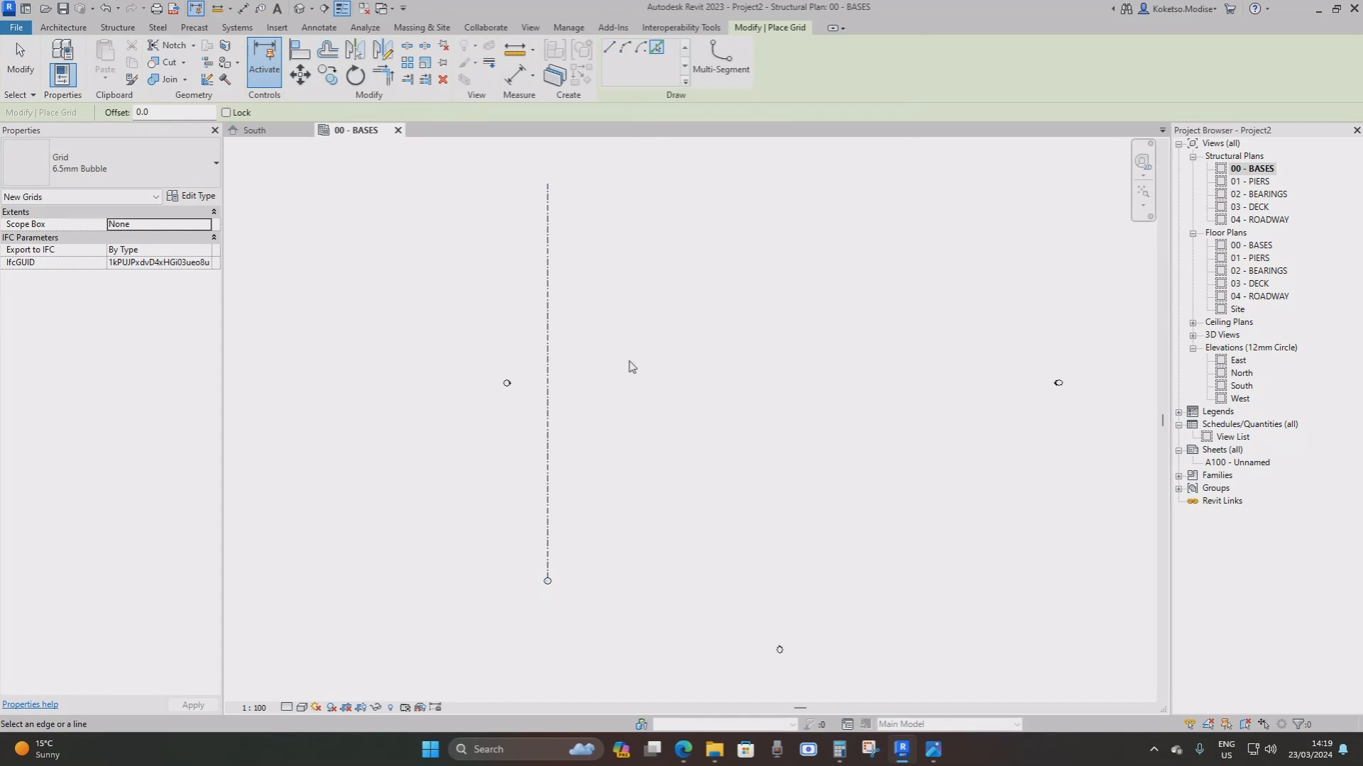
pyautogui.click(146, 113)
pyautogui.scroll(1, 584, 363)
pyautogui.click(540, 340)
pyautogui.scroll(-2, 551, 338)
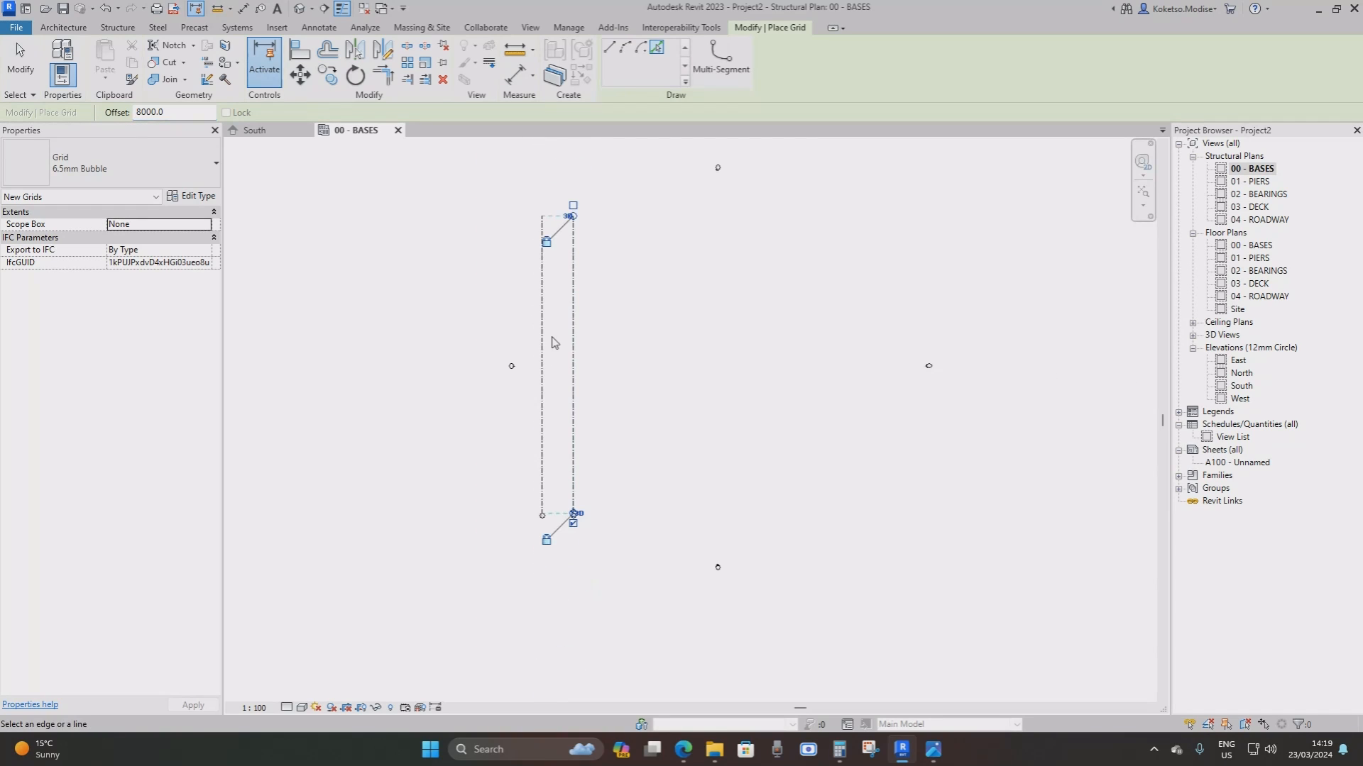
pyautogui.click(574, 344)
pyautogui.click(605, 352)
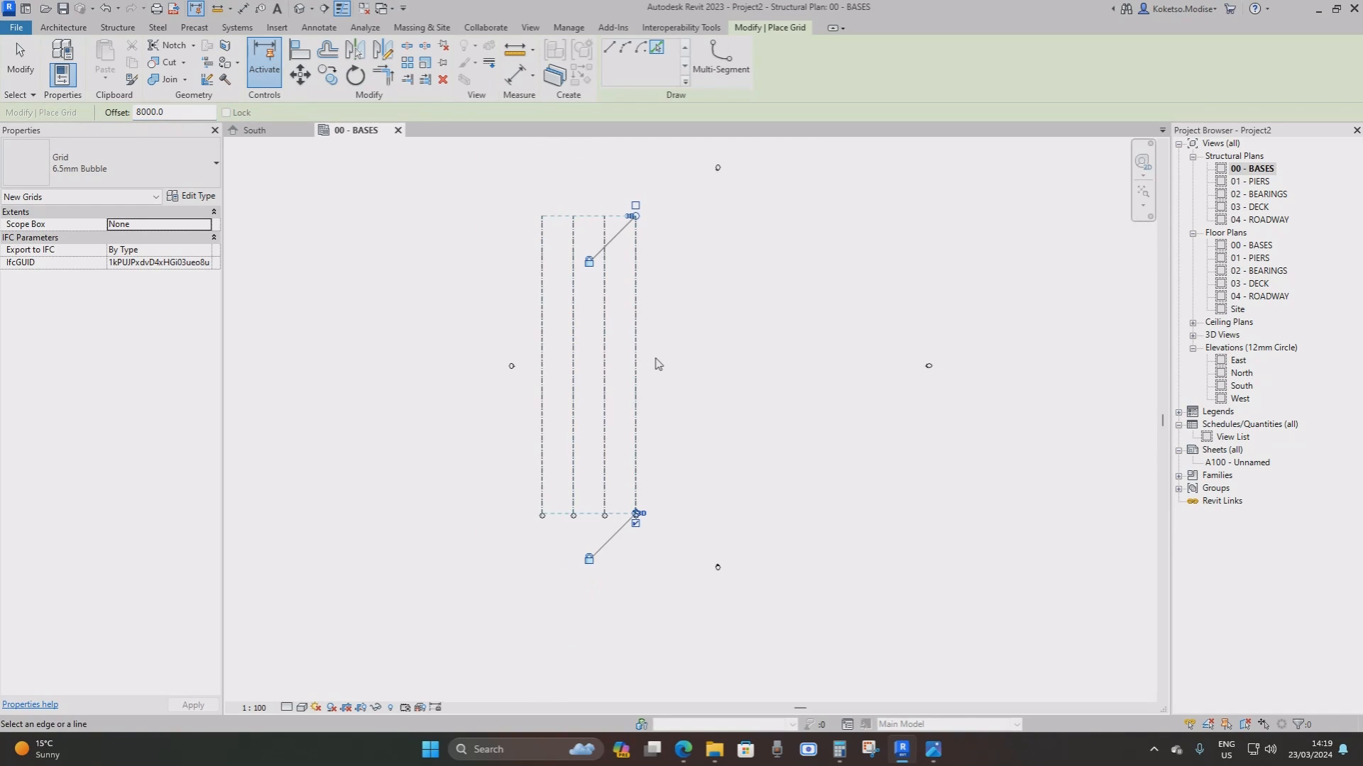
pyautogui.click(643, 362)
pyautogui.click(672, 363)
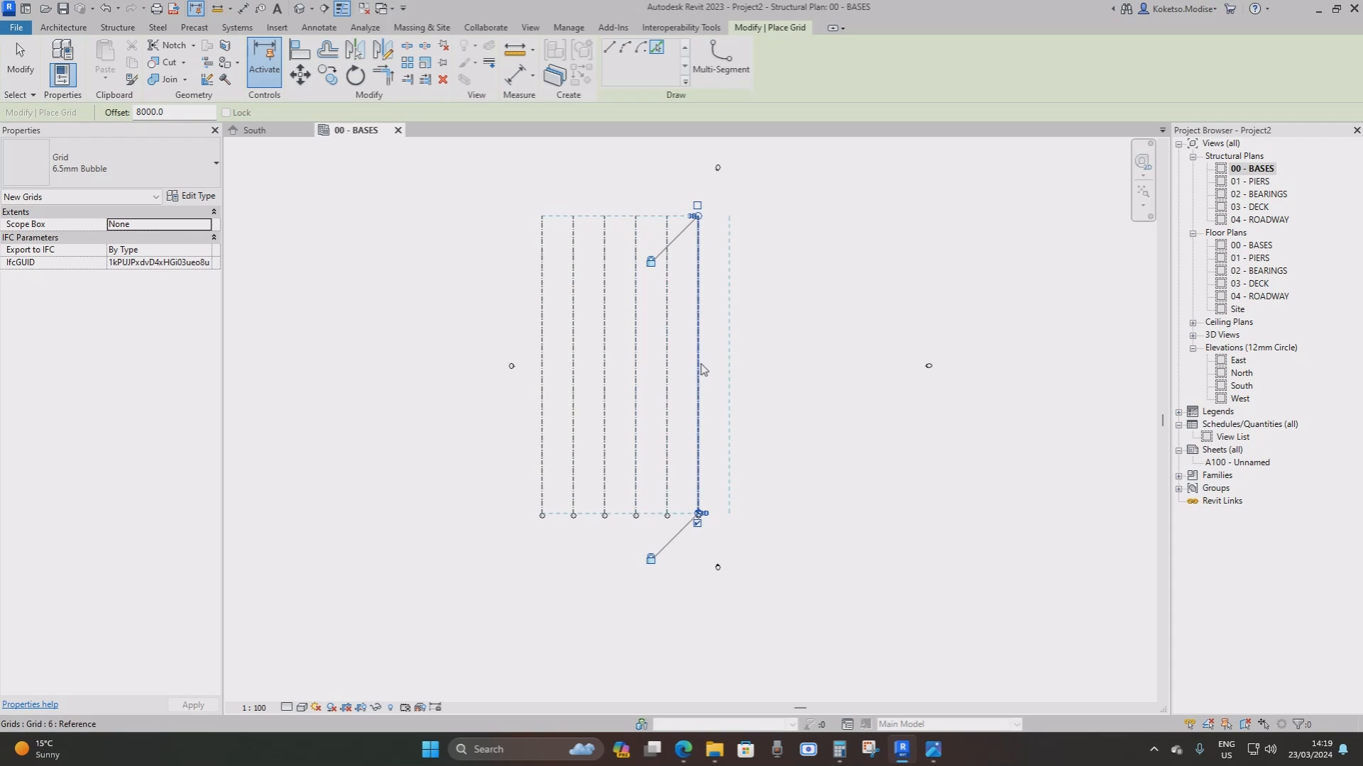
pyautogui.click(703, 369)
pyautogui.click(735, 371)
pyautogui.click(765, 373)
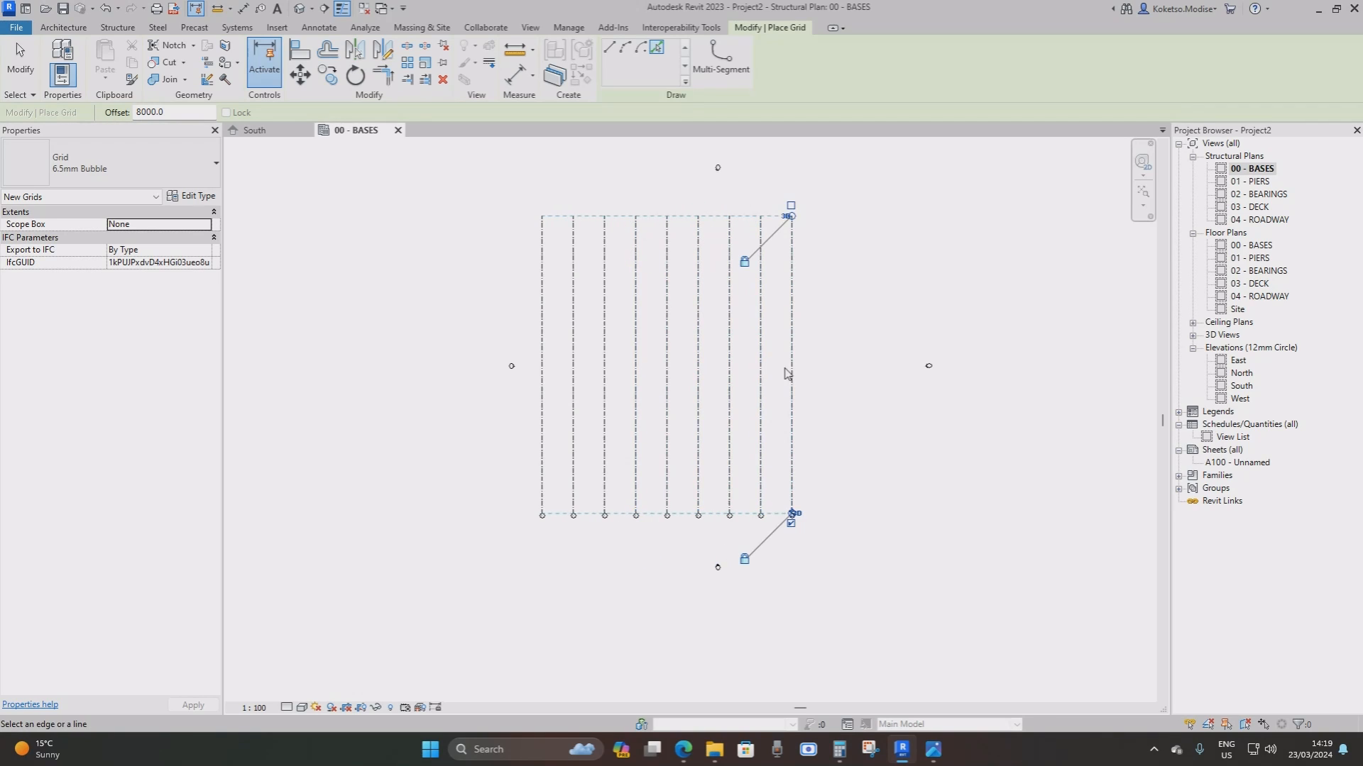
pyautogui.click(793, 378)
pyautogui.press('Escape')
pyautogui.press('Escape')
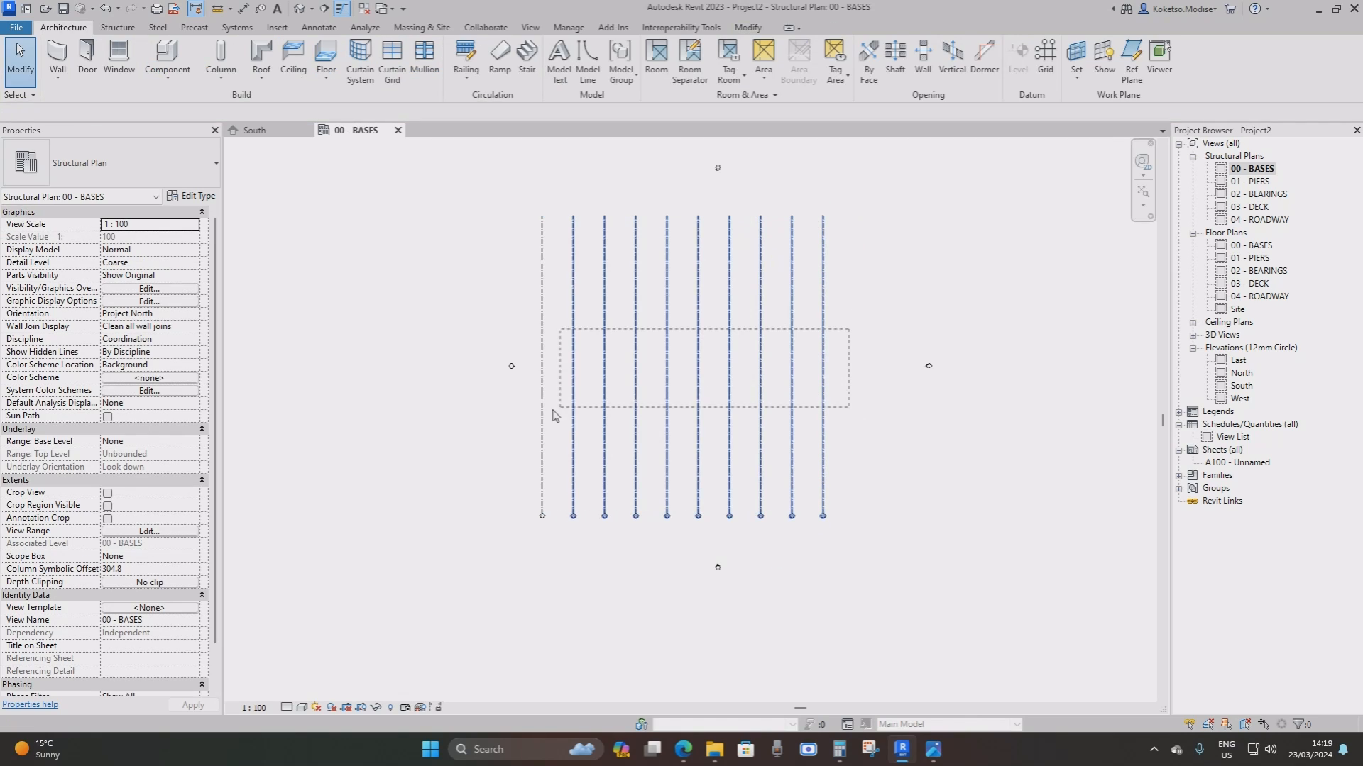
pyautogui.moveTo(821, 313); pyautogui.dragTo(854, 321)
pyautogui.click(842, 388)
# Set the scale of the 00 - BASES plan view to 1:200
pyautogui.scroll(1, 843, 388)
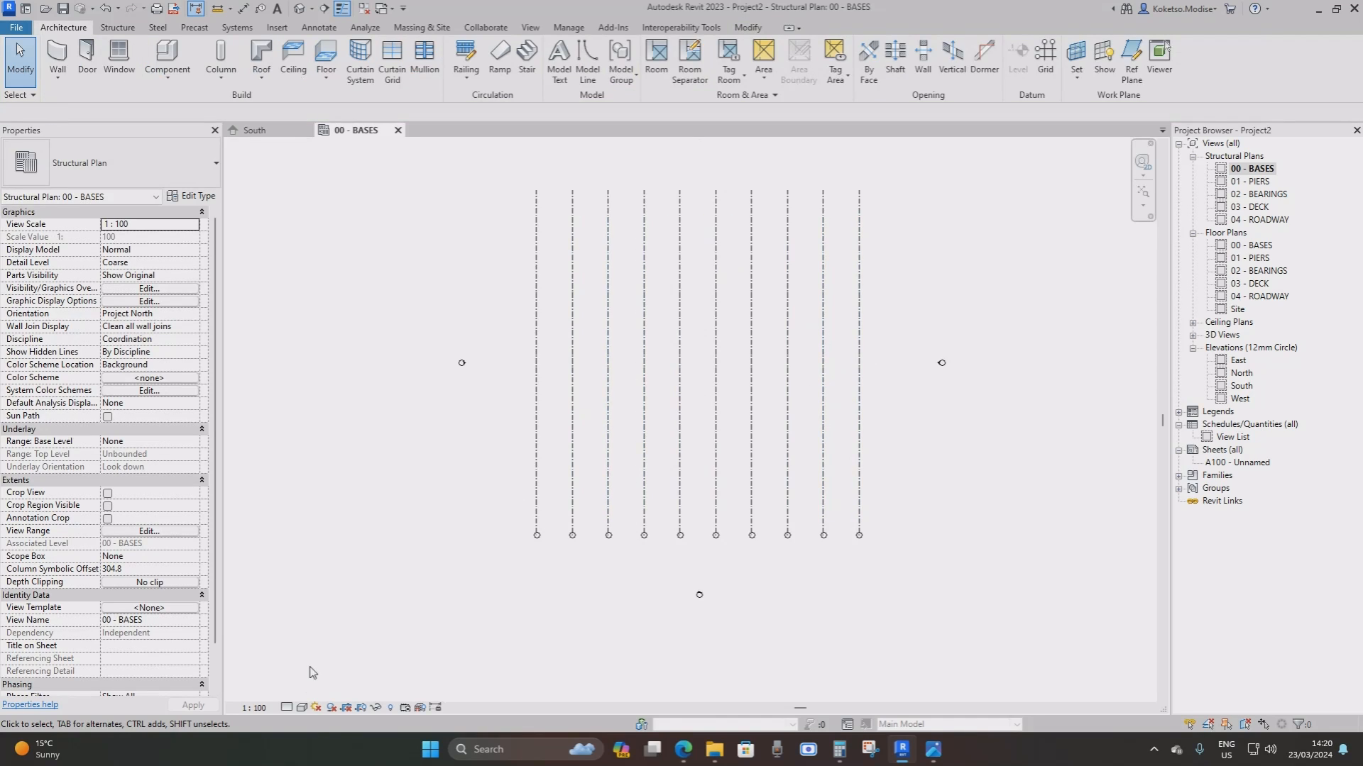
pyautogui.click(257, 709)
pyautogui.click(265, 630)
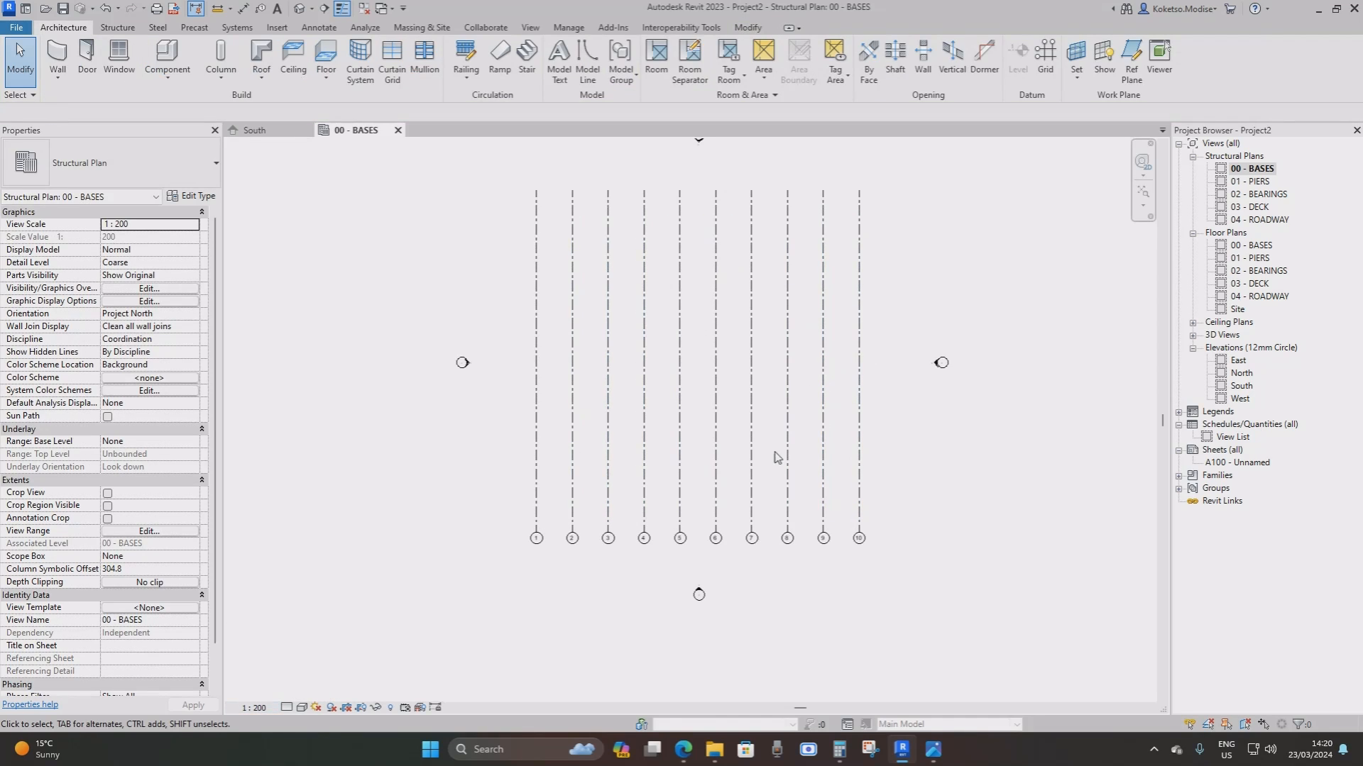
# Draw a horizontal grid line across all the vertical grids, running between the West and East elevation markers
pyautogui.click(1045, 57)
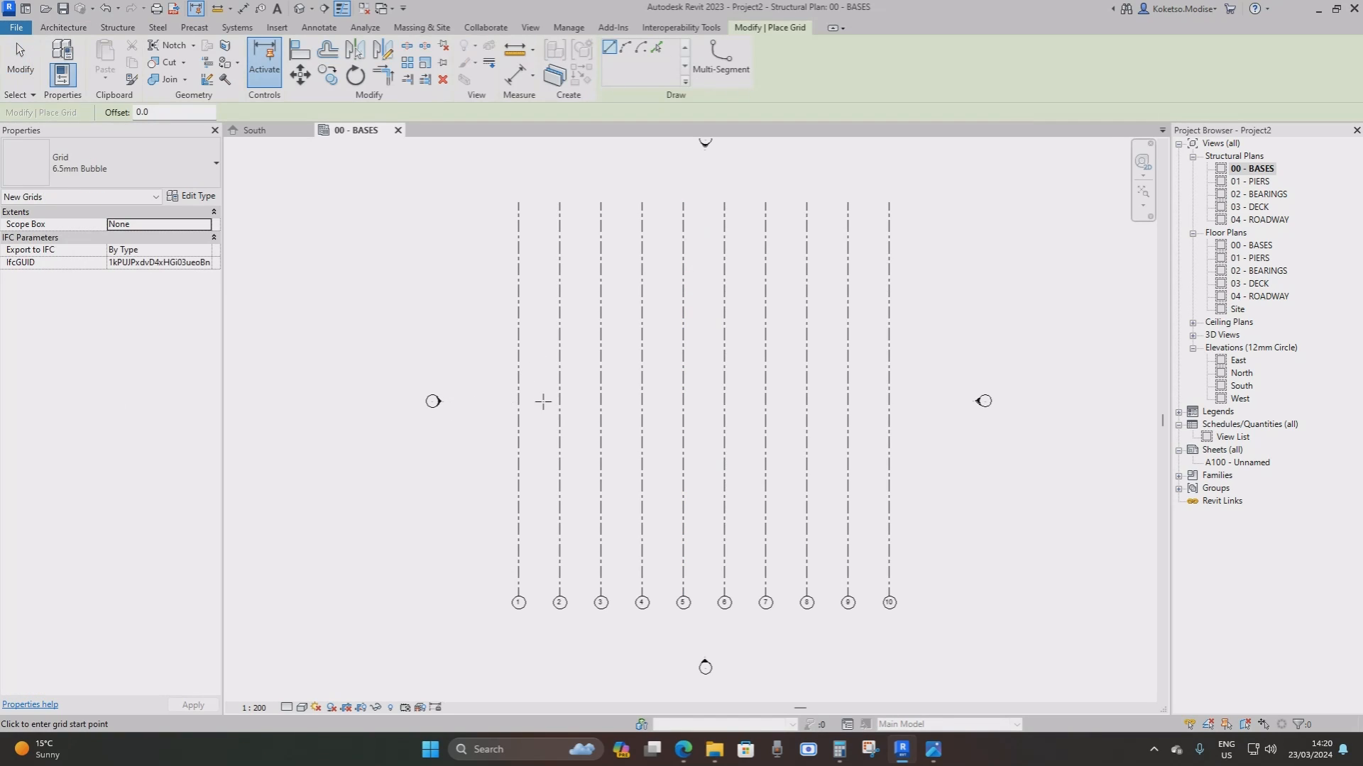
pyautogui.click(458, 406)
pyautogui.click(937, 406)
pyautogui.press('Escape')
pyautogui.press('Escape')
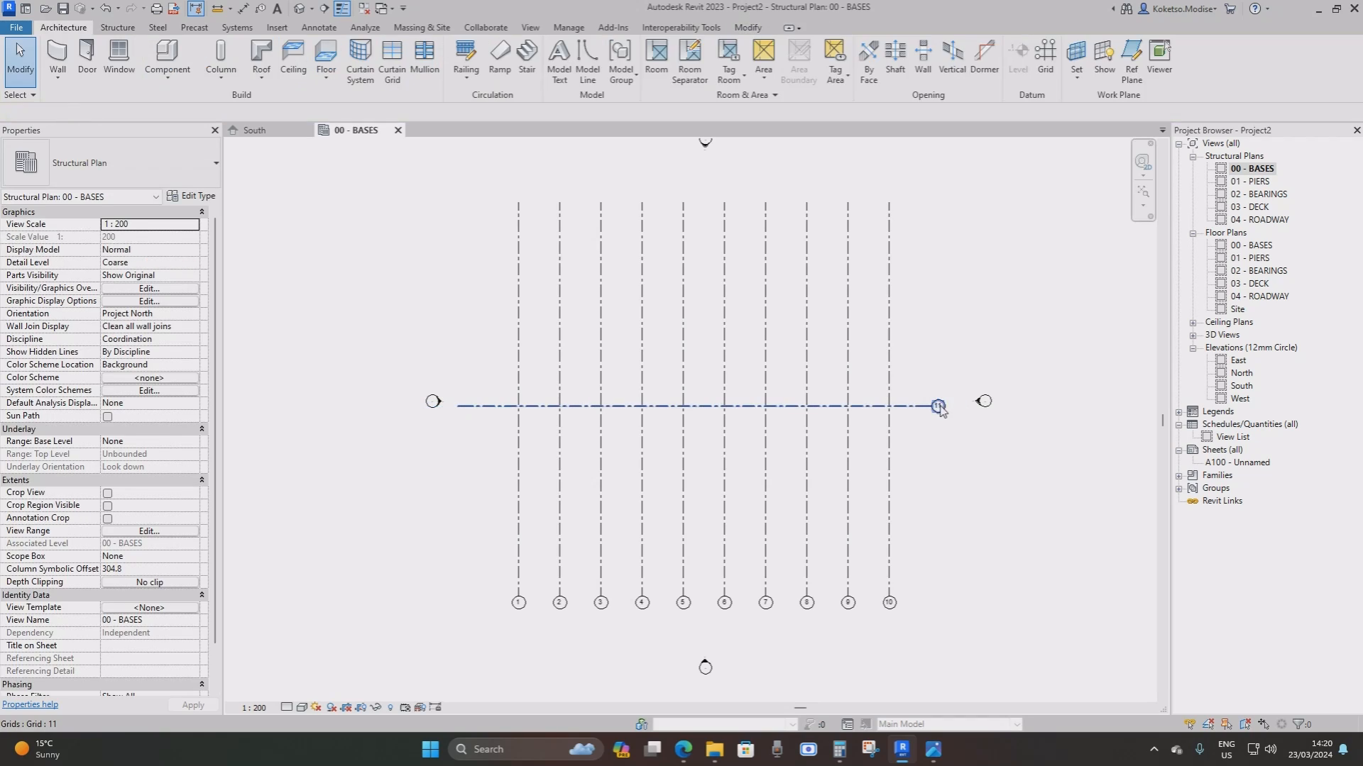
# Rename the horizontal grid line as A
pyautogui.doubleClick(938, 407)
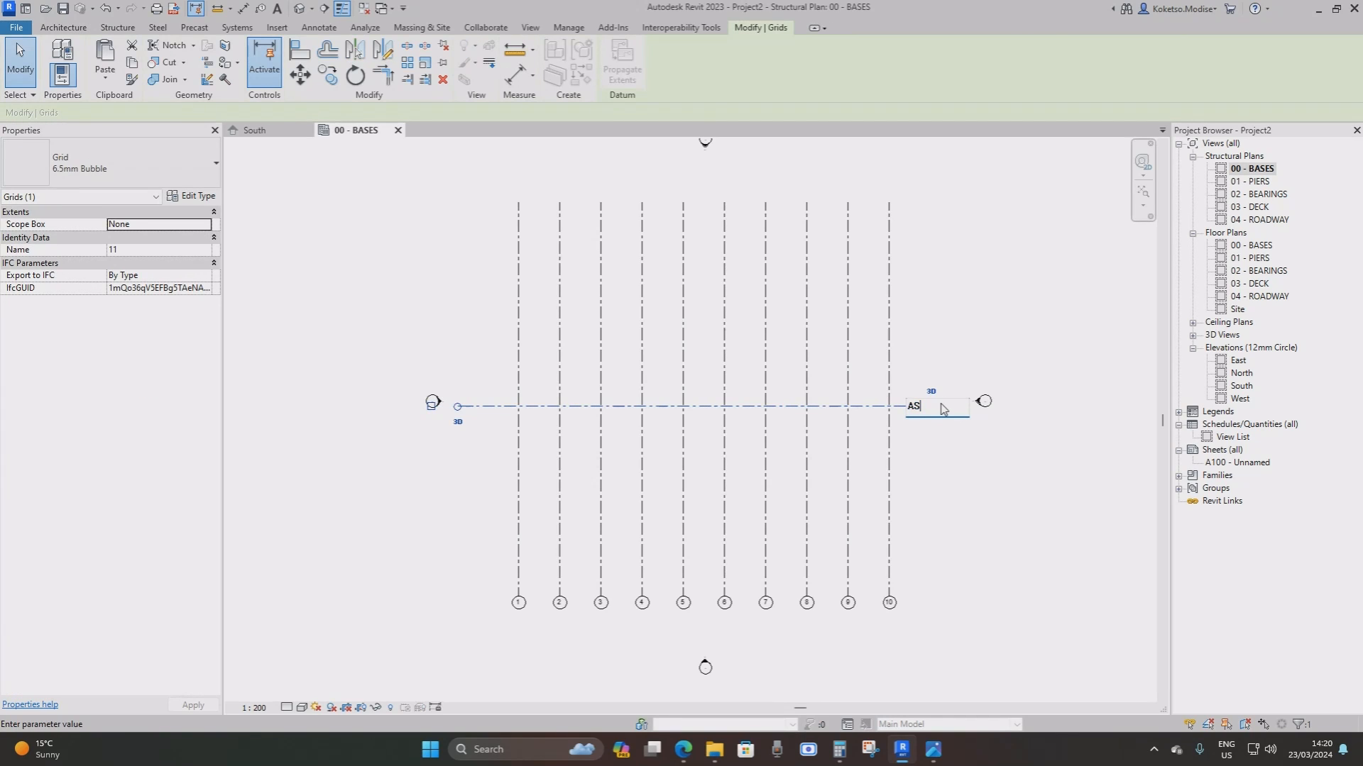
pyautogui.press('Return')
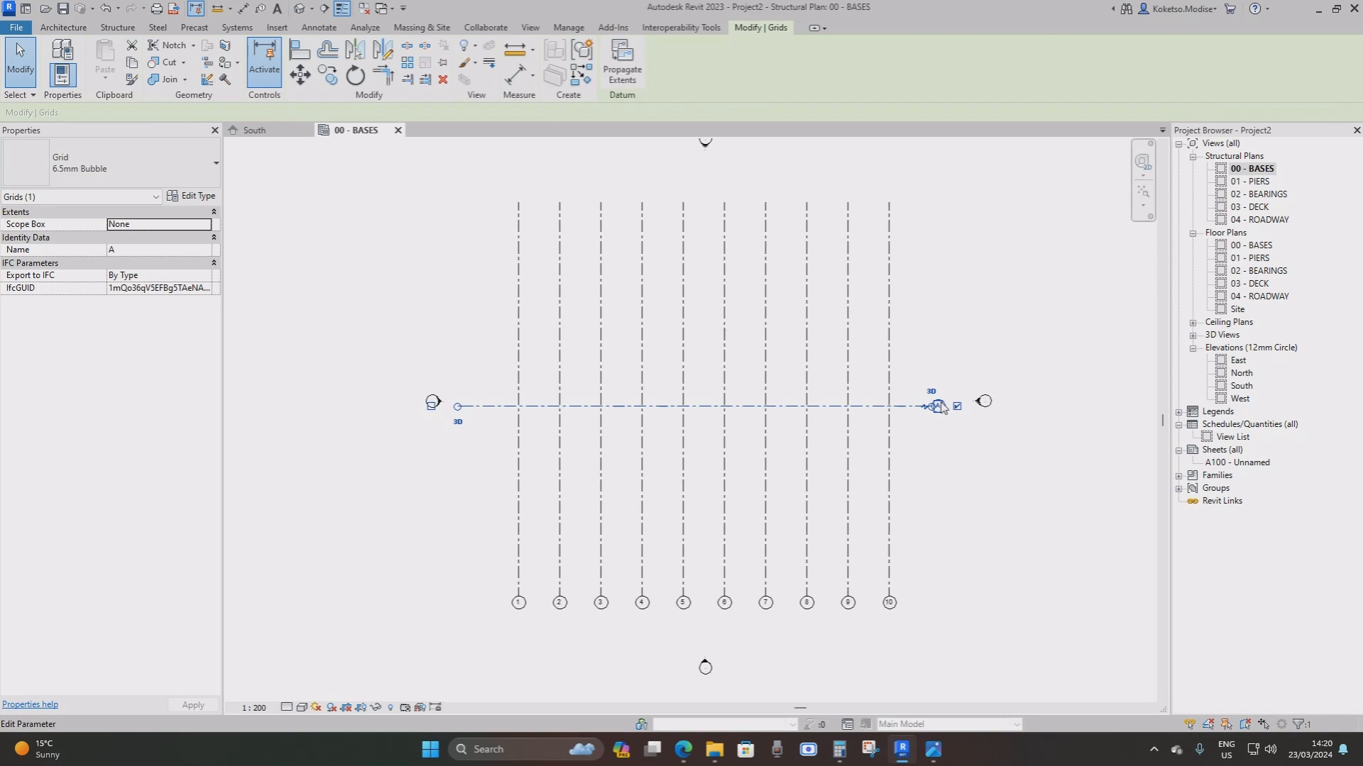
pyautogui.press('Escape')
pyautogui.scroll(-2, 877, 426)
pyautogui.scroll(1, 830, 430)
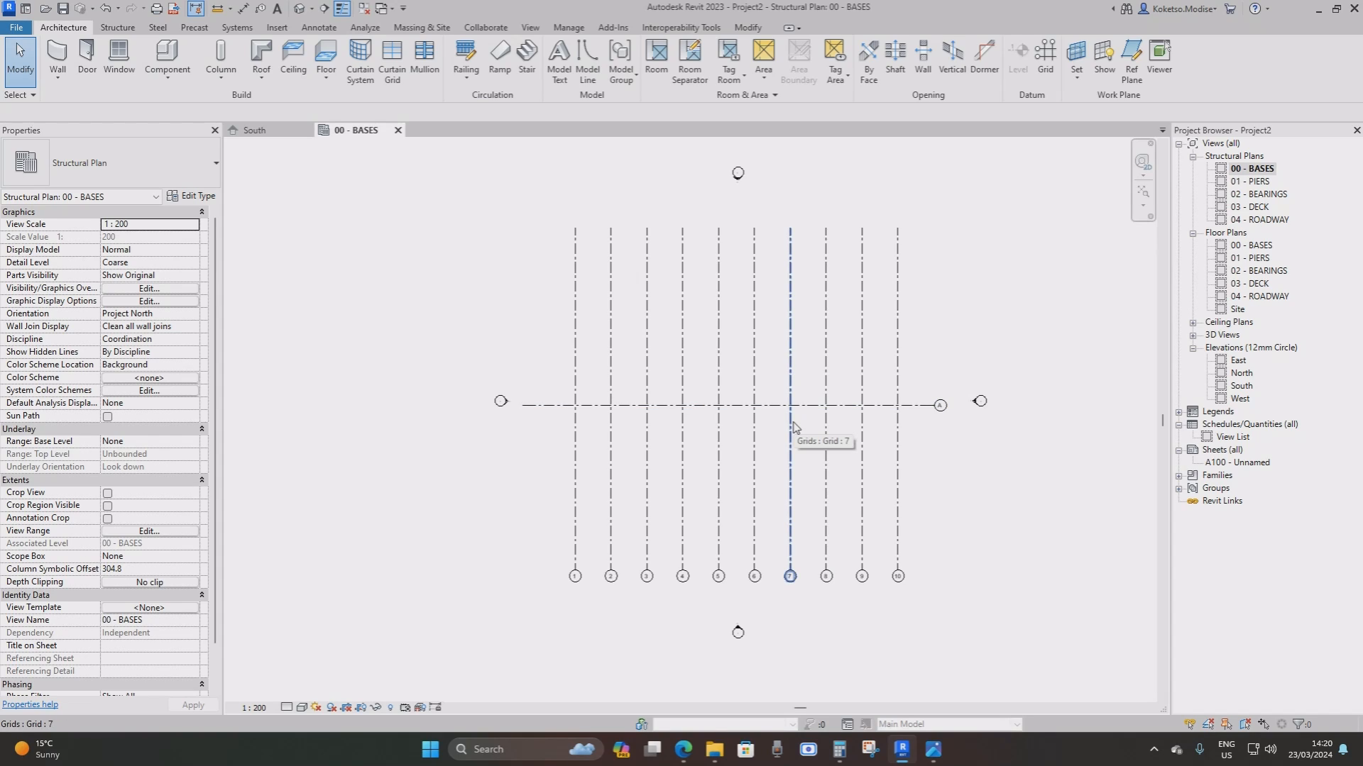
pyautogui.scroll(2, 798, 426)
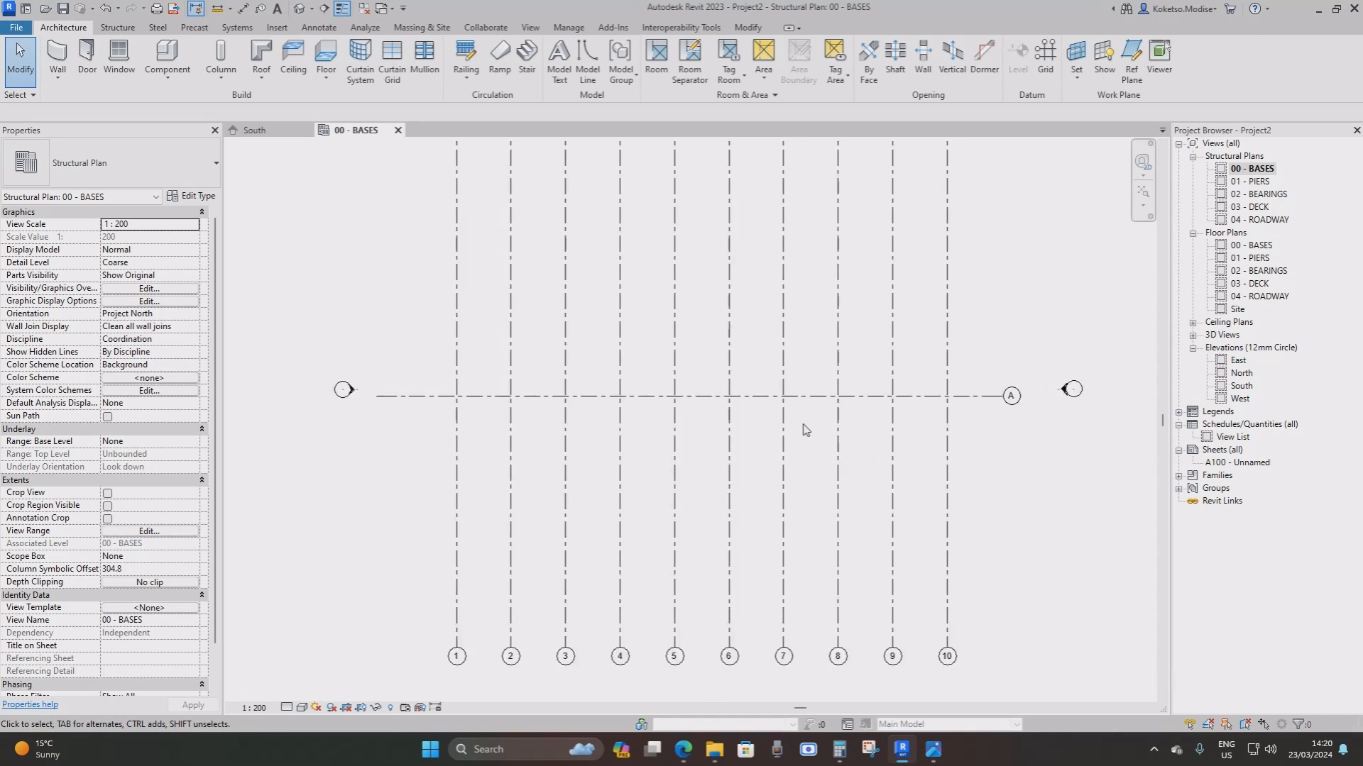
pyautogui.scroll(-1, 802, 427)
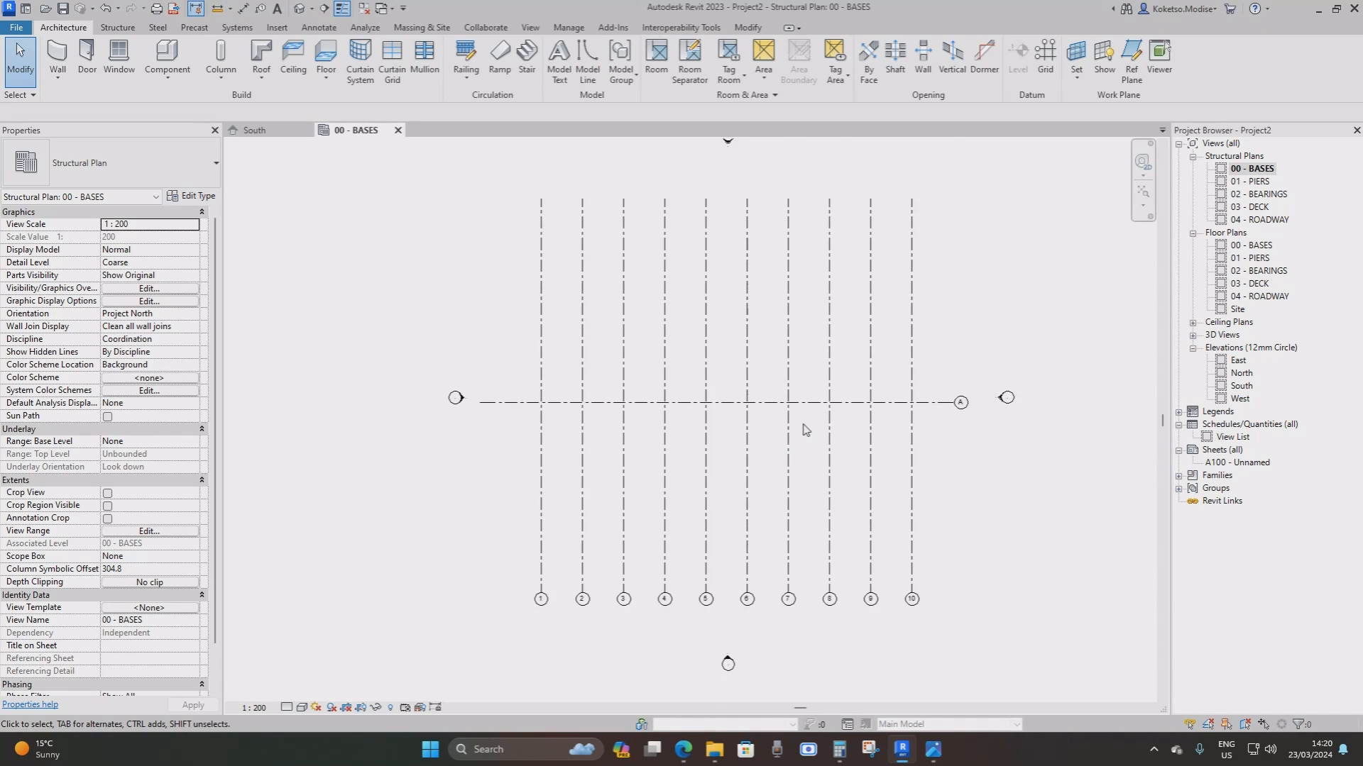
pyautogui.moveTo(805, 429); pyautogui.dragTo(797, 437, button='middle')
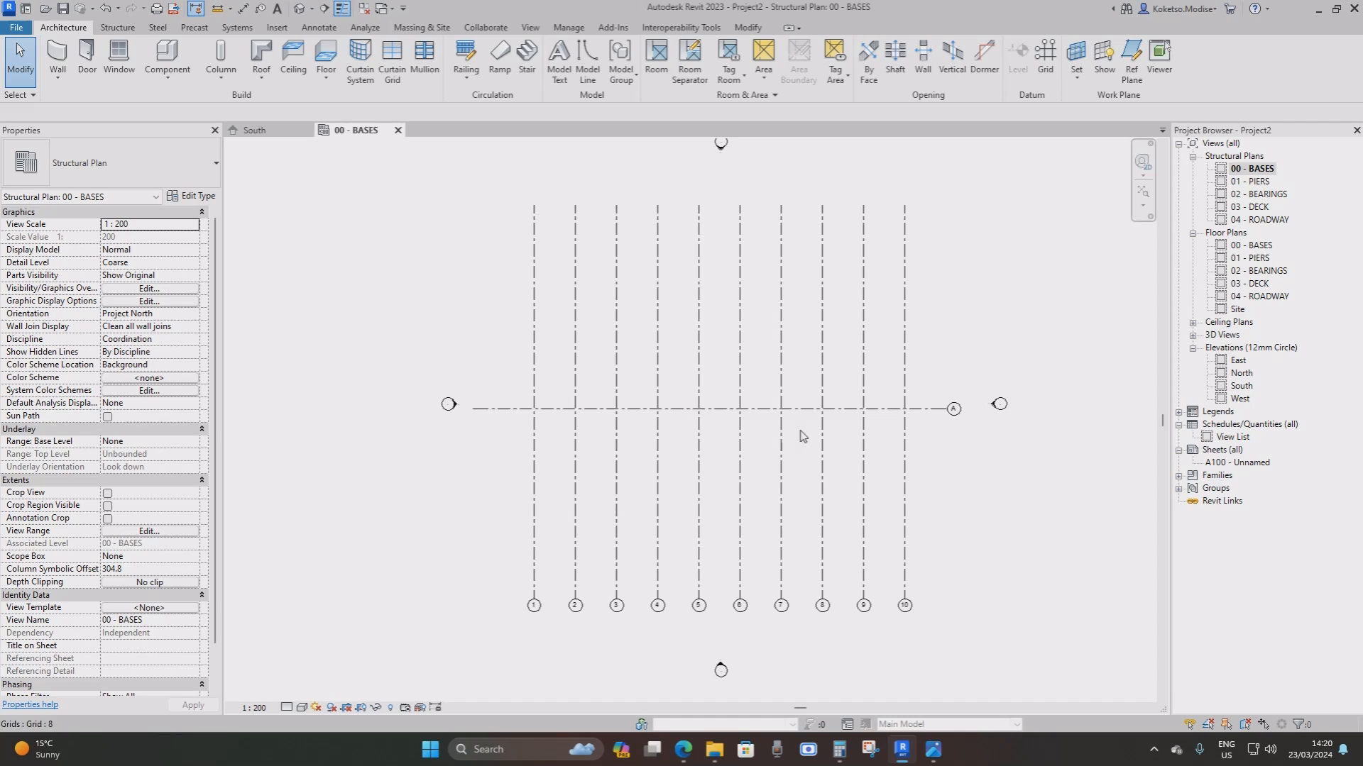
pyautogui.moveTo(800, 435); pyautogui.dragTo(800, 456, button='middle')
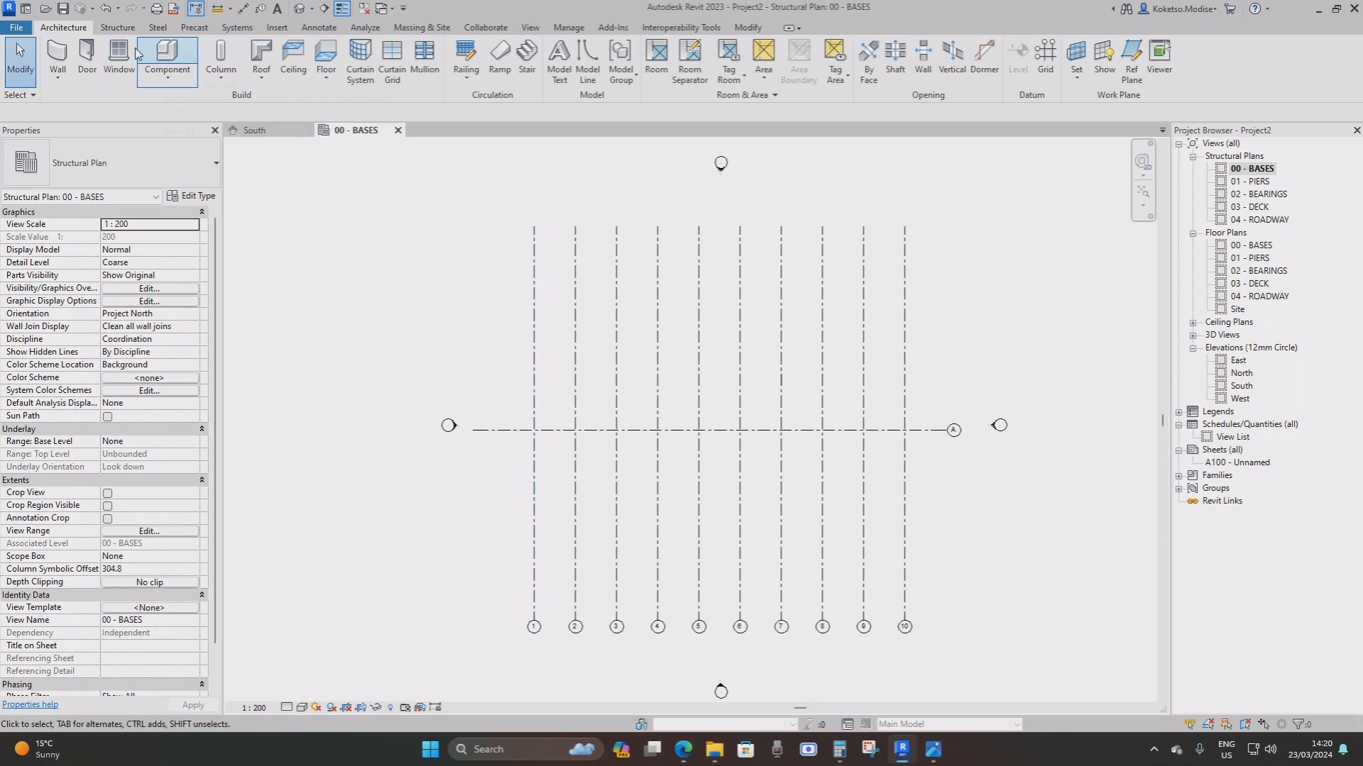
# Start an isolated foundation and load the Footing-Rectangular family from the UK library's Structural Foundations folder
pyautogui.click(118, 28)
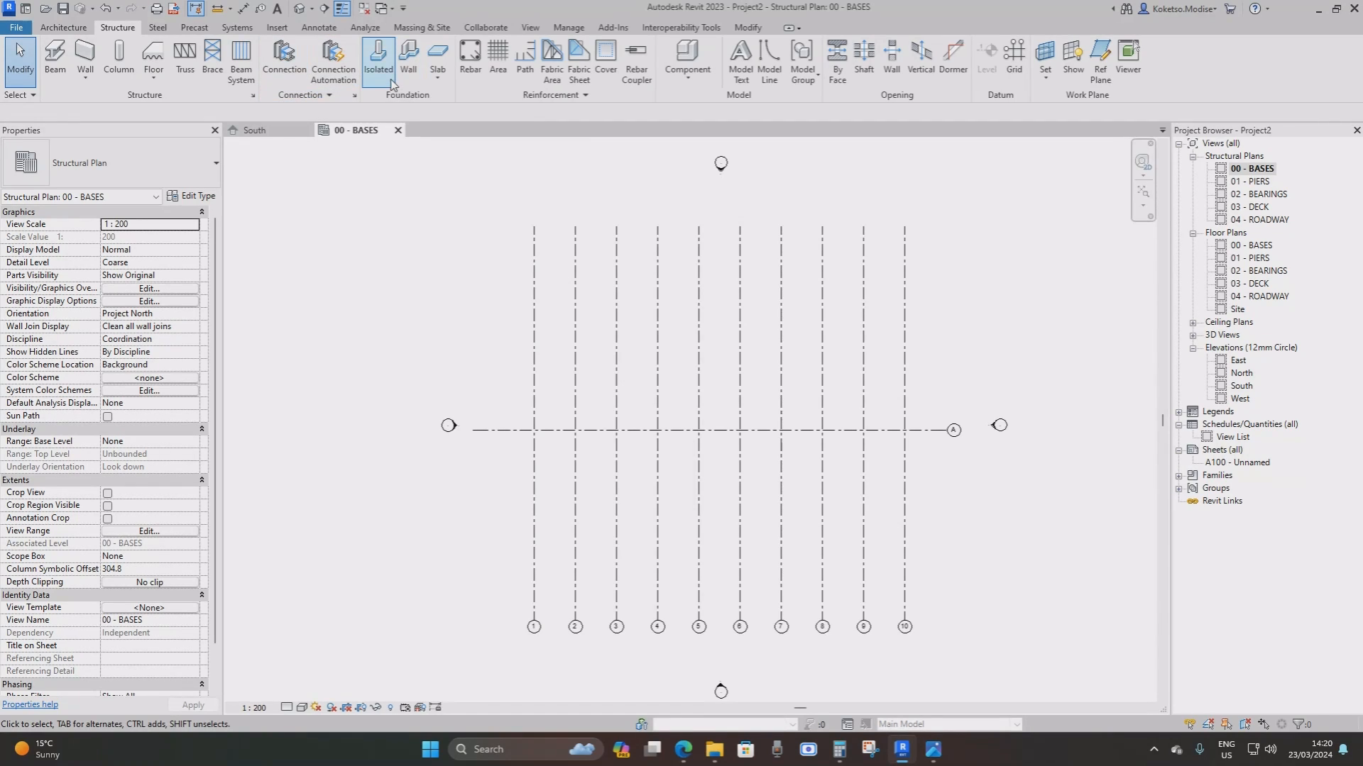
pyautogui.click(378, 57)
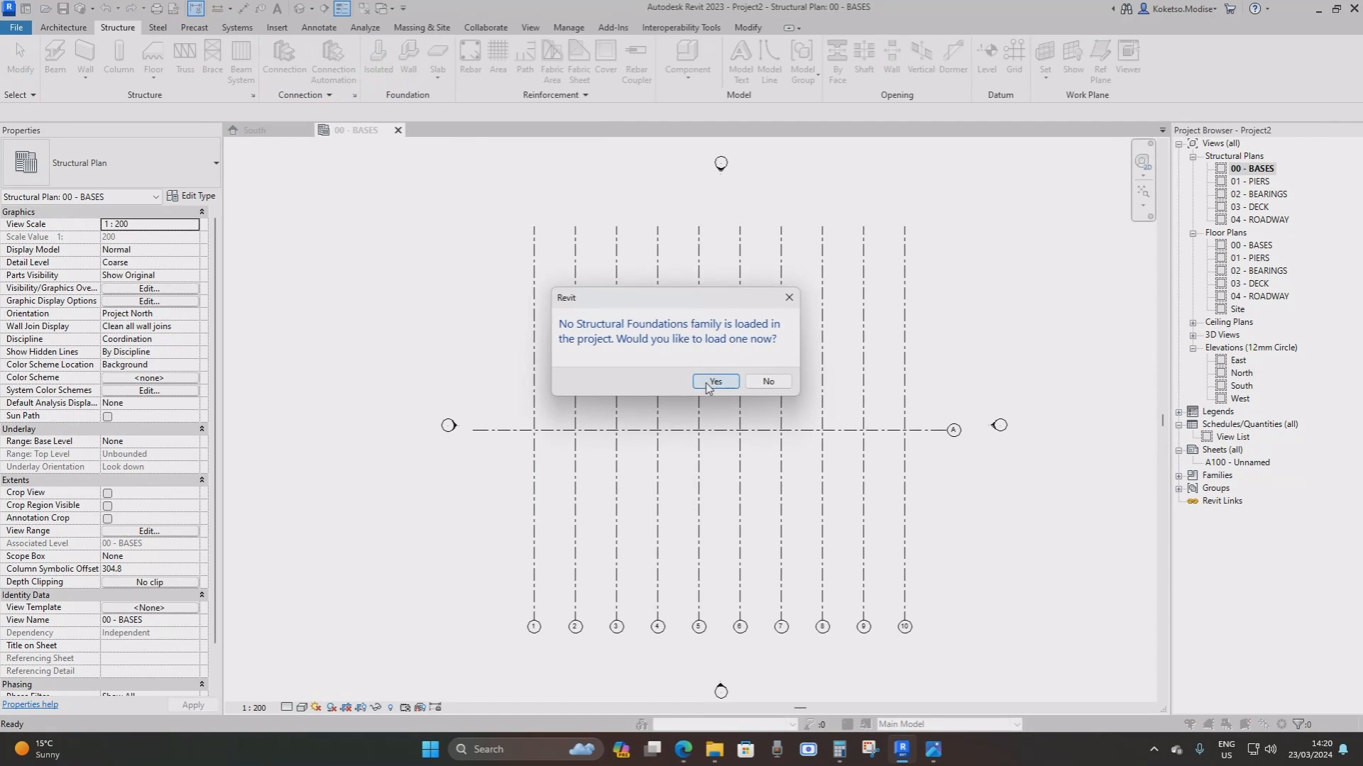
pyautogui.click(713, 382)
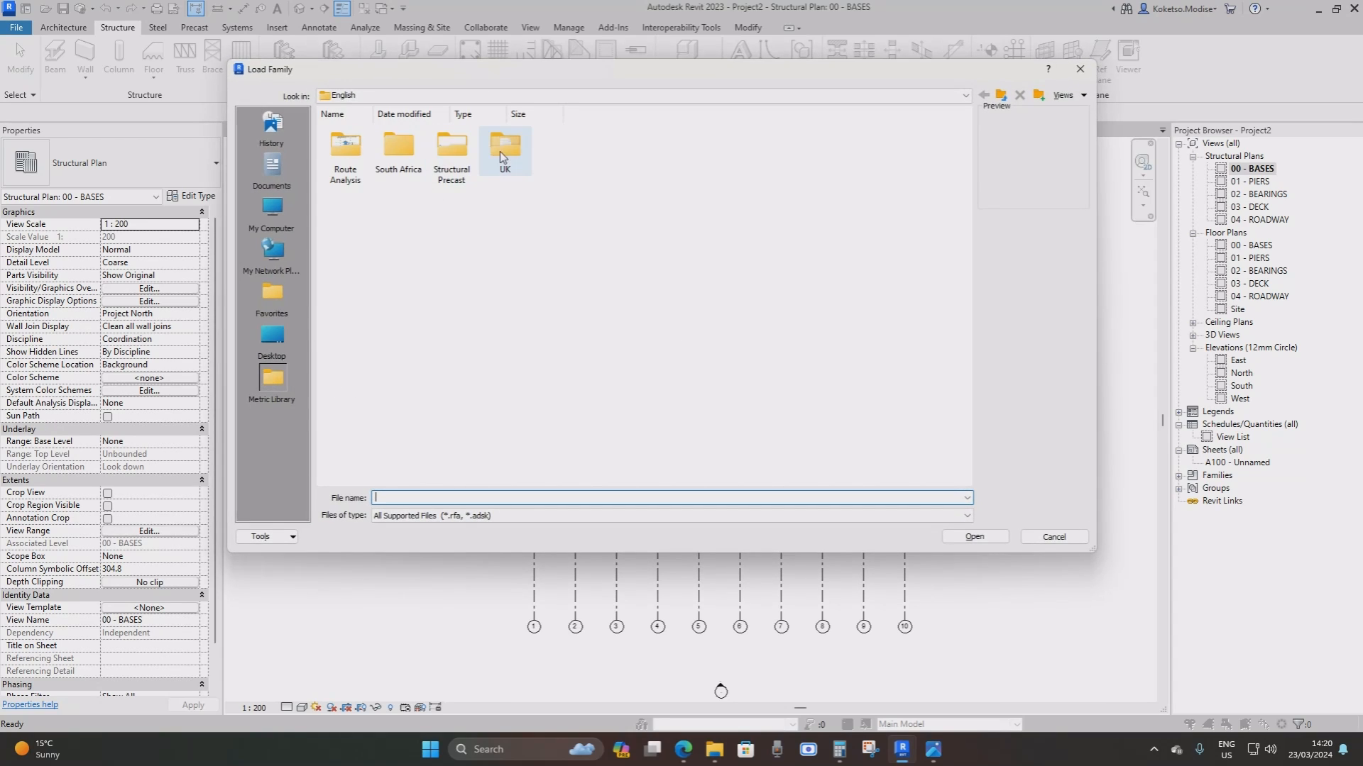
pyautogui.doubleClick(507, 161)
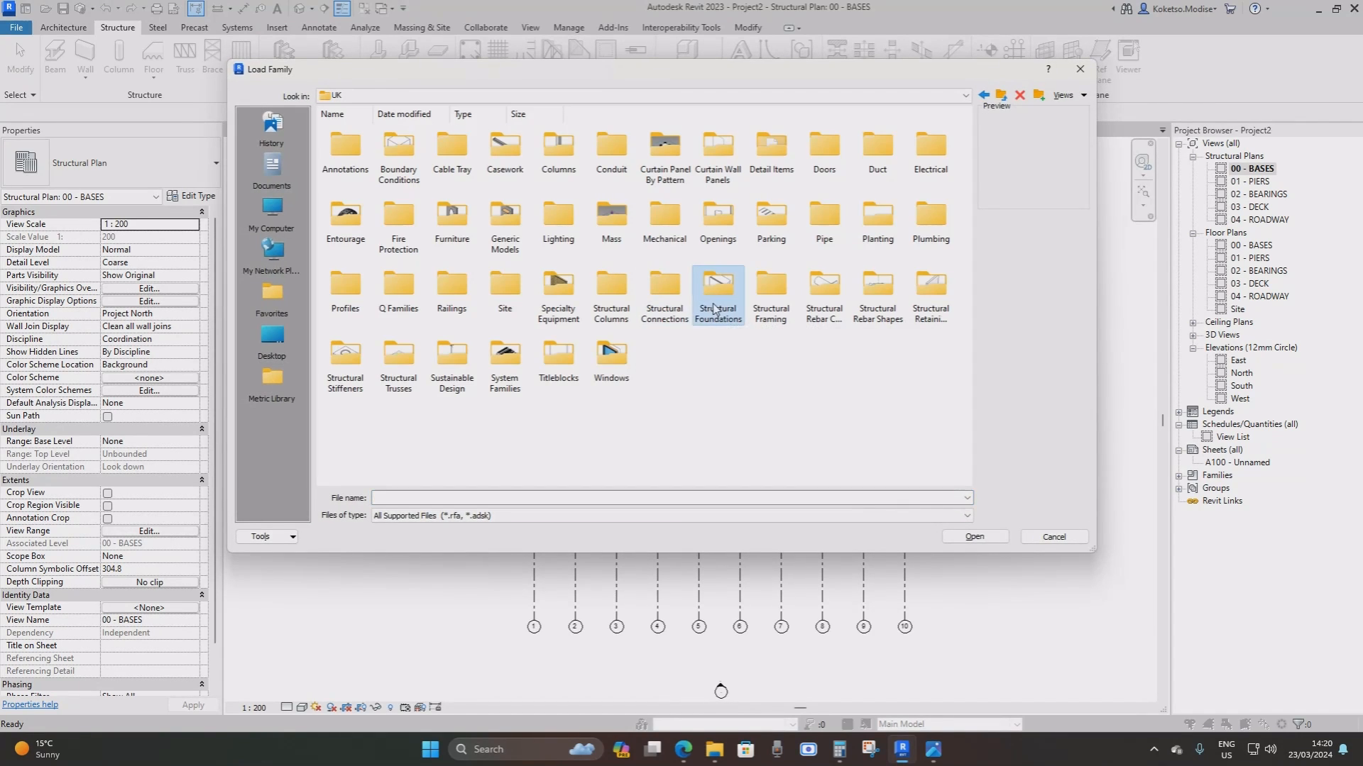
pyautogui.doubleClick(623, 305)
pyautogui.click(505, 151)
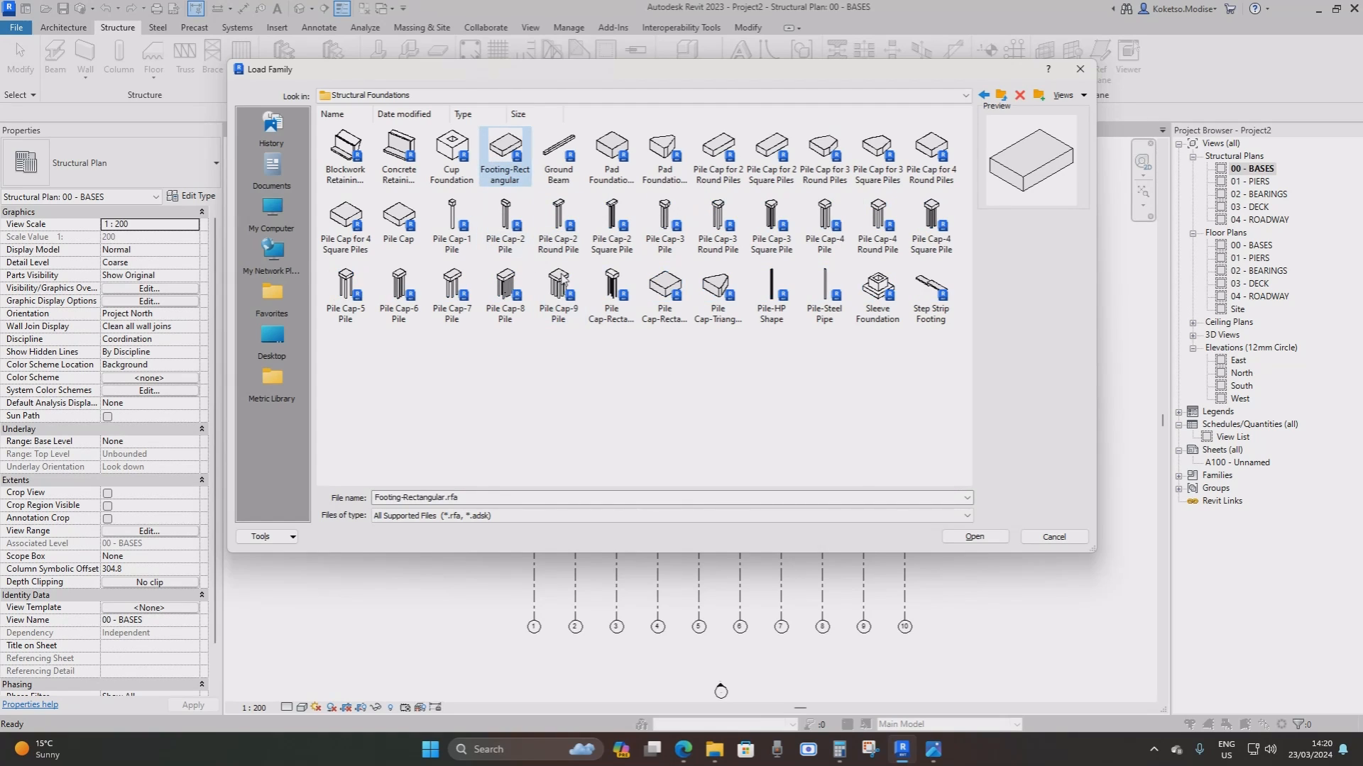
pyautogui.click(956, 541)
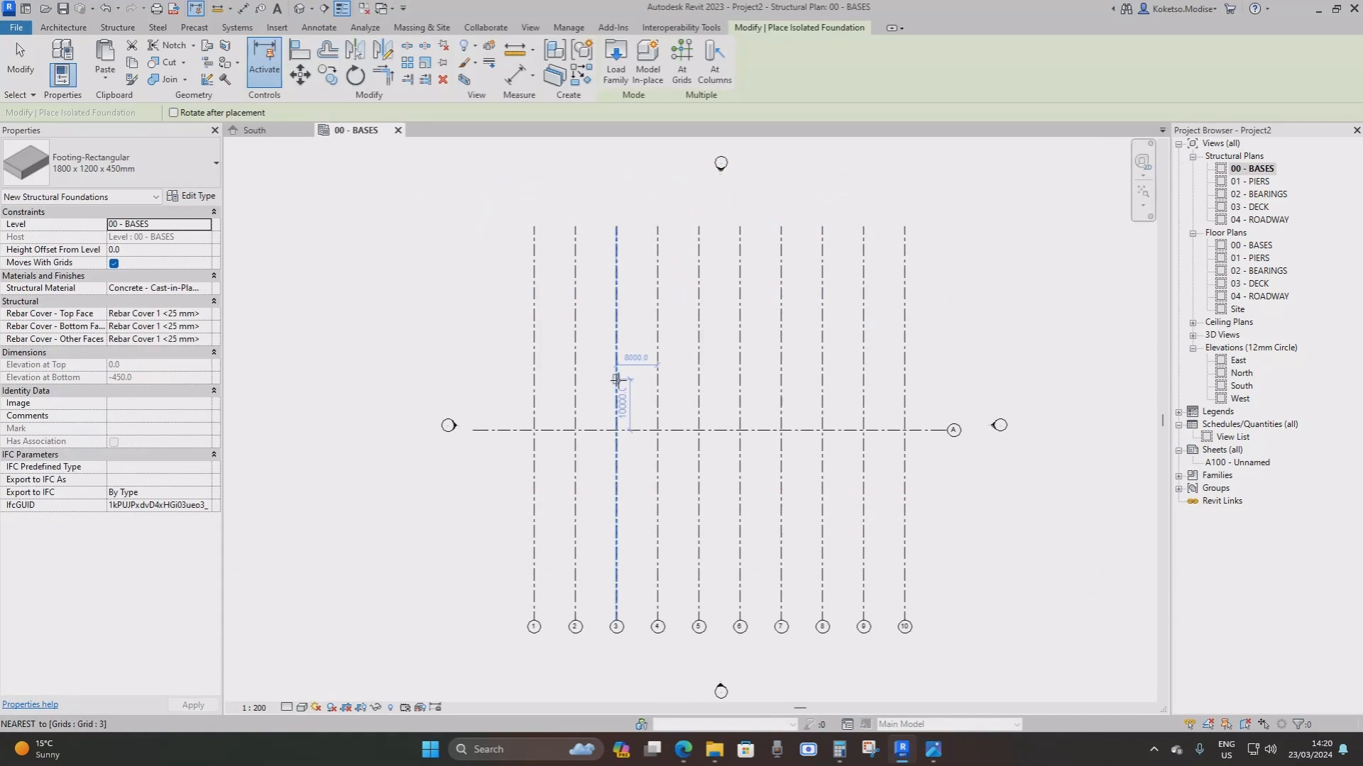
# Place 1800 x 1200 x 450mm rectangular footings at the intersections of grid A with grids 2 to 9
pyautogui.scroll(3, 574, 426)
pyautogui.scroll(-3, 611, 320)
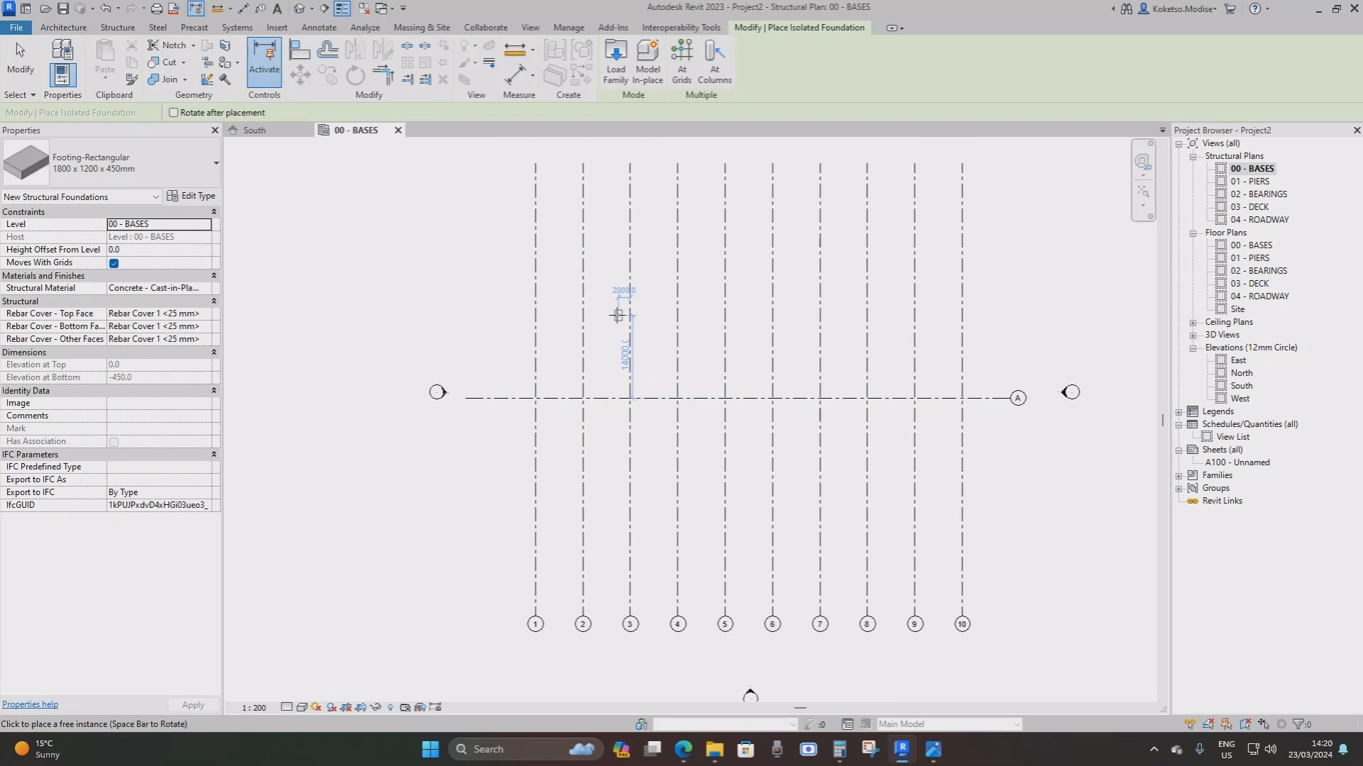
pyautogui.scroll(2, 587, 315)
pyautogui.click(681, 64)
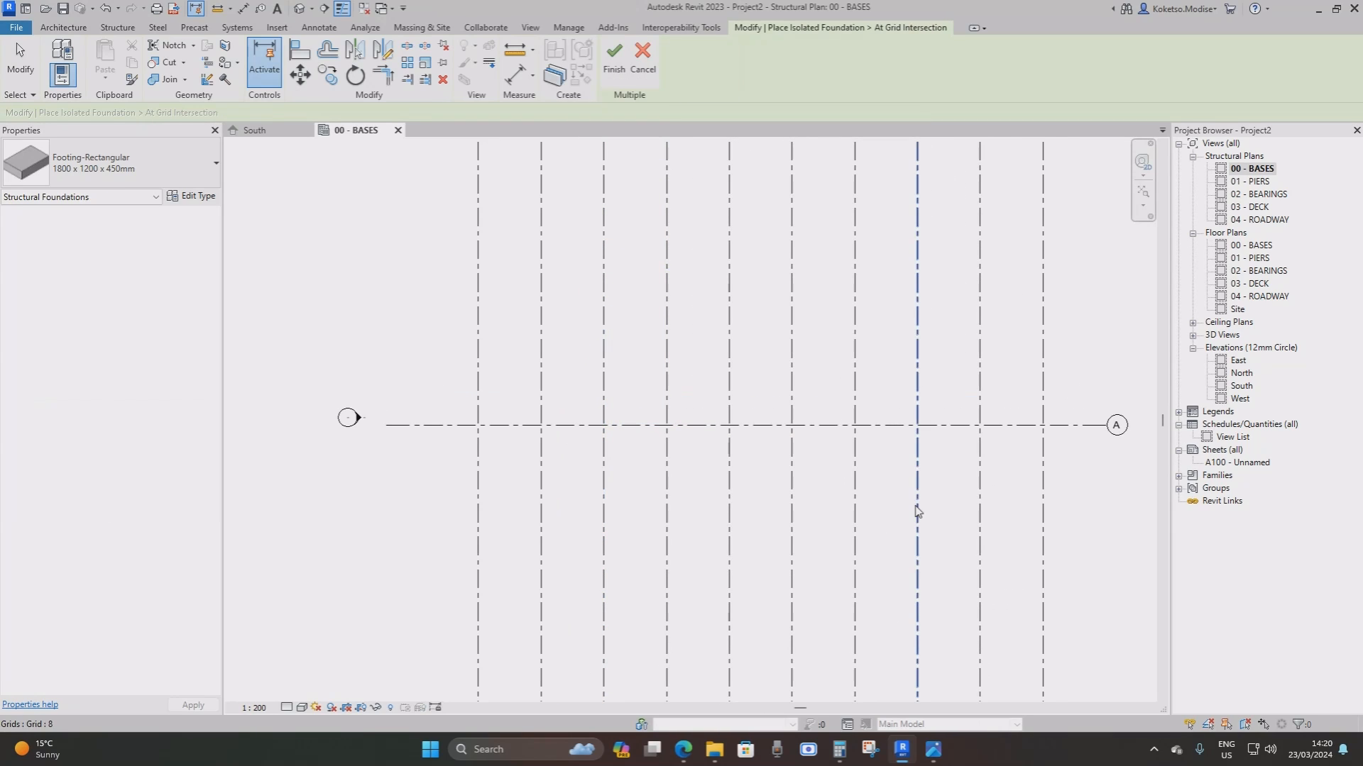
pyautogui.scroll(-1, 874, 581)
pyautogui.scroll(1, 947, 472)
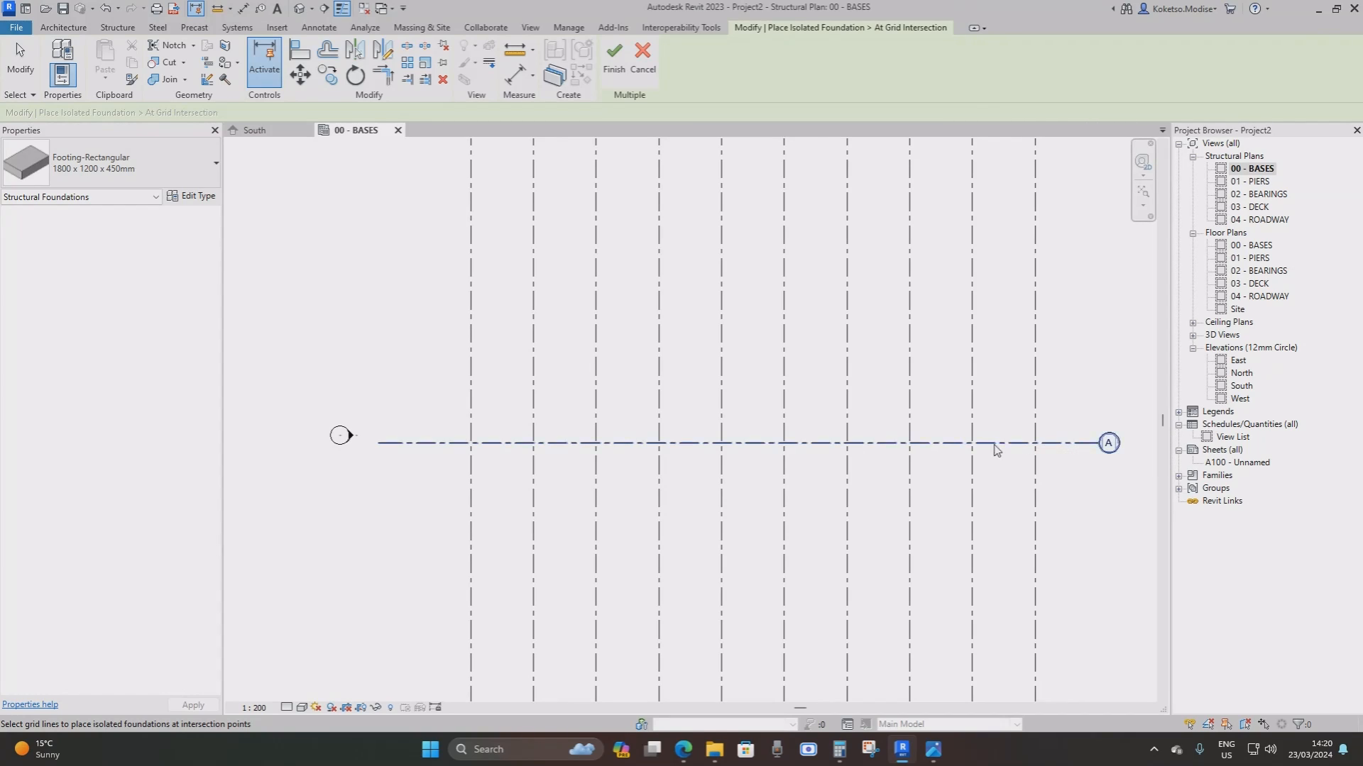
pyautogui.moveTo(1003, 413); pyautogui.dragTo(499, 487)
pyautogui.click(614, 57)
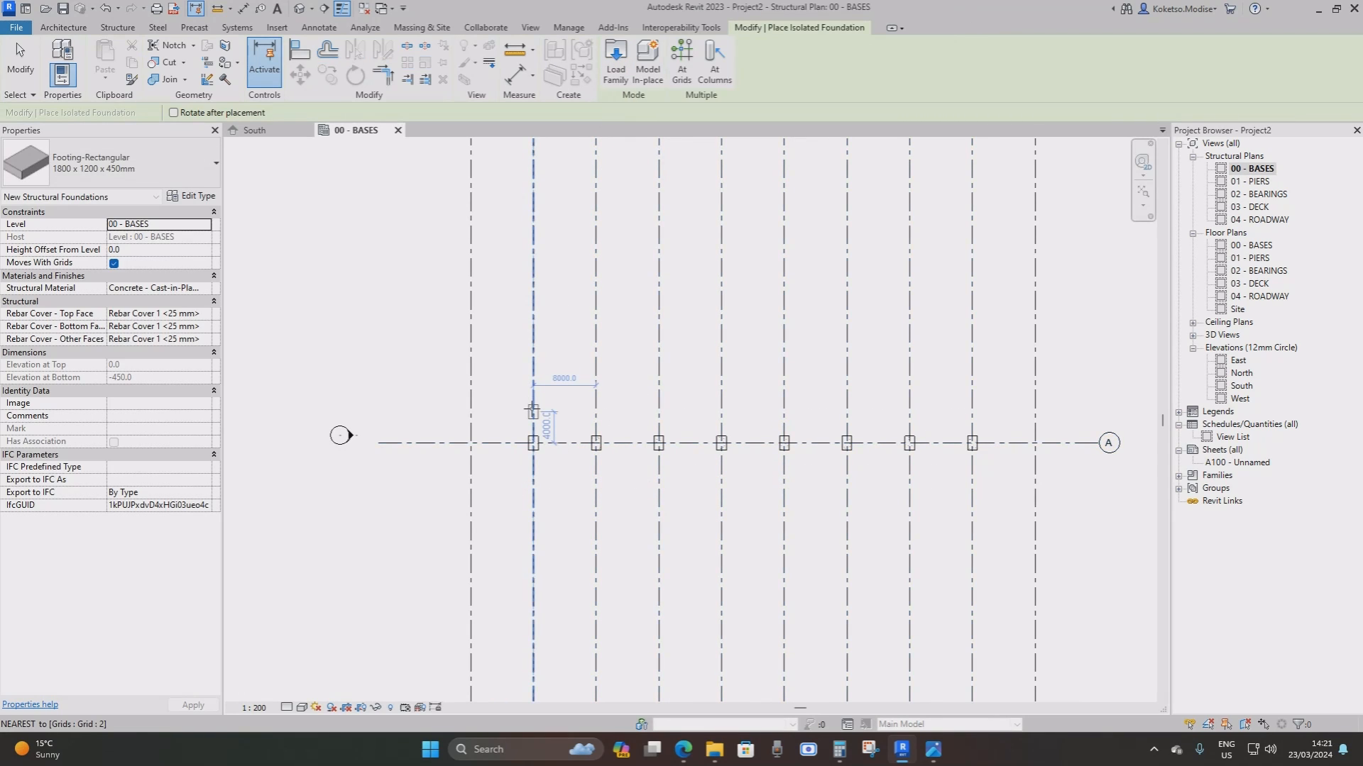
# Select all the rectangular footings visible in the view and duplicate their type as 12000 x 3200 x 1200
pyautogui.click(547, 431)
pyautogui.click(533, 443)
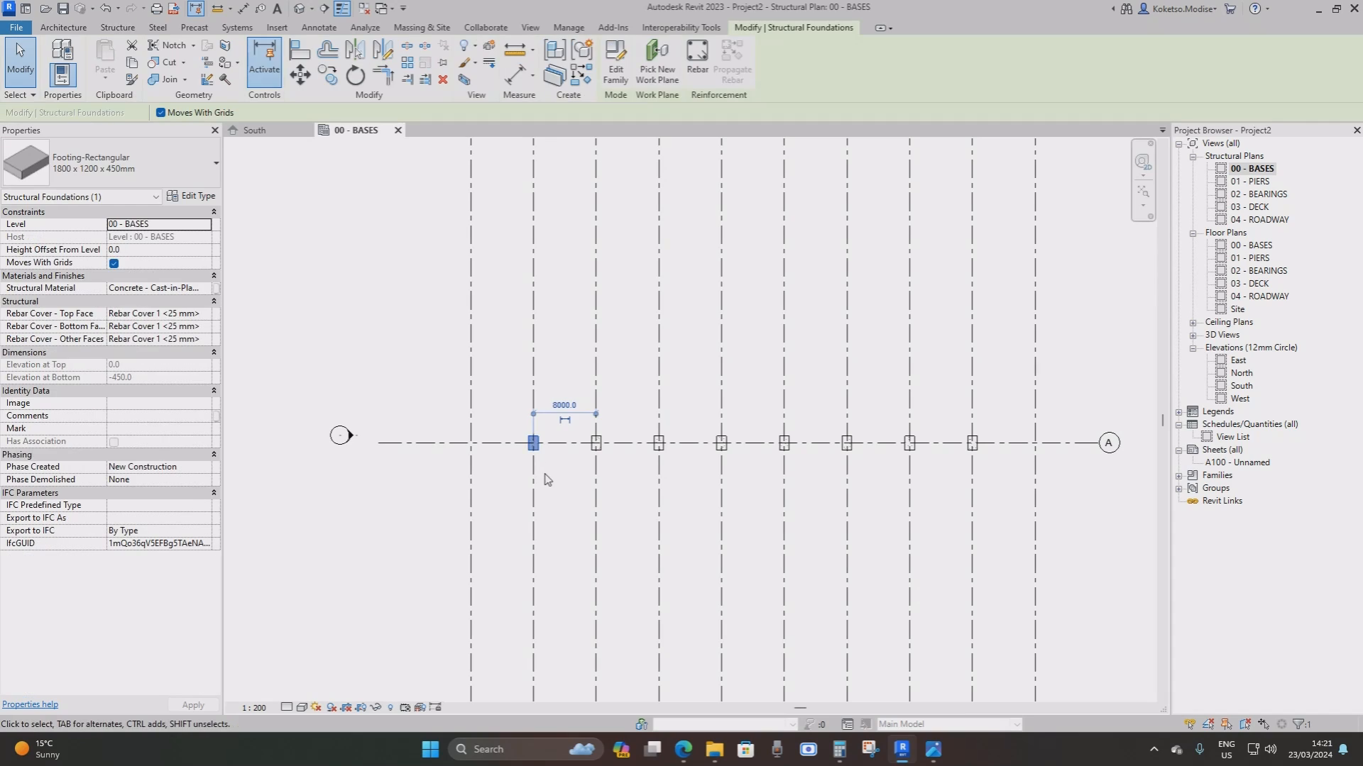
pyautogui.rightClick(368, 355)
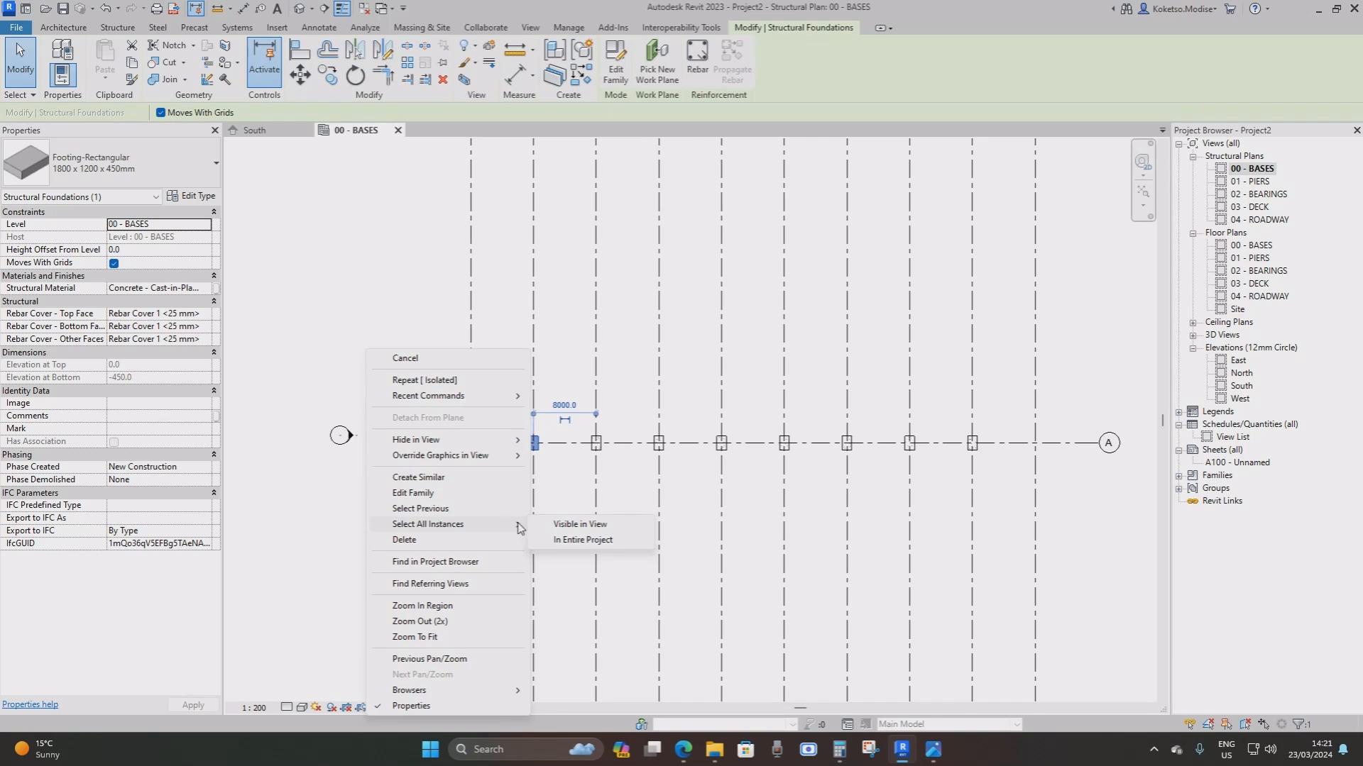
pyautogui.click(573, 525)
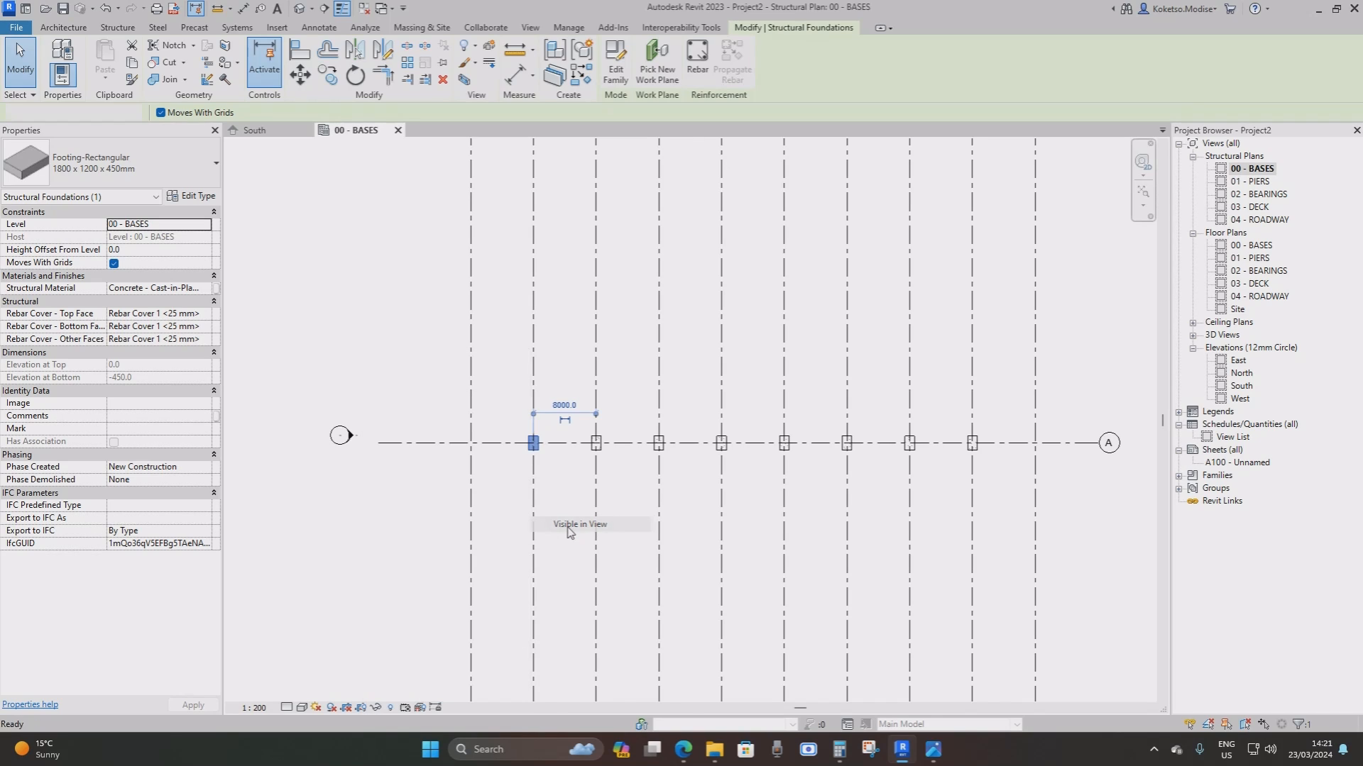
pyautogui.click(190, 198)
pyautogui.click(502, 209)
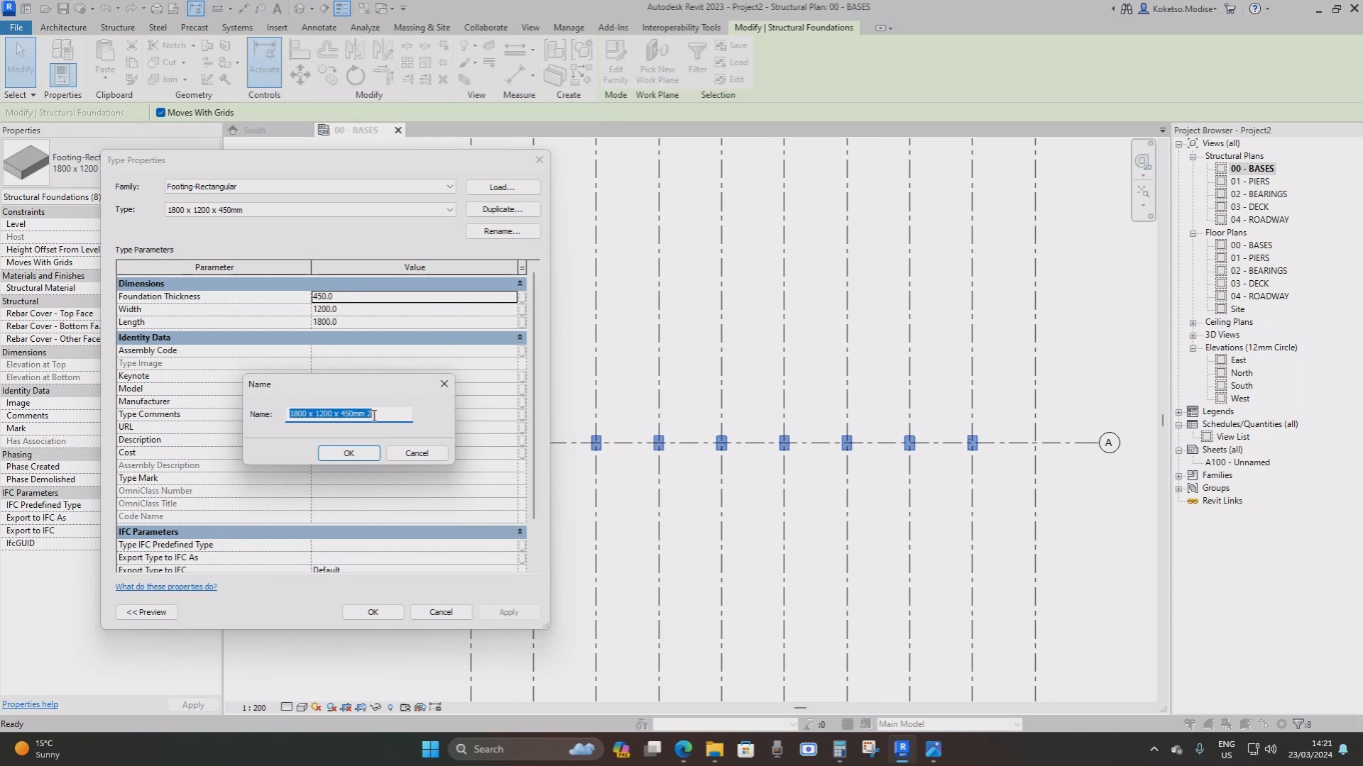
pyautogui.write('1')
pyautogui.write('1200')
pyautogui.click(358, 457)
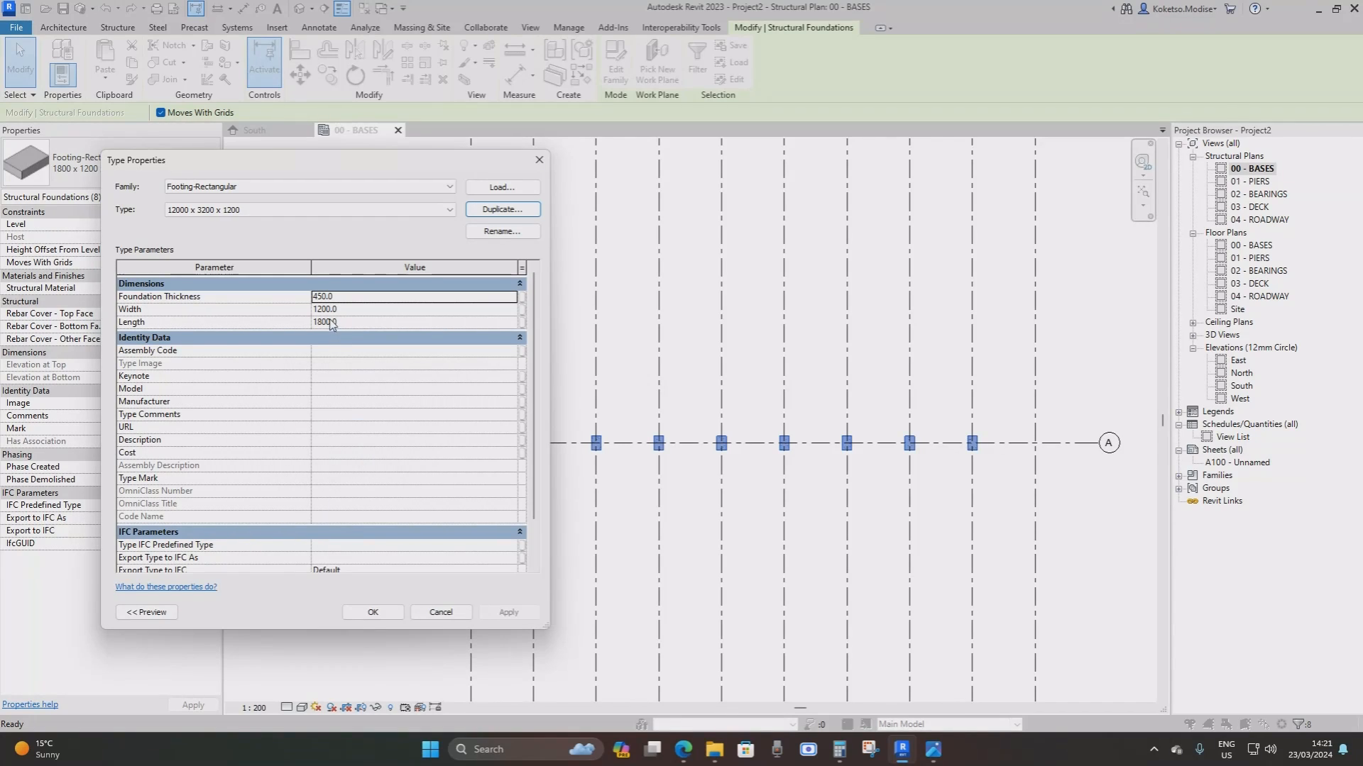
# Set the new footing type's length to 12000, width to 3200 and foundation thickness to 1200, and apply it to the selected footings
pyautogui.click(337, 323)
pyautogui.write('12')
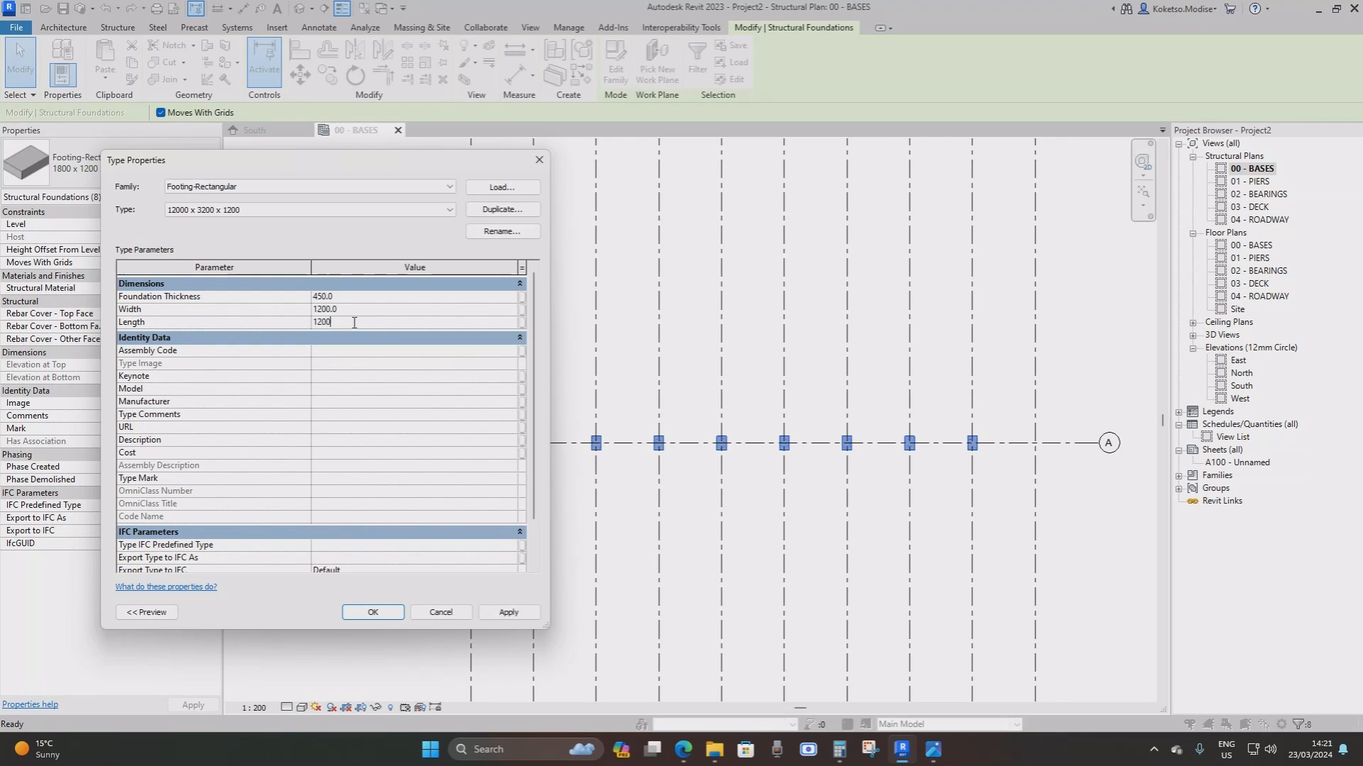
pyautogui.click(358, 312)
pyautogui.write('3200')
pyautogui.click(352, 300)
pyautogui.click(506, 613)
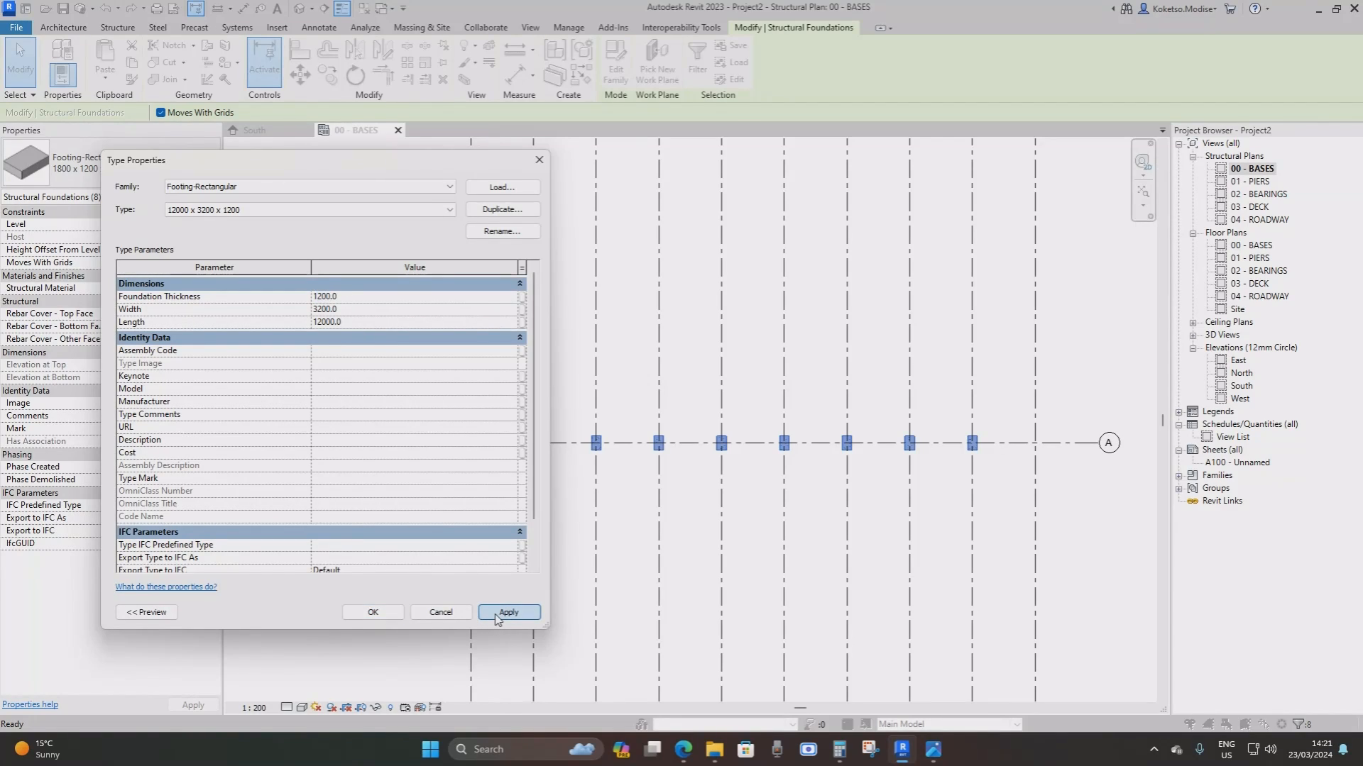
pyautogui.click(372, 612)
pyautogui.click(884, 541)
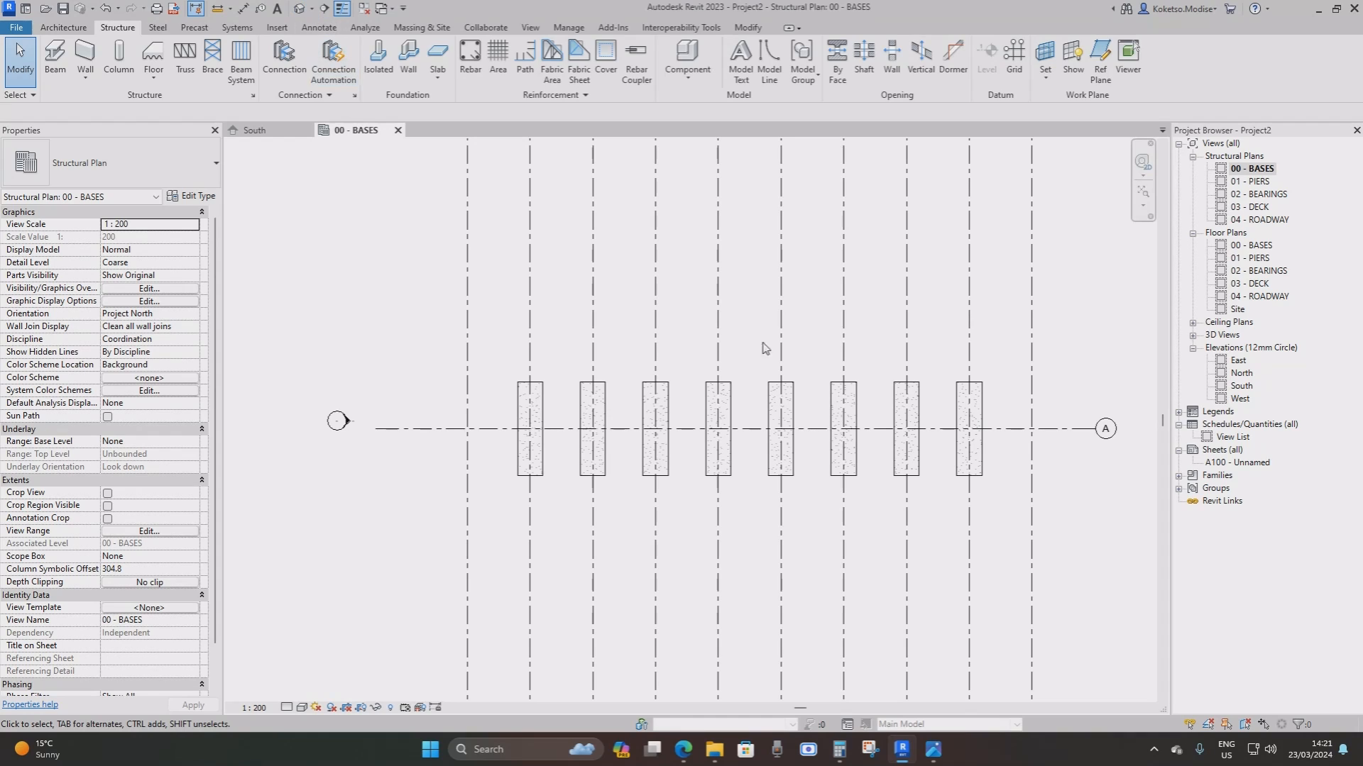
# Copy the 12000 x 3200 x 1200 footing at grid 9 onto grids 10 and 1 along grid A
pyautogui.moveTo(986, 438)
pyautogui.mouseDown(button='middle')
pyautogui.moveTo(915, 416)
pyautogui.moveTo(914, 431)
pyautogui.mouseUp(button='middle')
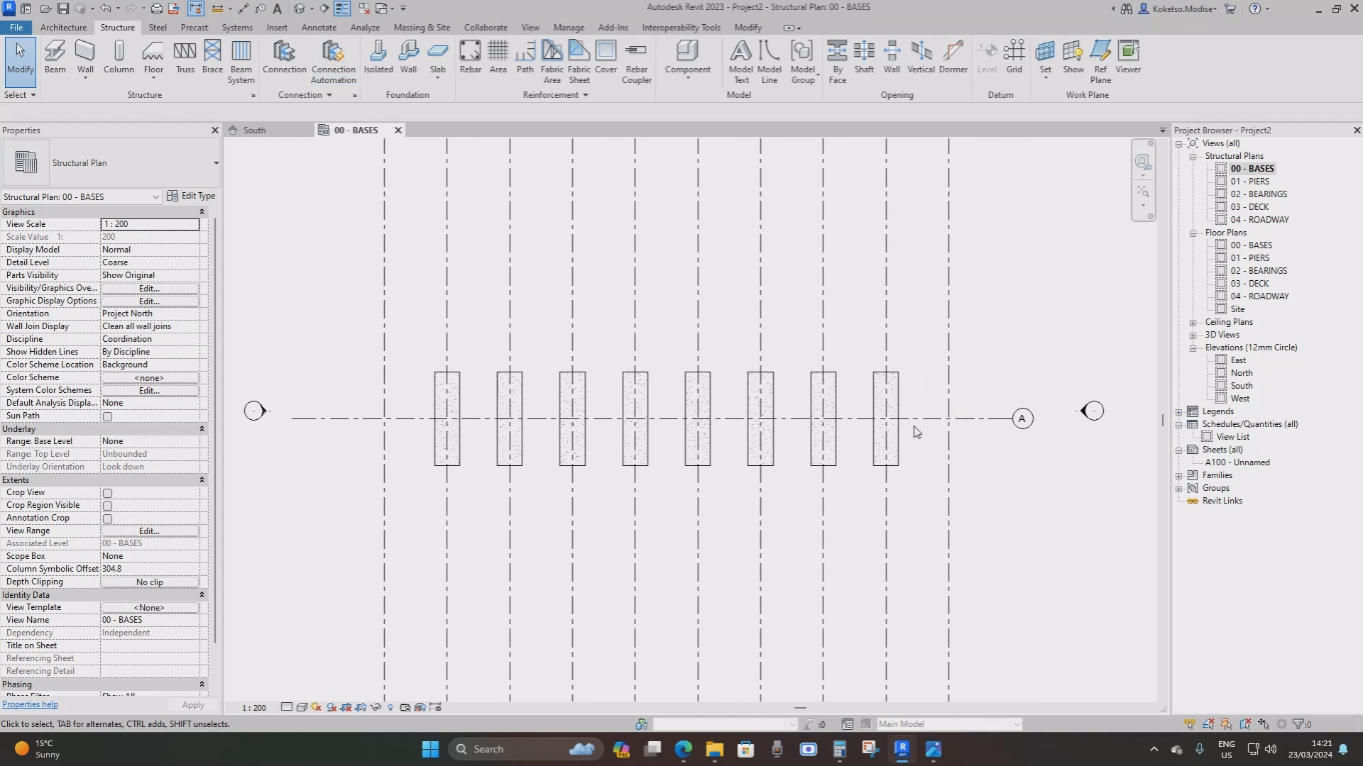
pyautogui.click(897, 391)
pyautogui.scroll(2, 876, 416)
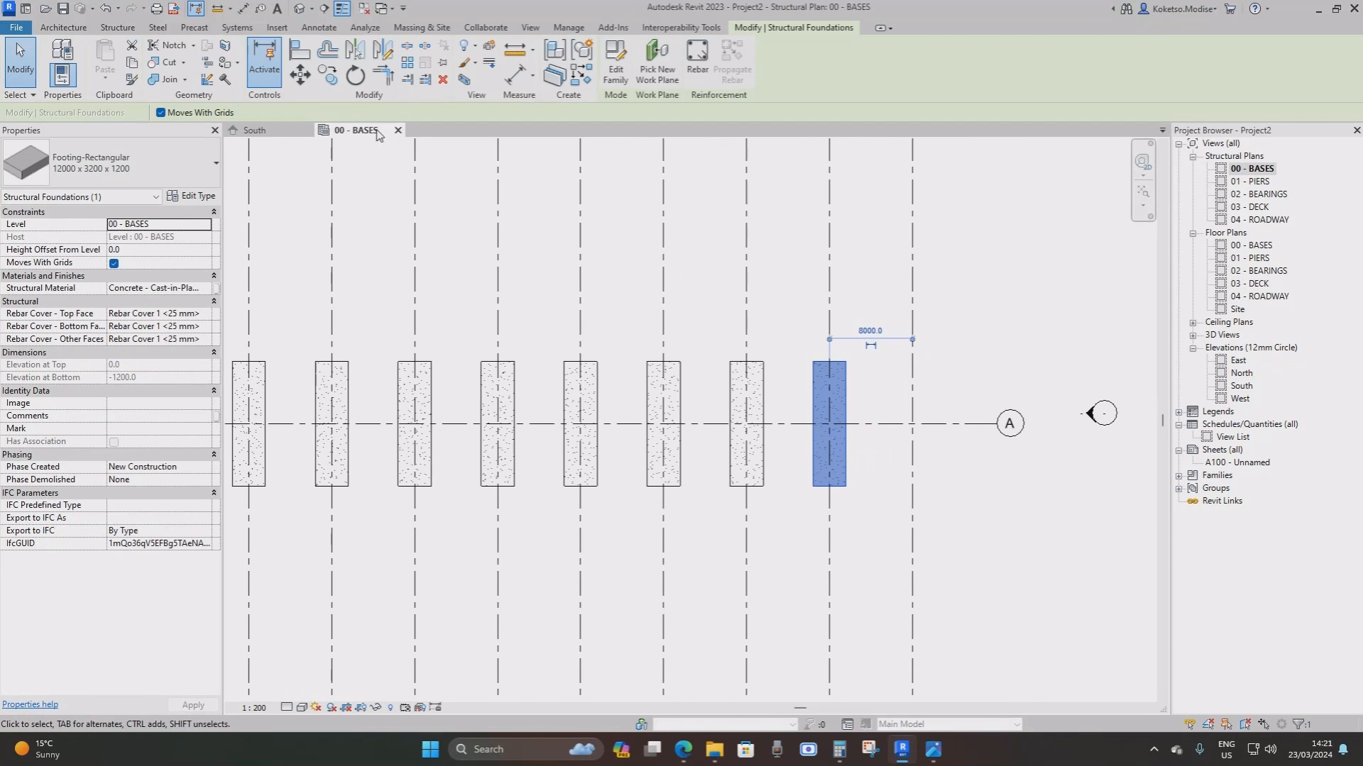
pyautogui.click(328, 75)
pyautogui.click(829, 320)
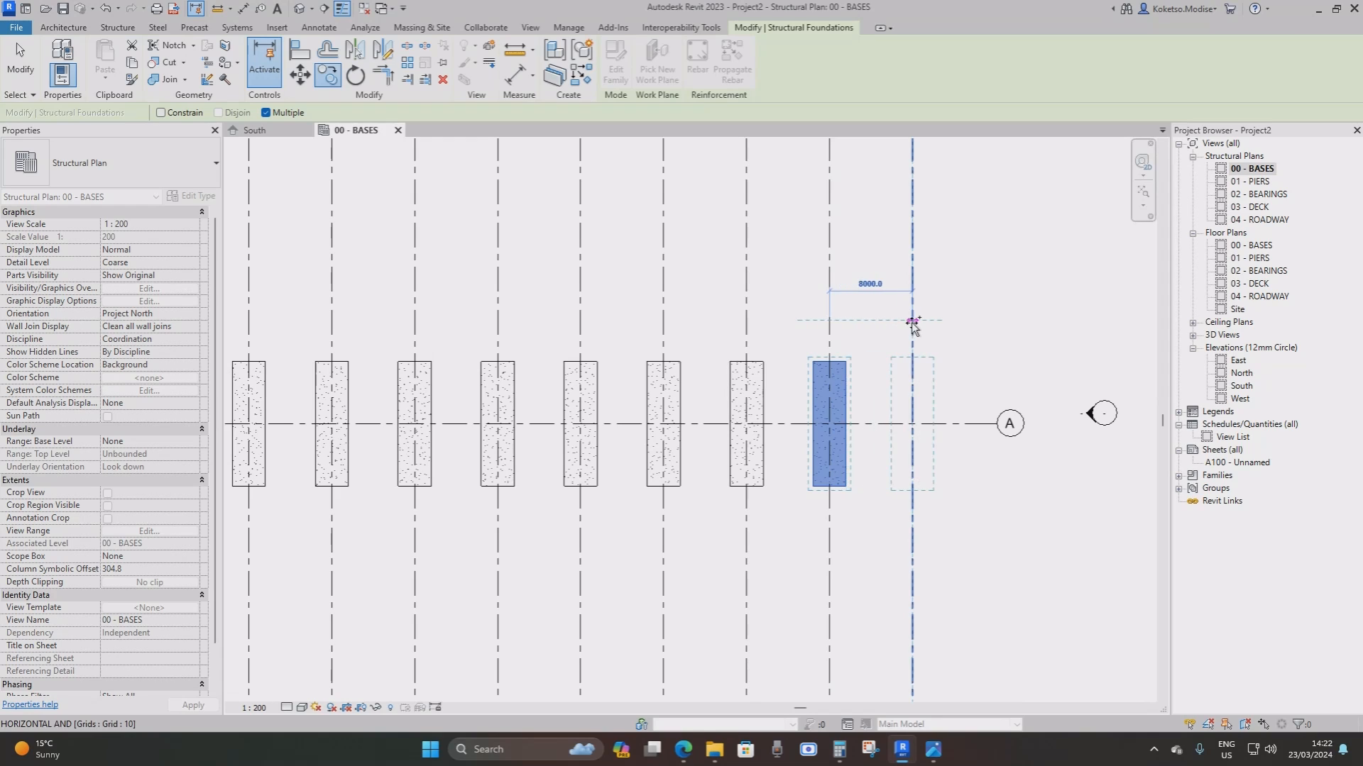
pyautogui.click(912, 320)
pyautogui.scroll(-2, 912, 323)
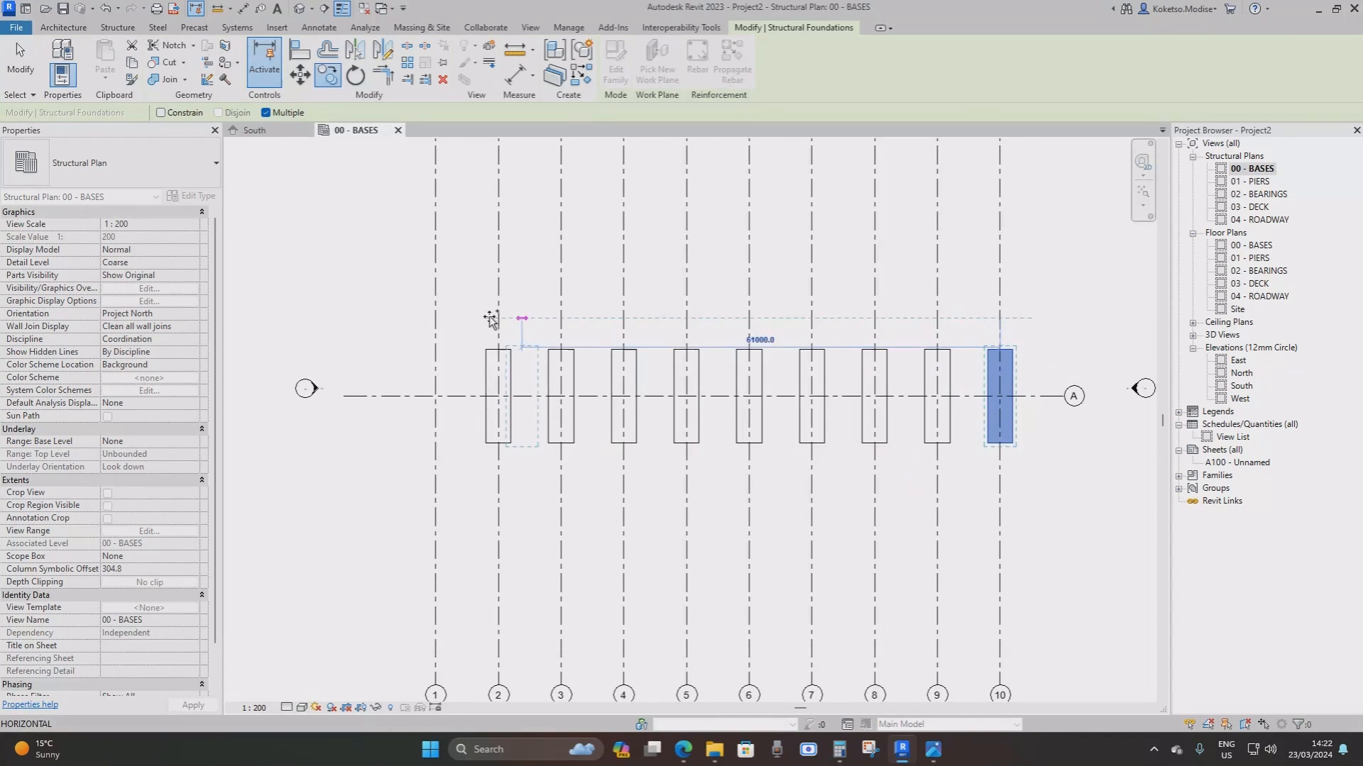
pyautogui.click(406, 319)
pyautogui.press('Escape')
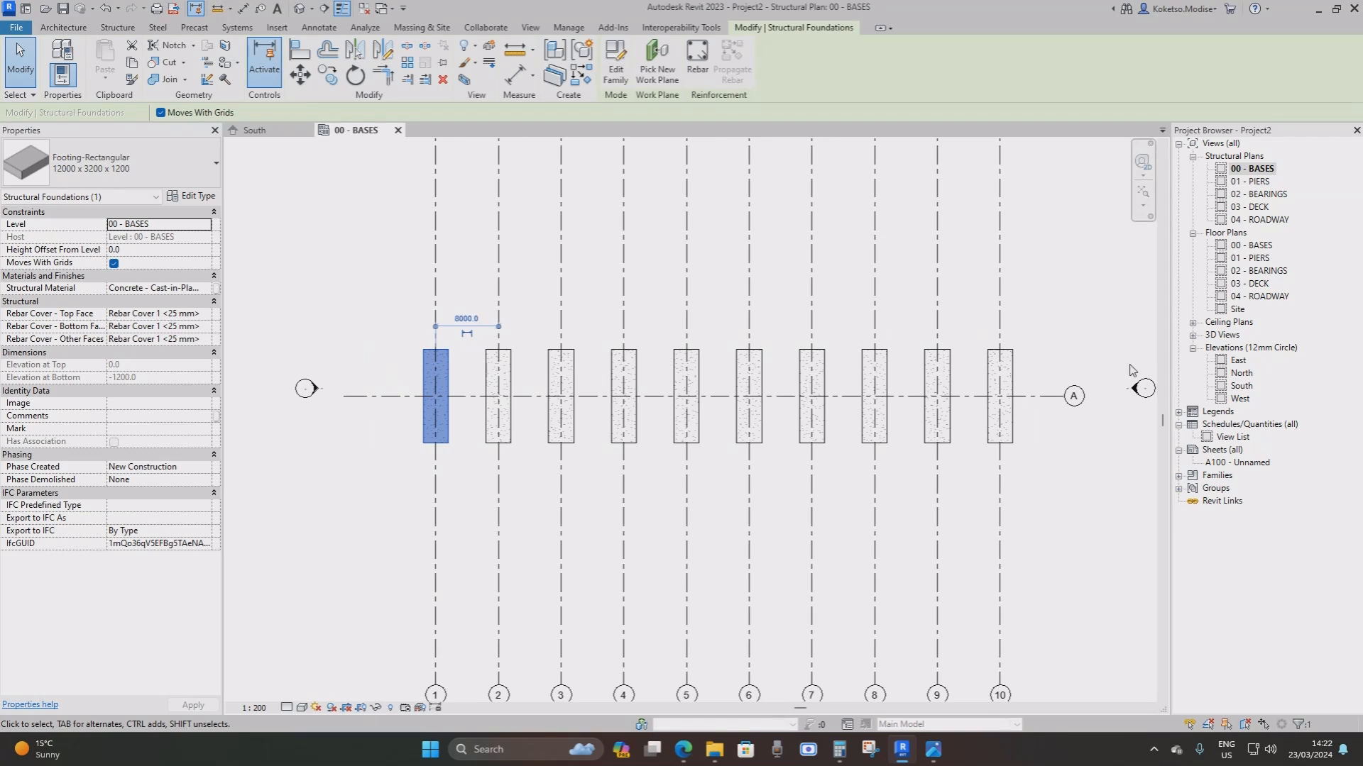
# Select the two end footings at grids 1 and 10 and duplicate their type as 16000 x 6800 x 1200
pyautogui.keyDown('ctrl'); pyautogui.click(1000, 376); pyautogui.keyUp('ctrl')
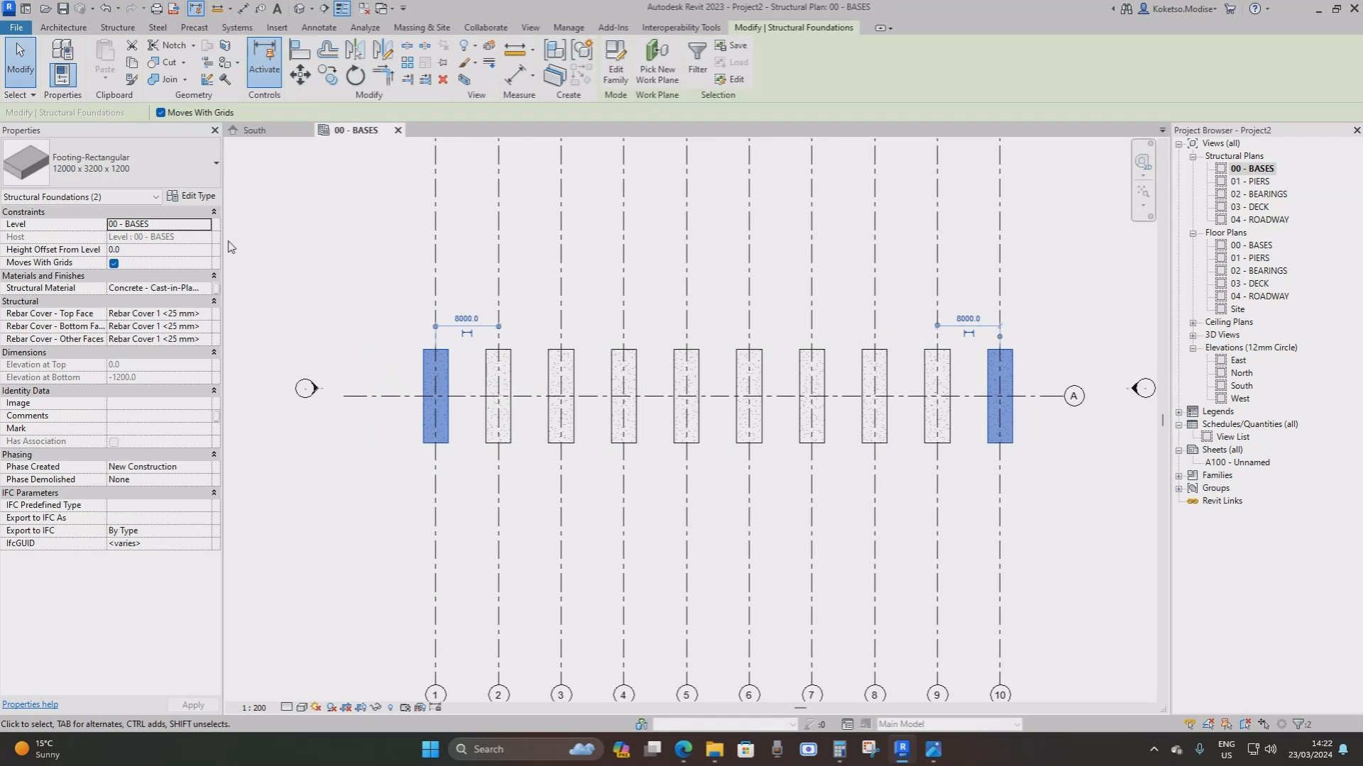
pyautogui.click(195, 199)
pyautogui.click(501, 209)
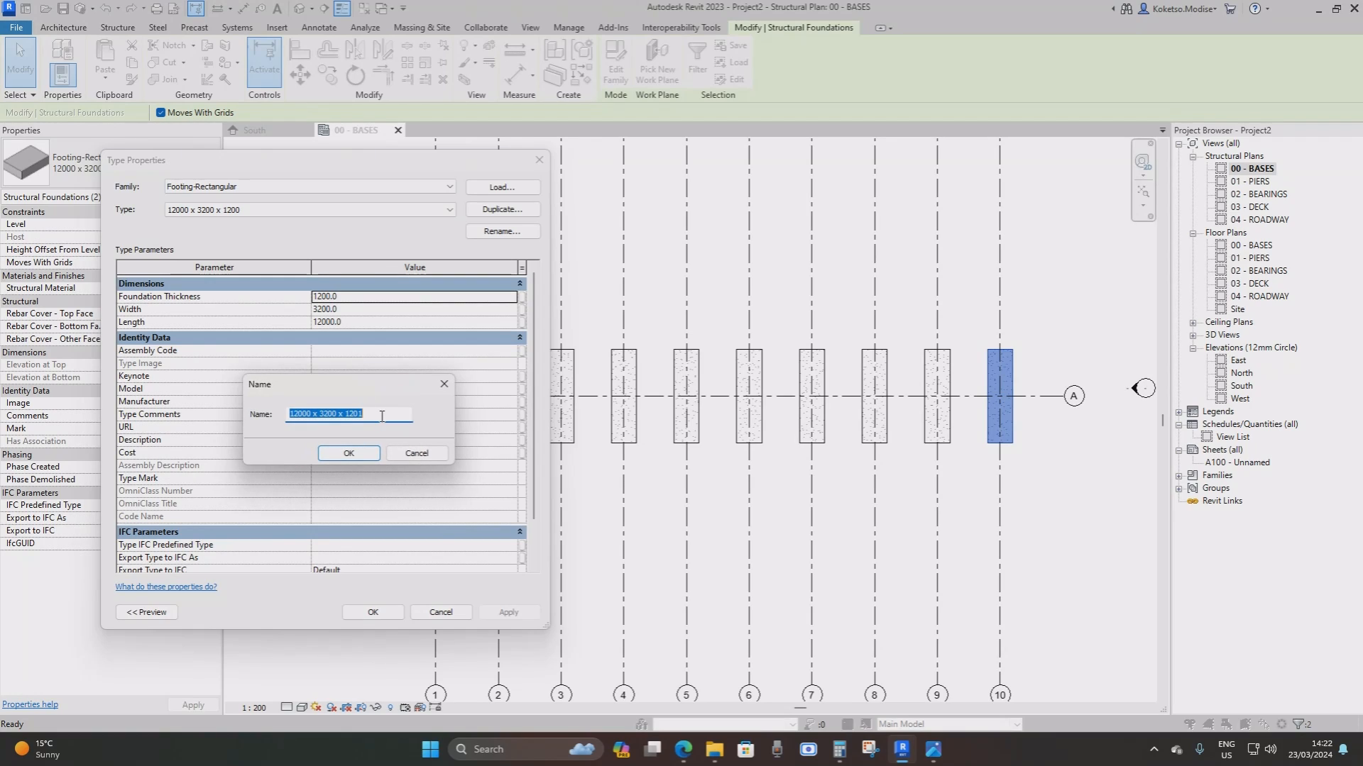
pyautogui.write('16000 x 6800 x 1200')
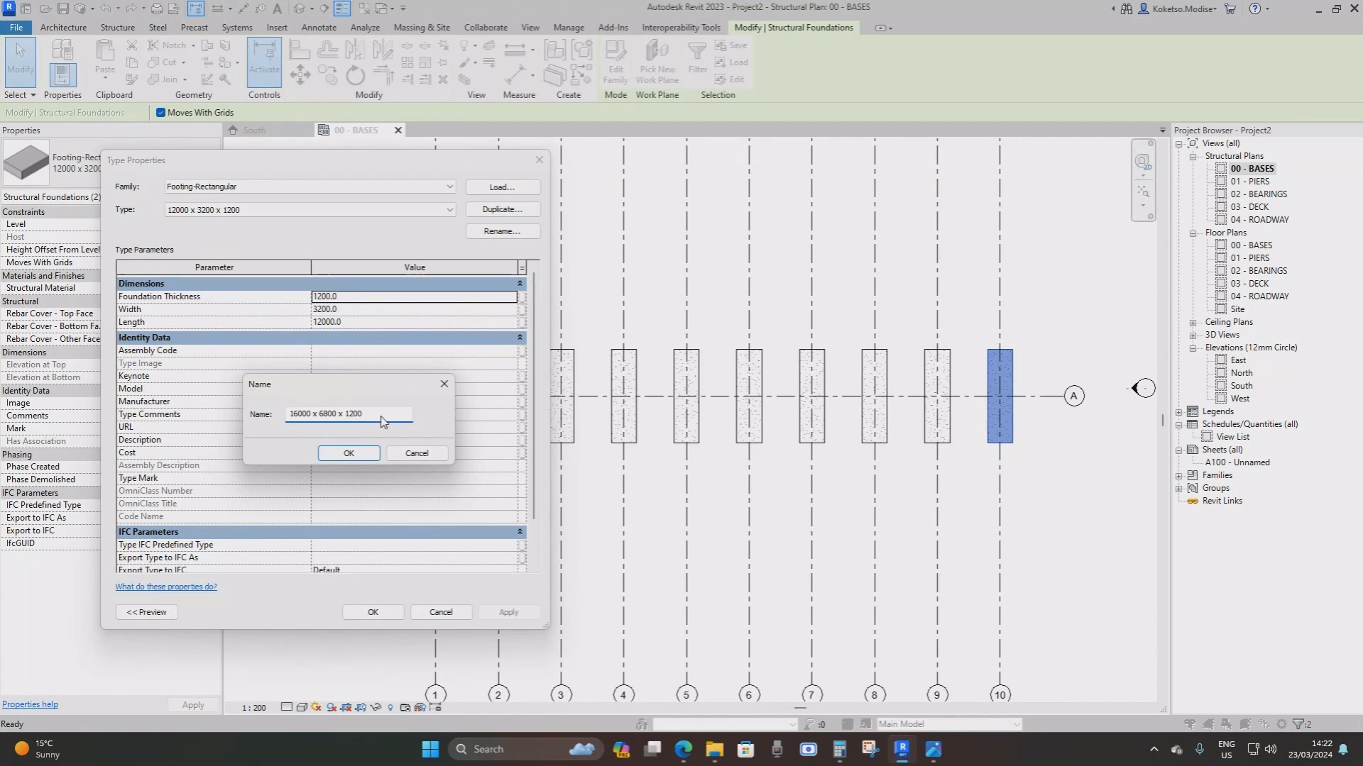
pyautogui.click(362, 458)
# Set the duplicated footing type's length to 1600 and width to 6800, and apply it to both end footings
pyautogui.click(357, 323)
pyautogui.write('1600')
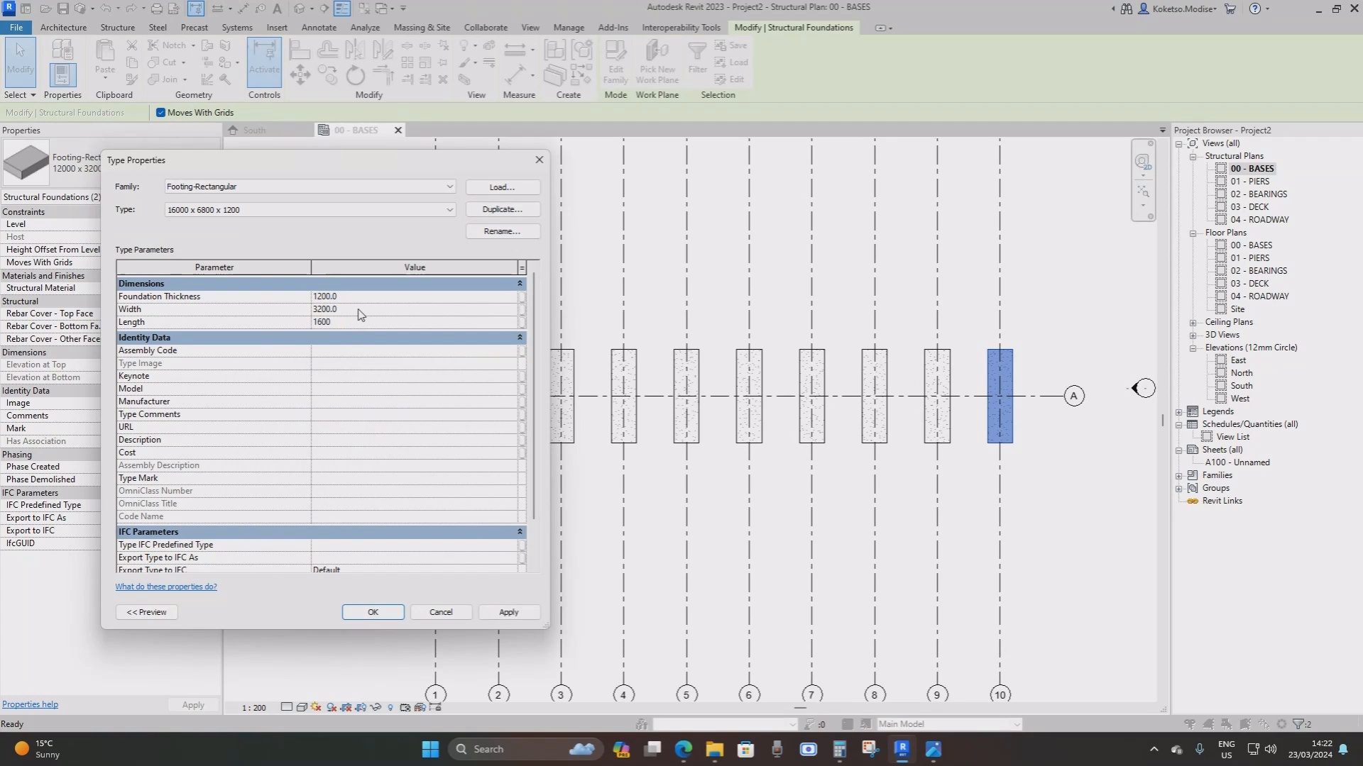
pyautogui.click(359, 312)
pyautogui.write('6800')
pyautogui.click(353, 297)
pyautogui.click(508, 612)
pyautogui.click(372, 612)
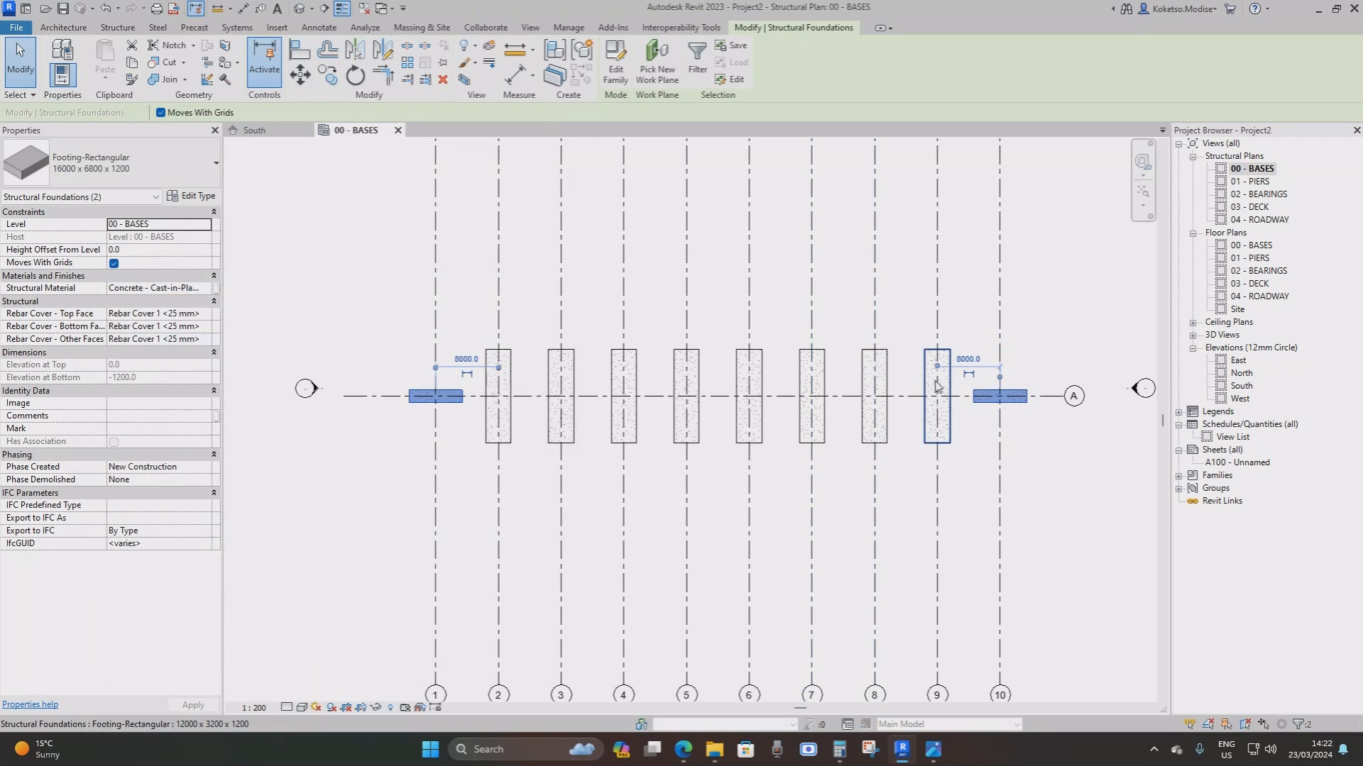
# Correct the end footing type's length to 16000, apply it and clear the selection
pyautogui.click(190, 200)
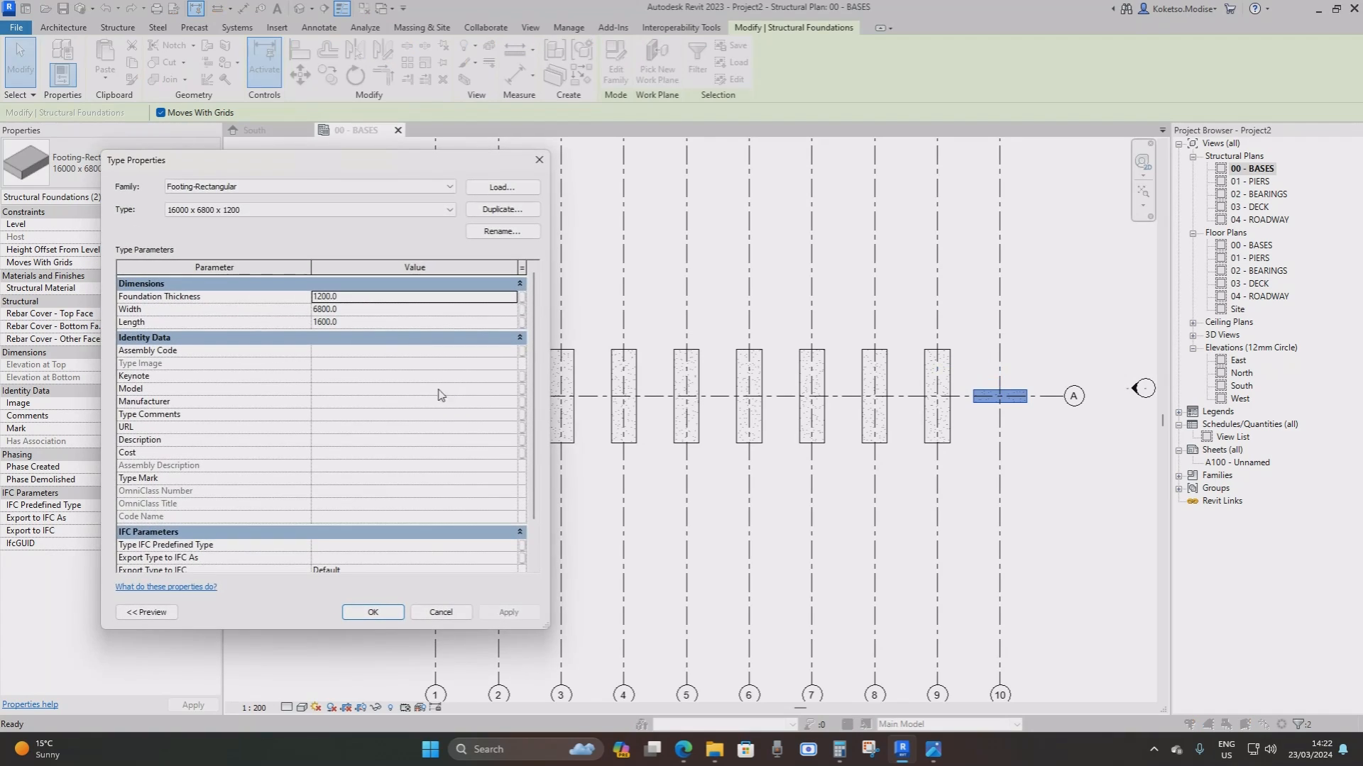
pyautogui.click(331, 322)
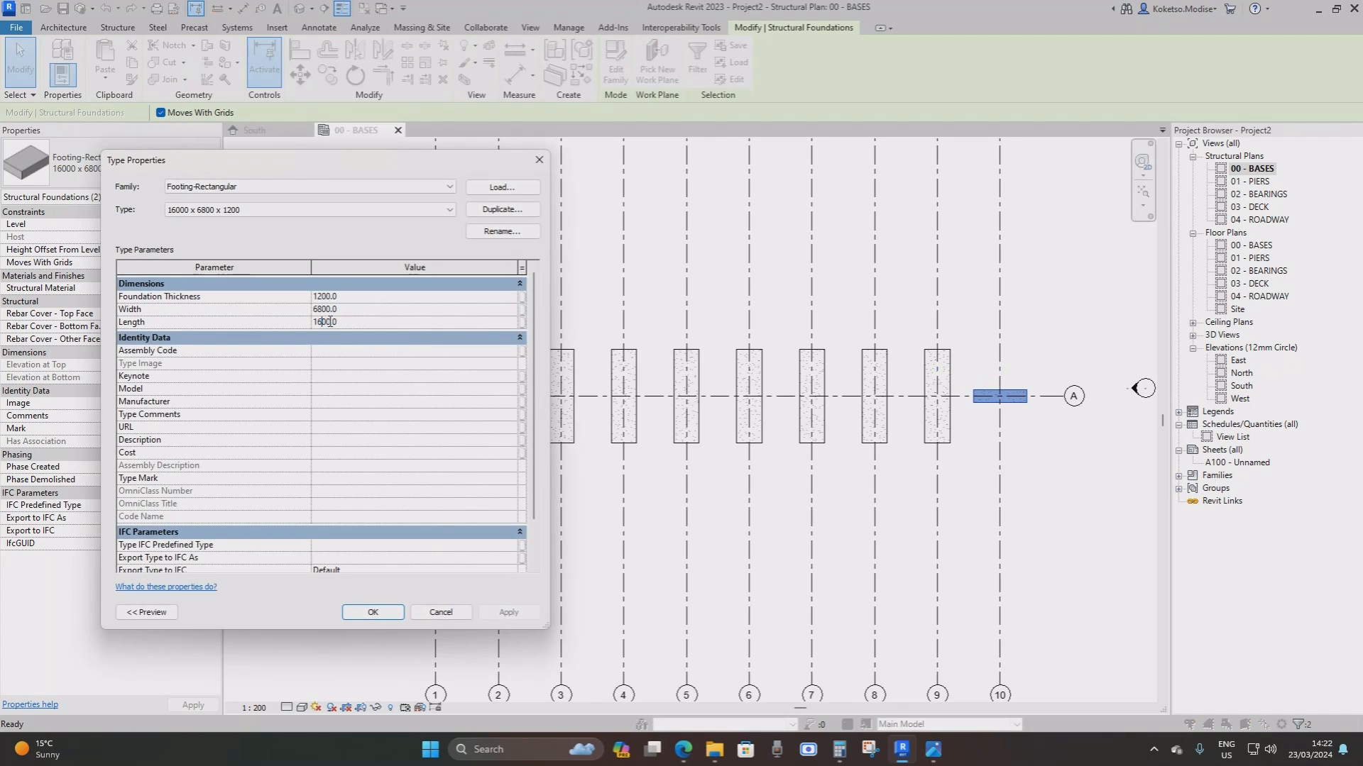
pyautogui.click(508, 612)
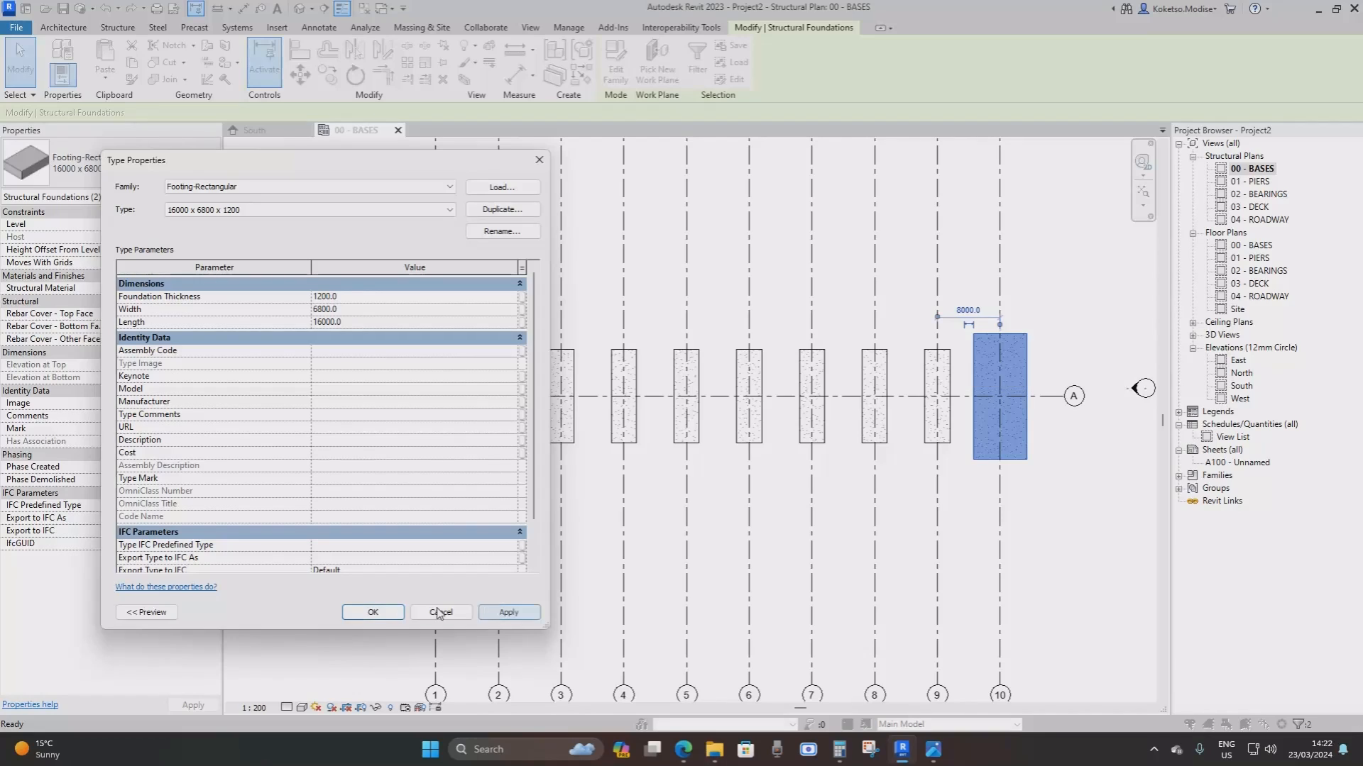
pyautogui.click(372, 612)
pyautogui.click(647, 383)
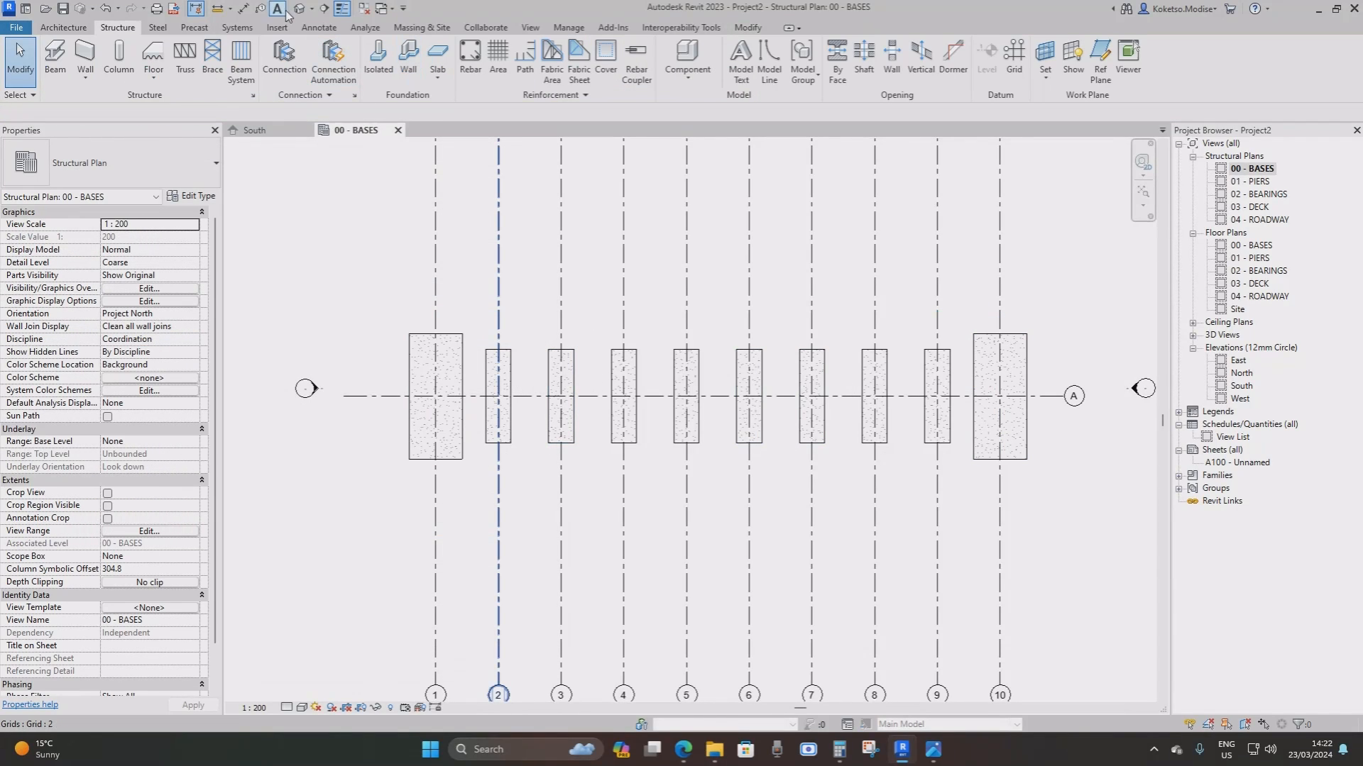
# Inspect the footings in the 3D view and return to the 00 - BASES structural plan
pyautogui.keyDown('shift'); pyautogui.moveTo(735, 529); pyautogui.dragTo(814, 412, button='middle'); pyautogui.keyUp('shift')
pyautogui.scroll(-2, 890, 433)
pyautogui.click(355, 130)
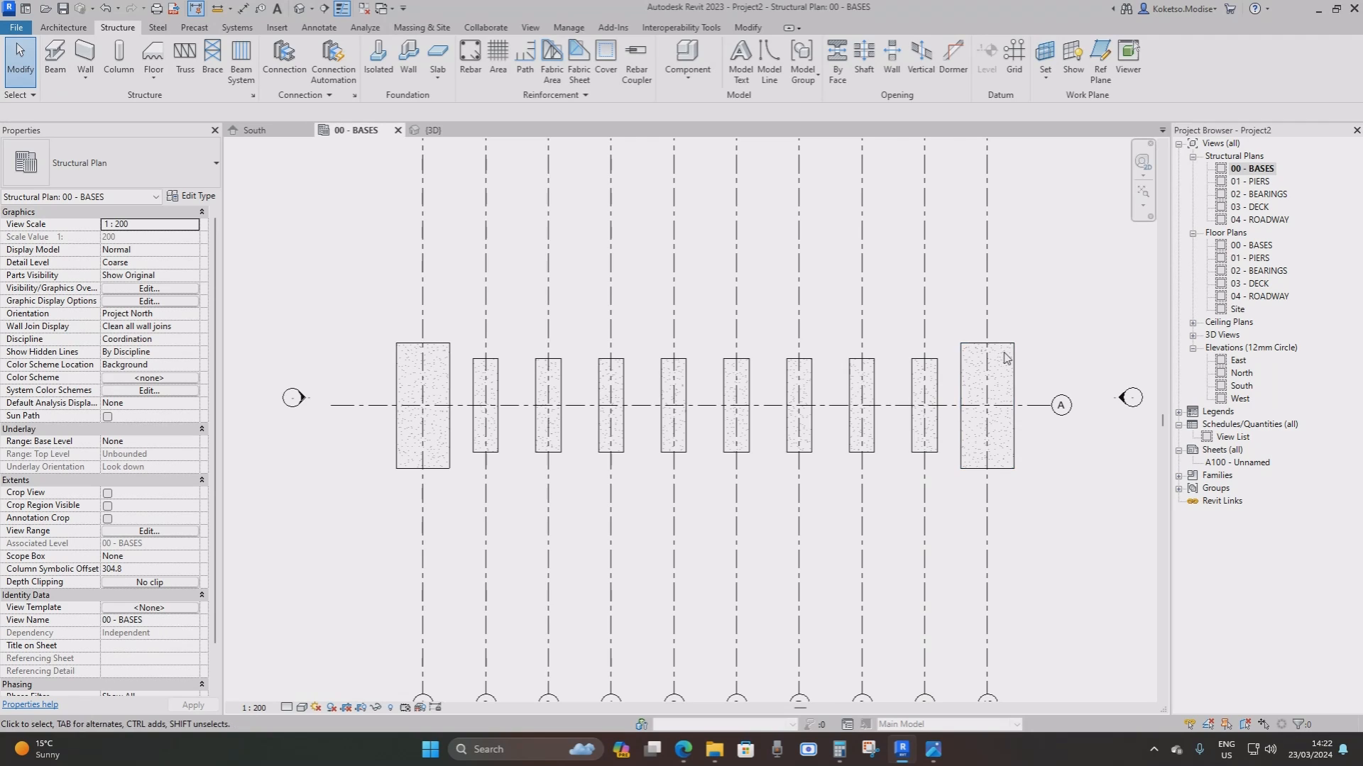
pyautogui.scroll(-2, 1014, 369)
pyautogui.scroll(3, 1020, 393)
pyautogui.moveTo(1018, 388); pyautogui.dragTo(1001, 387, button='middle')
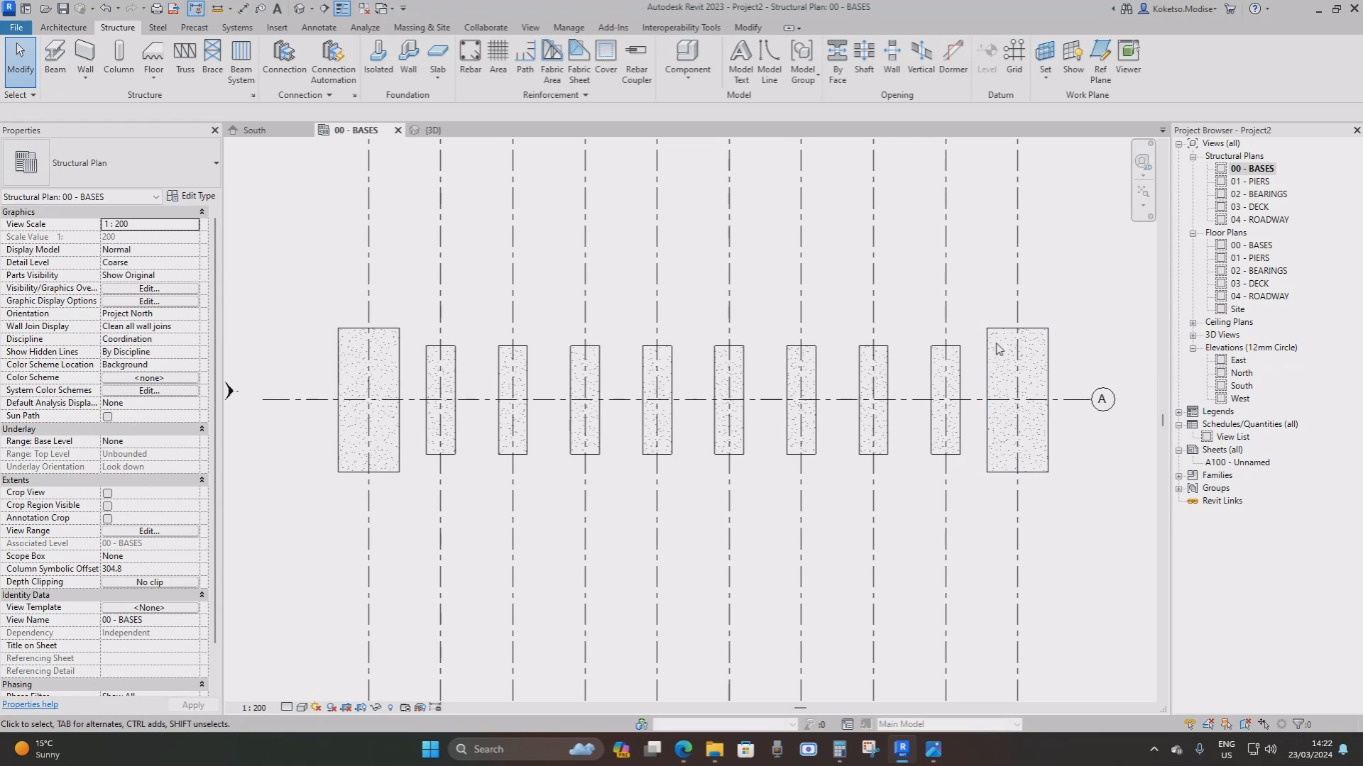
# Select the two end footings and check for them in the South elevation
pyautogui.click(984, 374)
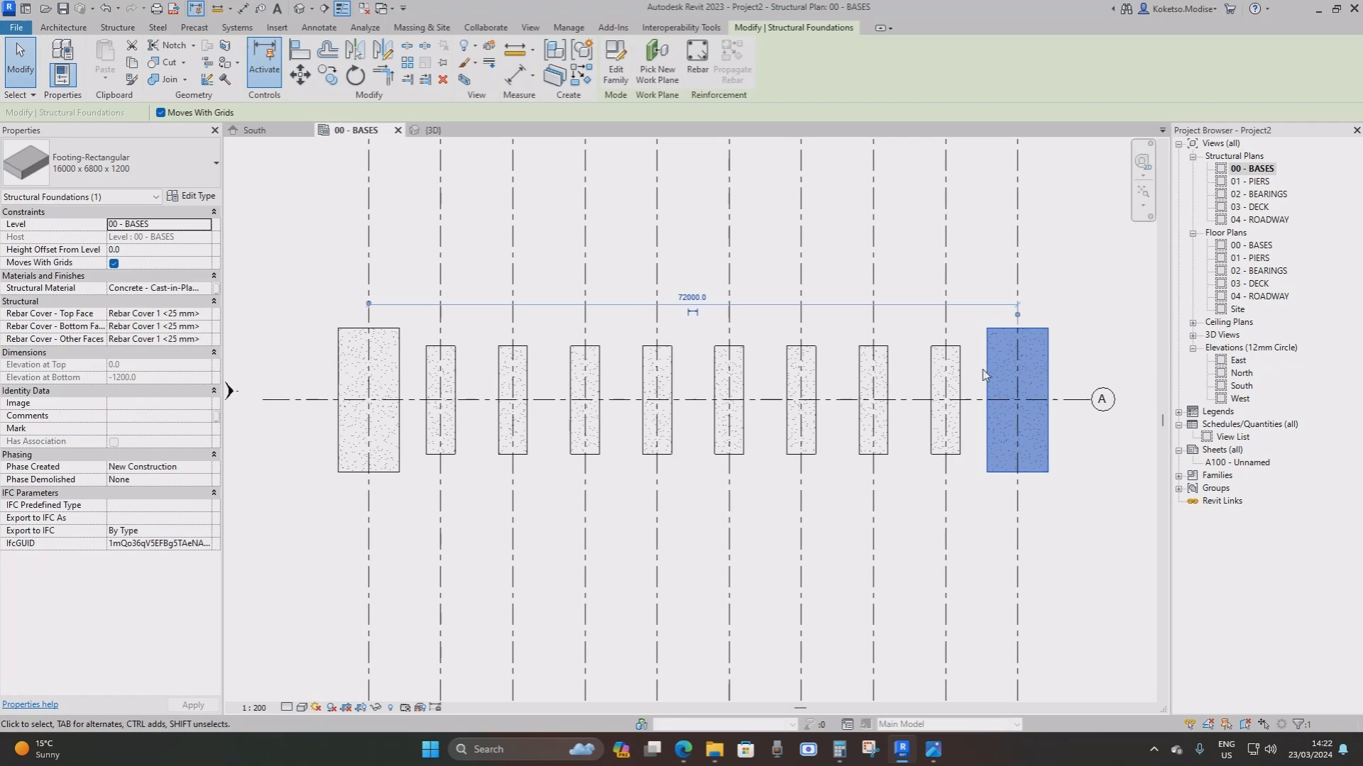
pyautogui.keyDown('ctrl'); pyautogui.click(389, 341); pyautogui.keyUp('ctrl')
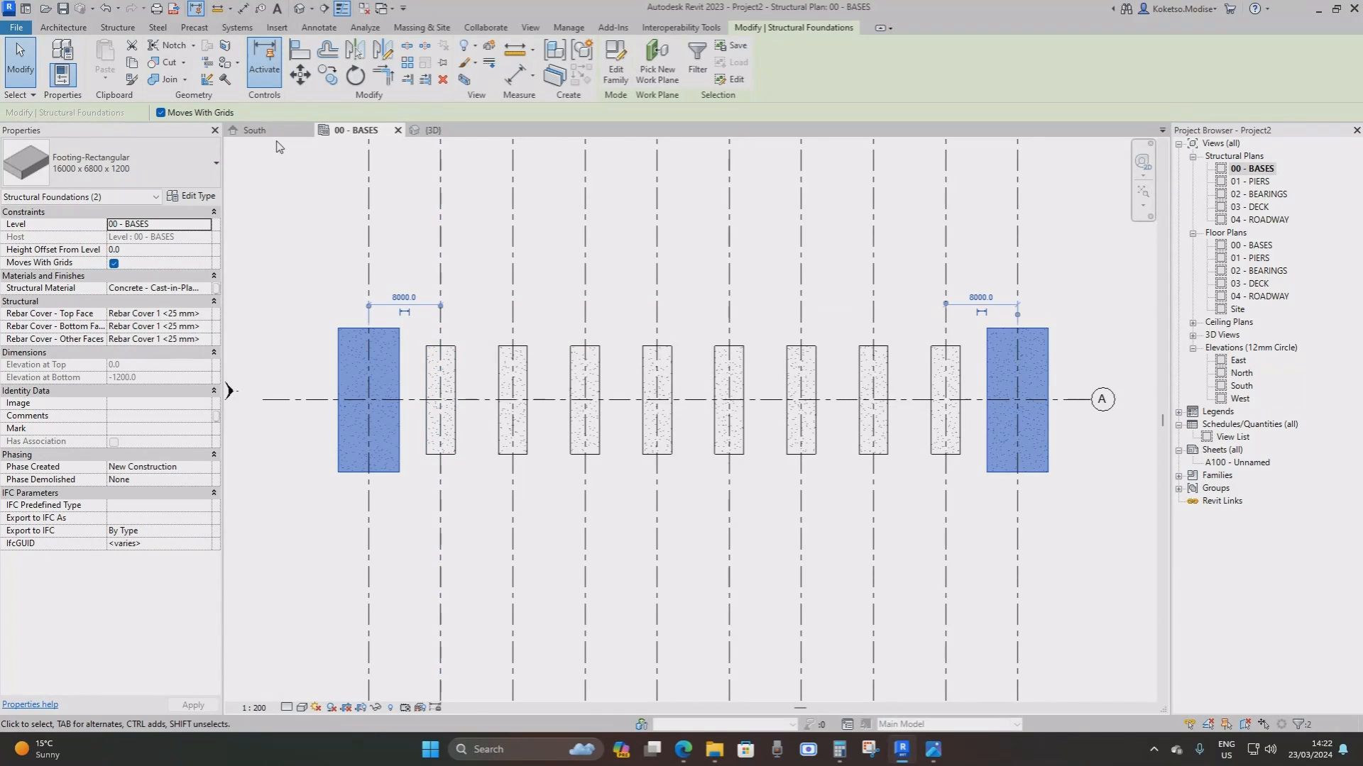
pyautogui.click(253, 131)
pyautogui.scroll(-2, 731, 377)
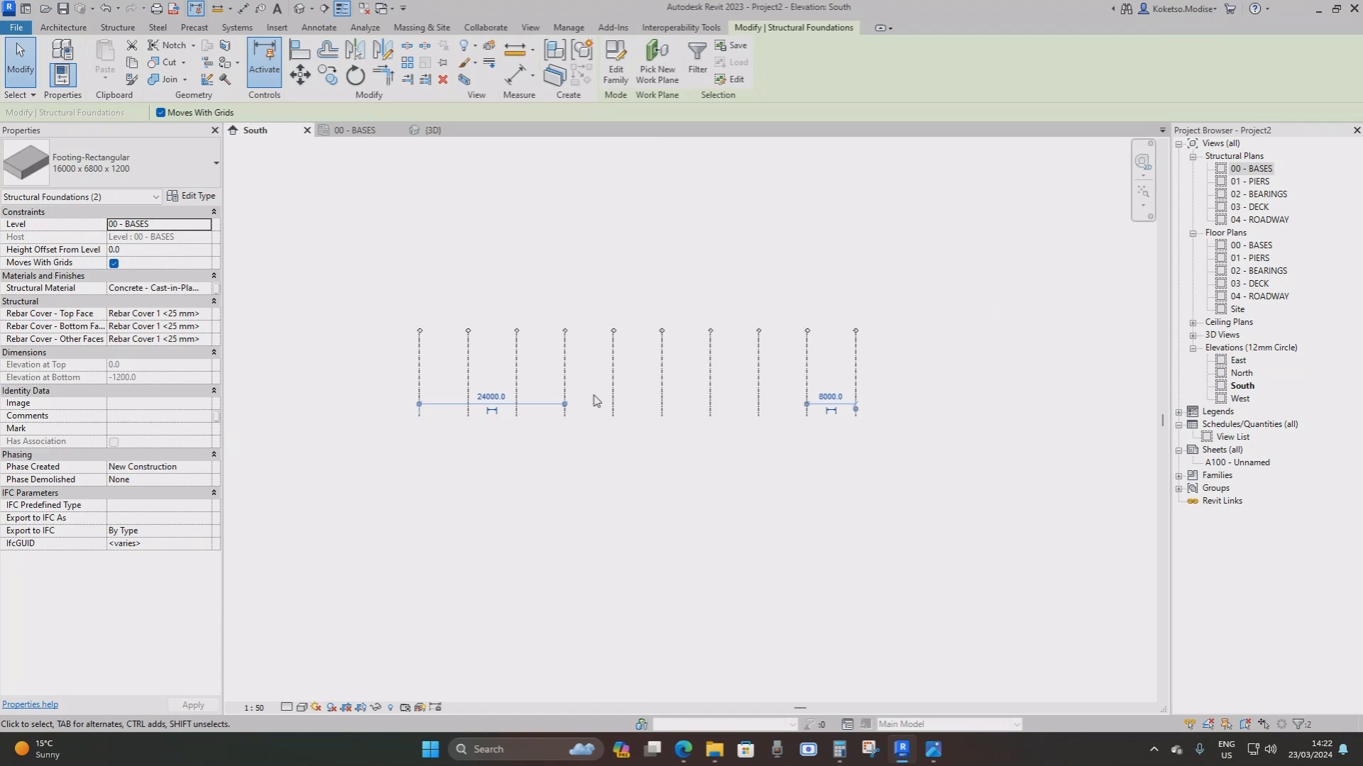
pyautogui.click(622, 384)
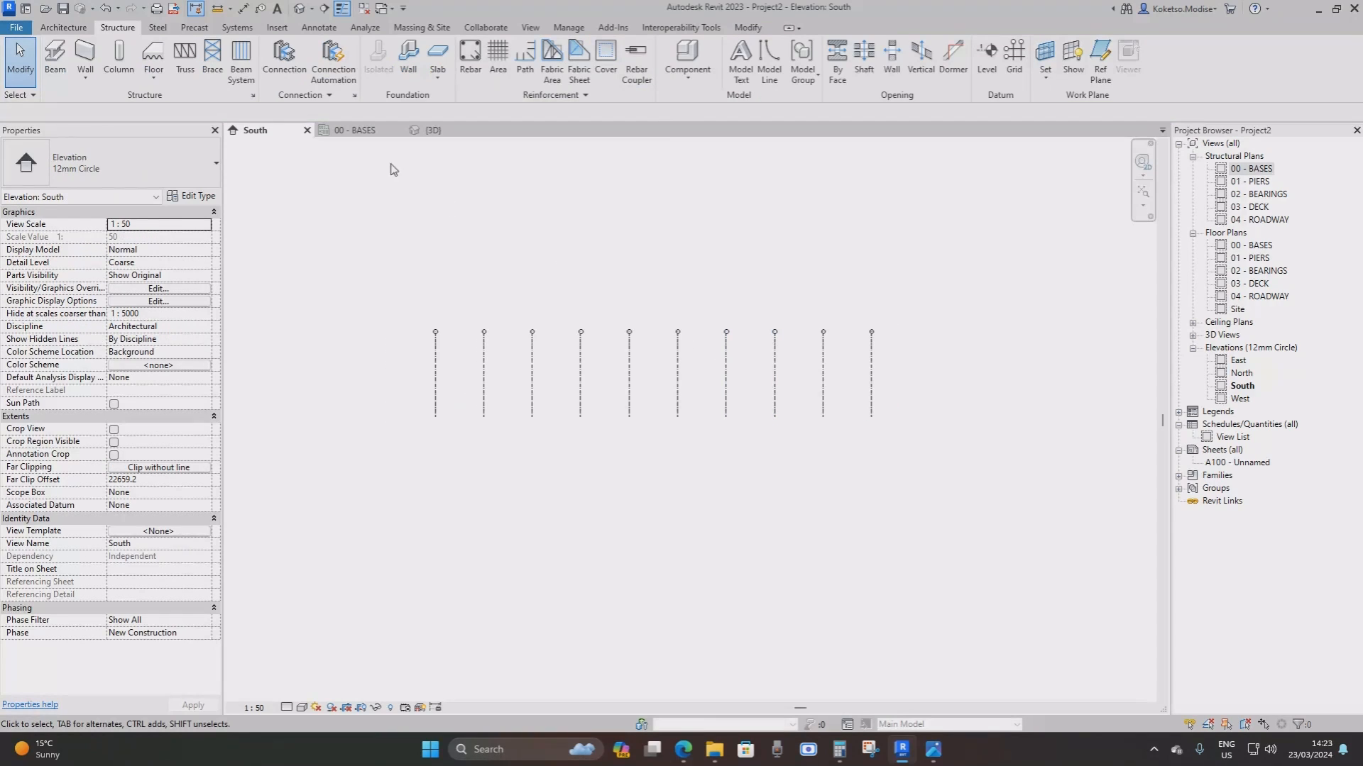
# In the 00 - BASES plan, extend the South elevation's far clip past all footings to near the North elevation marker
pyautogui.click(354, 131)
pyautogui.scroll(-4, 743, 508)
pyautogui.scroll(2, 743, 508)
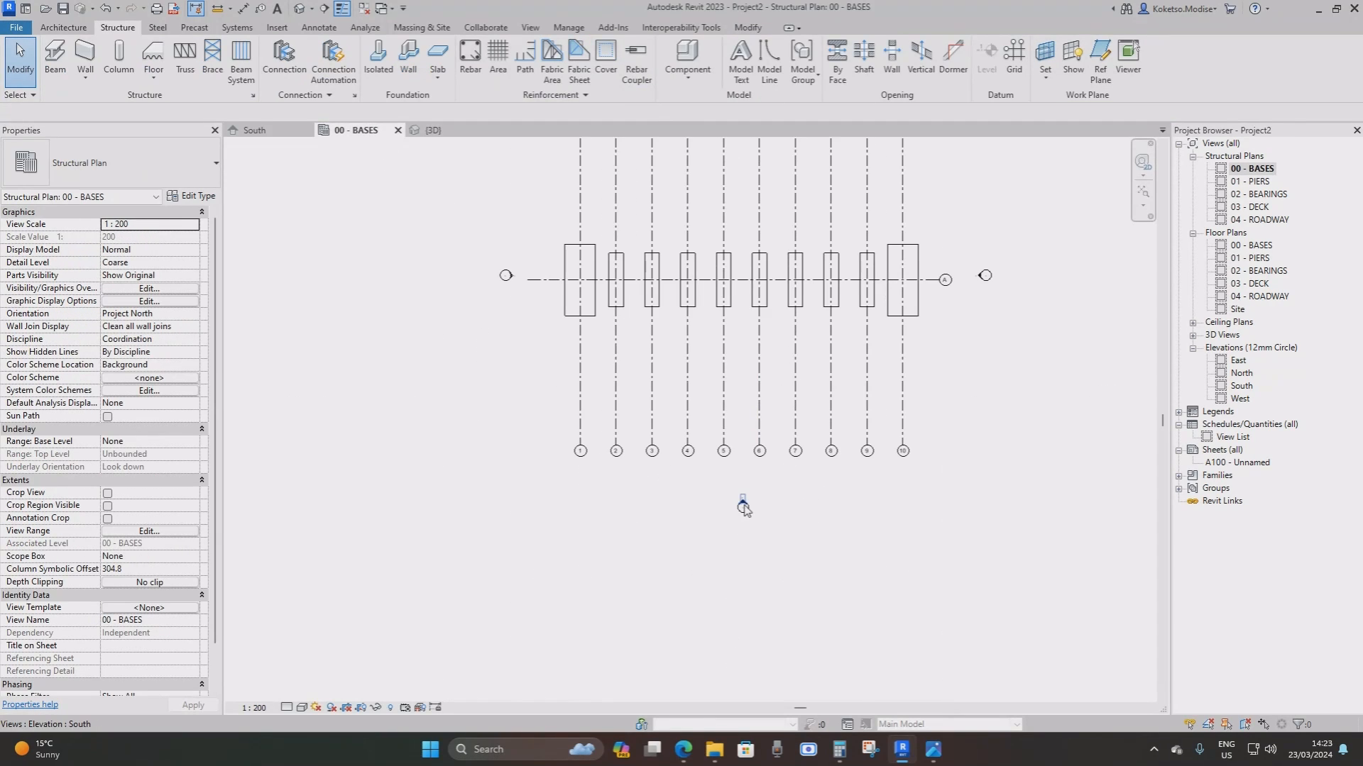
pyautogui.moveTo(743, 508); pyautogui.dragTo(729, 554, button='middle')
pyautogui.click(729, 553)
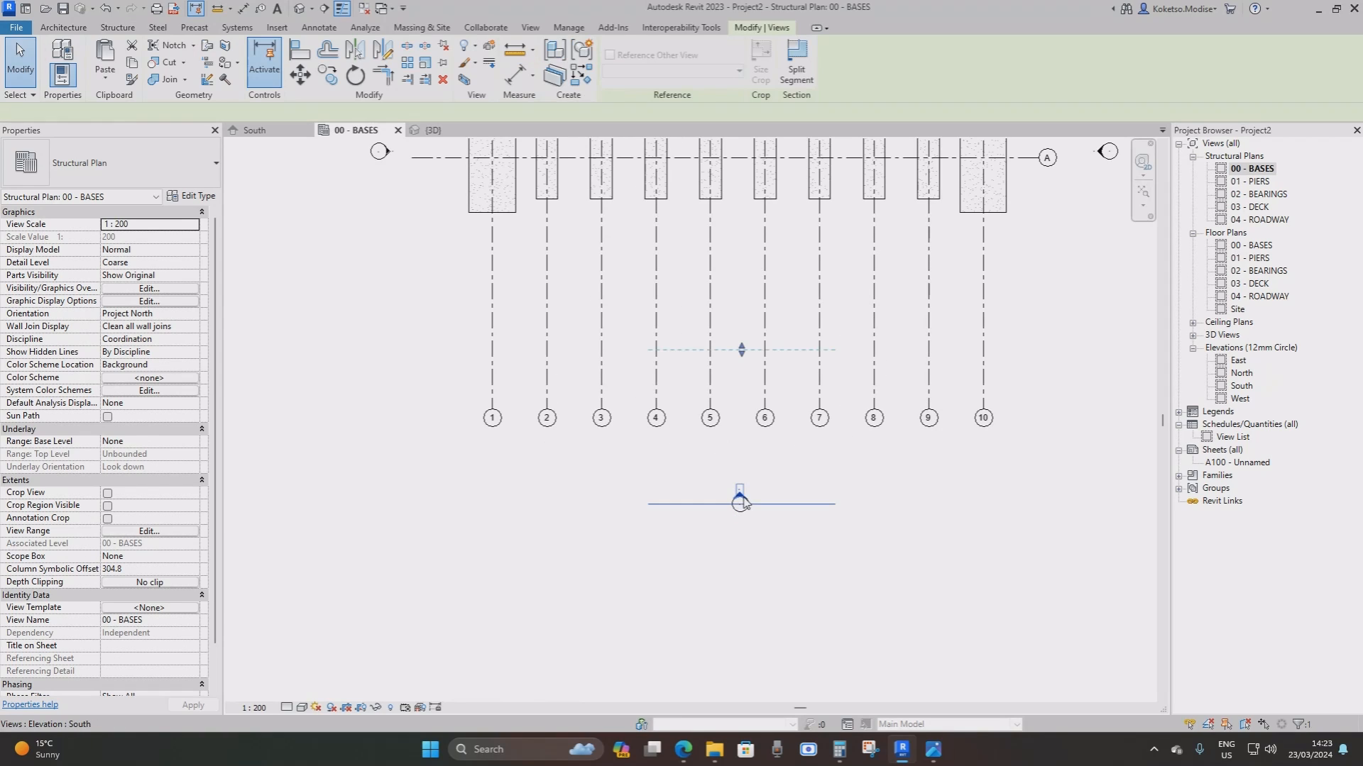
pyautogui.scroll(-1, 730, 457)
pyautogui.moveTo(730, 458); pyautogui.dragTo(708, 521, button='middle')
pyautogui.scroll(1, 709, 518)
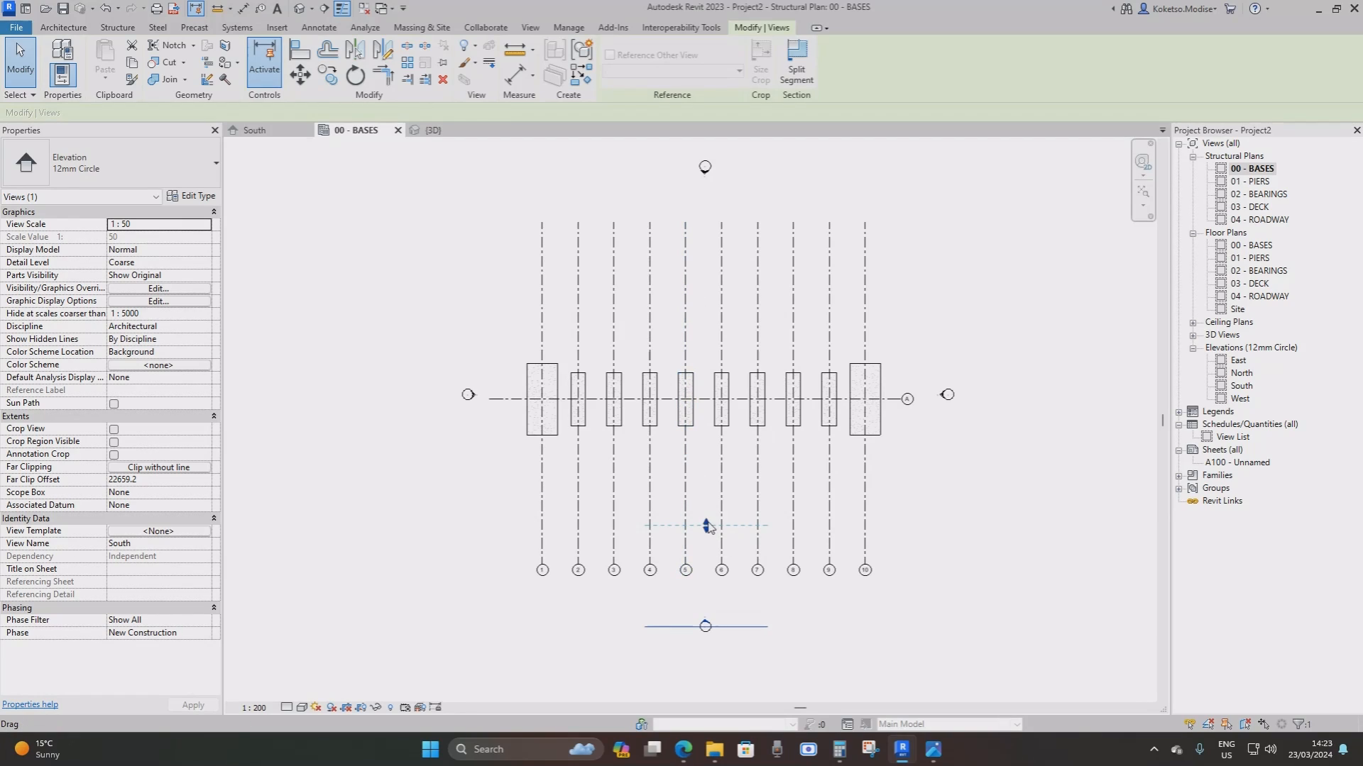
pyautogui.moveTo(707, 525); pyautogui.dragTo(710, 193)
# Extend the West and East elevations' far clips across the full row of footings, each reaching close to the opposite elevation marker
pyautogui.click(471, 390)
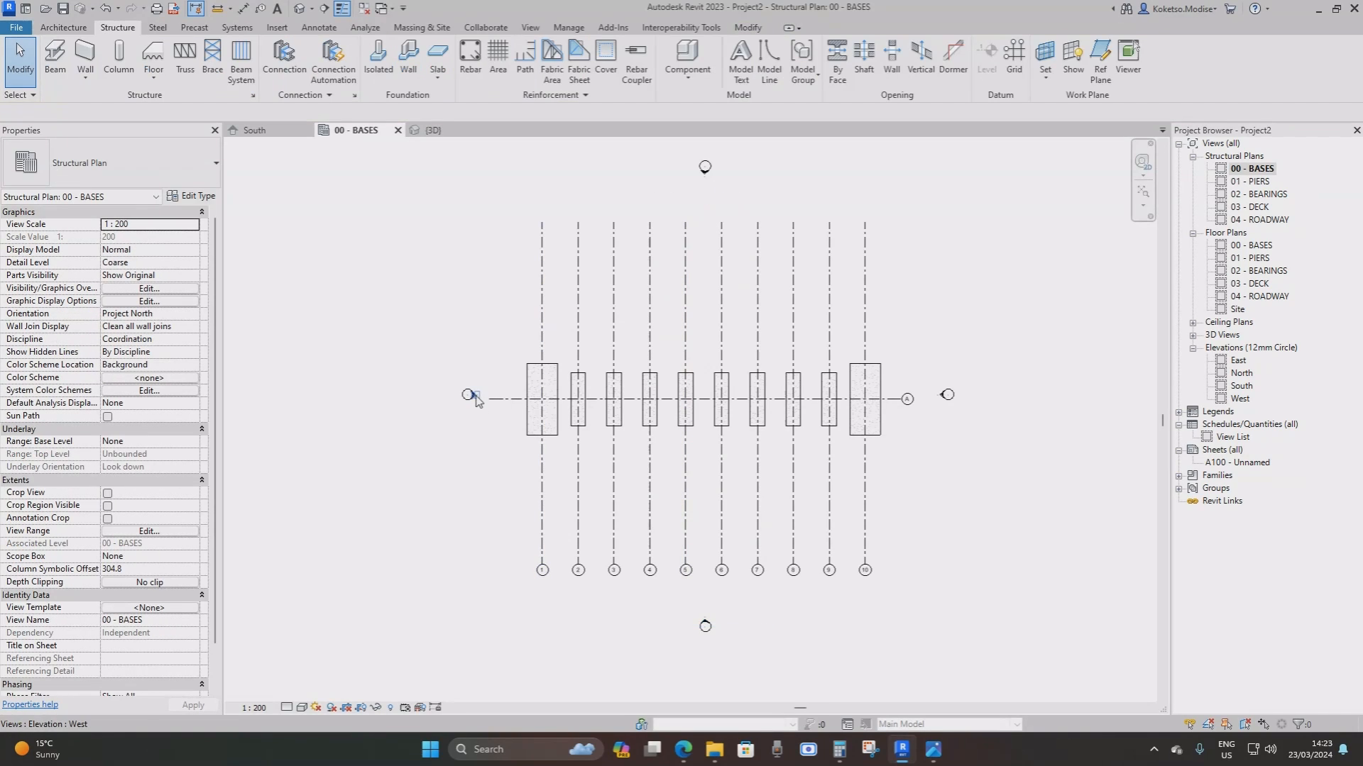
pyautogui.click(477, 399)
pyautogui.moveTo(589, 397); pyautogui.dragTo(921, 400)
pyautogui.click(938, 399)
pyautogui.click(943, 395)
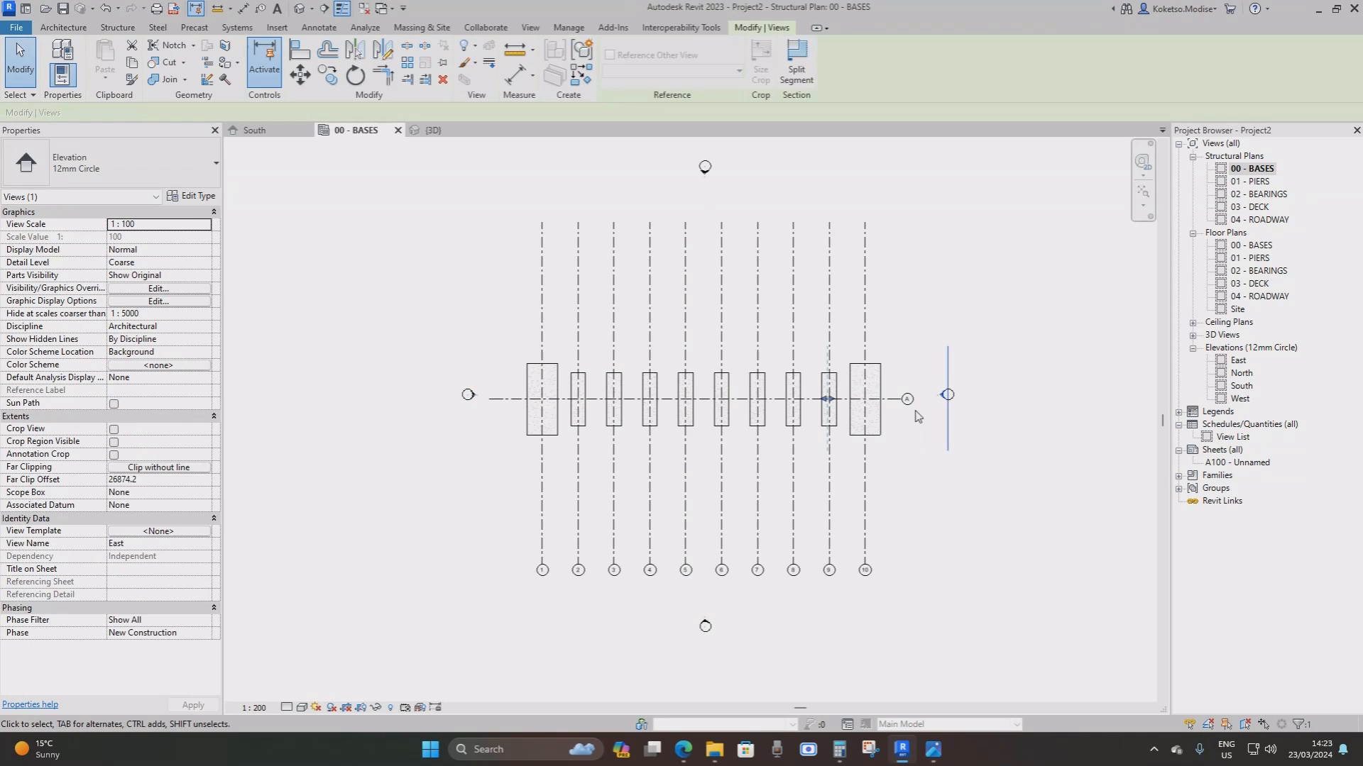
pyautogui.moveTo(827, 398); pyautogui.dragTo(499, 402)
pyautogui.click(790, 178)
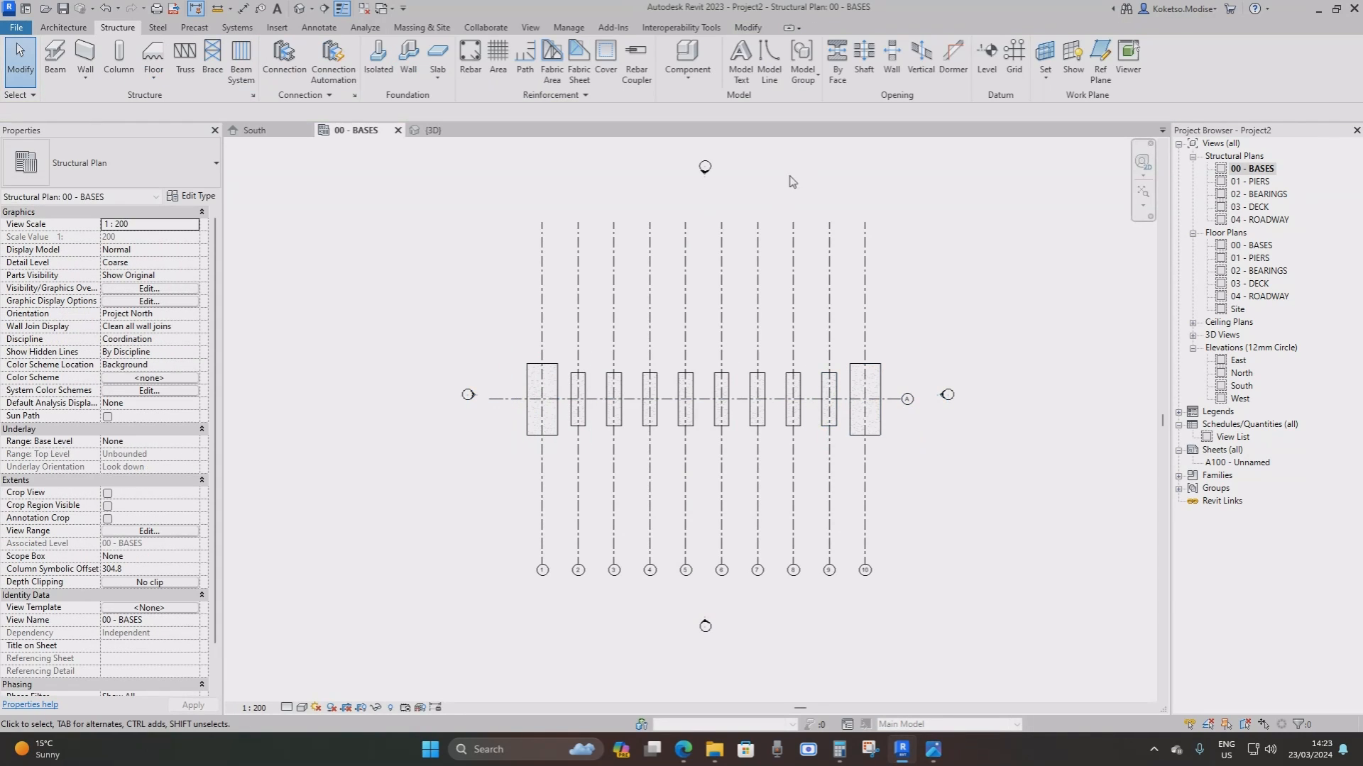
# Extend the North elevation's far clip past all footings to near the South elevation marker
pyautogui.click(704, 174)
pyautogui.moveTo(709, 267); pyautogui.dragTo(708, 604)
pyautogui.click(702, 616)
# Open the South elevation and stretch the level lines' head ends outward beyond grid 1 so they span all footings
pyautogui.doubleClick(699, 631)
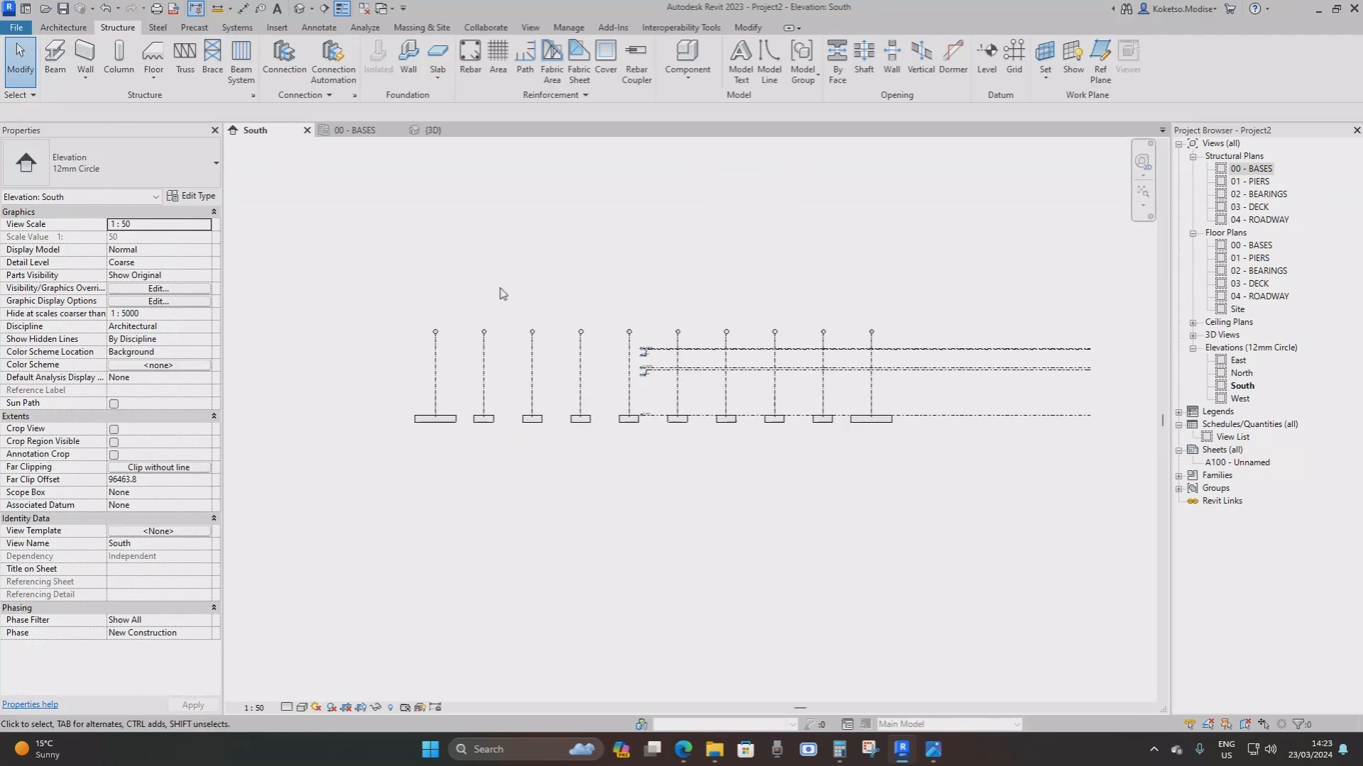
pyautogui.scroll(2, 653, 365)
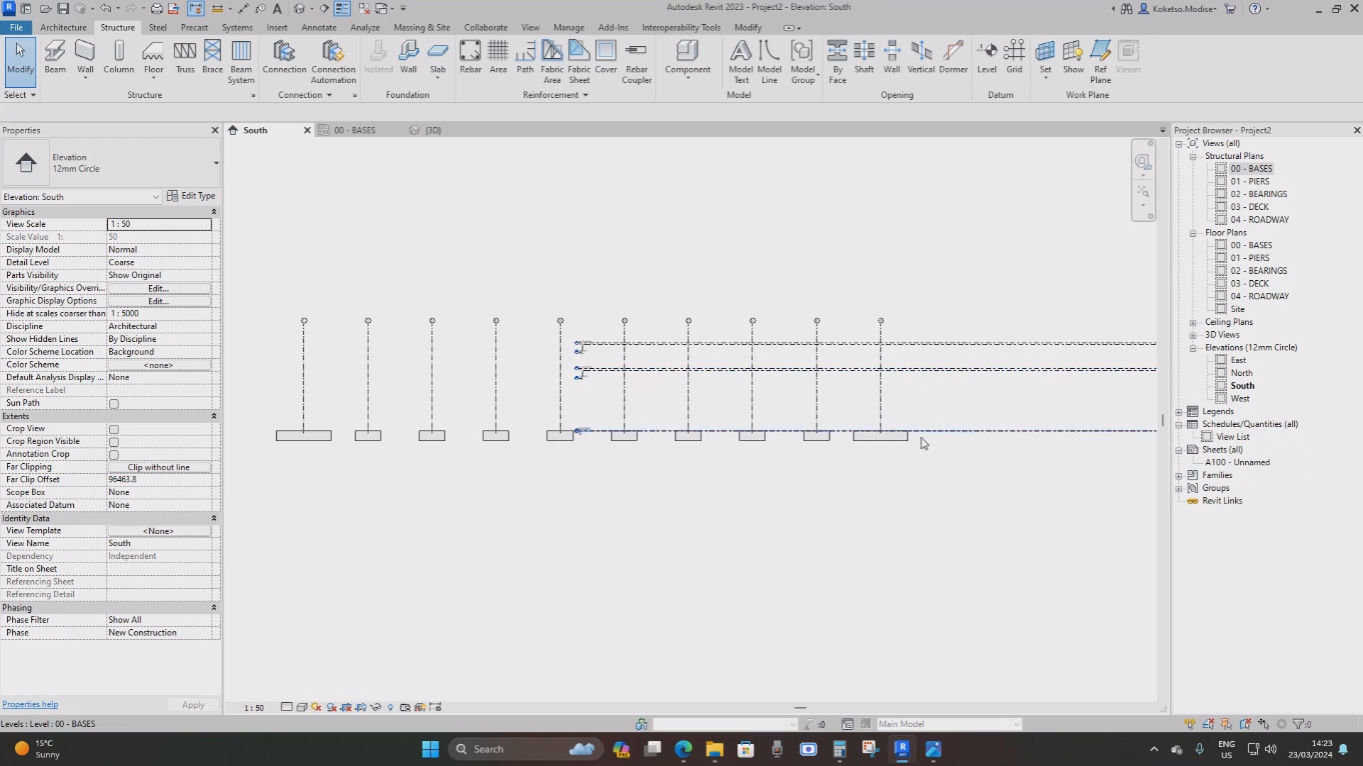
pyautogui.scroll(1, 723, 364)
pyautogui.scroll(4, 723, 365)
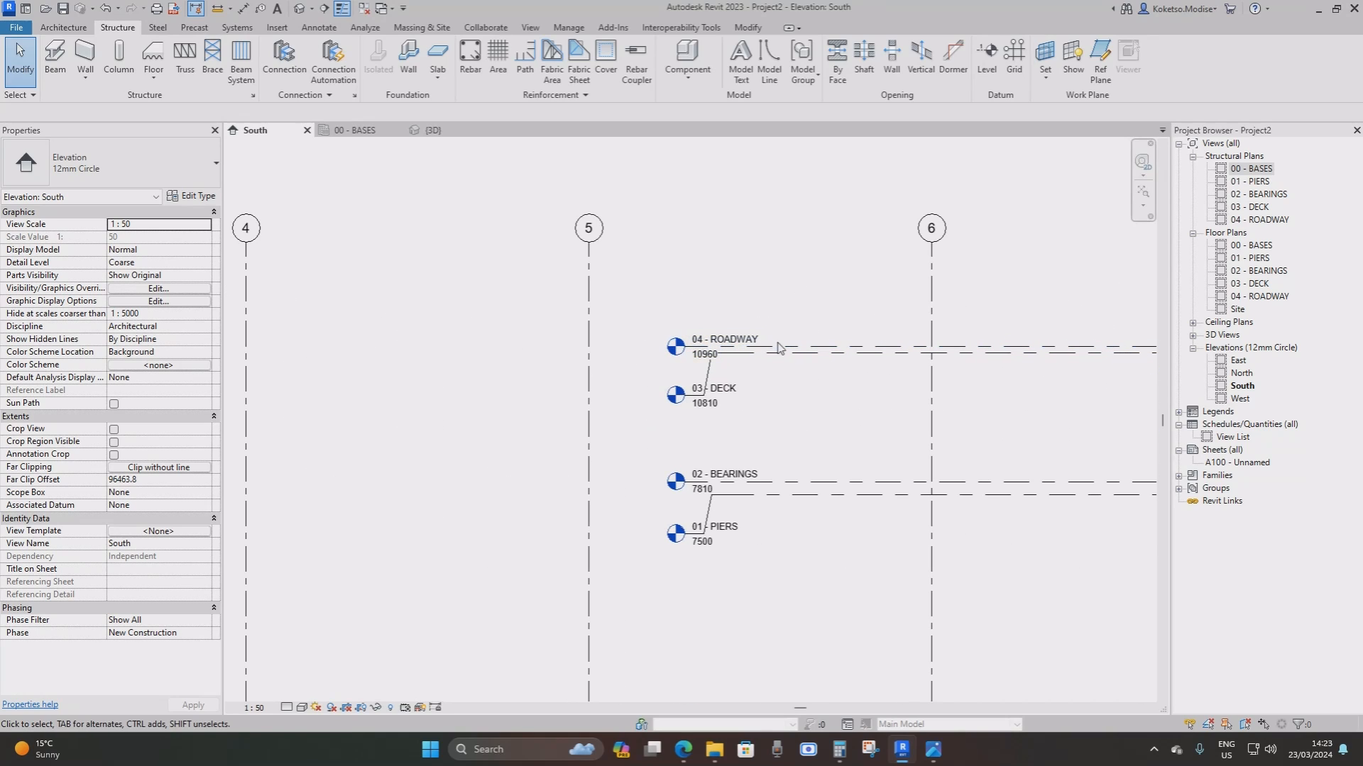
pyautogui.click(686, 347)
pyautogui.moveTo(685, 346); pyautogui.dragTo(316, 341)
pyautogui.scroll(-6, 676, 345)
pyautogui.moveTo(317, 341); pyautogui.dragTo(619, 340, button='middle')
pyautogui.moveTo(619, 339); pyautogui.dragTo(483, 344)
pyautogui.click(643, 362)
pyautogui.scroll(-1, 624, 369)
pyautogui.moveTo(859, 407); pyautogui.dragTo(697, 380, button='middle')
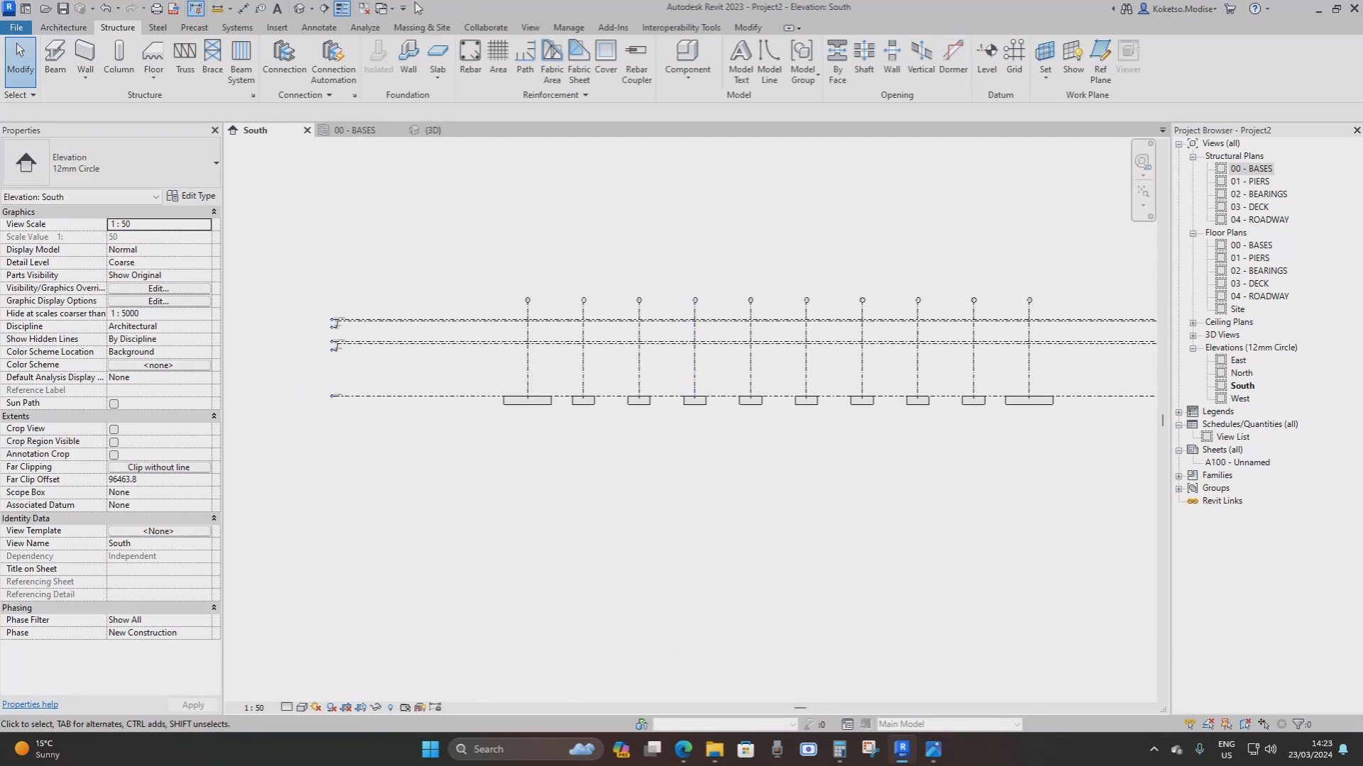
# Return to the 00 - BASES plan and create a new family from the Metric Structural Column template
pyautogui.click(358, 131)
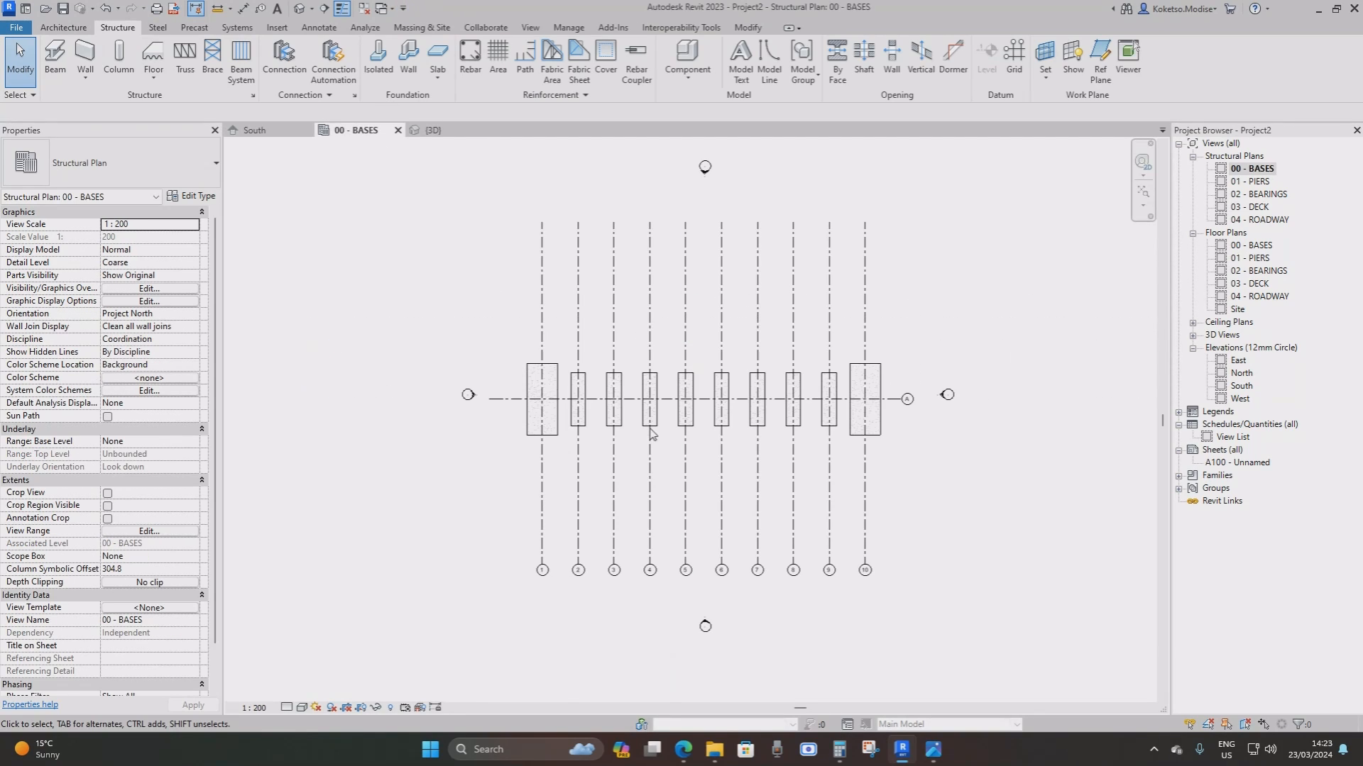
pyautogui.scroll(2, 621, 401)
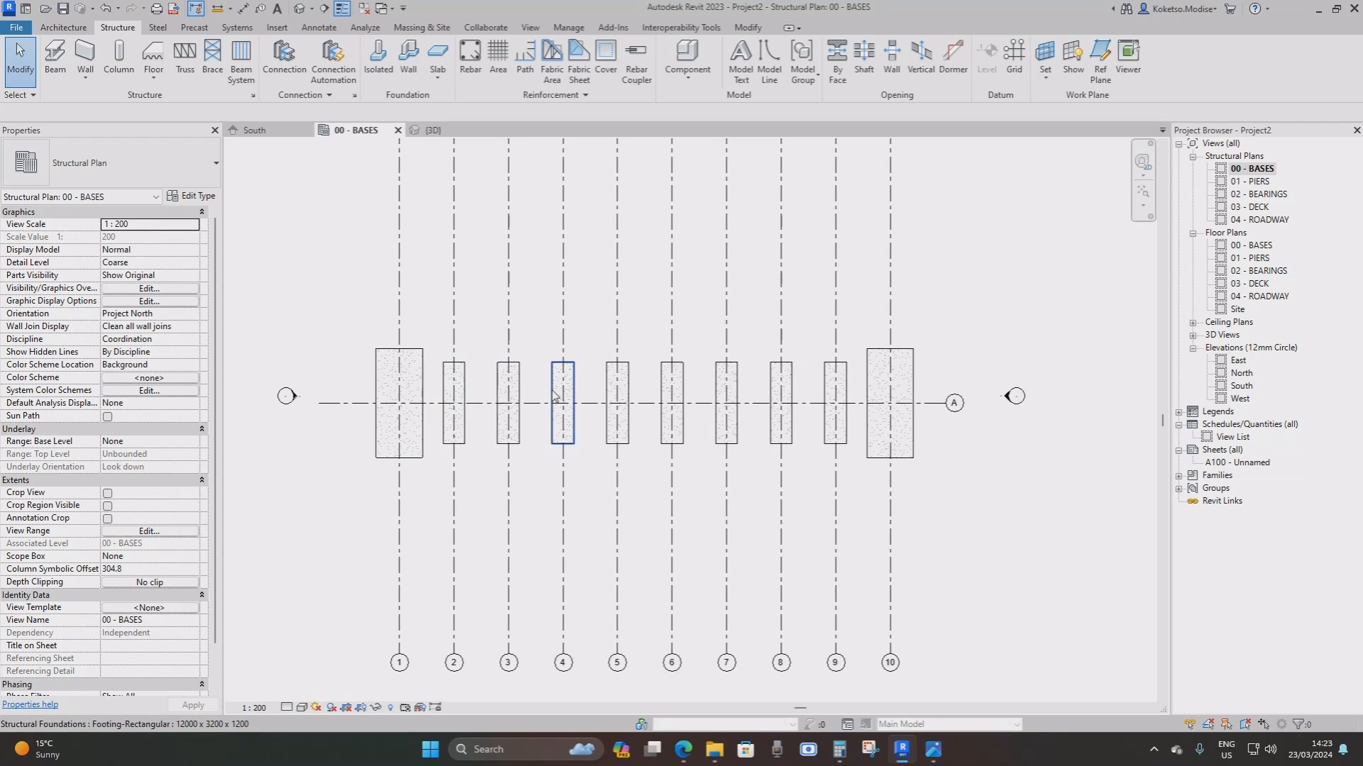
pyautogui.moveTo(562, 403); pyautogui.dragTo(606, 409, button='middle')
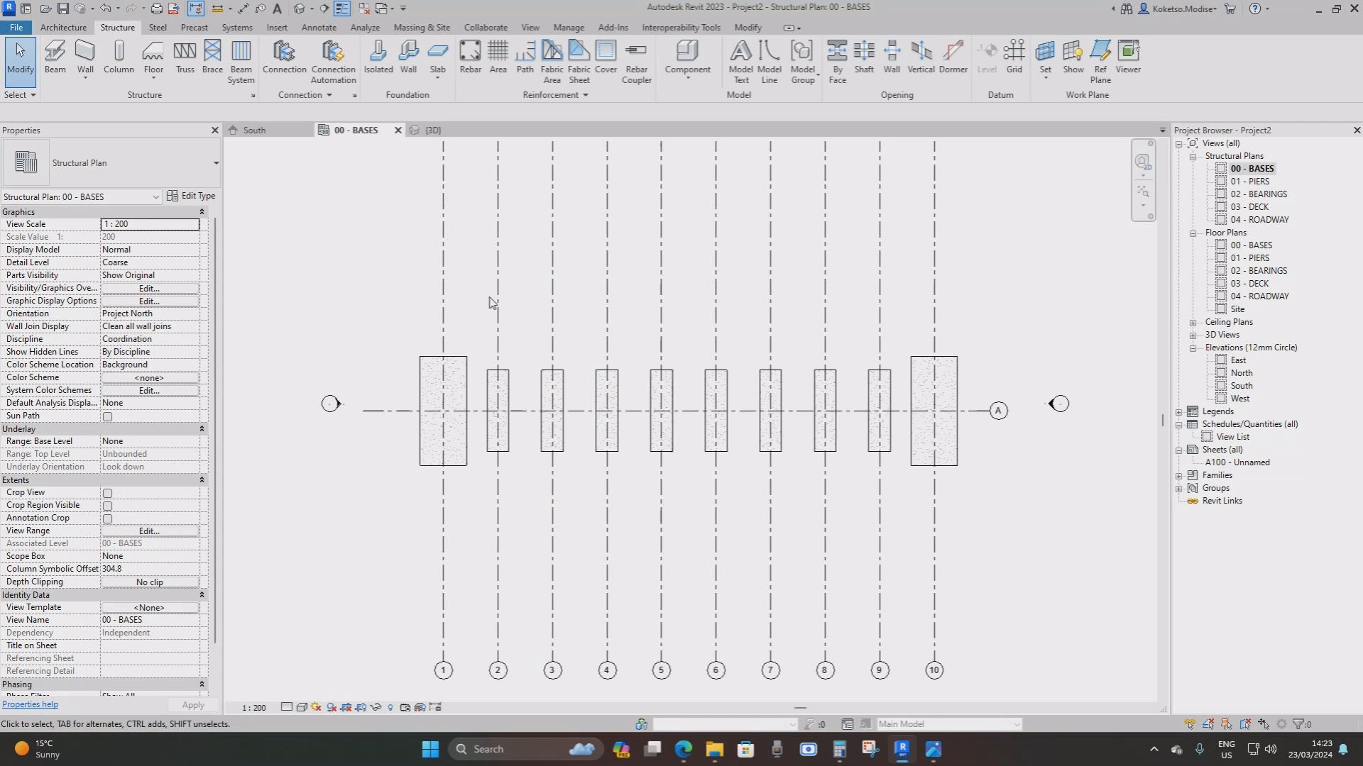
pyautogui.click(14, 28)
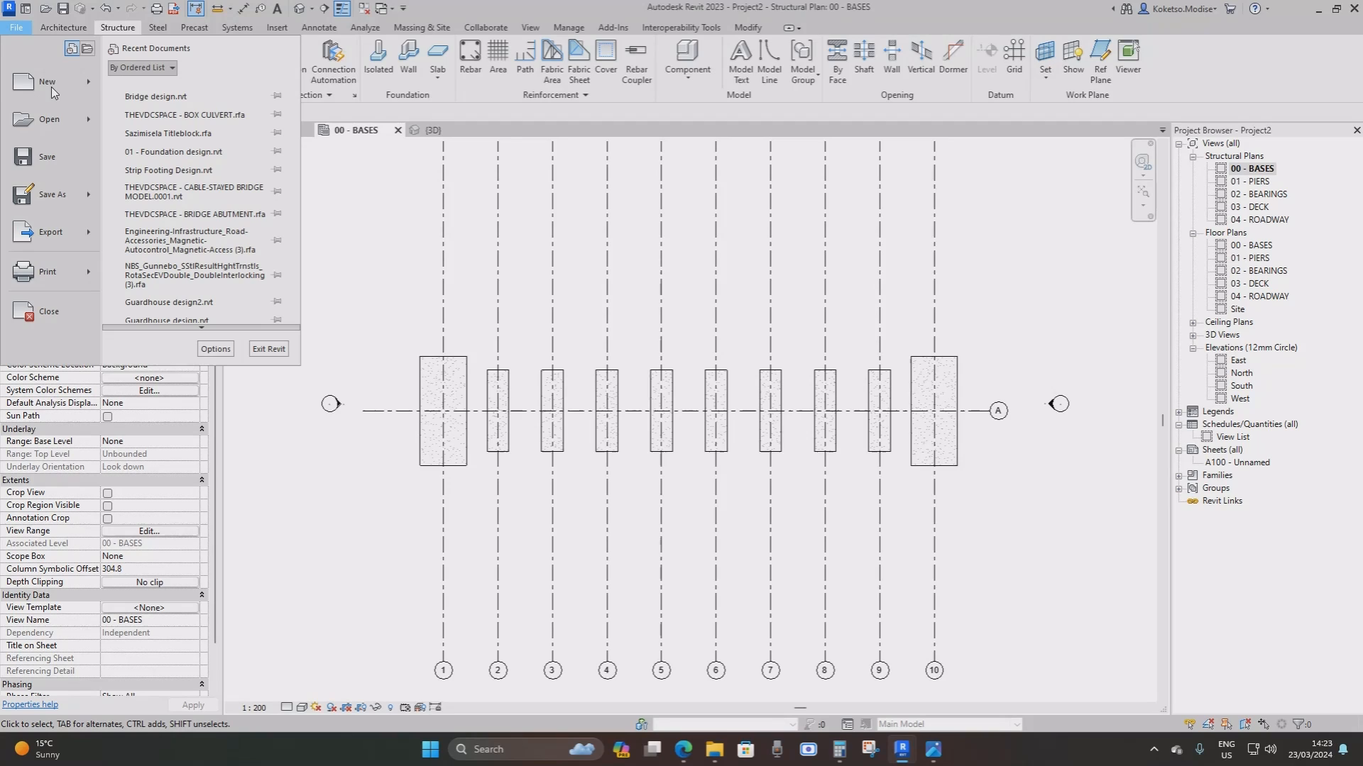
pyautogui.moveTo(47, 88)
pyautogui.click(176, 133)
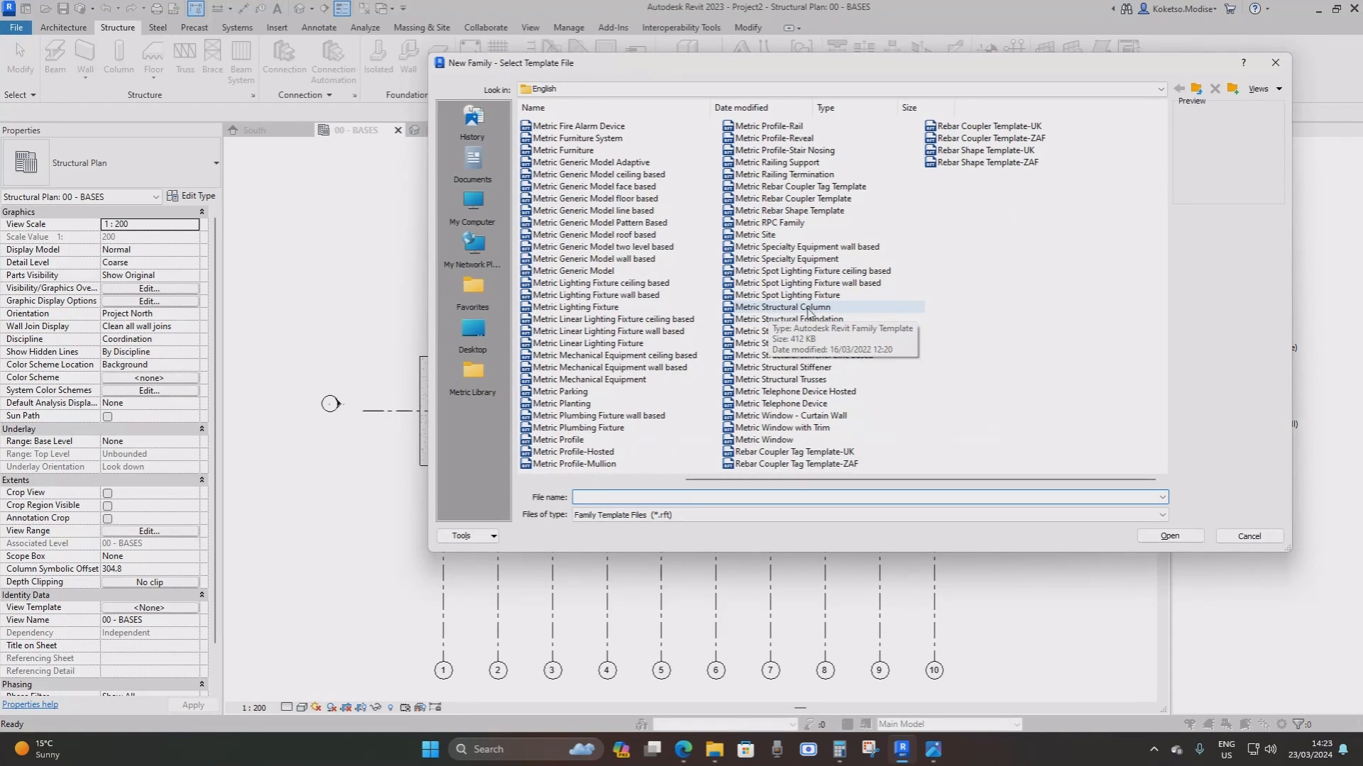
pyautogui.click(852, 308)
pyautogui.click(1169, 536)
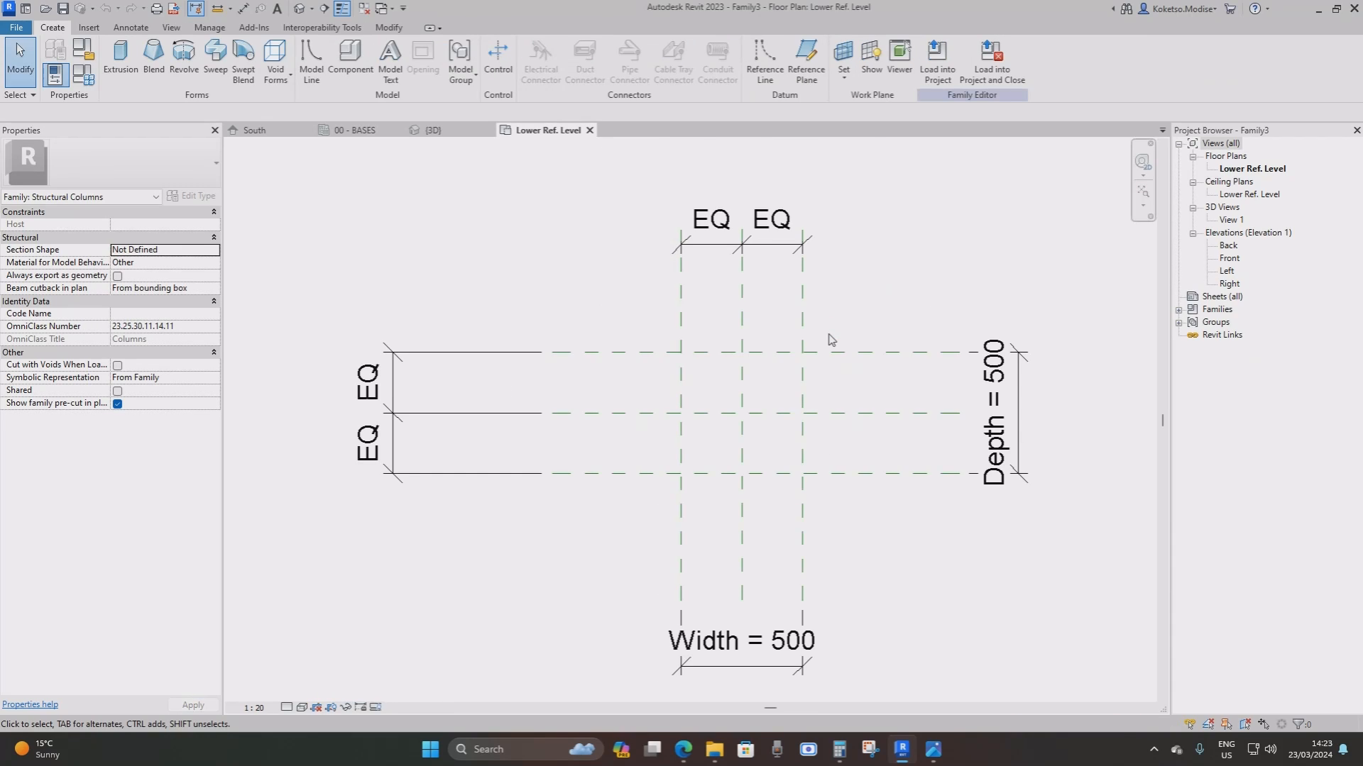
# Set the column family's Width dimension to 10000 mm in the Lower Ref. Level plan
pyautogui.moveTo(783, 579); pyautogui.dragTo(748, 479, button='middle')
pyautogui.scroll(-1, 749, 479)
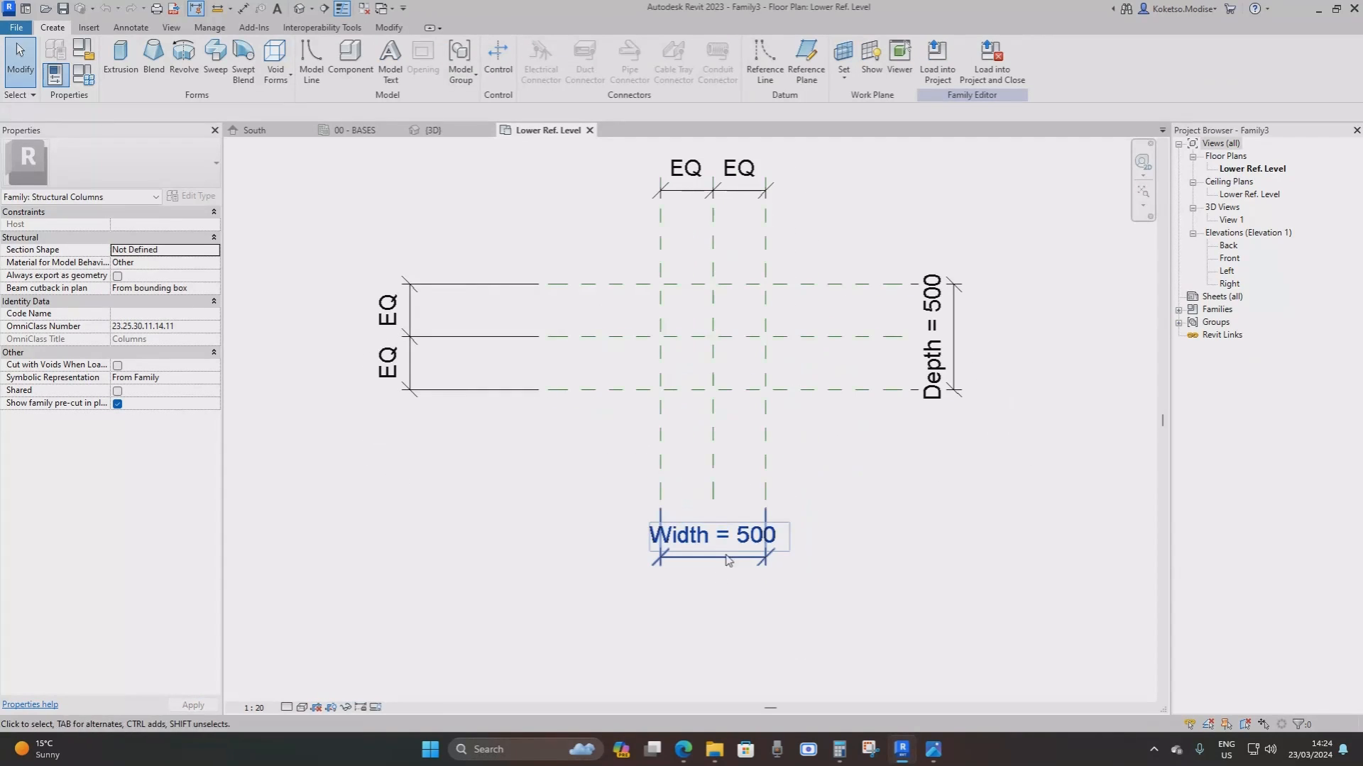
pyautogui.click(727, 559)
pyautogui.click(732, 542)
pyautogui.moveTo(841, 509); pyautogui.dragTo(812, 524, button='middle')
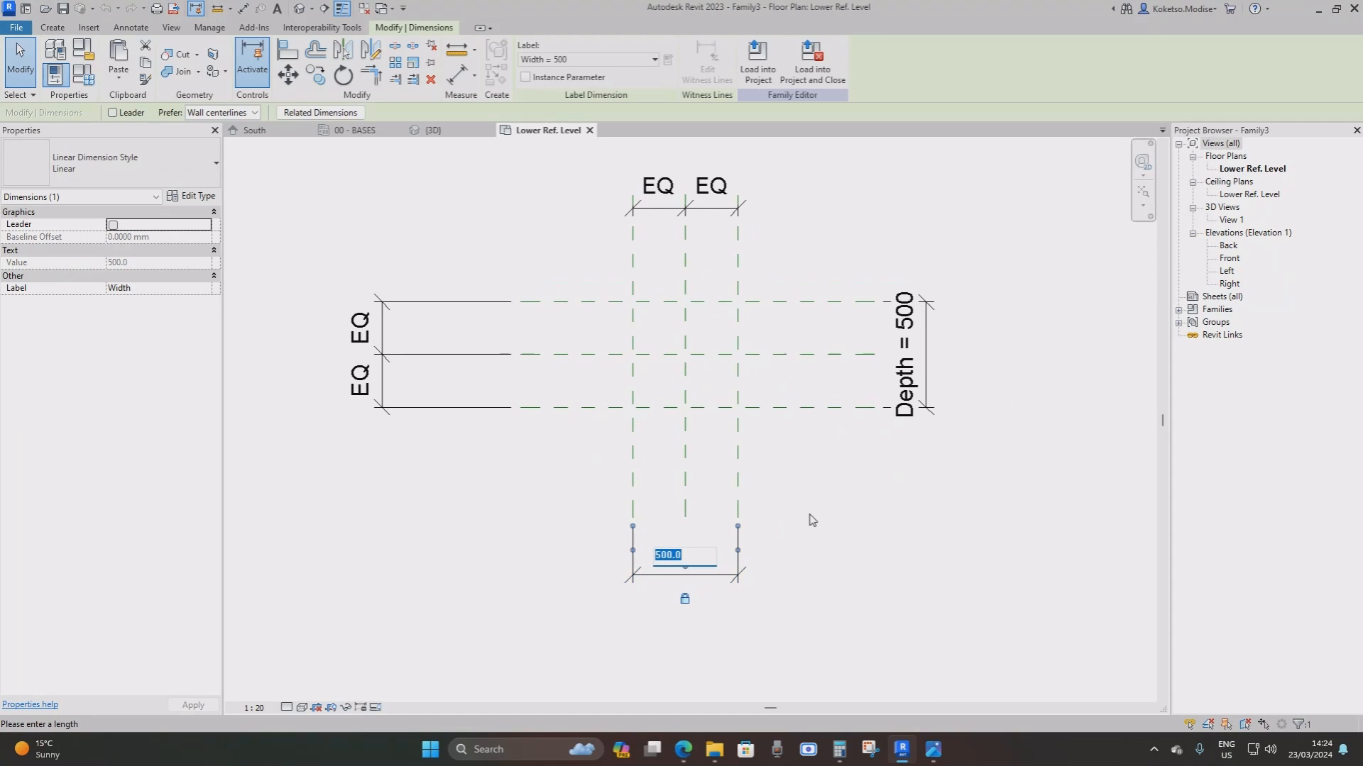
pyautogui.write('10000')
pyautogui.press('Return')
# Set the column family's Depth dimension to 1200 mm in the Lower Ref. Level plan
pyautogui.scroll(-2, 809, 517)
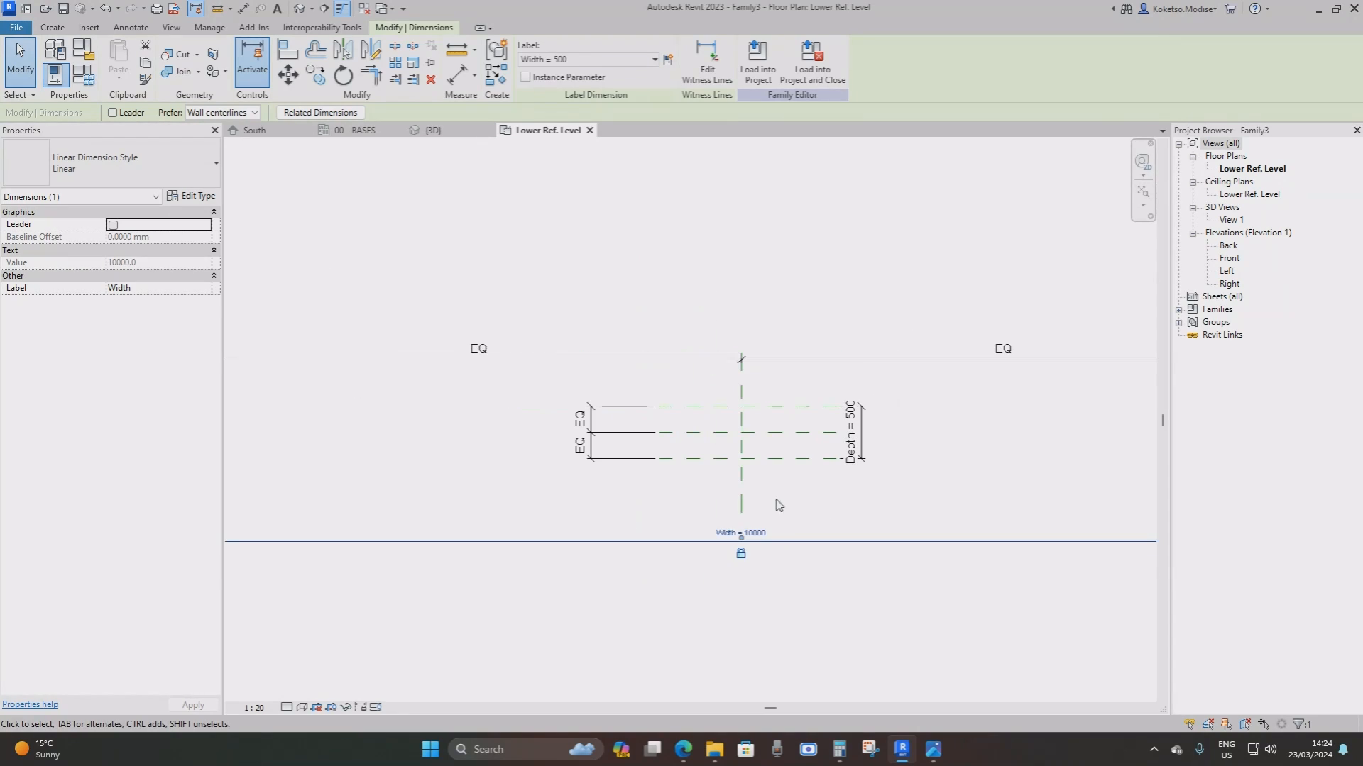
pyautogui.click(857, 430)
pyautogui.click(856, 427)
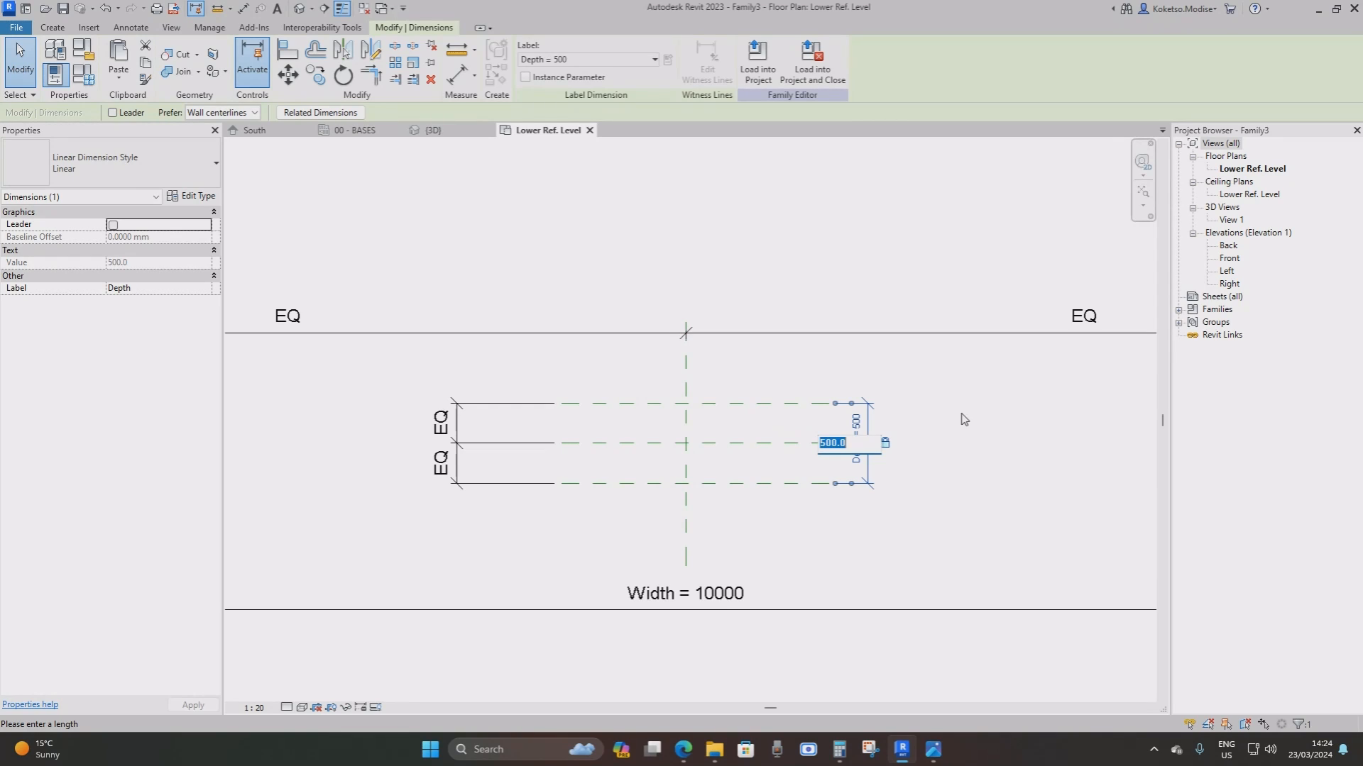
pyautogui.write('1200')
pyautogui.press('Return')
pyautogui.scroll(-2, 731, 426)
pyautogui.press('Escape')
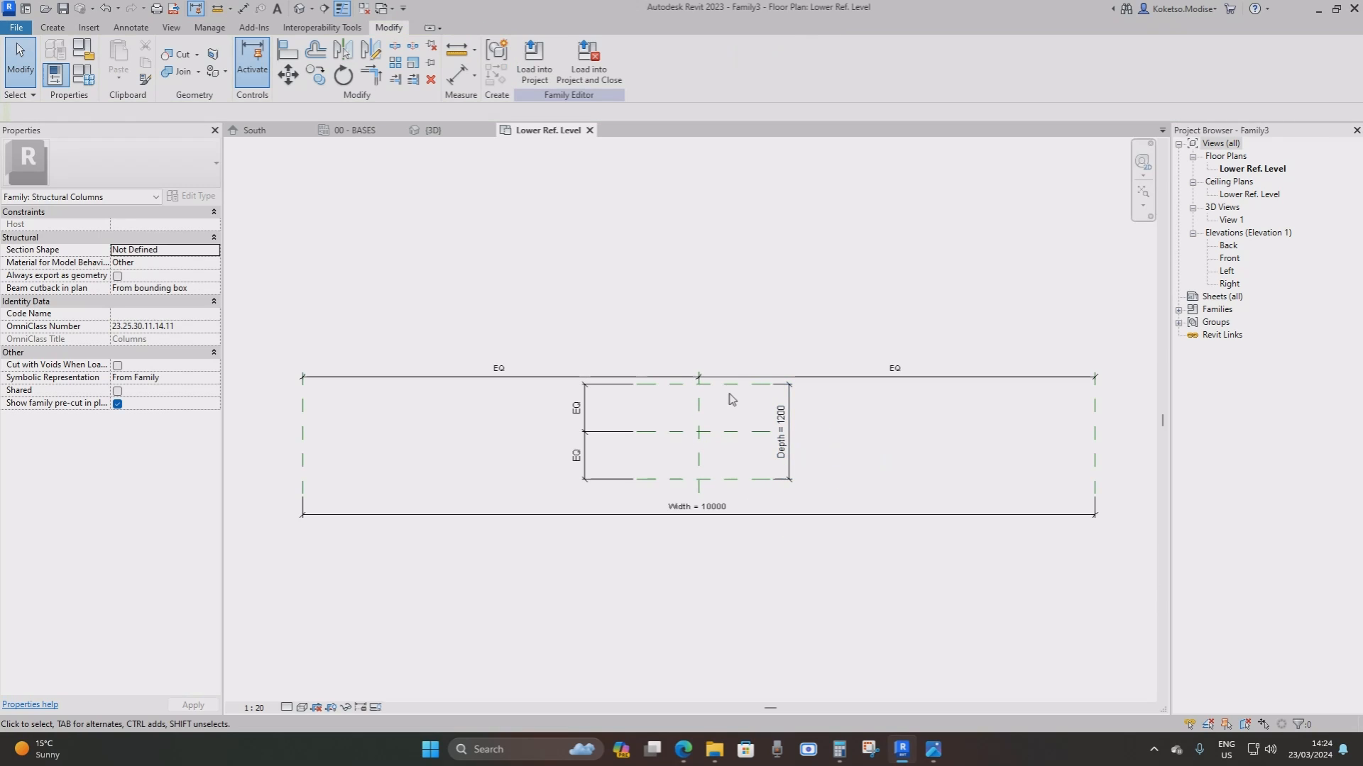
# Move the horizontal EQ dimension well above the reference planes and shorten its three witness lines
pyautogui.click(735, 382)
pyautogui.moveTo(735, 381); pyautogui.dragTo(738, 209)
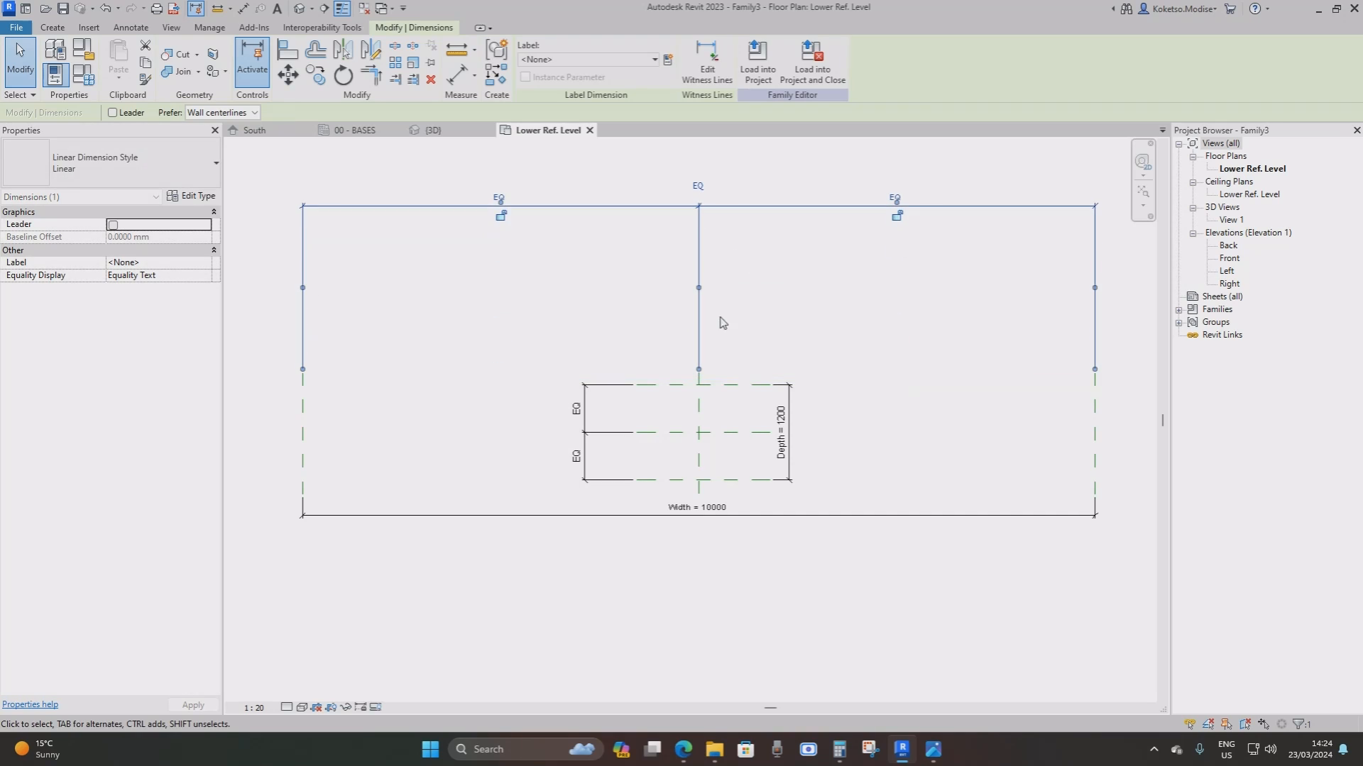
pyautogui.moveTo(699, 369); pyautogui.dragTo(700, 277)
pyautogui.moveTo(303, 369); pyautogui.dragTo(310, 250)
pyautogui.moveTo(1095, 369); pyautogui.dragTo(1093, 257)
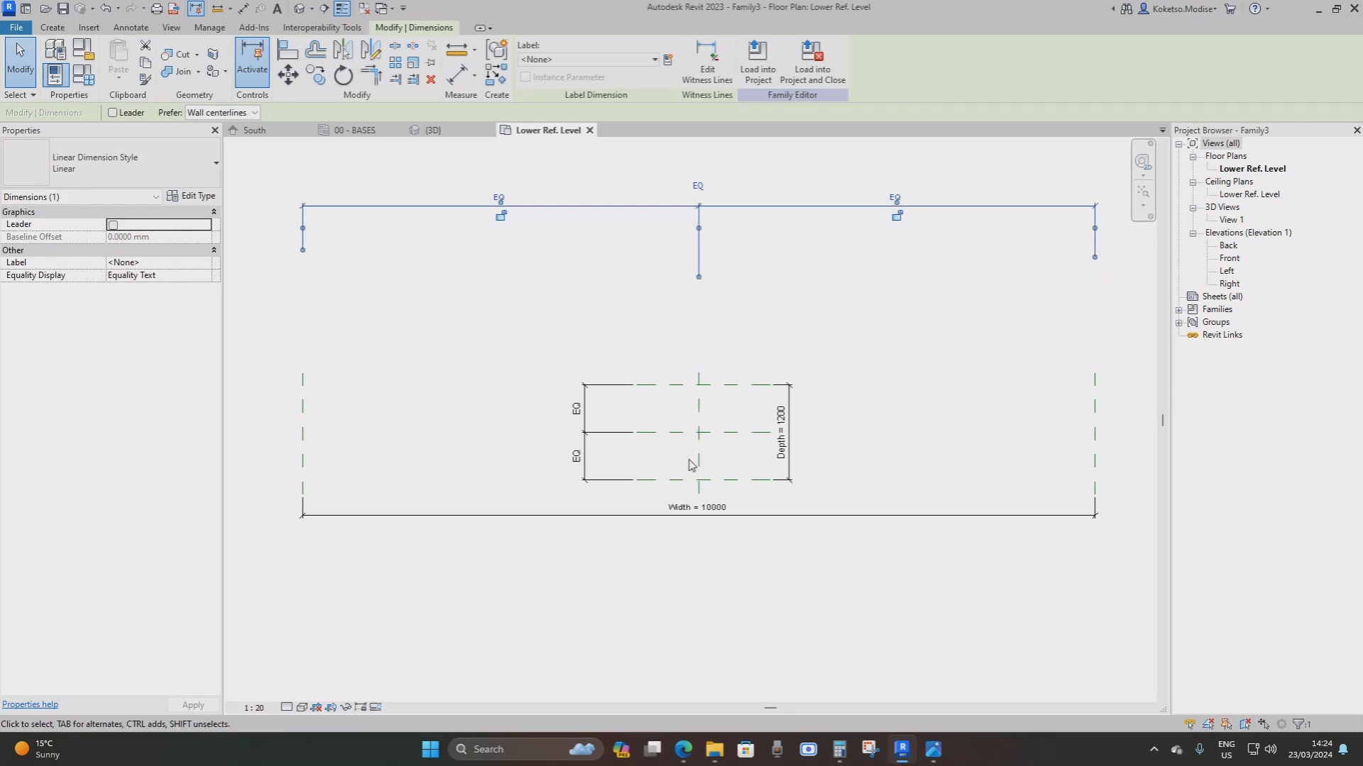
pyautogui.press('Escape')
# Move the Width dimension farther below the reference planes
pyautogui.click(773, 522)
pyautogui.moveTo(806, 521); pyautogui.dragTo(828, 664)
pyautogui.press('Escape')
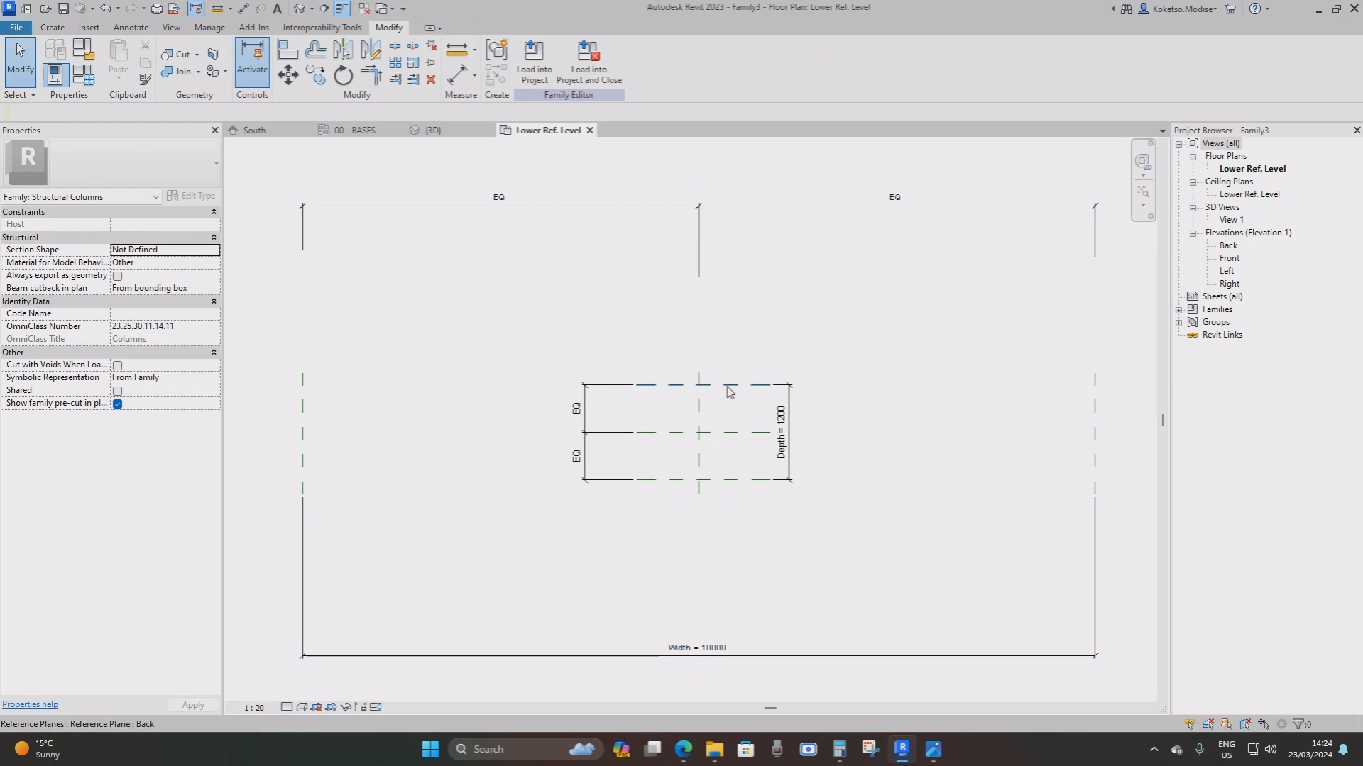
# Move the Depth dimension outside the Right reference plane and the vertical EQ dimension outside the Left reference plane
pyautogui.click(792, 419)
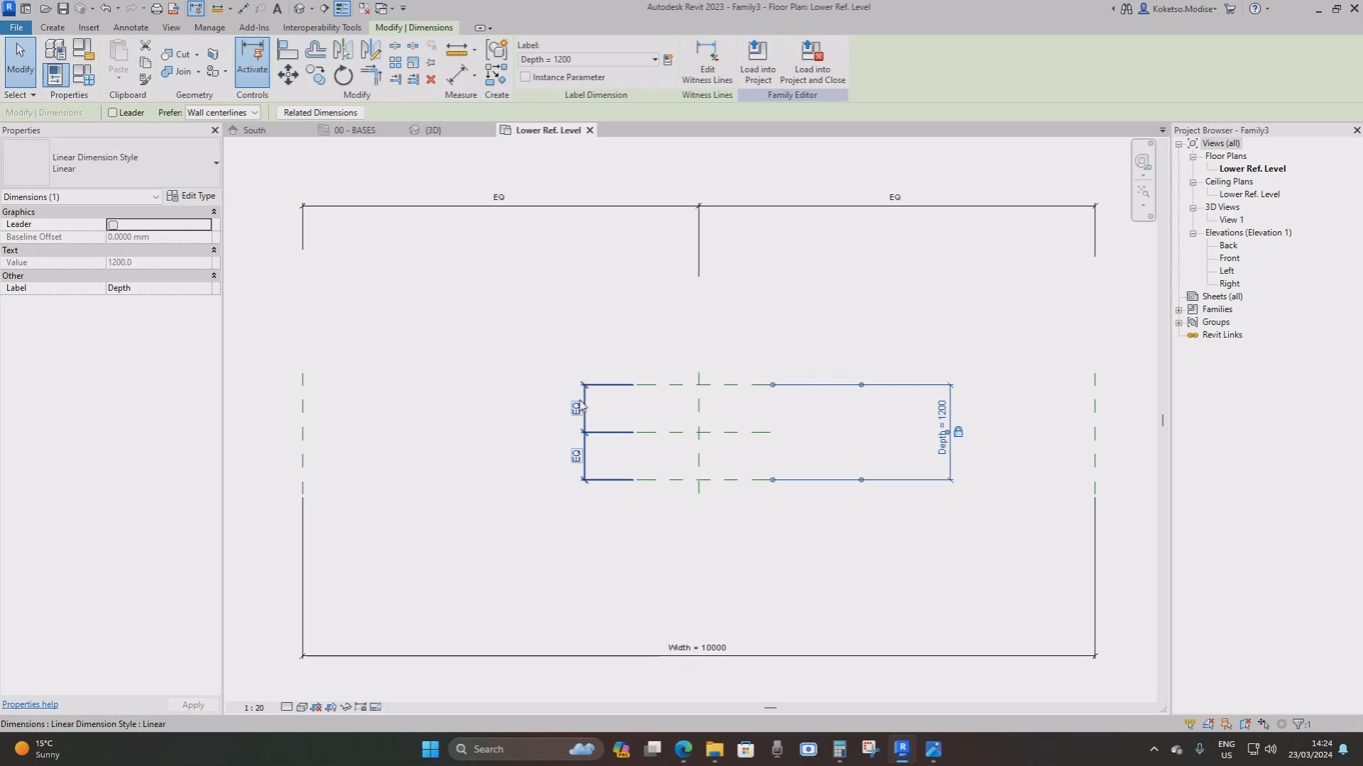
pyautogui.click(587, 398)
pyautogui.scroll(-2, 590, 397)
pyautogui.click(771, 396)
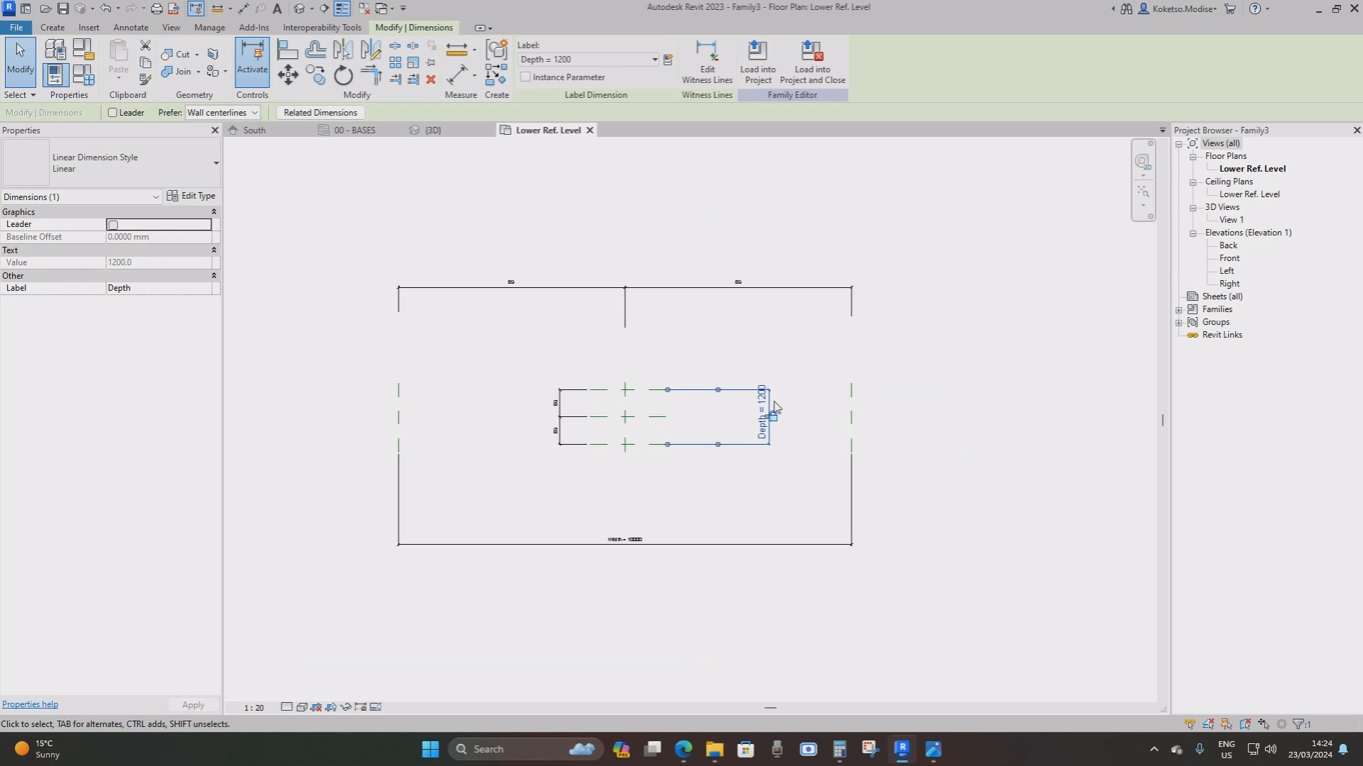
pyautogui.scroll(2, 767, 396)
pyautogui.moveTo(767, 396); pyautogui.dragTo(1049, 395)
pyautogui.scroll(-1, 679, 409)
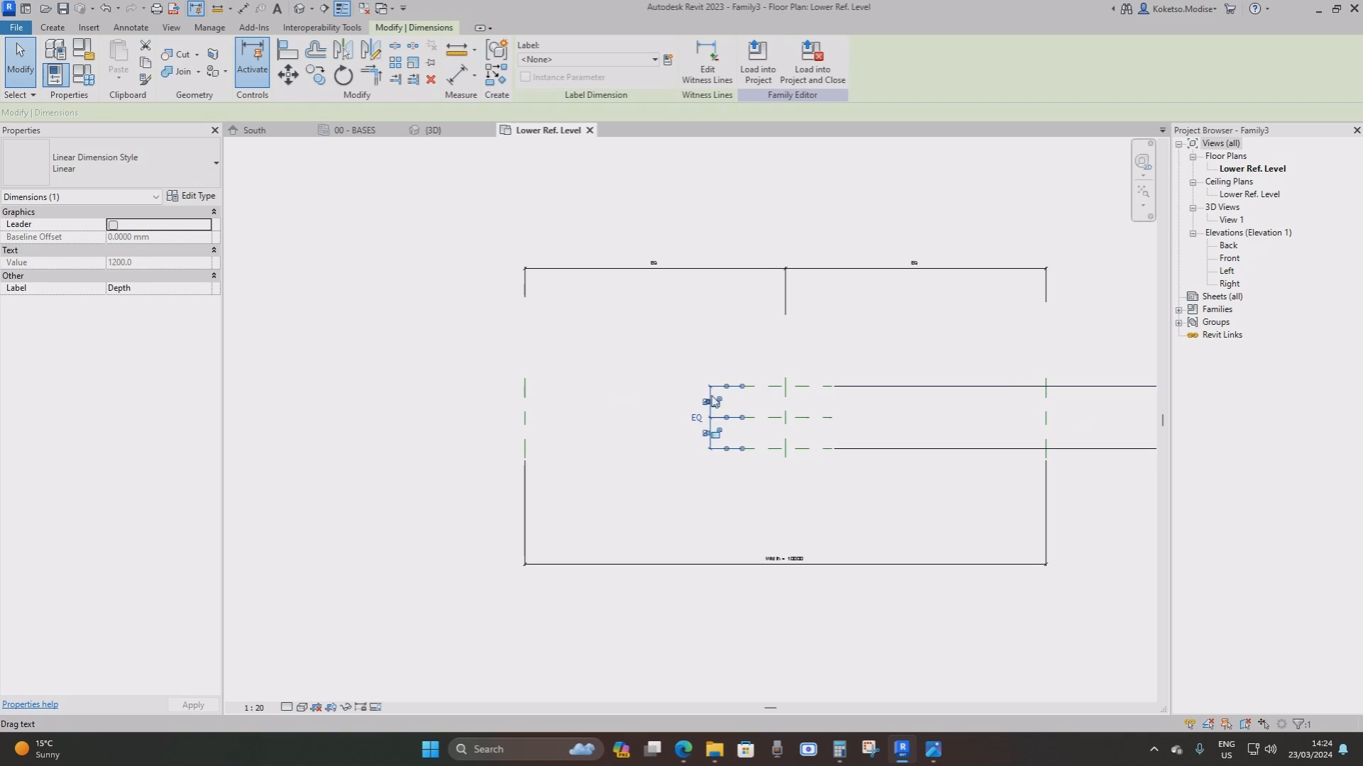
pyautogui.click(710, 402)
pyautogui.moveTo(710, 402); pyautogui.dragTo(350, 401)
pyautogui.press('Escape')
pyautogui.moveTo(805, 409); pyautogui.dragTo(732, 405, button='middle')
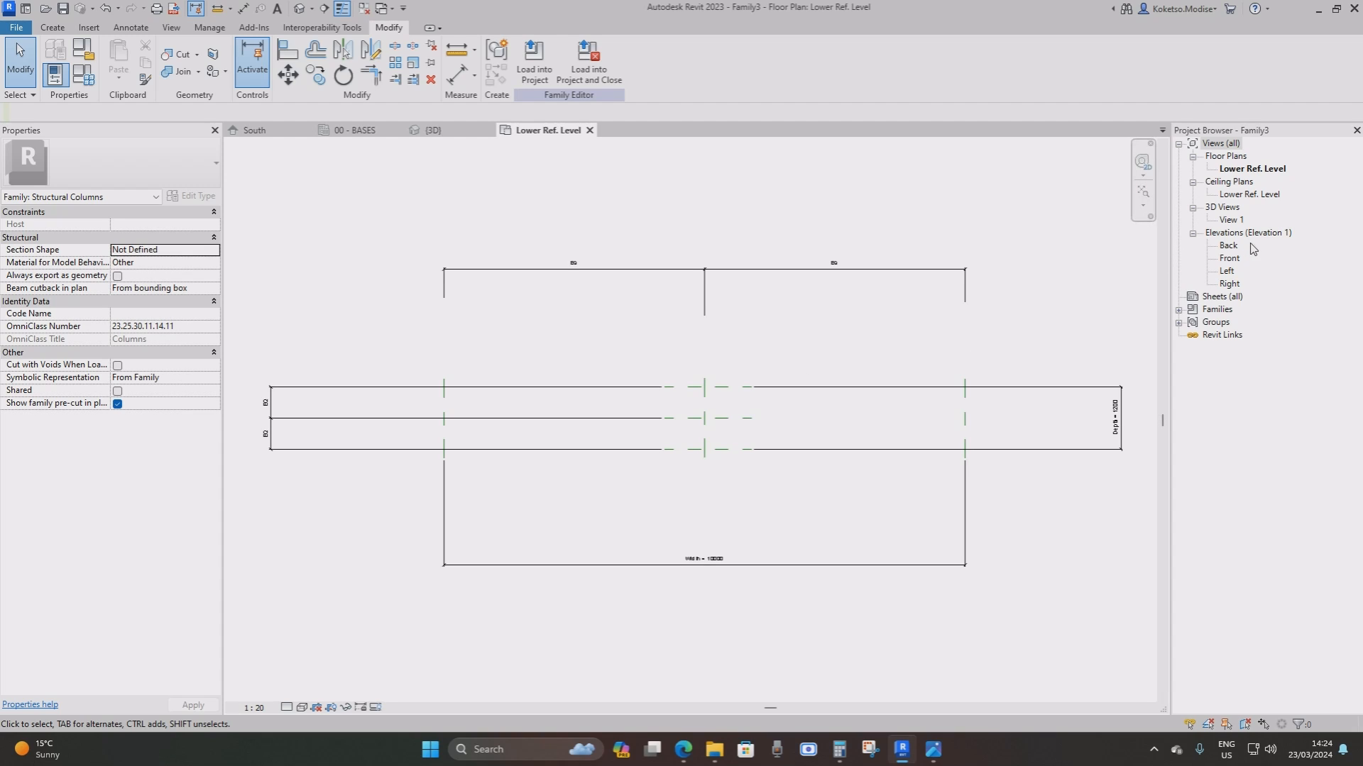
# Open the Front elevation and set the Upper Ref Level's elevation to 7500 mm
pyautogui.doubleClick(1232, 259)
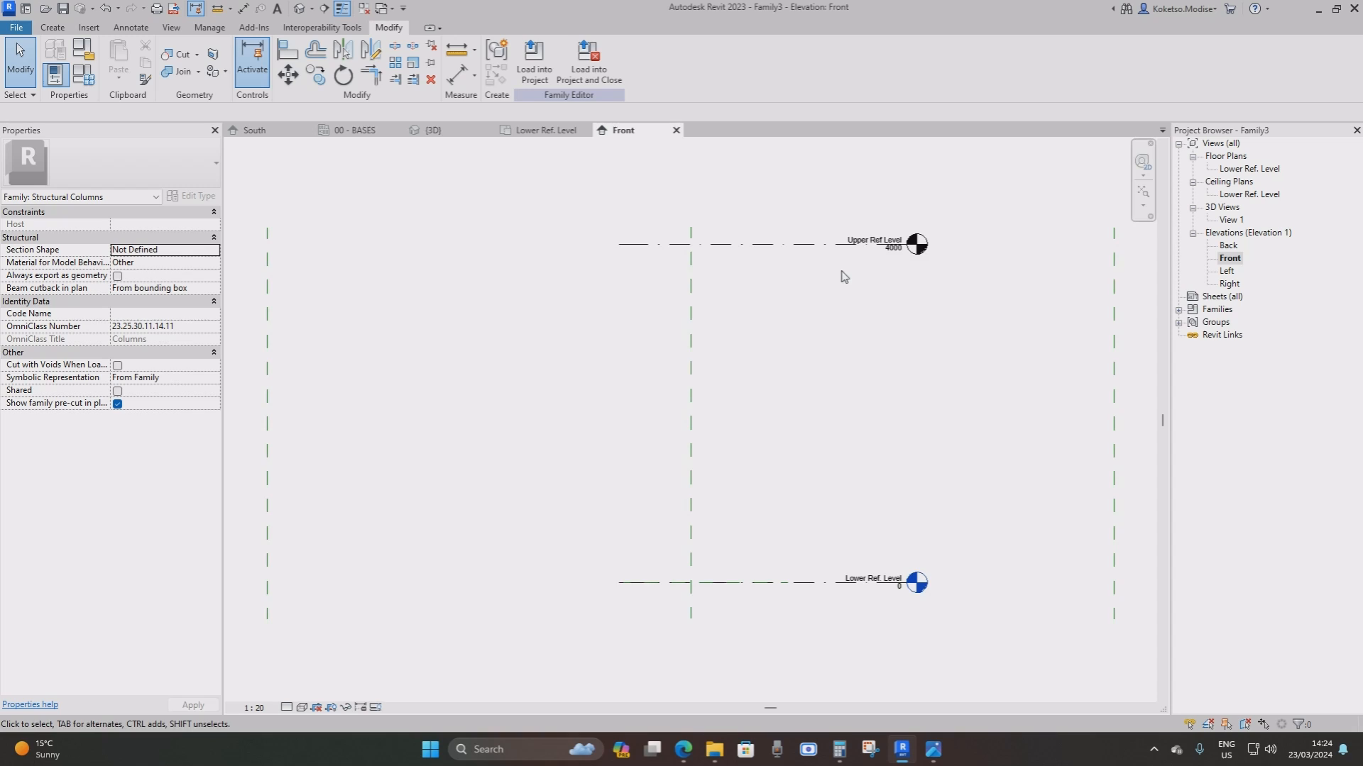
pyautogui.scroll(-1, 871, 284)
pyautogui.scroll(4, 861, 292)
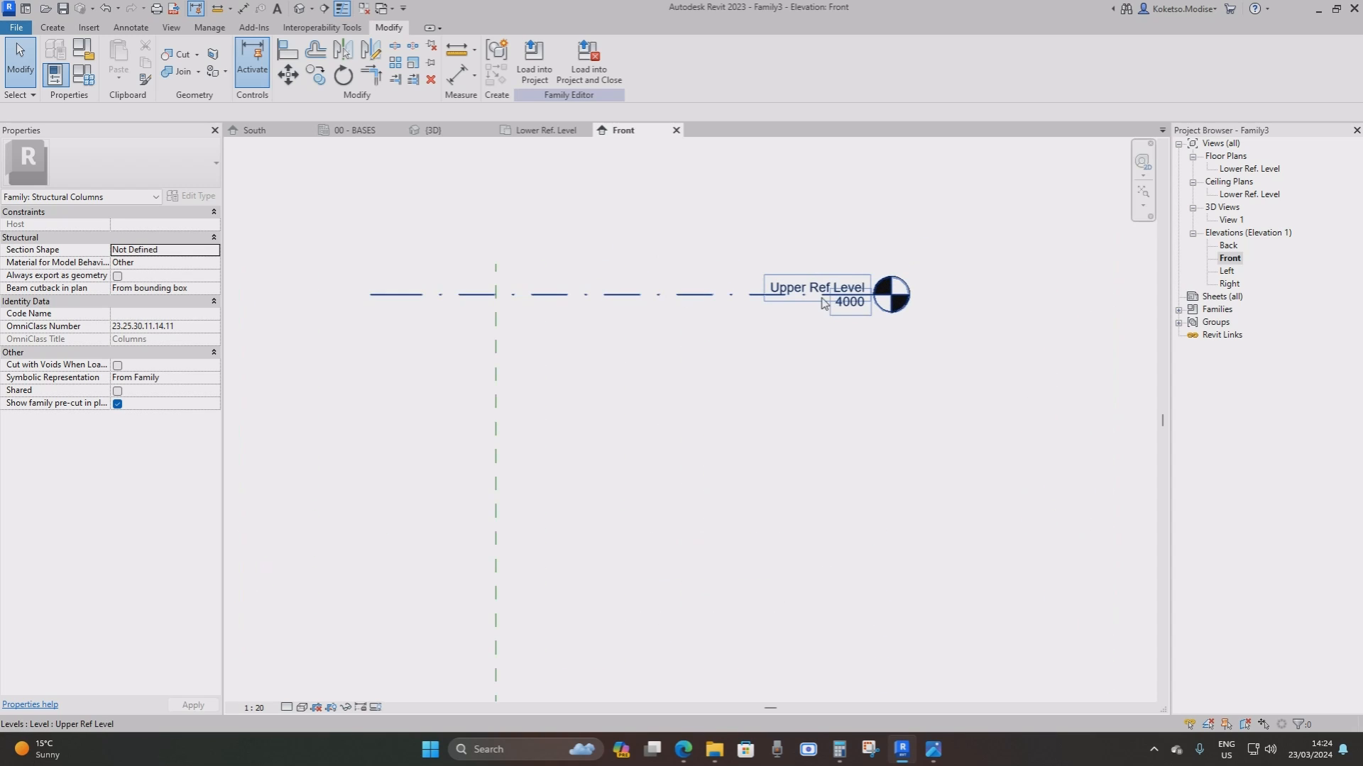
pyautogui.doubleClick(850, 310)
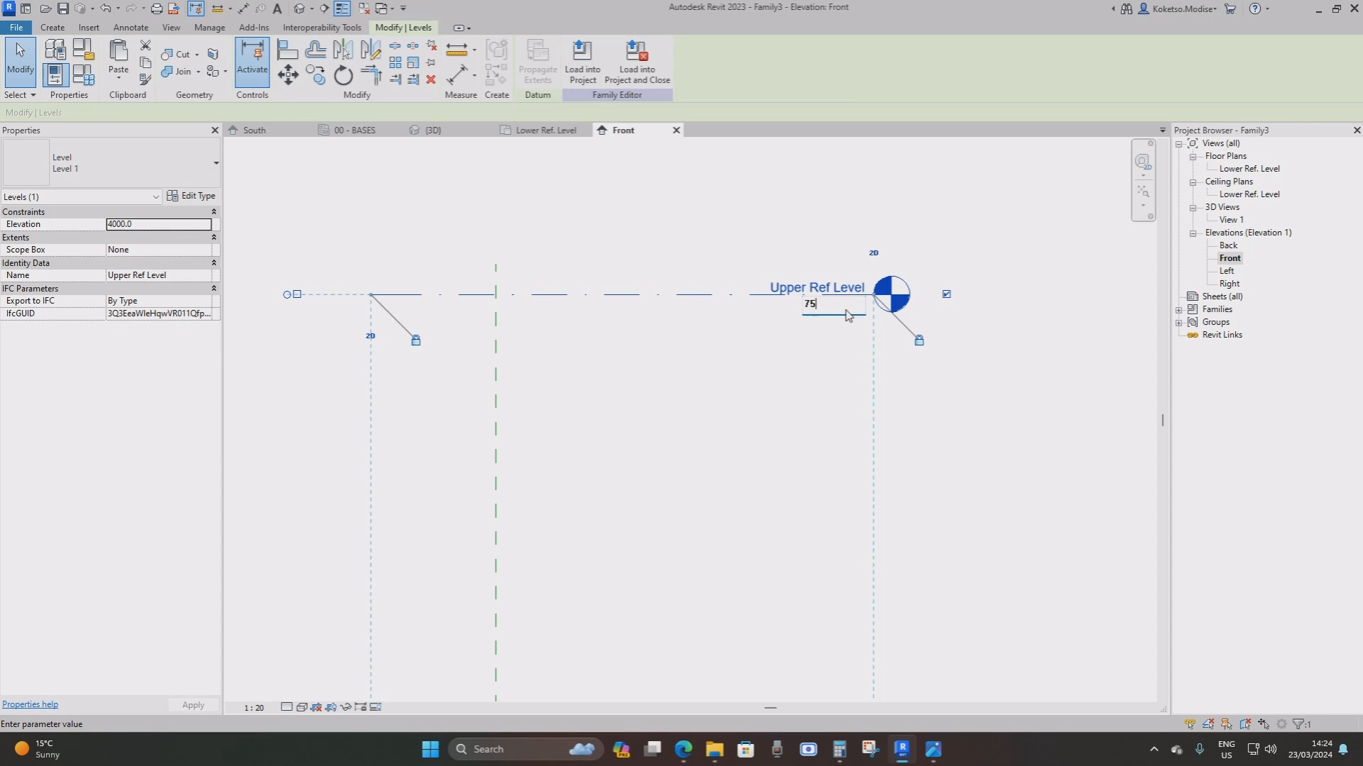
pyautogui.press('Return')
pyautogui.scroll(-5, 851, 360)
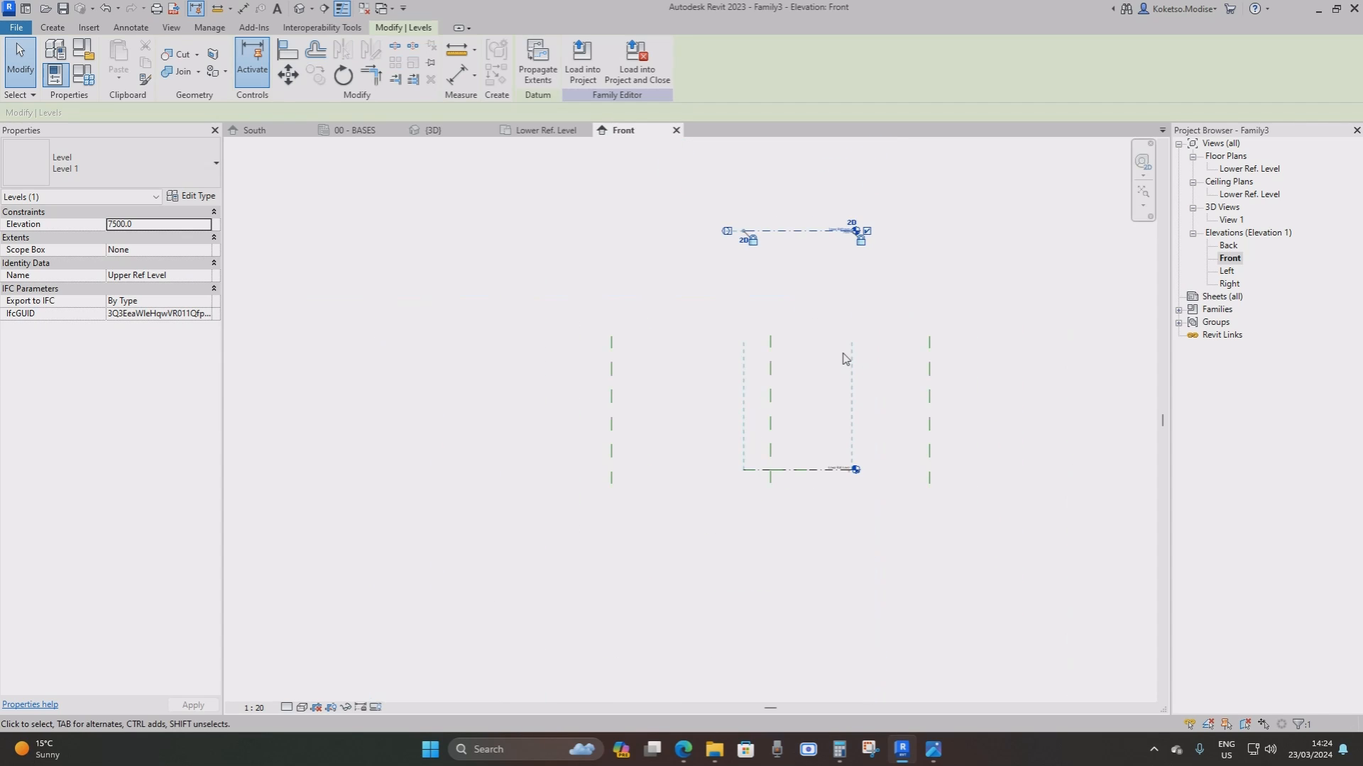
pyautogui.click(770, 322)
pyautogui.moveTo(785, 335); pyautogui.dragTo(778, 355, button='middle')
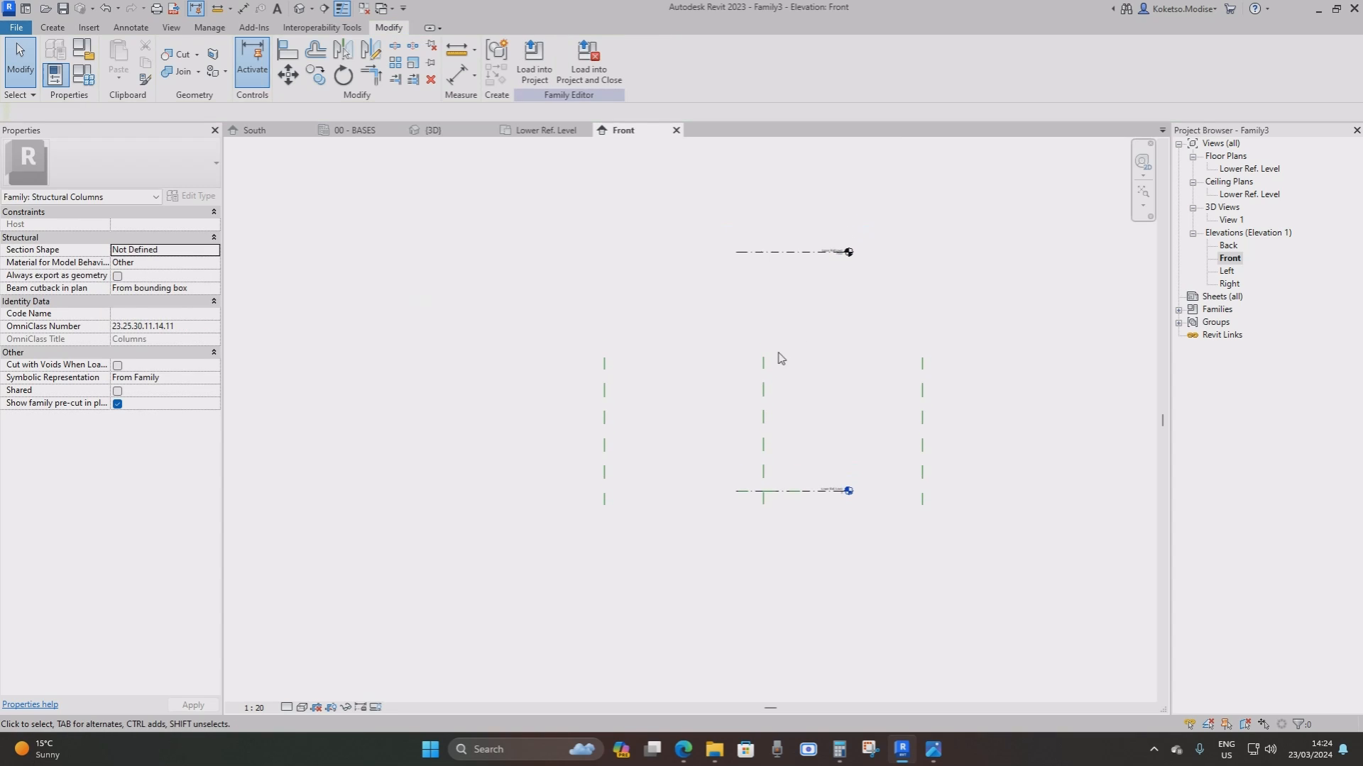
# Extend the Center, Right and Left reference planes upward past the Upper Ref Level
pyautogui.click(764, 365)
pyautogui.moveTo(763, 328); pyautogui.dragTo(763, 178)
pyautogui.moveTo(763, 358); pyautogui.dragTo(763, 178)
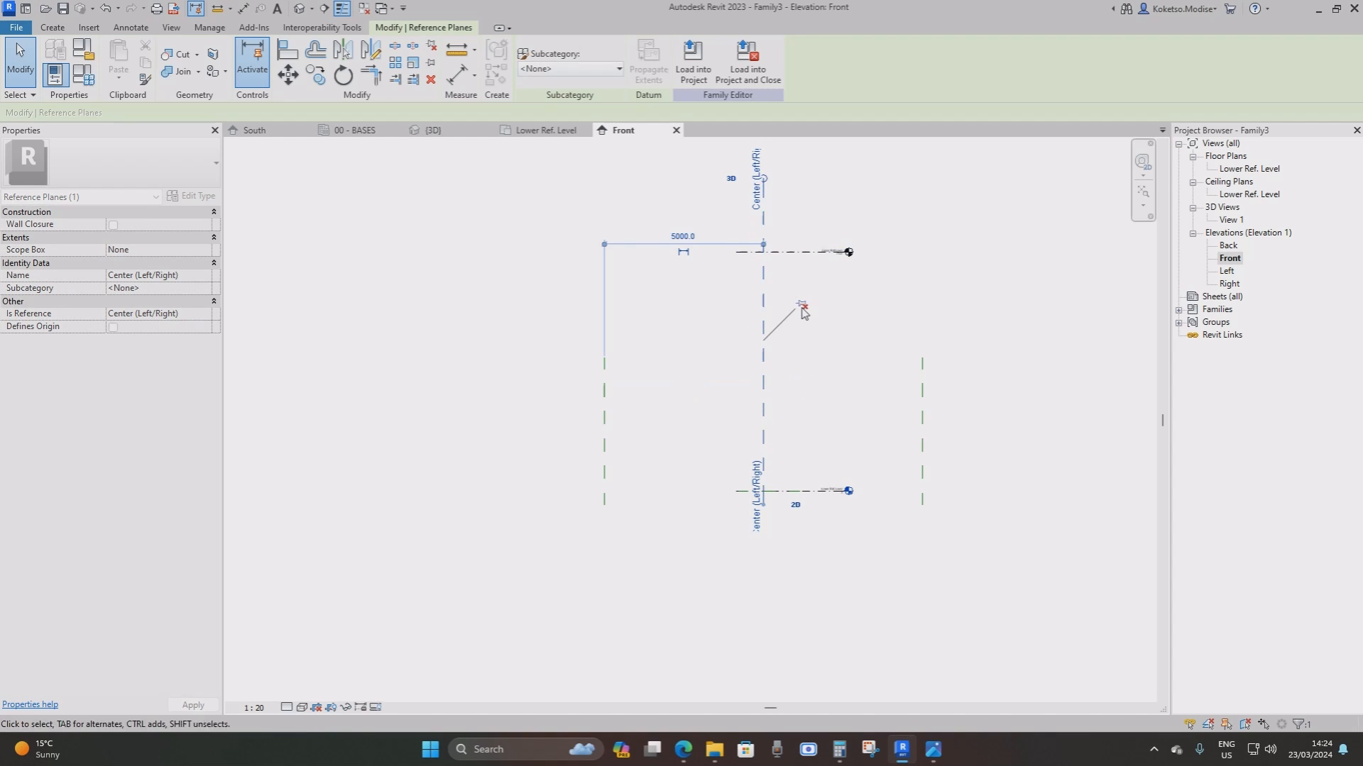
pyautogui.click(803, 308)
pyautogui.click(862, 346)
pyautogui.click(924, 375)
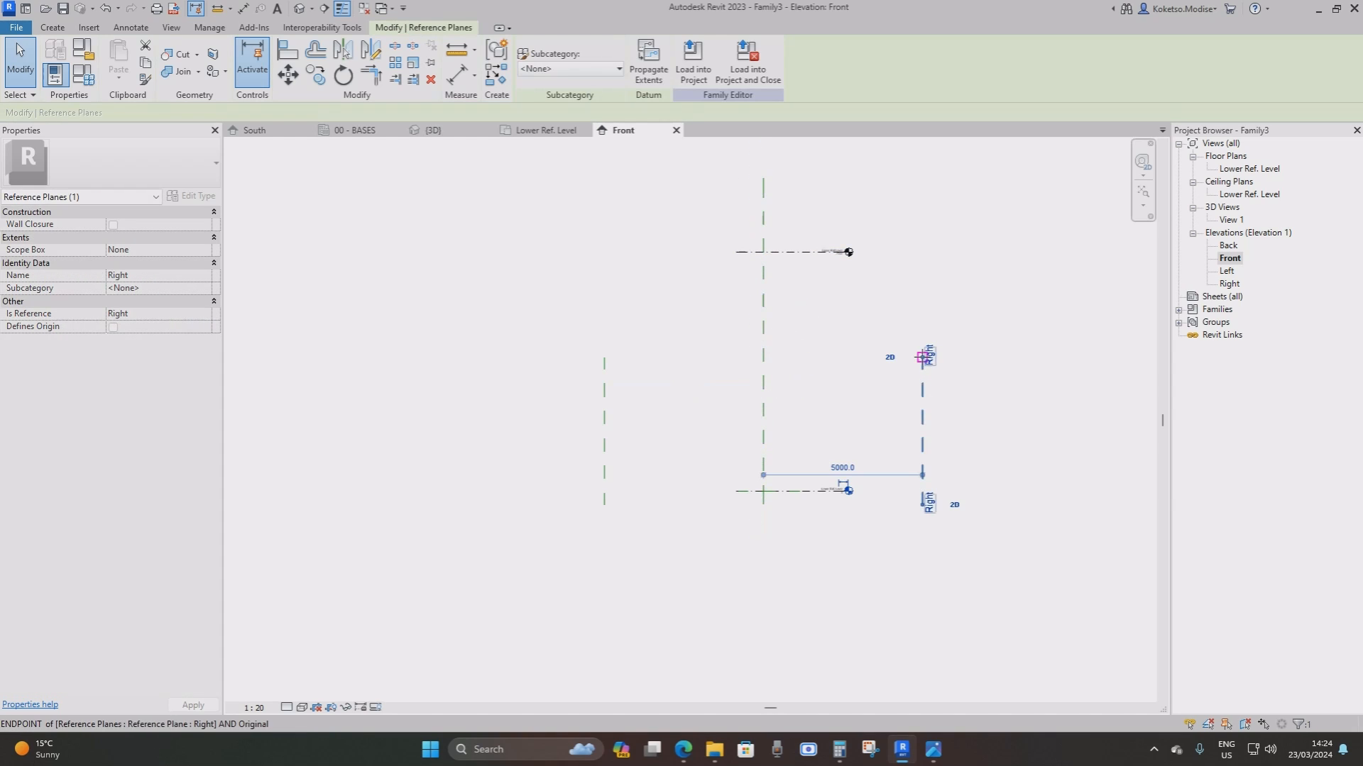
pyautogui.moveTo(926, 380); pyautogui.dragTo(923, 178)
pyautogui.click(604, 377)
pyautogui.moveTo(604, 360); pyautogui.dragTo(604, 173)
# Stretch both ends of the reference level lines outward beyond the Left and Right reference planes
pyautogui.click(781, 491)
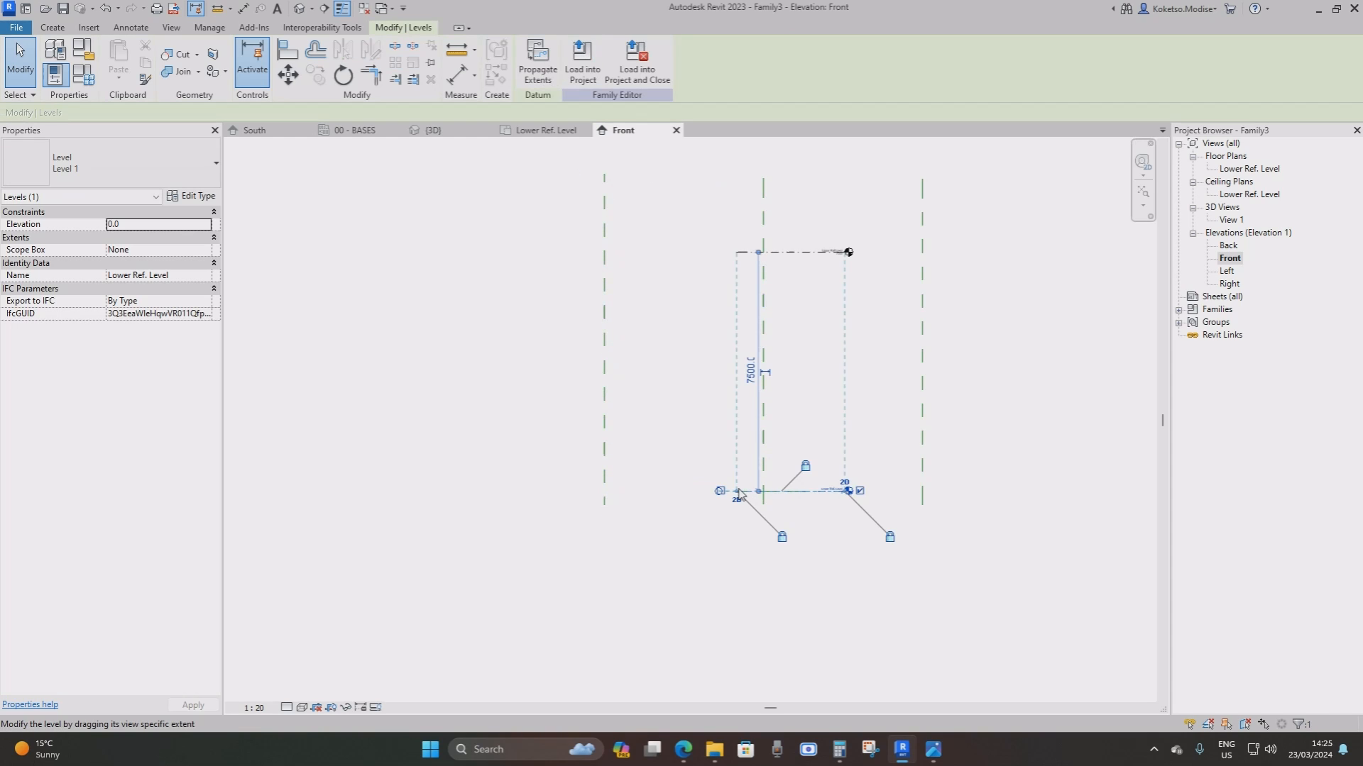
pyautogui.moveTo(719, 491); pyautogui.dragTo(512, 490)
pyautogui.moveTo(847, 495); pyautogui.dragTo(1082, 454)
pyautogui.click(817, 401)
pyautogui.scroll(-1, 832, 569)
pyautogui.scroll(1, 806, 462)
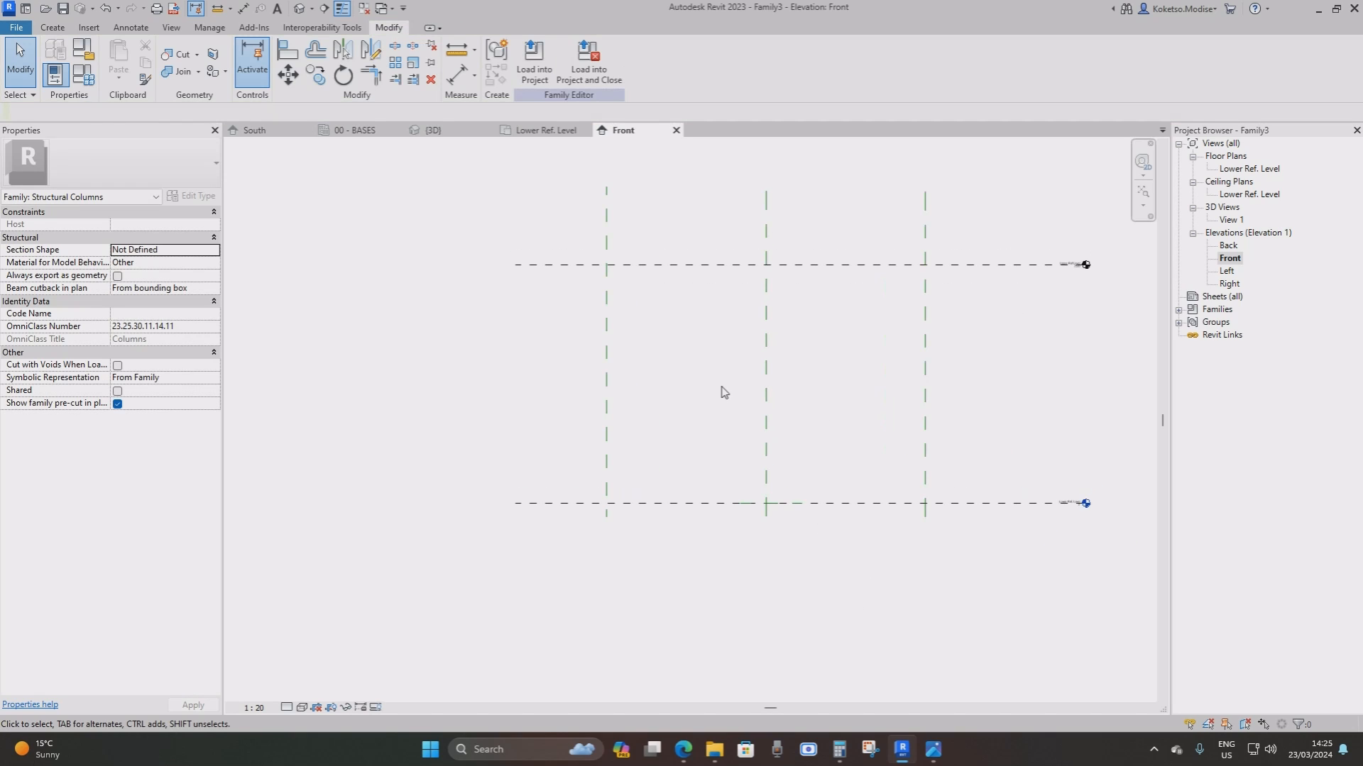
# Start a swept blend and sketch its path as a vertical line along the center plane from Lower Ref. Level to Upper Ref Level, finishing the path
pyautogui.click(53, 27)
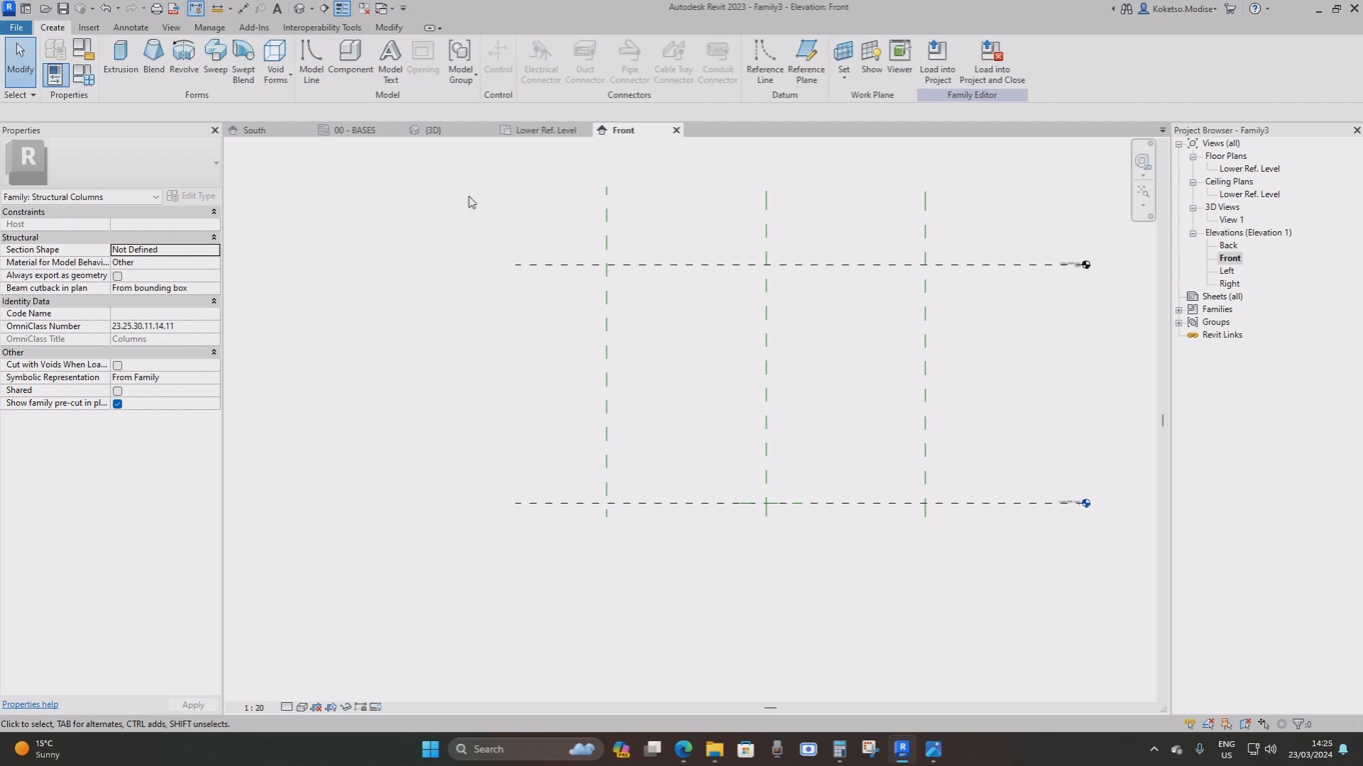
pyautogui.moveTo(555, 322); pyautogui.dragTo(501, 334, button='middle')
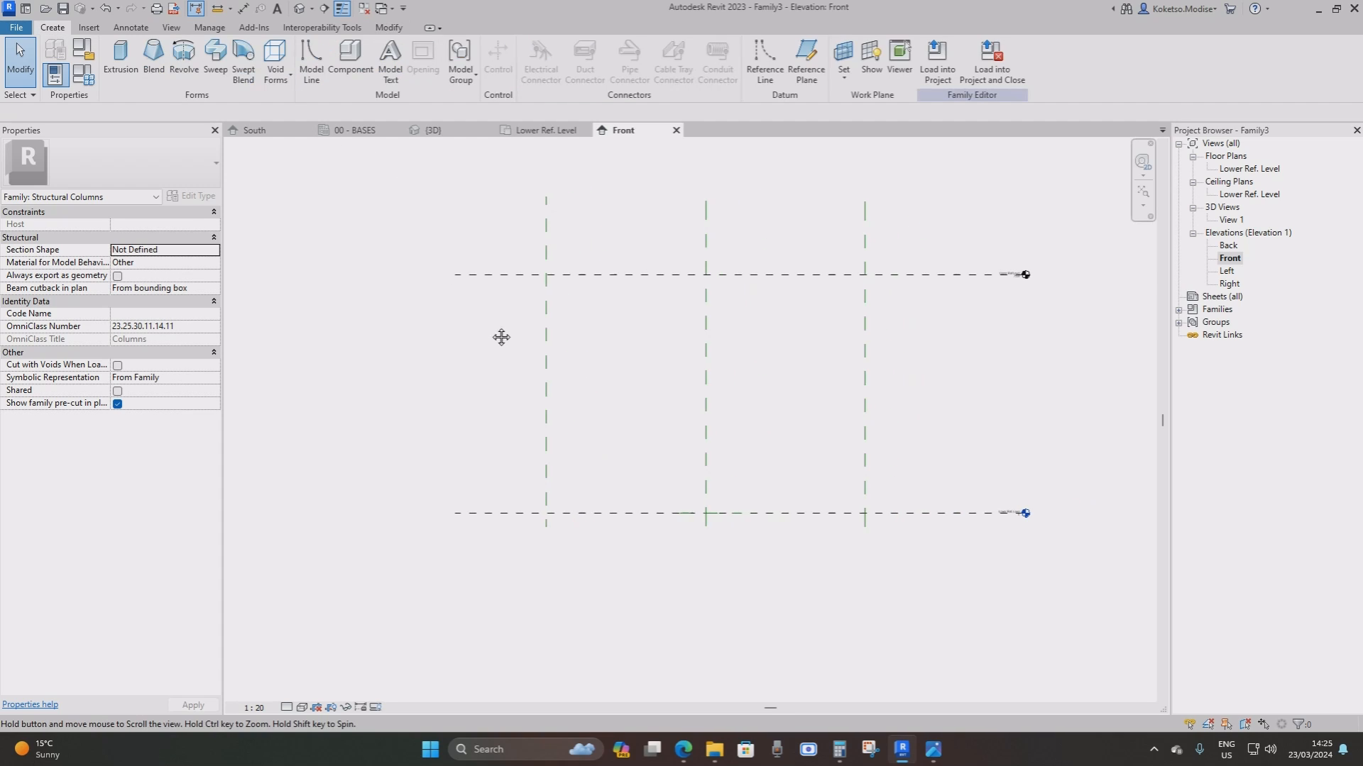
pyautogui.click(243, 61)
pyautogui.click(586, 49)
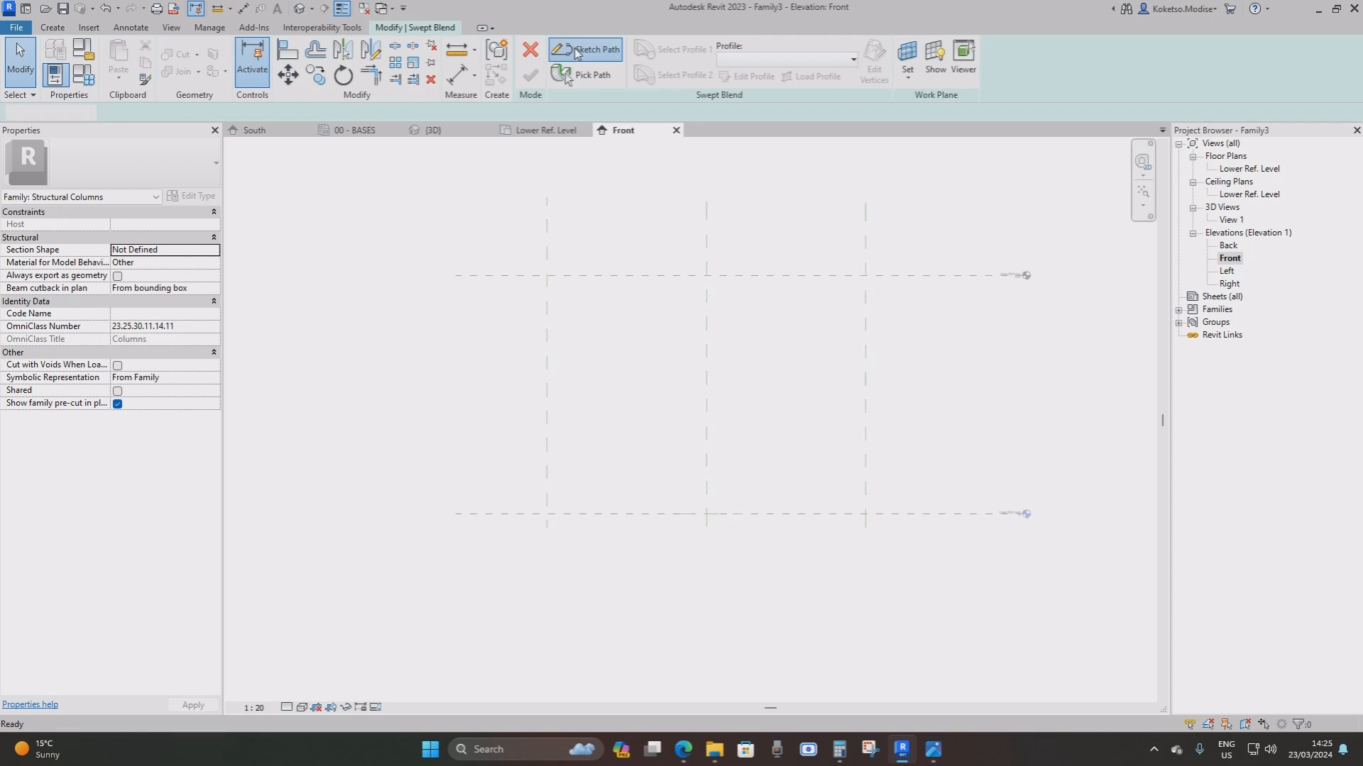
pyautogui.moveTo(708, 484); pyautogui.dragTo(768, 498, button='middle')
pyautogui.scroll(1, 768, 498)
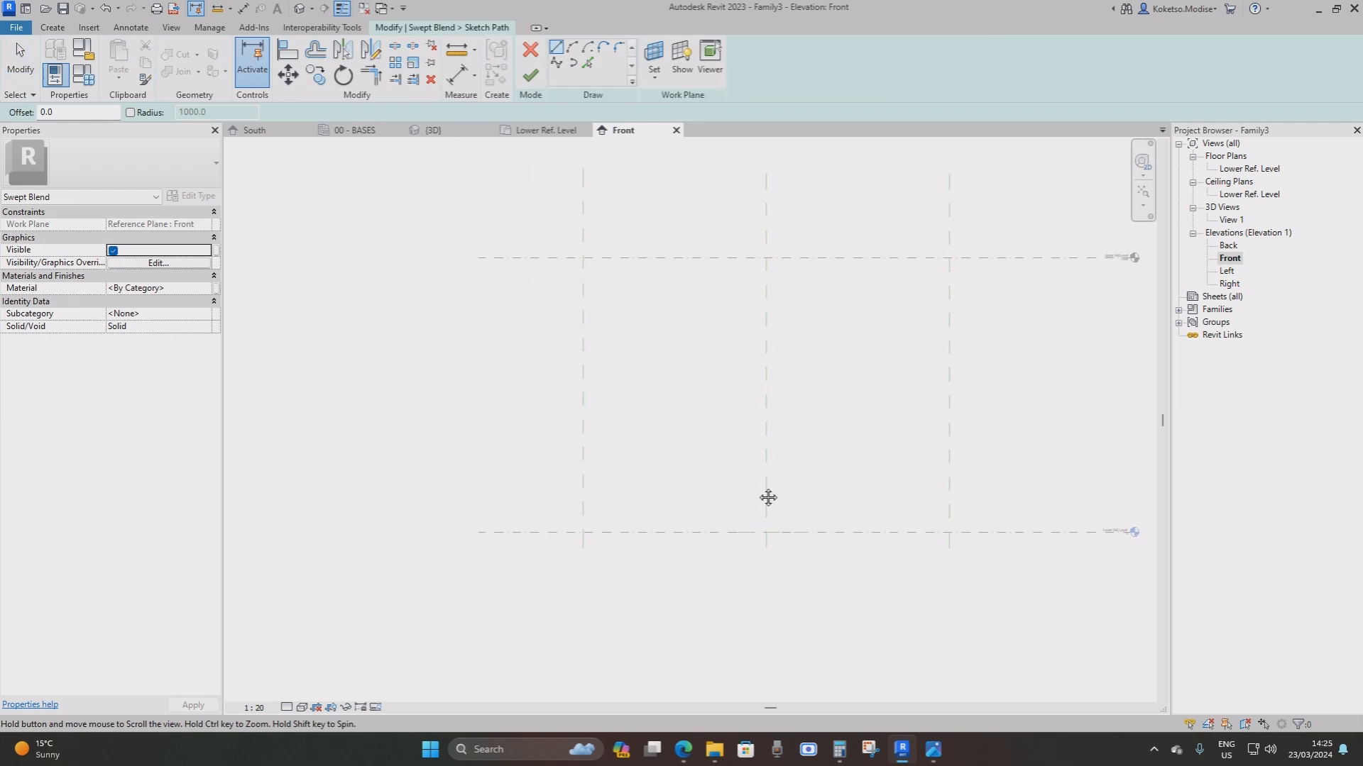
pyautogui.click(767, 532)
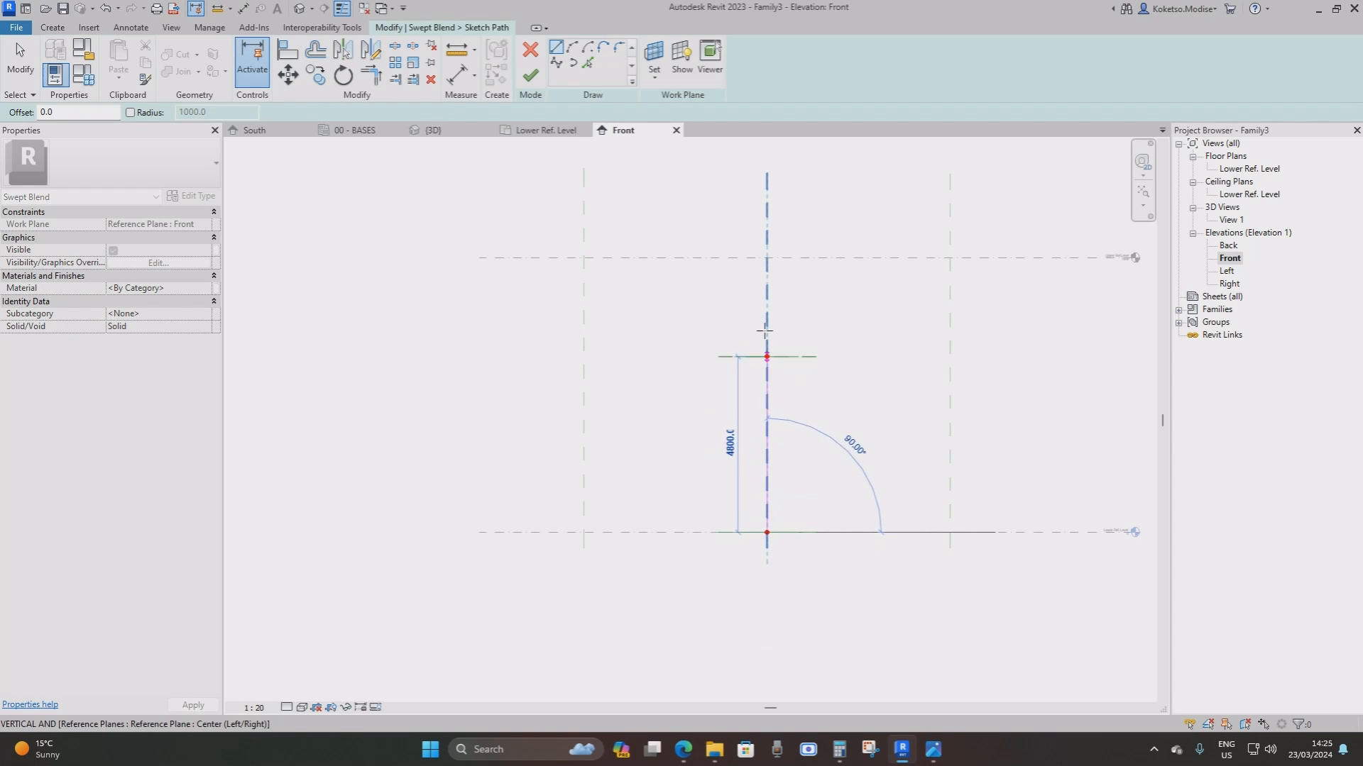
pyautogui.click(767, 257)
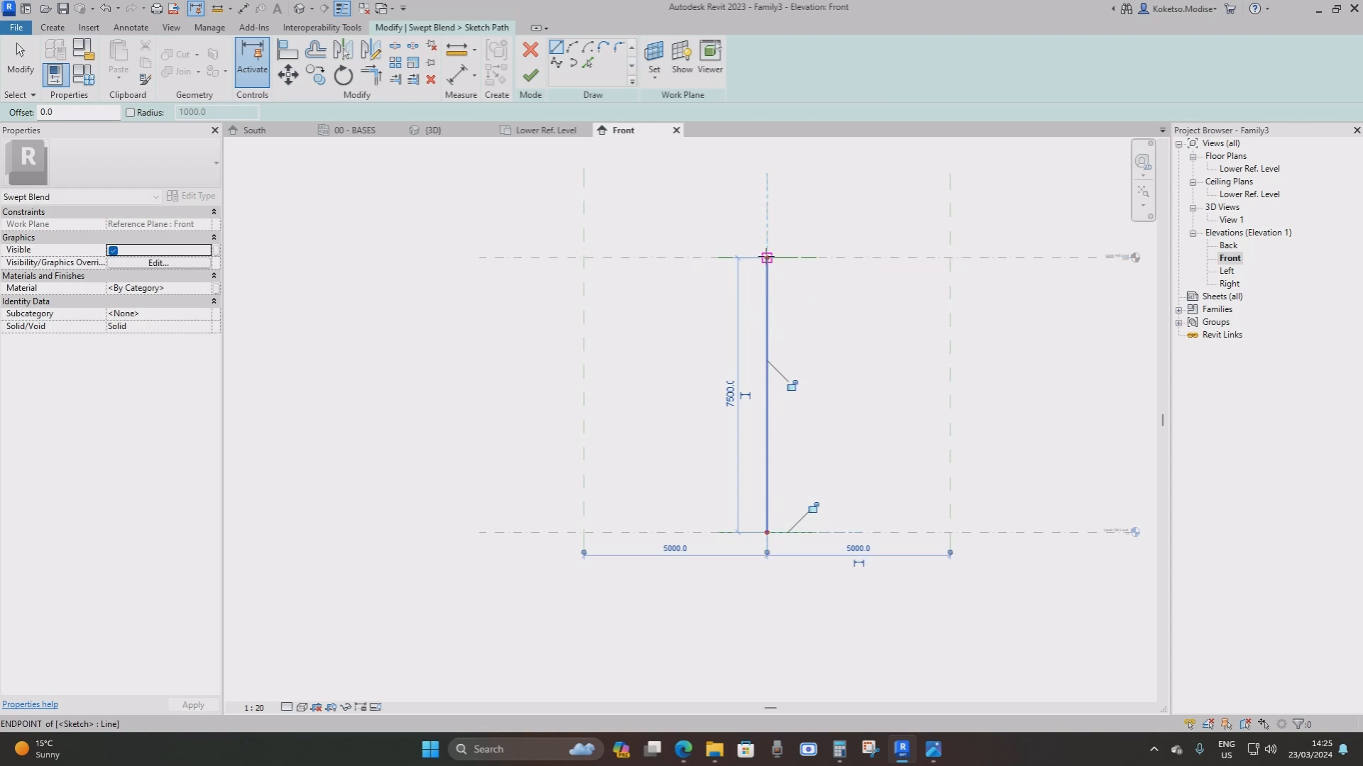
pyautogui.press('Escape')
pyautogui.press('Escape')
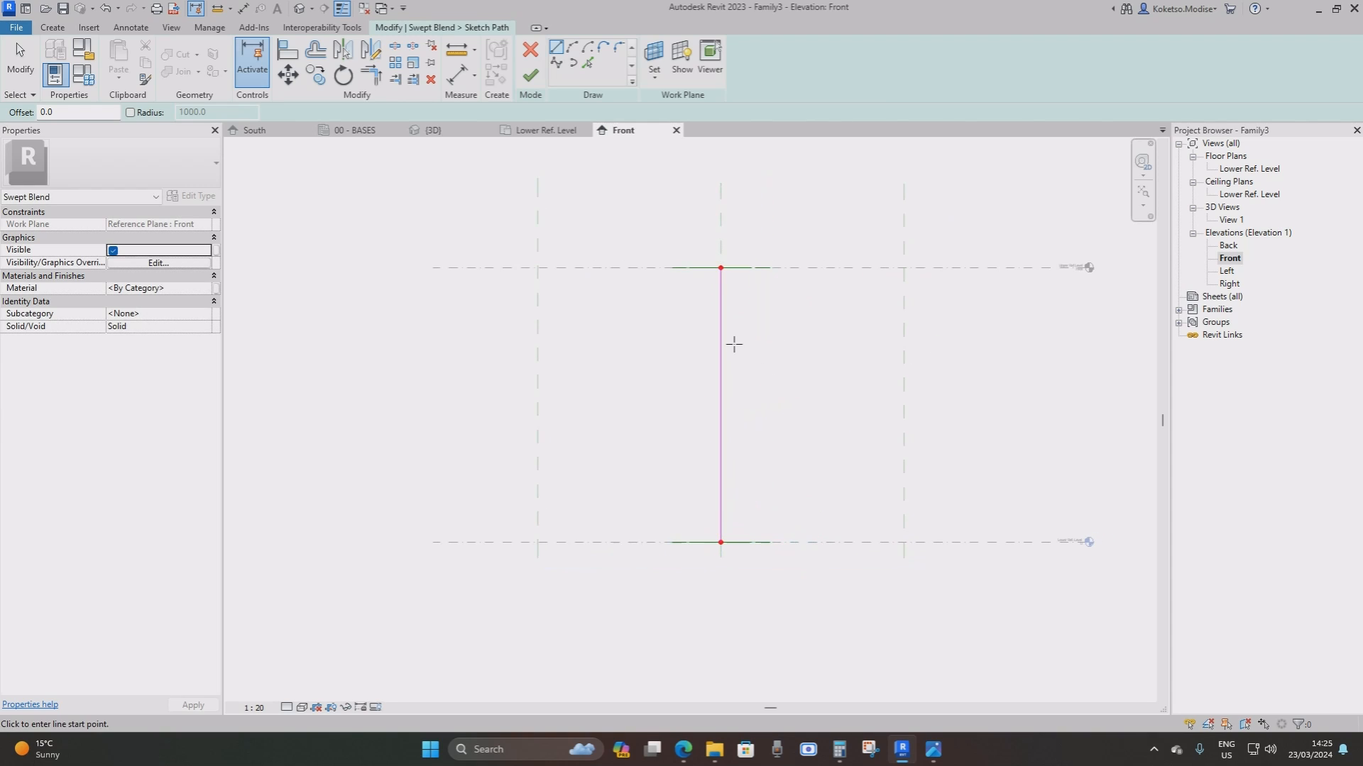
pyautogui.click(530, 75)
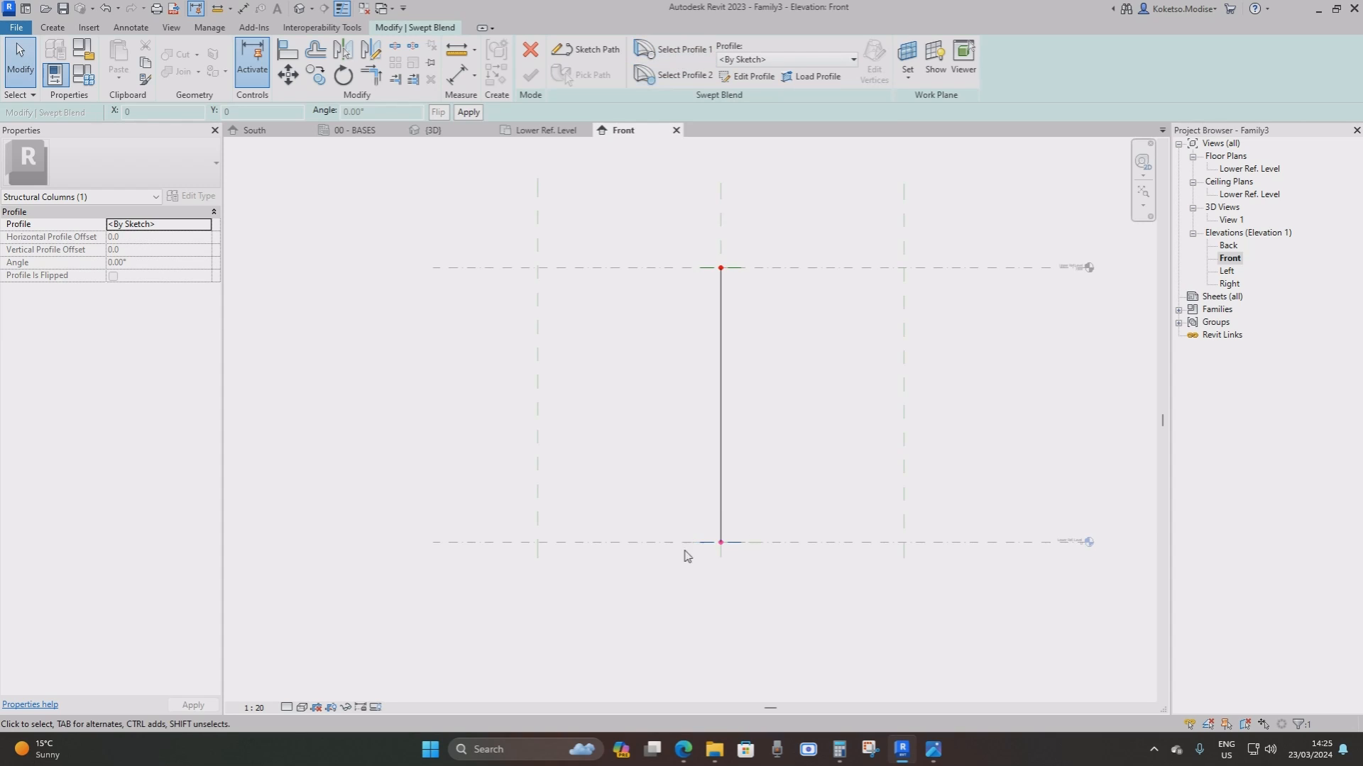
# Edit the first profile in the Lower Ref. Level floor plan, sketching a 10000 by 1200 mm rectangle on the outer reference planes
pyautogui.click(747, 76)
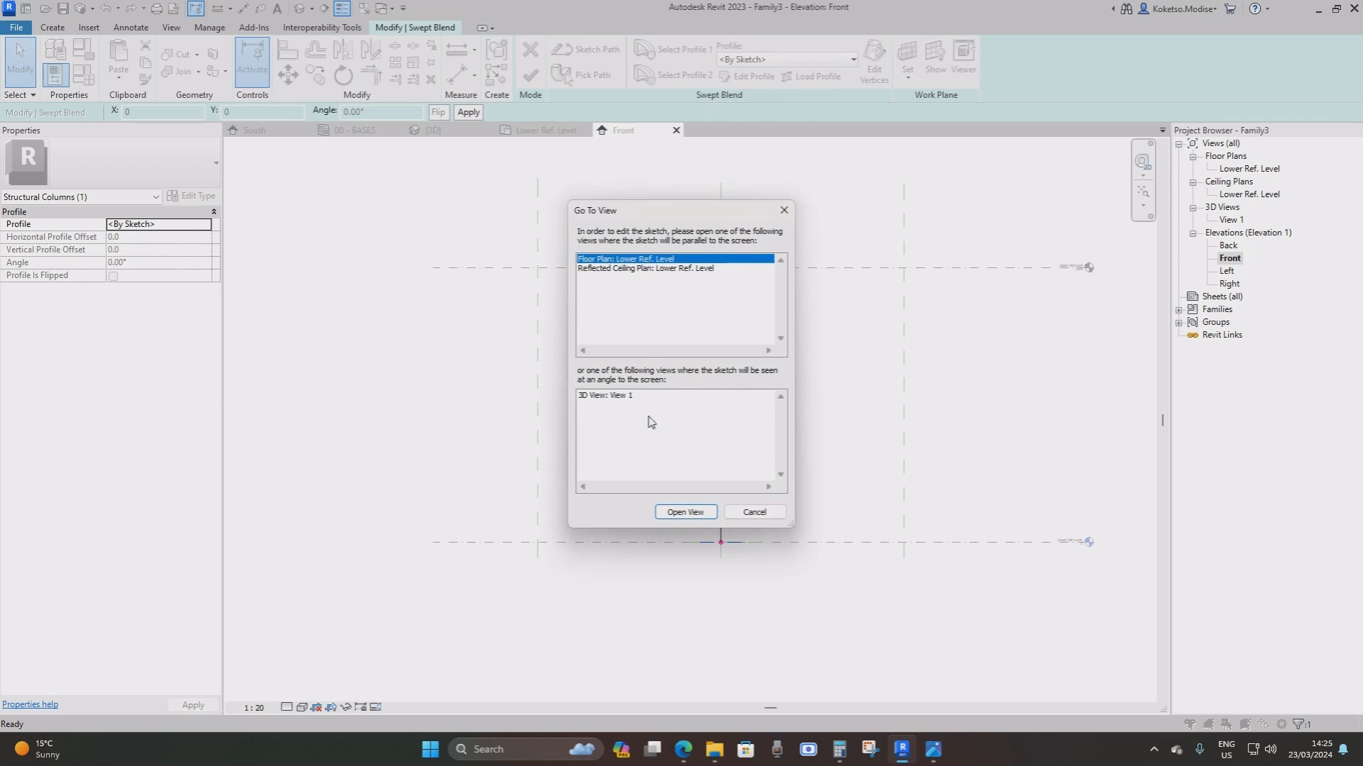
pyautogui.click(681, 513)
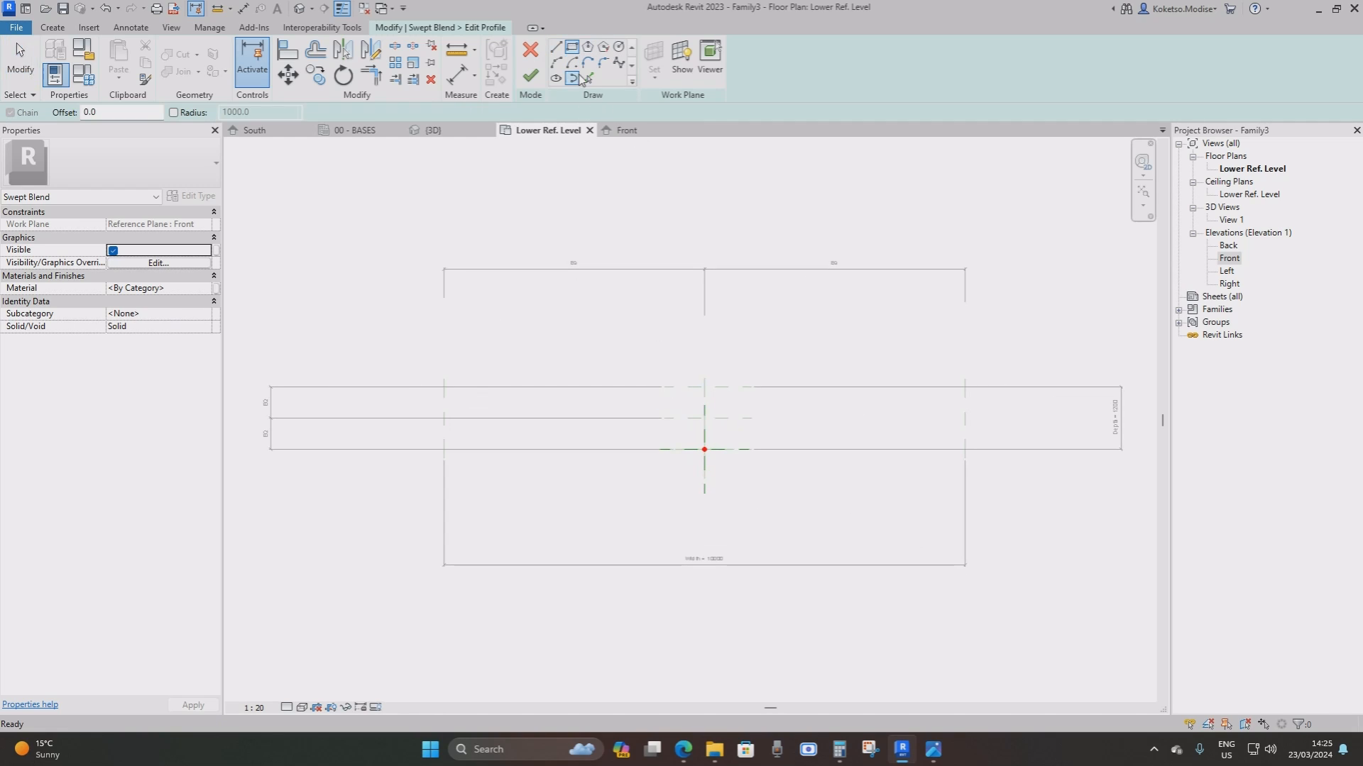
pyautogui.scroll(2, 436, 401)
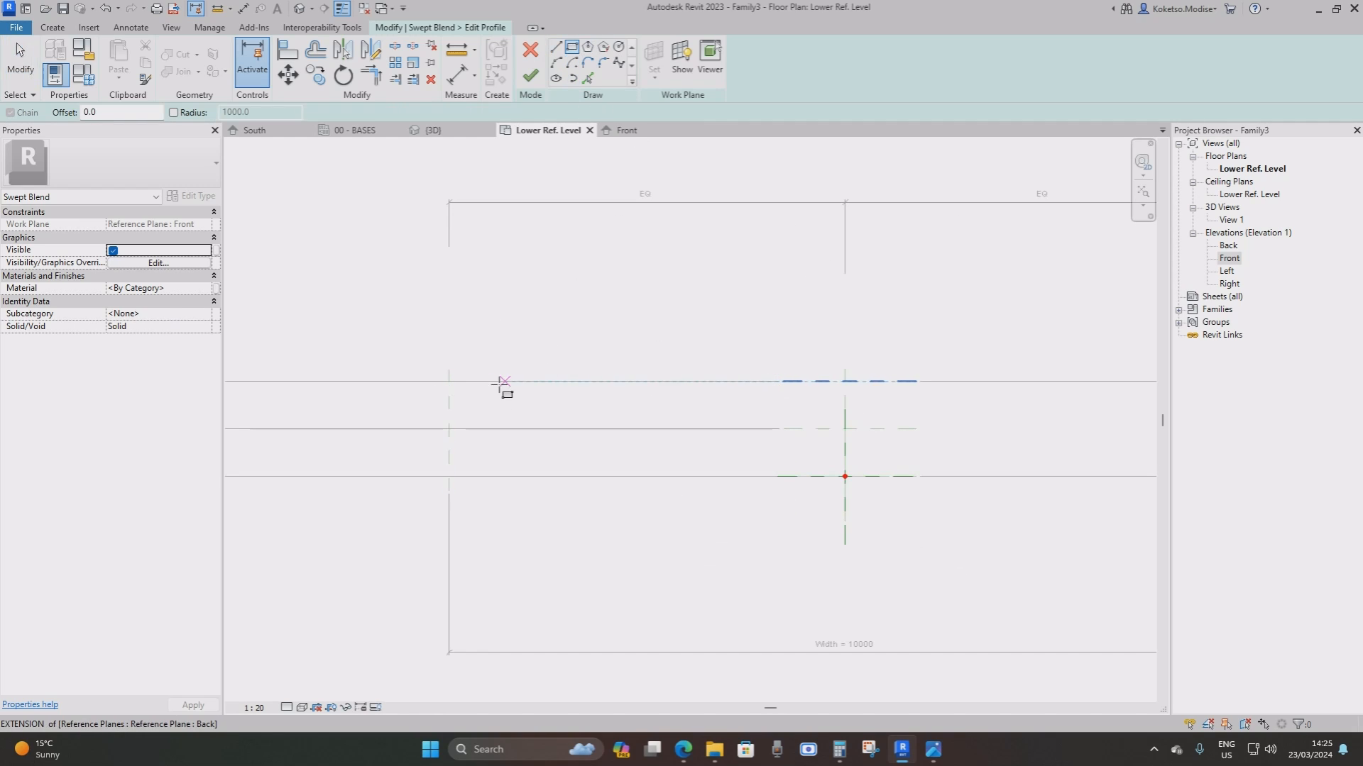
pyautogui.click(448, 381)
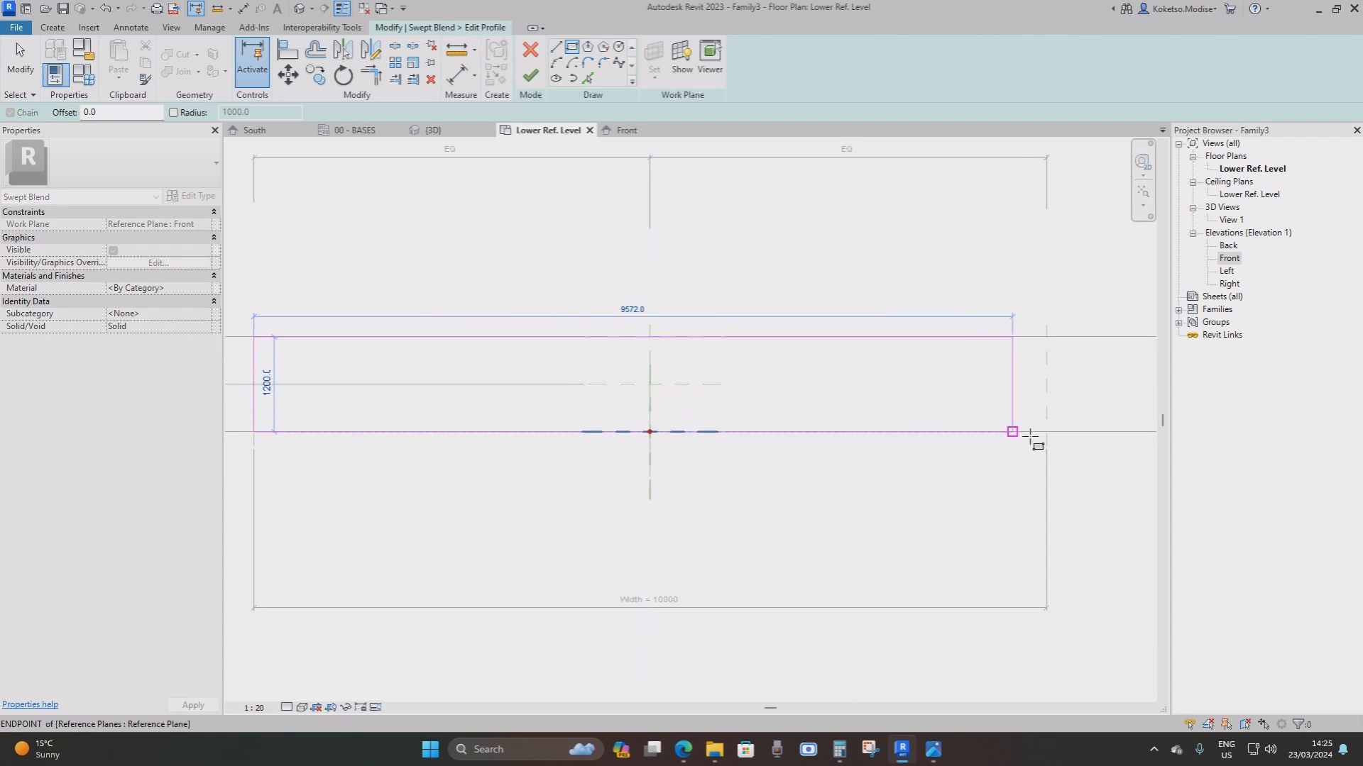
pyautogui.click(1047, 432)
pyautogui.scroll(3, 1059, 377)
pyautogui.scroll(-4, 1042, 313)
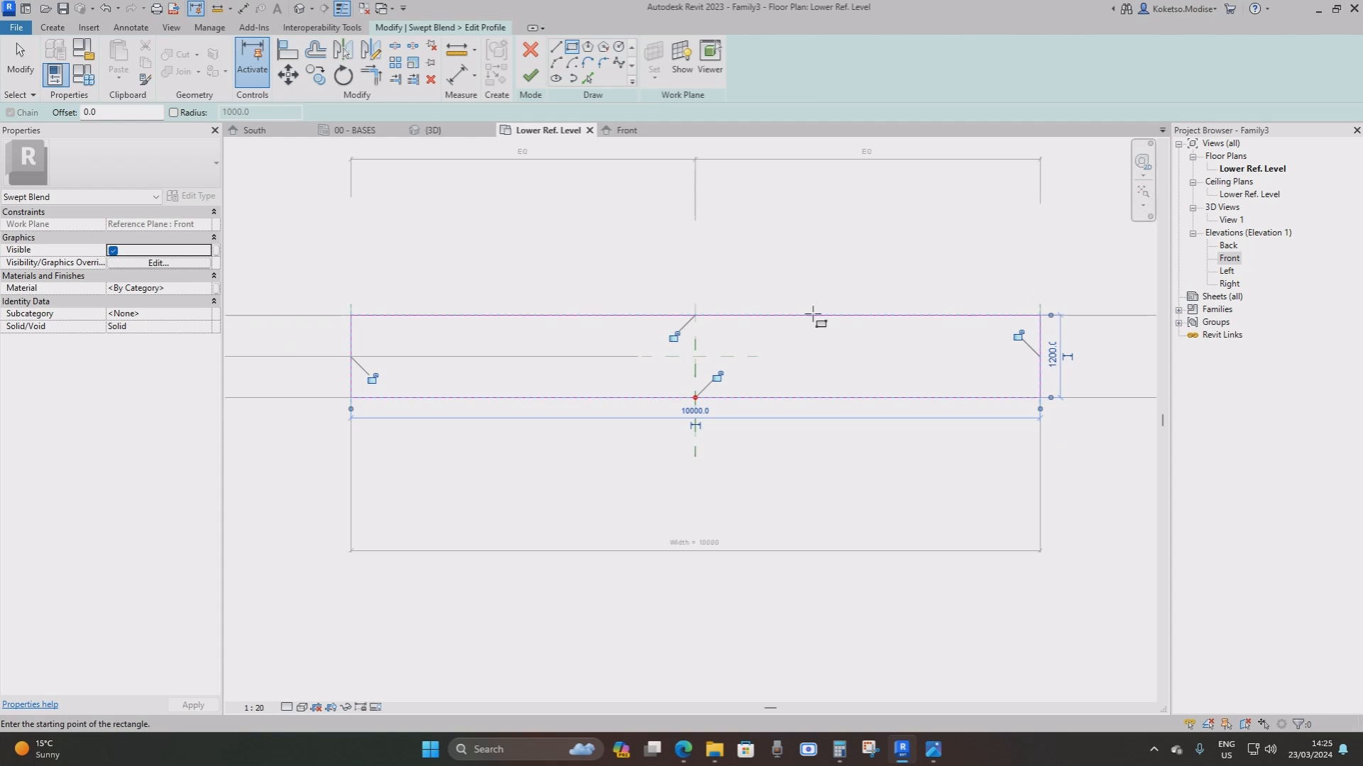
pyautogui.press('Escape')
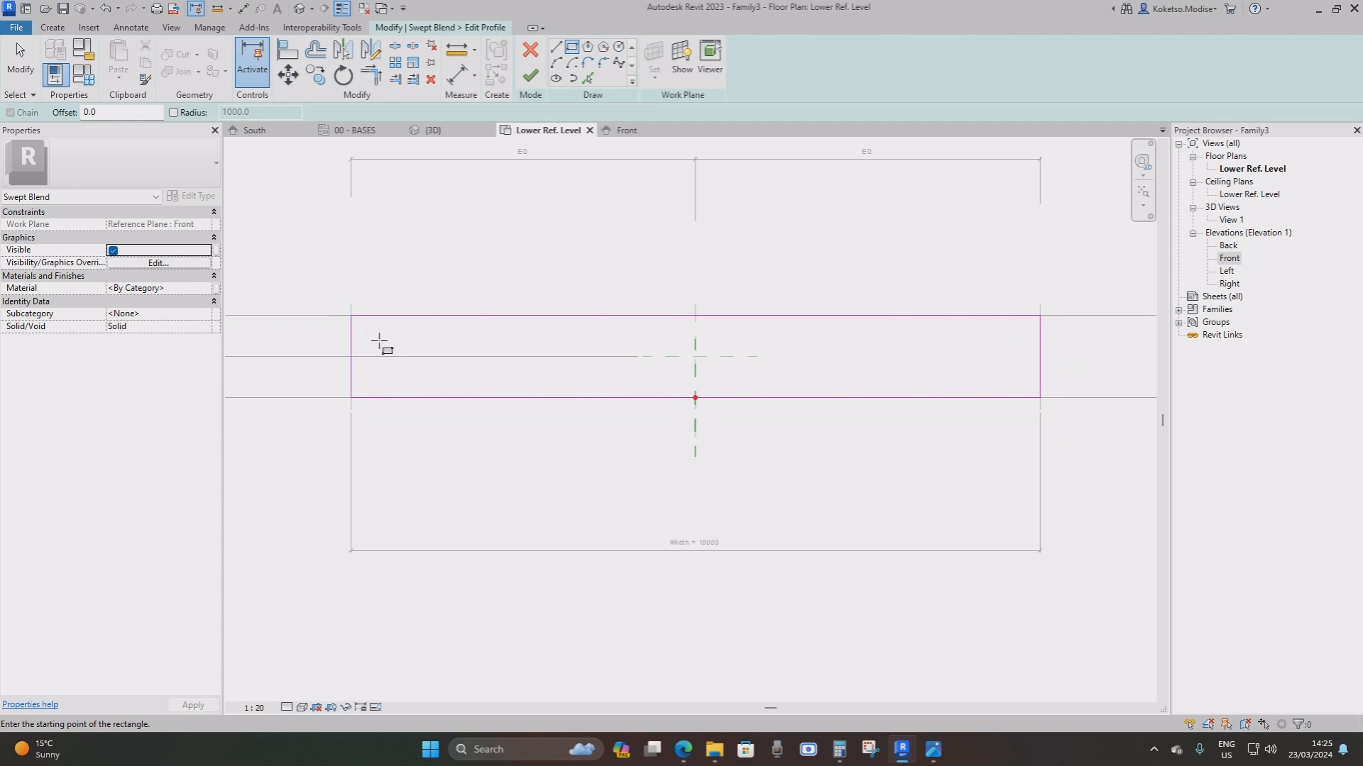
pyautogui.press('Escape')
# Check the first profile rectangle's depth dimension and finish the profile sketch
pyautogui.click(356, 345)
pyautogui.click(660, 417)
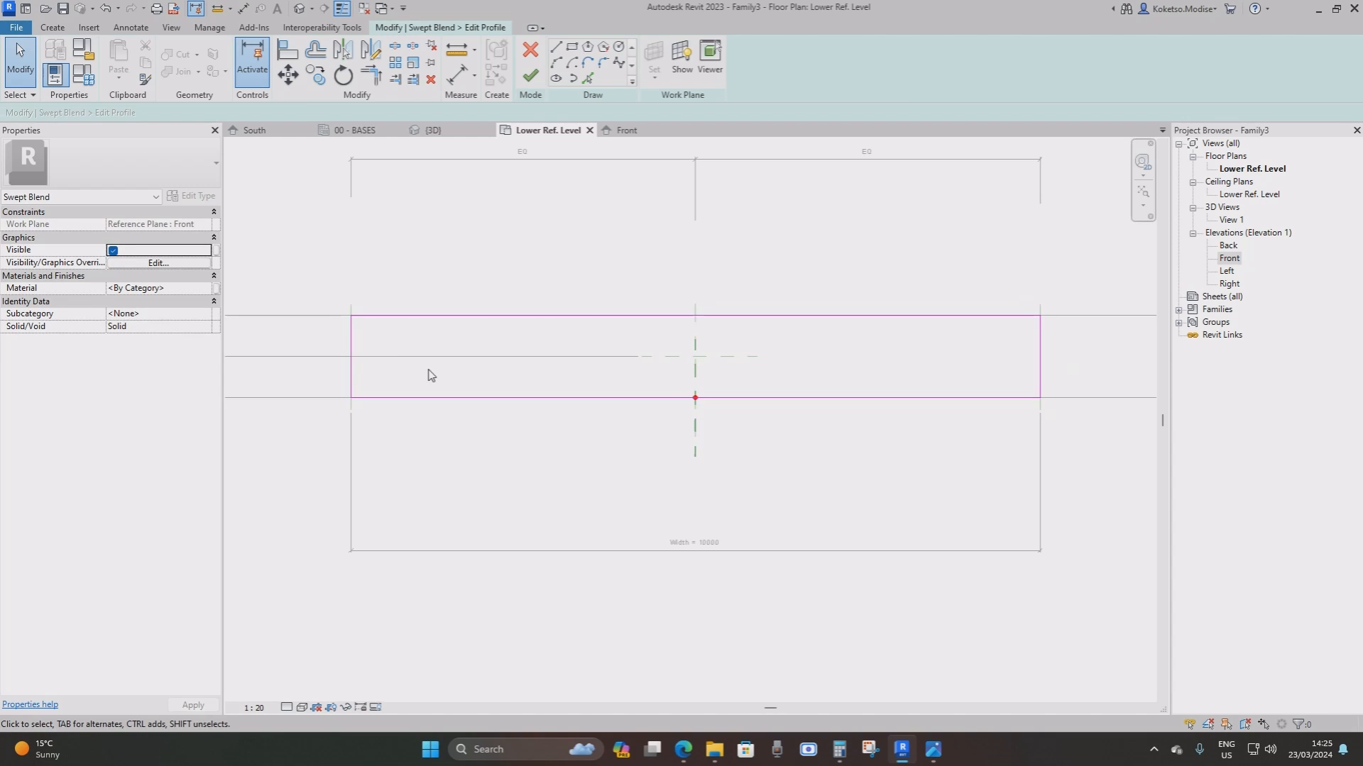
pyautogui.moveTo(678, 427); pyautogui.dragTo(708, 467, button='middle')
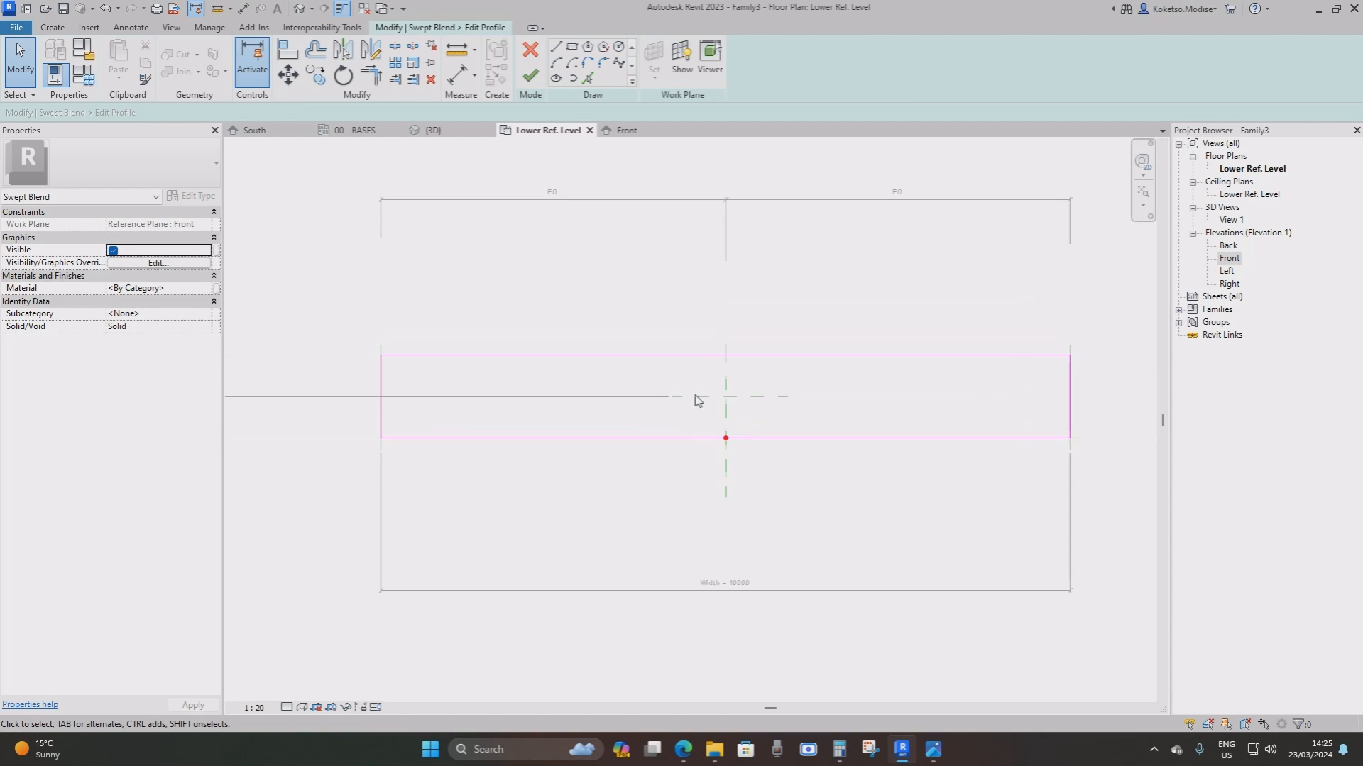
pyautogui.click(678, 355)
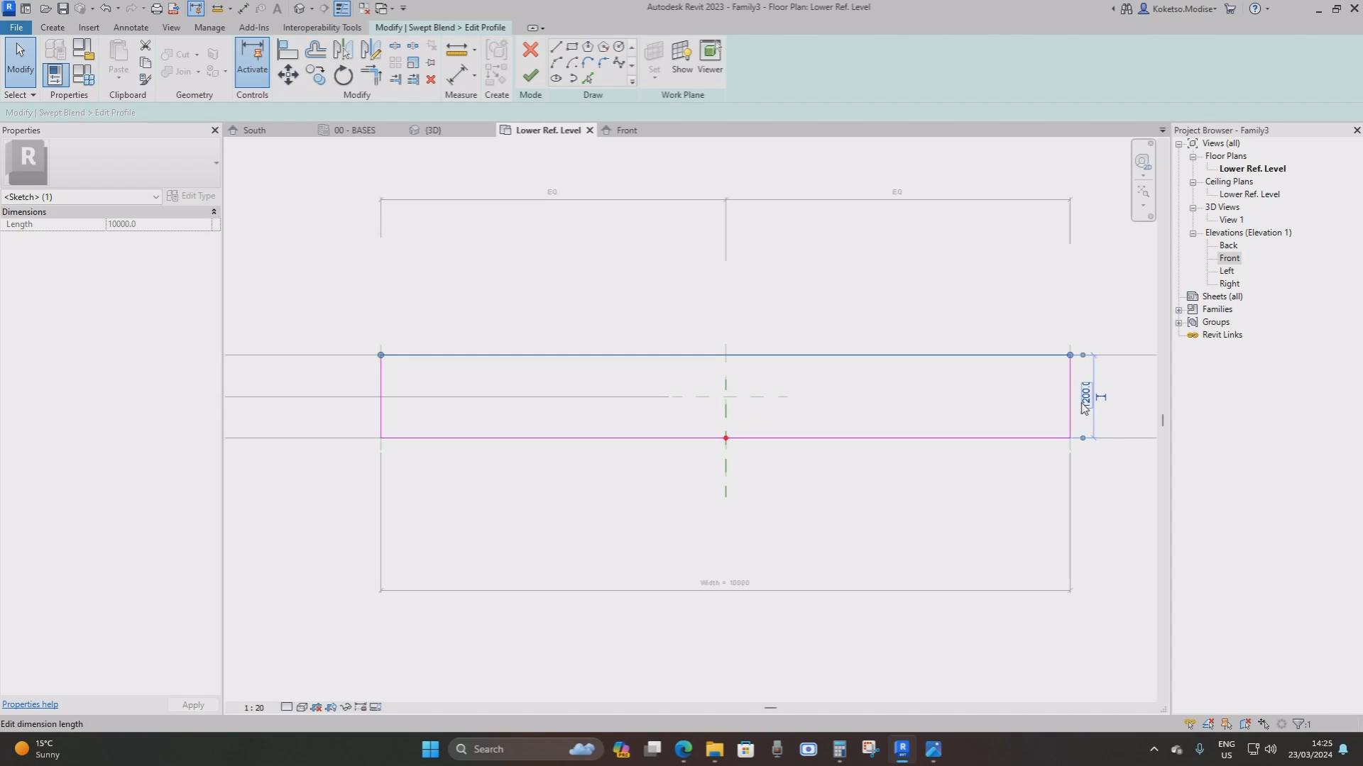
pyautogui.scroll(-2, 916, 402)
pyautogui.click(935, 510)
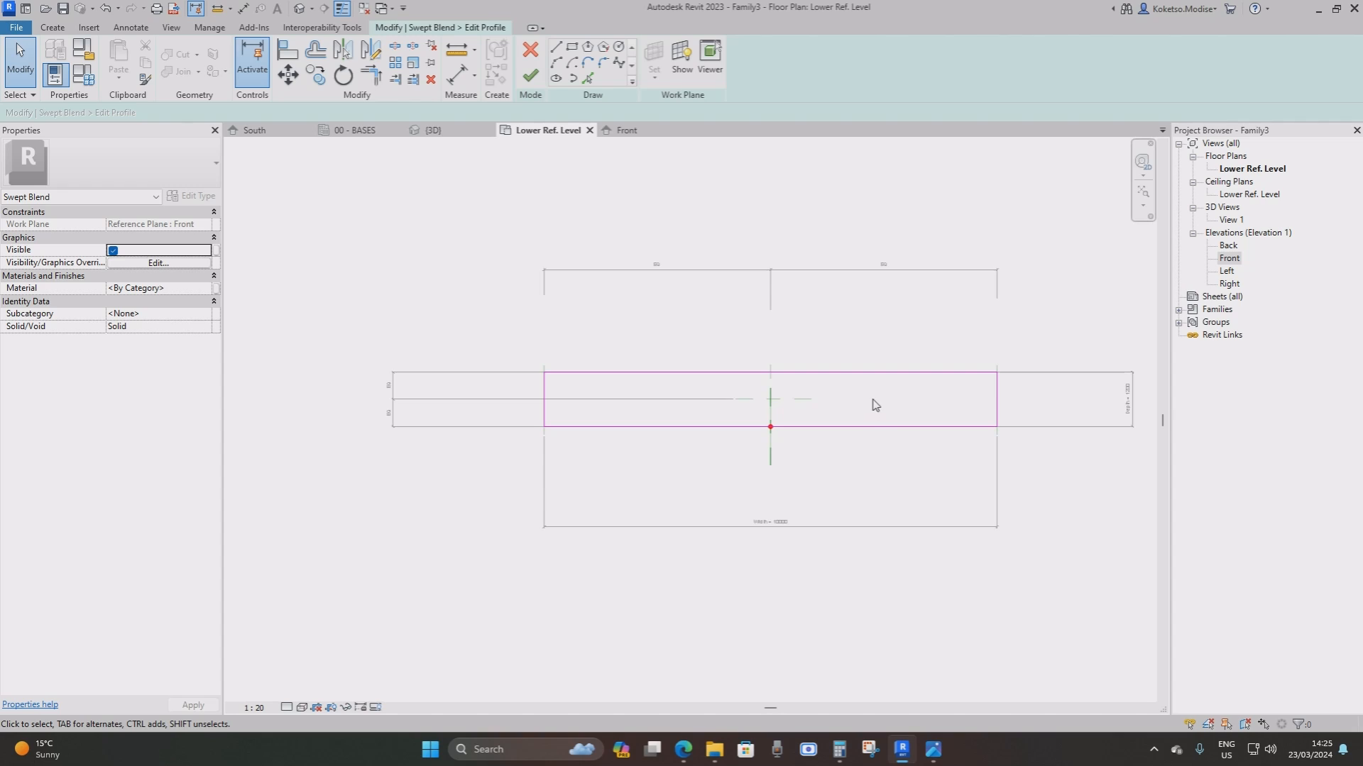
pyautogui.moveTo(875, 404); pyautogui.dragTo(871, 434, button='middle')
pyautogui.scroll(2, 872, 434)
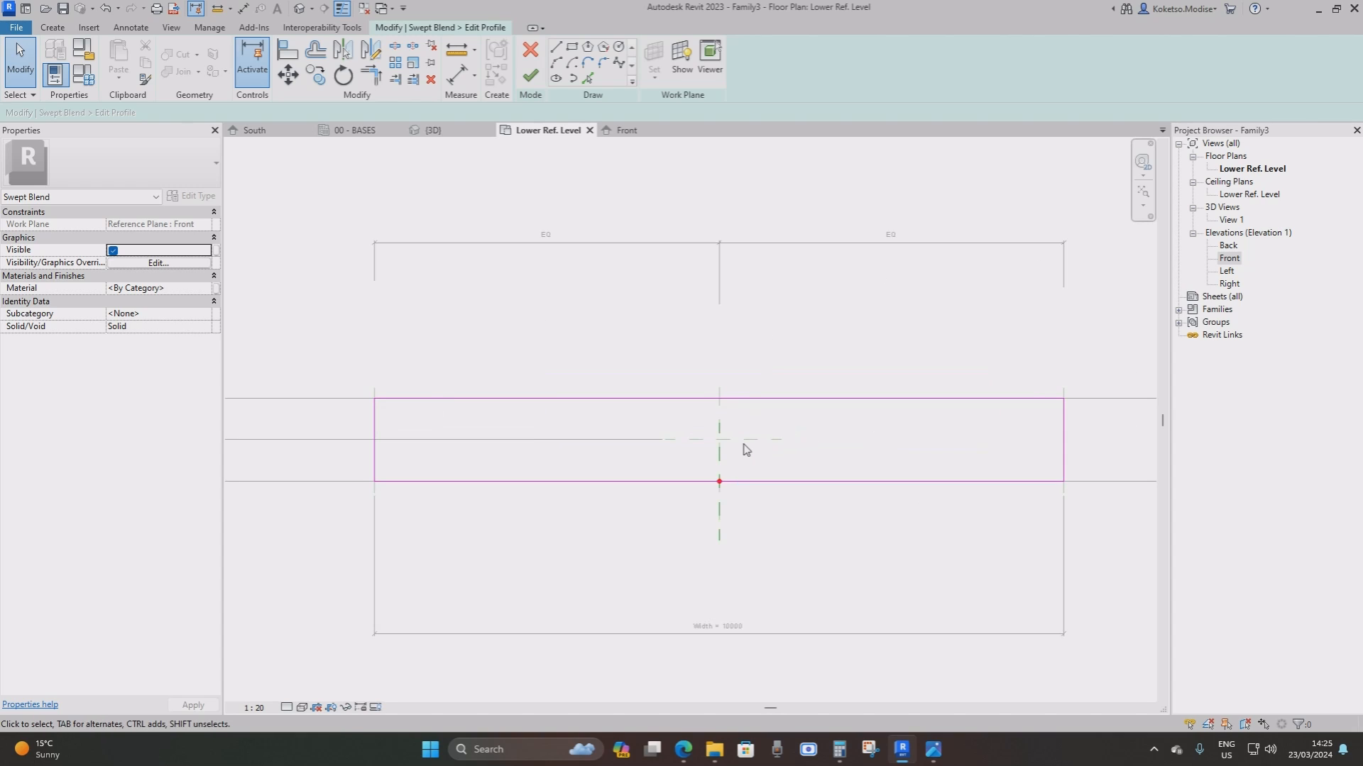
pyautogui.click(531, 75)
pyautogui.scroll(-2, 781, 355)
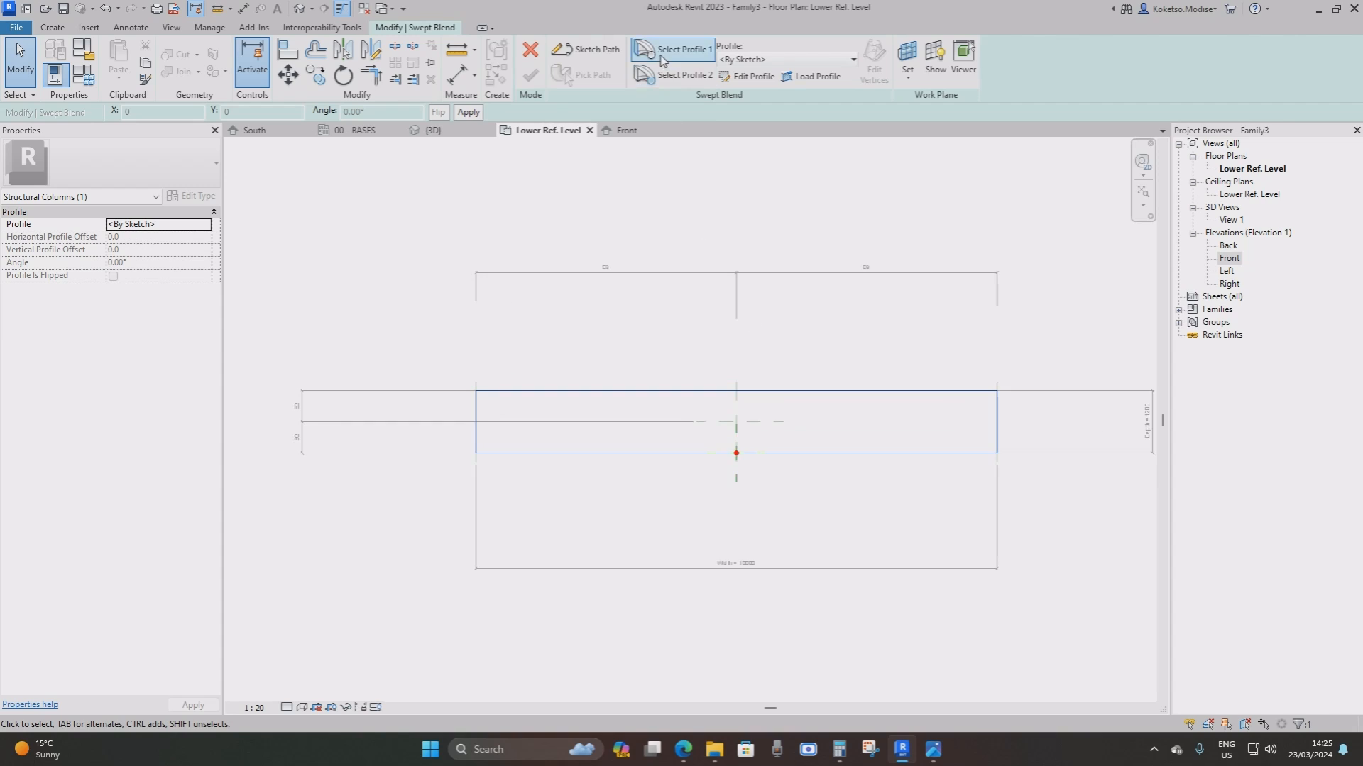
# Edit the second profile and sketch a rectangle spanning the same outer reference planes, 10000 by 1200 mm
pyautogui.click(675, 75)
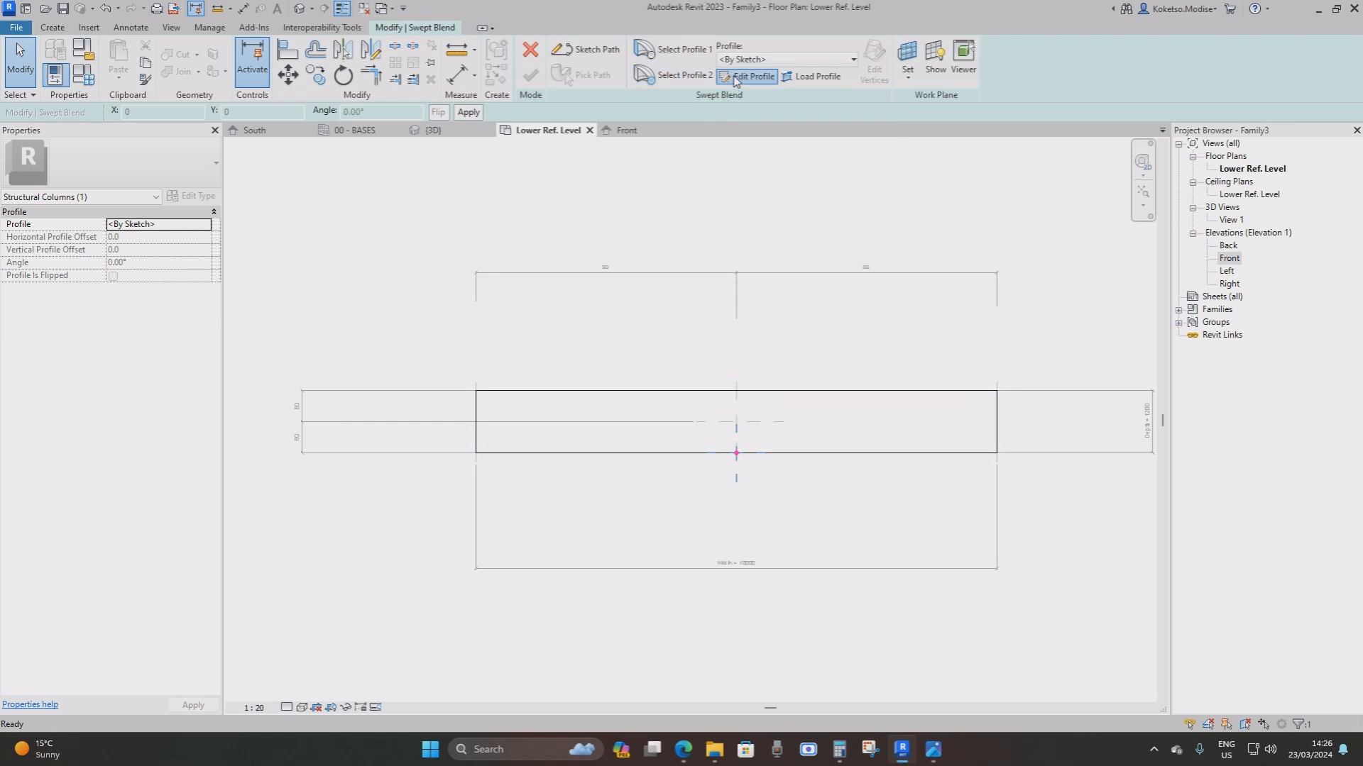
pyautogui.click(738, 76)
pyautogui.click(573, 48)
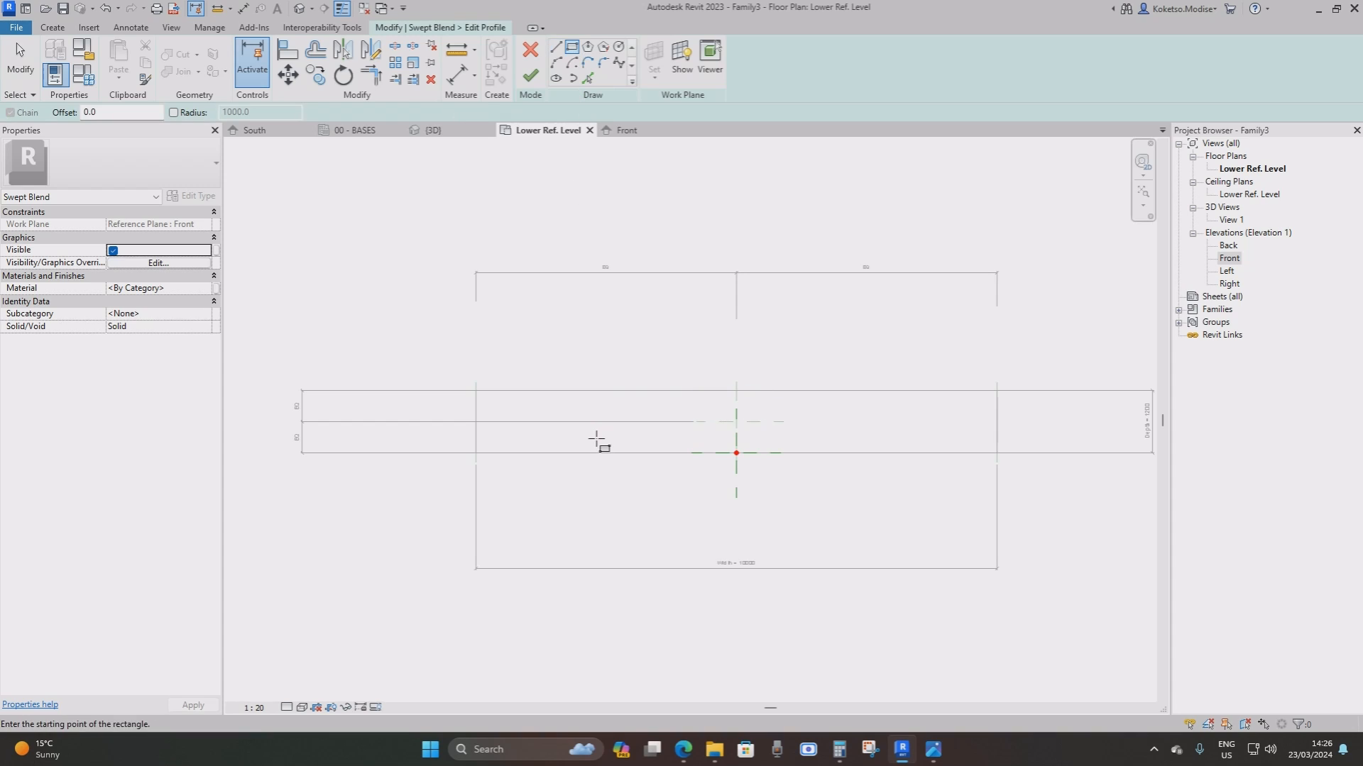
pyautogui.scroll(1, 593, 441)
pyautogui.click(437, 375)
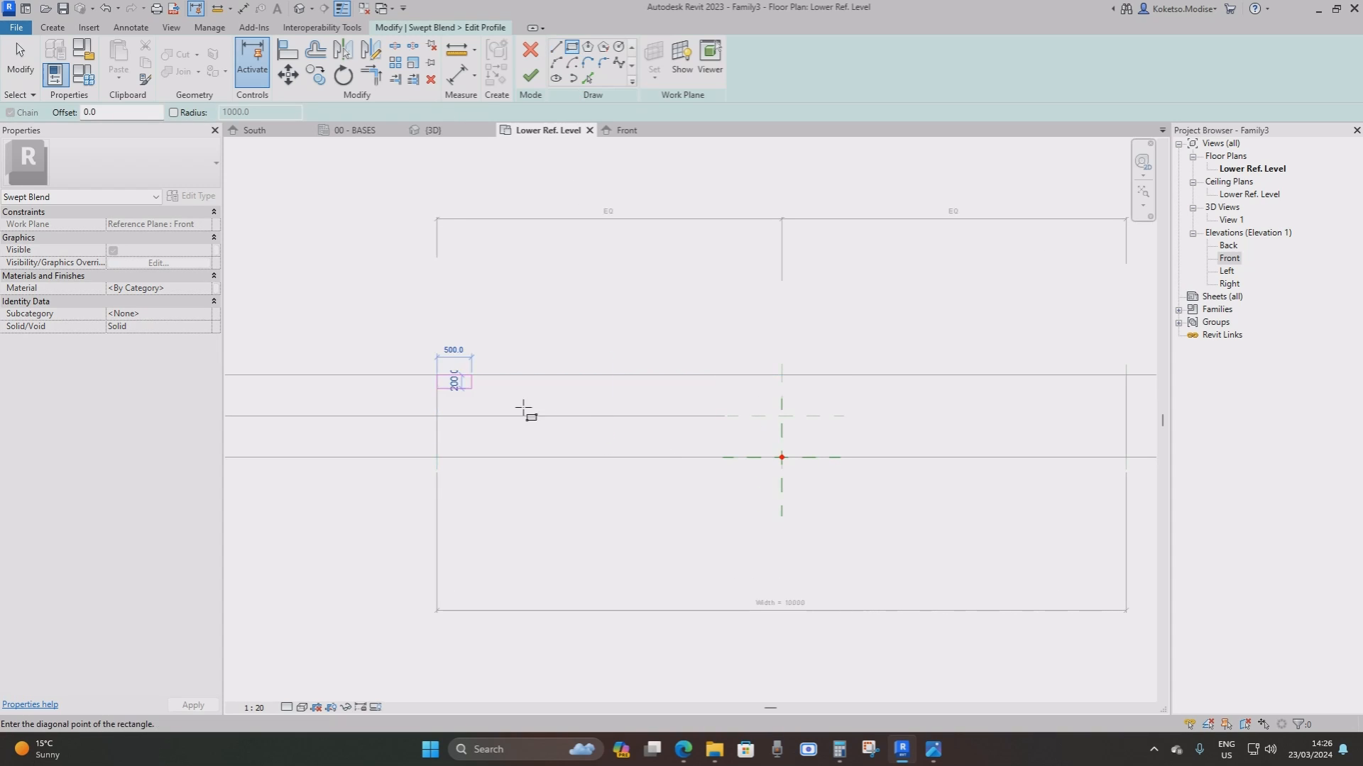
pyautogui.scroll(-1, 523, 414)
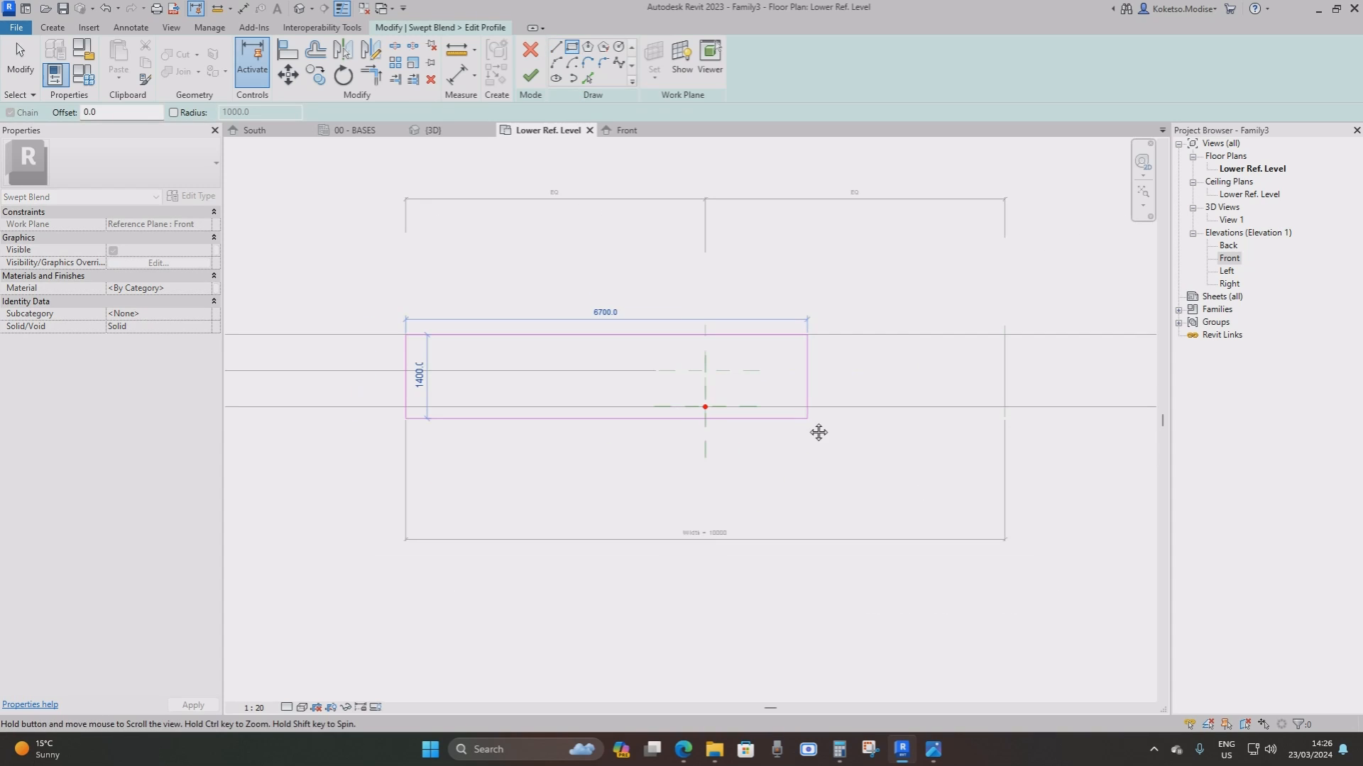
pyautogui.click(1004, 408)
pyautogui.press('Escape')
pyautogui.press('Escape')
# Move both short edges of the second profile inward and set the right edge 3000 mm from the center plane
pyautogui.click(405, 355)
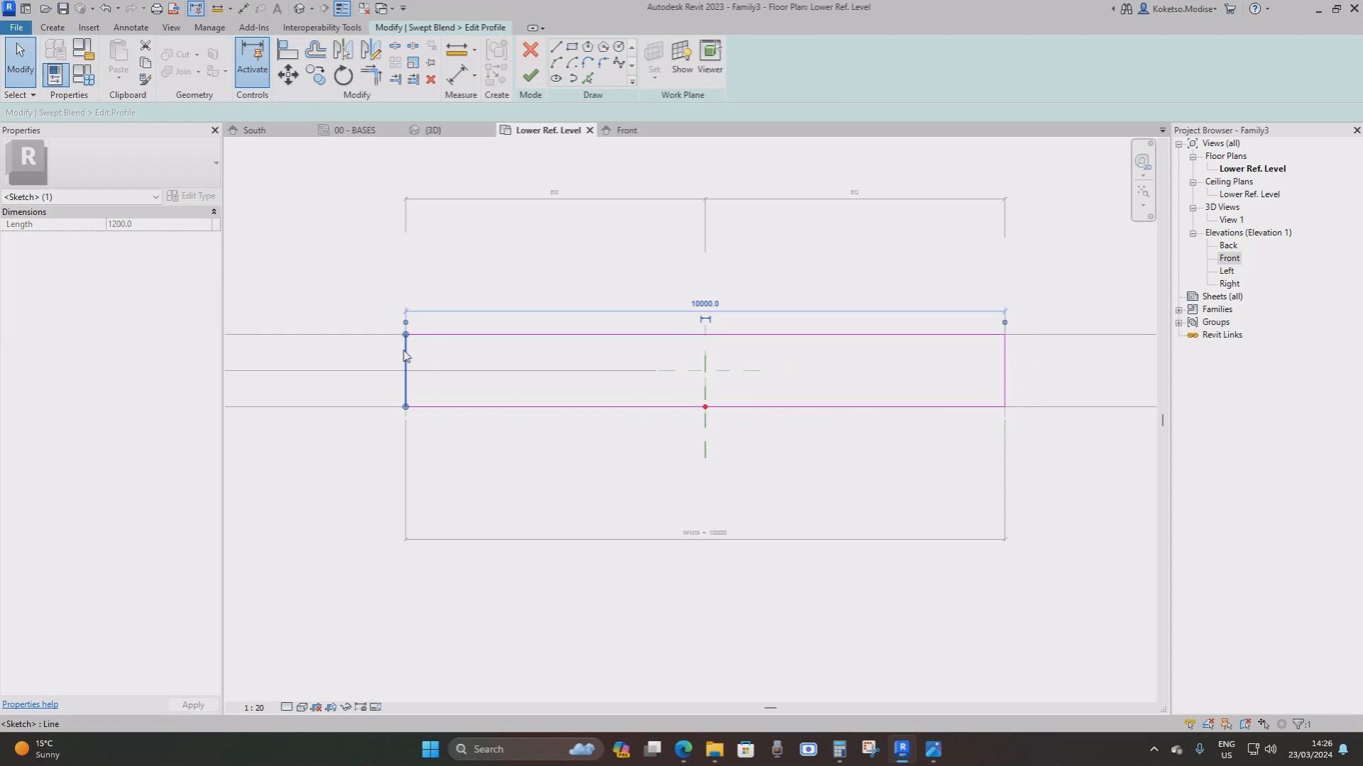
pyautogui.moveTo(404, 355); pyautogui.dragTo(489, 359)
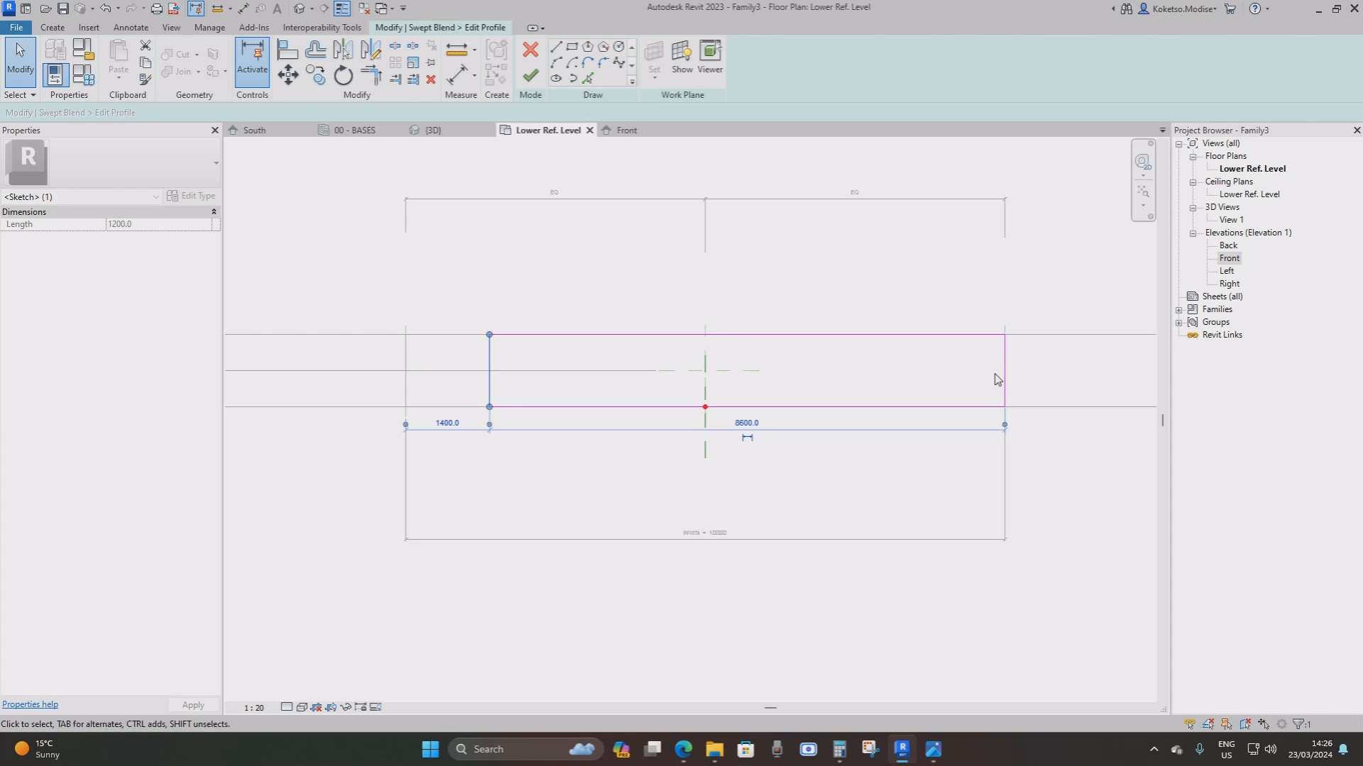
pyautogui.moveTo(1006, 358)
pyautogui.mouseDown()
pyautogui.moveTo(815, 347)
pyautogui.moveTo(867, 347)
pyautogui.mouseUp()
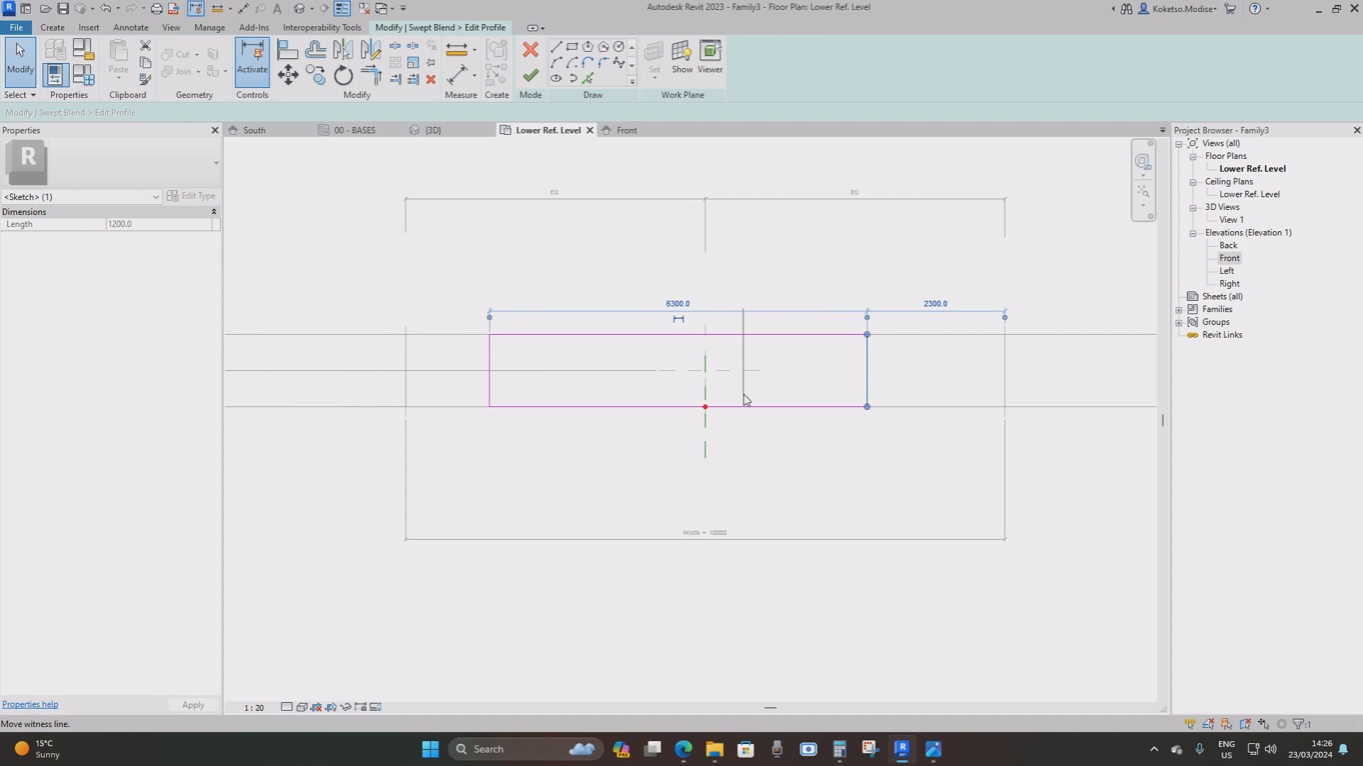
pyautogui.moveTo(706, 379); pyautogui.dragTo(707, 382)
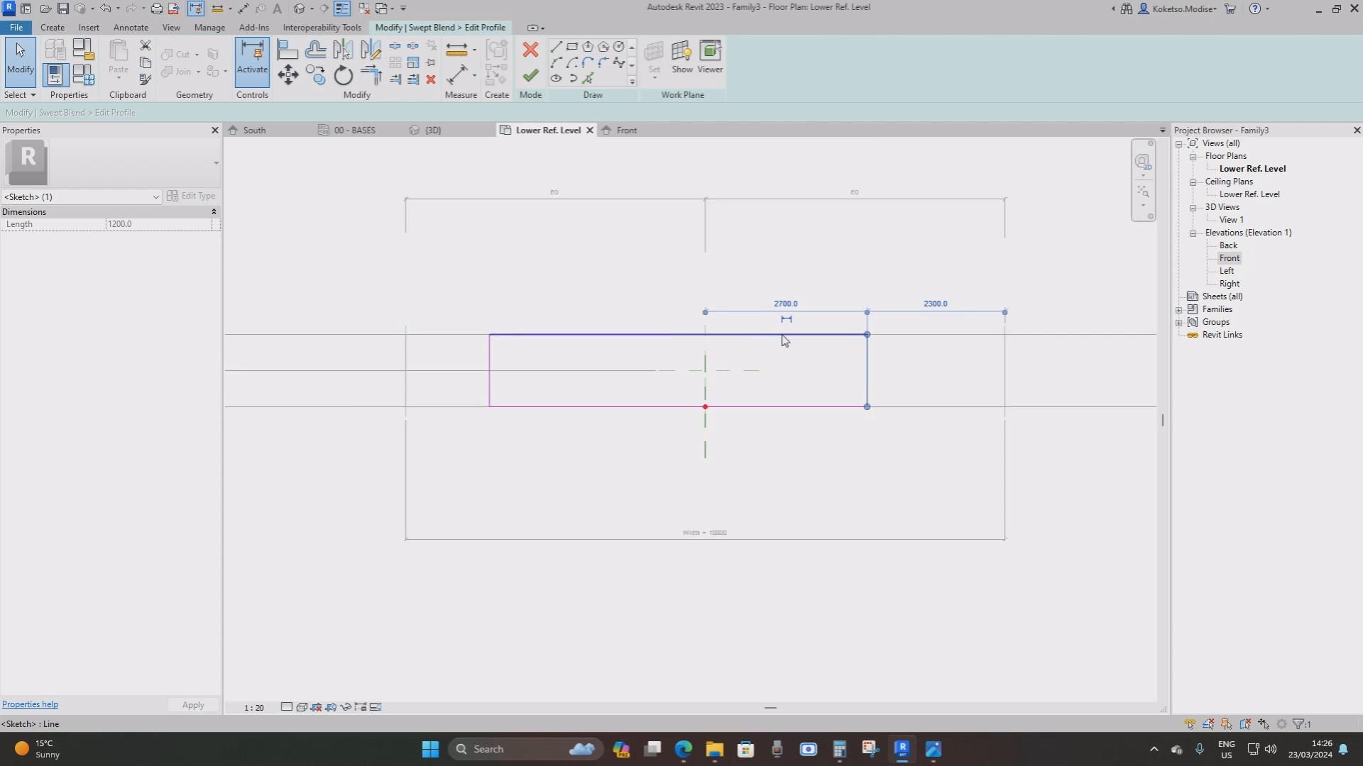
pyautogui.scroll(2, 780, 334)
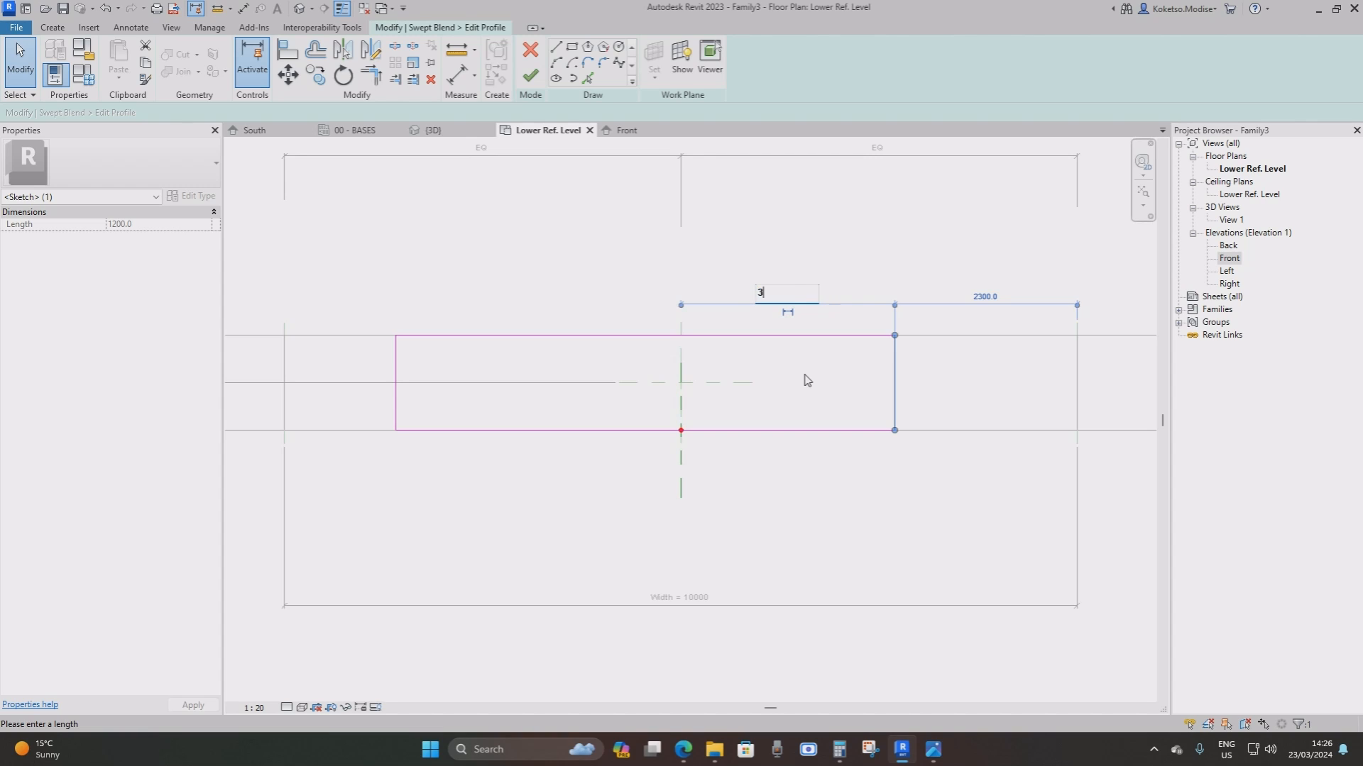
pyautogui.press('Return')
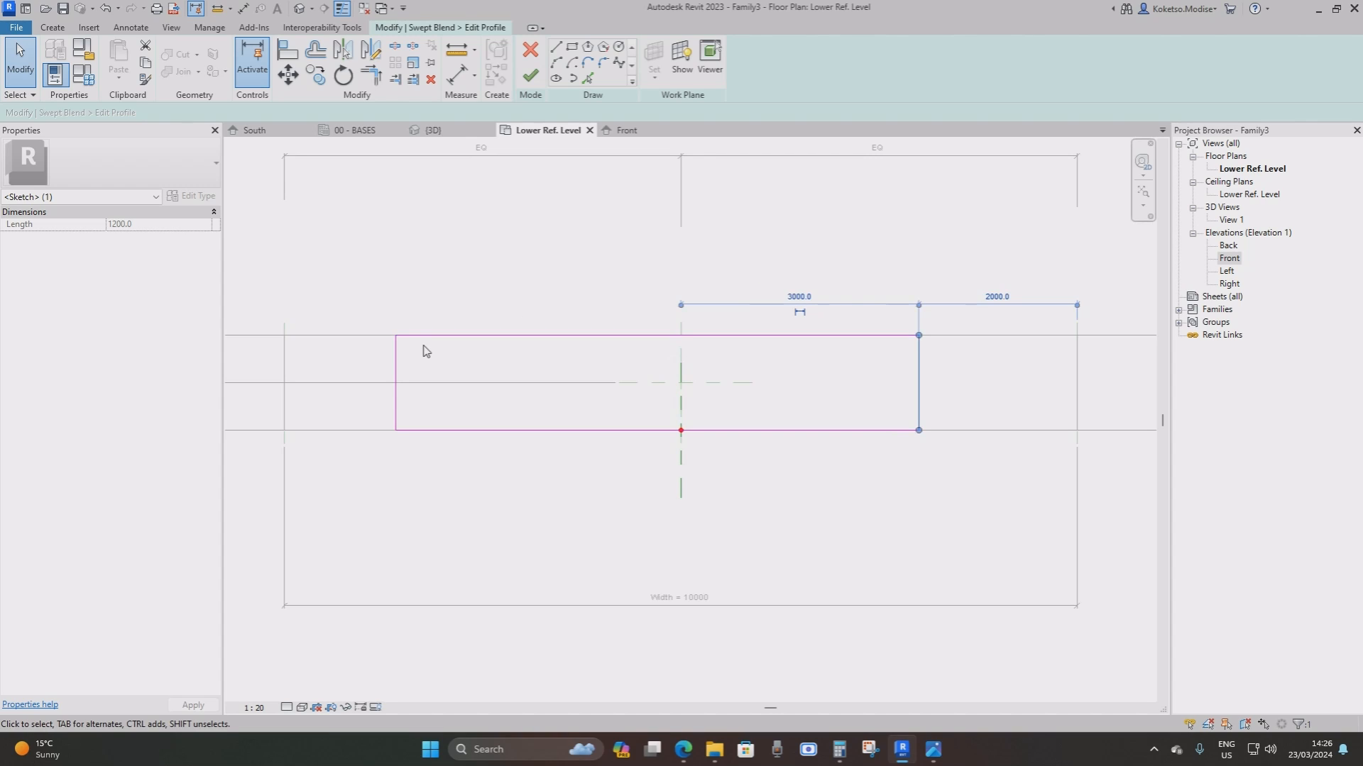
# Set the second profile's left edge 3000 mm from the center plane
pyautogui.click(396, 358)
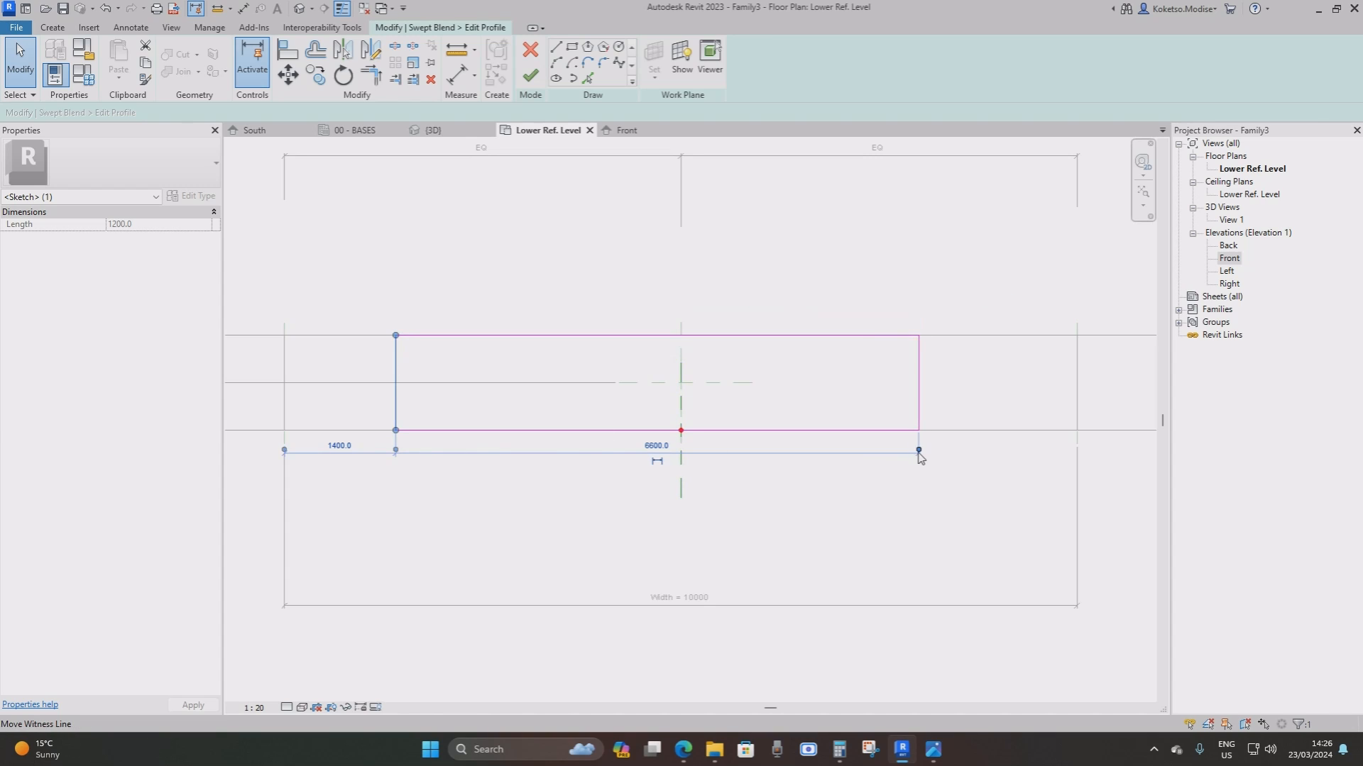
pyautogui.moveTo(641, 375); pyautogui.dragTo(682, 380)
pyautogui.click(547, 445)
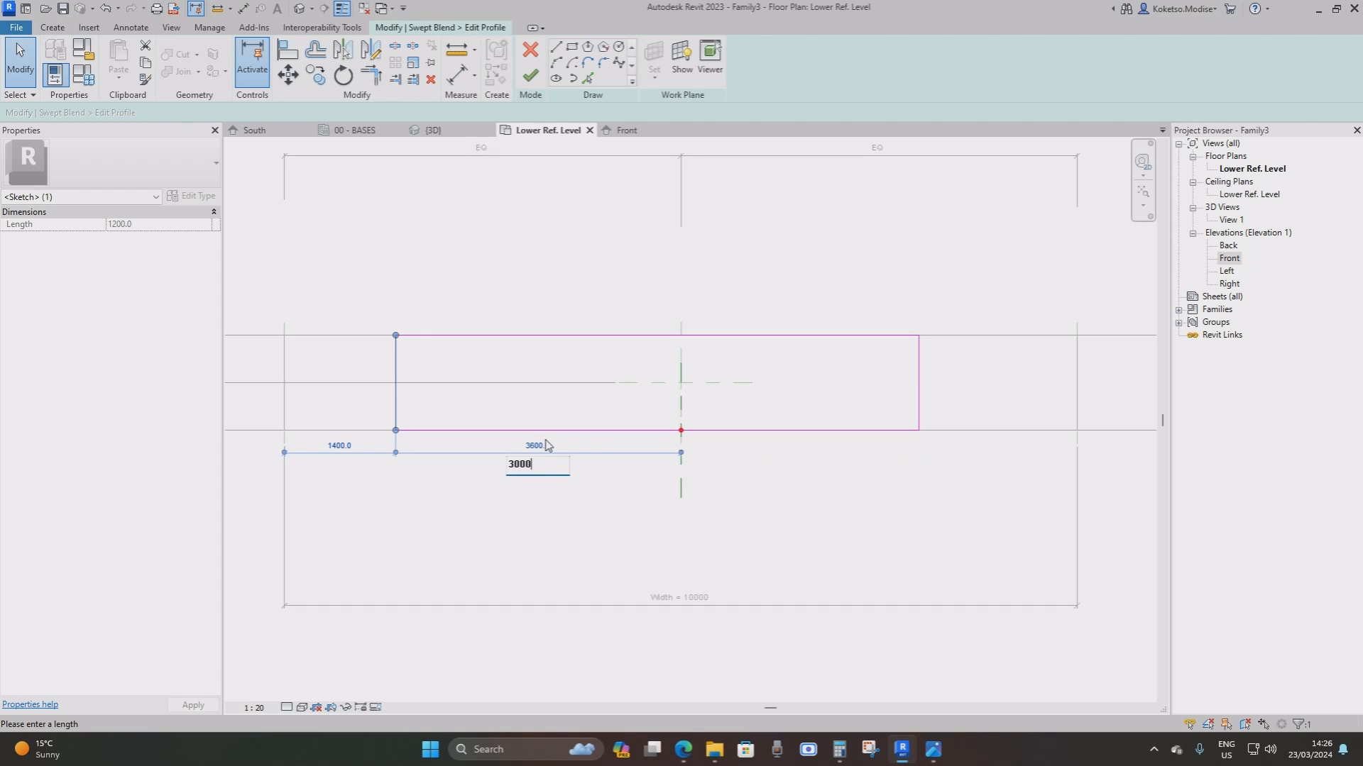
pyautogui.press('Return')
pyautogui.click(834, 213)
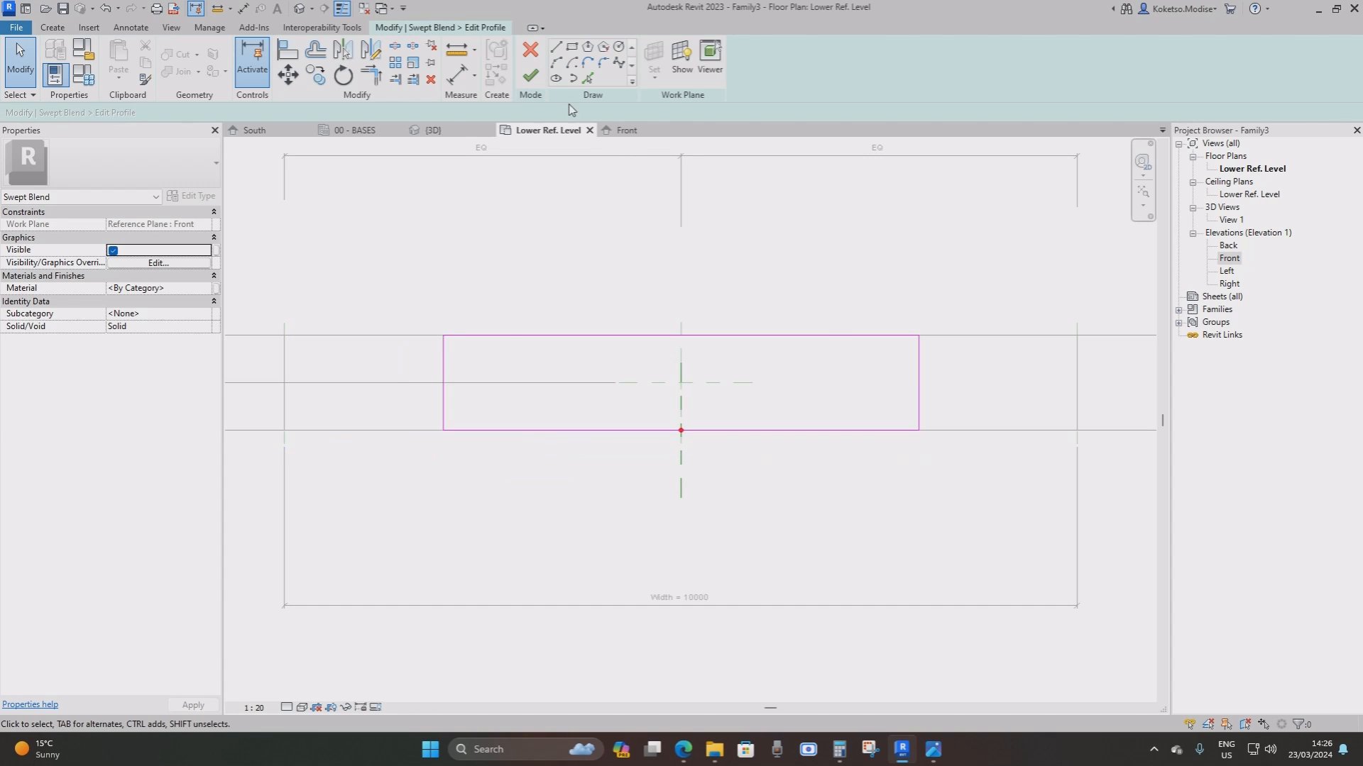
# Open the default 3D view, finish the second profile and complete the swept blend
pyautogui.click(299, 8)
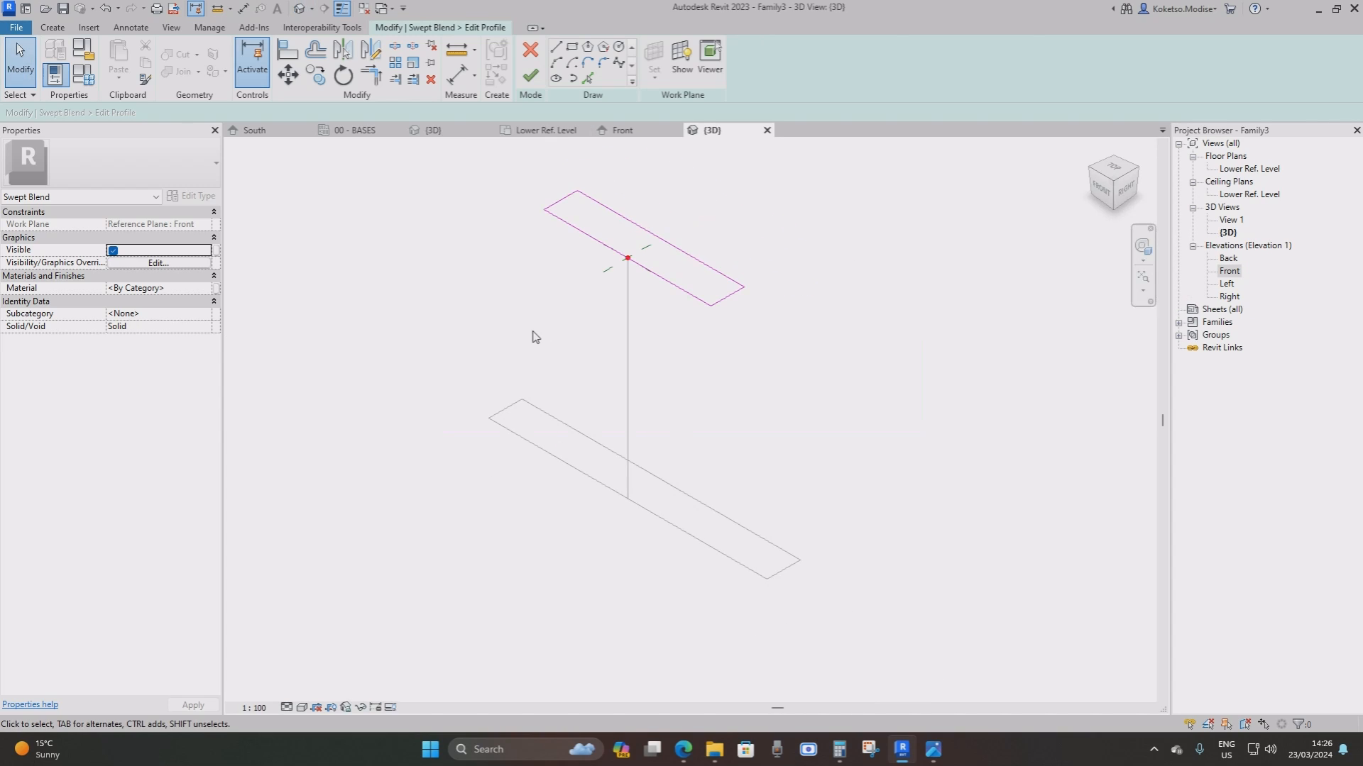
pyautogui.click(537, 75)
pyautogui.click(532, 75)
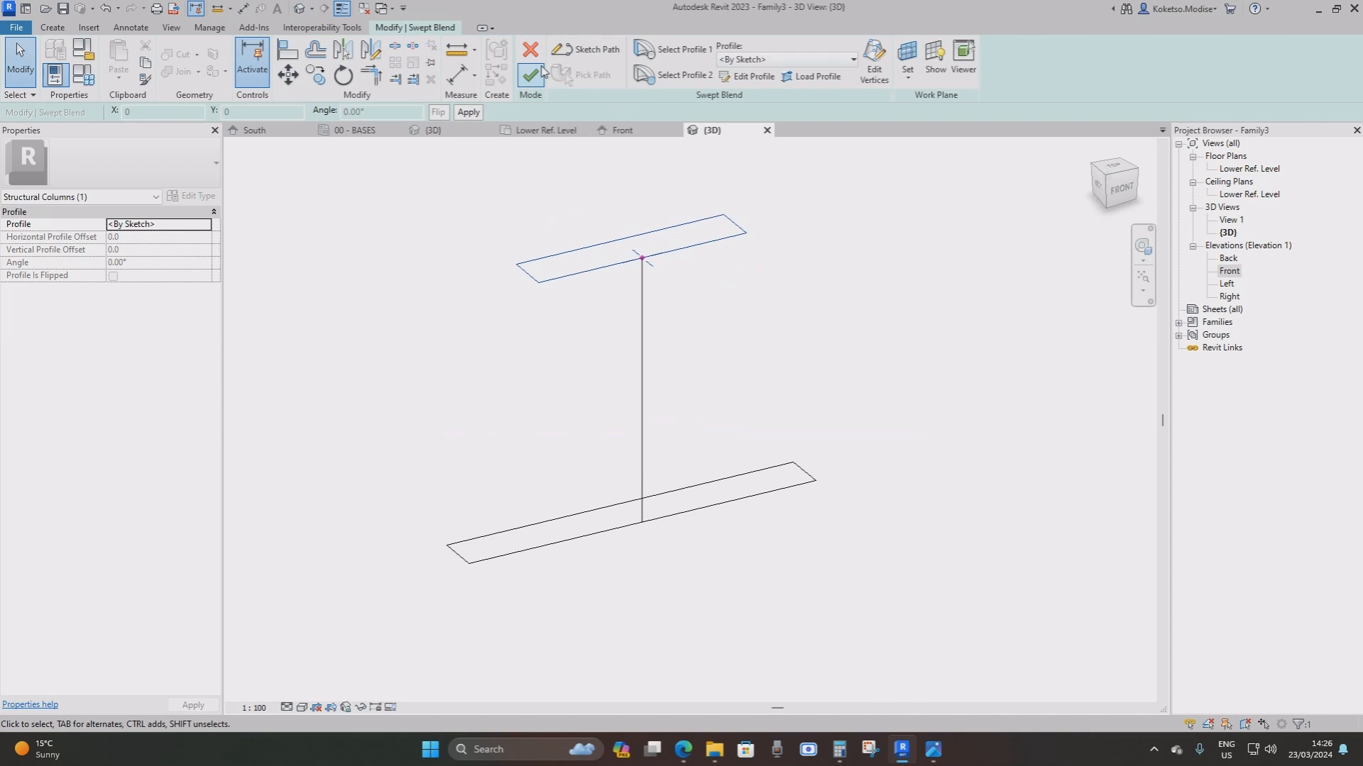
pyautogui.scroll(-1, 820, 237)
pyautogui.keyDown('shift'); pyautogui.moveTo(827, 249); pyautogui.dragTo(870, 267, button='middle'); pyautogui.keyUp('shift')
pyautogui.scroll(1, 760, 289)
pyautogui.click(858, 334)
pyautogui.keyDown('shift'); pyautogui.moveTo(863, 337); pyautogui.dragTo(898, 349, button='middle'); pyautogui.keyUp('shift')
# Search the materials for concrete and assign Concrete, Precast to the swept blend
pyautogui.click(809, 325)
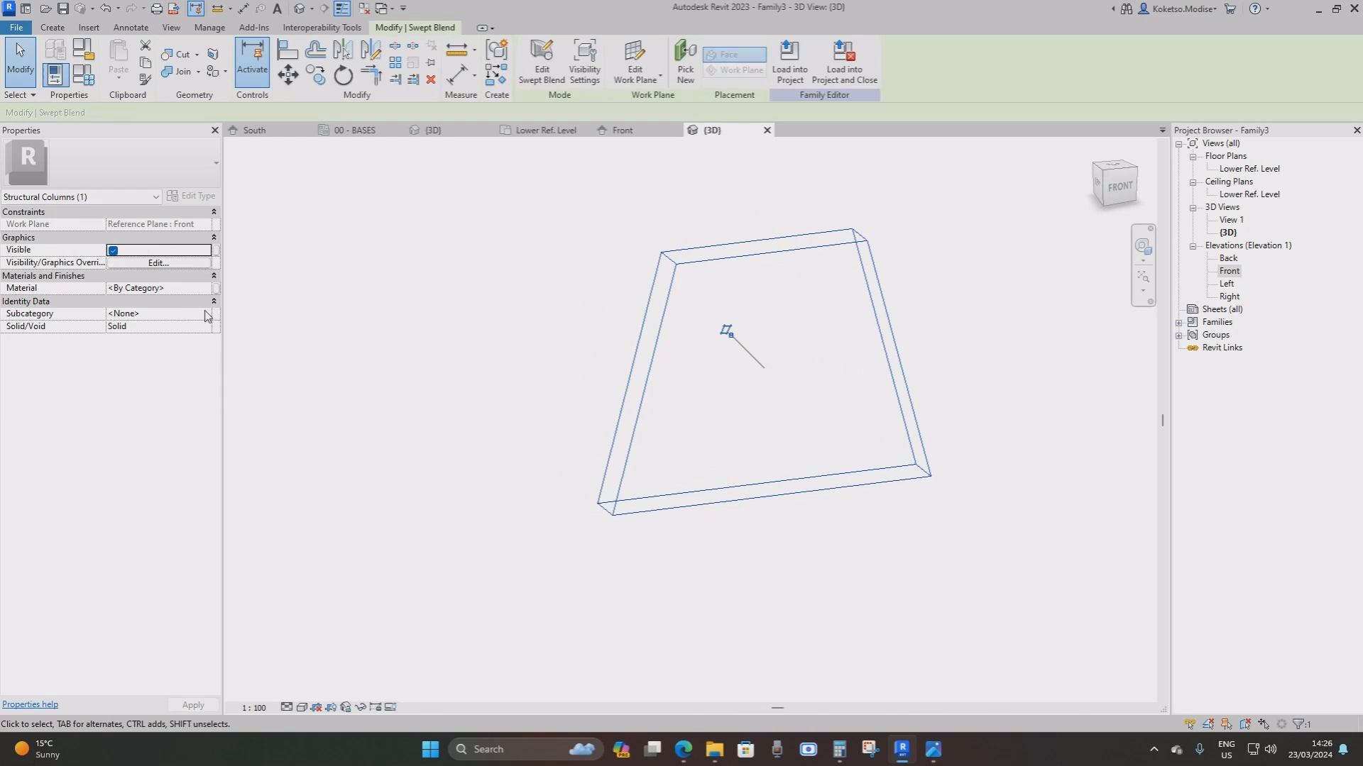
pyautogui.click(205, 289)
pyautogui.click(206, 288)
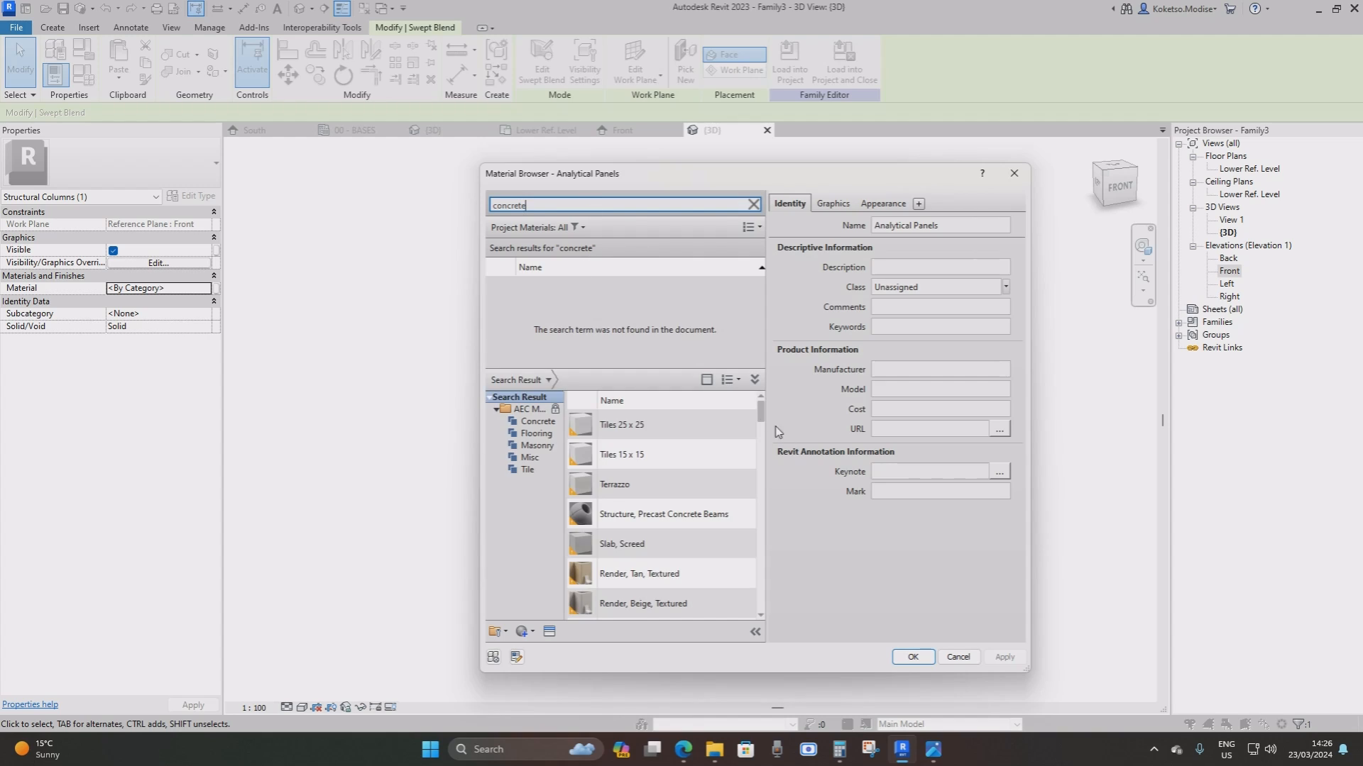
pyautogui.moveTo(762, 412); pyautogui.dragTo(758, 458)
pyautogui.click(733, 447)
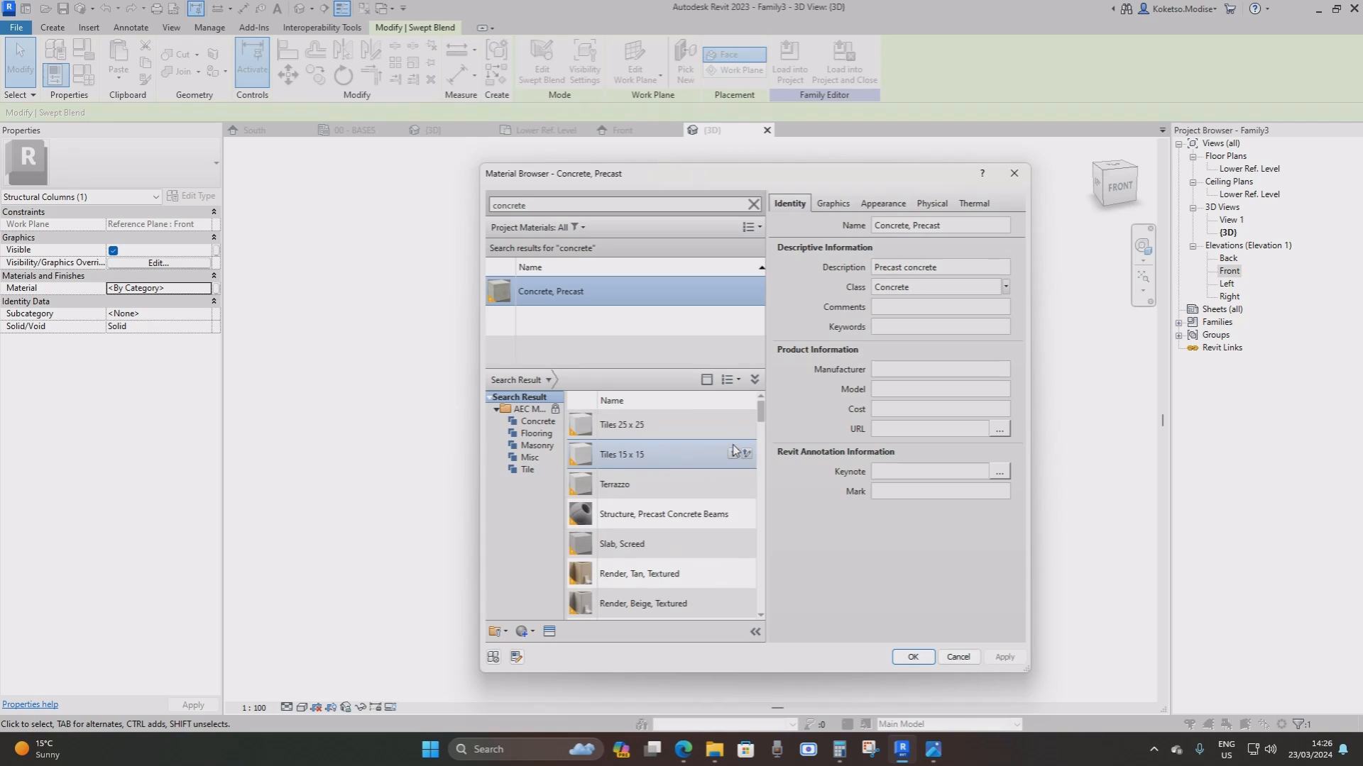
pyautogui.click(913, 657)
pyautogui.click(332, 656)
# Set the 3D view's detail level to Fine and its visual style to one that renders the column's concrete texture
pyautogui.click(287, 708)
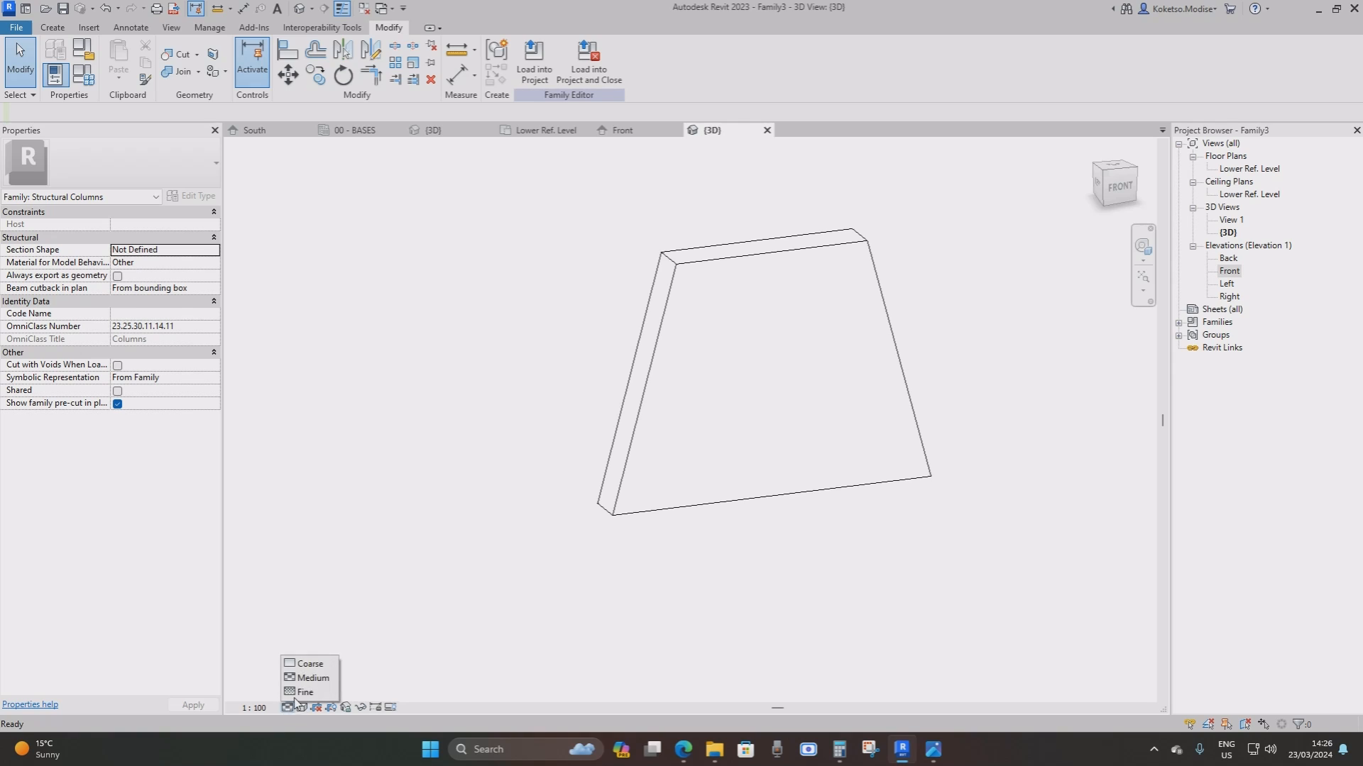
pyautogui.click(301, 707)
pyautogui.click(334, 694)
pyautogui.keyDown('shift'); pyautogui.moveTo(923, 368); pyautogui.dragTo(861, 349, button='middle'); pyautogui.keyUp('shift')
pyautogui.scroll(2, 861, 349)
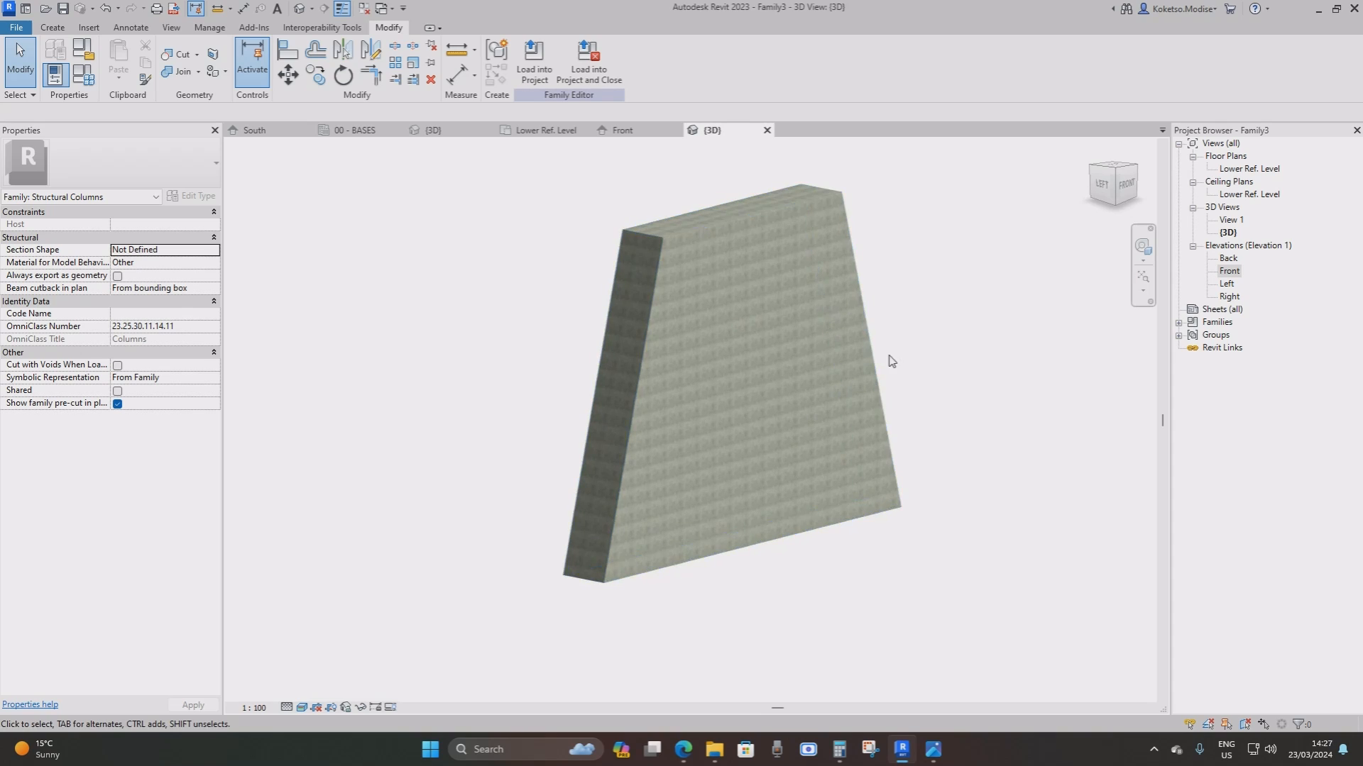
# Load the column family into the project, closing it without saving, and dismiss the Work Plane dialog
pyautogui.click(588, 66)
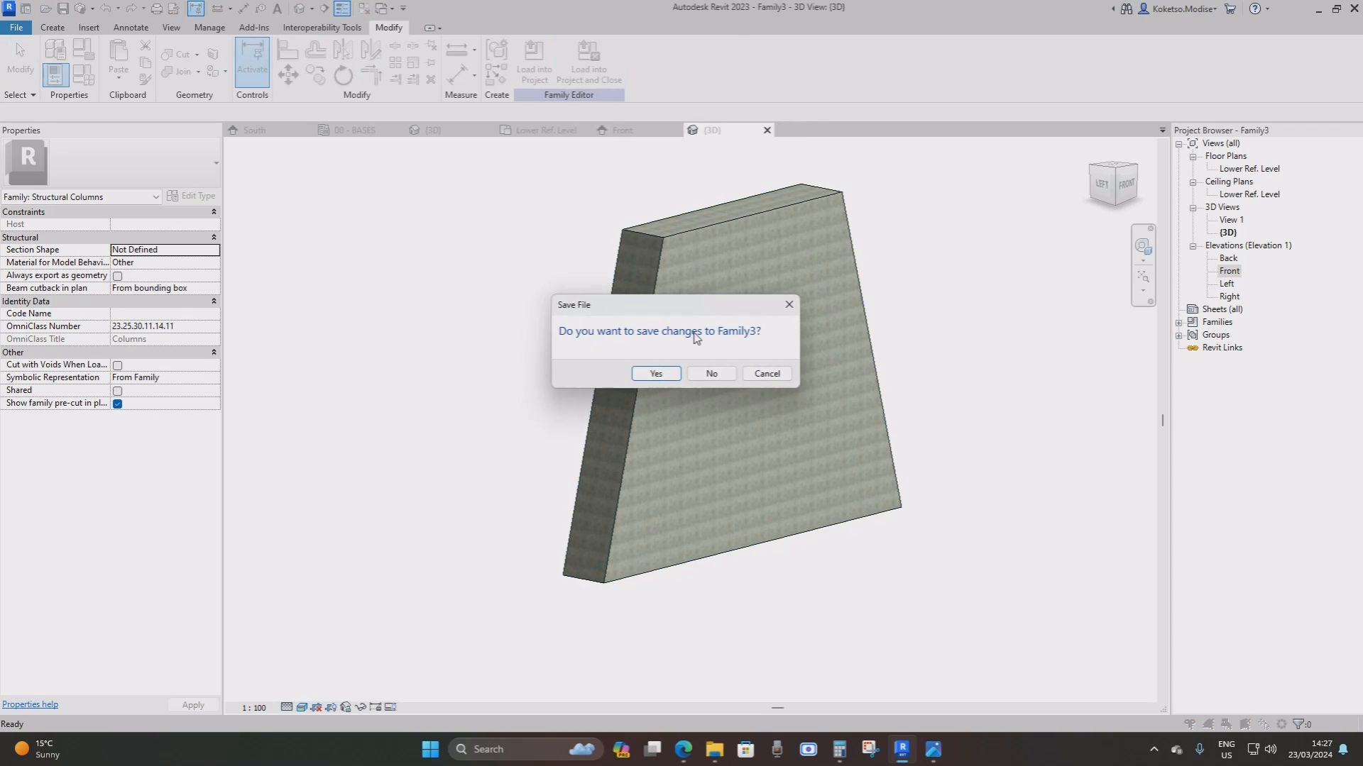
pyautogui.click(707, 379)
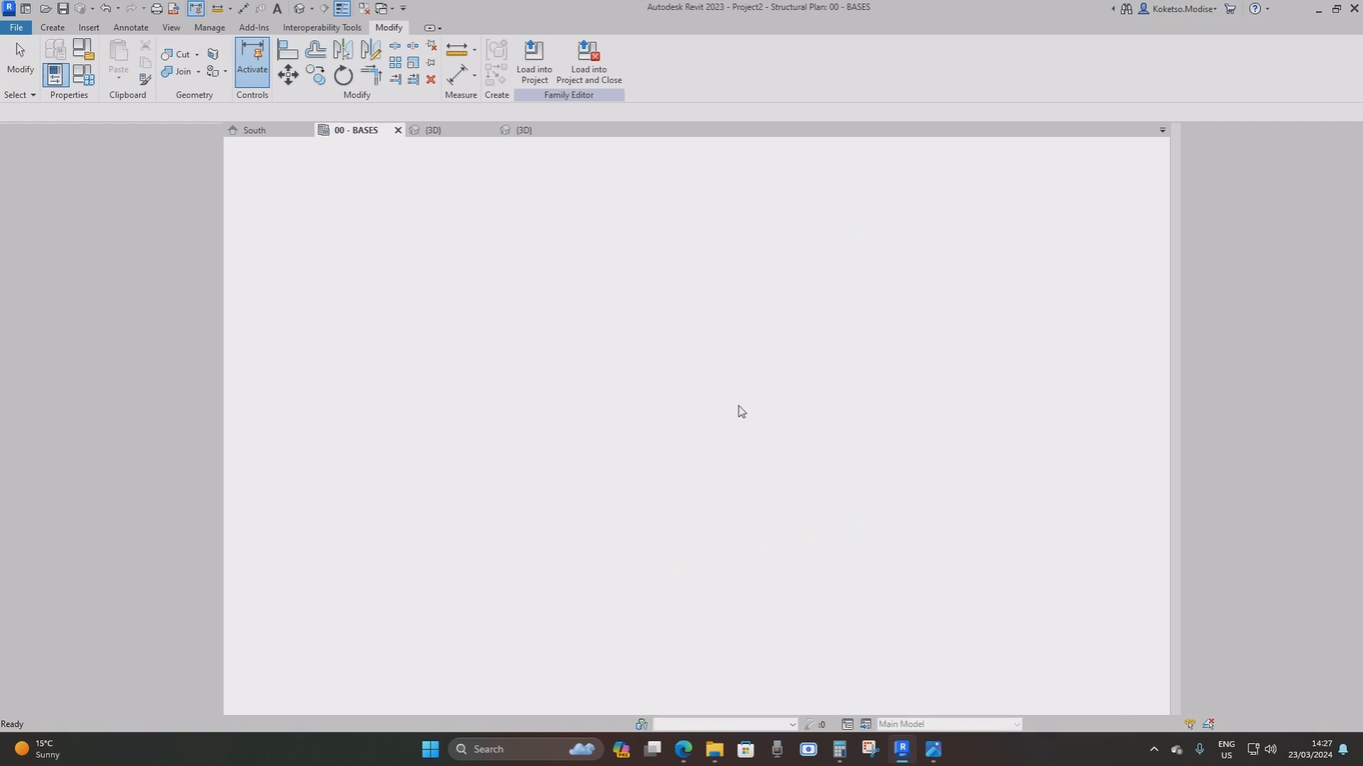
pyautogui.click(807, 268)
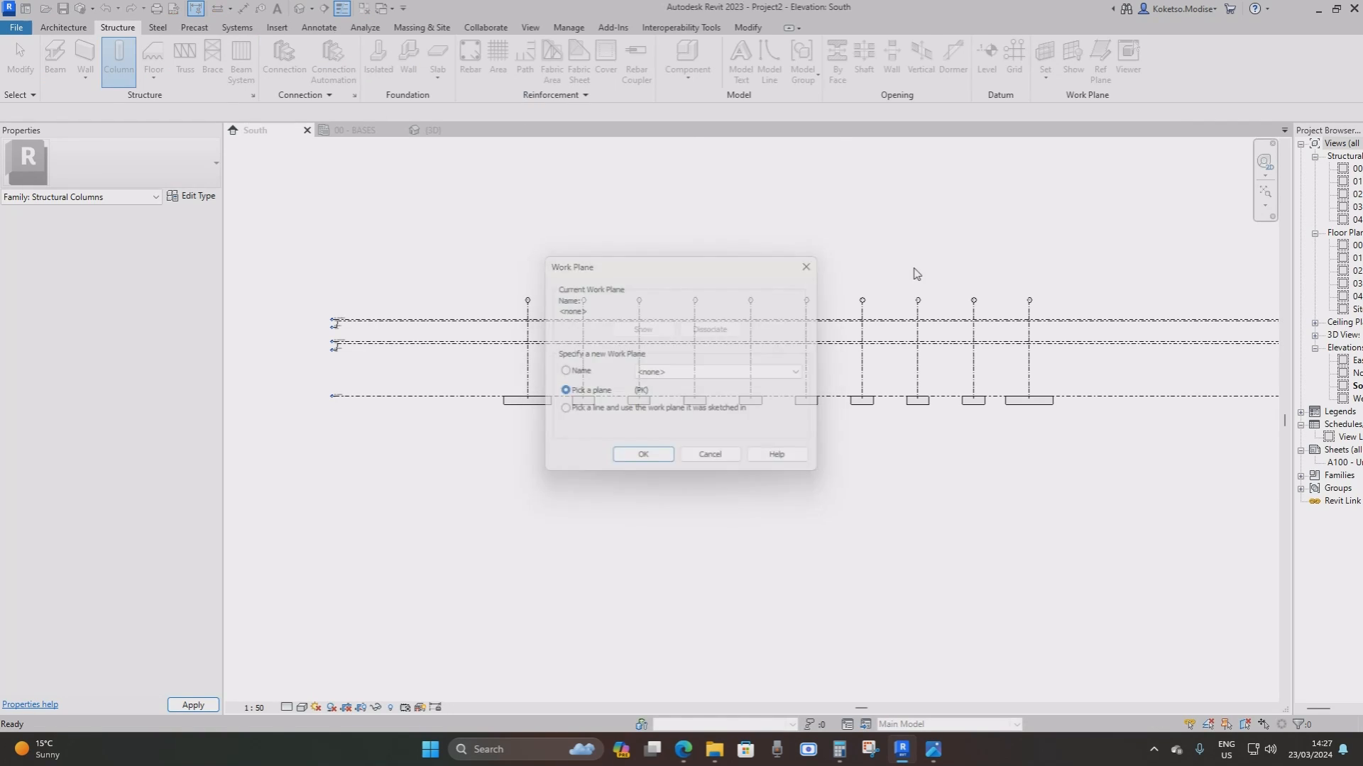
# In the 00 - BASES structural plan, start placing vertical structural columns of Family3 with their height reaching level 01 - PIERS
pyautogui.moveTo(1292, 243); pyautogui.dragTo(1192, 246)
pyautogui.click(359, 131)
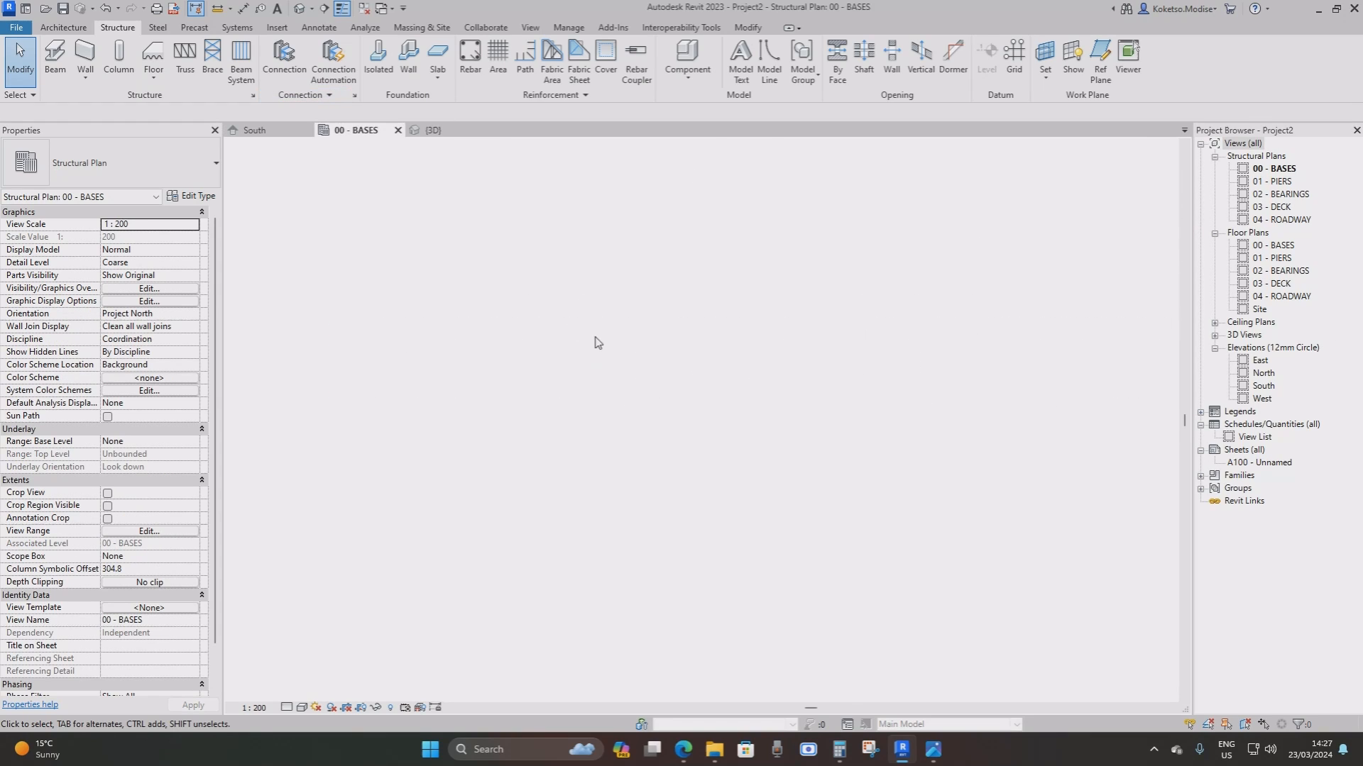
pyautogui.click(119, 55)
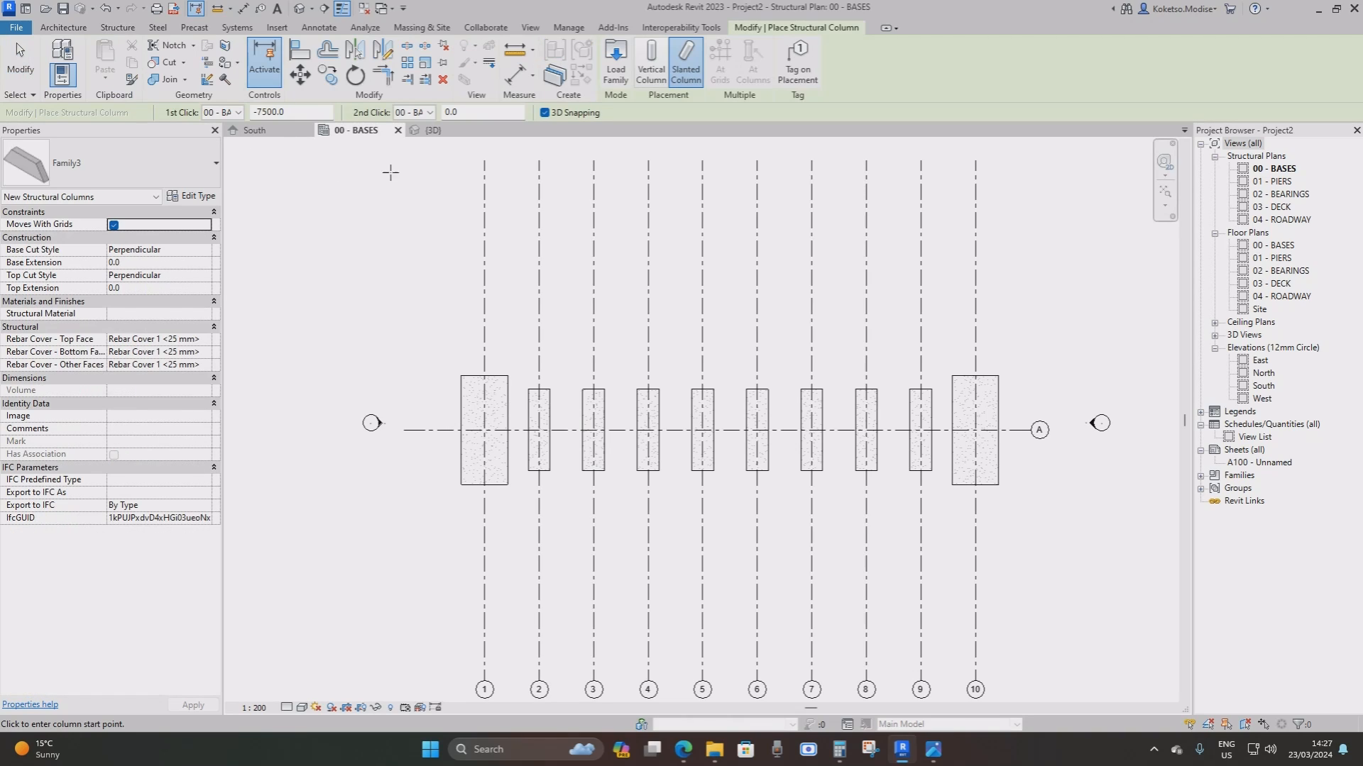
pyautogui.click(659, 84)
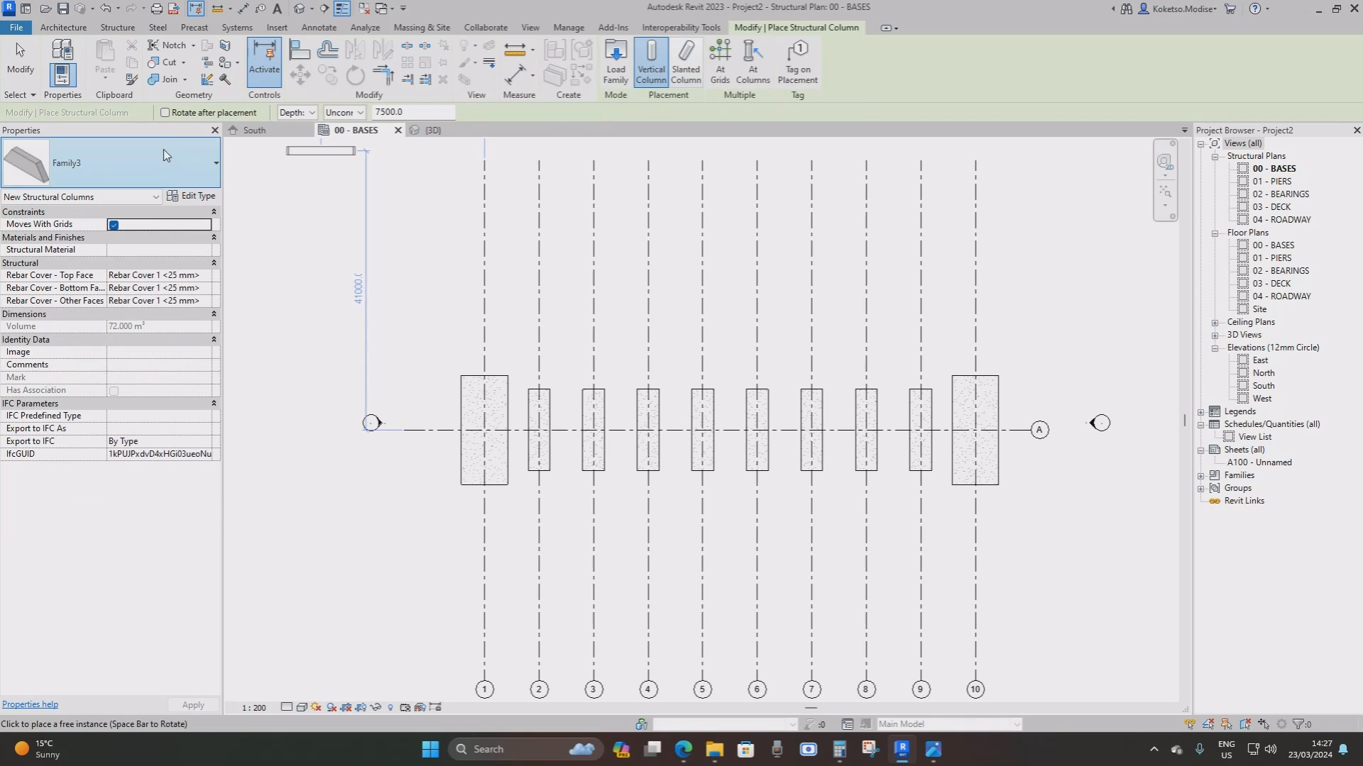
pyautogui.click(288, 114)
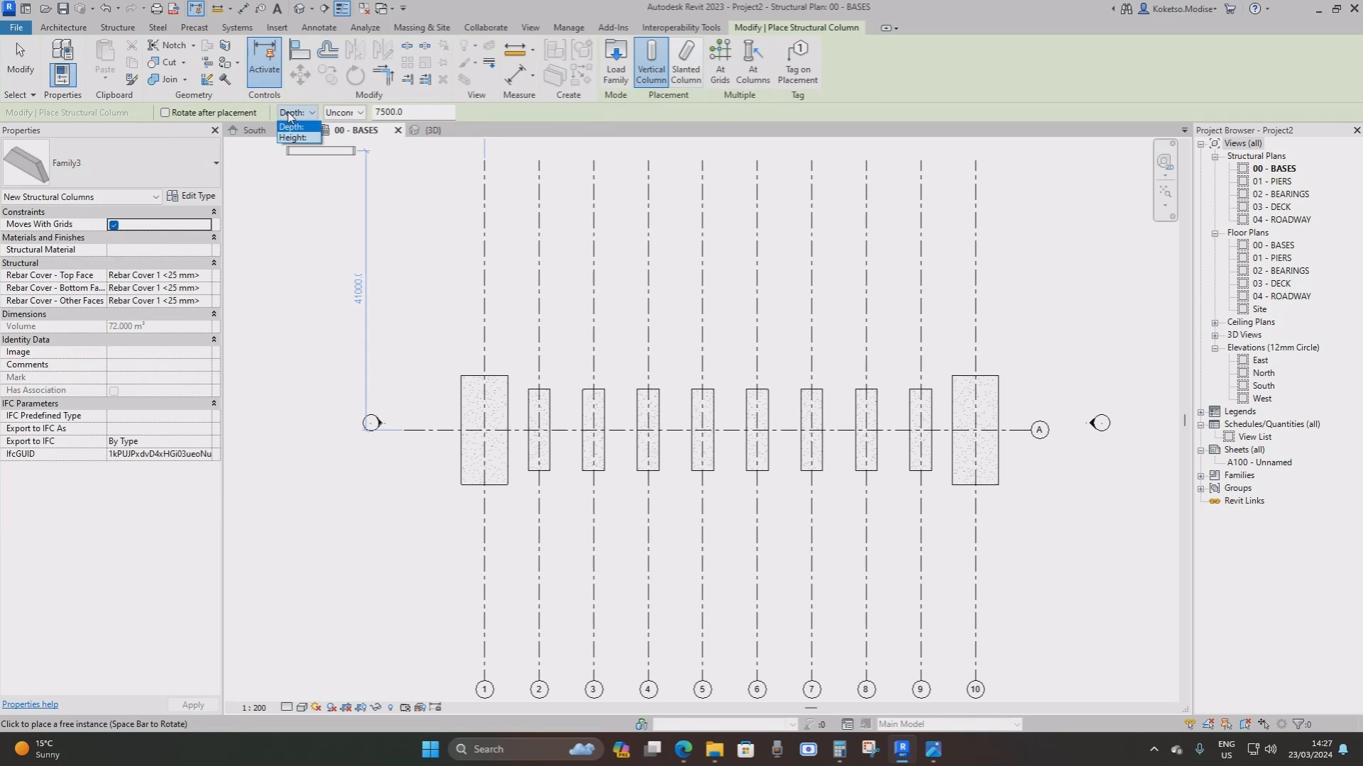
pyautogui.click(294, 137)
pyautogui.click(345, 113)
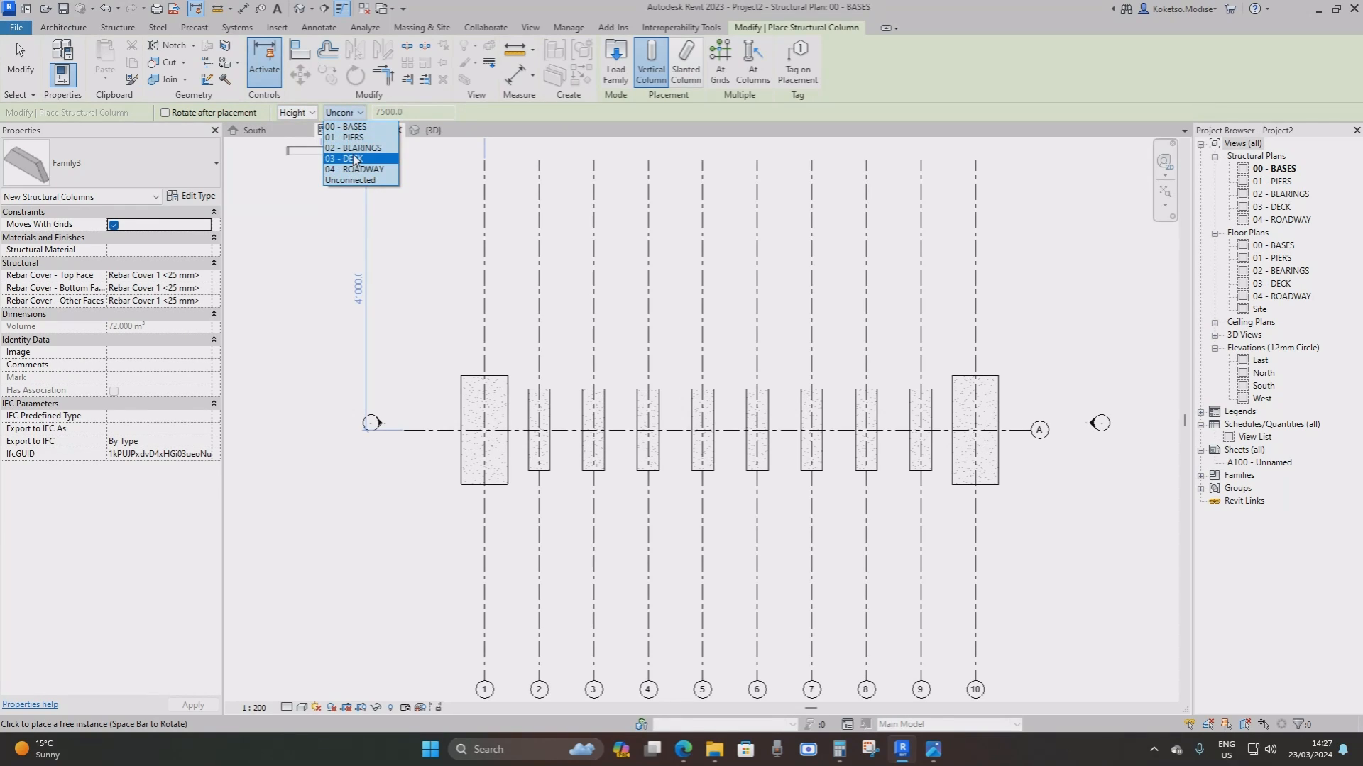
pyautogui.click(344, 137)
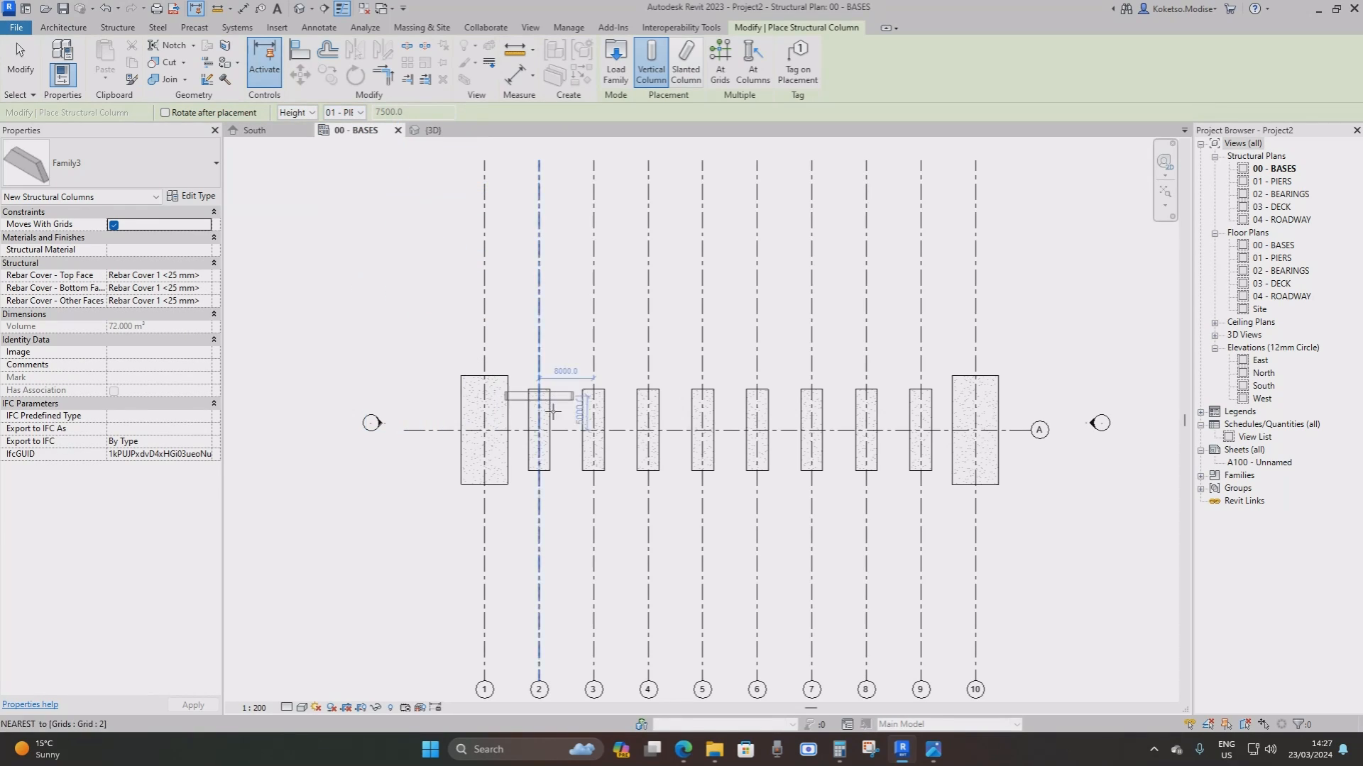
# Rotate the column 90 degrees and place one where grid A crosses each of grids 2, 3 and 4
pyautogui.scroll(2, 446, 517)
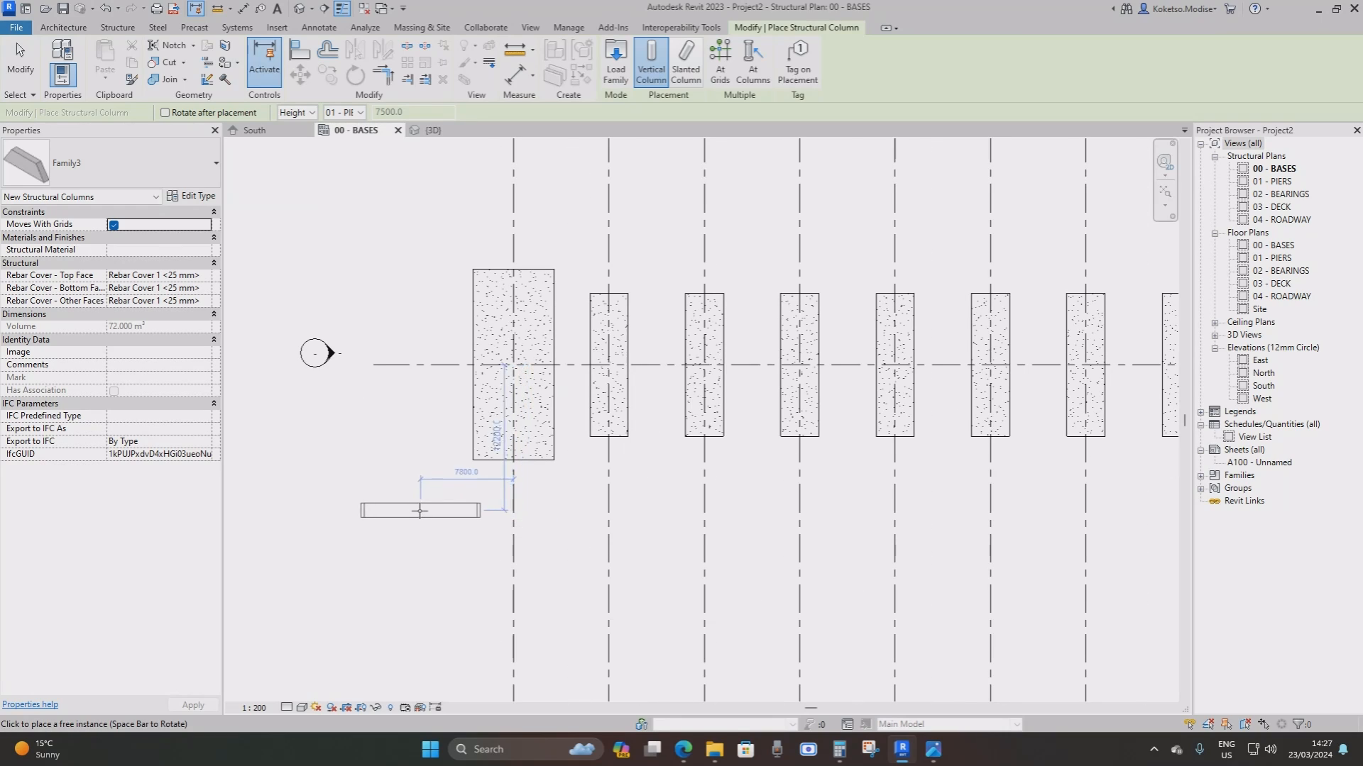
pyautogui.press('space')
pyautogui.press('space')
pyautogui.press('space')
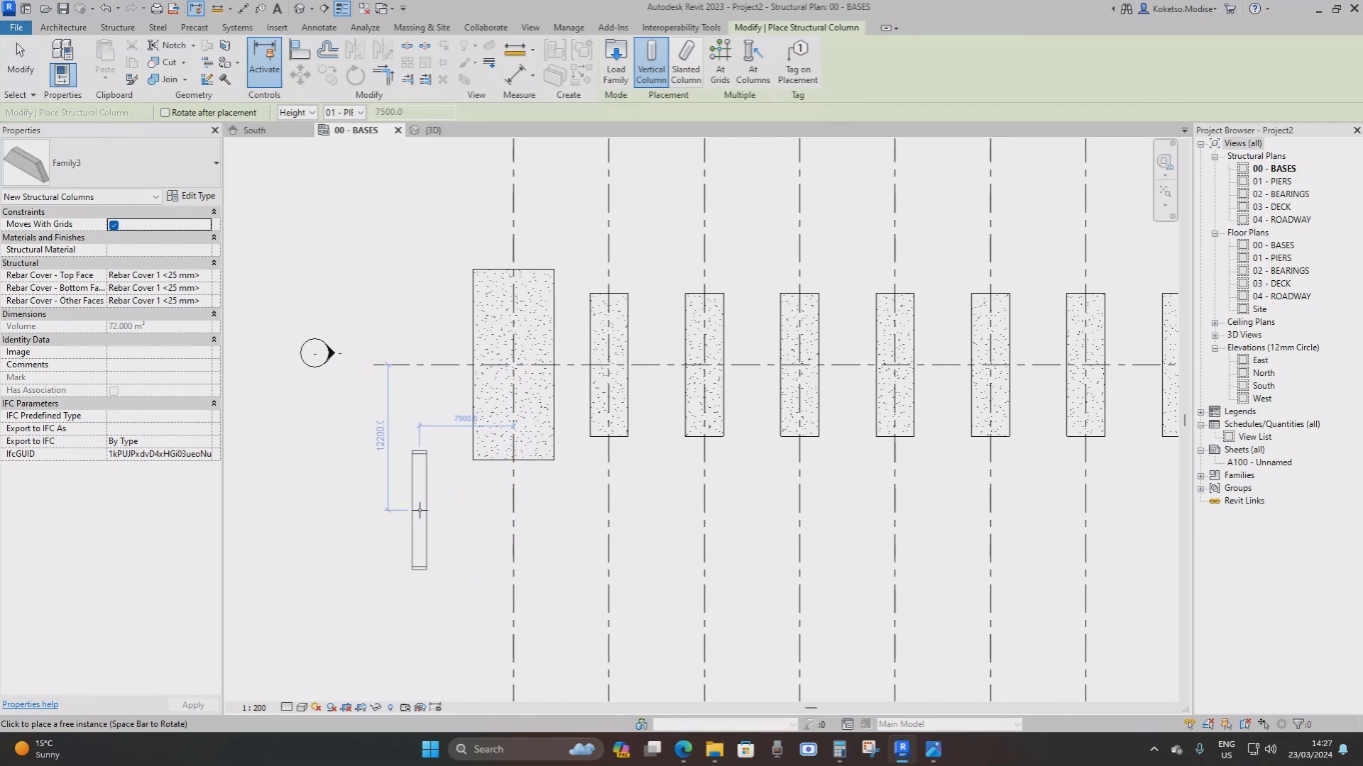
pyautogui.scroll(1, 620, 365)
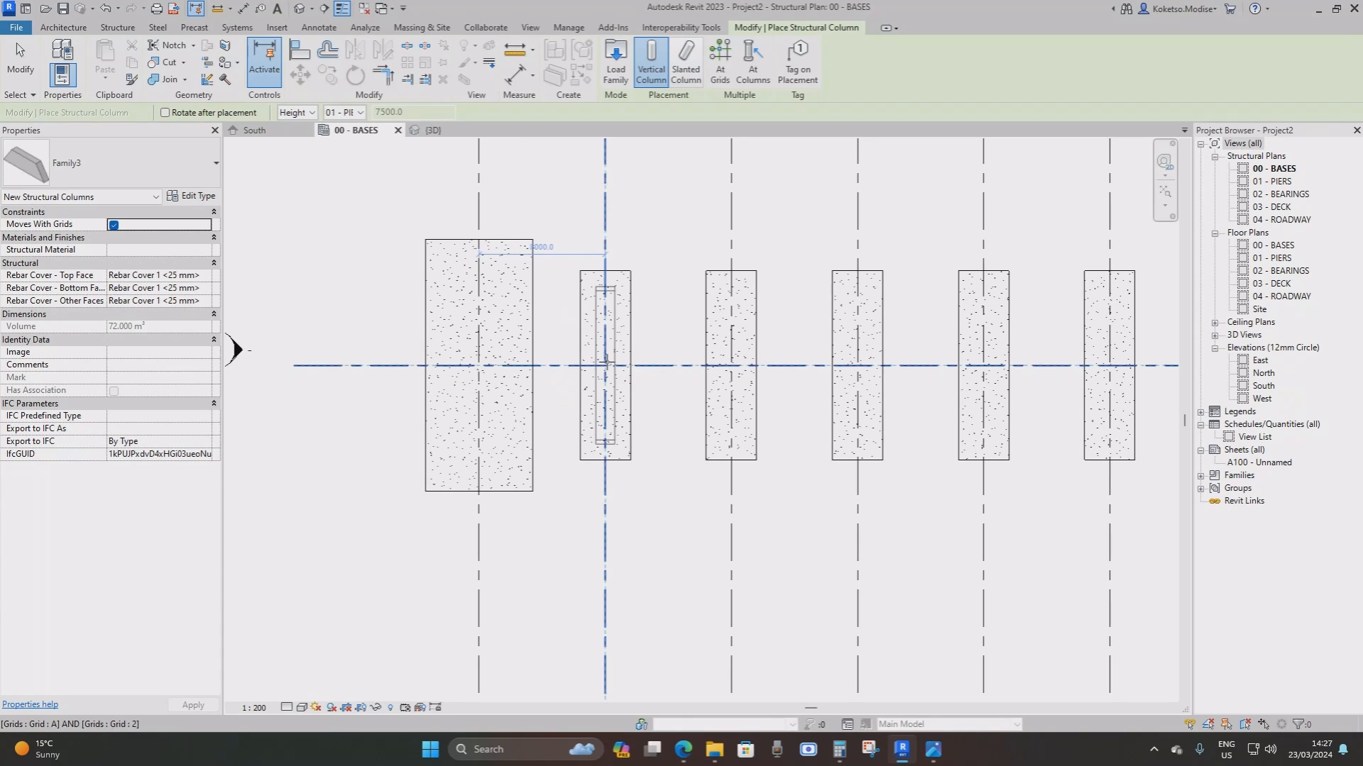
pyautogui.click(605, 364)
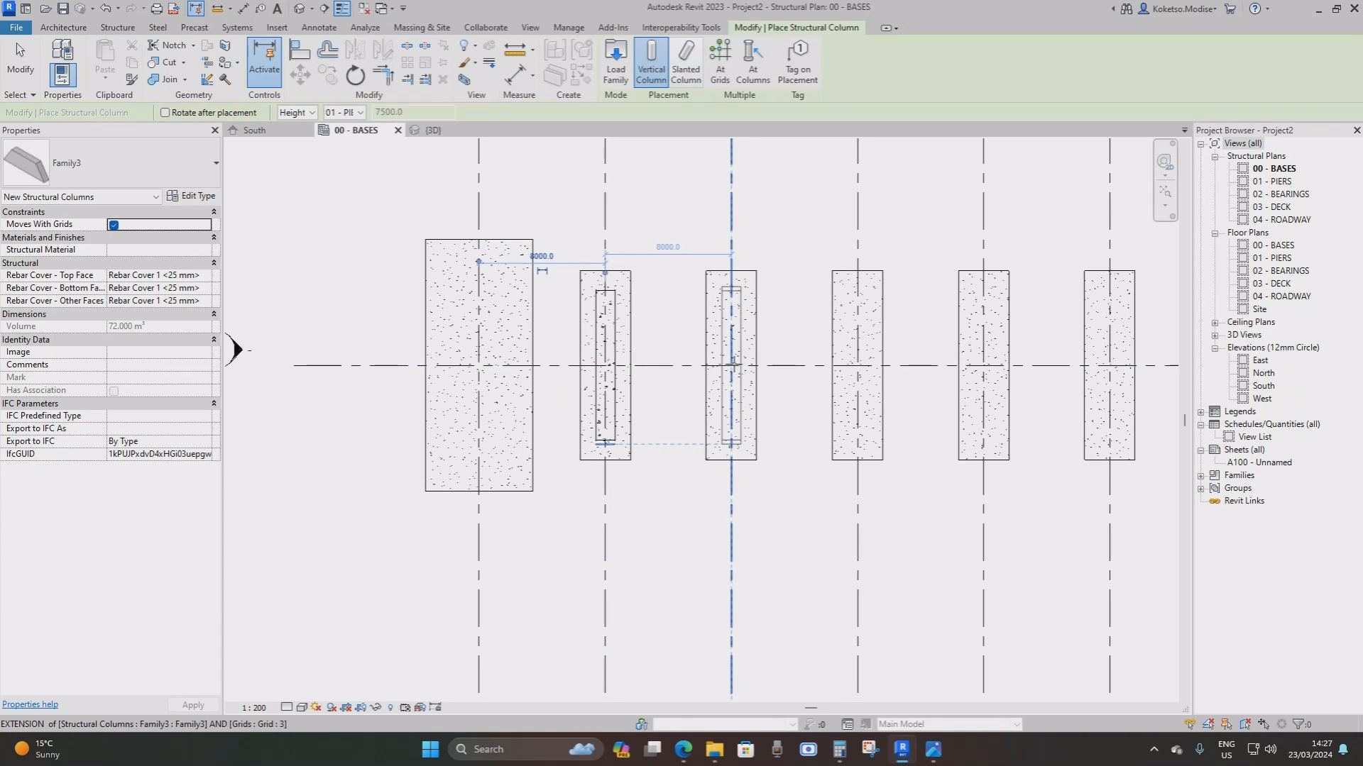
pyautogui.click(731, 365)
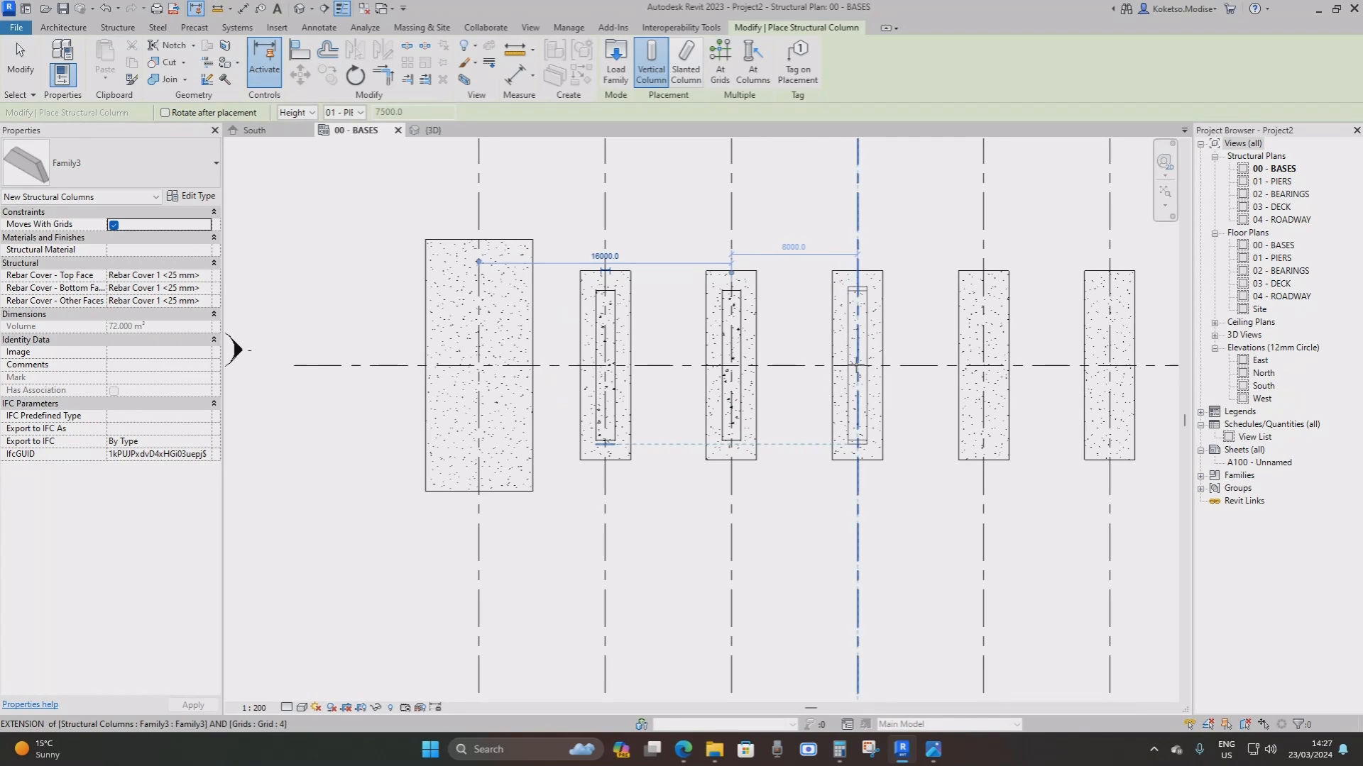
pyautogui.click(857, 366)
# Place columns in the same orientation on the footings where grid A crosses grids 5 and 6
pyautogui.moveTo(936, 370); pyautogui.dragTo(681, 378, button='middle')
pyautogui.click(731, 376)
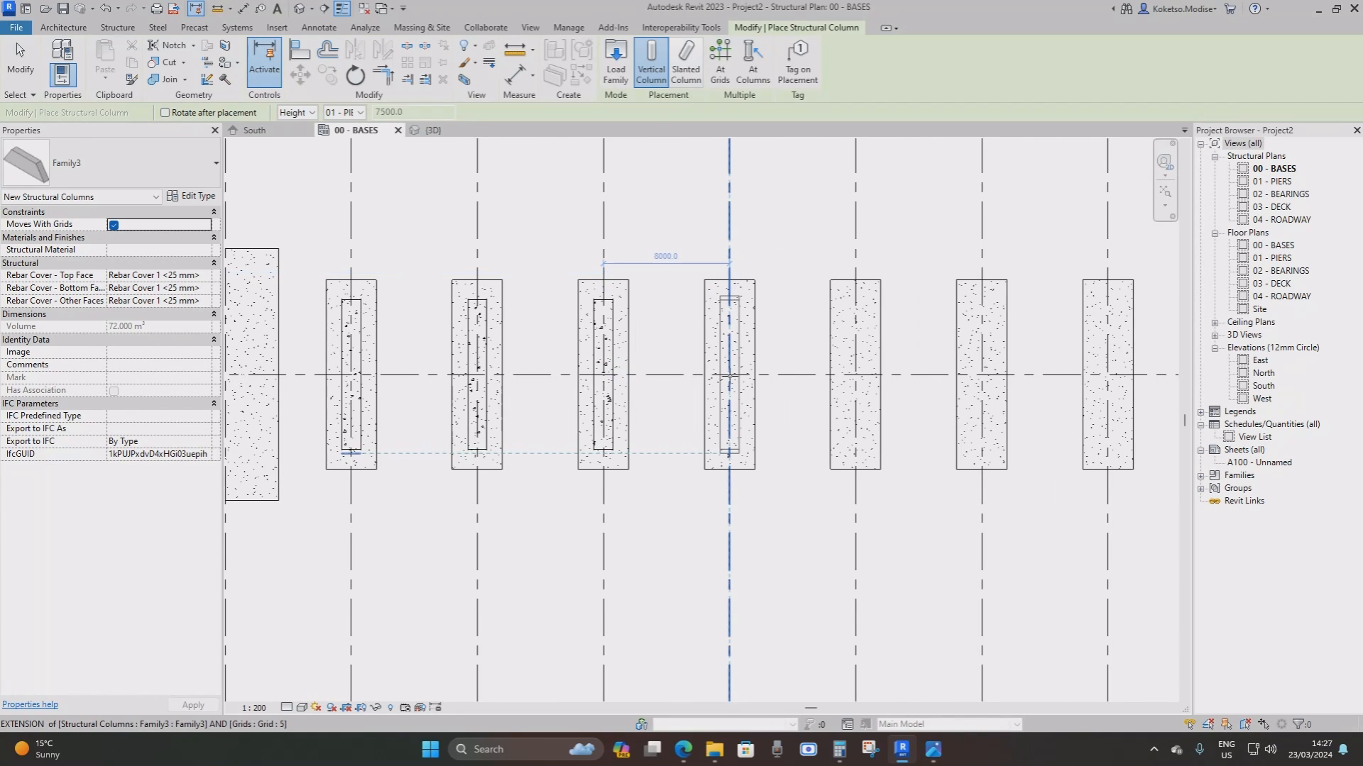
pyautogui.click(855, 375)
pyautogui.scroll(-1, 908, 374)
pyautogui.moveTo(909, 373); pyautogui.dragTo(551, 373, button='middle')
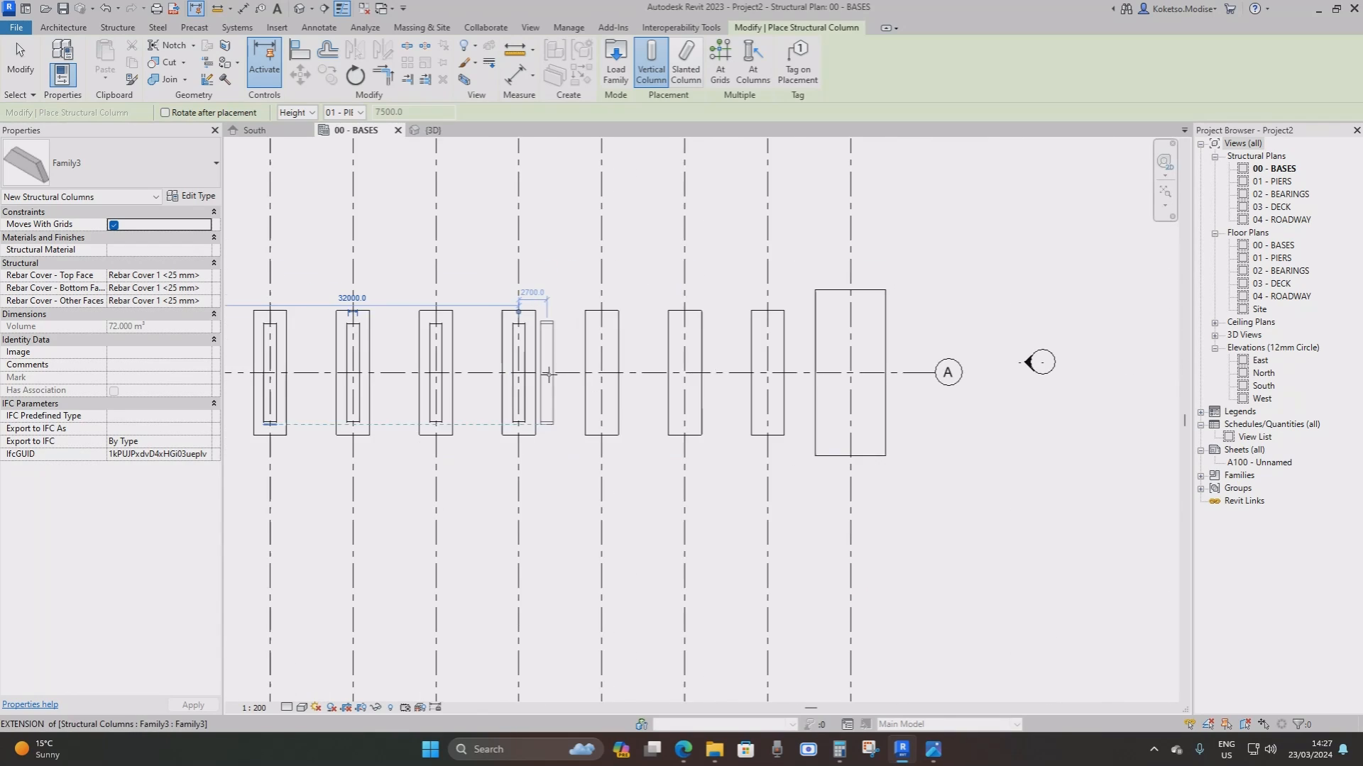
pyautogui.scroll(1, 566, 369)
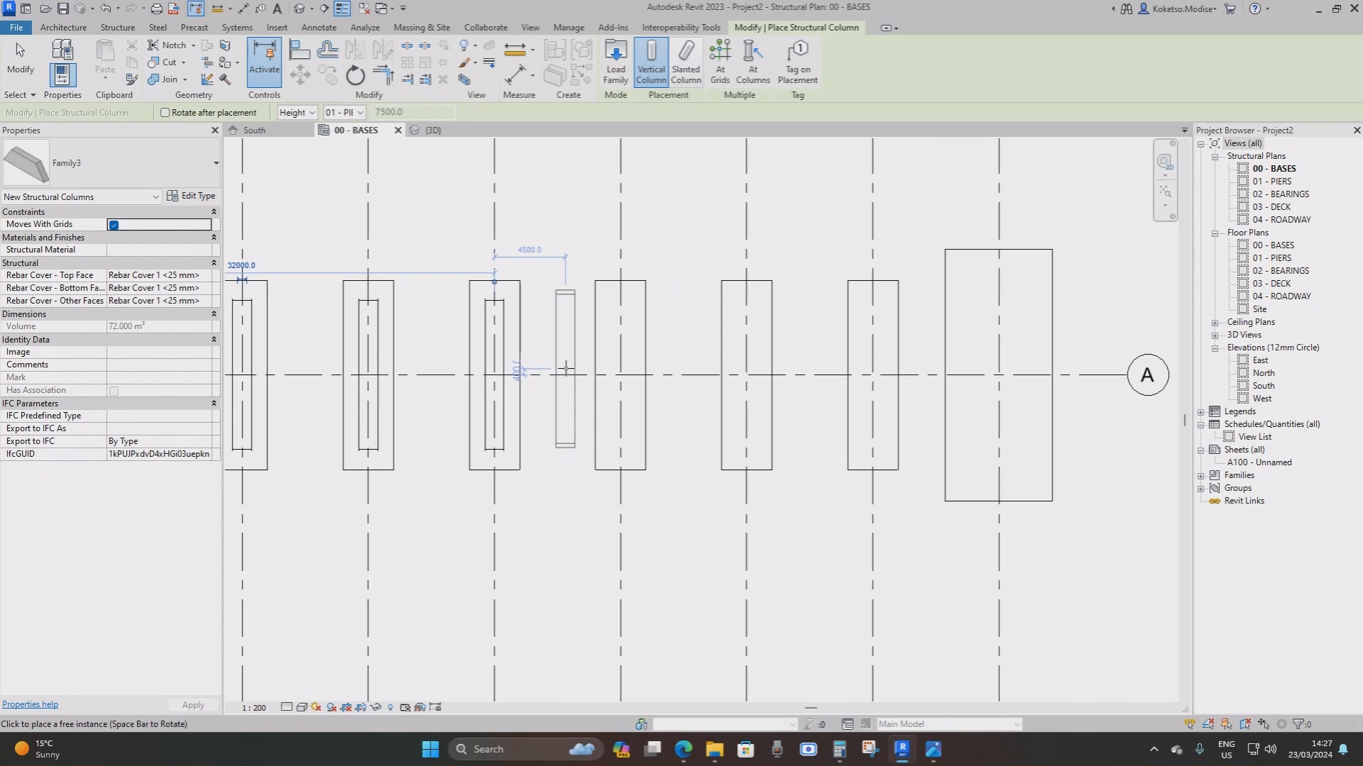
pyautogui.click(721, 82)
pyautogui.moveTo(914, 234); pyautogui.dragTo(557, 465)
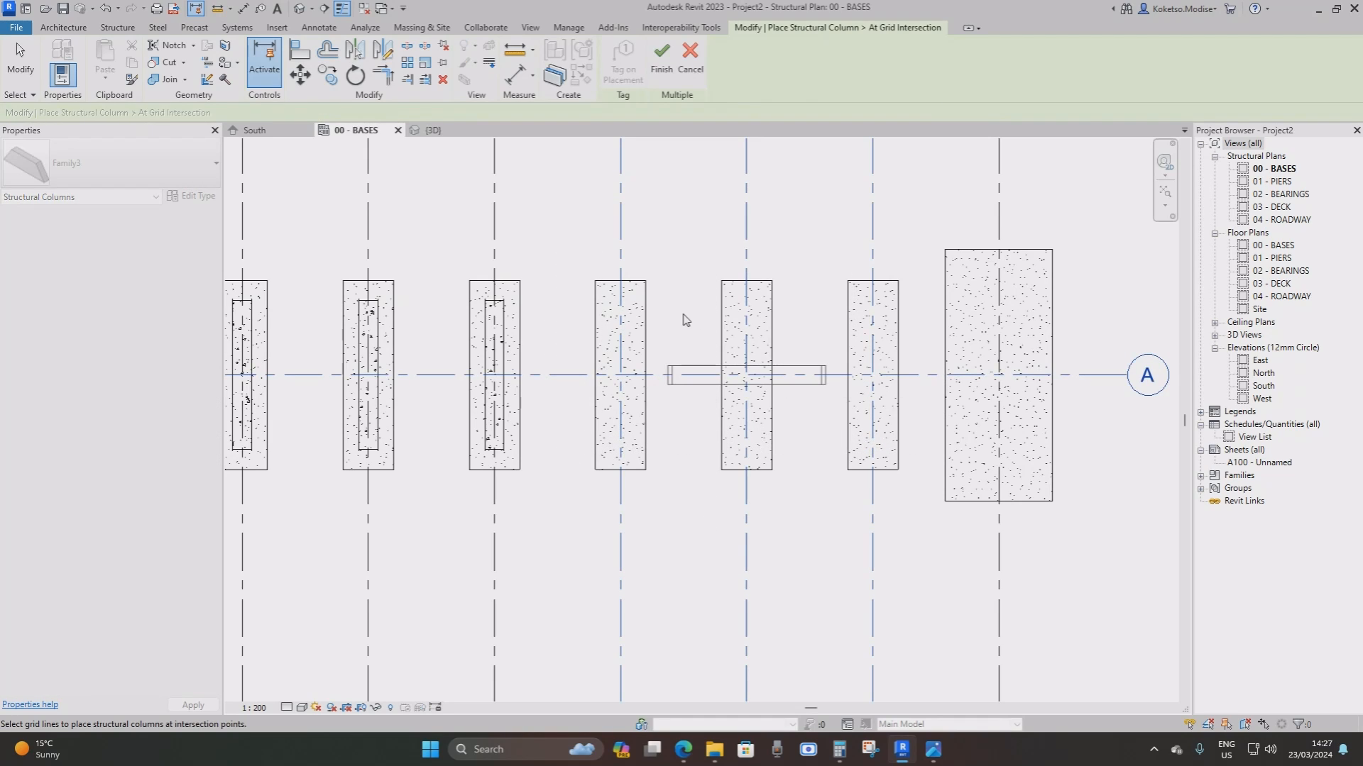
pyautogui.press('Escape')
# Rotate the column to match the others and place one on each footing at grids 7, 8 and 9, ending column placement
pyautogui.press('space')
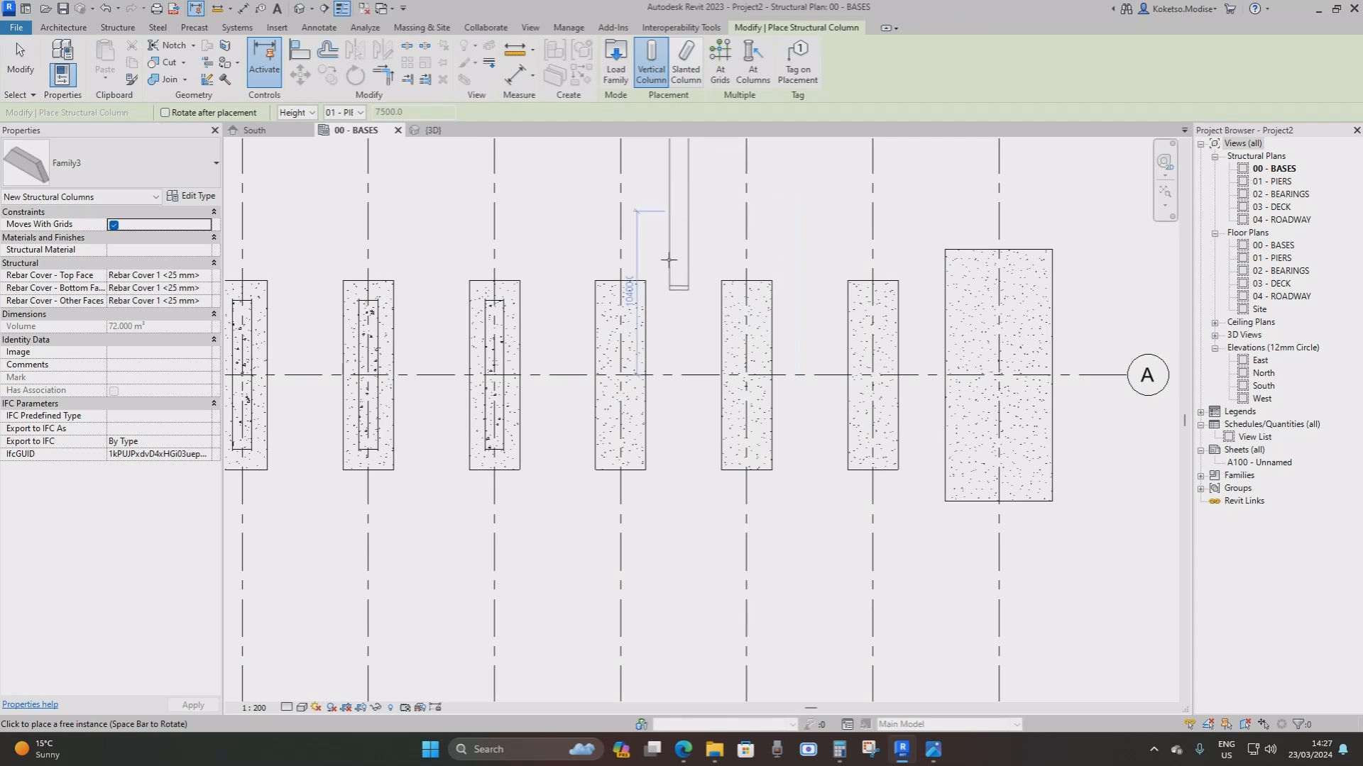
pyautogui.click(620, 375)
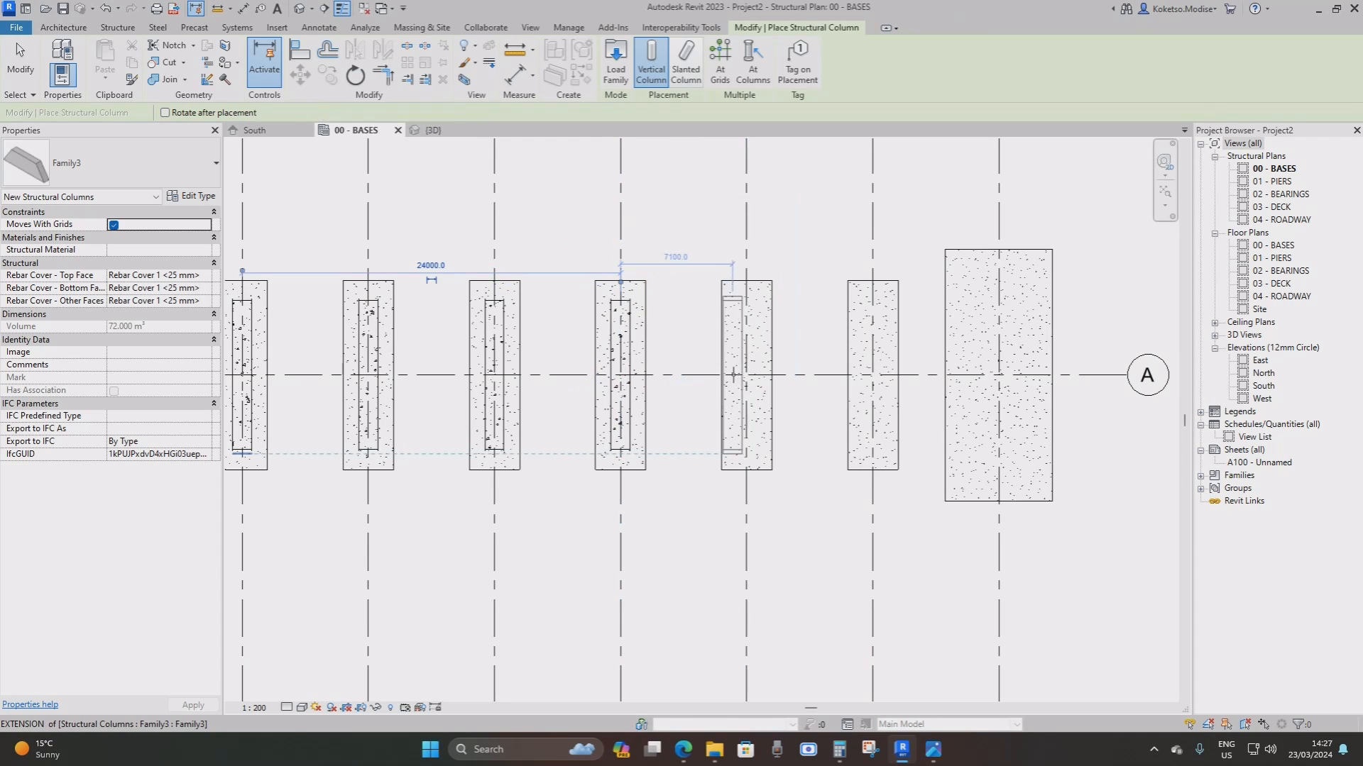
pyautogui.click(746, 374)
pyautogui.click(872, 374)
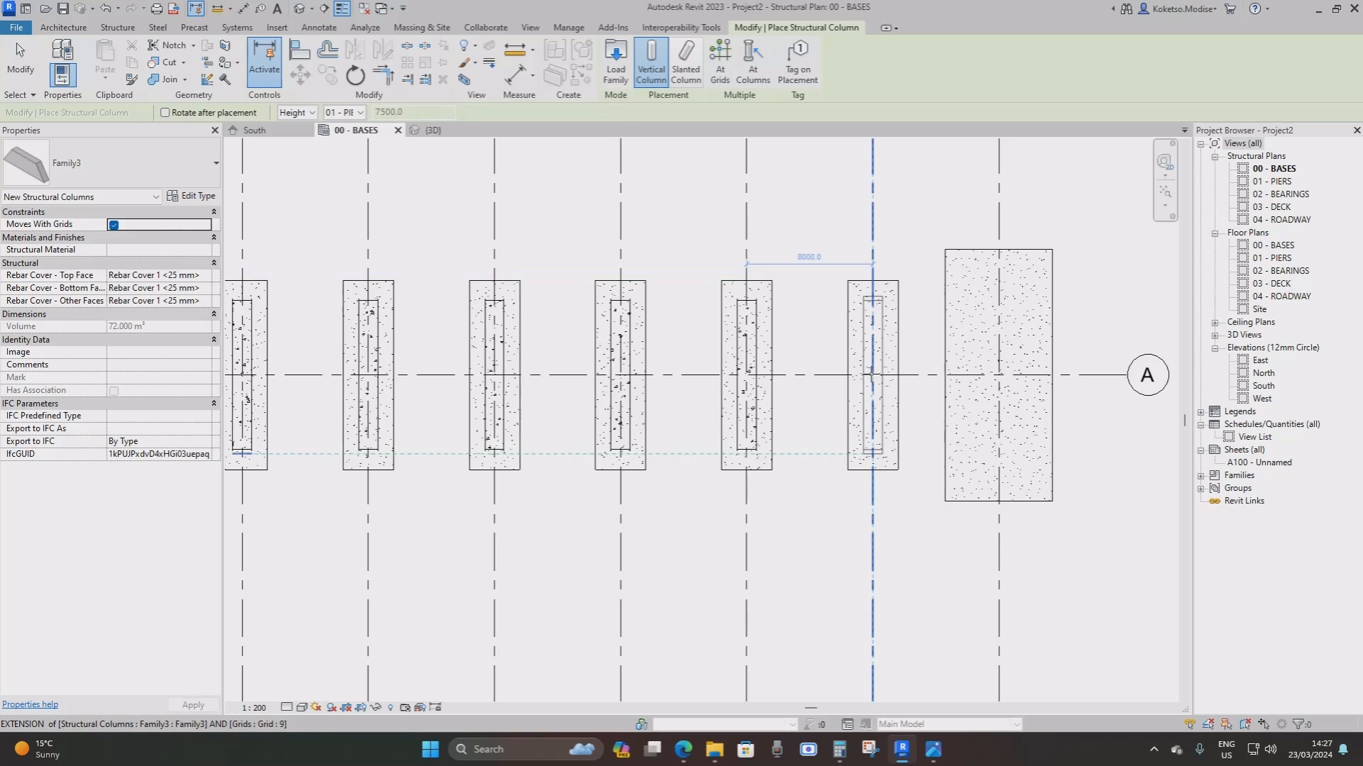
pyautogui.press('Escape')
pyautogui.press('Escape')
# Examine the placed tapered piers and the end footings from several angles in the 3D view
pyautogui.click(433, 131)
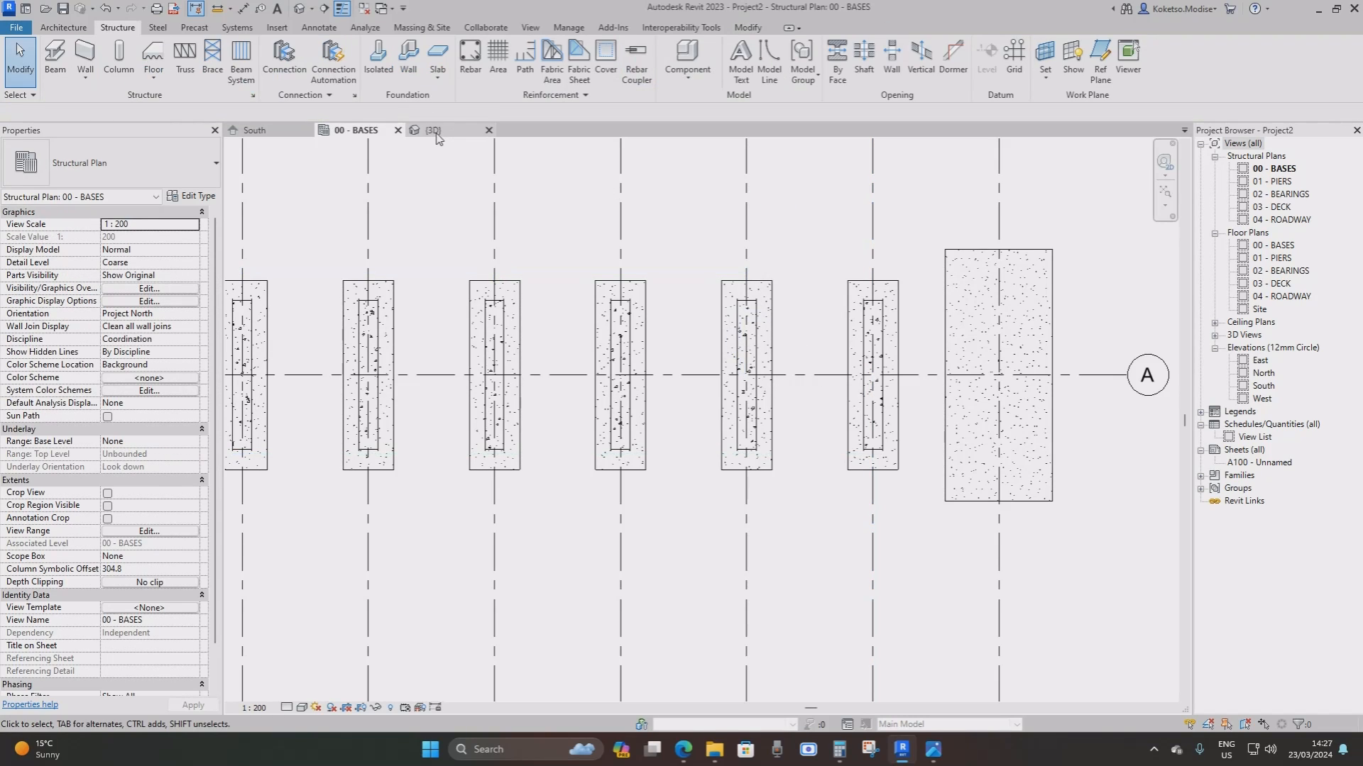
pyautogui.keyDown('shift'); pyautogui.moveTo(727, 560); pyautogui.dragTo(754, 512, button='middle'); pyautogui.keyUp('shift')
pyautogui.scroll(4, 751, 479)
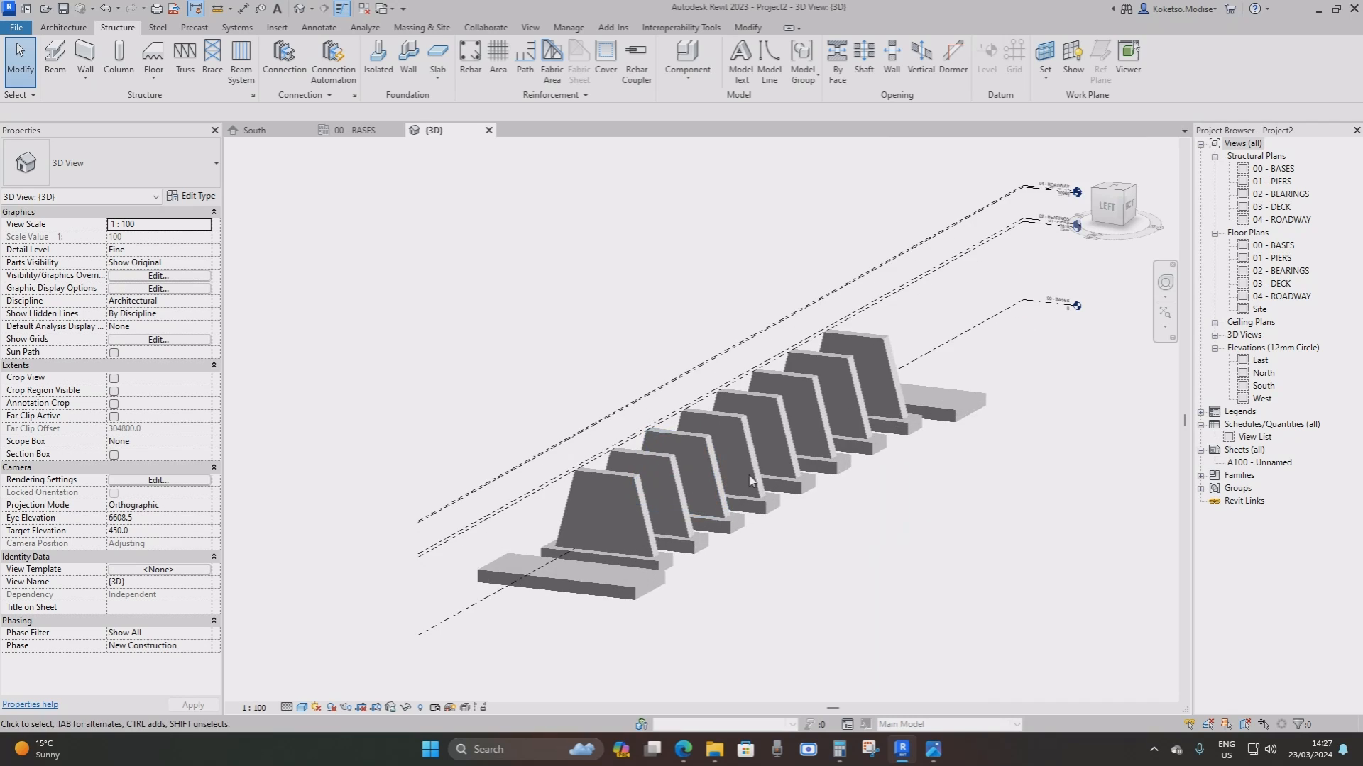
pyautogui.keyDown('shift'); pyautogui.moveTo(974, 576); pyautogui.dragTo(907, 564, button='middle'); pyautogui.keyUp('shift')
pyautogui.scroll(2, 929, 403)
pyautogui.scroll(-1, 984, 600)
pyautogui.keyDown('shift'); pyautogui.moveTo(930, 643); pyautogui.dragTo(946, 578, button='middle'); pyautogui.keyUp('shift')
pyautogui.scroll(-2, 971, 573)
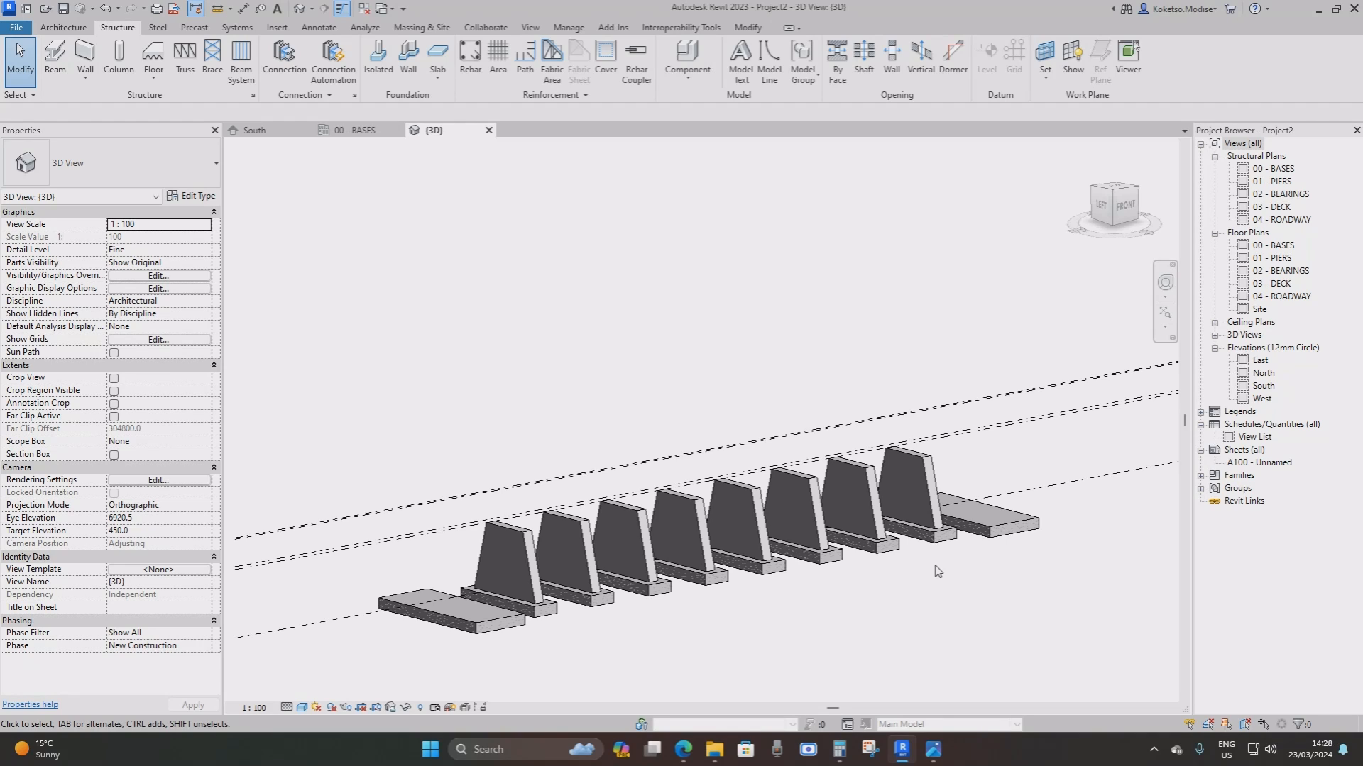
pyautogui.click(984, 529)
pyautogui.keyDown('shift'); pyautogui.moveTo(984, 529); pyautogui.dragTo(983, 575, button='middle'); pyautogui.keyUp('shift')
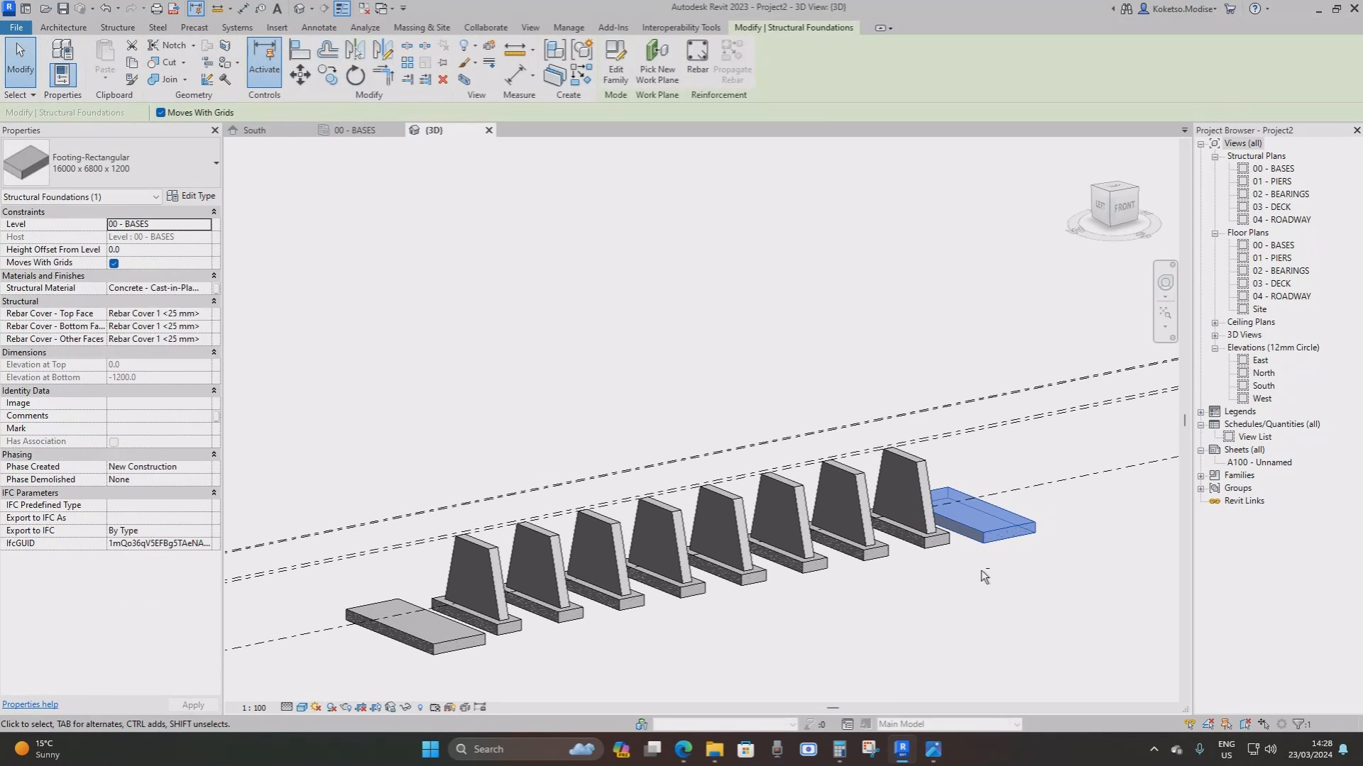
pyautogui.click(620, 631)
# In the South elevation, move the two 16000 x 6800 x 1200 end footings up 7500 mm so their tops meet level 01 - PIERS
pyautogui.click(254, 130)
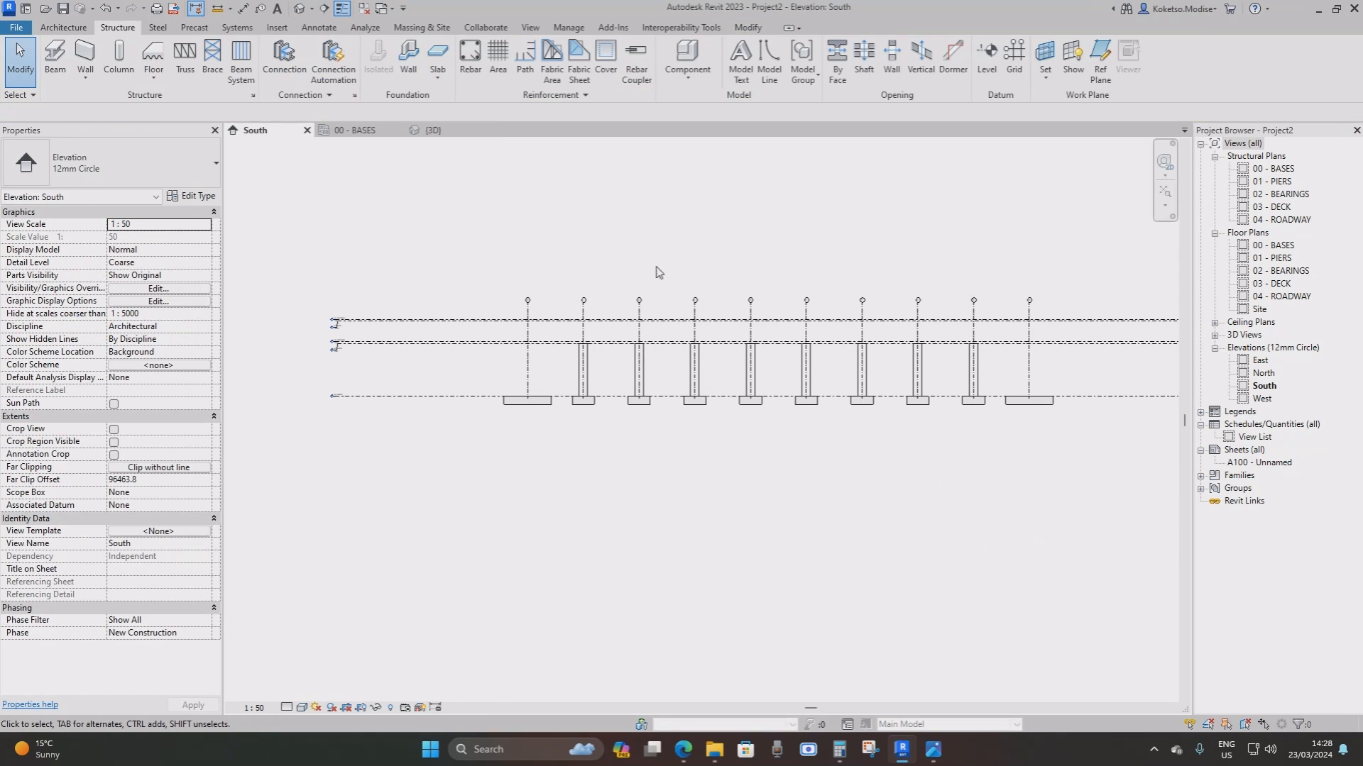
pyautogui.moveTo(1061, 399); pyautogui.dragTo(986, 363, button='middle')
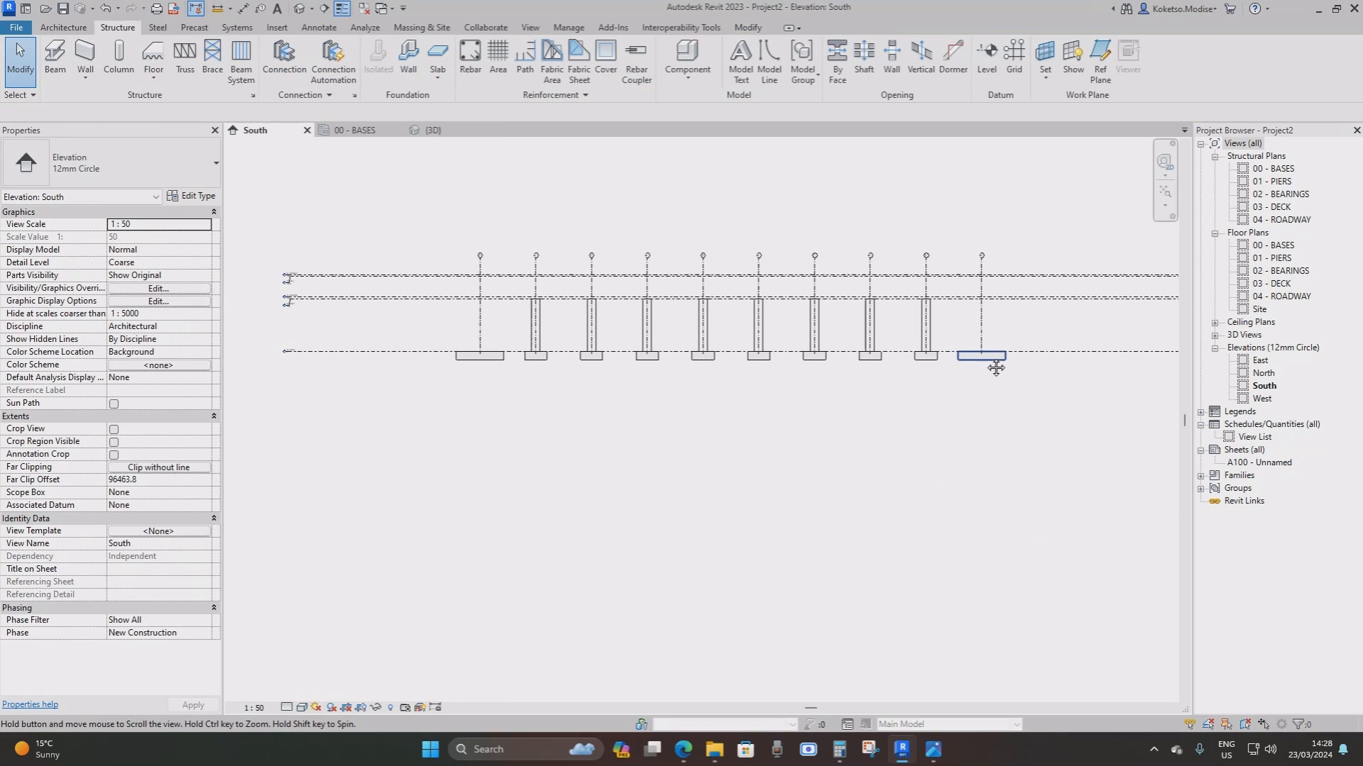
pyautogui.click(983, 357)
pyautogui.keyDown('ctrl'); pyautogui.click(470, 356); pyautogui.keyUp('ctrl')
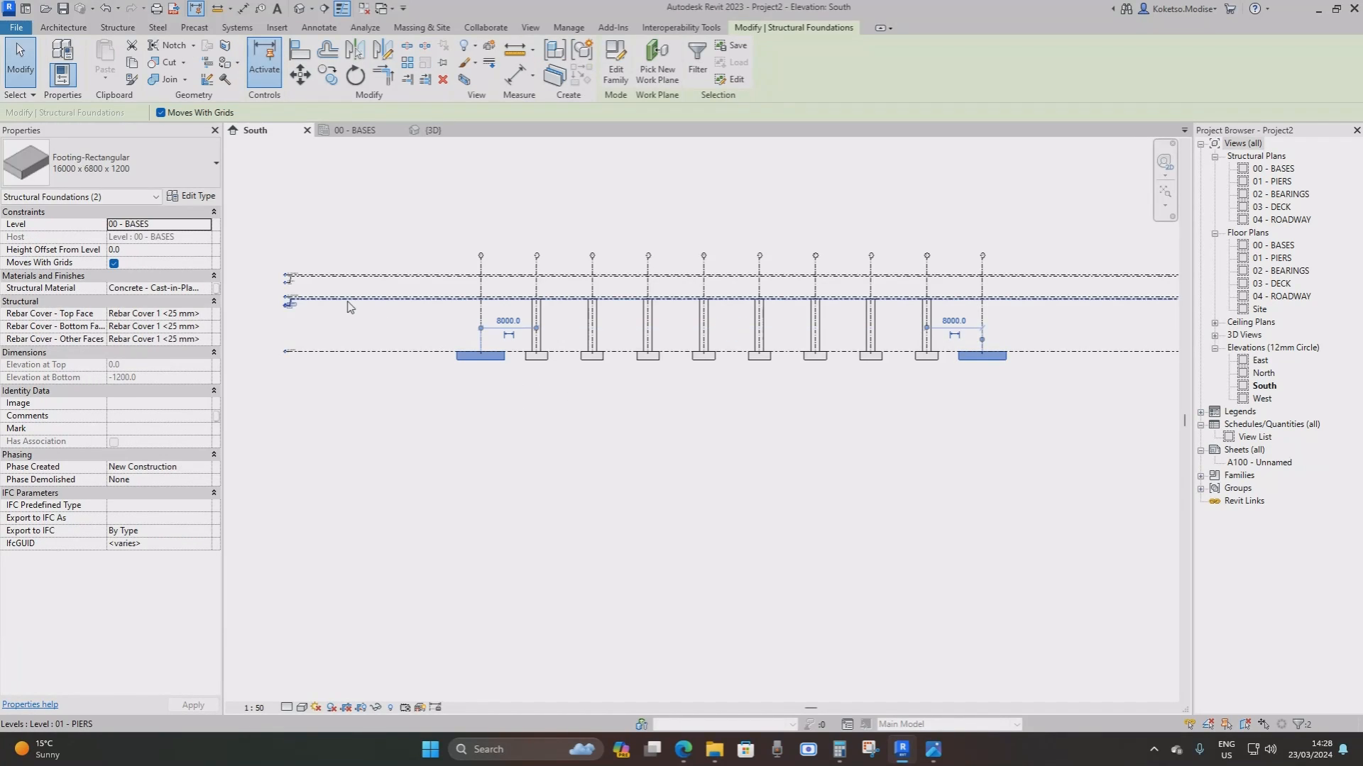
pyautogui.scroll(5, 348, 305)
pyautogui.moveTo(649, 404); pyautogui.dragTo(455, 352, button='middle')
pyautogui.scroll(-3, 455, 352)
pyautogui.moveTo(455, 352); pyautogui.dragTo(310, 295, button='middle')
pyautogui.moveTo(805, 326); pyautogui.dragTo(415, 339, button='middle')
pyautogui.moveTo(915, 338); pyautogui.dragTo(735, 330, button='middle')
pyautogui.scroll(2, 856, 307)
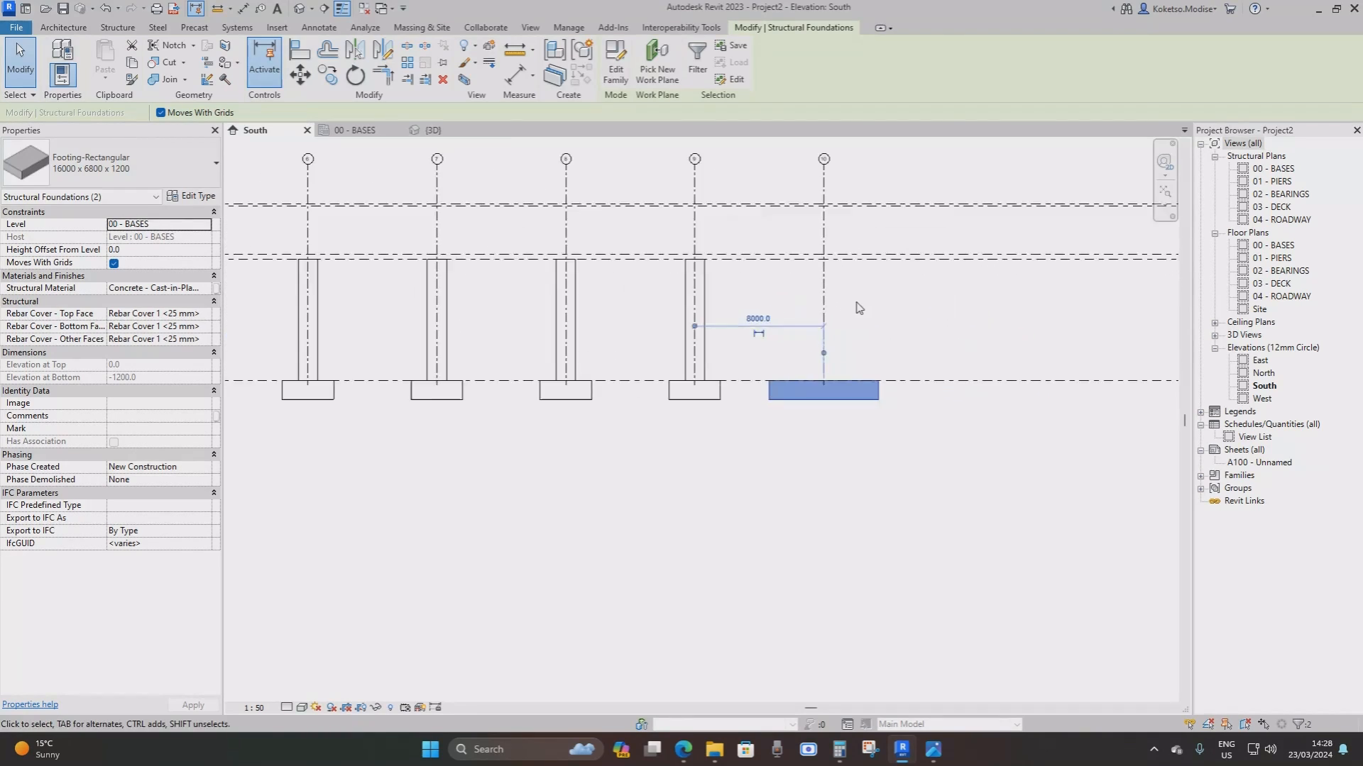
pyautogui.click(299, 75)
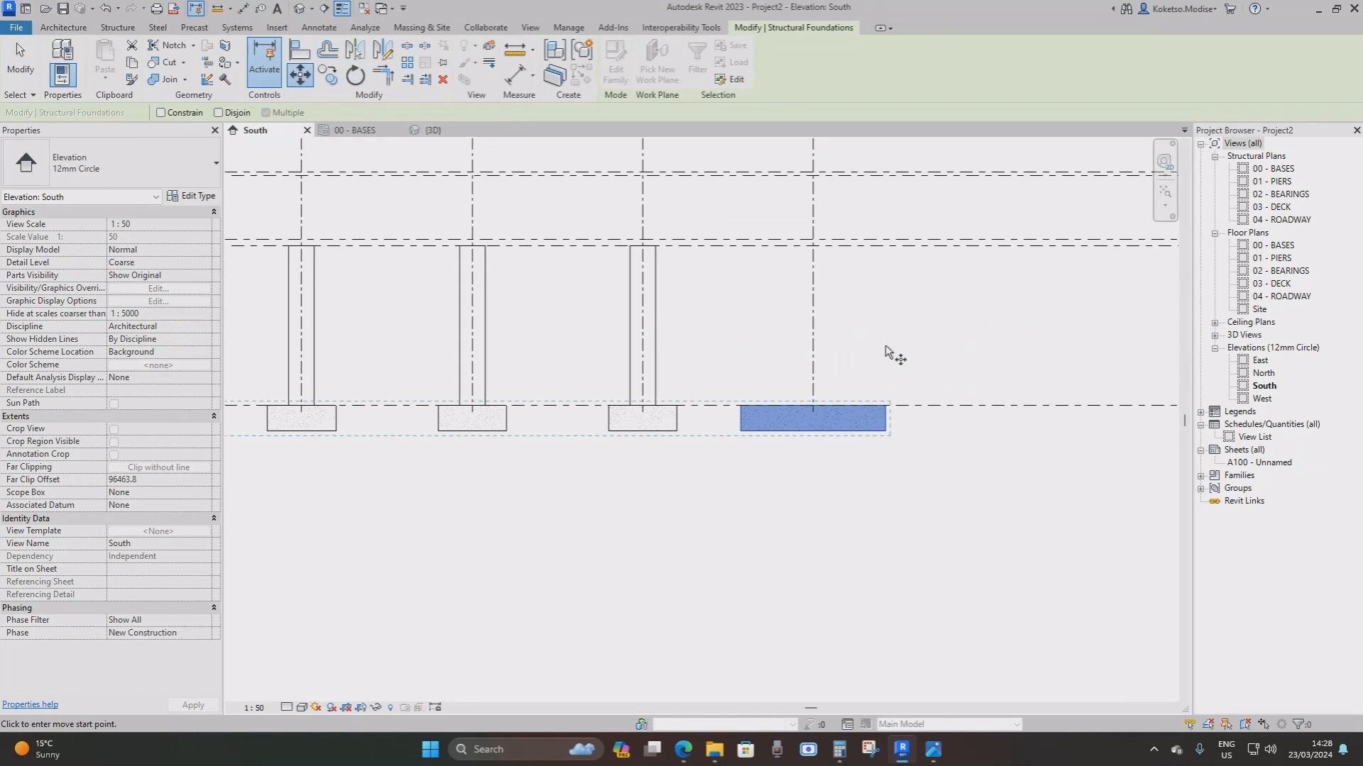
pyautogui.click(858, 406)
pyautogui.scroll(2, 856, 330)
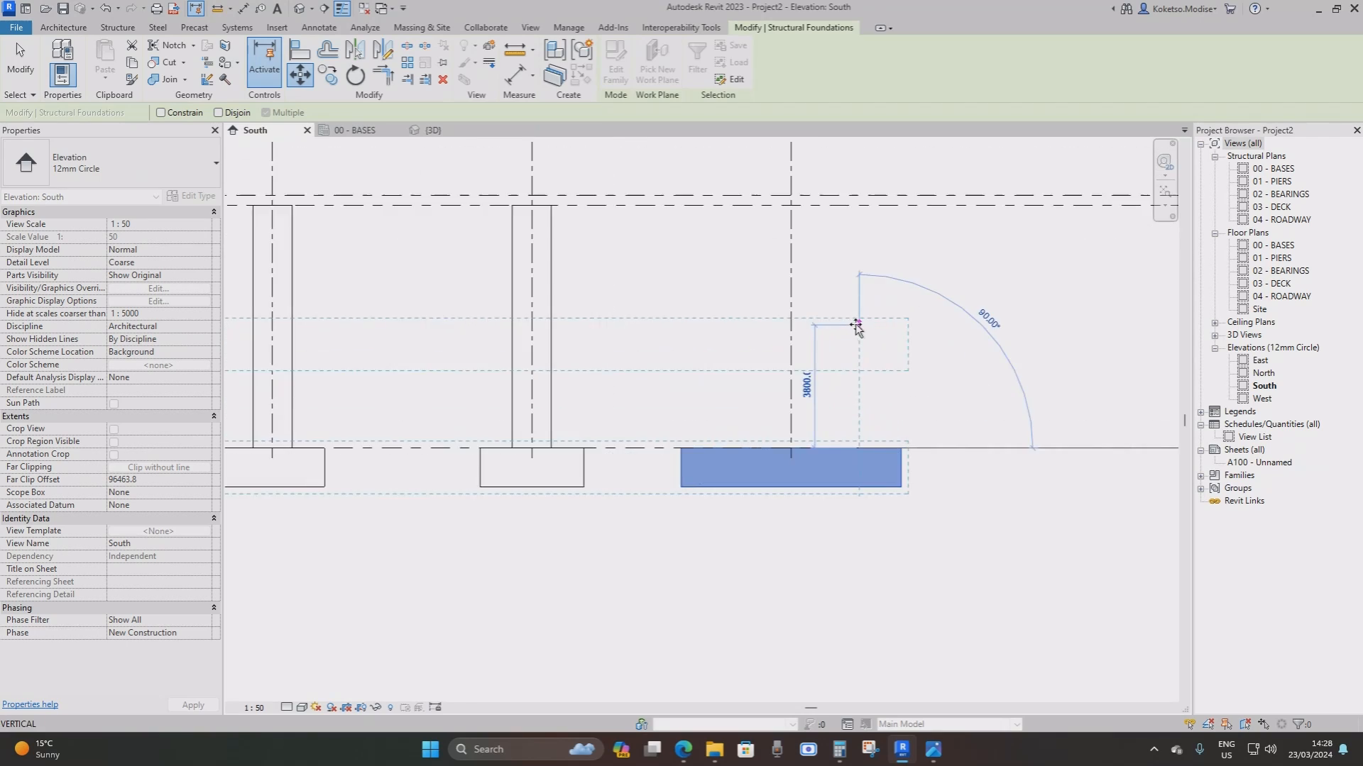
pyautogui.click(861, 189)
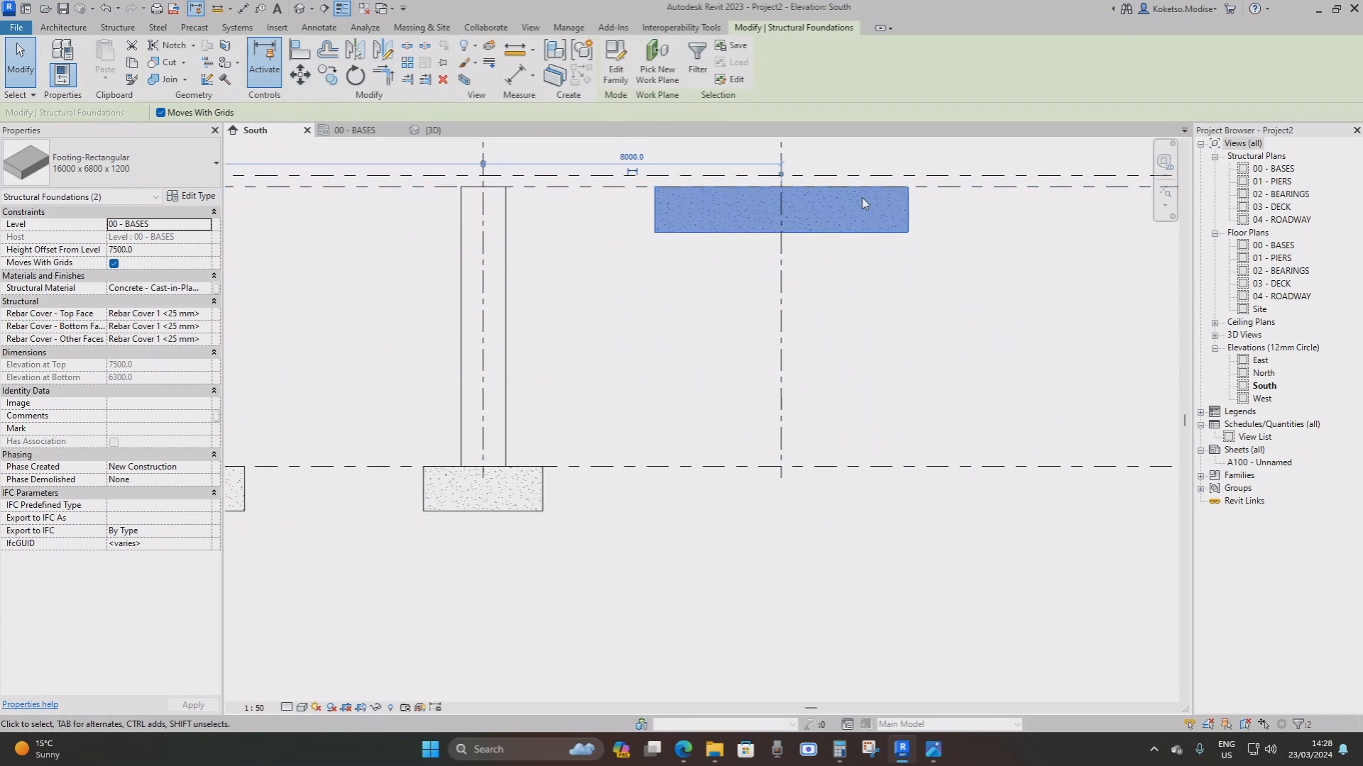
pyautogui.scroll(-2, 923, 335)
pyautogui.scroll(2, 990, 327)
pyautogui.click(716, 332)
# Check the raised end footings against the level names in the South elevation and inspect them in the 3D view
pyautogui.scroll(-3, 850, 318)
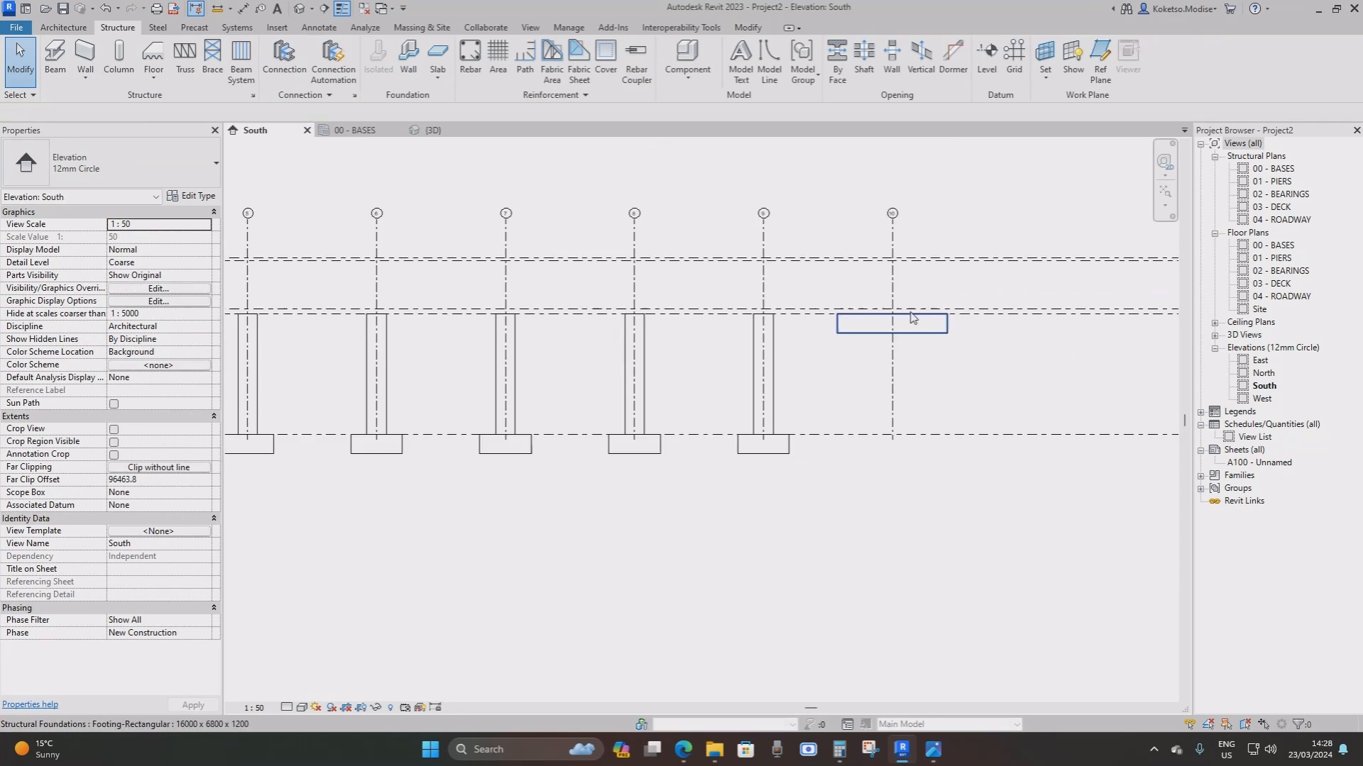
pyautogui.moveTo(1140, 329); pyautogui.dragTo(627, 237, button='middle')
pyautogui.moveTo(470, 240); pyautogui.dragTo(1304, 295, button='middle')
pyautogui.moveTo(497, 308); pyautogui.dragTo(973, 280, button='middle')
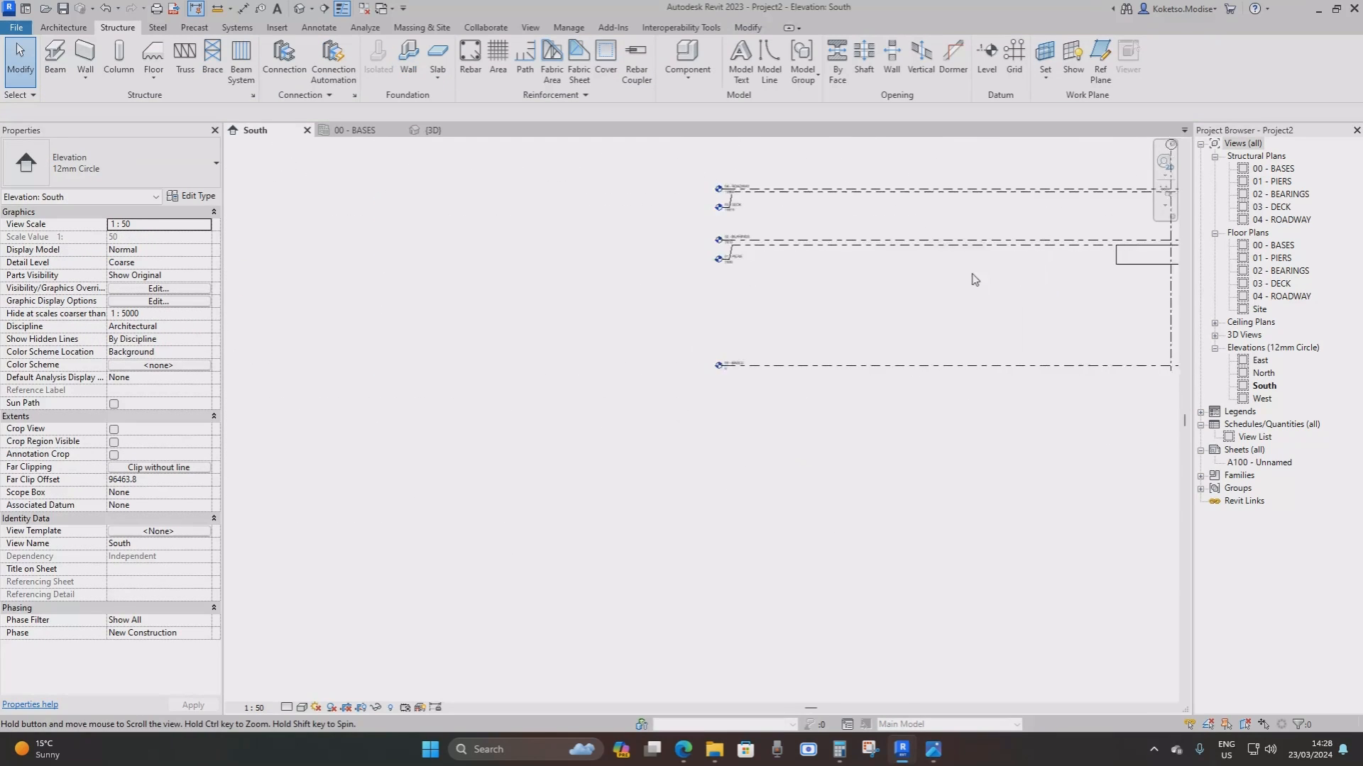
pyautogui.scroll(5, 738, 259)
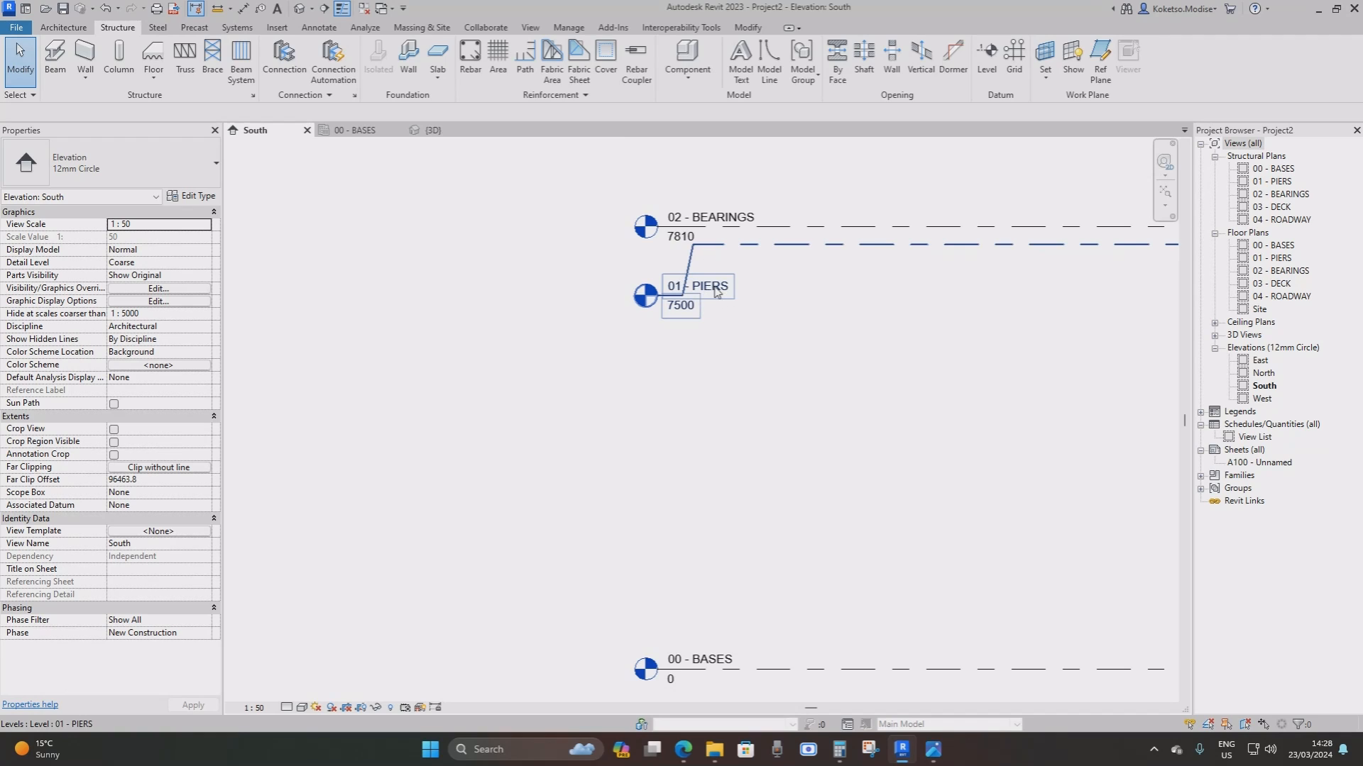
pyautogui.scroll(-6, 692, 292)
pyautogui.moveTo(962, 287); pyautogui.dragTo(532, 290)
pyautogui.scroll(2, 550, 287)
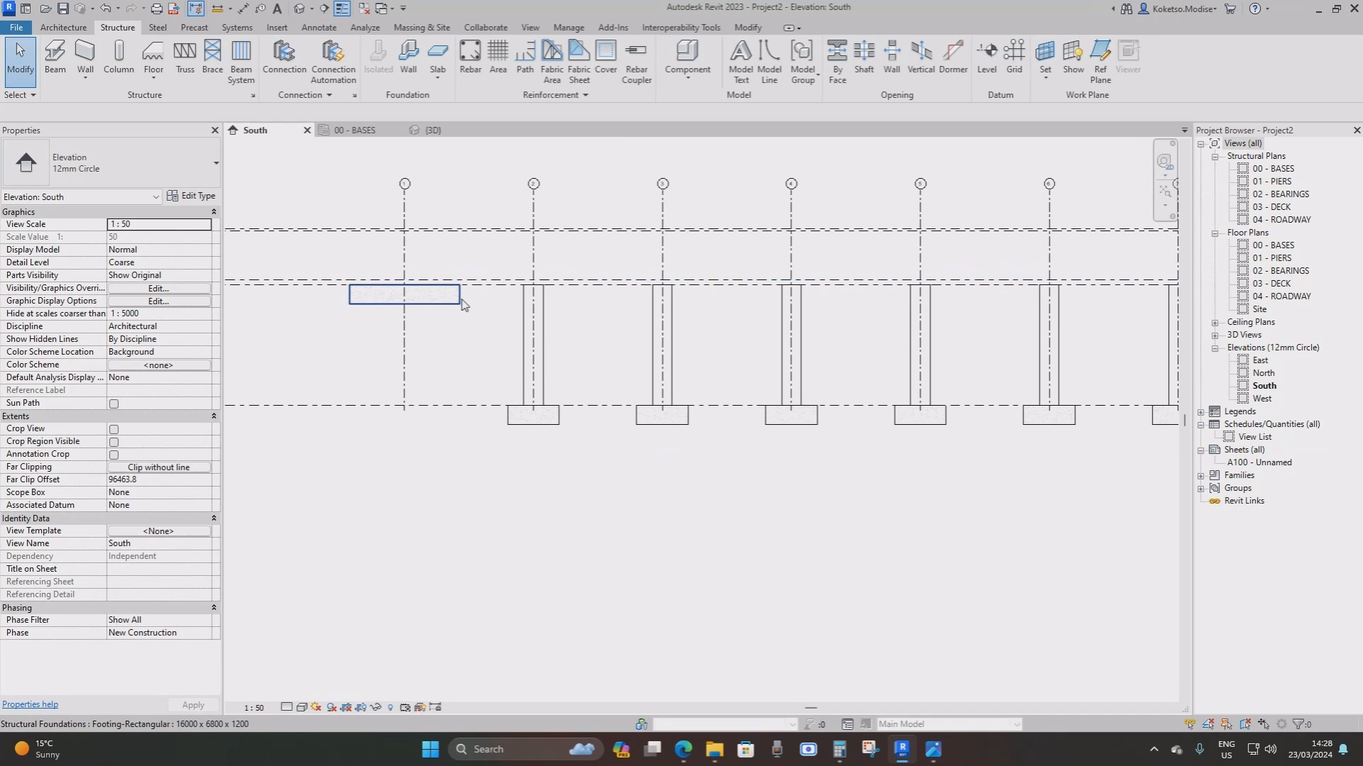
pyautogui.click(428, 130)
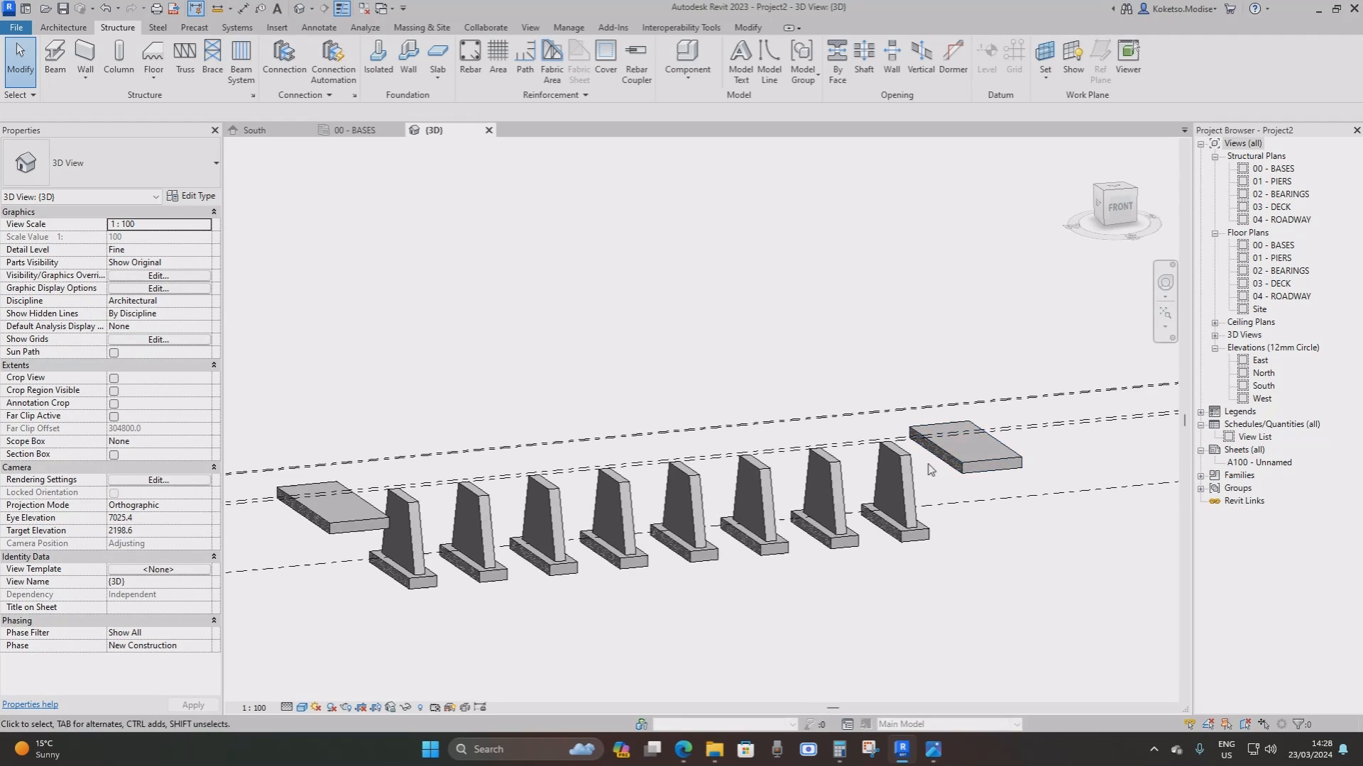
pyautogui.keyDown('shift'); pyautogui.moveTo(931, 469); pyautogui.dragTo(947, 437, button='middle'); pyautogui.keyUp('shift')
pyautogui.scroll(2, 901, 434)
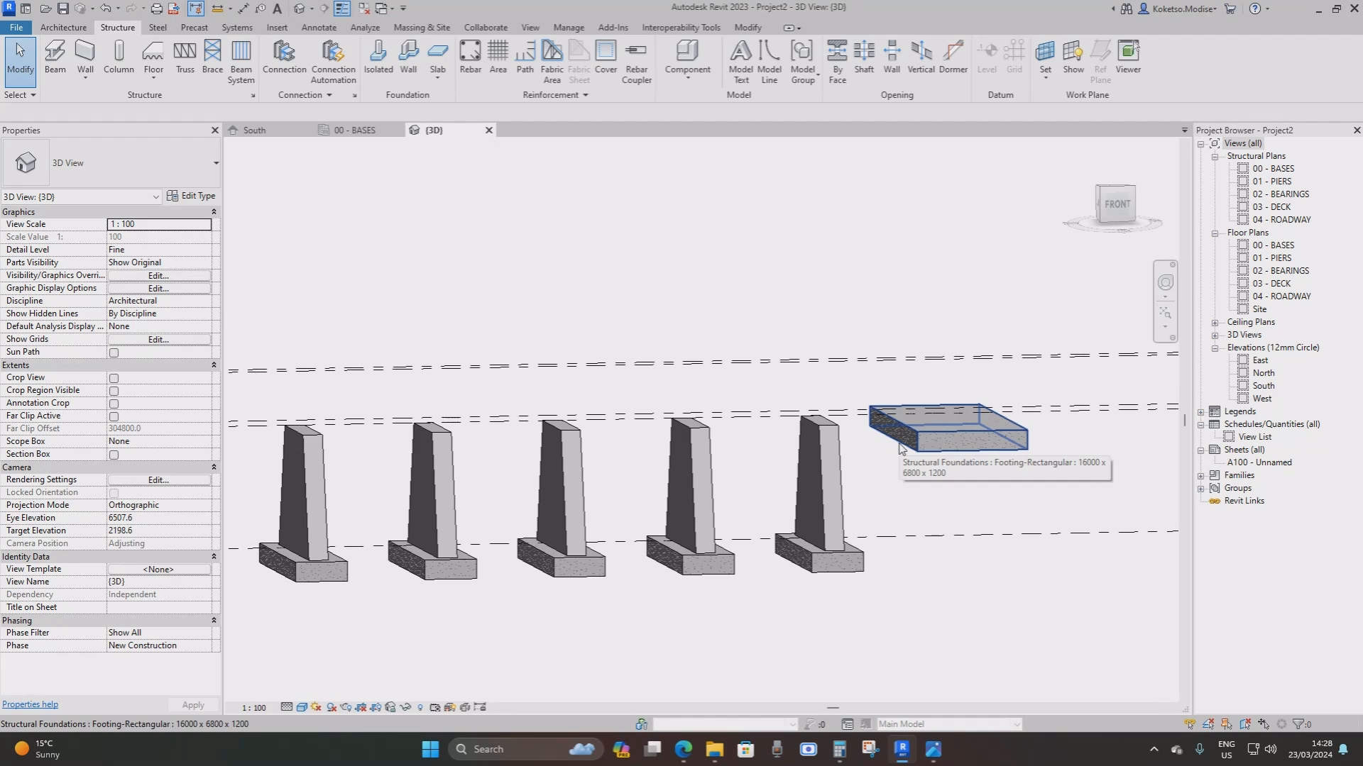
# Create a new family from the Metric Generic Model template
pyautogui.scroll(-2, 900, 447)
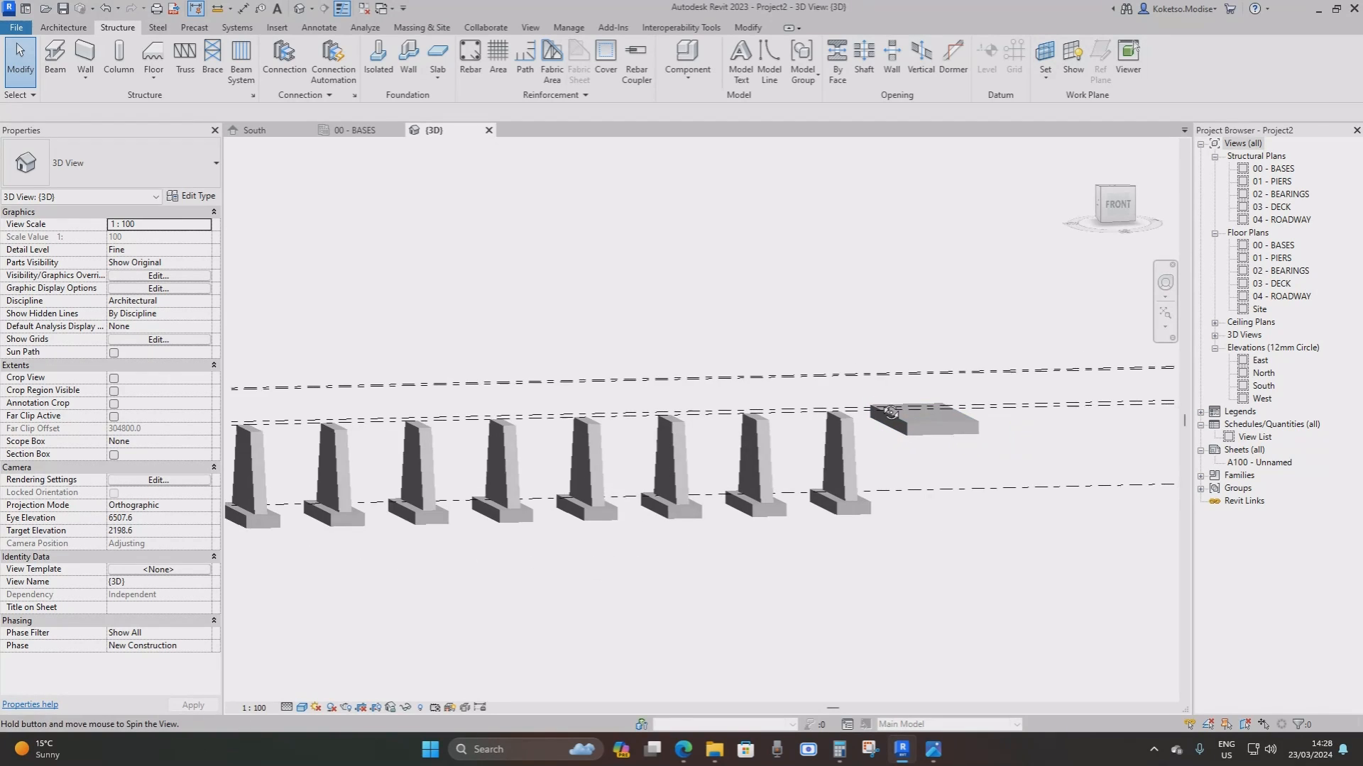
pyautogui.keyDown('shift'); pyautogui.moveTo(900, 447); pyautogui.dragTo(926, 428, button='middle'); pyautogui.keyUp('shift')
pyautogui.scroll(1, 905, 446)
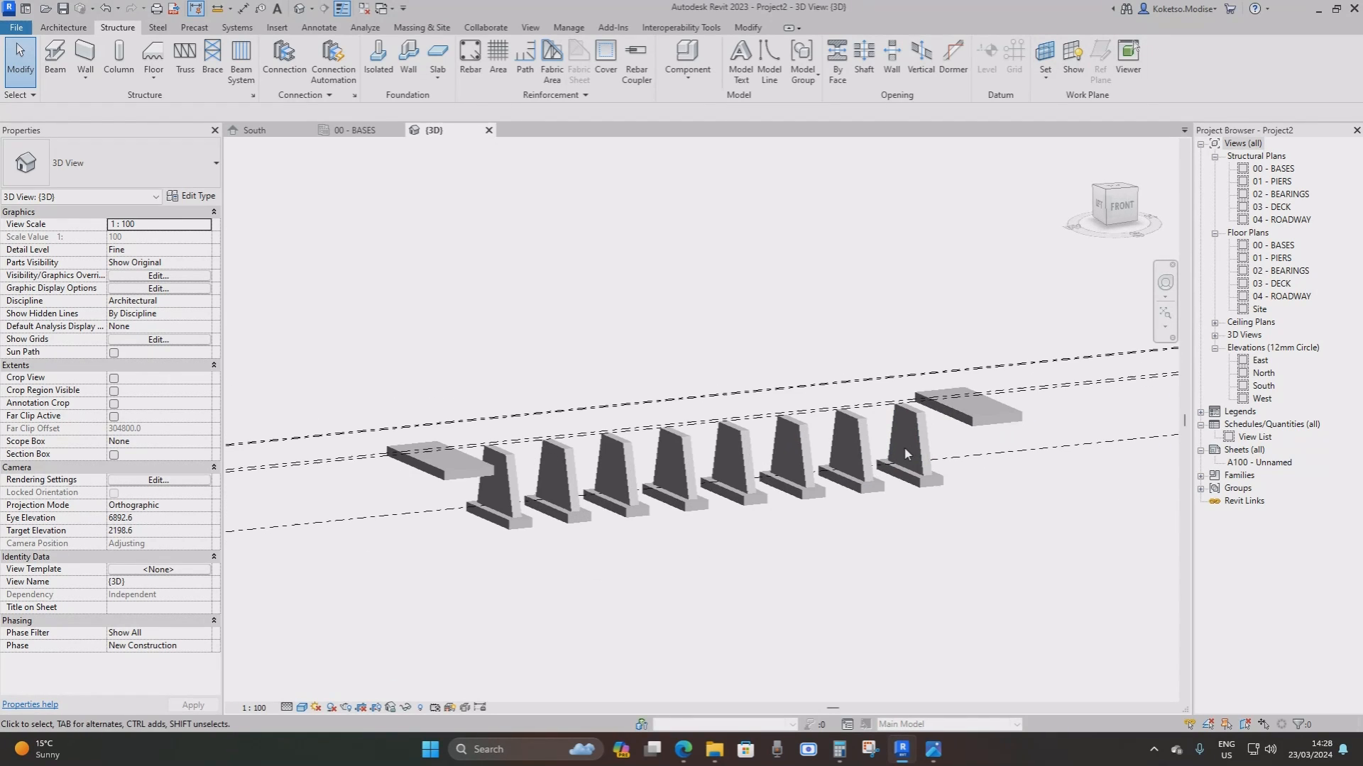
pyautogui.click(15, 28)
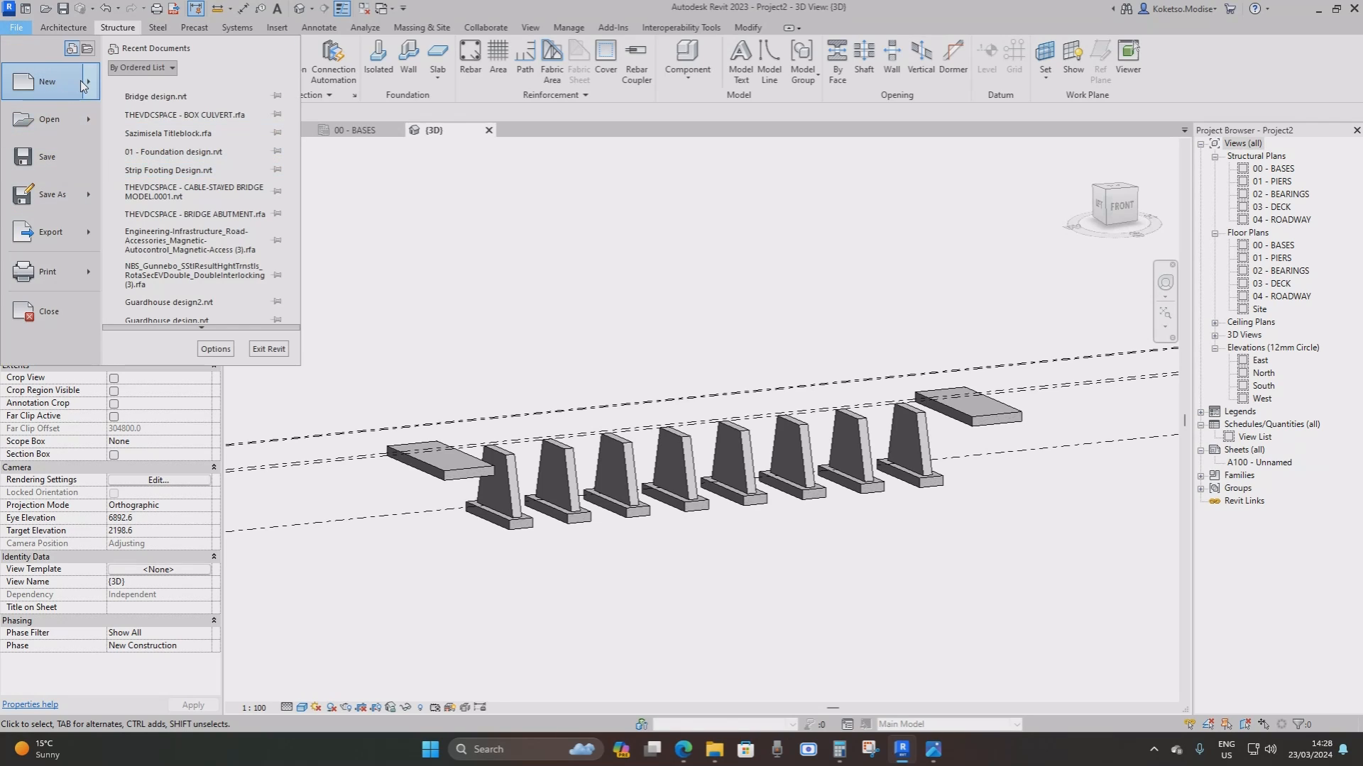
pyautogui.moveTo(80, 79)
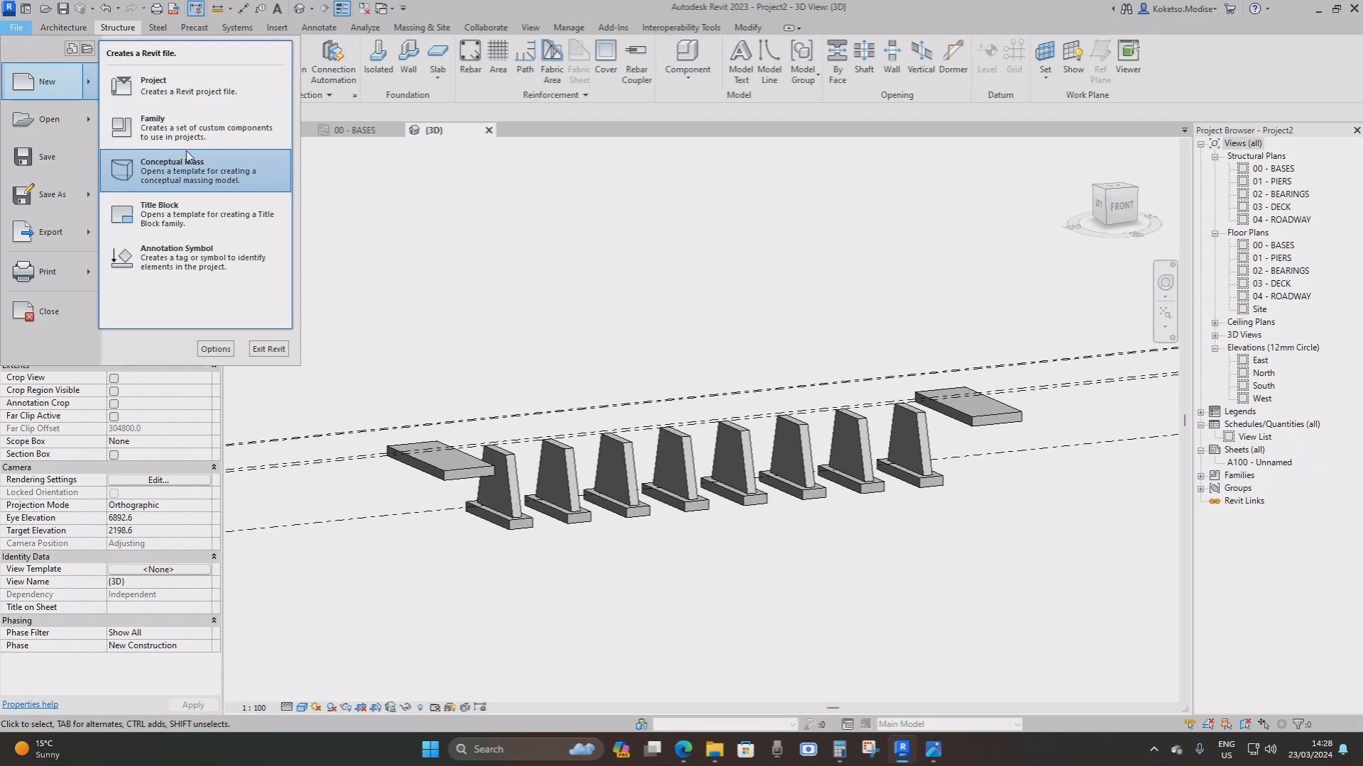
pyautogui.click(177, 127)
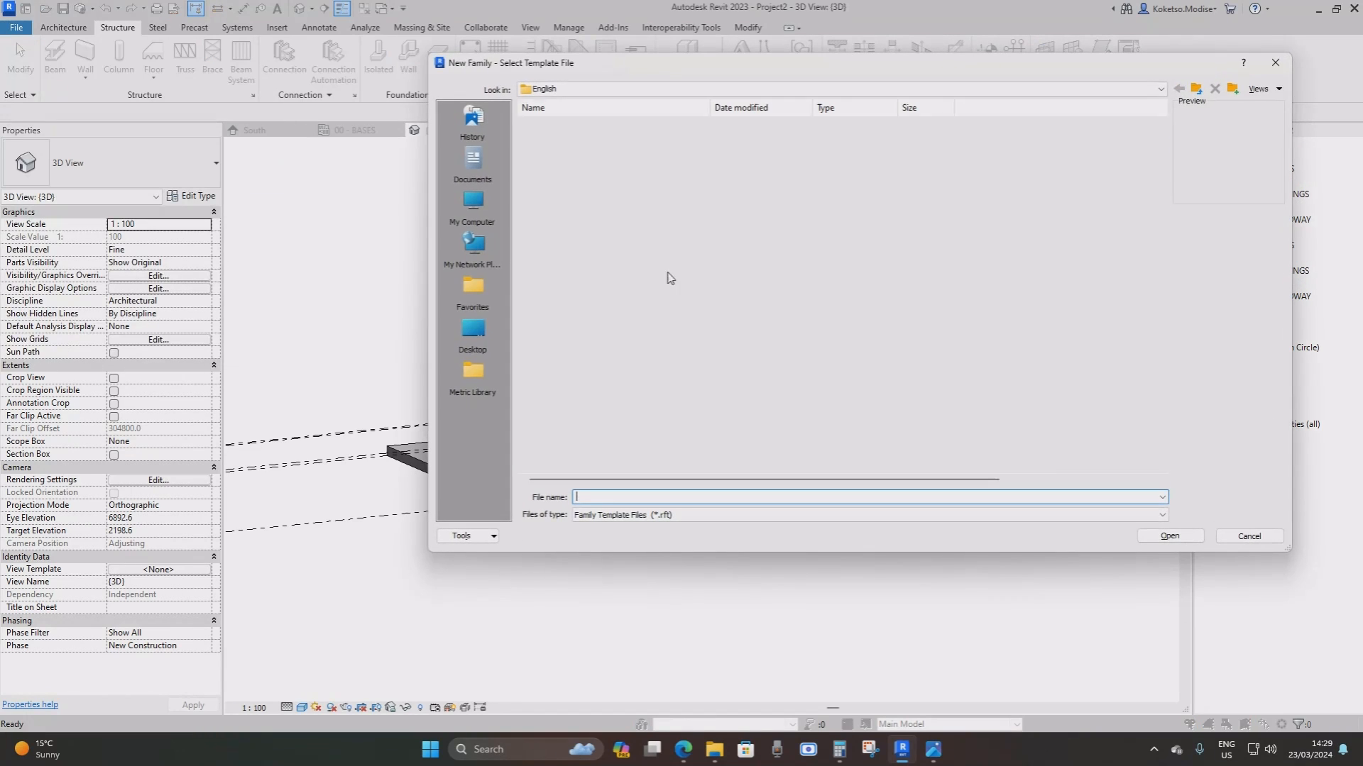
pyautogui.click(612, 272)
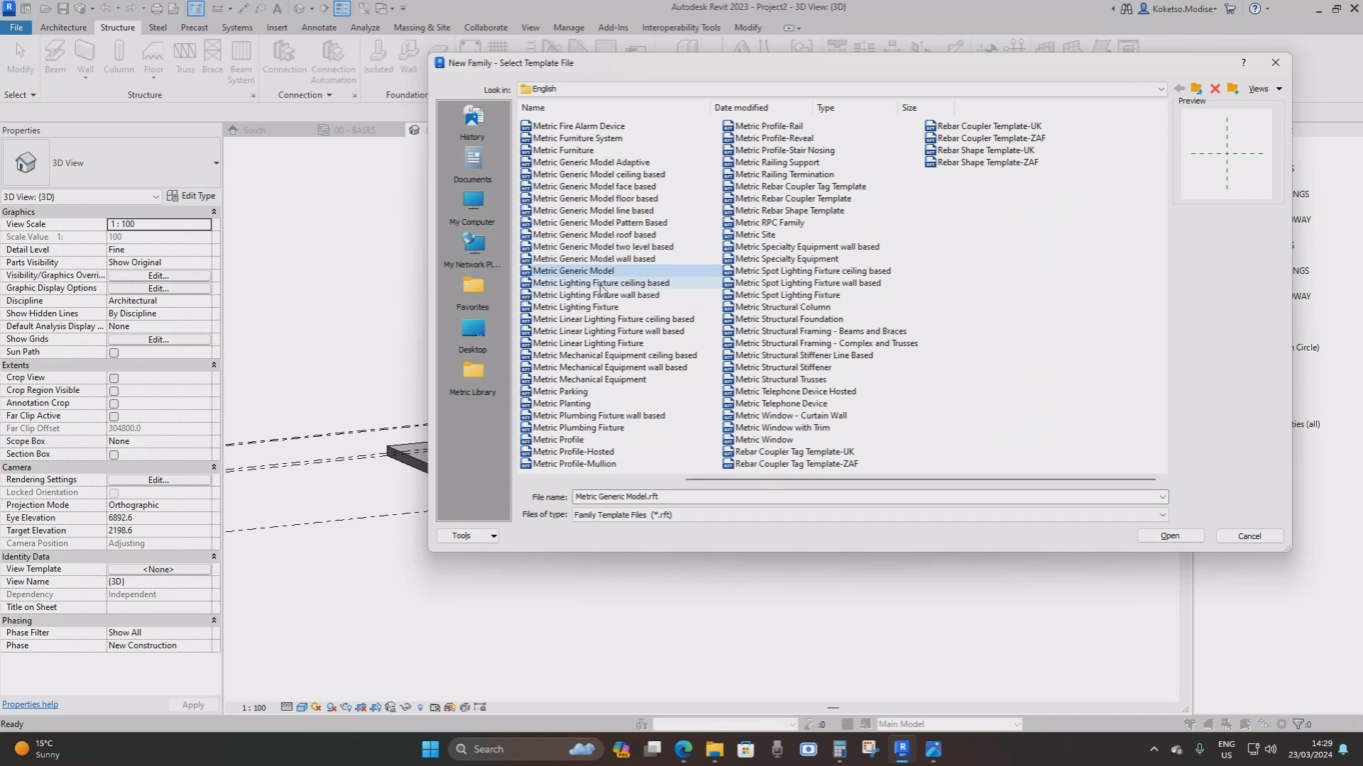
pyautogui.click(1157, 543)
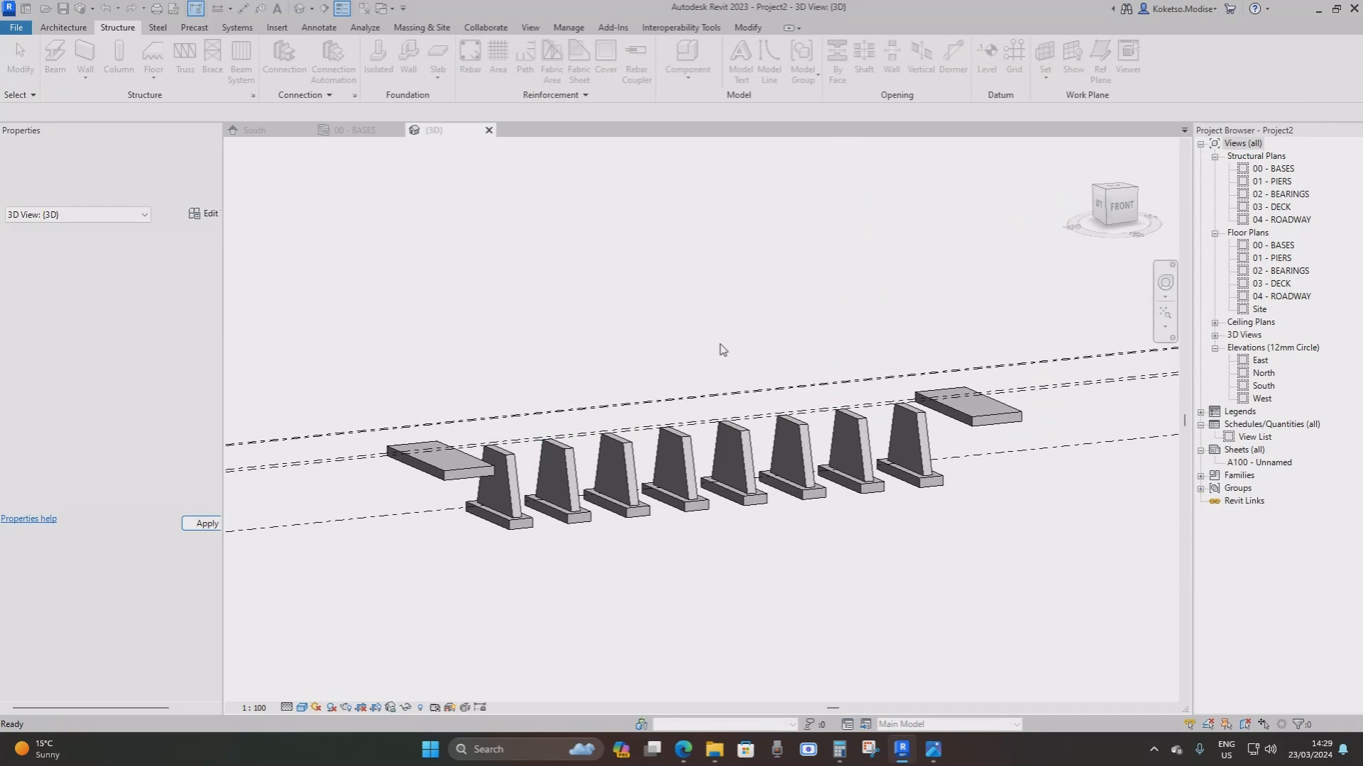
# Start an extrusion and sketch a rectangle about 3900 x 2200 mm around the crossing of the reference planes
pyautogui.scroll(2, 523, 432)
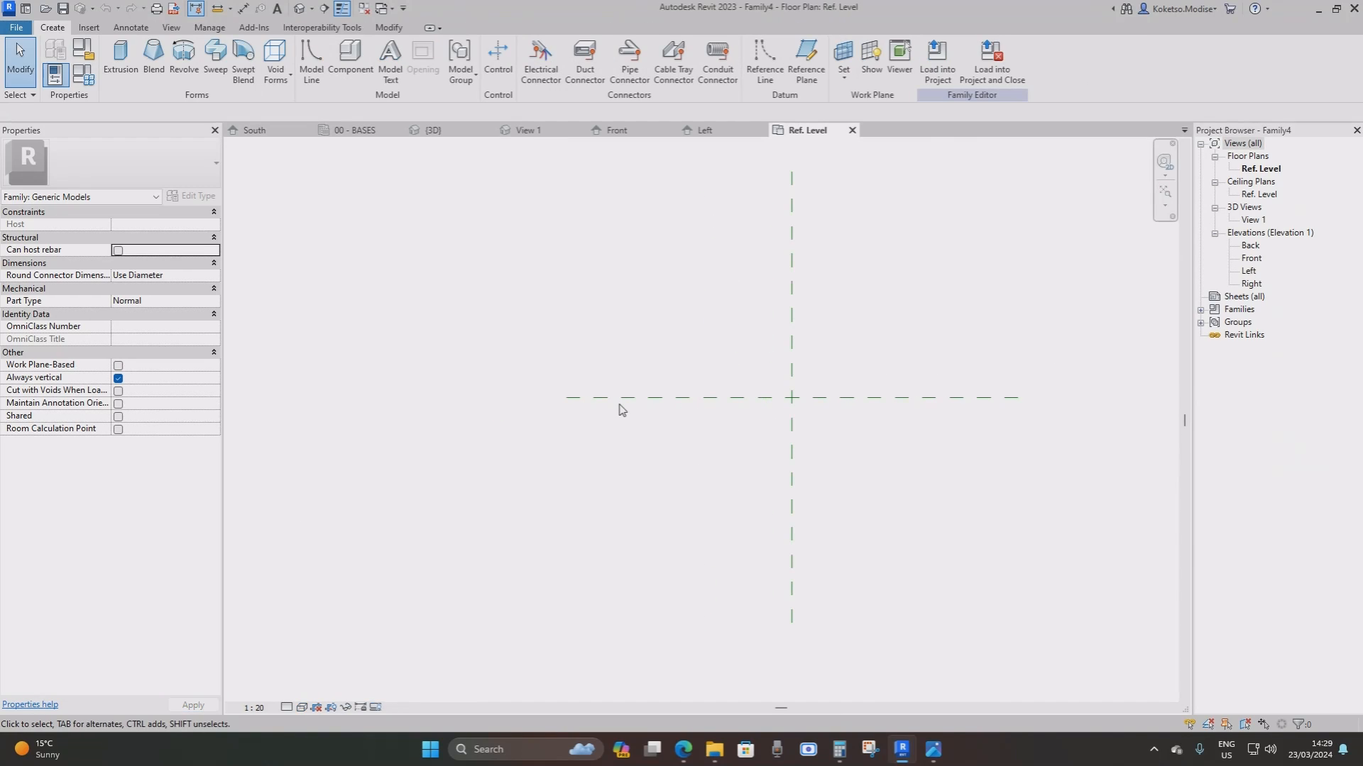
pyautogui.click(570, 398)
pyautogui.click(946, 343)
pyautogui.scroll(-1, 930, 343)
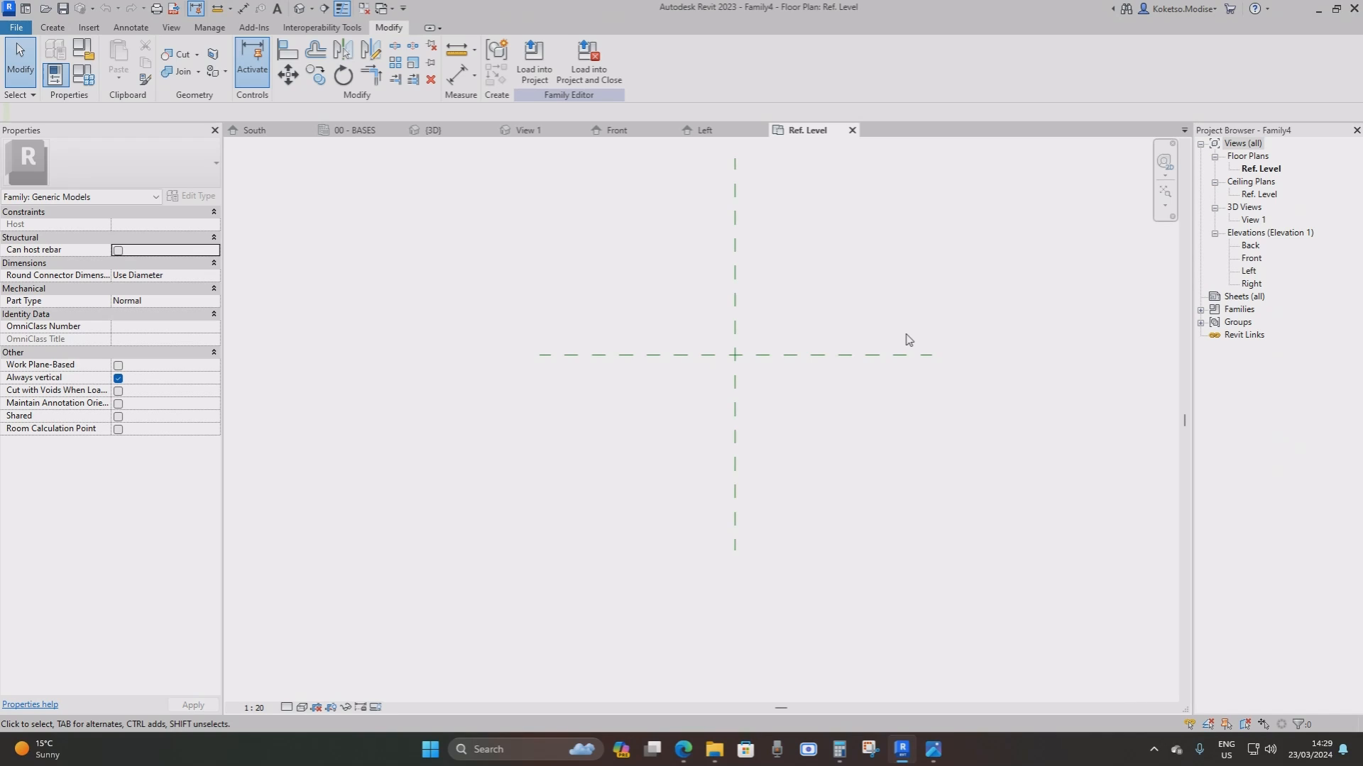
pyautogui.scroll(-1, 848, 411)
pyautogui.click(53, 27)
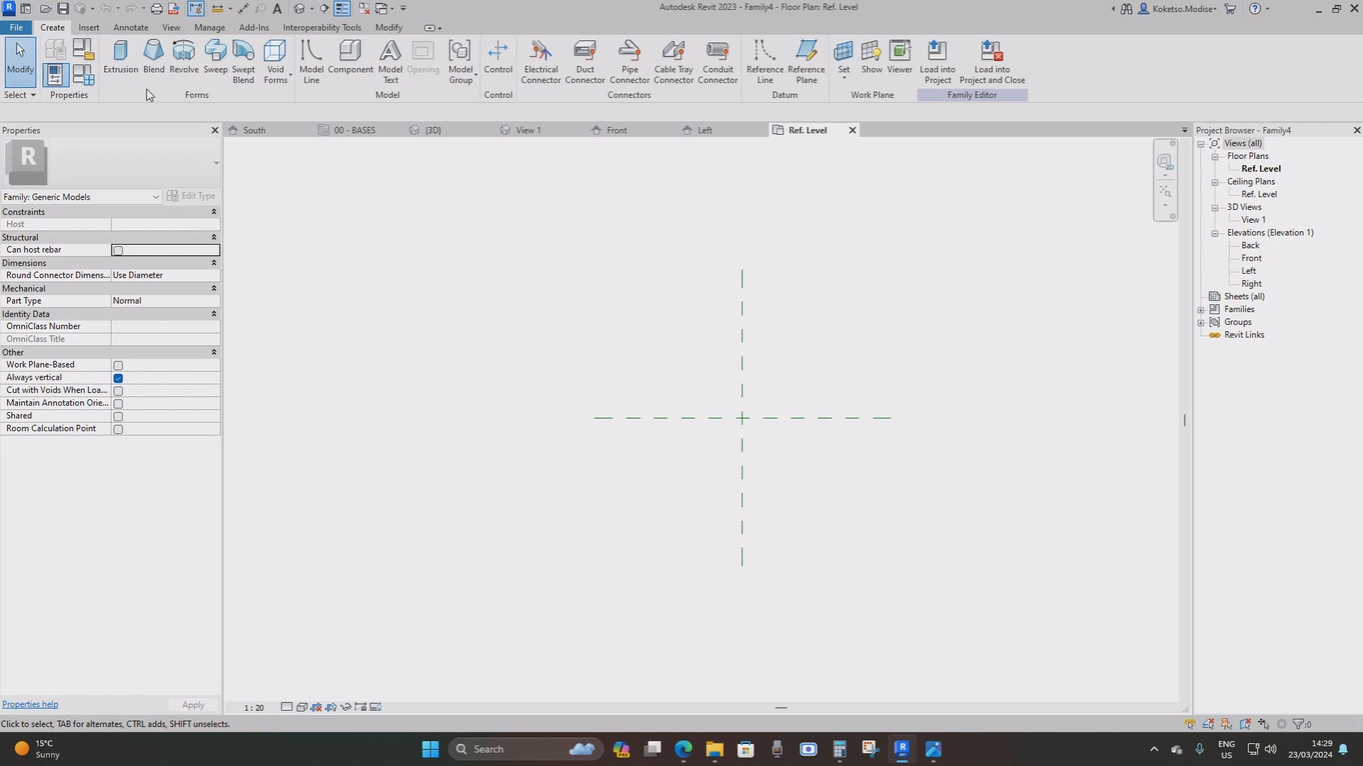
pyautogui.click(117, 64)
pyautogui.click(572, 47)
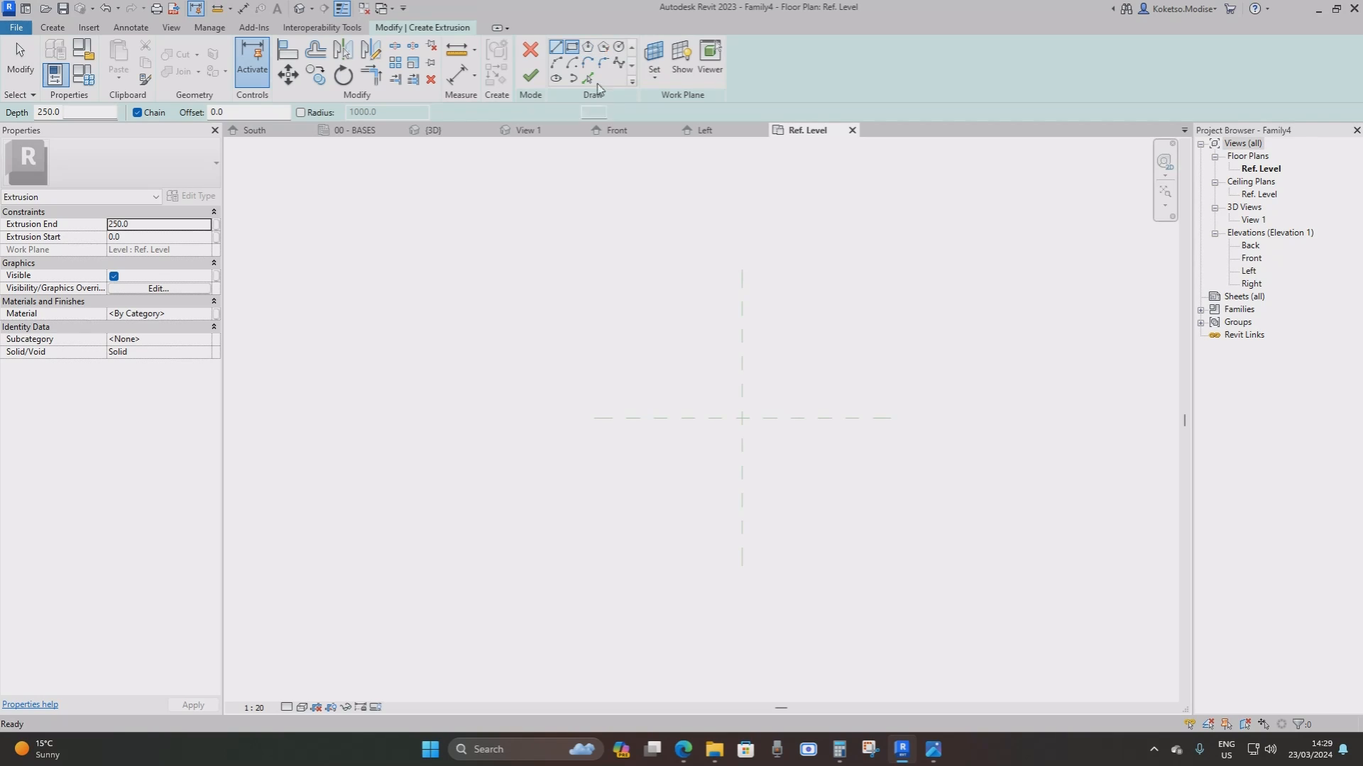
pyautogui.click(582, 339)
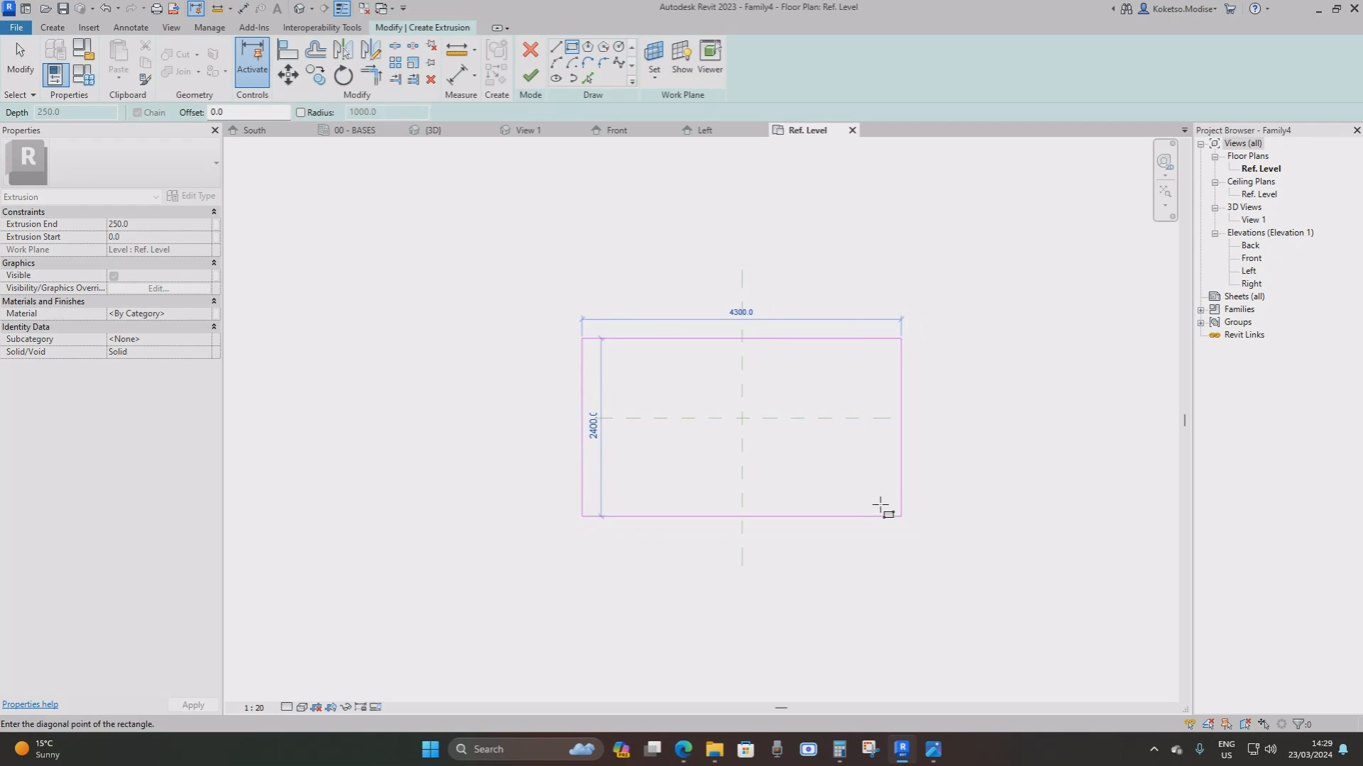
pyautogui.click(872, 502)
pyautogui.press('Escape')
pyautogui.press('Escape')
# Dimension the rectangle's right edge from the vertical reference plane and set the distance to 2600 mm
pyautogui.click(871, 447)
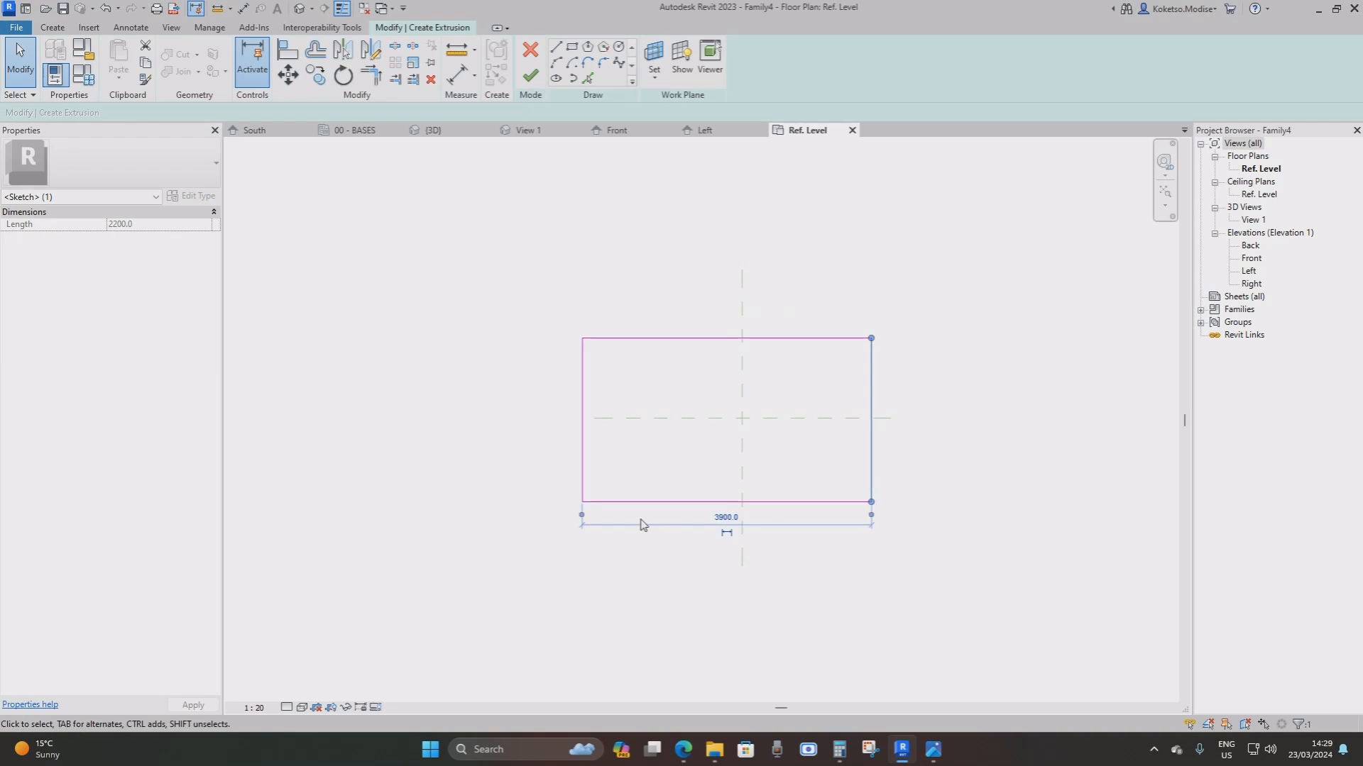
pyautogui.moveTo(598, 518); pyautogui.dragTo(742, 454)
pyautogui.scroll(3, 773, 516)
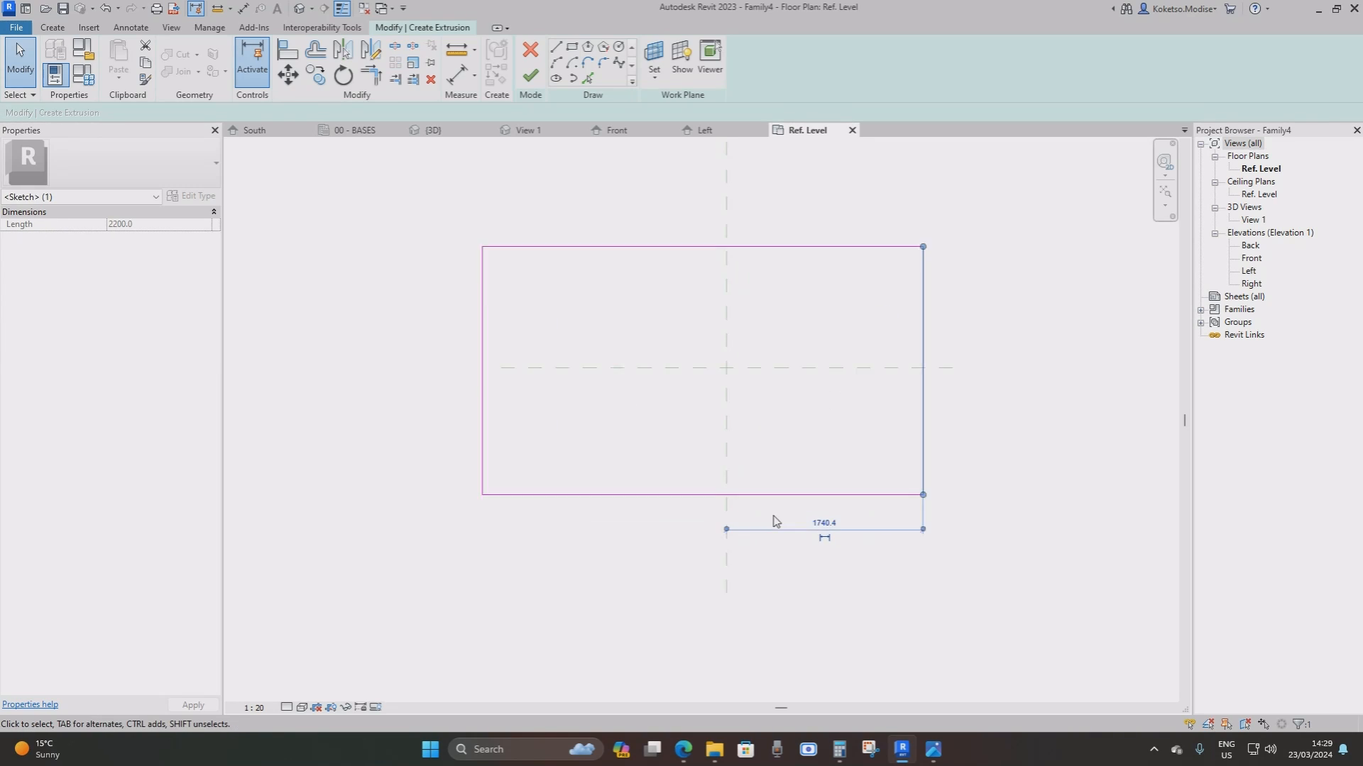
pyautogui.click(834, 525)
pyautogui.scroll(-2, 824, 536)
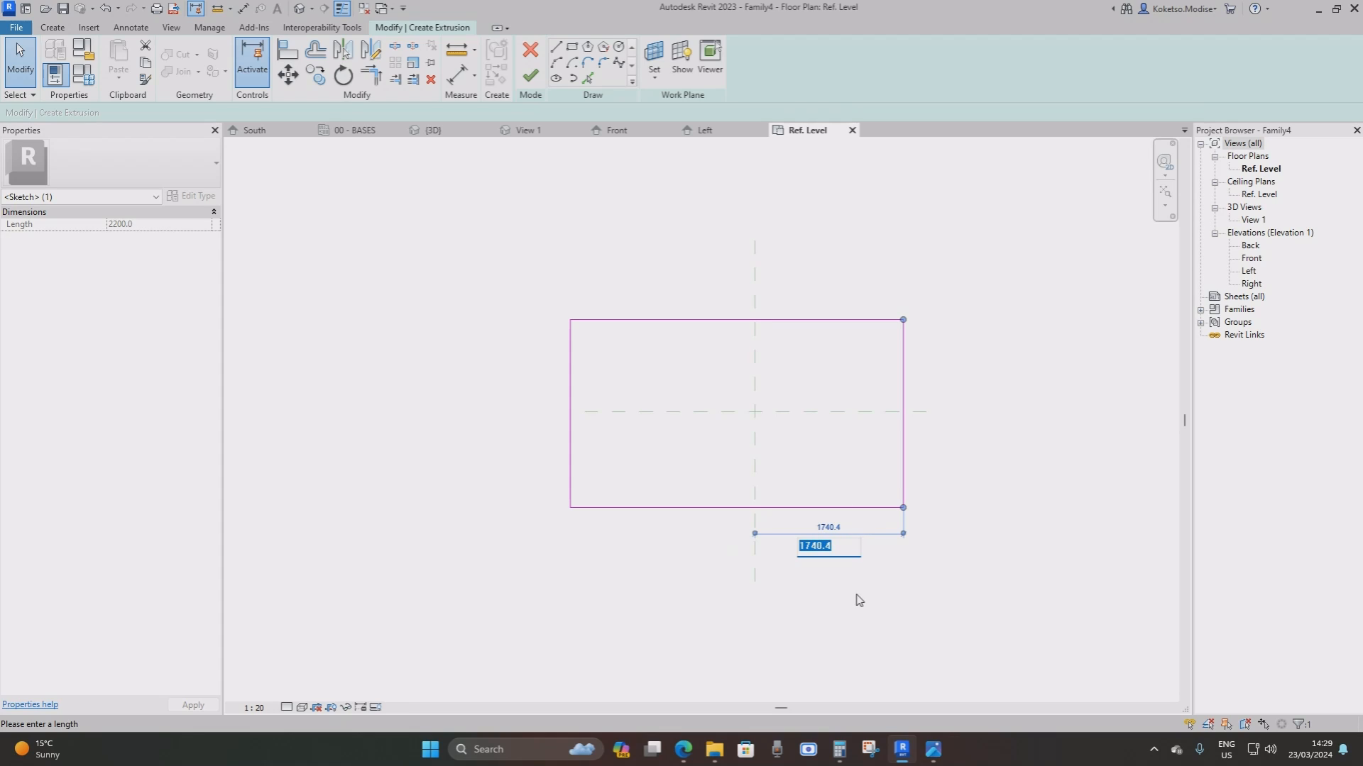
pyautogui.write('=5200')
pyautogui.press('Return')
# Dimension the rectangle's left edge from the vertical reference plane and set the distance to 2600 mm
pyautogui.click(620, 434)
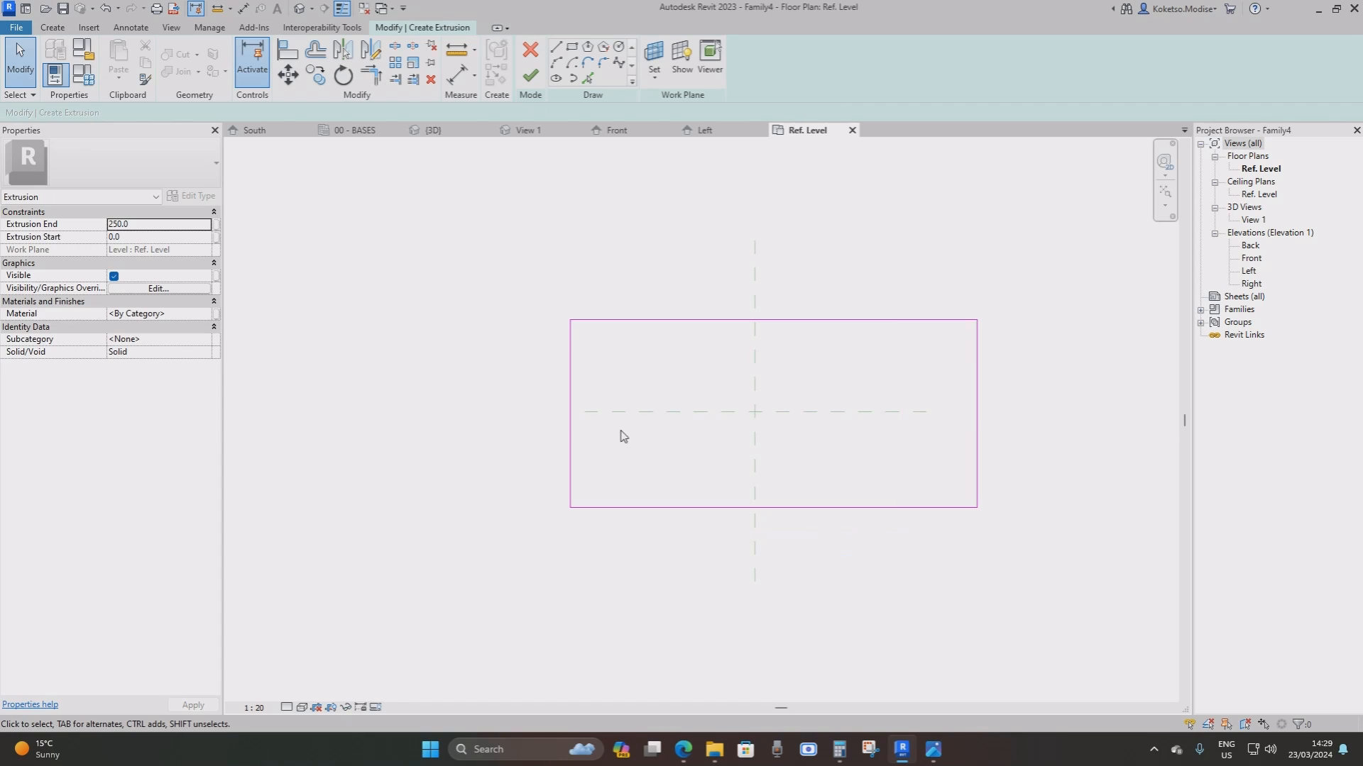
pyautogui.click(571, 429)
pyautogui.moveTo(977, 309); pyautogui.dragTo(756, 383)
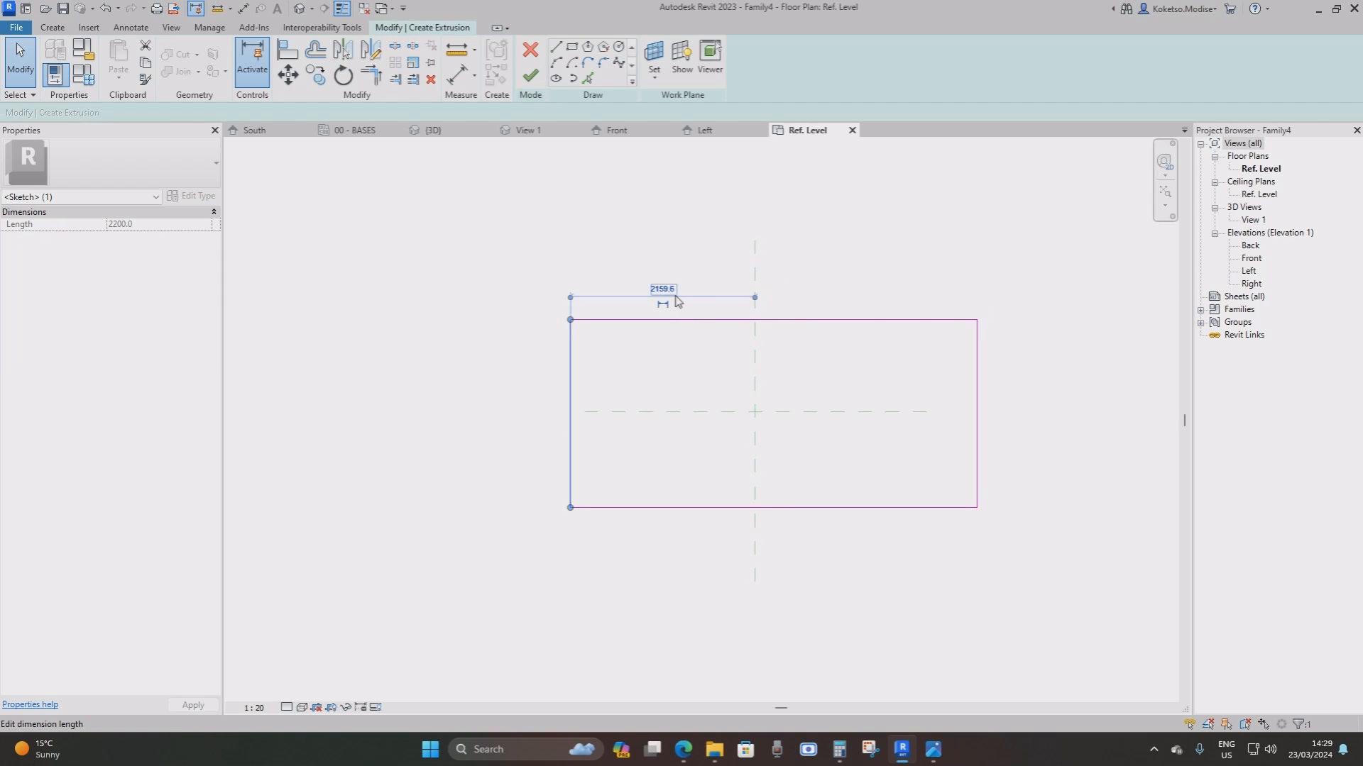
pyautogui.click(662, 288)
pyautogui.write('260')
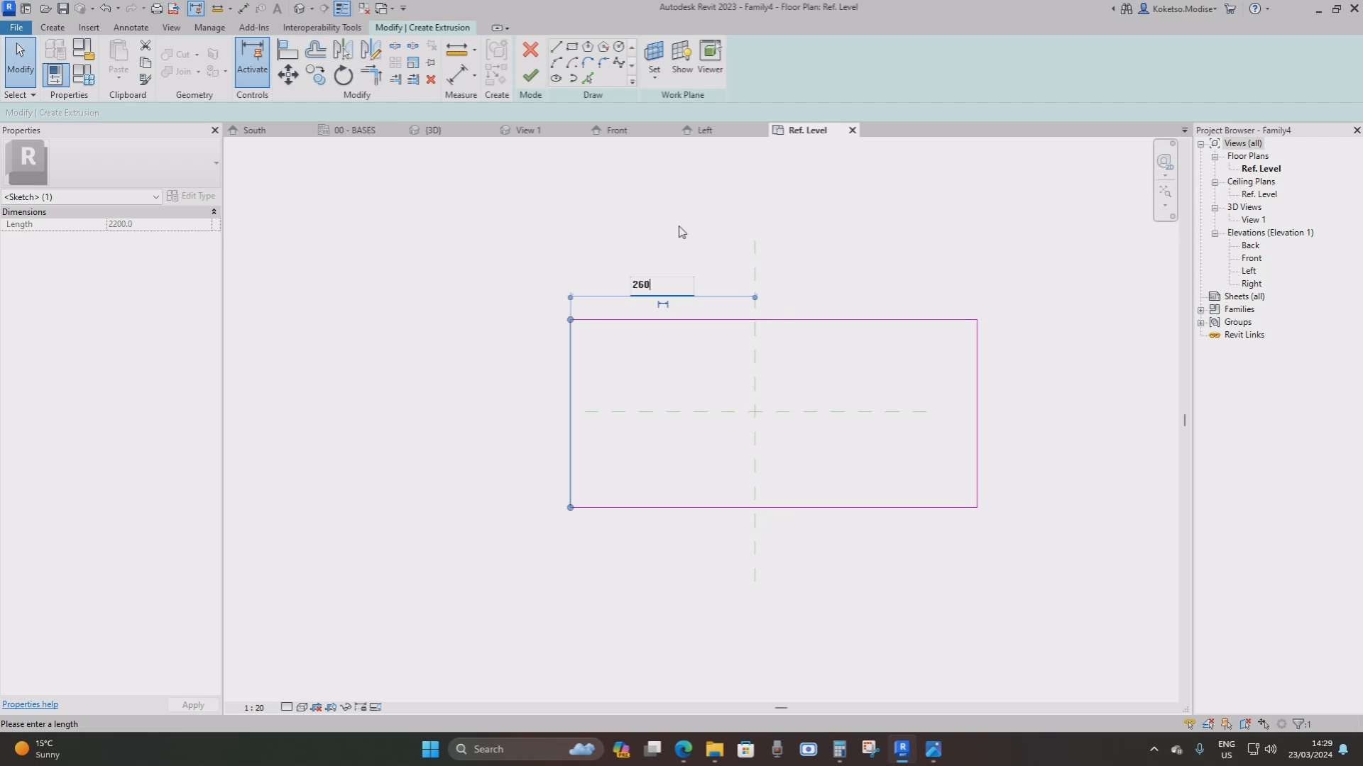
pyautogui.write('0')
pyautogui.press('Return')
# Reference the upper edge's dimension to the horizontal reference plane and set the right edge 7000 mm from the vertical plane
pyautogui.click(817, 319)
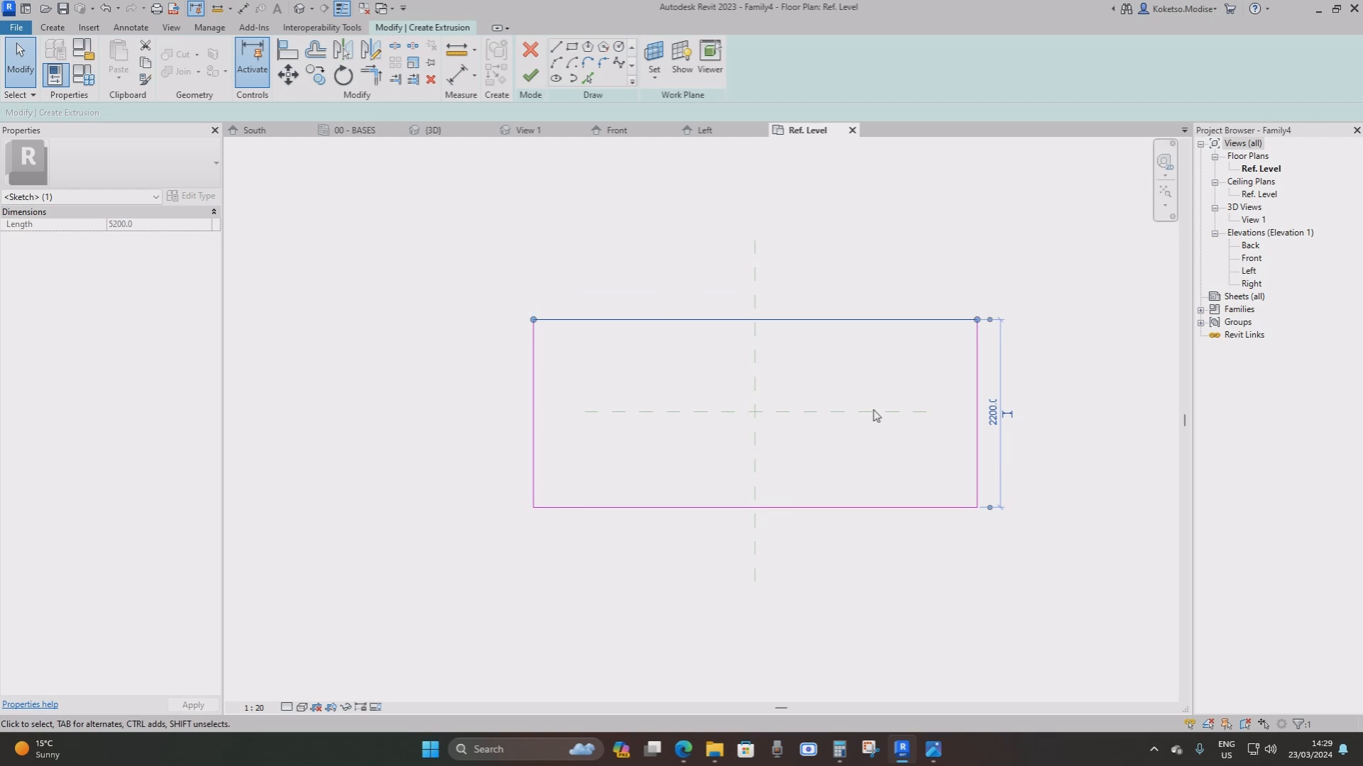
pyautogui.moveTo(995, 516); pyautogui.dragTo(868, 412)
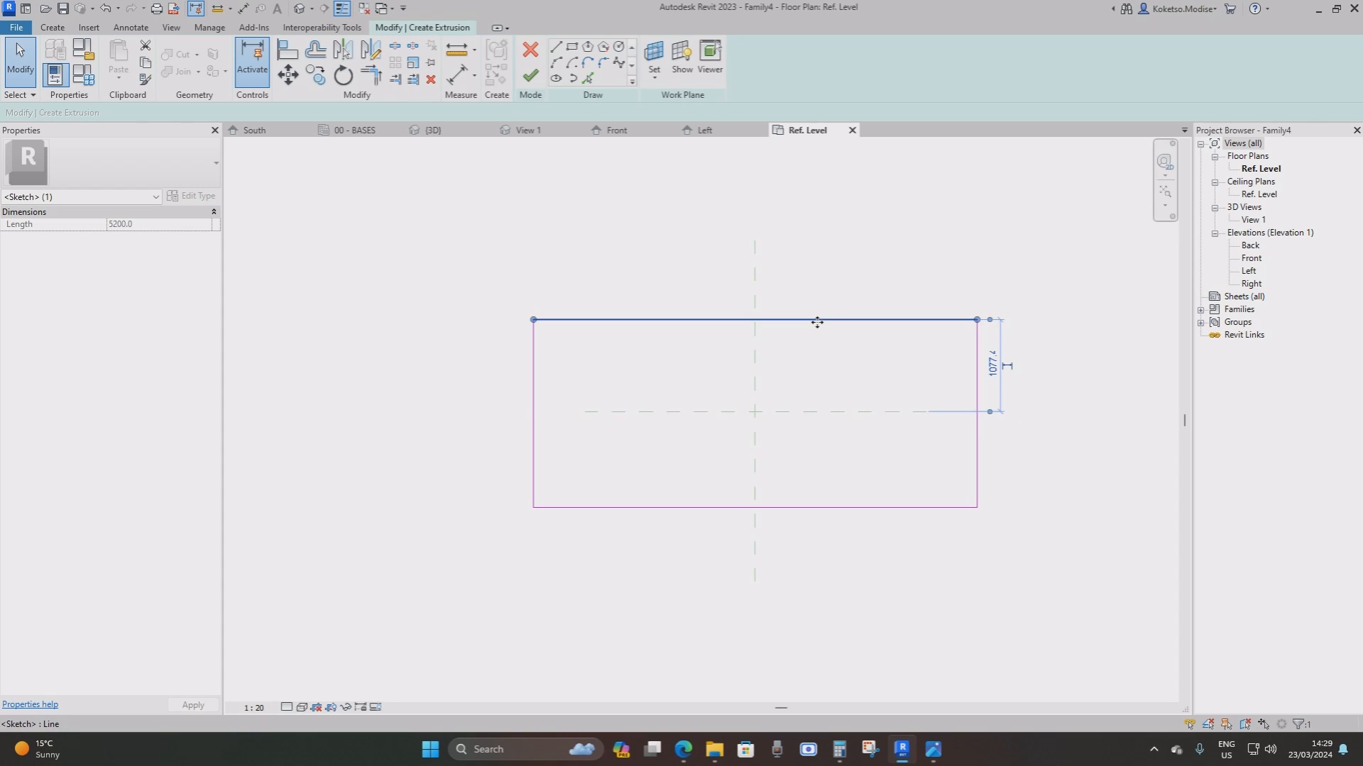
pyautogui.click(1041, 390)
pyautogui.click(977, 383)
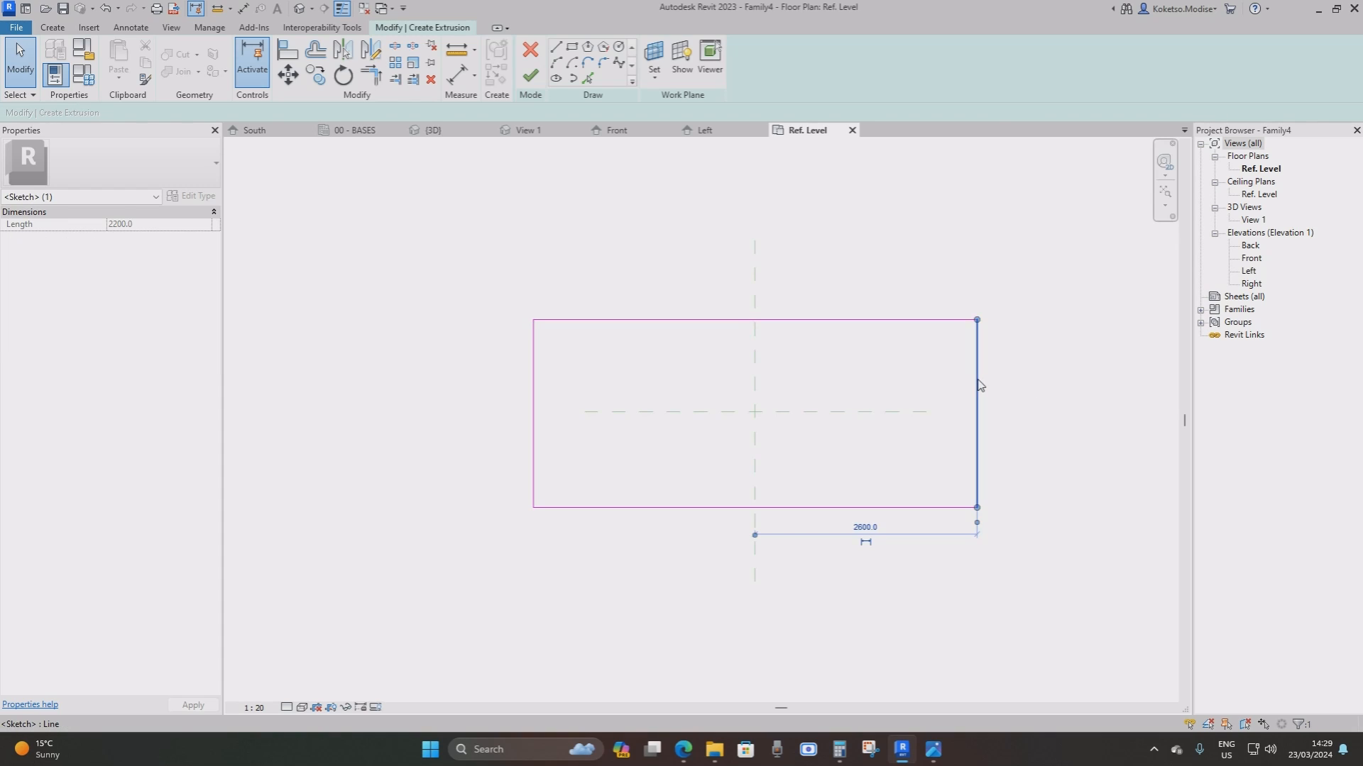
pyautogui.click(863, 528)
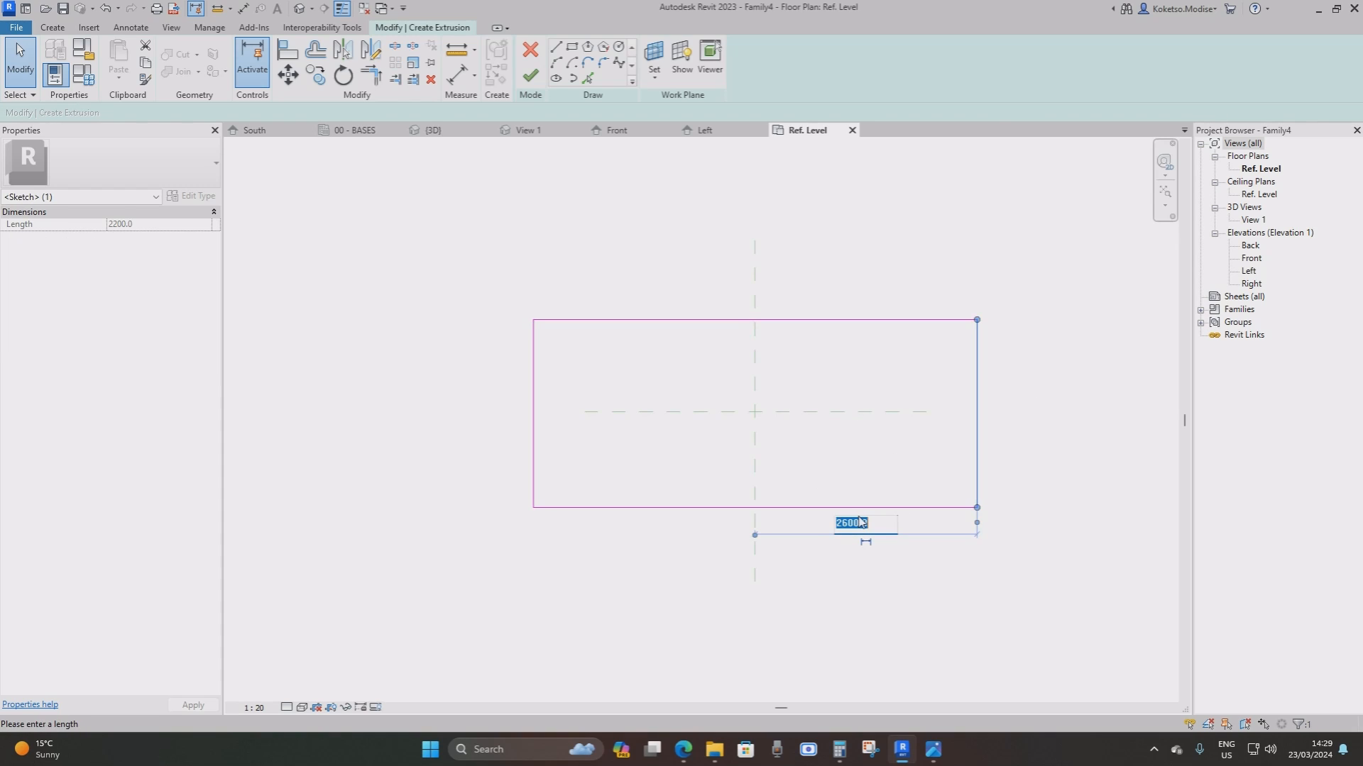
pyautogui.write('7000')
pyautogui.press('Return')
pyautogui.scroll(-3, 643, 445)
# Set the rectangle's left edge 7000 mm from the vertical reference plane
pyautogui.click(561, 401)
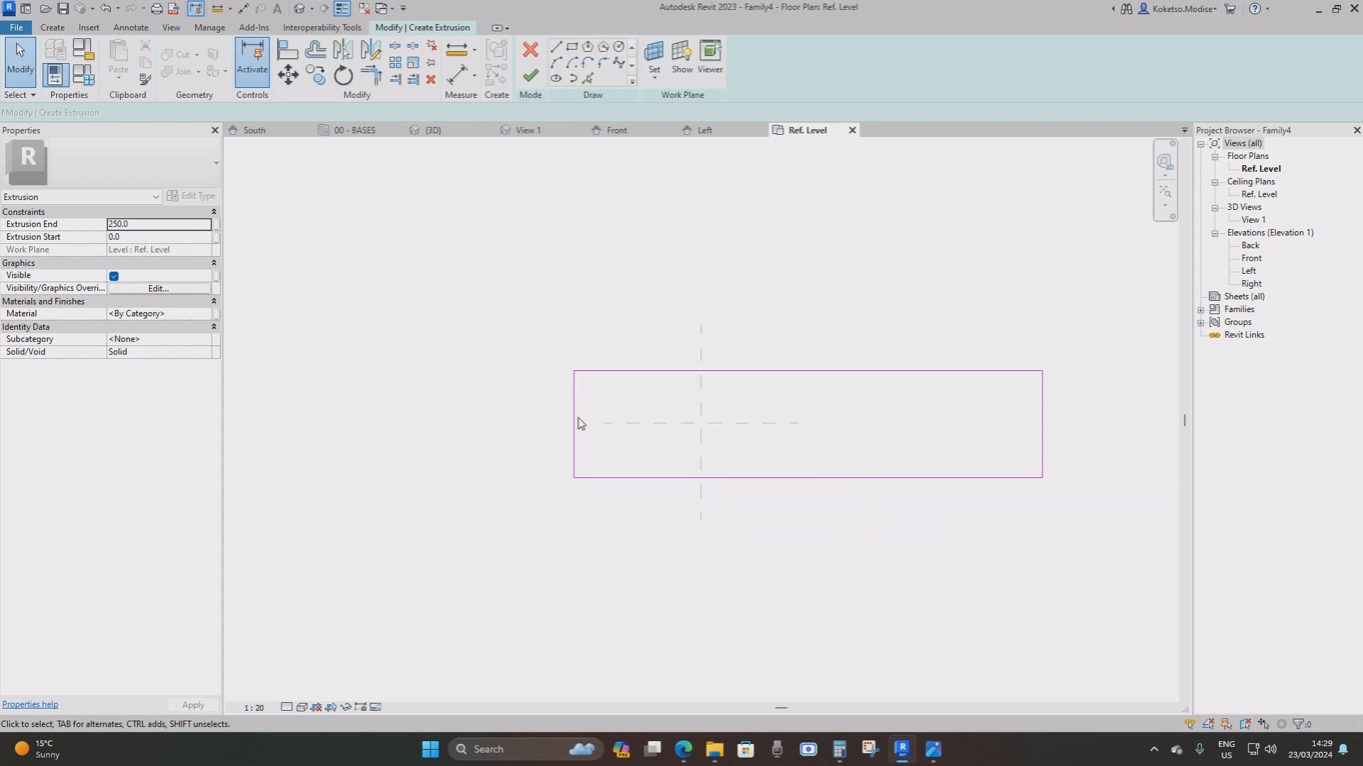
pyautogui.click(574, 420)
pyautogui.click(641, 362)
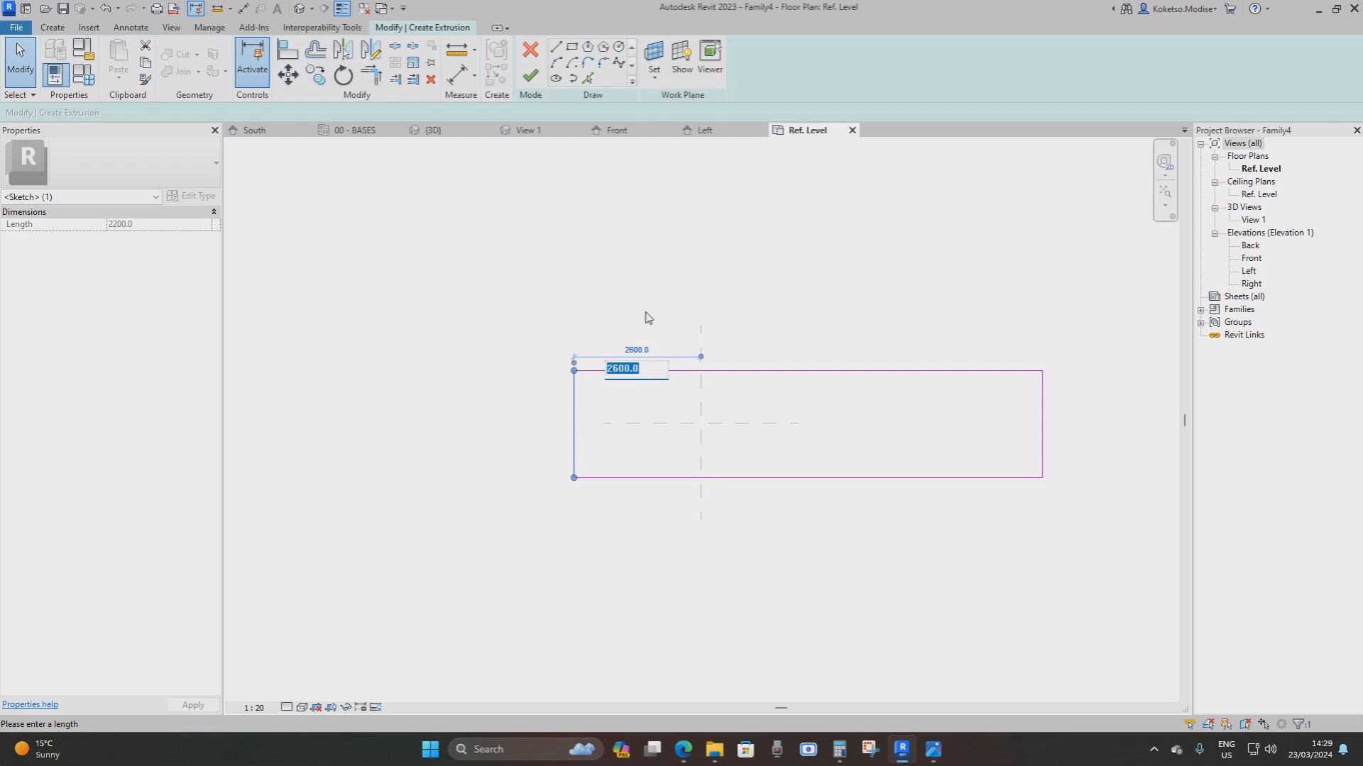
pyautogui.write('7000')
pyautogui.press('Return')
# Set the rectangle's upper edge 2600 mm from the horizontal reference plane
pyautogui.click(696, 378)
pyautogui.click(692, 371)
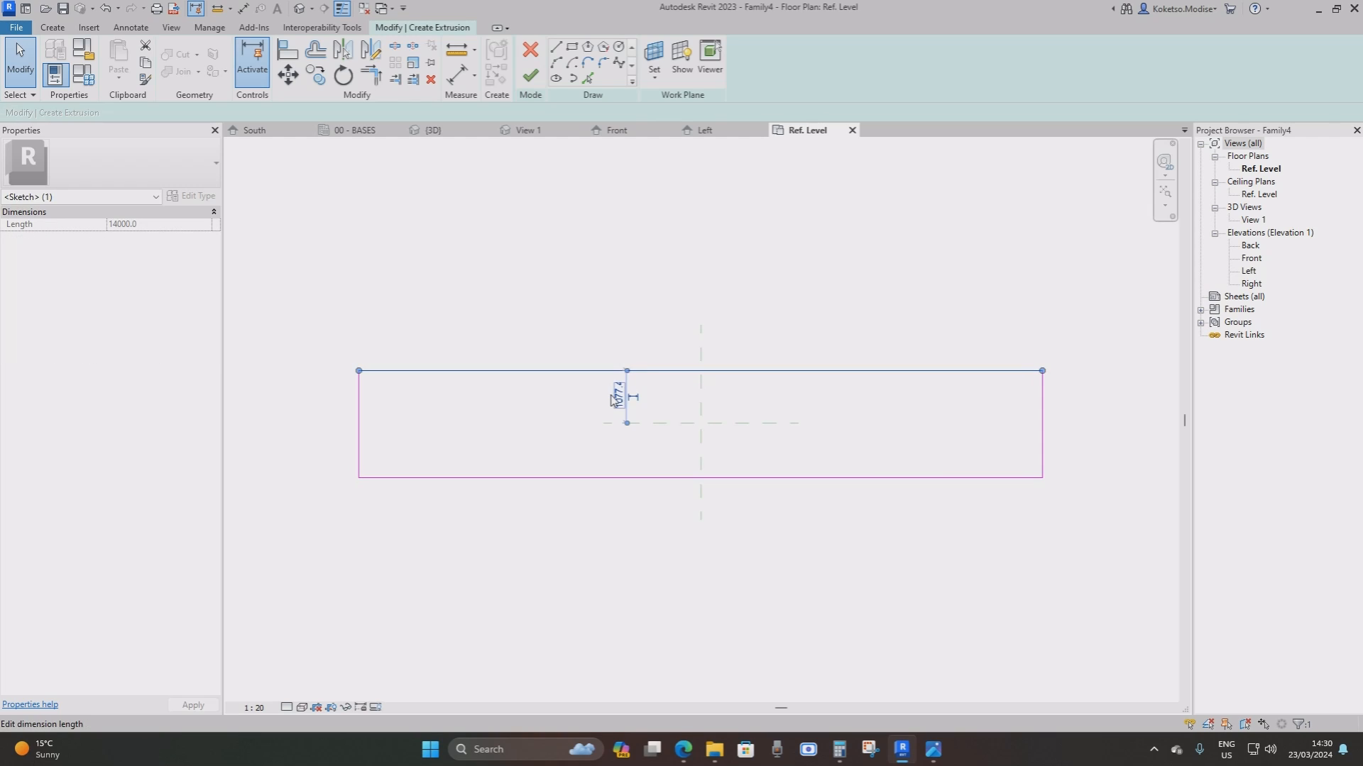
pyautogui.click(616, 399)
pyautogui.write('26')
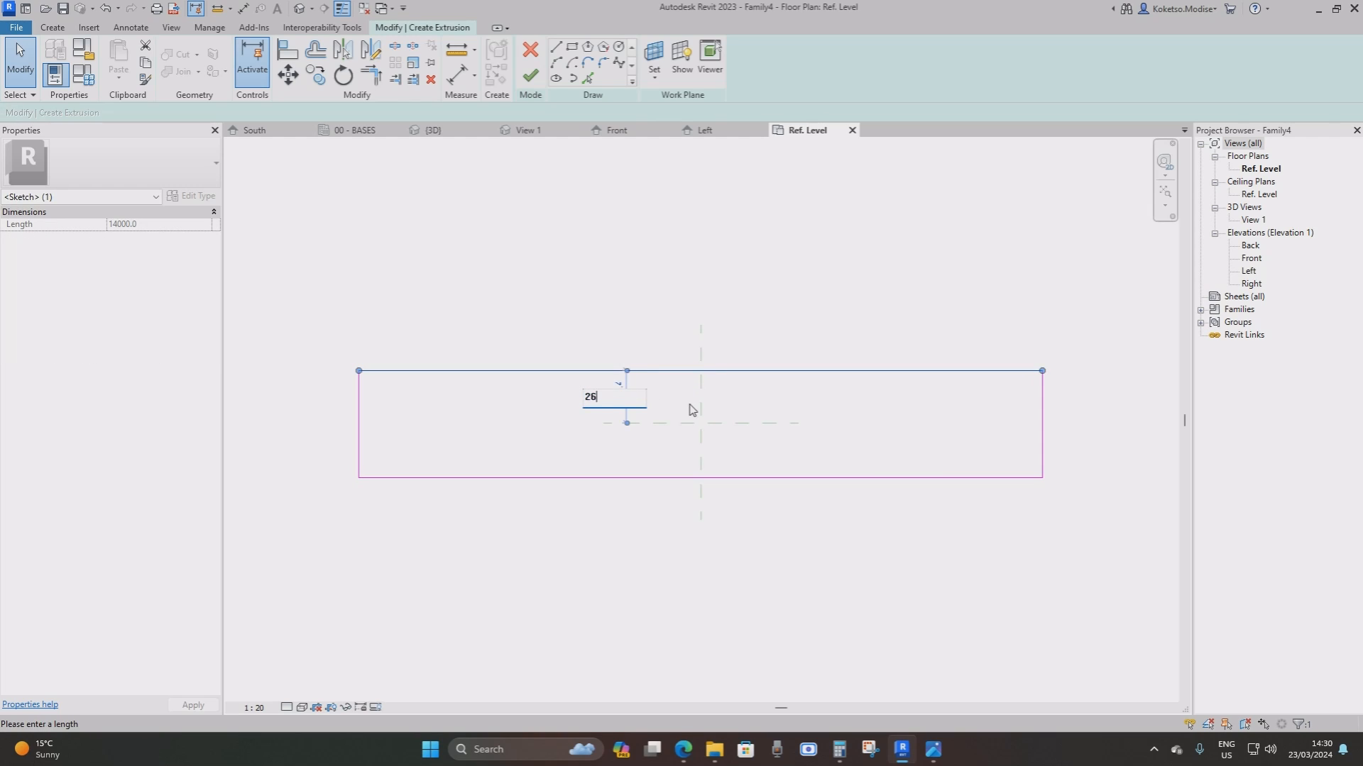
pyautogui.write('00')
pyautogui.press('Return')
# Set the rectangle's lower edge 2600 mm from the horizontal reference plane and finish the extrusion
pyautogui.click(694, 478)
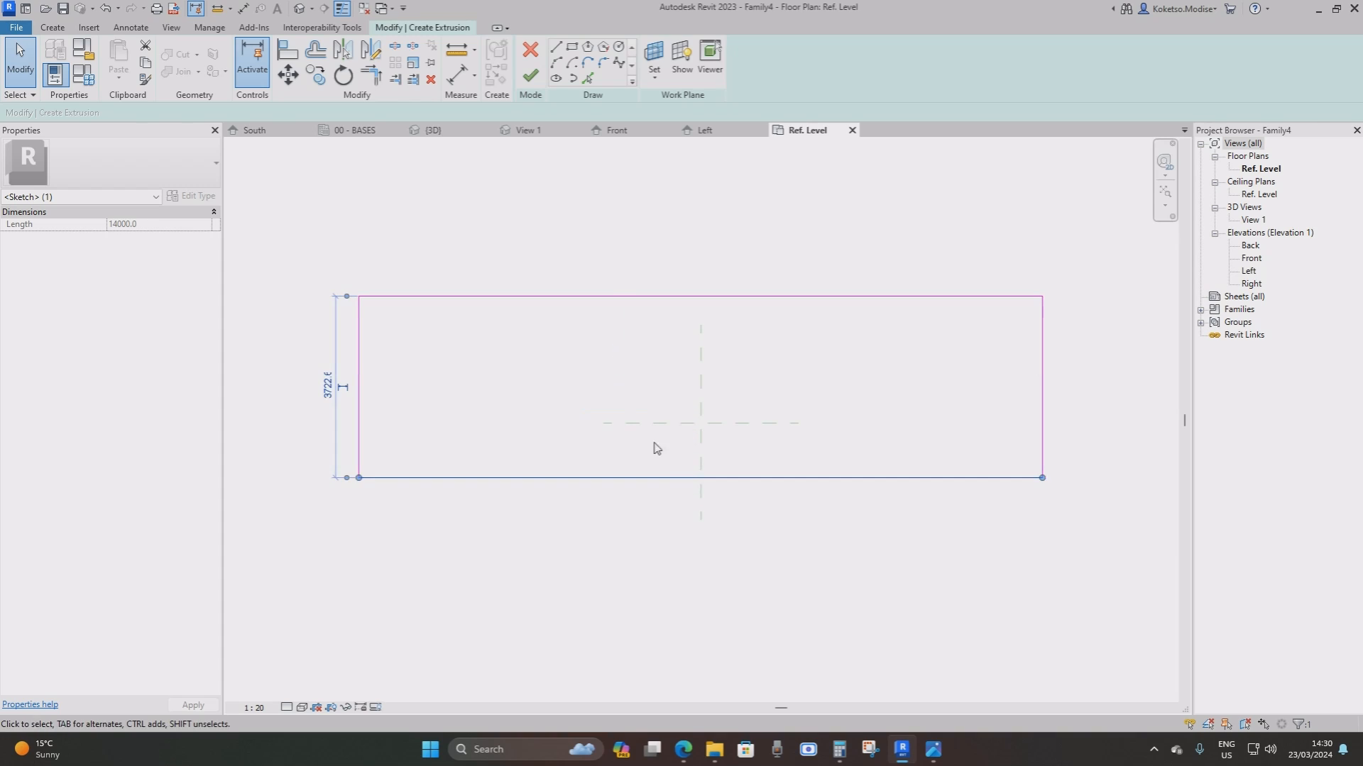
pyautogui.moveTo(346, 296); pyautogui.dragTo(636, 424)
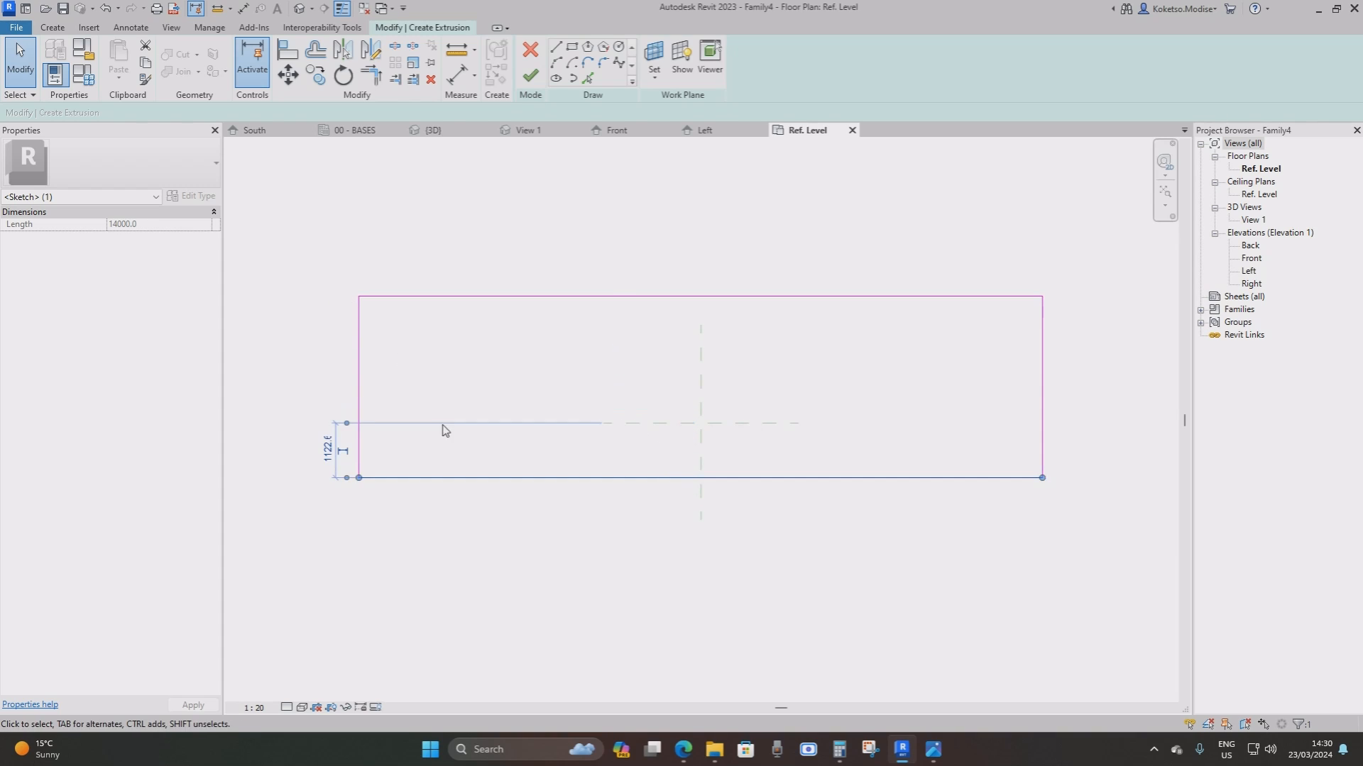
pyautogui.click(320, 450)
pyautogui.write('260')
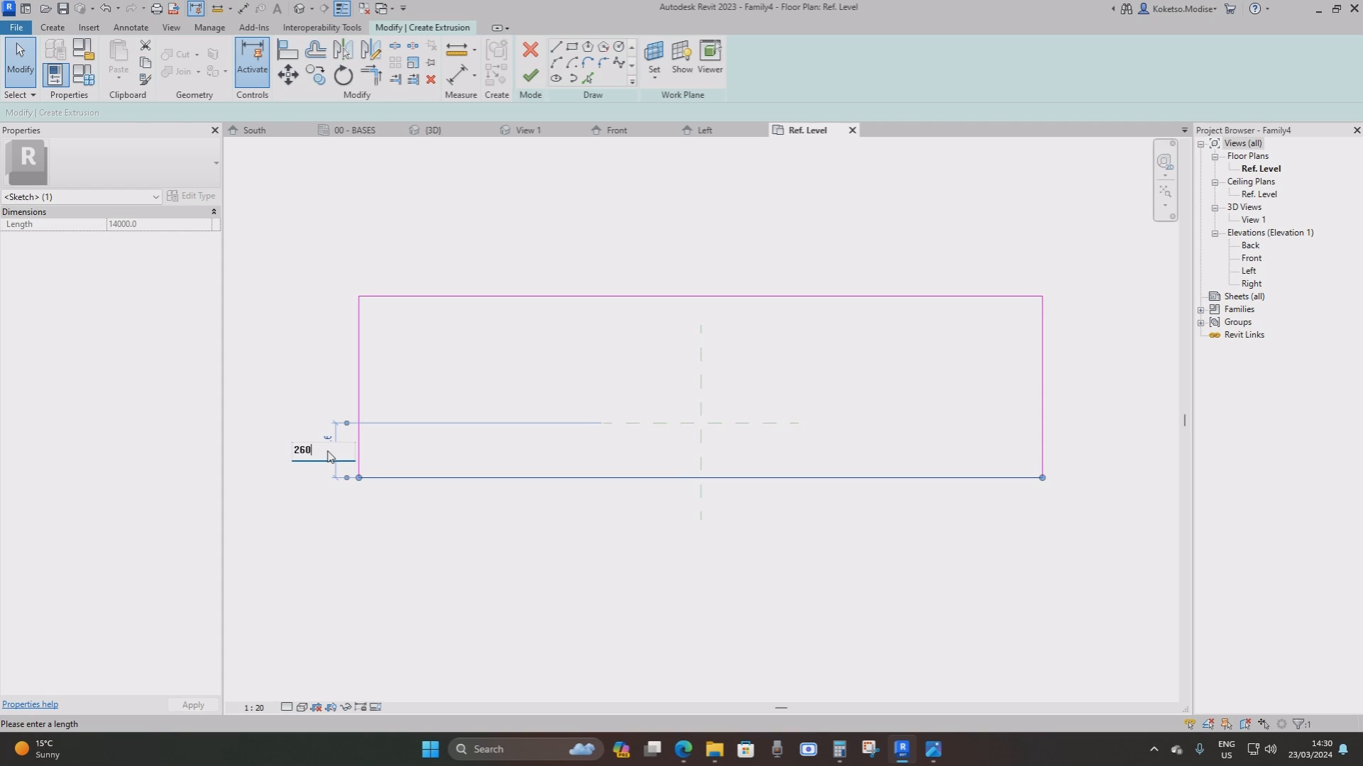
pyautogui.write('0')
pyautogui.press('Return')
pyautogui.click(645, 355)
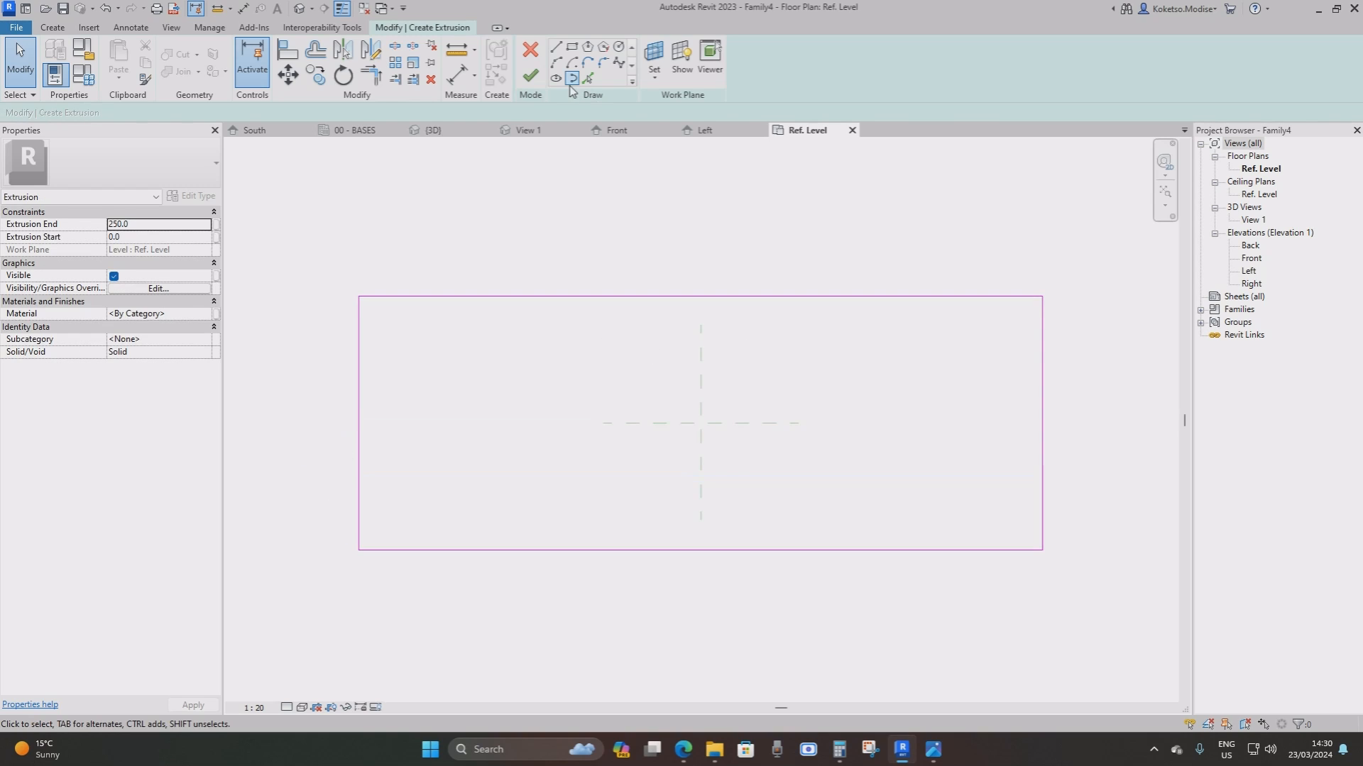
pyautogui.click(531, 76)
# In the Front elevation, set the base extrusion's height to 1000 mm
pyautogui.doubleClick(1251, 258)
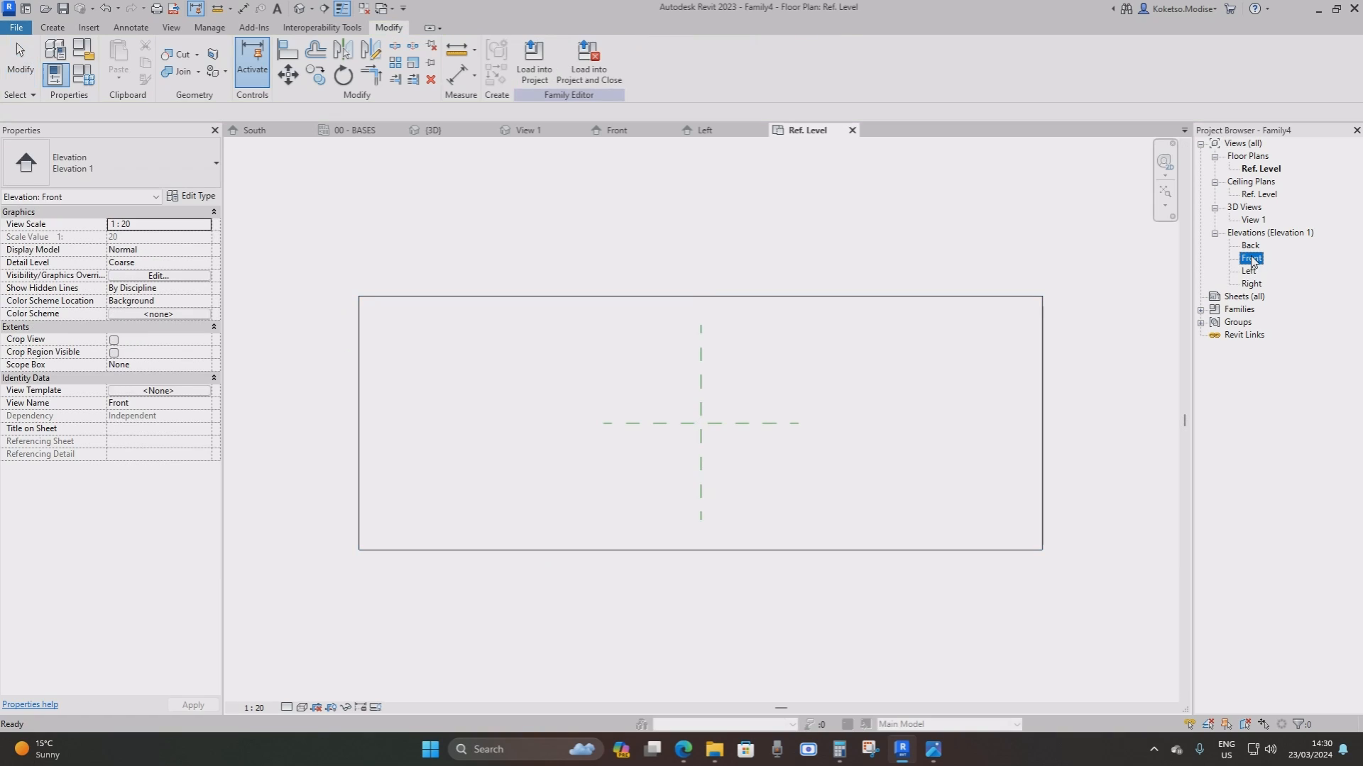
pyautogui.scroll(6, 702, 164)
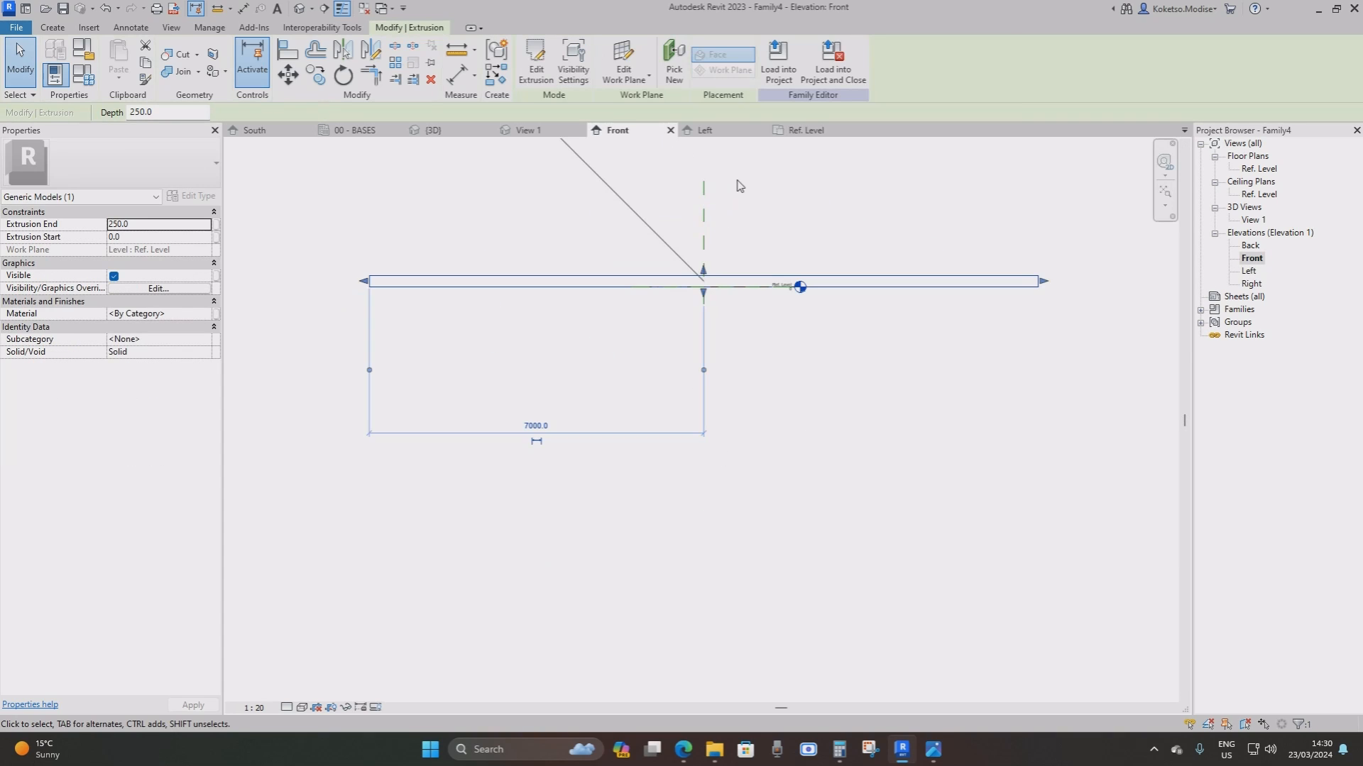
pyautogui.scroll(1, 745, 263)
pyautogui.moveTo(769, 297); pyautogui.dragTo(681, 375, button='middle')
pyautogui.click(838, 430)
pyautogui.scroll(2, 724, 408)
pyautogui.scroll(1, 800, 399)
pyautogui.scroll(1, 683, 374)
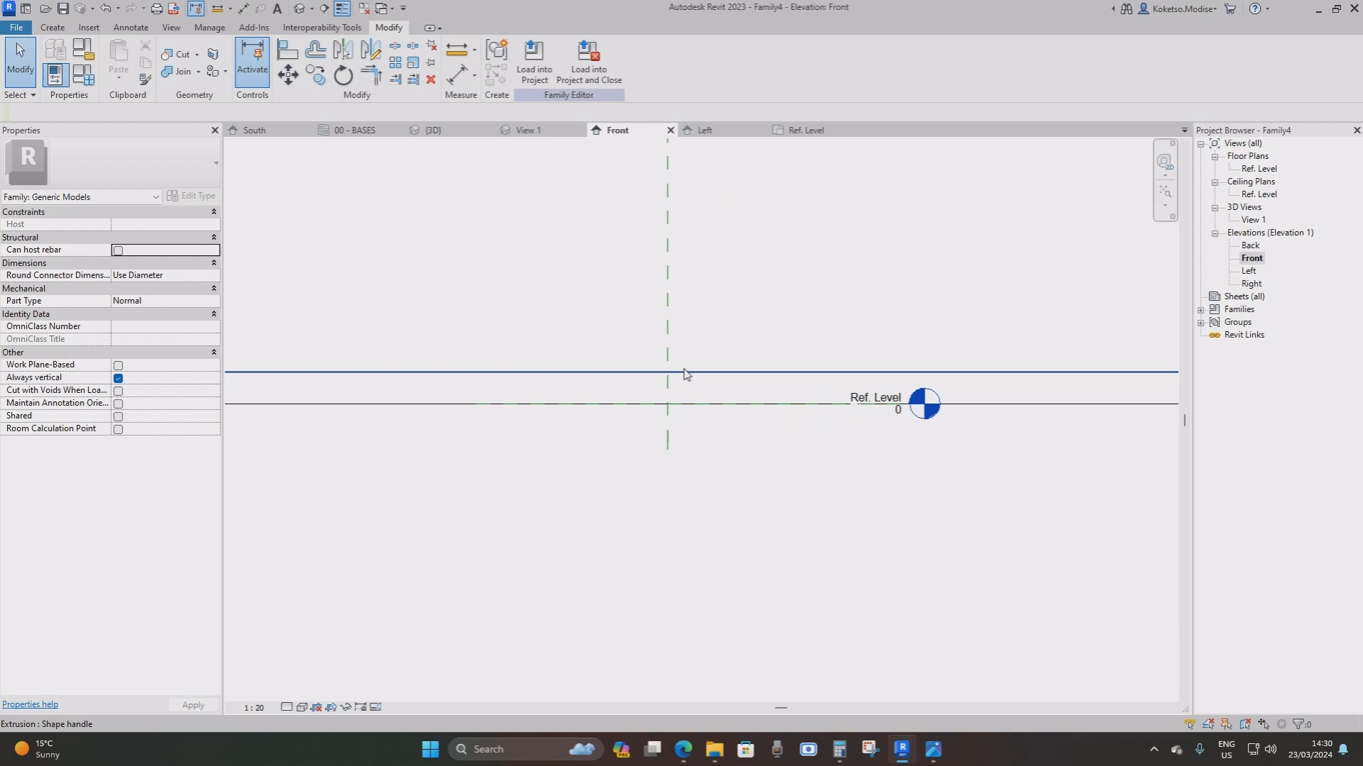
pyautogui.click(685, 374)
pyautogui.scroll(-4, 696, 371)
pyautogui.scroll(4, 1034, 387)
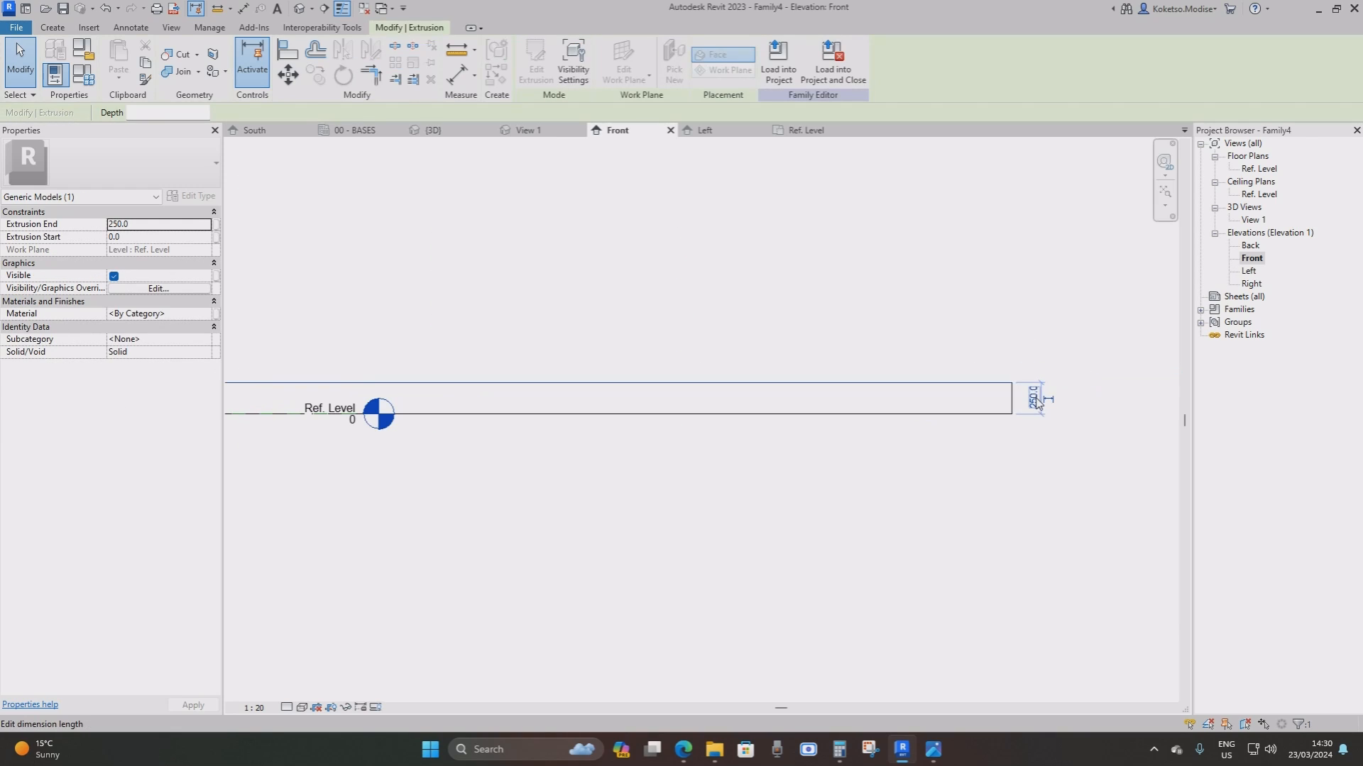
pyautogui.click(1035, 400)
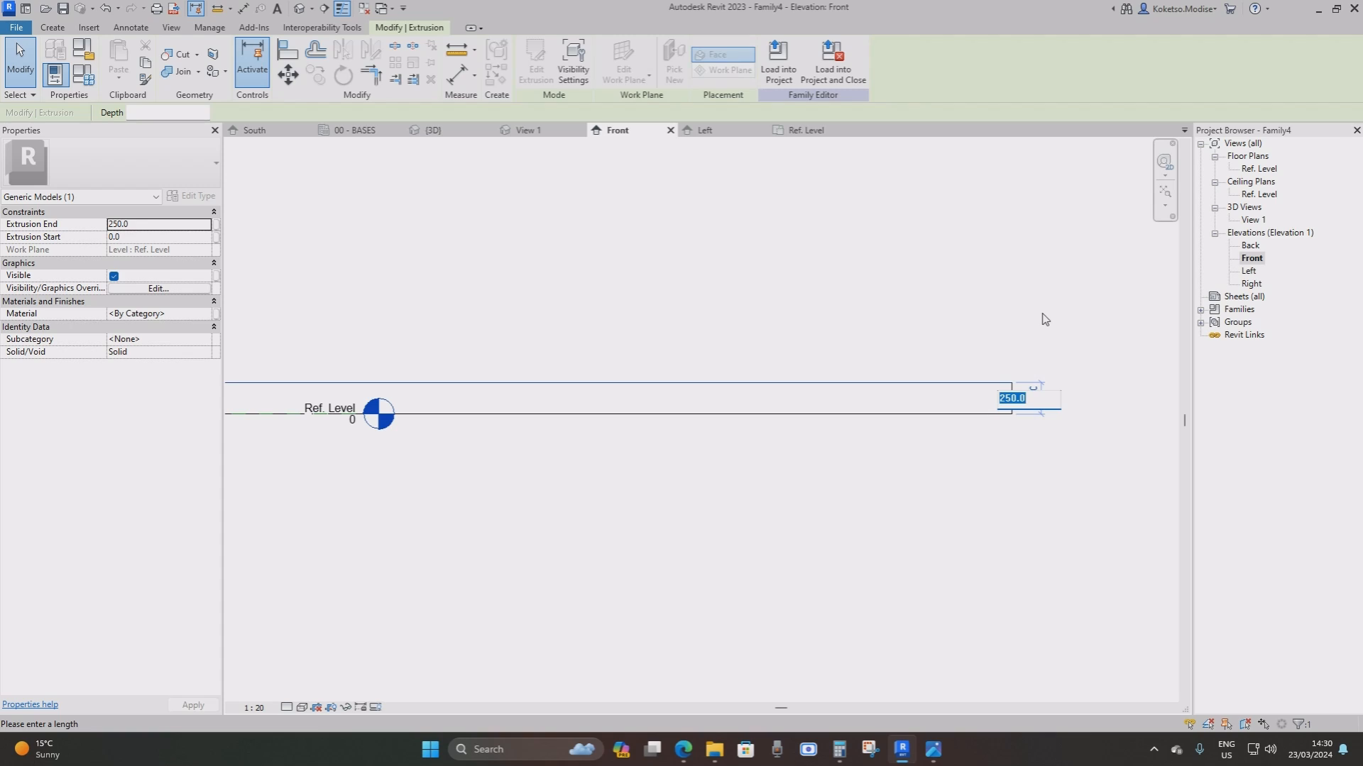
pyautogui.write('1000')
pyautogui.press('Return')
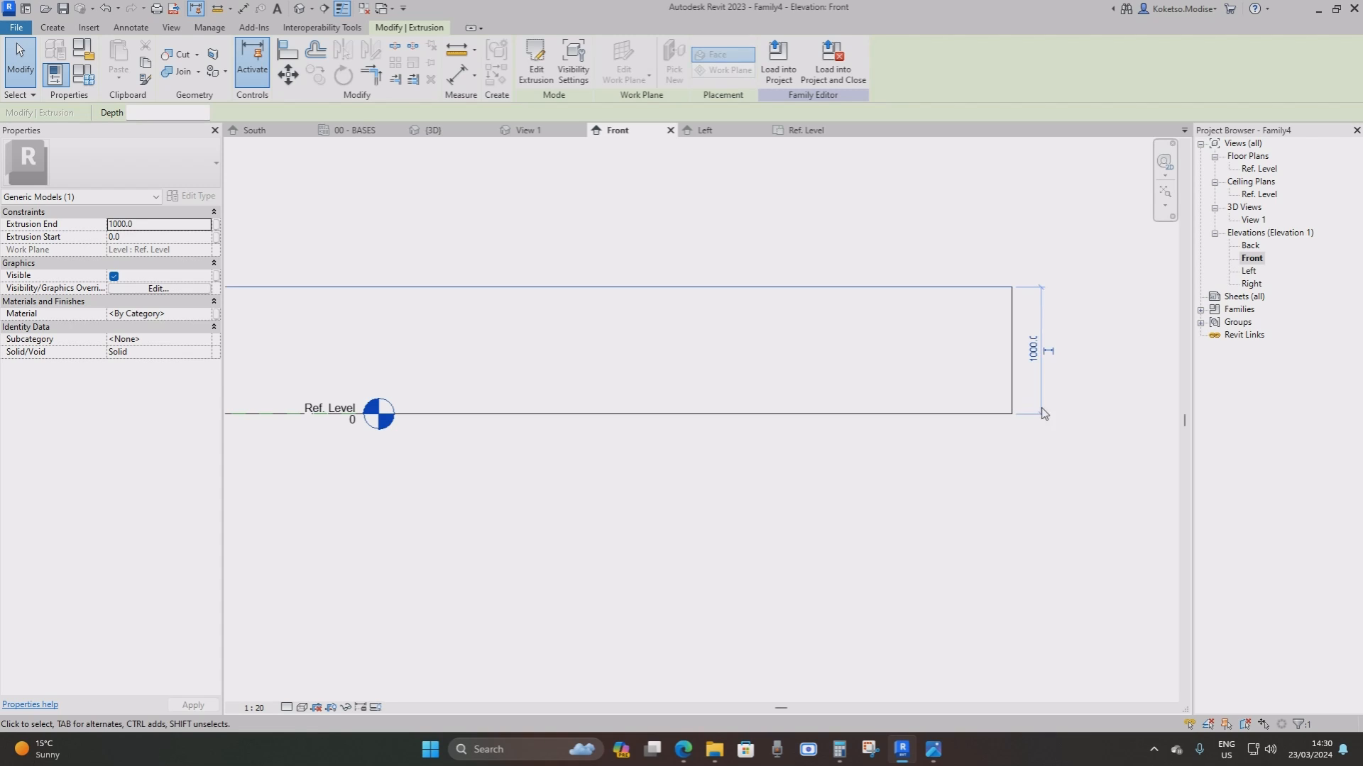
pyautogui.scroll(-3, 1041, 411)
pyautogui.click(955, 525)
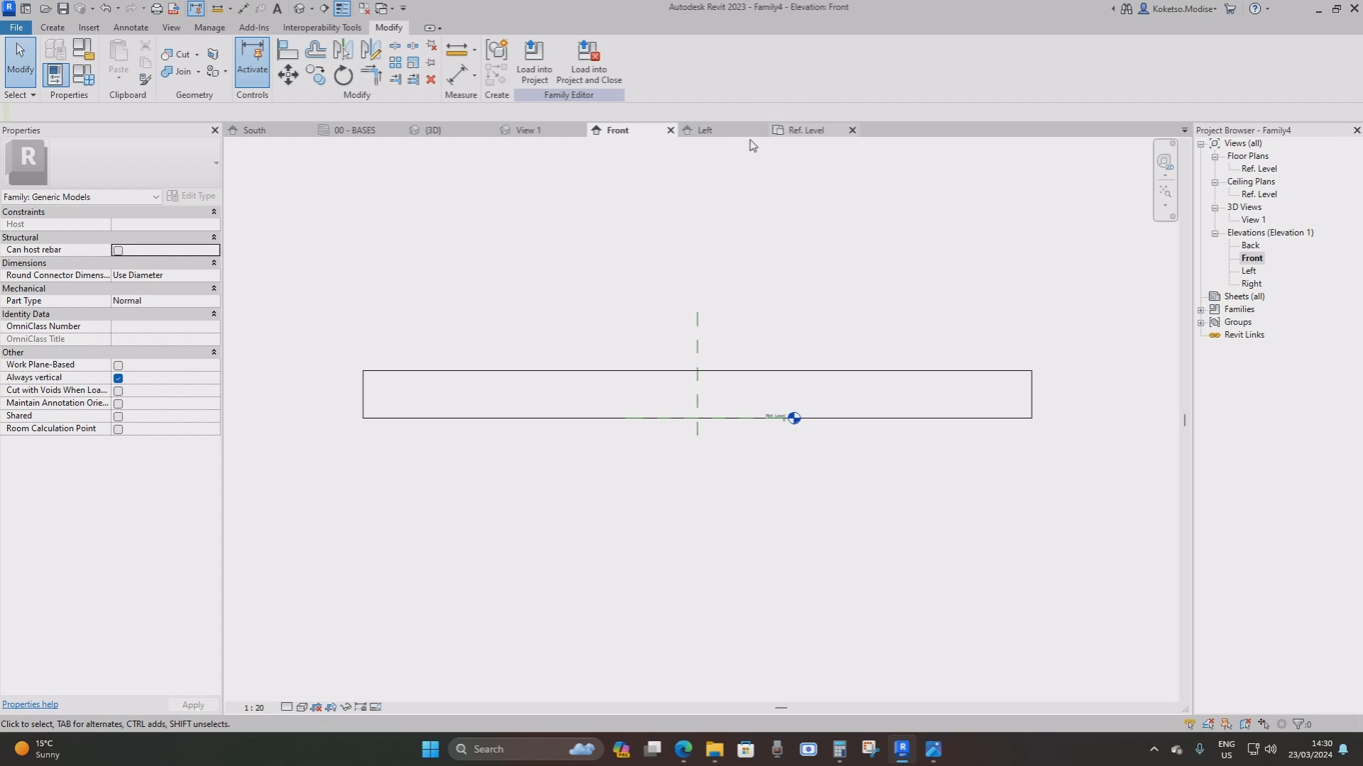
# In the Ref. Level plan, start a new extrusion and sketch a 14000 mm wide rectangle, about 2255 mm deep, from the base's upper-left corner
pyautogui.click(802, 132)
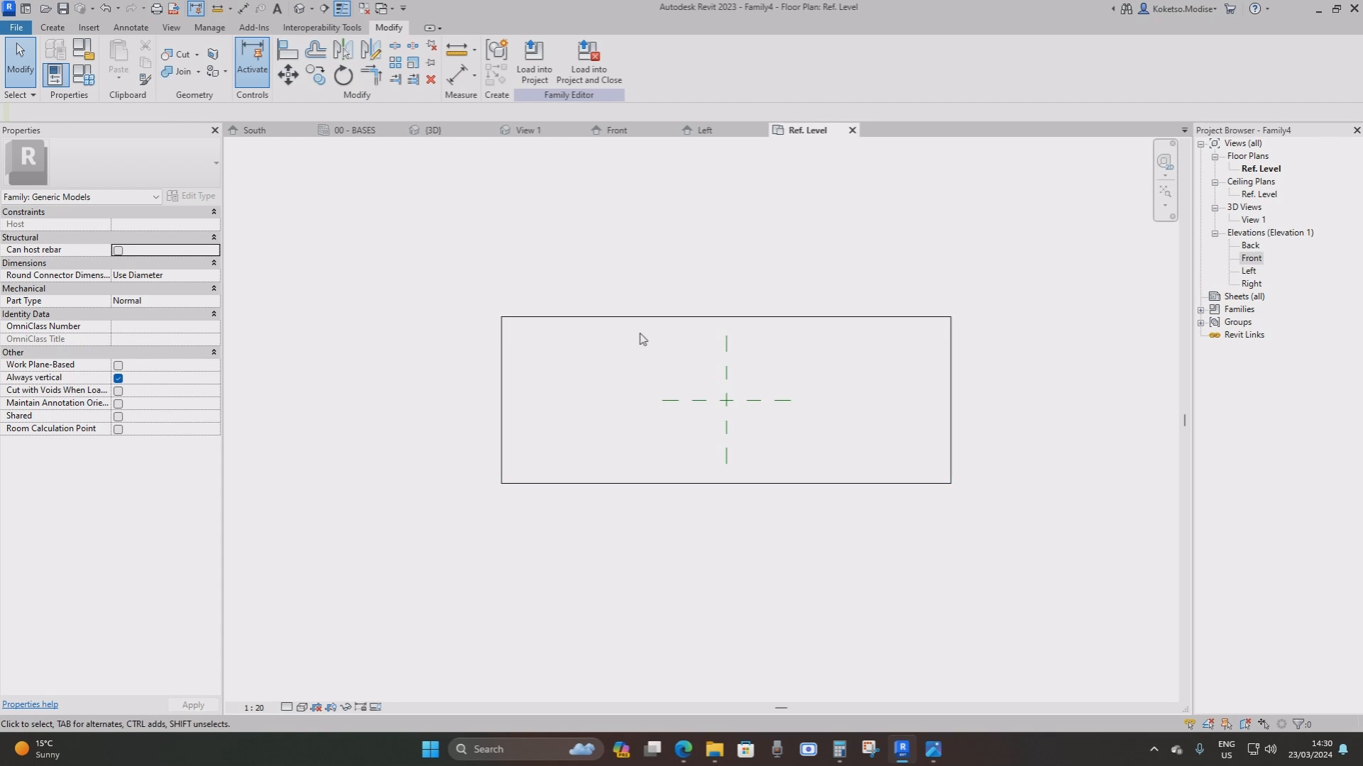
pyautogui.scroll(2, 631, 348)
pyautogui.scroll(-2, 610, 353)
pyautogui.scroll(1, 604, 347)
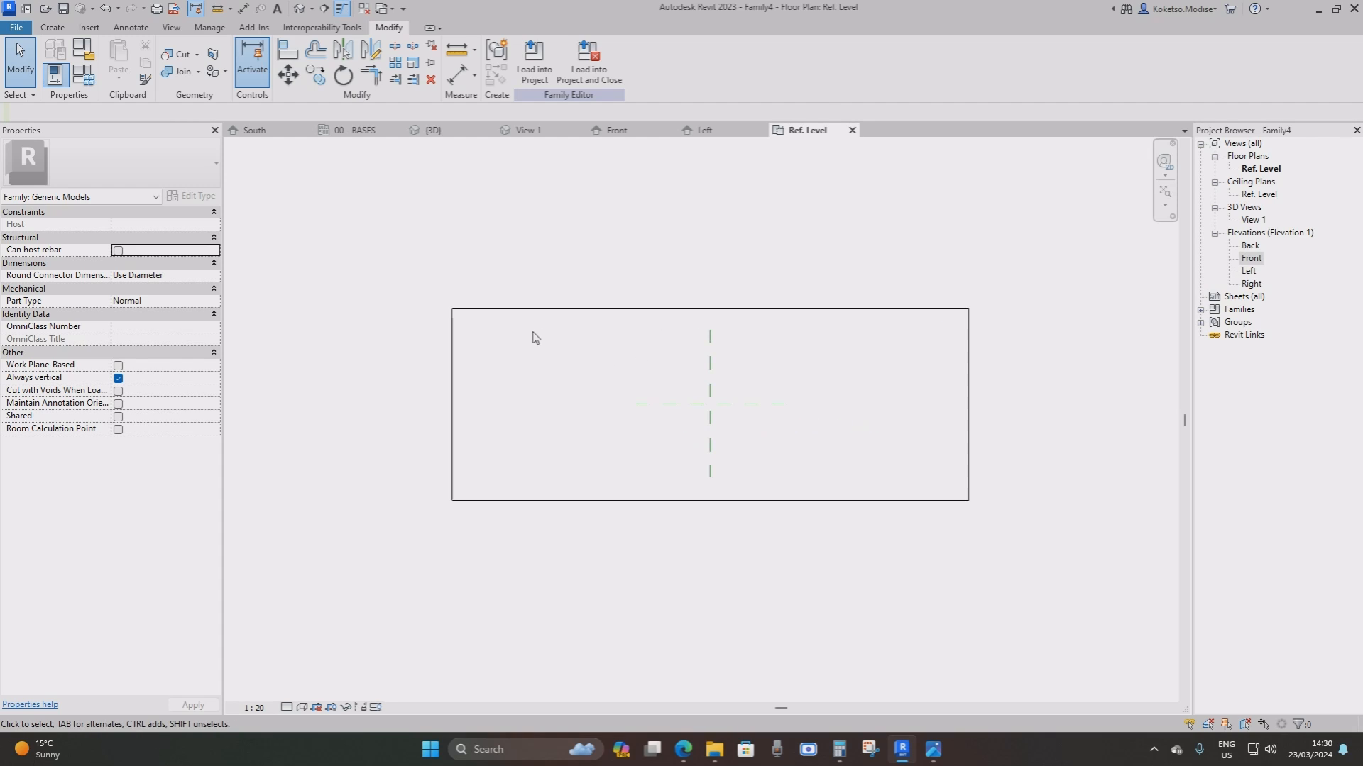
pyautogui.click(56, 27)
pyautogui.click(121, 60)
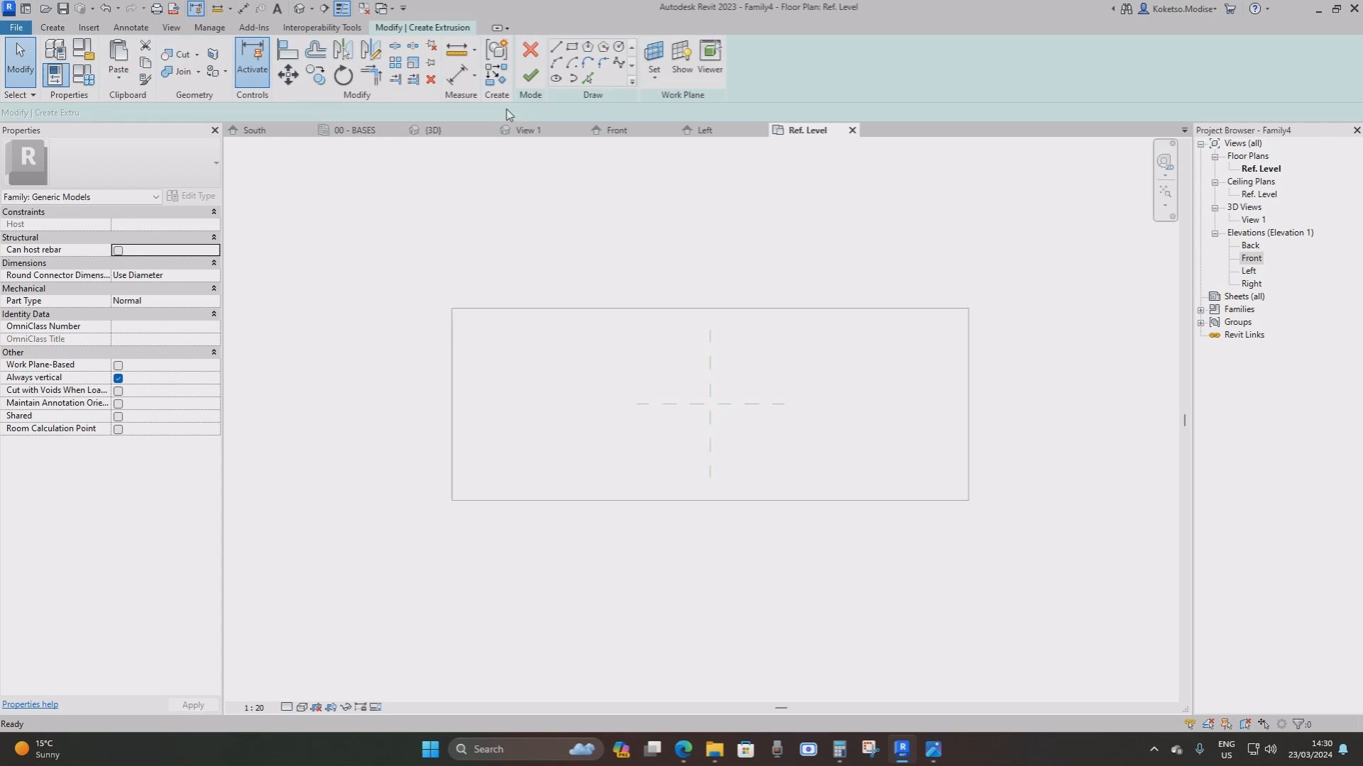
pyautogui.click(572, 47)
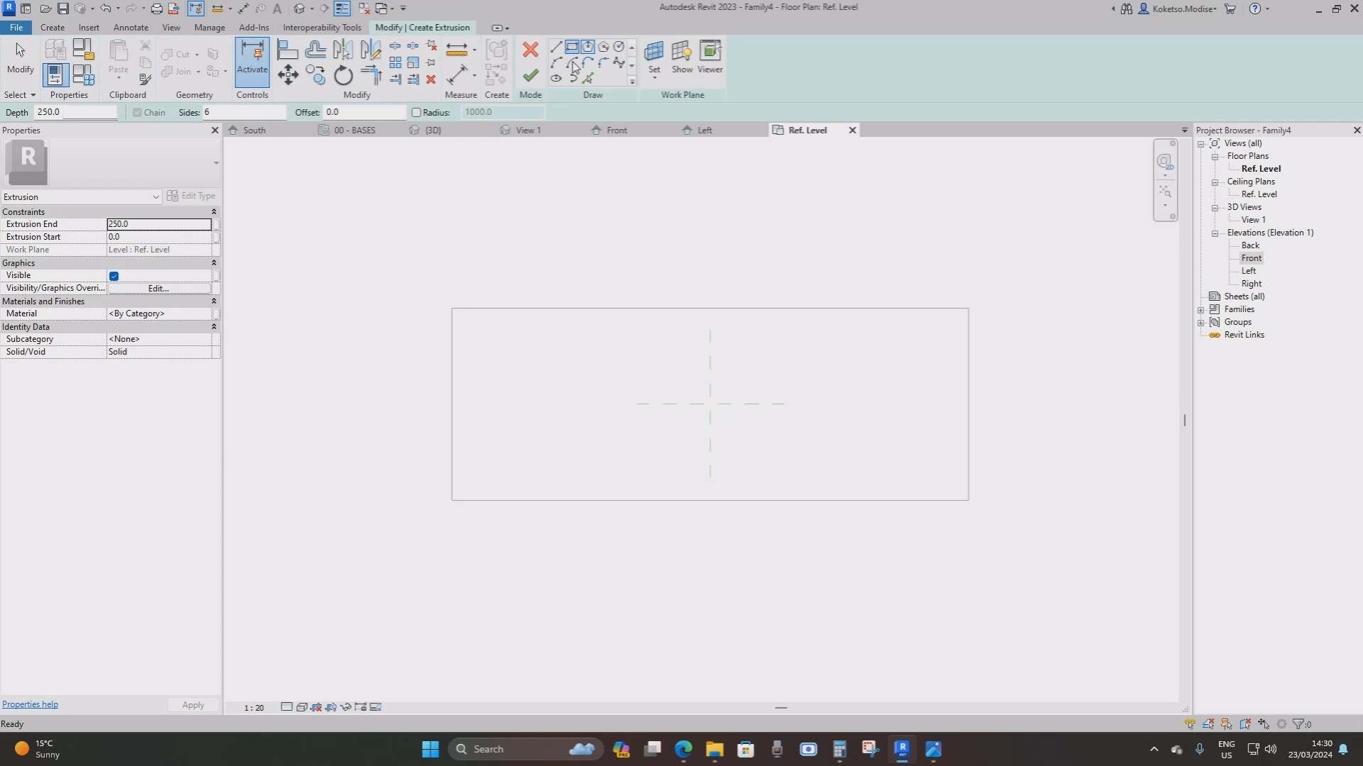
pyautogui.click(452, 308)
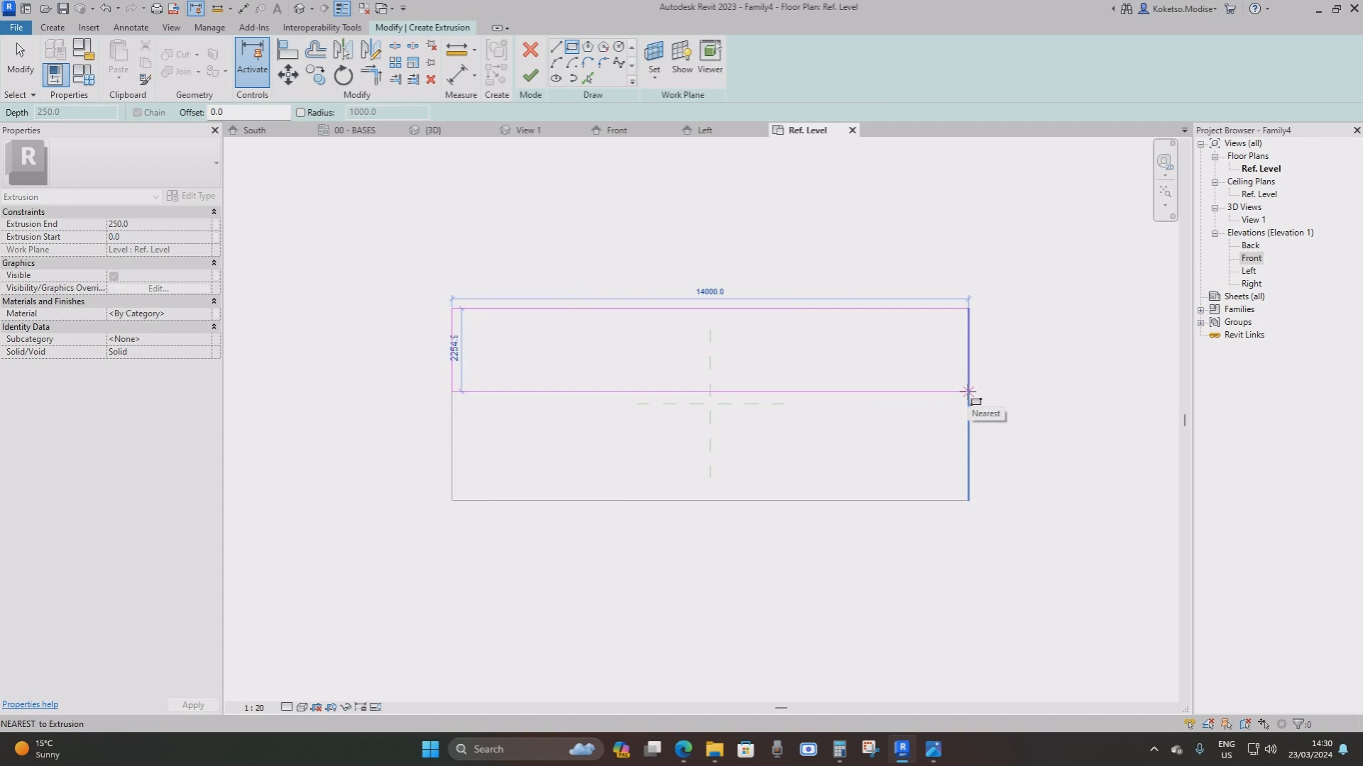
pyautogui.click(968, 391)
pyautogui.press('Escape')
pyautogui.press('Escape')
# Set the new rectangle's depth to 1500 mm from its upper edge and finish the extrusion
pyautogui.click(667, 391)
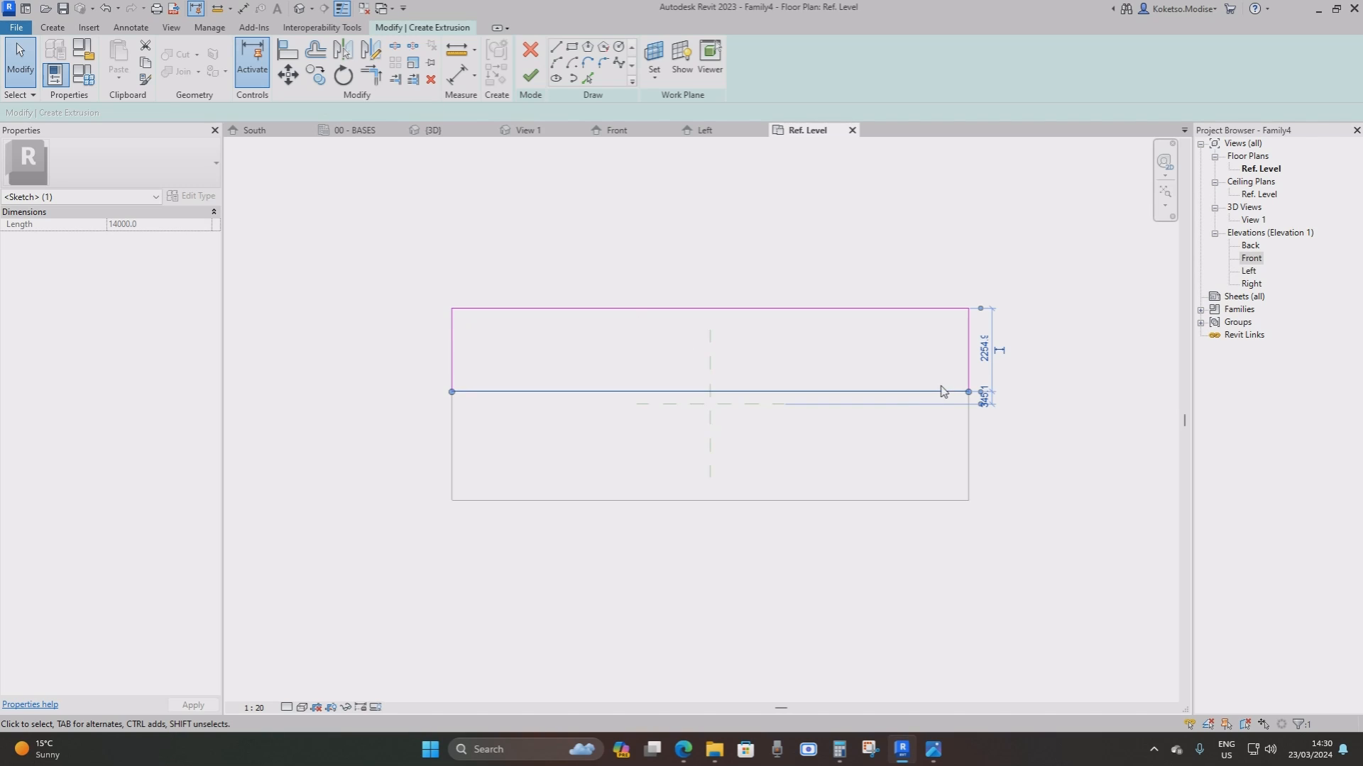
pyautogui.scroll(1, 942, 391)
pyautogui.click(934, 402)
pyautogui.click(931, 393)
pyautogui.click(988, 345)
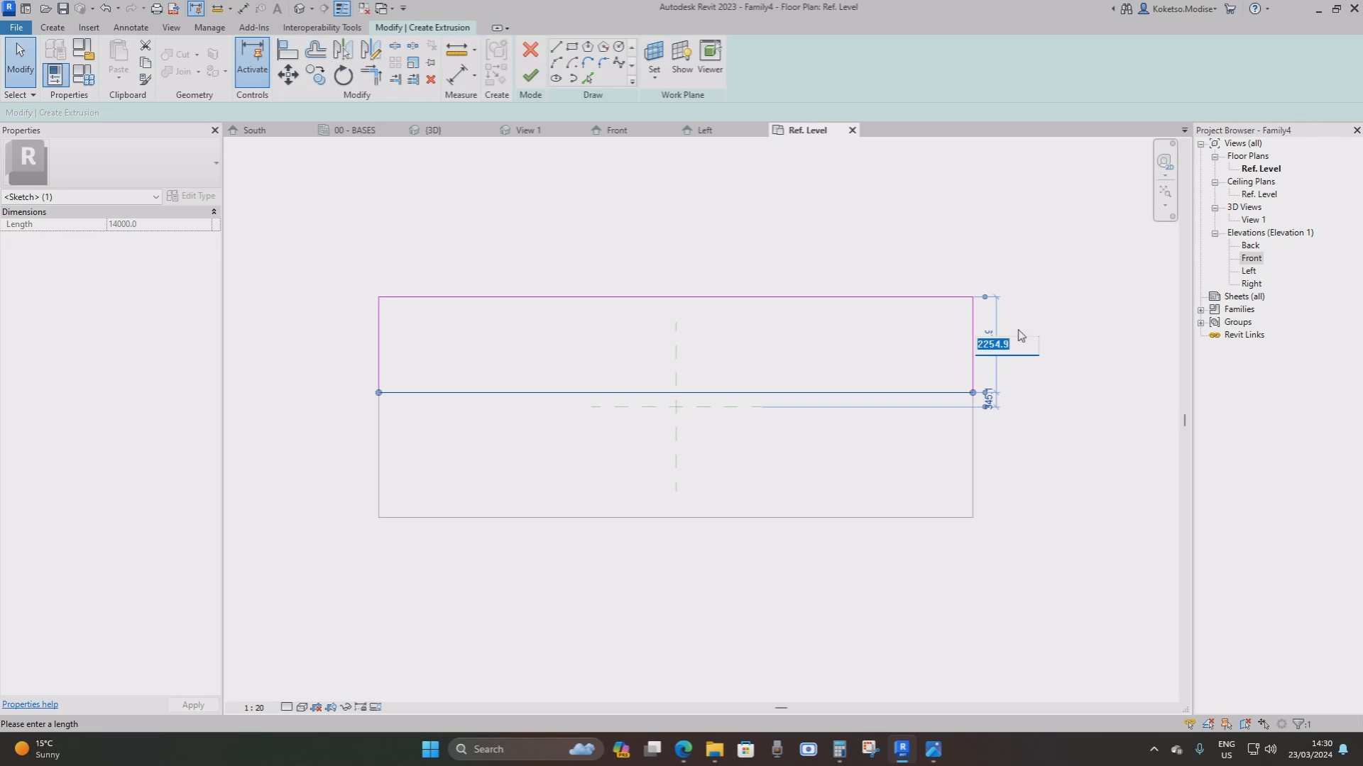
pyautogui.write('1500')
pyautogui.press('Return')
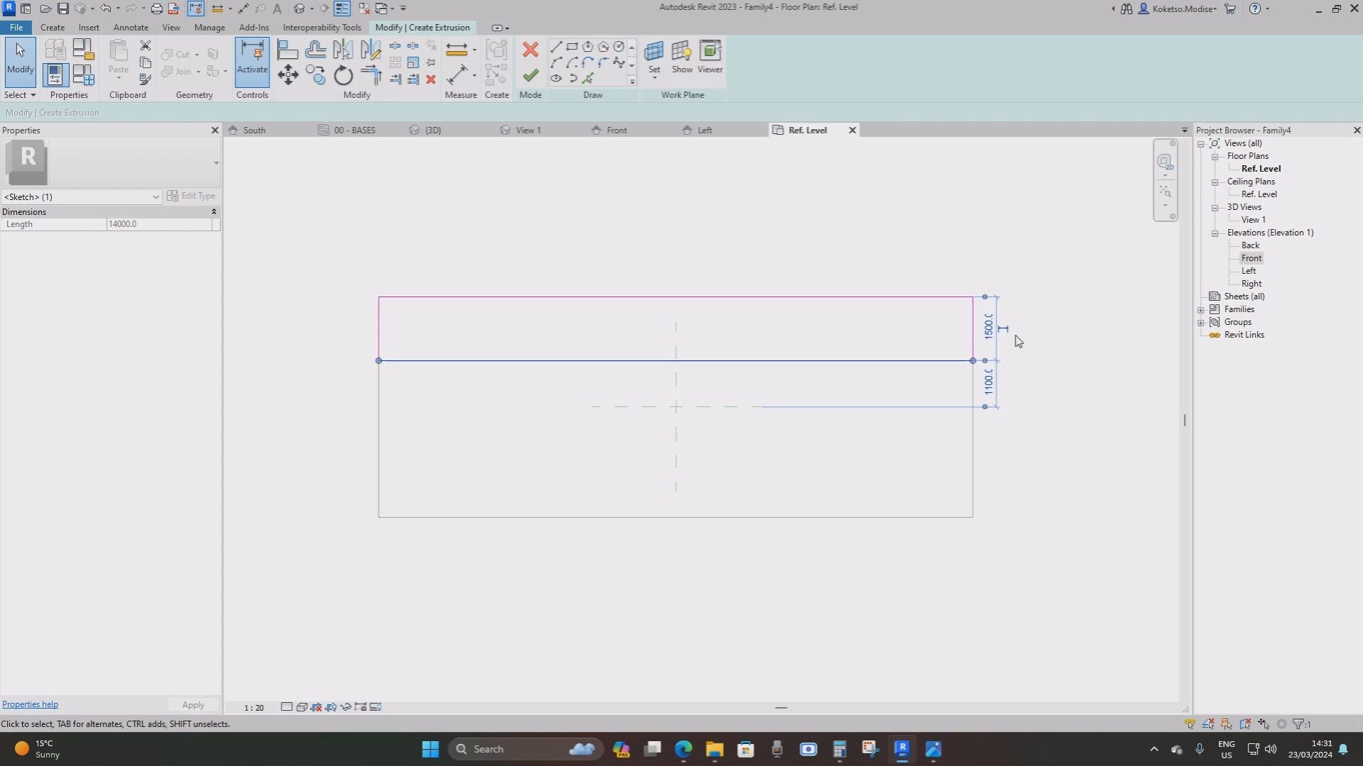
pyautogui.click(1019, 438)
pyautogui.moveTo(661, 351); pyautogui.dragTo(738, 359, button='middle')
pyautogui.moveTo(651, 394); pyautogui.dragTo(747, 371, button='middle')
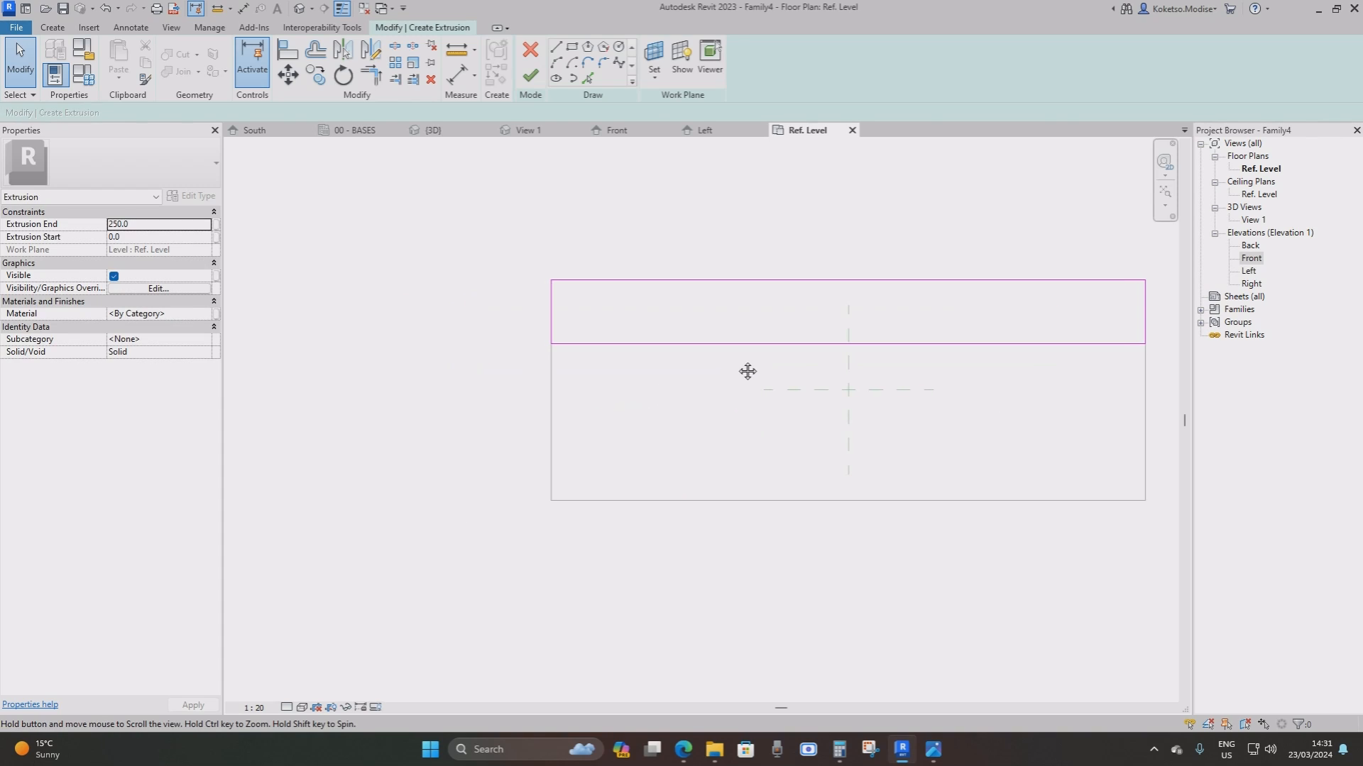
pyautogui.click(531, 75)
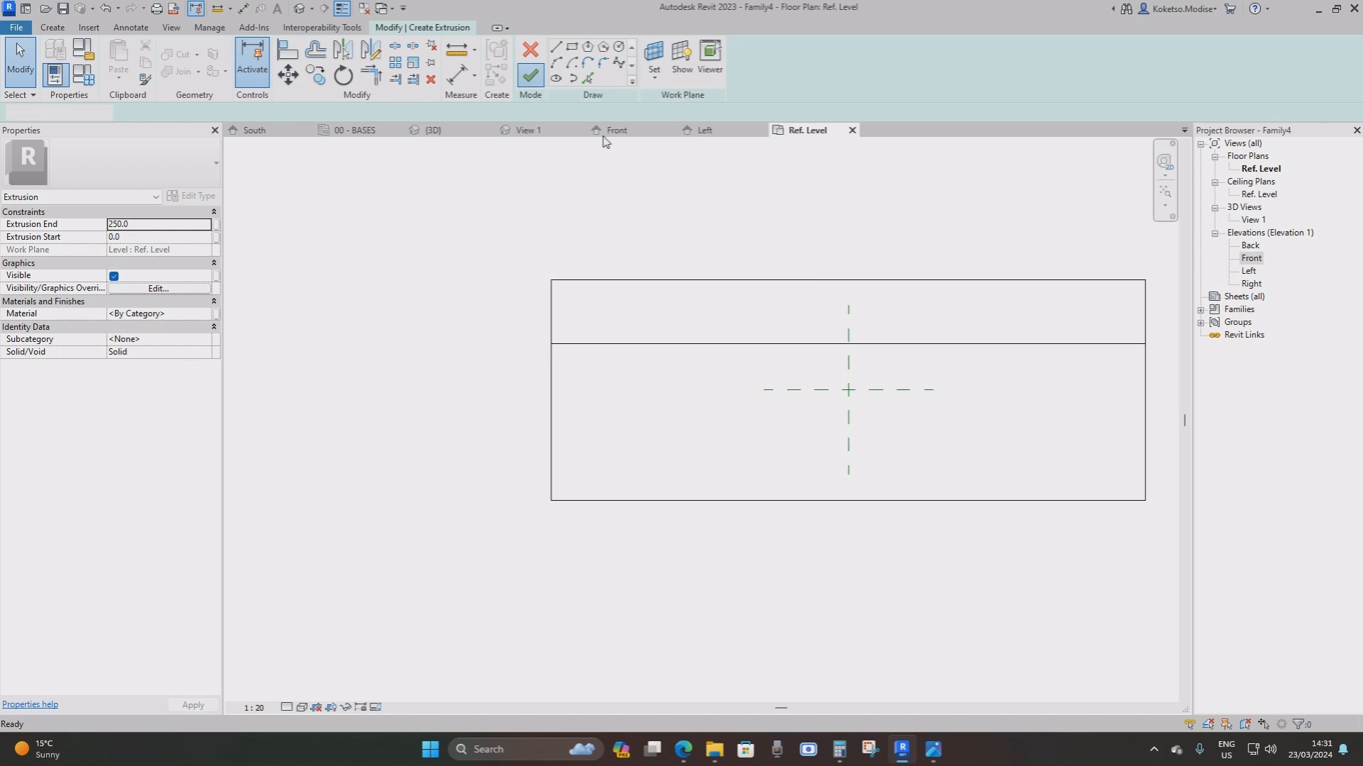
# In the Left elevation, stretch the new extrusion's top to about 2387 mm and raise its bottom onto the base's top face
pyautogui.click(714, 135)
pyautogui.click(934, 667)
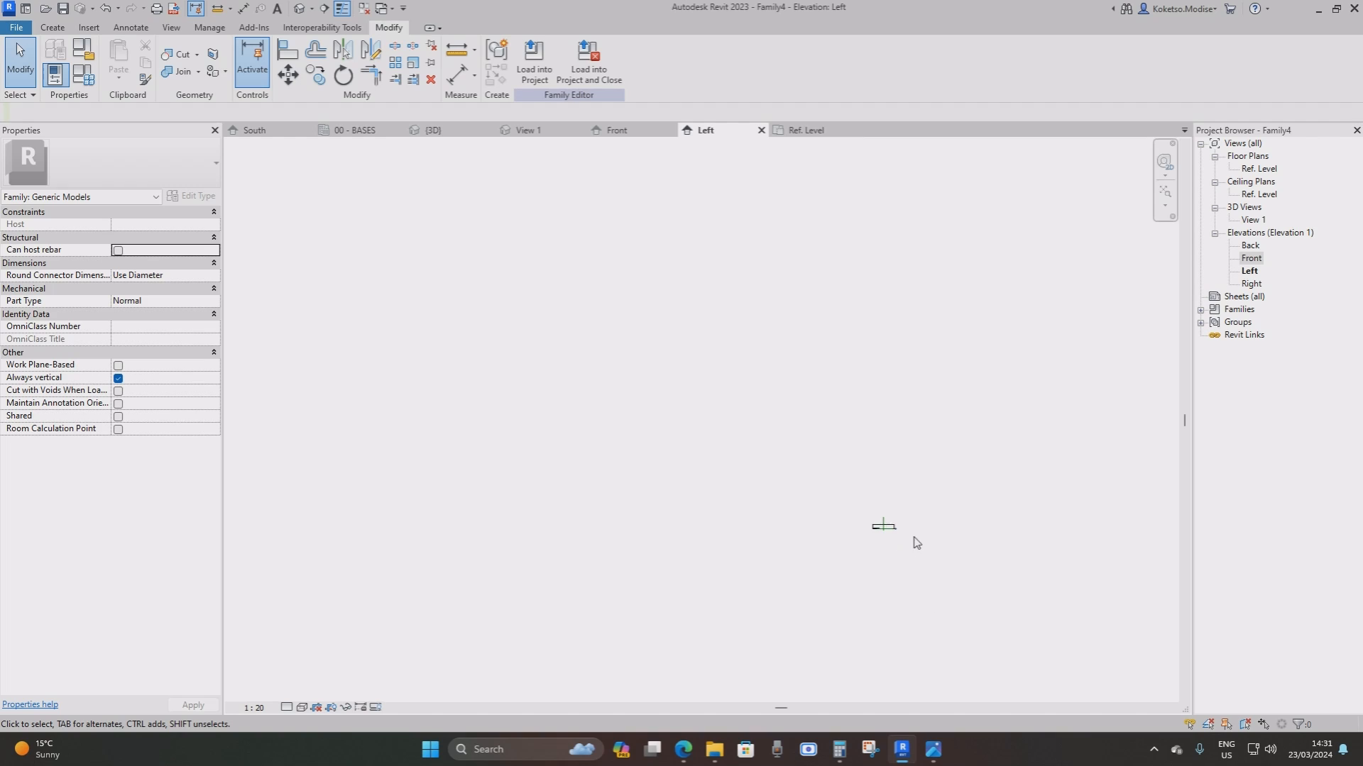
pyautogui.scroll(4, 893, 524)
pyautogui.scroll(2, 934, 635)
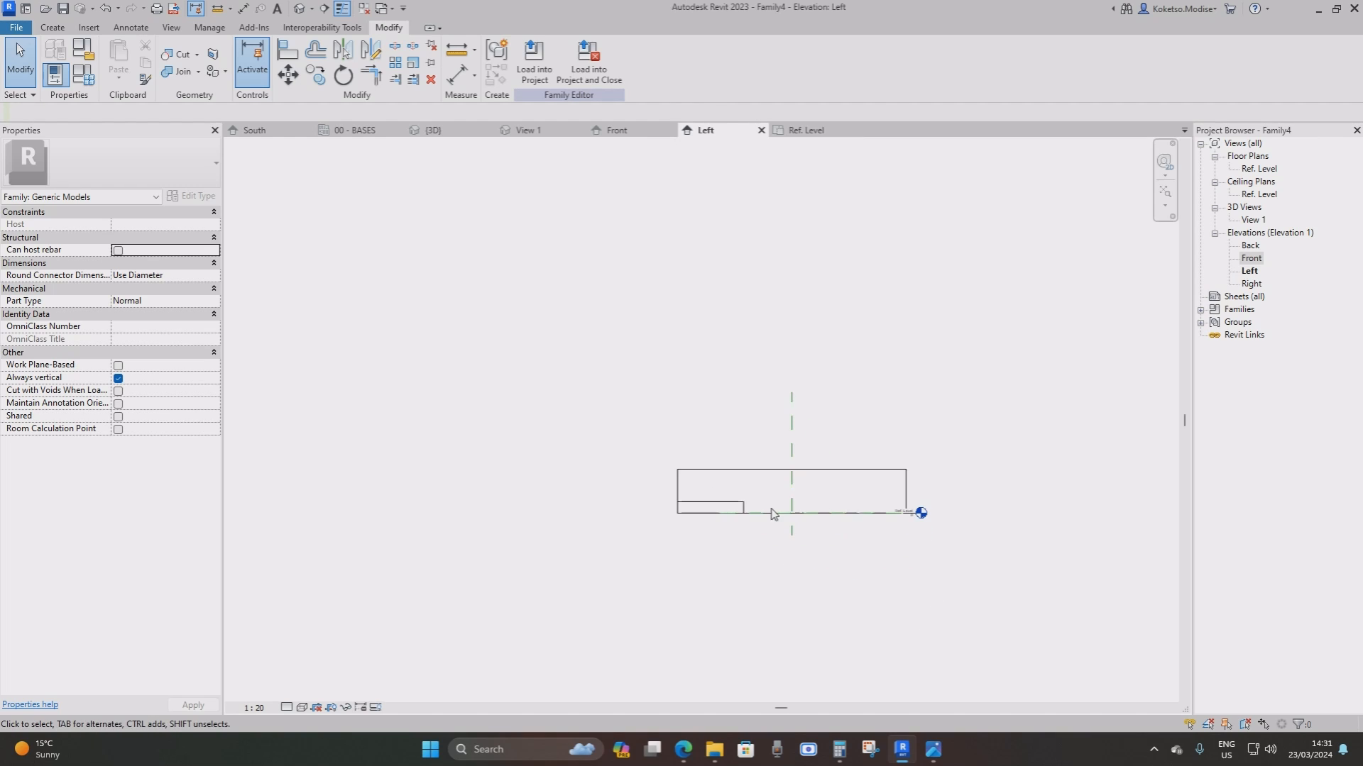
pyautogui.scroll(3, 752, 497)
pyautogui.click(654, 497)
pyautogui.scroll(2, 646, 497)
pyautogui.scroll(-3, 645, 494)
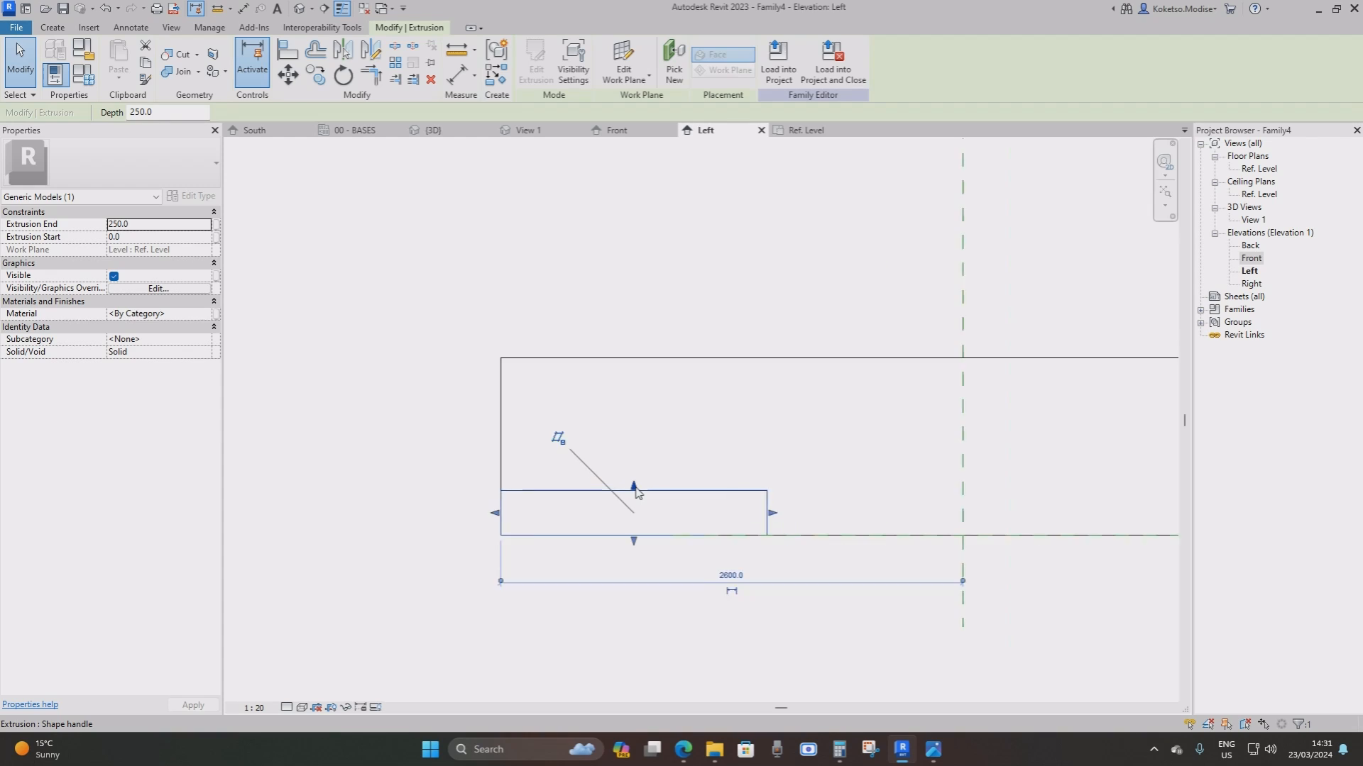
pyautogui.moveTo(634, 490); pyautogui.dragTo(638, 157)
pyautogui.moveTo(634, 534); pyautogui.dragTo(633, 378)
pyautogui.moveTo(736, 220); pyautogui.dragTo(809, 371, button='middle')
pyautogui.press('Escape')
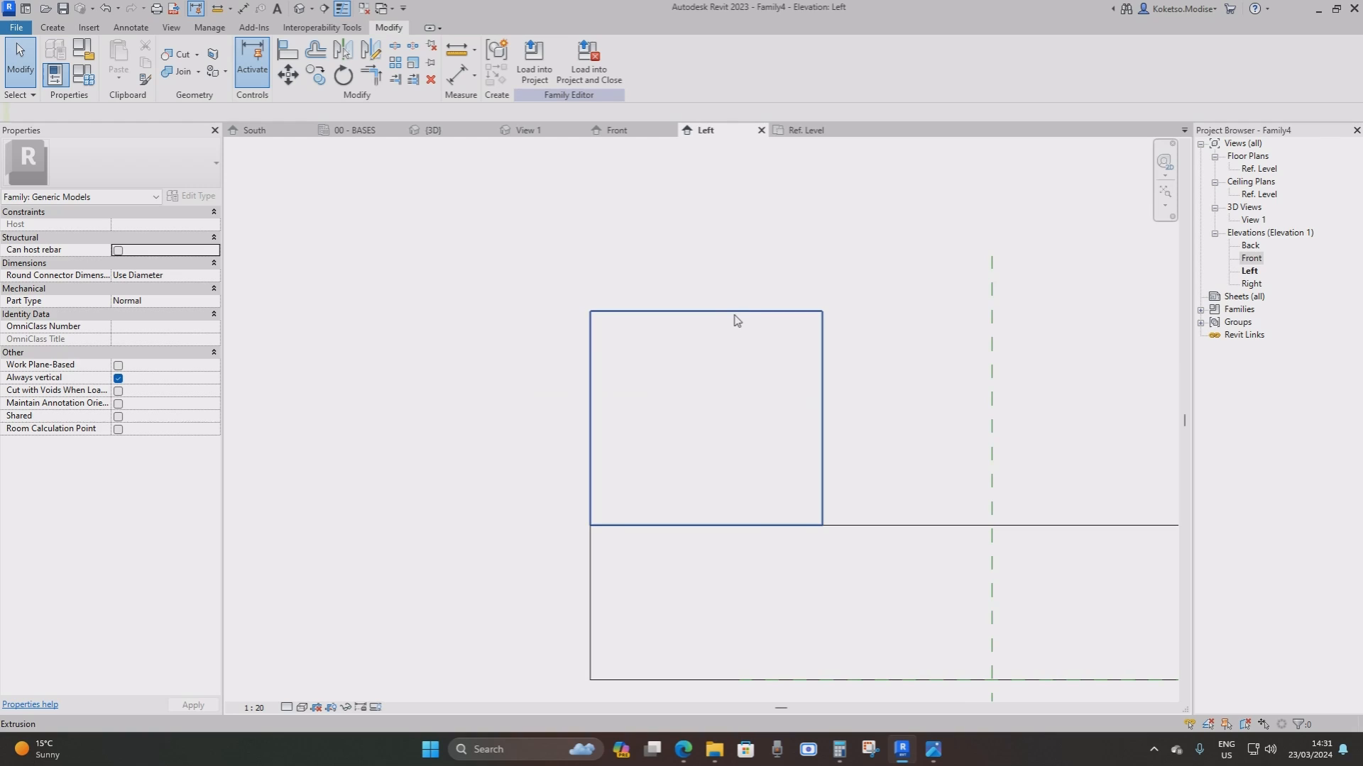
# Set the upper extrusion's height to 1500 mm by its top face
pyautogui.click(732, 314)
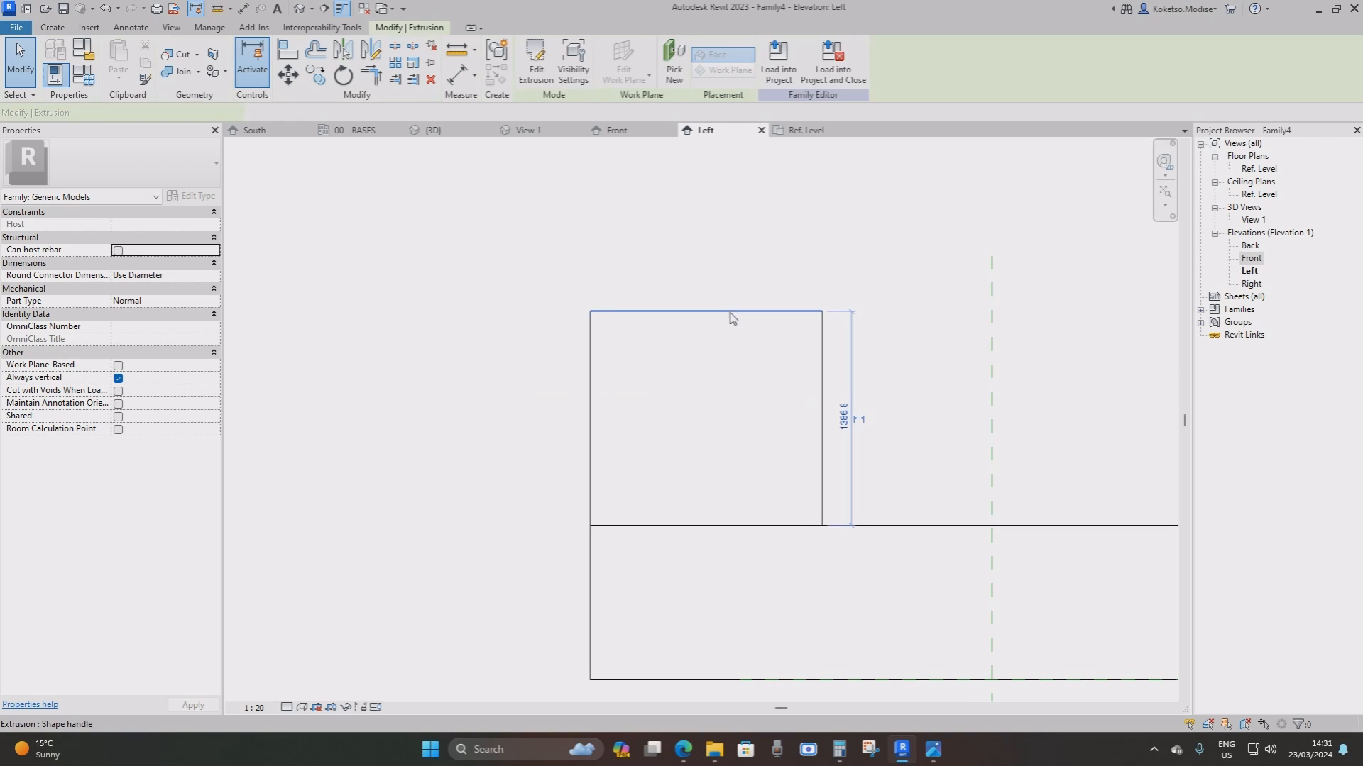
pyautogui.click(841, 418)
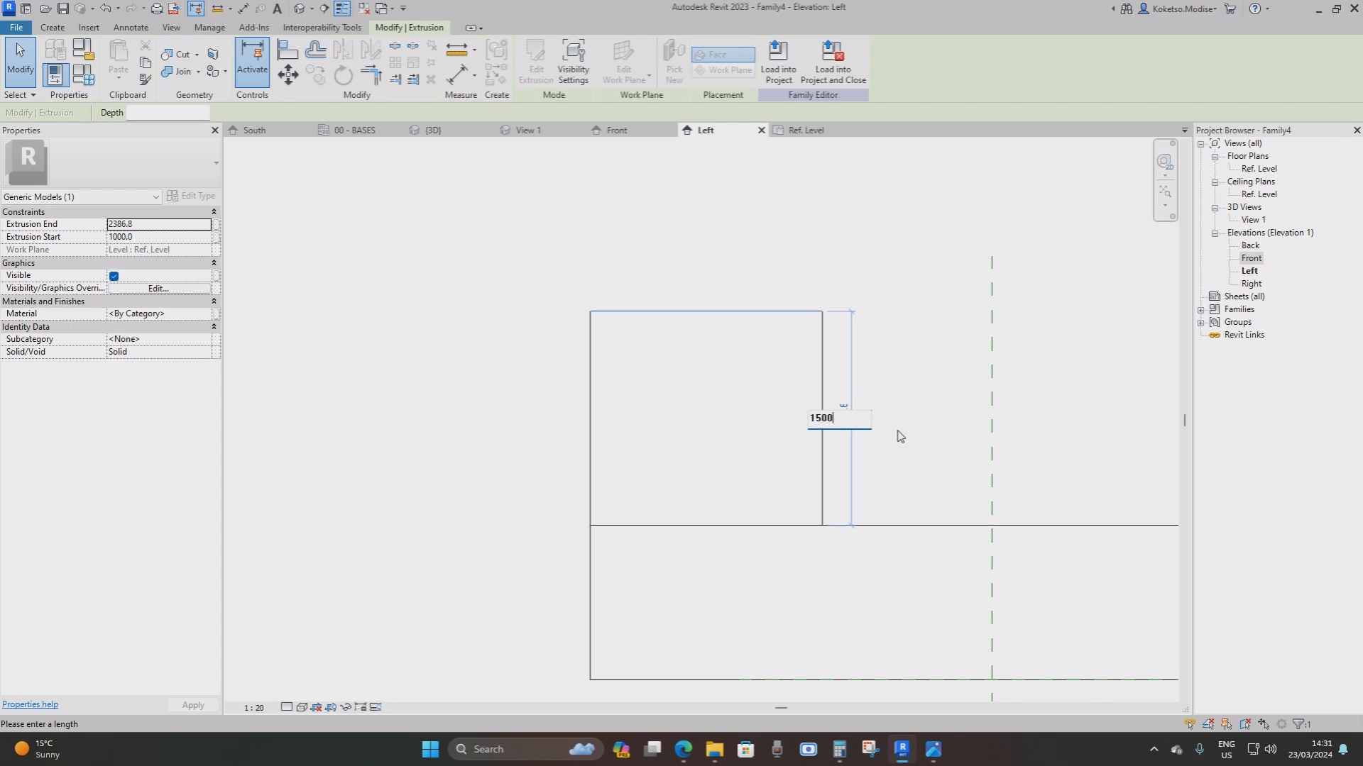
pyautogui.press('Return')
pyautogui.press('Escape')
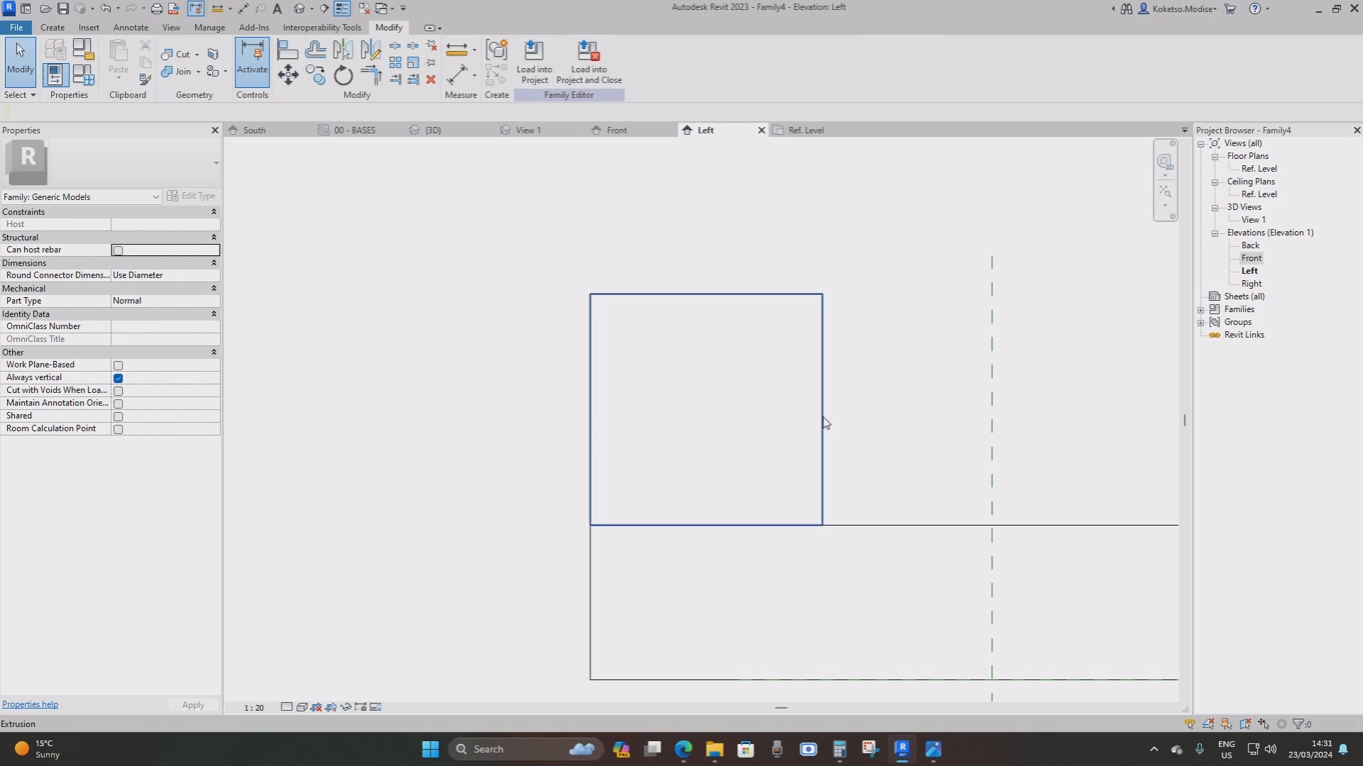
# Stretch the upper extrusion's inner face toward the vertical reference plane to about 1921 mm wide and place an aligned dimension across its width
pyautogui.click(825, 423)
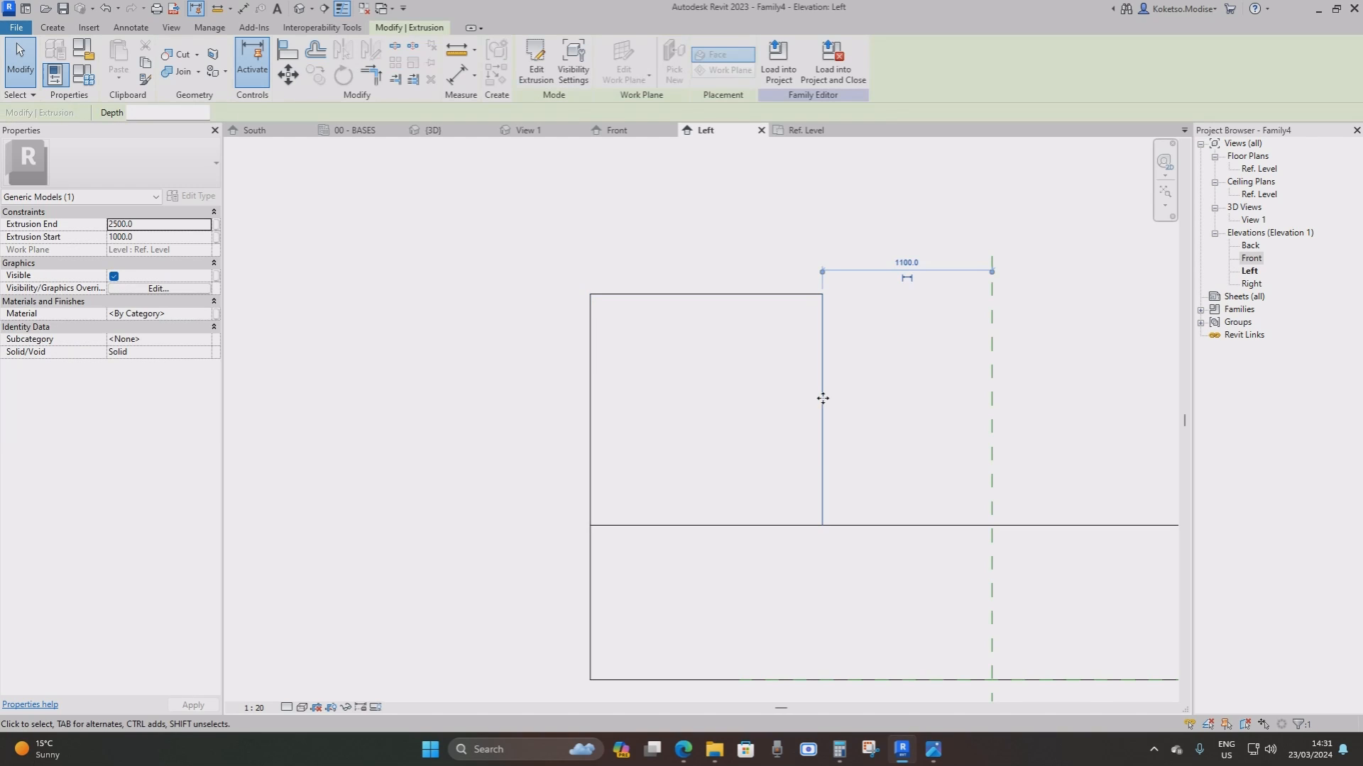
pyautogui.press('Escape')
pyautogui.click(824, 354)
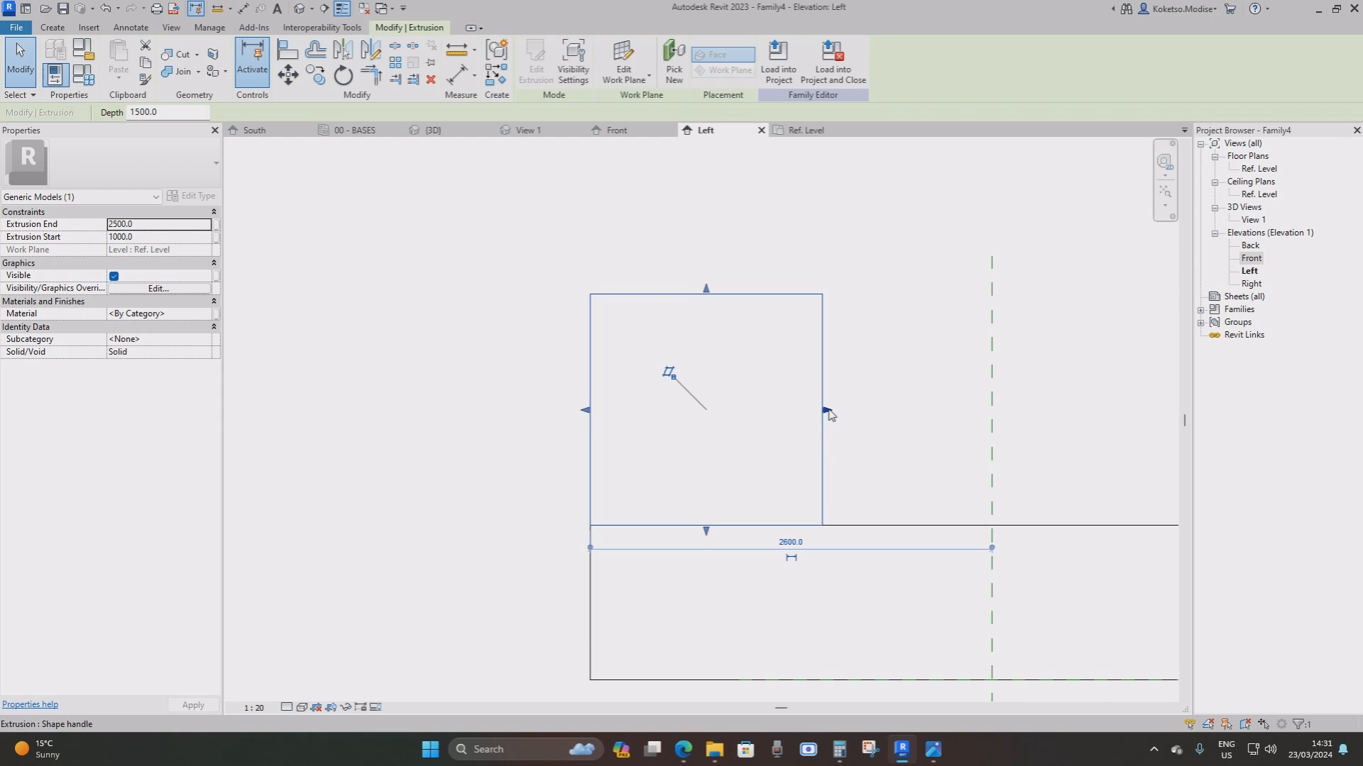
pyautogui.moveTo(826, 410); pyautogui.dragTo(889, 412)
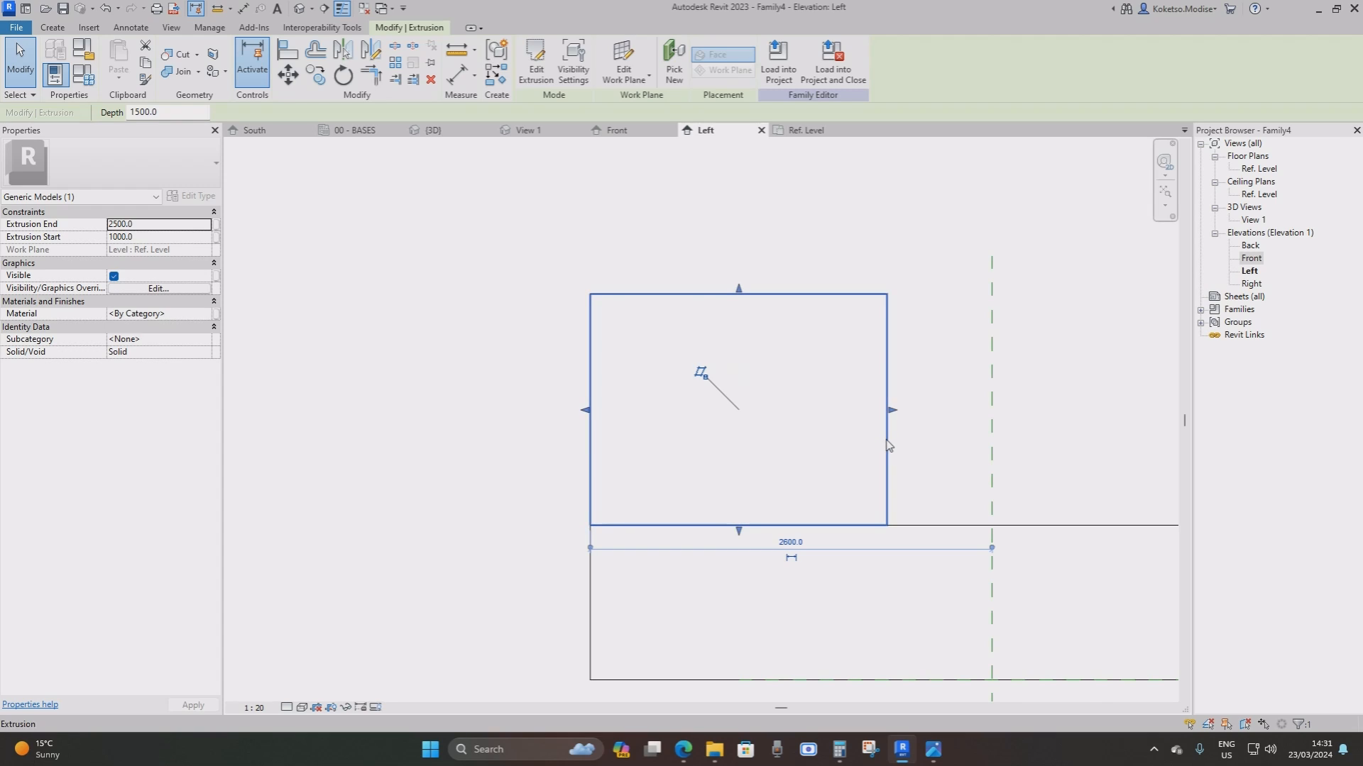
pyautogui.click(243, 9)
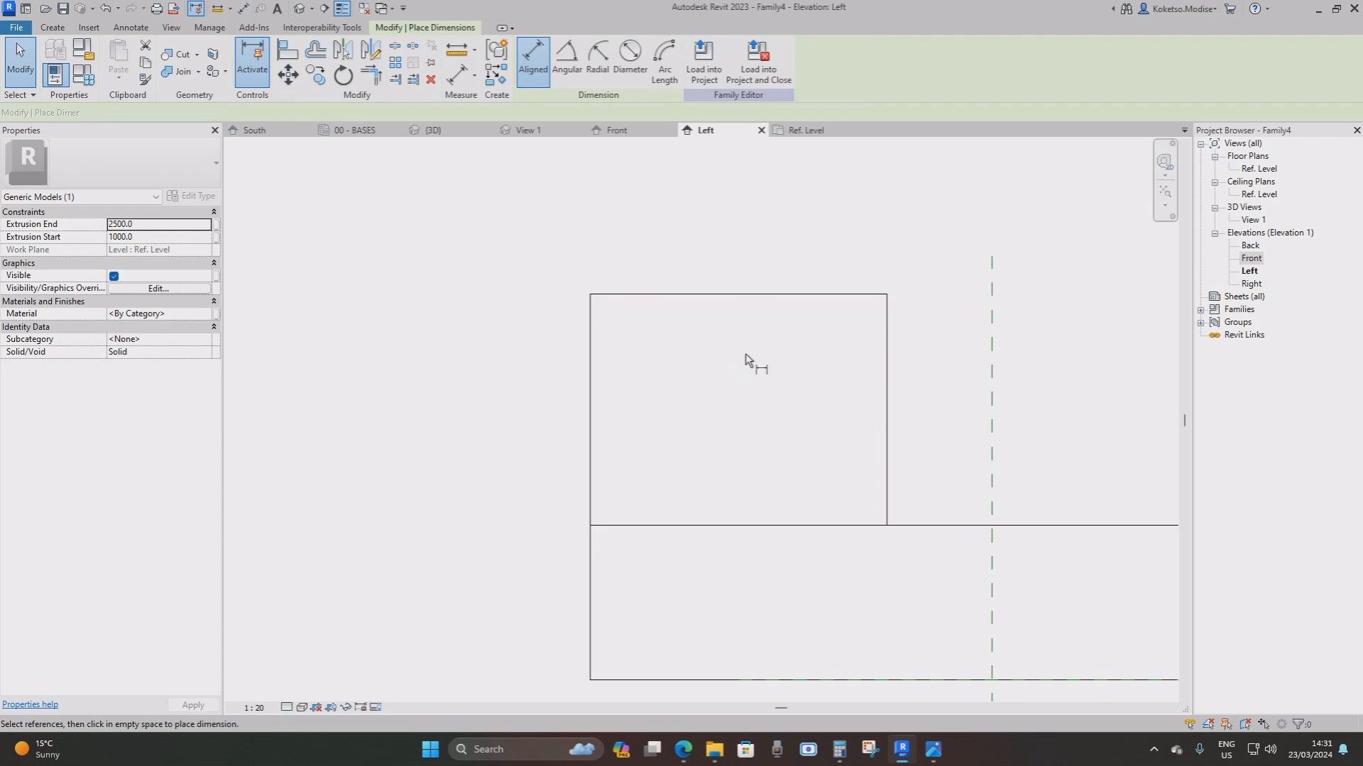
pyautogui.click(589, 362)
pyautogui.click(887, 356)
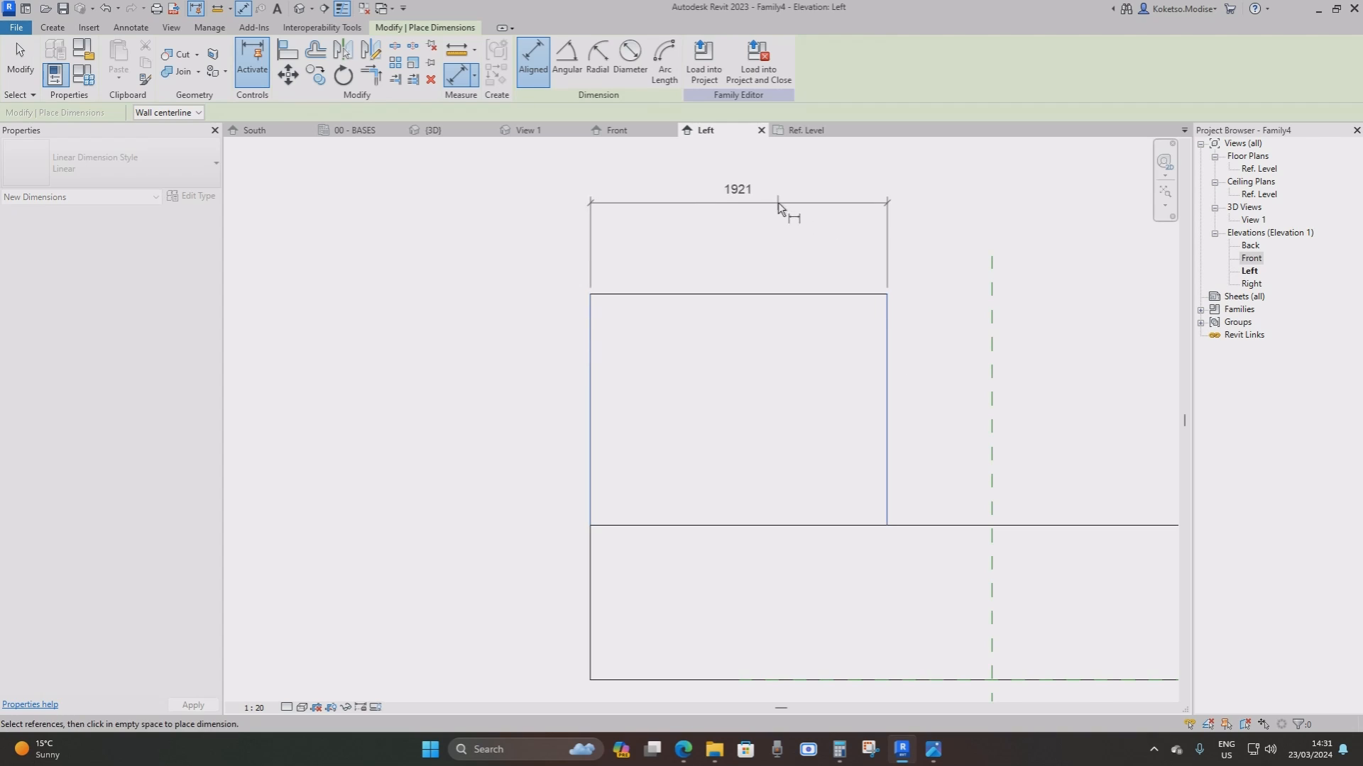
pyautogui.moveTo(777, 206); pyautogui.dragTo(721, 288, button='middle')
pyautogui.click(731, 264)
pyautogui.press('Escape')
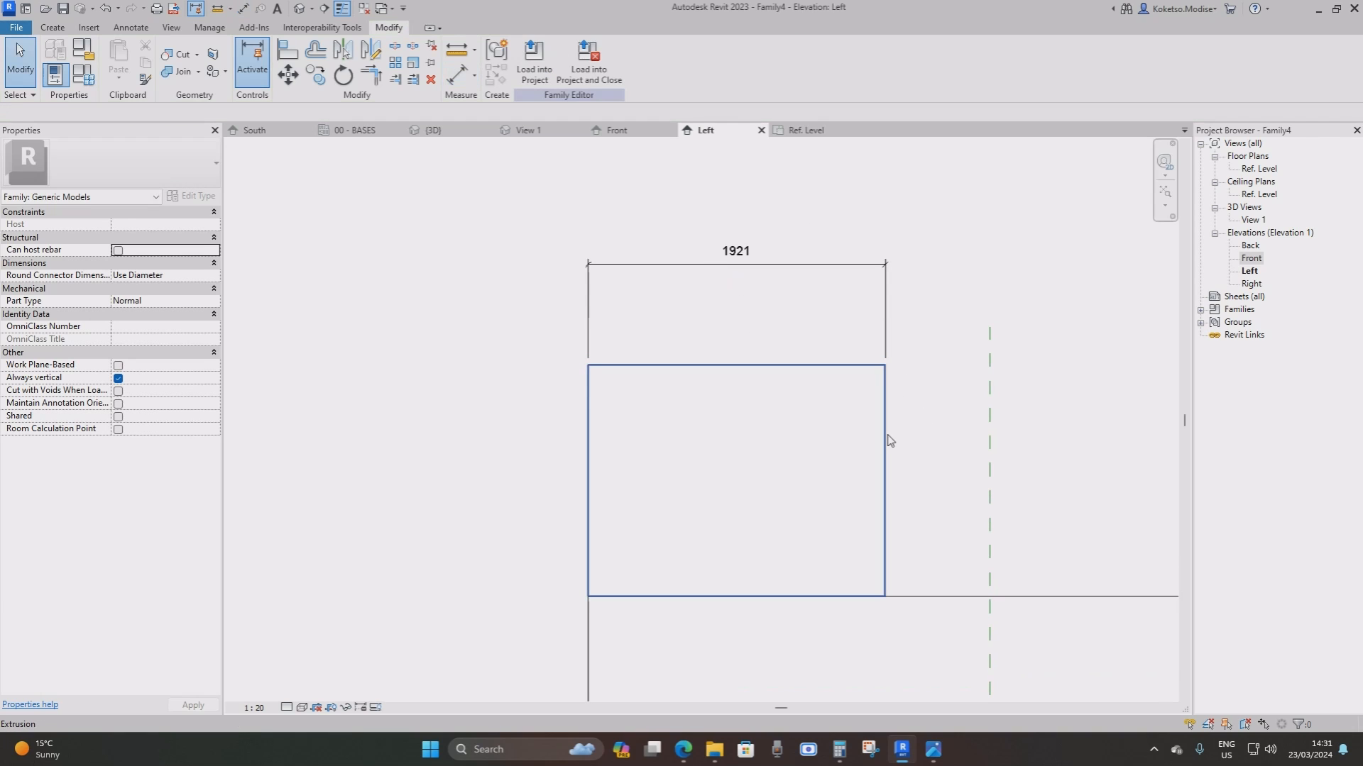
# Set the upper extrusion's width to 2200 mm by moving its inner face, and delete the width dimension
pyautogui.click(884, 419)
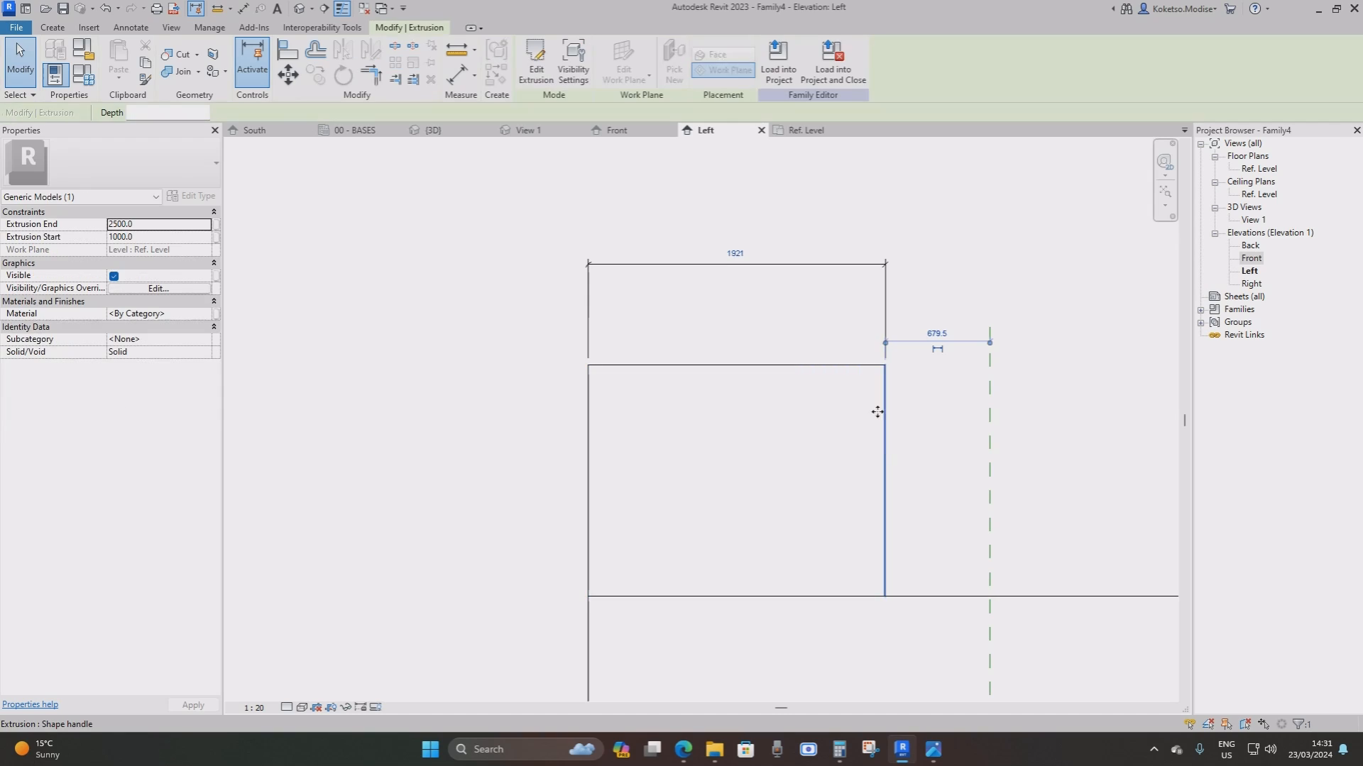
pyautogui.click(738, 251)
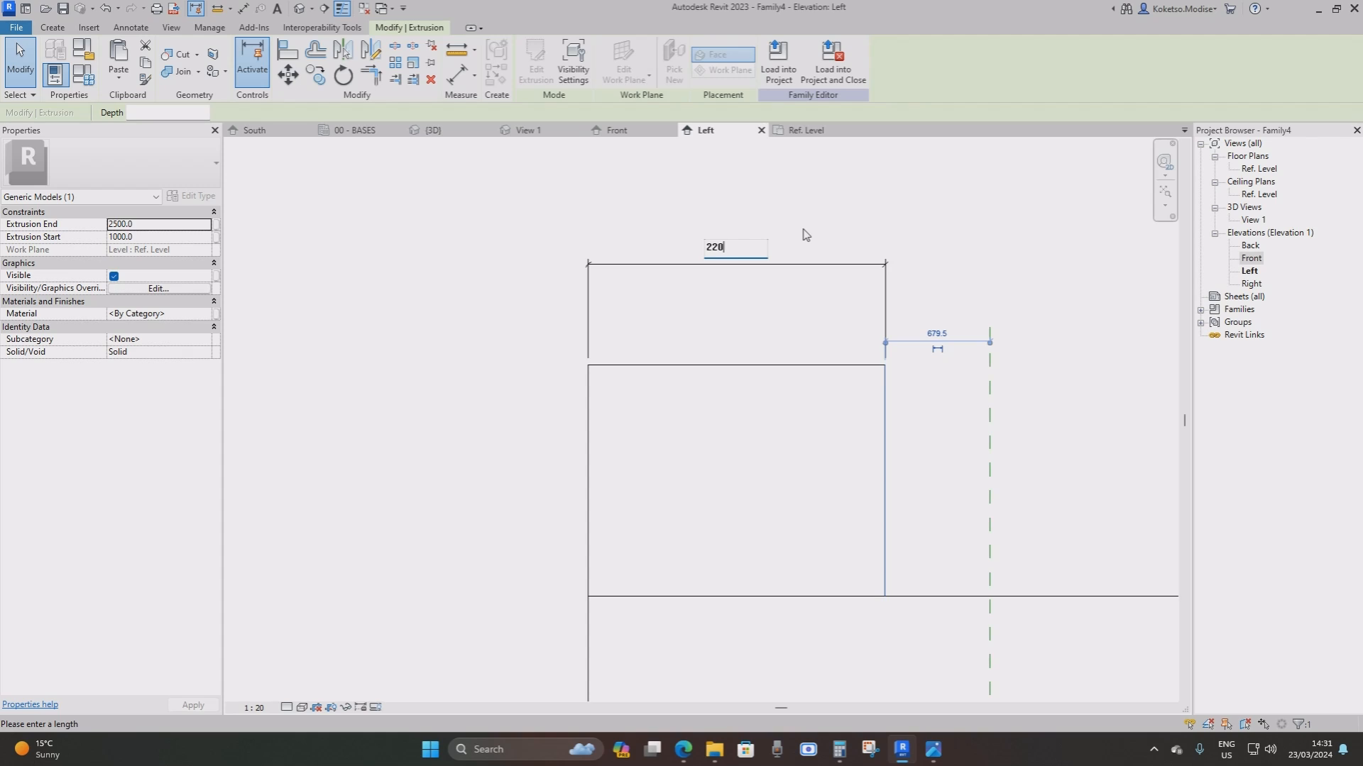
pyautogui.press('Return')
pyautogui.click(869, 352)
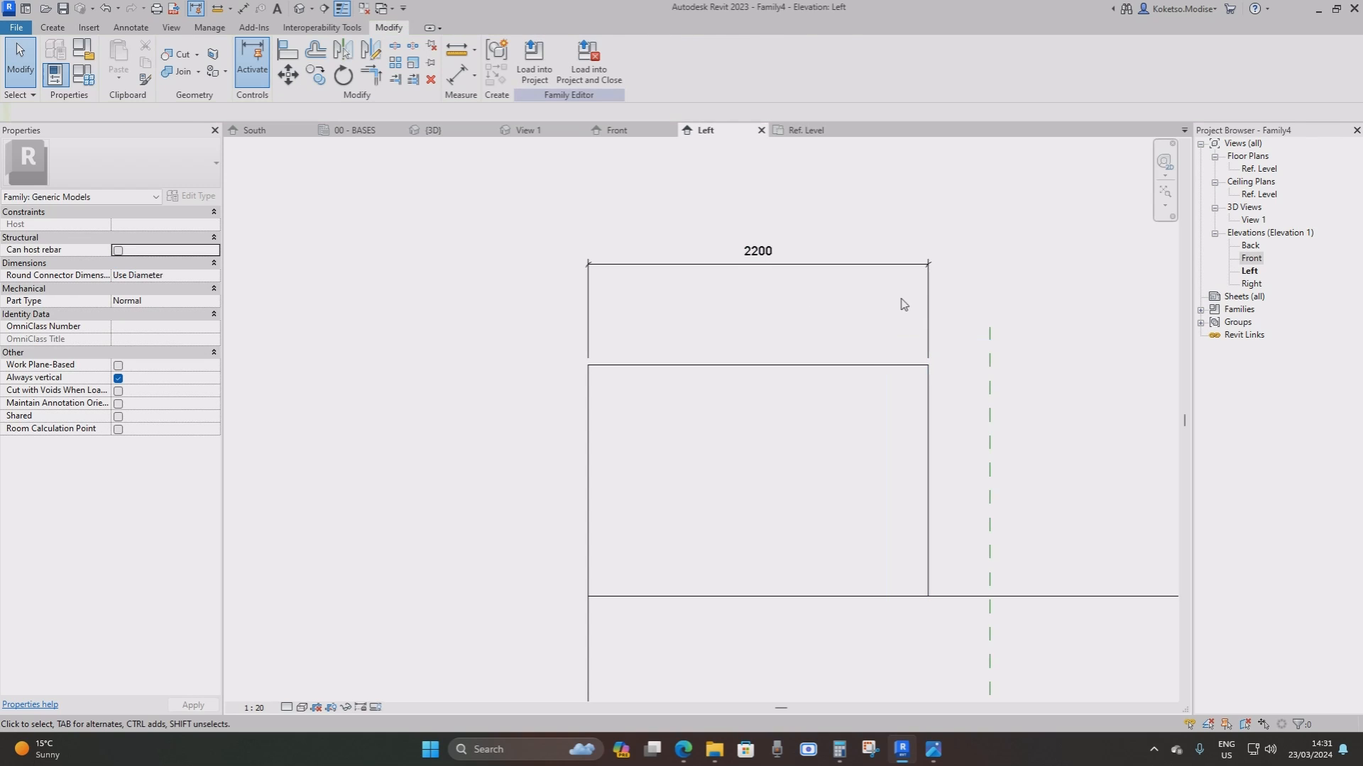
pyautogui.click(919, 265)
pyautogui.press('Delete')
pyautogui.scroll(-3, 754, 296)
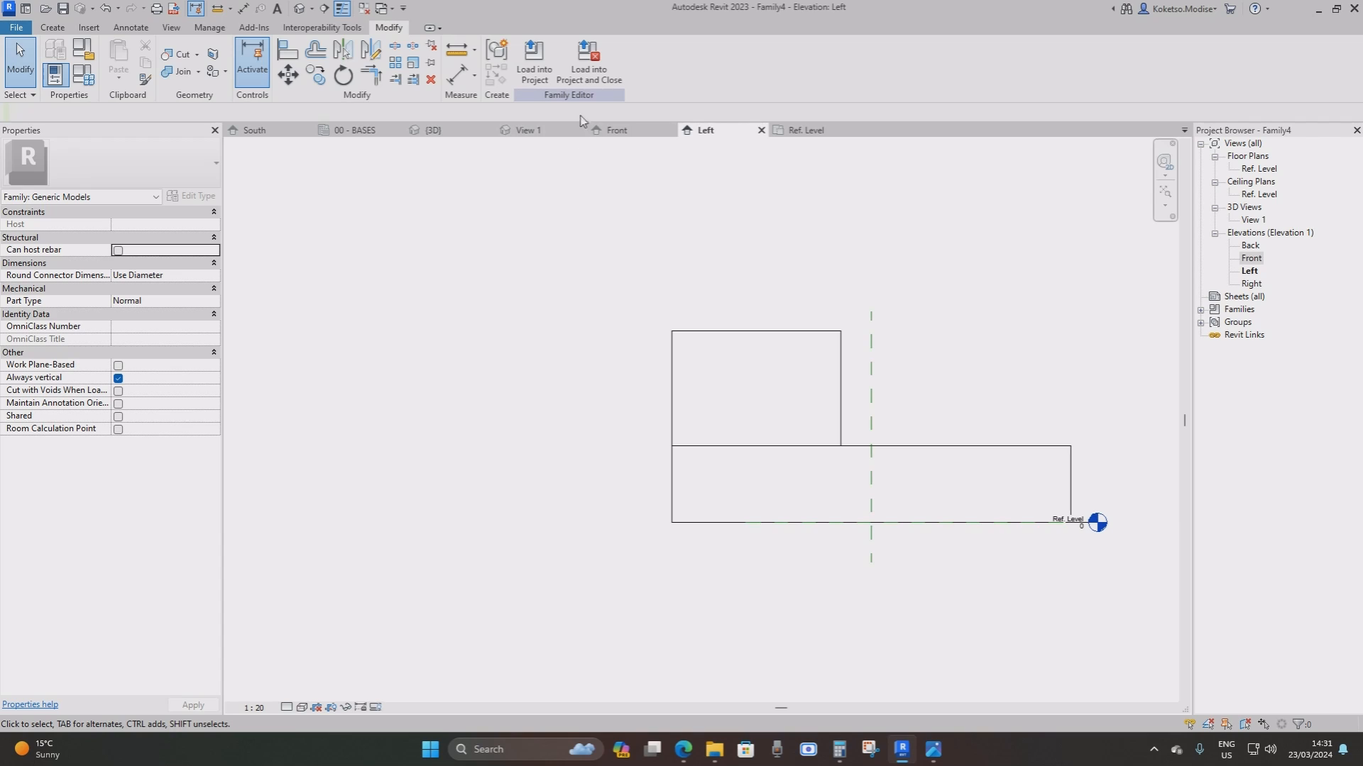
# Open the default 3D view and orbit it to inspect the two stacked extrusions
pyautogui.click(299, 8)
pyautogui.keyDown('shift'); pyautogui.moveTo(882, 511); pyautogui.dragTo(673, 442, button='middle'); pyautogui.keyUp('shift')
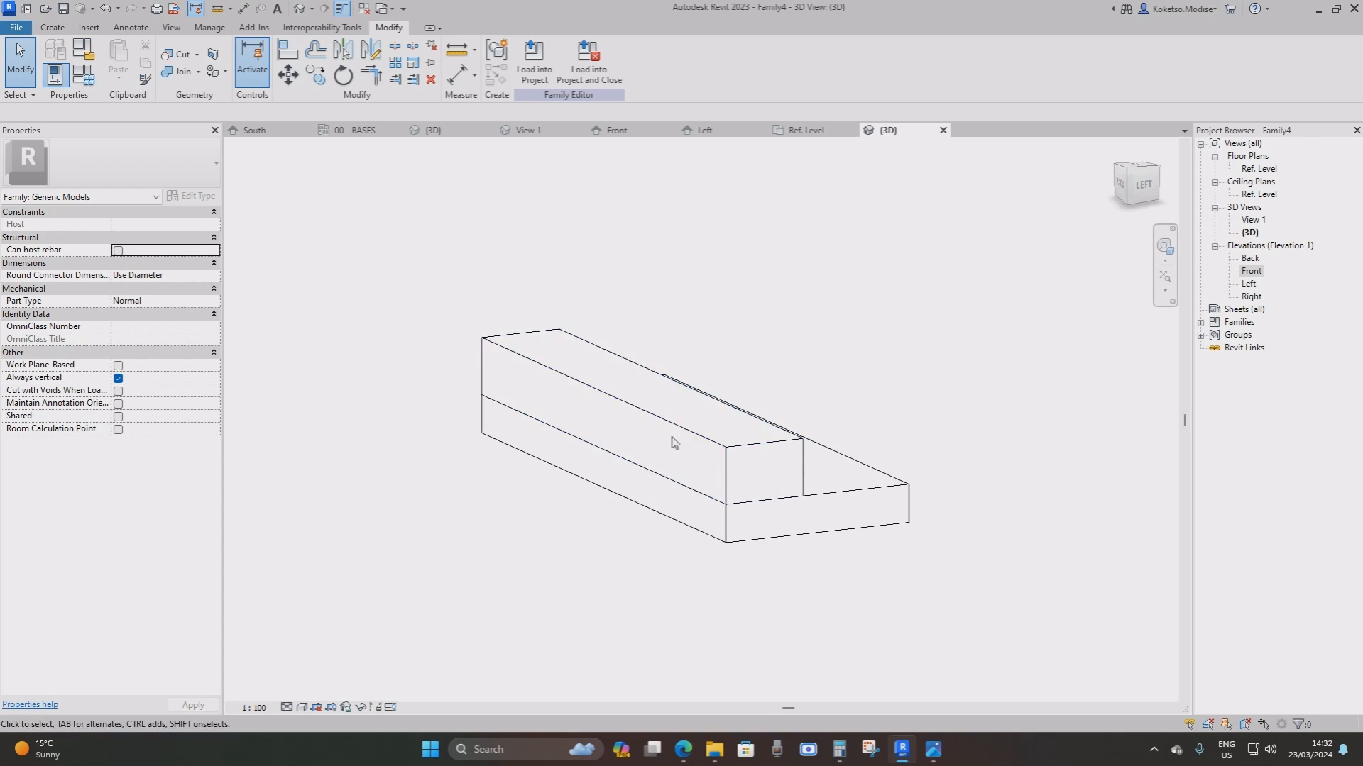
# Start a new extrusion in the Left elevation and sketch its first profile line vertically upward from the upper block's inner top corner
pyautogui.click(716, 134)
pyautogui.moveTo(778, 396); pyautogui.dragTo(754, 418, button='middle')
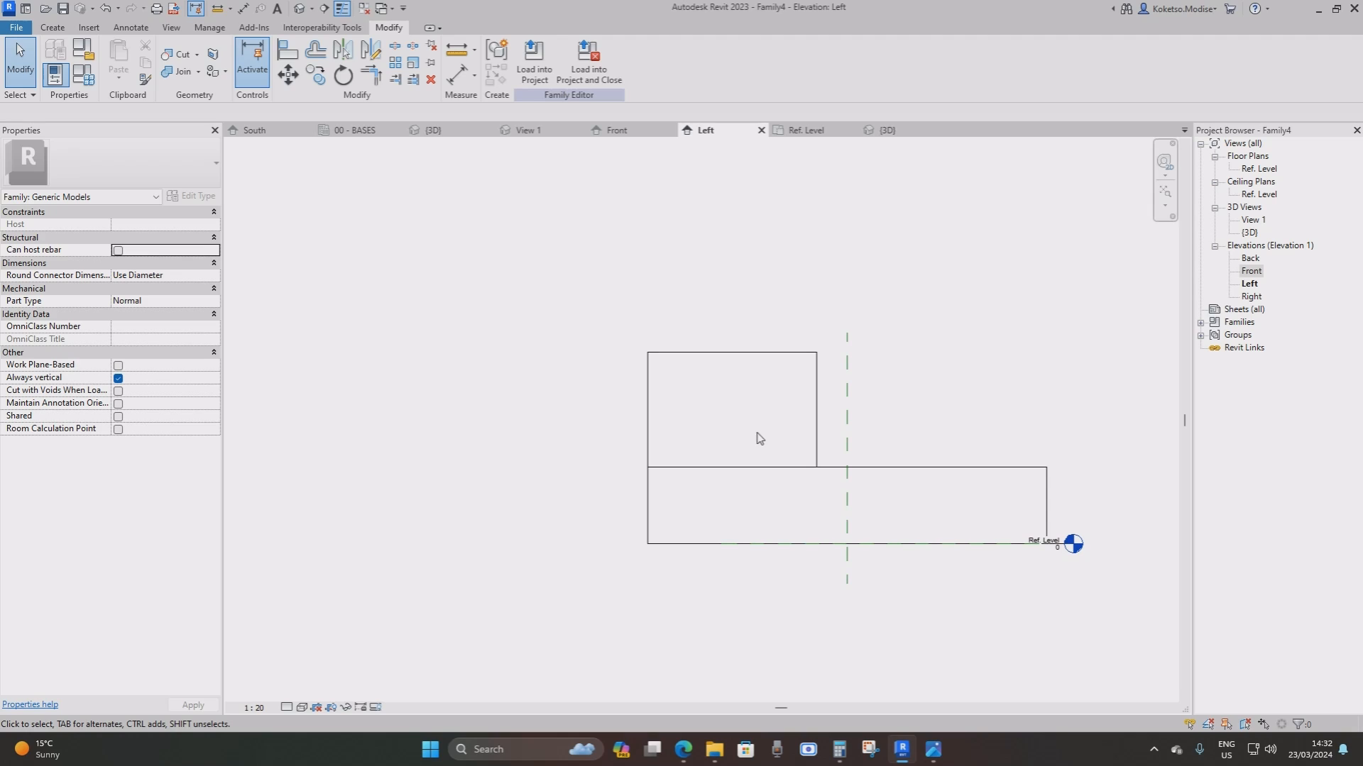
pyautogui.moveTo(814, 275); pyautogui.dragTo(772, 344, button='middle')
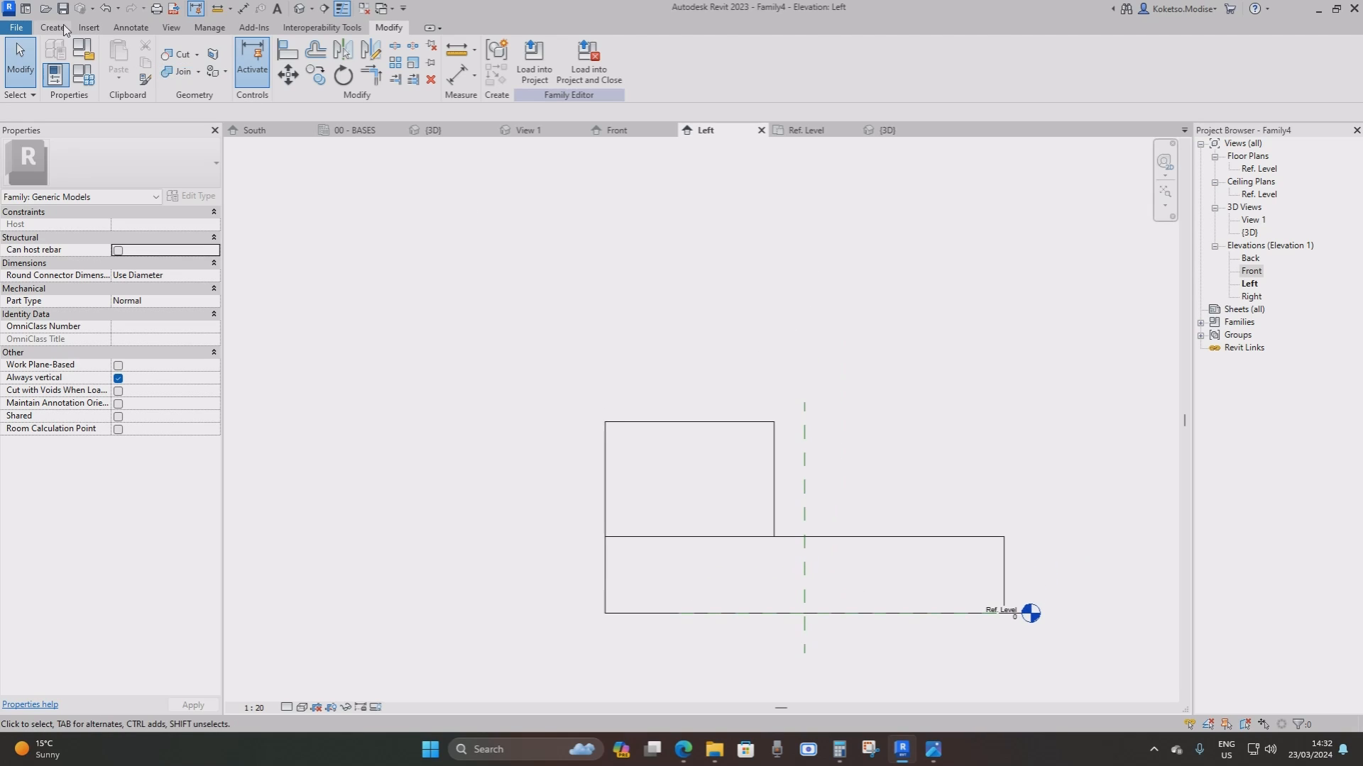
pyautogui.click(53, 27)
pyautogui.click(118, 60)
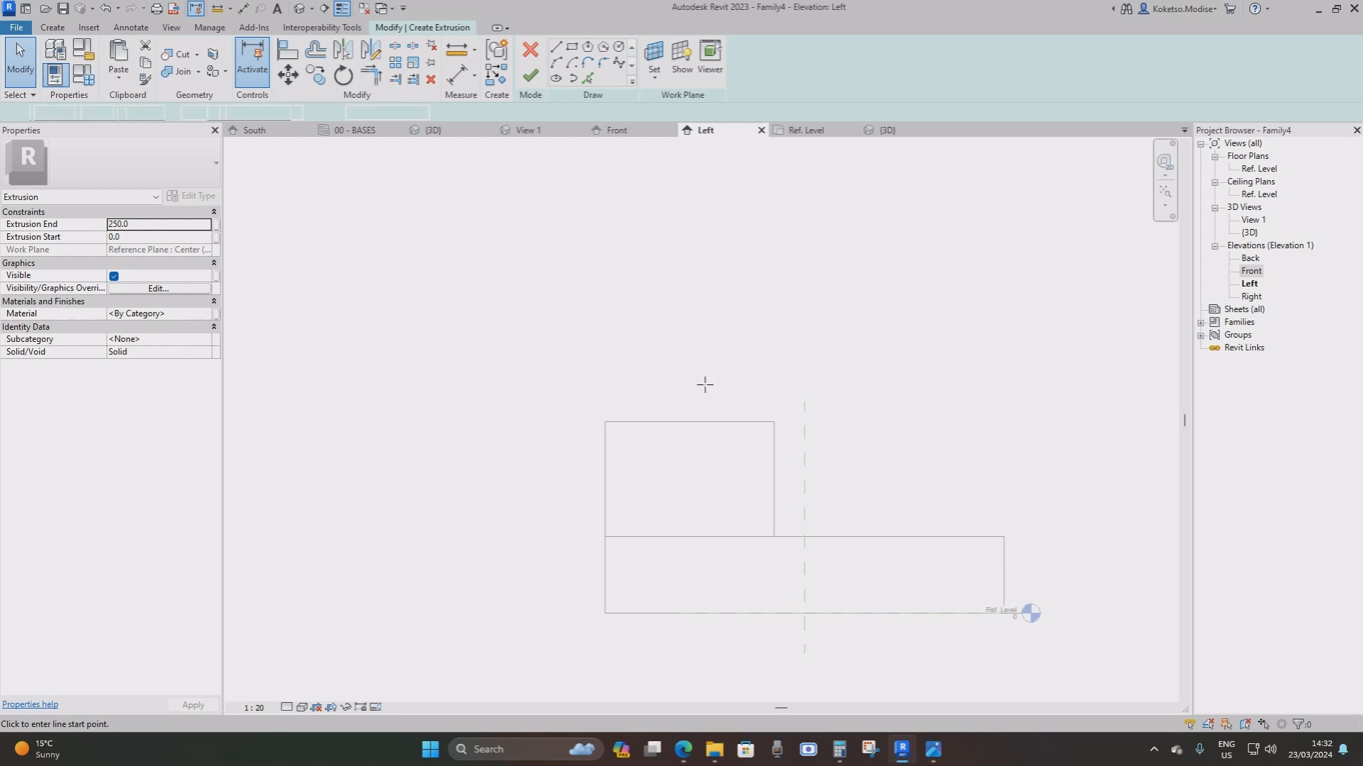
pyautogui.scroll(2, 751, 428)
pyautogui.click(773, 421)
pyautogui.moveTo(785, 244); pyautogui.dragTo(757, 429, button='middle')
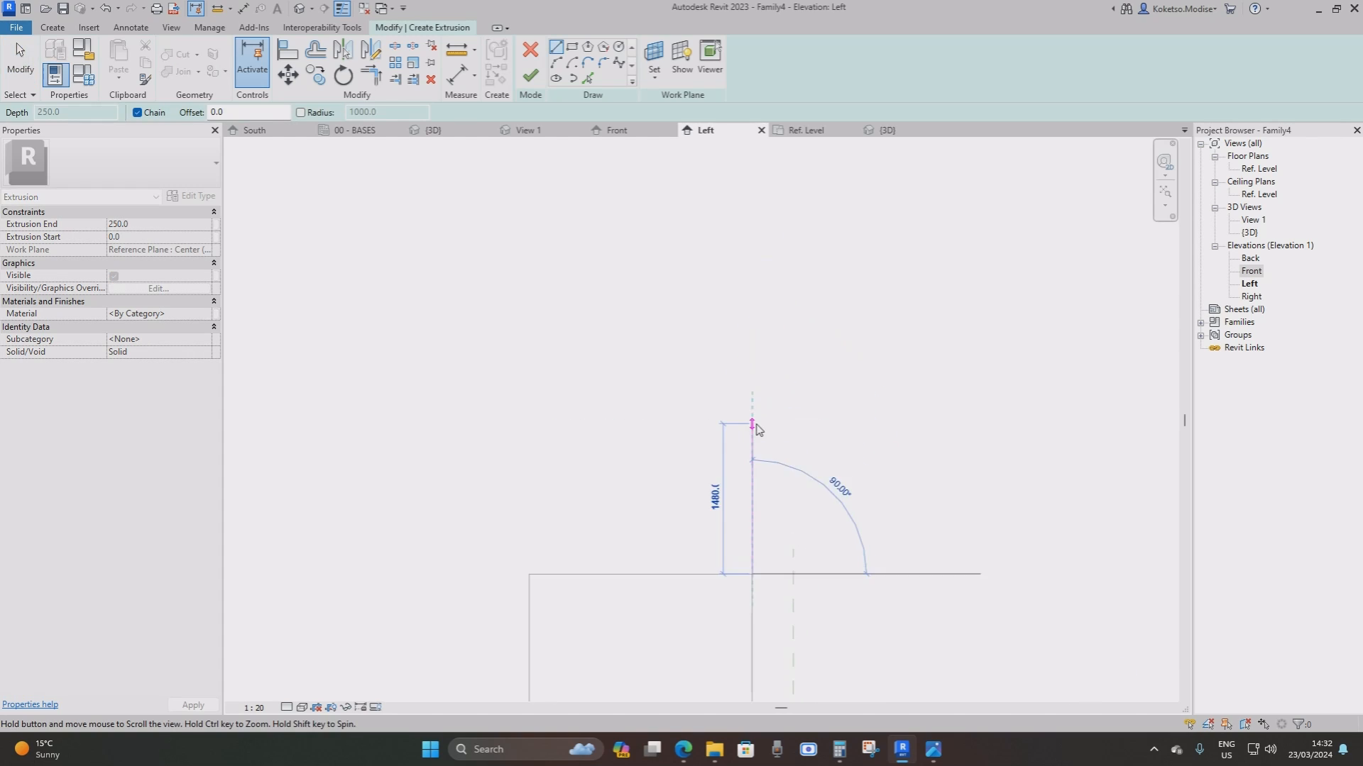
pyautogui.write('600')
pyautogui.press('Return')
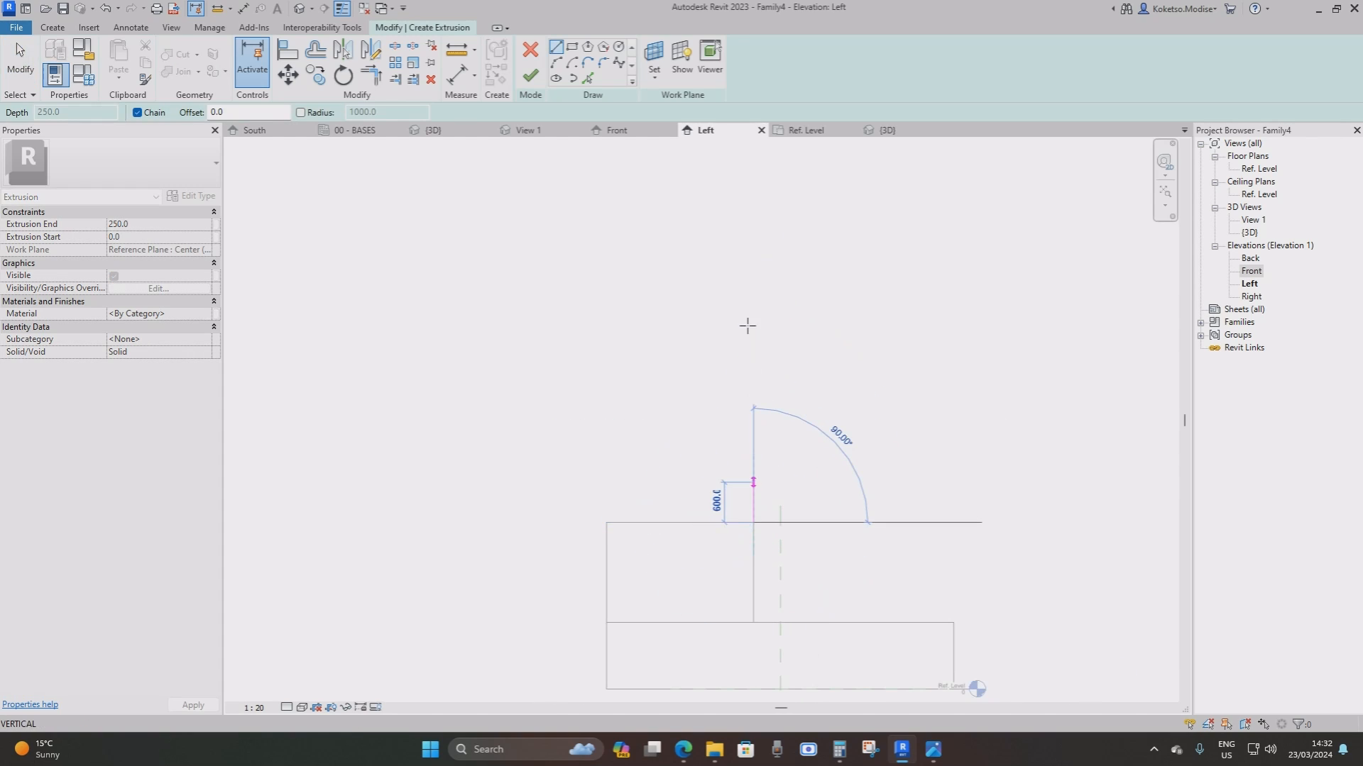
pyautogui.scroll(1, 754, 481)
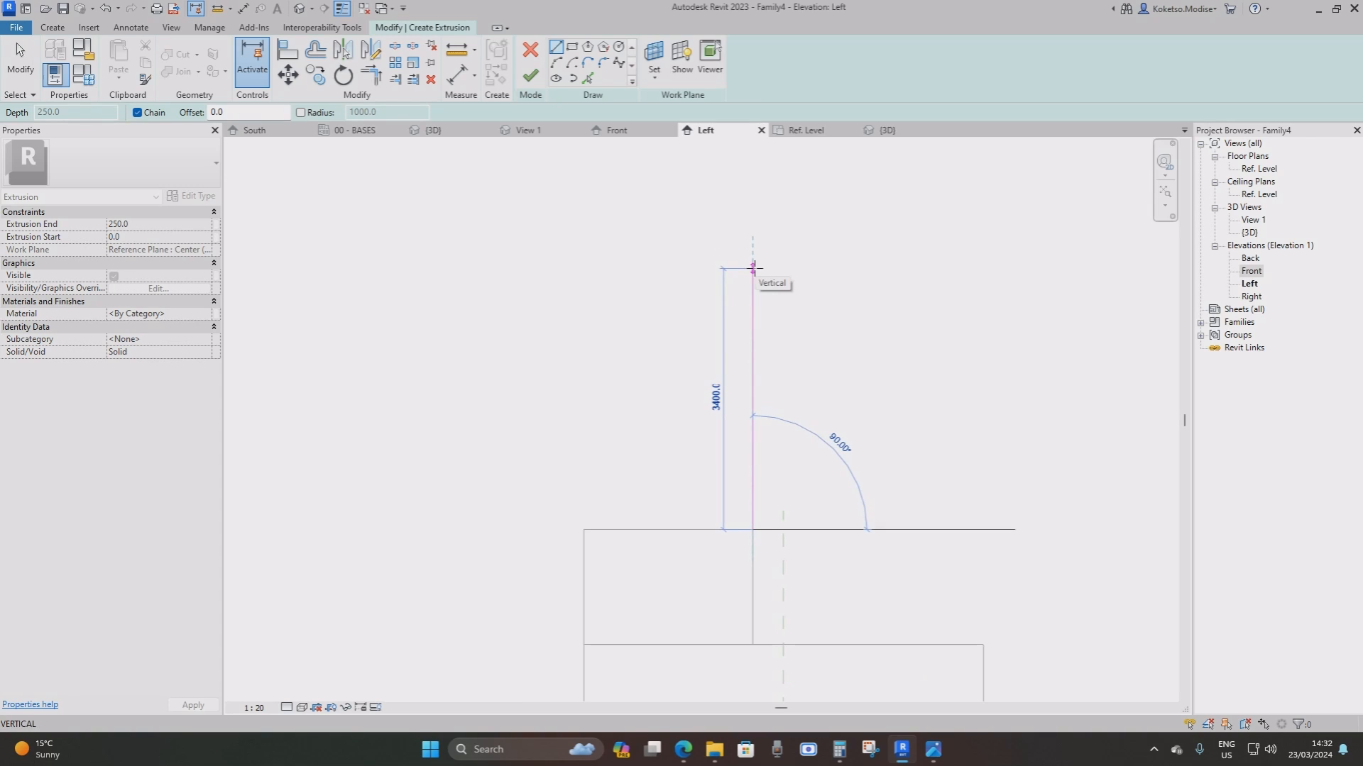
# Sketch a narrow closed rectangle 2987 mm high on the upper block, flush with its inner face, and finish the extrusion
pyautogui.write('2987')
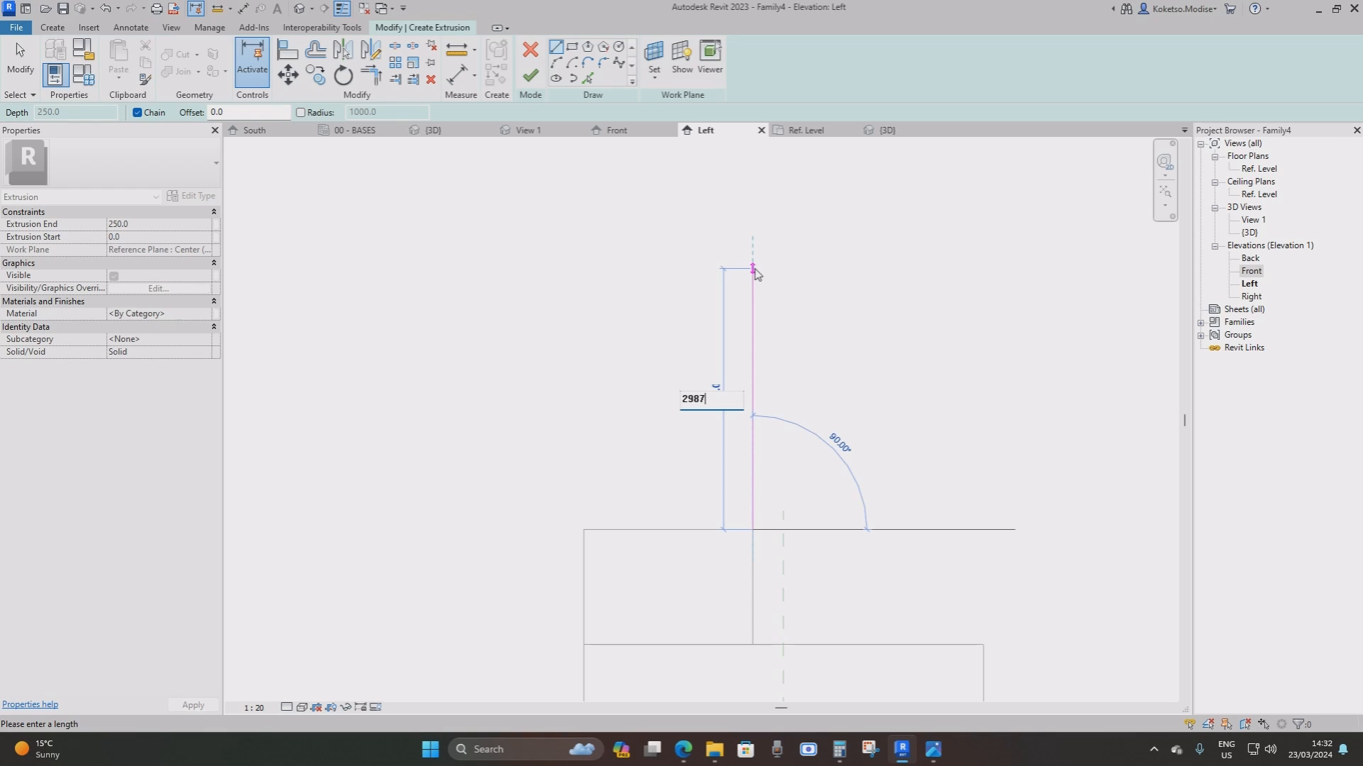
pyautogui.press('Return')
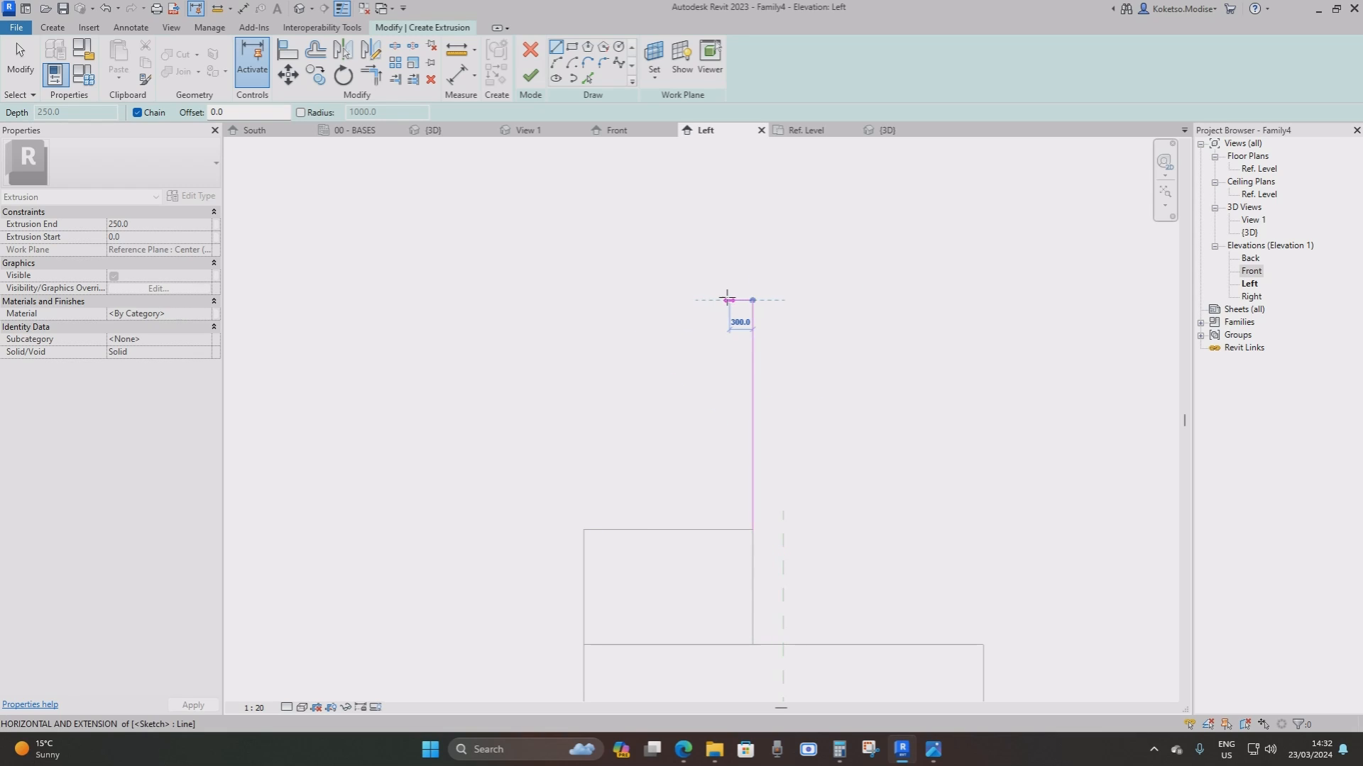
pyautogui.click(721, 300)
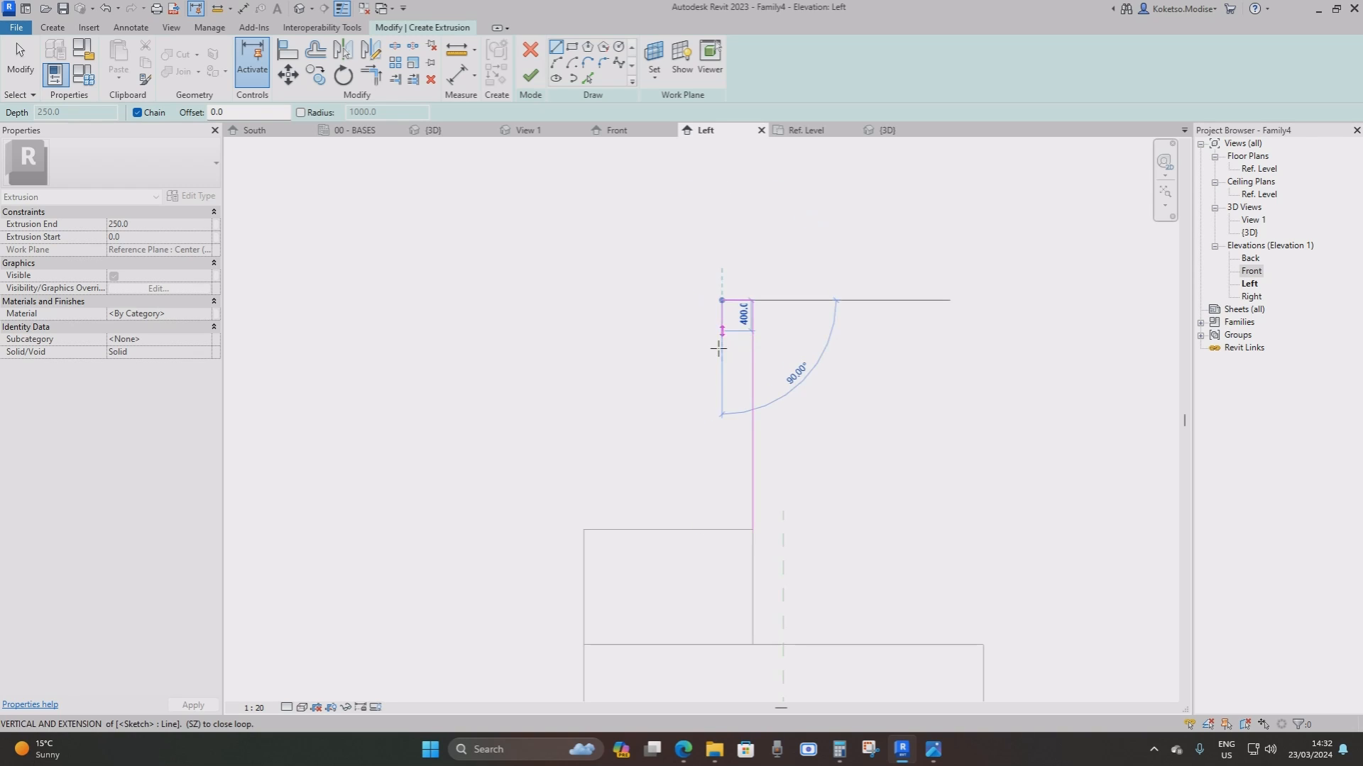
pyautogui.click(722, 530)
pyautogui.click(752, 529)
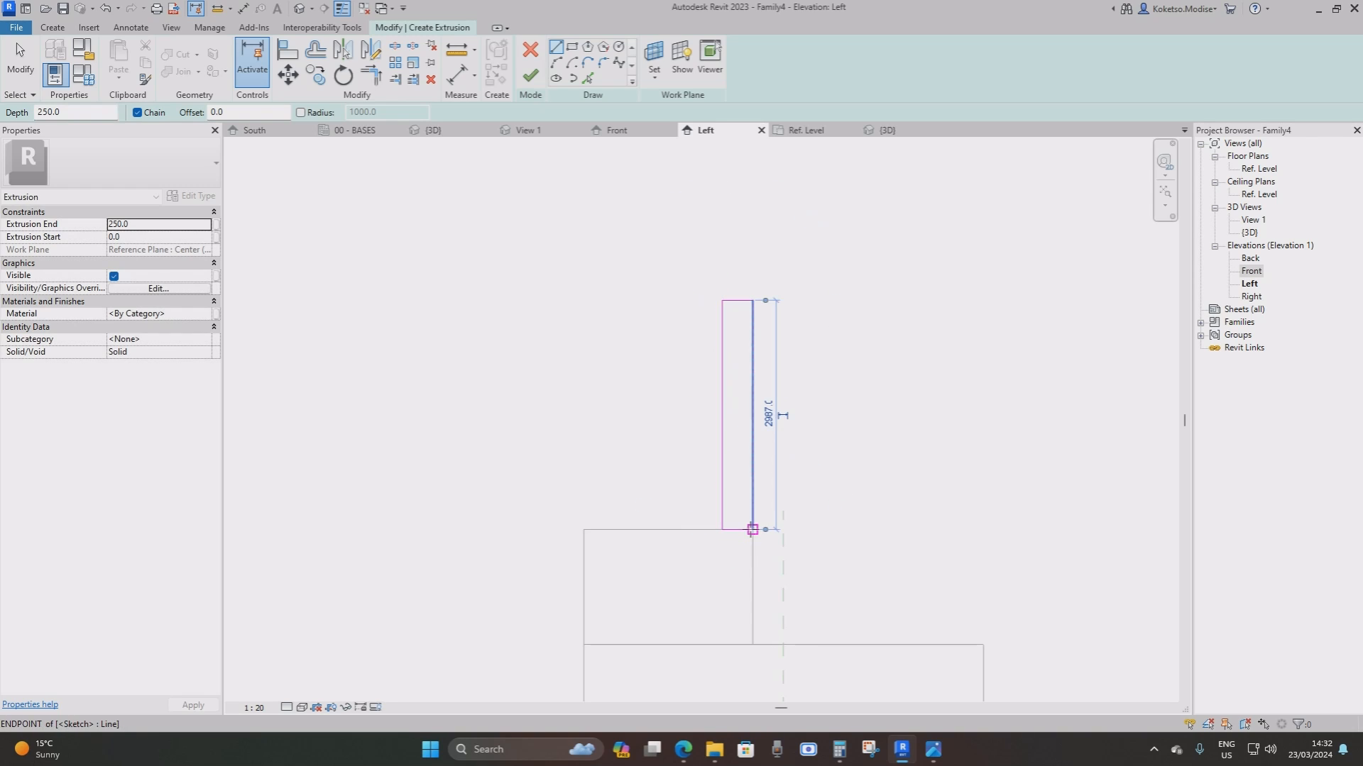
pyautogui.press('Escape')
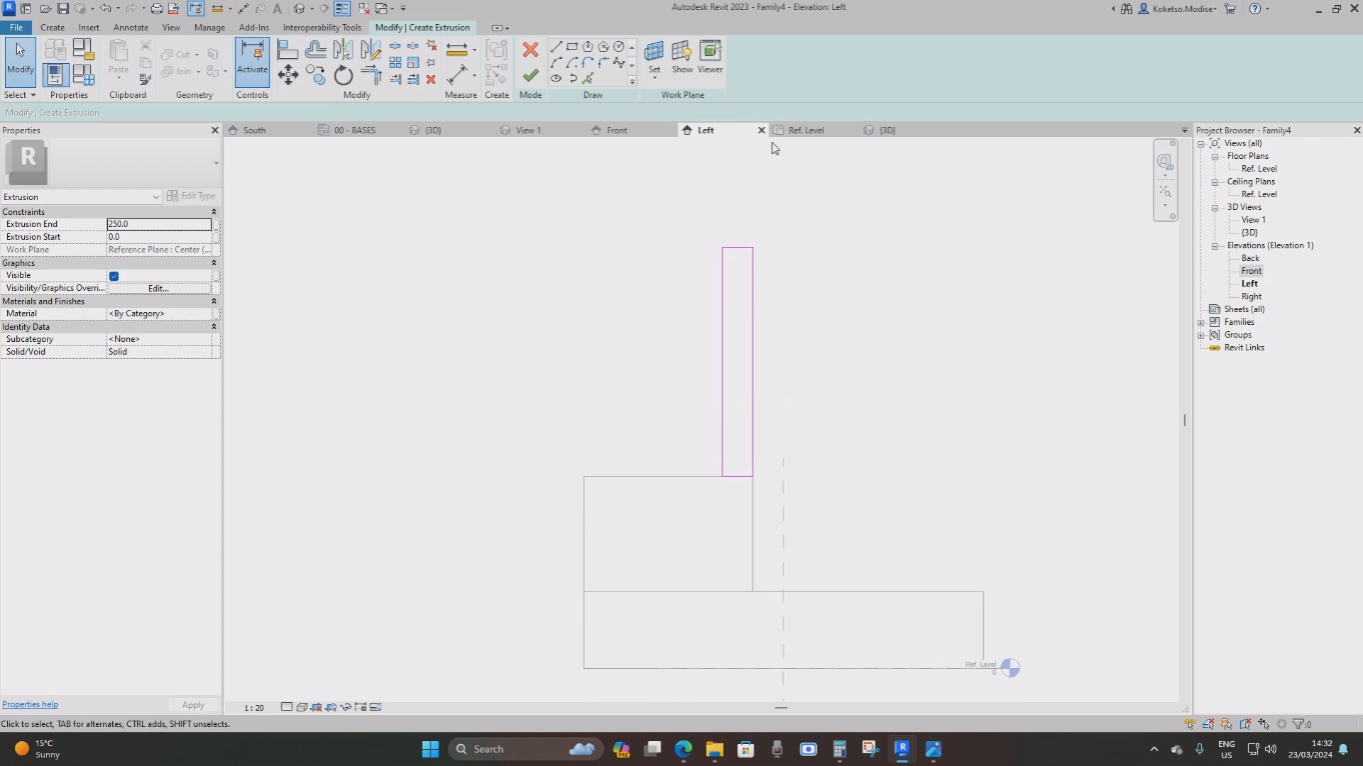
pyautogui.click(530, 75)
# In the 3D view, stretch both ends of the new thin wall extrusion to span the full length of the block below
pyautogui.click(887, 131)
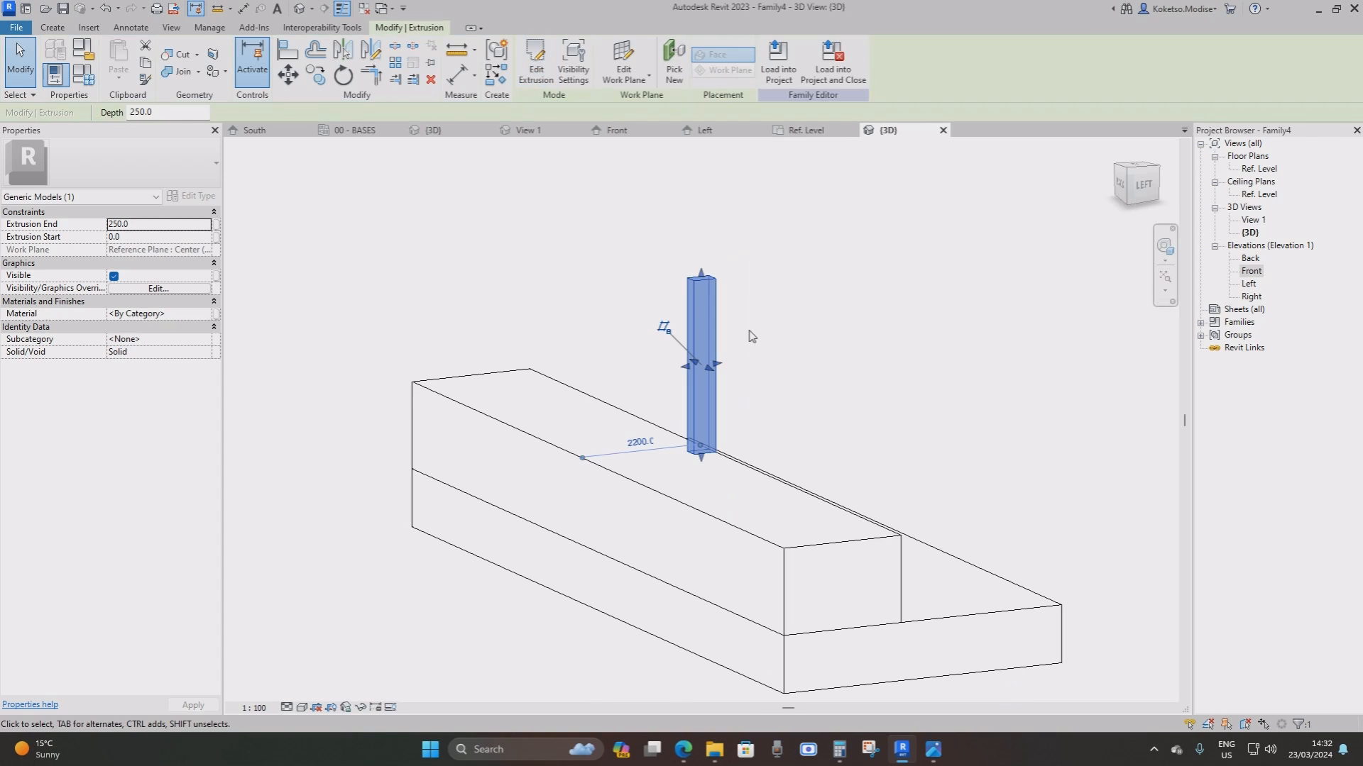
pyautogui.moveTo(731, 384); pyautogui.dragTo(995, 534)
pyautogui.scroll(-2, 819, 541)
pyautogui.keyDown('shift'); pyautogui.moveTo(820, 541); pyautogui.dragTo(949, 550, button='middle'); pyautogui.keyUp('shift')
pyautogui.moveTo(726, 530); pyautogui.dragTo(788, 424, button='middle')
pyautogui.moveTo(801, 390); pyautogui.dragTo(655, 484)
pyautogui.click(837, 546)
pyautogui.keyDown('shift'); pyautogui.moveTo(838, 532); pyautogui.dragTo(623, 490, button='middle'); pyautogui.keyUp('shift')
pyautogui.scroll(1, 669, 449)
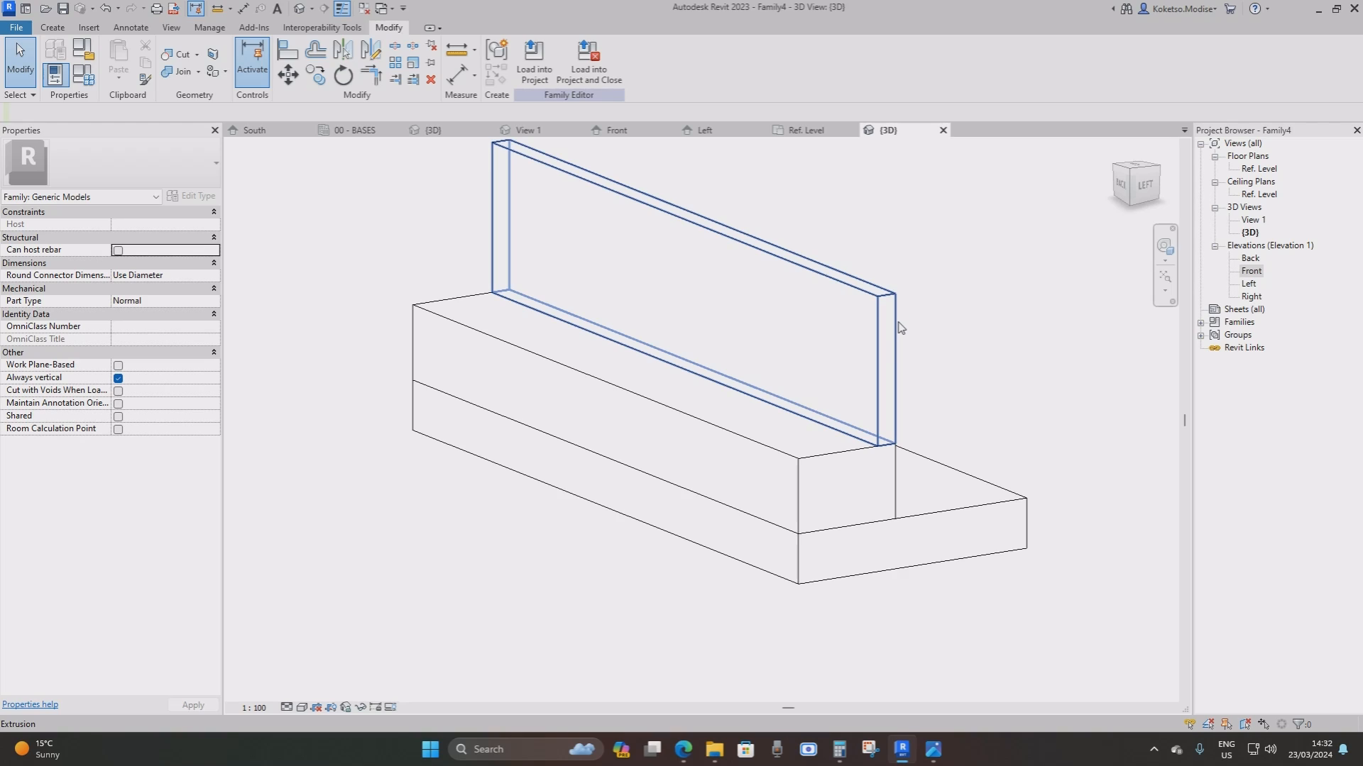
# Start a new extrusion in the Left elevation and sketch a vertical line from the base slab's surface up the wall's inner face to its top
pyautogui.click(719, 132)
pyautogui.scroll(-4, 791, 336)
pyautogui.moveTo(790, 341); pyautogui.dragTo(640, 296, button='middle')
pyautogui.scroll(1, 639, 295)
pyautogui.scroll(1, 640, 295)
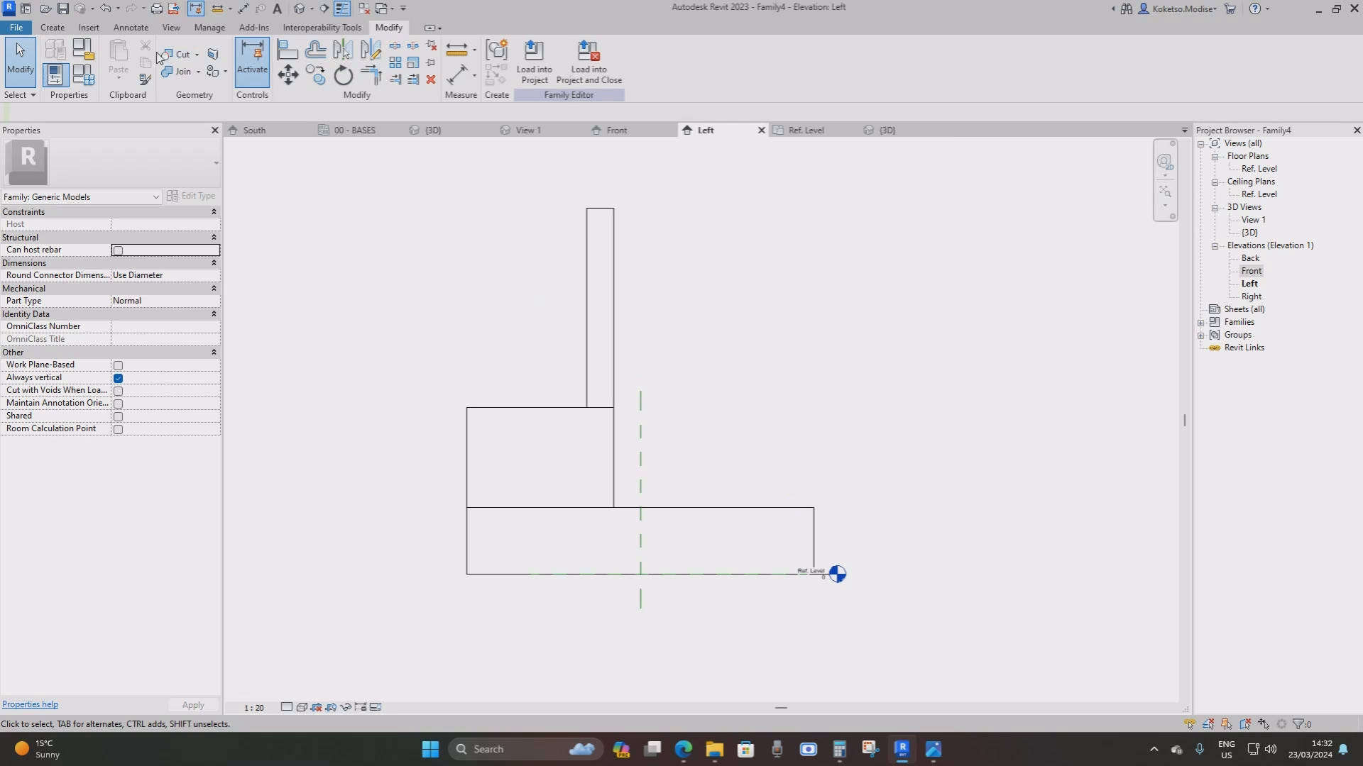
pyautogui.click(56, 28)
pyautogui.click(131, 60)
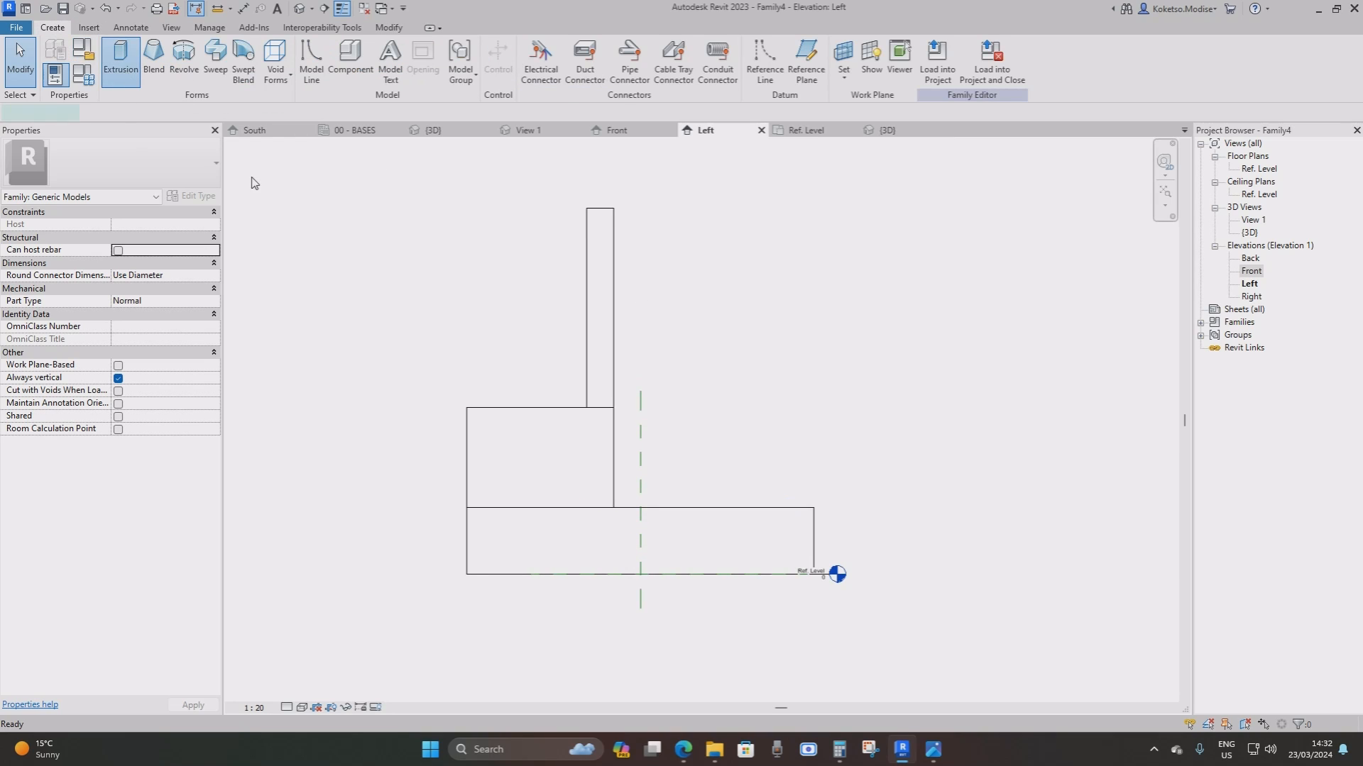
pyautogui.click(614, 508)
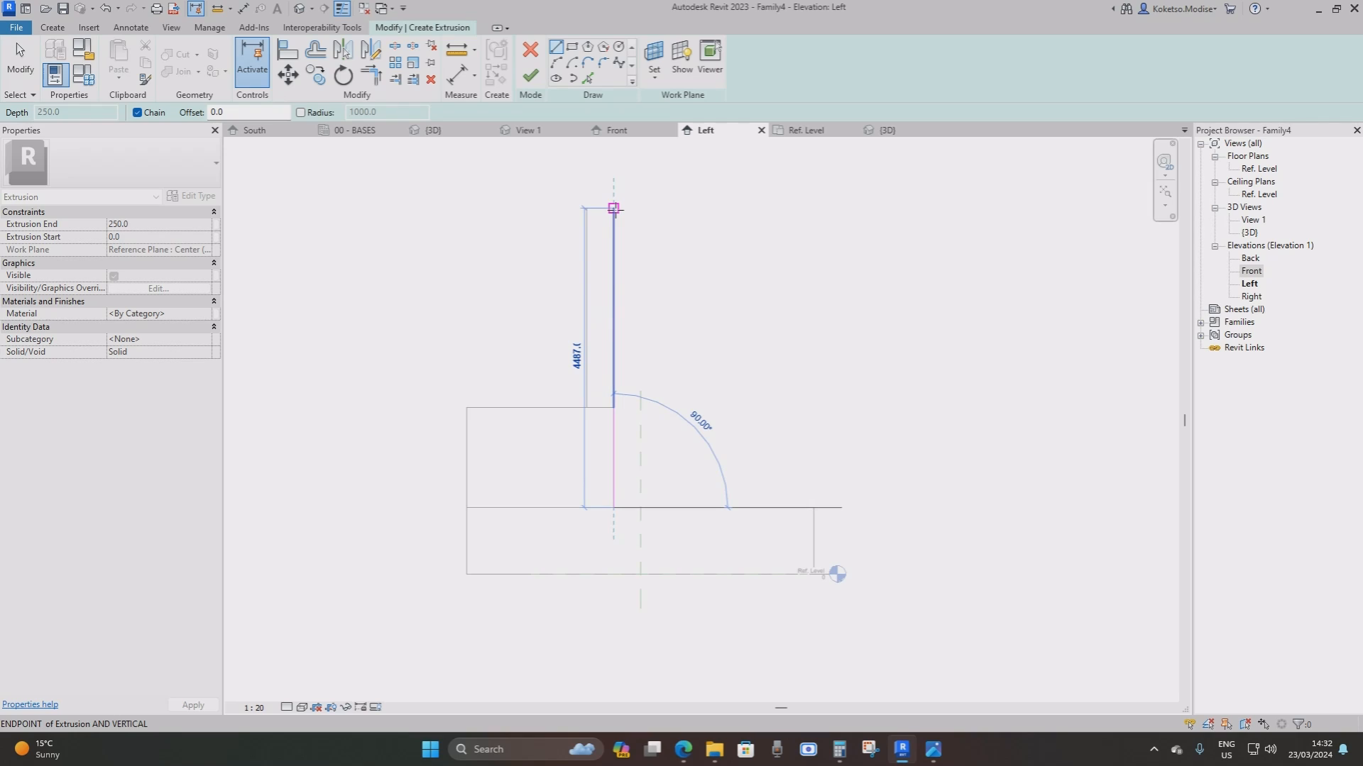
pyautogui.click(614, 208)
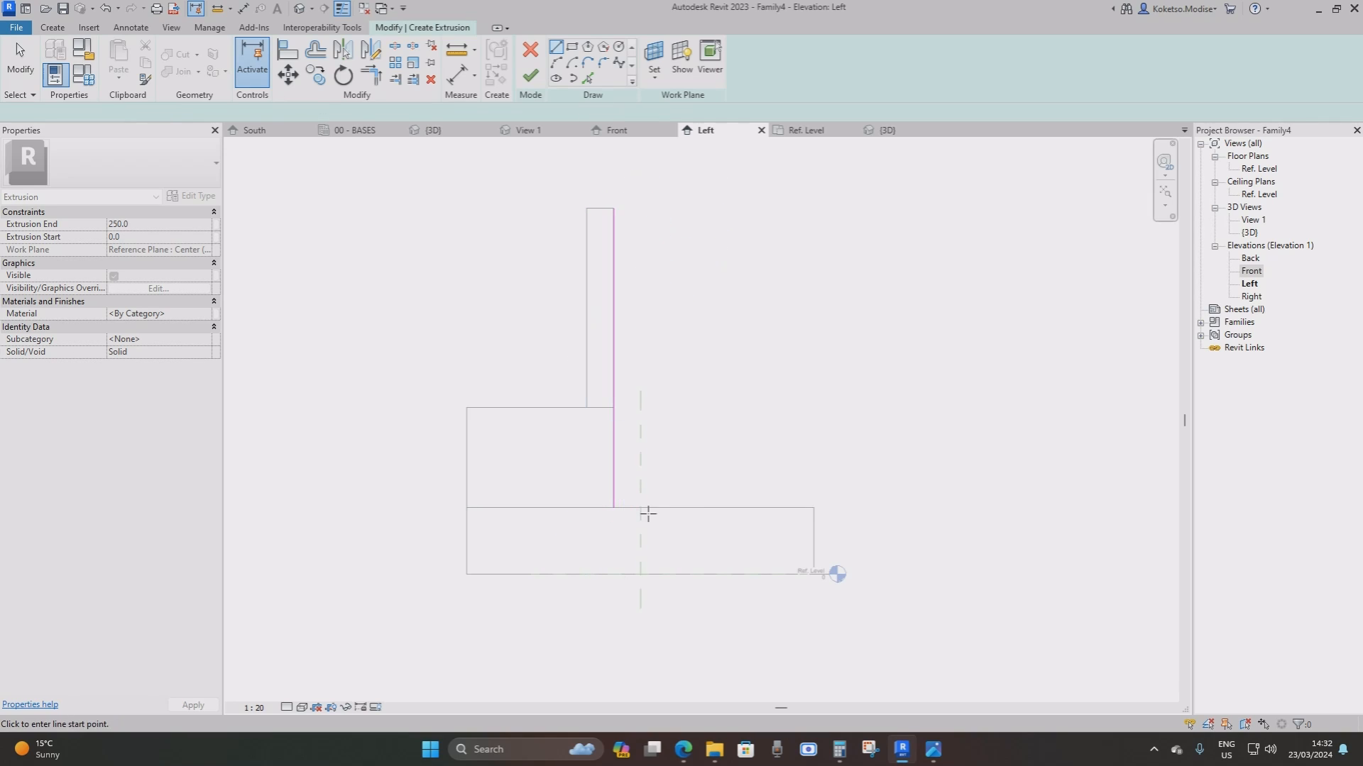
# Sketch a line along the base slab's upper surface to its outer edge, continuing with a vertical line 2500 mm high
pyautogui.click(614, 508)
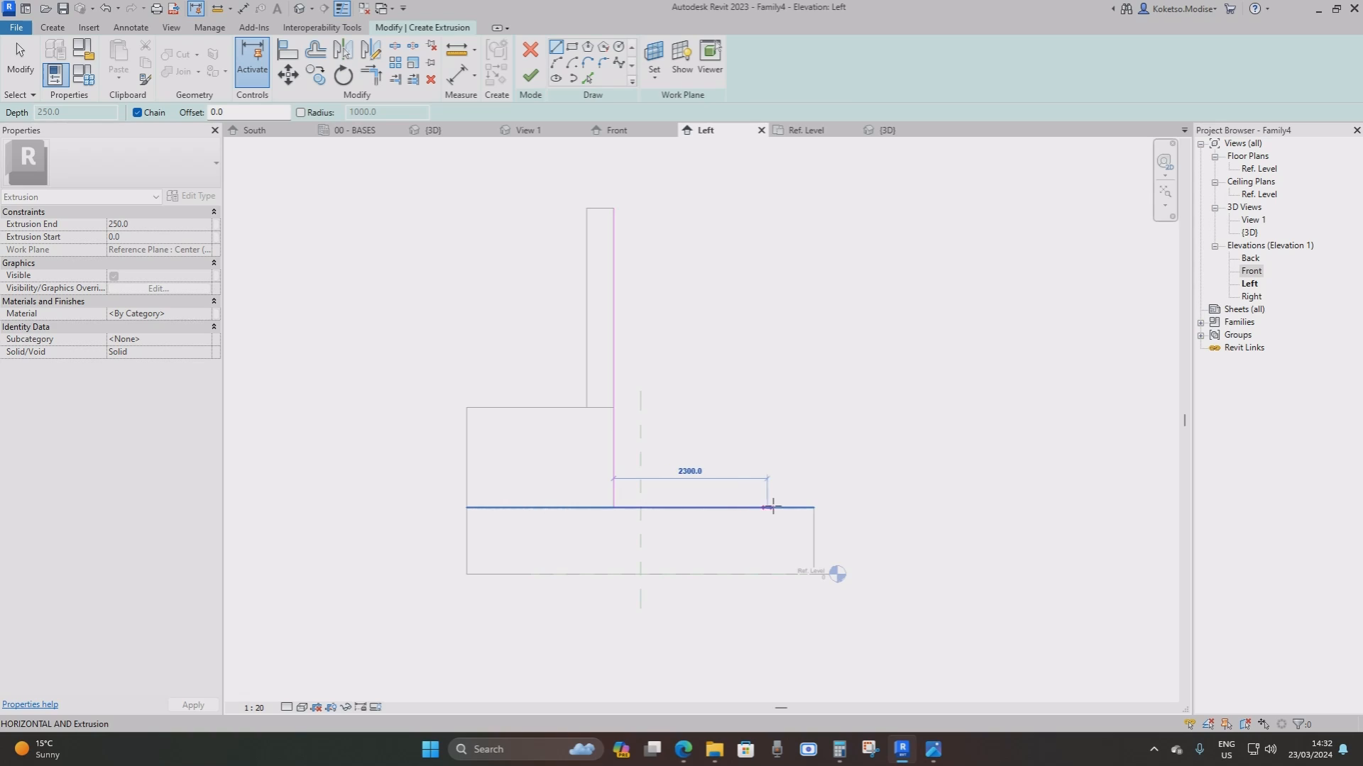
pyautogui.click(813, 508)
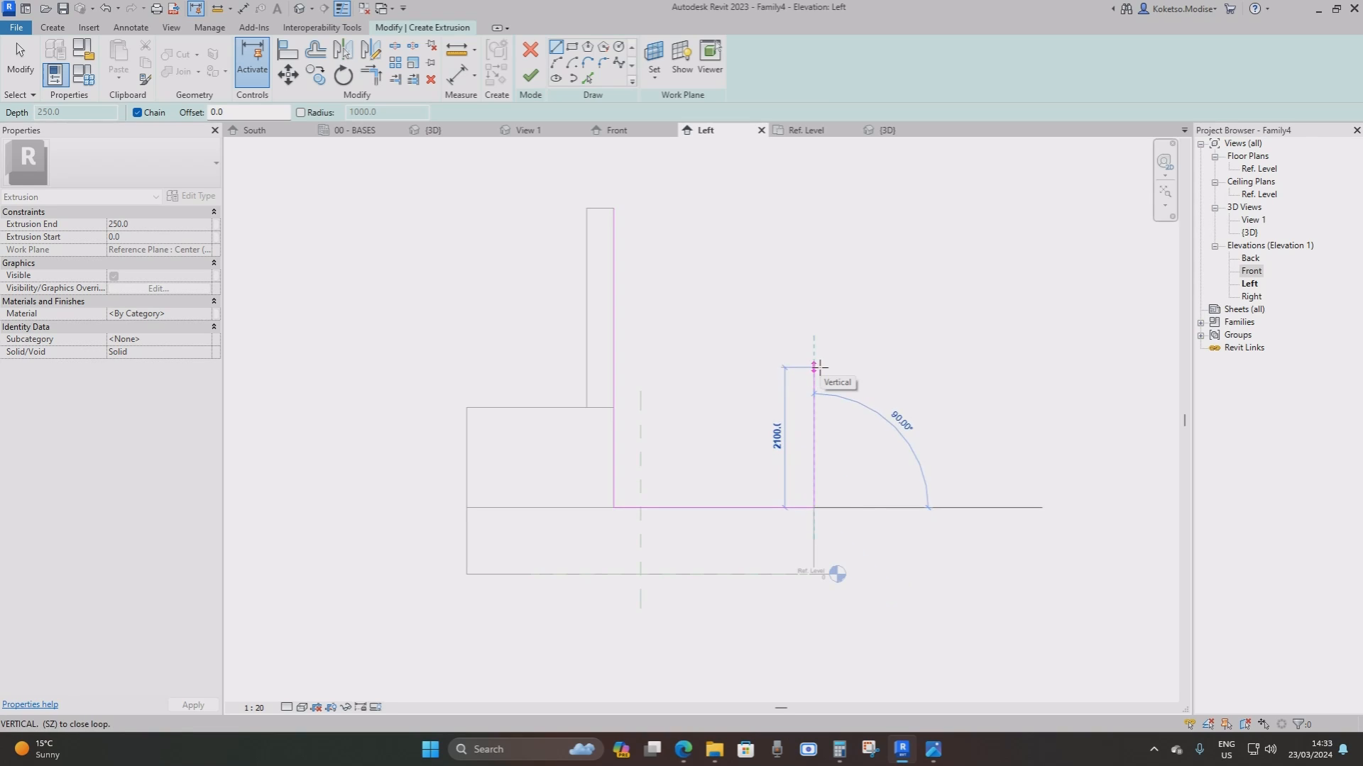
pyautogui.write('2500')
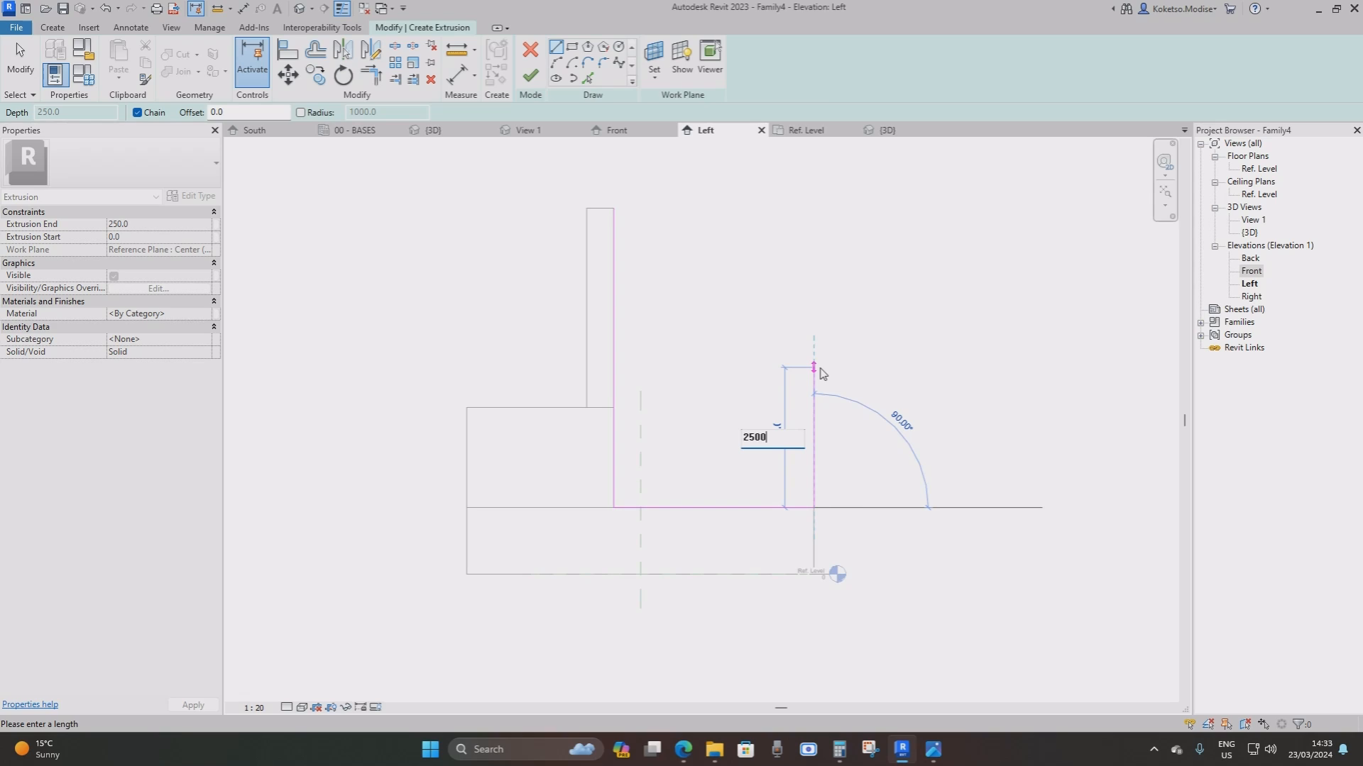
pyautogui.press('Return')
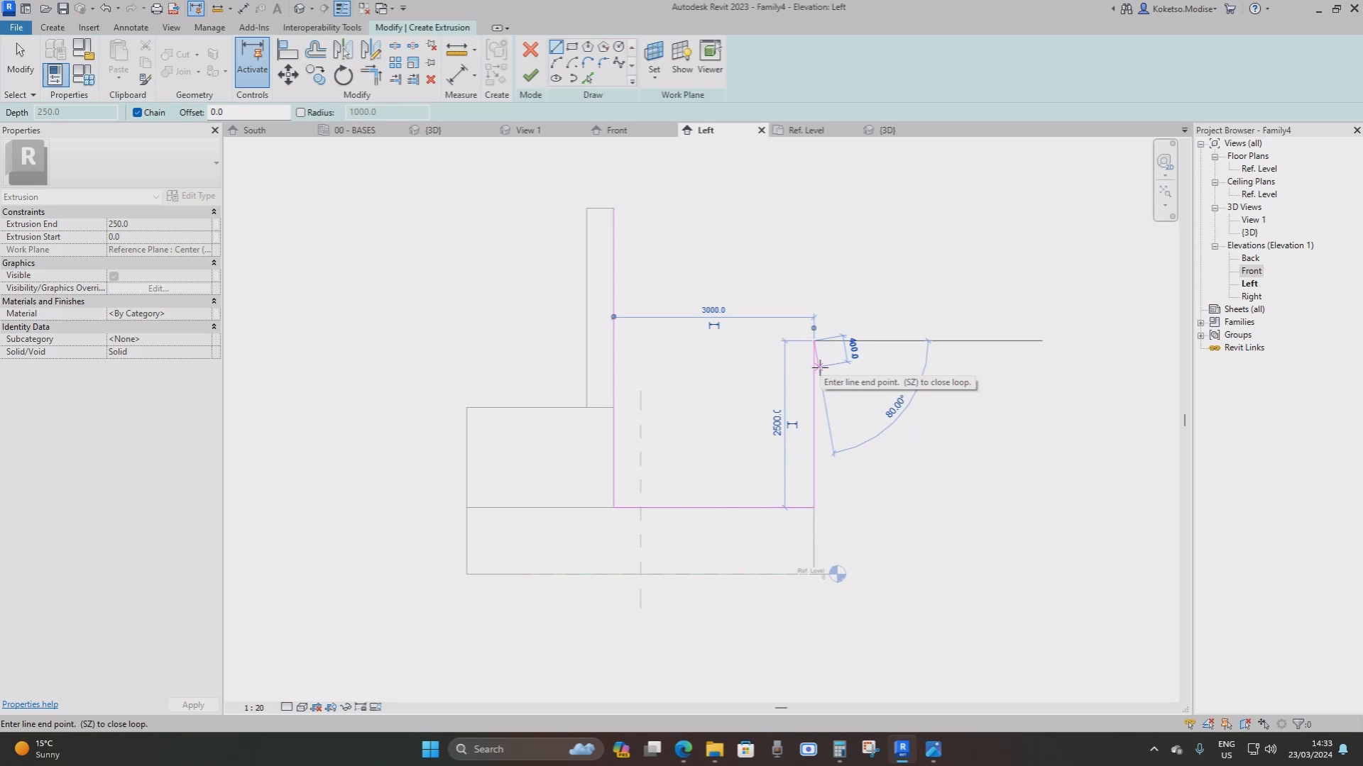
pyautogui.press('Escape')
pyautogui.press('Escape')
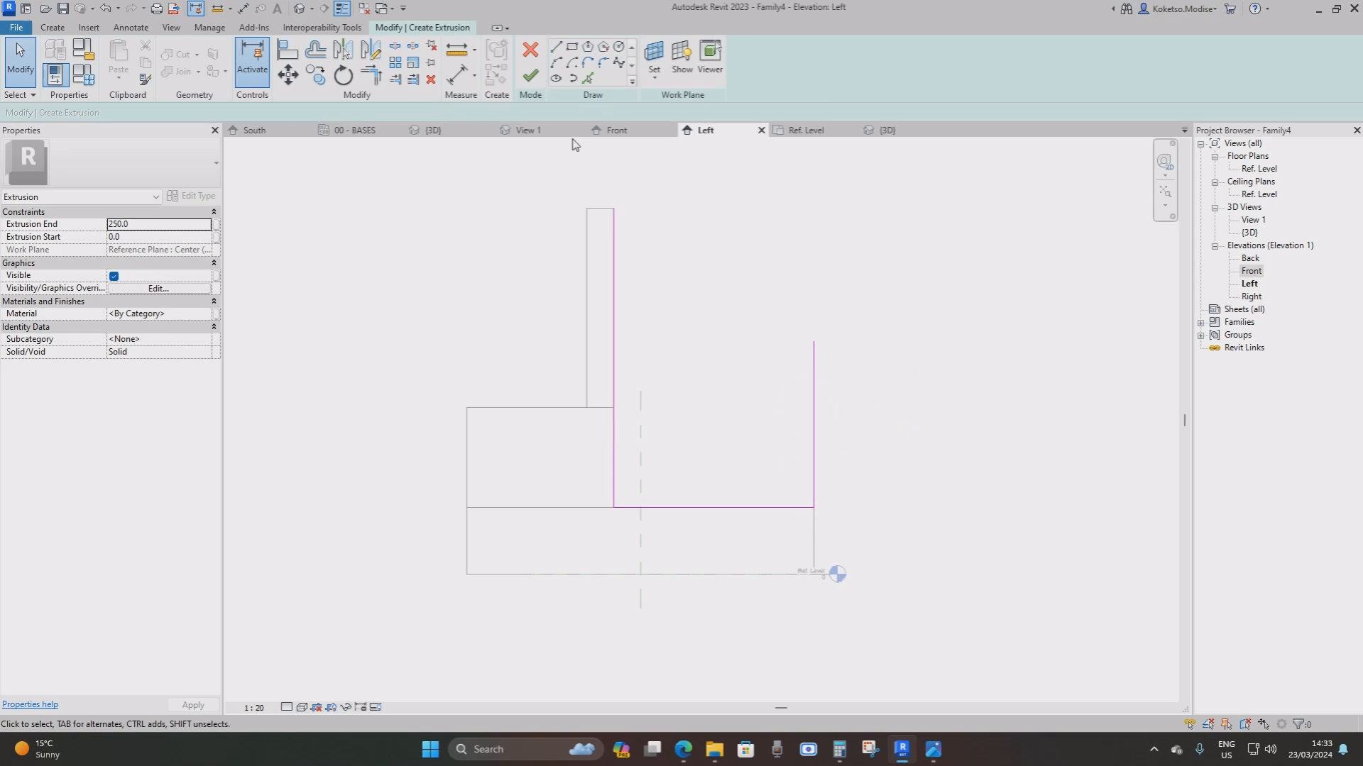
# Draw a horizontal reference plane outward from the upper end of the 2500 mm line
pyautogui.click(64, 27)
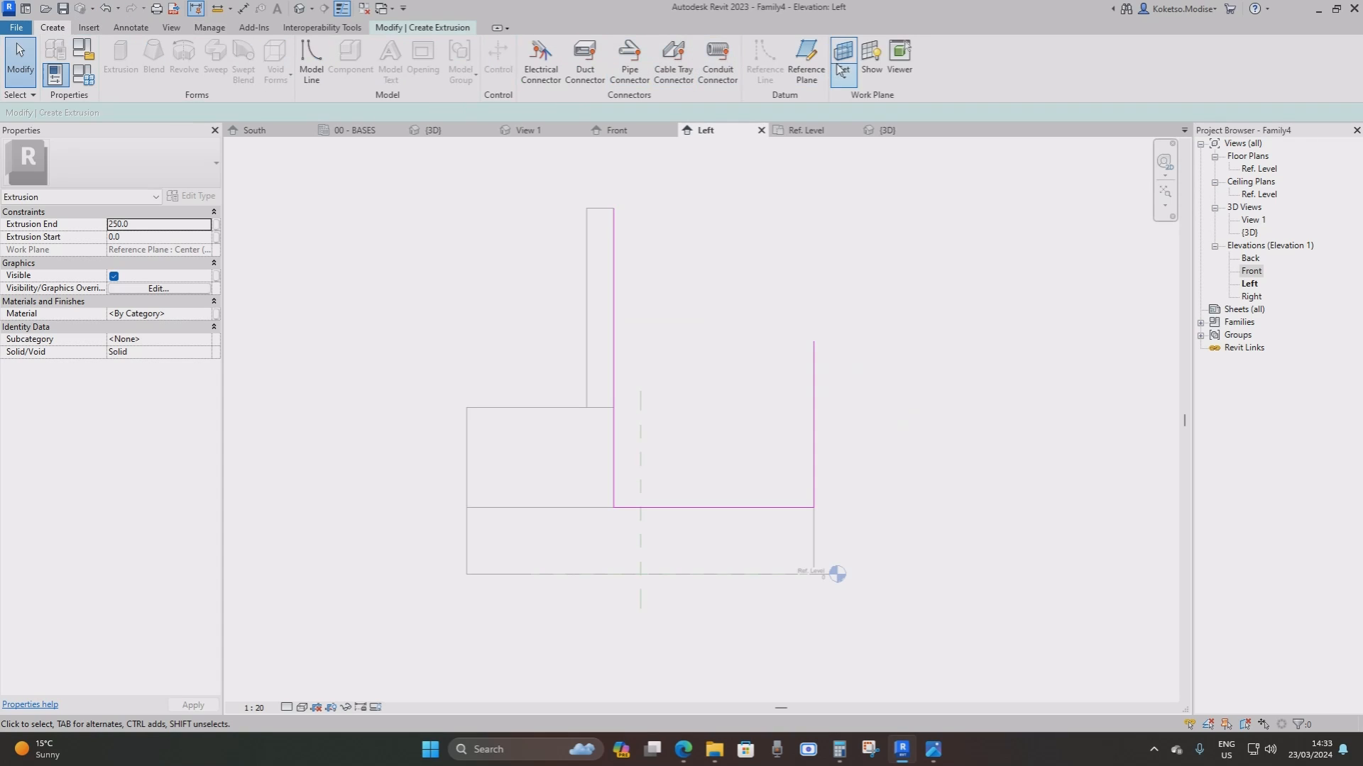
pyautogui.click(805, 58)
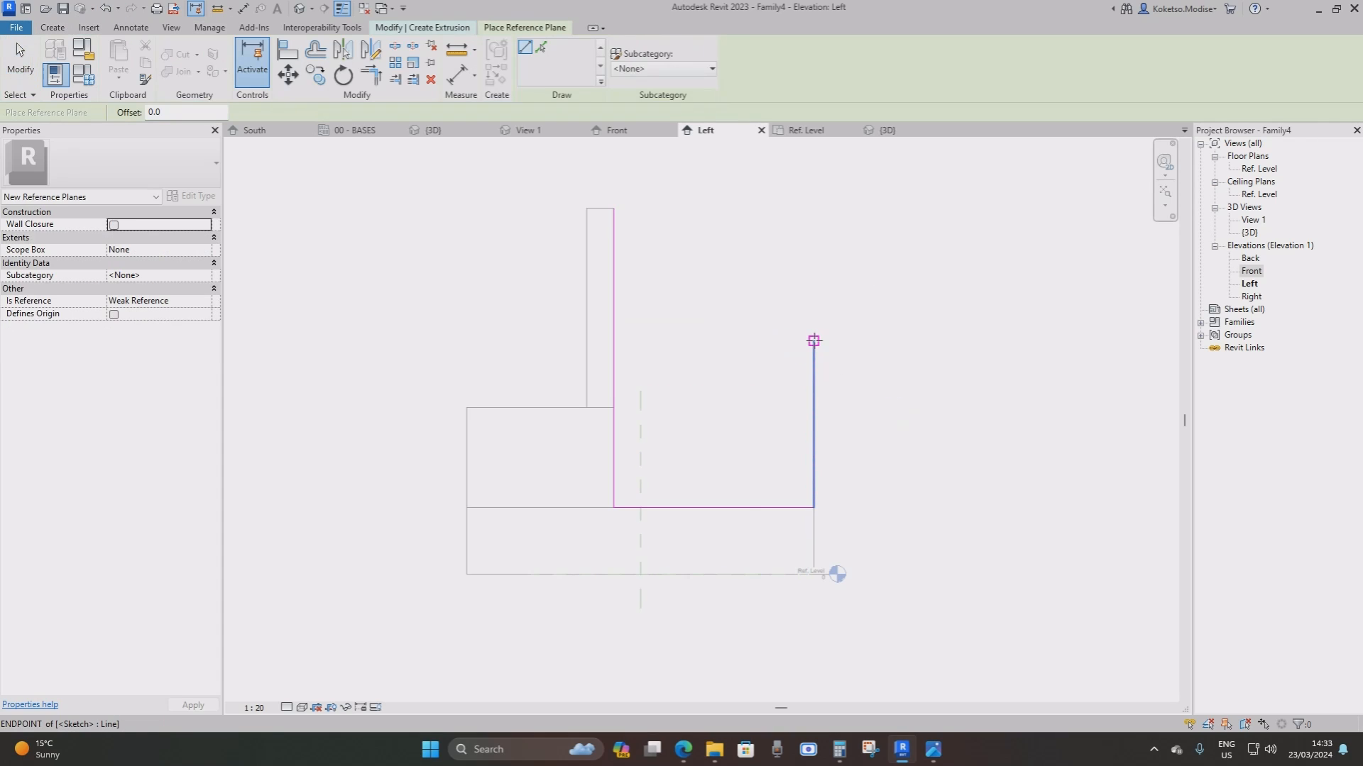
pyautogui.click(814, 340)
pyautogui.click(1058, 334)
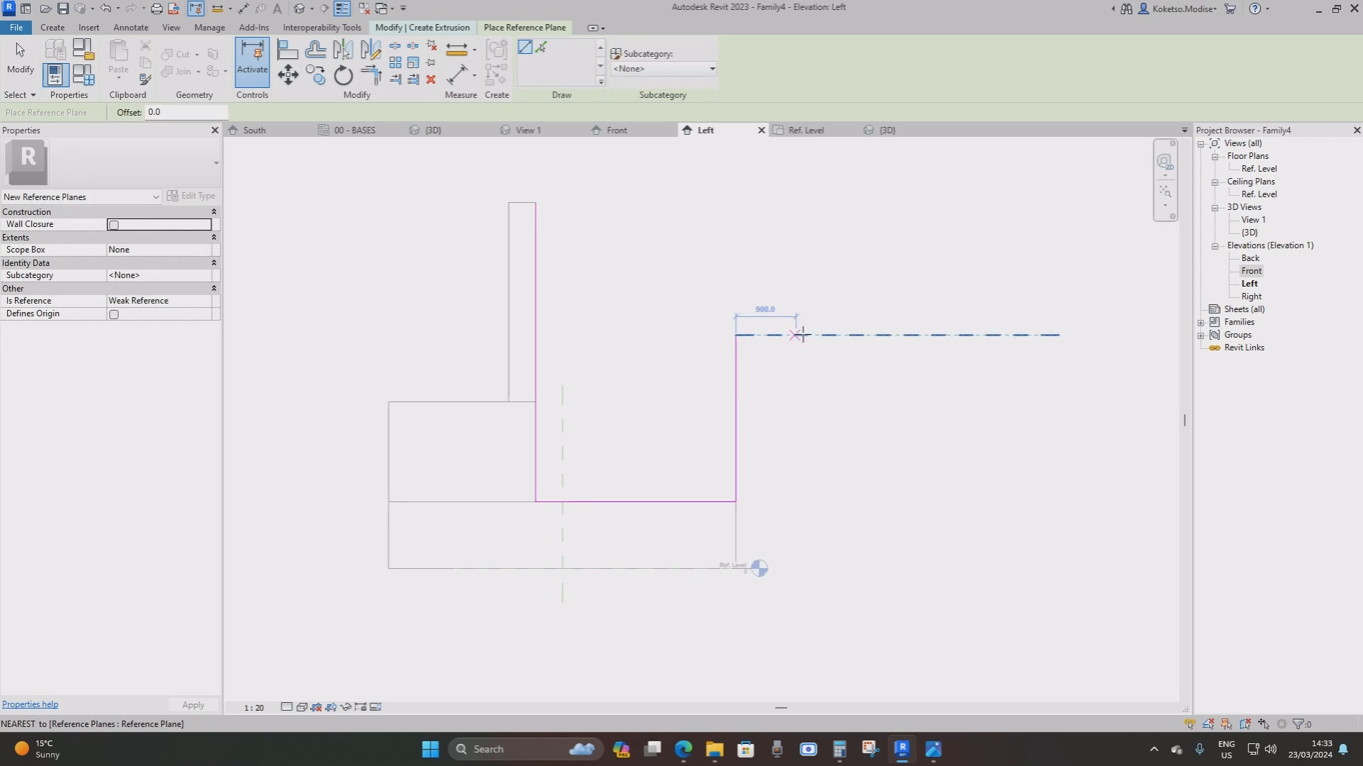
pyautogui.press('Escape')
pyautogui.press('Escape')
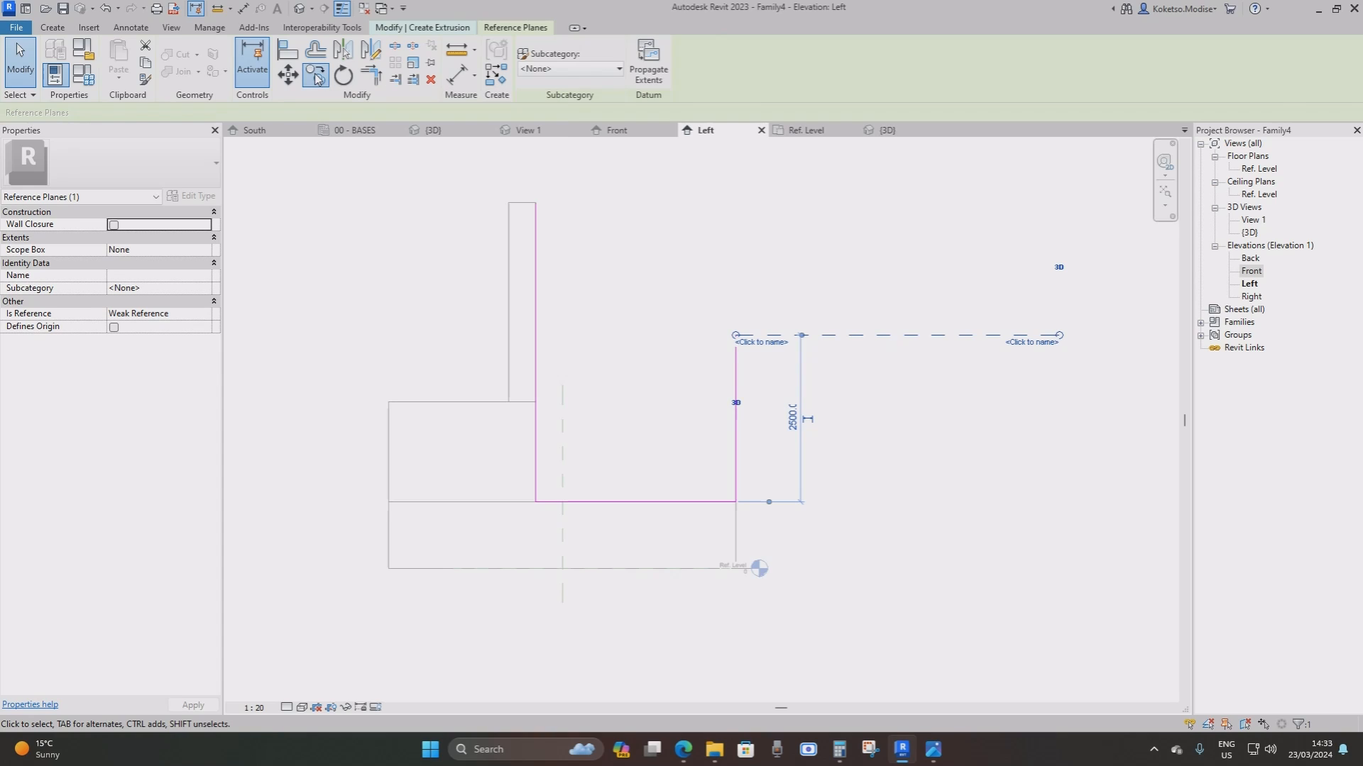
# Copy the horizontal reference plane 866 mm upward, and again 727 mm above that copy
pyautogui.click(317, 75)
pyautogui.click(797, 334)
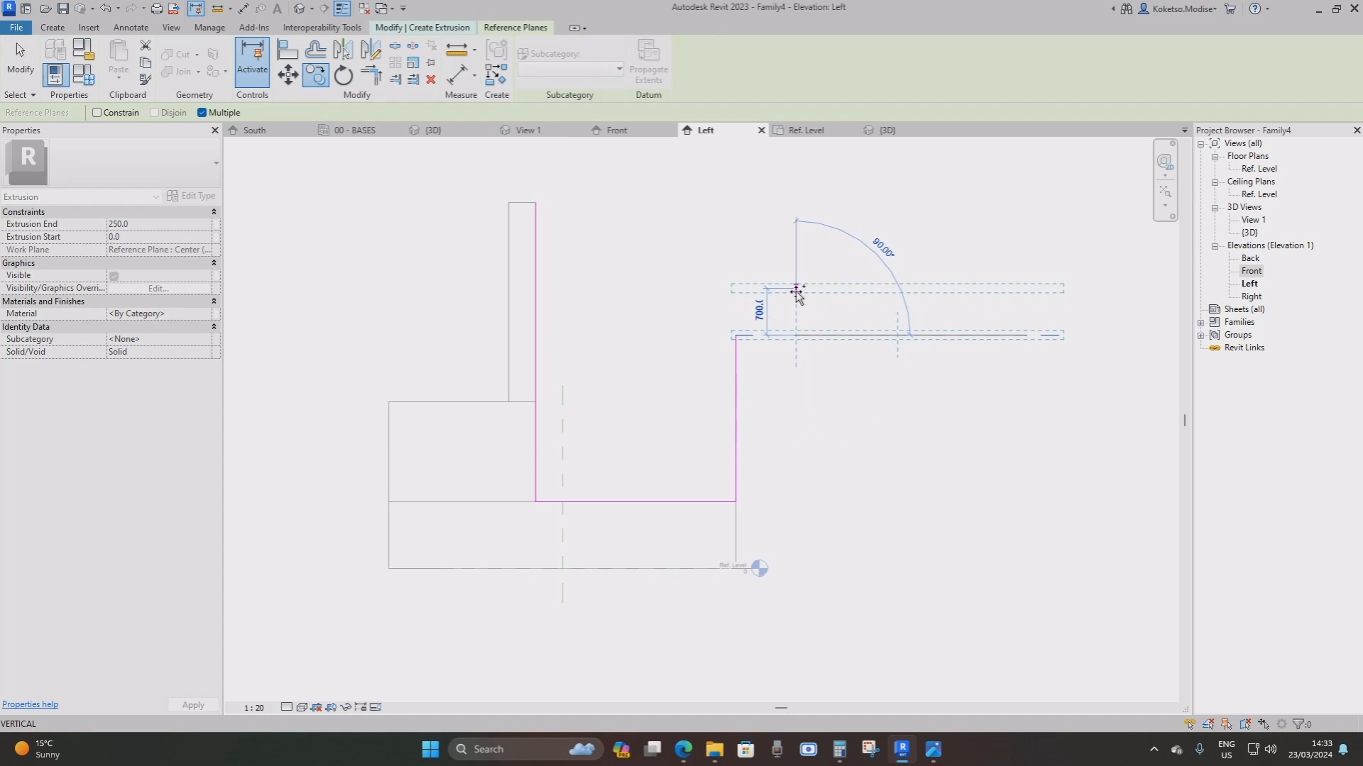
pyautogui.write('866')
pyautogui.press('Return')
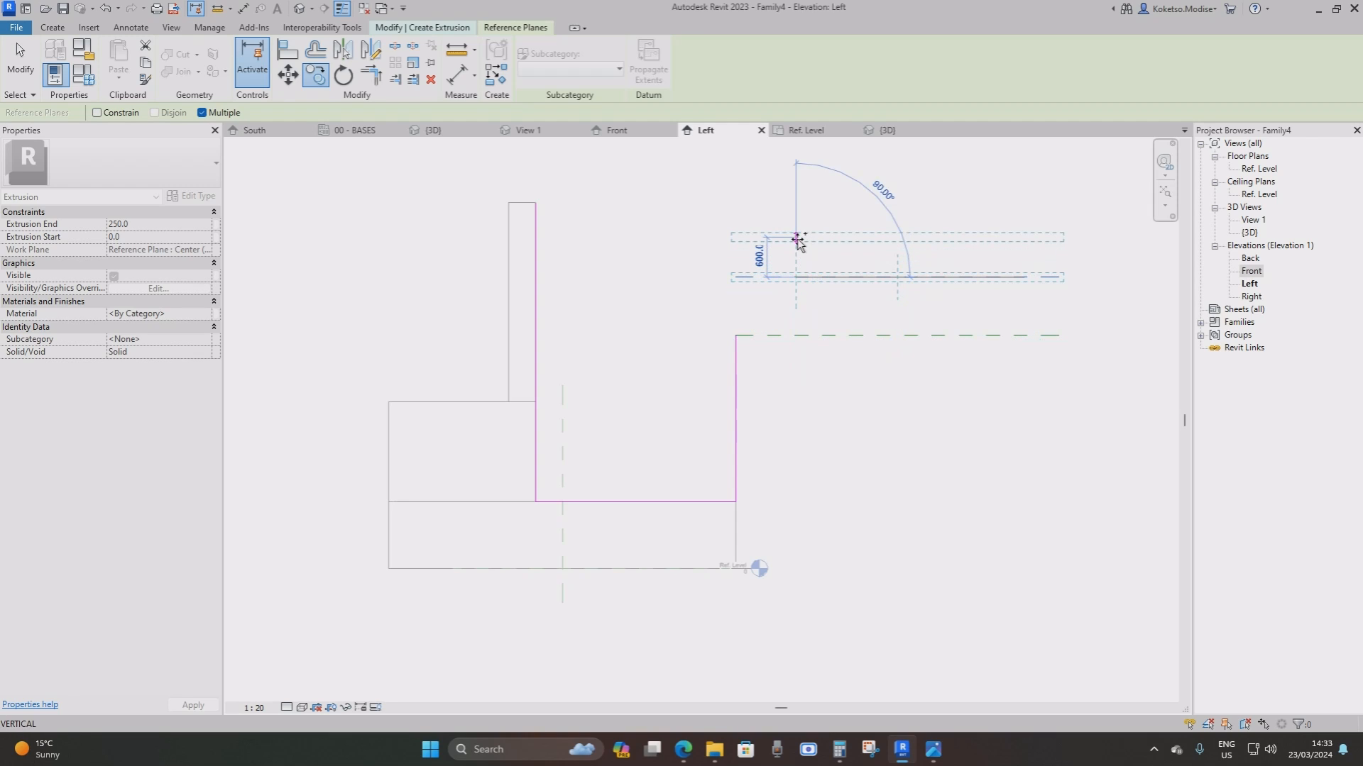
pyautogui.write('7')
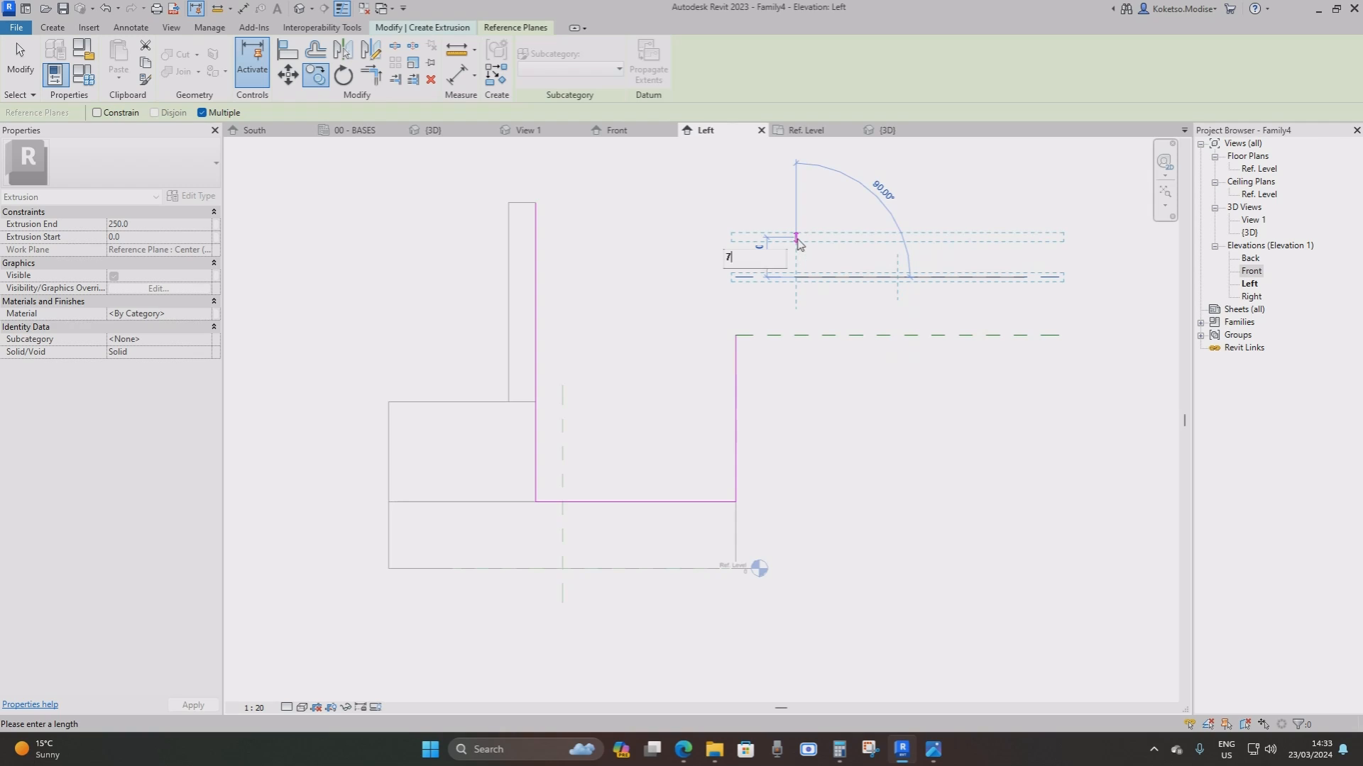
pyautogui.write('27')
pyautogui.press('Return')
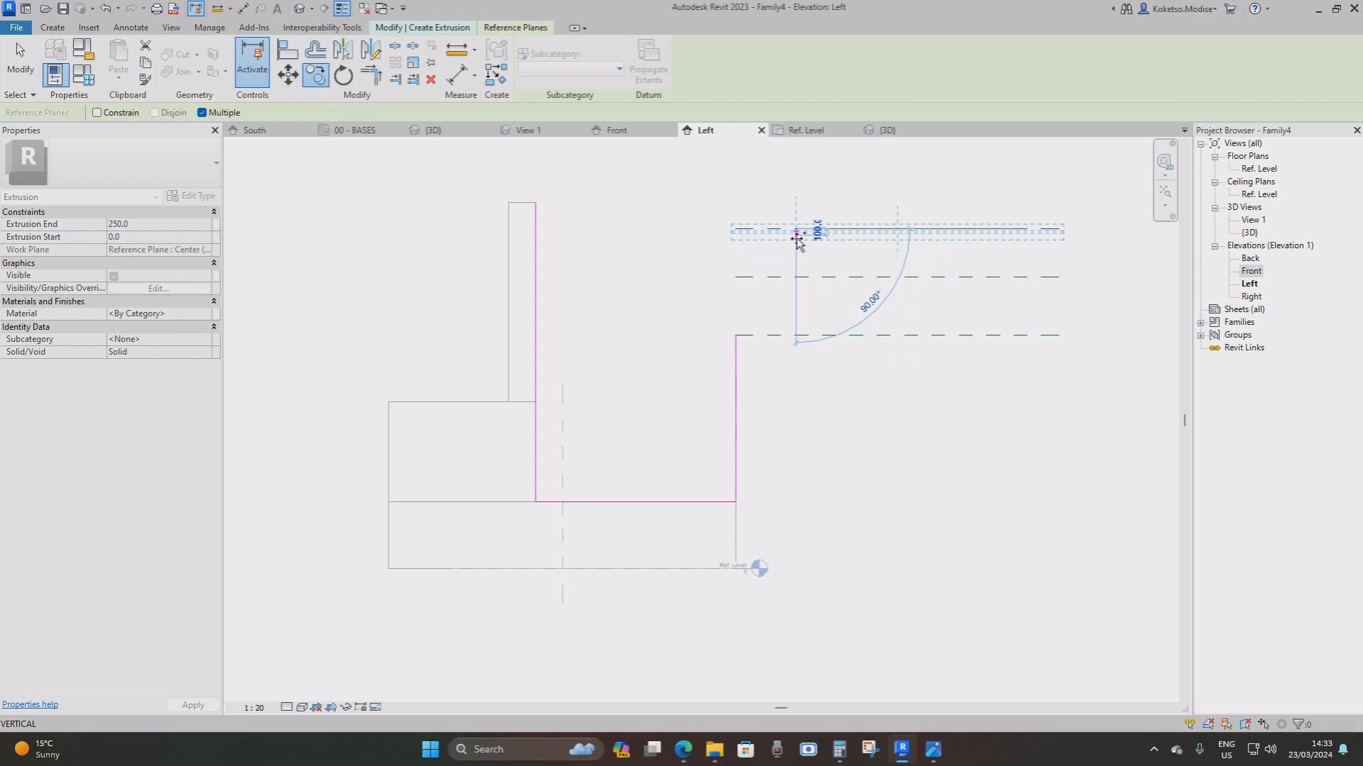
pyautogui.press('Escape')
pyautogui.press('Escape')
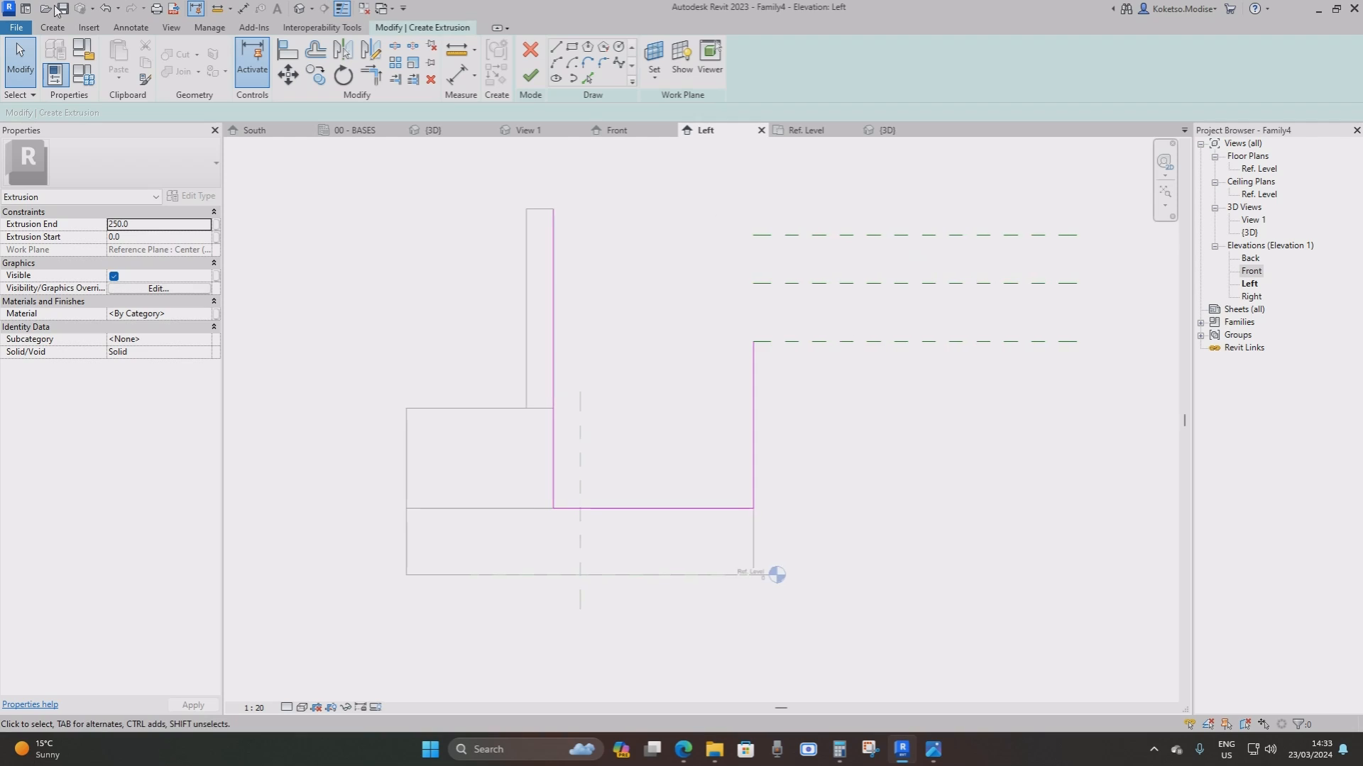
# Draw a vertical reference plane upward from the end of the 2500 mm line, past the highest horizontal plane
pyautogui.click(52, 26)
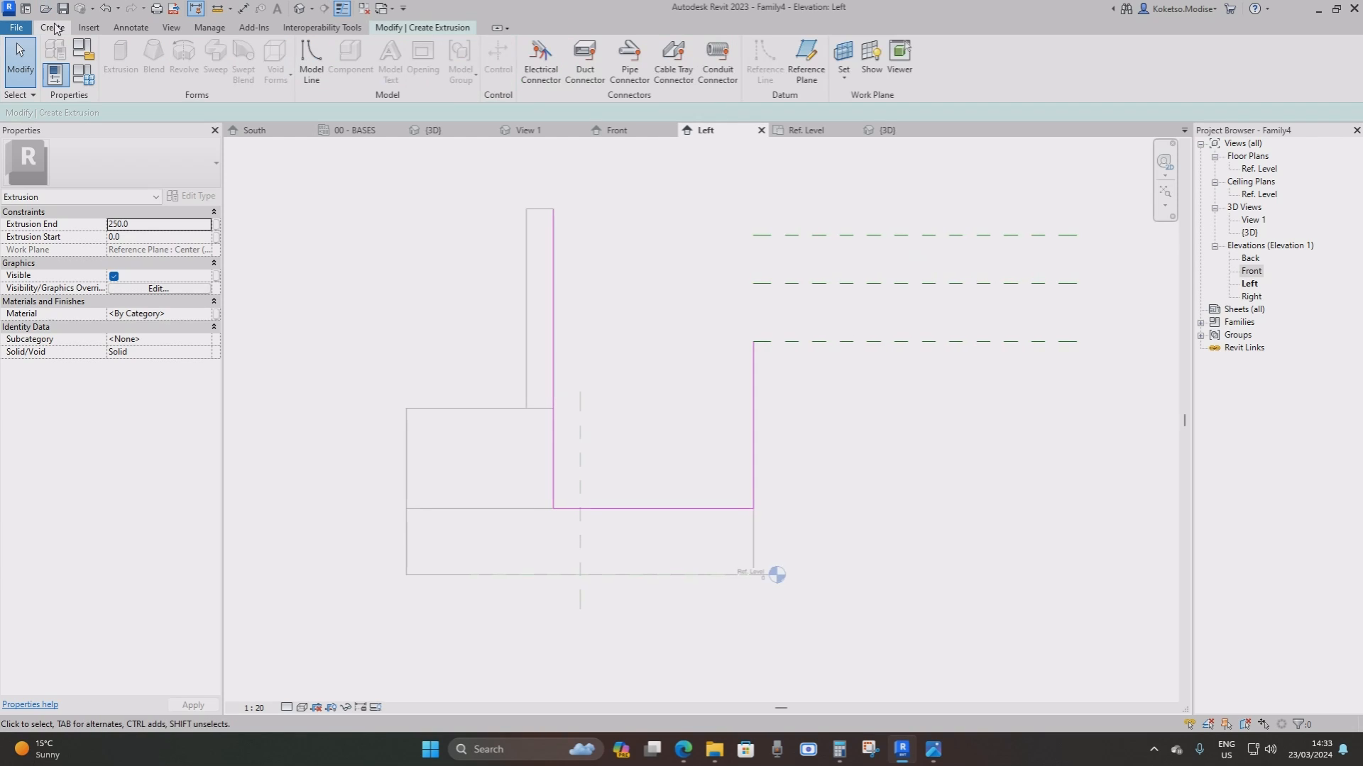
pyautogui.click(793, 71)
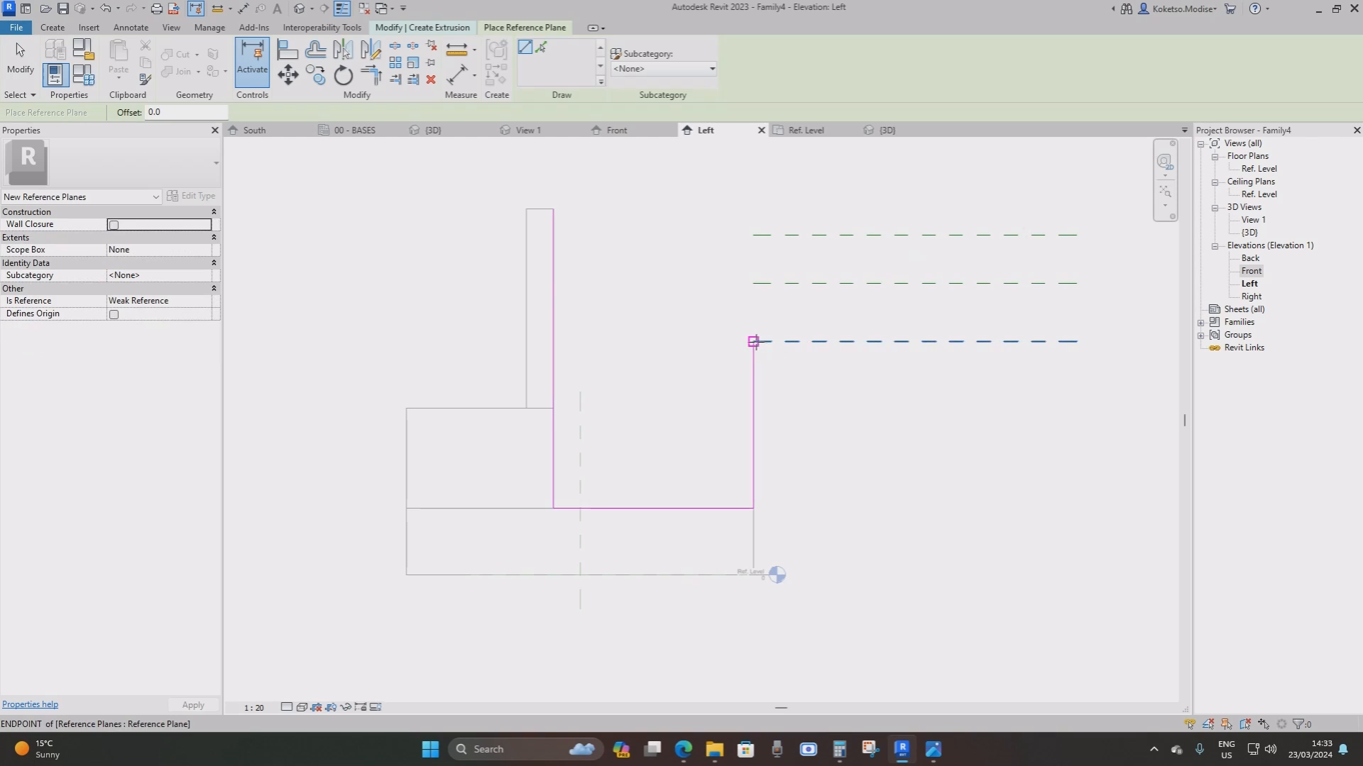
pyautogui.click(753, 341)
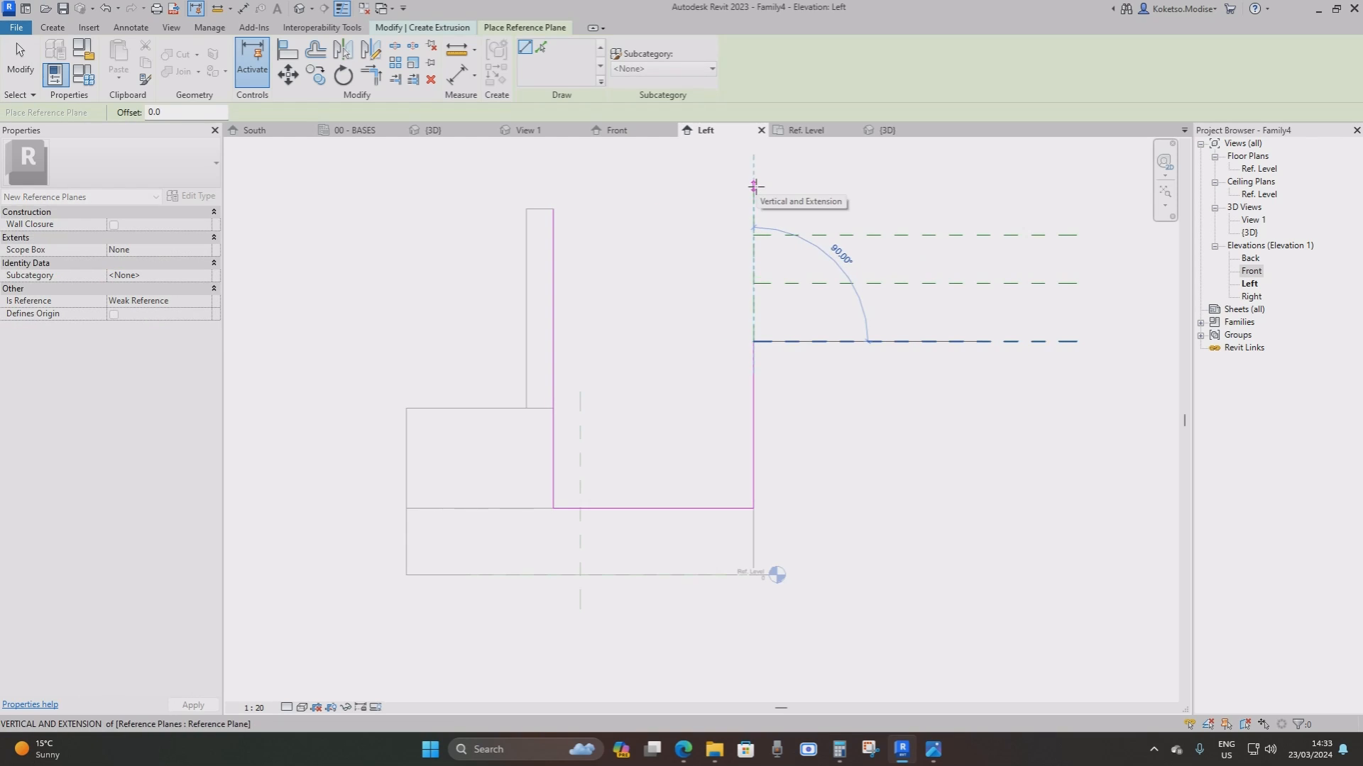
pyautogui.click(754, 187)
pyautogui.press('Escape')
# Copy the vertical reference plane 1500 mm outward, away from the wall
pyautogui.click(753, 266)
pyautogui.press('c')
pyautogui.press('o')
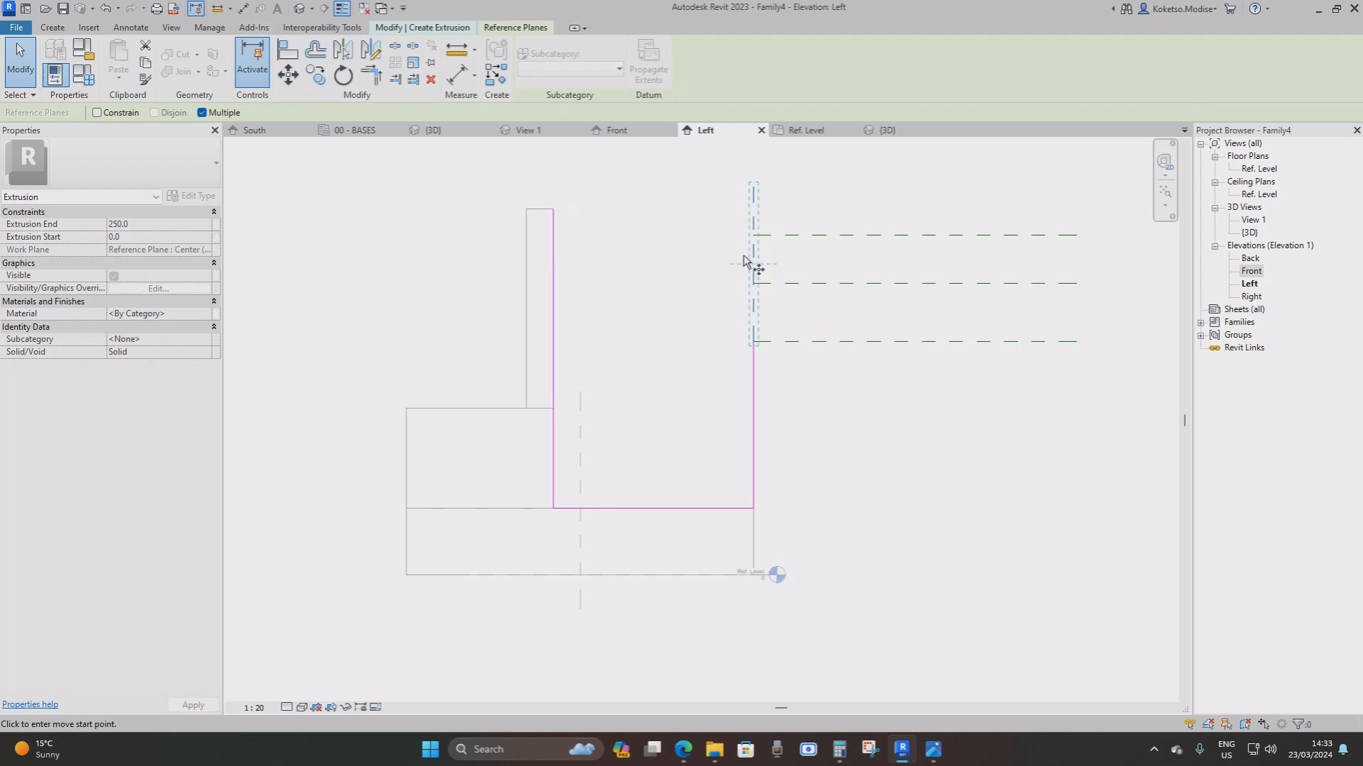
pyautogui.click(754, 264)
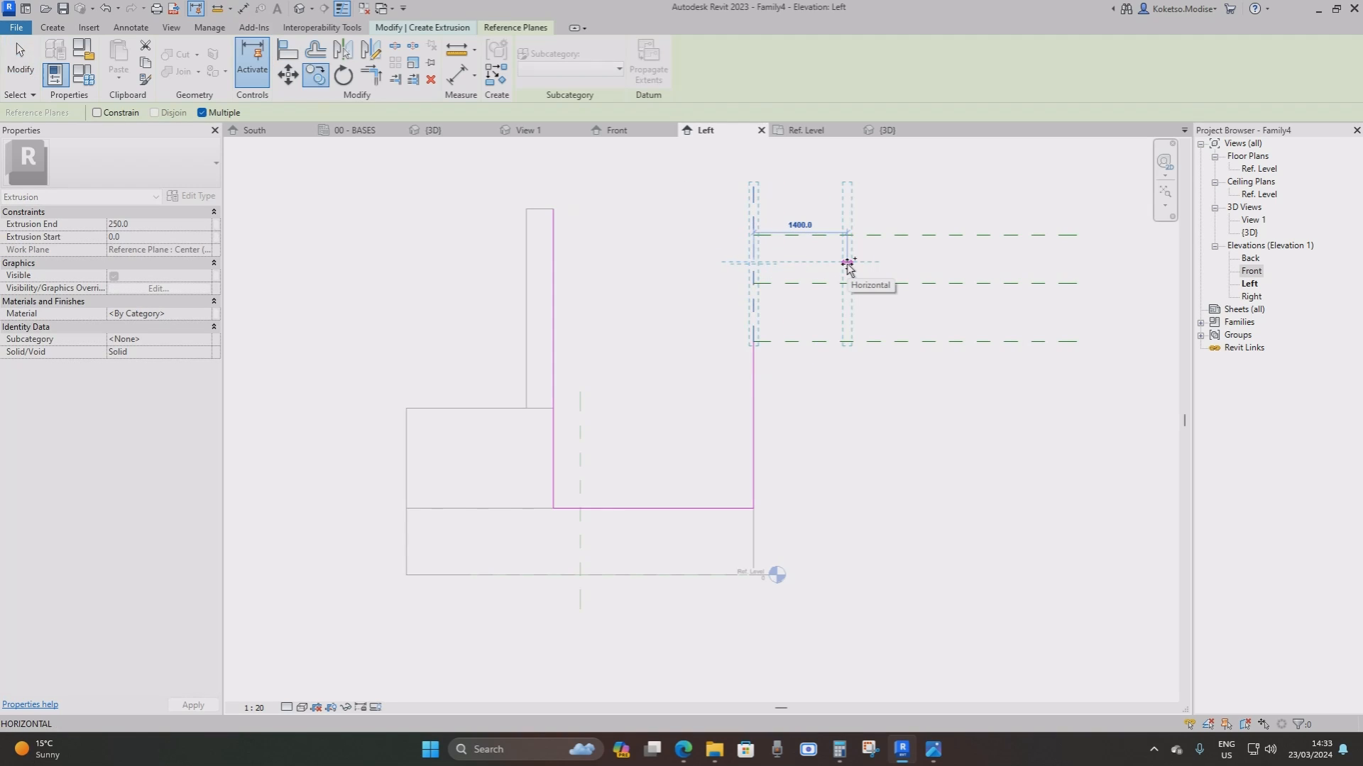
pyautogui.write('15')
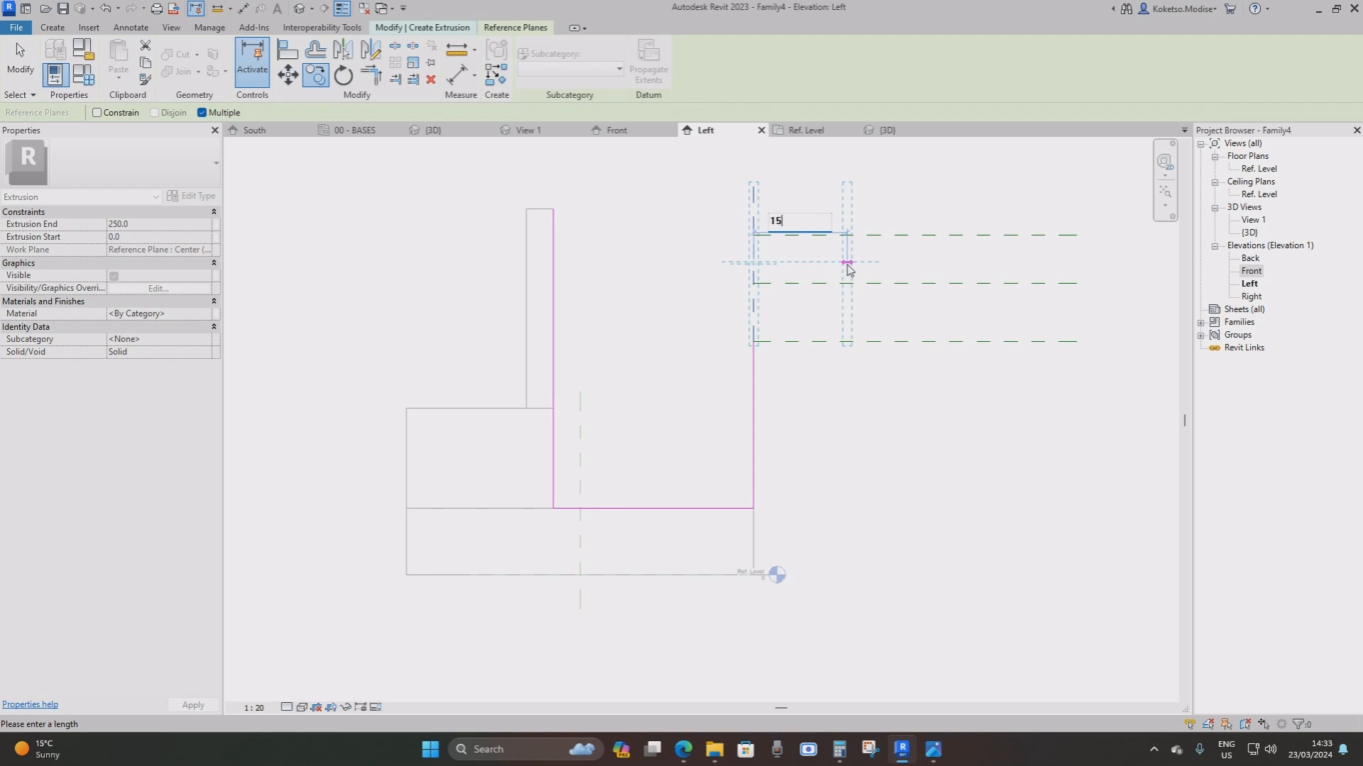
pyautogui.write('00')
pyautogui.press('Return')
pyautogui.press('Escape')
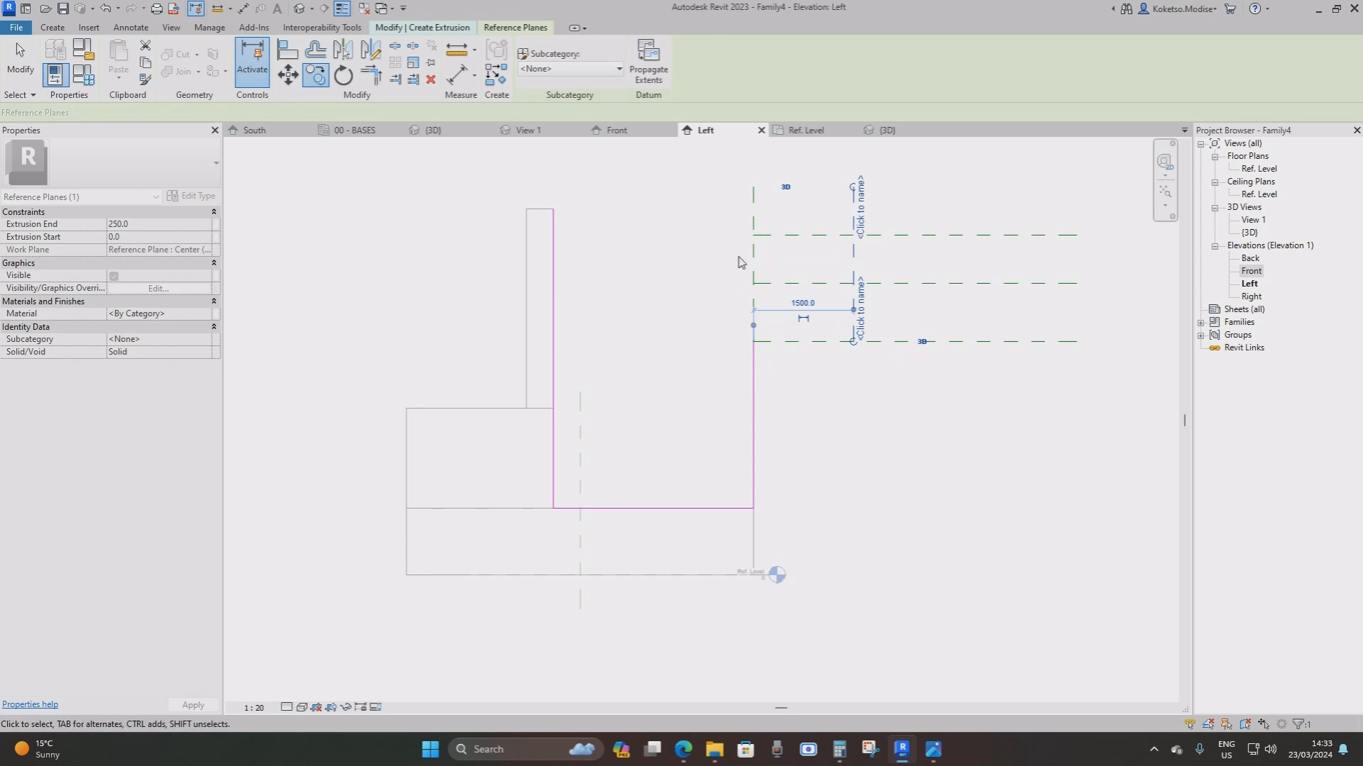
pyautogui.press('Escape')
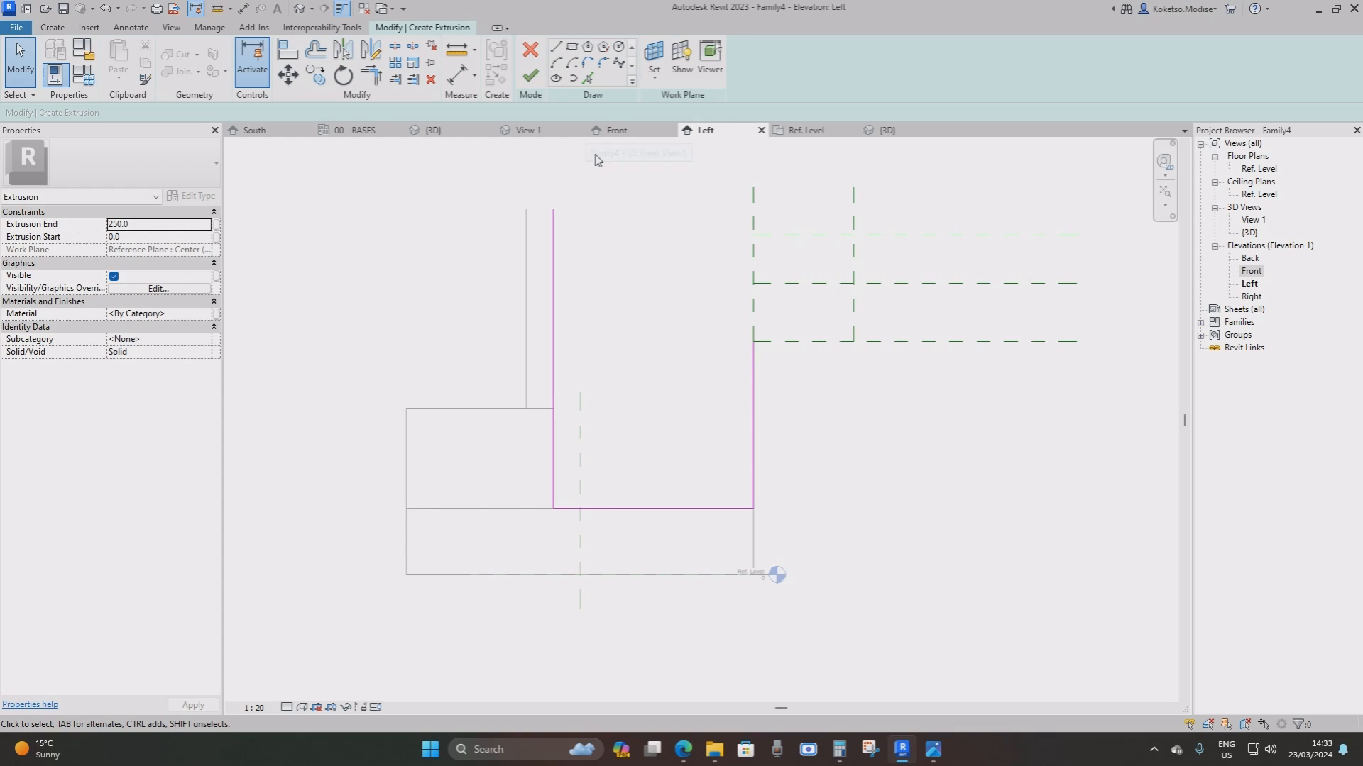
# Close the side wall profile with a sloped top line, a 727 mm vertical line down and a slanted line back to the 2500 mm line
pyautogui.click(557, 50)
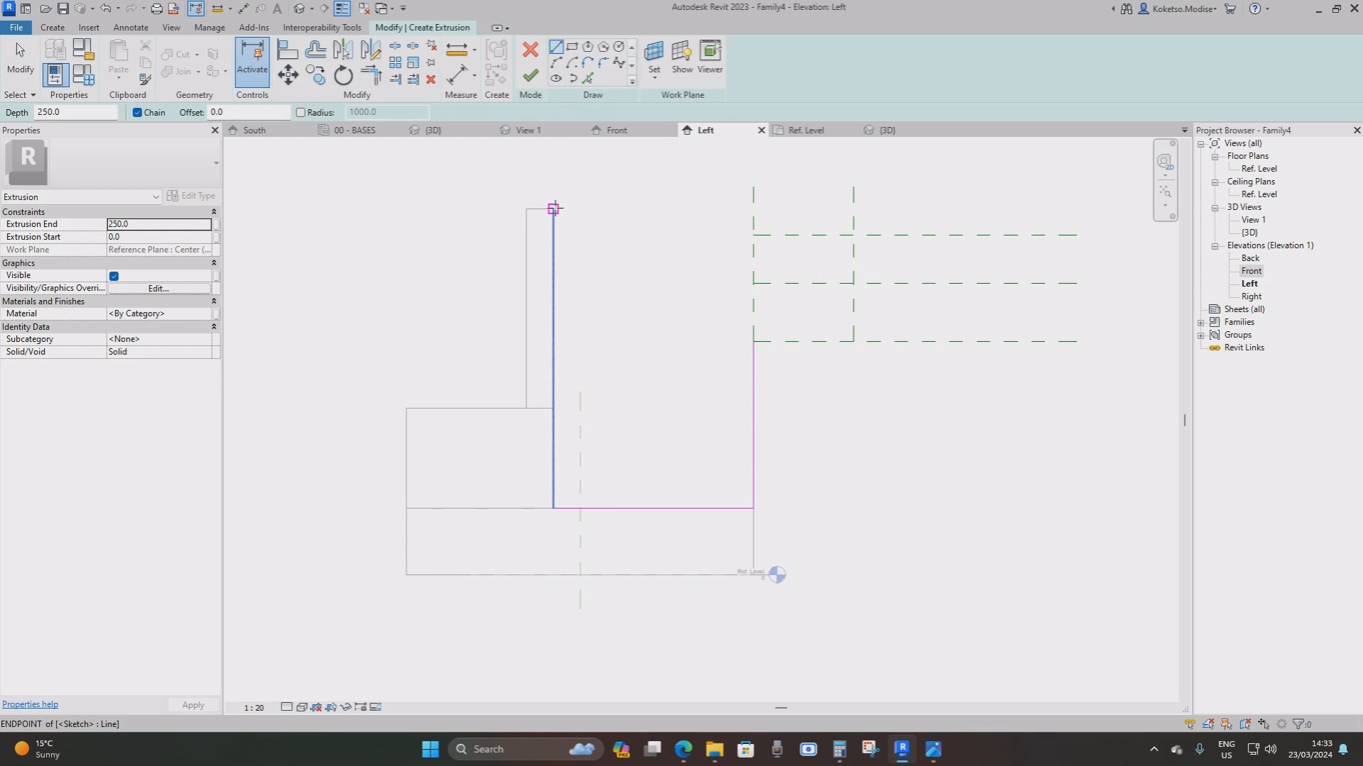
pyautogui.click(553, 209)
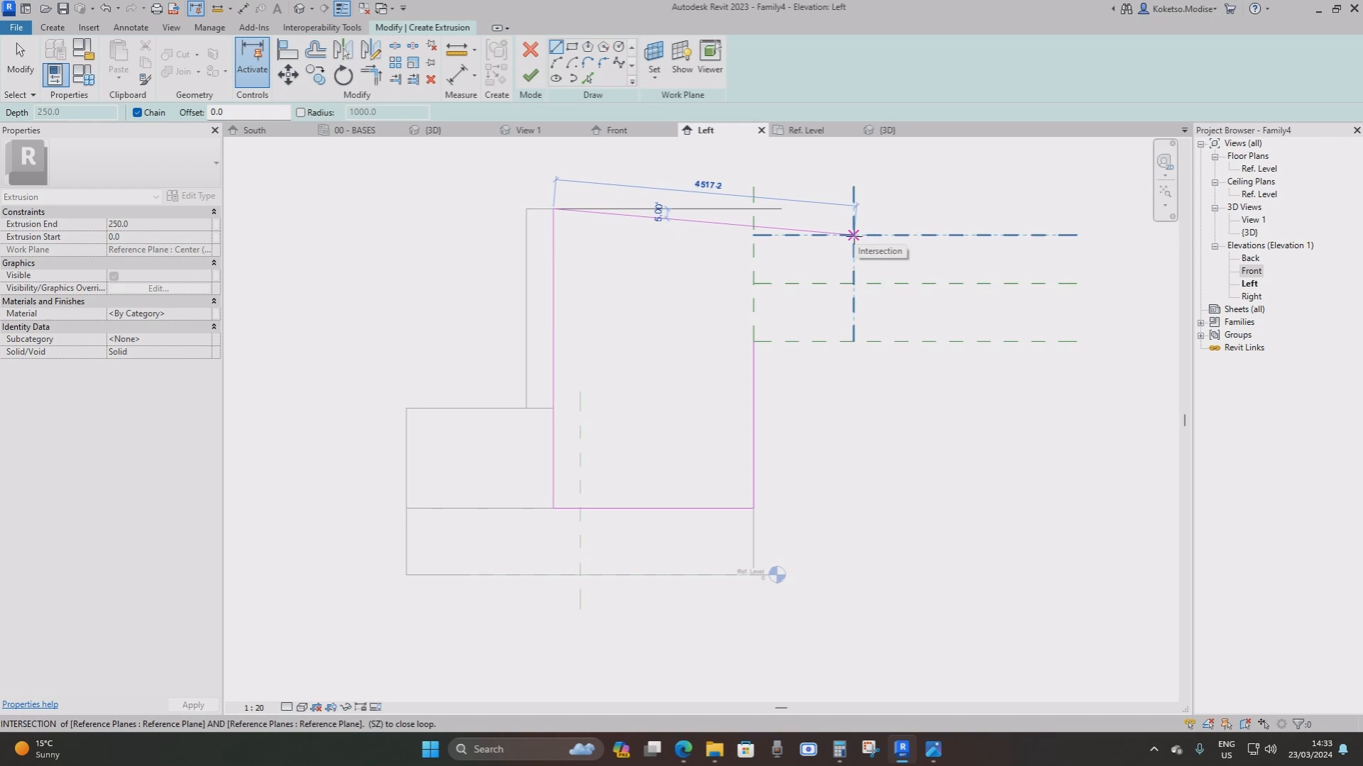
pyautogui.click(853, 235)
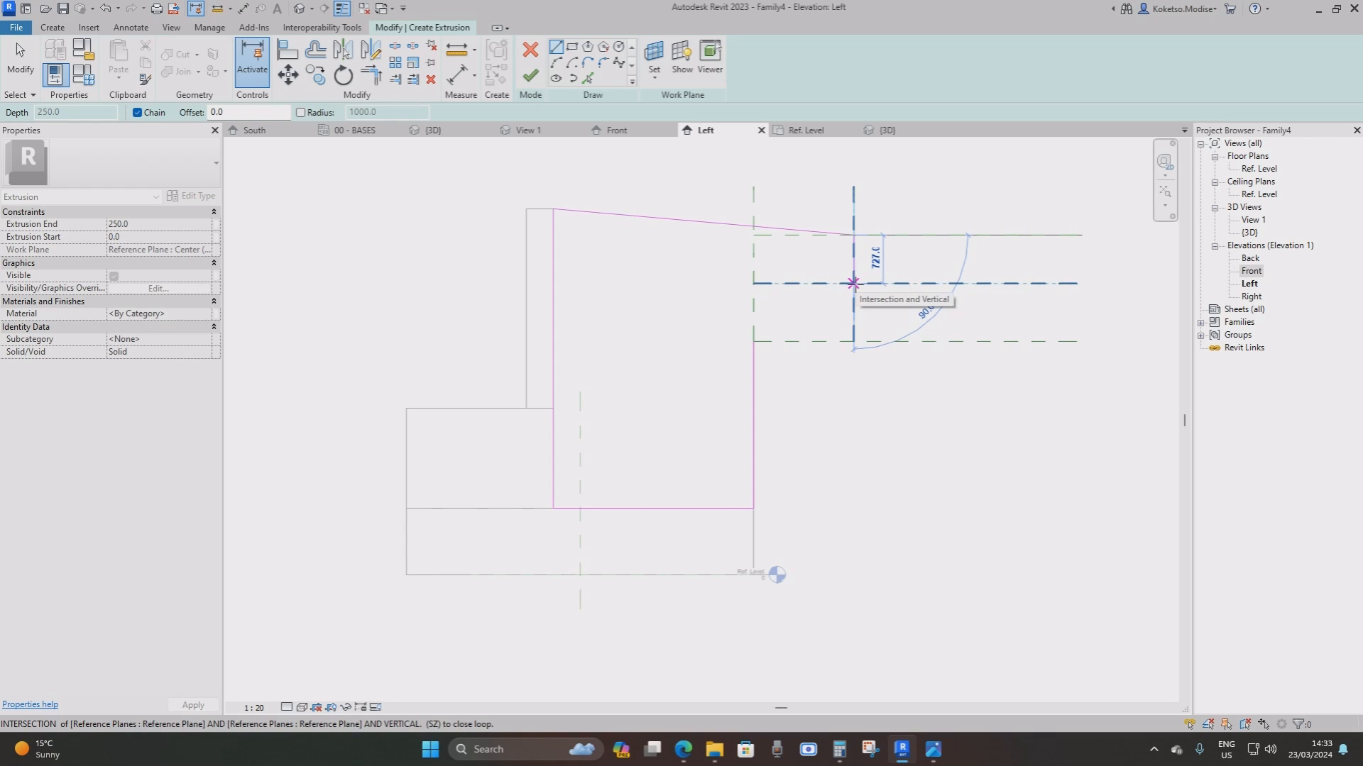
pyautogui.click(853, 283)
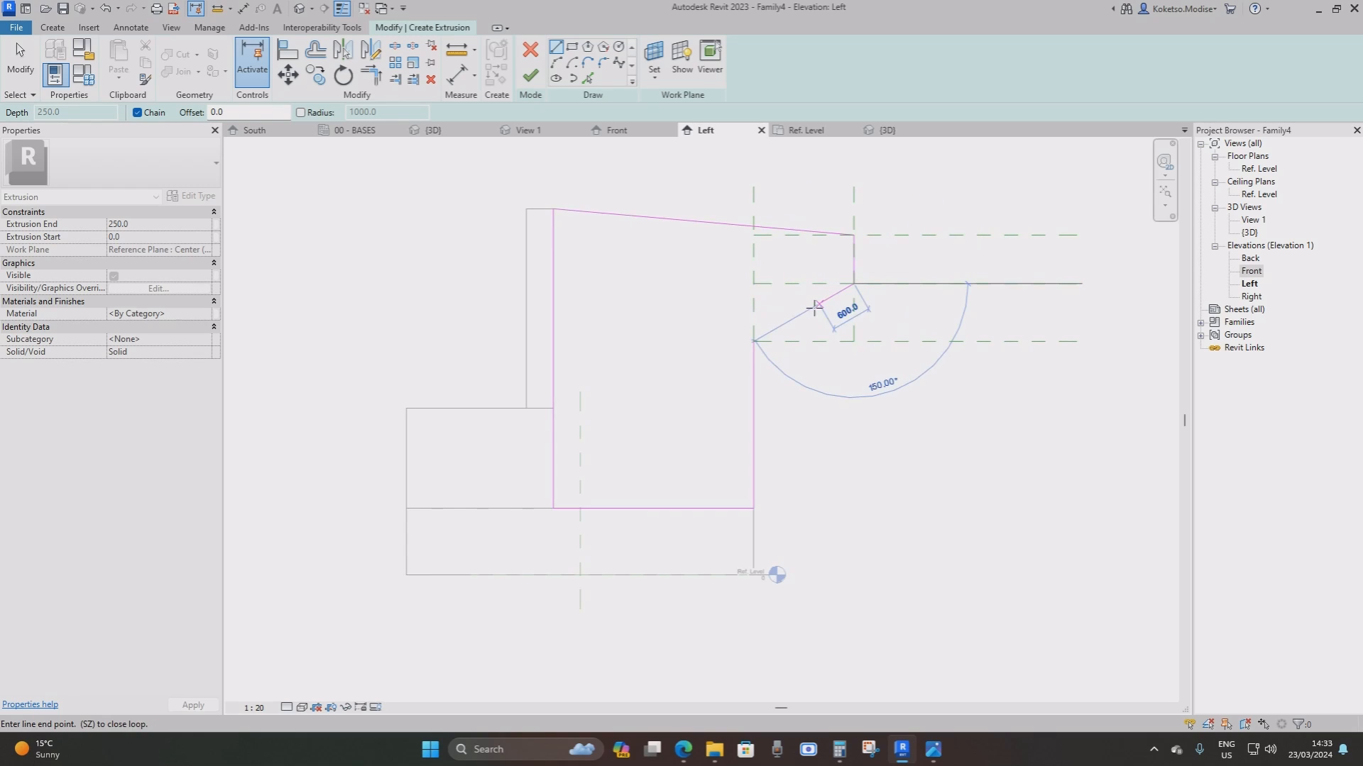
pyautogui.click(753, 341)
pyautogui.press('Escape')
pyautogui.press('Escape')
# Delete the horizontal and vertical helper reference planes around the profile's overhang and finish the extrusion sketch
pyautogui.moveTo(1053, 350)
pyautogui.mouseDown()
pyautogui.moveTo(879, 204)
pyautogui.moveTo(894, 203)
pyautogui.moveTo(724, 156)
pyautogui.mouseUp()
pyautogui.press('Delete')
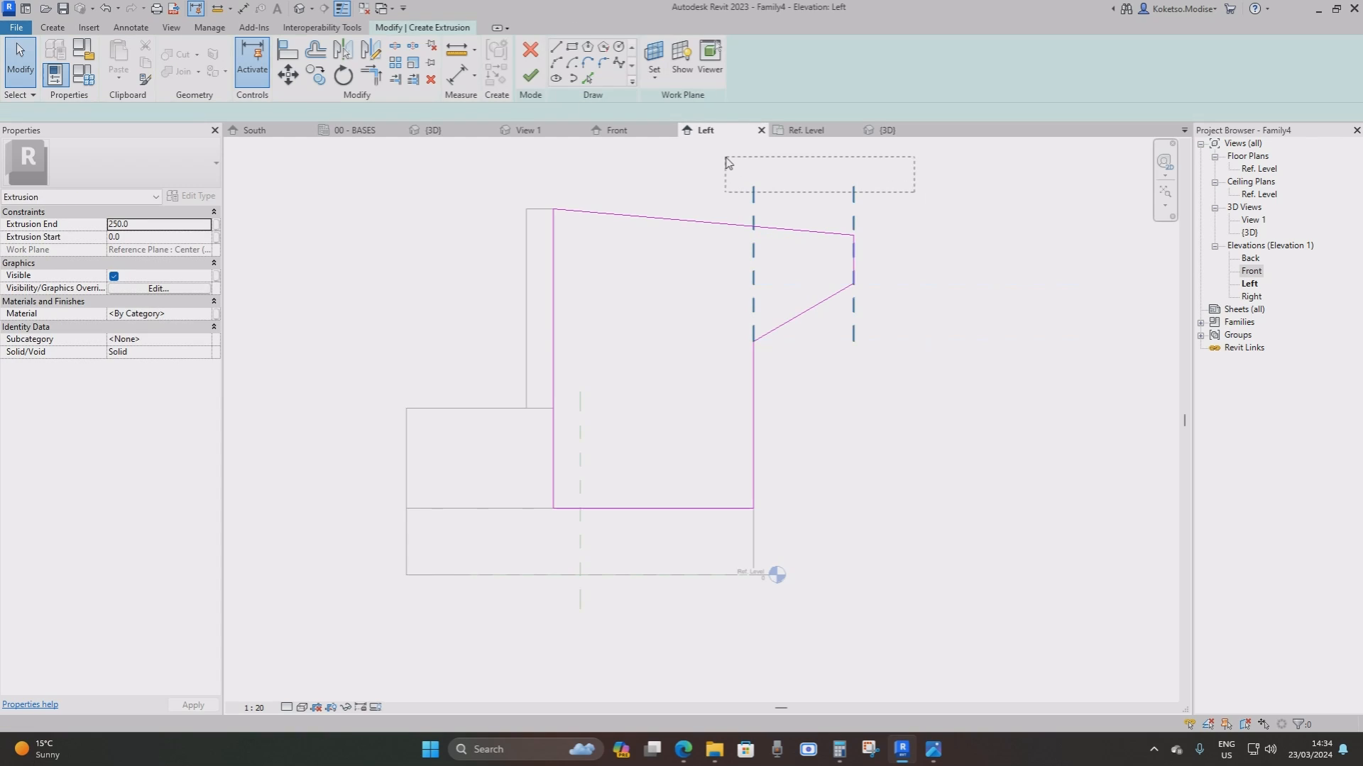
pyautogui.press('Delete')
pyautogui.scroll(-3, 792, 271)
pyautogui.scroll(2, 626, 247)
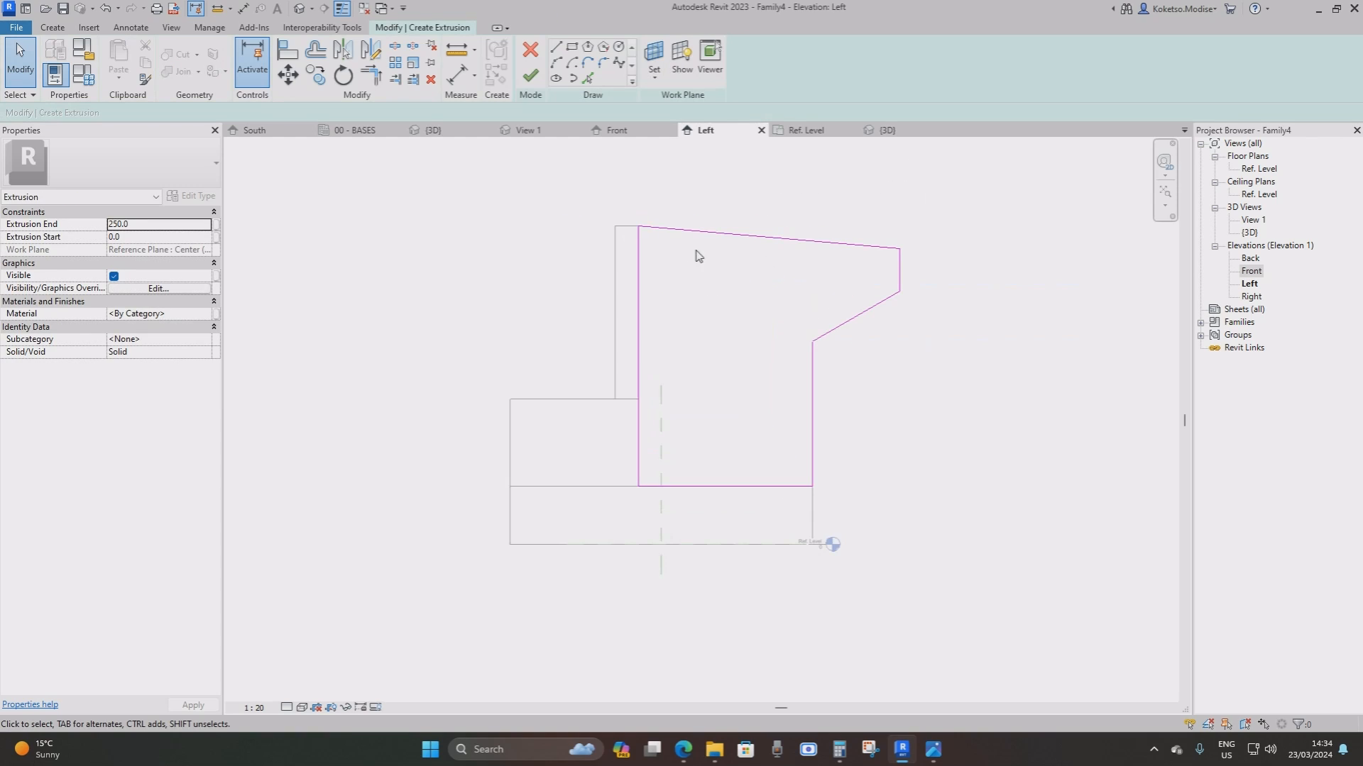
pyautogui.click(531, 75)
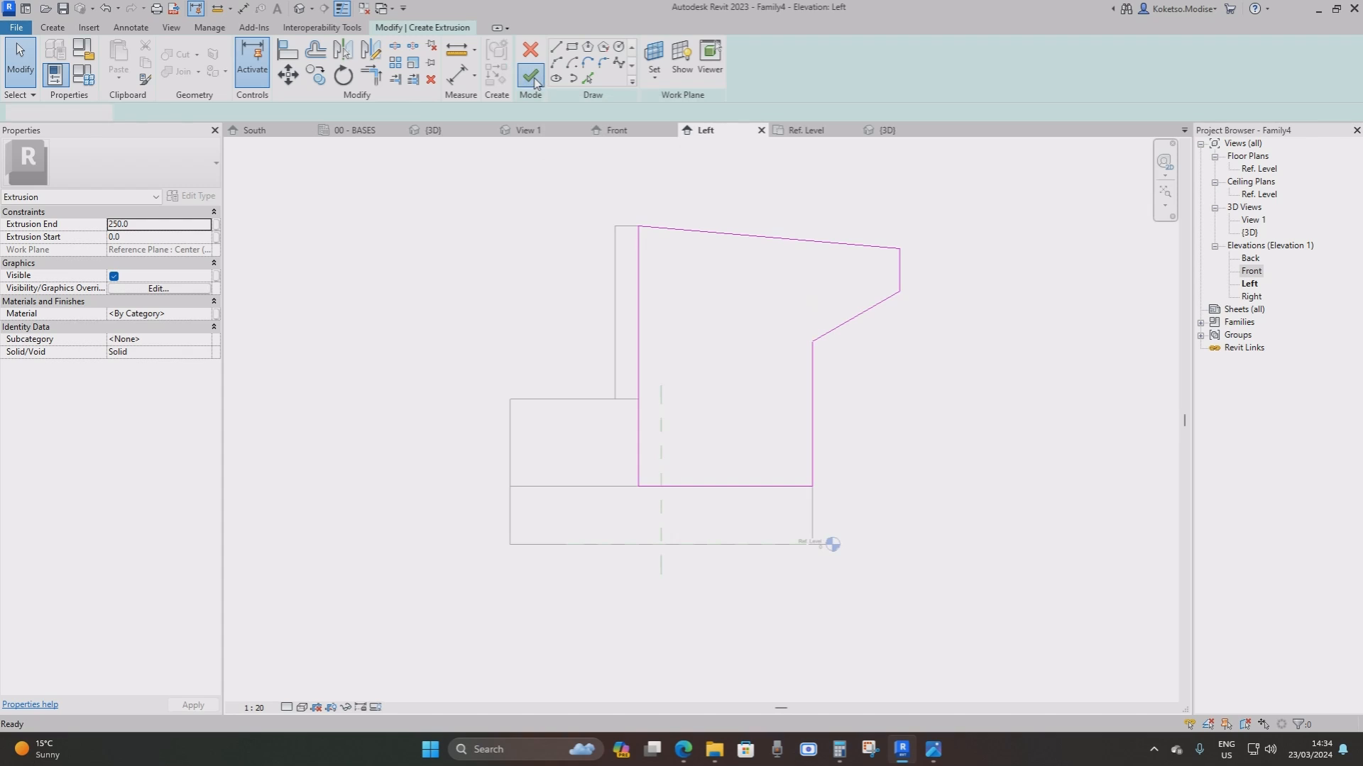
# In the 3D view, stretch the side wall's outer face to the base's end at -7000 and bring its inner face to about 569 mm depth
pyautogui.click(885, 130)
pyautogui.keyDown('shift'); pyautogui.moveTo(833, 370); pyautogui.dragTo(637, 359, button='middle'); pyautogui.keyUp('shift')
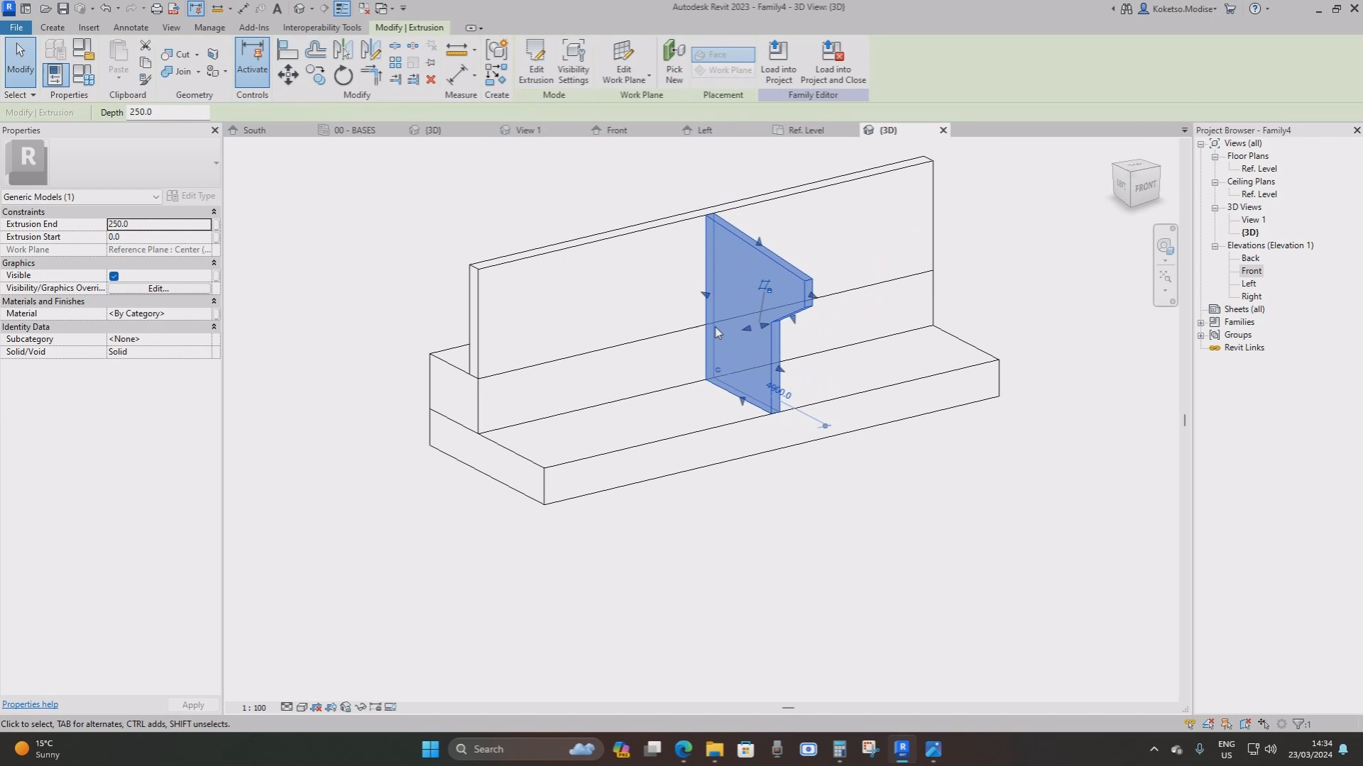
pyautogui.moveTo(743, 328); pyautogui.dragTo(525, 386)
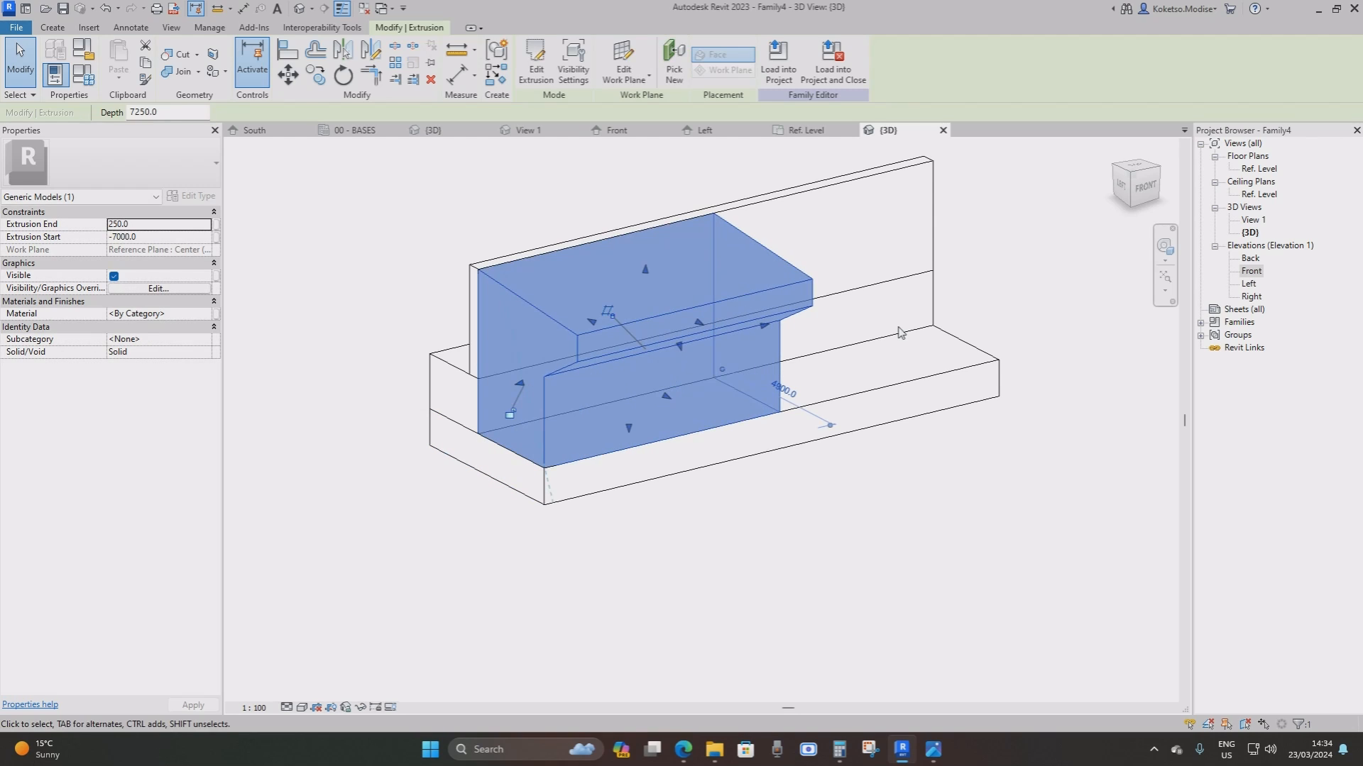
pyautogui.keyDown('shift'); pyautogui.moveTo(900, 333); pyautogui.dragTo(777, 388, button='middle'); pyautogui.keyUp('shift')
pyautogui.press('Escape')
pyautogui.click(766, 392)
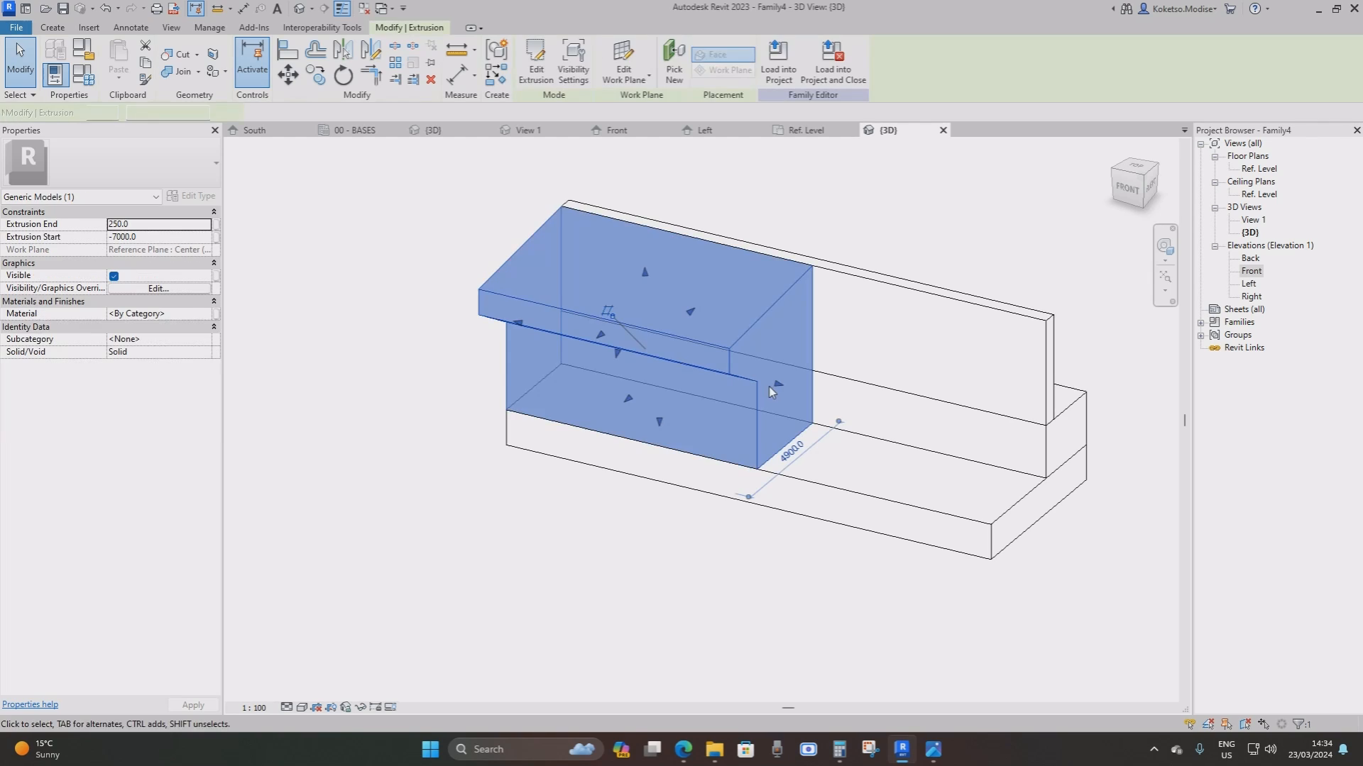
pyautogui.moveTo(548, 302); pyautogui.dragTo(573, 311)
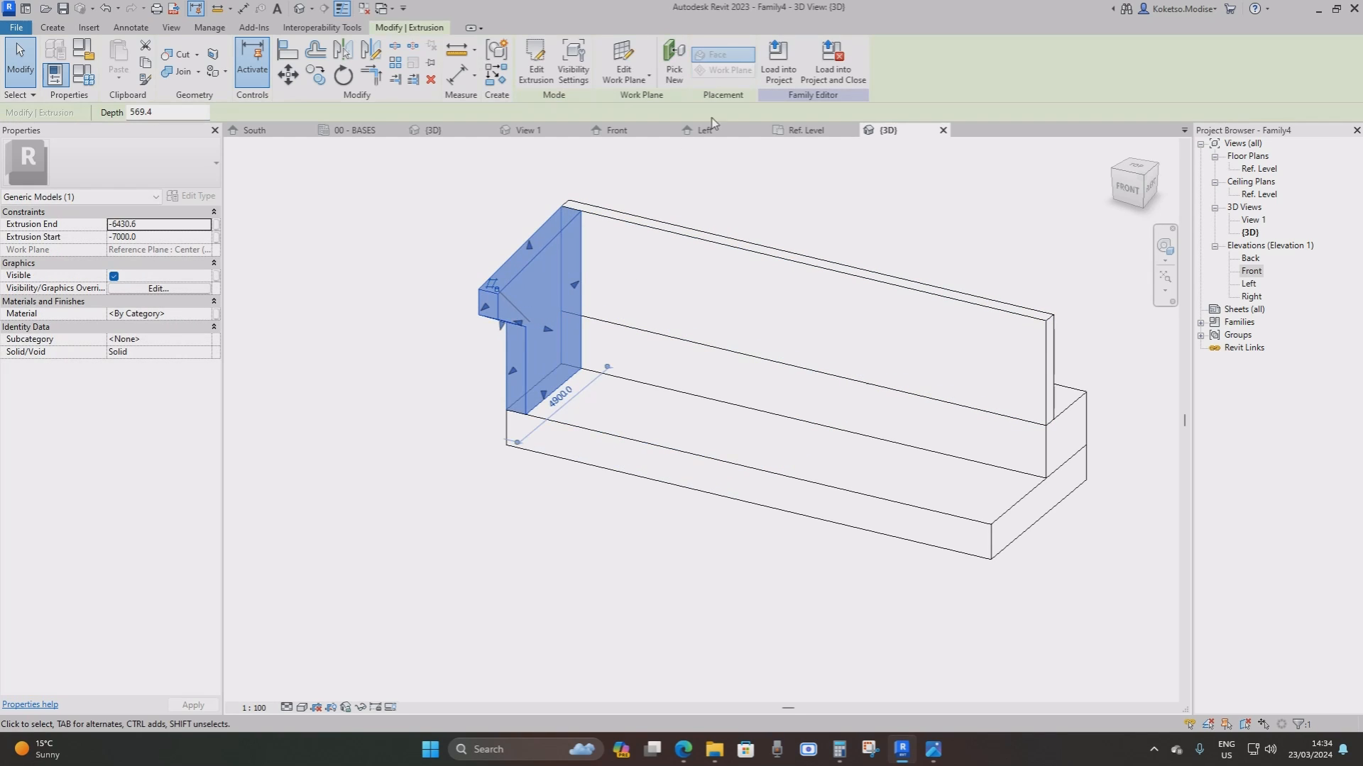
# In the Ref. Level plan, set the side wall's thickness to 300 mm by moving its inner face
pyautogui.click(805, 131)
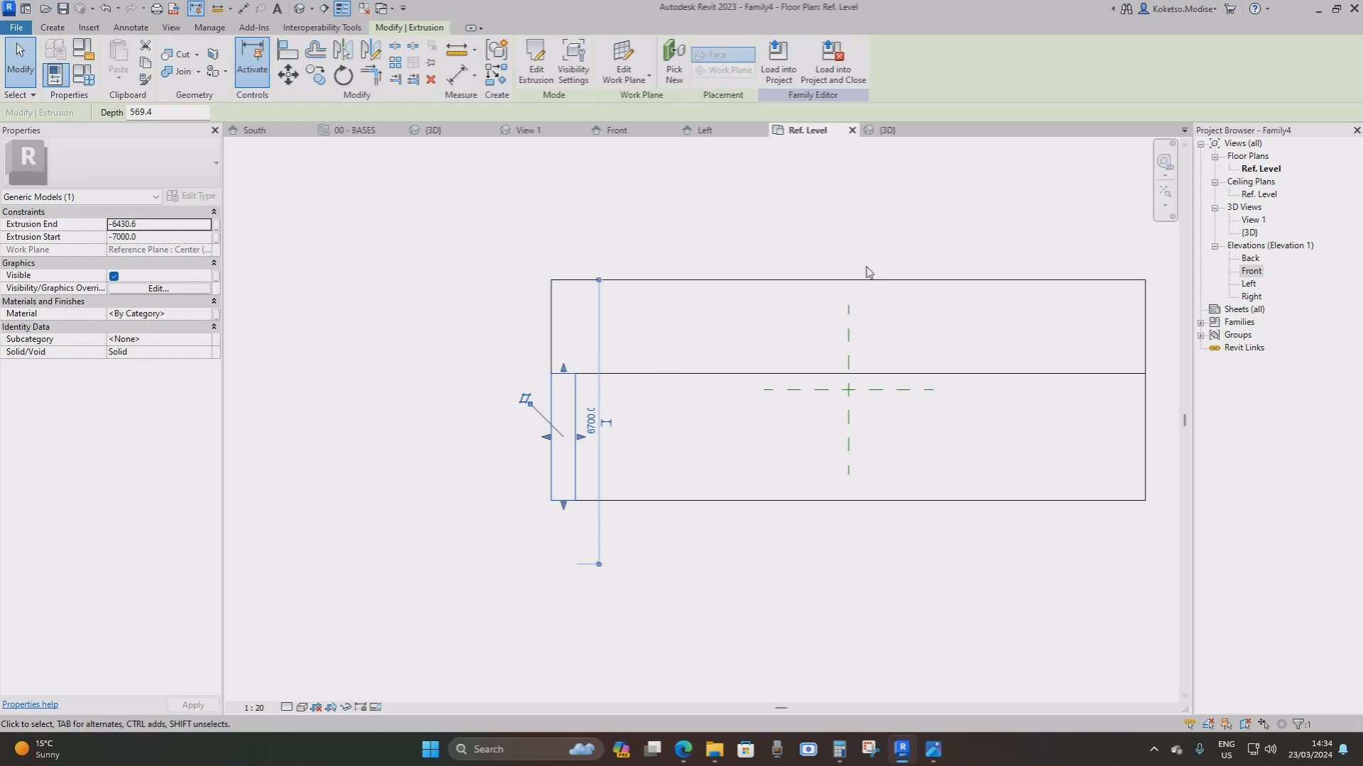
pyautogui.scroll(3, 522, 398)
pyautogui.press('Escape')
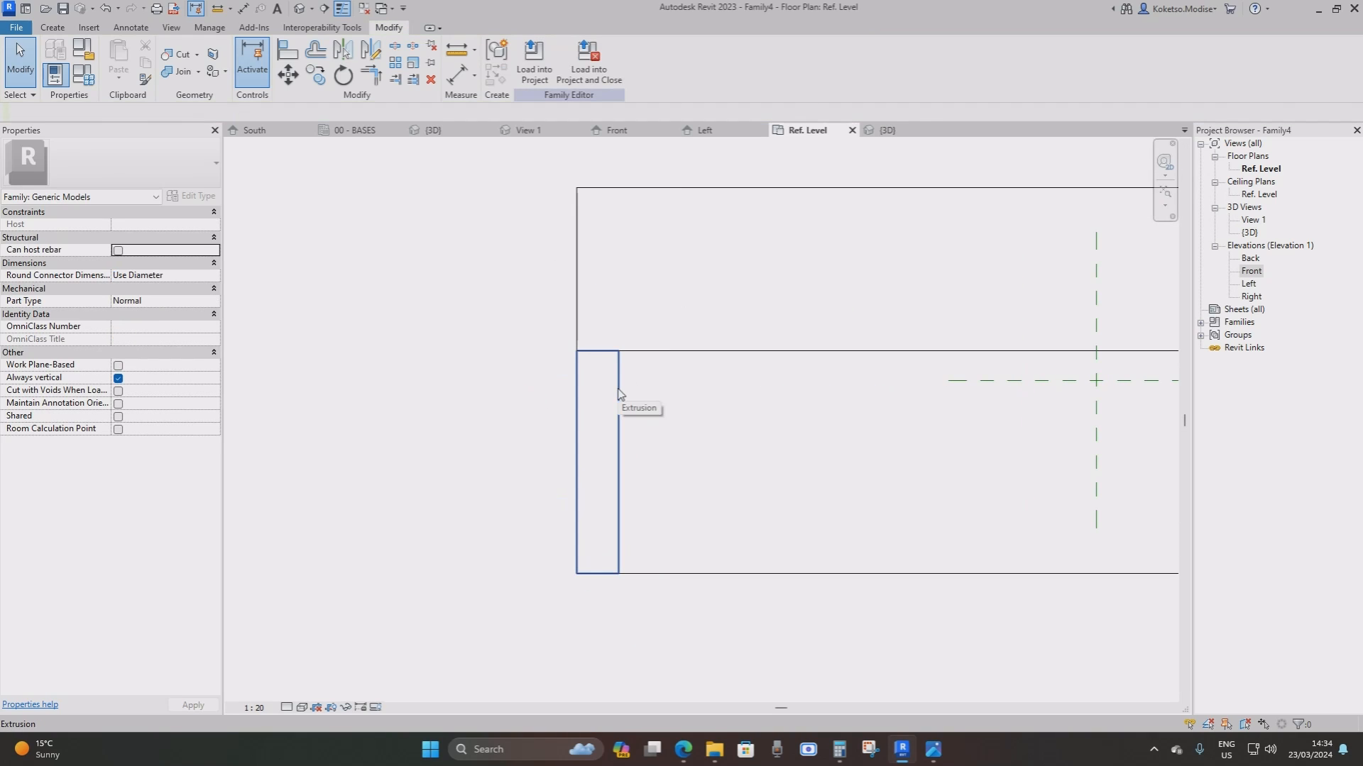
pyautogui.press('Tab')
pyautogui.click(620, 394)
pyautogui.scroll(-3, 647, 495)
pyautogui.moveTo(646, 494); pyautogui.dragTo(729, 278, button='middle')
pyautogui.scroll(1, 698, 407)
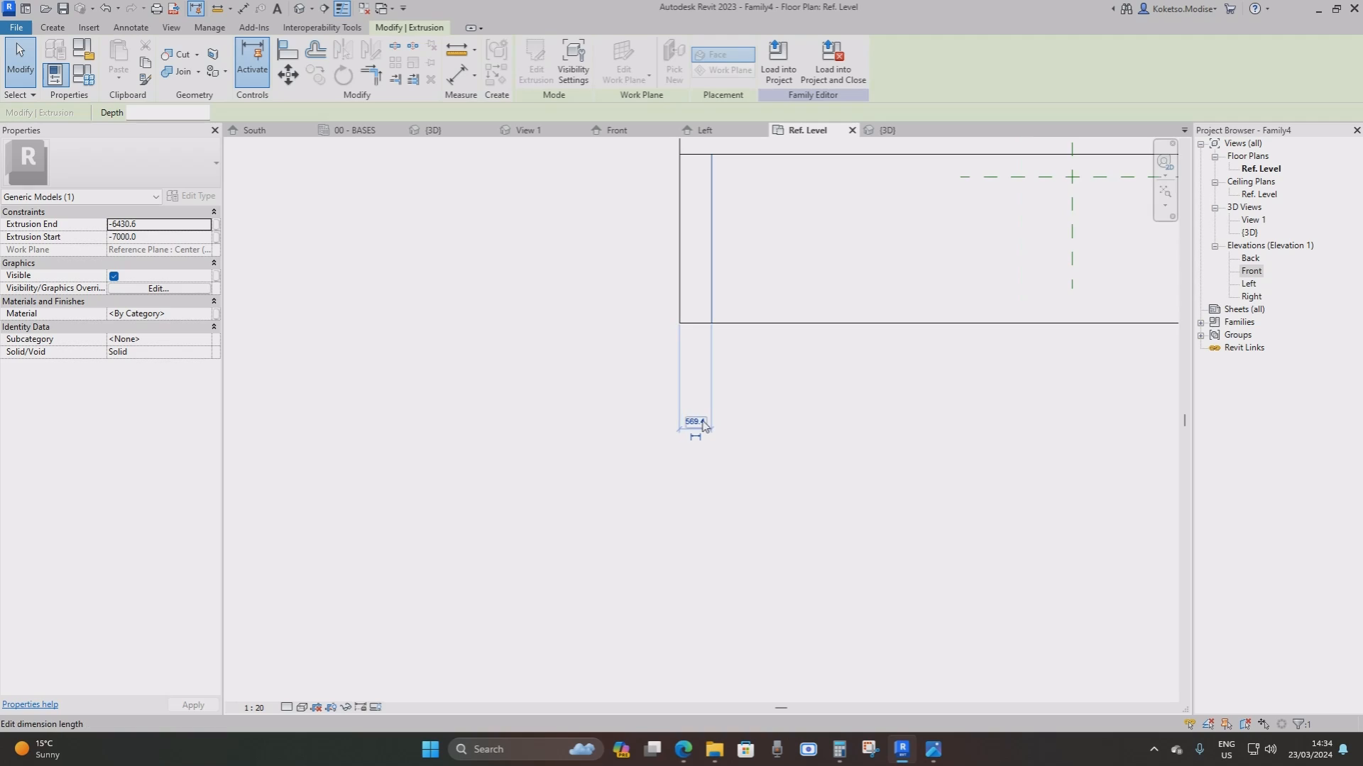
pyautogui.click(694, 422)
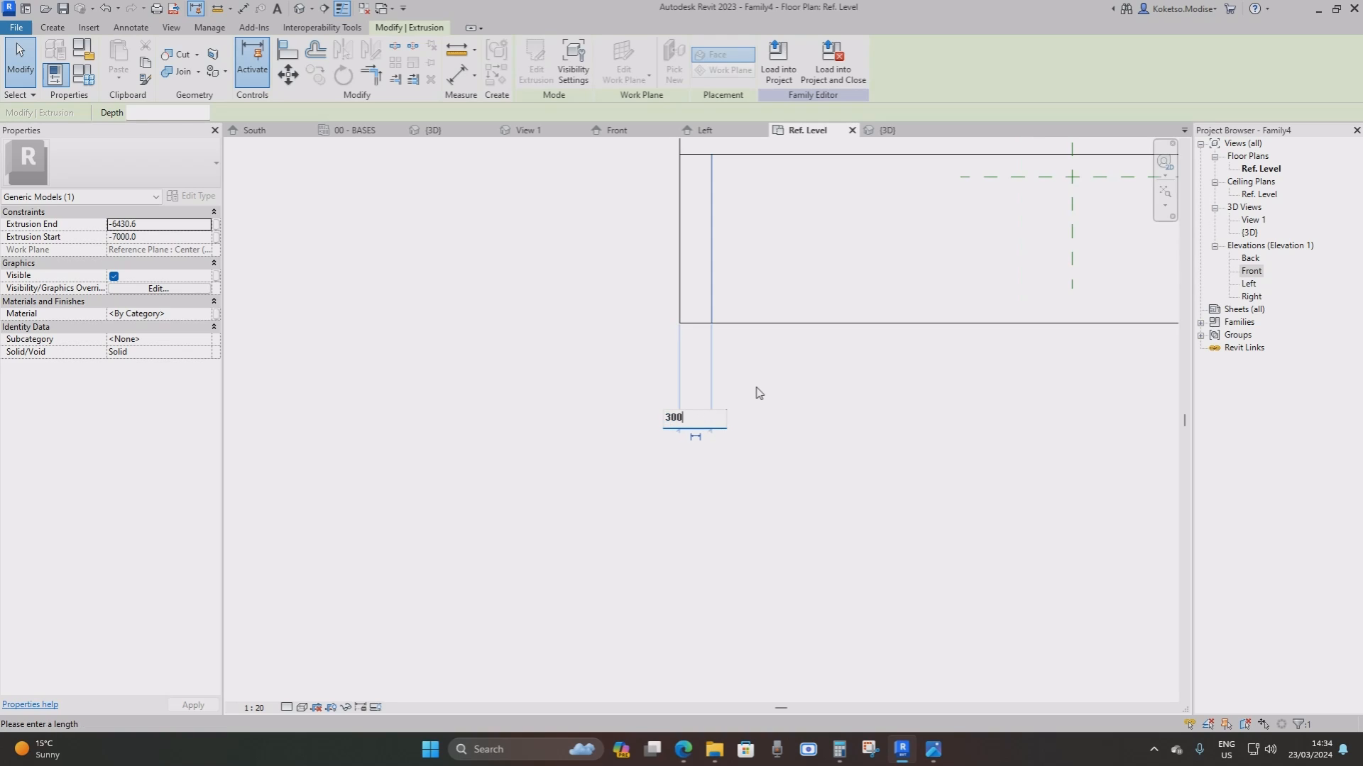
pyautogui.write('300')
pyautogui.press('Return')
pyautogui.moveTo(728, 286); pyautogui.dragTo(725, 287, button='middle')
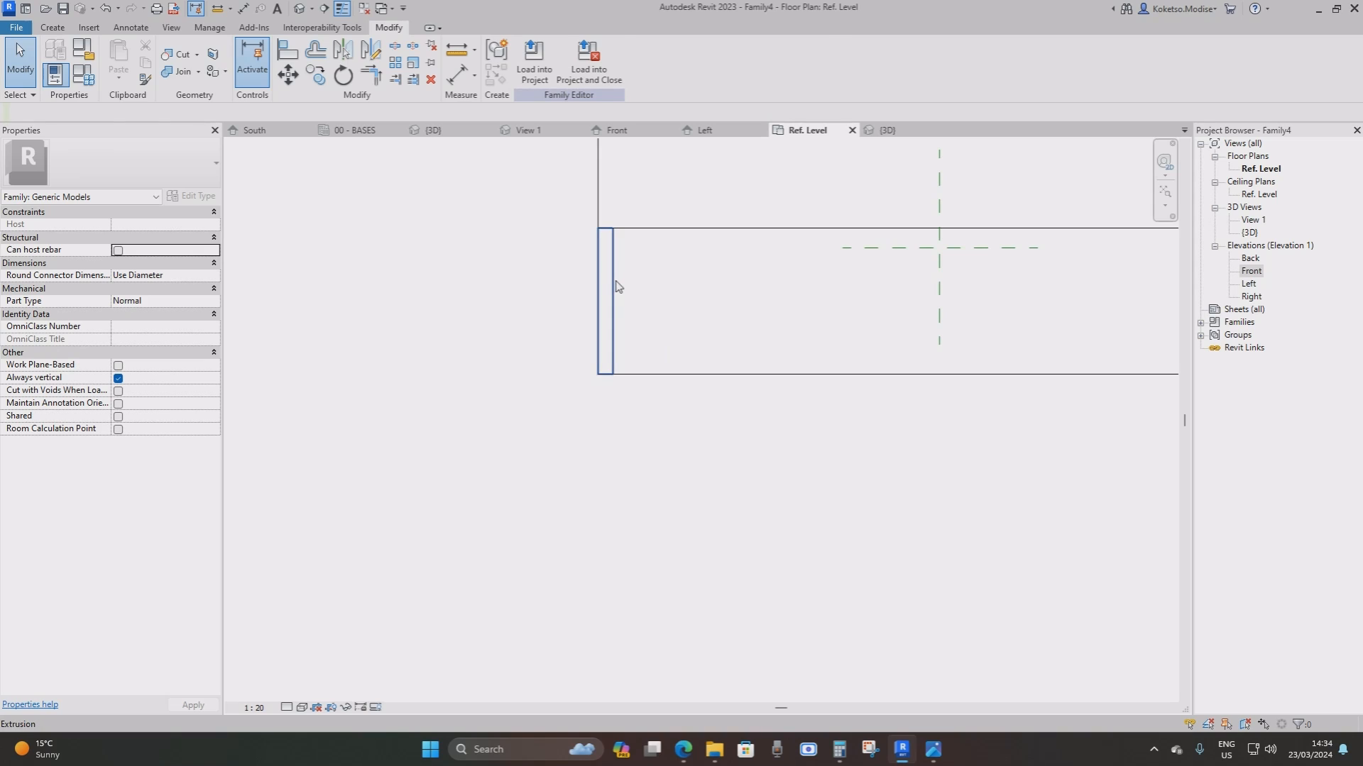
# Mirror a copy of the side wall about the Center (Left/Right) reference plane to the opposite end
pyautogui.click(607, 303)
pyautogui.scroll(-2, 574, 295)
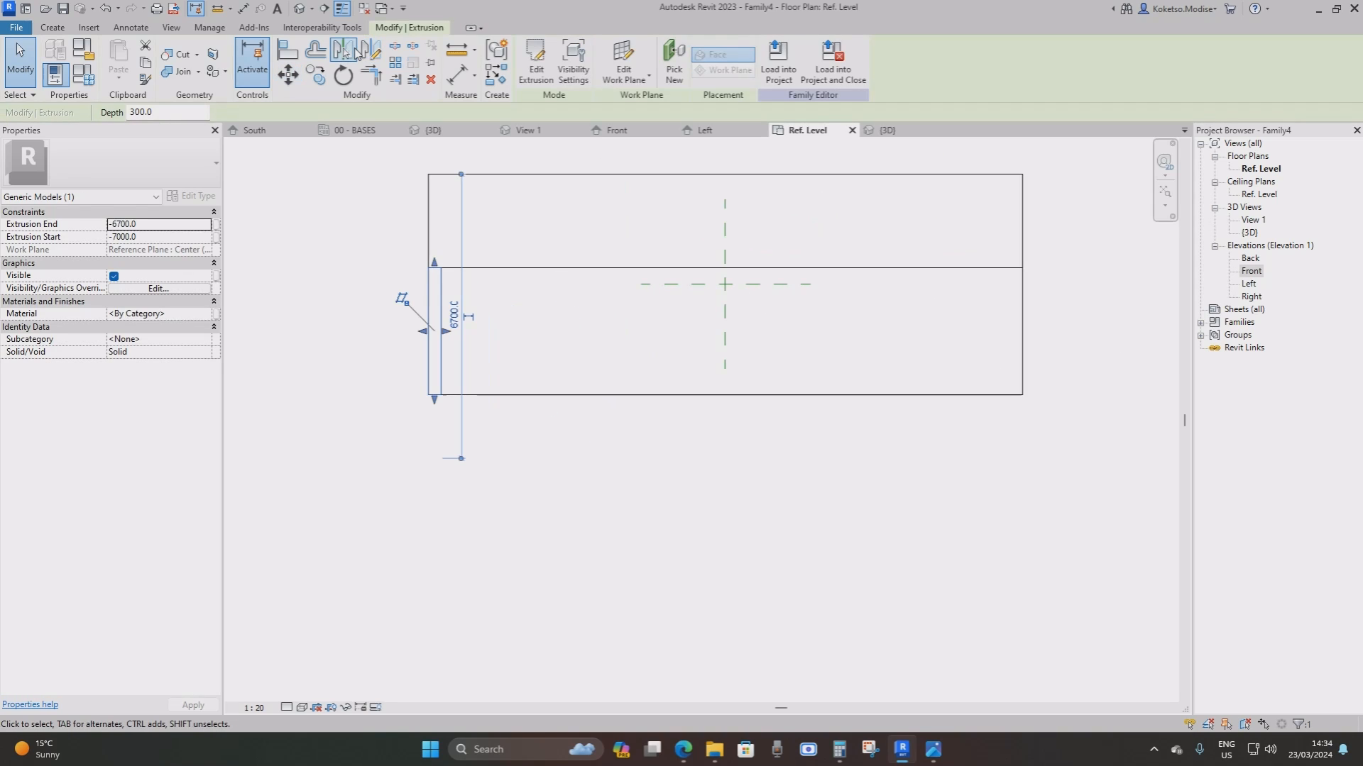
pyautogui.click(353, 51)
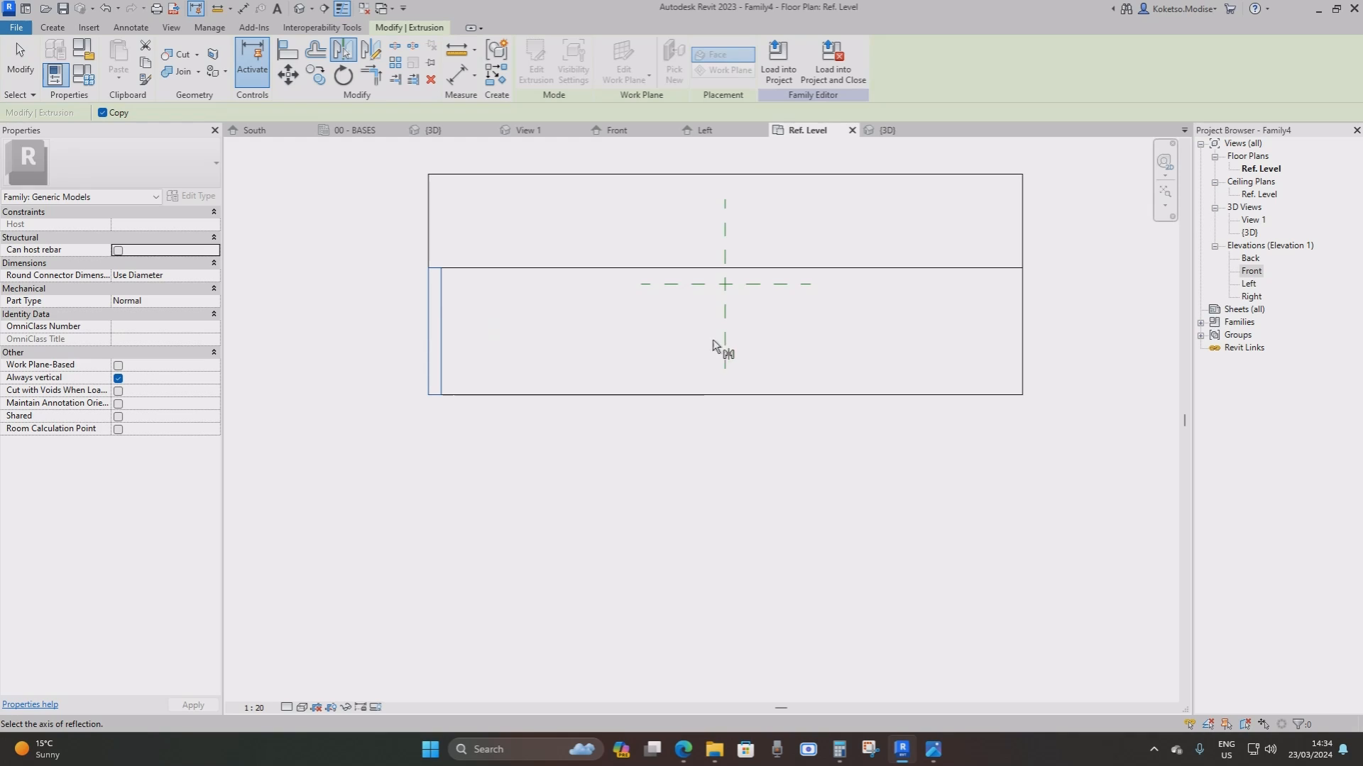
pyautogui.click(726, 319)
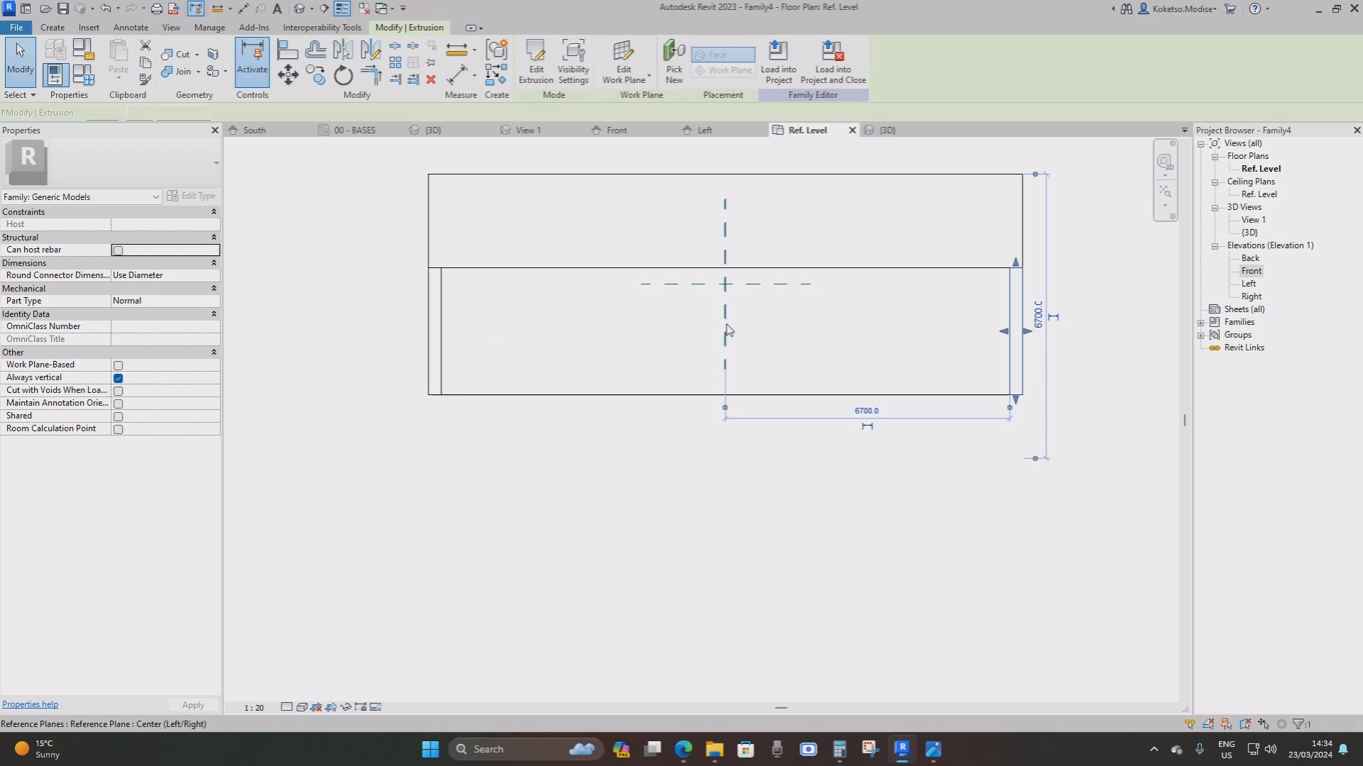
pyautogui.press('Escape')
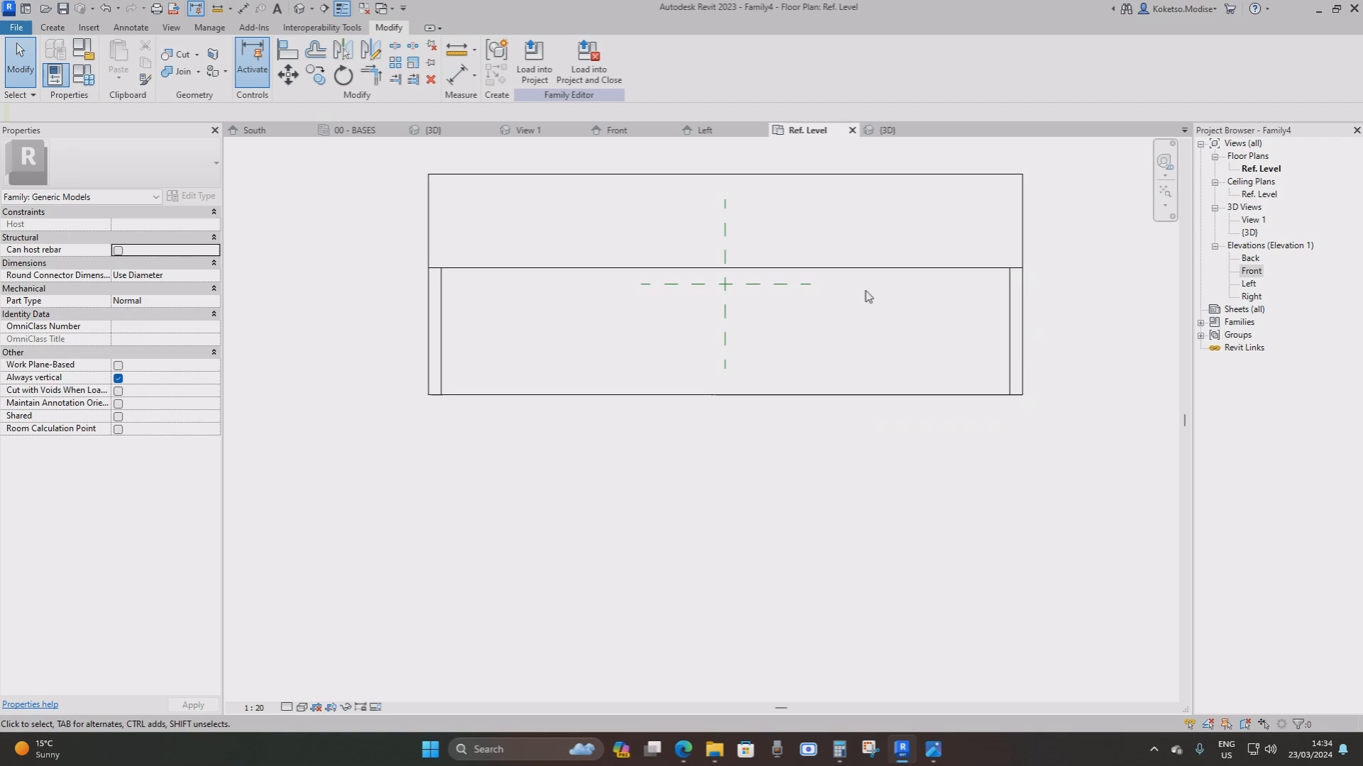
# Select all five extrusions in the 3D view and assign them the Concrete, Precast material from the material library
pyautogui.click(888, 131)
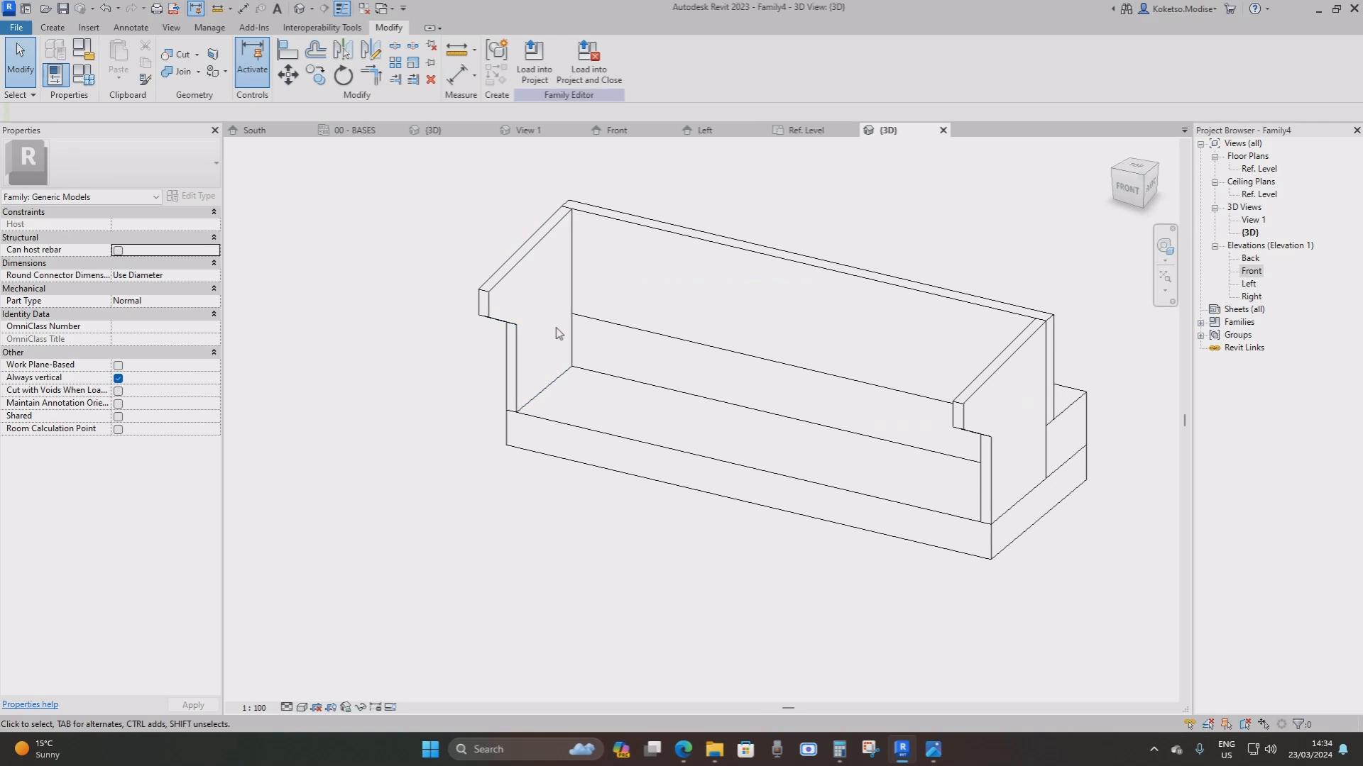
pyautogui.keyDown('shift'); pyautogui.moveTo(557, 333); pyautogui.dragTo(913, 547, button='middle'); pyautogui.keyUp('shift')
pyautogui.moveTo(981, 546); pyautogui.dragTo(594, 307)
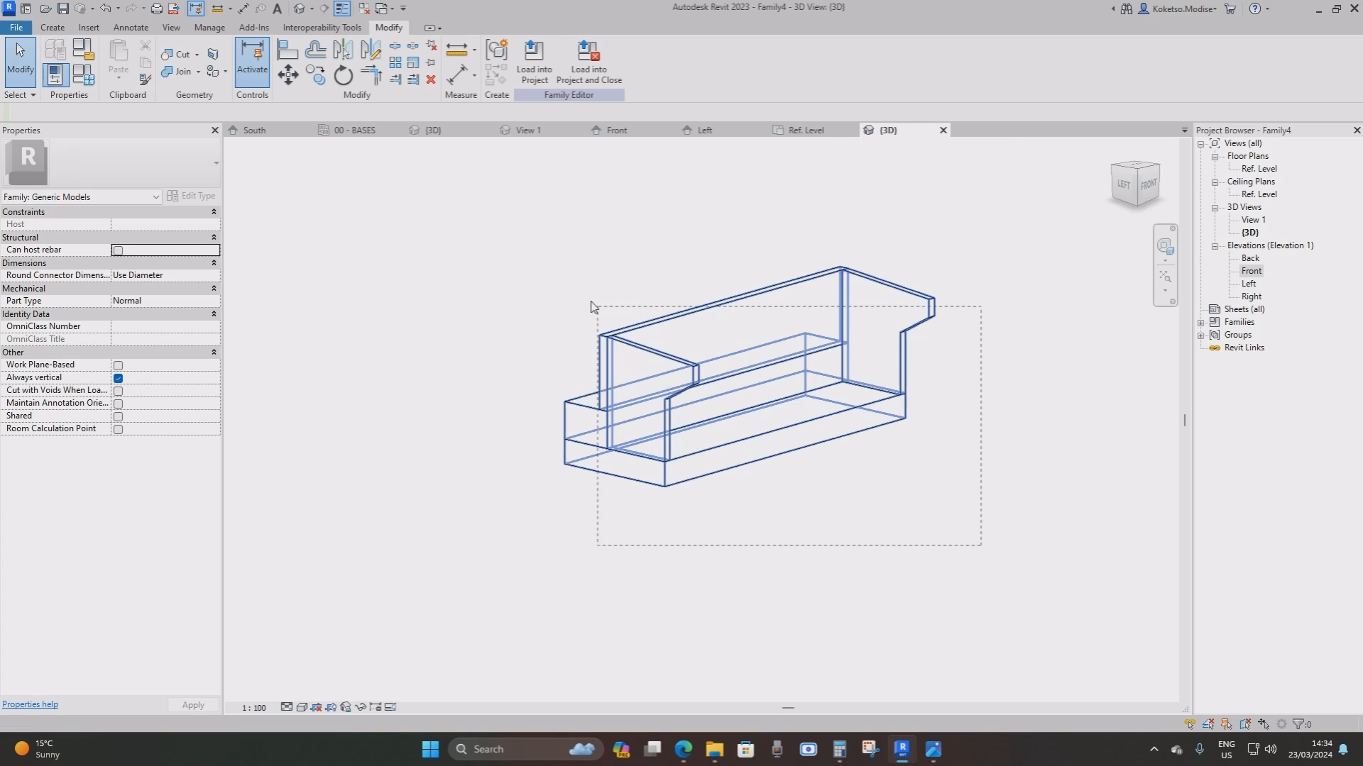
pyautogui.moveTo(518, 242); pyautogui.dragTo(518, 242)
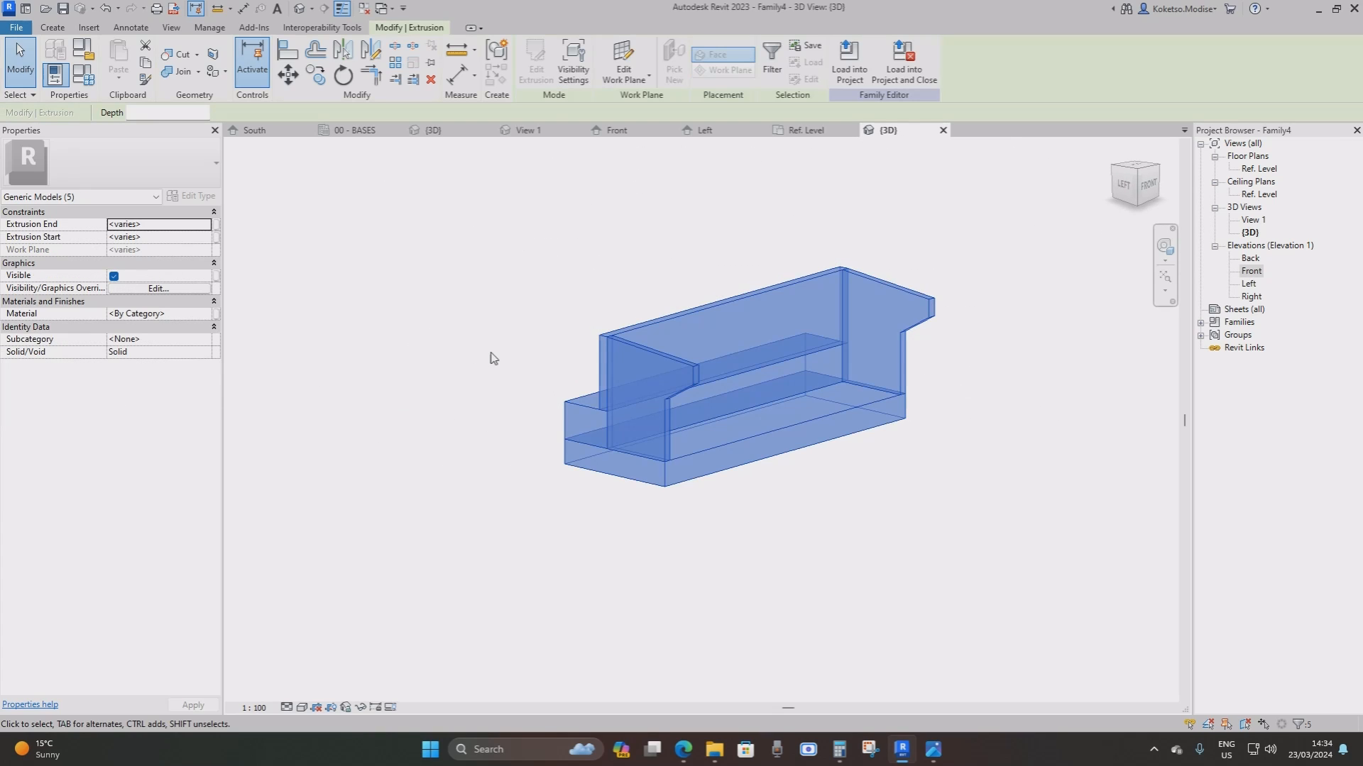
pyautogui.click(191, 313)
pyautogui.click(206, 313)
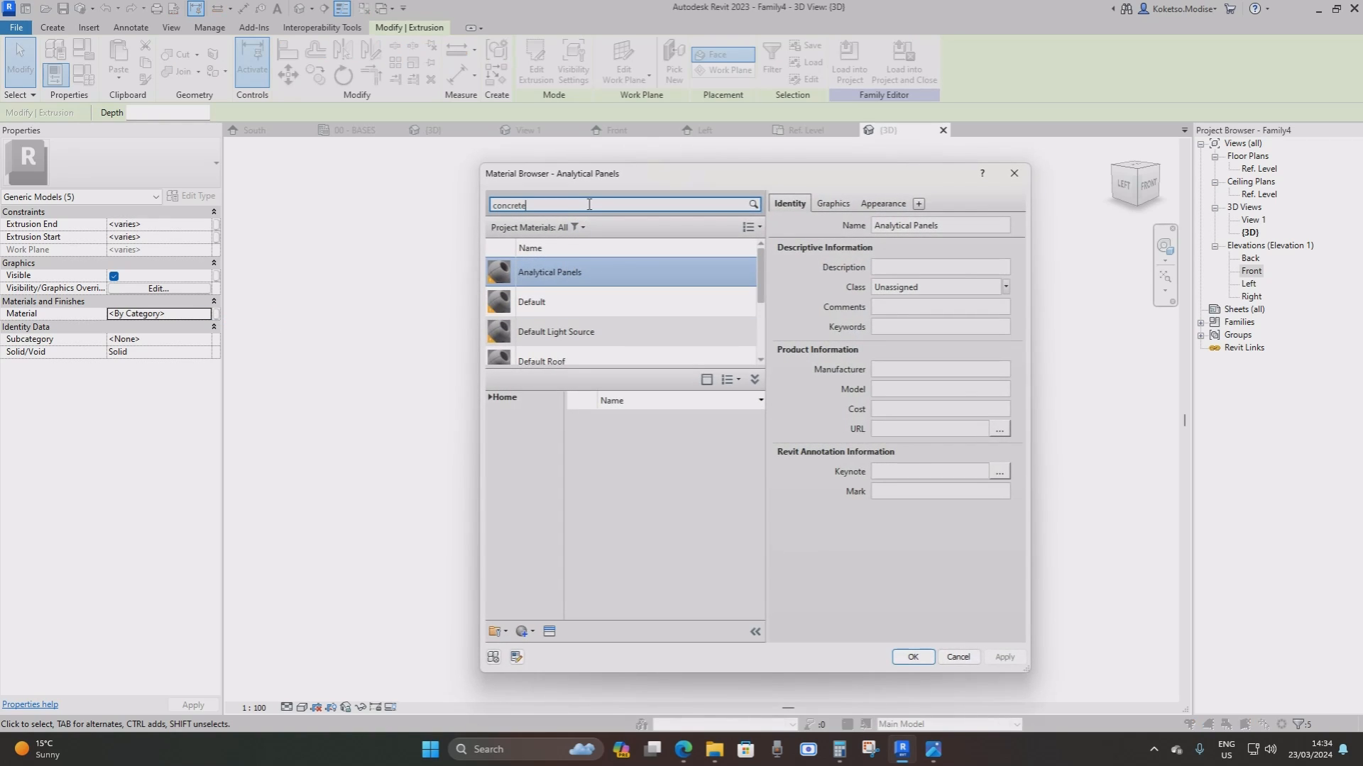
pyautogui.scroll(-5, 675, 483)
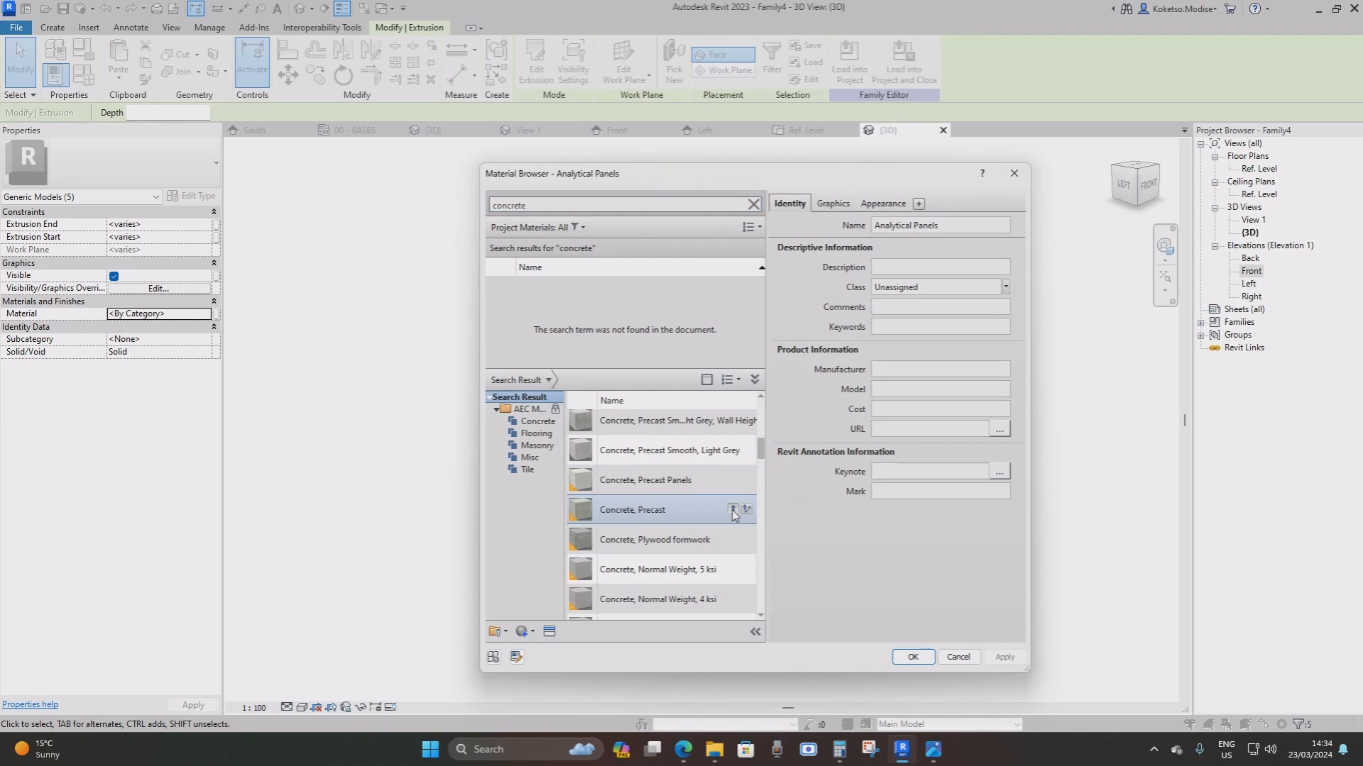
pyautogui.click(733, 510)
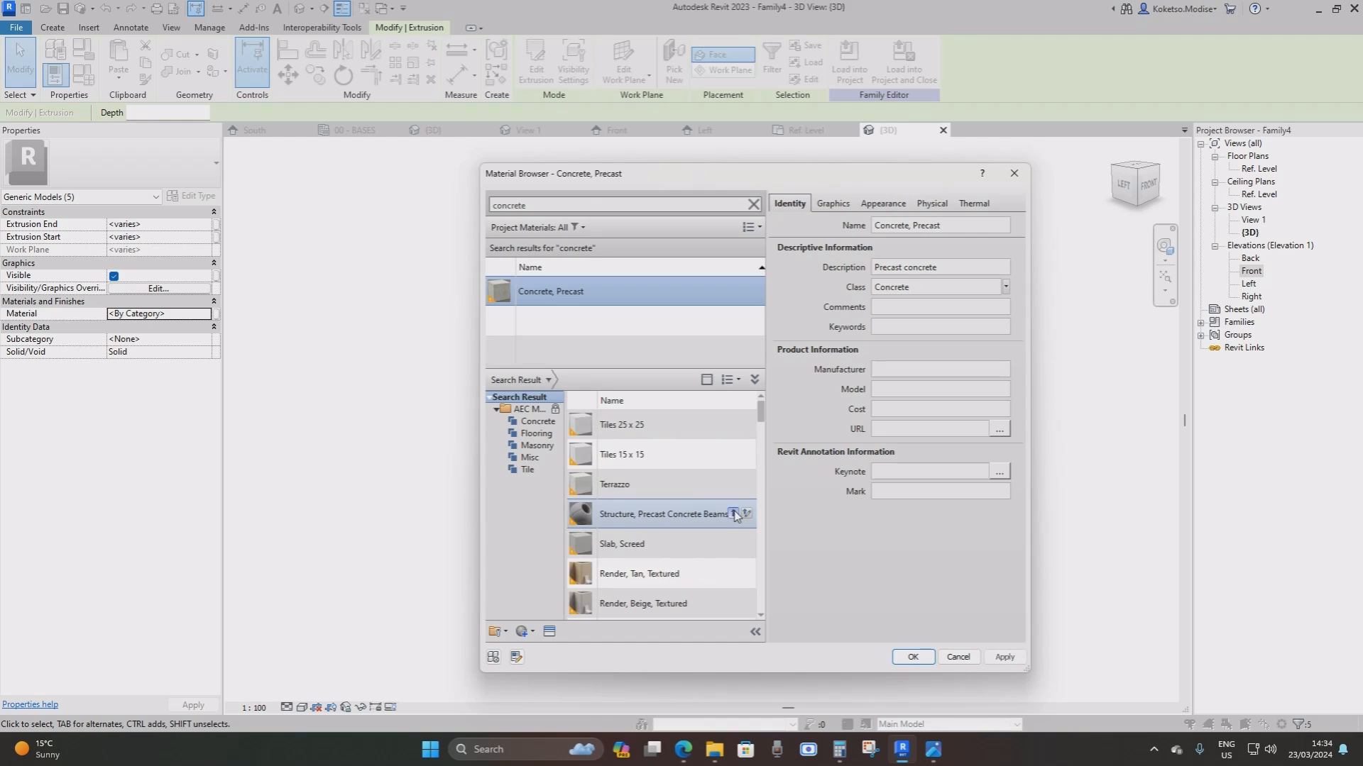
pyautogui.click(913, 657)
pyautogui.click(633, 531)
# Set the 3D view's detail level to Fine and change its visual style to display the material on the faces
pyautogui.click(301, 707)
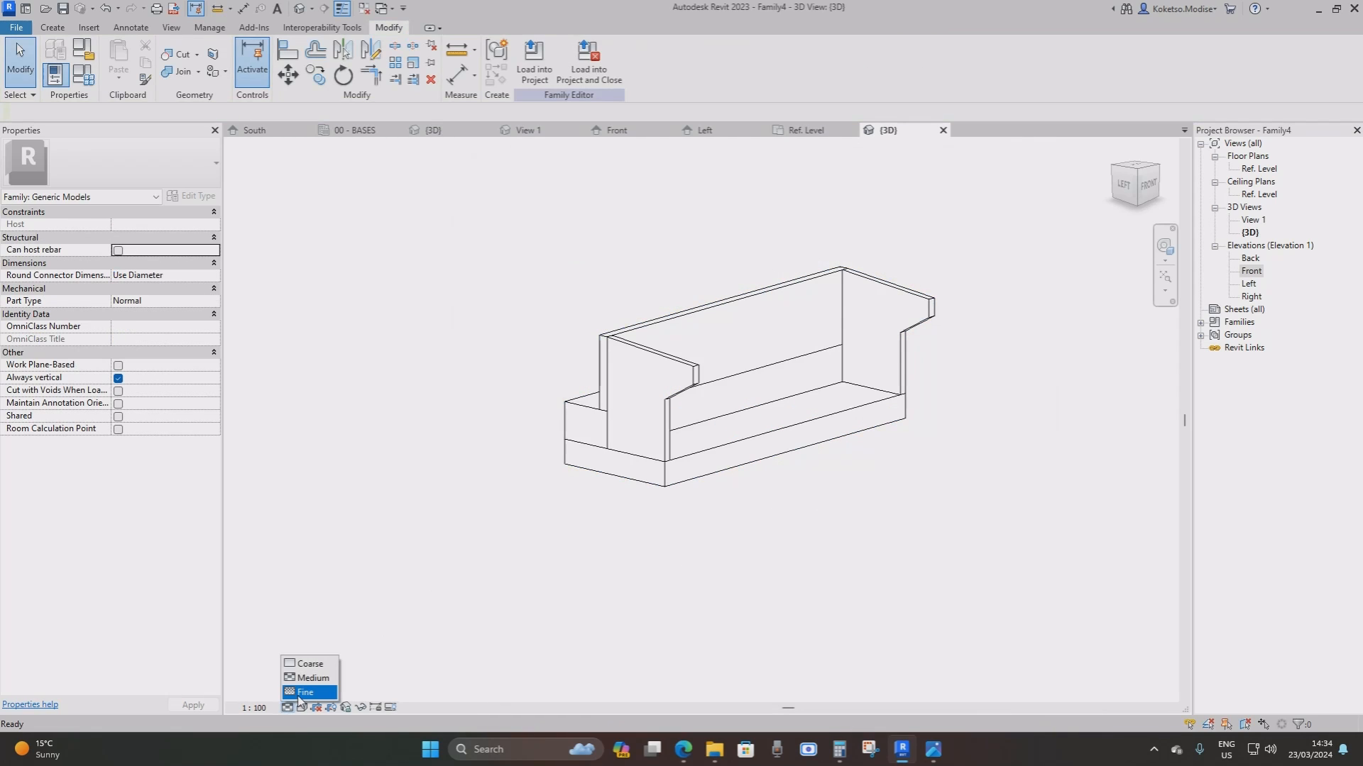
pyautogui.click(319, 690)
pyautogui.click(286, 708)
pyautogui.click(333, 693)
pyautogui.keyDown('shift'); pyautogui.moveTo(546, 522); pyautogui.dragTo(903, 424, button='middle'); pyautogui.keyUp('shift')
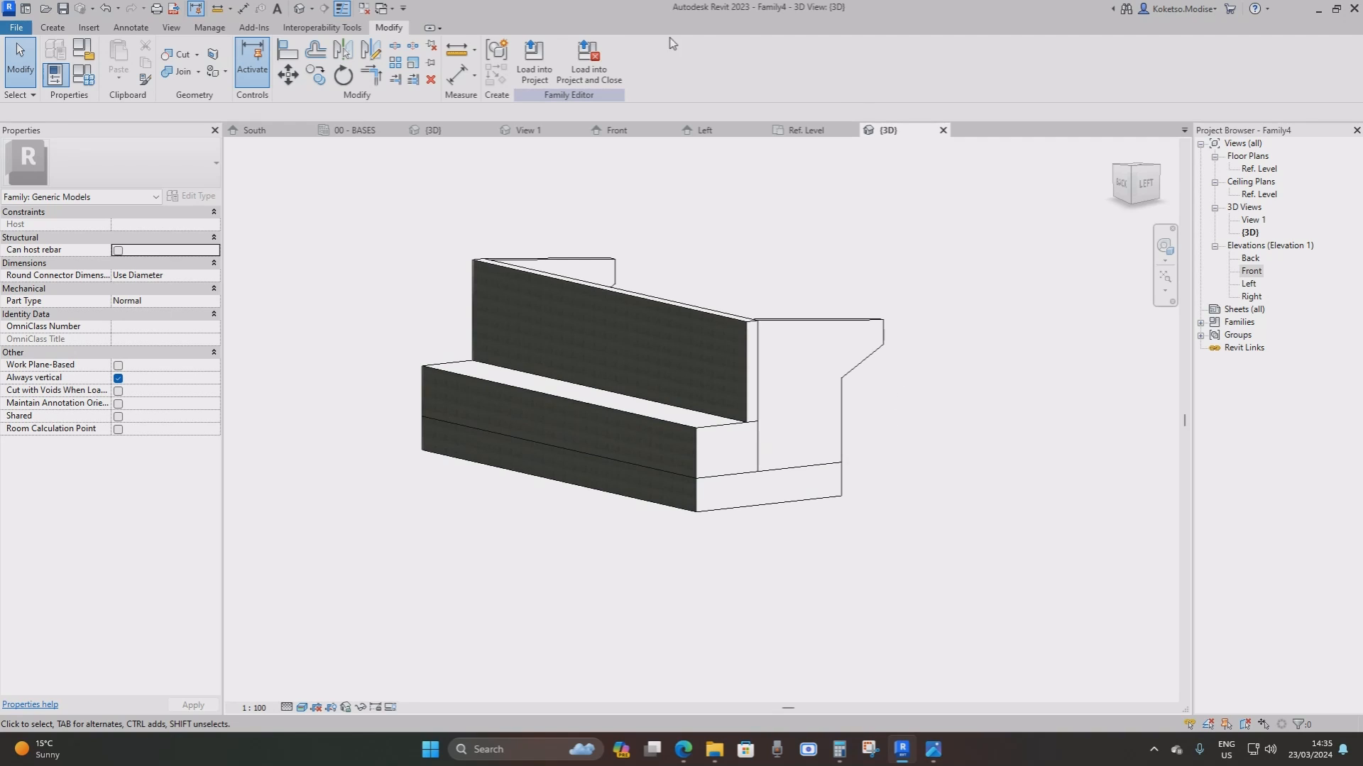
# Load the family into the project and close it without saving changes to Family4
pyautogui.click(589, 62)
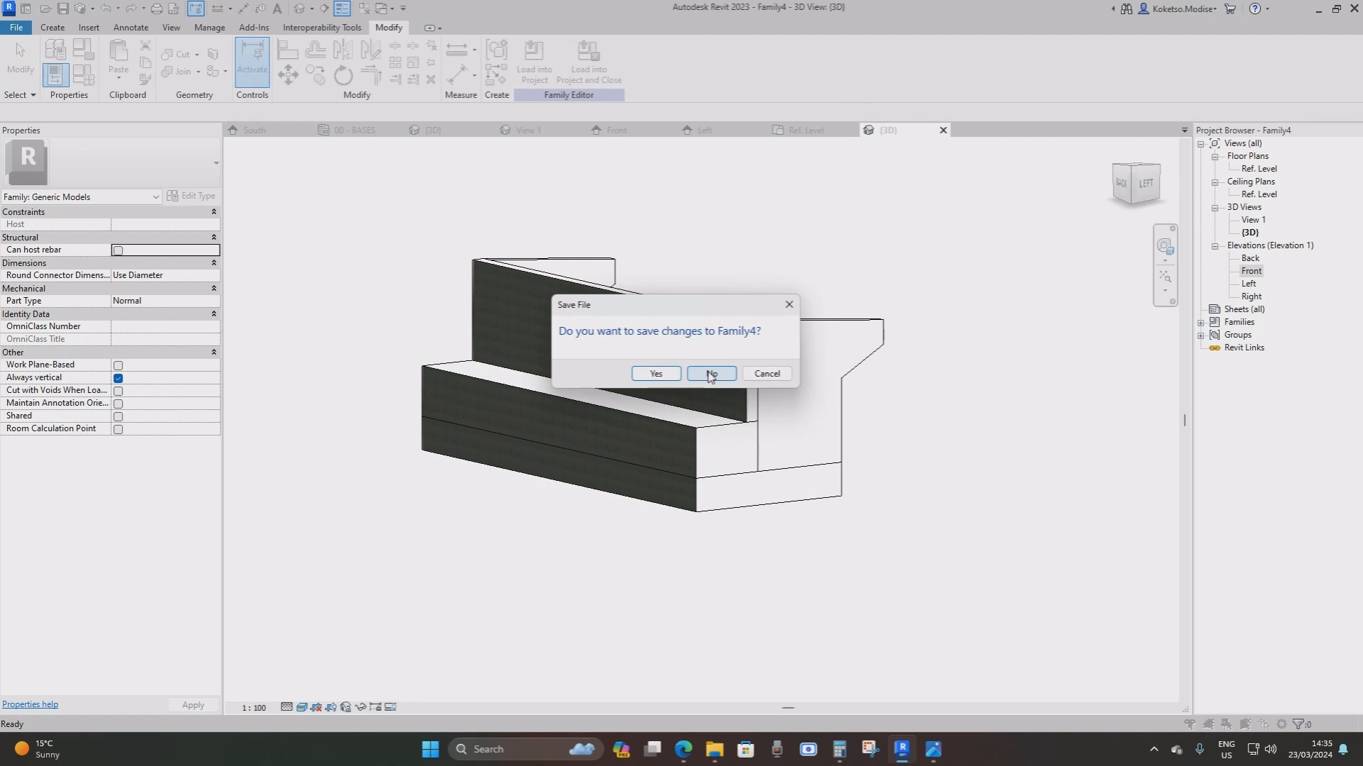
pyautogui.click(710, 374)
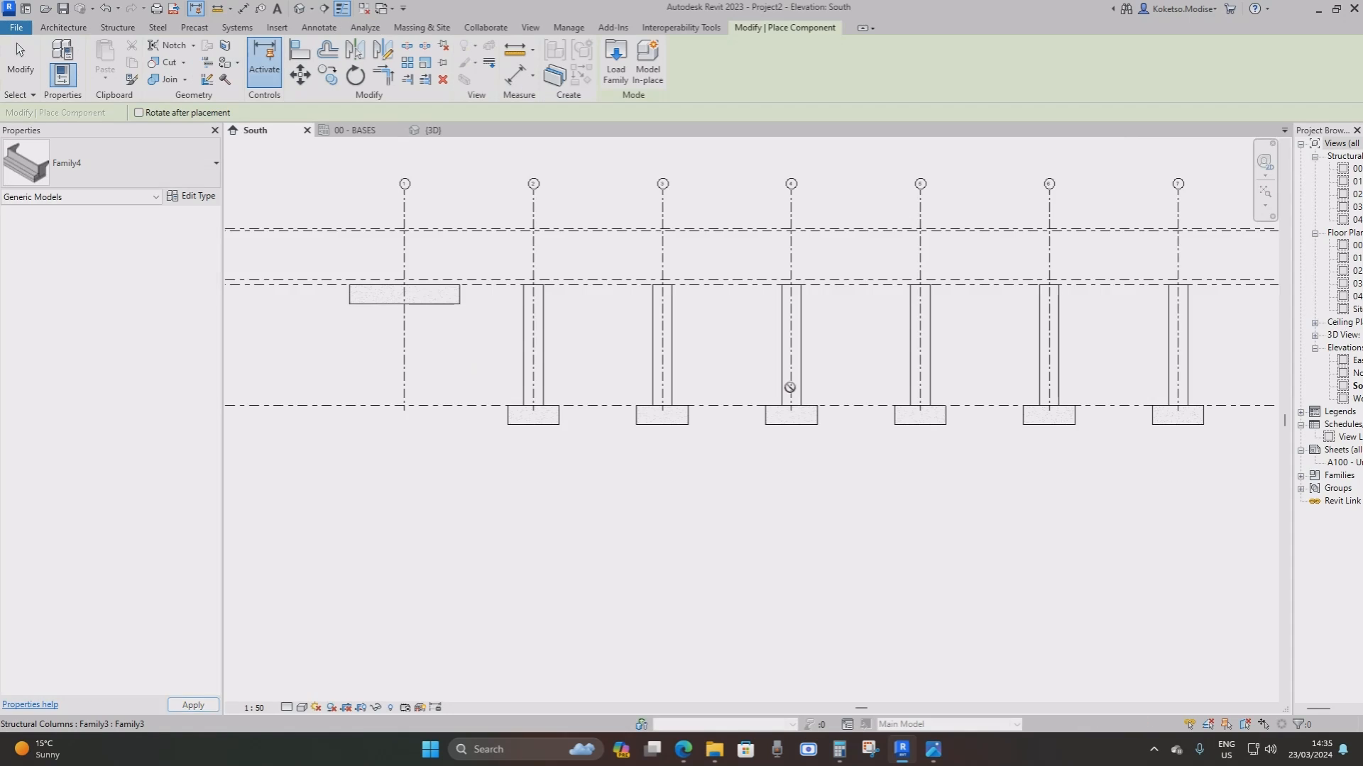
pyautogui.scroll(-2, 790, 387)
pyautogui.click(347, 132)
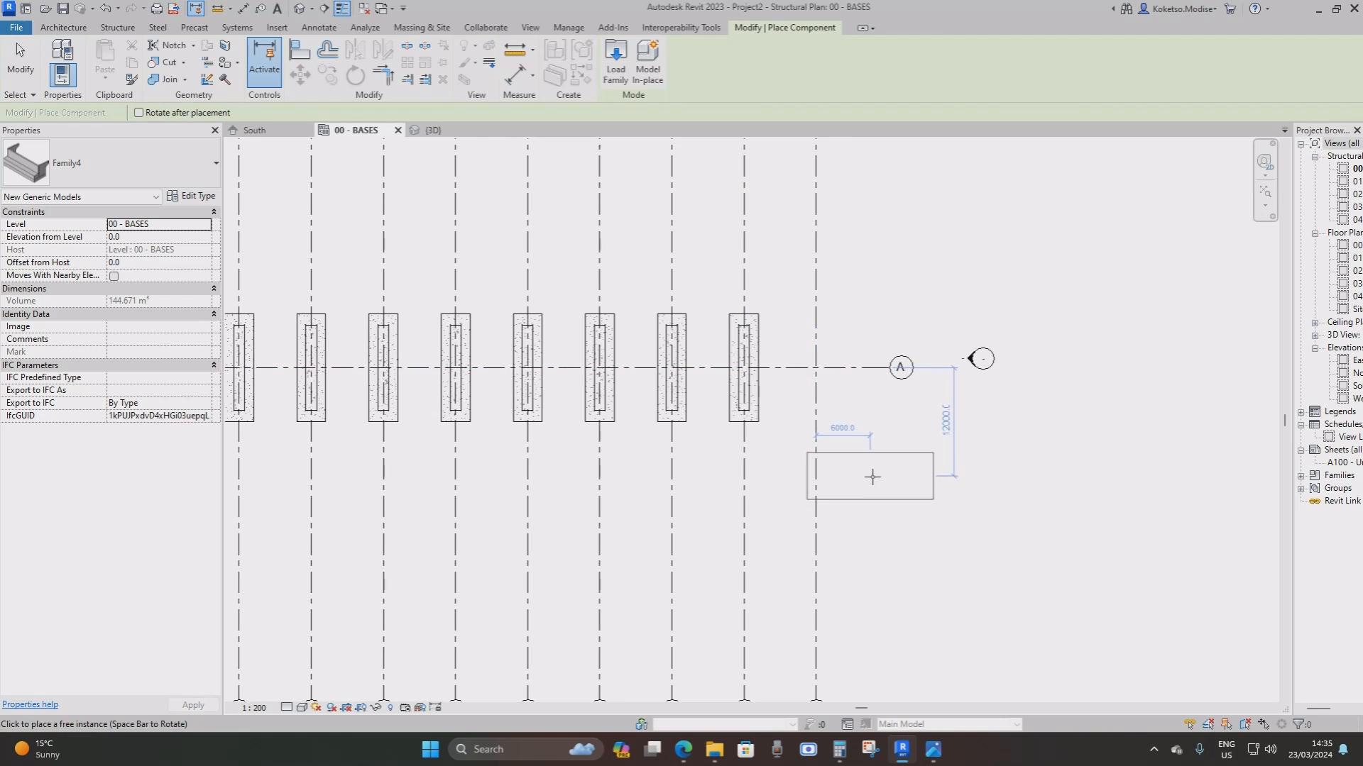
pyautogui.press('space')
pyautogui.press('space')
pyautogui.press('space')
pyautogui.press('space')
pyautogui.press('space')
pyautogui.press('space')
pyautogui.press('space')
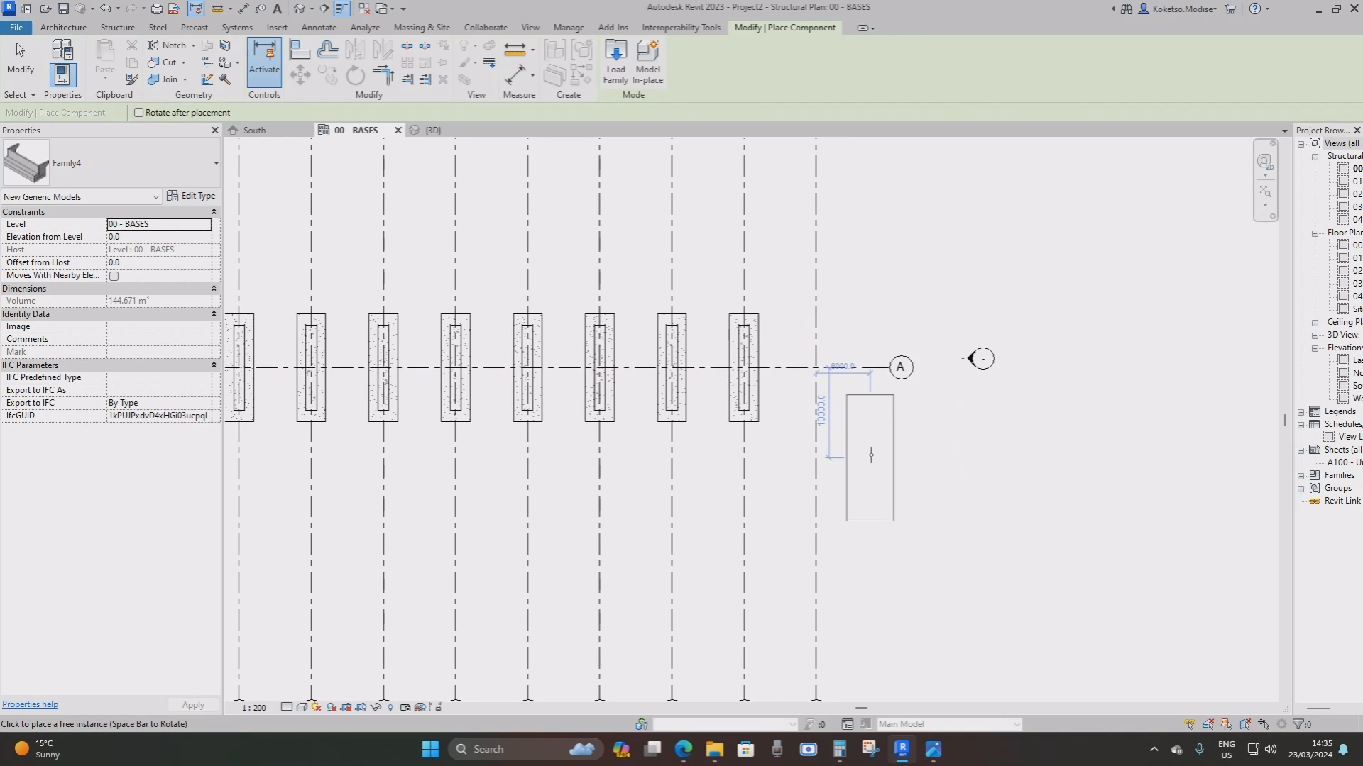
pyautogui.press('space')
pyautogui.press('space')
pyautogui.press('space')
pyautogui.press('Escape')
pyautogui.scroll(-3, 863, 451)
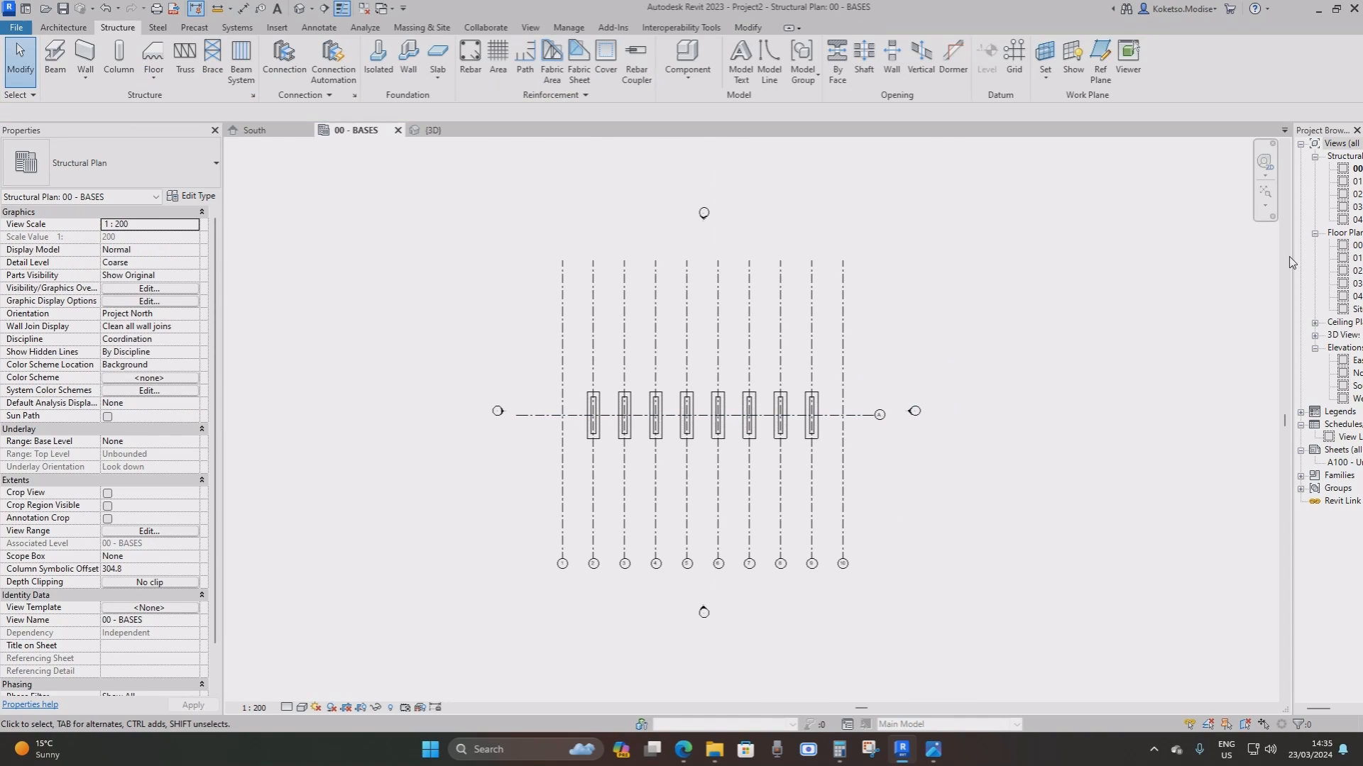
# Widen the Project Browser and open the 01 - PIERS structural plan
pyautogui.moveTo(1292, 256); pyautogui.dragTo(1210, 257)
pyautogui.doubleClick(1292, 182)
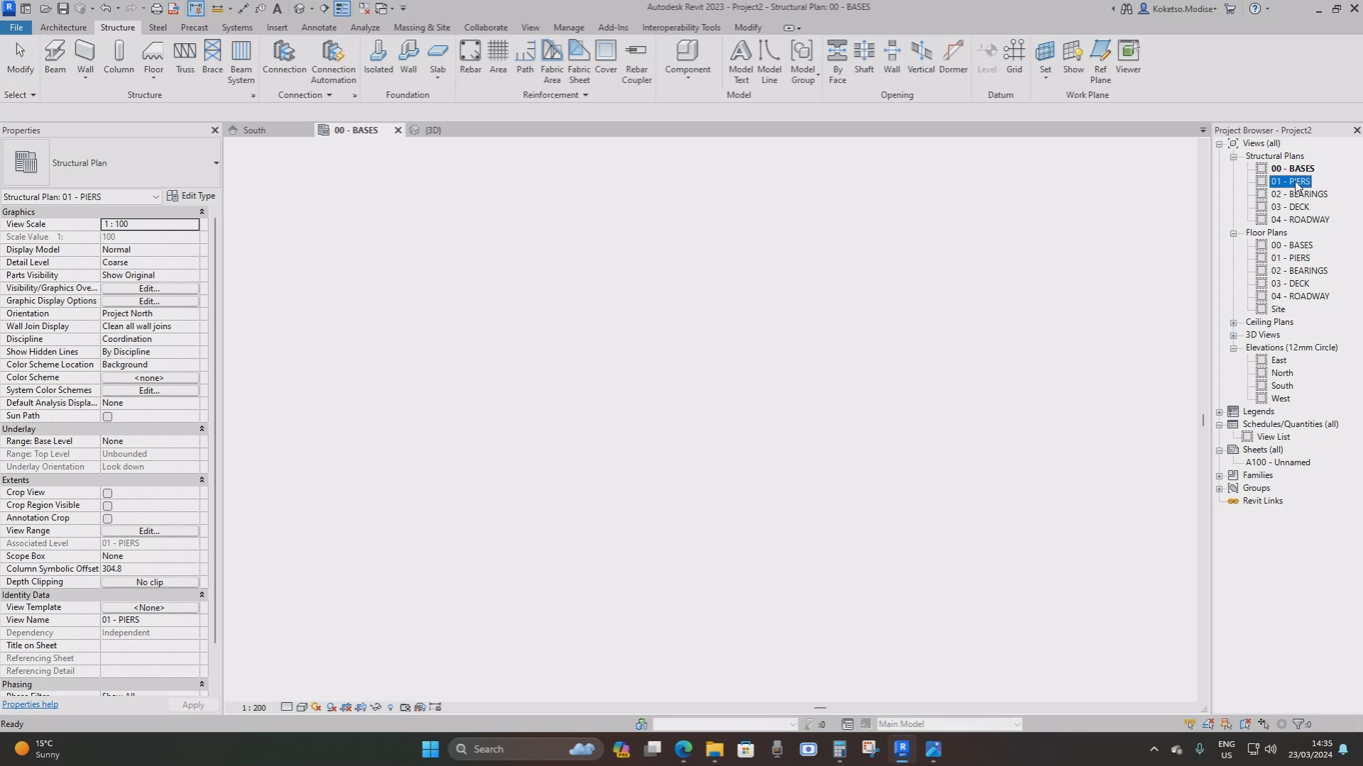
pyautogui.scroll(1, 871, 417)
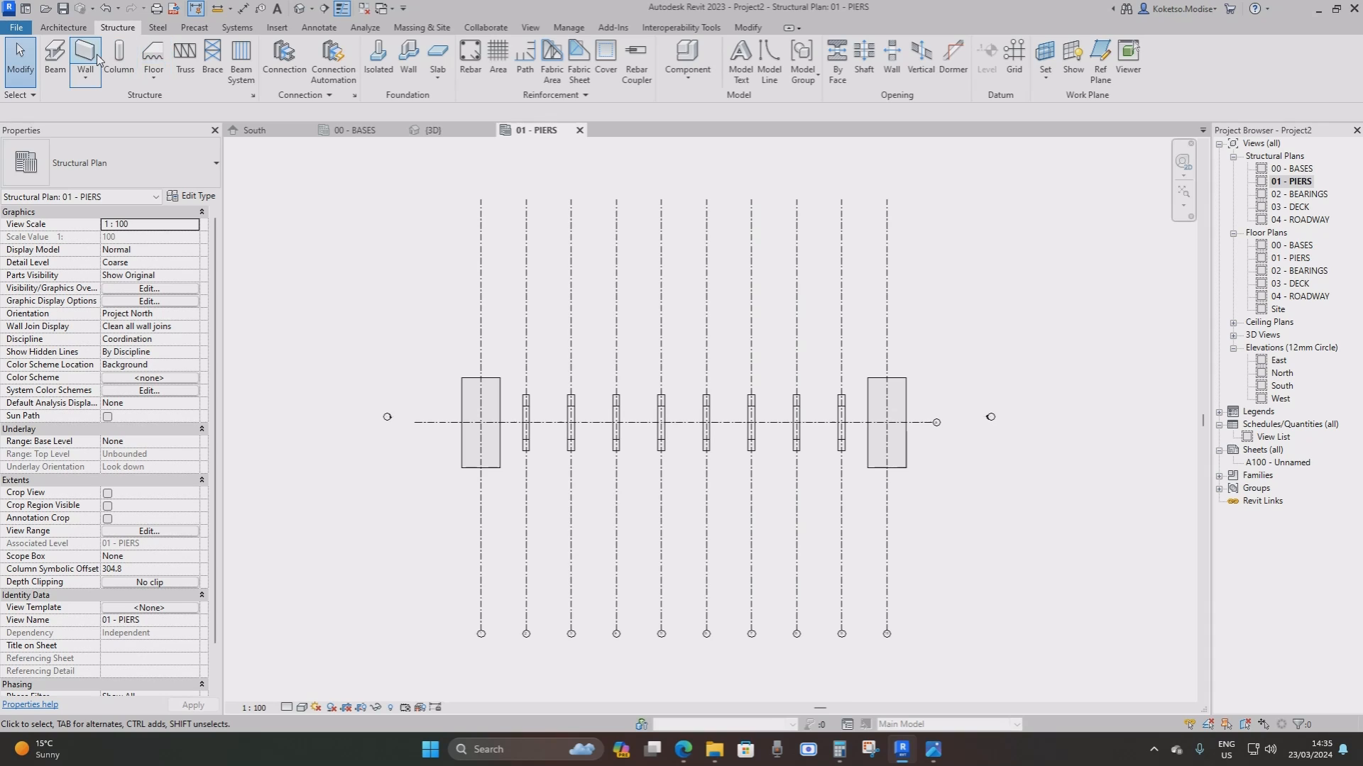
# Place the Family4 abutment, rotated lengthwise along grid 10, at the intersection of grids A and 10 in the 01 - PIERS plan
pyautogui.press('c')
pyautogui.press('m')
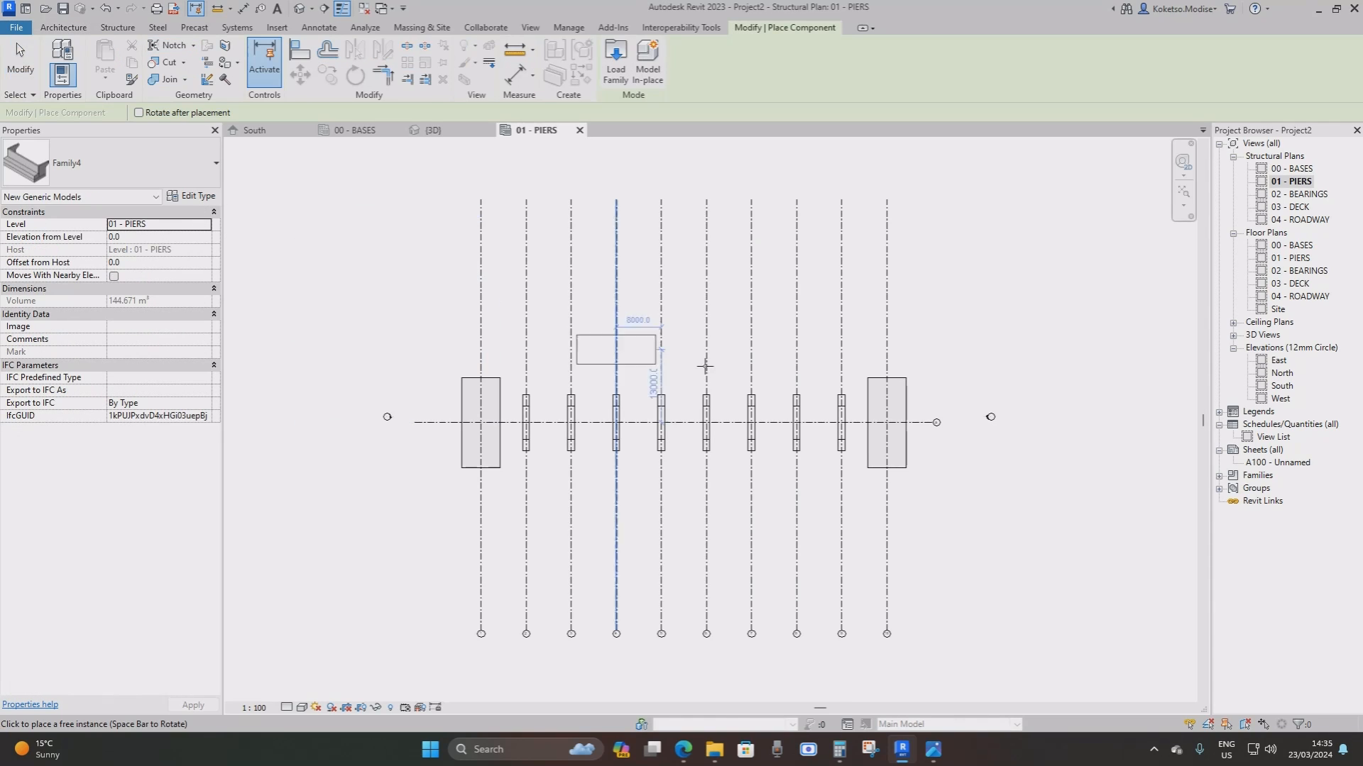
pyautogui.scroll(1, 932, 487)
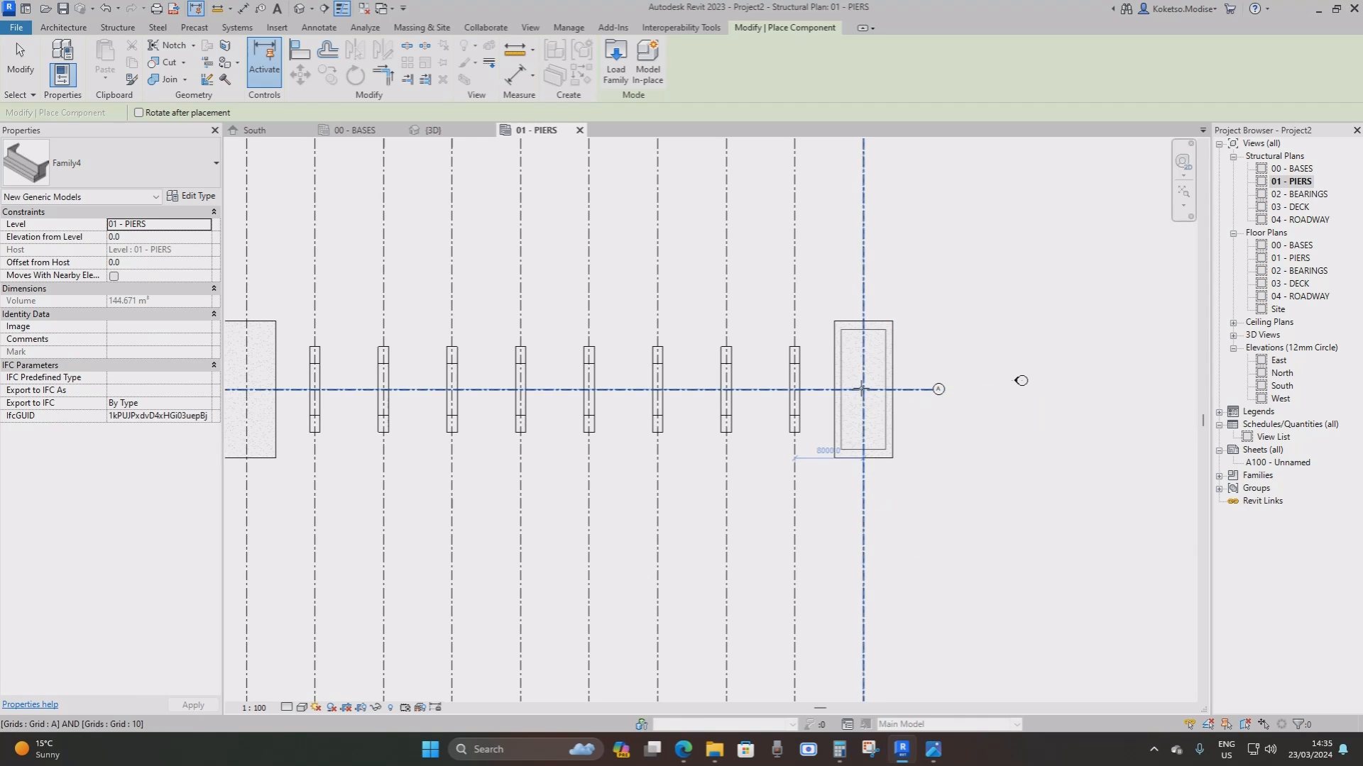
pyautogui.scroll(1, 859, 389)
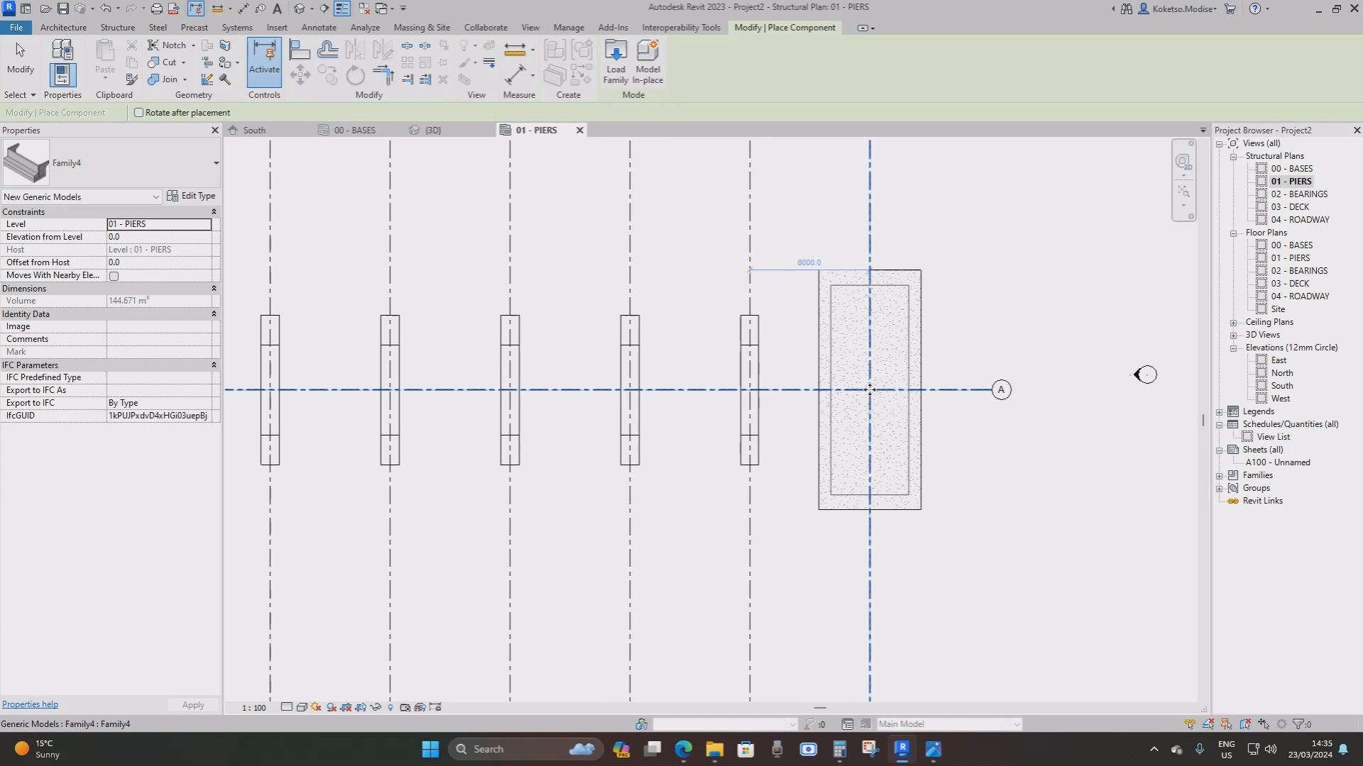
pyautogui.click(869, 389)
pyautogui.press('Escape')
pyautogui.press('Escape')
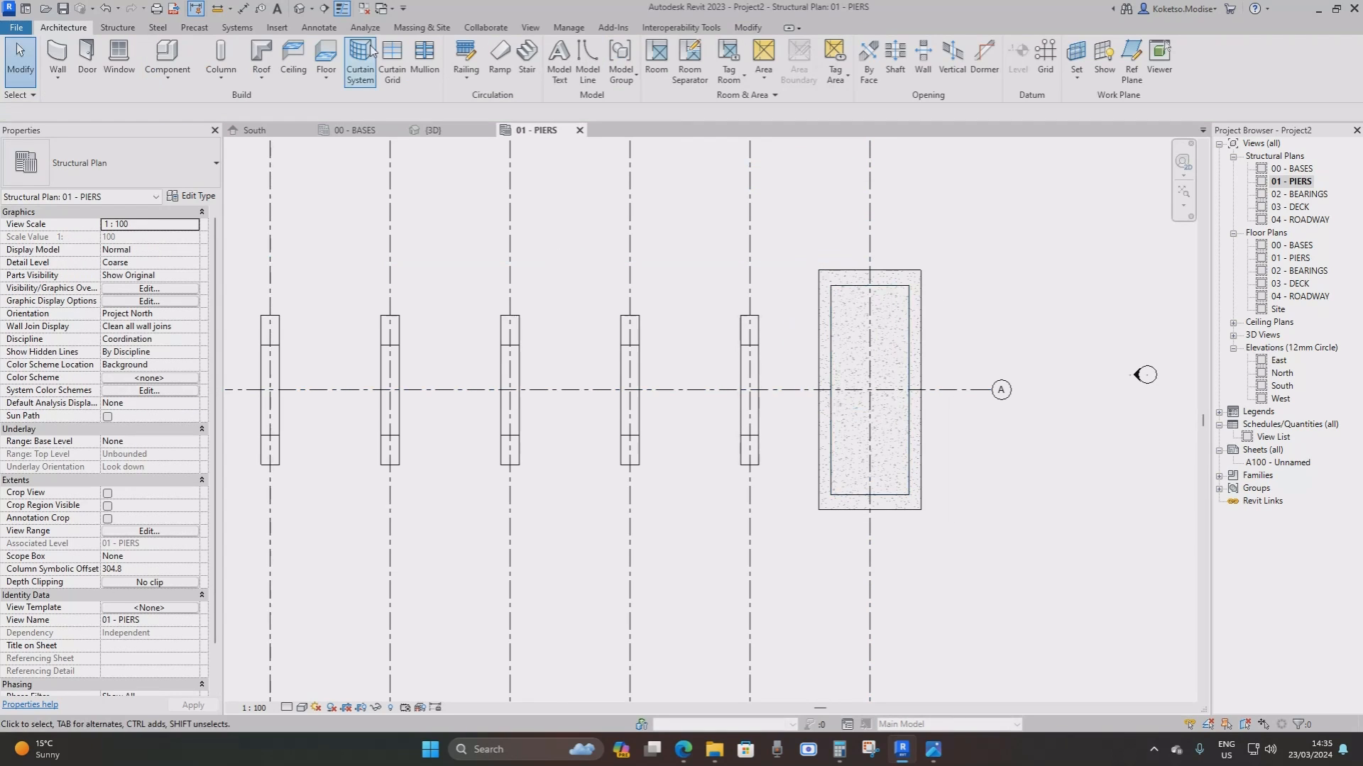
# In the South elevation, move the grid 10 abutment and its footing down so the abutment's ledge sits on level 01 - PIERS
pyautogui.click(252, 130)
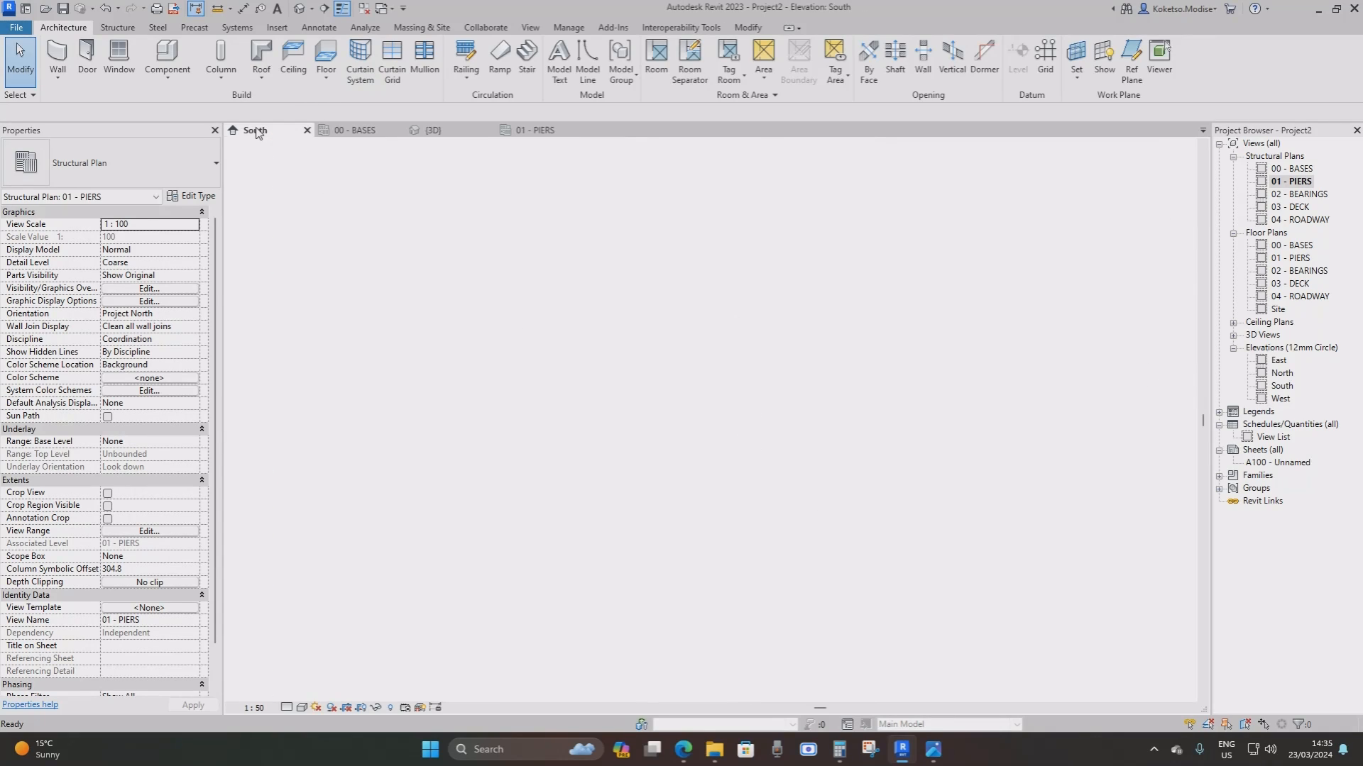
pyautogui.scroll(5, 653, 312)
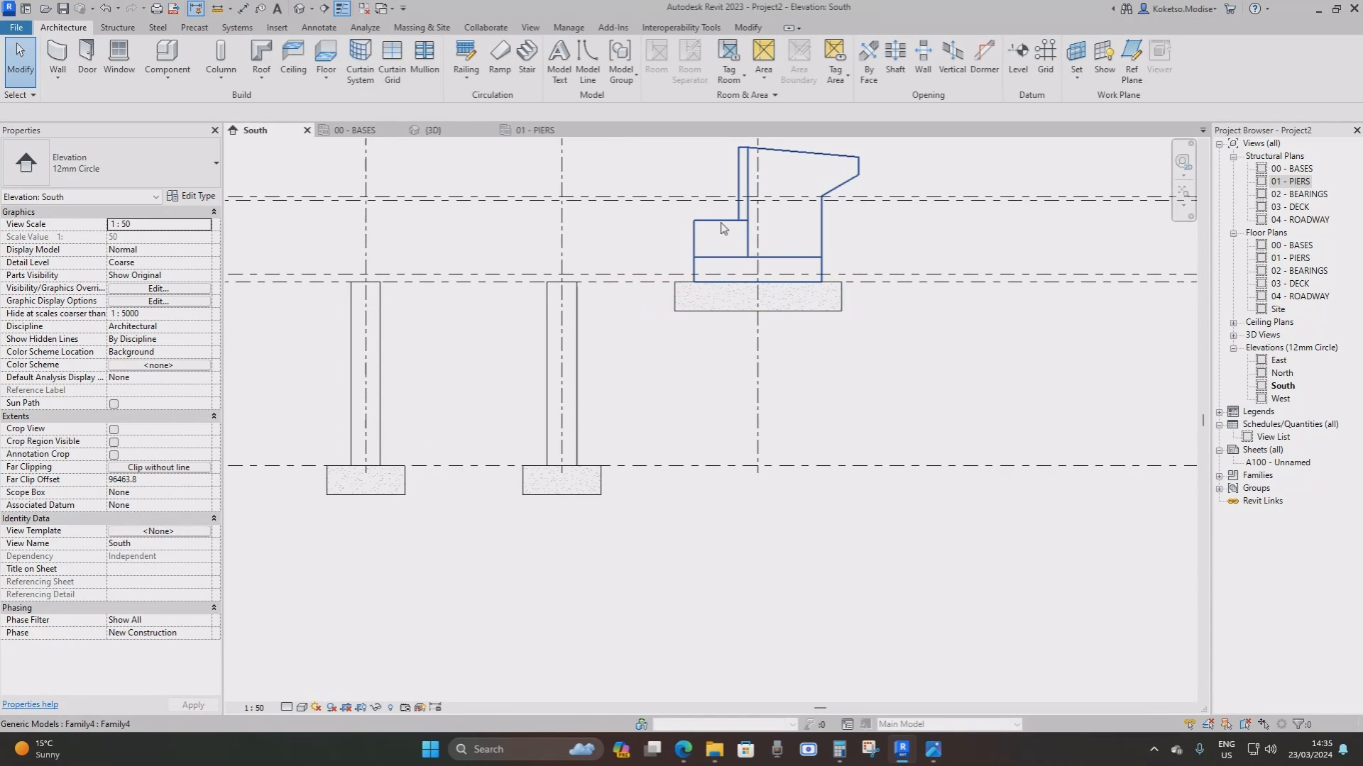
pyautogui.moveTo(707, 275); pyautogui.dragTo(771, 268, button='middle')
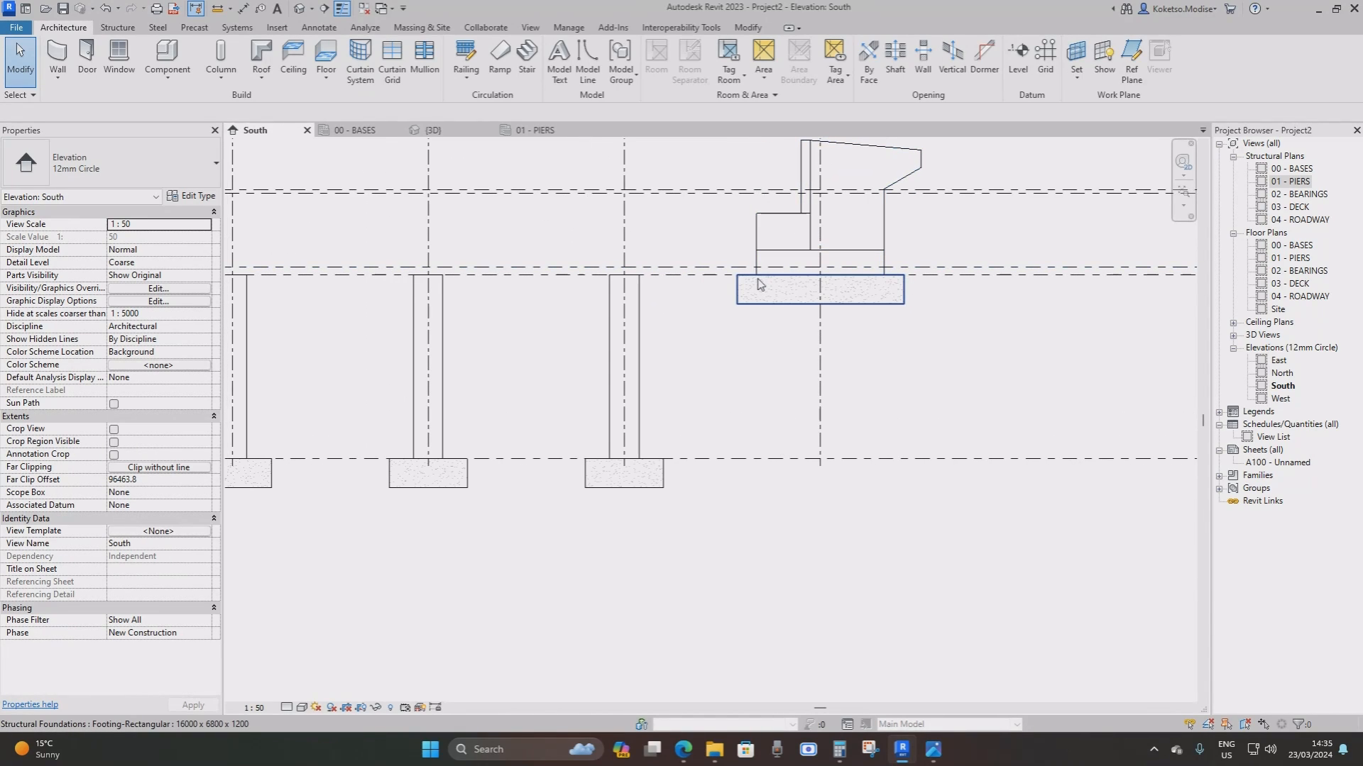
pyautogui.moveTo(763, 312); pyautogui.dragTo(752, 404, button='middle')
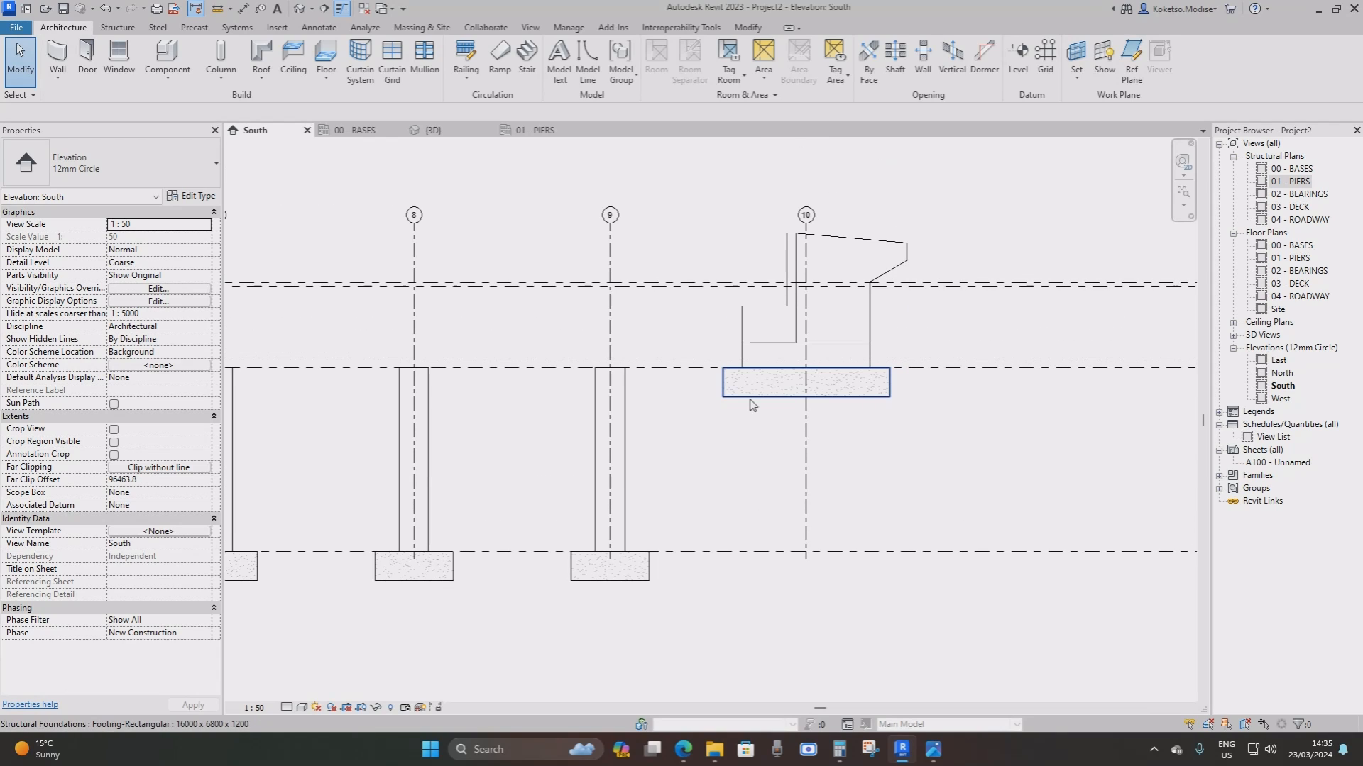
pyautogui.click(748, 397)
pyautogui.keyDown('ctrl'); pyautogui.click(748, 308); pyautogui.keyUp('ctrl')
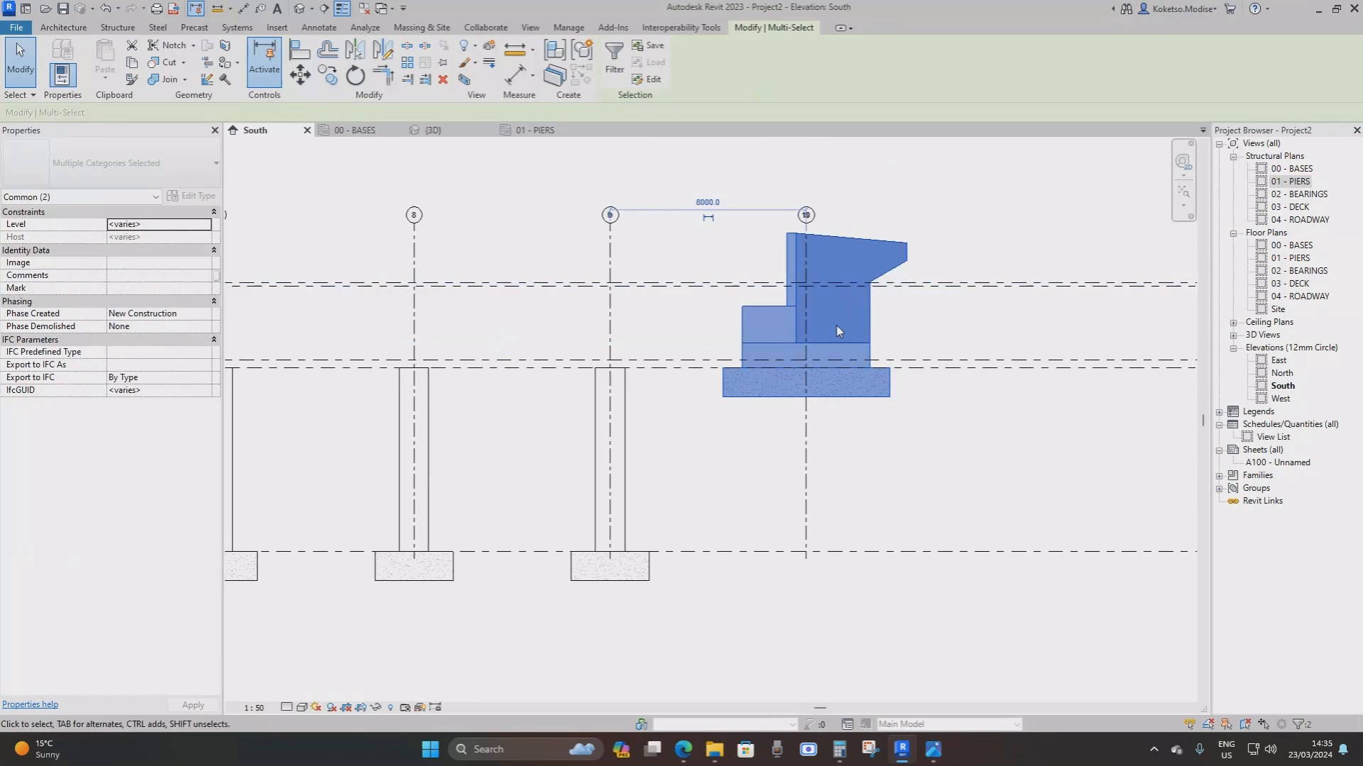
pyautogui.scroll(1, 806, 383)
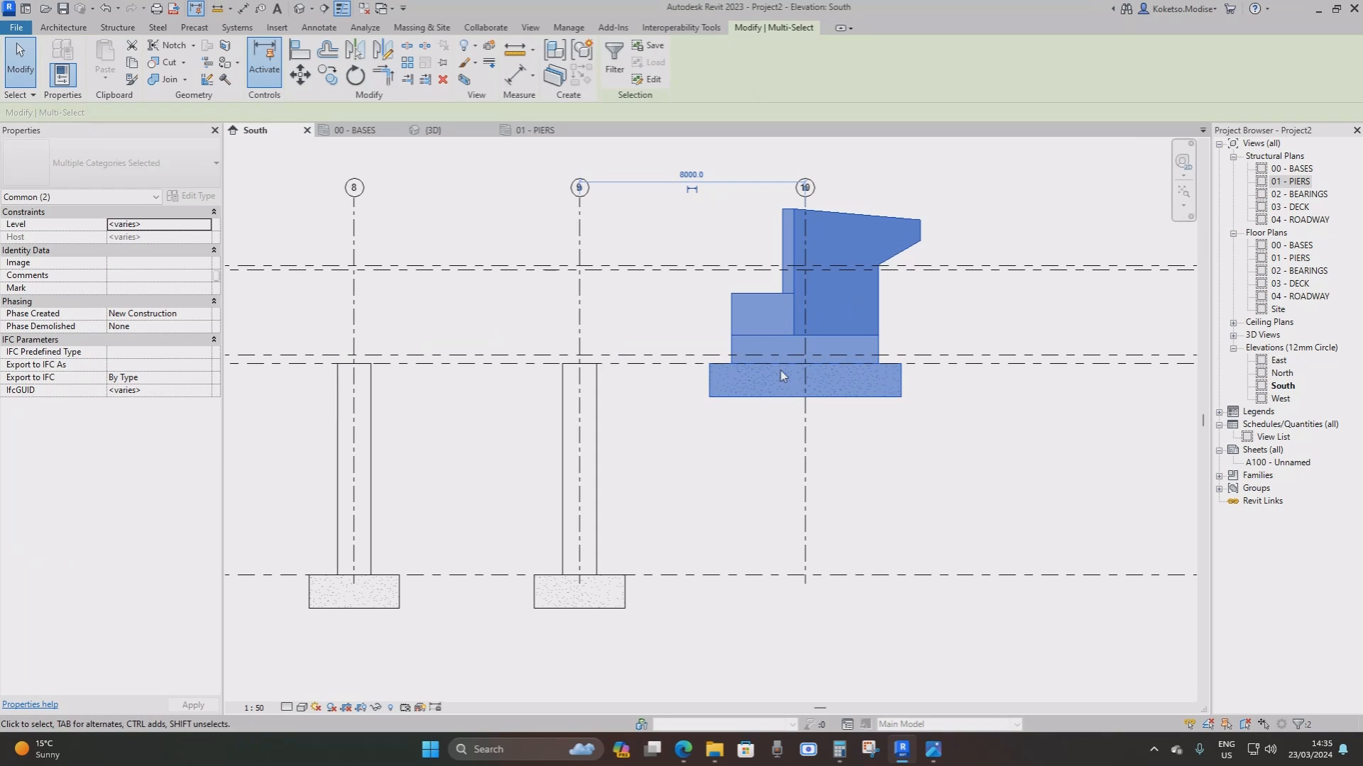
pyautogui.click(300, 74)
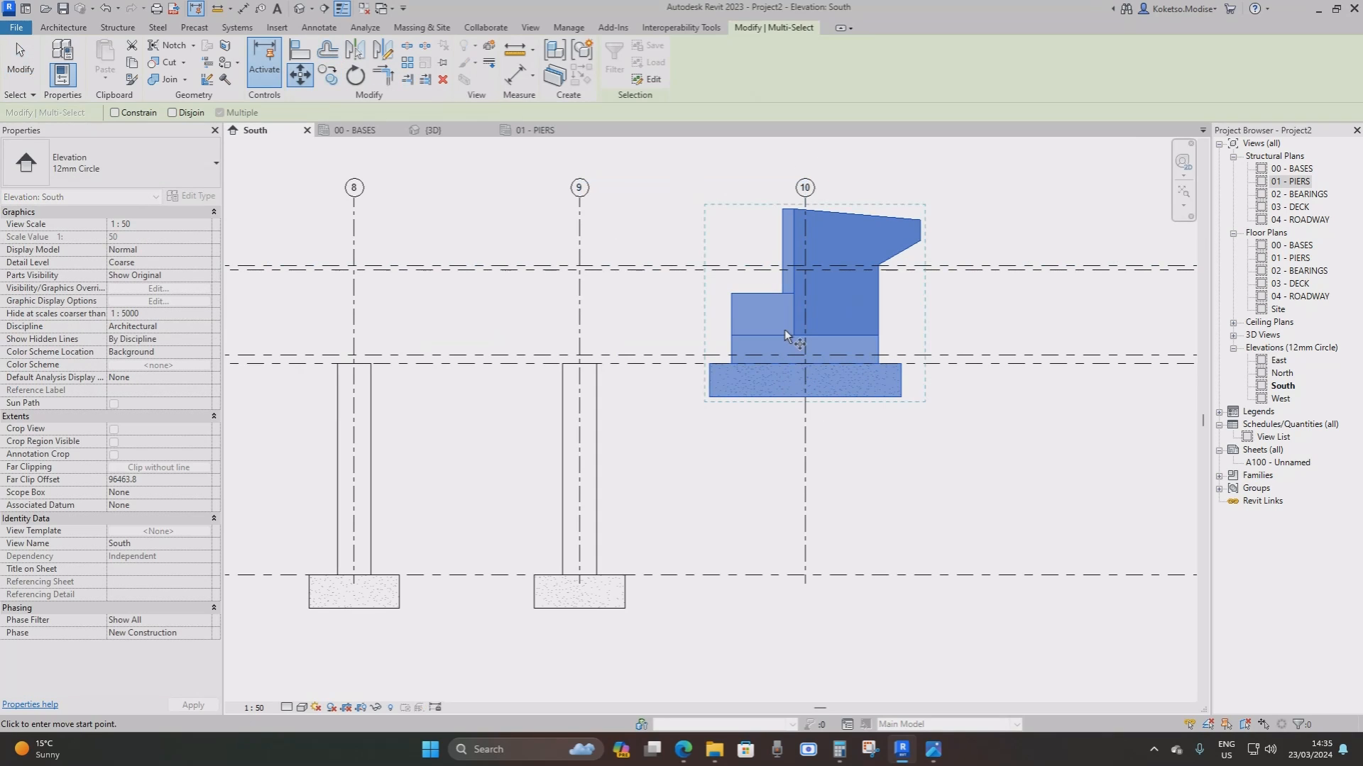
pyautogui.scroll(2, 785, 329)
pyautogui.click(752, 275)
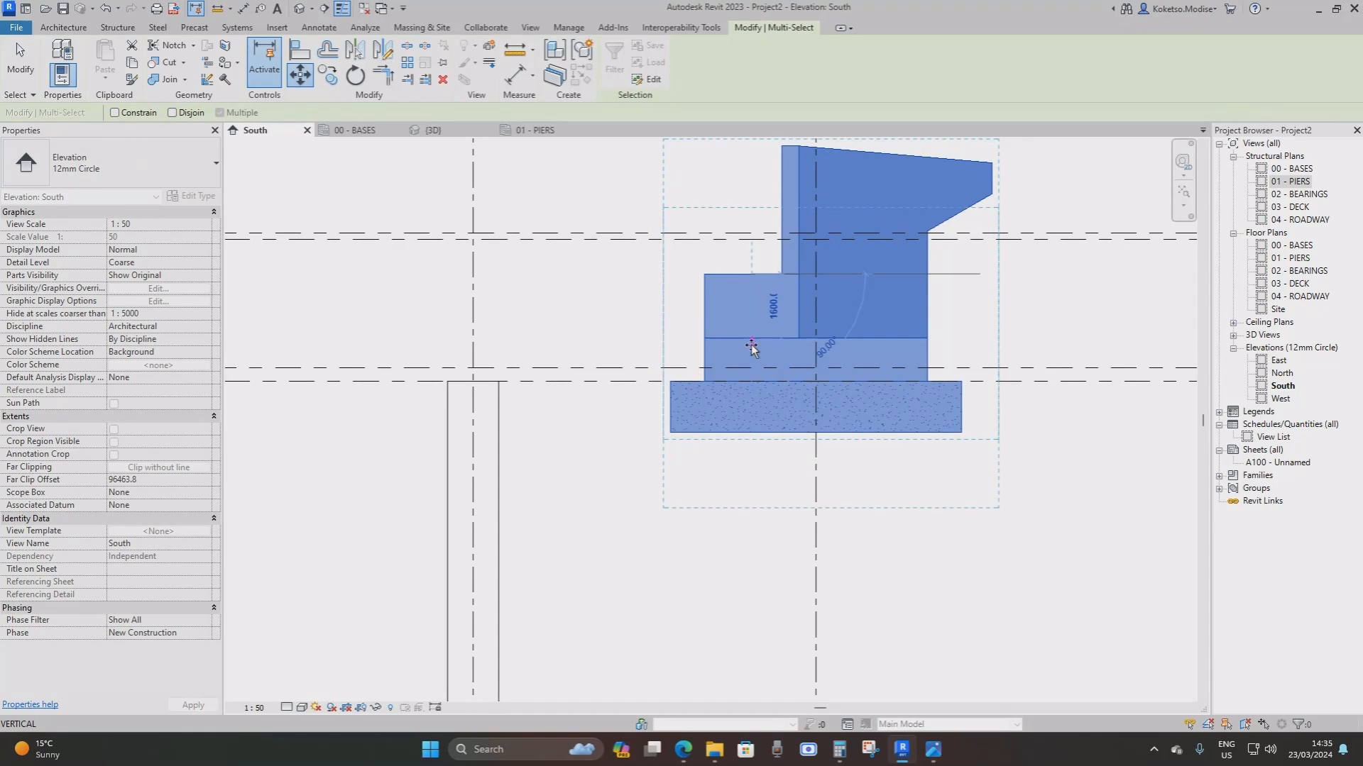
pyautogui.click(754, 383)
pyautogui.scroll(-2, 760, 398)
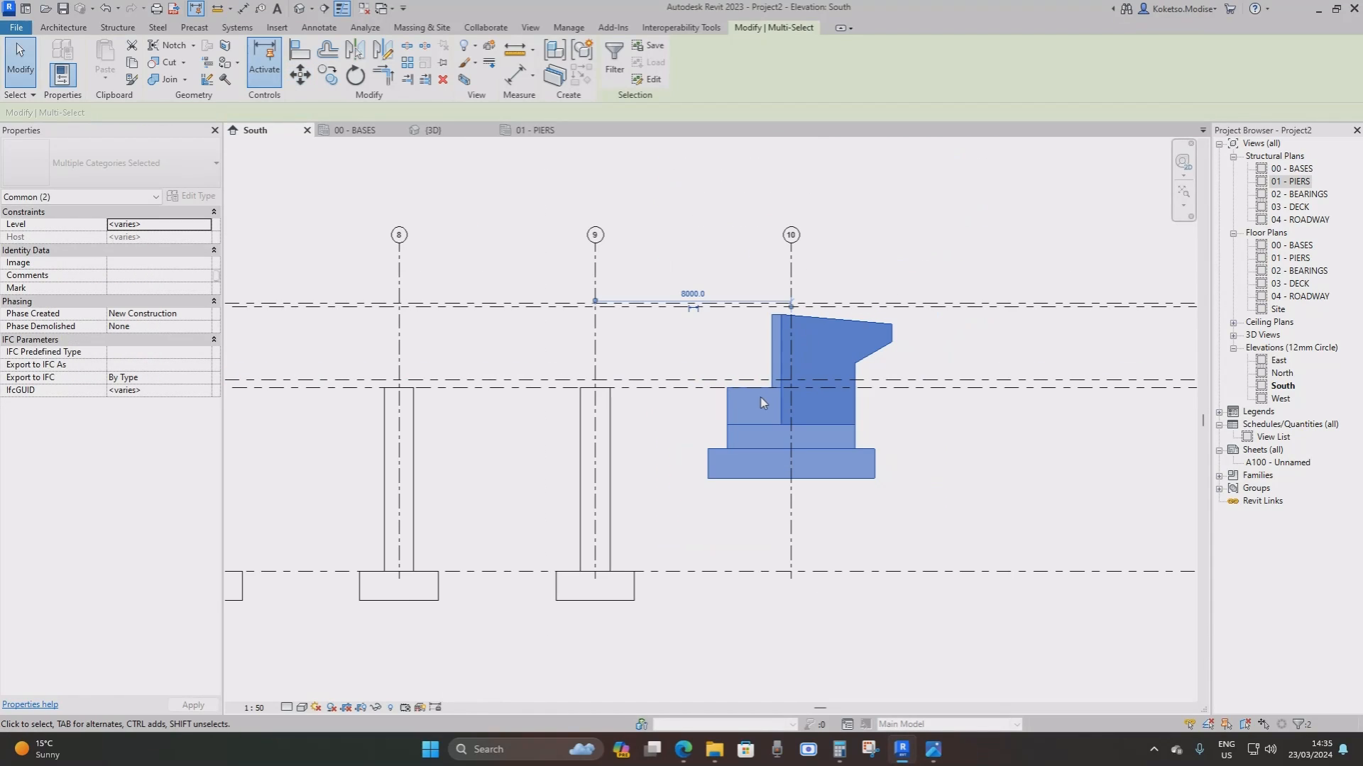
pyautogui.click(874, 492)
# Move the abutment and its footing horizontally so the inner corner where the ledge meets the upright wall lies on grid 10
pyautogui.moveTo(891, 488); pyautogui.dragTo(1020, 462, button='middle')
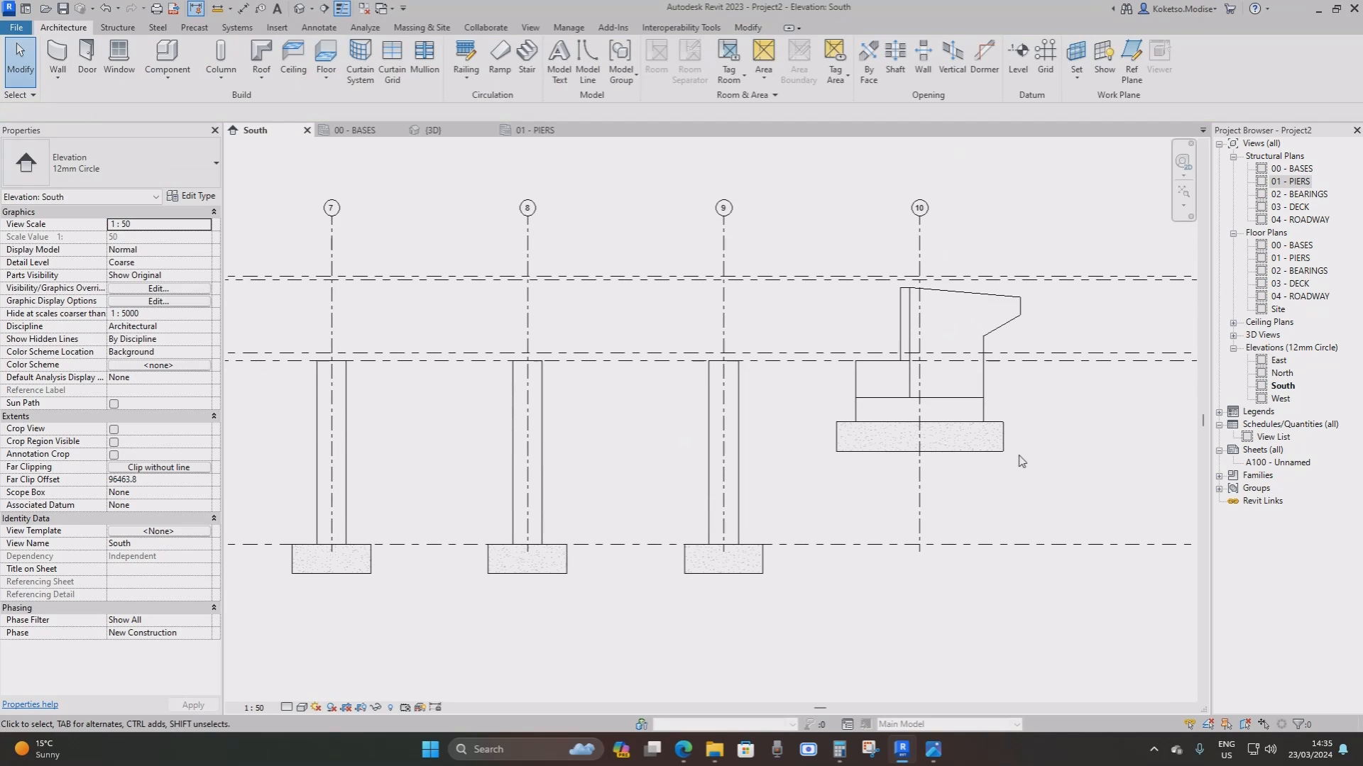
pyautogui.scroll(-2, 975, 413)
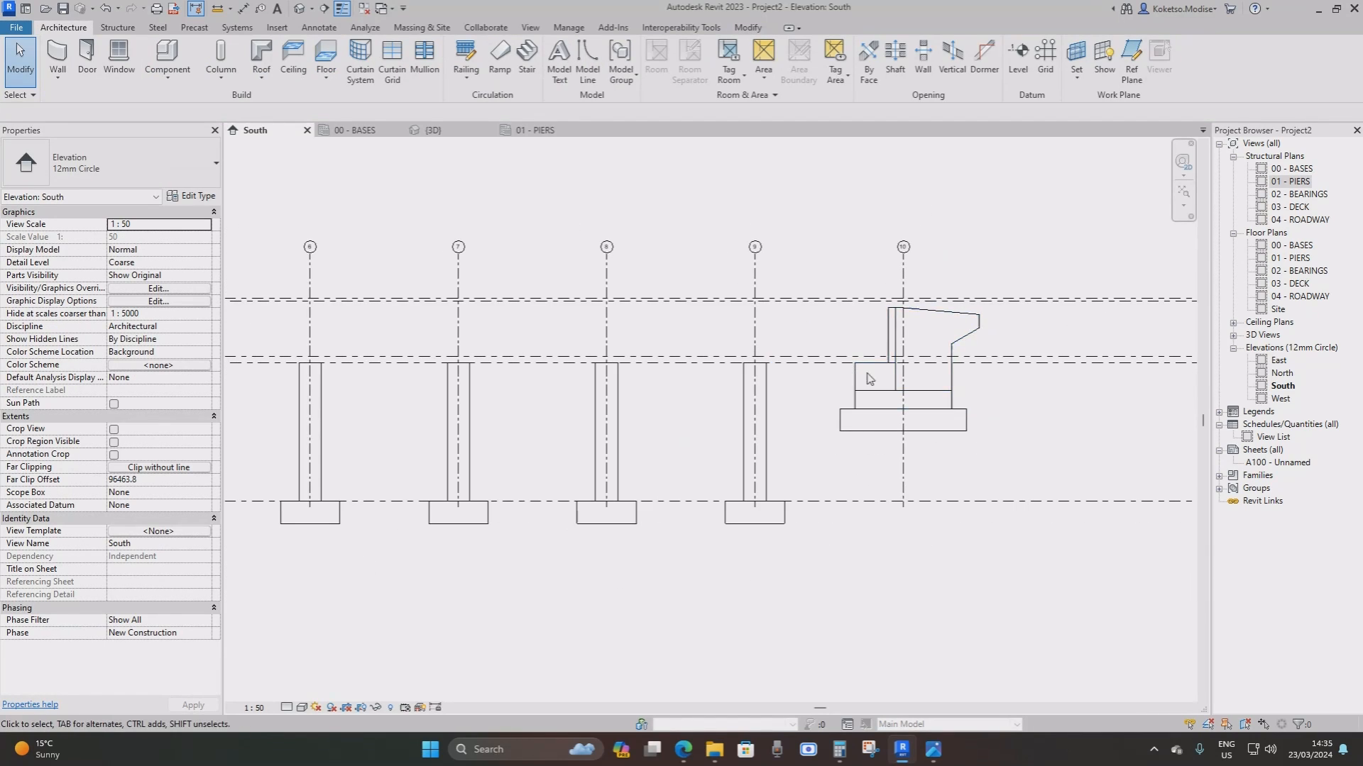
pyautogui.scroll(2, 923, 426)
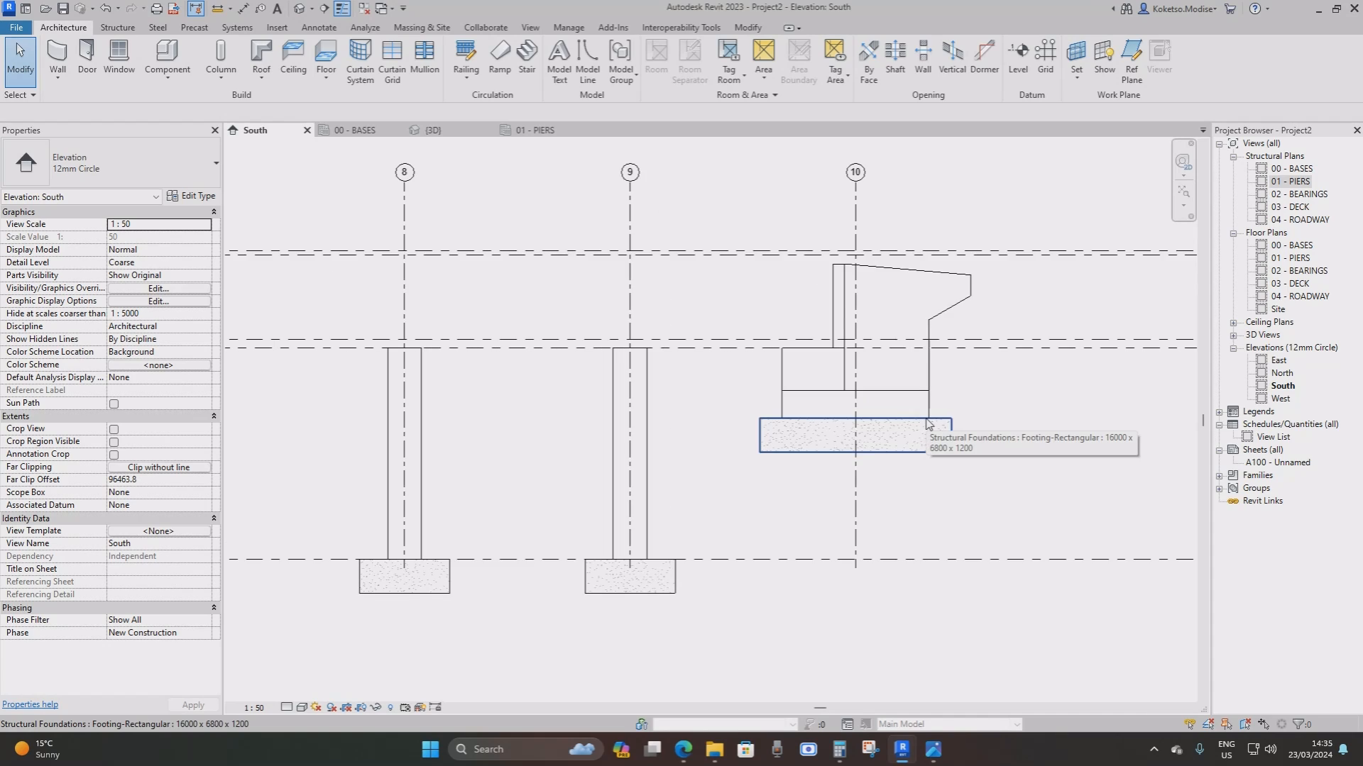
pyautogui.scroll(2, 857, 317)
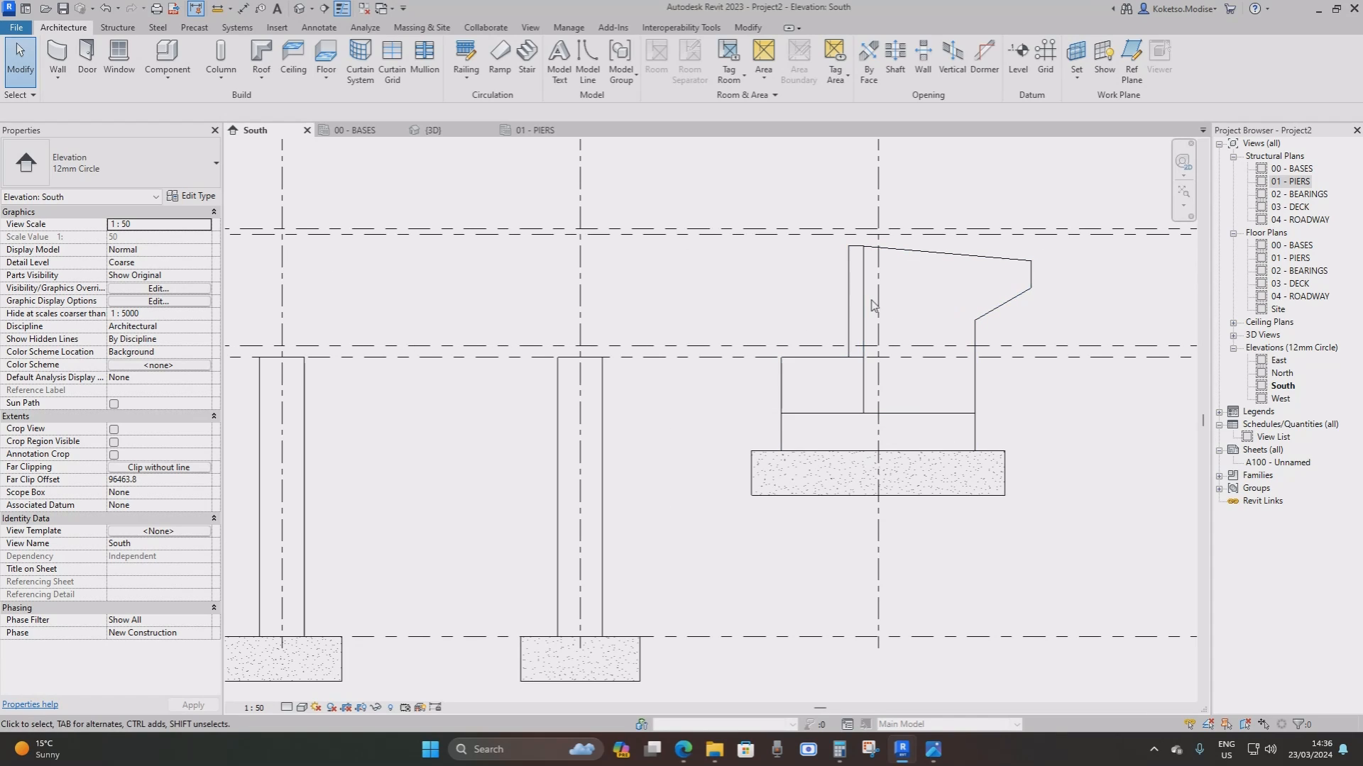
pyautogui.moveTo(873, 305); pyautogui.dragTo(764, 304, button='middle')
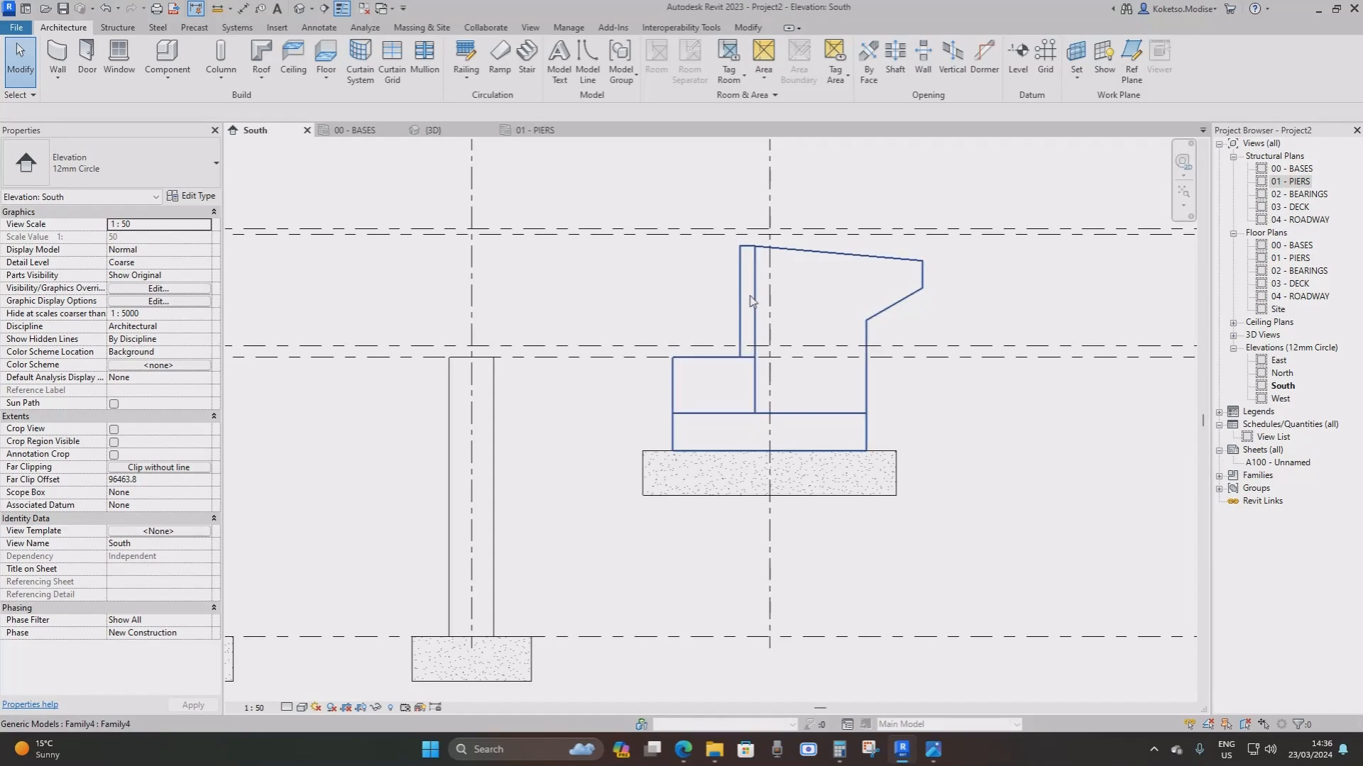
pyautogui.click(756, 288)
pyautogui.keyDown('ctrl'); pyautogui.click(888, 451); pyautogui.keyUp('ctrl')
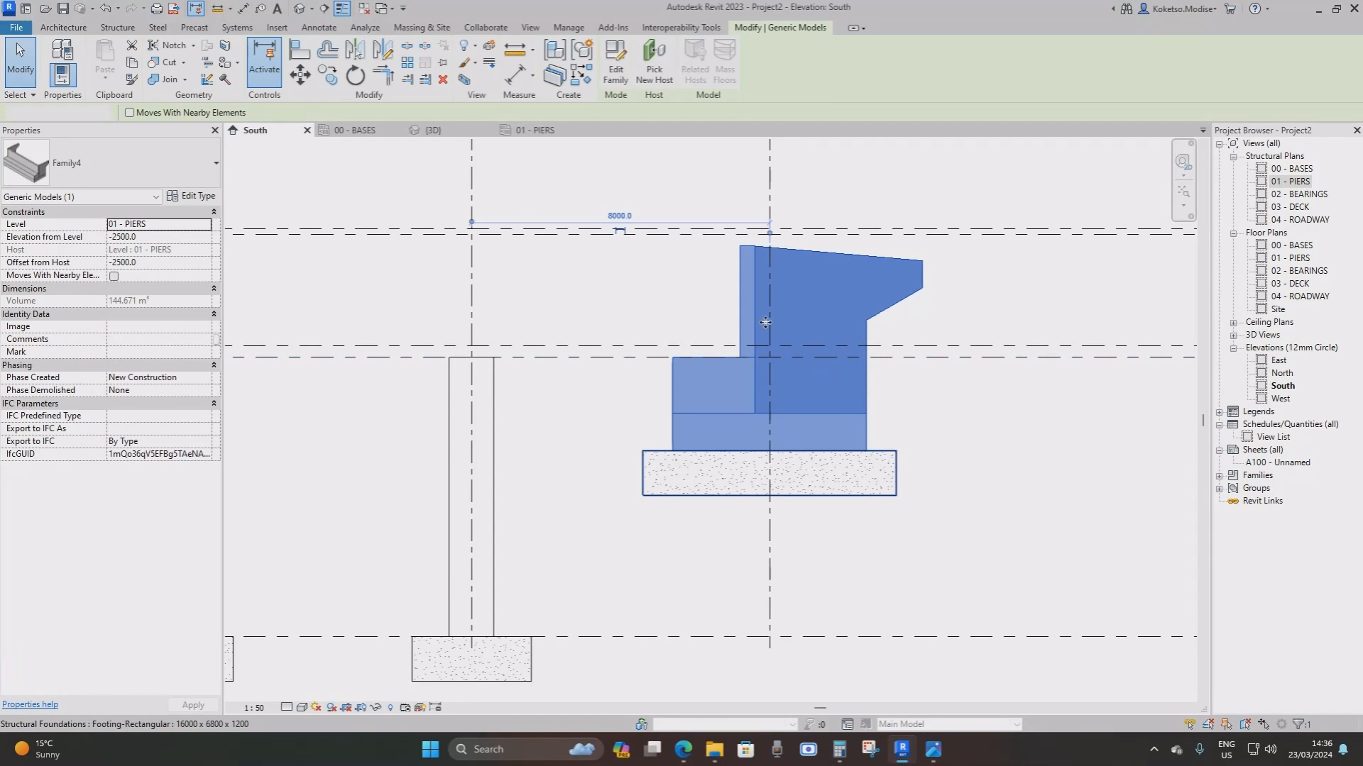
pyautogui.click(300, 74)
pyautogui.scroll(2, 752, 360)
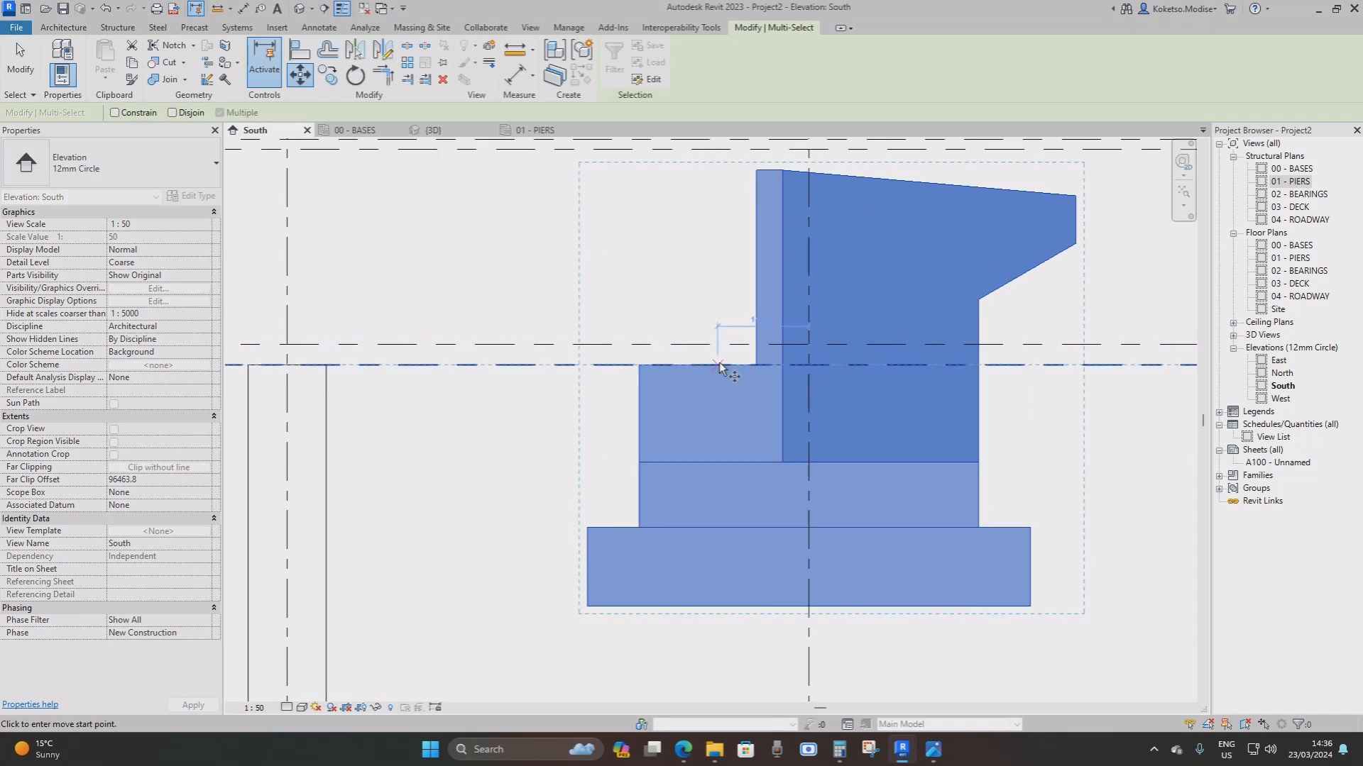
pyautogui.click(756, 366)
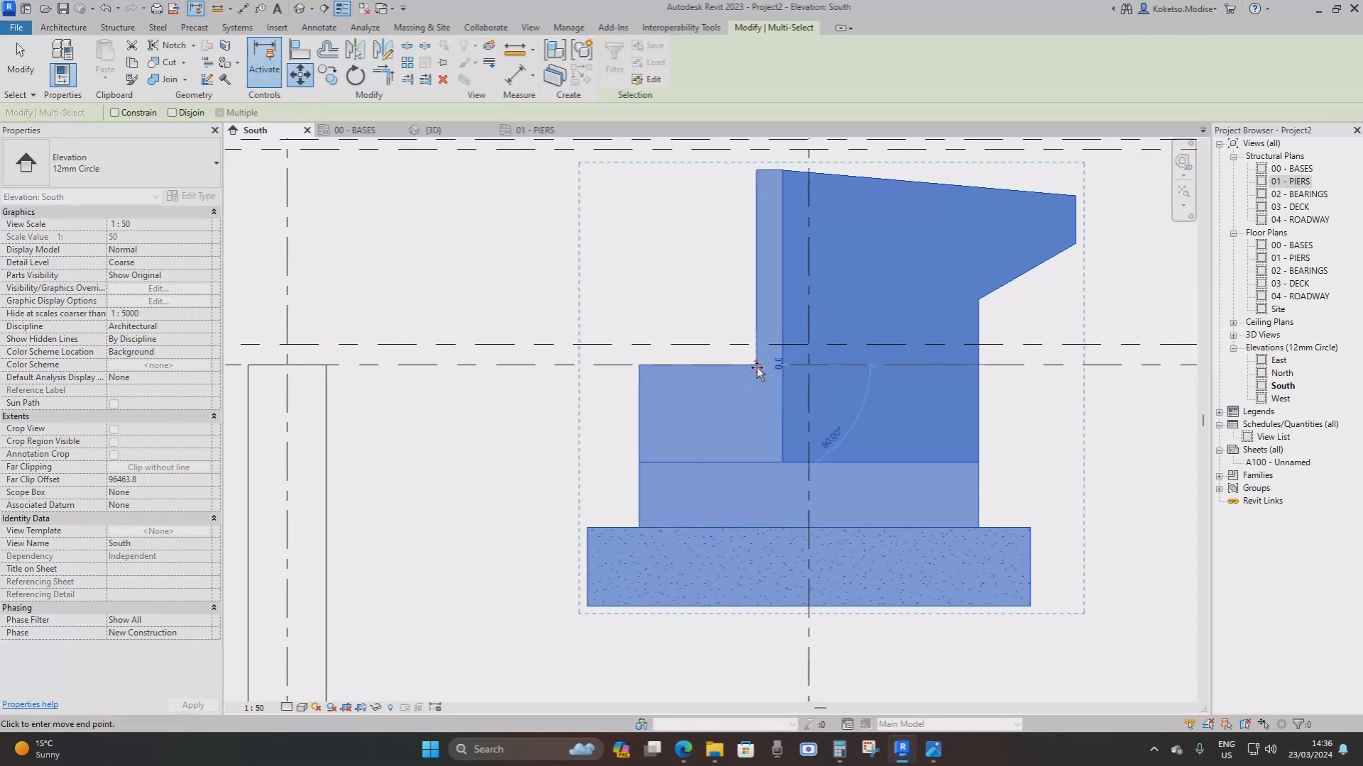
pyautogui.scroll(2, 809, 369)
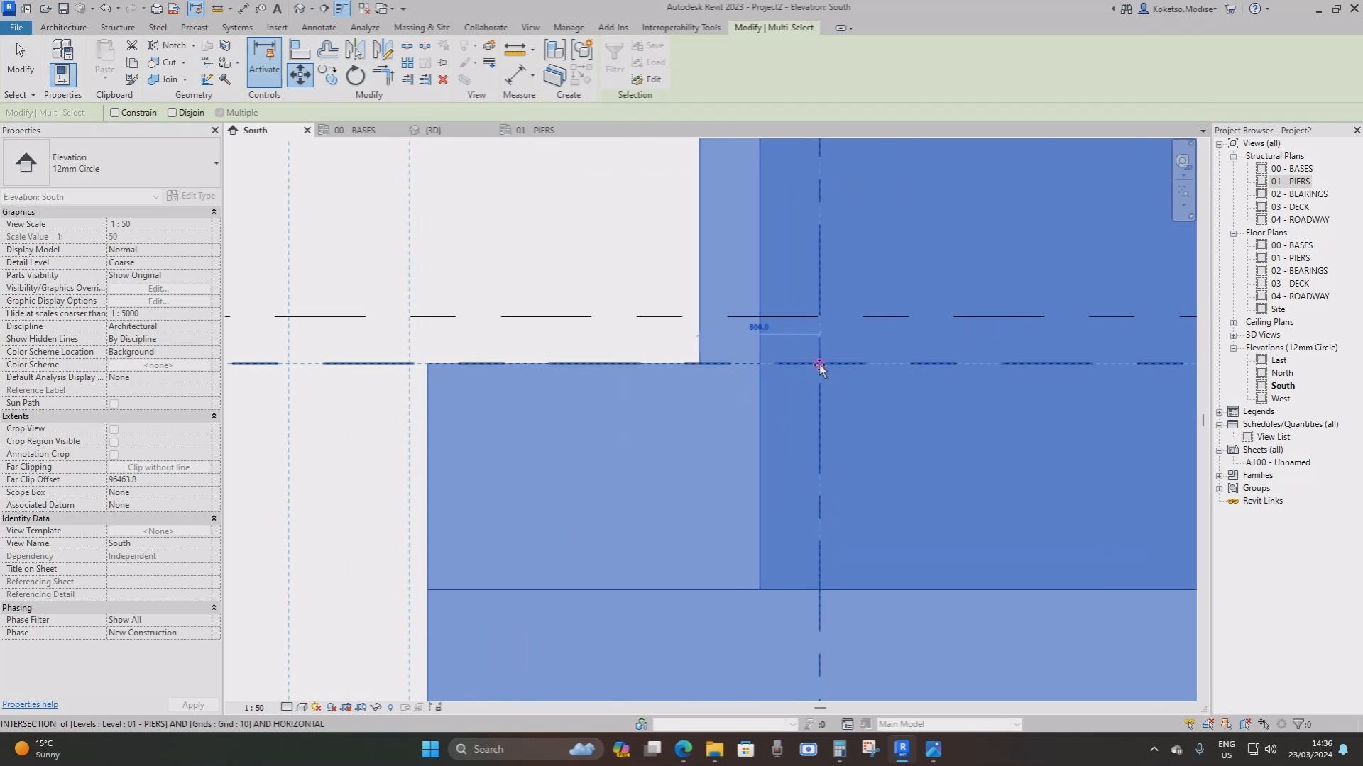
pyautogui.click(819, 365)
pyautogui.scroll(-5, 826, 363)
pyautogui.press('Escape')
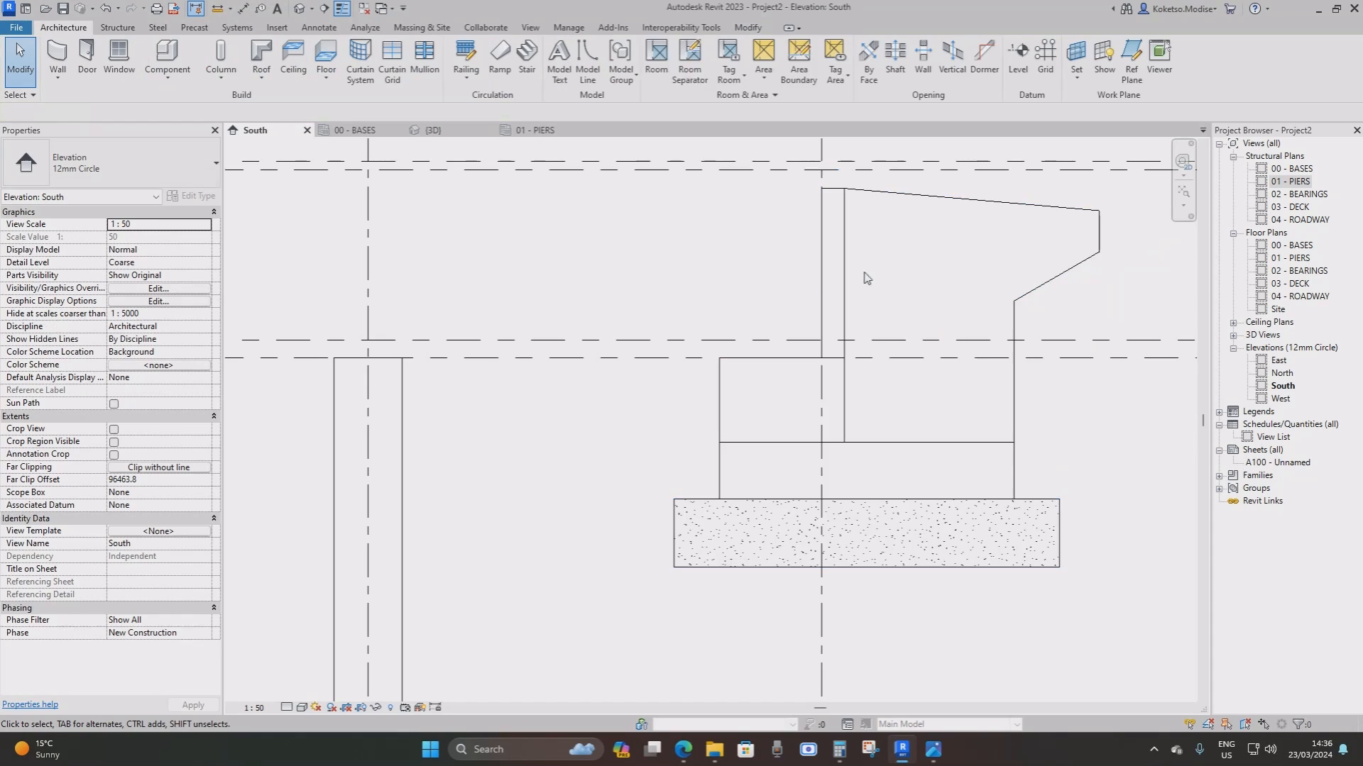
# Delete the existing rectangular footing at grid 1 in the South elevation
pyautogui.scroll(-5, 879, 396)
pyautogui.moveTo(459, 356); pyautogui.dragTo(526, 361, button='middle')
pyautogui.scroll(4, 506, 372)
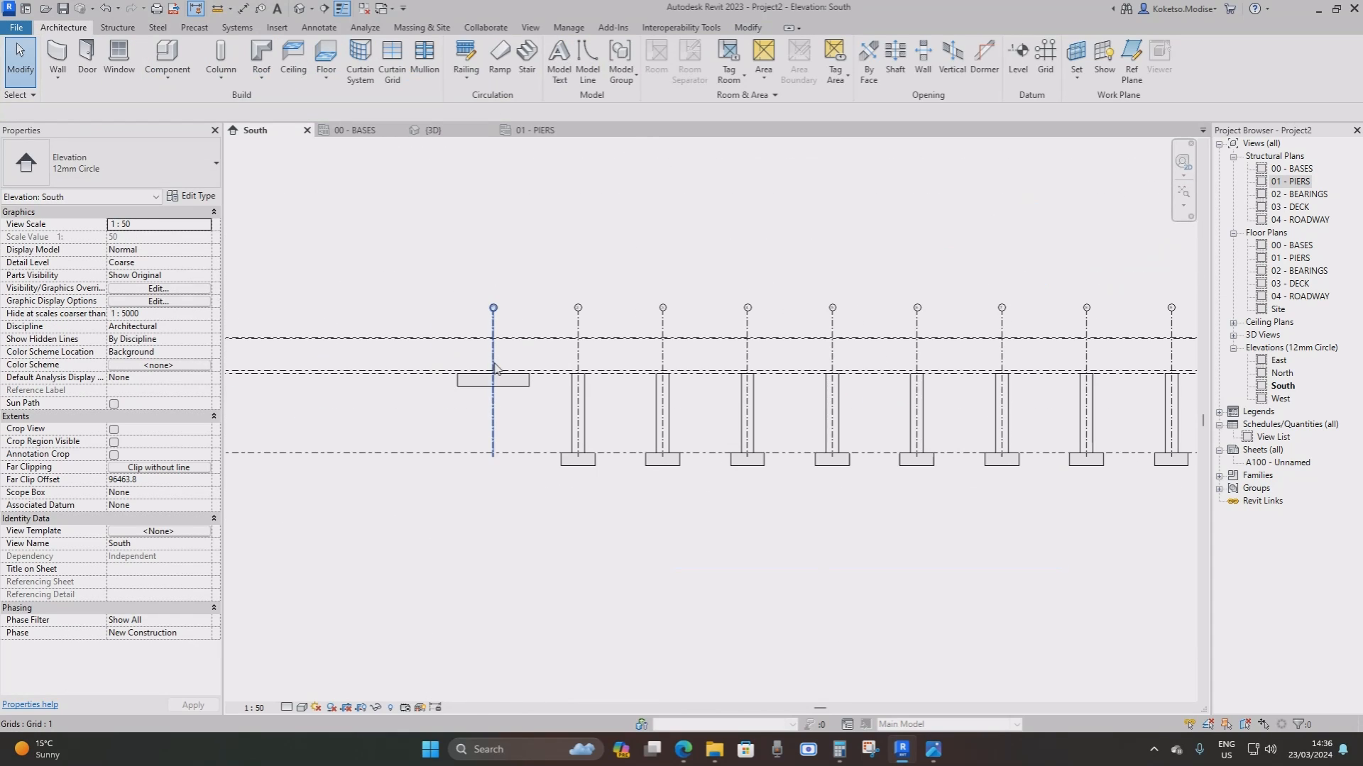
pyautogui.click(520, 388)
pyautogui.press('Delete')
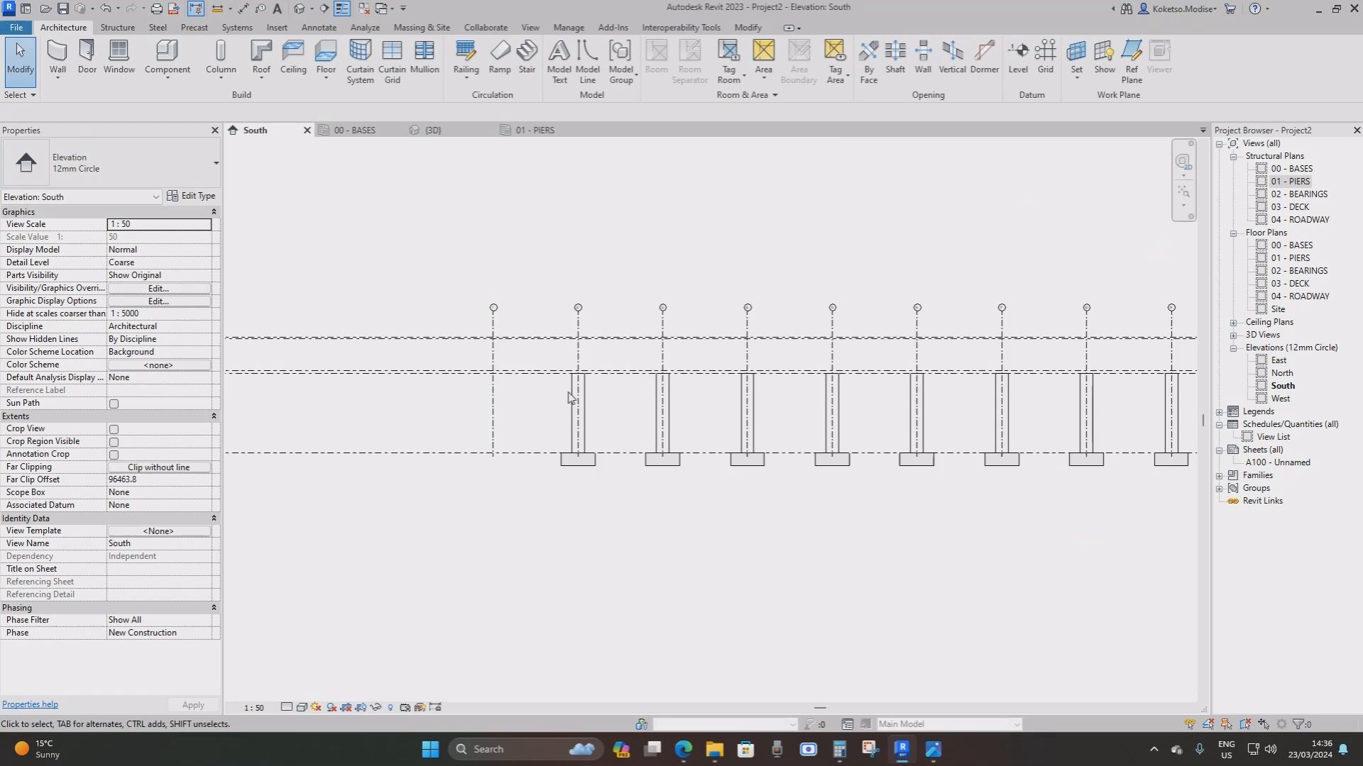
pyautogui.scroll(-2, 575, 397)
pyautogui.scroll(1, 929, 406)
pyautogui.moveTo(809, 397); pyautogui.dragTo(866, 399, button='middle')
pyautogui.moveTo(1125, 420); pyautogui.dragTo(975, 407, button='middle')
pyautogui.scroll(1, 960, 405)
pyautogui.click(941, 372)
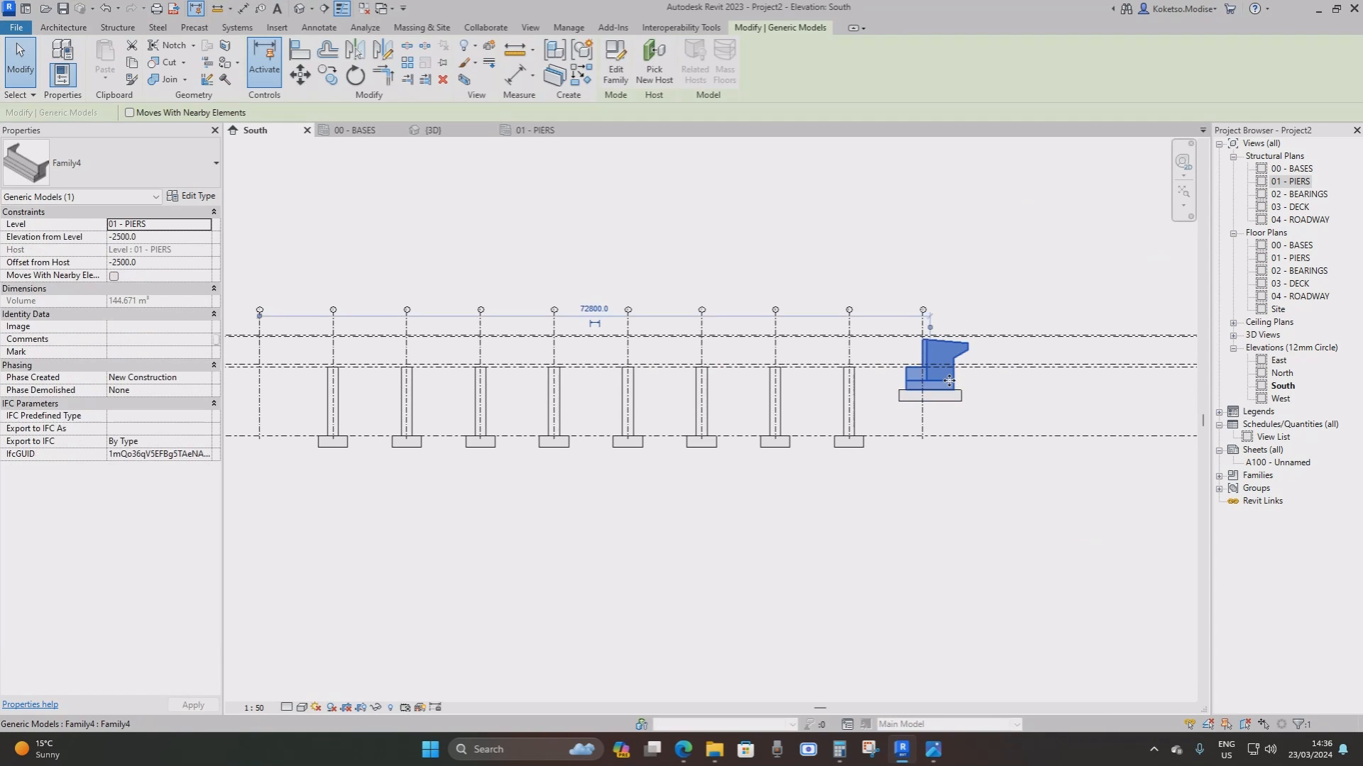
pyautogui.scroll(1, 942, 375)
pyautogui.moveTo(684, 374); pyautogui.dragTo(817, 381, button='middle')
pyautogui.press('Escape')
pyautogui.scroll(-2, 809, 408)
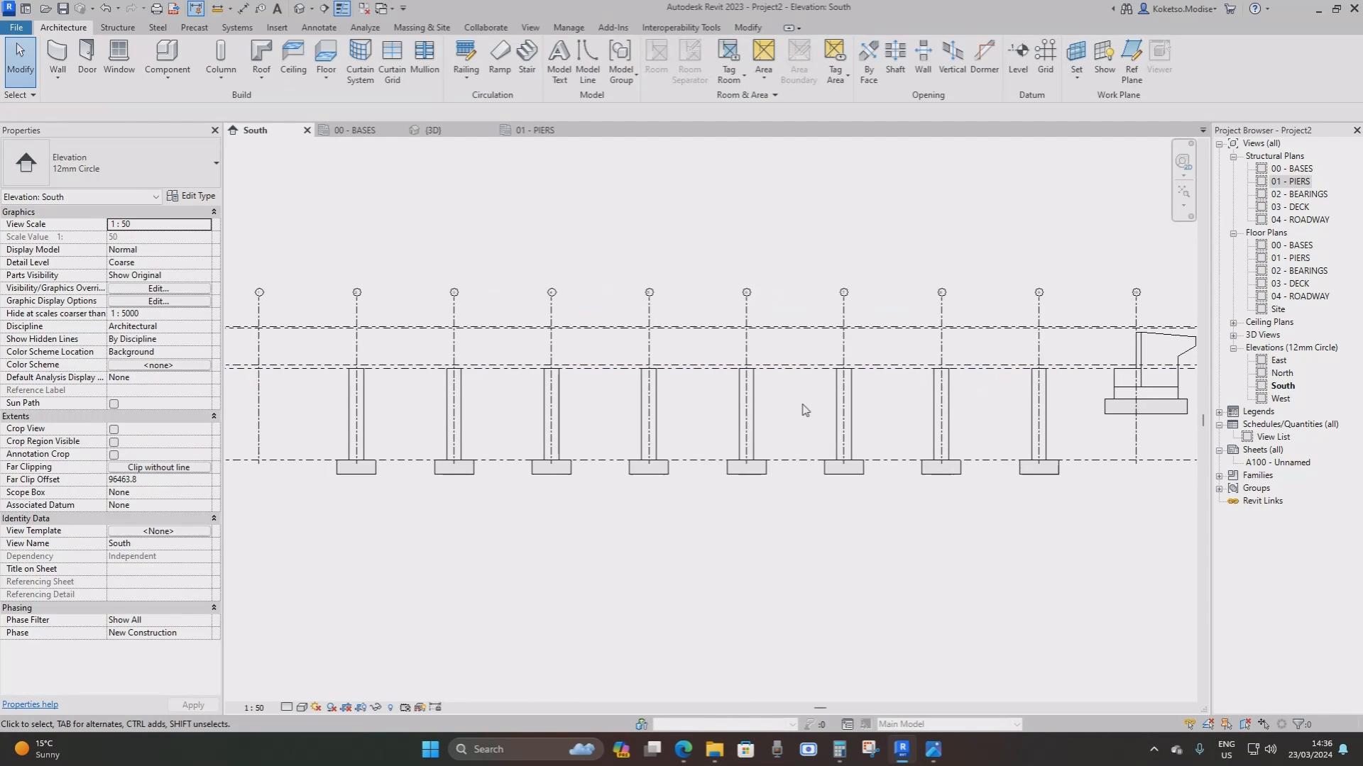
# Mirror a copy of the grid 10 abutment and its footing about grid 5
pyautogui.scroll(3, 760, 398)
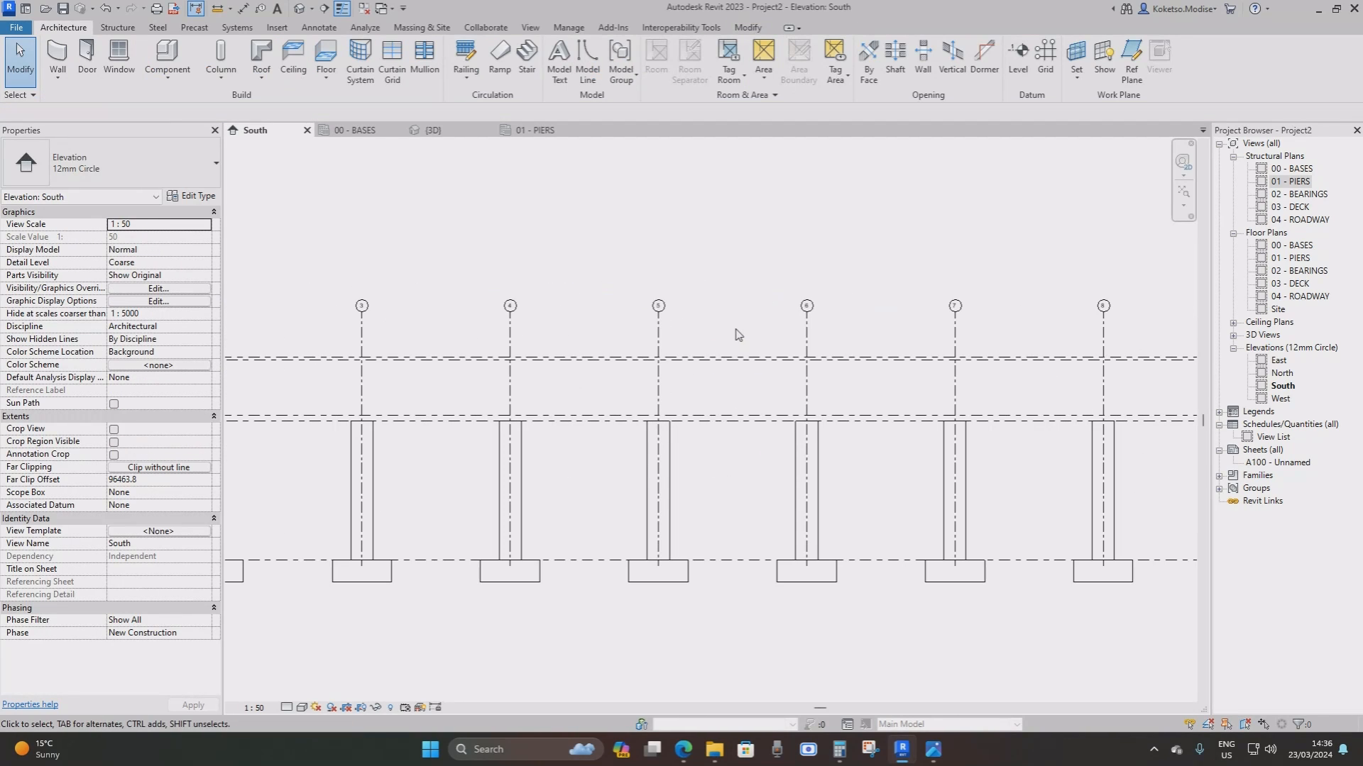
pyautogui.scroll(-2, 760, 398)
pyautogui.moveTo(1160, 406); pyautogui.dragTo(923, 380, button='middle')
pyautogui.scroll(4, 926, 379)
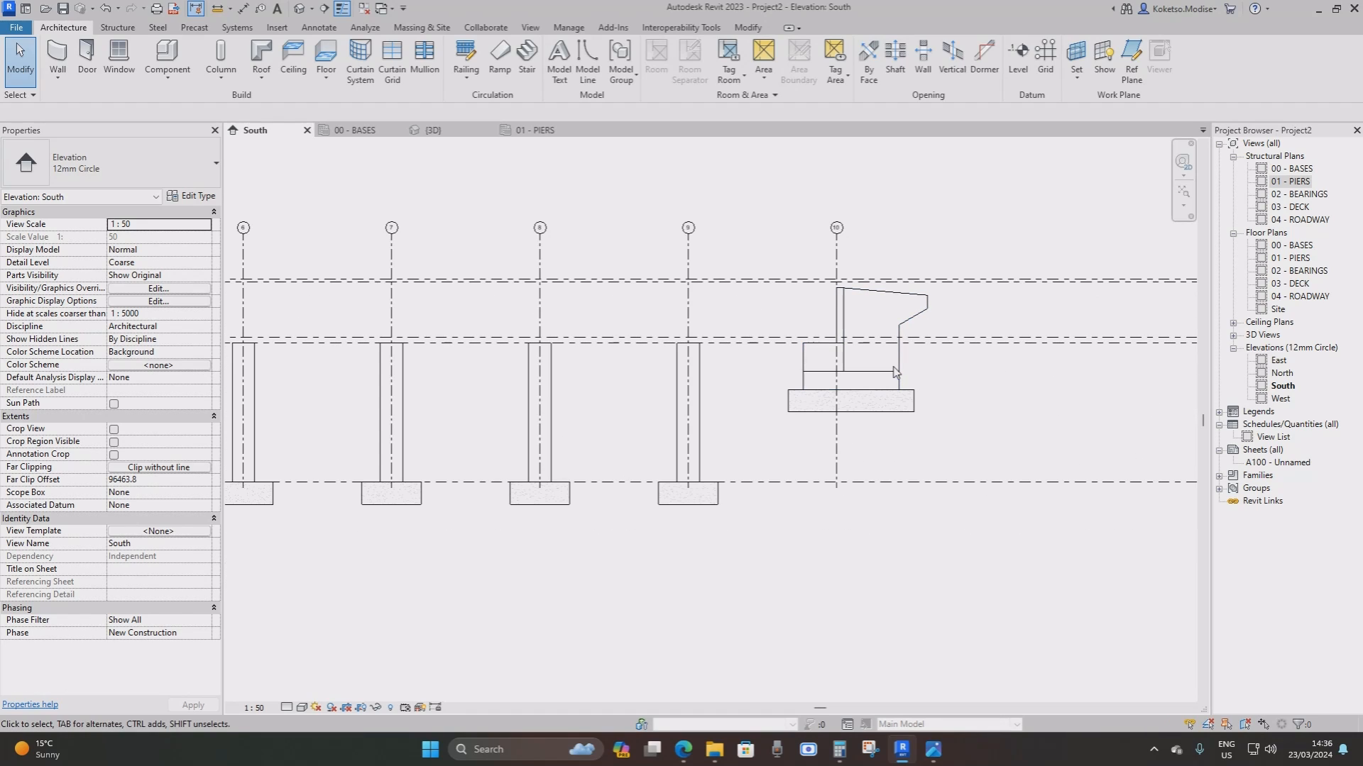
pyautogui.click(899, 374)
pyautogui.keyDown('ctrl'); pyautogui.click(914, 402); pyautogui.keyUp('ctrl')
pyautogui.scroll(-4, 687, 380)
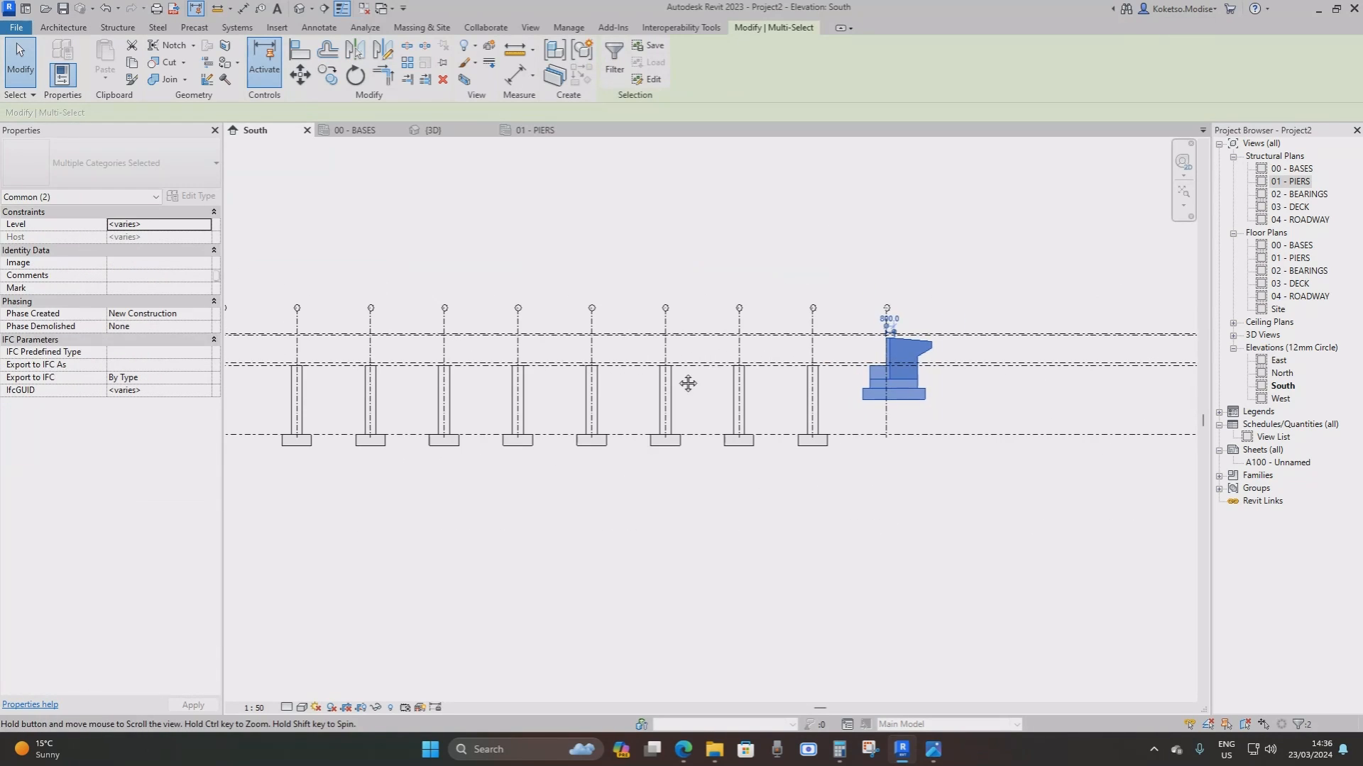
pyautogui.scroll(3, 720, 358)
pyautogui.scroll(2, 742, 370)
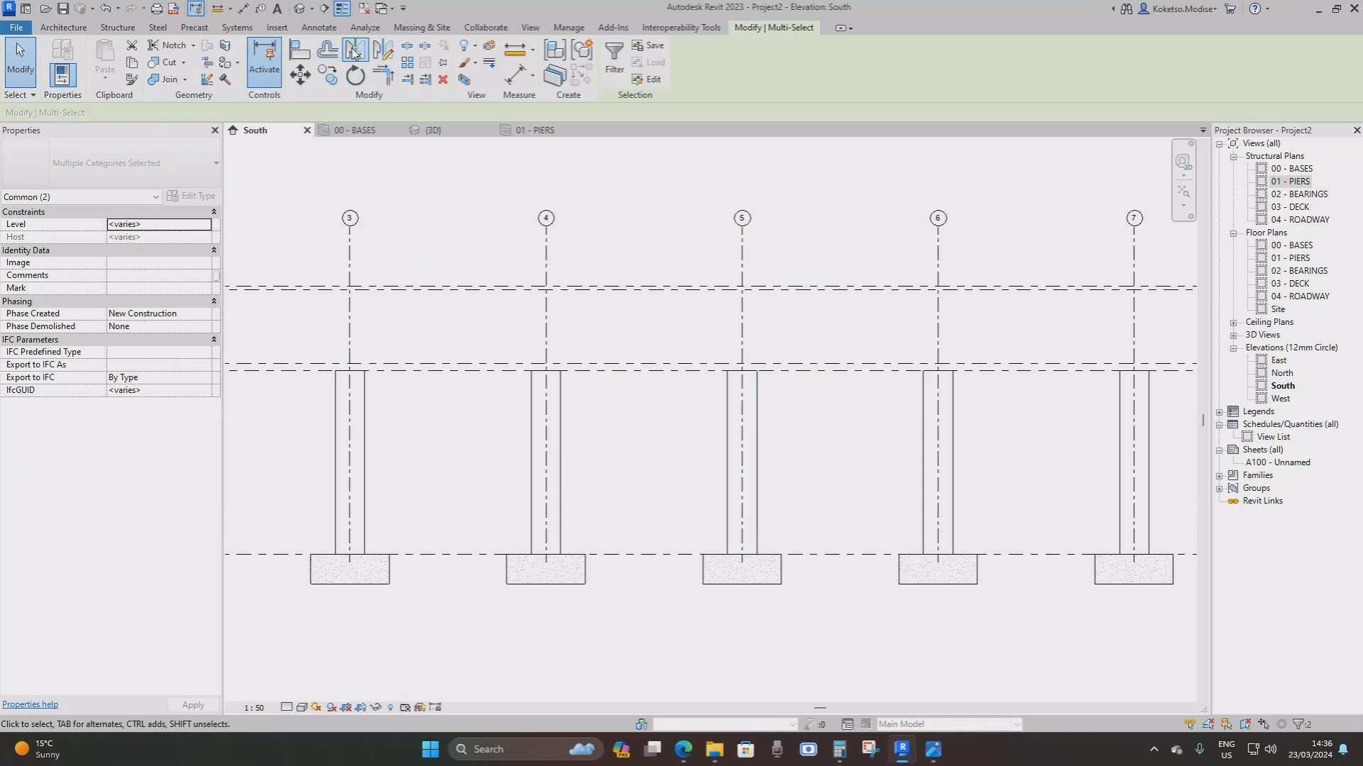
pyautogui.click(353, 52)
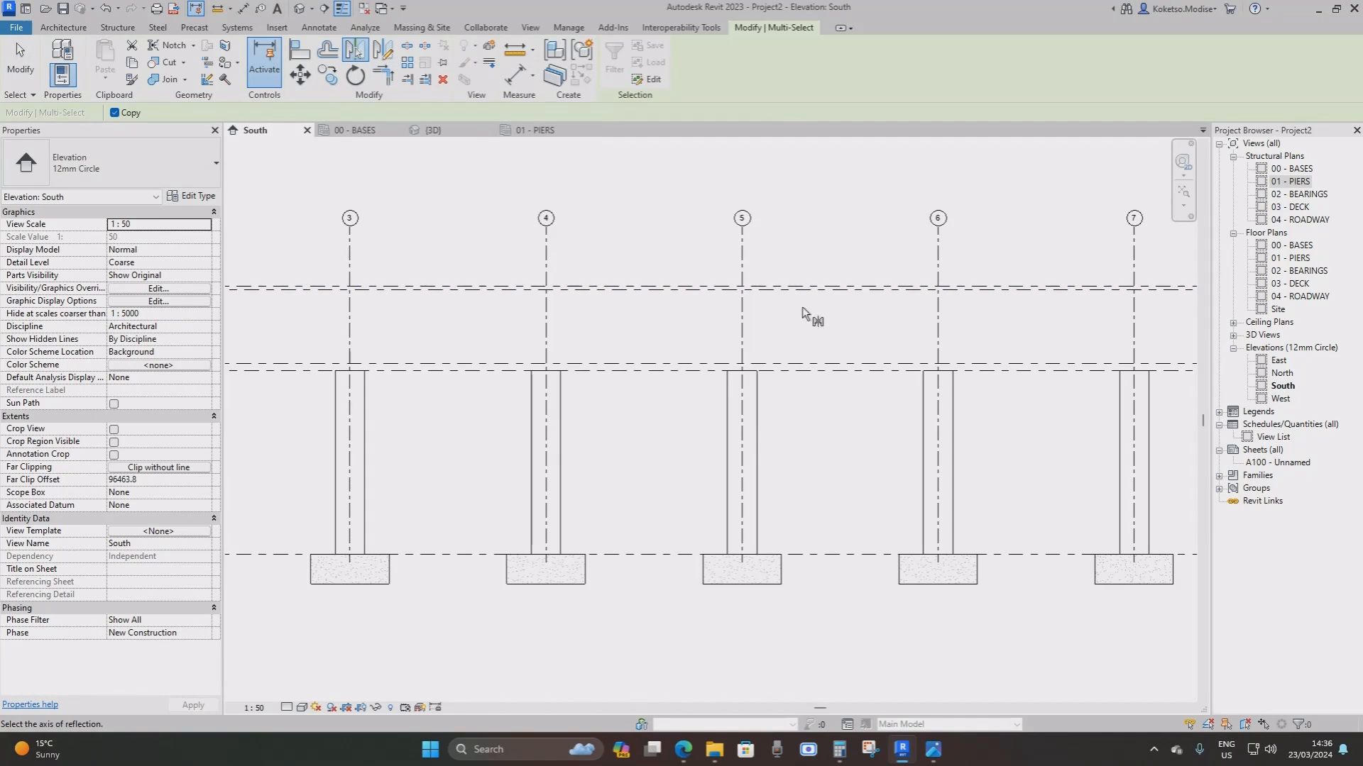
pyautogui.click(745, 322)
# Move the mirrored abutment and its footing horizontally so the inner corner where the ledge meets the upright wall lies on grid 1
pyautogui.scroll(-2, 763, 294)
pyautogui.moveTo(594, 318); pyautogui.dragTo(1055, 314, button='middle')
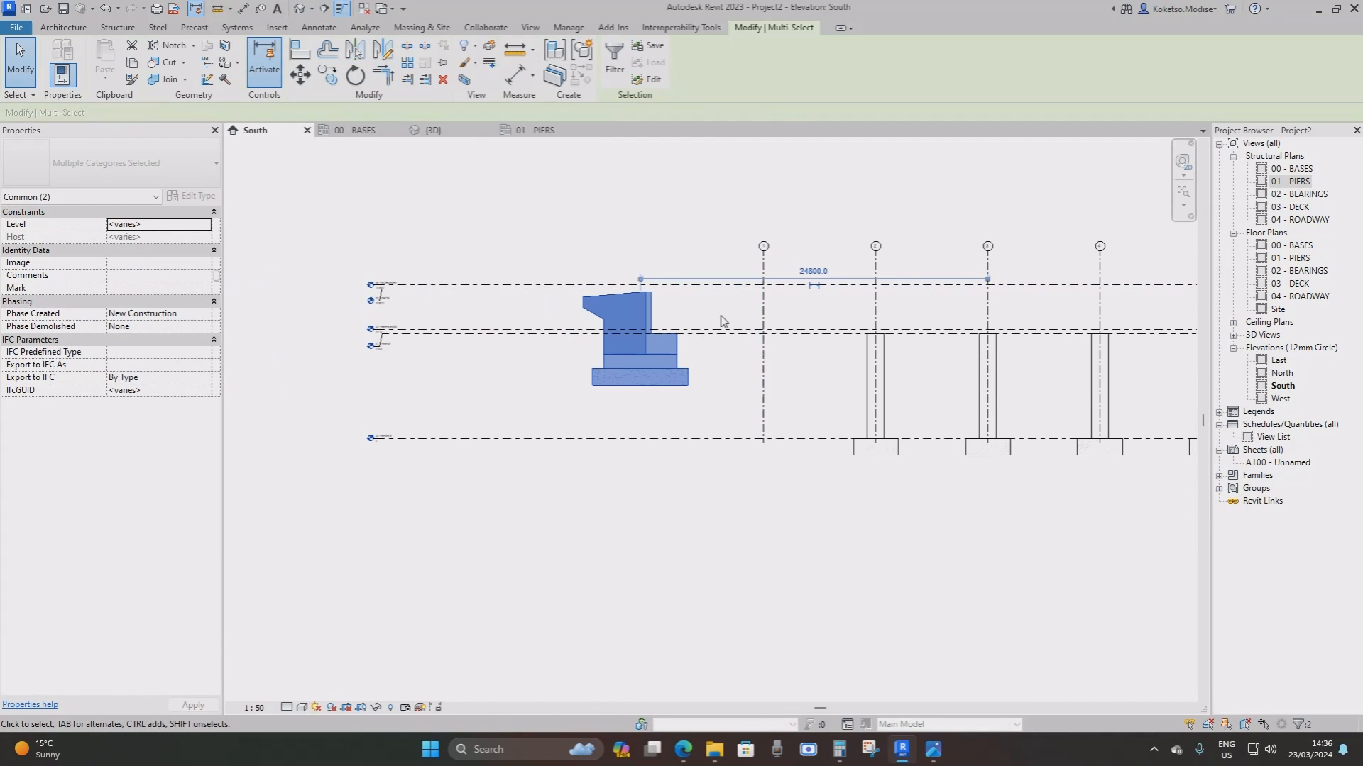
pyautogui.scroll(4, 664, 332)
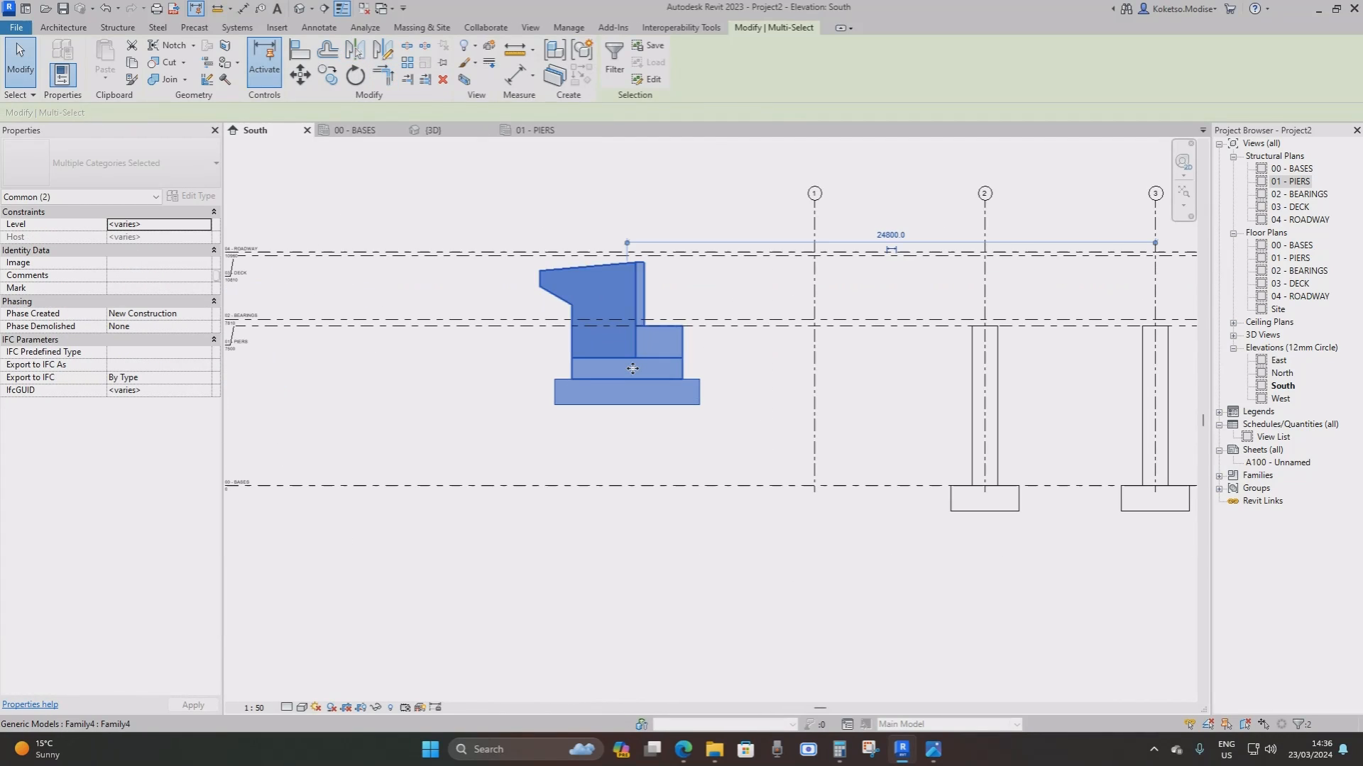
pyautogui.click(300, 74)
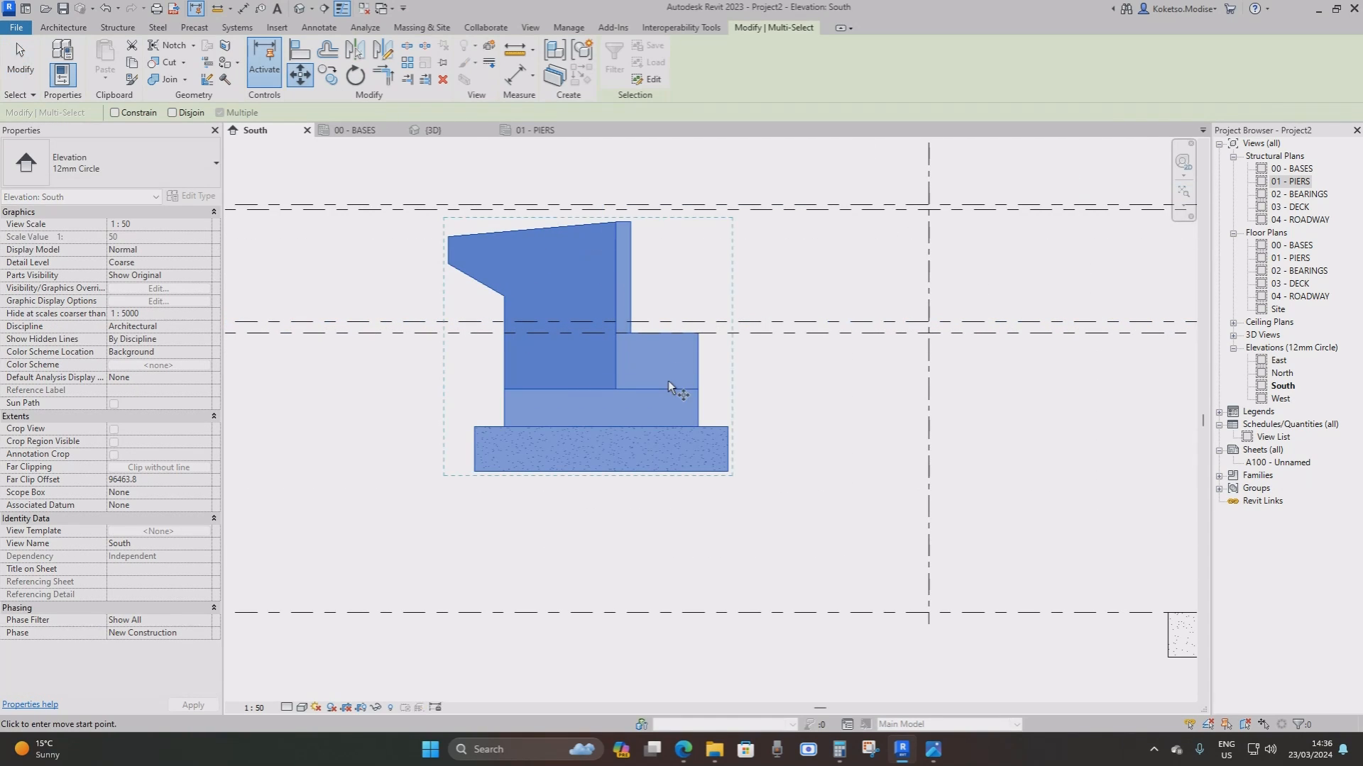
pyautogui.click(630, 333)
pyautogui.click(929, 333)
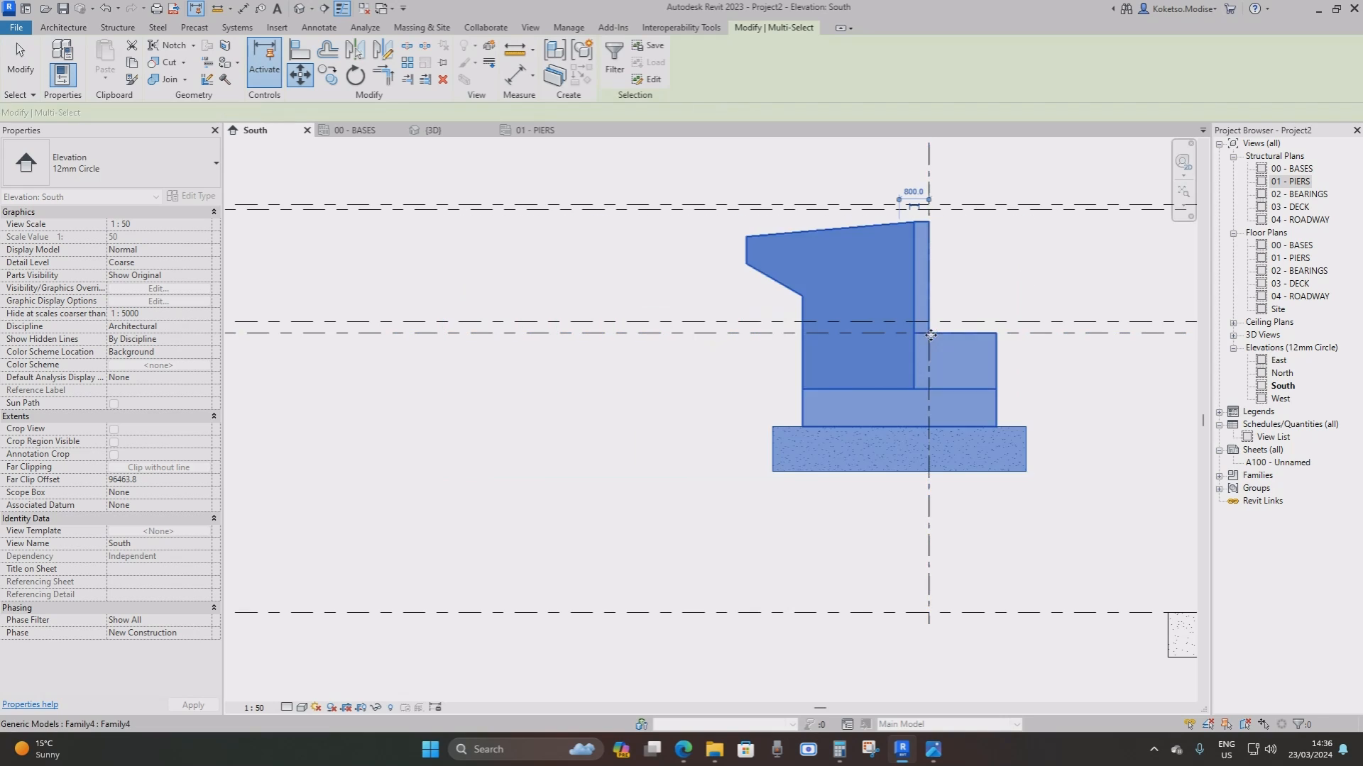
pyautogui.scroll(-3, 931, 335)
pyautogui.moveTo(985, 352); pyautogui.dragTo(606, 339, button='middle')
pyautogui.click(605, 340)
# Examine the row of piers and both end abutments with their footings in the 3D view
pyautogui.click(447, 133)
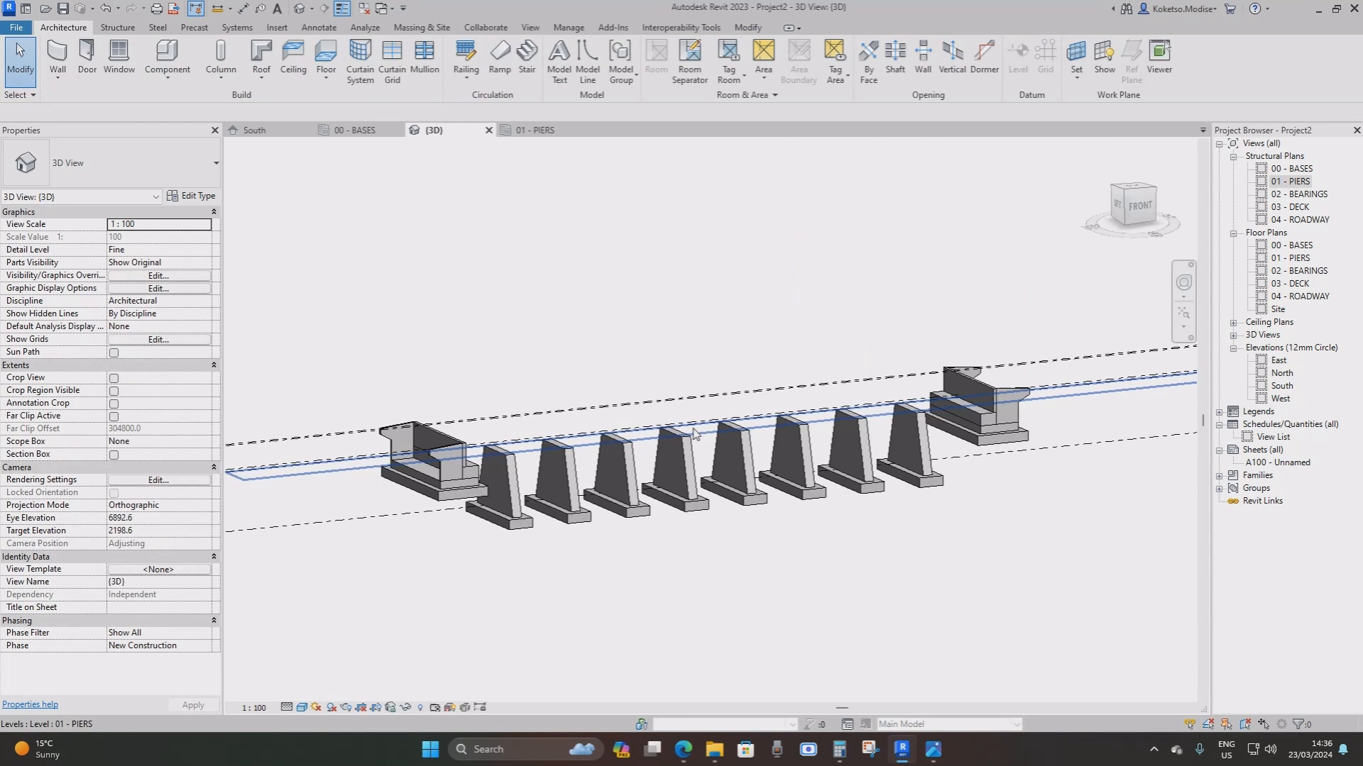
pyautogui.keyDown('shift'); pyautogui.moveTo(693, 434); pyautogui.dragTo(889, 460, button='middle'); pyautogui.keyUp('shift')
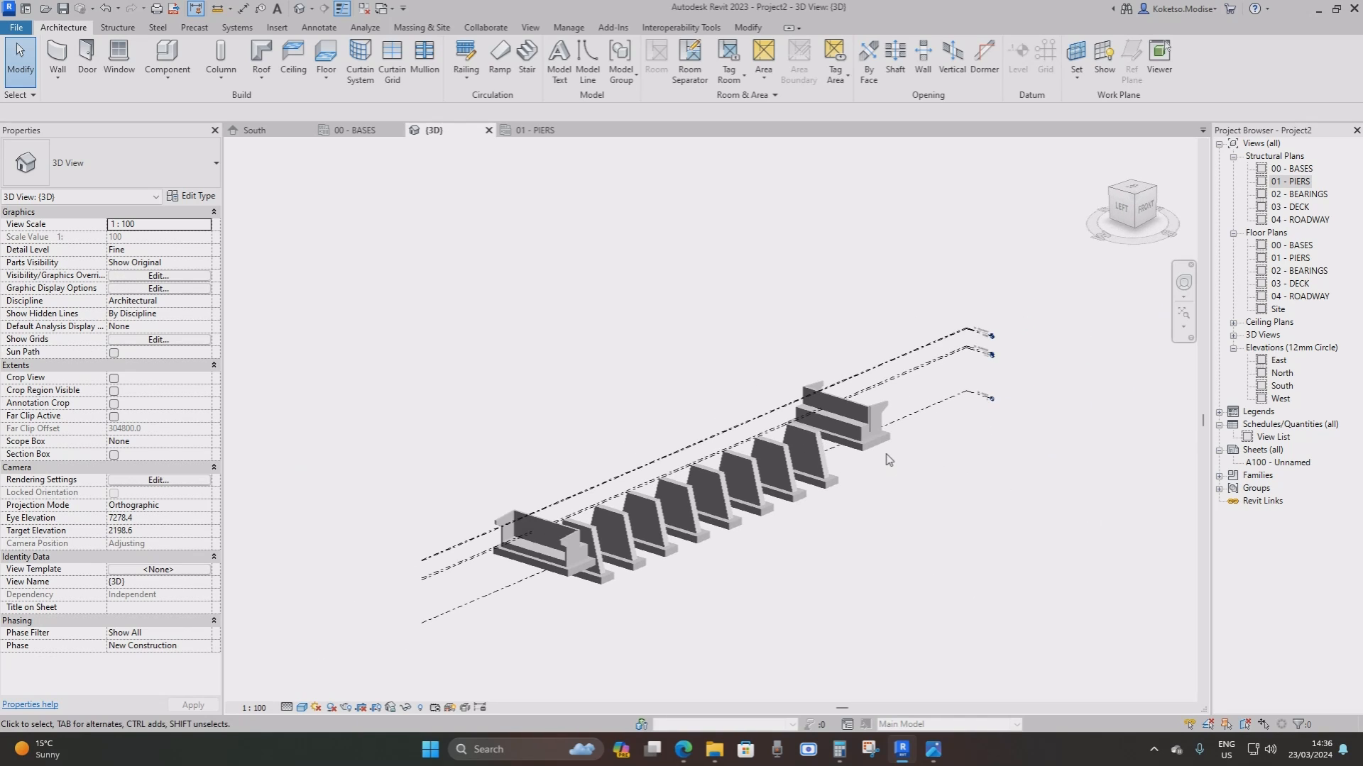
pyautogui.scroll(3, 851, 412)
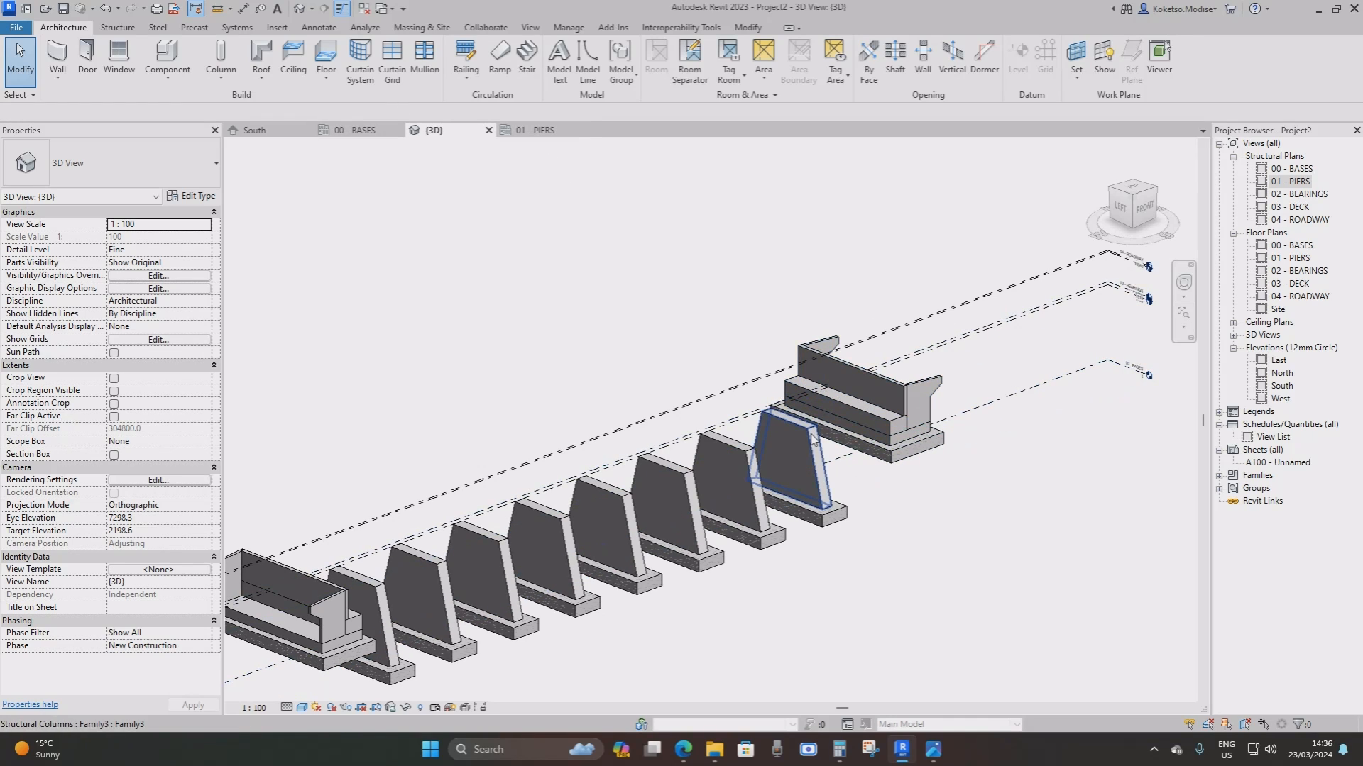
pyautogui.keyDown('shift'); pyautogui.moveTo(806, 430); pyautogui.dragTo(884, 440, button='middle'); pyautogui.keyUp('shift')
pyautogui.scroll(2, 897, 450)
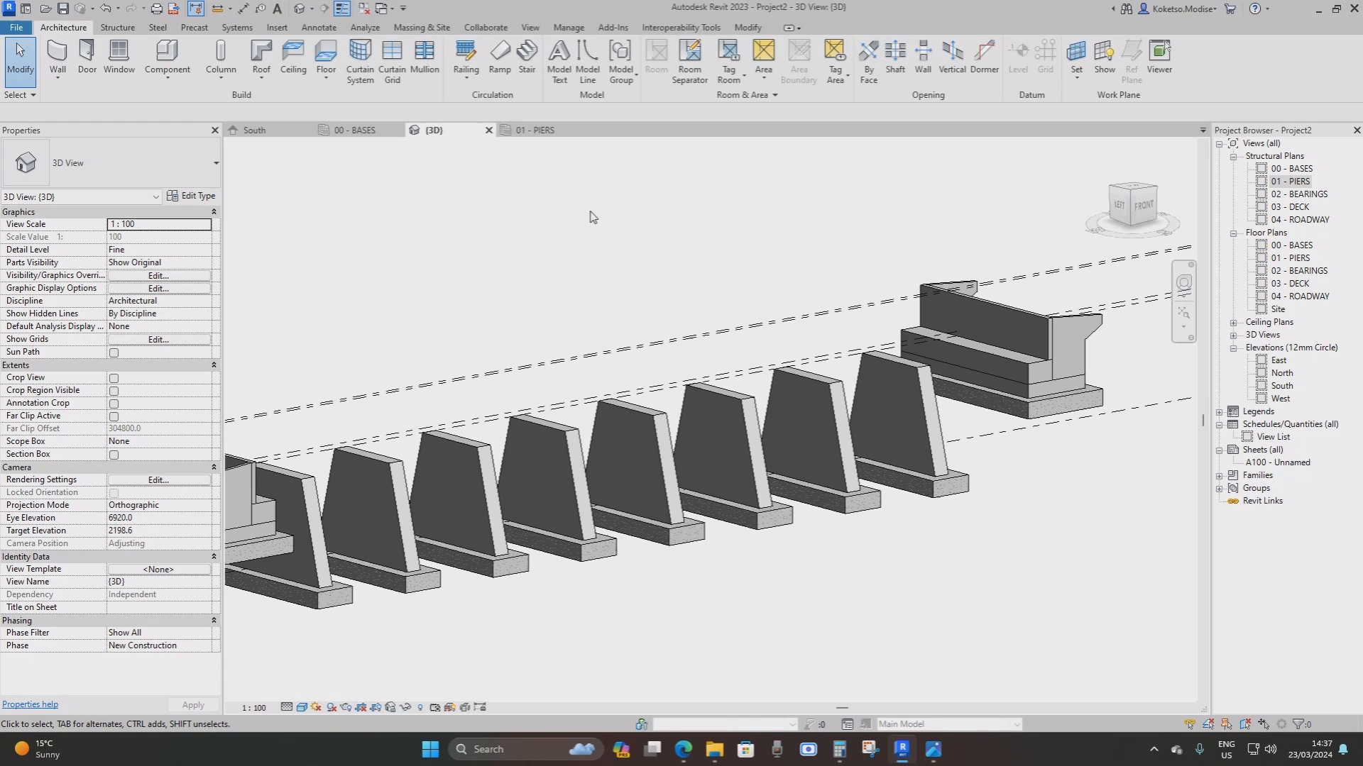
pyautogui.scroll(-2, 806, 278)
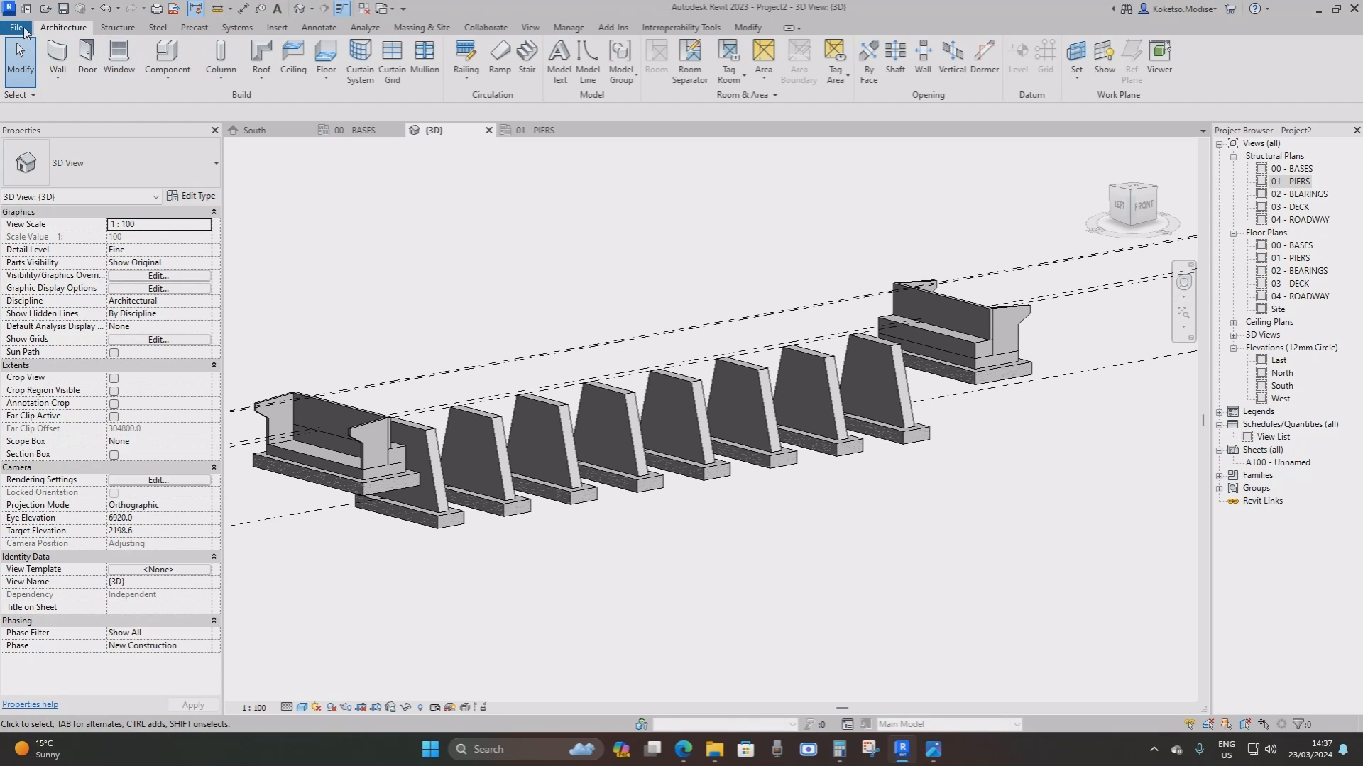
# Open the 02 - BEARINGS structural plan and close the 01 - PIERS and 00 - BASES views
pyautogui.doubleClick(1299, 193)
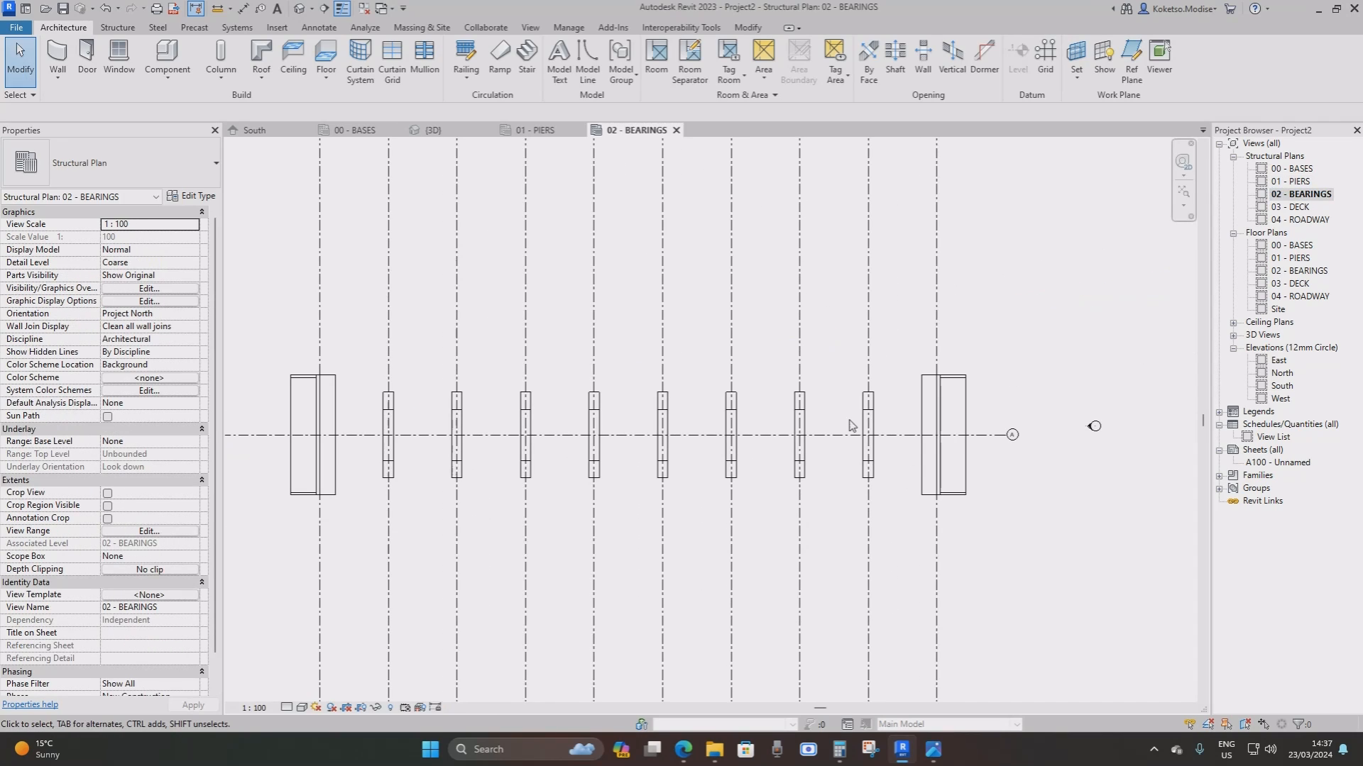
pyautogui.moveTo(900, 435); pyautogui.dragTo(968, 420, button='middle')
pyautogui.scroll(-1, 968, 420)
pyautogui.click(580, 130)
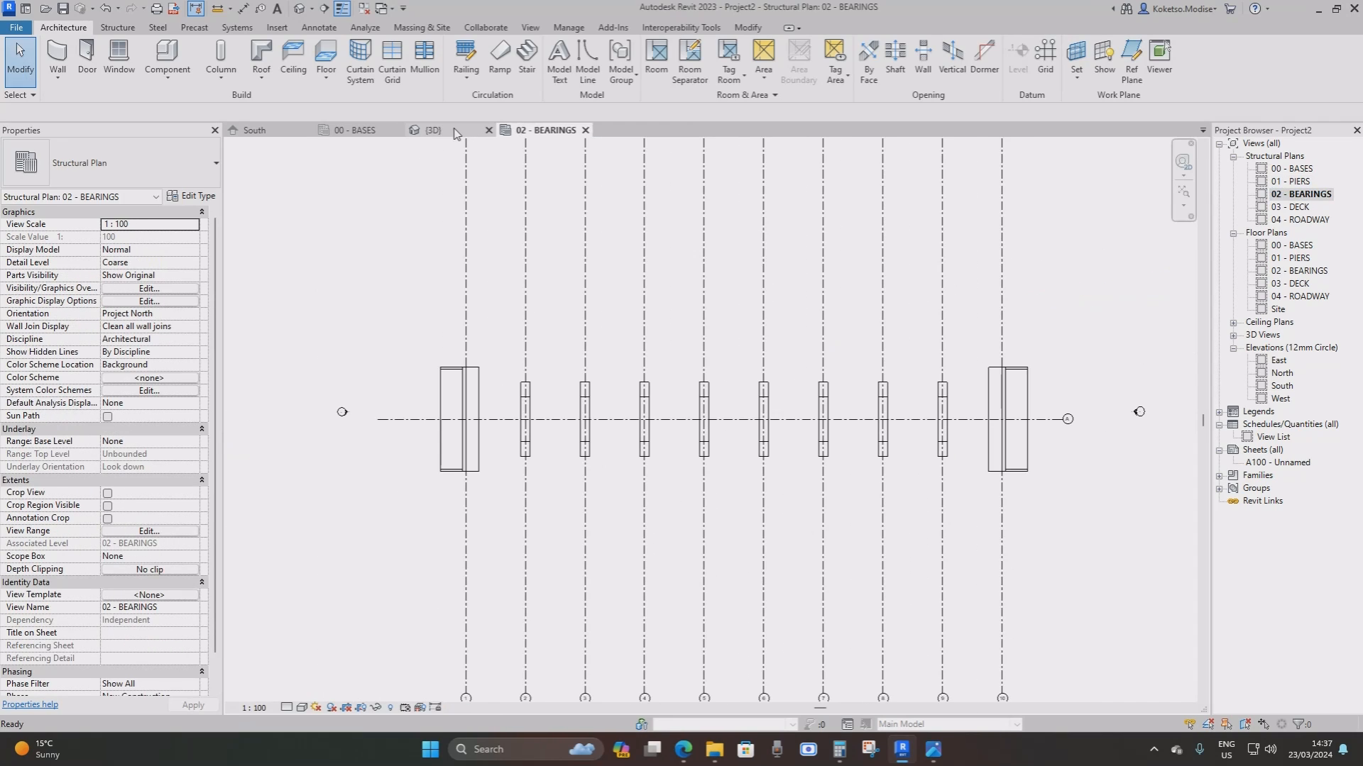
pyautogui.click(398, 130)
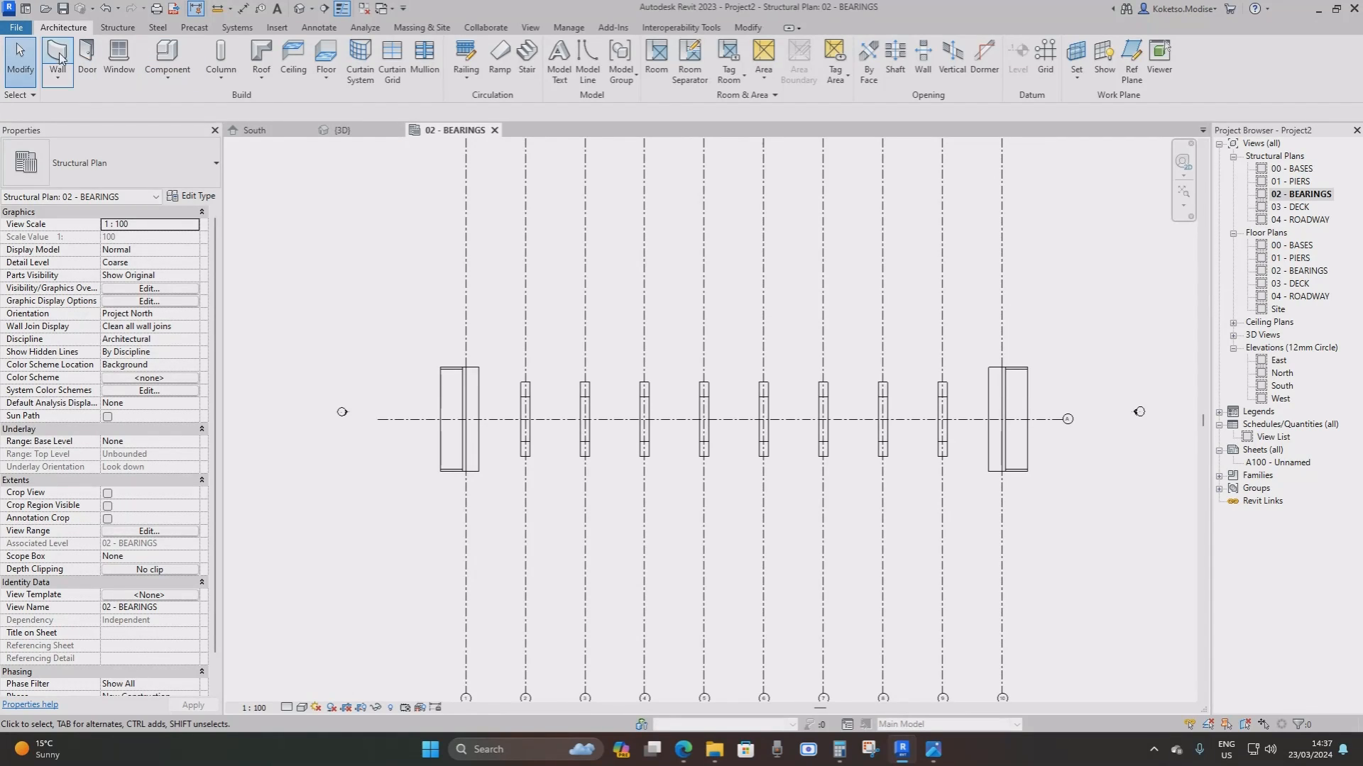
# Create a new family from the Metric Generic Model template
pyautogui.click(17, 28)
pyautogui.moveTo(39, 91)
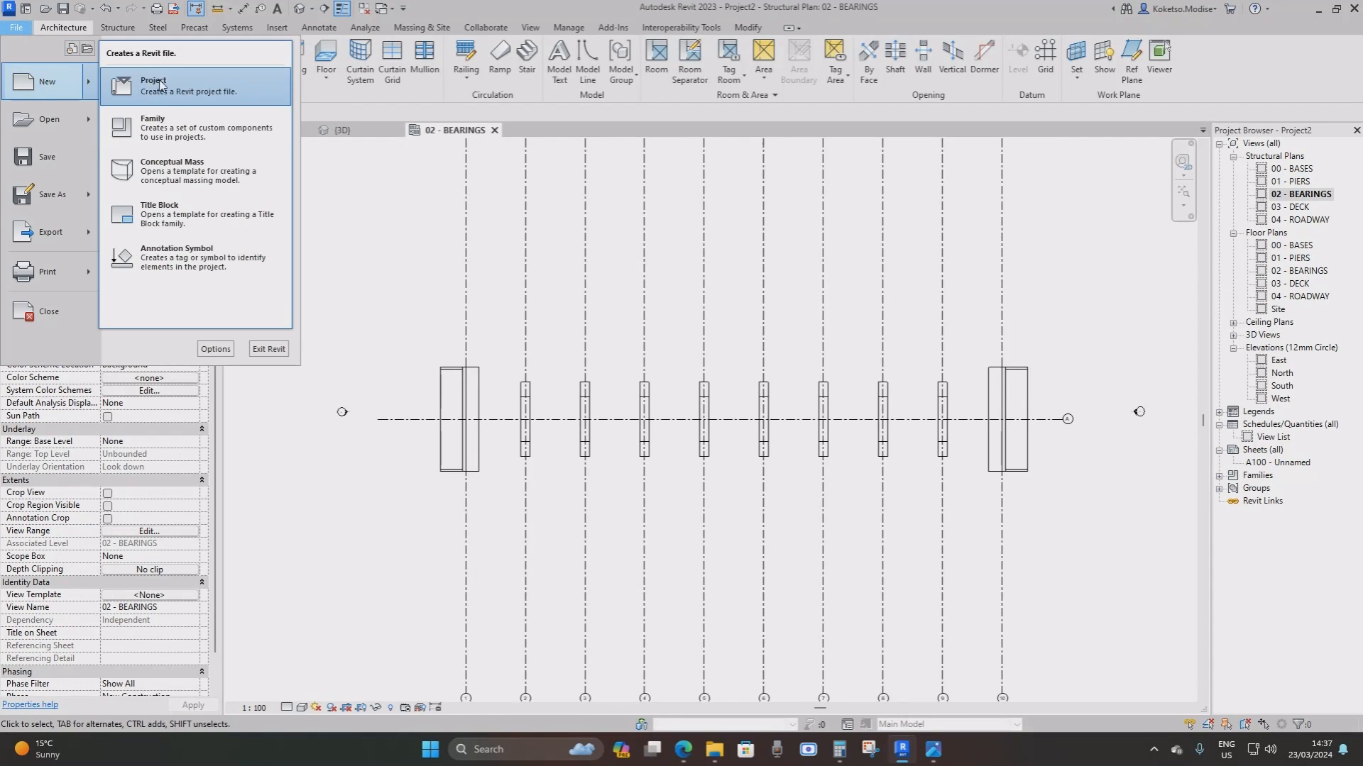
pyautogui.click(142, 114)
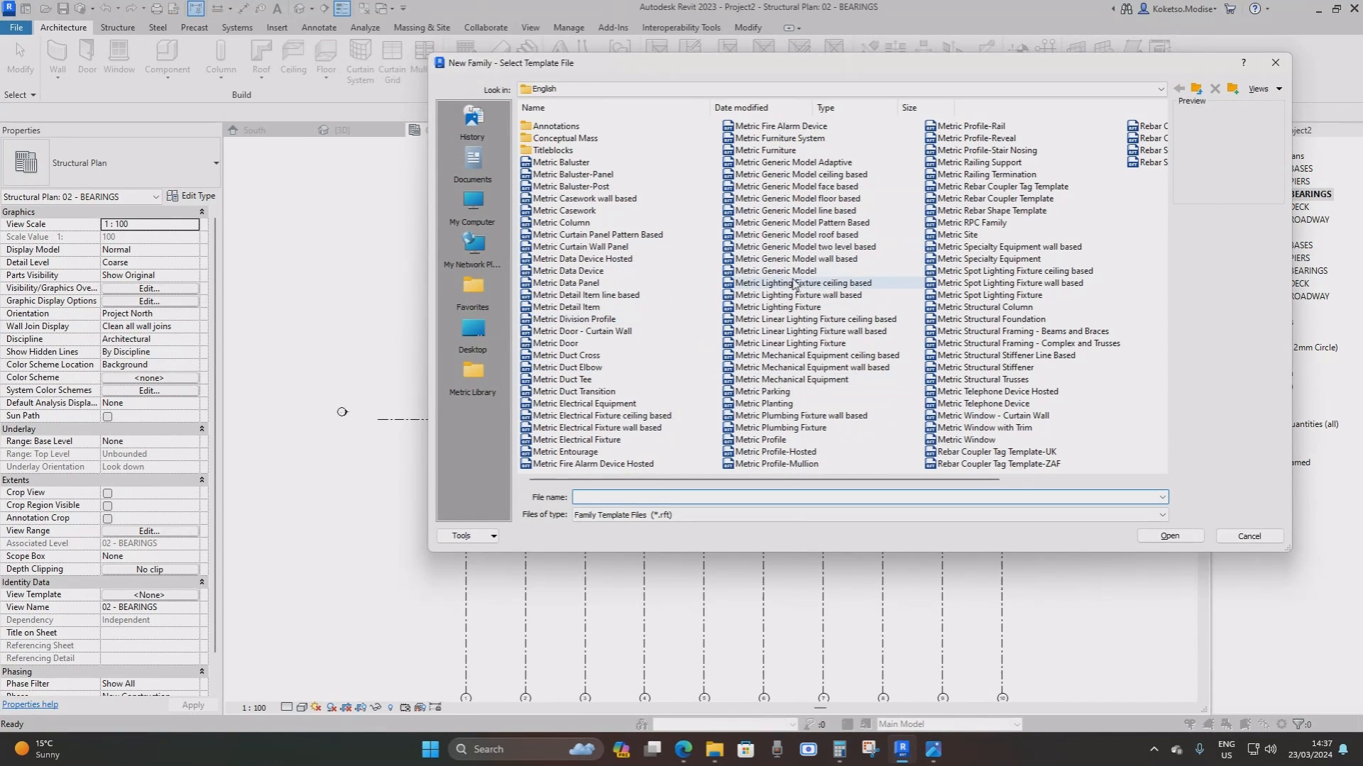
pyautogui.click(777, 271)
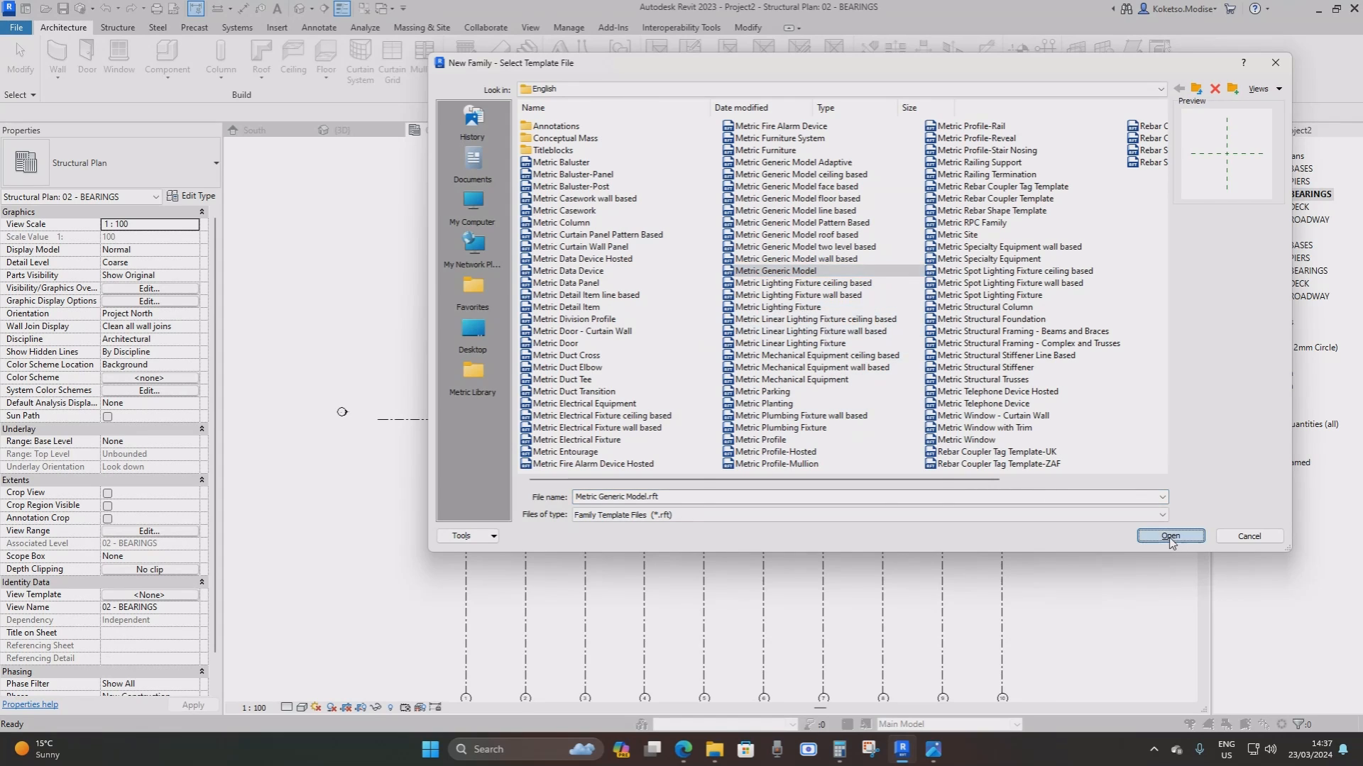
pyautogui.click(1169, 537)
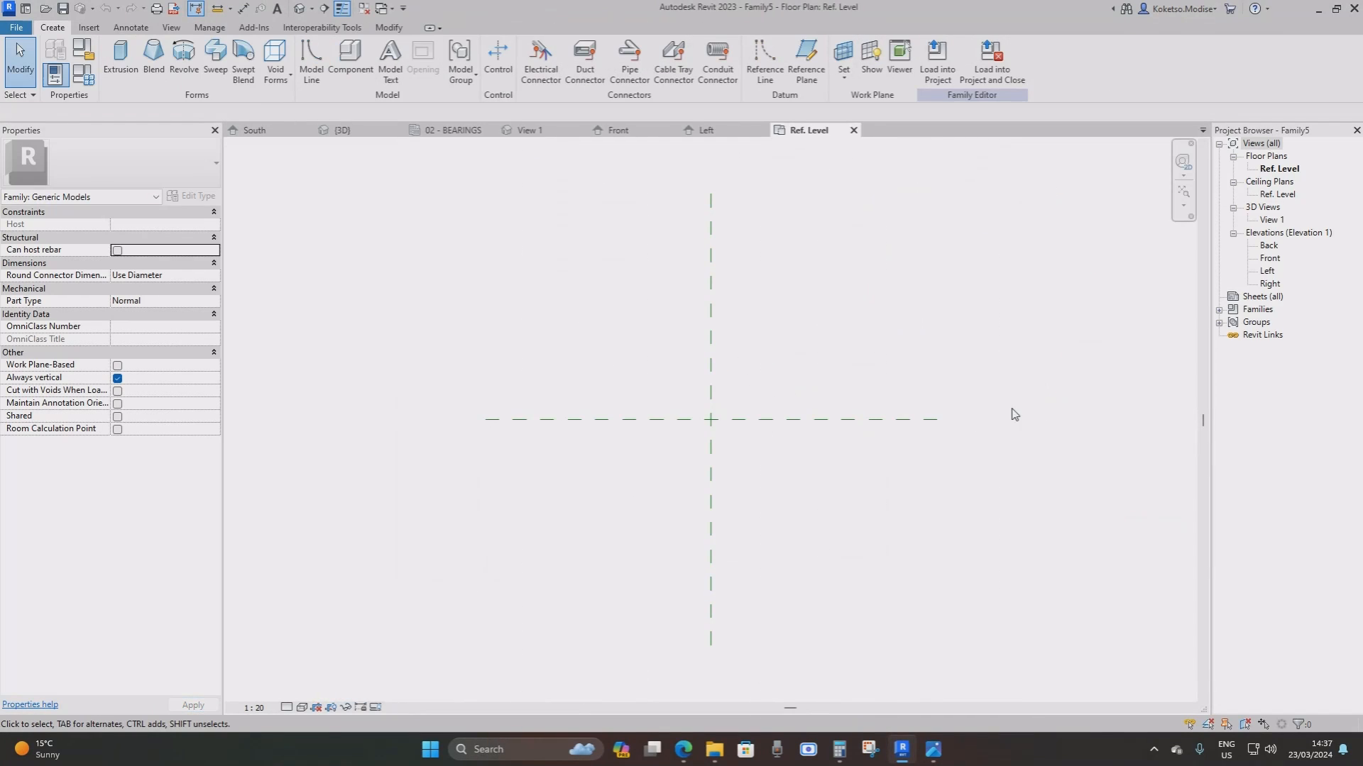
# In the Front elevation, draw a horizontal reference plane about 219 mm above the Ref. Level, crossing the vertical centre plane
pyautogui.doubleClick(1270, 258)
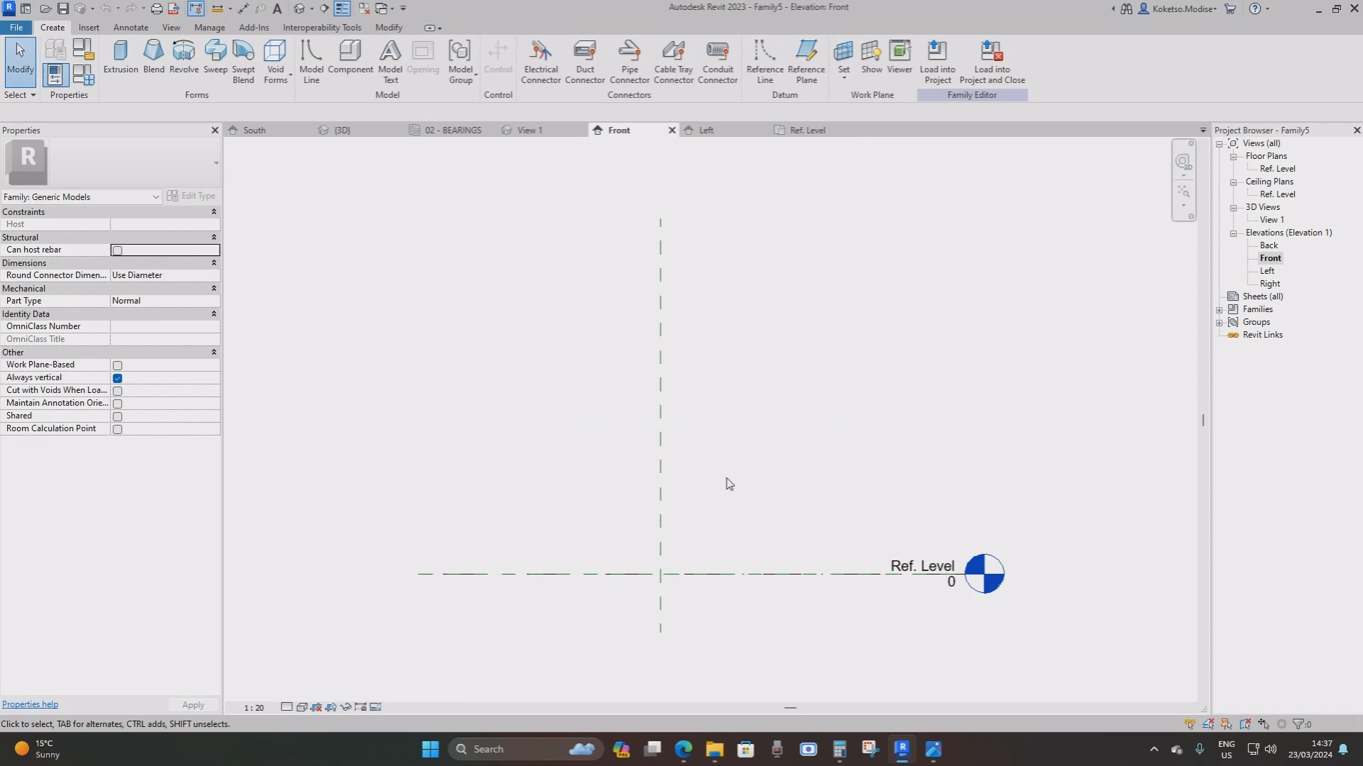
pyautogui.moveTo(667, 556); pyautogui.dragTo(730, 475, button='middle')
pyautogui.click(807, 64)
pyautogui.scroll(2, 657, 514)
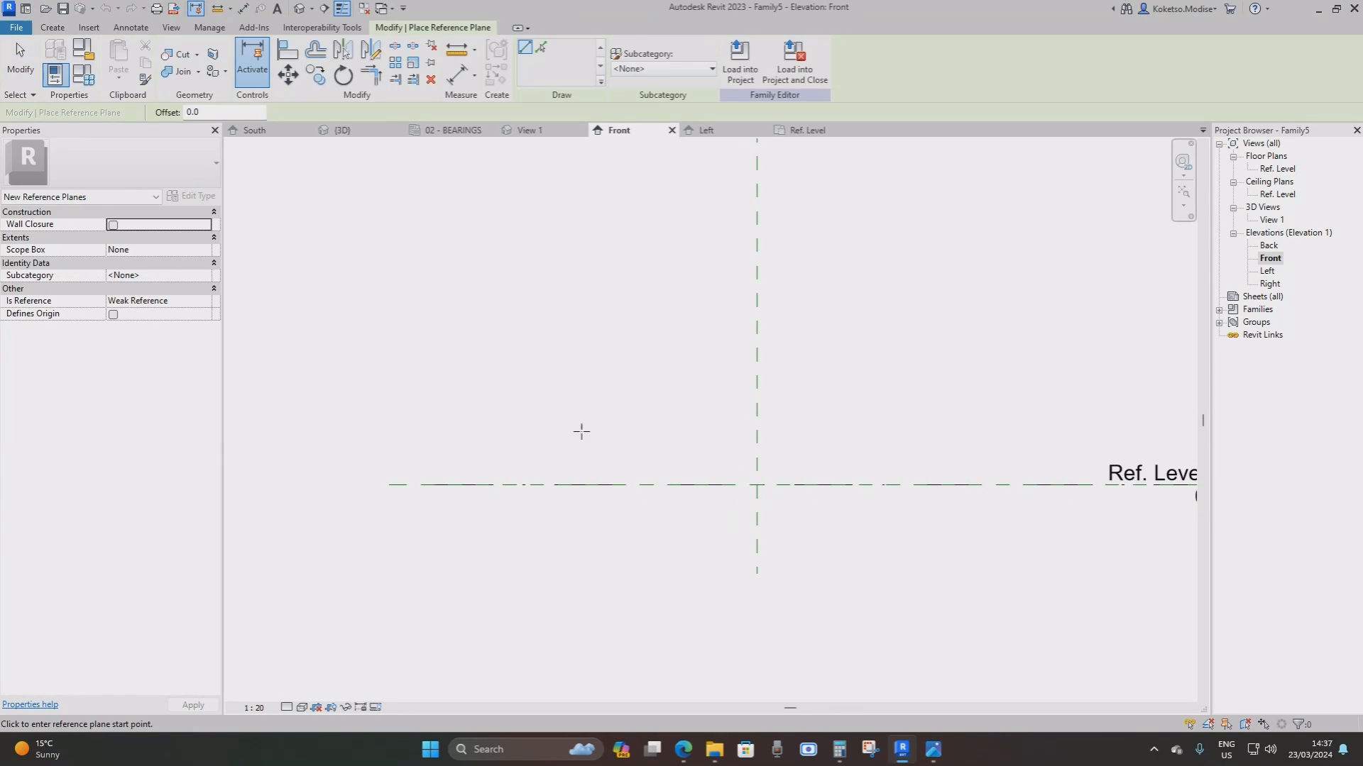
pyautogui.click(534, 431)
pyautogui.click(1016, 432)
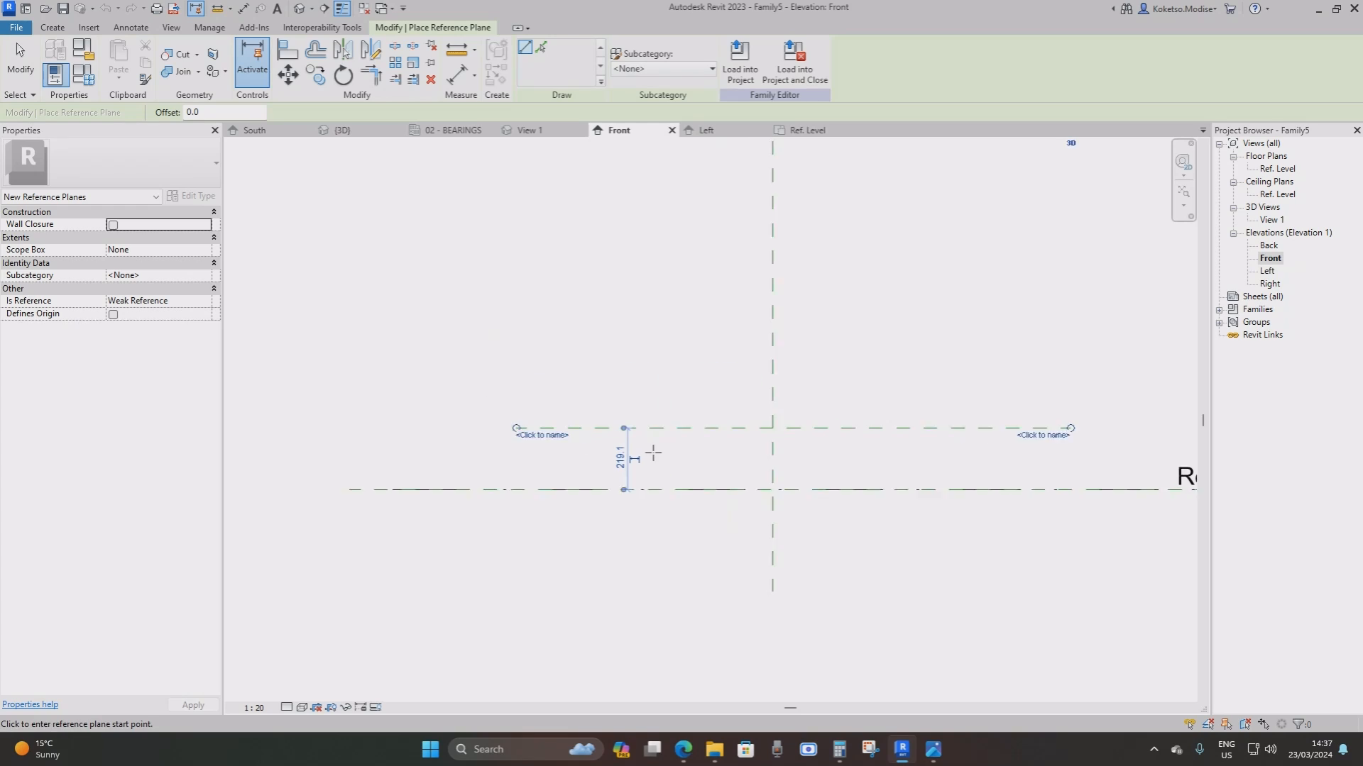
pyautogui.scroll(1, 647, 436)
pyautogui.press('Escape')
pyautogui.press('Escape')
# Set the new reference plane's height above the Ref. Level to 75 mm
pyautogui.click(647, 426)
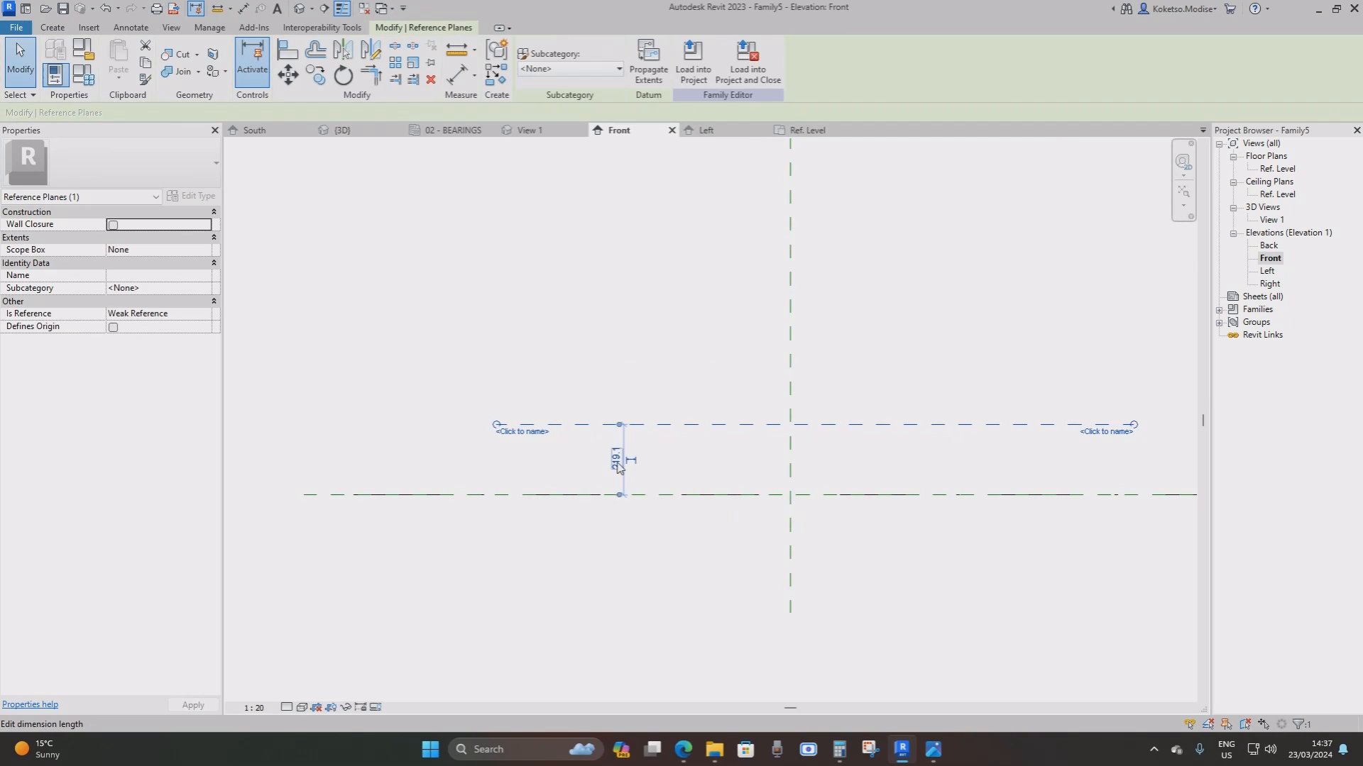
pyautogui.click(618, 459)
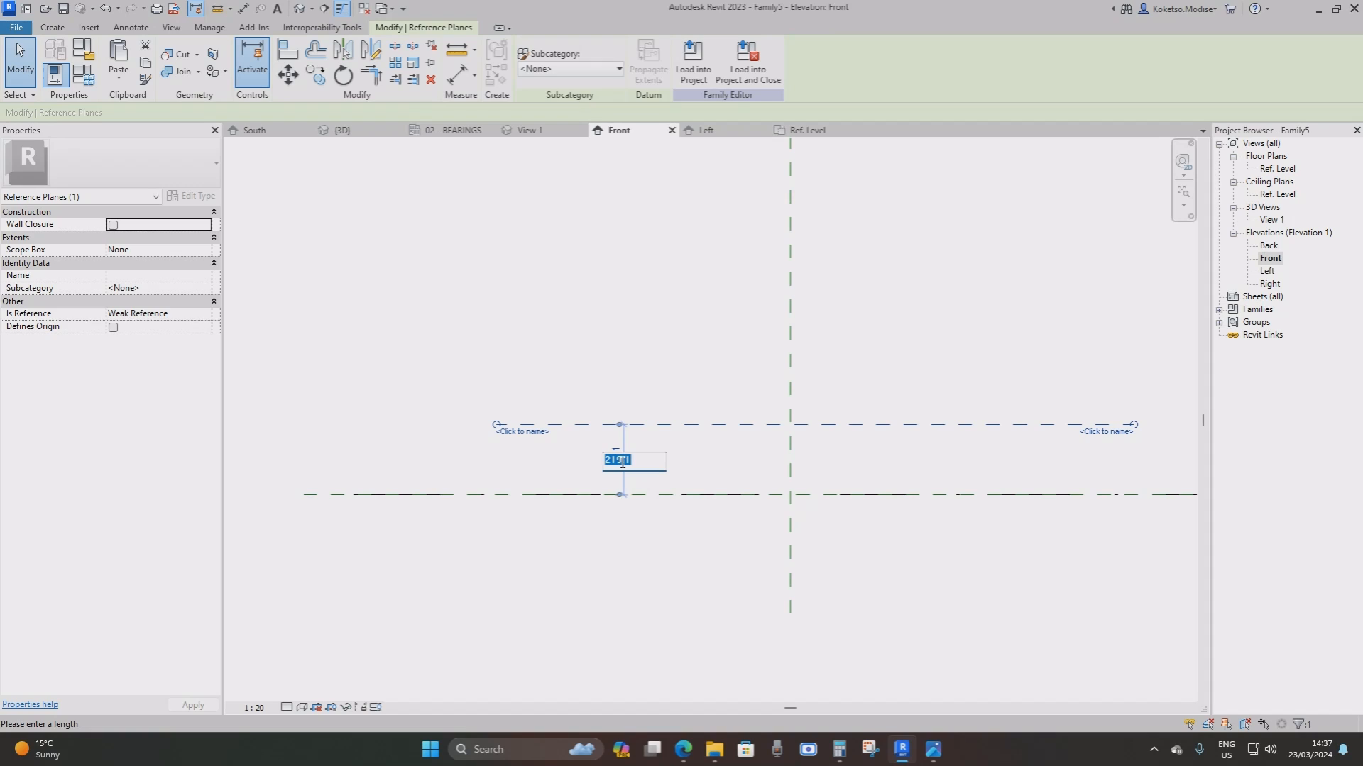
pyautogui.write('75')
pyautogui.press('Return')
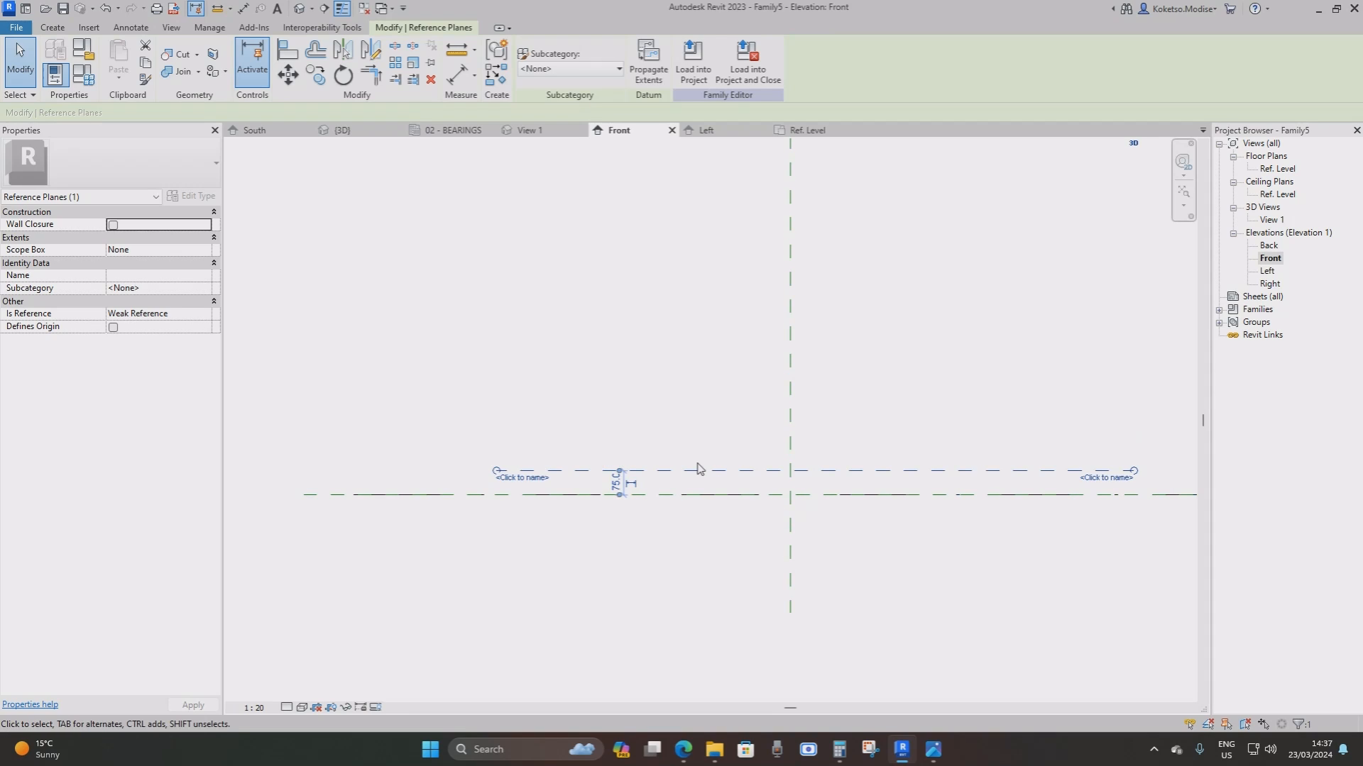
# Copy the 75 mm reference plane upward three times, placing the second copy 80 mm above the first and the third above that
pyautogui.click(694, 470)
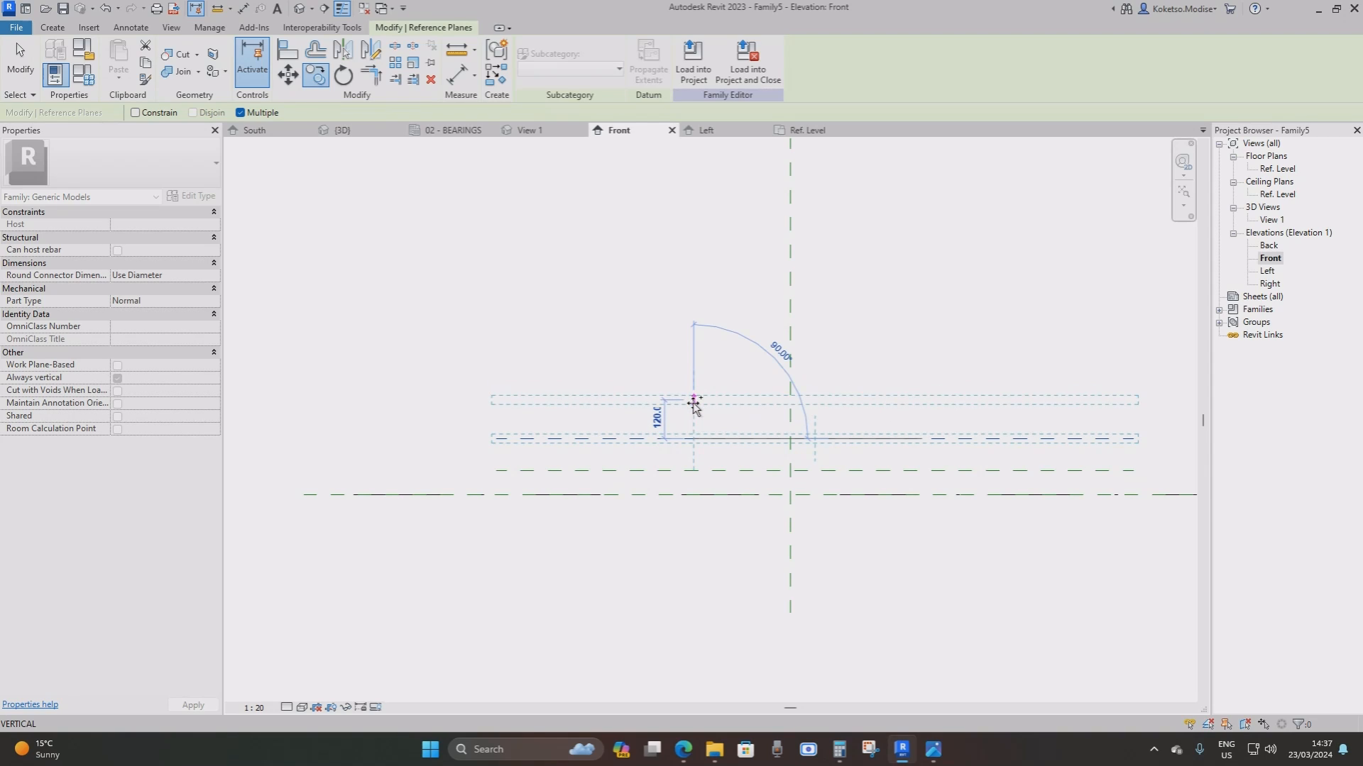
pyautogui.write('80')
pyautogui.press('Return')
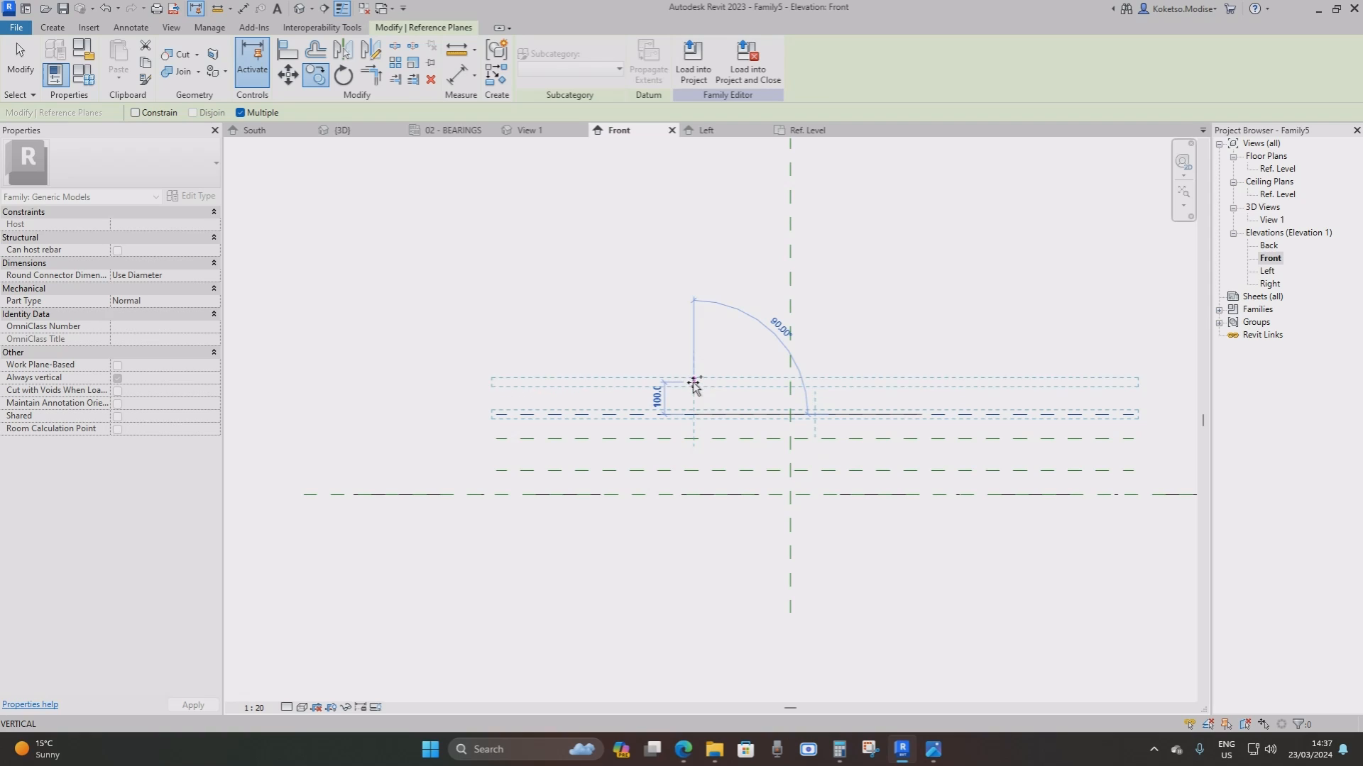
pyautogui.write('6')
pyautogui.press('Return')
pyautogui.press('Escape')
pyautogui.press('Escape')
pyautogui.moveTo(817, 470); pyautogui.dragTo(788, 411, button='middle')
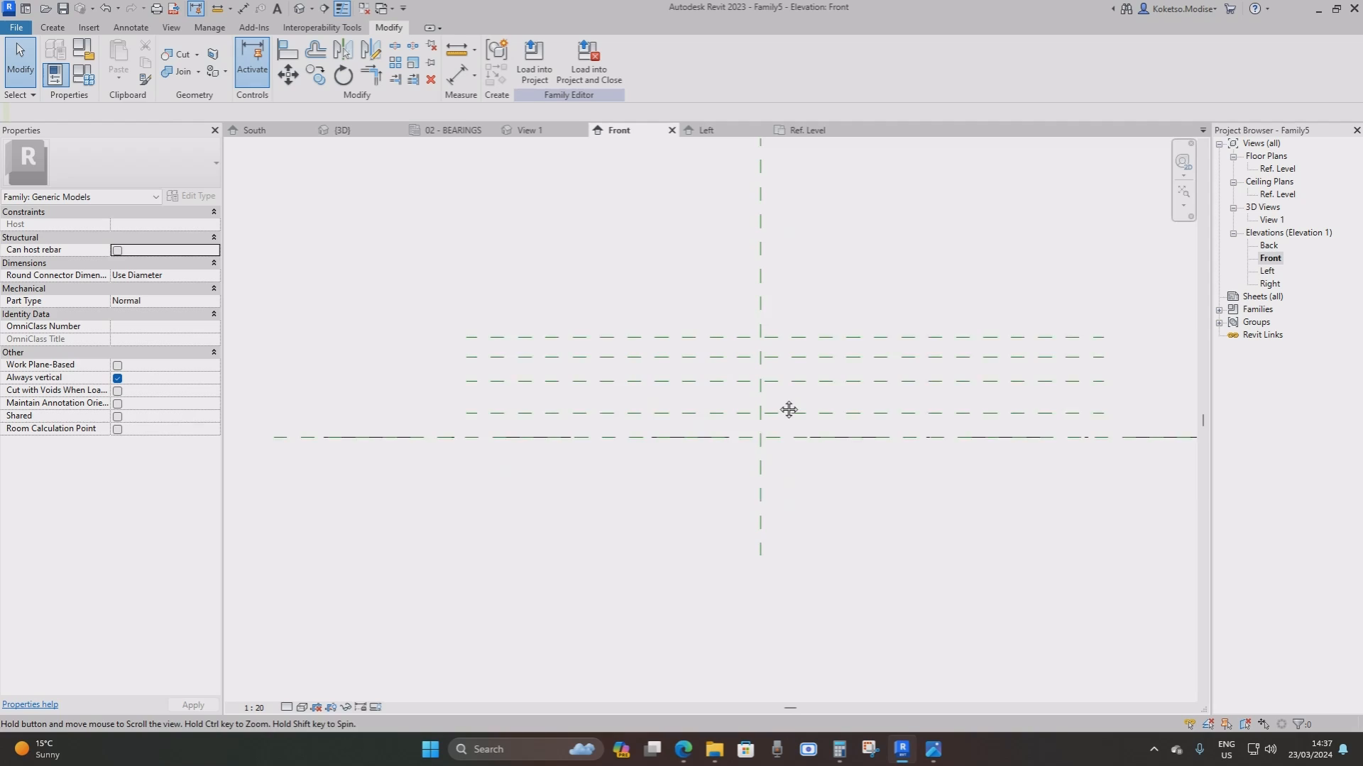
pyautogui.scroll(1, 777, 429)
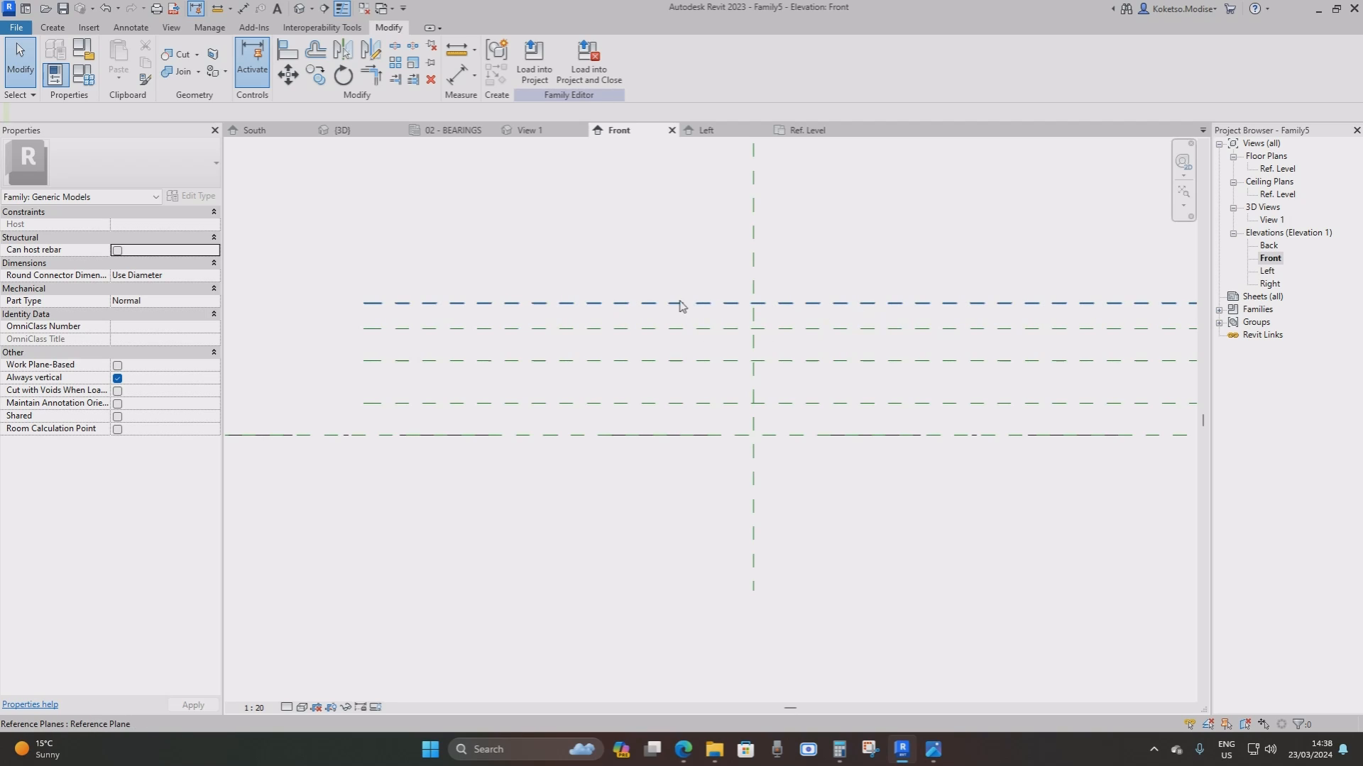
pyautogui.scroll(-1, 723, 347)
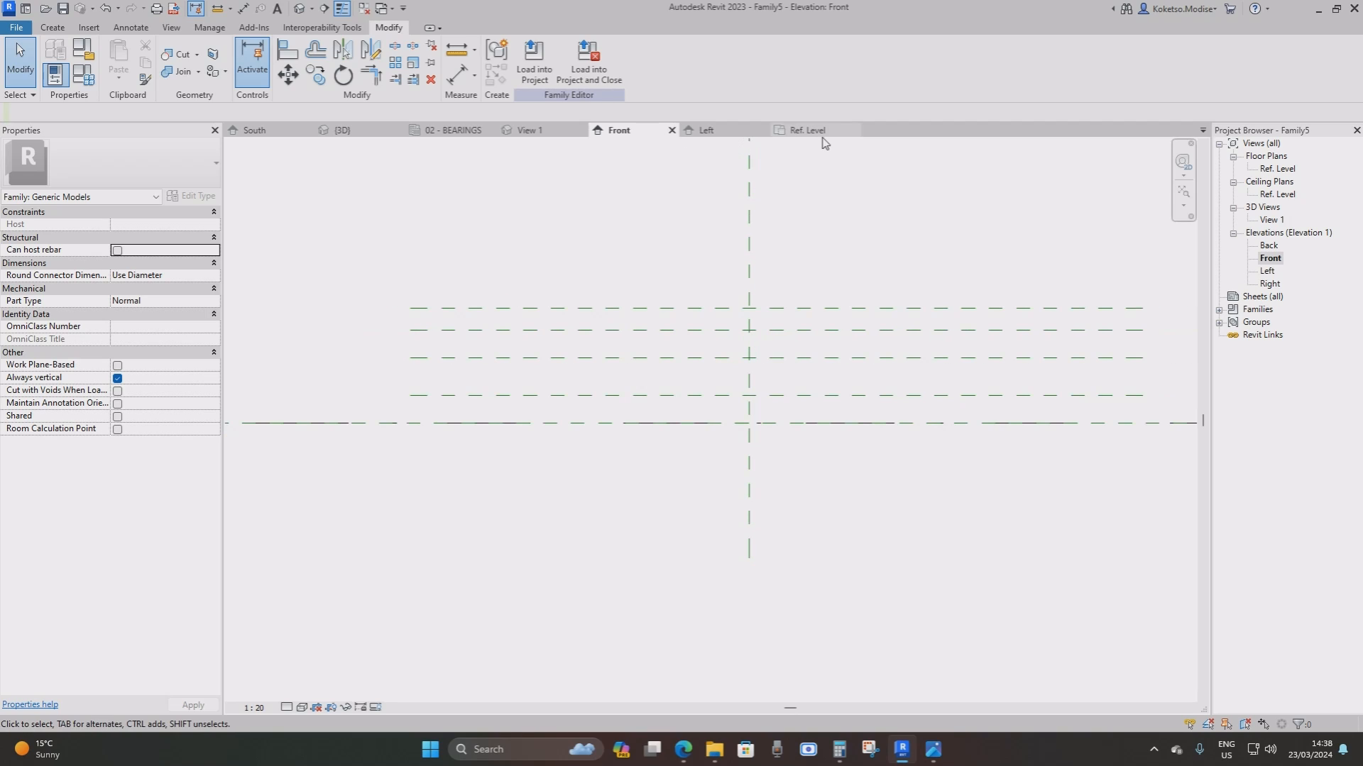
# In the Ref. Level plan, start an extrusion and sketch a rectangle about 900 by 900 mm around the intersection of the reference planes
pyautogui.doubleClick(1275, 169)
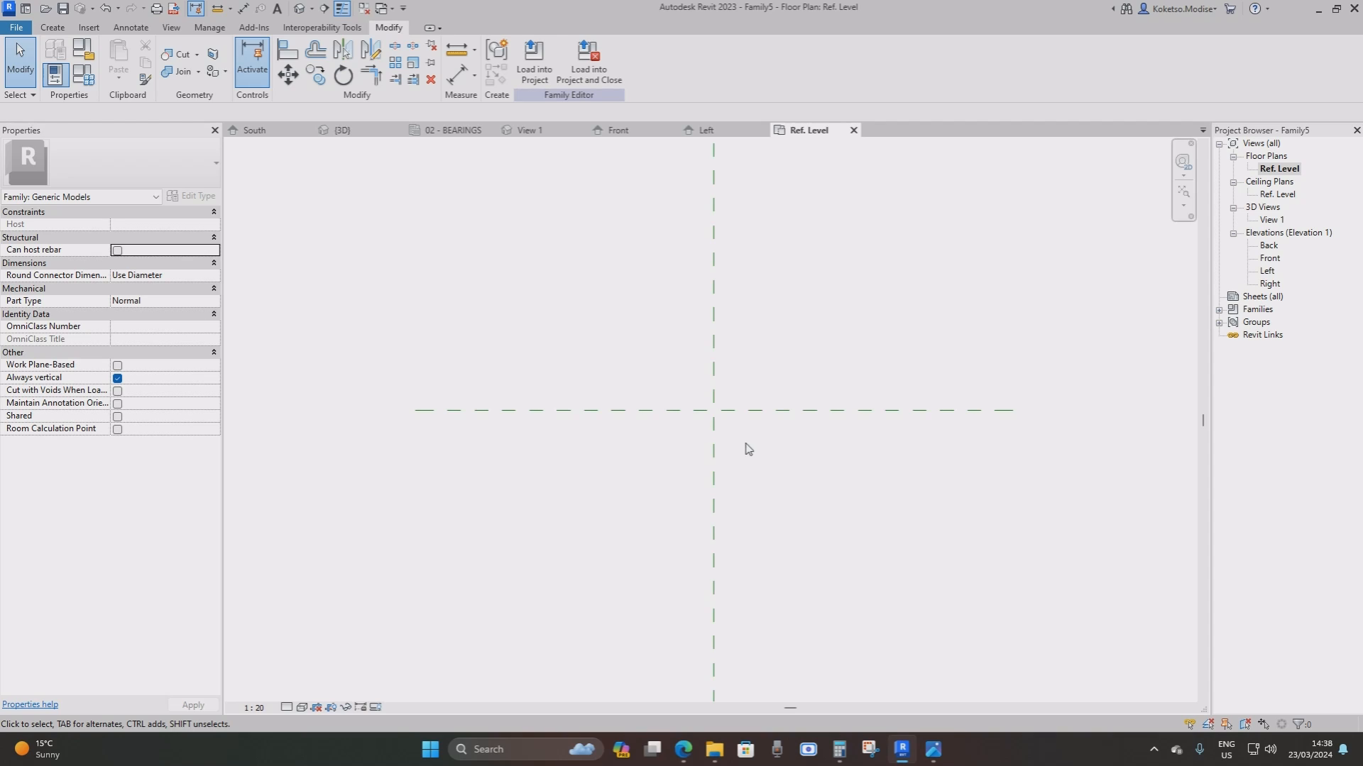
pyautogui.scroll(1, 718, 432)
pyautogui.click(53, 29)
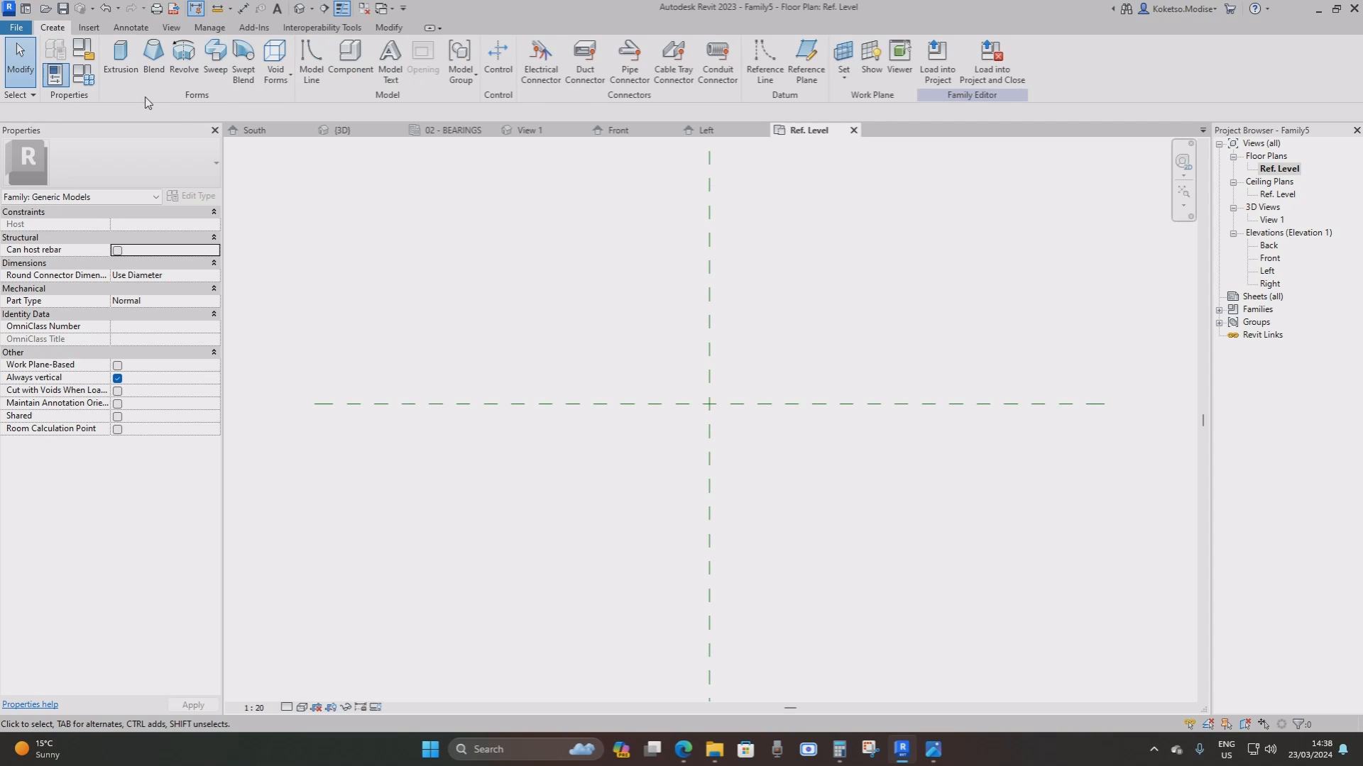
pyautogui.click(119, 61)
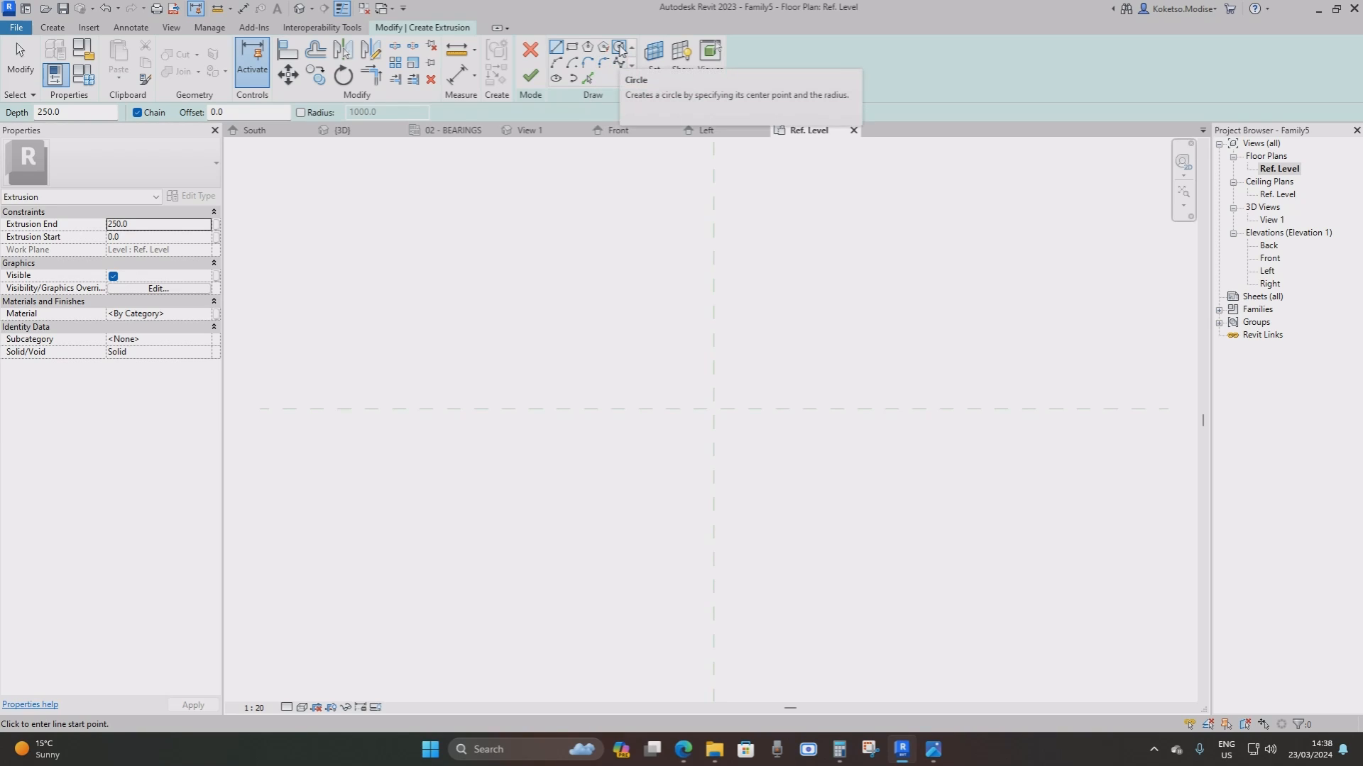
pyautogui.click(572, 47)
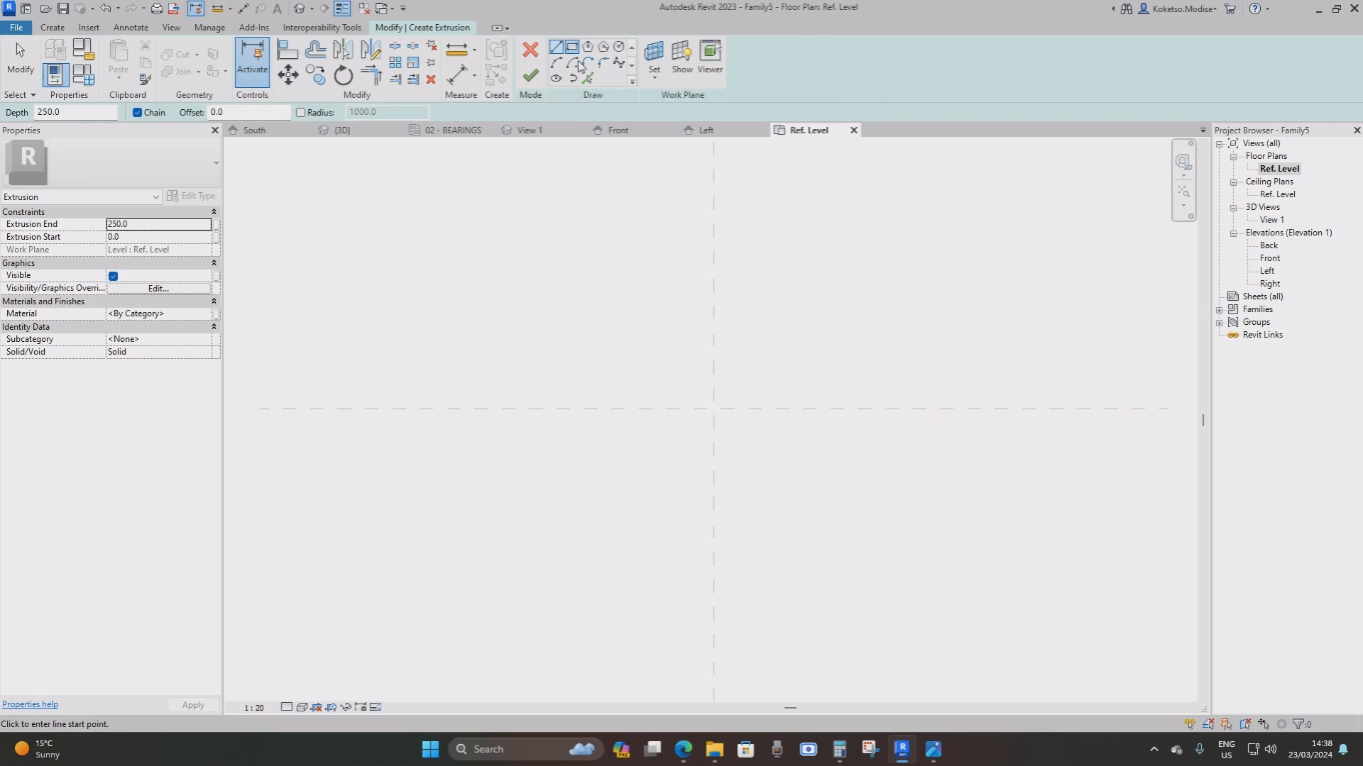
pyautogui.click(615, 313)
pyautogui.click(820, 518)
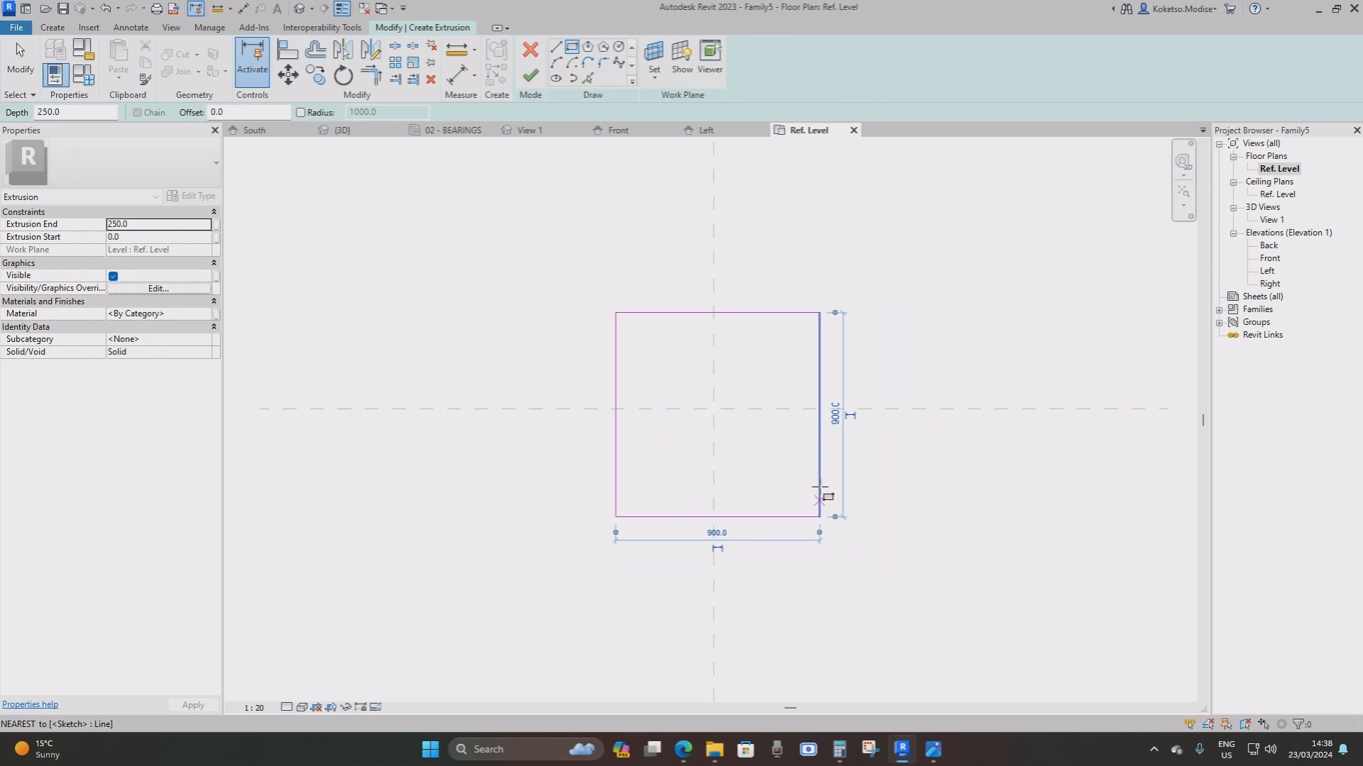
pyautogui.press('Escape')
# Set the rectangle's right edge 300 mm from the vertical centre reference plane
pyautogui.click(821, 386)
pyautogui.scroll(2, 700, 546)
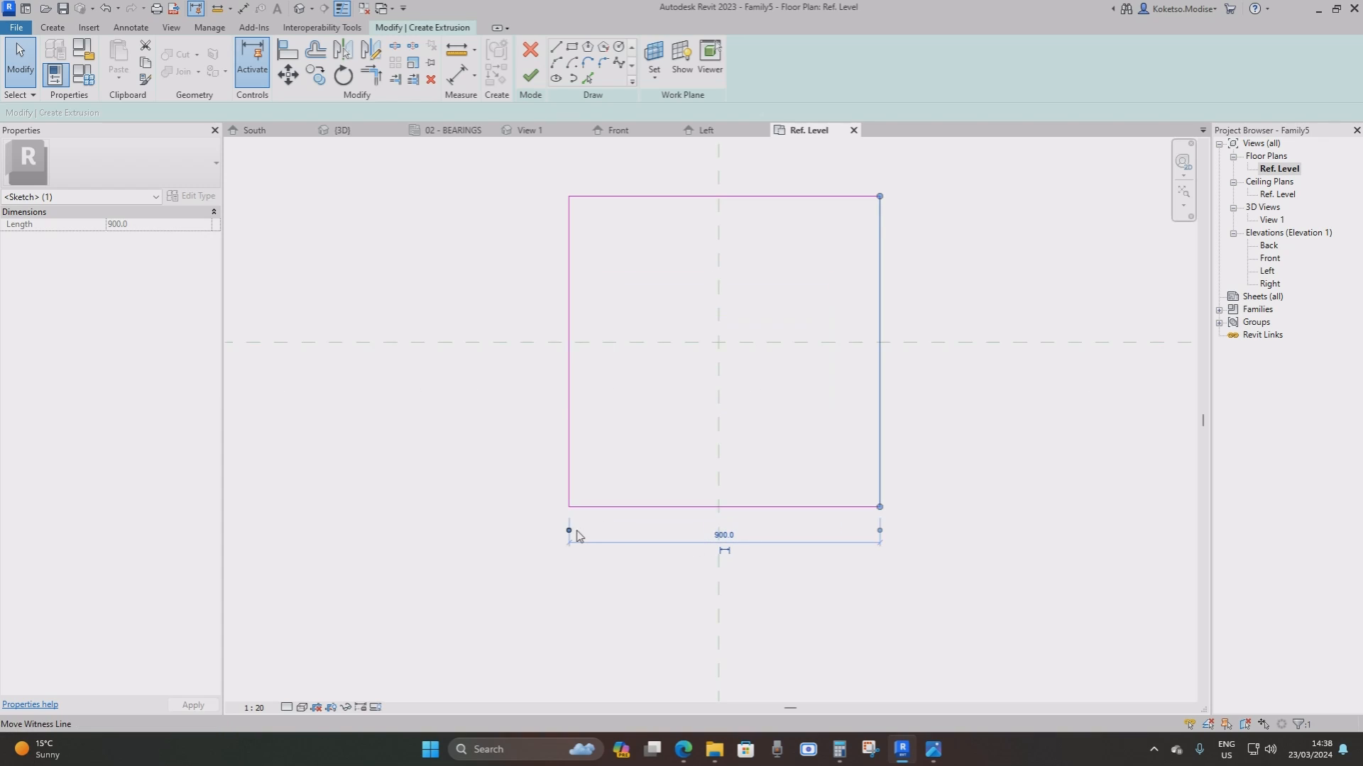
pyautogui.moveTo(568, 530); pyautogui.dragTo(730, 453)
pyautogui.click(794, 535)
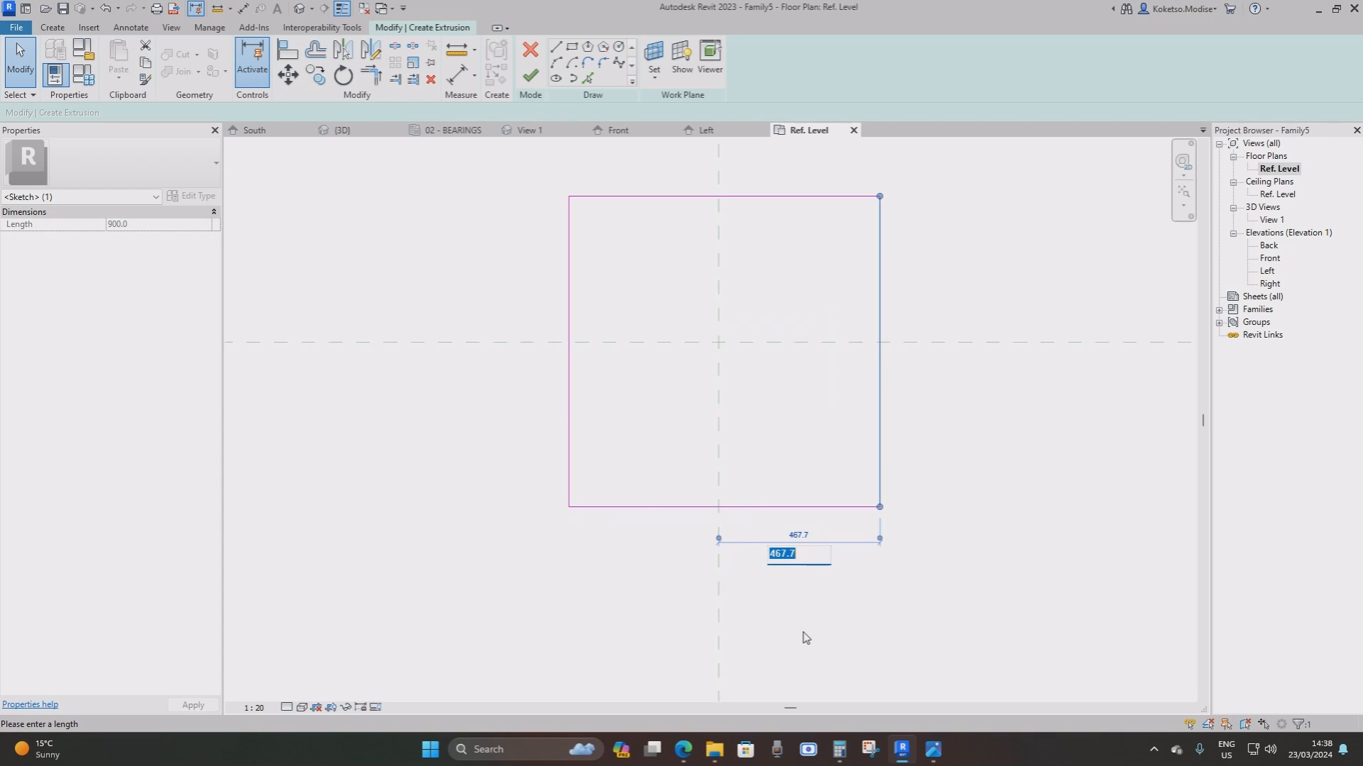
pyautogui.write('300')
pyautogui.press('Return')
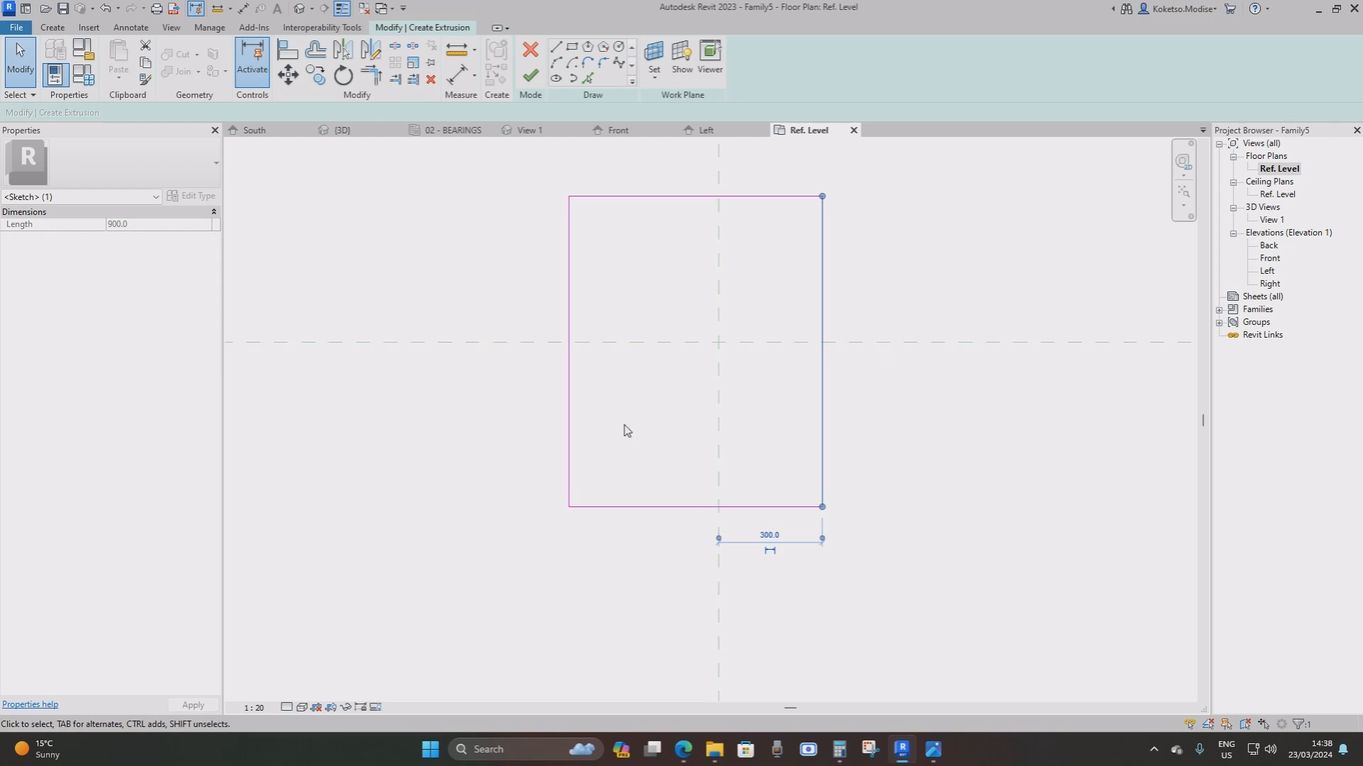
# Set the rectangle's left edge 300 mm from the vertical centre reference plane
pyautogui.click(569, 395)
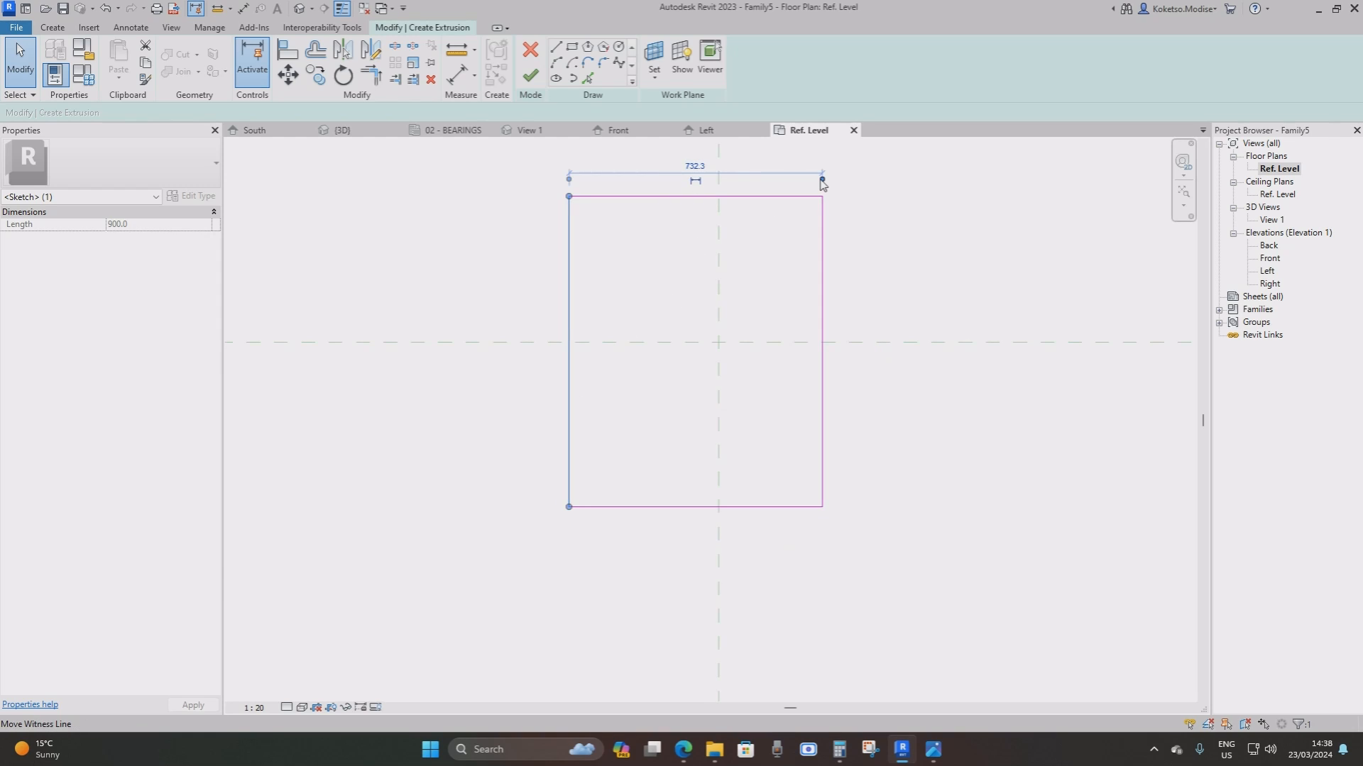
pyautogui.click(679, 165)
pyautogui.click(570, 214)
pyautogui.moveTo(822, 183); pyautogui.dragTo(715, 261)
pyautogui.click(653, 165)
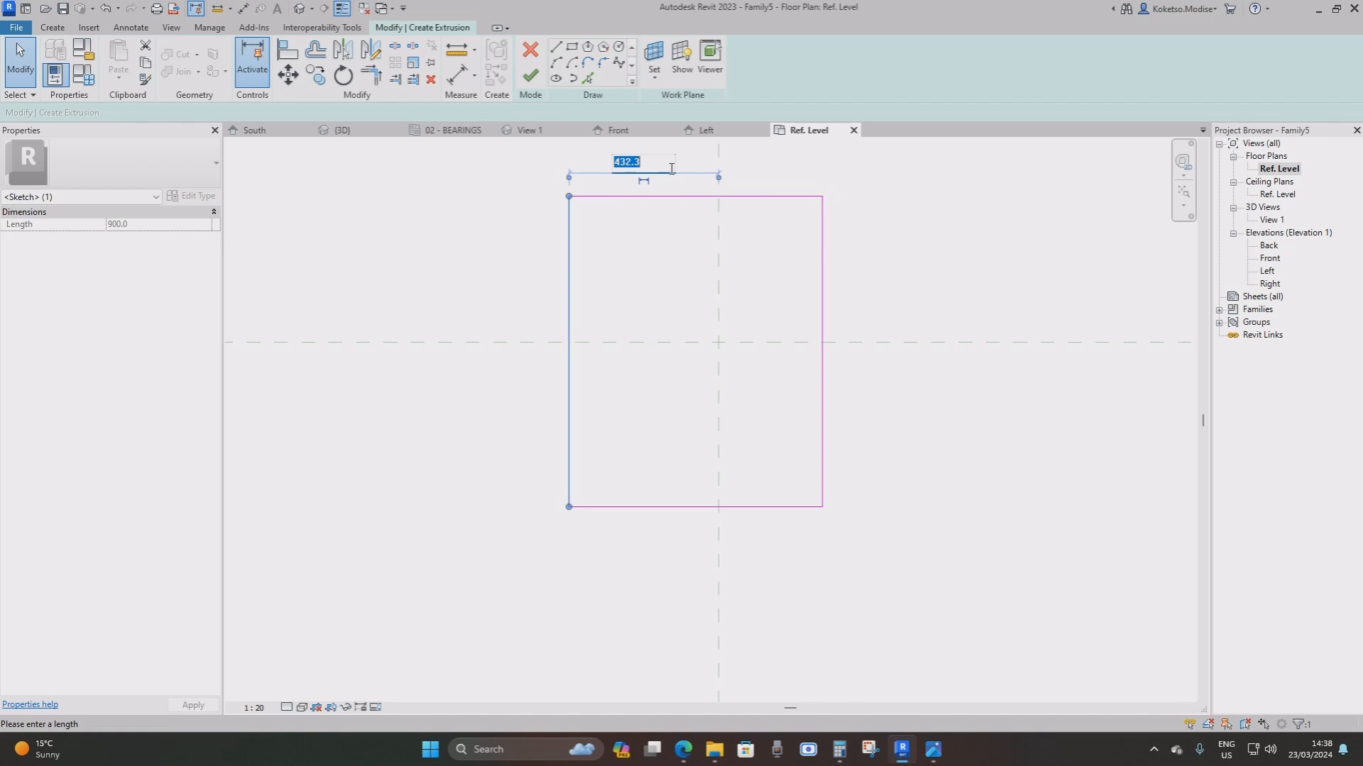
pyautogui.write('6')
pyautogui.press('Return')
pyautogui.click(807, 259)
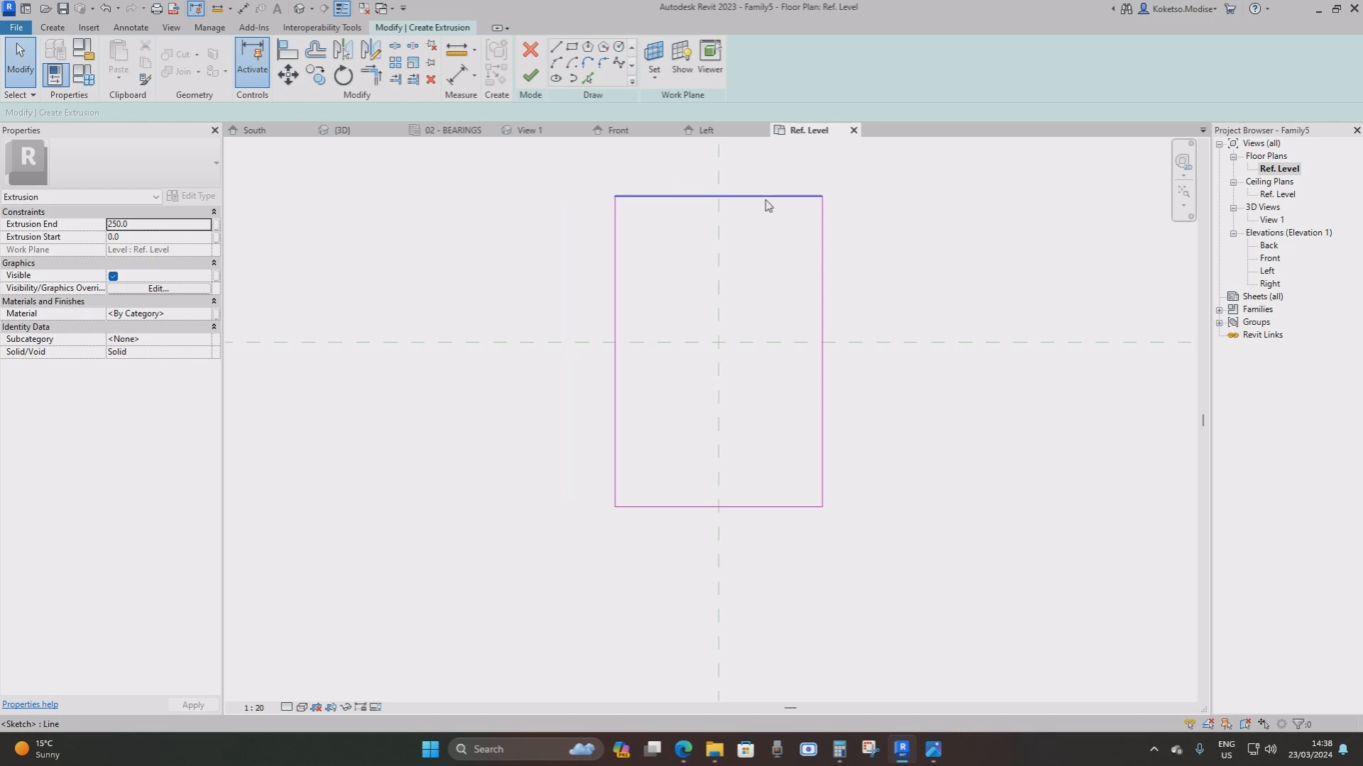
# Set the rectangle's top edge 300 mm above the horizontal centre reference plane
pyautogui.click(764, 197)
pyautogui.moveTo(839, 506); pyautogui.dragTo(759, 344)
pyautogui.click(839, 268)
pyautogui.write('30')
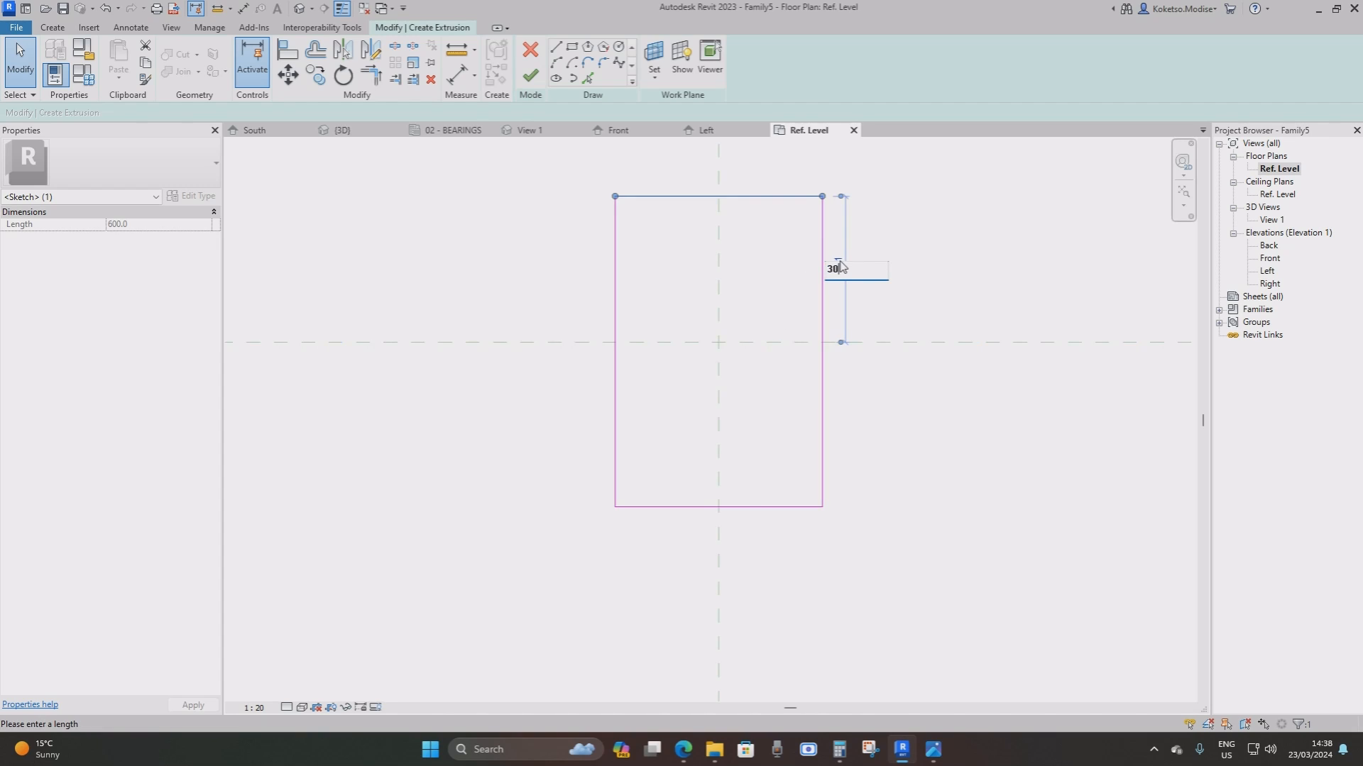
pyautogui.write('0')
pyautogui.press('Return')
# Set the rectangle's bottom edge 300 mm below the horizontal centre reference plane and finish the extrusion
pyautogui.click(777, 505)
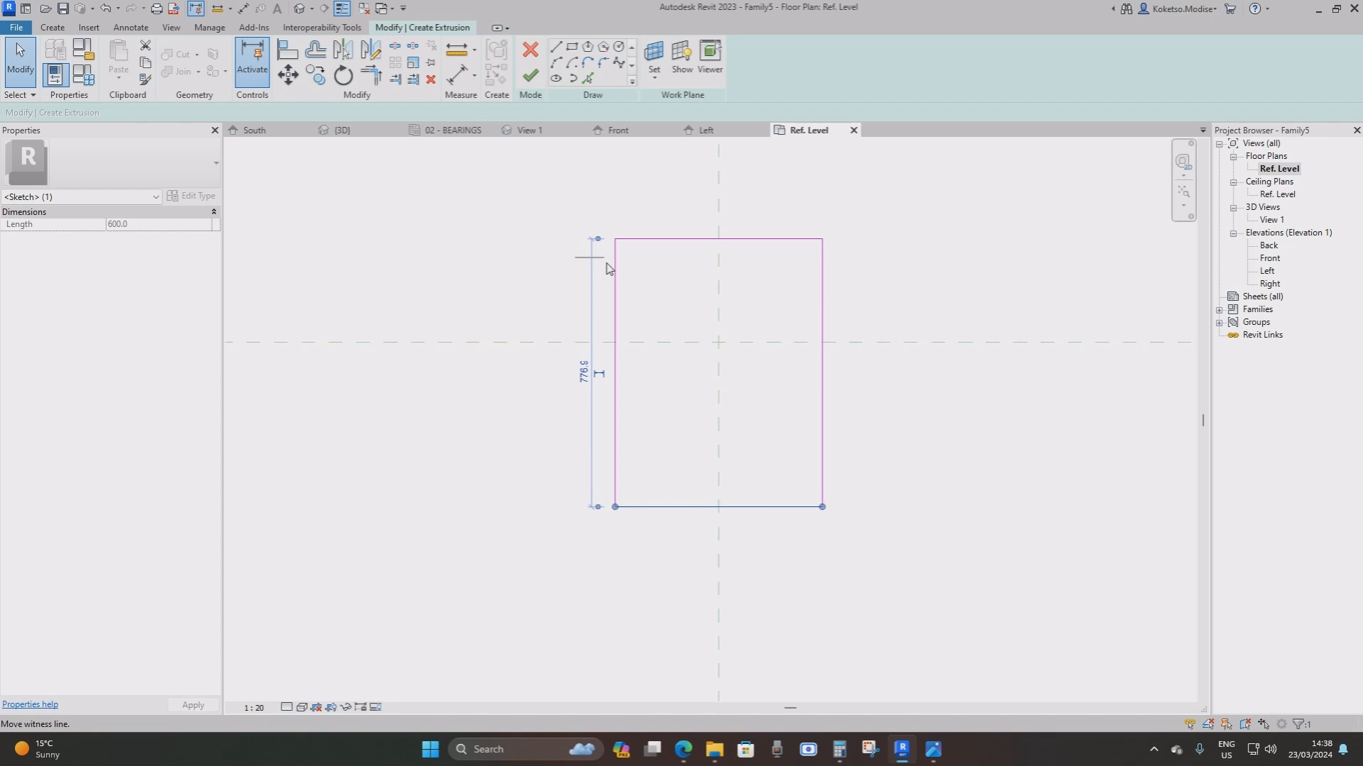
pyautogui.moveTo(606, 268); pyautogui.dragTo(653, 343)
pyautogui.click(585, 425)
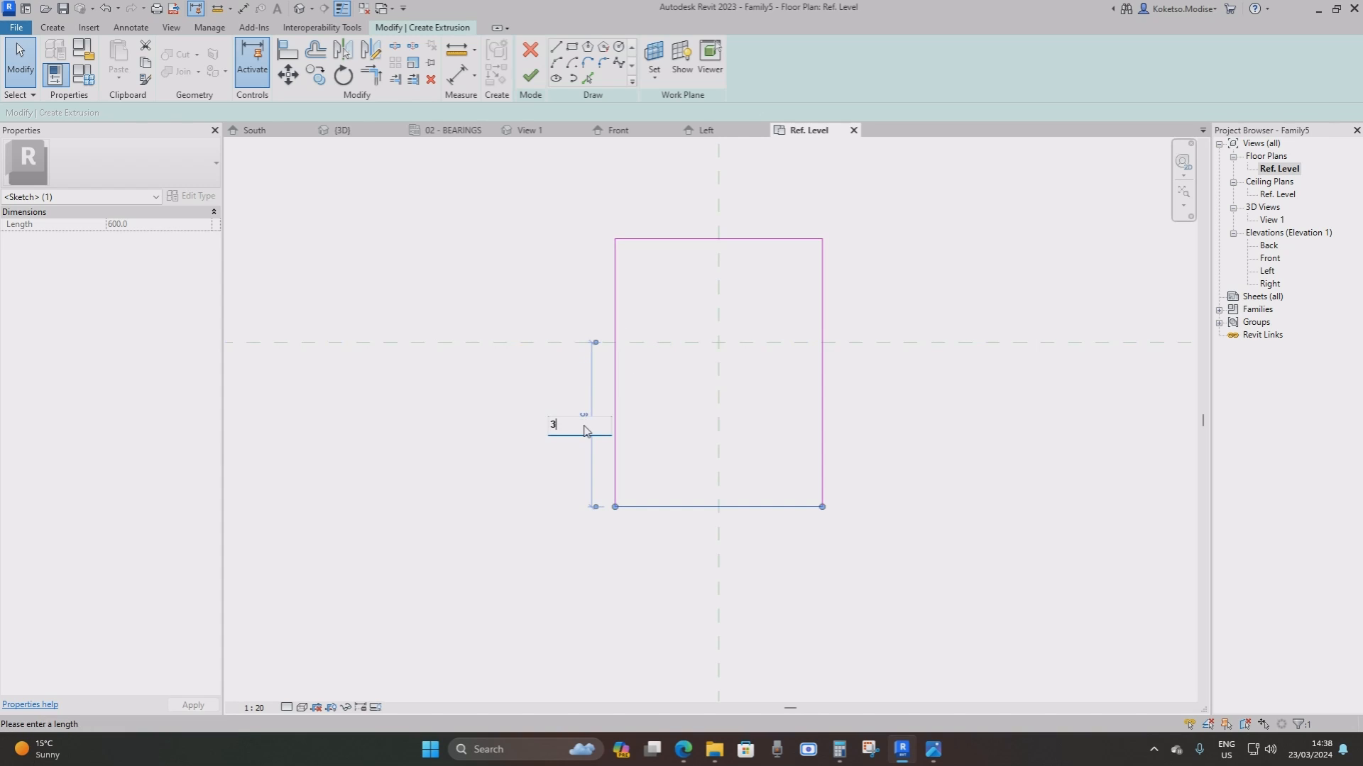
pyautogui.press('Return')
pyautogui.press('Escape')
pyautogui.scroll(3, 654, 237)
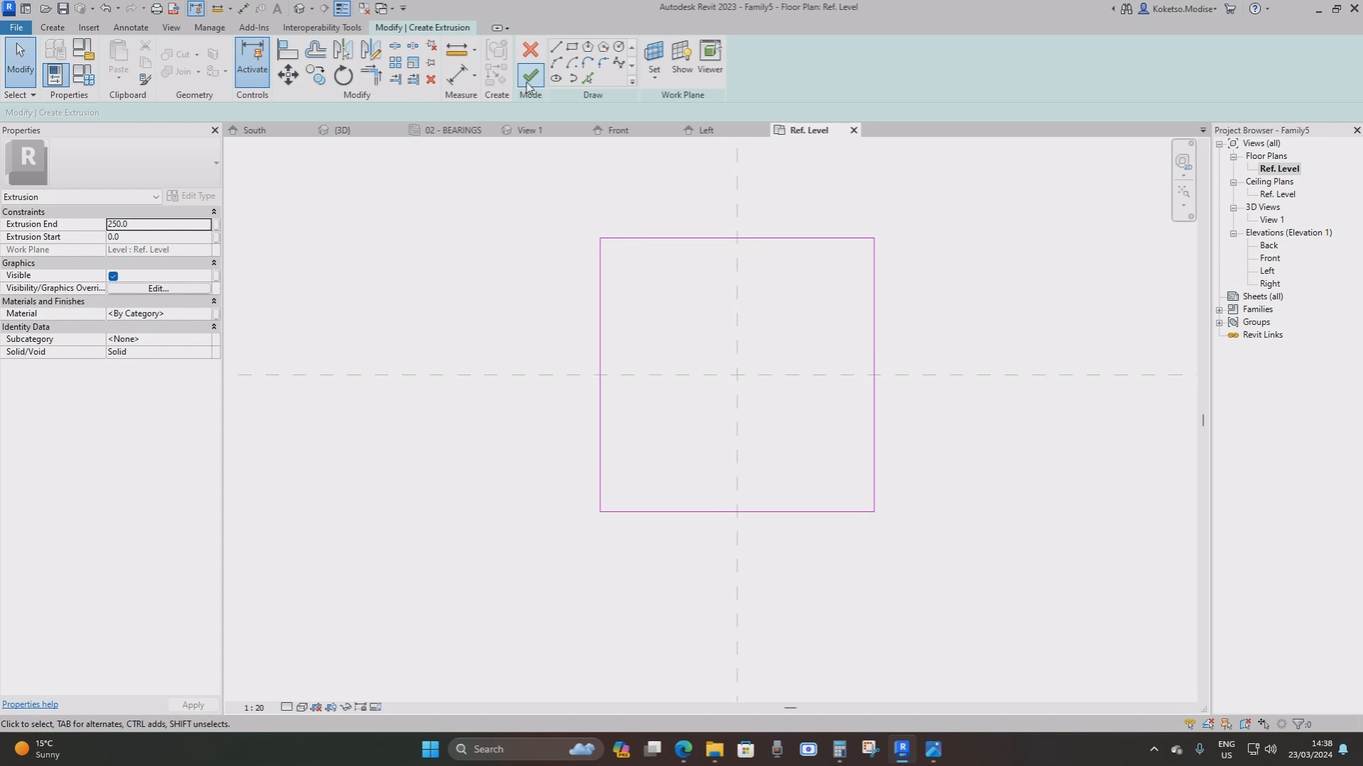
pyautogui.click(530, 75)
# In the Front elevation, lower the top of the square extrusion to the 75 mm reference plane
pyautogui.doubleClick(1270, 258)
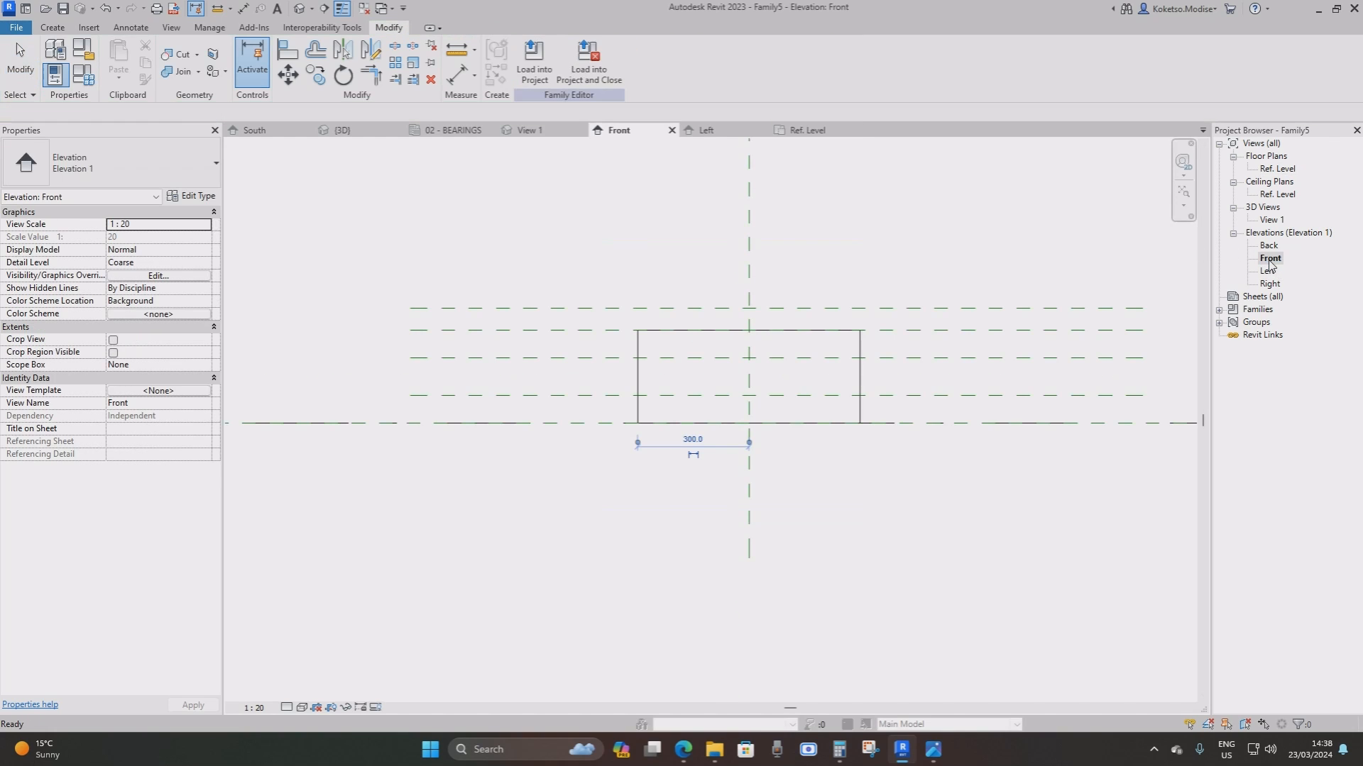
pyautogui.click(767, 417)
pyautogui.scroll(3, 757, 365)
pyautogui.moveTo(743, 296); pyautogui.dragTo(741, 410)
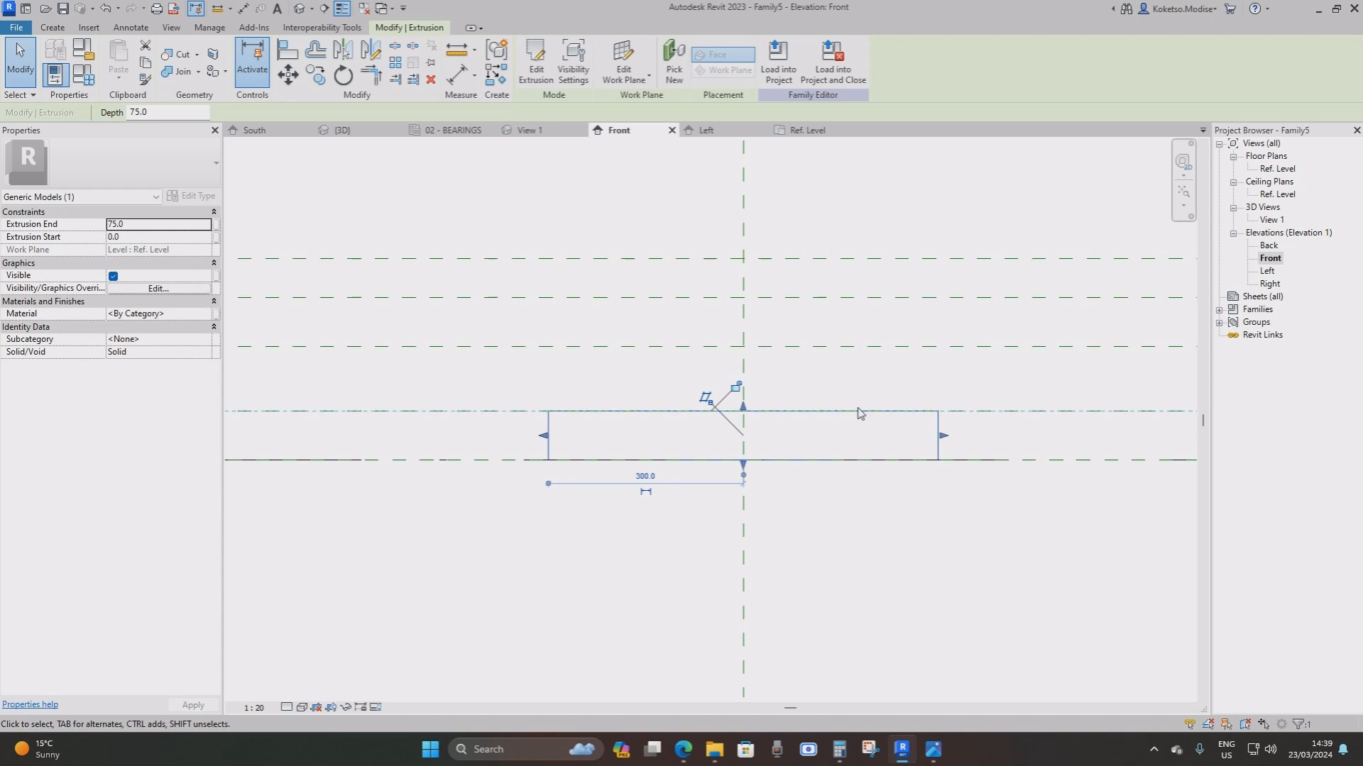
pyautogui.scroll(-2, 781, 465)
pyautogui.click(524, 376)
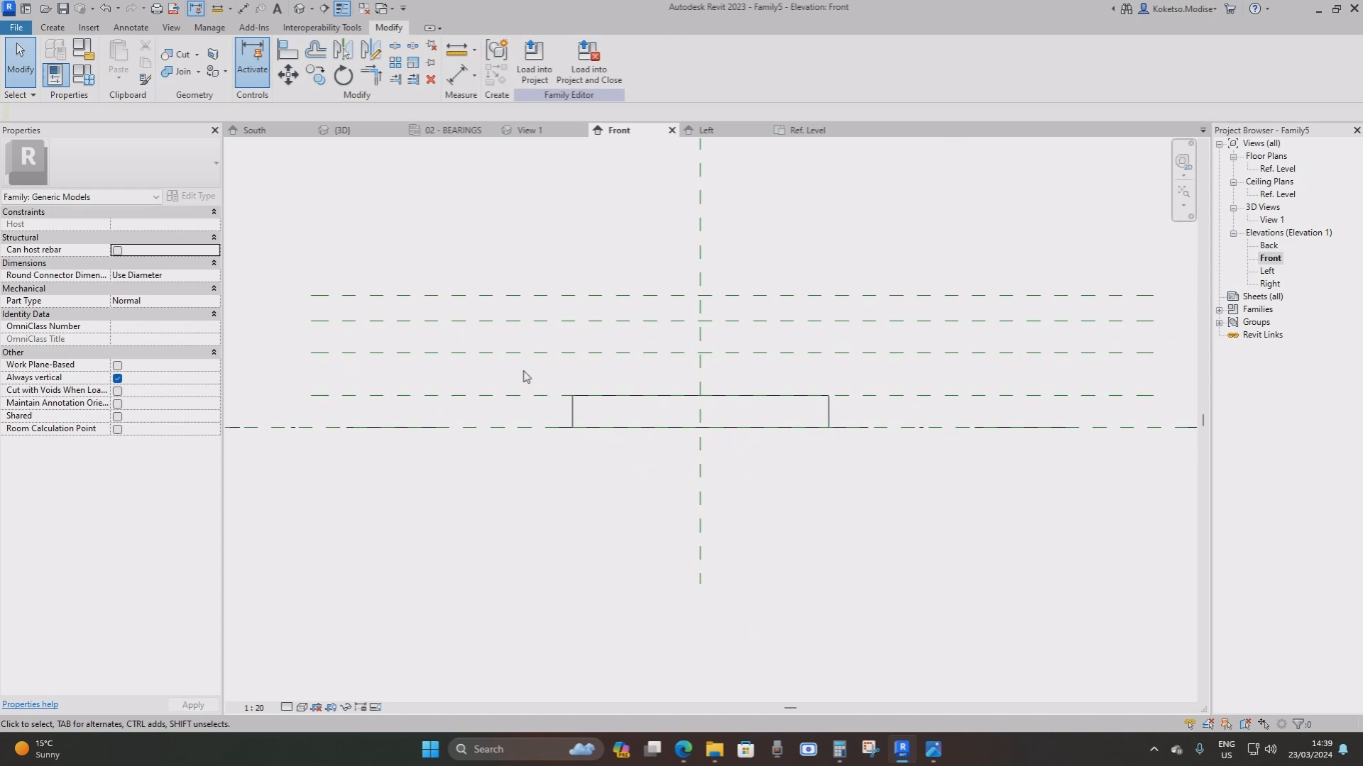
# Search the material library for metal, add Metal Stud Layer to the project and assign it to the square plate
pyautogui.click(572, 406)
pyautogui.click(207, 314)
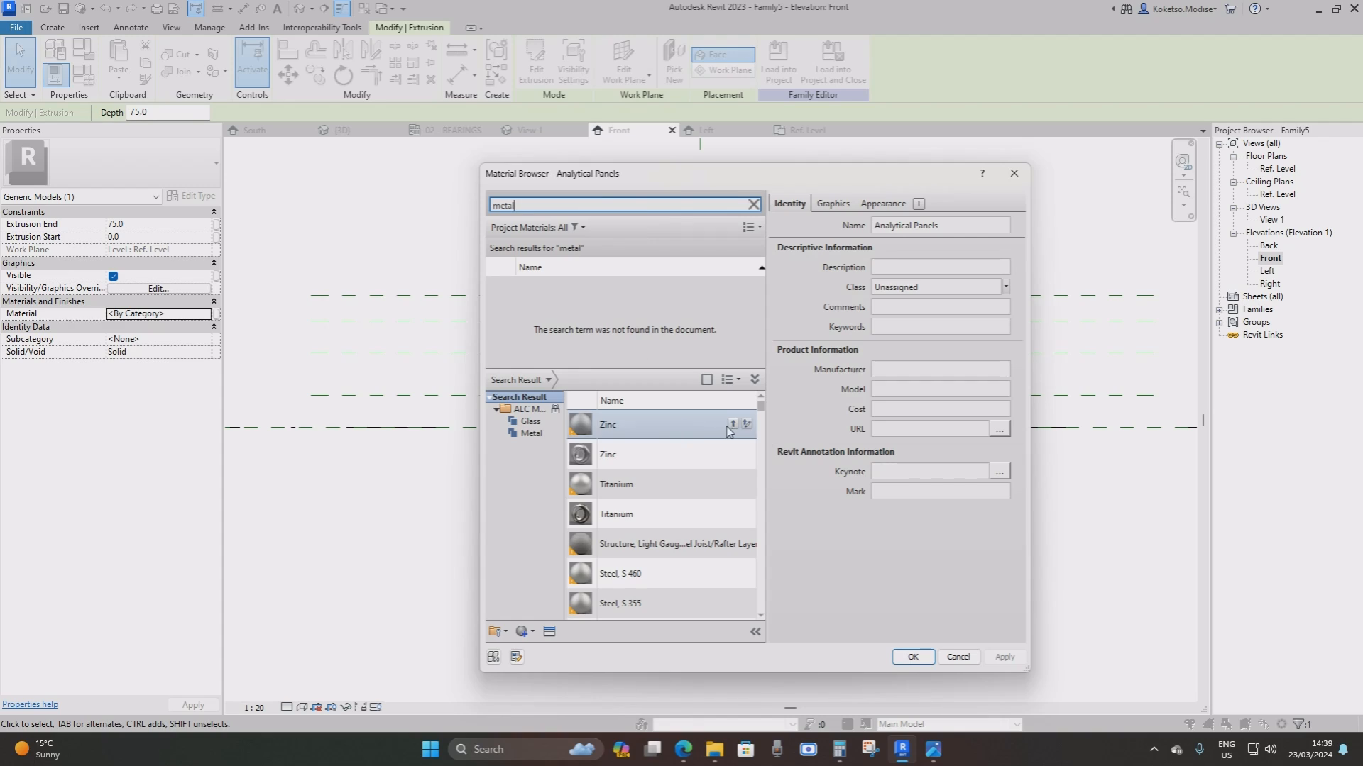
pyautogui.moveTo(762, 415); pyautogui.dragTo(759, 536)
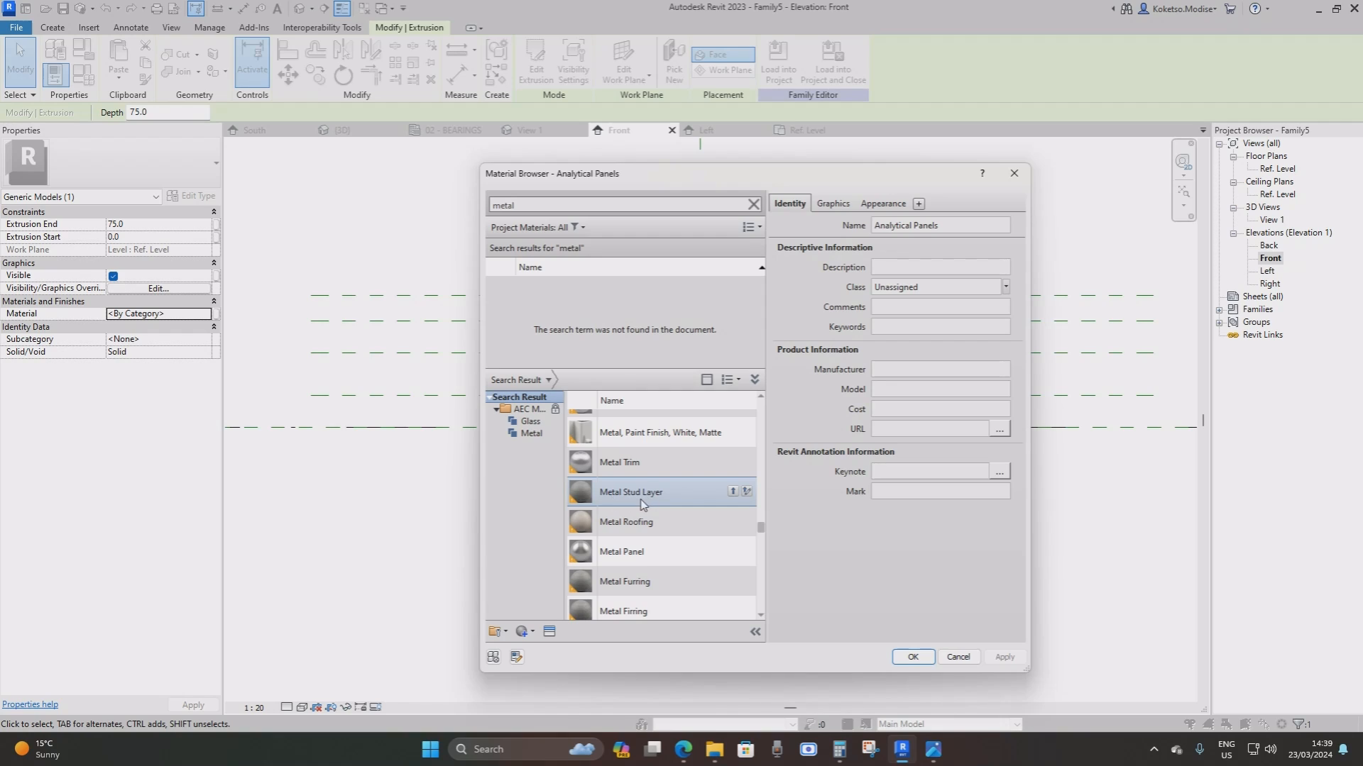
pyautogui.click(734, 492)
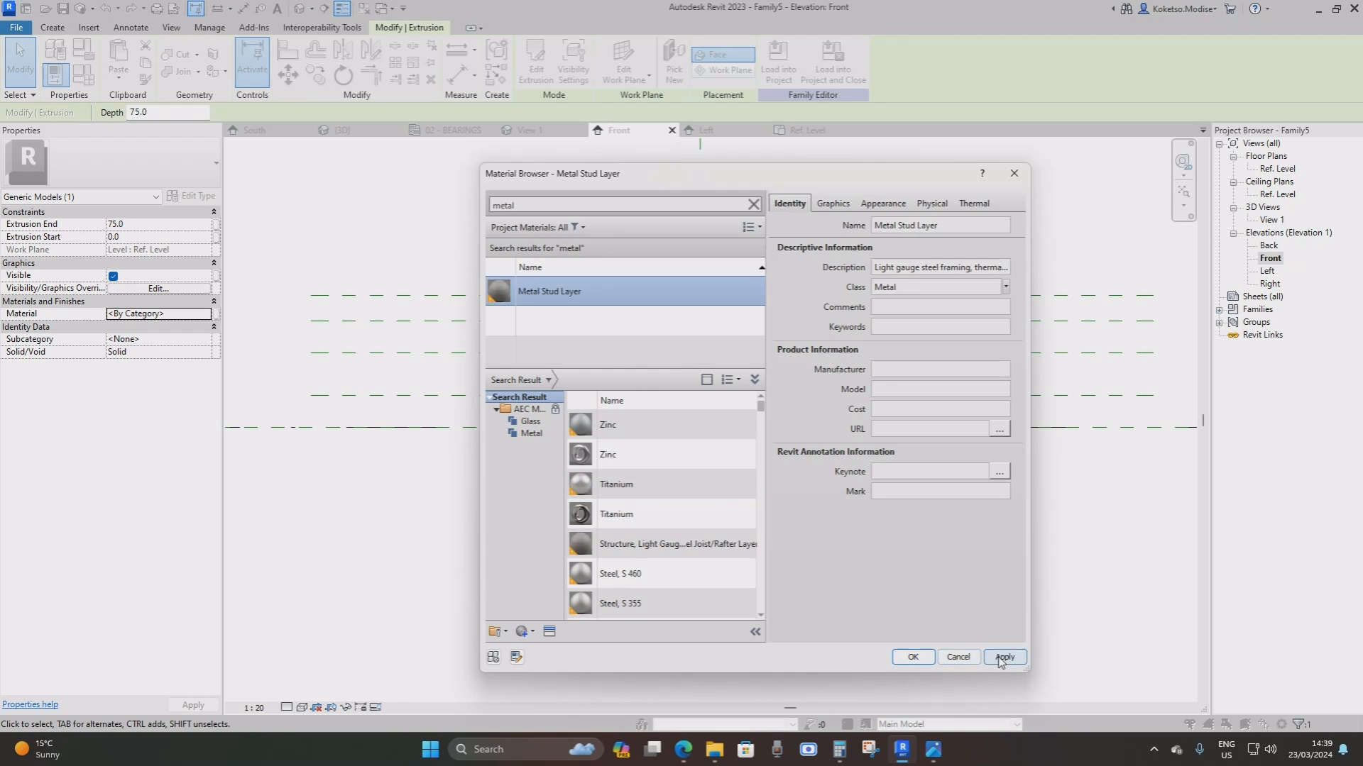
pyautogui.click(912, 657)
pyautogui.click(786, 539)
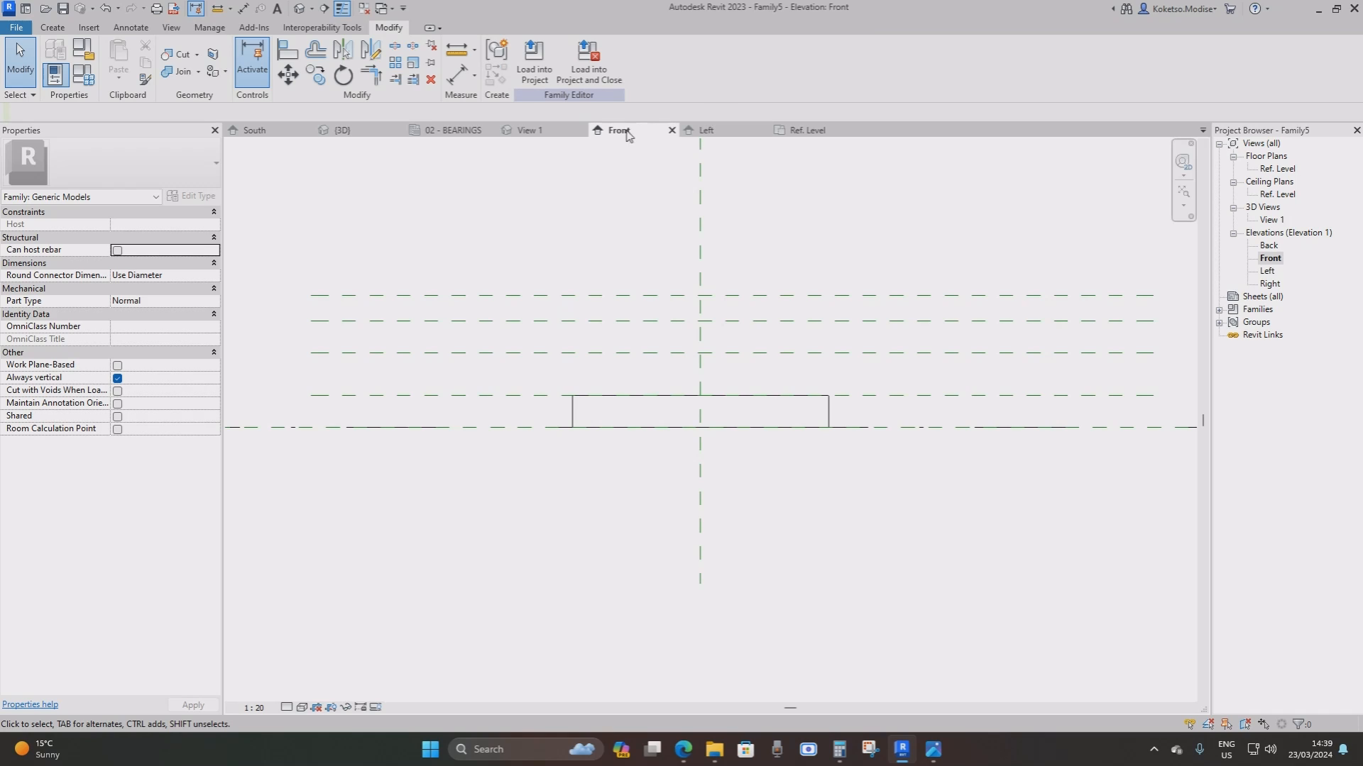
# Open a 3D view of the plate and set its detail level to Fine and its visual style to Realistic
pyautogui.click(241, 8)
pyautogui.keyDown('shift'); pyautogui.moveTo(715, 433); pyautogui.dragTo(715, 463, button='middle'); pyautogui.keyUp('shift')
pyautogui.click(288, 708)
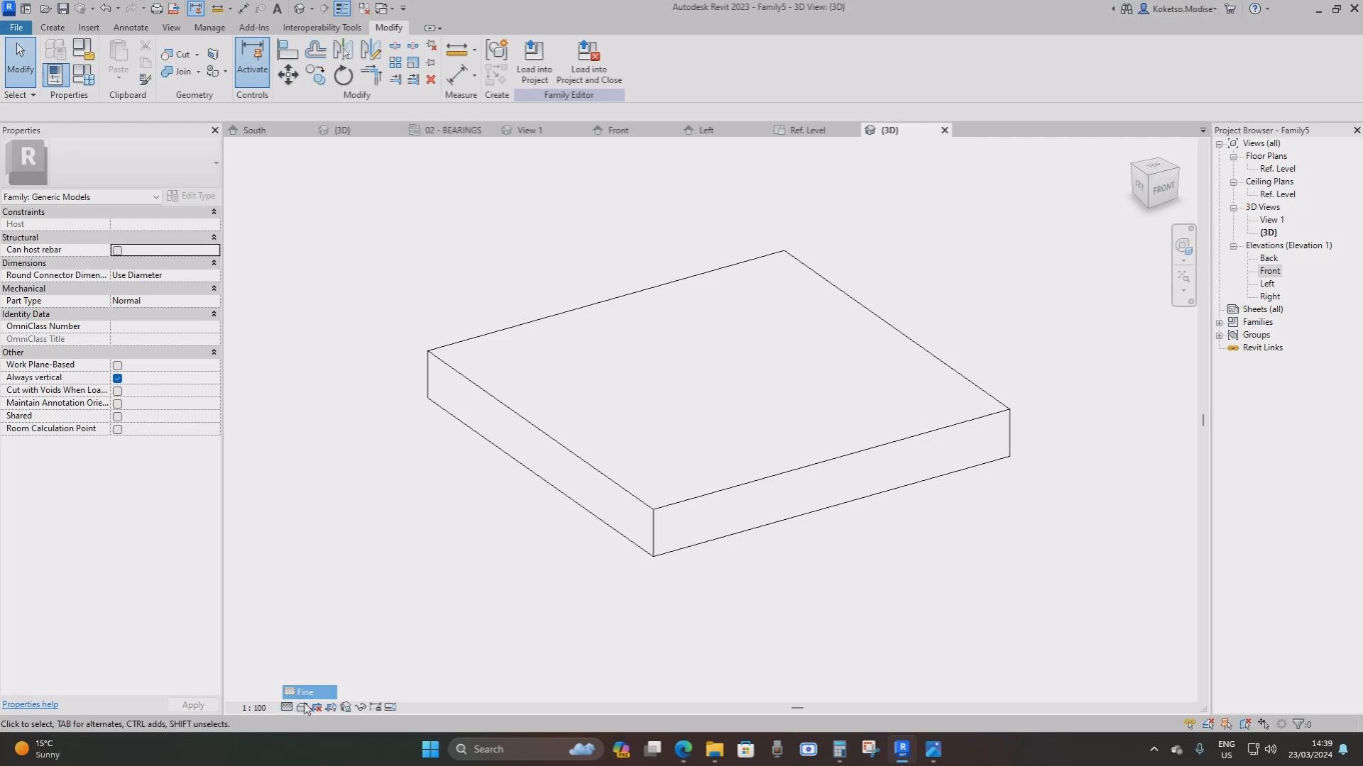
pyautogui.click(302, 708)
pyautogui.click(326, 692)
pyautogui.keyDown('shift'); pyautogui.moveTo(802, 588); pyautogui.dragTo(811, 582, button='middle'); pyautogui.keyUp('shift')
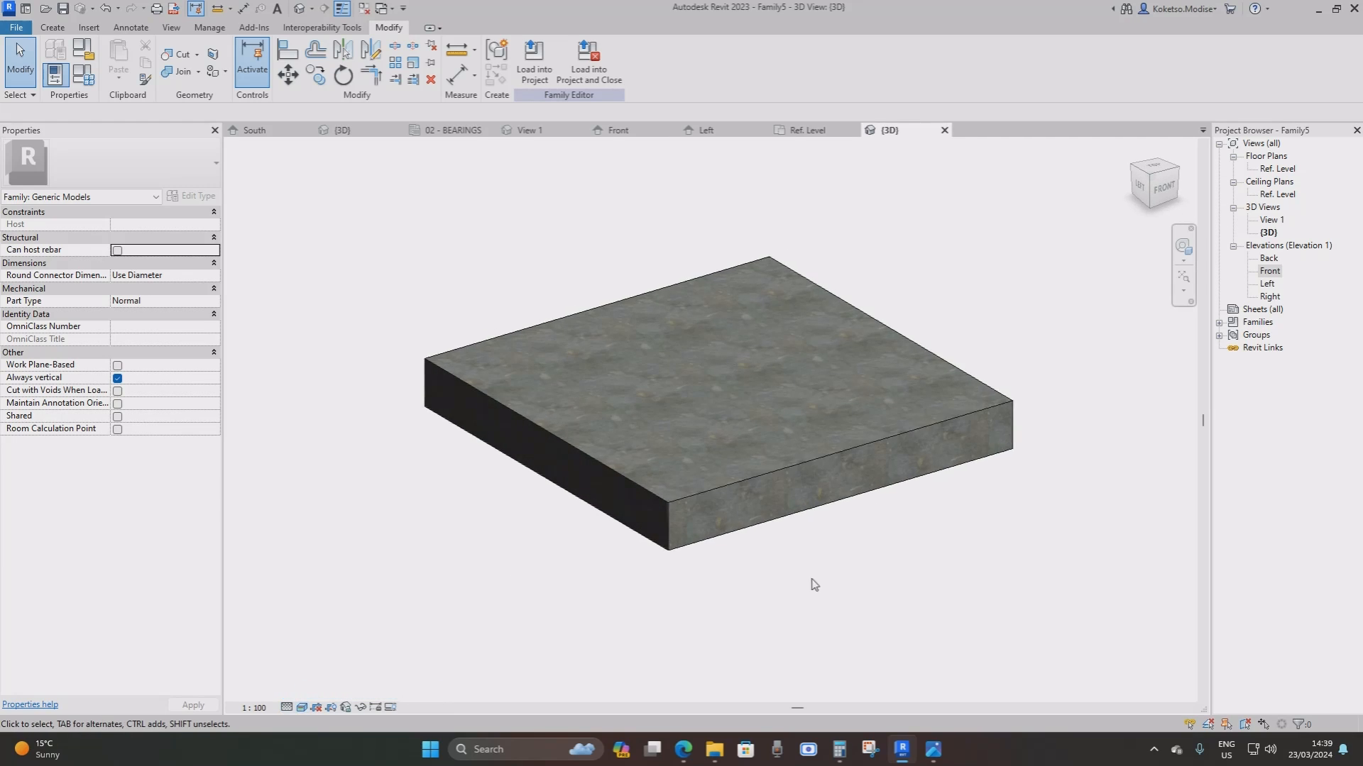
pyautogui.scroll(-1, 812, 581)
# In the Ref. Level plan, create an extrusion from a 300 mm radius circle centred on the intersection of the reference planes
pyautogui.click(808, 130)
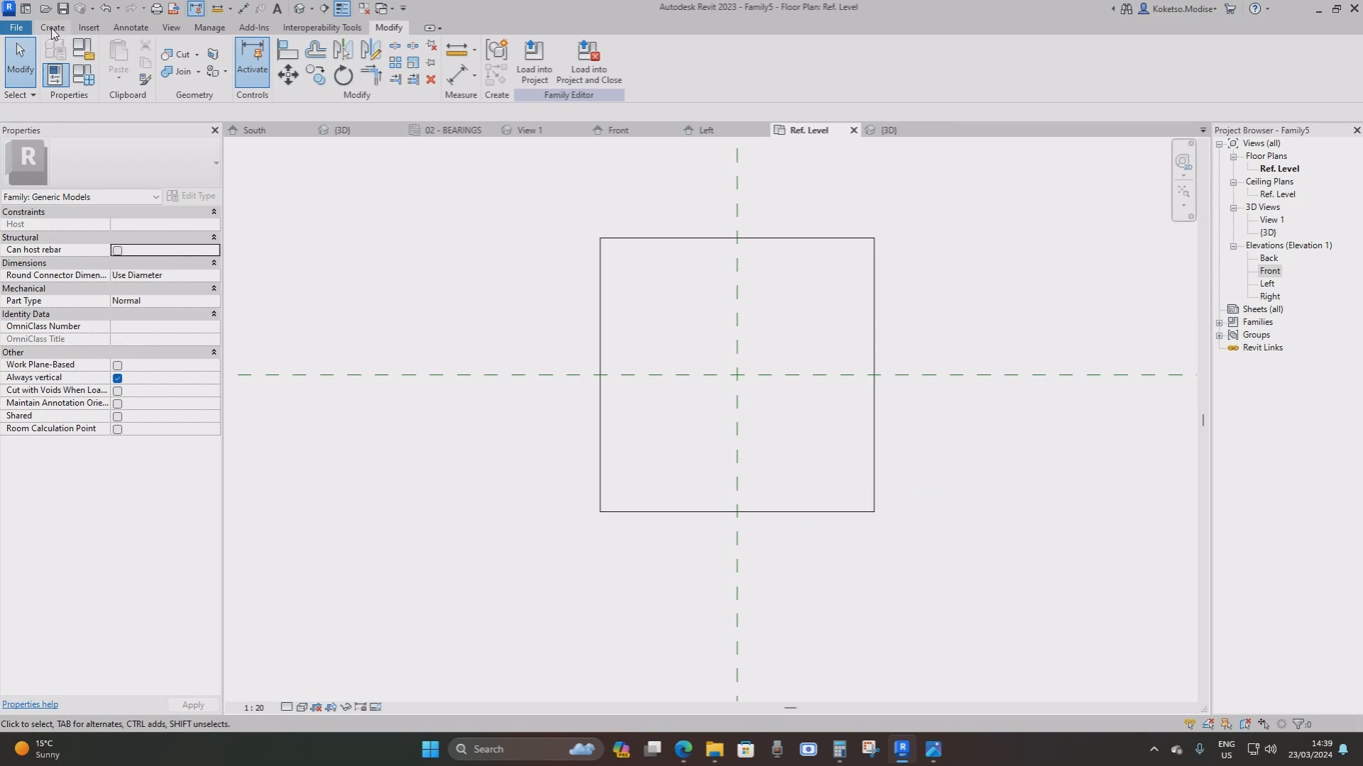
pyautogui.click(53, 28)
pyautogui.click(121, 57)
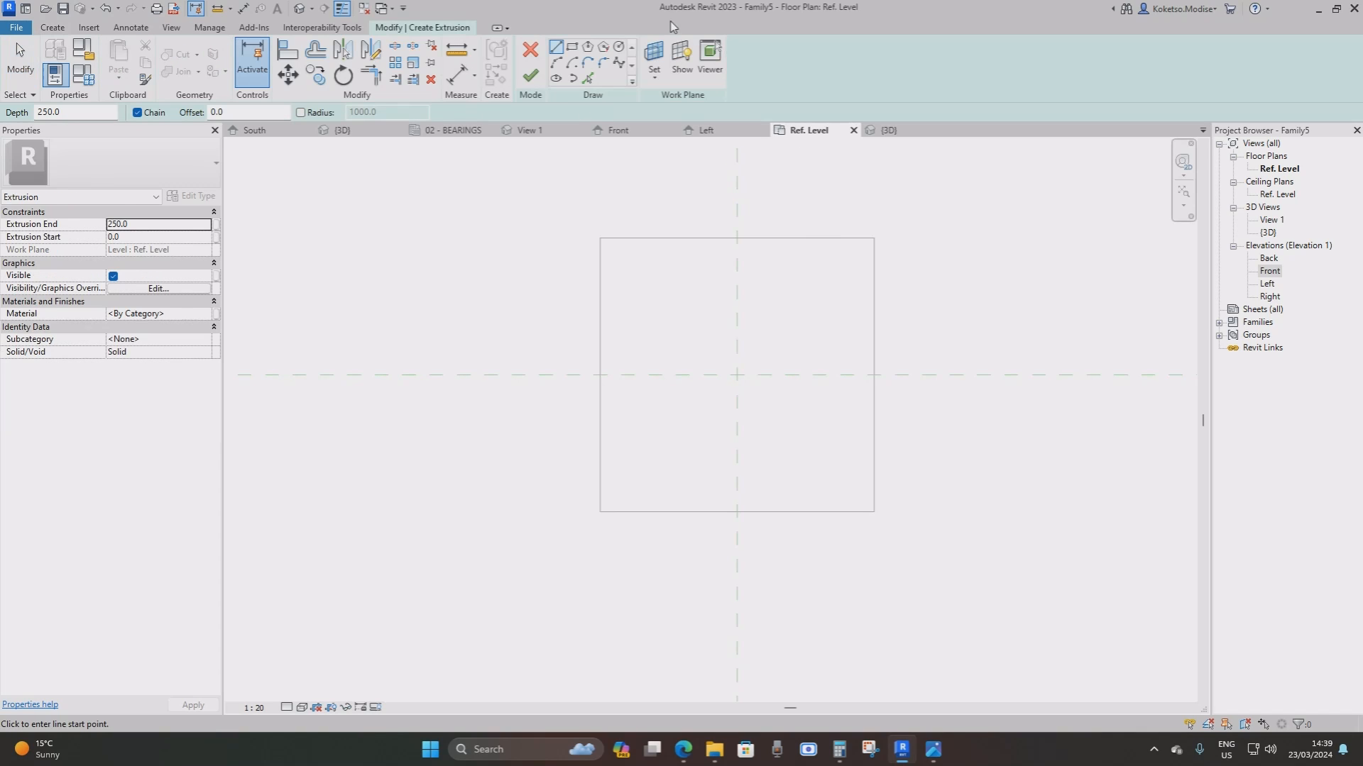
pyautogui.click(619, 47)
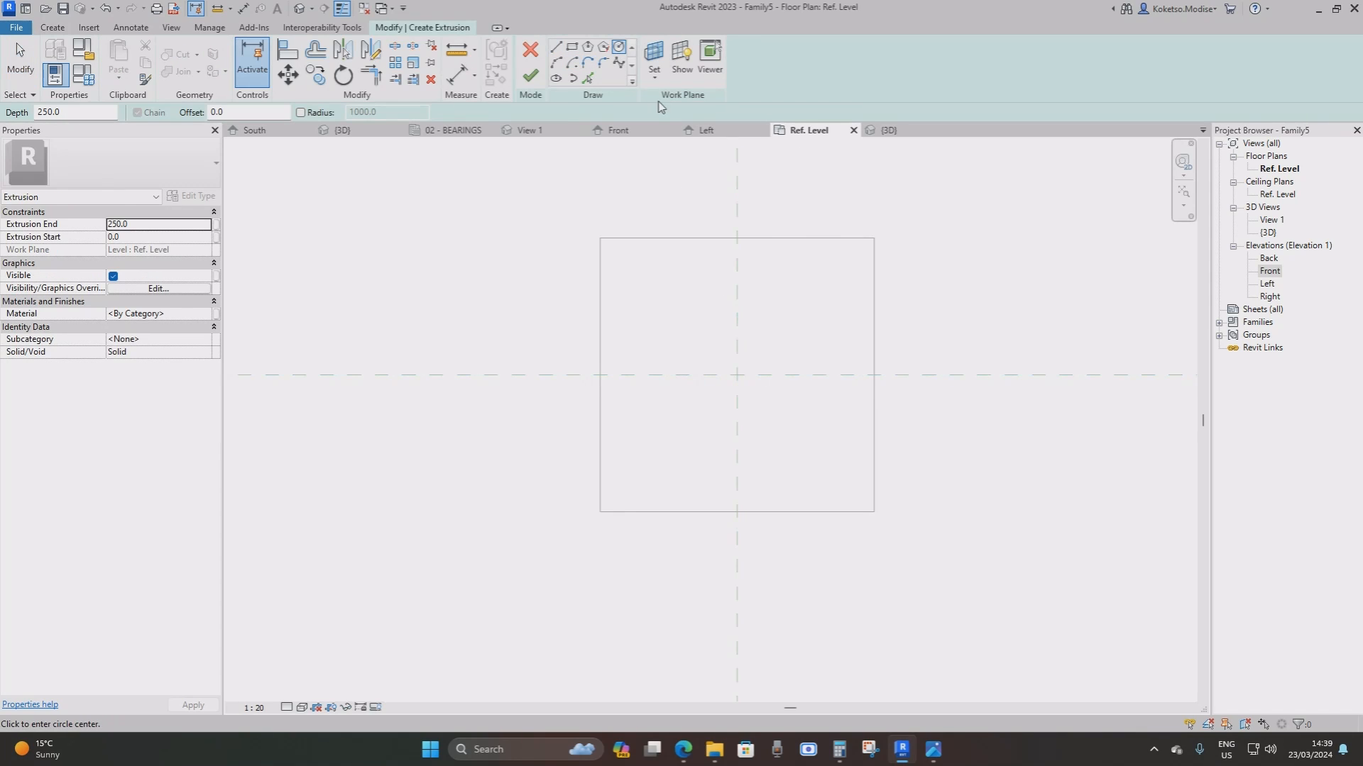
pyautogui.click(737, 374)
pyautogui.click(736, 238)
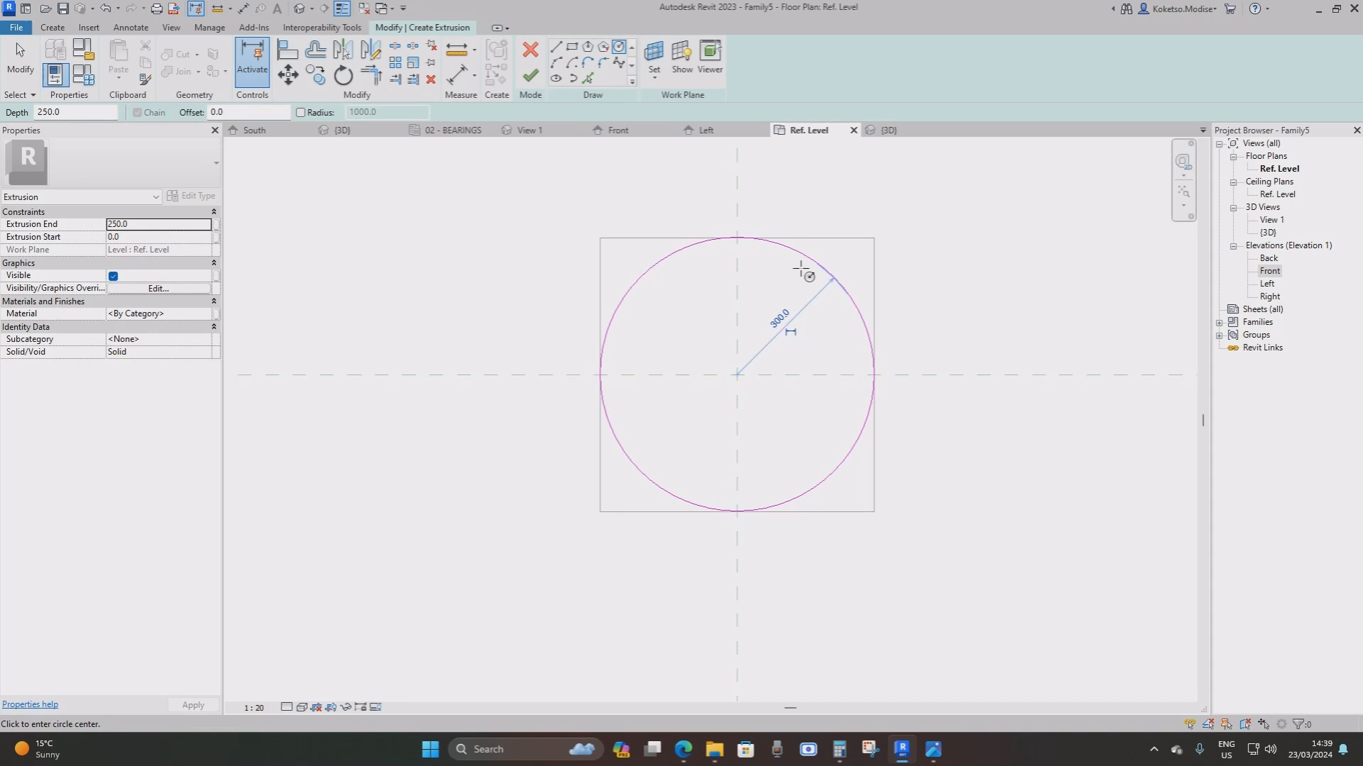
pyautogui.press('Escape')
pyautogui.press('Escape')
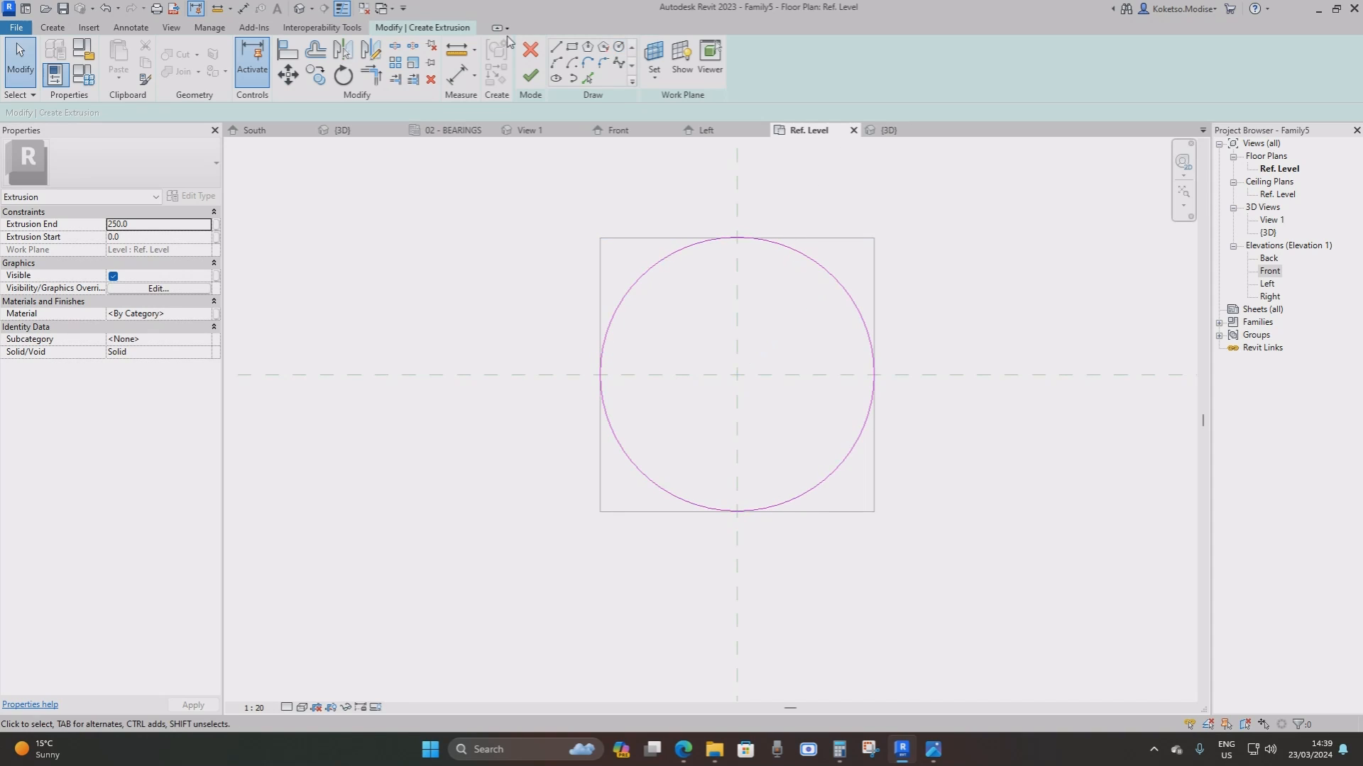
pyautogui.click(530, 75)
# In the Front elevation, fit the circular extrusion between the reference planes, starting at 75 mm and ending at 175 mm
pyautogui.click(624, 131)
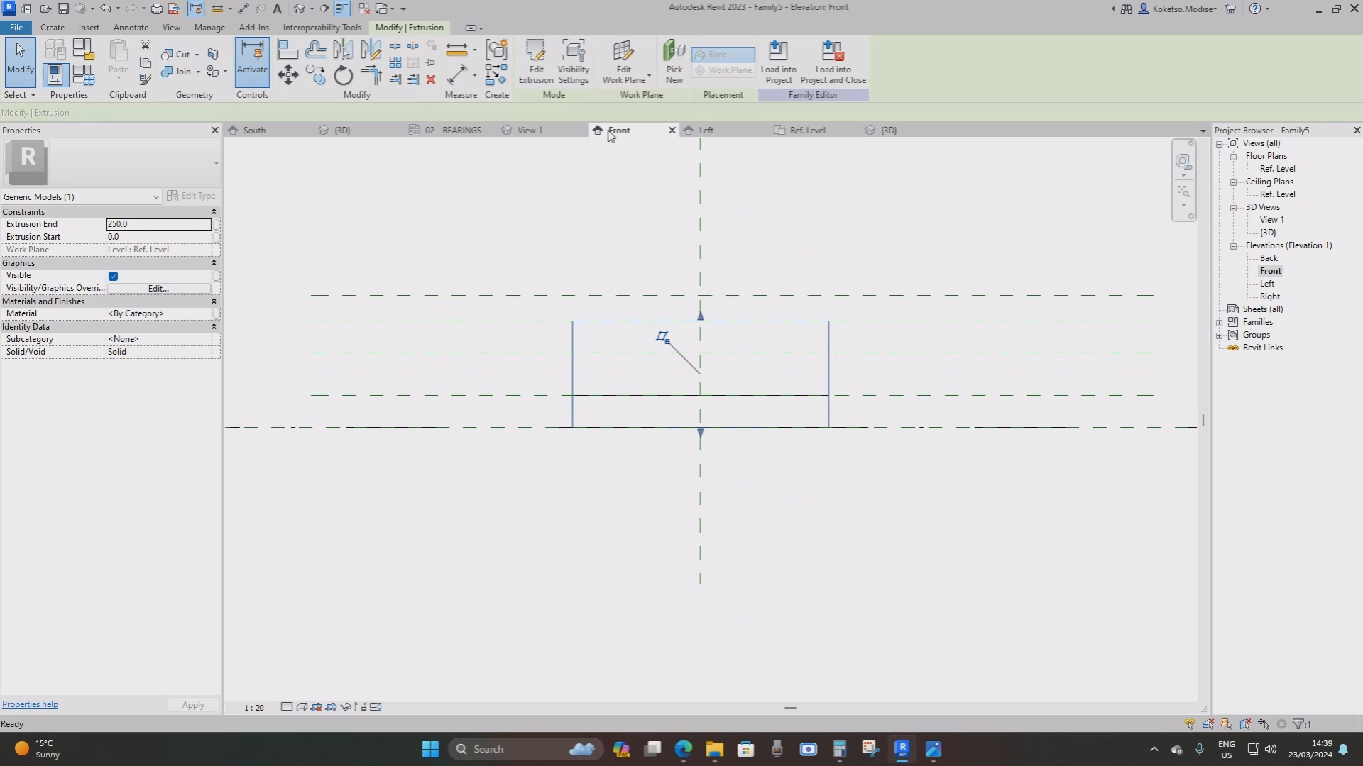
pyautogui.moveTo(703, 458); pyautogui.dragTo(706, 402)
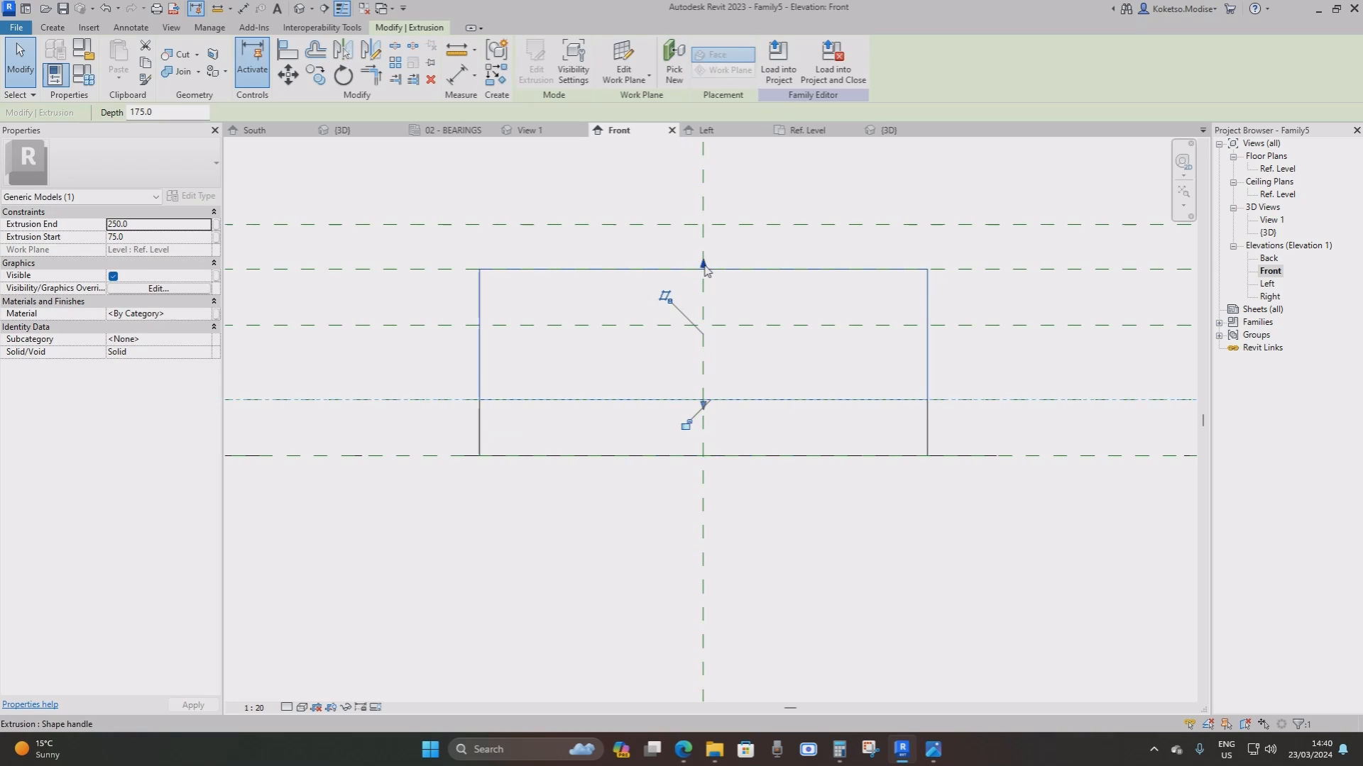
pyautogui.moveTo(704, 264); pyautogui.dragTo(703, 325)
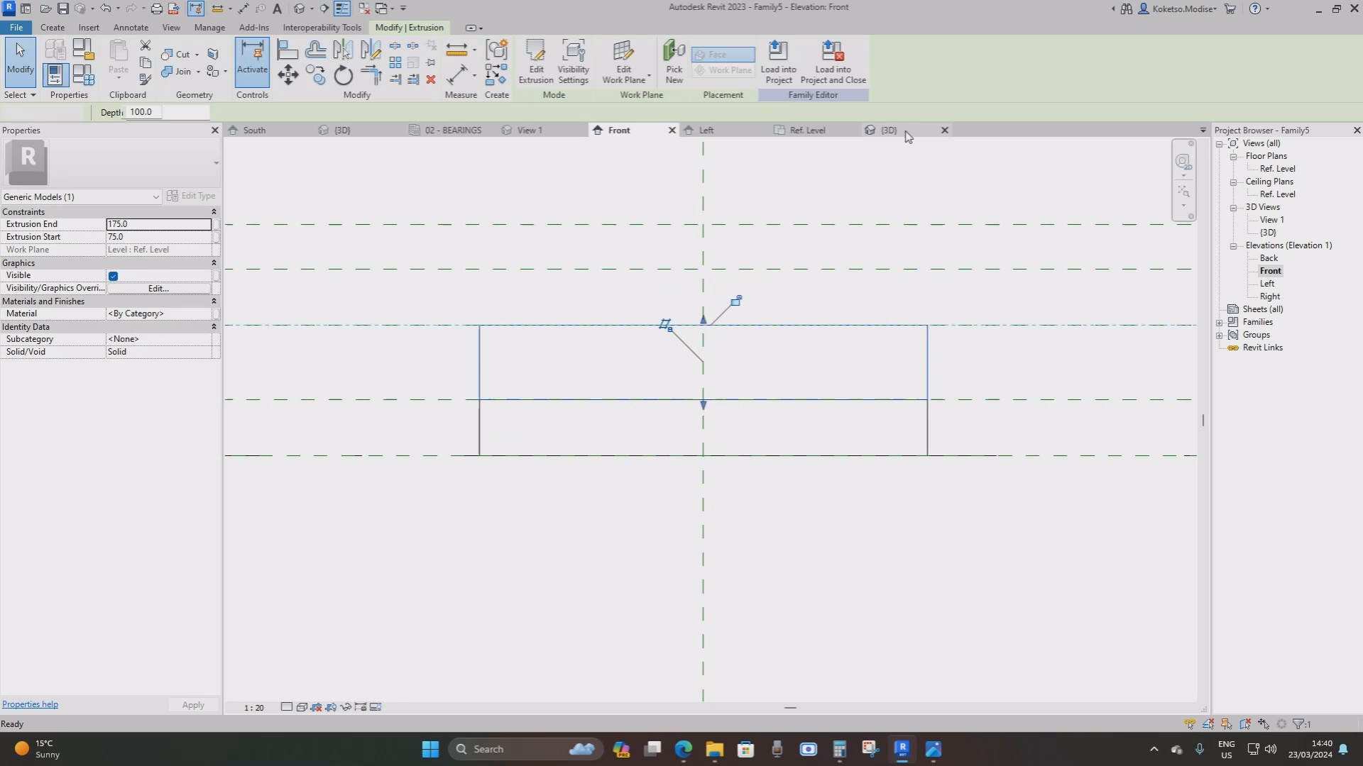
# In the 3D view, assign the Metal Stud Layer material to the circular extrusion
pyautogui.click(906, 132)
pyautogui.click(885, 560)
pyautogui.keyDown('shift'); pyautogui.moveTo(888, 560); pyautogui.dragTo(743, 562, button='middle'); pyautogui.keyUp('shift')
pyautogui.click(728, 419)
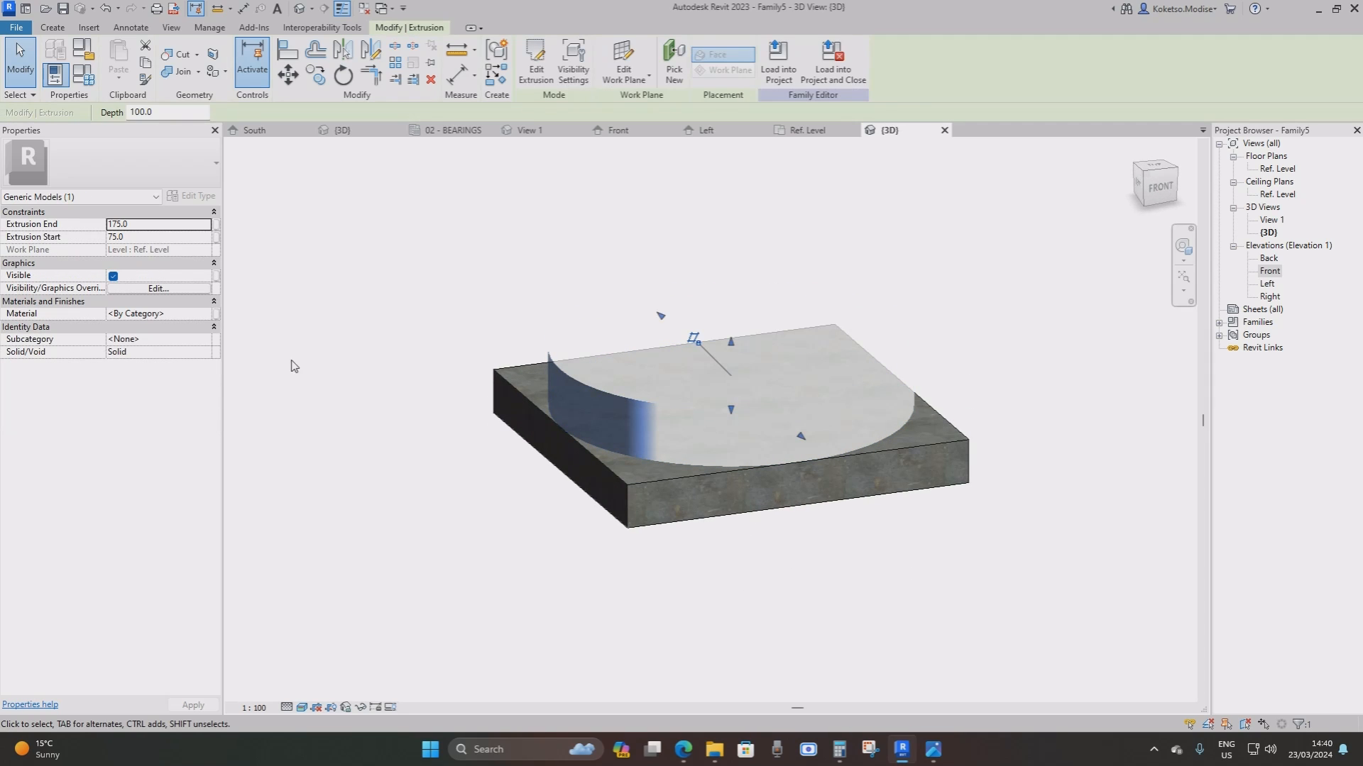
pyautogui.click(206, 314)
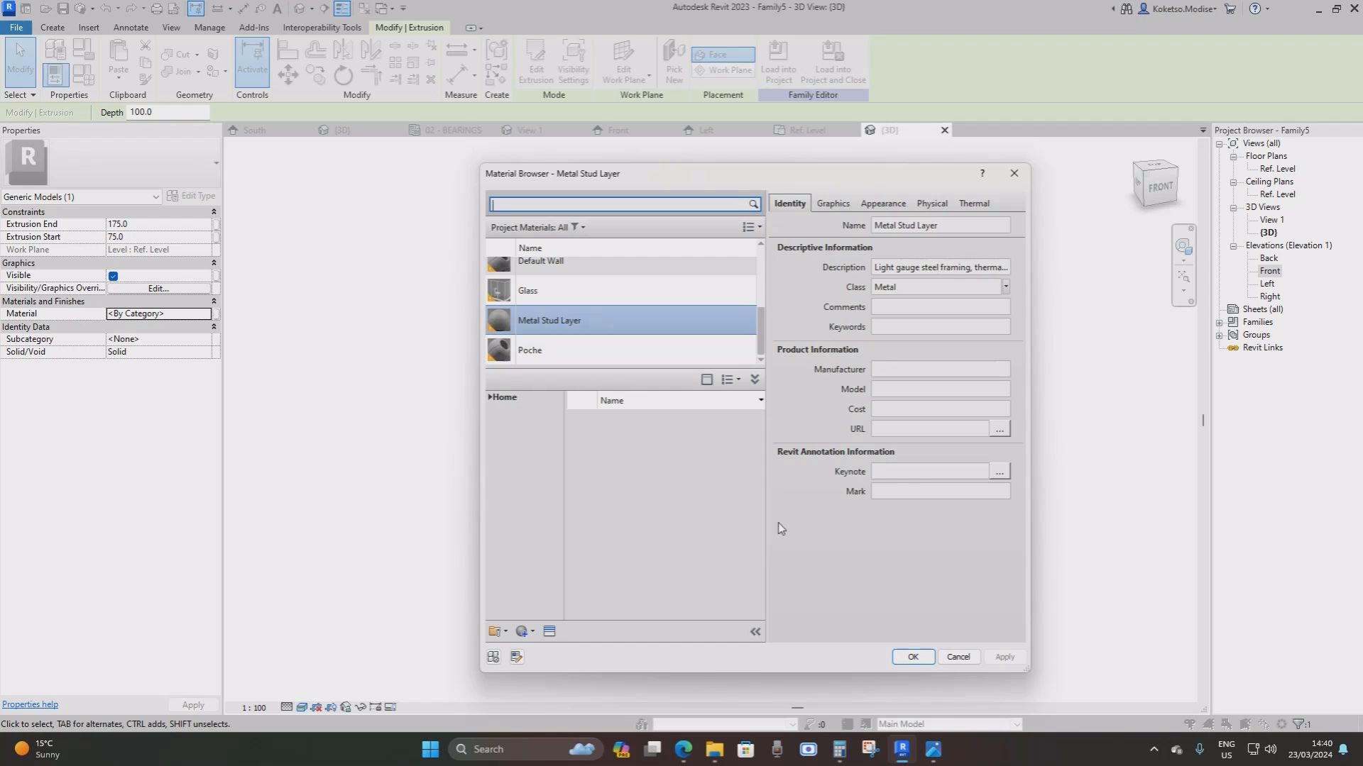
pyautogui.click(913, 656)
pyautogui.click(821, 599)
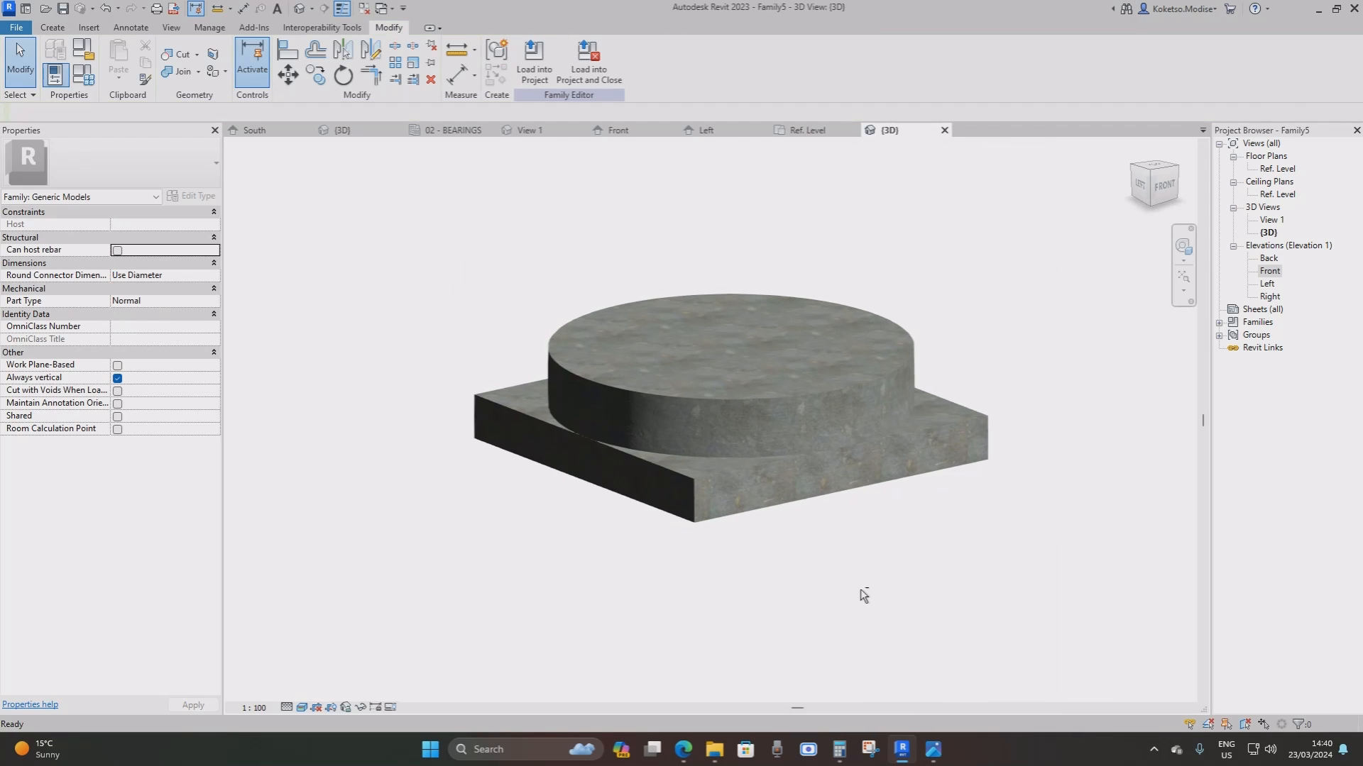
# In the Front elevation, copy the square plate unconstrained up to the reference plane at the cylinder's top, and check the result in 3D
pyautogui.click(731, 472)
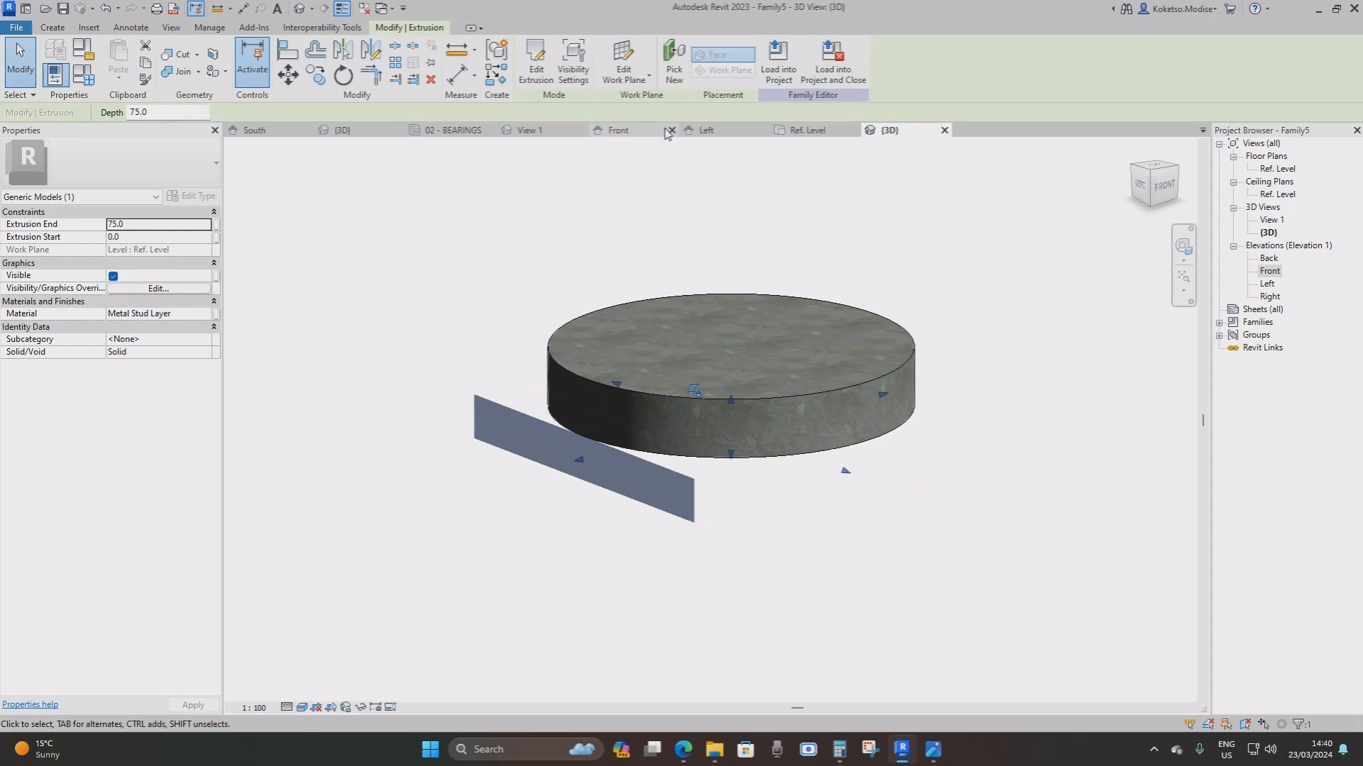
pyautogui.click(618, 130)
pyautogui.click(316, 74)
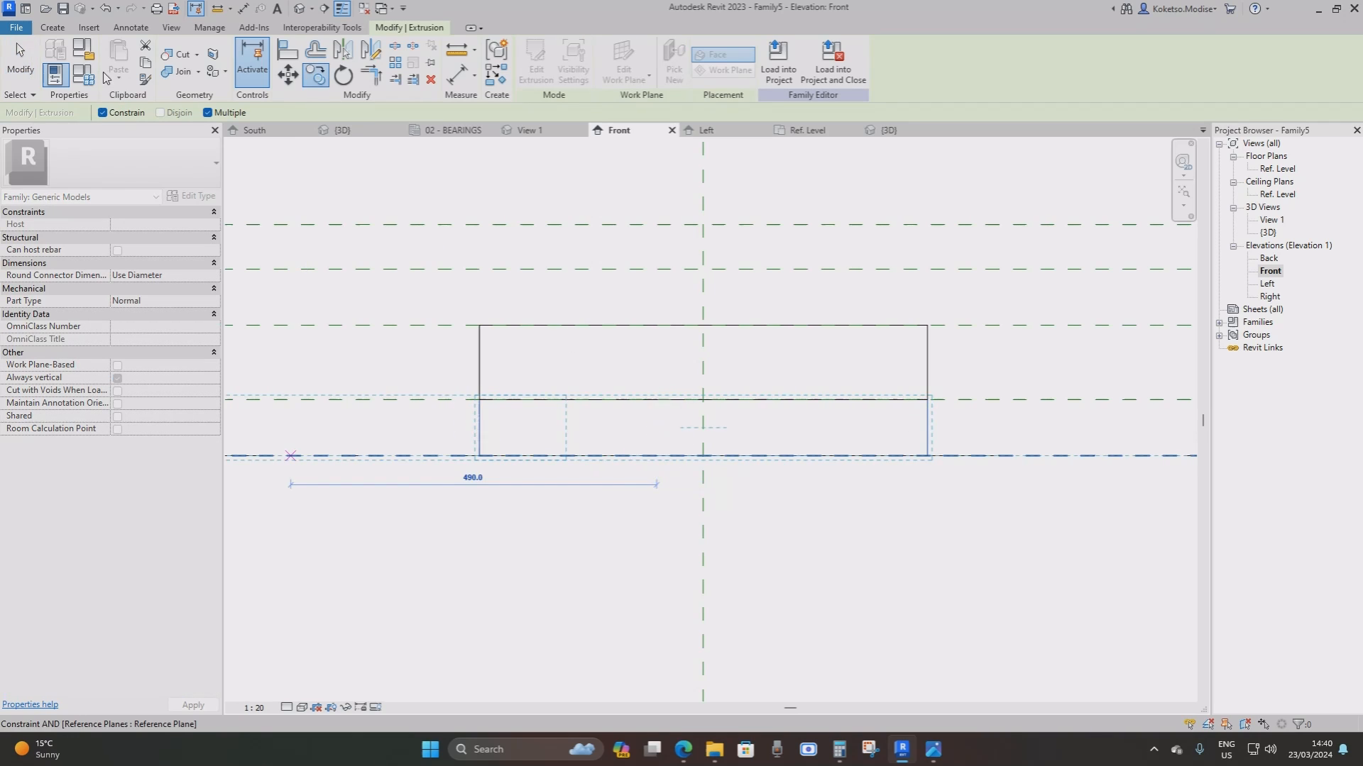
pyautogui.click(103, 112)
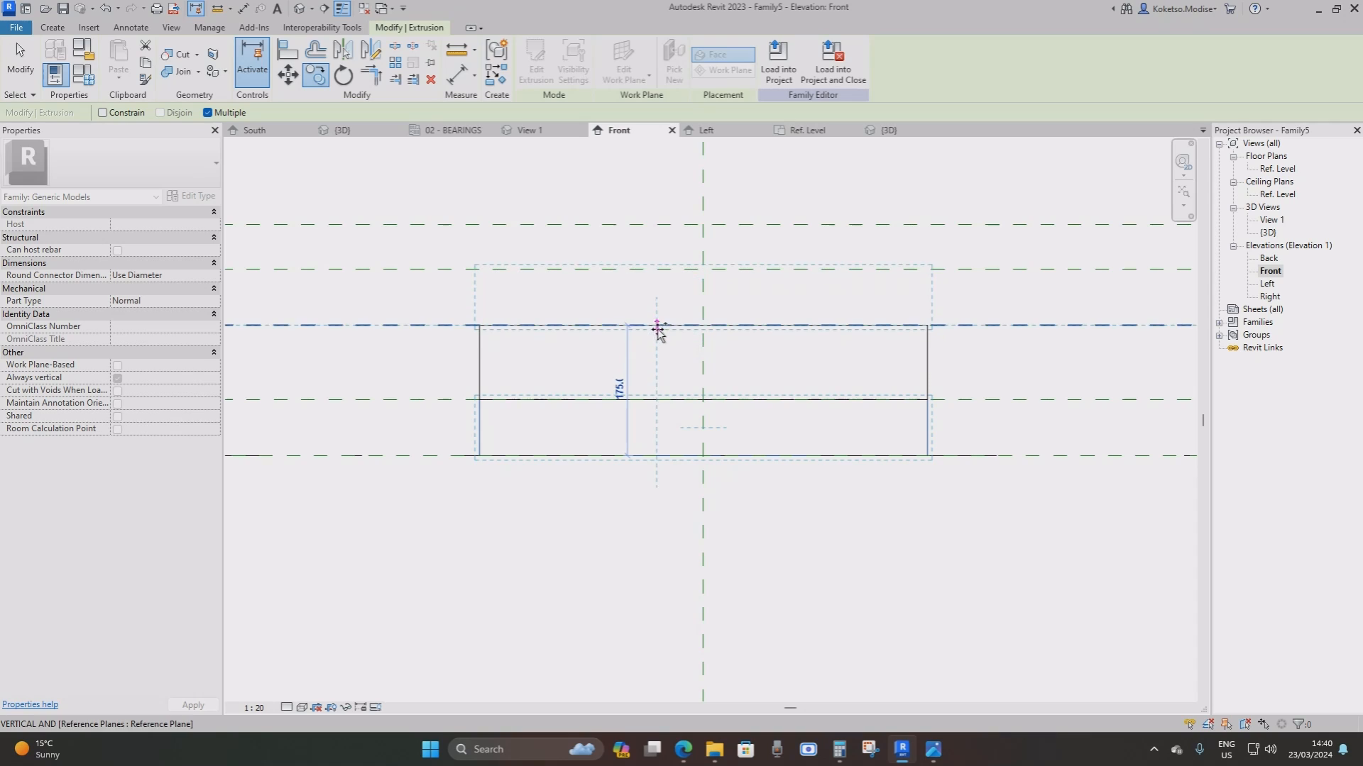
pyautogui.press('Escape')
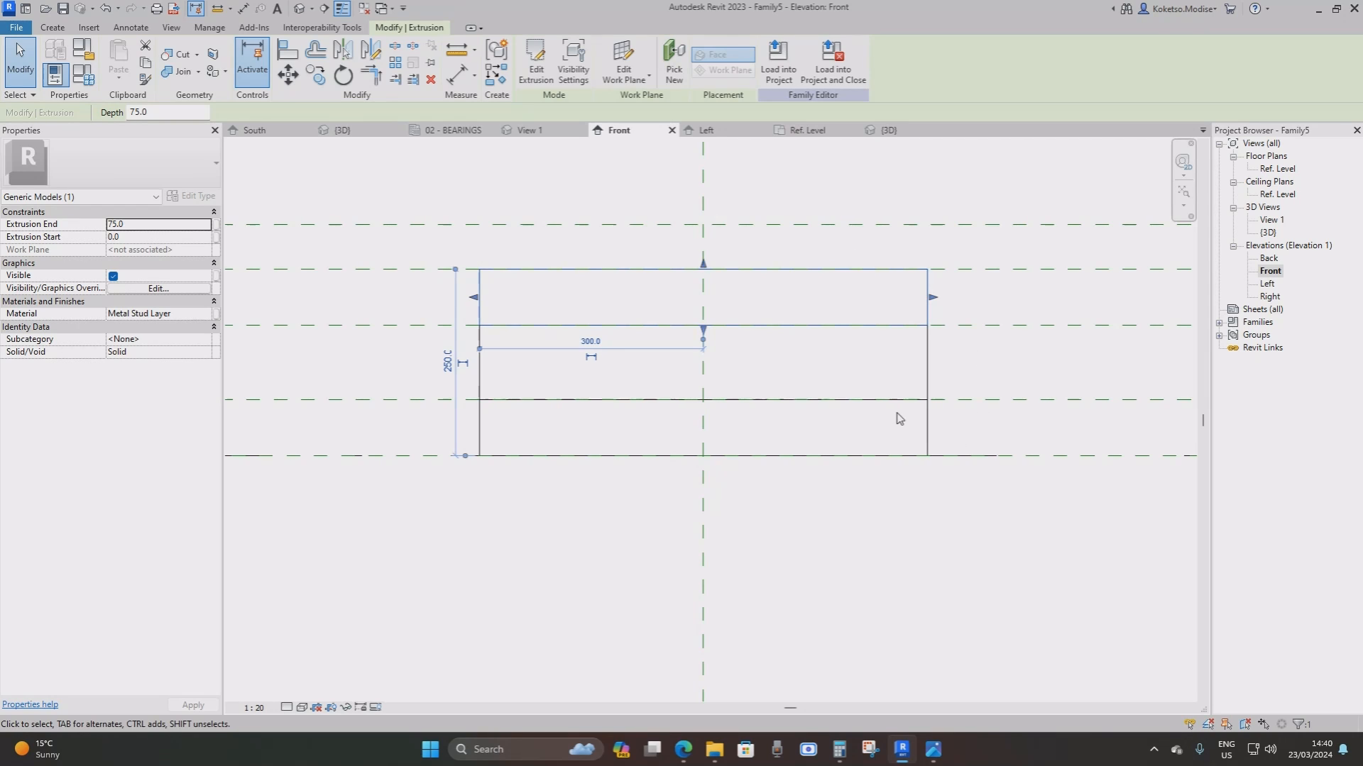
pyautogui.scroll(-2, 643, 361)
pyautogui.scroll(2, 684, 313)
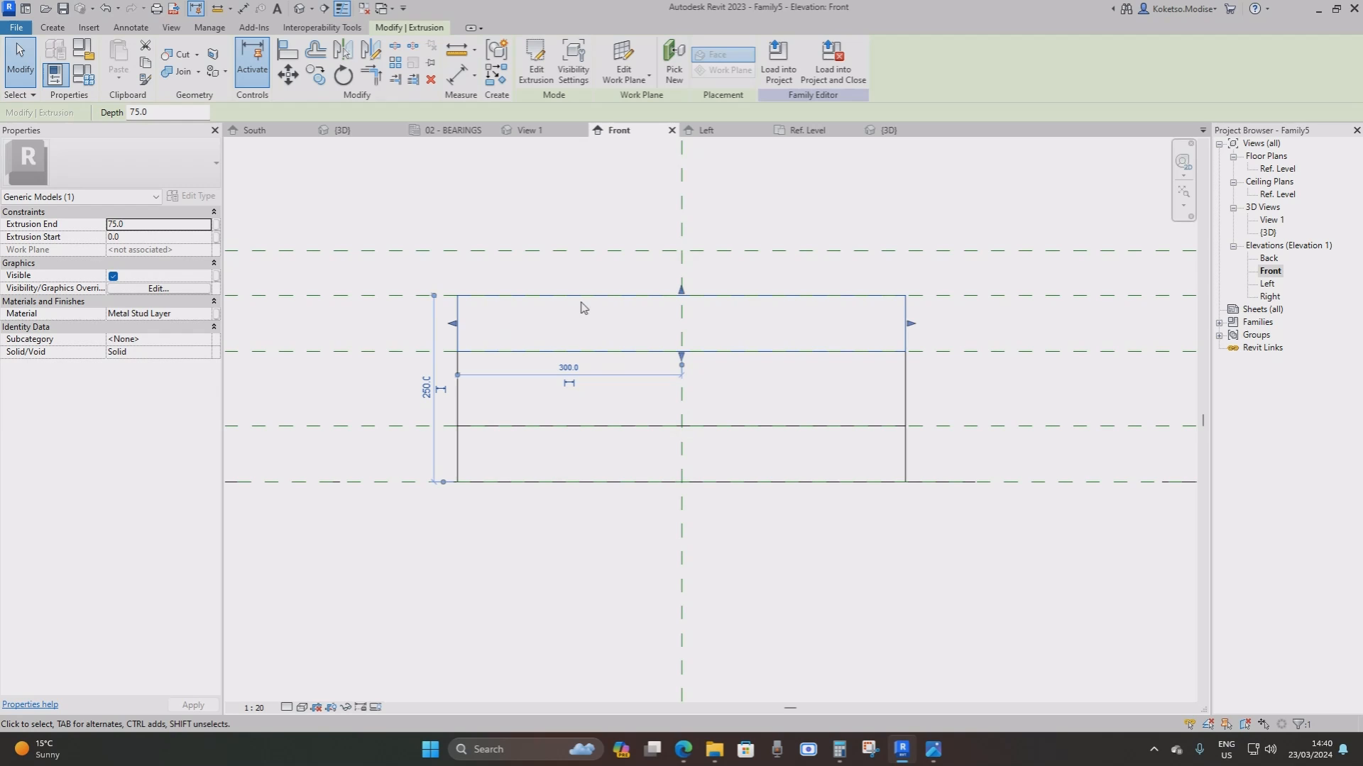
pyautogui.click(887, 130)
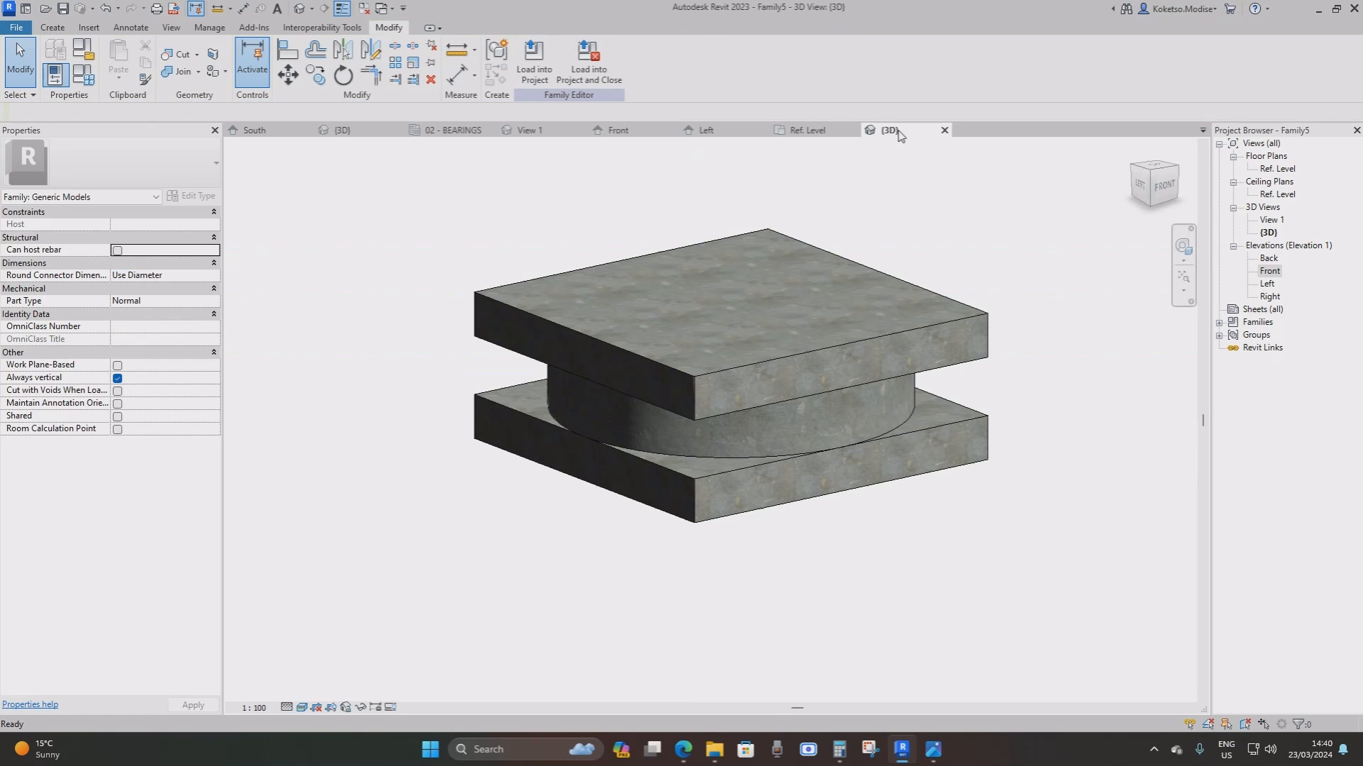
pyautogui.keyDown('shift'); pyautogui.moveTo(889, 573); pyautogui.dragTo(919, 581, button='middle'); pyautogui.keyUp('shift')
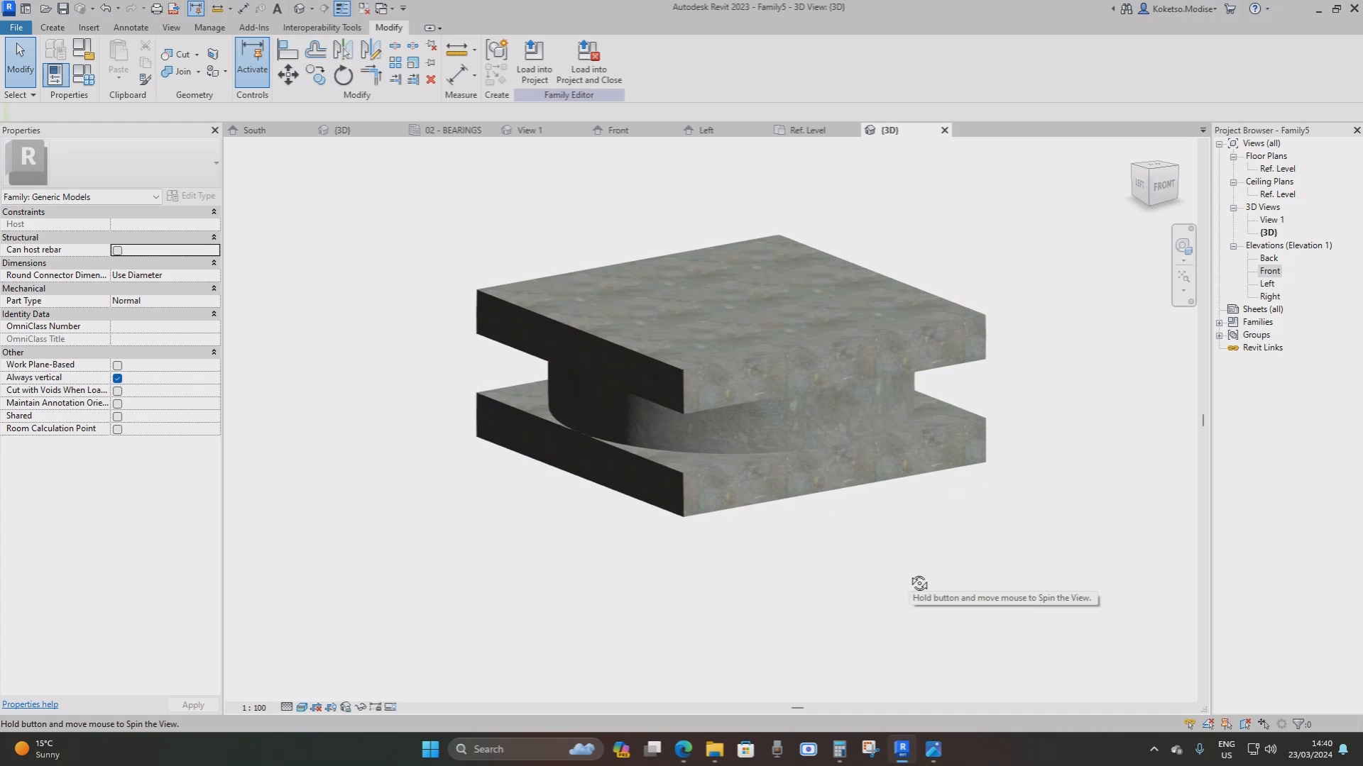
pyautogui.click(624, 131)
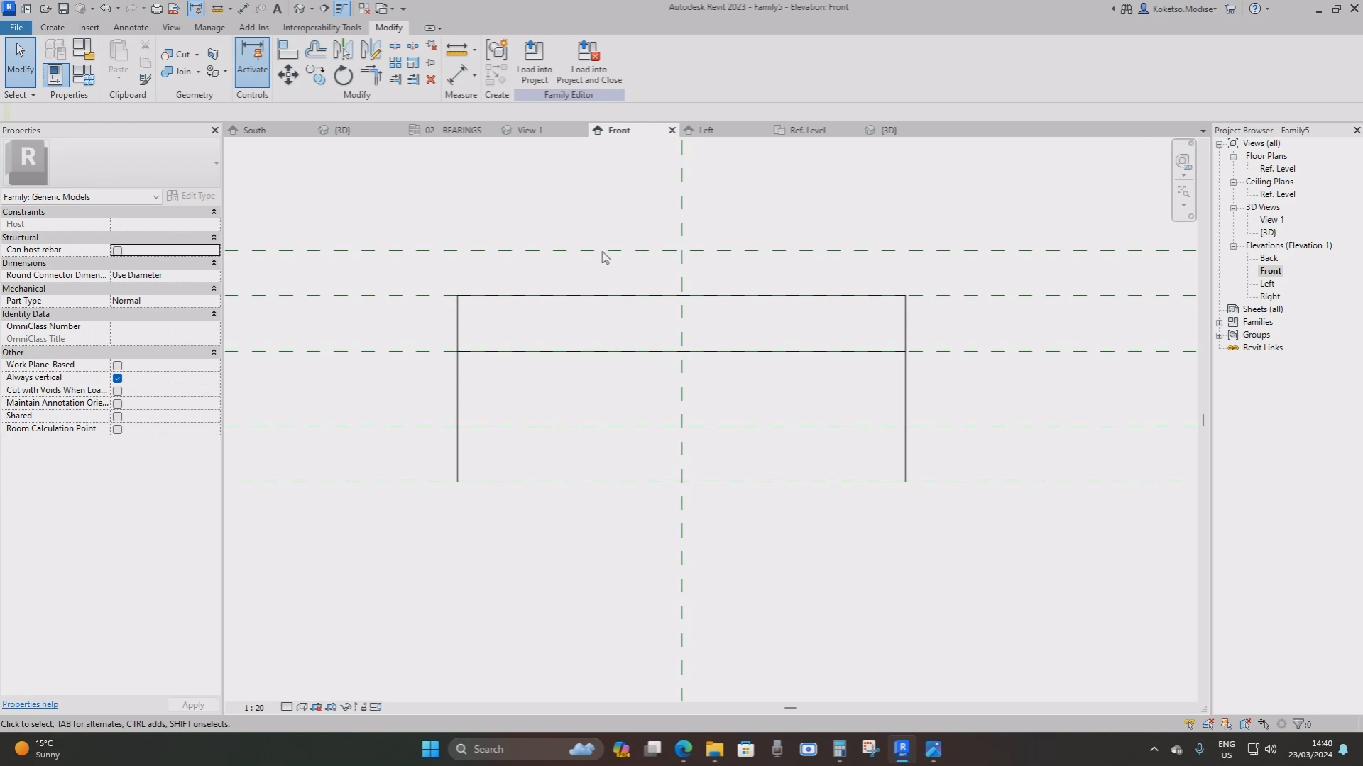
# Start a swept blend and sketch its 60 mm vertical path on the centreline from the upper plate's top to the highest reference plane
pyautogui.click(53, 27)
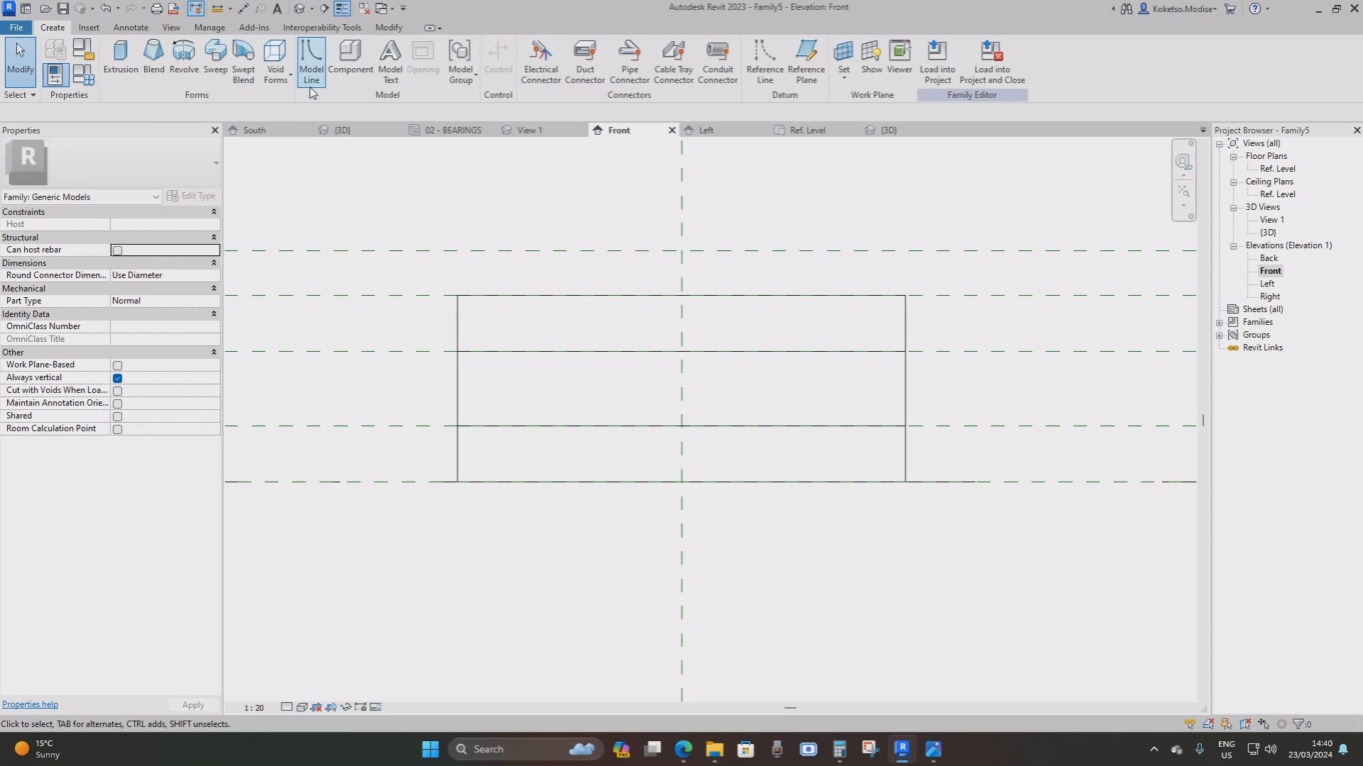
pyautogui.click(243, 64)
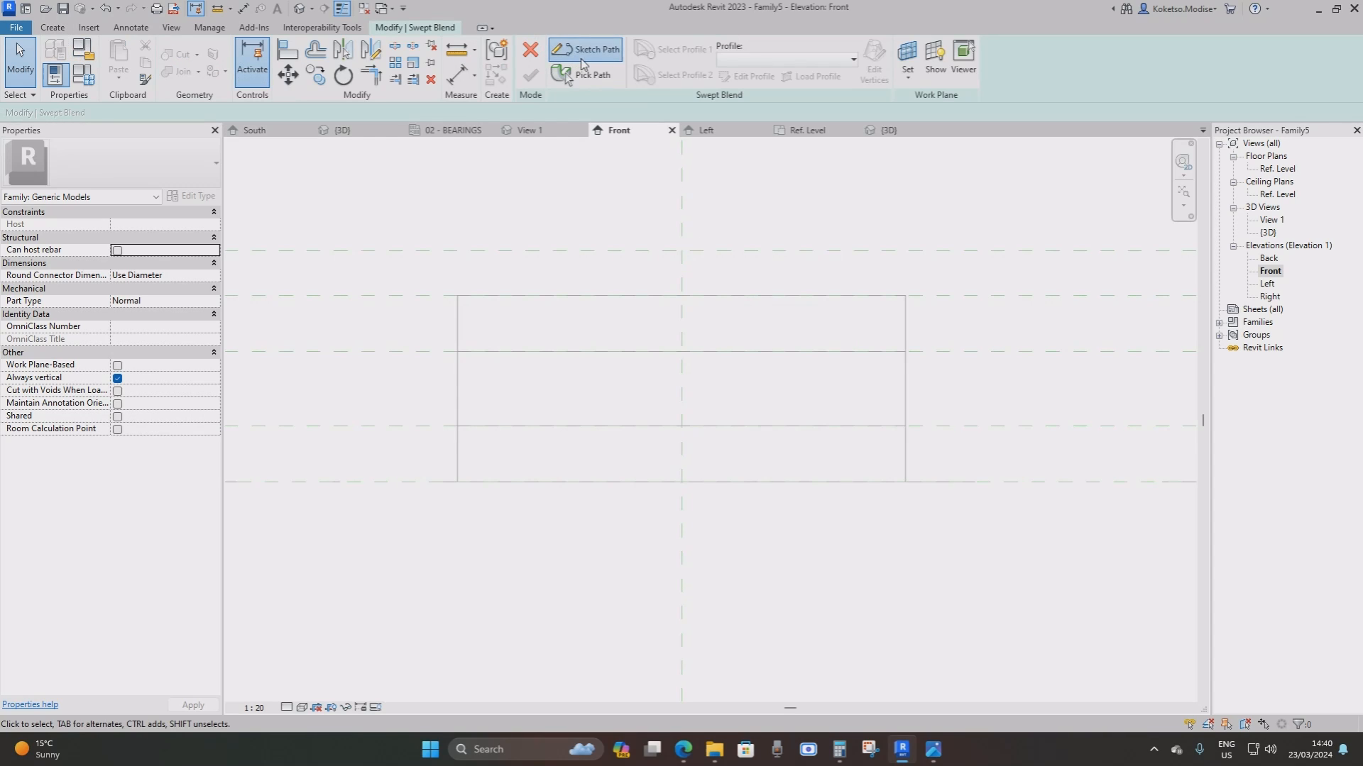
pyautogui.click(586, 49)
pyautogui.click(681, 295)
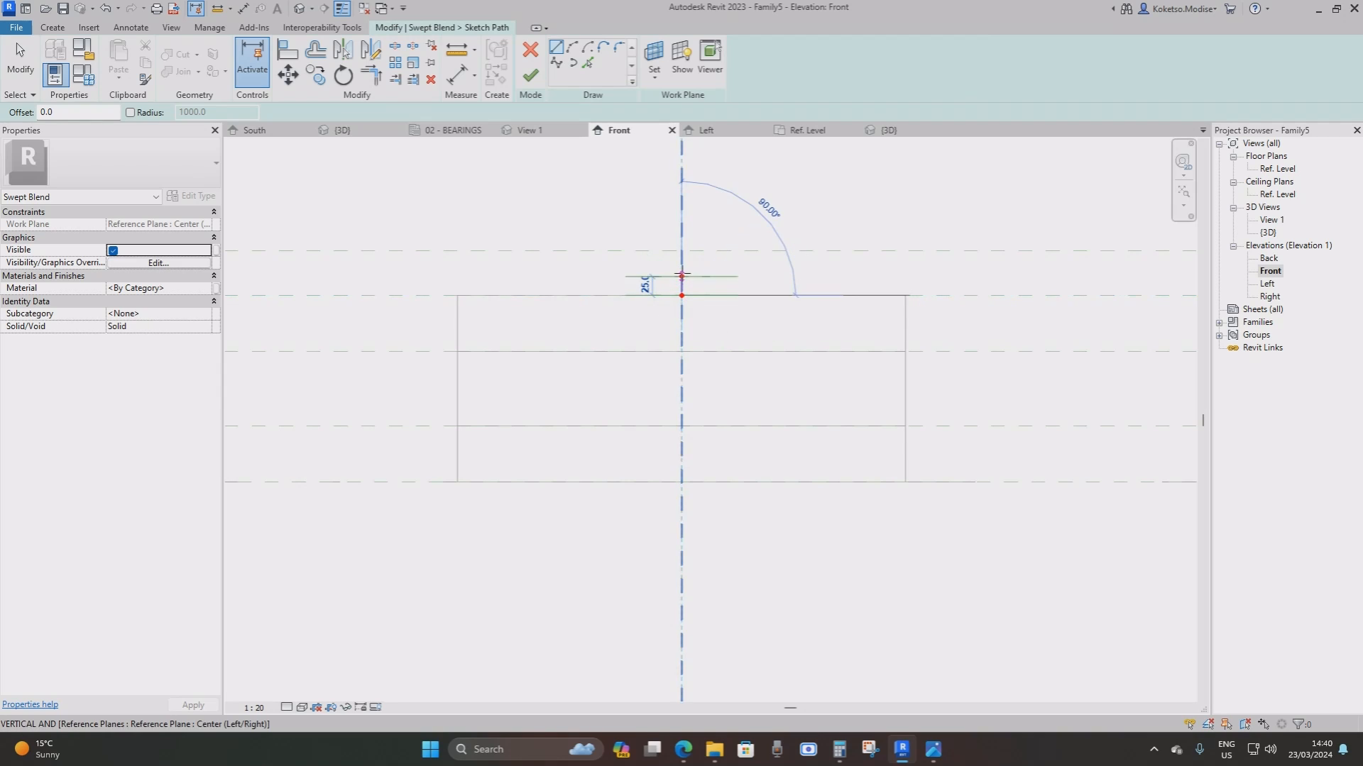
pyautogui.click(681, 250)
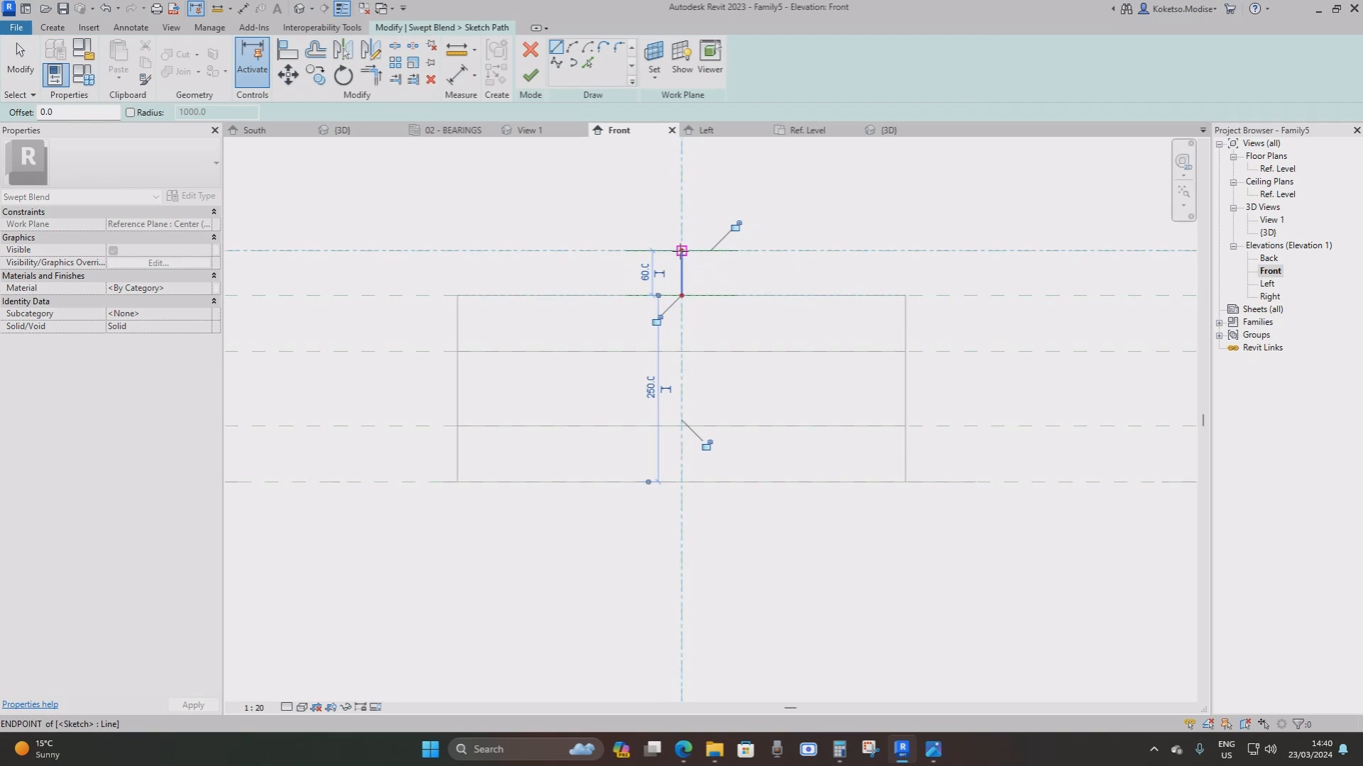
pyautogui.press('Escape')
pyautogui.press('Escape')
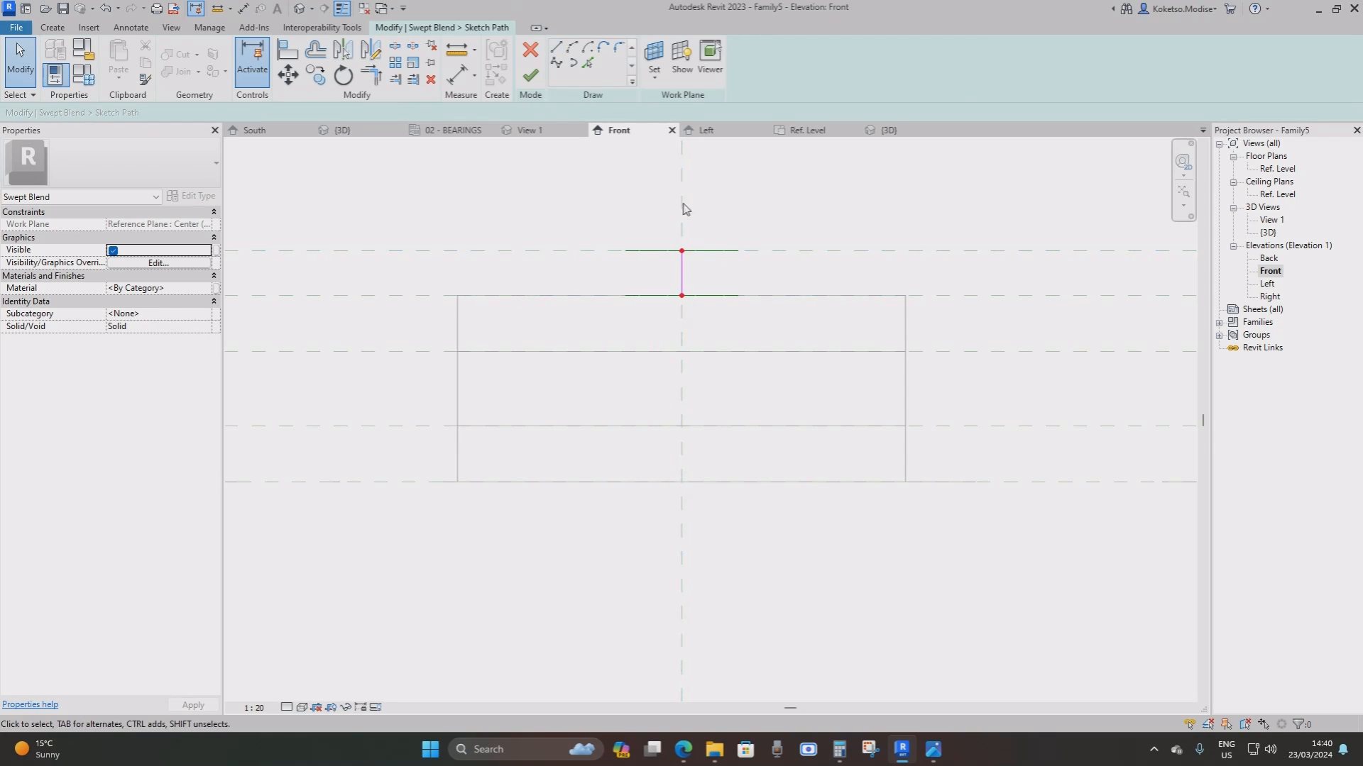
pyautogui.moveTo(679, 254); pyautogui.dragTo(687, 291, button='middle')
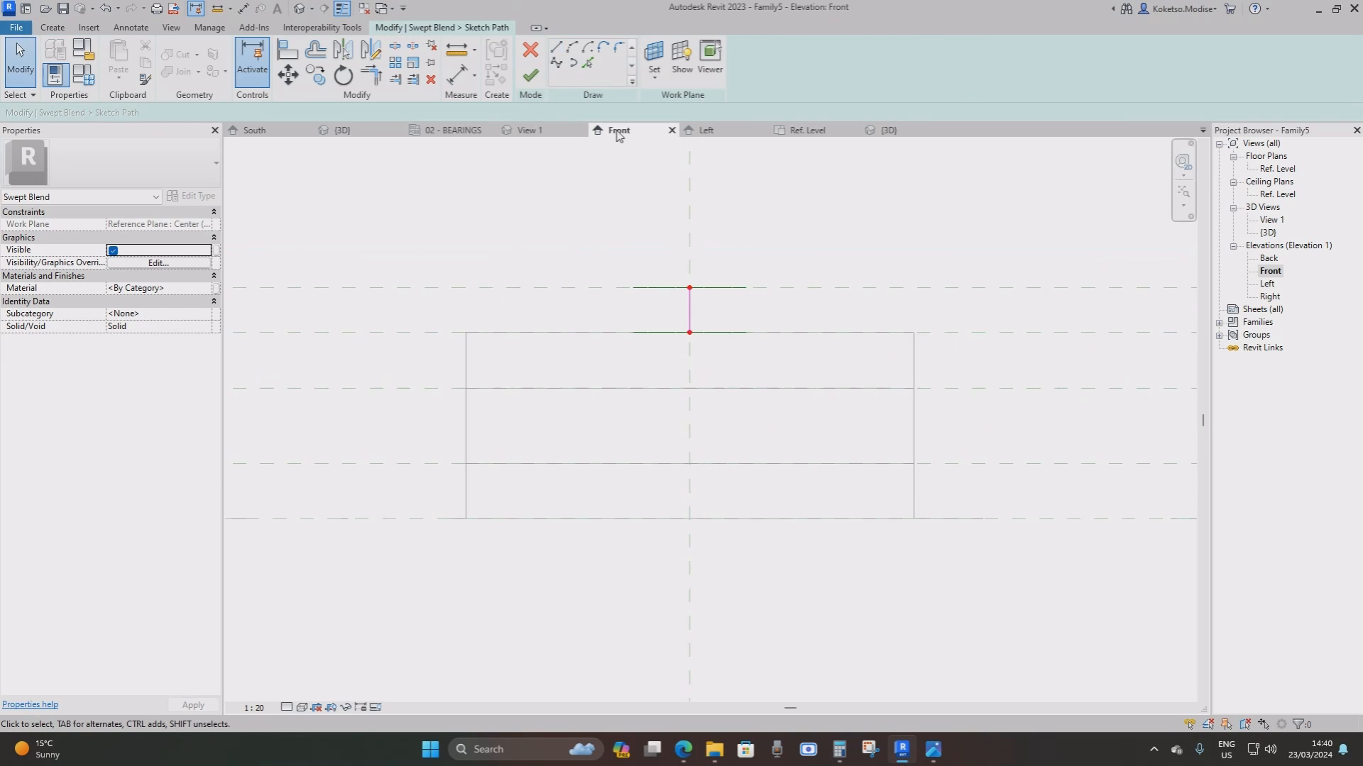
pyautogui.click(531, 74)
# In the Ref. Level plan, sketch profile 1 of the swept blend as a 600 mm square matching the plate's outline
pyautogui.click(662, 68)
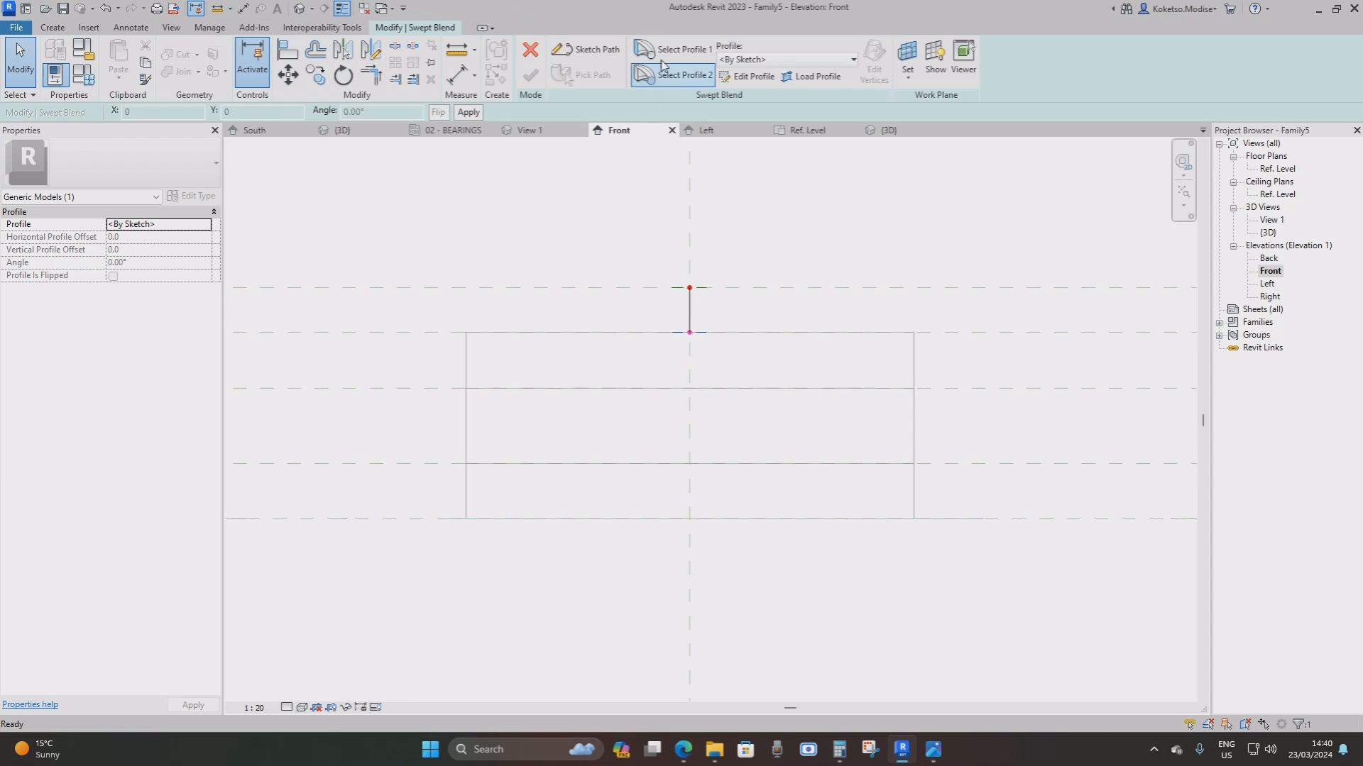
pyautogui.click(746, 79)
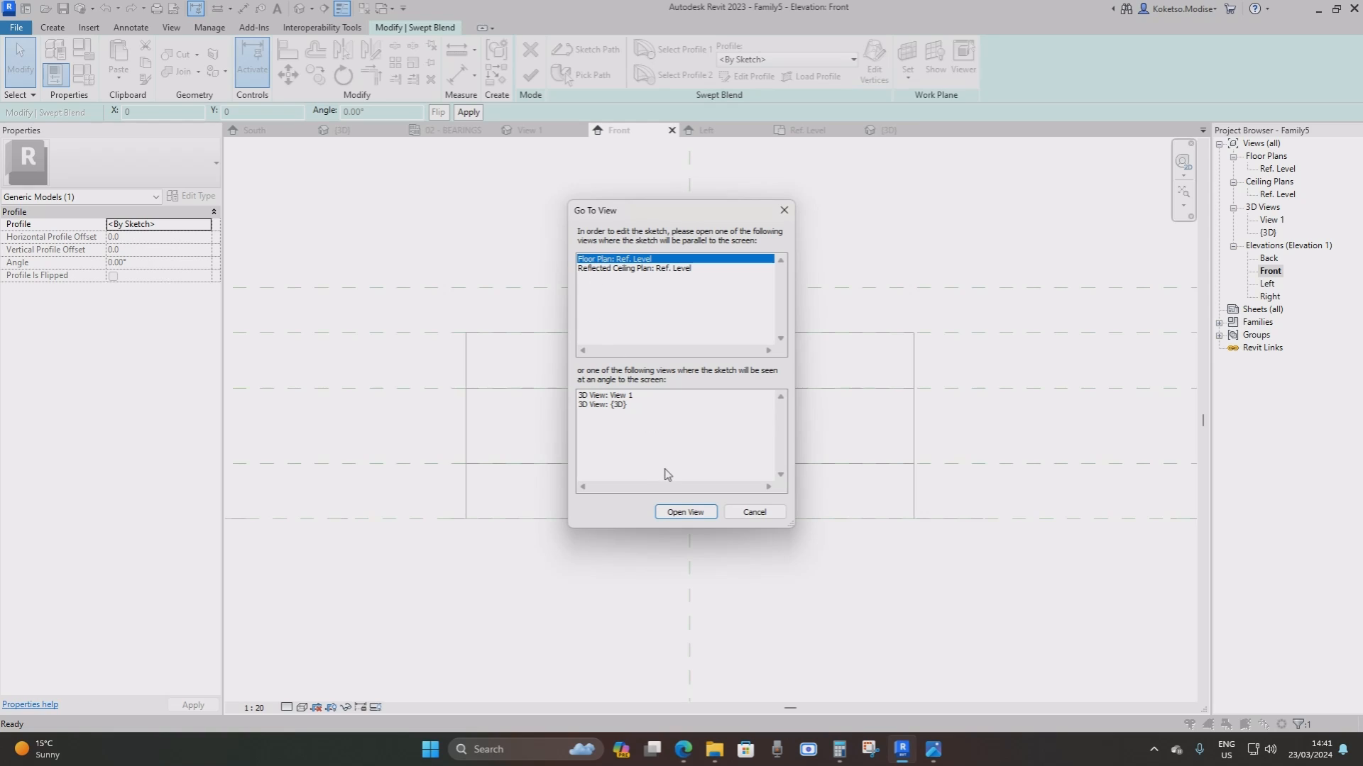
pyautogui.click(678, 513)
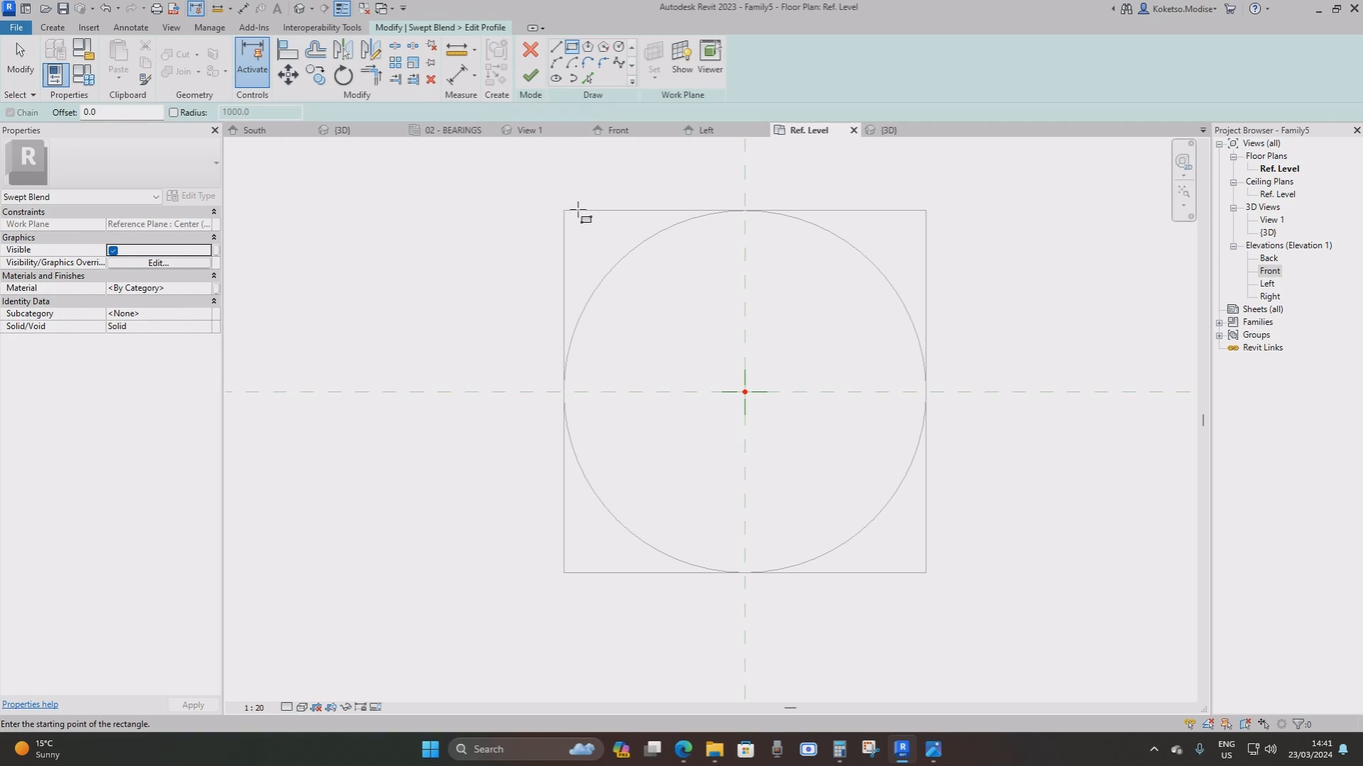
pyautogui.click(564, 211)
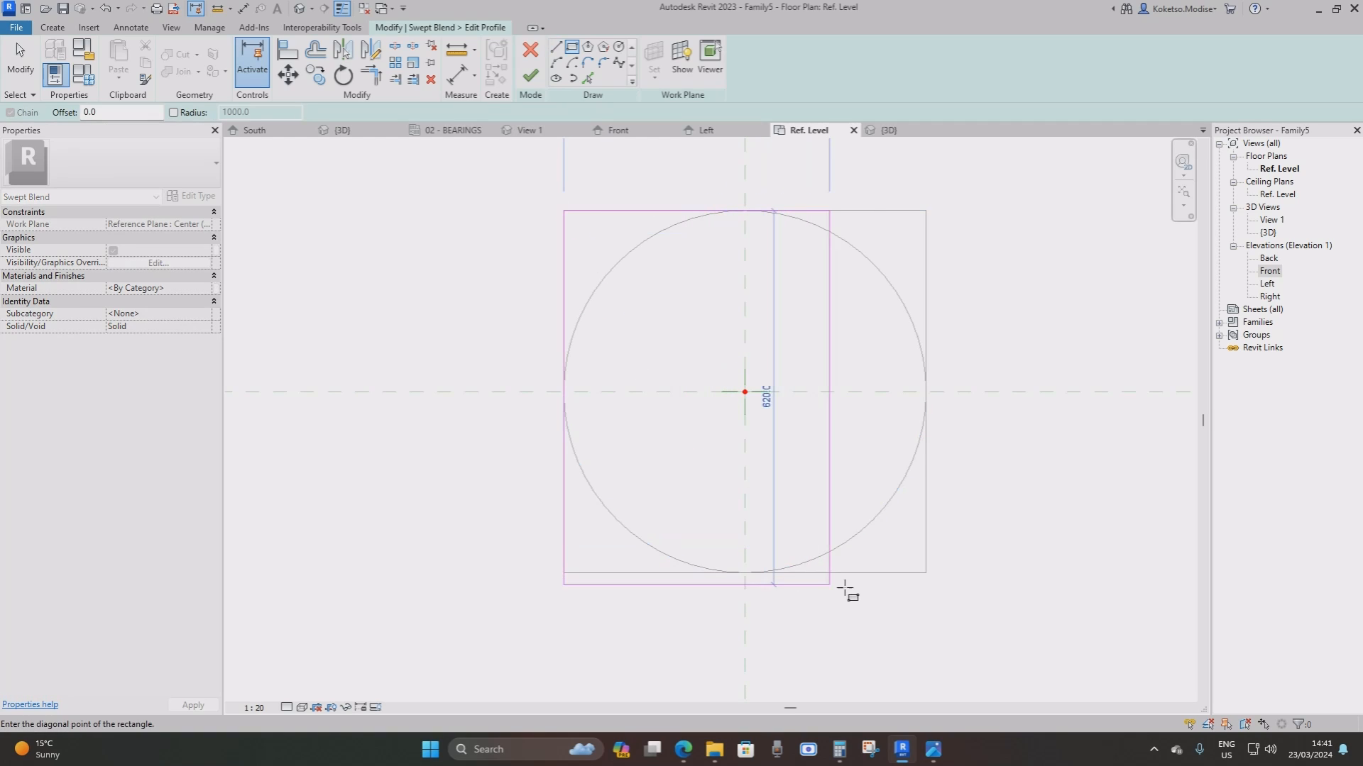
pyautogui.click(926, 572)
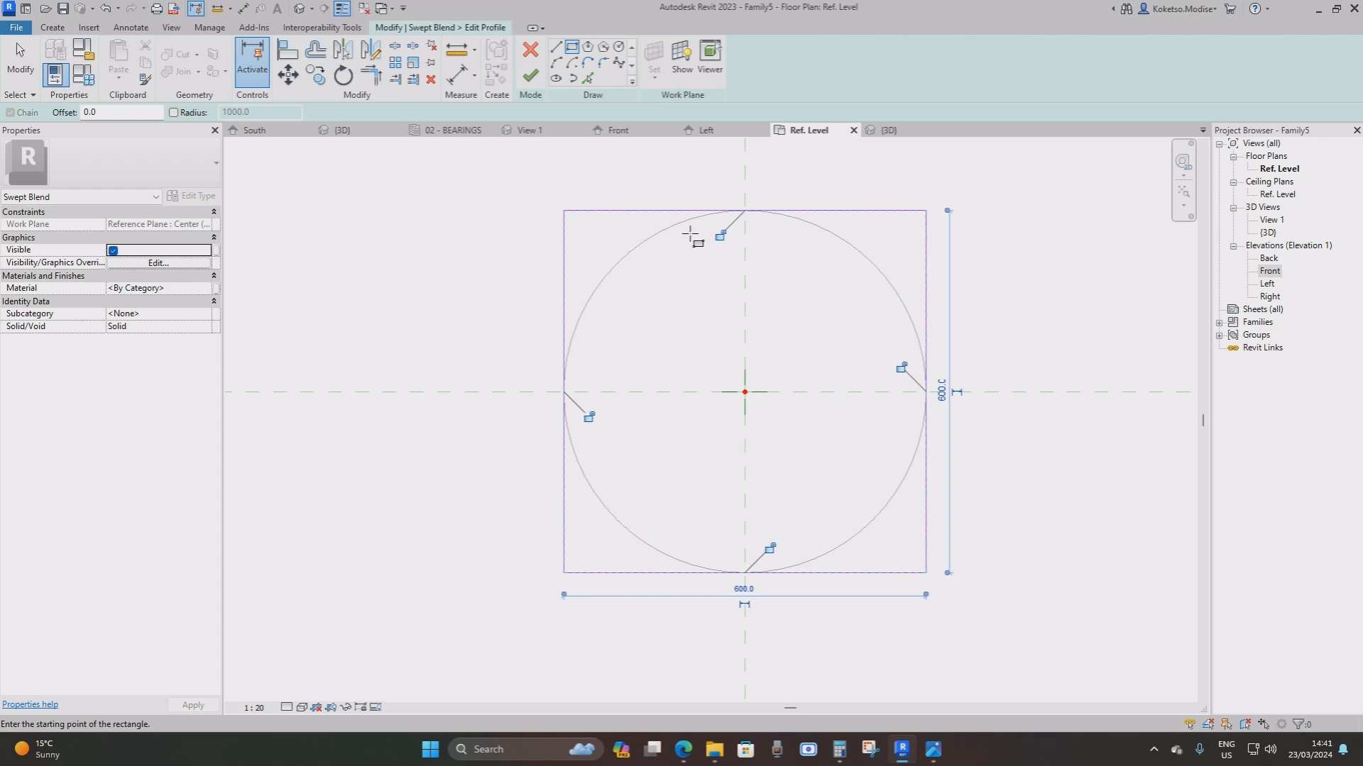
pyautogui.press('Escape')
pyautogui.press('Escape')
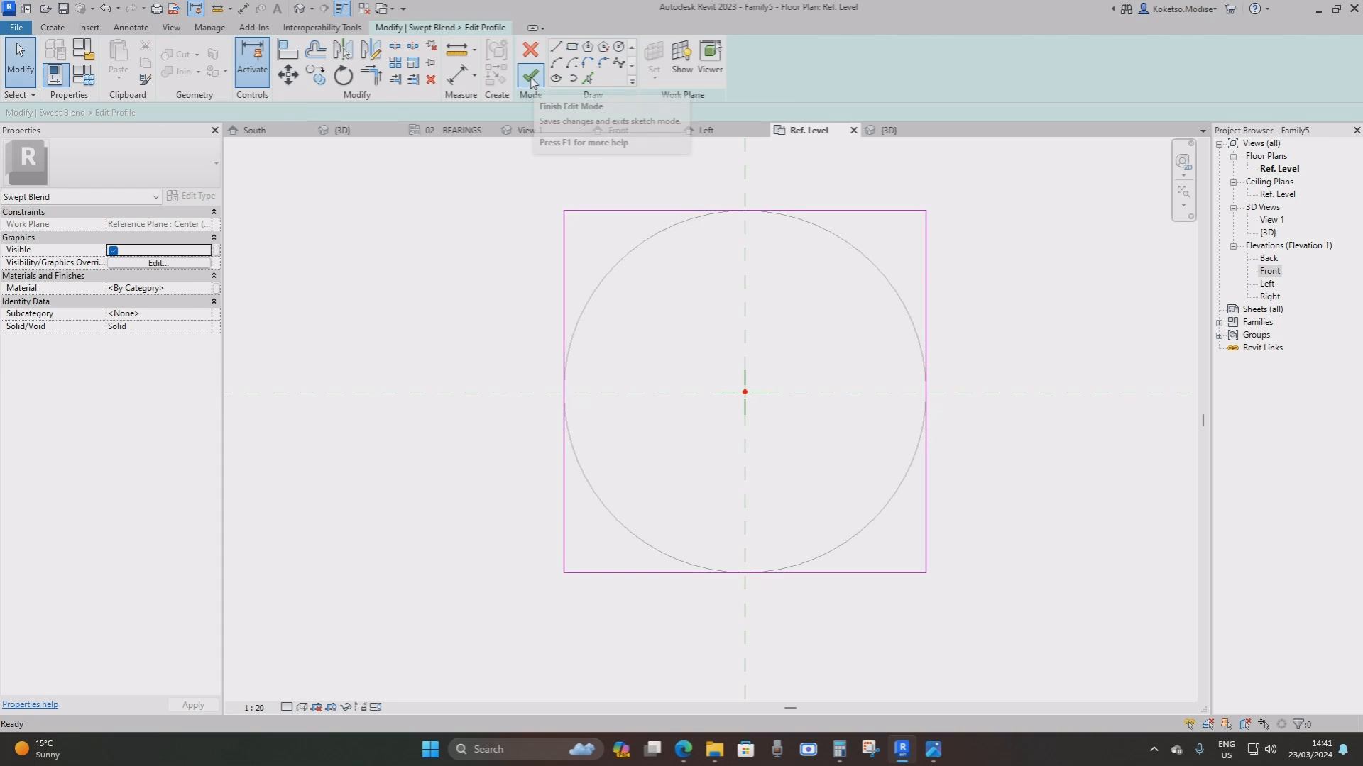
pyautogui.click(531, 76)
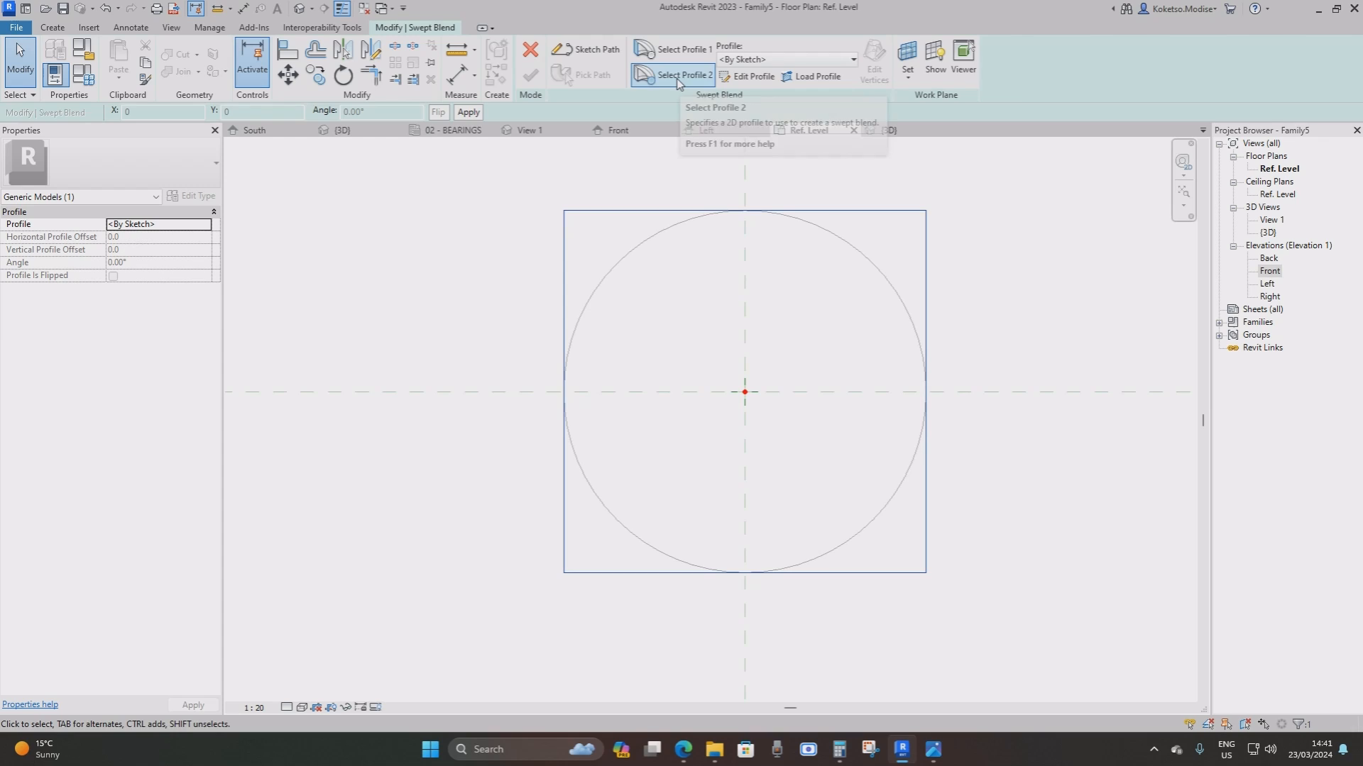
# Sketch profile 2 of the swept blend as a 600 mm square over the plate's outline
pyautogui.click(678, 83)
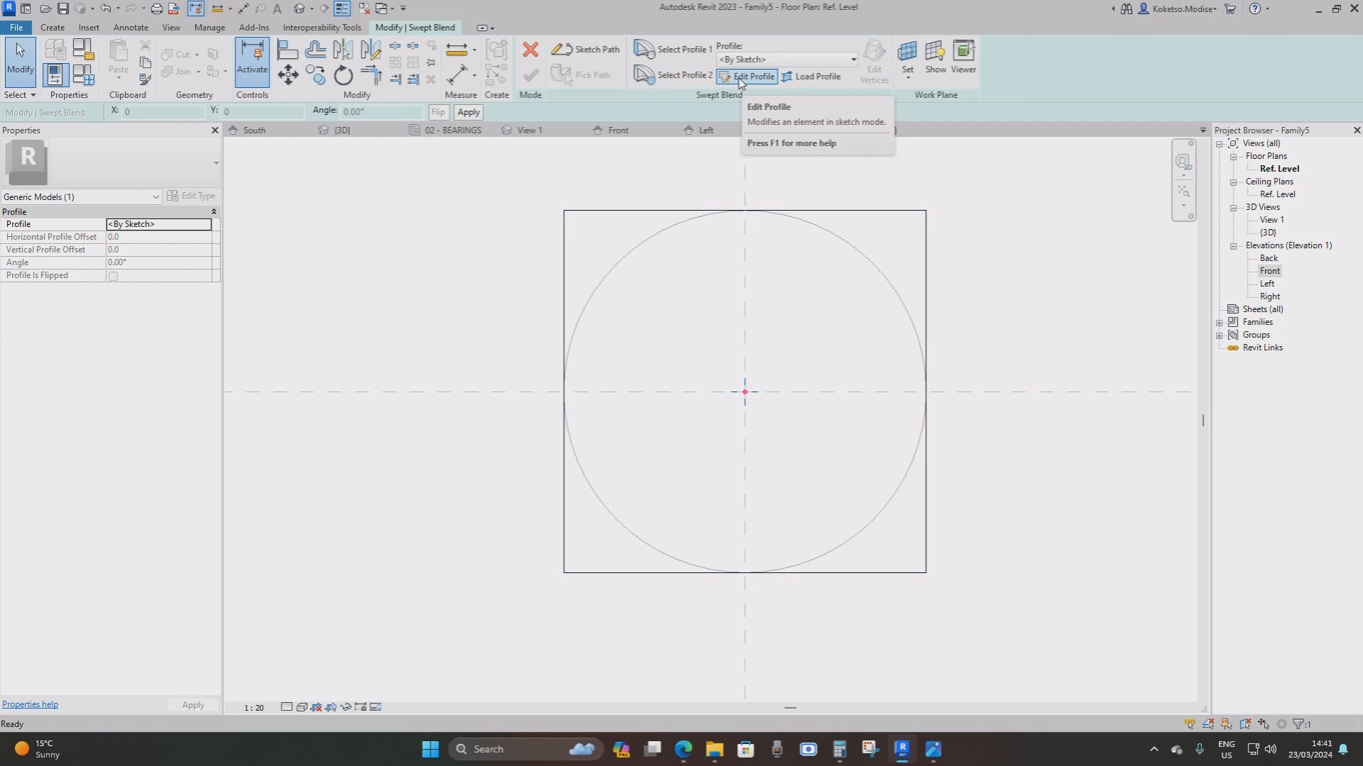
pyautogui.click(740, 79)
pyautogui.click(575, 48)
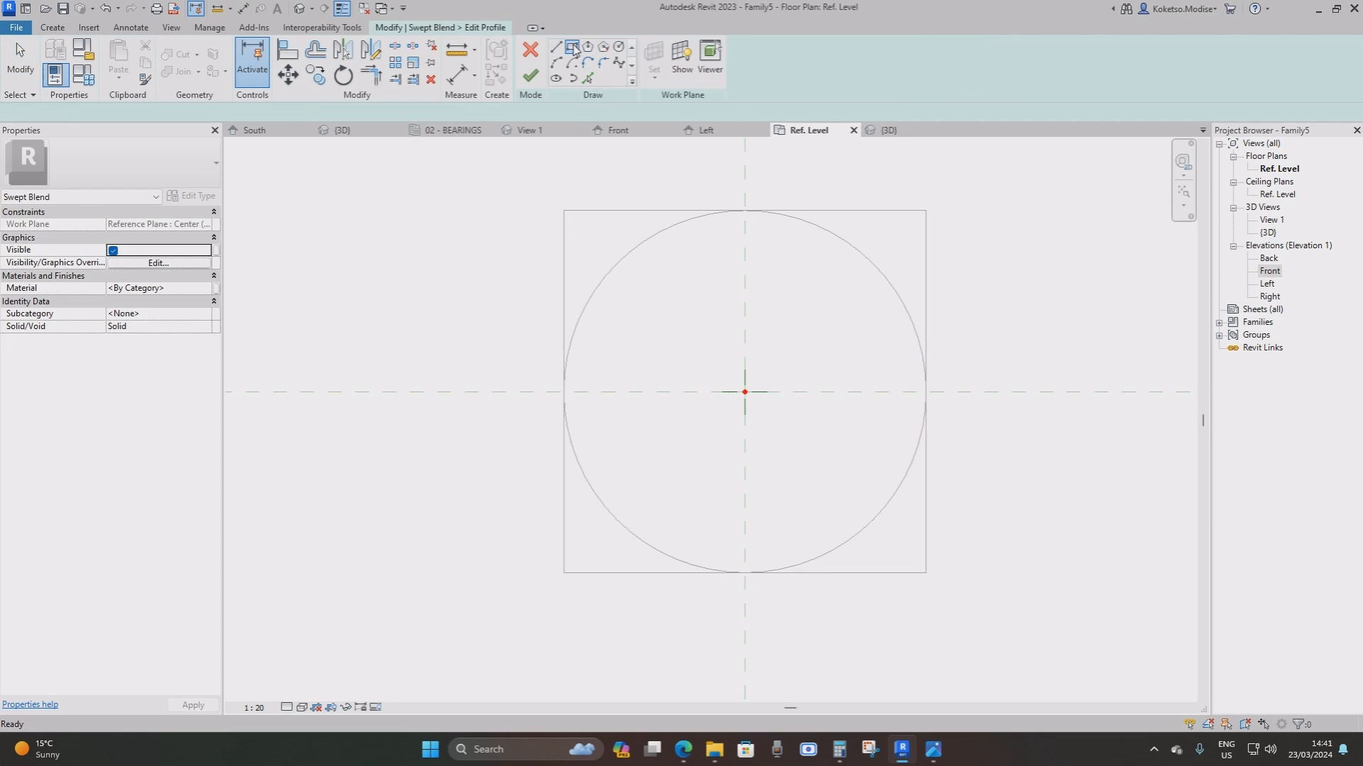
pyautogui.click(564, 211)
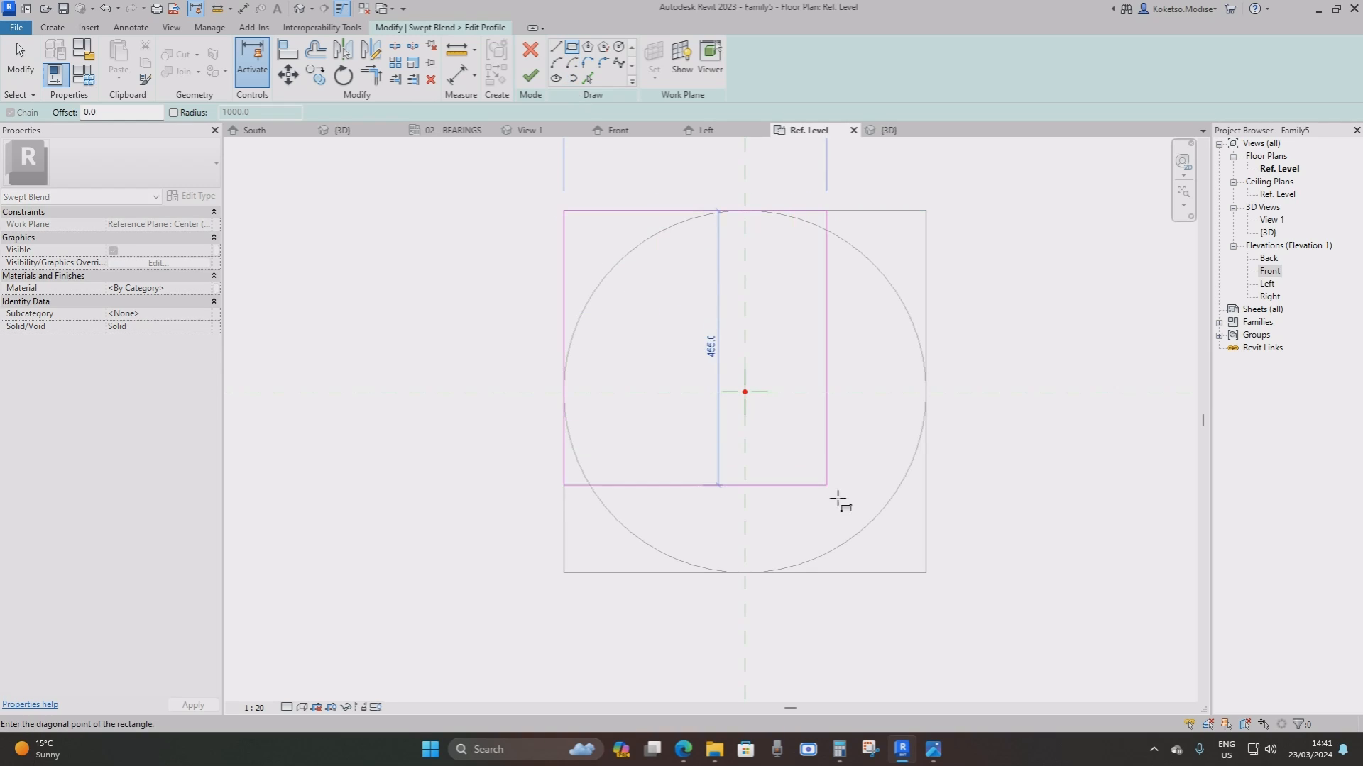
pyautogui.click(925, 573)
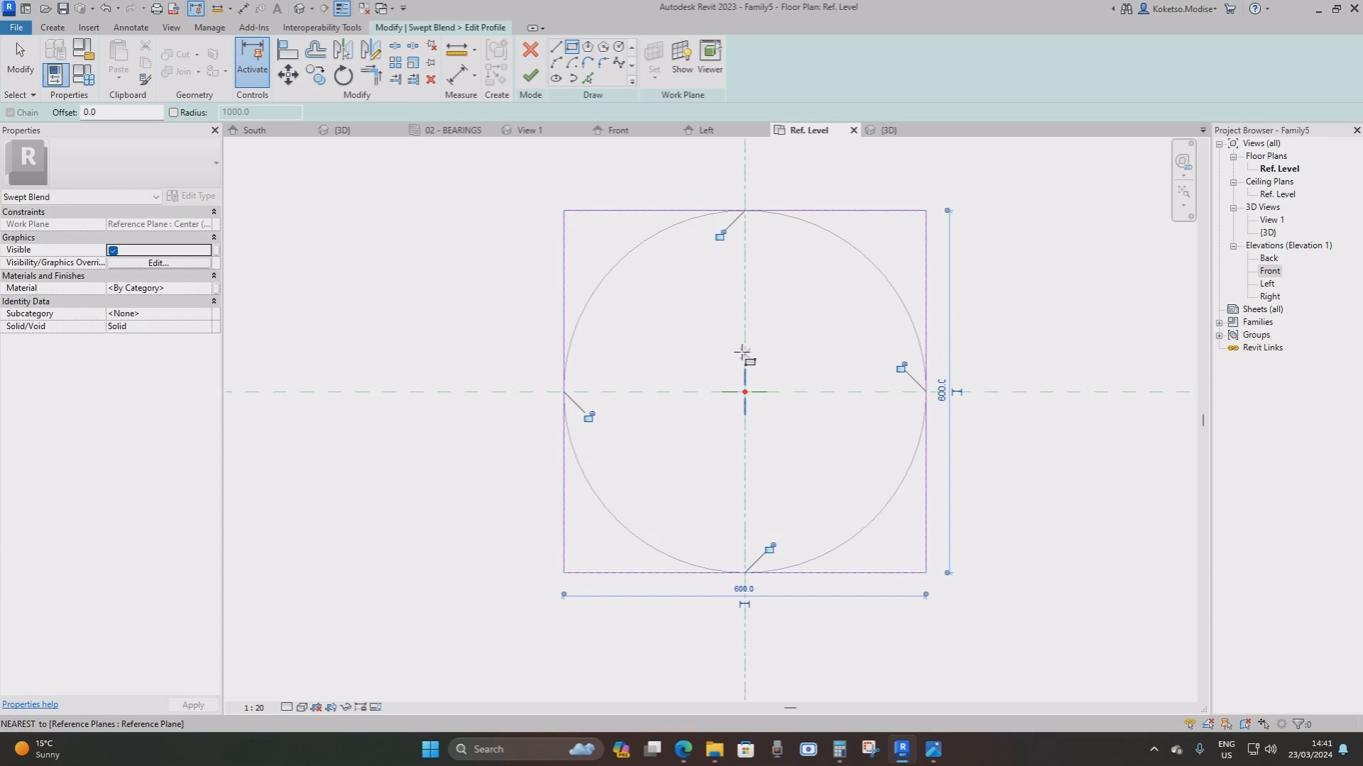
pyautogui.press('Escape')
pyautogui.press('Escape')
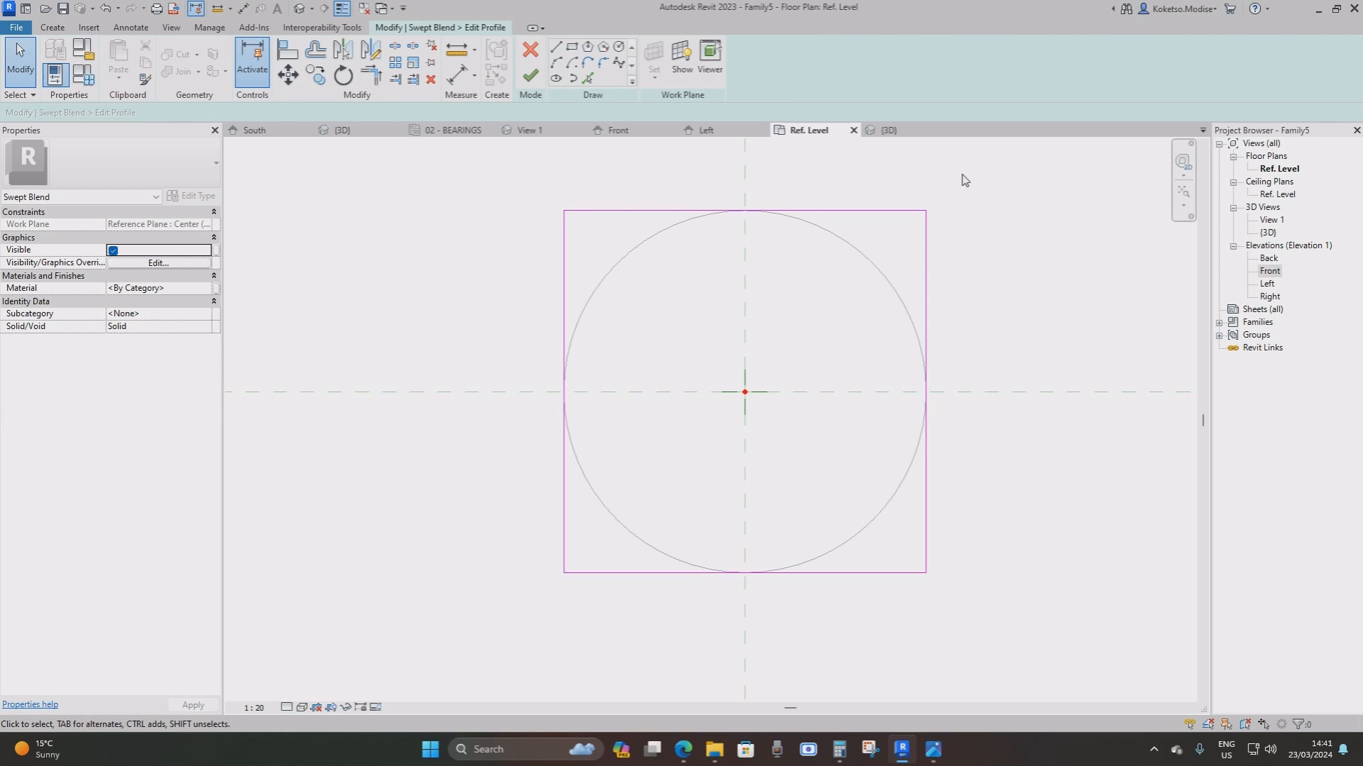
# Scale the whole profile 2 square graphically about the reference plane intersection, from its 300 mm half-width to 350 mm
pyautogui.moveTo(964, 172); pyautogui.dragTo(502, 655)
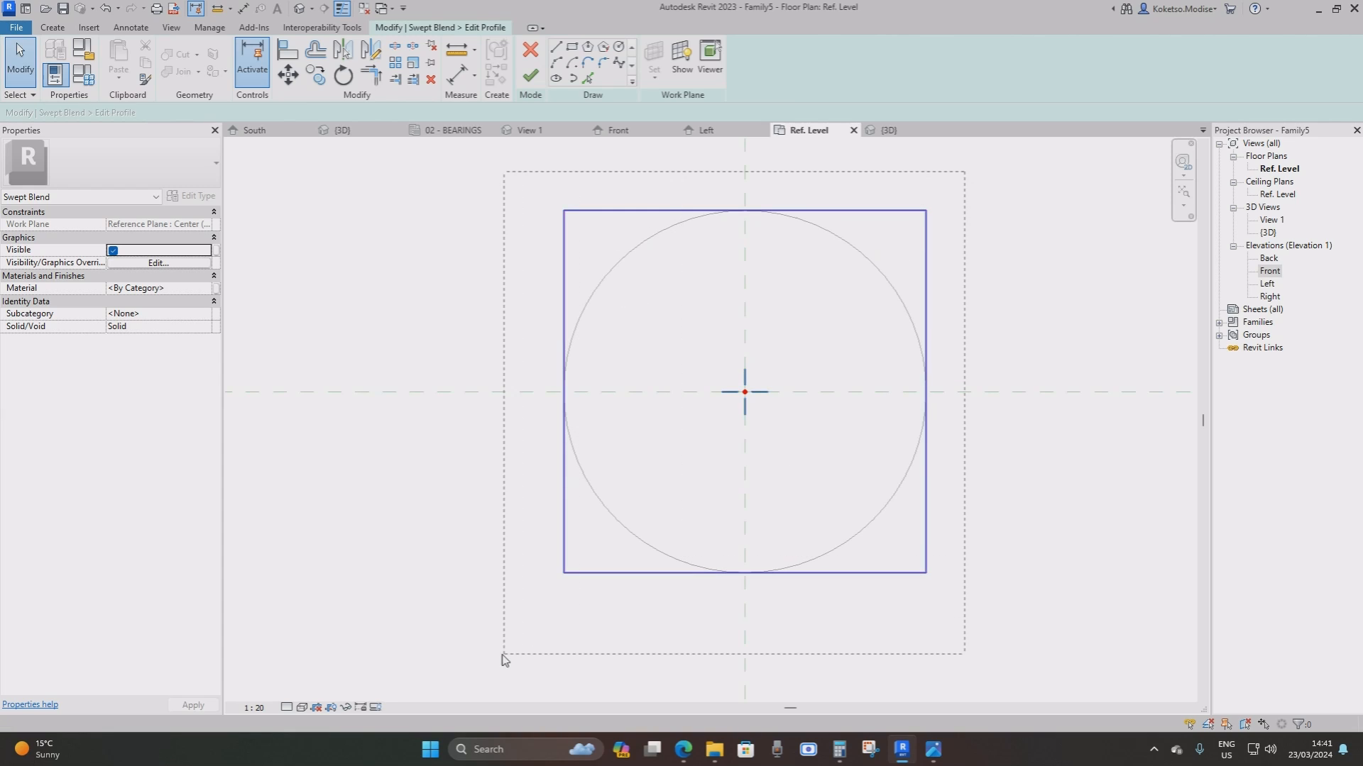
pyautogui.click(841, 211)
pyautogui.click(899, 278)
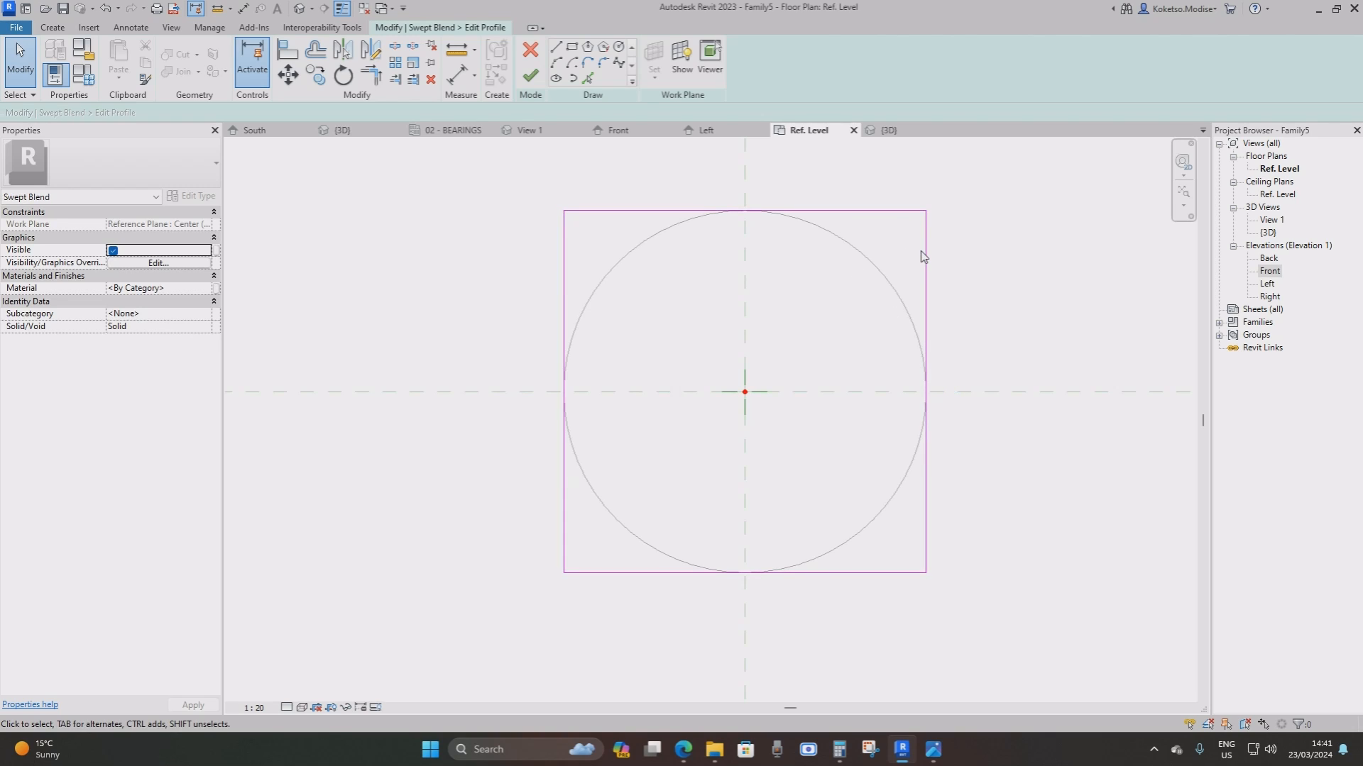
pyautogui.press('Tab')
pyautogui.click(926, 259)
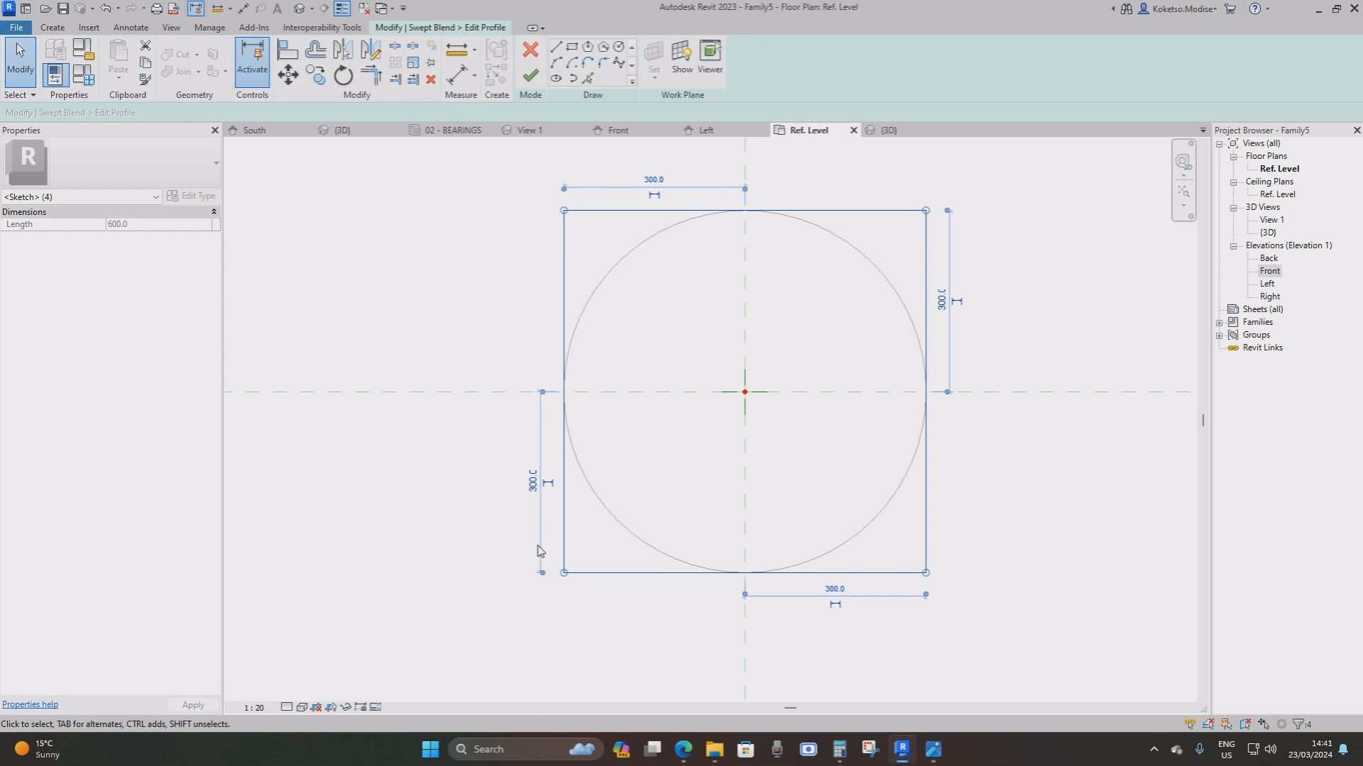
pyautogui.click(414, 65)
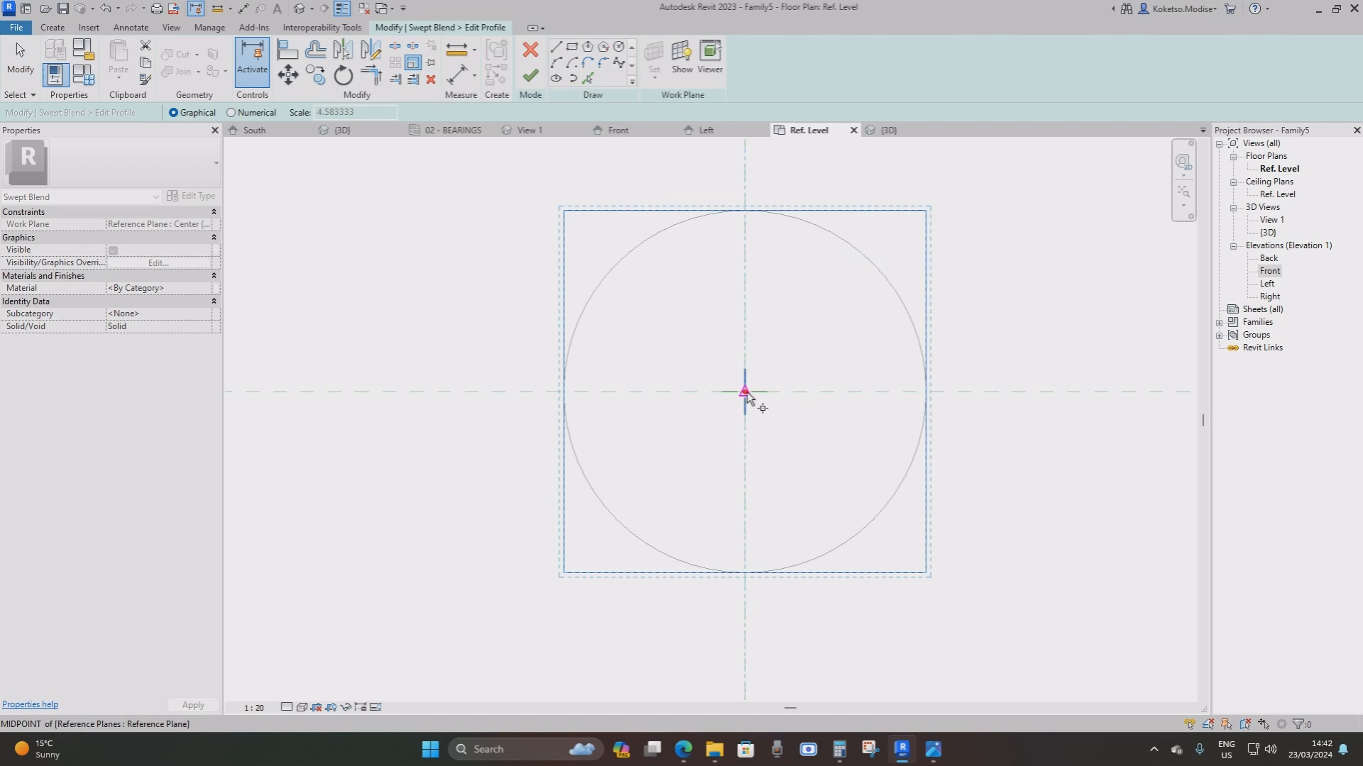
pyautogui.click(744, 392)
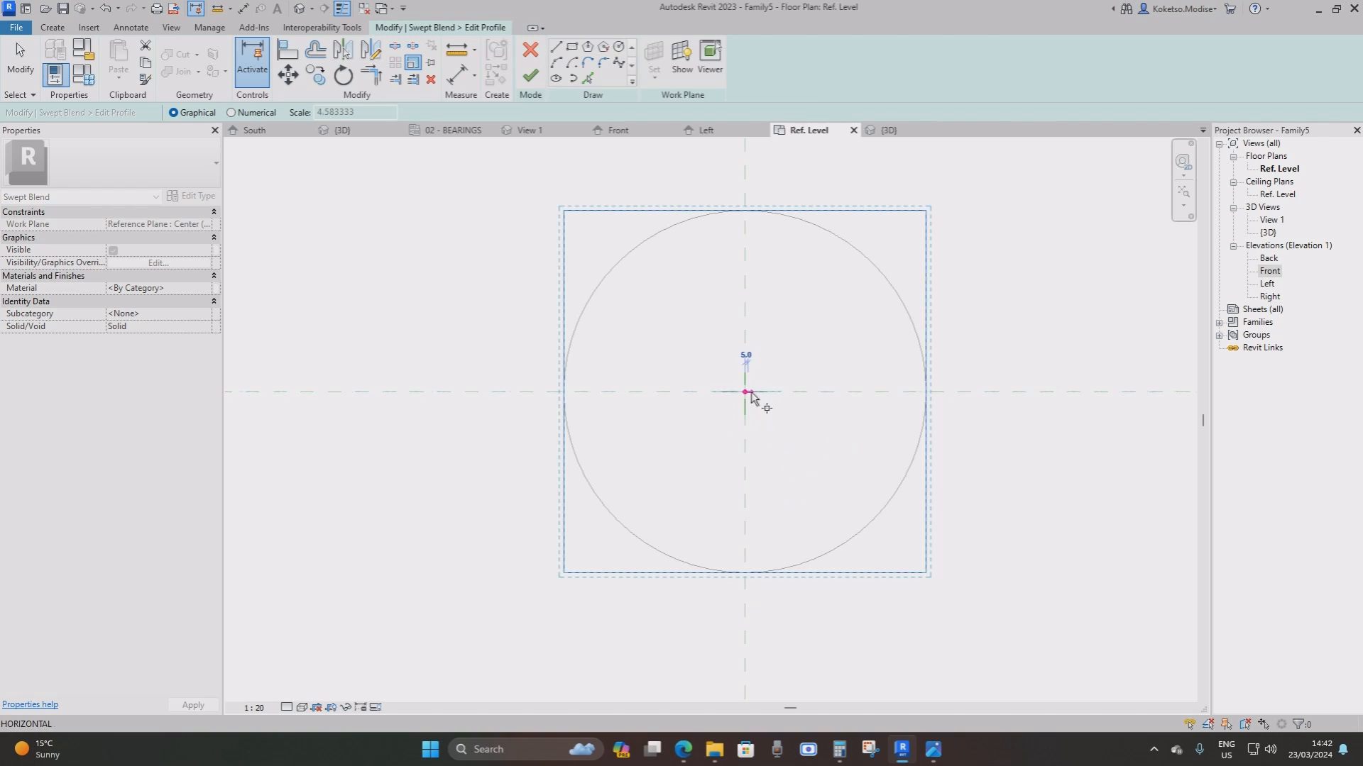
pyautogui.click(926, 393)
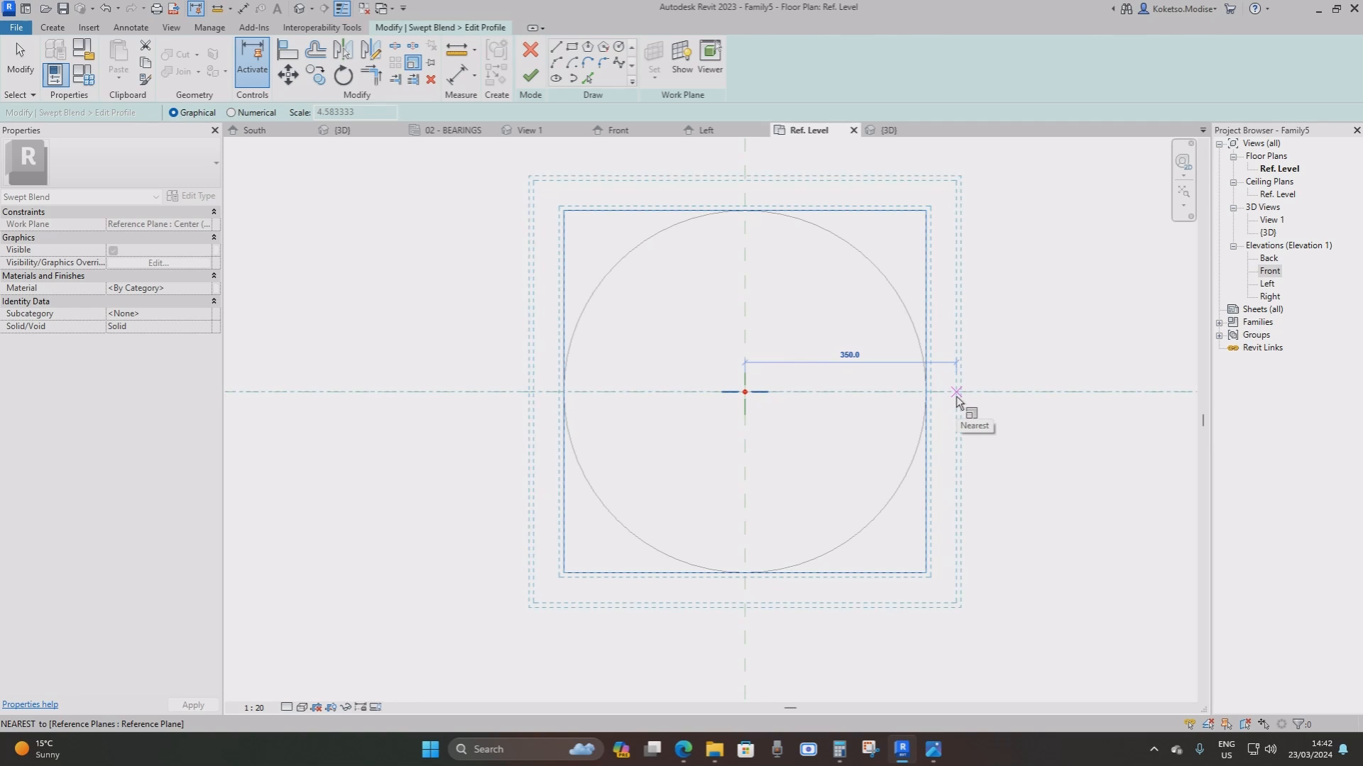
pyautogui.click(956, 396)
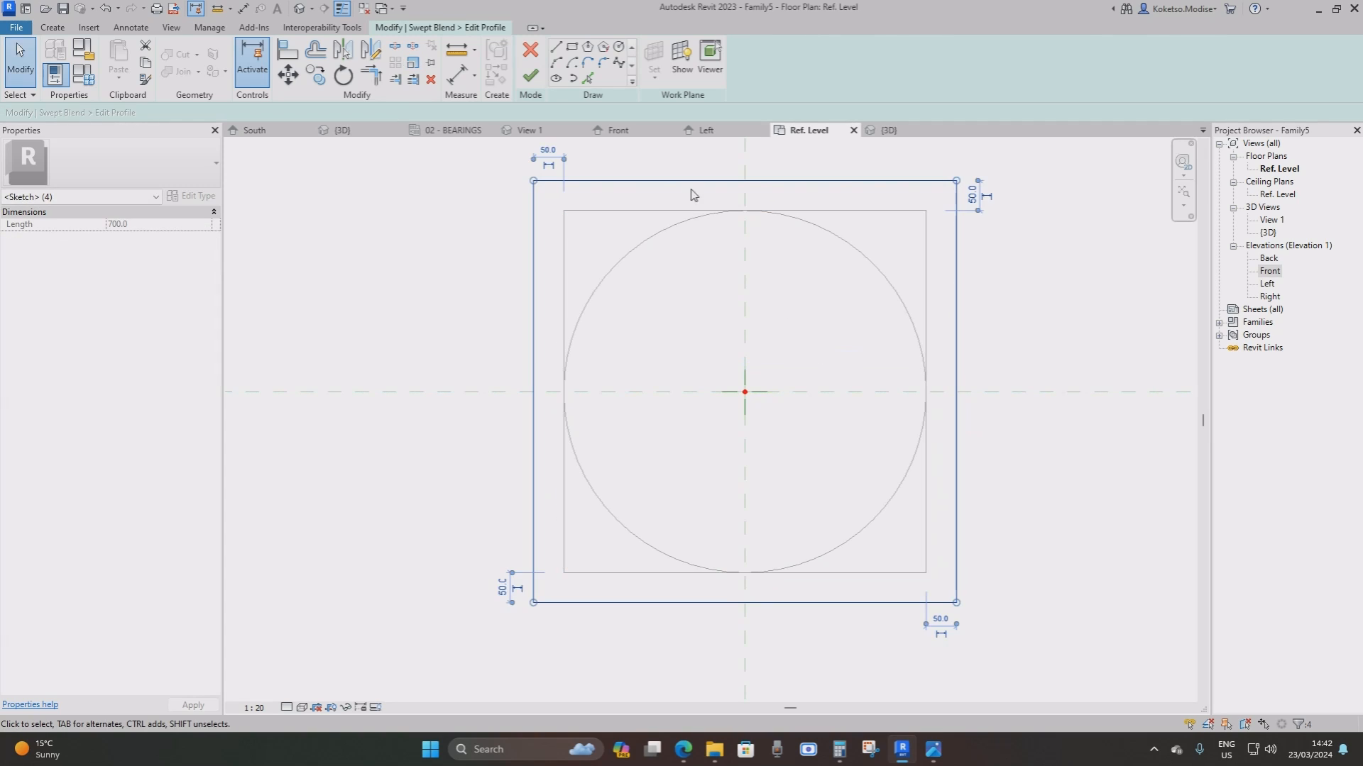
# In the 3D view, finish profile 2 and complete the swept blend on top of the upper plate
pyautogui.click(731, 153)
pyautogui.click(900, 132)
pyautogui.moveTo(903, 506)
pyautogui.keyDown('shift'); pyautogui.mouseDown(button='middle')
pyautogui.moveTo(884, 508)
pyautogui.moveTo(759, 384)
pyautogui.moveTo(766, 488)
pyautogui.mouseUp(button='middle'); pyautogui.keyUp('shift')
pyautogui.click(531, 77)
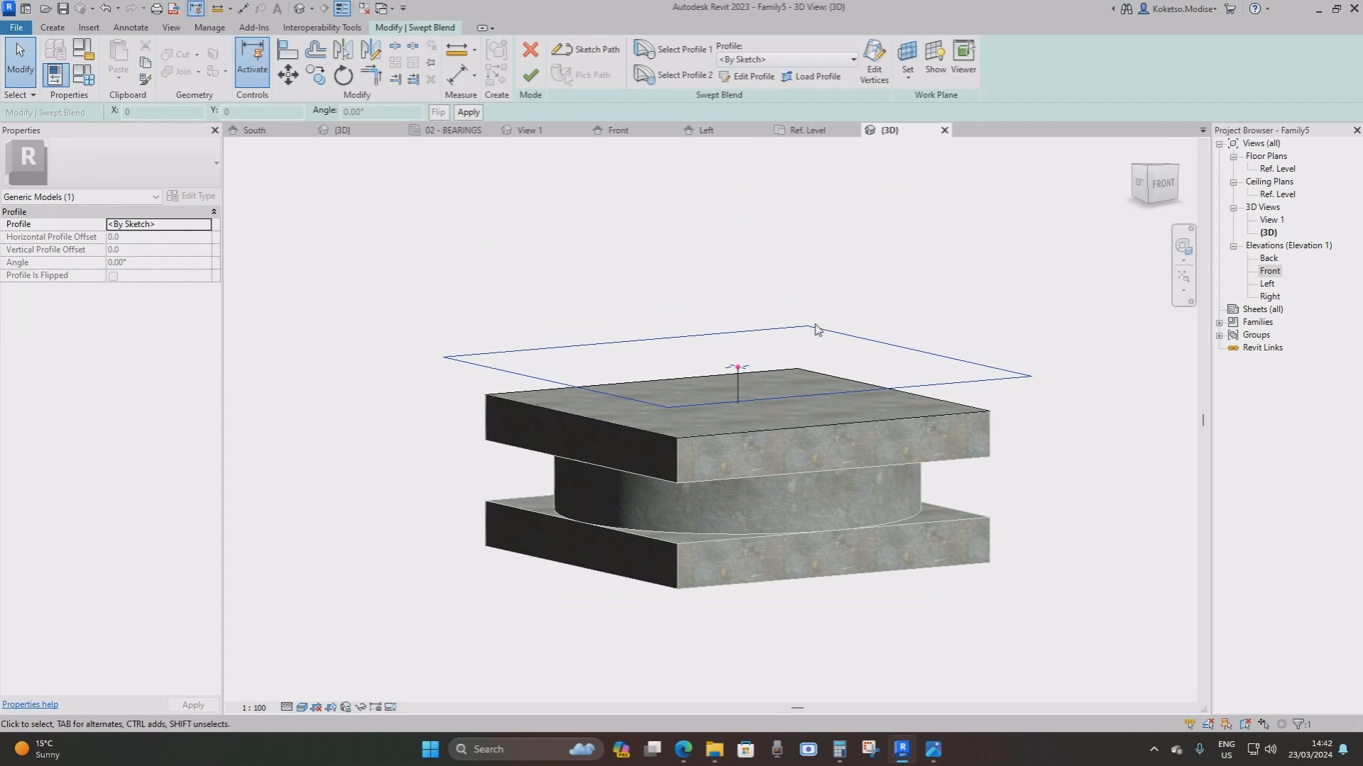
pyautogui.click(531, 76)
pyautogui.click(1127, 575)
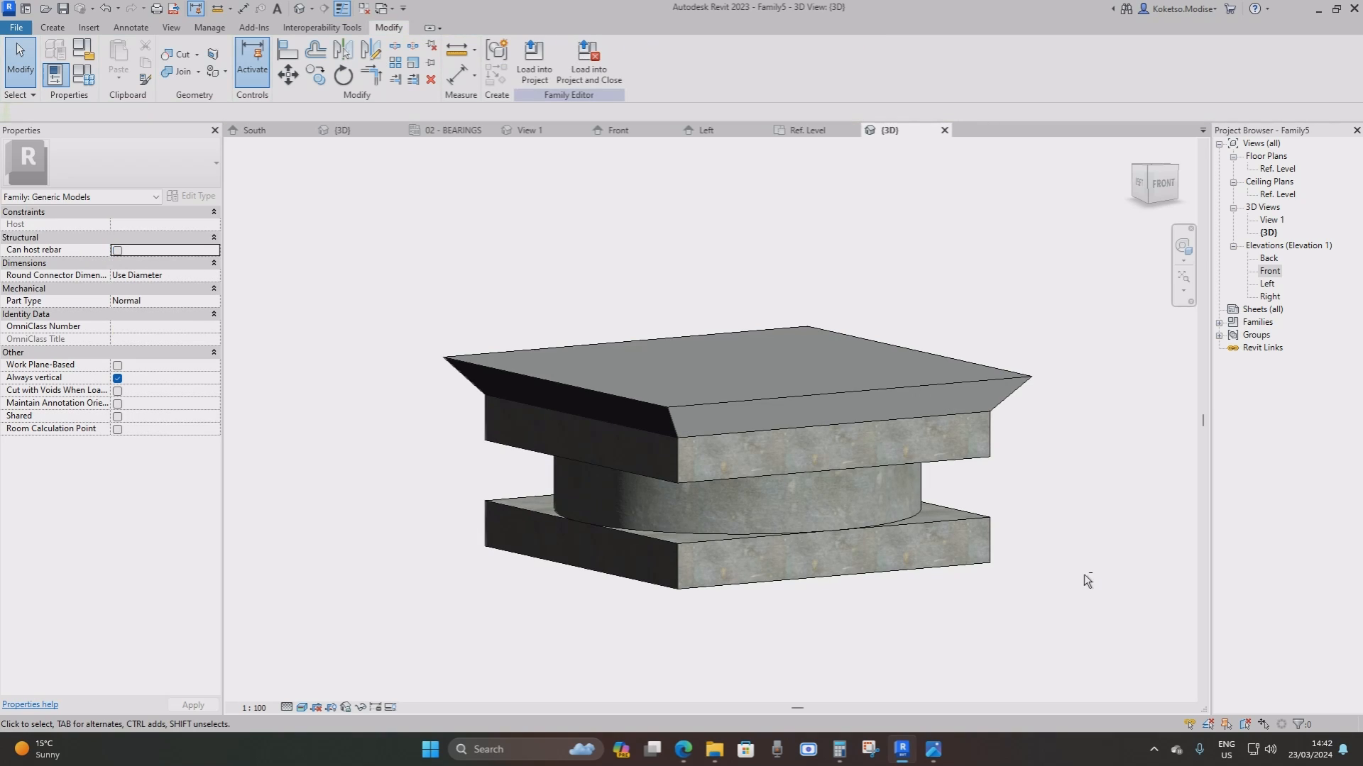
# Find concrete materials in the library and assign Concrete, Cast-in-Place, Gray to the swept blend
pyautogui.keyDown('shift'); pyautogui.moveTo(1084, 574); pyautogui.dragTo(837, 489, button='middle'); pyautogui.keyUp('shift')
pyautogui.click(834, 487)
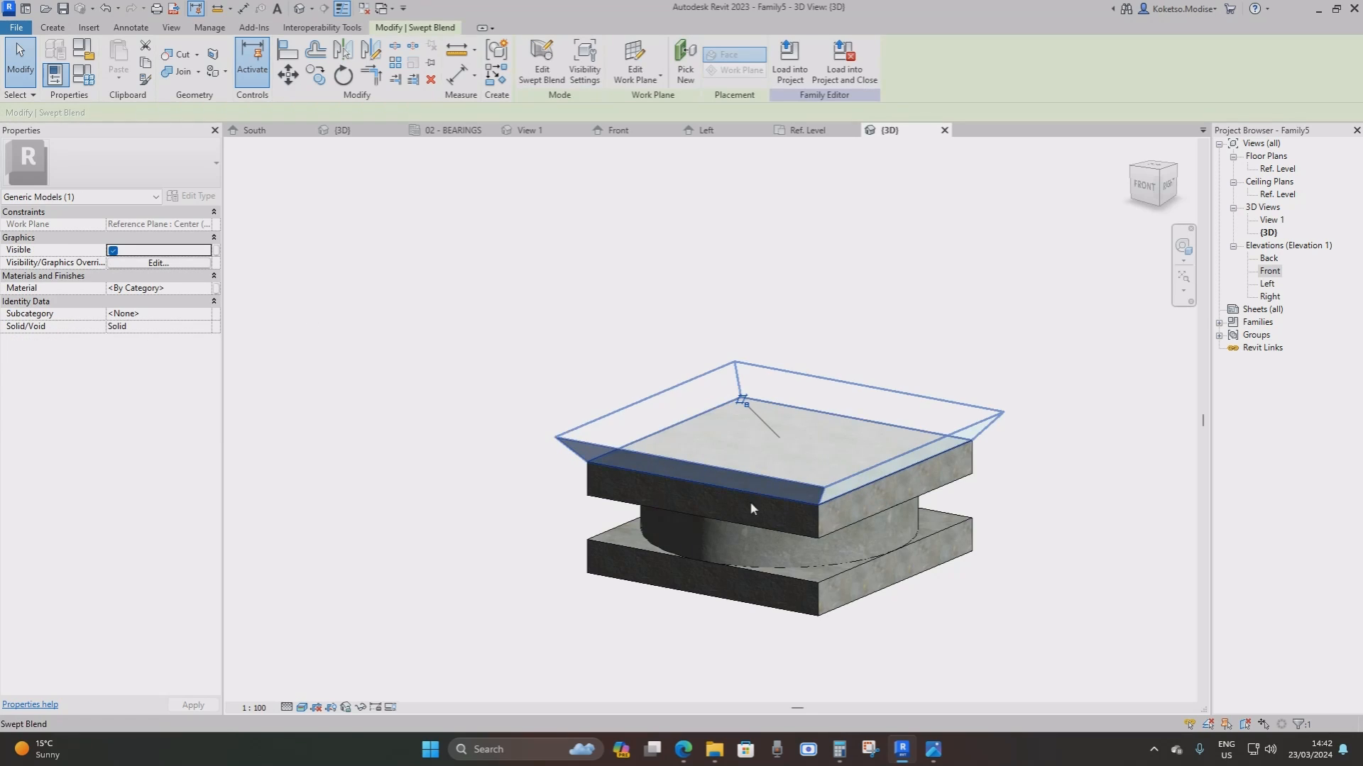
pyautogui.click(216, 291)
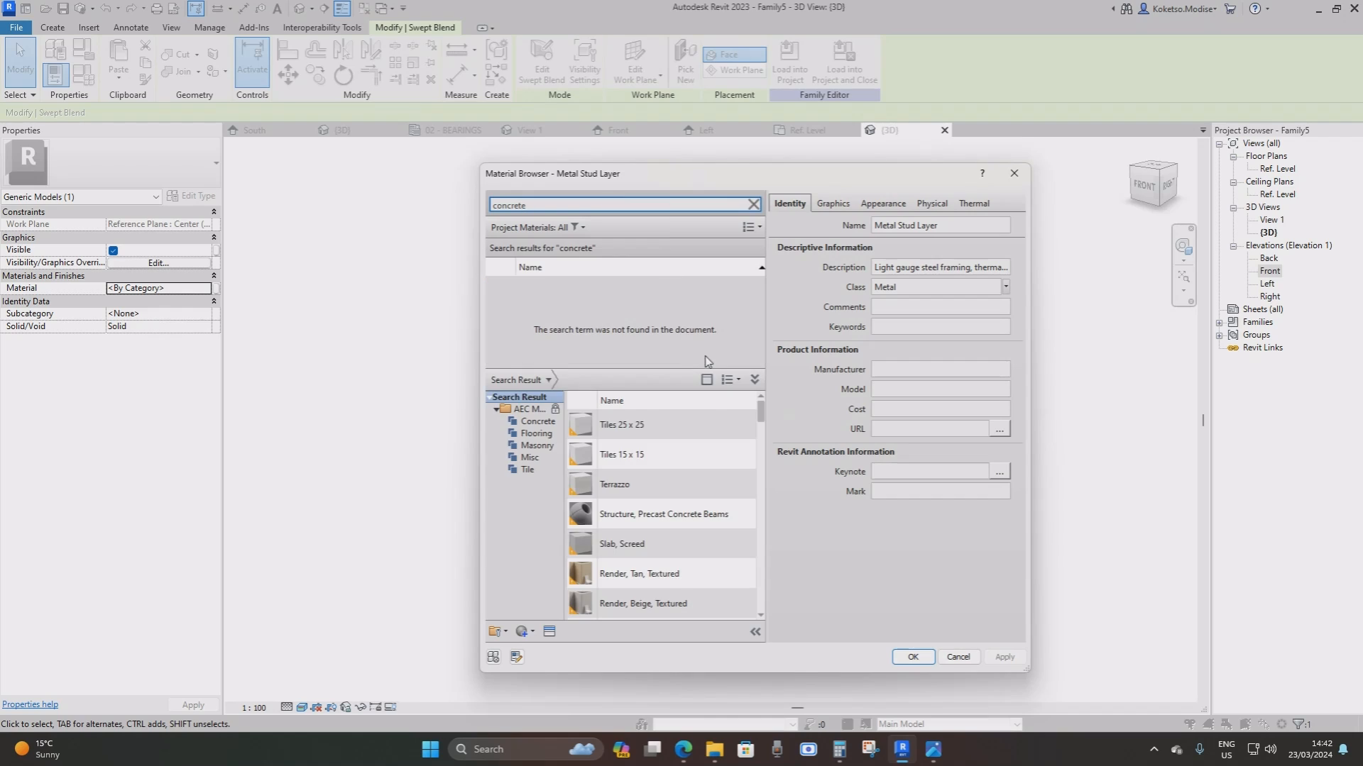
pyautogui.scroll(-3, 759, 437)
pyautogui.moveTo(758, 438); pyautogui.dragTo(766, 501)
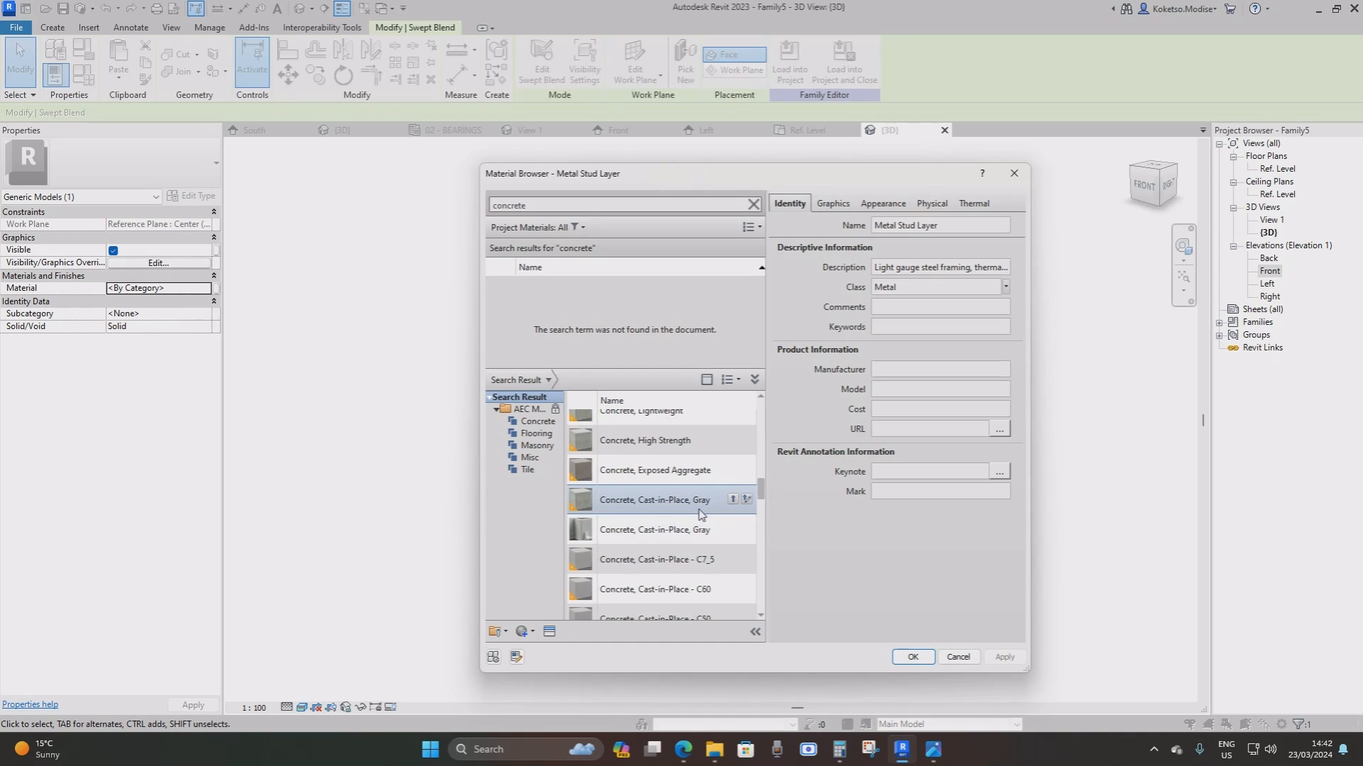
pyautogui.click(732, 499)
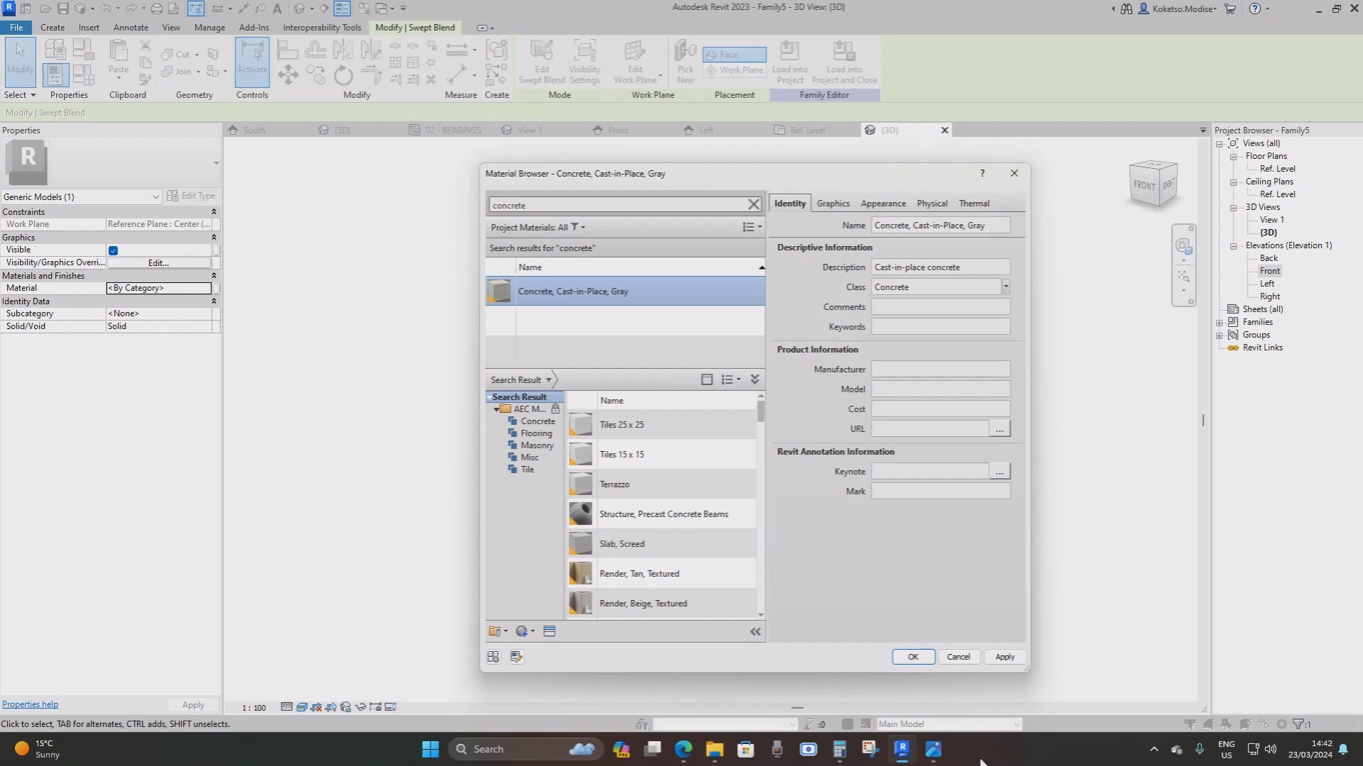
pyautogui.click(912, 657)
pyautogui.click(883, 658)
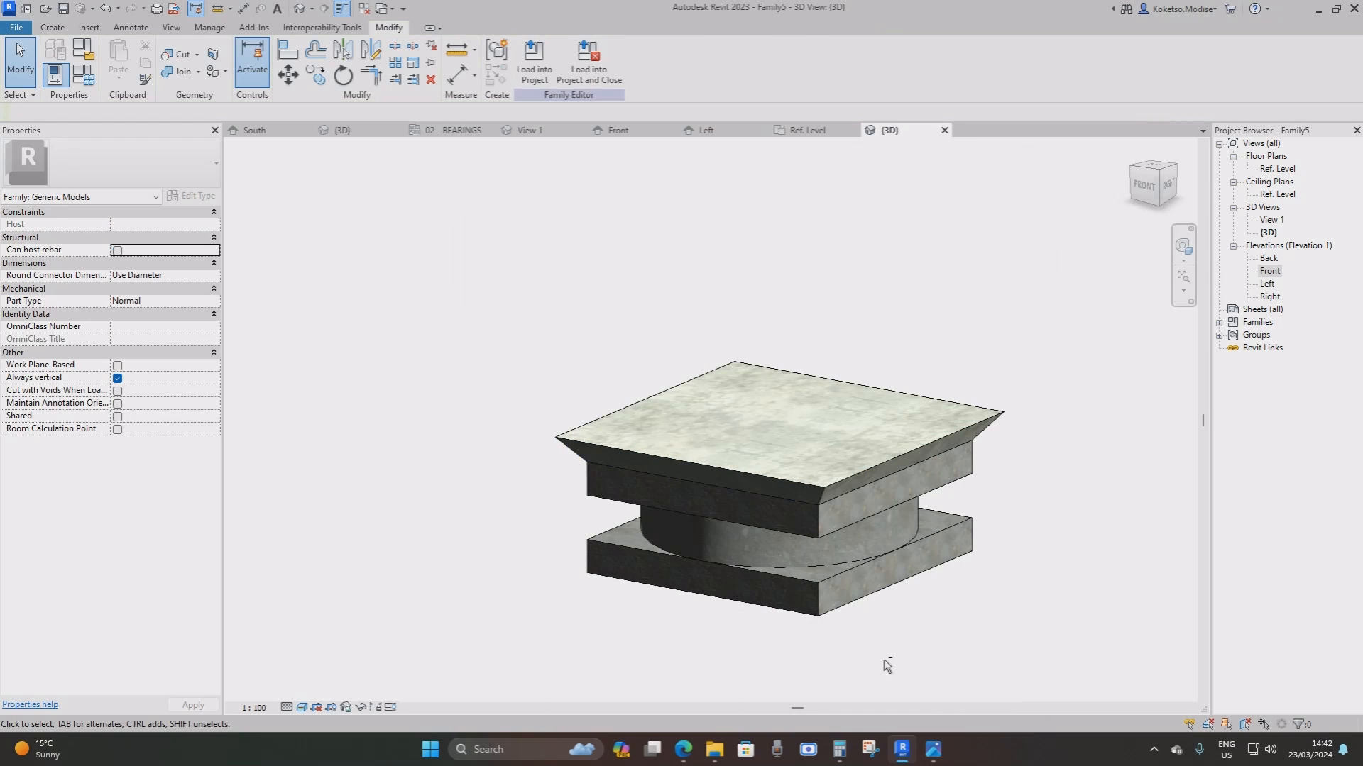
# Inspect the finished bearing in 3D, load the family into the bridge project and close the family file
pyautogui.moveTo(883, 659)
pyautogui.keyDown('shift'); pyautogui.mouseDown(button='middle')
pyautogui.moveTo(1091, 615)
pyautogui.moveTo(906, 648)
pyautogui.mouseUp(button='middle'); pyautogui.keyUp('shift')
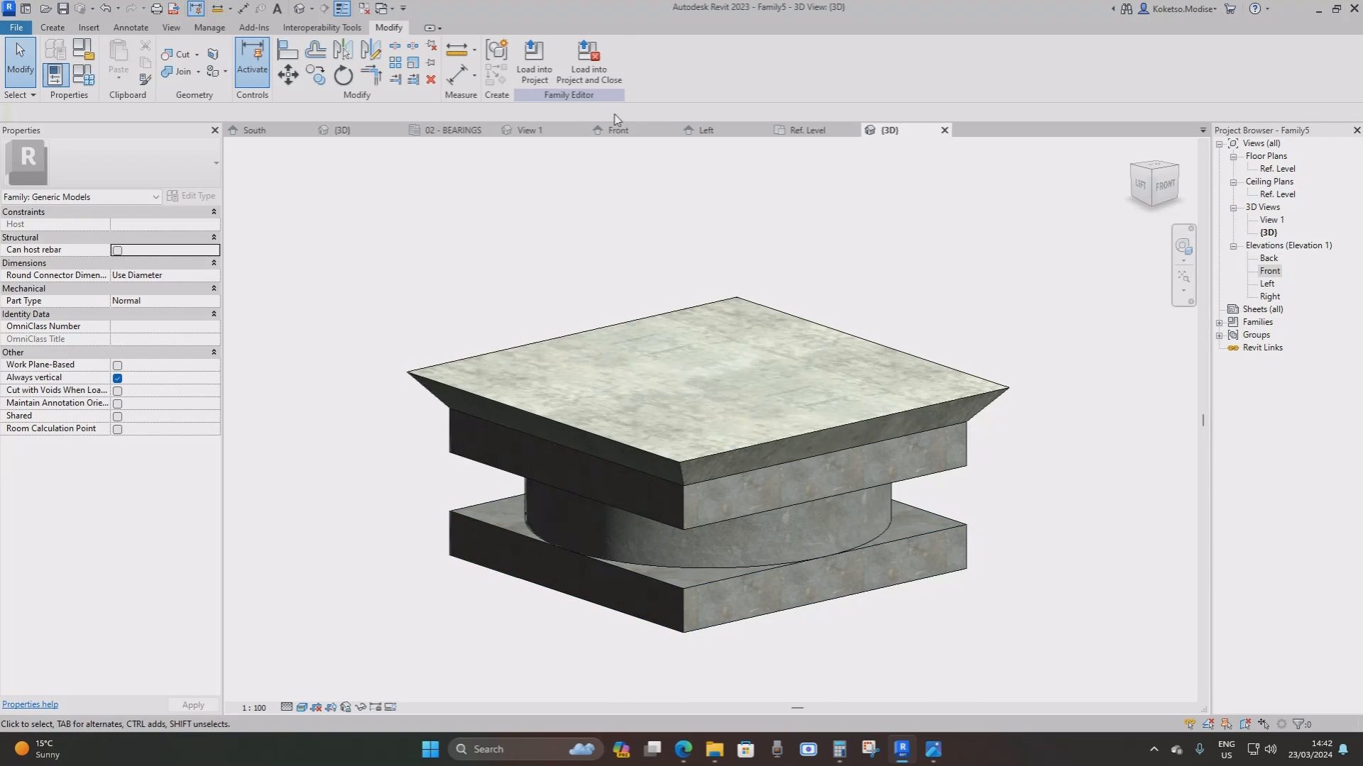
pyautogui.click(593, 68)
pyautogui.click(702, 379)
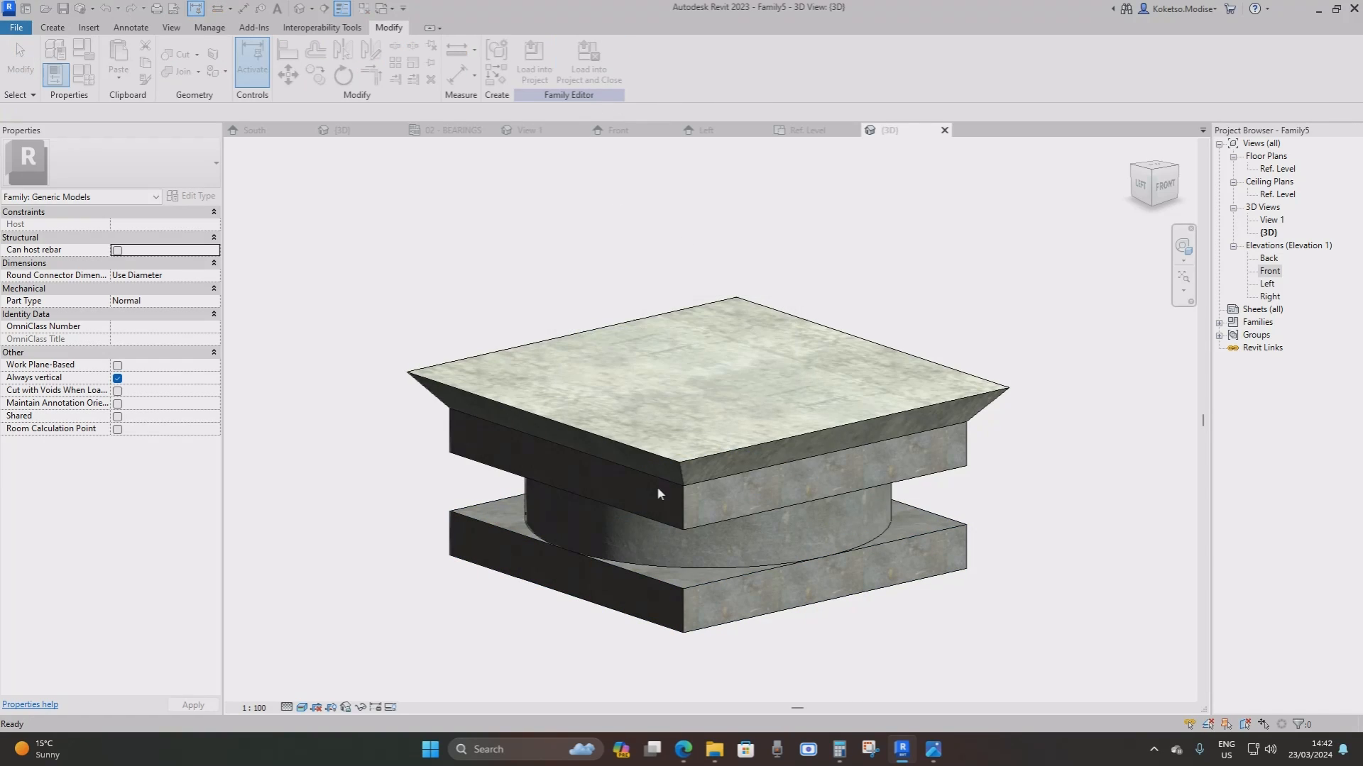
pyautogui.scroll(-3, 548, 451)
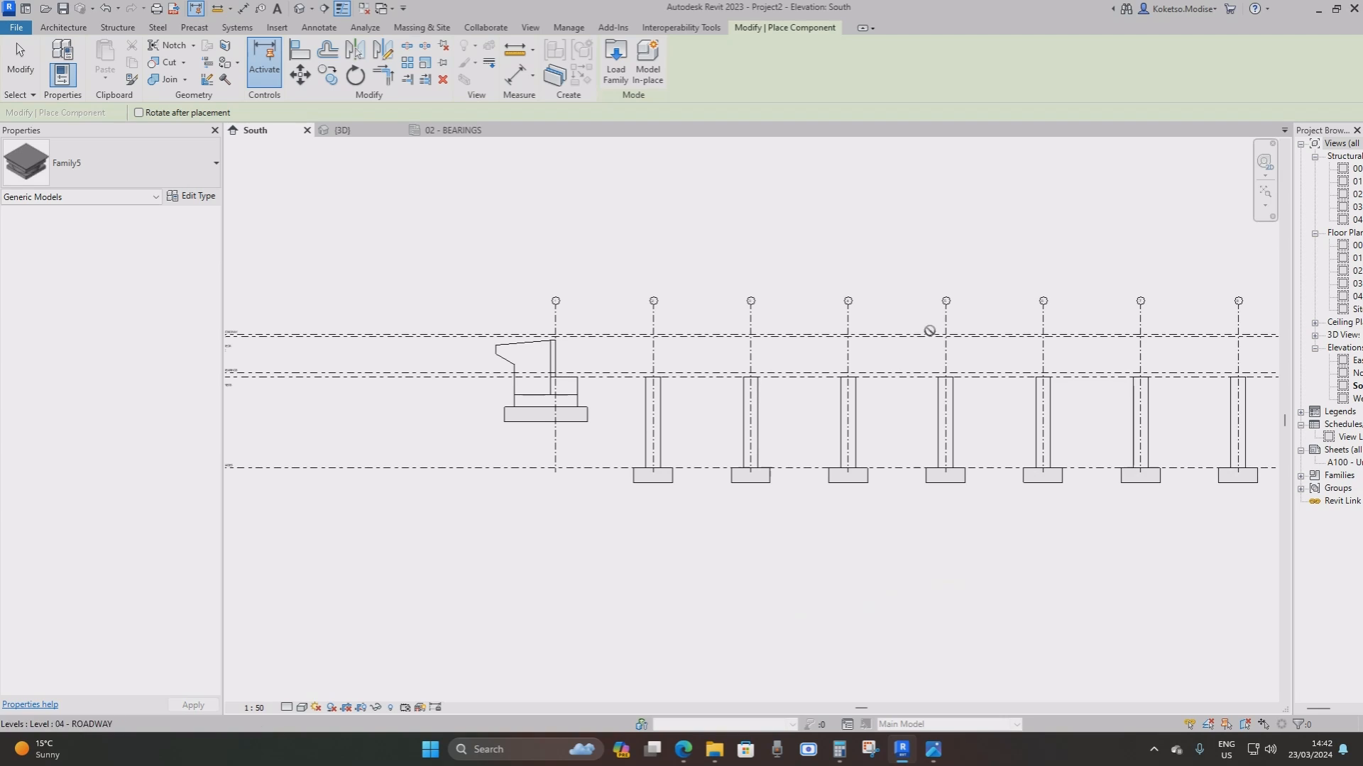
# In the 02 - BEARINGS plan, place one bearing on the grid 9 pier, 1500 mm below grid A
pyautogui.click(452, 130)
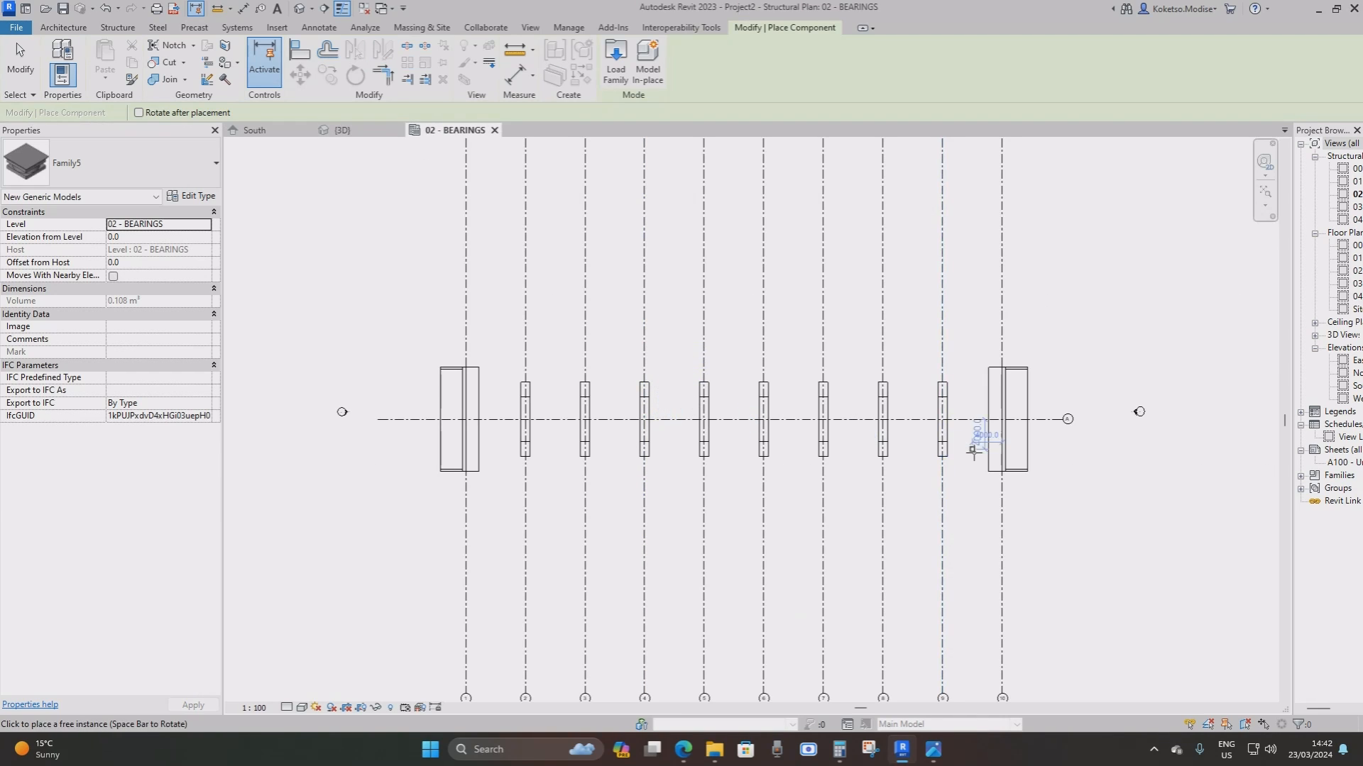
pyautogui.scroll(6, 973, 435)
pyautogui.scroll(4, 788, 430)
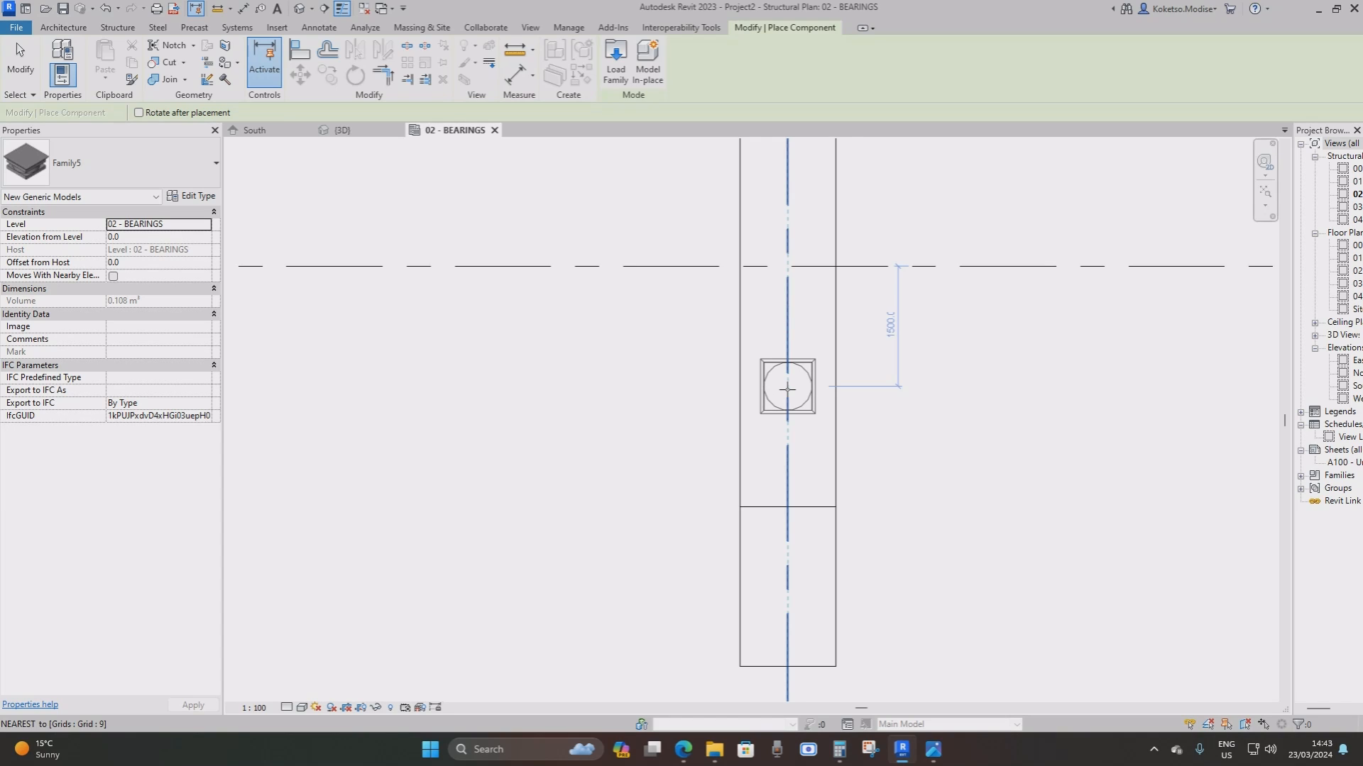
pyautogui.click(787, 389)
pyautogui.press('Escape')
pyautogui.press('Escape')
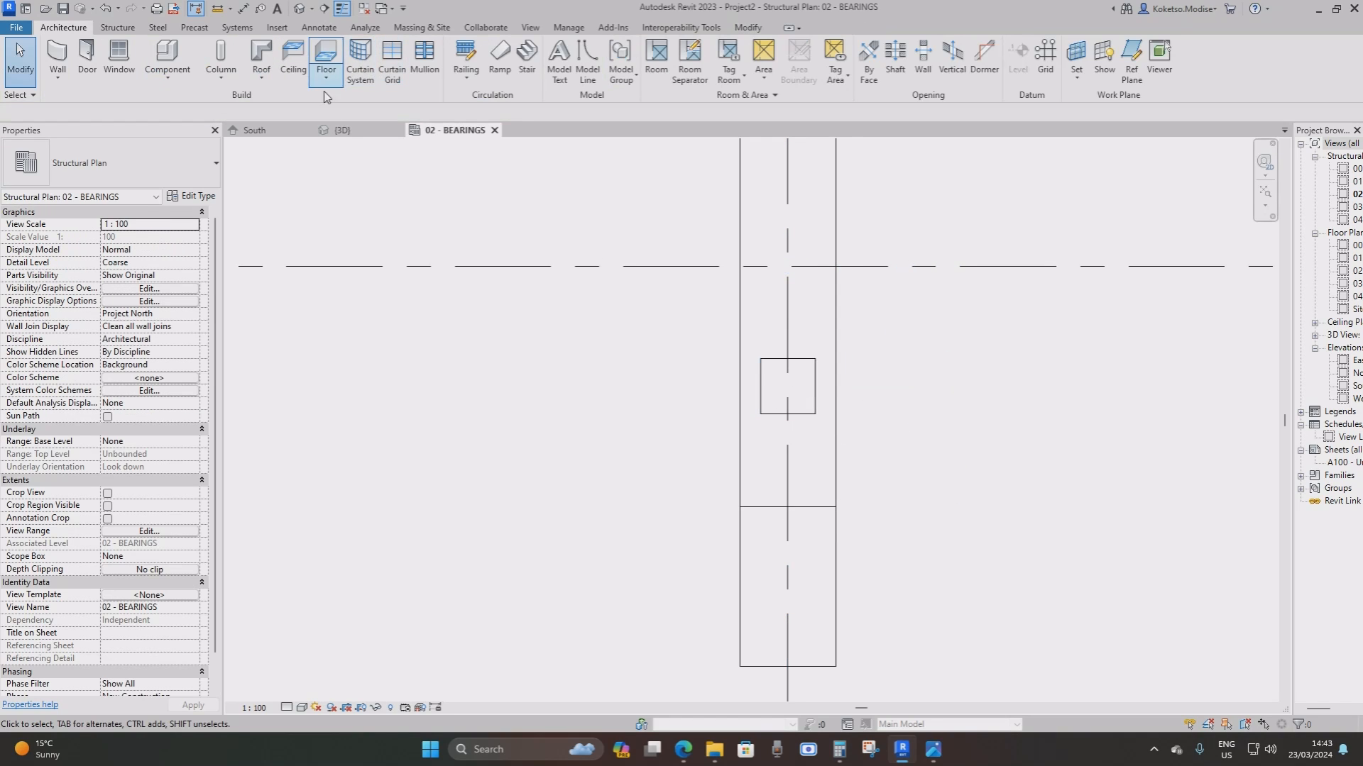
# Compare the placed bearing's height with the top of the grid 9 pier in 3D and in the South elevation
pyautogui.click(343, 130)
pyautogui.keyDown('shift'); pyautogui.moveTo(1034, 411); pyautogui.dragTo(716, 276, button='middle'); pyautogui.keyUp('shift')
pyautogui.scroll(3, 855, 313)
pyautogui.scroll(5, 856, 312)
pyautogui.click(816, 292)
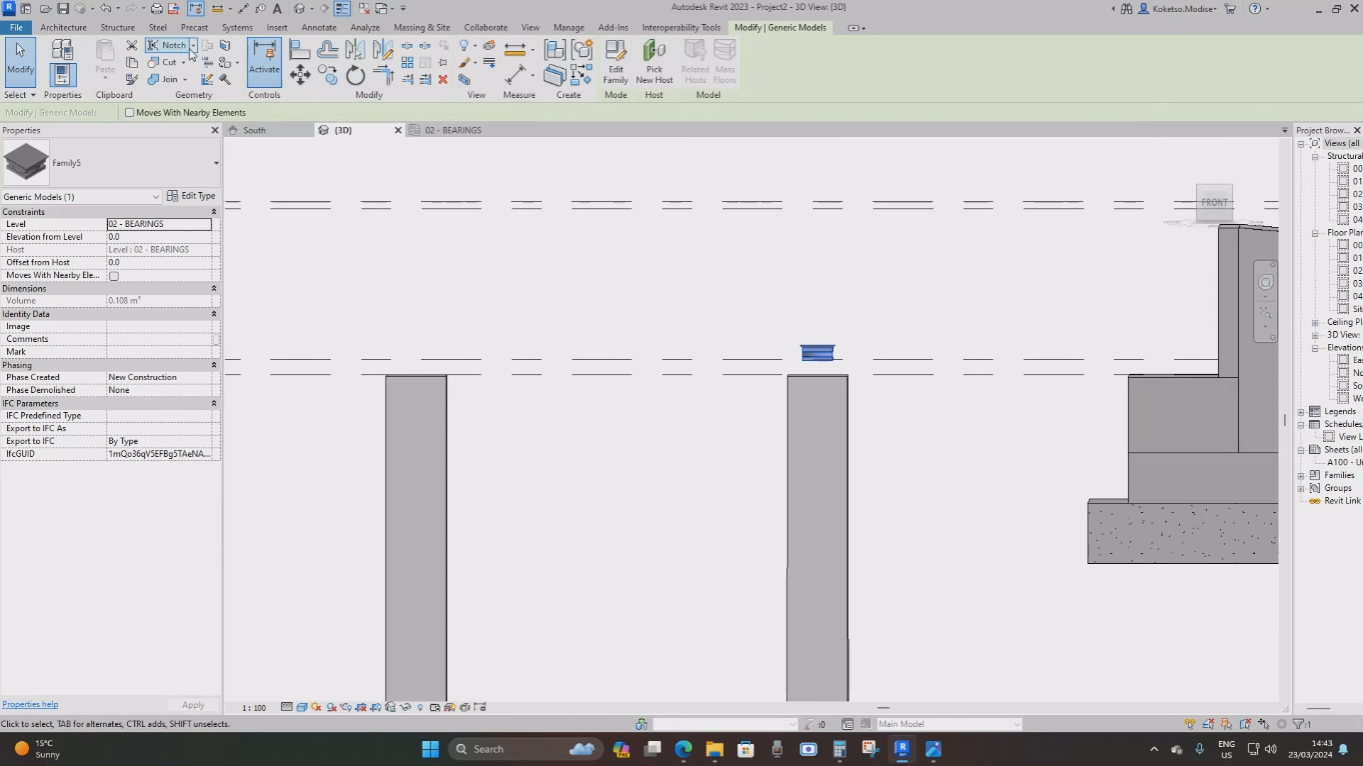
pyautogui.click(263, 131)
pyautogui.moveTo(955, 418); pyautogui.dragTo(291, 394, button='middle')
pyautogui.scroll(8, 690, 348)
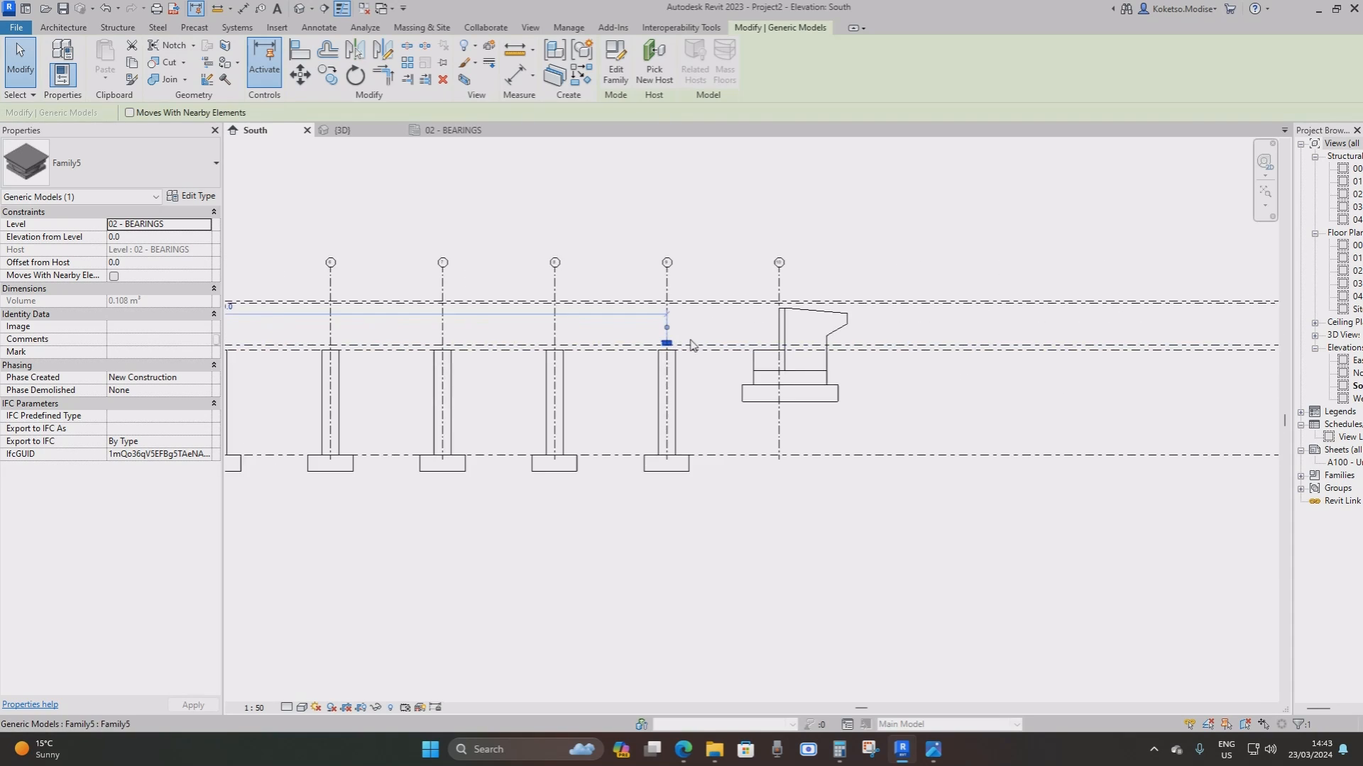
pyautogui.scroll(-3, 673, 395)
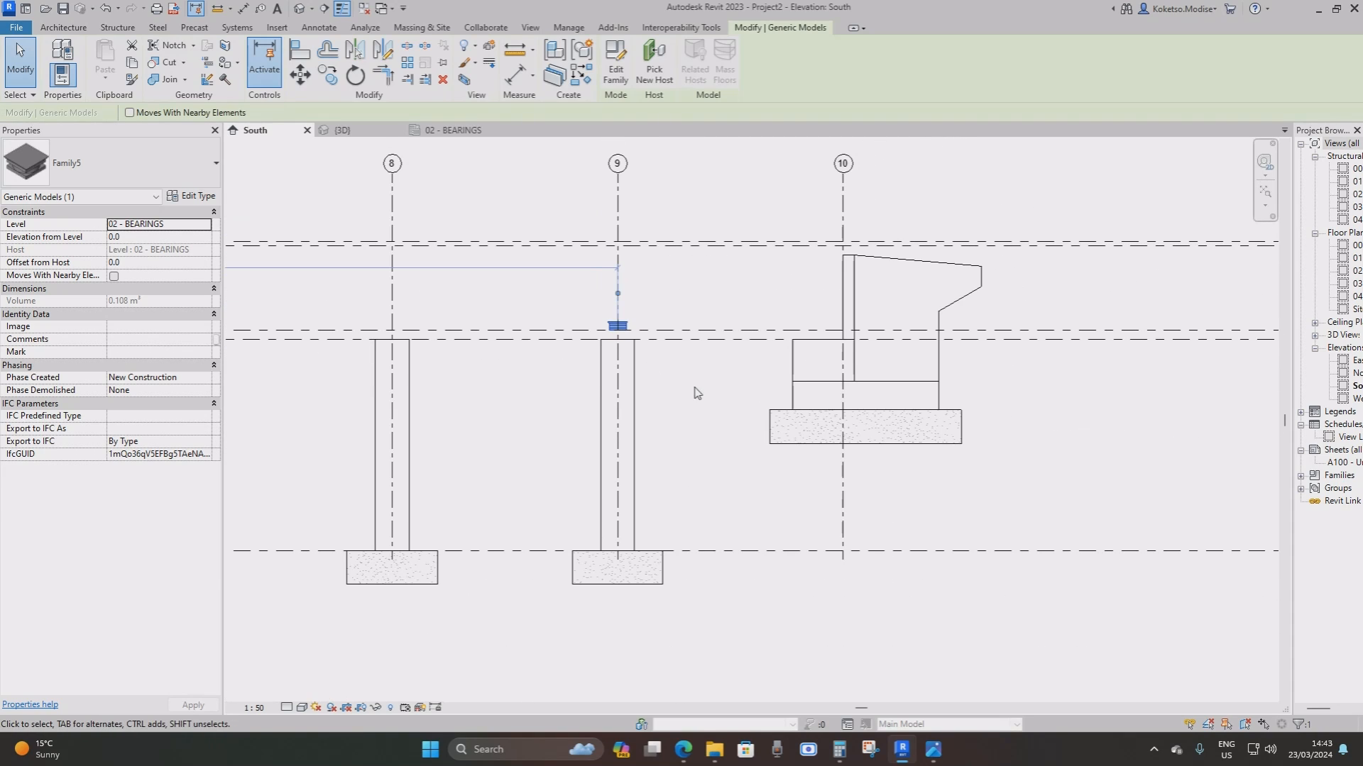
pyautogui.scroll(3, 694, 393)
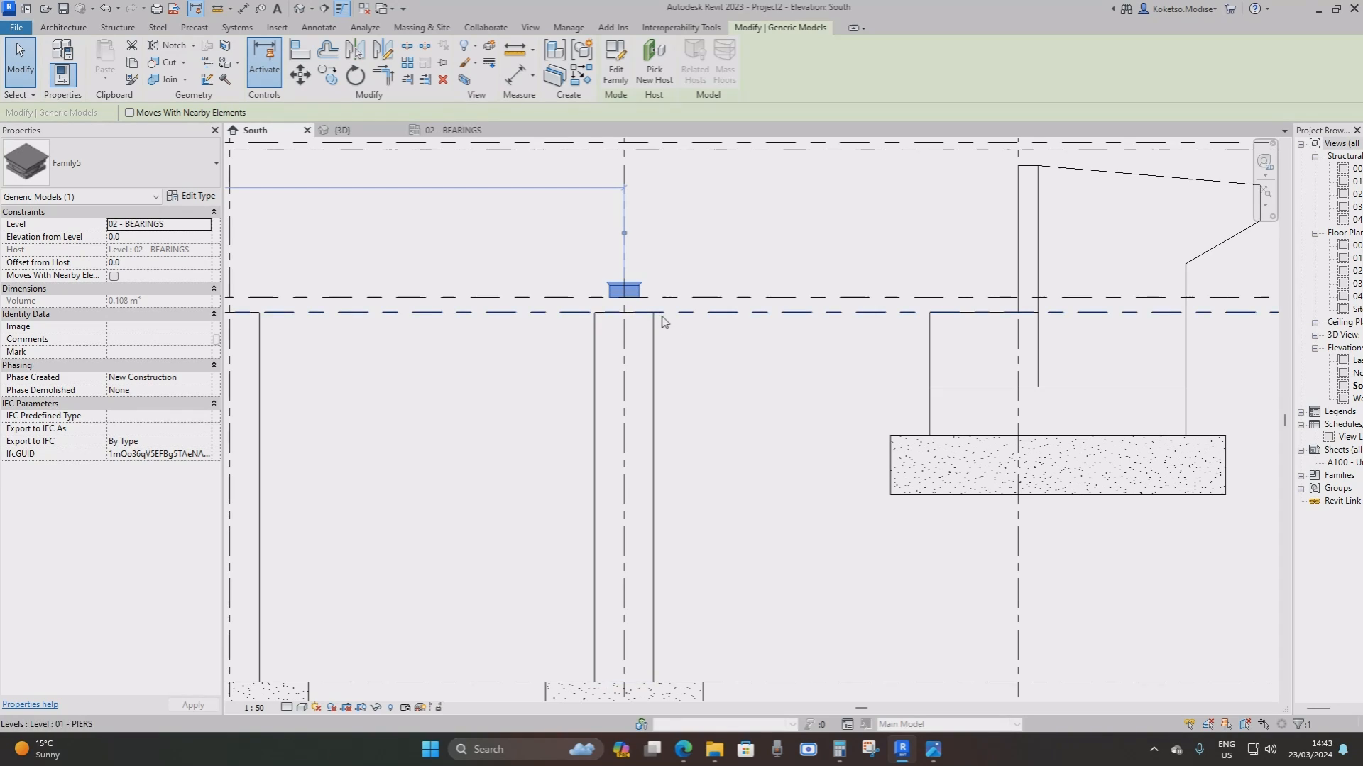
pyautogui.scroll(2, 657, 335)
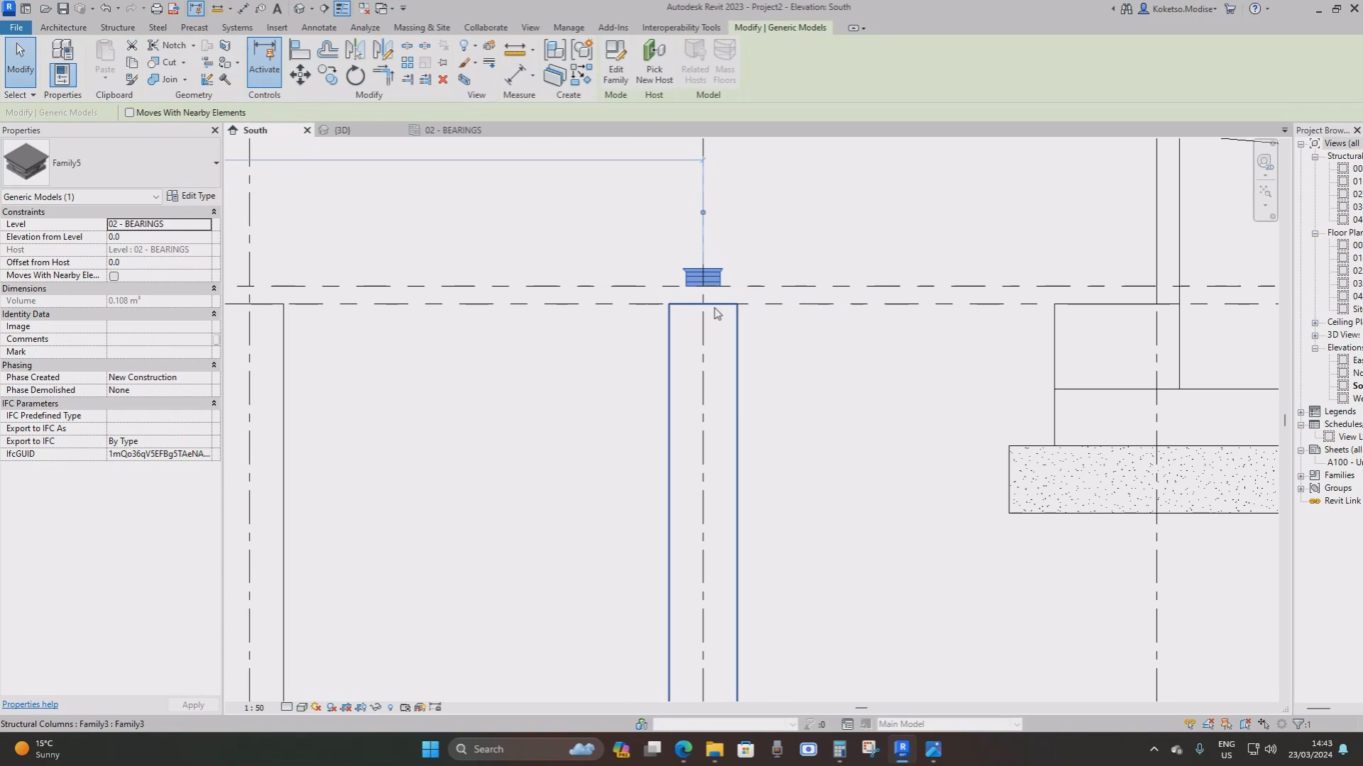
pyautogui.click(734, 314)
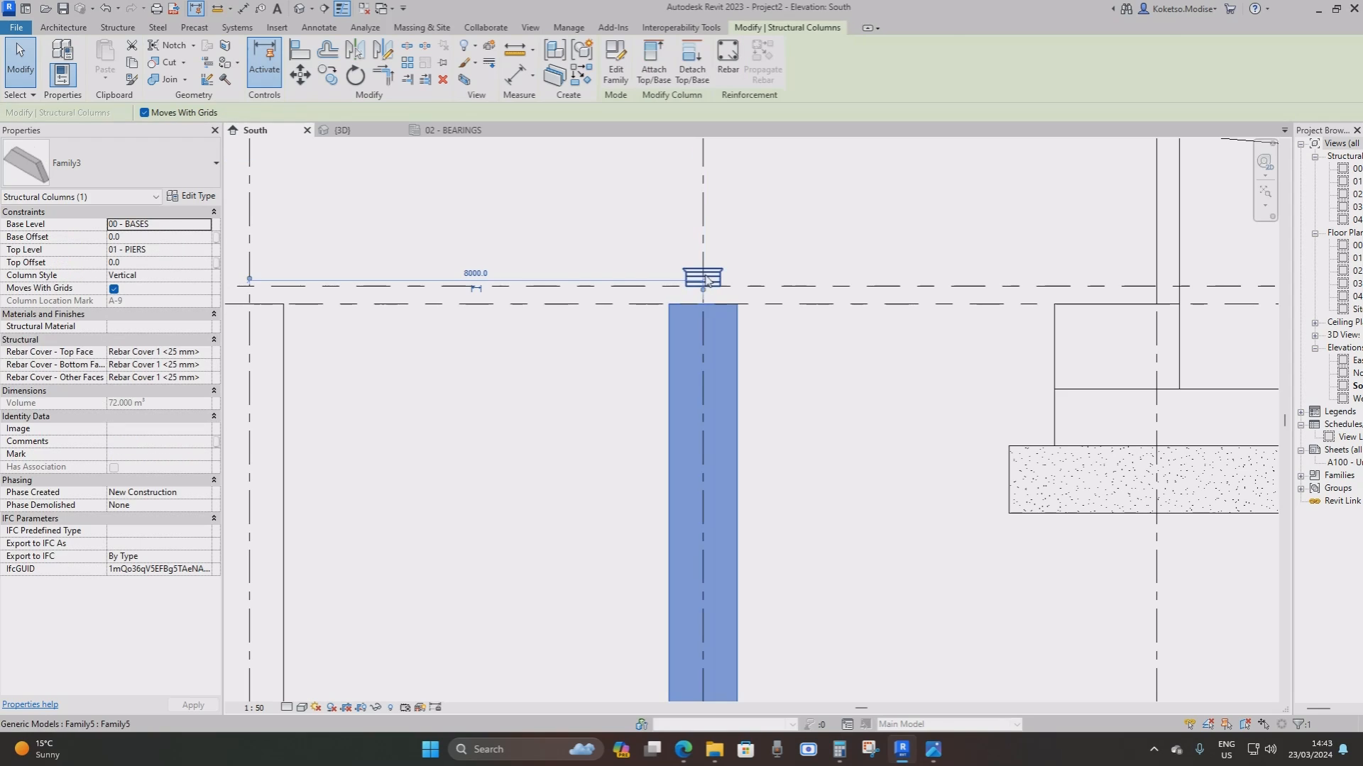
pyautogui.press('Escape')
pyautogui.scroll(1, 702, 282)
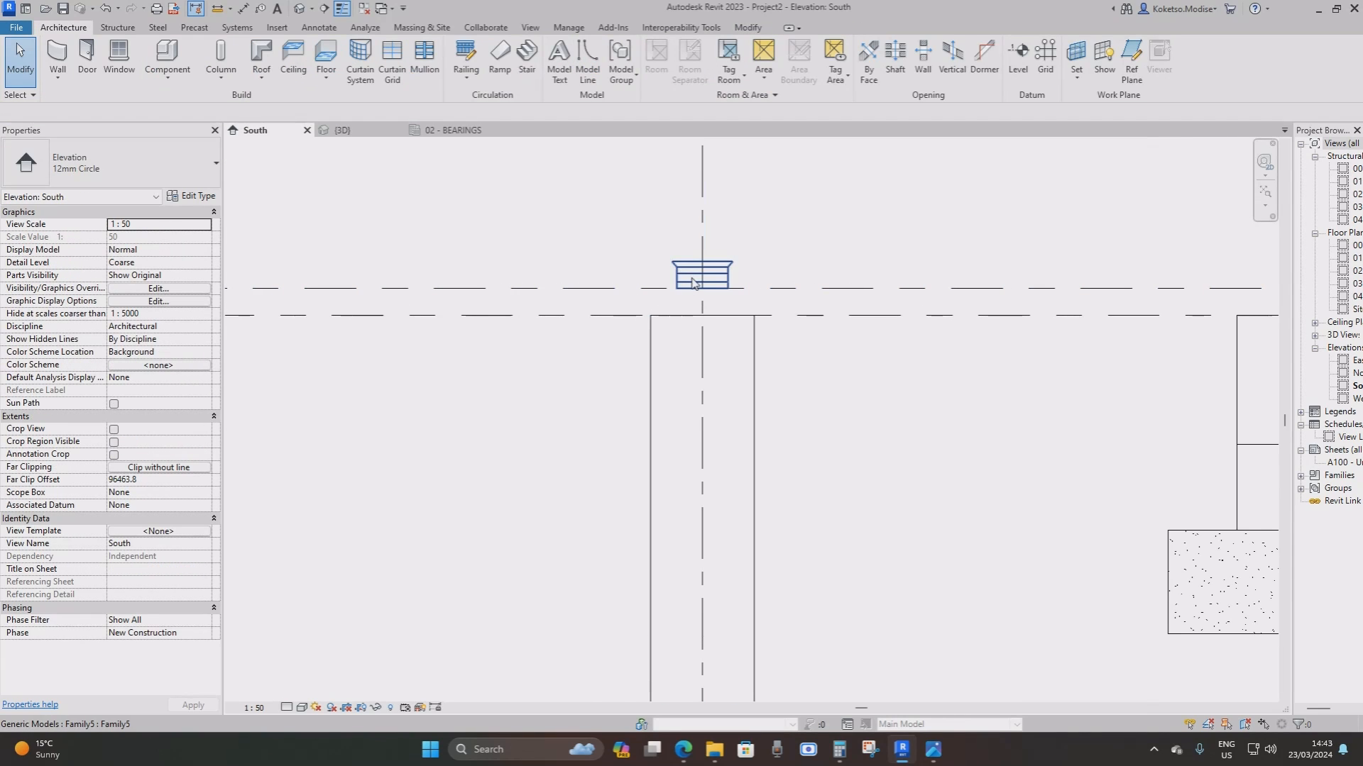
pyautogui.scroll(2, 692, 283)
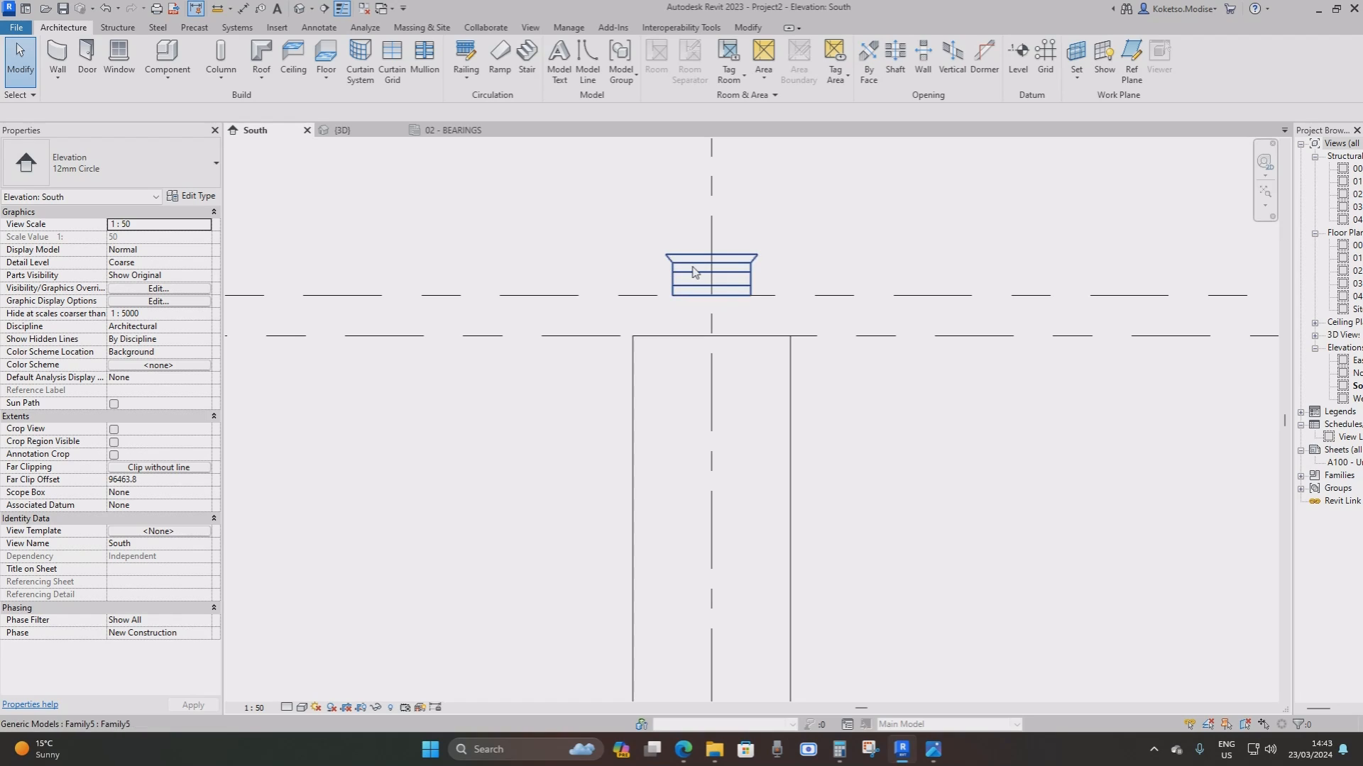
pyautogui.scroll(-2, 699, 284)
pyautogui.scroll(1, 710, 307)
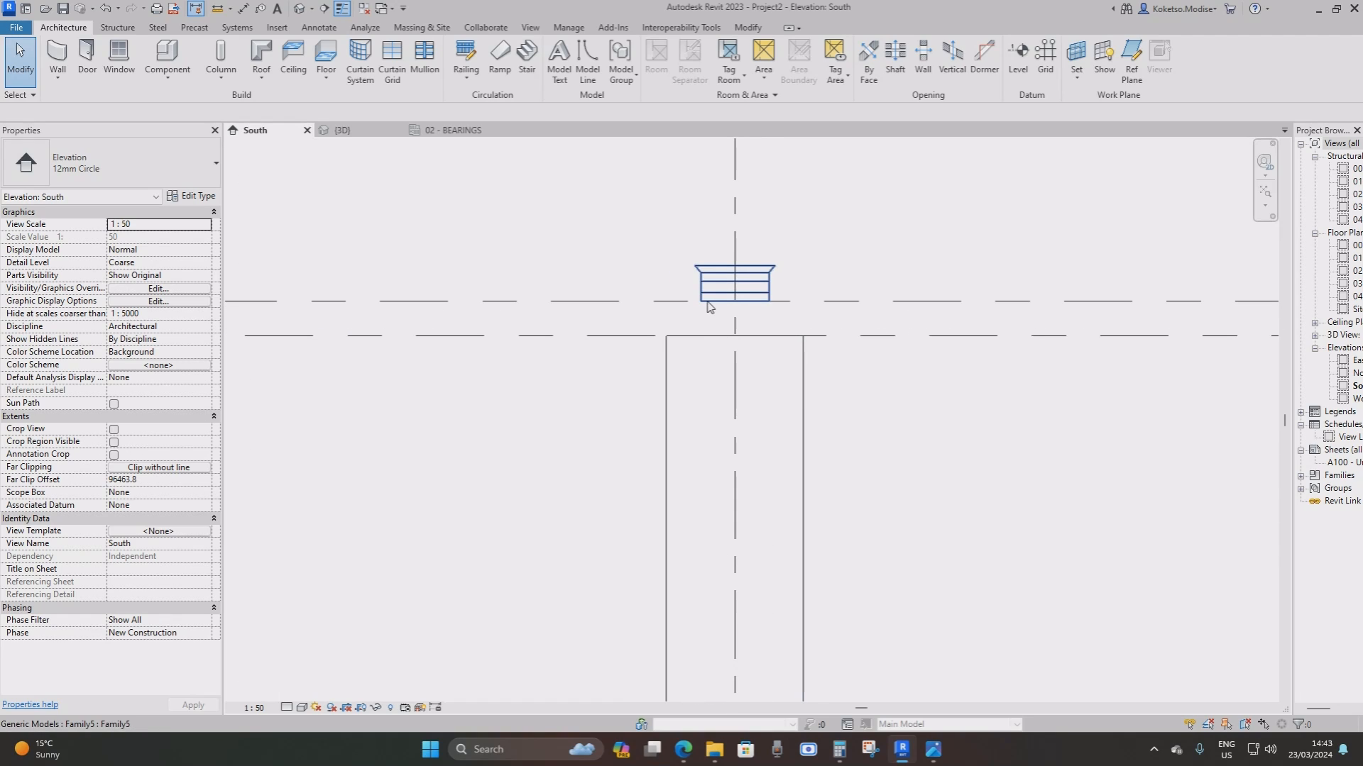
pyautogui.scroll(1, 708, 304)
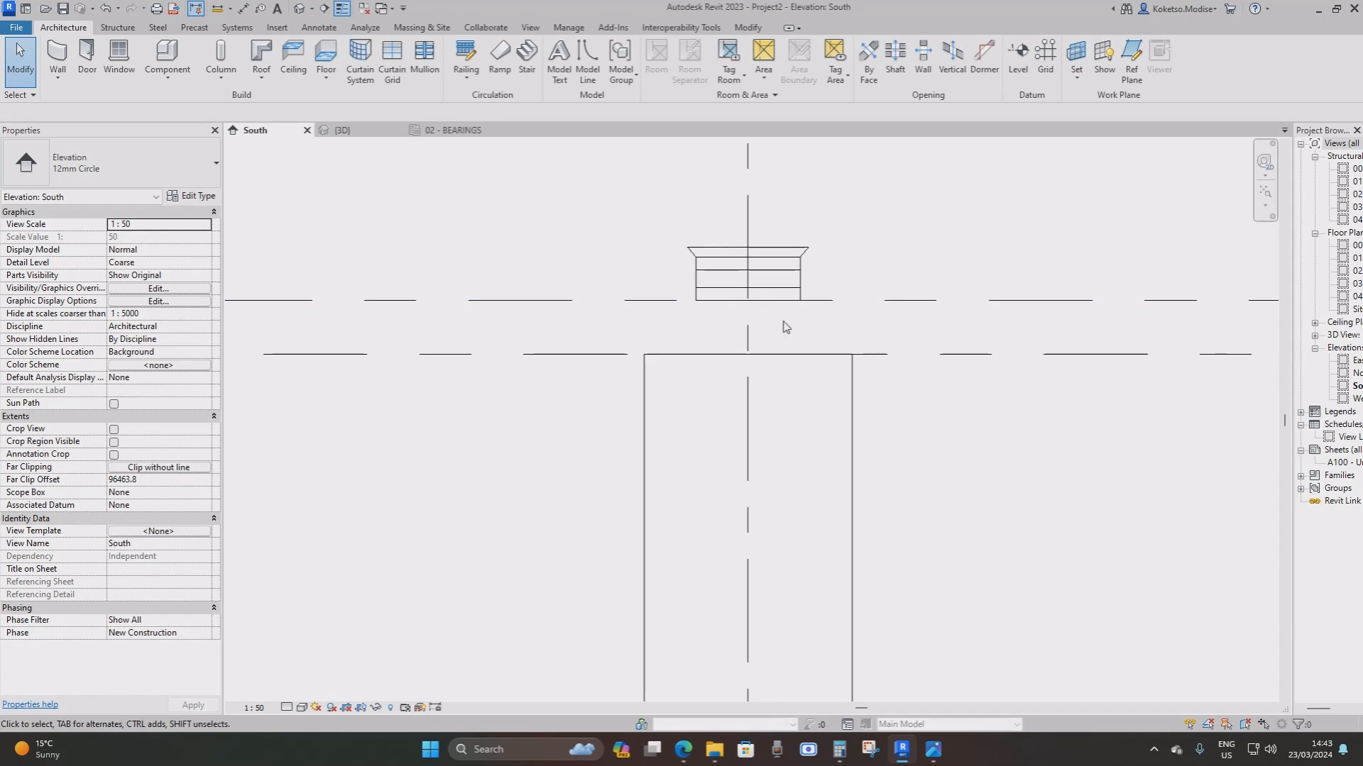
pyautogui.scroll(-2, 786, 326)
# Set the top level of the grid 9 pier to 02 - BEARINGS in the South elevation
pyautogui.click(785, 371)
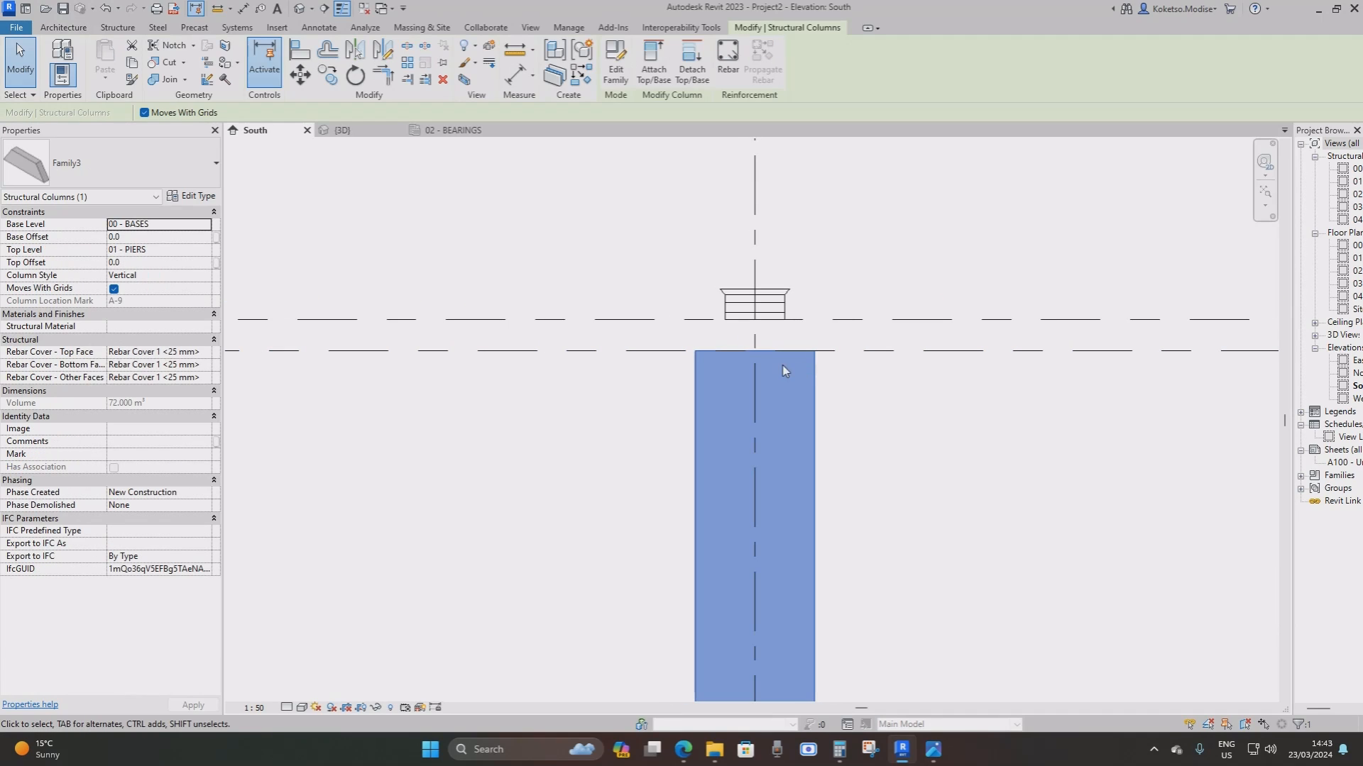
pyautogui.click(205, 253)
pyautogui.click(164, 284)
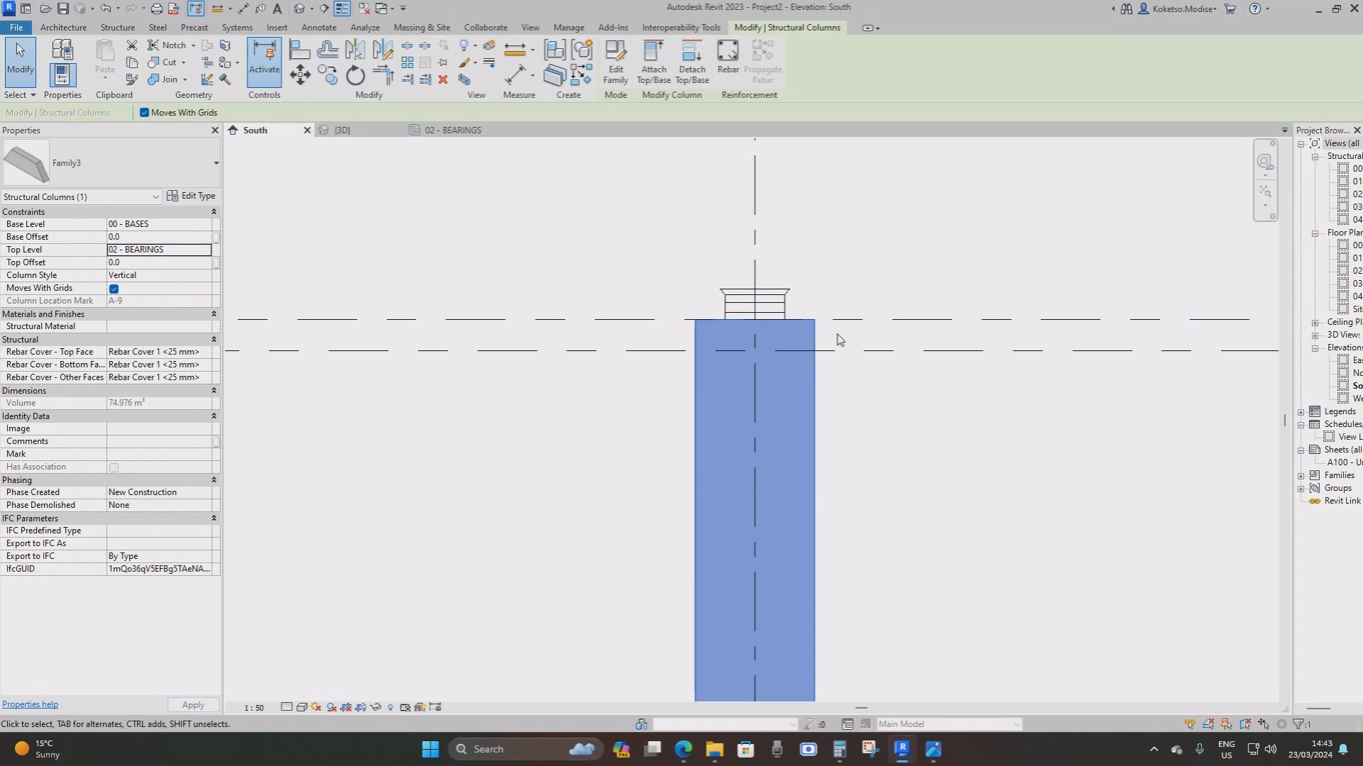
pyautogui.scroll(-3, 747, 339)
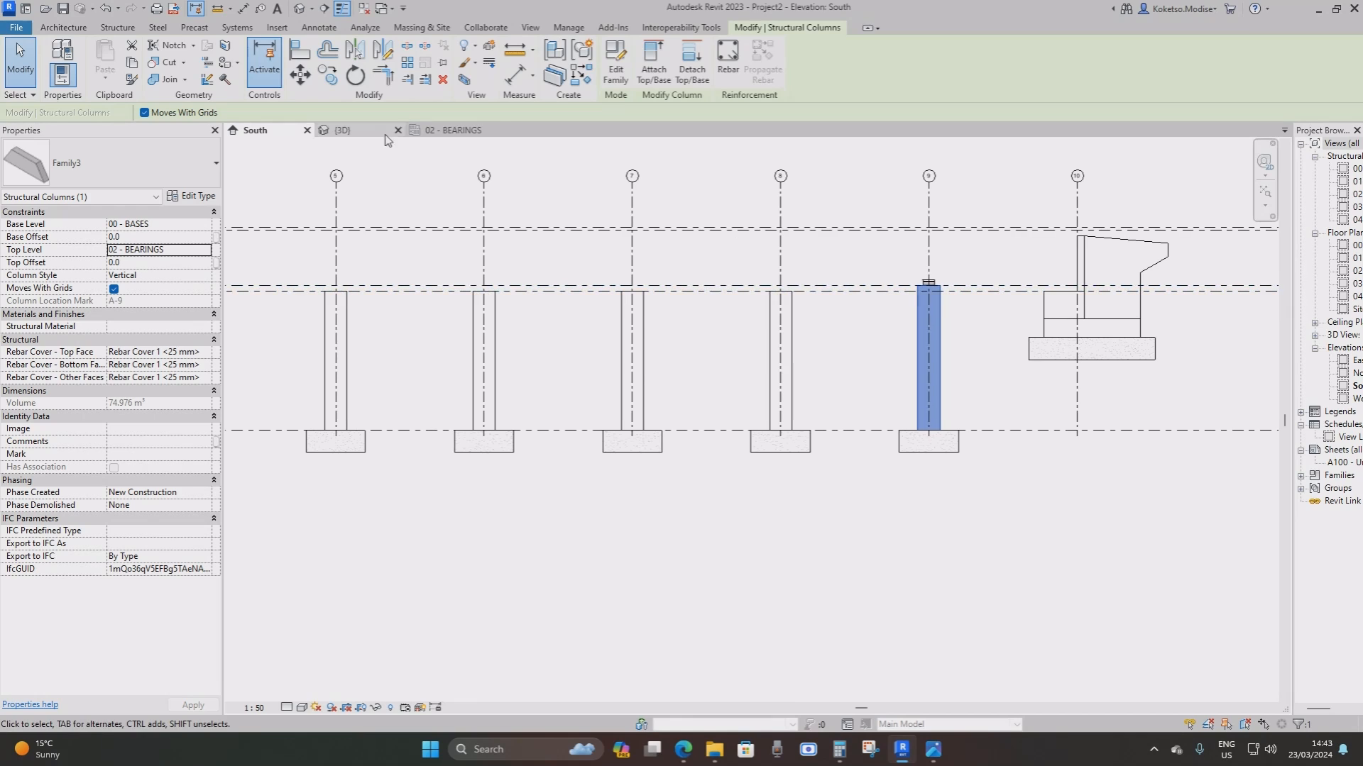
# In the 3D view, select all instances of the pier column and set their top level to 02 - BEARINGS
pyautogui.hotkey('ctrl', 'Tab')
pyautogui.scroll(-2, 844, 333)
pyautogui.keyDown('shift'); pyautogui.moveTo(880, 373); pyautogui.dragTo(841, 377, button='middle'); pyautogui.keyUp('shift')
pyautogui.press('Escape')
pyautogui.scroll(-3, 765, 371)
pyautogui.click(768, 371)
pyautogui.scroll(-3, 767, 370)
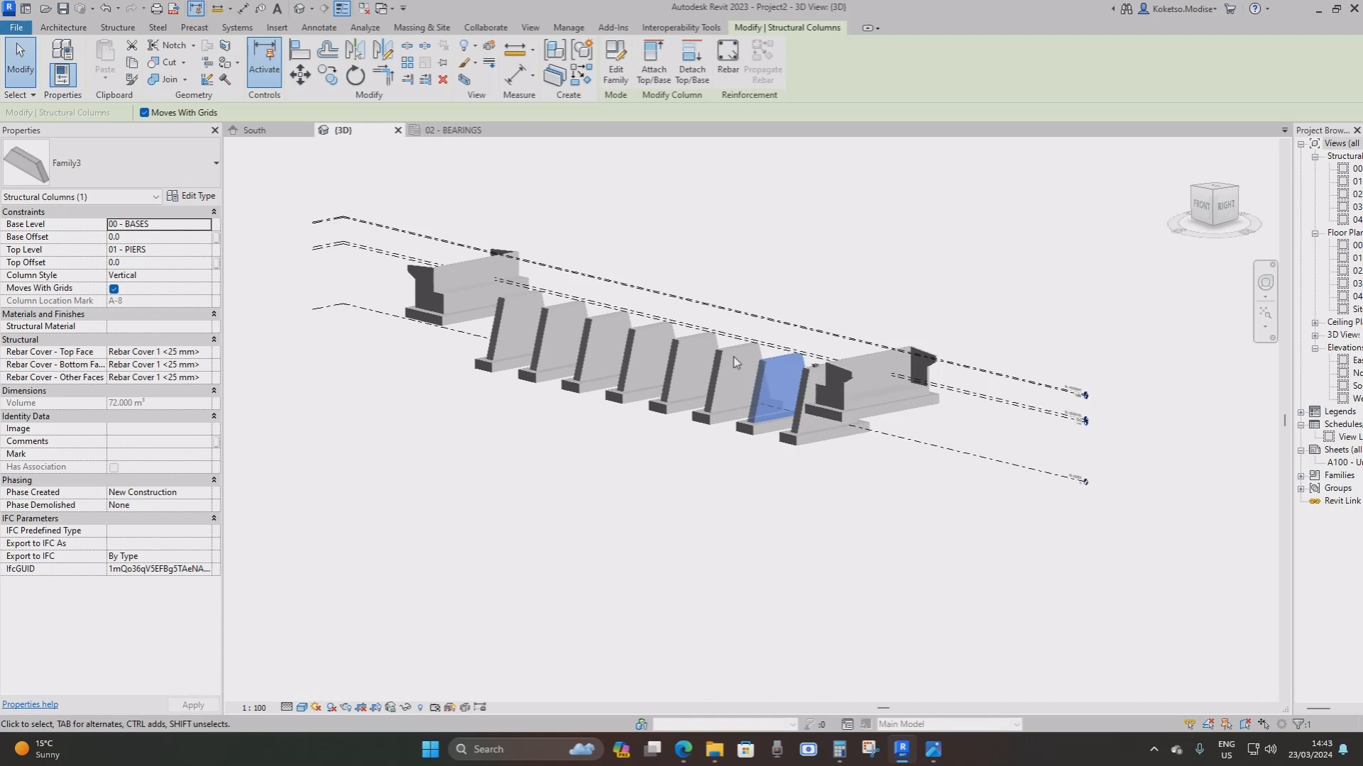
pyautogui.moveTo(733, 362); pyautogui.dragTo(827, 350, button='middle')
pyautogui.scroll(2, 688, 386)
pyautogui.rightClick(547, 443)
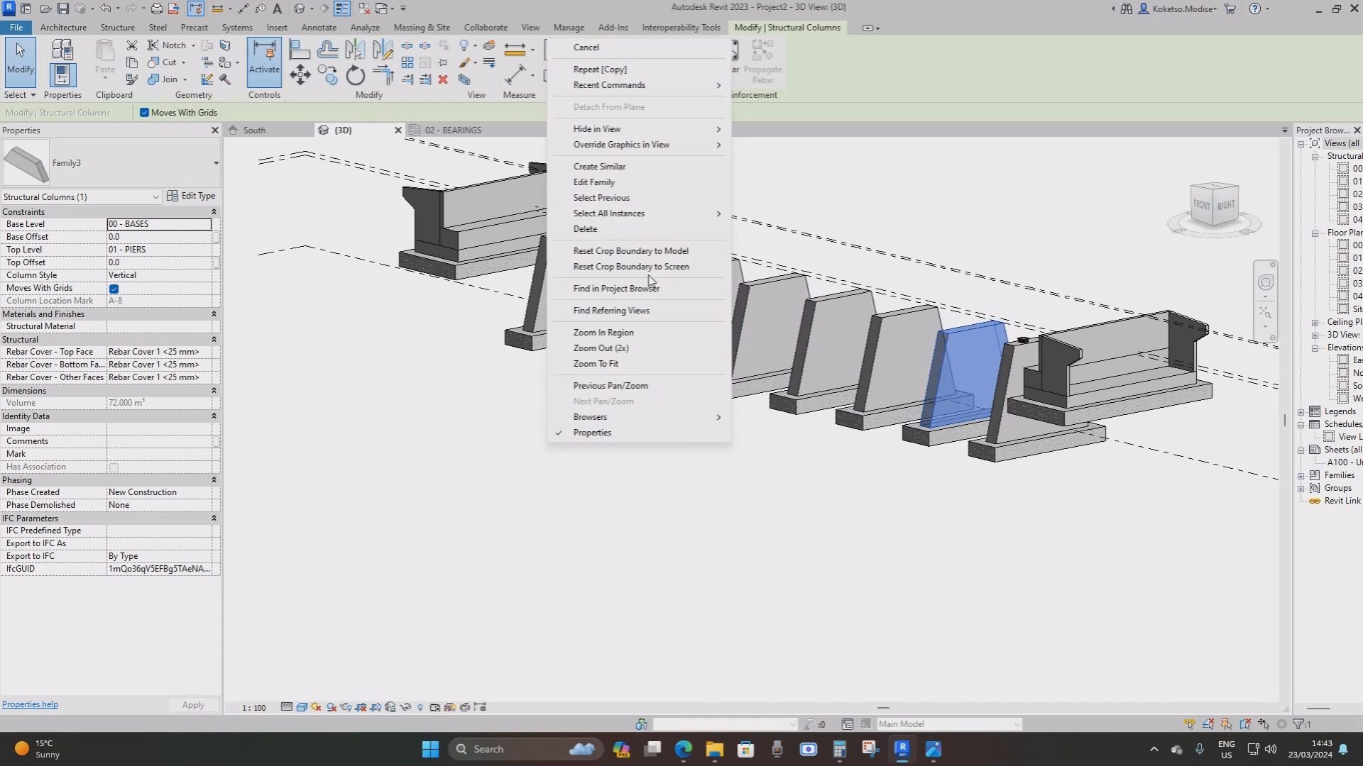
pyautogui.moveTo(639, 220)
pyautogui.click(758, 220)
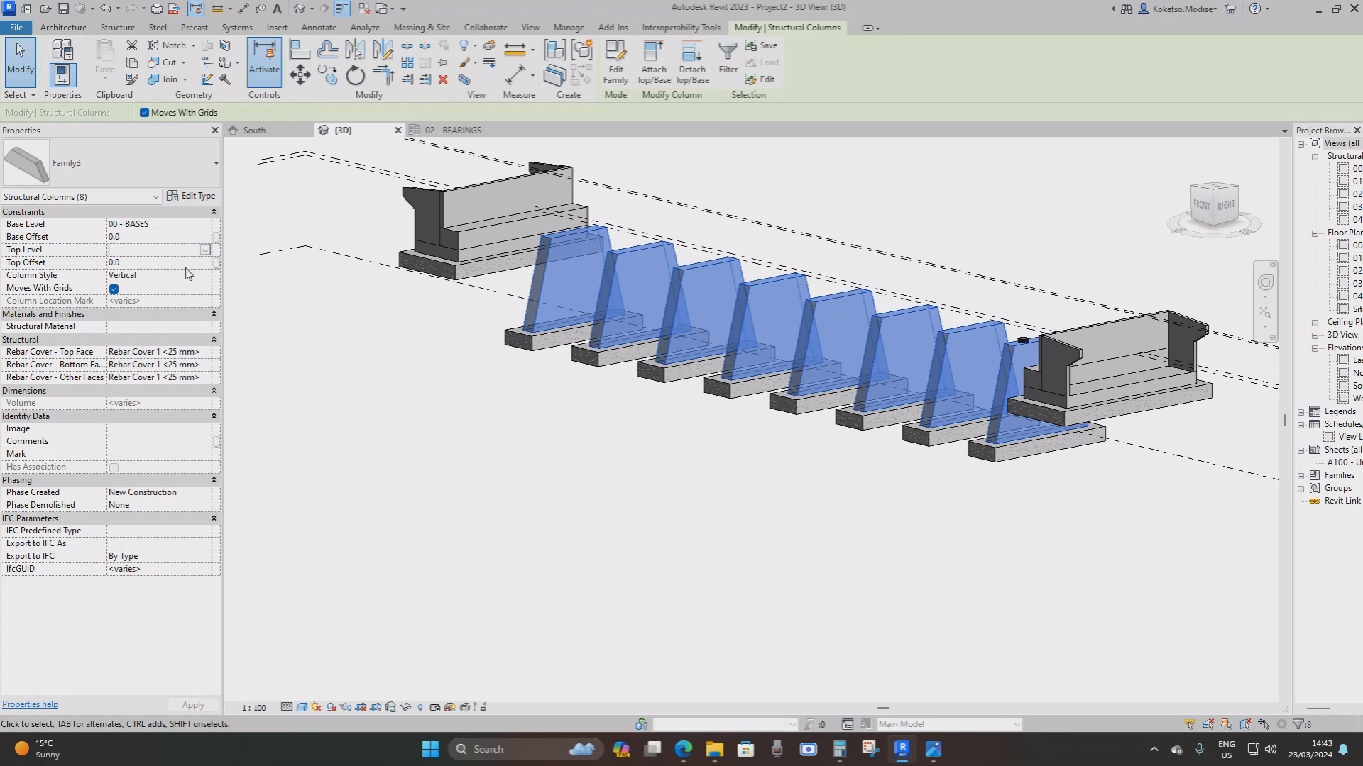
pyautogui.click(203, 250)
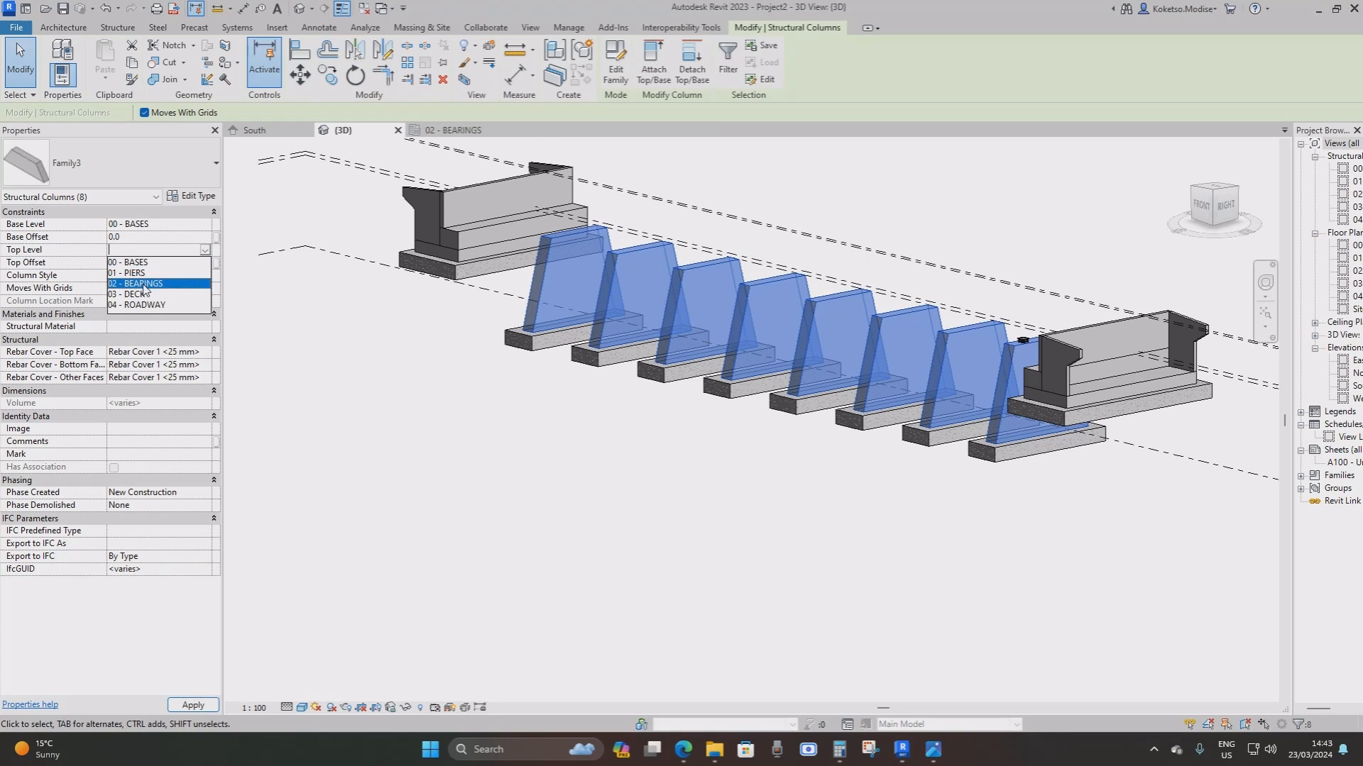
pyautogui.click(146, 284)
pyautogui.press('Escape')
# Mirror the grid 9 bearing about grid A in the 02 - BEARINGS plan
pyautogui.keyDown('shift'); pyautogui.moveTo(1017, 367); pyautogui.dragTo(1063, 353, button='middle'); pyautogui.keyUp('shift')
pyautogui.scroll(5, 1006, 346)
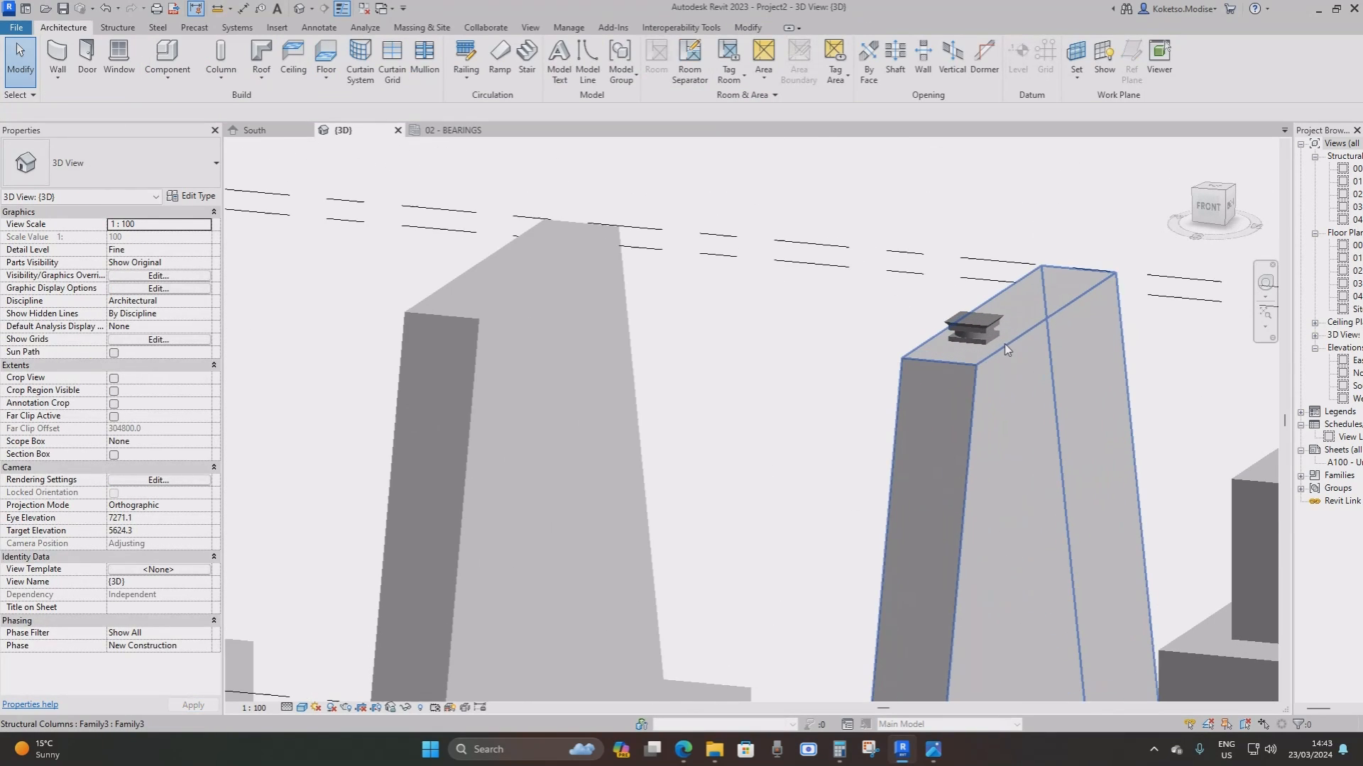
pyautogui.click(988, 328)
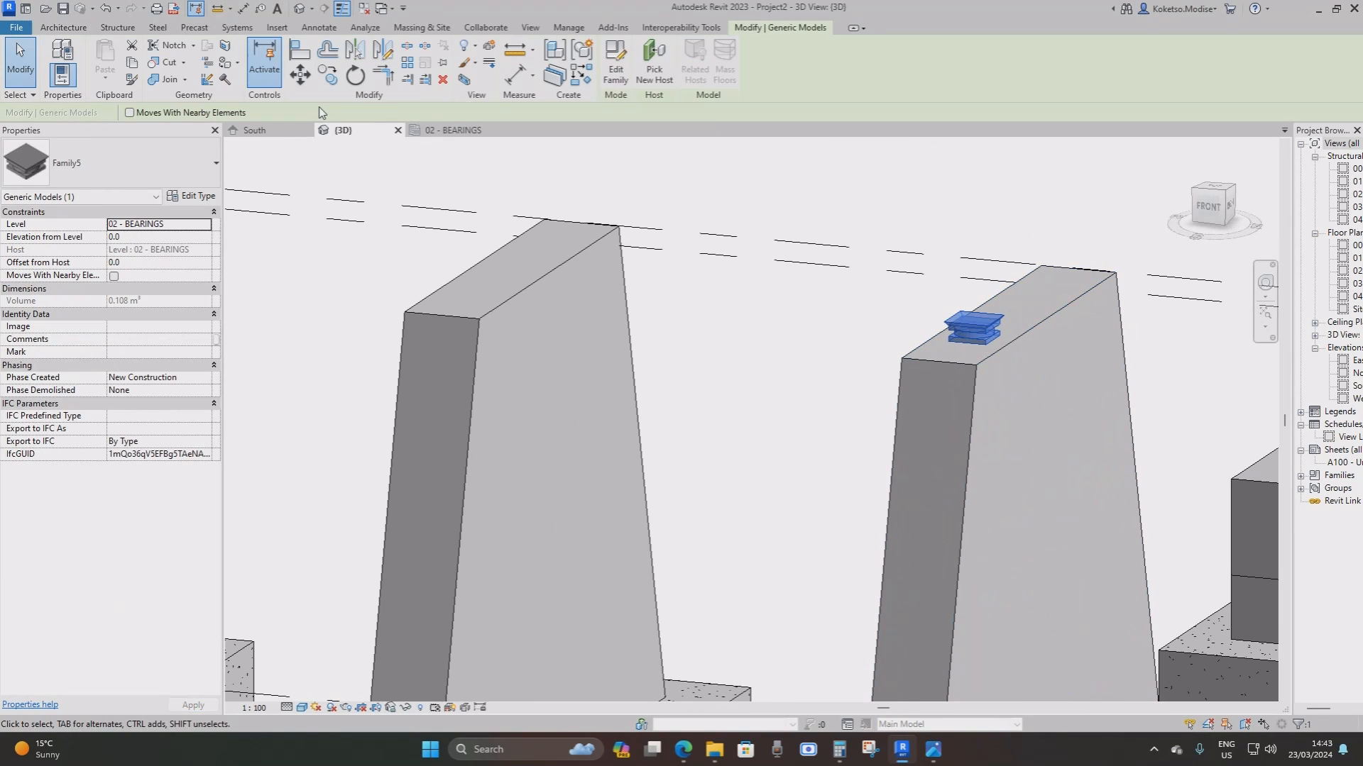
pyautogui.click(451, 130)
pyautogui.scroll(-2, 820, 383)
pyautogui.scroll(3, 798, 422)
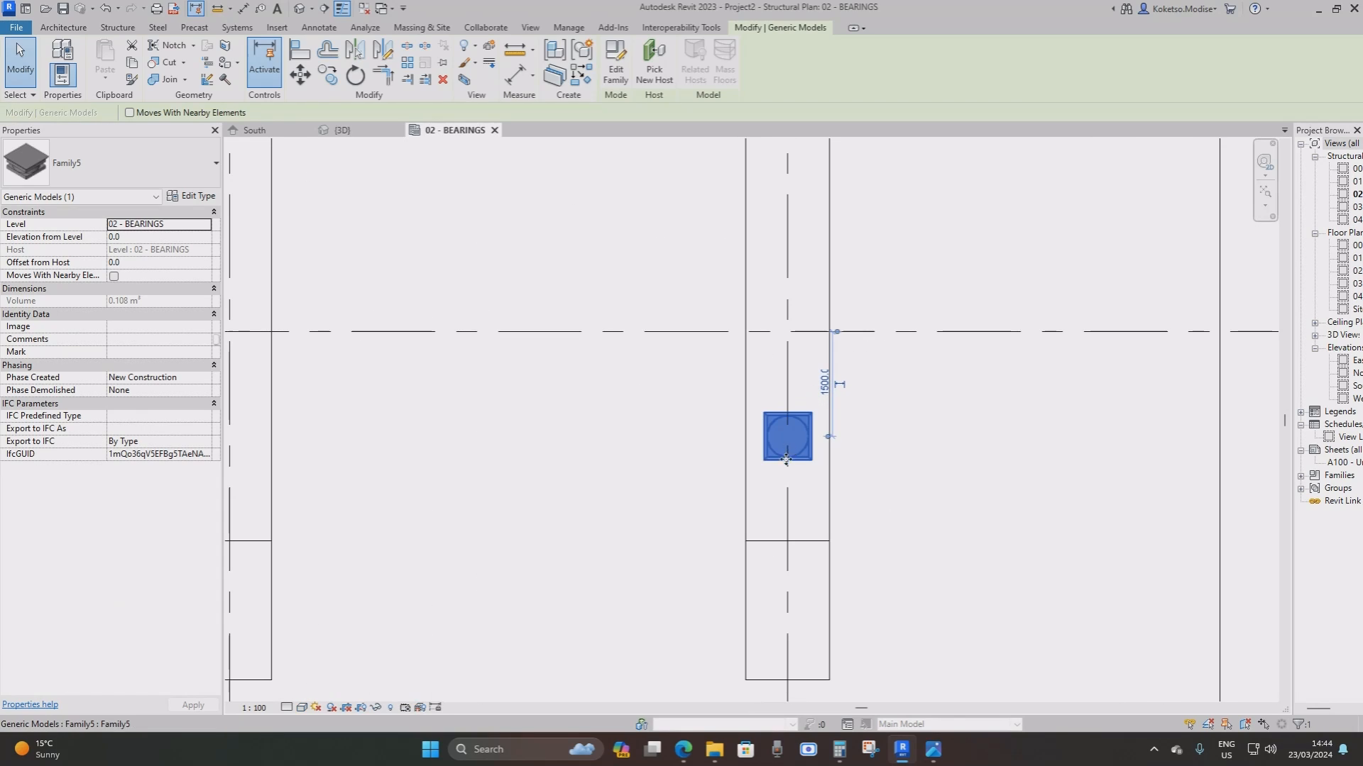
pyautogui.moveTo(772, 471); pyautogui.dragTo(691, 535, button='middle')
pyautogui.scroll(-1, 466, 145)
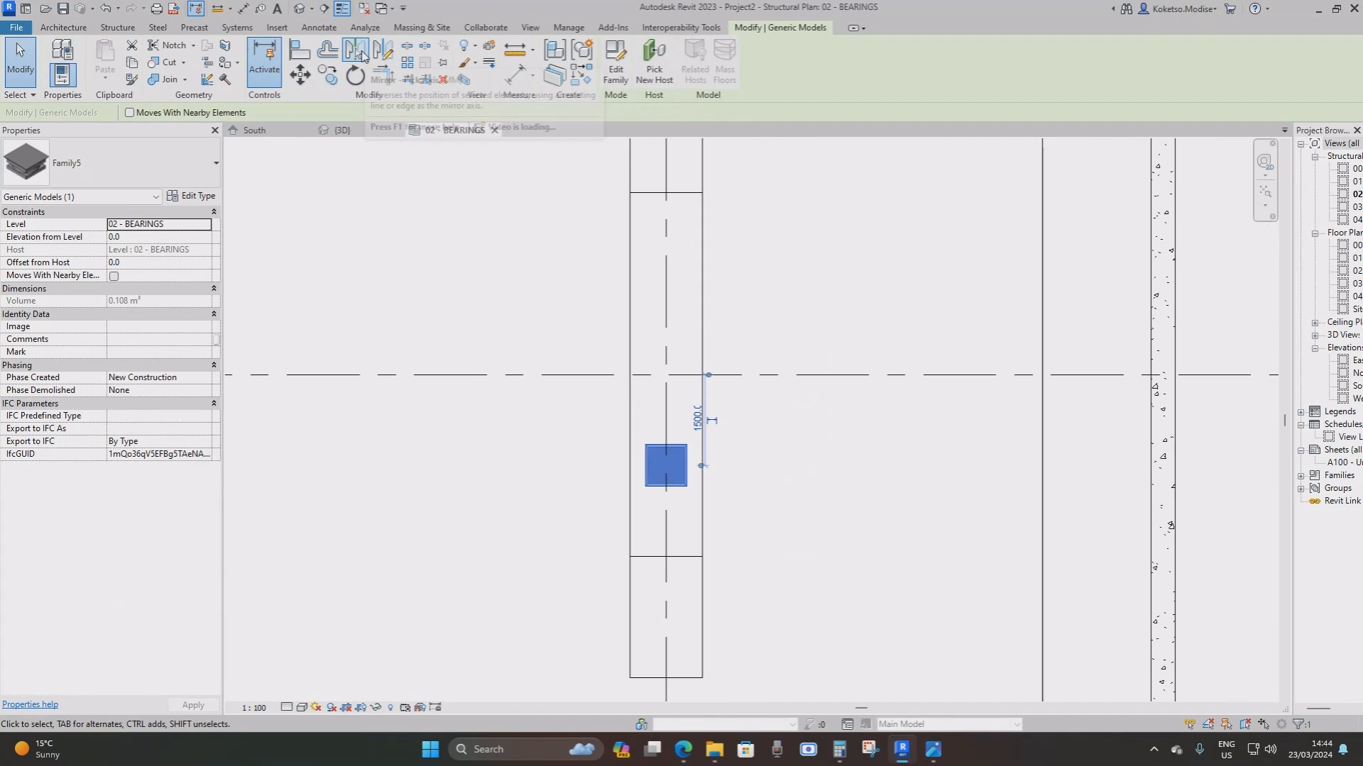
pyautogui.click(357, 51)
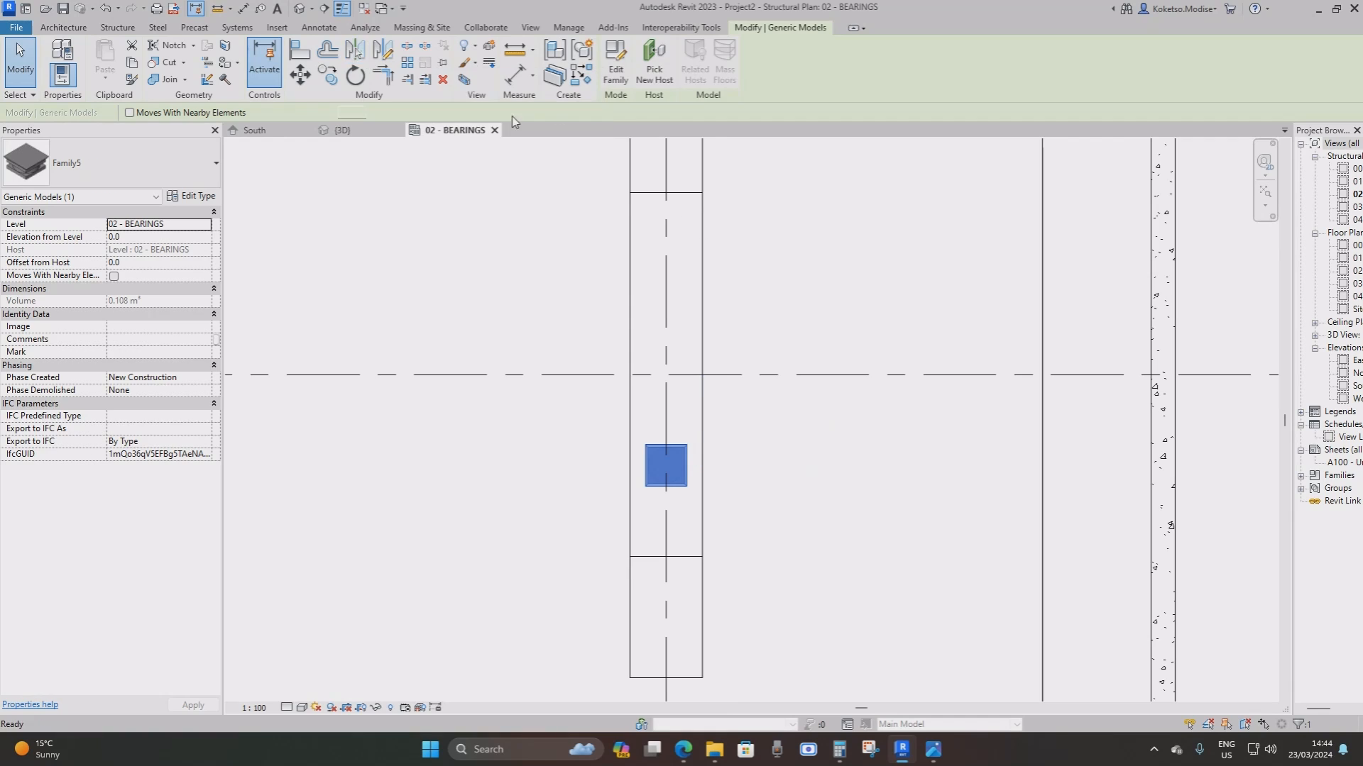
pyautogui.click(762, 379)
# Copy the pair of bearings from grid 9 onto the piers at grids 8 through 2, using multiple copies
pyautogui.scroll(-3, 788, 383)
pyautogui.scroll(2, 685, 345)
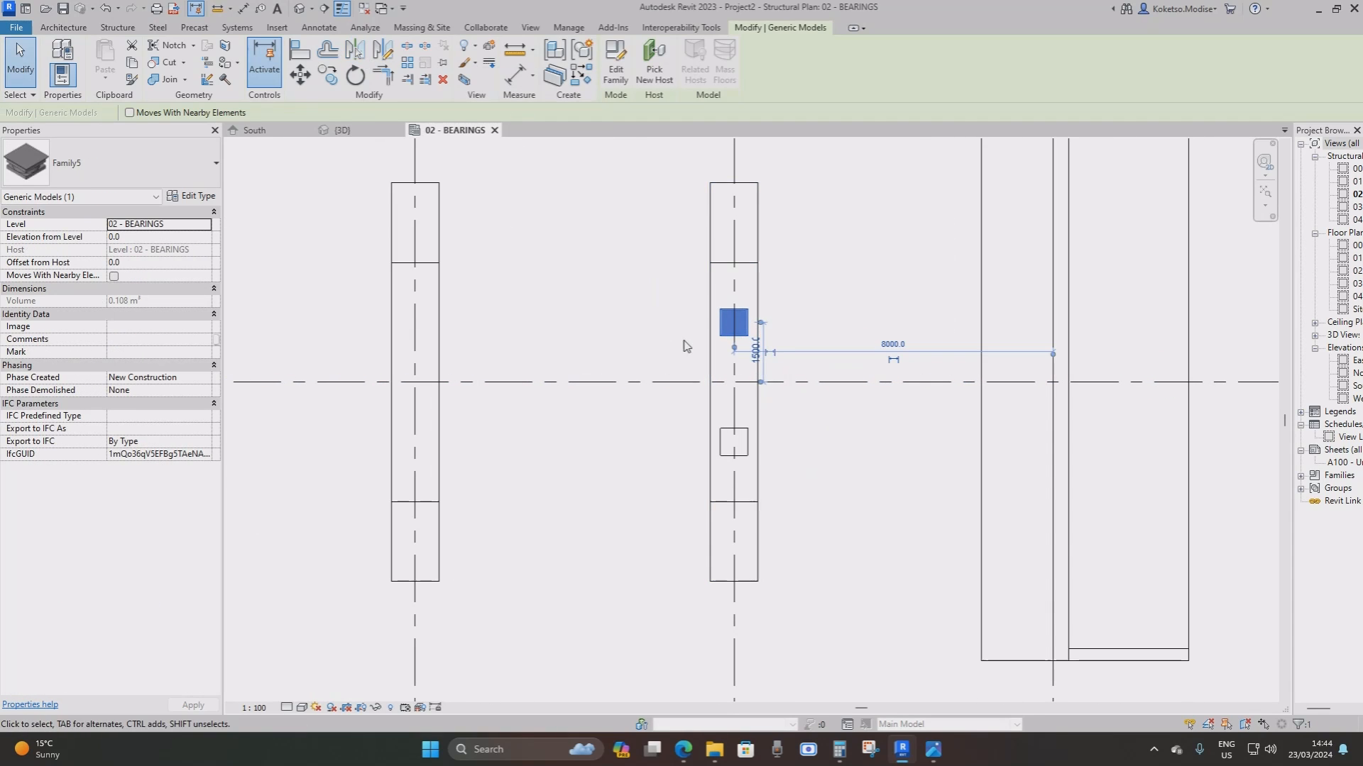
pyautogui.moveTo(759, 327); pyautogui.dragTo(848, 272, button='middle')
pyautogui.scroll(1, 848, 273)
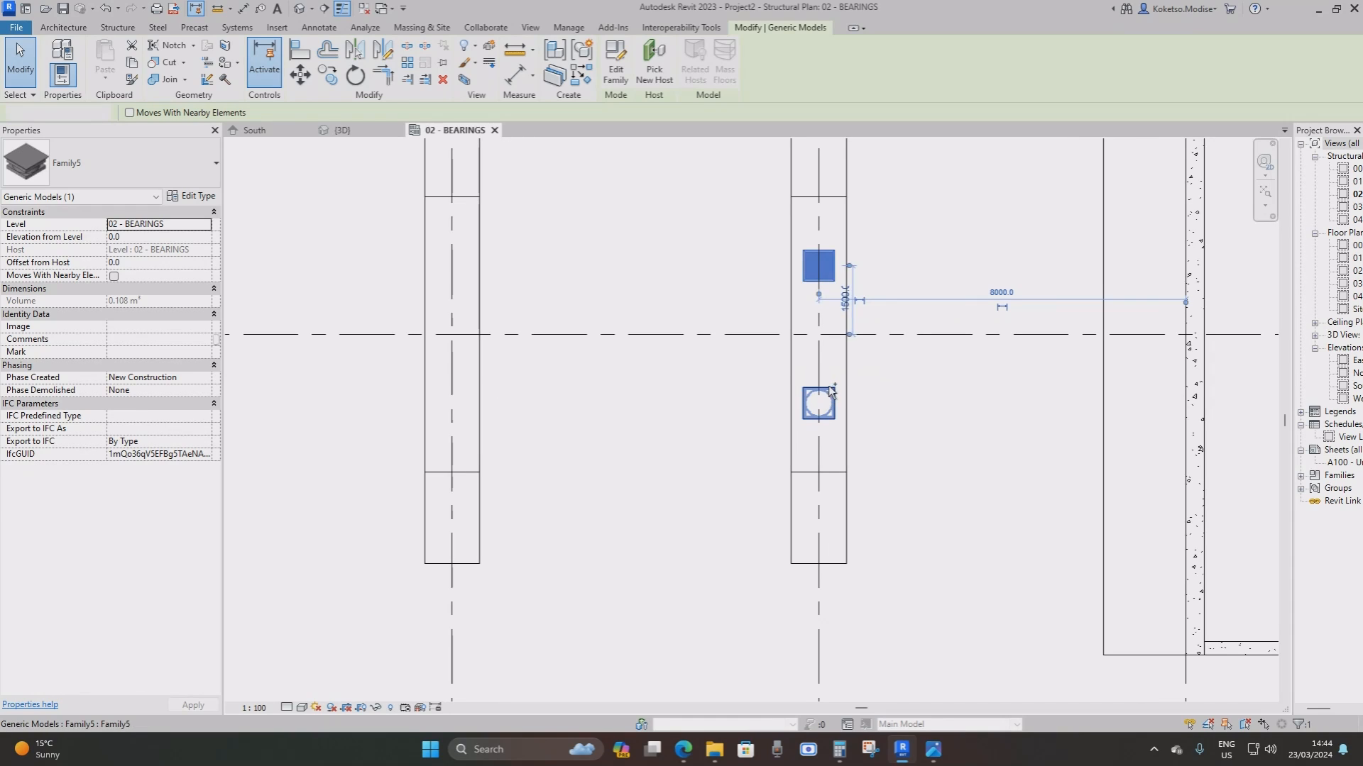
pyautogui.keyDown('ctrl'); pyautogui.click(829, 392); pyautogui.keyUp('ctrl')
pyautogui.scroll(-3, 993, 362)
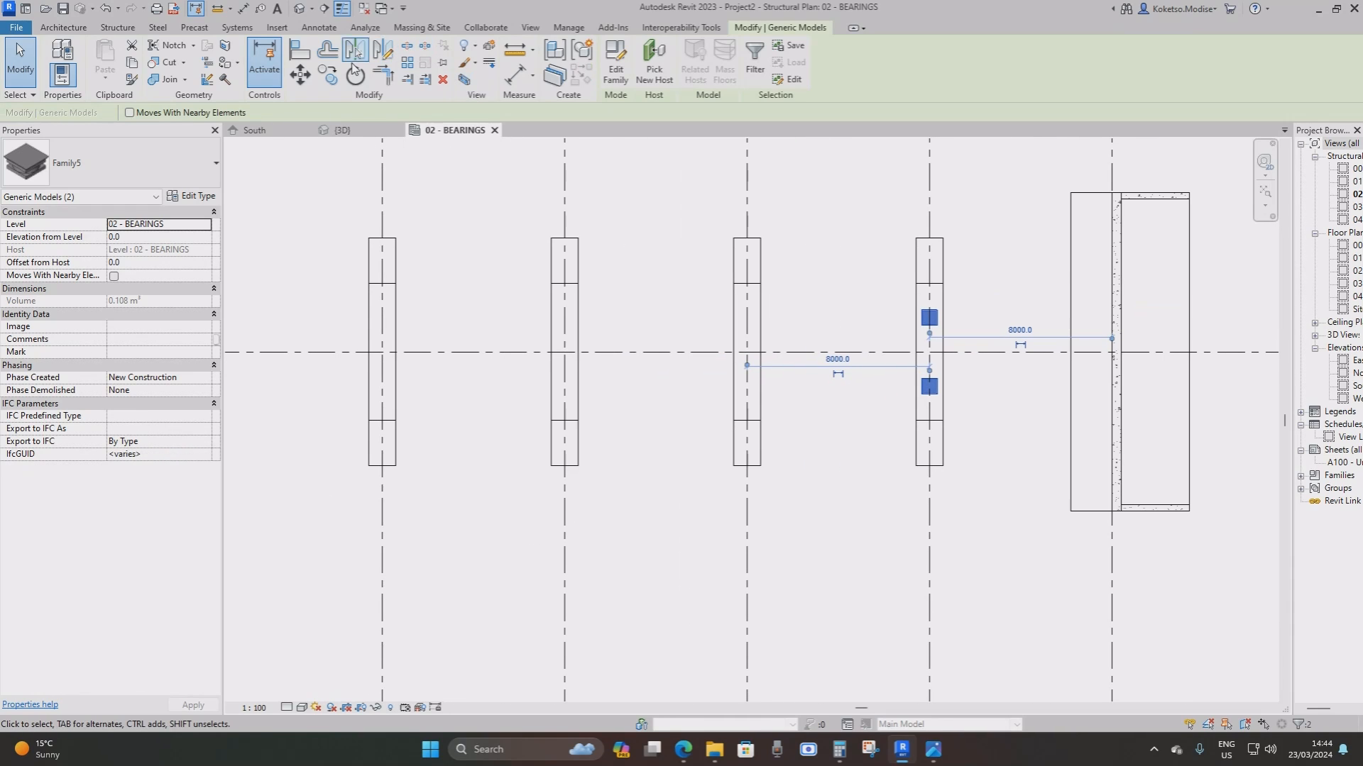
pyautogui.click(329, 74)
pyautogui.scroll(-3, 1008, 483)
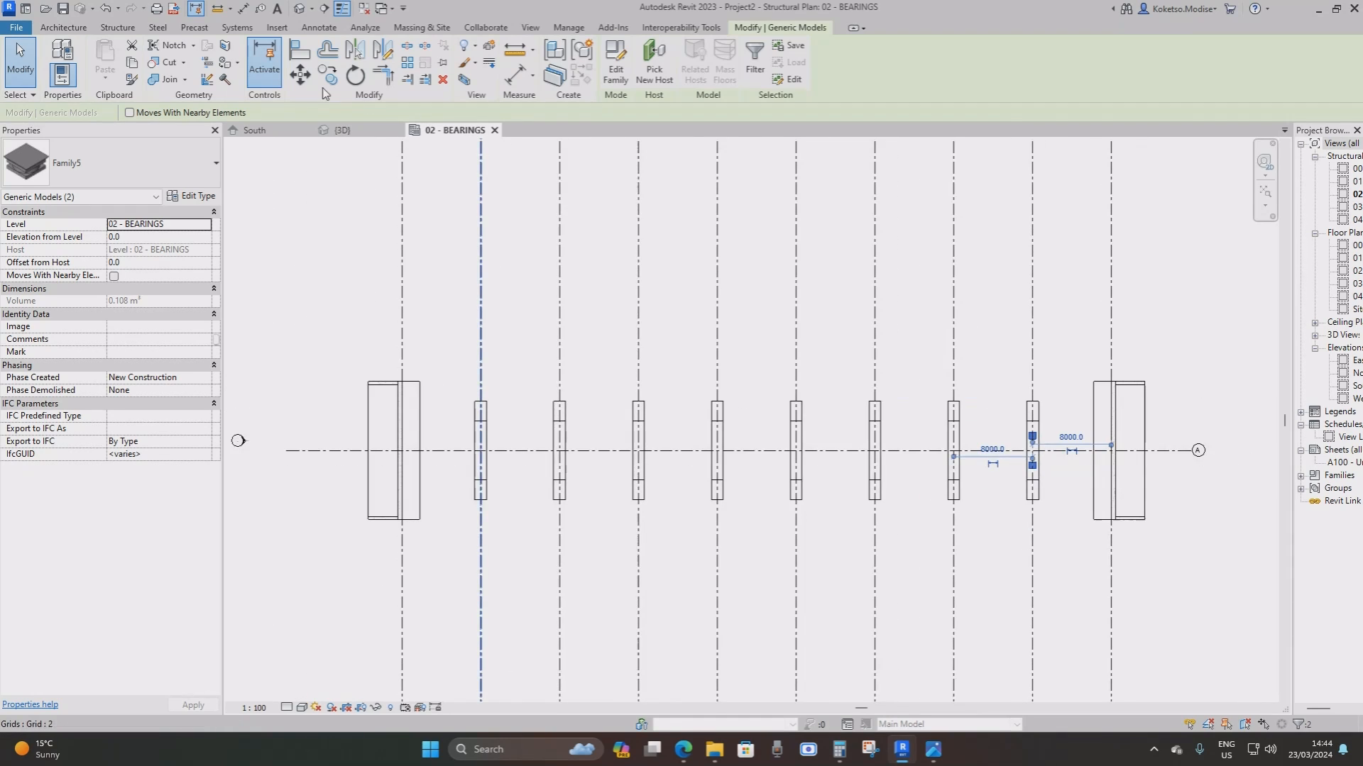
pyautogui.scroll(-4, 1007, 476)
pyautogui.scroll(5, 1023, 396)
pyautogui.moveTo(1054, 396); pyautogui.dragTo(1152, 351, button='middle')
pyautogui.click(1153, 347)
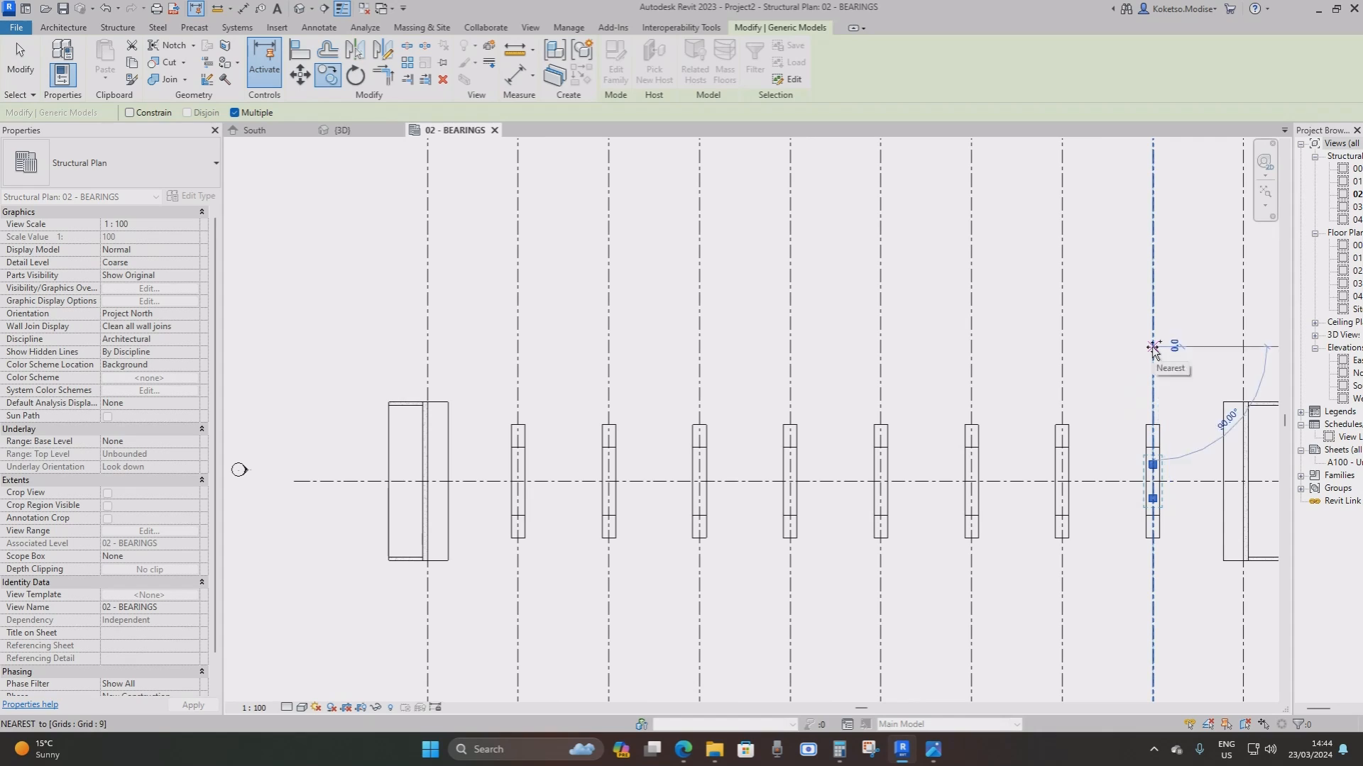
pyautogui.click(1062, 347)
pyautogui.click(971, 347)
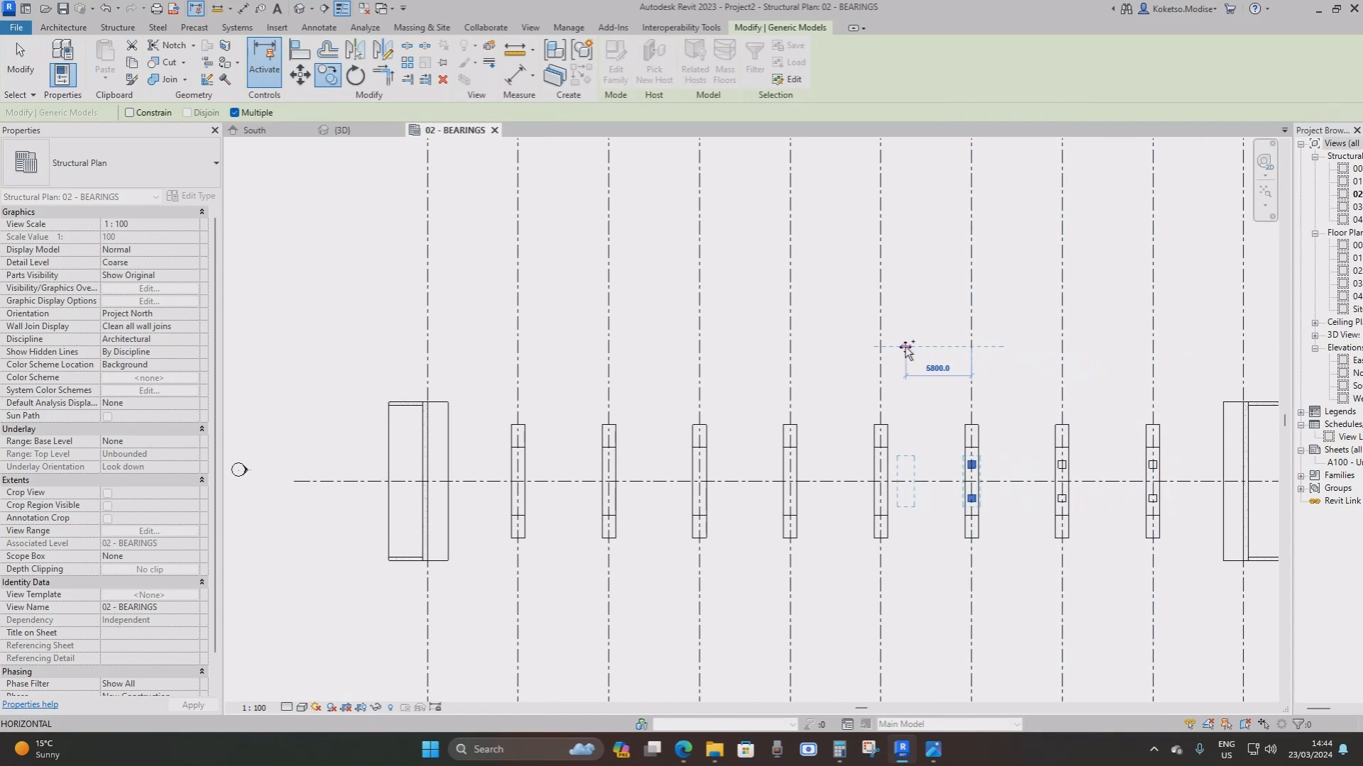
pyautogui.click(880, 347)
pyautogui.click(790, 347)
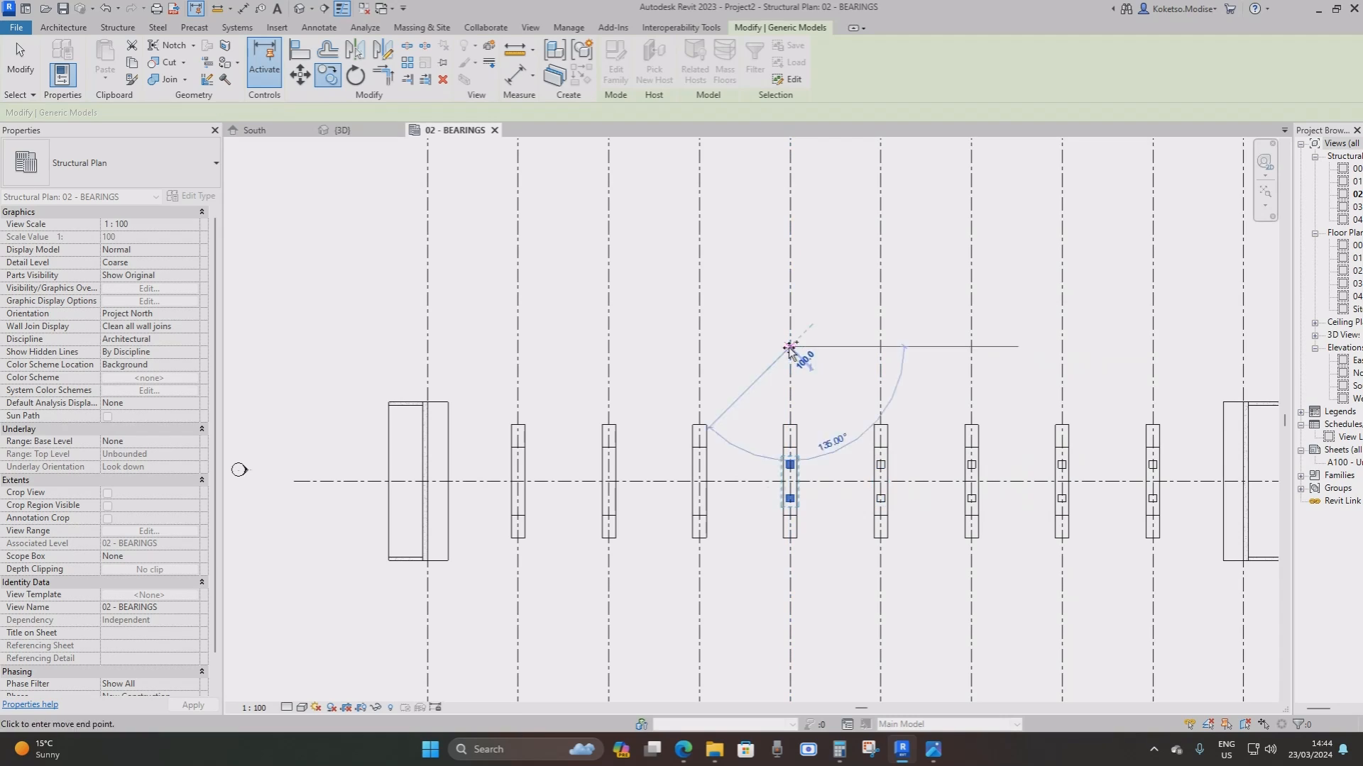
pyautogui.click(699, 347)
pyautogui.click(608, 347)
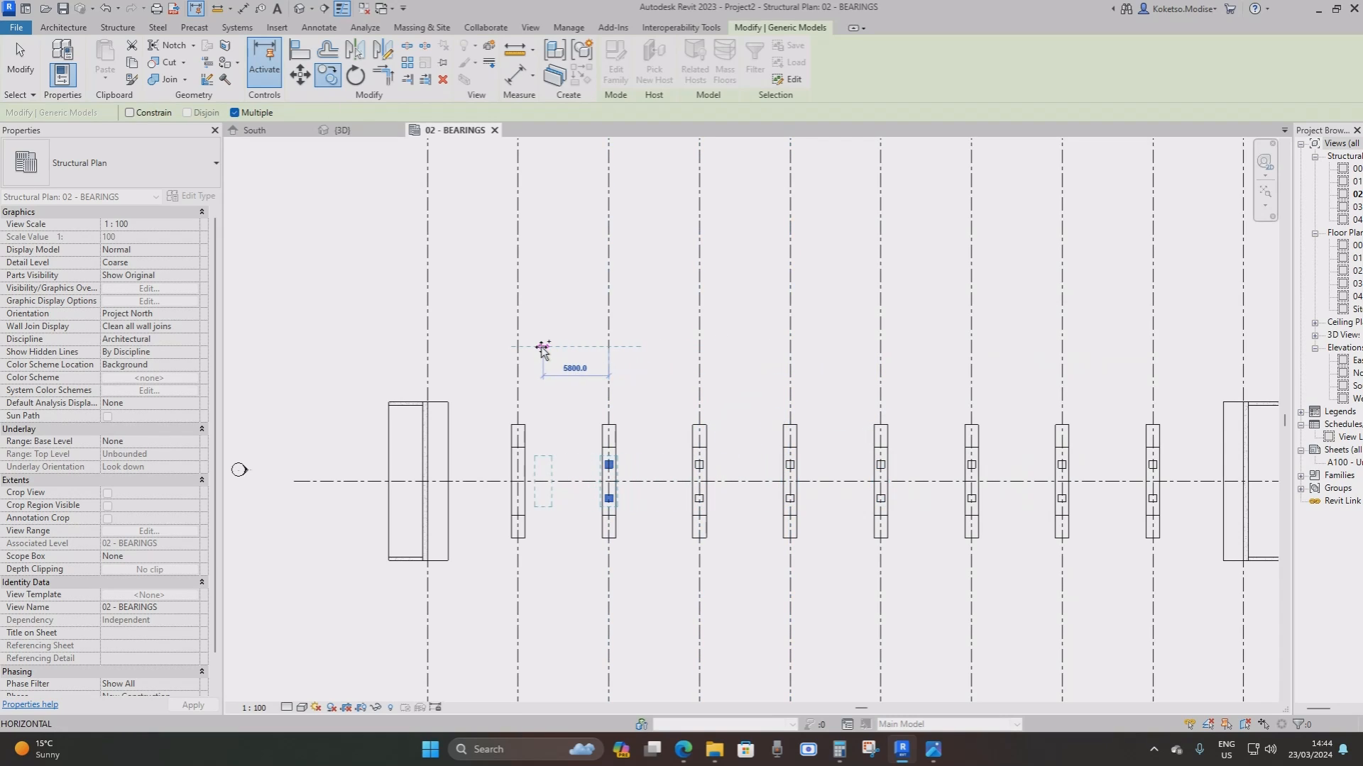
pyautogui.click(518, 347)
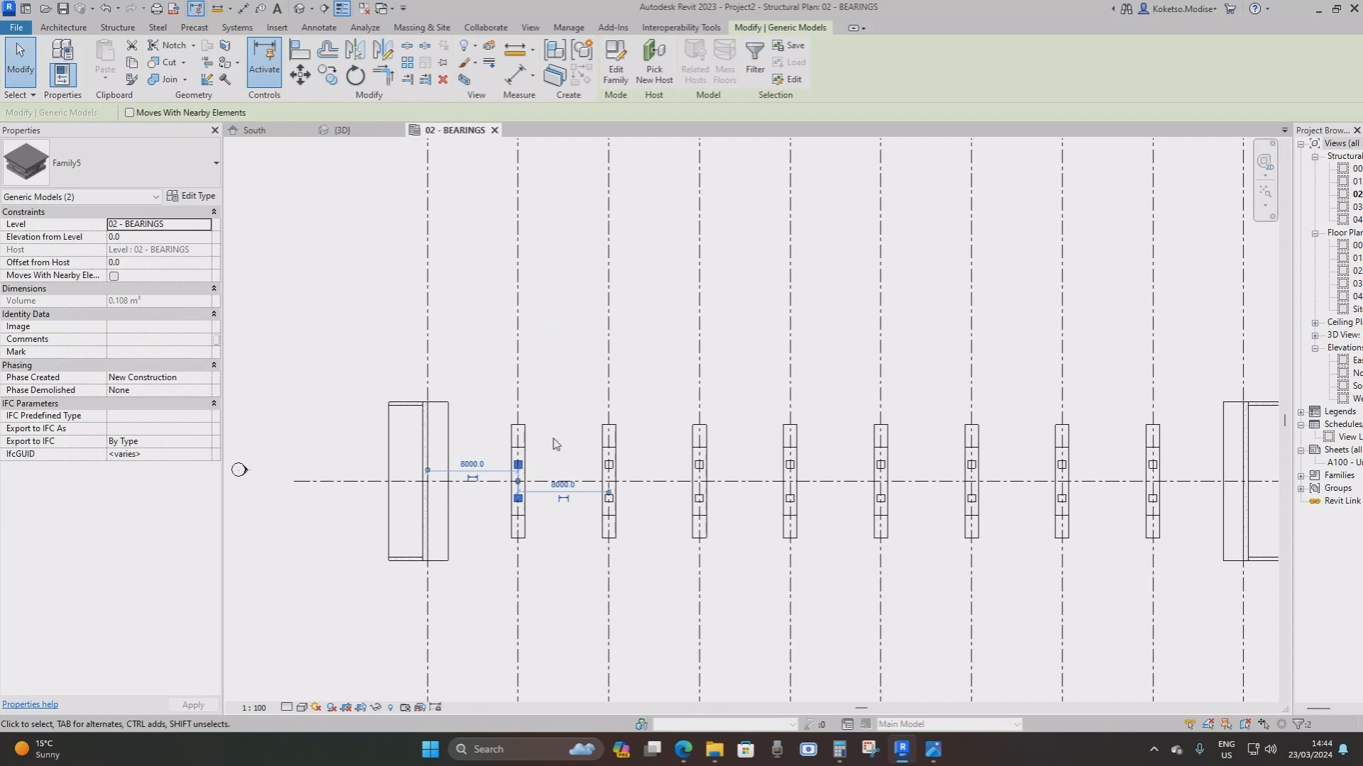
pyautogui.moveTo(951, 452); pyautogui.dragTo(624, 374, button='middle')
pyautogui.press('Escape')
pyautogui.scroll(5, 862, 420)
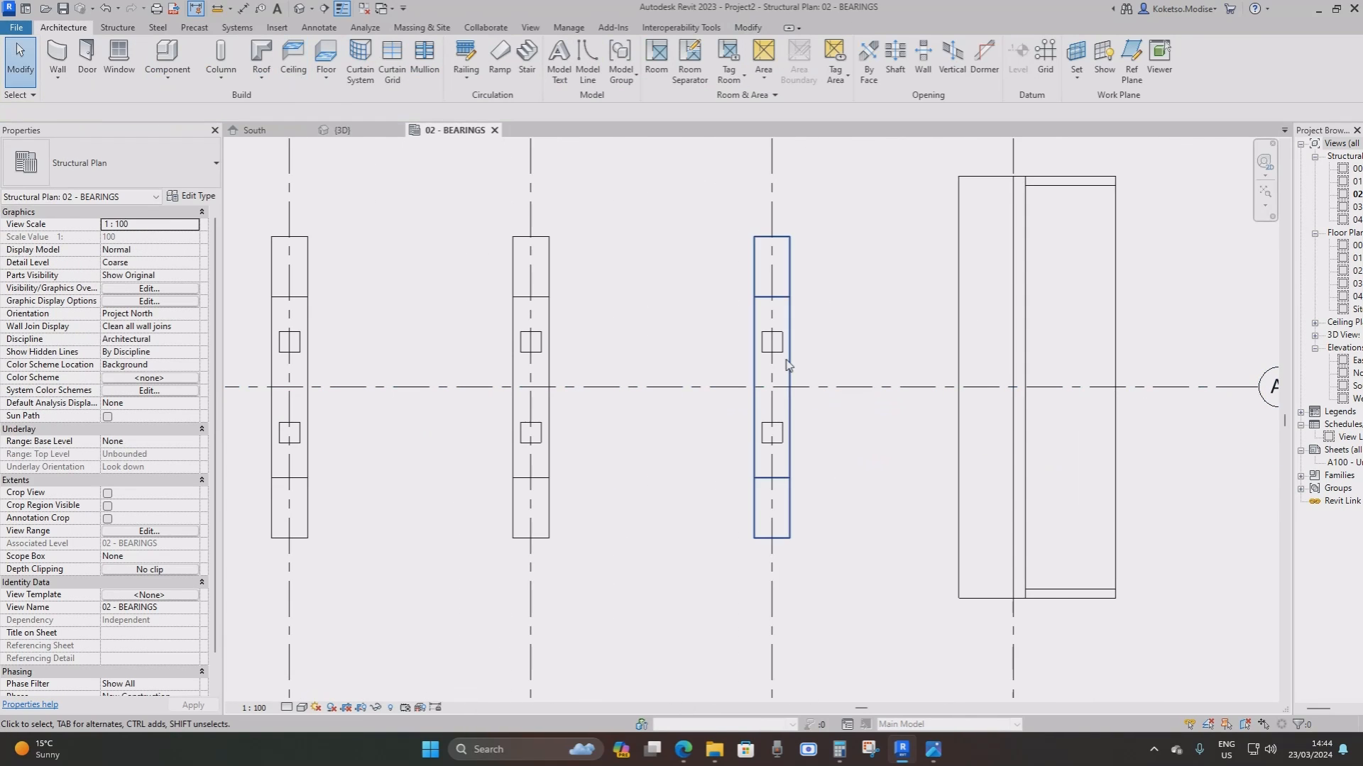
# Copy the bearing pair from the last pier 7000 mm along grid A onto the abutment at the grid A bubble end
pyautogui.click(766, 342)
pyautogui.keyDown('ctrl'); pyautogui.click(772, 433); pyautogui.keyUp('ctrl')
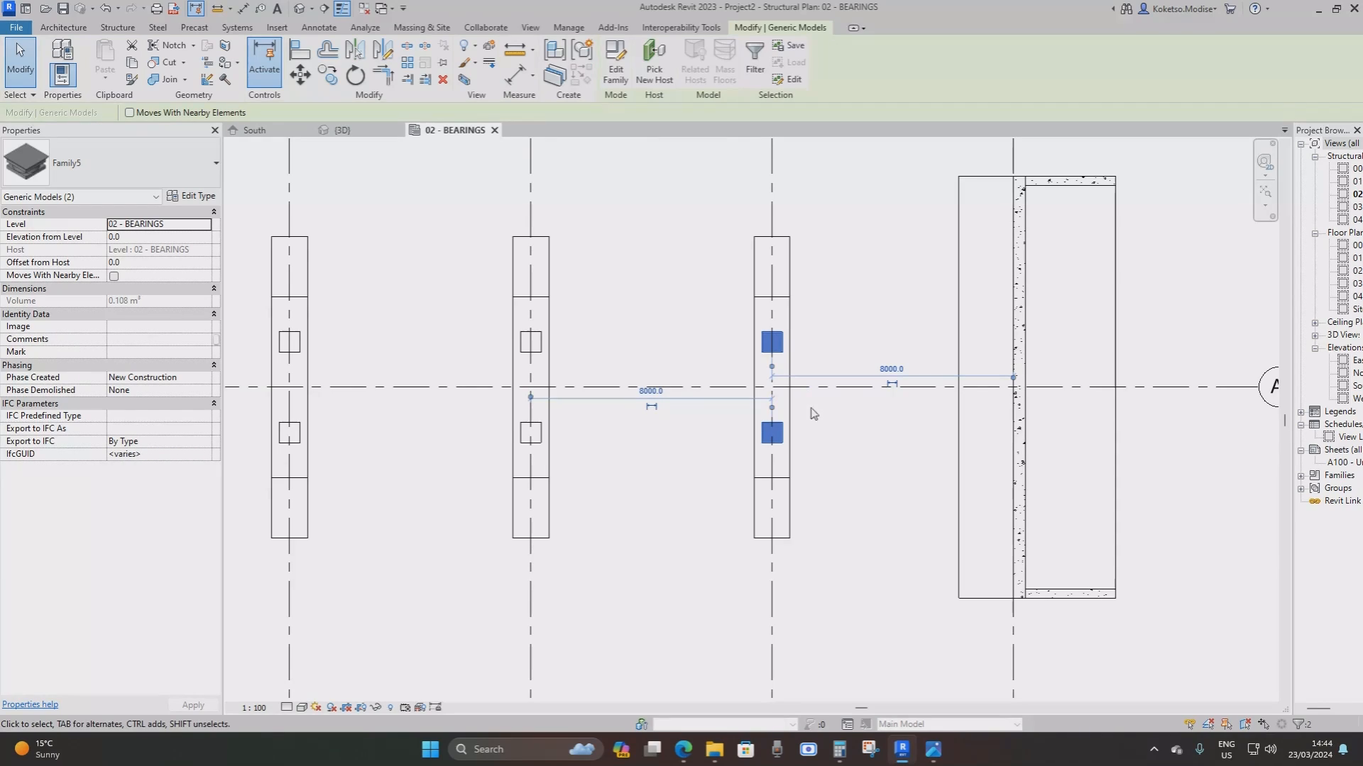
pyautogui.scroll(3, 774, 425)
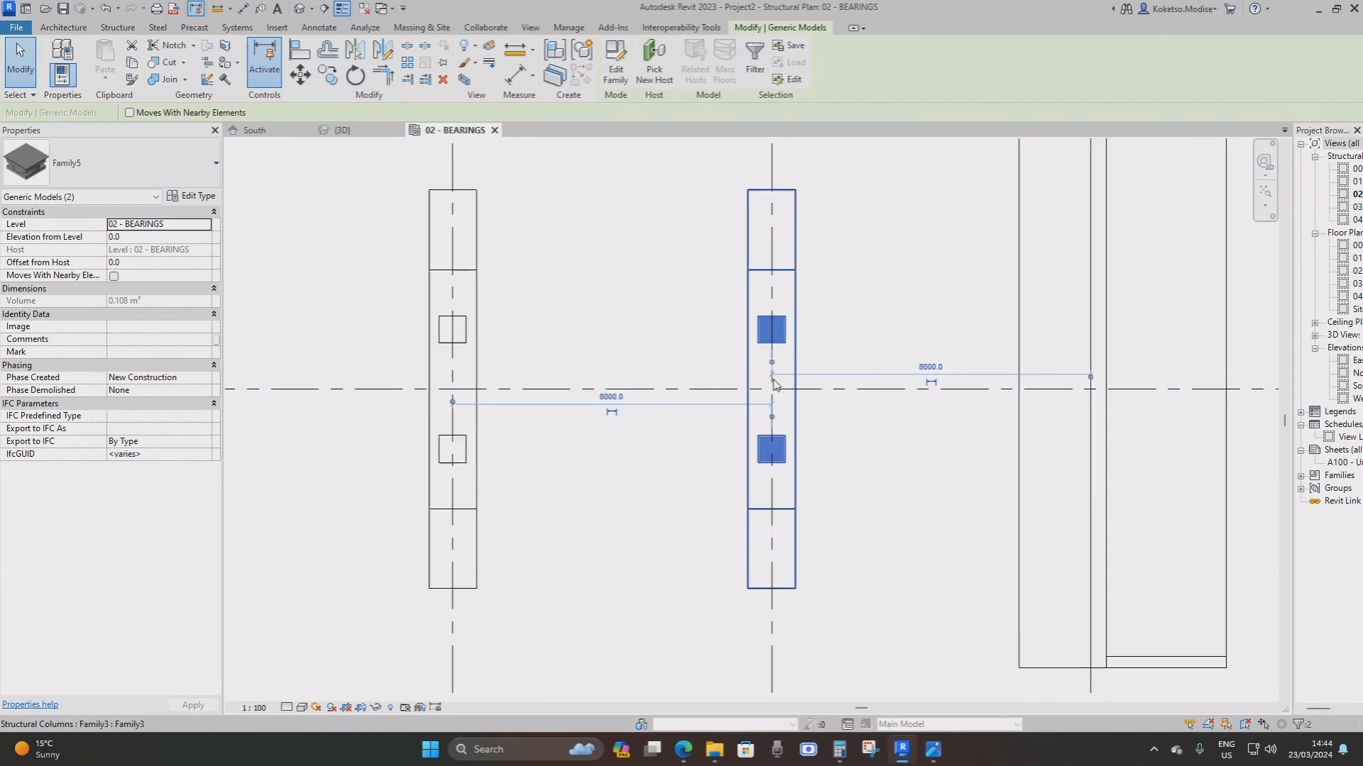
pyautogui.click(327, 74)
pyautogui.click(772, 393)
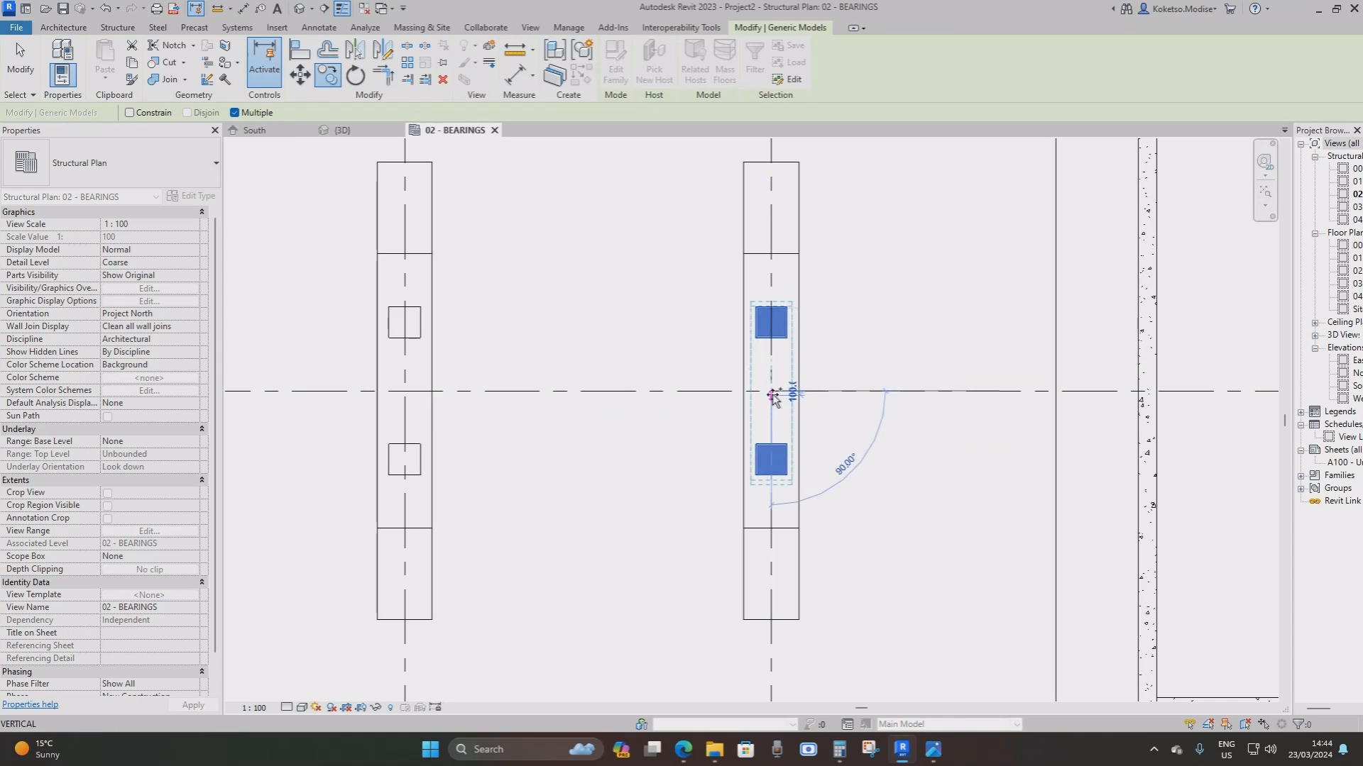
pyautogui.moveTo(978, 402); pyautogui.dragTo(773, 388, button='middle')
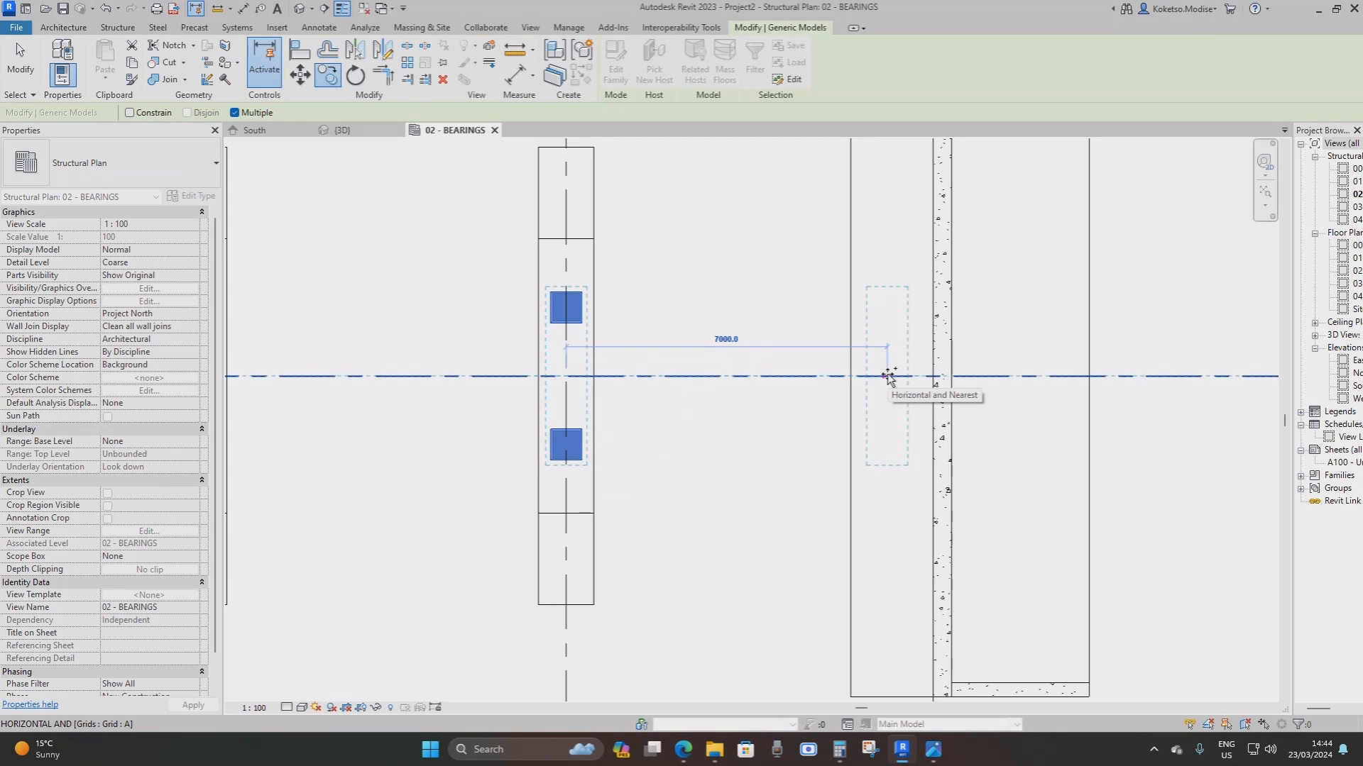
pyautogui.click(887, 376)
pyautogui.scroll(-4, 892, 376)
pyautogui.press('Escape')
pyautogui.moveTo(274, 388); pyautogui.dragTo(731, 406, button='middle')
pyautogui.press('Escape')
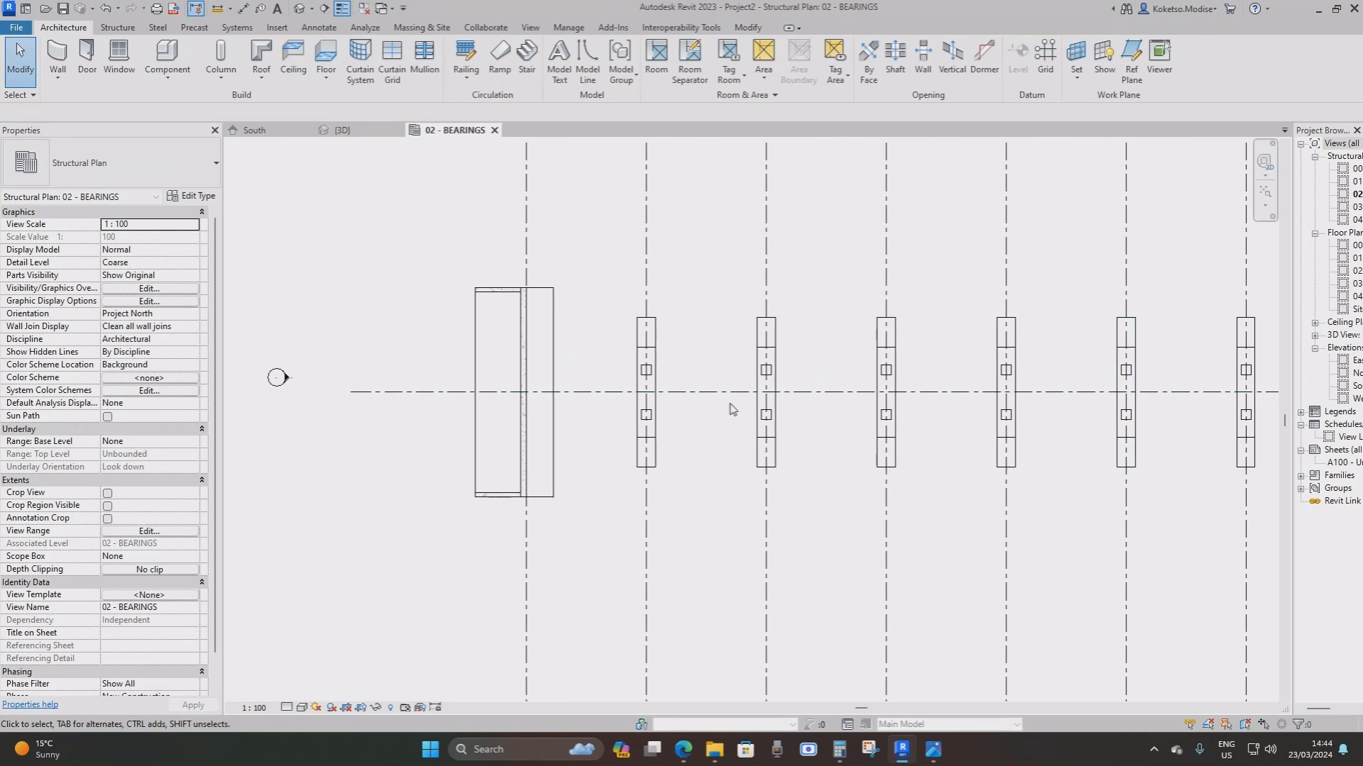
# Copy the bearing pair from the first pier at the opposite end 7000 mm along grid A onto the adjacent abutment
pyautogui.scroll(2, 646, 383)
pyautogui.click(646, 359)
pyautogui.keyDown('ctrl'); pyautogui.click(646, 435); pyautogui.keyUp('ctrl')
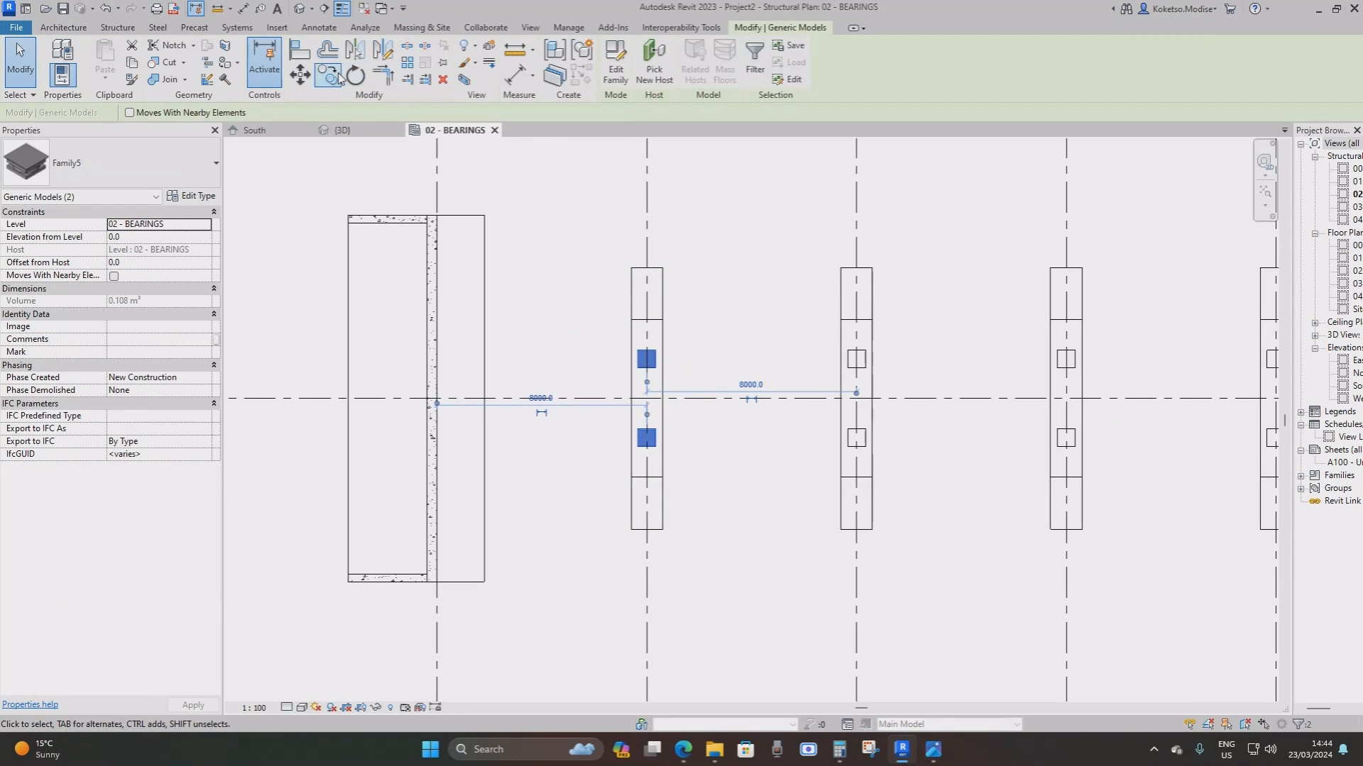
pyautogui.click(328, 73)
pyautogui.click(647, 399)
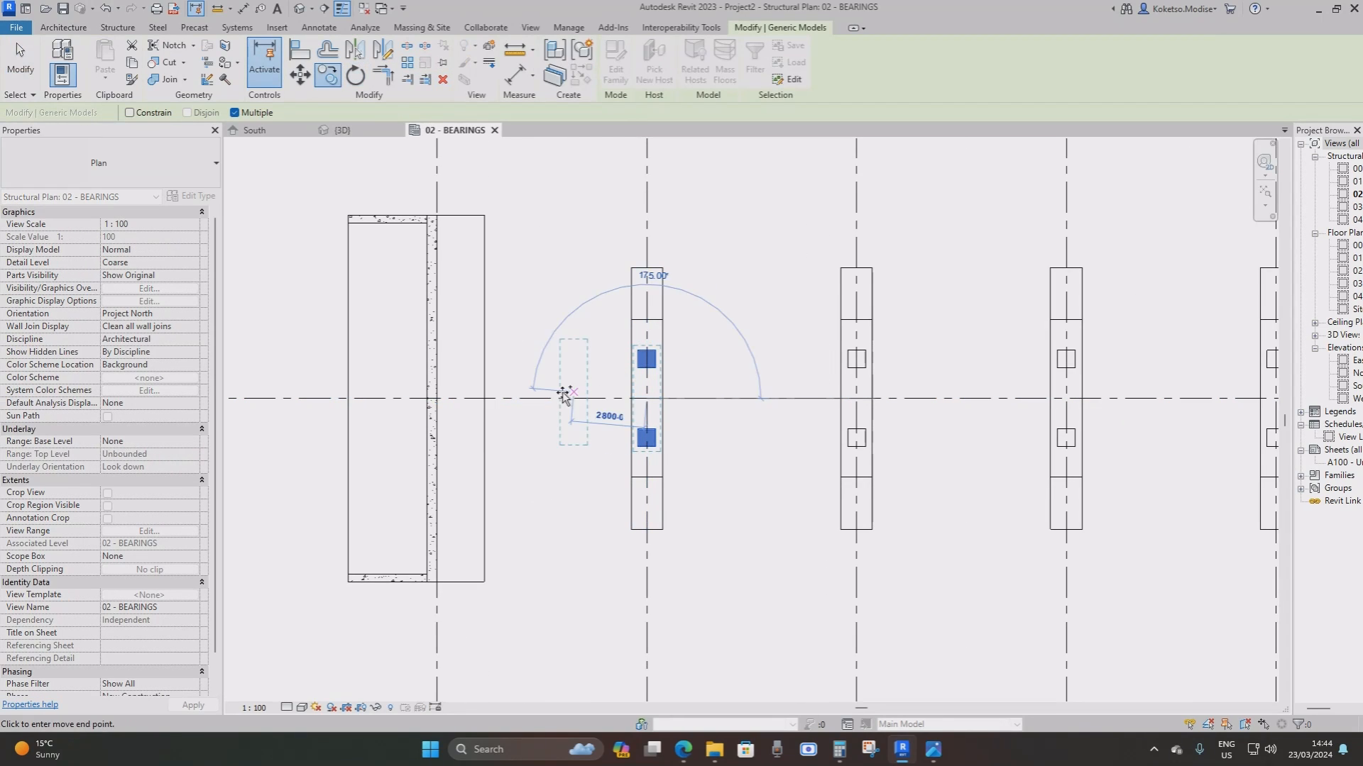
pyautogui.click(463, 399)
pyautogui.press('Escape')
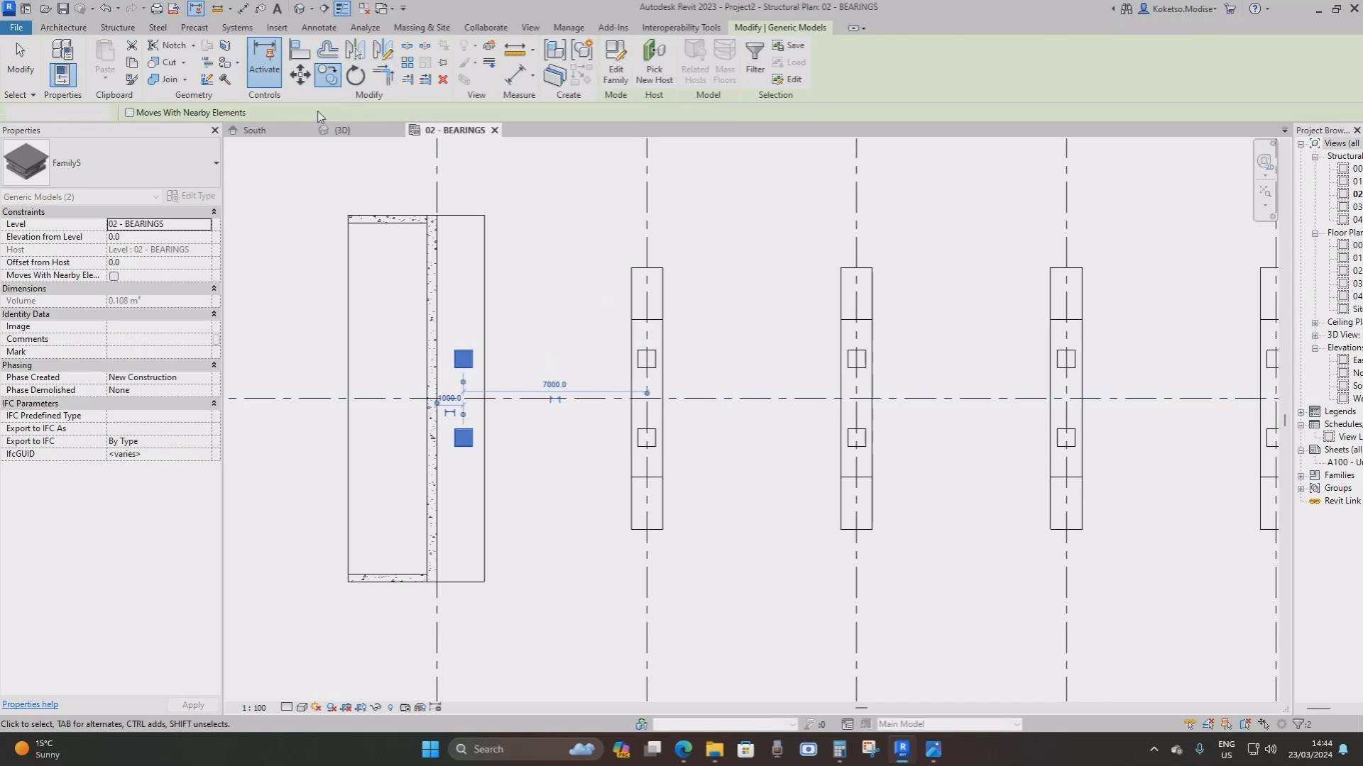
pyautogui.press('Escape')
# Examine how the bearings sit on the piers and abutments in the 3D view and the South elevation
pyautogui.click(351, 131)
pyautogui.scroll(-5, 836, 344)
pyautogui.keyDown('shift'); pyautogui.moveTo(824, 346); pyautogui.dragTo(1082, 308, button='middle'); pyautogui.keyUp('shift')
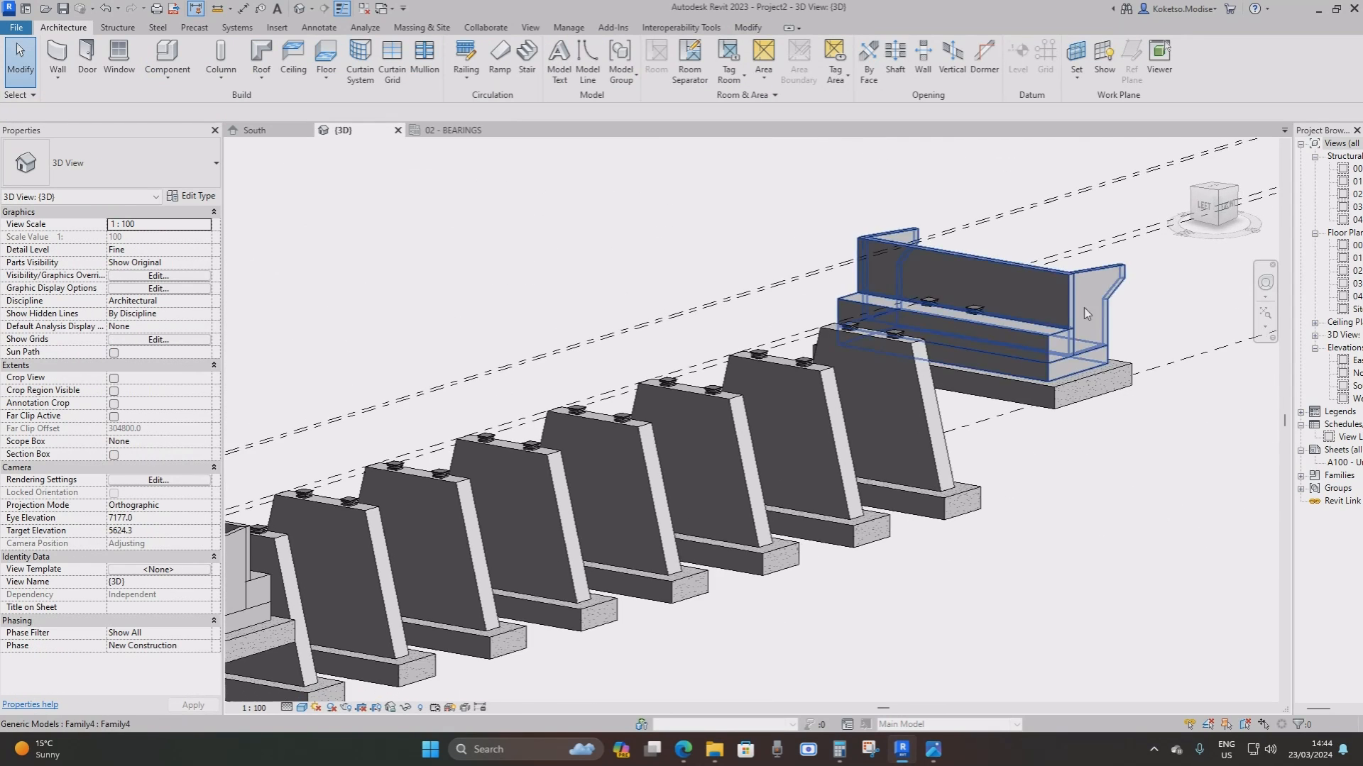
pyautogui.scroll(3, 1086, 308)
pyautogui.keyDown('shift'); pyautogui.moveTo(898, 363); pyautogui.dragTo(838, 349, button='middle'); pyautogui.keyUp('shift')
pyautogui.scroll(3, 851, 359)
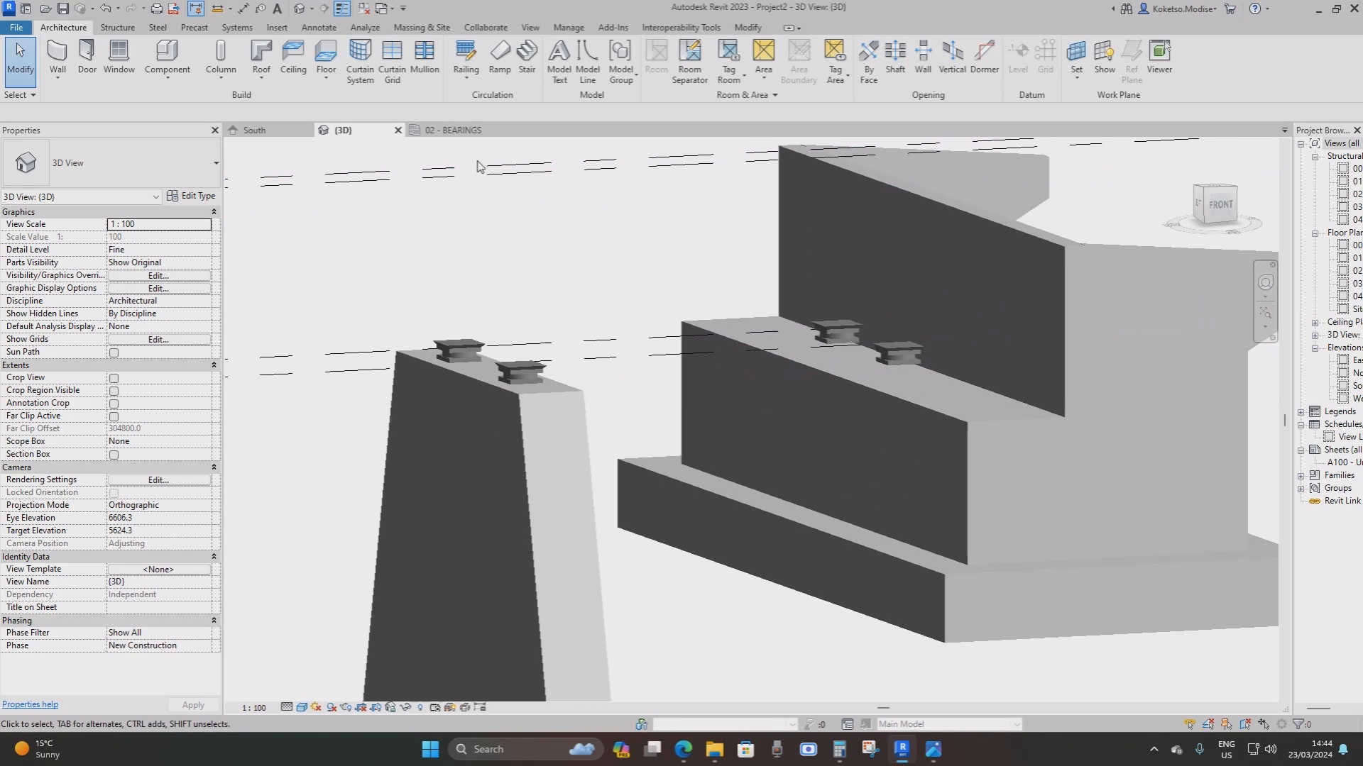
pyautogui.click(278, 132)
pyautogui.scroll(5, 856, 312)
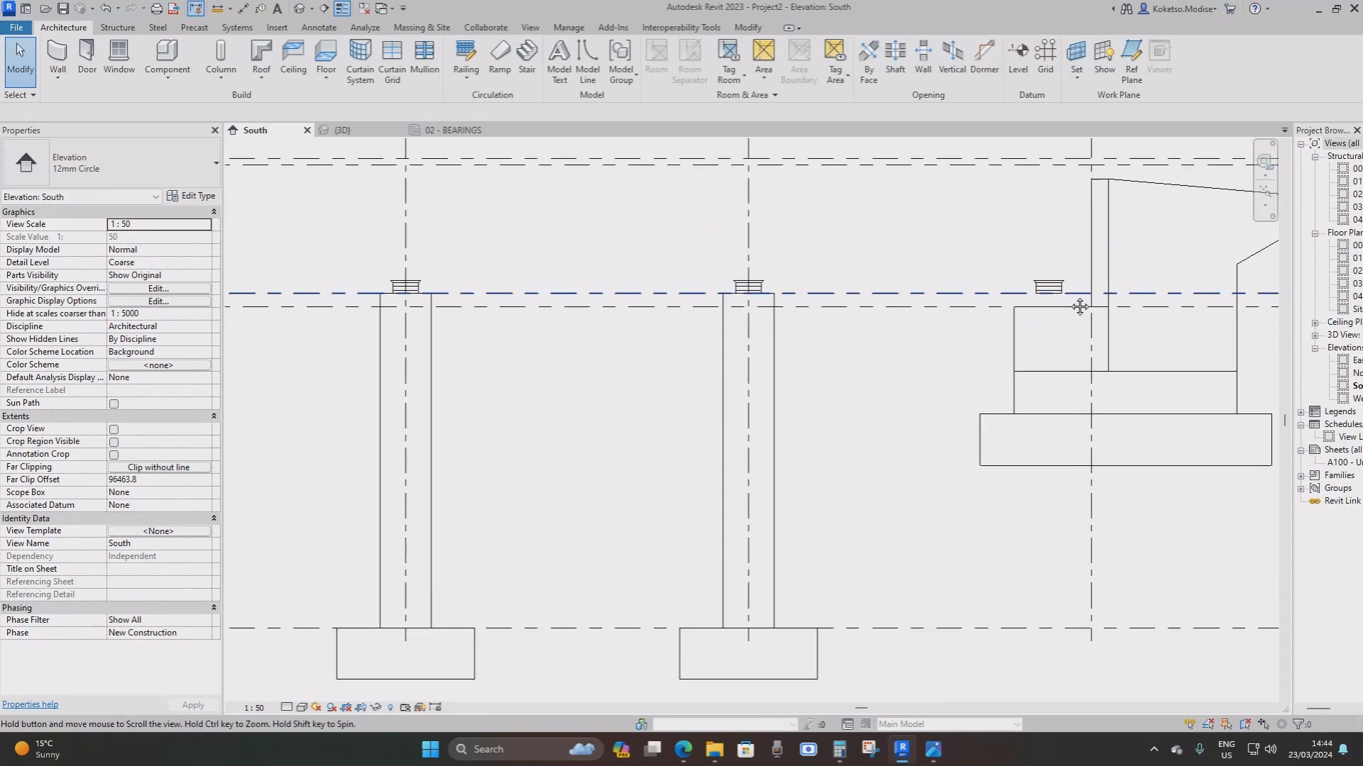
pyautogui.scroll(3, 855, 344)
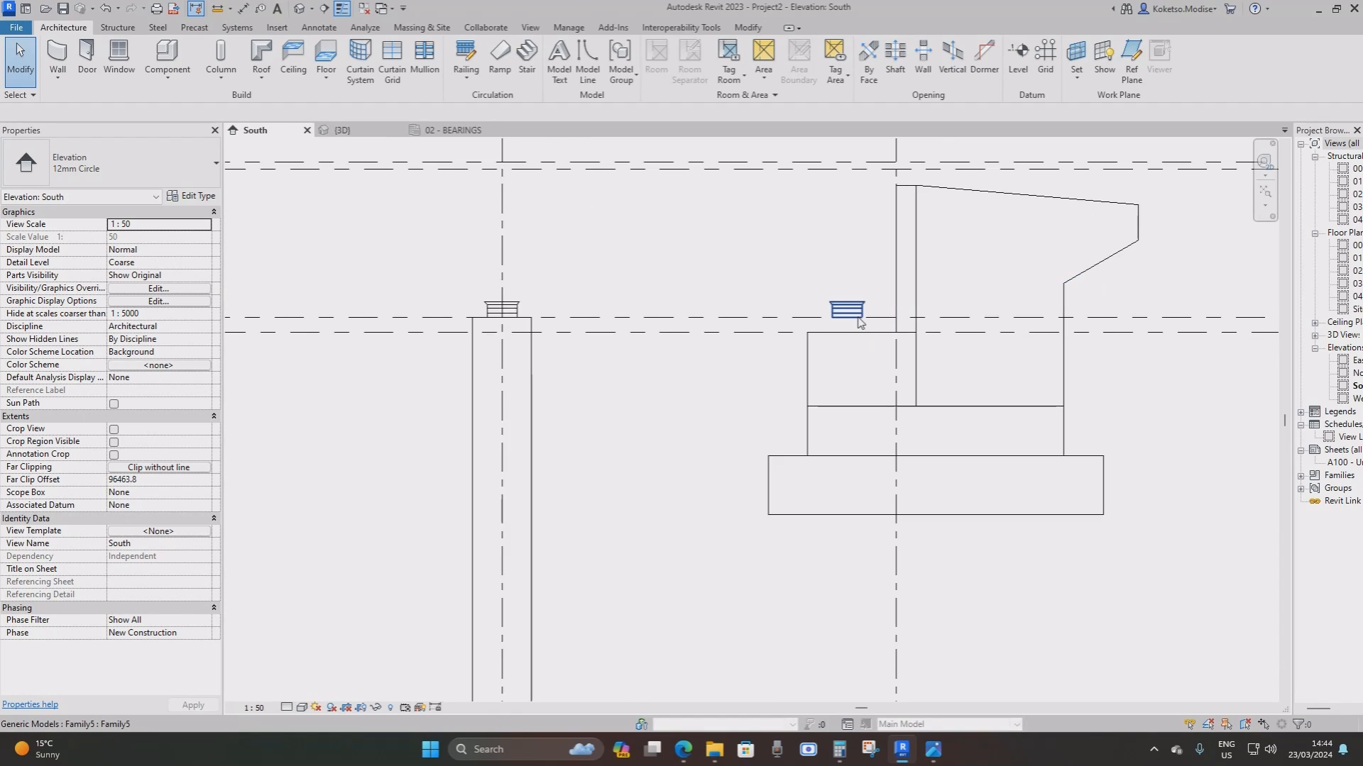
# In the South elevation, select both abutments with their bases and move them up 310 mm to the underside of the bearings
pyautogui.click(840, 342)
pyautogui.scroll(-4, 841, 358)
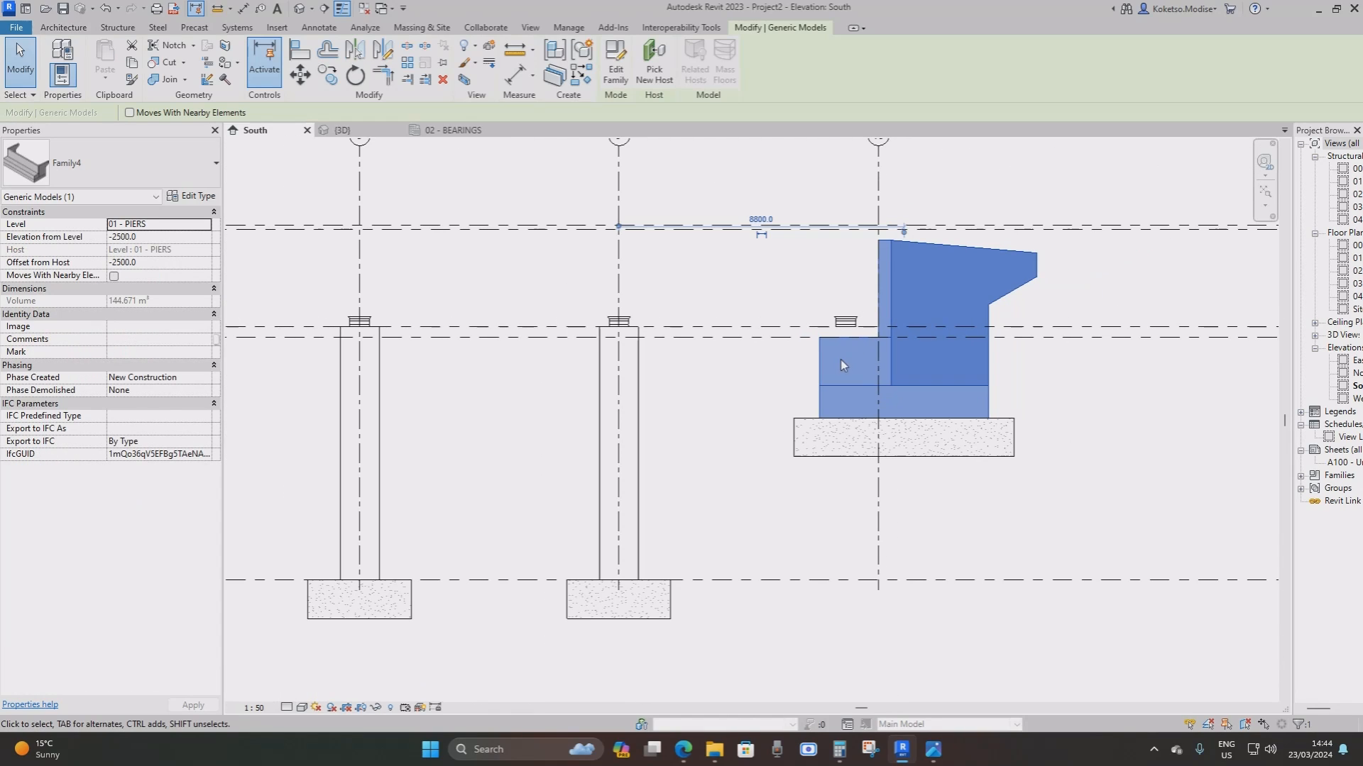
pyautogui.keyDown('ctrl'); pyautogui.click(799, 413); pyautogui.keyUp('ctrl')
pyautogui.scroll(-3, 1032, 361)
pyautogui.moveTo(670, 367); pyautogui.dragTo(1186, 328, button='middle')
pyautogui.scroll(3, 746, 315)
pyautogui.scroll(2, 684, 341)
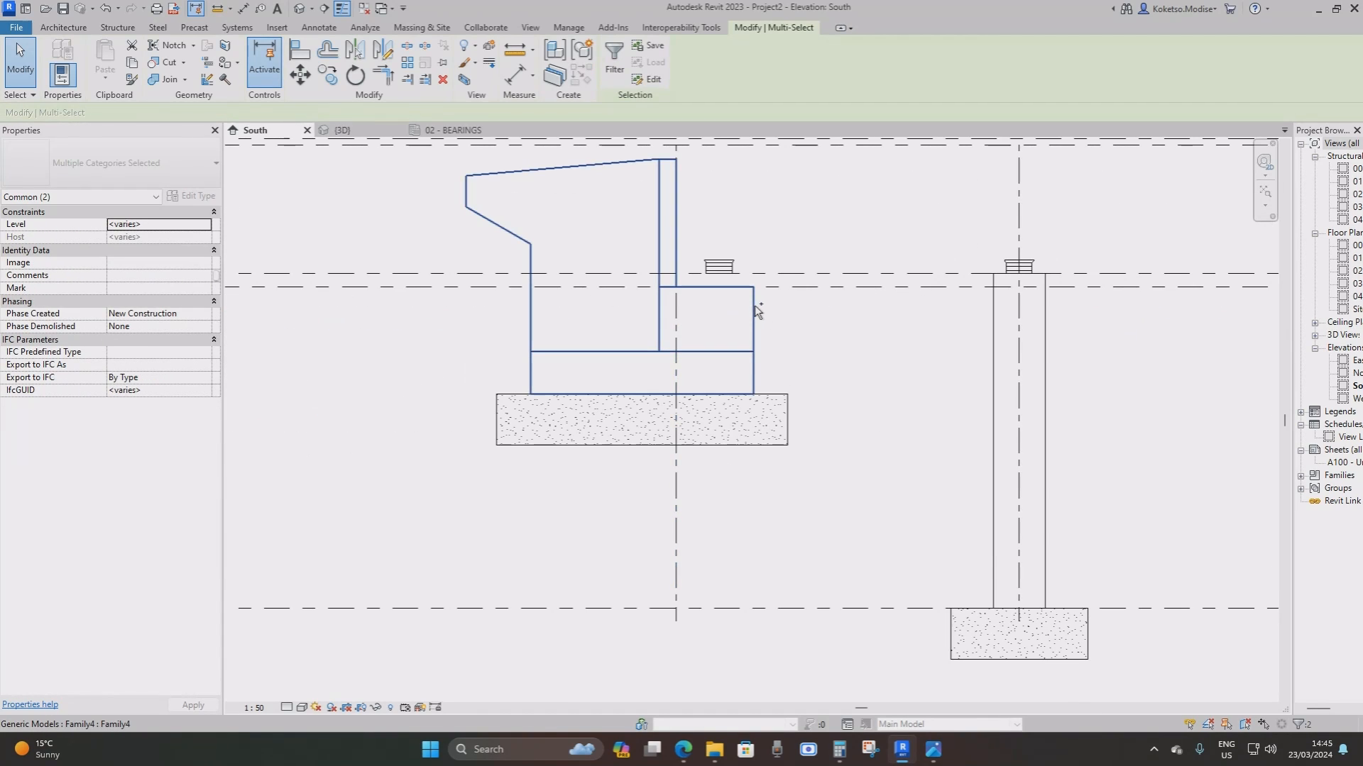
pyautogui.keyDown('ctrl'); pyautogui.click(755, 306); pyautogui.keyUp('ctrl')
pyautogui.keyDown('ctrl'); pyautogui.click(782, 402); pyautogui.keyUp('ctrl')
pyautogui.scroll(3, 695, 255)
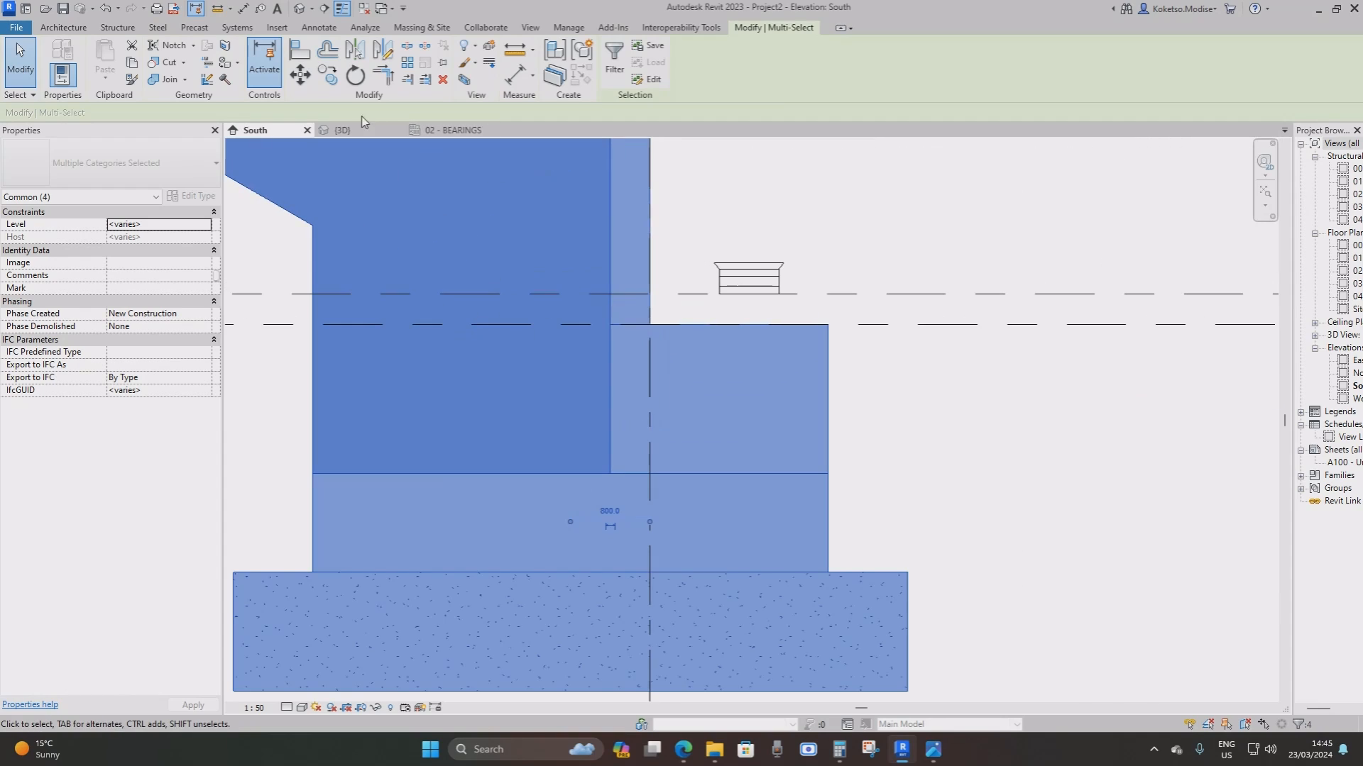
pyautogui.click(300, 75)
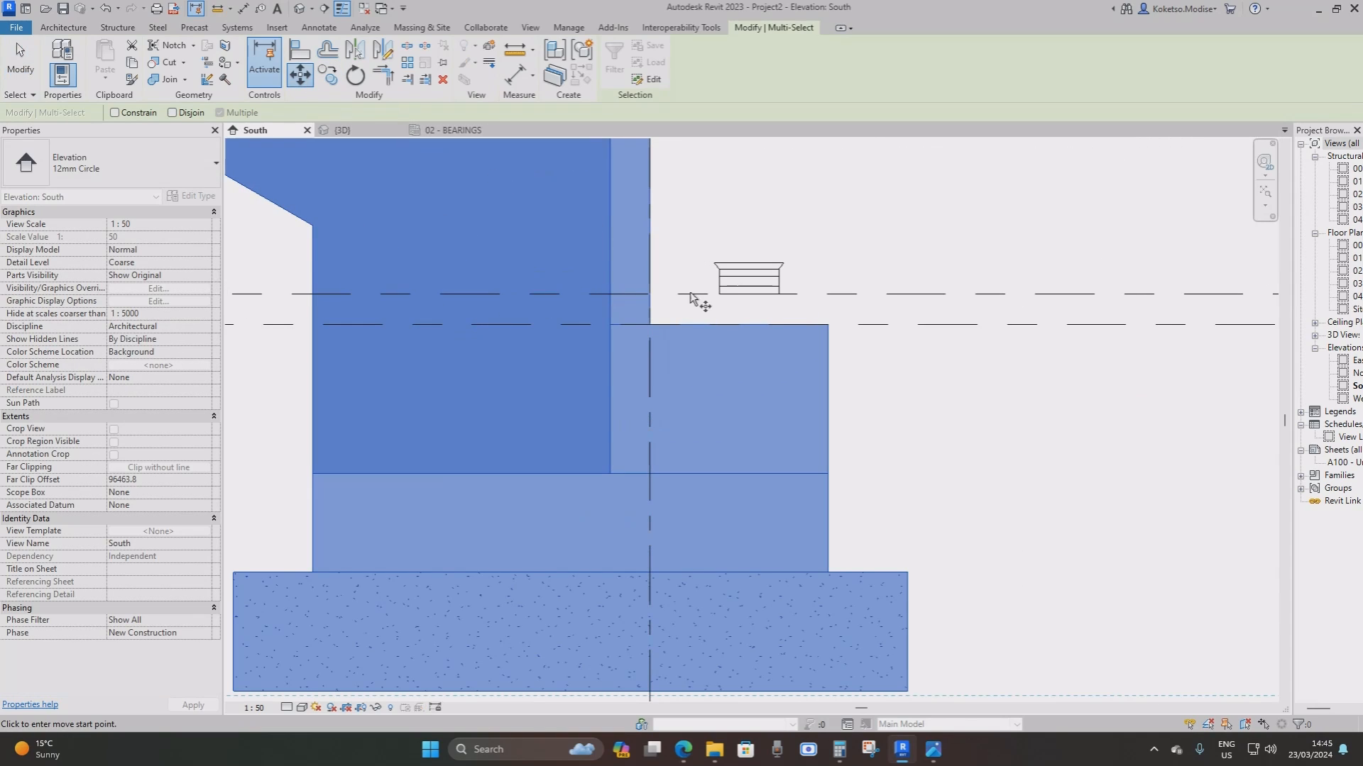
pyautogui.click(750, 326)
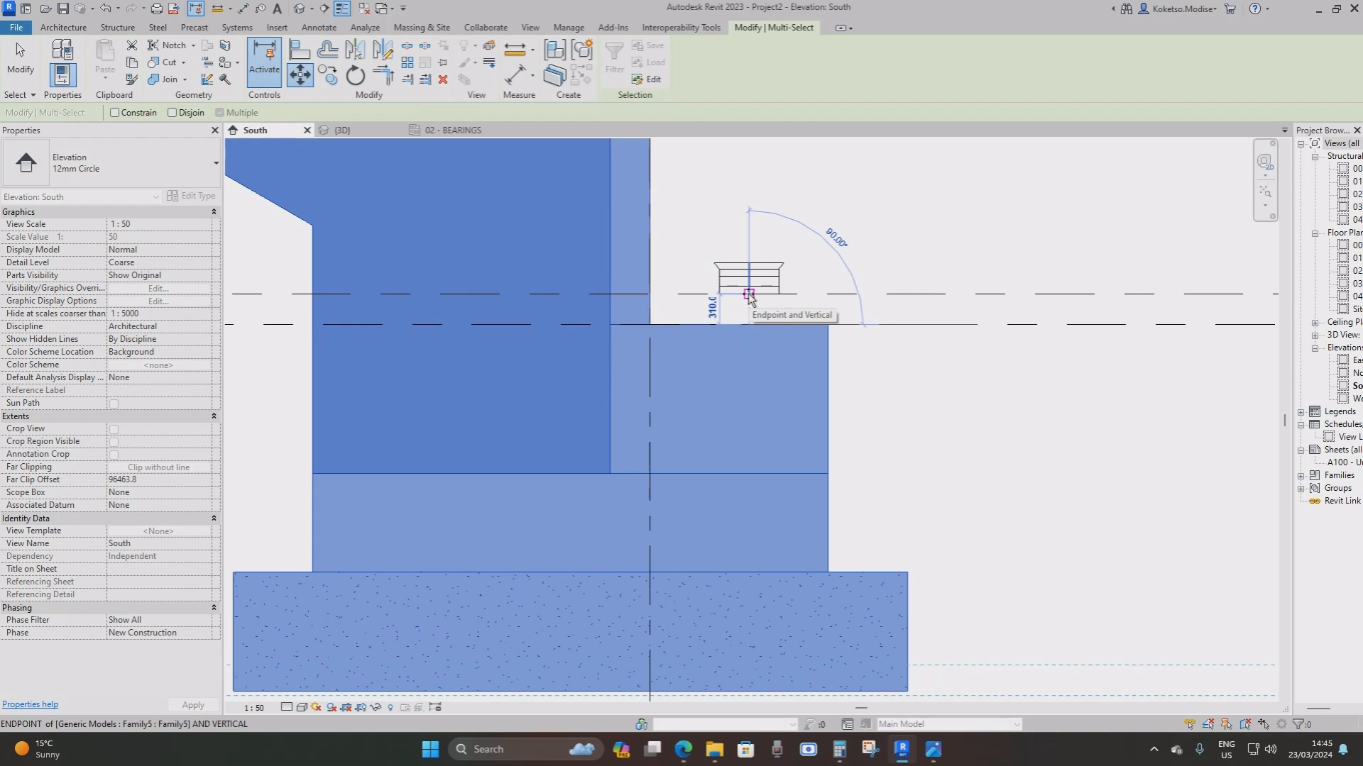
pyautogui.click(749, 294)
pyautogui.scroll(-3, 678, 331)
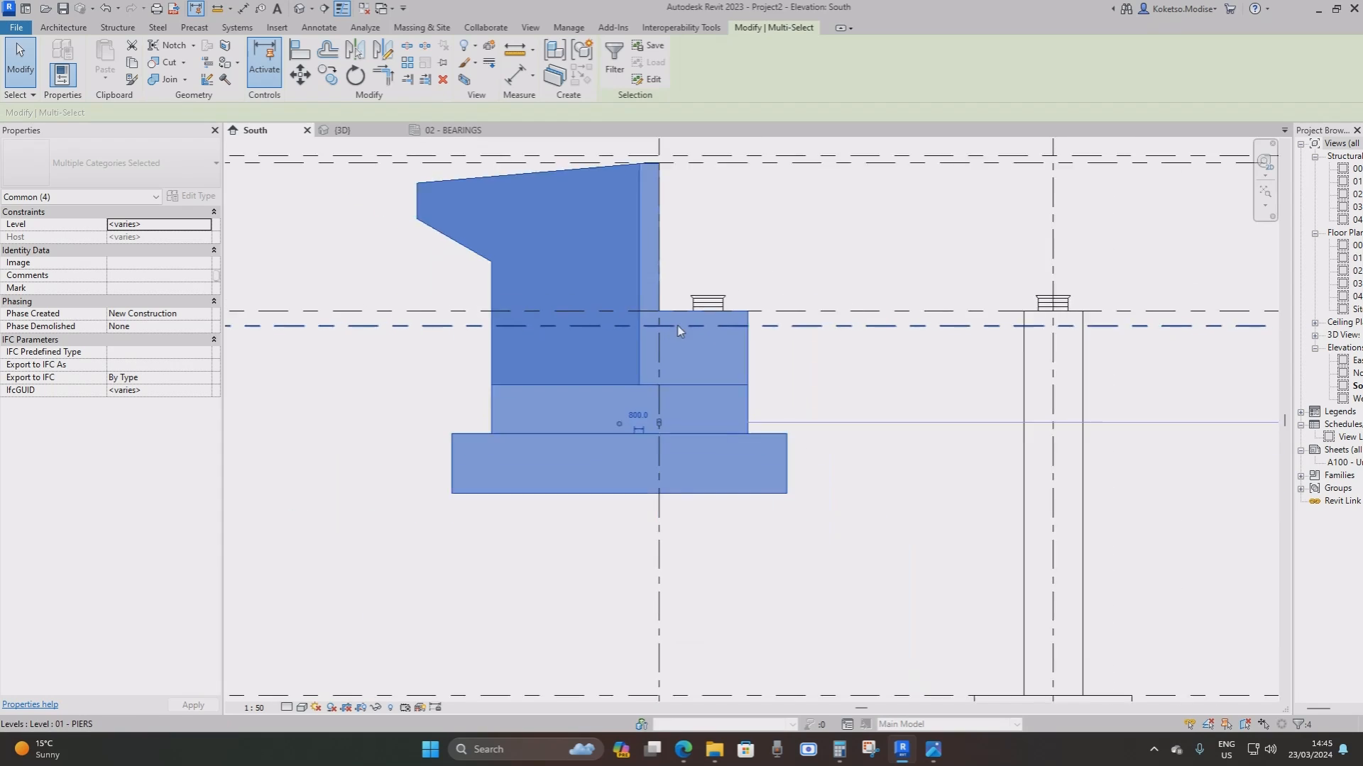
pyautogui.press('Escape')
pyautogui.scroll(-4, 578, 310)
# In the 3D view, maximize the 3D extents of the 04 - ROADWAY level
pyautogui.click(343, 130)
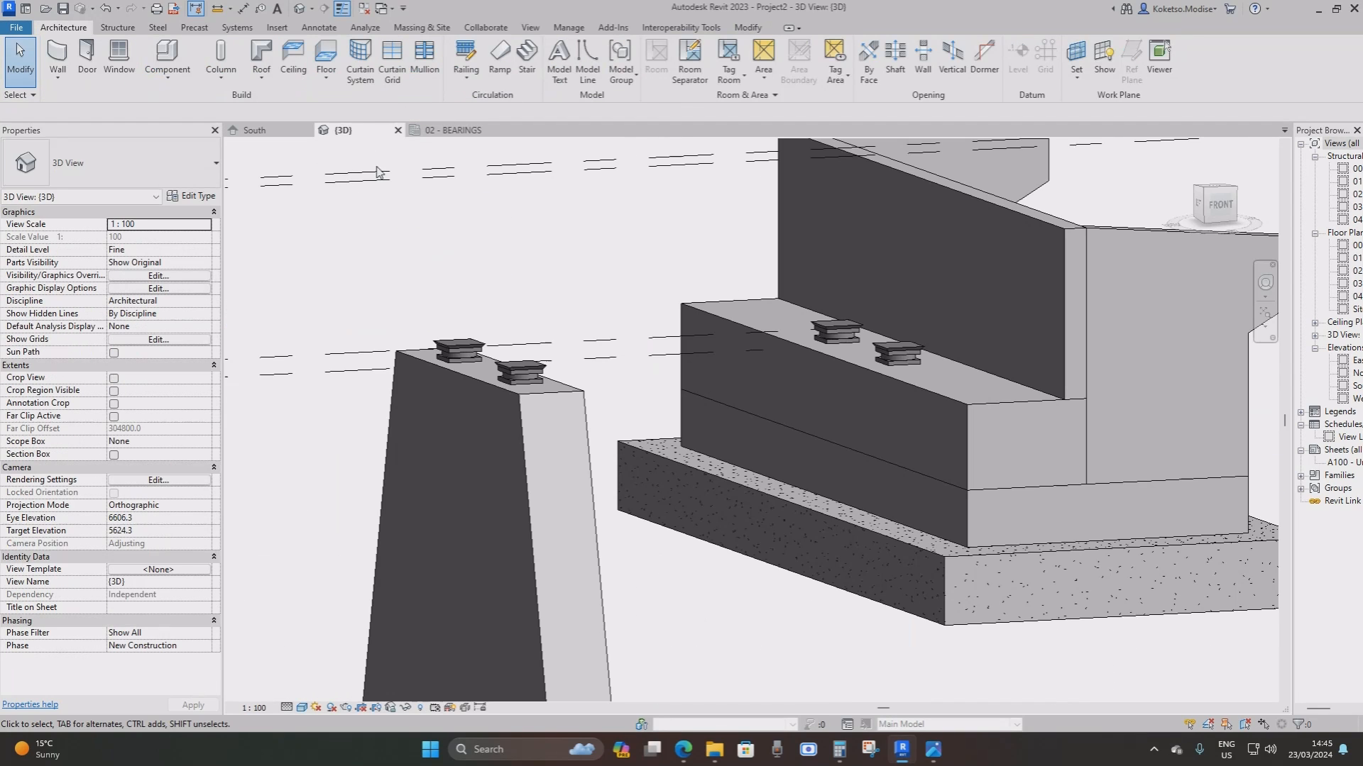
pyautogui.scroll(-5, 959, 437)
pyautogui.keyDown('shift'); pyautogui.moveTo(918, 364); pyautogui.dragTo(983, 496, button='middle'); pyautogui.keyUp('shift')
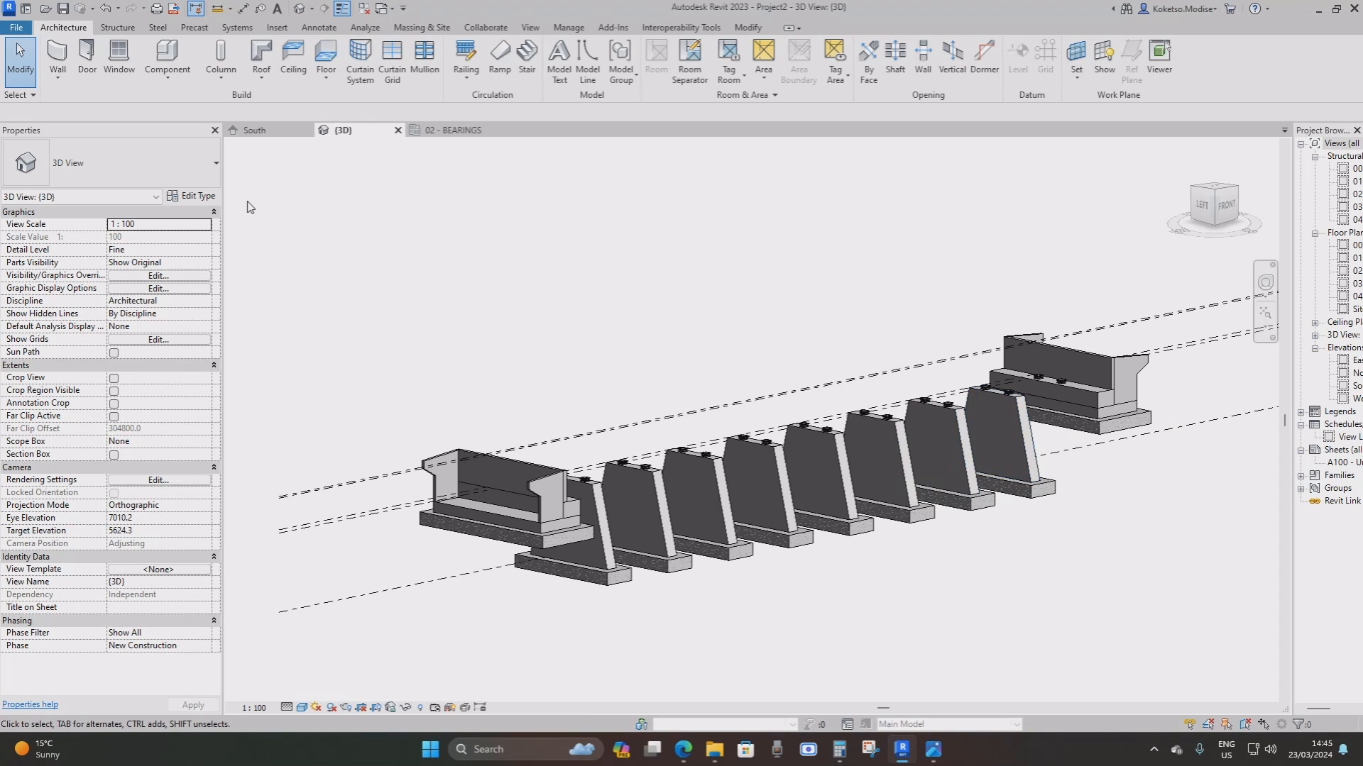
pyautogui.keyDown('shift'); pyautogui.moveTo(610, 383); pyautogui.dragTo(651, 445, button='middle'); pyautogui.keyUp('shift')
pyautogui.scroll(3, 781, 398)
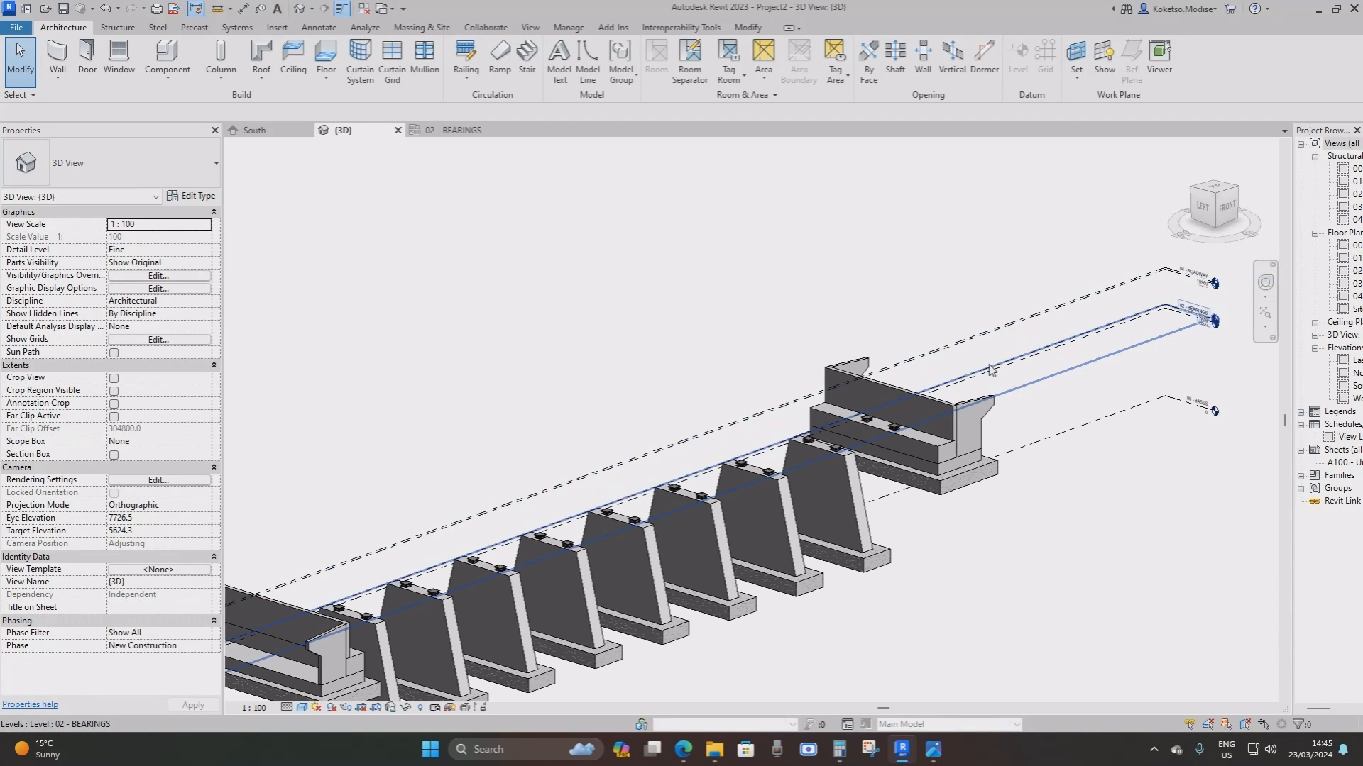
pyautogui.scroll(2, 910, 349)
pyautogui.click(908, 333)
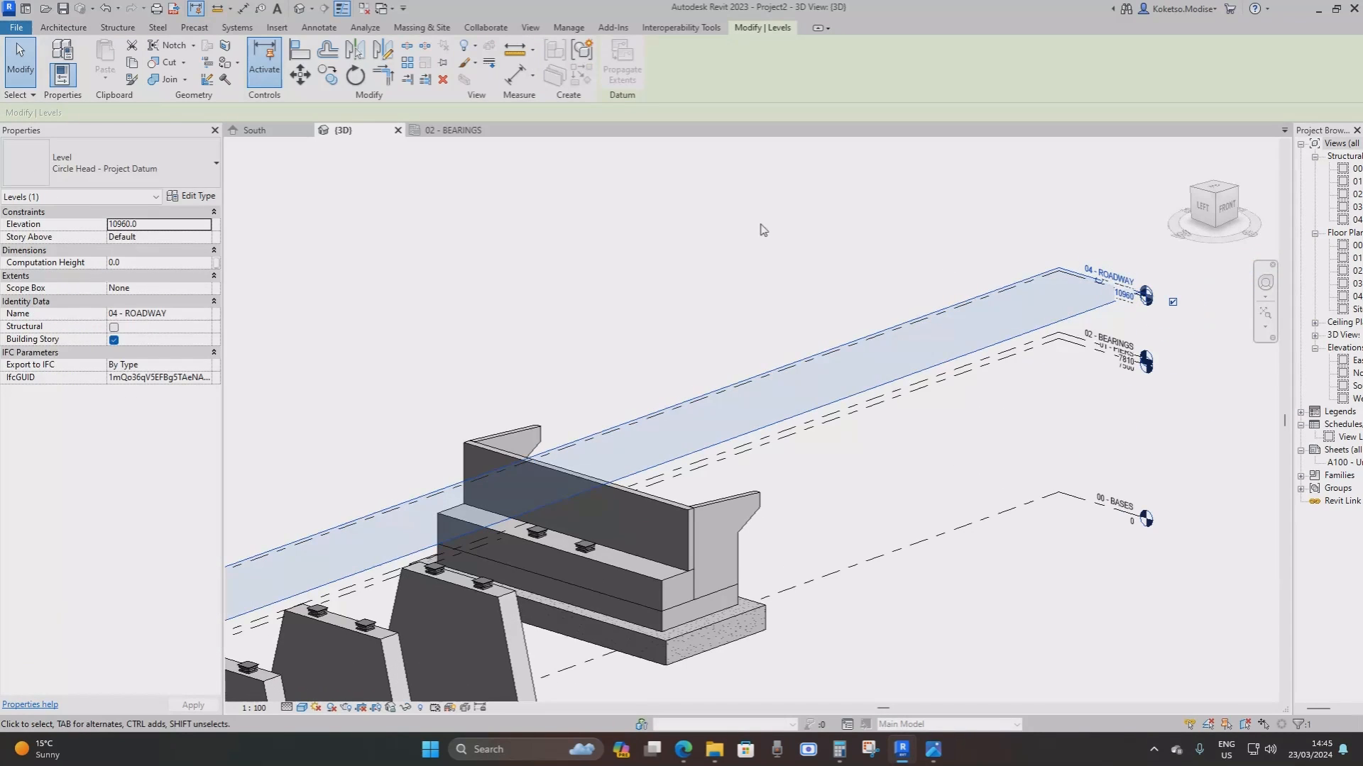
pyautogui.rightClick(789, 236)
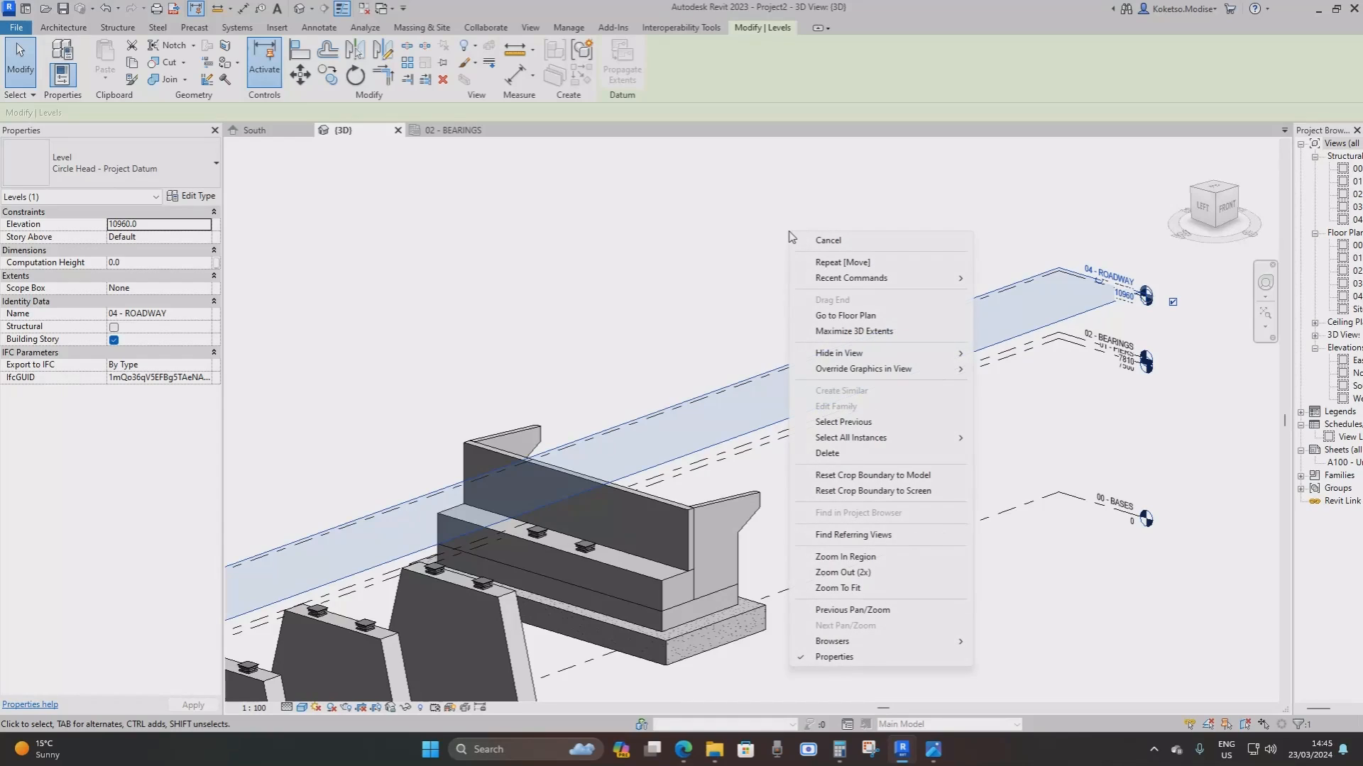
pyautogui.click(848, 335)
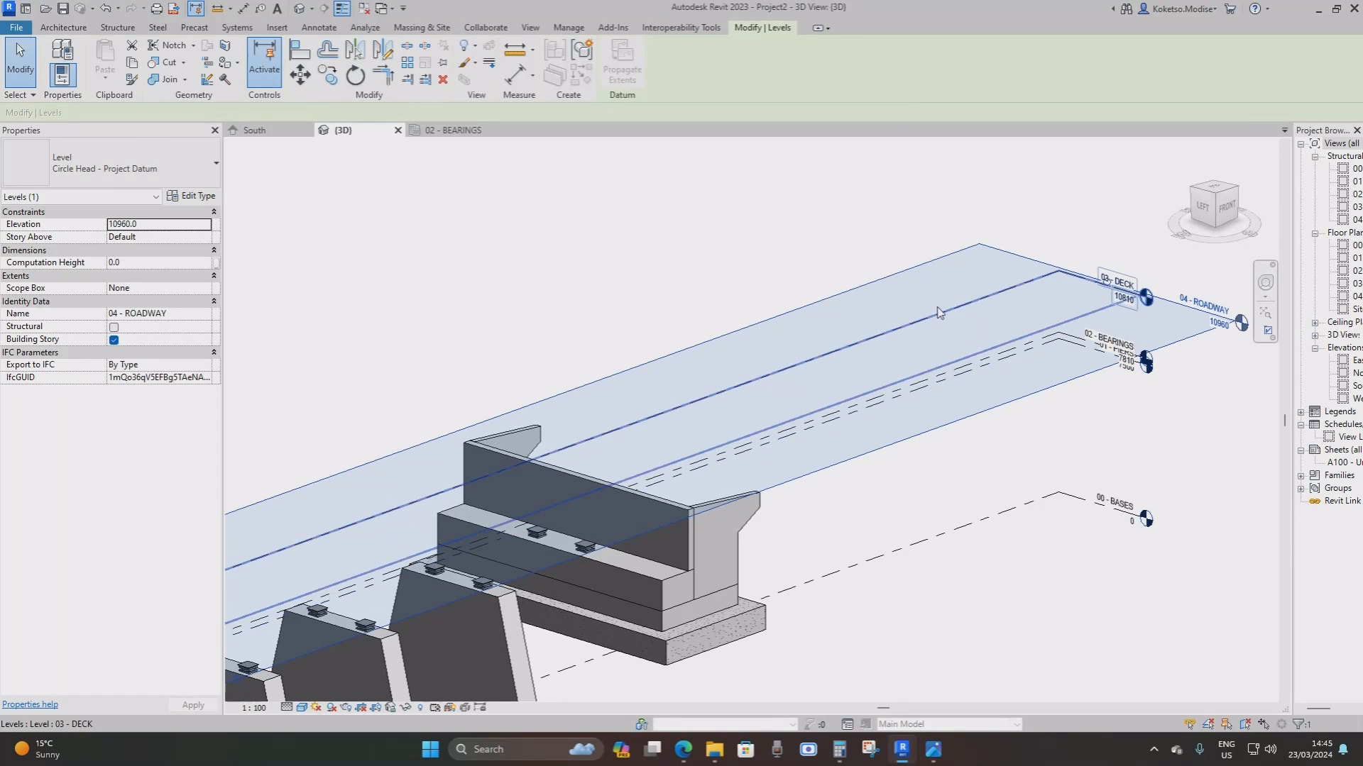
# Maximize the 3D extents of the 03 - DECK level
pyautogui.click(1029, 302)
pyautogui.click(1020, 291)
pyautogui.rightClick(1019, 291)
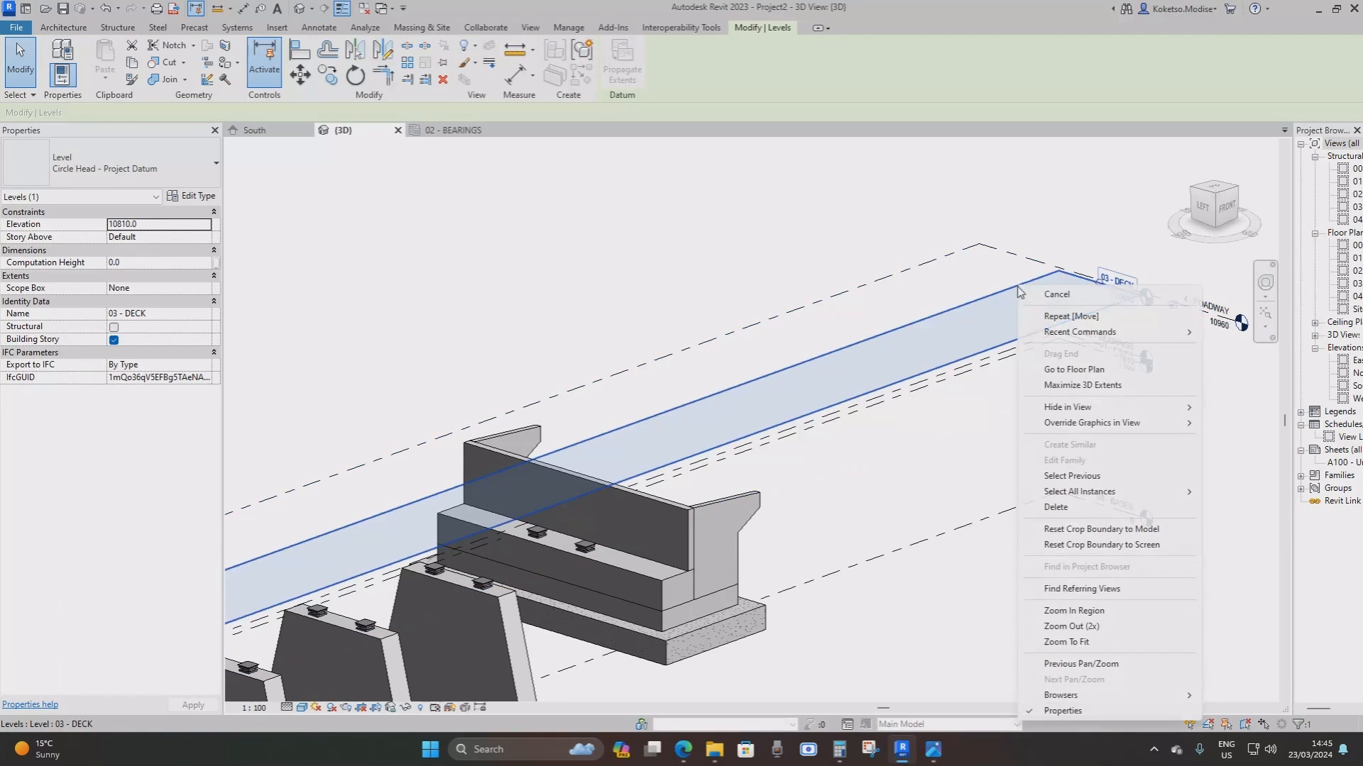
pyautogui.click(1078, 386)
pyautogui.scroll(-2, 880, 315)
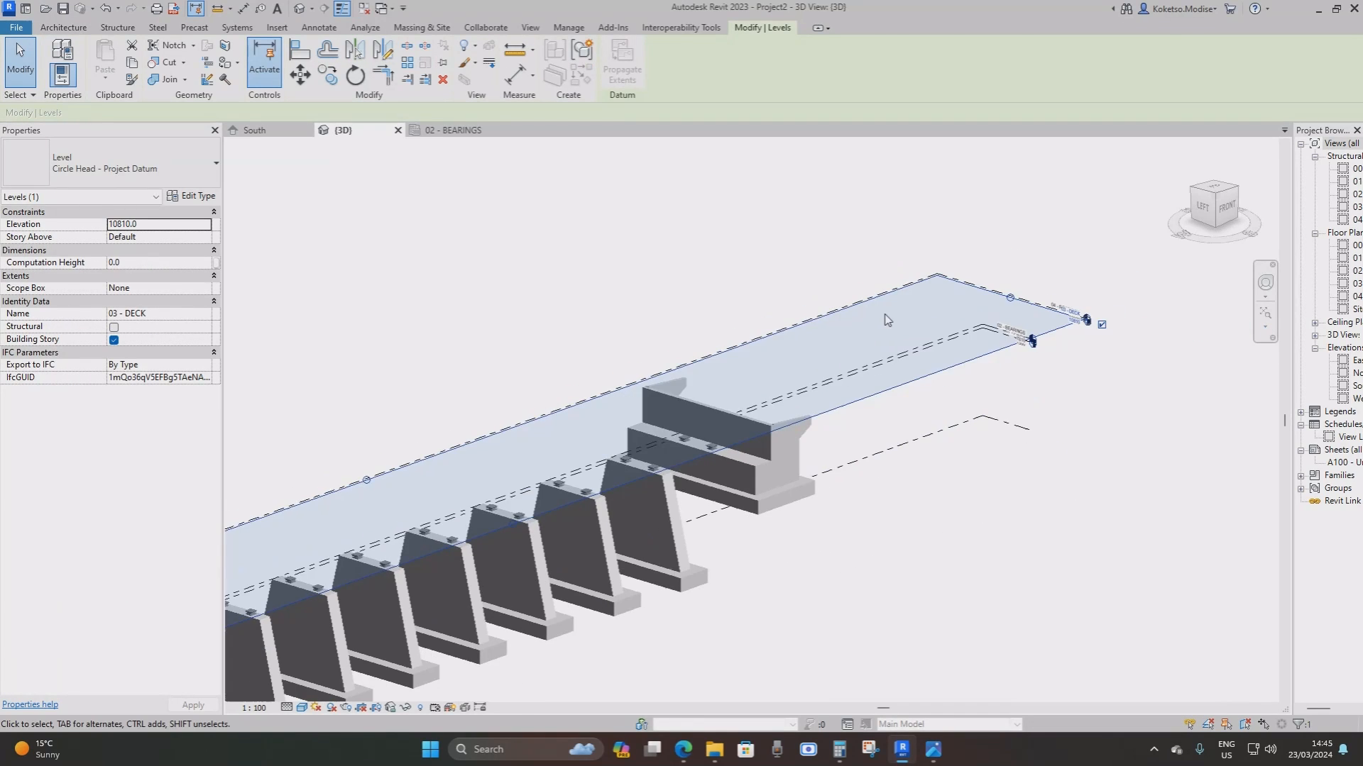
pyautogui.click(885, 316)
# Maximize the 3D extents of the 02 - BEARINGS and 01 - PIERS levels
pyautogui.scroll(2, 979, 331)
pyautogui.click(978, 327)
pyautogui.rightClick(853, 310)
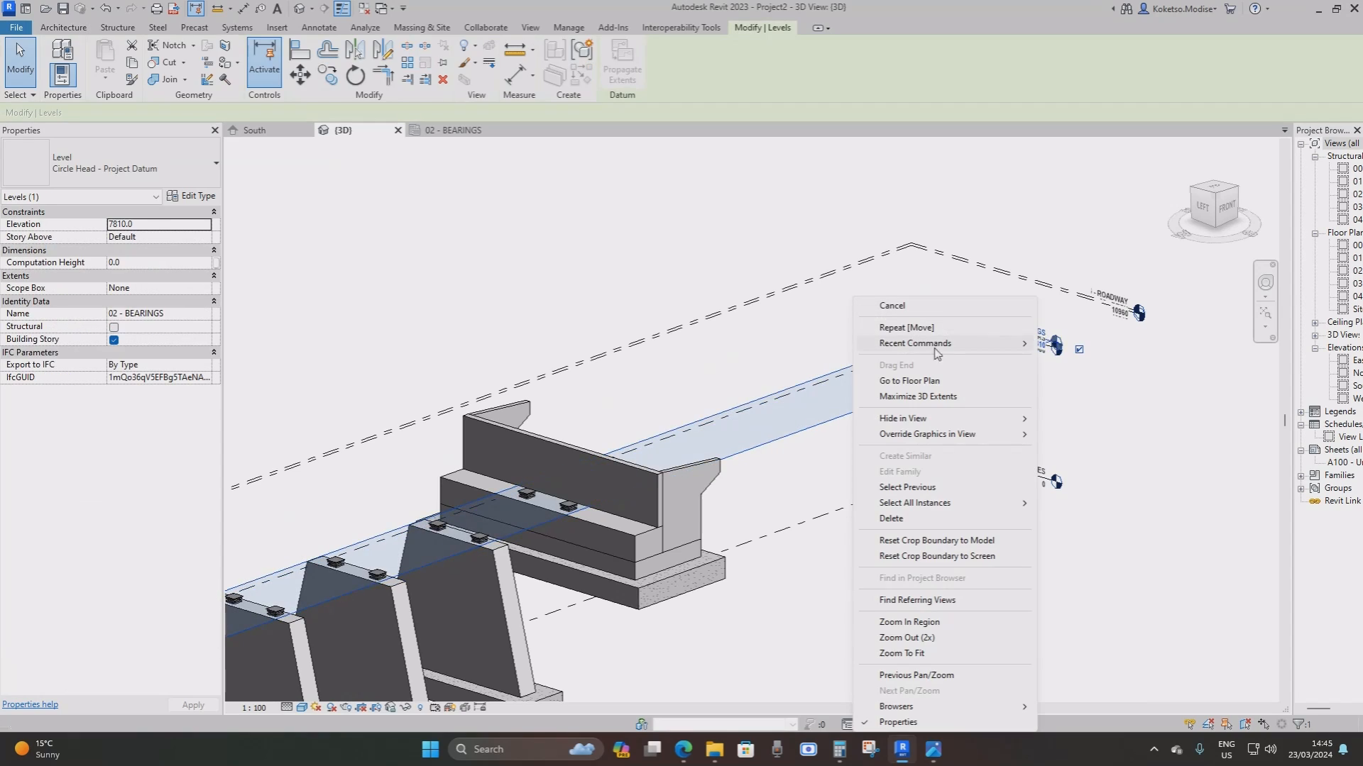
pyautogui.click(935, 398)
pyautogui.click(960, 325)
pyautogui.click(951, 335)
pyautogui.rightClick(951, 334)
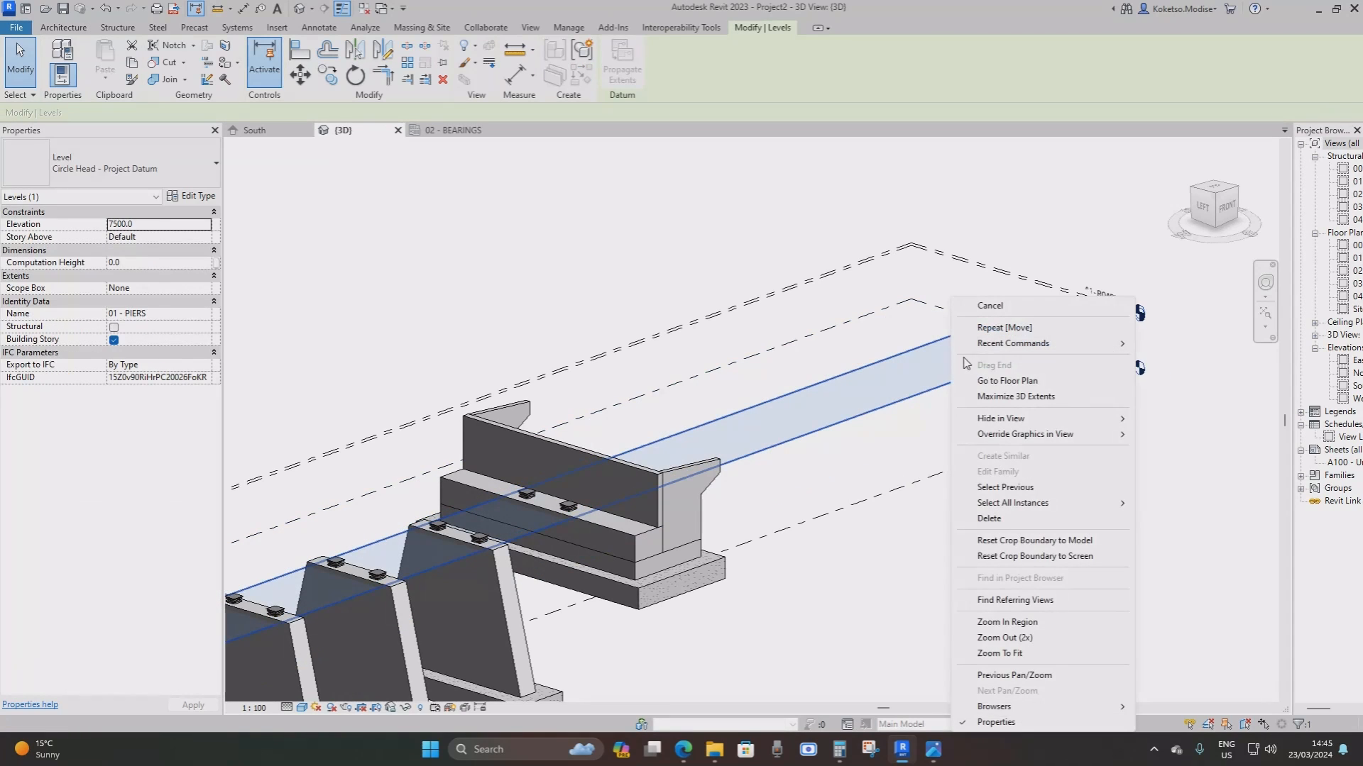
pyautogui.click(1022, 396)
# Maximize the 3D extents of the 00 - BASES level and clear the selection
pyautogui.click(902, 384)
pyautogui.click(954, 482)
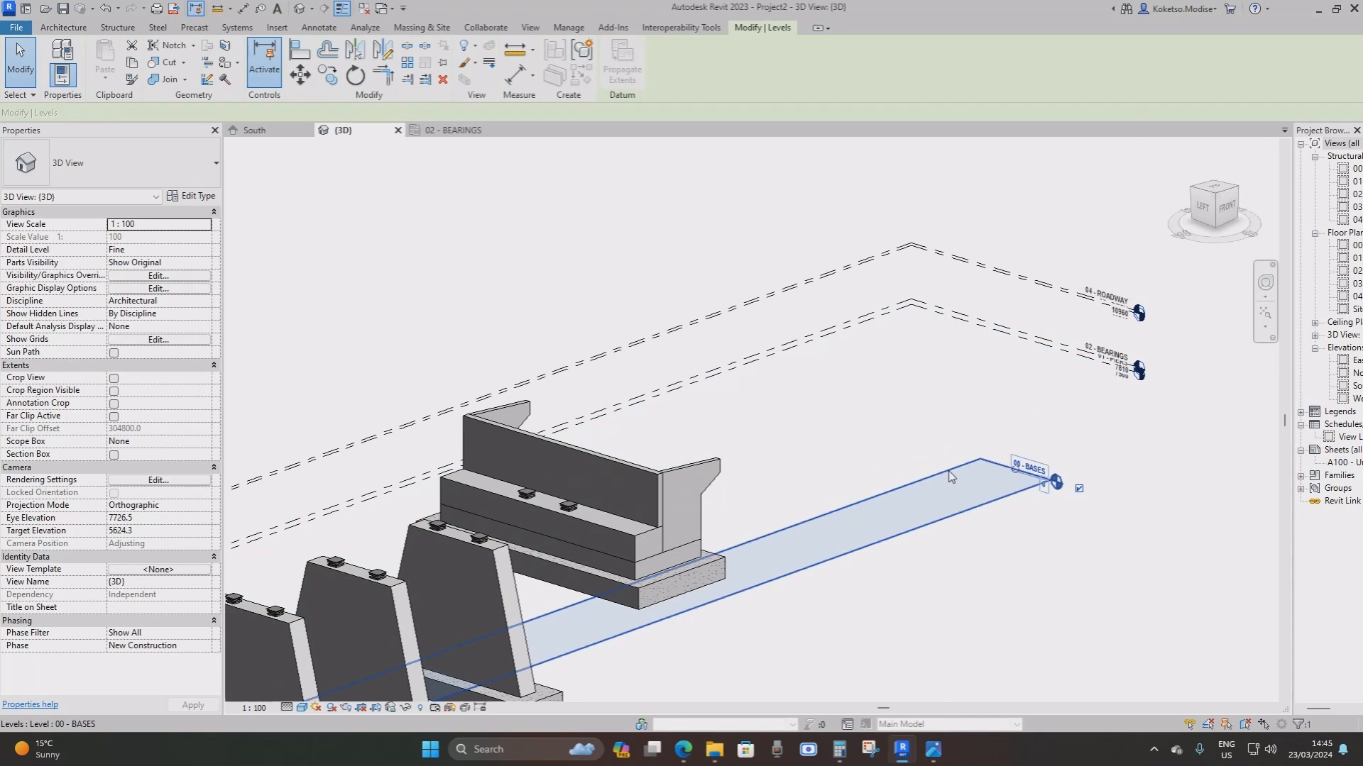
pyautogui.rightClick(965, 477)
pyautogui.click(1022, 135)
pyautogui.scroll(-3, 1061, 183)
pyautogui.click(958, 421)
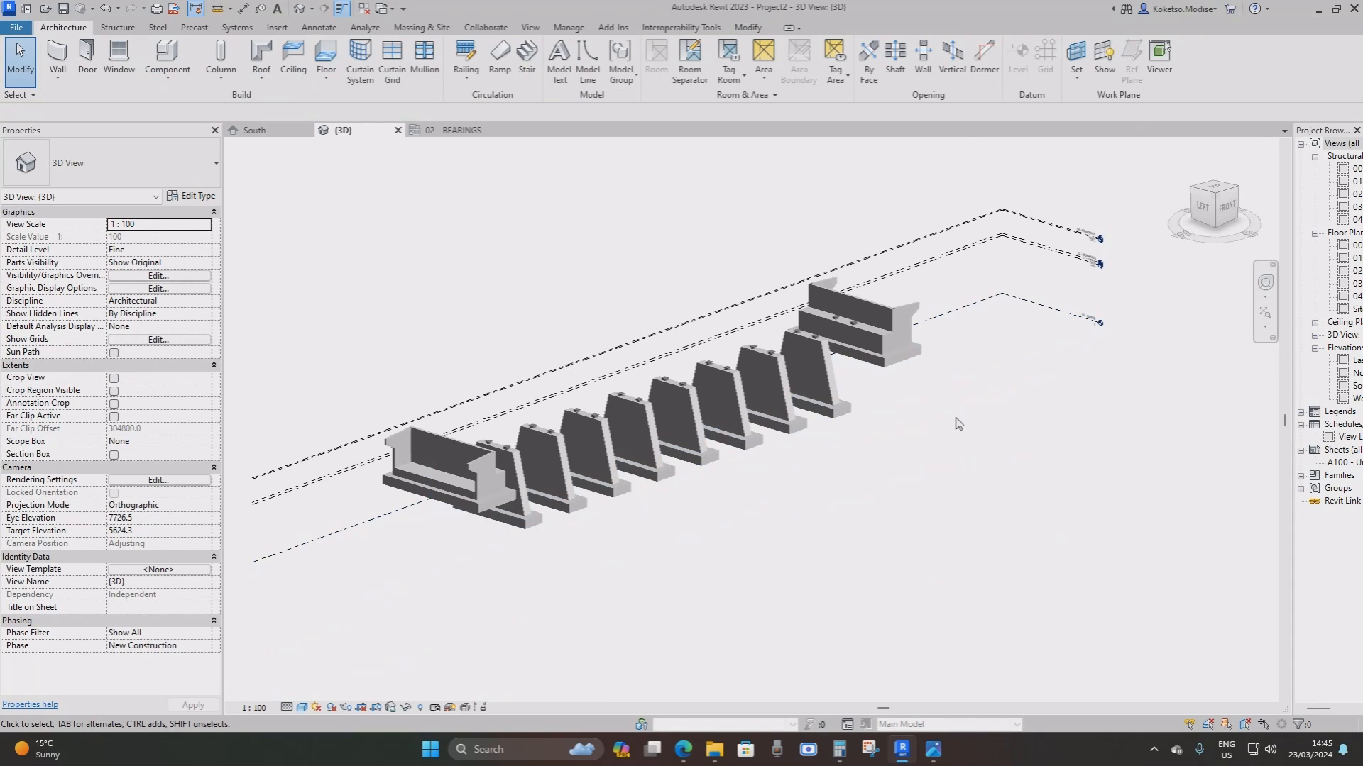
# Widen the Project Browser so that the full view names can be read
pyautogui.keyDown('shift'); pyautogui.moveTo(958, 423); pyautogui.dragTo(993, 401, button='middle'); pyautogui.keyUp('shift')
pyautogui.moveTo(994, 401); pyautogui.dragTo(952, 489, button='middle')
pyautogui.scroll(2, 879, 399)
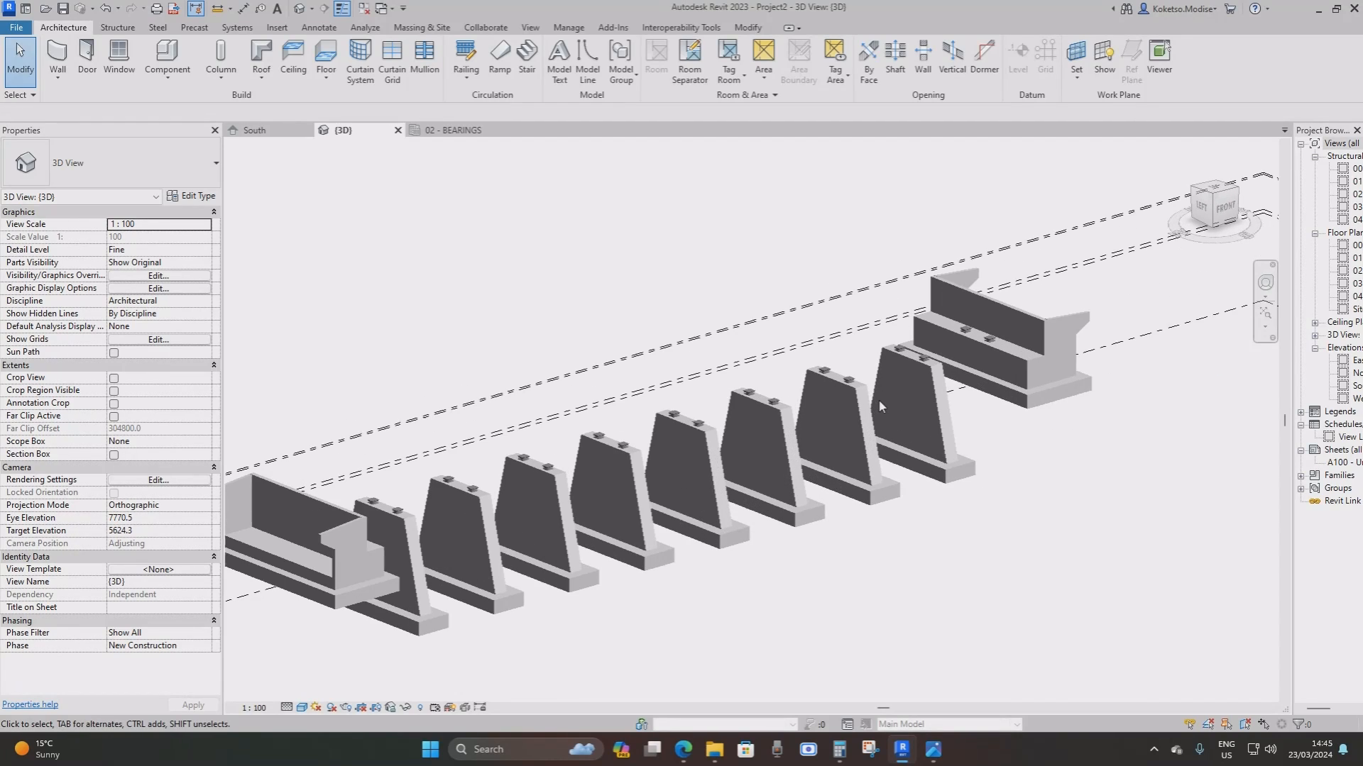
pyautogui.moveTo(904, 417); pyautogui.dragTo(1019, 426, button='middle')
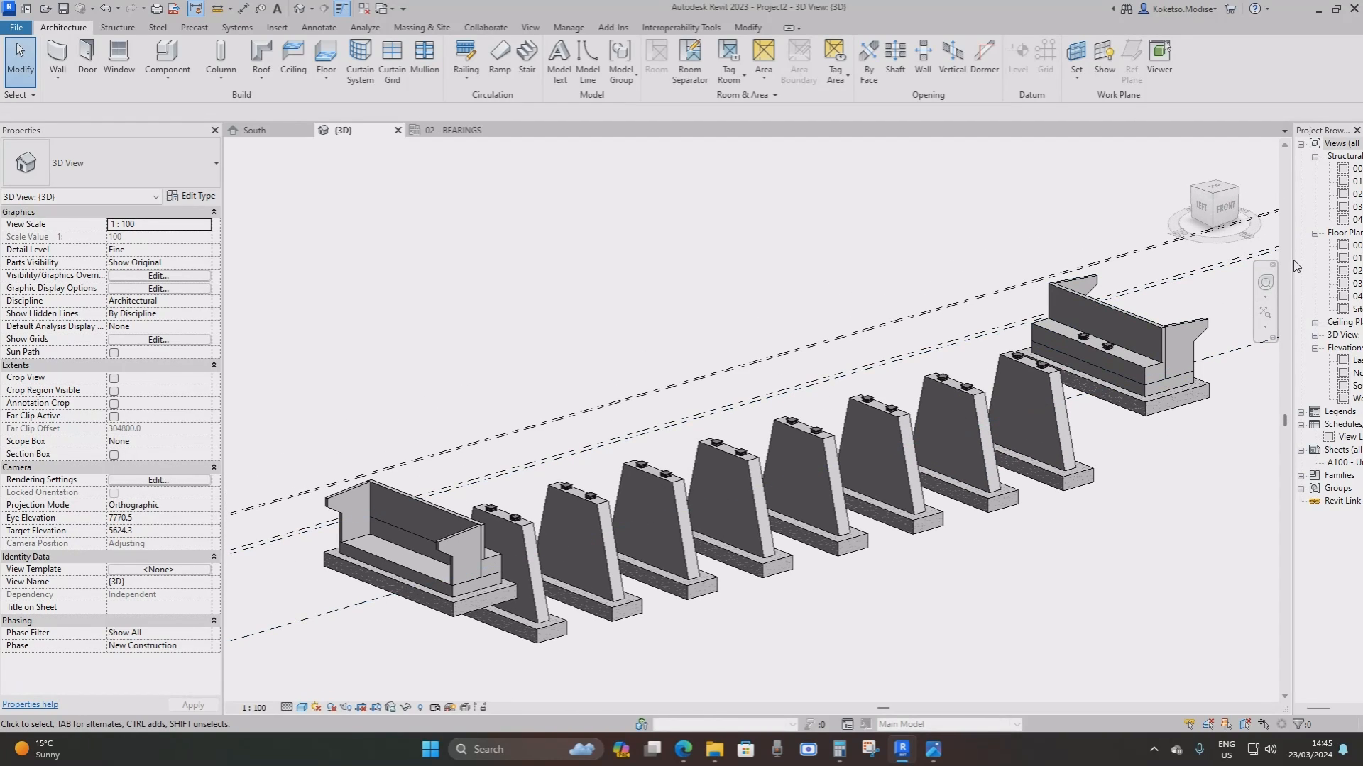
pyautogui.moveTo(1293, 265); pyautogui.dragTo(1210, 270)
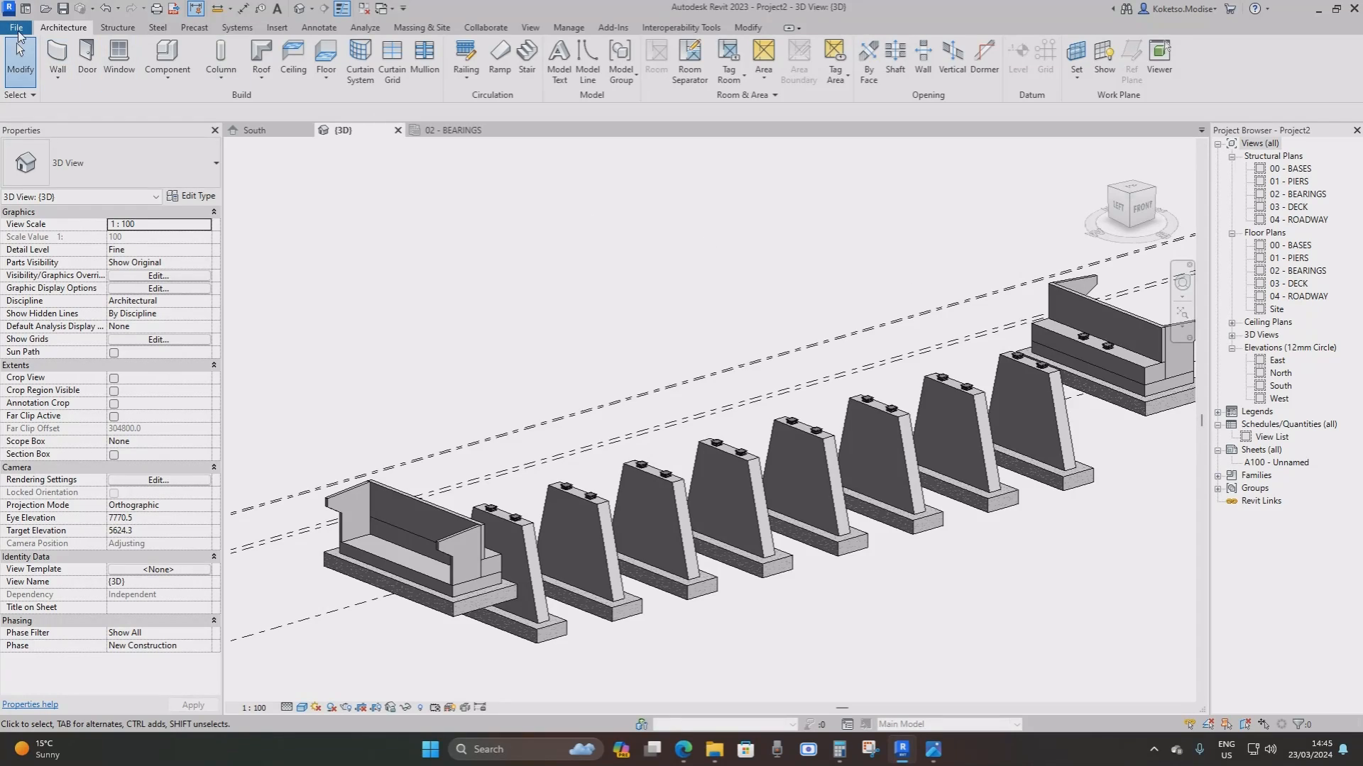
# Create a new family from the Metric Structural Framing - Beams and Braces template
pyautogui.click(16, 27)
pyautogui.moveTo(45, 94)
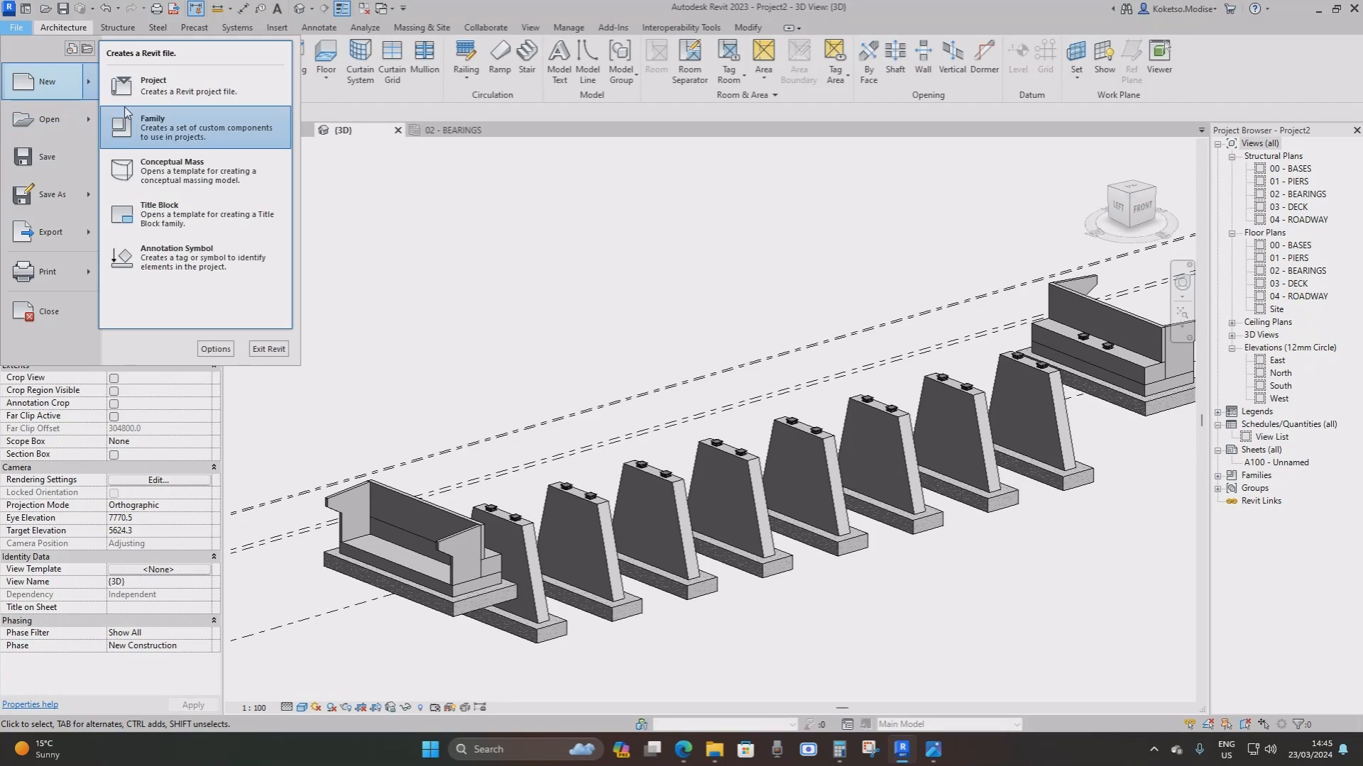
pyautogui.click(168, 122)
pyautogui.hscroll(3, 821, 288)
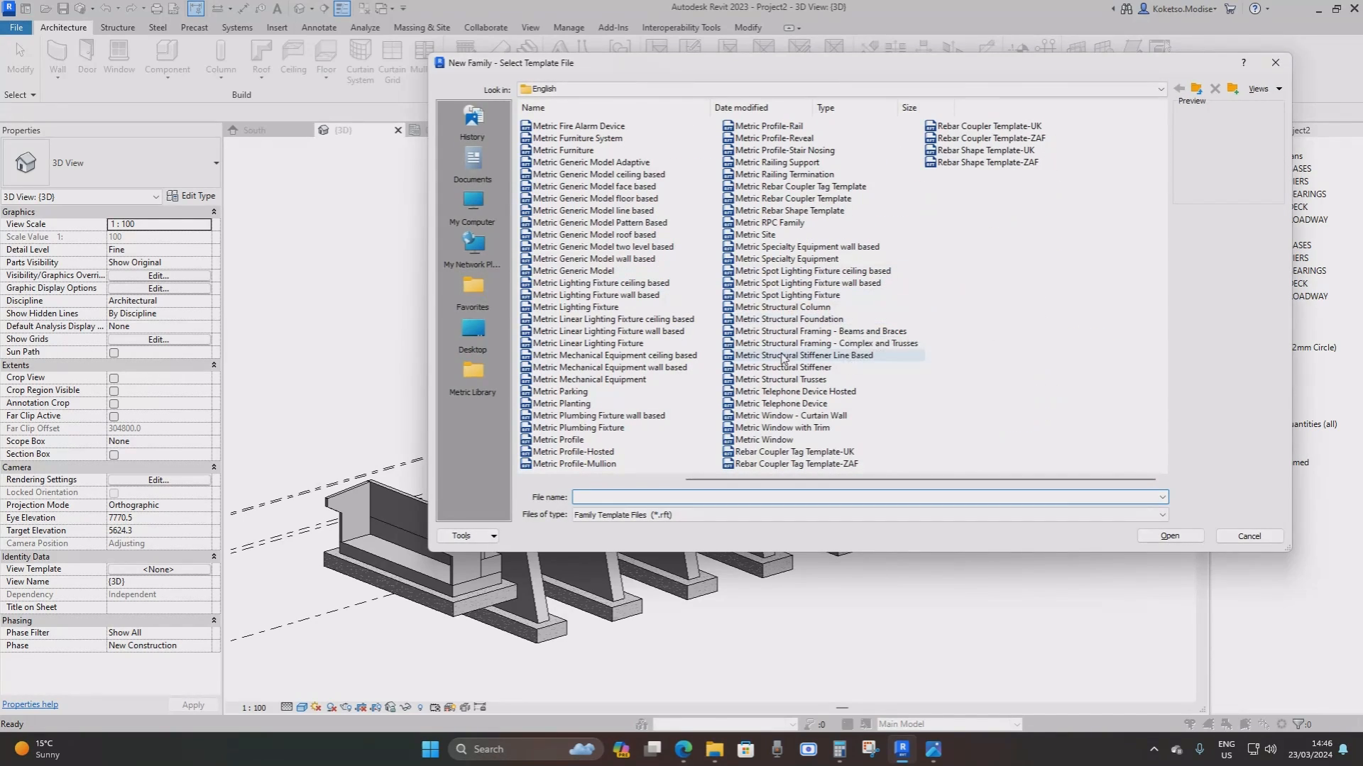
pyautogui.click(827, 333)
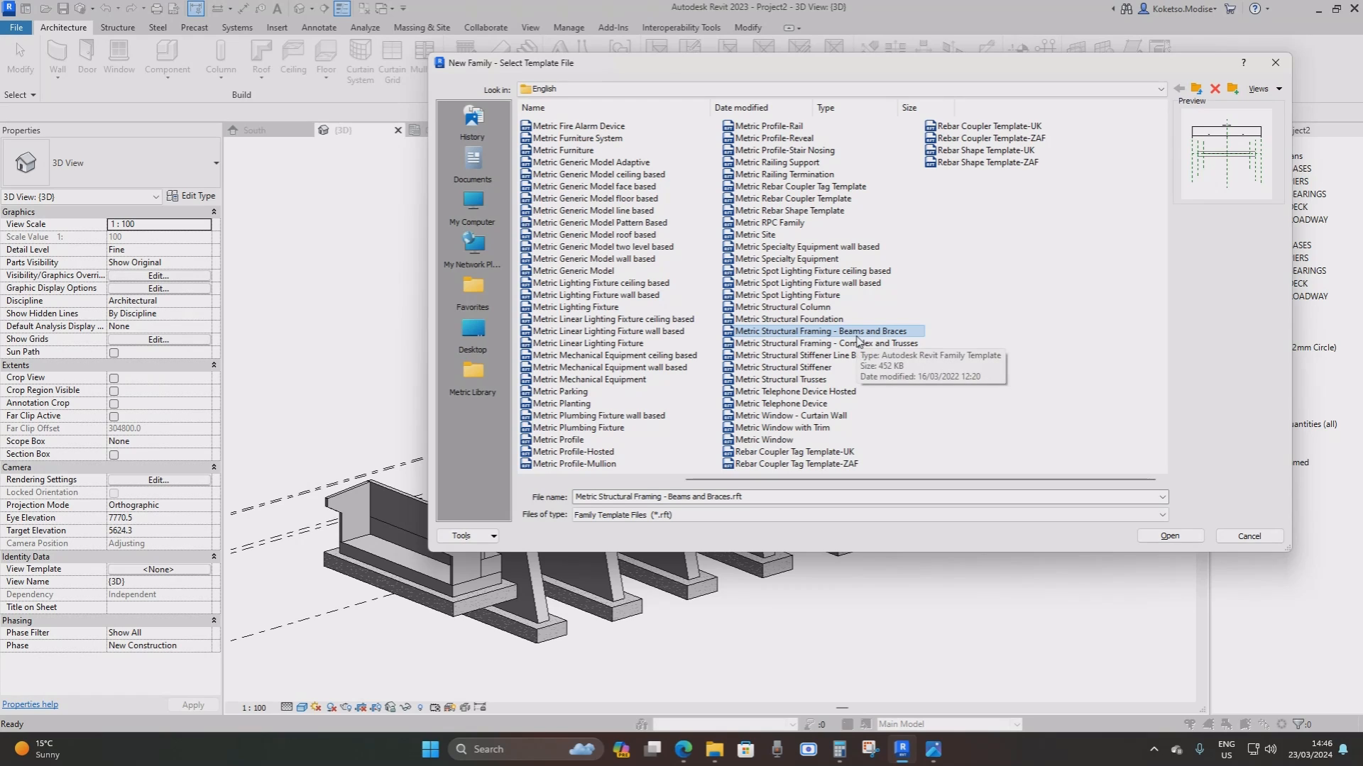
pyautogui.click(1167, 537)
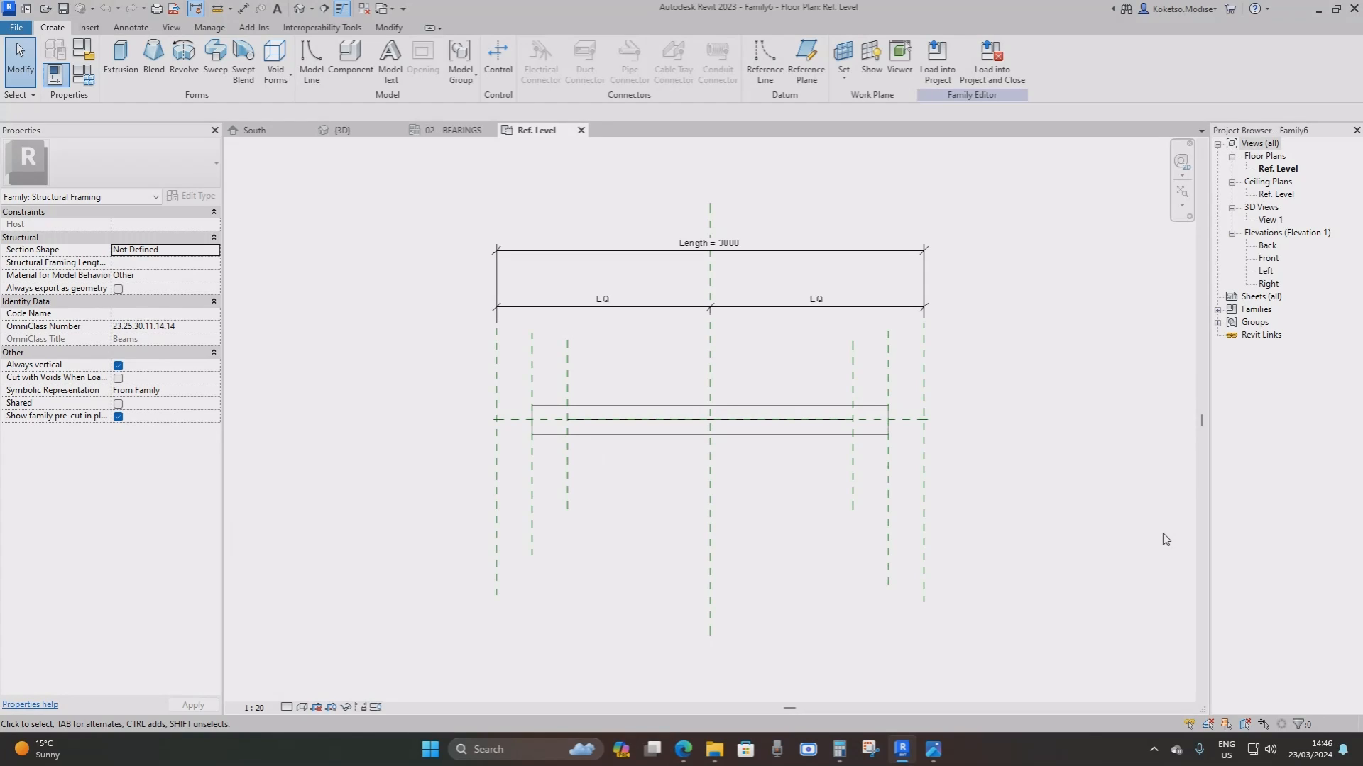
# Delete the template's default beam extrusion and the line along its centre in the Ref. Level plan
pyautogui.click(772, 419)
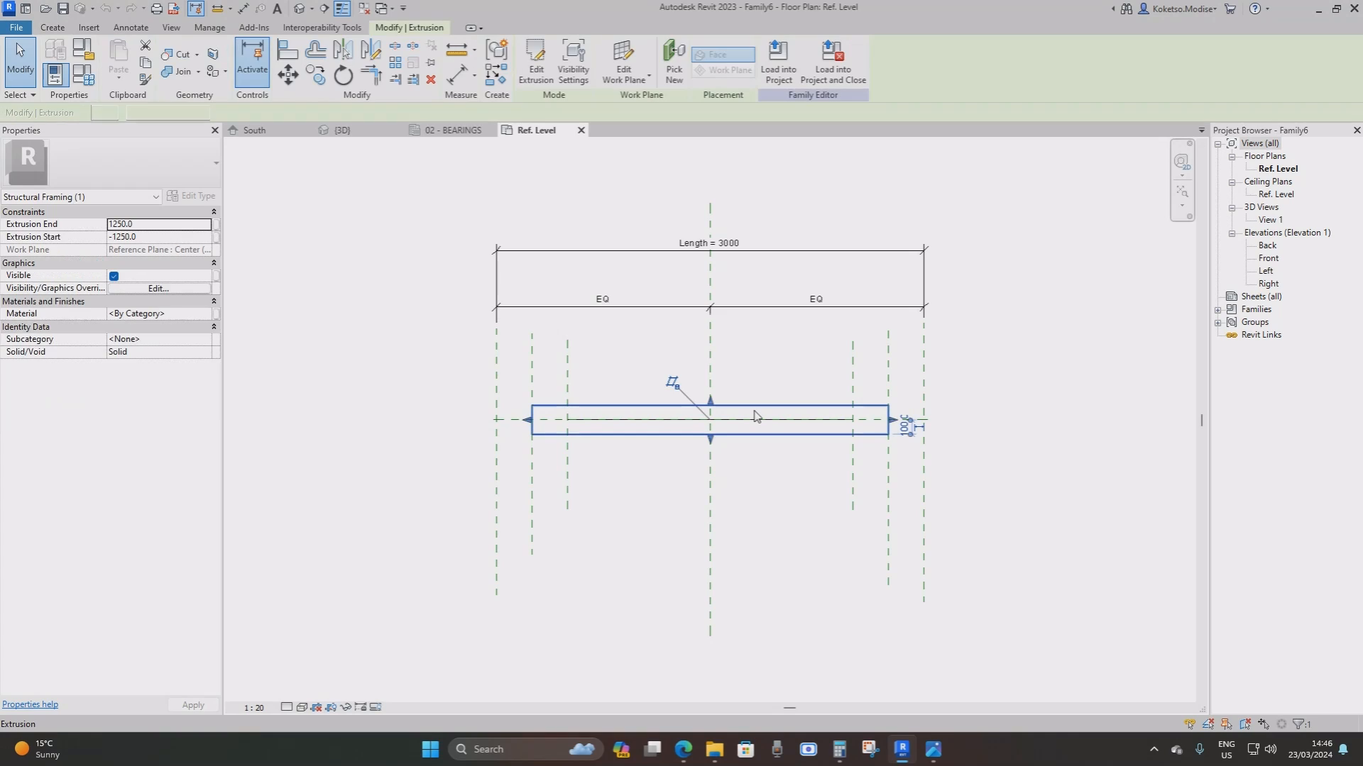
pyautogui.press('Delete')
pyautogui.scroll(1, 774, 420)
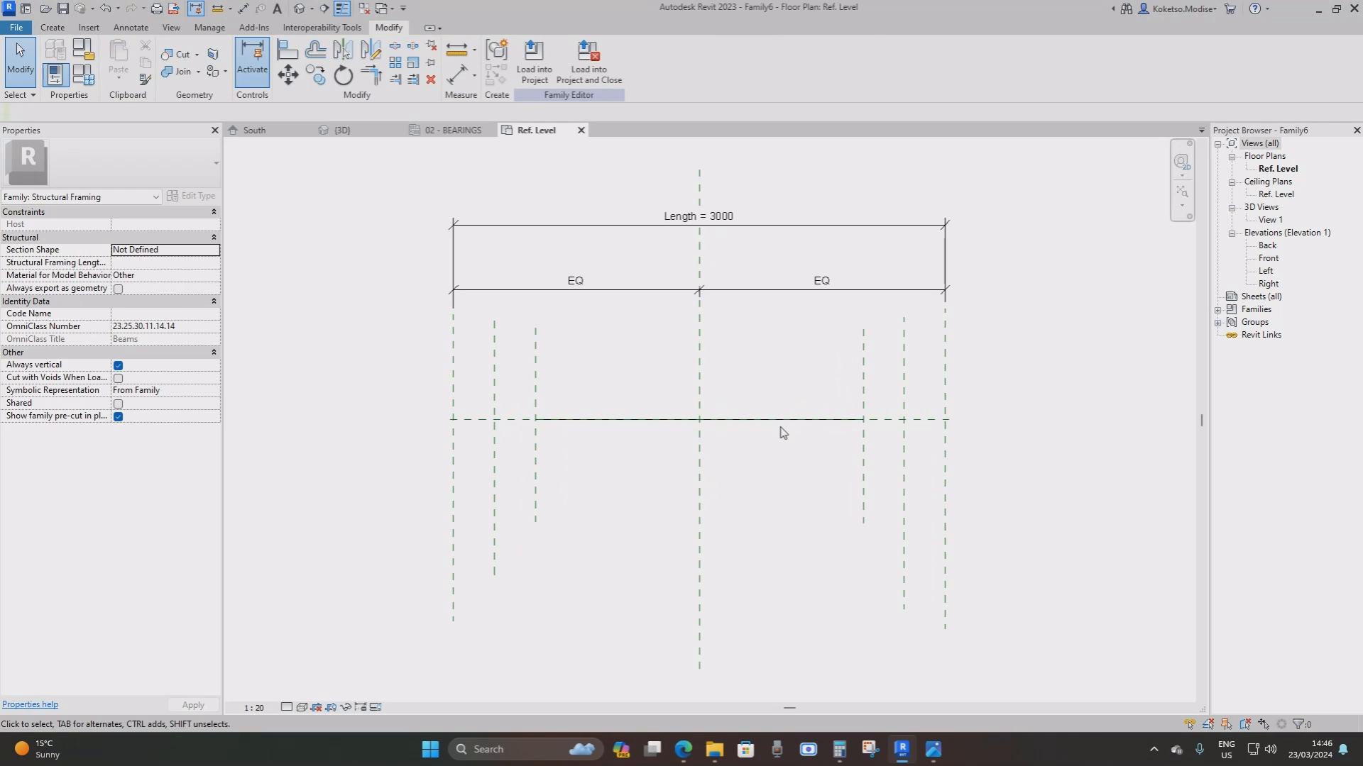
pyautogui.click(770, 422)
pyautogui.press('Delete')
# Delete the two inner vertical reference planes at each end of the beam, keeping the outer and centre ones
pyautogui.moveTo(914, 347); pyautogui.dragTo(856, 383)
pyautogui.press('Delete')
pyautogui.moveTo(547, 333); pyautogui.dragTo(489, 369)
pyautogui.press('Delete')
# Open the Left elevation and start an extrusion with Reference Plane : Left as its work plane
pyautogui.doubleClick(1265, 272)
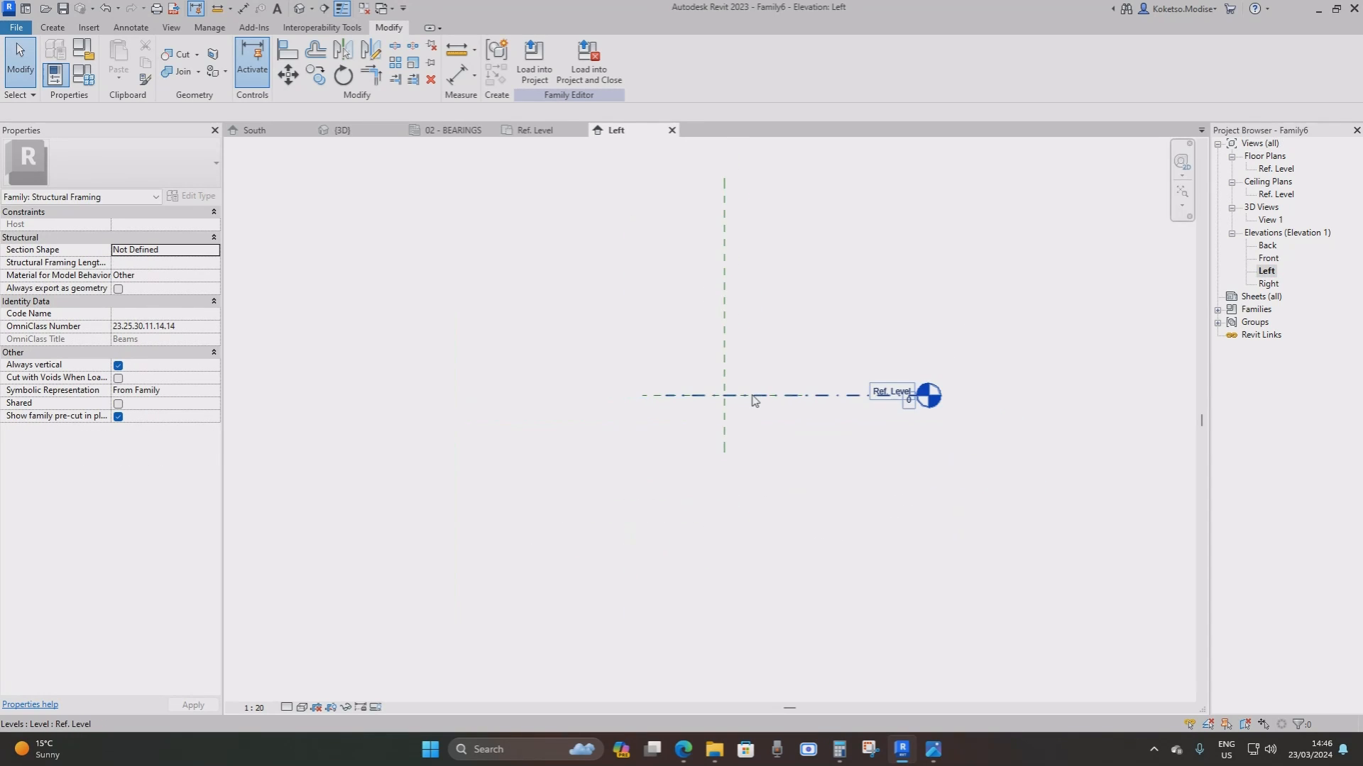
pyautogui.scroll(2, 735, 424)
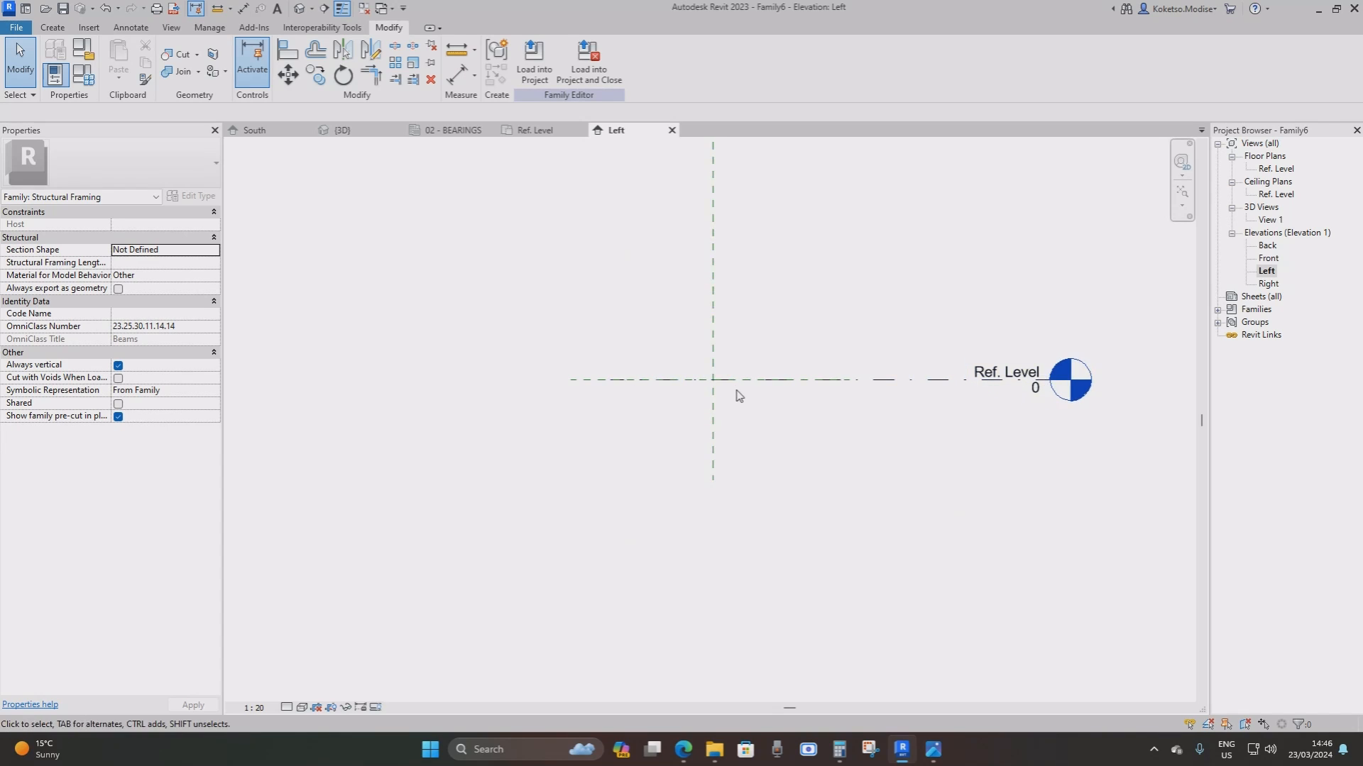
pyautogui.moveTo(736, 396); pyautogui.dragTo(726, 340, button='middle')
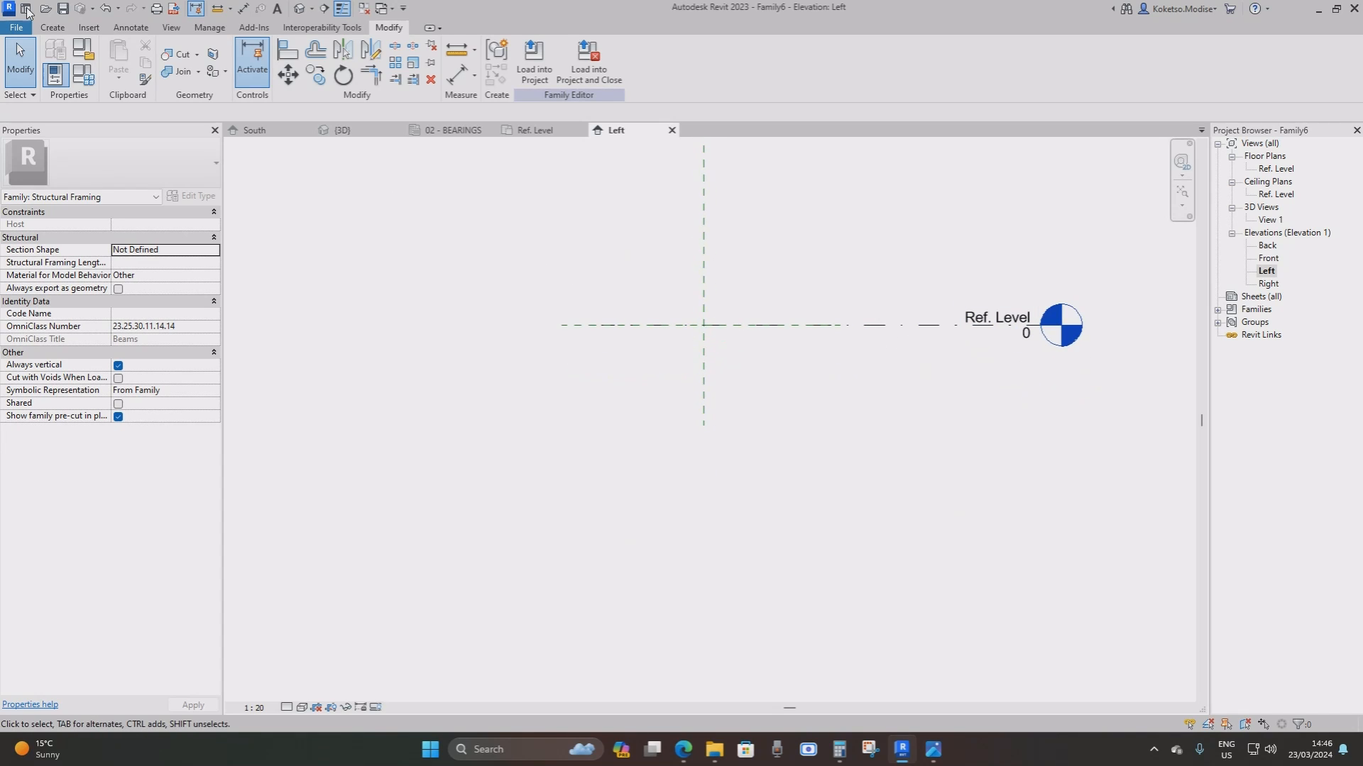
pyautogui.click(44, 28)
pyautogui.click(120, 61)
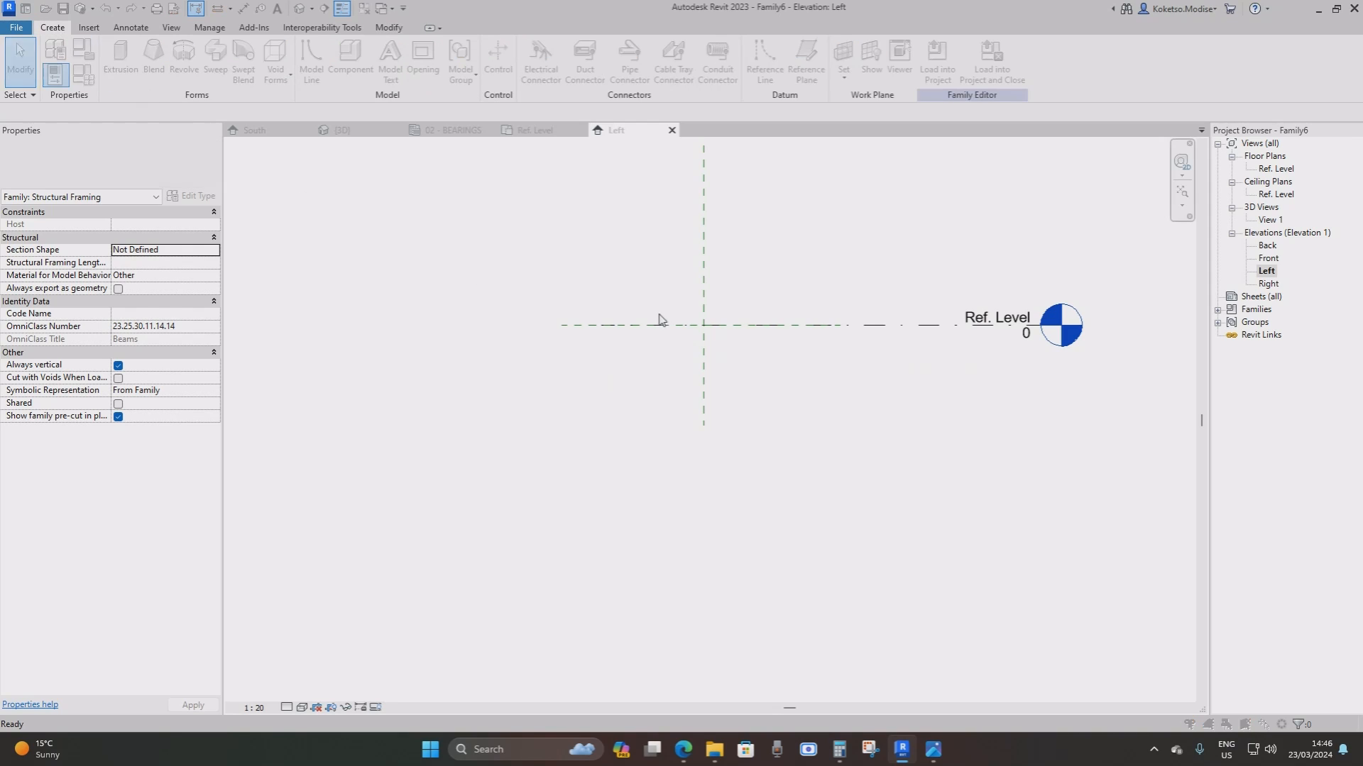
pyautogui.click(670, 373)
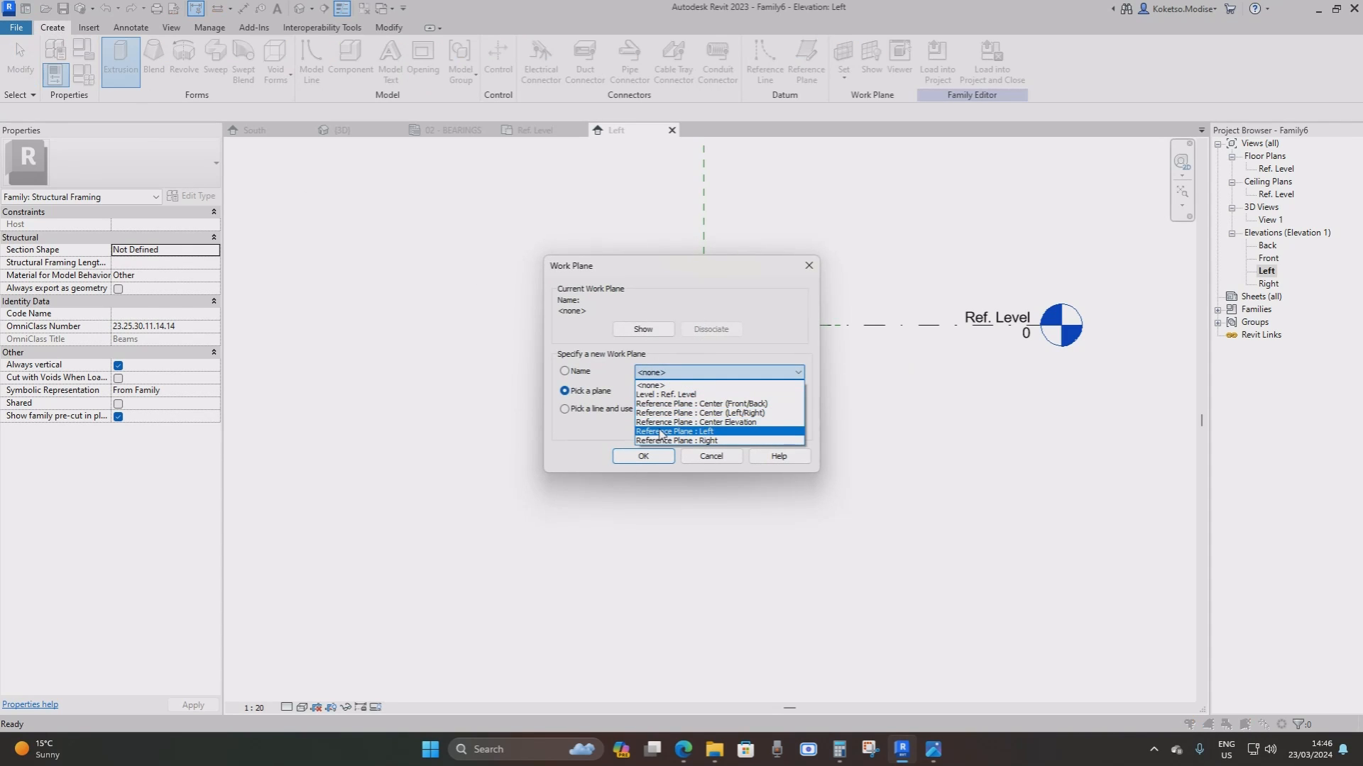
pyautogui.click(693, 433)
pyautogui.click(651, 456)
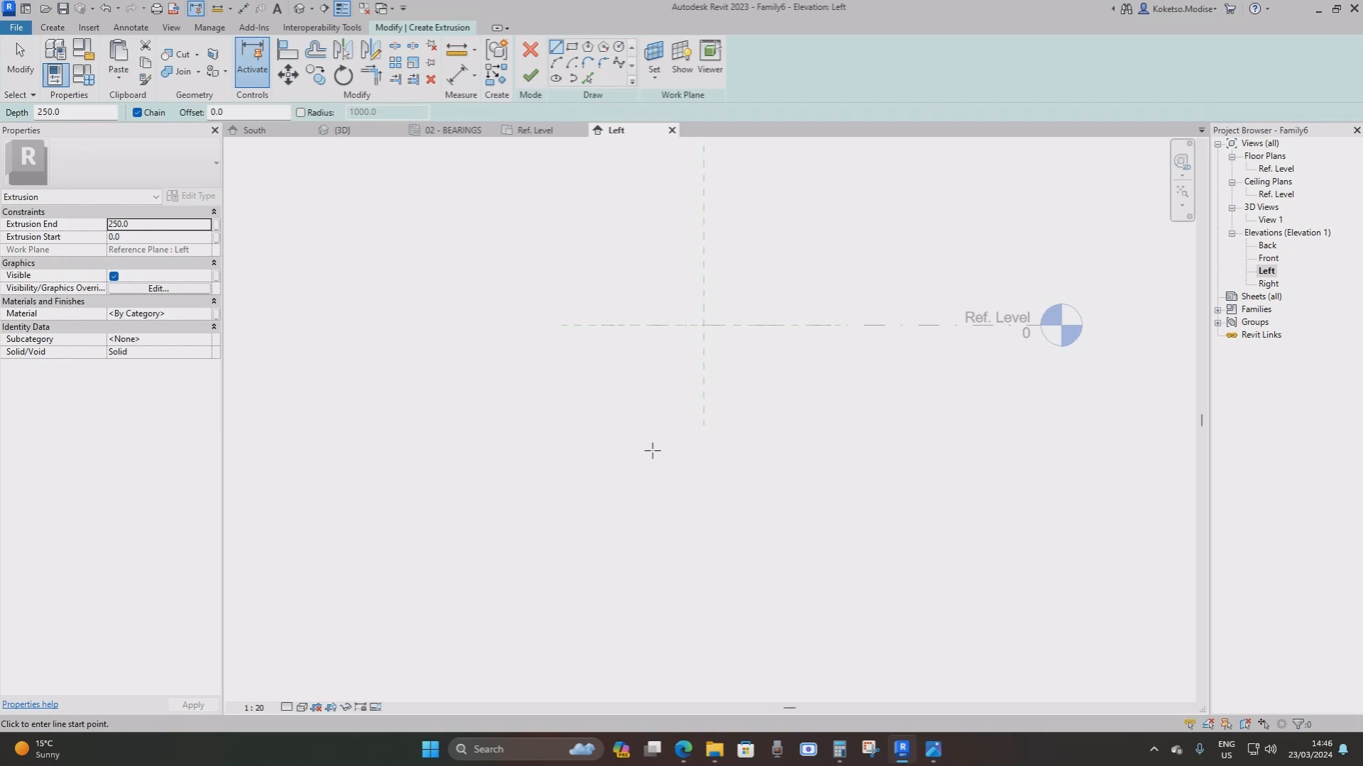
# Sketch a 700 mm horizontal line leftward from the centre reference plane along Ref. Level
pyautogui.click(703, 325)
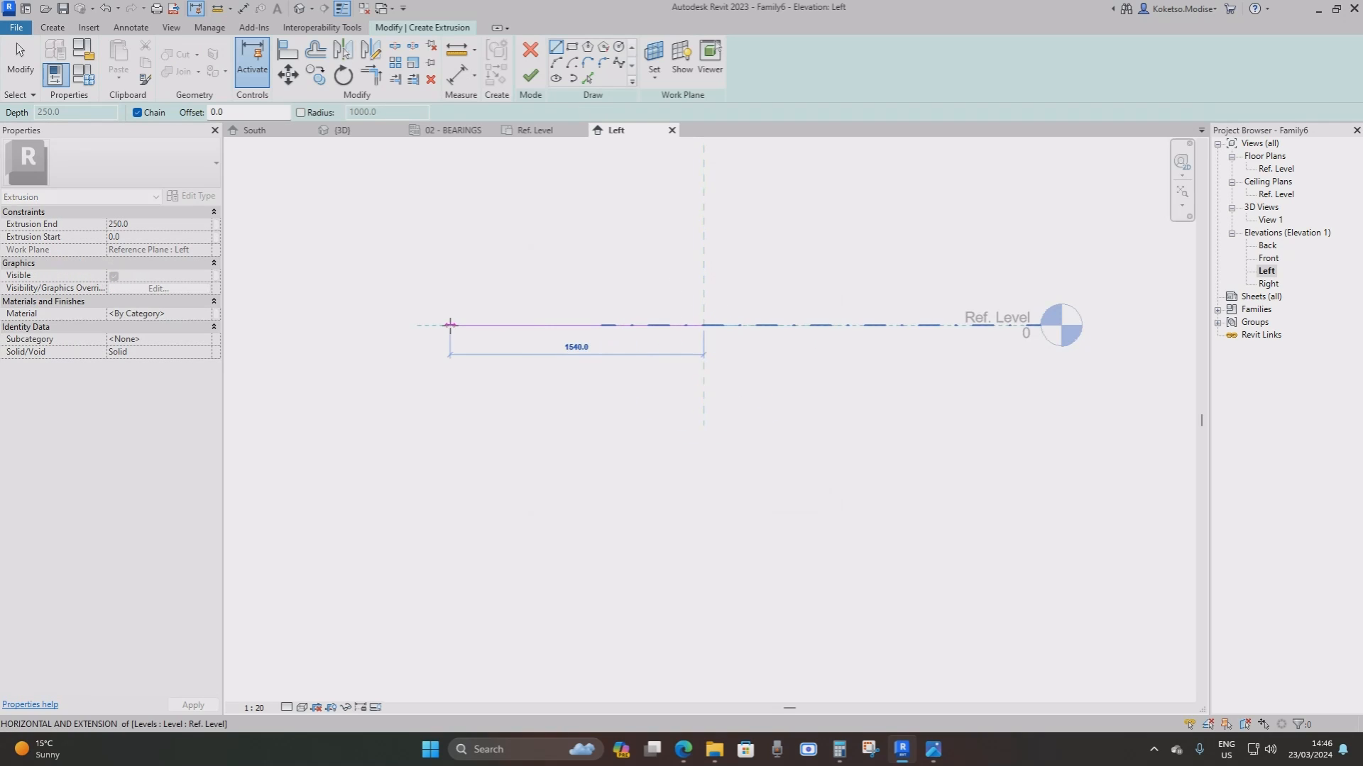
pyautogui.moveTo(450, 325); pyautogui.dragTo(647, 289, button='middle')
pyautogui.scroll(-2, 648, 289)
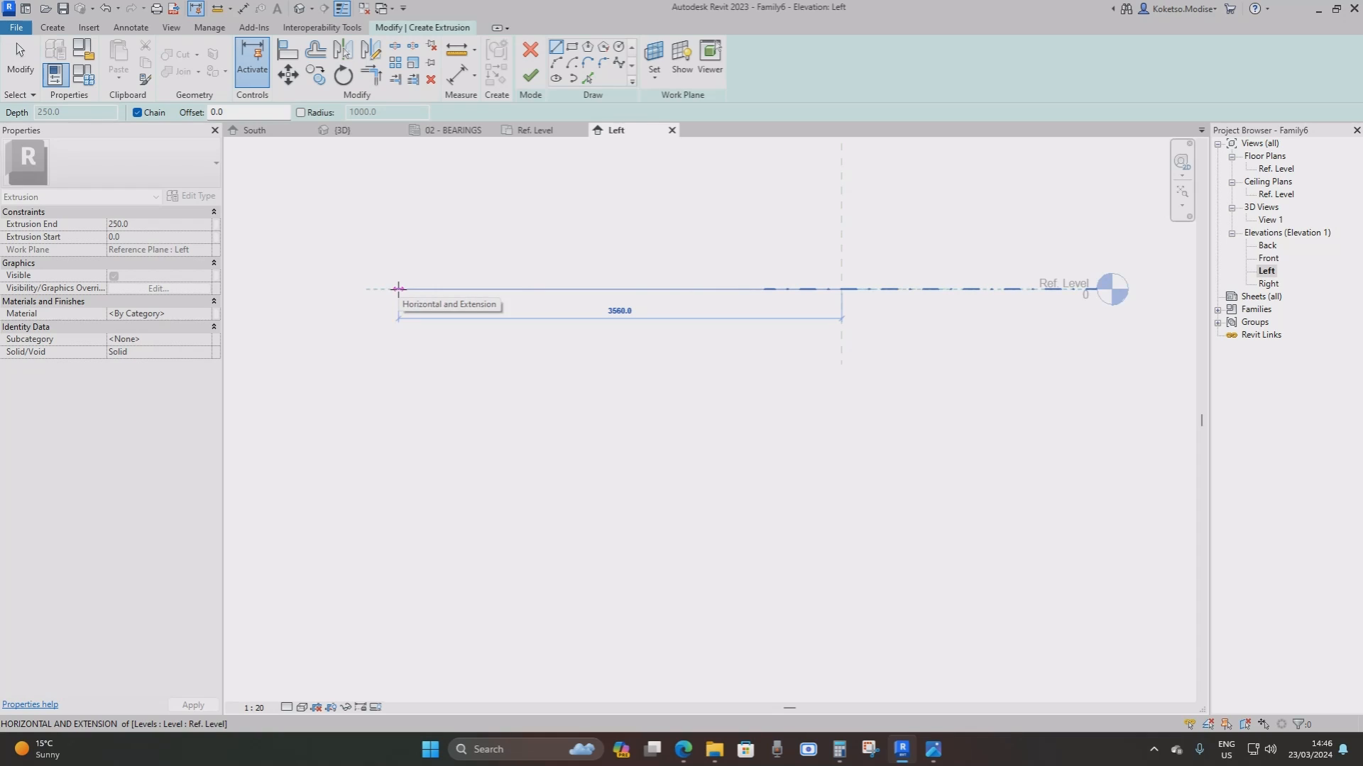
pyautogui.write('700')
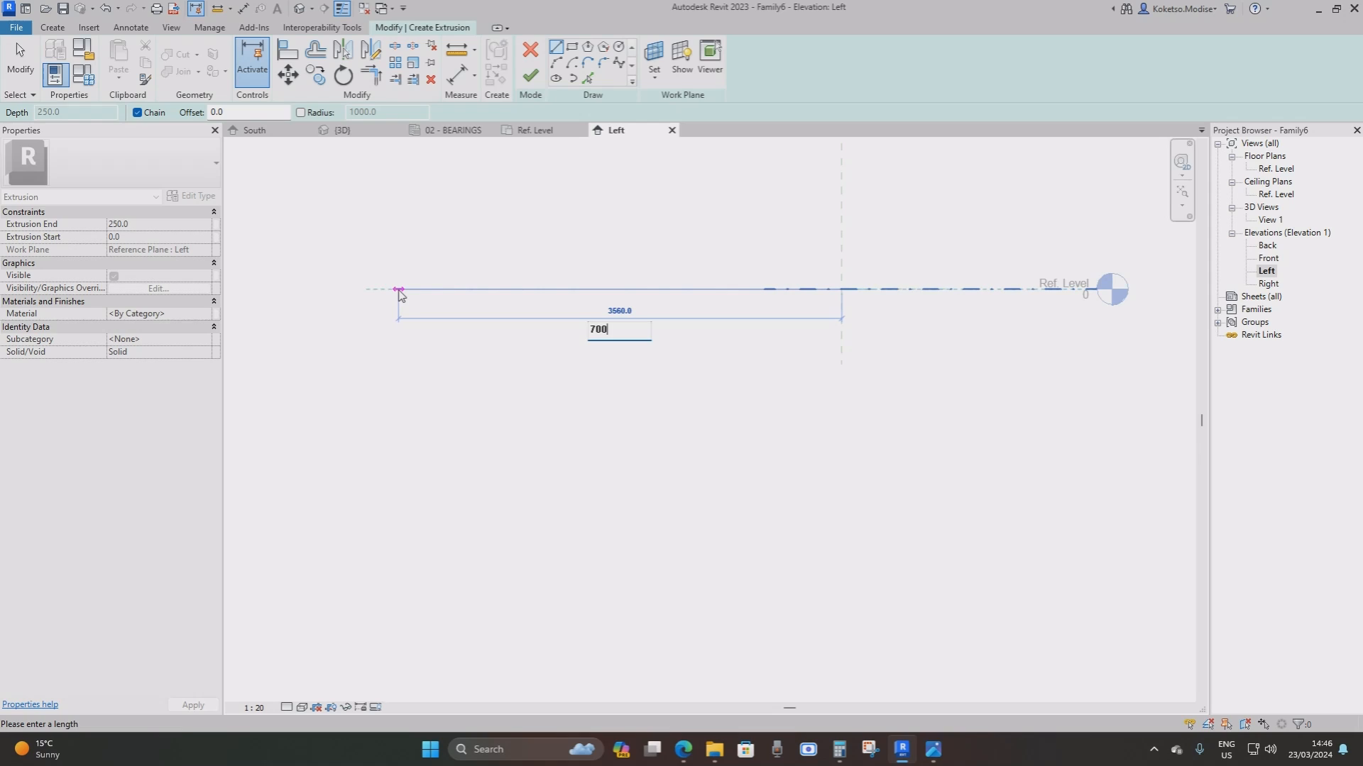
pyautogui.press('Return')
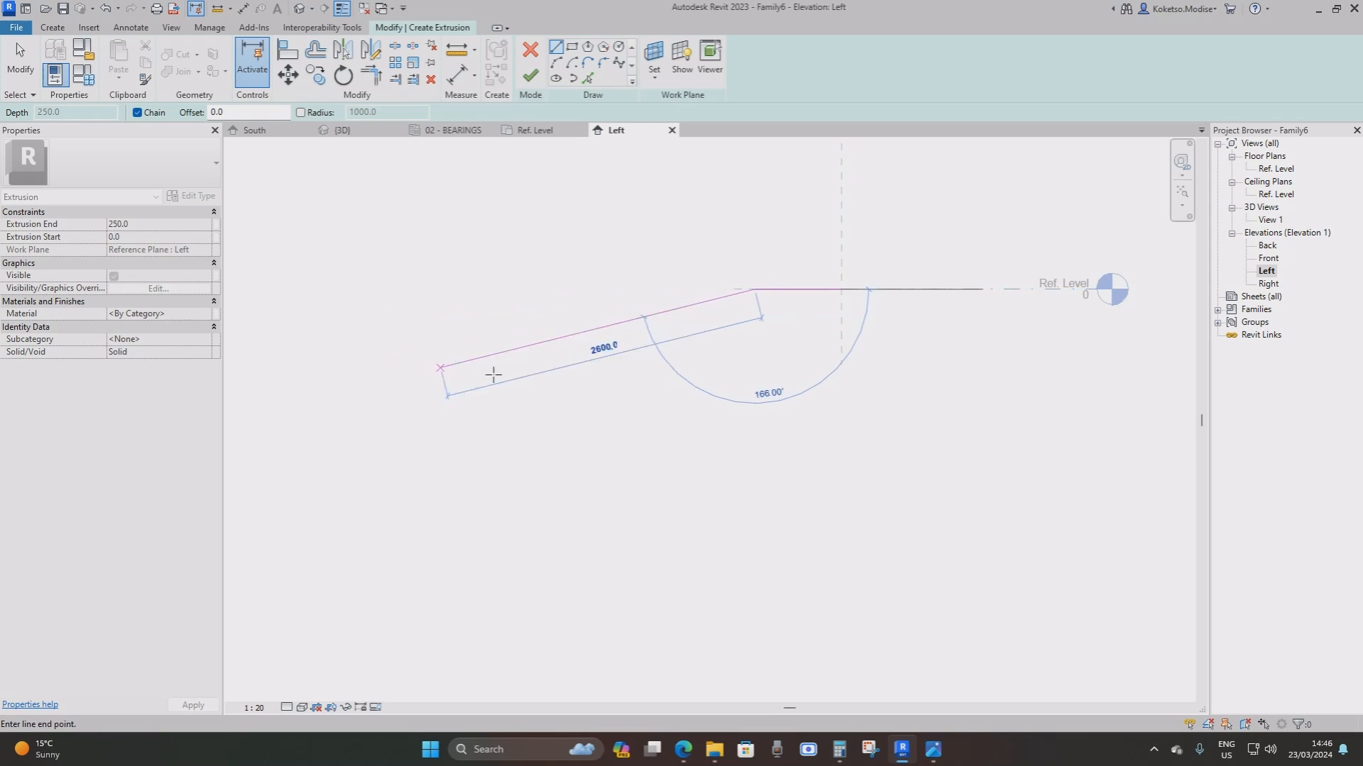
pyautogui.press('Escape')
pyautogui.press('Escape')
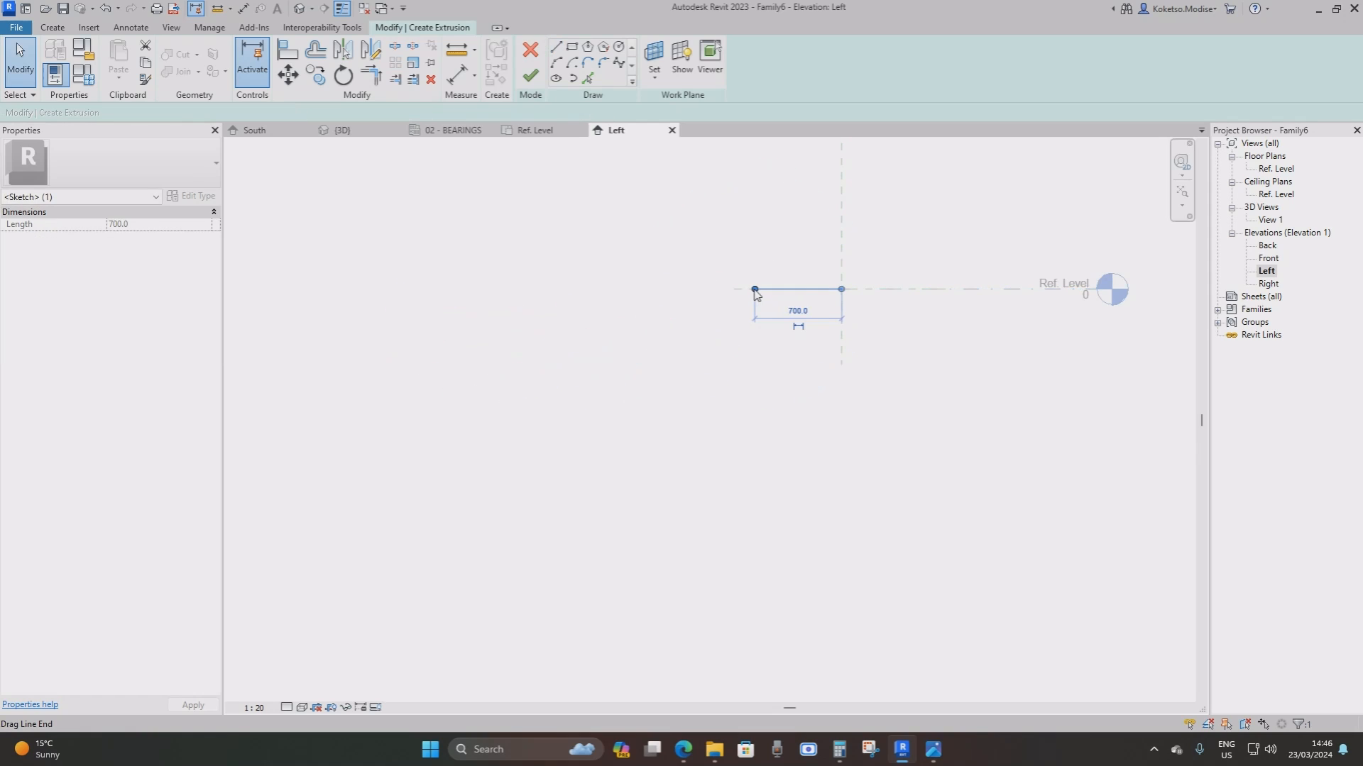
# Lengthen the horizontal sketch line to 7000 mm, keeping its end at the centre reference plane fixed
pyautogui.write('700')
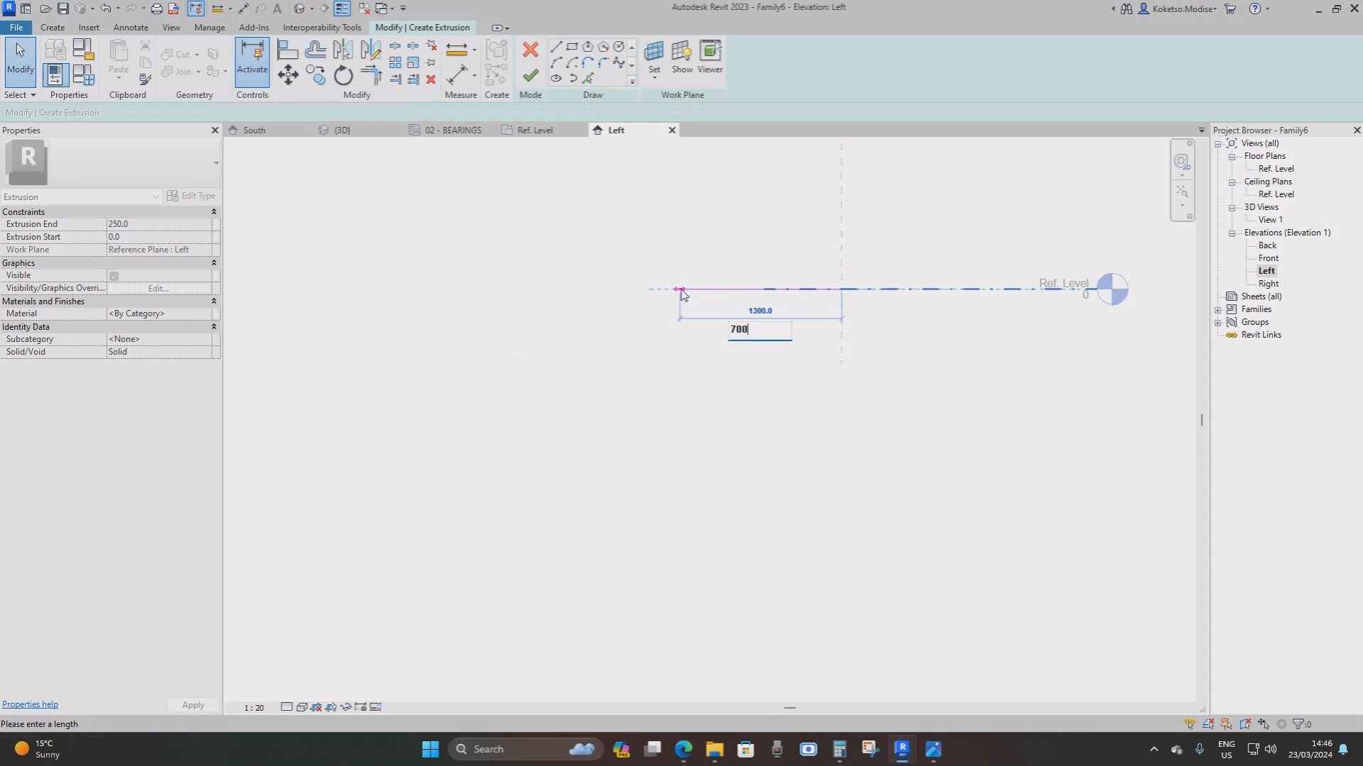
pyautogui.write('0')
pyautogui.press('Return')
pyautogui.moveTo(501, 326); pyautogui.dragTo(851, 329, button='middle')
pyautogui.scroll(-3, 851, 329)
pyautogui.click(521, 173)
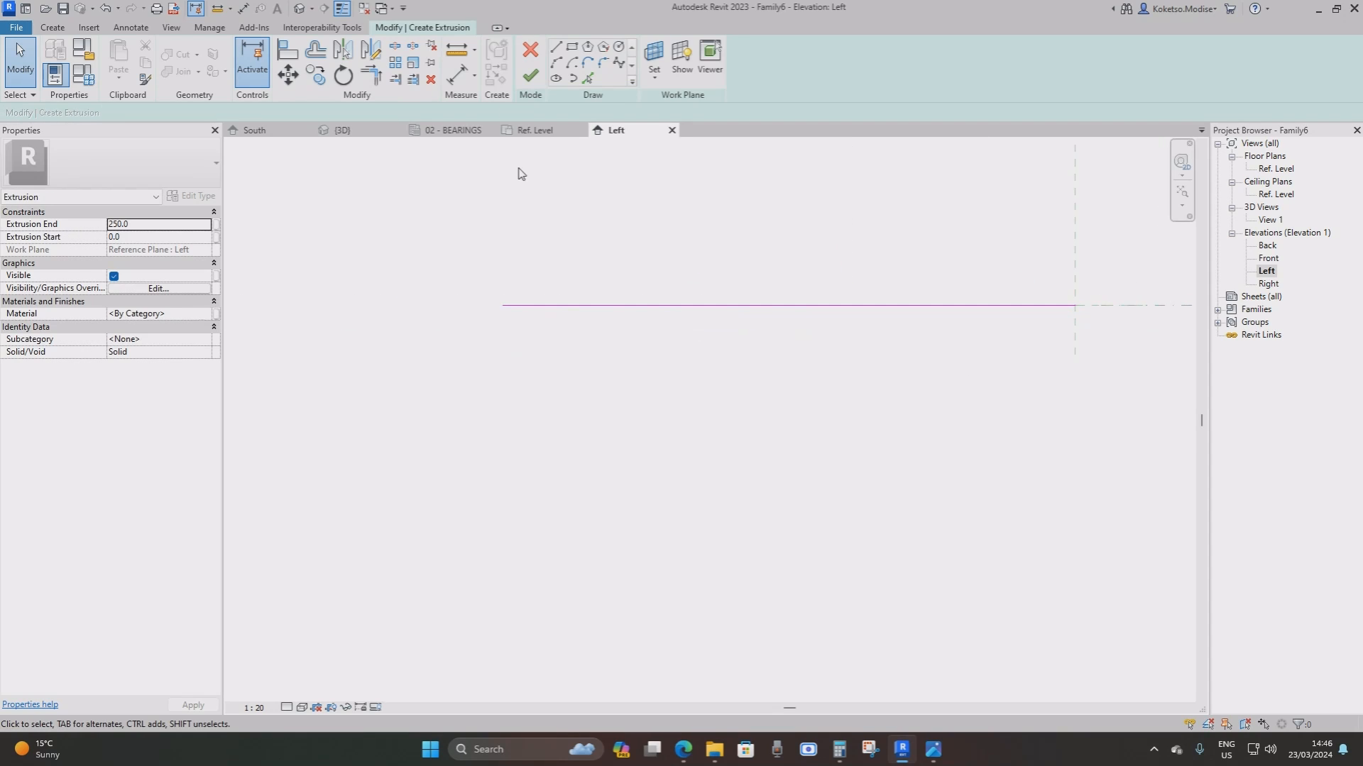
# Sketch the deck's outer edge 300 mm down from the top line's free end and continue 500 mm horizontally inward
pyautogui.click(557, 49)
pyautogui.click(495, 283)
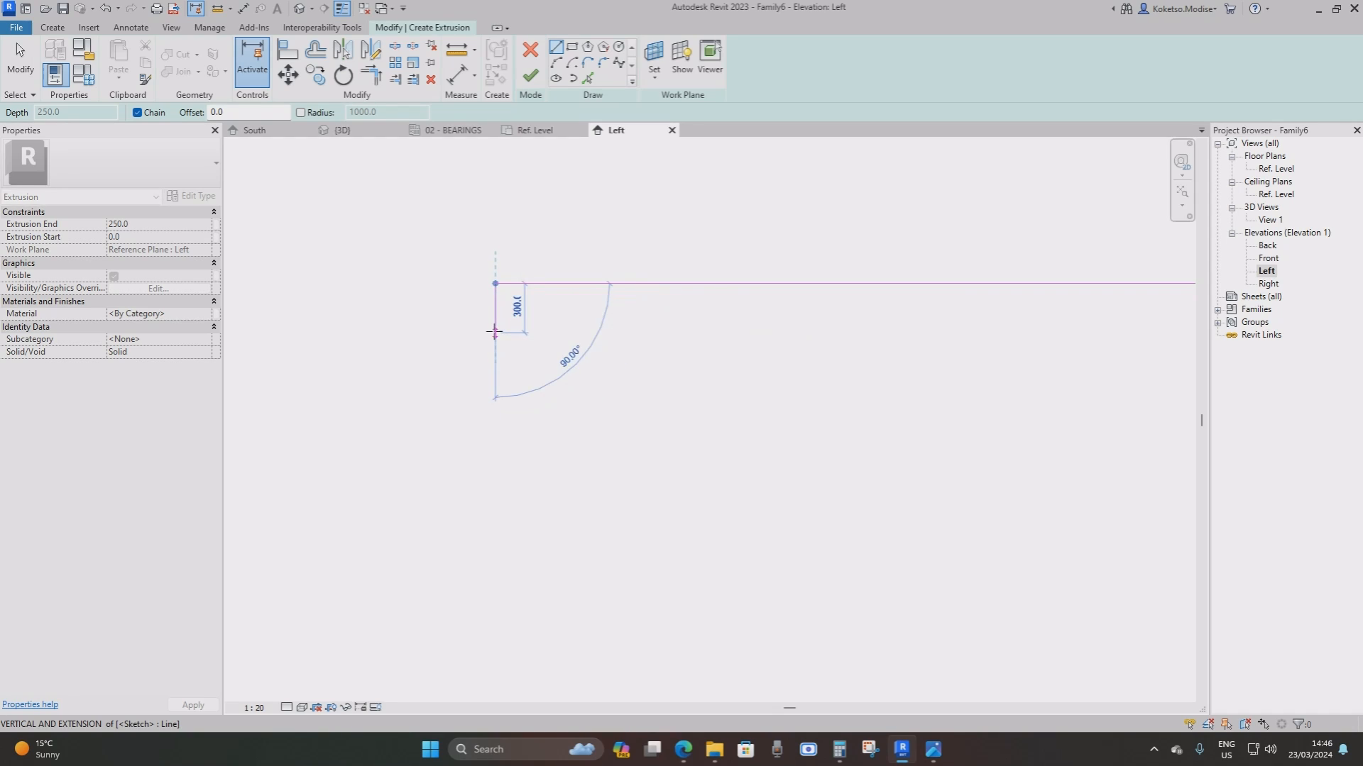
pyautogui.click(494, 331)
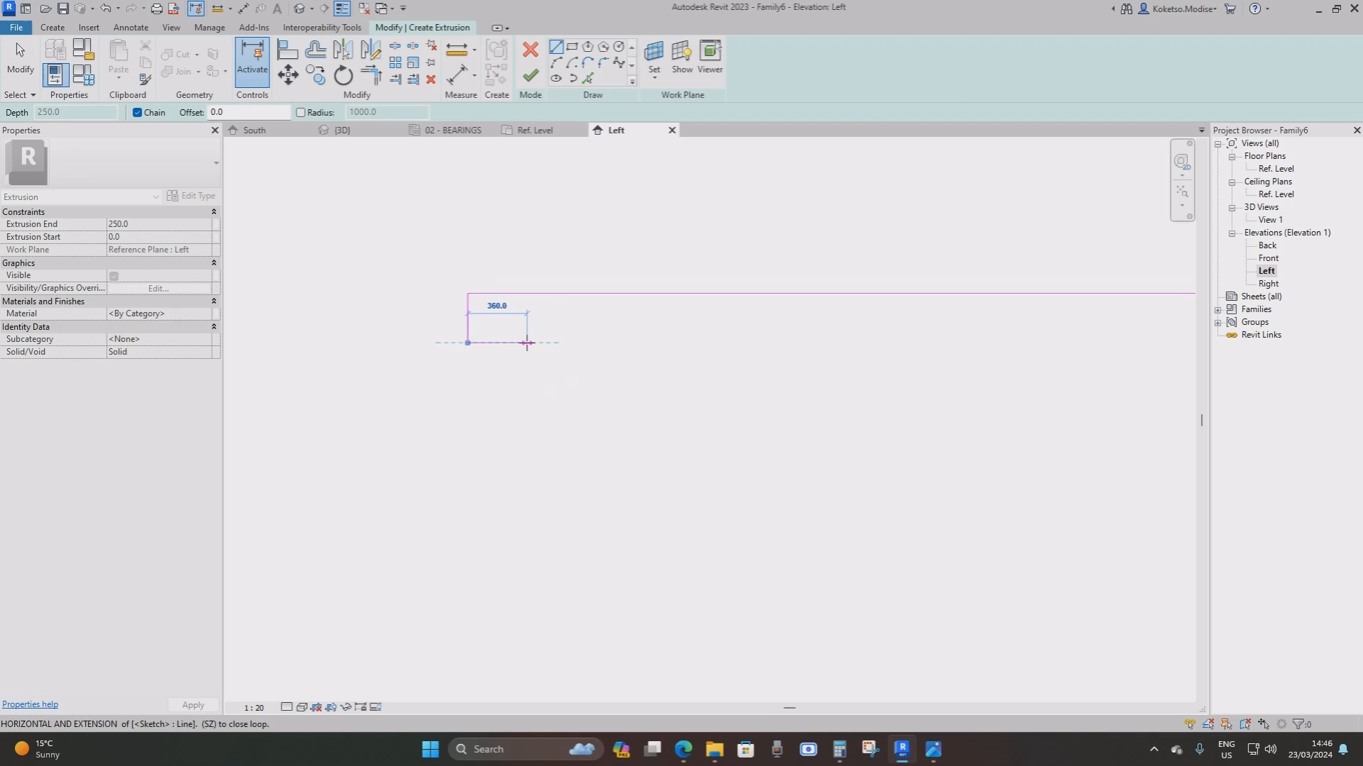
pyautogui.scroll(3, 557, 333)
pyautogui.scroll(-1, 566, 337)
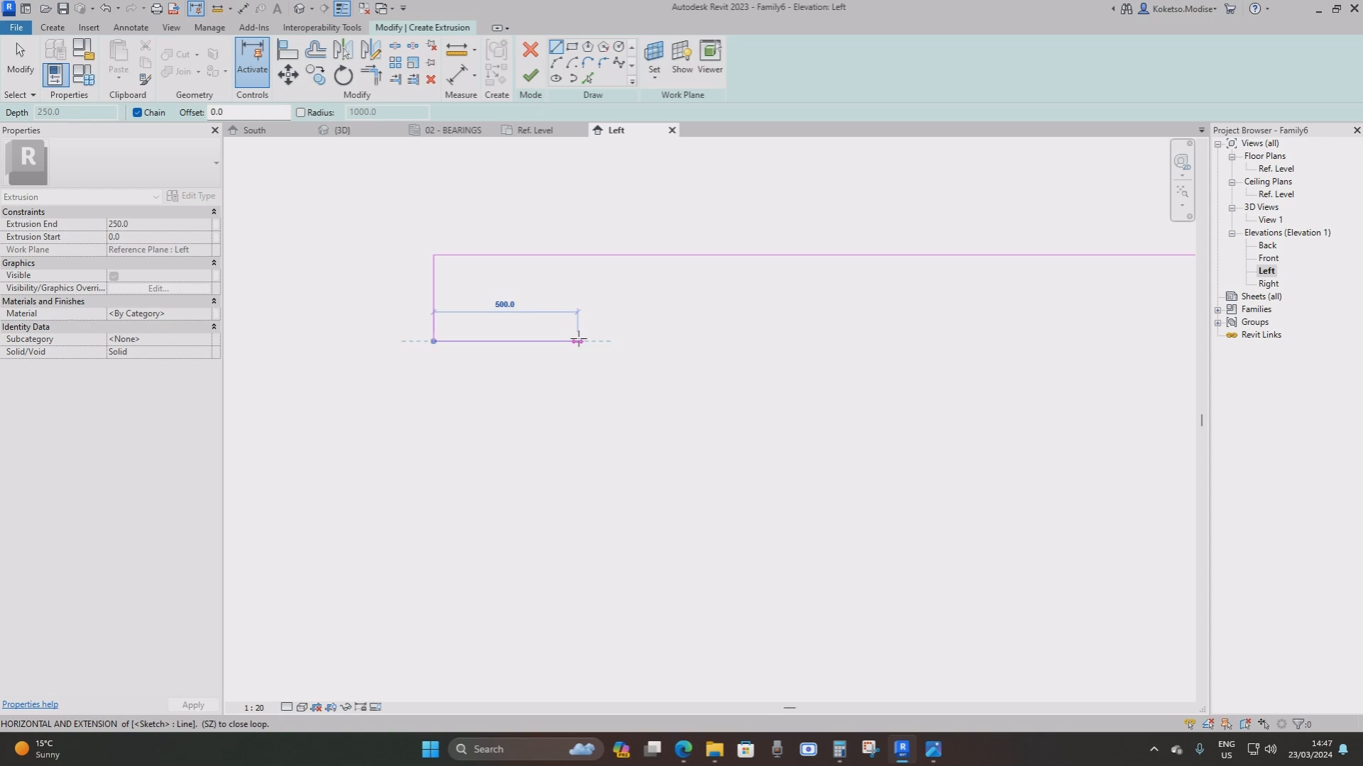
pyautogui.click(579, 341)
pyautogui.scroll(-2, 511, 355)
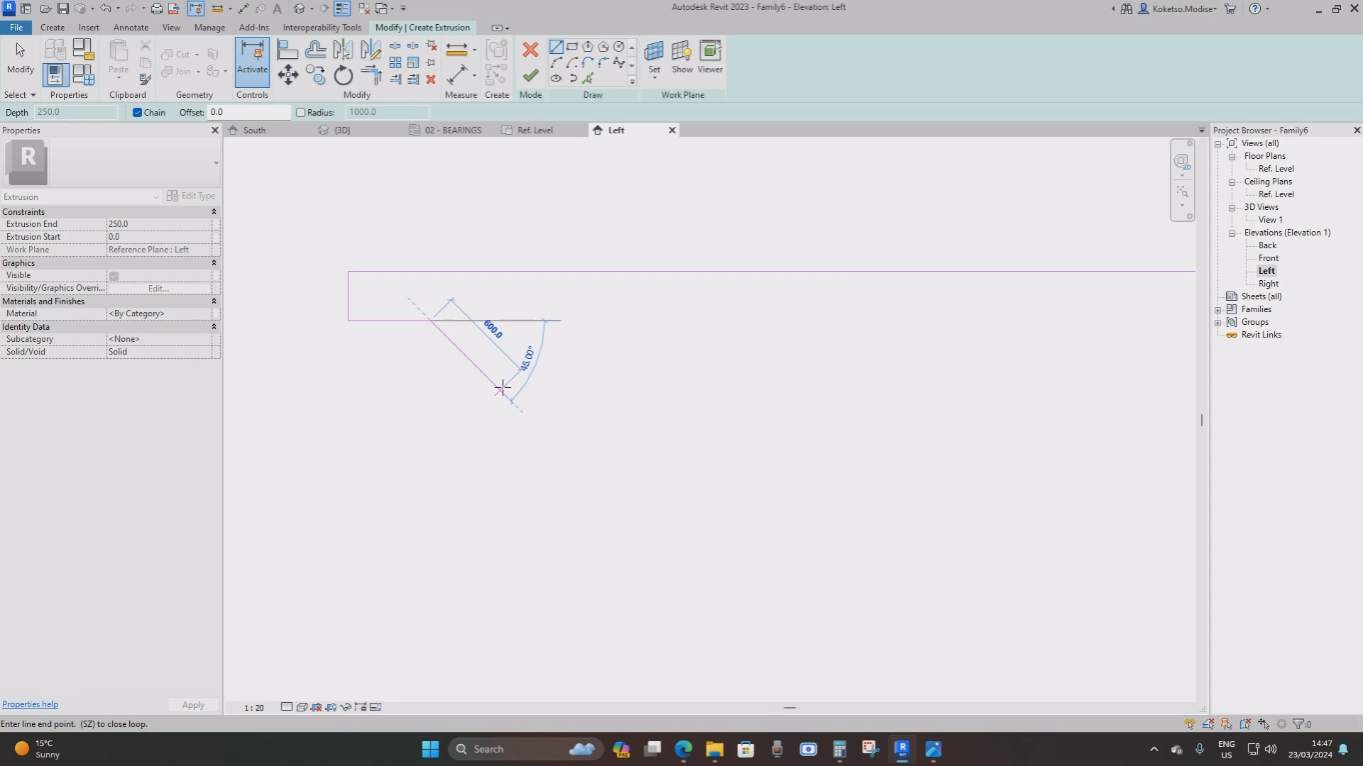
# Sketch a V below the slab with two 600 mm sides at 45°, and continue the underside horizontally toward the centre
pyautogui.click(501, 390)
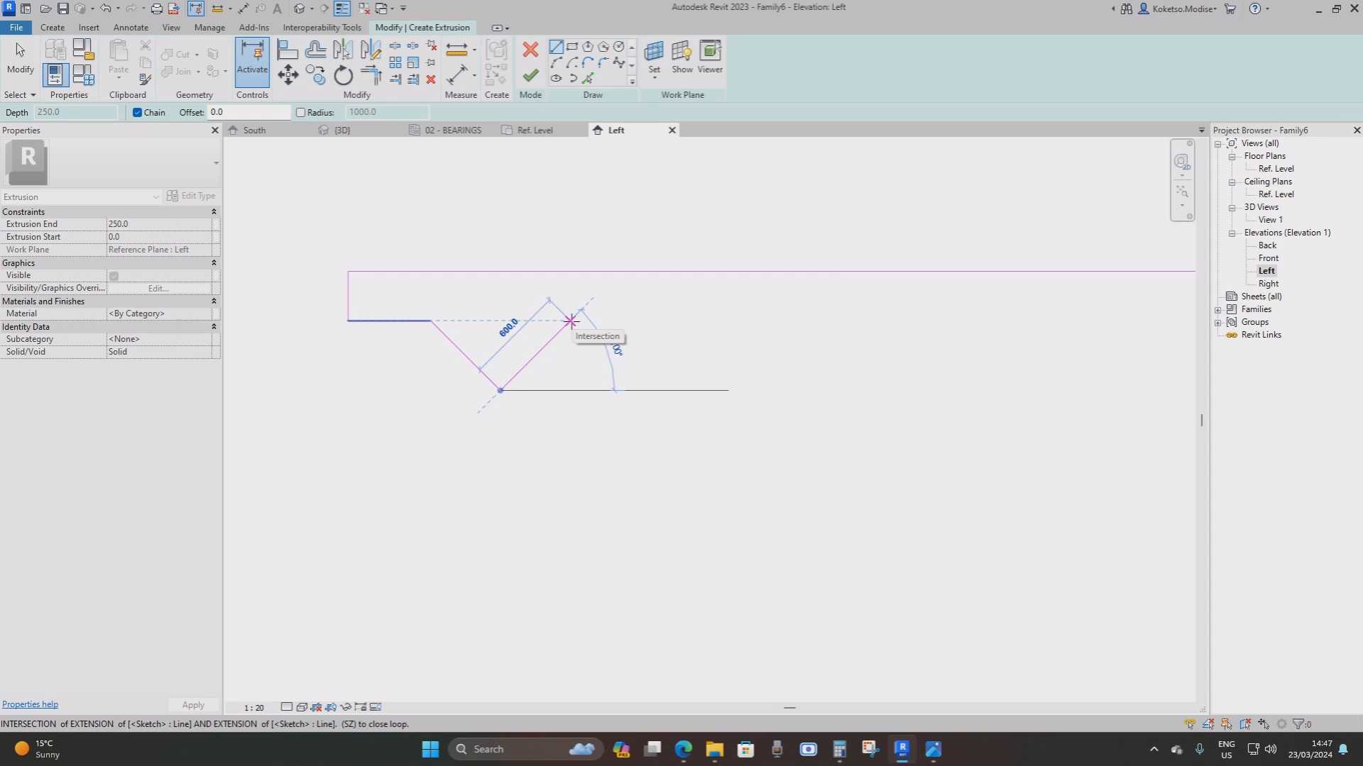
pyautogui.click(571, 321)
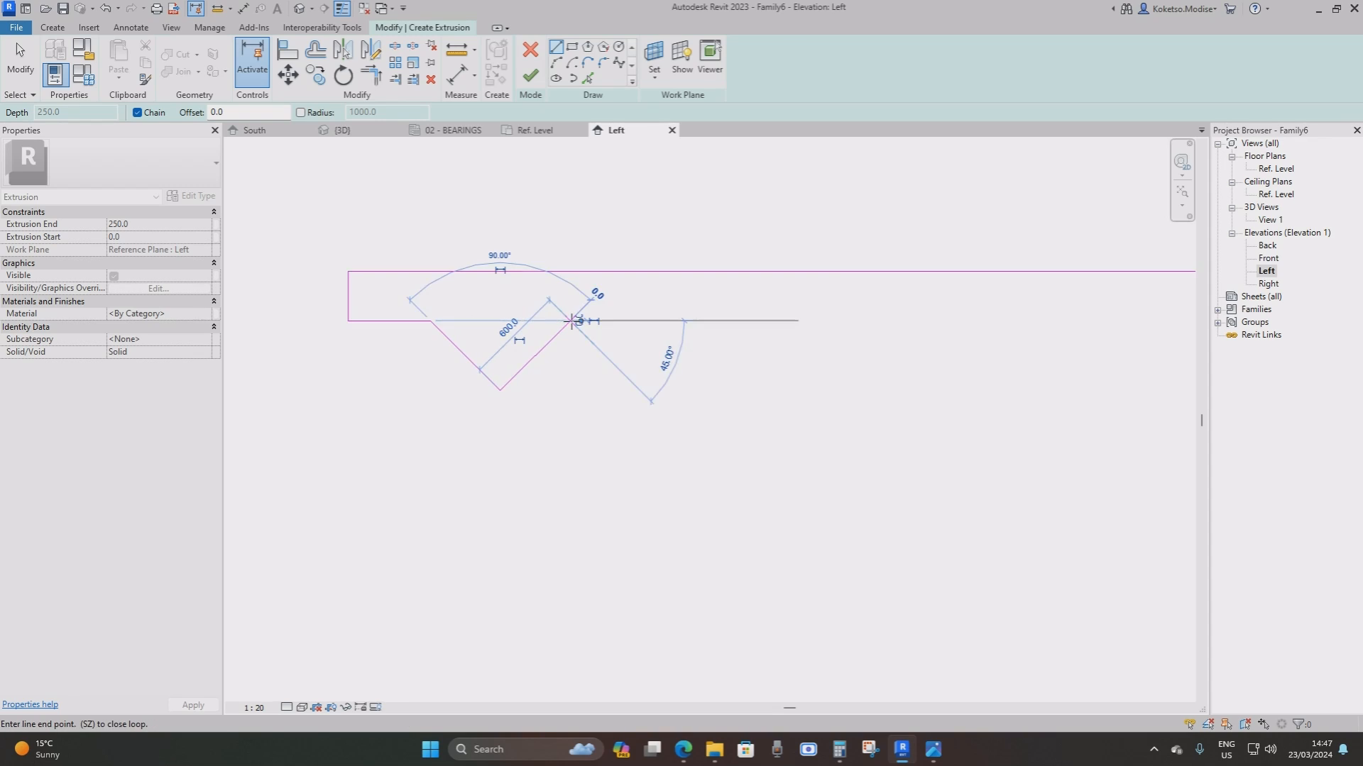
pyautogui.click(719, 321)
# Sketch the sloping side of the deck 3000 mm long, downward and inward at 50° from the end of the underside
pyautogui.scroll(-3, 643, 264)
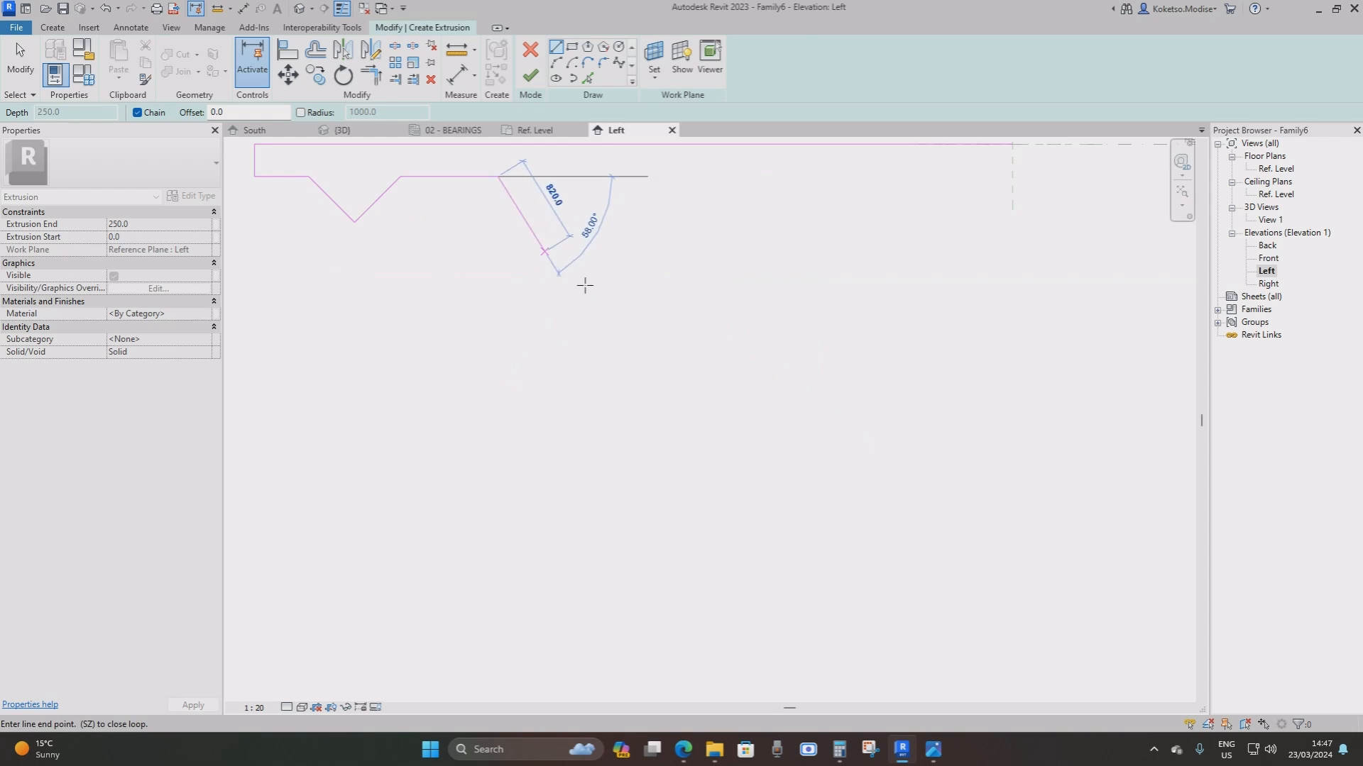
pyautogui.scroll(2, 624, 327)
pyautogui.scroll(-2, 706, 409)
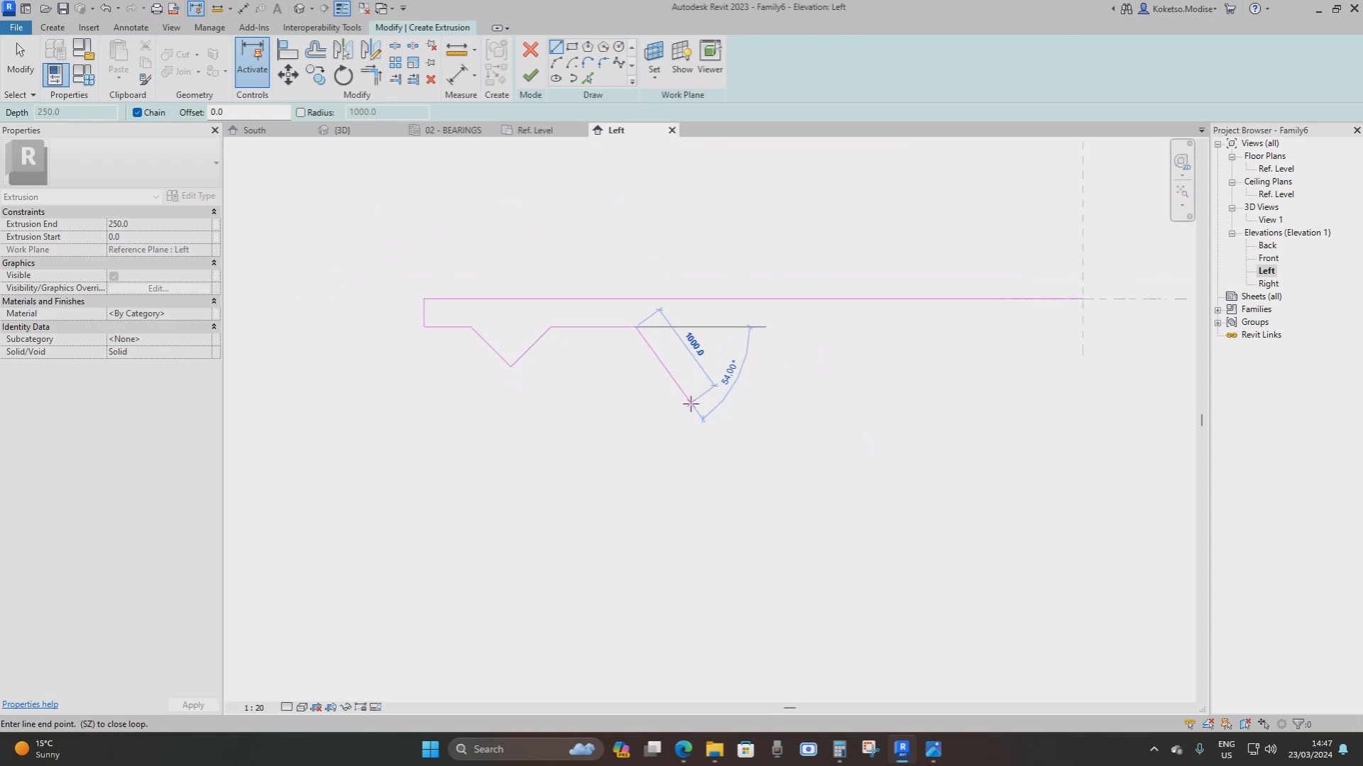
pyautogui.moveTo(690, 403); pyautogui.dragTo(698, 408, button='middle')
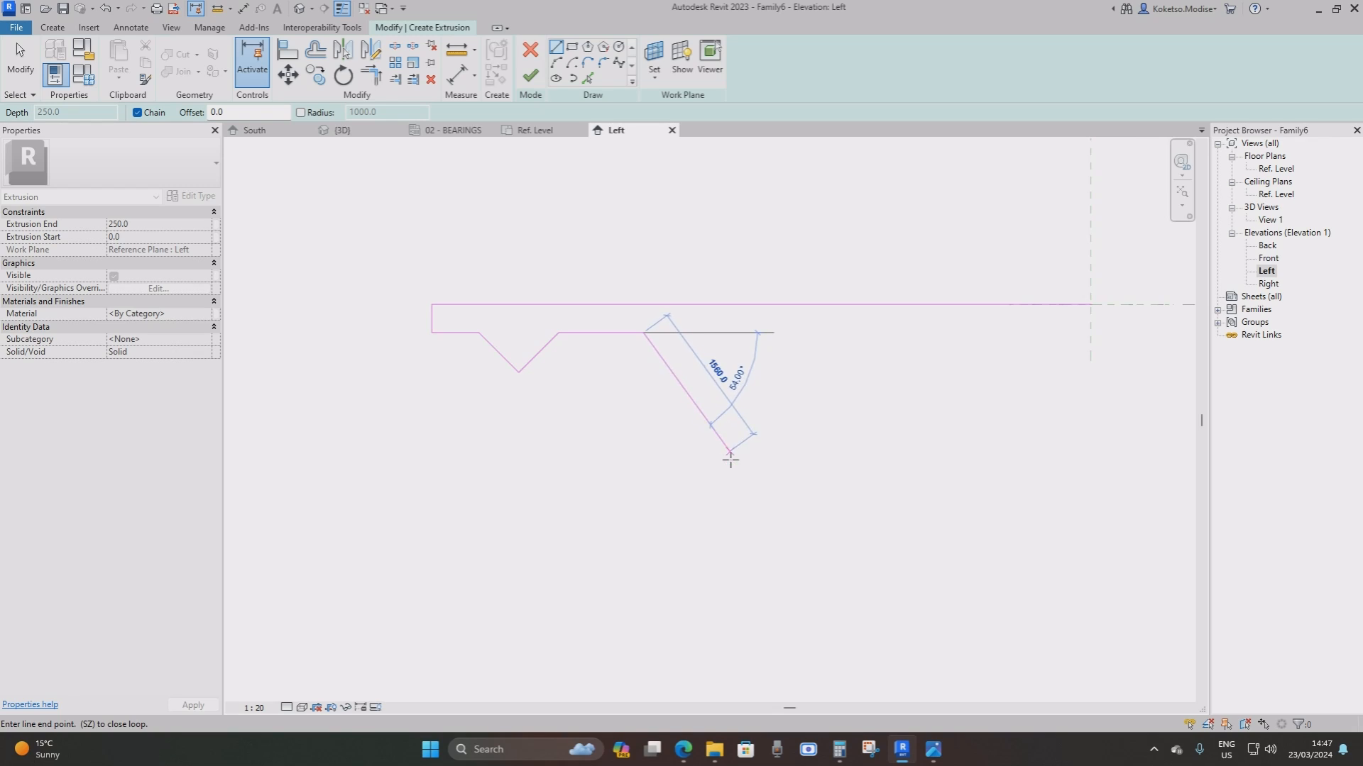
pyautogui.moveTo(784, 556); pyautogui.dragTo(720, 465, button='middle')
pyautogui.scroll(-1, 721, 464)
pyautogui.scroll(1, 721, 465)
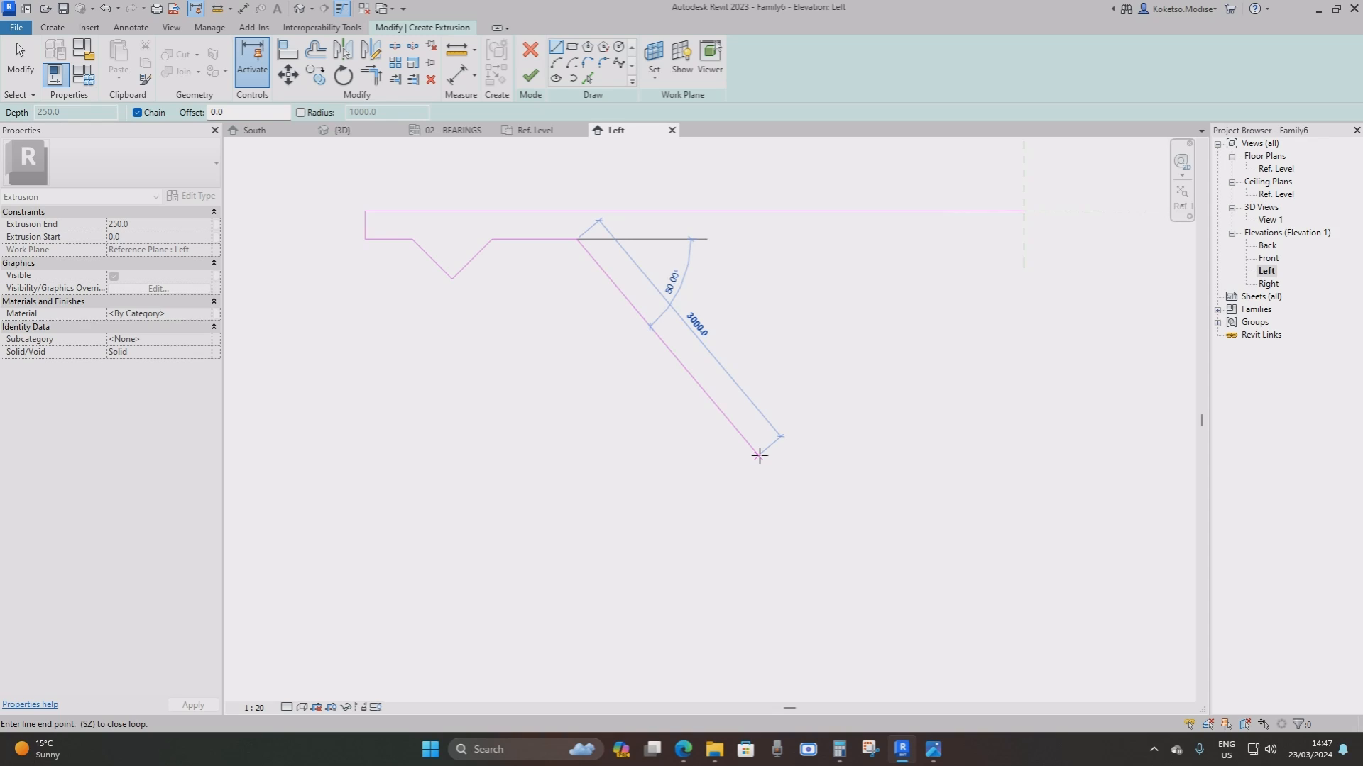
pyautogui.click(758, 455)
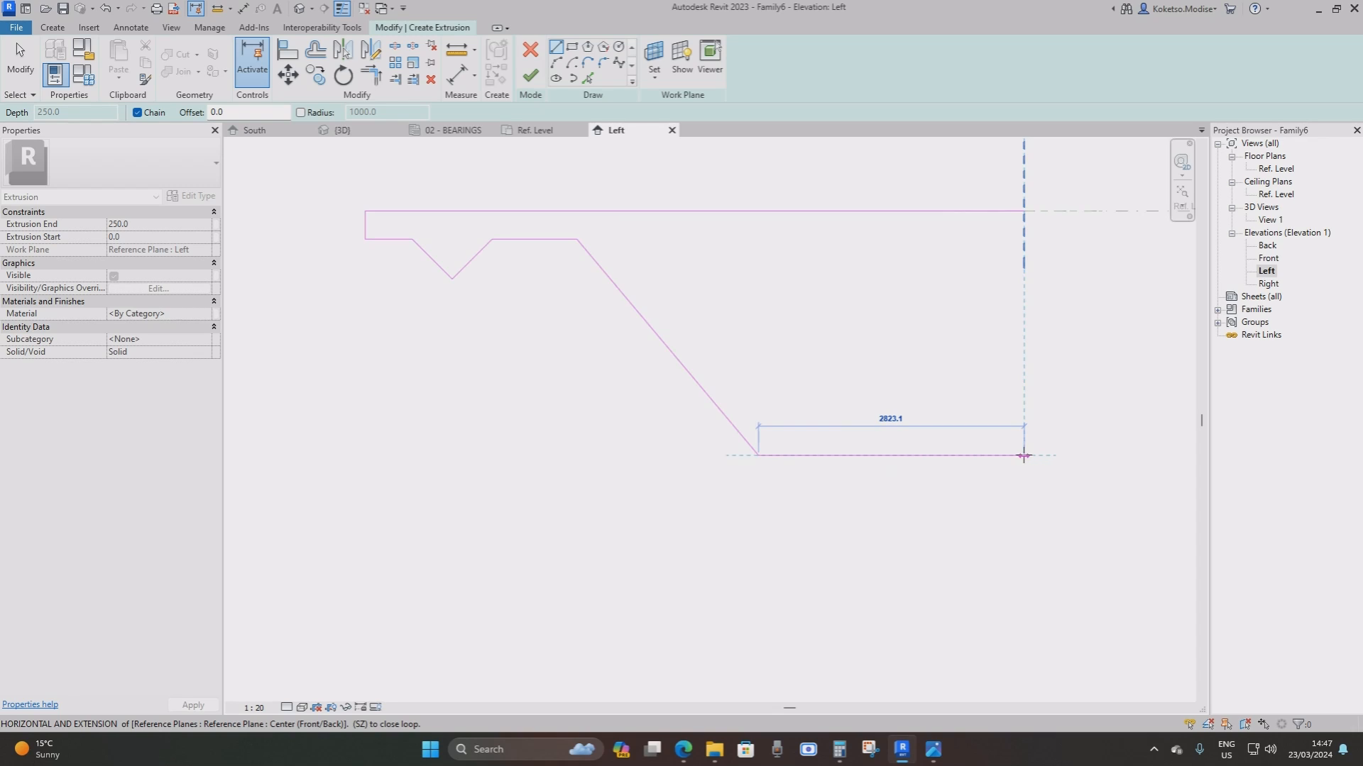
# Sketch the deck's horizontal bottom edge to the Center (Front/Back) reference plane and end the line command
pyautogui.click(1024, 456)
pyautogui.press('Escape')
pyautogui.press('Escape')
# Mirror a copy of the entire half profile about the vertical centre reference plane
pyautogui.scroll(-2, 611, 292)
pyautogui.scroll(1, 731, 312)
pyautogui.moveTo(753, 275); pyautogui.dragTo(753, 282, button='middle')
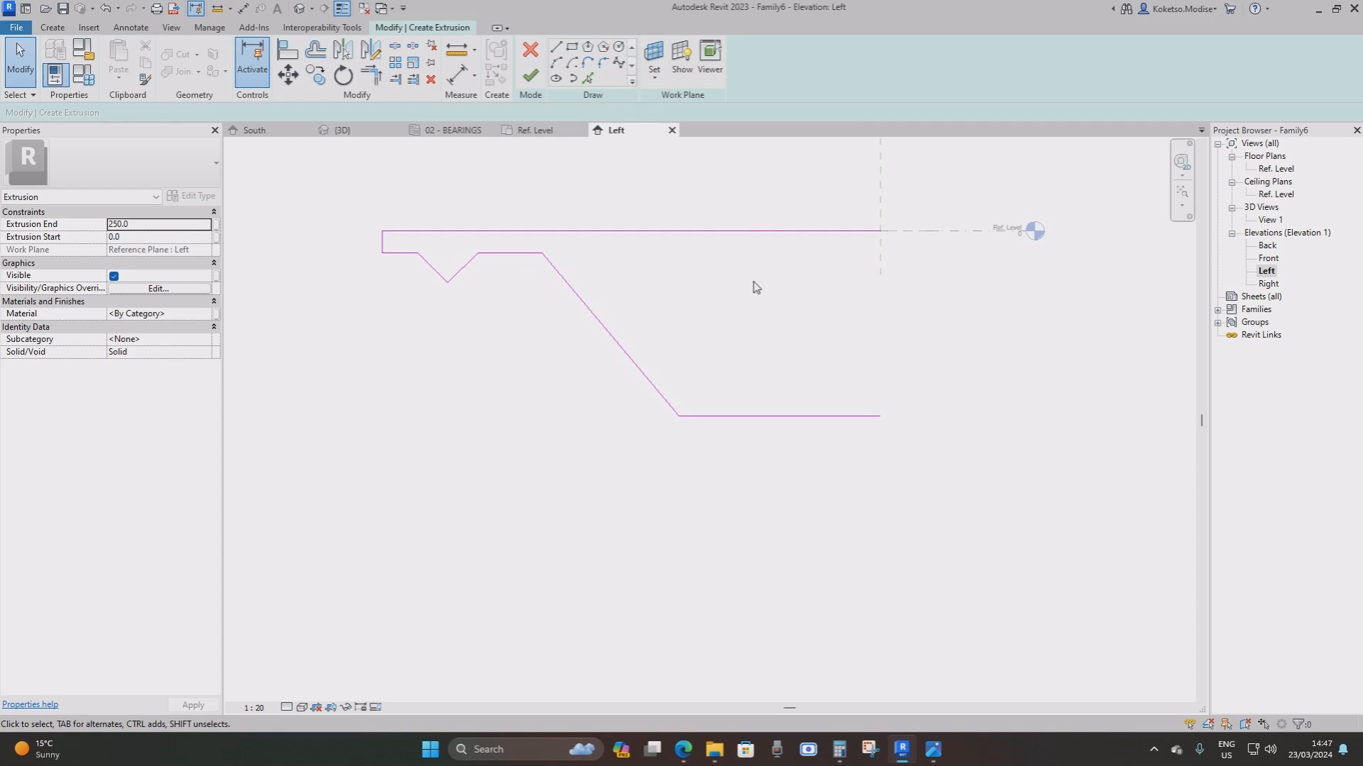
pyautogui.moveTo(888, 199)
pyautogui.mouseDown()
pyautogui.moveTo(821, 277)
pyautogui.moveTo(350, 505)
pyautogui.mouseUp()
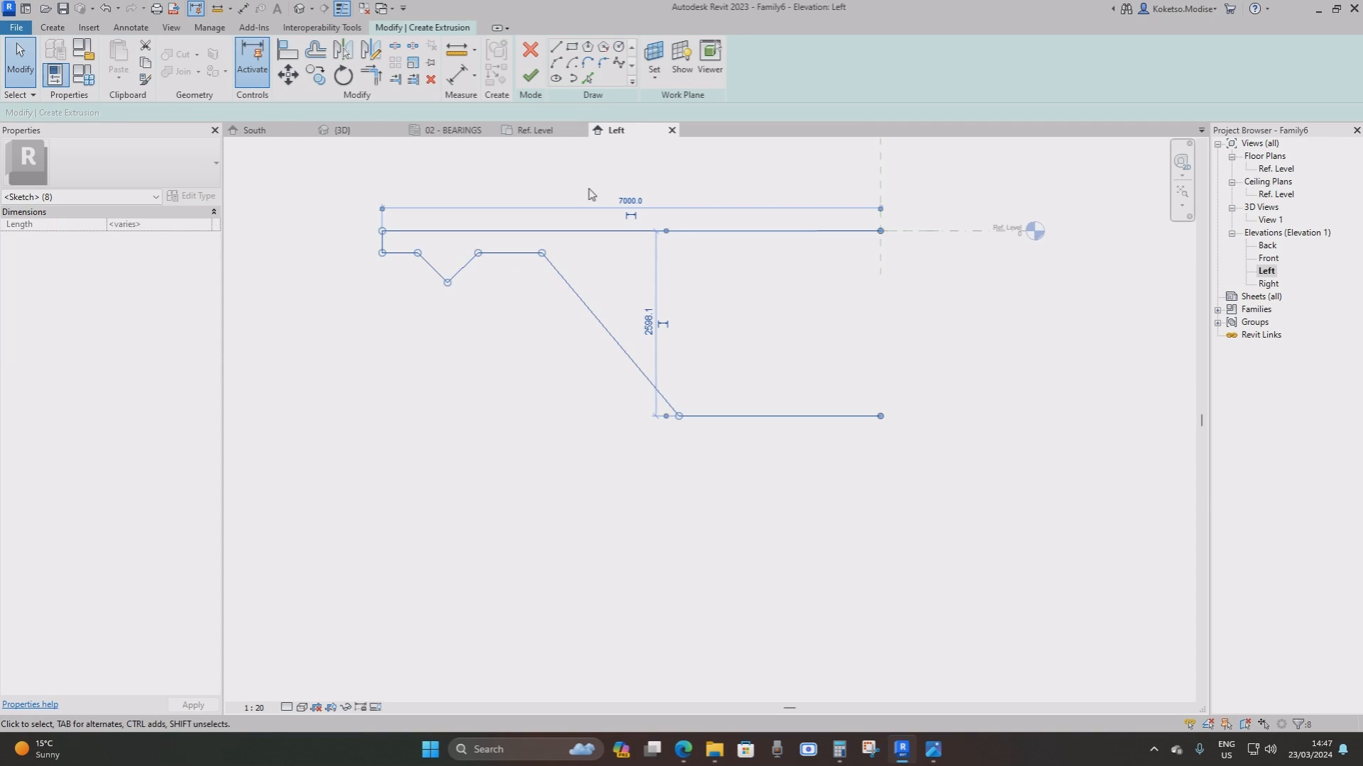
pyautogui.click(341, 50)
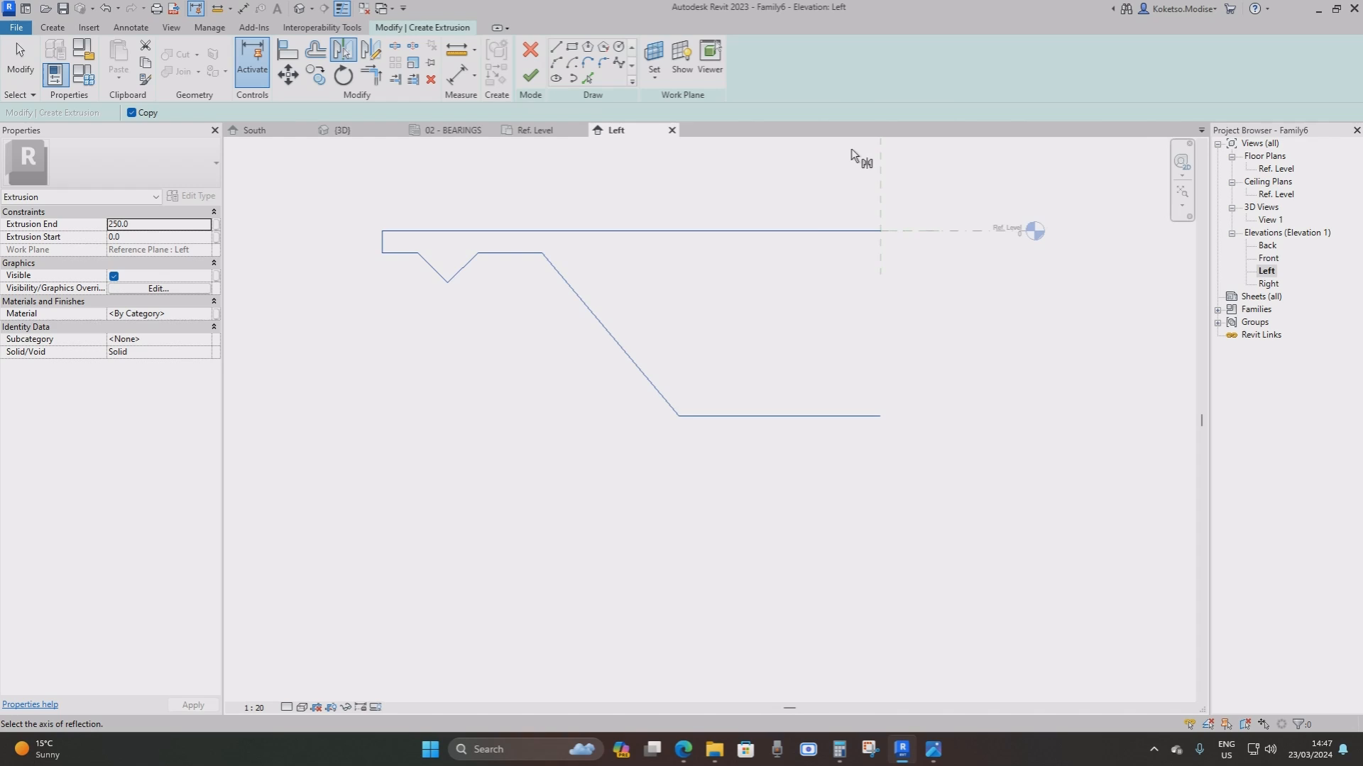
pyautogui.click(883, 185)
pyautogui.scroll(-3, 845, 317)
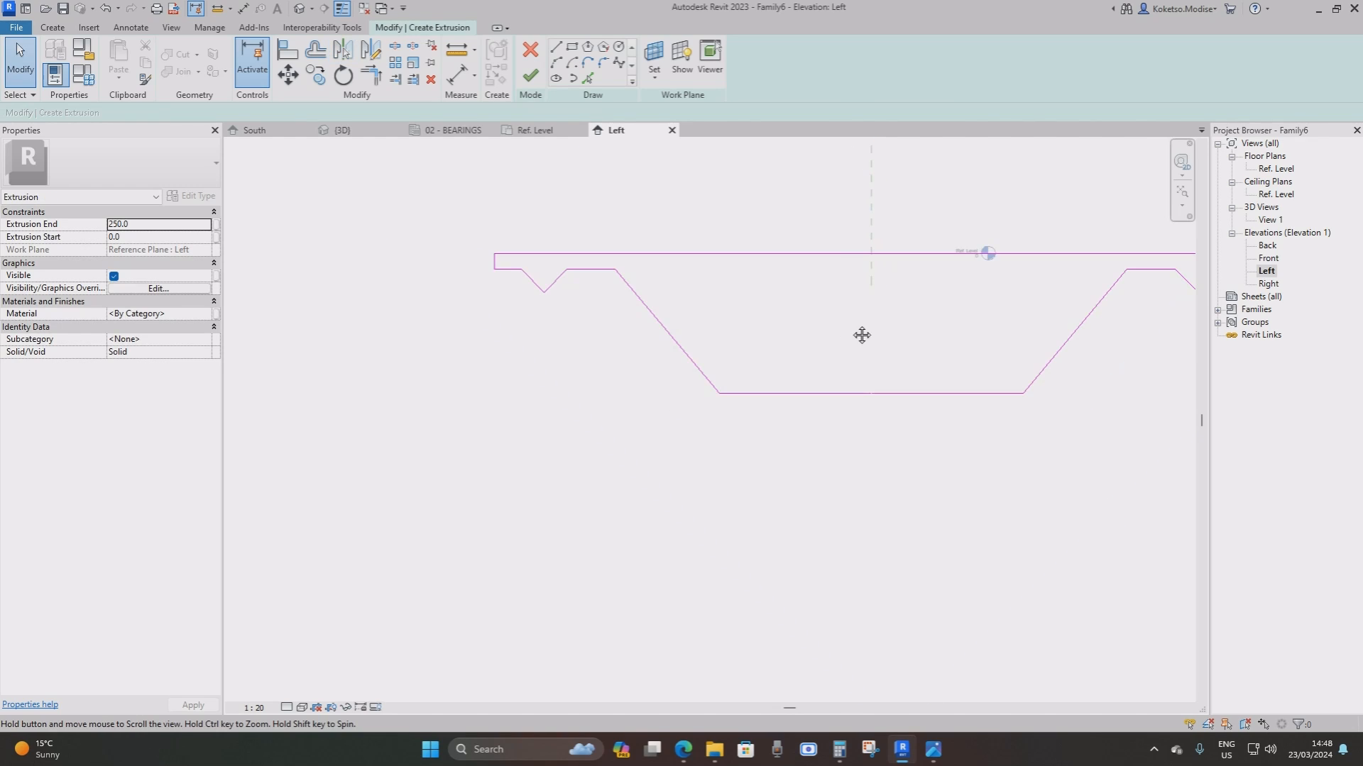
# Delete the right-hand halves of the deck outline's top and bottom sketch lines
pyautogui.moveTo(861, 334); pyautogui.dragTo(733, 374, button='middle')
pyautogui.scroll(1, 734, 374)
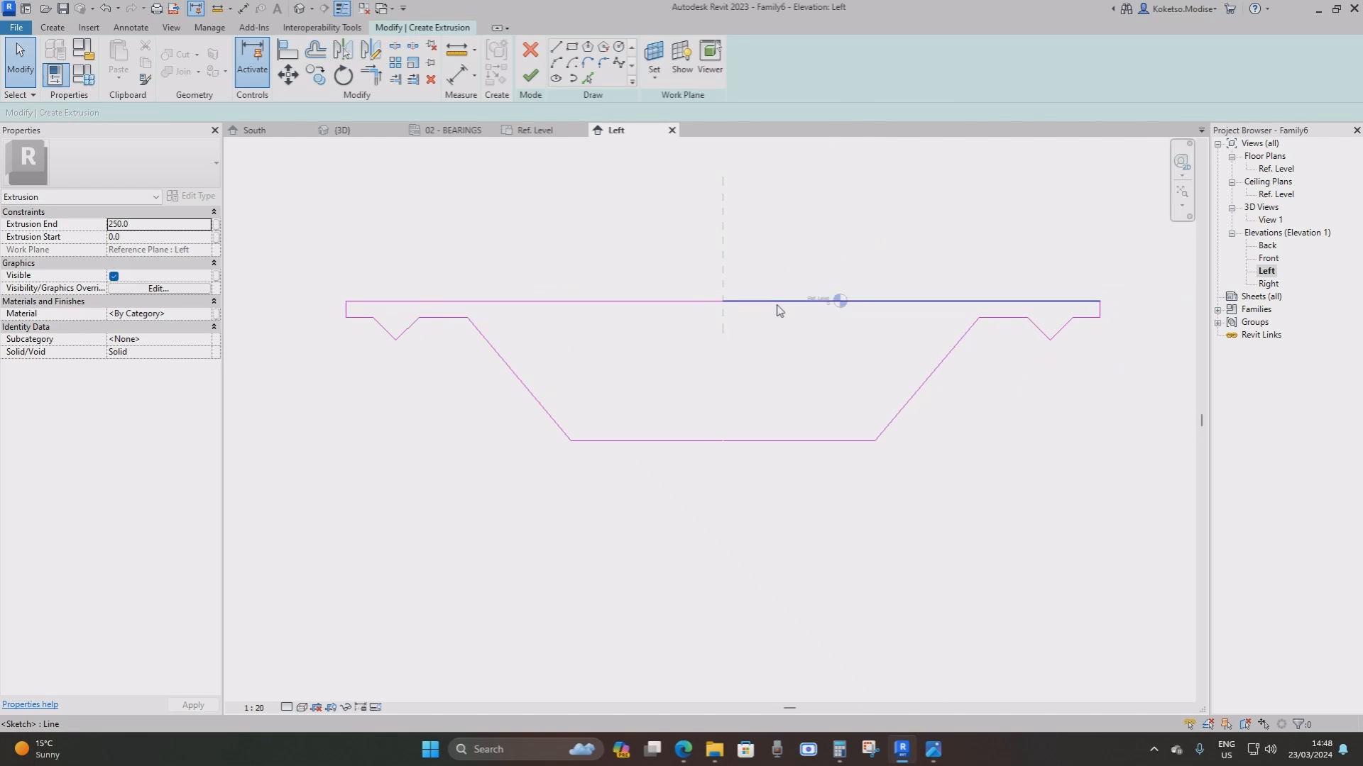
pyautogui.click(860, 303)
pyautogui.press('Delete')
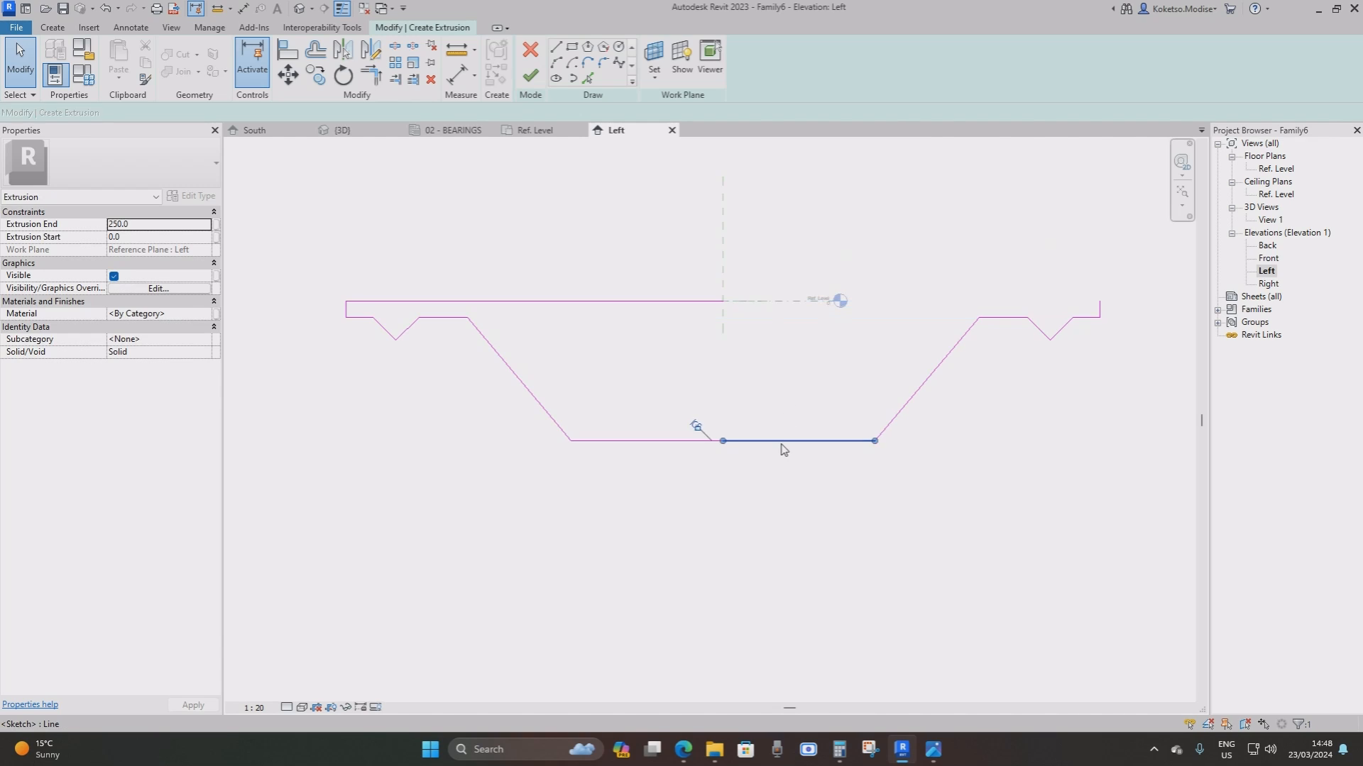
pyautogui.click(780, 441)
pyautogui.press('Delete')
# Extend the remaining bottom and top lines to the outline's right-hand corners so each edge is one continuous line
pyautogui.click(715, 442)
pyautogui.moveTo(723, 442); pyautogui.dragTo(875, 441)
pyautogui.press('Escape')
pyautogui.click(724, 304)
pyautogui.moveTo(723, 301); pyautogui.dragTo(1100, 301)
pyautogui.click(1022, 329)
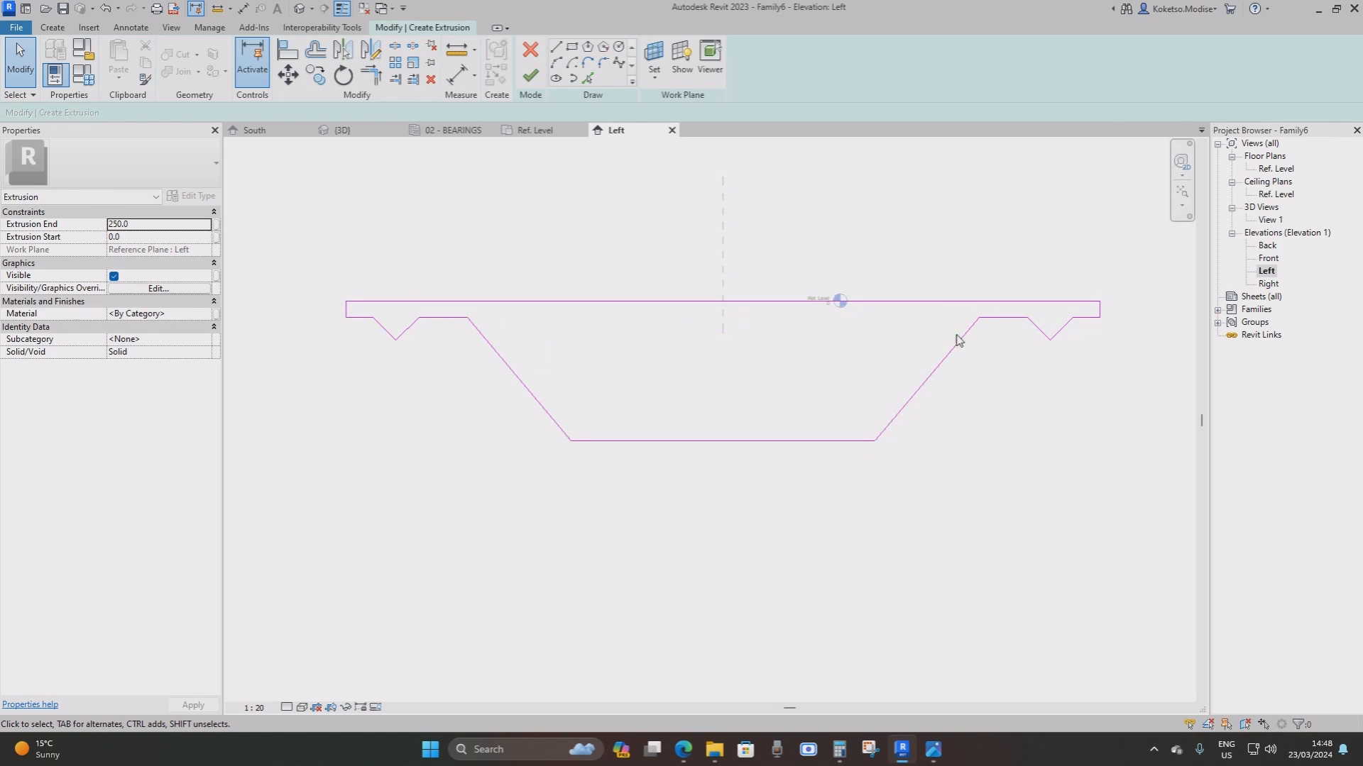
# Offset the outline's top and bottom edges inward by 500 using Pick Lines
pyautogui.scroll(1, 559, 310)
pyautogui.scroll(-1, 544, 180)
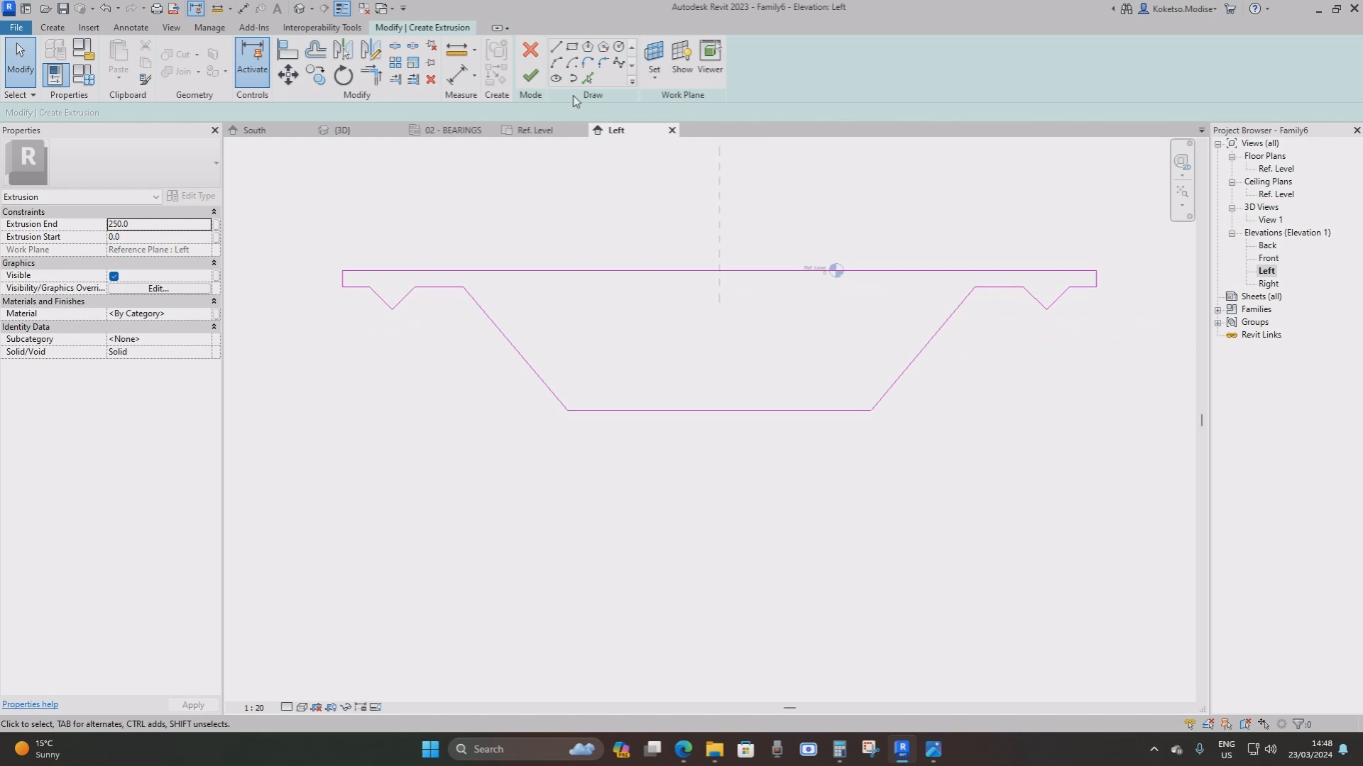
pyautogui.click(588, 80)
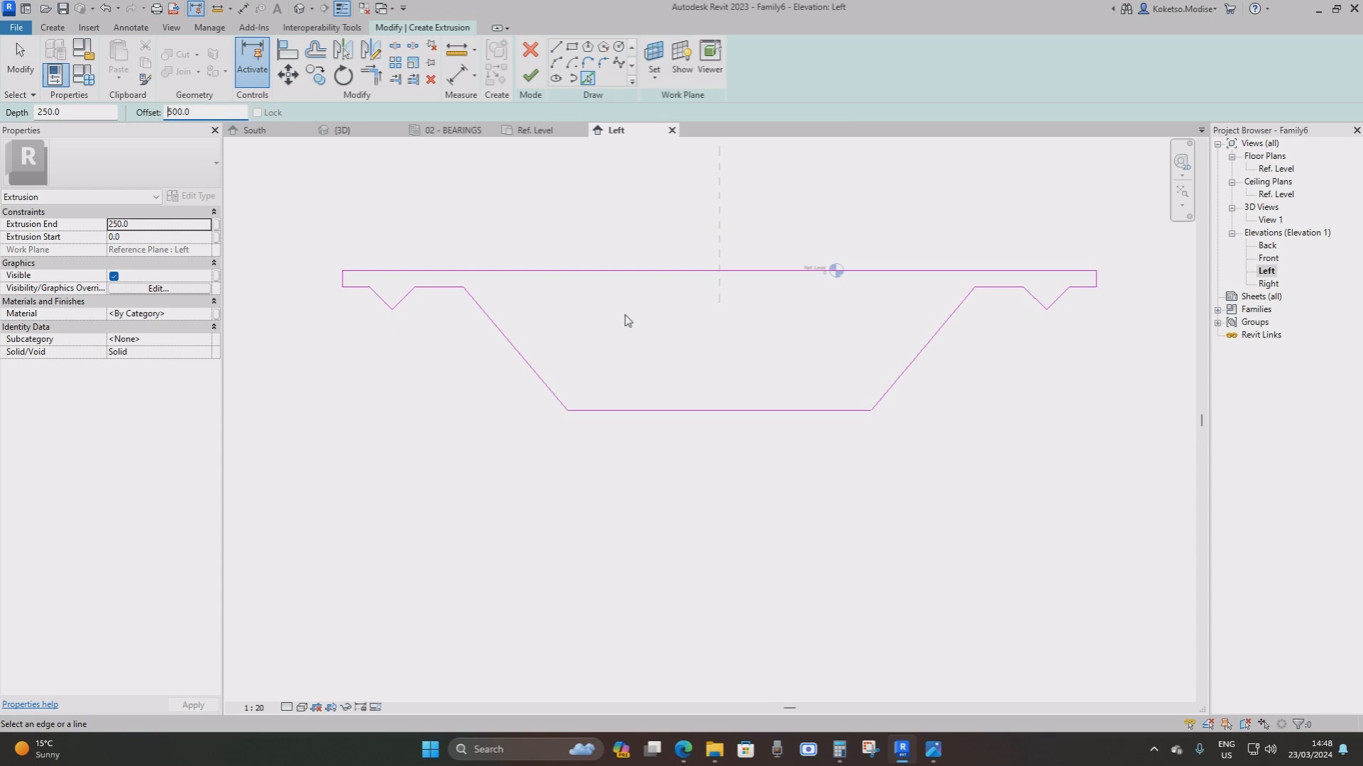
pyautogui.click(637, 276)
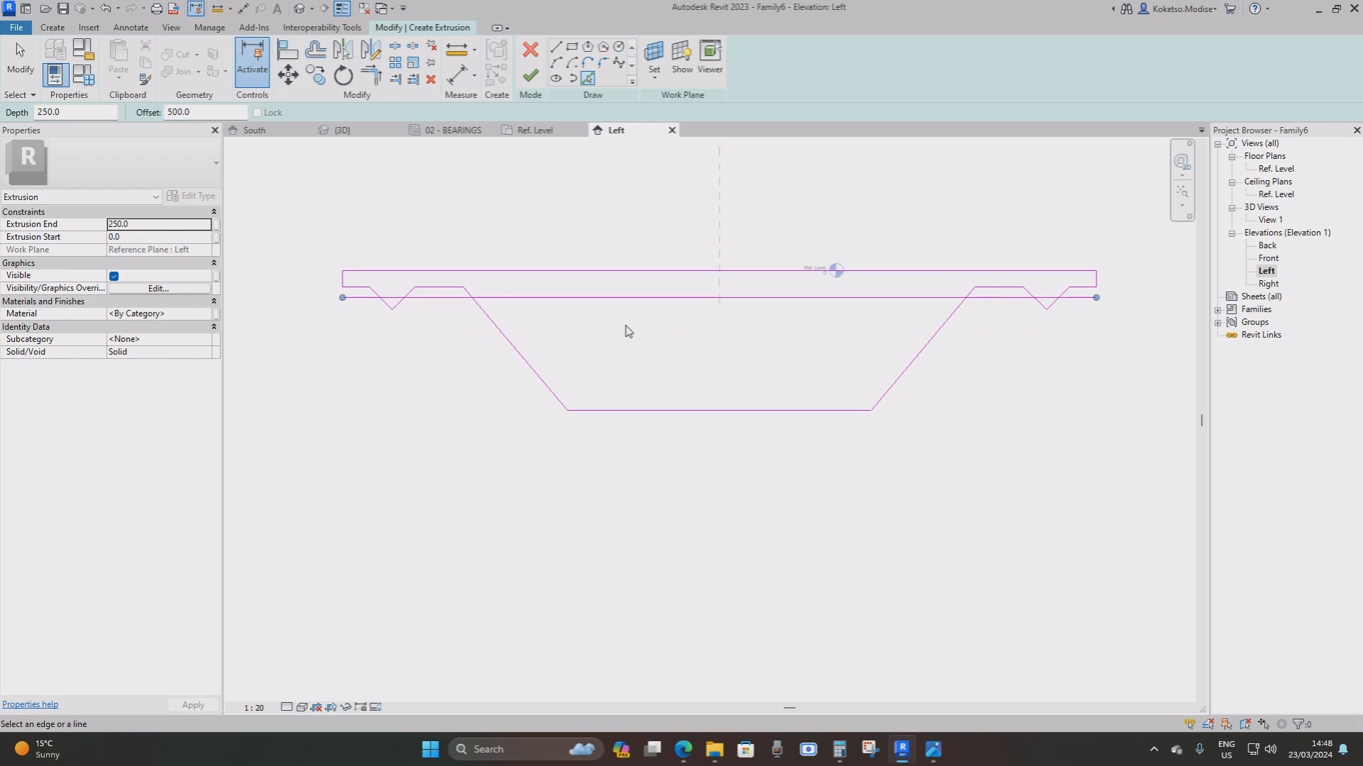
pyautogui.click(663, 410)
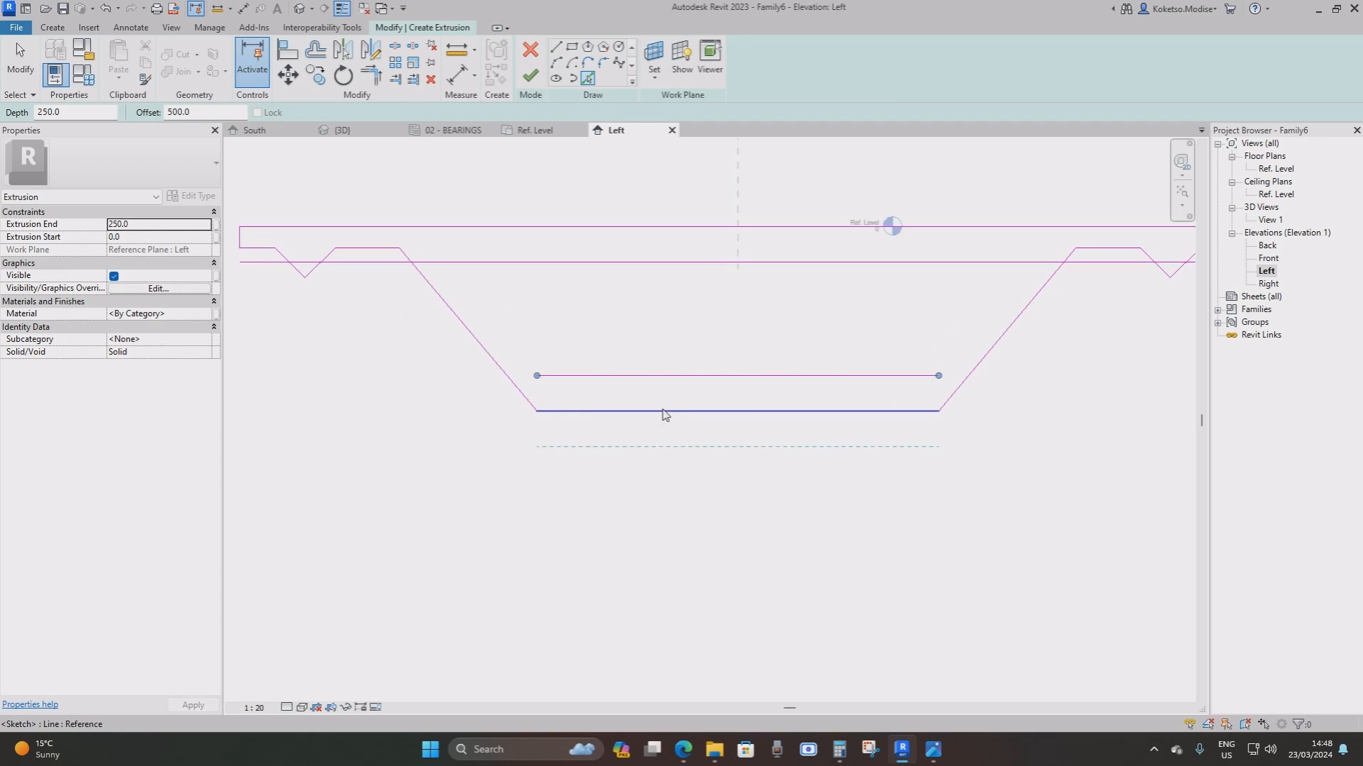
# Offset both outer sloped web lines inward by 800
pyautogui.scroll(2, 626, 381)
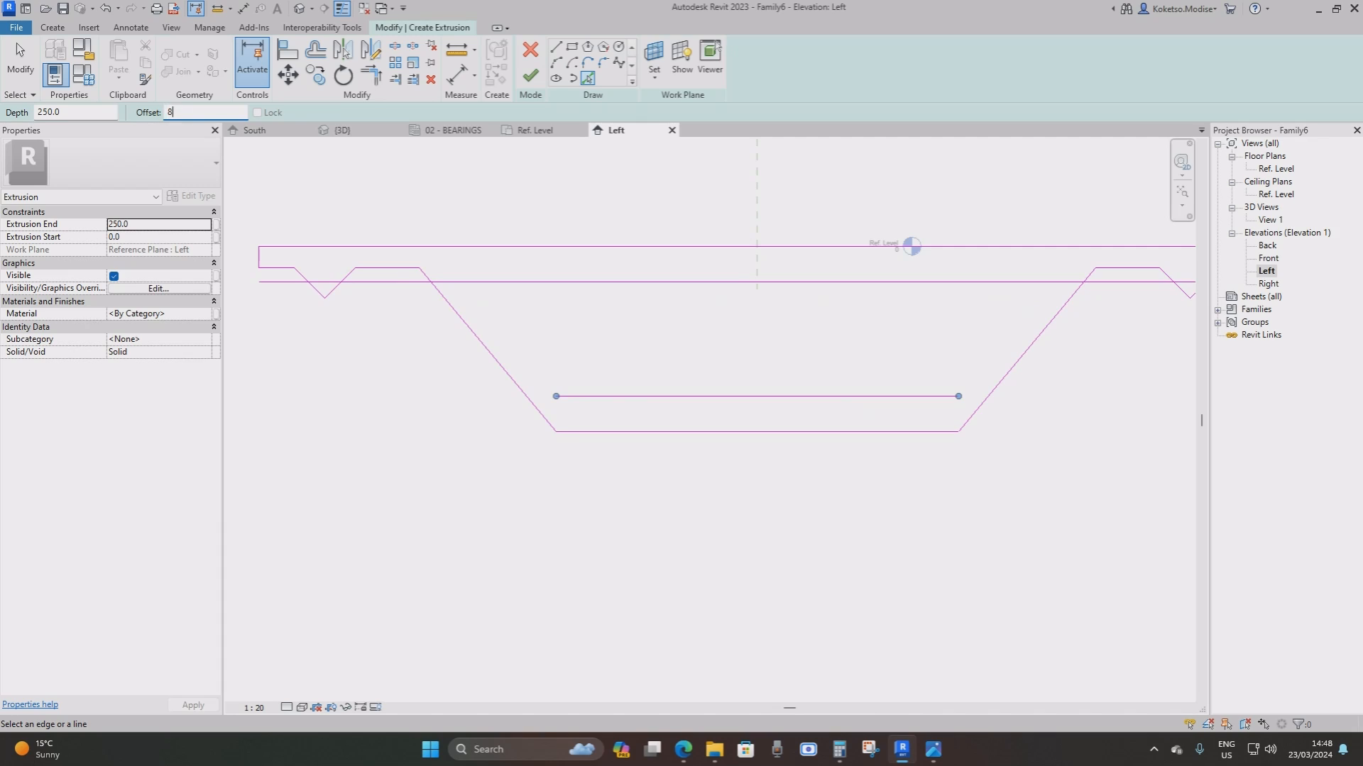
pyautogui.click(488, 346)
pyautogui.click(1027, 358)
# Trim the inner top line and both inner sloped lines to each other to form a closed trapezoidal void
pyautogui.press('t')
pyautogui.press('r')
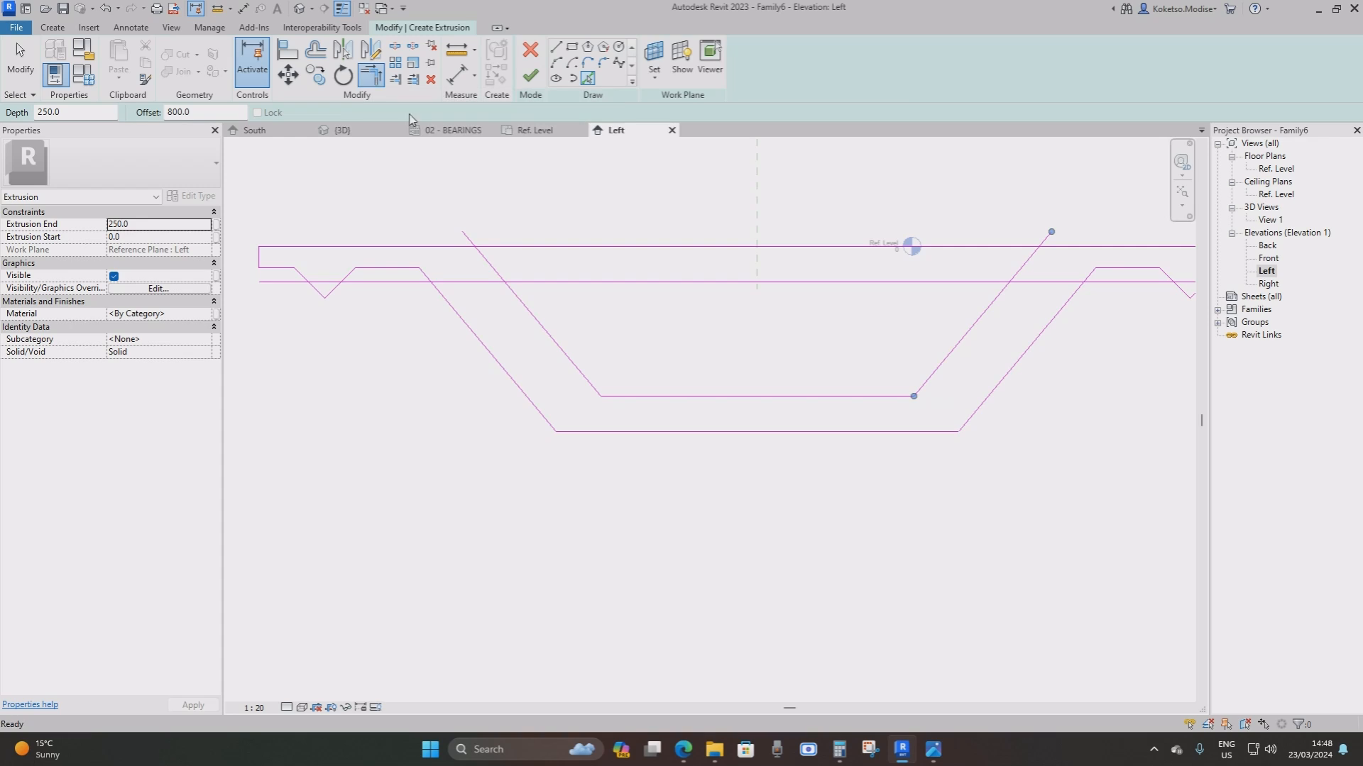
pyautogui.click(529, 282)
pyautogui.click(521, 301)
pyautogui.click(974, 282)
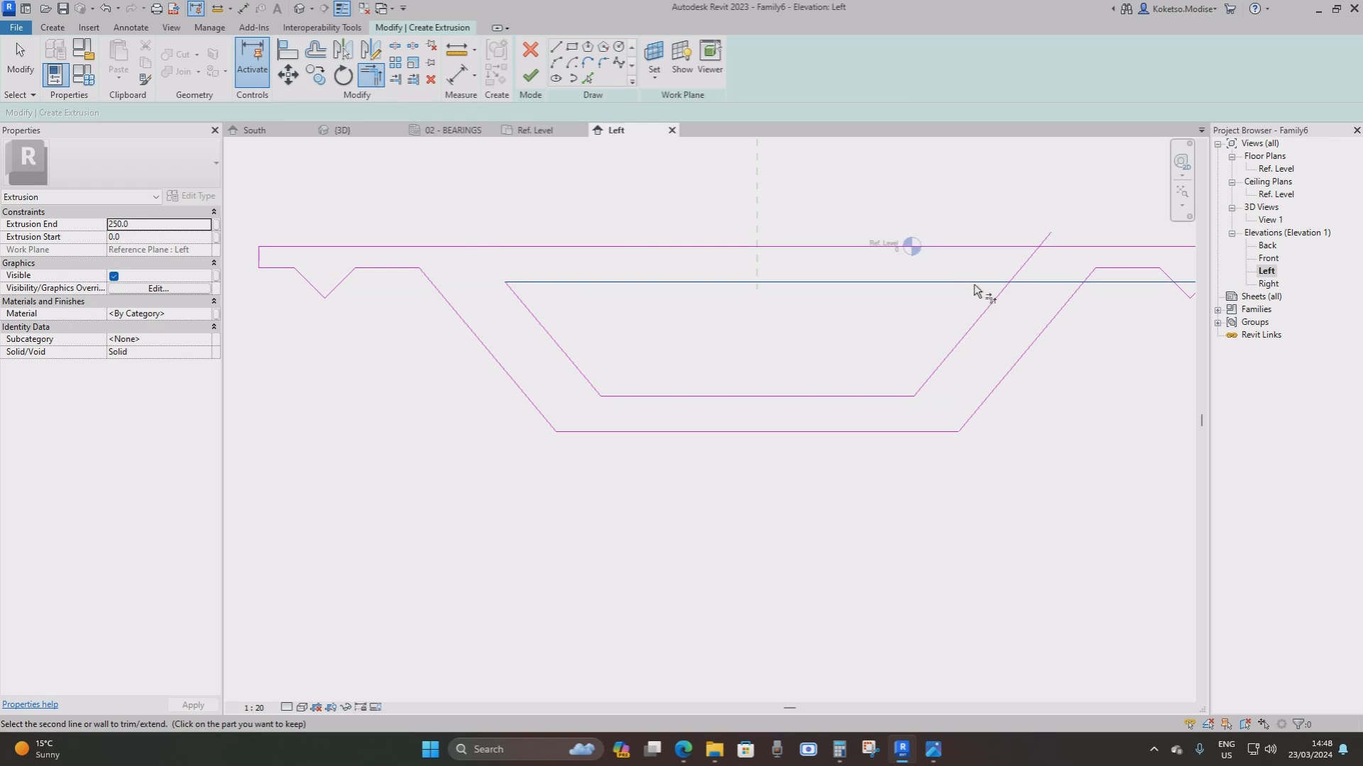
pyautogui.click(995, 304)
pyautogui.scroll(-4, 788, 278)
pyautogui.scroll(1, 785, 277)
pyautogui.moveTo(765, 326); pyautogui.dragTo(730, 392, button='middle')
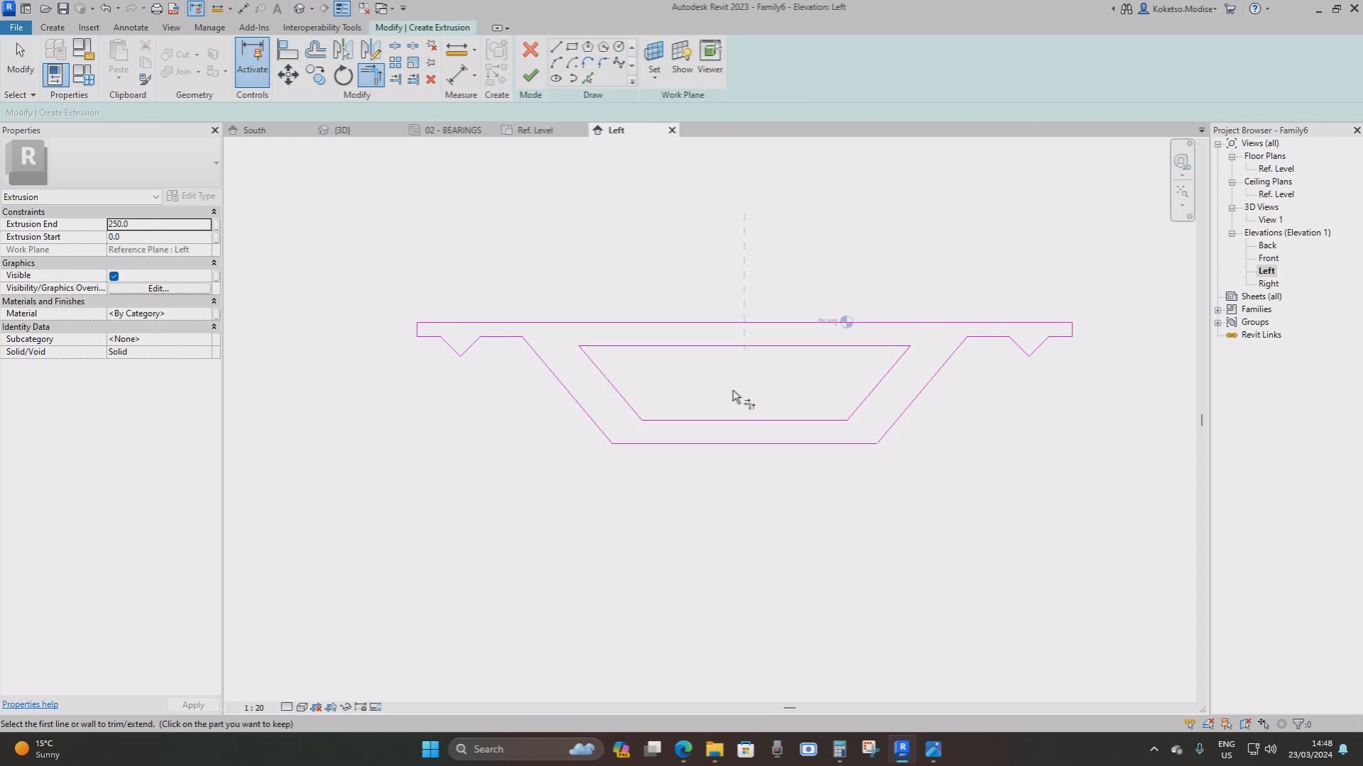
pyautogui.scroll(1, 729, 392)
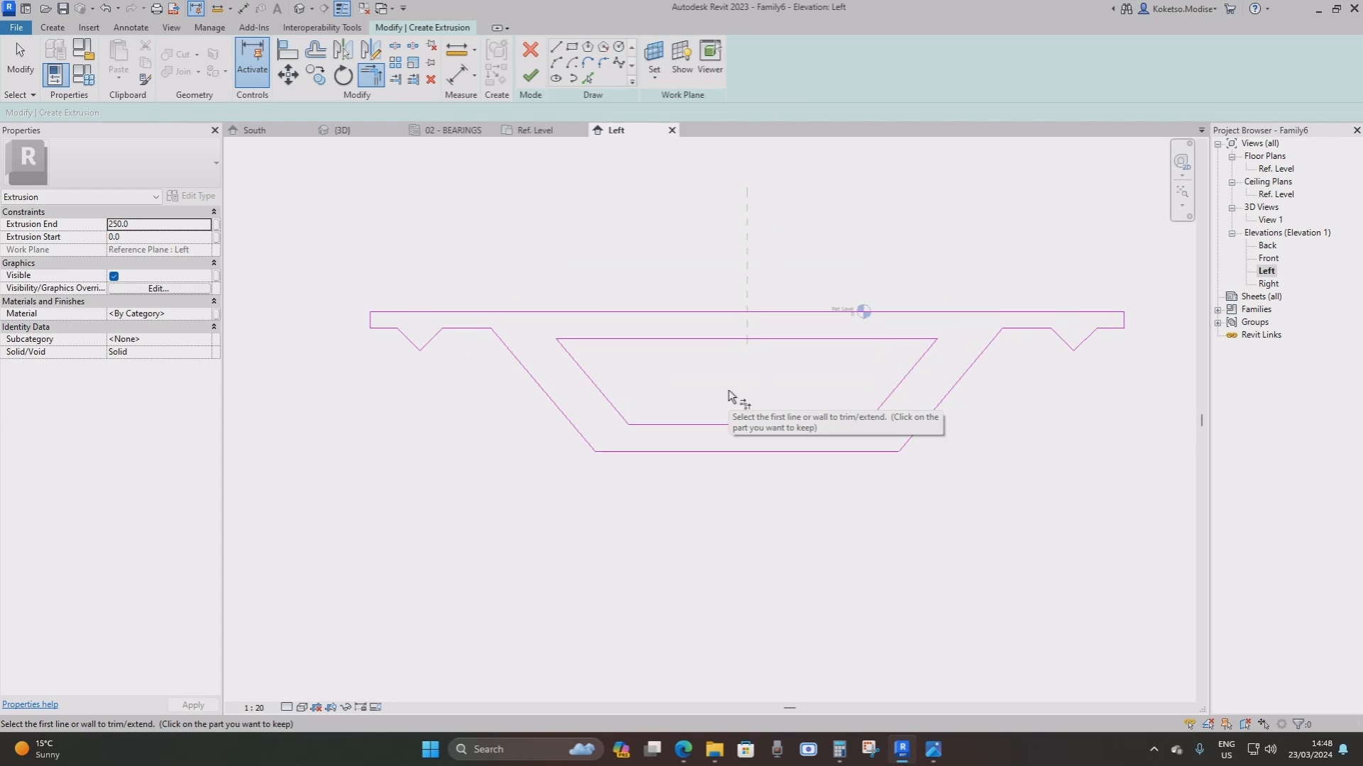
pyautogui.scroll(1, 594, 373)
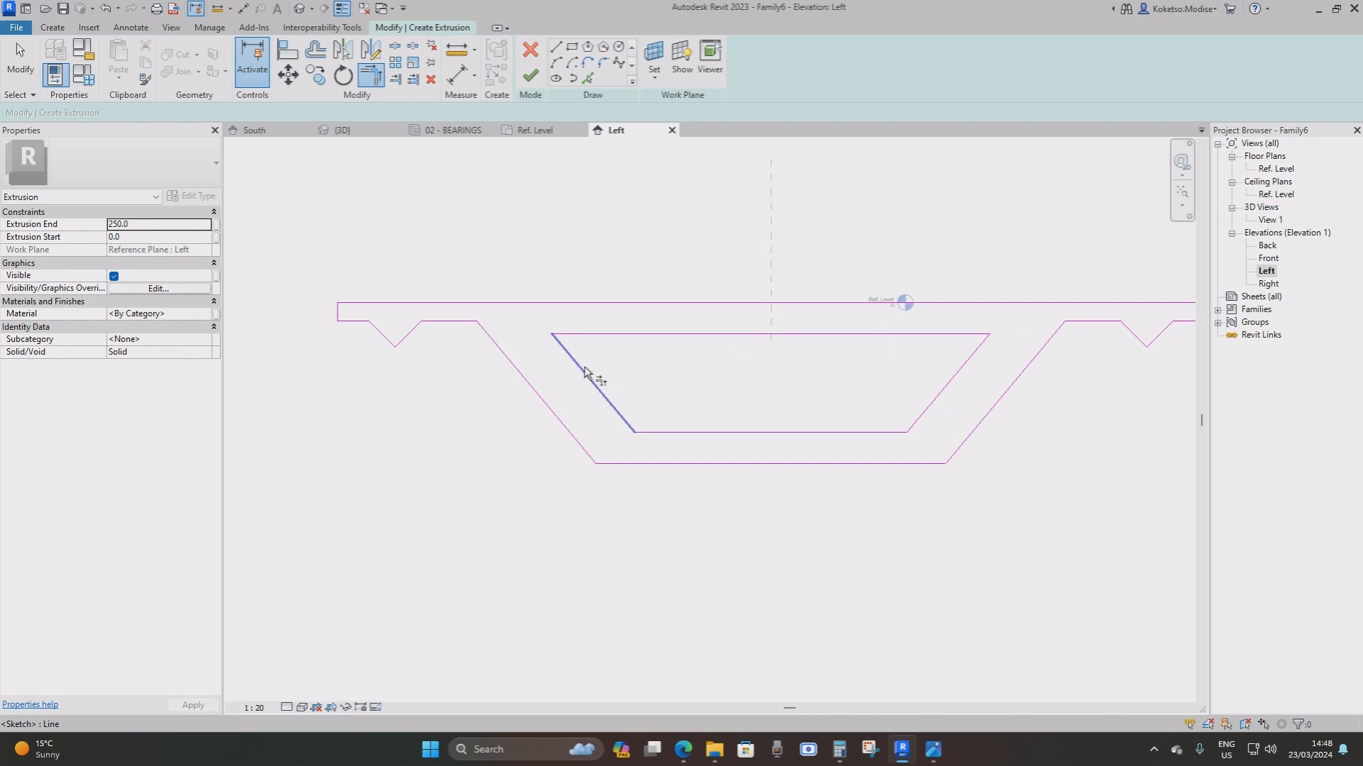
pyautogui.scroll(2, 511, 351)
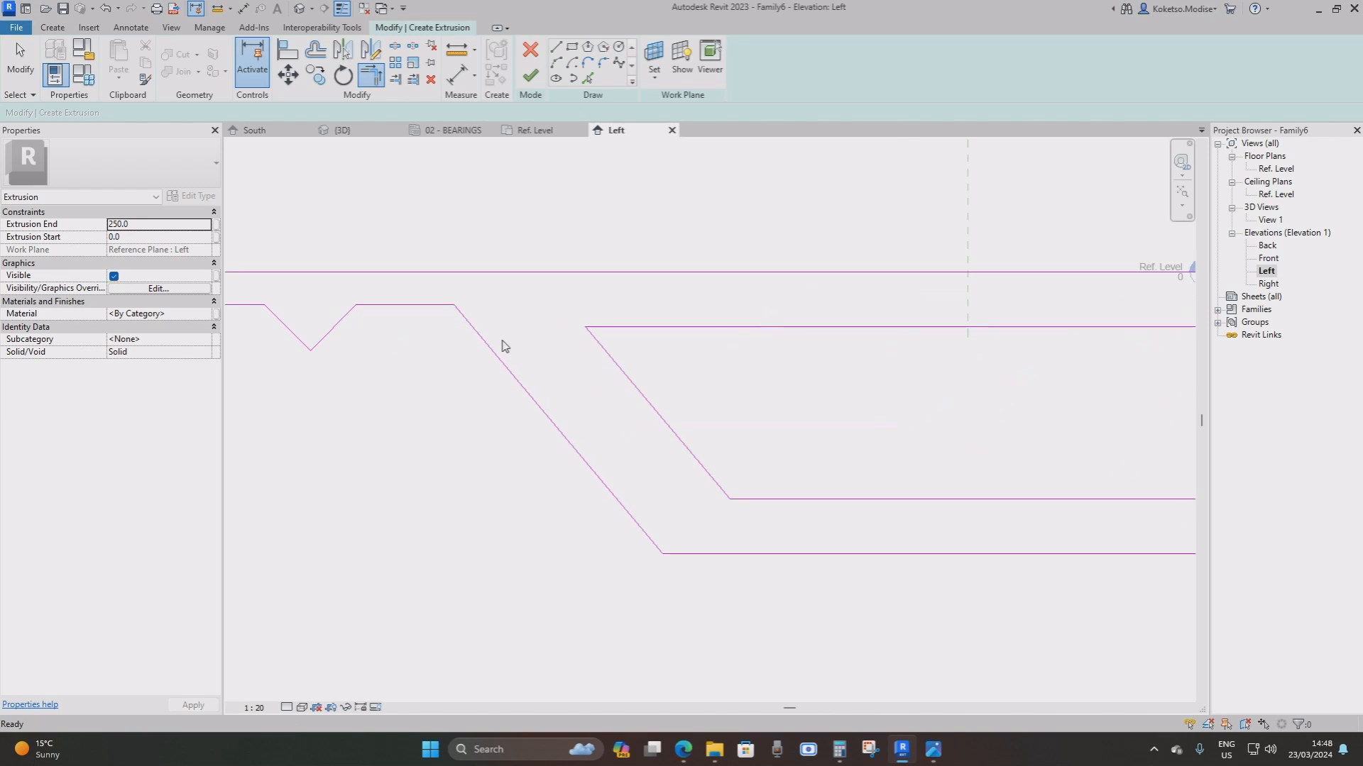
pyautogui.press('Escape')
# Lower the inner end of the left cantilever's underside line to the void's top level on the web line, and shorten the web line to meet it
pyautogui.moveTo(502, 343); pyautogui.dragTo(594, 343, button='middle')
pyautogui.scroll(1, 494, 321)
pyautogui.click(539, 320)
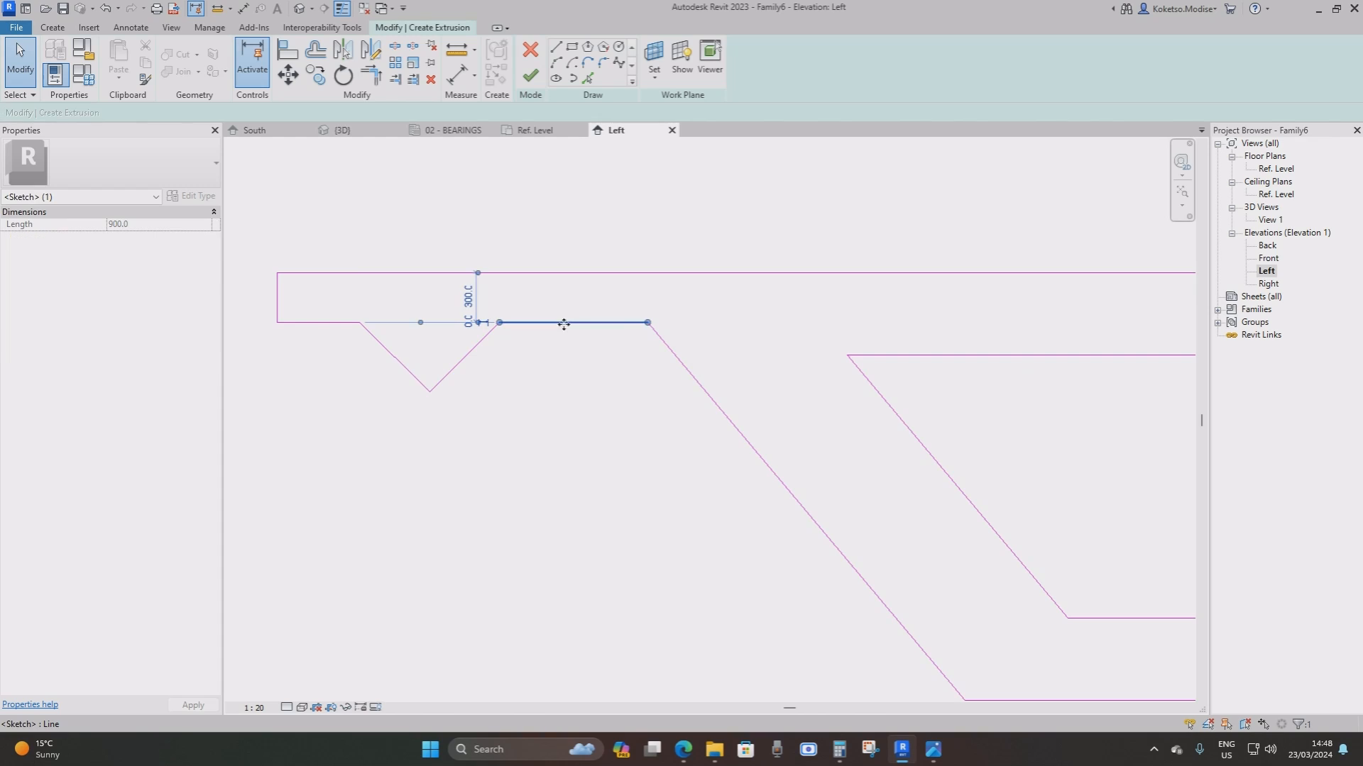
pyautogui.moveTo(647, 322)
pyautogui.mouseDown()
pyautogui.moveTo(654, 361)
pyautogui.moveTo(694, 383)
pyautogui.moveTo(675, 355)
pyautogui.mouseUp()
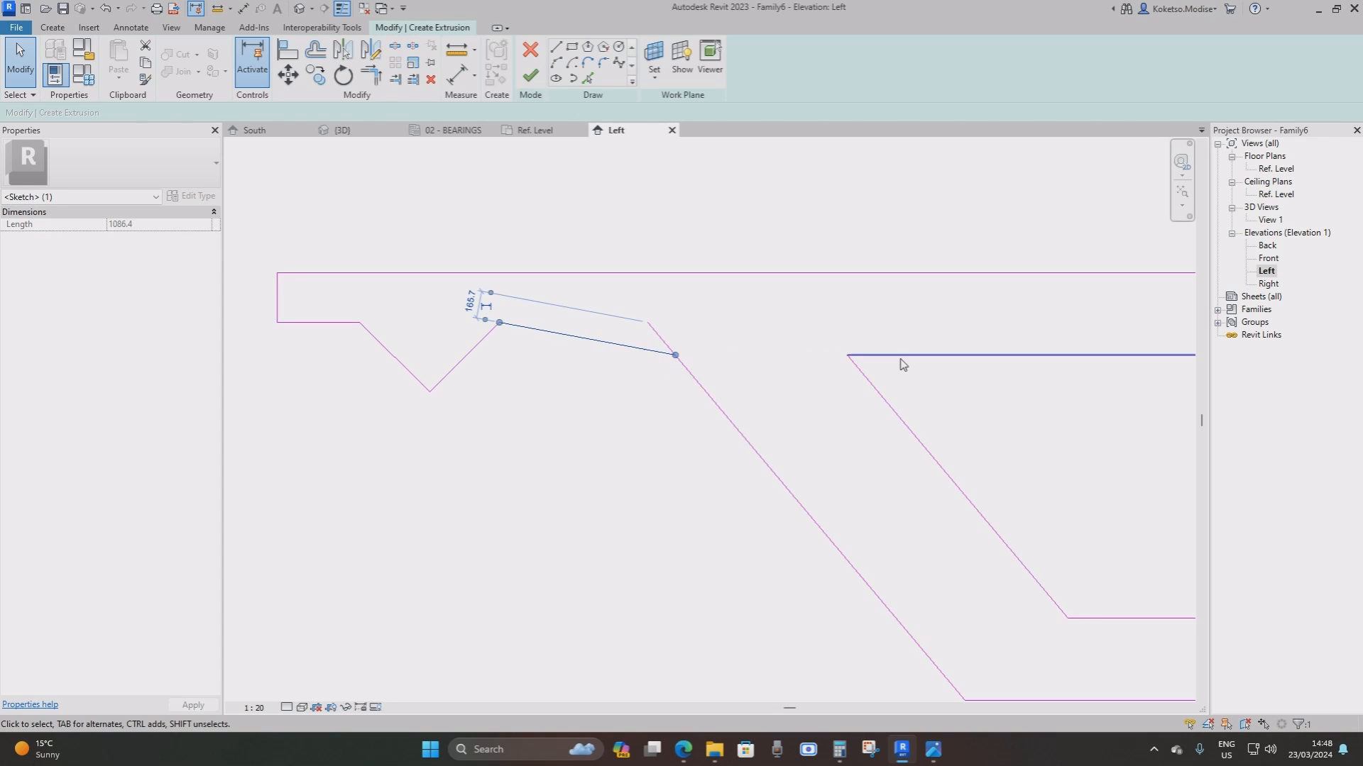
pyautogui.scroll(-3, 887, 357)
pyautogui.scroll(2, 745, 347)
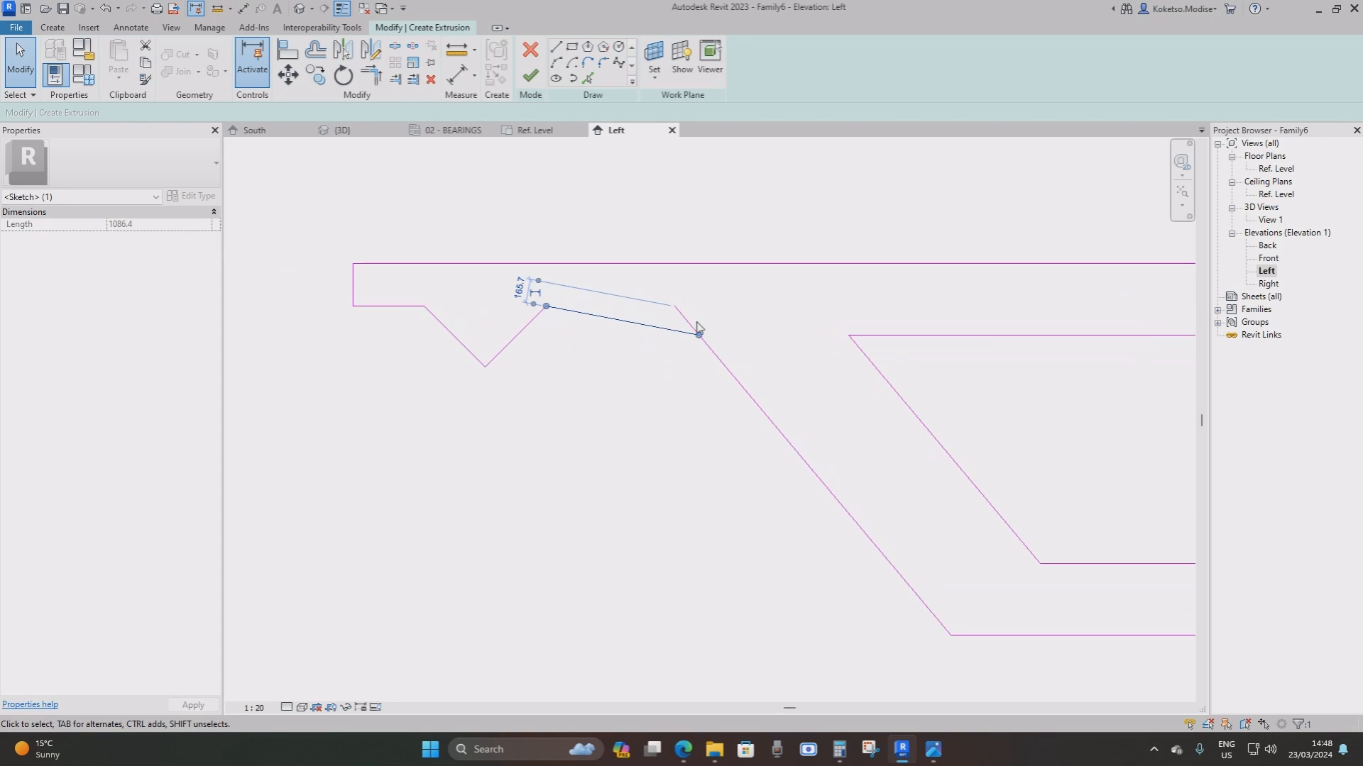
pyautogui.click(682, 316)
pyautogui.moveTo(675, 307); pyautogui.dragTo(699, 335)
pyautogui.click(649, 349)
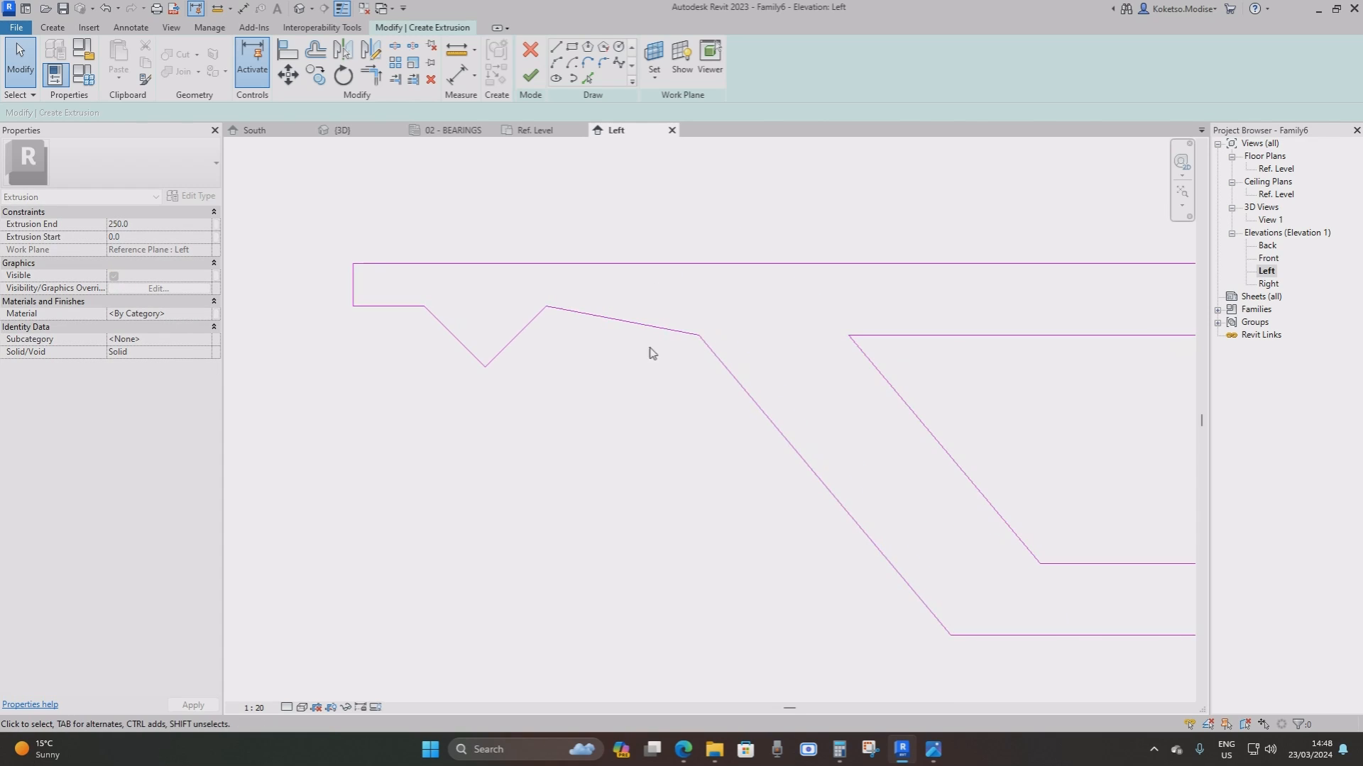
# Slope the right cantilever's underside line down to the web line at the void's top level, and shorten the web line to that point
pyautogui.scroll(-3, 603, 337)
pyautogui.moveTo(1053, 360); pyautogui.dragTo(643, 360, button='middle')
pyautogui.scroll(6, 873, 356)
pyautogui.click(791, 312)
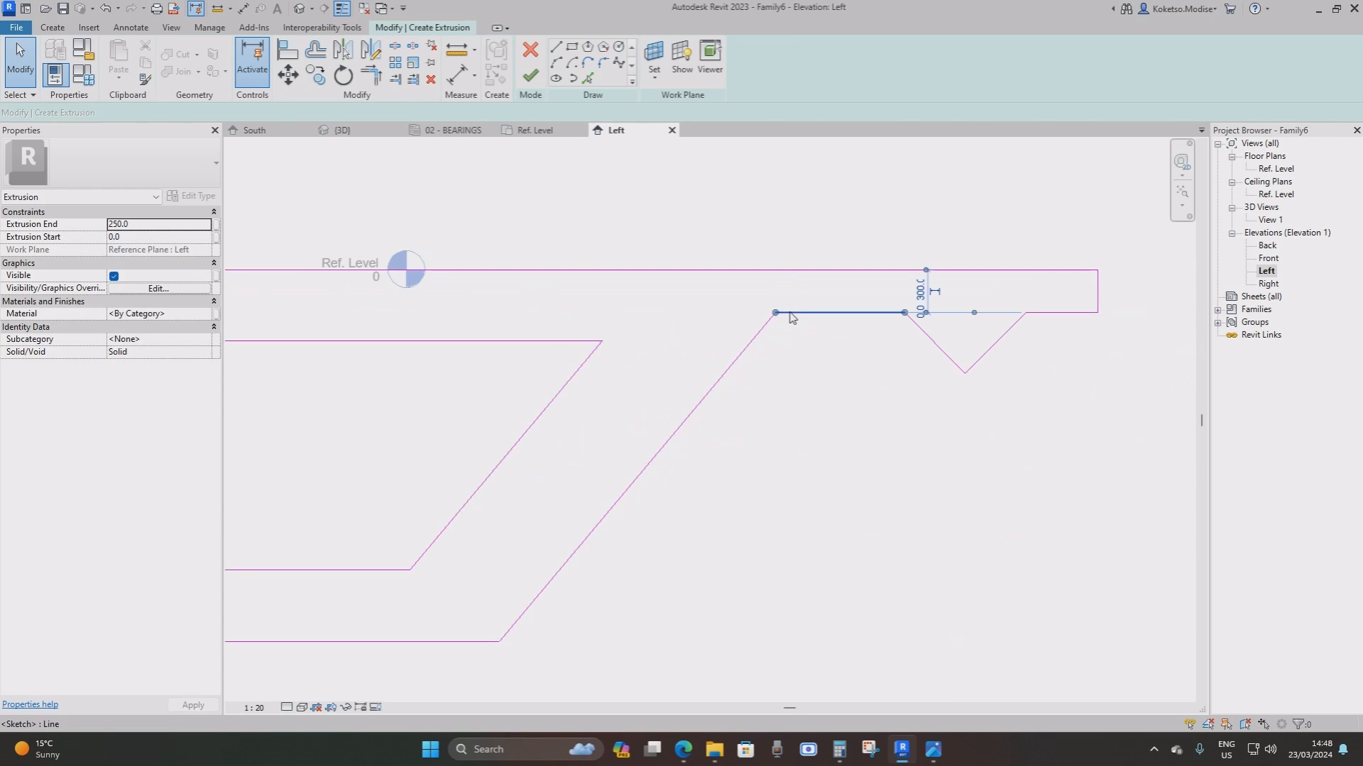
pyautogui.scroll(1, 779, 314)
pyautogui.moveTo(775, 313); pyautogui.dragTo(747, 344)
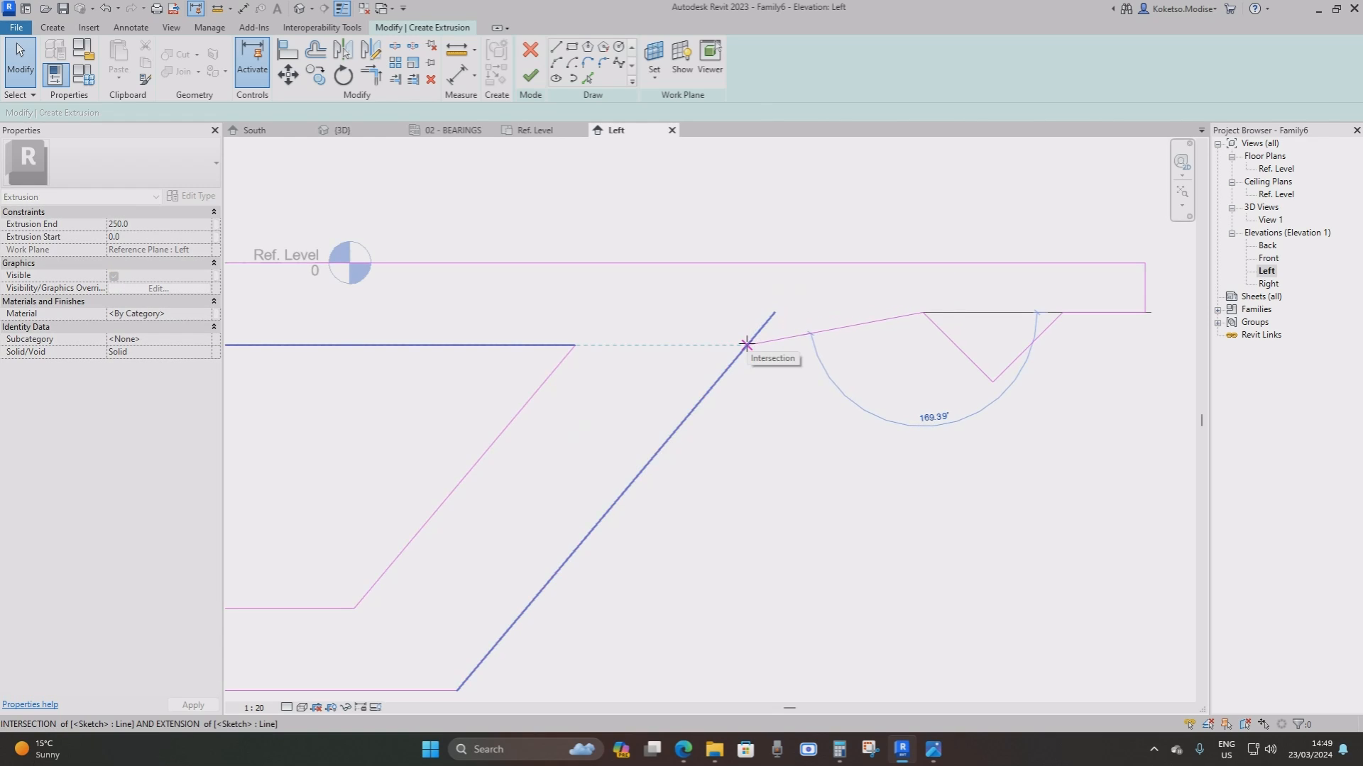
pyautogui.moveTo(745, 345)
pyautogui.mouseDown()
pyautogui.moveTo(736, 334)
pyautogui.moveTo(736, 345)
pyautogui.mouseUp()
pyautogui.scroll(-5, 1064, 298)
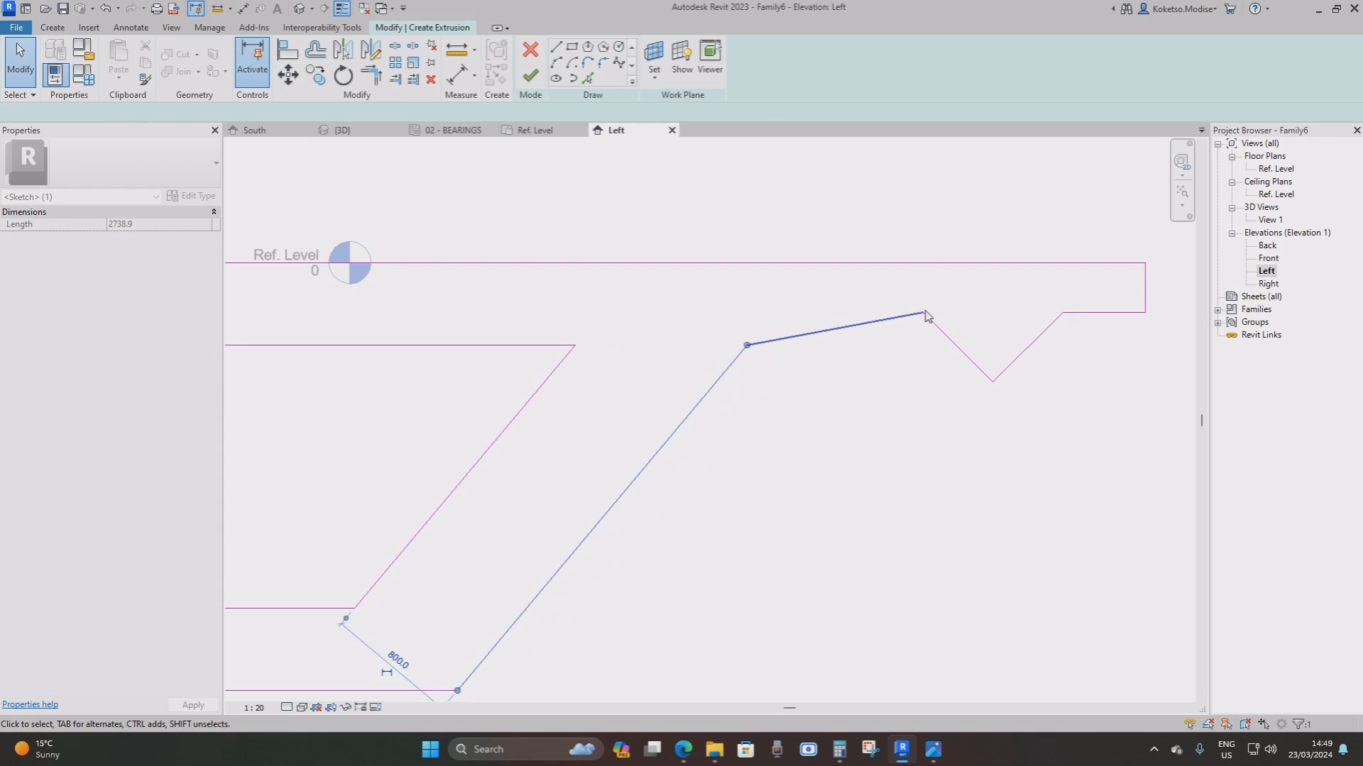
pyautogui.moveTo(1093, 363)
pyautogui.mouseDown(button='middle')
pyautogui.moveTo(937, 365)
pyautogui.moveTo(956, 378)
pyautogui.mouseUp(button='middle')
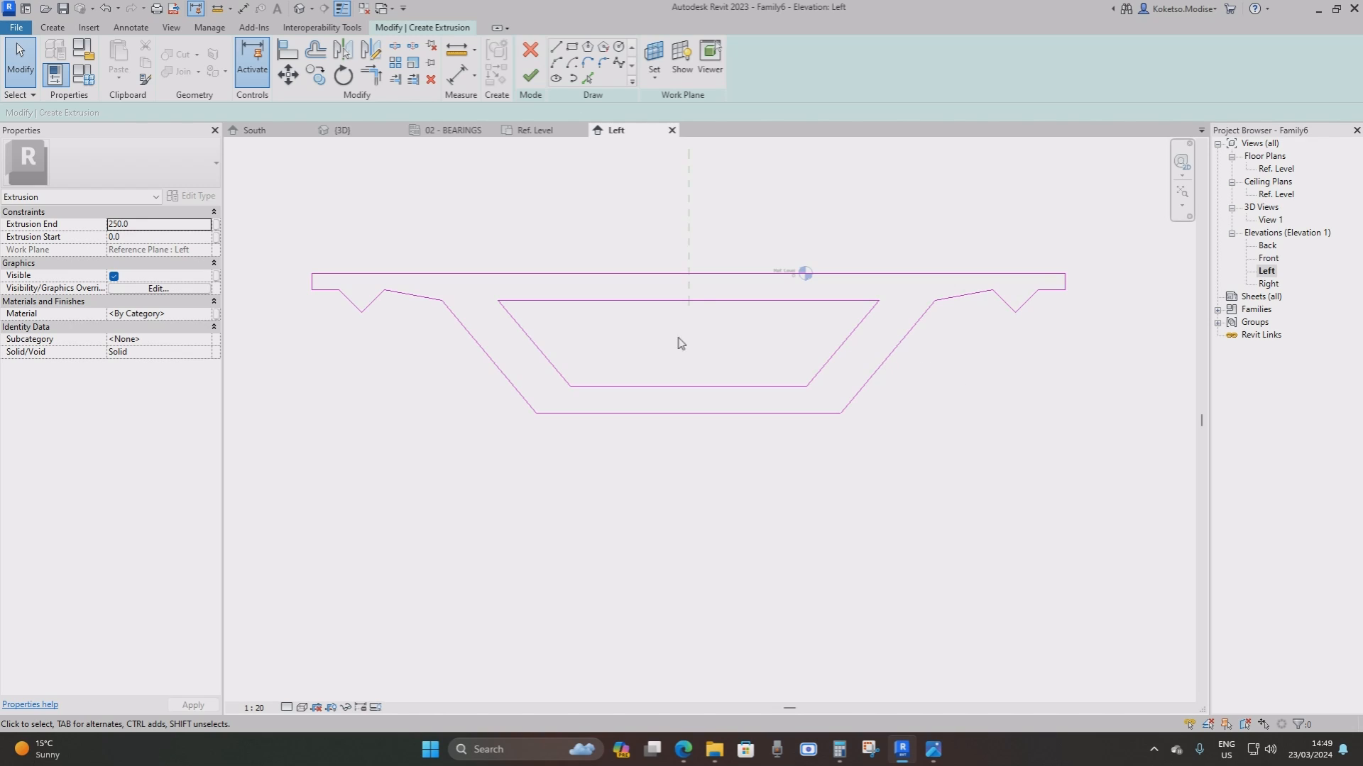
pyautogui.scroll(3, 423, 337)
pyautogui.scroll(5, 556, 240)
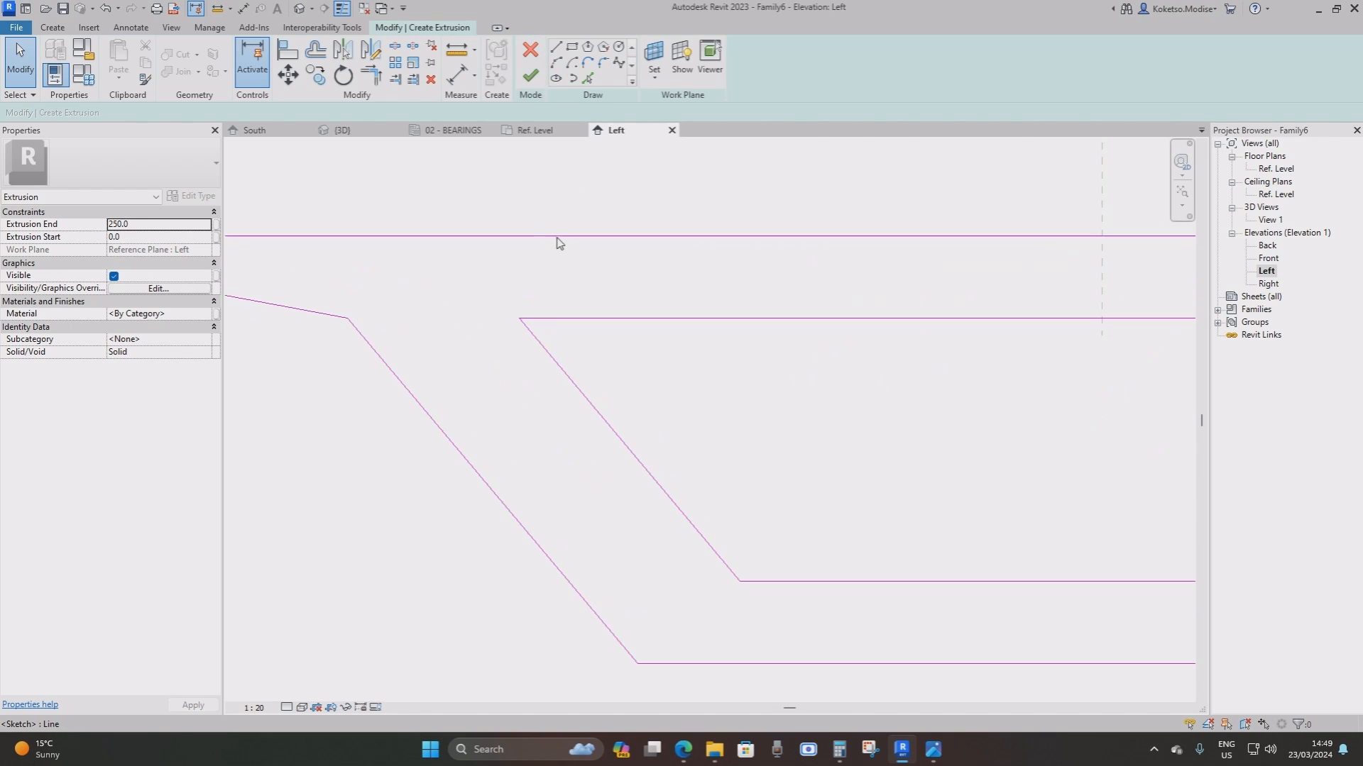
pyautogui.click(556, 47)
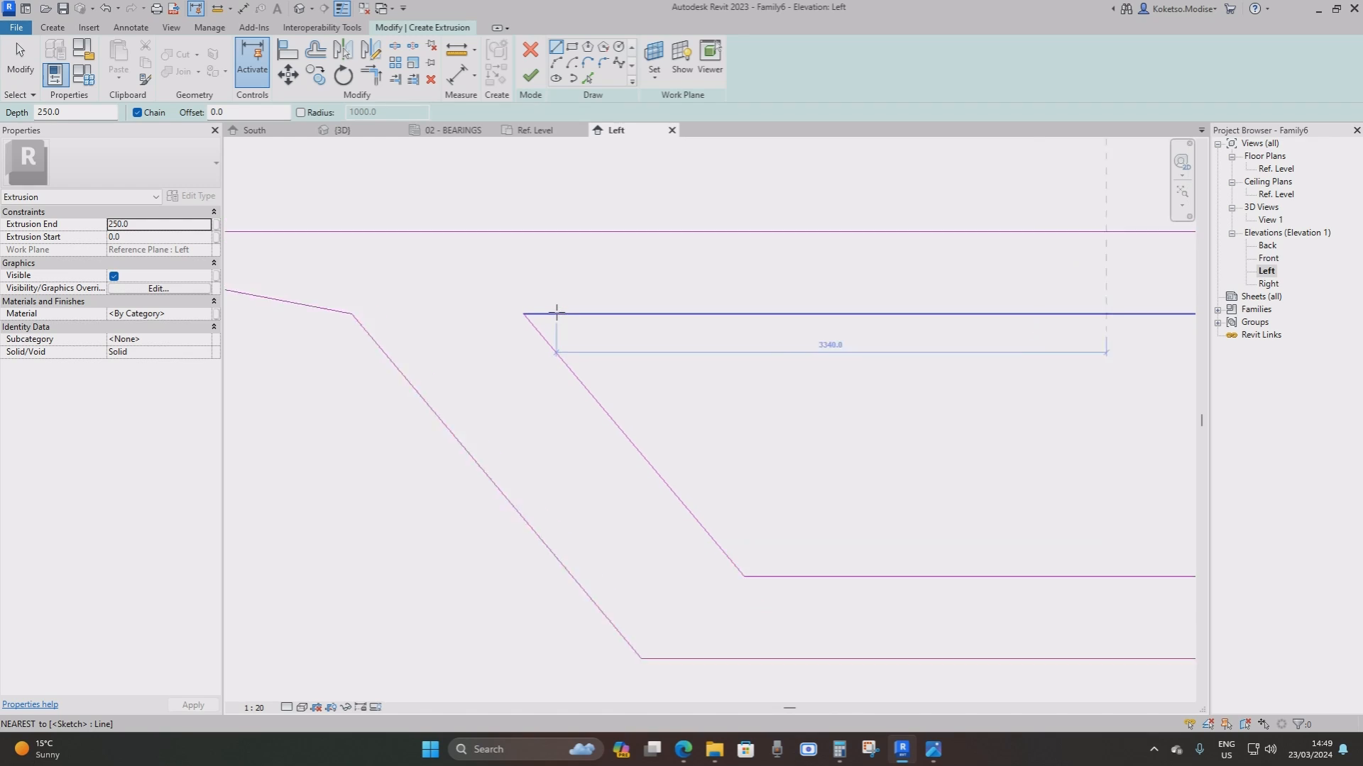
pyautogui.scroll(-2, 556, 313)
pyautogui.moveTo(873, 317); pyautogui.dragTo(690, 317, button='middle')
pyautogui.moveTo(284, 315); pyautogui.dragTo(794, 316, button='middle')
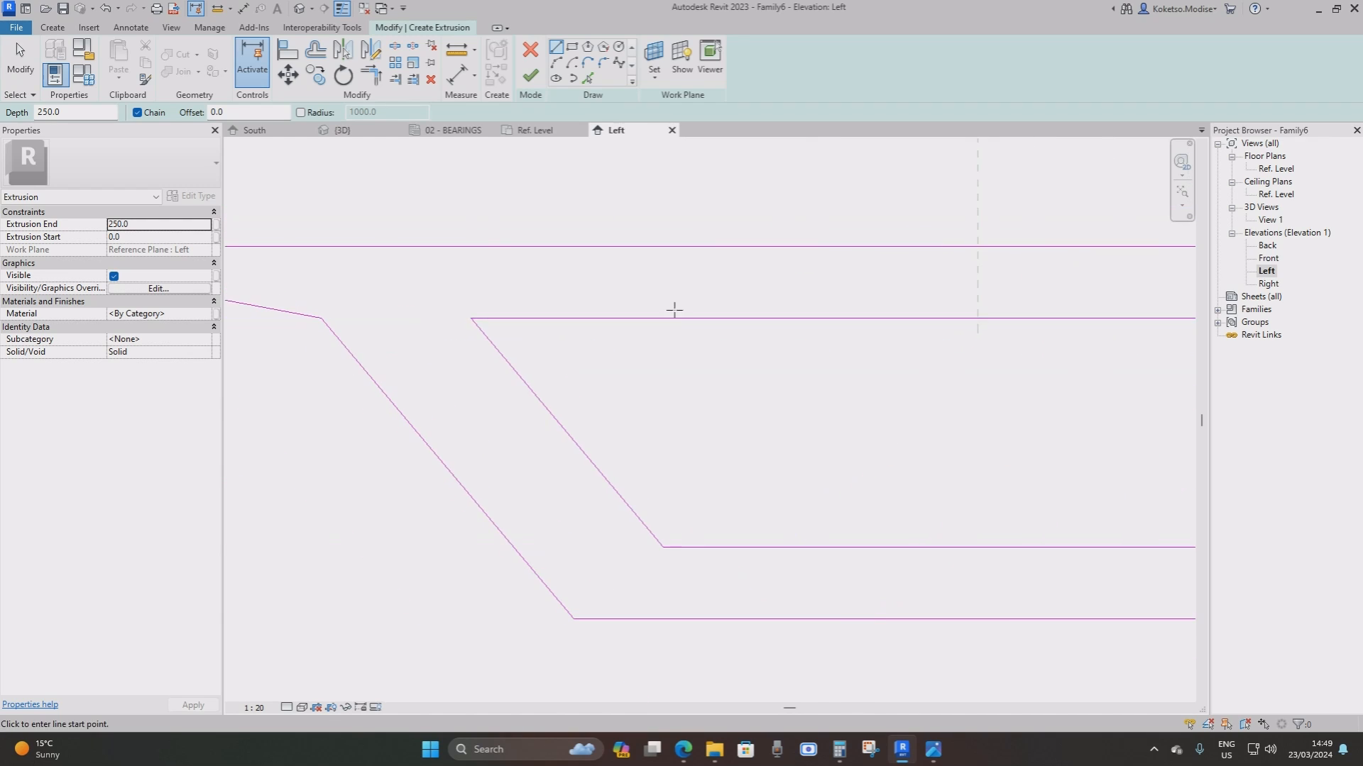
pyautogui.scroll(2, 474, 311)
pyautogui.scroll(3, 531, 318)
pyautogui.click(532, 321)
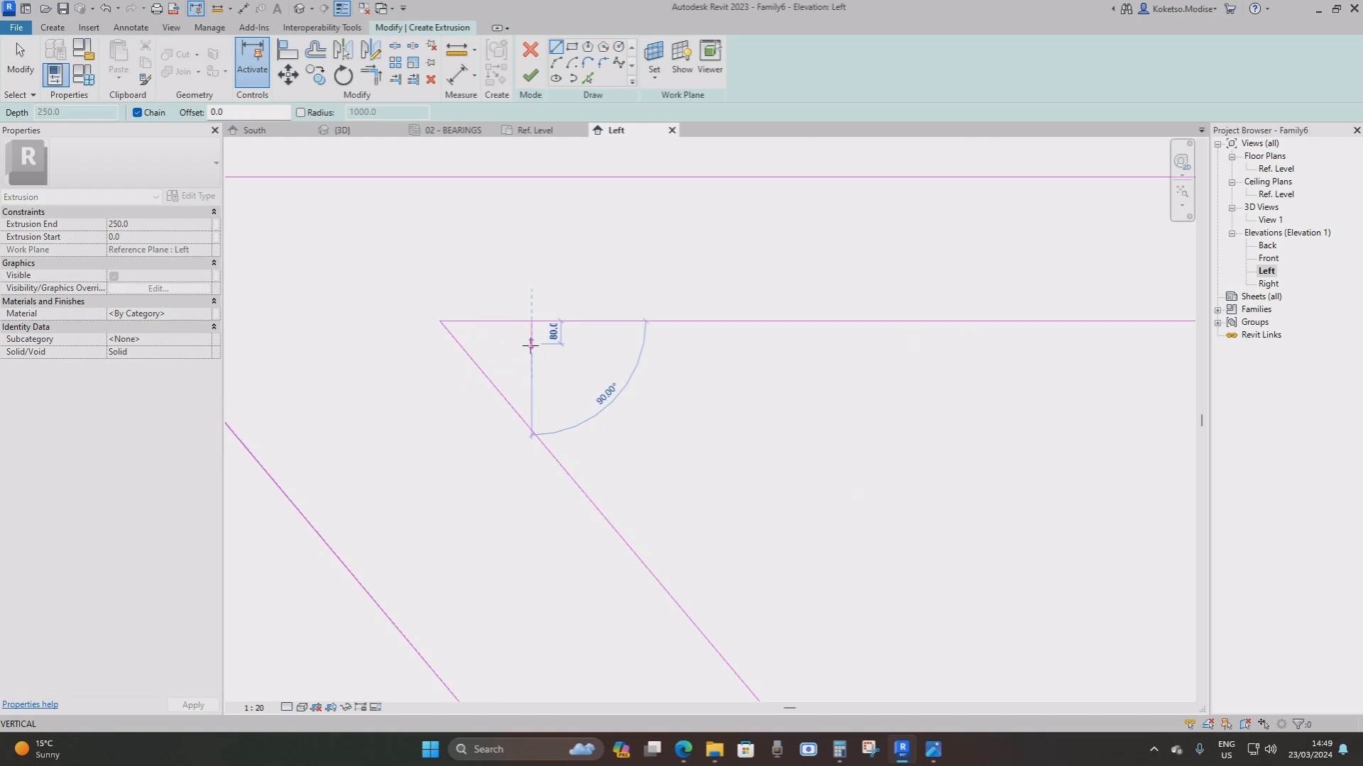
pyautogui.click(532, 350)
pyautogui.press('Escape')
pyautogui.press('Escape')
pyautogui.click(528, 336)
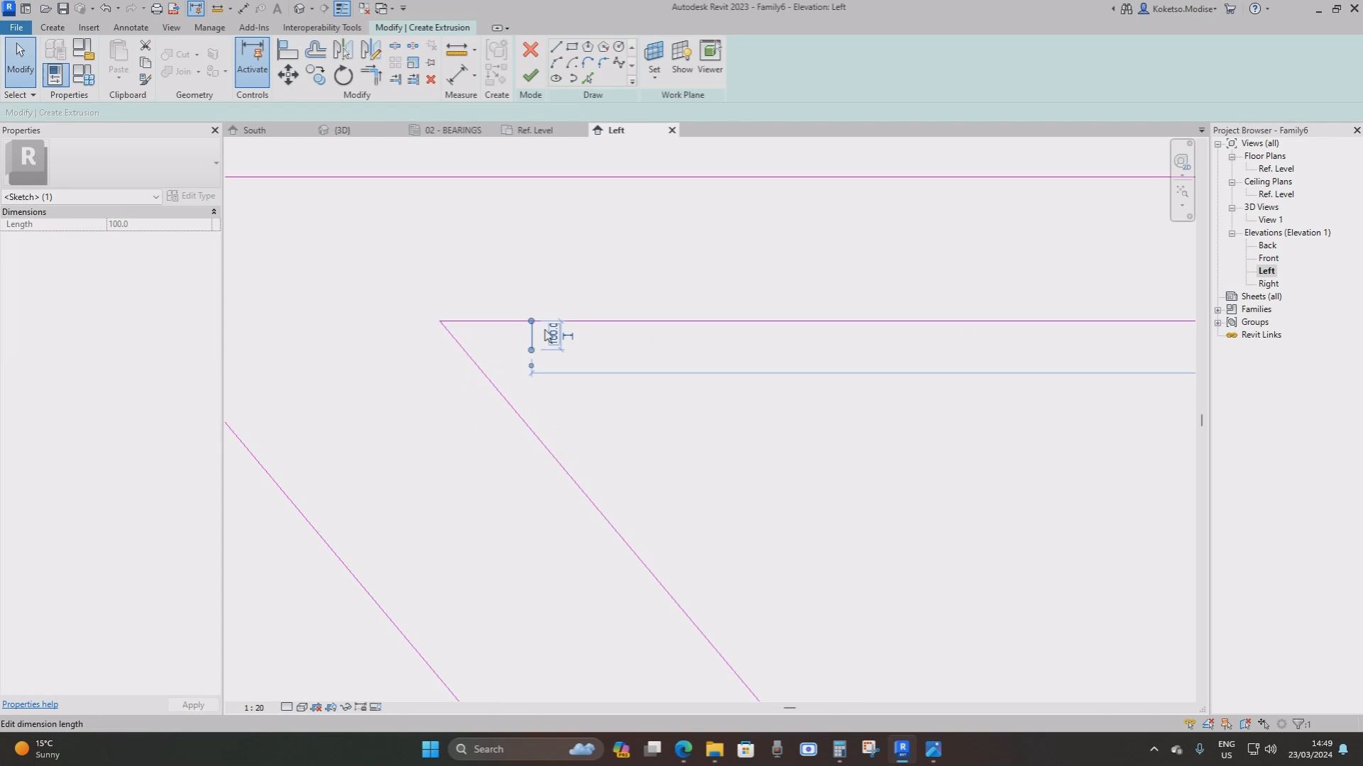
pyautogui.scroll(-5, 529, 344)
pyautogui.scroll(4, 529, 351)
pyautogui.scroll(1, 528, 354)
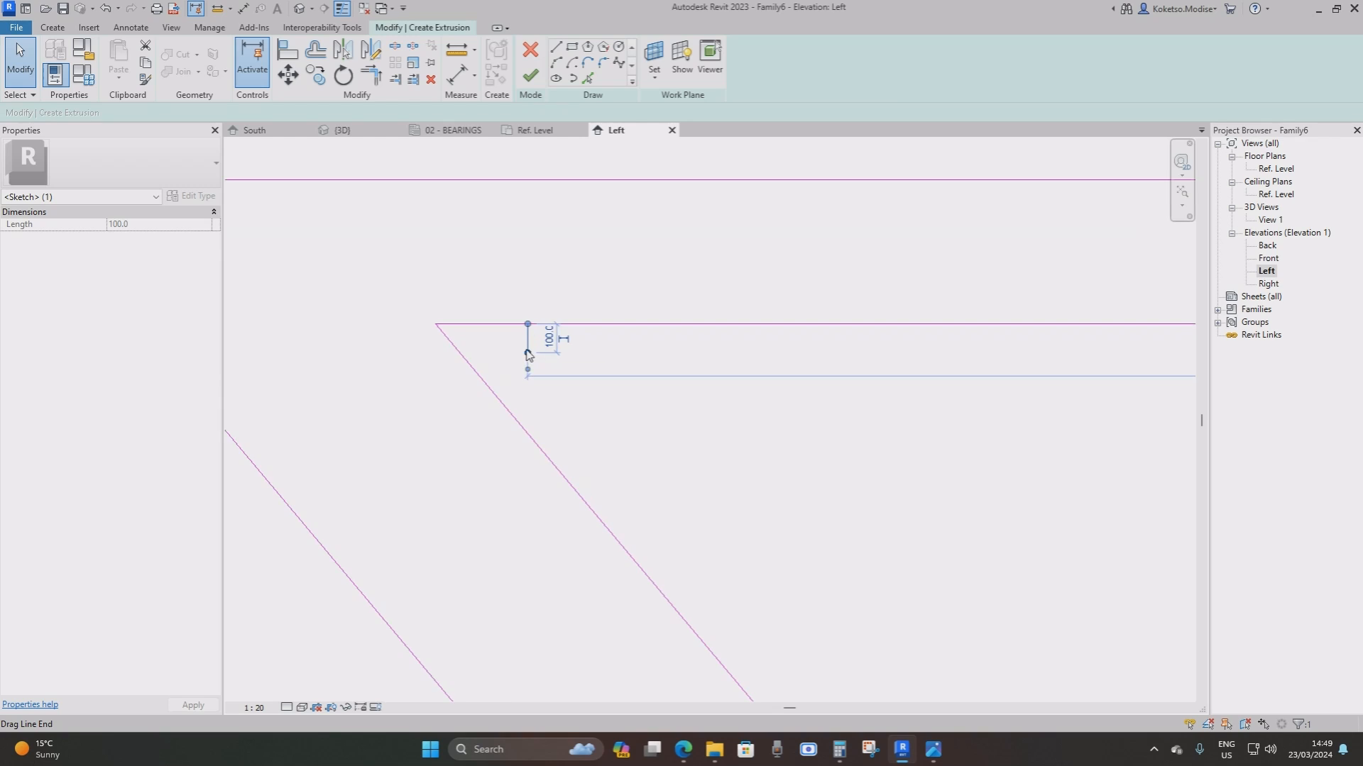
pyautogui.press('Delete')
# Place a short vertical reference plane rising from the void's upper-left corner
pyautogui.scroll(-5, 527, 353)
pyautogui.scroll(3, 529, 341)
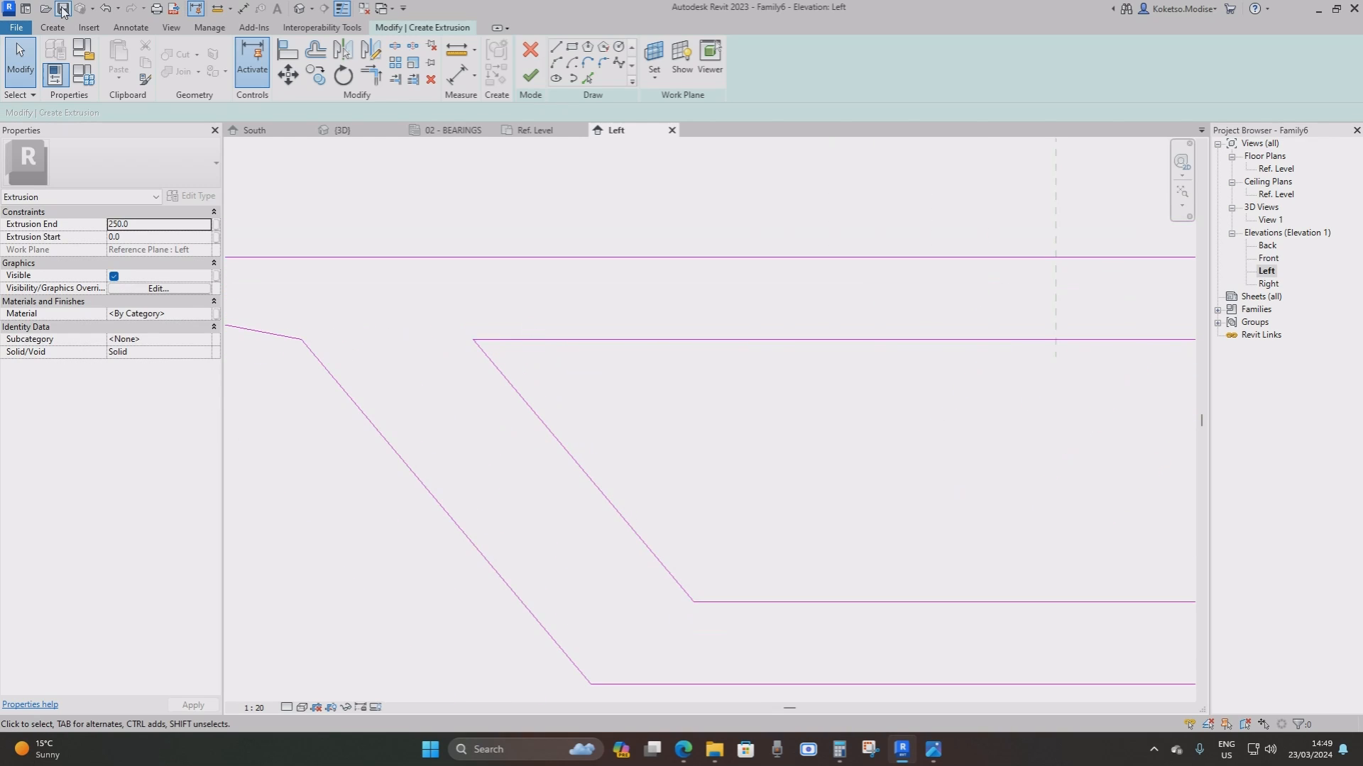
pyautogui.click(63, 26)
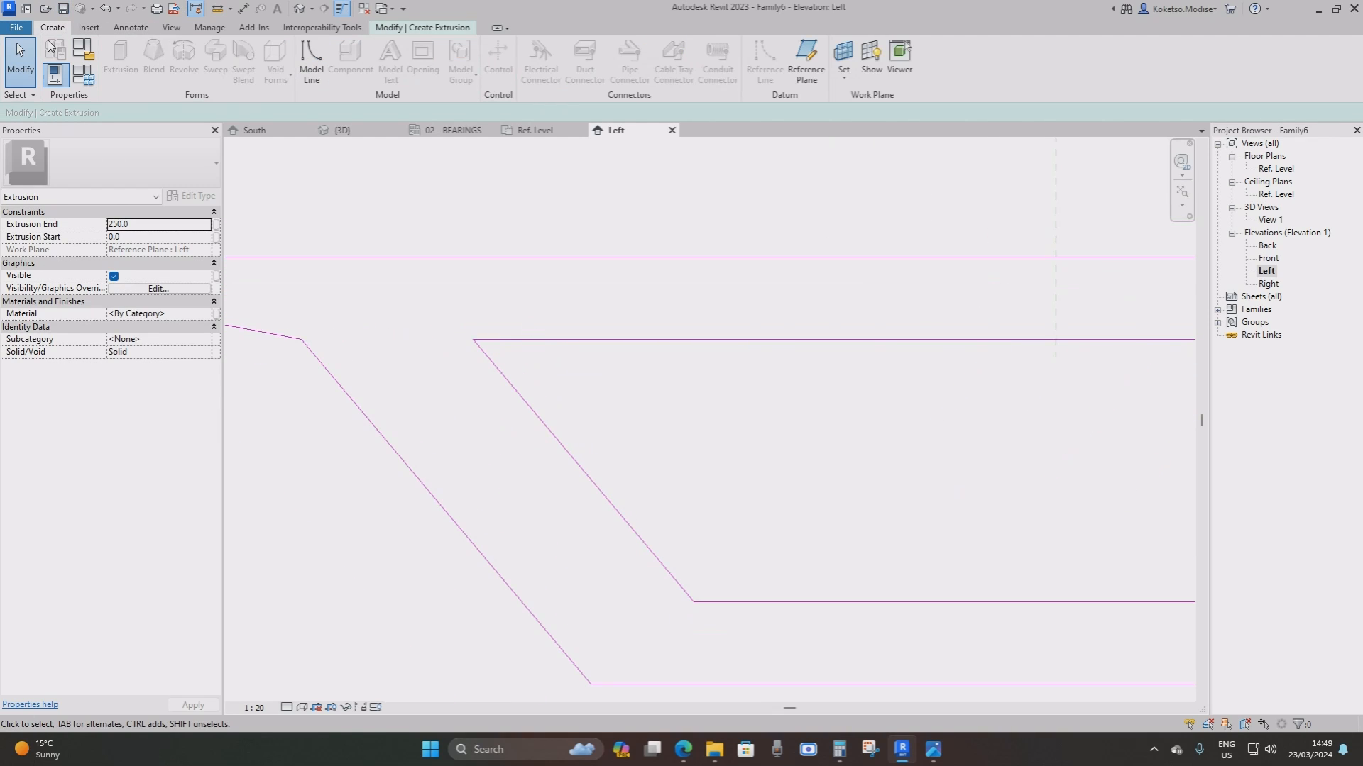
pyautogui.click(805, 62)
pyautogui.scroll(2, 519, 352)
pyautogui.click(449, 332)
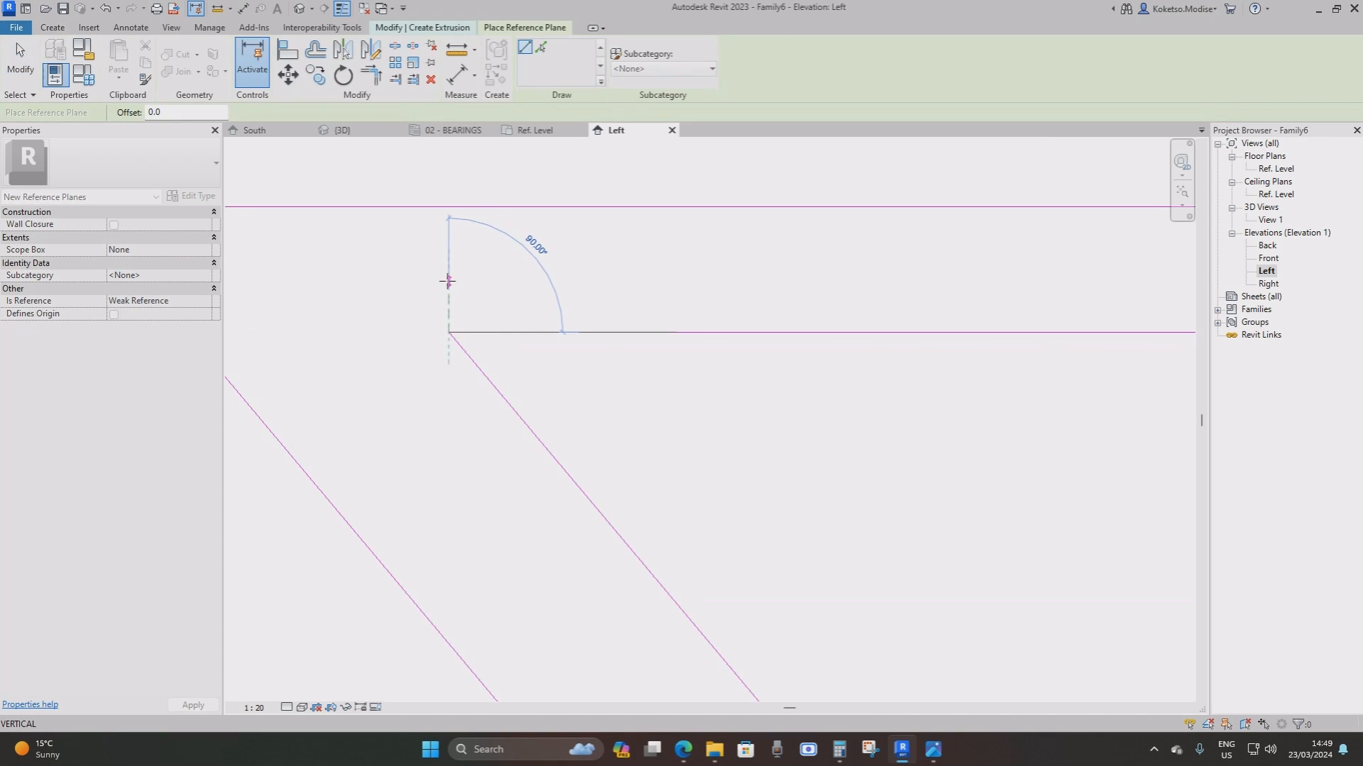
pyautogui.click(448, 280)
pyautogui.press('Escape')
# Copy the vertical reference plane 200 to the right
pyautogui.click(449, 305)
pyautogui.scroll(2, 449, 305)
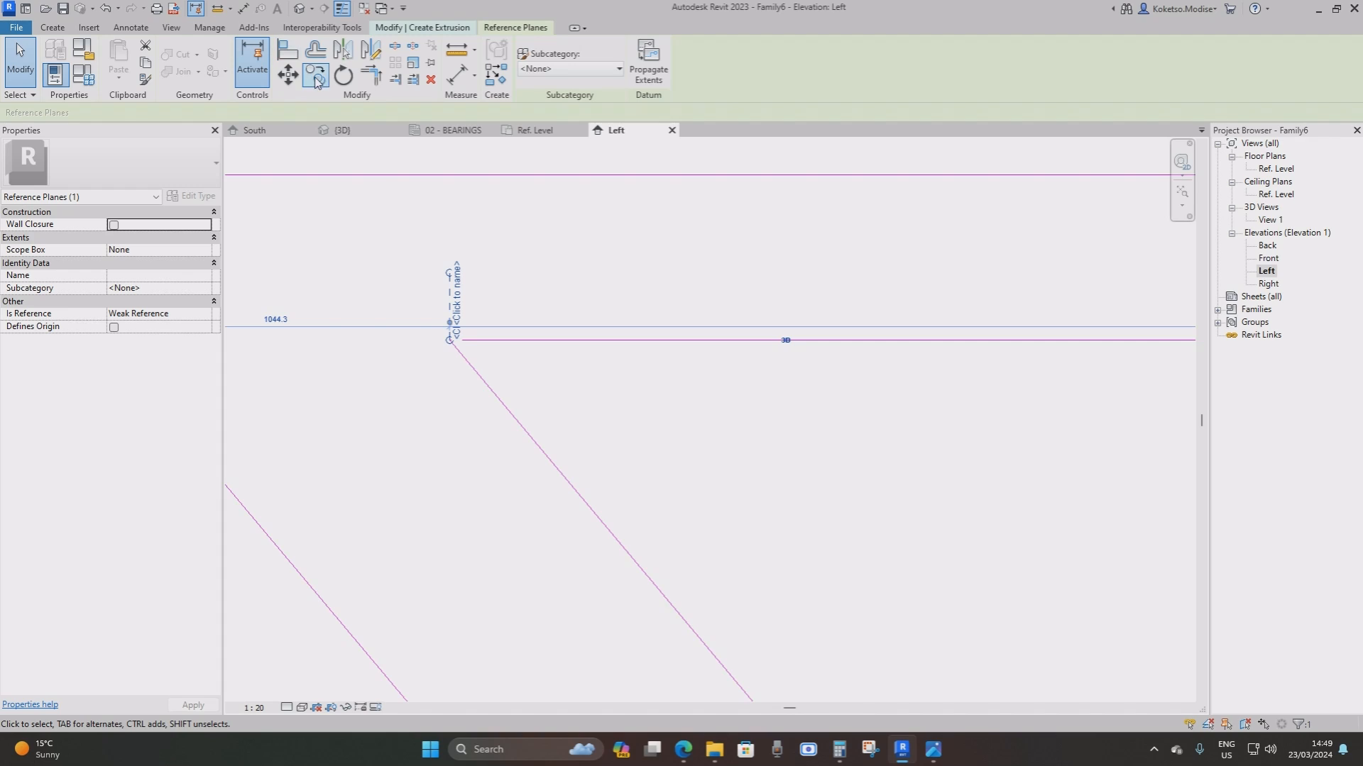
pyautogui.click(315, 75)
pyautogui.click(452, 307)
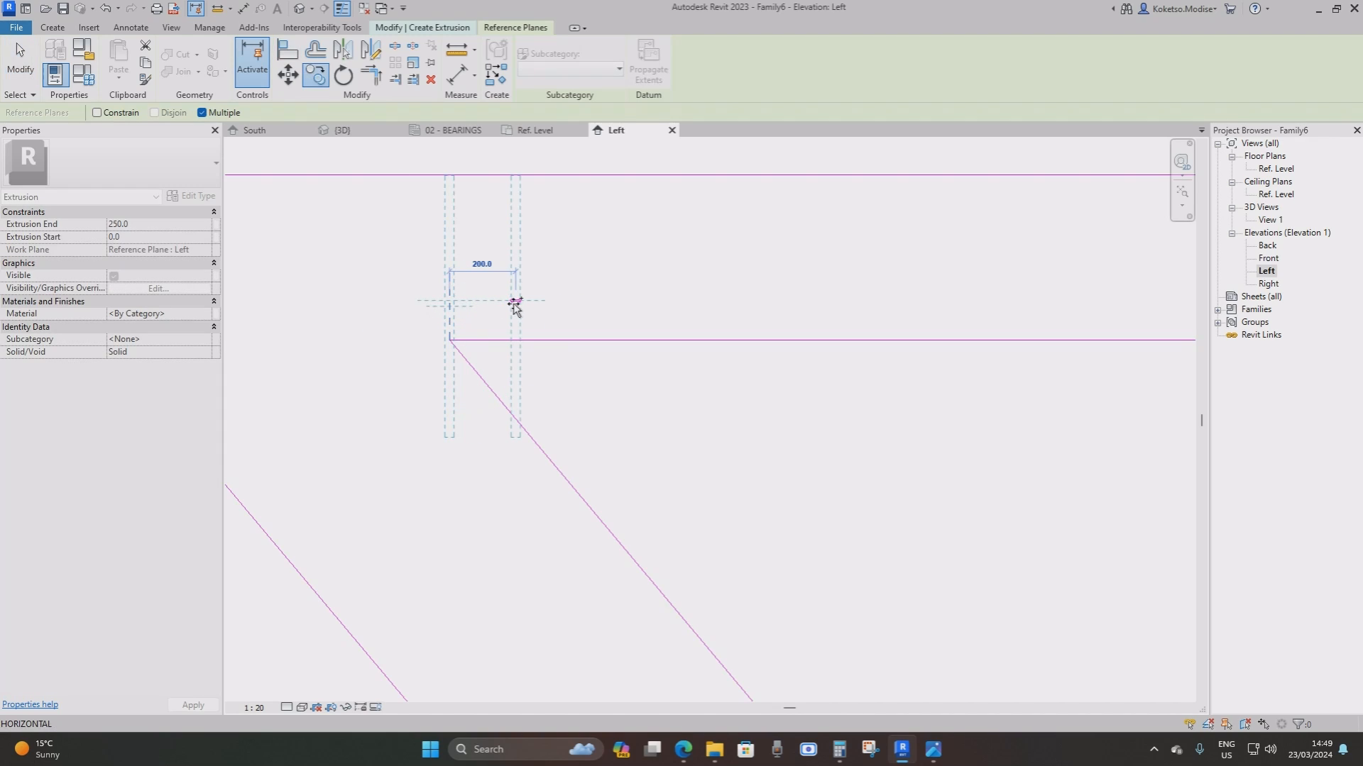
pyautogui.click(514, 304)
pyautogui.press('Escape')
pyautogui.press('Escape')
pyautogui.scroll(1, 519, 314)
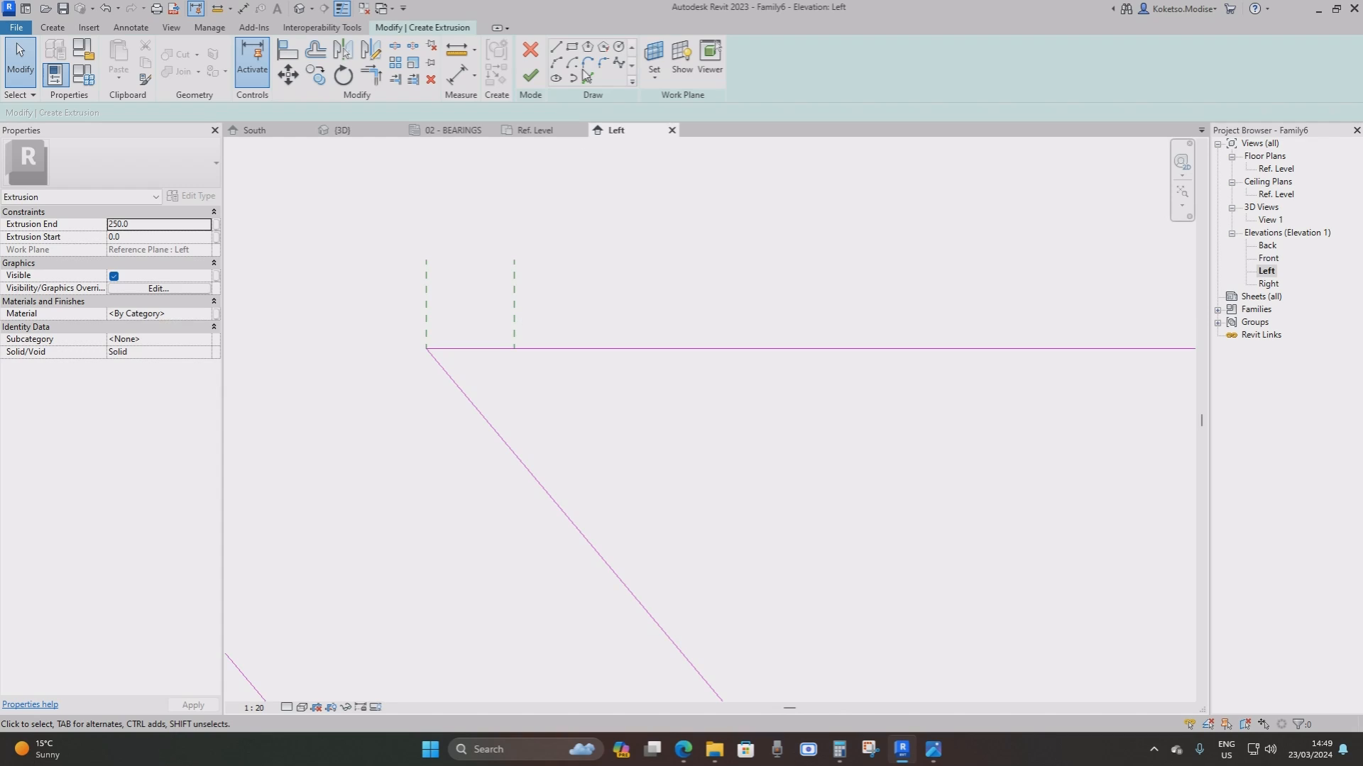
# Draw a diagonal chamfer line from the foot of the offset reference plane to the void's left sloping side
pyautogui.click(555, 49)
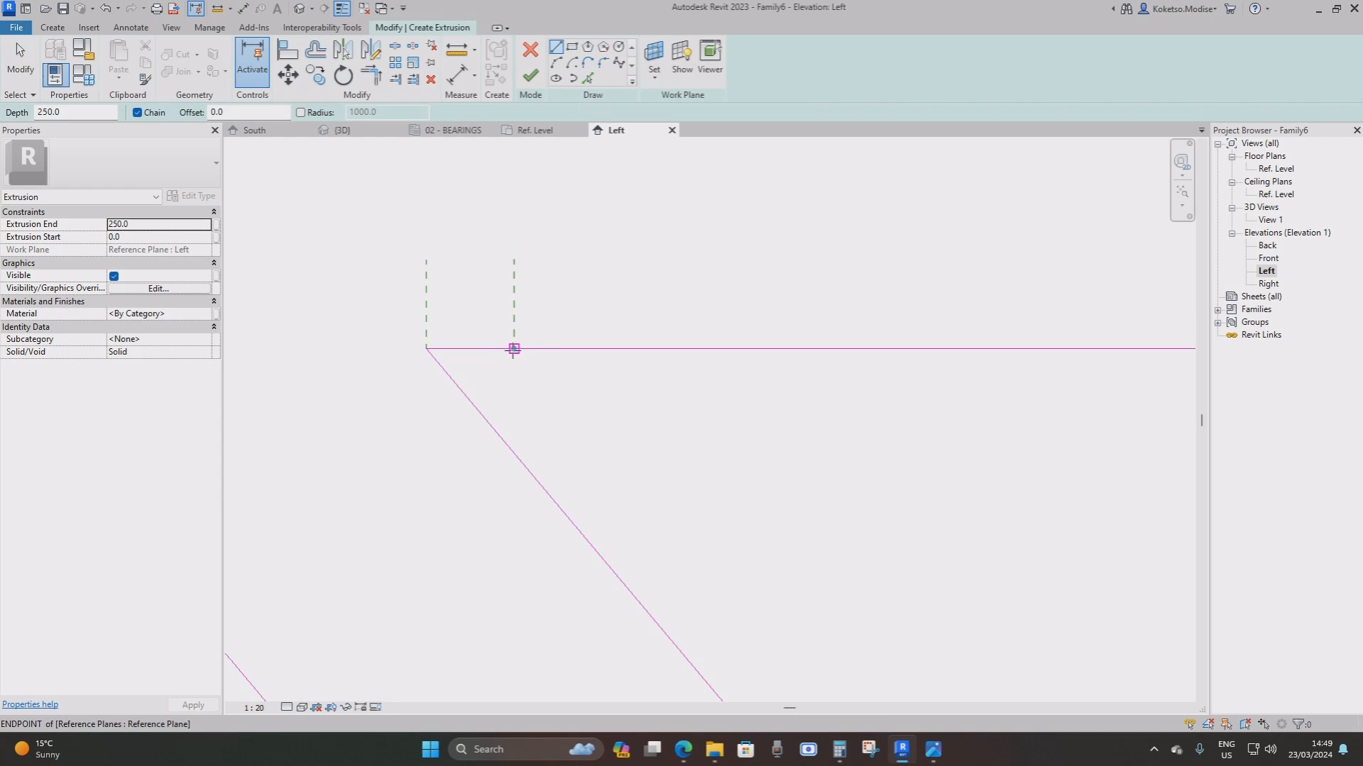
pyautogui.click(513, 348)
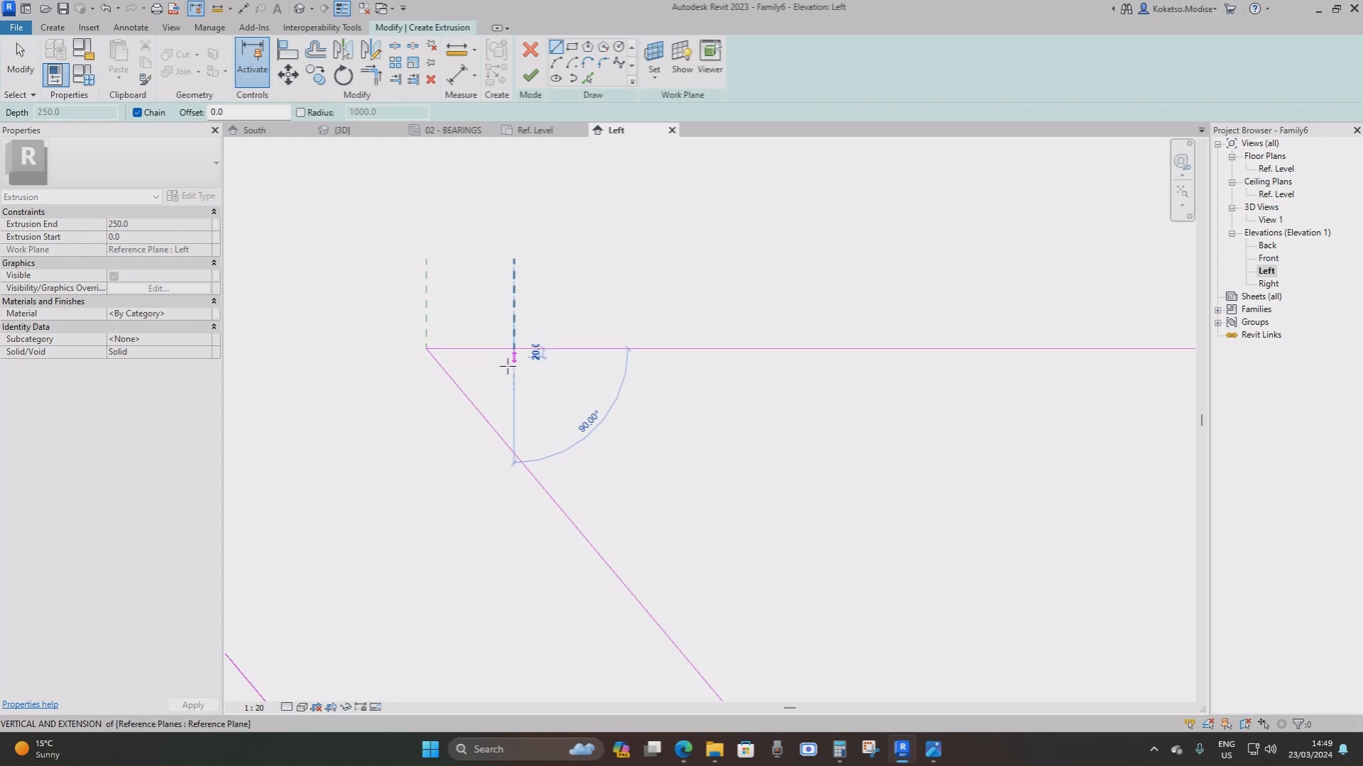
pyautogui.click(466, 394)
pyautogui.press('Escape')
pyautogui.press('Escape')
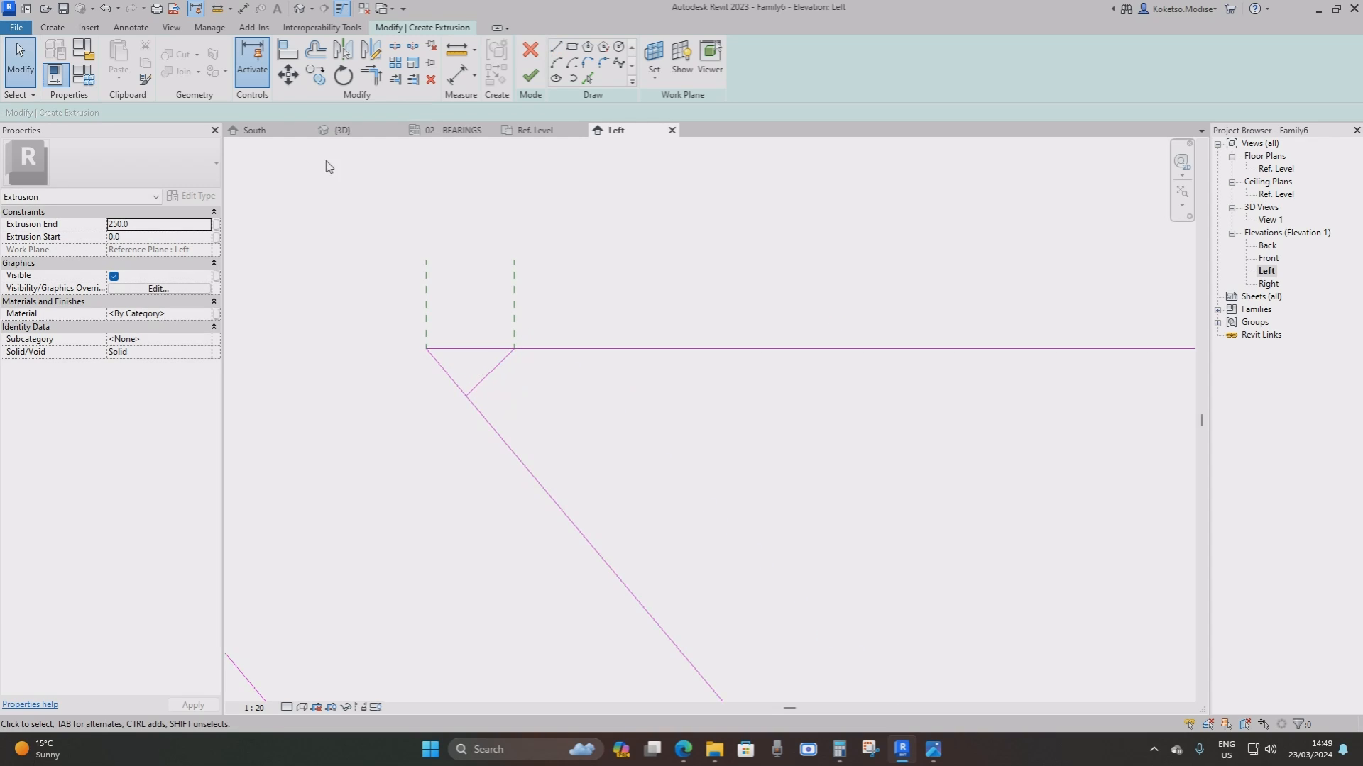
# Trim the void's top line and left sloping line to the chamfer line, removing the sharp upper-left corner
pyautogui.click(371, 74)
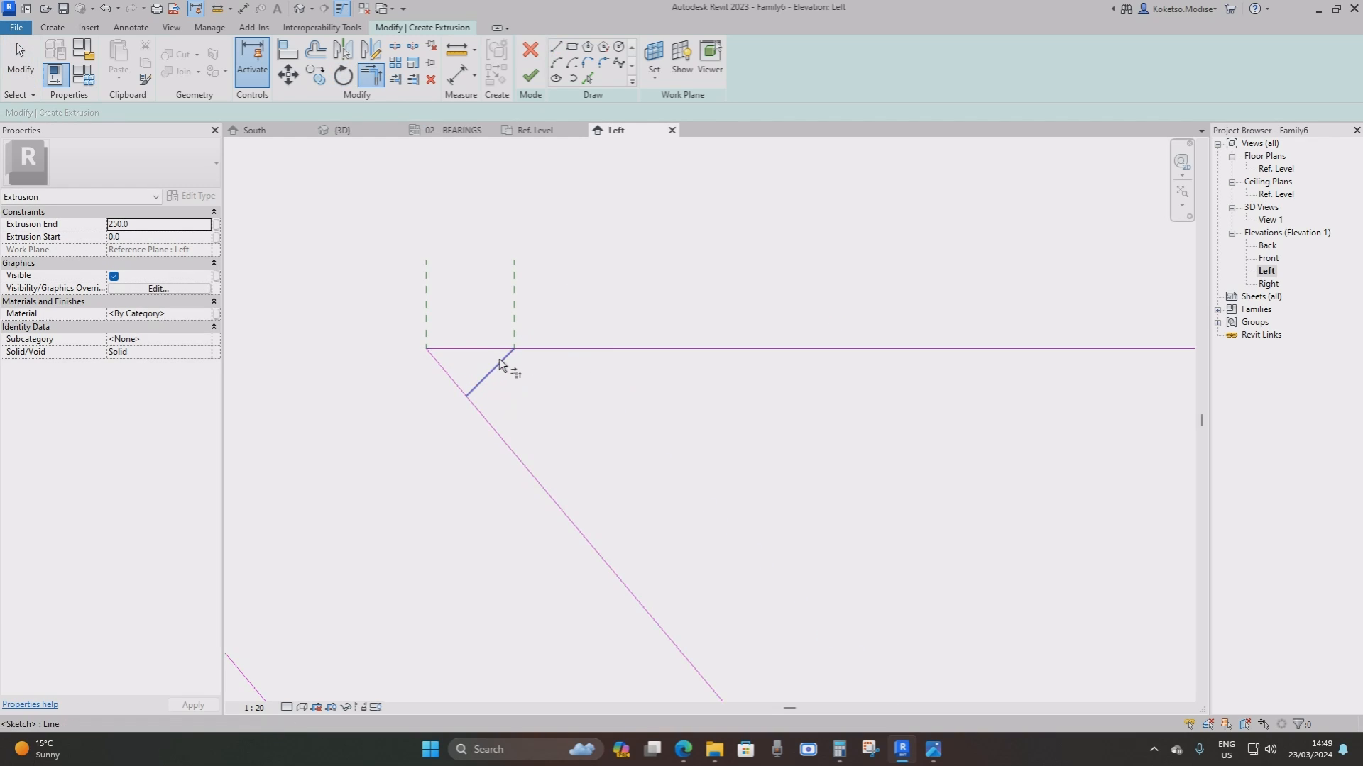
pyautogui.click(498, 363)
pyautogui.click(527, 350)
pyautogui.click(489, 372)
pyautogui.click(479, 408)
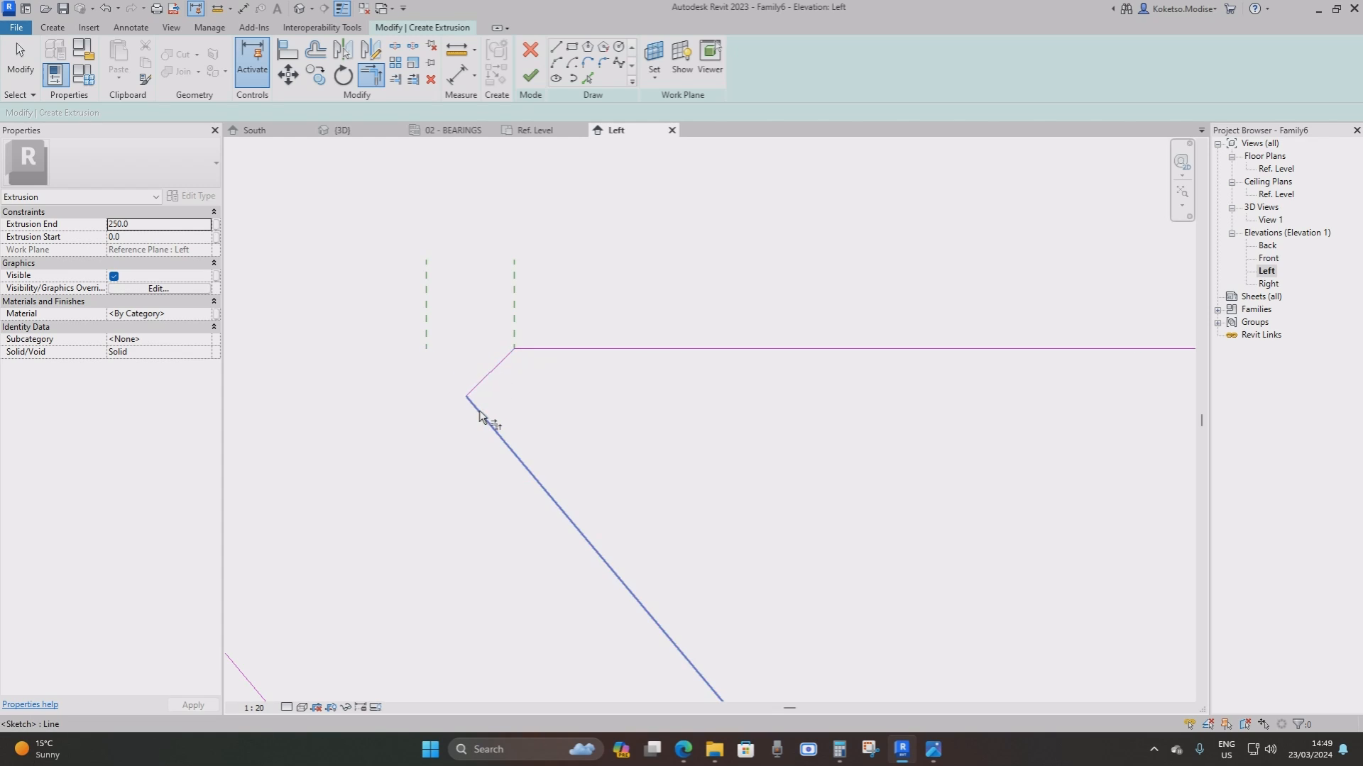
pyautogui.press('Escape')
pyautogui.press('Escape')
# Mirror the chamfer line about the vertical centre reference plane to the void's upper-right corner
pyautogui.click(488, 375)
pyautogui.scroll(-4, 482, 365)
pyautogui.scroll(1, 519, 232)
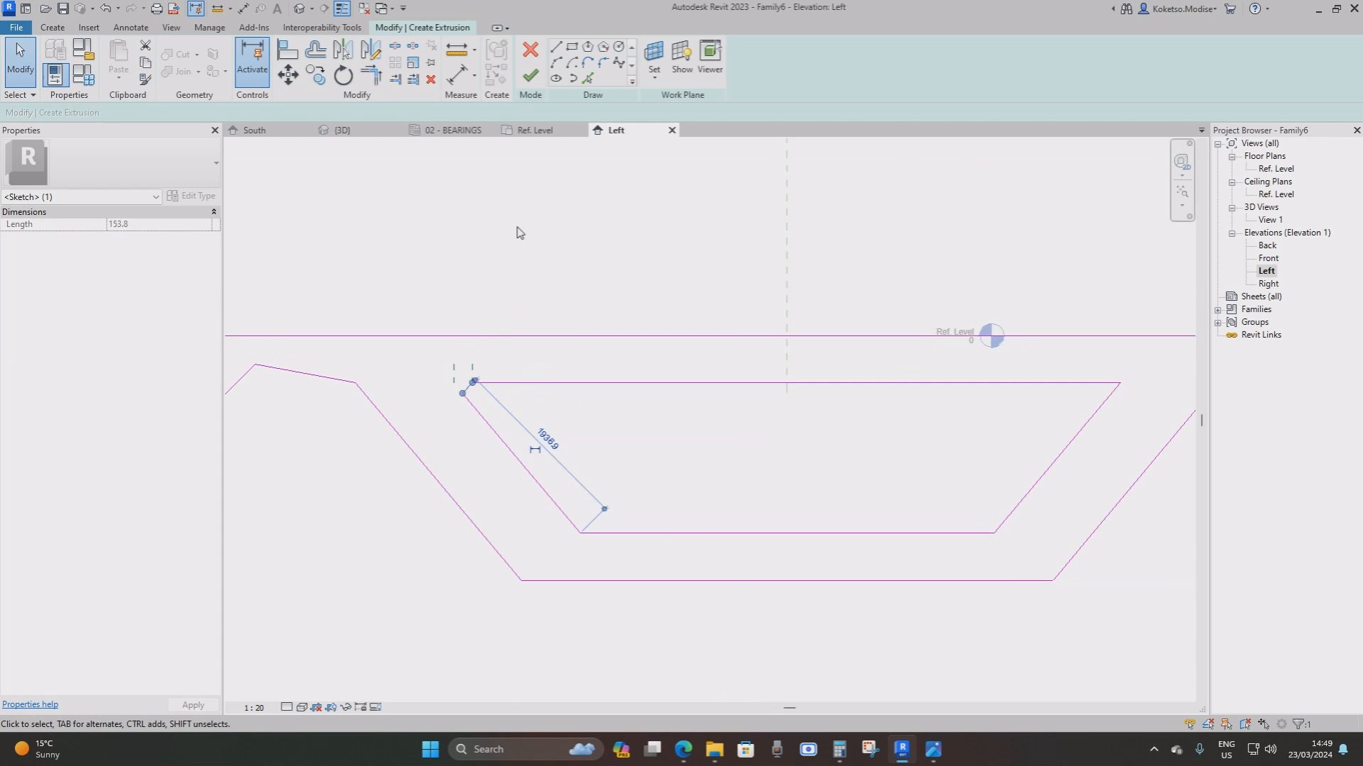
pyautogui.click(342, 50)
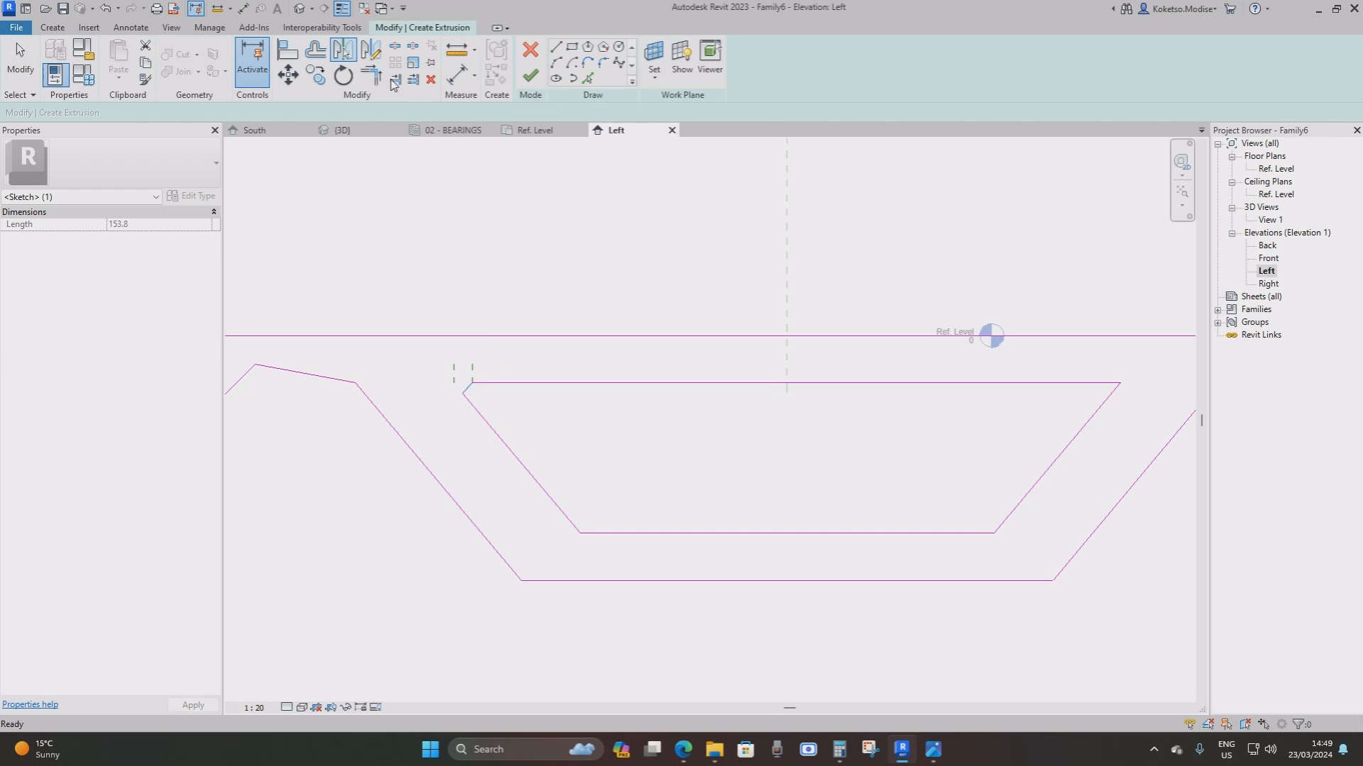
pyautogui.click(786, 283)
pyautogui.scroll(4, 1107, 394)
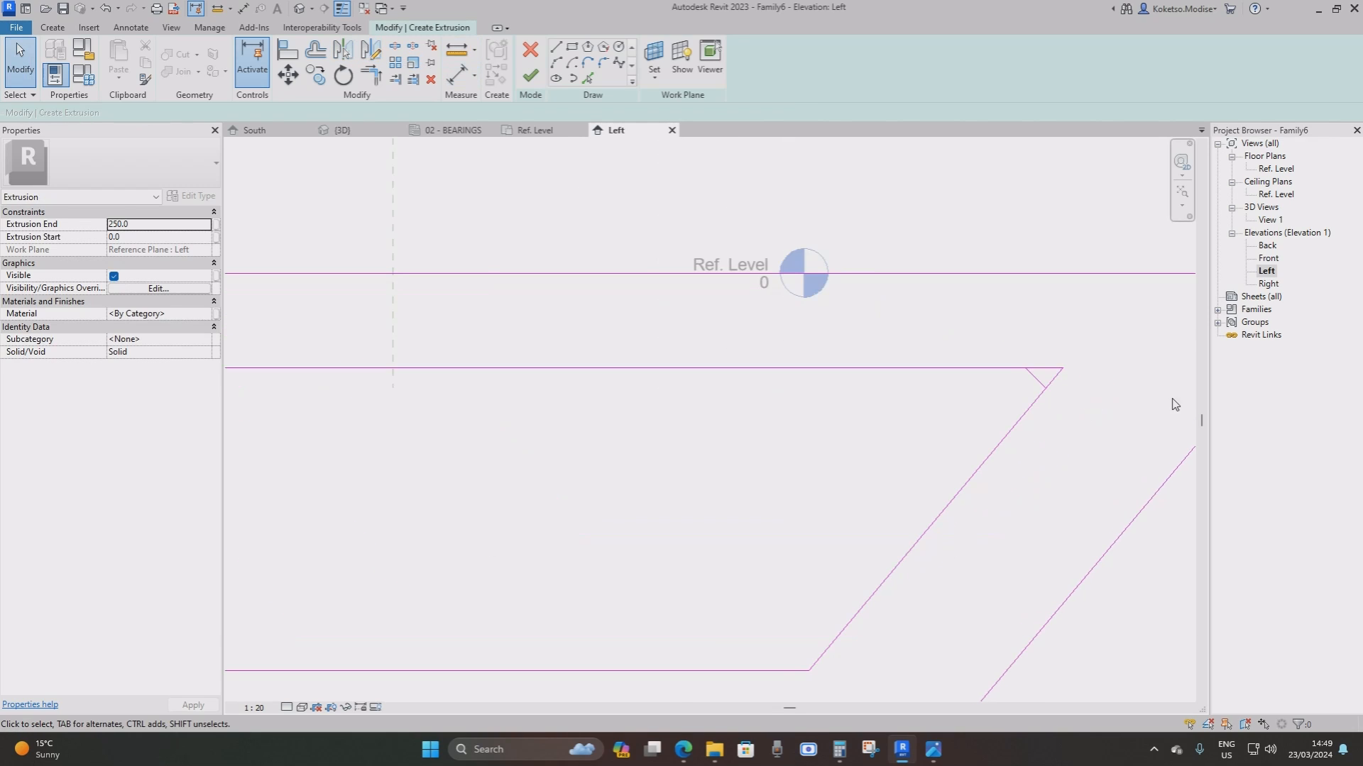
# Trim the void's top line and right sloping line to the mirrored chamfer line
pyautogui.scroll(3, 923, 376)
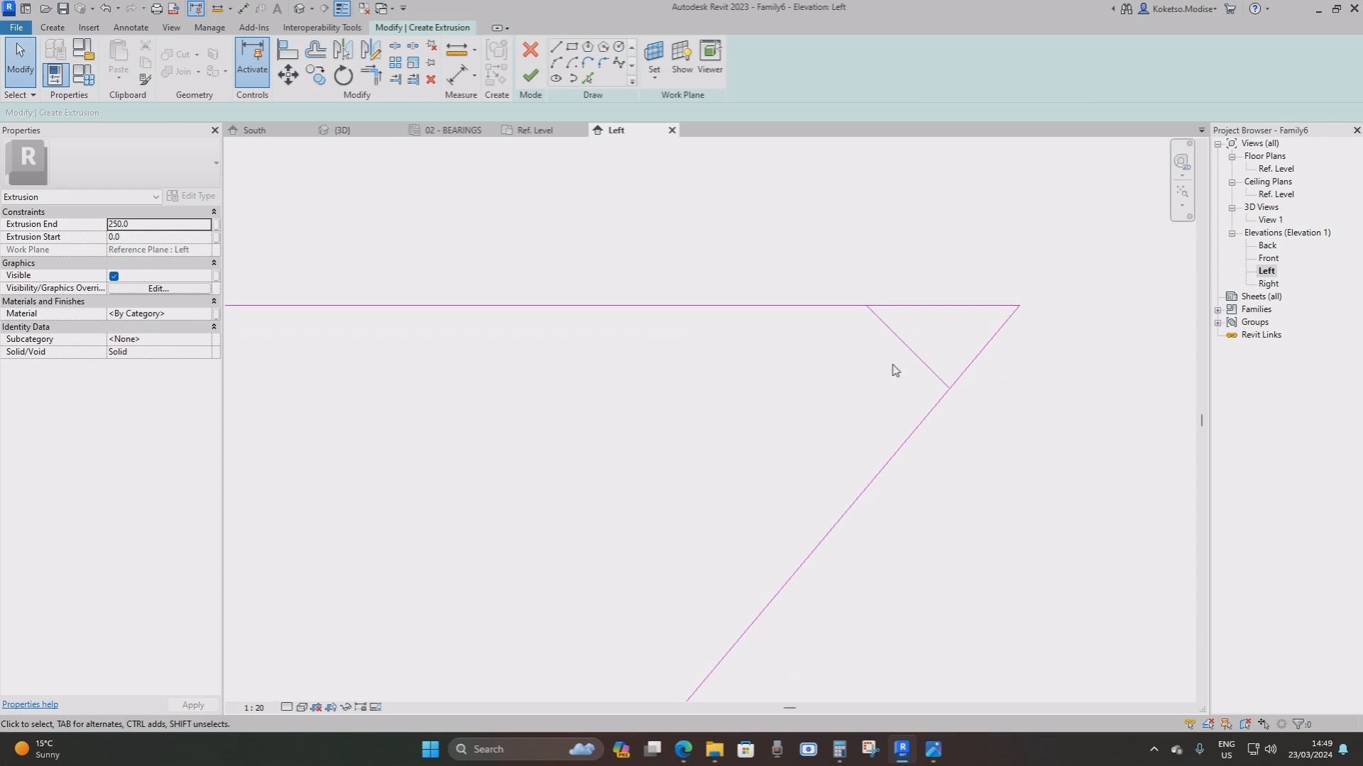
pyautogui.click(372, 73)
pyautogui.click(873, 314)
pyautogui.click(851, 306)
pyautogui.click(889, 324)
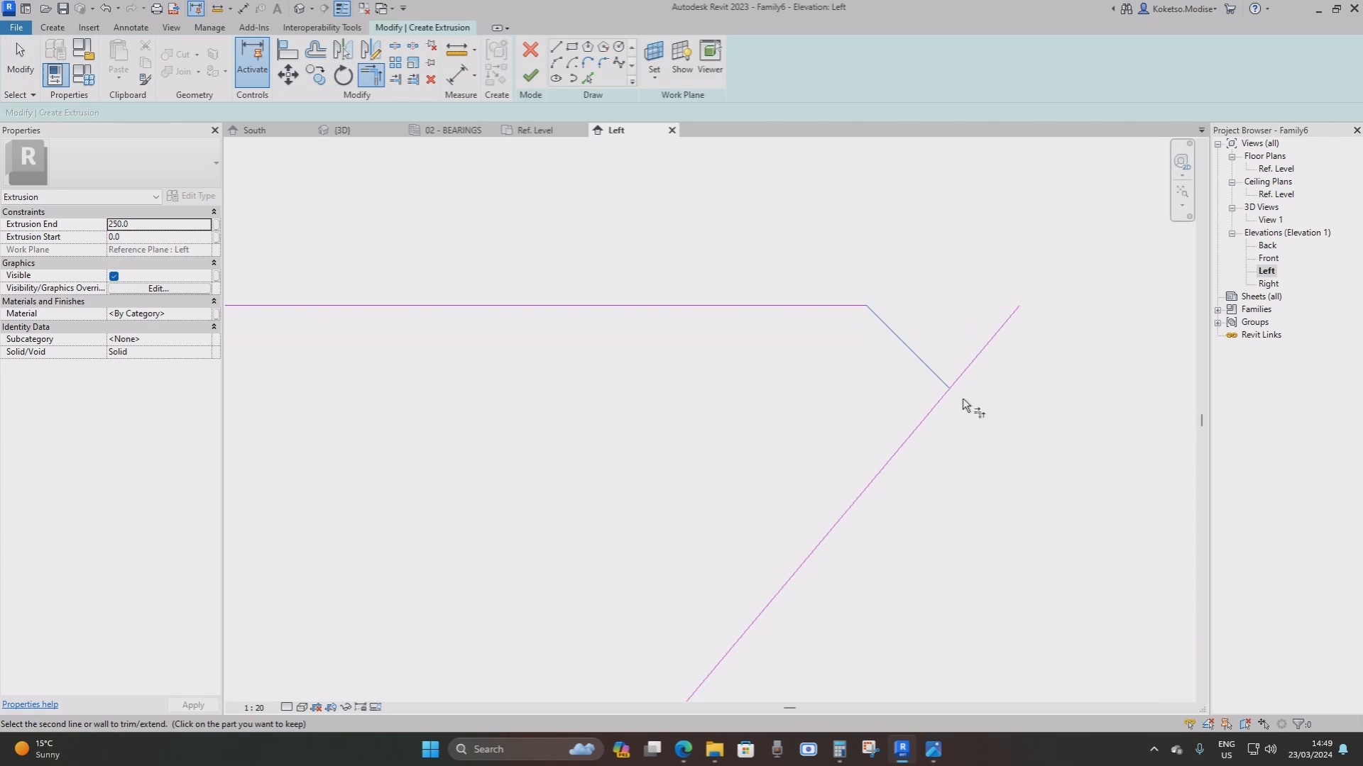
pyautogui.click(947, 394)
# Delete the two short vertical reference planes above the void's upper-left corner
pyautogui.scroll(-5, 944, 352)
pyautogui.scroll(3, 595, 337)
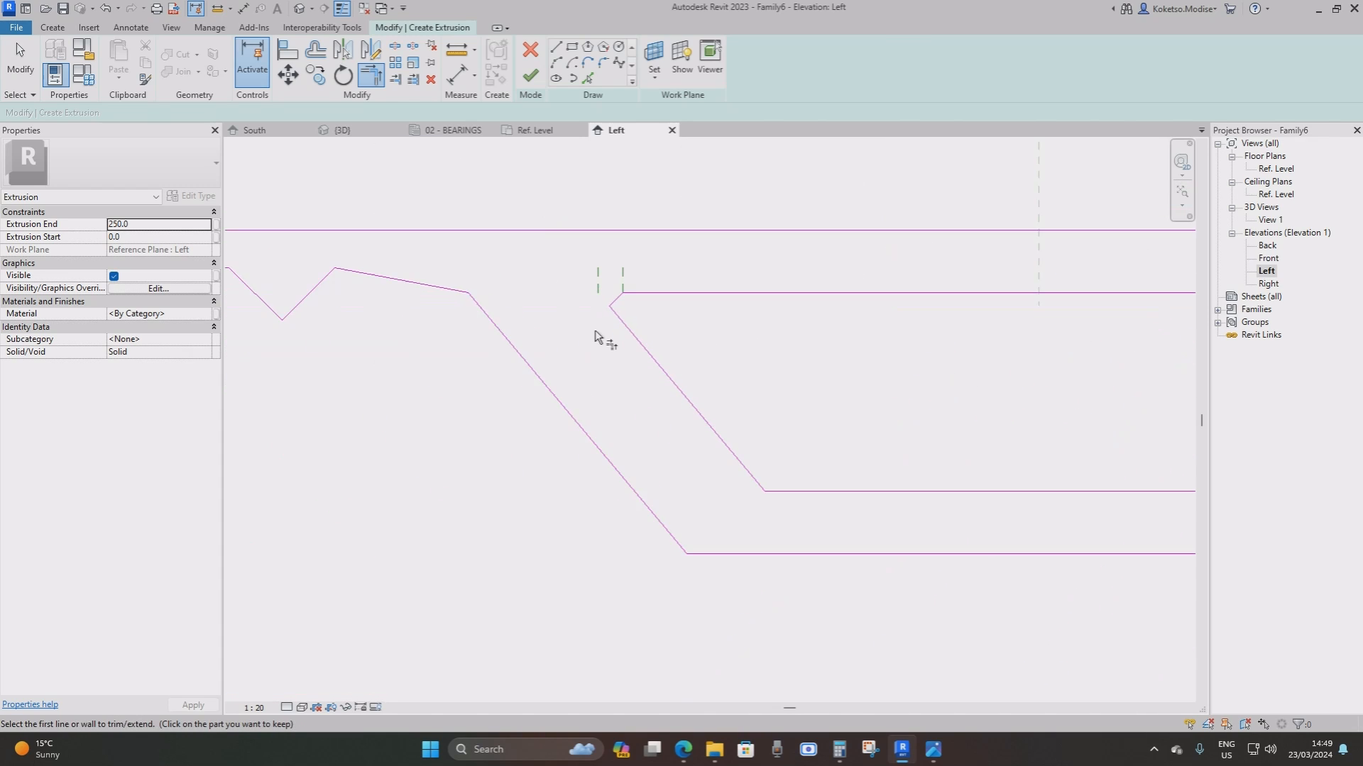
pyautogui.scroll(1, 594, 332)
pyautogui.press('Escape')
pyautogui.moveTo(648, 254); pyautogui.dragTo(553, 263)
pyautogui.scroll(2, 573, 263)
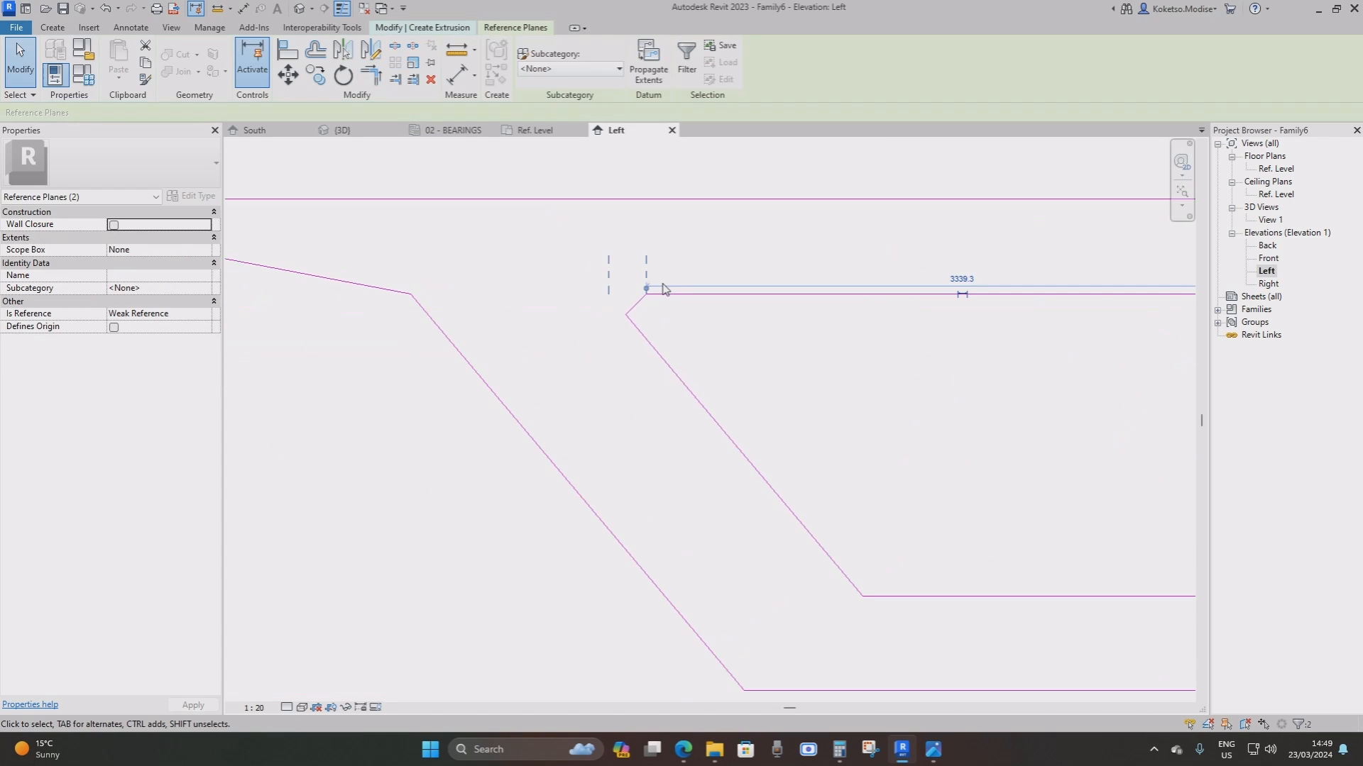
pyautogui.press('Delete')
pyautogui.scroll(-7, 588, 283)
pyautogui.scroll(2, 632, 292)
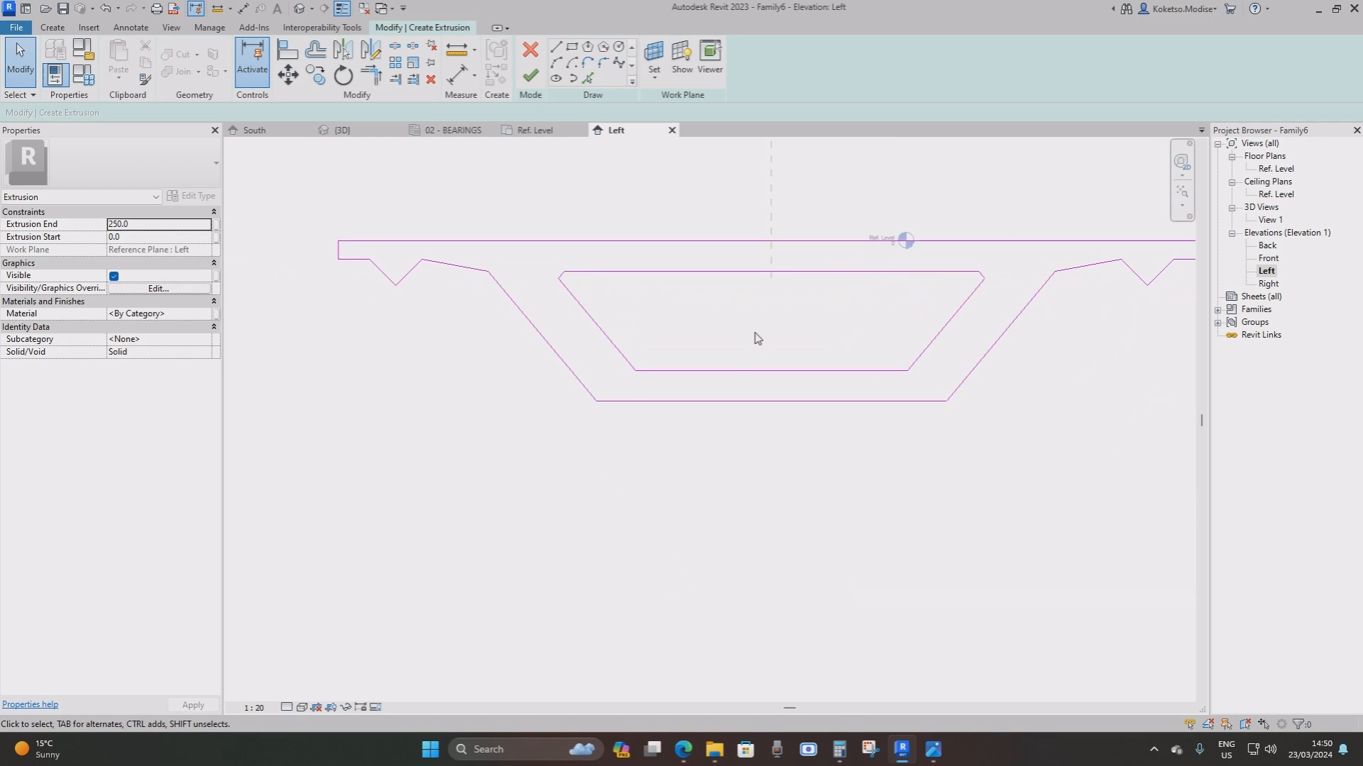
# Finish the deck extrusion sketch and open the Ref. Level floor plan
pyautogui.moveTo(757, 338); pyautogui.dragTo(704, 421, button='middle')
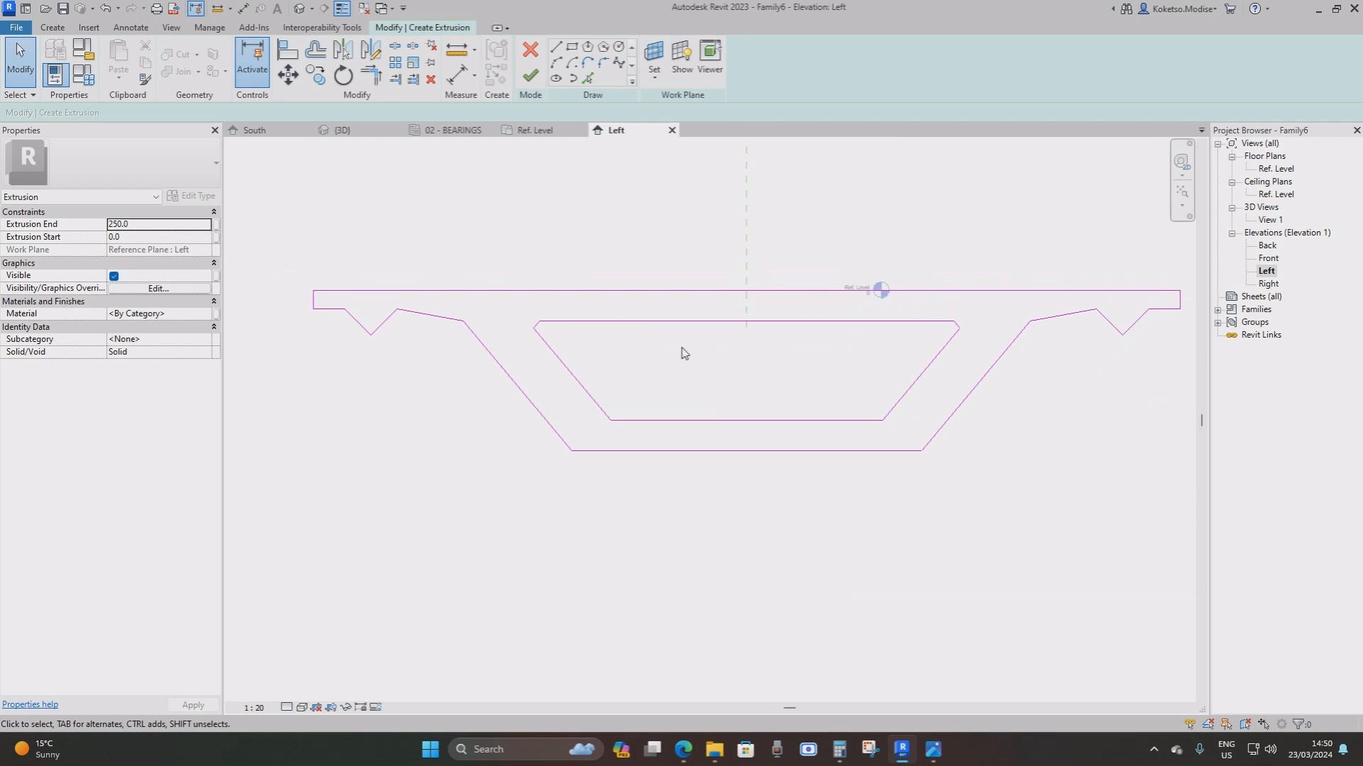
pyautogui.moveTo(684, 353); pyautogui.dragTo(672, 389, button='middle')
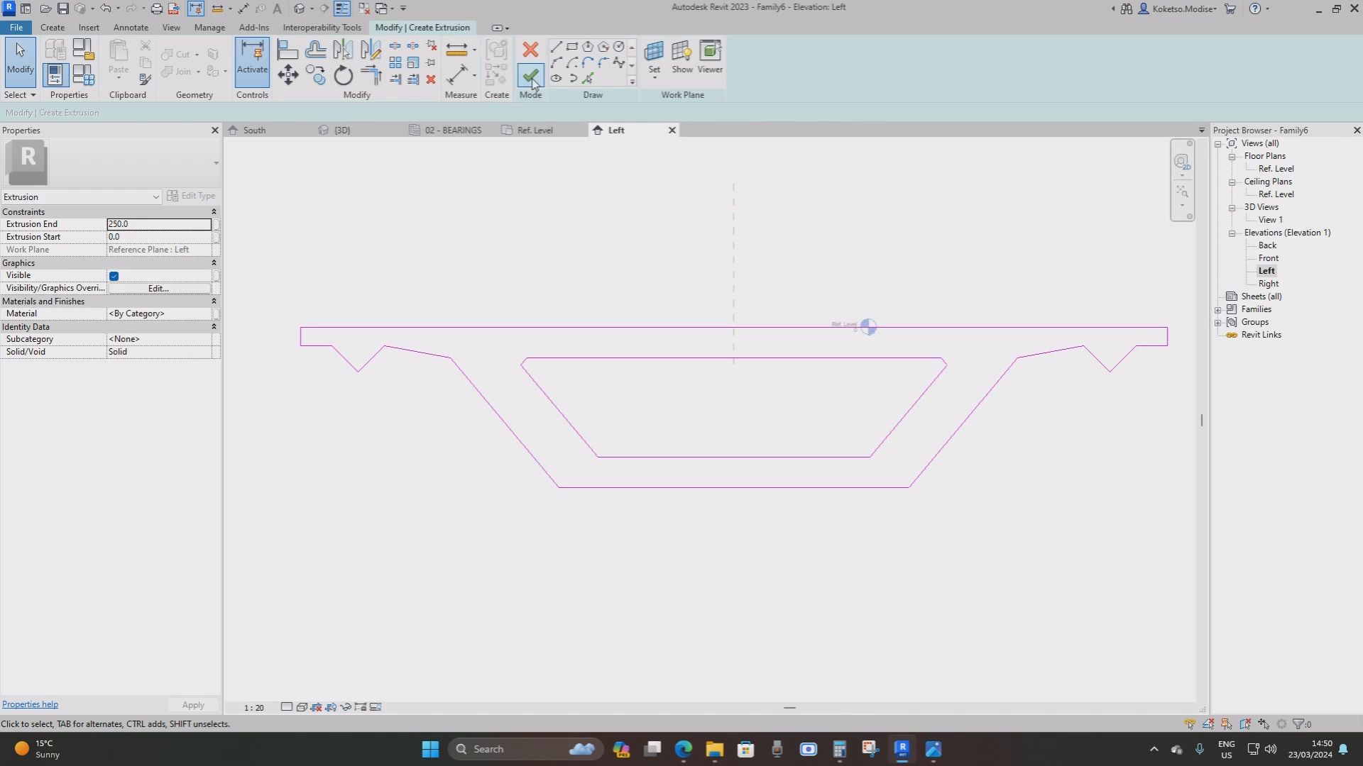
pyautogui.doubleClick(1267, 170)
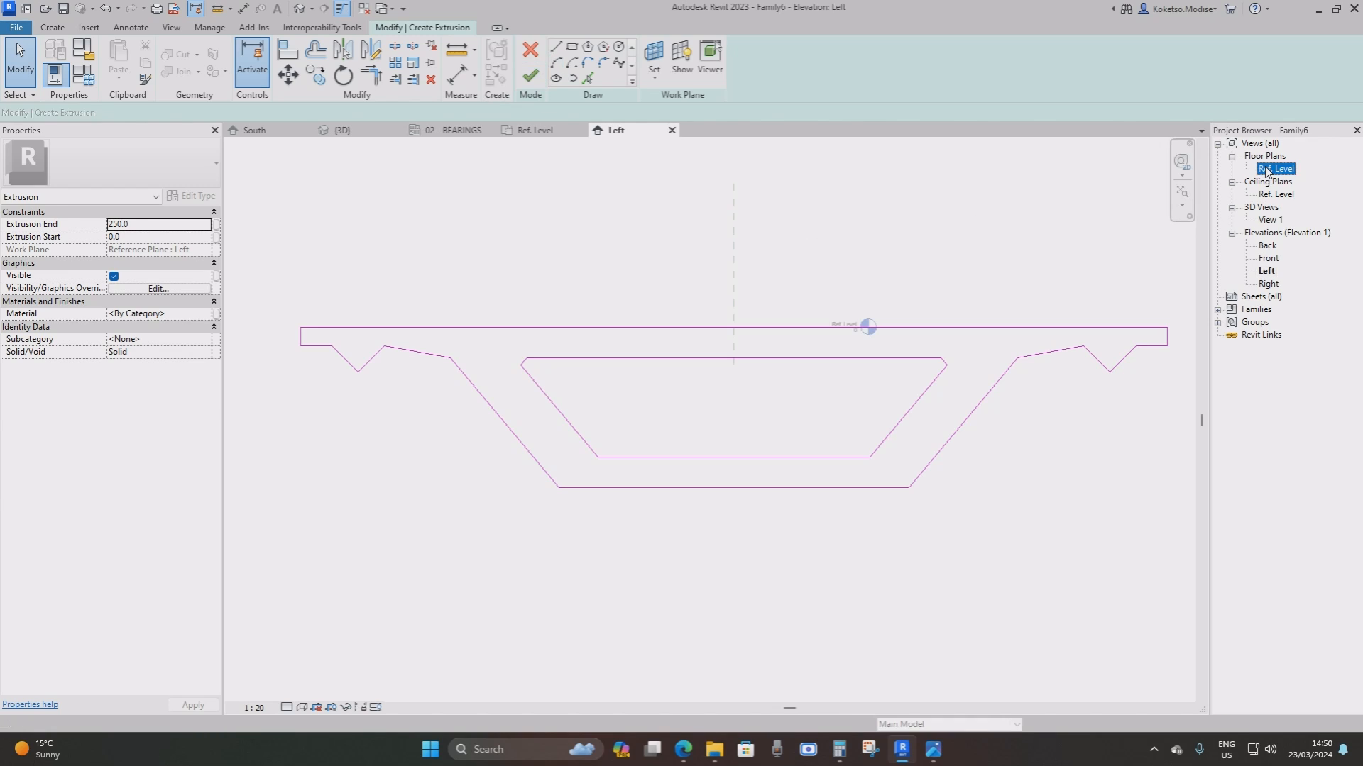
pyautogui.click(528, 79)
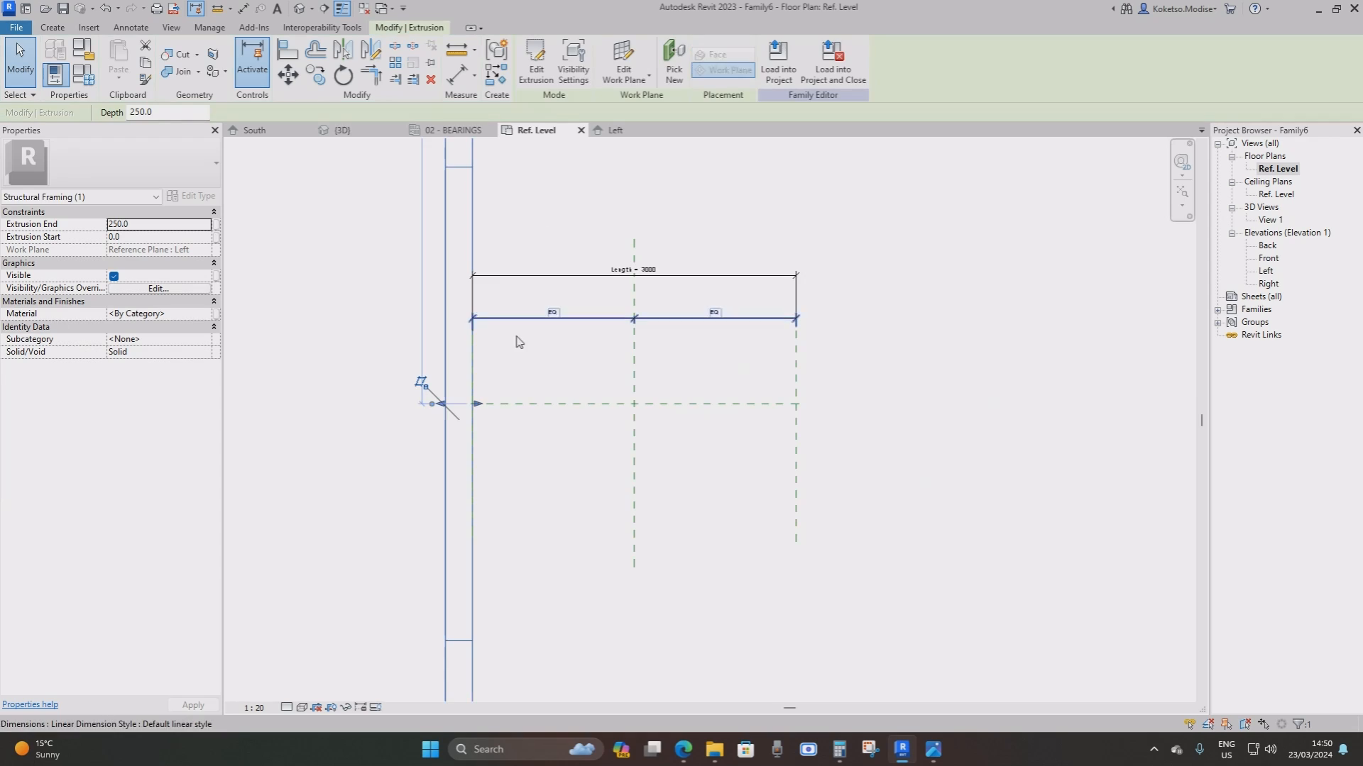
# Stretch the extrusion's ends to the left and right Length reference planes, 3000 apart, and lock the alignment
pyautogui.moveTo(480, 408); pyautogui.dragTo(795, 392)
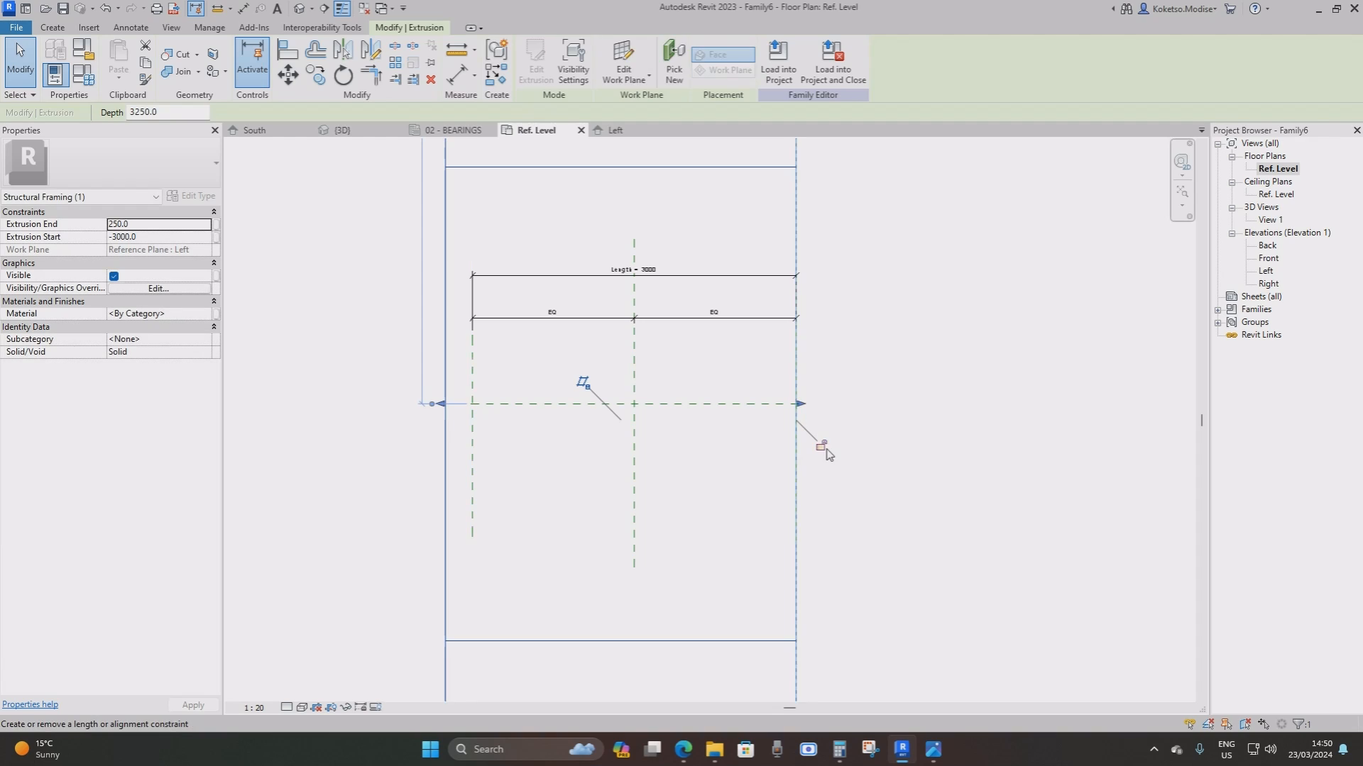
pyautogui.moveTo(682, 443); pyautogui.dragTo(859, 407, button='middle')
pyautogui.scroll(1, 608, 382)
pyautogui.moveTo(624, 365); pyautogui.dragTo(664, 366)
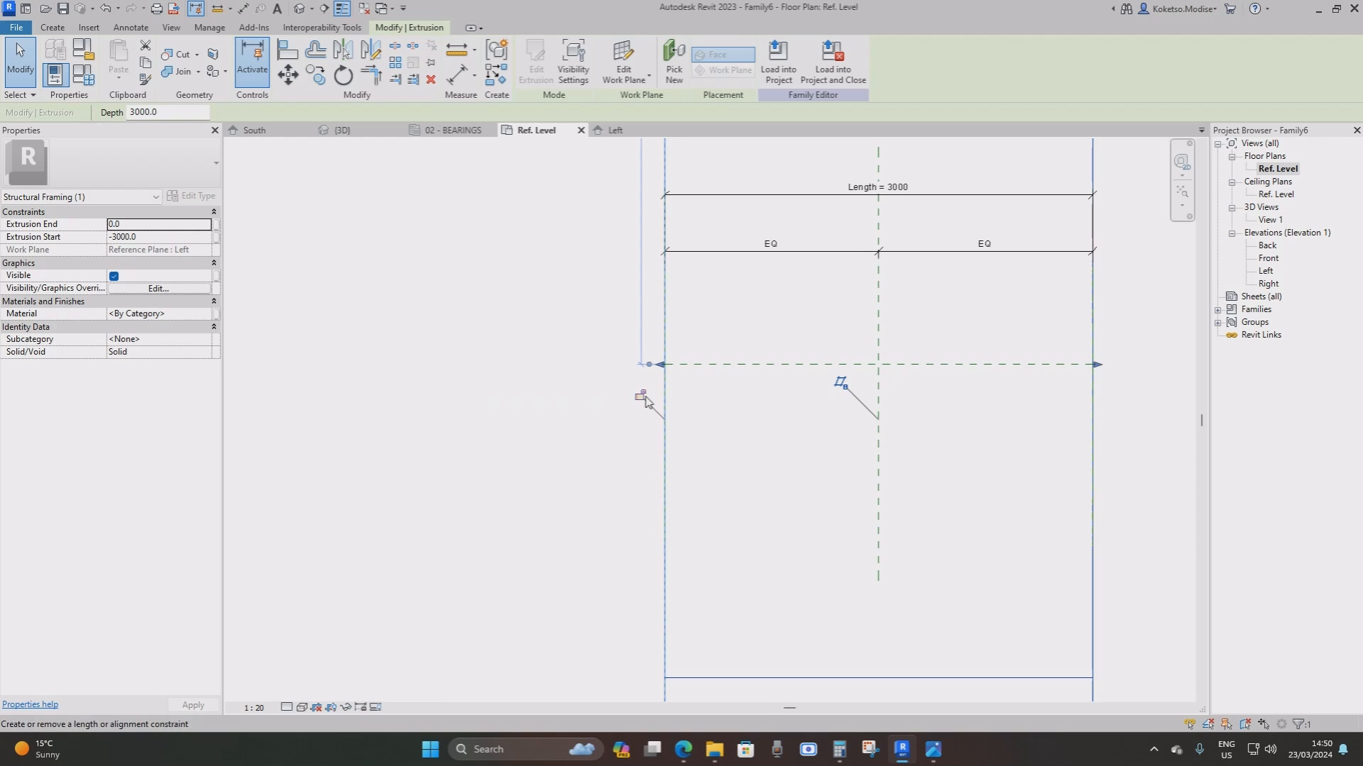
pyautogui.scroll(-2, 670, 428)
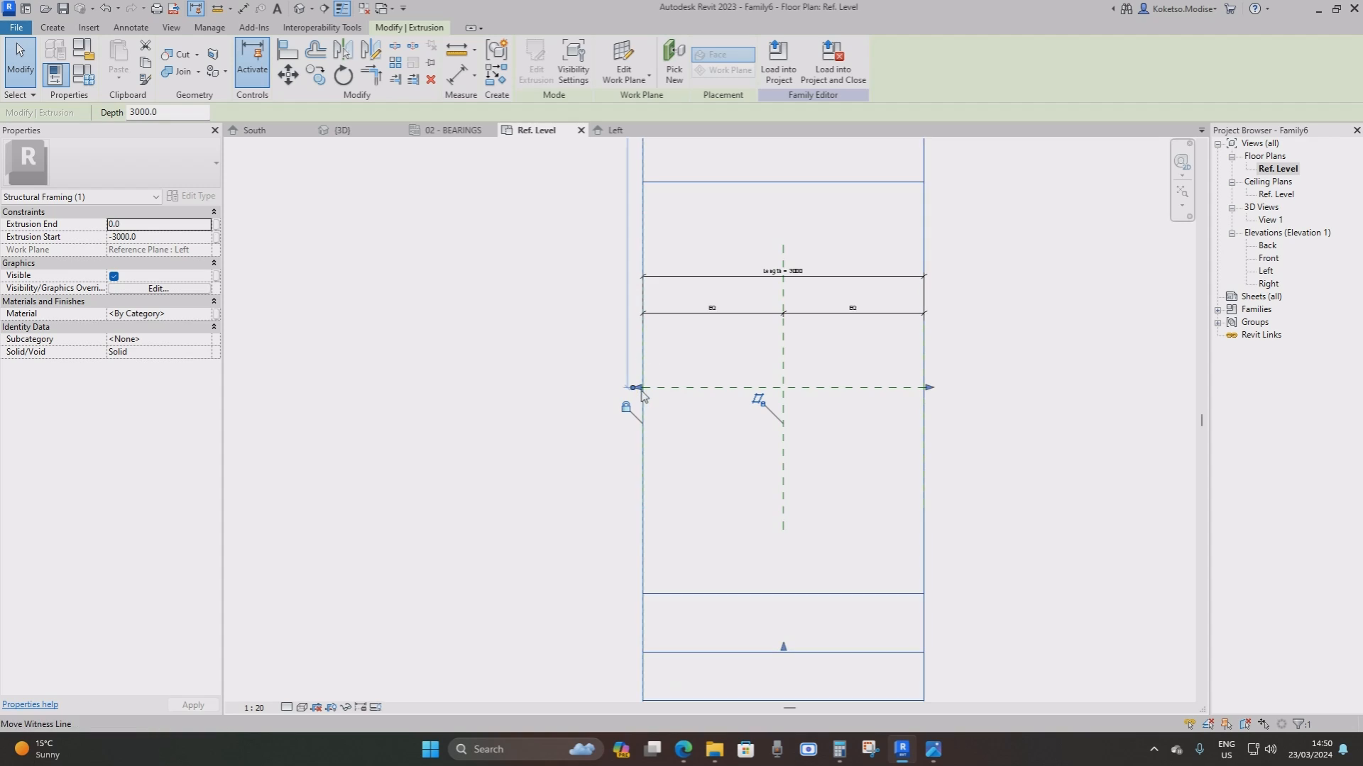
pyautogui.click(826, 359)
pyautogui.moveTo(812, 418); pyautogui.dragTo(746, 445, button='middle')
pyautogui.scroll(-2, 746, 445)
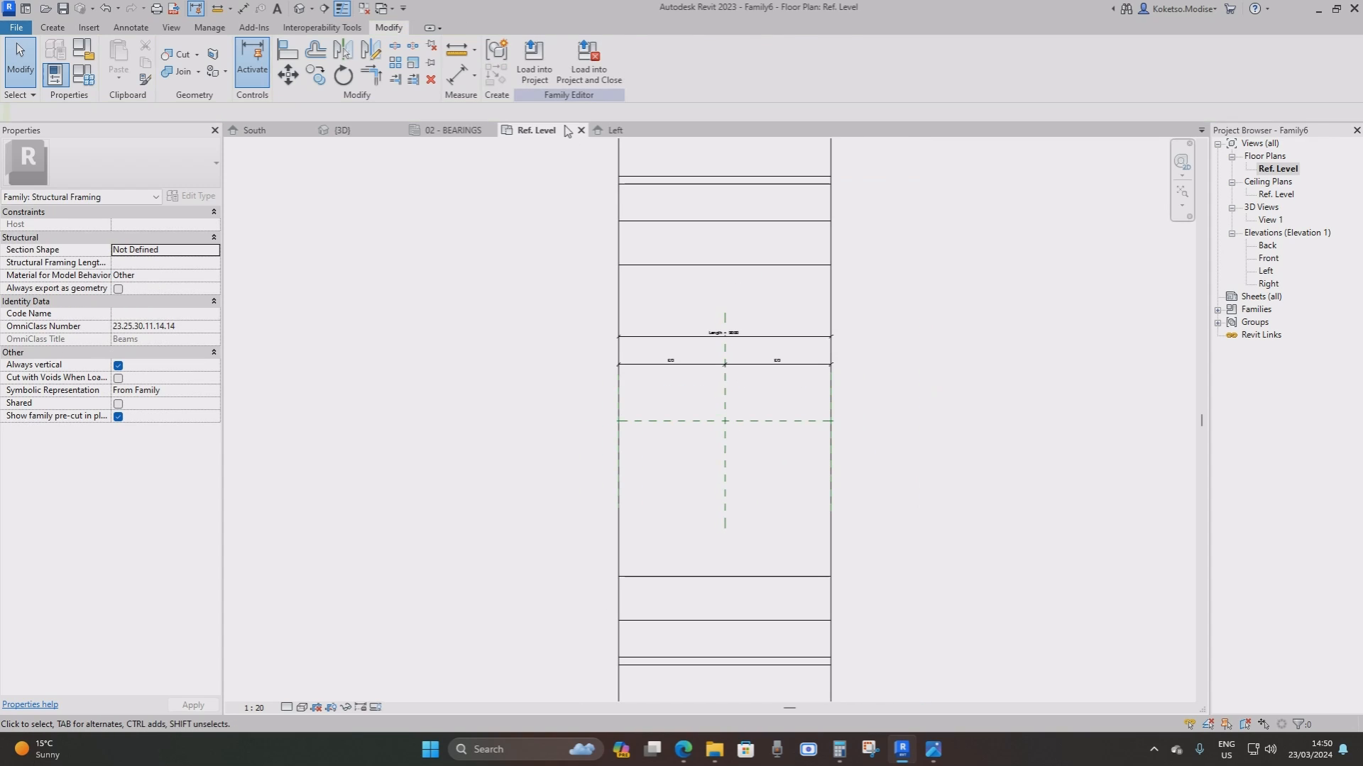
# Load the deck family into the project and close it, dismissing the save reminder and the Work Plane dialog
pyautogui.click(604, 75)
pyautogui.click(716, 372)
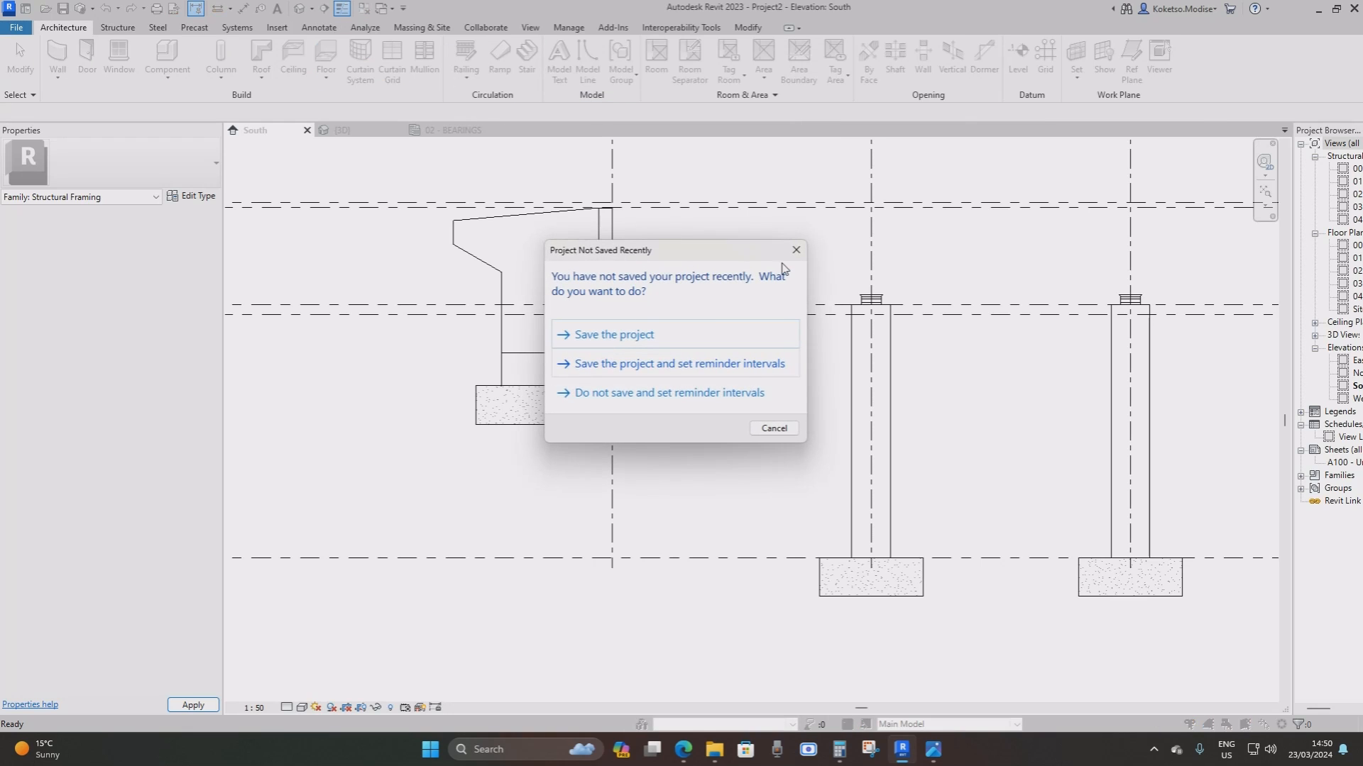
pyautogui.click(796, 250)
pyautogui.click(808, 266)
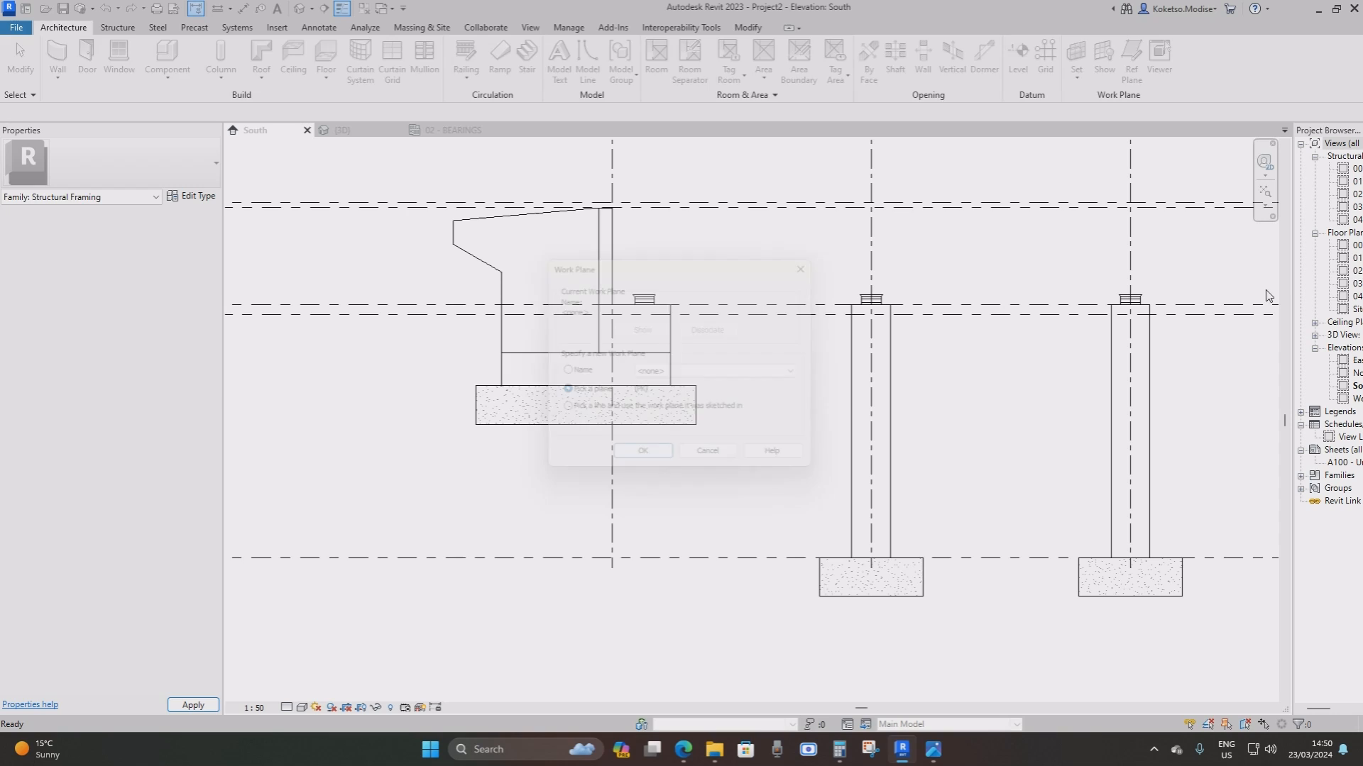
# Widen the Project Browser and open the 03 - DECK structural plan at the right abutment
pyautogui.moveTo(1288, 260); pyautogui.dragTo(1154, 273)
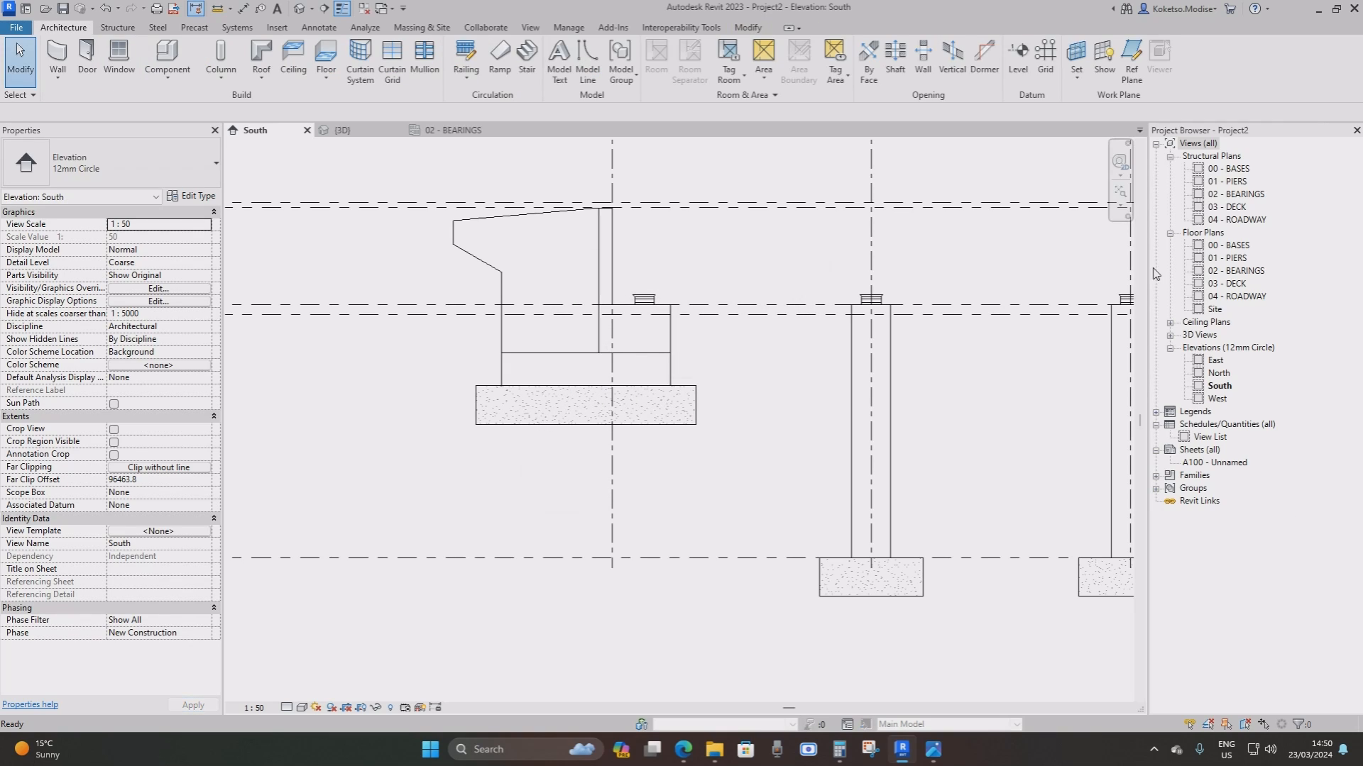
pyautogui.doubleClick(1233, 207)
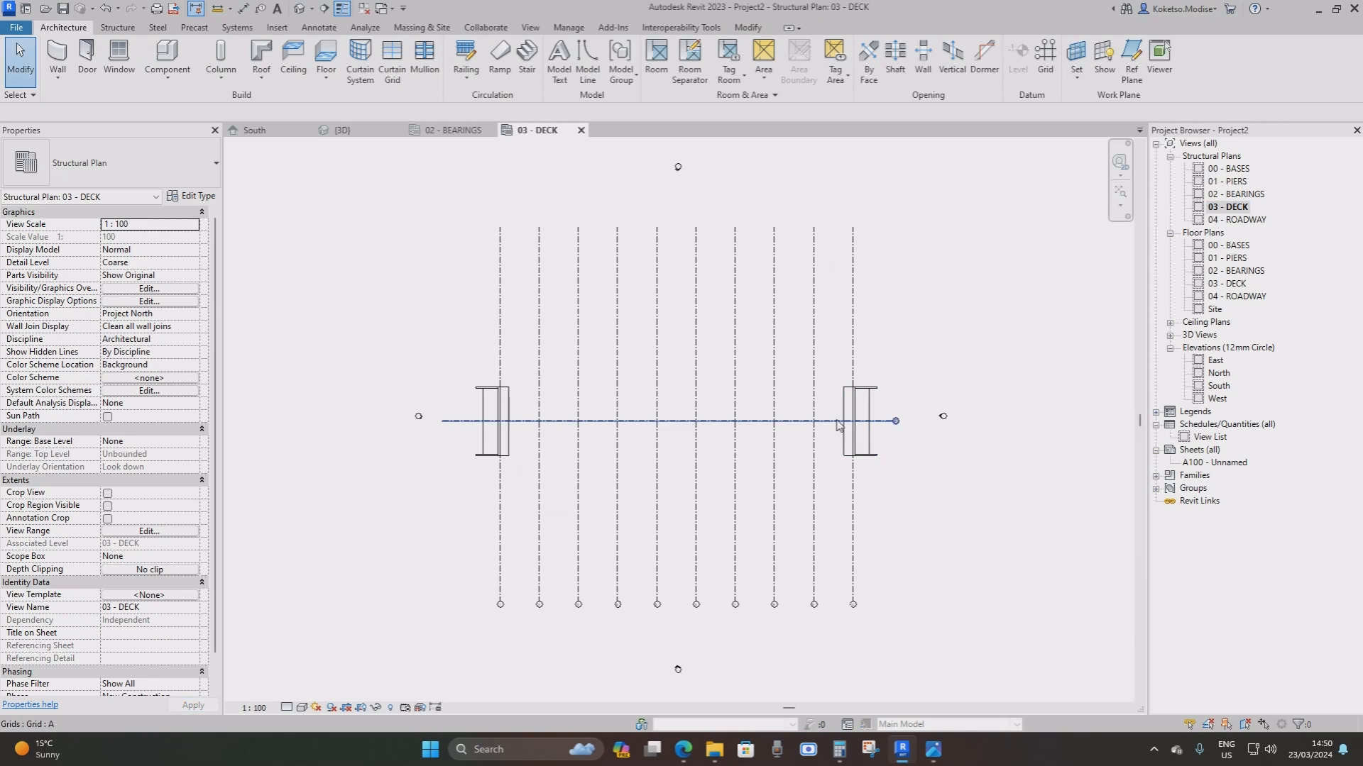
pyautogui.scroll(3, 837, 425)
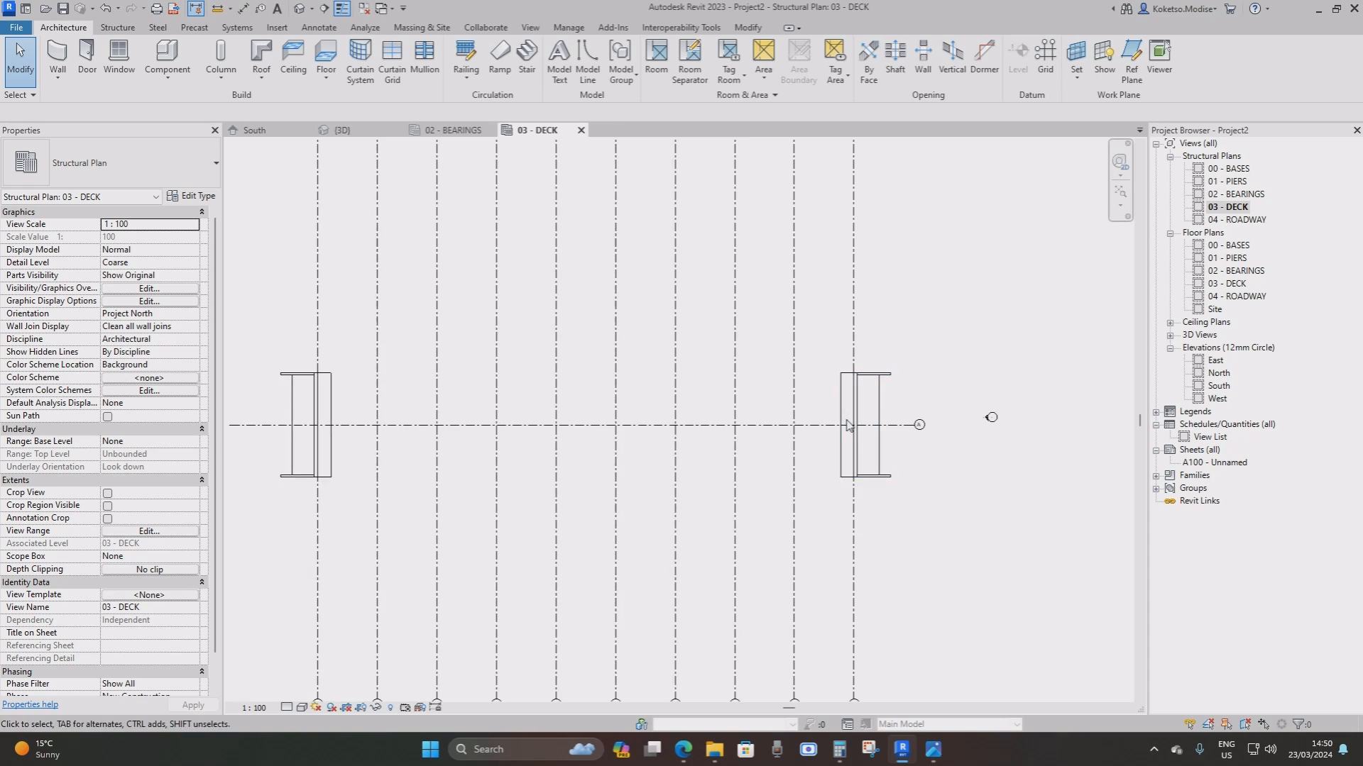
# Place a Family6 beam along grid A from the right abutment's grid line to grid 9
pyautogui.click(117, 27)
pyautogui.click(55, 61)
pyautogui.scroll(2, 849, 448)
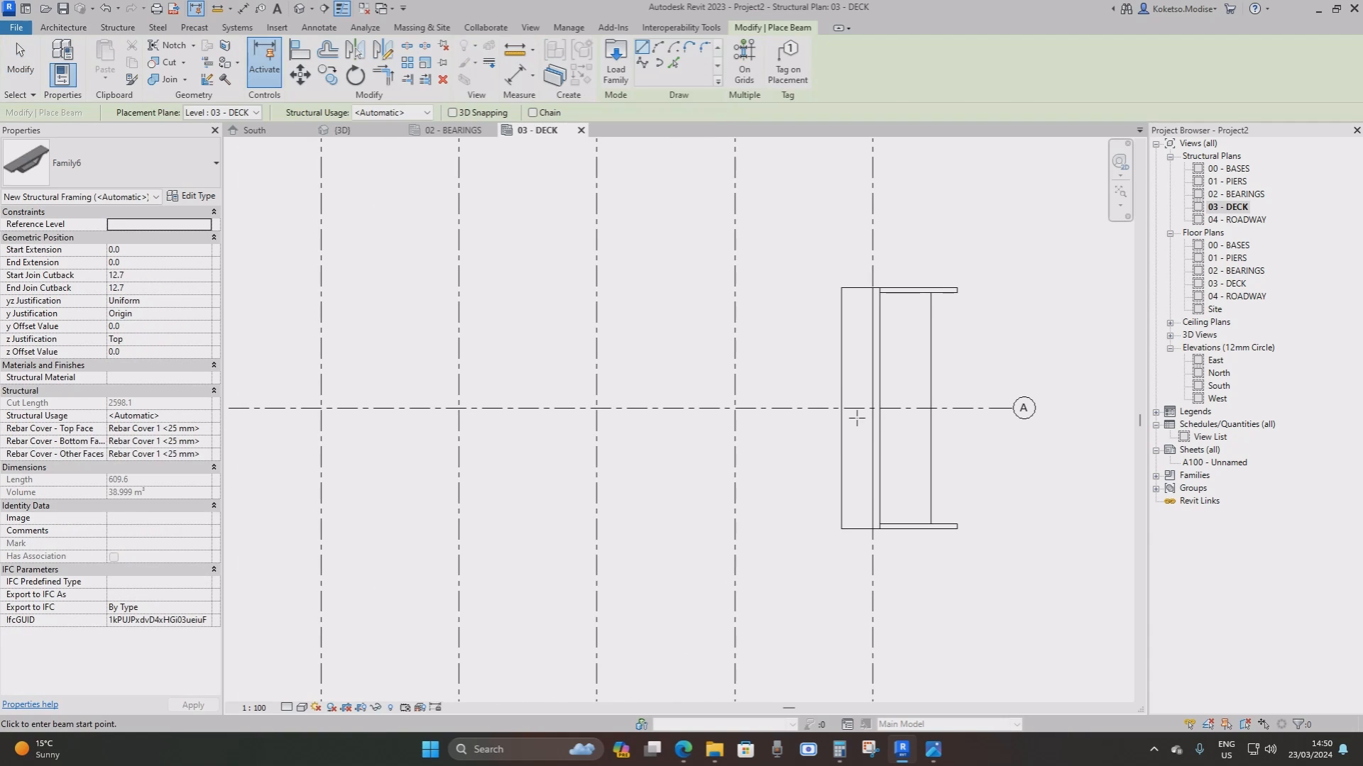
pyautogui.click(734, 408)
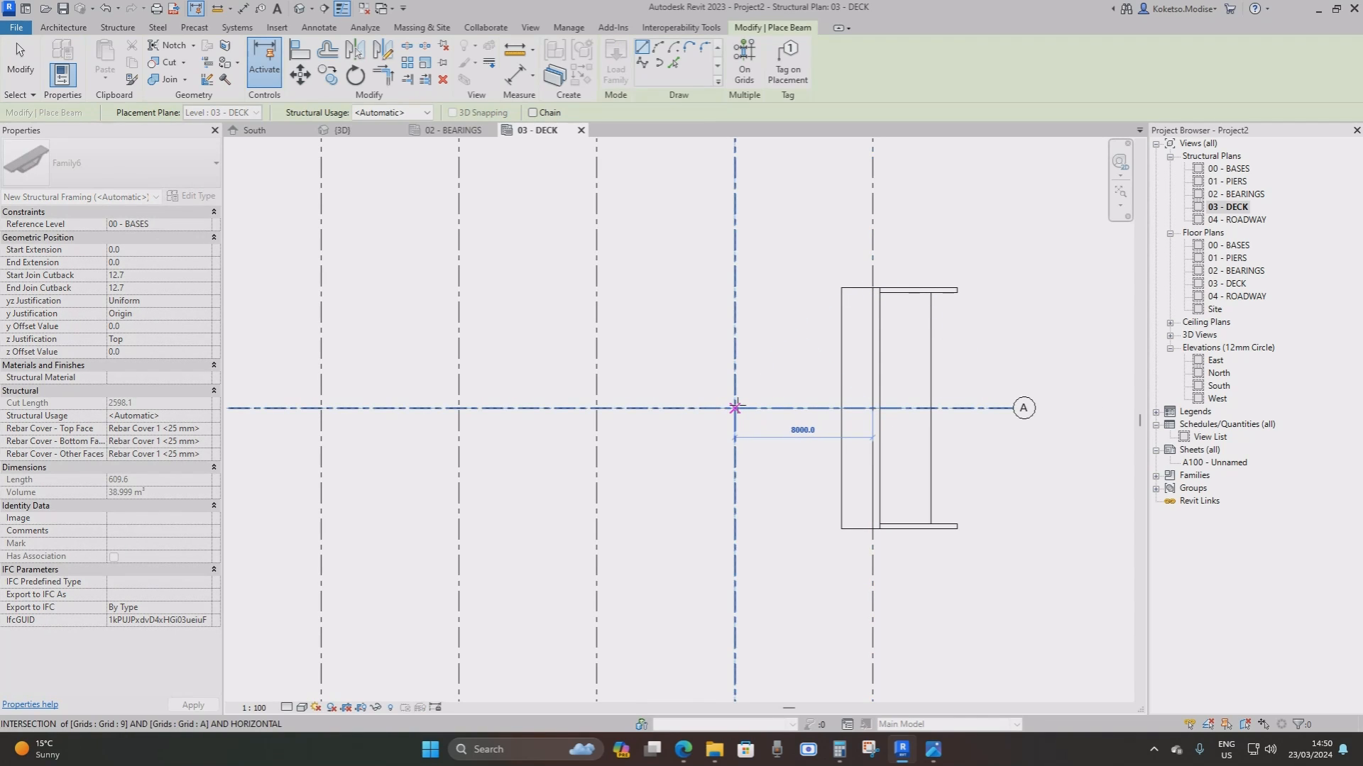
pyautogui.scroll(1, 734, 407)
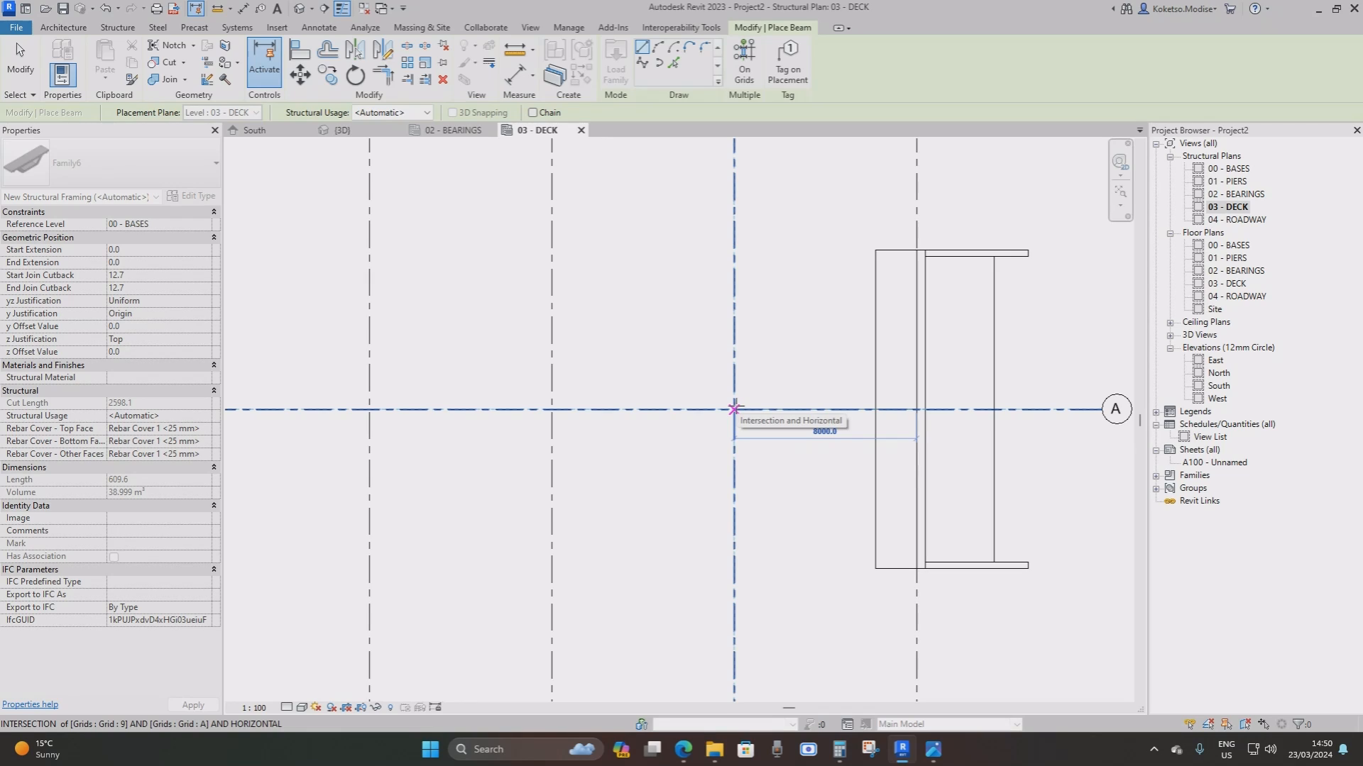
pyautogui.scroll(-2, 730, 408)
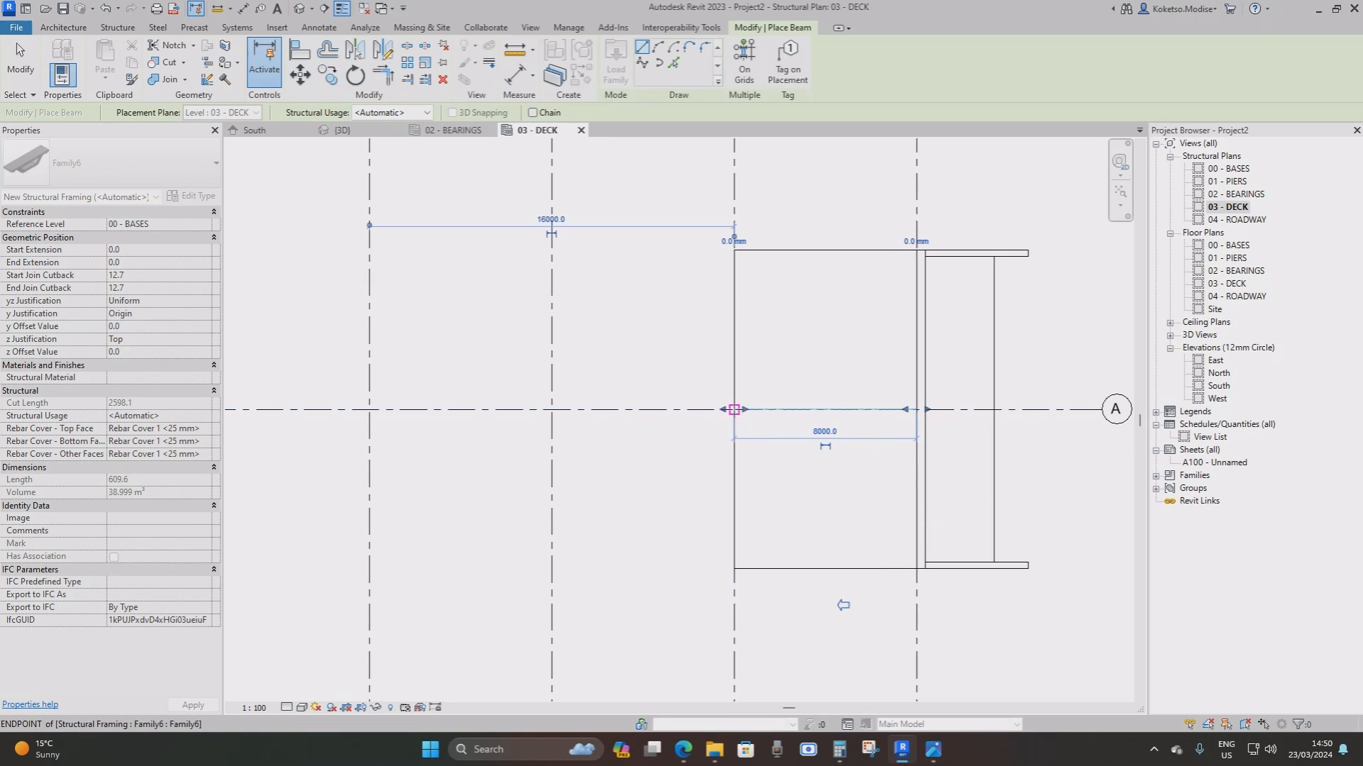
pyautogui.press('Escape')
pyautogui.press('Escape')
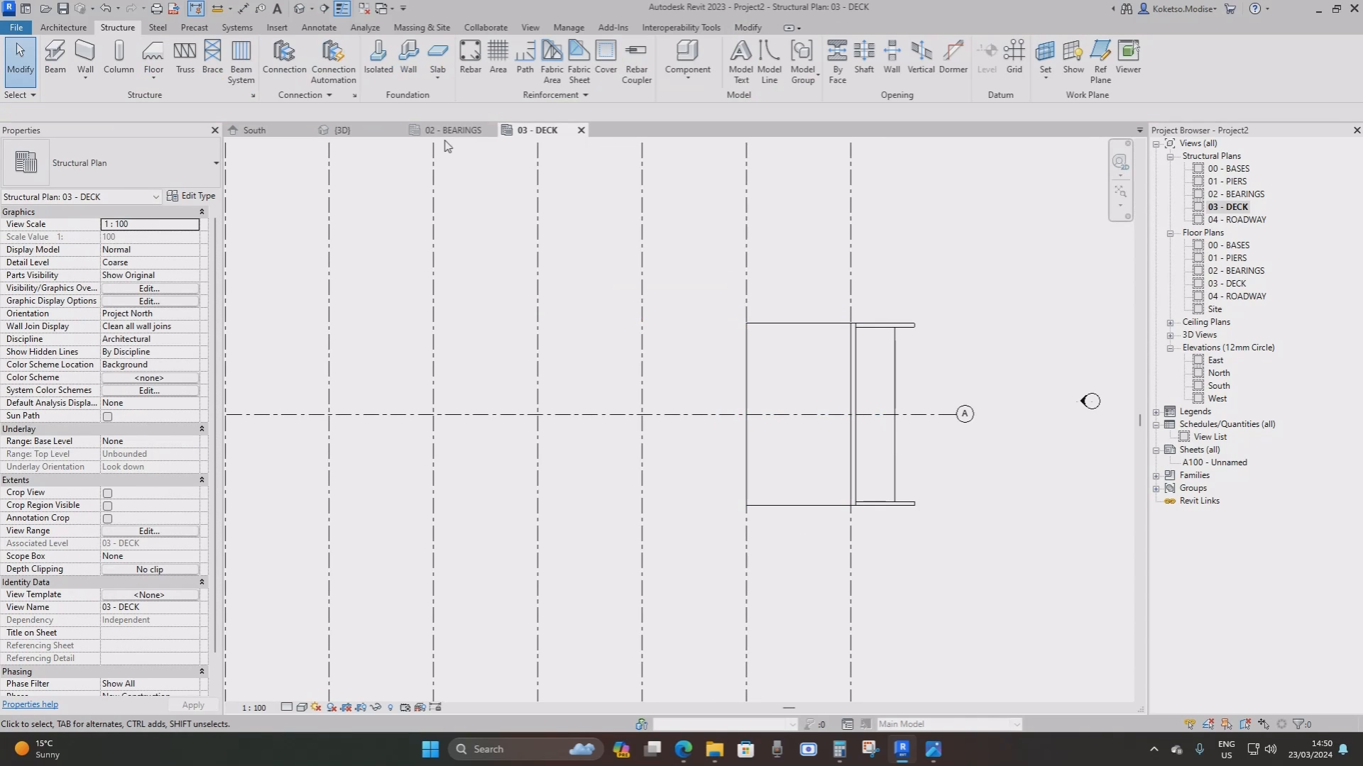
# Inspect in the 3D view how the deck segment sits on the abutment and the adjacent pier
pyautogui.click(343, 130)
pyautogui.moveTo(1001, 441); pyautogui.dragTo(752, 462, button='middle')
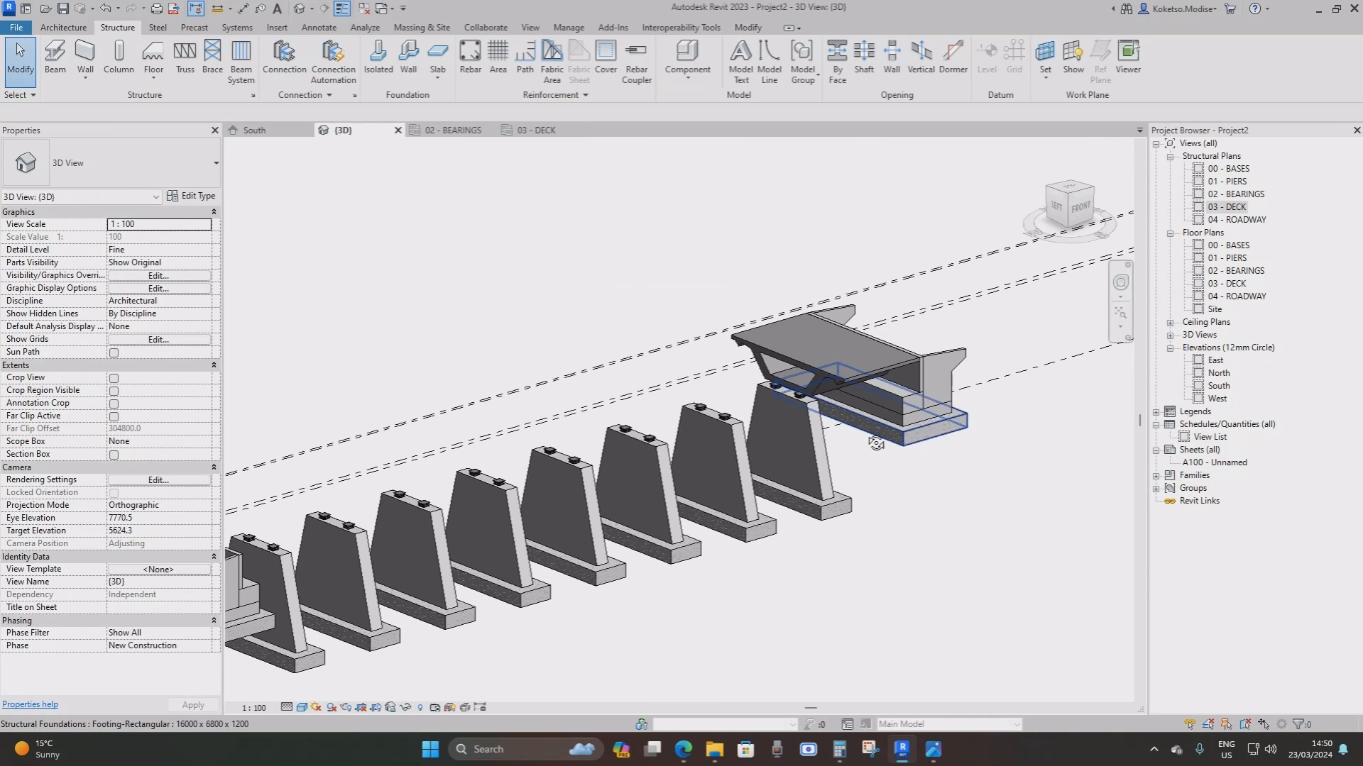
pyautogui.keyDown('shift'); pyautogui.moveTo(884, 456); pyautogui.dragTo(785, 335, button='middle'); pyautogui.keyUp('shift')
pyautogui.scroll(2, 798, 345)
pyautogui.keyDown('shift'); pyautogui.moveTo(844, 497); pyautogui.dragTo(911, 485, button='middle'); pyautogui.keyUp('shift')
pyautogui.scroll(-2, 911, 486)
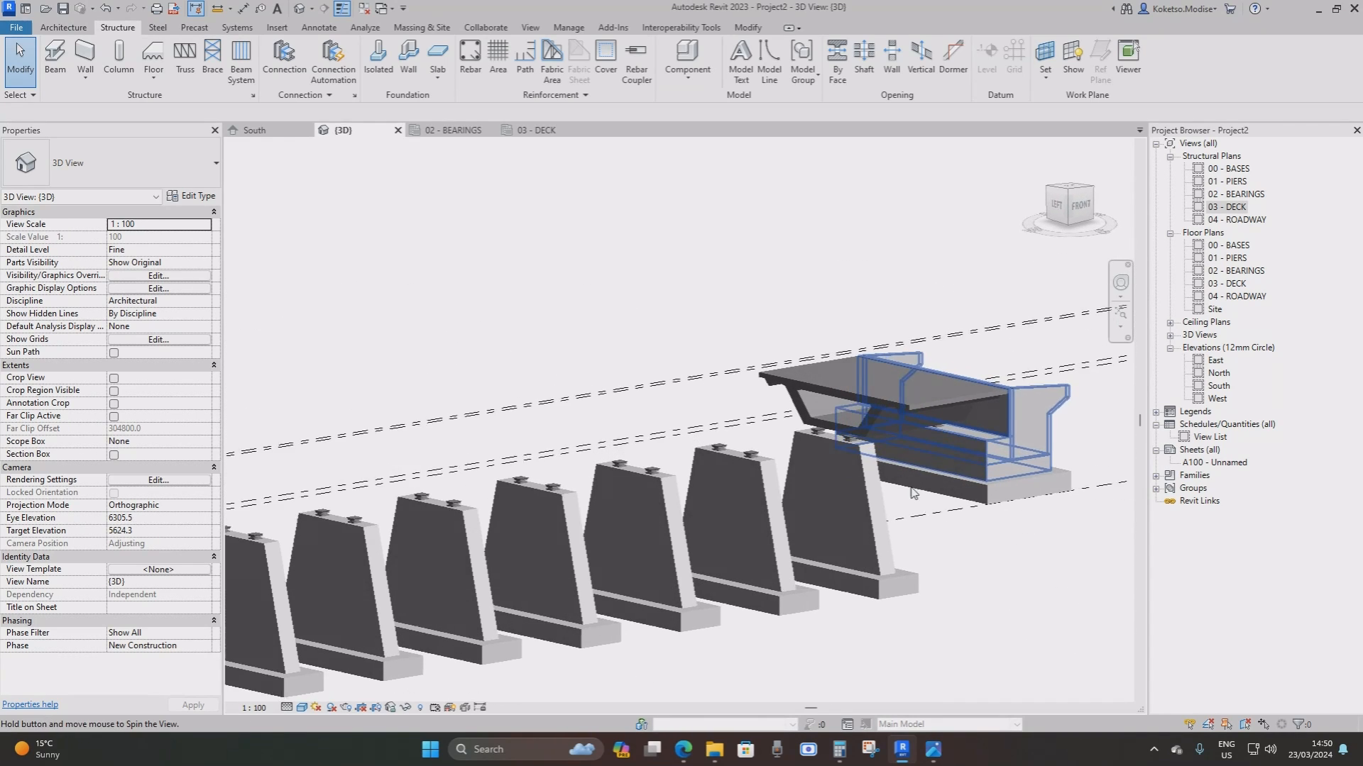
# Select the deck segment in 3D and locate it in the 03 - DECK plan, then clear the selection
pyautogui.click(858, 397)
pyautogui.click(545, 128)
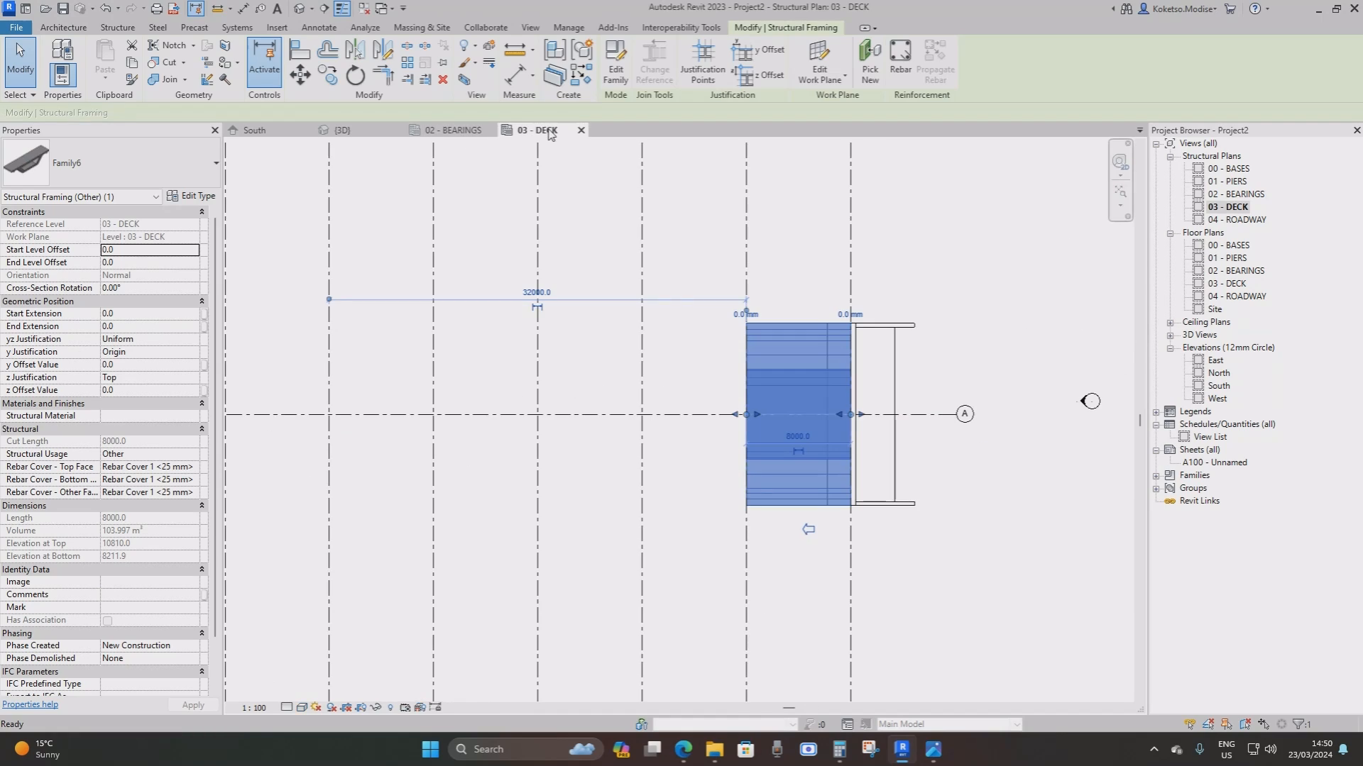
pyautogui.scroll(-2, 762, 391)
pyautogui.scroll(2, 761, 391)
pyautogui.press('Escape')
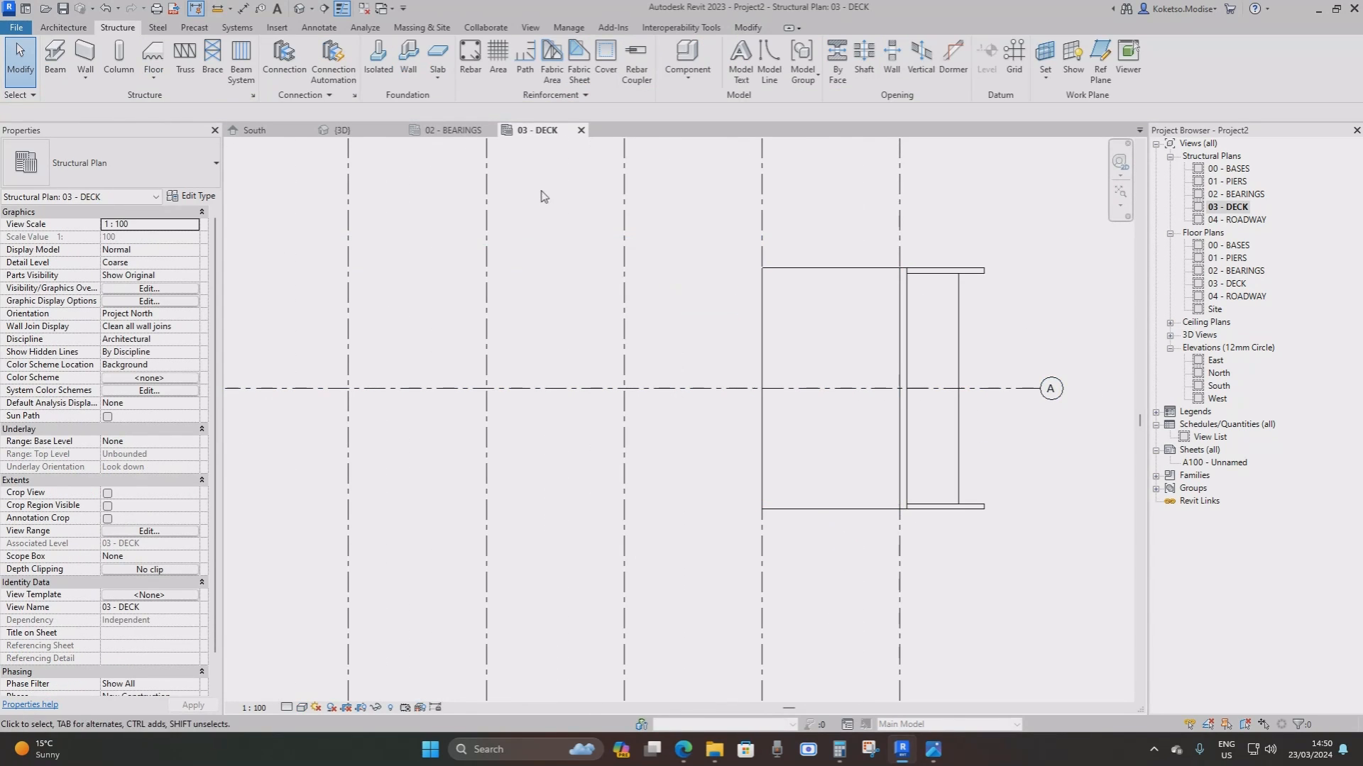
# Copy the deck segment repeatedly from grid line to grid line along grid A until every span to the left abutment is filled
pyautogui.click(785, 270)
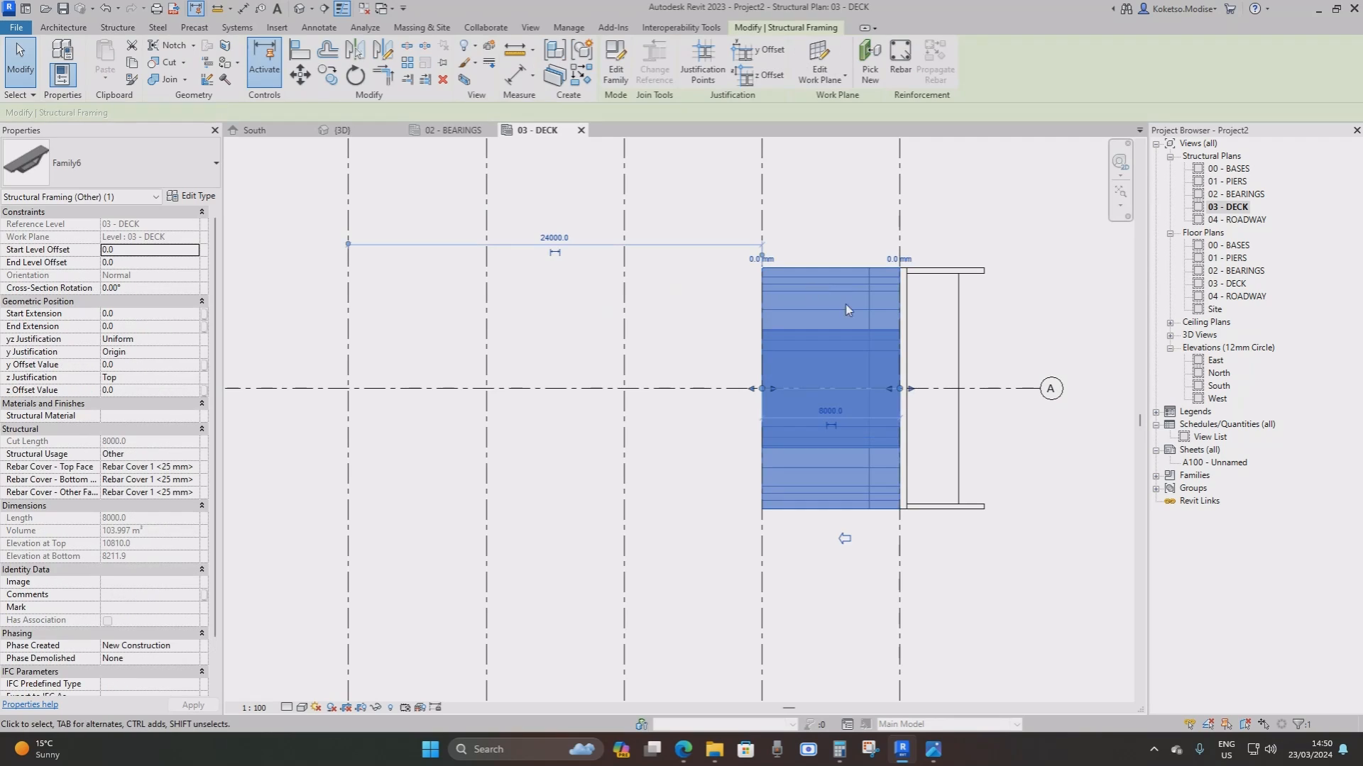
pyautogui.click(326, 76)
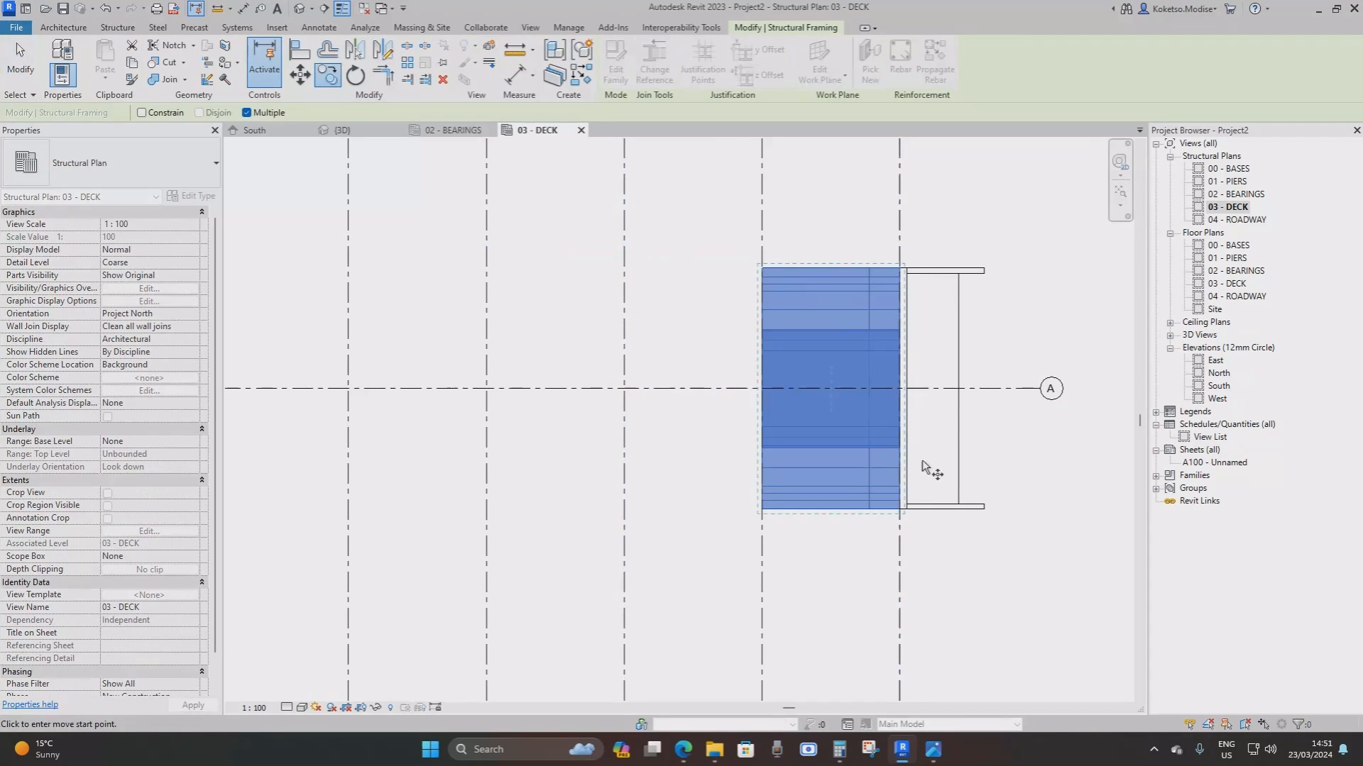
pyautogui.click(900, 462)
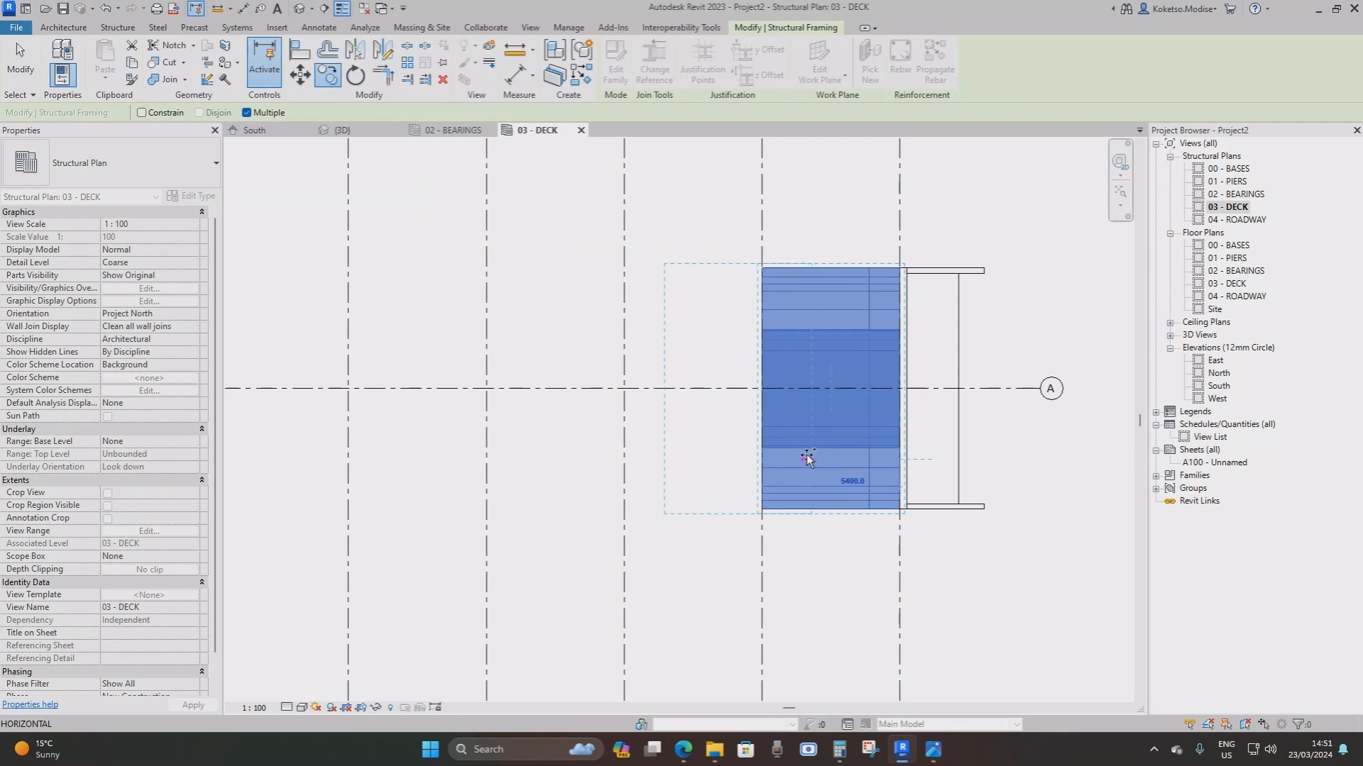
pyautogui.click(765, 462)
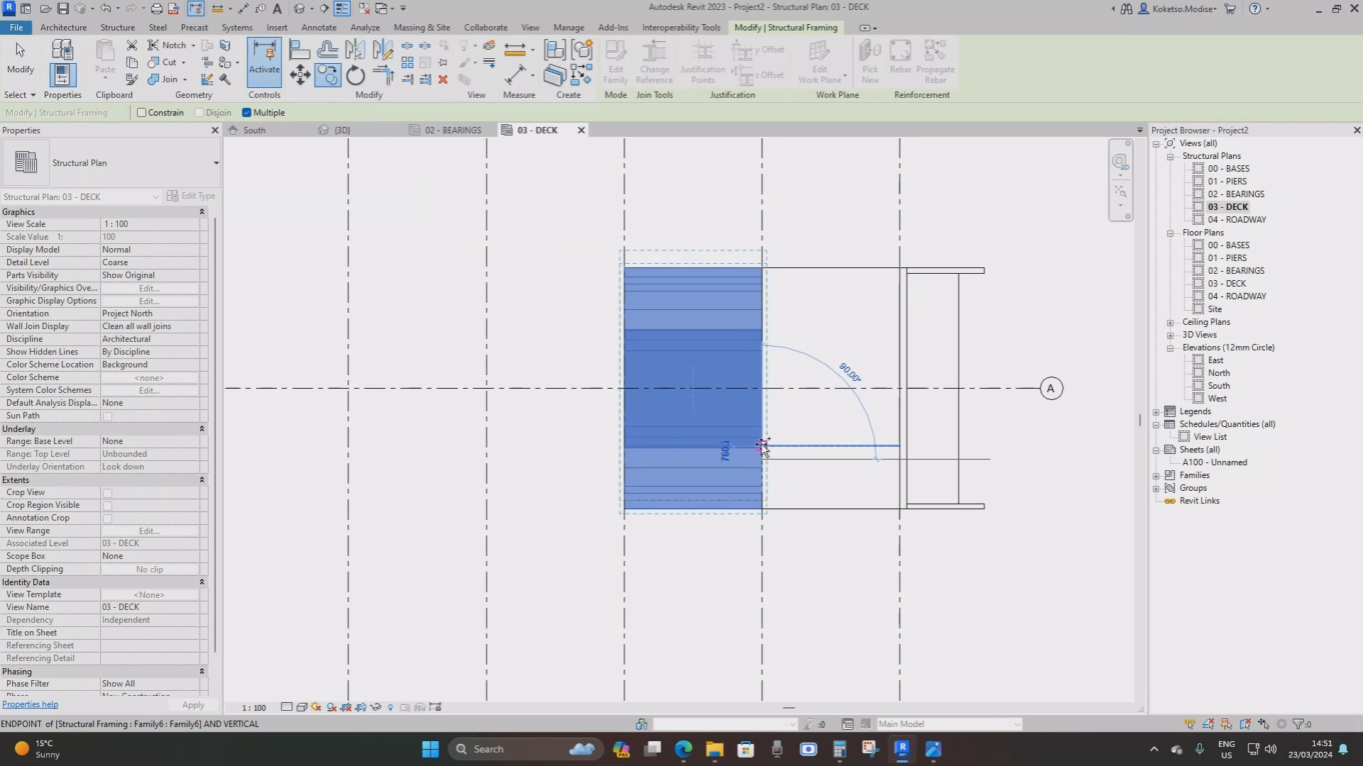
pyautogui.moveTo(710, 458); pyautogui.dragTo(876, 453, button='middle')
pyautogui.click(791, 452)
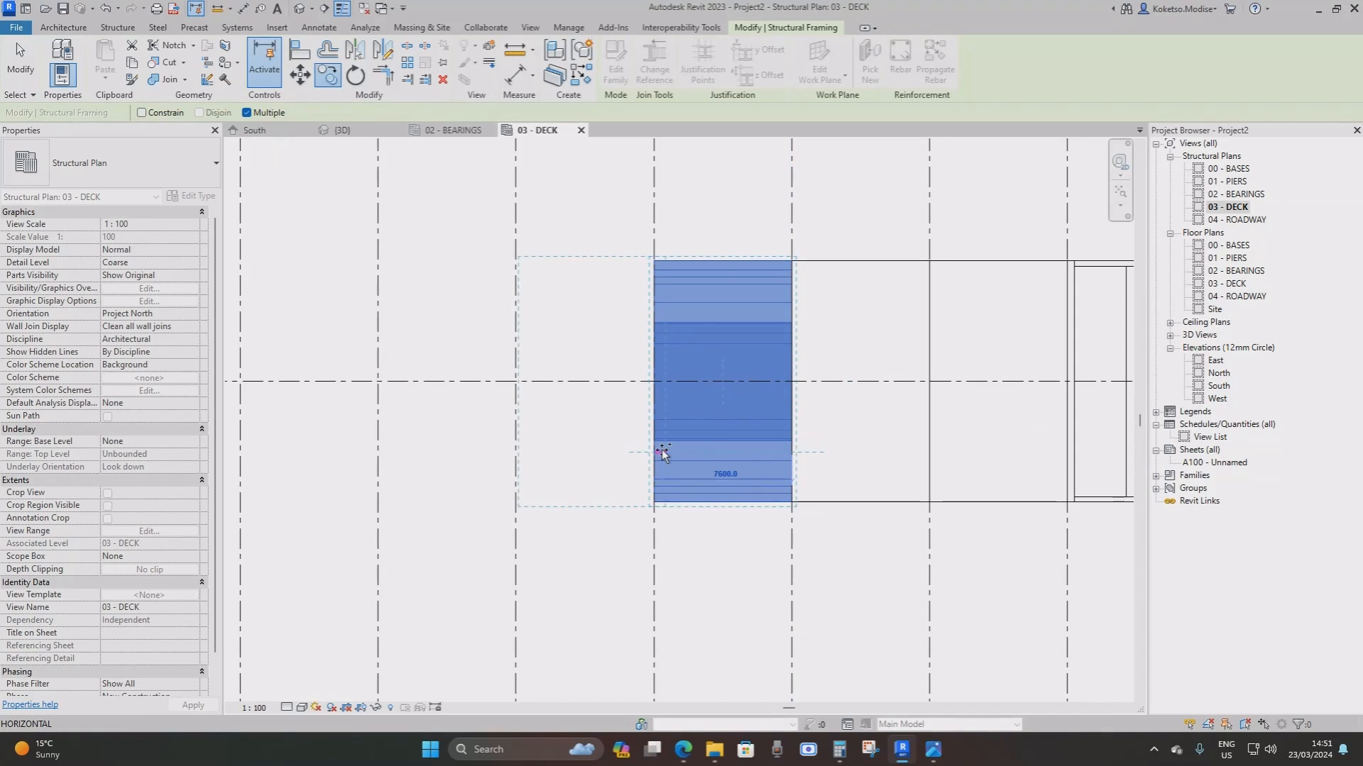
pyautogui.click(653, 452)
pyautogui.moveTo(554, 454); pyautogui.dragTo(792, 470, button='middle')
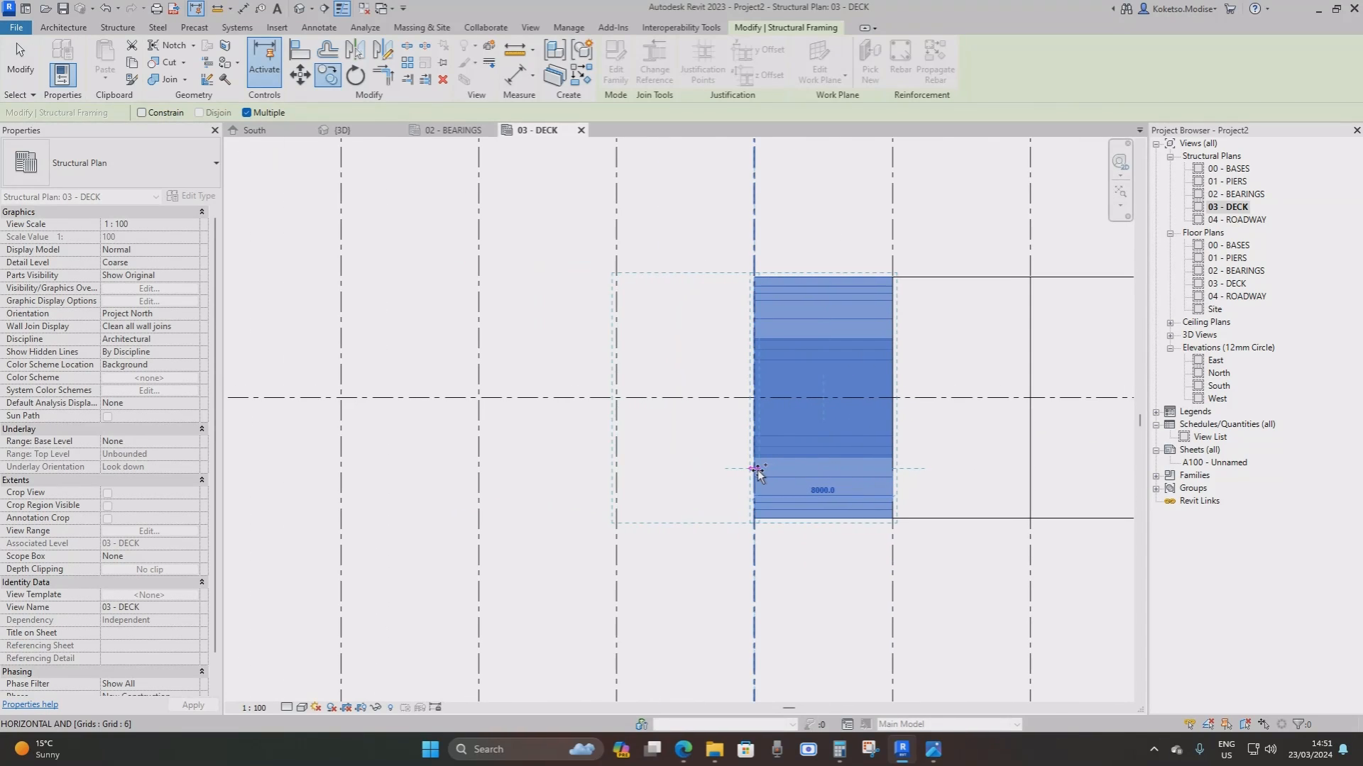
pyautogui.click(755, 470)
pyautogui.click(617, 470)
pyautogui.moveTo(549, 474); pyautogui.dragTo(832, 477, button='middle')
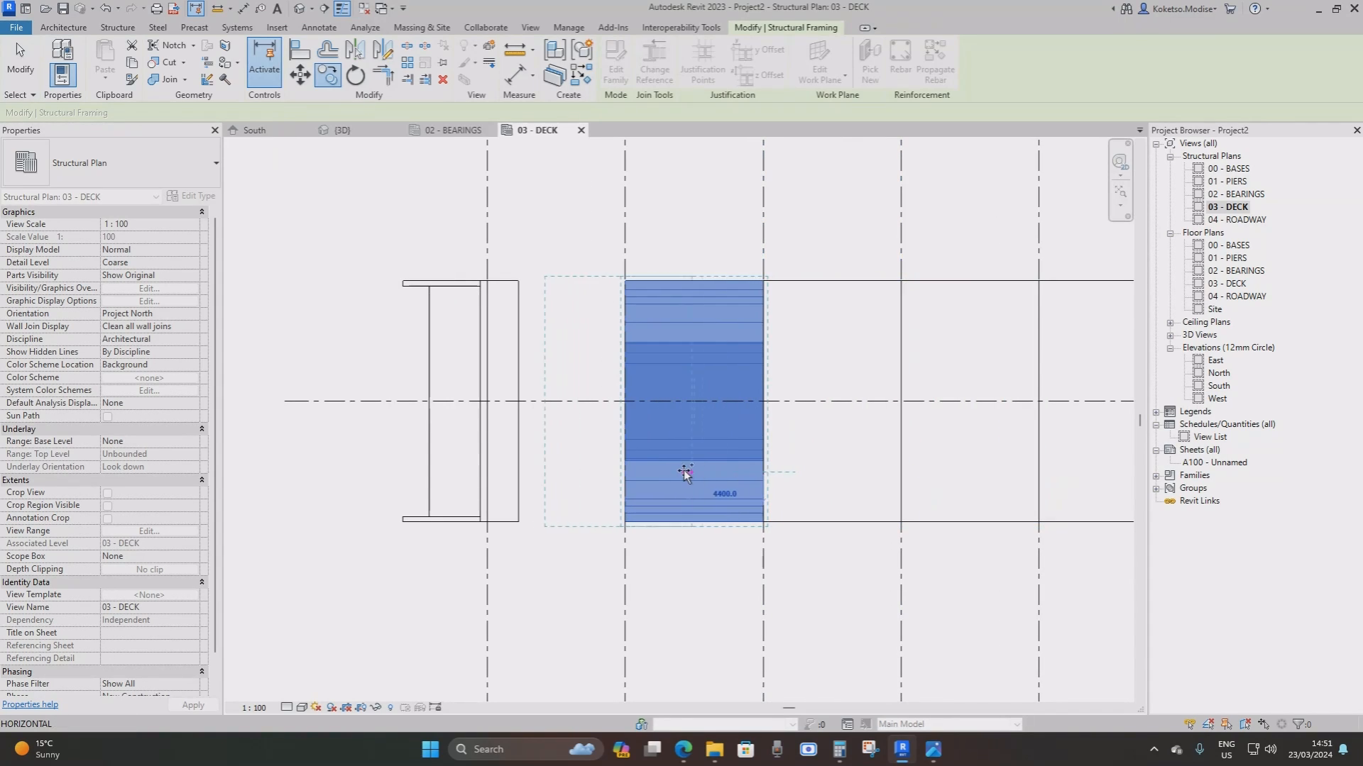
pyautogui.click(625, 474)
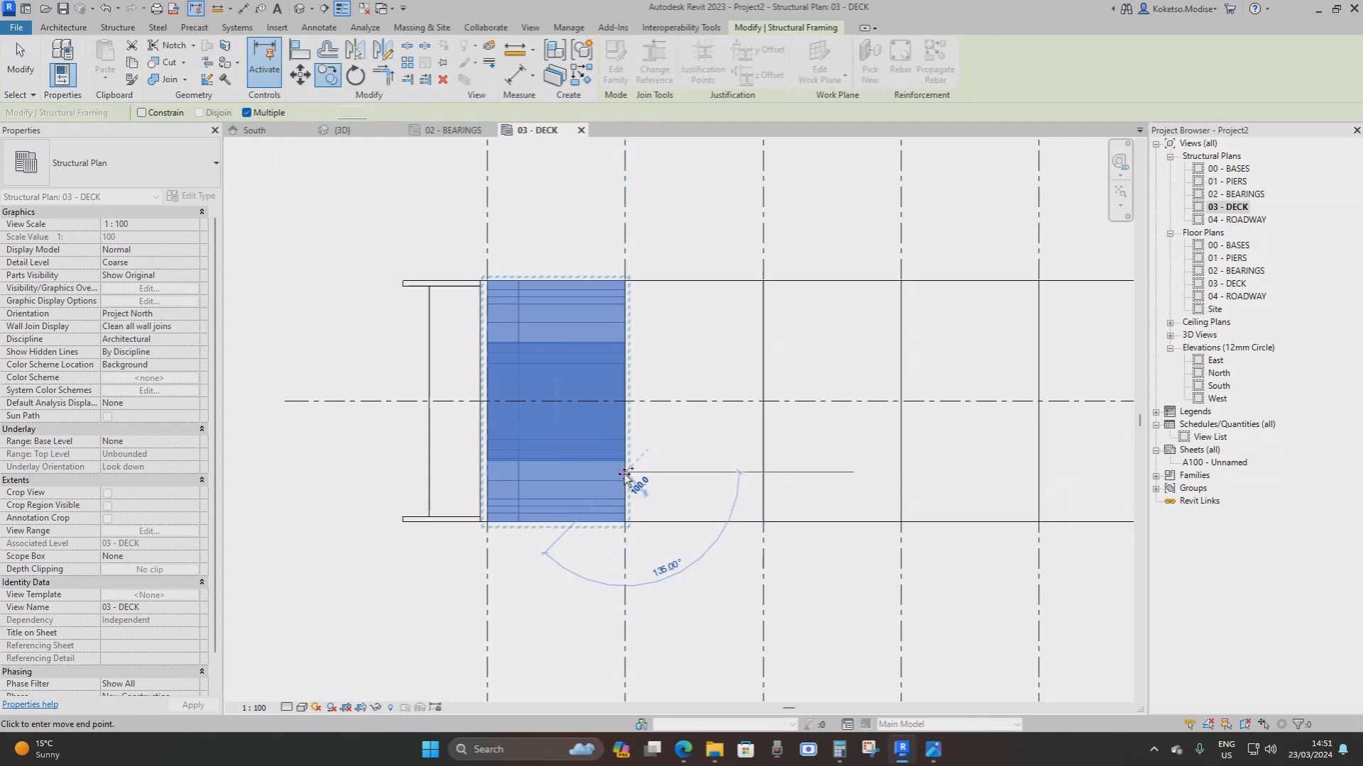
pyautogui.press('Escape')
pyautogui.press('Escape')
# Examine in the South elevation how the deck sits above the bearings from the left abutment to grid 10
pyautogui.click(277, 134)
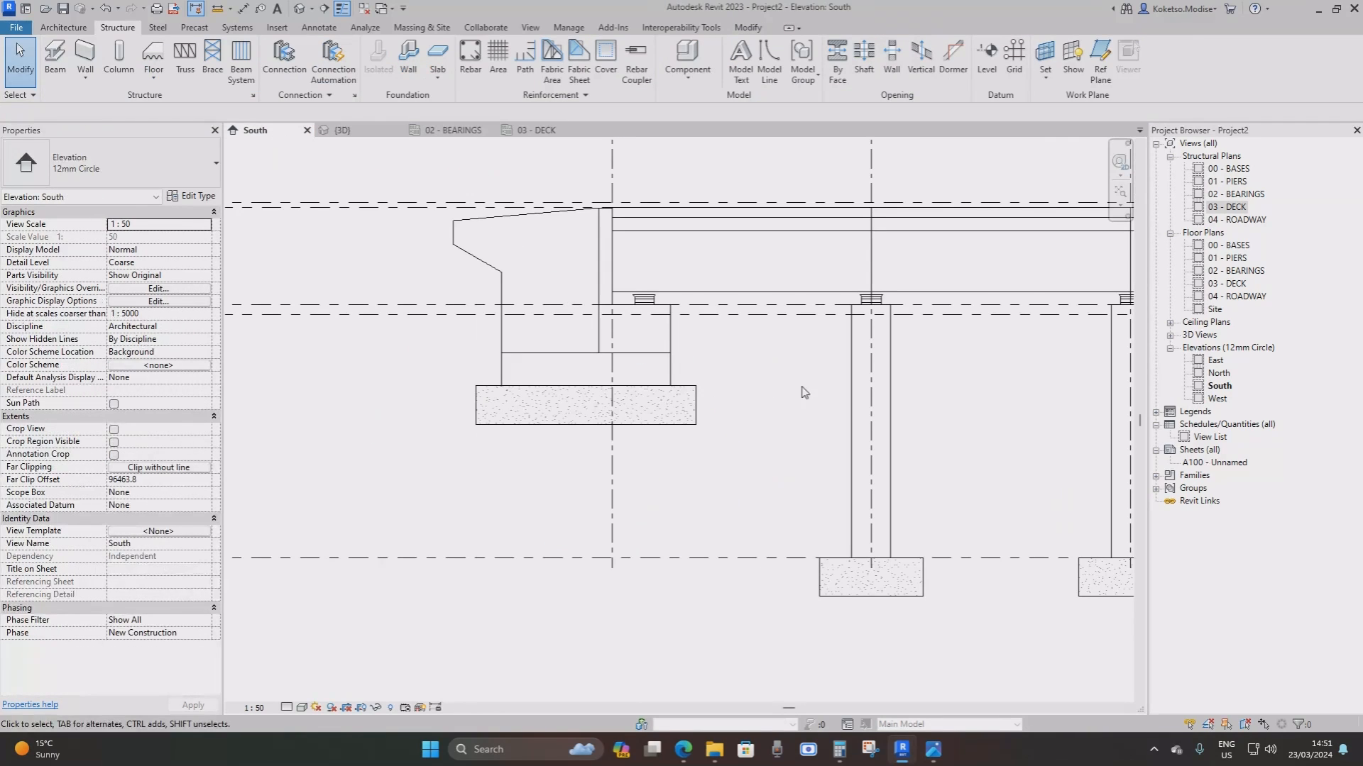
pyautogui.moveTo(820, 392); pyautogui.dragTo(581, 387, button='middle')
pyautogui.scroll(-5, 582, 386)
pyautogui.moveTo(906, 361); pyautogui.dragTo(395, 344, button='middle')
pyautogui.moveTo(1000, 343); pyautogui.dragTo(631, 341, button='middle')
pyautogui.scroll(6, 744, 309)
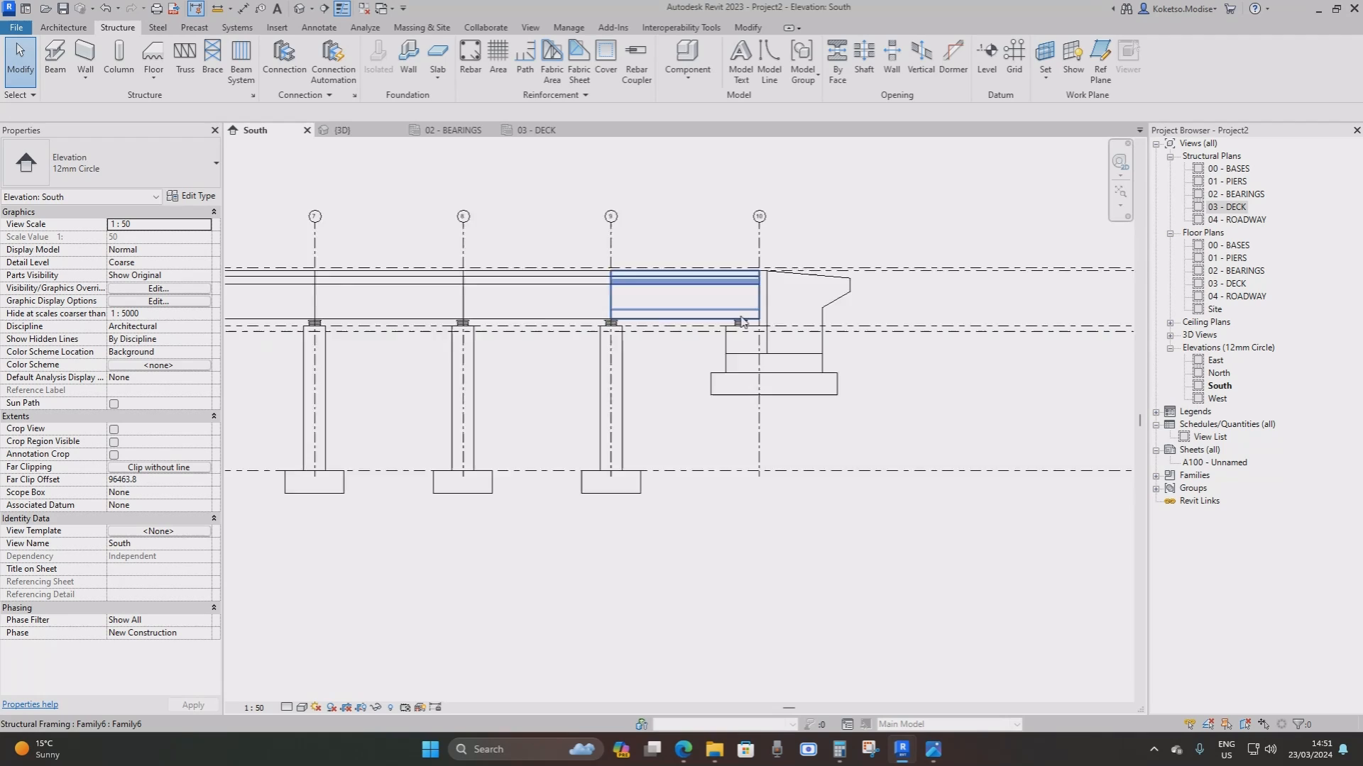
pyautogui.moveTo(616, 286); pyautogui.dragTo(709, 308, button='middle')
pyautogui.scroll(3, 885, 359)
pyautogui.scroll(-3, 710, 310)
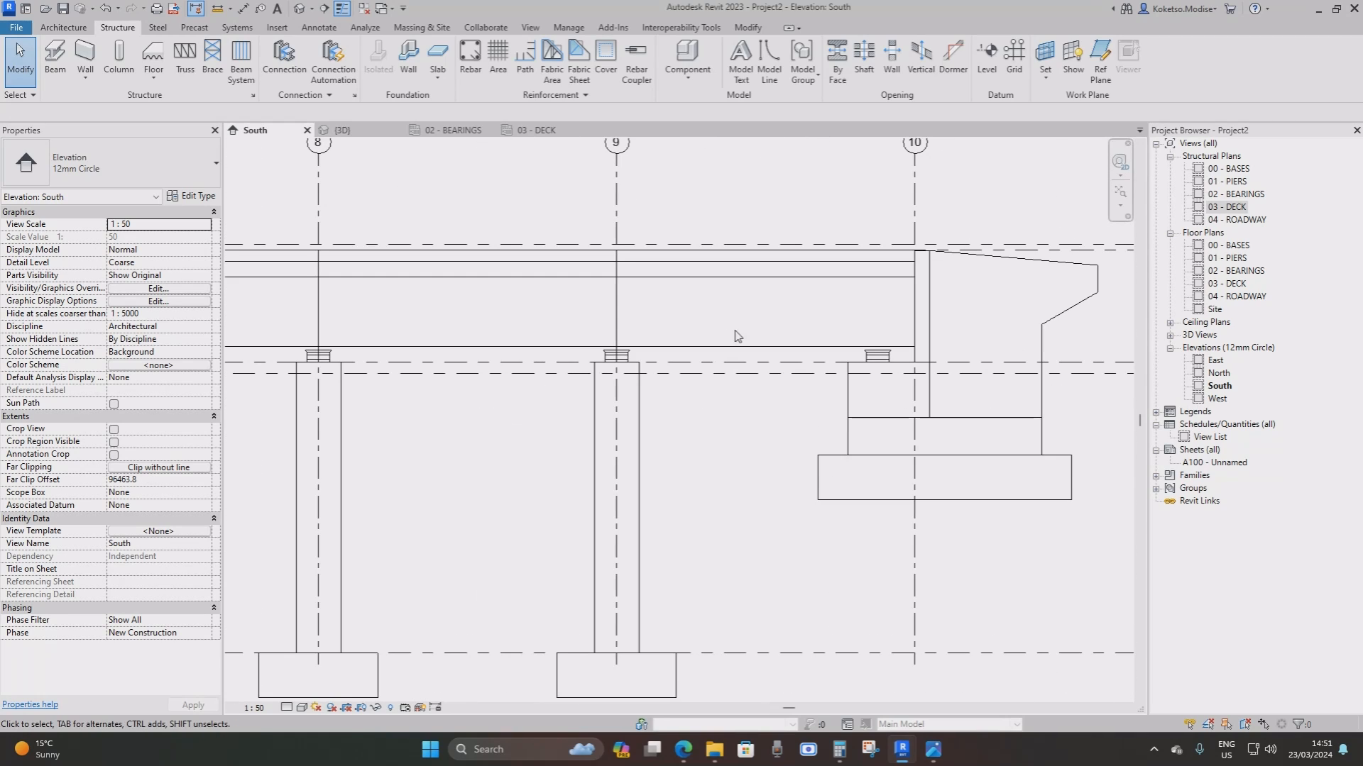
# Select all Family6 deck segments and set their start and end level offsets to 1.0
pyautogui.scroll(2, 735, 340)
pyautogui.click(880, 349)
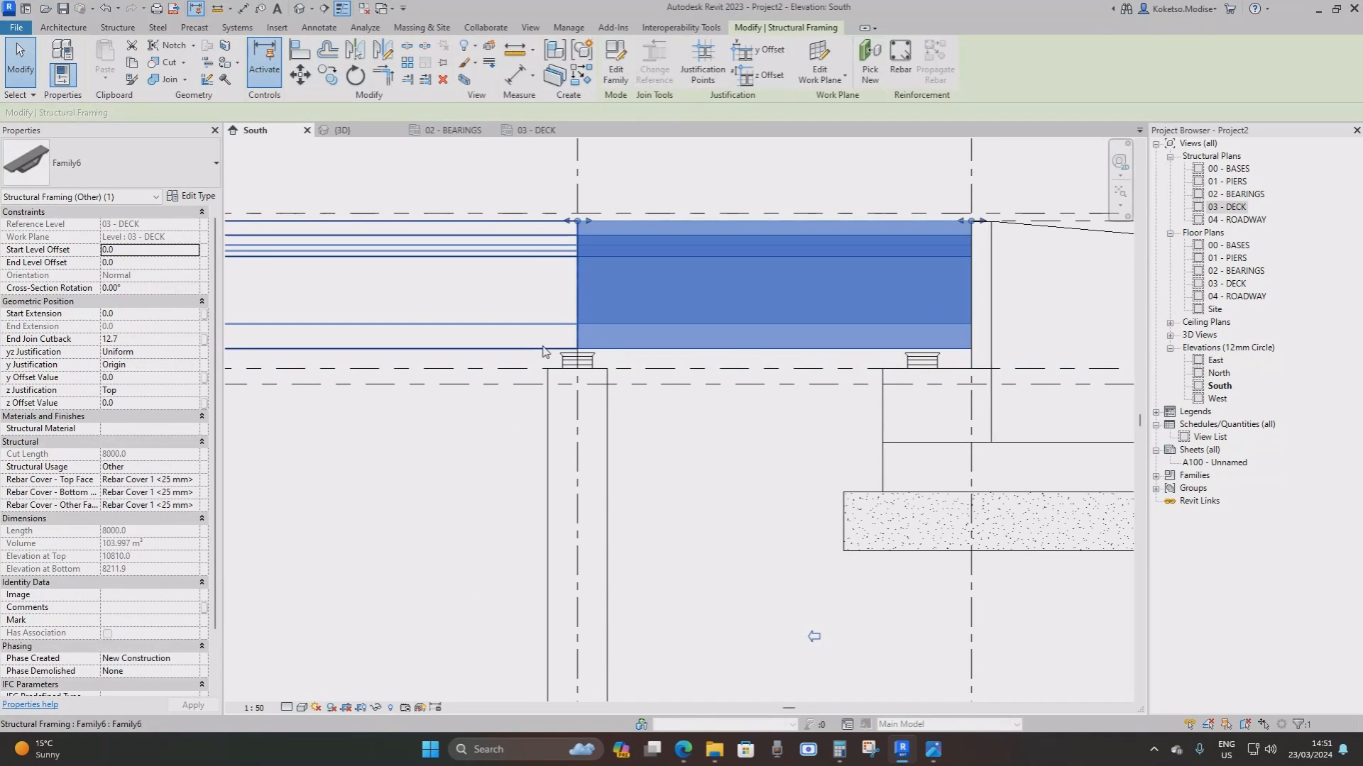
pyautogui.rightClick(647, 431)
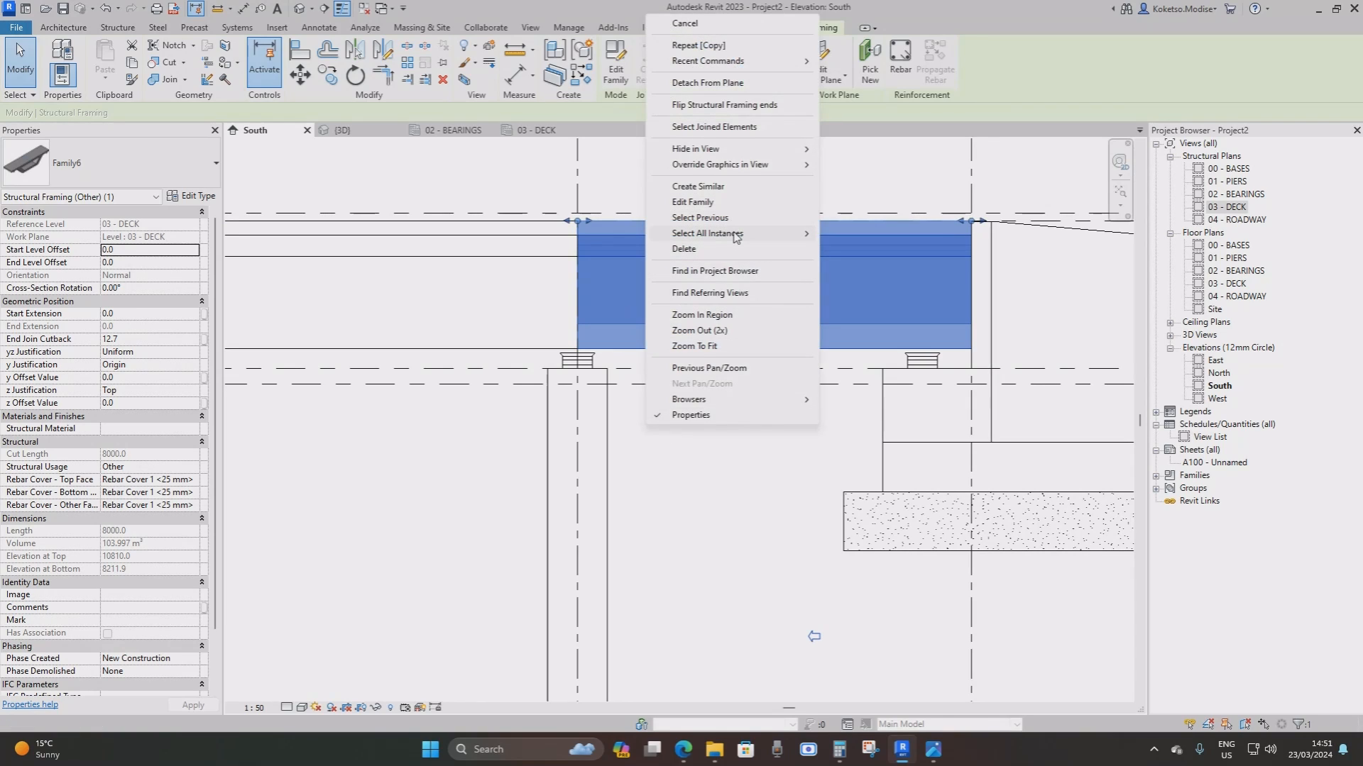
pyautogui.moveTo(735, 236)
pyautogui.click(915, 236)
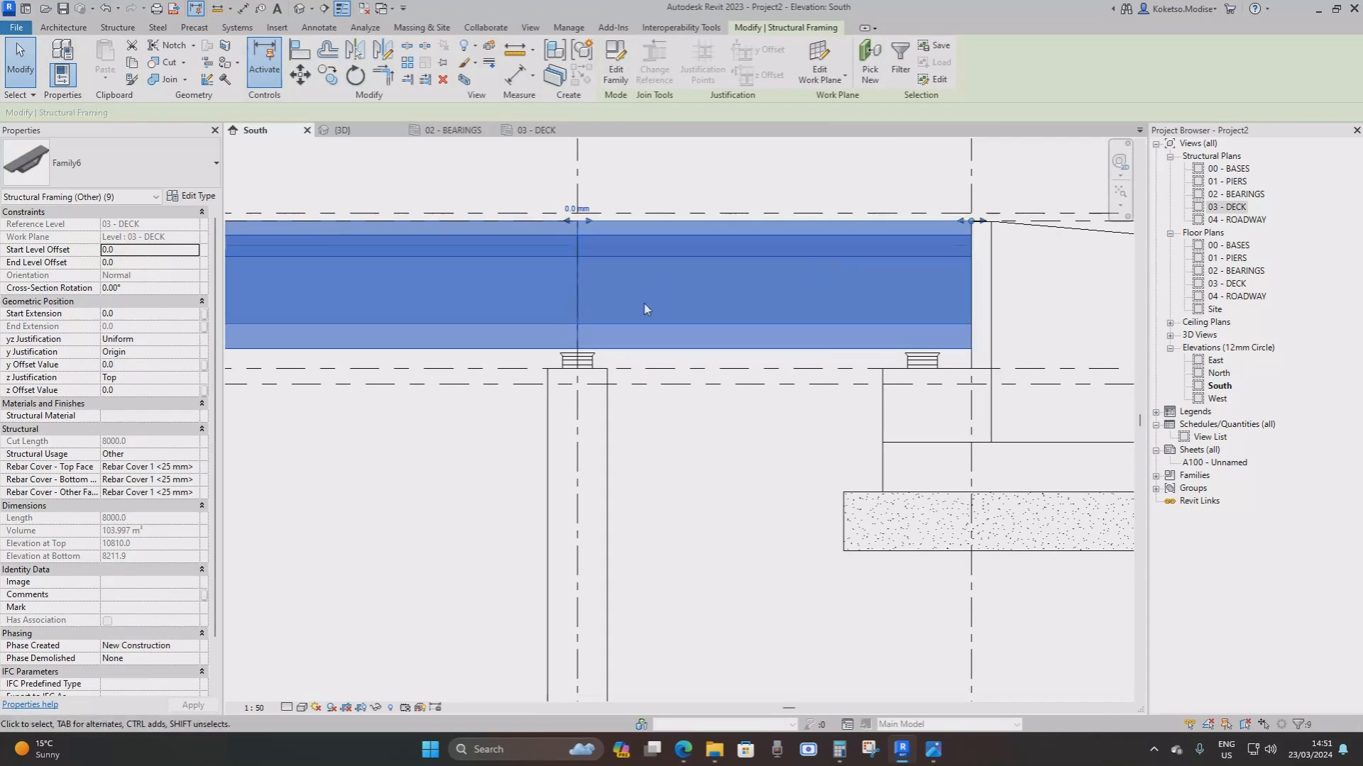
pyautogui.click(146, 249)
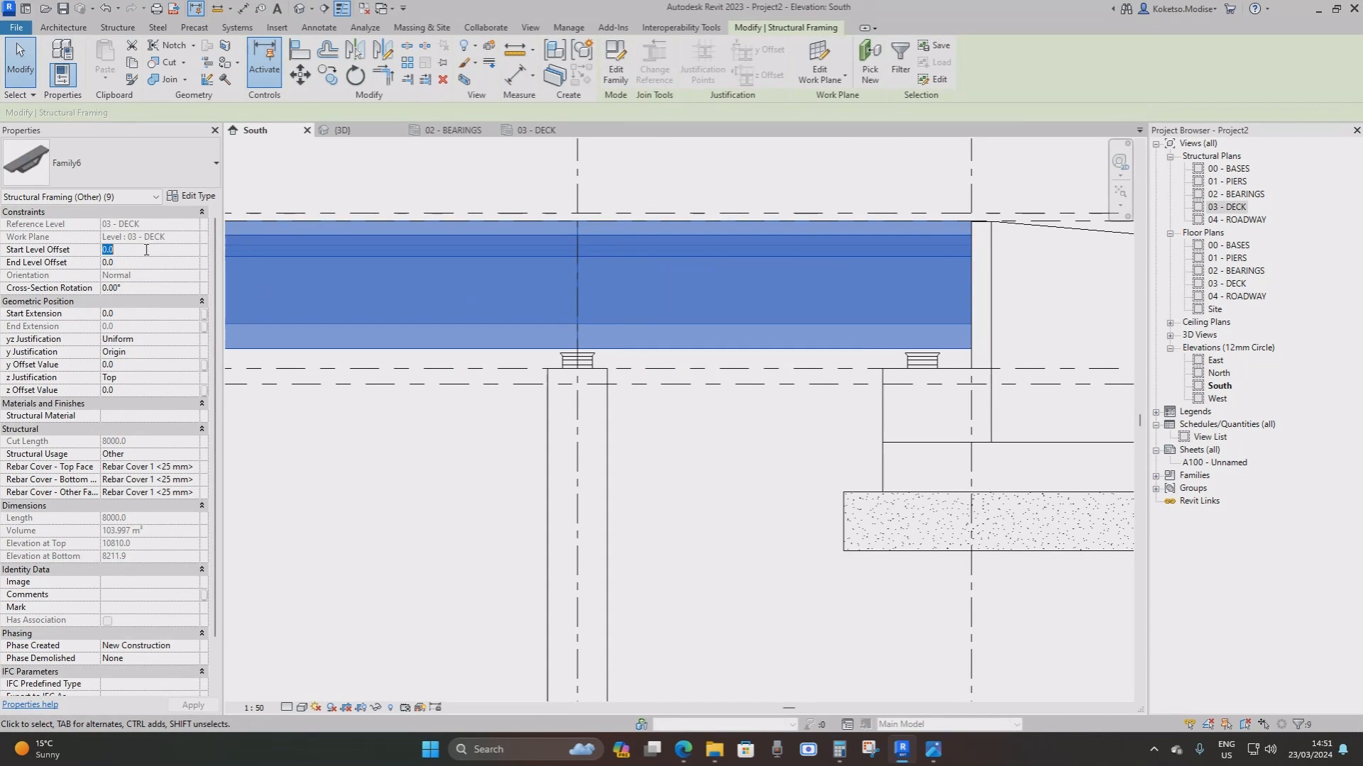
pyautogui.write('1')
pyautogui.click(135, 260)
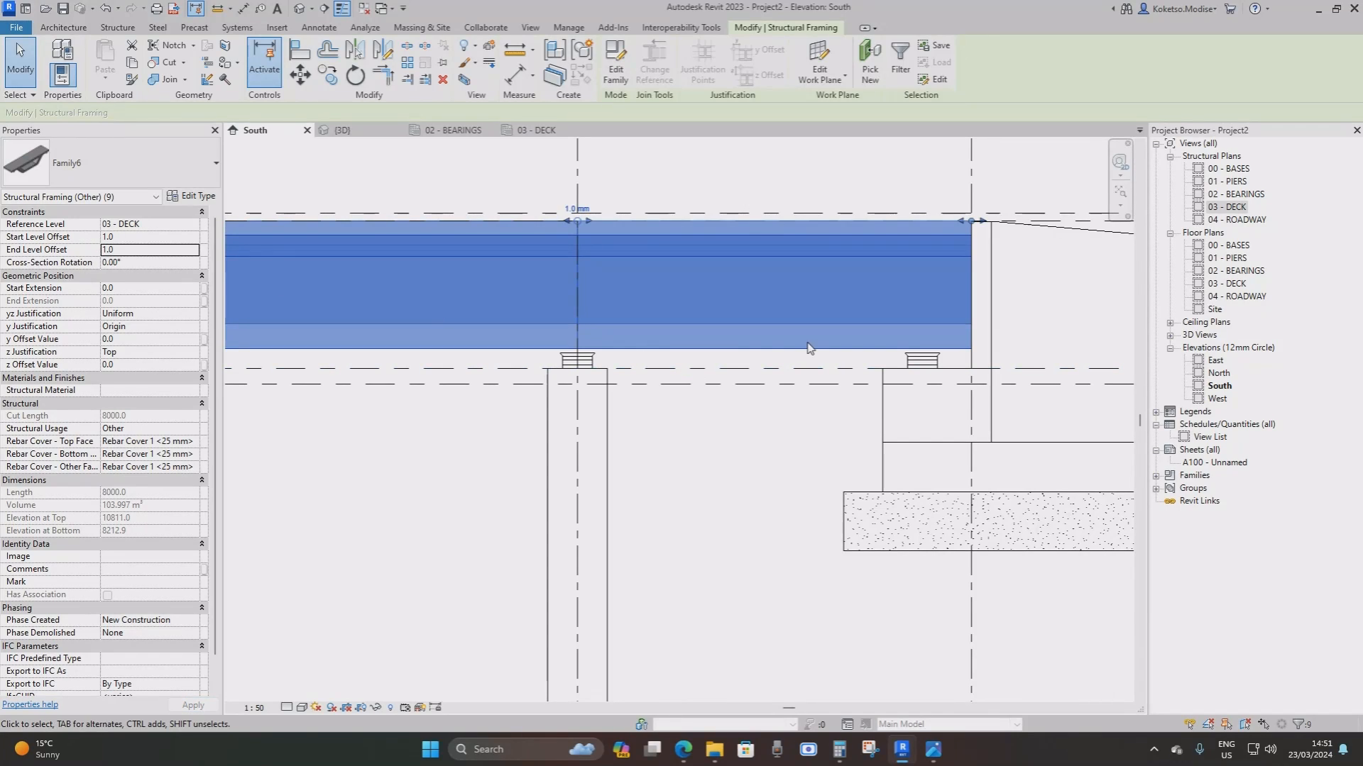
# Move all selected deck segments vertically down so their underside rests on the top of the bearings
pyautogui.scroll(3, 956, 356)
pyautogui.moveTo(912, 365); pyautogui.dragTo(753, 388, button='middle')
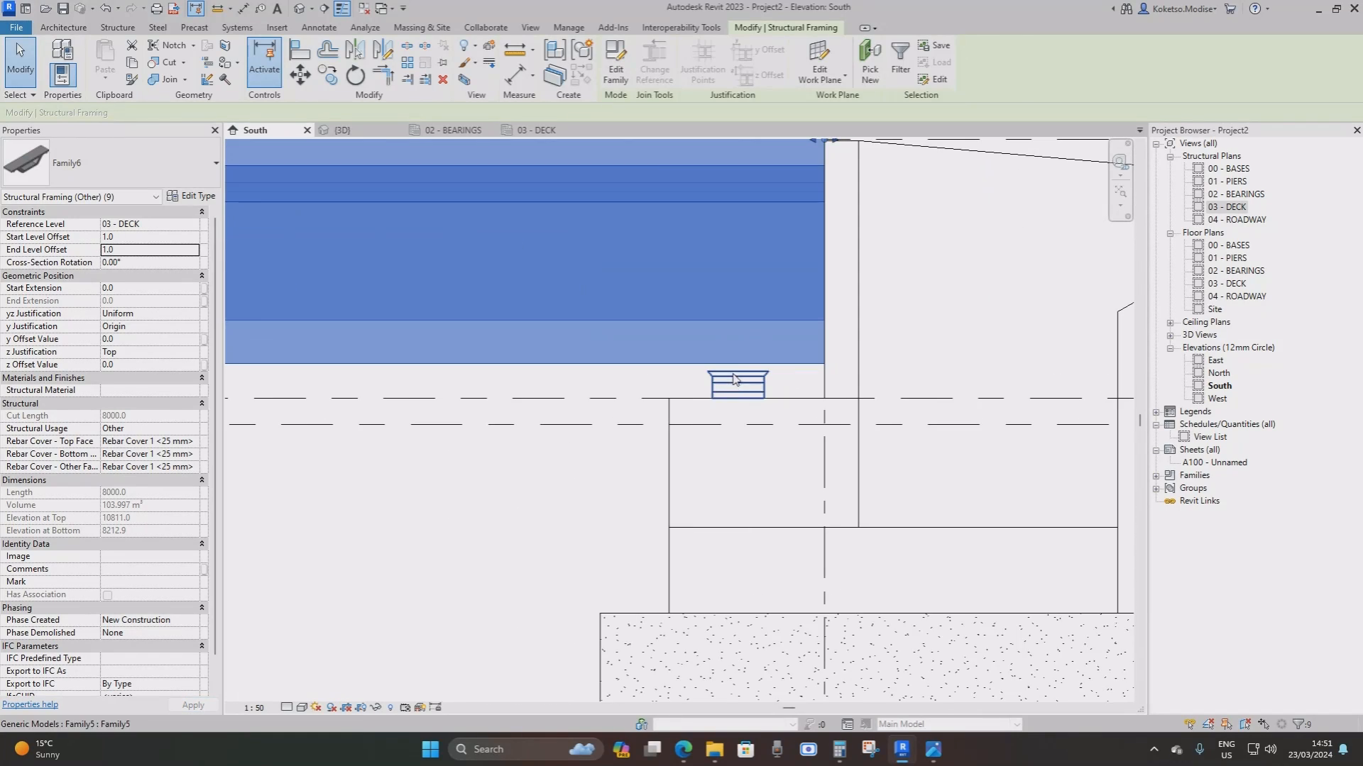
pyautogui.scroll(3, 695, 352)
pyautogui.scroll(-3, 776, 387)
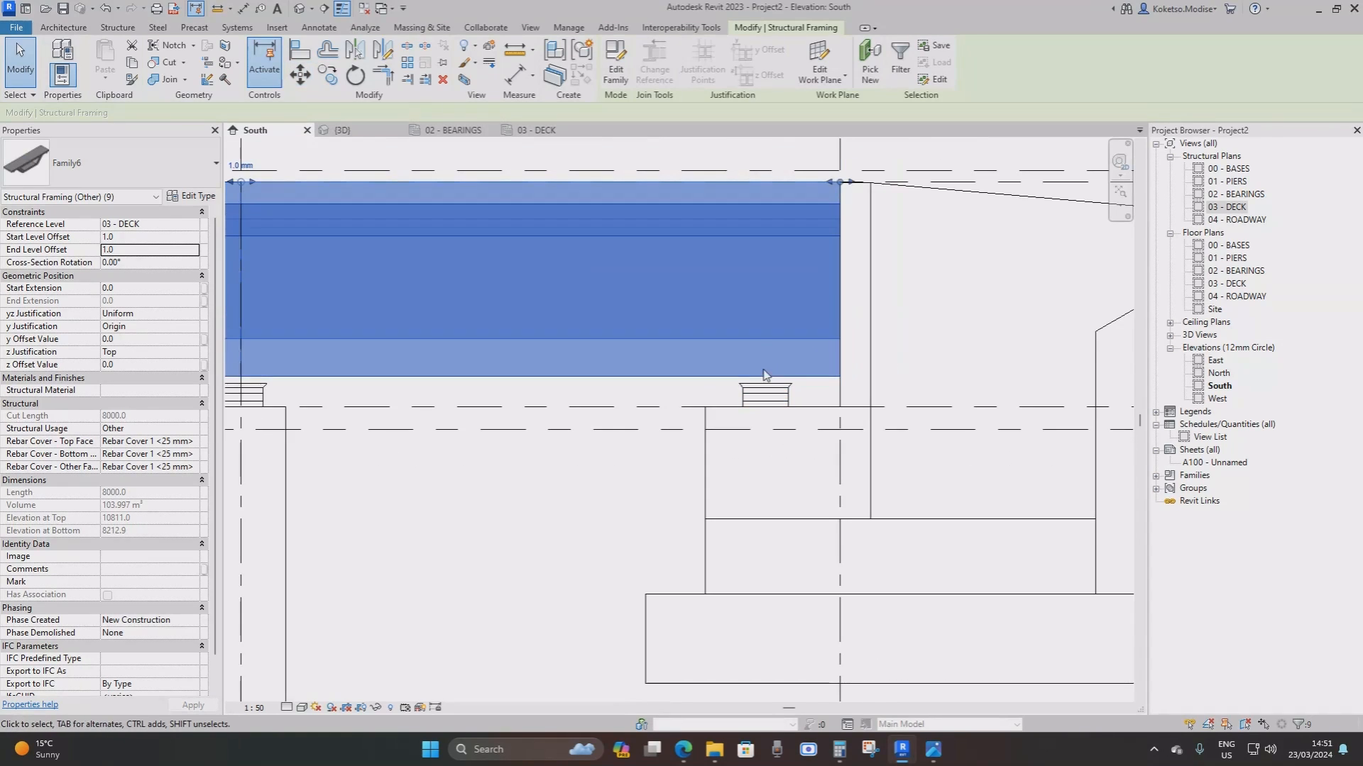
pyautogui.scroll(3, 751, 371)
pyautogui.click(300, 75)
pyautogui.scroll(3, 793, 410)
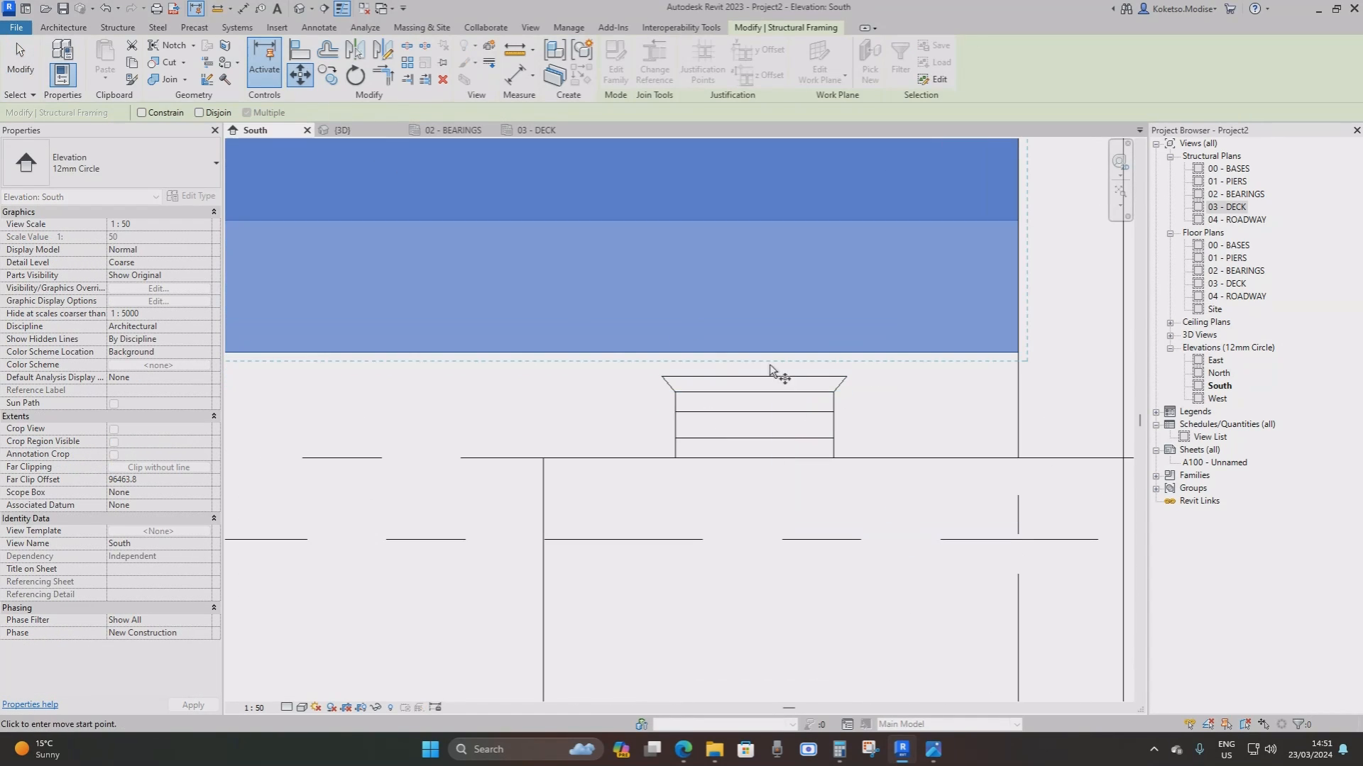
pyautogui.click(781, 382)
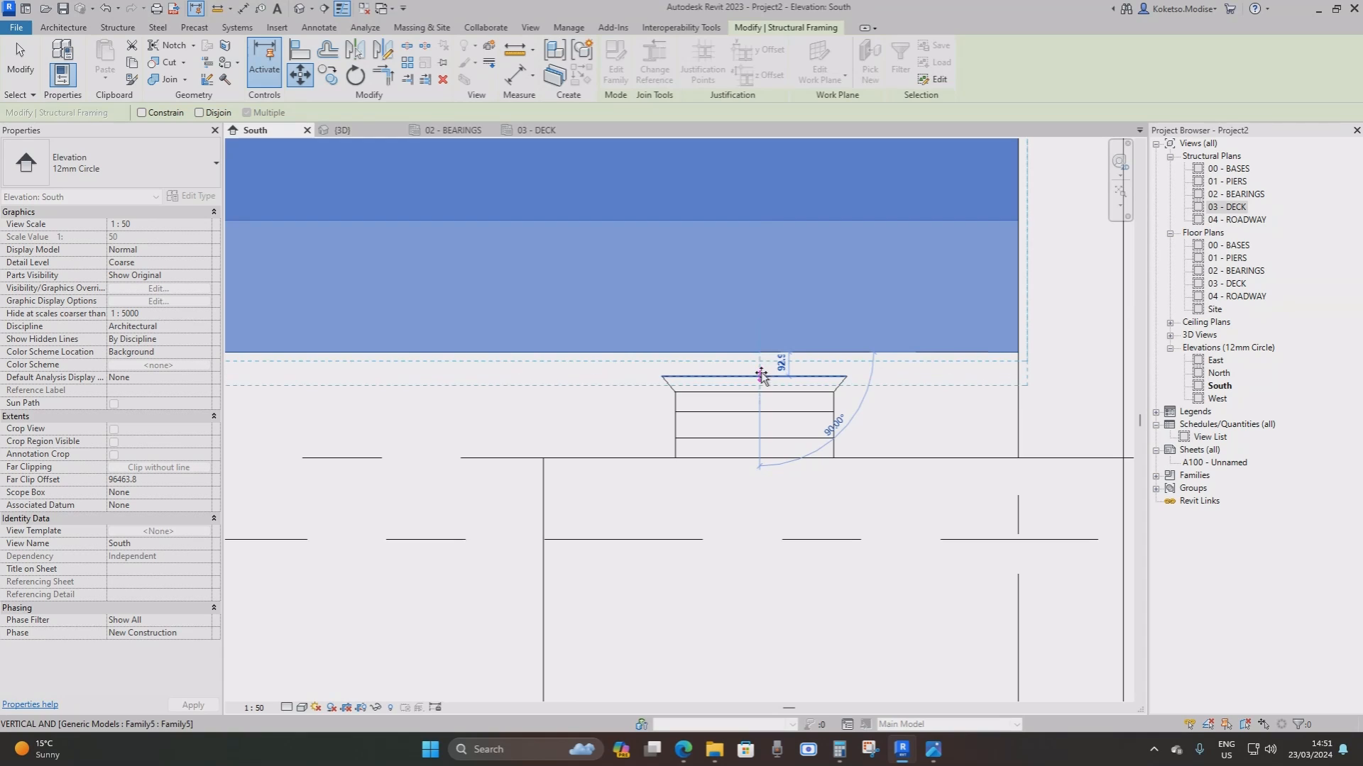
pyautogui.click(762, 376)
pyautogui.scroll(-4, 944, 330)
pyautogui.scroll(-3, 944, 318)
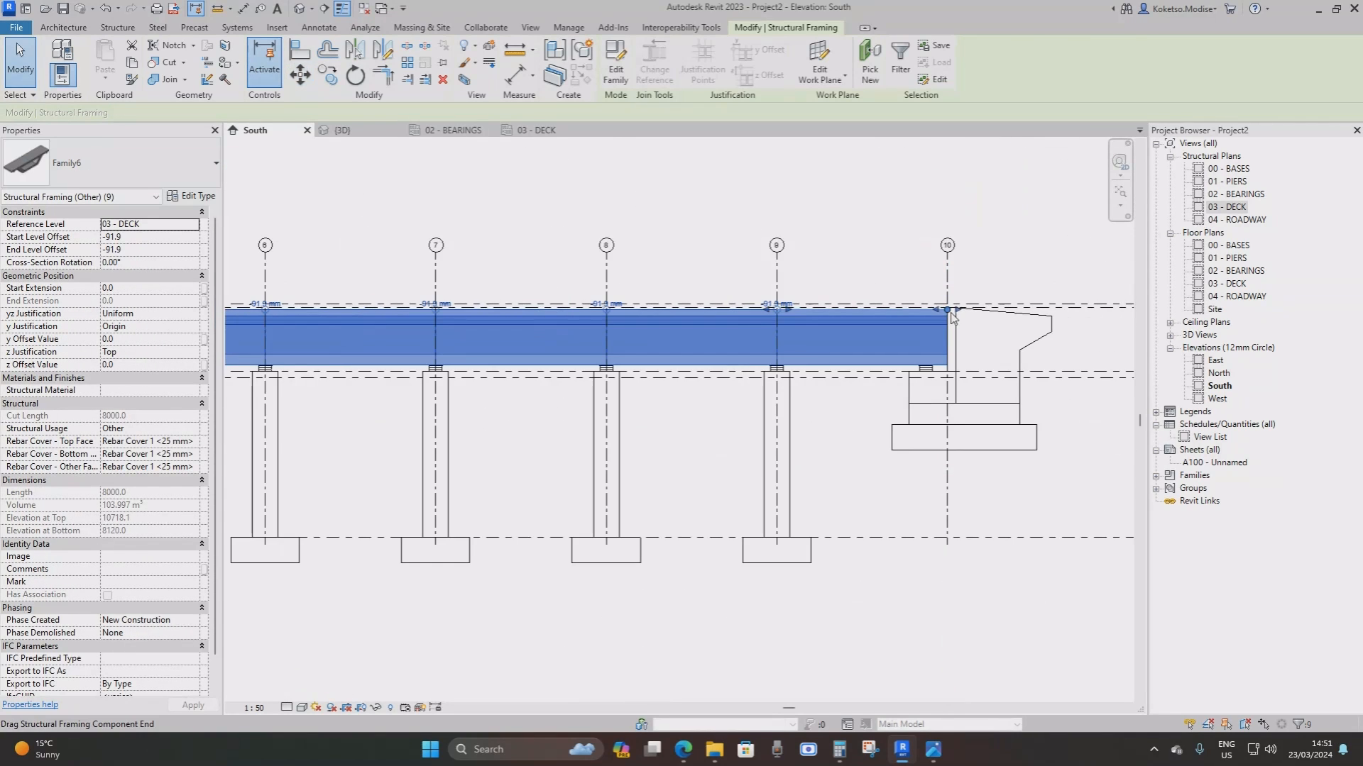
pyautogui.press('Escape')
# Check the lowered deck in the elevation and review the whole bridge in the 3D view
pyautogui.scroll(4, 947, 318)
pyautogui.scroll(-3, 931, 310)
pyautogui.click(342, 130)
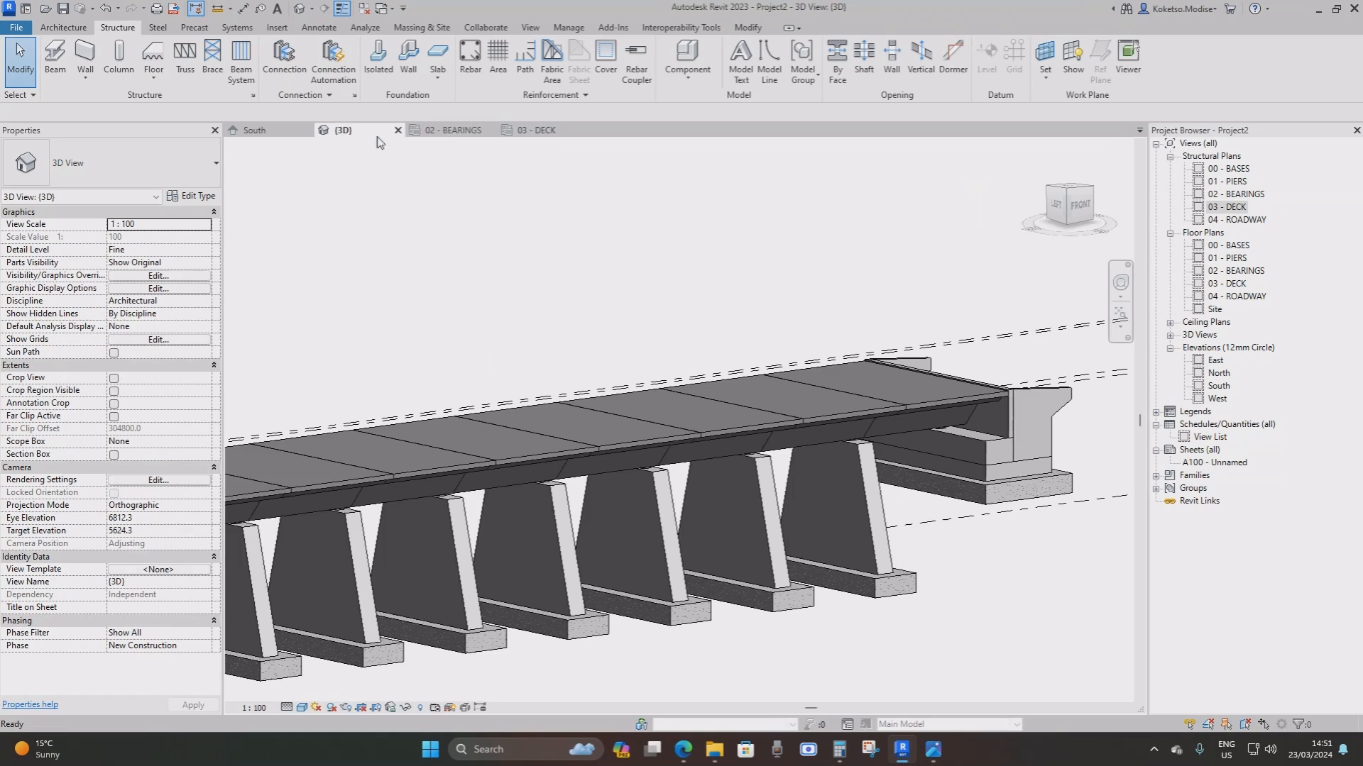
pyautogui.keyDown('shift'); pyautogui.moveTo(816, 387); pyautogui.dragTo(923, 508, button='middle'); pyautogui.keyUp('shift')
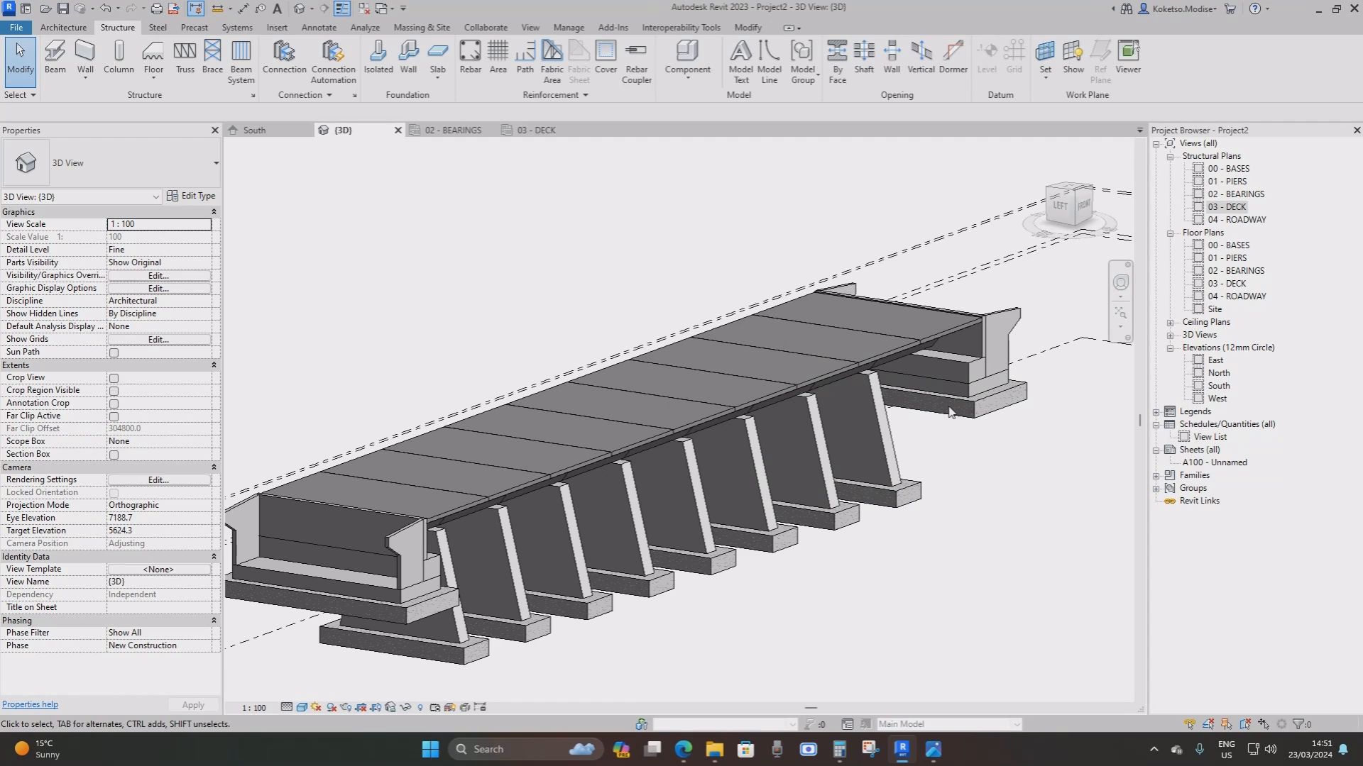
pyautogui.keyDown('shift'); pyautogui.moveTo(949, 413); pyautogui.dragTo(995, 484, button='middle'); pyautogui.keyUp('shift')
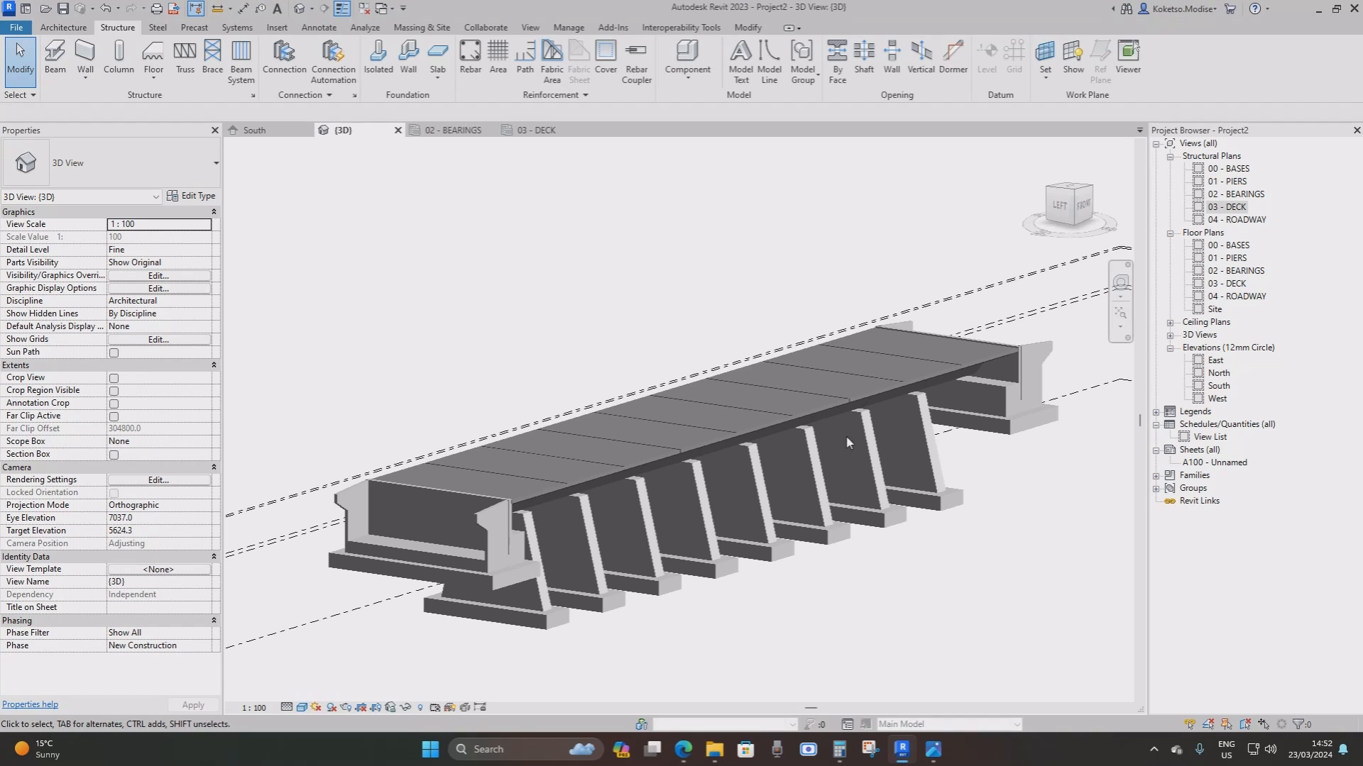
pyautogui.scroll(-2, 851, 458)
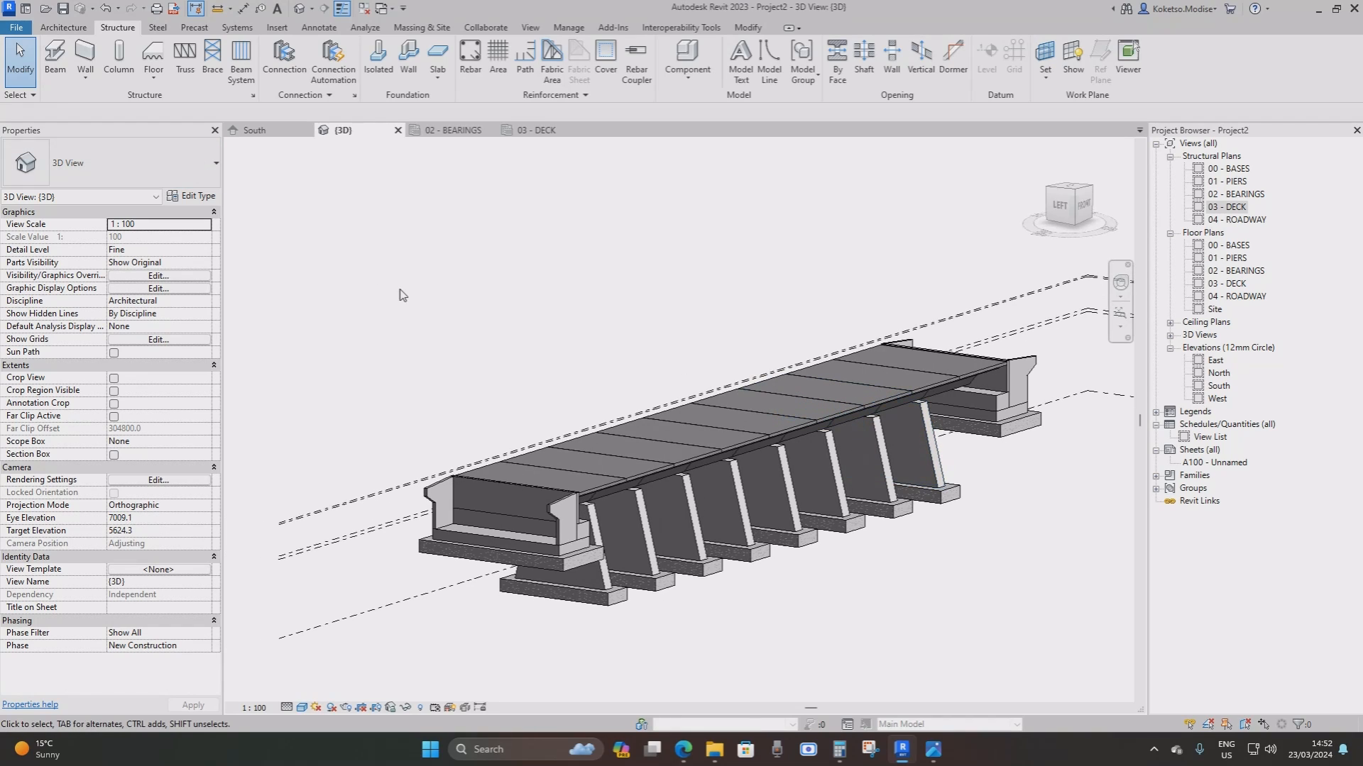
pyautogui.scroll(1, 942, 405)
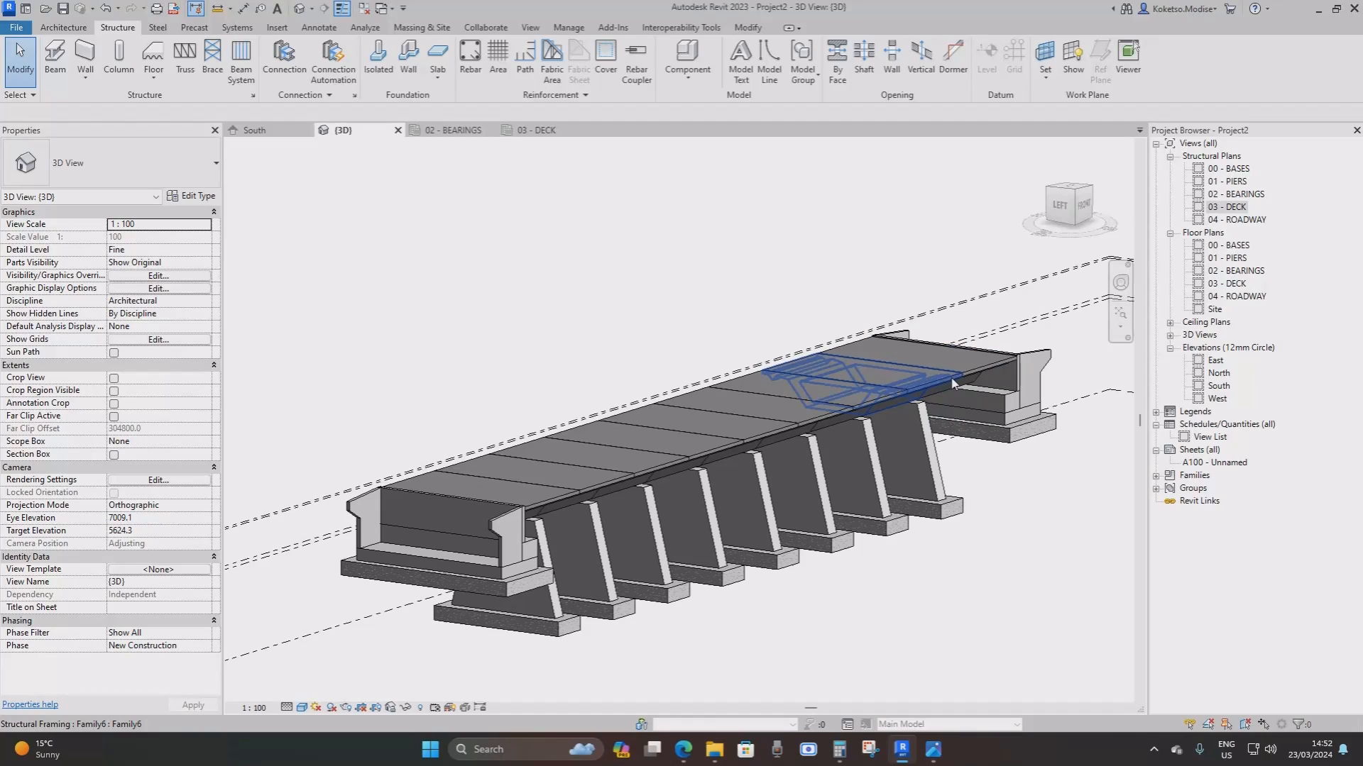
# Open the family of the deck segment next to the right abutment's end span for editing
pyautogui.click(906, 379)
pyautogui.keyDown('shift'); pyautogui.moveTo(906, 379); pyautogui.dragTo(848, 384, button='middle'); pyautogui.keyUp('shift')
pyautogui.scroll(2, 929, 403)
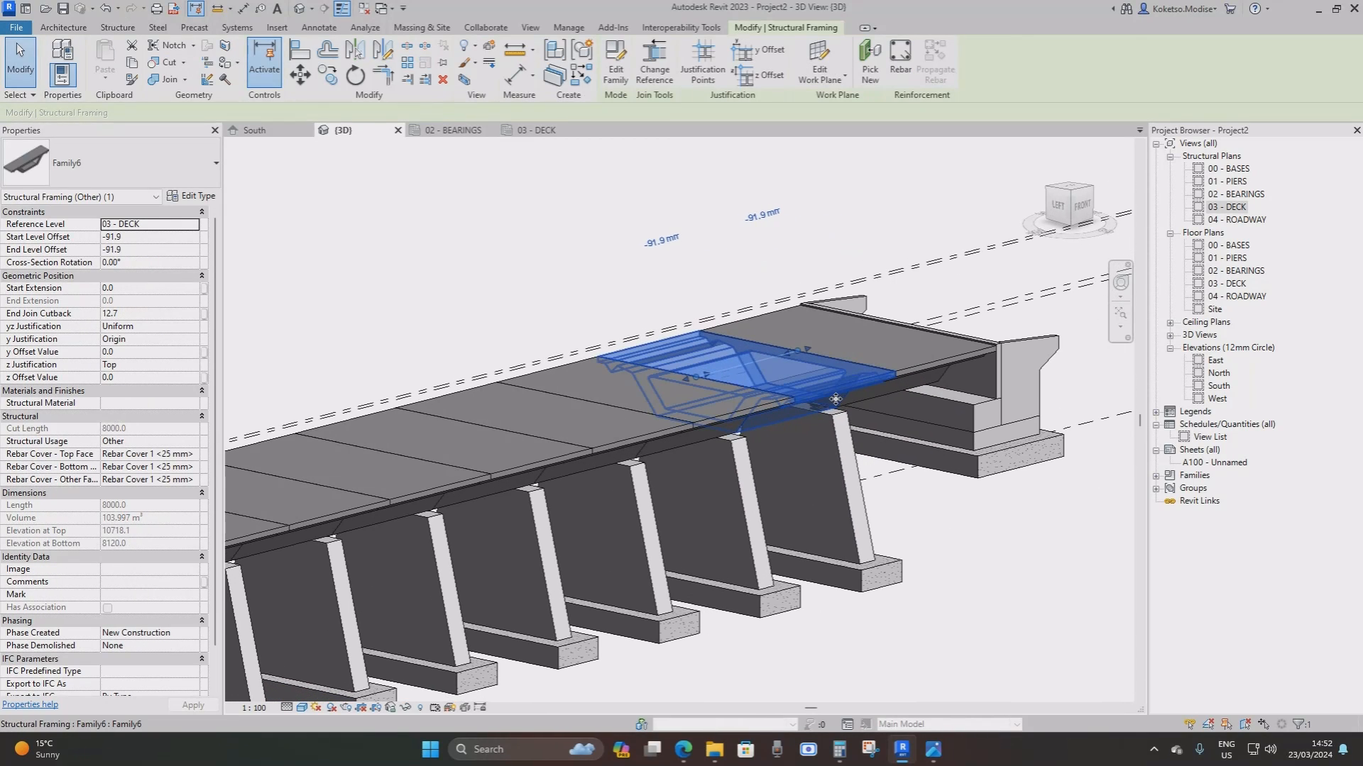
pyautogui.scroll(1, 823, 369)
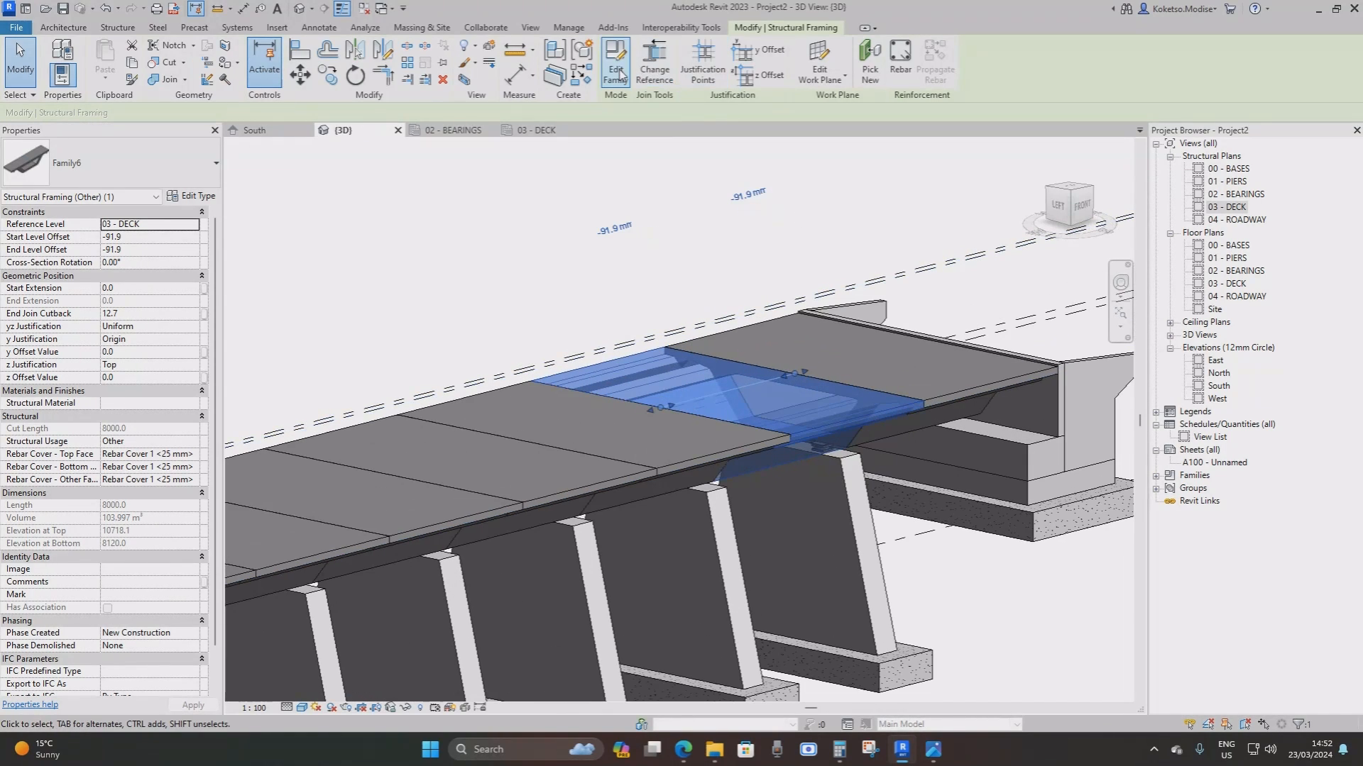
pyautogui.doubleClick(748, 359)
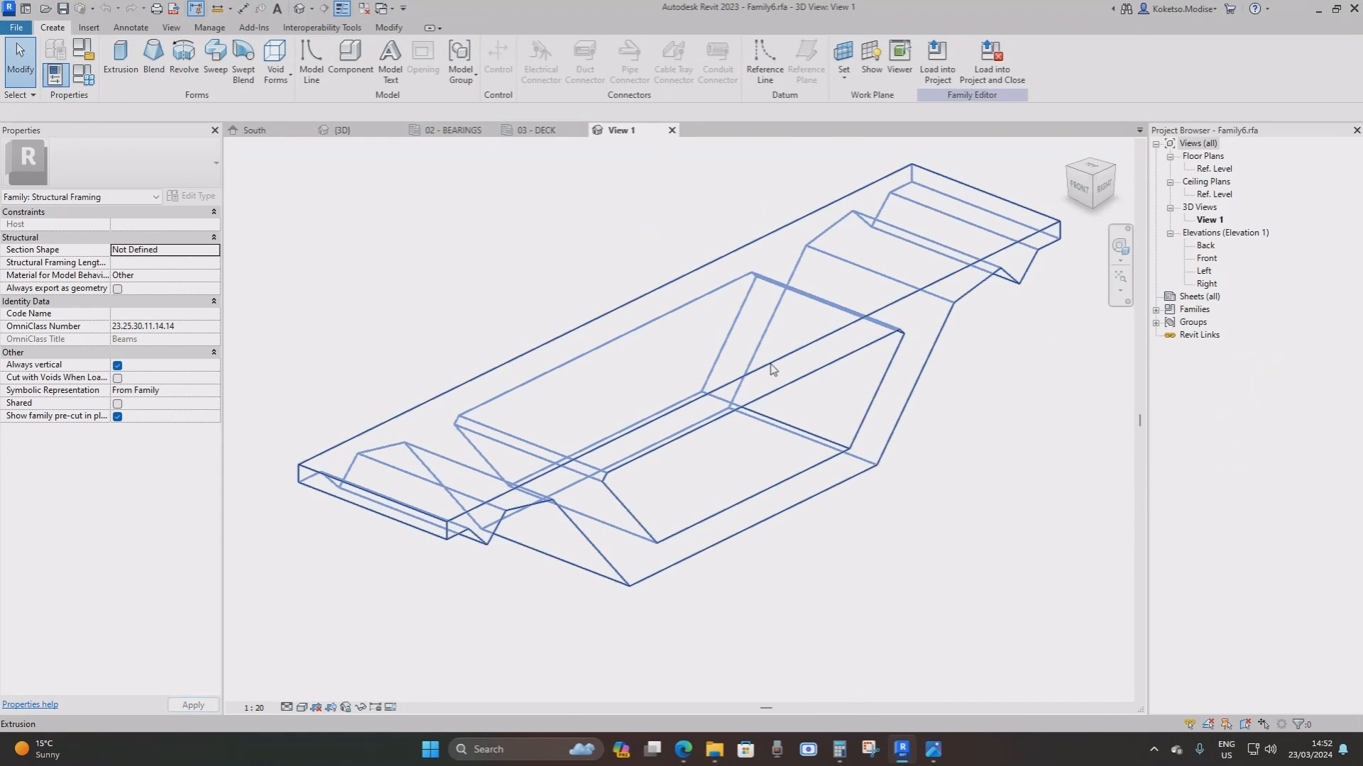
# Search the materials for "concrete" and assign Concrete, Precast to the box-girder extrusion
pyautogui.click(775, 366)
pyautogui.click(204, 314)
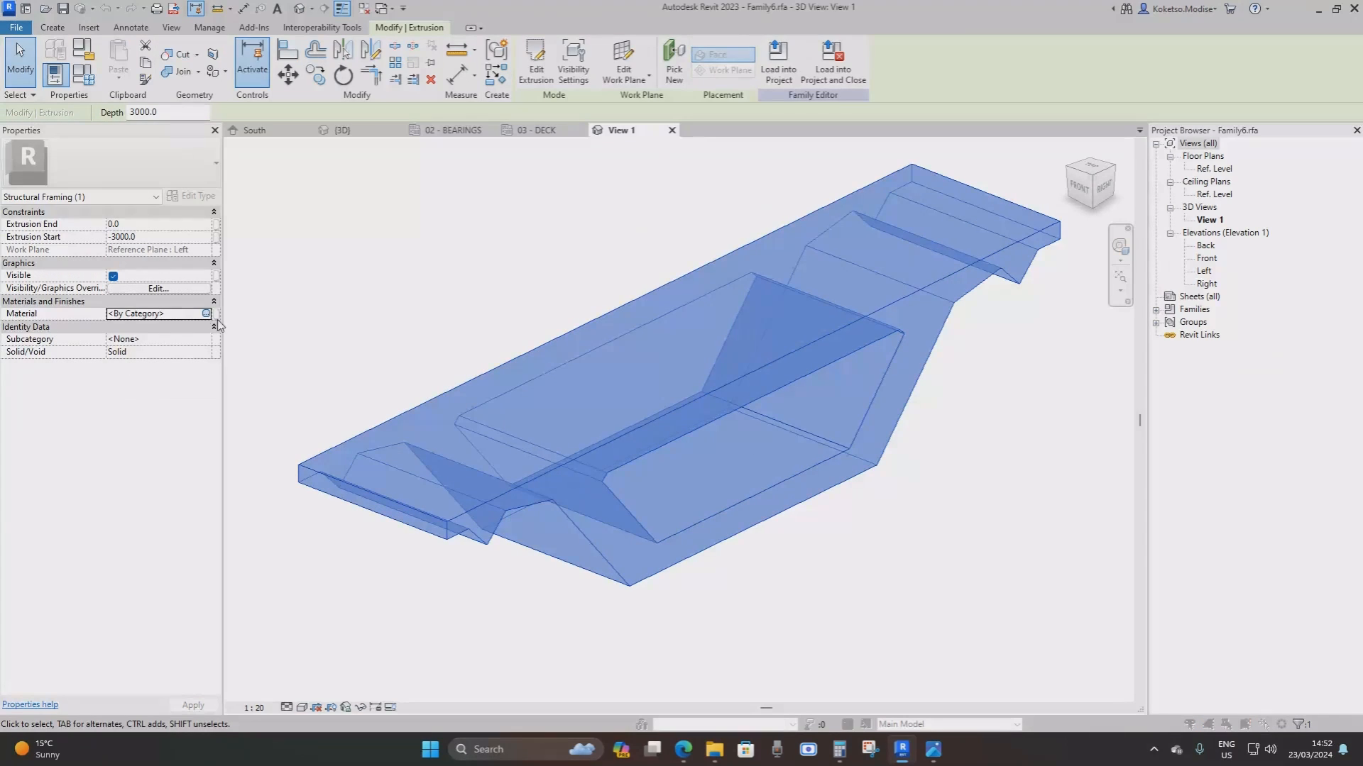
pyautogui.click(215, 314)
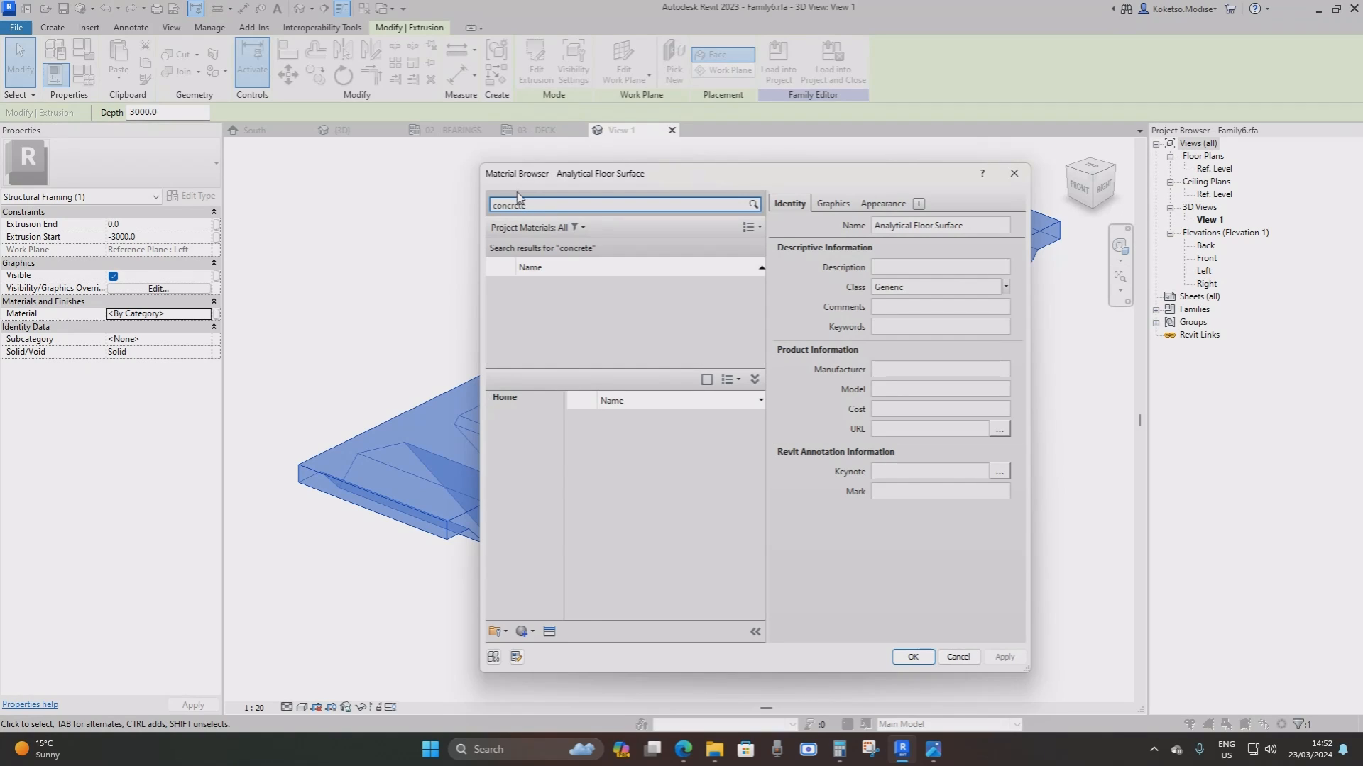
pyautogui.moveTo(759, 411); pyautogui.dragTo(755, 455)
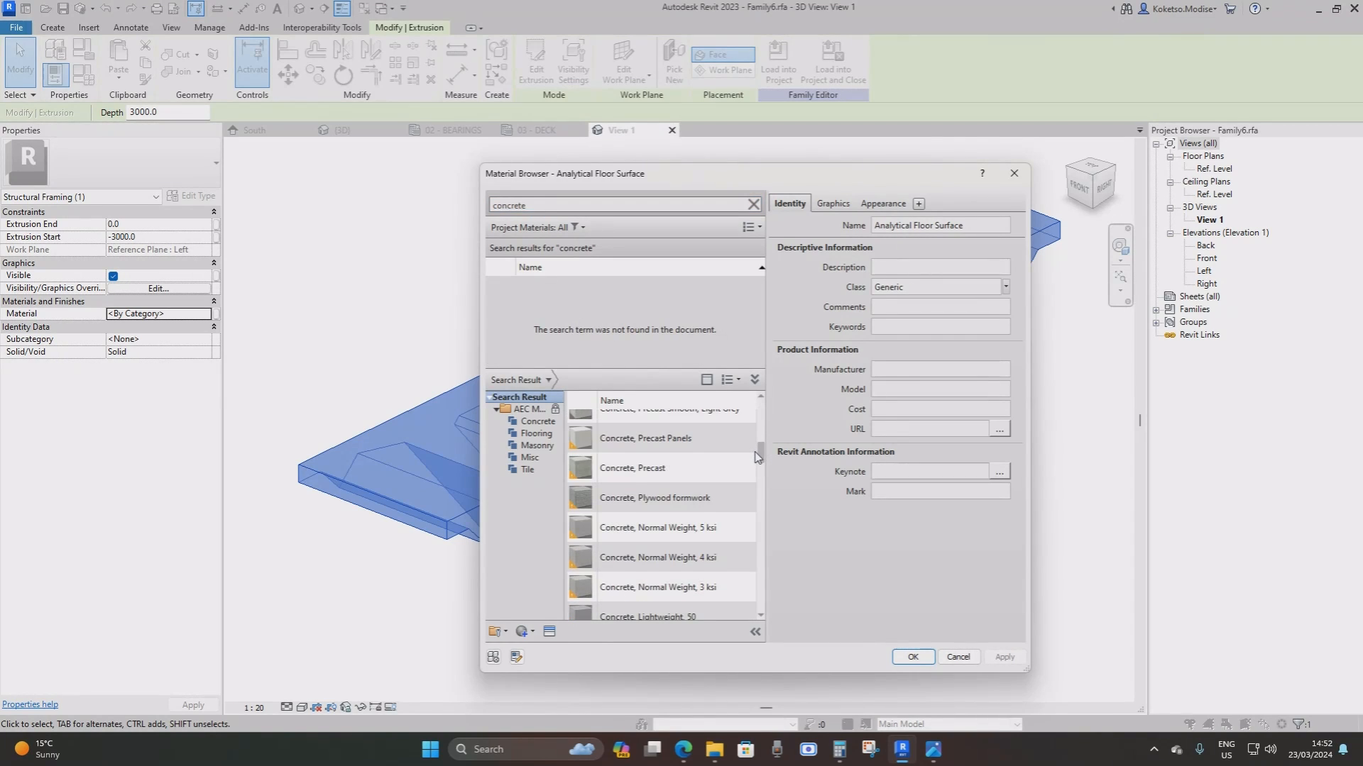
pyautogui.click(735, 467)
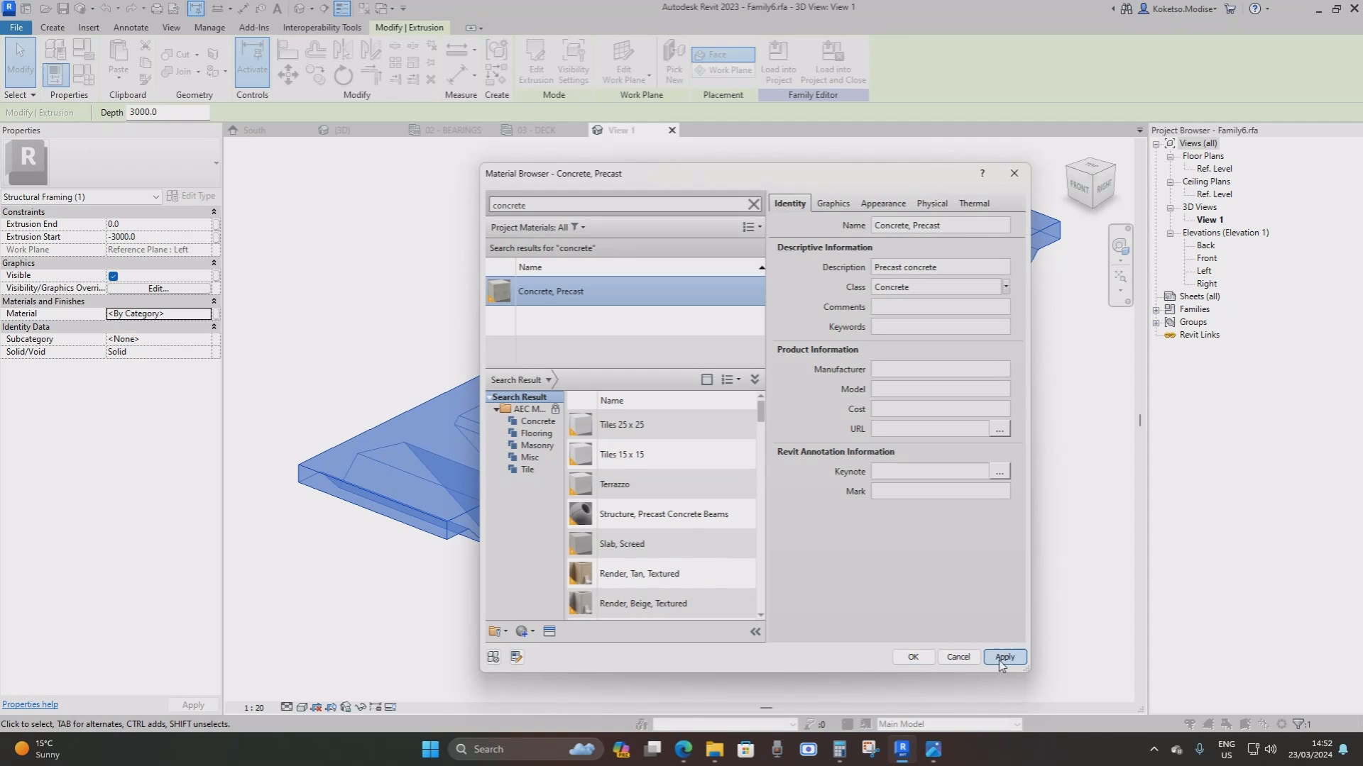
pyautogui.click(913, 656)
pyautogui.press('Escape')
# Load the updated deck family into the project without saving its file, overwriting the existing version and its parameter values
pyautogui.click(571, 69)
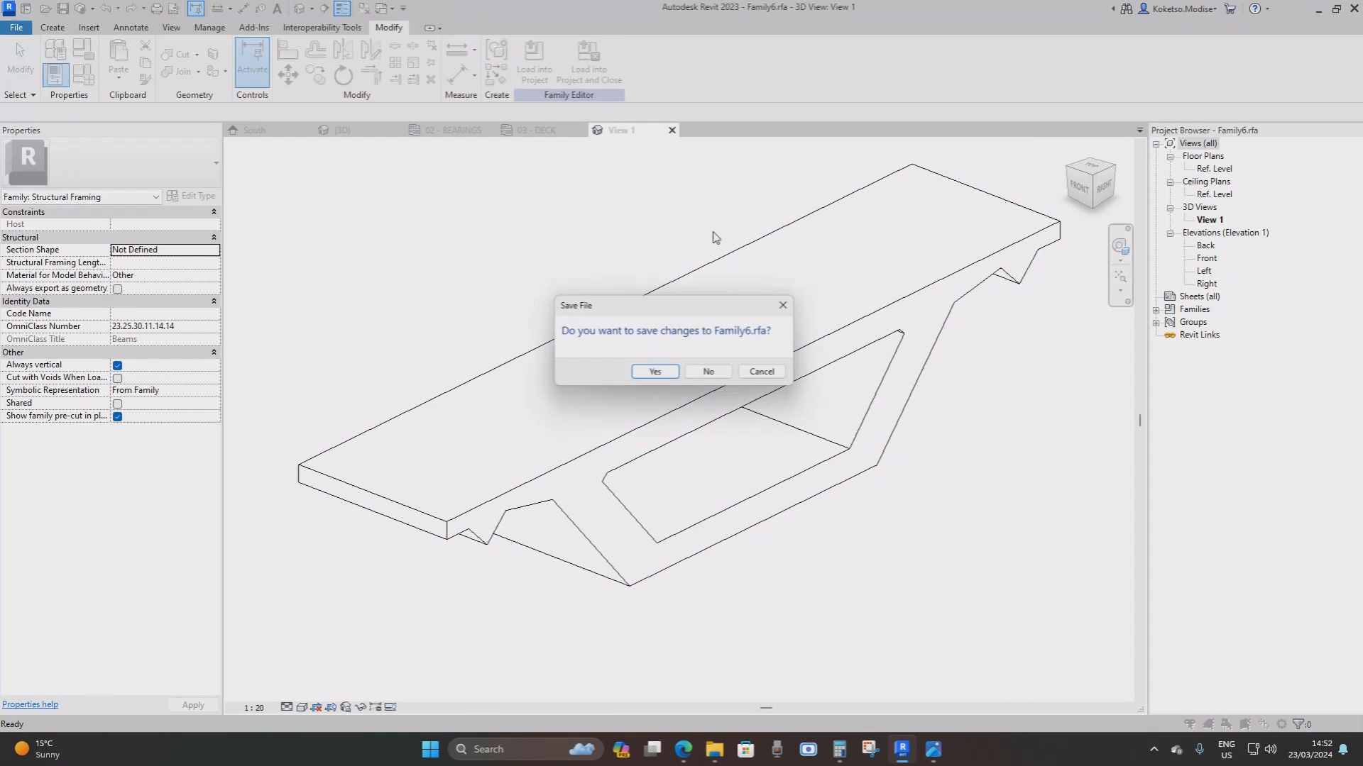
pyautogui.click(712, 368)
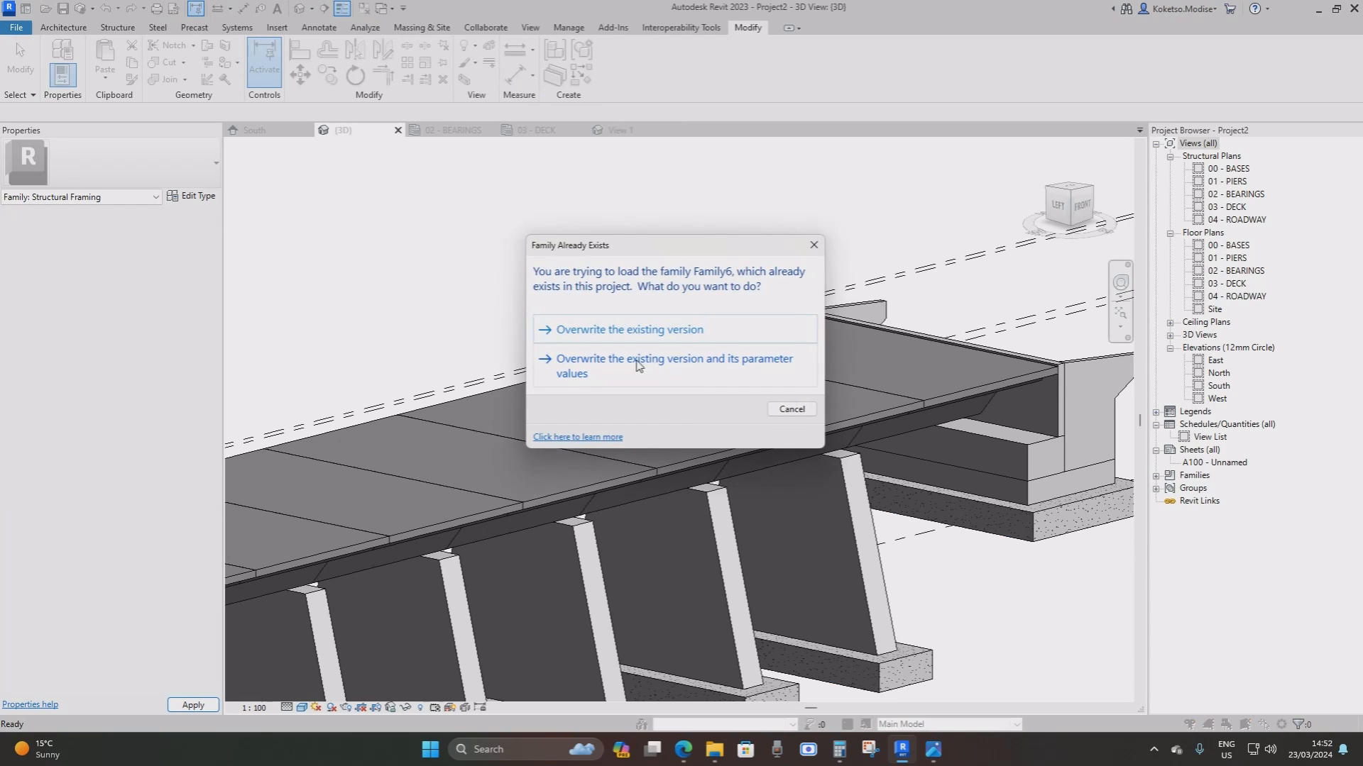
pyautogui.click(678, 367)
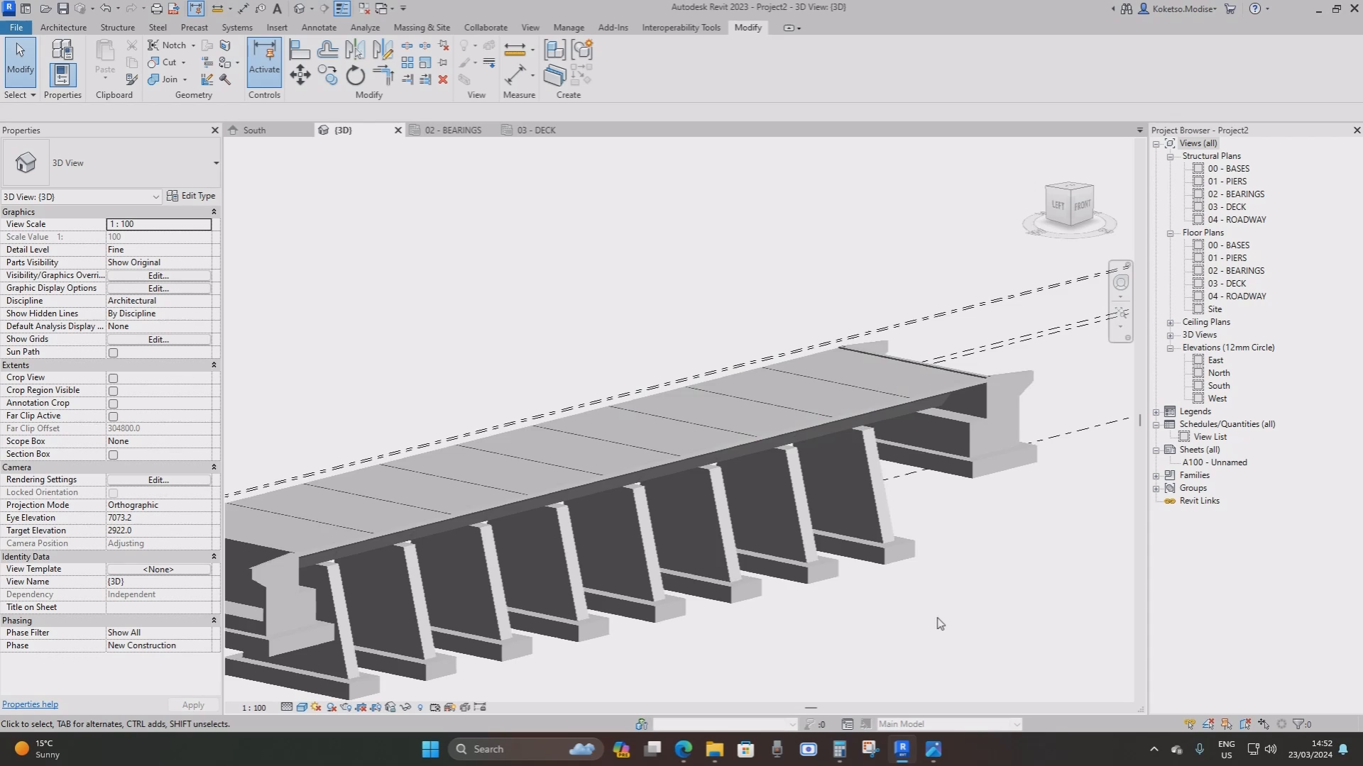
pyautogui.keyDown('shift'); pyautogui.moveTo(940, 623); pyautogui.dragTo(777, 547, button='middle'); pyautogui.keyUp('shift')
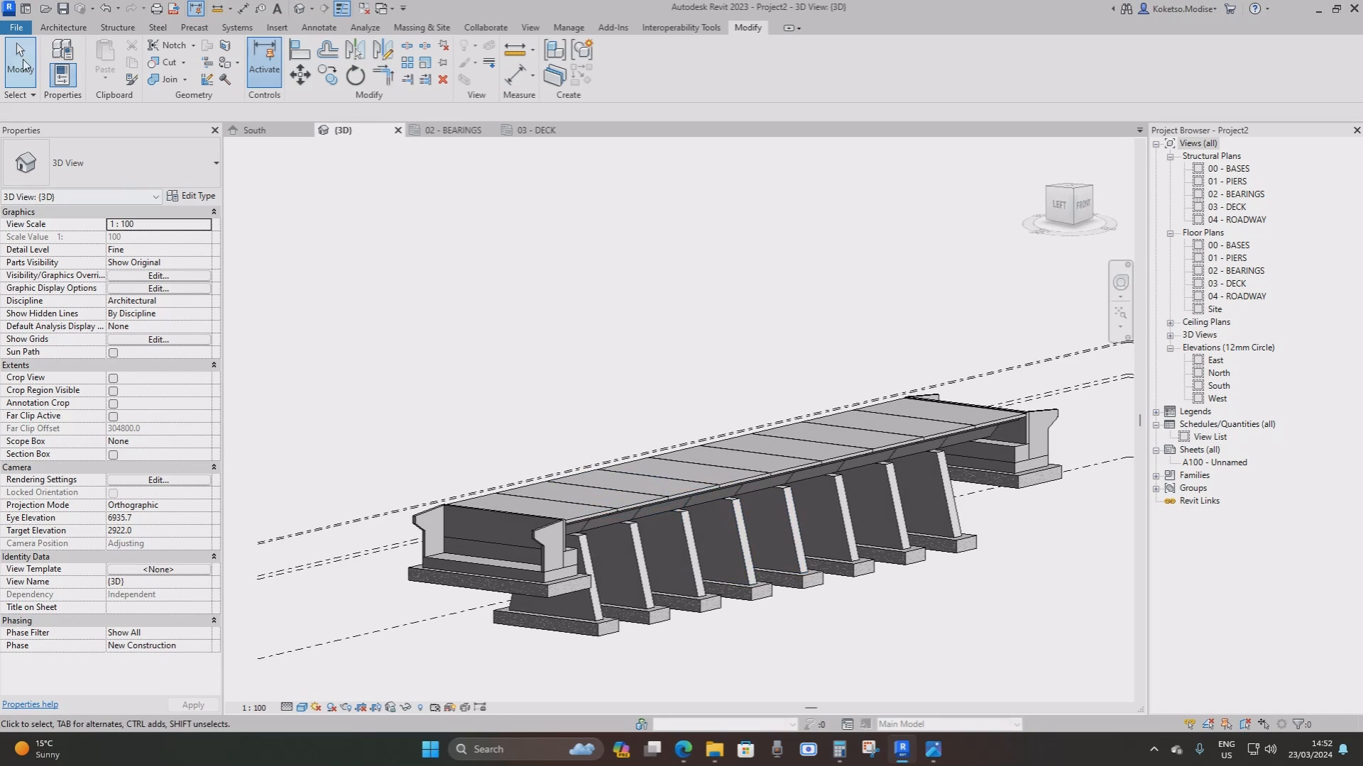
# Create a new family from the Metric Structural Framing - Beams and Braces template
pyautogui.click(16, 28)
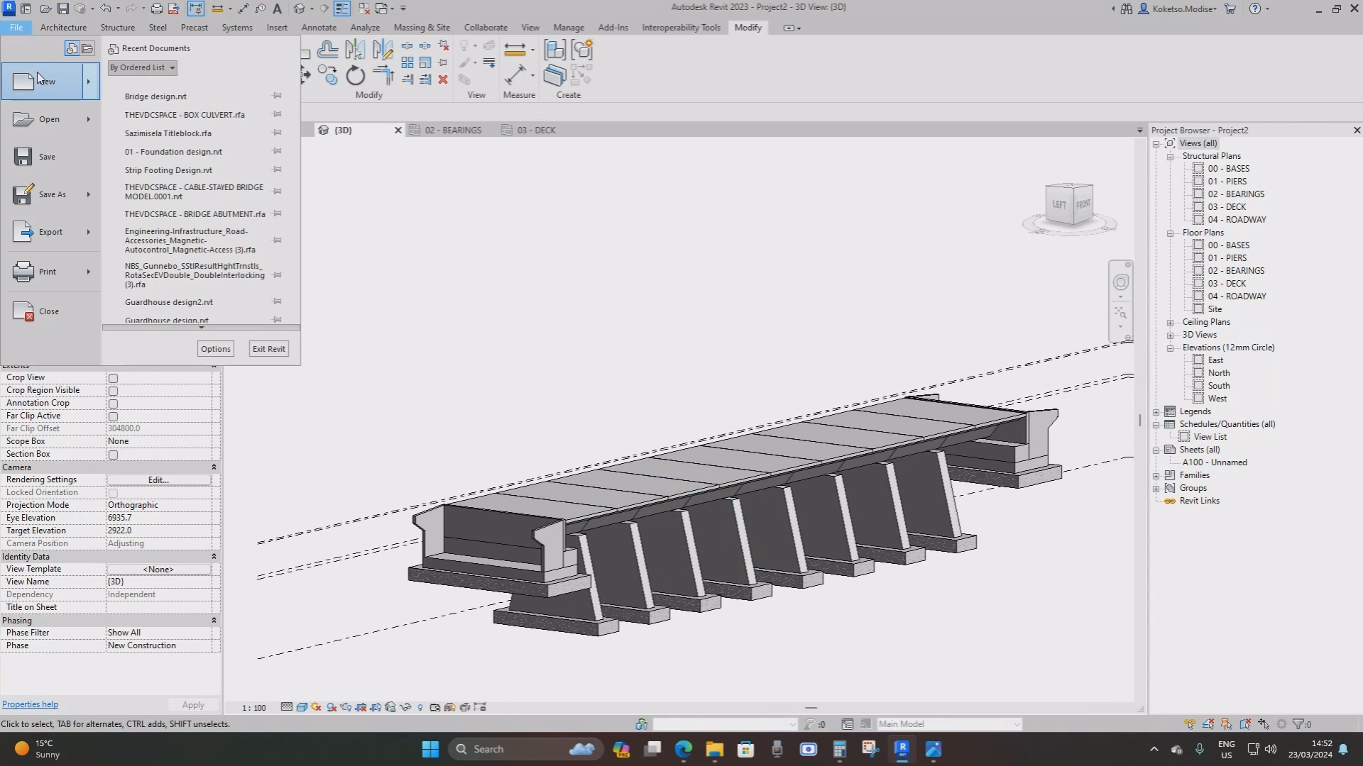
pyautogui.moveTo(78, 90)
pyautogui.click(206, 122)
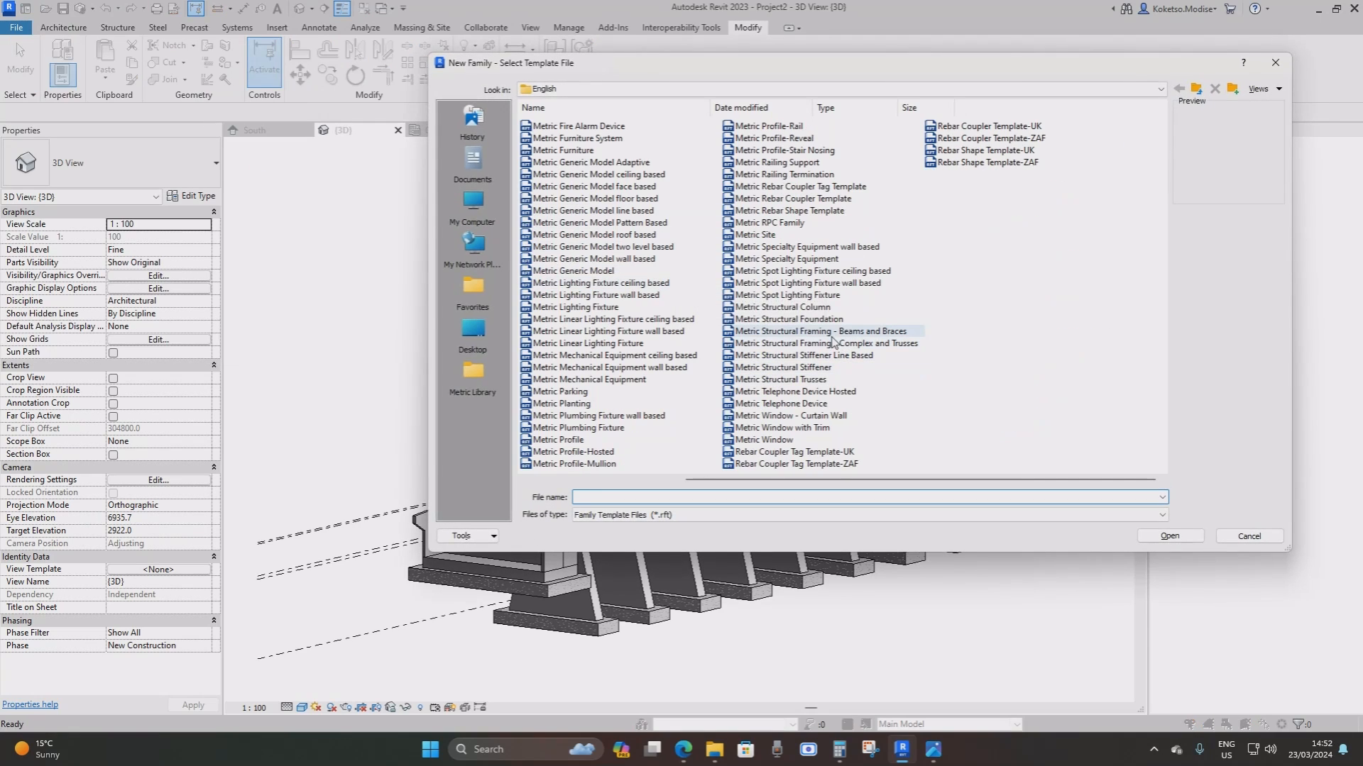
pyautogui.click(766, 332)
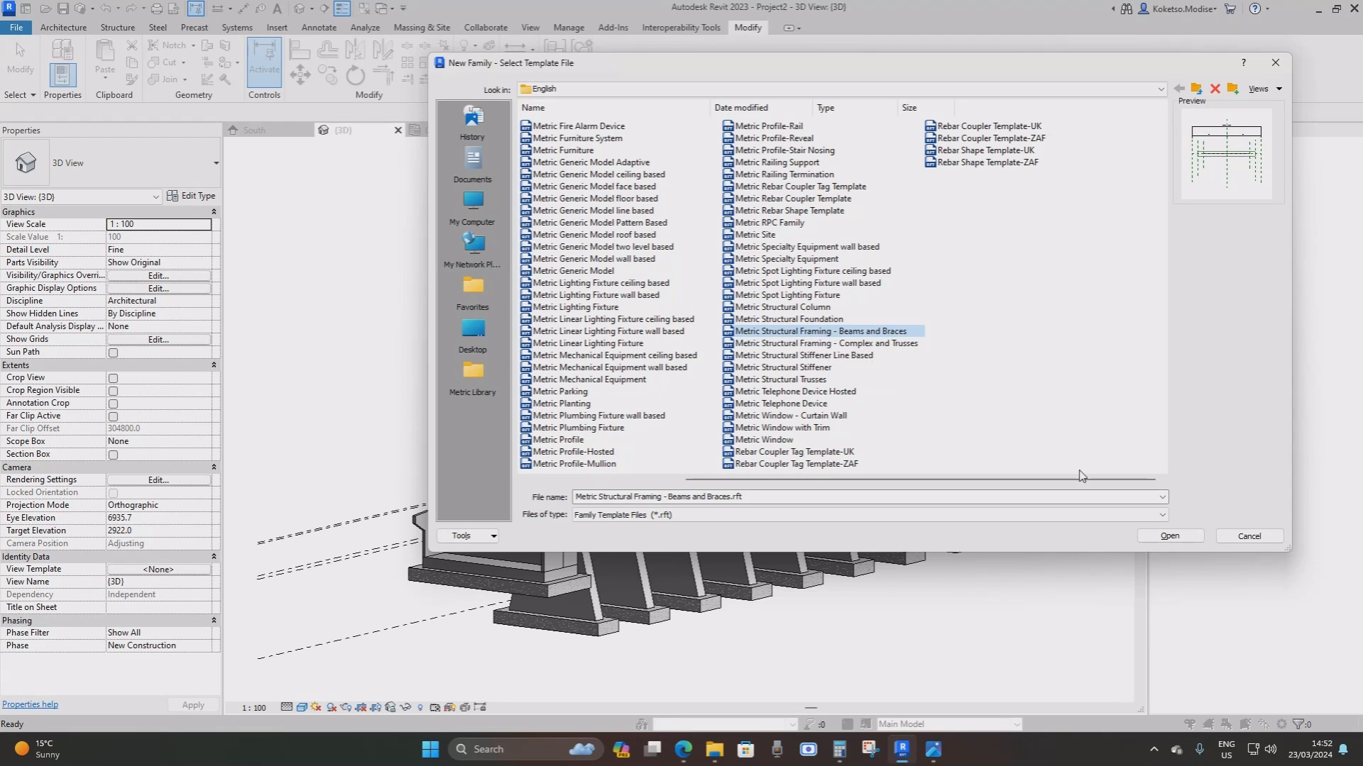
pyautogui.click(1174, 535)
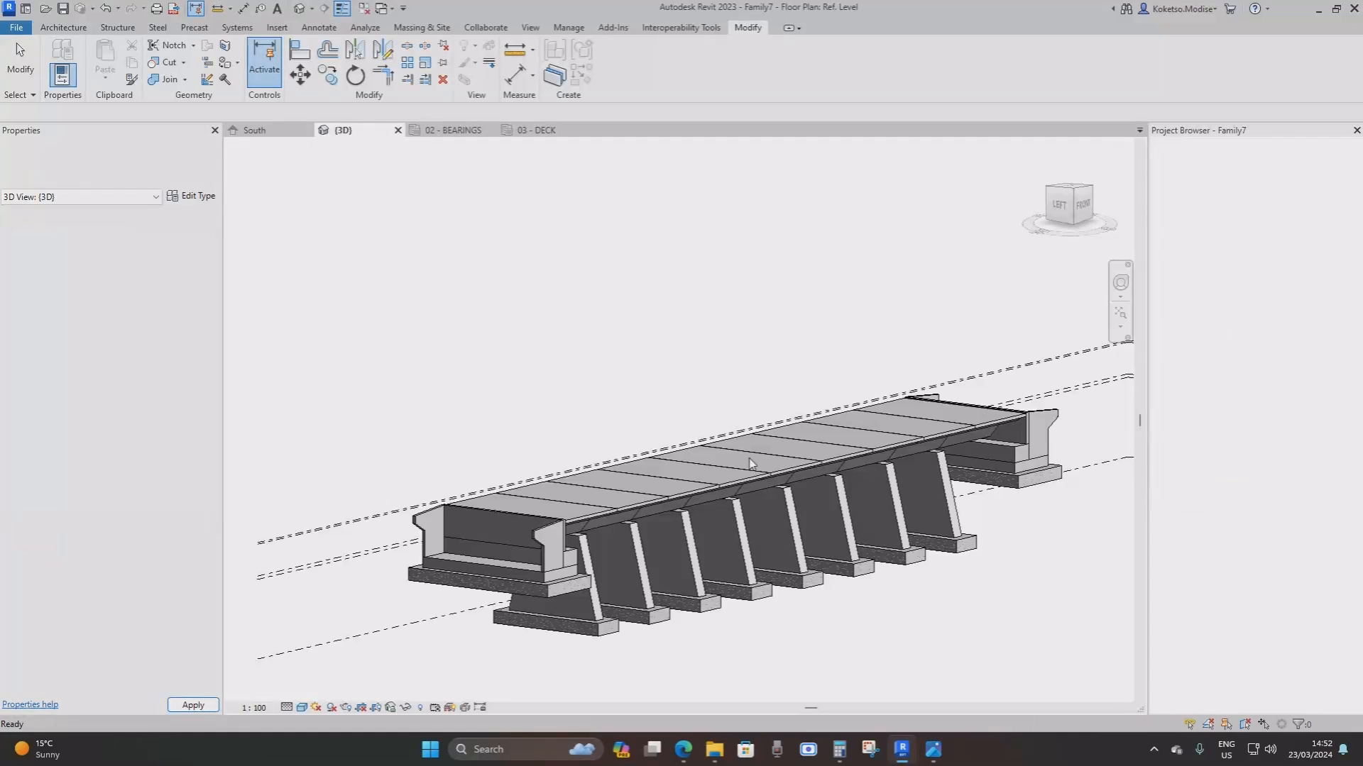
# Delete the template's default beam extrusion and the two inner reference planes on each side of the centre
pyautogui.click(725, 406)
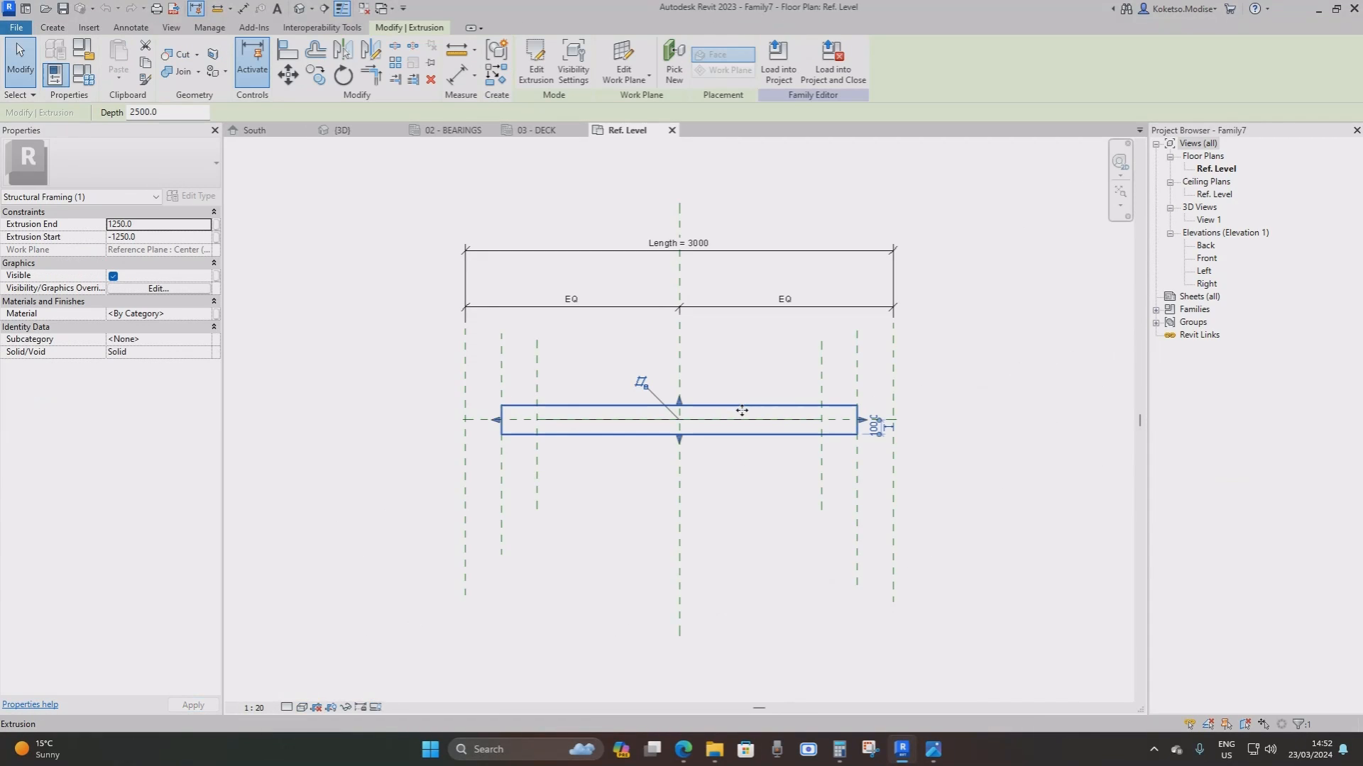
pyautogui.press('Delete')
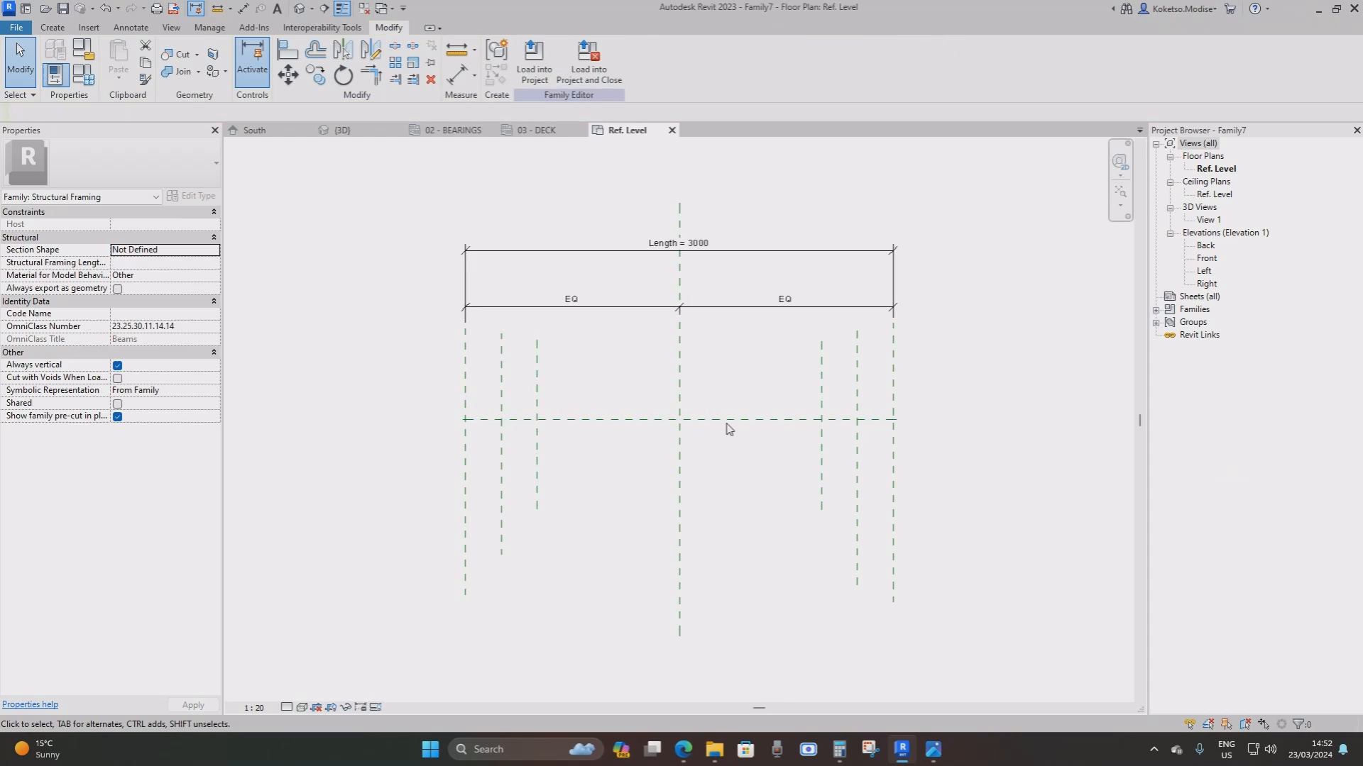
pyautogui.moveTo(871, 342); pyautogui.dragTo(775, 374)
pyautogui.press('Delete')
pyautogui.moveTo(566, 358); pyautogui.dragTo(484, 375)
pyautogui.press('Delete')
# Start an extrusion in the Left elevation with Reference Plane : Left as its work plane
pyautogui.doubleClick(1206, 271)
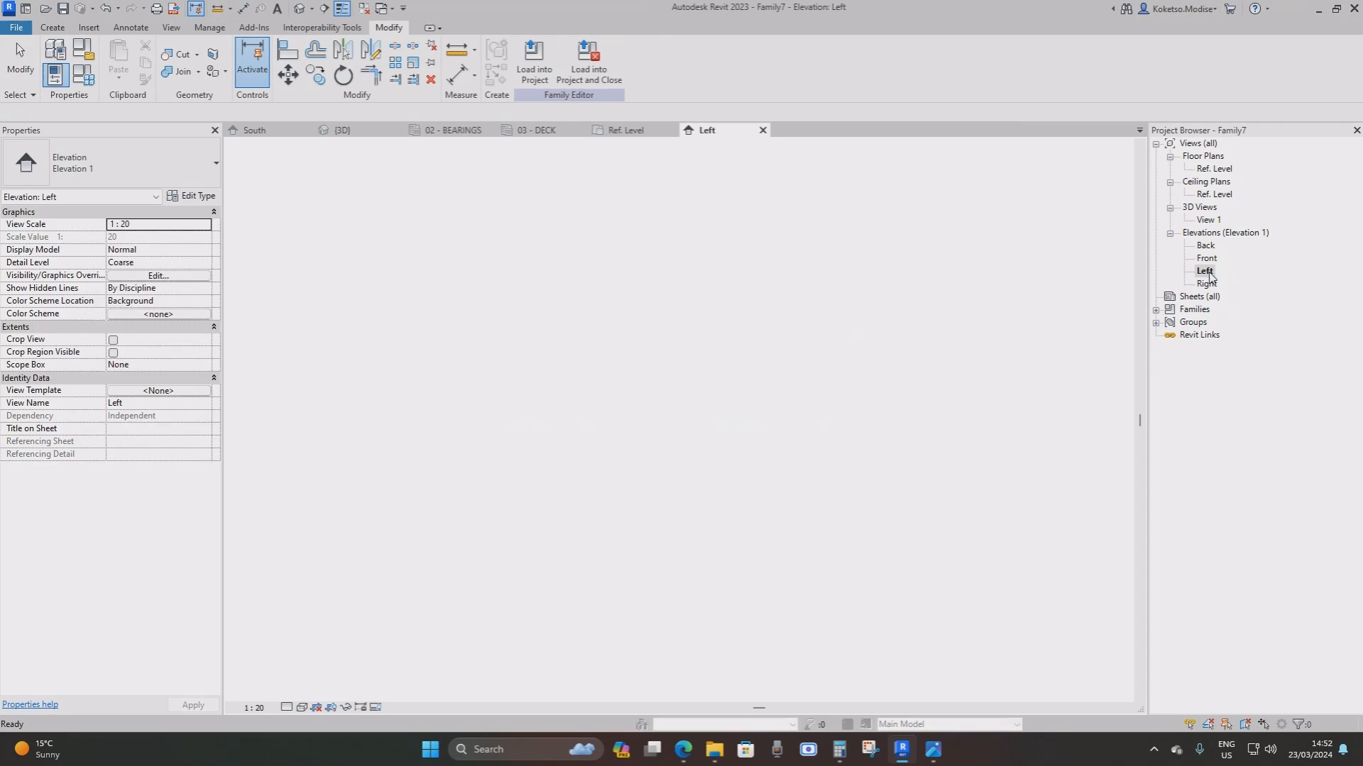
pyautogui.scroll(4, 600, 550)
pyautogui.moveTo(600, 550); pyautogui.dragTo(650, 455, button='middle')
pyautogui.click(53, 29)
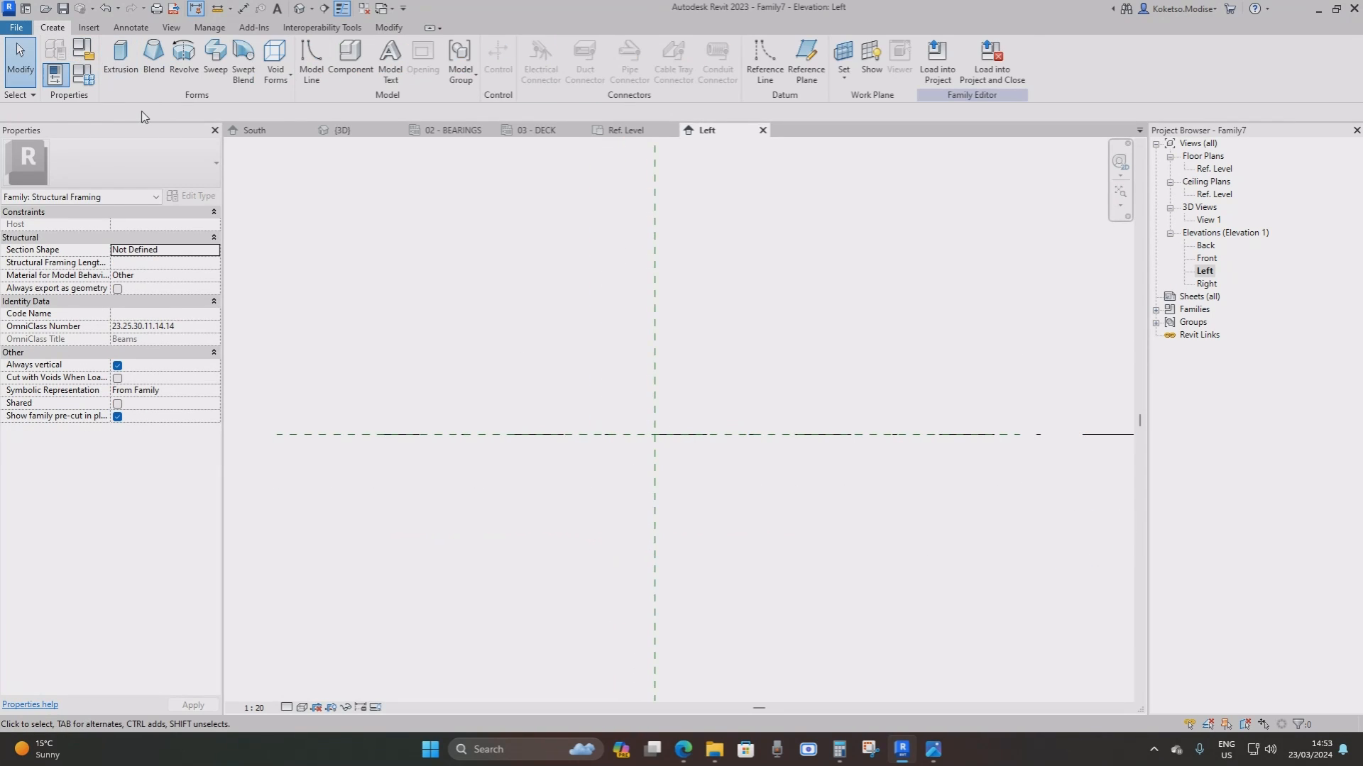
pyautogui.click(121, 57)
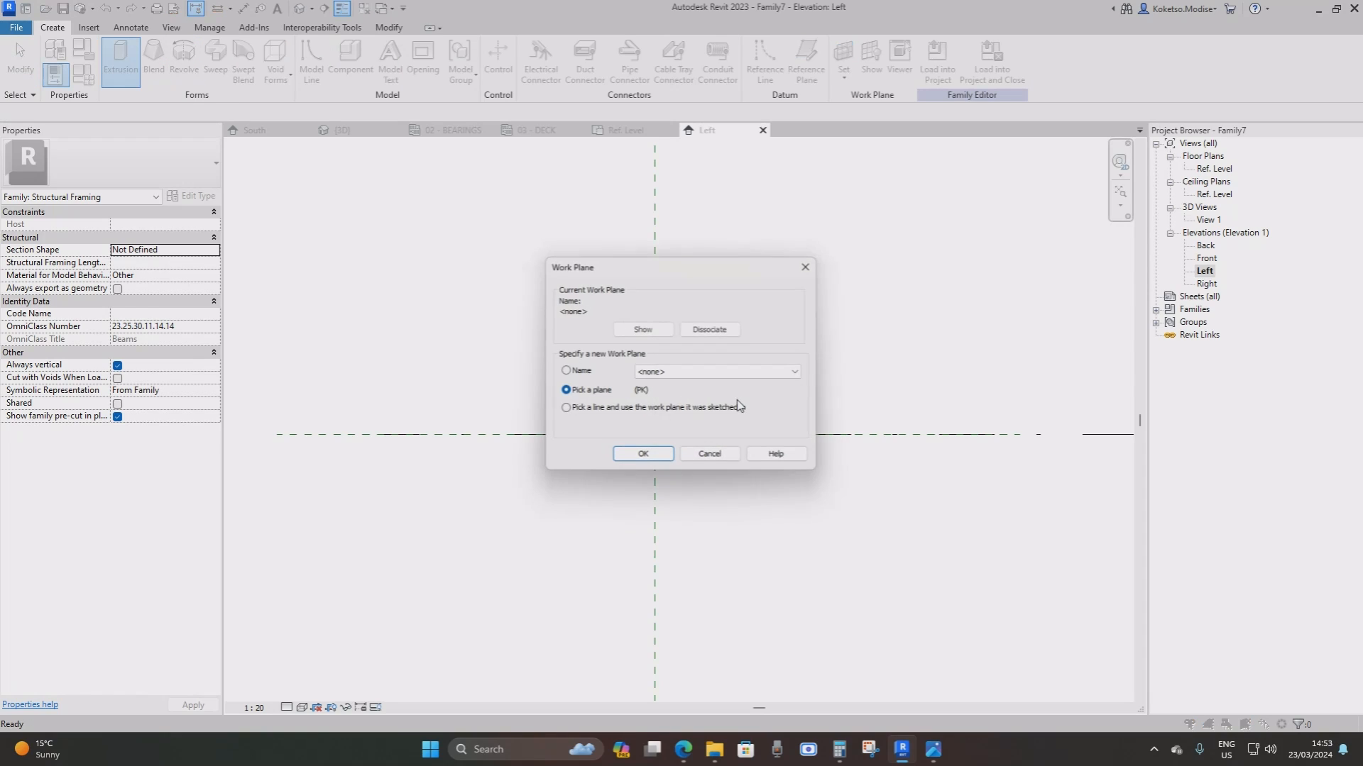
pyautogui.click(671, 373)
pyautogui.click(667, 432)
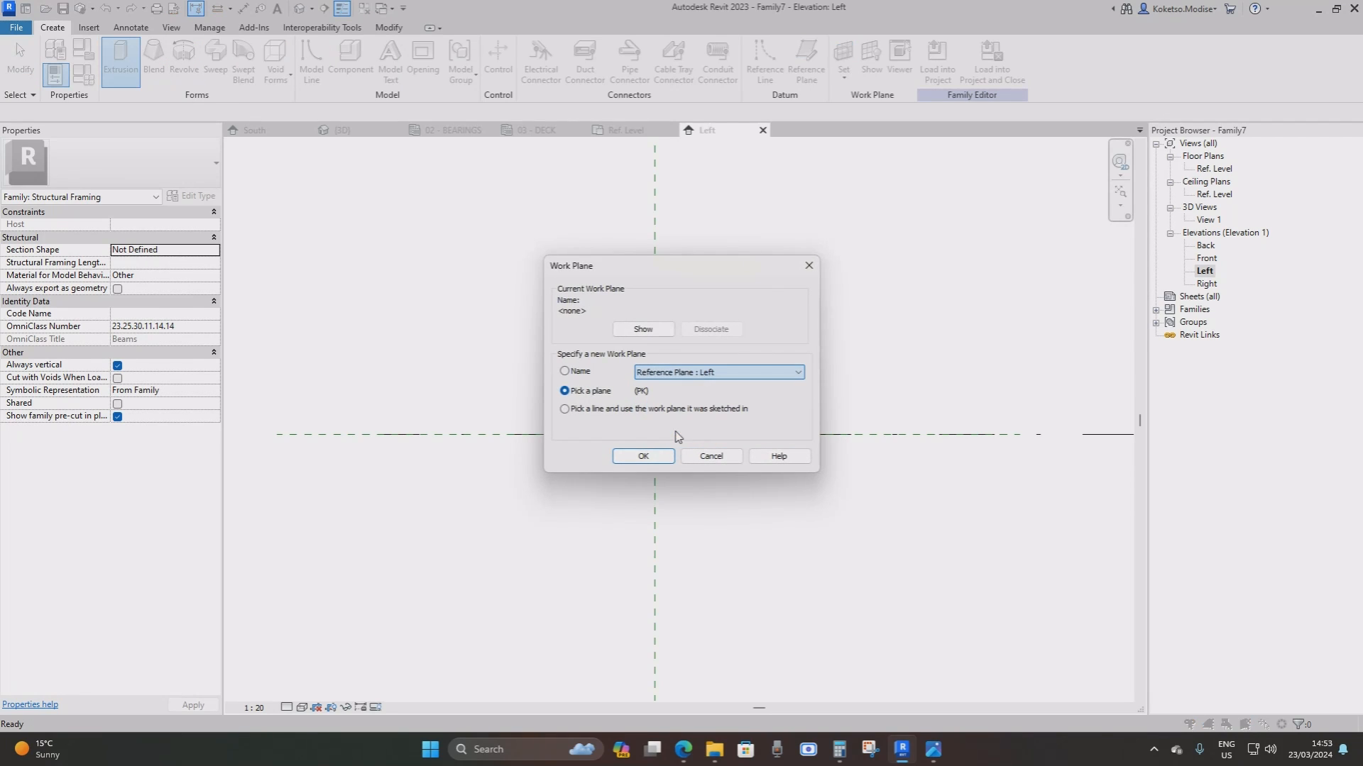
pyautogui.click(641, 456)
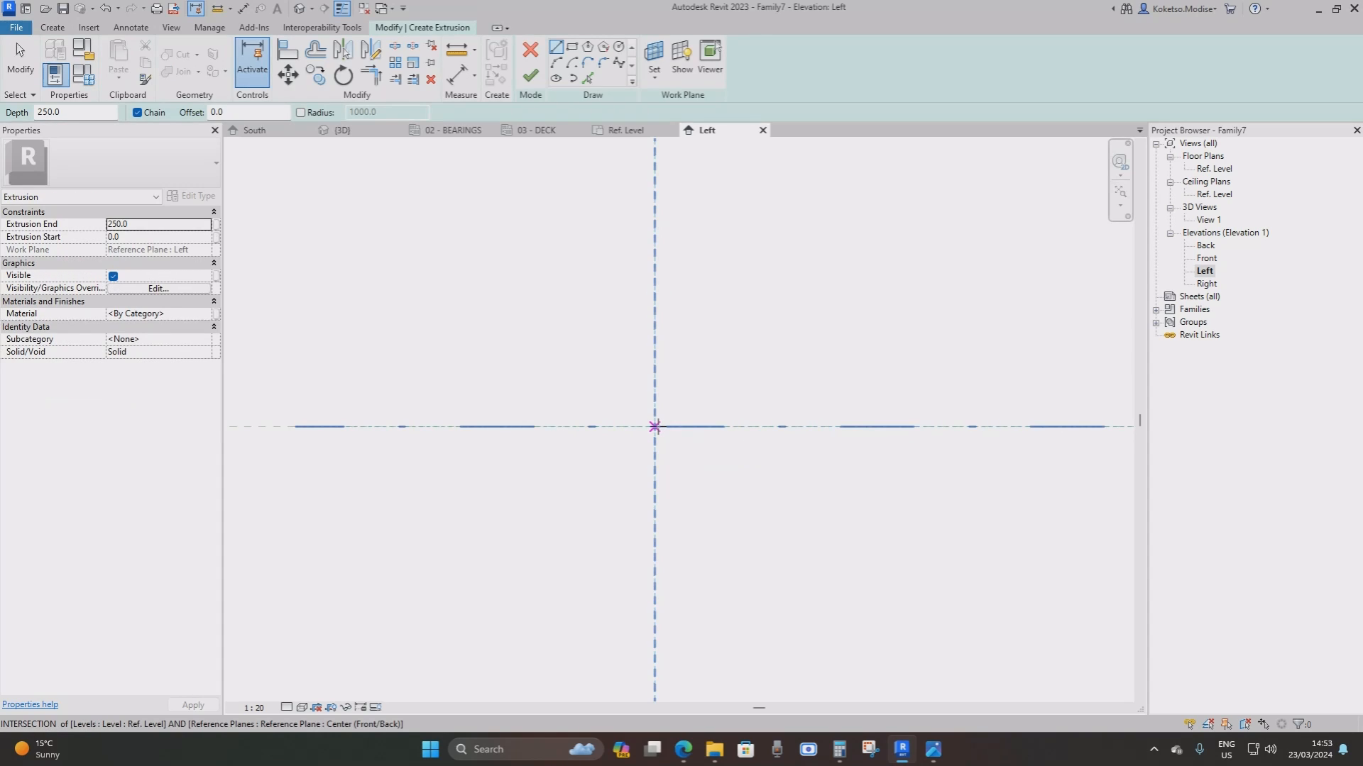
# Sketch a 1000 mm vertical line upward from the intersection of the reference level and the centre plane
pyautogui.click(654, 426)
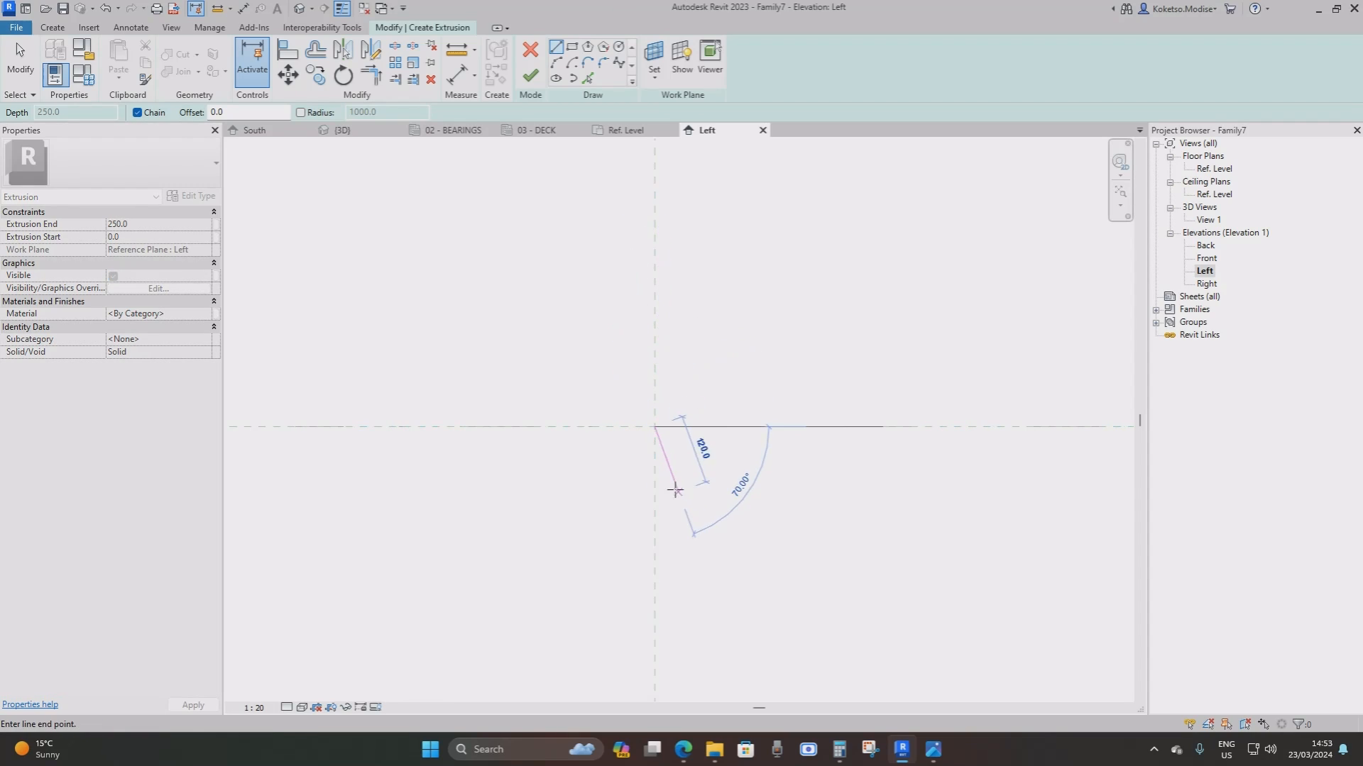
pyautogui.press('Escape')
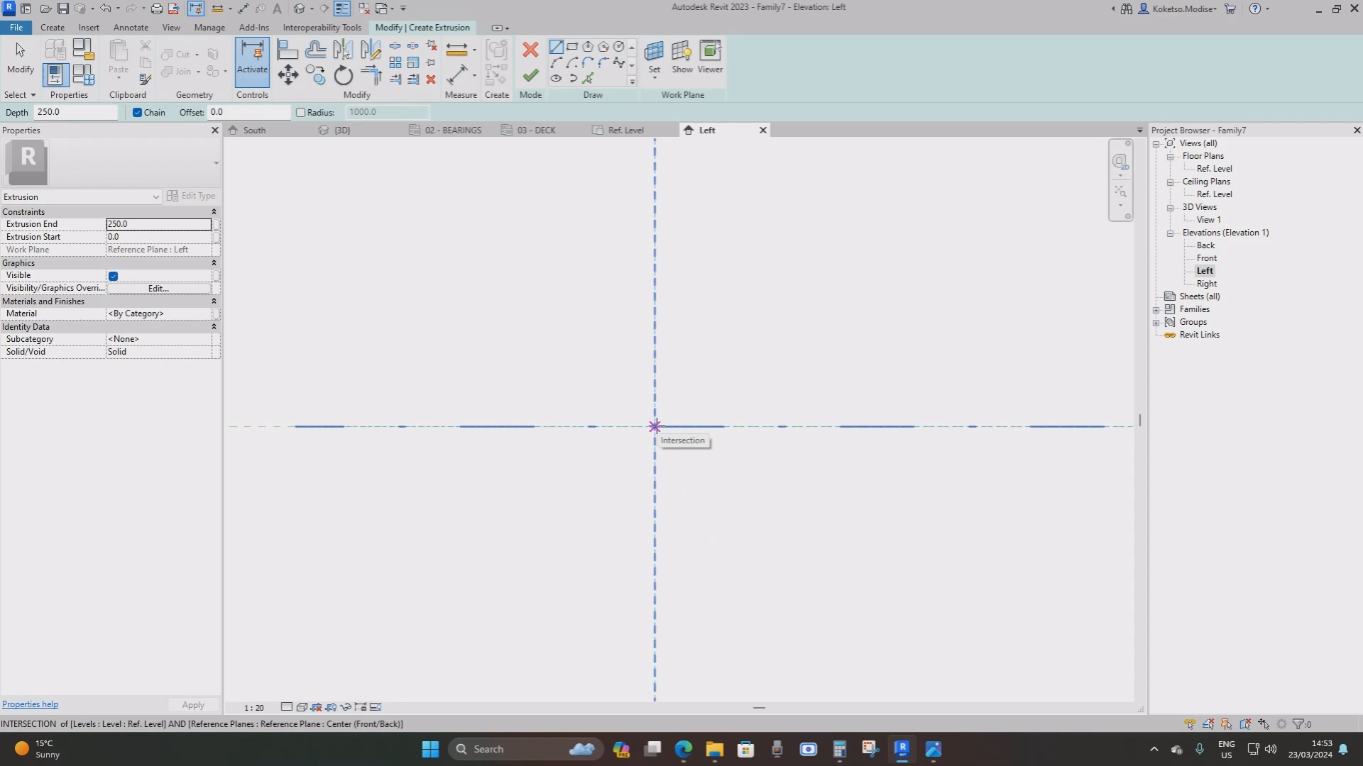
pyautogui.click(655, 427)
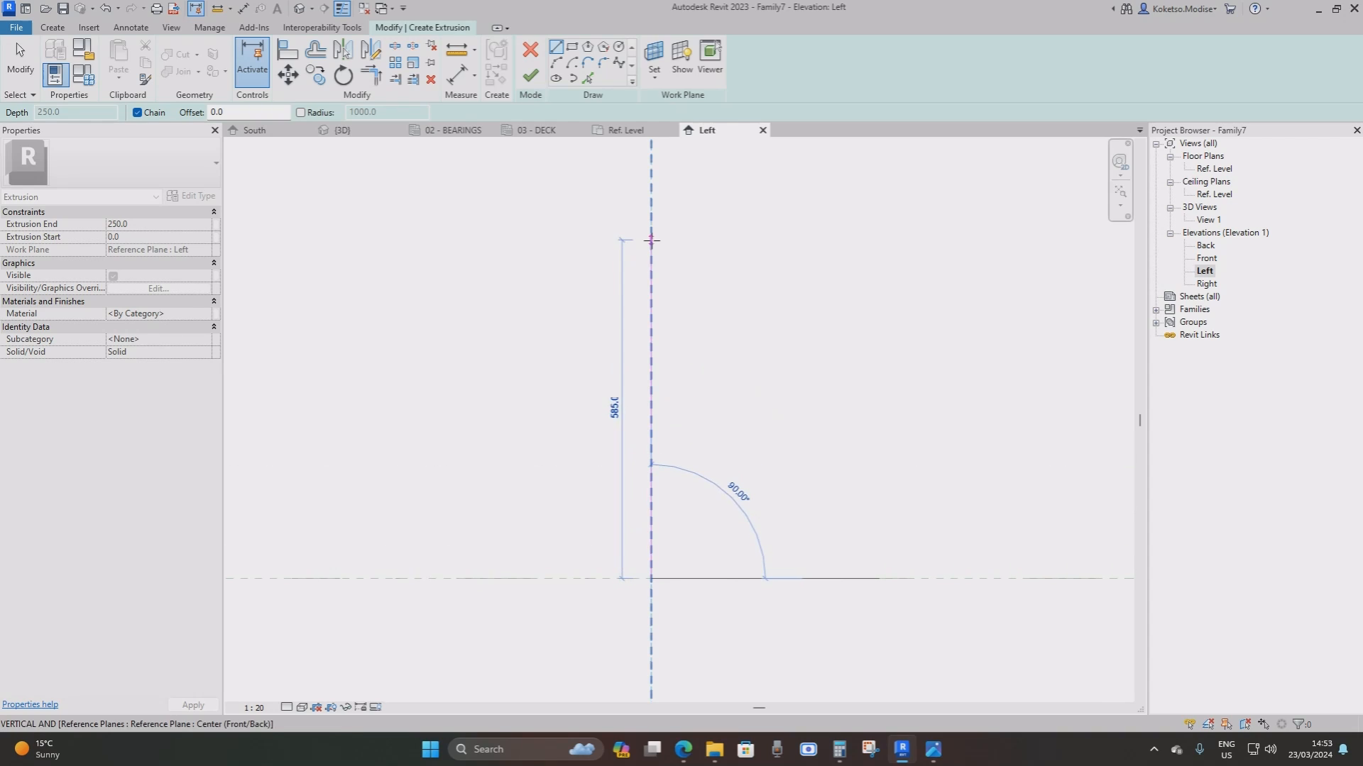
pyautogui.write('10')
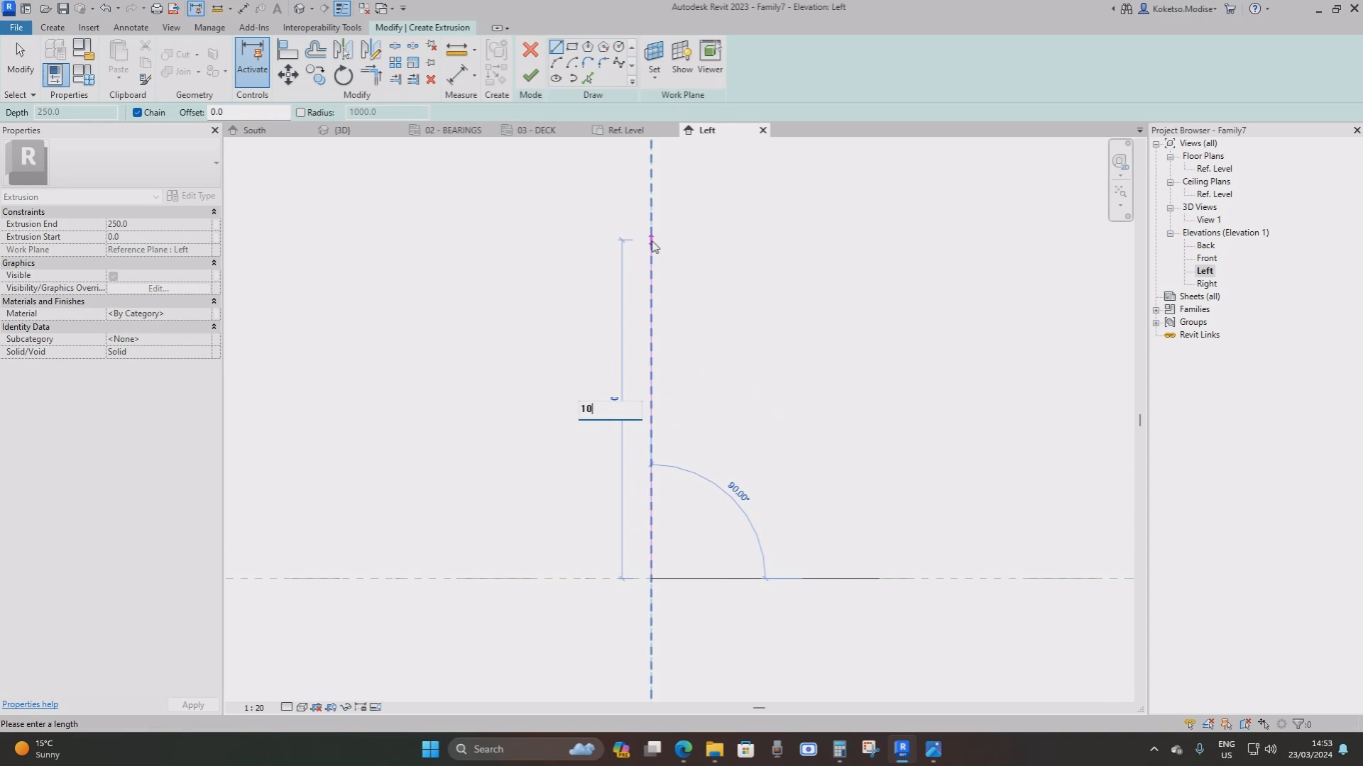
pyautogui.press('Return')
# Add a 300 mm horizontal line to the right from the vertical line's upper end and end the line chain
pyautogui.scroll(-2, 669, 301)
pyautogui.moveTo(669, 301); pyautogui.dragTo(596, 412, button='middle')
pyautogui.scroll(2, 603, 179)
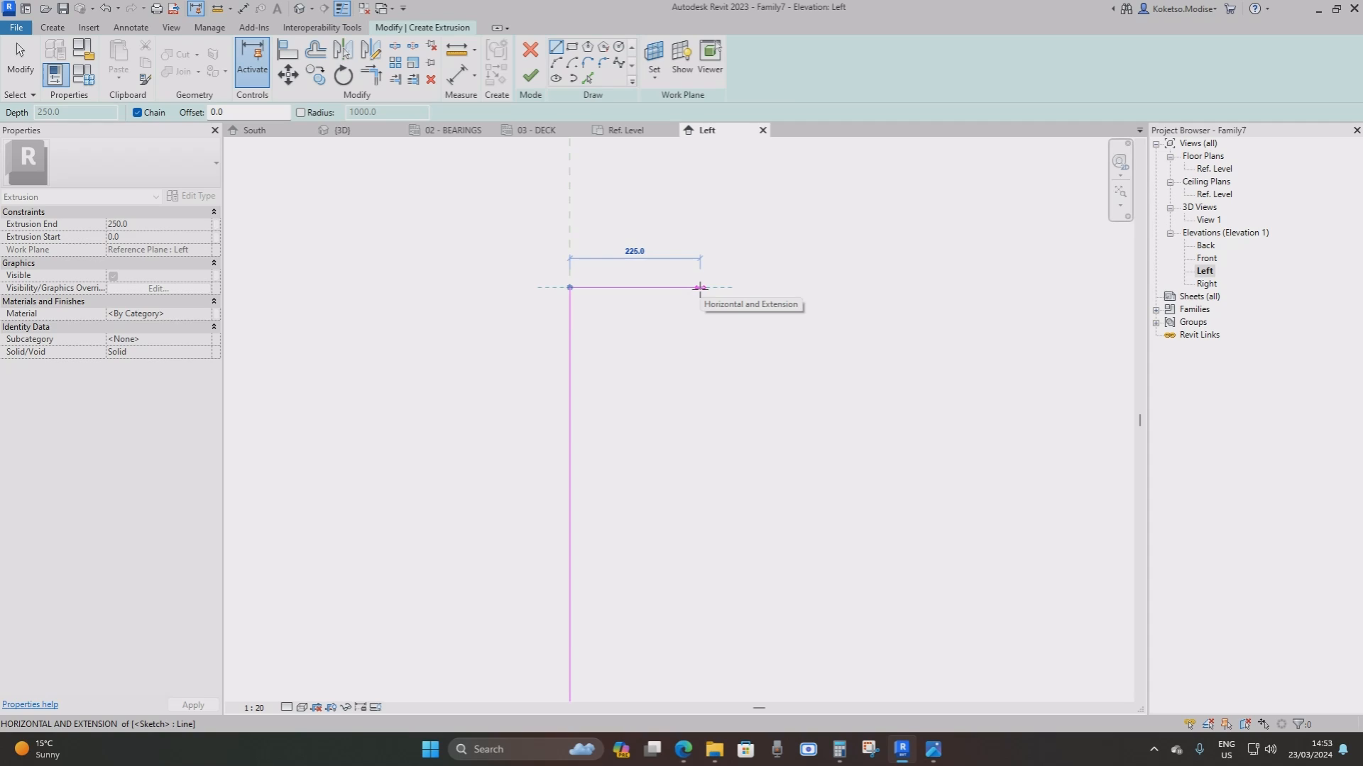
pyautogui.write('2')
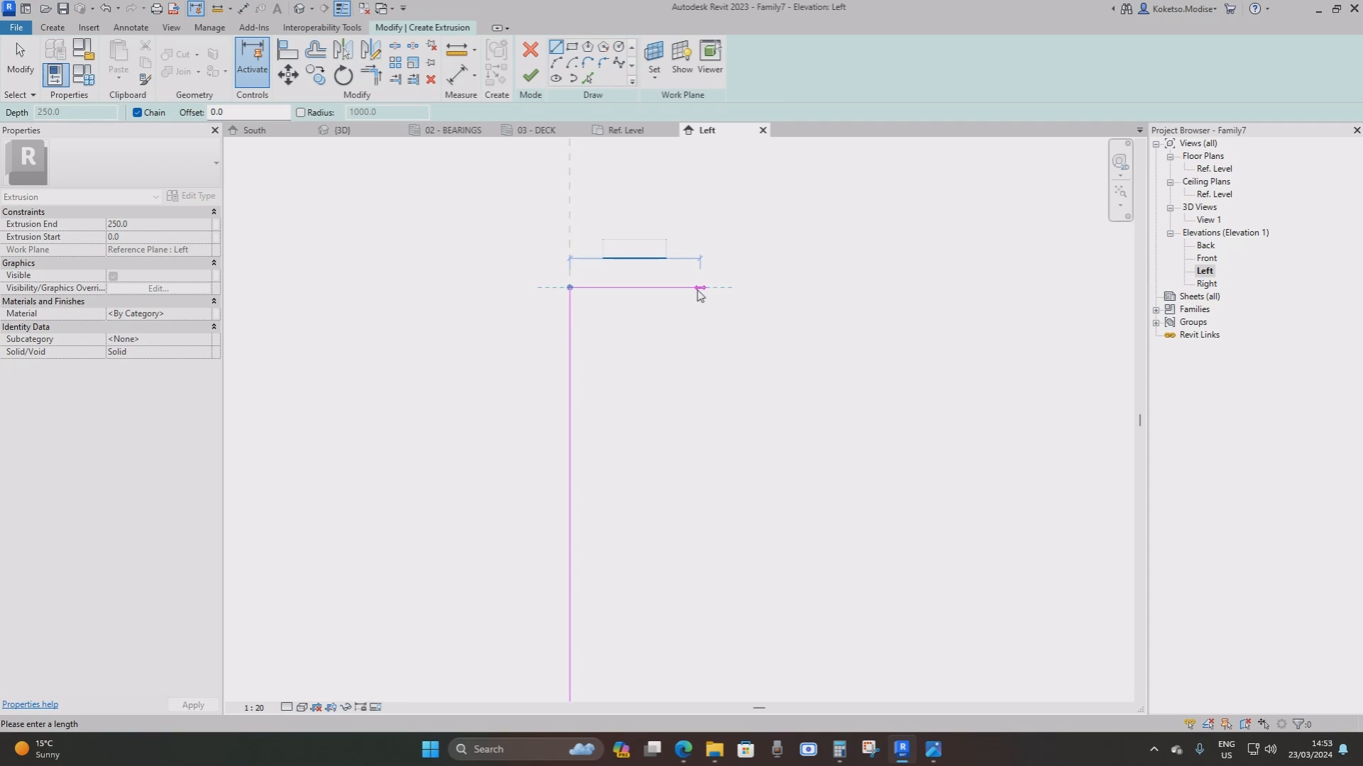
pyautogui.press('Return')
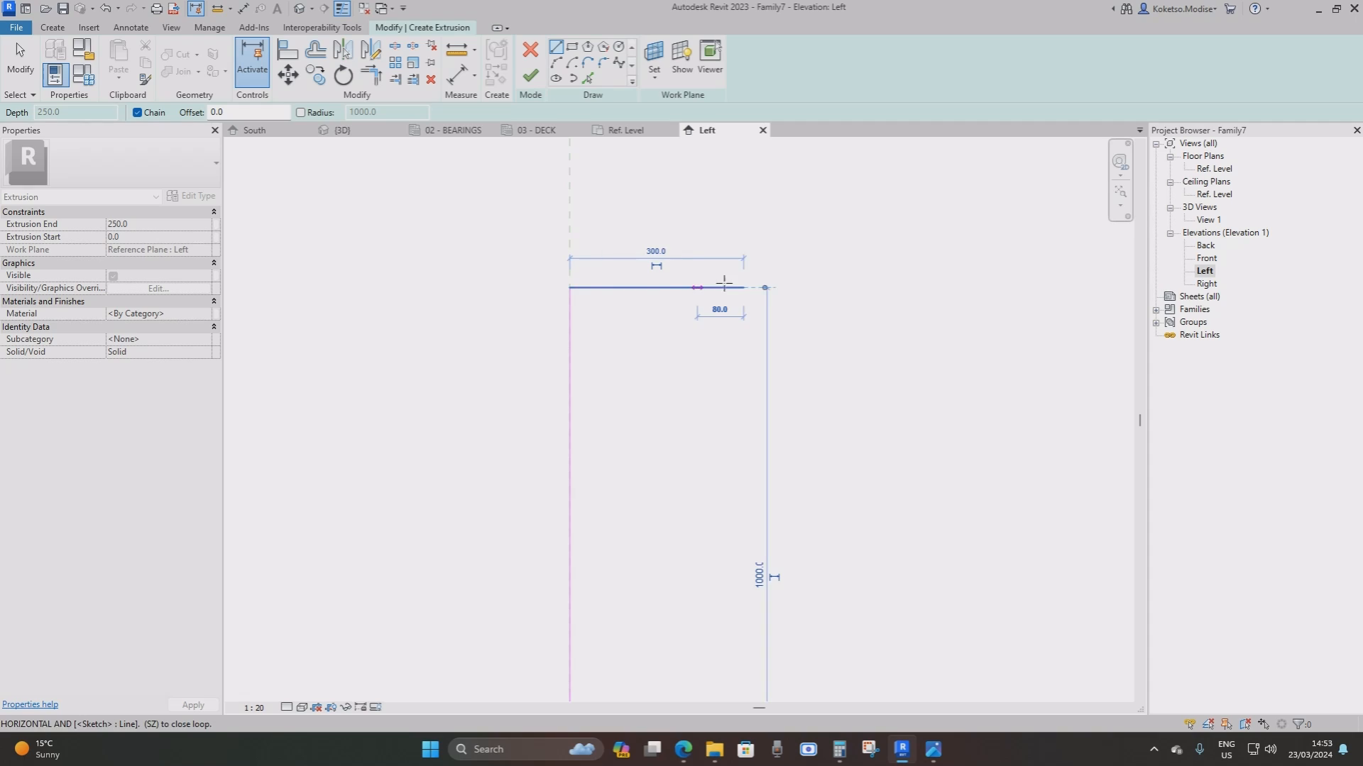
pyautogui.scroll(-1, 803, 475)
pyautogui.moveTo(803, 475); pyautogui.dragTo(741, 357, button='middle')
pyautogui.scroll(-2, 741, 357)
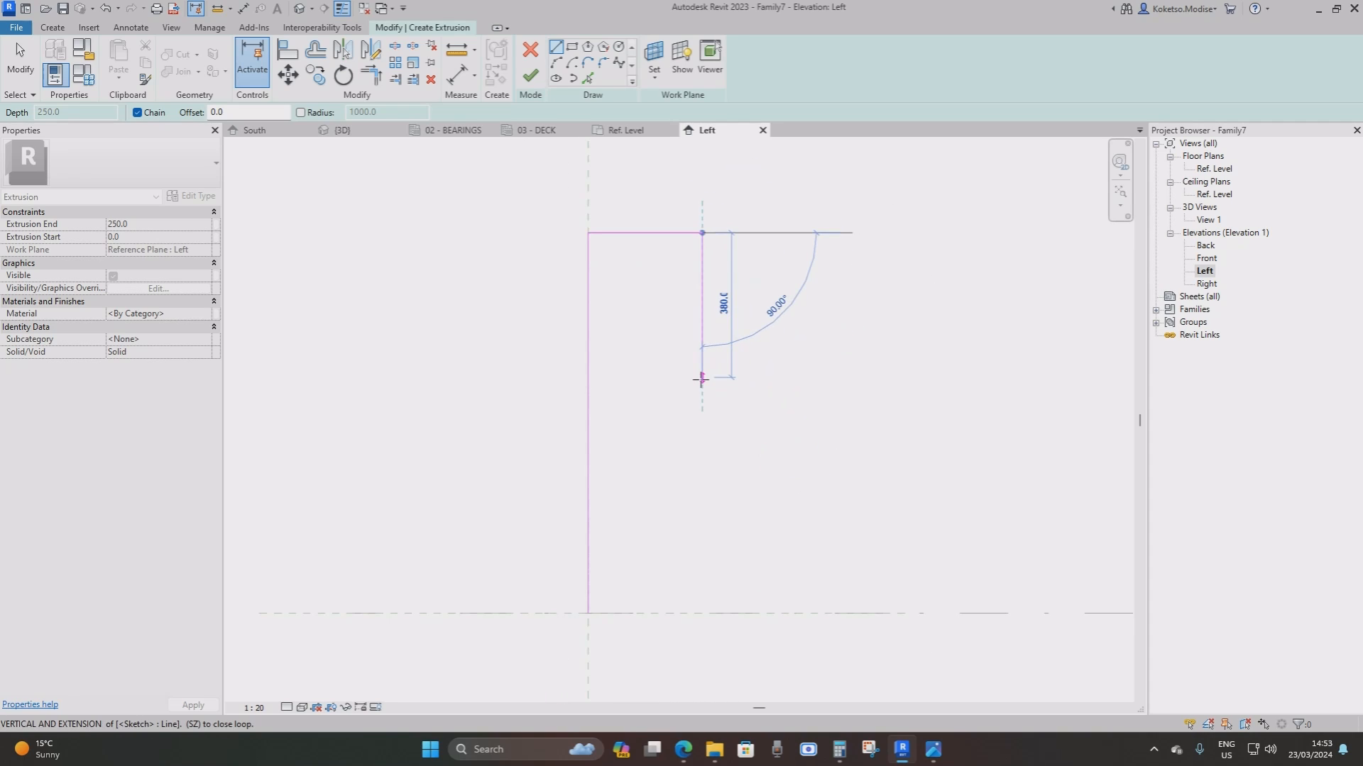
pyautogui.scroll(1, 702, 378)
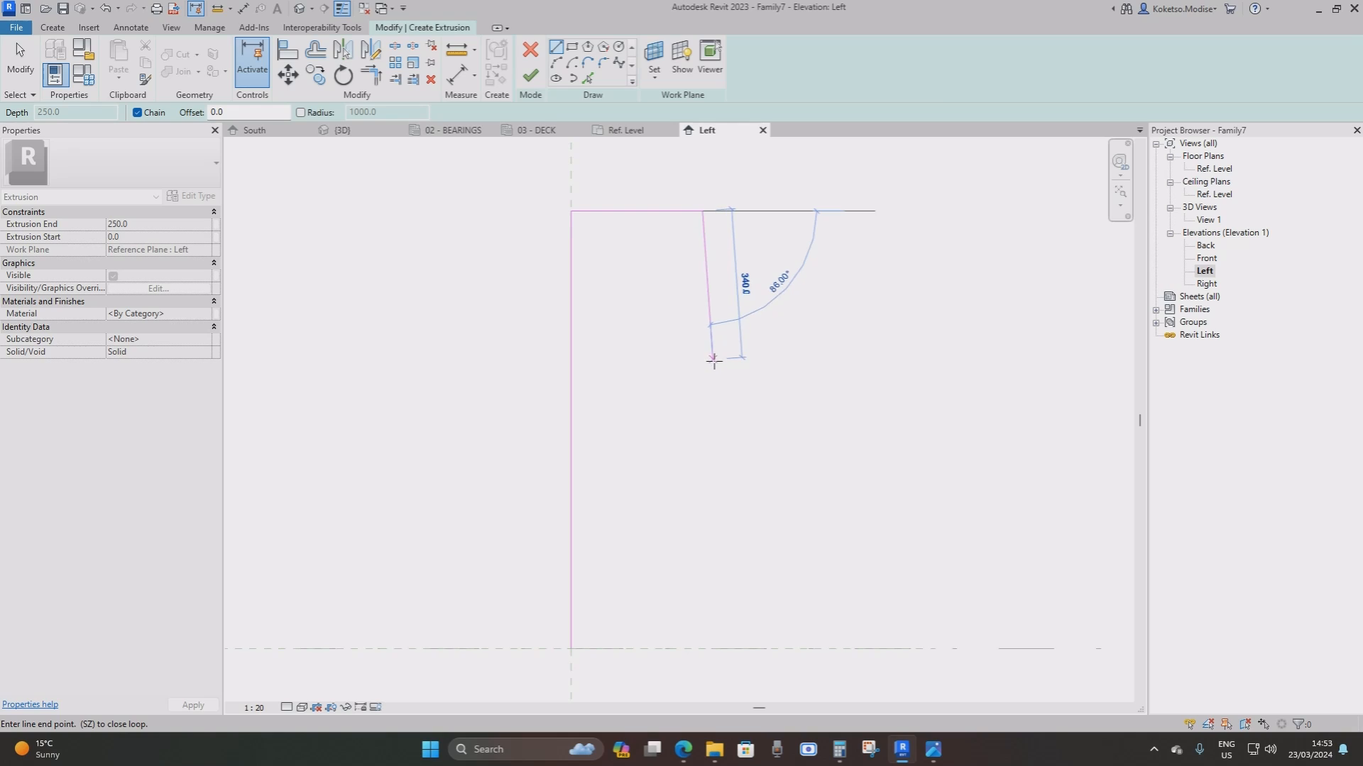
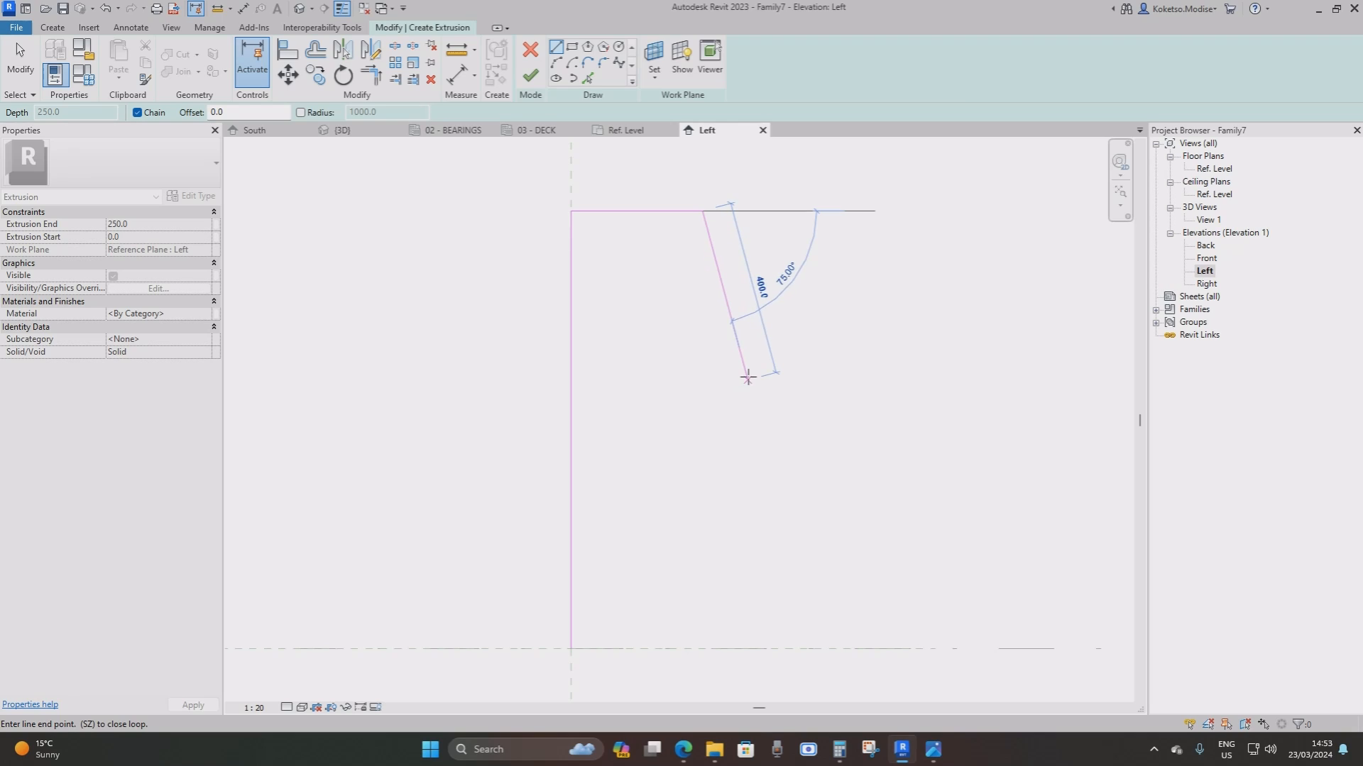
pyautogui.press('Escape')
pyautogui.press('Escape')
# Sketch a 300 mm horizontal line along the reference level from the vertical line's lower end
pyautogui.moveTo(647, 588); pyautogui.dragTo(632, 513, button='middle')
pyautogui.scroll(-1, 638, 510)
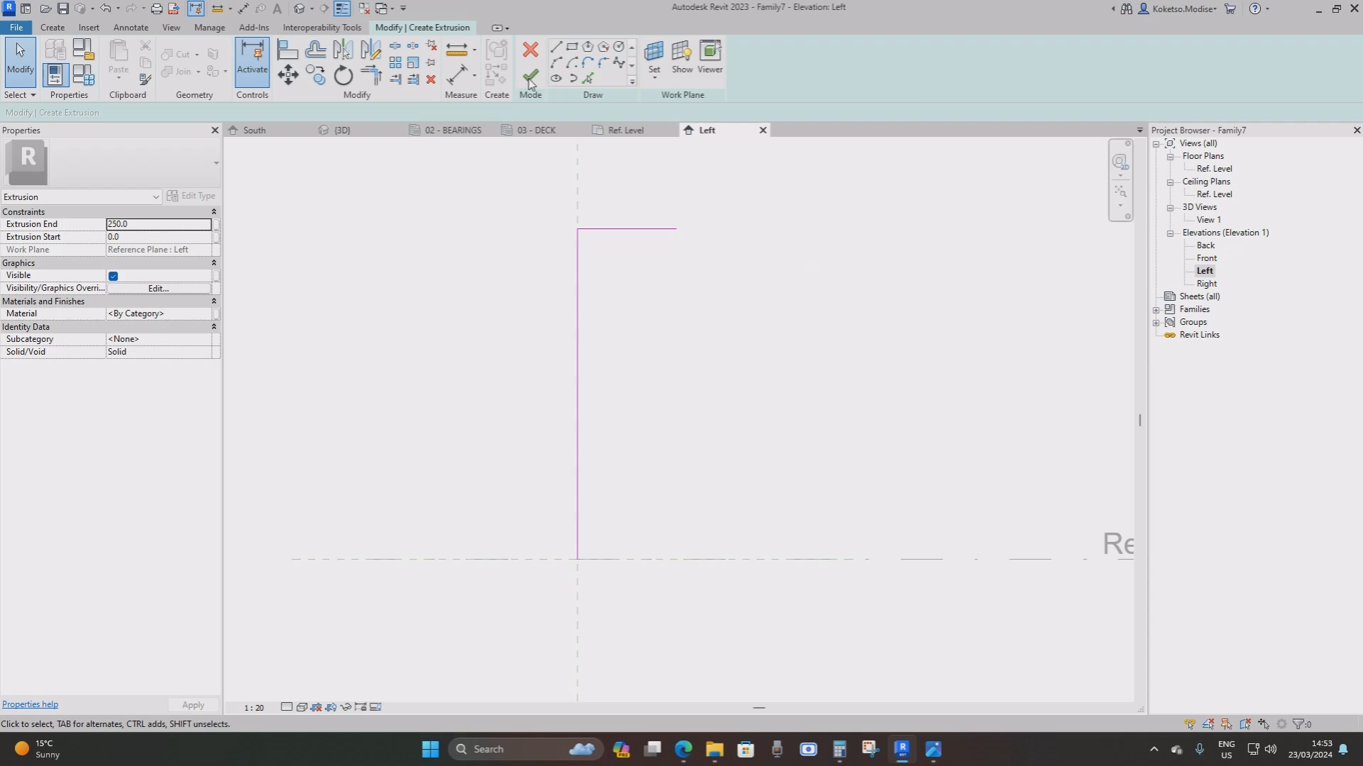
pyautogui.click(556, 47)
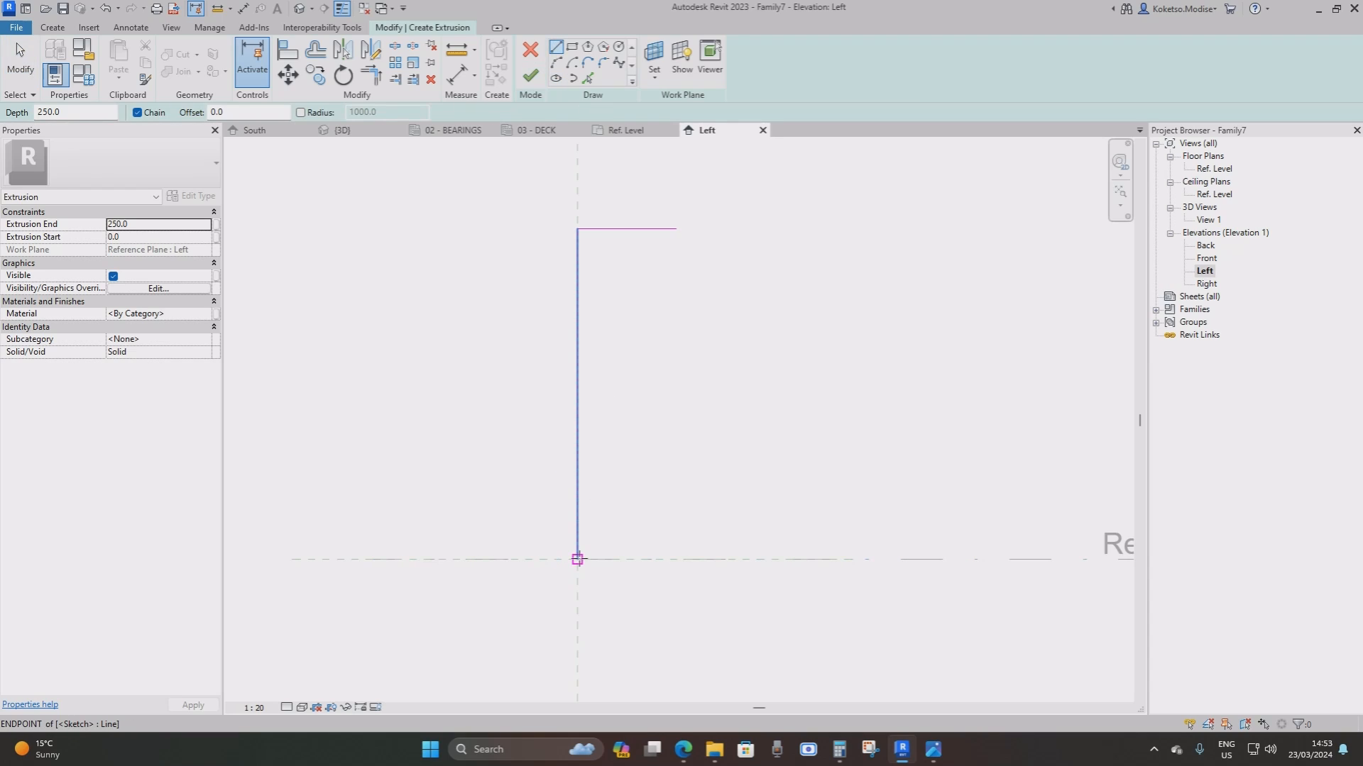
pyautogui.click(577, 559)
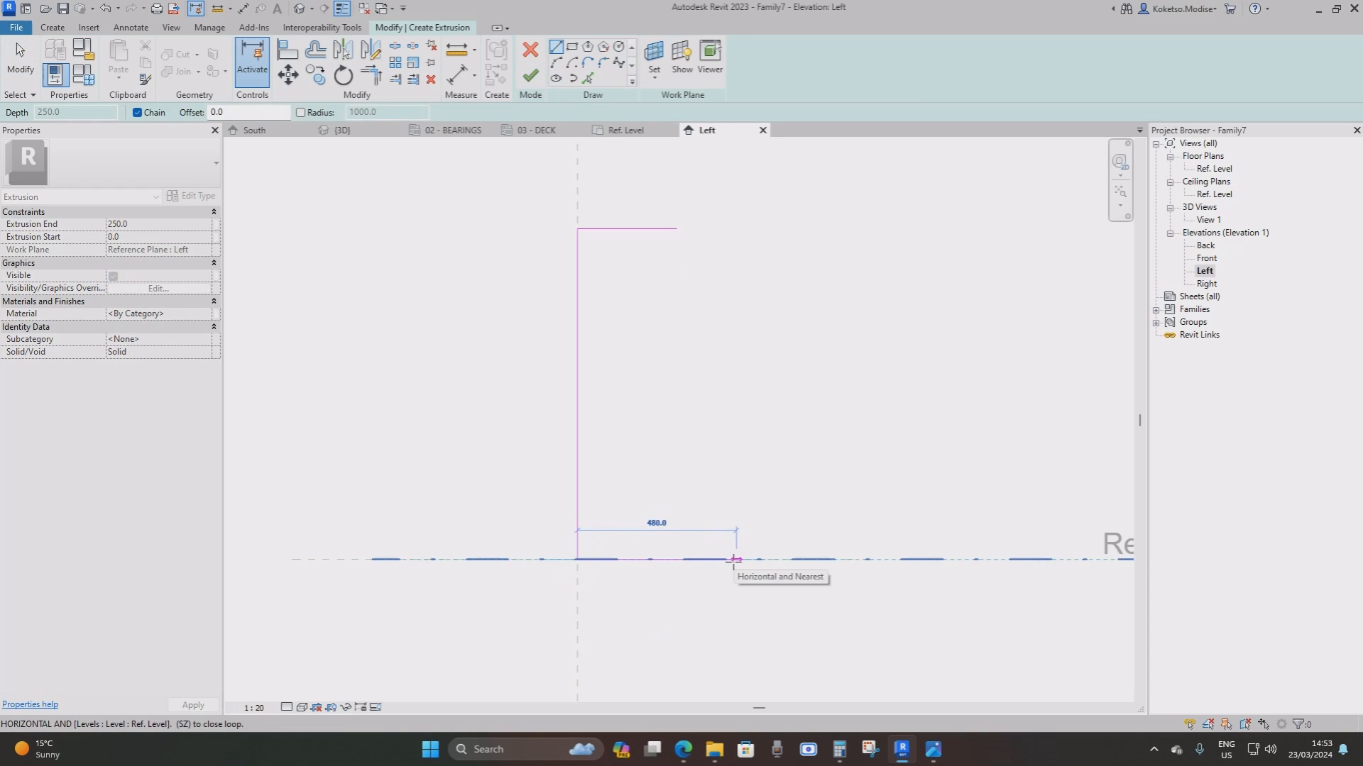
pyautogui.write('300')
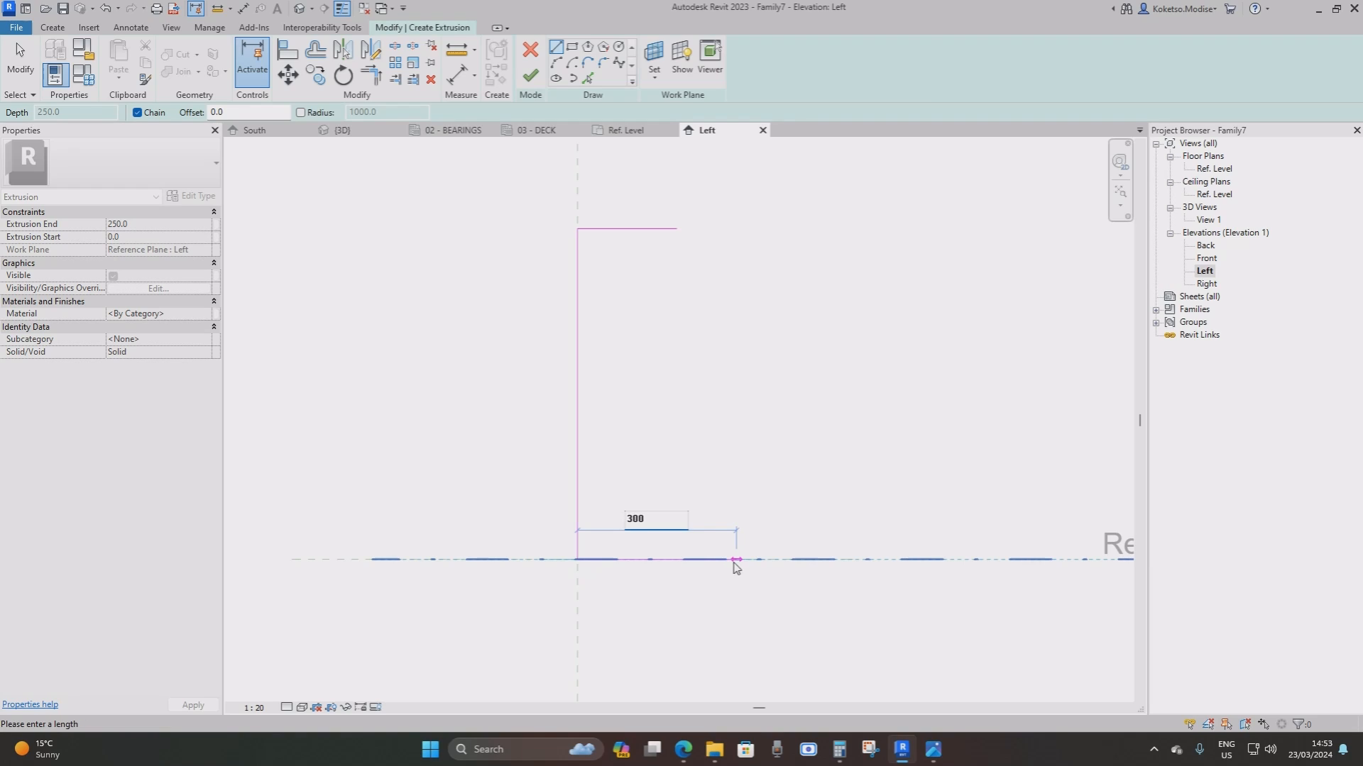
pyautogui.press('Return')
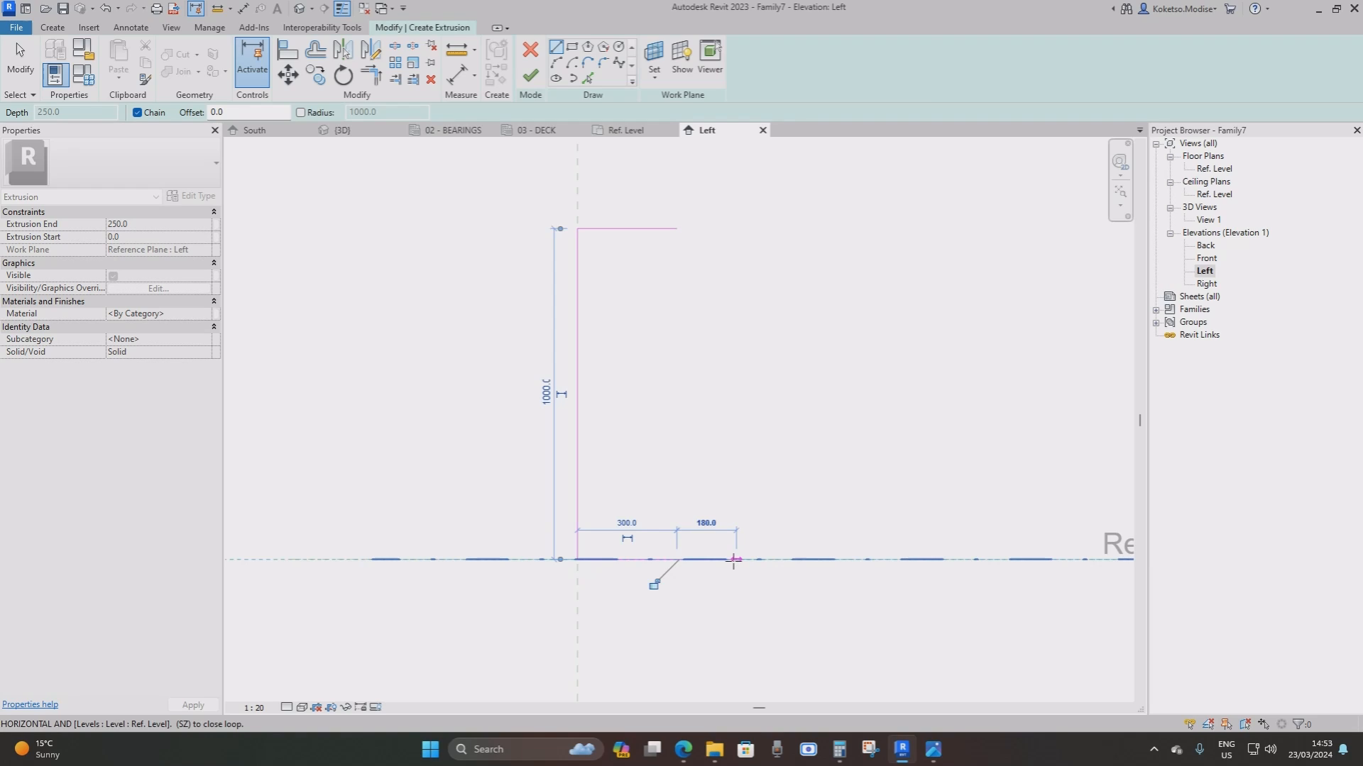
# Continue the lower edge of the profile with a 200 mm line upward and a 250 mm line to the right
pyautogui.scroll(2, 678, 483)
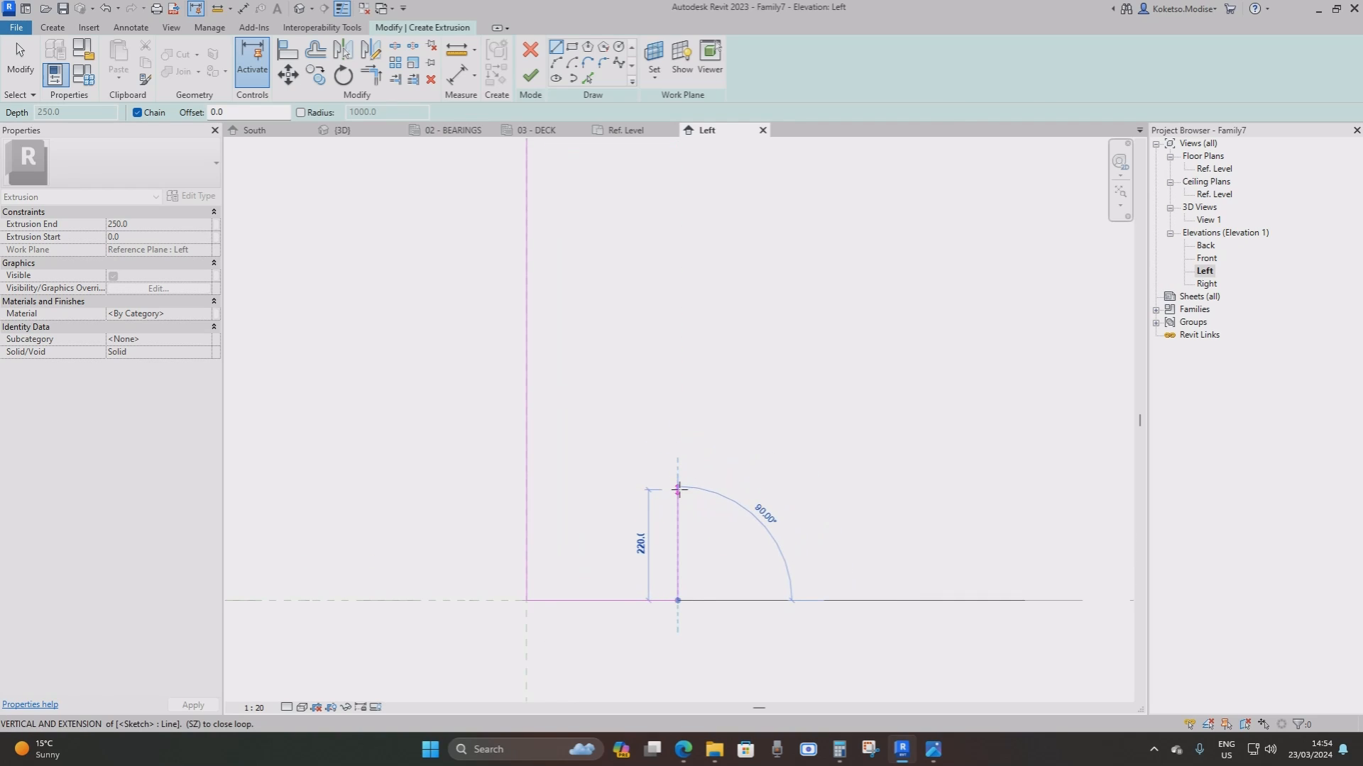
pyautogui.write('200')
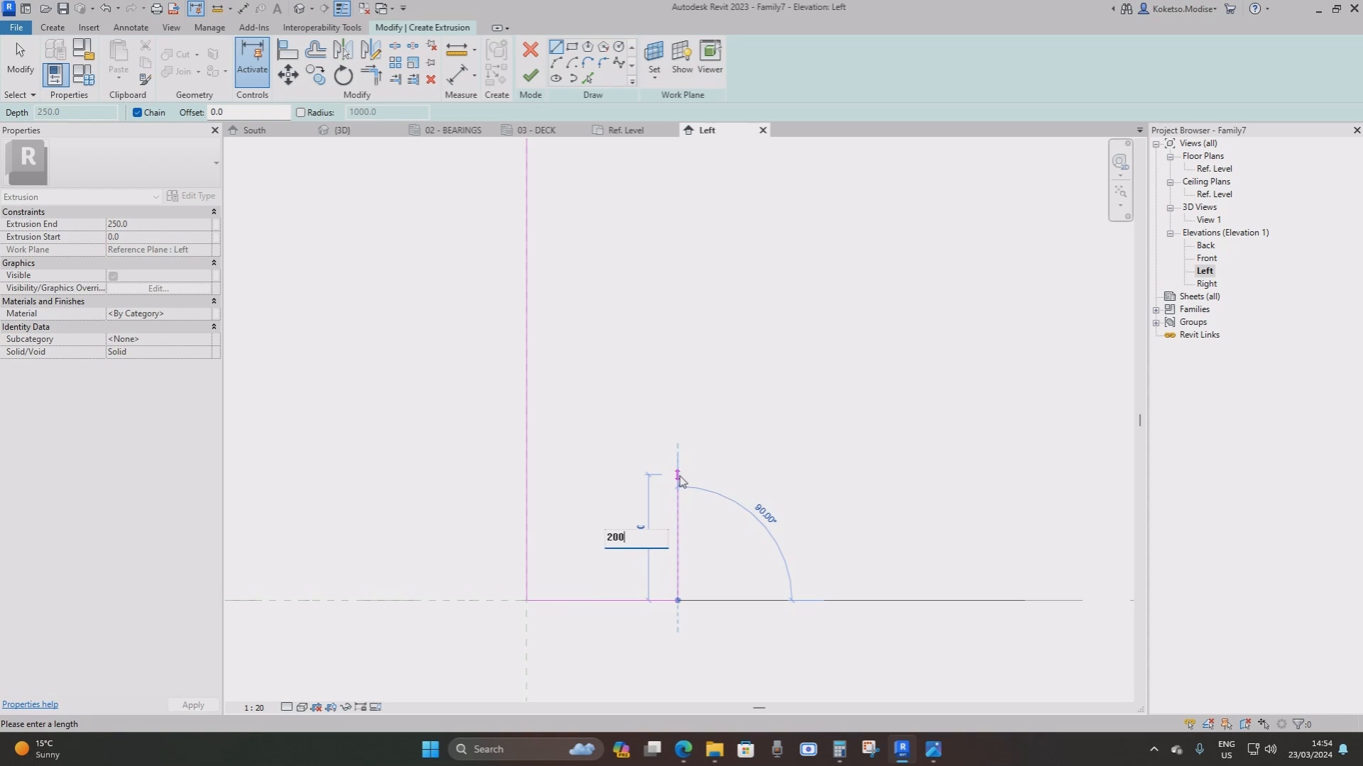
pyautogui.press('Return')
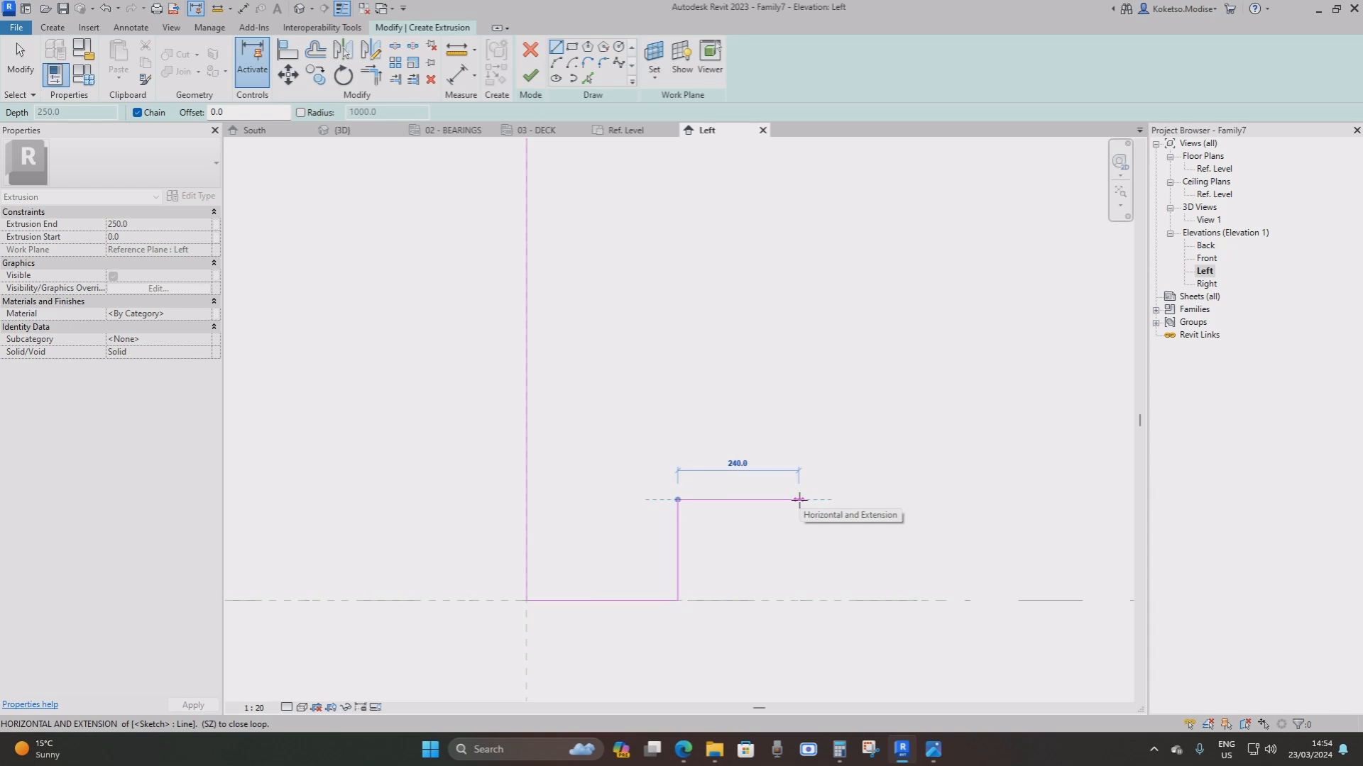
pyautogui.write('250')
pyautogui.press('Return')
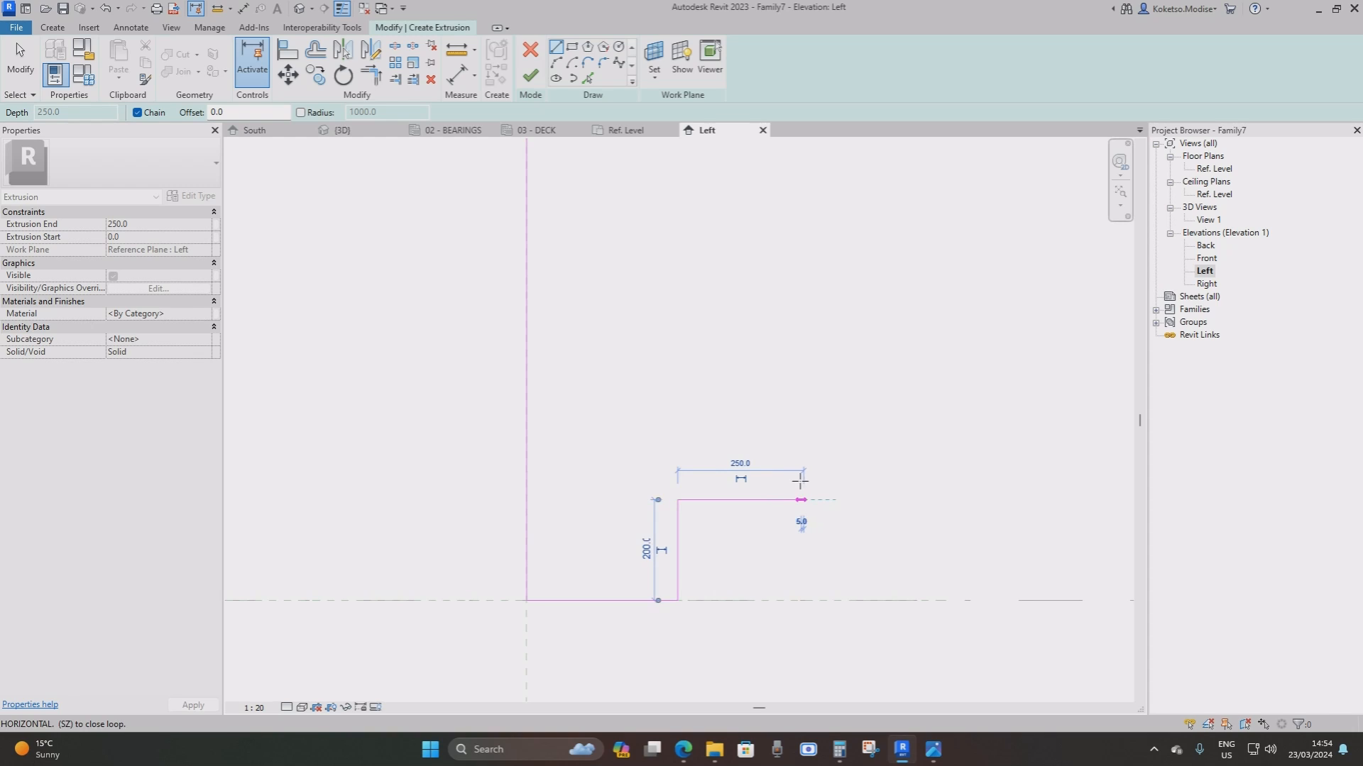
pyautogui.moveTo(800, 401); pyautogui.dragTo(815, 445, button='middle')
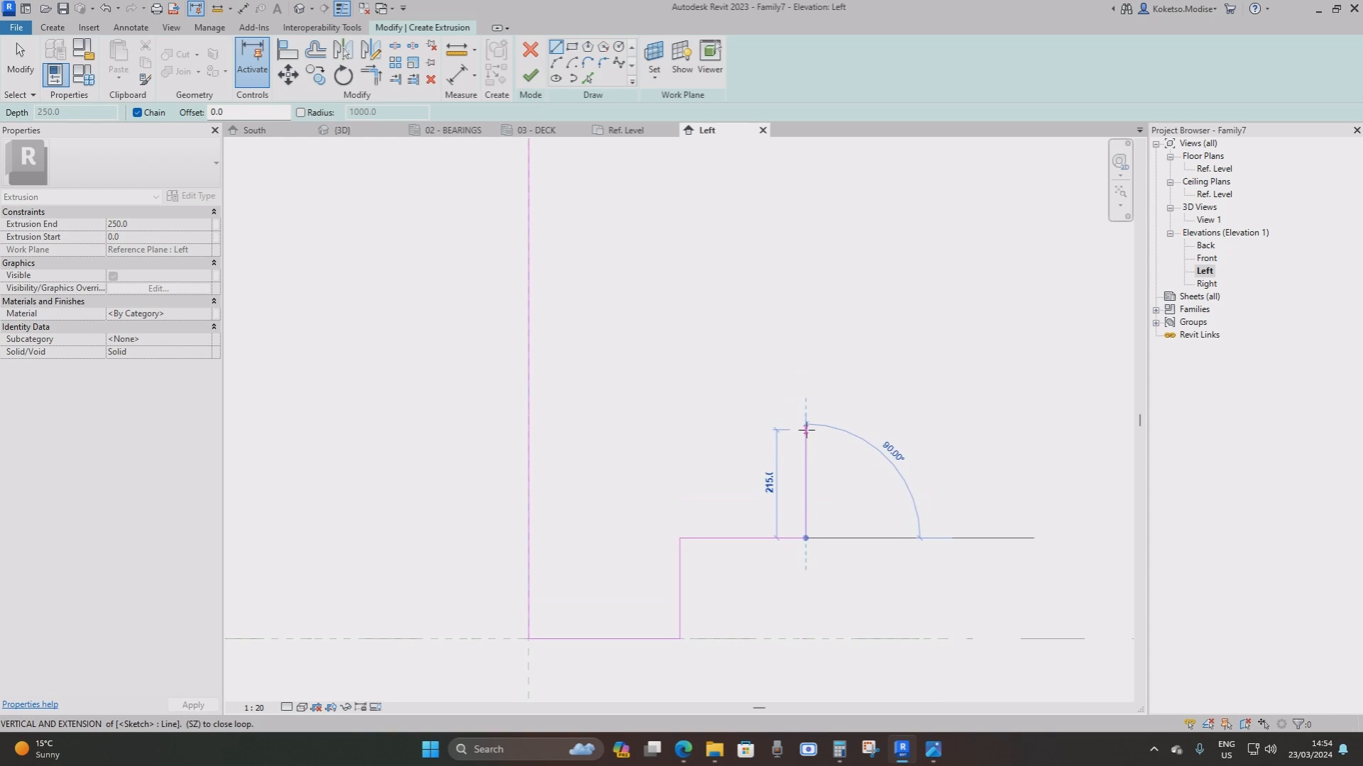
# Sketch a 250 mm vertical line upward from the ledge's outer end and end the line chain
pyautogui.write('250')
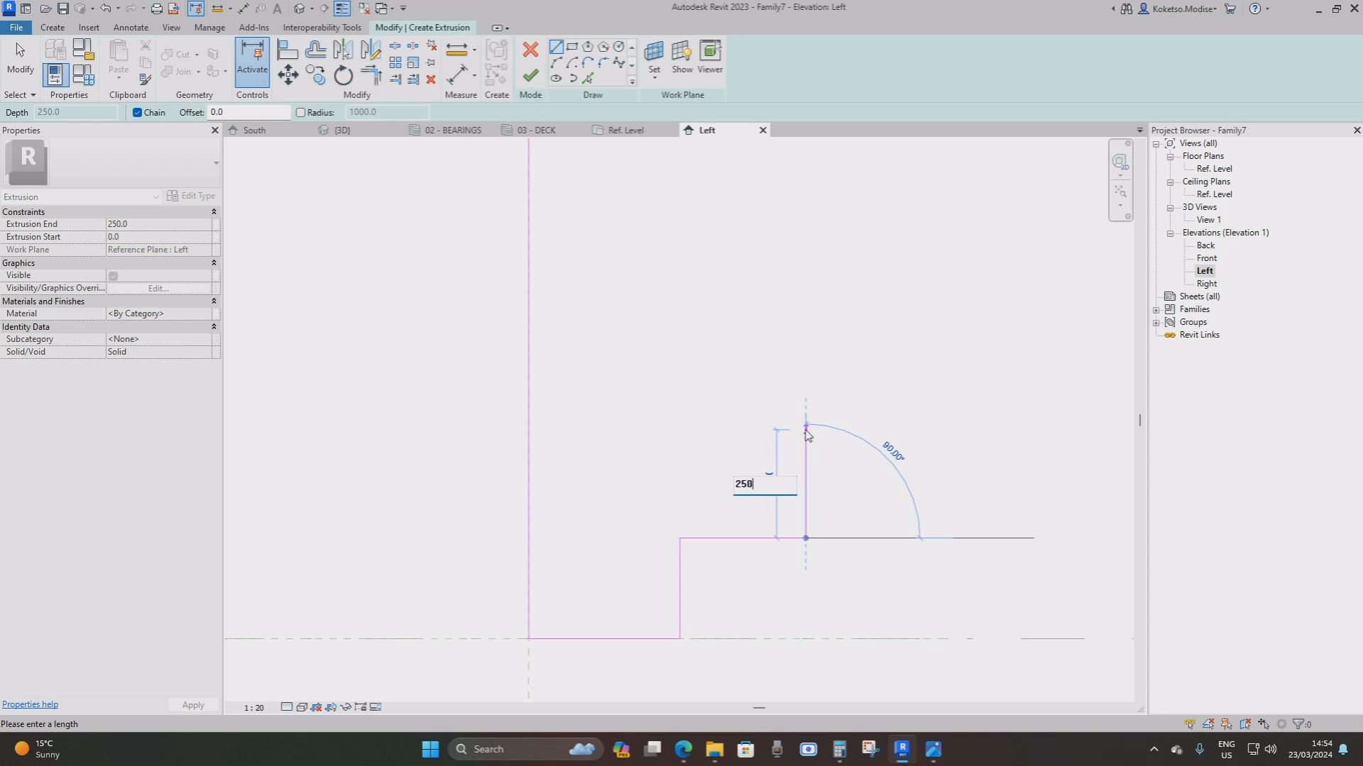
pyautogui.press('Return')
pyautogui.scroll(-3, 780, 511)
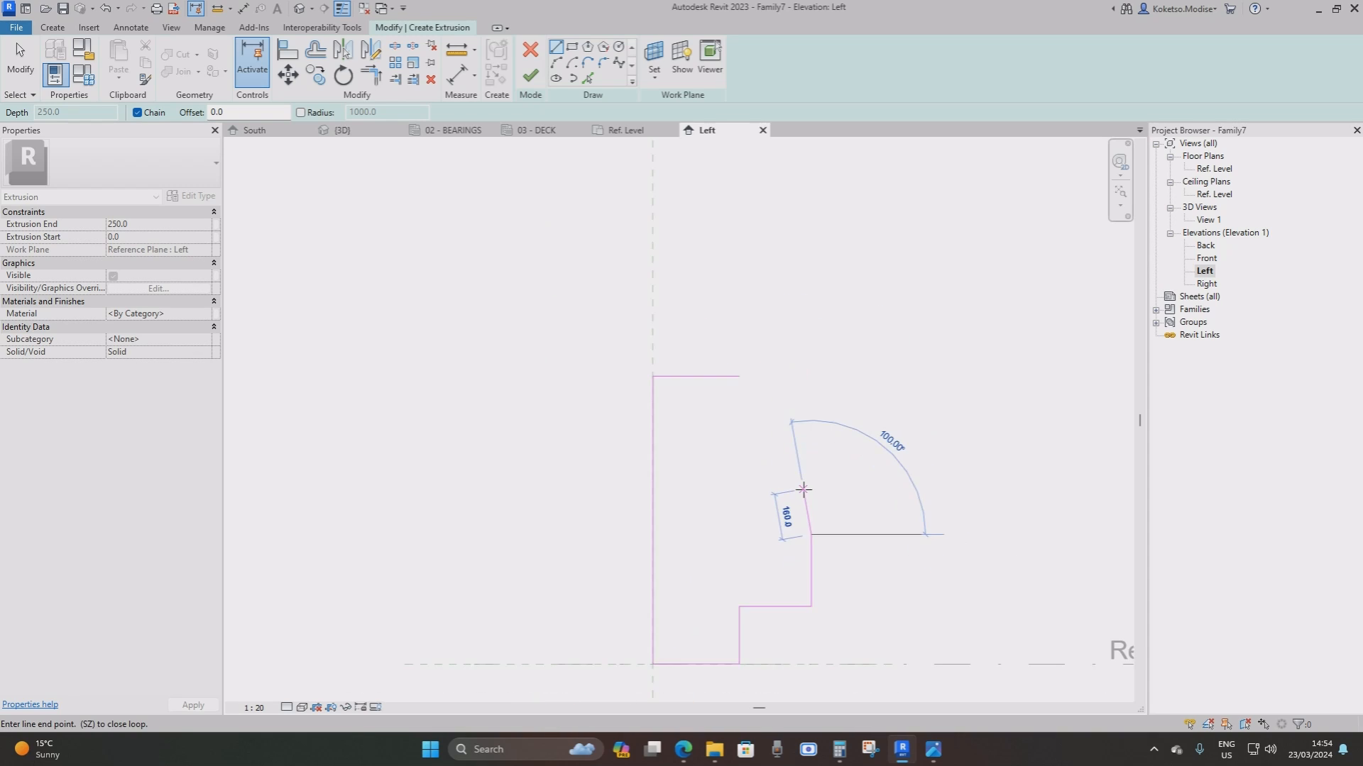
pyautogui.scroll(4, 788, 504)
pyautogui.moveTo(788, 504); pyautogui.dragTo(785, 405, button='middle')
pyautogui.scroll(-2, 785, 406)
pyautogui.scroll(3, 782, 401)
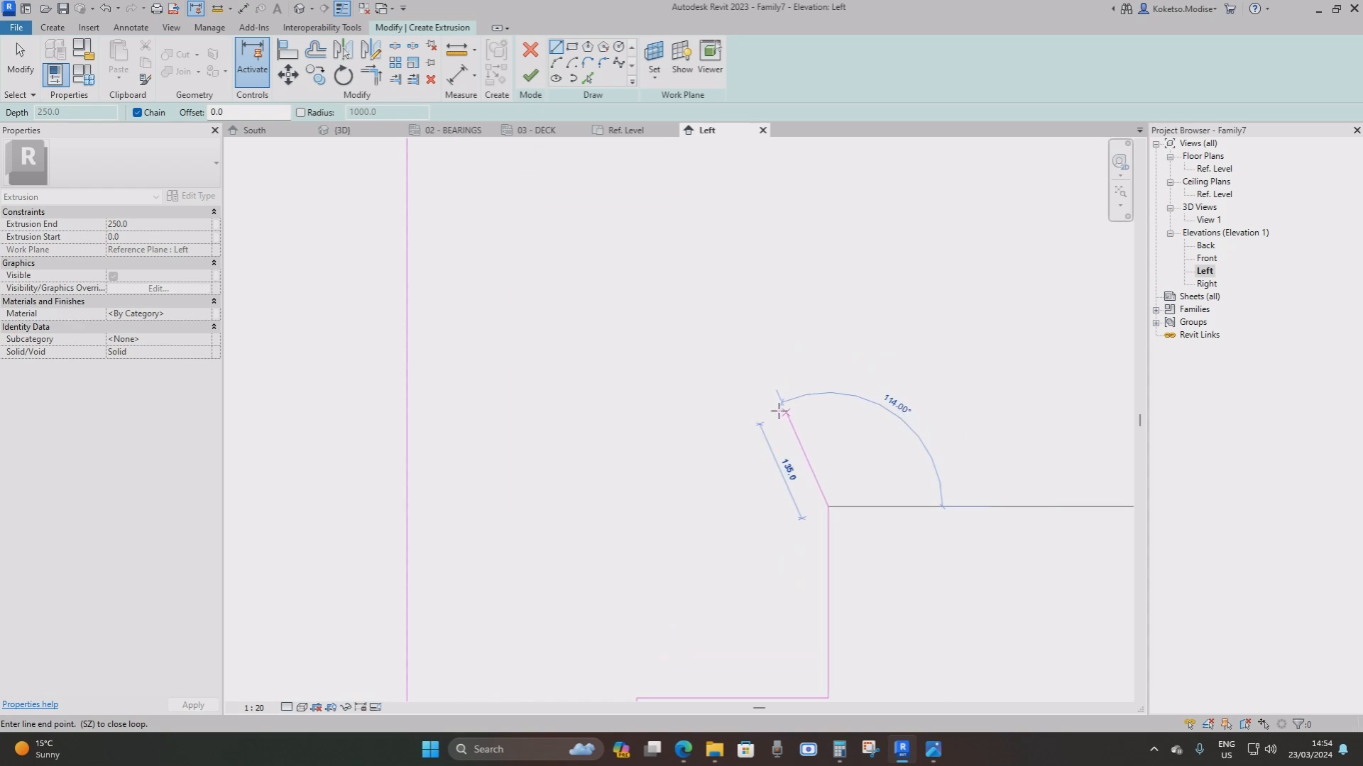
pyautogui.scroll(-2, 724, 390)
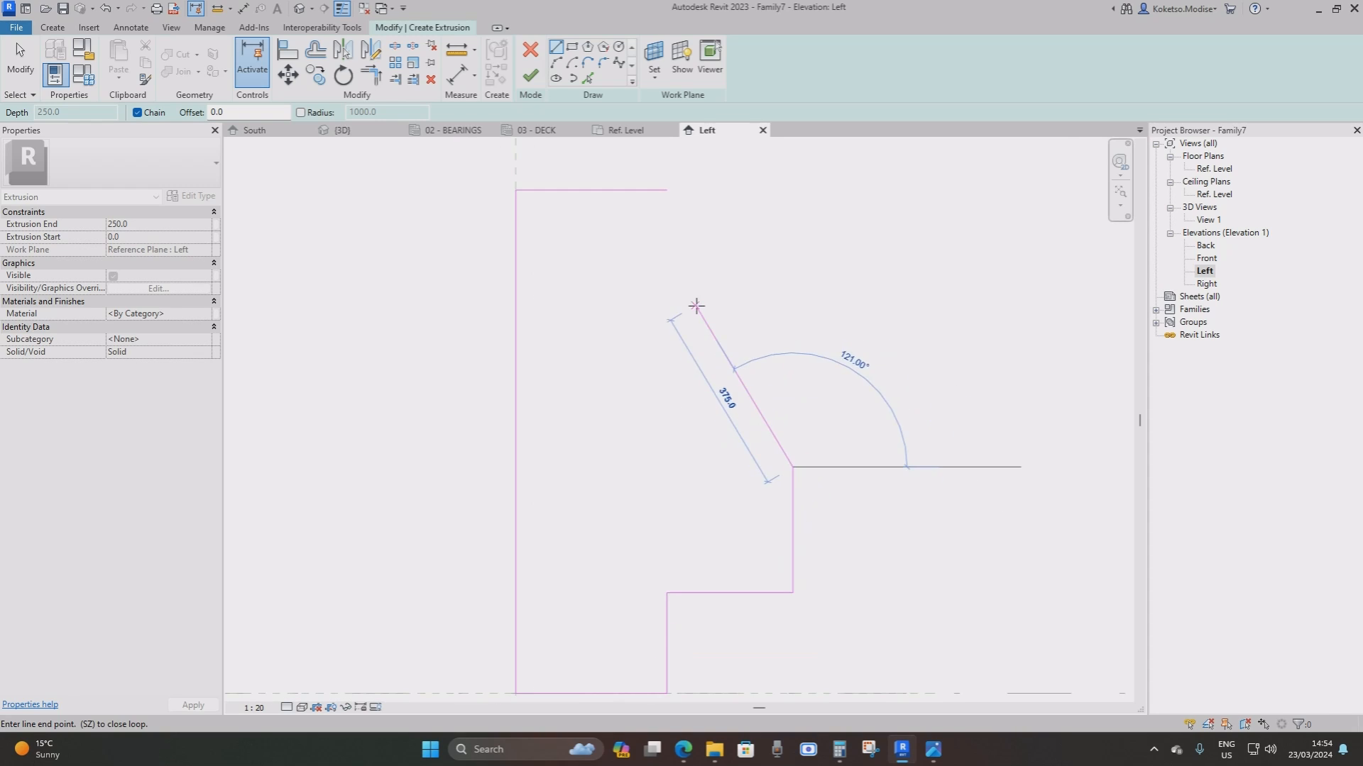
pyautogui.scroll(1, 695, 305)
pyautogui.press('Escape')
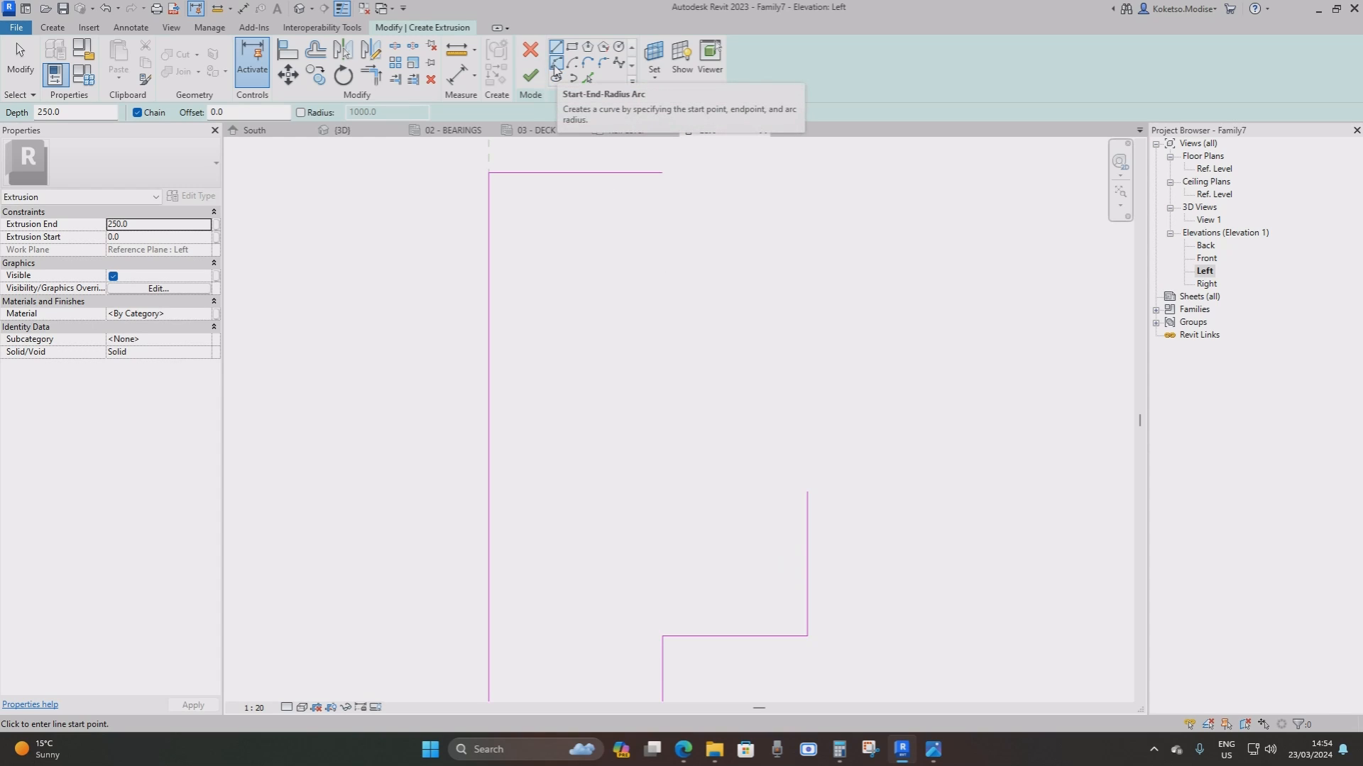
# Draw a concave start-end-radius arc from the top edge's outer end to the outer vertical line's upper end and set its radius to 800 mm
pyautogui.click(572, 62)
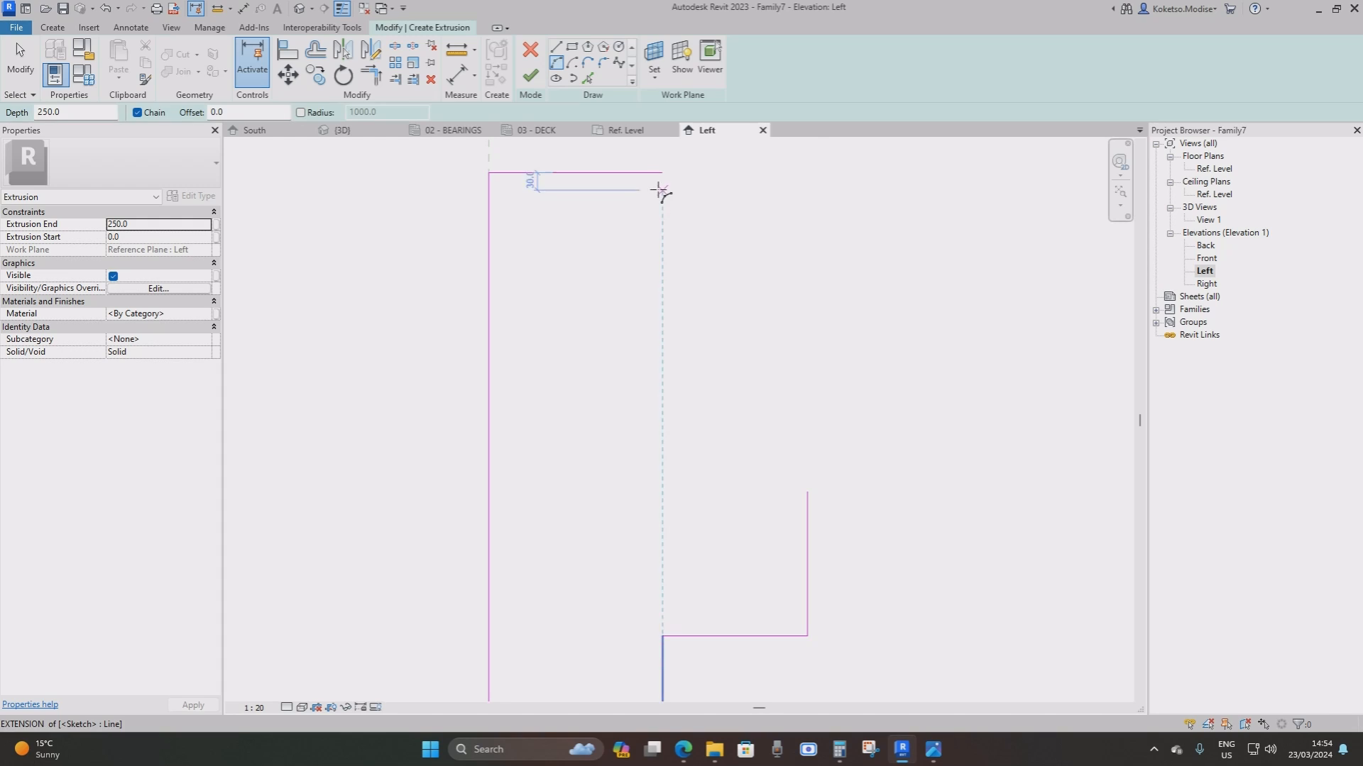
pyautogui.click(662, 172)
pyautogui.click(804, 492)
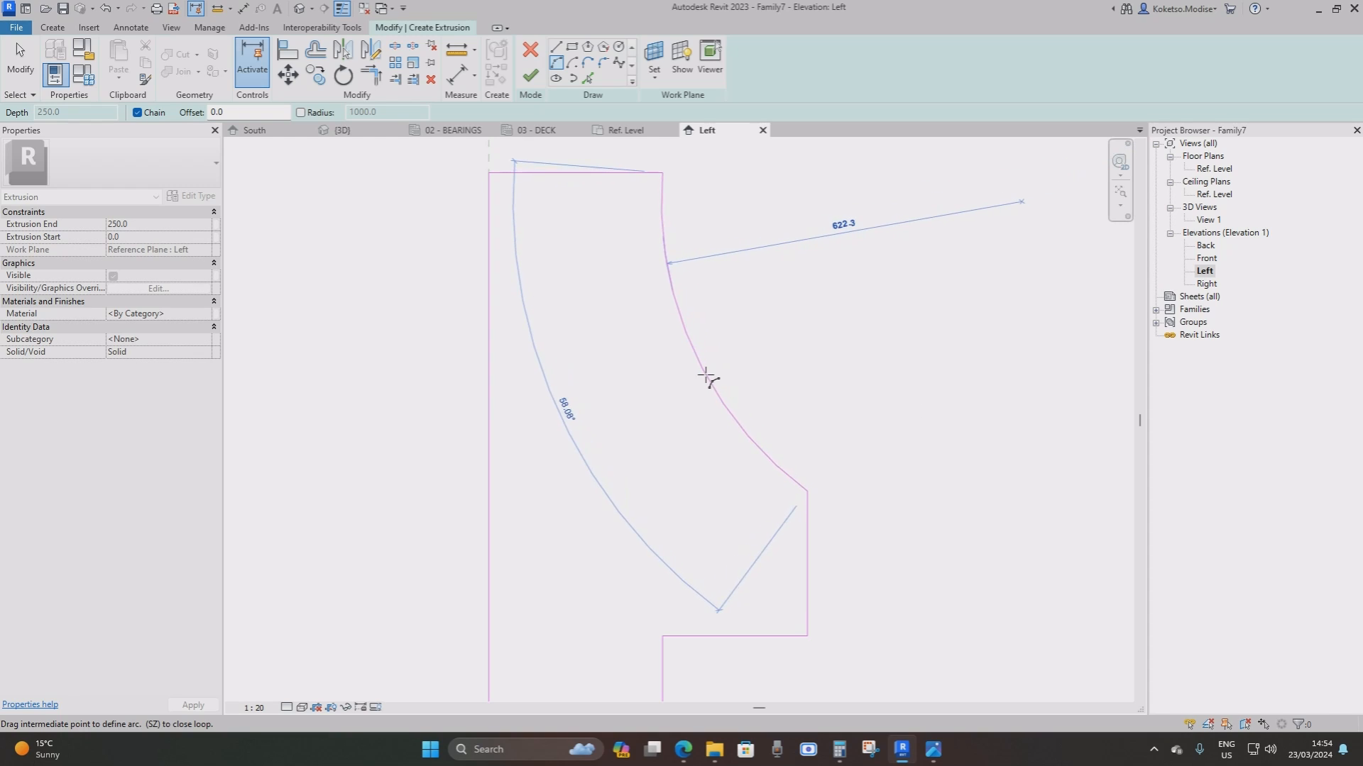
pyautogui.click(713, 376)
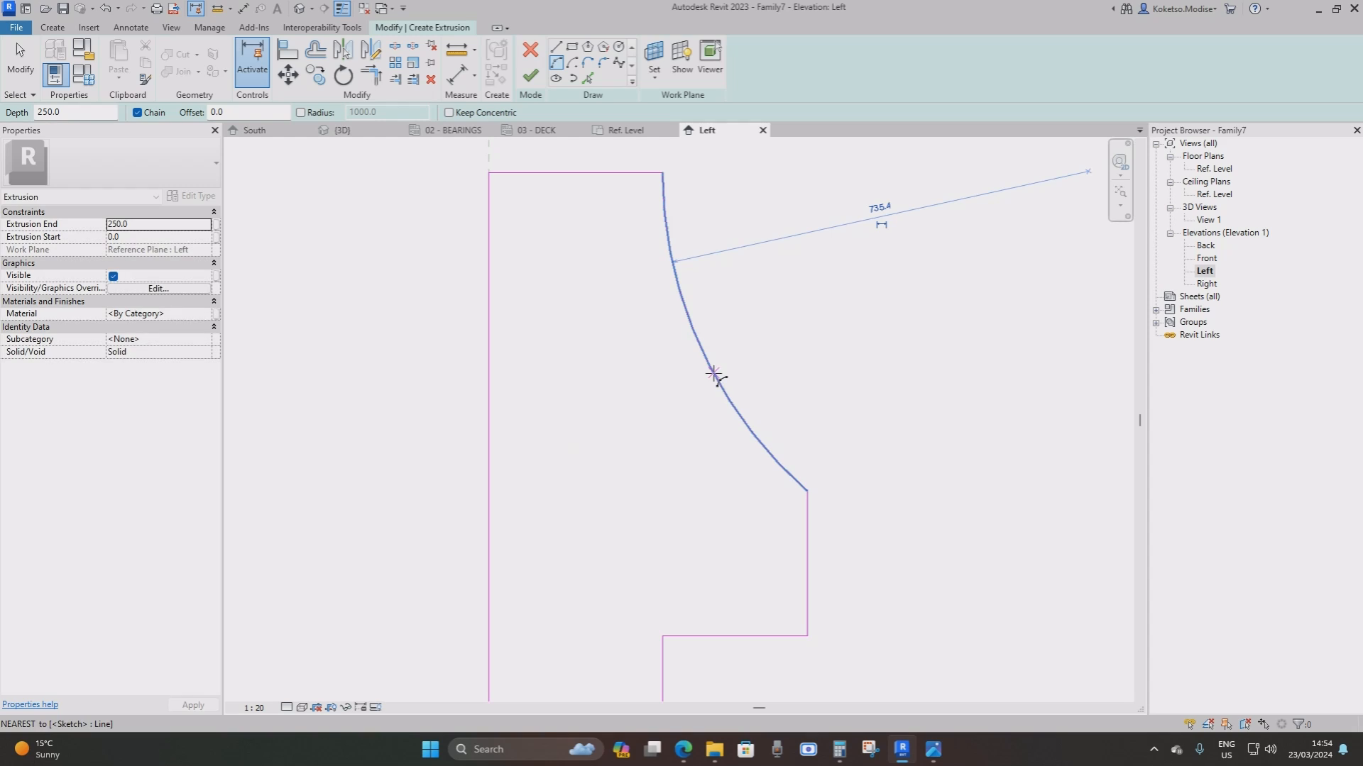
pyautogui.press('Escape')
pyautogui.press('Escape')
pyautogui.click(704, 350)
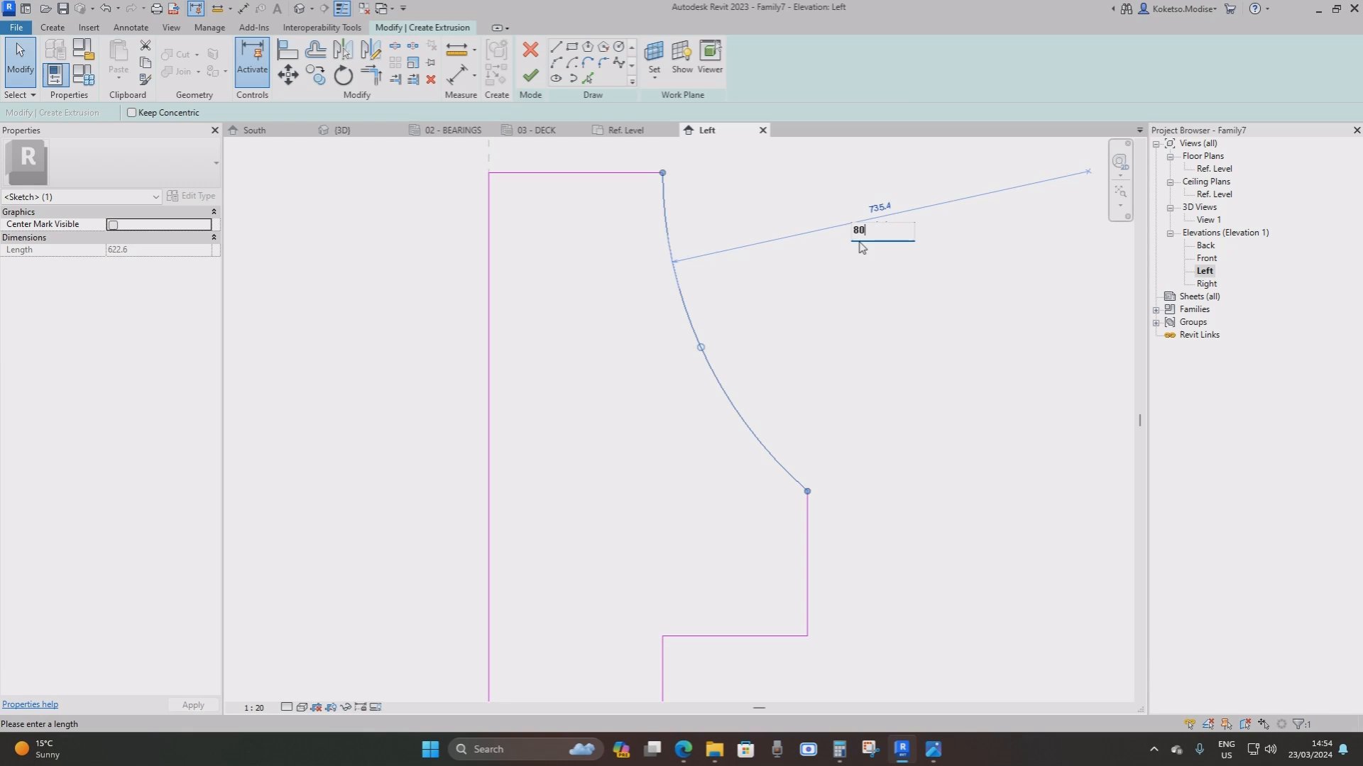
pyautogui.press('Return')
pyautogui.click(780, 380)
# Fillet the corner between the profile's top edge and the concave arc with a radius of about 80 mm
pyautogui.scroll(4, 627, 207)
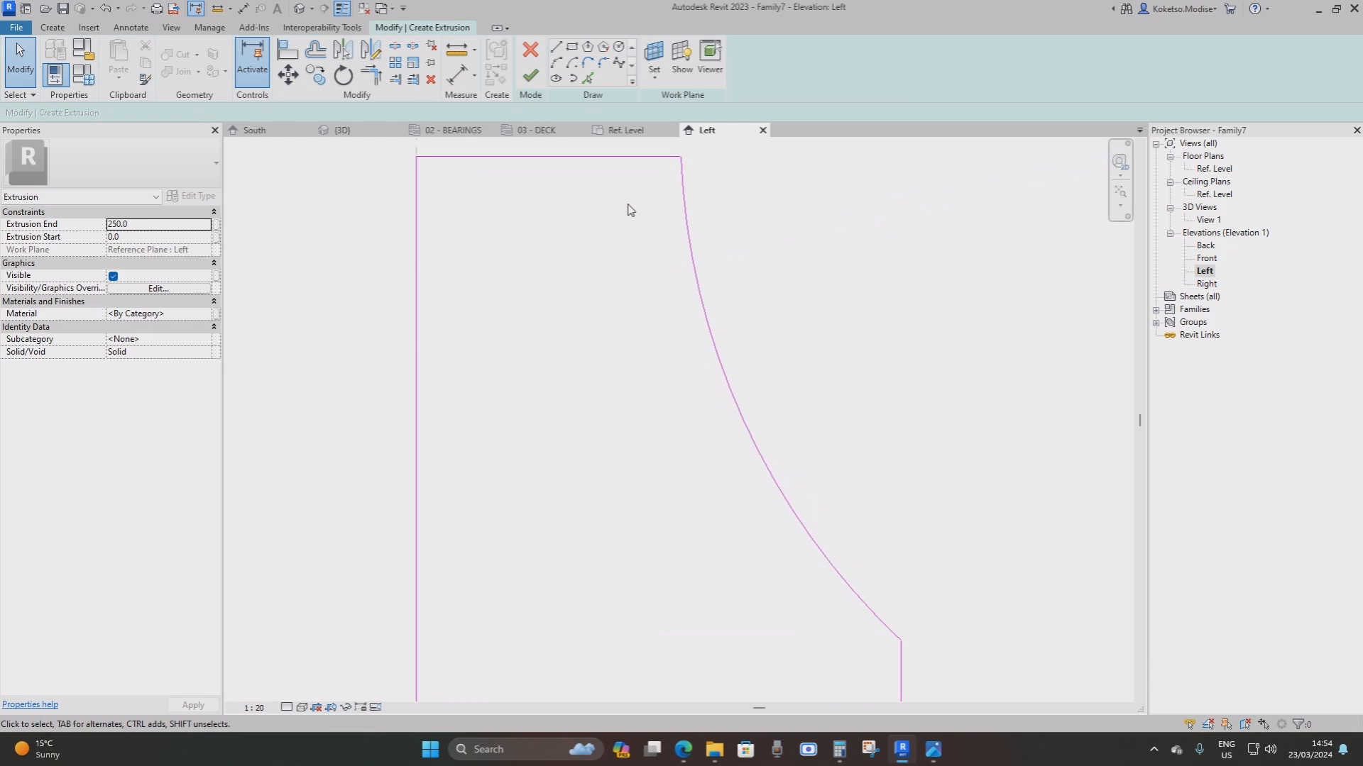
pyautogui.click(603, 63)
pyautogui.click(696, 228)
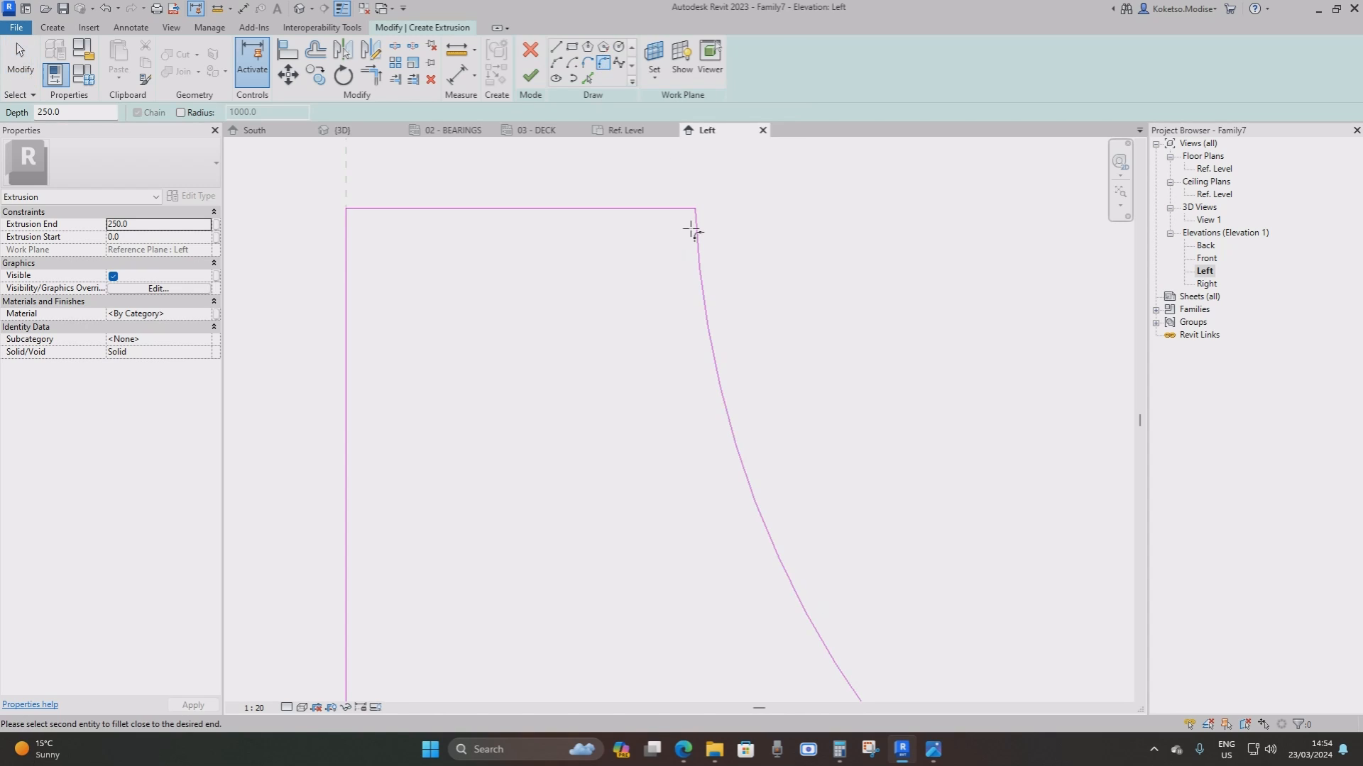
pyautogui.click(680, 211)
pyautogui.click(671, 233)
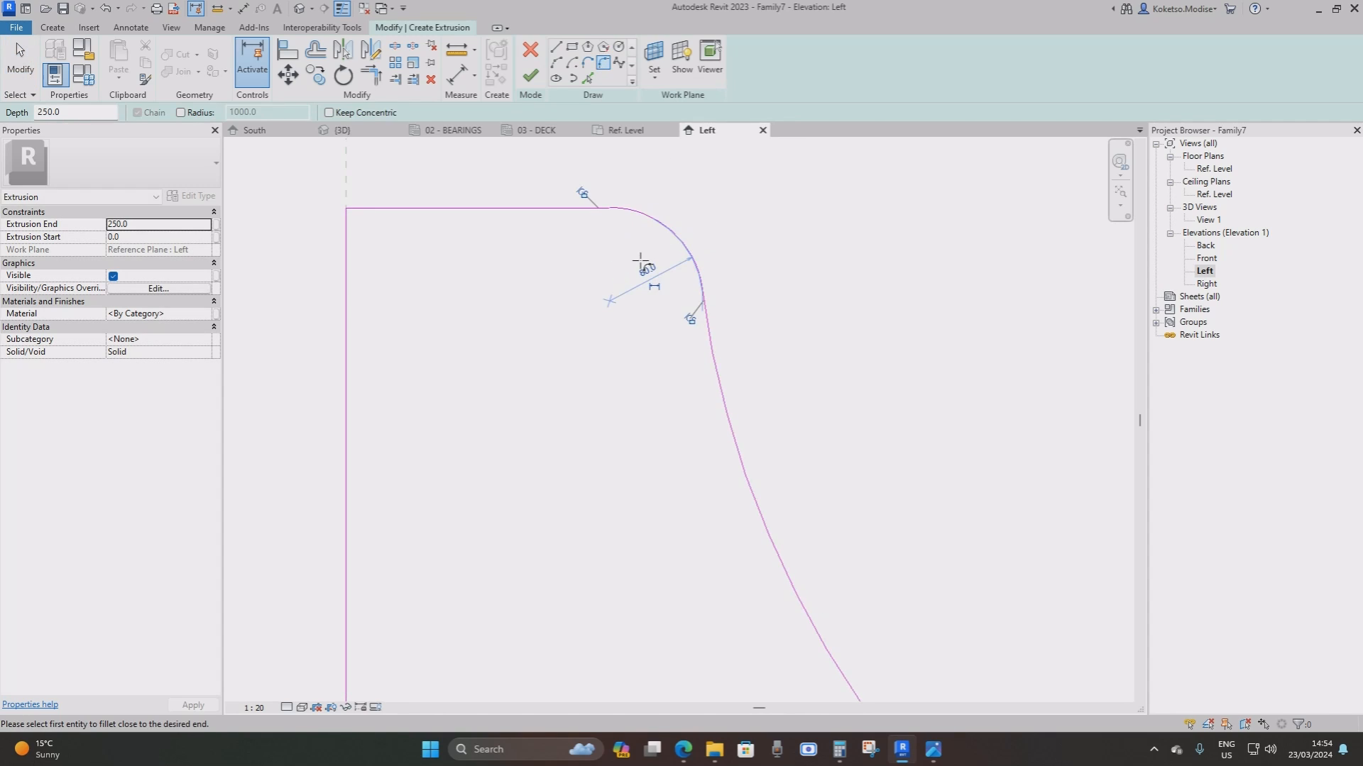
# Fillet the junction of the concave arc and the outer vertical line, and set the fillet radius to 500 mm
pyautogui.scroll(-2, 619, 257)
pyautogui.scroll(2, 752, 482)
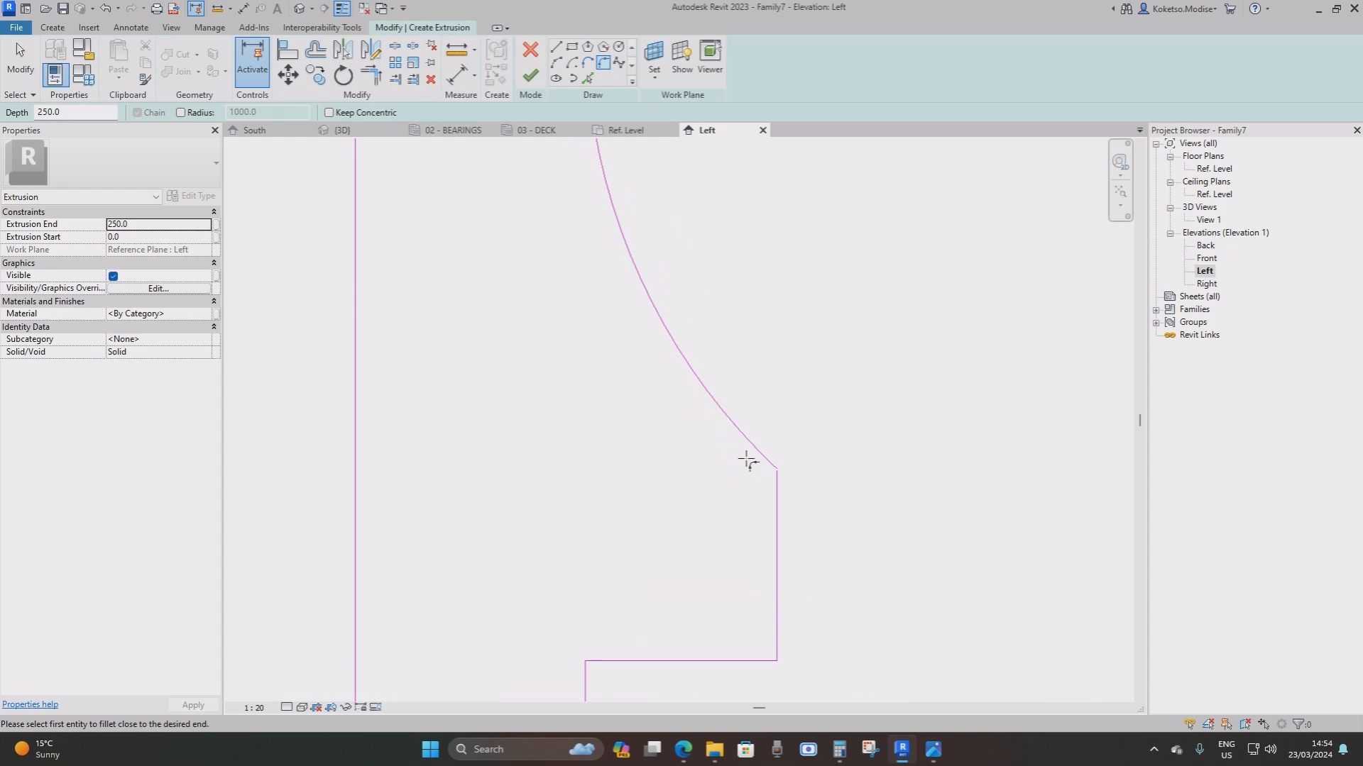
pyautogui.click(775, 484)
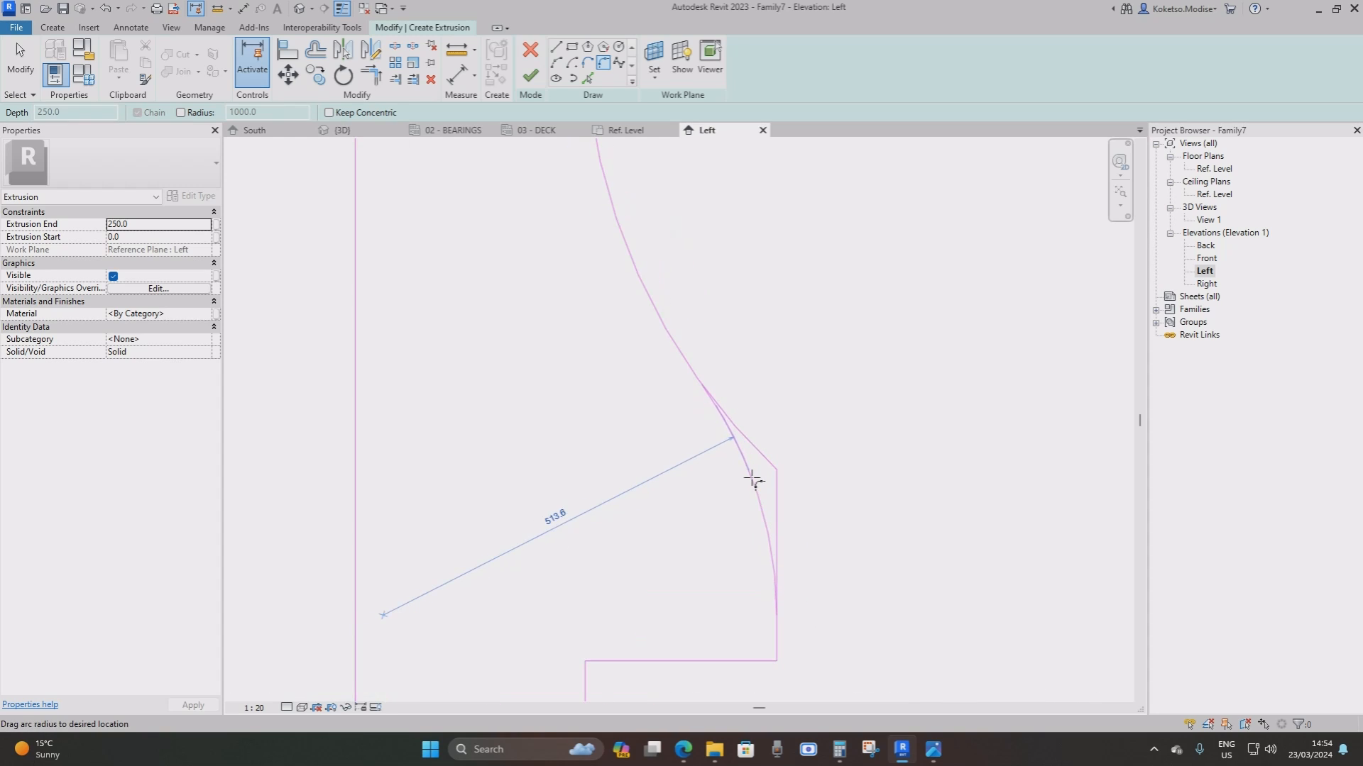
pyautogui.click(680, 502)
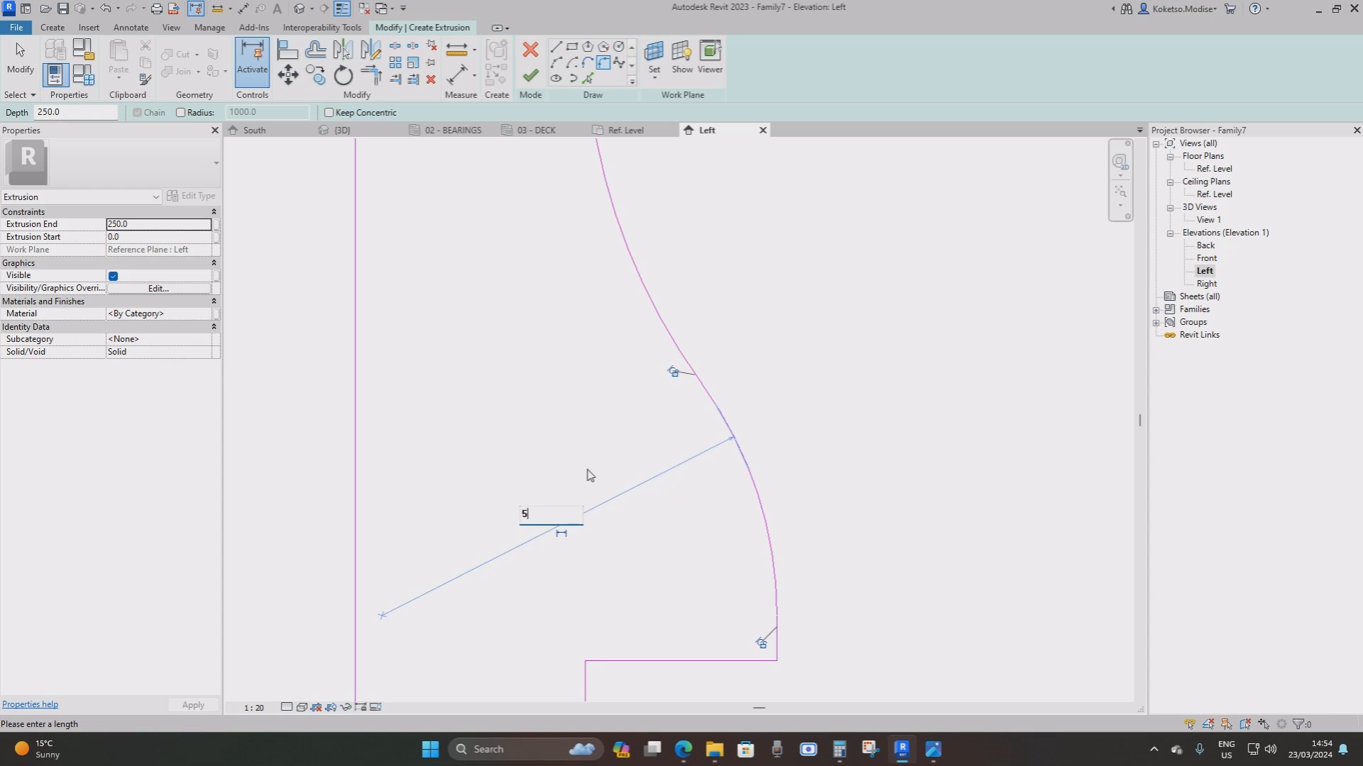
pyautogui.press('Return')
pyautogui.scroll(-3, 588, 475)
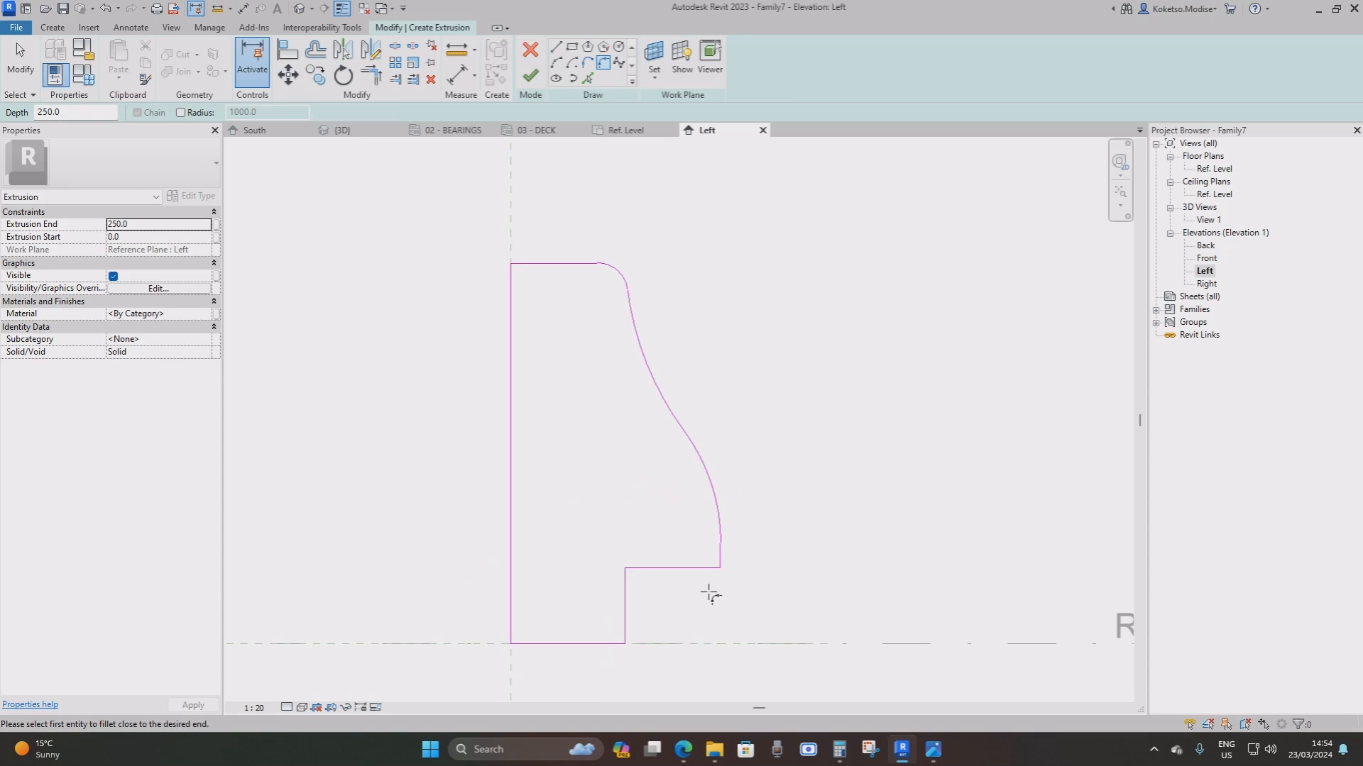
# Sketch a diagonal line across the ledge's outer lower corner, about 20 mm from the corner along both edges
pyautogui.scroll(3, 760, 526)
pyautogui.moveTo(760, 526); pyautogui.dragTo(777, 529, button='middle')
pyautogui.scroll(3, 780, 526)
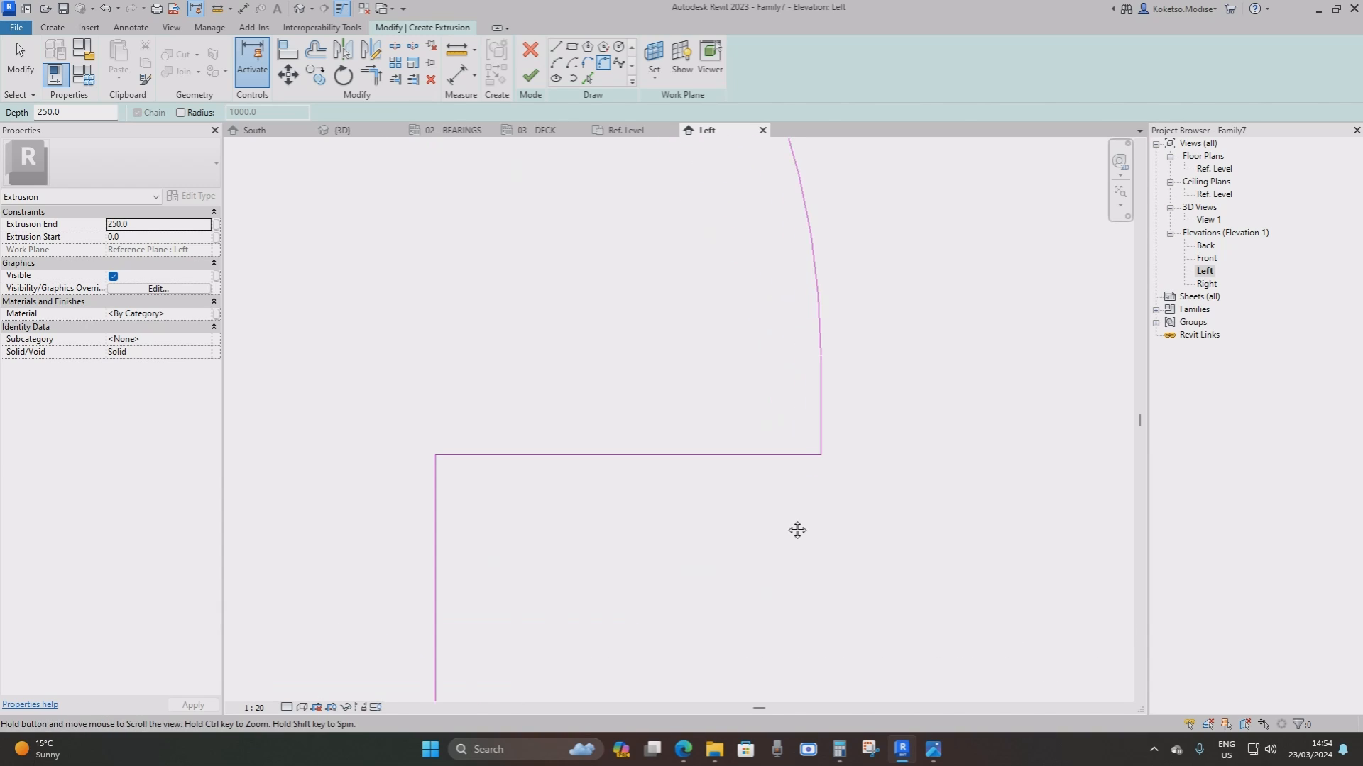
pyautogui.press('Escape')
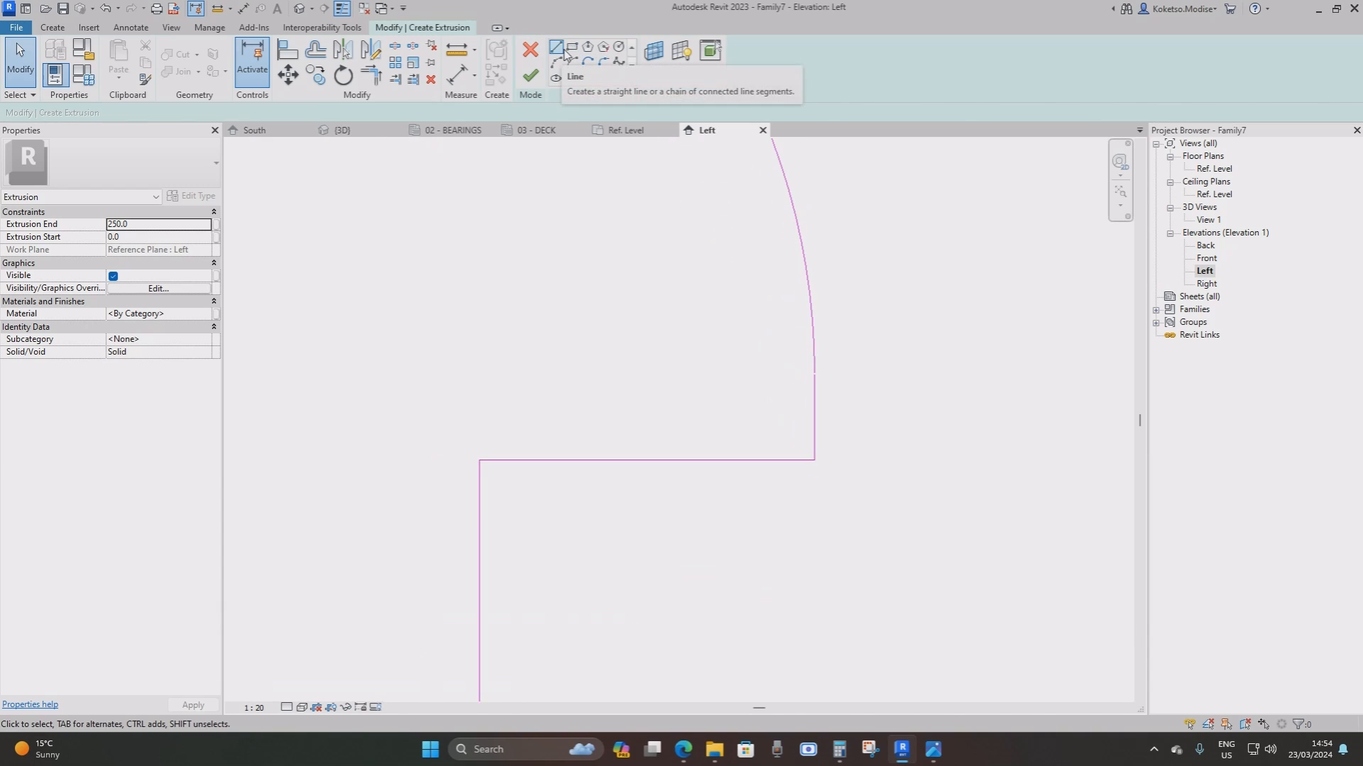
pyautogui.click(557, 48)
pyautogui.scroll(2, 823, 447)
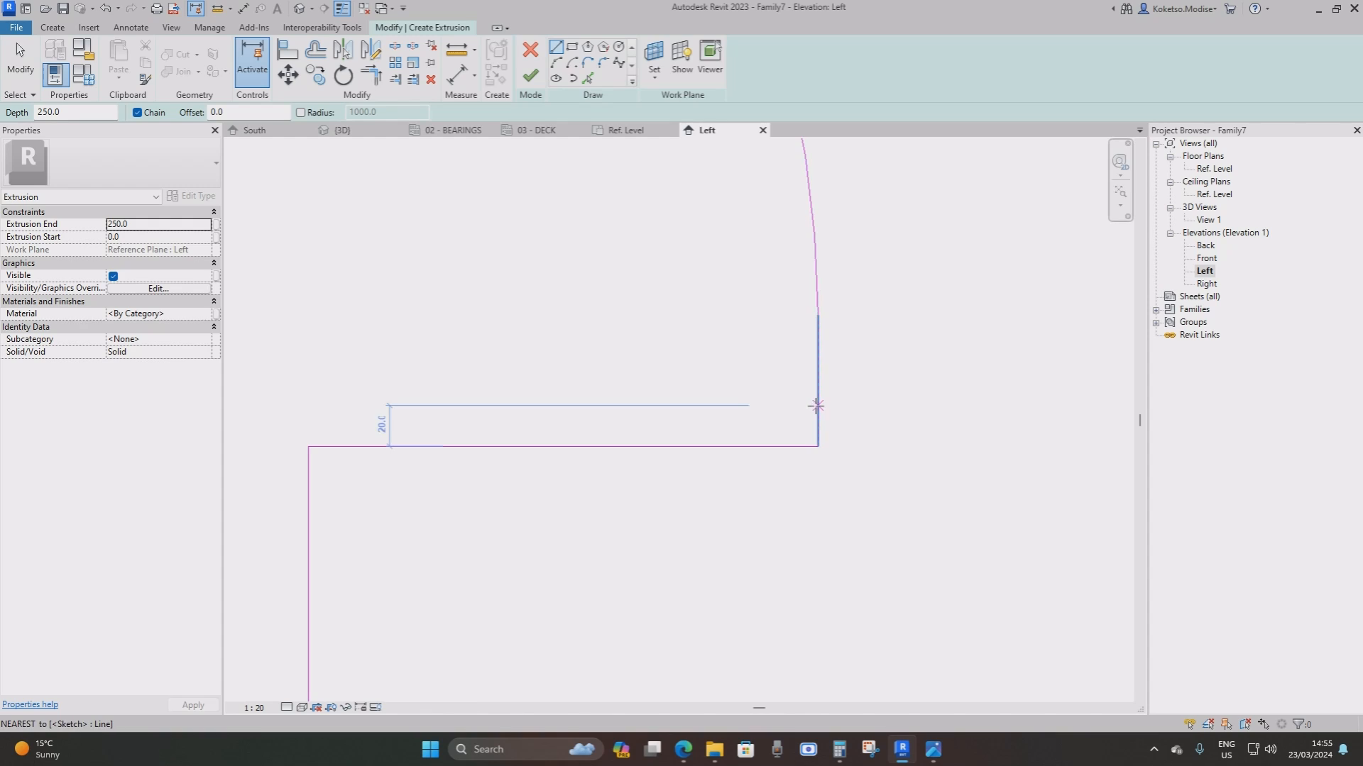
pyautogui.click(817, 405)
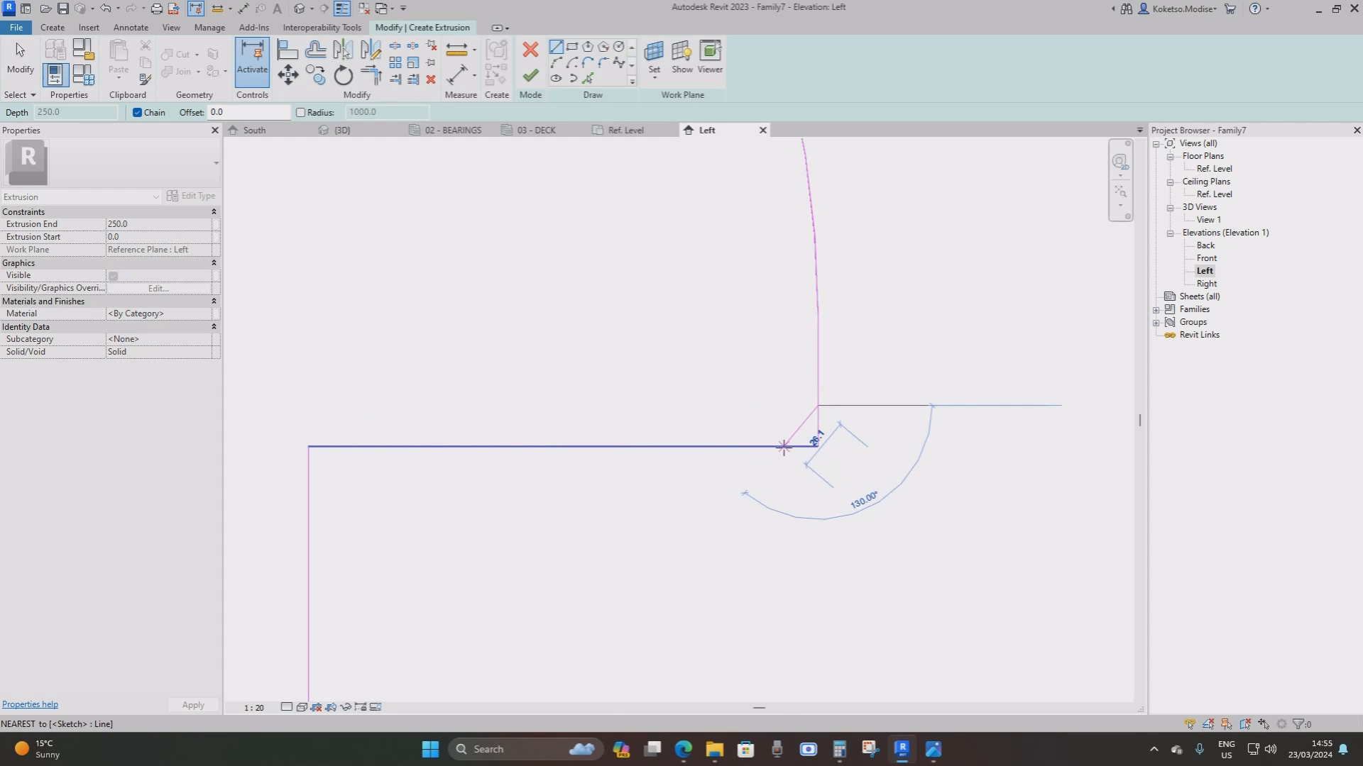
pyautogui.click(779, 447)
pyautogui.press('Escape')
pyautogui.press('Escape')
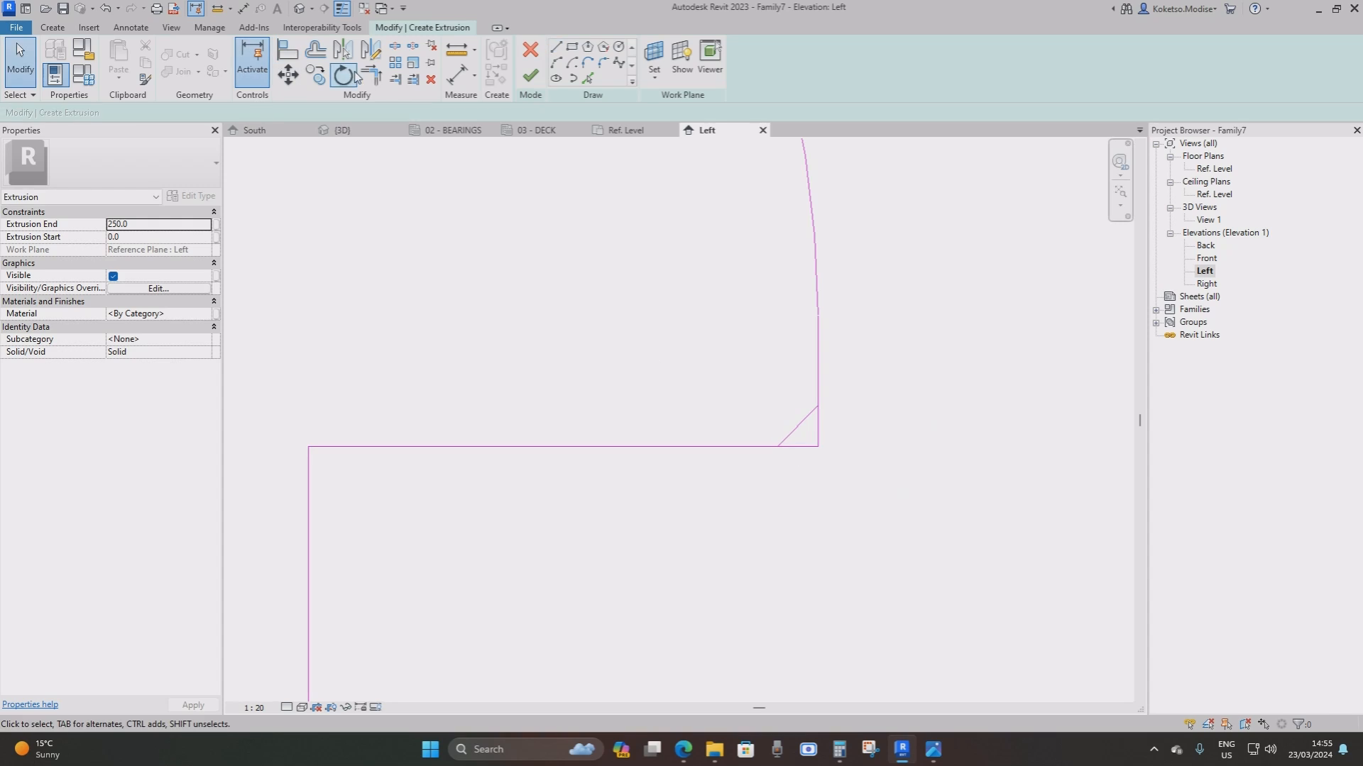
# Trim the ledge's outer vertical and horizontal lines back to the diagonal to form the chamfer
pyautogui.click(370, 75)
pyautogui.click(813, 411)
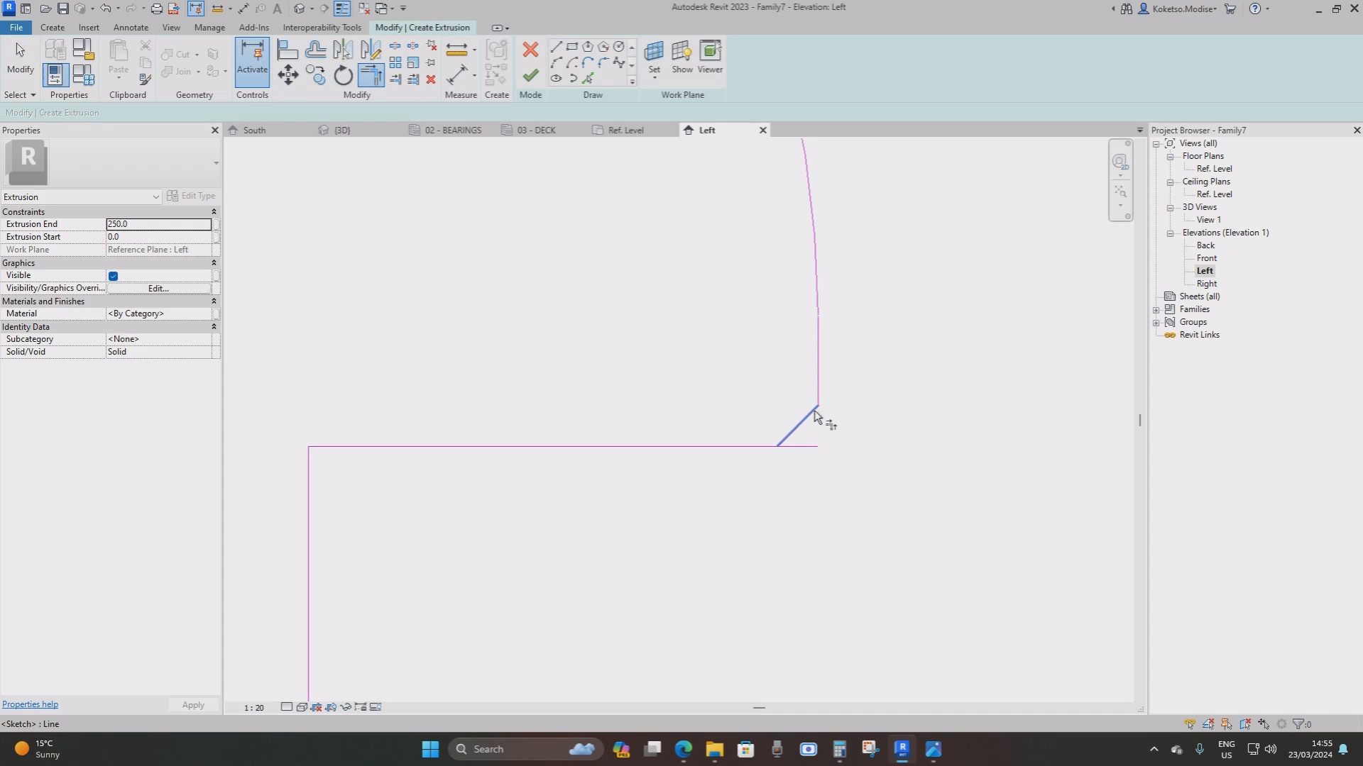
pyautogui.click(786, 449)
pyautogui.scroll(-4, 785, 458)
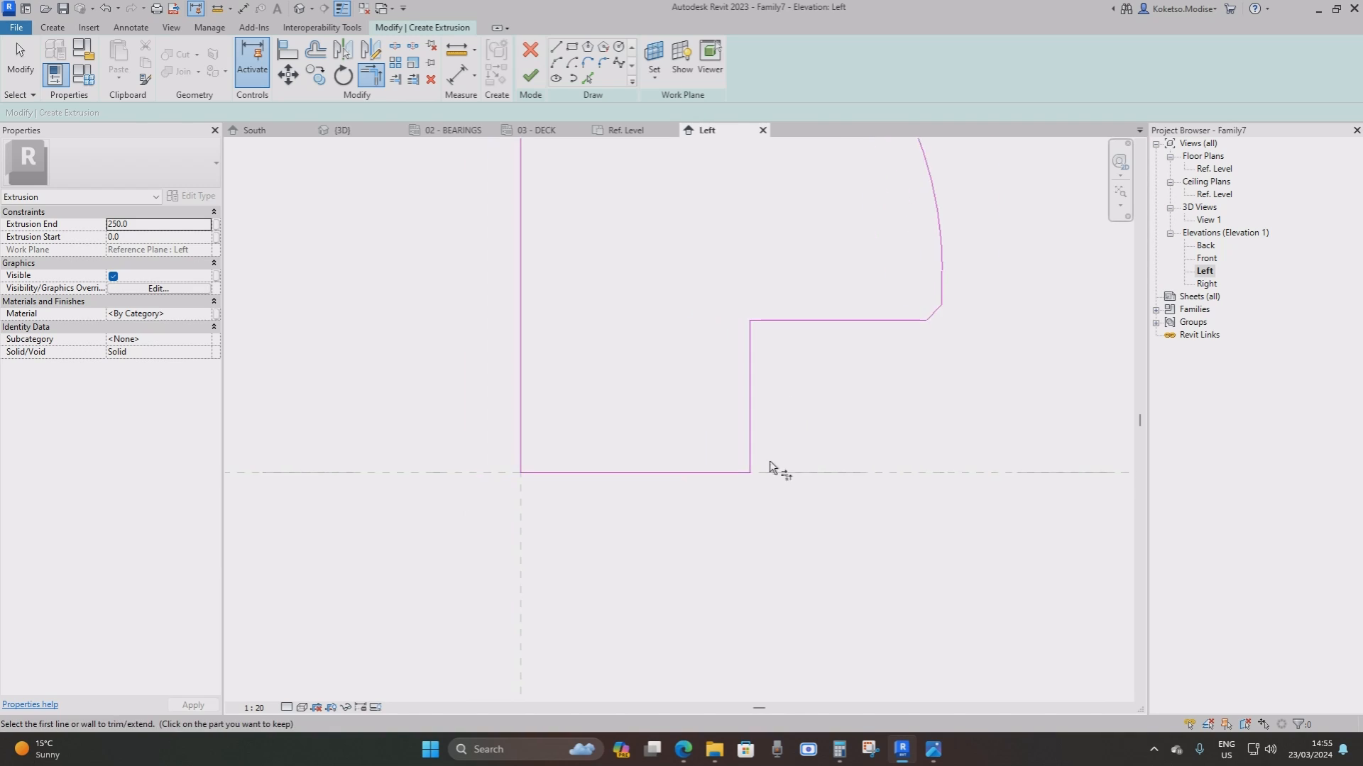
# Chamfer the base's lower right corner with a diagonal line about 20 mm from the corner along both edges, trimming the excess
pyautogui.scroll(3, 772, 468)
pyautogui.press('Escape')
pyautogui.scroll(2, 735, 477)
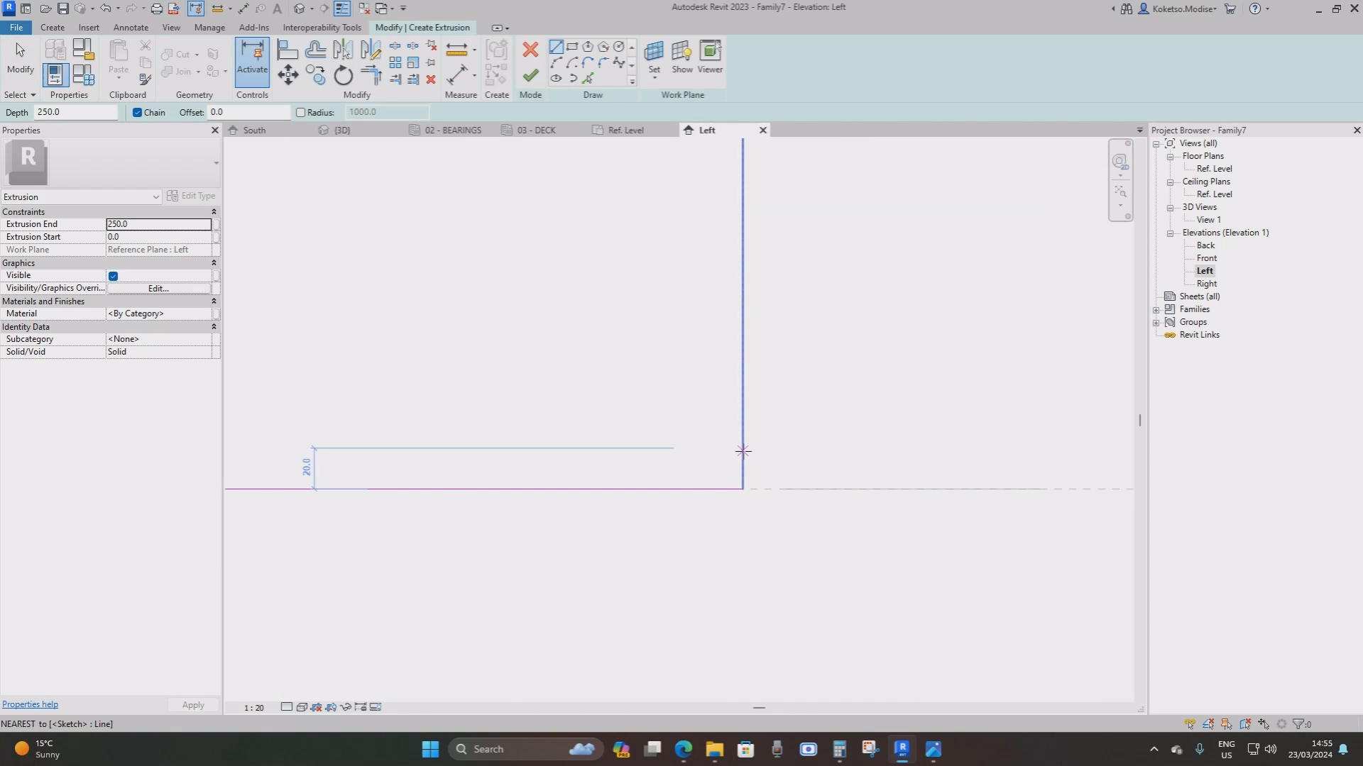
pyautogui.click(742, 449)
pyautogui.click(702, 489)
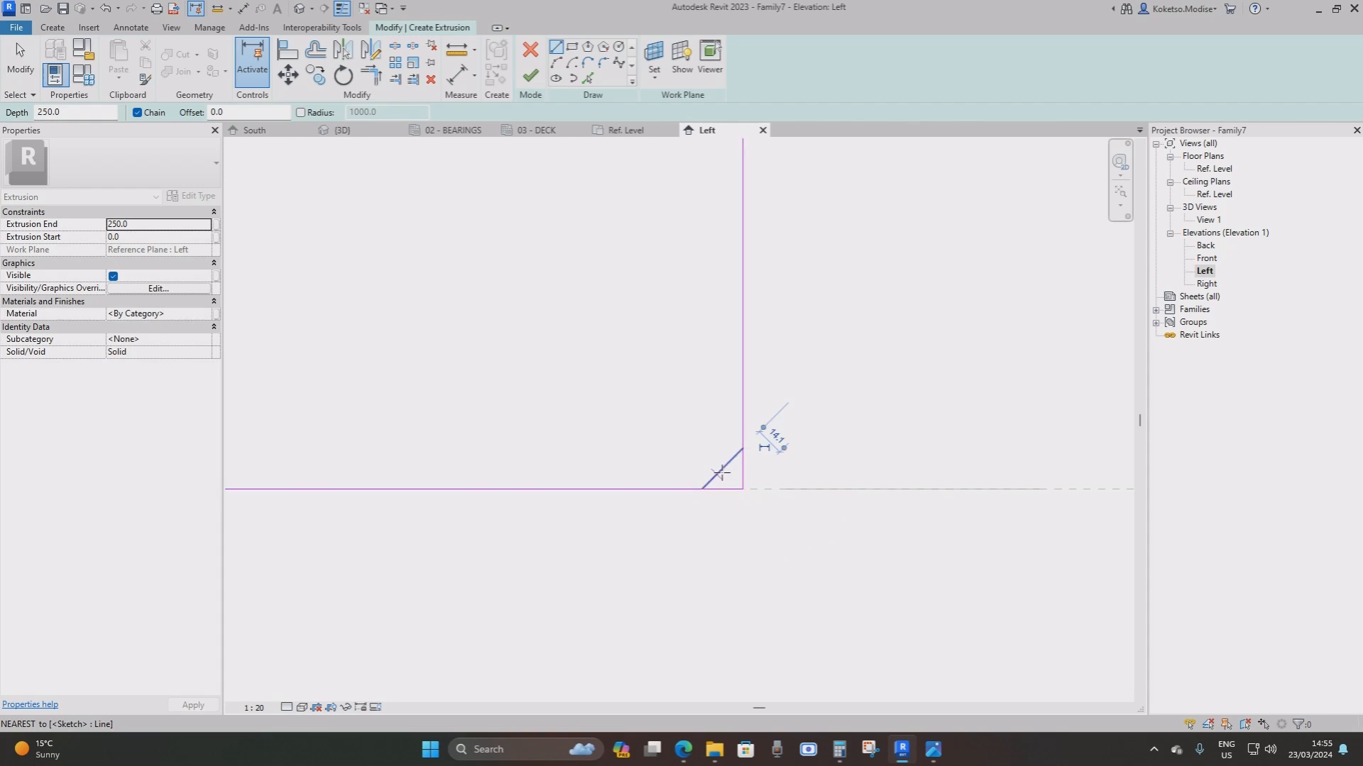
pyautogui.press('Escape')
pyautogui.click(365, 80)
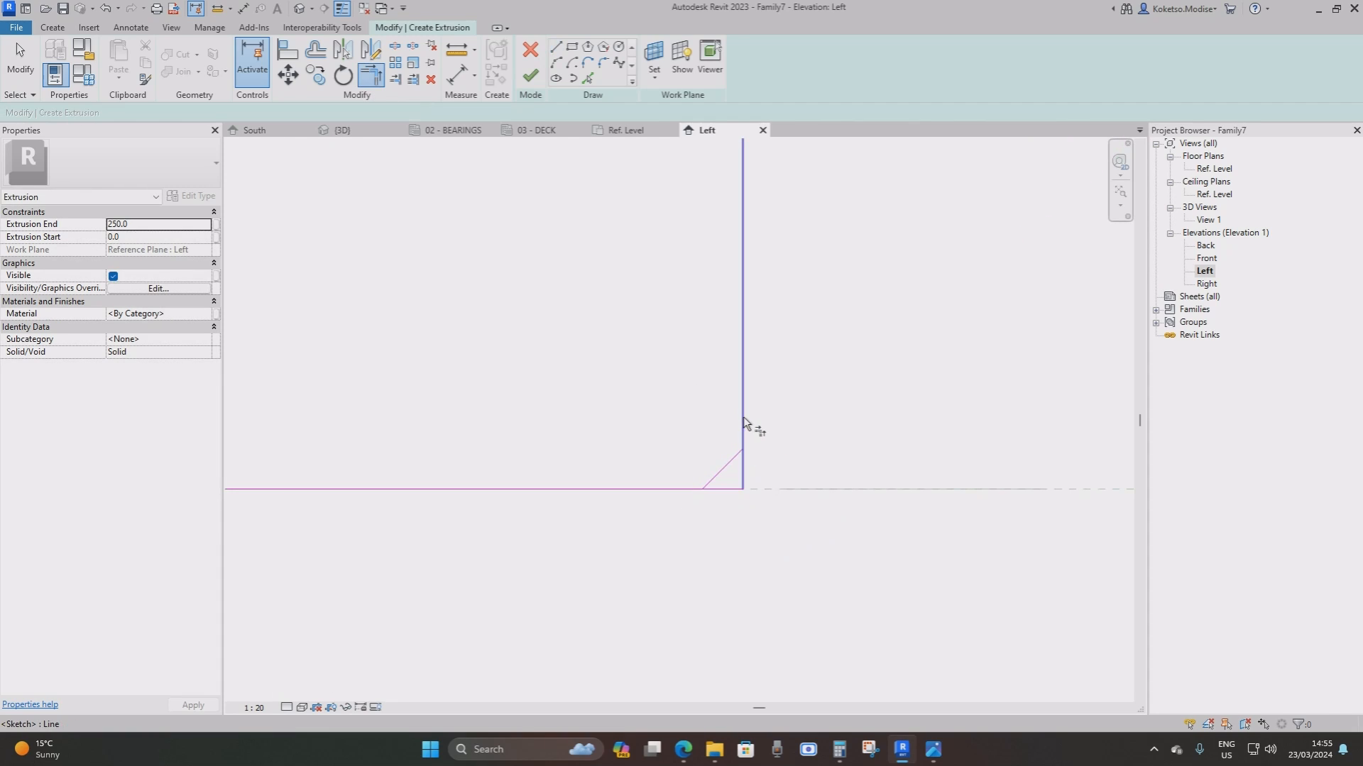
pyautogui.click(729, 461)
pyautogui.click(688, 490)
# Sketch a diagonal line across the base's lower left corner, about 20 mm from the corner along both edges
pyautogui.scroll(-5, 753, 484)
pyautogui.moveTo(746, 487); pyautogui.dragTo(915, 431, button='middle')
pyautogui.scroll(4, 844, 471)
pyautogui.press('Escape')
pyautogui.click(553, 51)
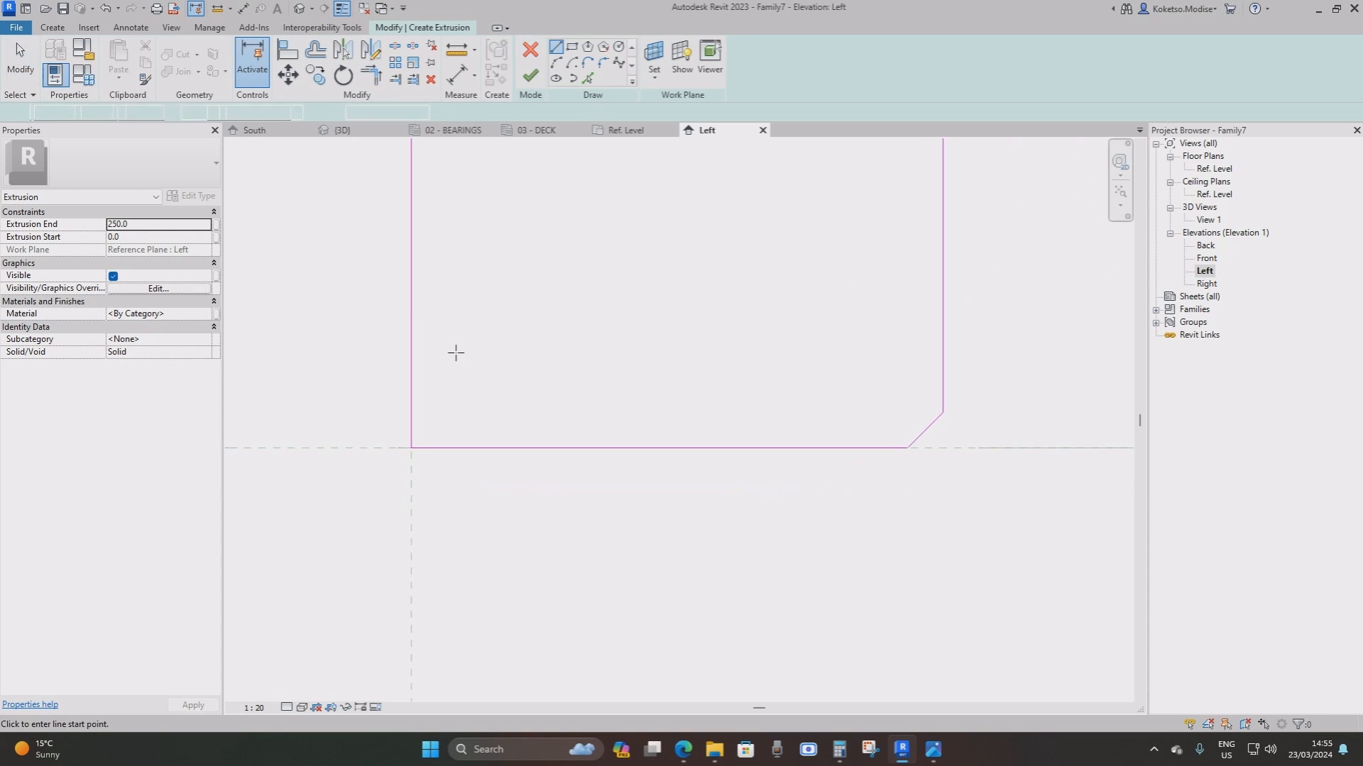
pyautogui.scroll(2, 426, 412)
pyautogui.scroll(-2, 392, 423)
pyautogui.moveTo(393, 423); pyautogui.dragTo(781, 424, button='middle')
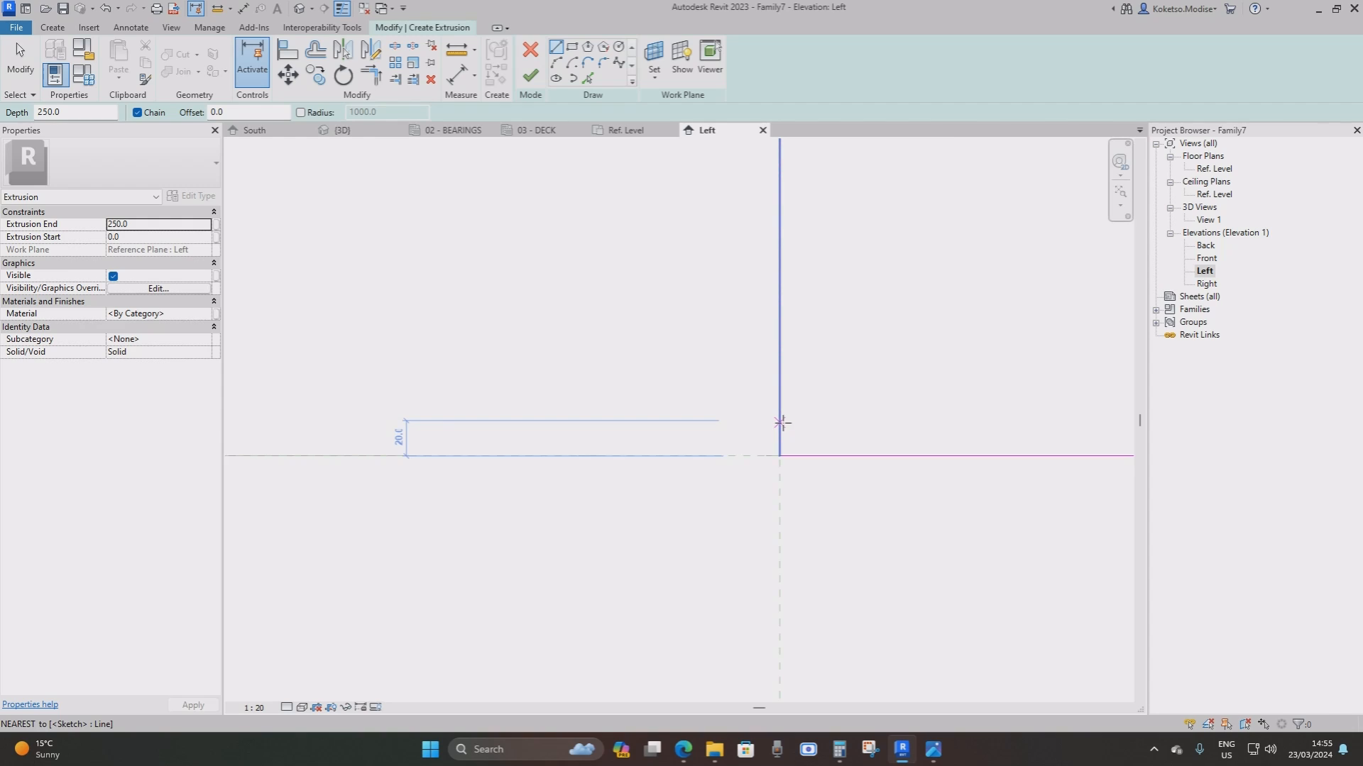
pyautogui.click(779, 421)
pyautogui.click(814, 455)
pyautogui.scroll(2, 804, 450)
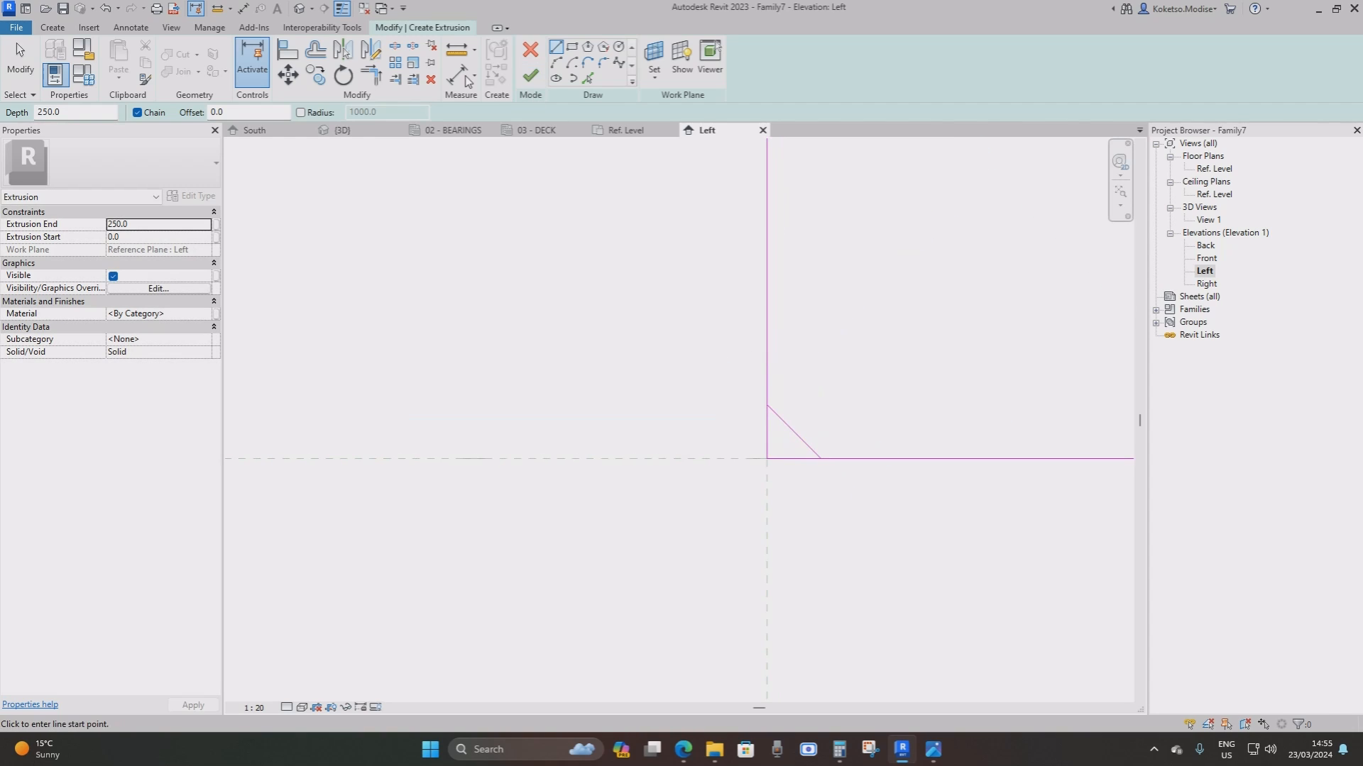
# Trim the long vertical line and the base line to the diagonal at the profile's lower left corner
pyautogui.click(370, 75)
pyautogui.click(765, 385)
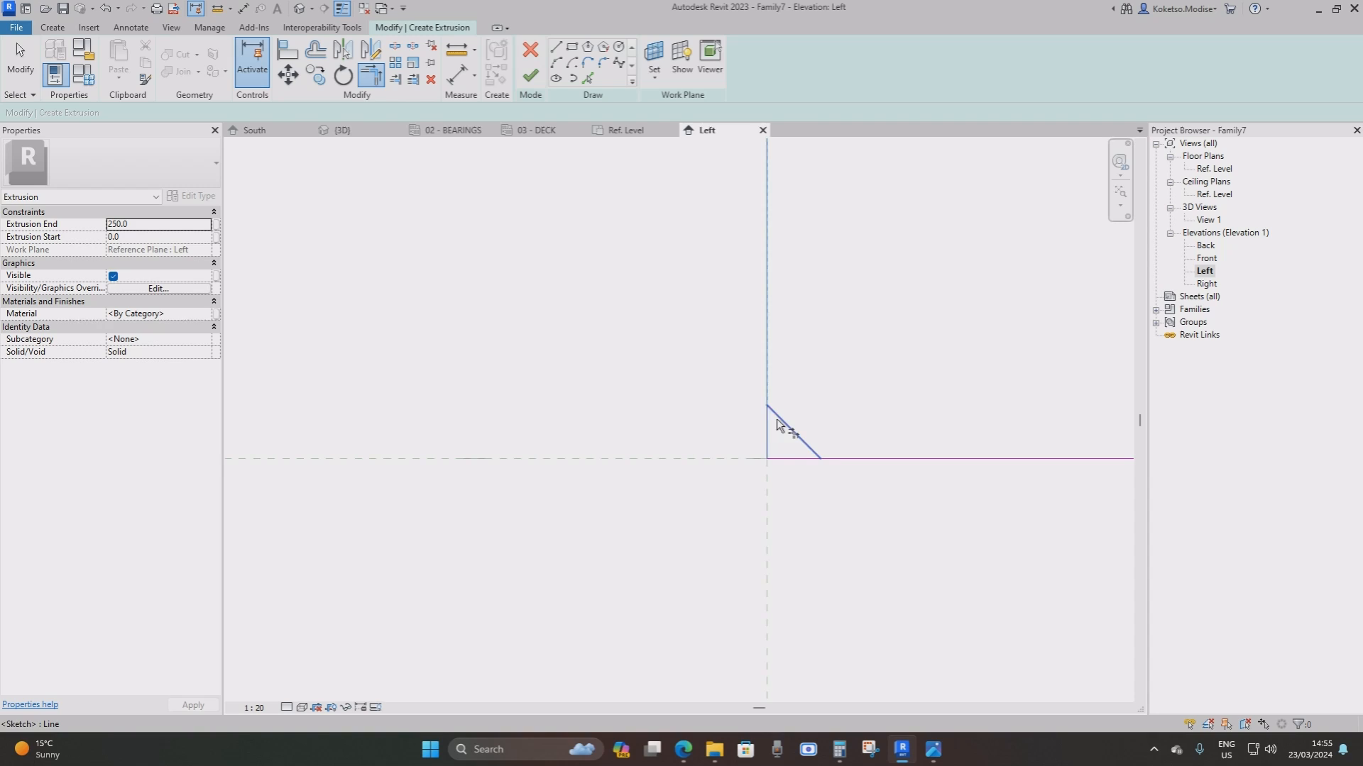
pyautogui.click(777, 418)
pyautogui.click(819, 455)
pyautogui.click(829, 461)
pyautogui.scroll(-2, 715, 444)
pyautogui.scroll(-2, 716, 444)
pyautogui.press('Escape')
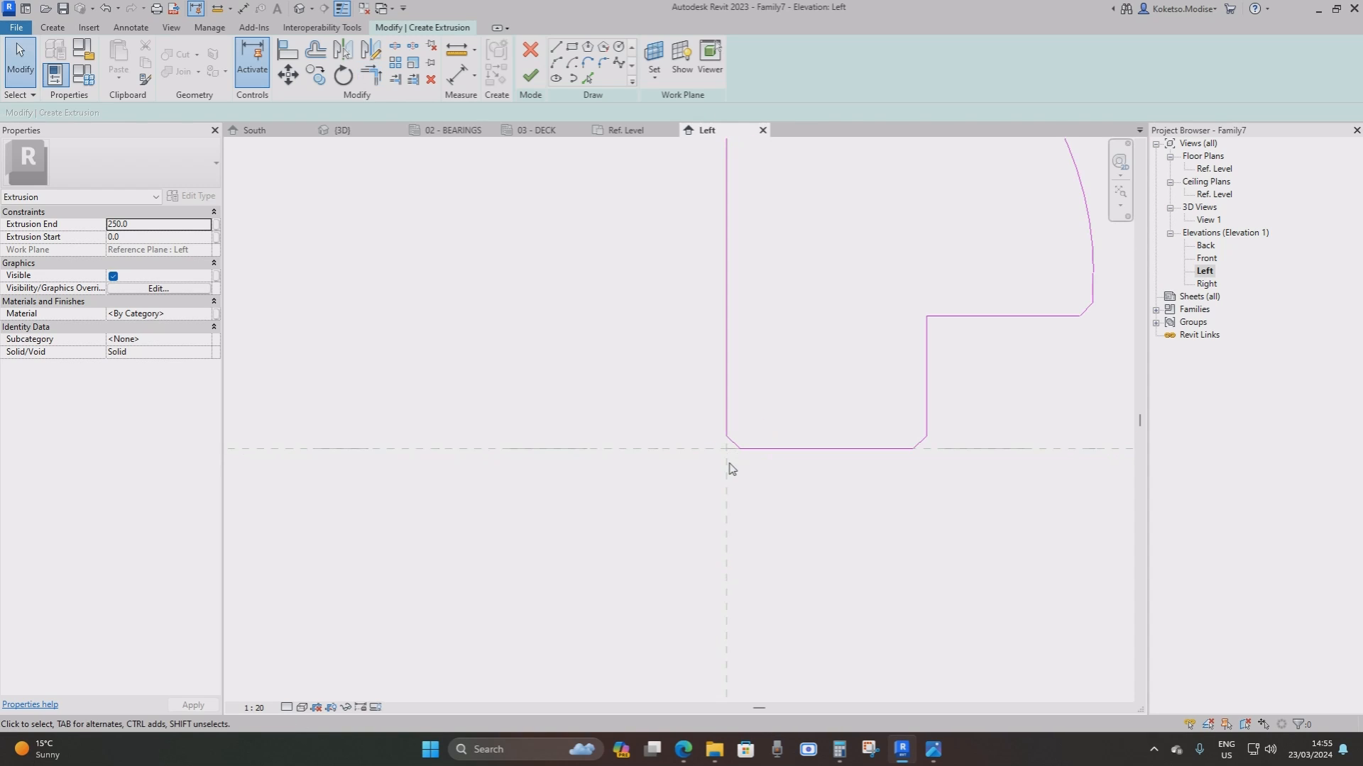
# Move the whole profile so its inner step corner sits where the reference level meets the centre plane, and finish the extrusion
pyautogui.scroll(3, 766, 412)
pyautogui.moveTo(882, 168); pyautogui.dragTo(648, 617)
pyautogui.scroll(2, 705, 386)
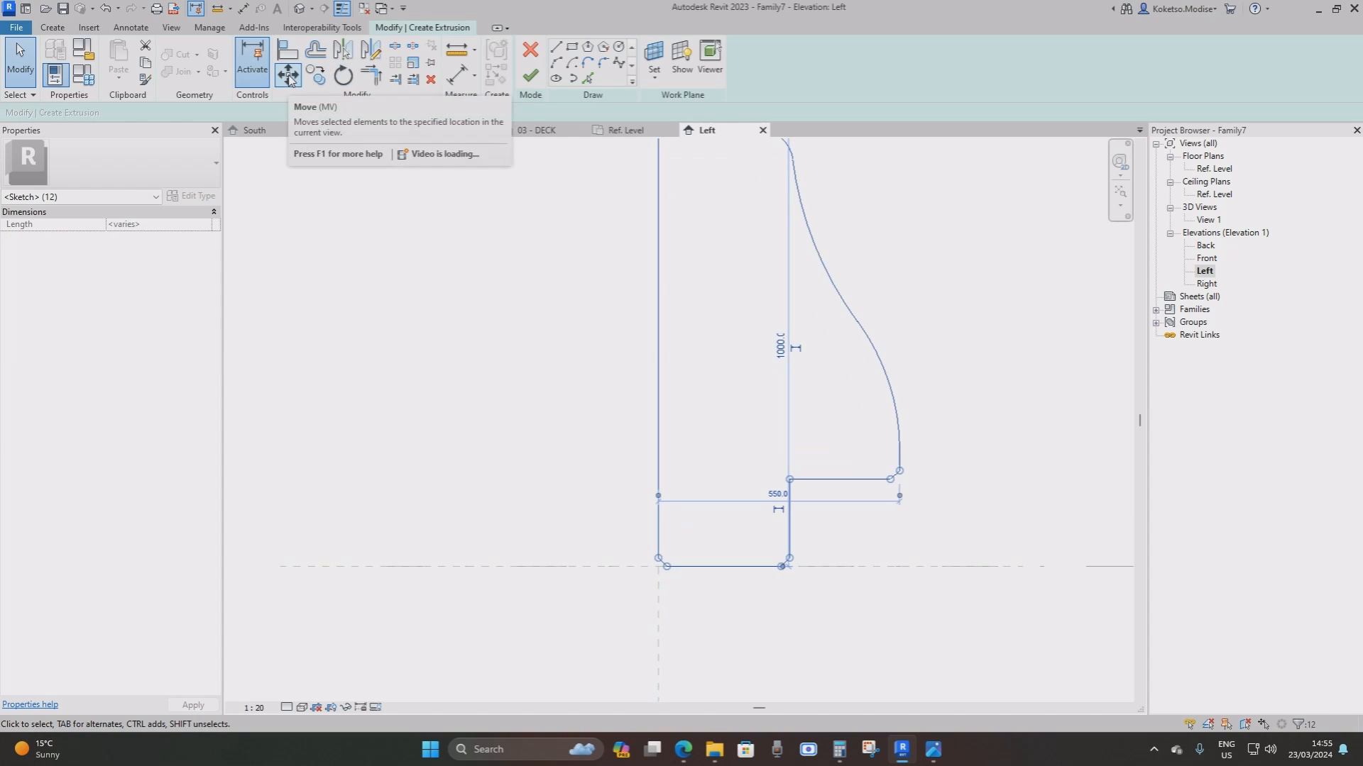
pyautogui.click(288, 77)
pyautogui.scroll(2, 802, 532)
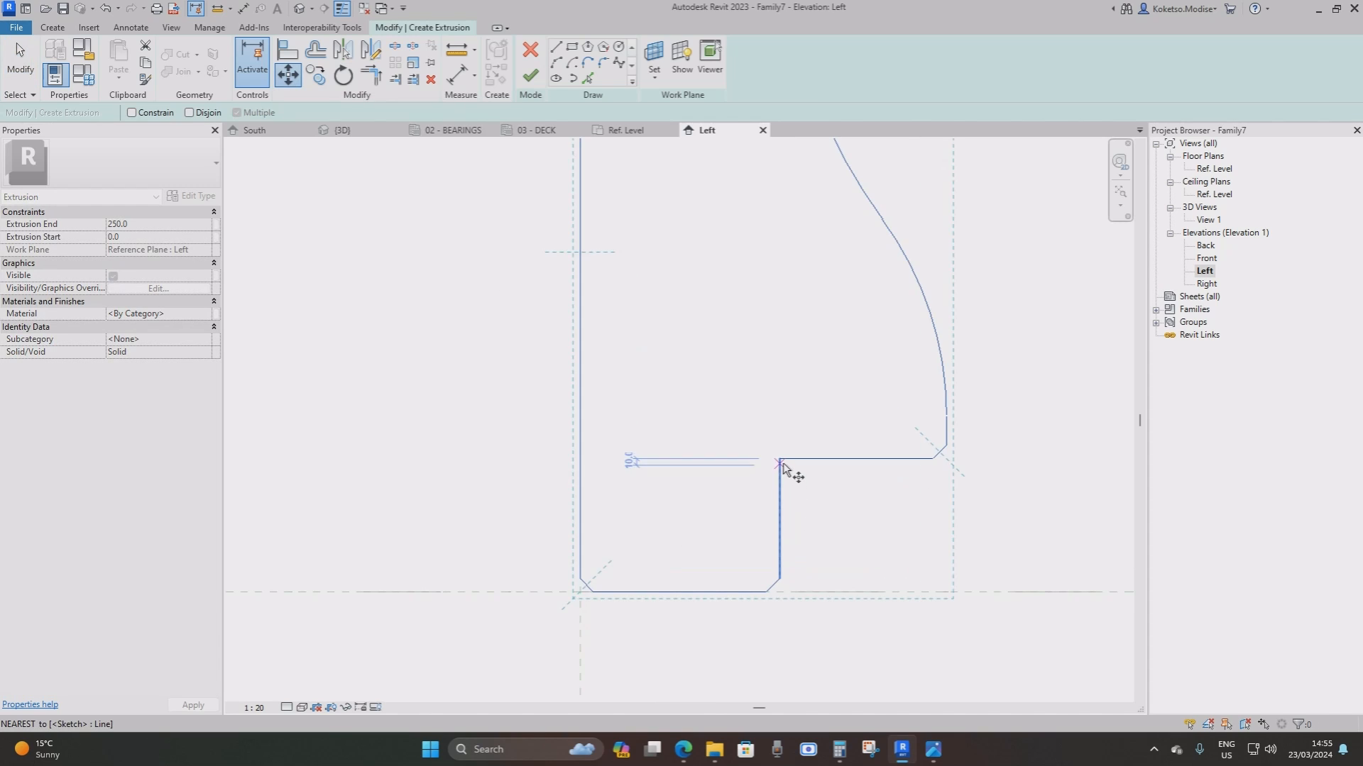
pyautogui.click(780, 458)
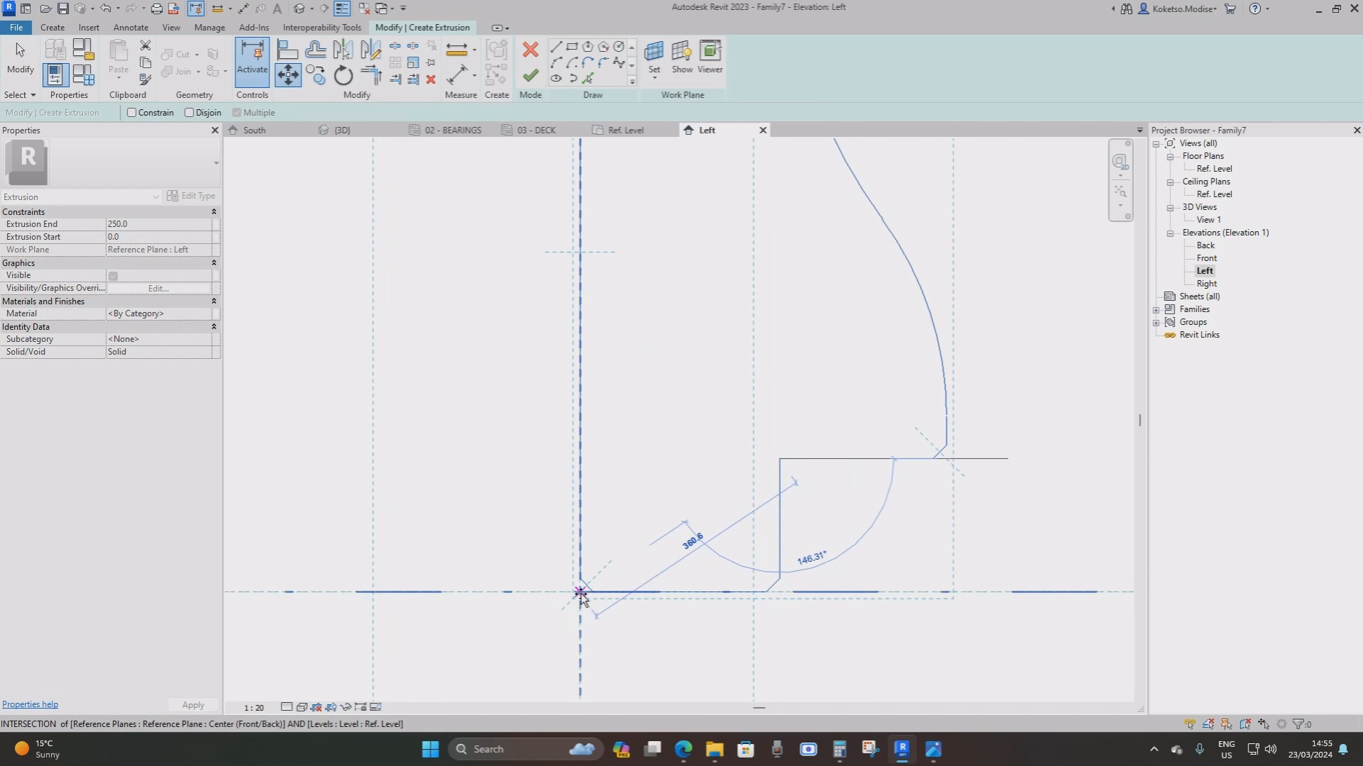
pyautogui.moveTo(581, 593); pyautogui.dragTo(835, 345, button='middle')
pyautogui.scroll(1, 835, 345)
pyautogui.scroll(1, 834, 345)
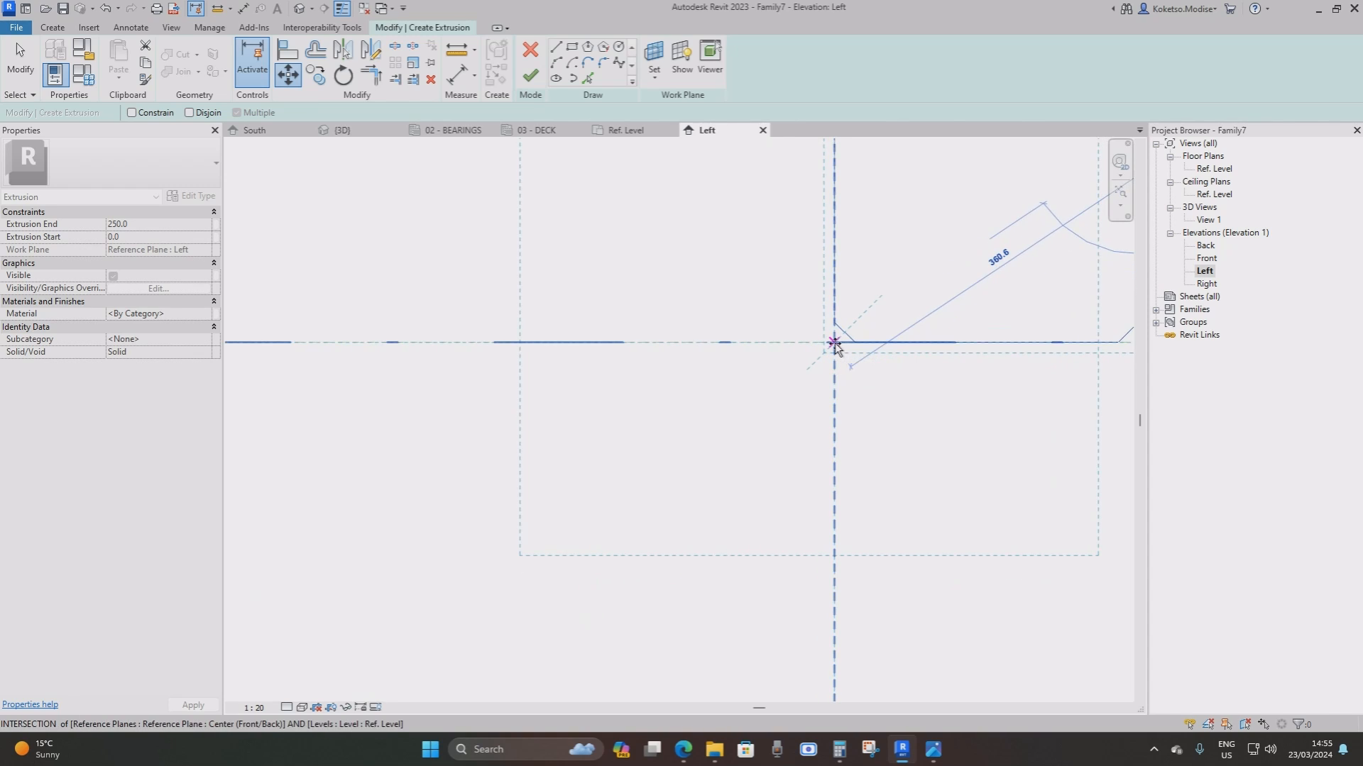
pyautogui.click(835, 344)
pyautogui.scroll(-2, 815, 355)
pyautogui.scroll(1, 751, 384)
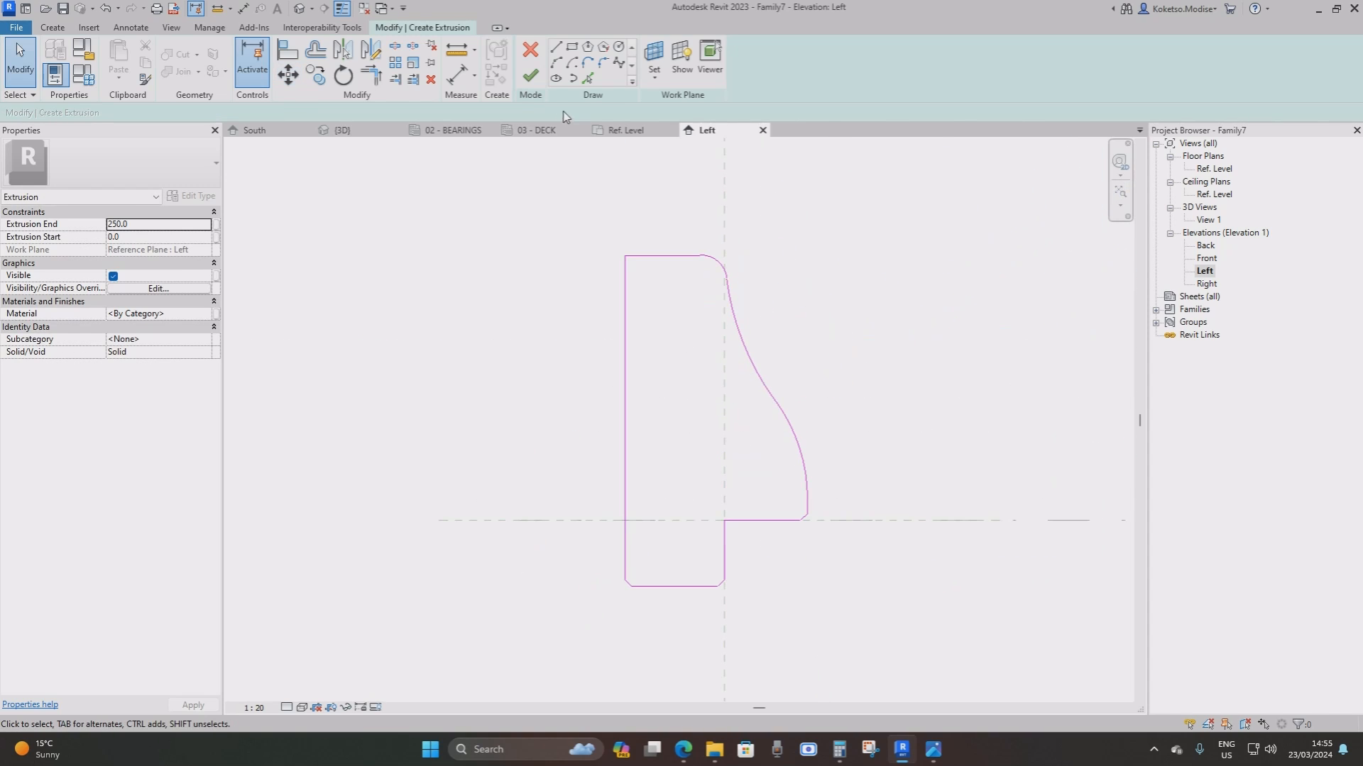
pyautogui.click(533, 75)
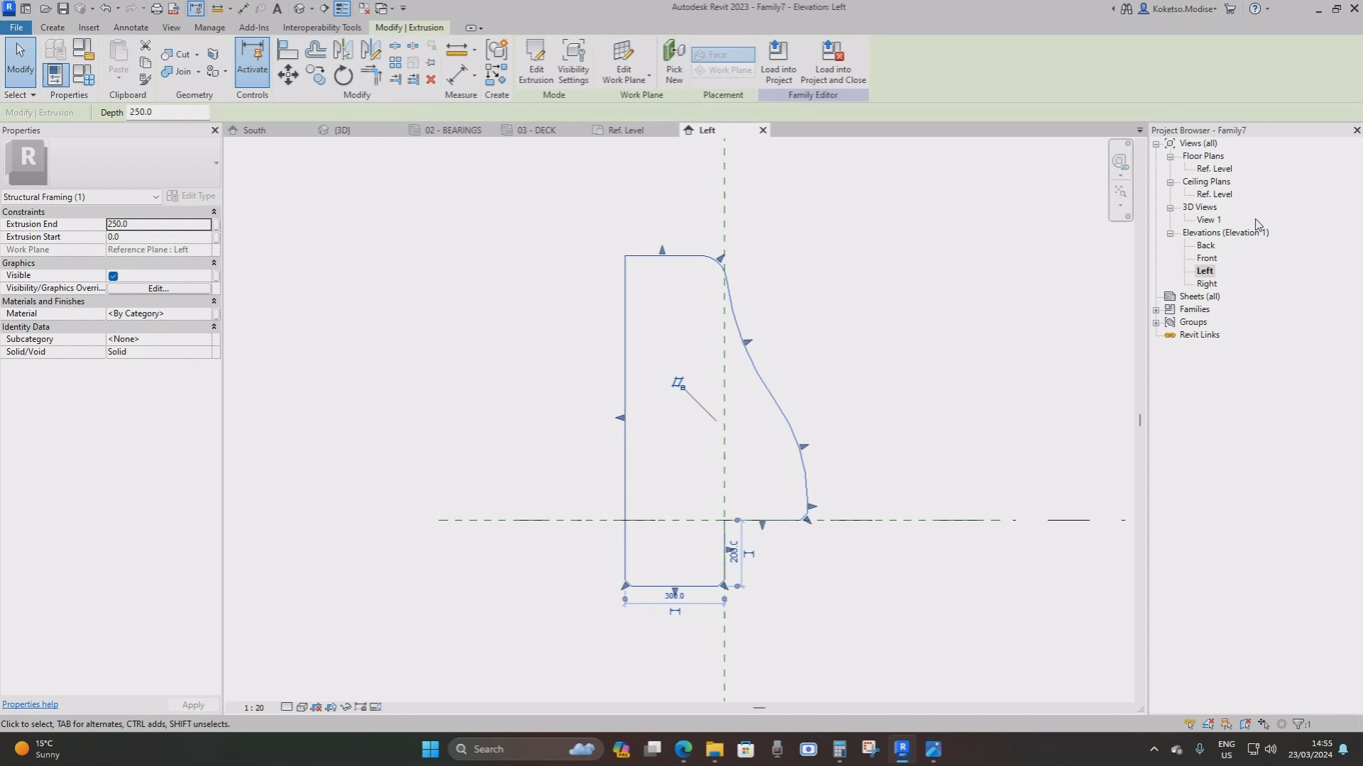
# In the Ref. Level plan, stretch the extrusion's ends to the two outer reference planes so it spans the full 3000 mm length
pyautogui.doubleClick(1207, 170)
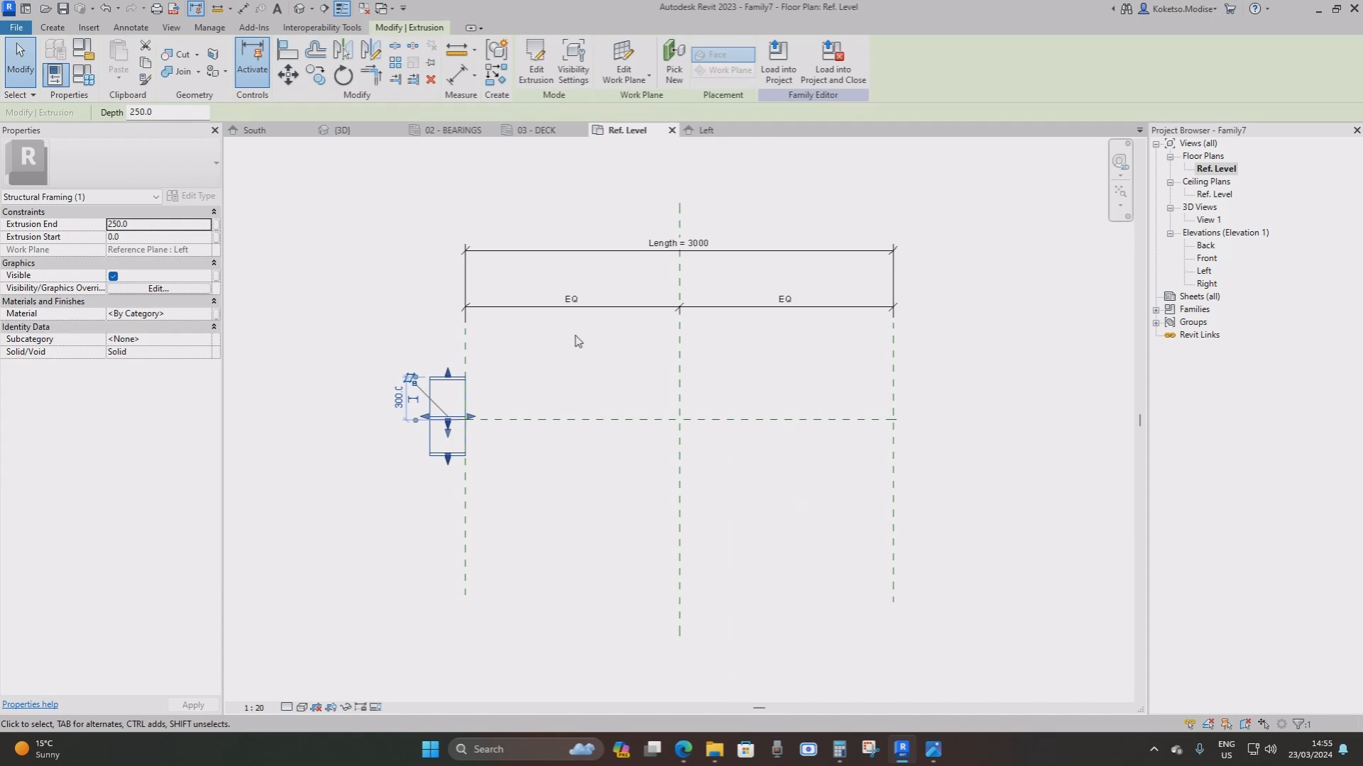
pyautogui.moveTo(473, 414); pyautogui.dragTo(893, 414)
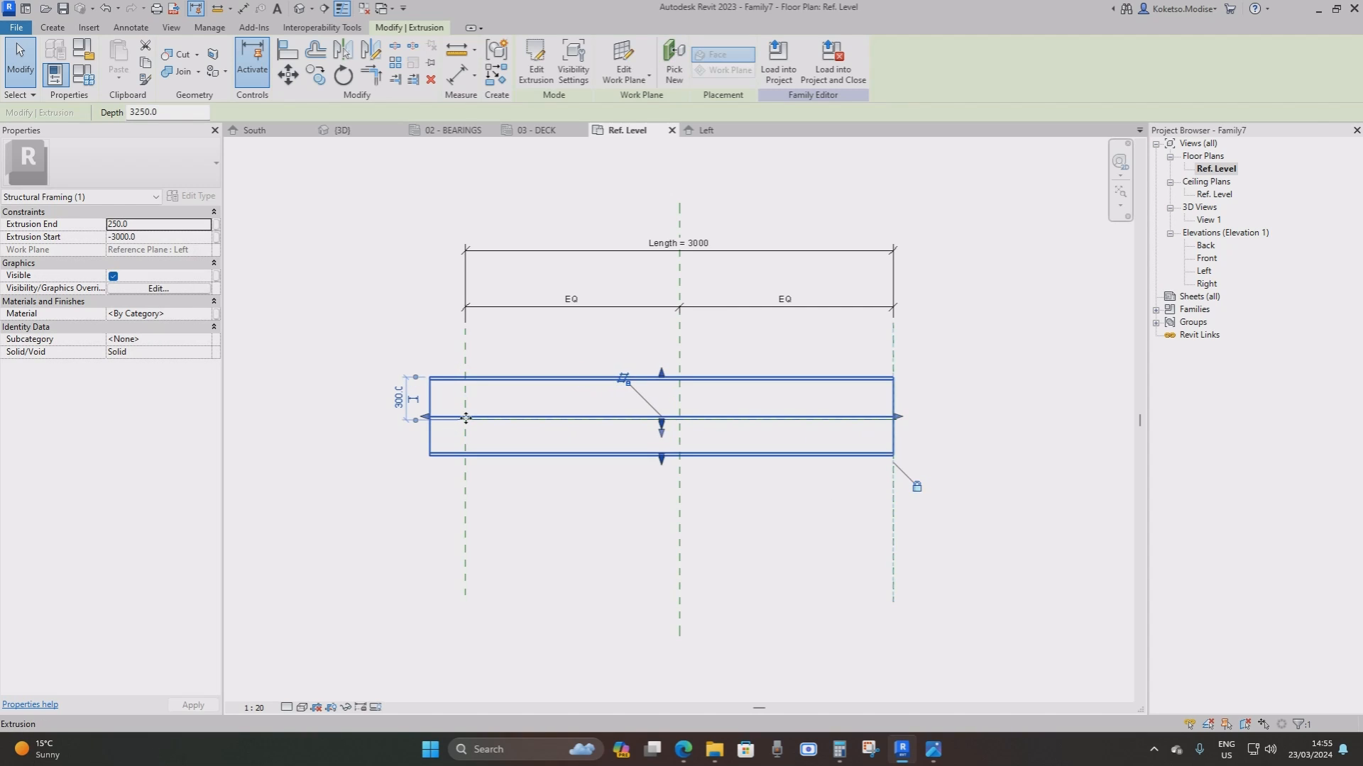
pyautogui.moveTo(424, 417); pyautogui.dragTo(454, 420)
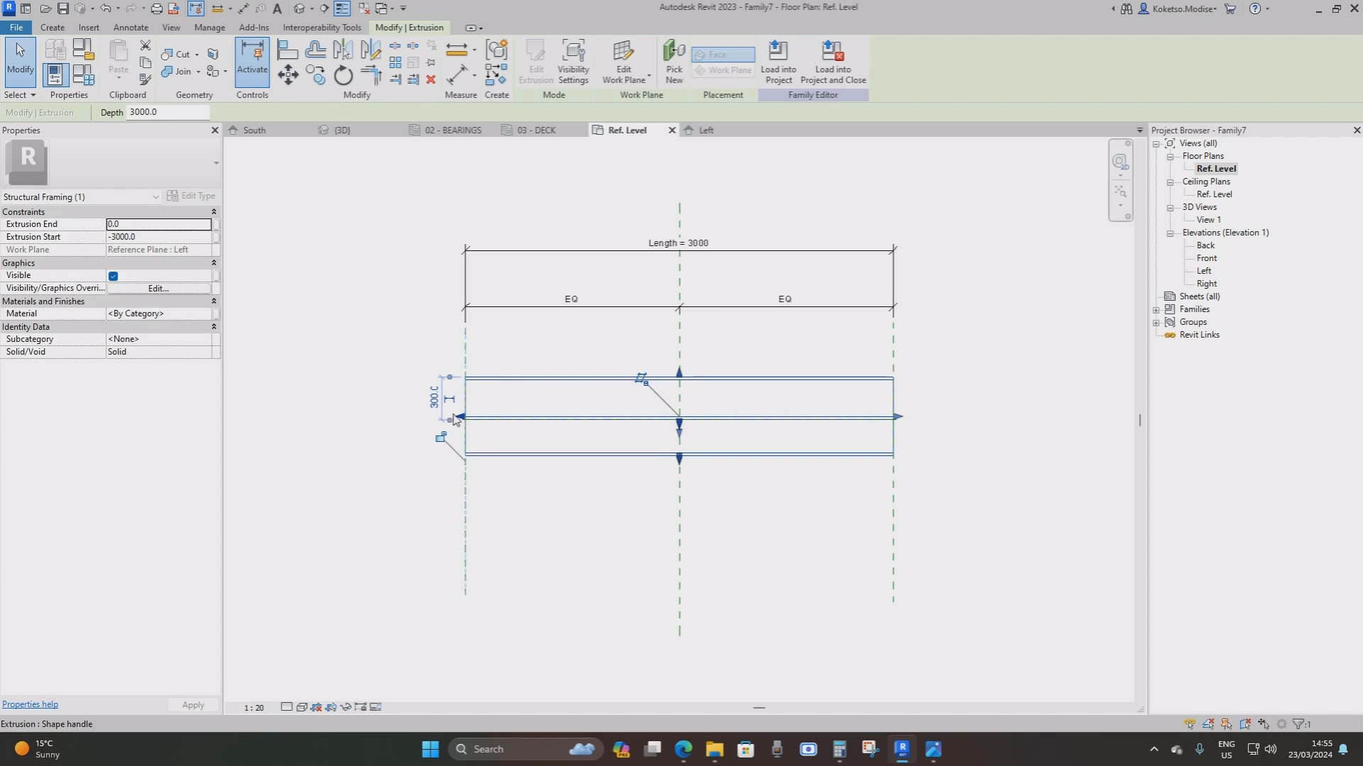
pyautogui.press('Escape')
pyautogui.scroll(-3, 637, 367)
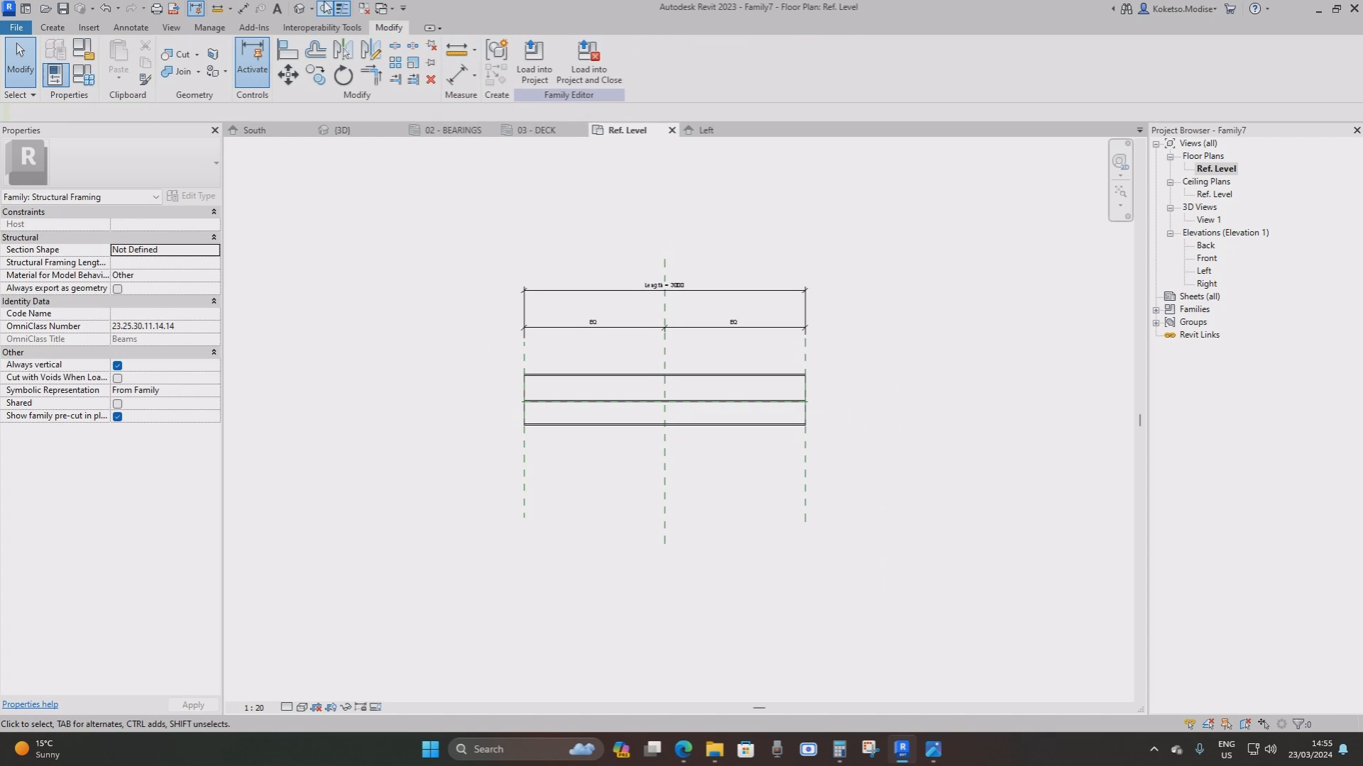
# Assign the Concrete - Precast Concrete material to the extrusion in the 3D view
pyautogui.click(298, 9)
pyautogui.keyDown('shift'); pyautogui.moveTo(776, 438); pyautogui.dragTo(816, 503, button='middle'); pyautogui.keyUp('shift')
pyautogui.click(660, 489)
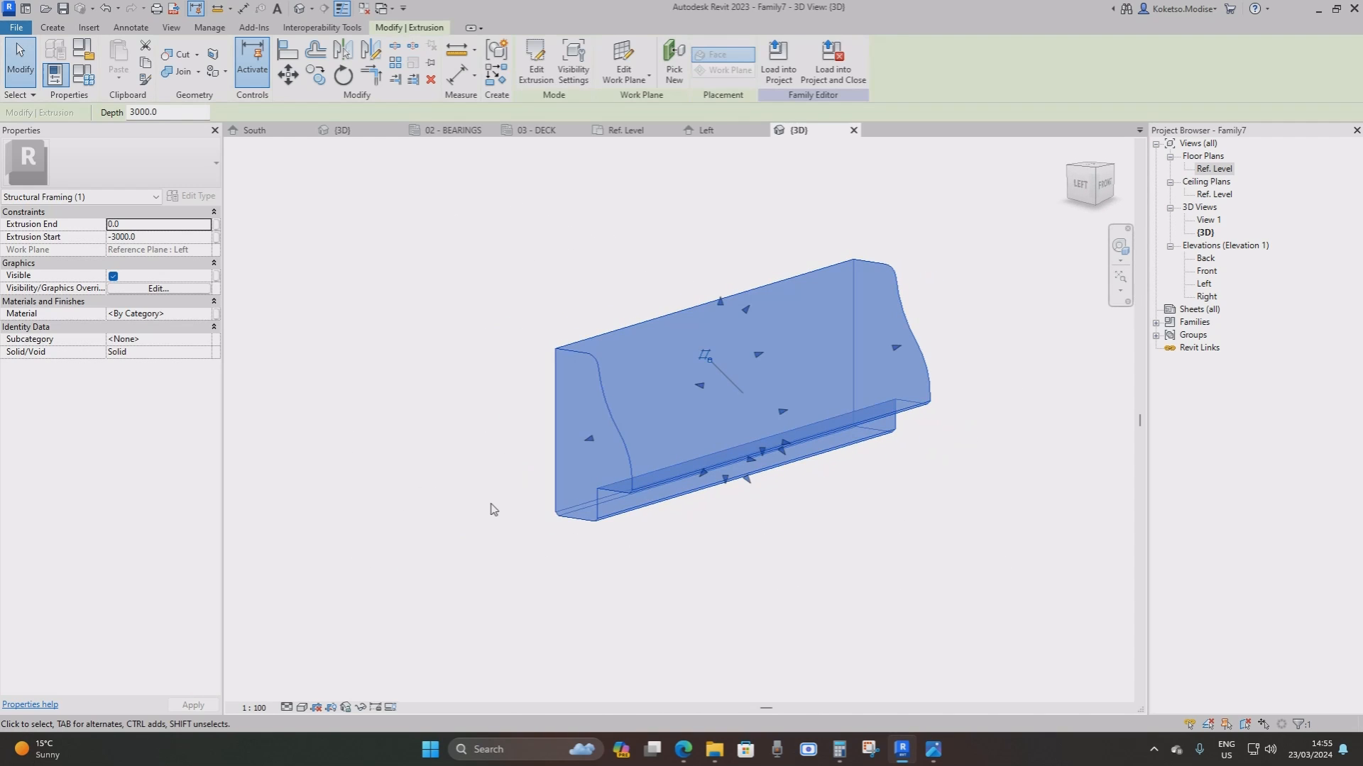
pyautogui.click(200, 313)
pyautogui.click(206, 313)
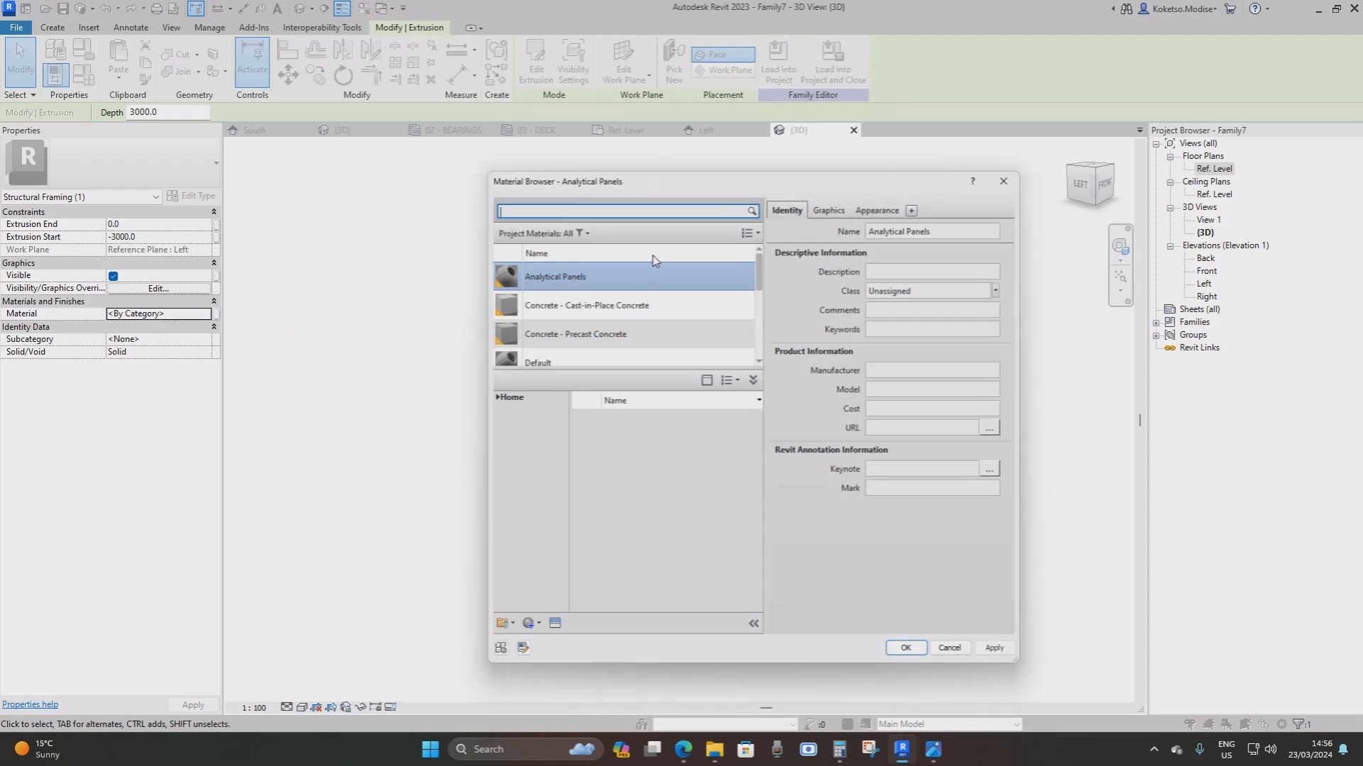
pyautogui.click(583, 329)
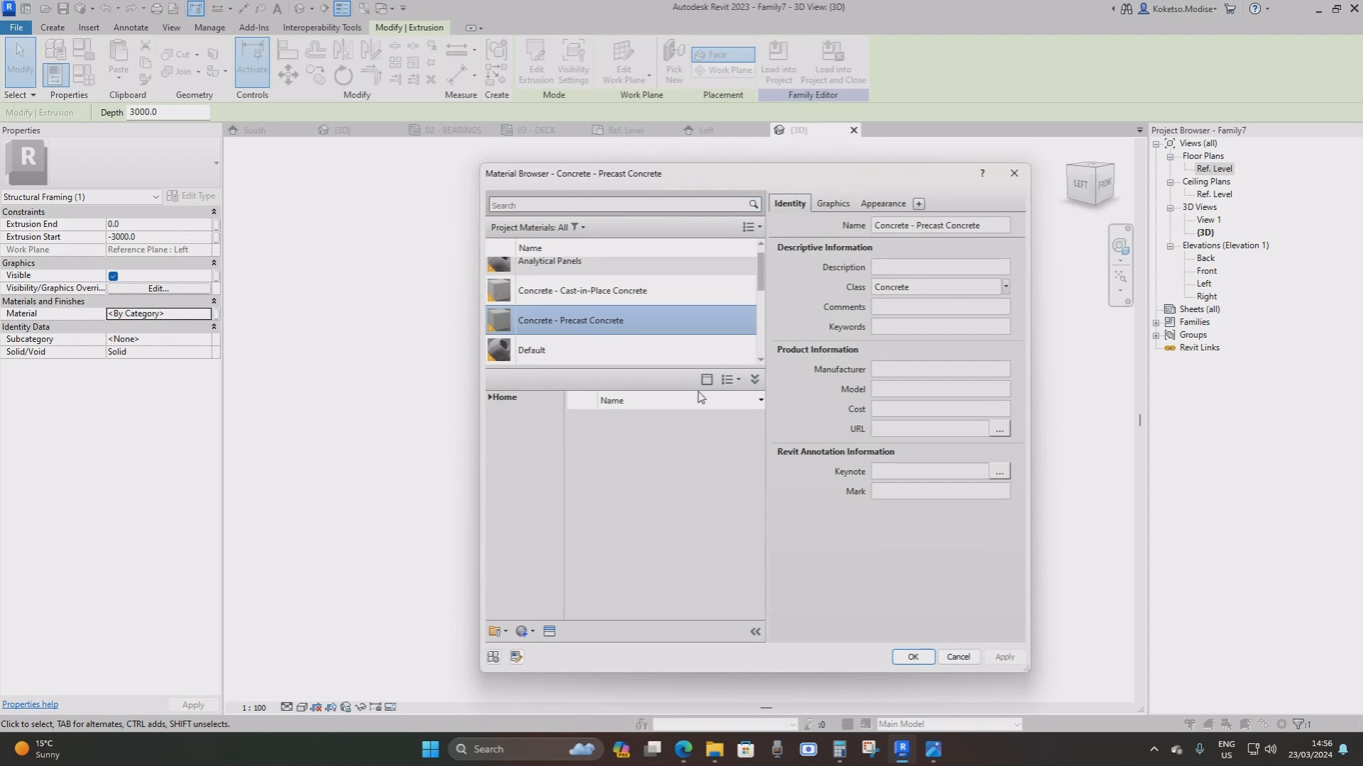
pyautogui.click(924, 658)
pyautogui.click(439, 621)
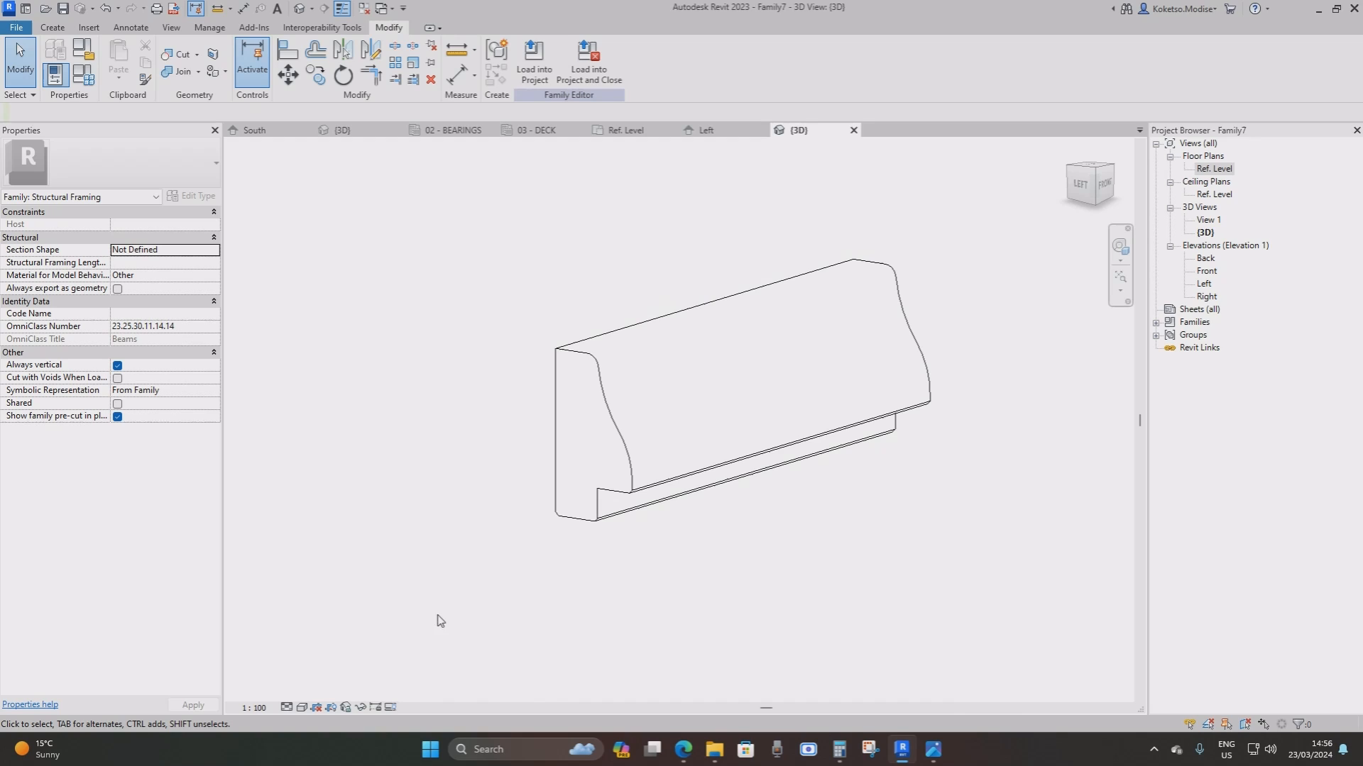
# Display the 3D view at fine detail level with the realistic visual style
pyautogui.click(286, 708)
pyautogui.click(295, 693)
pyautogui.click(302, 708)
pyautogui.click(319, 692)
pyautogui.keyDown('shift'); pyautogui.moveTo(940, 438); pyautogui.dragTo(927, 551, button='middle'); pyautogui.keyUp('shift')
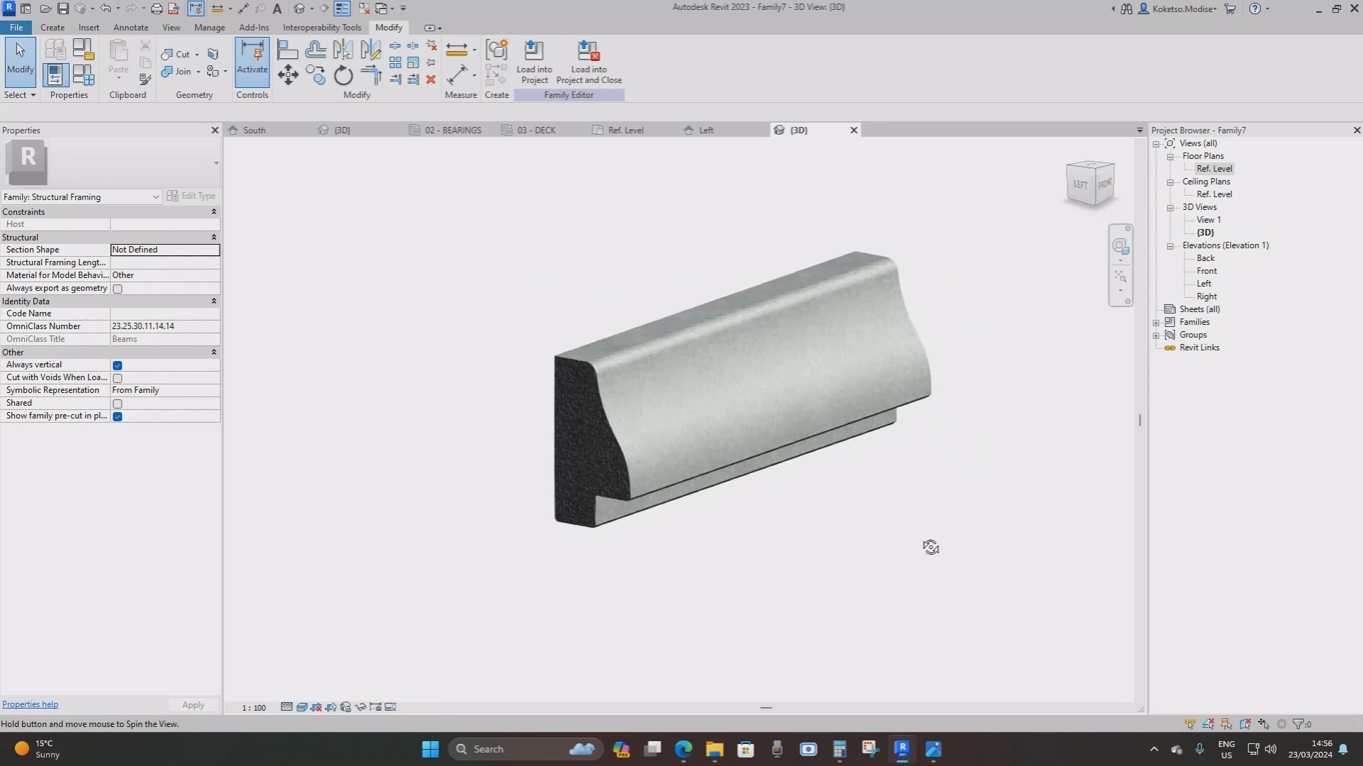
# Load the family into the bridge project, close it without saving, dismiss the work plane prompt and widen the Project Browser
pyautogui.click(580, 64)
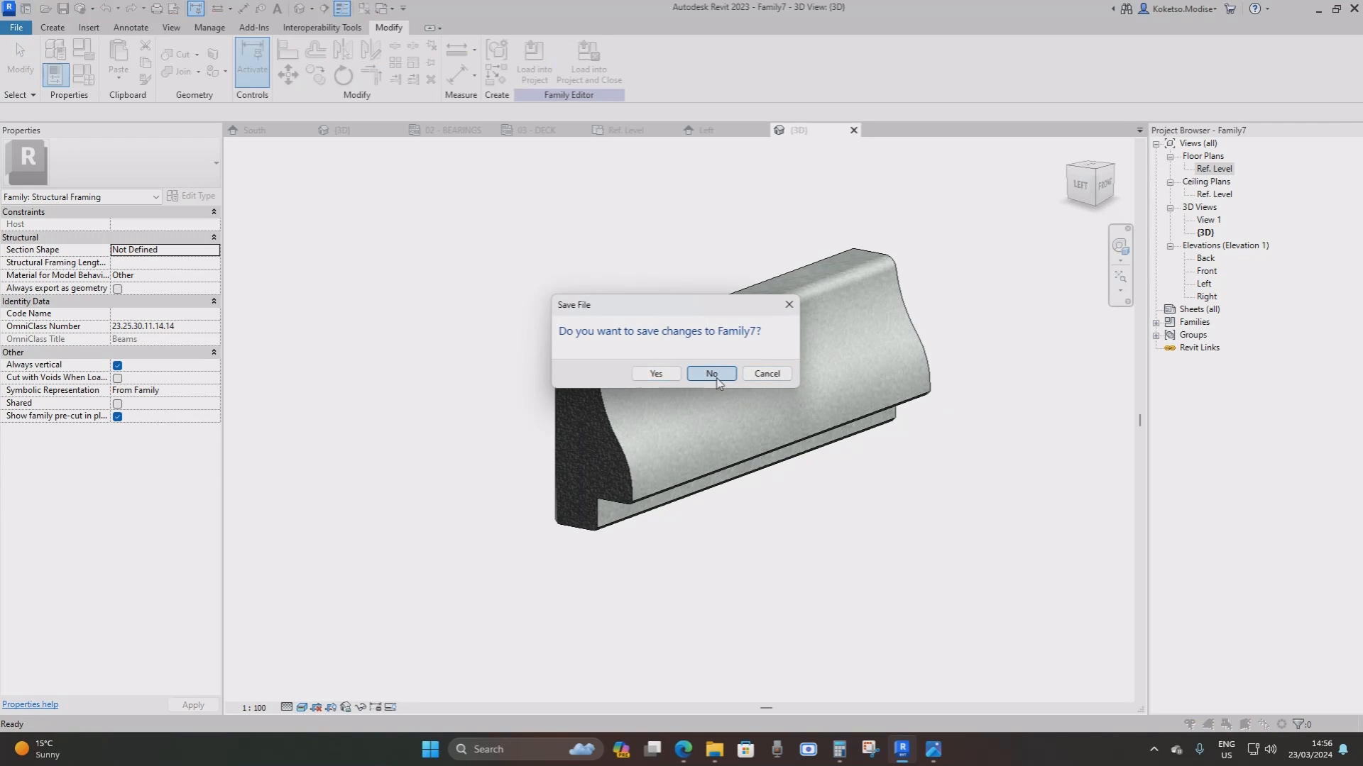
pyautogui.click(713, 374)
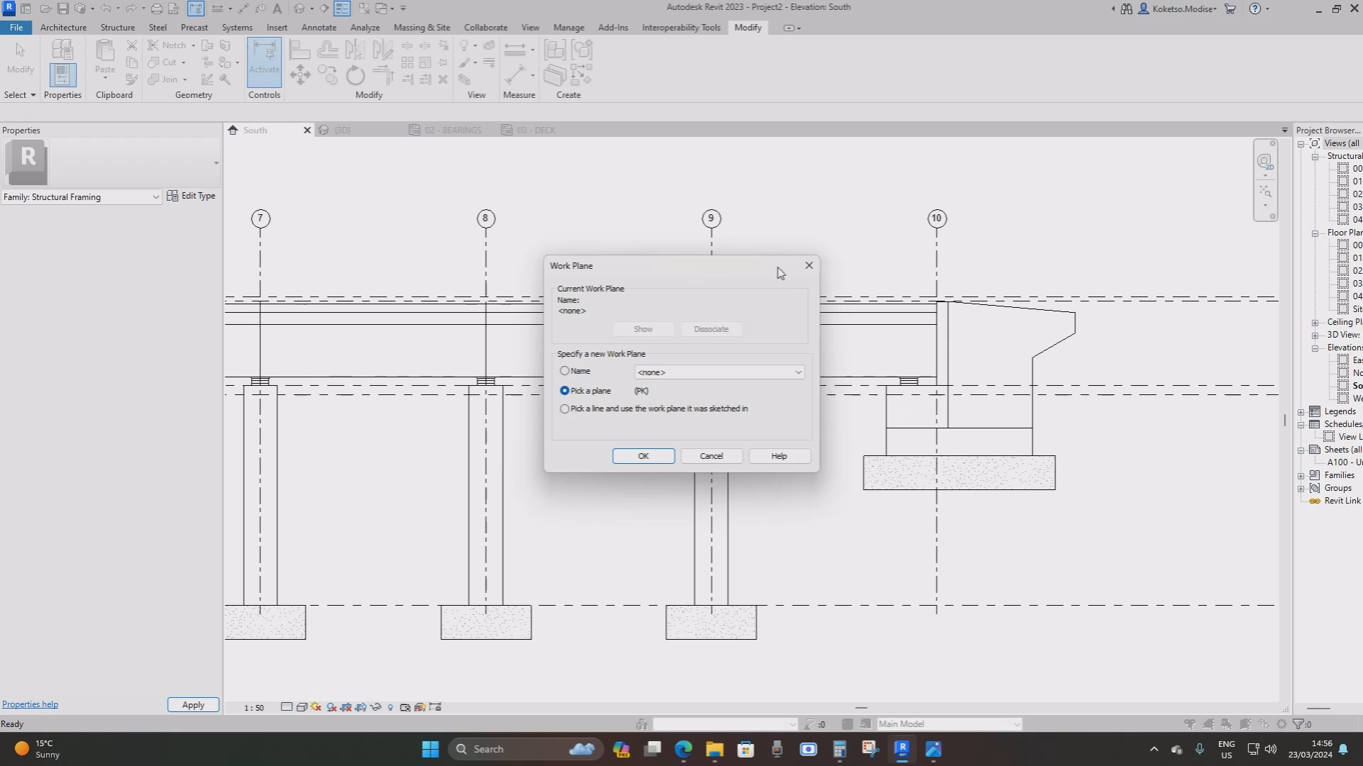
pyautogui.click(809, 265)
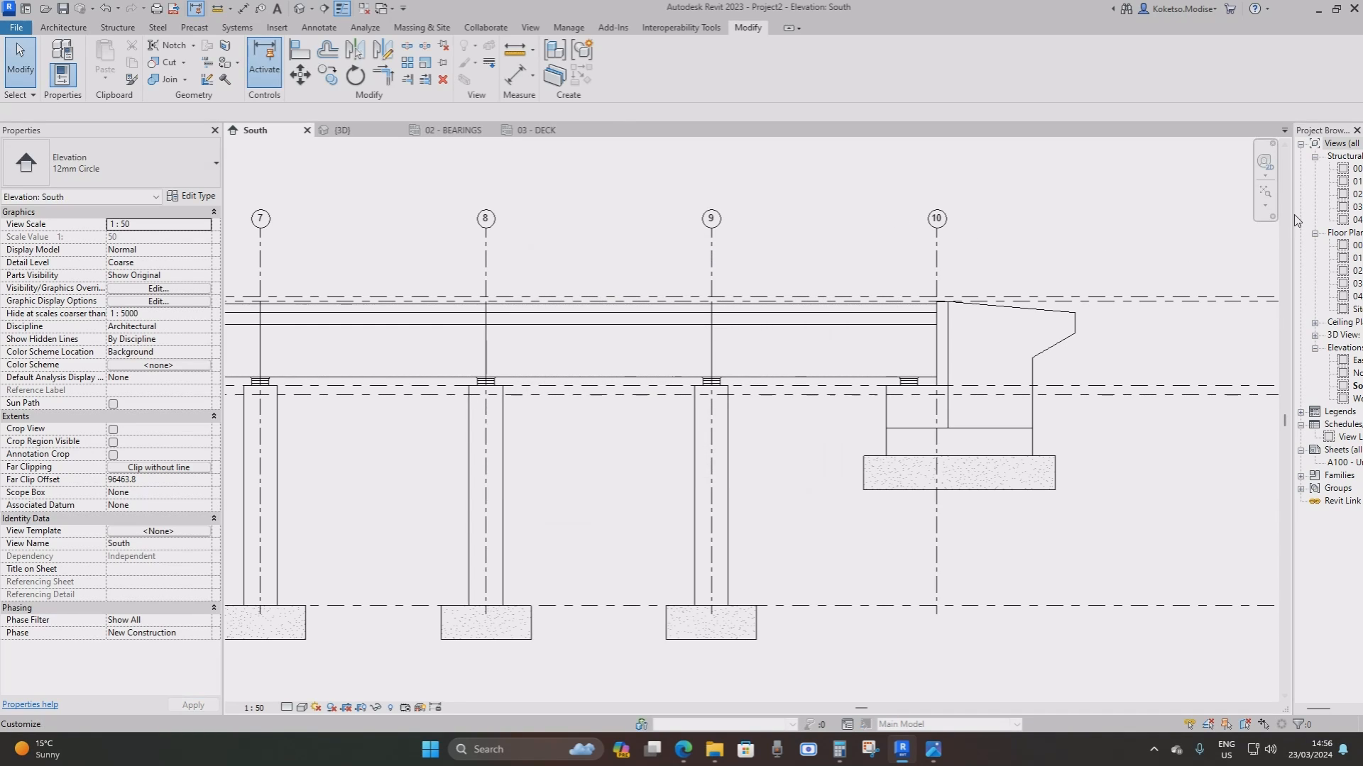
pyautogui.moveTo(1292, 214); pyautogui.dragTo(1218, 213)
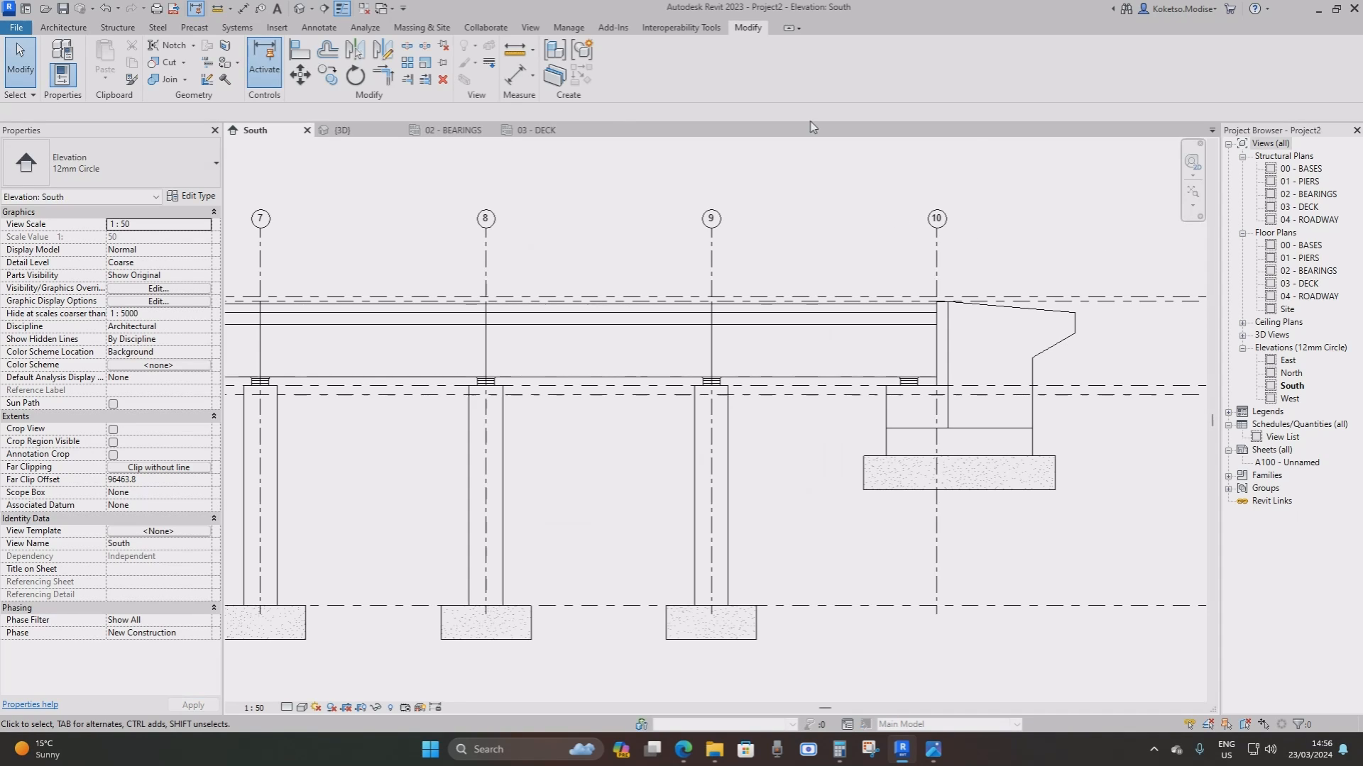
# In the 03 - DECK structural plan, place an 8000 mm Family7 beam along the deck's lower edge, from the first grid line to grid 2
pyautogui.click(536, 131)
pyautogui.scroll(-3, 724, 350)
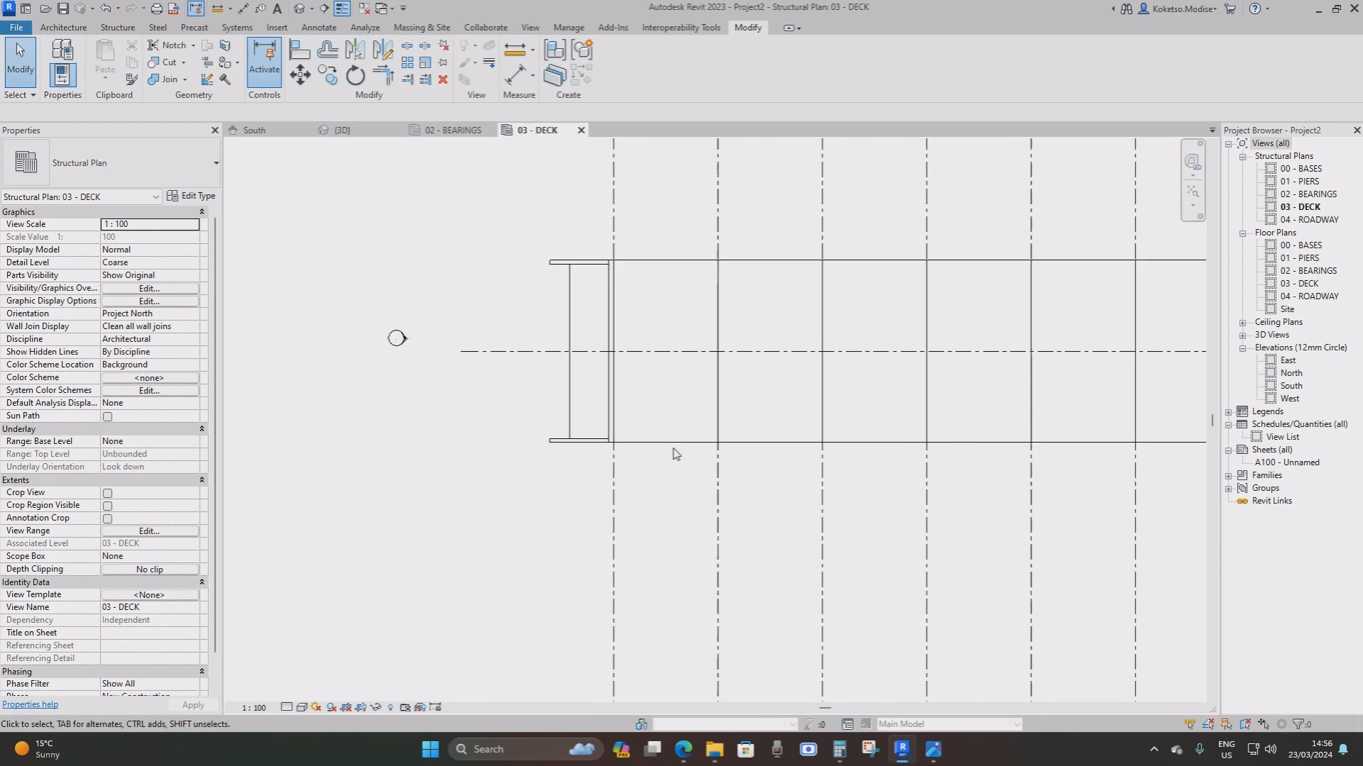
pyautogui.moveTo(674, 454); pyautogui.dragTo(532, 409, button='middle')
pyautogui.click(110, 28)
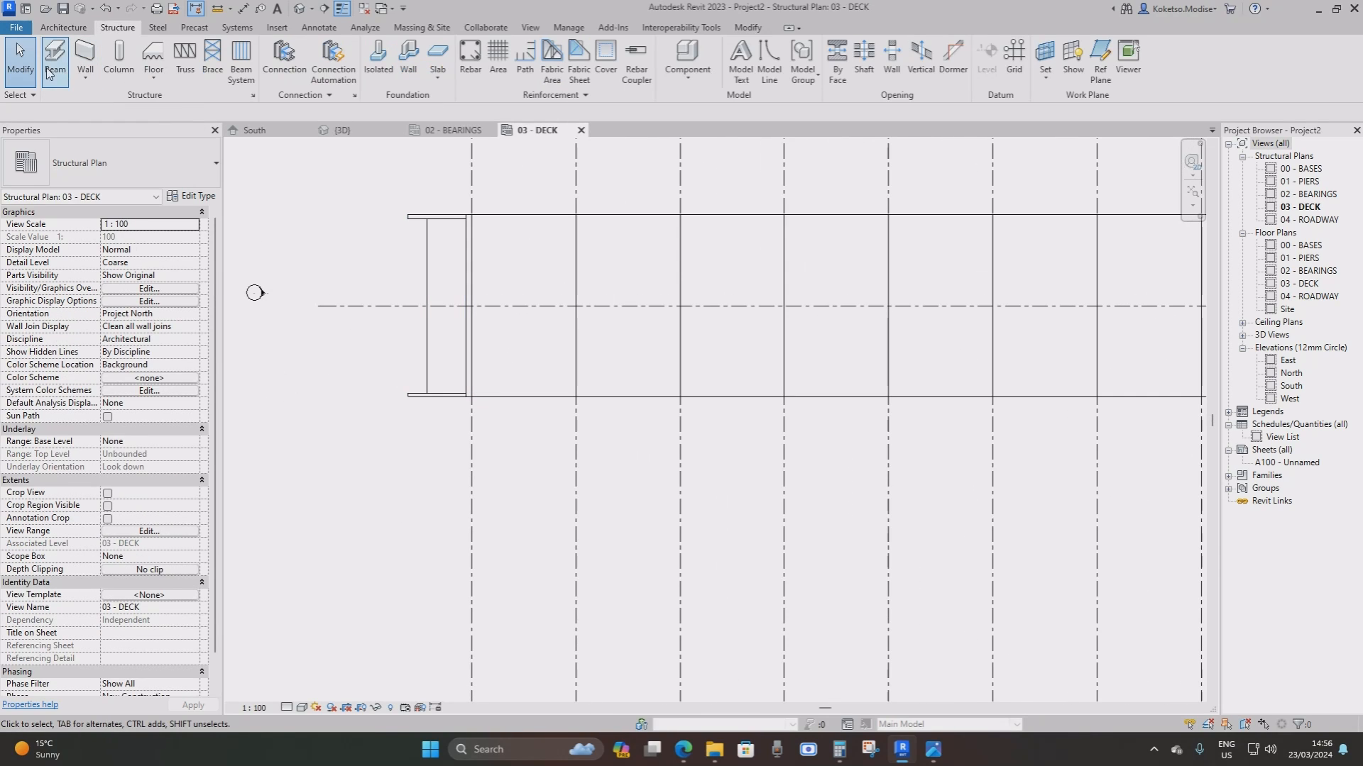
pyautogui.click(64, 84)
pyautogui.scroll(2, 485, 413)
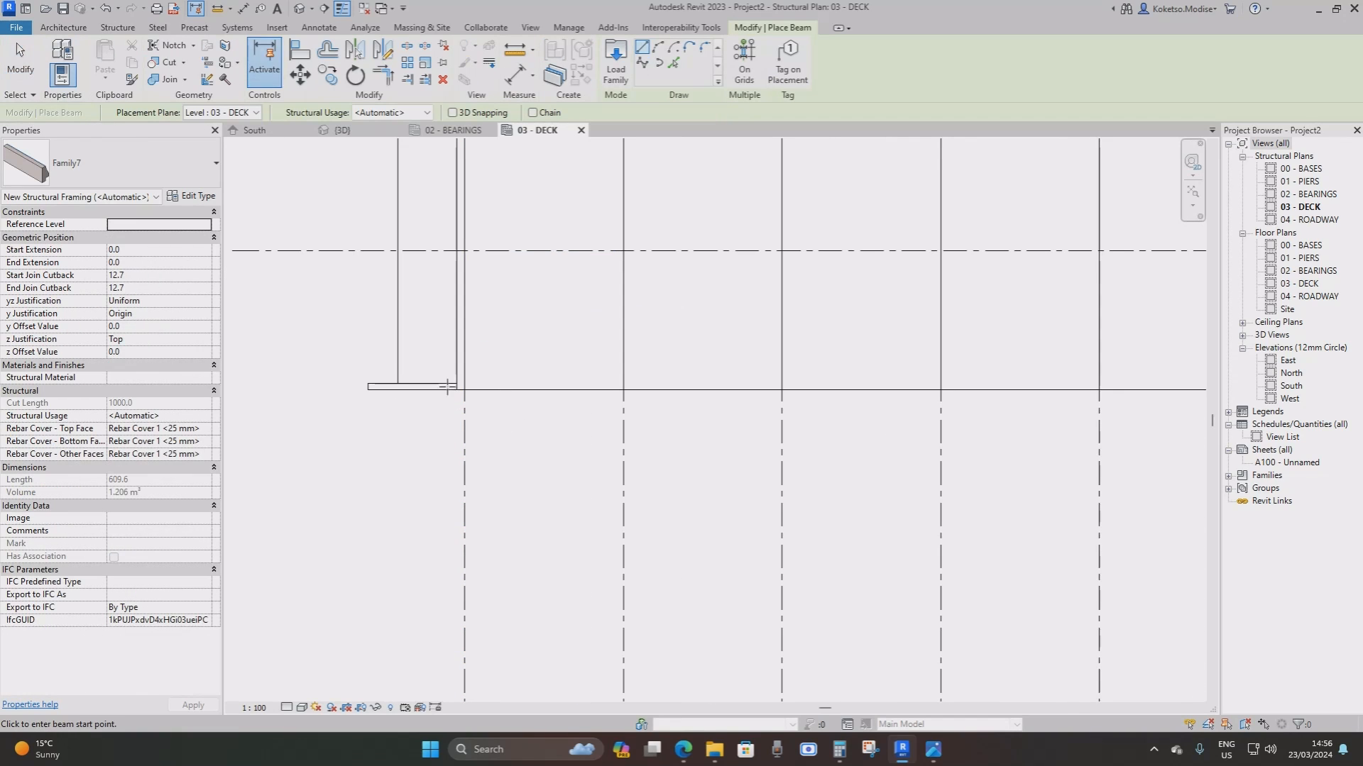
pyautogui.scroll(2, 465, 396)
pyautogui.click(465, 387)
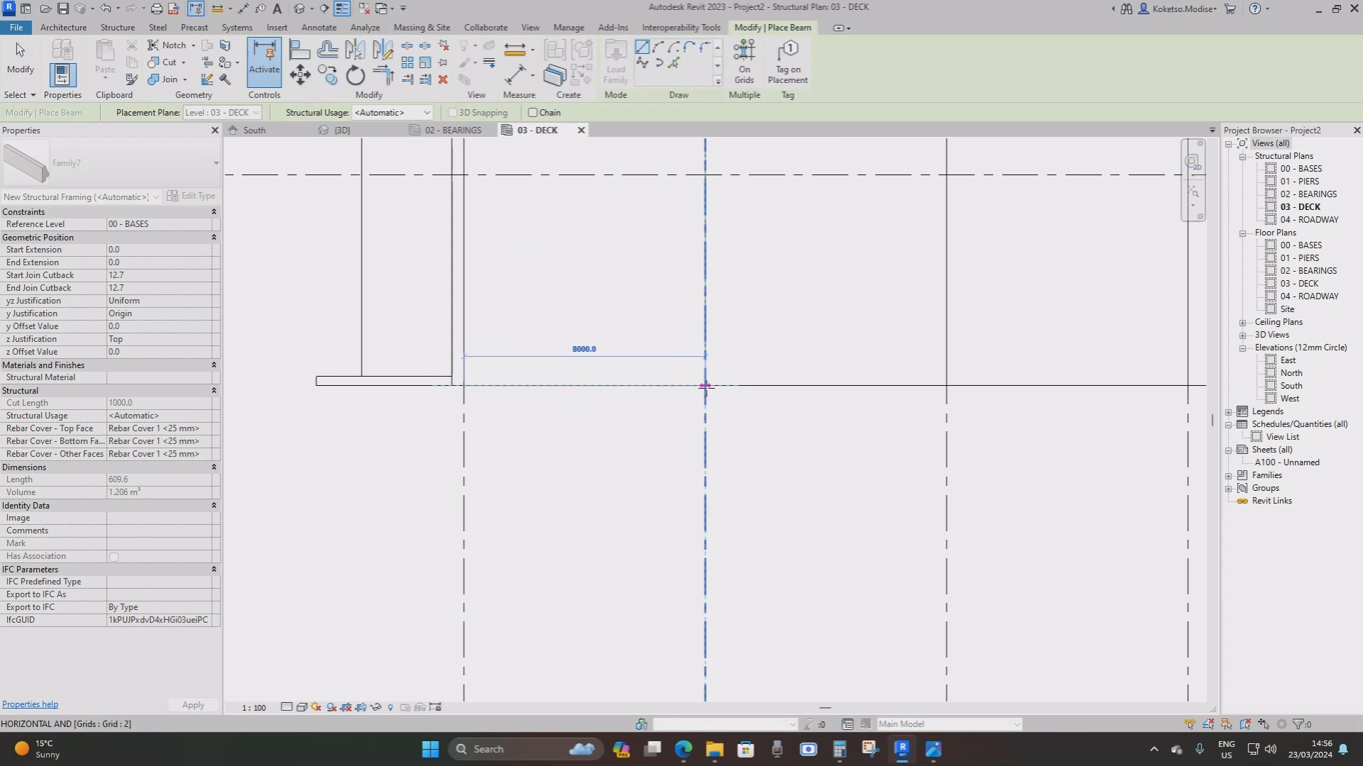
pyautogui.click(705, 385)
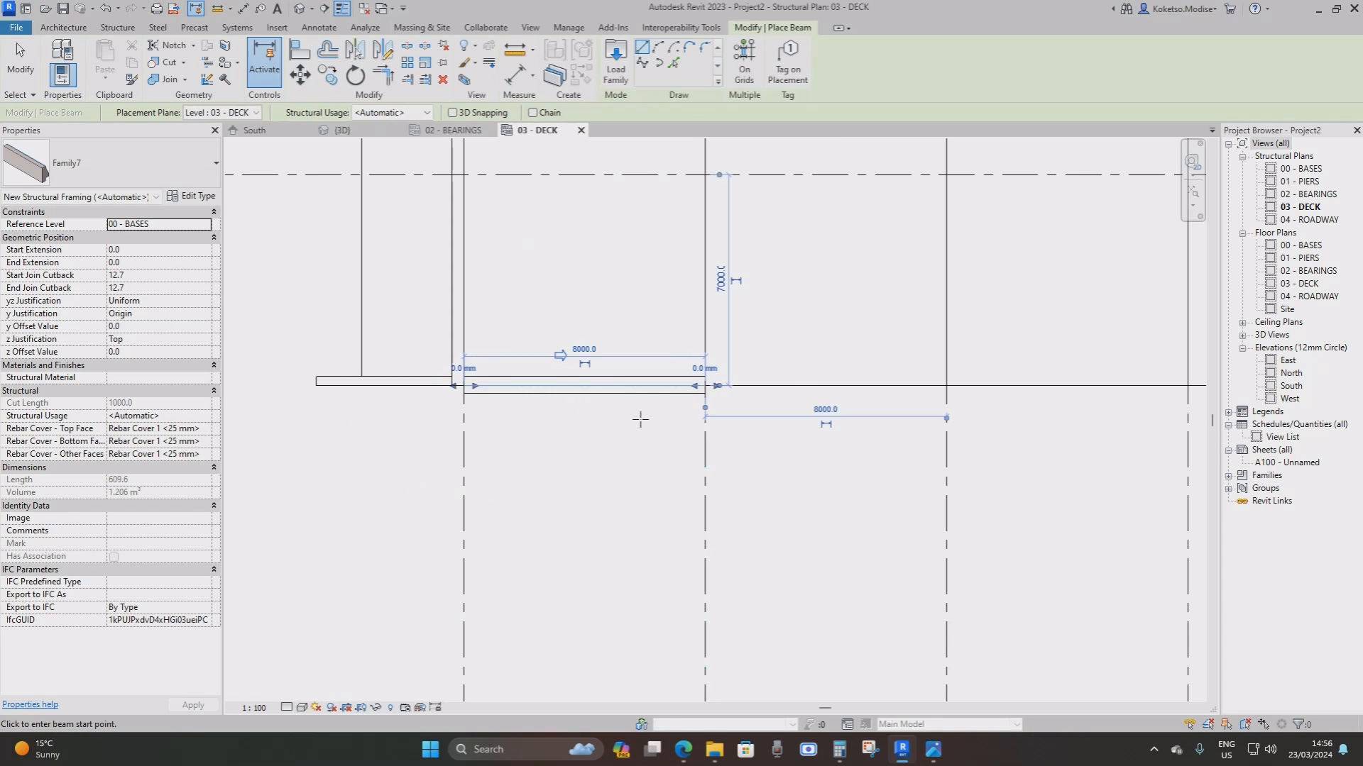
pyautogui.scroll(2, 567, 404)
pyautogui.press('Escape')
pyautogui.press('Escape')
# Check the new beam's orientation in 3D and flip it in the 03 - DECK plan so its curved face turns towards the deck
pyautogui.click(559, 383)
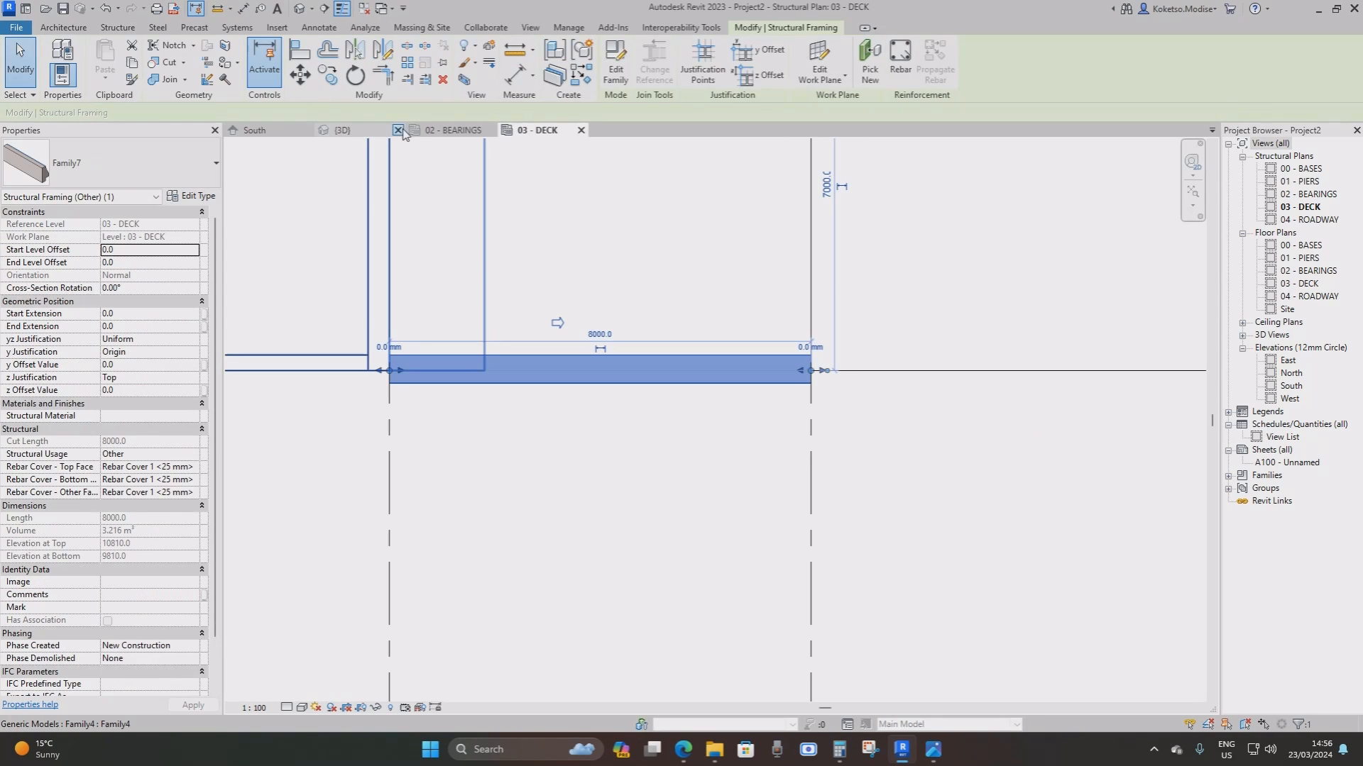
pyautogui.click(342, 130)
pyautogui.scroll(5, 607, 539)
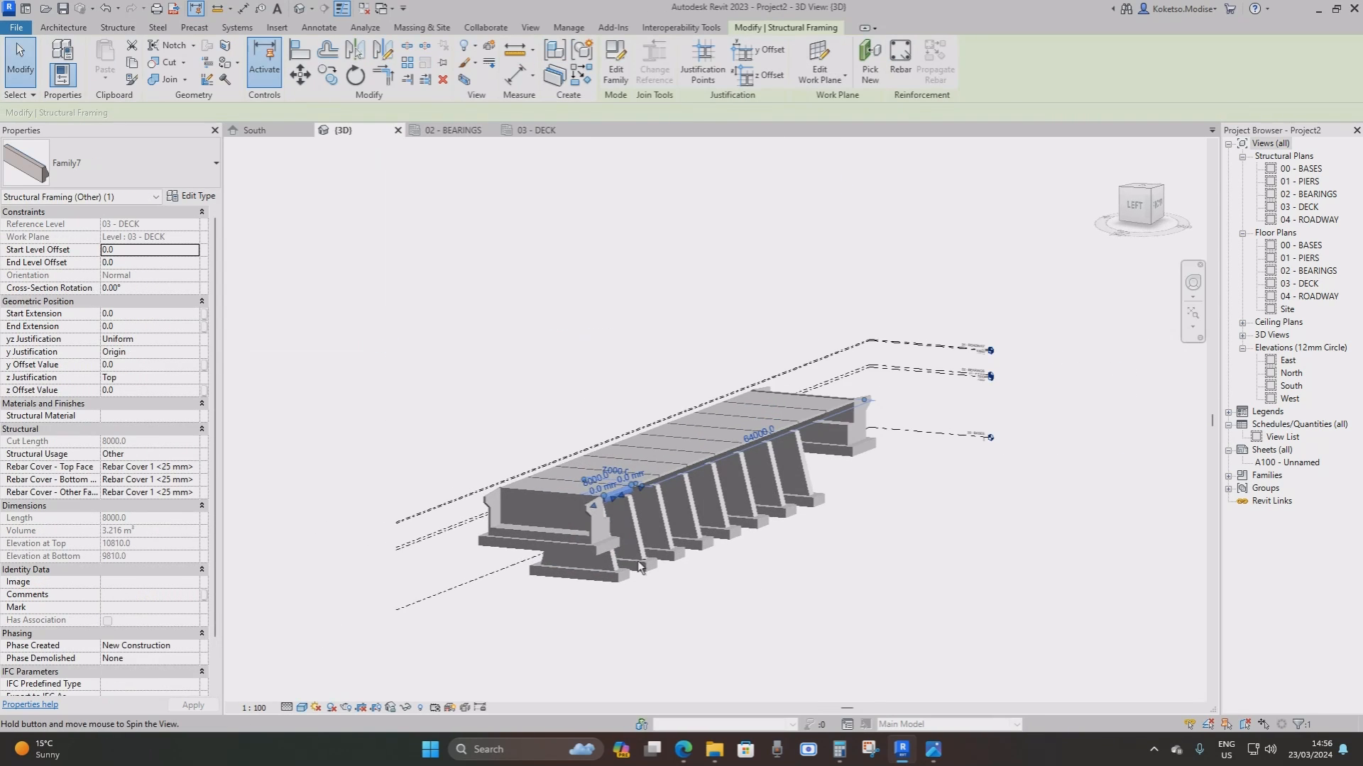
pyautogui.scroll(3, 605, 534)
pyautogui.keyDown('shift'); pyautogui.moveTo(623, 532); pyautogui.dragTo(682, 406, button='middle'); pyautogui.keyUp('shift')
pyautogui.scroll(3, 682, 406)
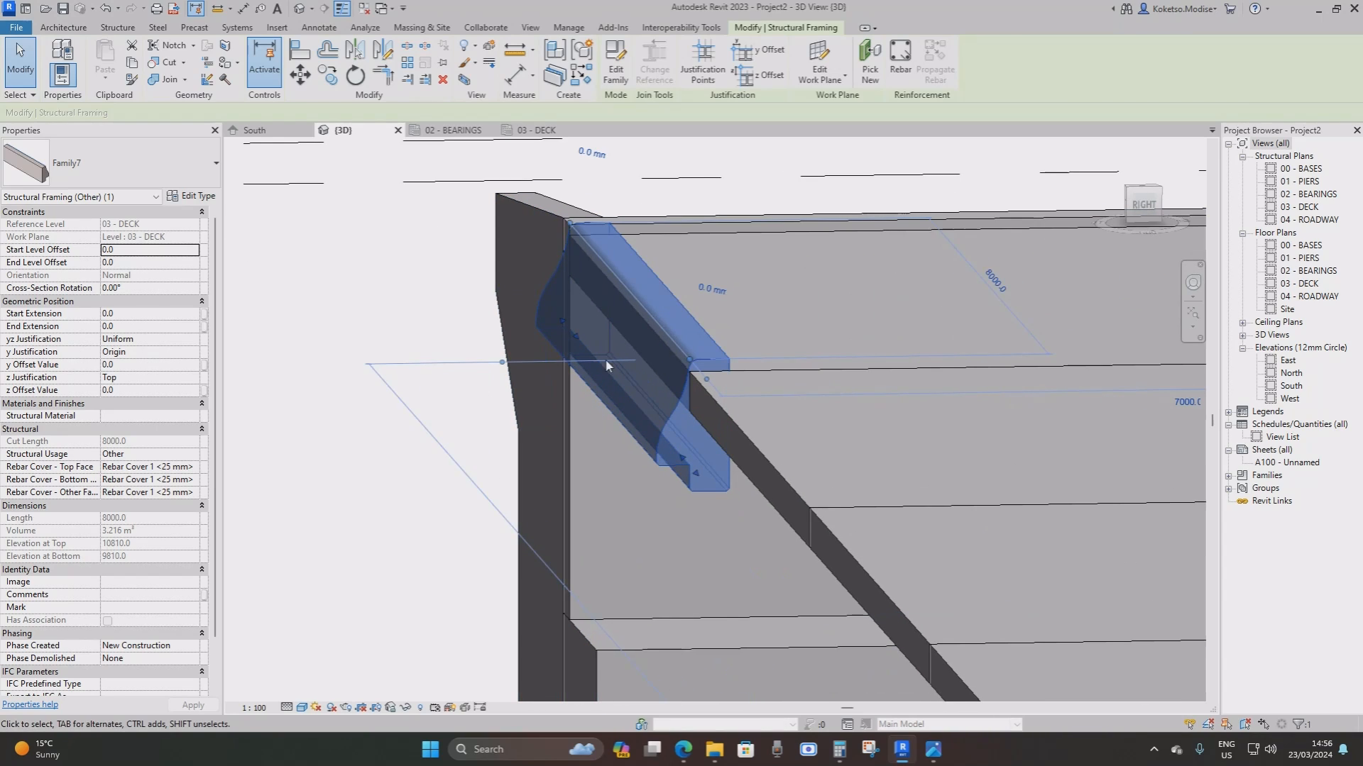
pyautogui.click(540, 130)
pyautogui.scroll(3, 663, 377)
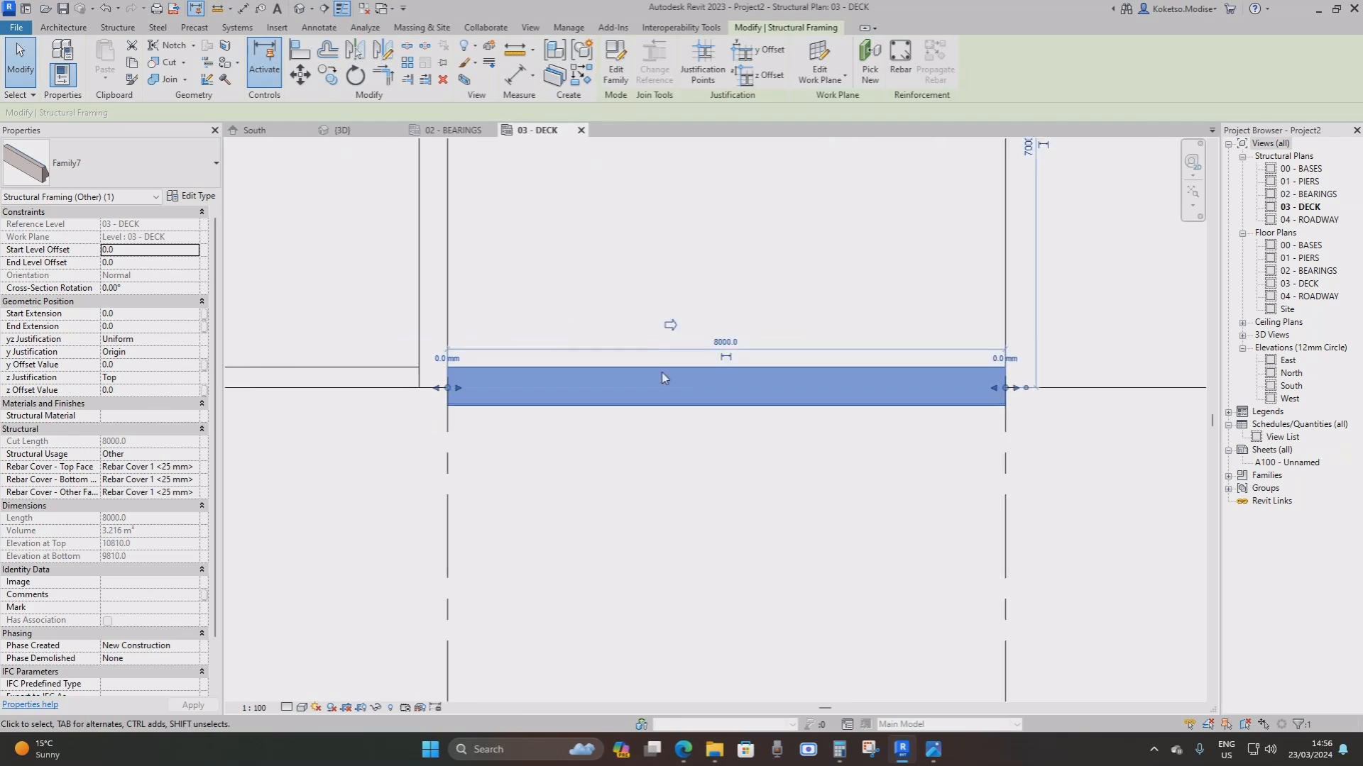
pyautogui.click(673, 310)
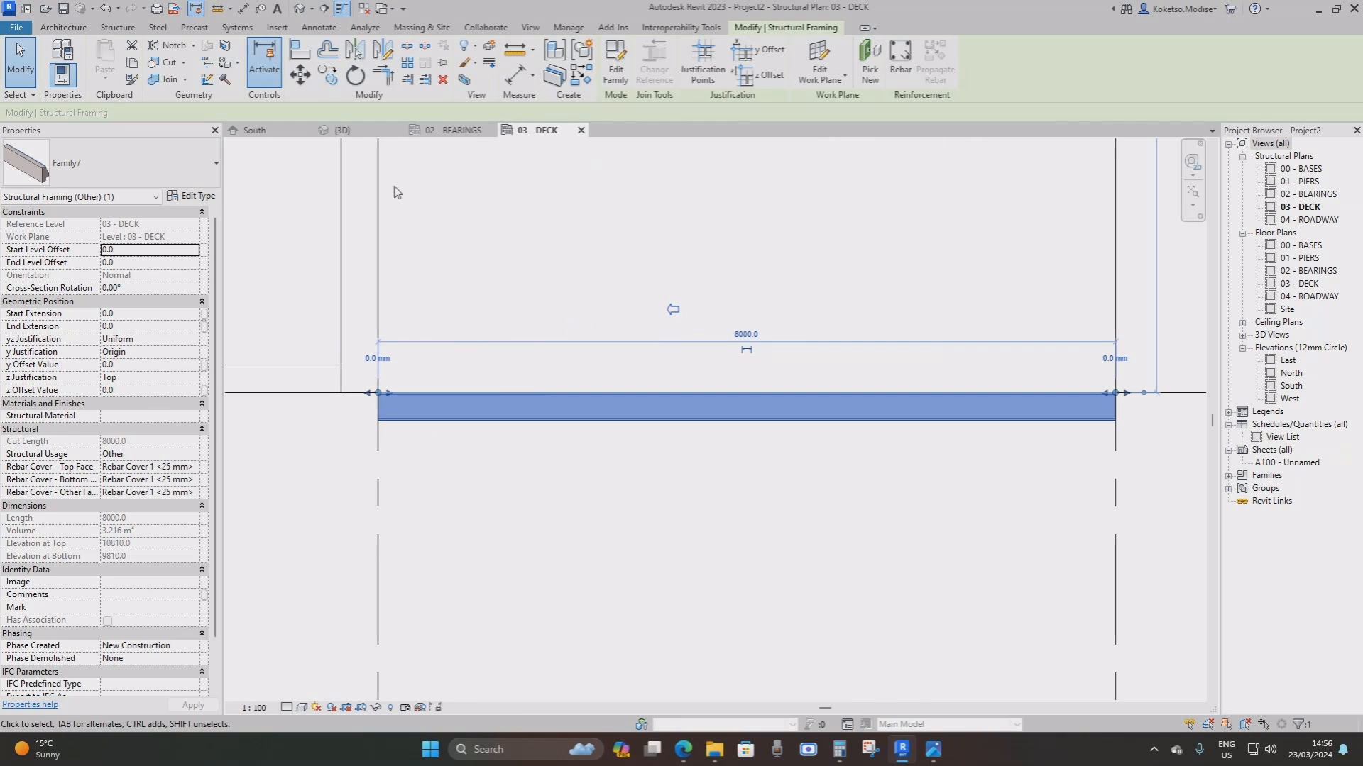
# Draw a vertical building section through the edge beam between the first two grid lines, looking towards the abutment
pyautogui.scroll(-3, 409, 289)
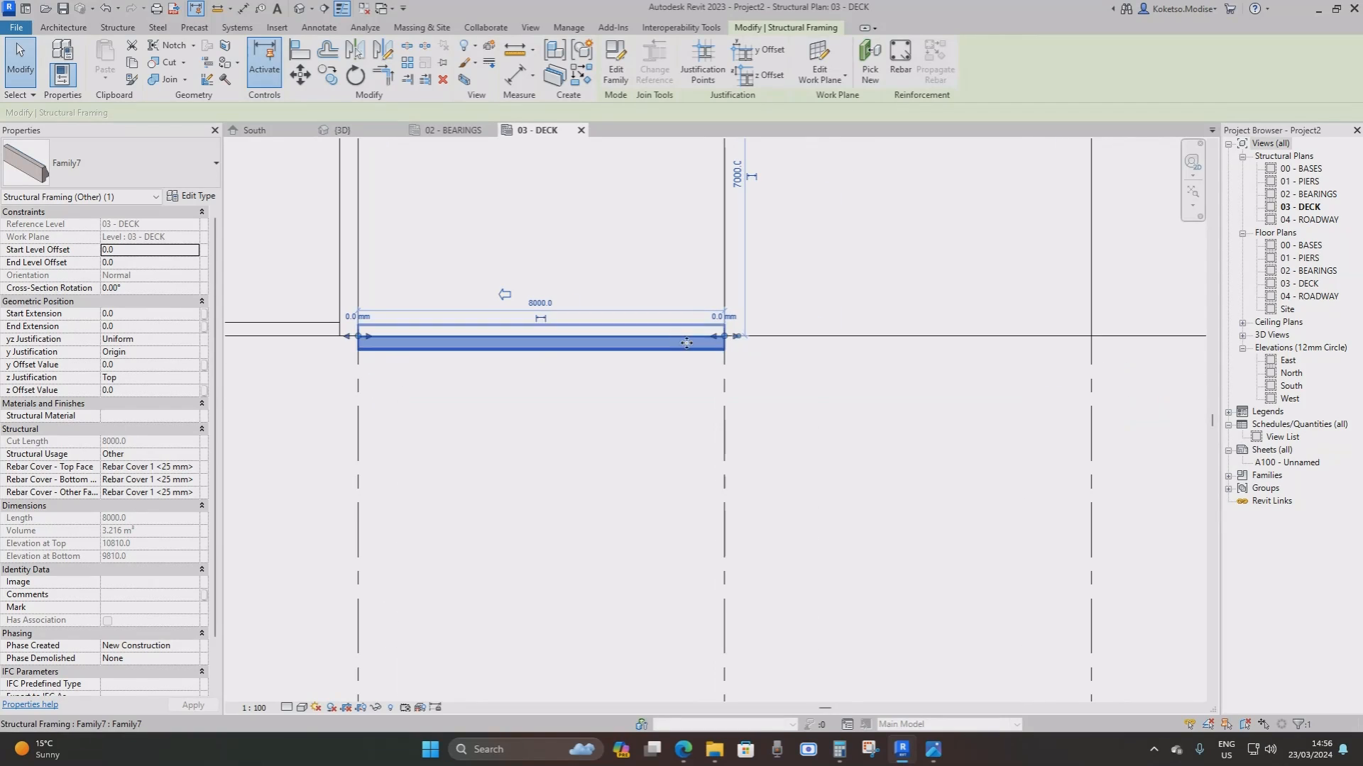
pyautogui.click(324, 10)
pyautogui.click(579, 457)
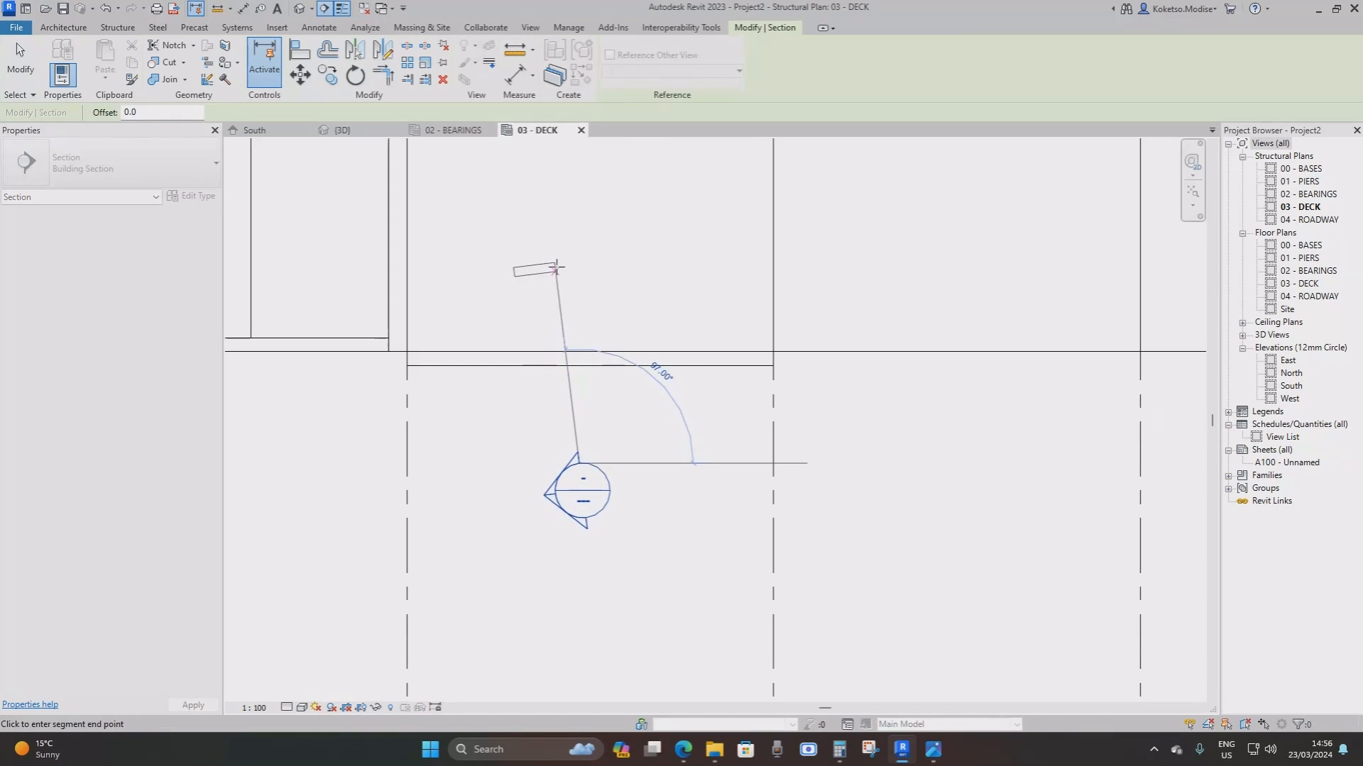
pyautogui.moveTo(588, 304); pyautogui.dragTo(690, 308, button='middle')
pyautogui.scroll(-2, 687, 308)
pyautogui.scroll(1, 687, 302)
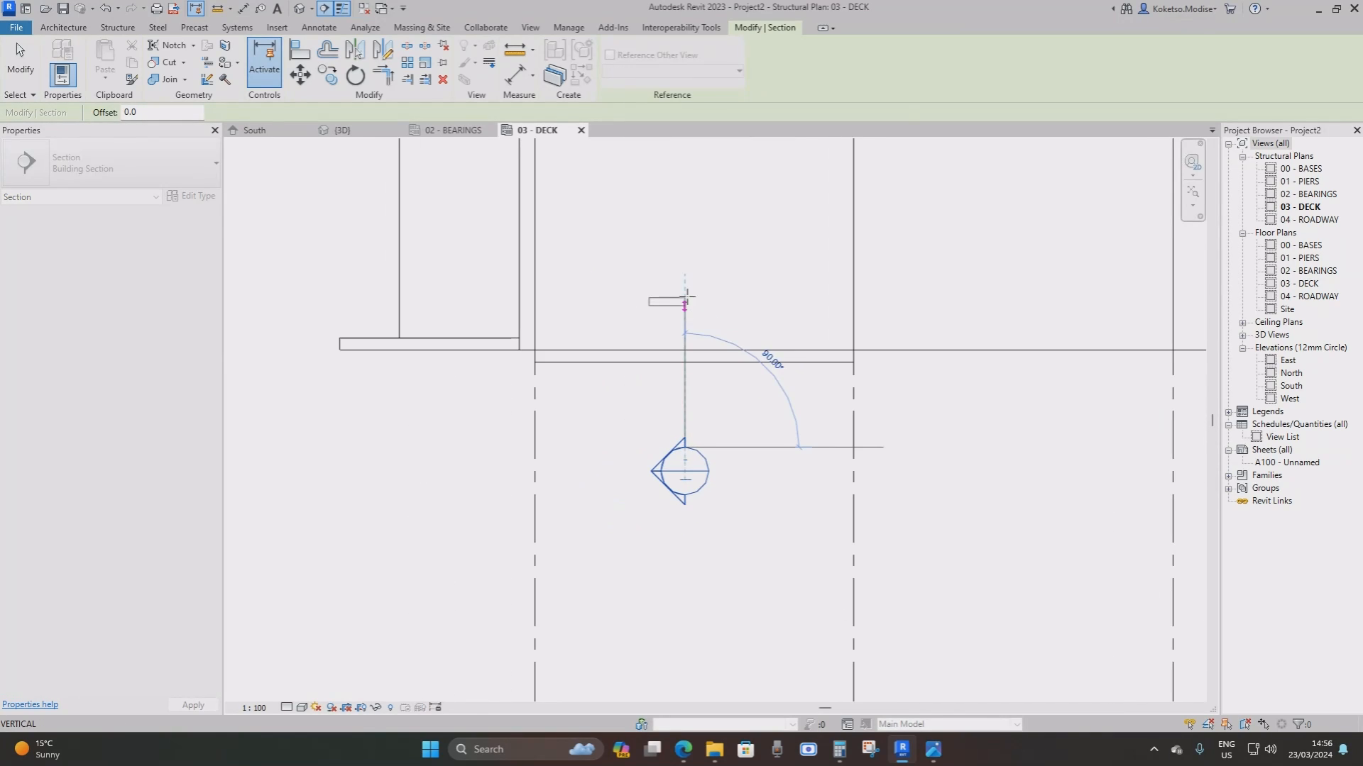
pyautogui.click(685, 270)
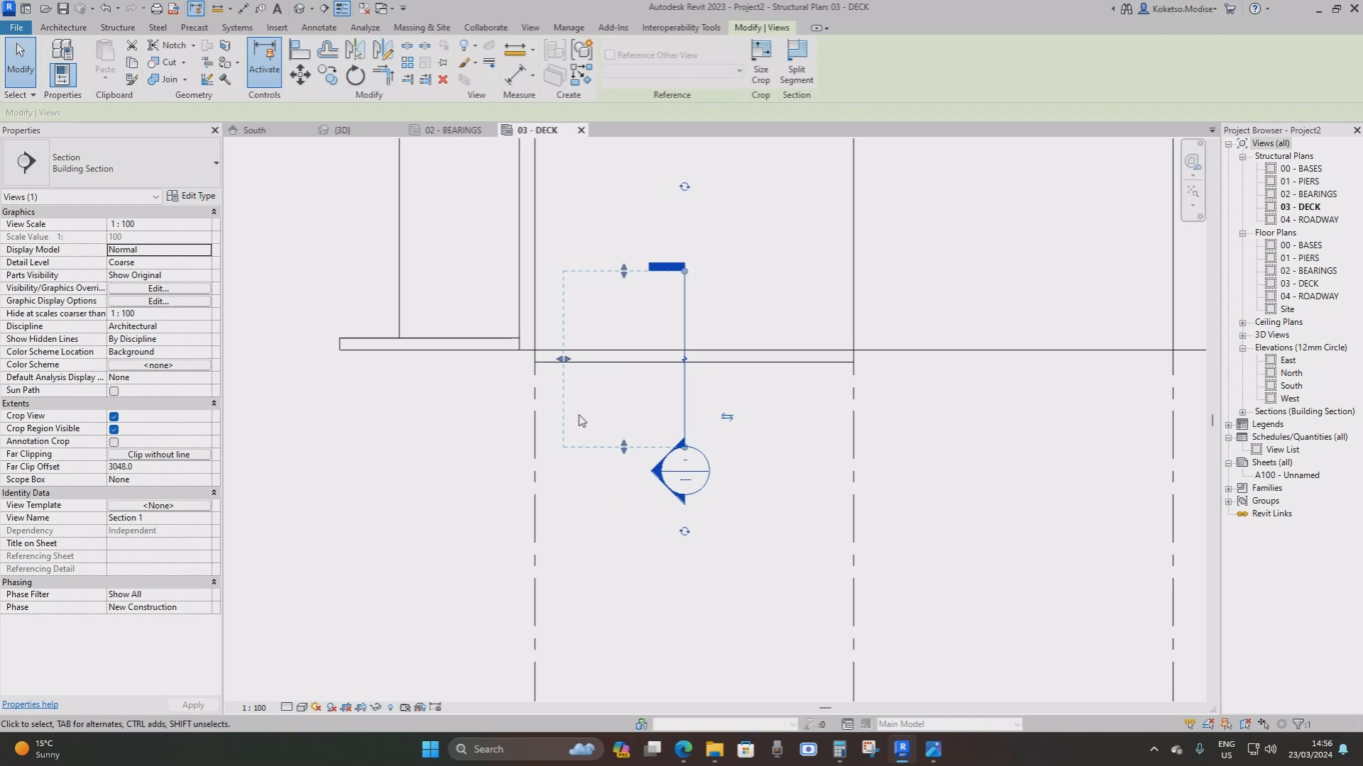
pyautogui.press('Escape')
# Open the new section view and set its scale to 1:25 to examine the edge beam against the deck
pyautogui.doubleClick(686, 478)
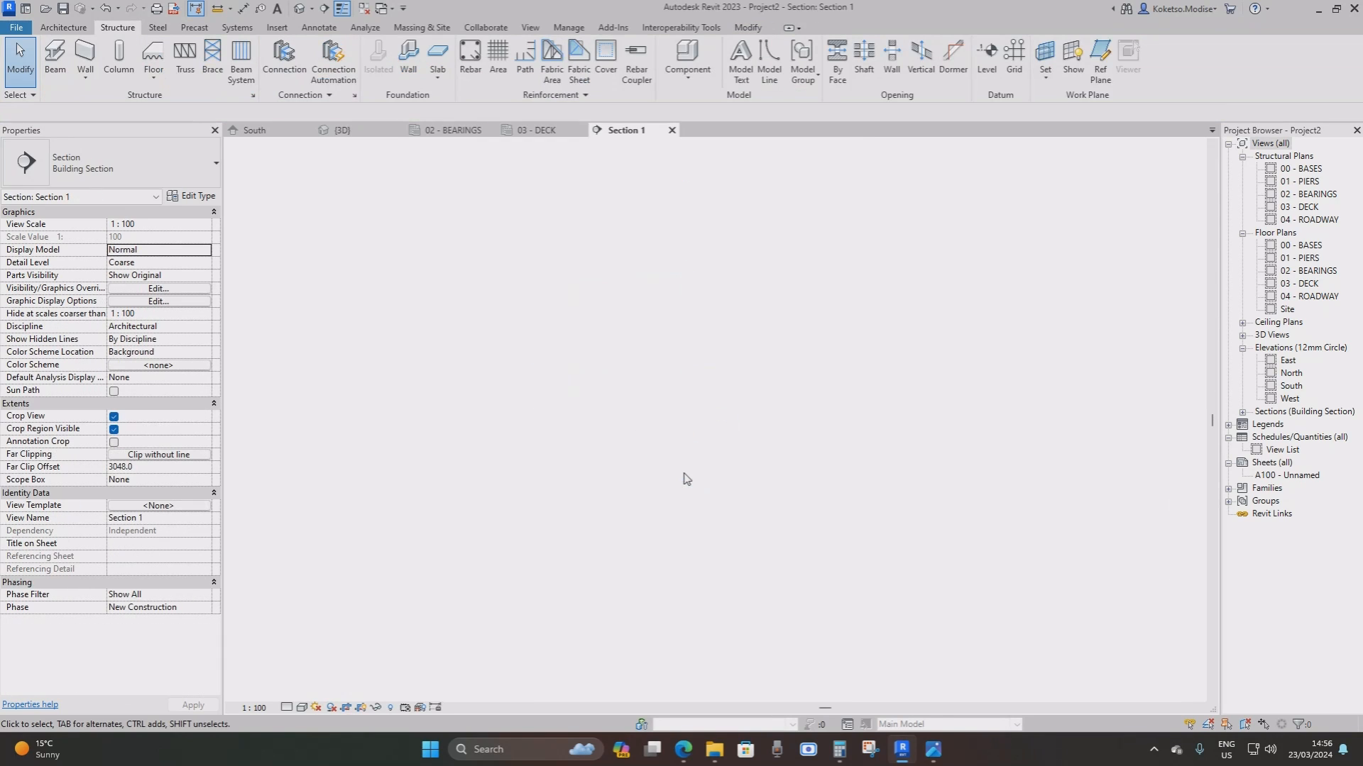
pyautogui.click(255, 708)
pyautogui.click(261, 582)
pyautogui.scroll(6, 694, 401)
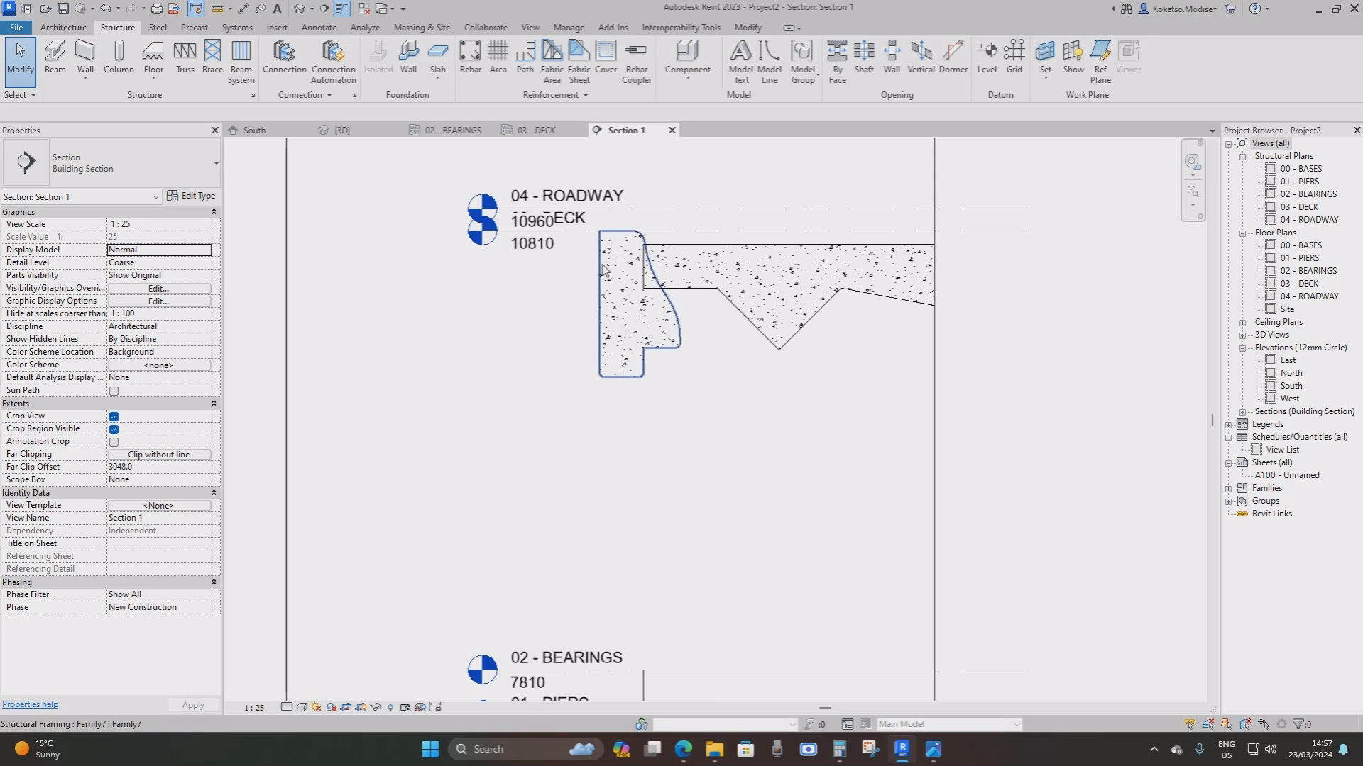
# Set the start and end level offsets of the edge beam in the section to 1.0 mm
pyautogui.click(602, 291)
pyautogui.scroll(3, 621, 216)
pyautogui.moveTo(626, 368); pyautogui.dragTo(616, 365, button='middle')
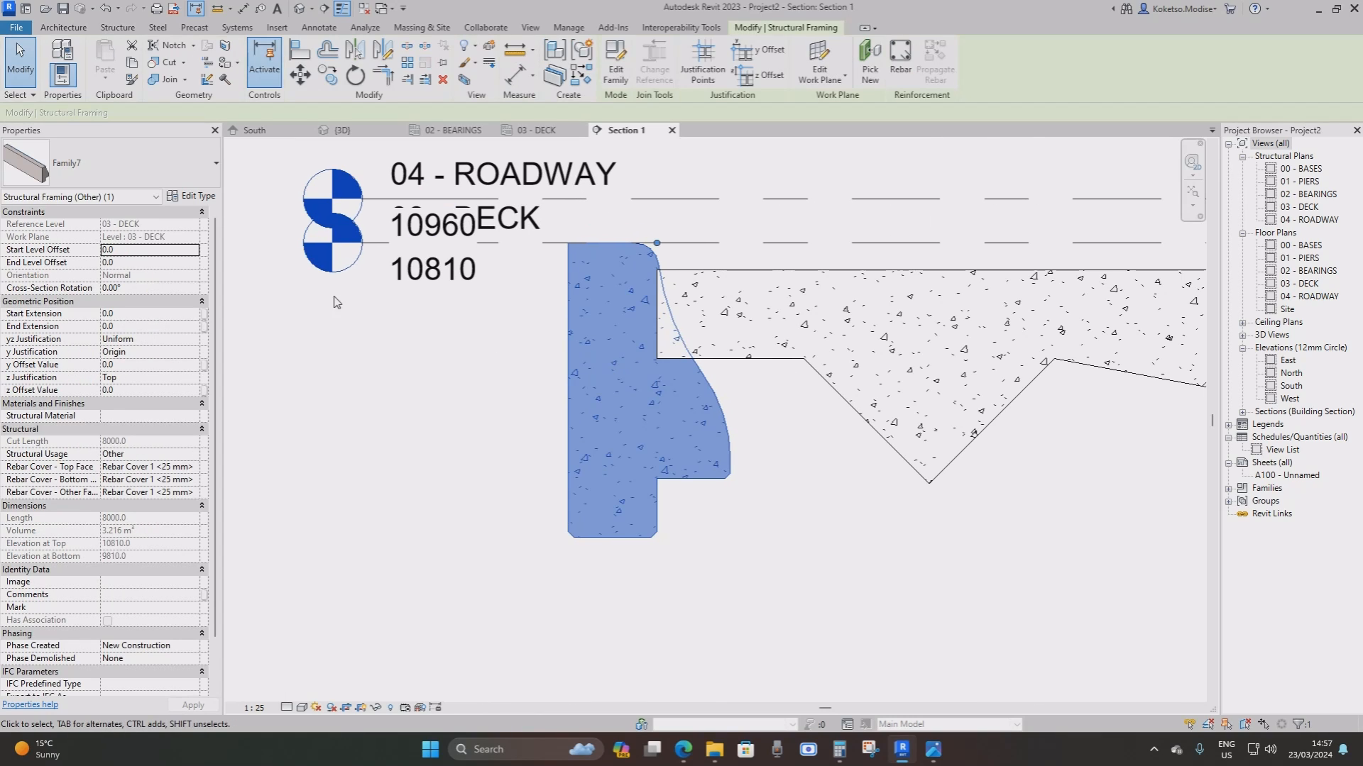
pyautogui.click(132, 263)
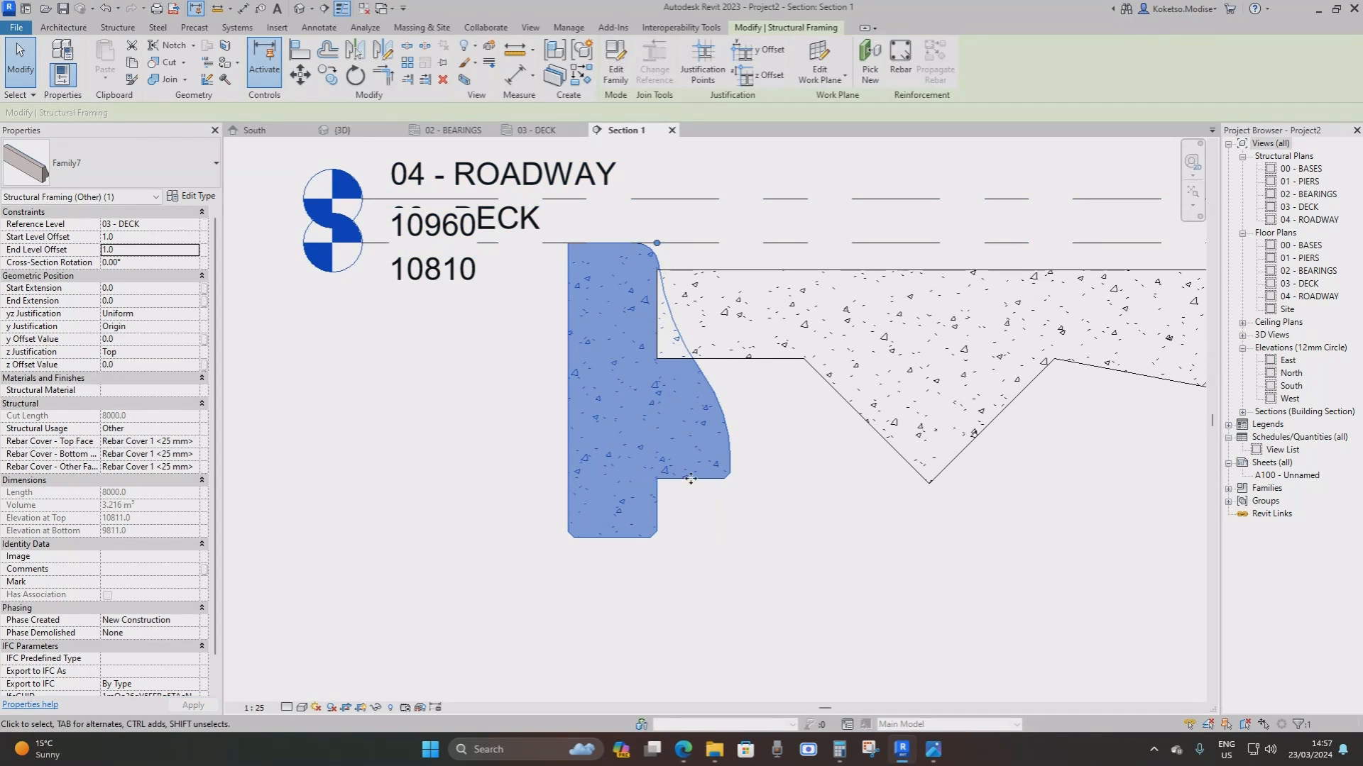
# Move the edge beam by its inner notch corner onto the top outer corner of the deck slab
pyautogui.click(303, 78)
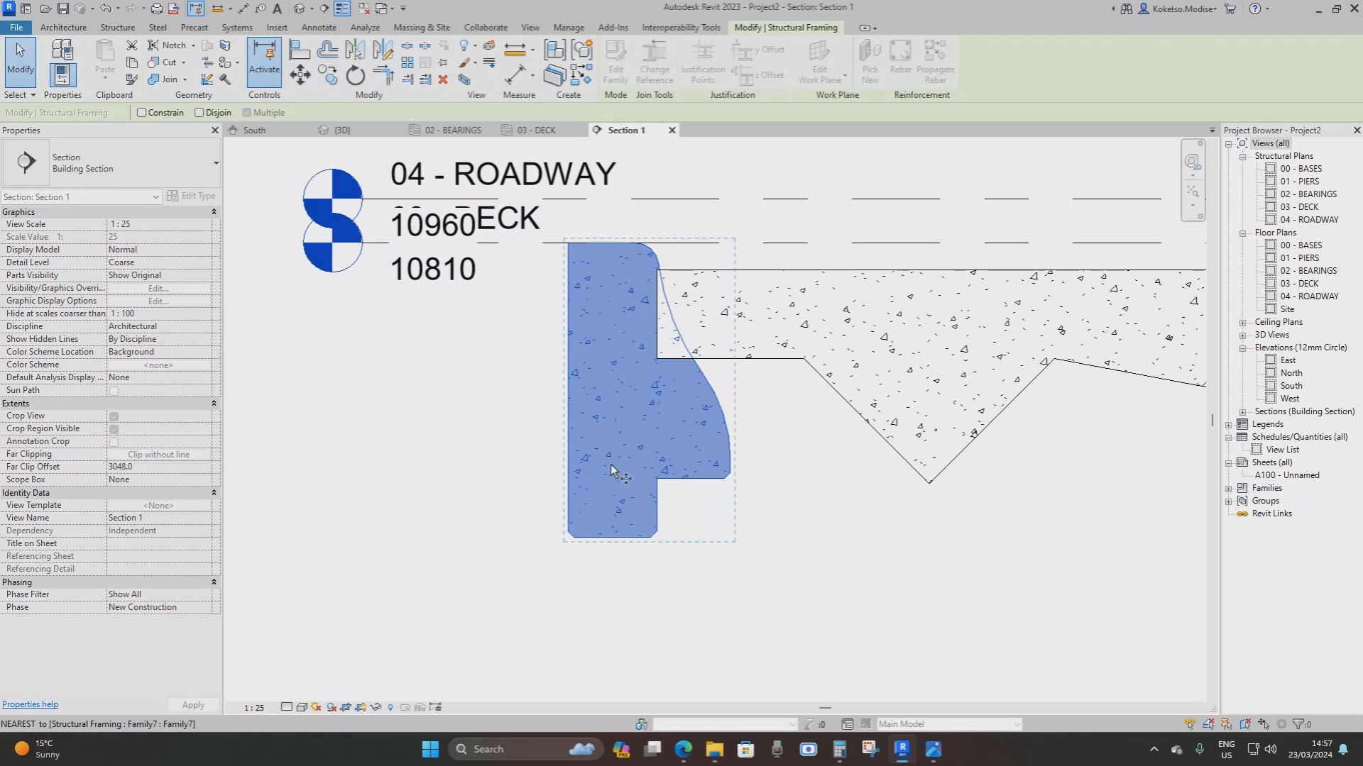
pyautogui.click(659, 479)
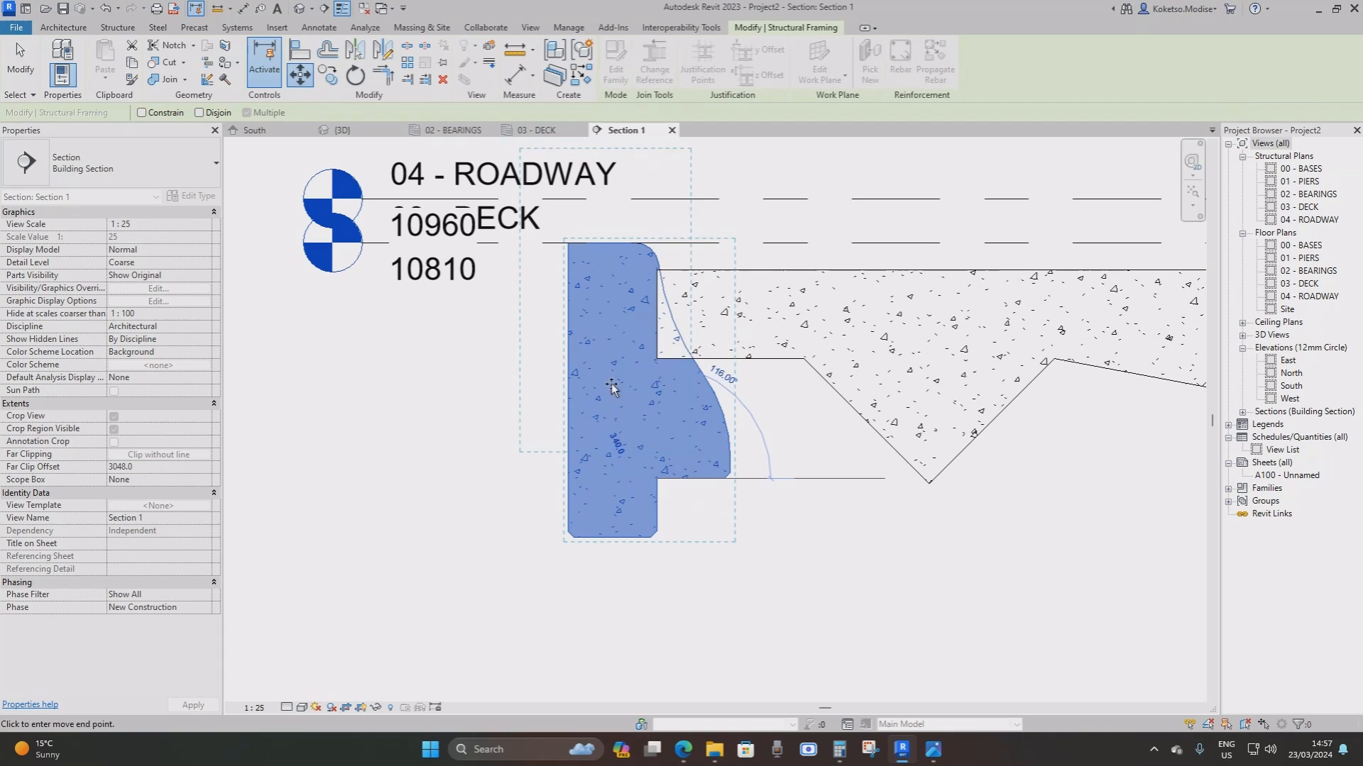
pyautogui.click(658, 270)
pyautogui.scroll(-4, 746, 313)
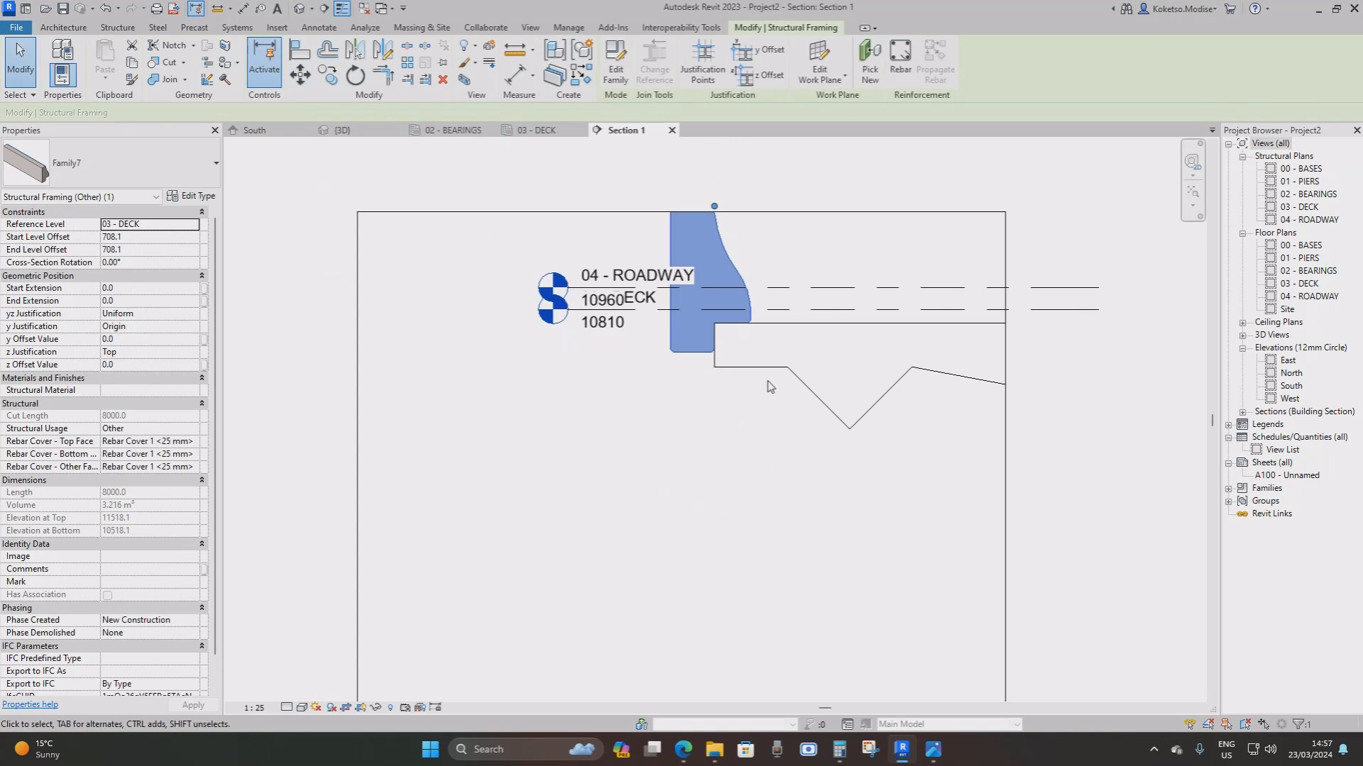
# Extend the section's crop region upward past the top of the edge beam, and inspect the beam's seating on the deck in 3D
pyautogui.scroll(-2, 751, 313)
pyautogui.click(682, 245)
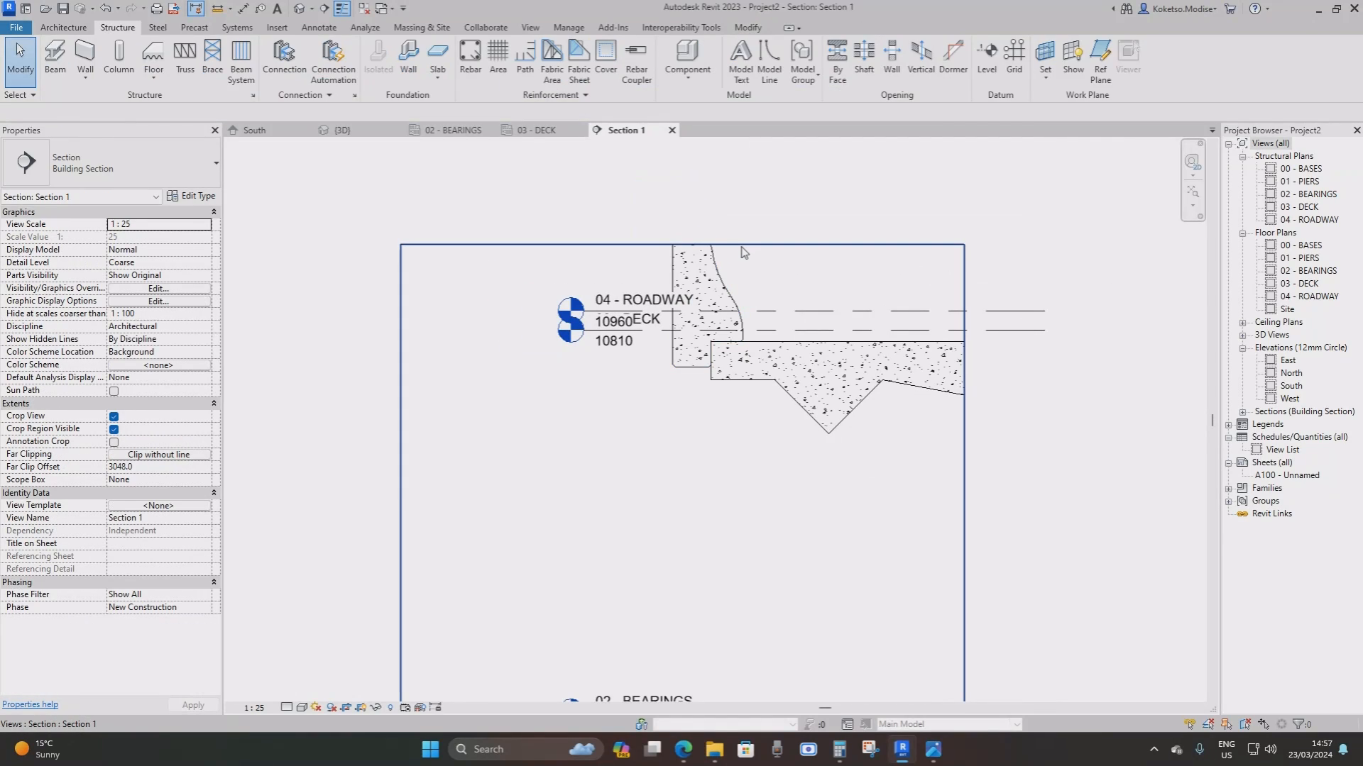
pyautogui.moveTo(682, 245); pyautogui.dragTo(682, 167)
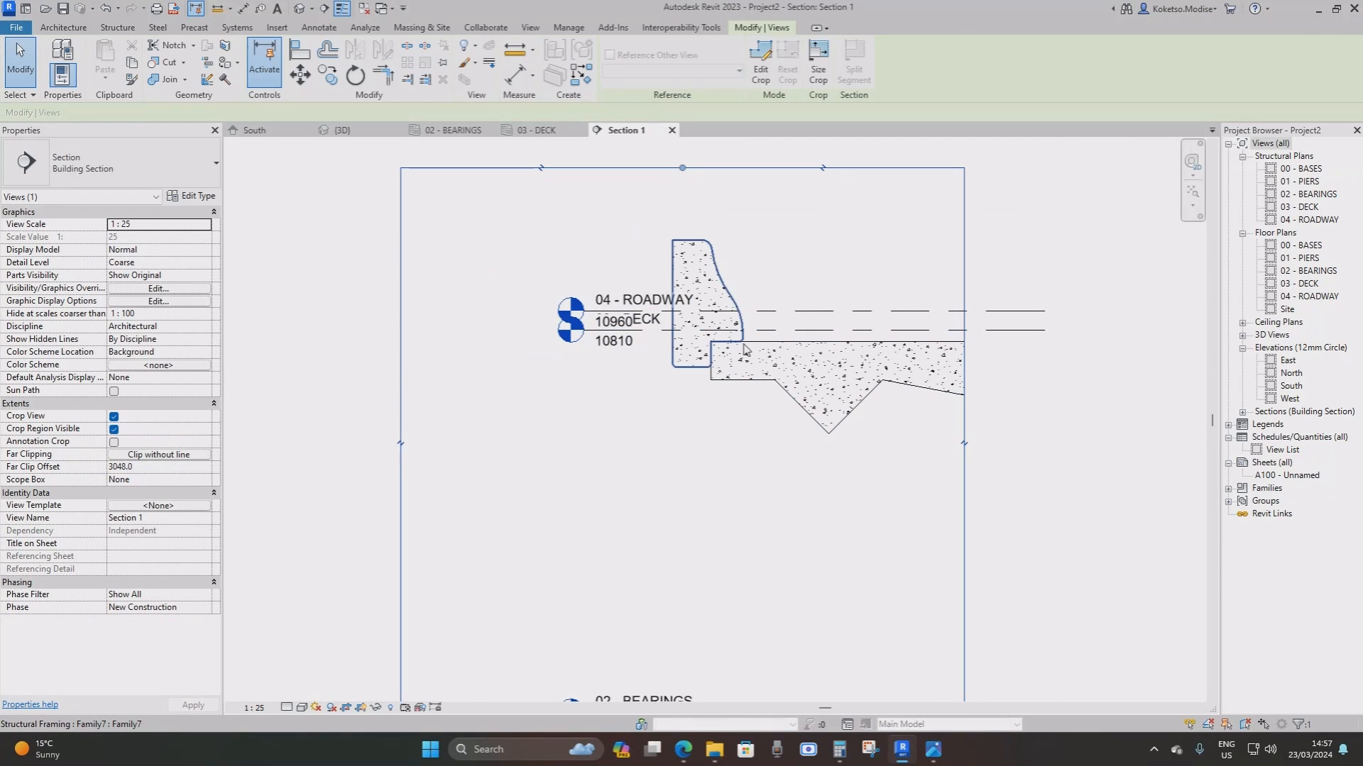
pyautogui.scroll(-2, 666, 305)
pyautogui.click(330, 131)
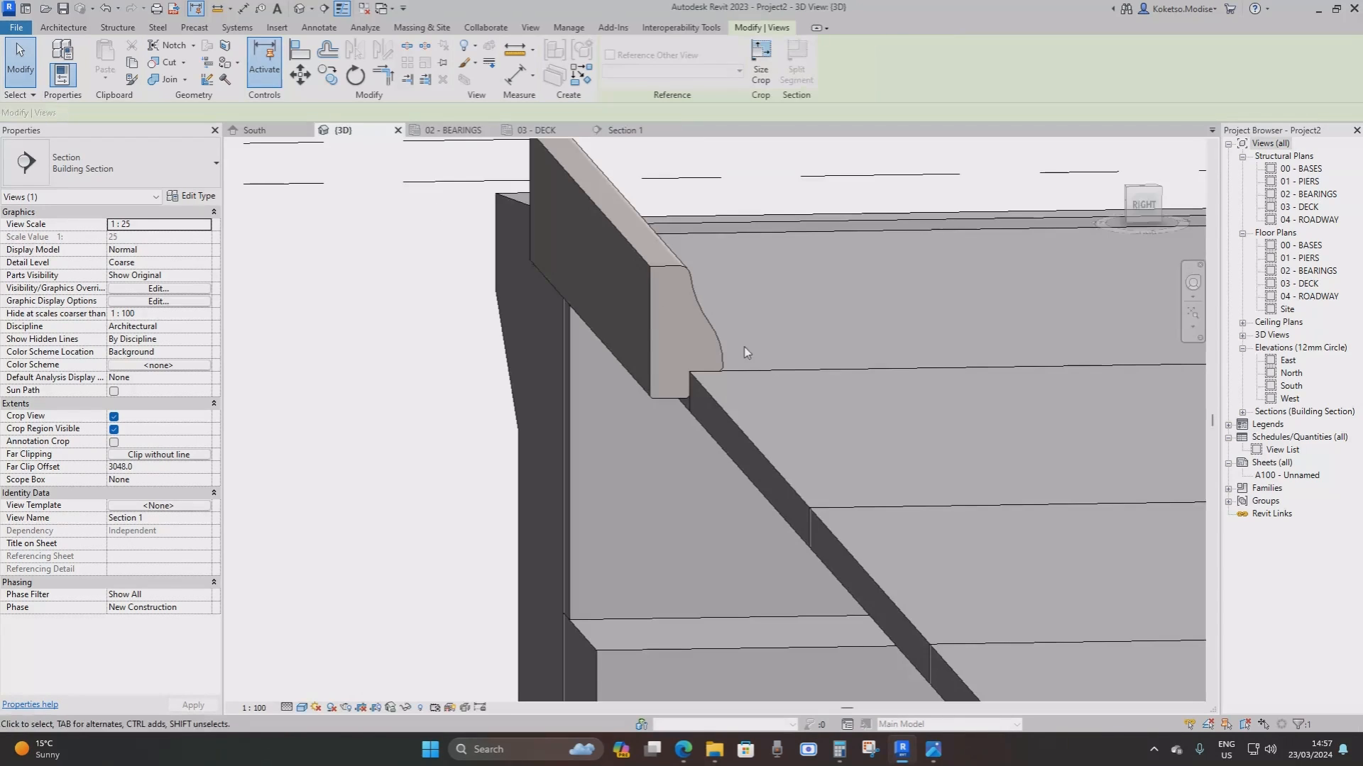
pyautogui.keyDown('shift'); pyautogui.moveTo(744, 352); pyautogui.dragTo(774, 444, button='middle'); pyautogui.keyUp('shift')
pyautogui.scroll(-2, 842, 388)
pyautogui.scroll(-2, 1032, 417)
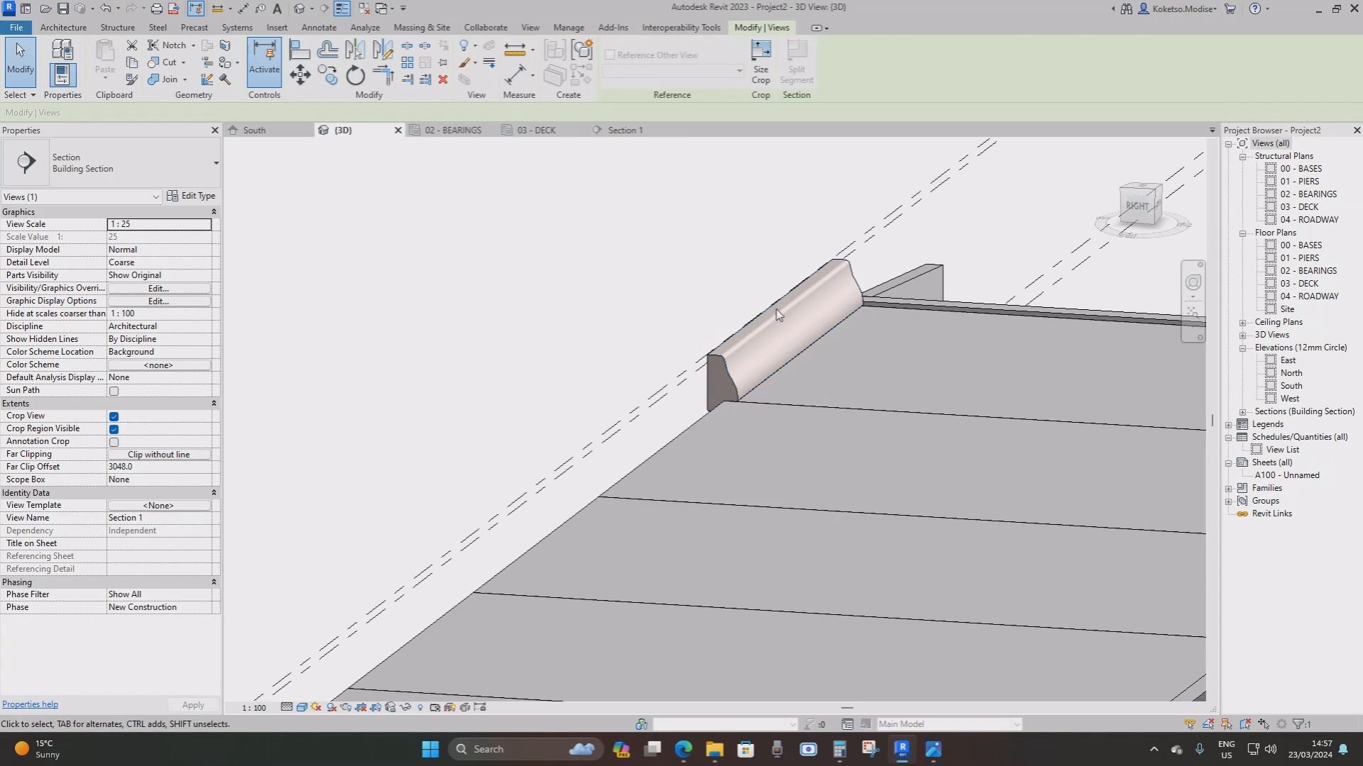
# In the 03 - DECK plan, start multiple copies of the edge beam, placing the first one 8000 mm along, between grids 2 and 3
pyautogui.press('Escape')
pyautogui.click(783, 319)
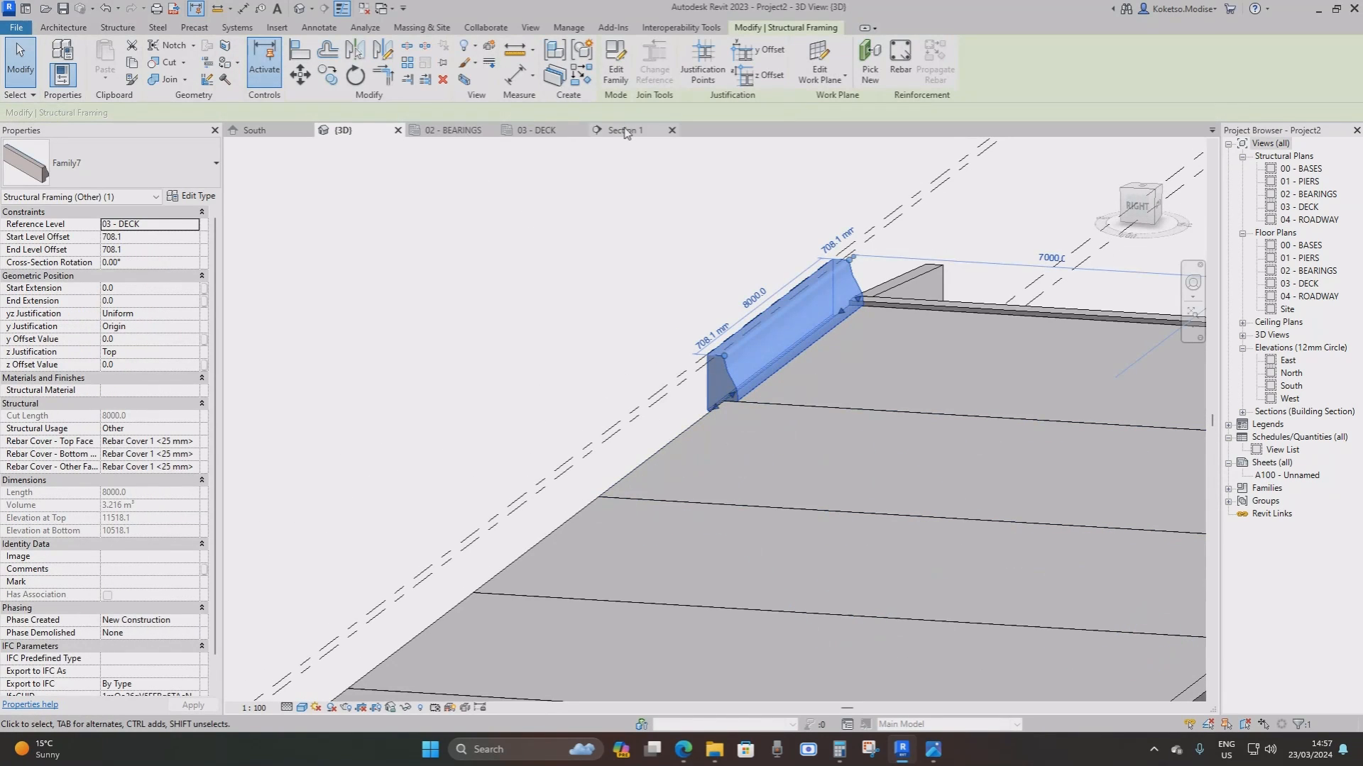
pyautogui.click(537, 133)
pyautogui.scroll(5, 844, 357)
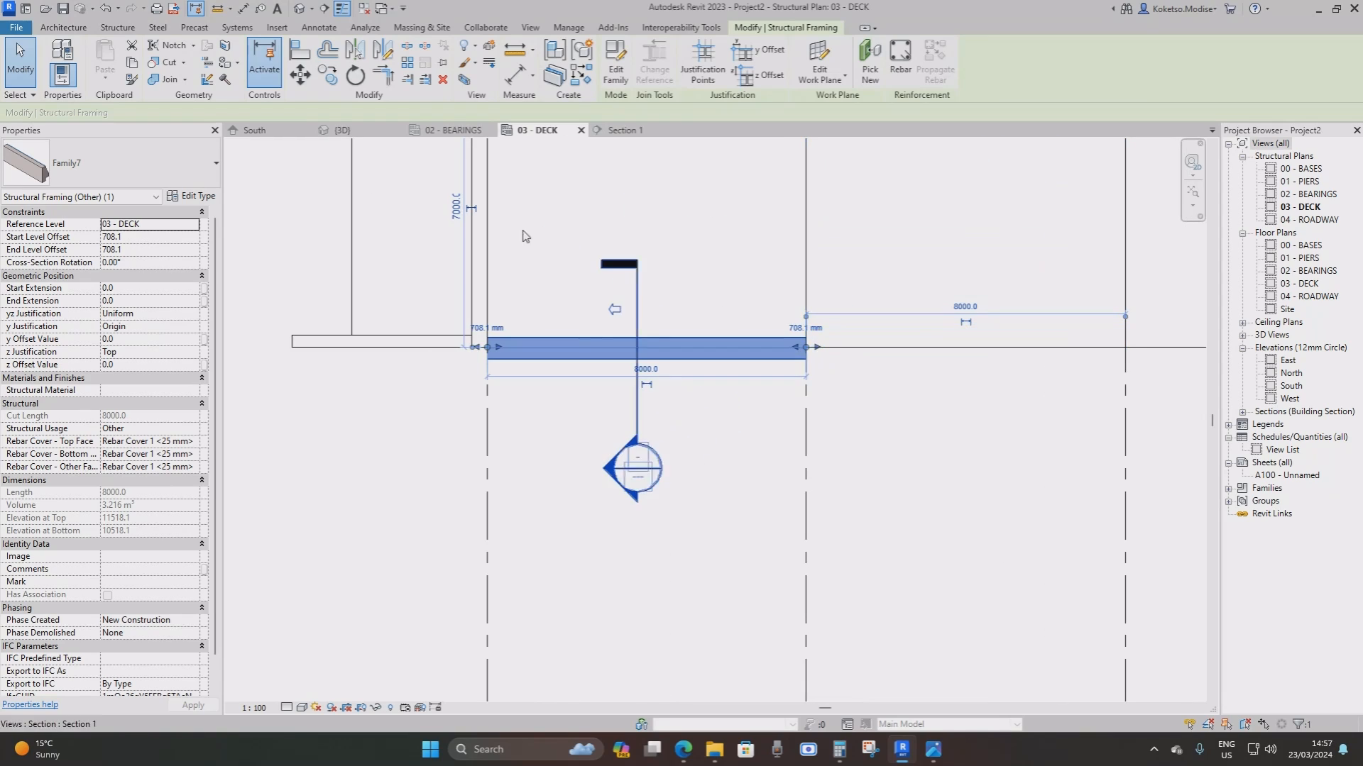
pyautogui.click(328, 74)
pyautogui.scroll(-1, 552, 298)
pyautogui.scroll(-1, 552, 298)
pyautogui.click(508, 423)
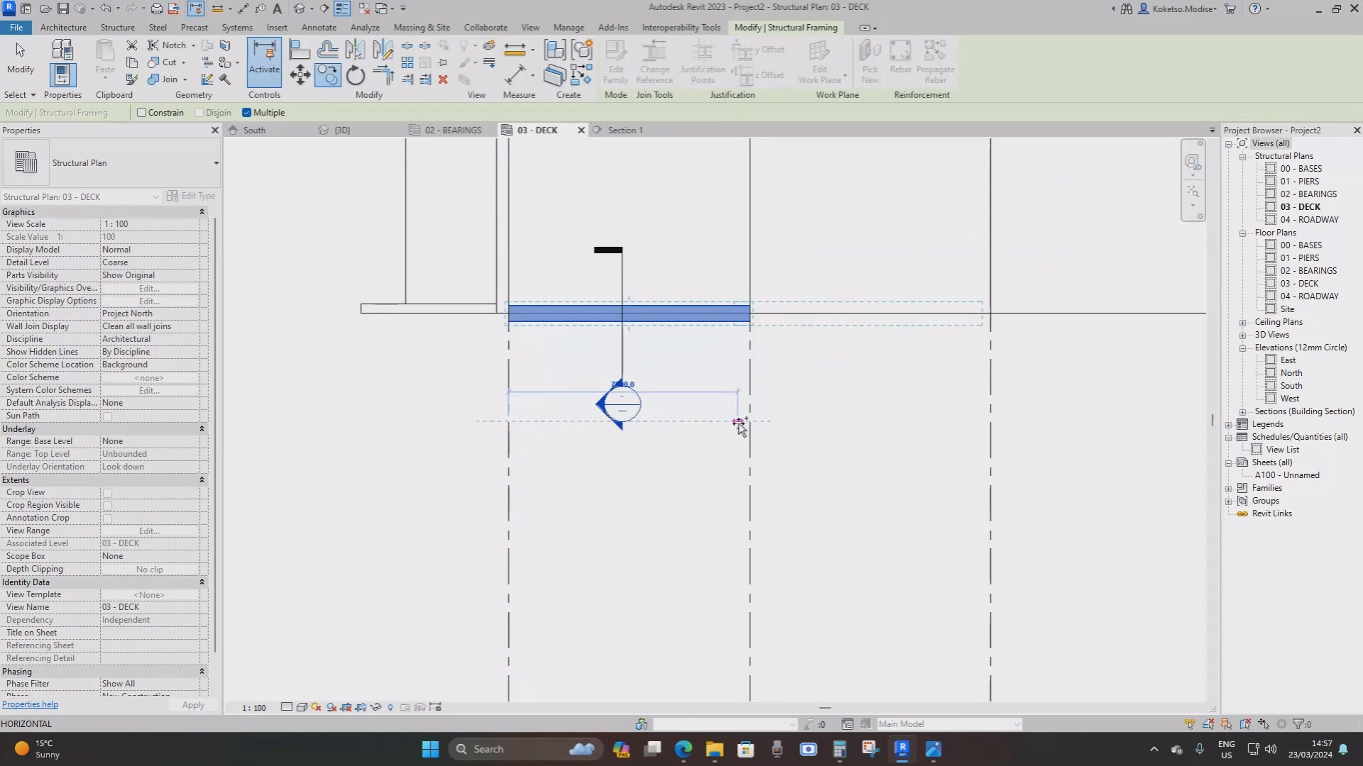
pyautogui.click(750, 424)
pyautogui.scroll(-2, 816, 412)
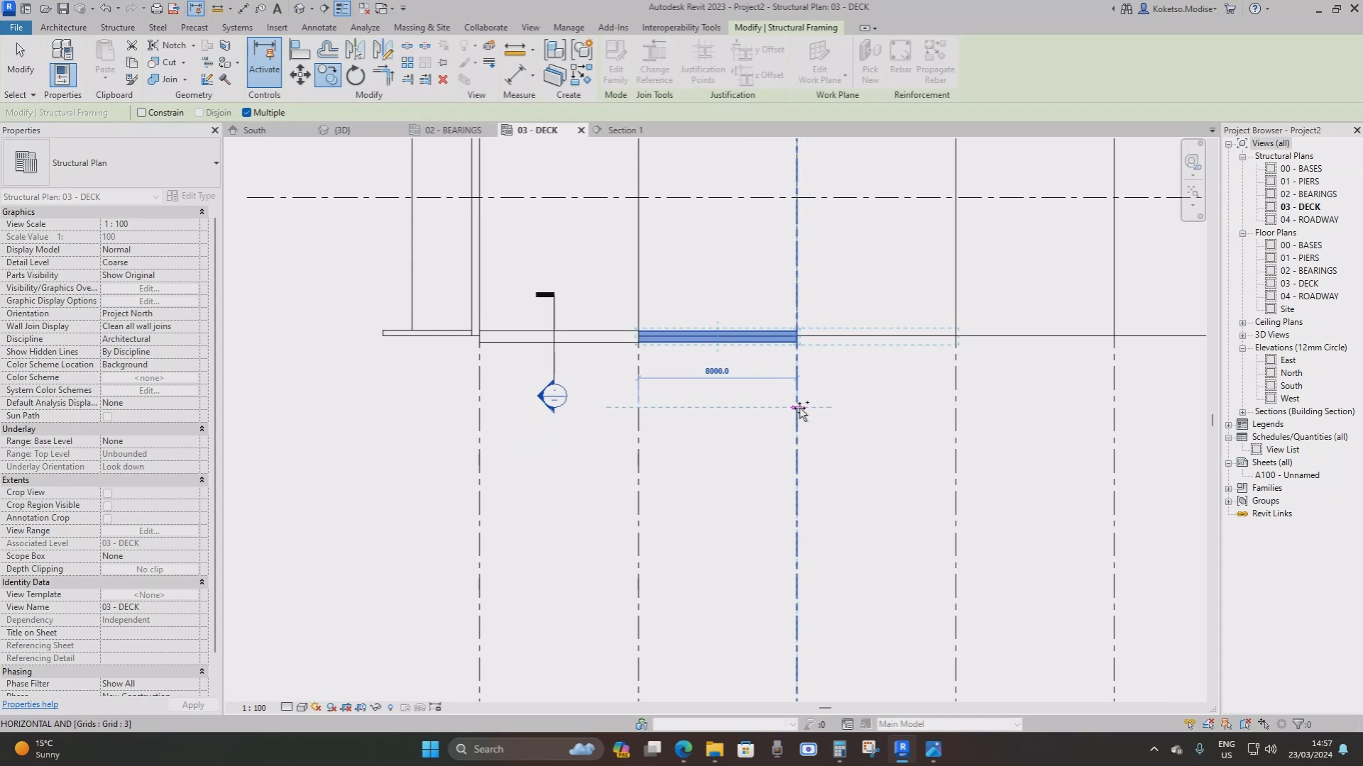
# Continue copying the edge beam bay by bay from grid 3 along the lower deck edge until the row reaches grid 10
pyautogui.click(797, 408)
pyautogui.moveTo(966, 412); pyautogui.dragTo(677, 401, button='middle')
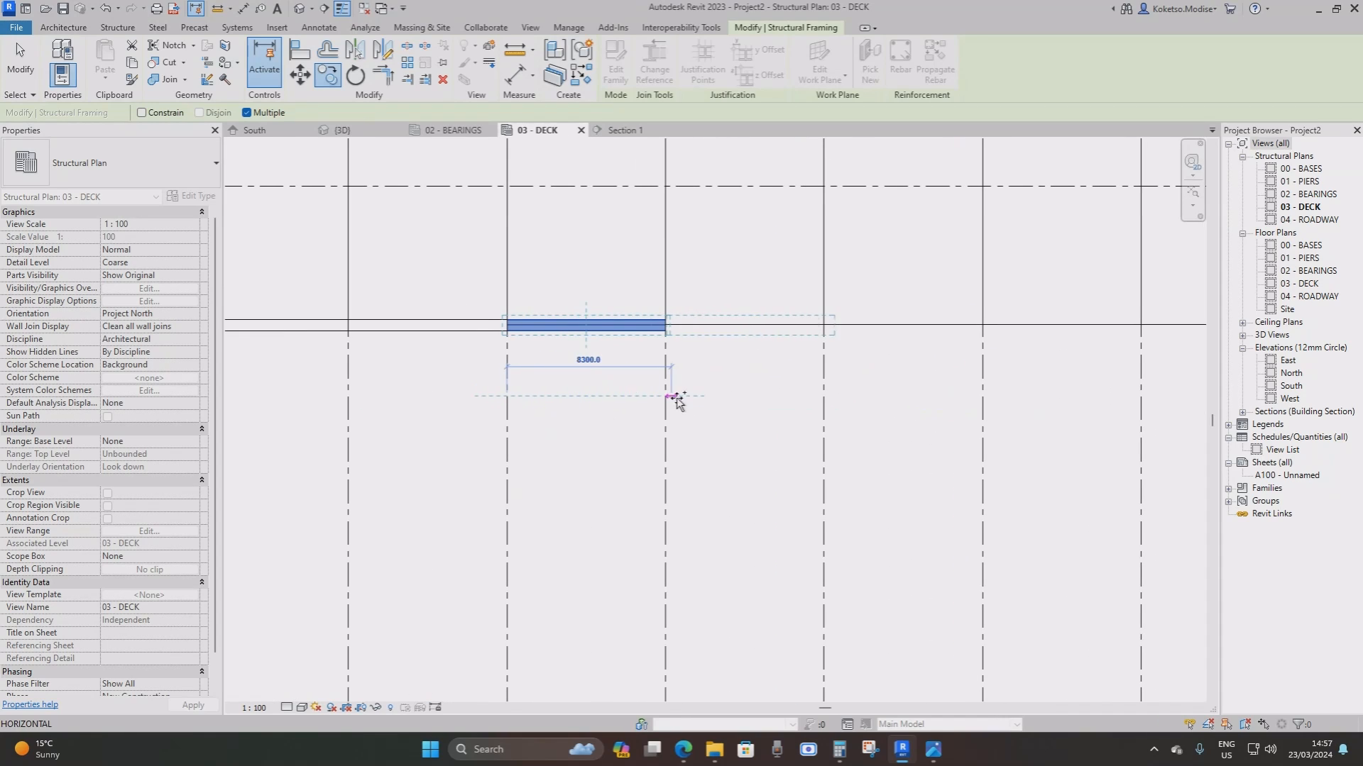
pyautogui.click(670, 400)
pyautogui.moveTo(823, 403); pyautogui.dragTo(984, 401, button='middle')
pyautogui.click(784, 401)
pyautogui.scroll(-3, 787, 401)
pyautogui.press('Escape')
pyautogui.press('Escape')
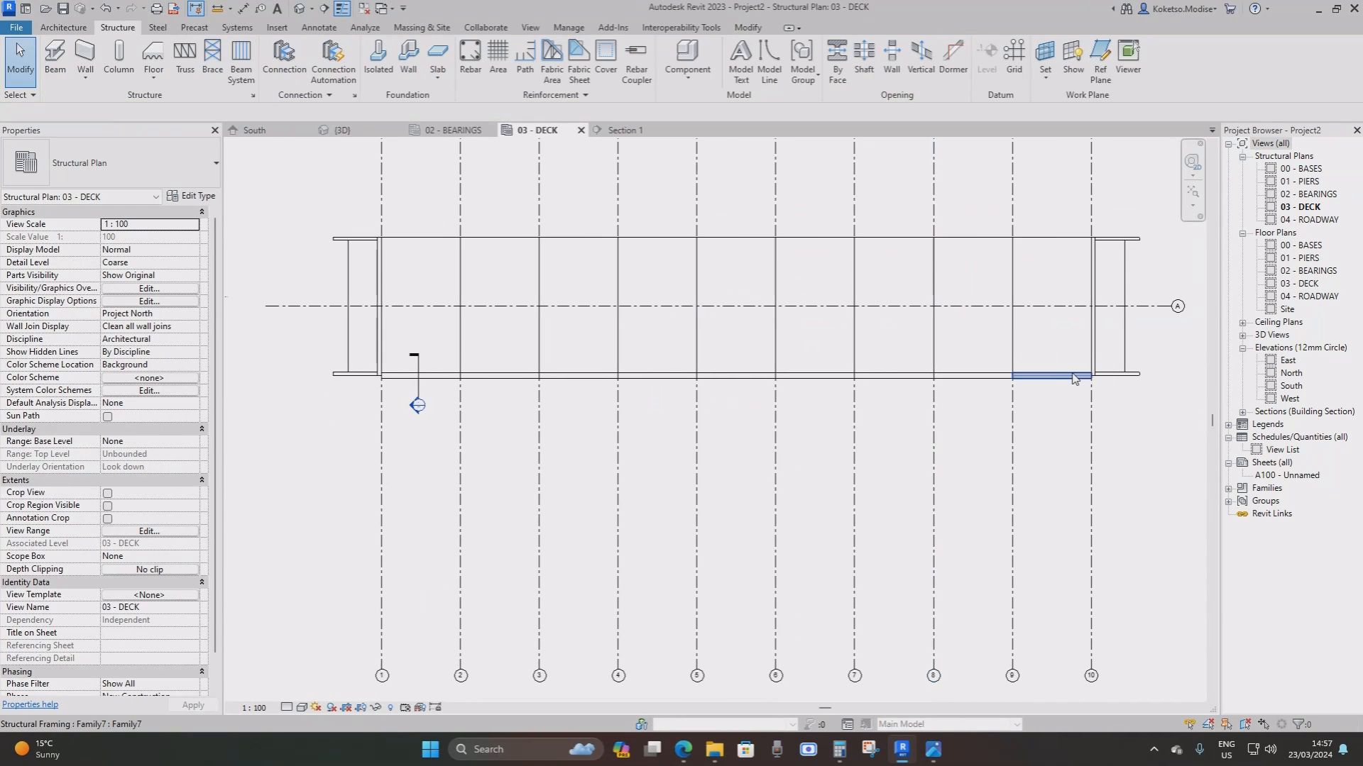
# Select all Family7 edge beam instances and mirror a copy of them about grid A onto the opposite deck edge
pyautogui.click(1065, 378)
pyautogui.rightClick(878, 339)
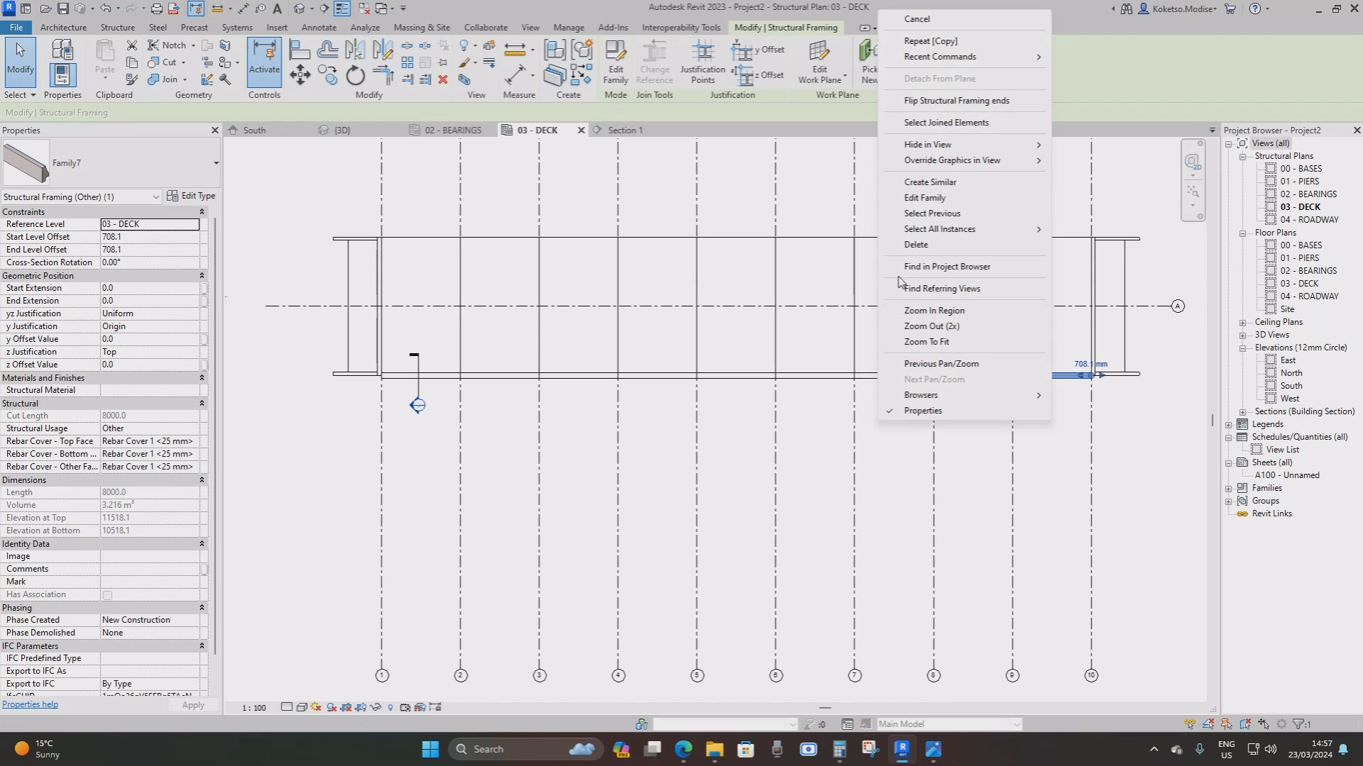
pyautogui.moveTo(985, 234)
pyautogui.click(1085, 237)
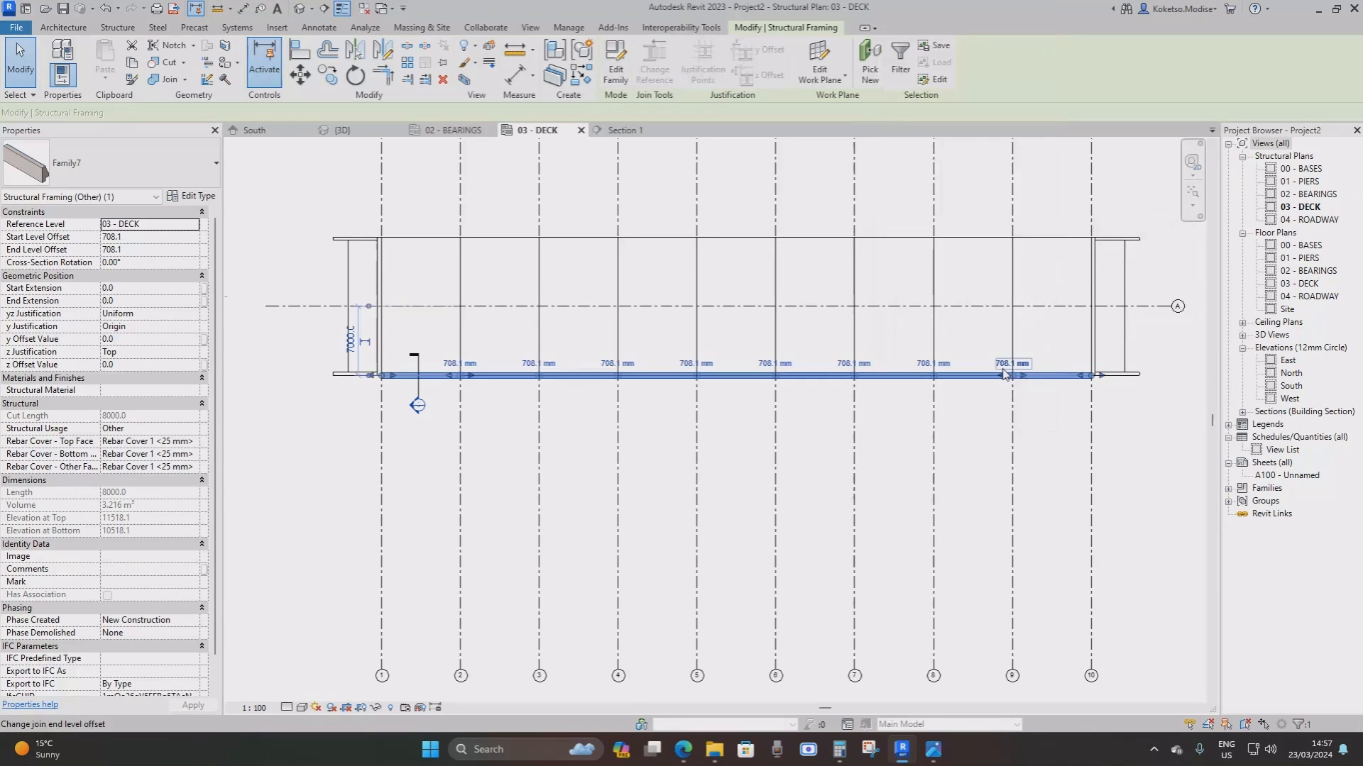
pyautogui.moveTo(1085, 276); pyautogui.dragTo(883, 277, button='middle')
pyautogui.scroll(2, 882, 277)
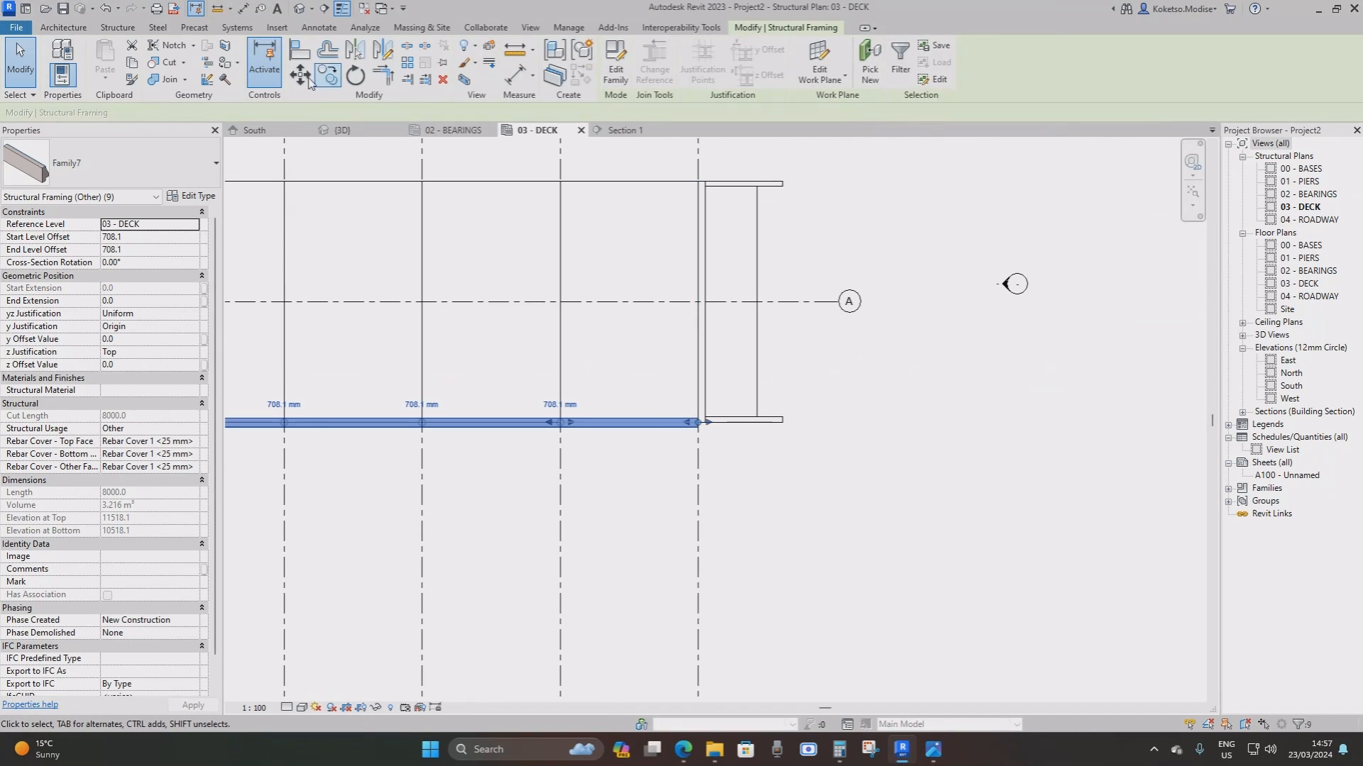
pyautogui.click(357, 55)
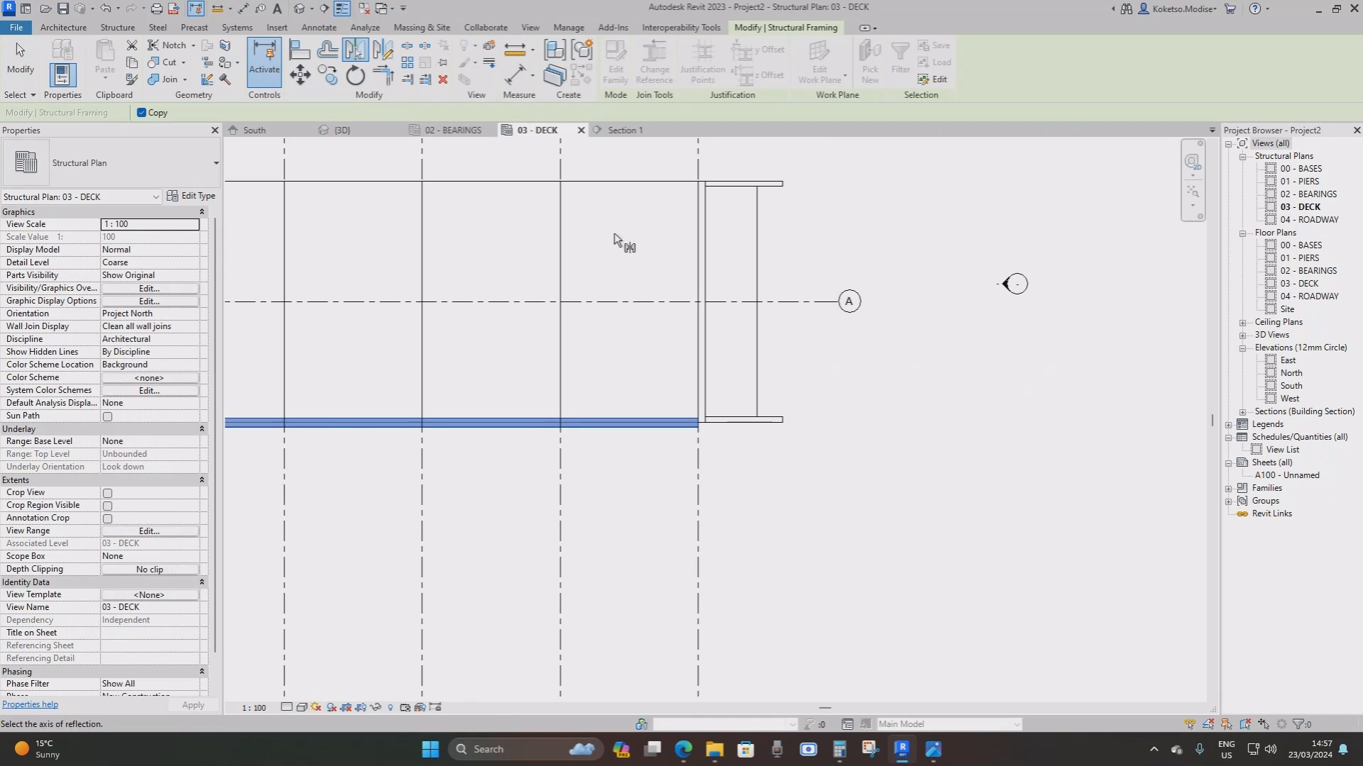
pyautogui.click(789, 305)
pyautogui.scroll(-2, 838, 298)
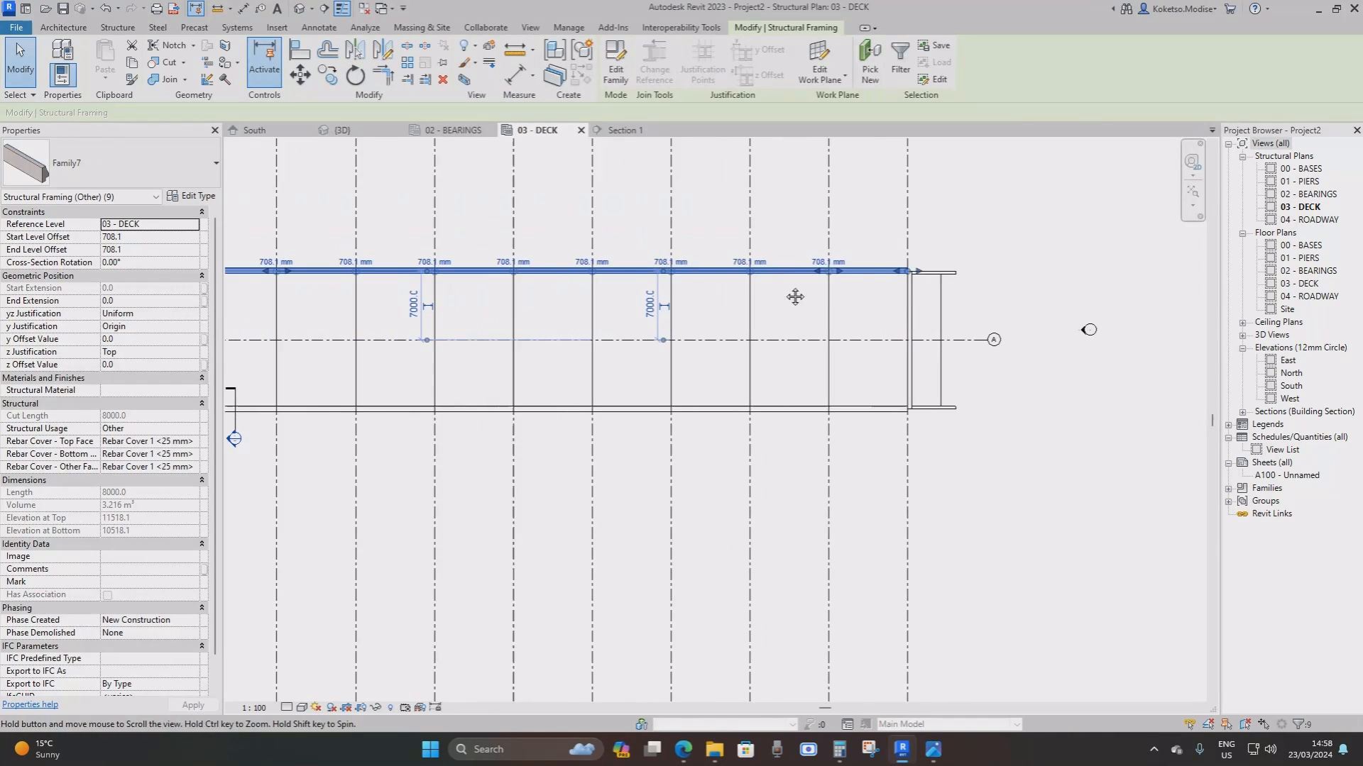
# Examine both rows of edge beams along the deck and at the abutments in the 3D view
pyautogui.click(350, 129)
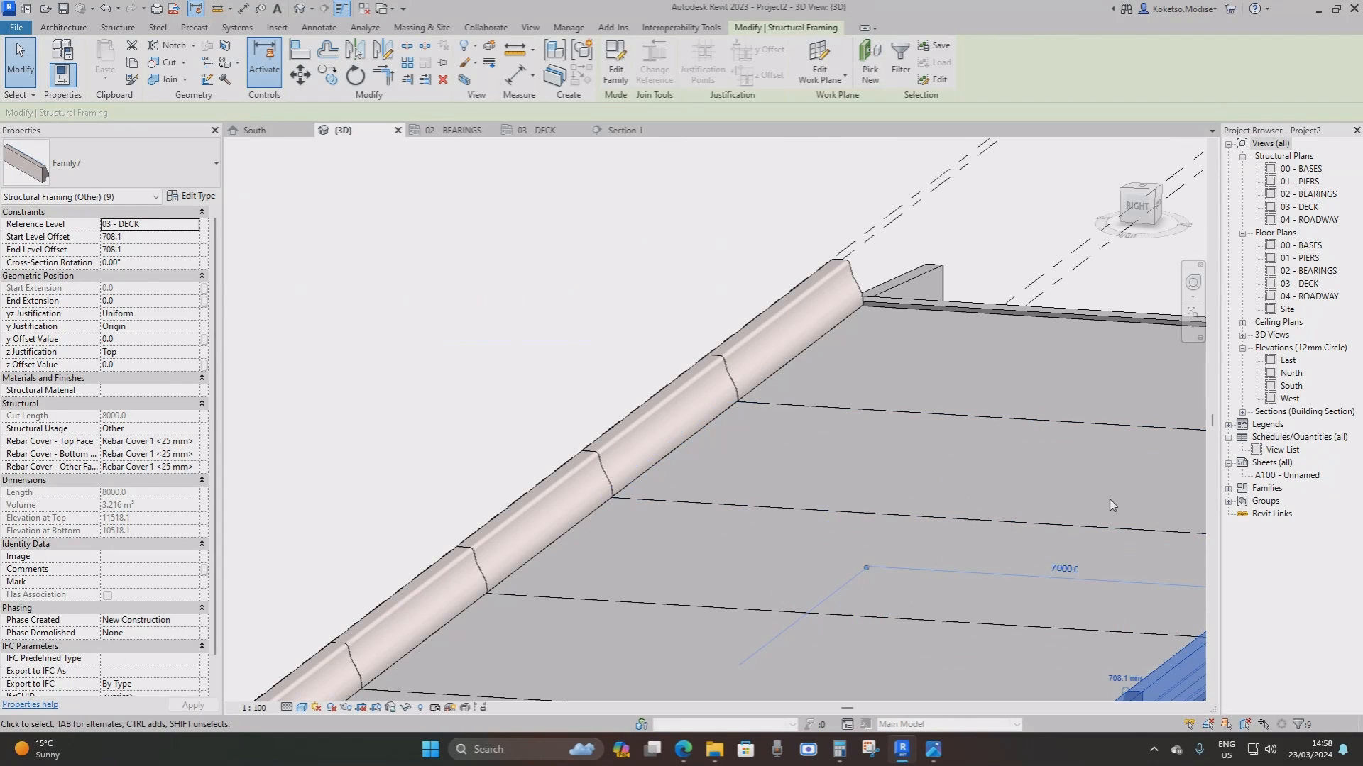
pyautogui.keyDown('shift'); pyautogui.moveTo(688, 471); pyautogui.dragTo(817, 504, button='middle'); pyautogui.keyUp('shift')
pyautogui.click(832, 468)
pyautogui.scroll(3, 825, 495)
pyautogui.press('Escape')
pyautogui.scroll(-3, 823, 495)
pyautogui.scroll(4, 822, 501)
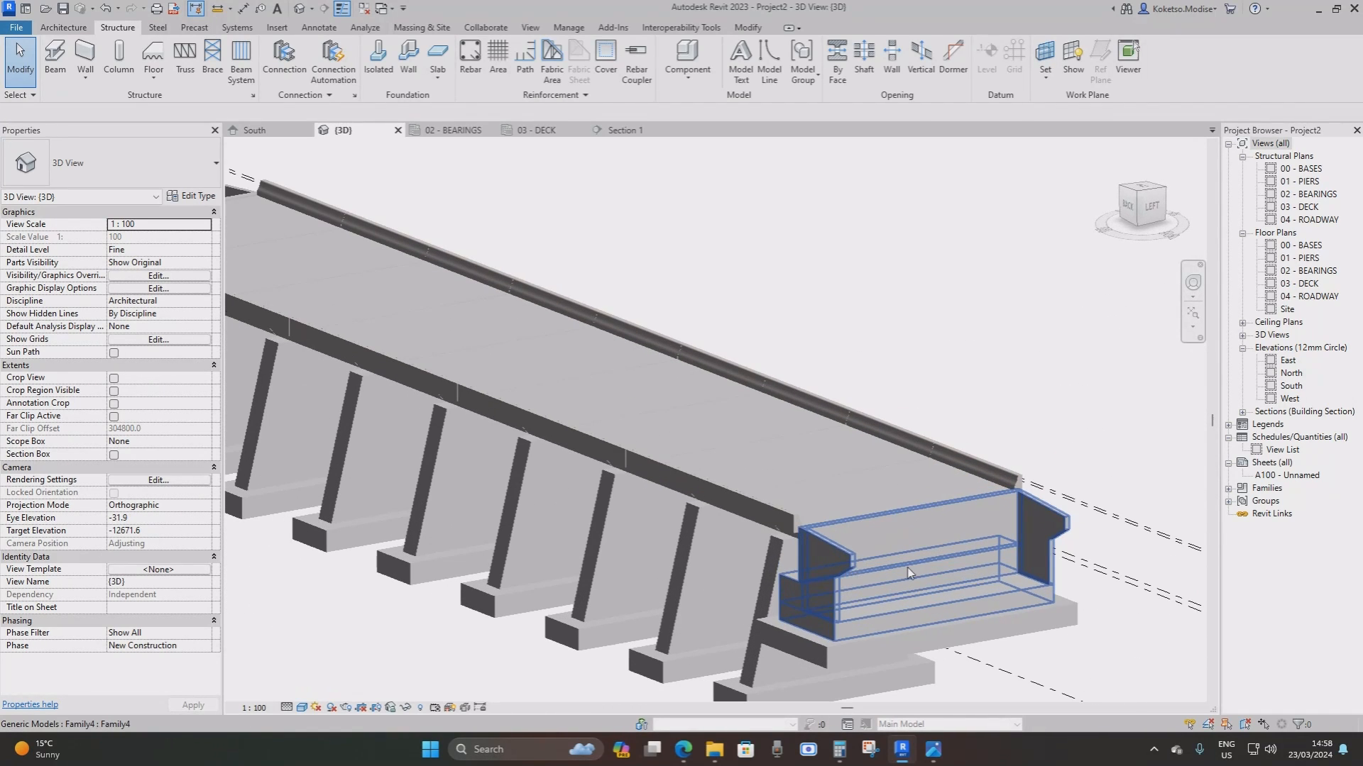
pyautogui.scroll(-3, 979, 486)
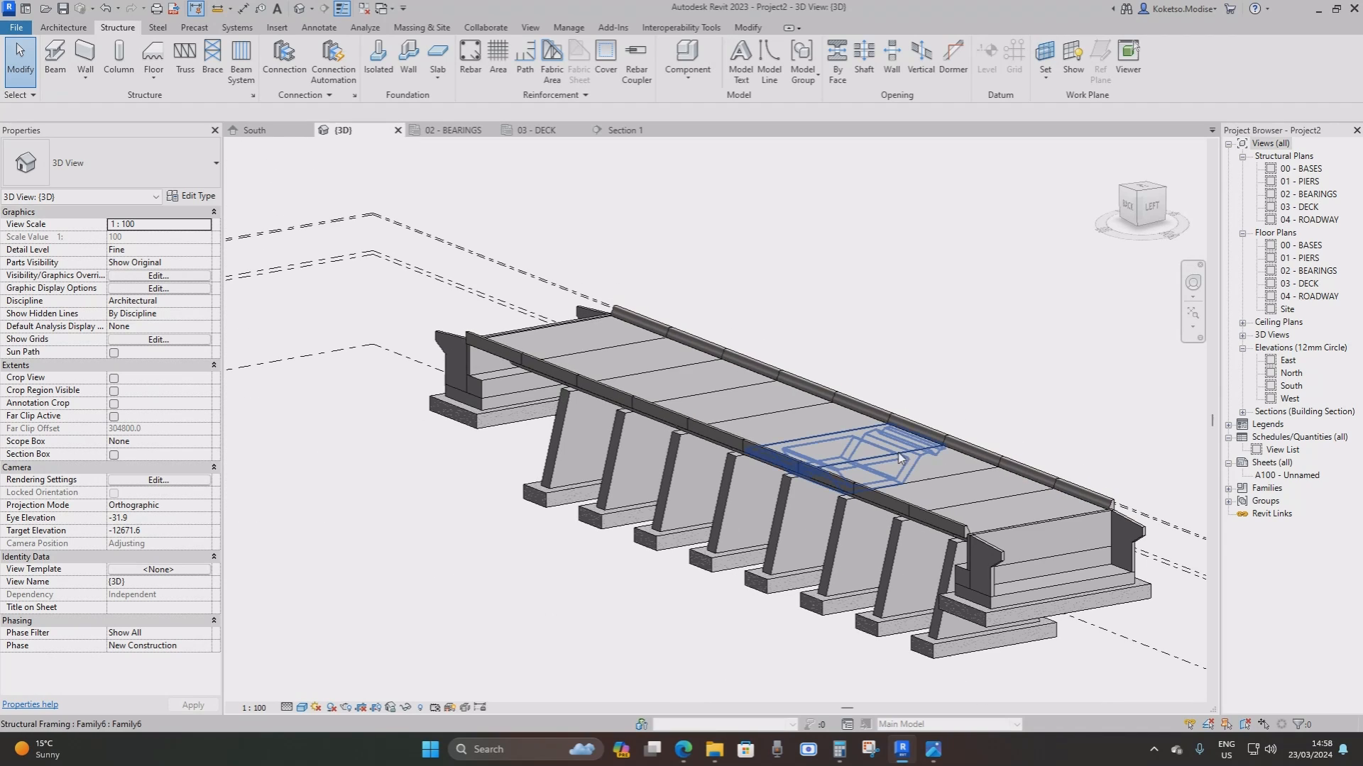
pyautogui.scroll(4, 785, 430)
pyautogui.scroll(-2, 556, 356)
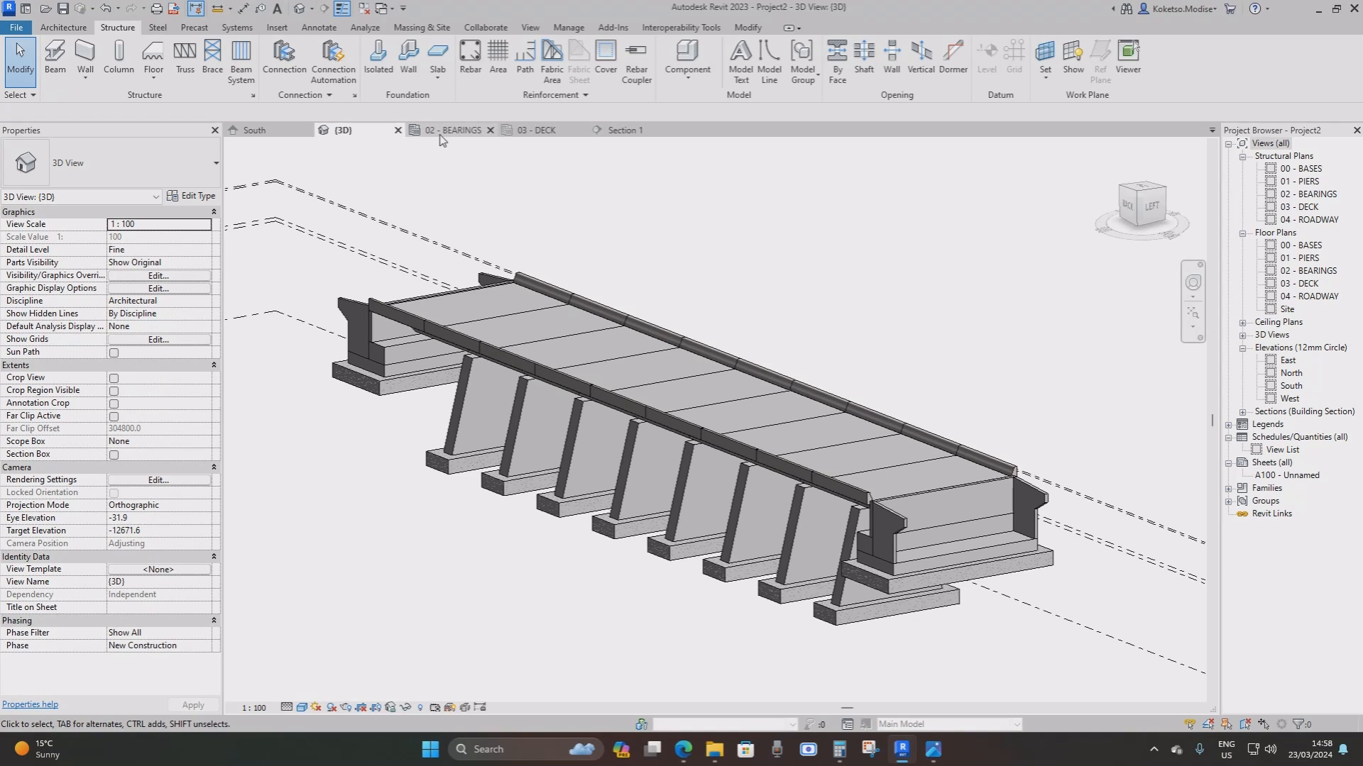
# Start a foundation slab in the 03 - DECK plan and duplicate its Standard type as 300mm APPROACH SLAB
pyautogui.click(540, 130)
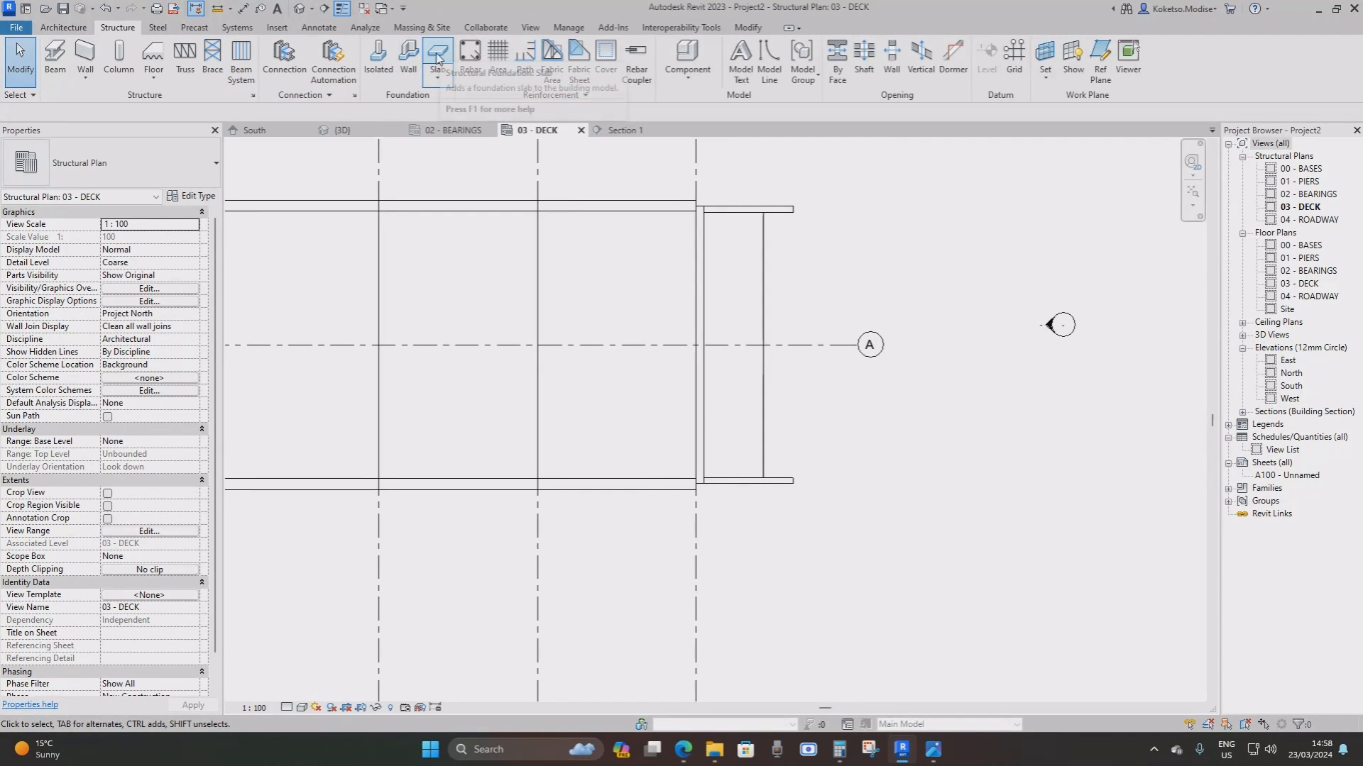
pyautogui.click(435, 84)
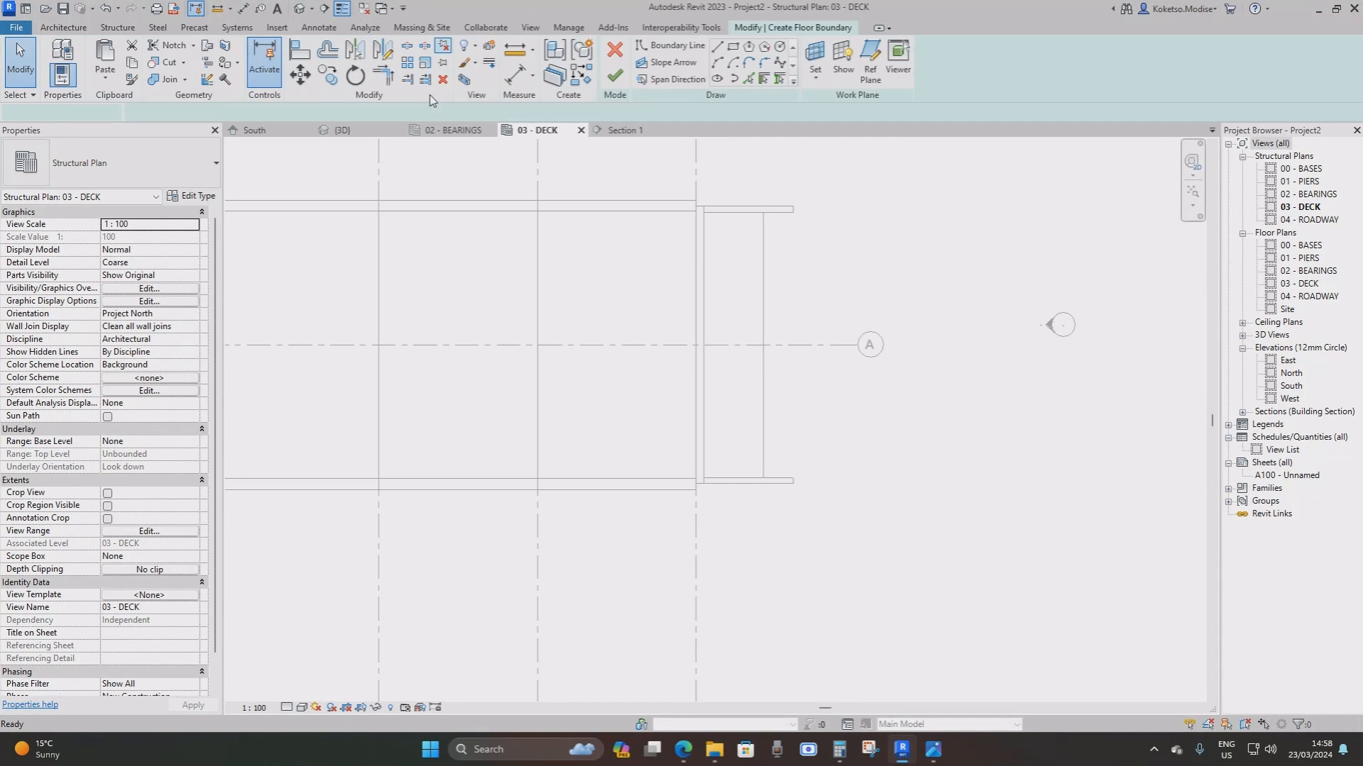
pyautogui.click(190, 196)
pyautogui.click(487, 210)
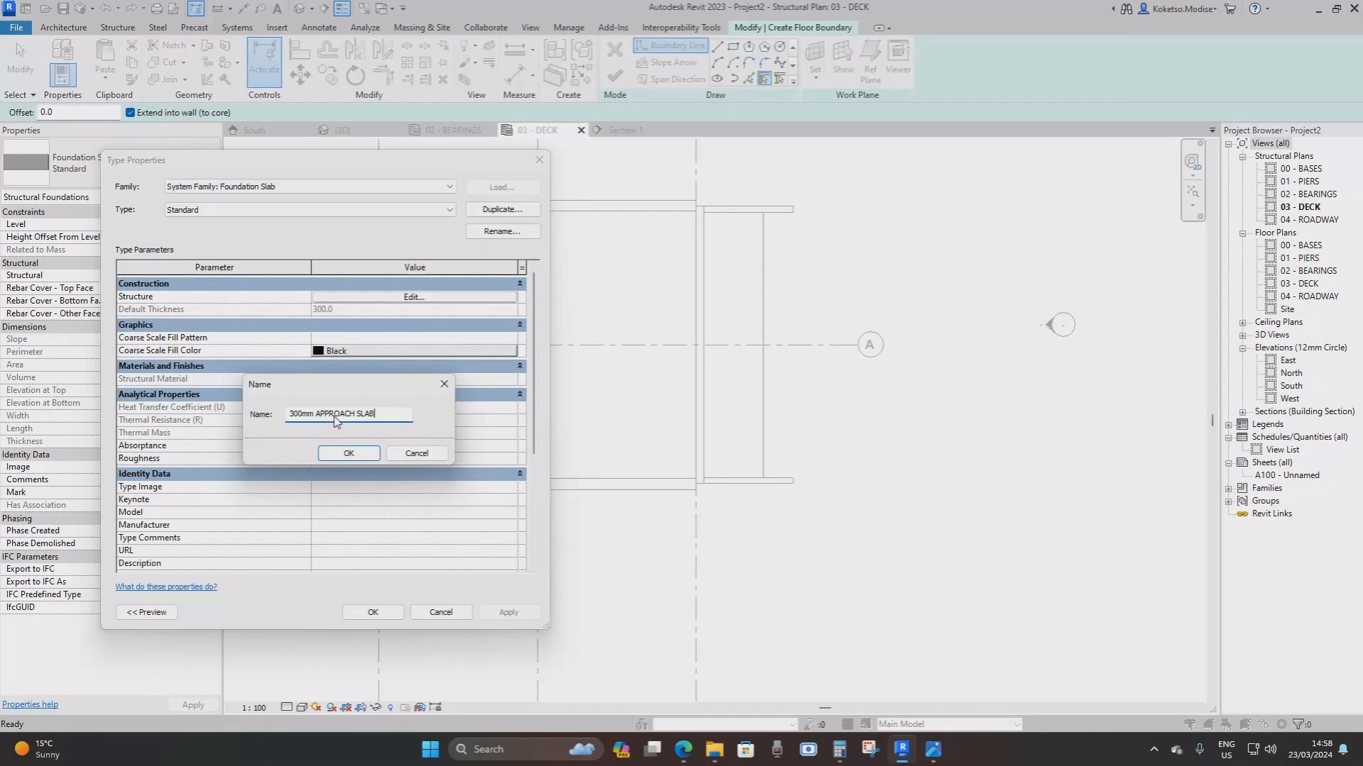
pyautogui.click(348, 453)
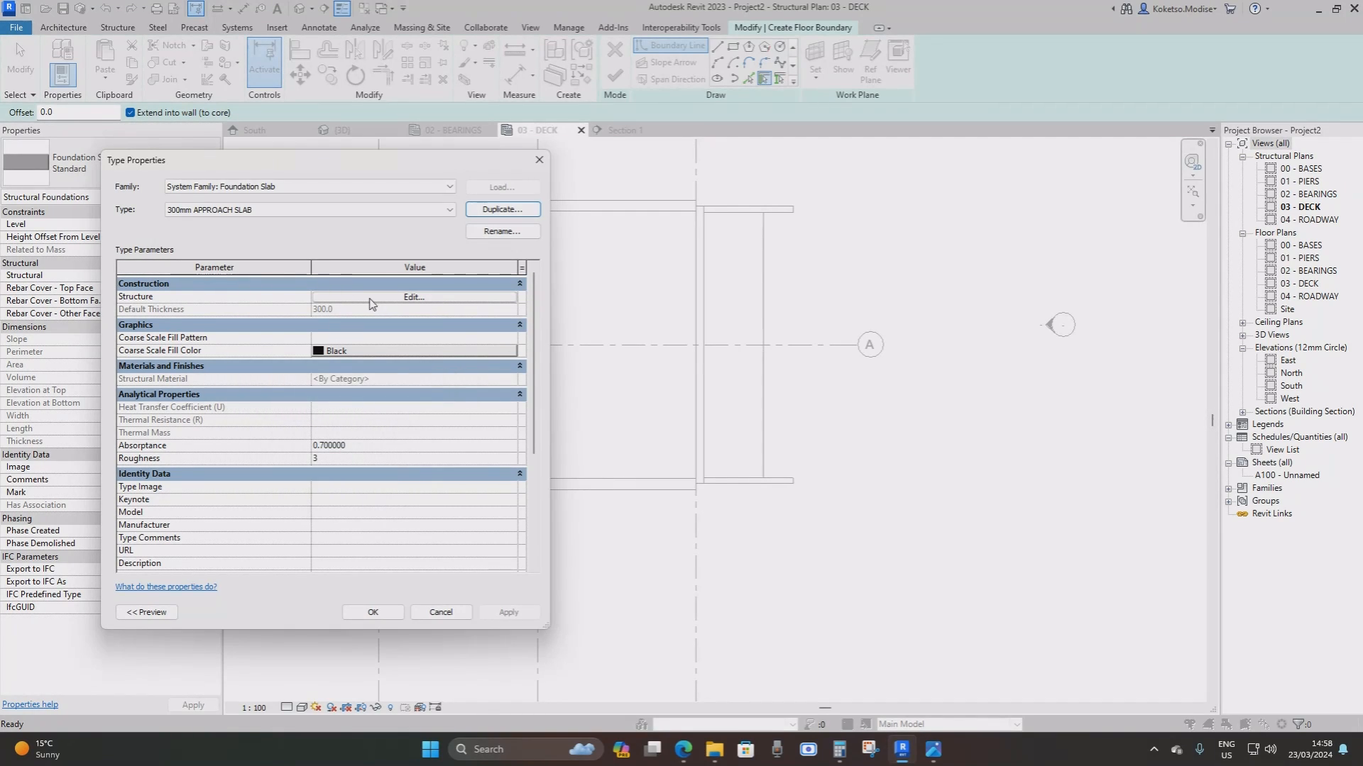
pyautogui.click(373, 612)
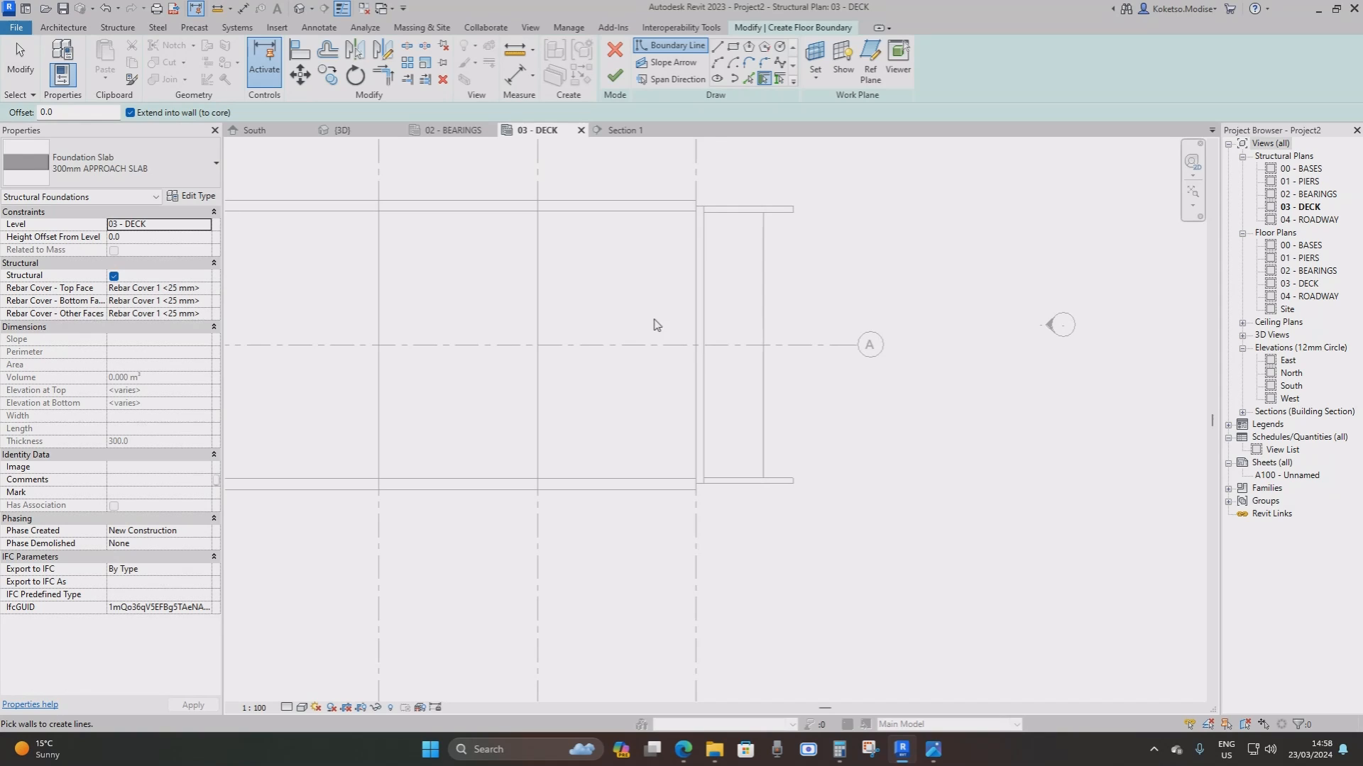
# Sketch a rectangular slab boundary of 4500 by 13400 mm between the wing walls of the abutment at grid 10
pyautogui.scroll(1, 699, 249)
pyautogui.click(733, 47)
pyautogui.scroll(1, 724, 213)
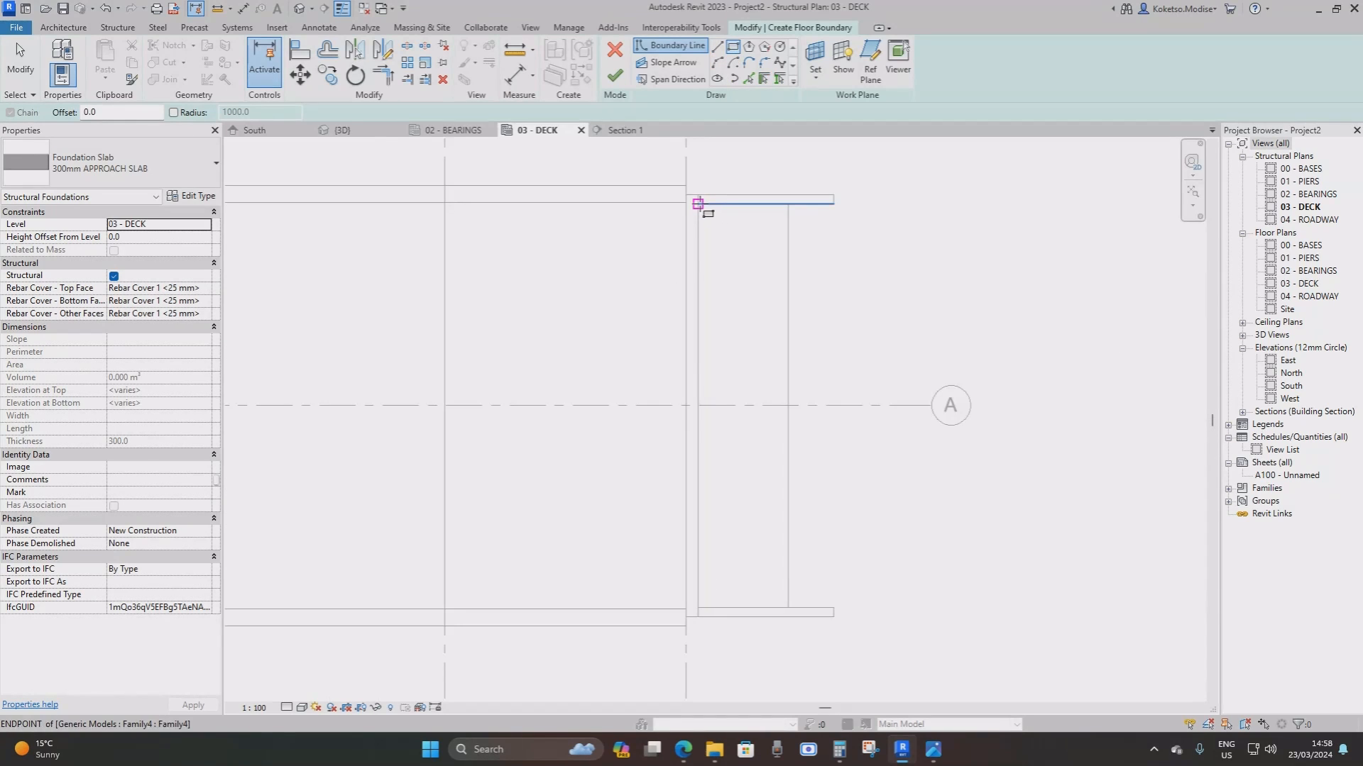
pyautogui.click(698, 205)
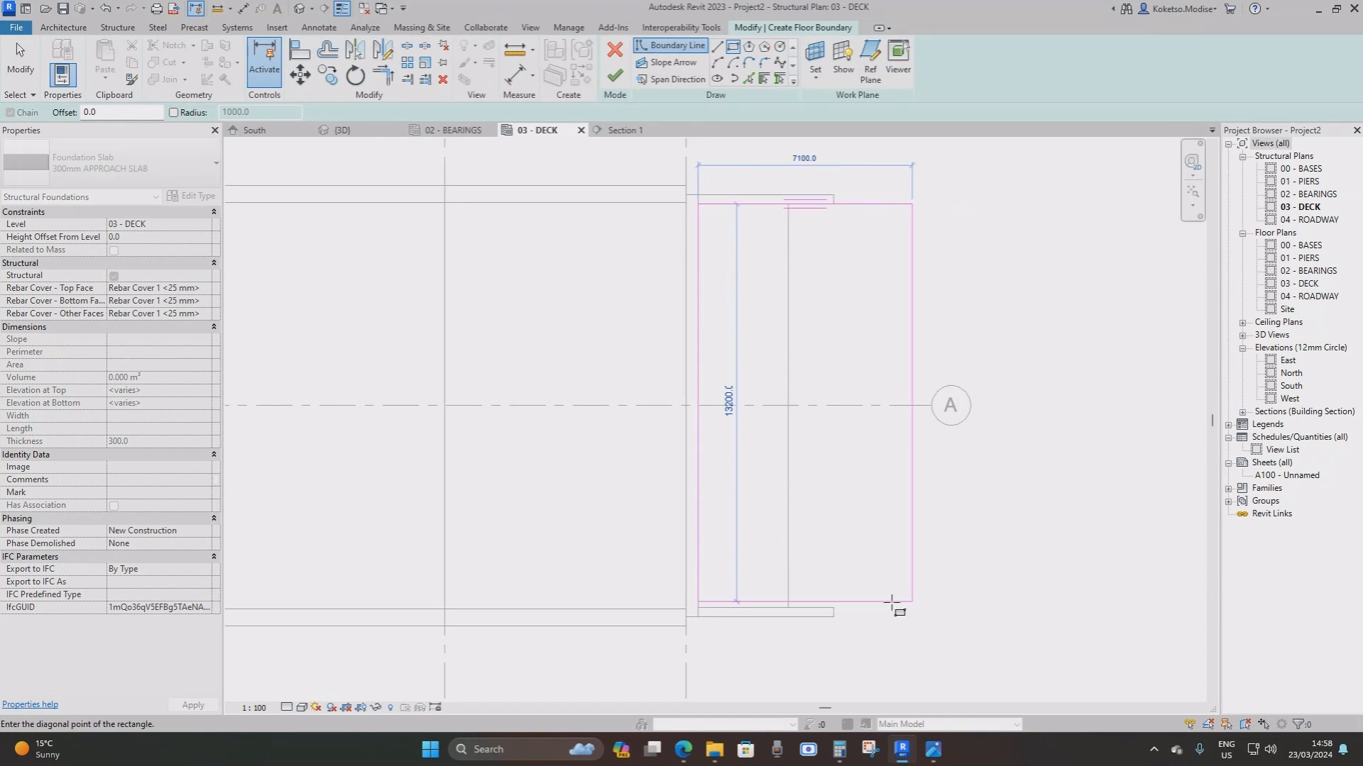
pyautogui.click(833, 608)
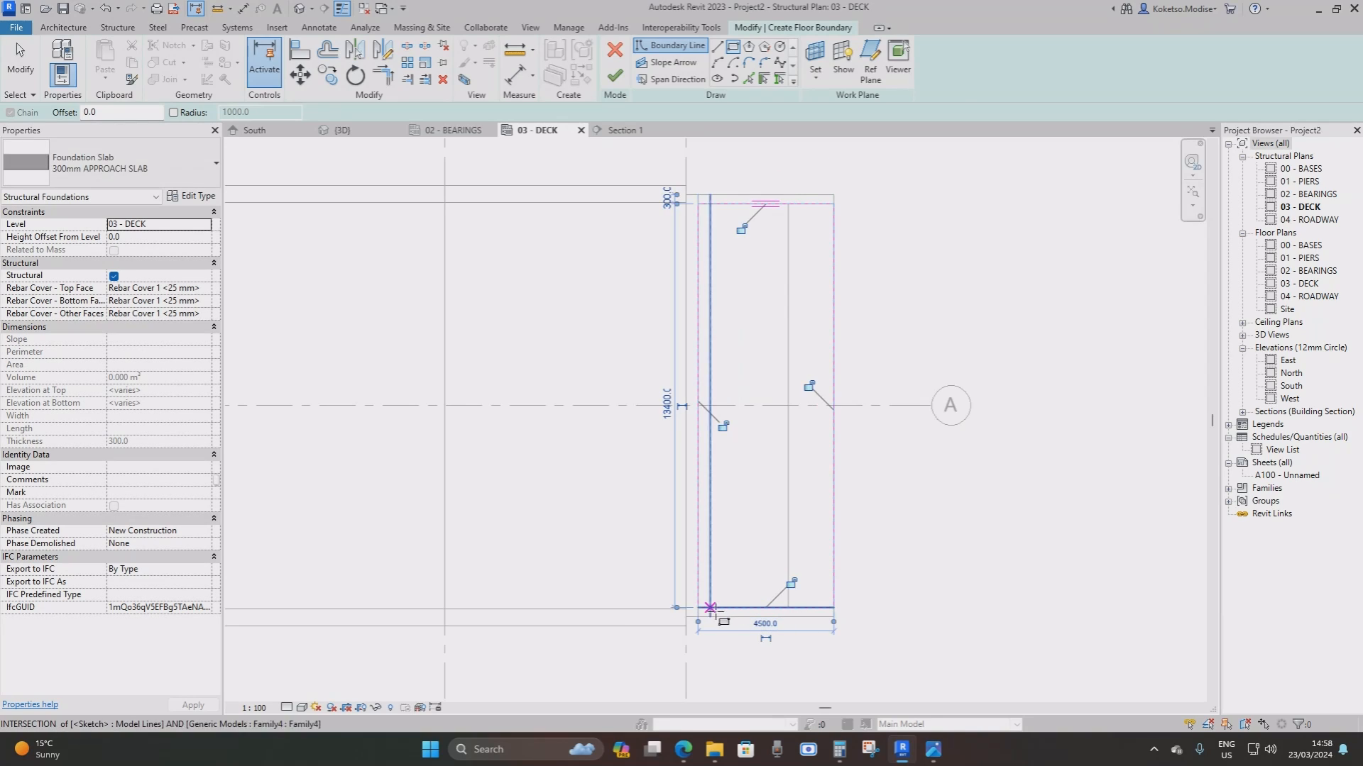
pyautogui.press('Escape')
pyautogui.press('Escape')
# Set the approach slab boundary's length to 6000 mm by moving its outer edge away from the deck
pyautogui.click(834, 341)
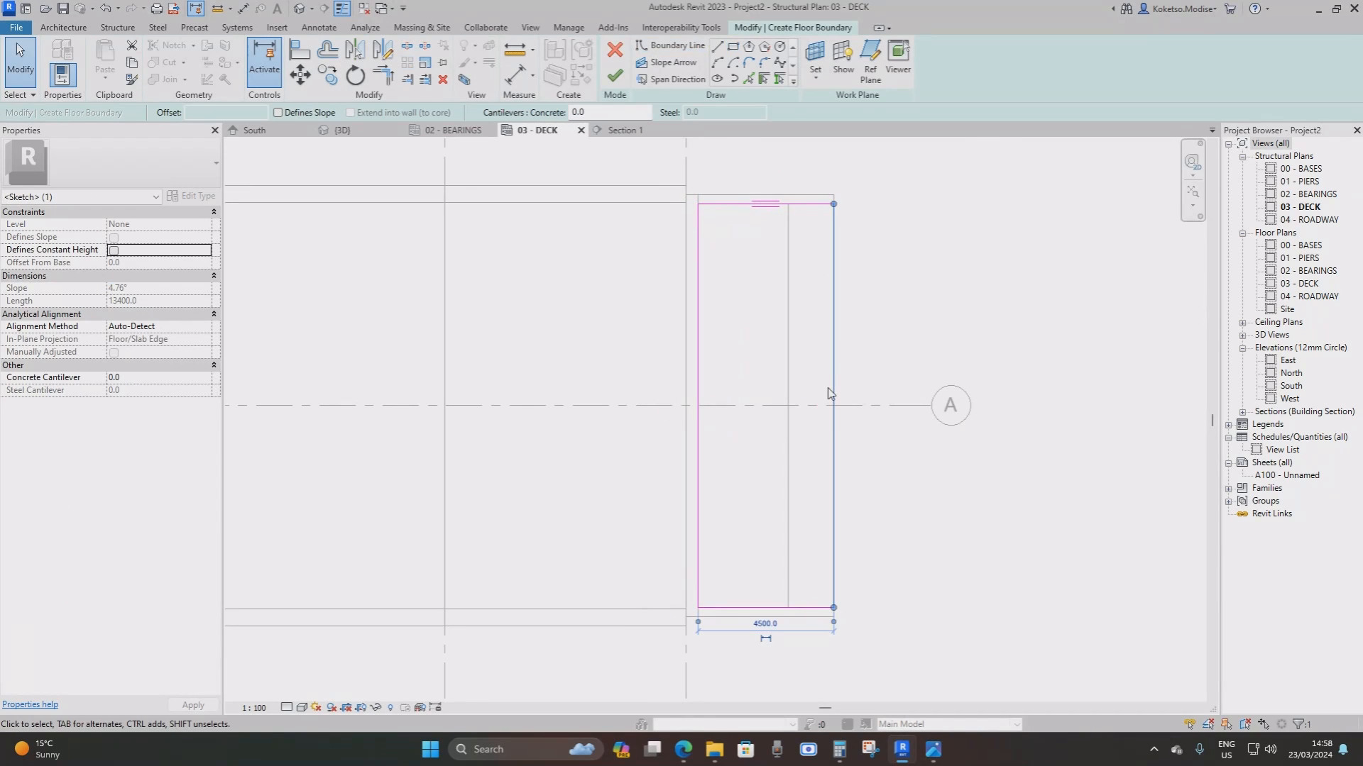
pyautogui.click(765, 623)
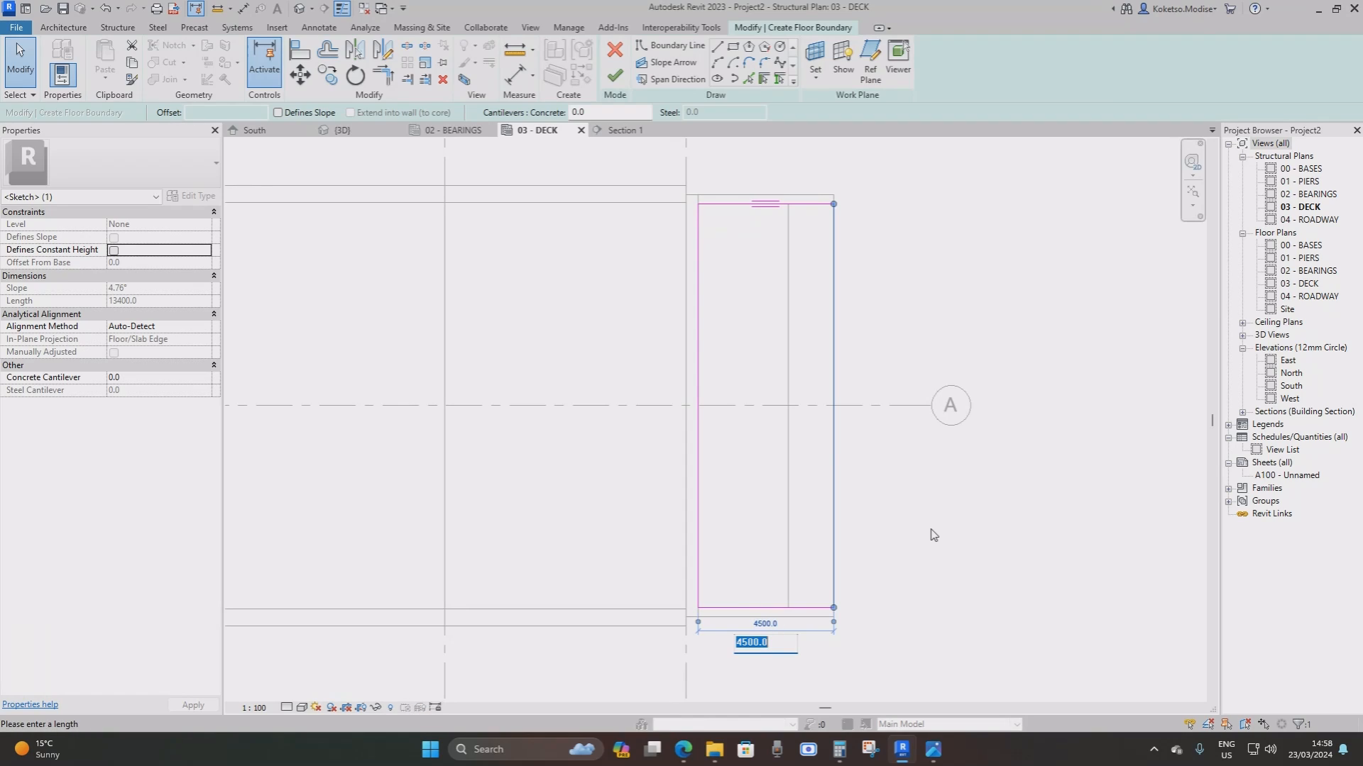
pyautogui.press('Return')
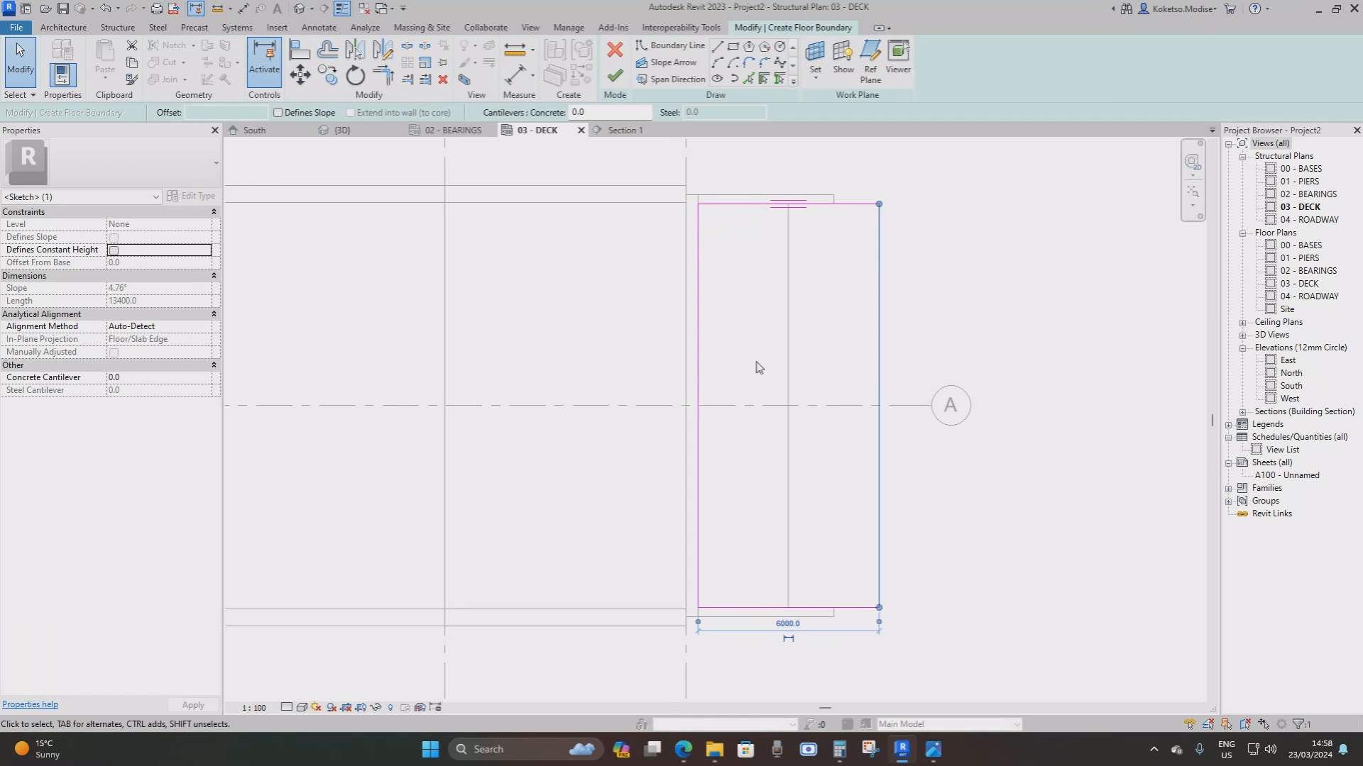
# Add a 6000 mm slope arrow along grid A, from the slab boundary's deck-side edge to its outer edge
pyautogui.click(771, 429)
pyautogui.moveTo(772, 429); pyautogui.dragTo(801, 425, button='middle')
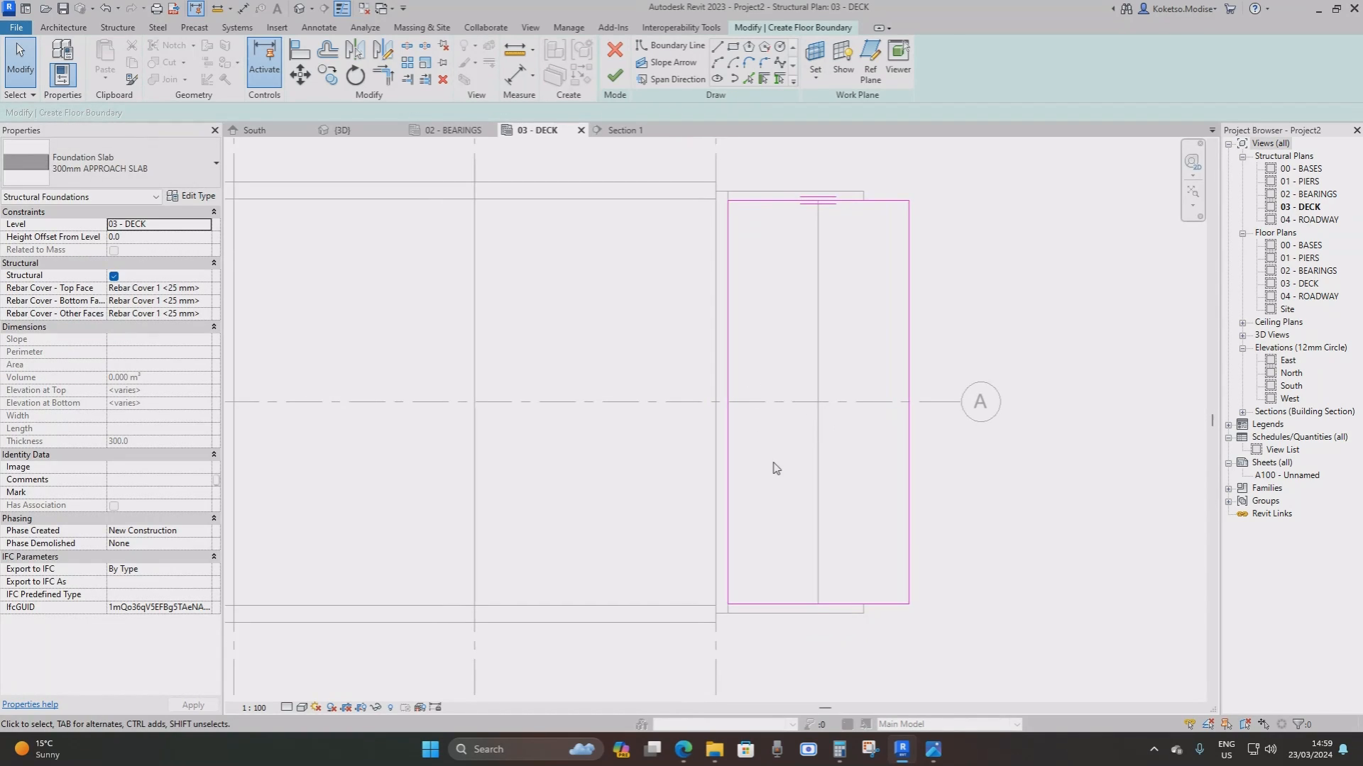
pyautogui.scroll(1, 765, 462)
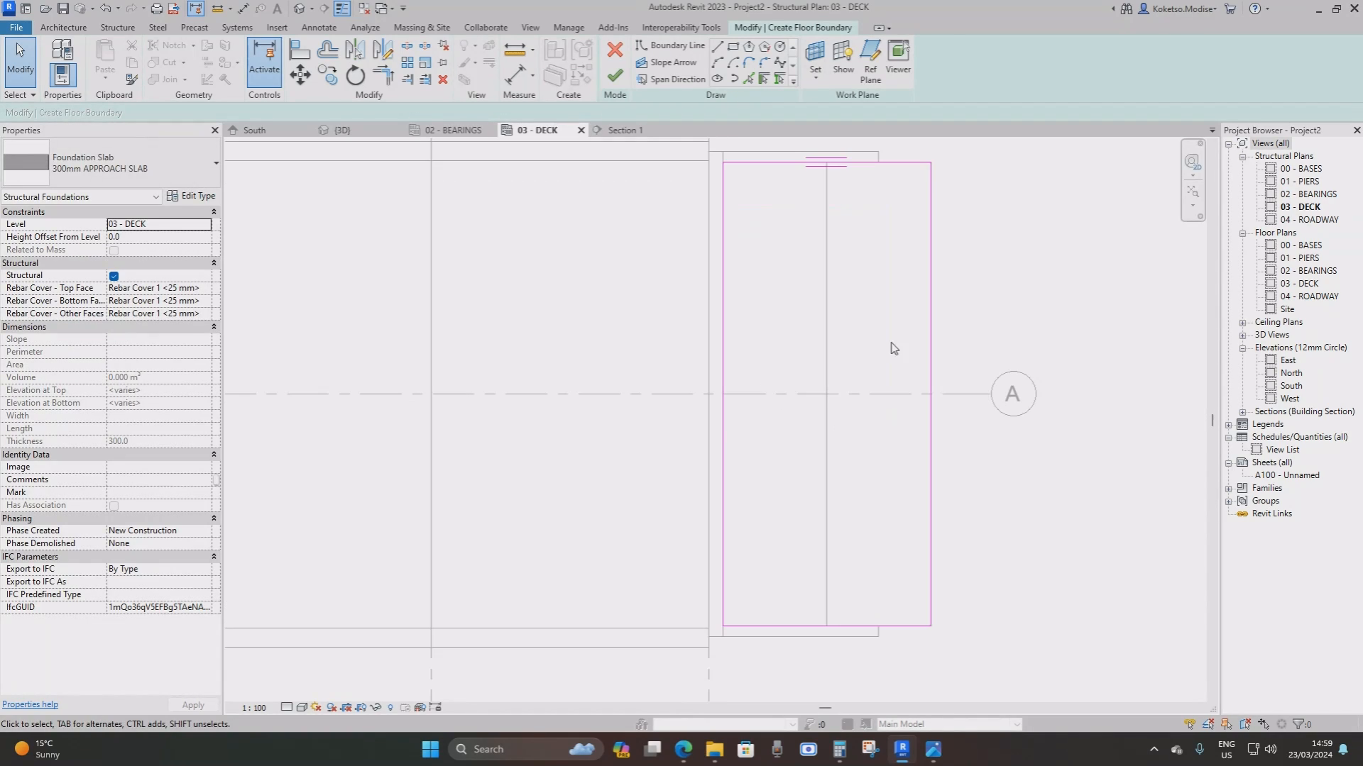
pyautogui.click(667, 63)
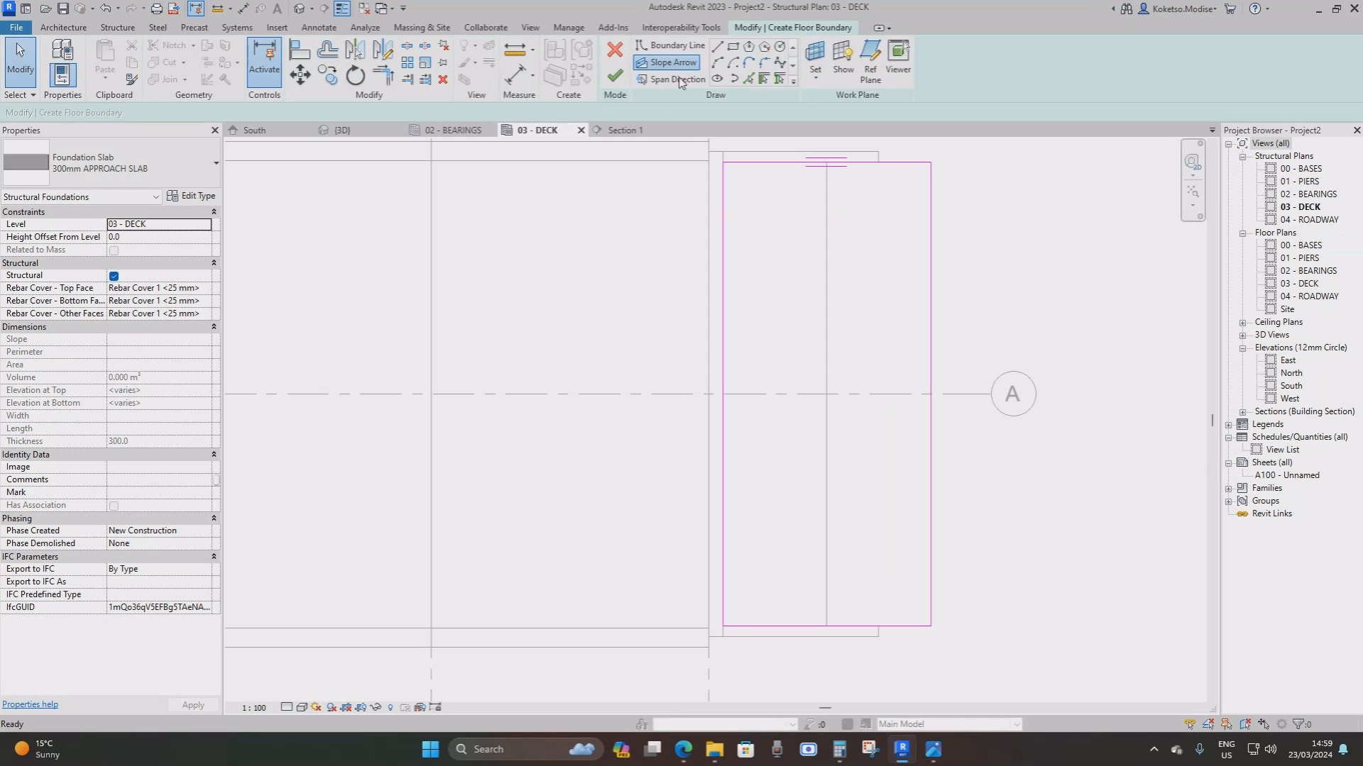
pyautogui.click(722, 394)
pyautogui.click(931, 394)
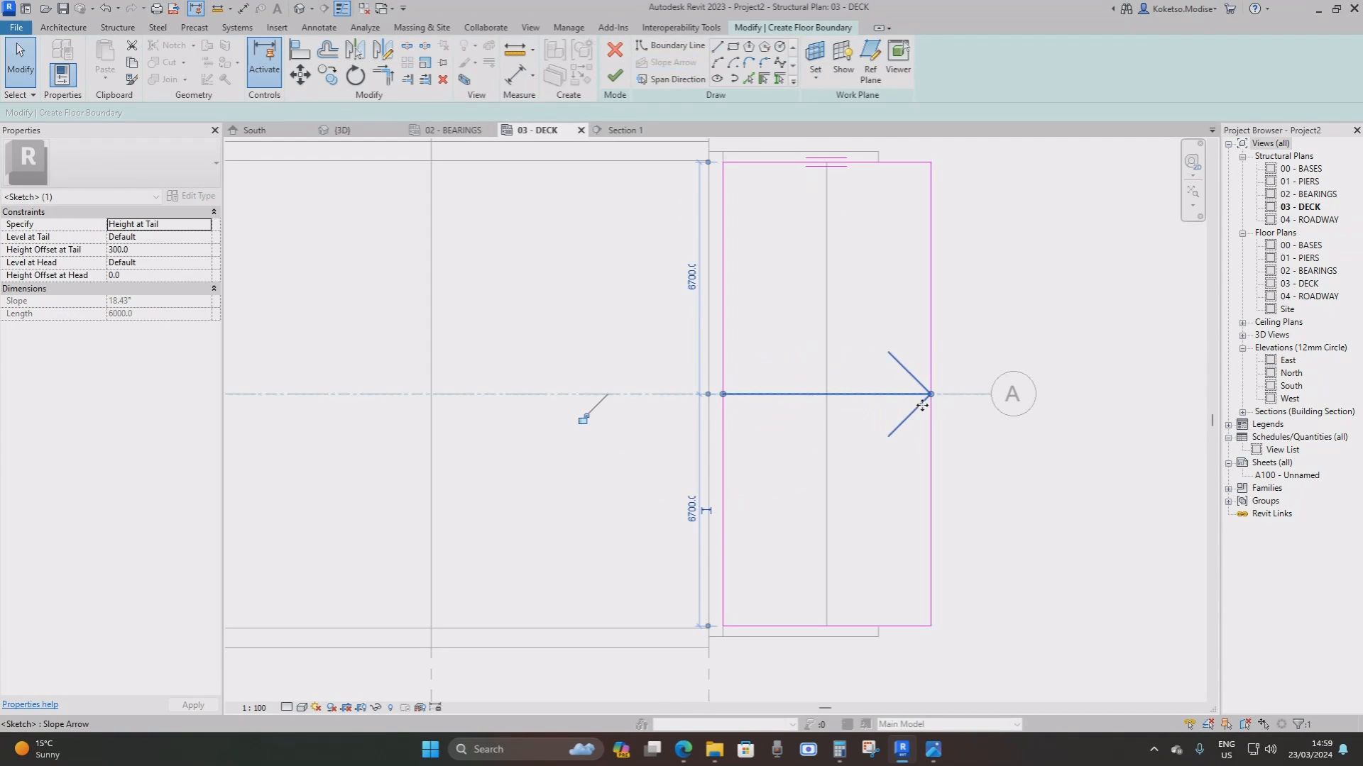
# Define the slope arrow by Slope with a value of -5.00° and finish the approach slab
pyautogui.click(205, 226)
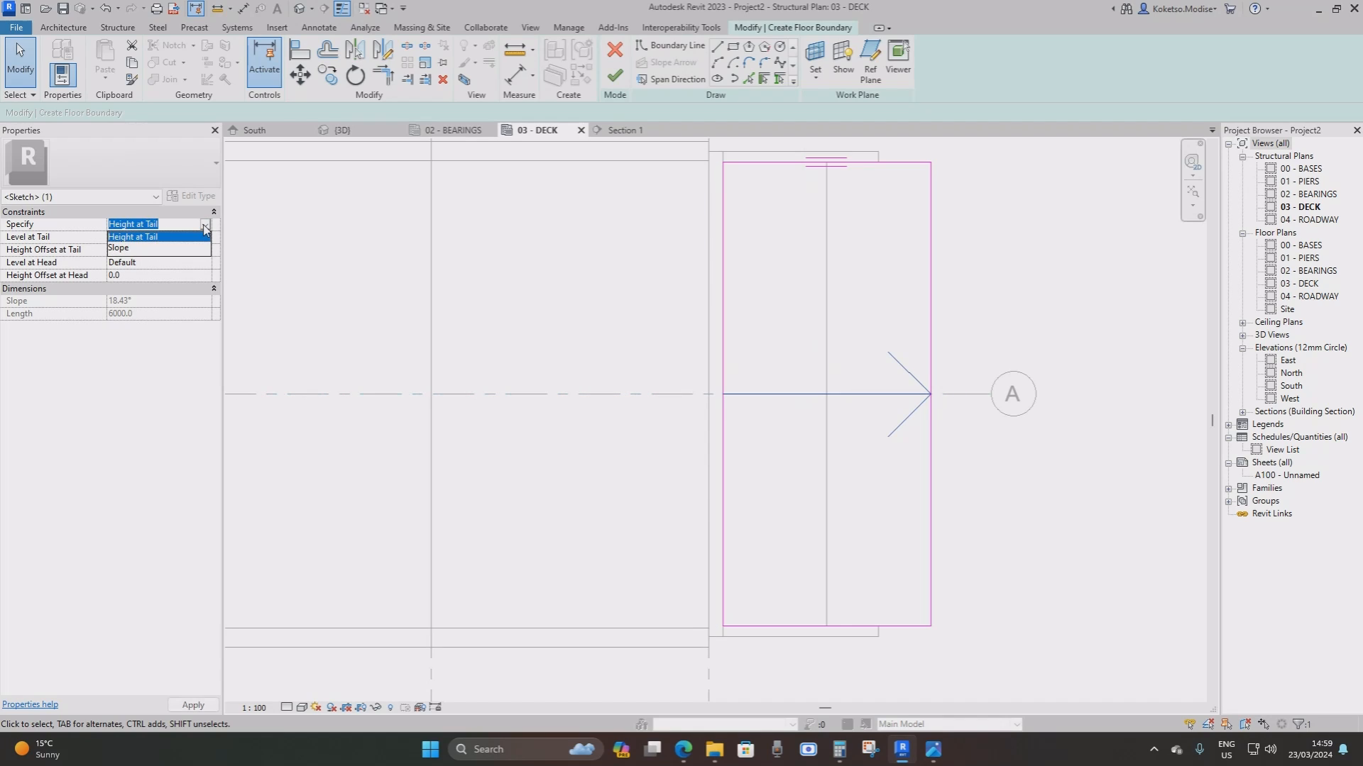
pyautogui.click(119, 249)
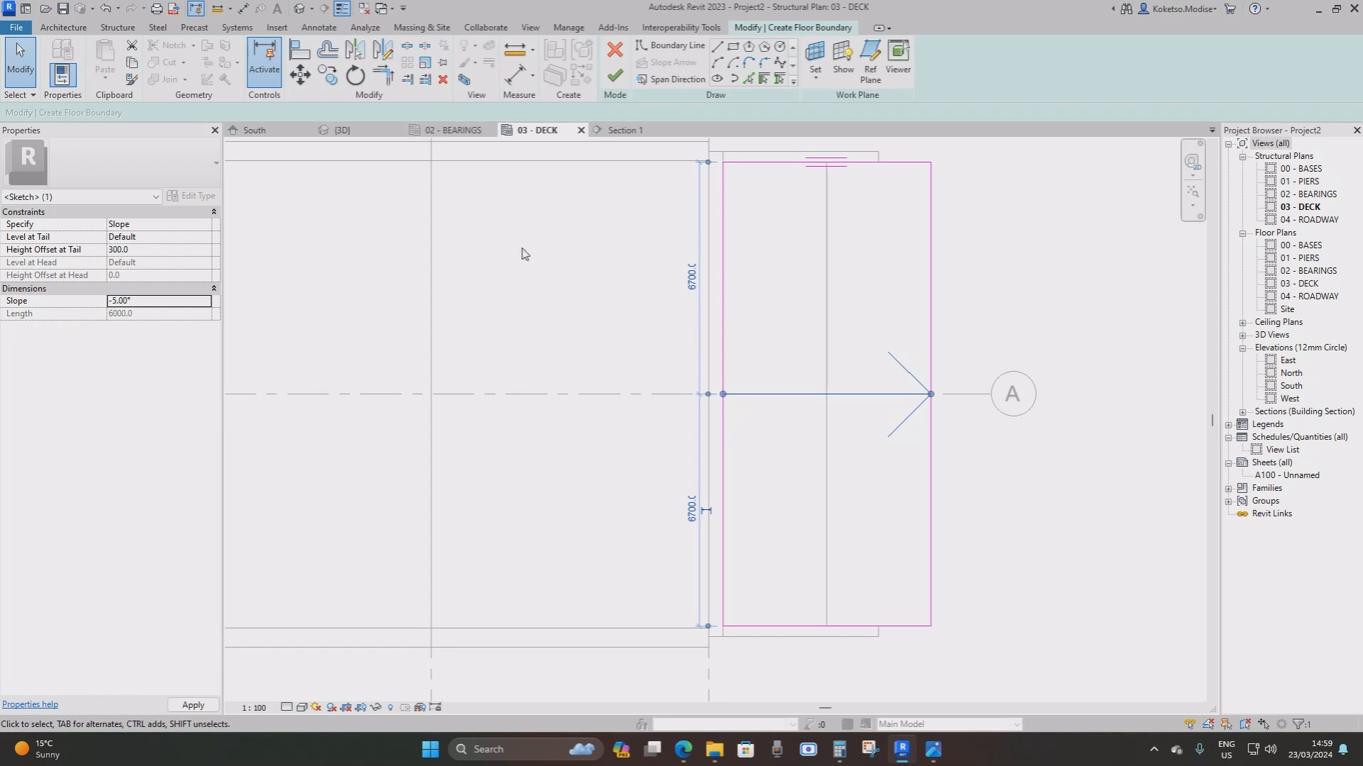
pyautogui.click(616, 75)
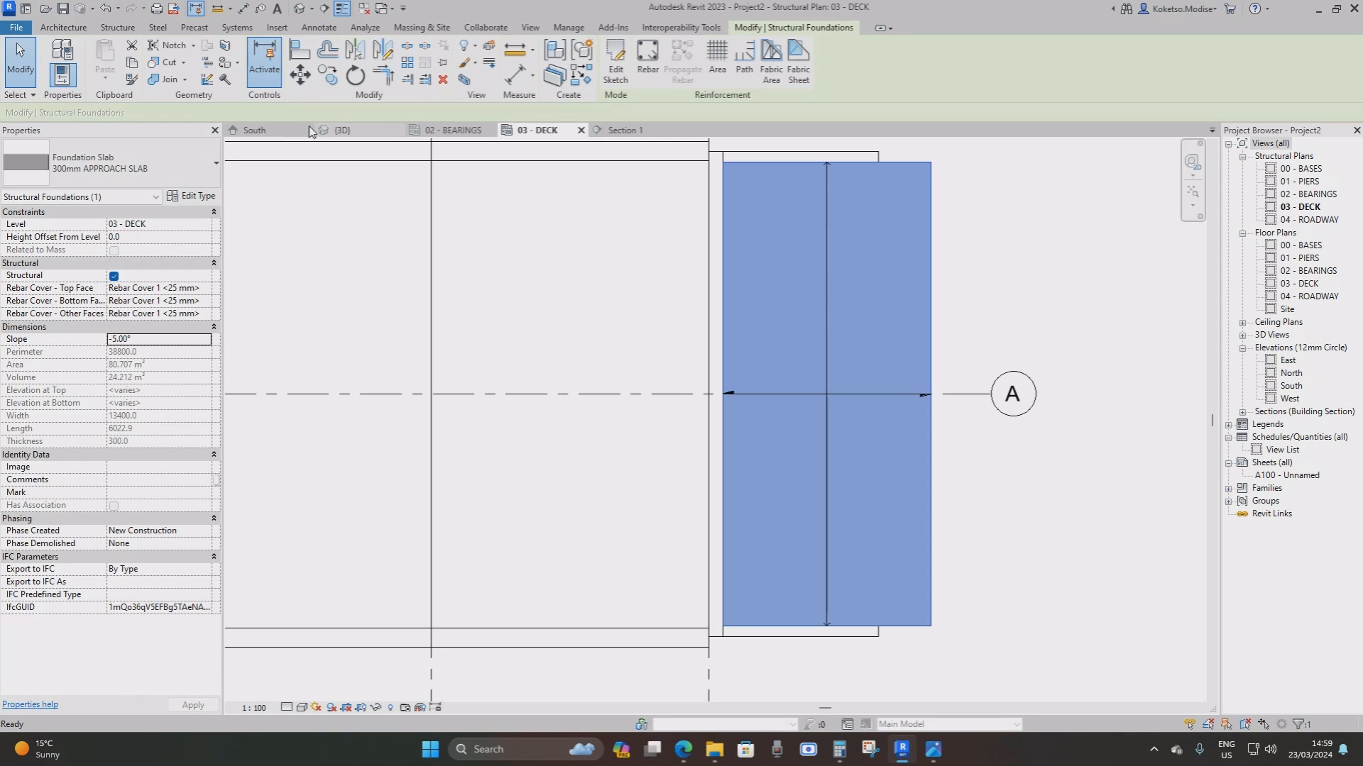
# Examine how the sloped approach slab sits on the abutment wing walls in the South elevation and the 3D view
pyautogui.click(254, 130)
pyautogui.scroll(4, 1005, 336)
pyautogui.click(961, 220)
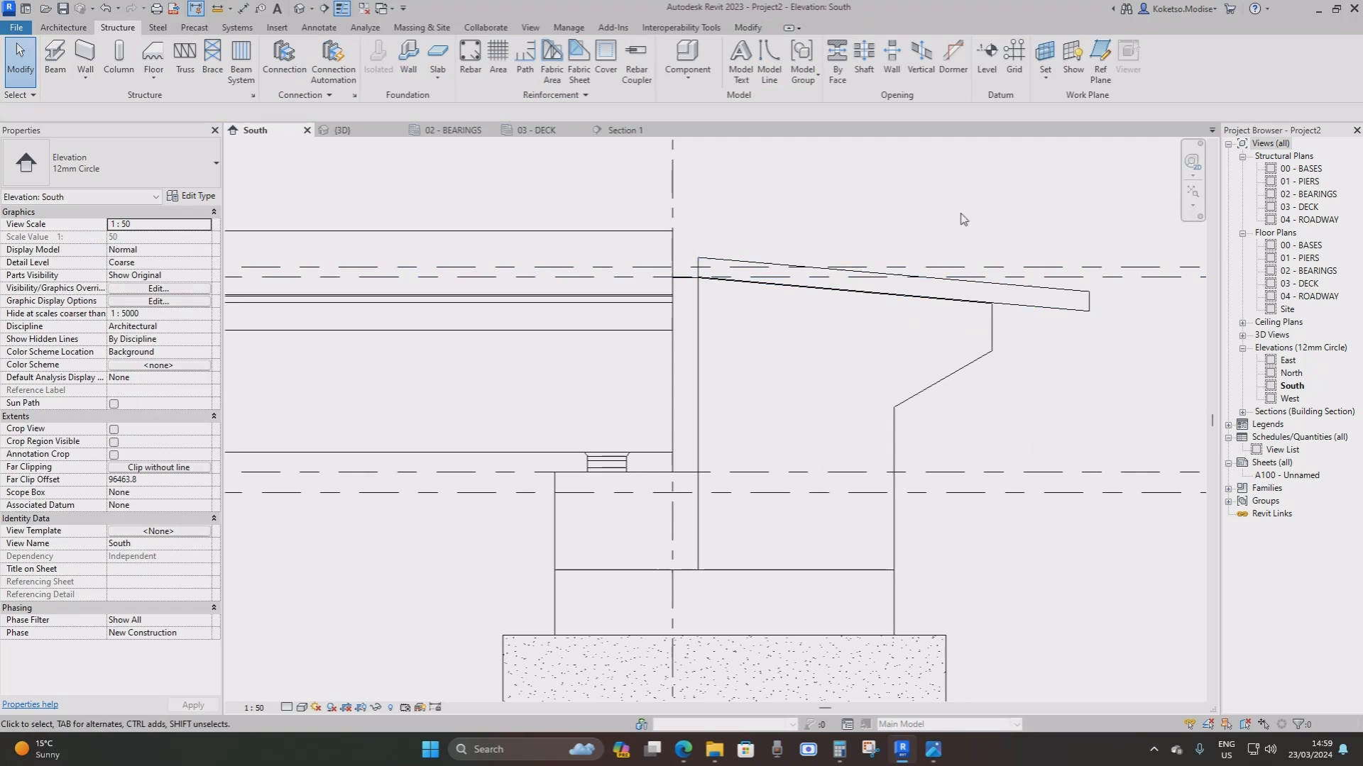
pyautogui.click(822, 286)
pyautogui.scroll(1, 738, 264)
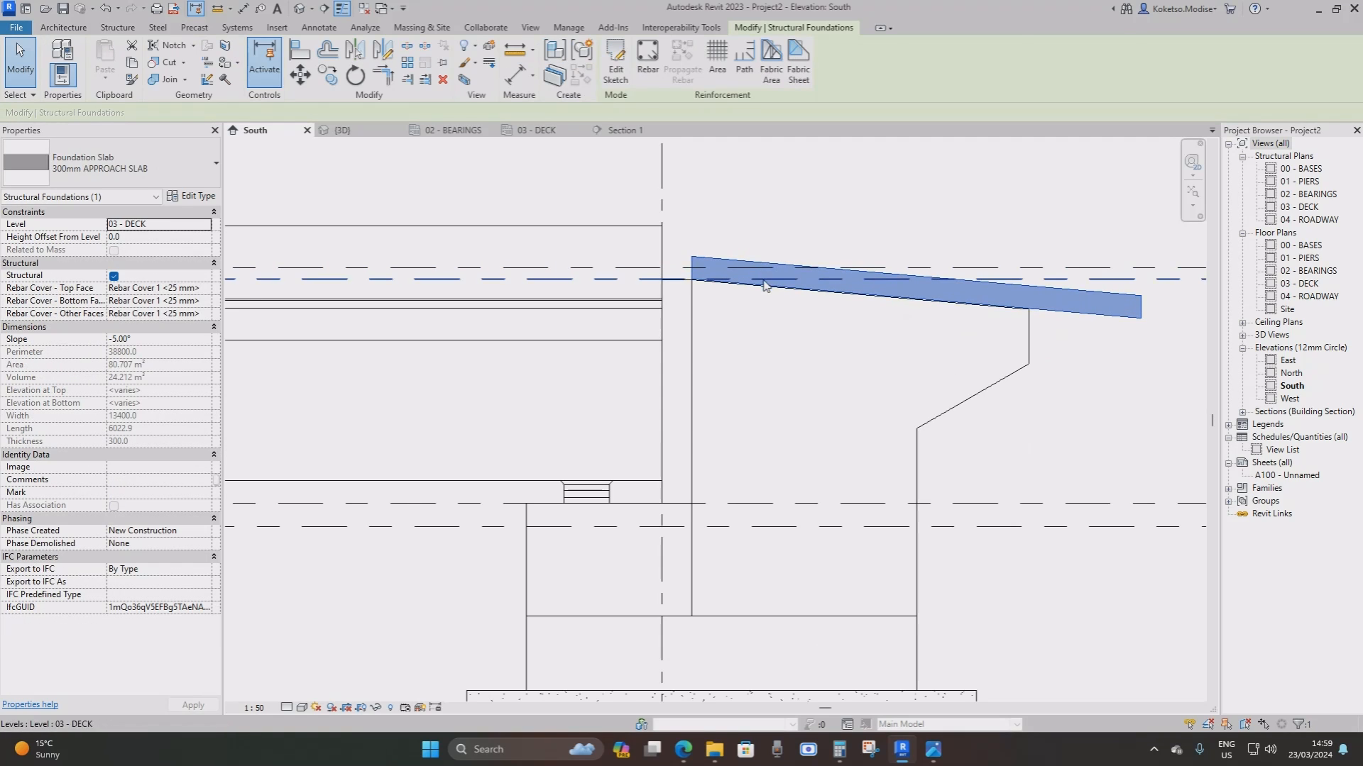
pyautogui.press('Escape')
pyautogui.scroll(-1, 663, 238)
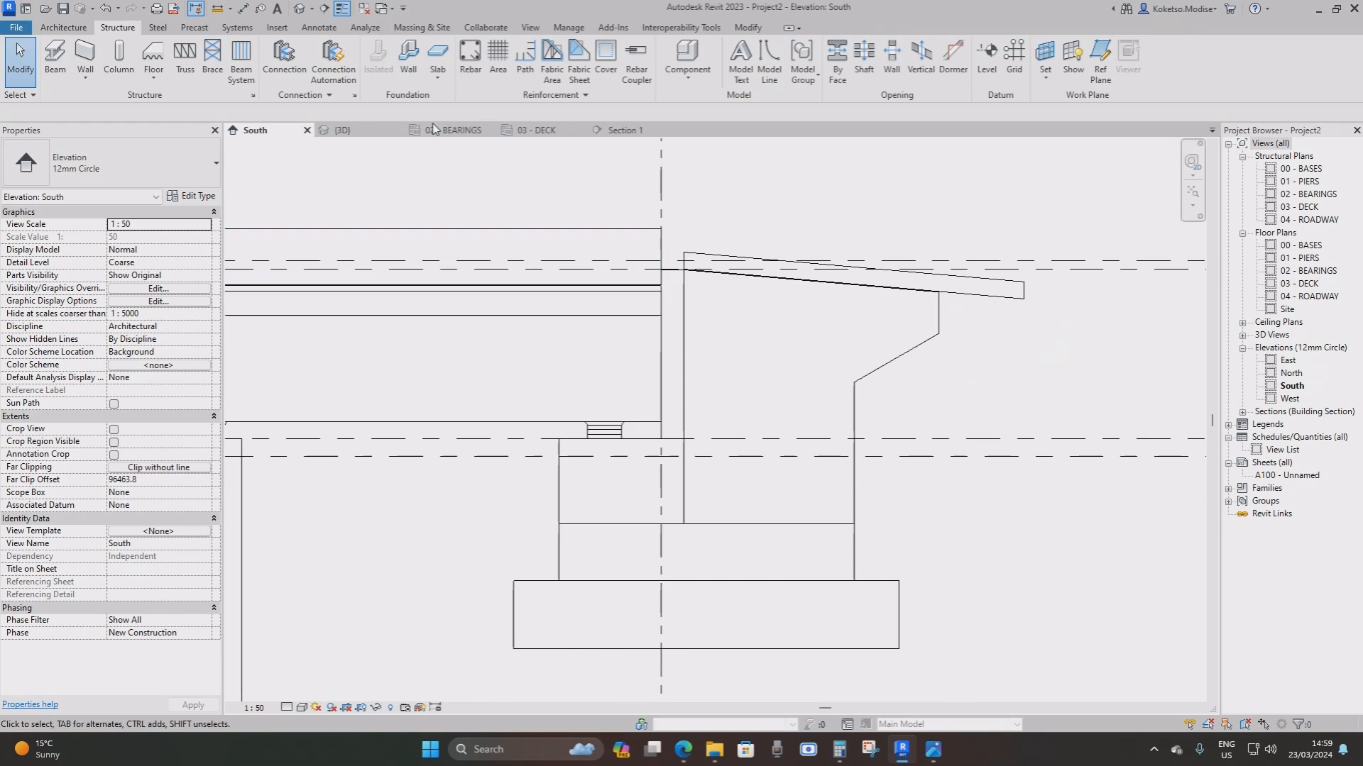
pyautogui.click(342, 130)
pyautogui.moveTo(395, 237); pyautogui.dragTo(664, 273, button='middle')
pyautogui.keyDown('shift'); pyautogui.moveTo(664, 273); pyautogui.dragTo(788, 432, button='middle'); pyautogui.keyUp('shift')
pyautogui.scroll(6, 739, 490)
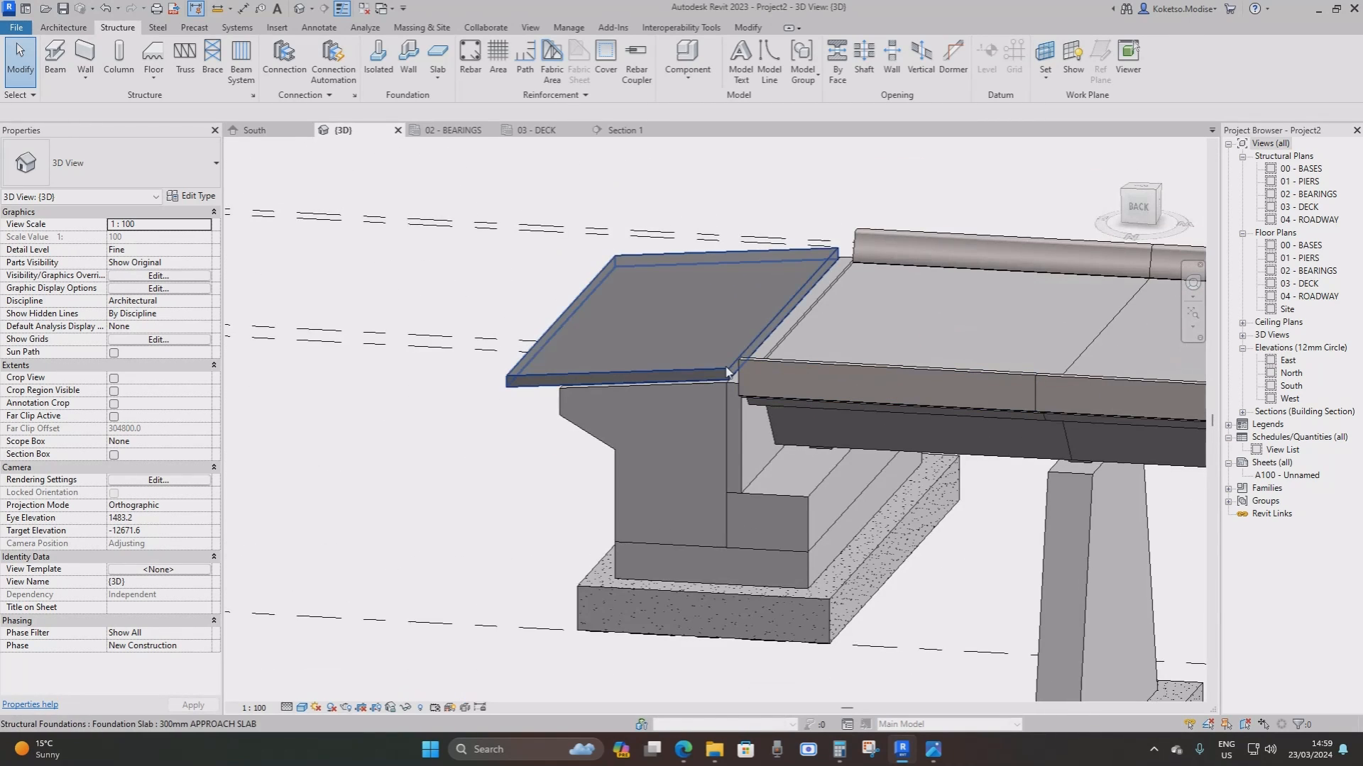
# Move the approach slab down 313 mm in the South elevation, from its upper deck-side corner to the top of the abutment wall
pyautogui.click(709, 312)
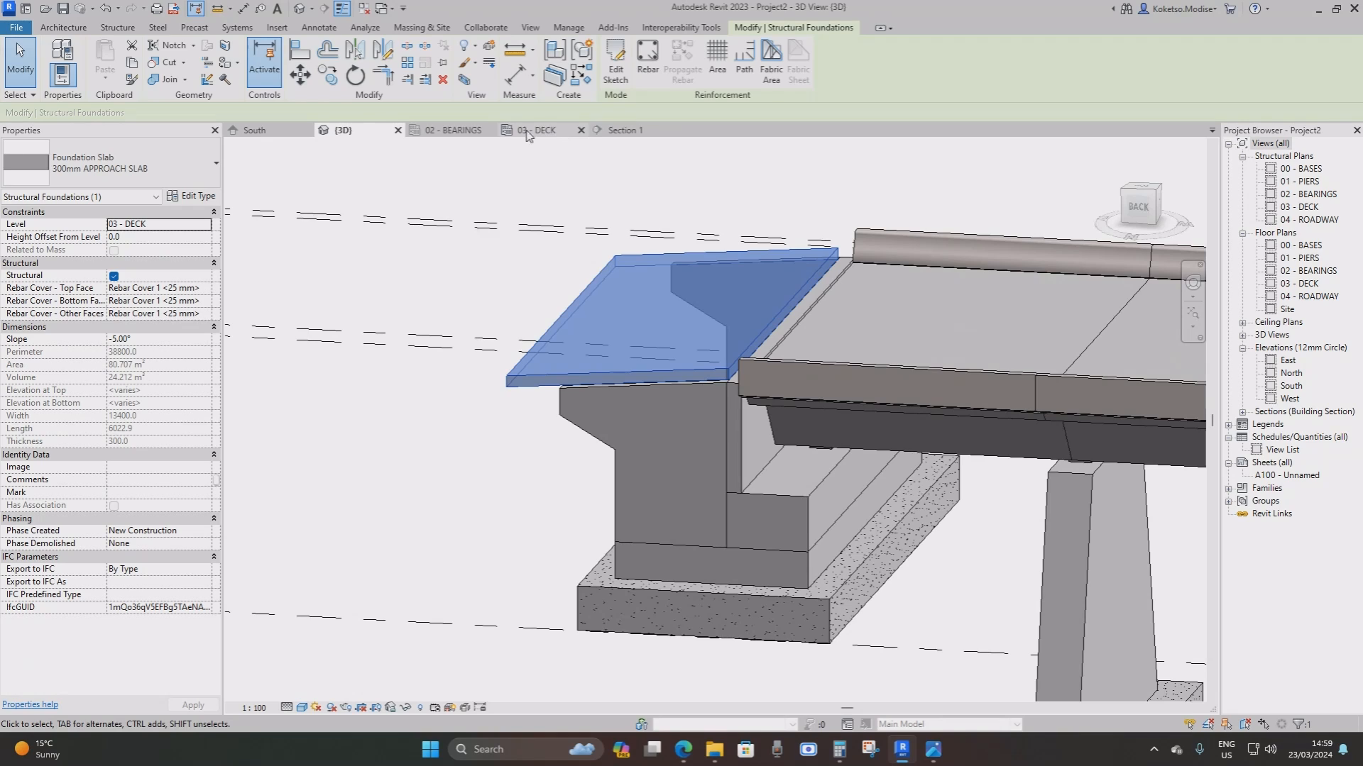
pyautogui.click(301, 130)
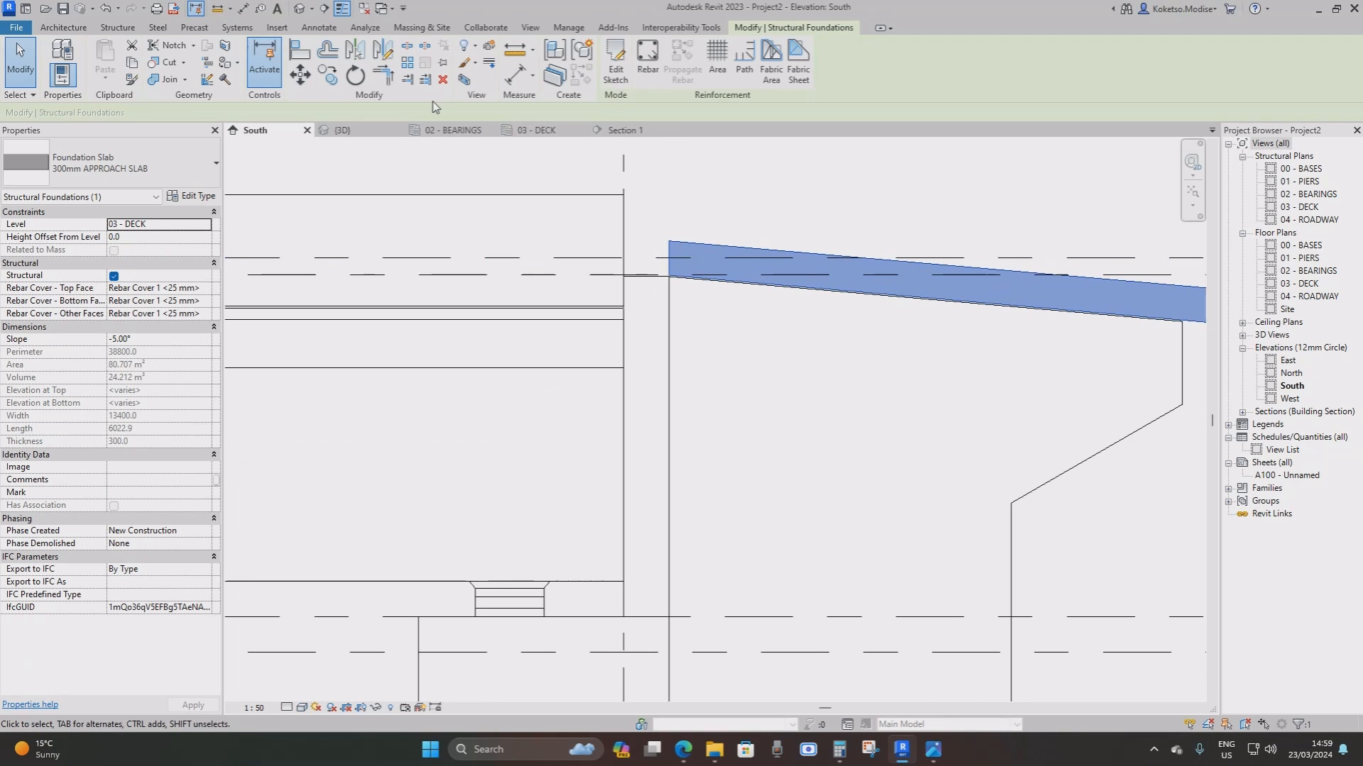
pyautogui.click(299, 74)
pyautogui.scroll(2, 708, 264)
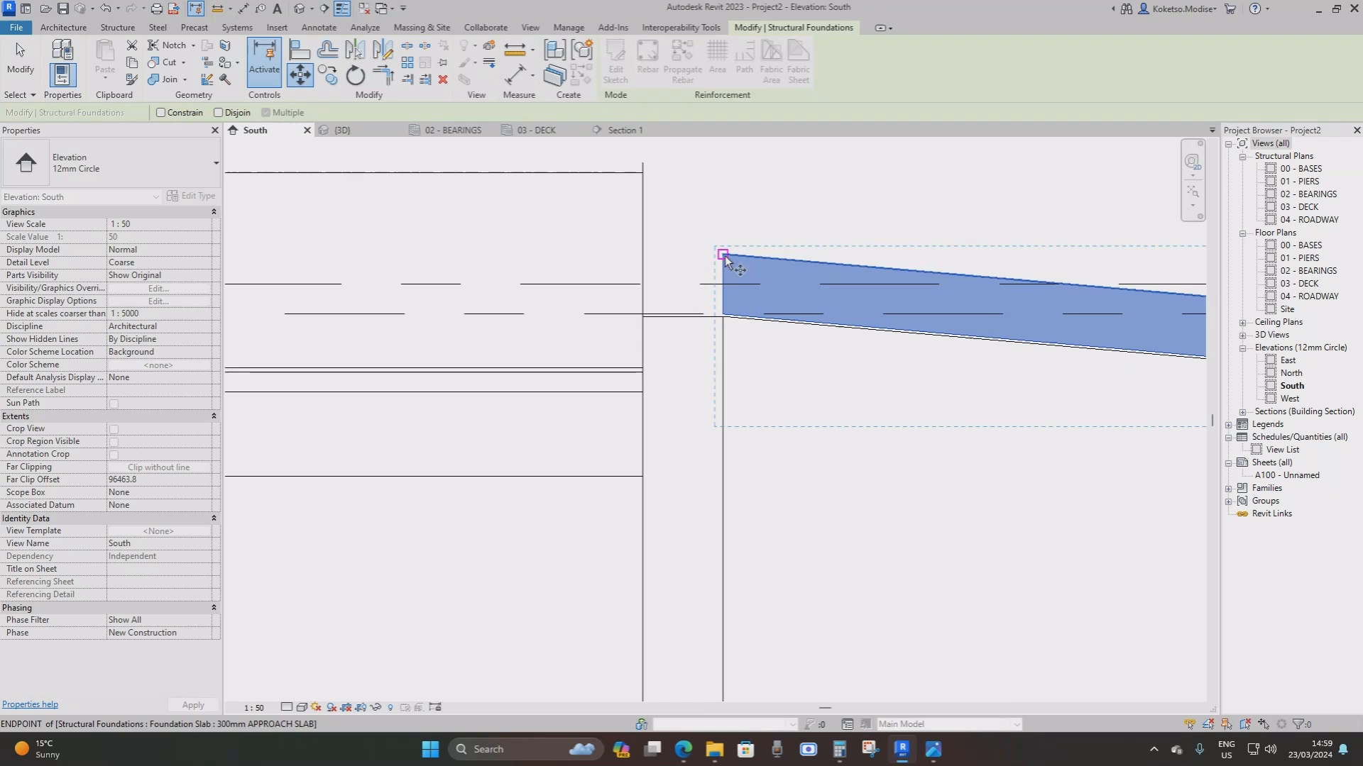
pyautogui.scroll(3, 721, 308)
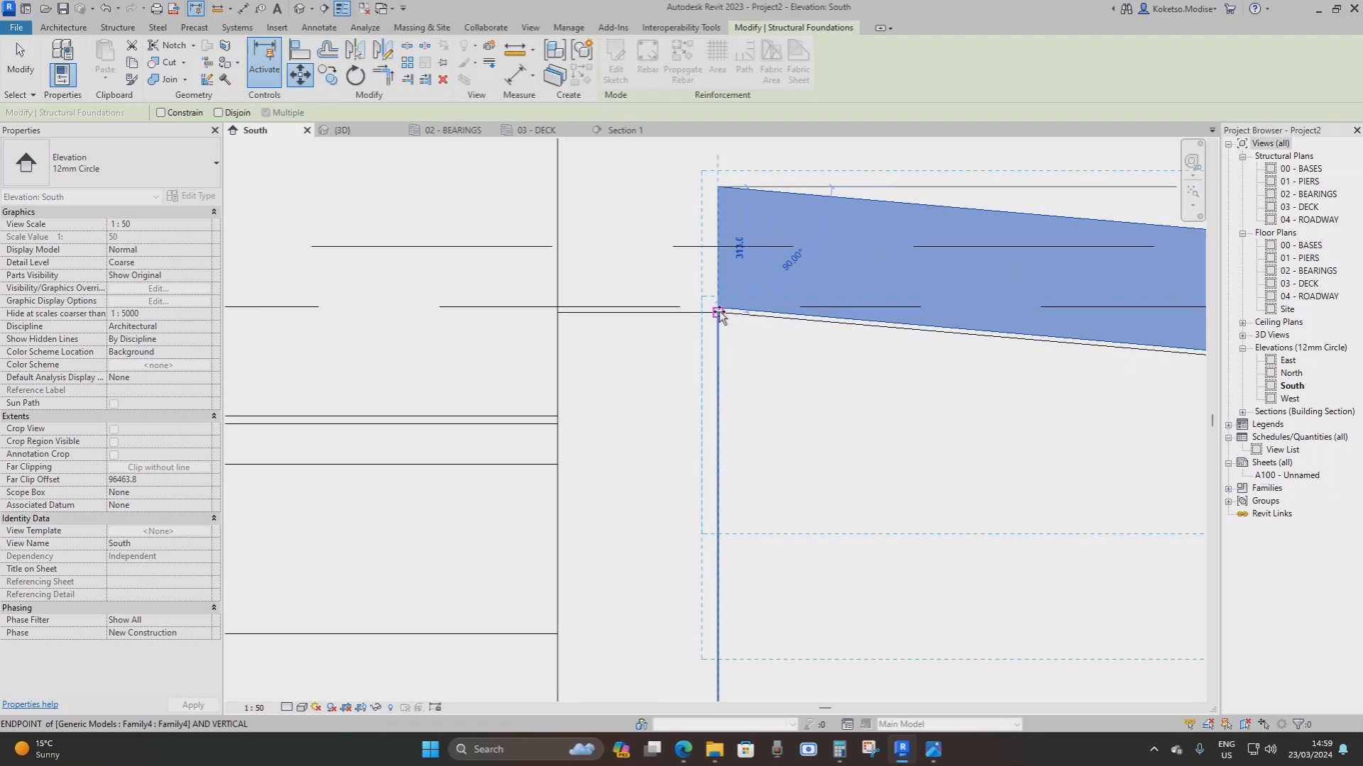
pyautogui.click(722, 315)
pyautogui.scroll(-3, 719, 313)
pyautogui.scroll(2, 923, 320)
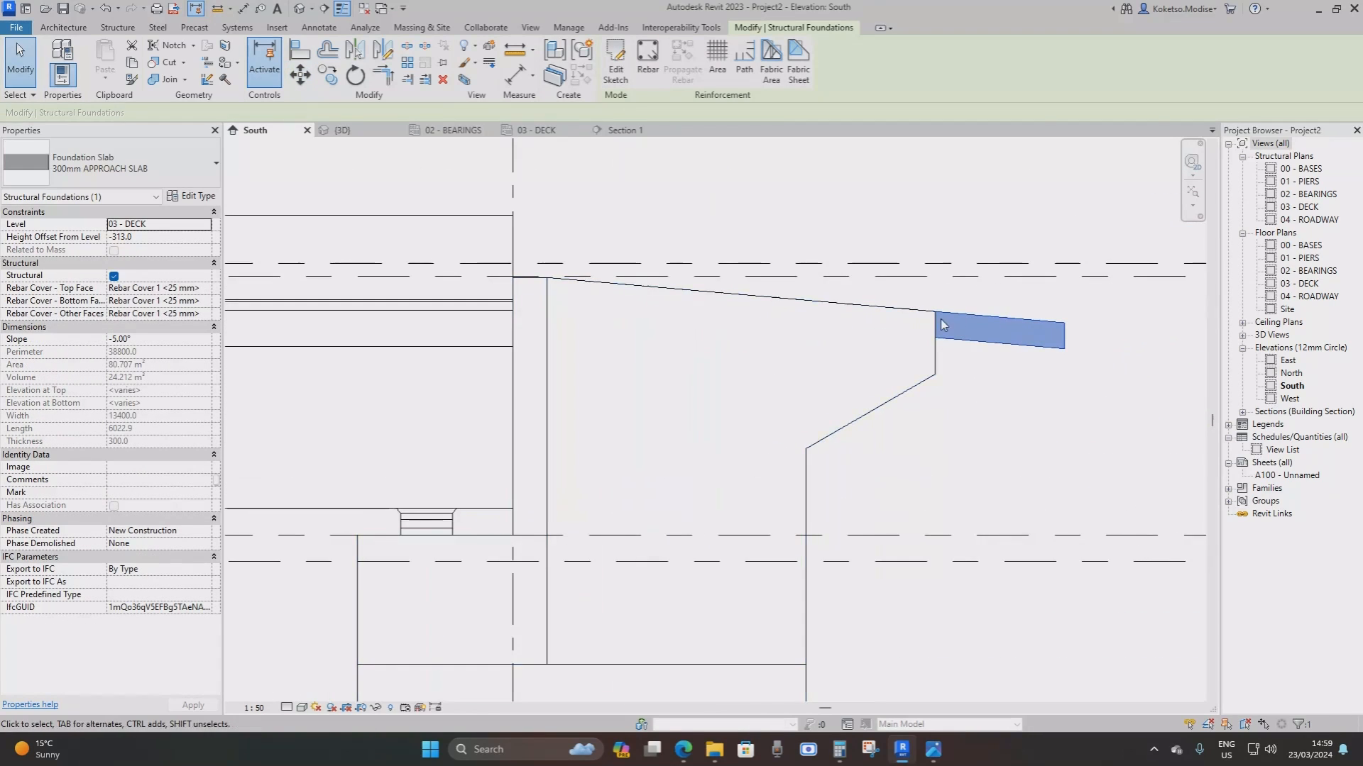
# Inspect the lowered approach slab and whole bridge in the 3D view, trying another visual style before returning to Shaded
pyautogui.click(342, 130)
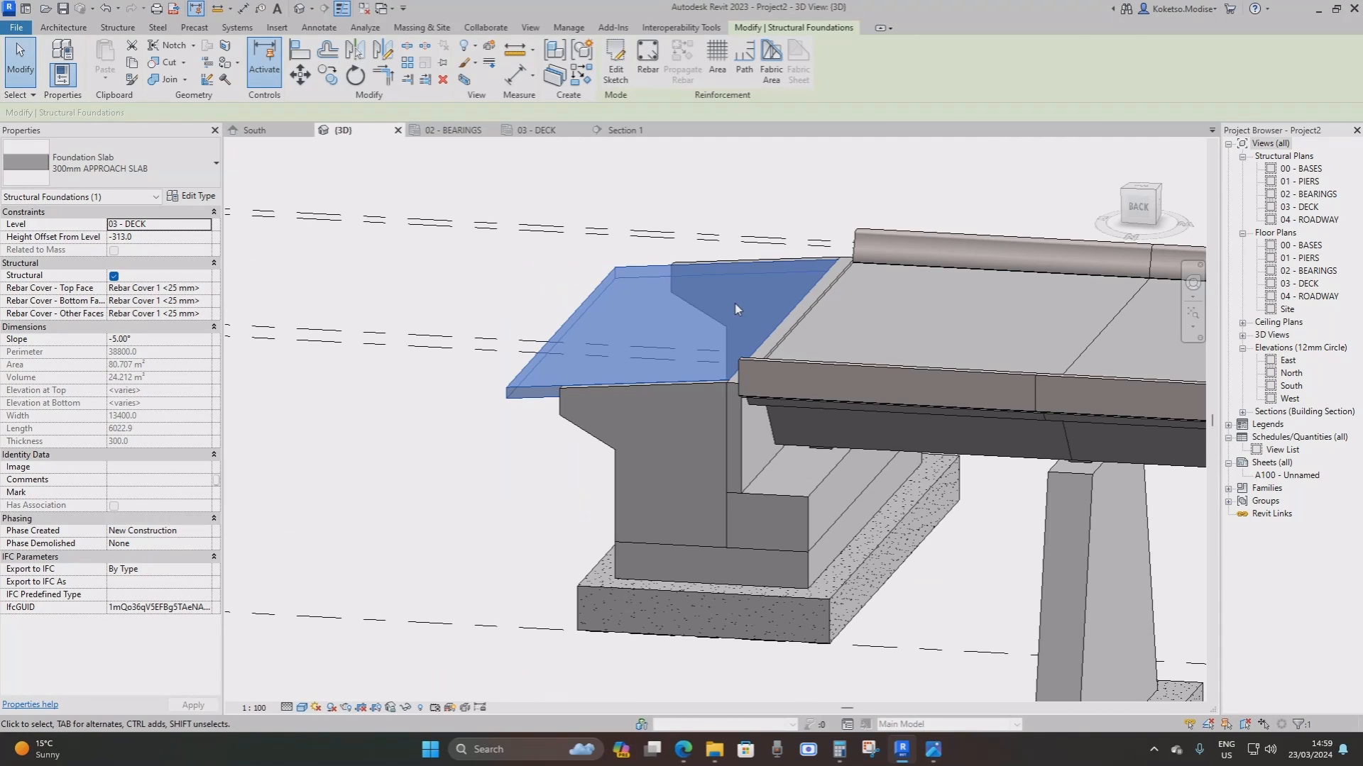
pyautogui.press('Escape')
pyautogui.keyDown('shift'); pyautogui.moveTo(738, 309); pyautogui.dragTo(490, 348, button='middle'); pyautogui.keyUp('shift')
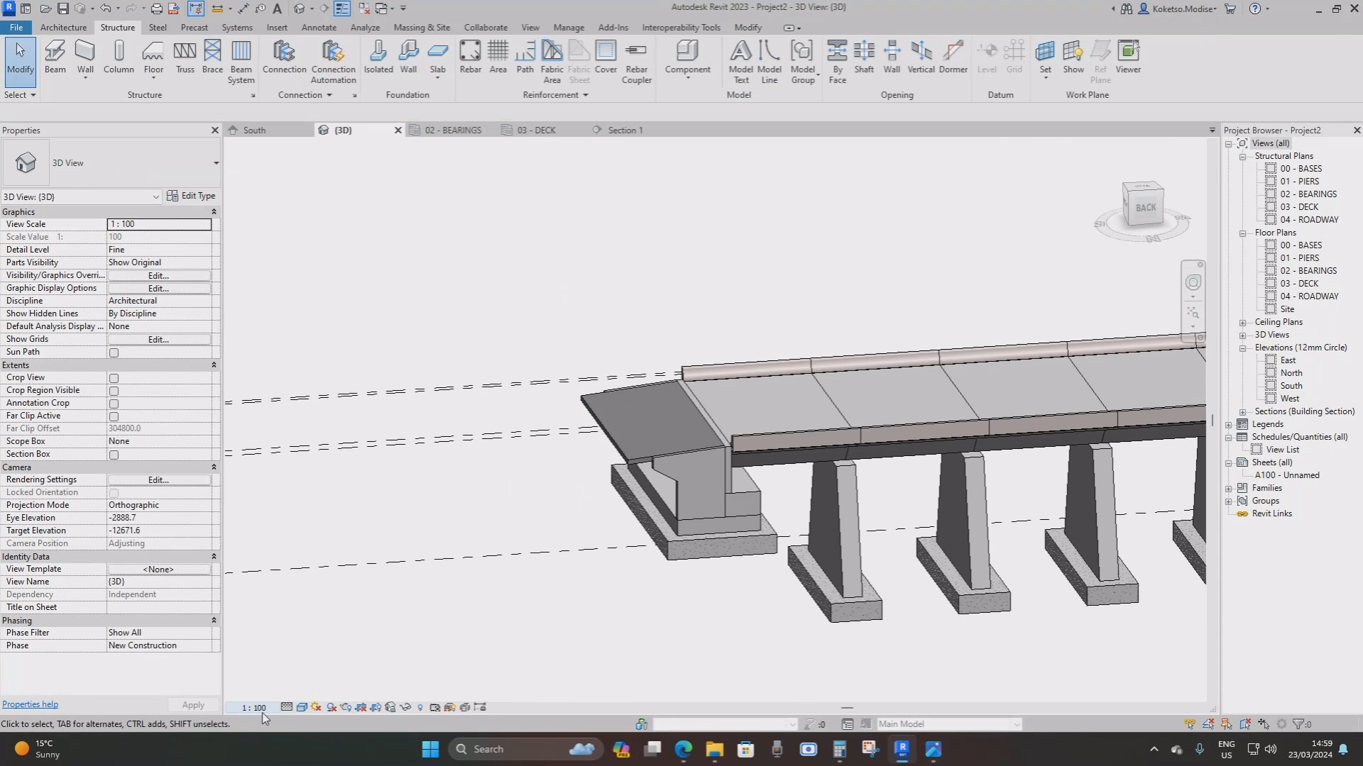
pyautogui.click(301, 708)
pyautogui.keyDown('shift'); pyautogui.moveTo(741, 468); pyautogui.dragTo(688, 516, button='middle'); pyautogui.keyUp('shift')
pyautogui.scroll(-2, 635, 490)
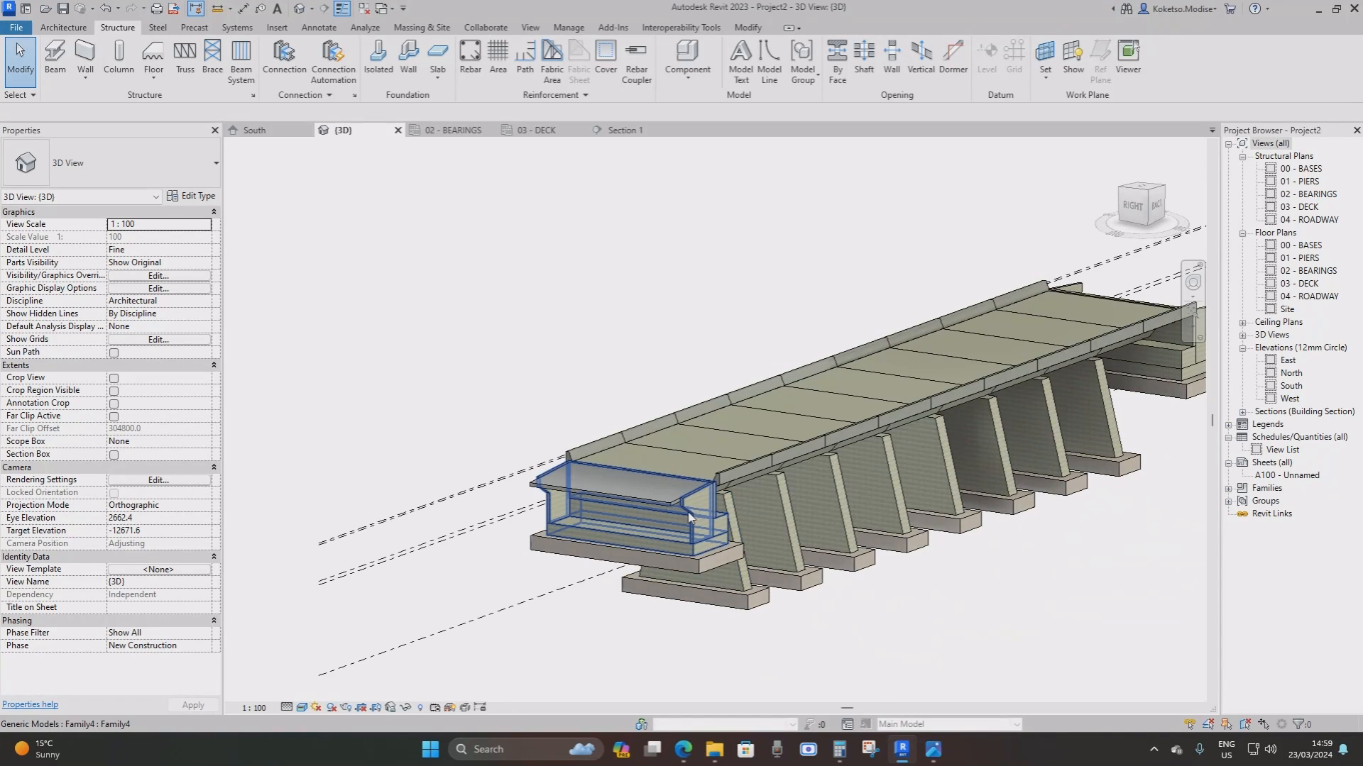
pyautogui.click(302, 707)
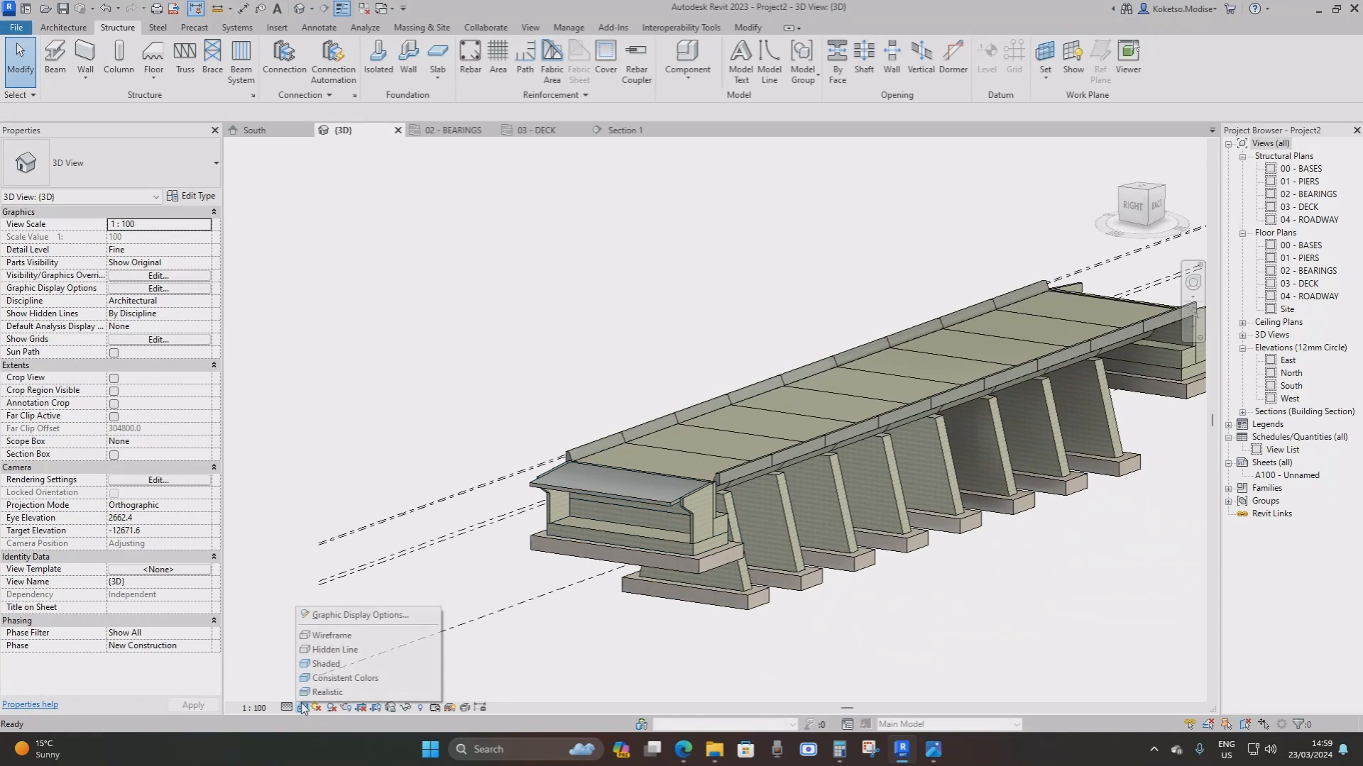
pyautogui.click(325, 665)
pyautogui.moveTo(785, 661); pyautogui.dragTo(727, 663, button='middle')
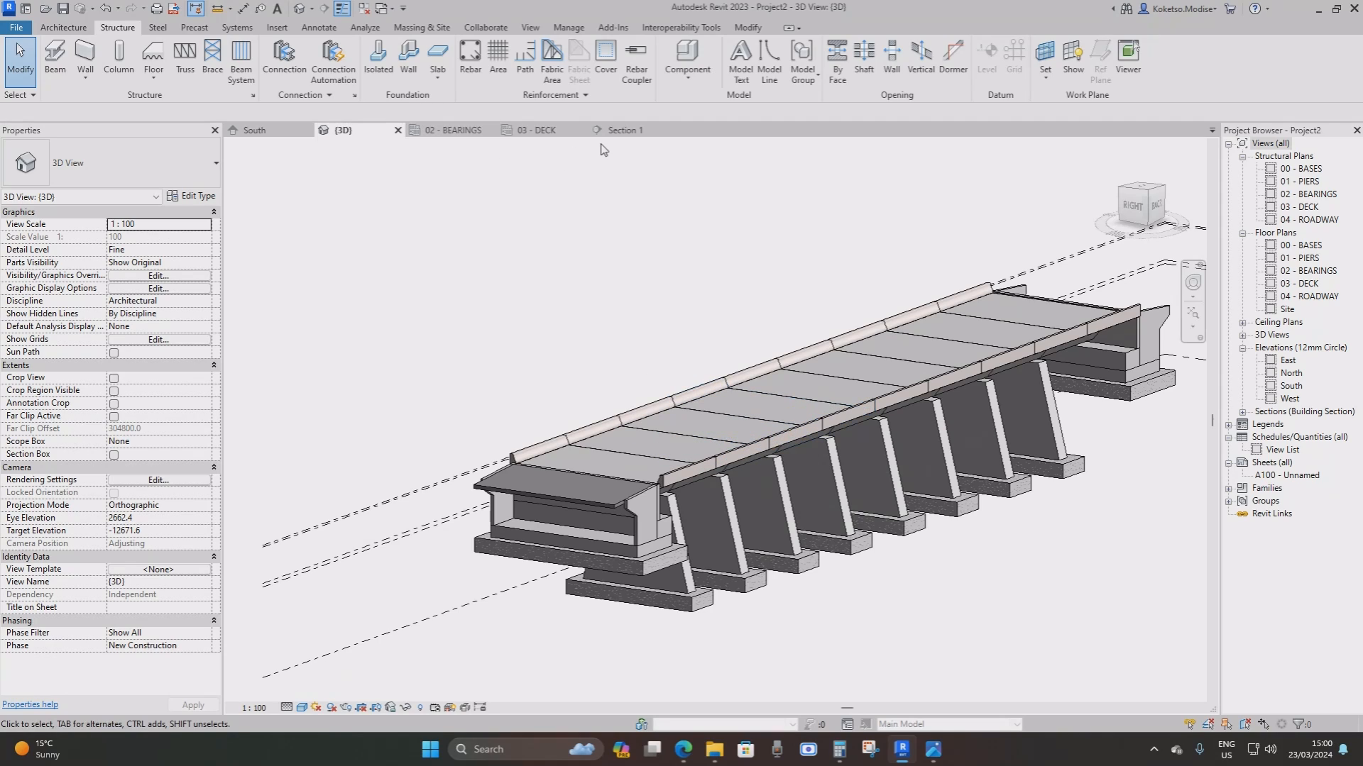
# Mirror a copy of the approach slab to the opposite abutment in the 03 - DECK plan, about a drawn axis midway between grids 5 and 6
pyautogui.click(537, 130)
pyautogui.scroll(-5, 807, 394)
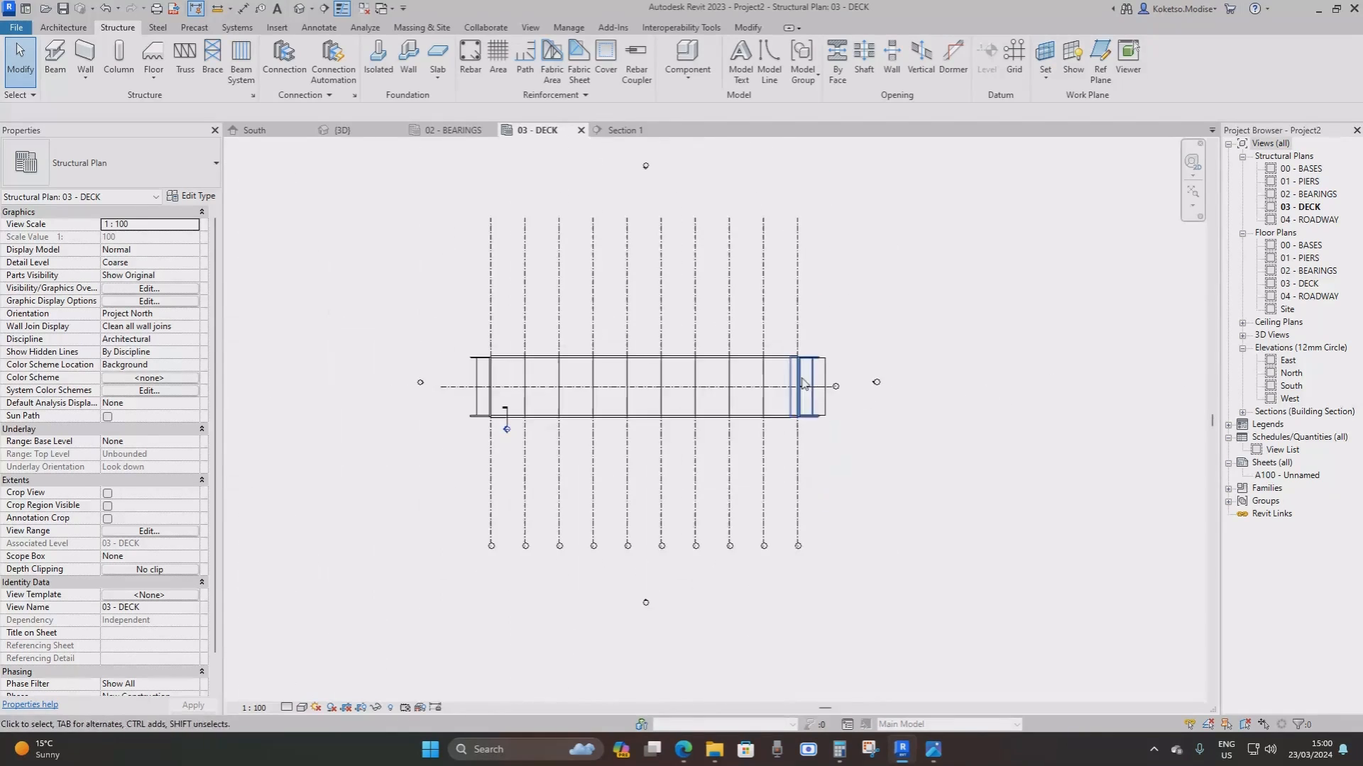
pyautogui.scroll(2, 805, 394)
pyautogui.scroll(3, 904, 355)
pyautogui.click(912, 358)
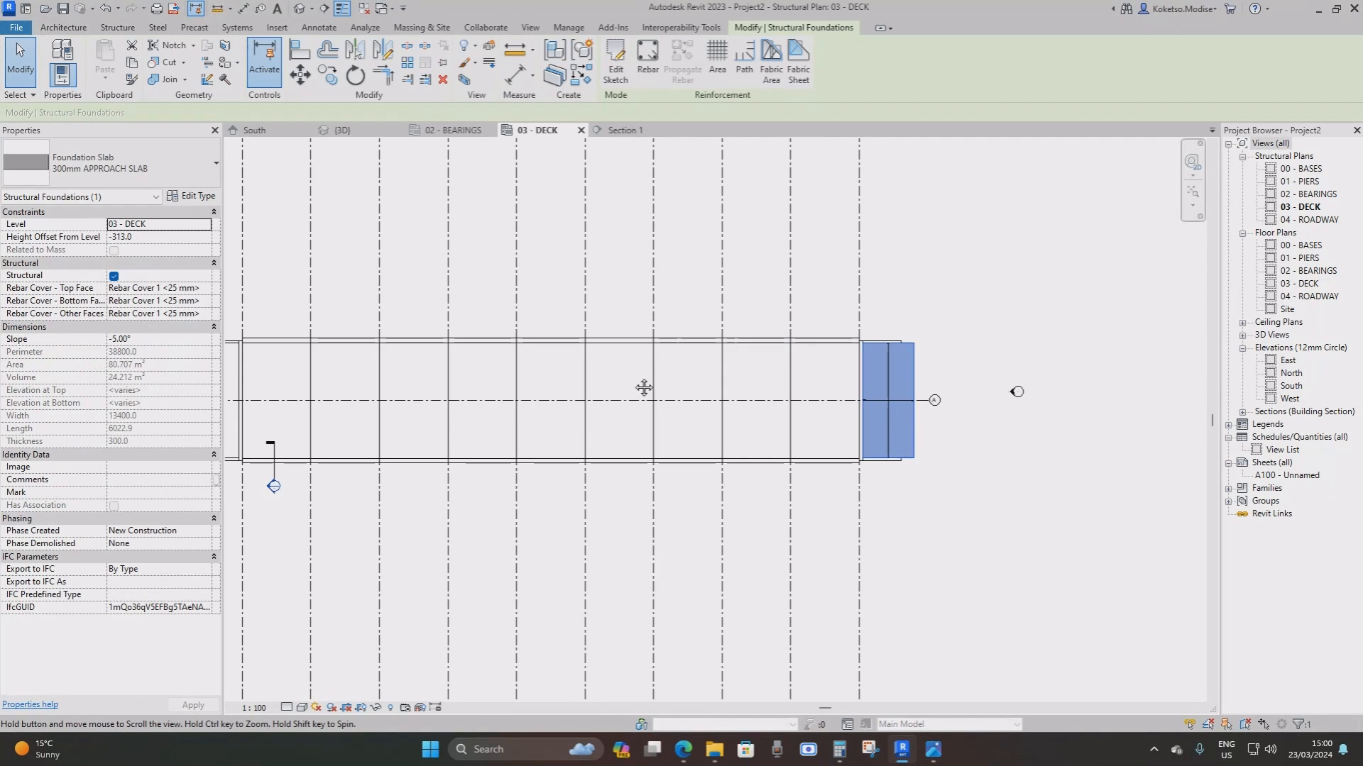
pyautogui.moveTo(645, 386); pyautogui.dragTo(799, 378, button='middle')
pyautogui.scroll(-1, 565, 315)
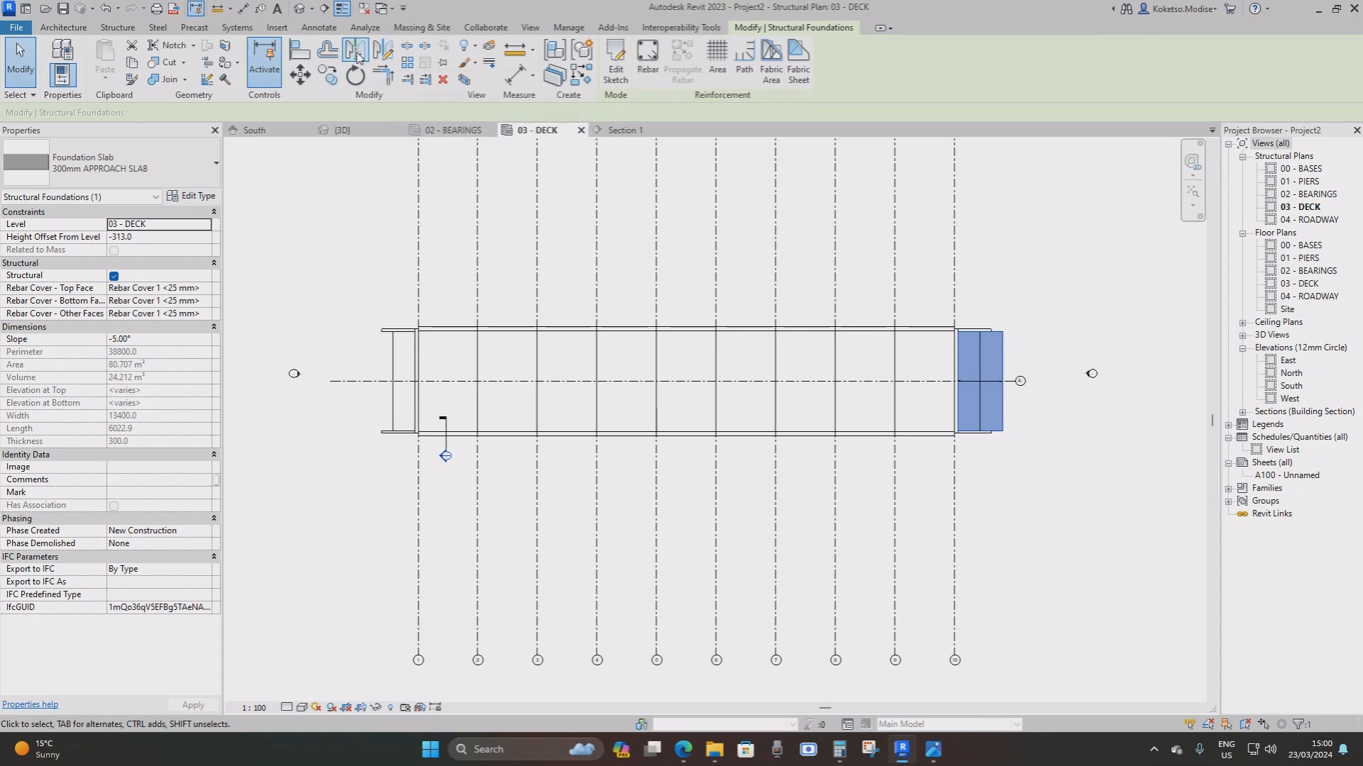
pyautogui.click(357, 58)
pyautogui.scroll(1, 721, 342)
pyautogui.scroll(-2, 700, 325)
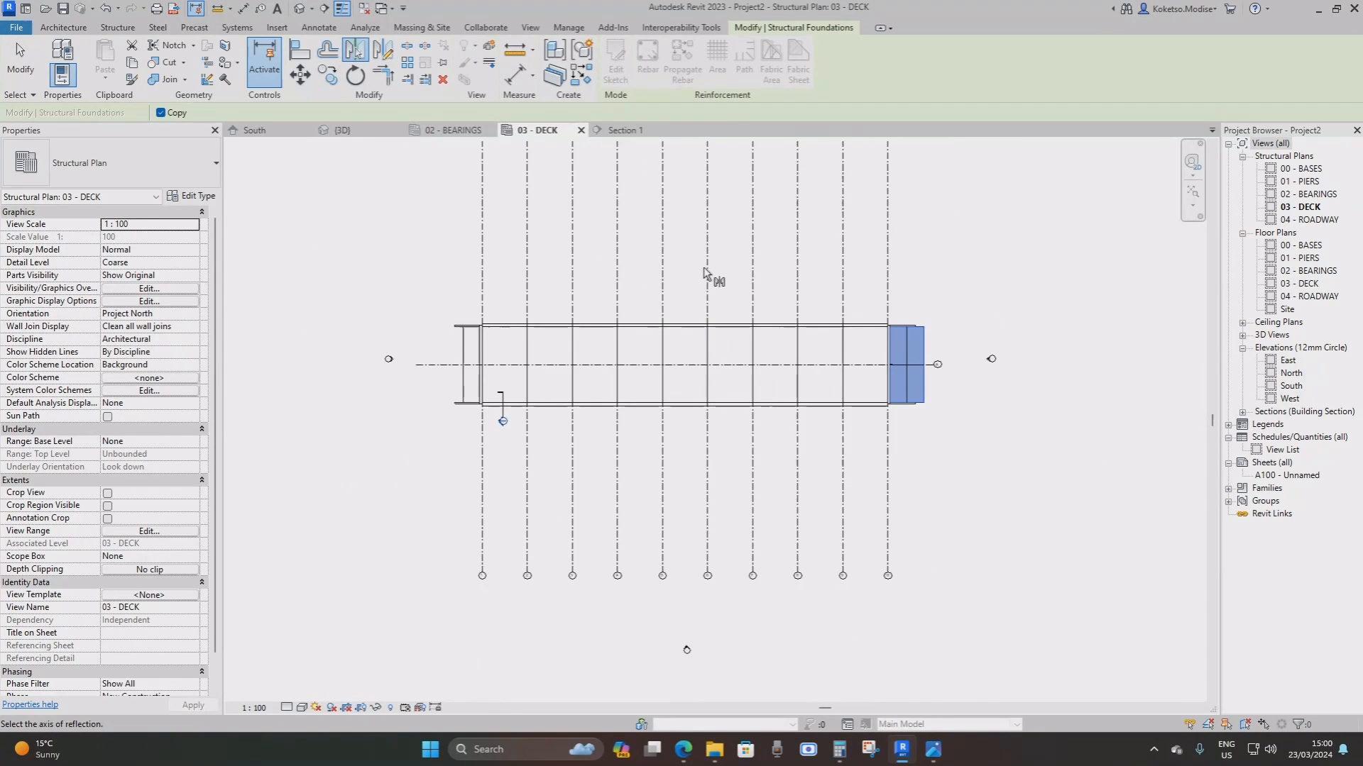
pyautogui.scroll(2, 700, 394)
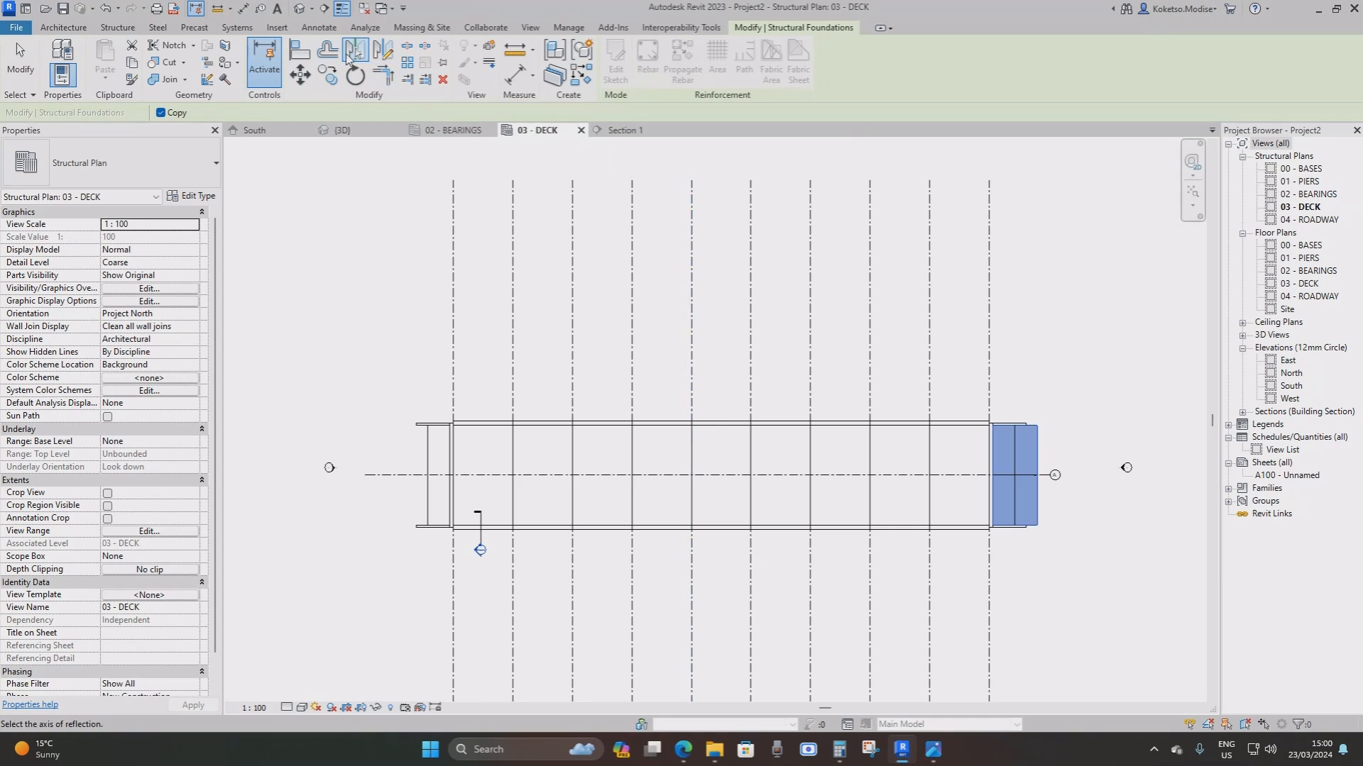
pyautogui.click(382, 51)
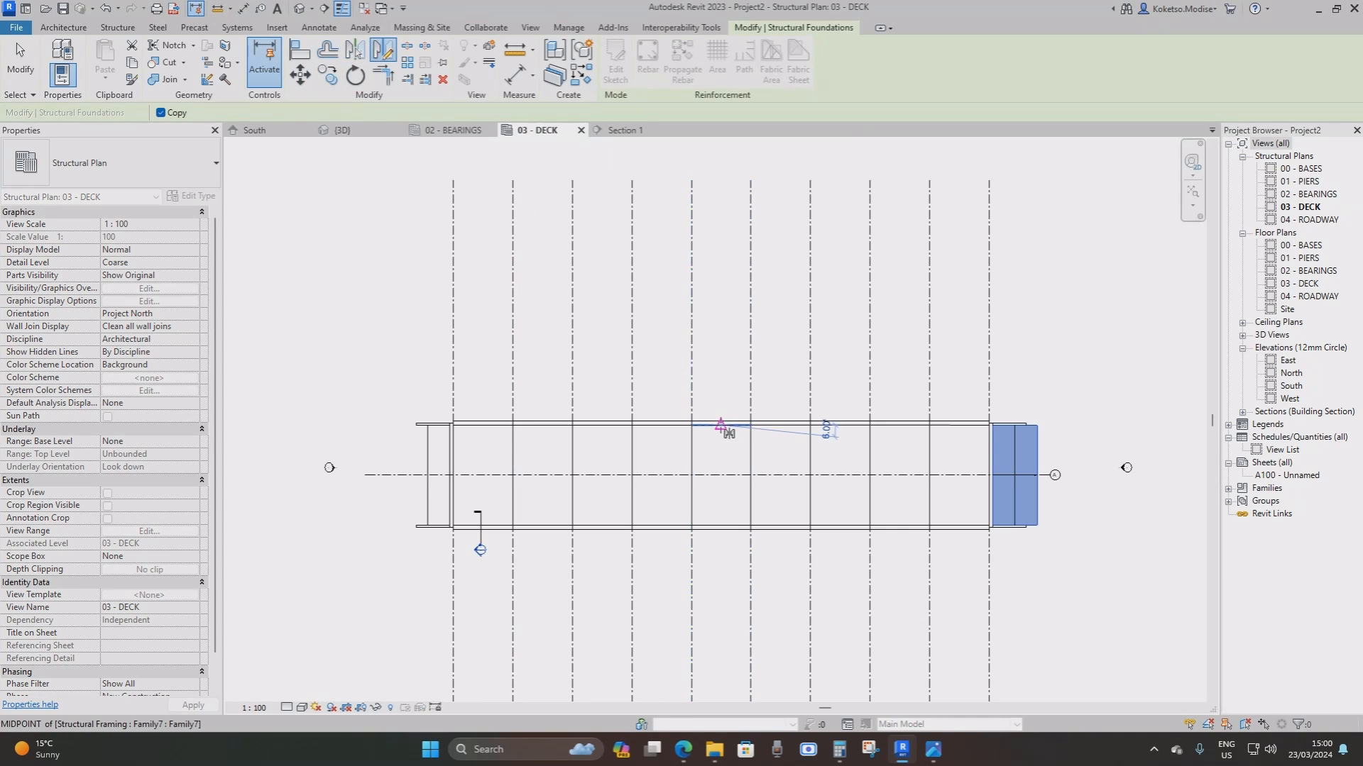
pyautogui.click(722, 426)
pyautogui.click(721, 317)
pyautogui.scroll(2, 377, 374)
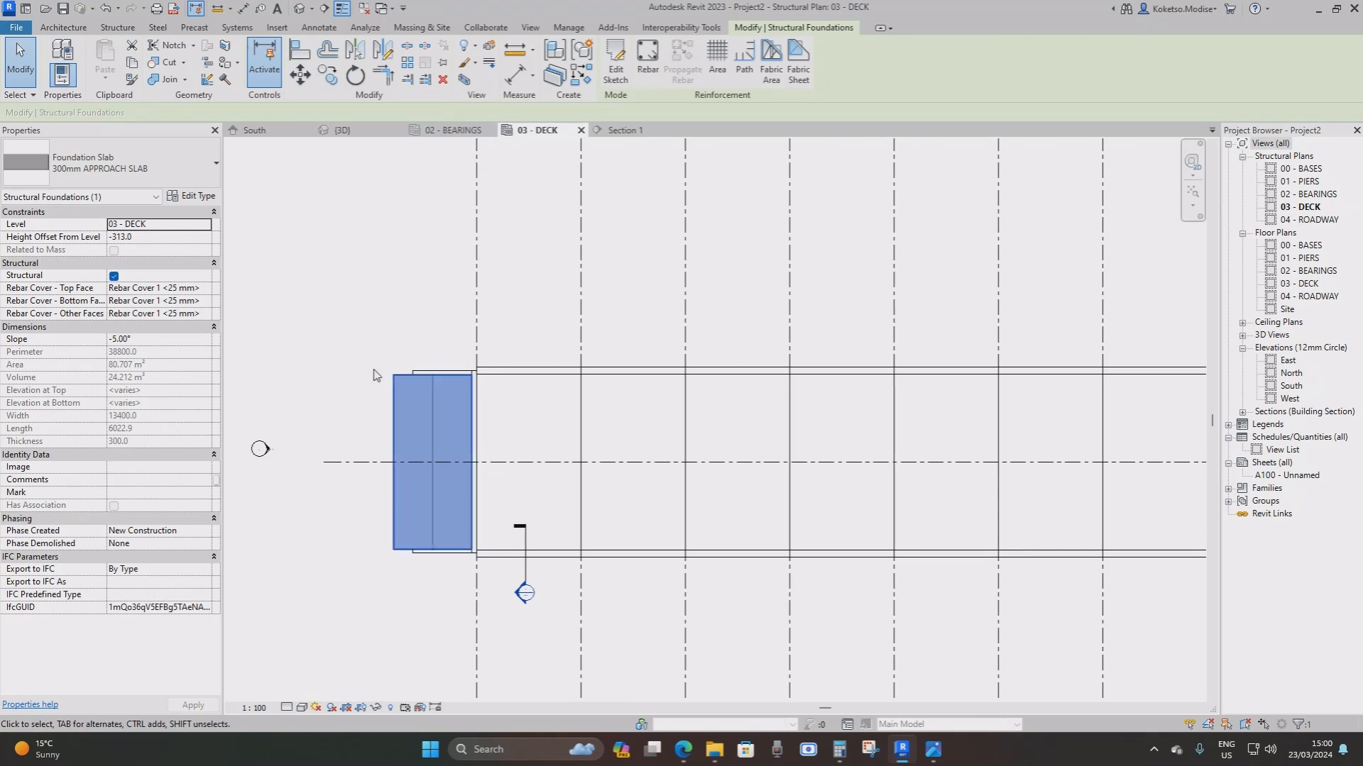
pyautogui.press('Escape')
# Check the approach slabs at both ends of the bridge in the 3D view
pyautogui.click(343, 130)
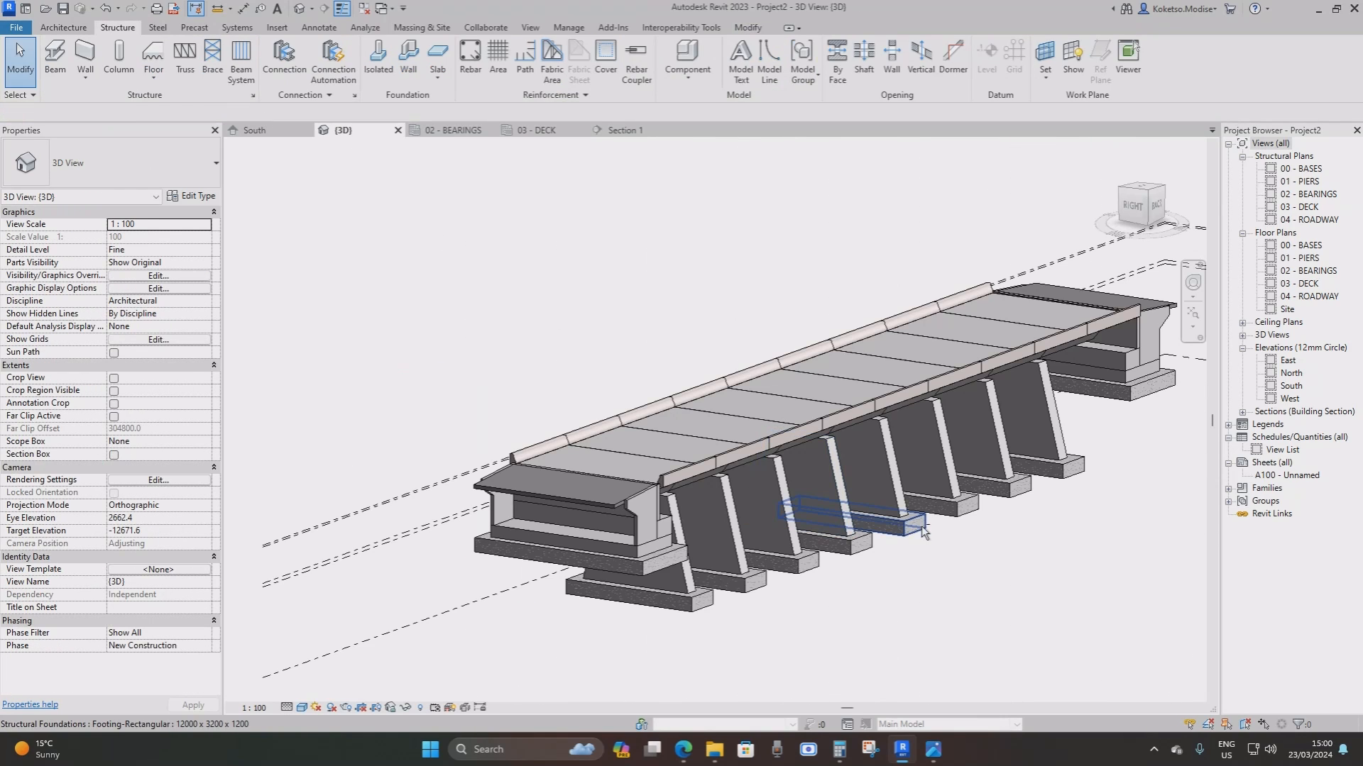
pyautogui.keyDown('shift'); pyautogui.moveTo(699, 543); pyautogui.dragTo(873, 541, button='middle'); pyautogui.keyUp('shift')
pyautogui.scroll(3, 754, 304)
pyautogui.scroll(-3, 755, 304)
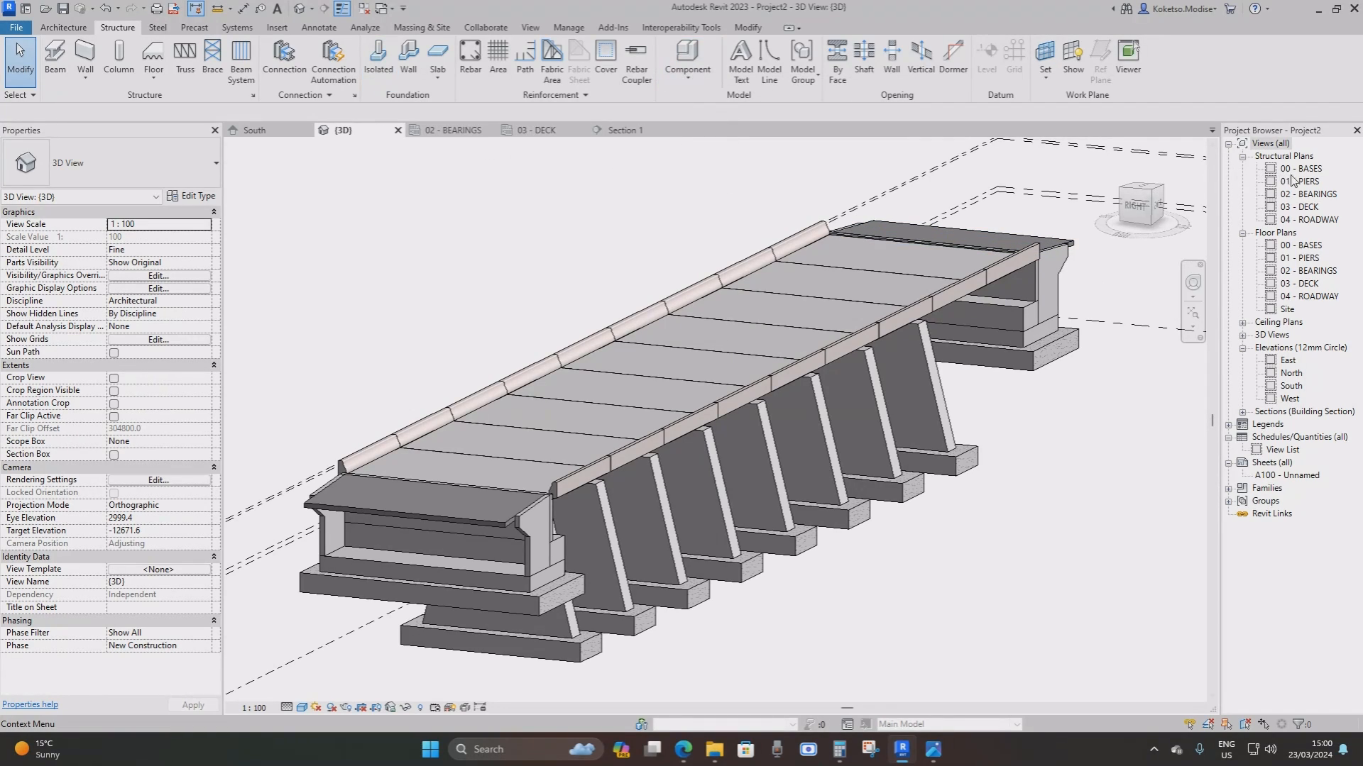
# Start a floor in the 04 - ROADWAY structural plan and duplicate its floor type as ROAD
pyautogui.doubleClick(1310, 220)
pyautogui.scroll(3, 1033, 397)
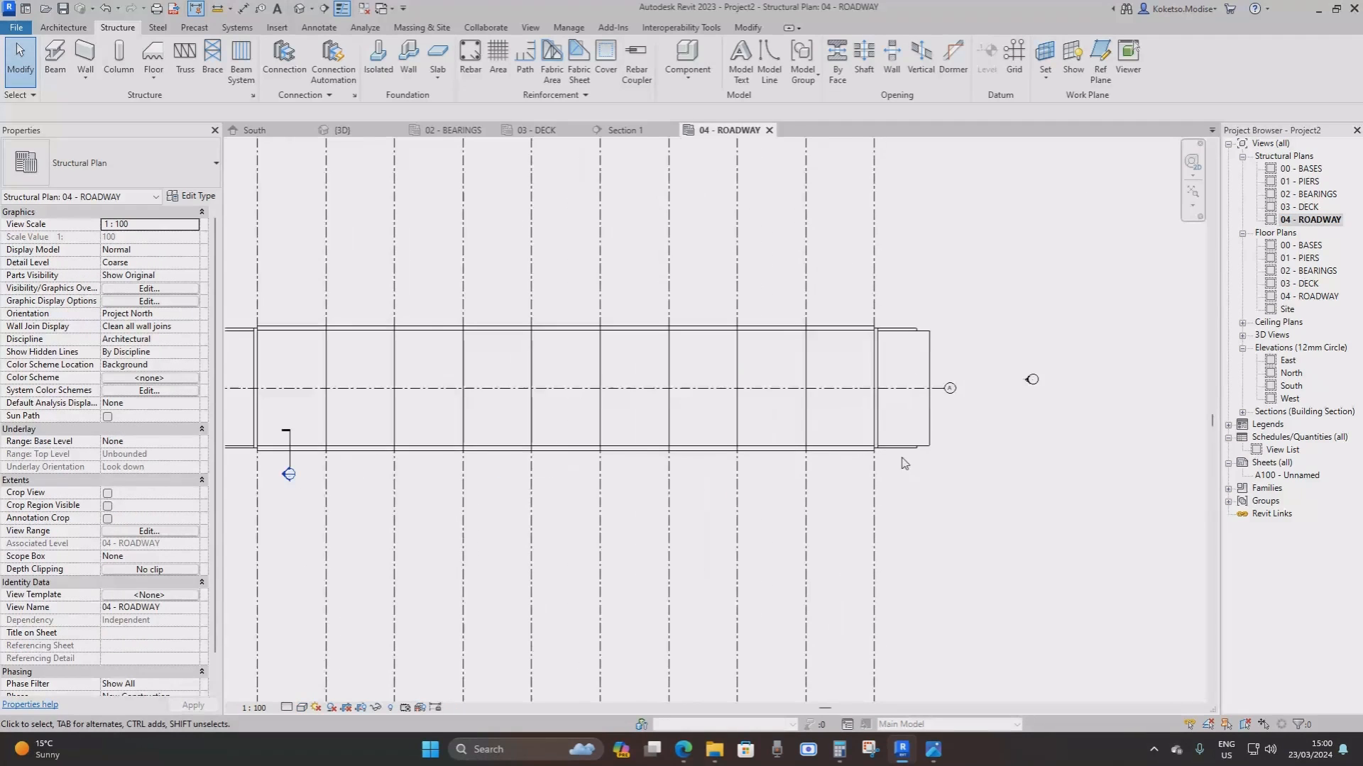
pyautogui.moveTo(917, 410); pyautogui.dragTo(879, 417, button='middle')
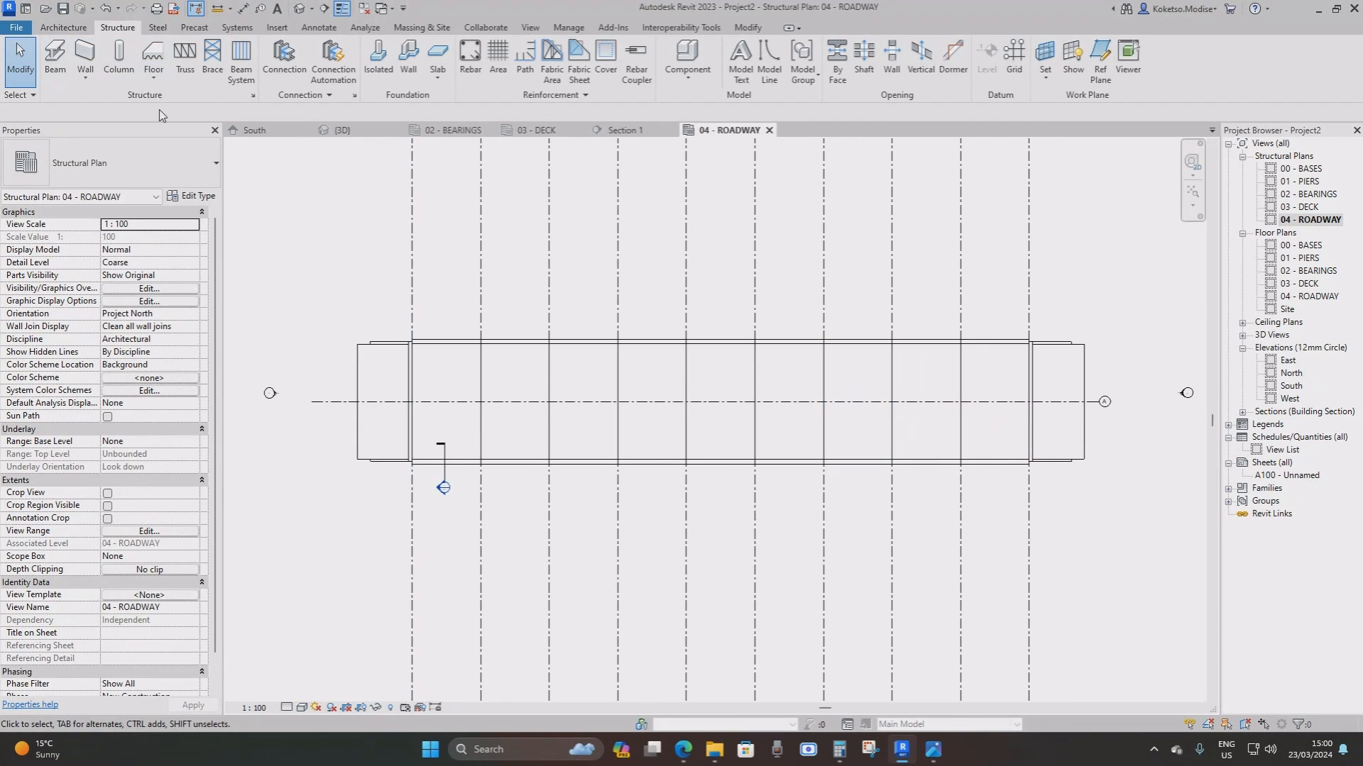
pyautogui.click(151, 56)
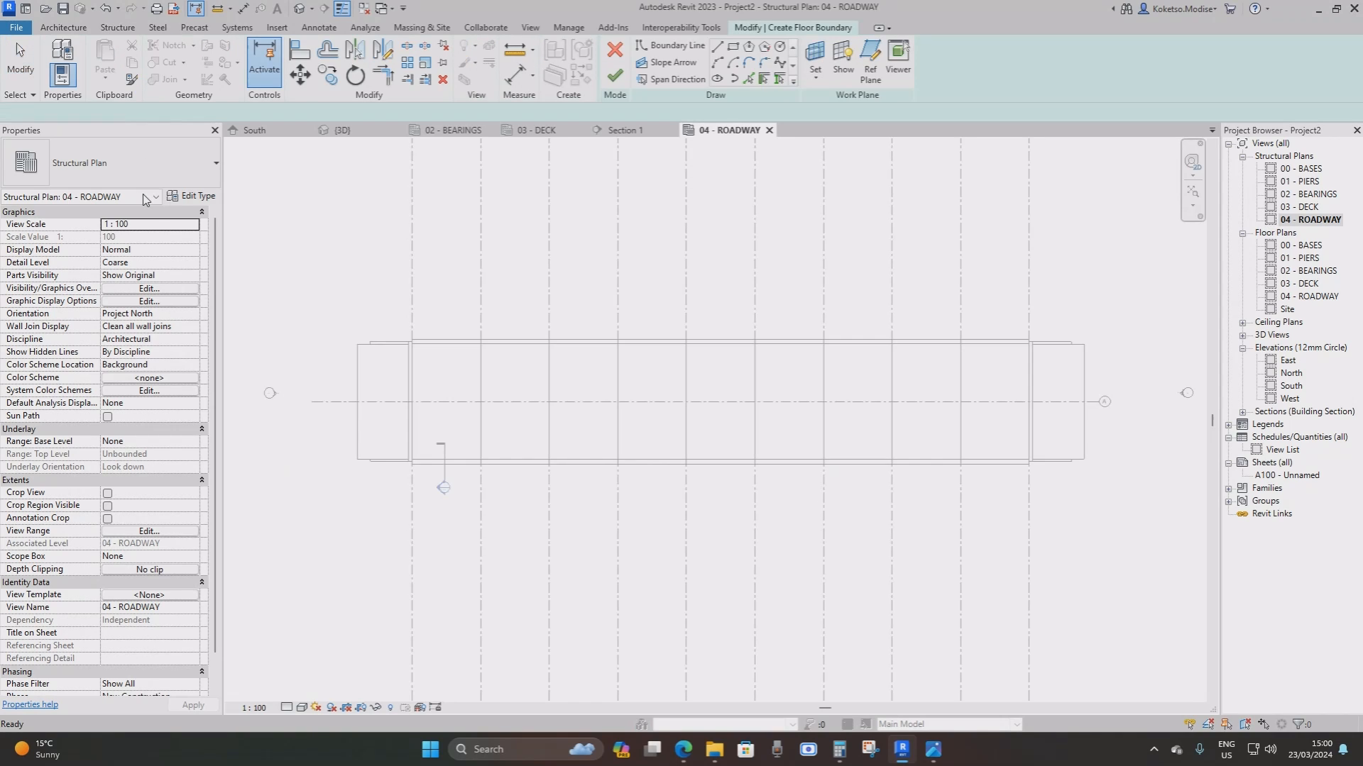
pyautogui.click(186, 196)
pyautogui.click(502, 209)
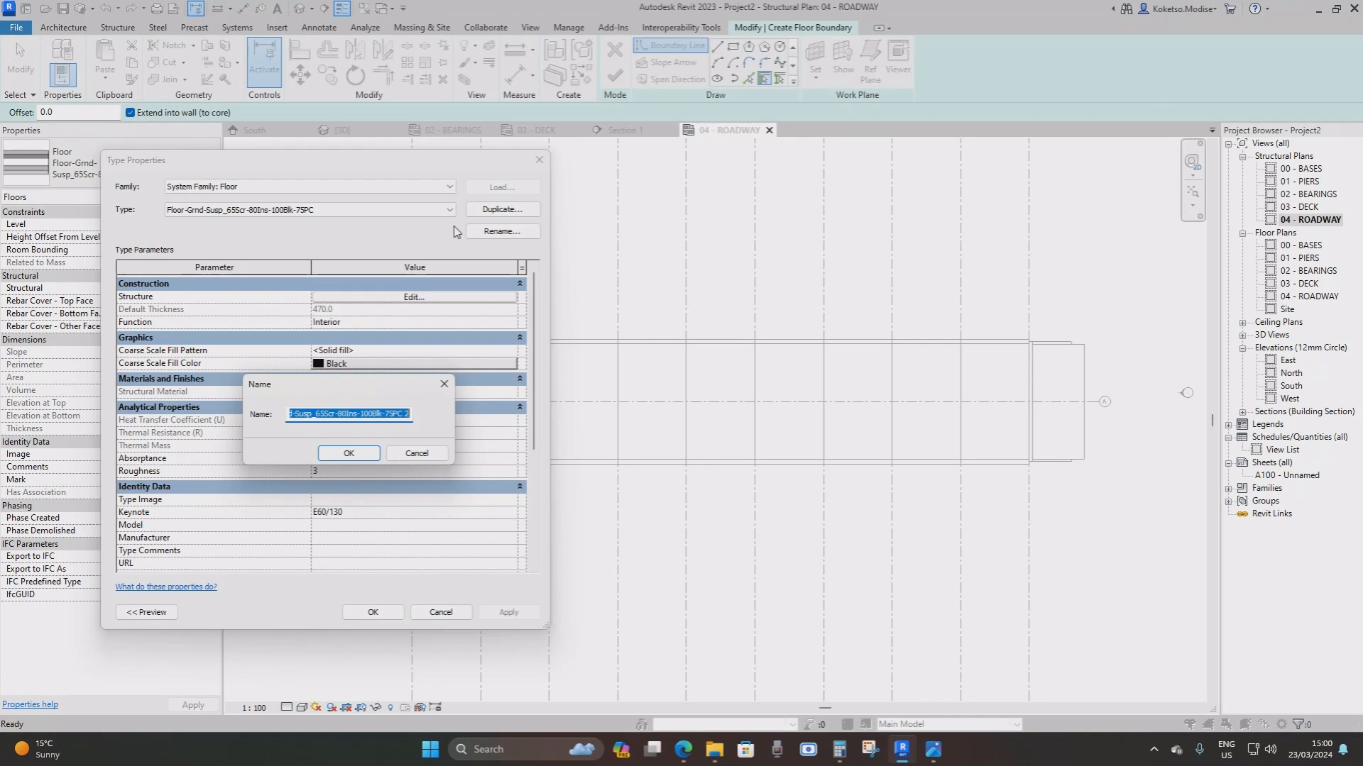
pyautogui.write('ROAD')
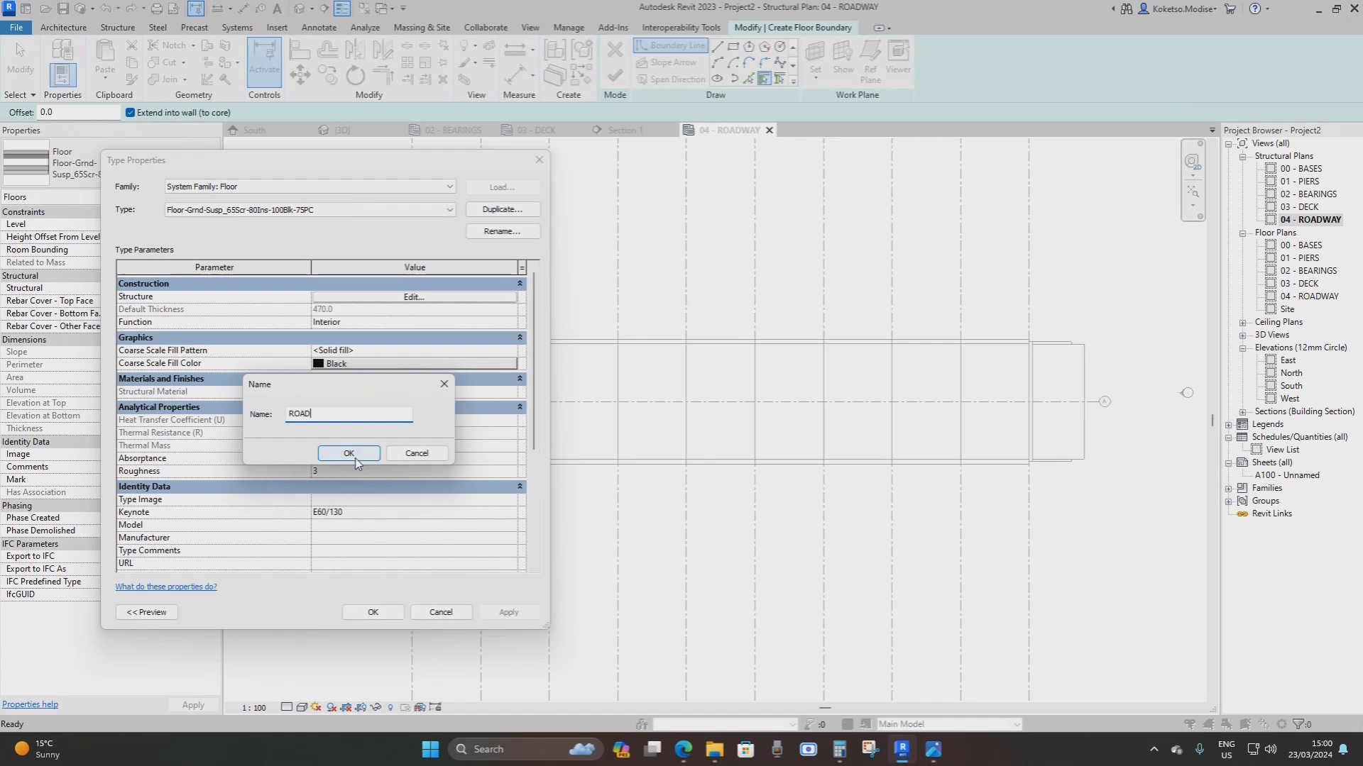
pyautogui.click(354, 459)
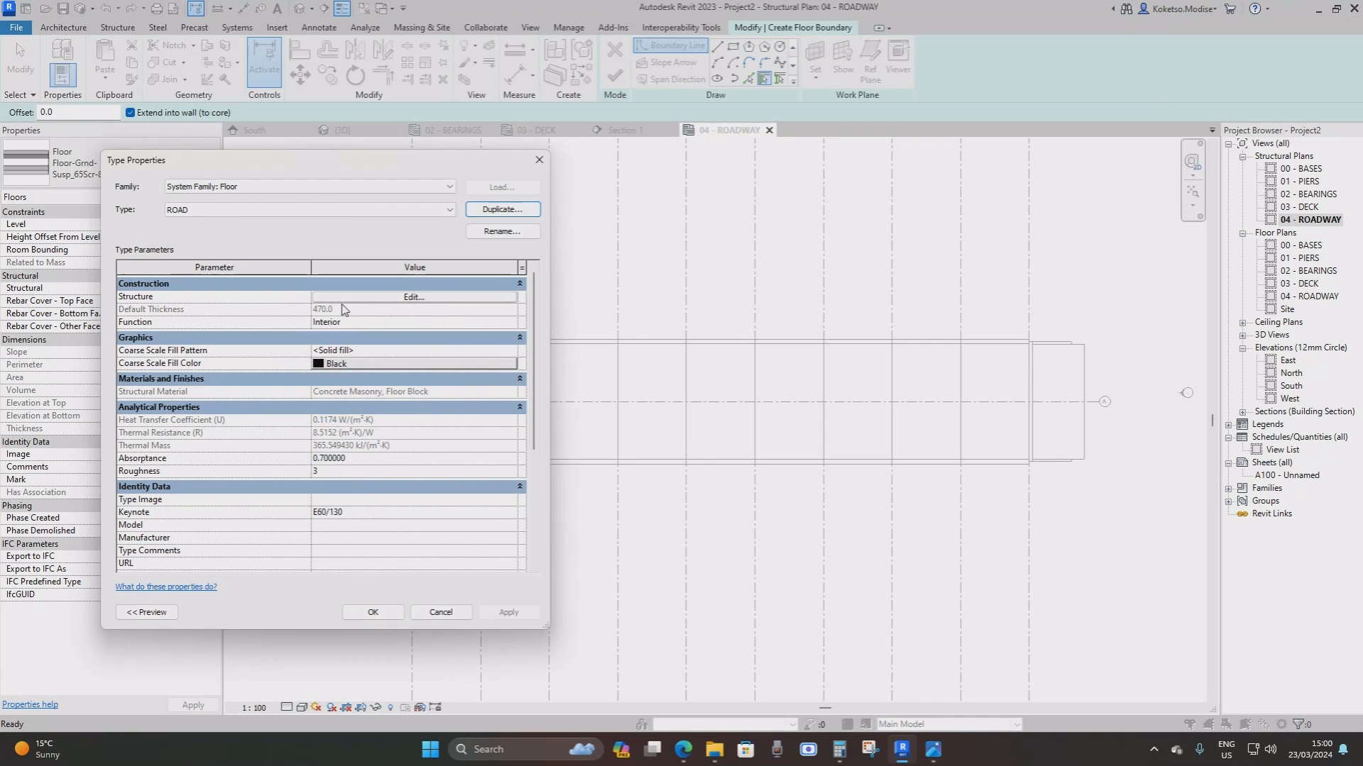
# Strip the ROAD floor assembly down to the single precast concrete structure layer by deleting all other layers
pyautogui.click(376, 299)
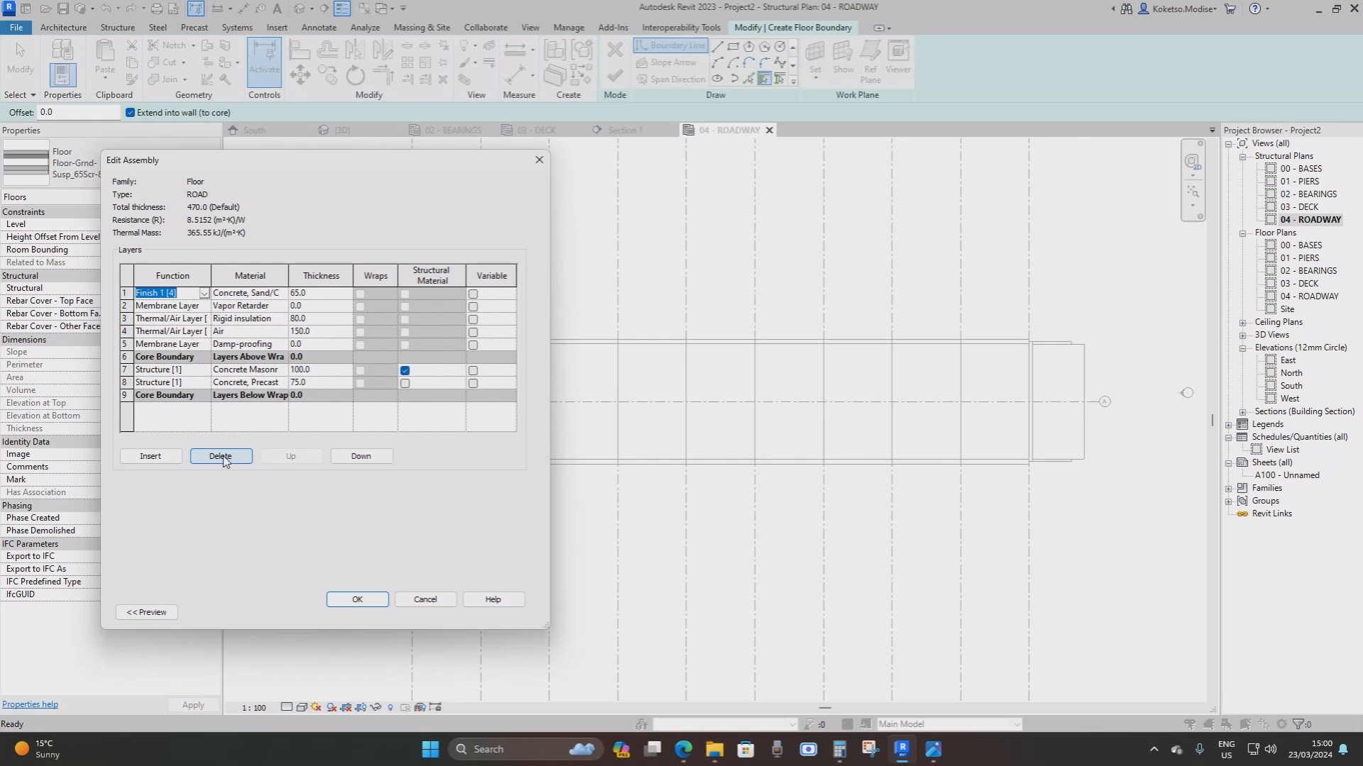
pyautogui.click(222, 457)
pyautogui.click(221, 456)
pyautogui.click(222, 456)
pyautogui.click(221, 456)
pyautogui.click(221, 456)
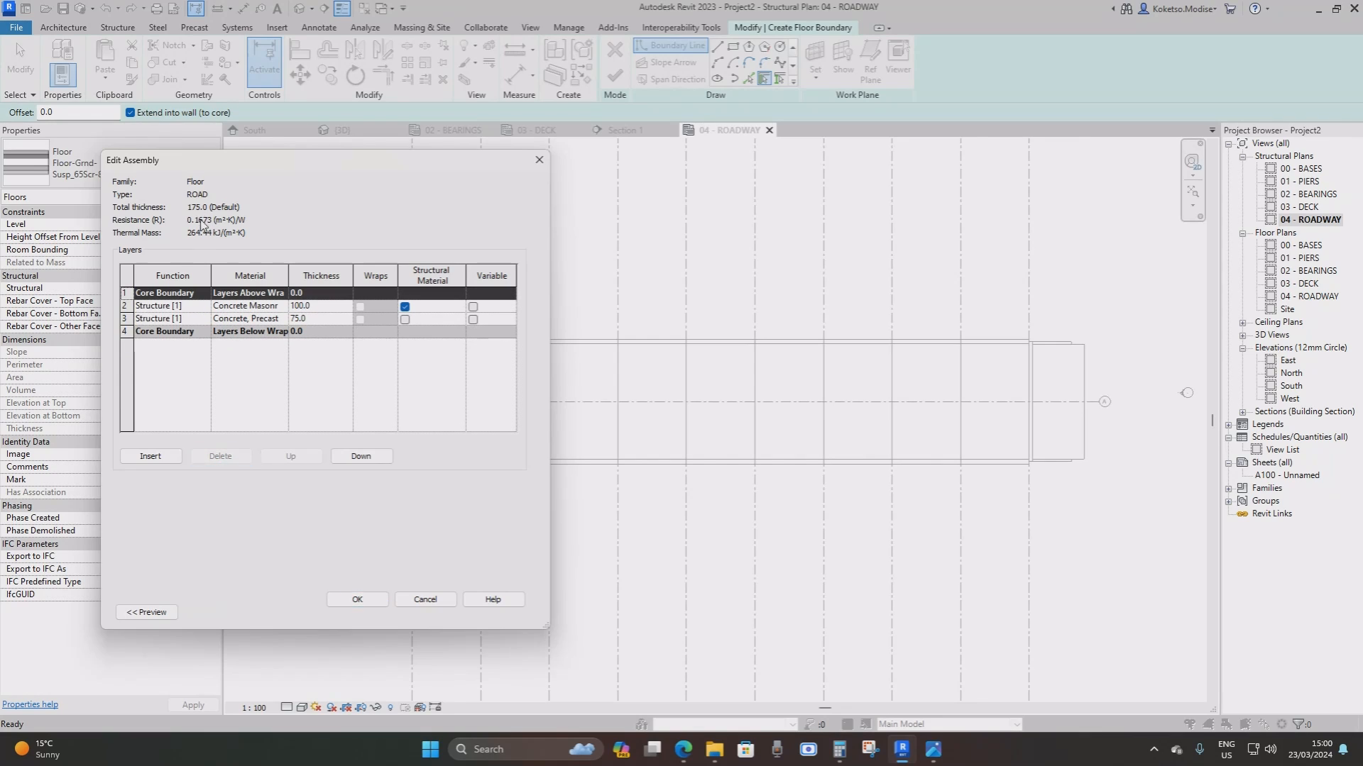
pyautogui.click(194, 308)
pyautogui.click(221, 456)
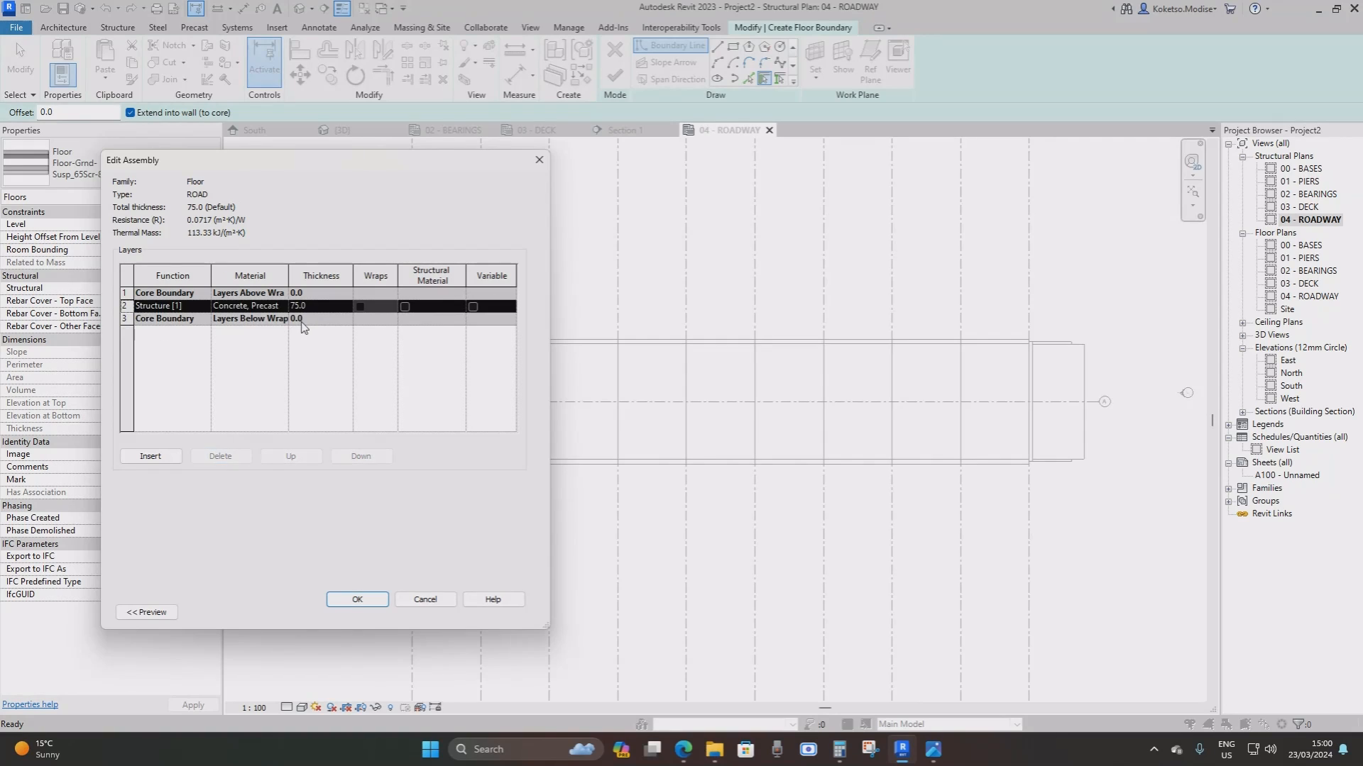
# Assign Asphalt, Pavement, Dark Grey to the ROAD structure layer, set its thickness to 150 mm, and apply the type
pyautogui.click(283, 308)
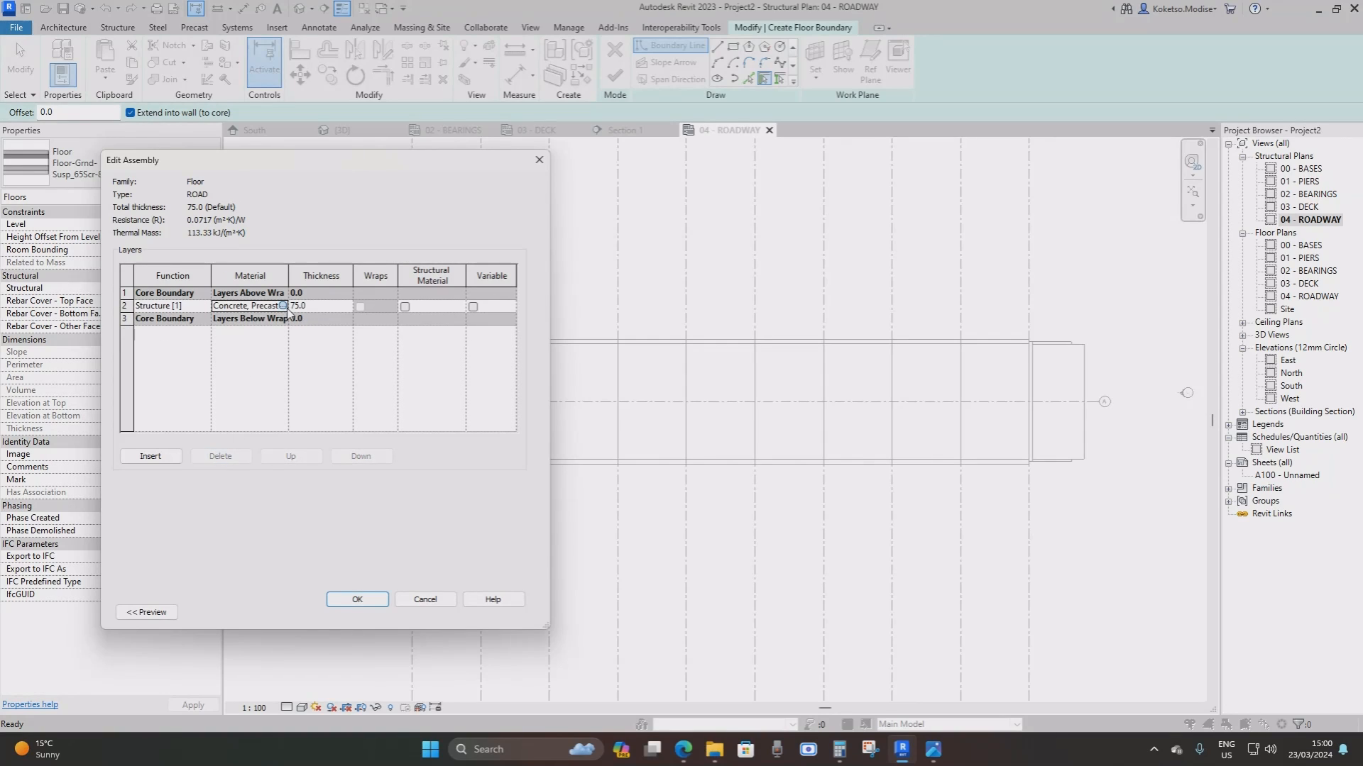
pyautogui.click(283, 306)
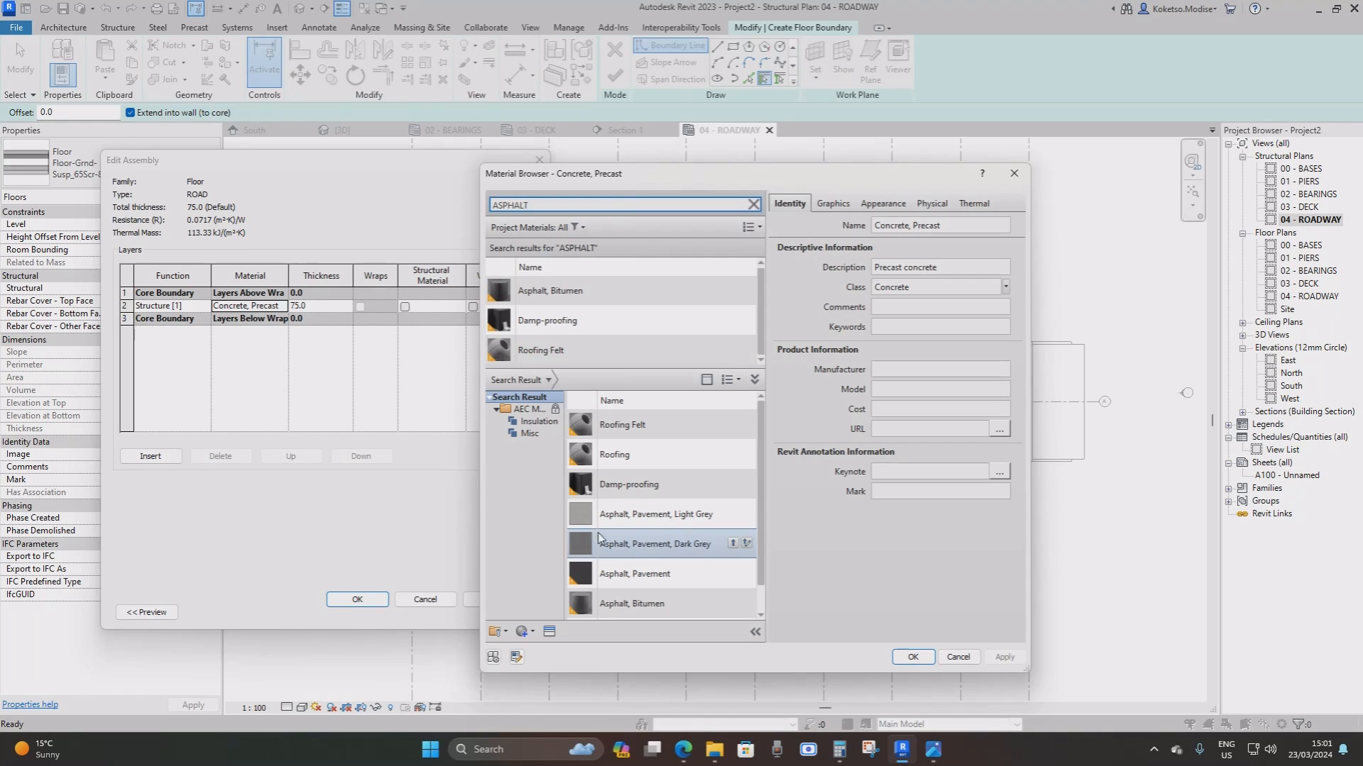
pyautogui.click(733, 544)
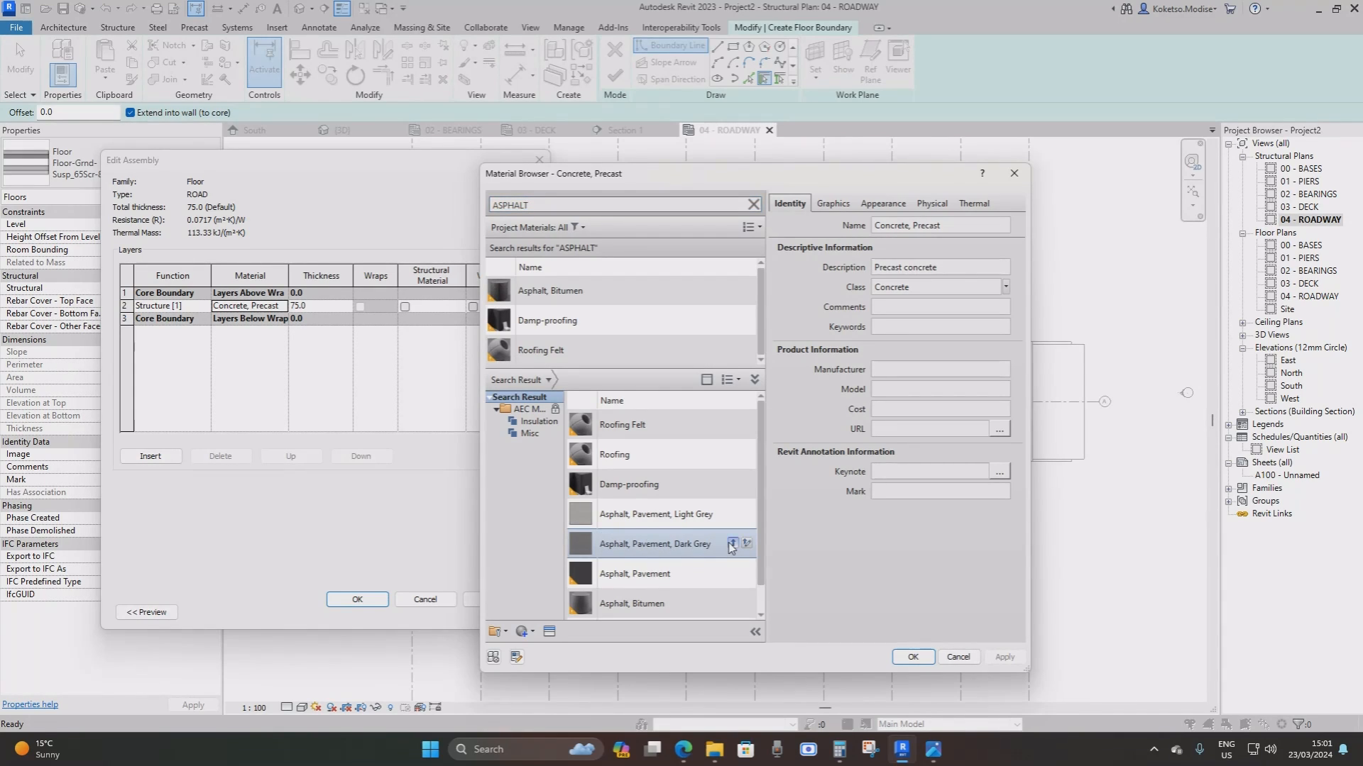
pyautogui.click(912, 658)
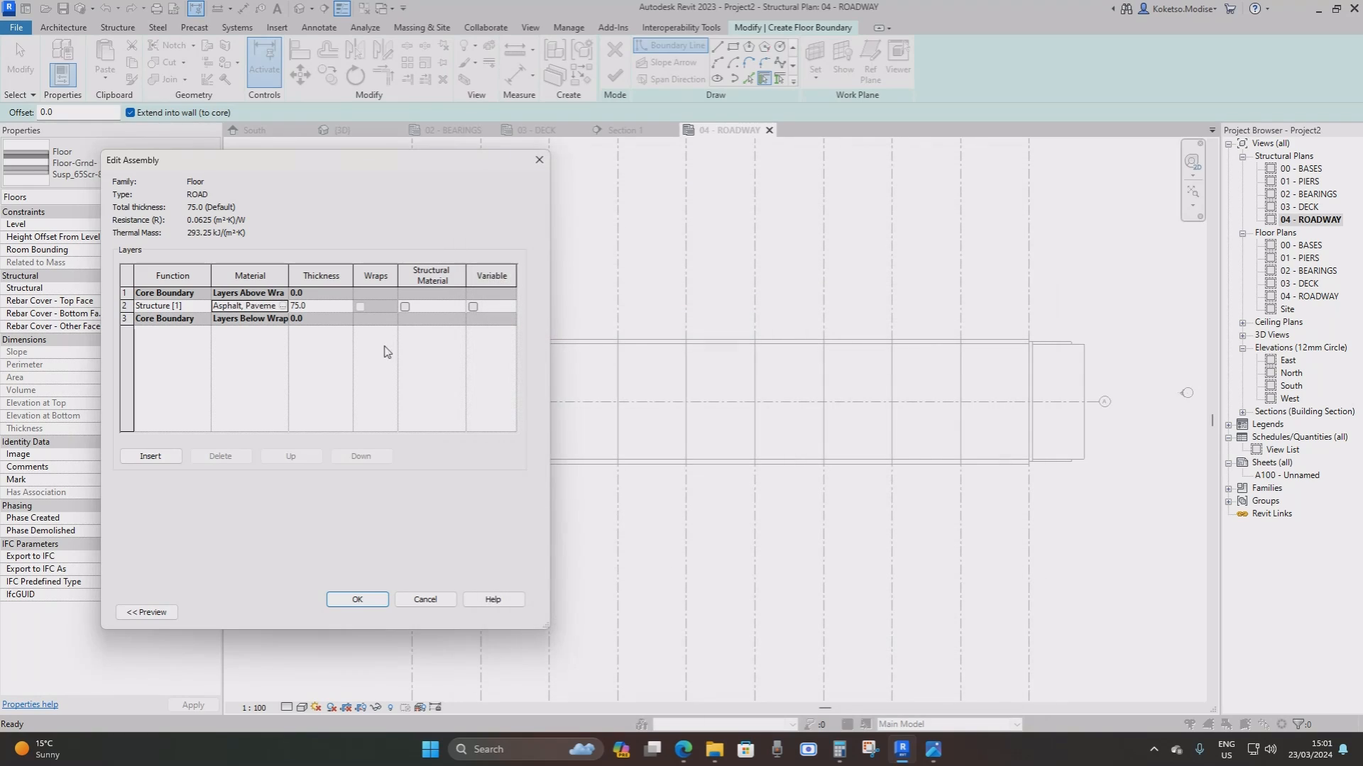
pyautogui.click(338, 306)
pyautogui.click(355, 602)
pyautogui.click(508, 612)
pyautogui.click(371, 612)
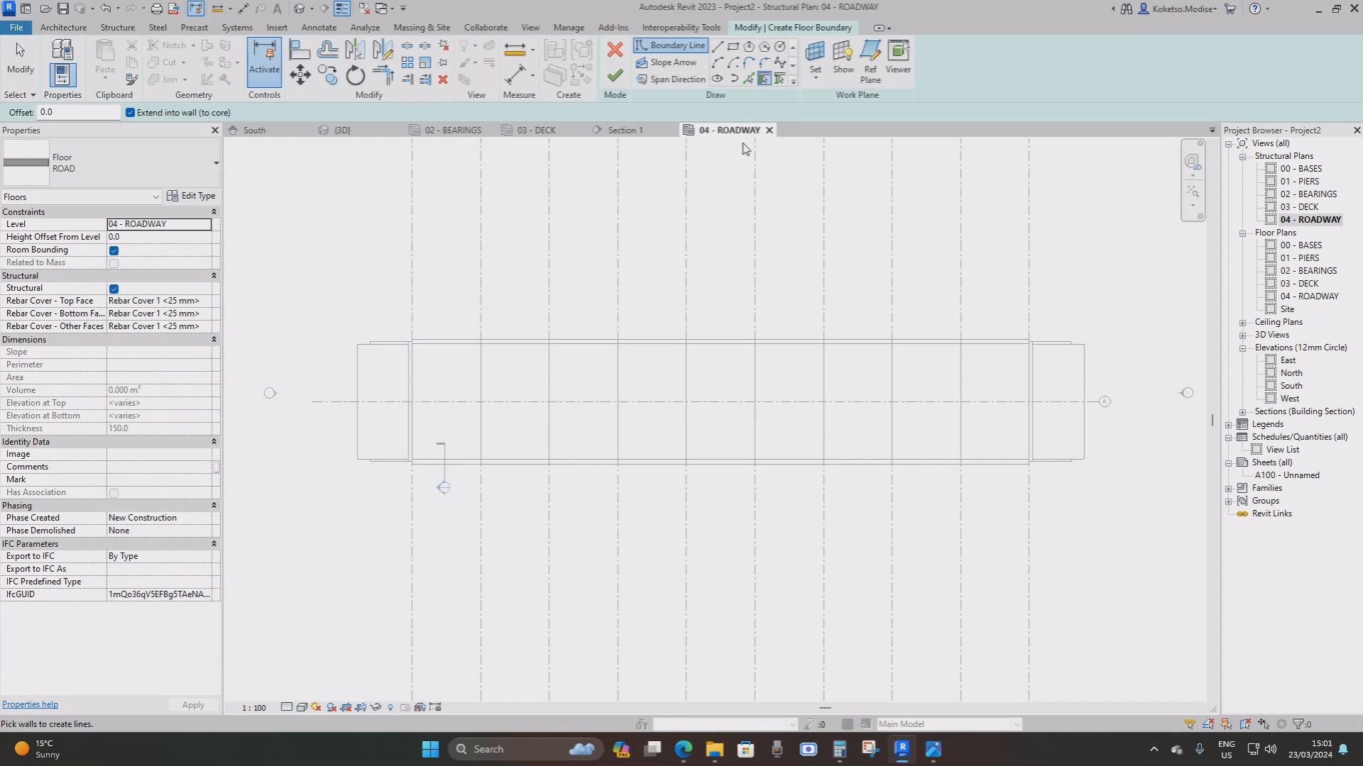
# Sketch a rectangular floor boundary between the inner parapet edges from the first to the last grid and finish the ROAD floor
pyautogui.click(733, 46)
pyautogui.scroll(2, 425, 383)
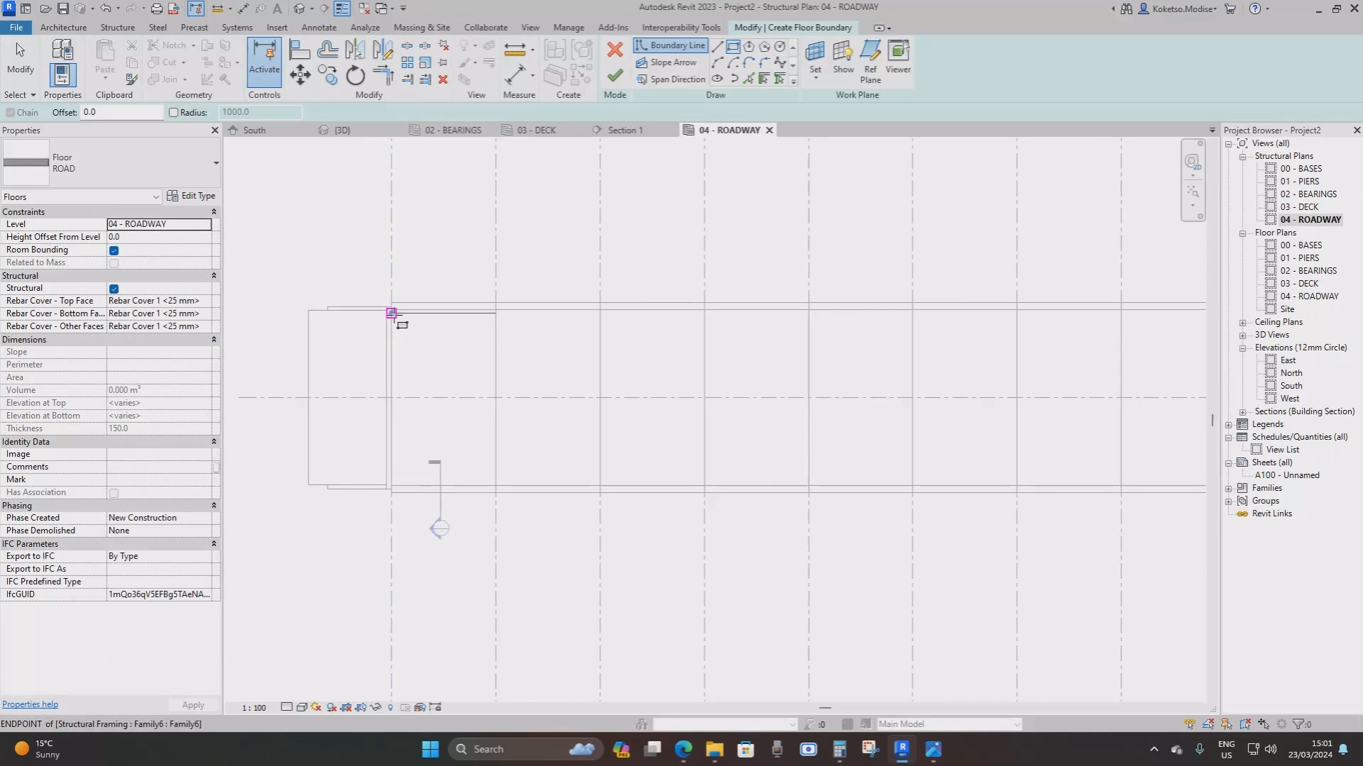
pyautogui.scroll(3, 390, 305)
pyautogui.click(386, 295)
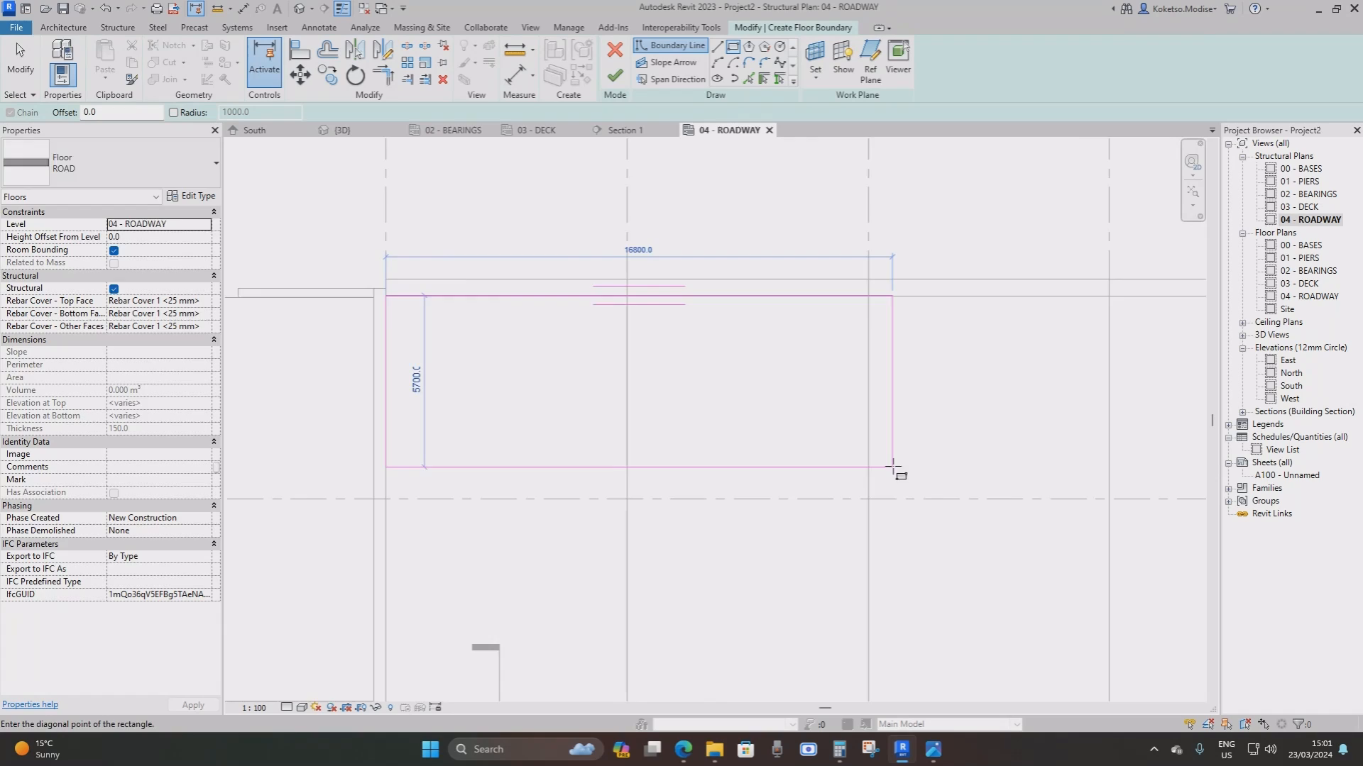
pyautogui.scroll(-3, 577, 352)
pyautogui.scroll(3, 1002, 396)
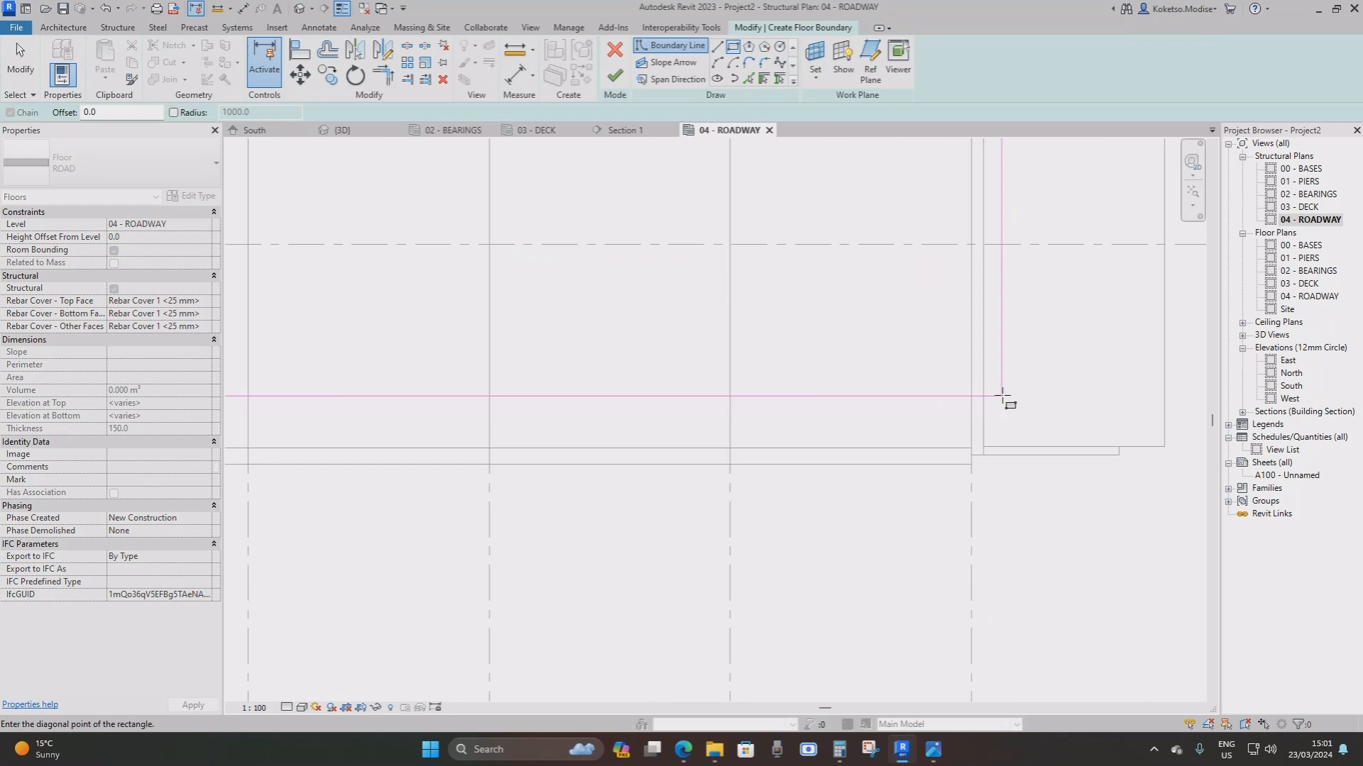
pyautogui.click(971, 445)
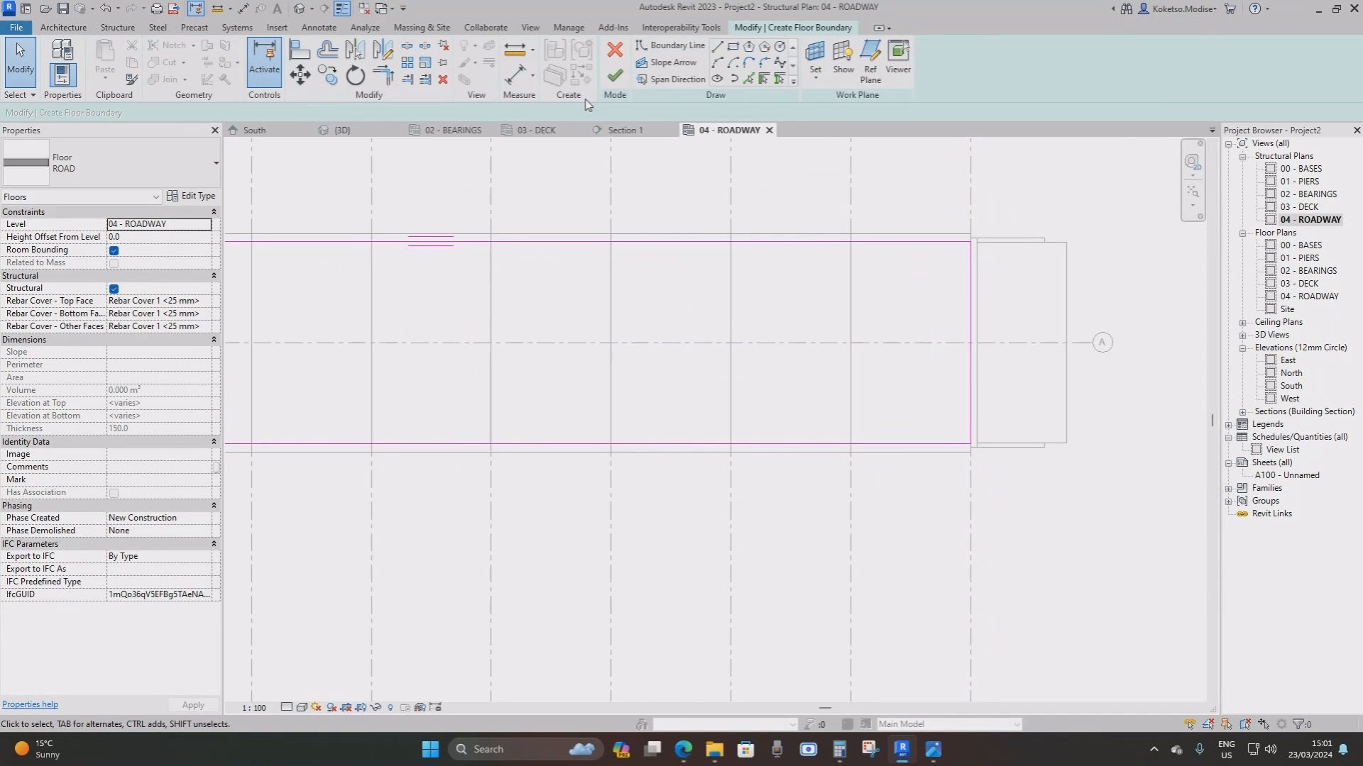
pyautogui.click(615, 75)
# Inspect the new roadway floor in the 3D view, especially where it meets the approach slabs at both abutments
pyautogui.click(342, 130)
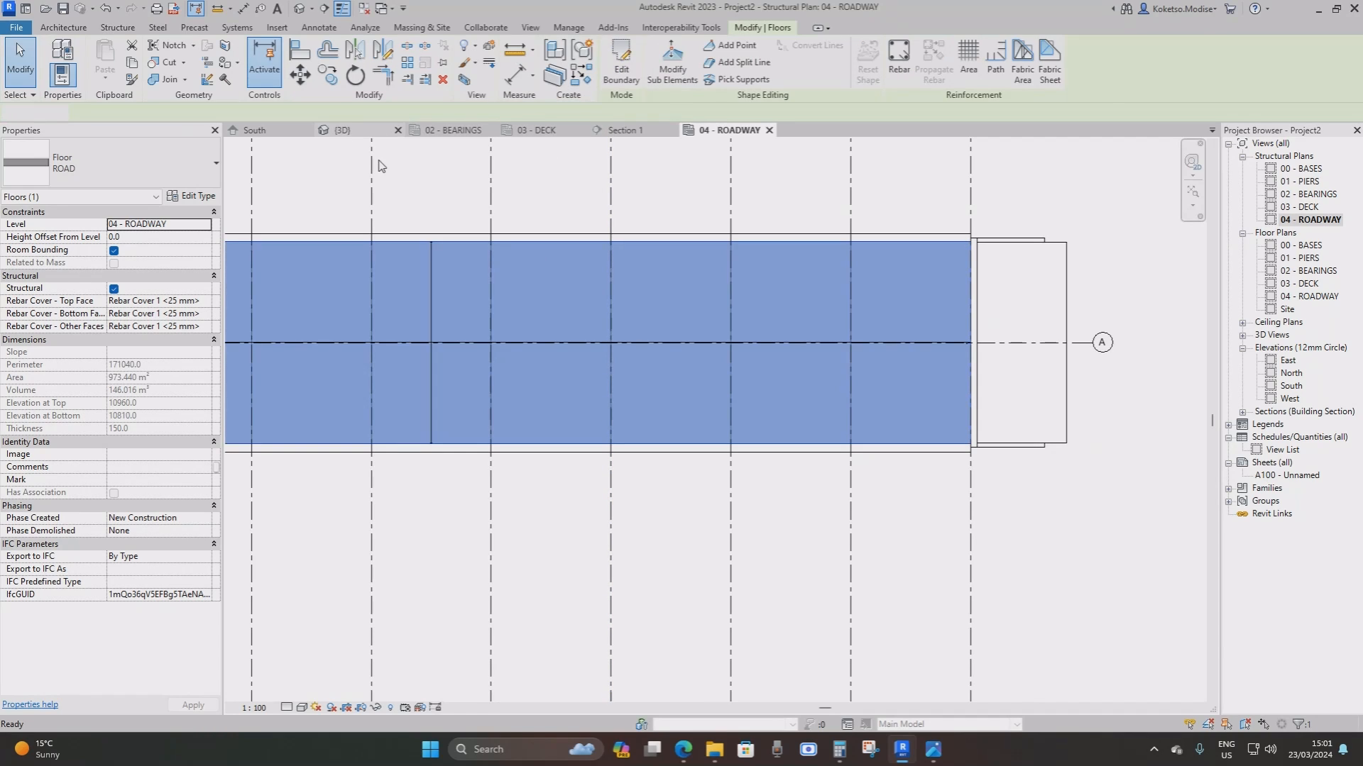
pyautogui.press('Escape')
pyautogui.scroll(3, 696, 302)
pyautogui.scroll(3, 1064, 468)
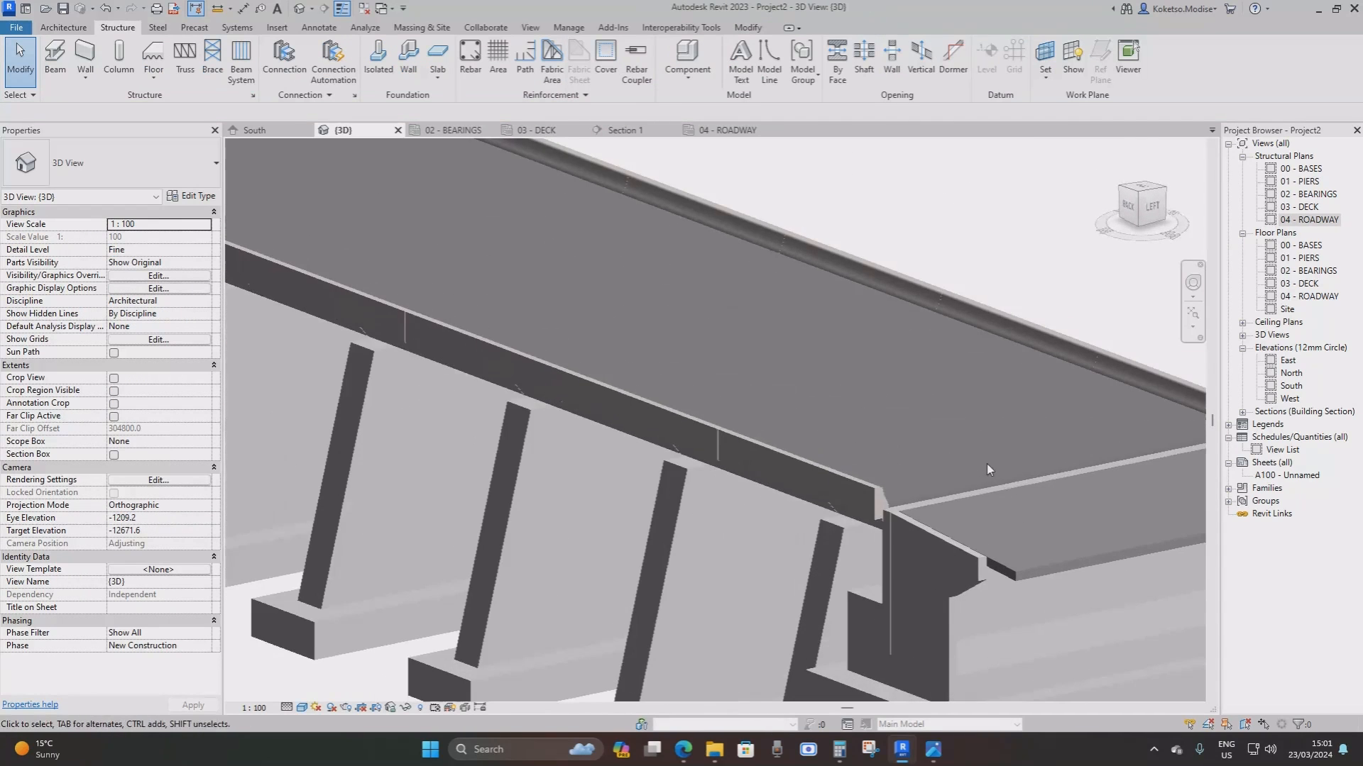
pyautogui.scroll(2, 815, 428)
pyautogui.click(823, 420)
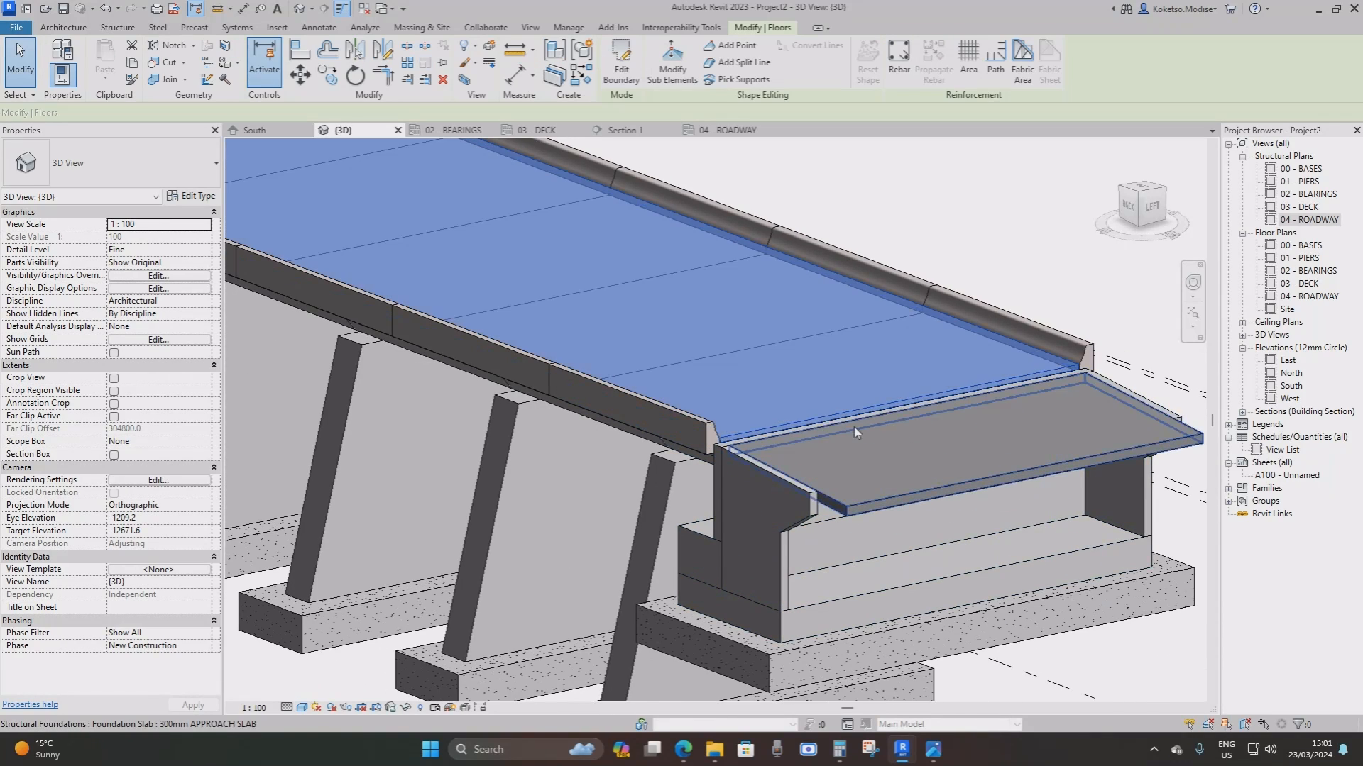
pyautogui.scroll(-2, 855, 430)
pyautogui.keyDown('shift'); pyautogui.moveTo(901, 490); pyautogui.dragTo(842, 526, button='middle'); pyautogui.keyUp('shift')
pyautogui.click(842, 526)
pyautogui.scroll(-3, 842, 524)
pyautogui.keyDown('shift'); pyautogui.moveTo(618, 522); pyautogui.dragTo(871, 511, button='middle'); pyautogui.keyUp('shift')
pyautogui.scroll(4, 870, 511)
# Examine the roadway floor against the abutment and approach slab in the South elevation, using Fine detail and Wireframe before switching to Shaded
pyautogui.click(253, 130)
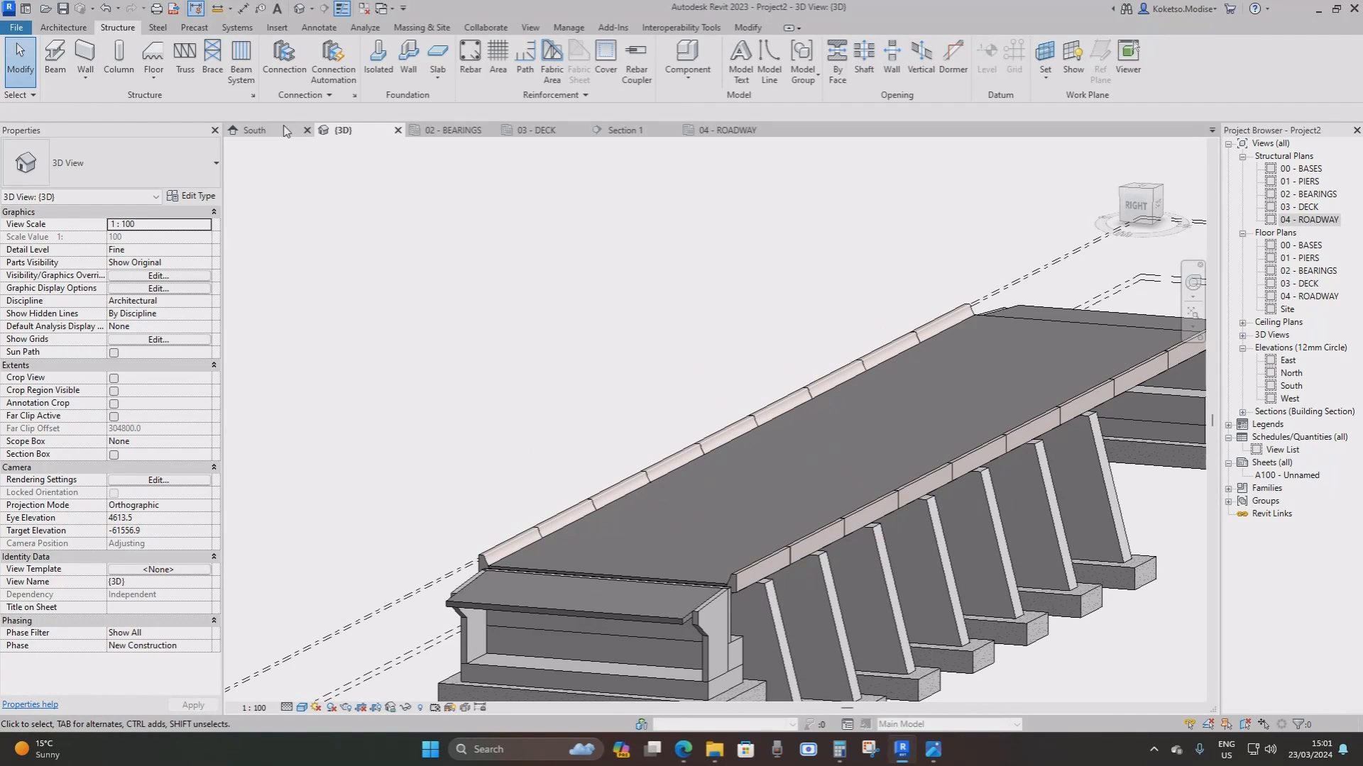
pyautogui.click(286, 708)
pyautogui.click(305, 699)
pyautogui.click(302, 707)
pyautogui.click(334, 636)
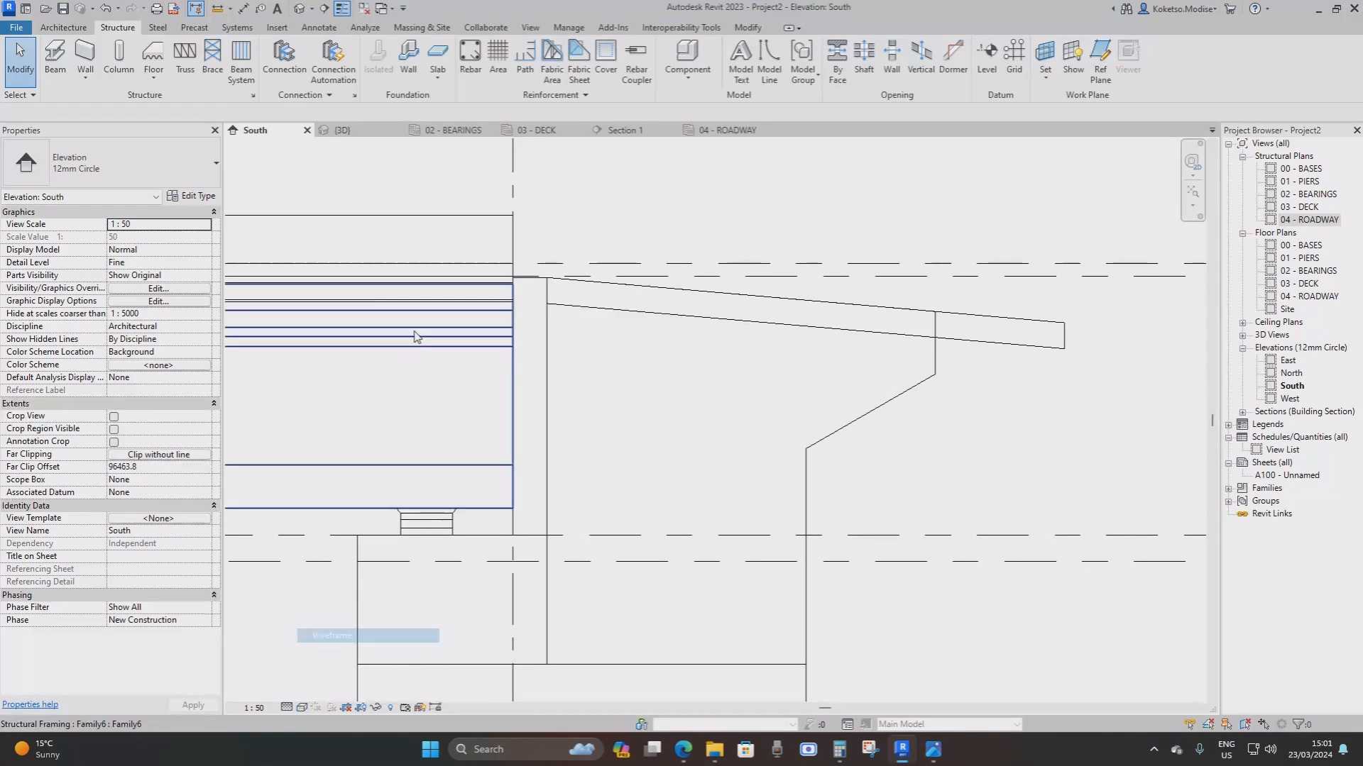
pyautogui.scroll(3, 490, 269)
pyautogui.click(526, 265)
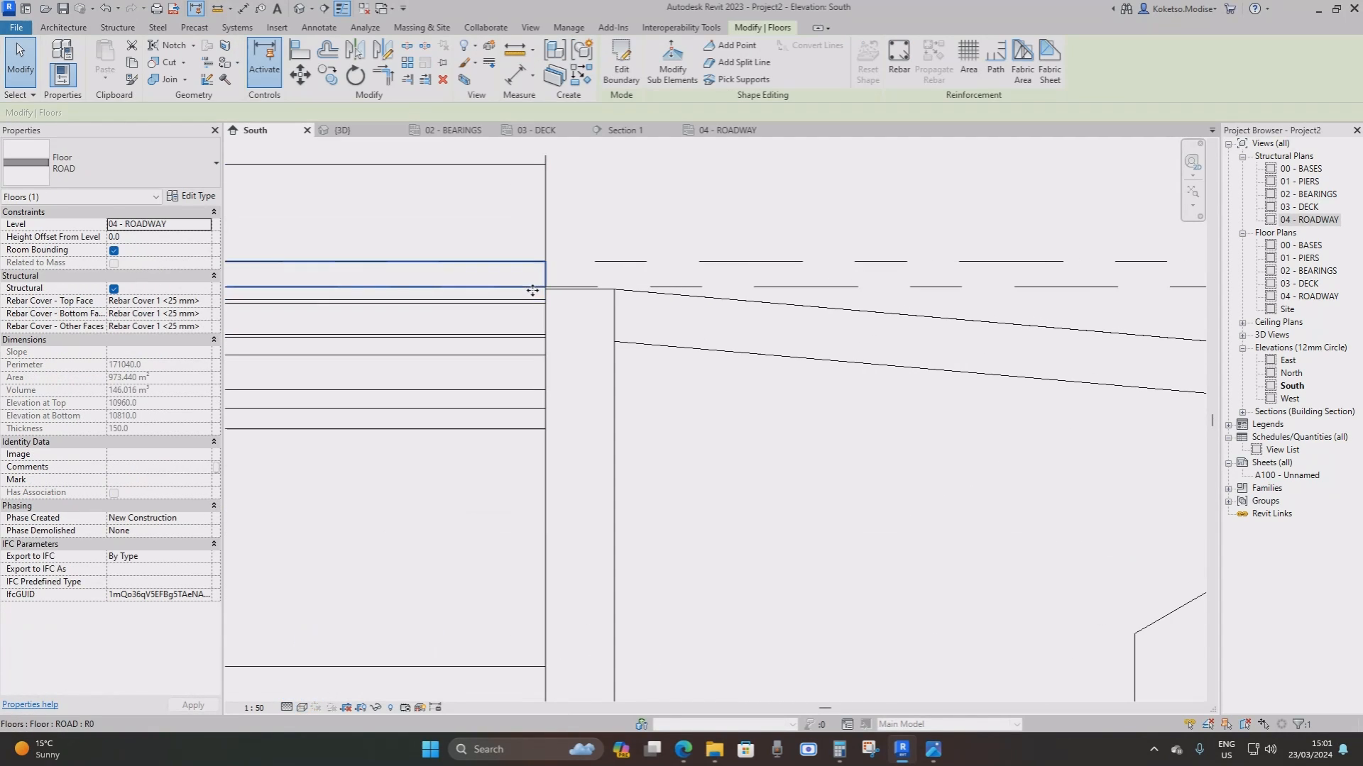
pyautogui.press('Escape')
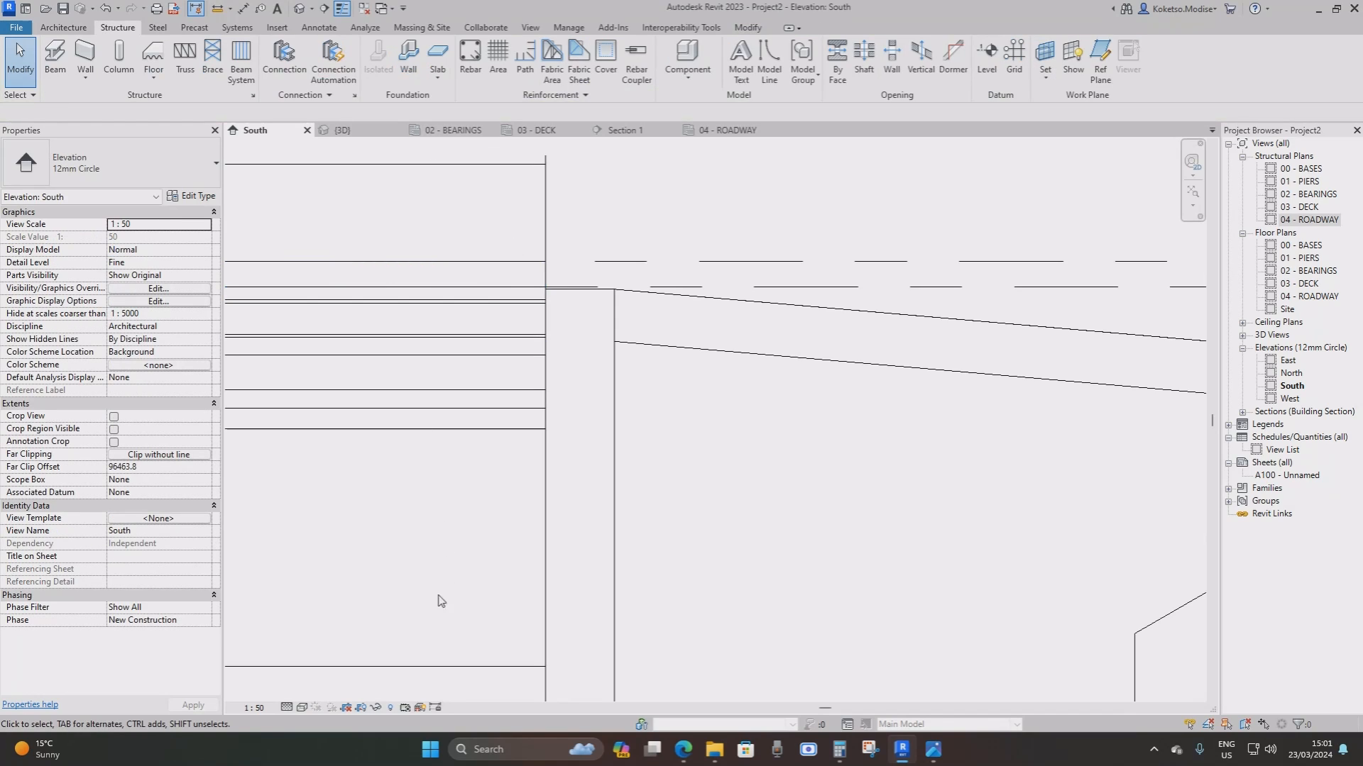
pyautogui.click(302, 707)
pyautogui.click(312, 678)
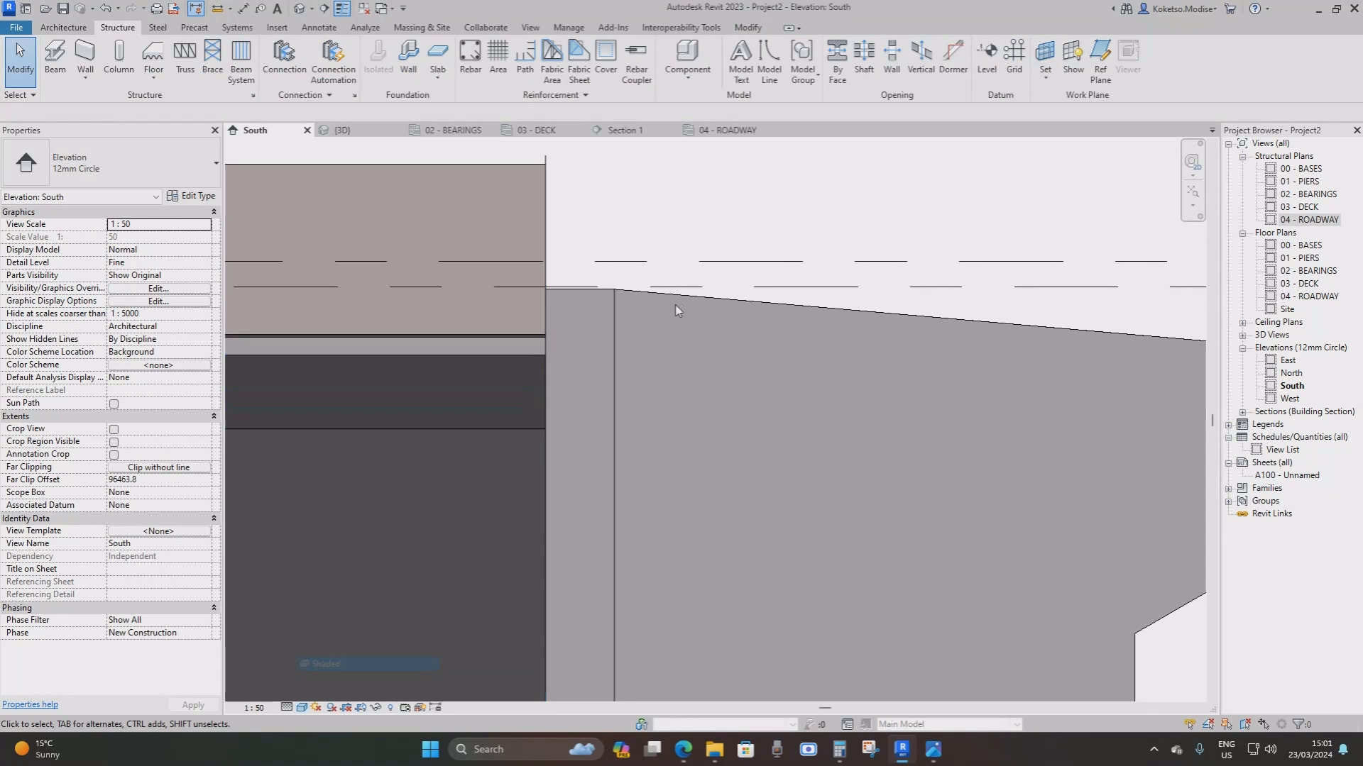
pyautogui.scroll(-4, 768, 423)
pyautogui.scroll(-2, 768, 424)
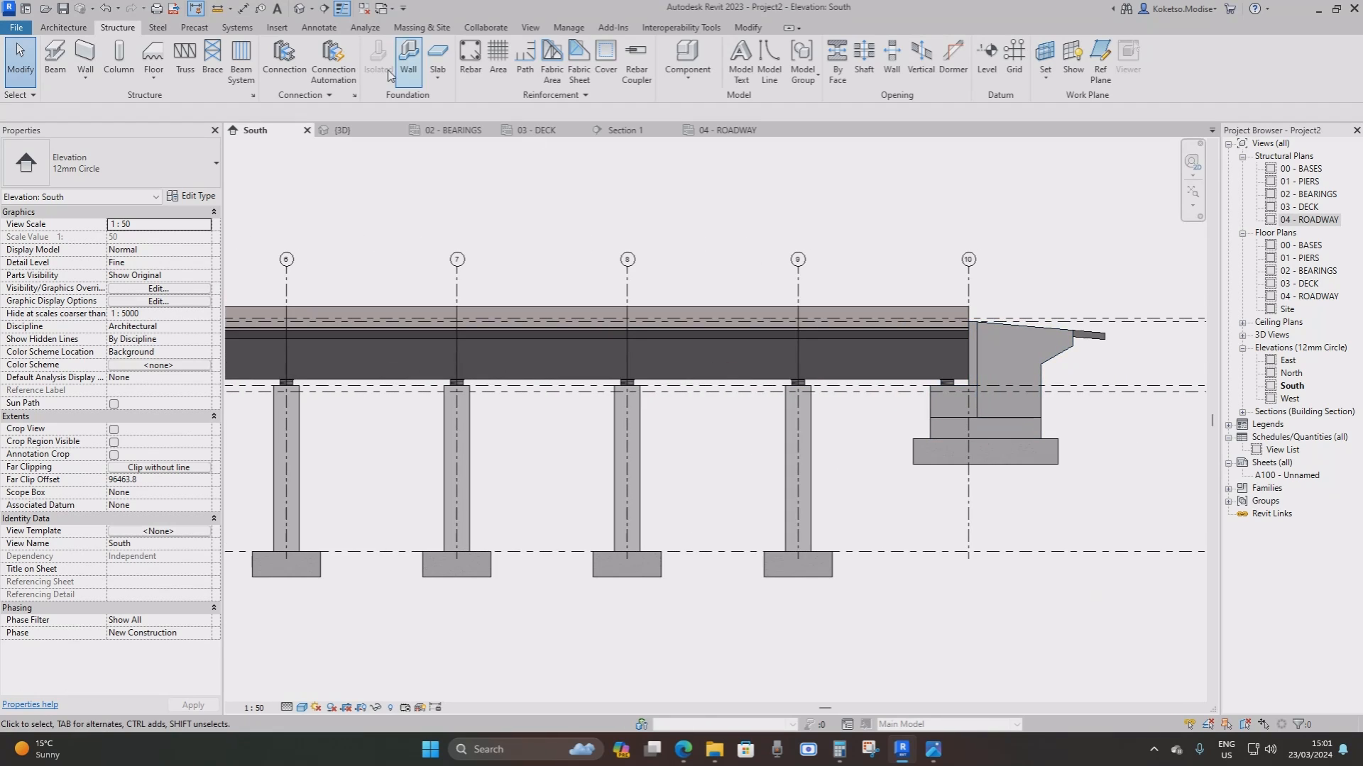
# Return to the 3D view and create a multi-category material takeoff for the New Construction phase with its default name
pyautogui.click(343, 130)
pyautogui.scroll(-3, 974, 390)
pyautogui.keyDown('shift'); pyautogui.moveTo(973, 390); pyautogui.dragTo(855, 489, button='middle'); pyautogui.keyUp('shift')
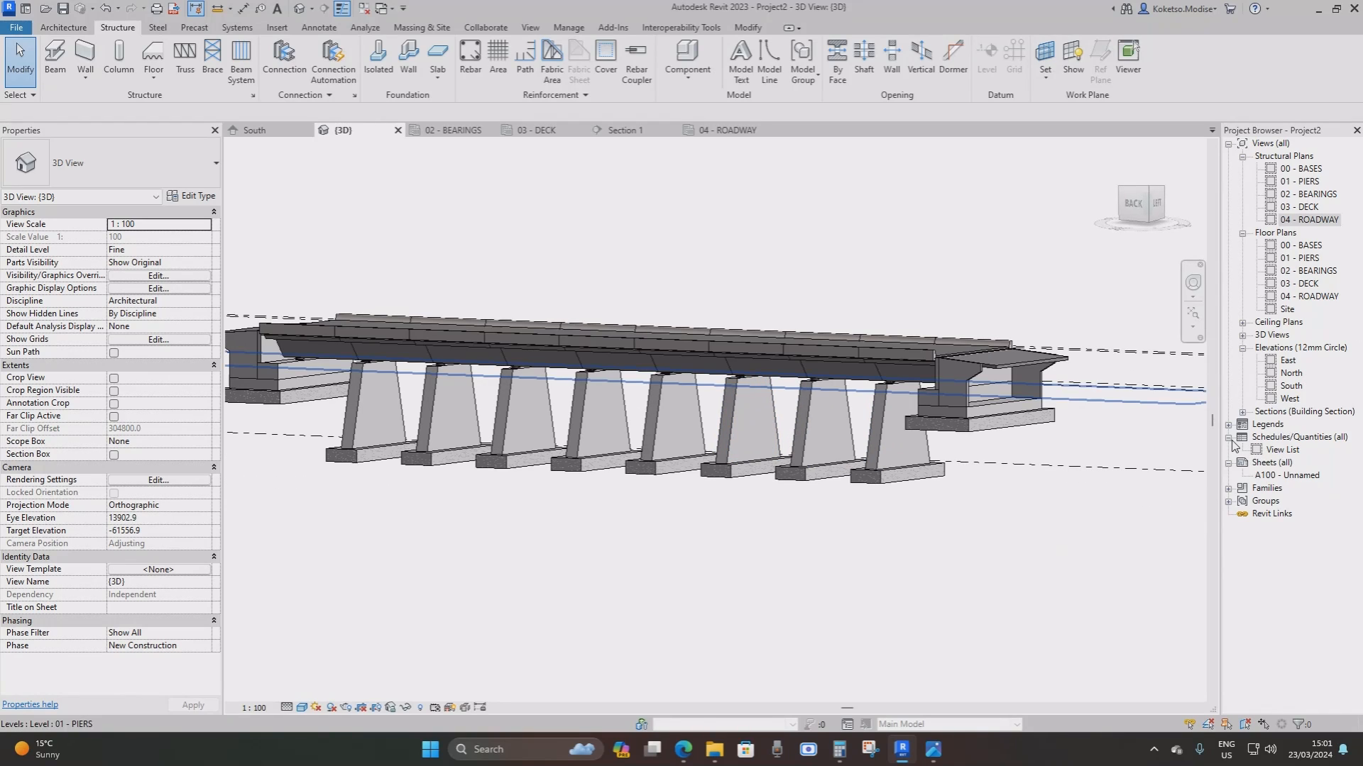
pyautogui.scroll(-2, 955, 472)
pyautogui.keyDown('shift'); pyautogui.moveTo(955, 471); pyautogui.dragTo(962, 488, button='middle'); pyautogui.keyUp('shift')
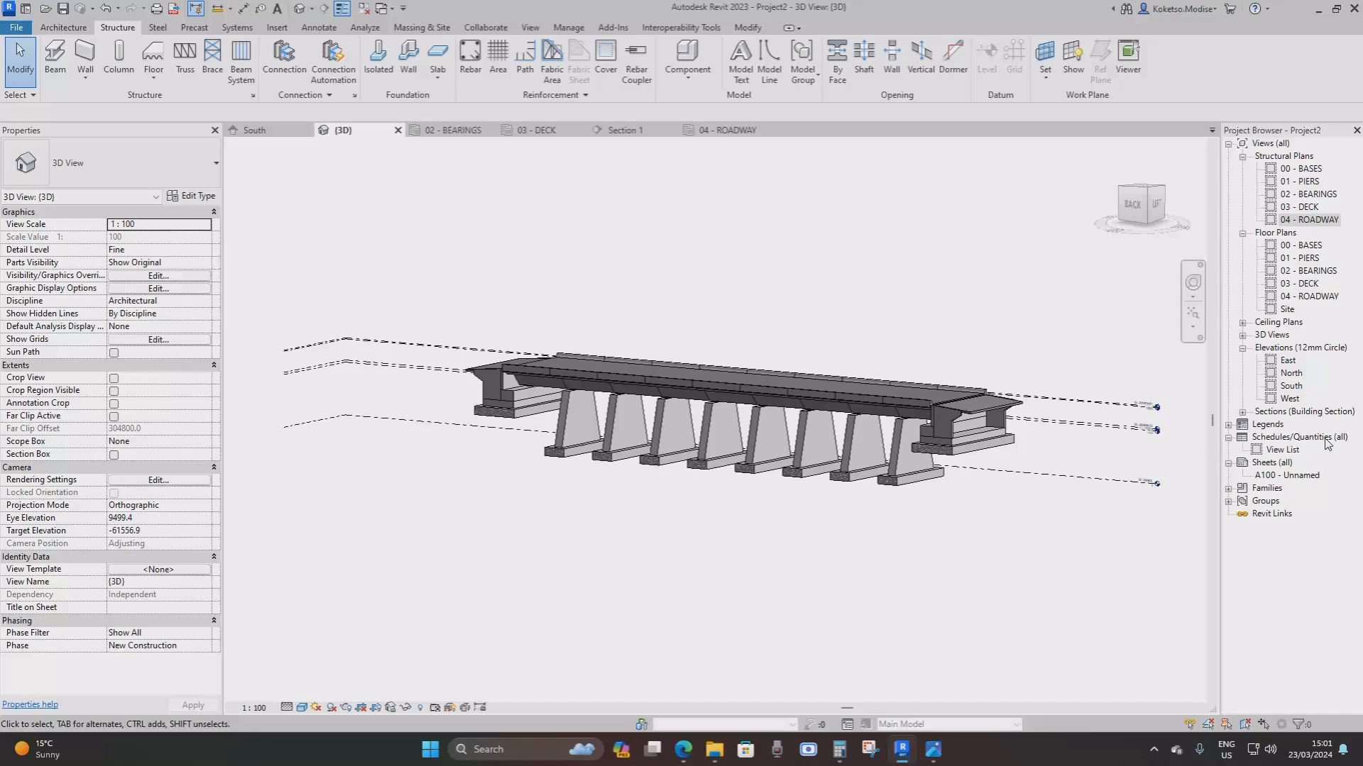
pyautogui.click(1274, 438)
pyautogui.rightClick(1272, 438)
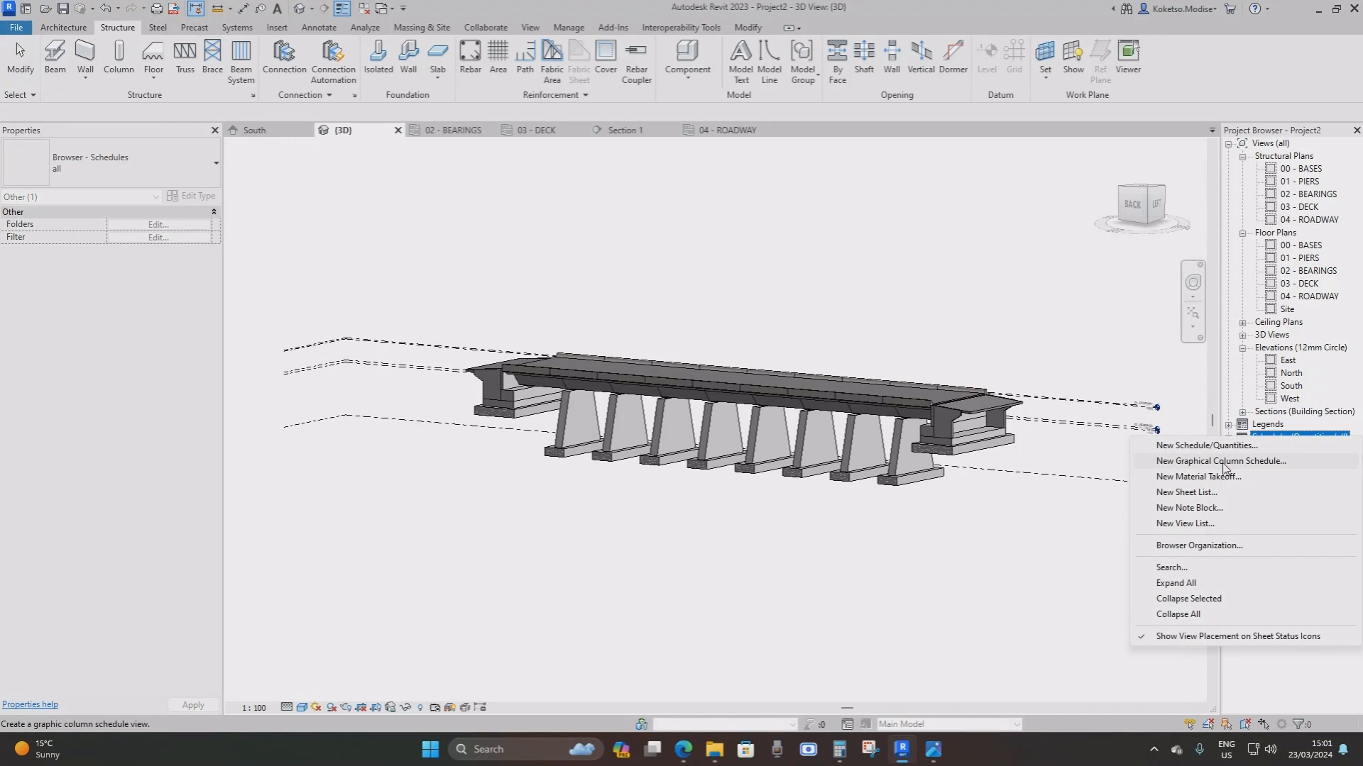
pyautogui.click(1182, 477)
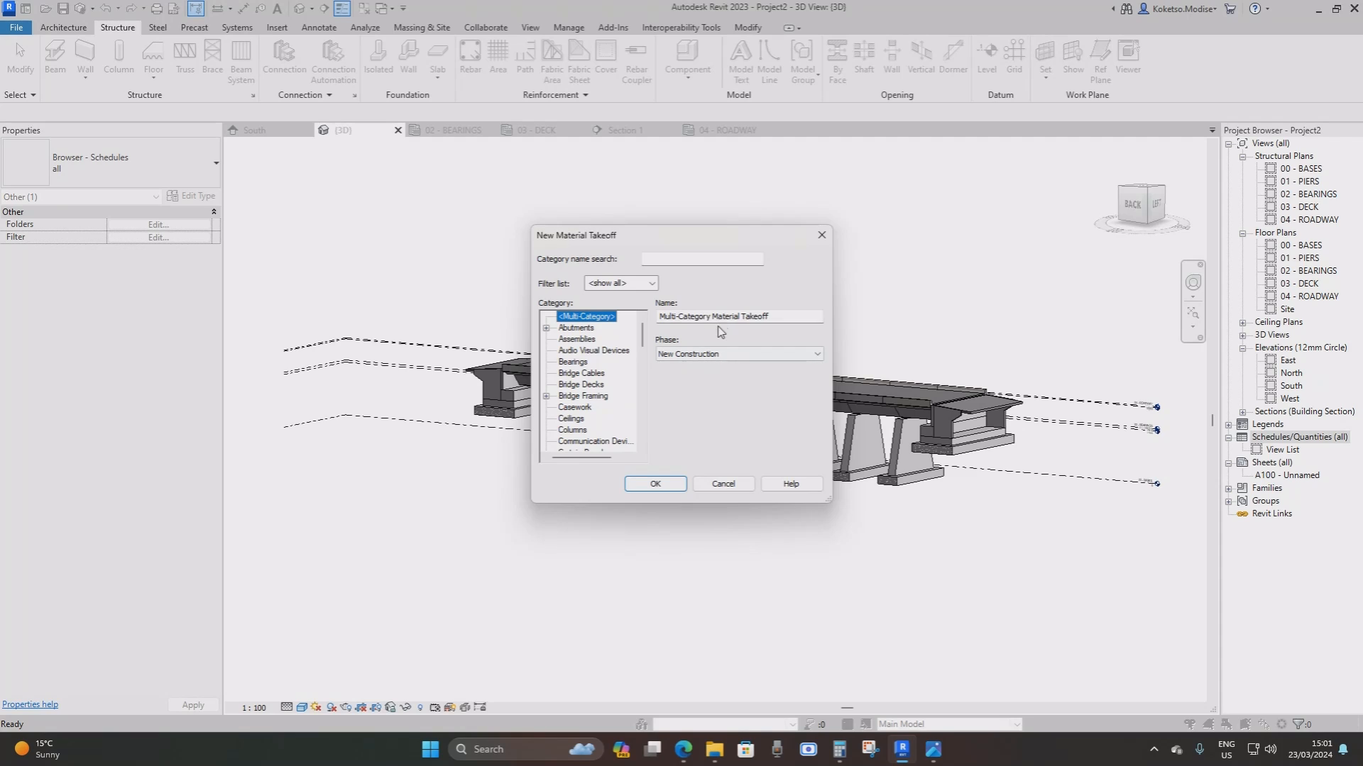
pyautogui.click(654, 484)
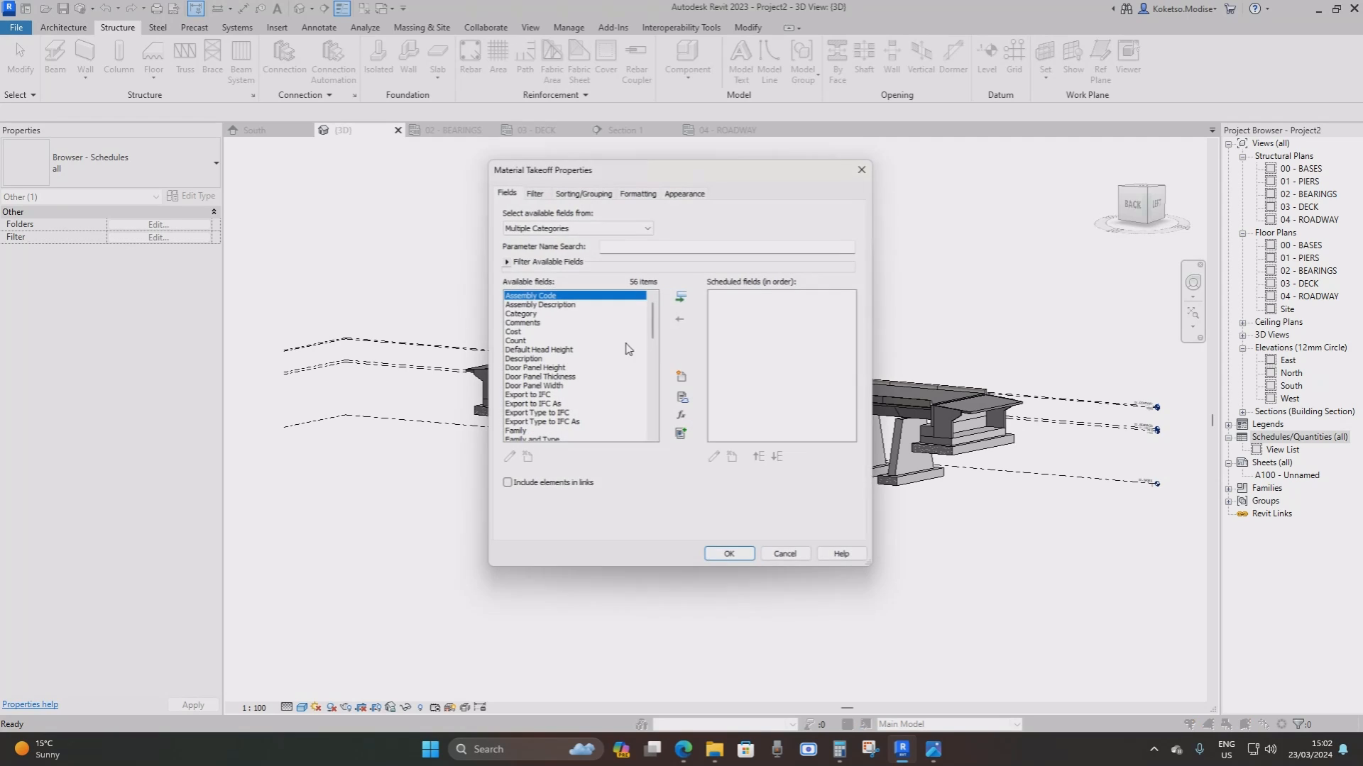
# Add the Category and Type fields to the material takeoff
pyautogui.click(614, 245)
pyautogui.write('CAT')
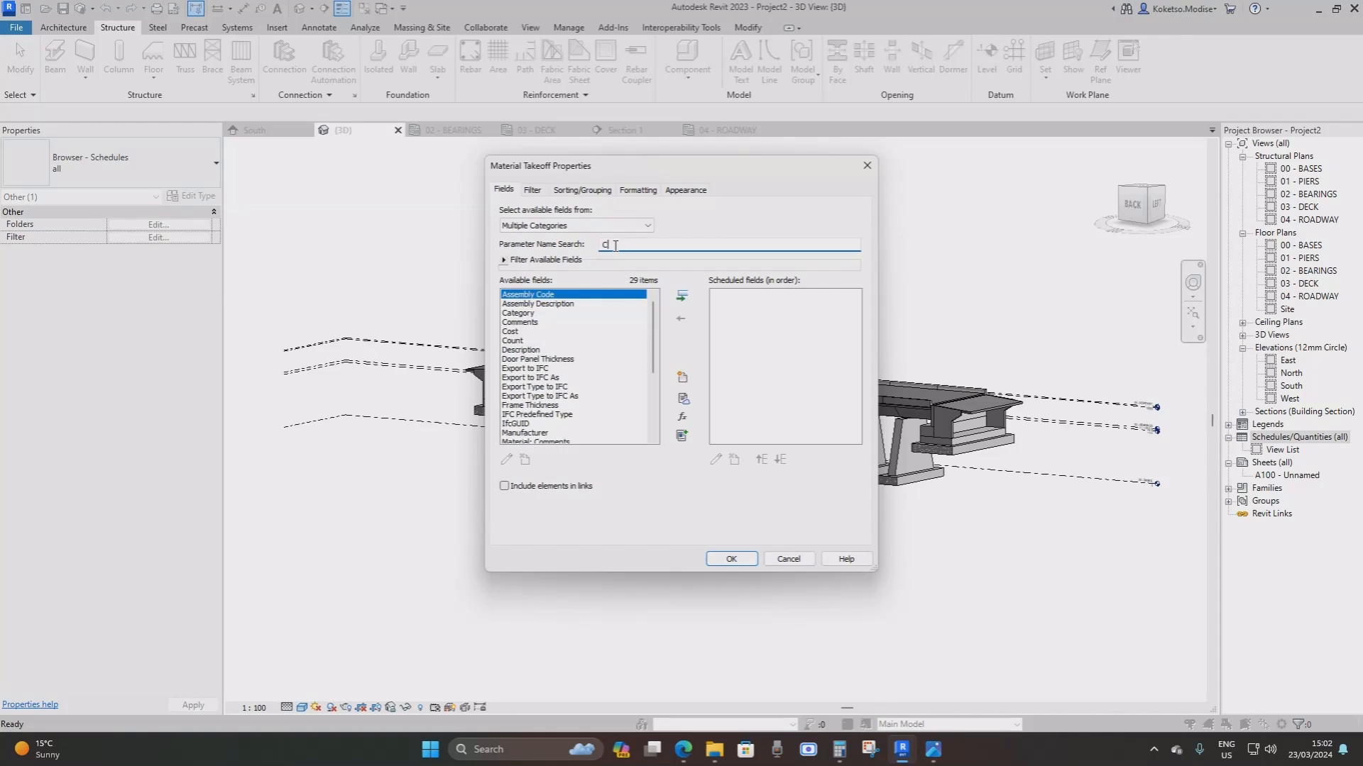
pyautogui.click(680, 298)
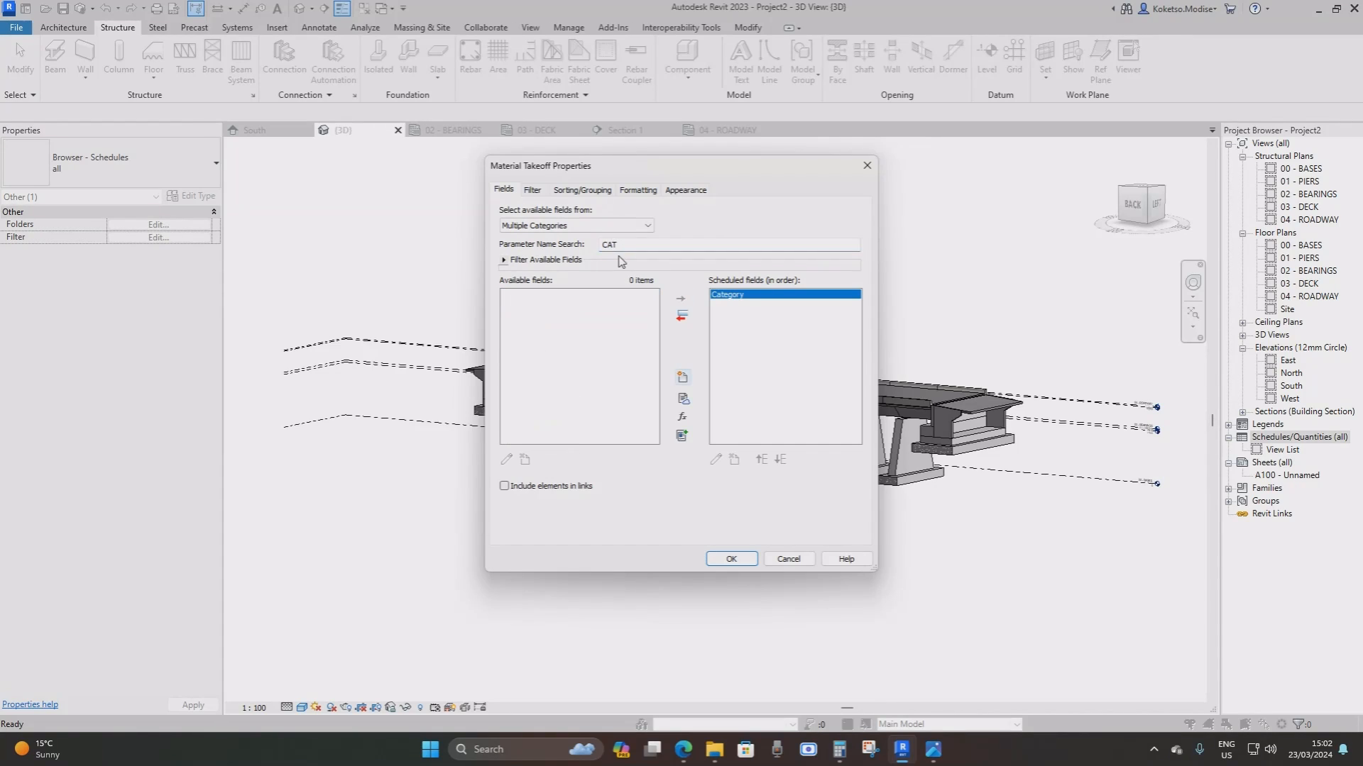
pyautogui.write('TY')
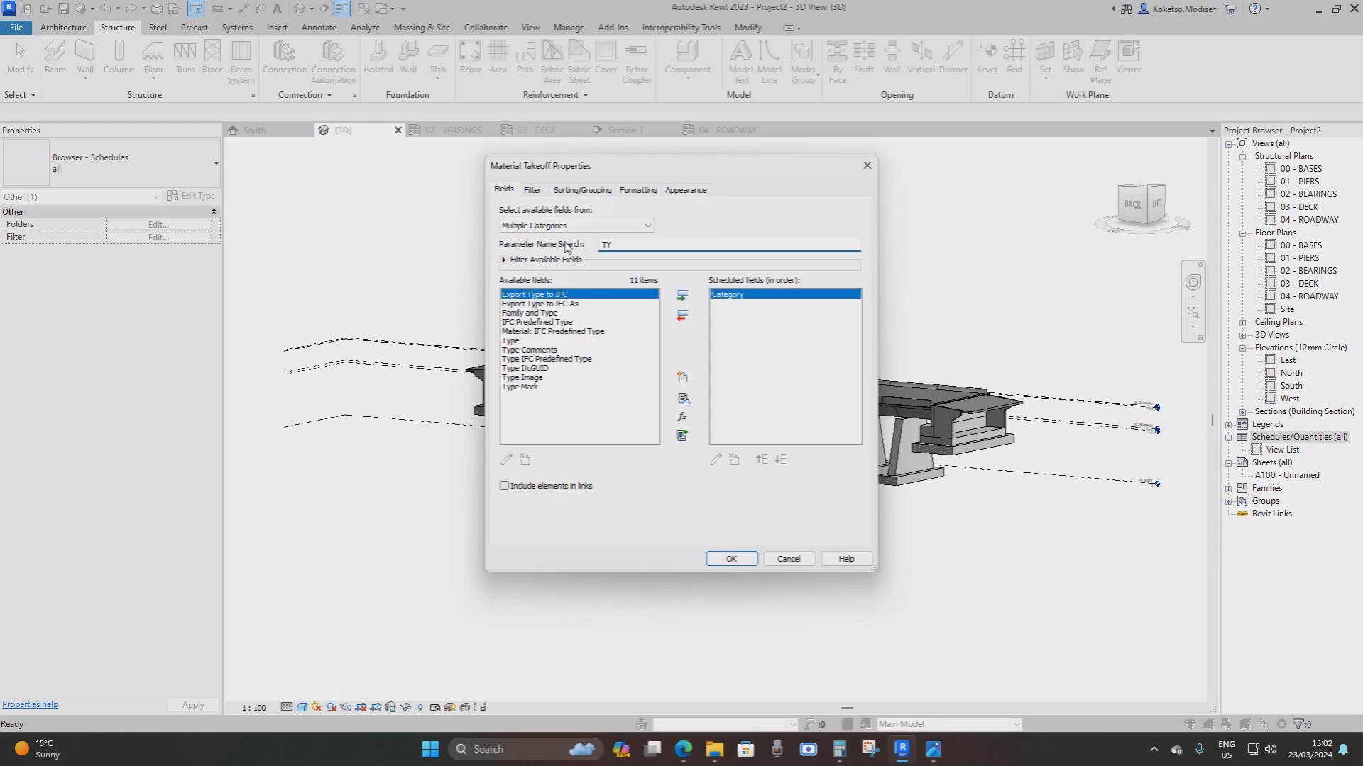
pyautogui.write('P')
pyautogui.click(511, 340)
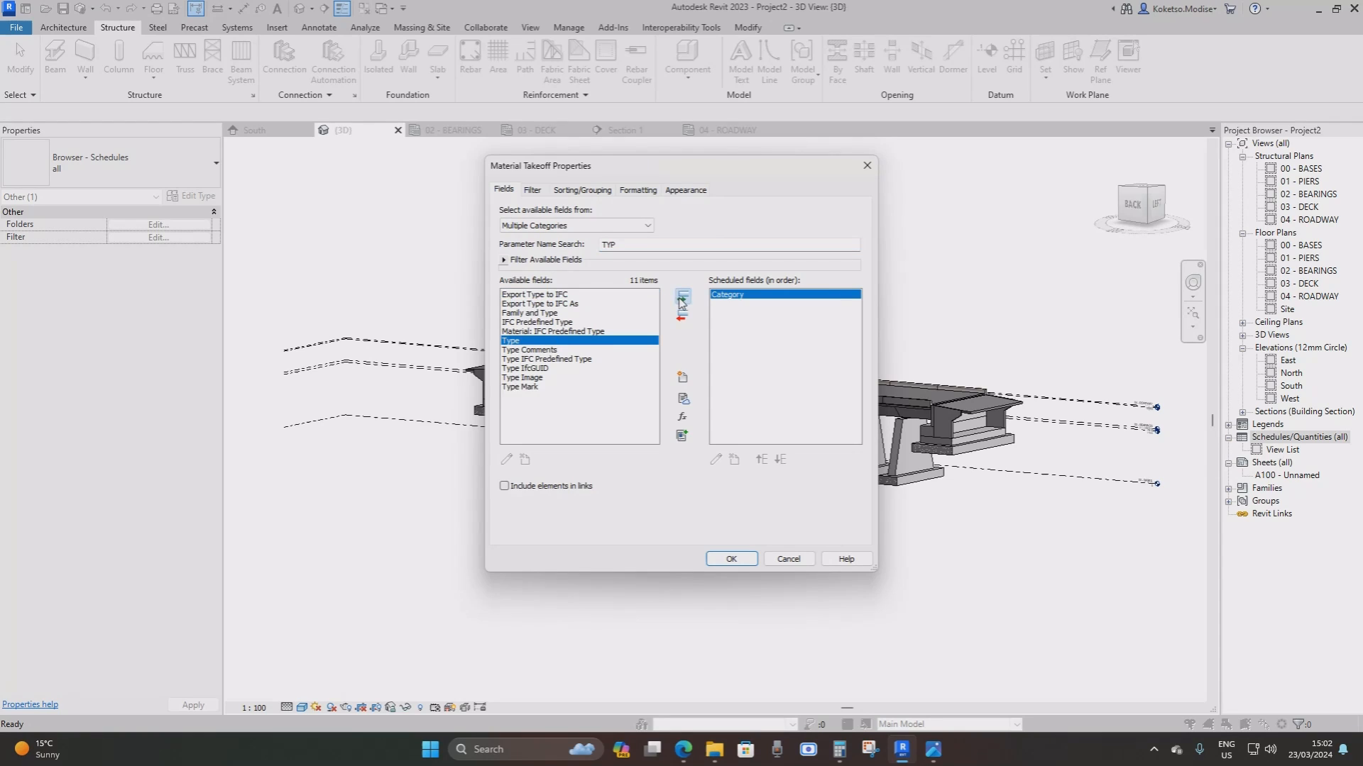
pyautogui.click(682, 298)
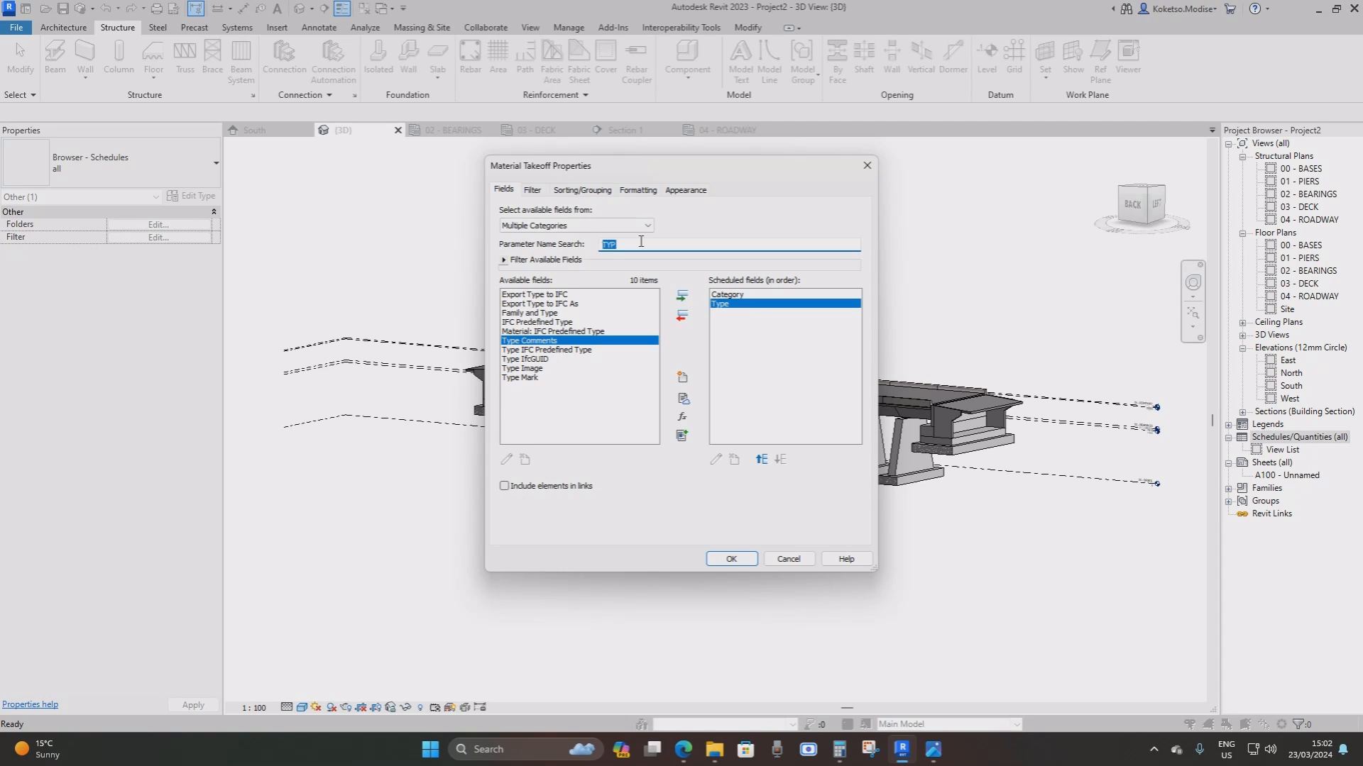
# Add the Family field to the material takeoff and search the available fields for AR
pyautogui.write('FA')
pyautogui.click(512, 304)
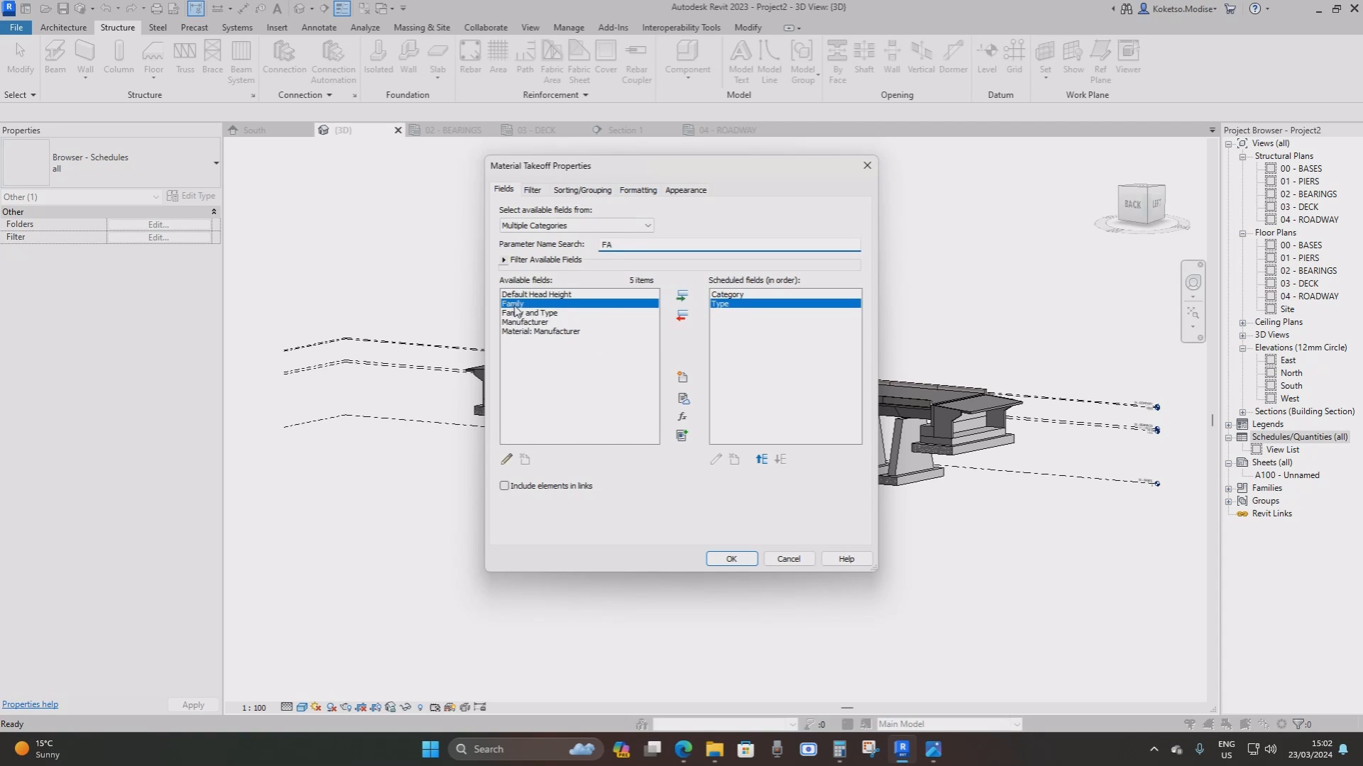
pyautogui.click(681, 295)
pyautogui.write('AR')
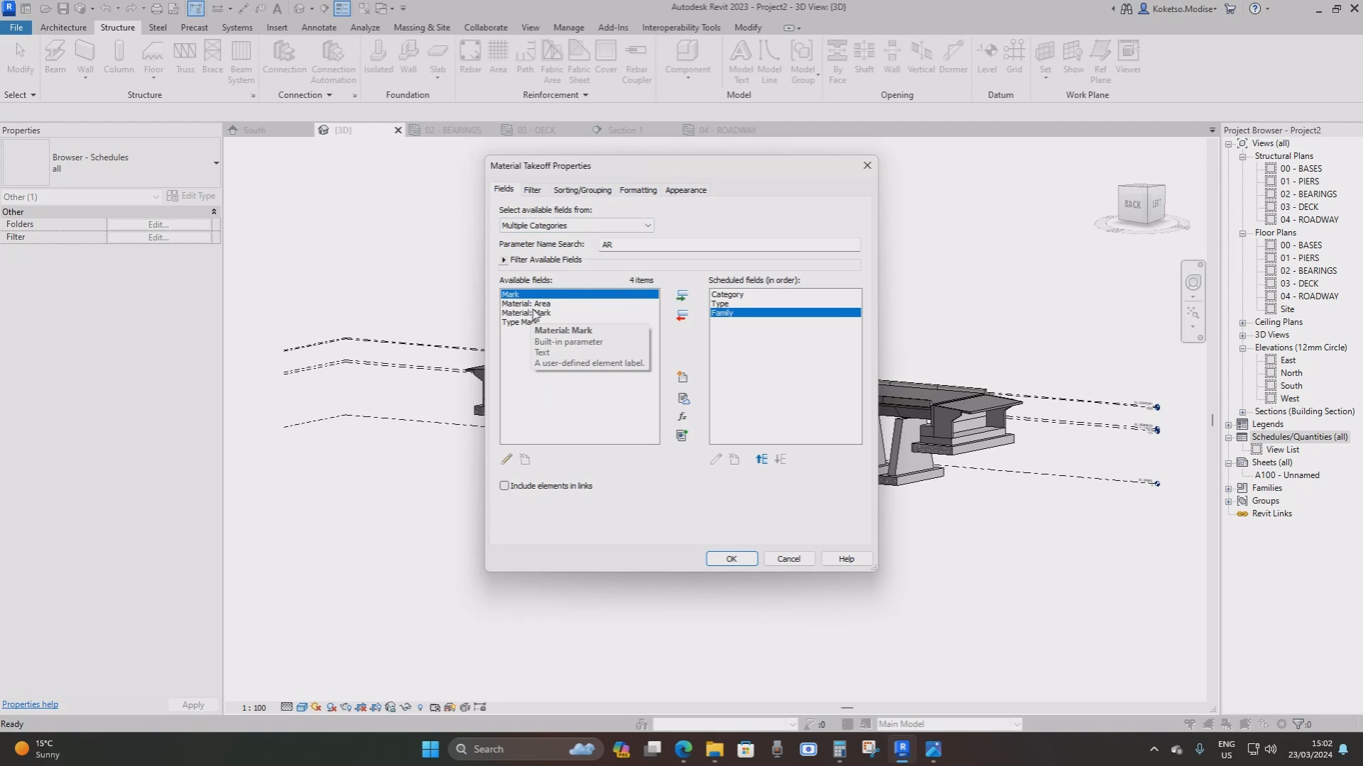
# Add the Material: Area, Material: Volume and Count fields to the multi-category material takeoff and create the schedule
pyautogui.click(535, 304)
pyautogui.click(683, 297)
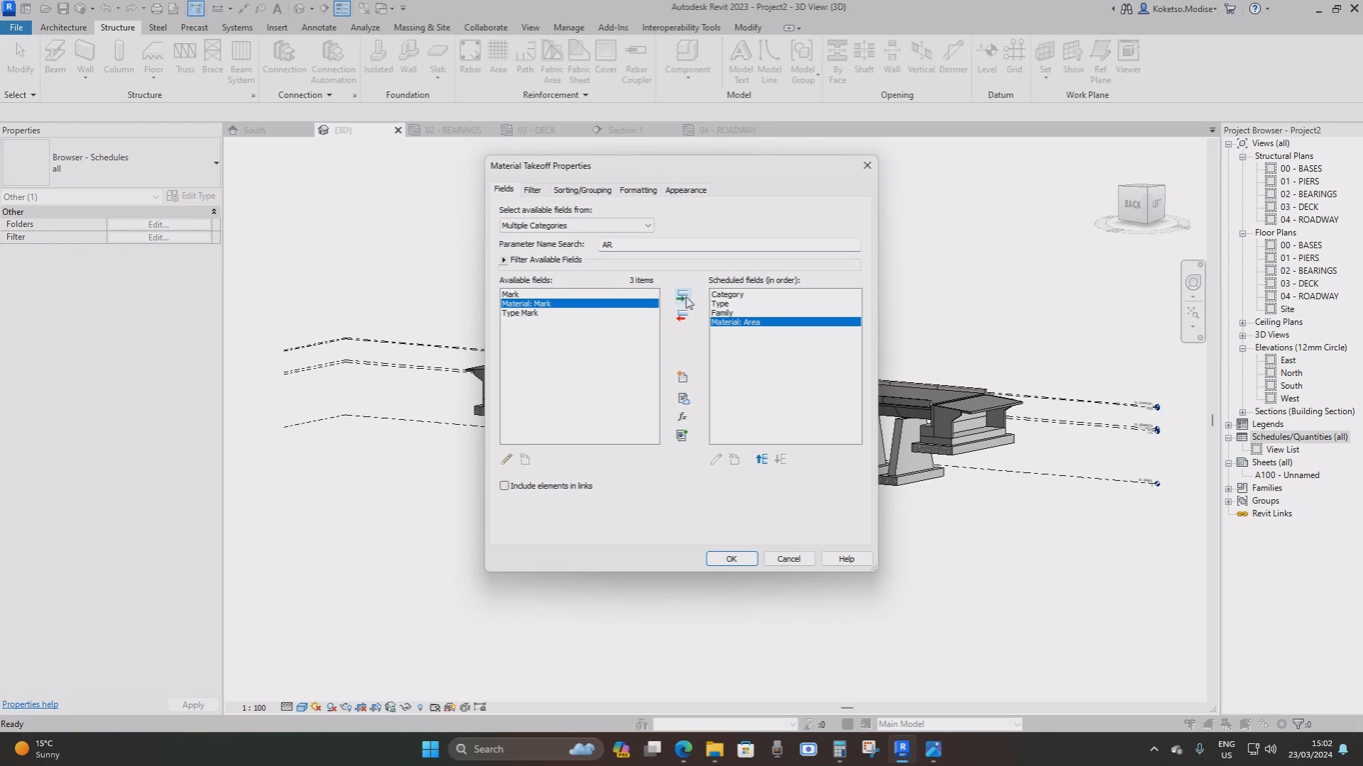
pyautogui.doubleClick(621, 245)
pyautogui.write('VO')
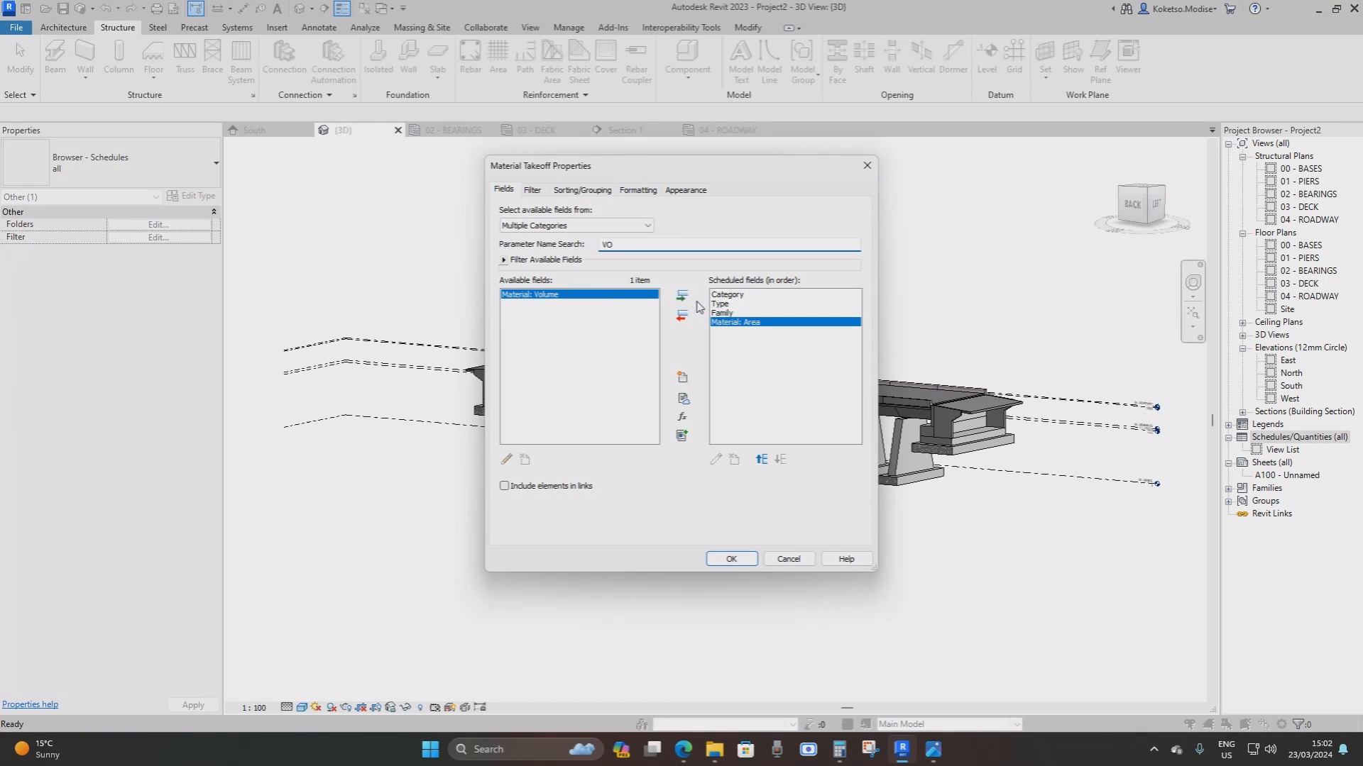
pyautogui.click(681, 295)
pyautogui.doubleClick(620, 249)
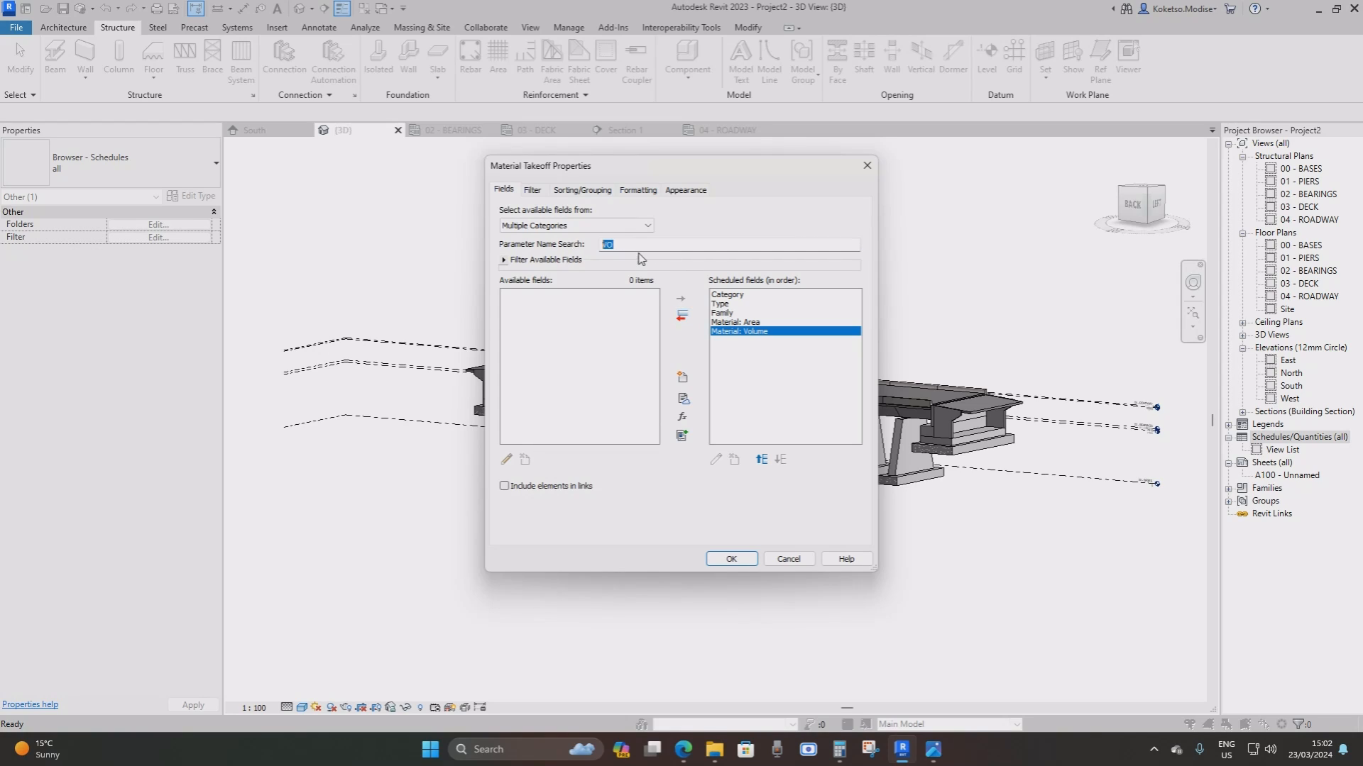
pyautogui.write('COUN')
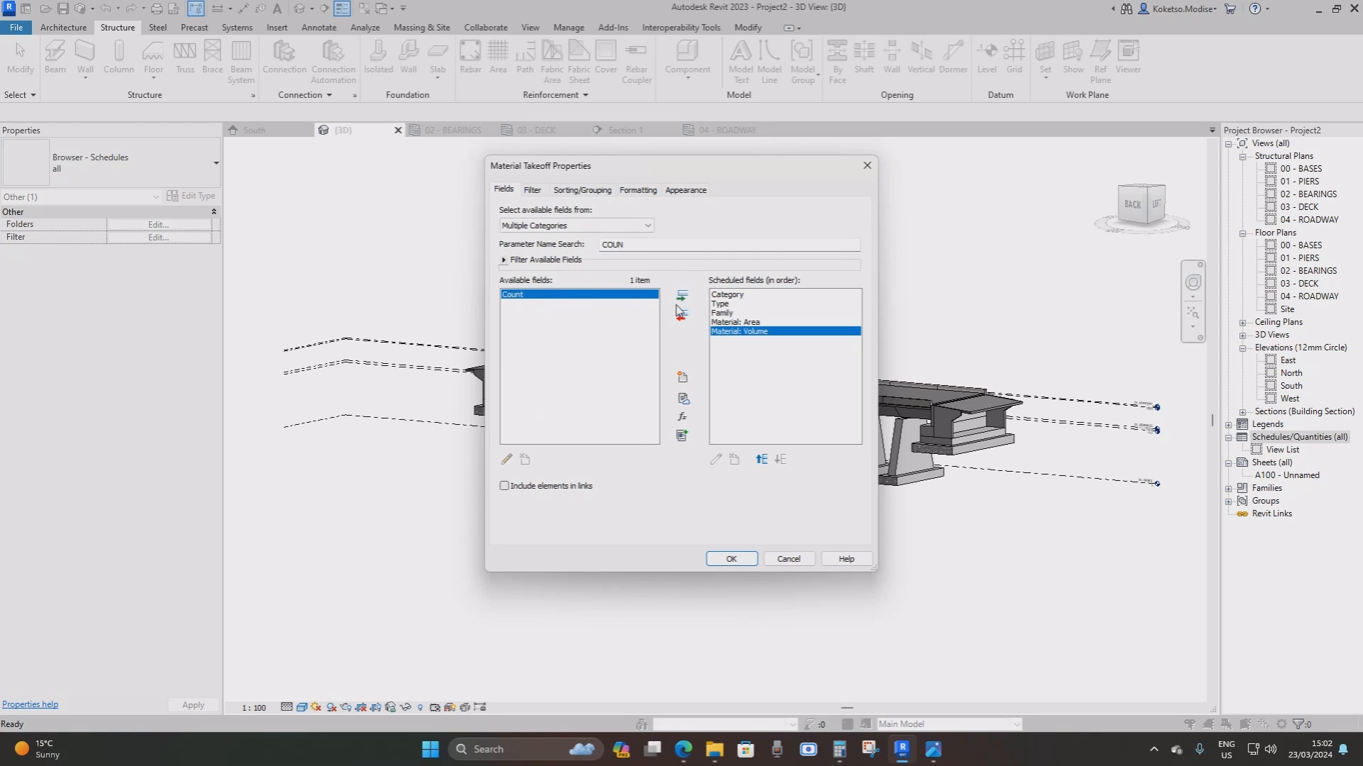
pyautogui.click(681, 296)
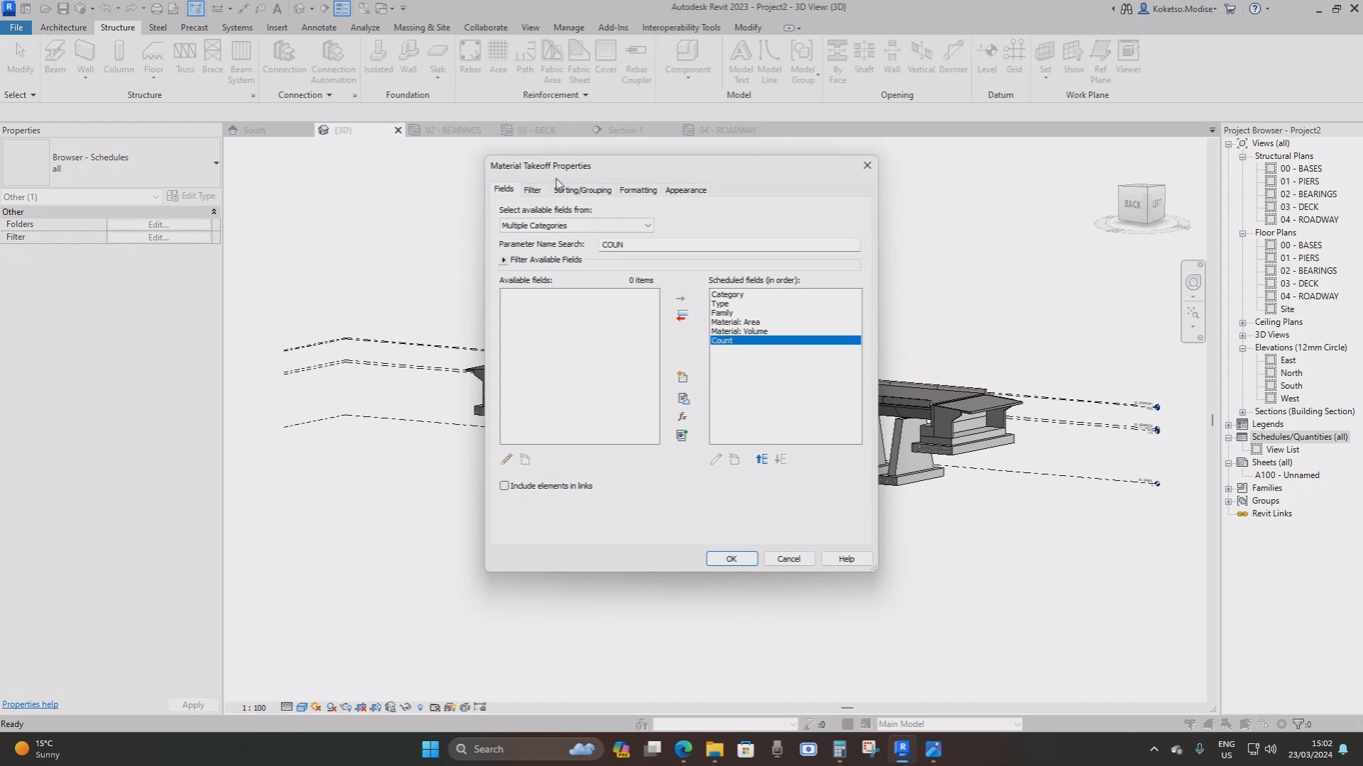
pyautogui.click(731, 558)
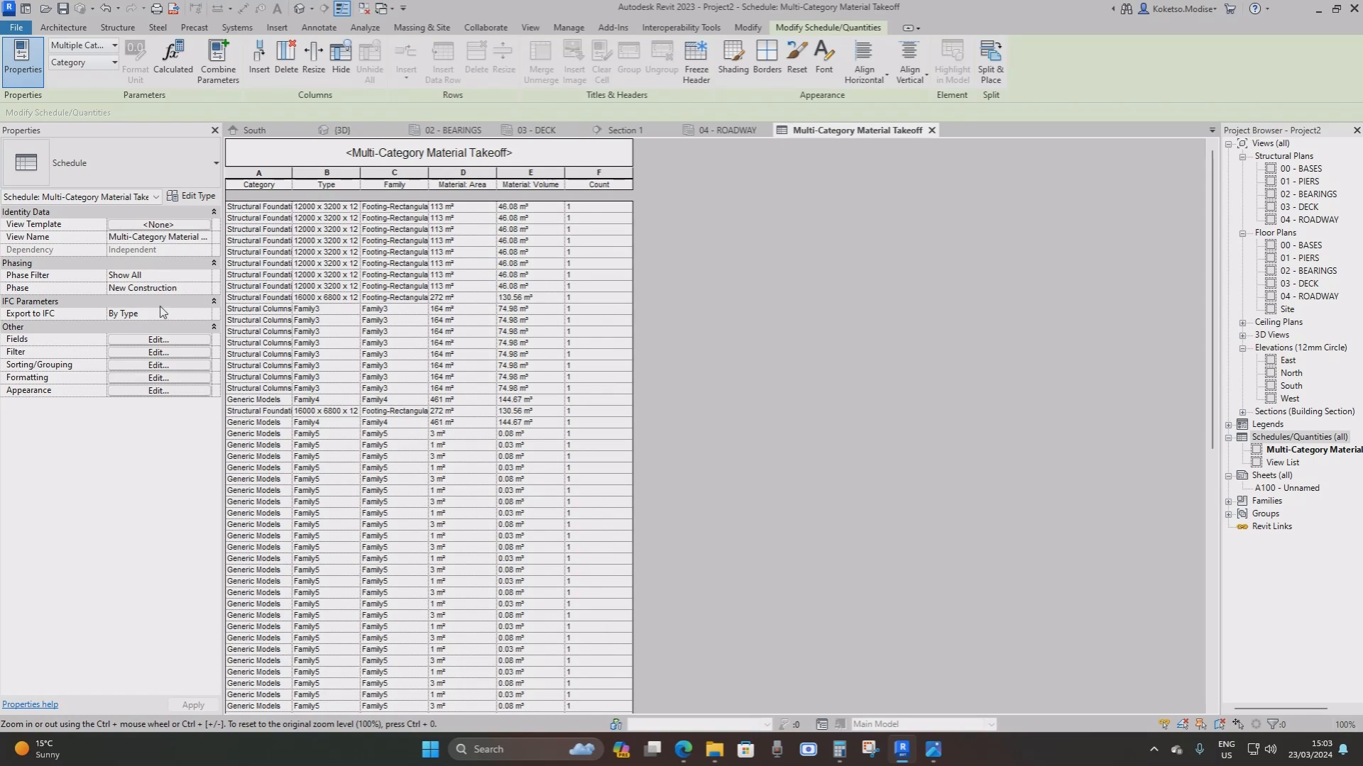
# Sort the material takeoff by Category, then by Type, then by Family, all ascending
pyautogui.click(157, 366)
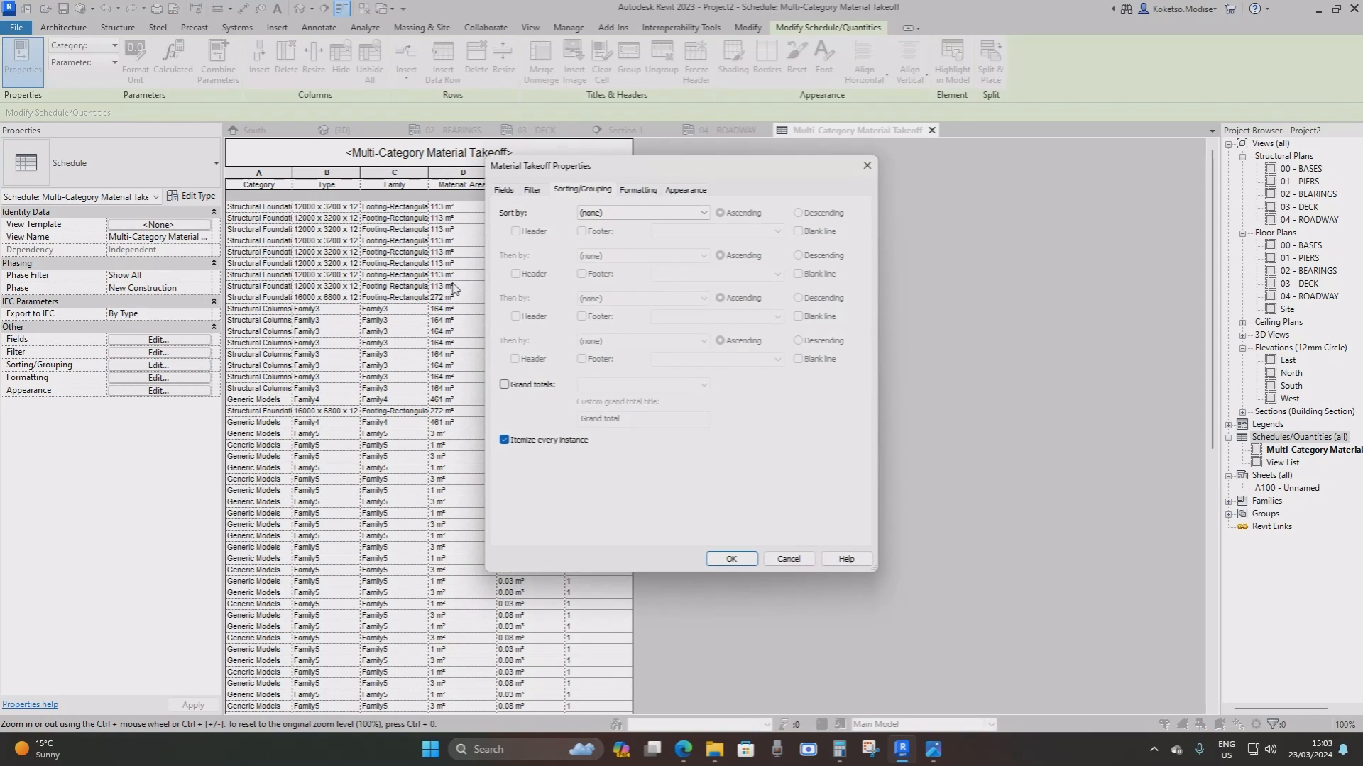
pyautogui.click(607, 214)
pyautogui.click(594, 235)
pyautogui.click(606, 256)
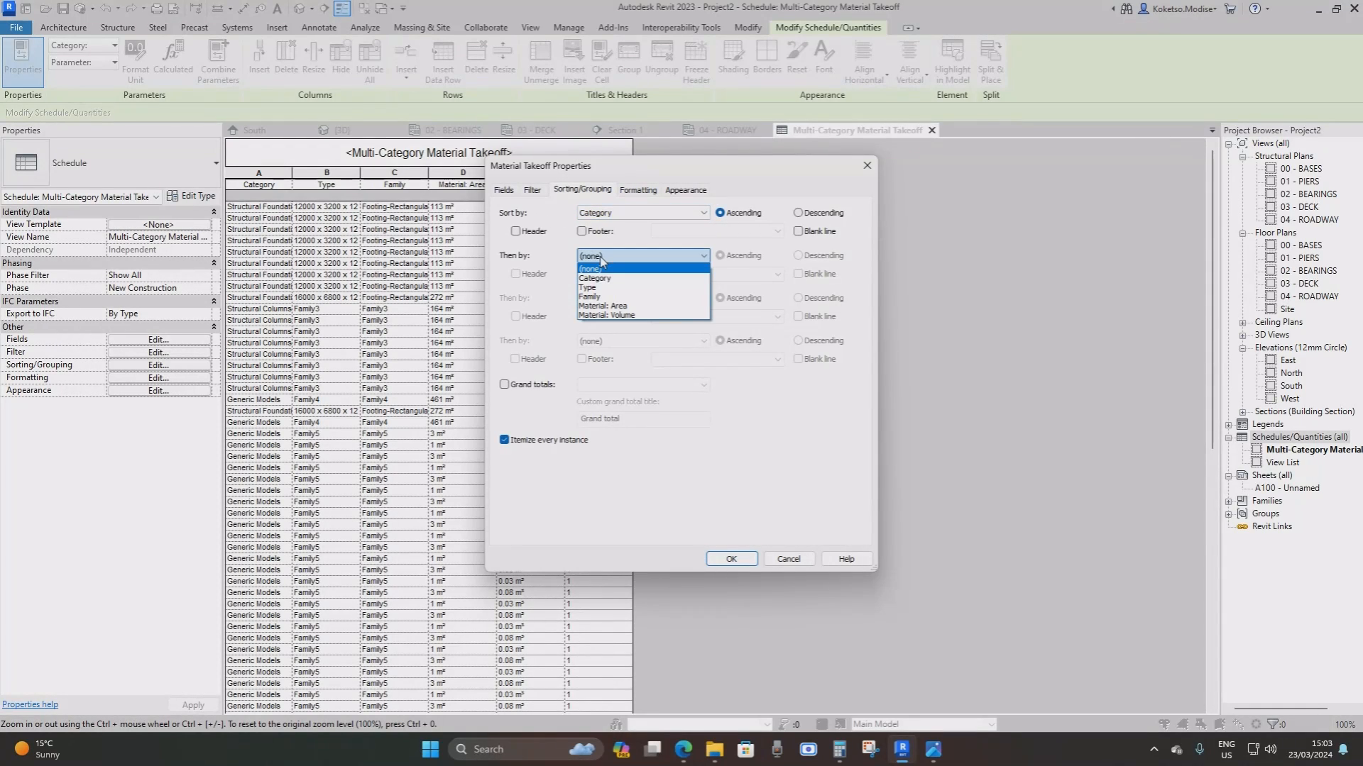
pyautogui.click(589, 287)
pyautogui.click(607, 299)
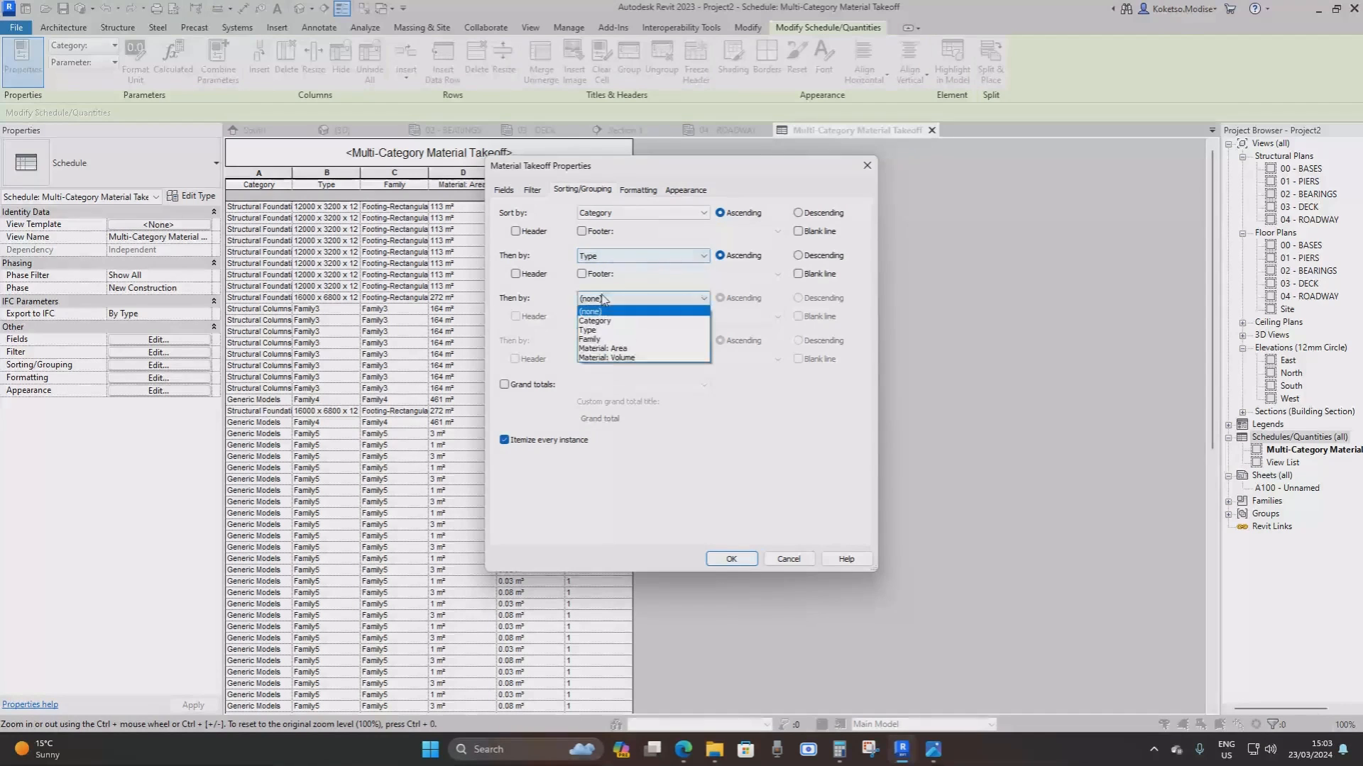
pyautogui.click(598, 340)
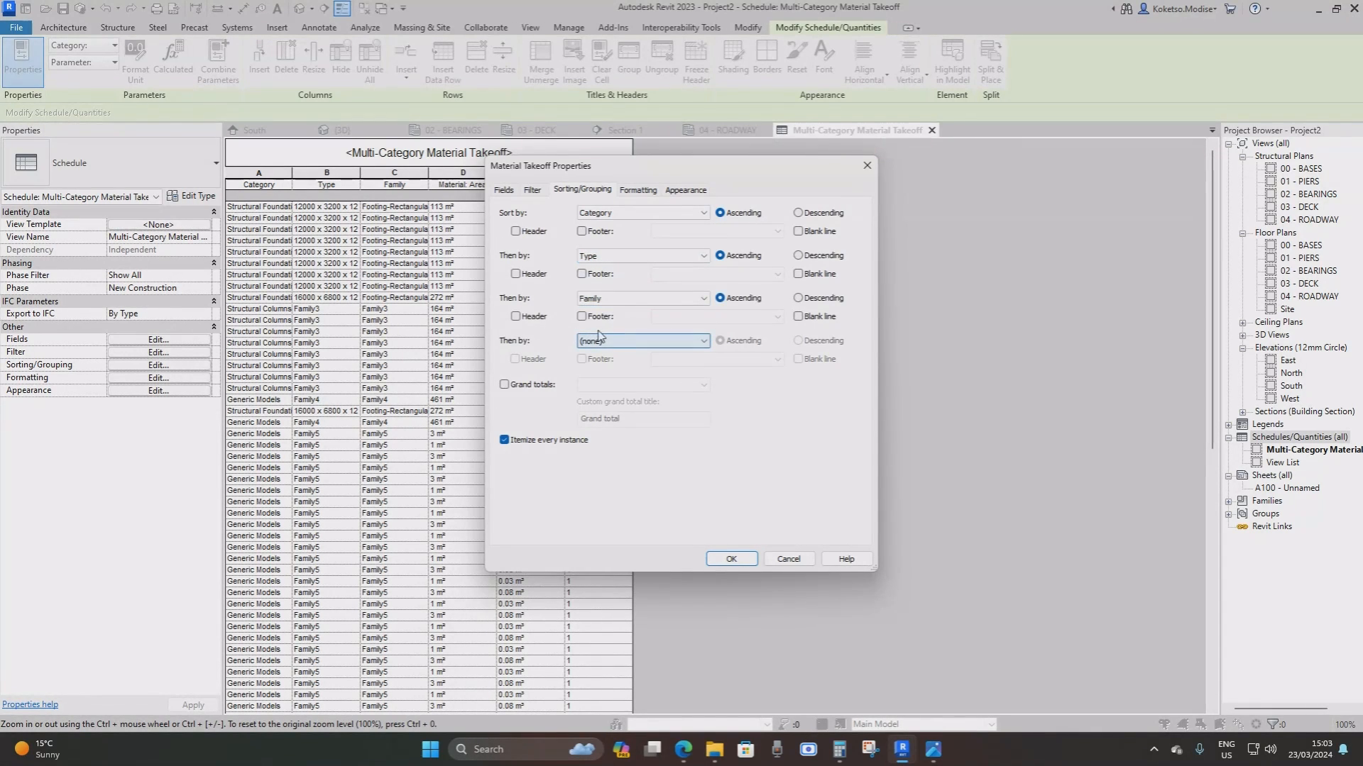
# Enable footers with title, count, and totals plus a blank line for the Category, Type and Family sorting levels
pyautogui.click(582, 316)
pyautogui.click(582, 274)
pyautogui.click(582, 231)
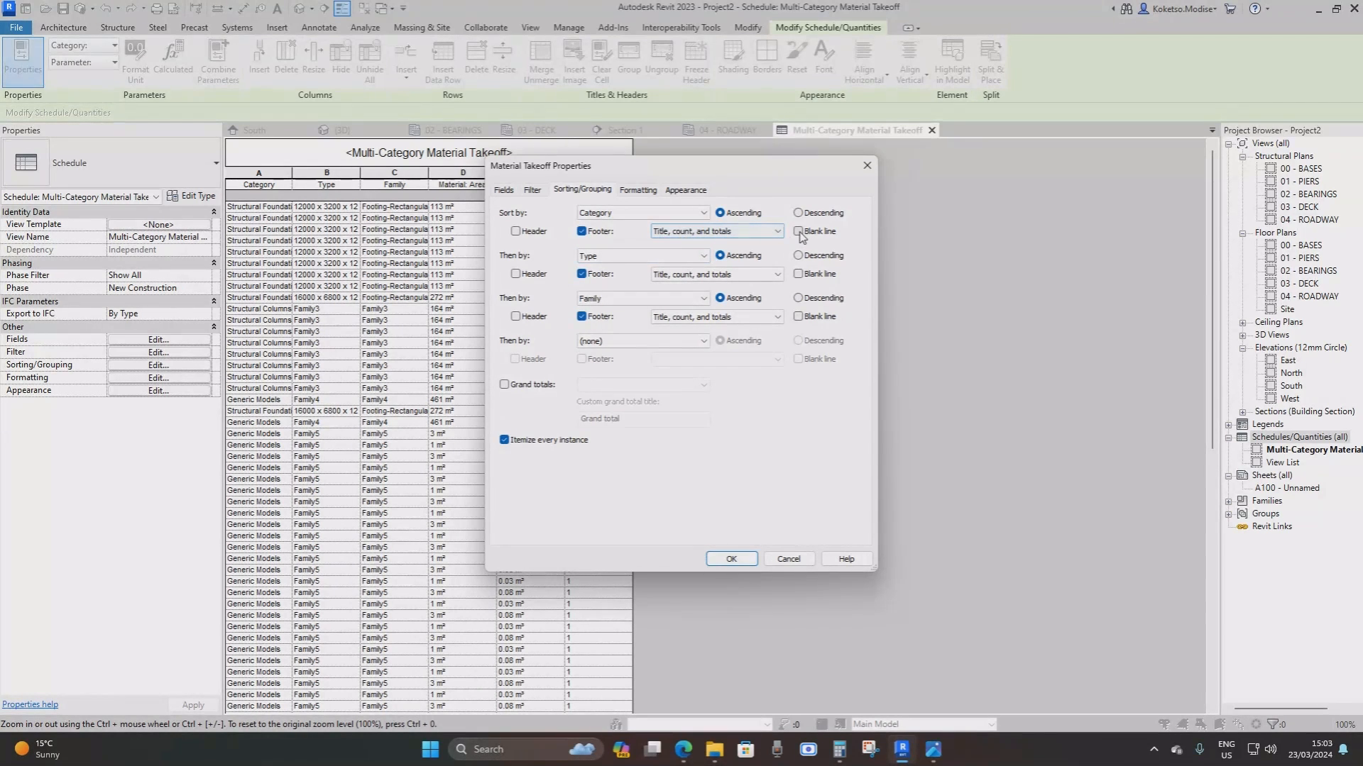
pyautogui.click(798, 232)
pyautogui.click(798, 274)
pyautogui.click(798, 316)
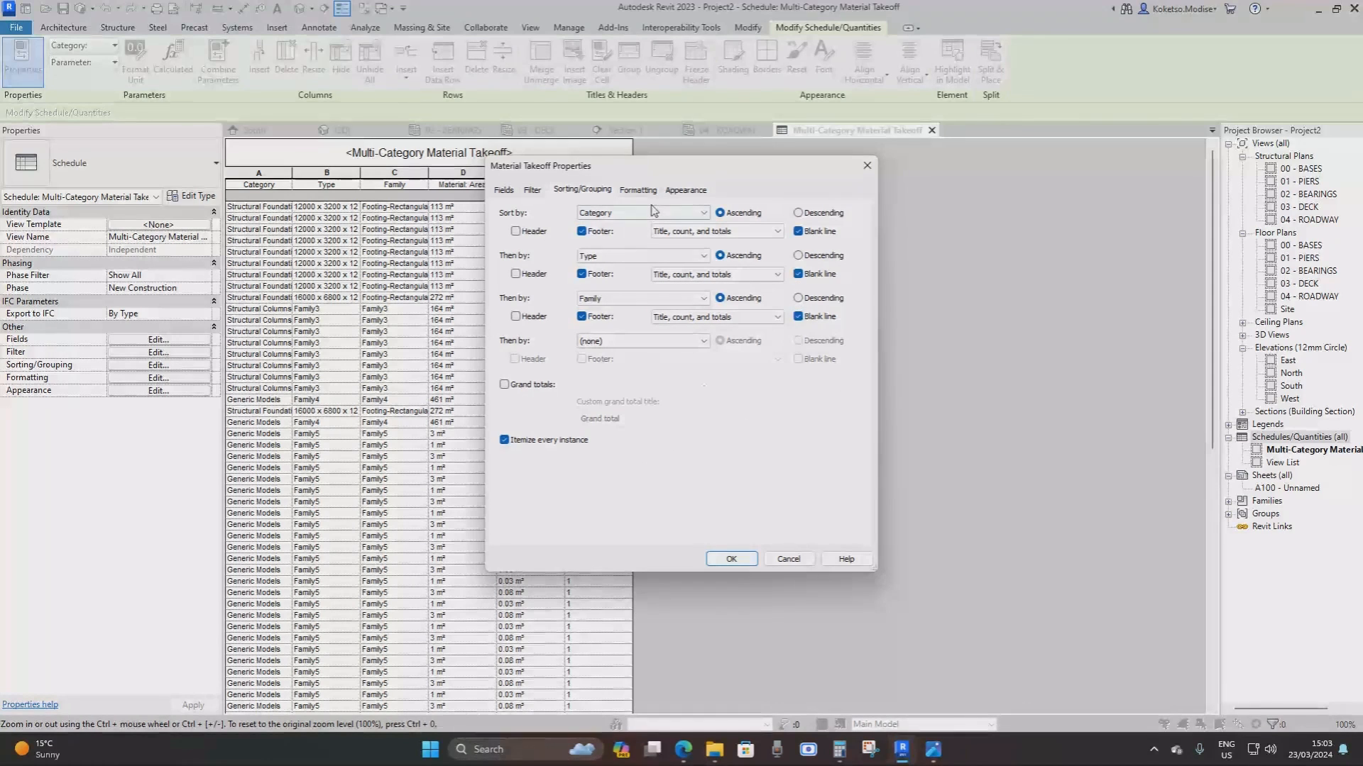
# Set the Material: Area and Material: Volume fields to calculate totals, keeping the project settings for the area format
pyautogui.click(638, 190)
pyautogui.click(527, 249)
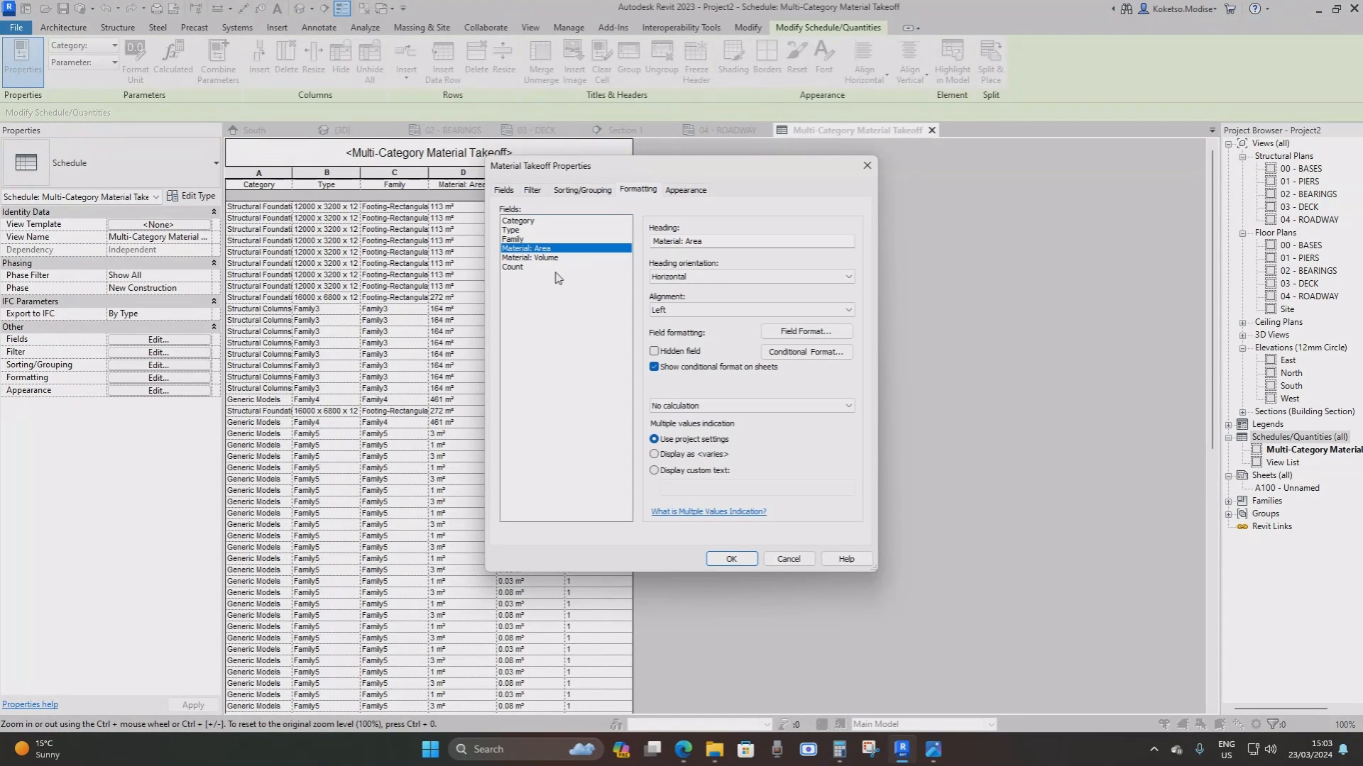
pyautogui.click(684, 407)
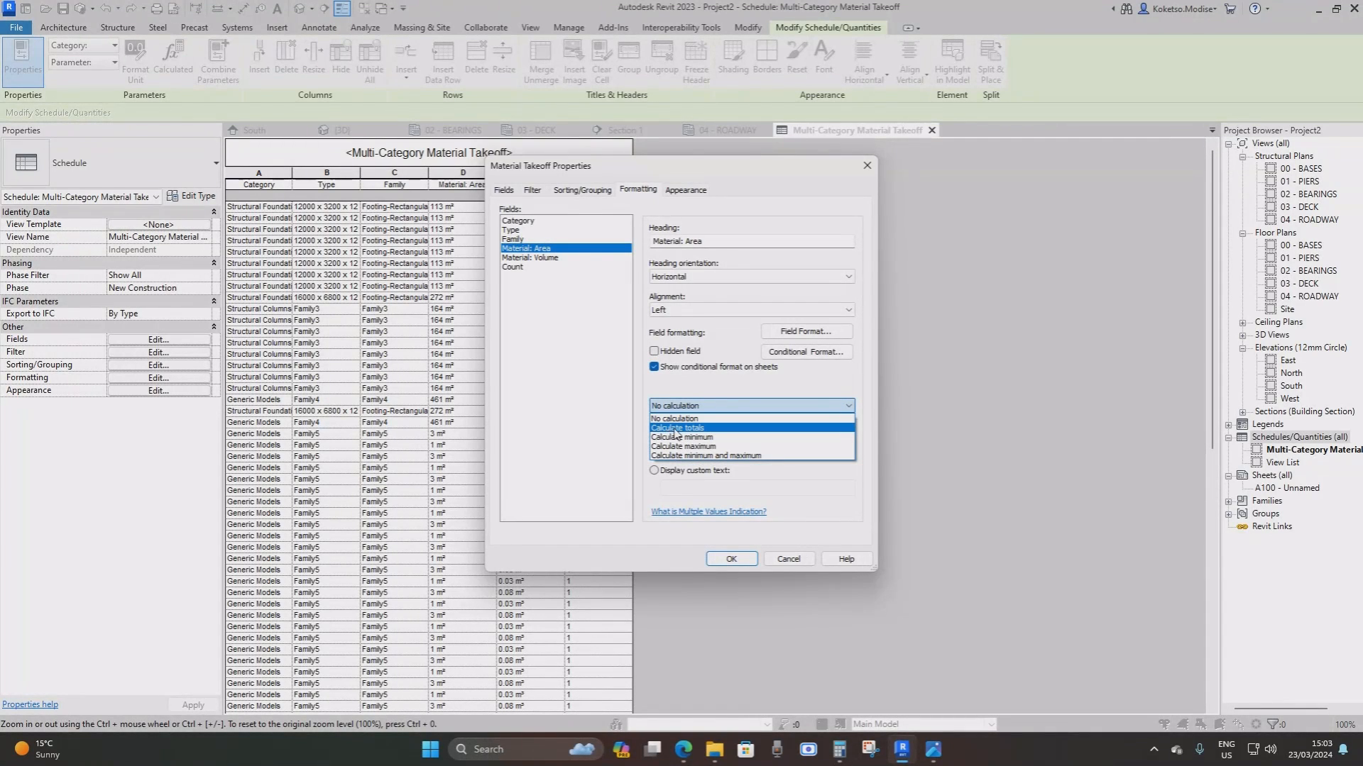
pyautogui.click(712, 429)
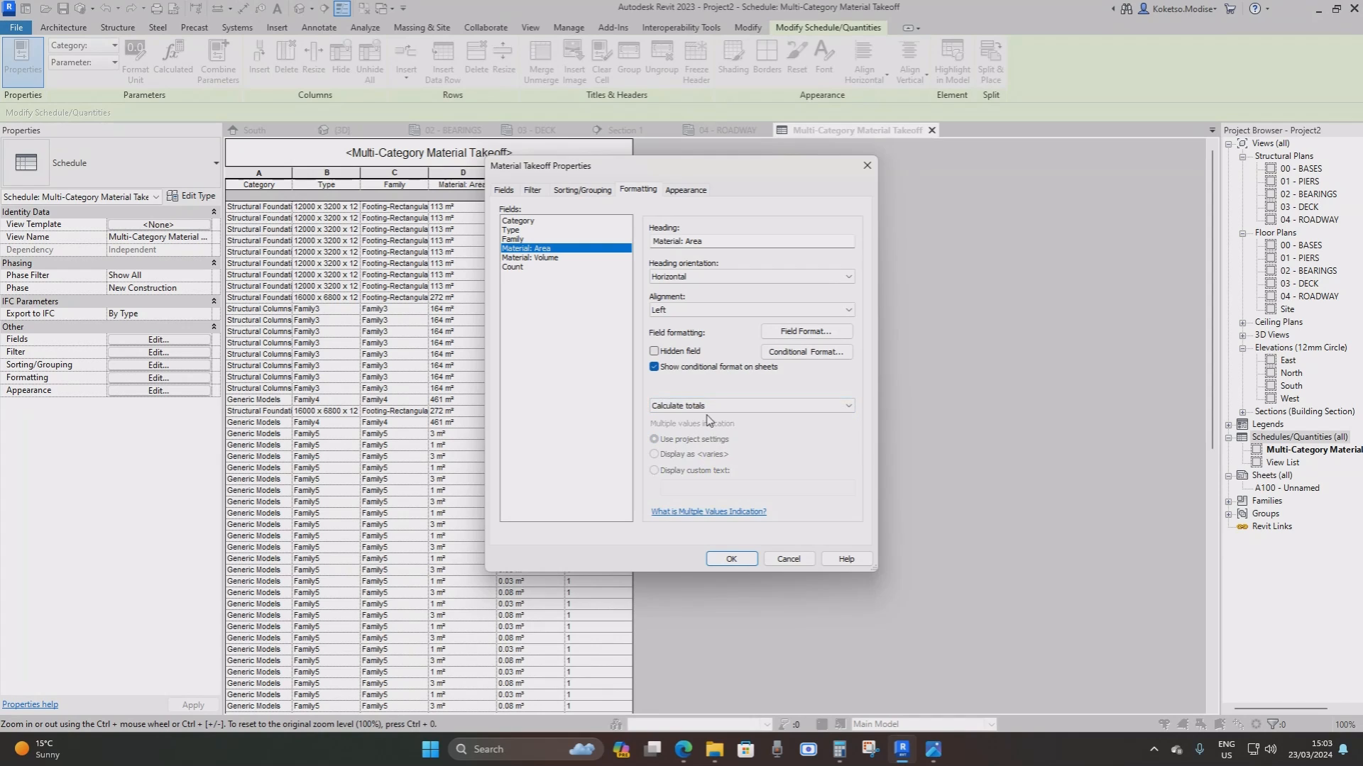
pyautogui.click(805, 332)
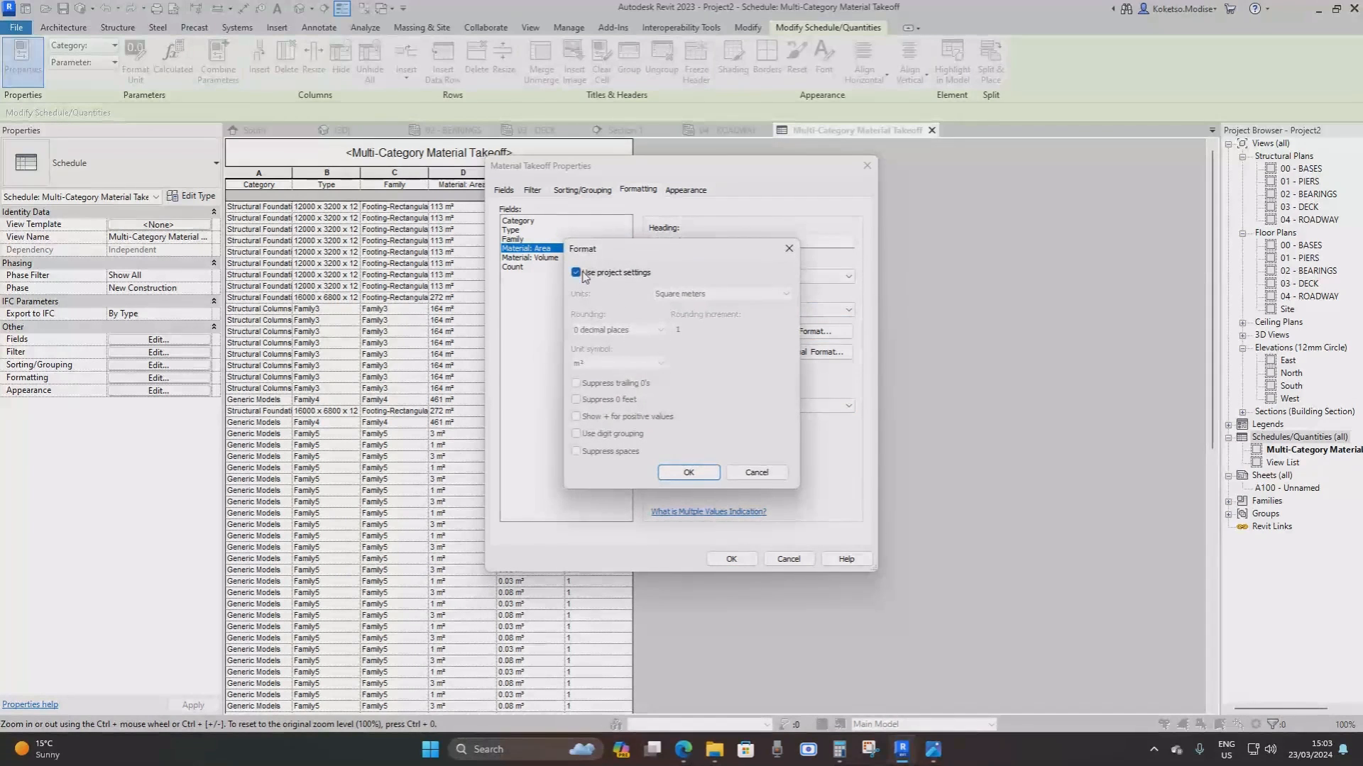
pyautogui.click(688, 471)
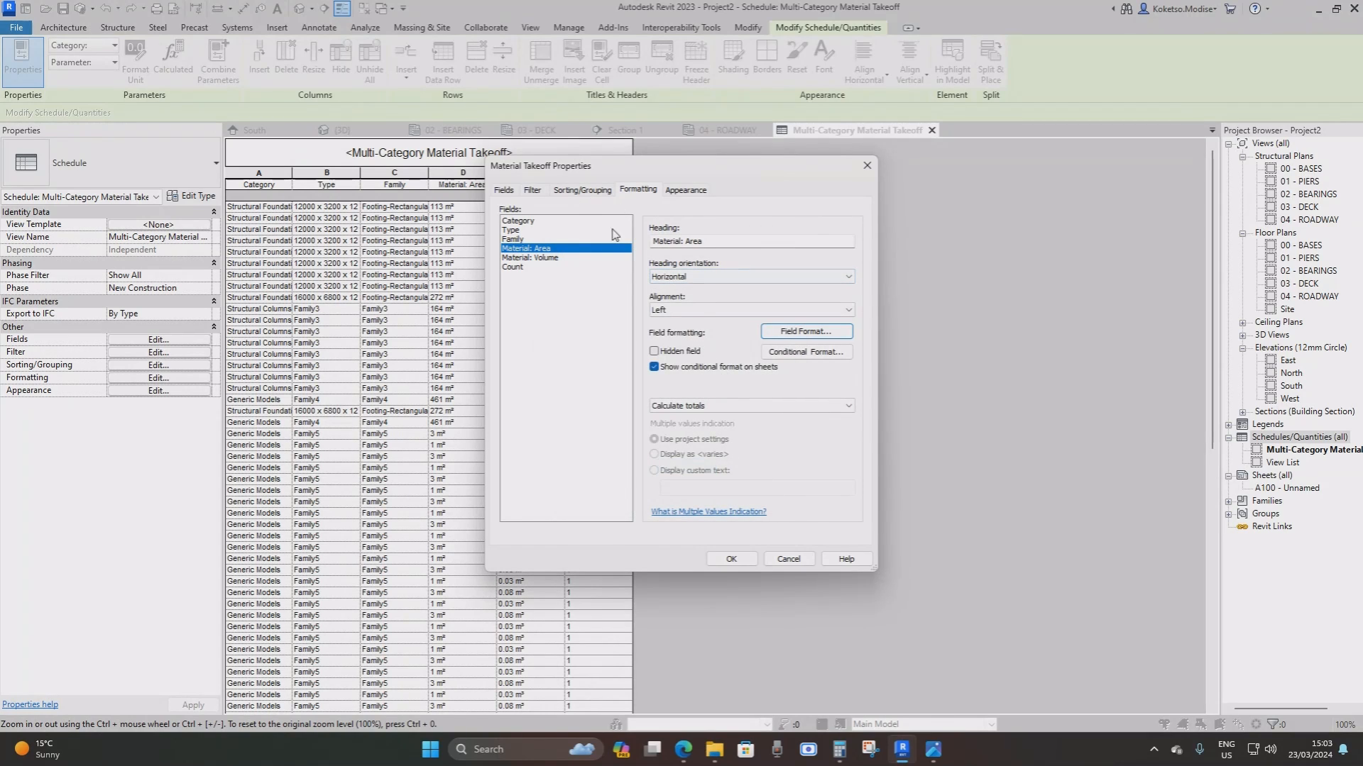
pyautogui.click(529, 257)
pyautogui.click(710, 405)
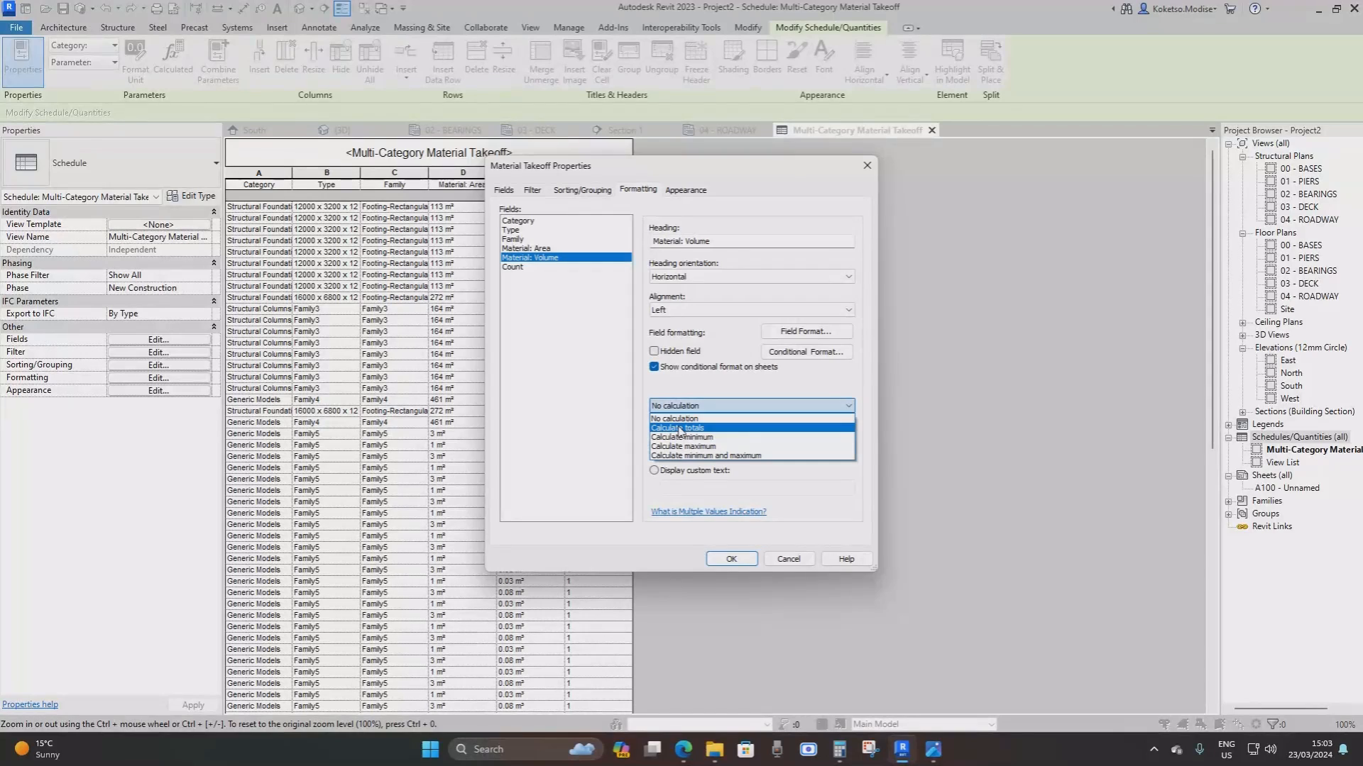
pyautogui.click(678, 428)
# Turn on grand totals with title, count, and totals, and apply the takeoff properties to the schedule
pyautogui.click(692, 192)
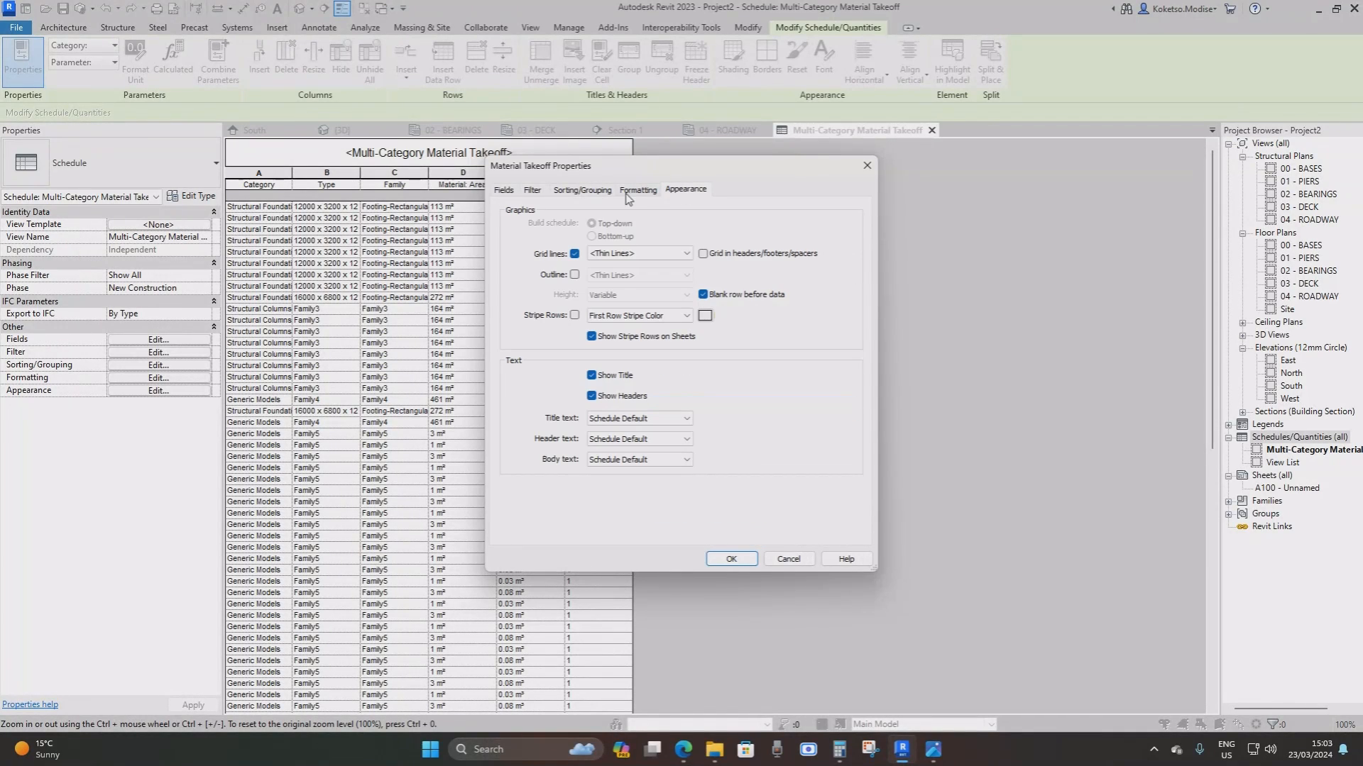
pyautogui.click(589, 192)
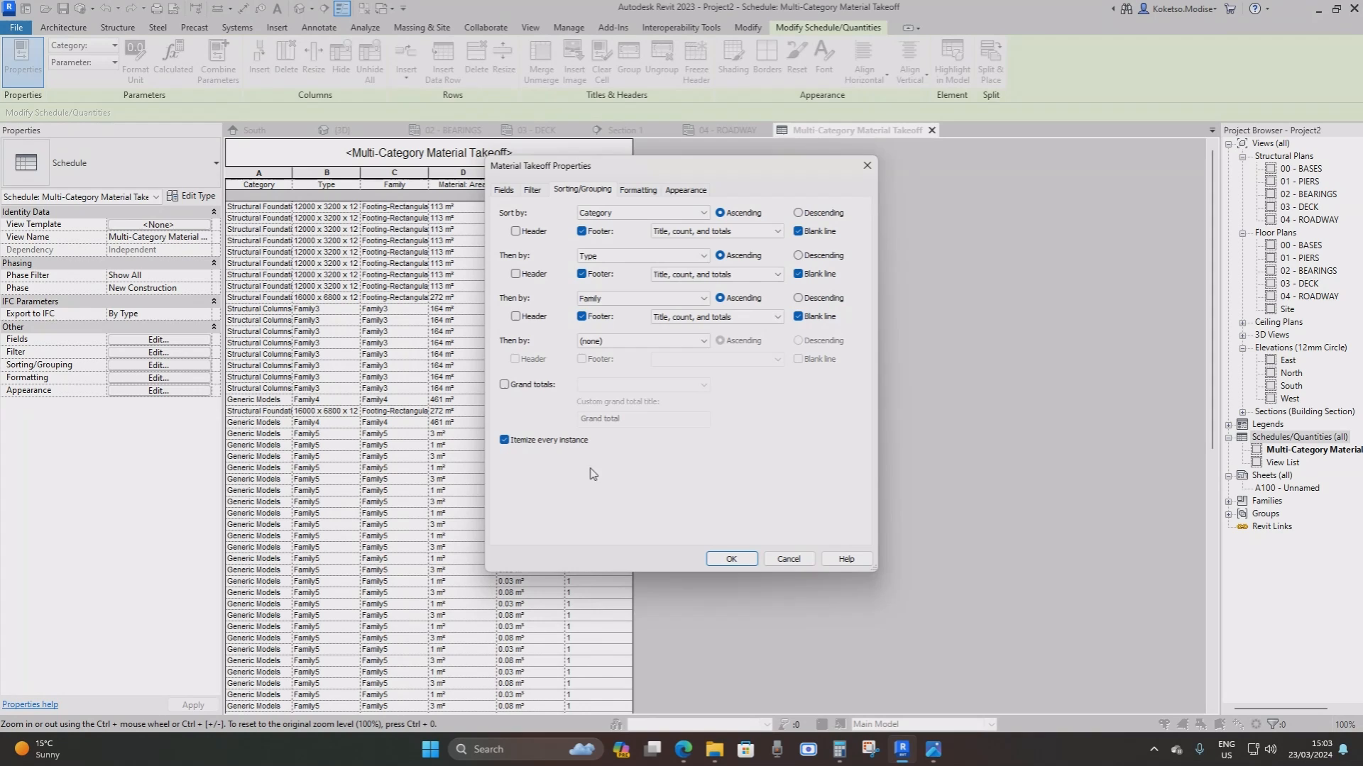
pyautogui.click(504, 383)
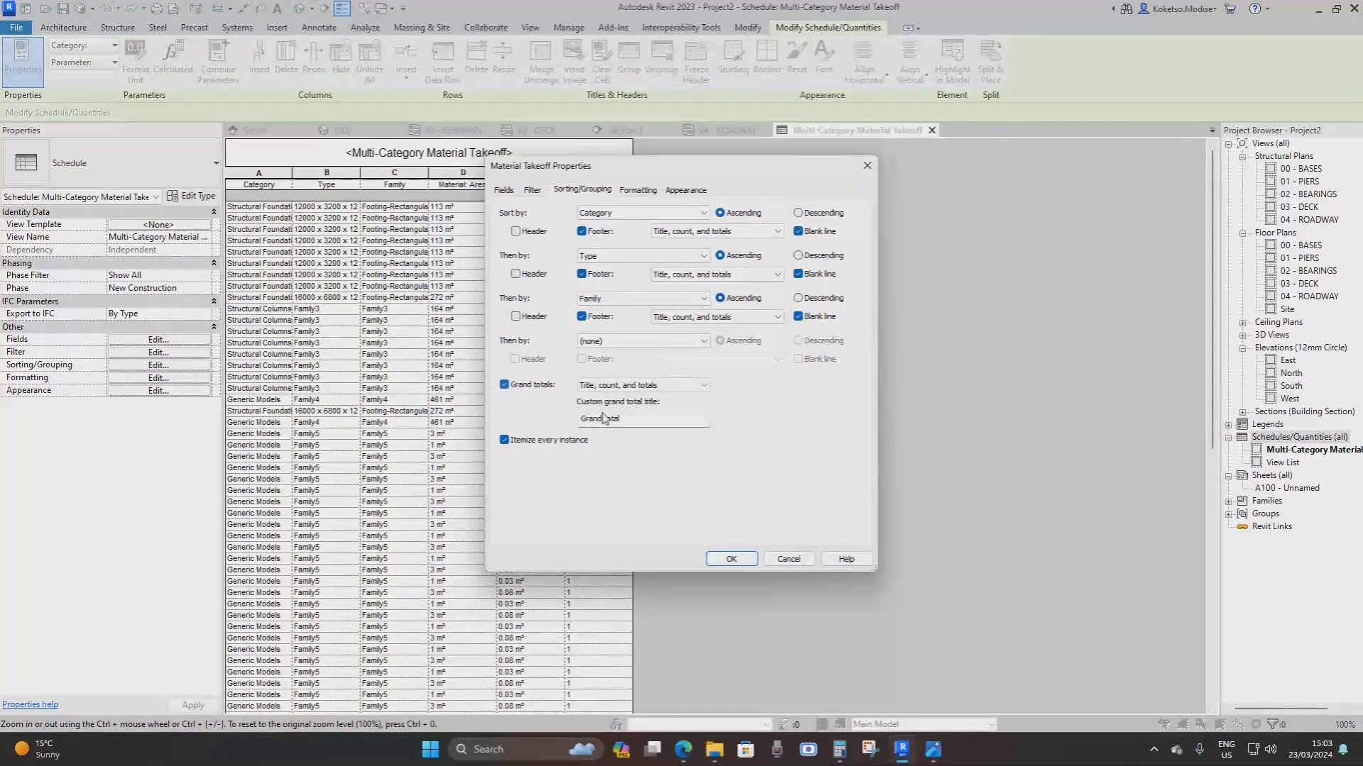
pyautogui.click(730, 559)
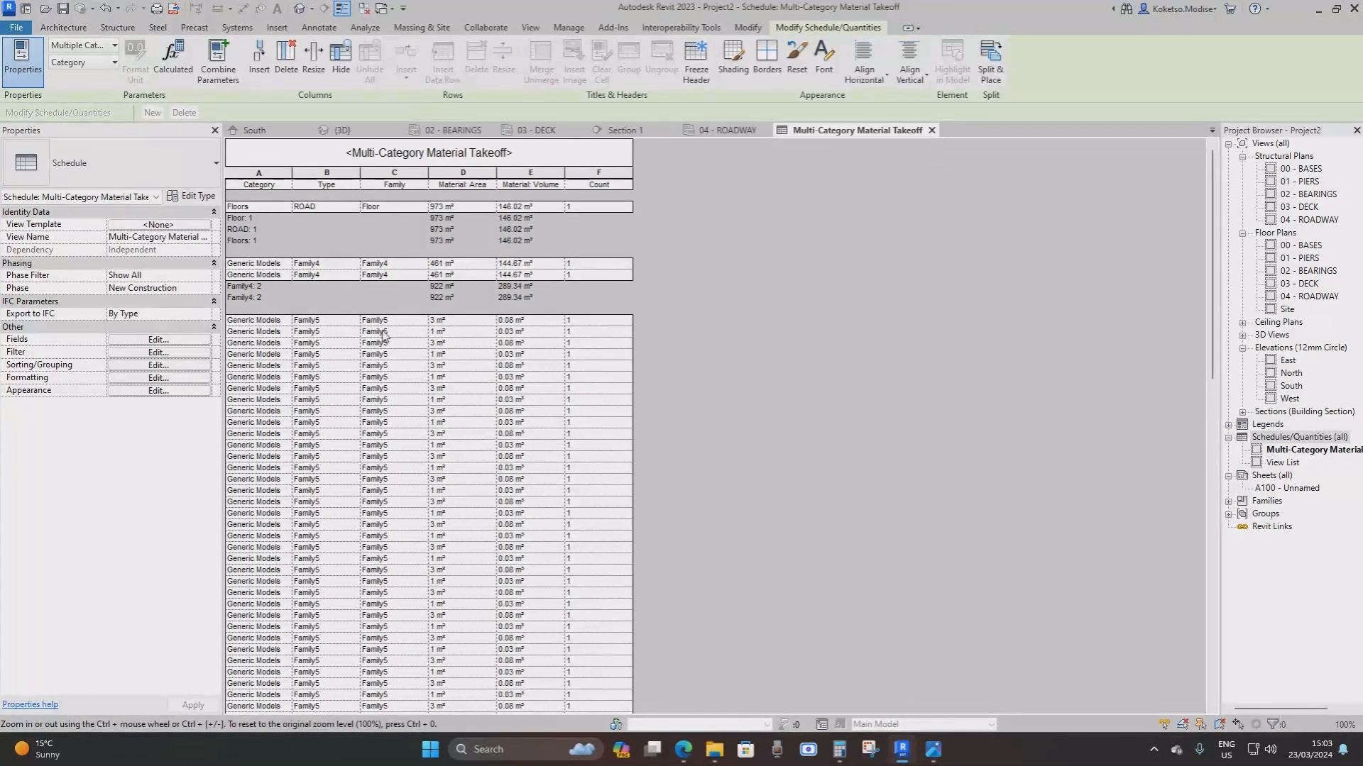
# Widen the Category, Type and Family columns to fit their text and review the schedule down to the grand total
pyautogui.moveTo(361, 173); pyautogui.dragTo(479, 177)
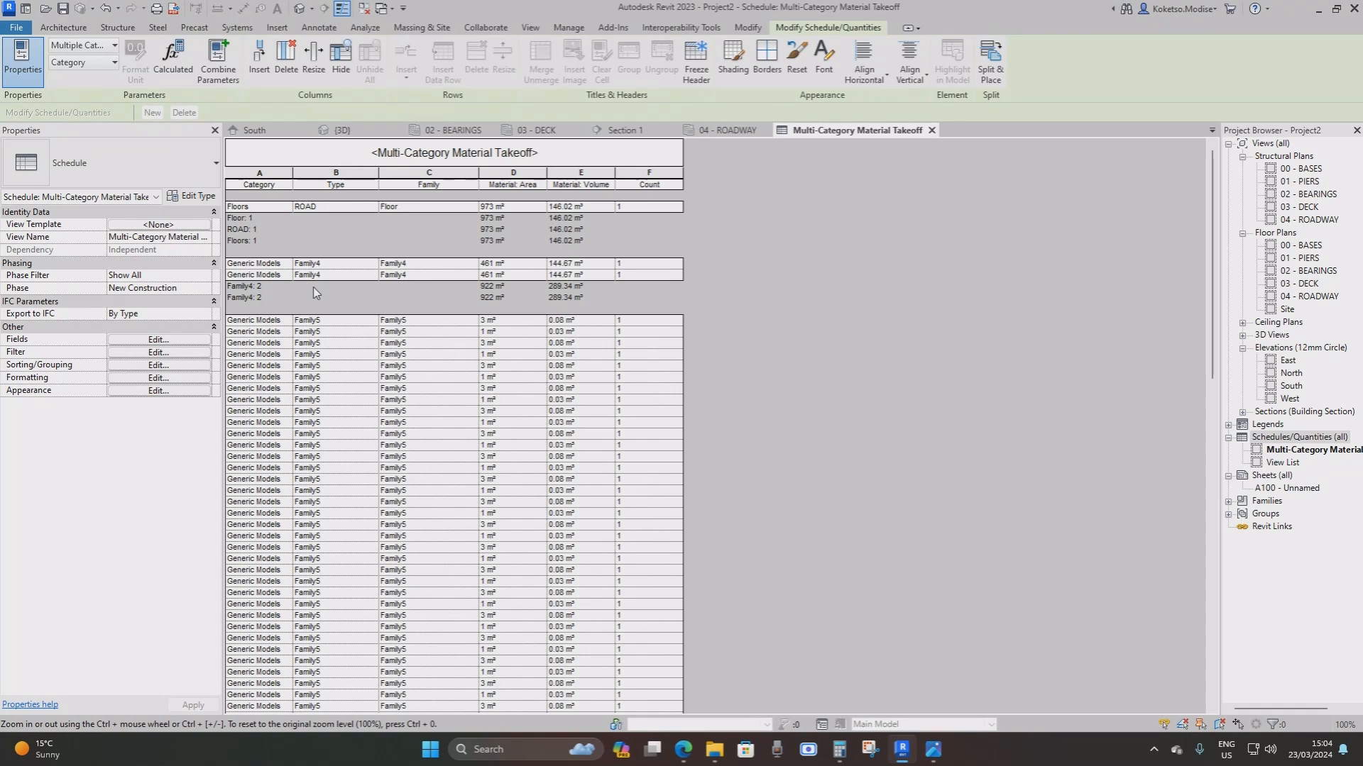
pyautogui.scroll(-10, 390, 382)
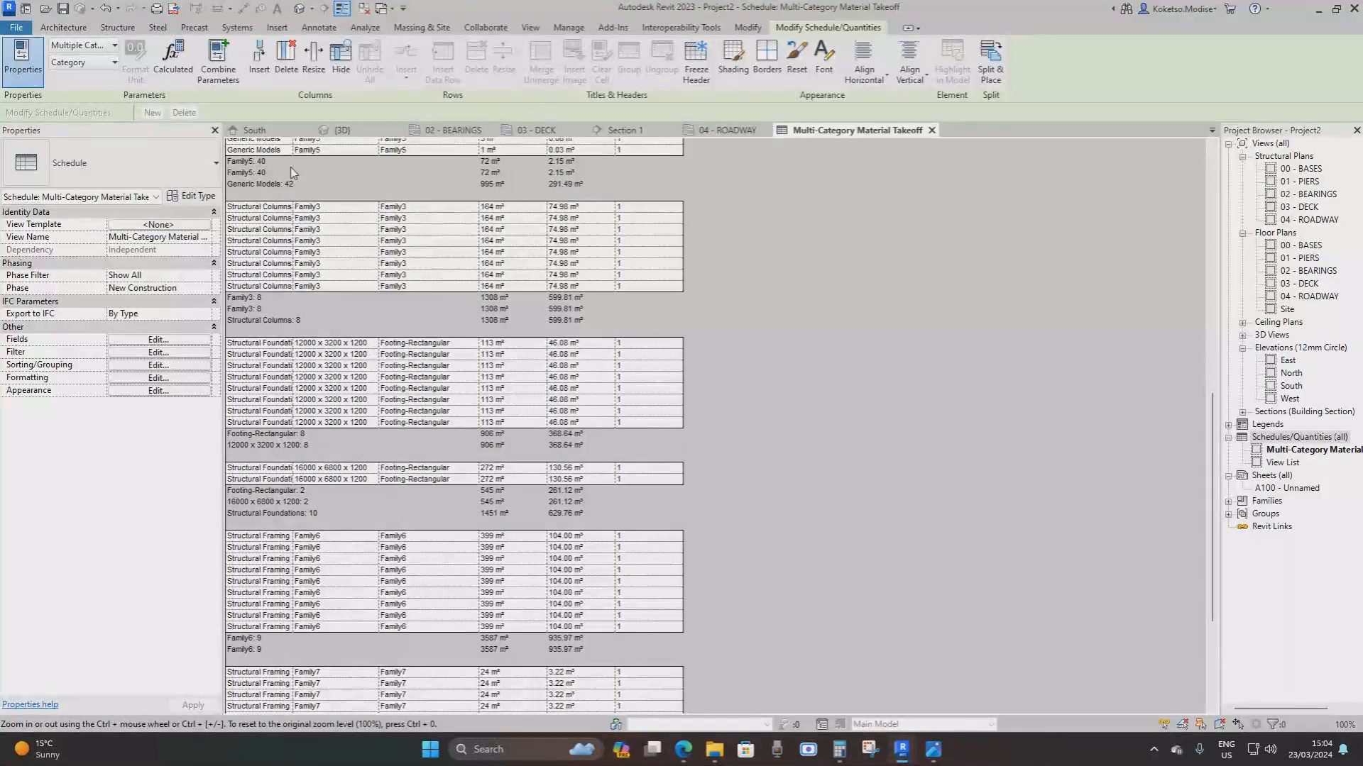
pyautogui.moveTo(294, 149); pyautogui.dragTo(370, 149)
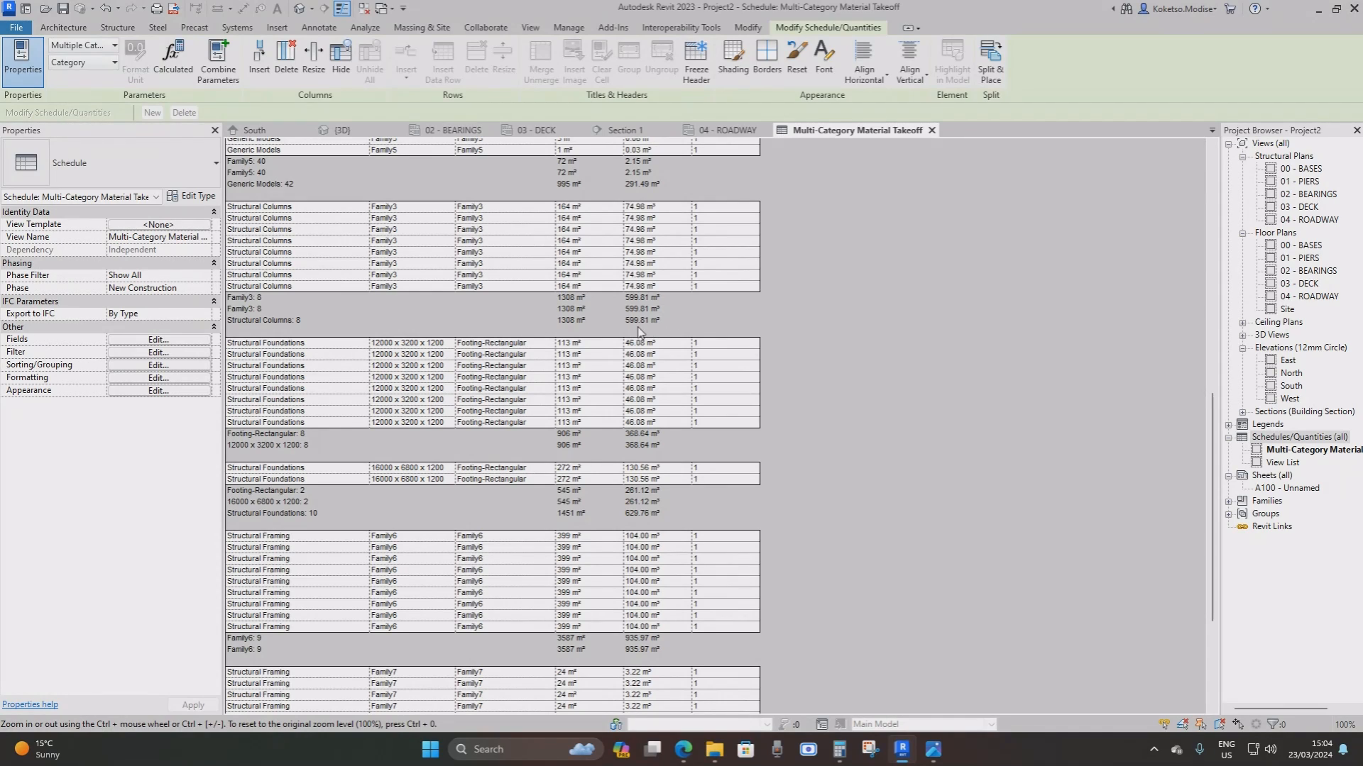
pyautogui.scroll(-1, 828, 464)
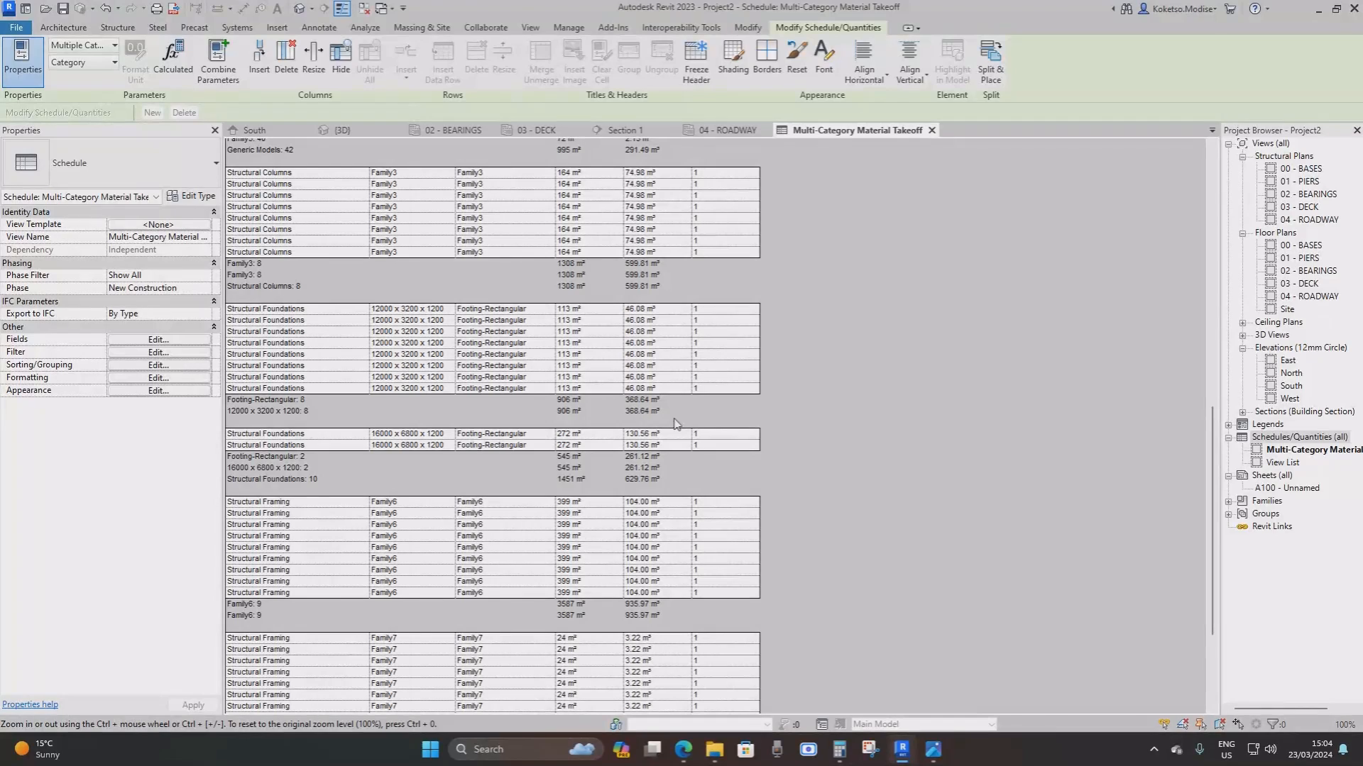
pyautogui.scroll(-2, 797, 452)
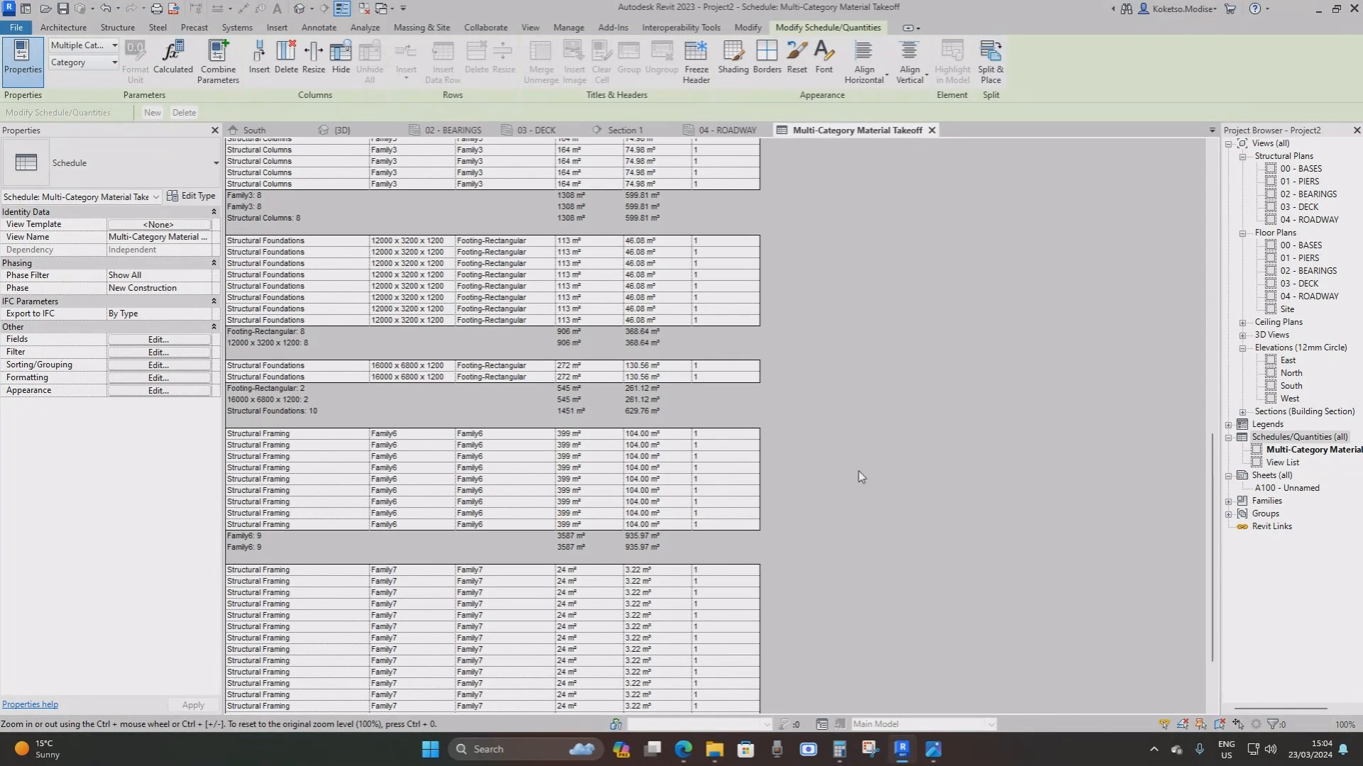
pyautogui.moveTo(1212, 488); pyautogui.dragTo(1211, 542)
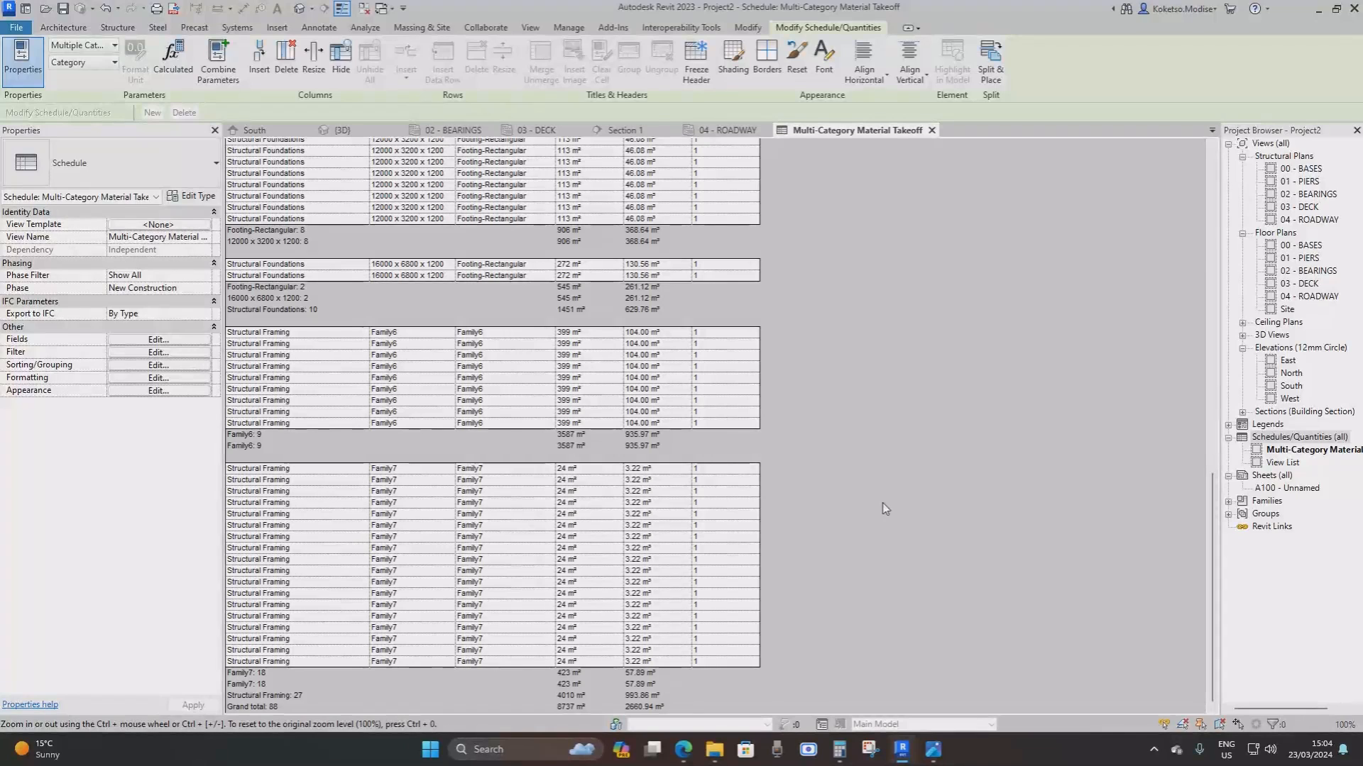
# Return to the 3D view and examine the complete bridge model from several angles
pyautogui.click(341, 130)
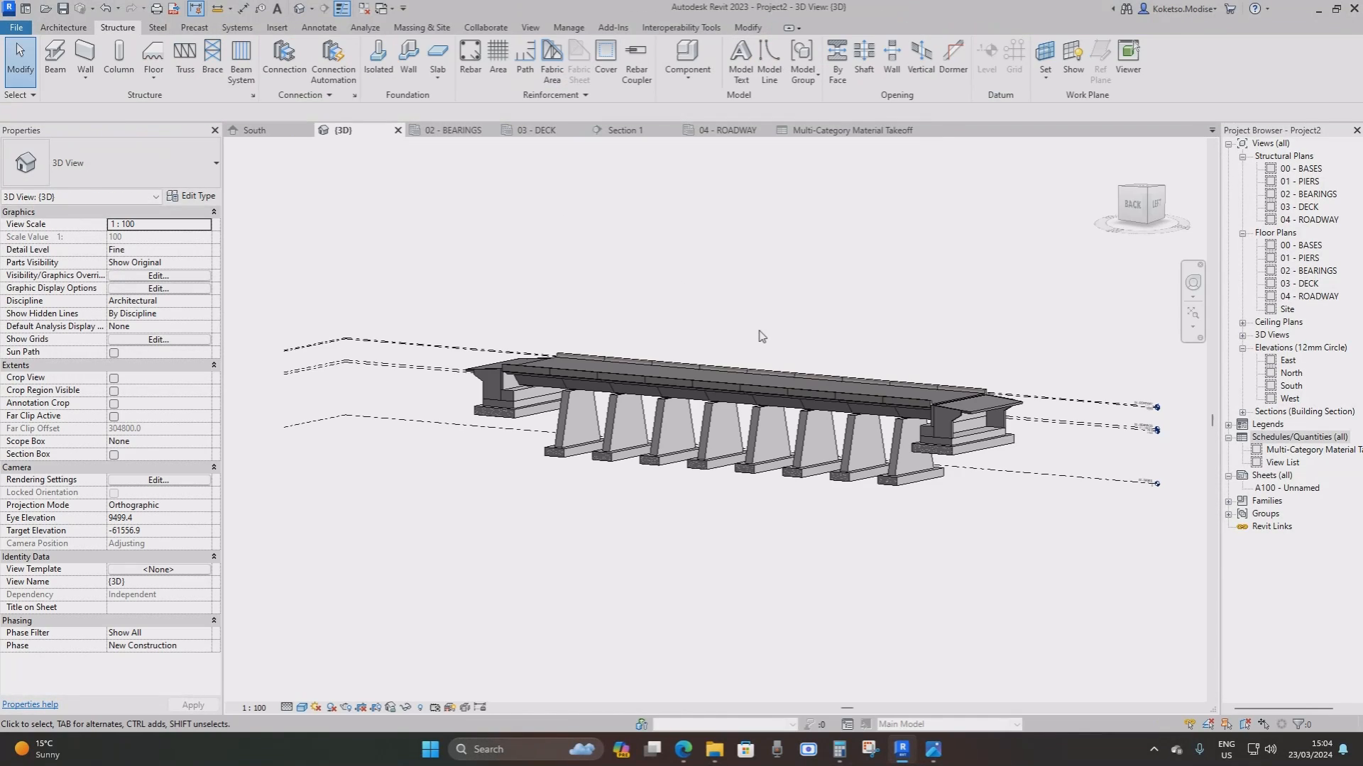
pyautogui.keyDown('shift'); pyautogui.moveTo(767, 461); pyautogui.dragTo(795, 376, button='middle'); pyautogui.keyUp('shift')
pyautogui.scroll(3, 795, 377)
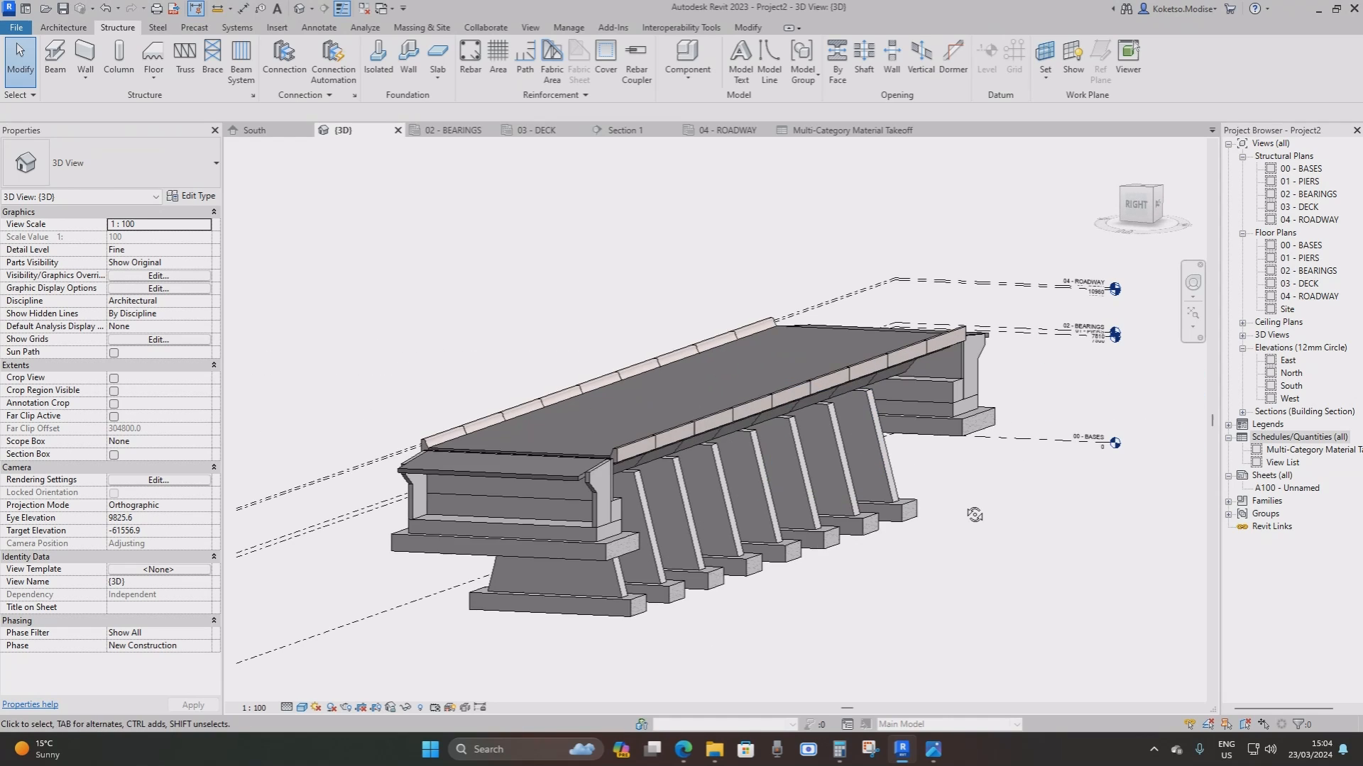
pyautogui.keyDown('shift'); pyautogui.moveTo(974, 512); pyautogui.dragTo(905, 483, button='middle'); pyautogui.keyUp('shift')
pyautogui.keyDown('shift'); pyautogui.moveTo(1144, 518); pyautogui.dragTo(954, 423, button='middle'); pyautogui.keyUp('shift')
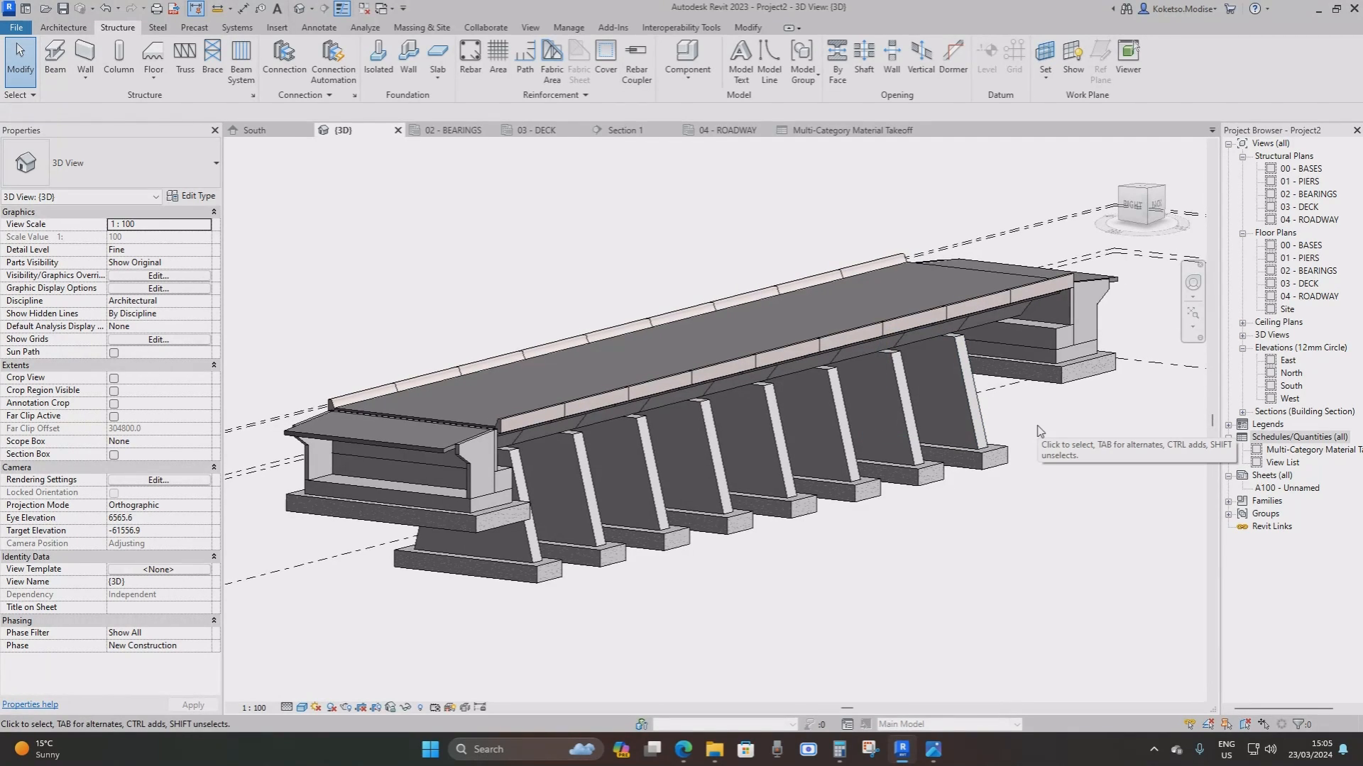
pyautogui.moveTo(1037, 428)
pyautogui.keyDown('shift'); pyautogui.mouseDown(button='middle')
pyautogui.moveTo(1046, 412)
pyautogui.moveTo(1036, 414)
pyautogui.mouseUp(button='middle'); pyautogui.keyUp('shift')
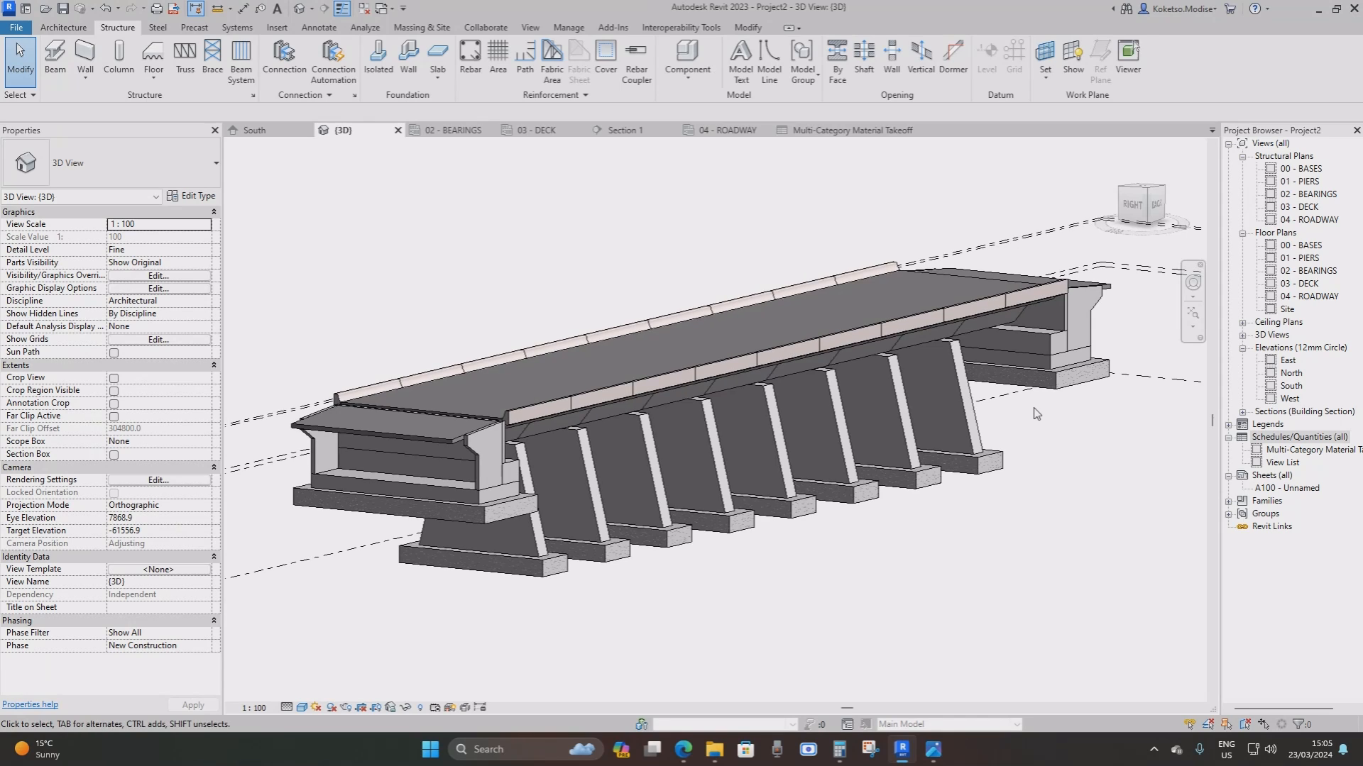
pyautogui.moveTo(1037, 414)
pyautogui.keyDown('shift'); pyautogui.mouseDown(button='middle')
pyautogui.moveTo(1011, 448)
pyautogui.moveTo(1055, 408)
pyautogui.mouseUp(button='middle'); pyautogui.keyUp('shift')
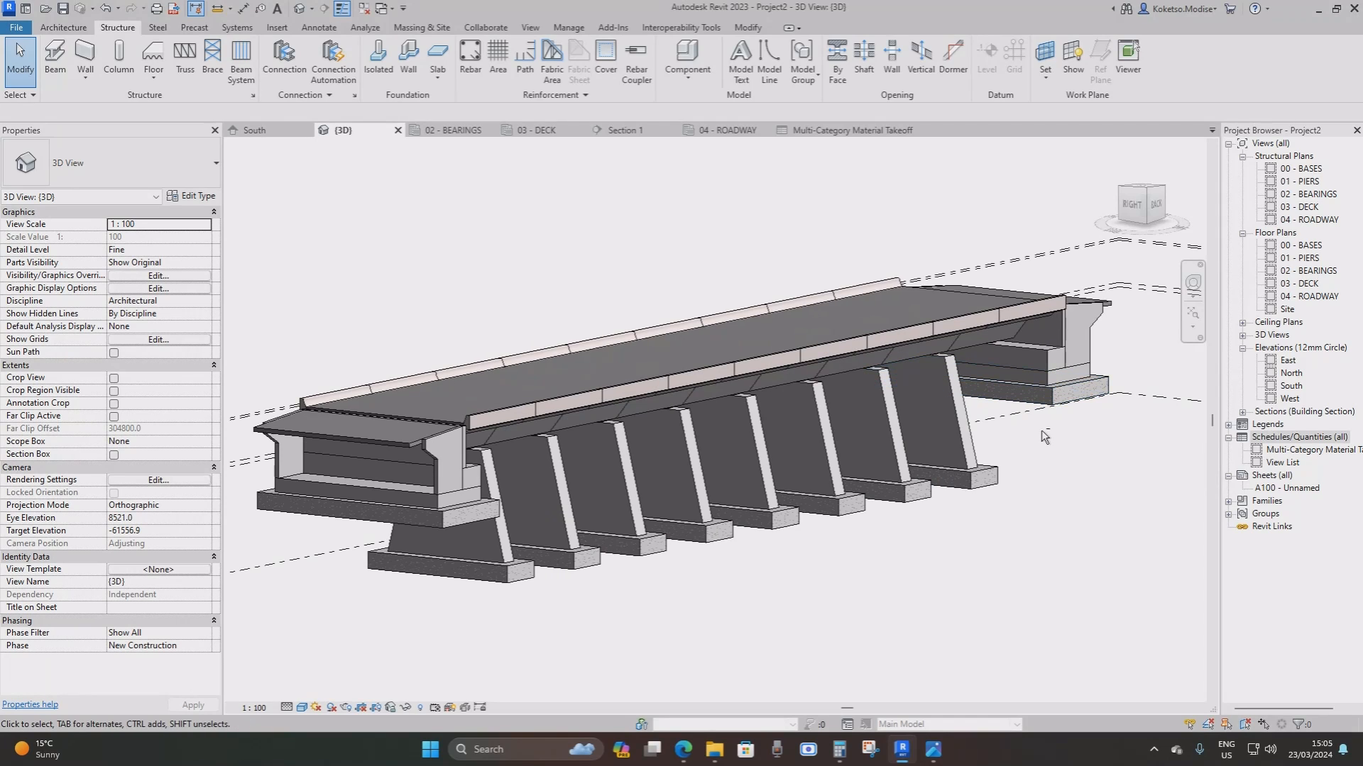
pyautogui.keyDown('shift'); pyautogui.moveTo(1041, 430); pyautogui.dragTo(953, 454, button='middle'); pyautogui.keyUp('shift')
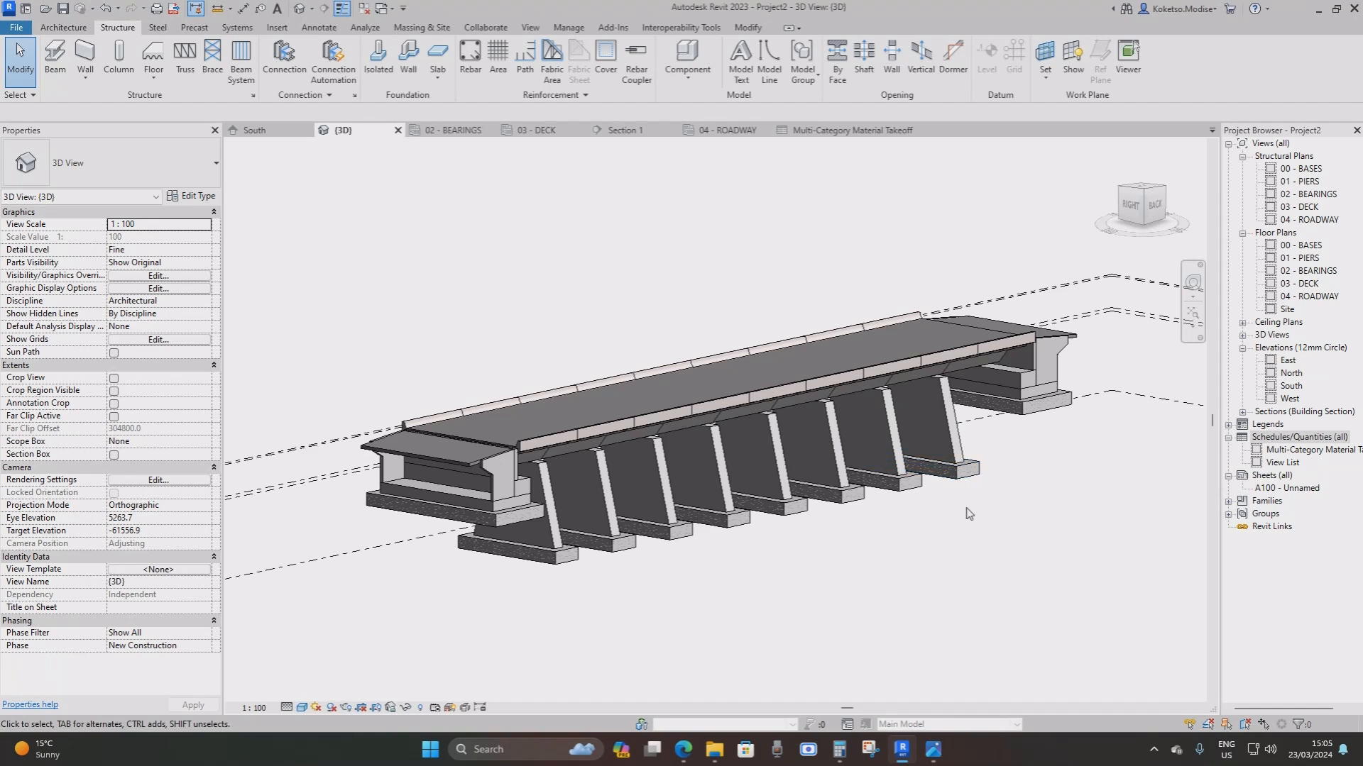
pyautogui.keyDown('shift'); pyautogui.moveTo(964, 502); pyautogui.dragTo(953, 546, button='middle'); pyautogui.keyUp('shift')
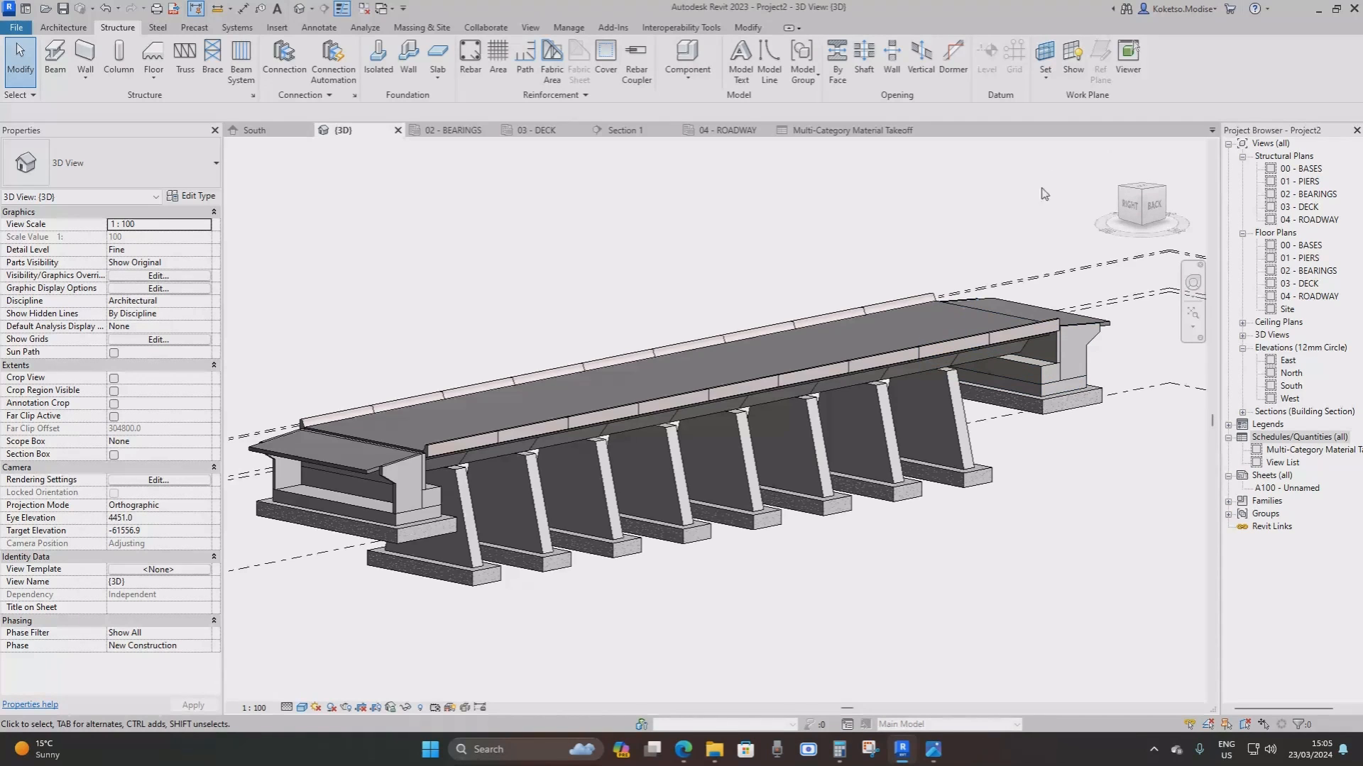
# Open the 00 - BASES structural plan and focus on the pier bases
pyautogui.keyDown('shift'); pyautogui.moveTo(1054, 397); pyautogui.dragTo(998, 392, button='middle'); pyautogui.keyUp('shift')
pyautogui.scroll(3, 1008, 412)
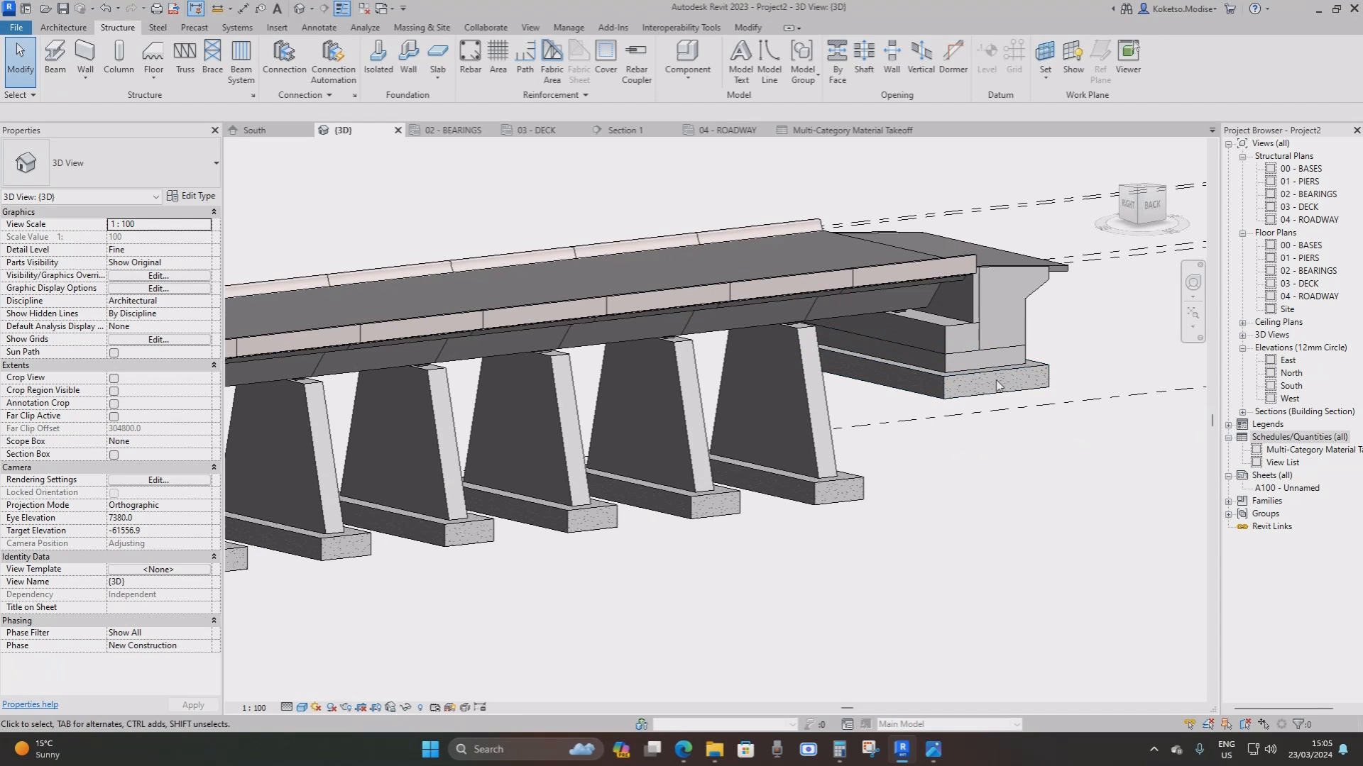
pyautogui.scroll(-2, 1015, 387)
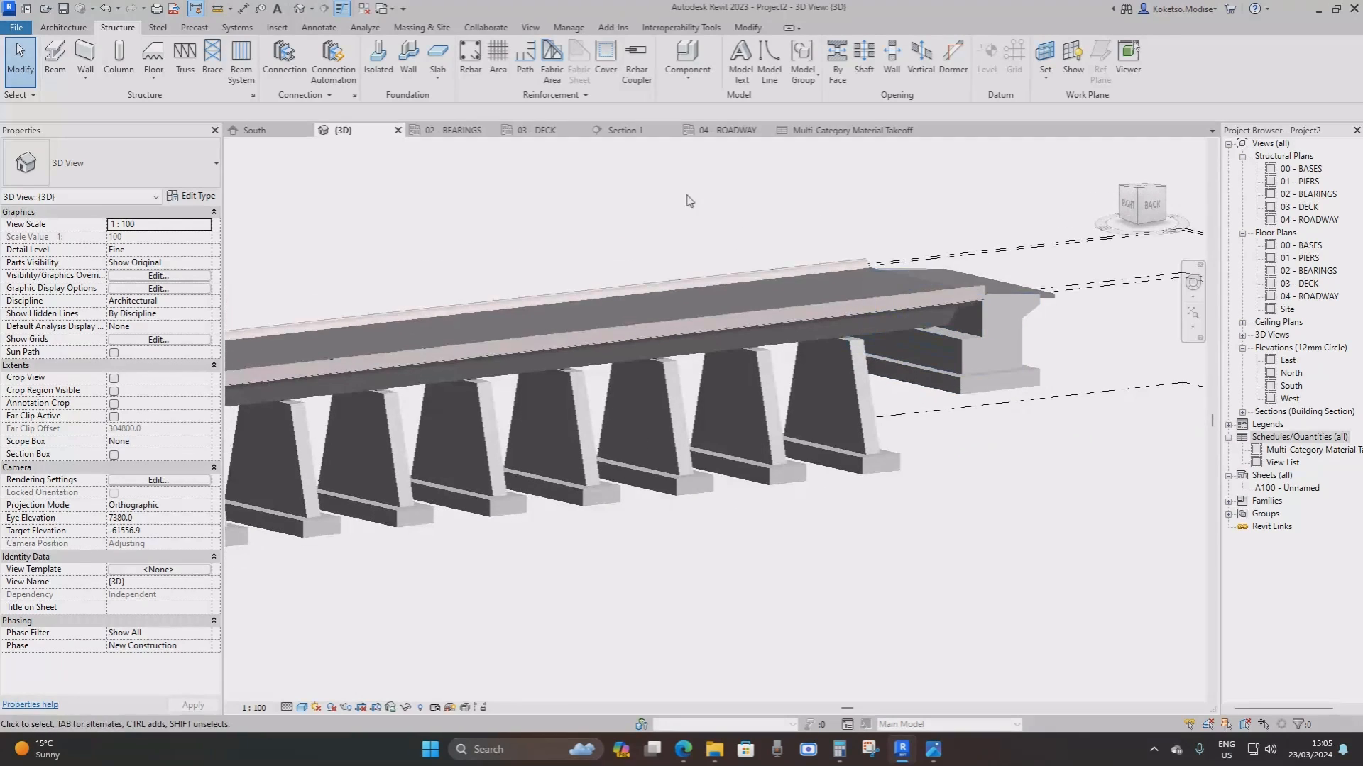
pyautogui.doubleClick(1306, 169)
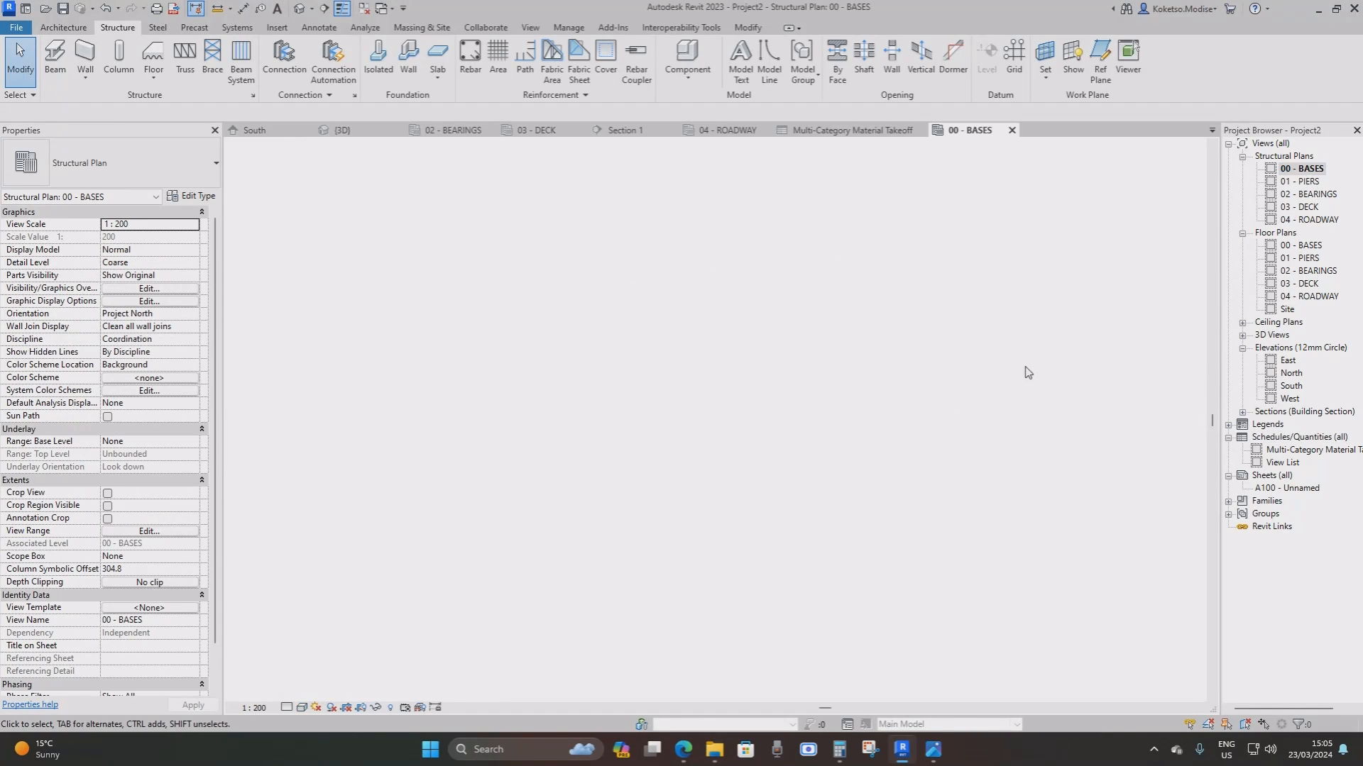
pyautogui.scroll(5, 845, 412)
pyautogui.scroll(2, 844, 411)
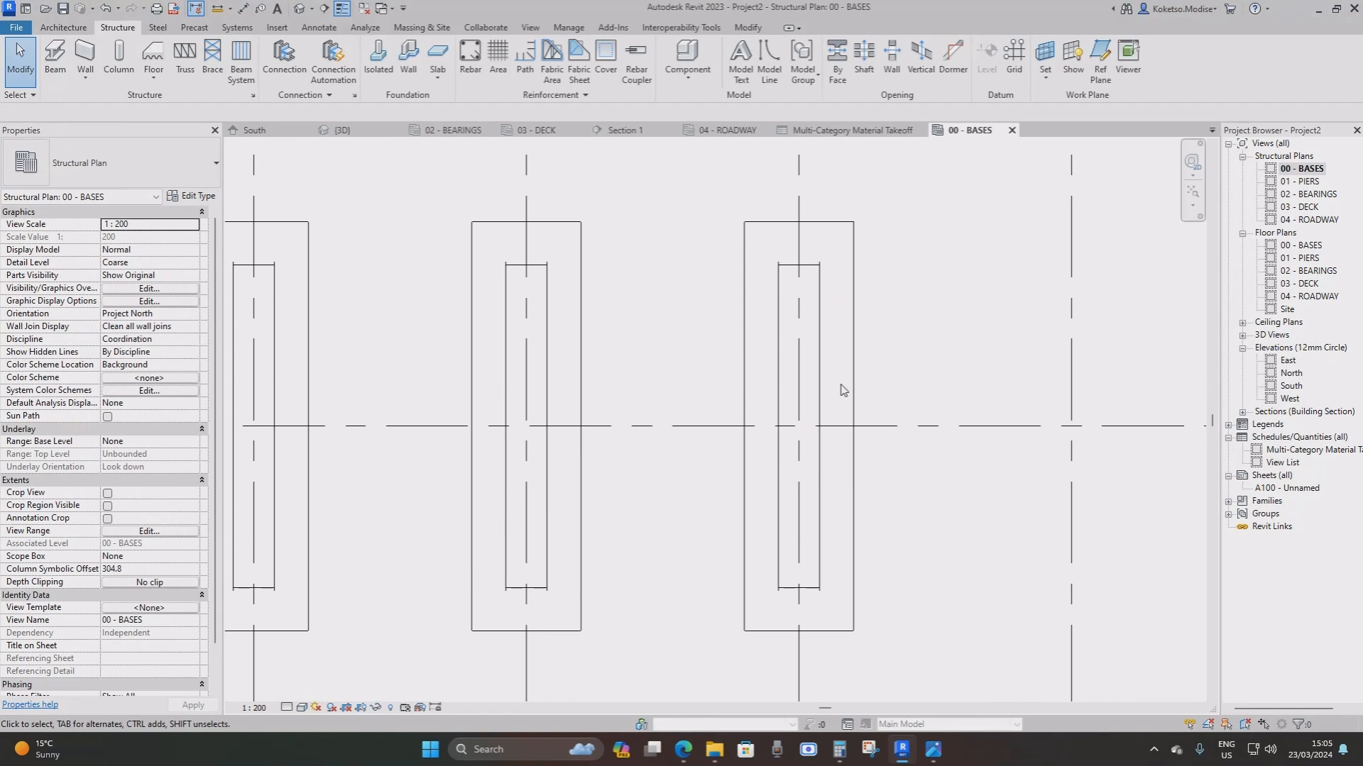
pyautogui.scroll(-1, 812, 298)
pyautogui.scroll(1, 812, 298)
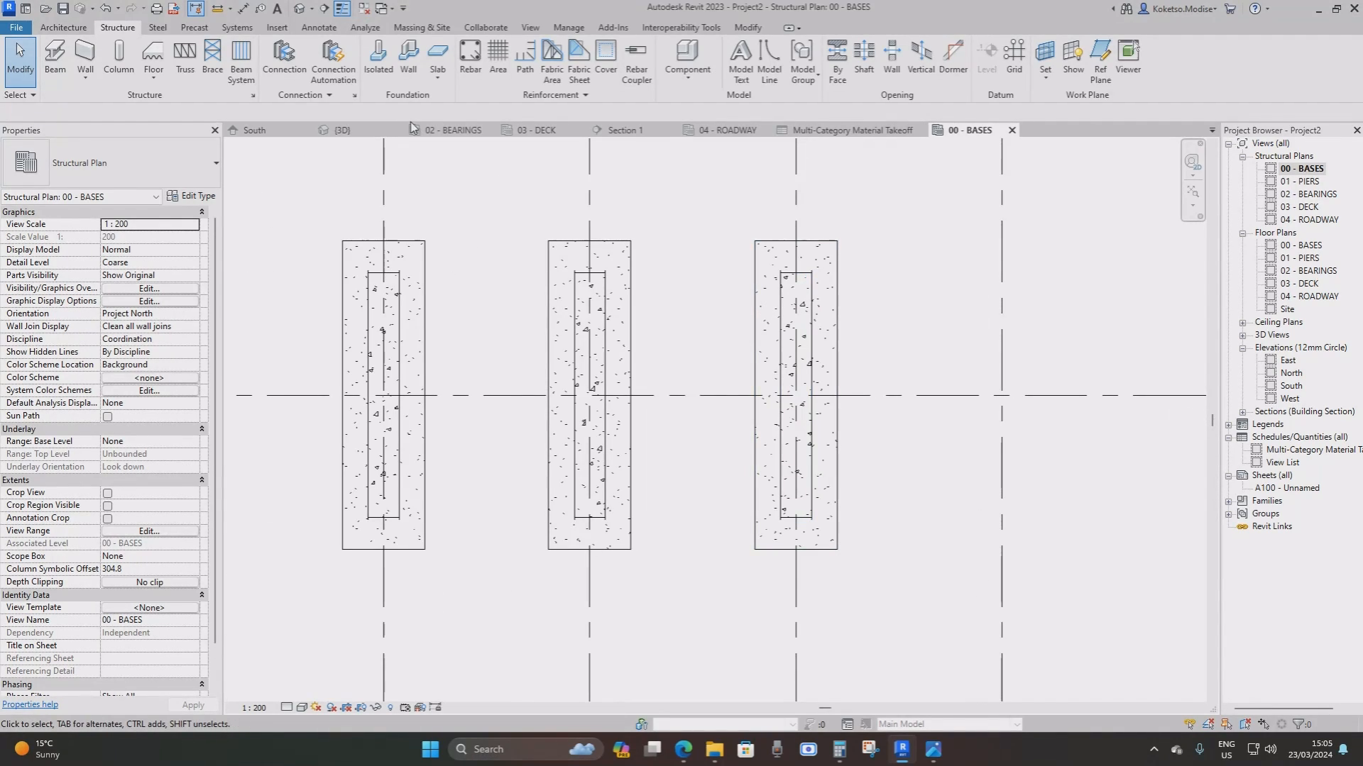
# Start an isolated foundation and load the Pile-Steel Pipe family from the UK library's Structural Foundations folder
pyautogui.click(381, 73)
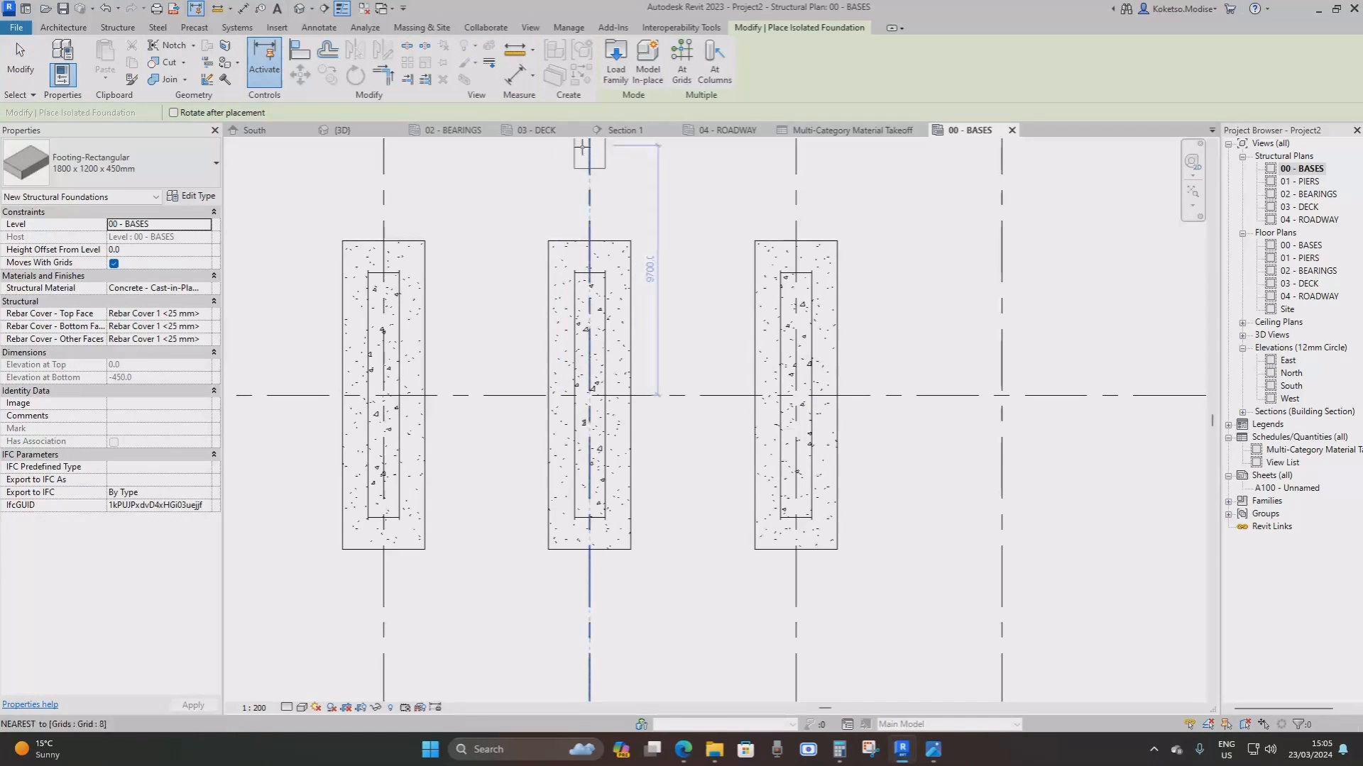
pyautogui.click(615, 61)
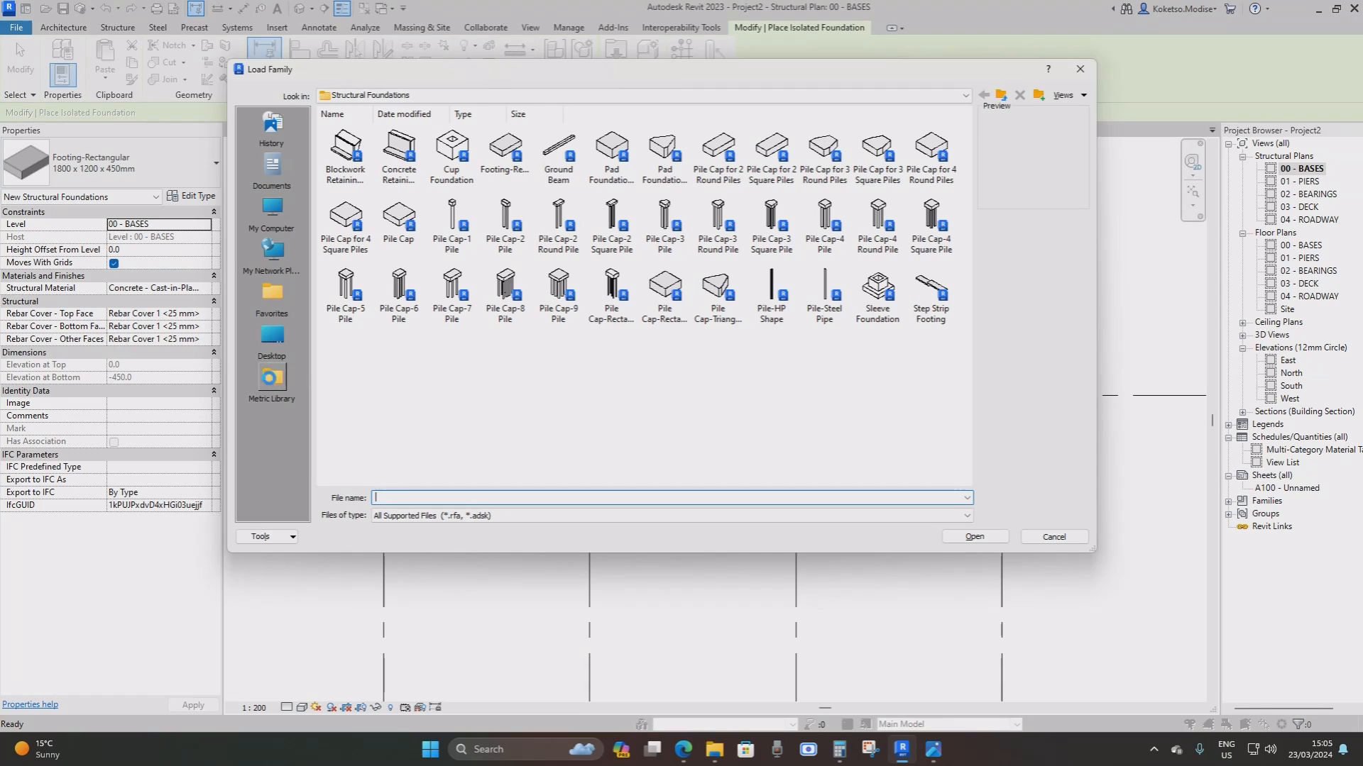
pyautogui.click(271, 377)
pyautogui.doubleClick(501, 145)
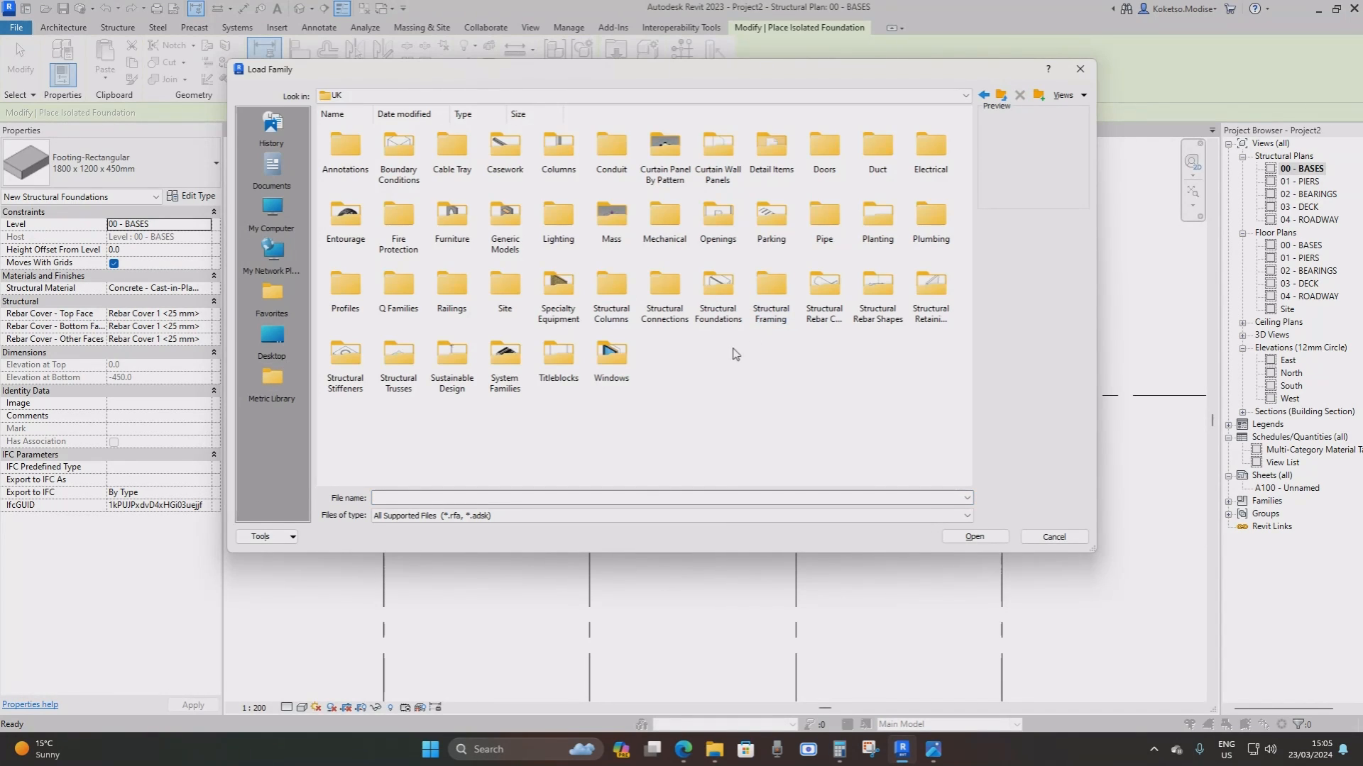
pyautogui.doubleClick(714, 291)
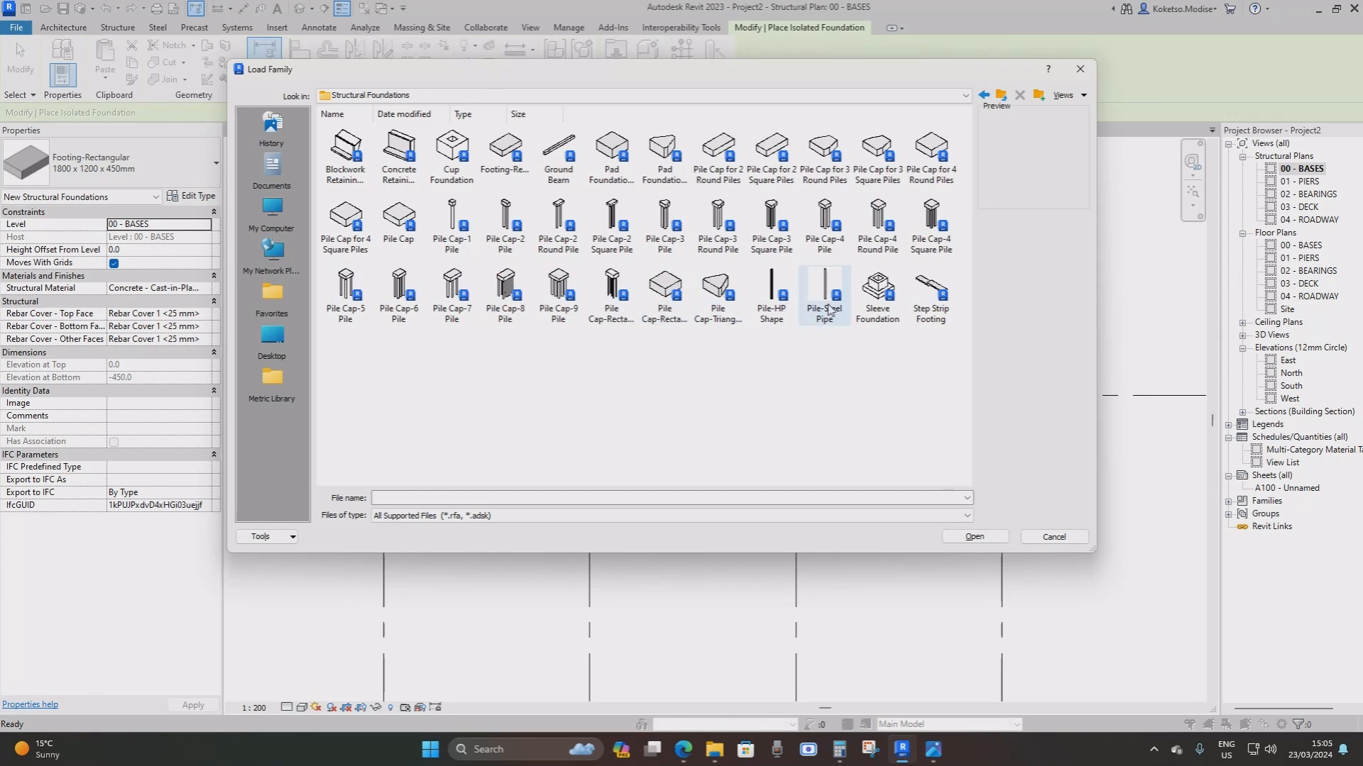
pyautogui.click(828, 305)
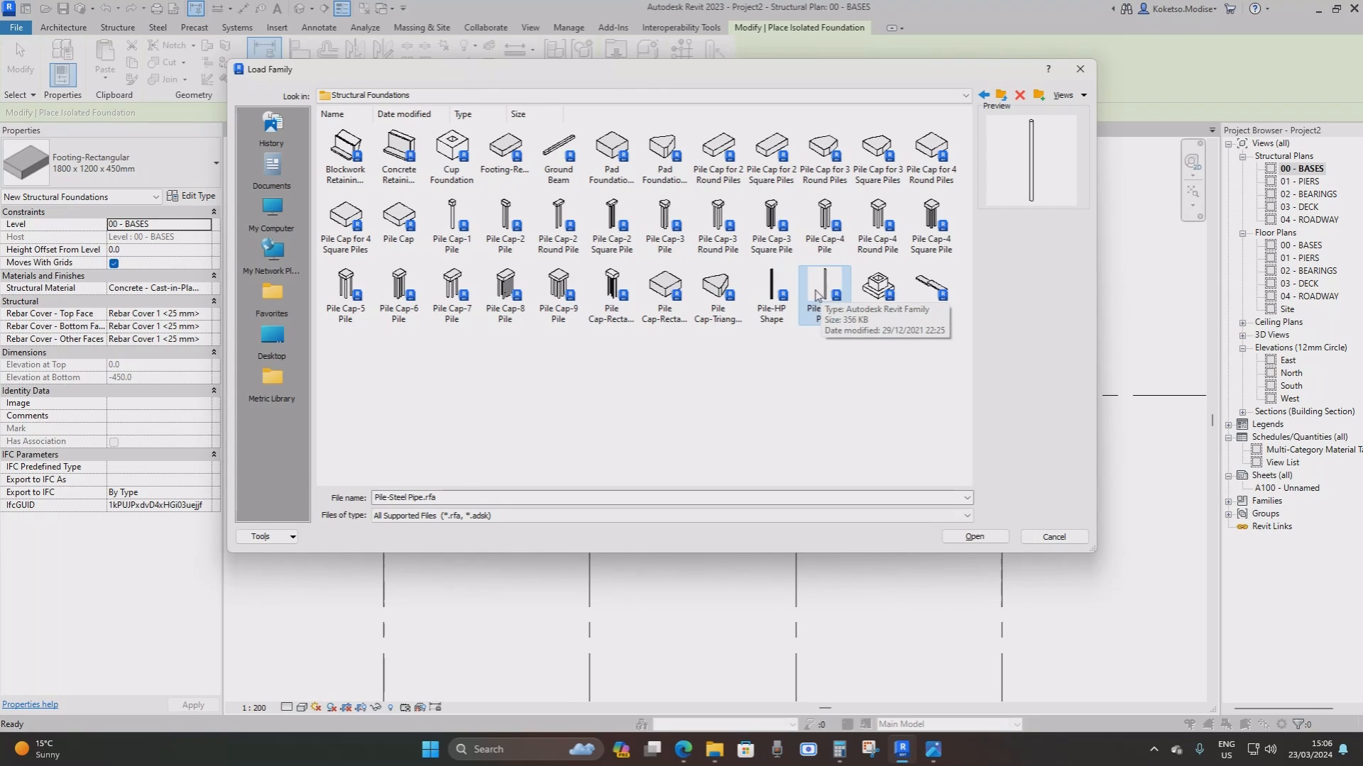
pyautogui.click(974, 536)
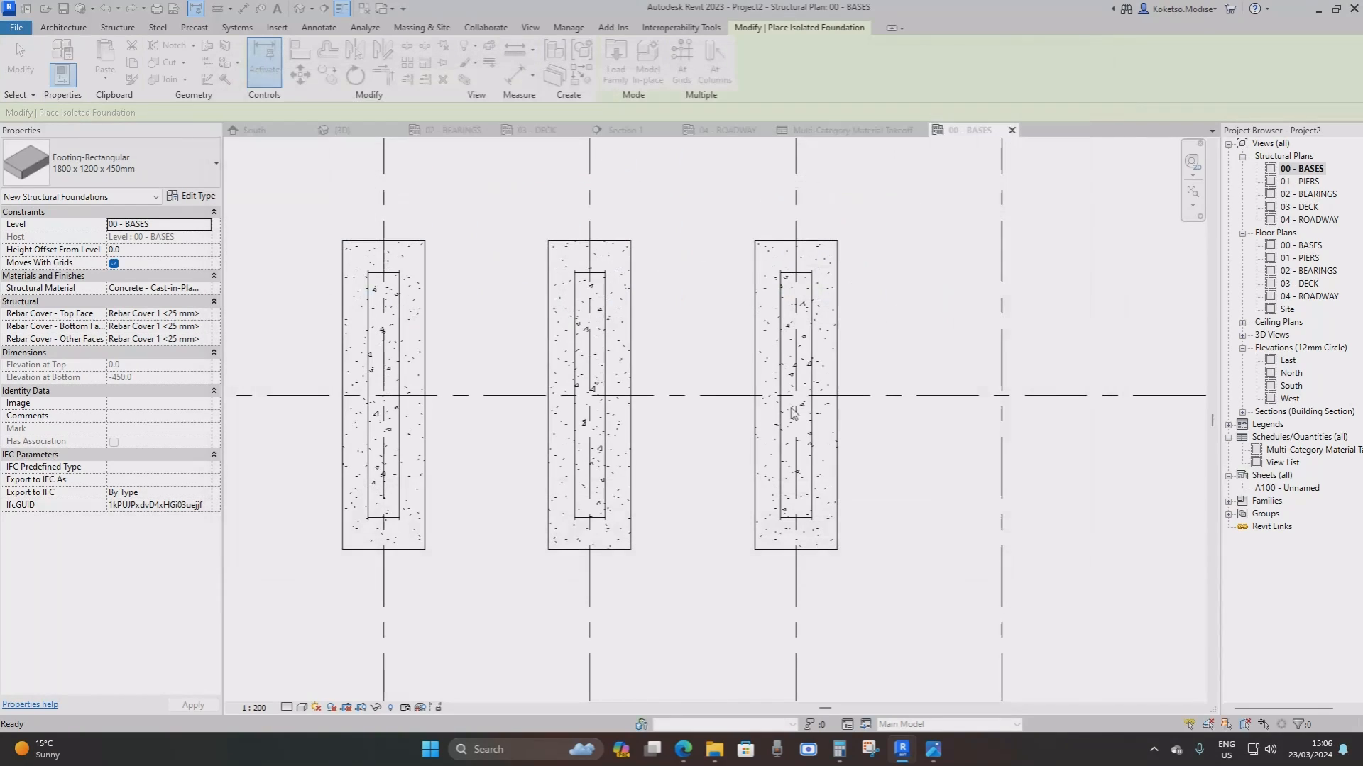
# Place a 300mm Diameter steel pipe pile at the intersection of grids 9 and A, and finish placing
pyautogui.scroll(3, 801, 503)
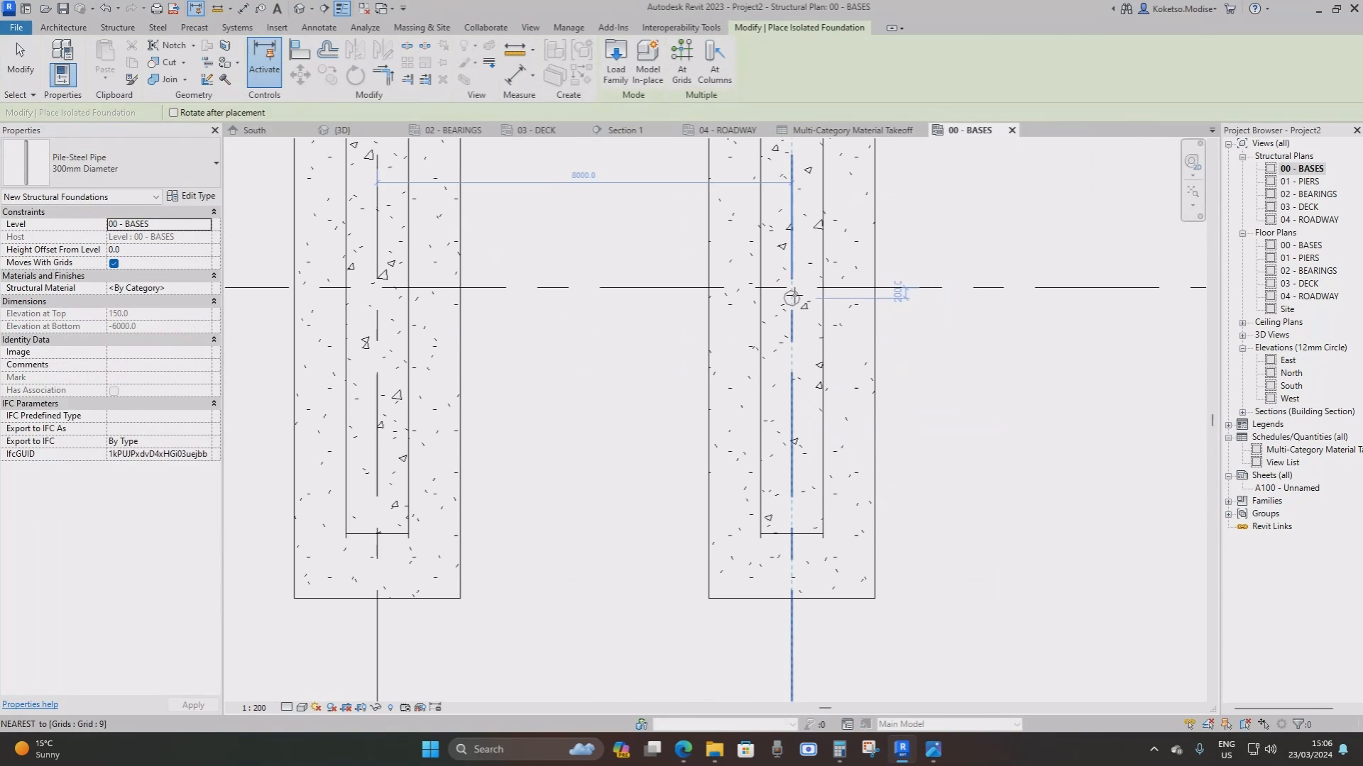
pyautogui.scroll(2, 791, 288)
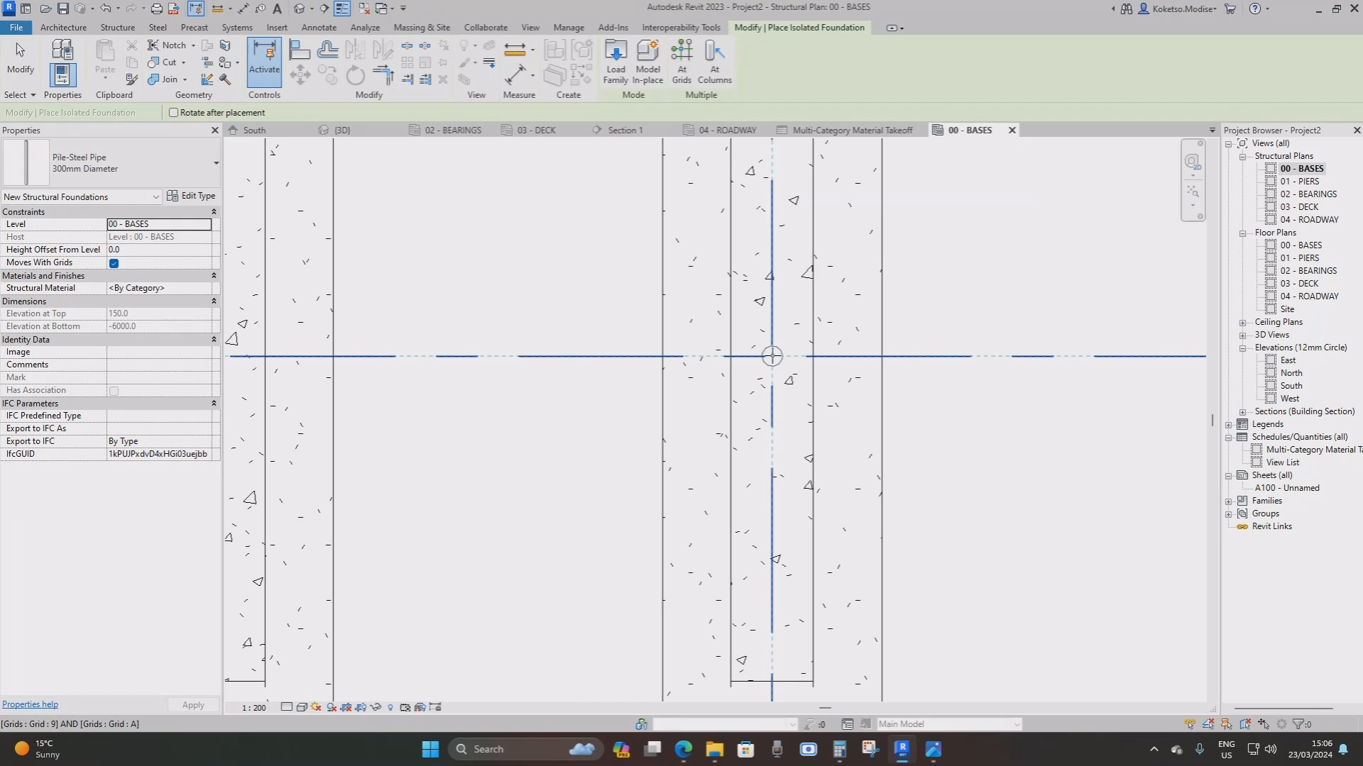
pyautogui.scroll(-3, 772, 355)
pyautogui.press('Escape')
pyautogui.press('Escape')
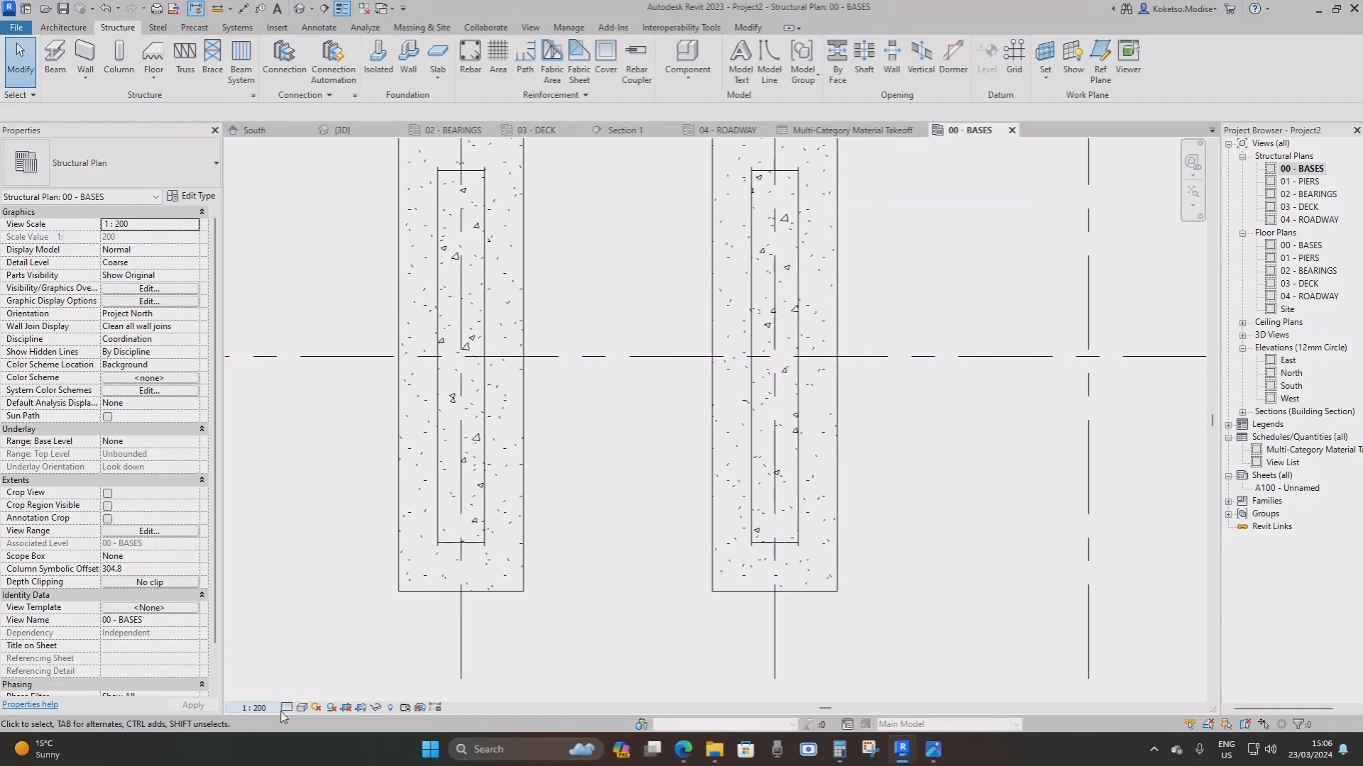
# Set the 00 - BASES plan to Fine detail level and Wireframe visual style
pyautogui.click(287, 708)
pyautogui.click(299, 693)
pyautogui.click(302, 708)
pyautogui.click(327, 635)
pyautogui.scroll(3, 766, 376)
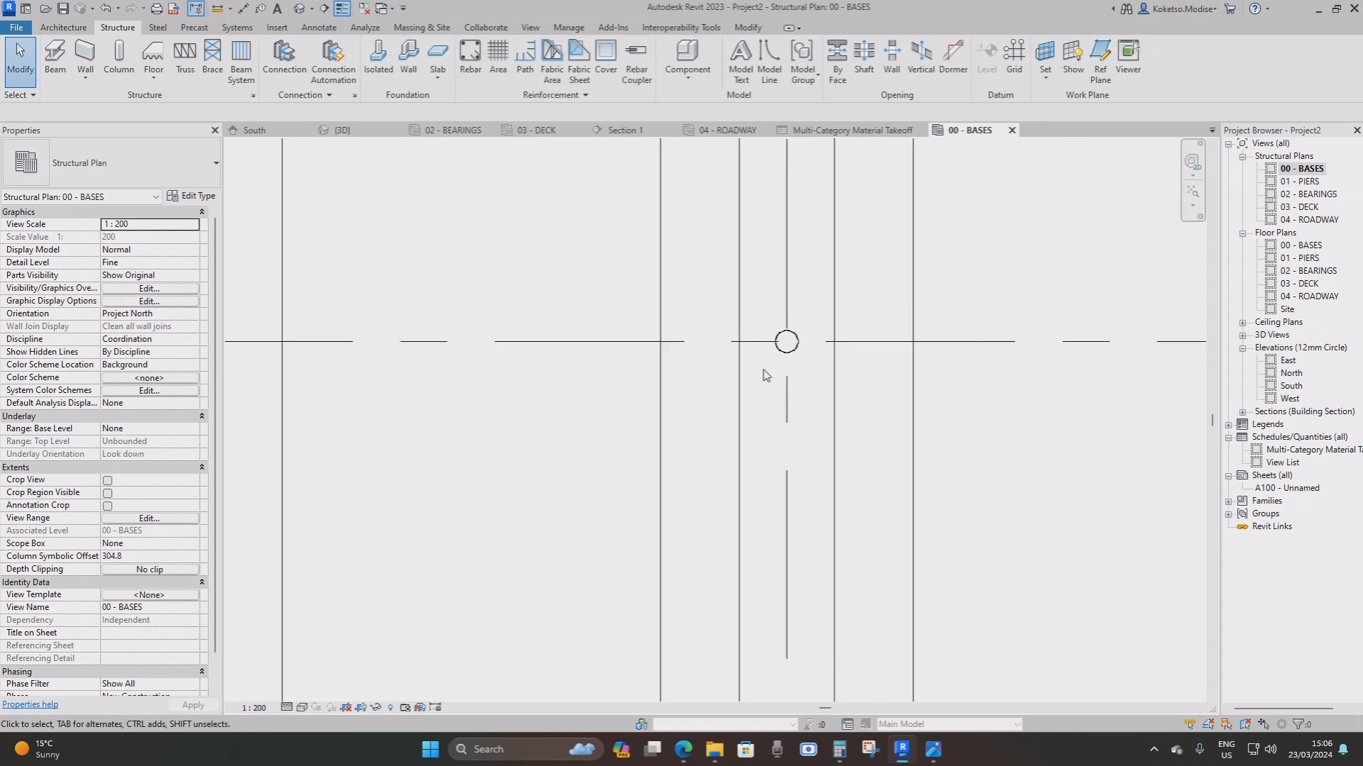
# Open the placed pile's family for editing and set its Material for Model Behavior to Concrete
pyautogui.scroll(1, 763, 371)
pyautogui.click(799, 335)
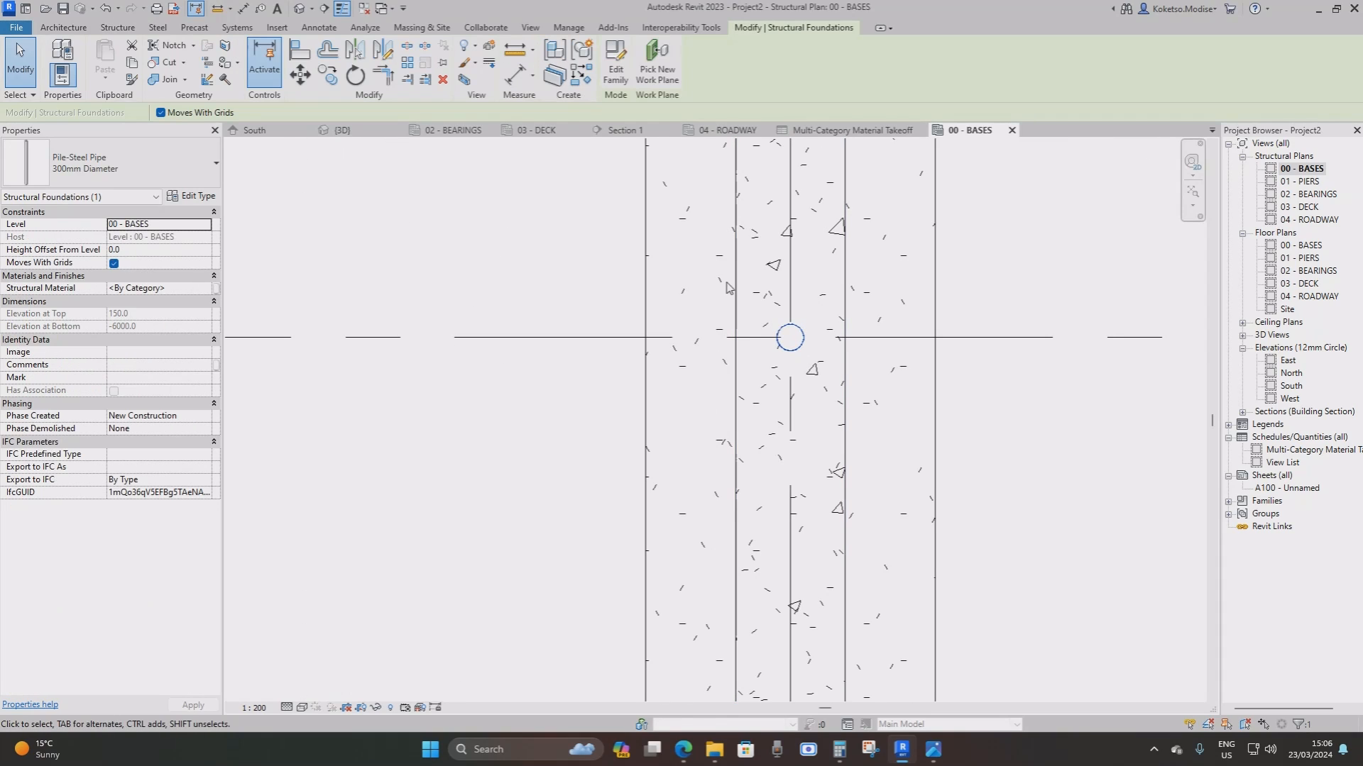
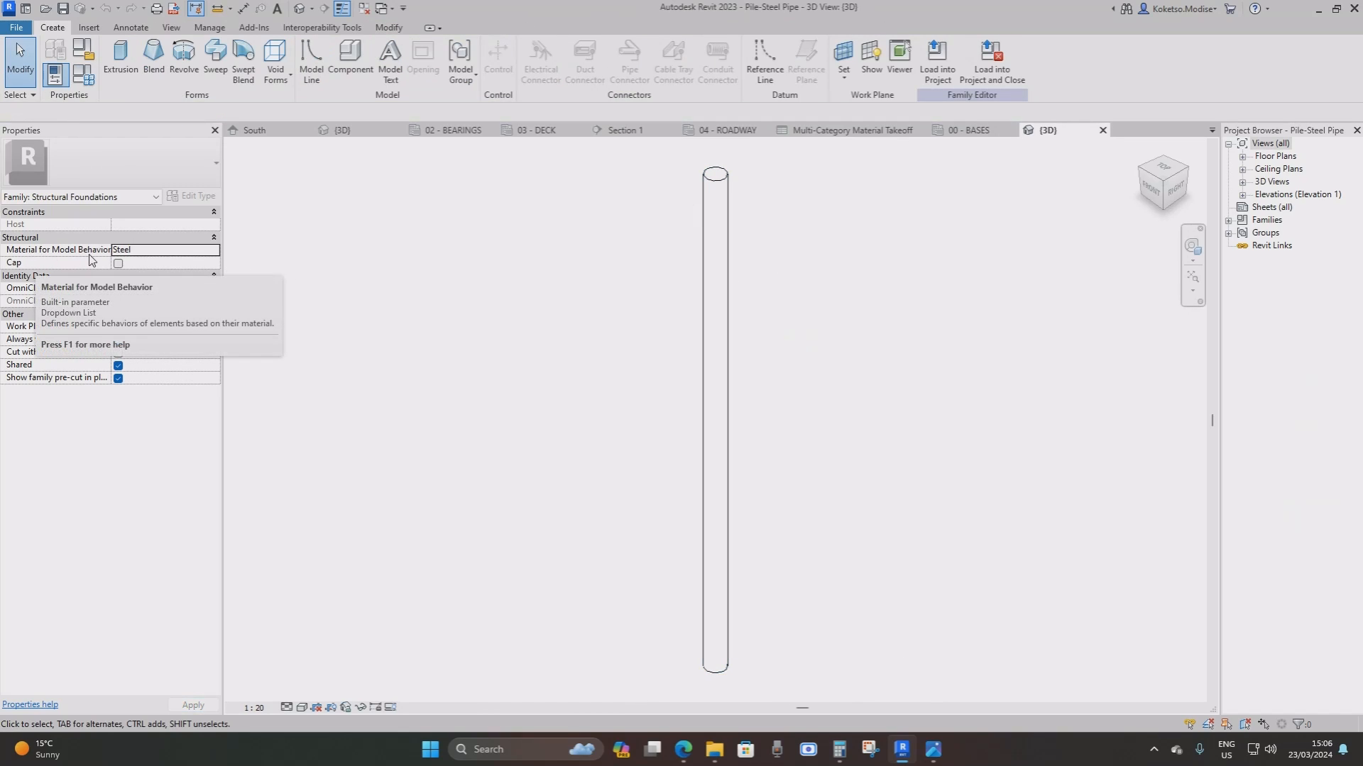
pyautogui.click(203, 253)
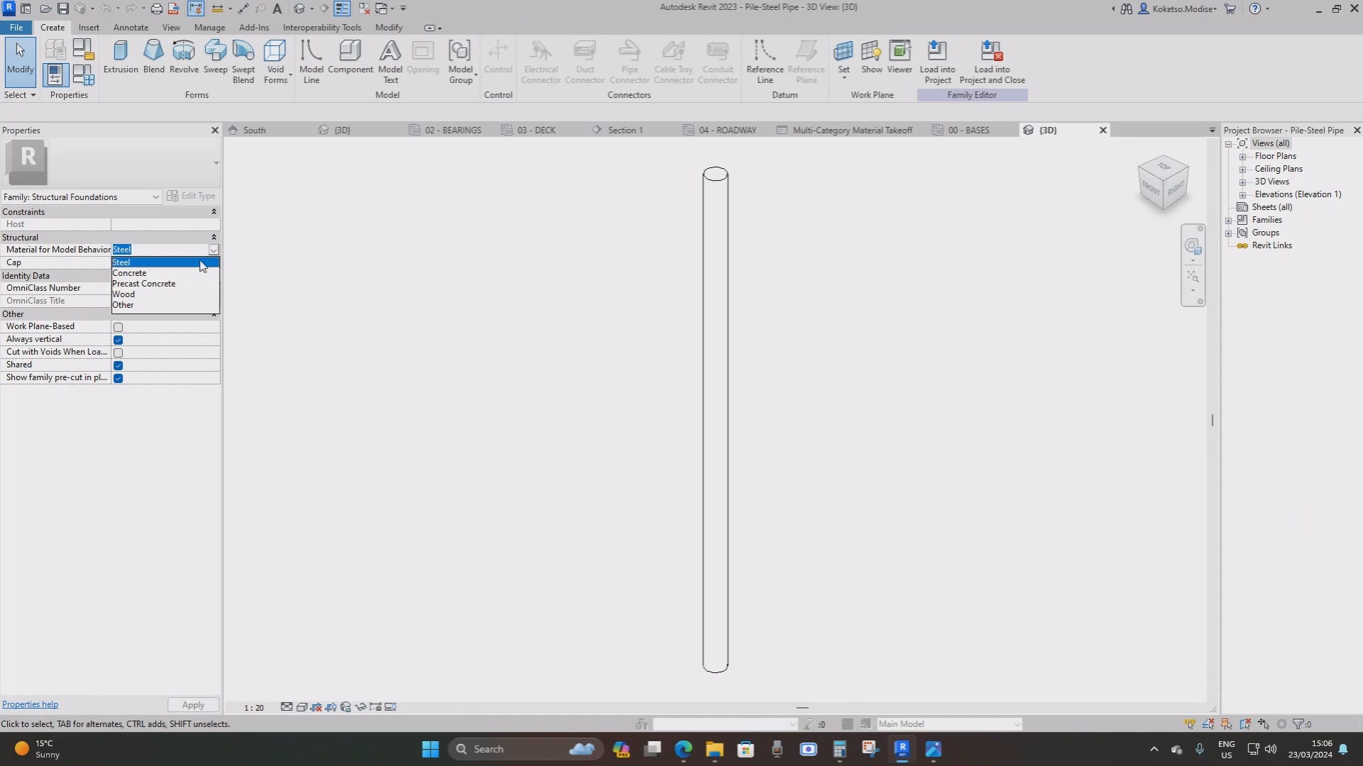
pyautogui.click(138, 276)
# Set the pile family's structural material to Concrete, Cast In Situ from the material library and apply the family types
pyautogui.click(723, 189)
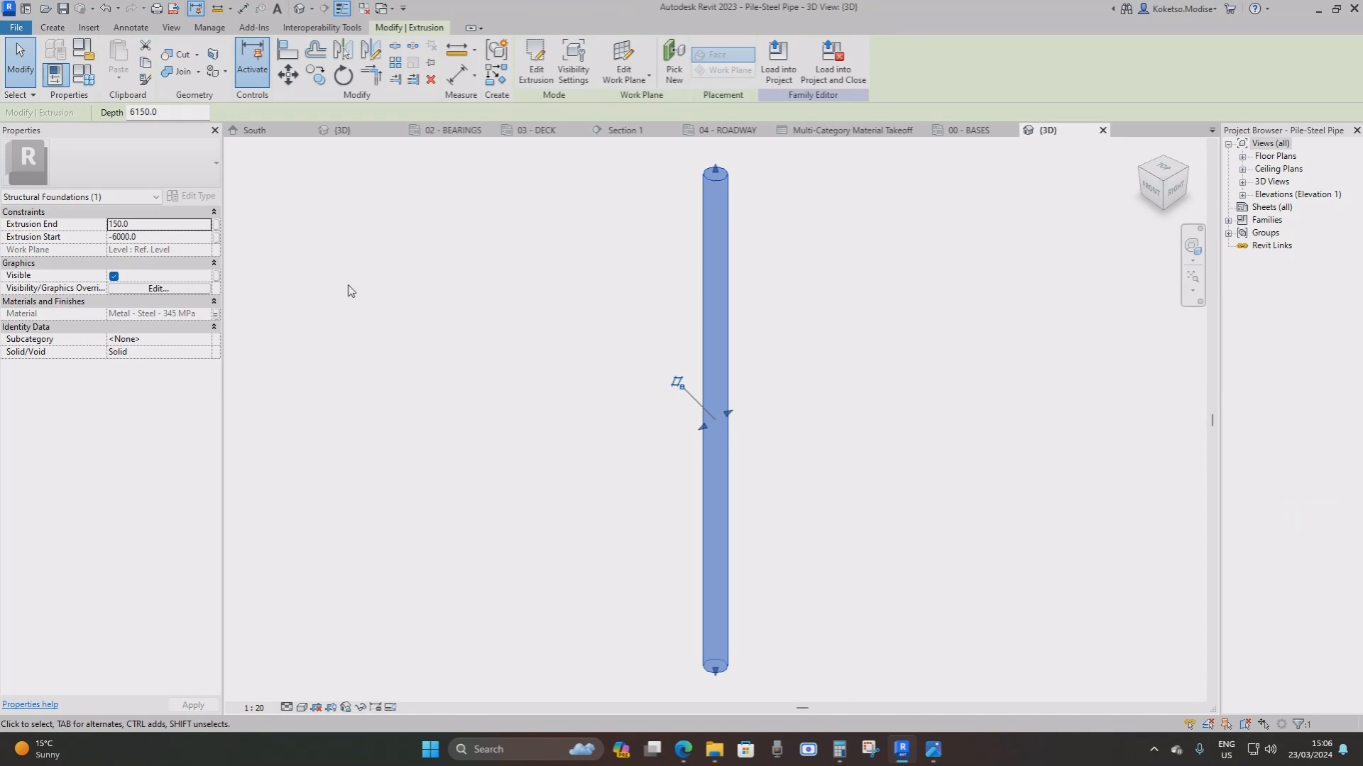
pyautogui.click(83, 77)
pyautogui.click(301, 244)
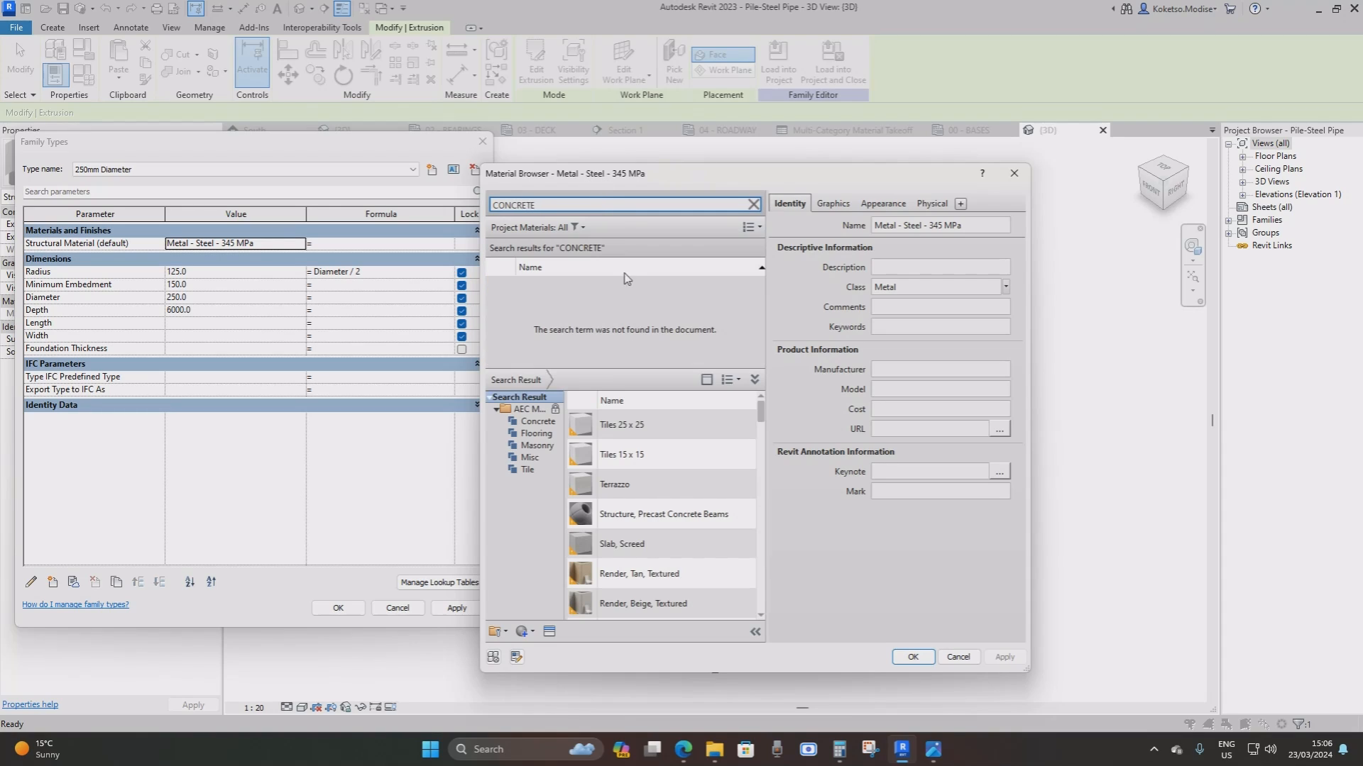
pyautogui.moveTo(763, 415); pyautogui.dragTo(759, 530)
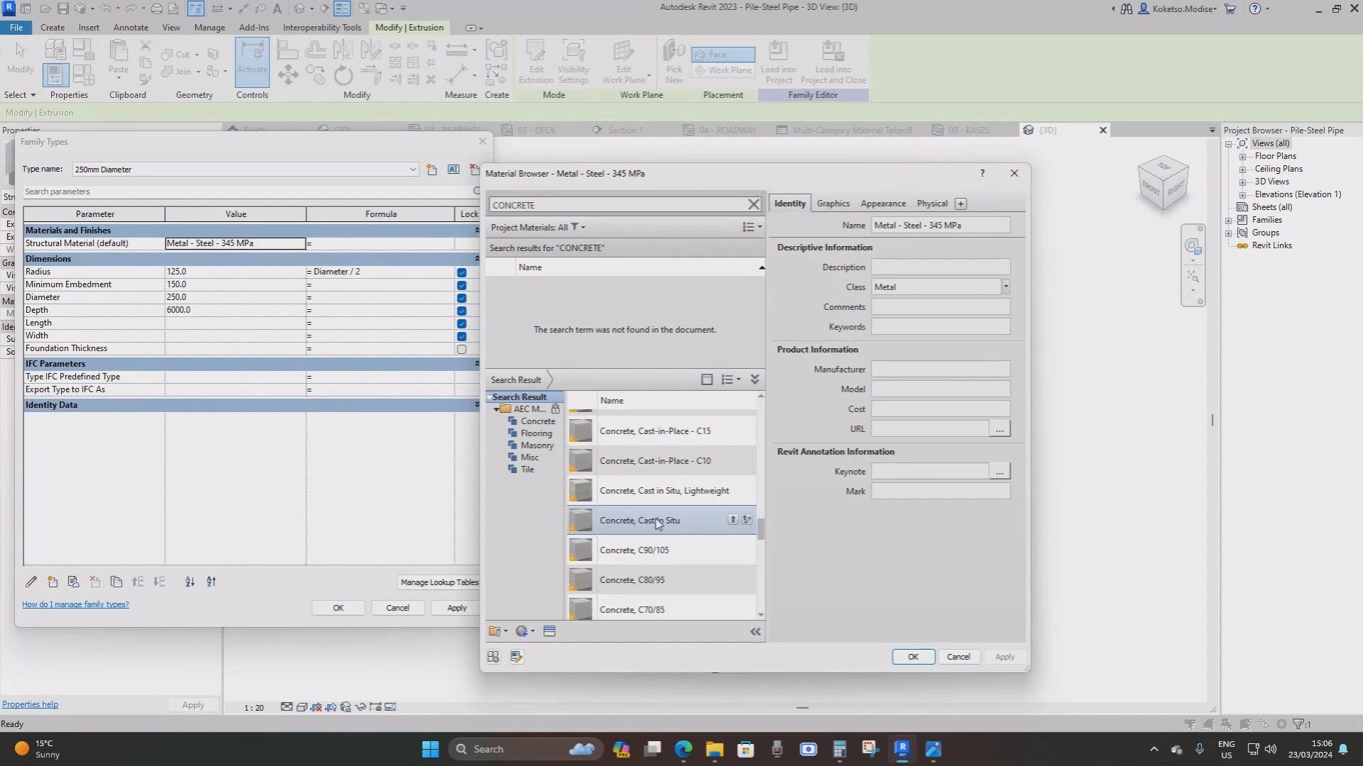
pyautogui.click(733, 522)
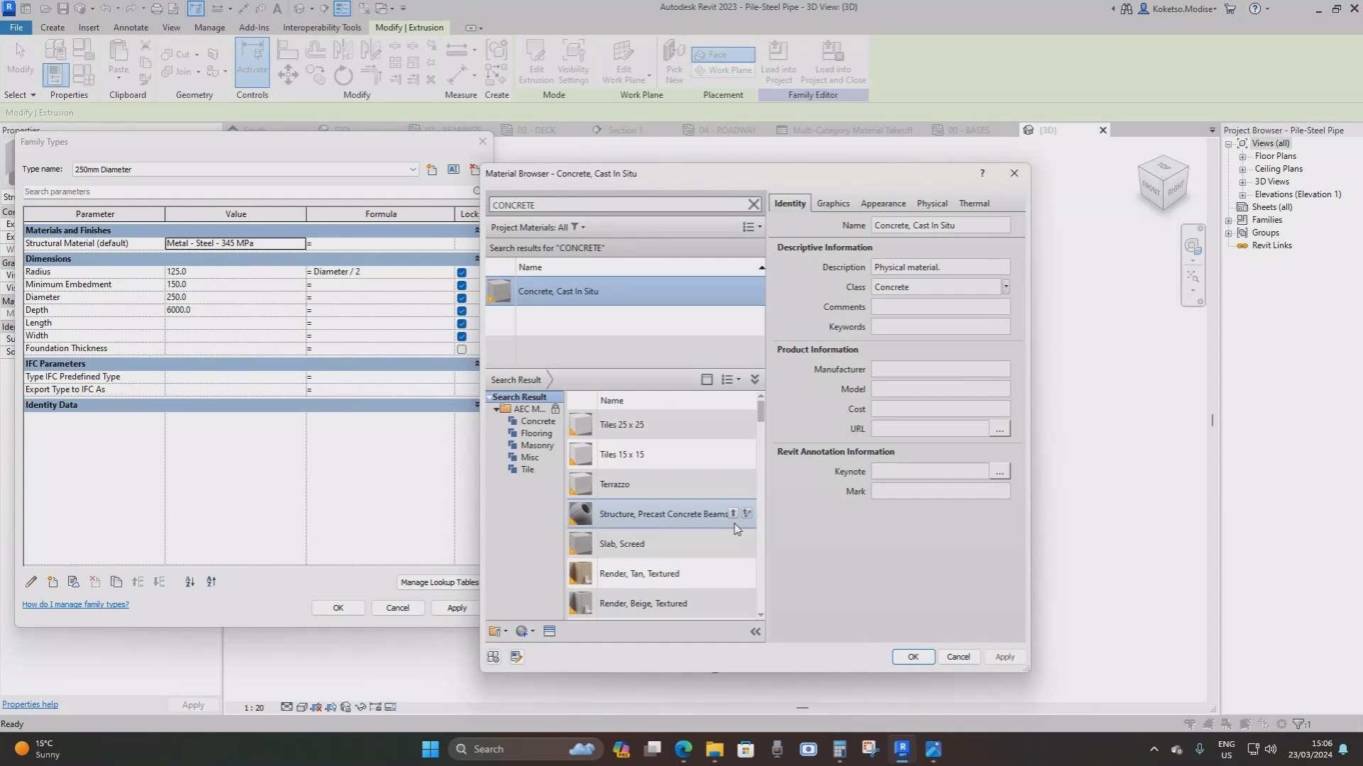
pyautogui.click(900, 658)
pyautogui.click(454, 608)
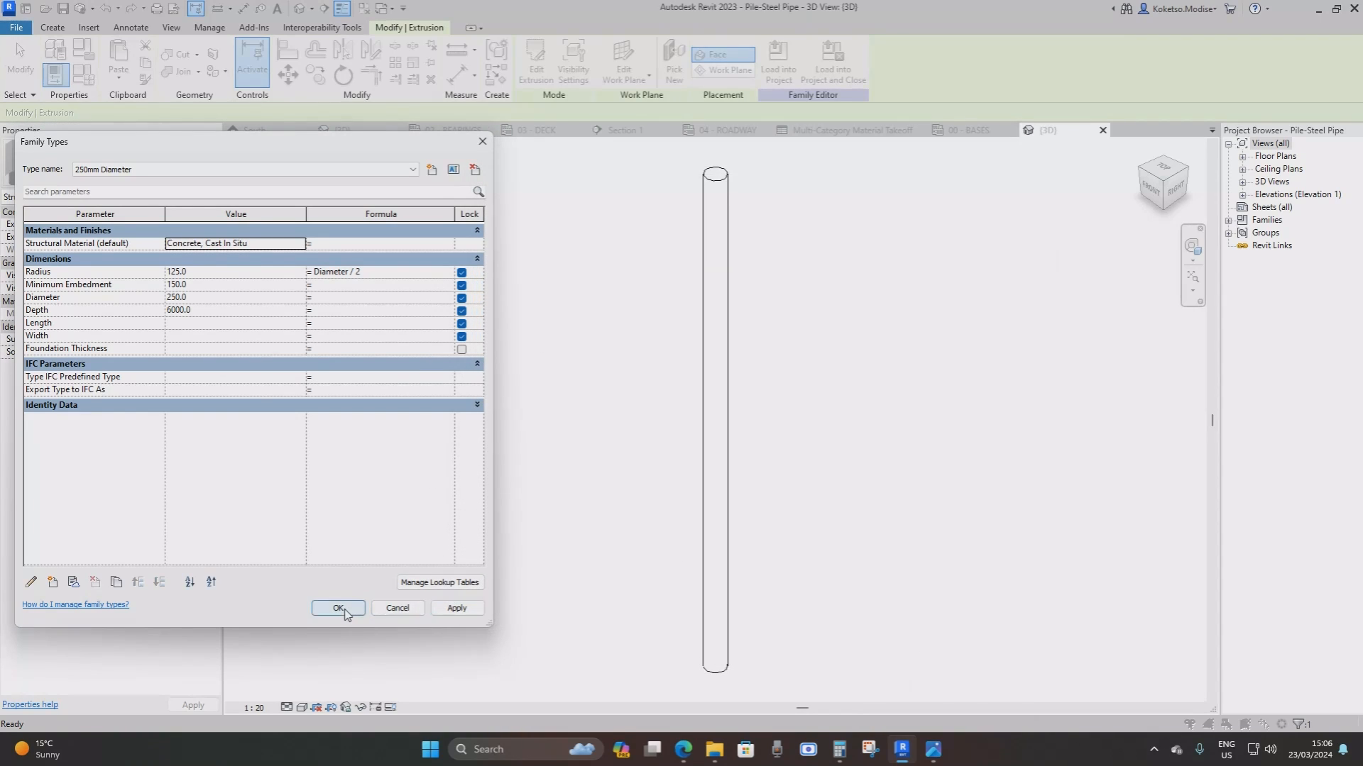
pyautogui.click(341, 608)
# Load the pile family into the project and close it without saving, overwriting the existing version and its parameter values
pyautogui.click(588, 64)
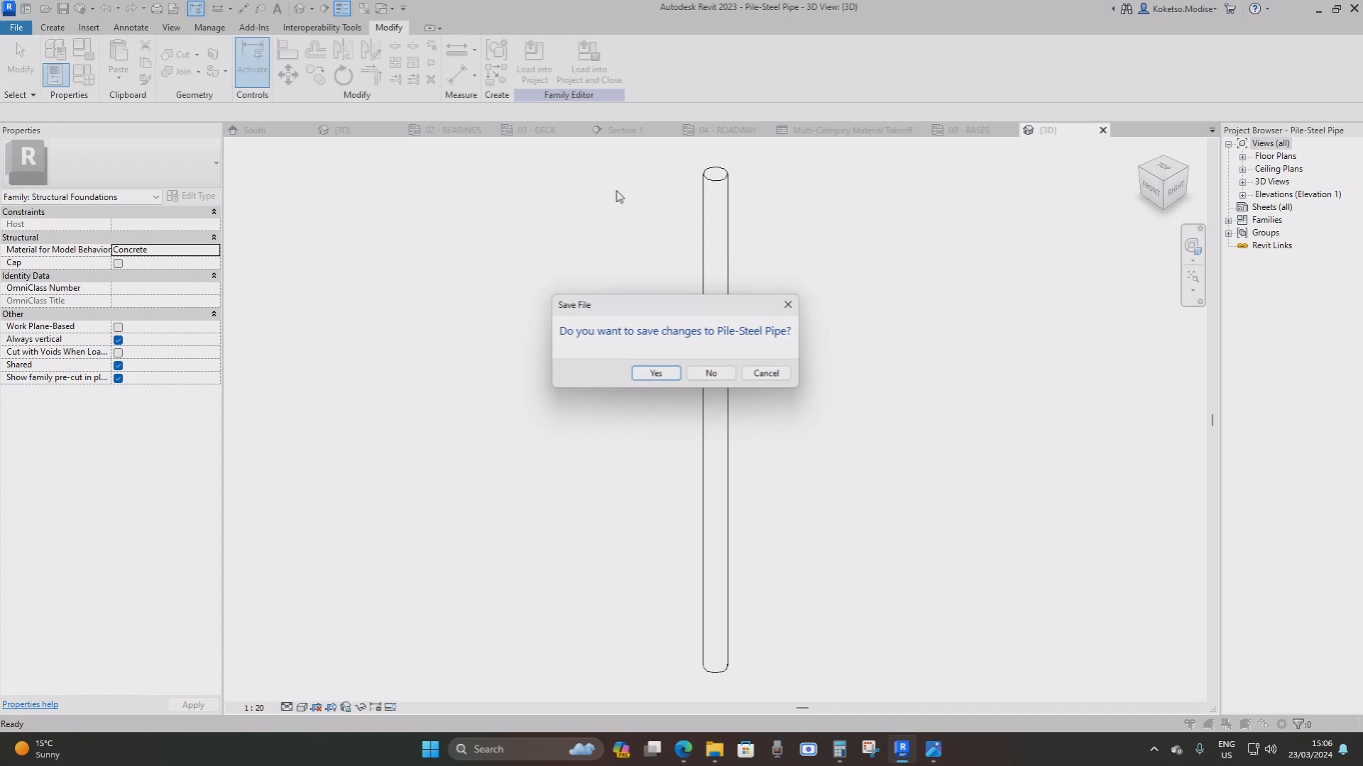
pyautogui.click(710, 374)
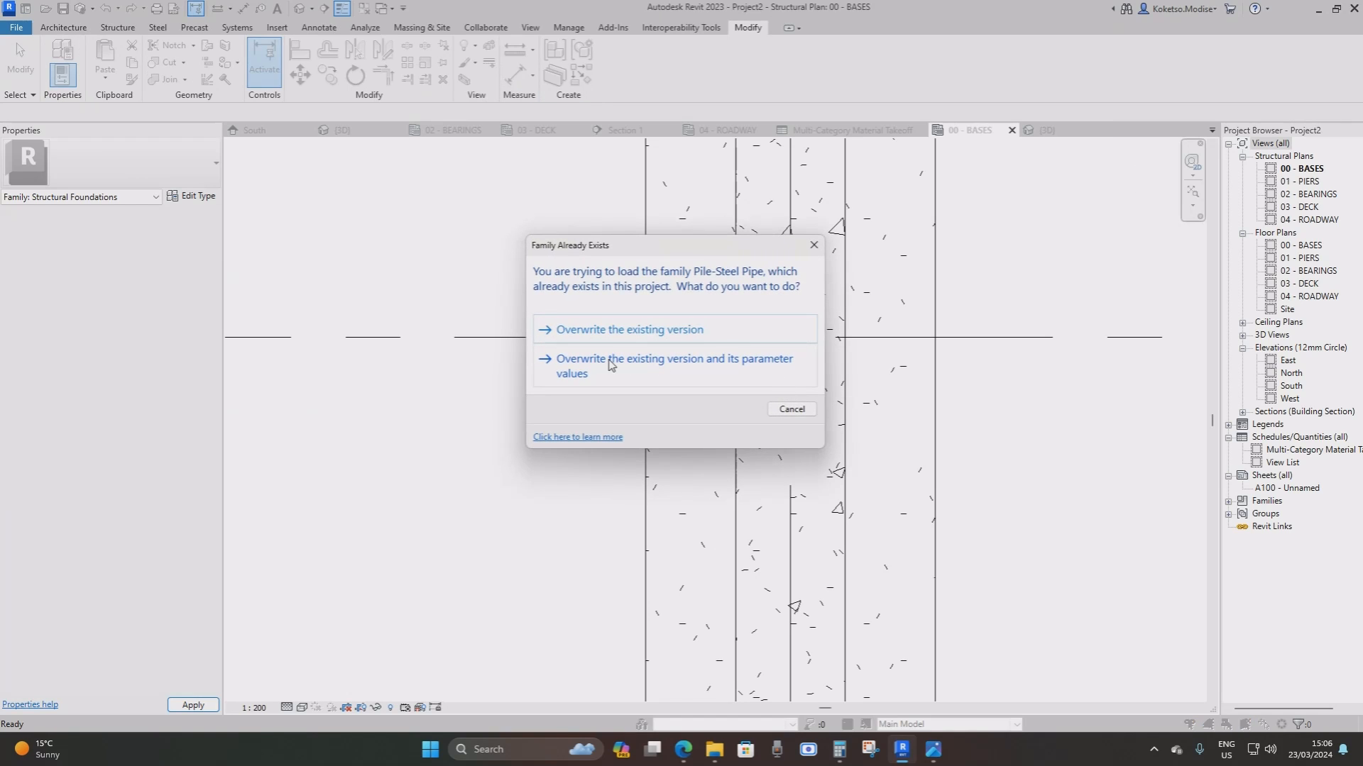
pyautogui.click(607, 367)
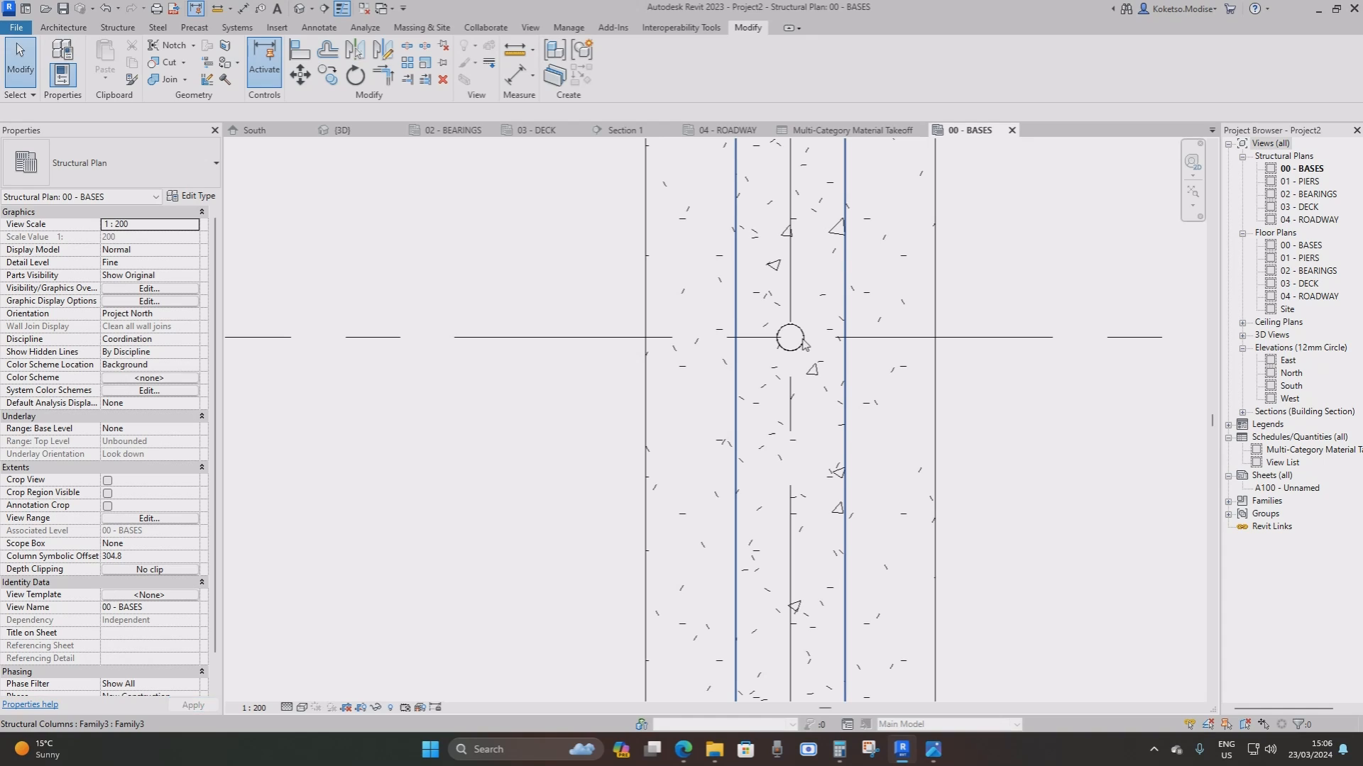
# Change the pile at grids 9 and A to the 600mm Diameter type
pyautogui.click(804, 344)
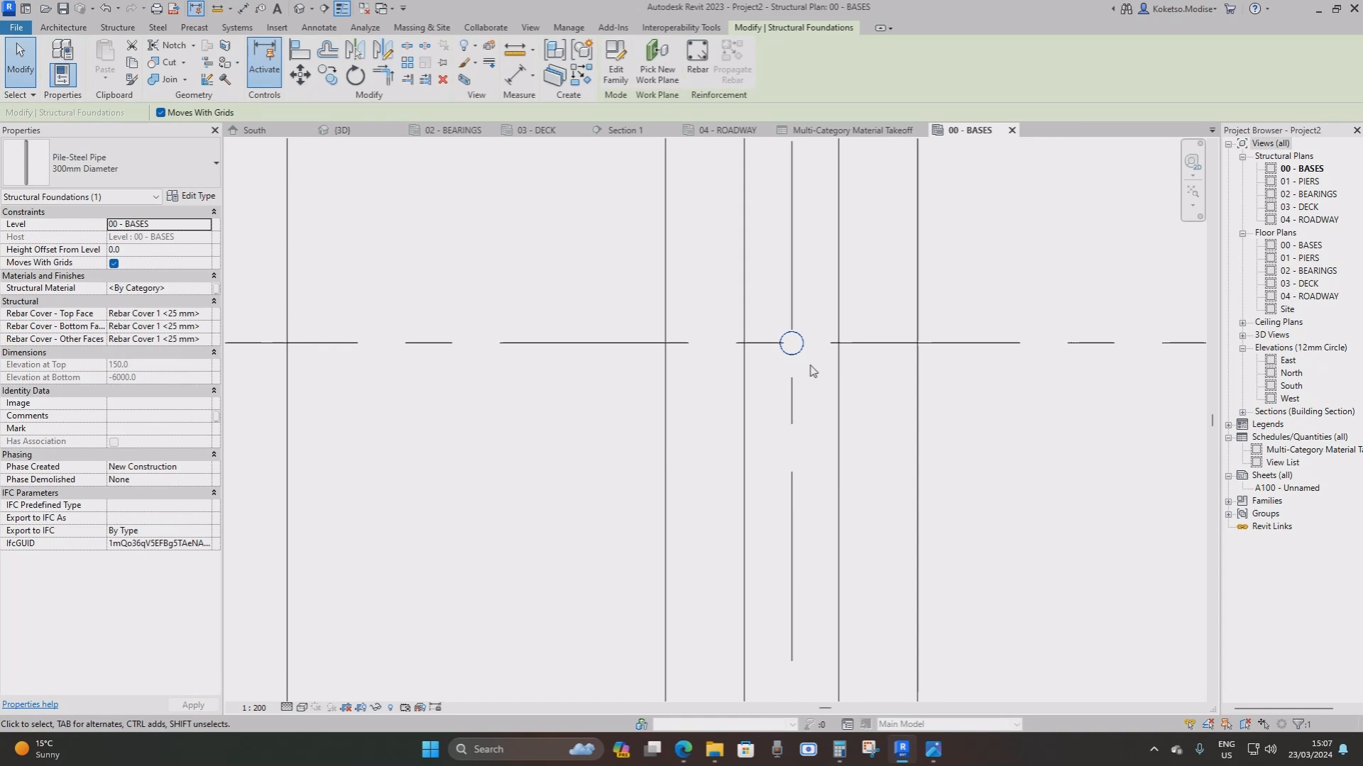
pyautogui.click(71, 172)
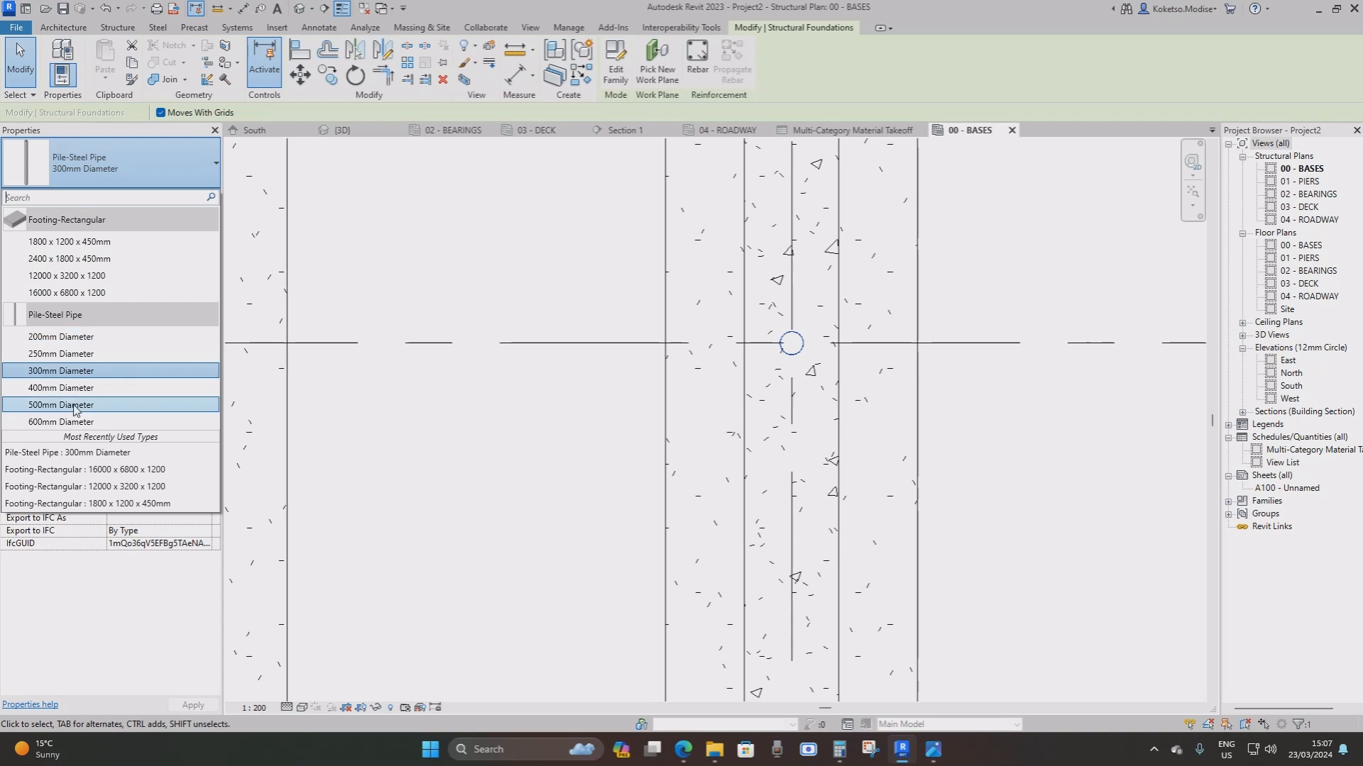
pyautogui.click(71, 422)
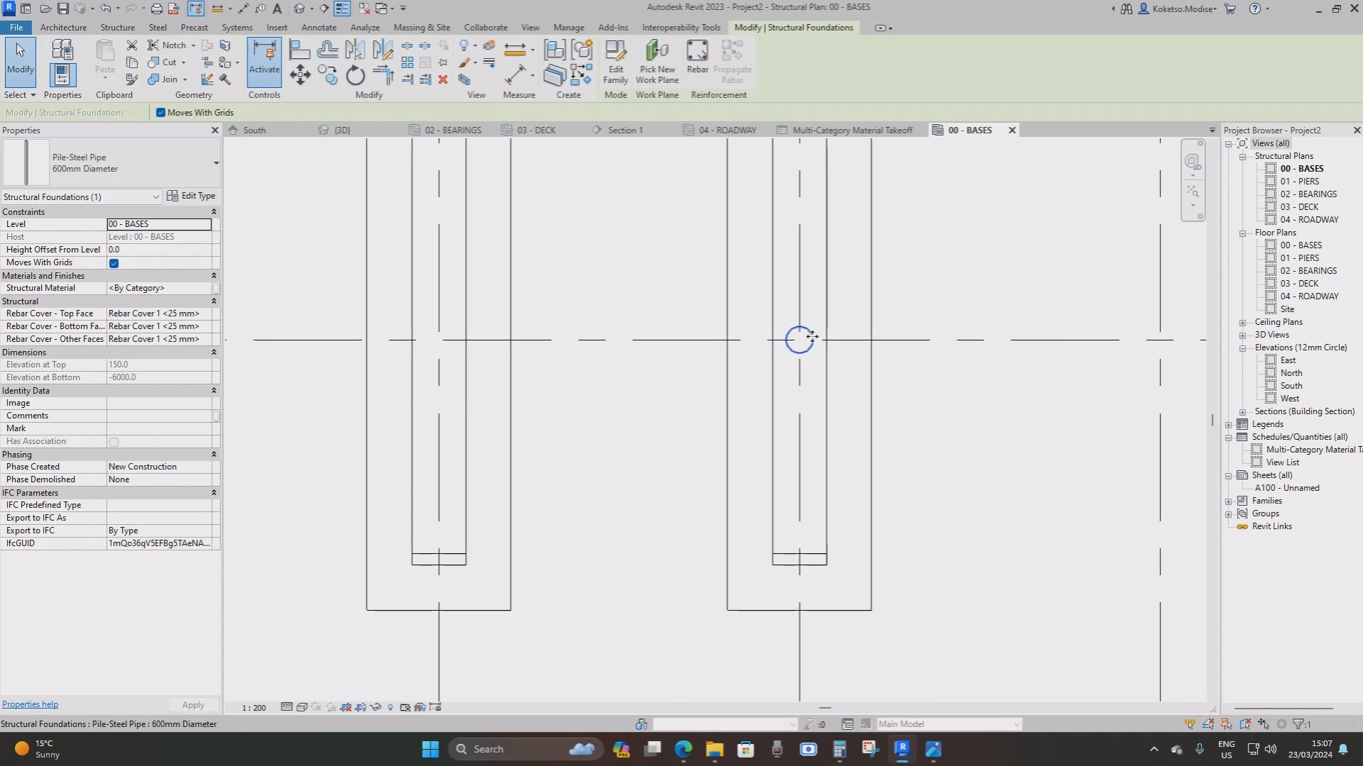
pyautogui.scroll(1, 785, 339)
pyautogui.scroll(-2, 785, 339)
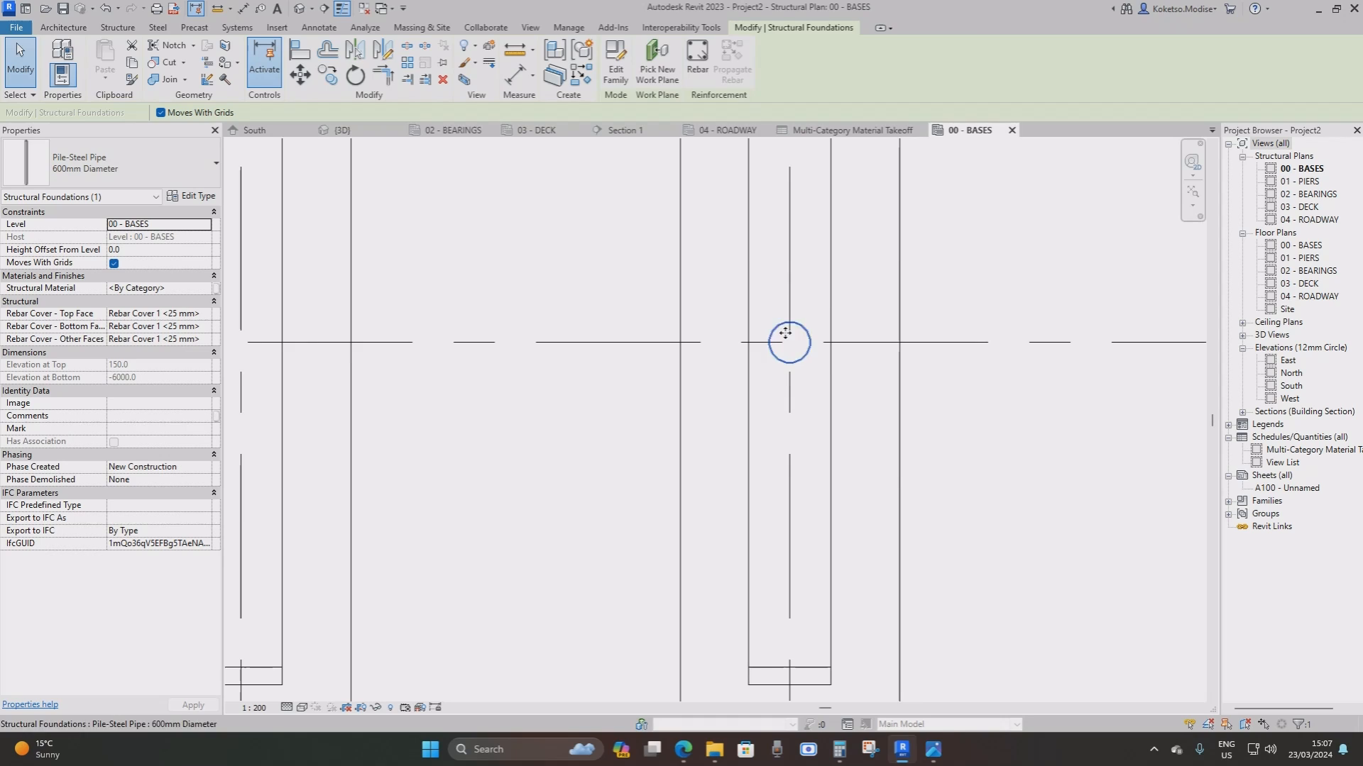
# Move the pile 600 mm along grid A from its centre to the left edge of the pier on grid 9
pyautogui.click(300, 75)
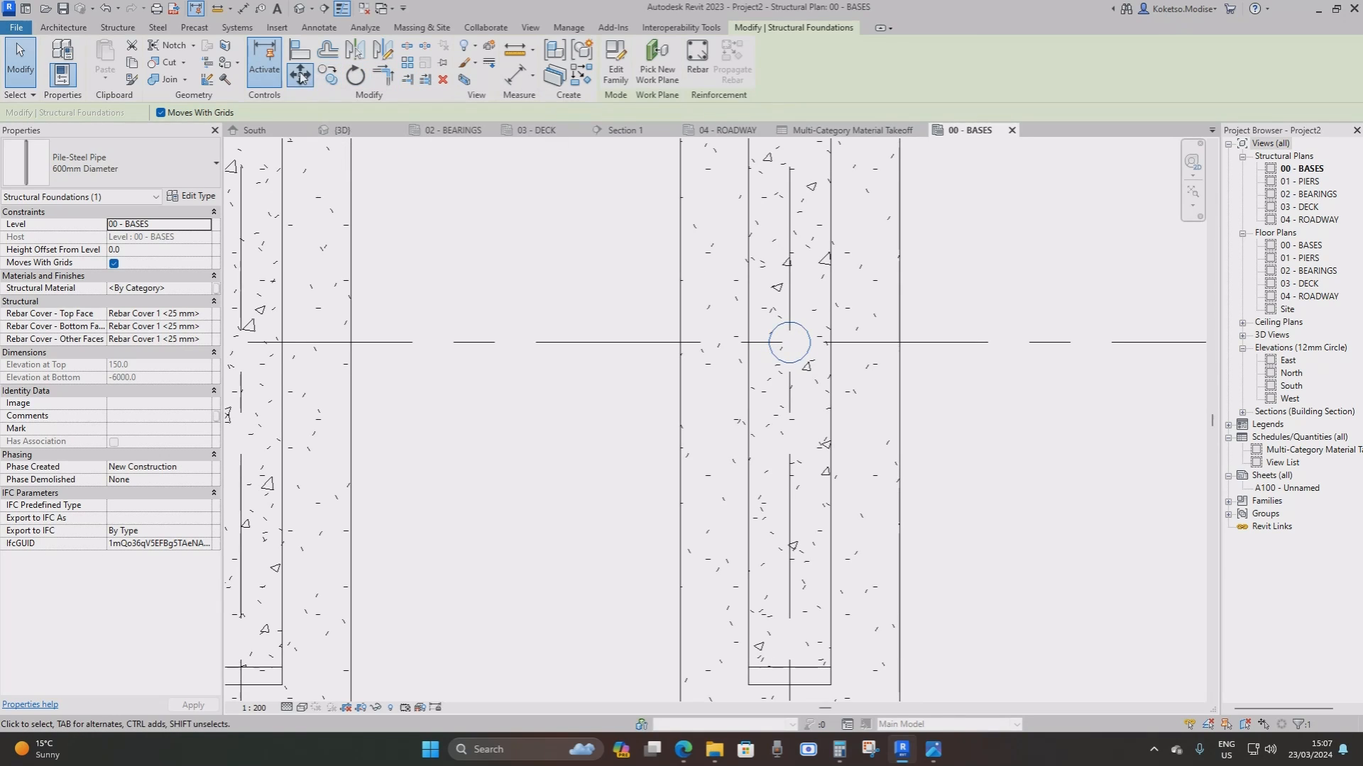
pyautogui.click(790, 342)
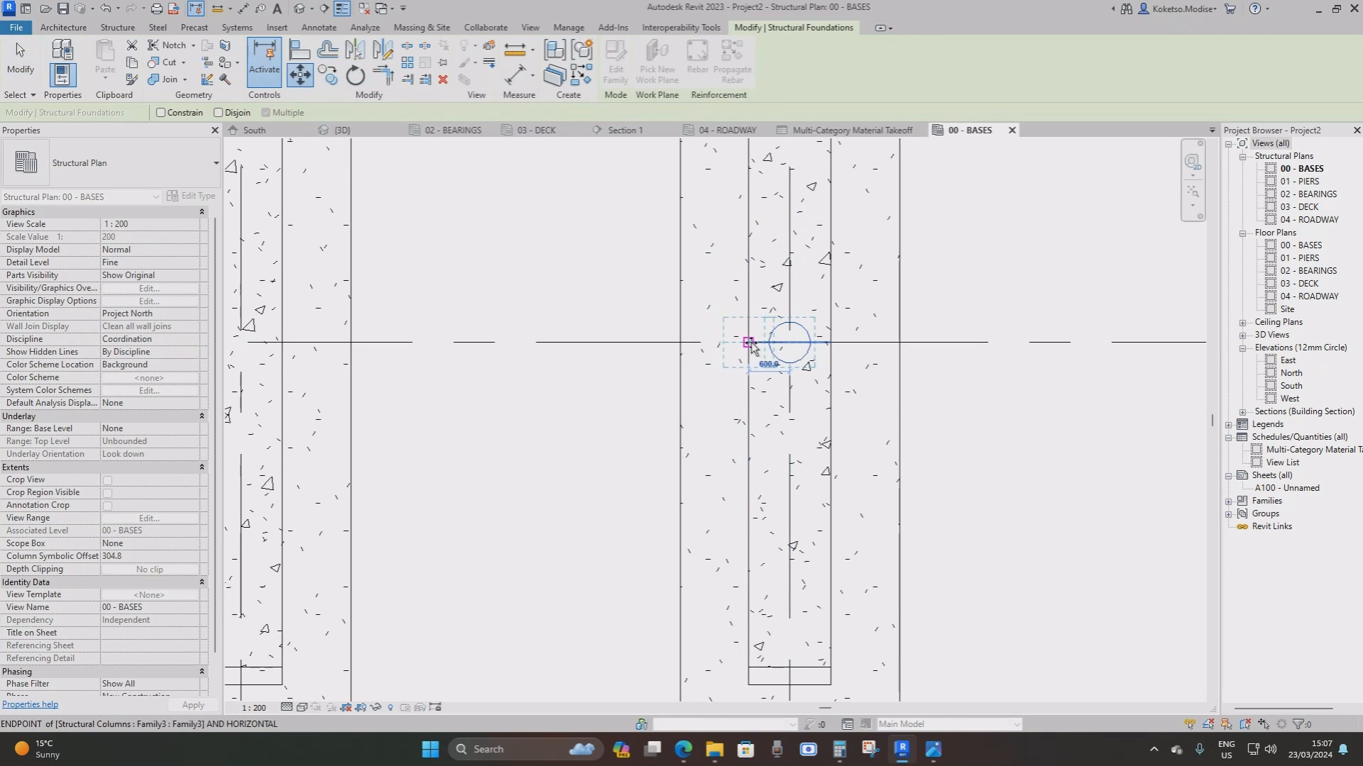
pyautogui.scroll(1, 816, 348)
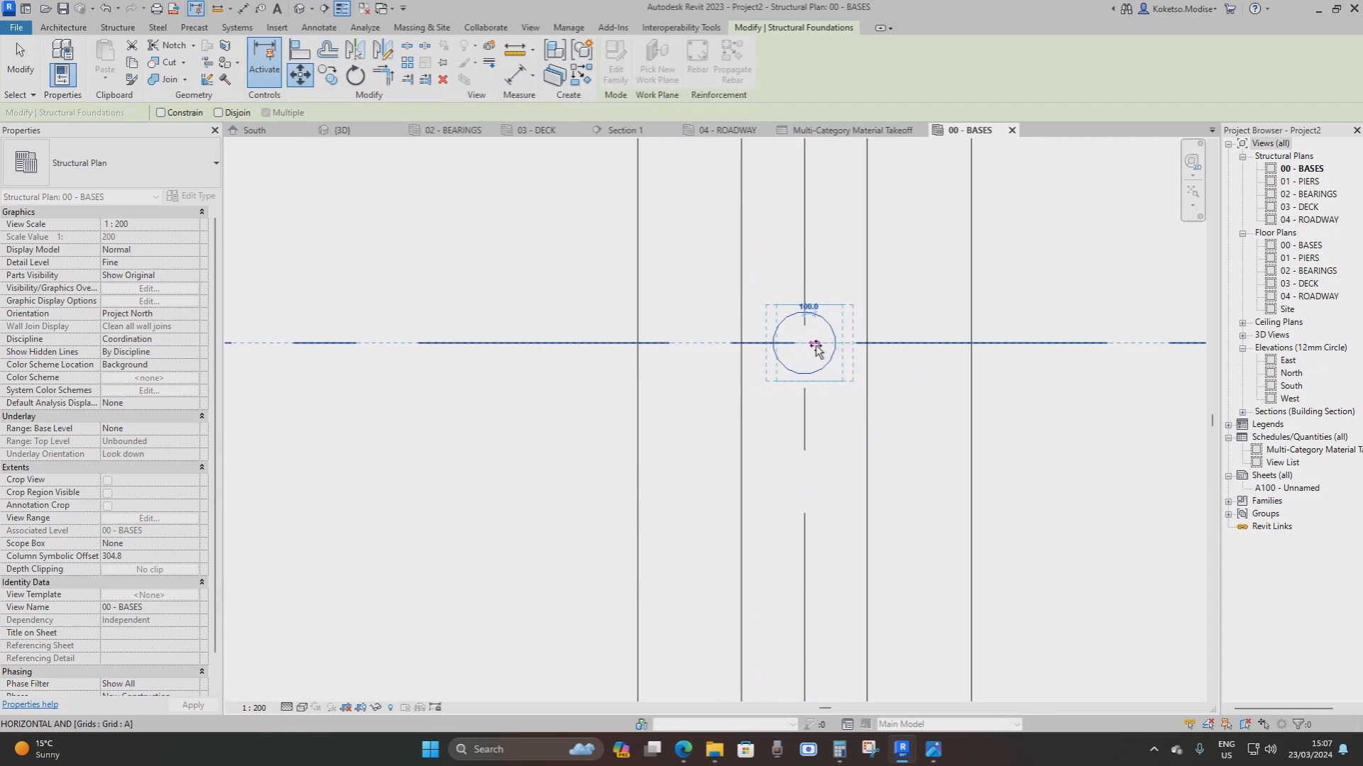
pyautogui.click(741, 343)
# Copy the pile 1200 mm along grid A to the opposite edge of the pier on grid 9
pyautogui.scroll(1, 632, 248)
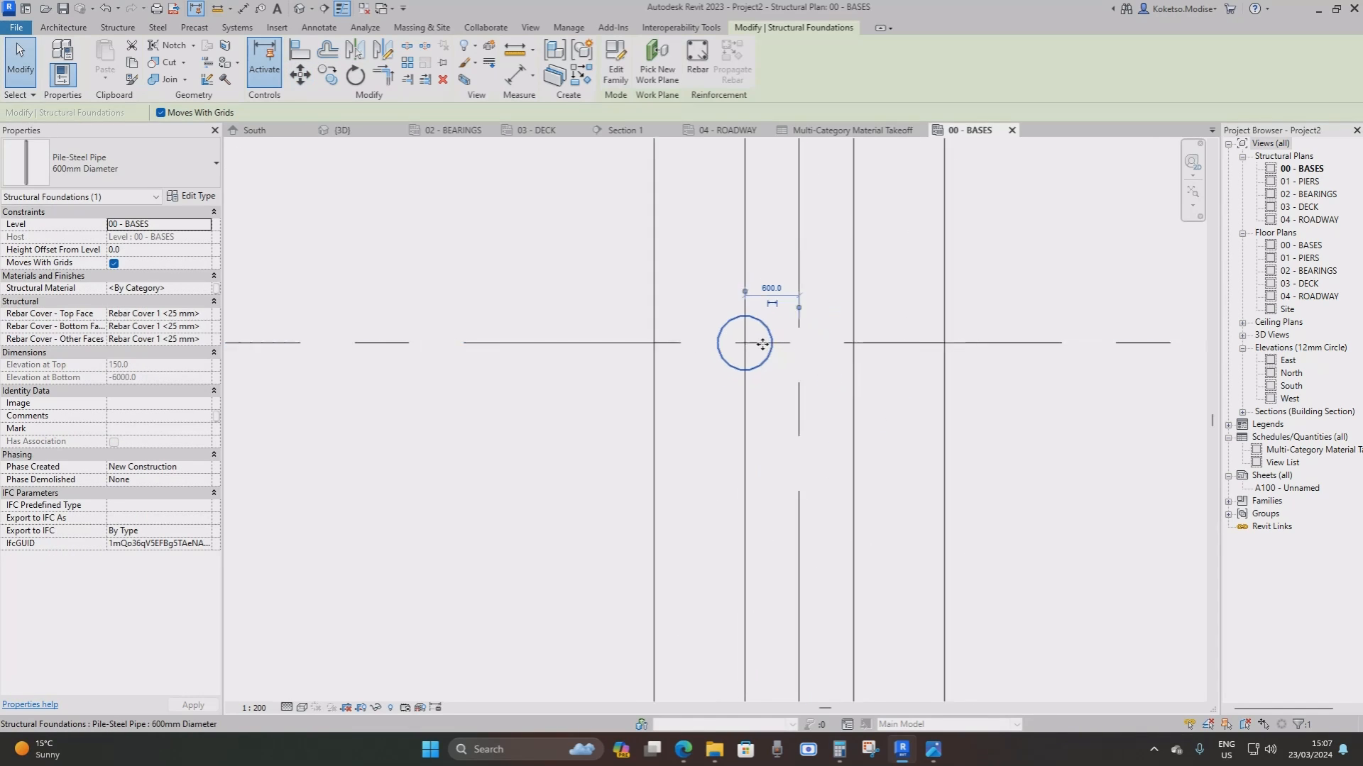
pyautogui.click(328, 74)
pyautogui.click(757, 362)
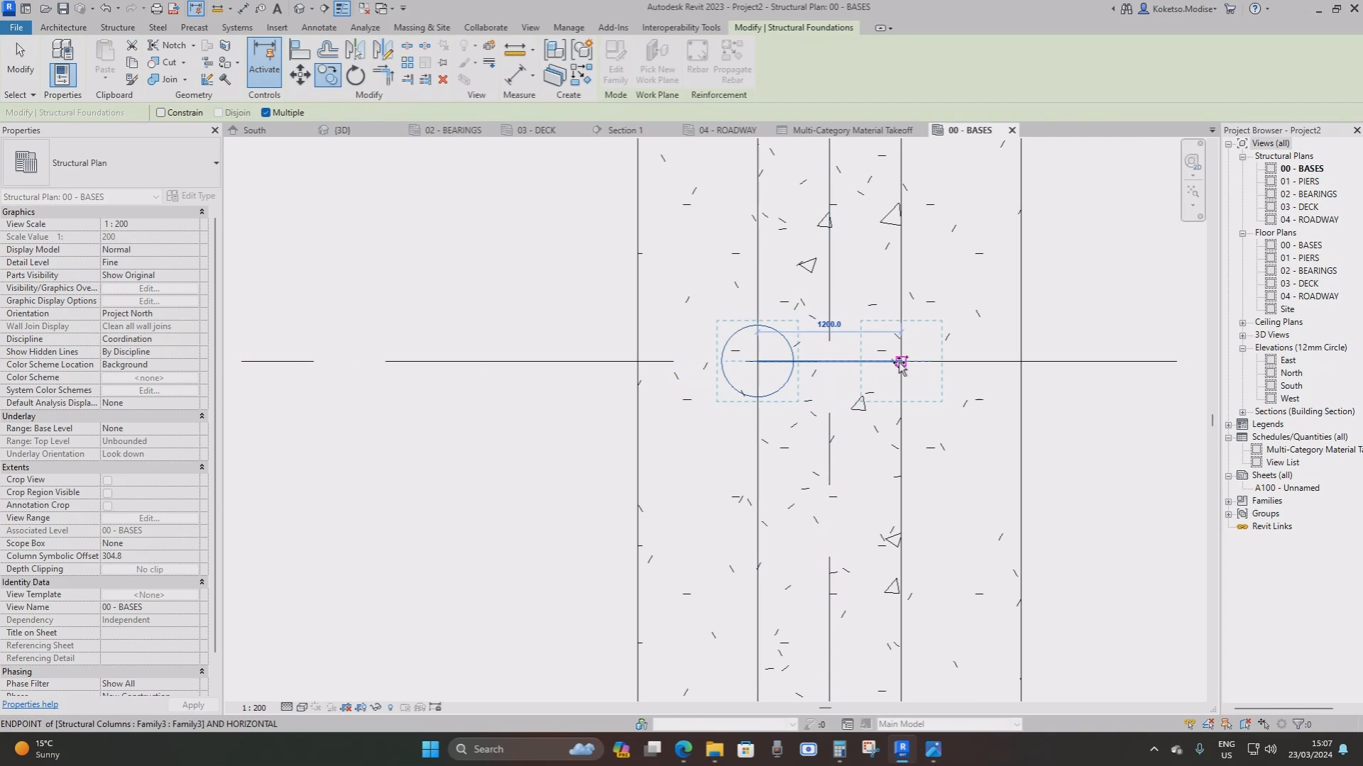
pyautogui.click(900, 363)
pyautogui.scroll(-3, 887, 383)
pyautogui.scroll(3, 887, 390)
pyautogui.press('Escape')
pyautogui.press('Escape')
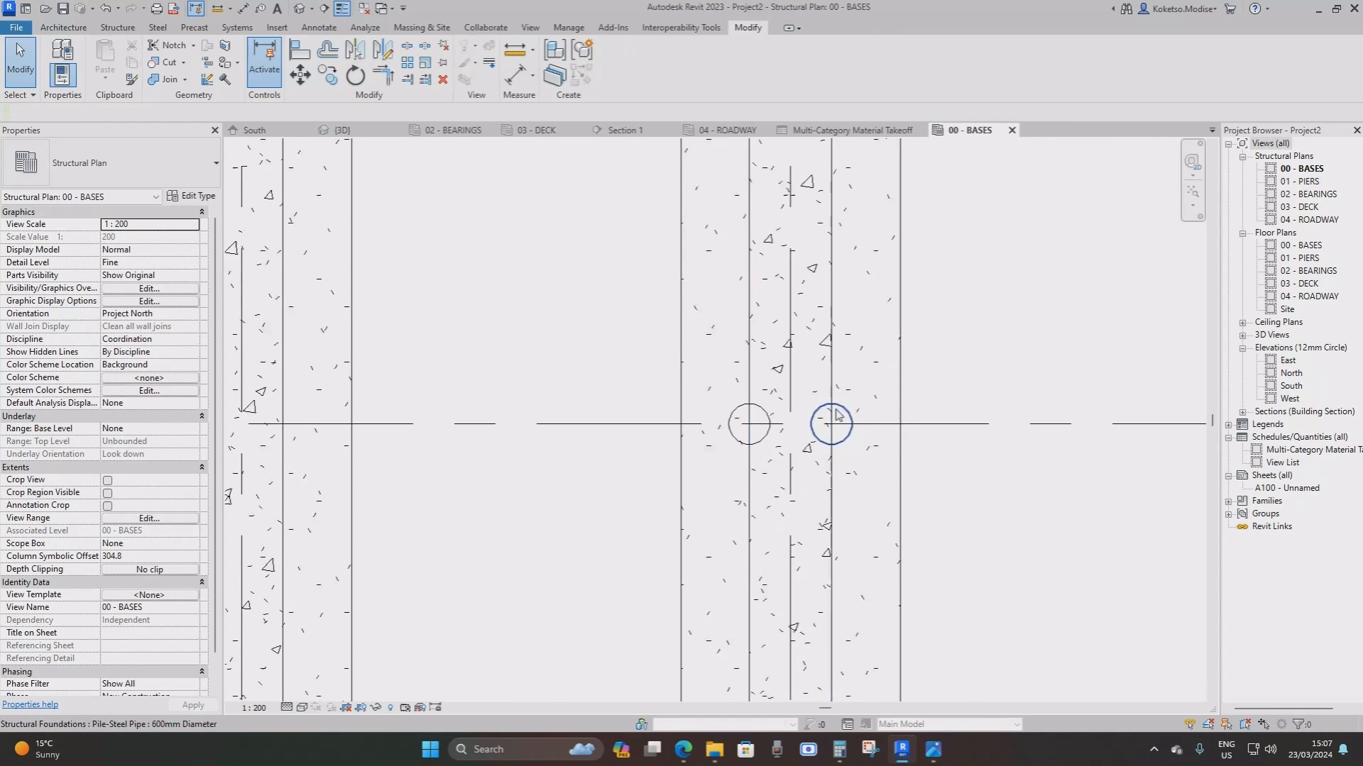
# Copy both piles on grid A about 3000 mm perpendicular to it, towards the upper end of the grid 9 pier
pyautogui.click(743, 428)
pyautogui.keyDown('ctrl'); pyautogui.click(813, 419); pyautogui.keyUp('ctrl')
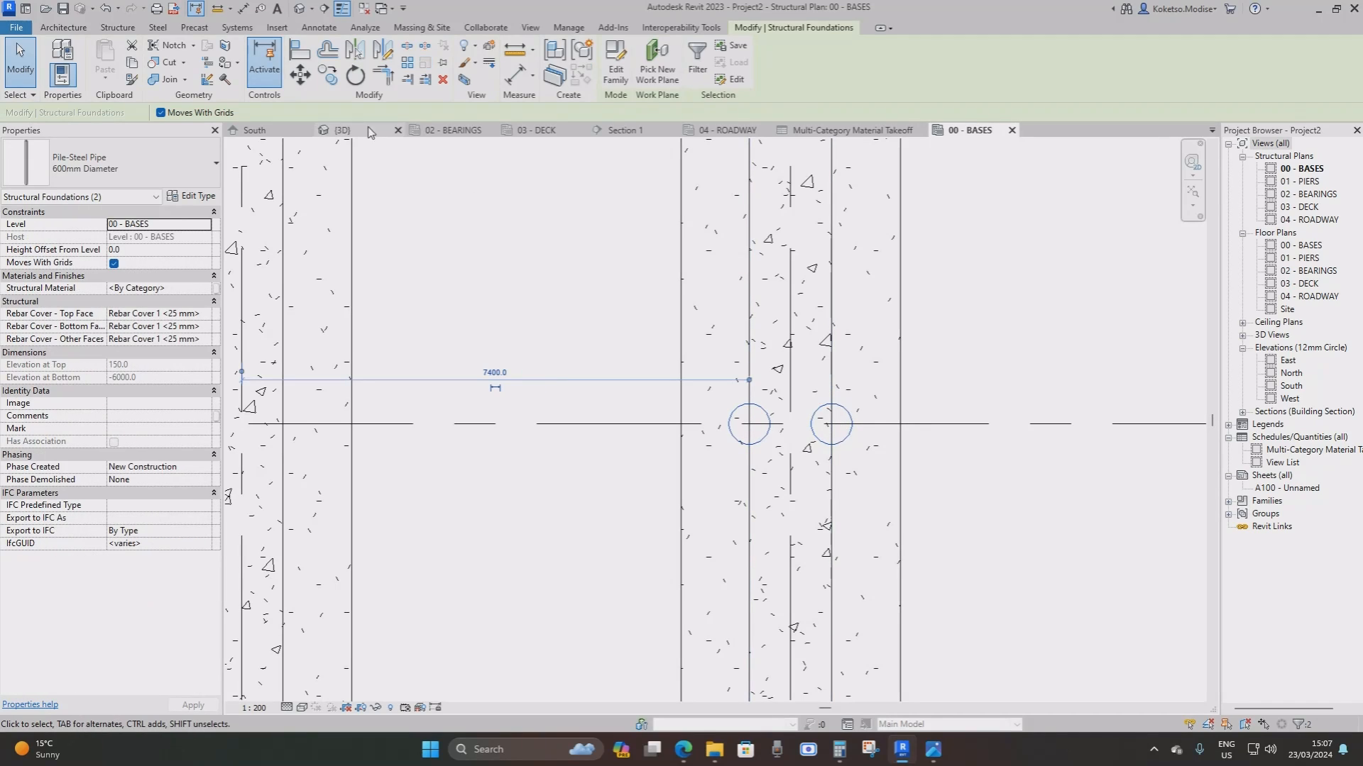
pyautogui.click(328, 74)
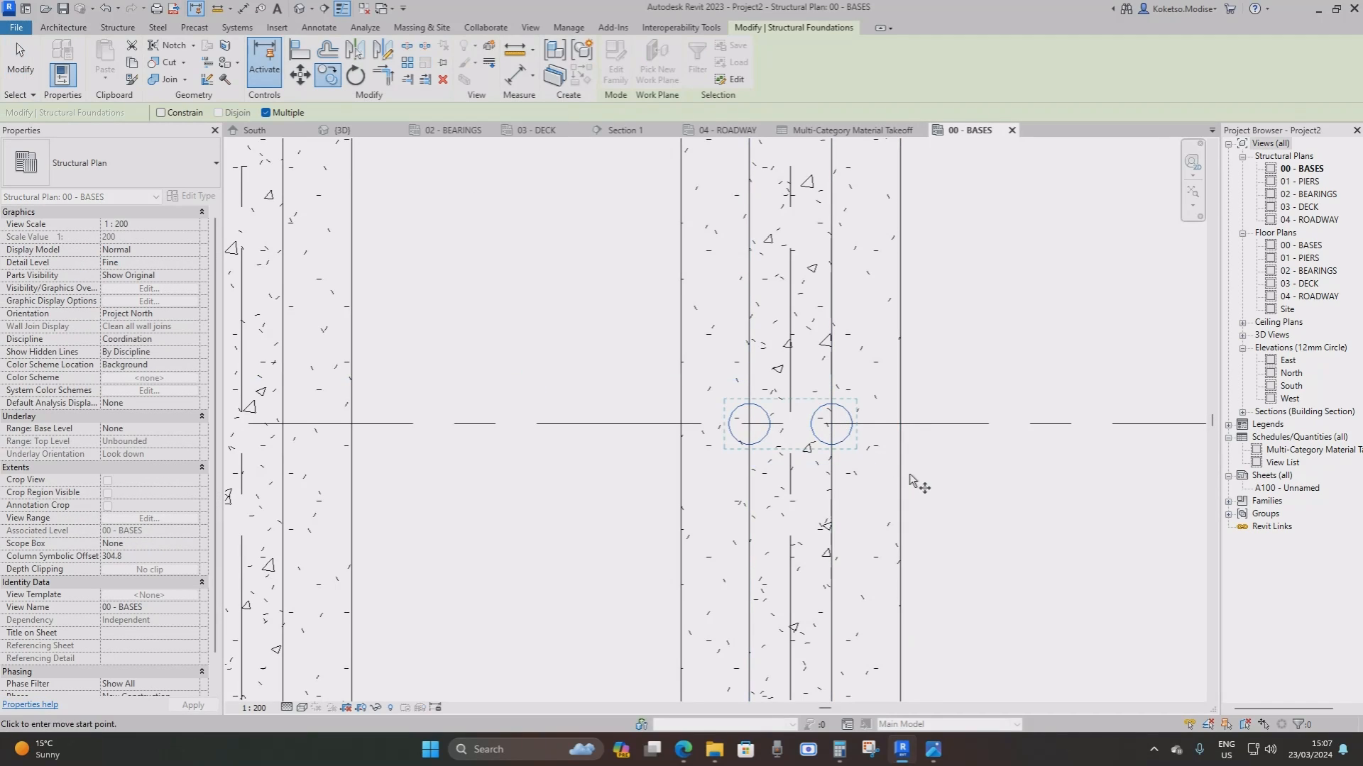
pyautogui.click(873, 424)
pyautogui.scroll(-1, 873, 261)
pyautogui.moveTo(872, 261); pyautogui.dragTo(832, 354, button='middle')
pyautogui.scroll(1, 838, 356)
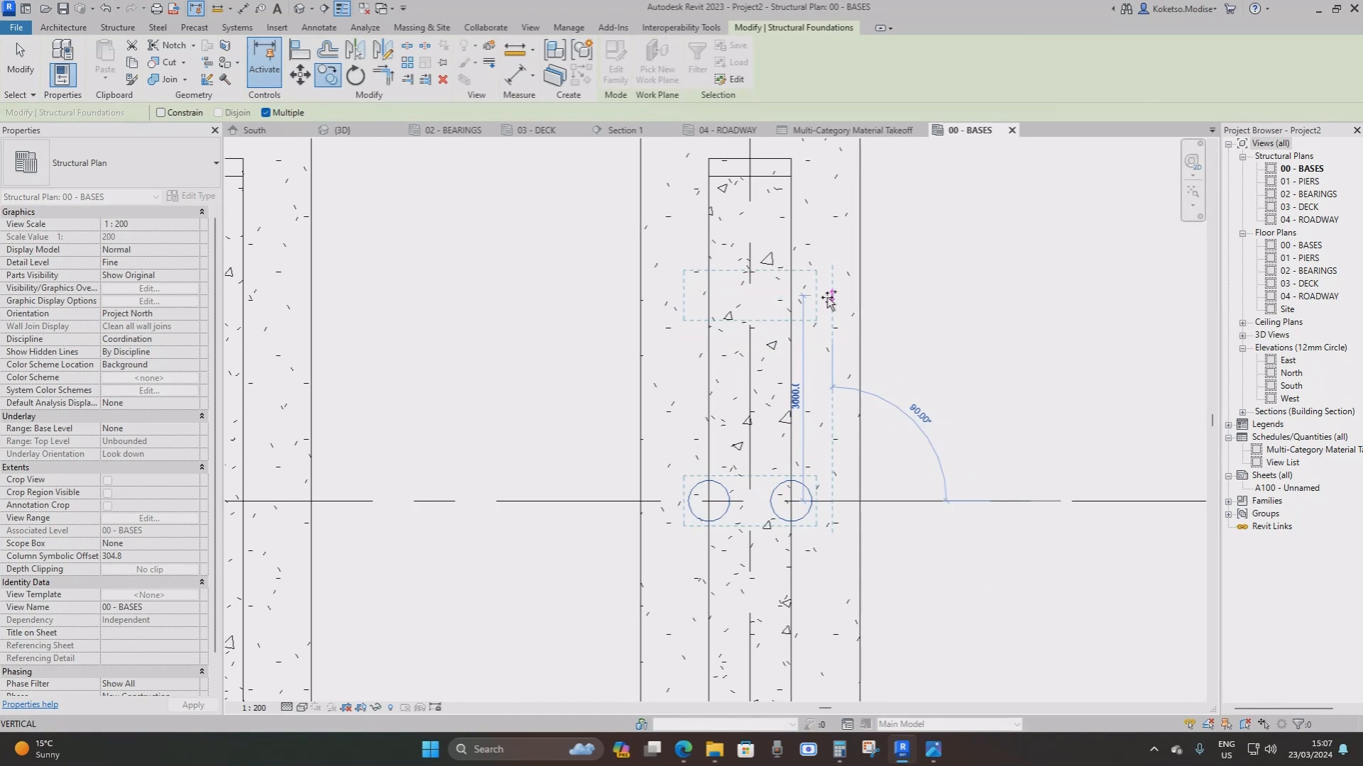
pyautogui.click(830, 297)
pyautogui.scroll(-6, 831, 297)
pyautogui.scroll(2, 832, 303)
pyautogui.press('Escape')
pyautogui.scroll(1, 807, 448)
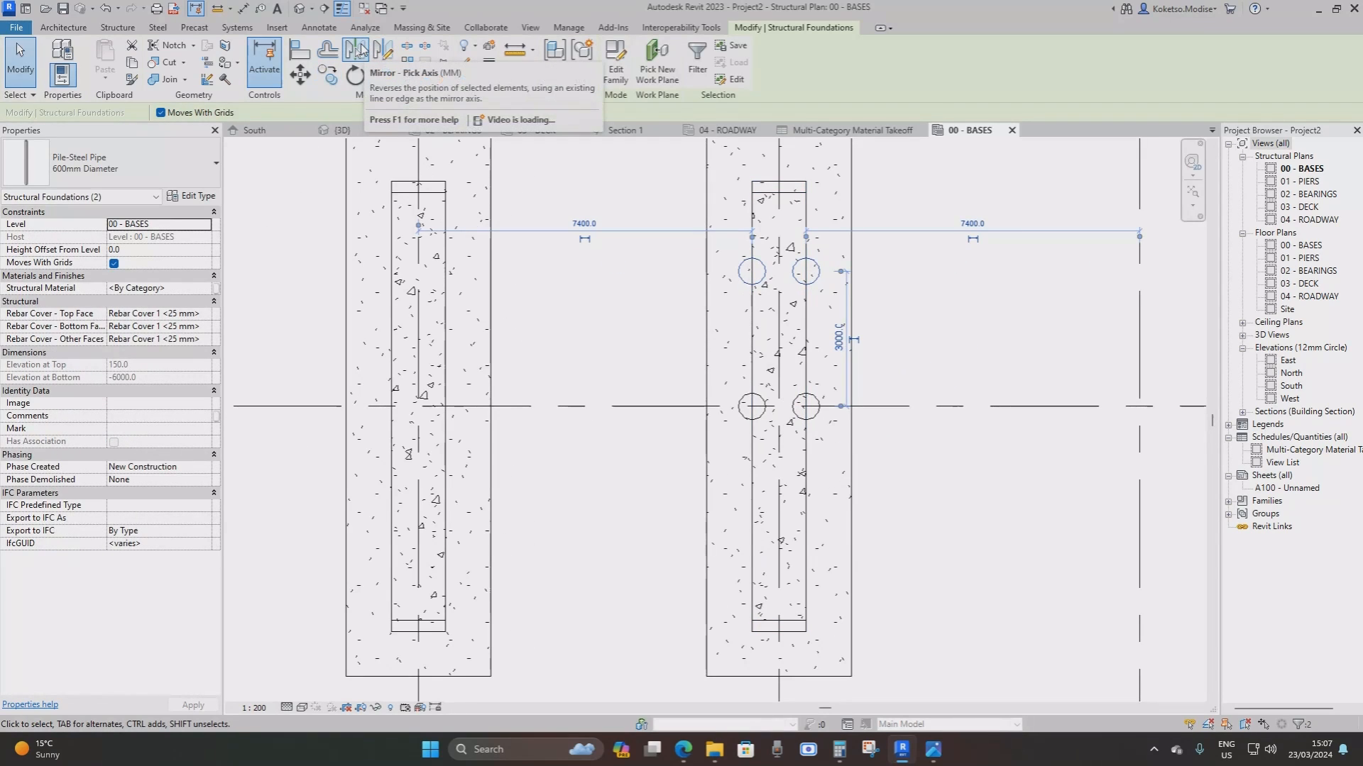
# Mirror the two copied piles about grid A, keeping the originals
pyautogui.click(357, 49)
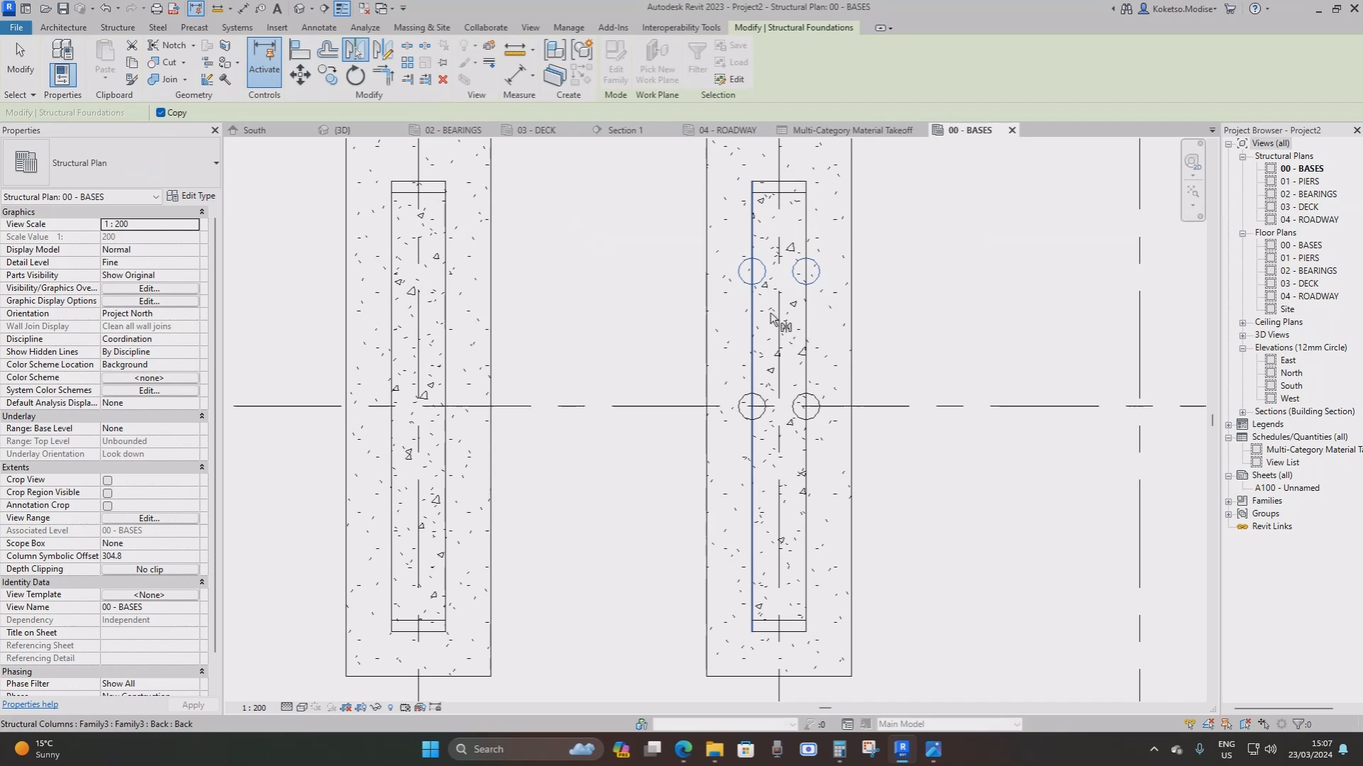
pyautogui.click(894, 407)
pyautogui.press('Escape')
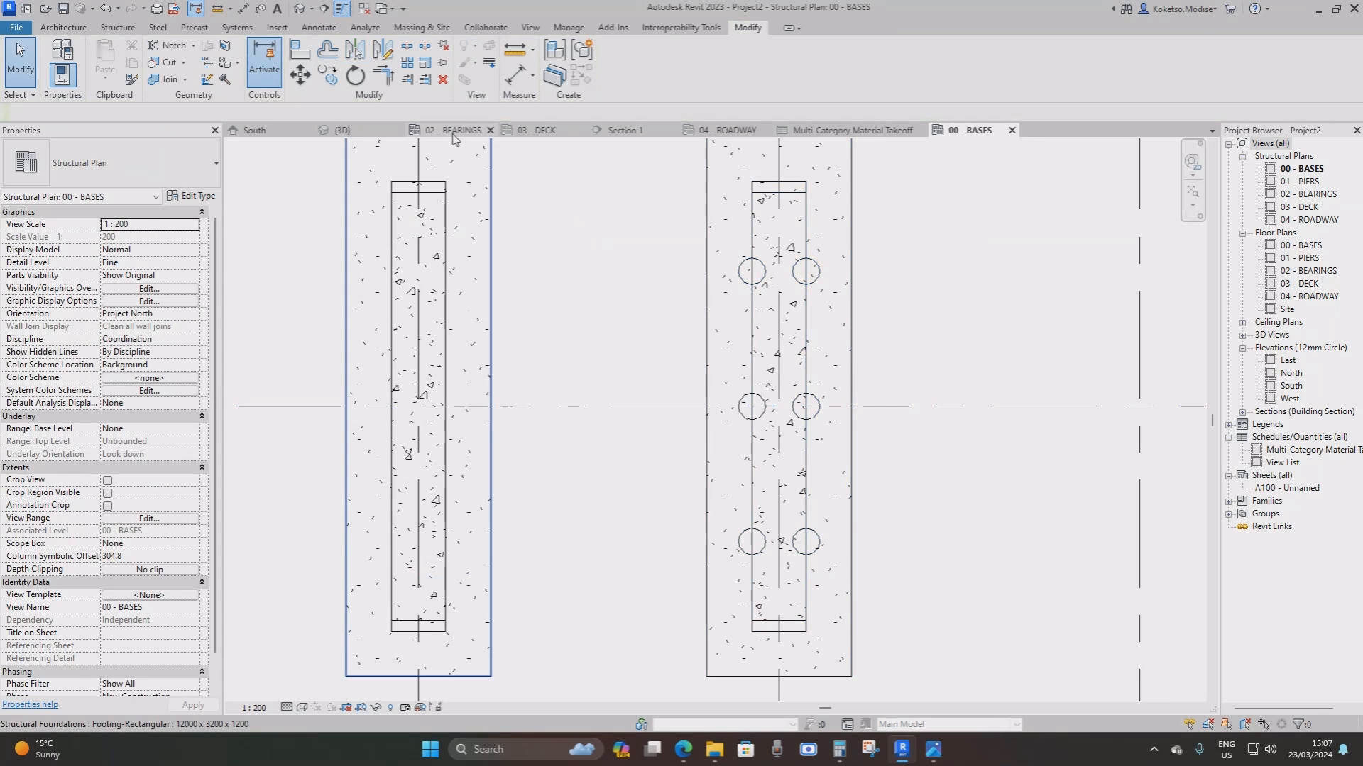
# Select all six piles in the 3D view and move them down 1350 mm in the South elevation to the underside of the base
pyautogui.click(348, 135)
pyautogui.keyDown('shift'); pyautogui.moveTo(1013, 511); pyautogui.dragTo(830, 417, button='middle'); pyautogui.keyUp('shift')
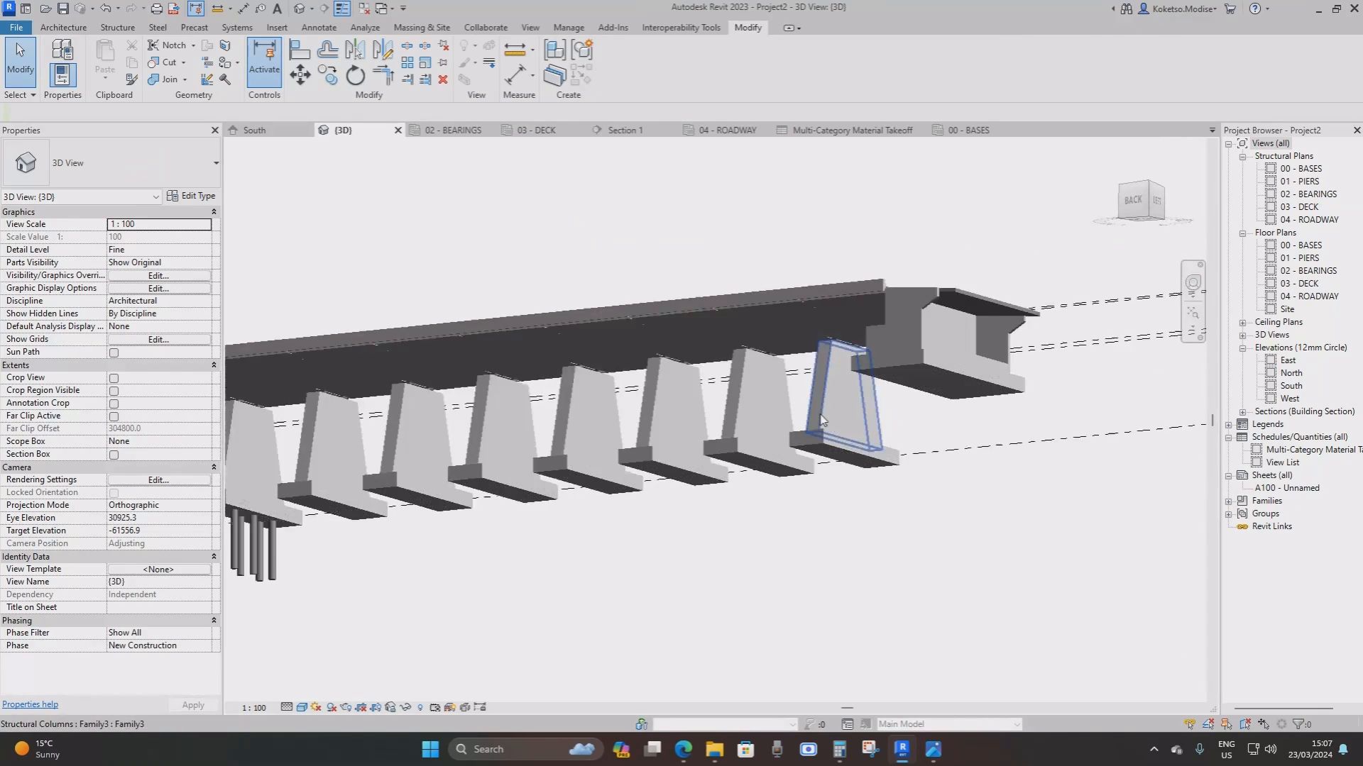
pyautogui.scroll(-5, 829, 417)
pyautogui.keyDown('shift'); pyautogui.moveTo(576, 422); pyautogui.dragTo(735, 604, button='middle'); pyautogui.keyUp('shift')
pyautogui.scroll(6, 693, 465)
pyautogui.scroll(3, 653, 547)
pyautogui.moveTo(796, 673); pyautogui.dragTo(455, 465)
pyautogui.keyDown('shift'); pyautogui.moveTo(693, 505); pyautogui.dragTo(608, 419, button='middle'); pyautogui.keyUp('shift')
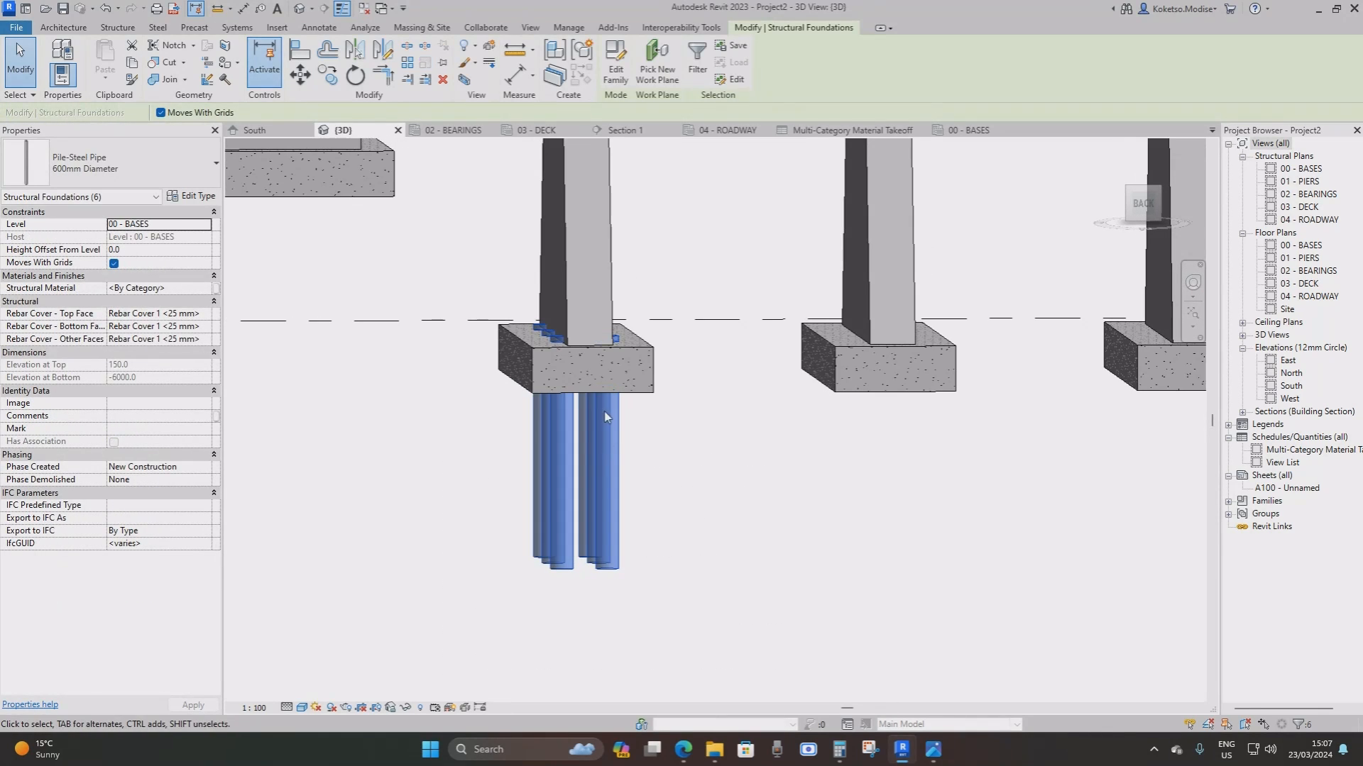
pyautogui.click(284, 131)
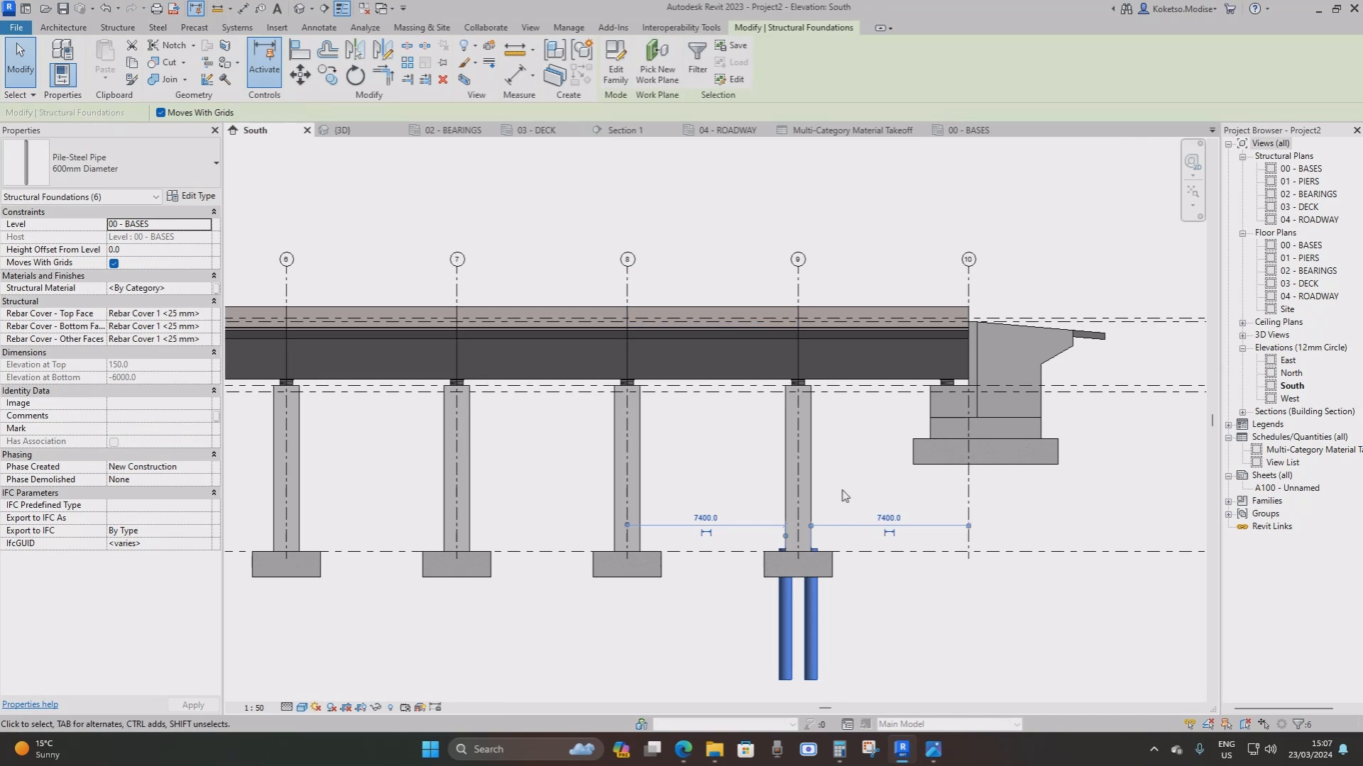
pyautogui.scroll(4, 866, 489)
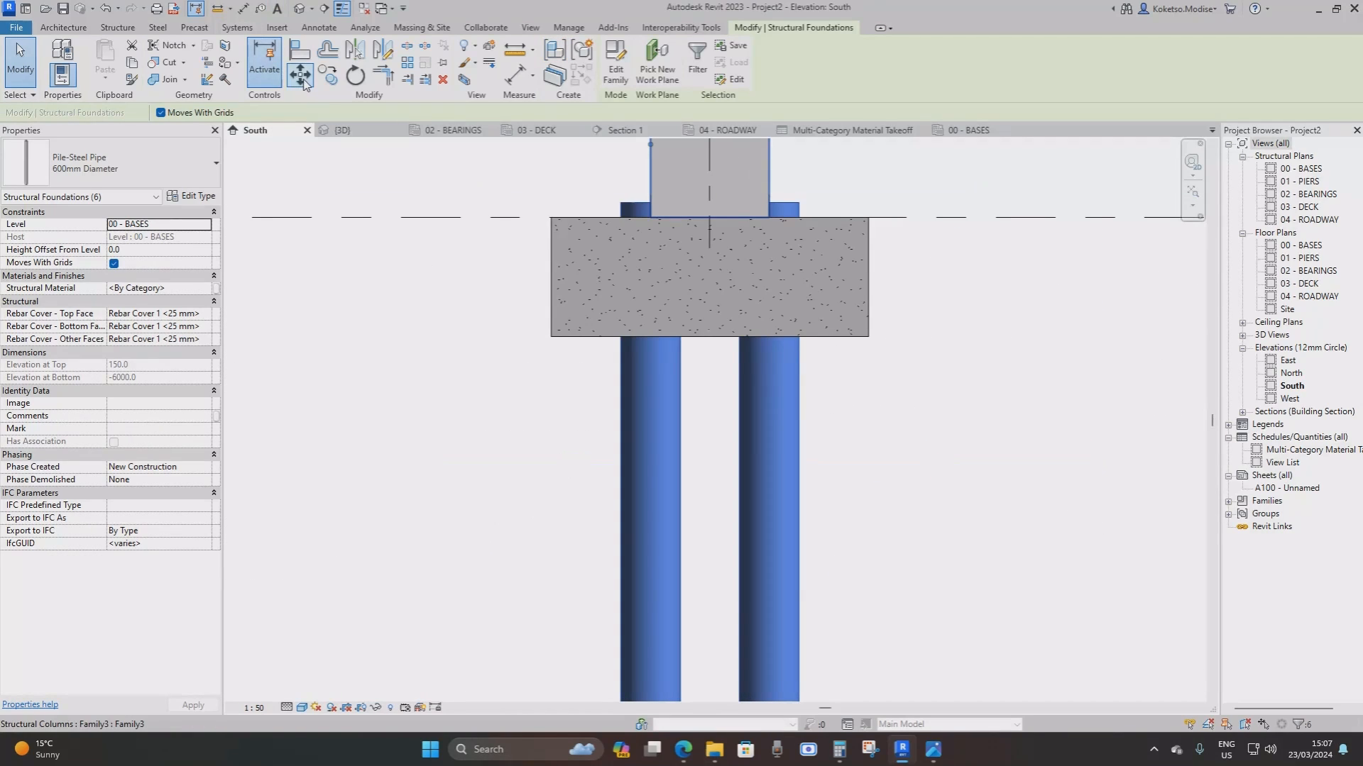
pyautogui.click(311, 77)
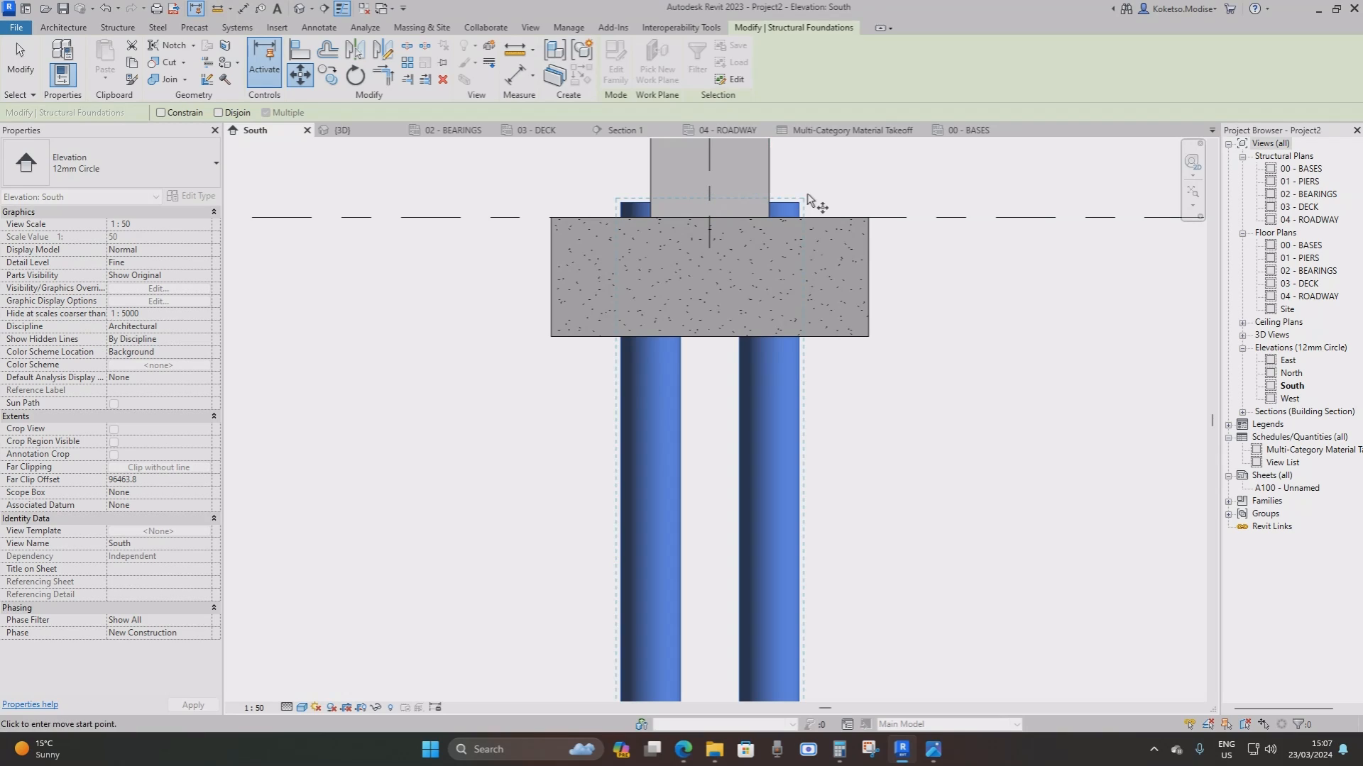
pyautogui.click(783, 205)
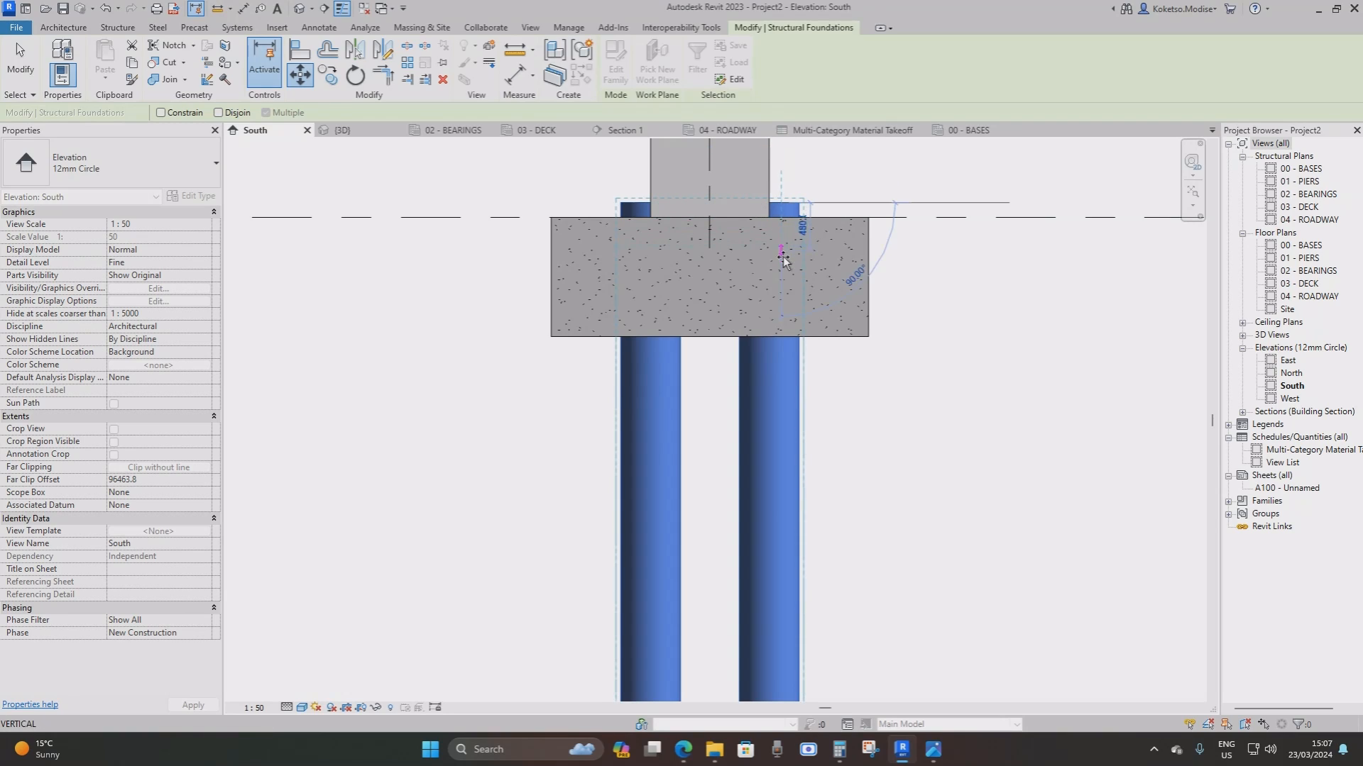
pyautogui.scroll(3, 783, 339)
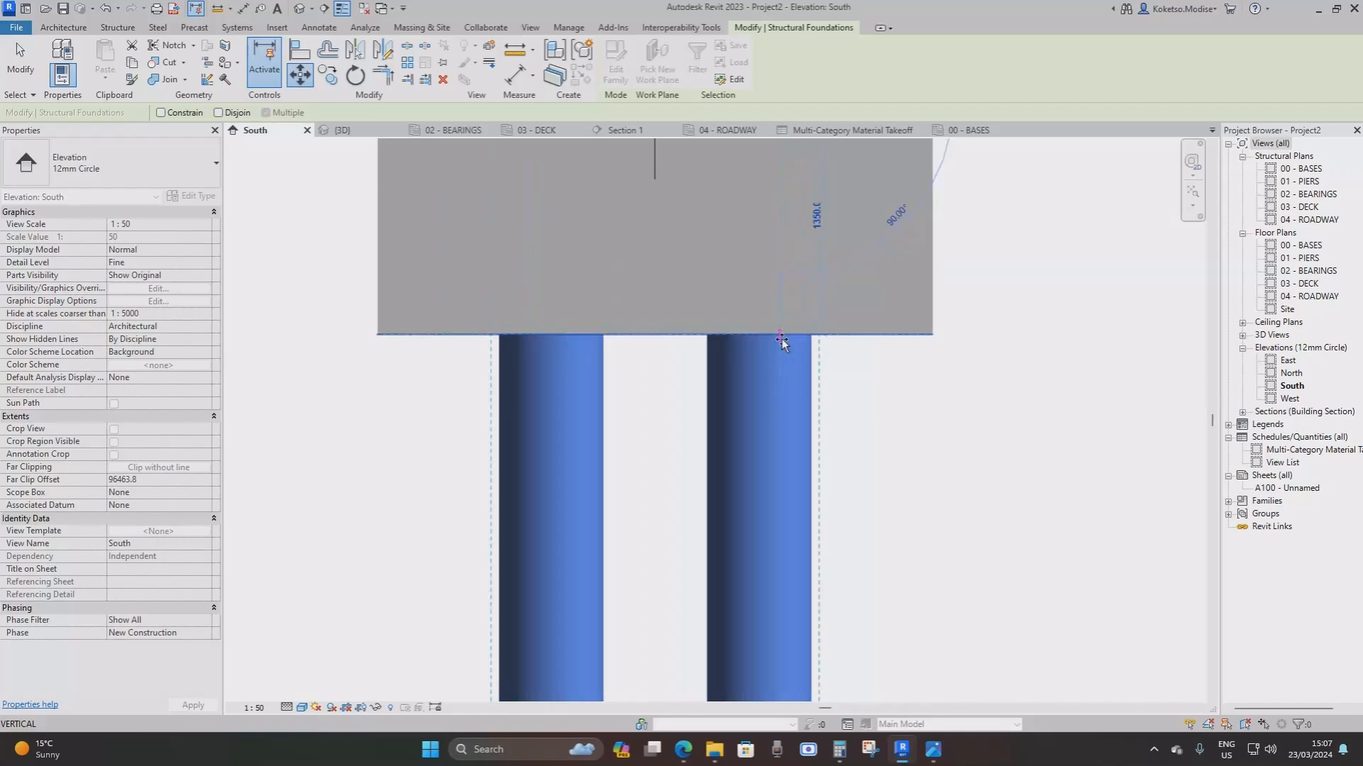
pyautogui.click(780, 334)
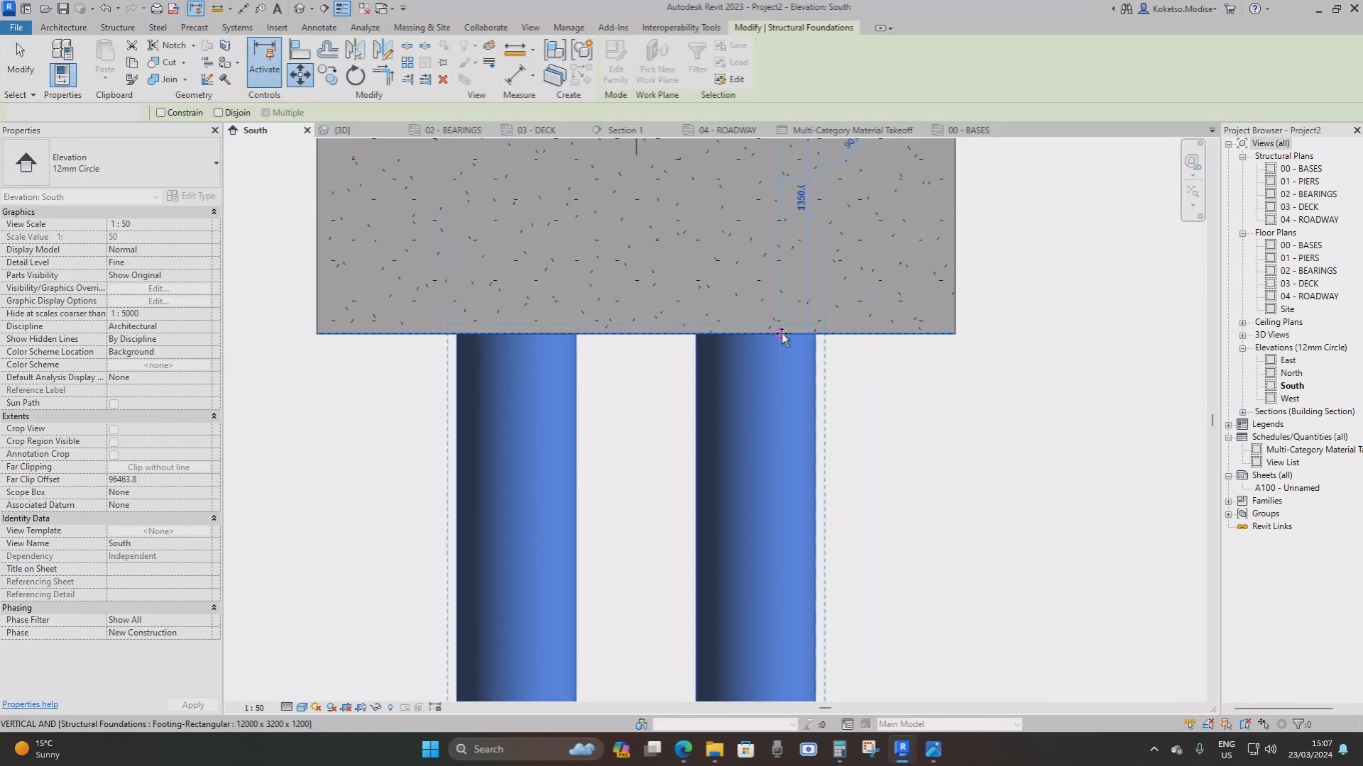
pyautogui.scroll(-3, 701, 372)
pyautogui.scroll(1, 749, 333)
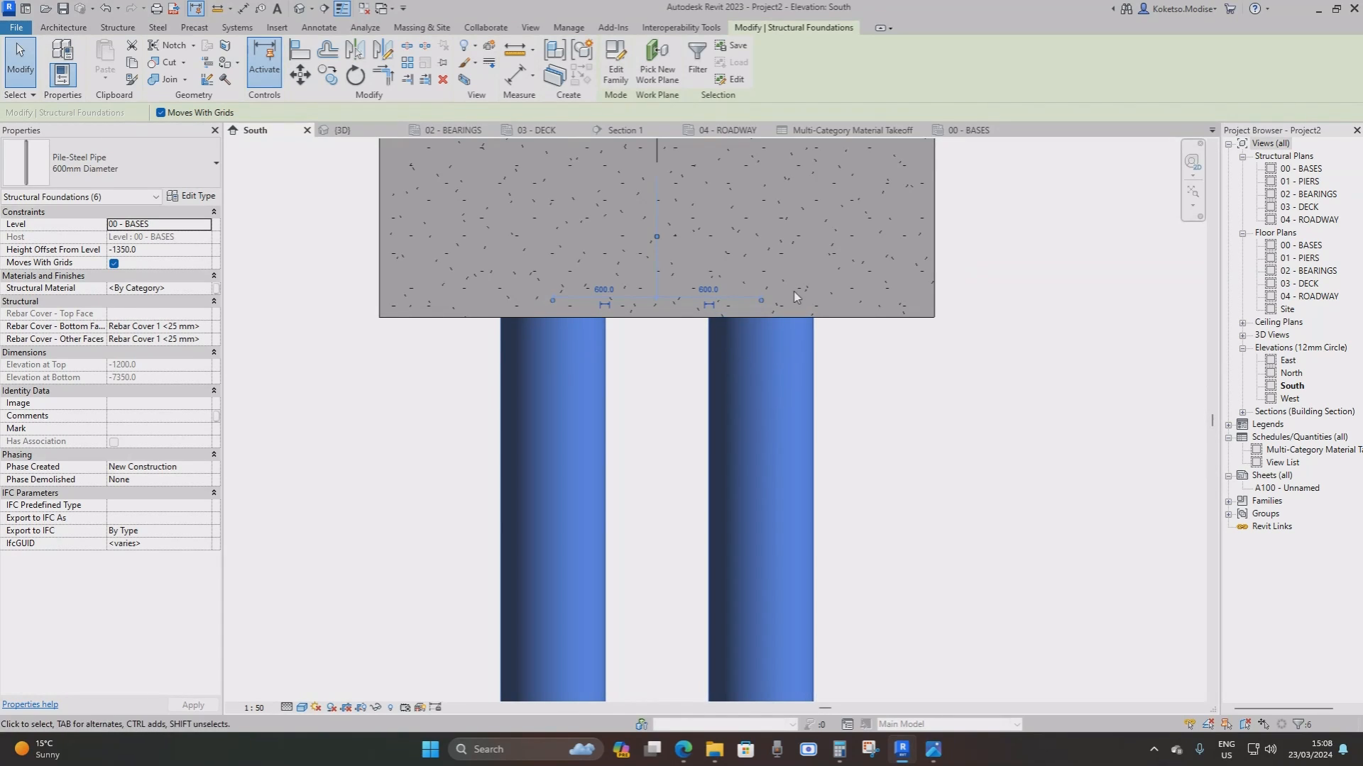
# Move the six piles up 150 mm into the grid 9 base
pyautogui.click(303, 76)
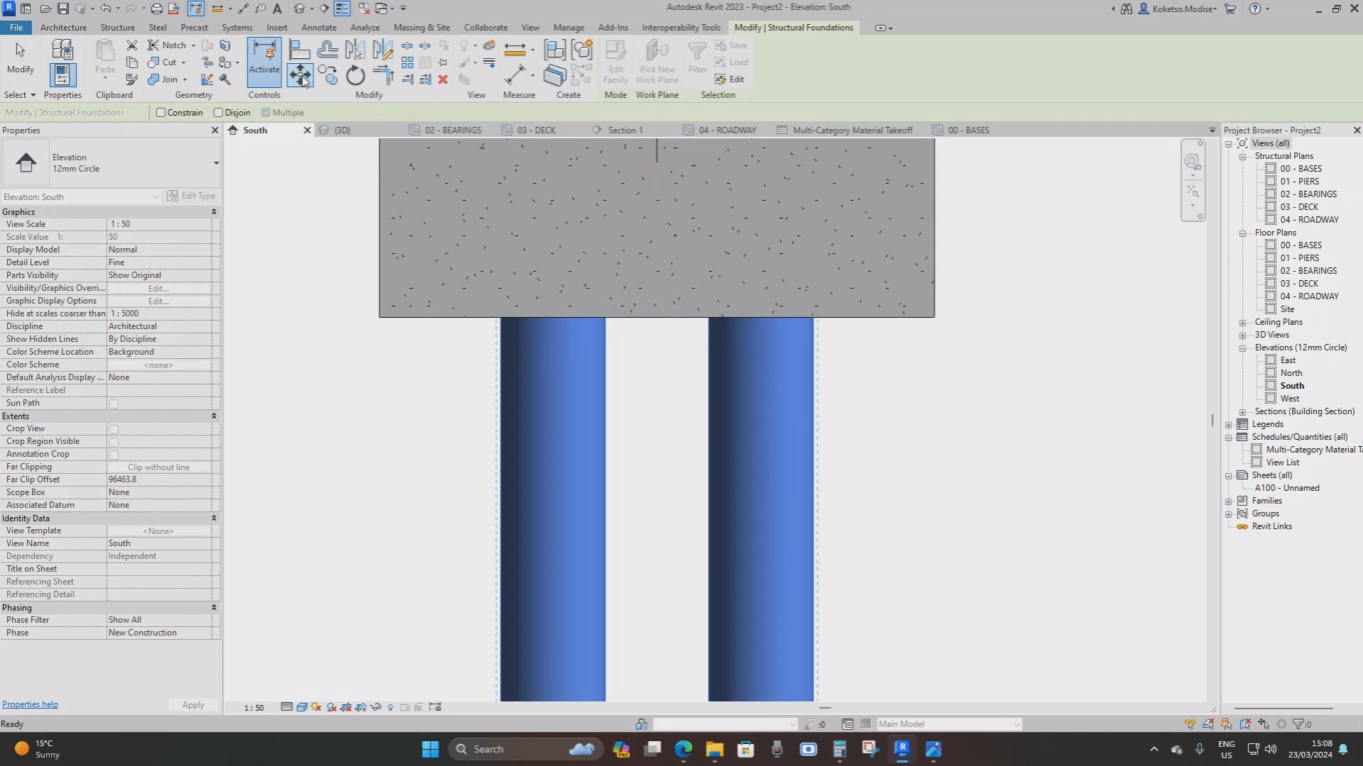
pyautogui.click(779, 319)
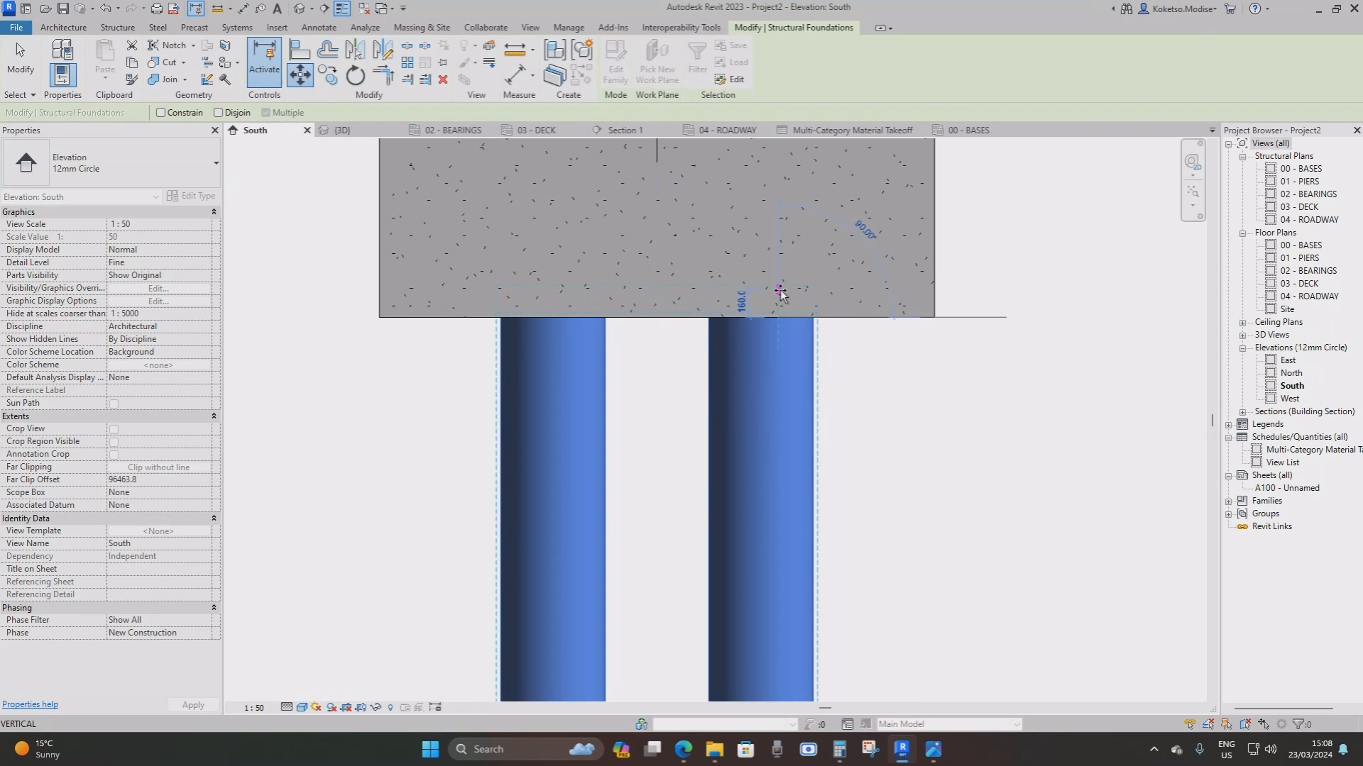
pyautogui.write('1')
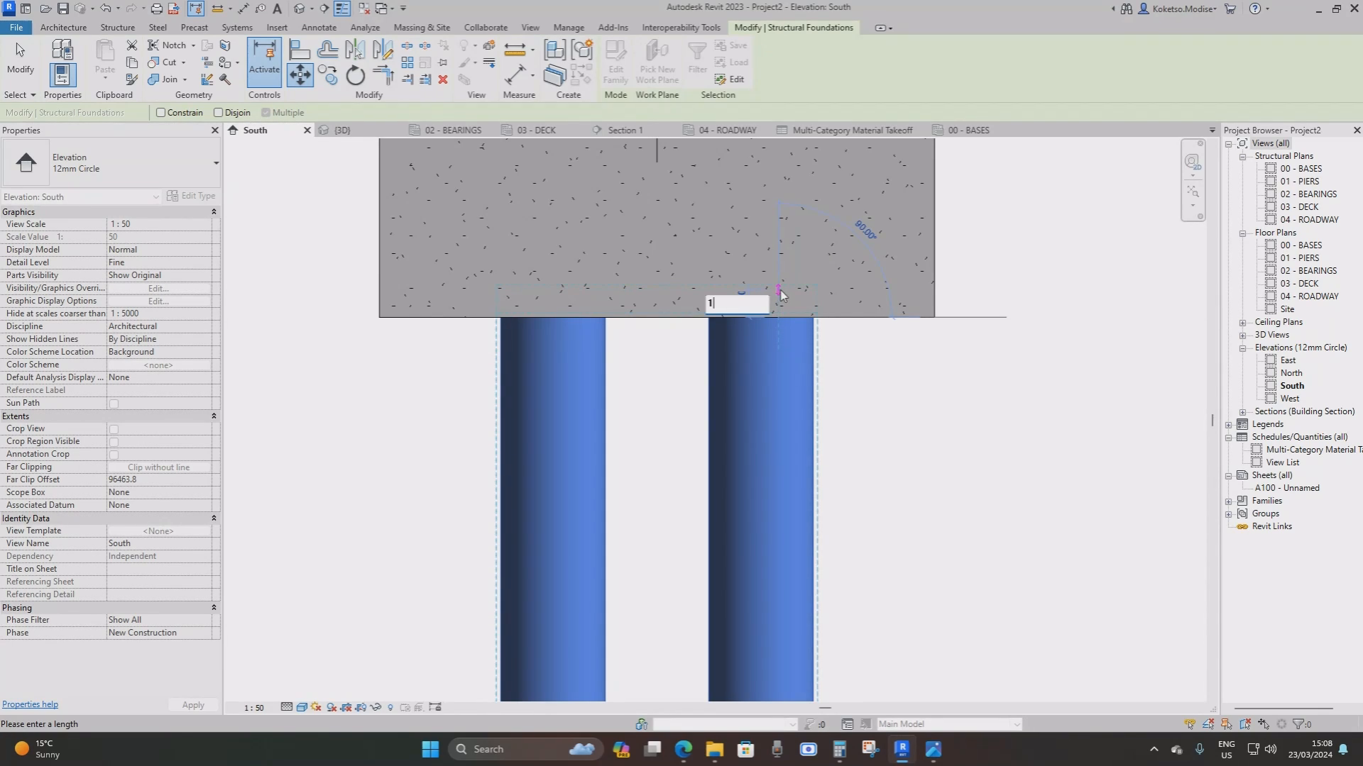
pyautogui.write('50')
pyautogui.press('Return')
pyautogui.scroll(-5, 781, 306)
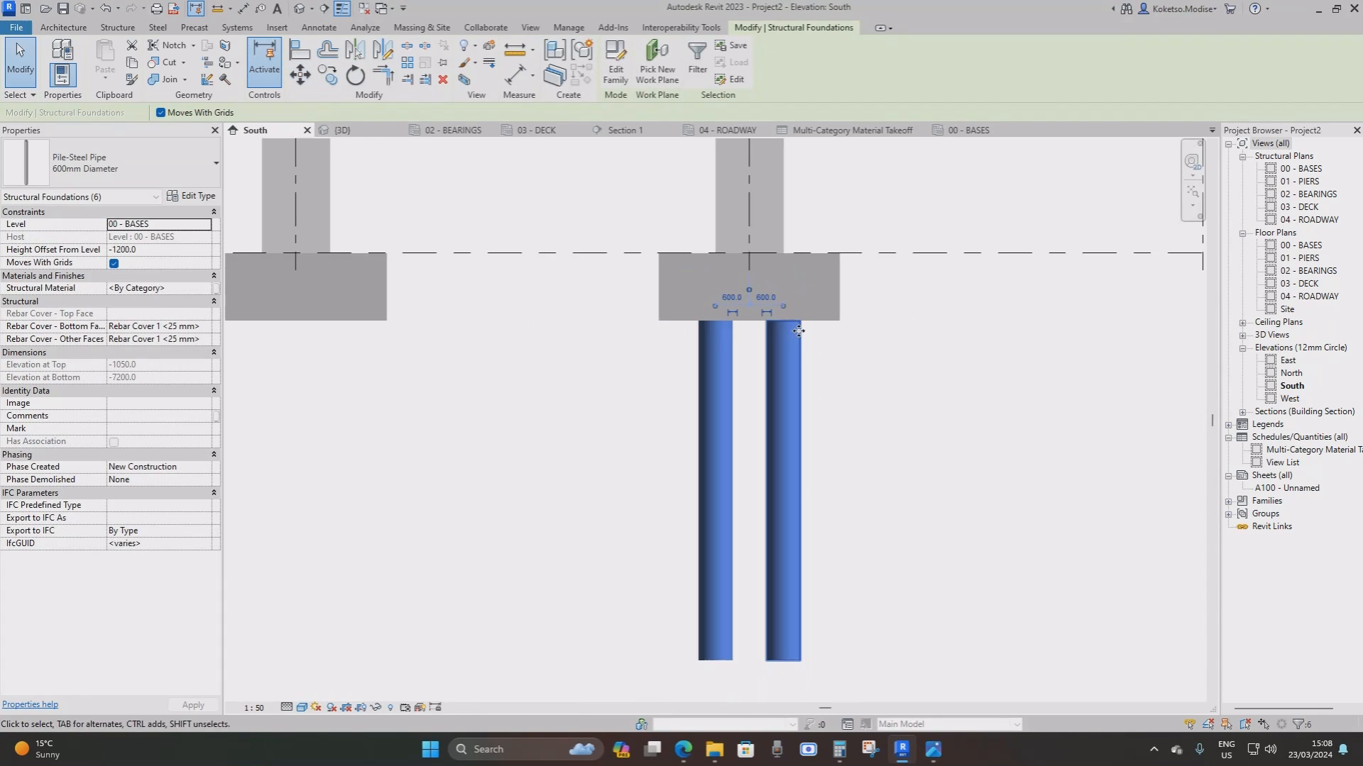
# Copy the six-pile group from grid 9 to every pier on grids 8 to 2 in the South elevation
pyautogui.moveTo(734, 397); pyautogui.dragTo(854, 402, button='middle')
pyautogui.moveTo(917, 299); pyautogui.dragTo(924, 349, button='middle')
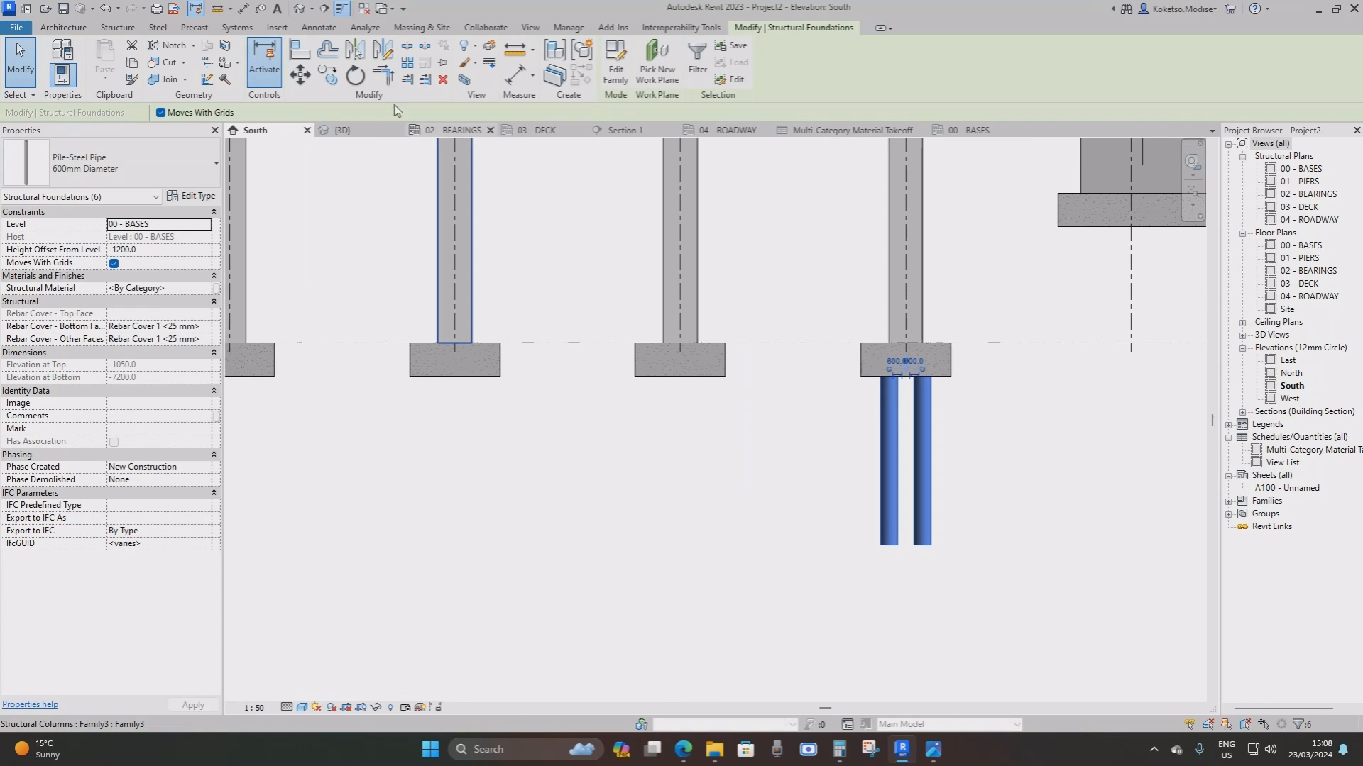
pyautogui.press('m')
pyautogui.press('v')
pyautogui.click(905, 242)
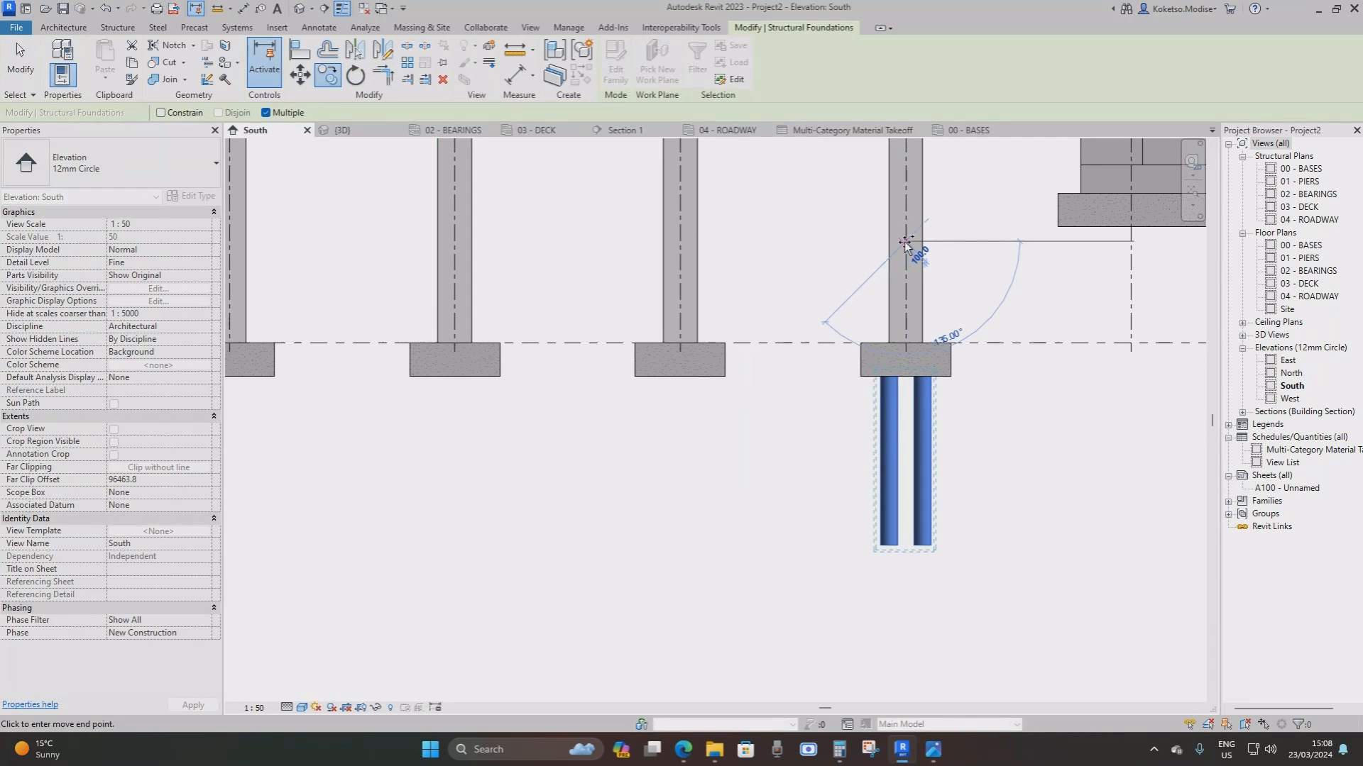
pyautogui.moveTo(681, 242); pyautogui.dragTo(764, 252, button='middle')
pyautogui.scroll(-2, 765, 256)
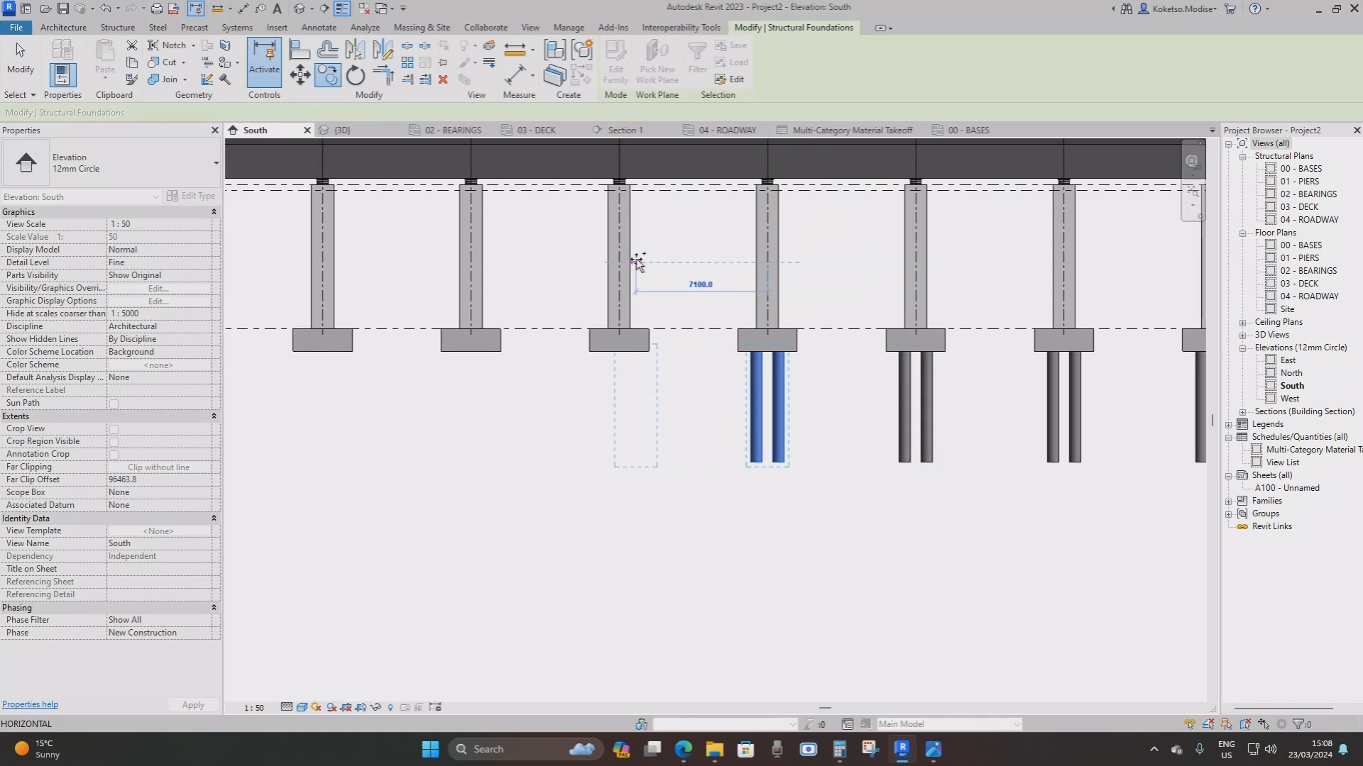
pyautogui.moveTo(812, 275)
pyautogui.mouseDown(button='middle')
pyautogui.moveTo(717, 282)
pyautogui.moveTo(813, 274)
pyautogui.mouseUp(button='middle')
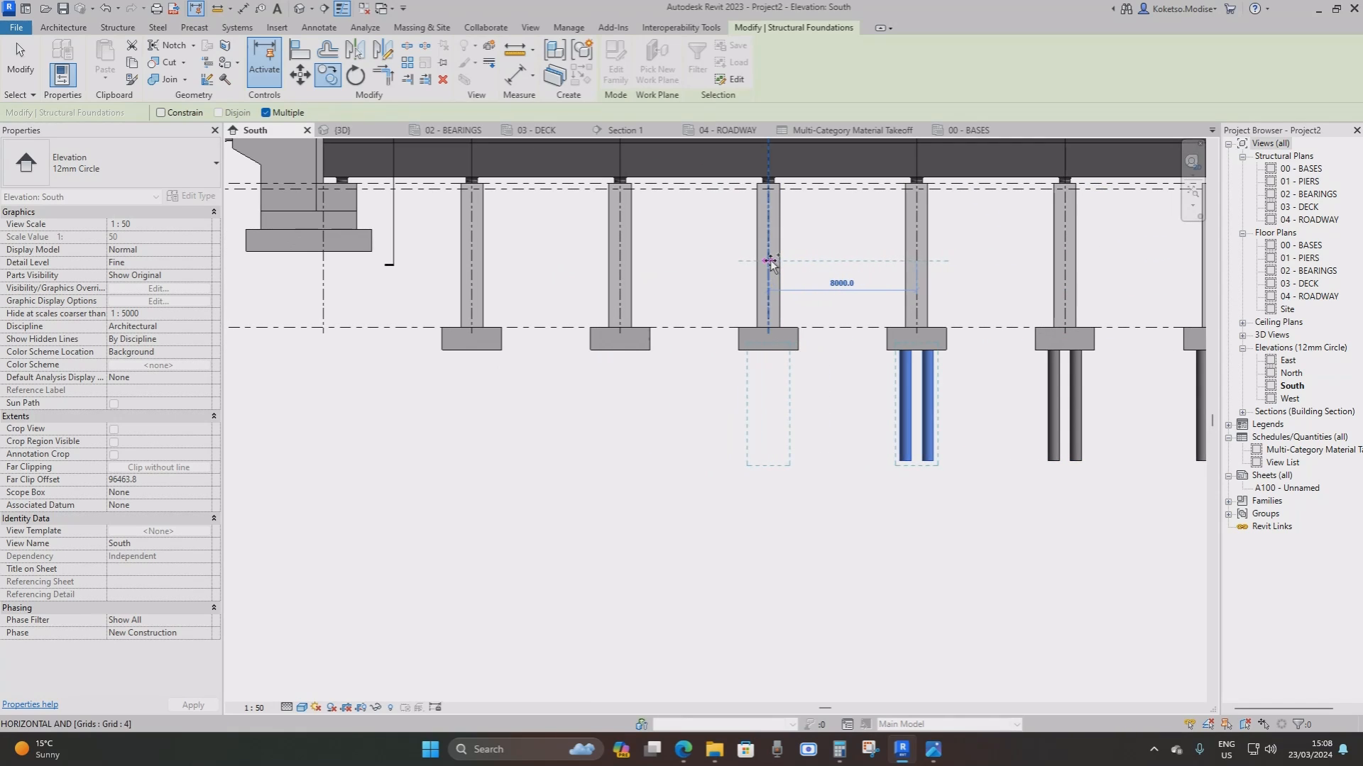
pyautogui.click(621, 261)
pyautogui.click(472, 261)
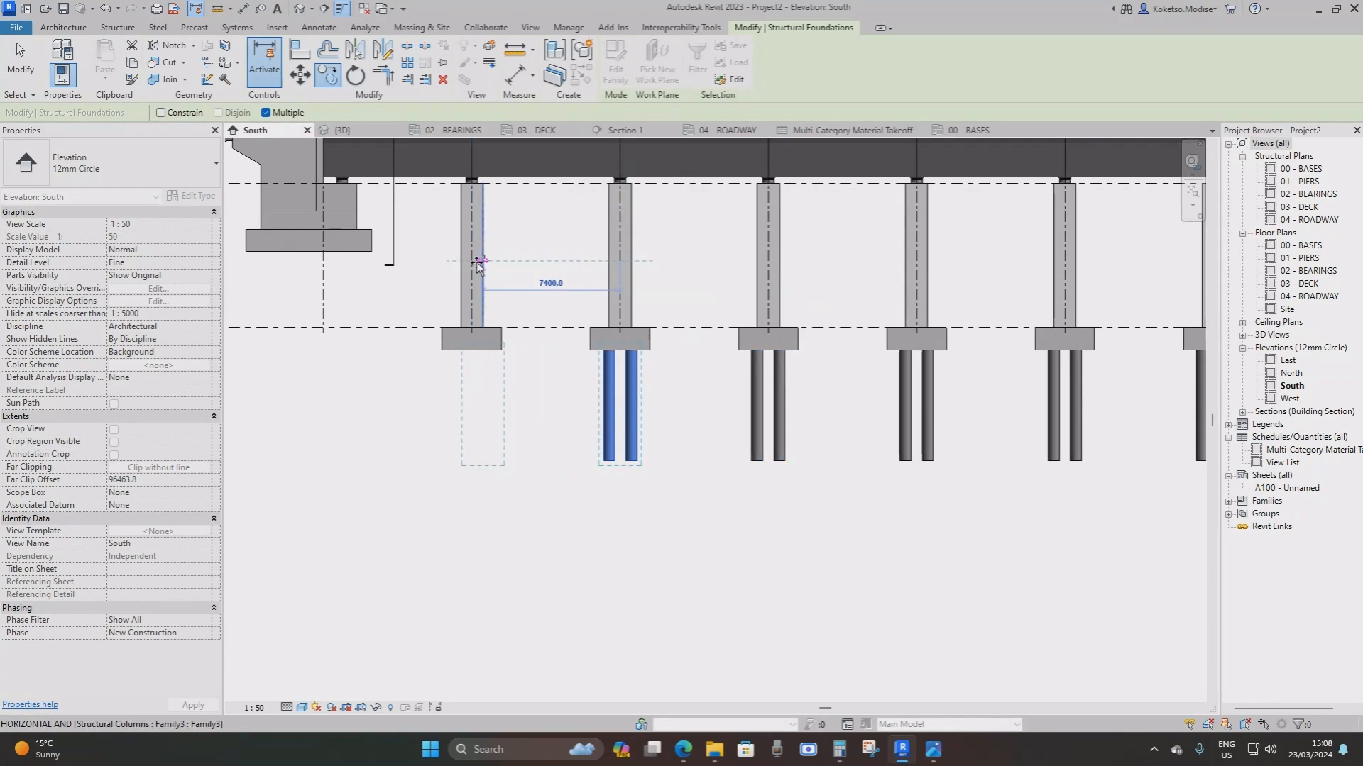
pyautogui.press('Escape')
pyautogui.press('Escape')
# Examine the copied pile groups and the abutment footing in the 3D view
pyautogui.click(342, 131)
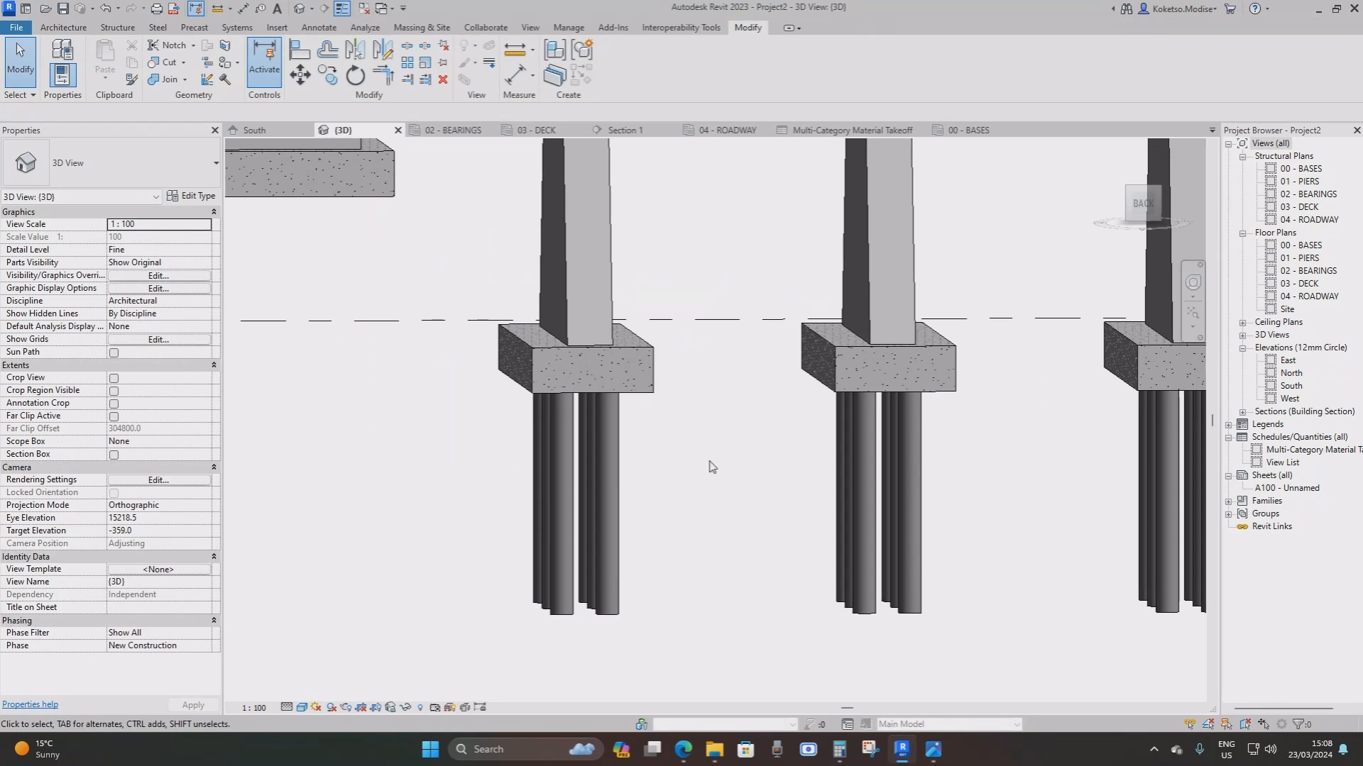
pyautogui.scroll(-4, 711, 465)
pyautogui.keyDown('shift'); pyautogui.moveTo(696, 441); pyautogui.dragTo(808, 364, button='middle'); pyautogui.keyUp('shift')
pyautogui.scroll(3, 806, 341)
pyautogui.click(798, 307)
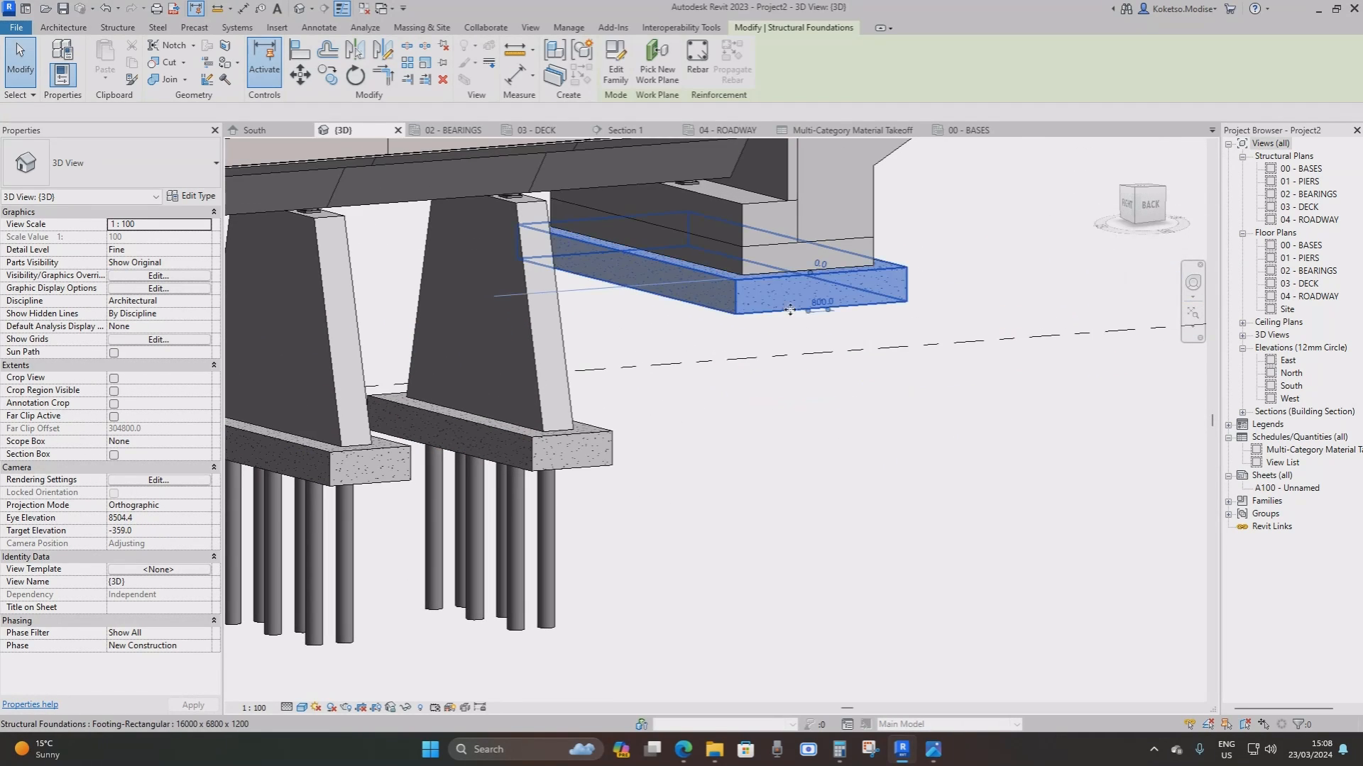
pyautogui.keyDown('shift'); pyautogui.moveTo(795, 309); pyautogui.dragTo(690, 318, button='middle'); pyautogui.keyUp('shift')
pyautogui.press('Escape')
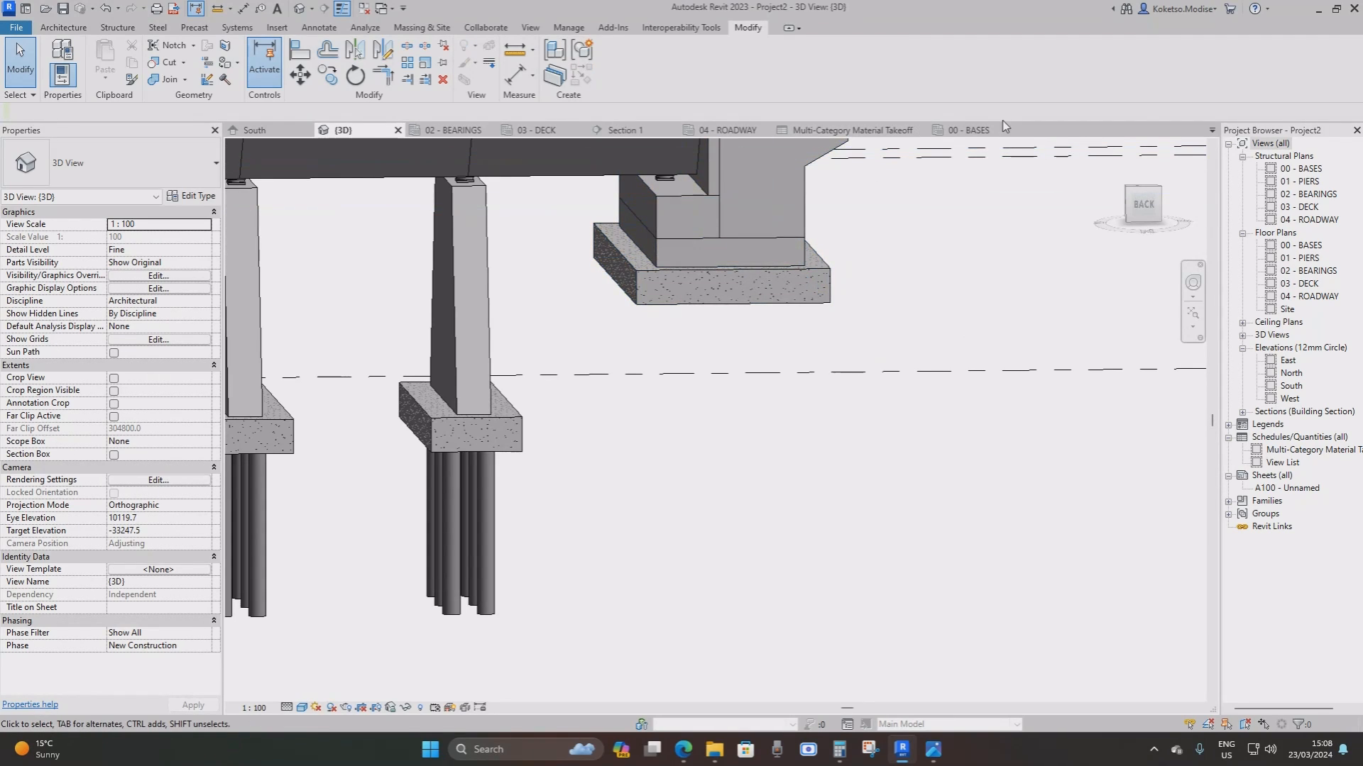
# Check the abutment in the 02 - BEARINGS plan and open the 00 - BASES structural plan around the grid 10 end
pyautogui.click(459, 130)
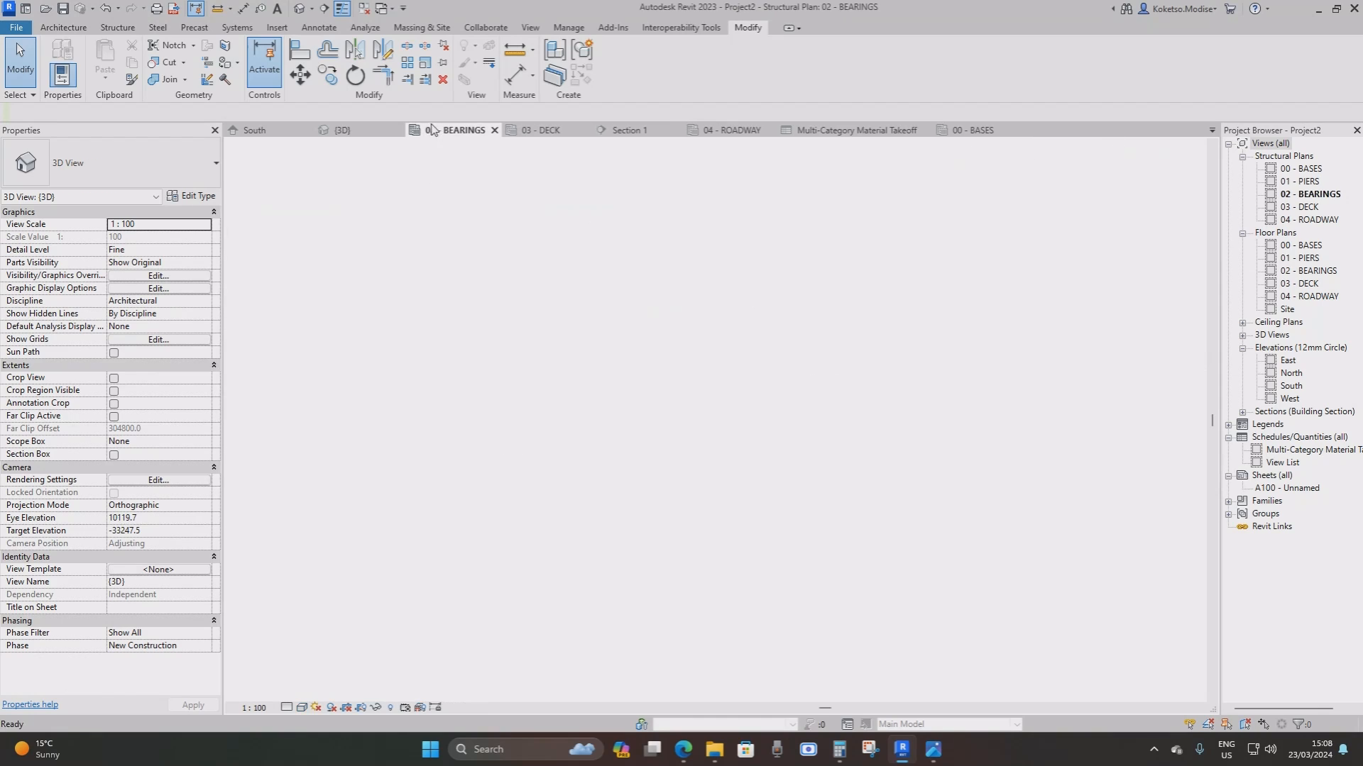
pyautogui.moveTo(1029, 411); pyautogui.dragTo(506, 387, button='middle')
pyautogui.scroll(-3, 506, 387)
pyautogui.moveTo(965, 334); pyautogui.dragTo(831, 310, button='middle')
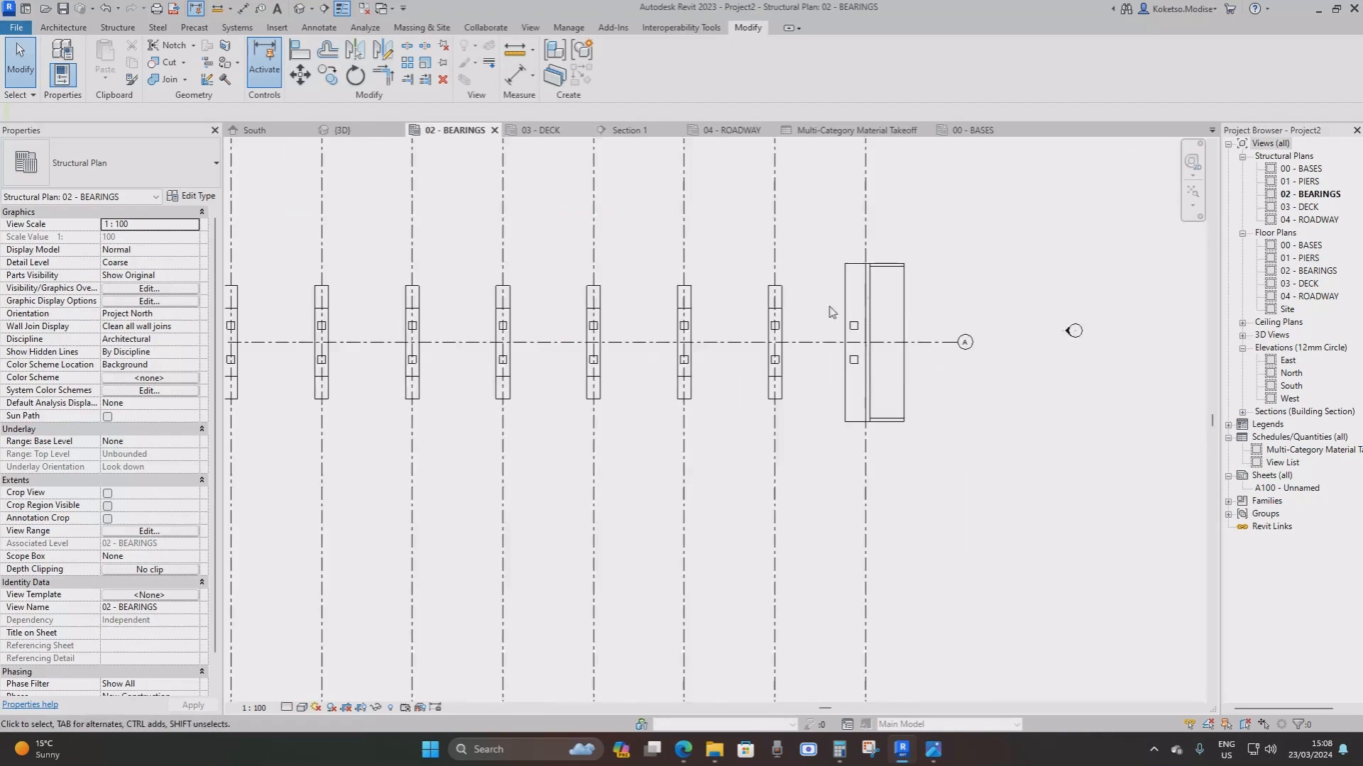
pyautogui.scroll(3, 745, 235)
pyautogui.click(549, 134)
pyautogui.click(965, 131)
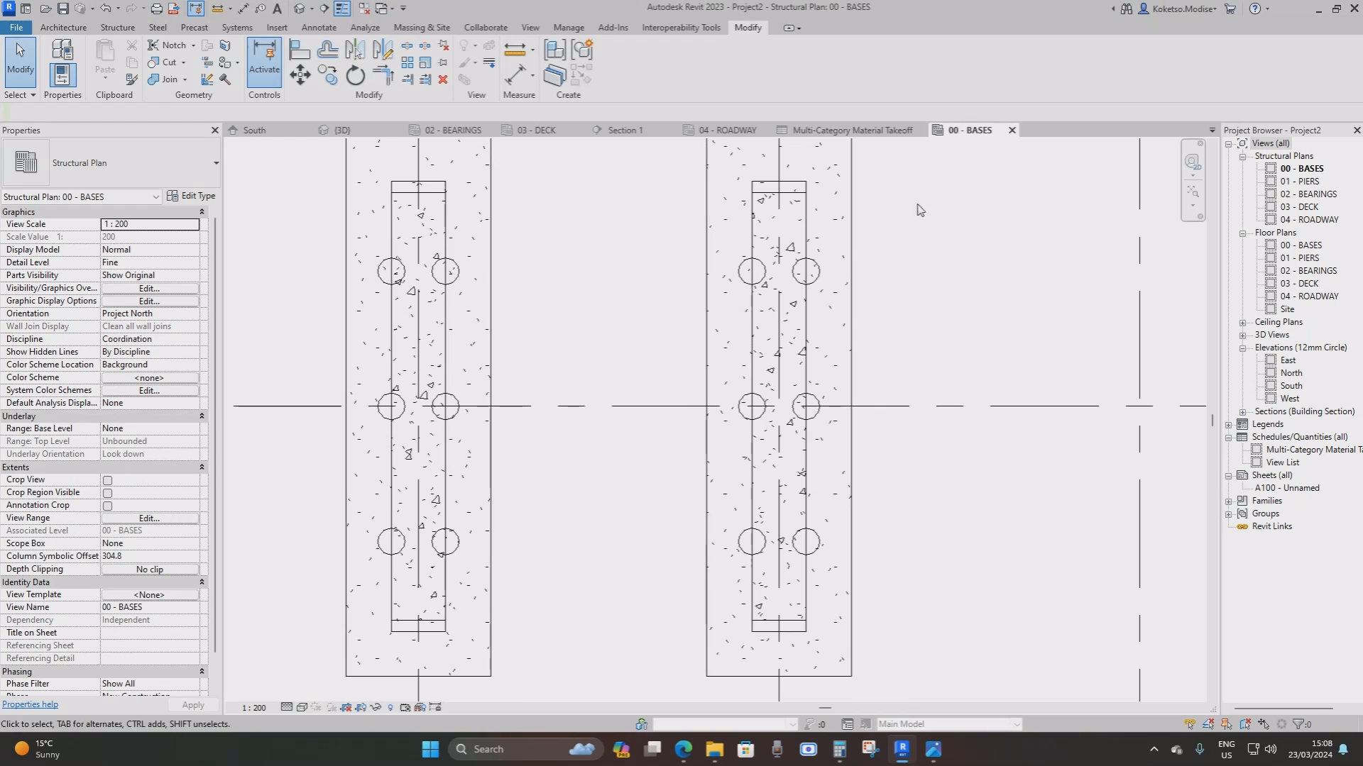
pyautogui.scroll(-5, 720, 389)
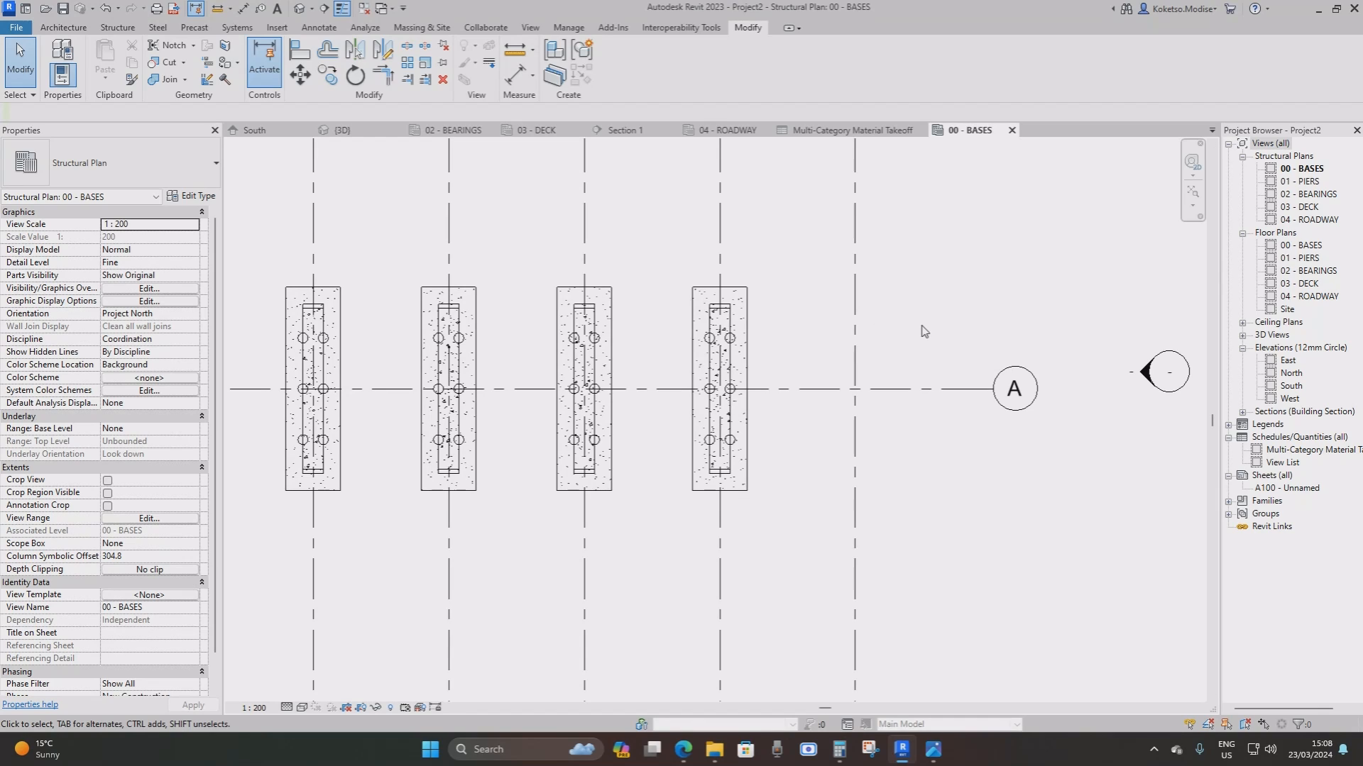
# Try a cut plane offset of 4000 in the view range of the 00 - BASES plan
pyautogui.press('v')
pyautogui.press('r')
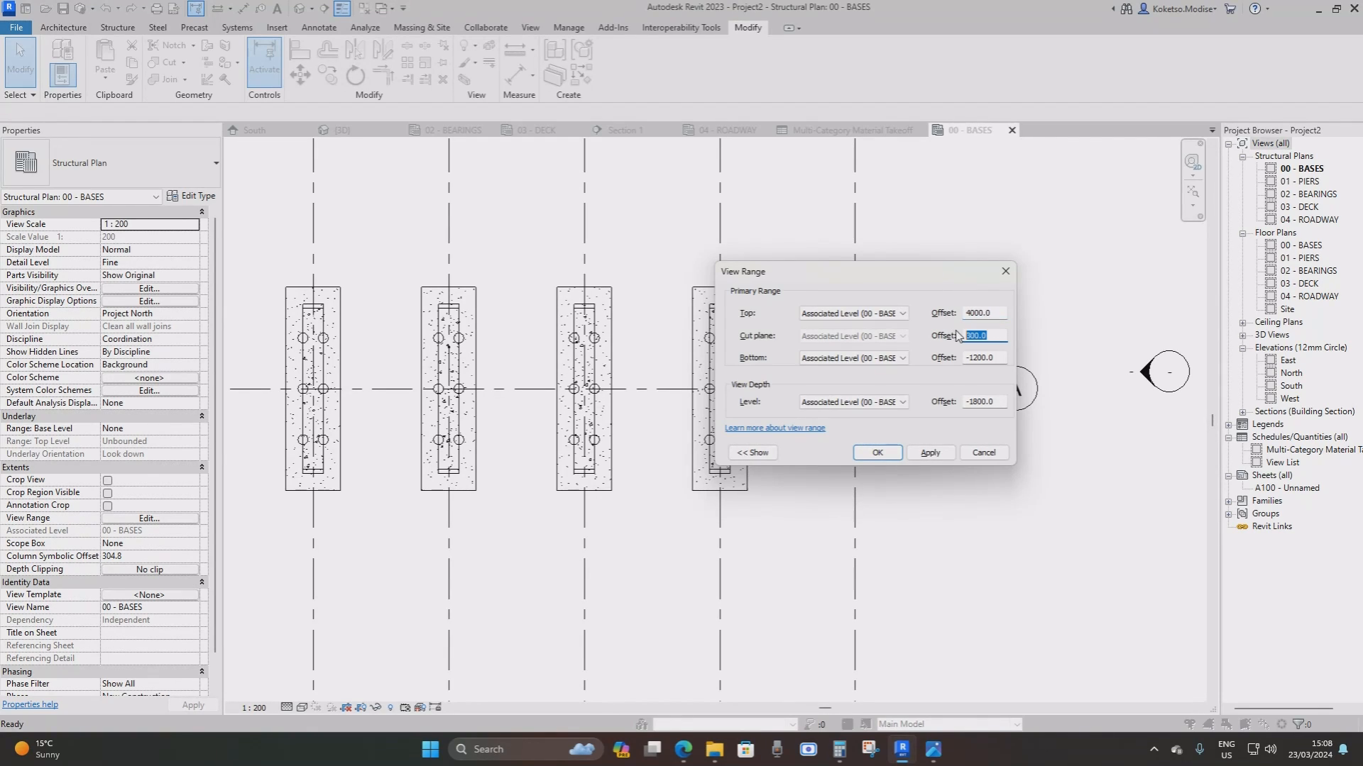
pyautogui.click(930, 453)
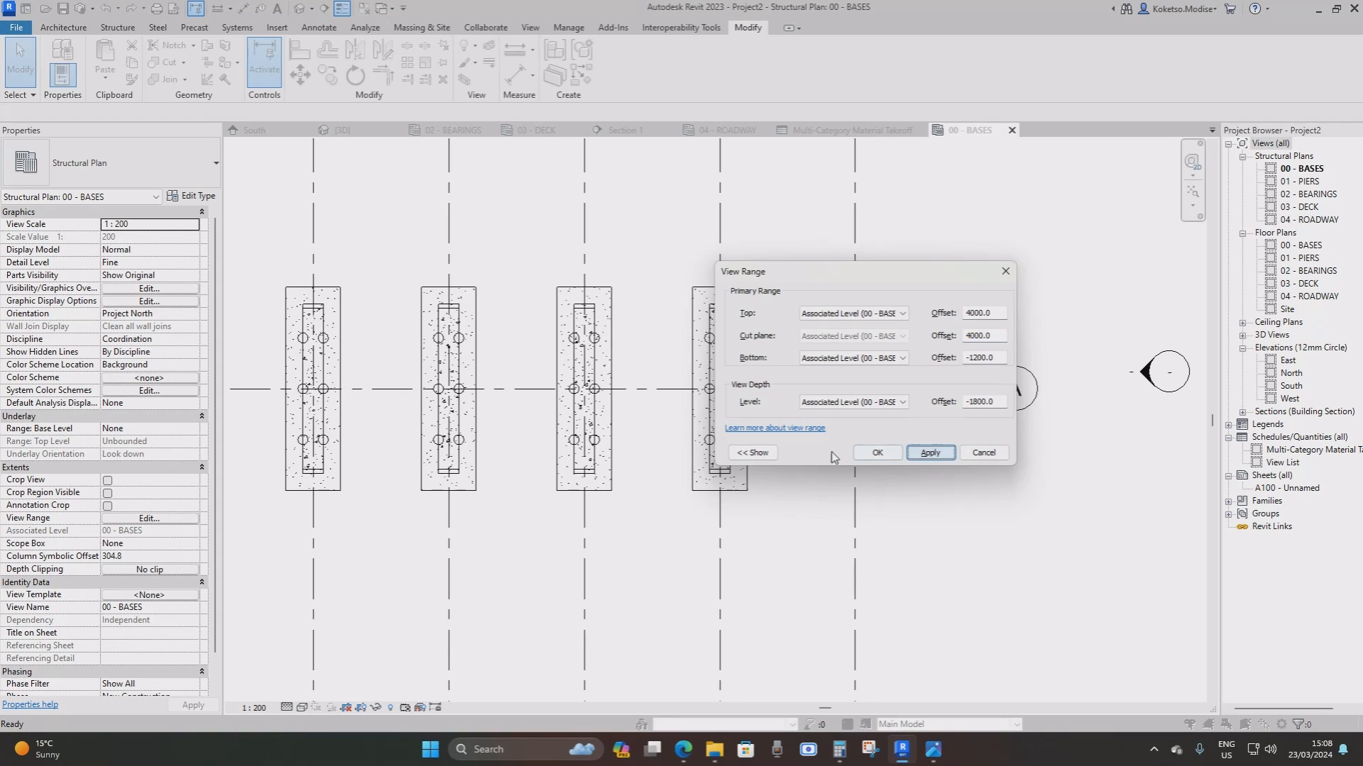
pyautogui.click(875, 453)
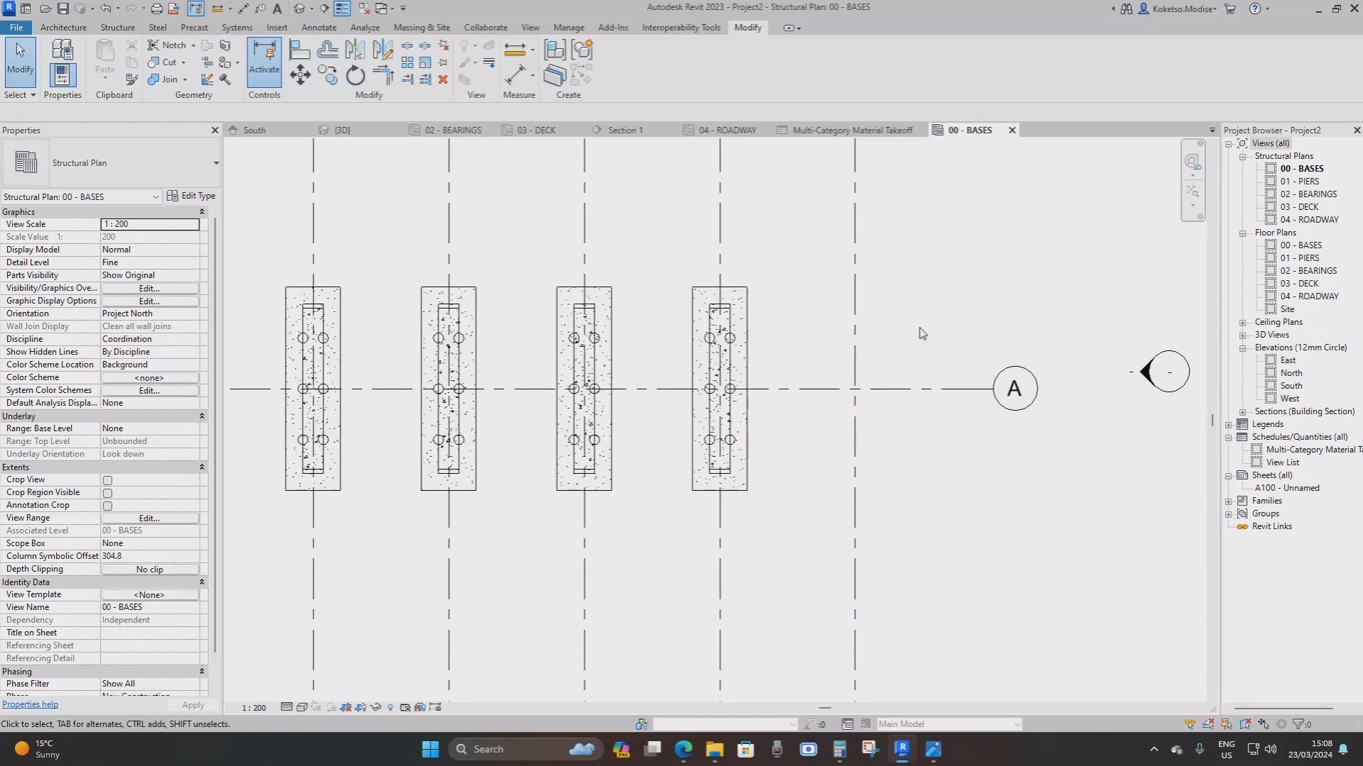
# Set the top and cut plane offsets of the 00 - BASES view range to 7000 to show the abutment footing
pyautogui.press('v')
pyautogui.press('r')
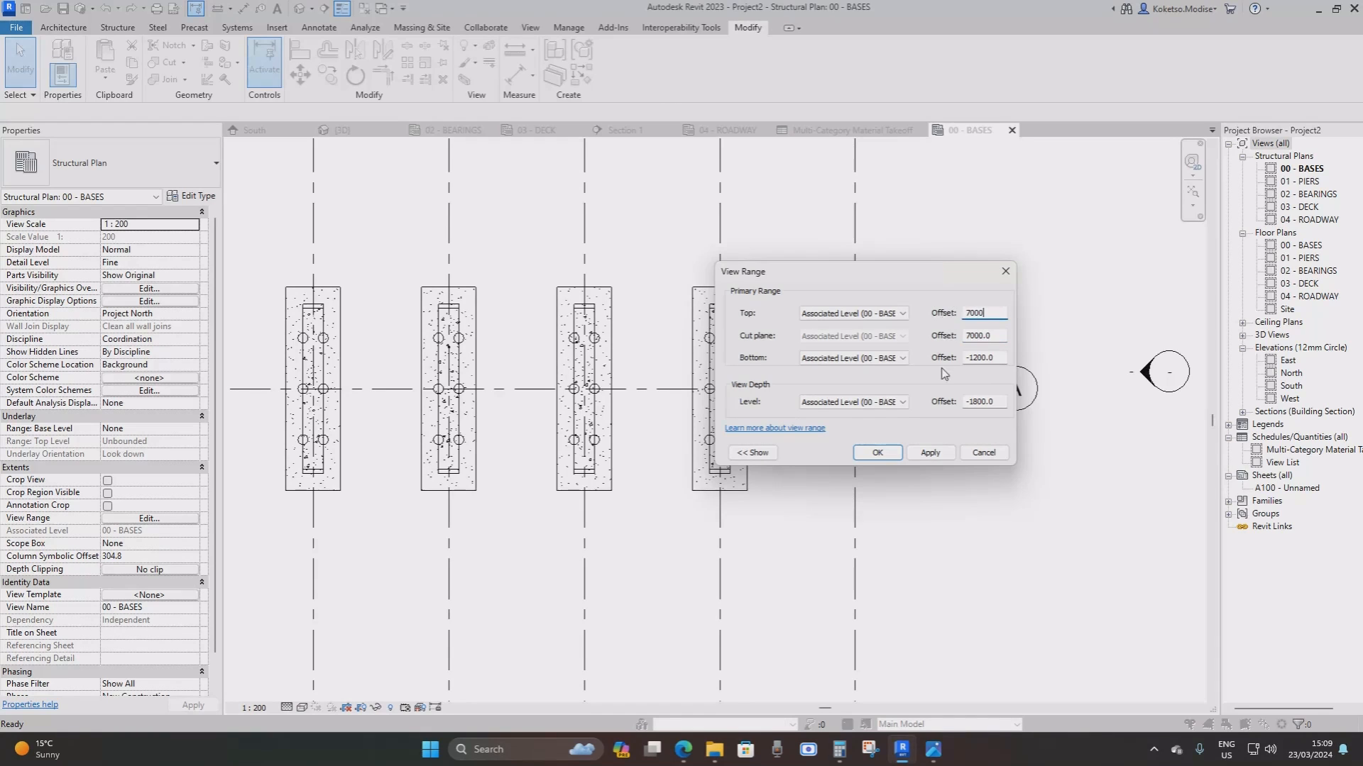
pyautogui.click(930, 453)
pyautogui.click(878, 453)
pyautogui.scroll(3, 870, 257)
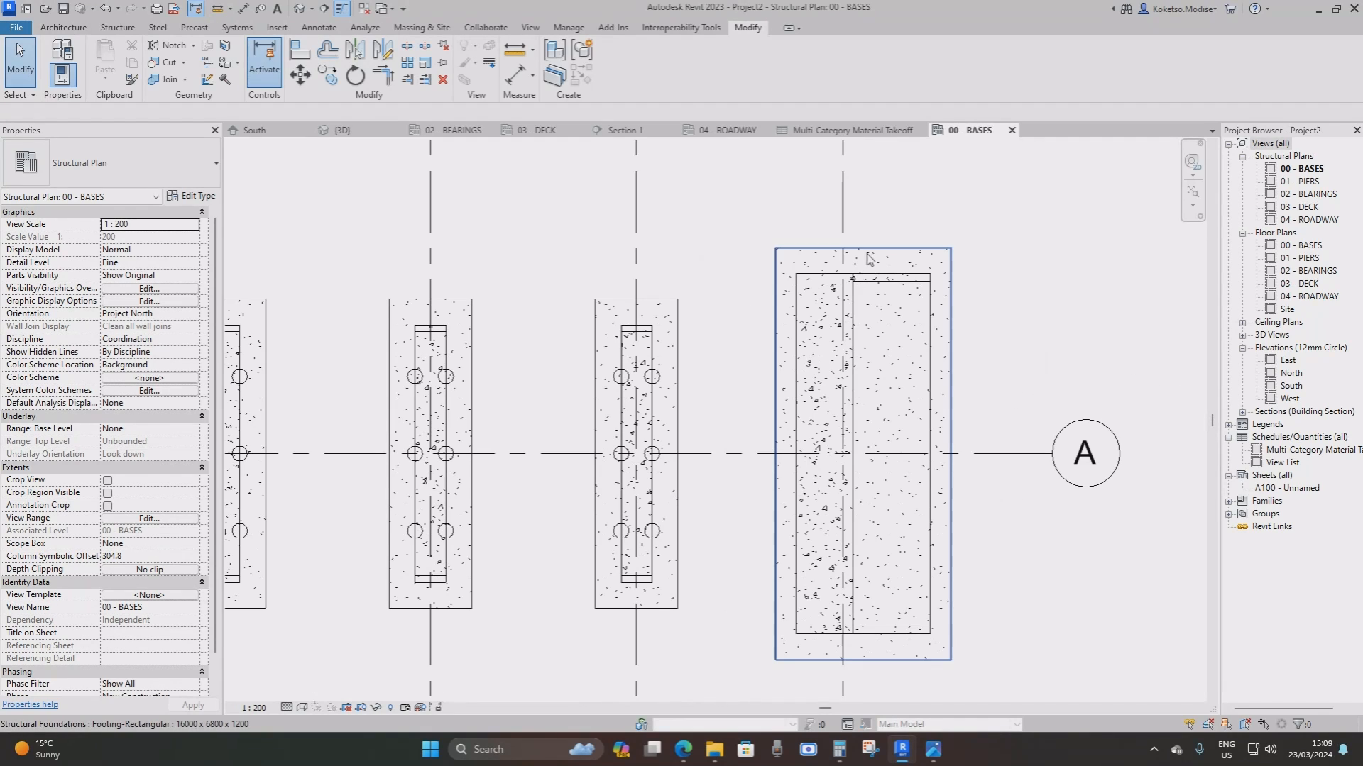
pyautogui.click(864, 250)
pyautogui.click(903, 350)
pyautogui.moveTo(903, 350); pyautogui.dragTo(820, 305, button='middle')
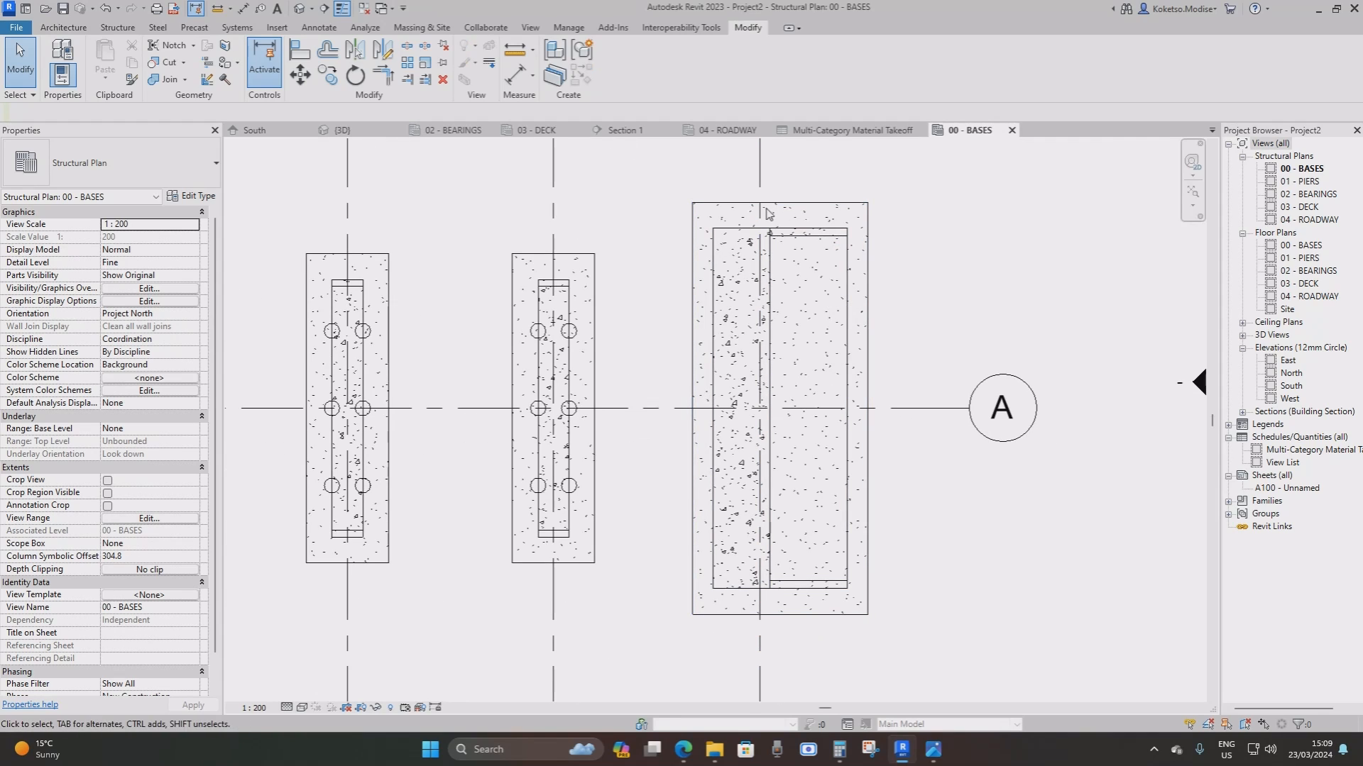
pyautogui.scroll(2, 776, 240)
pyautogui.scroll(-3, 769, 312)
pyautogui.scroll(2, 565, 285)
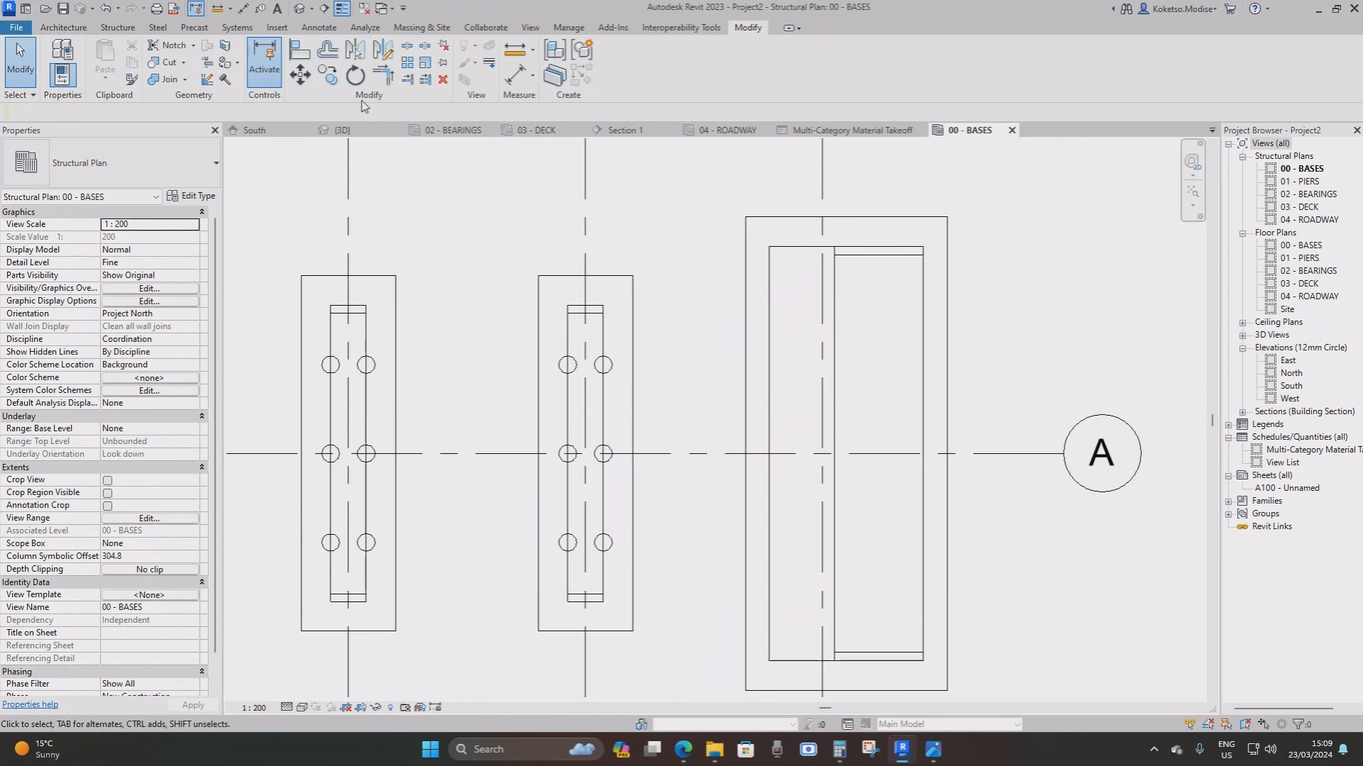
# Start an isolated foundation with the Pile-Steel Pipe 600mm Diameter type for the grid 10 abutment footing
pyautogui.click(117, 26)
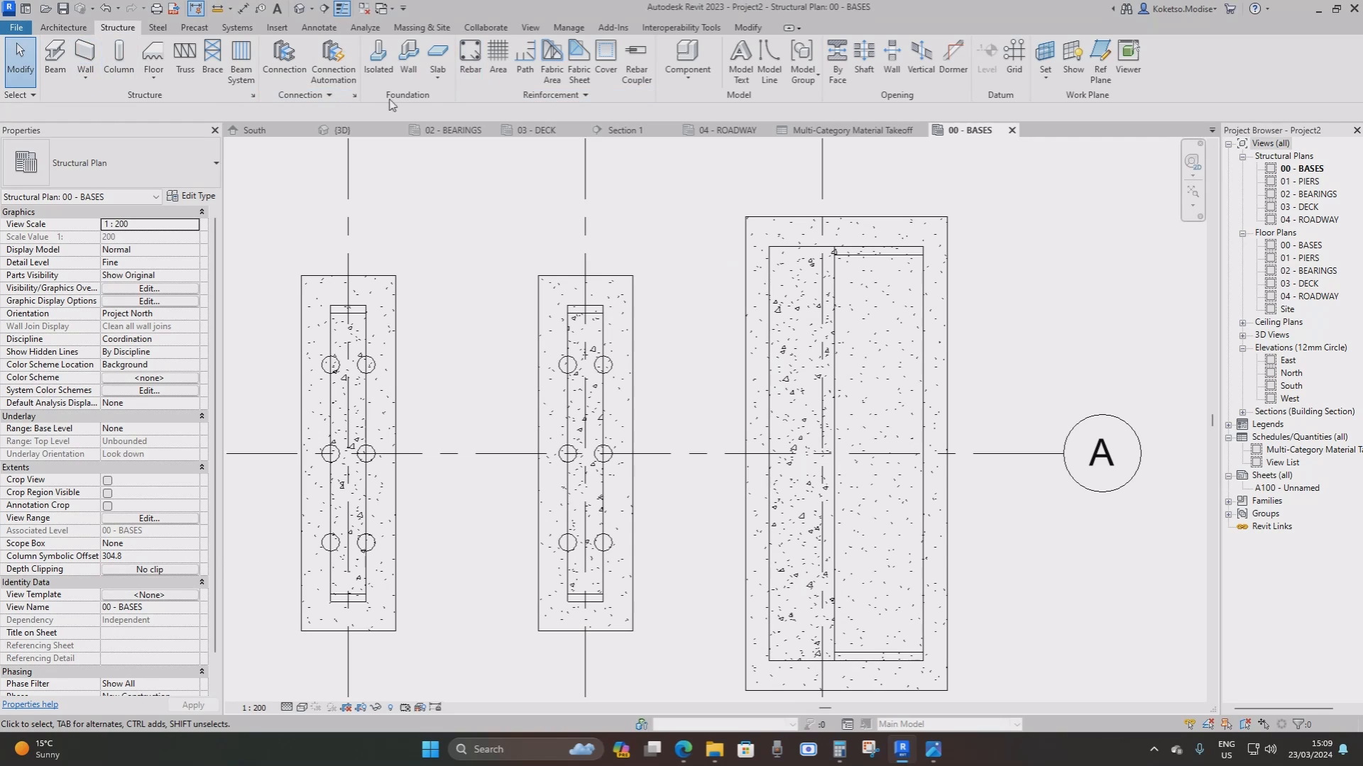
pyautogui.click(378, 64)
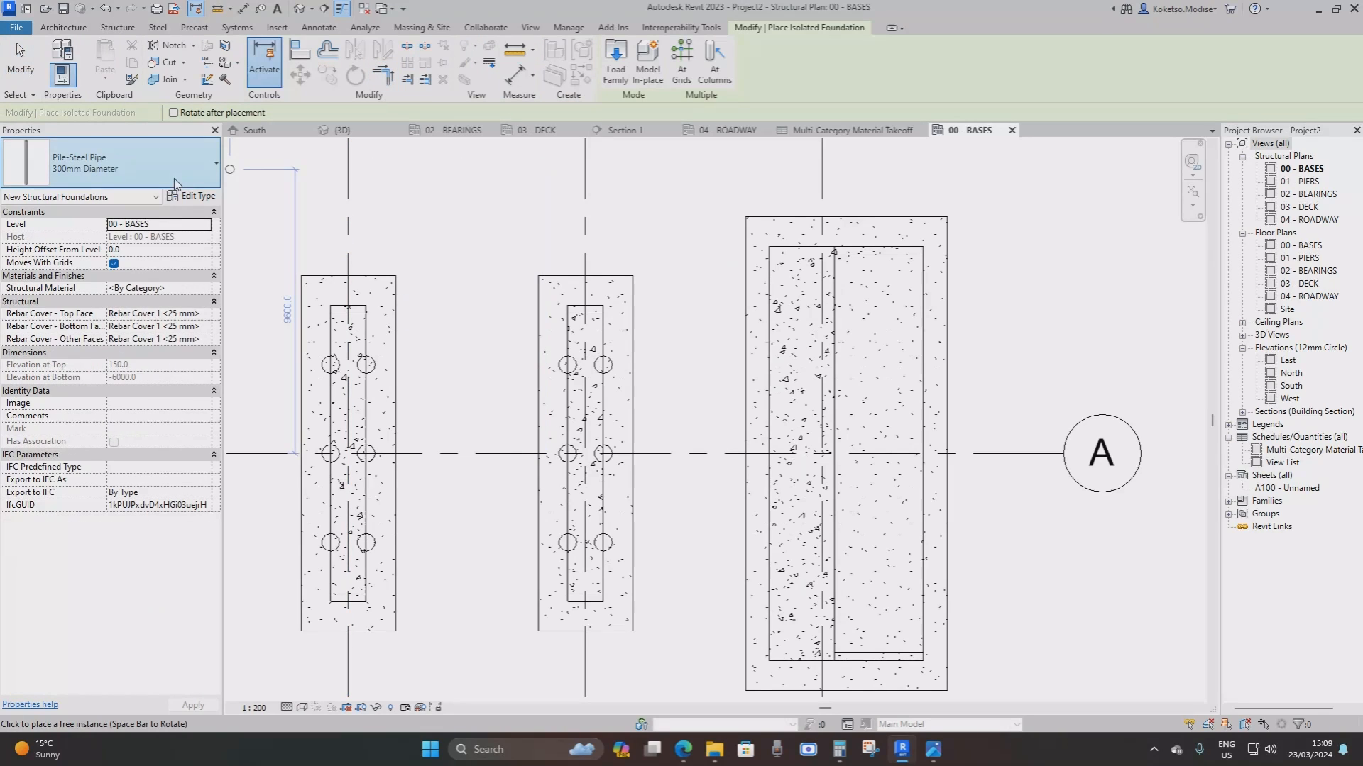
pyautogui.click(175, 183)
pyautogui.click(78, 422)
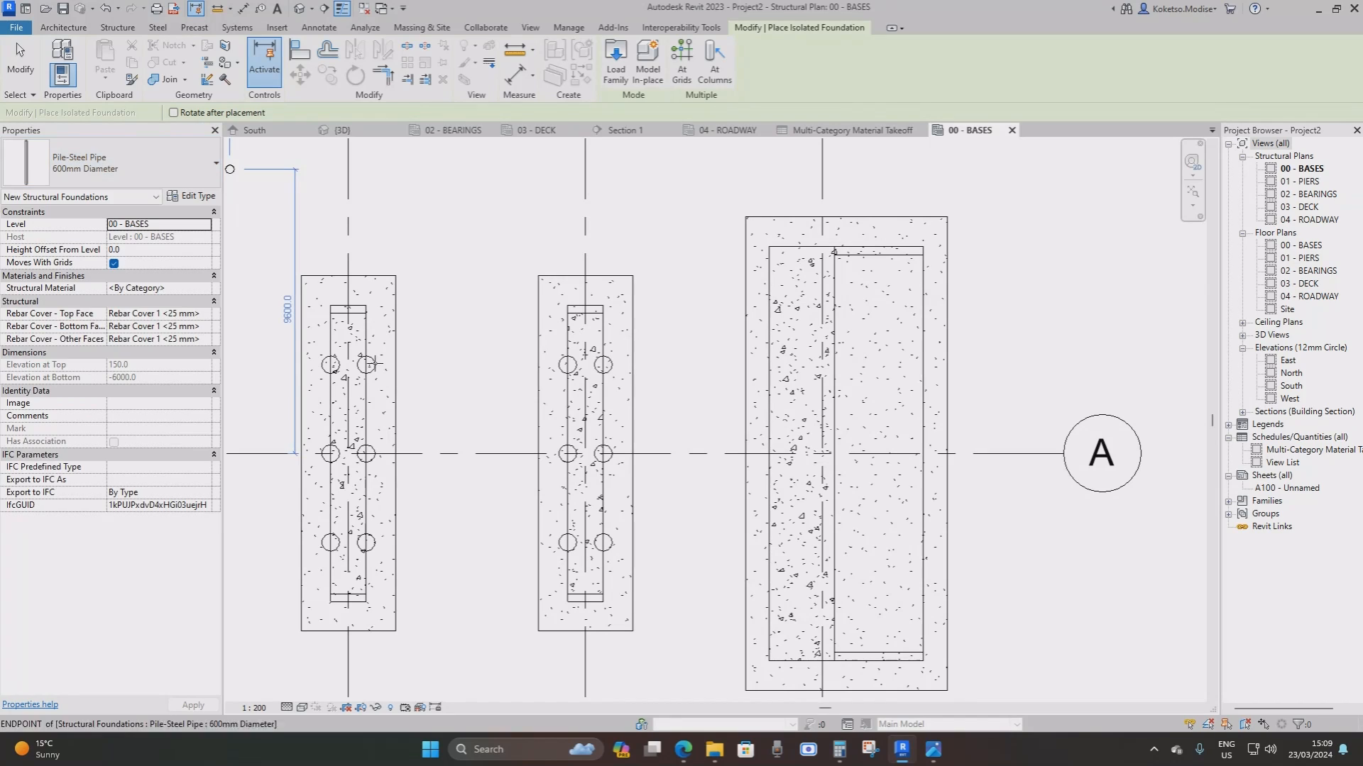
pyautogui.scroll(2, 820, 497)
pyautogui.scroll(-2, 823, 462)
pyautogui.scroll(2, 824, 458)
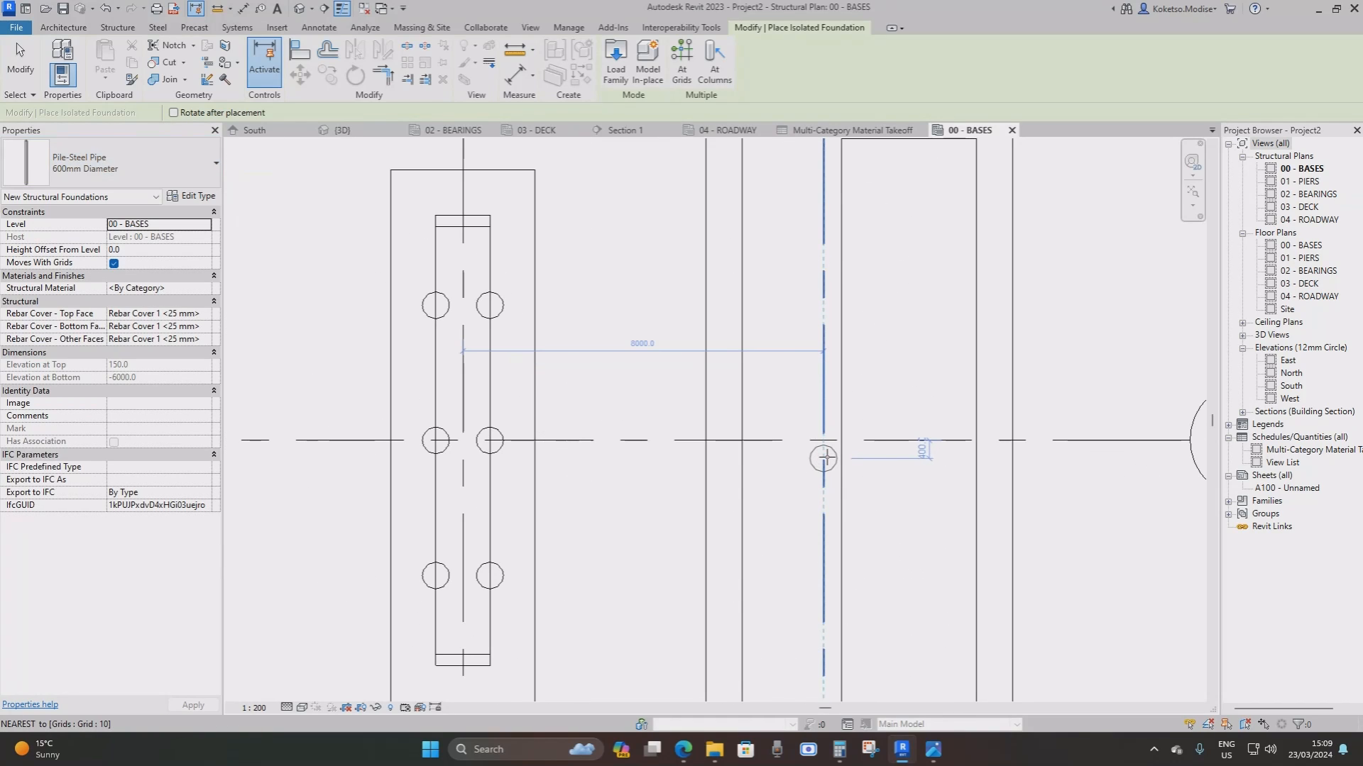
pyautogui.scroll(-4, 847, 443)
pyautogui.scroll(1, 923, 265)
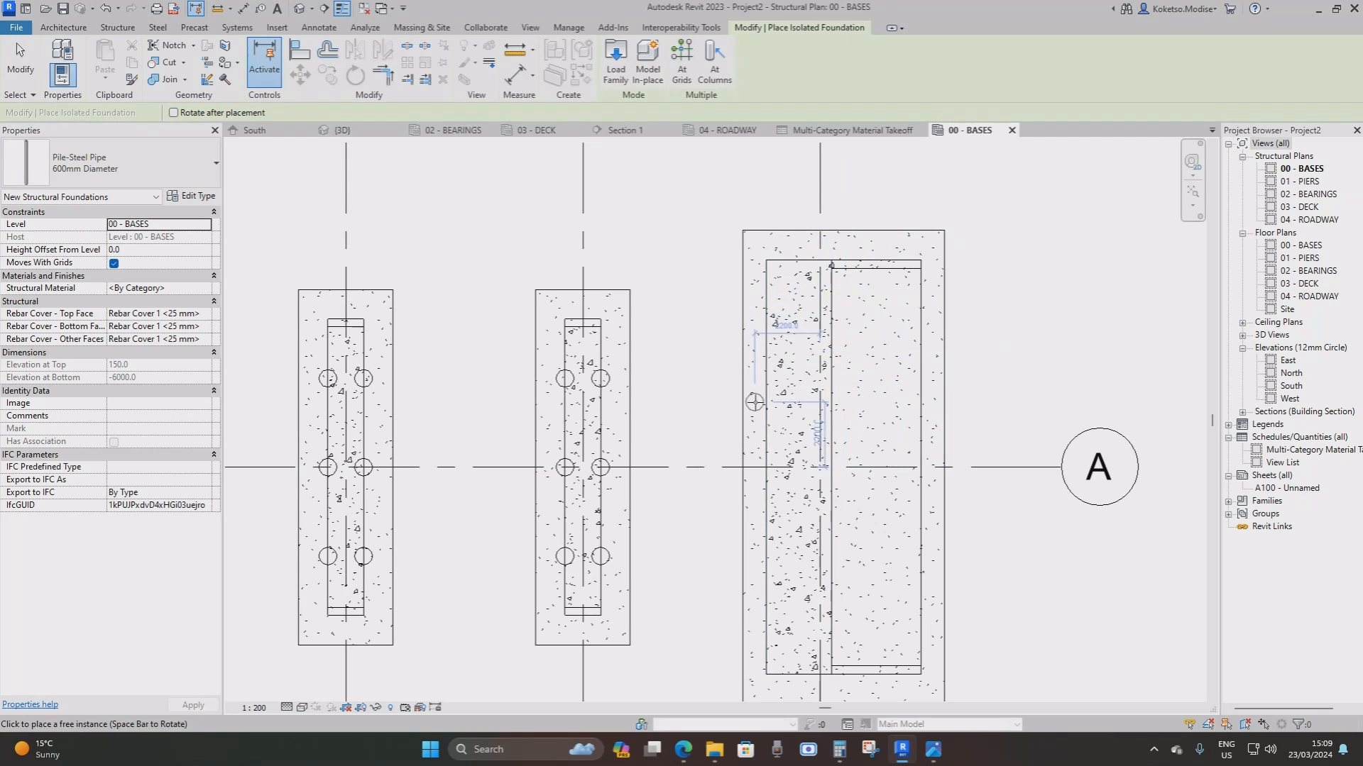
# Duplicate the pile type as 1200mm Diameter and set its diameter to 1200 mm
pyautogui.click(190, 198)
pyautogui.click(499, 210)
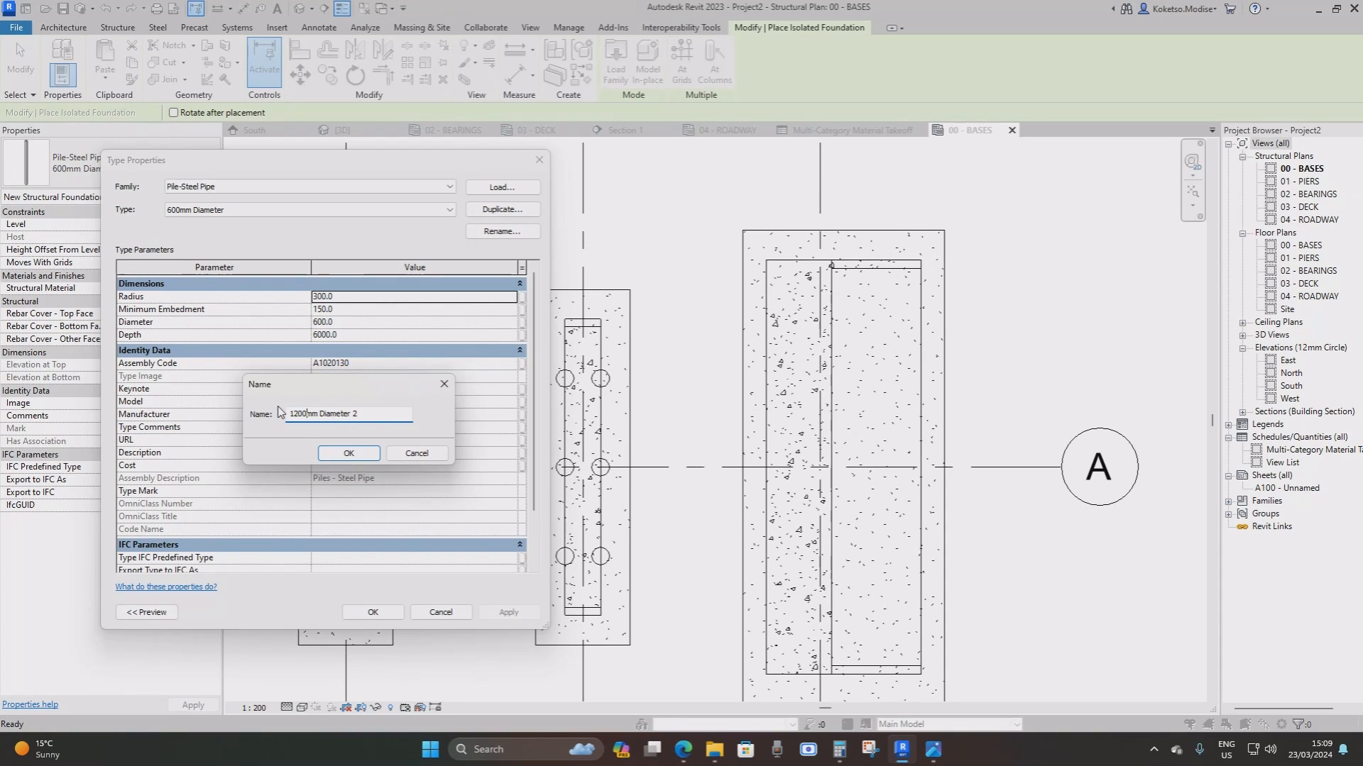
pyautogui.click(348, 454)
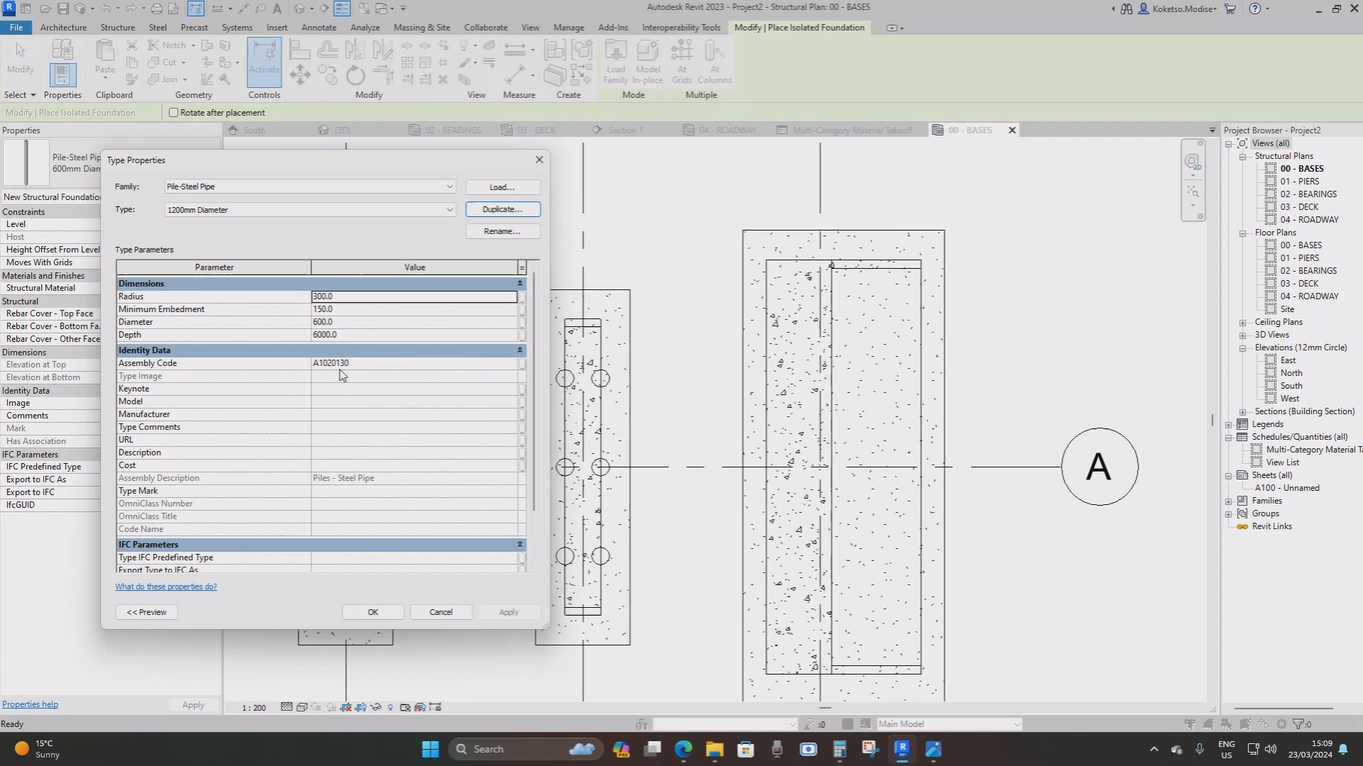
pyautogui.click(345, 322)
pyautogui.write('1200')
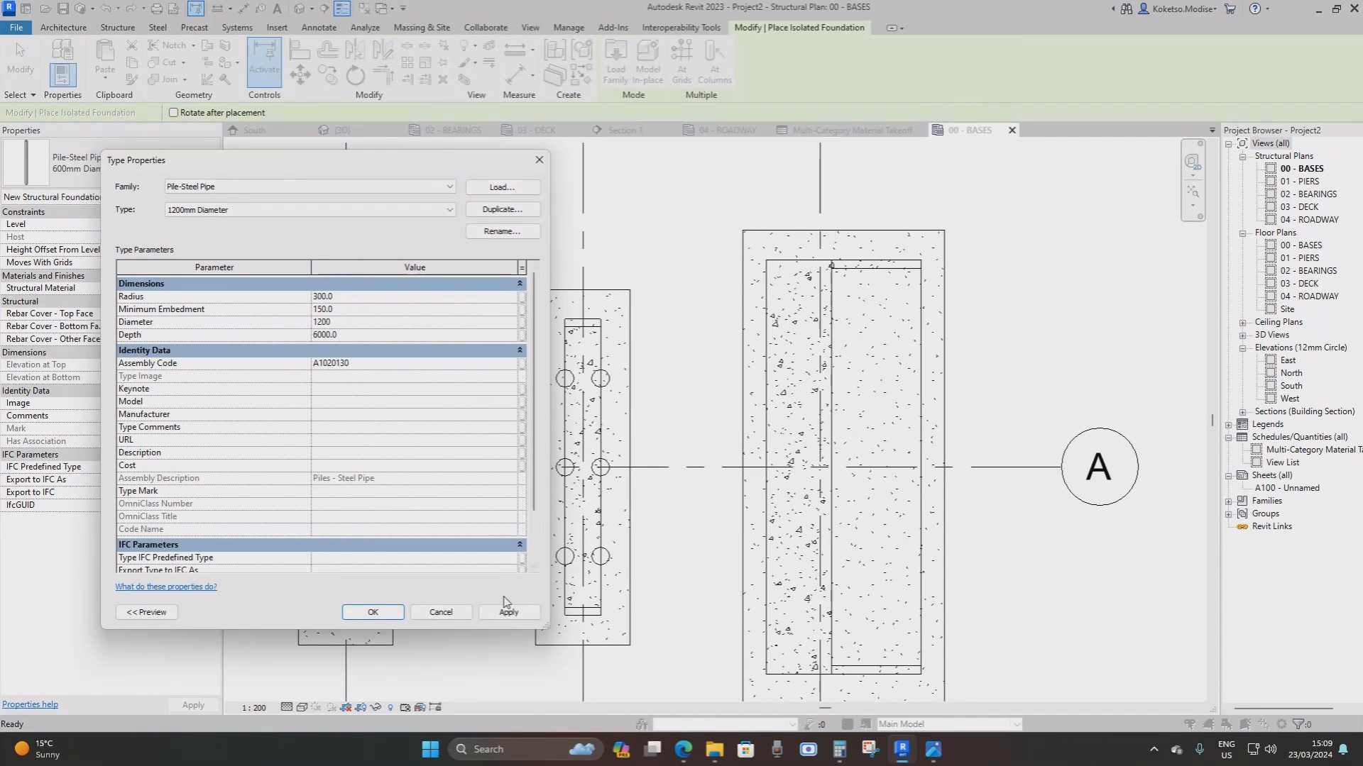
pyautogui.click(508, 612)
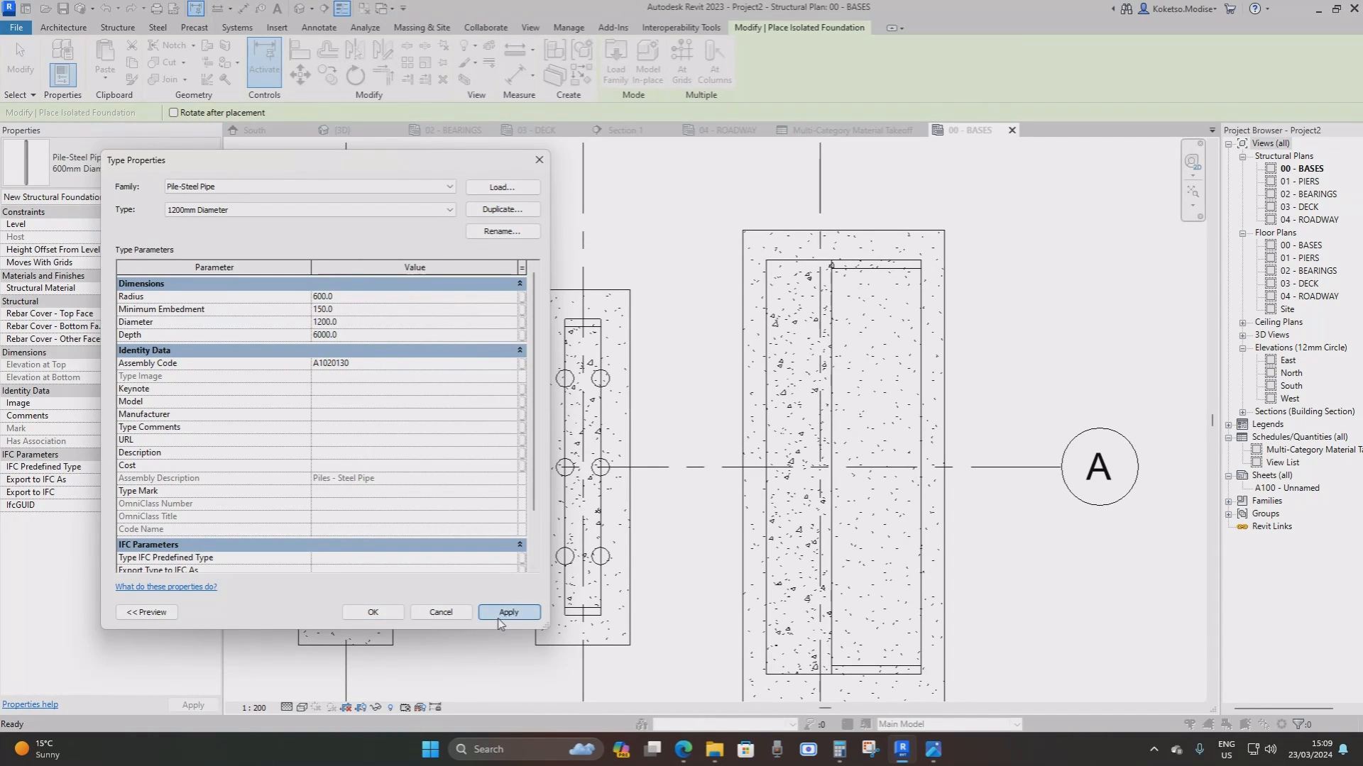
pyautogui.click(373, 612)
# Place a 1200mm Diameter pile on grid A at the midpoint of the abutment footing
pyautogui.scroll(3, 834, 472)
pyautogui.scroll(-3, 834, 468)
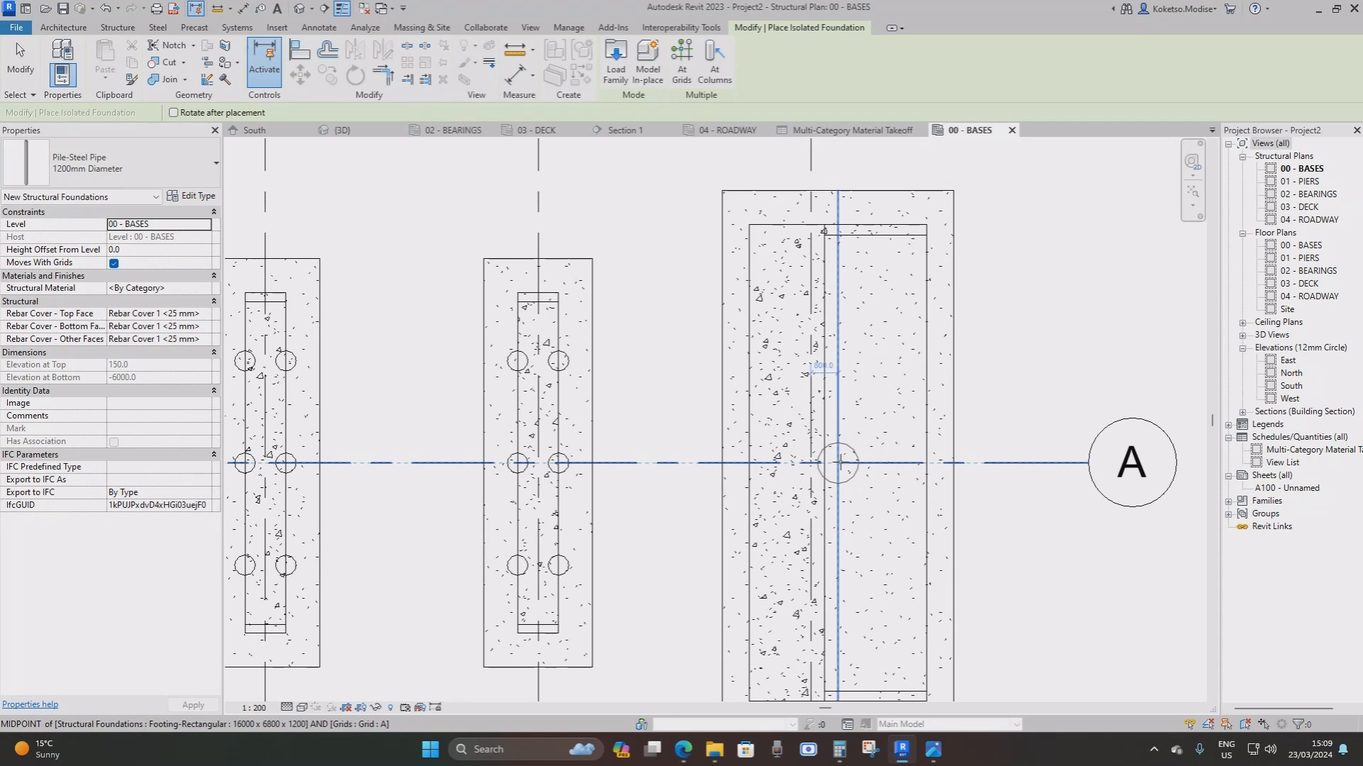
pyautogui.click(837, 463)
pyautogui.press('Escape')
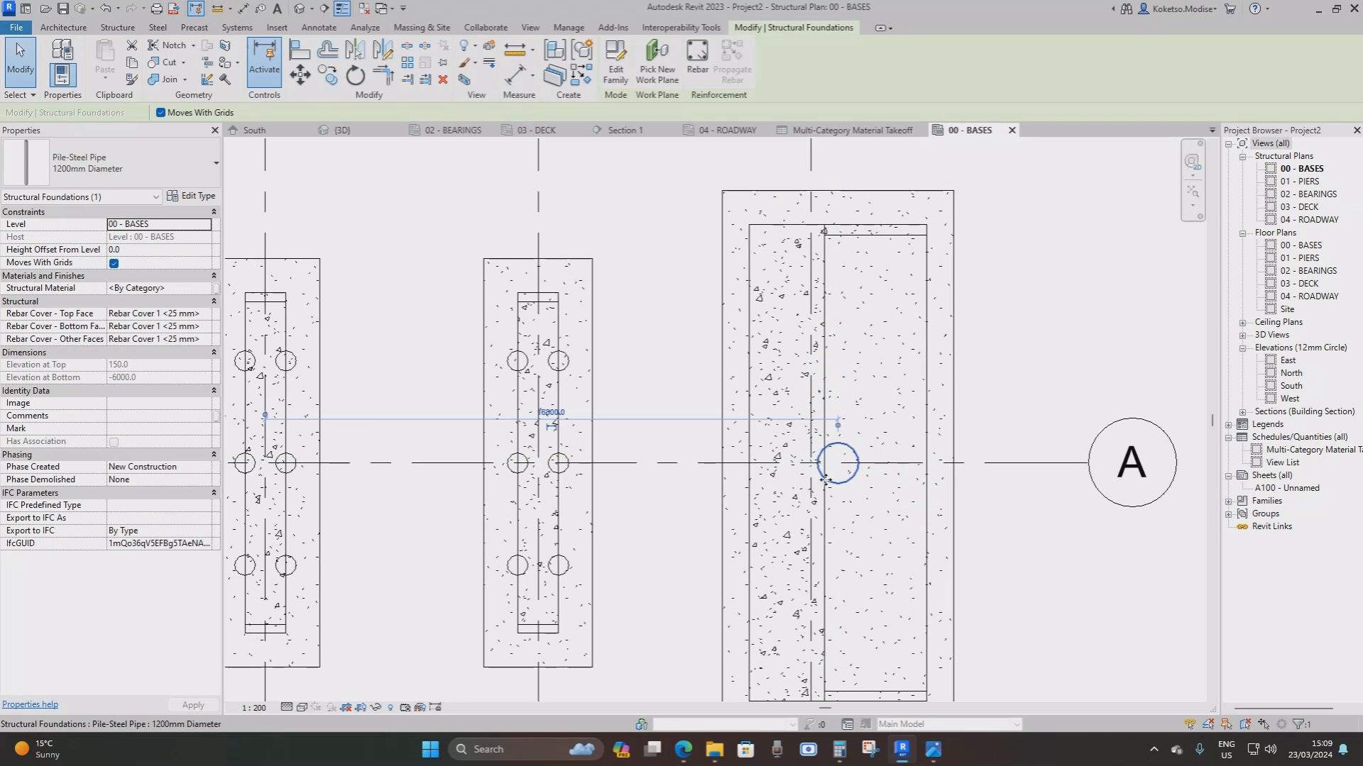
# Move the 1200 mm pile along grid A toward the piers to 700 mm from grid 10
pyautogui.click(300, 74)
pyautogui.scroll(2, 838, 462)
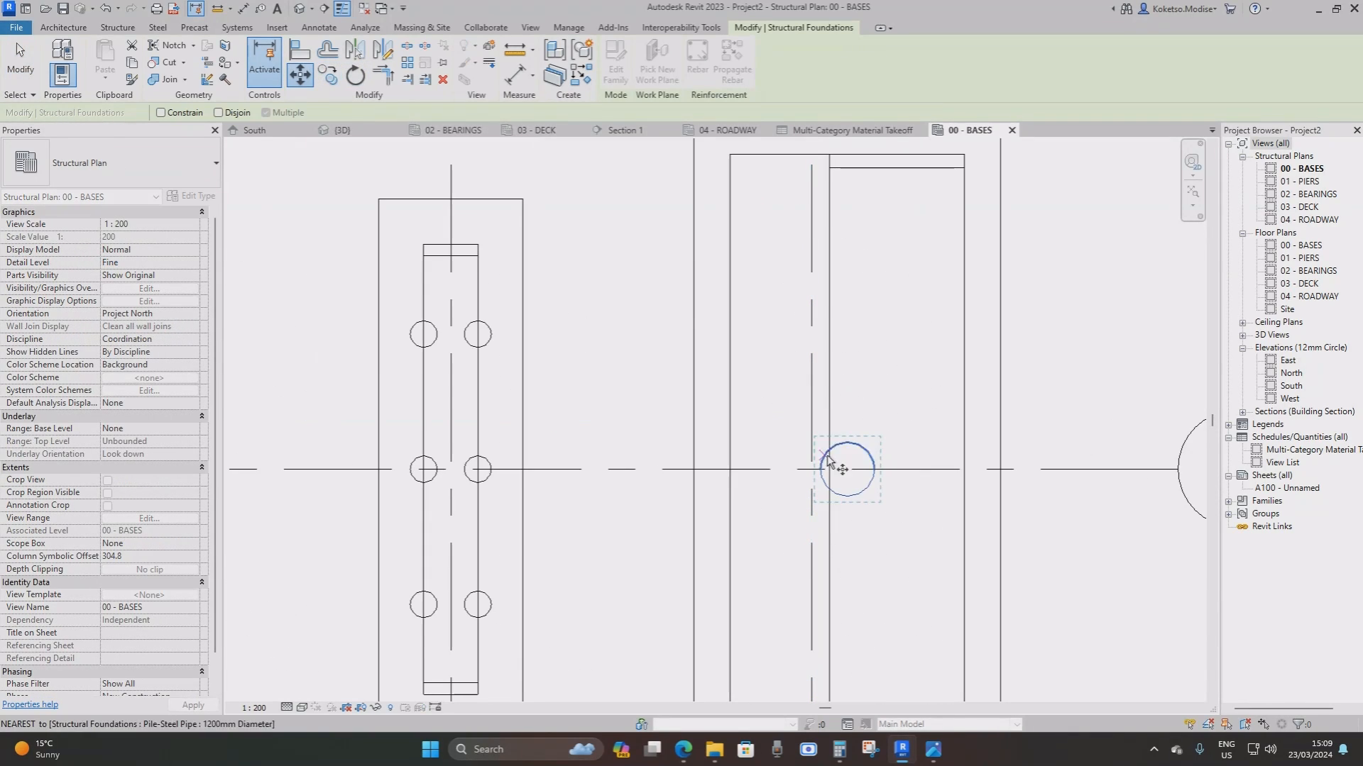
pyautogui.click(846, 470)
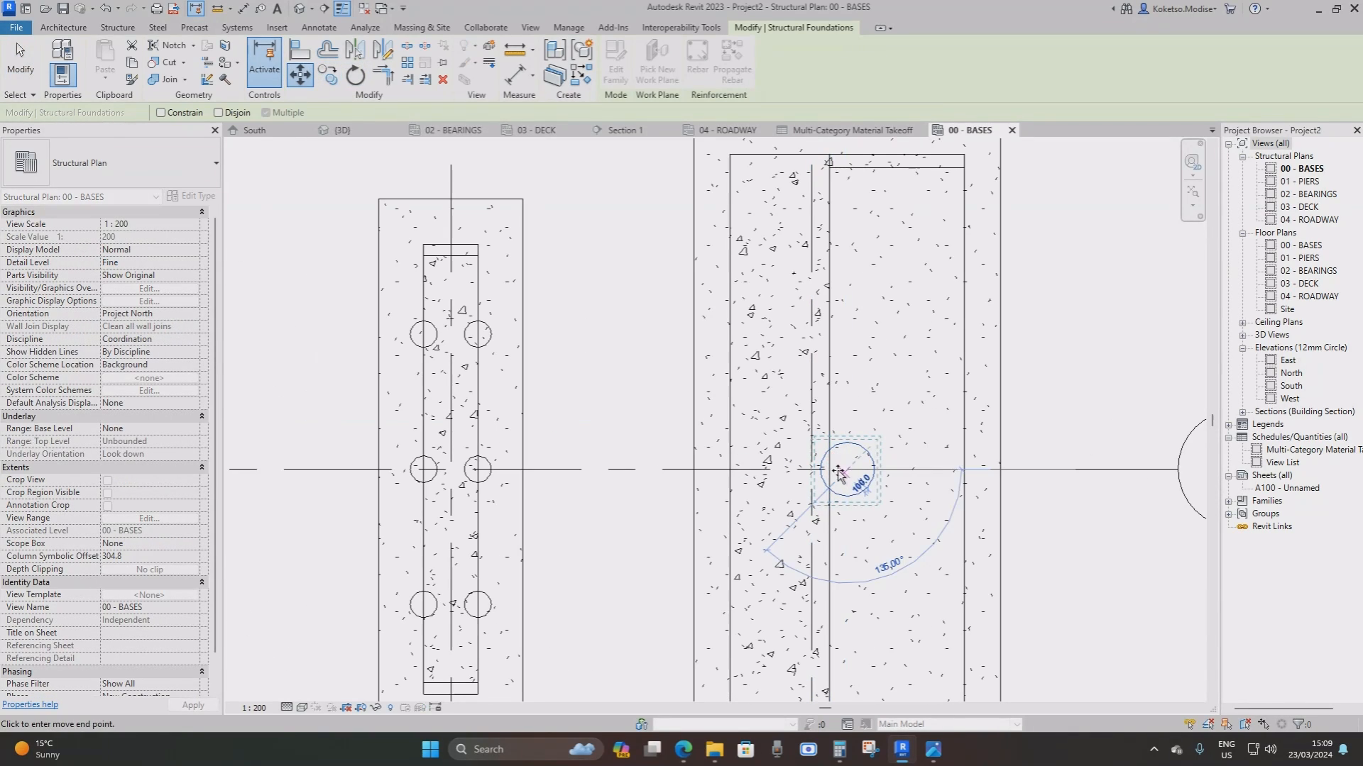
pyautogui.click(782, 470)
pyautogui.scroll(3, 781, 471)
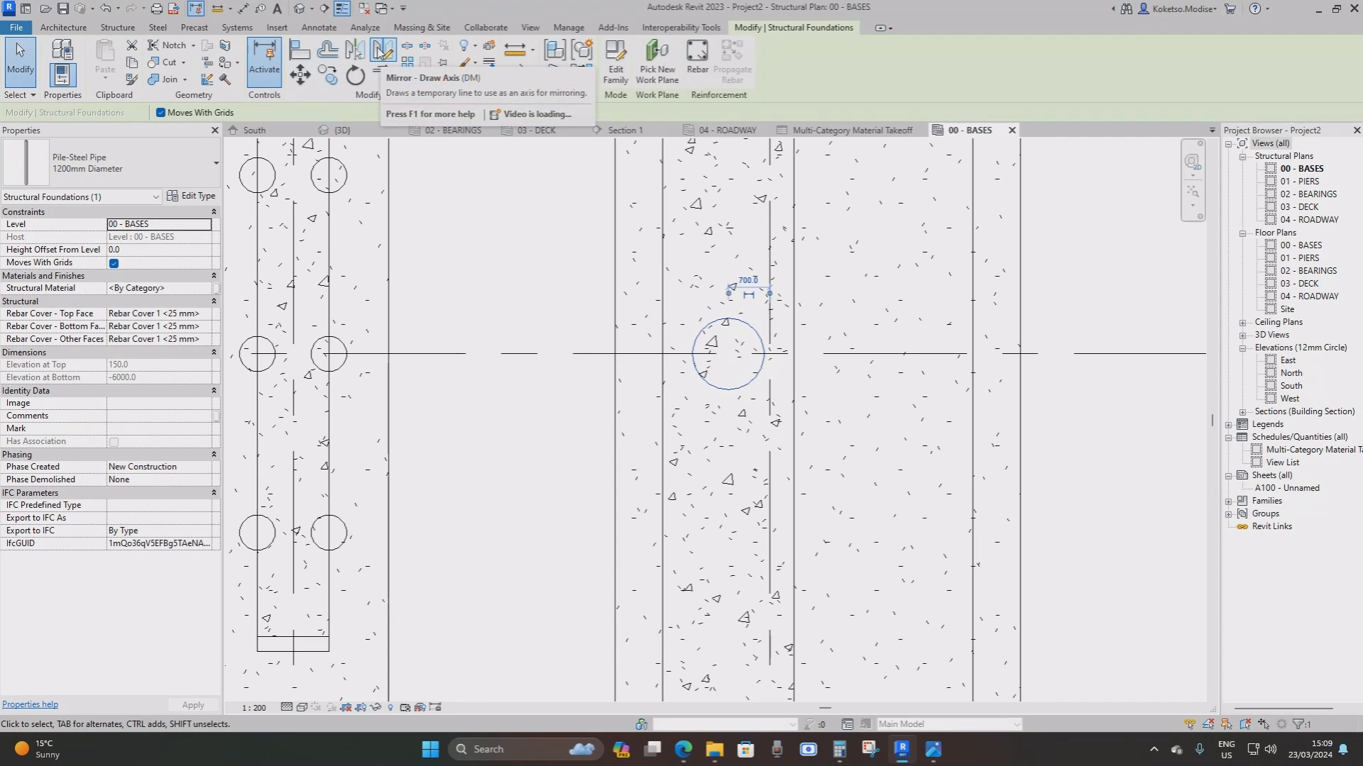
# Mirror a copy of the 1200 mm pile about the abutment footing's centreline parallel to grid 10
pyautogui.click(381, 51)
pyautogui.scroll(-3, 729, 255)
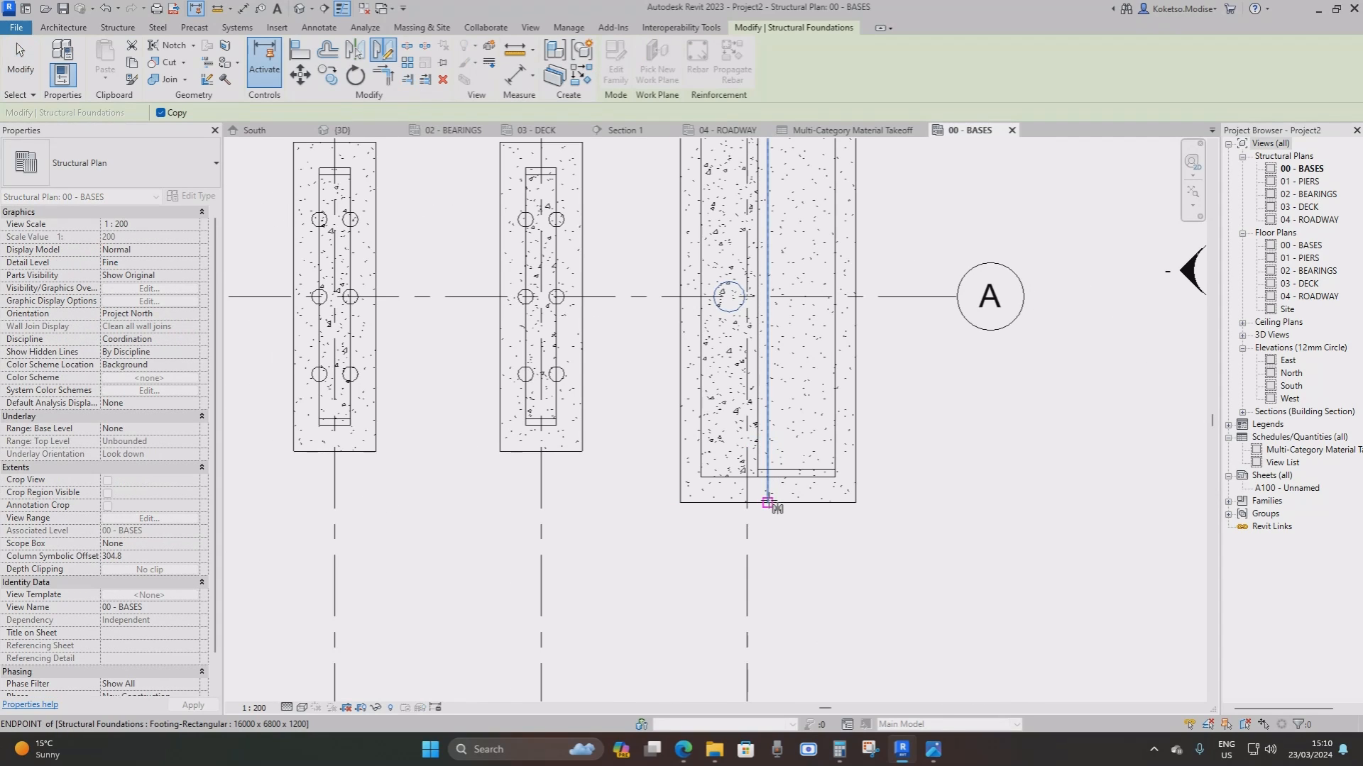
pyautogui.click(767, 503)
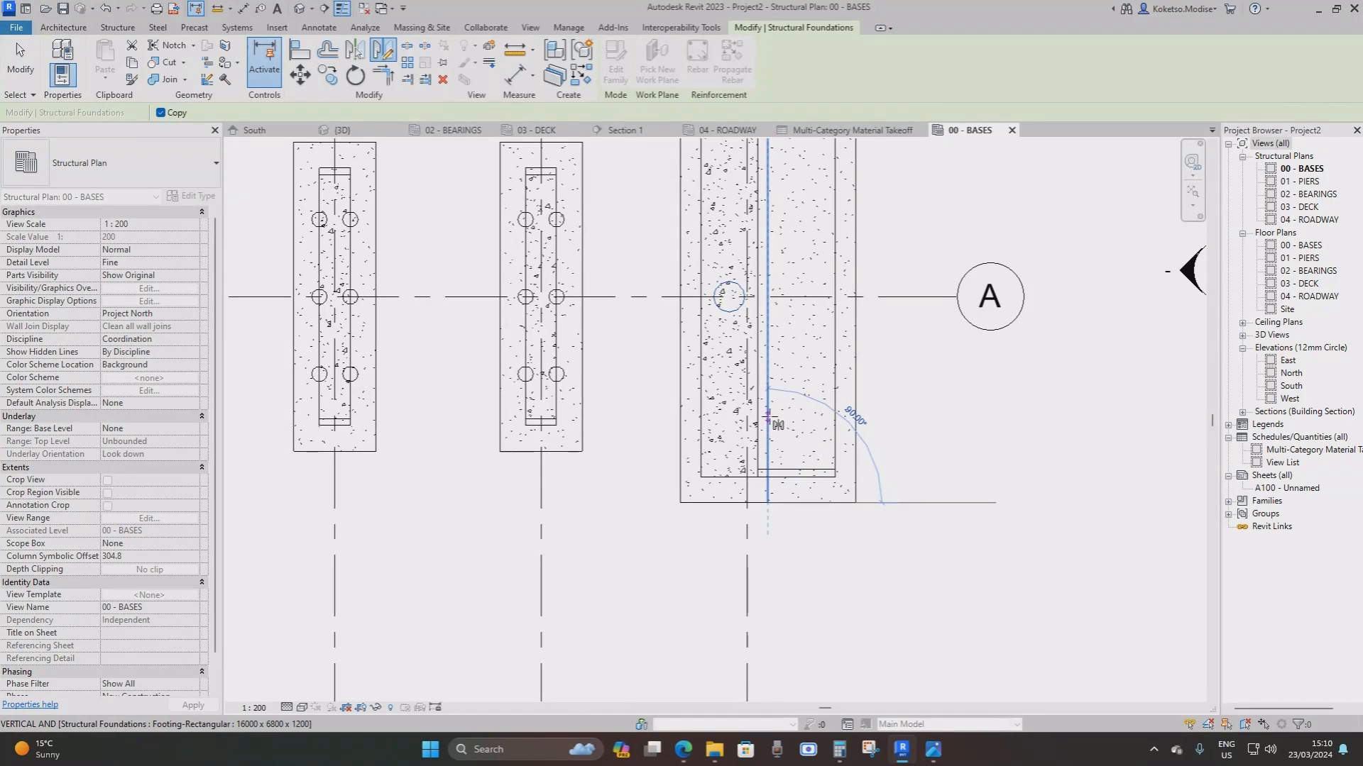
pyautogui.click(767, 394)
pyautogui.scroll(2, 781, 386)
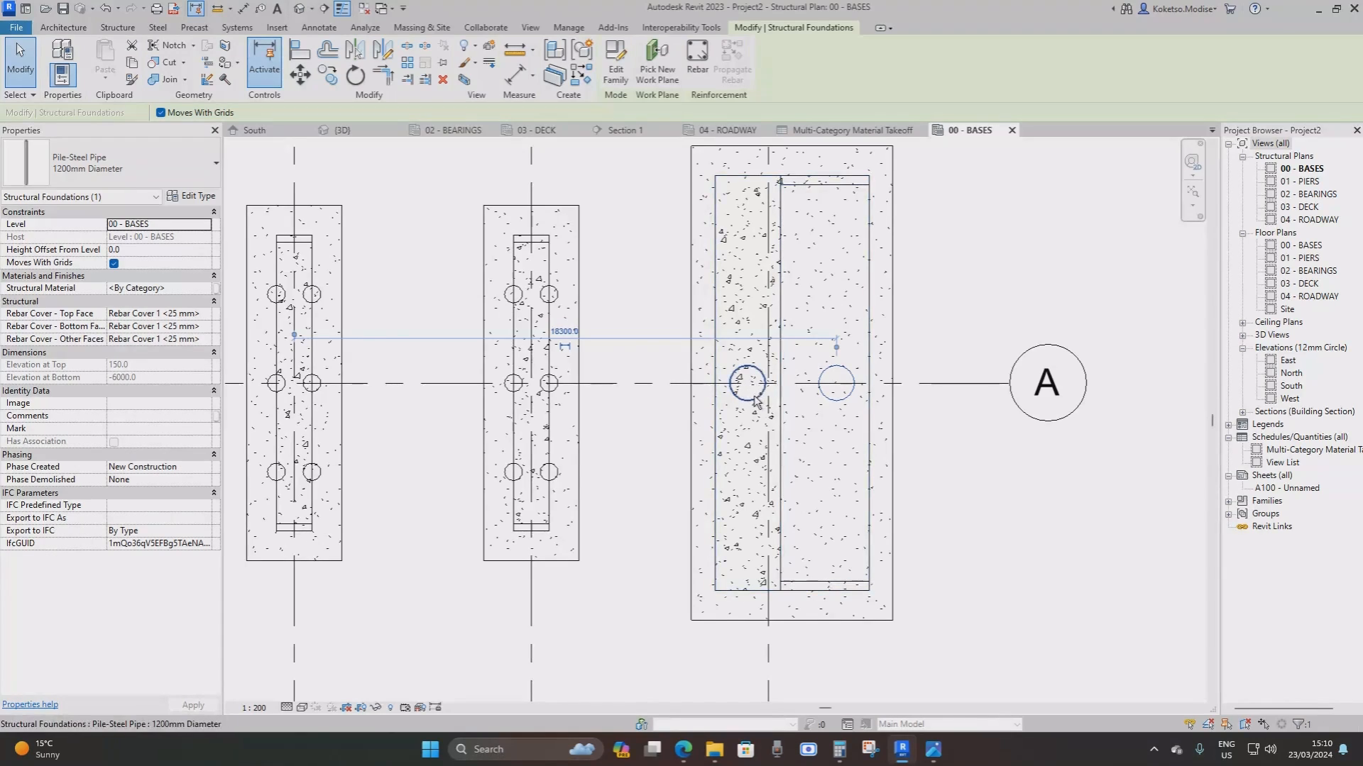
# Copy the two 1200 mm piles 3000 mm down from grid A within the abutment footing
pyautogui.keyDown('ctrl'); pyautogui.click(755, 399); pyautogui.keyUp('ctrl')
pyautogui.scroll(2, 759, 404)
pyautogui.click(327, 74)
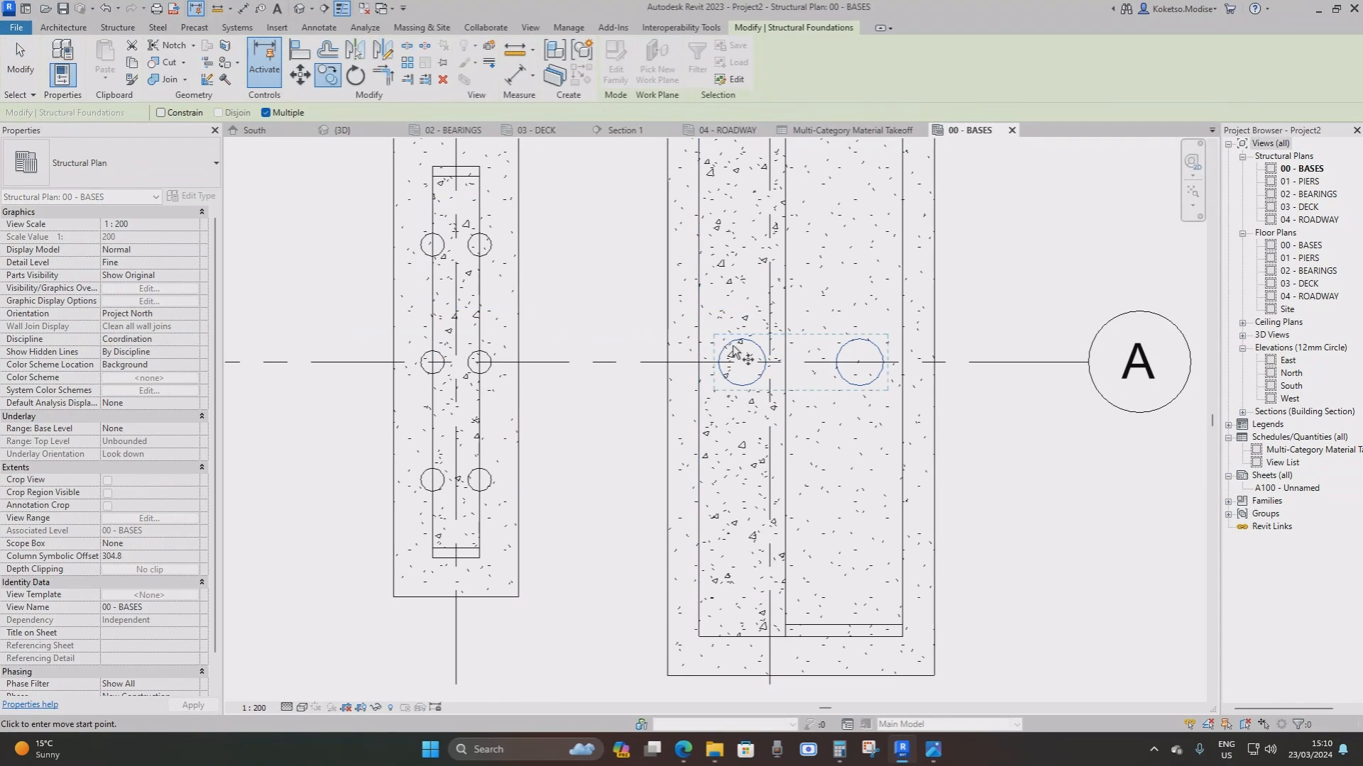
pyautogui.click(741, 362)
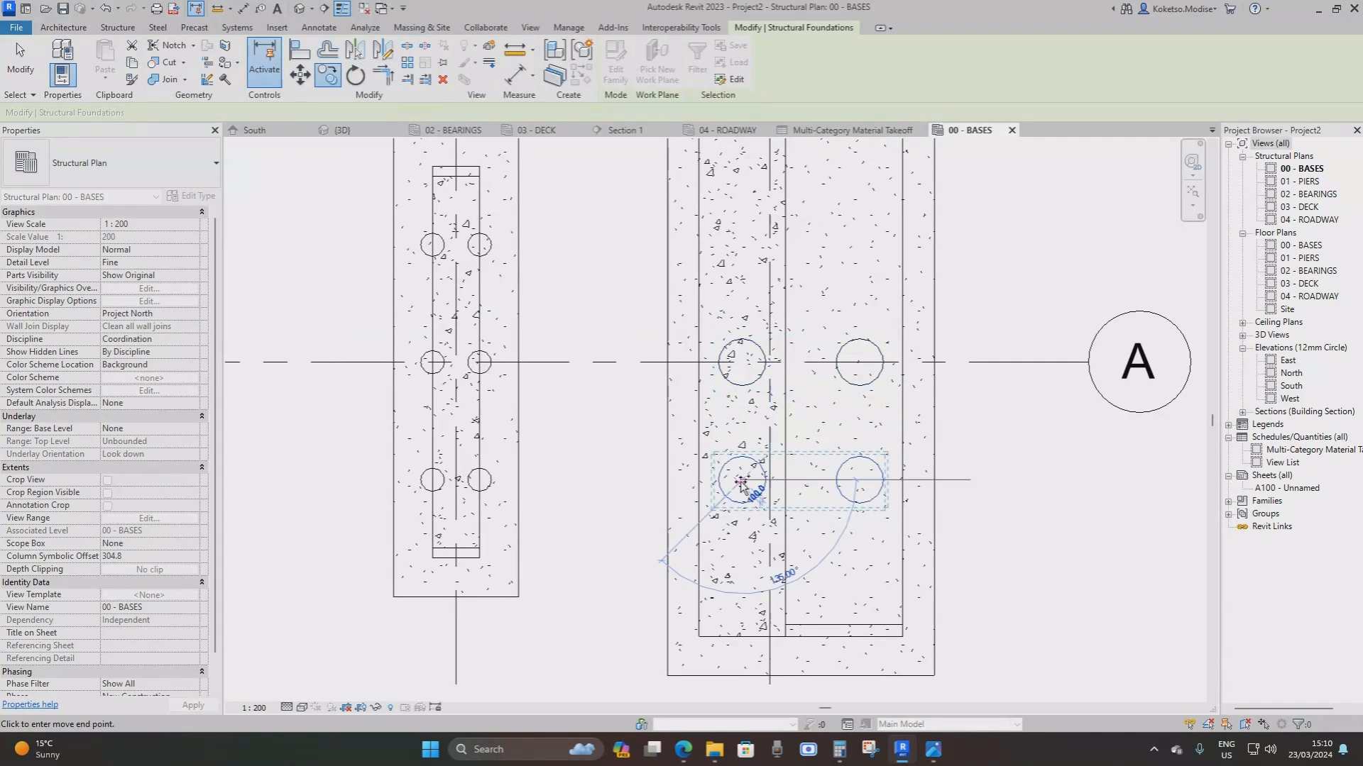
pyautogui.scroll(-2, 741, 483)
pyautogui.scroll(2, 744, 484)
pyautogui.press('Escape')
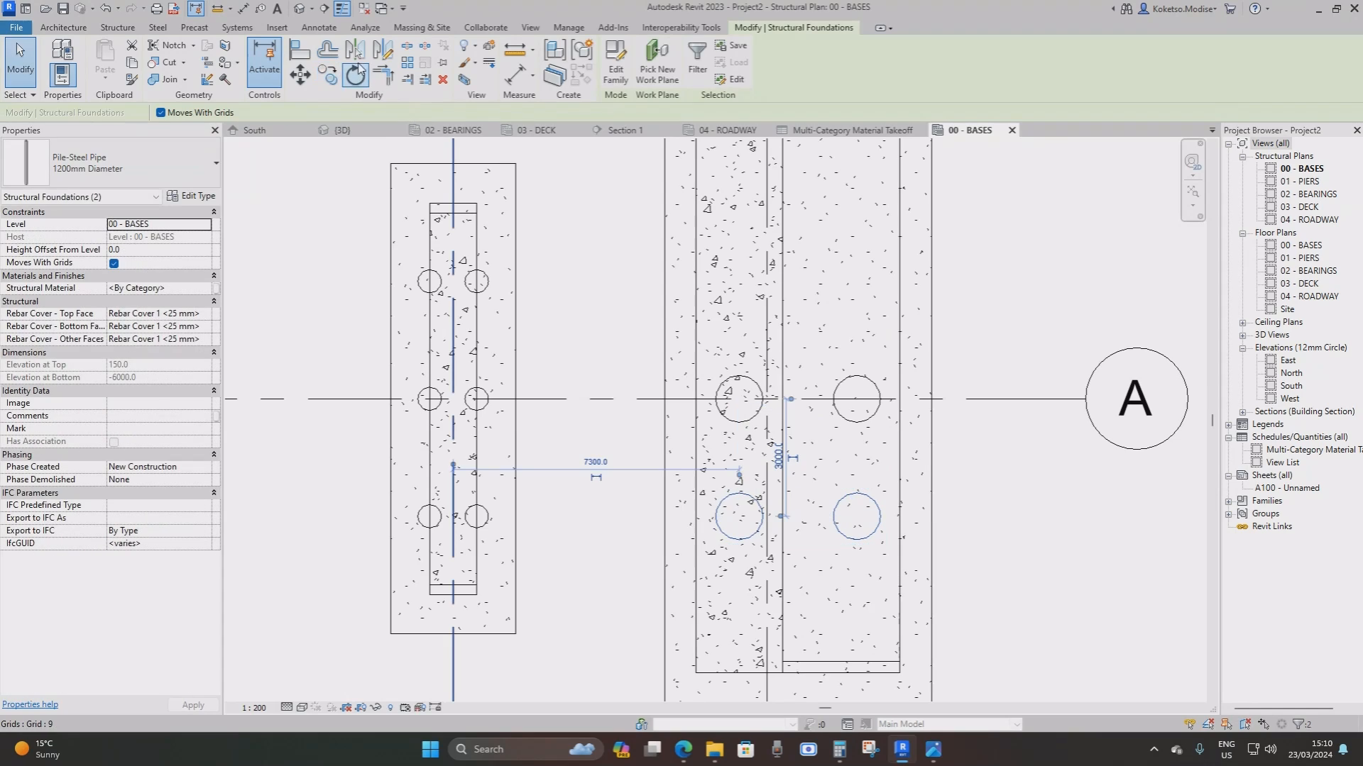
# Mirror a copy of the lower pair of 1200 mm piles about grid A
pyautogui.click(354, 51)
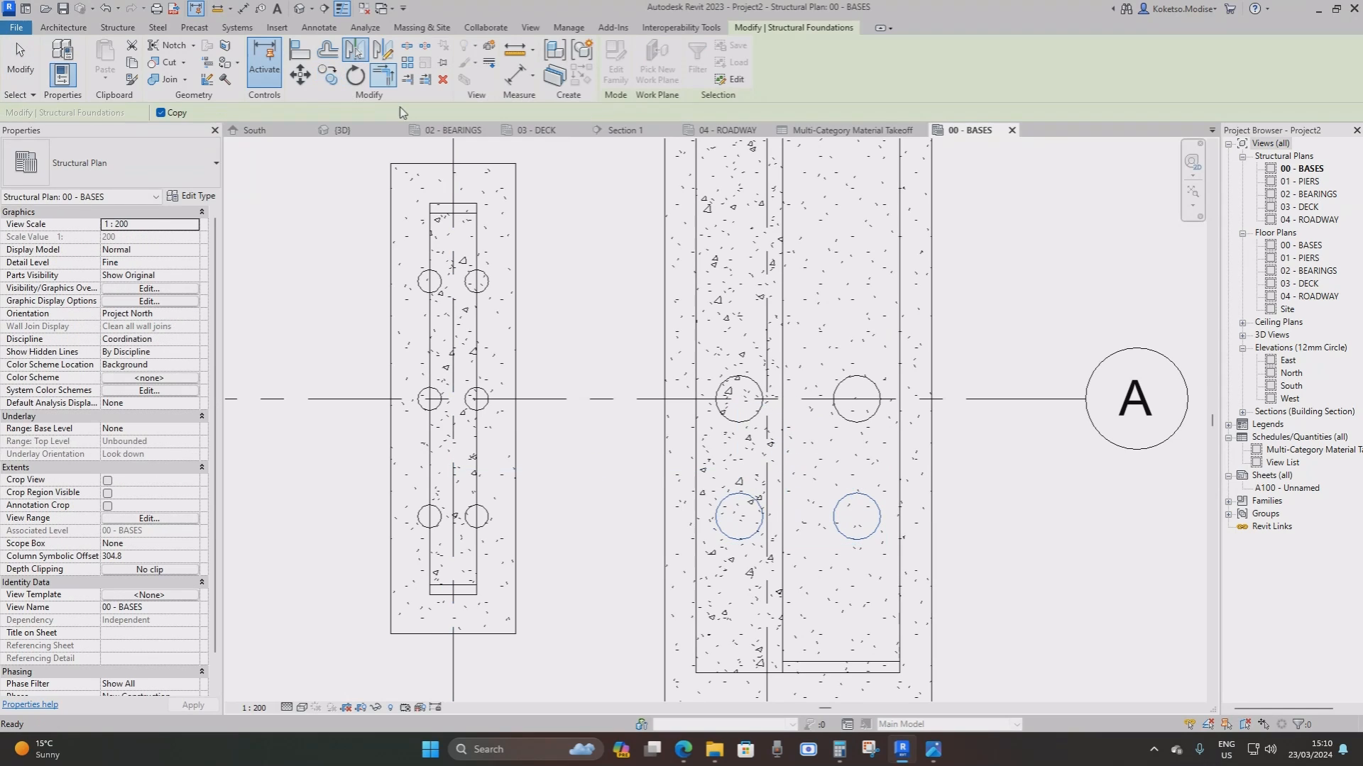
pyautogui.click(639, 400)
pyautogui.scroll(-2, 721, 388)
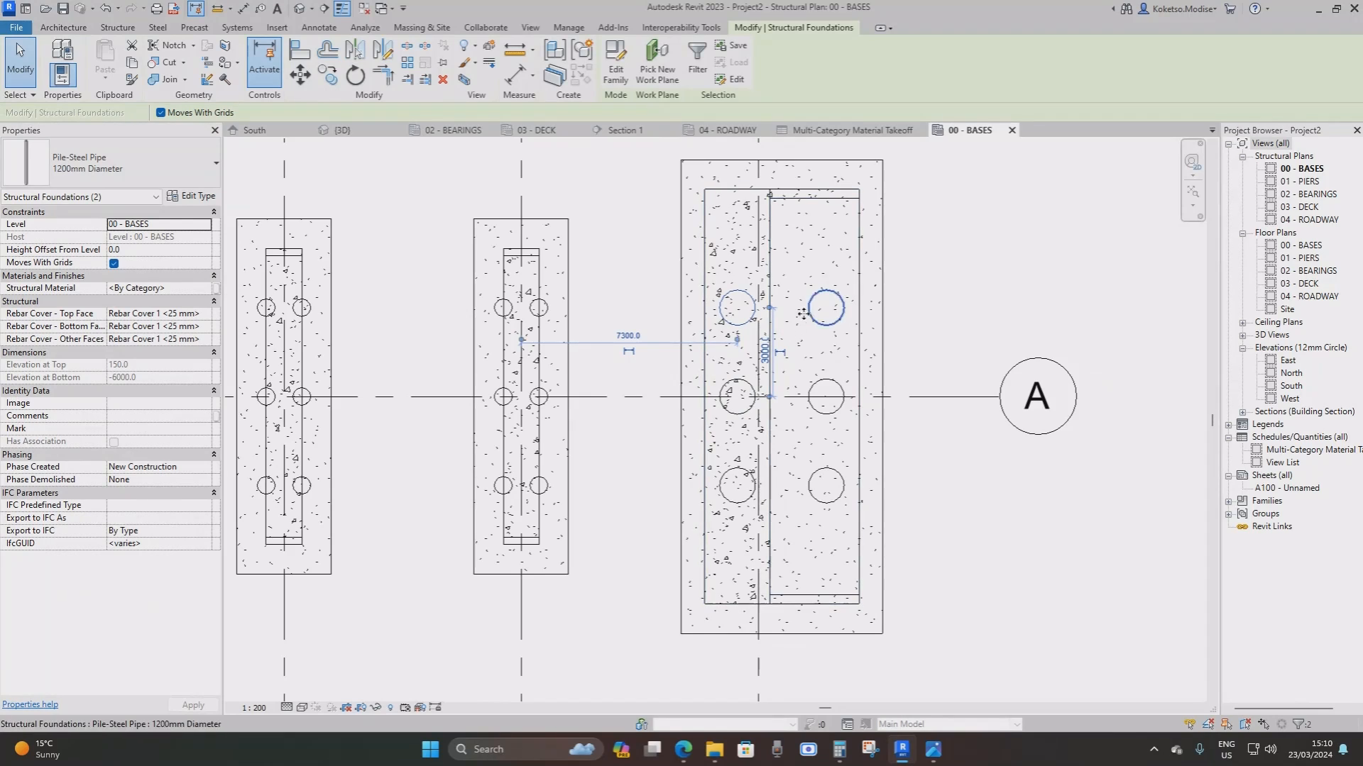
pyautogui.press('Escape')
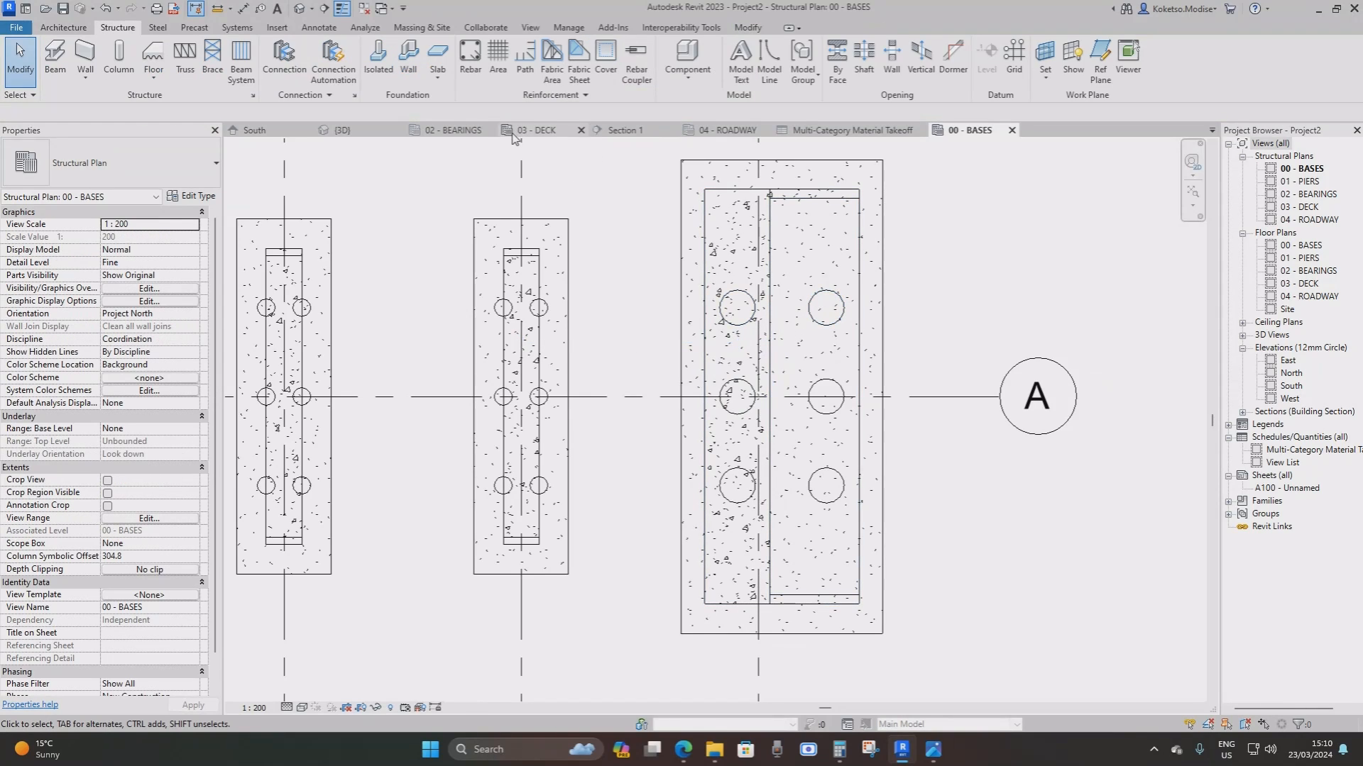
# Copy the uppermost pair of 1200 mm piles 3000 mm up, away from grid A, within the abutment footing
pyautogui.click(832, 294)
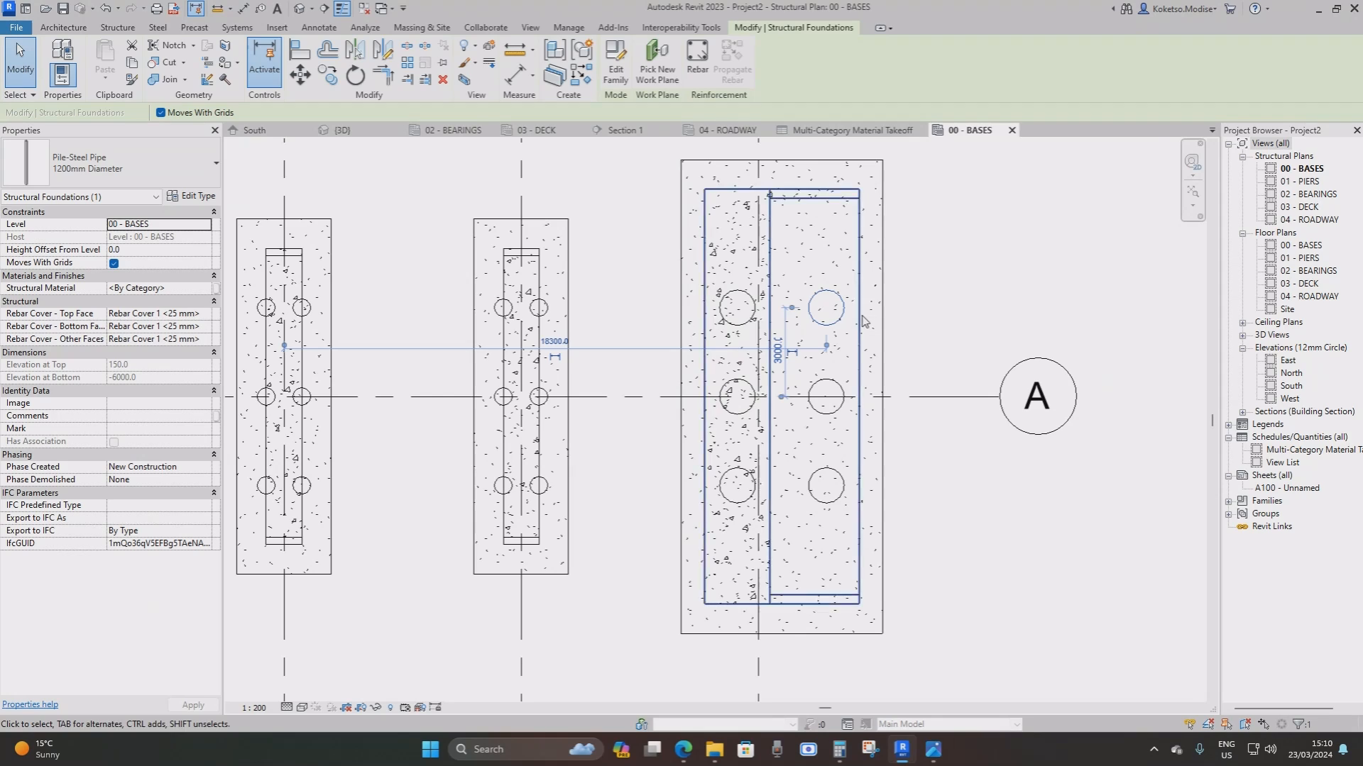
pyautogui.keyDown('ctrl'); pyautogui.click(749, 298); pyautogui.keyUp('ctrl')
pyautogui.scroll(1, 834, 292)
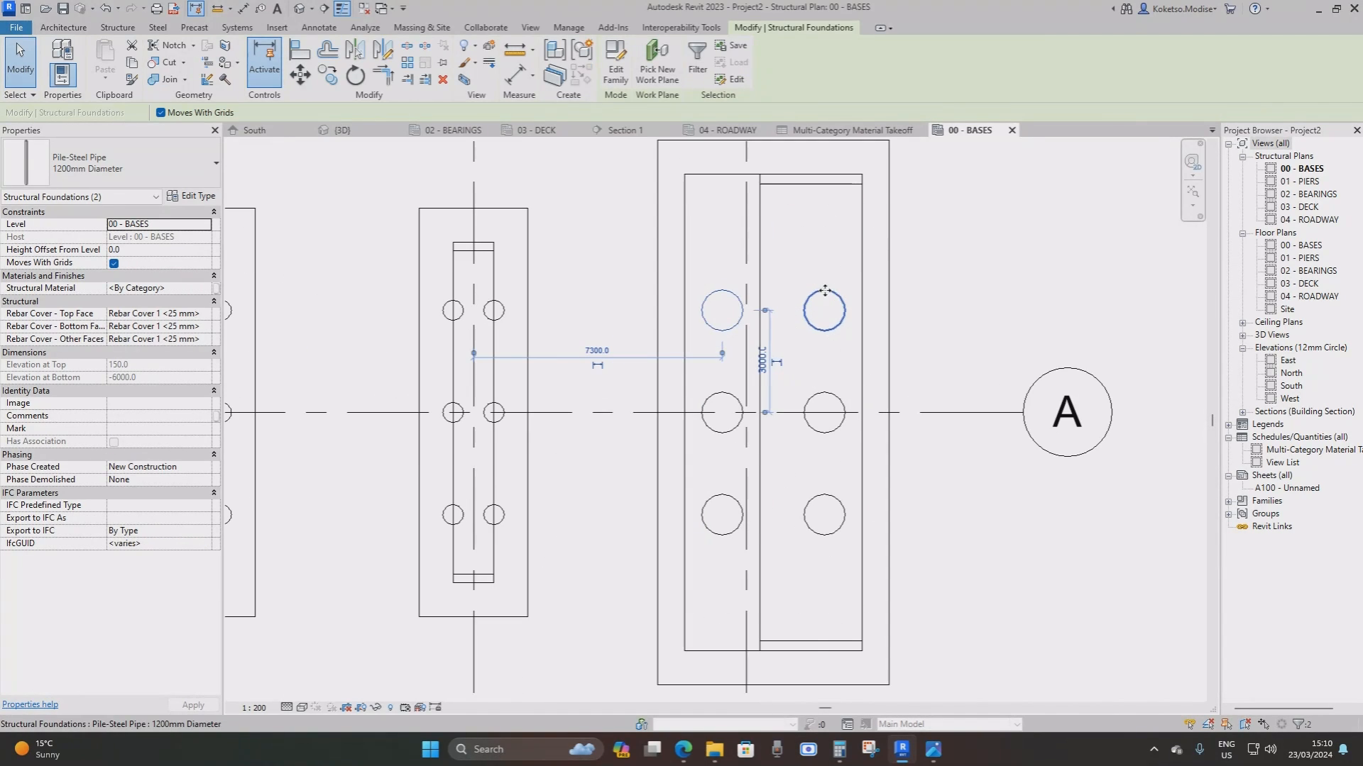
pyautogui.click(329, 75)
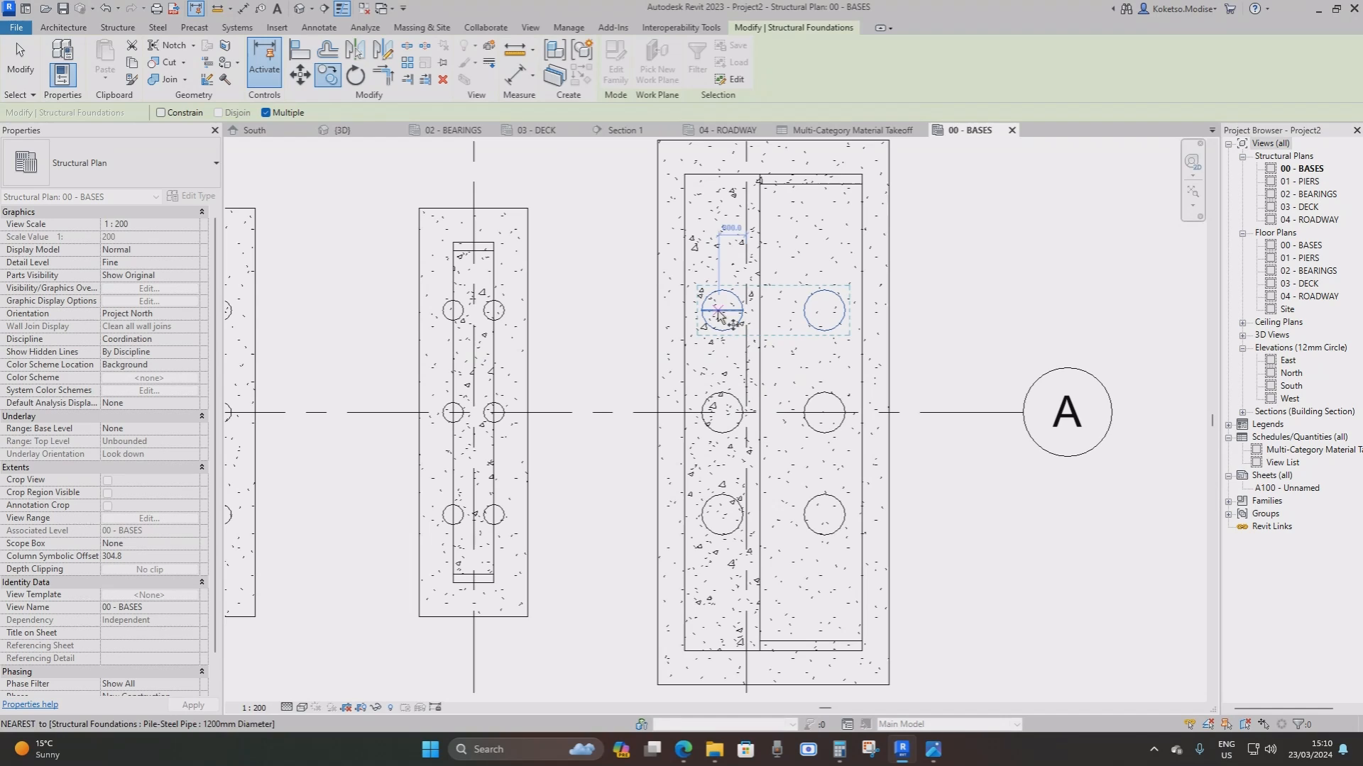
pyautogui.click(721, 310)
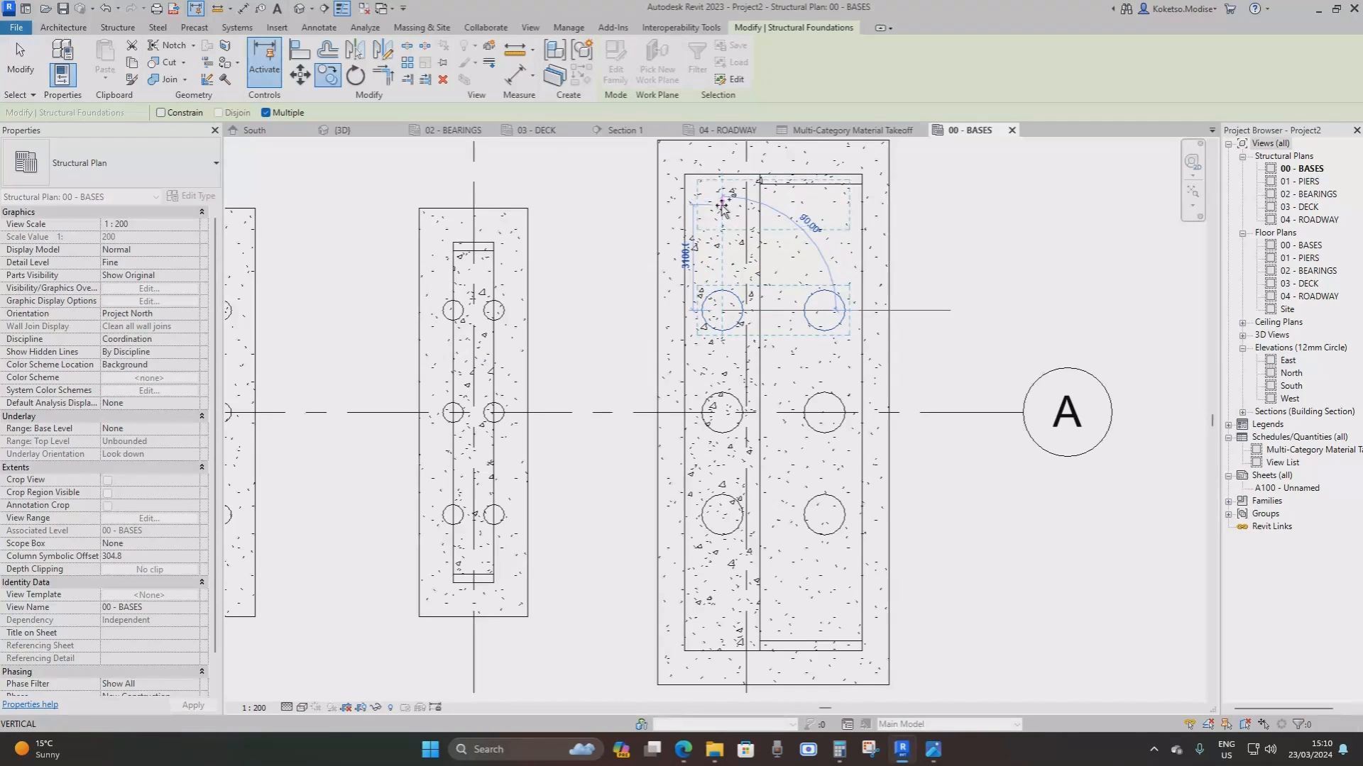
pyautogui.click(721, 209)
pyautogui.moveTo(806, 505); pyautogui.dragTo(802, 492, button='middle')
pyautogui.press('Escape')
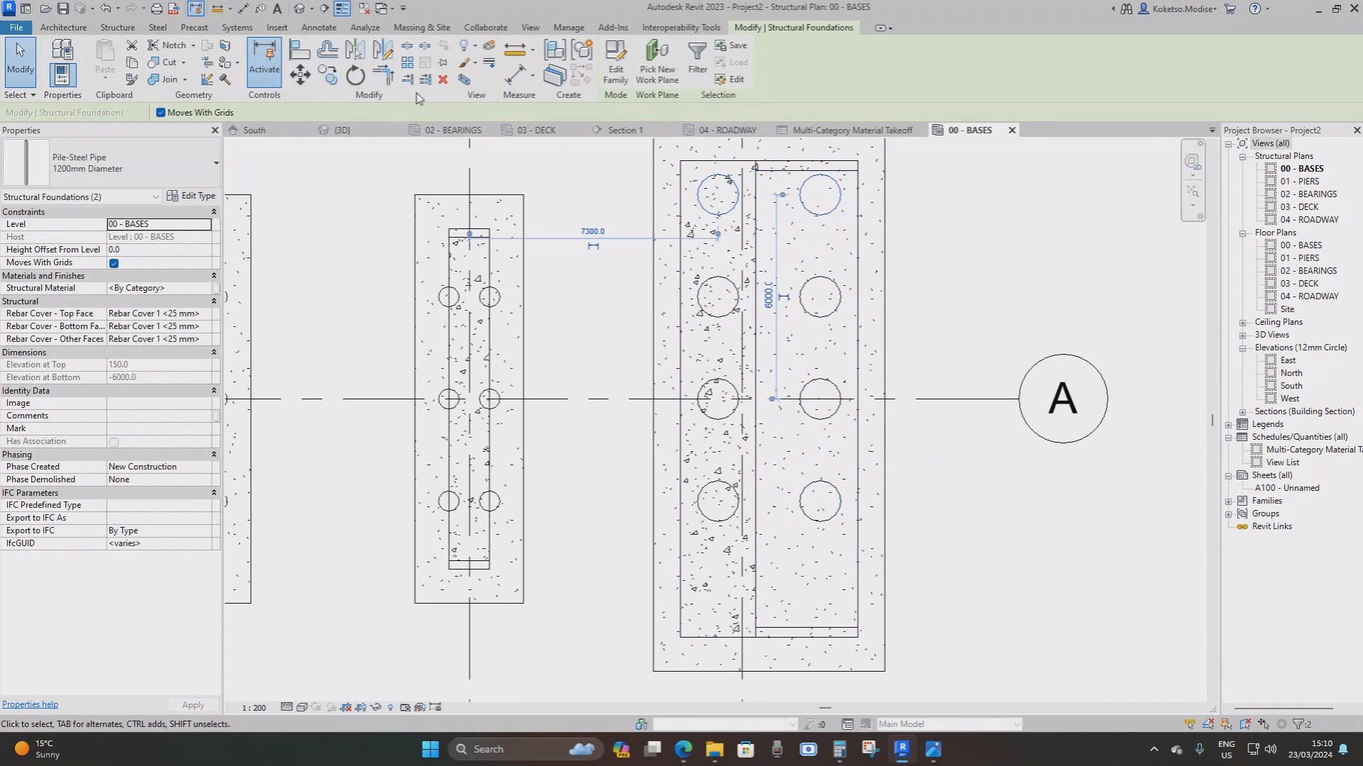
pyautogui.press('Escape')
# Copy the lowest pair of 1200 mm piles 3000 mm down, away from grid A, within the abutment footing
pyautogui.click(820, 501)
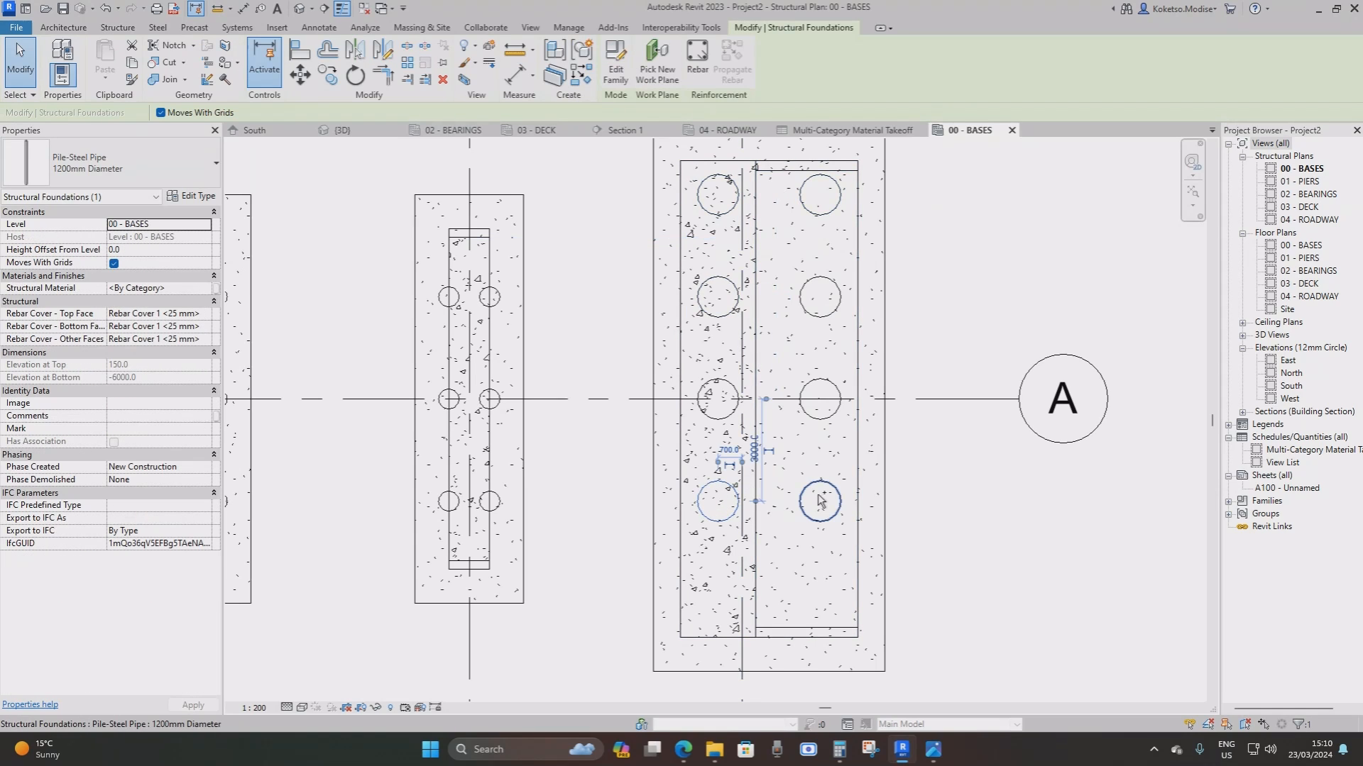
pyautogui.keyDown('ctrl'); pyautogui.click(707, 455); pyautogui.keyUp('ctrl')
pyautogui.click(328, 75)
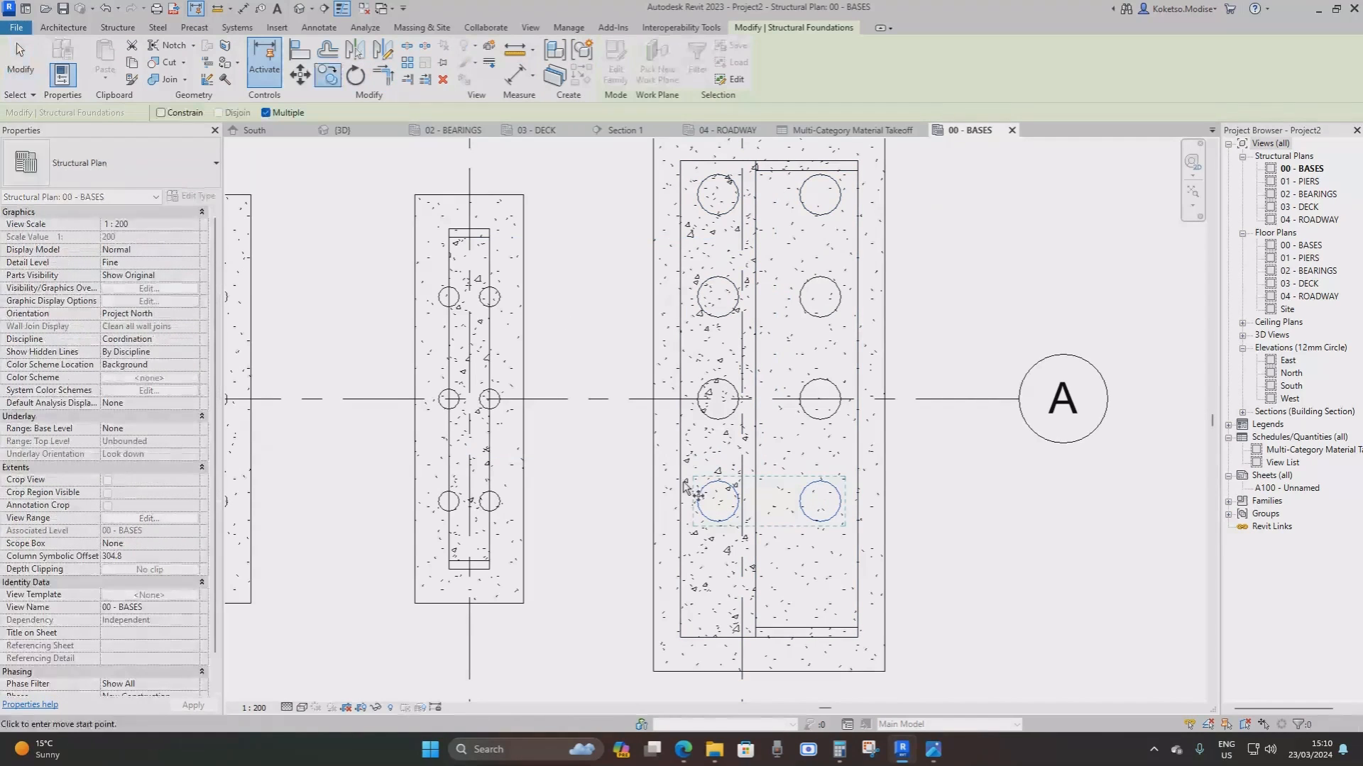
pyautogui.click(718, 501)
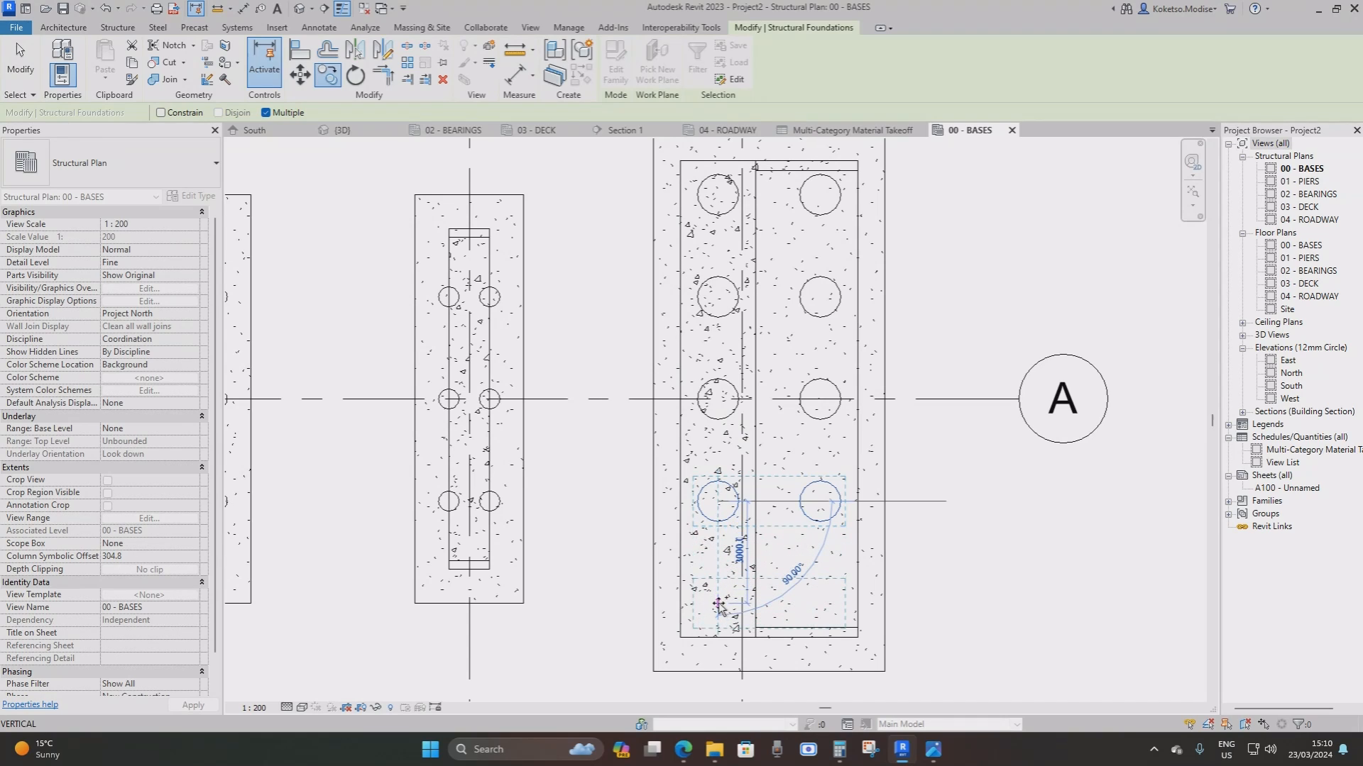
pyautogui.click(719, 605)
pyautogui.press('Escape')
pyautogui.press('Escape')
# Move all ten 1200 mm piles vertically in the South elevation until their tops meet the underside of the abutment footing
pyautogui.click(343, 130)
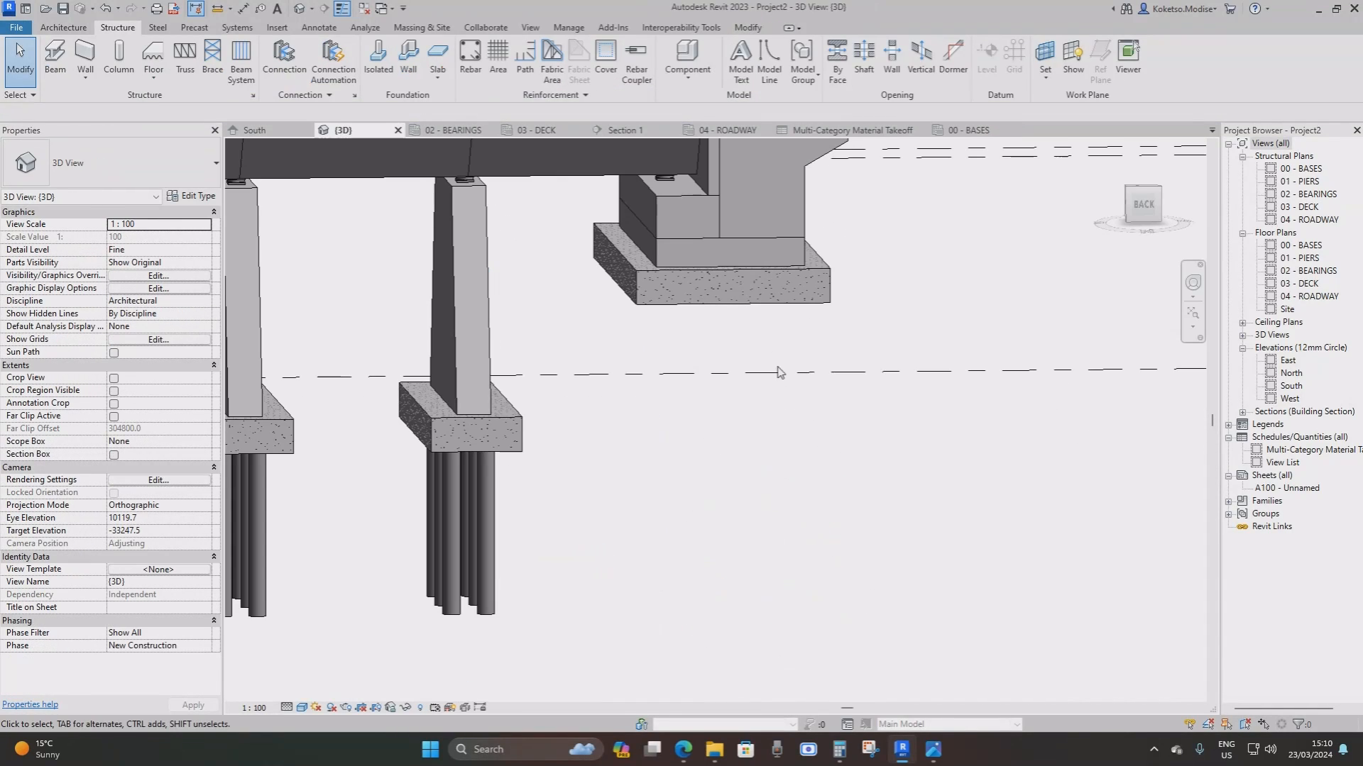
pyautogui.scroll(-5, 795, 390)
pyautogui.keyDown('shift'); pyautogui.moveTo(785, 366); pyautogui.dragTo(715, 366, button='middle'); pyautogui.keyUp('shift')
pyautogui.scroll(-3, 715, 367)
pyautogui.moveTo(489, 341); pyautogui.dragTo(809, 359, button='middle')
pyautogui.scroll(4, 788, 369)
pyautogui.scroll(2, 751, 448)
pyautogui.keyDown('shift'); pyautogui.moveTo(722, 514); pyautogui.dragTo(759, 526, button='middle'); pyautogui.keyUp('shift')
pyautogui.moveTo(706, 586); pyautogui.dragTo(599, 504)
pyautogui.click(259, 130)
pyautogui.scroll(-2, 757, 355)
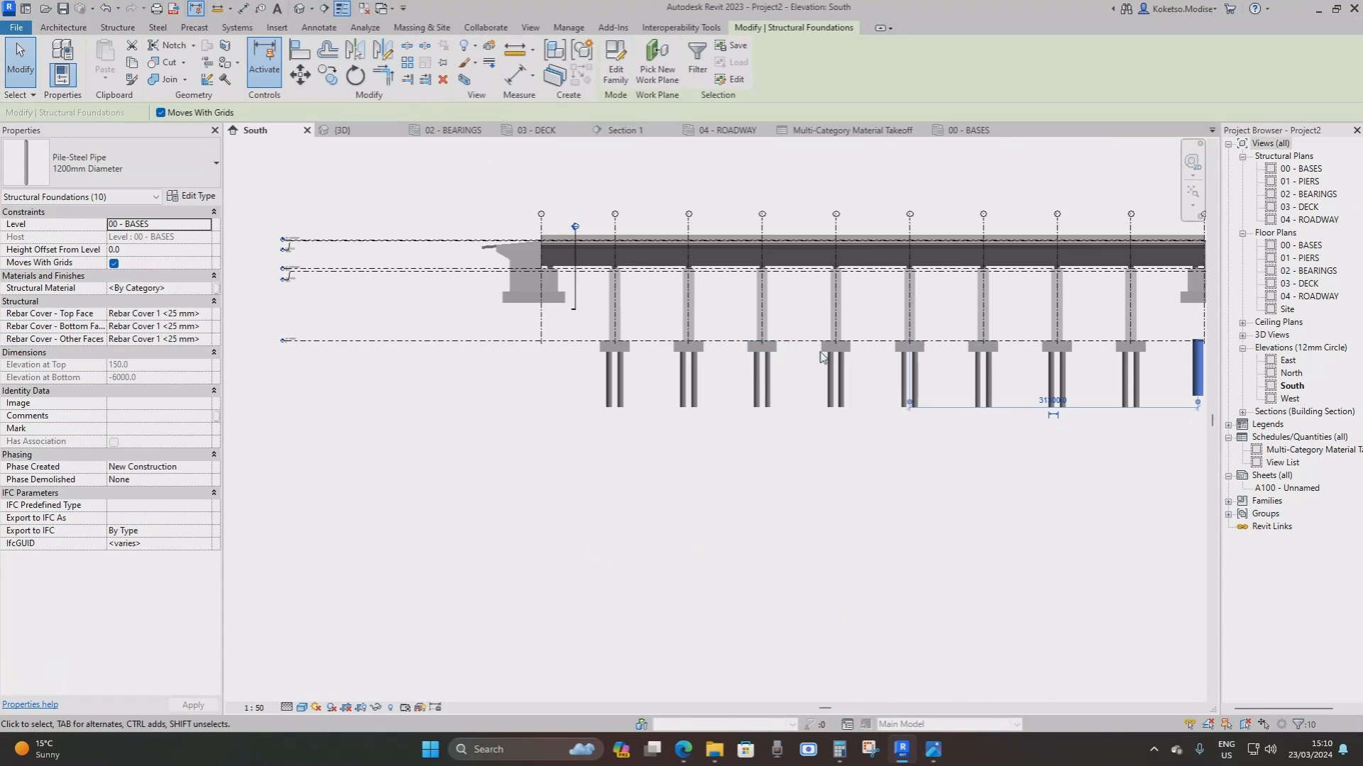
pyautogui.moveTo(1164, 347); pyautogui.dragTo(603, 305, button='middle')
pyautogui.scroll(4, 672, 292)
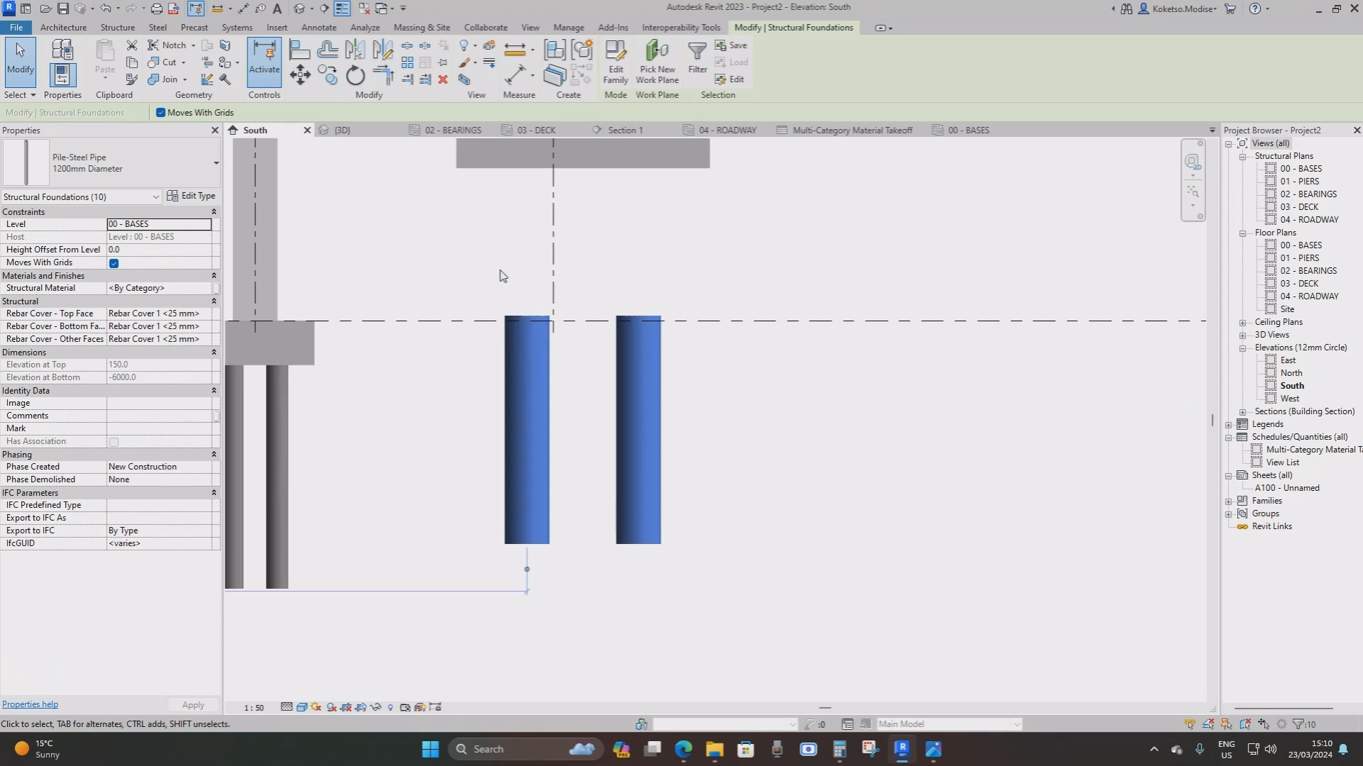
pyautogui.click(301, 74)
pyautogui.scroll(2, 649, 298)
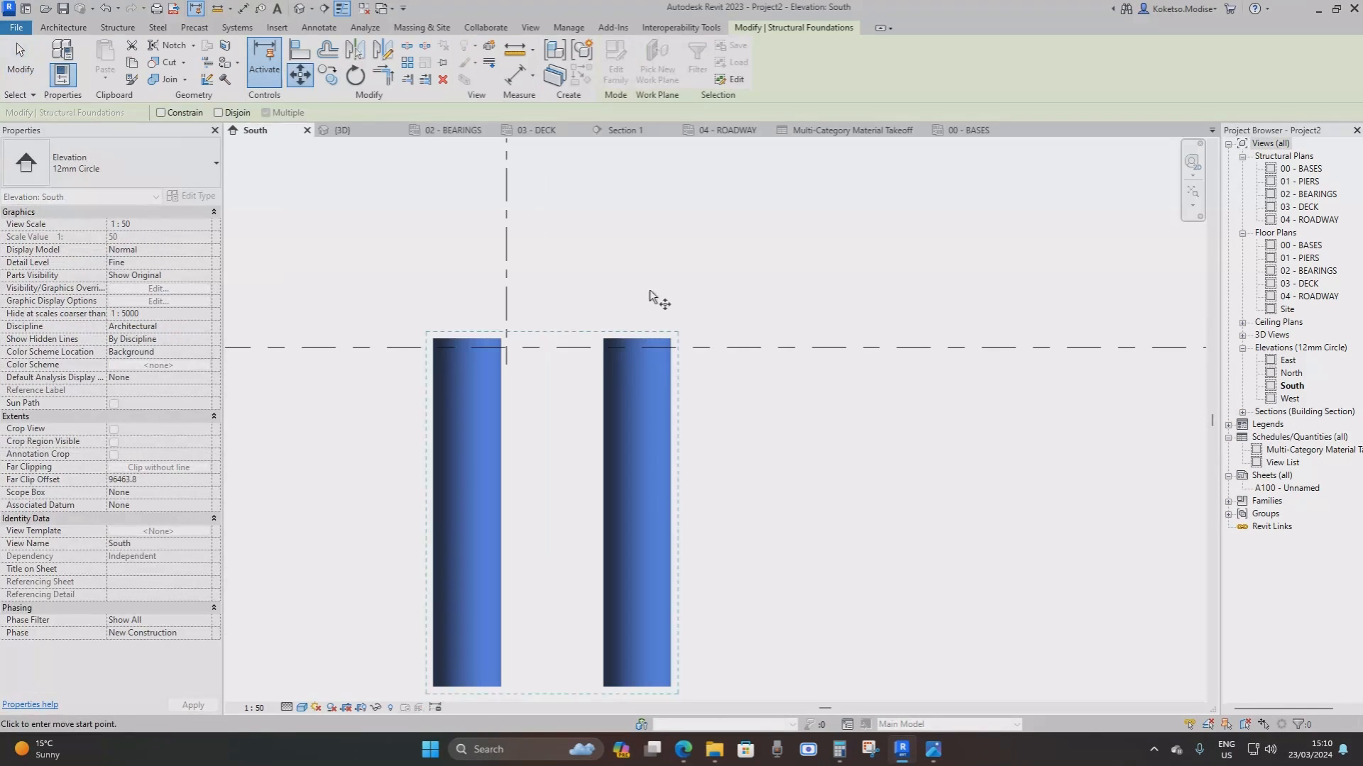
pyautogui.click(643, 339)
pyautogui.moveTo(660, 256); pyautogui.dragTo(715, 490, button='middle')
pyautogui.click(698, 348)
pyautogui.scroll(1, 698, 349)
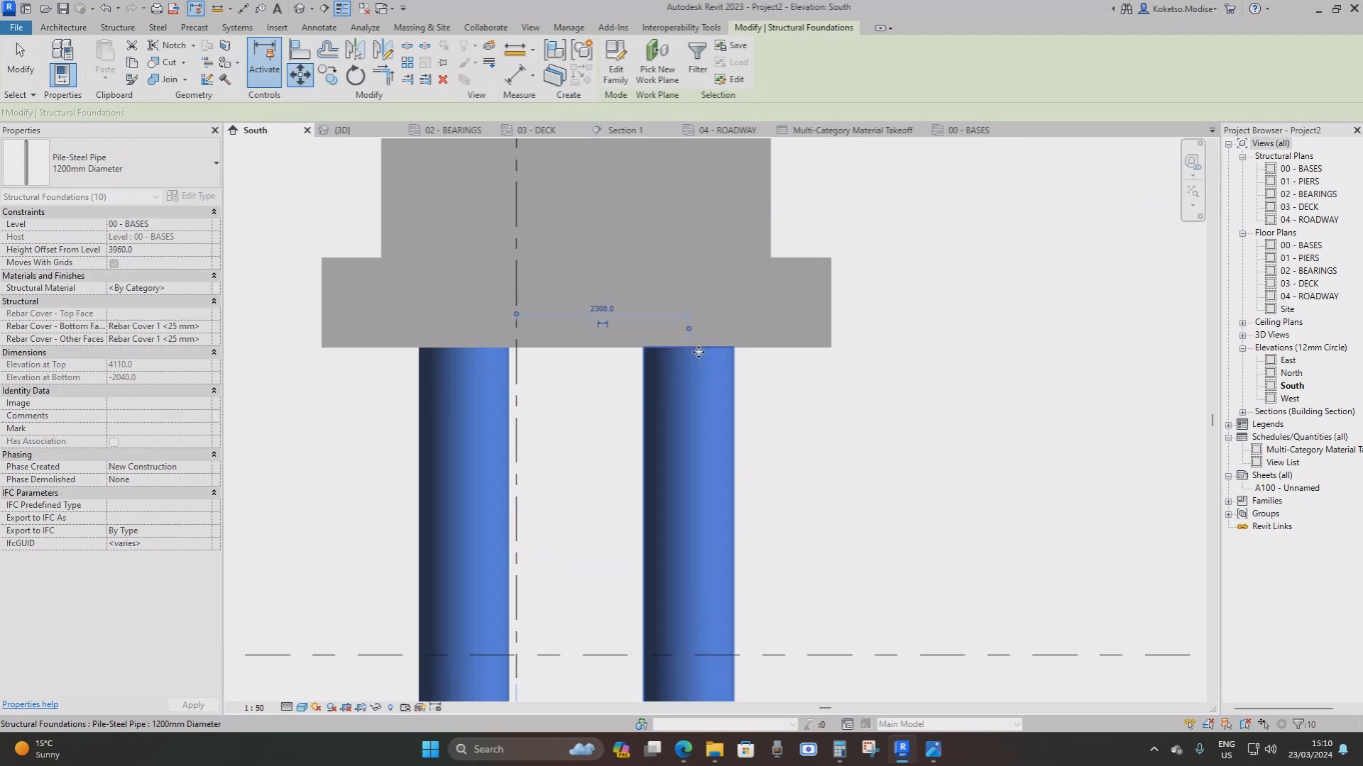
# Raise the ten 1200 mm piles a further 150 mm so they embed into the abutment footing
pyautogui.scroll(2, 698, 352)
pyautogui.click(300, 73)
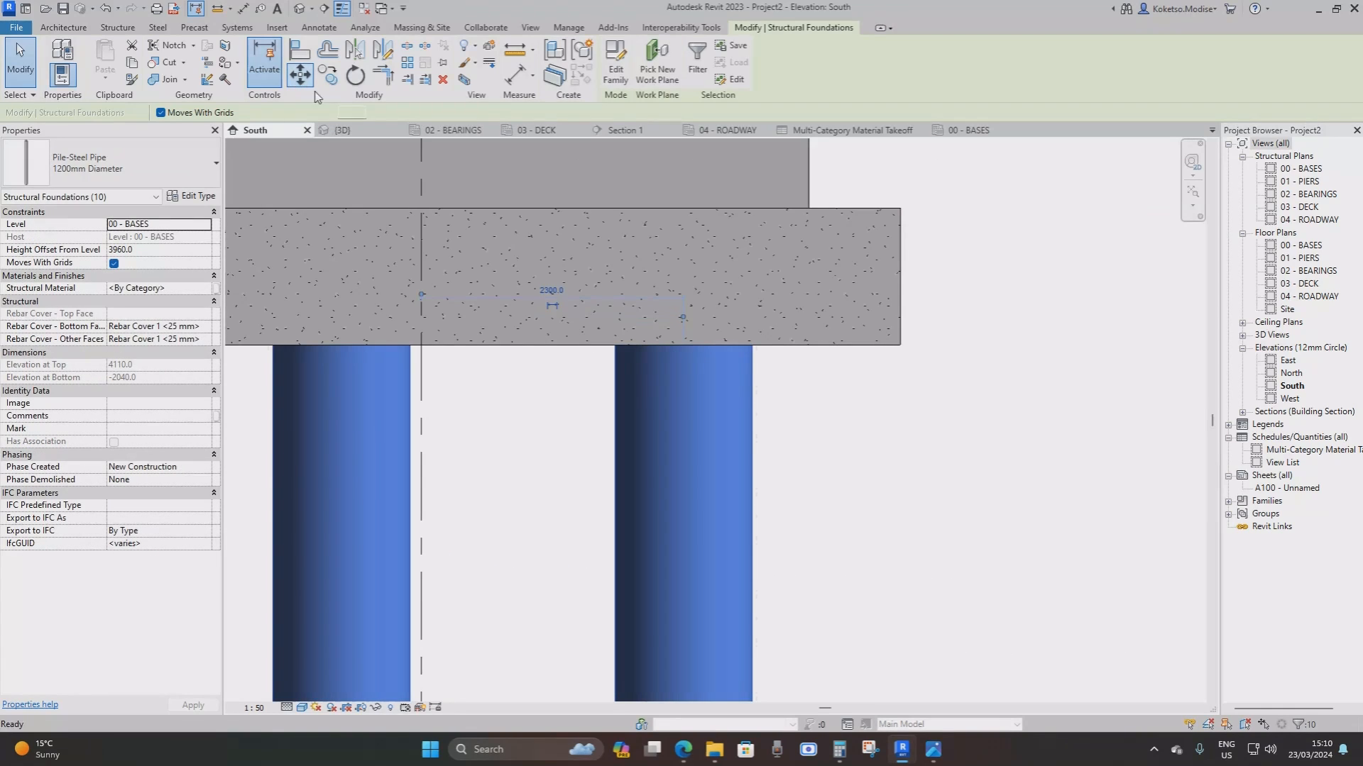
pyautogui.click(697, 344)
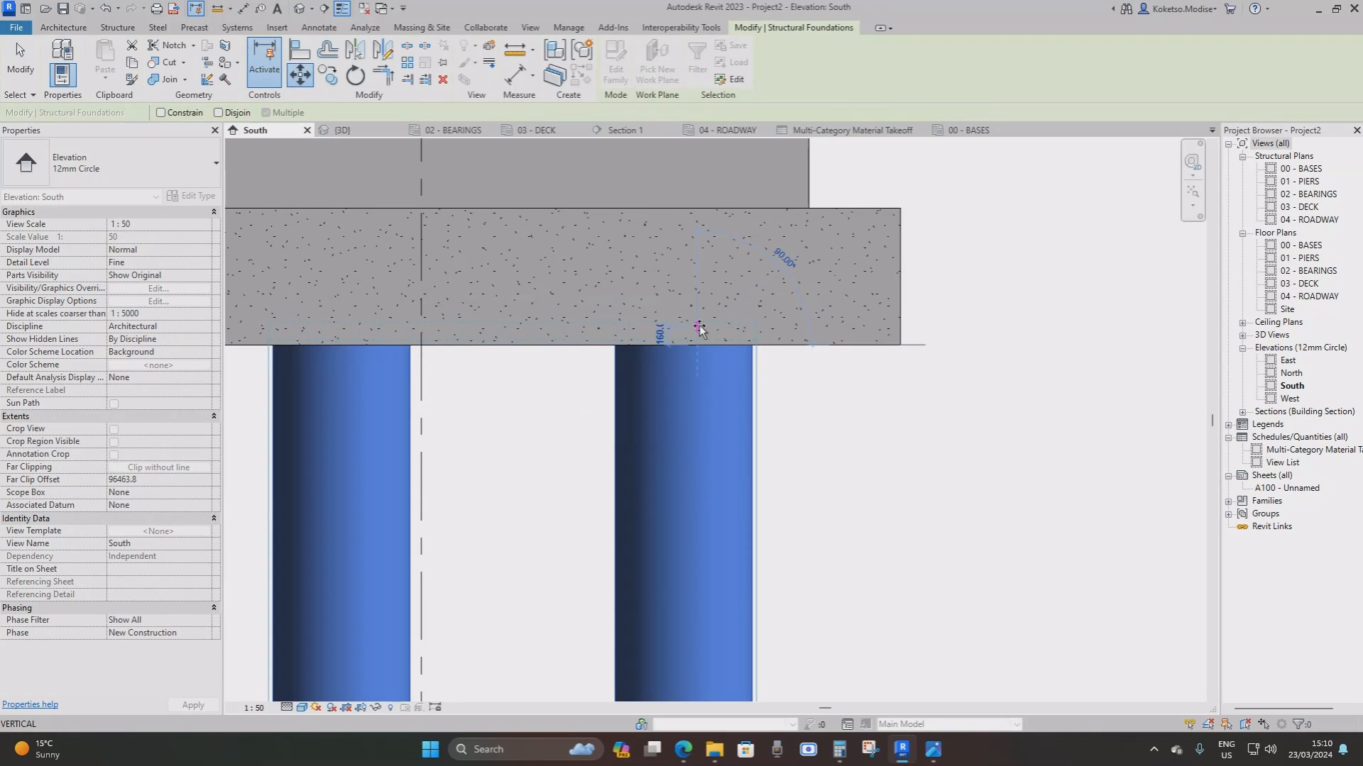
pyautogui.scroll(2, 701, 328)
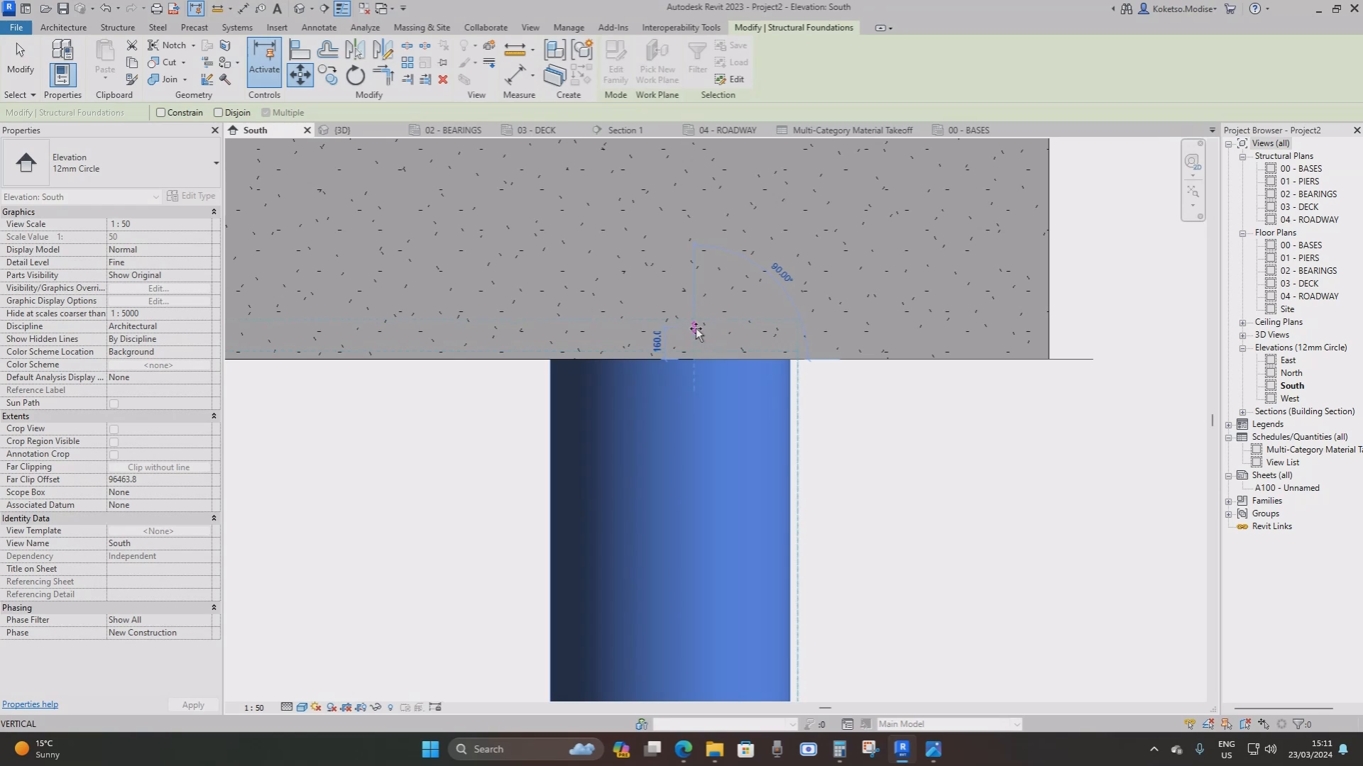
pyautogui.write('150')
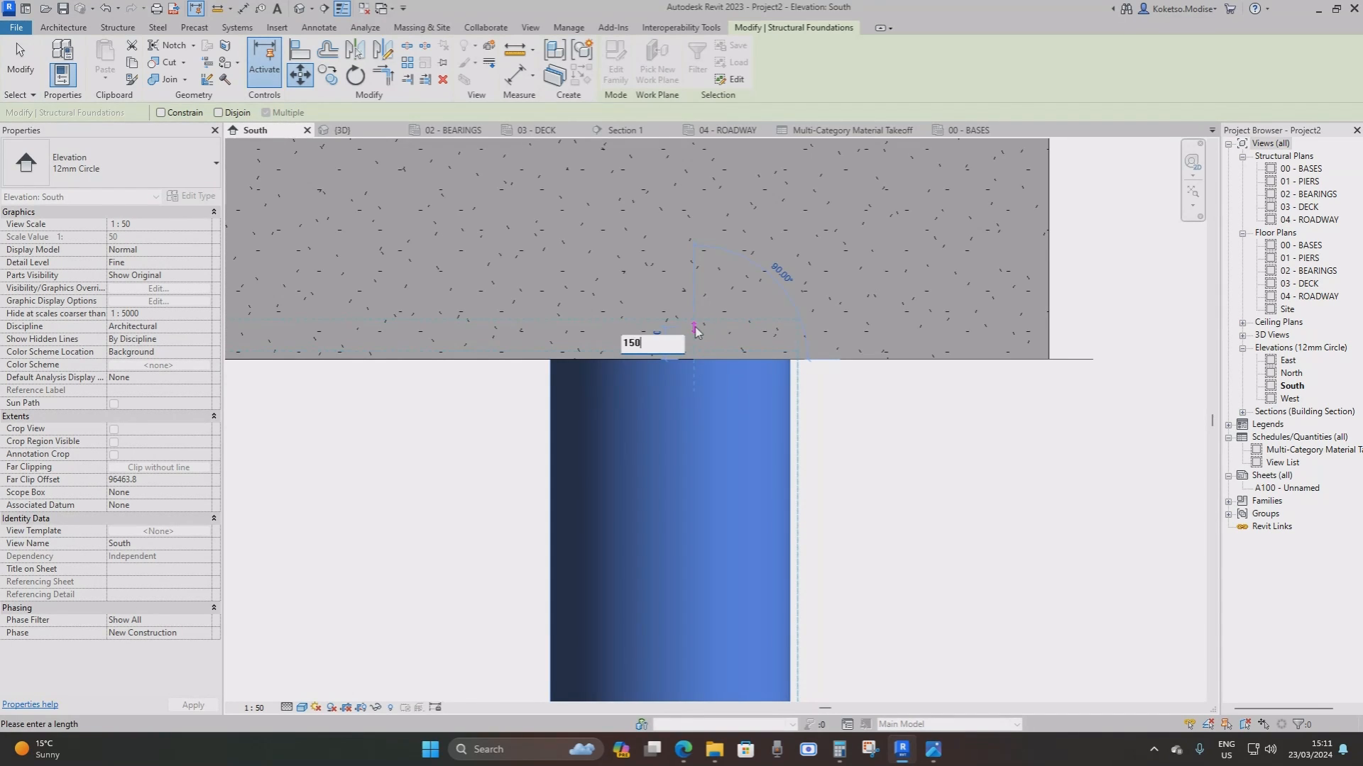
pyautogui.press('Return')
# Copy the ten 1200 mm piles from the underside midpoint of this abutment footing to the matching point under the opposite abutment footing
pyautogui.scroll(-10, 887, 341)
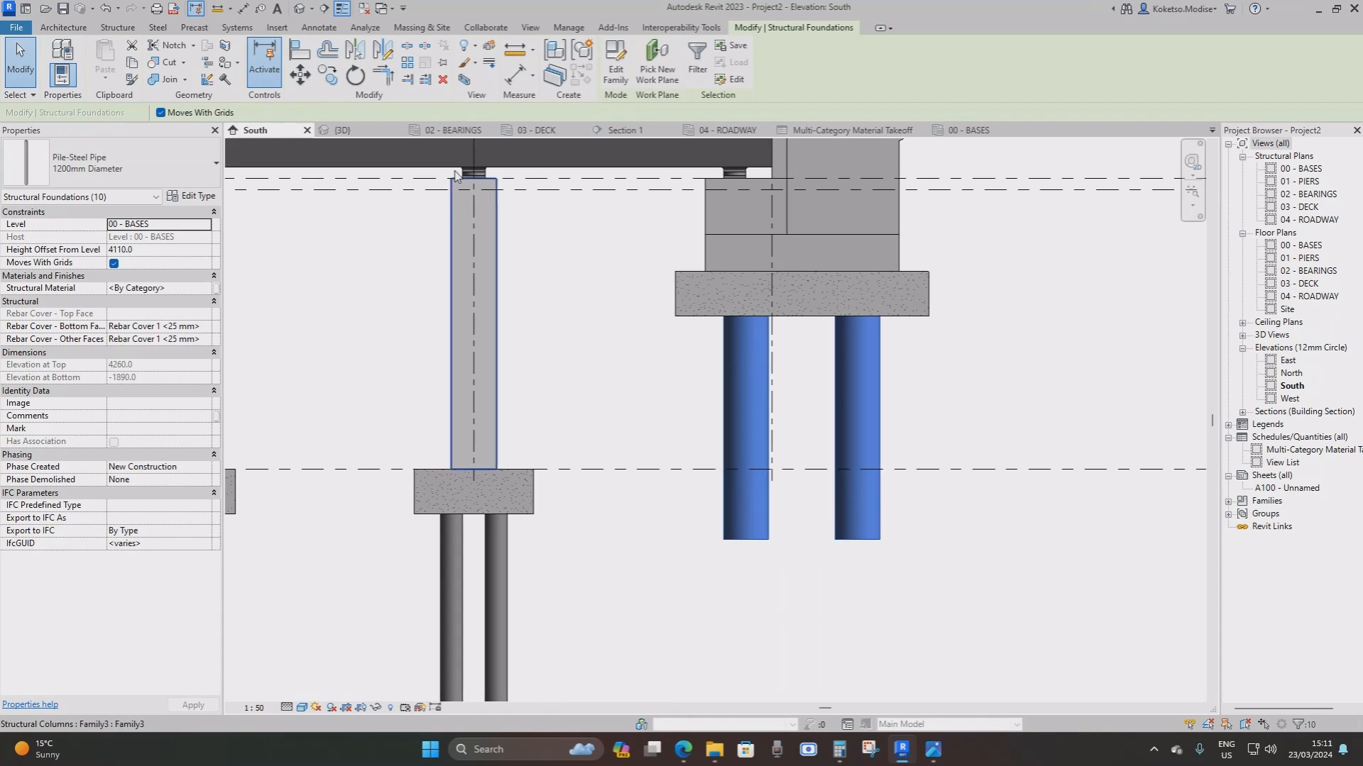
pyautogui.click(329, 74)
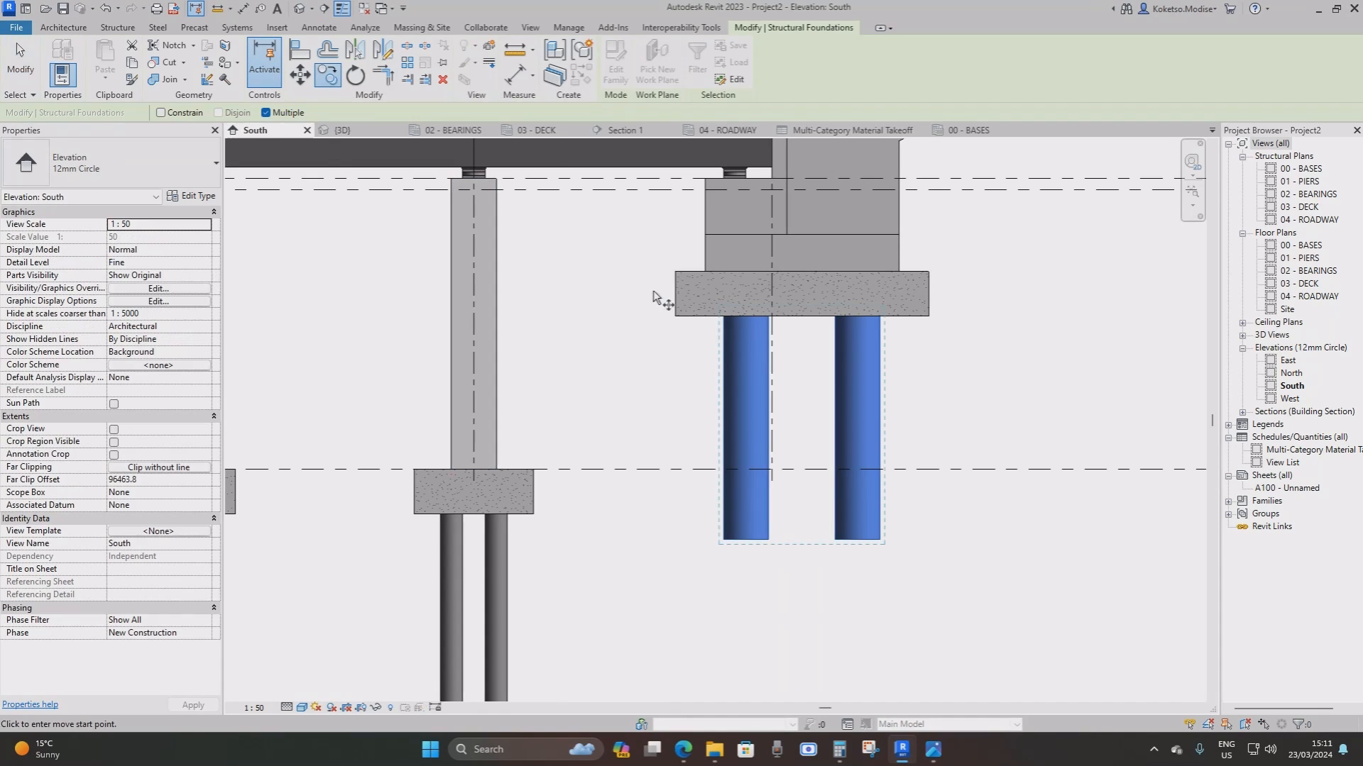
pyautogui.scroll(2, 801, 317)
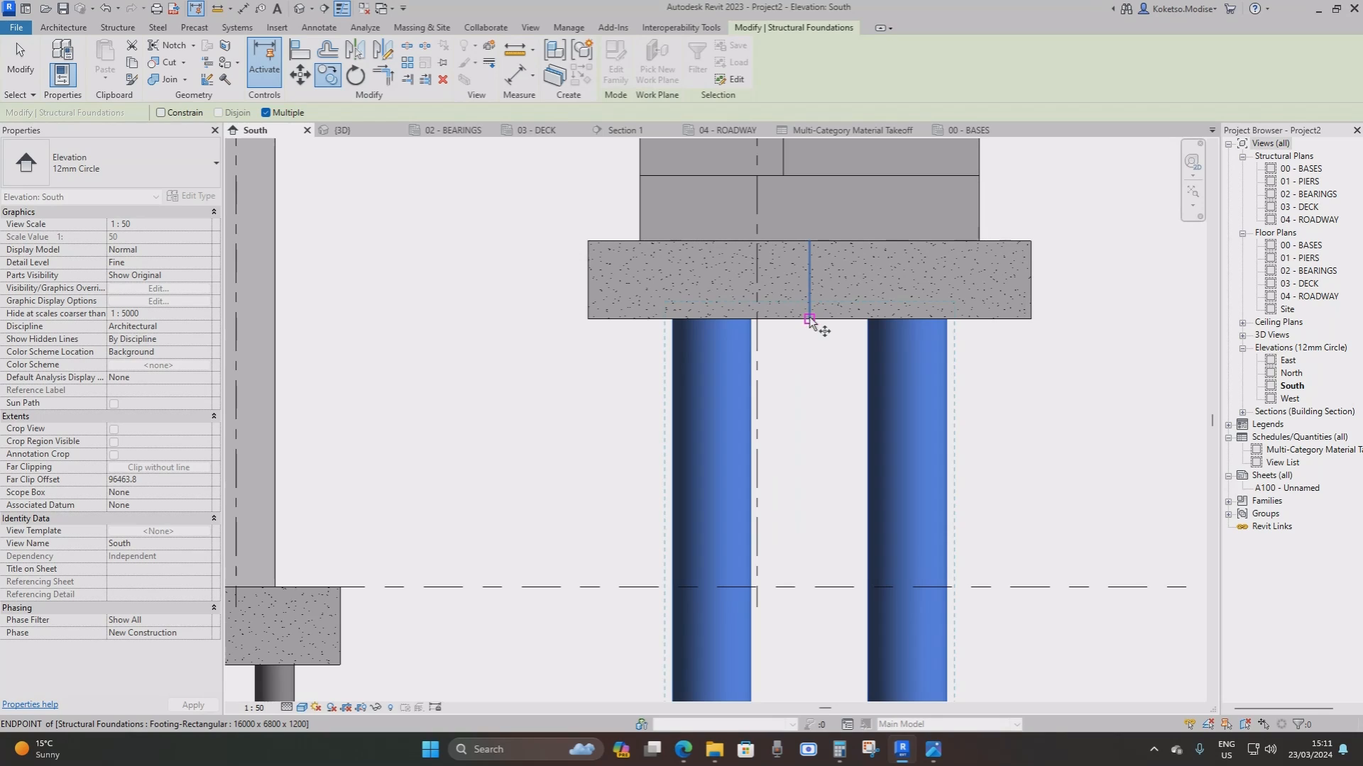
pyautogui.click(809, 319)
pyautogui.scroll(-6, 814, 308)
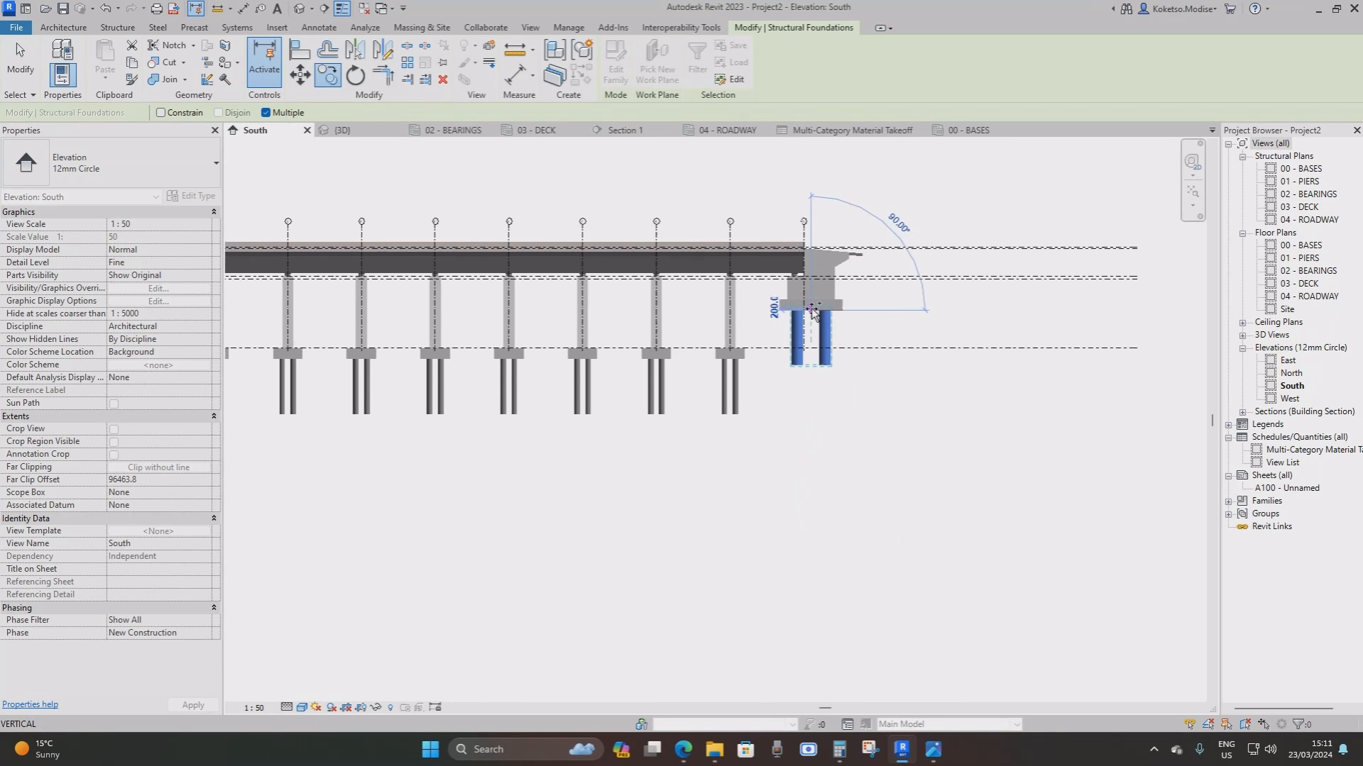
pyautogui.moveTo(909, 316); pyautogui.dragTo(1169, 332, button='middle')
pyautogui.scroll(-2, 1168, 331)
pyautogui.scroll(2, 673, 325)
pyautogui.scroll(4, 673, 325)
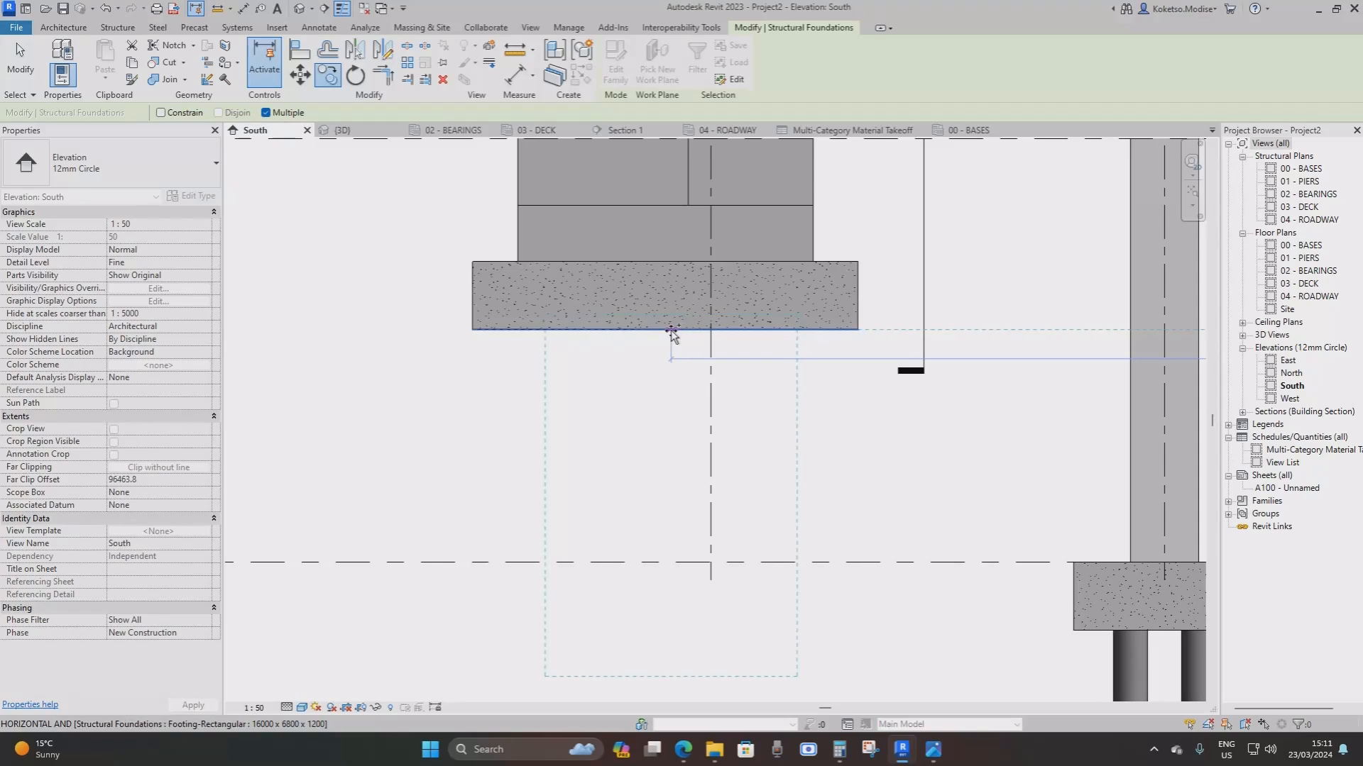
pyautogui.click(667, 331)
pyautogui.scroll(-4, 667, 331)
pyautogui.press('Escape')
pyautogui.press('Escape')
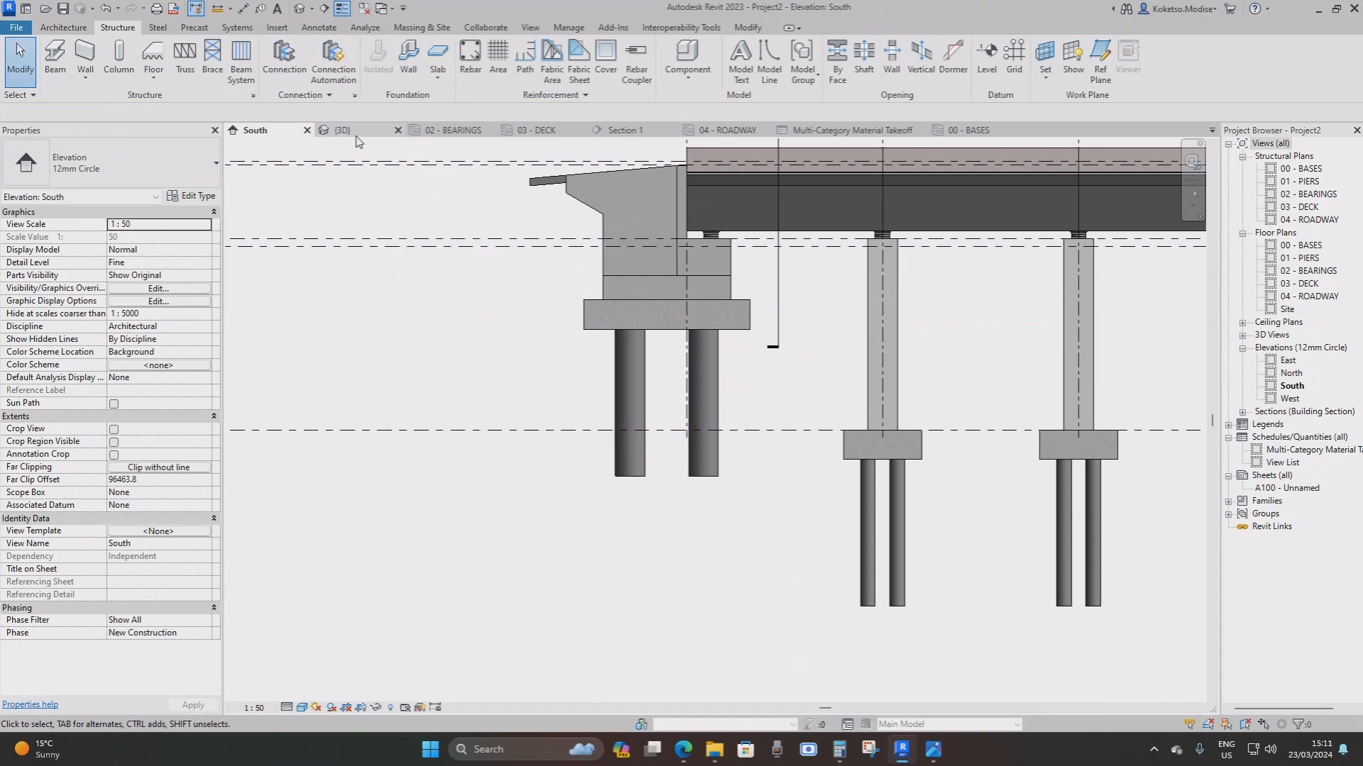
# Examine the piles beneath the abutment footing and the pier bases in the 3D view
pyautogui.click(350, 132)
pyautogui.scroll(-3, 726, 377)
pyautogui.moveTo(852, 469); pyautogui.dragTo(958, 426, button='middle')
pyautogui.scroll(3, 958, 426)
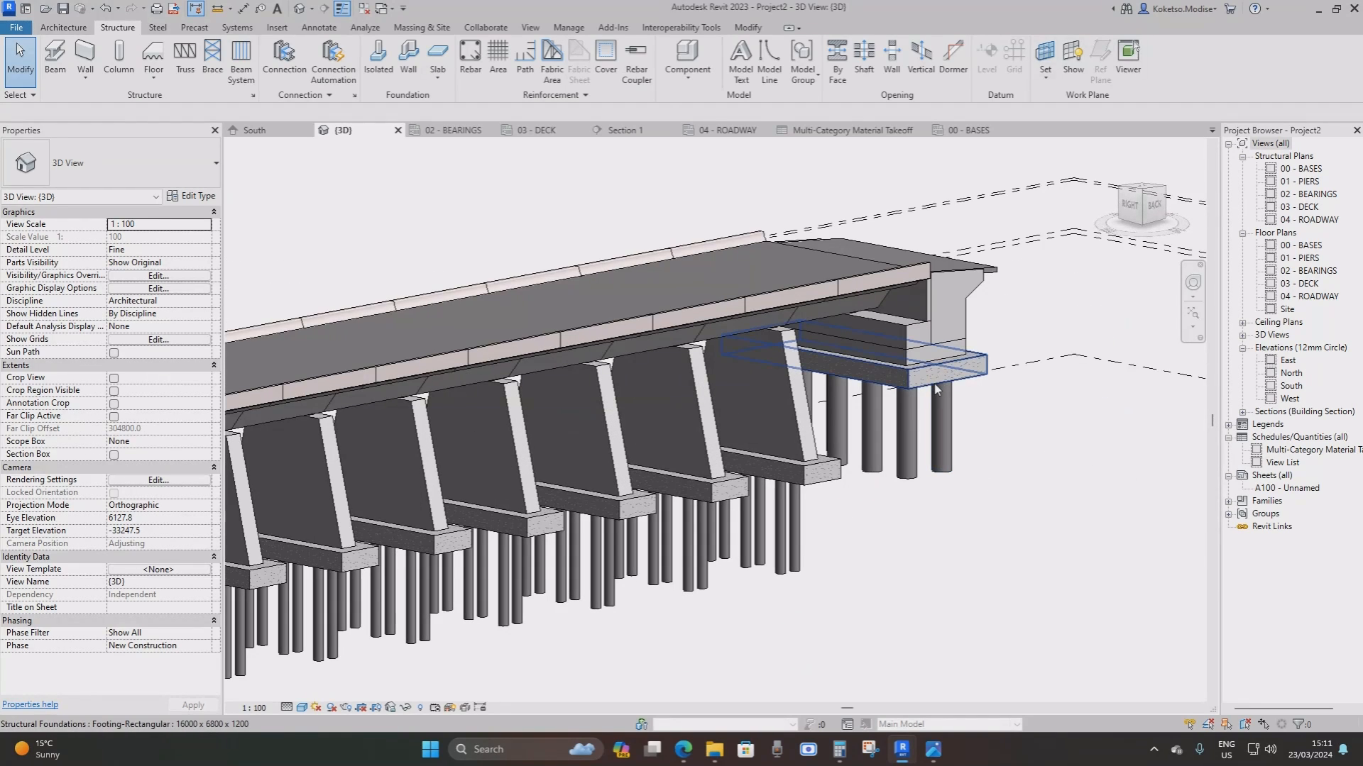
pyautogui.click(944, 359)
pyautogui.keyDown('shift'); pyautogui.moveTo(944, 359); pyautogui.dragTo(942, 541, button='middle'); pyautogui.keyUp('shift')
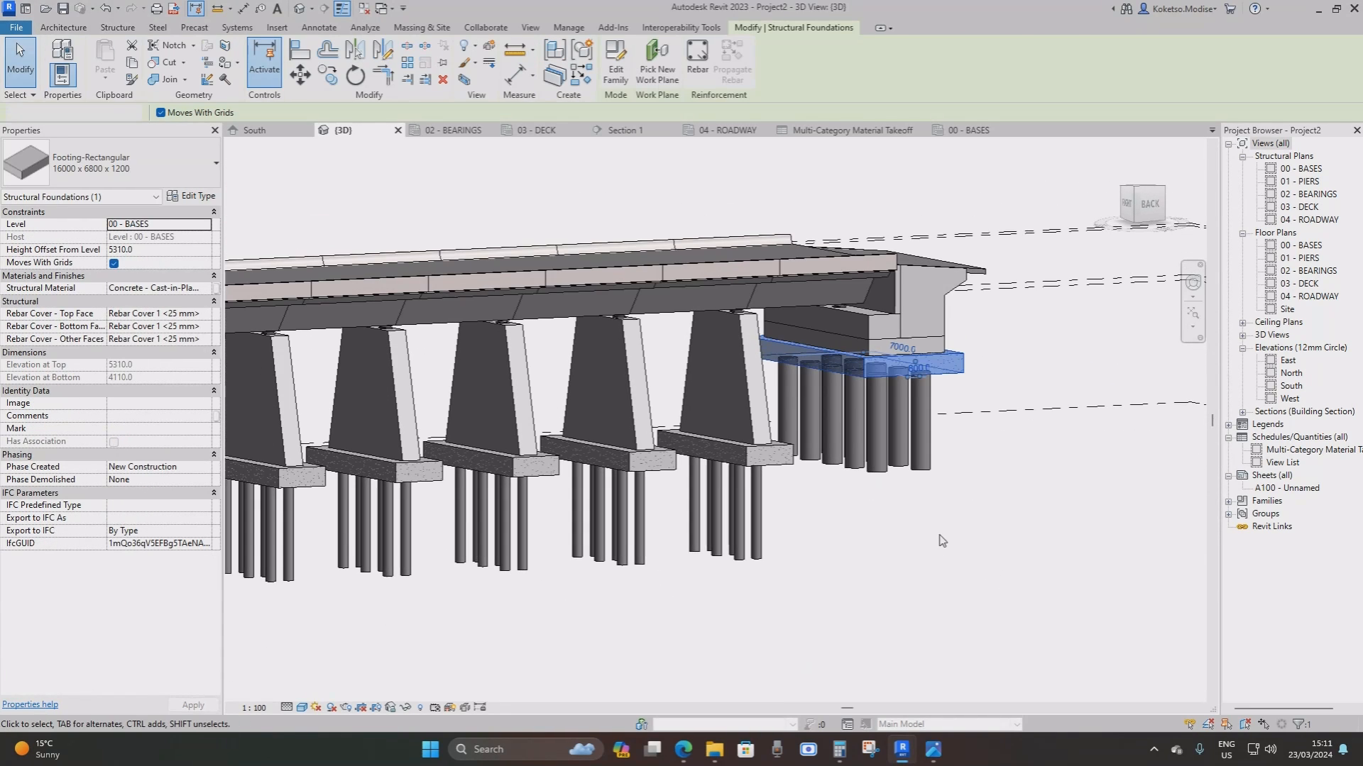
pyautogui.press('Escape')
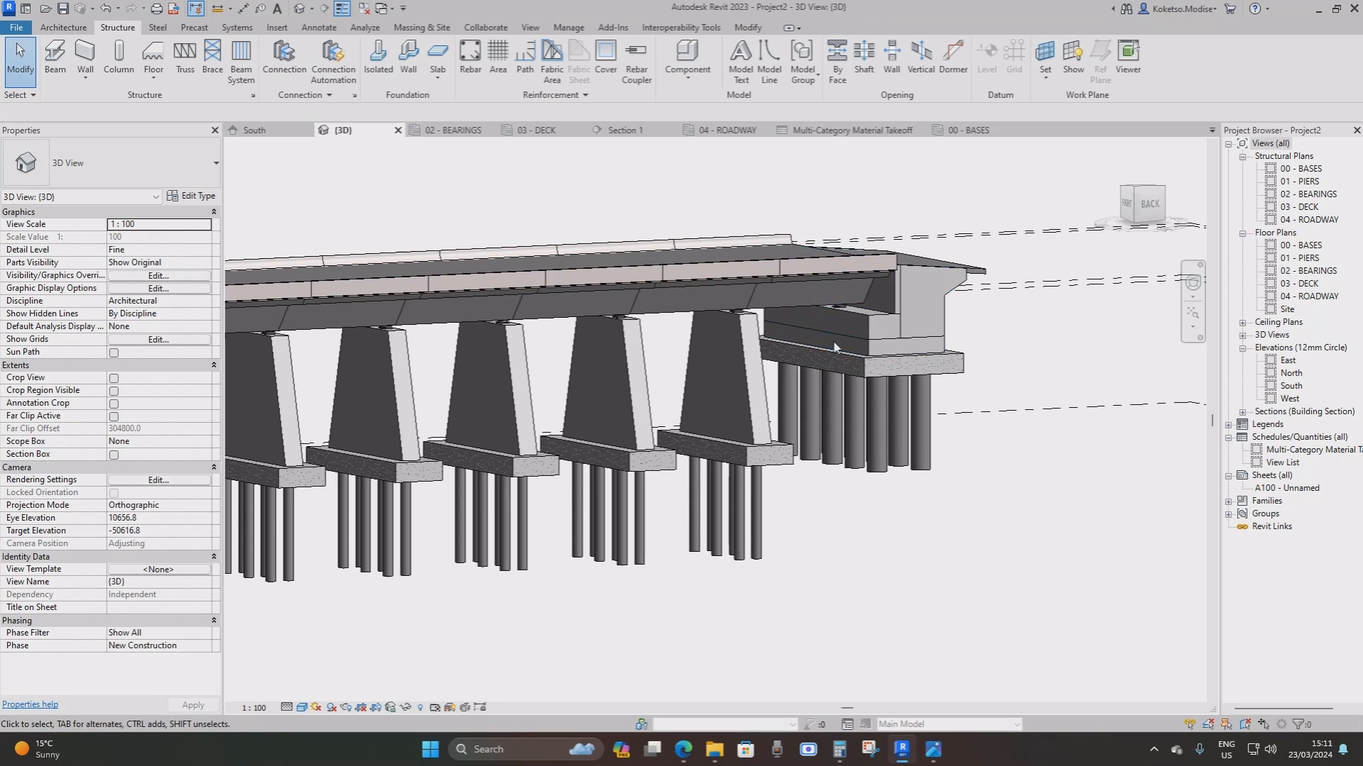
pyautogui.moveTo(868, 406); pyautogui.dragTo(867, 354, button='middle')
pyautogui.scroll(3, 983, 408)
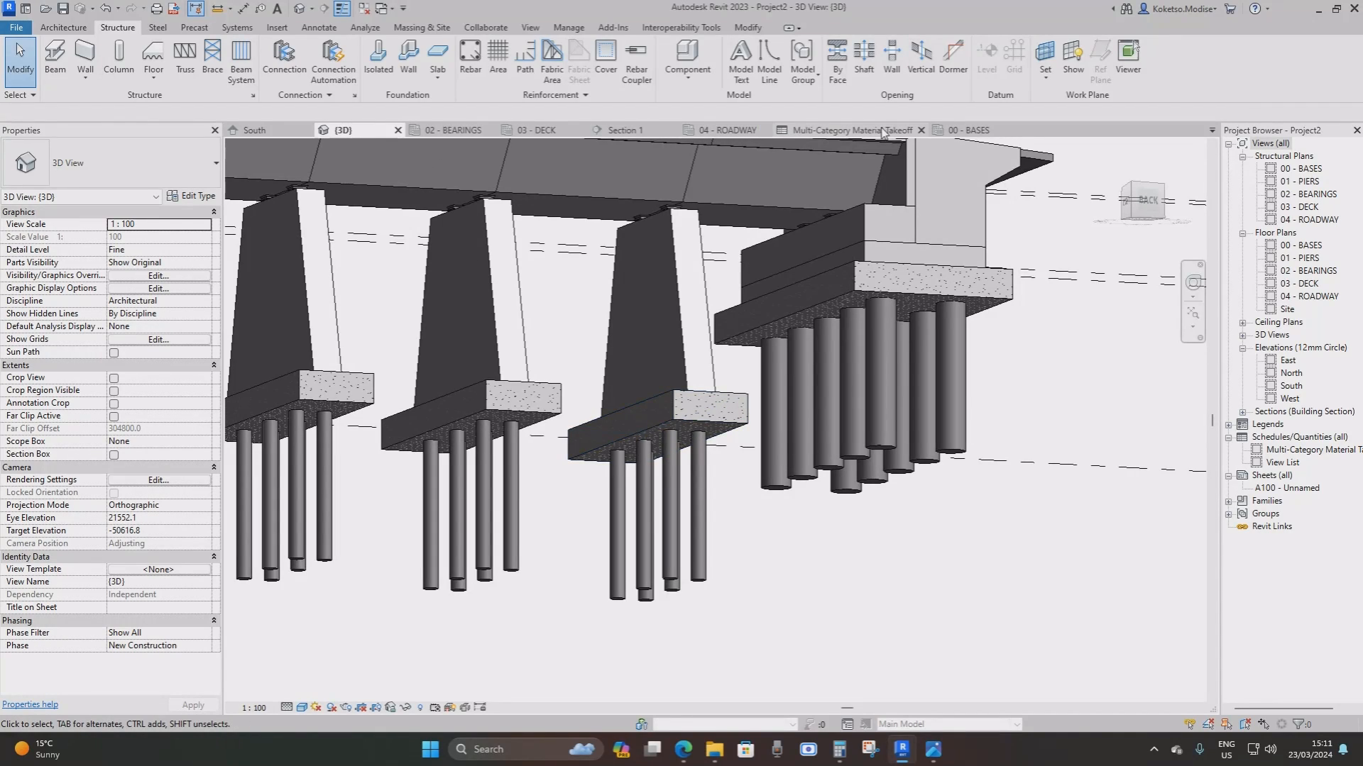
# Start a foundation slab in the 00 - BASES plan and duplicate its type as 75mm BLINDING LAYER
pyautogui.click(969, 130)
pyautogui.moveTo(511, 317); pyautogui.dragTo(663, 304, button='middle')
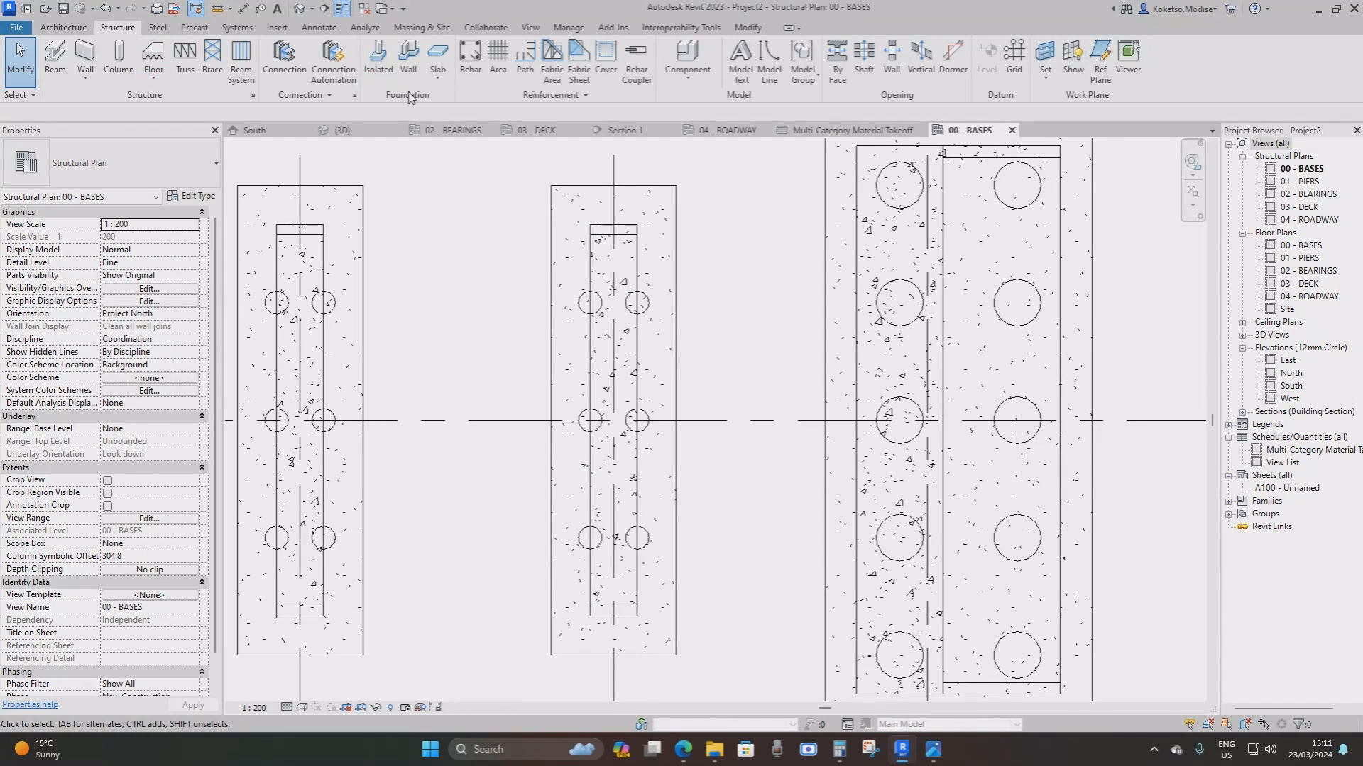
pyautogui.click(432, 51)
pyautogui.click(188, 197)
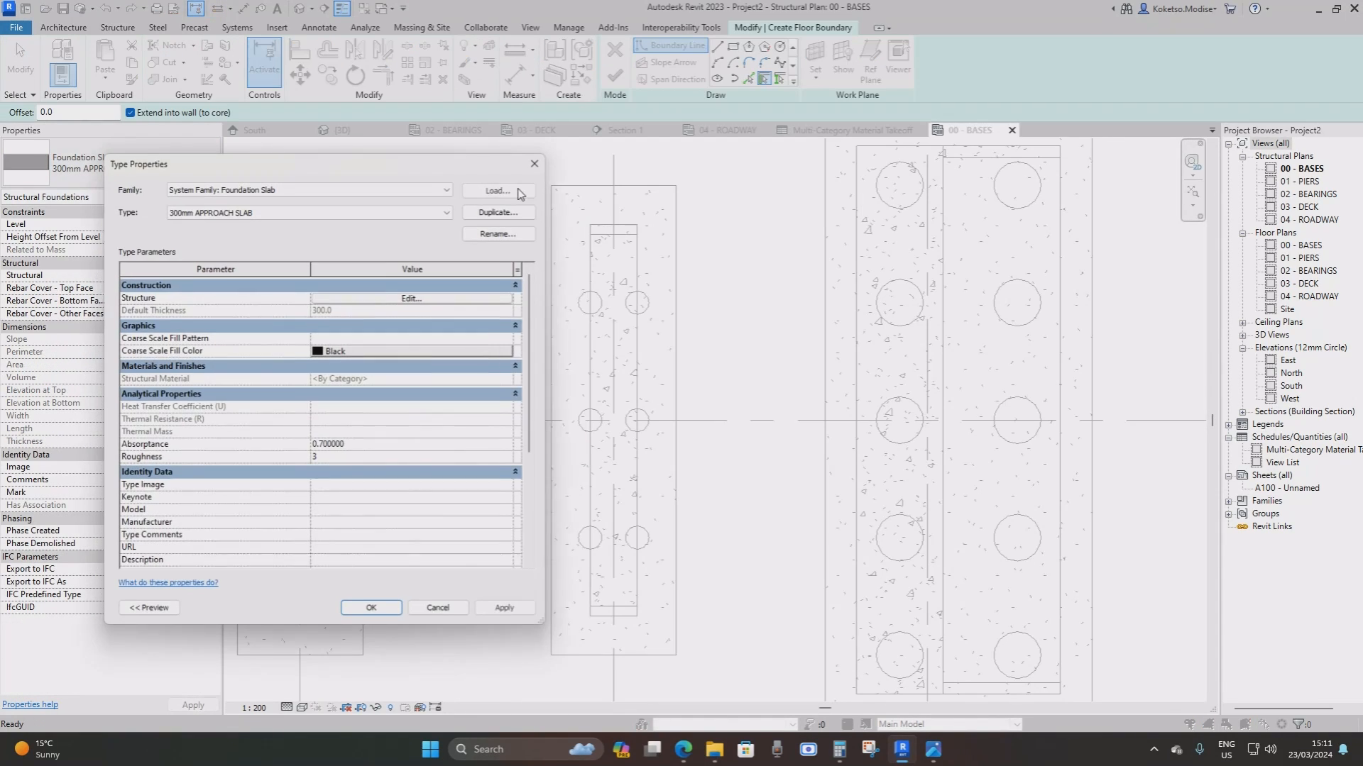
pyautogui.click(495, 212)
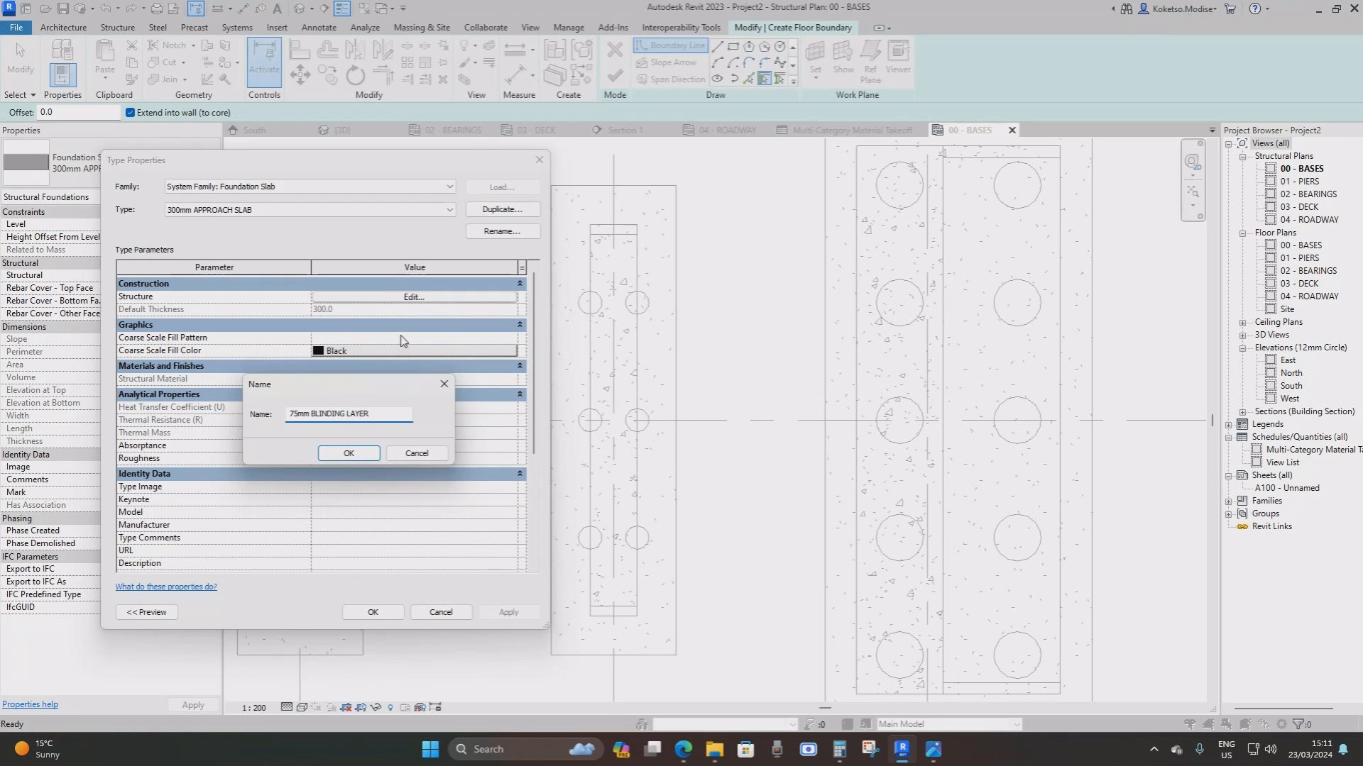
pyautogui.click(341, 454)
# Set the blinding type's structure layer to 150 mm thick with the Concrete - Cast-in-Place Concrete material
pyautogui.click(387, 296)
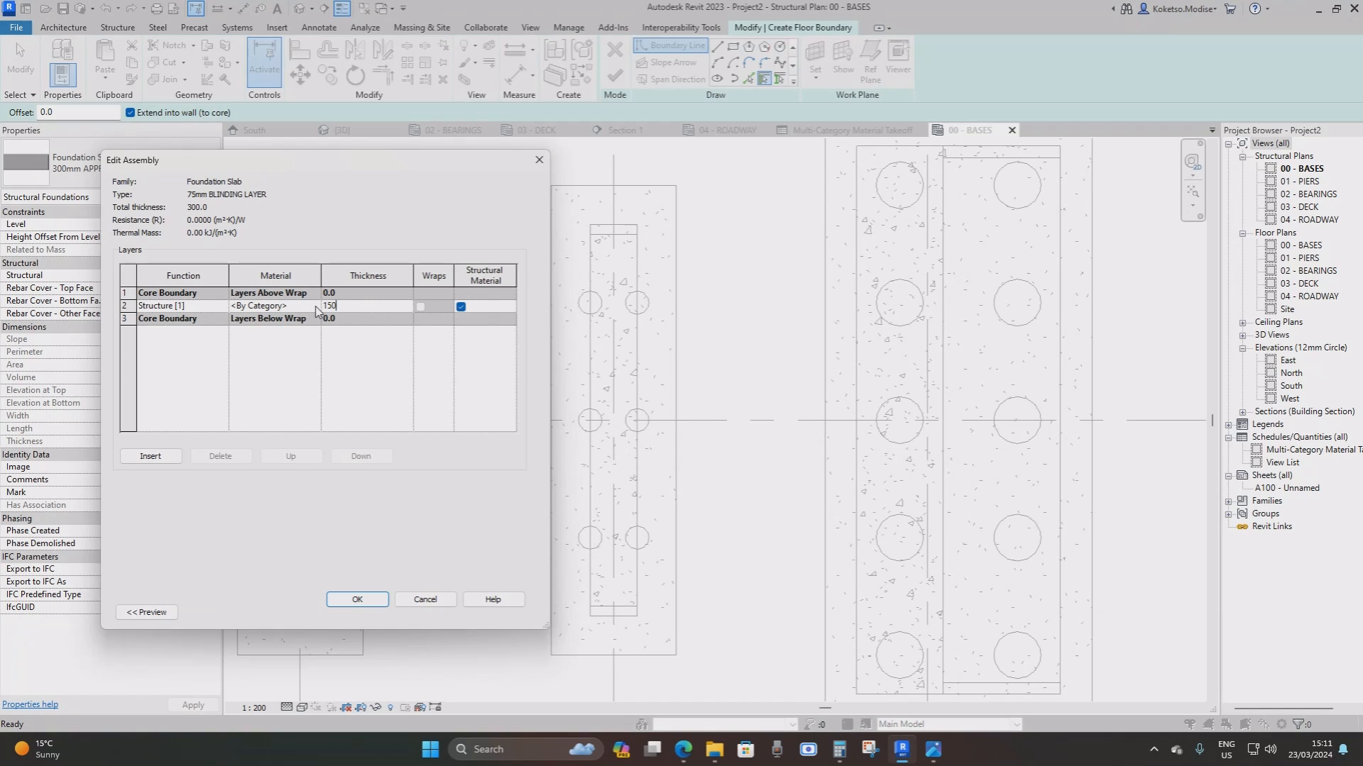
pyautogui.click(317, 311)
pyautogui.click(316, 307)
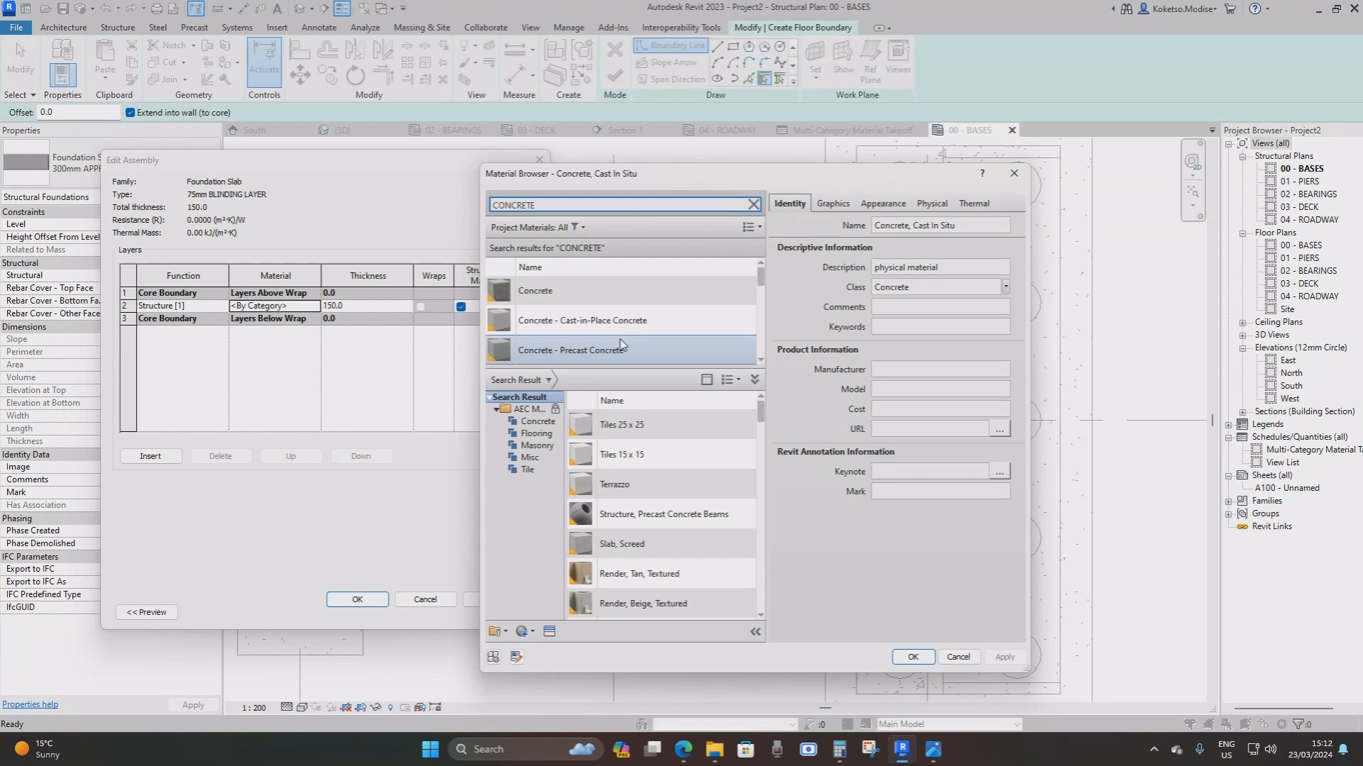
pyautogui.click(640, 331)
pyautogui.click(912, 657)
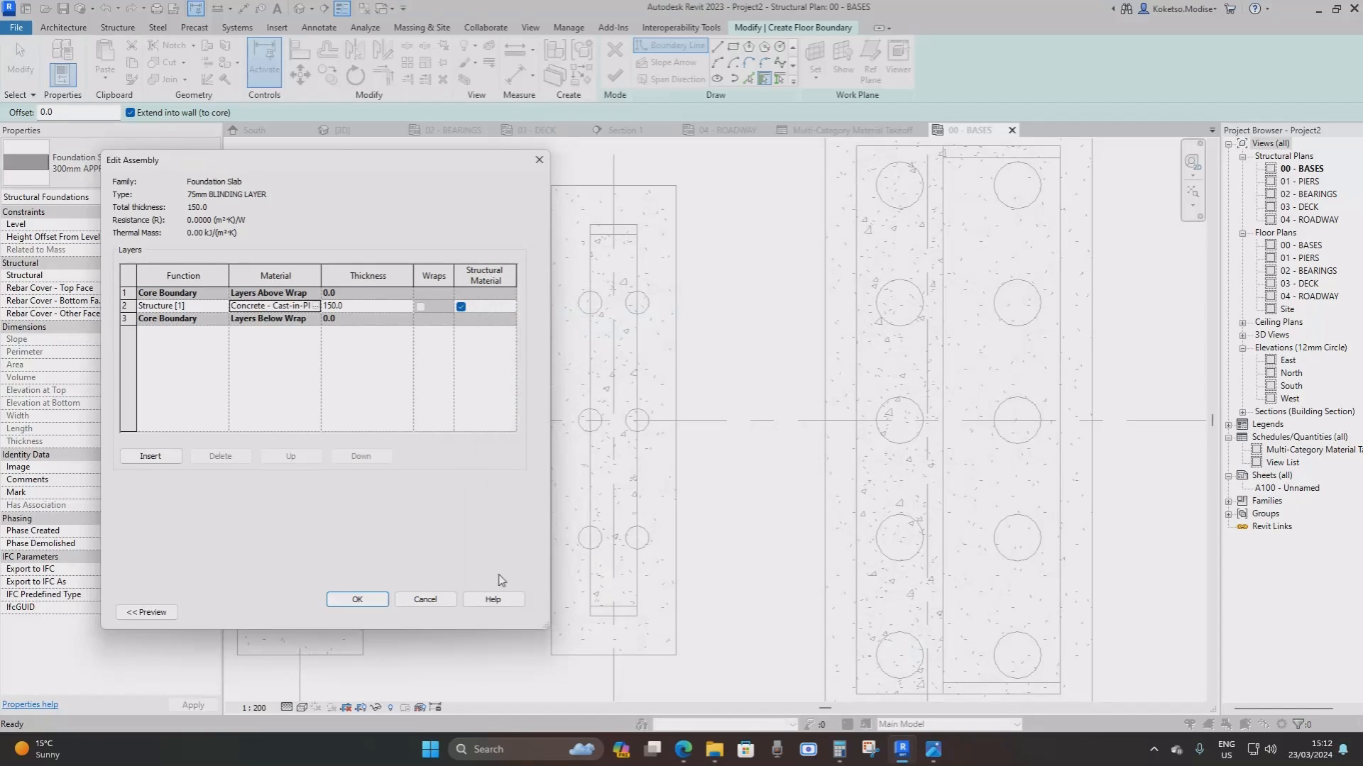
pyautogui.click(358, 600)
pyautogui.click(372, 611)
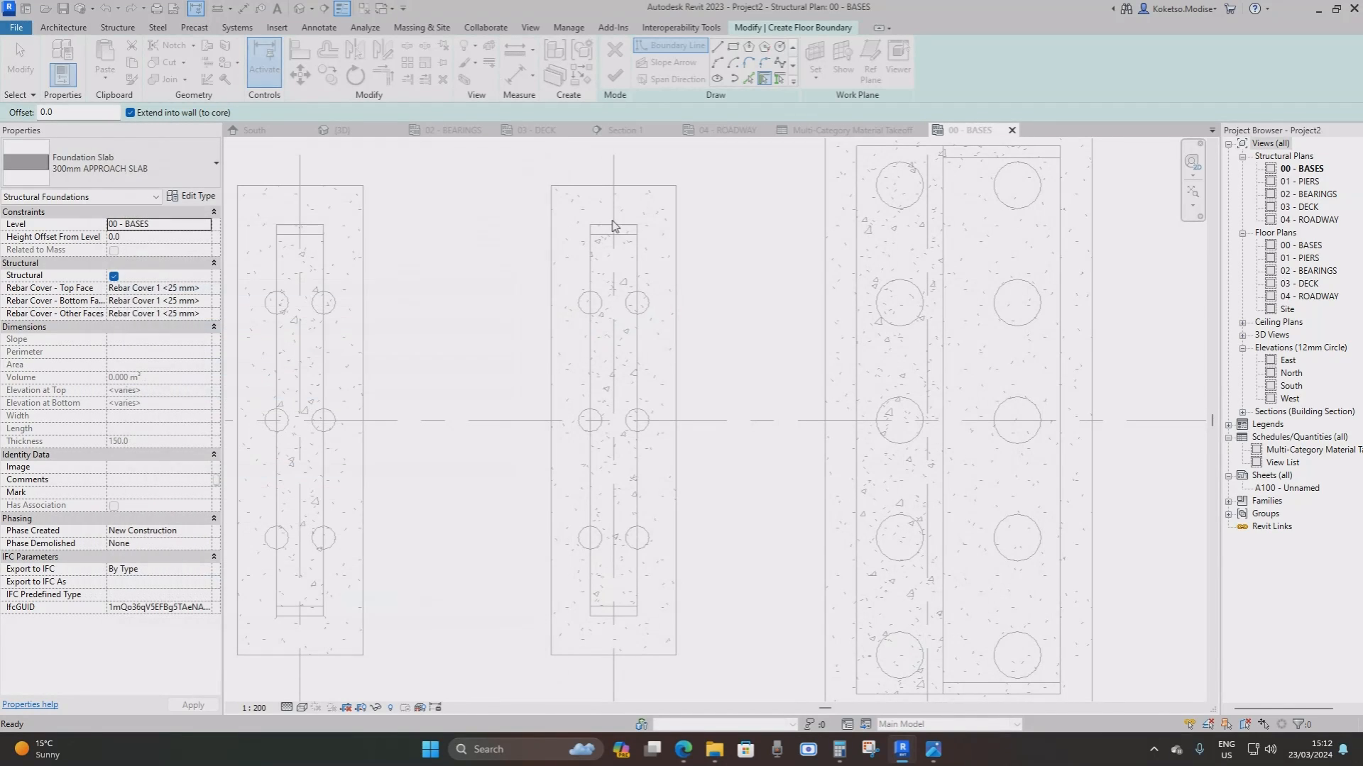
# Sketch a 3200 by 12000 mm rectangular blinding slab boundary over the pier base nearest the abutment footing and finish the slab
pyautogui.click(732, 48)
pyautogui.scroll(-5, 700, 189)
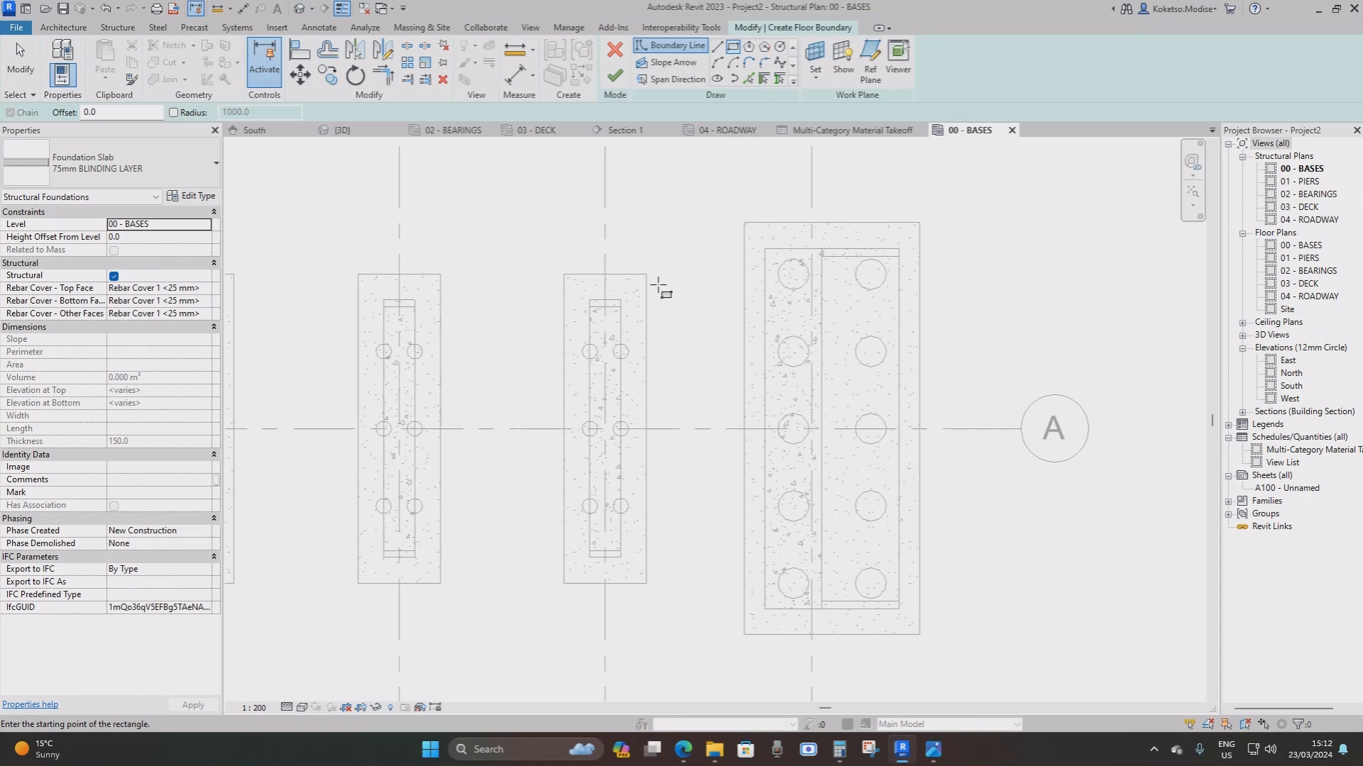
pyautogui.click(563, 233)
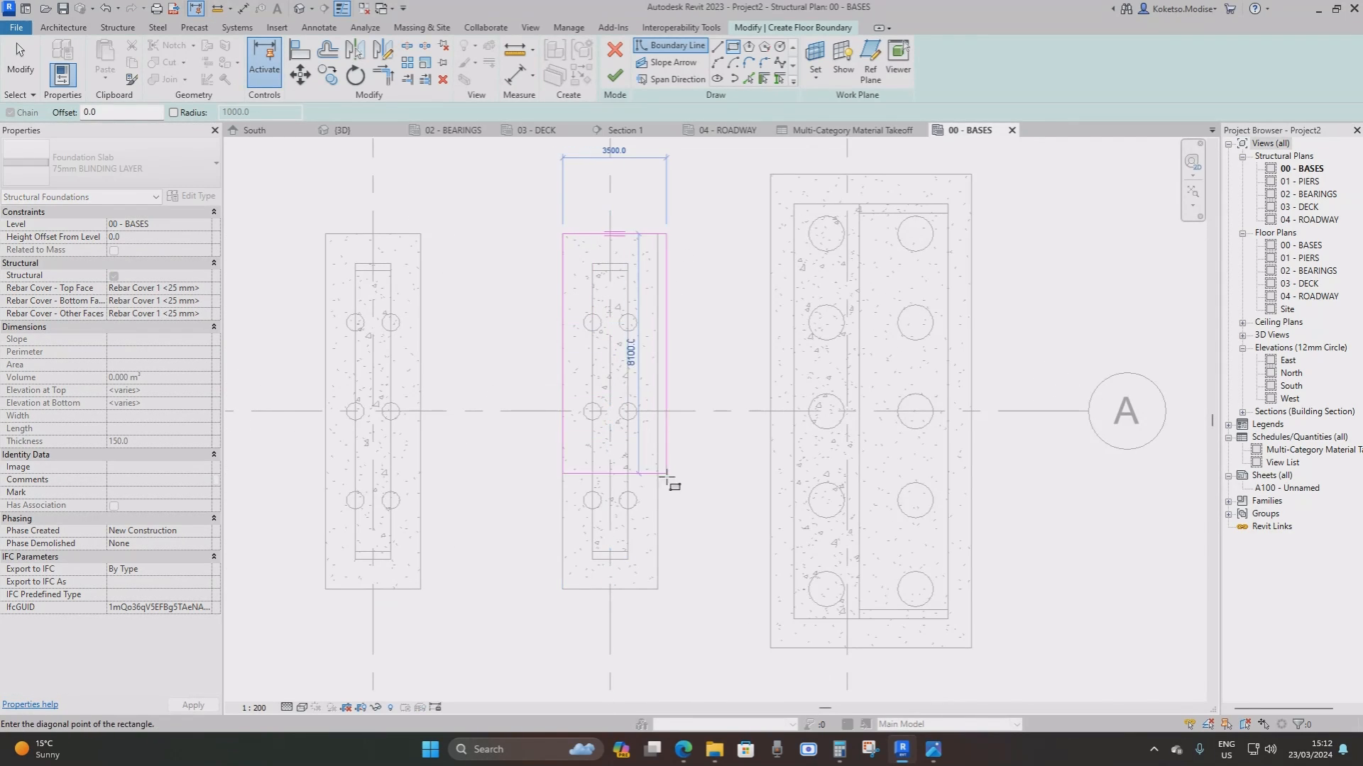
pyautogui.click(658, 590)
pyautogui.moveTo(634, 360); pyautogui.dragTo(818, 319, button='middle')
pyautogui.scroll(1, 819, 320)
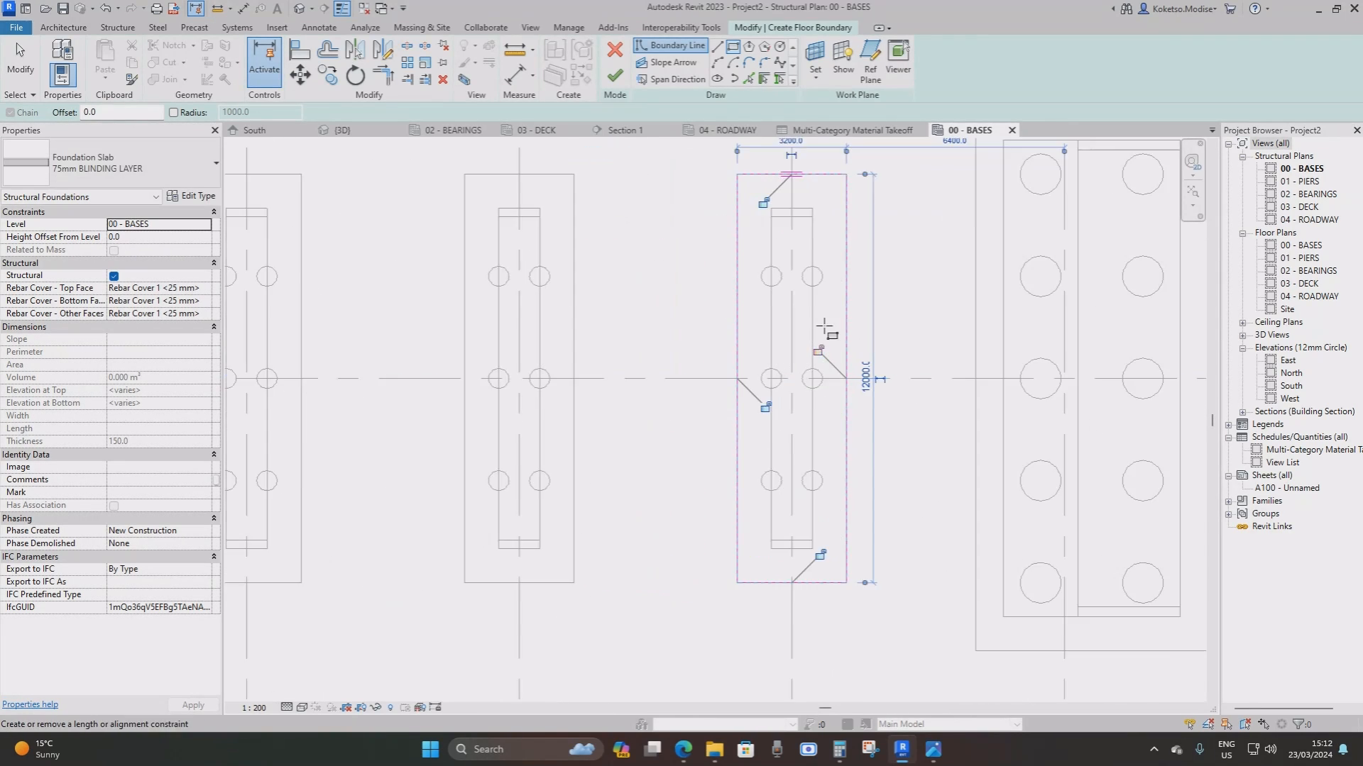
pyautogui.scroll(-2, 818, 318)
pyautogui.press('Escape')
pyautogui.press('Escape')
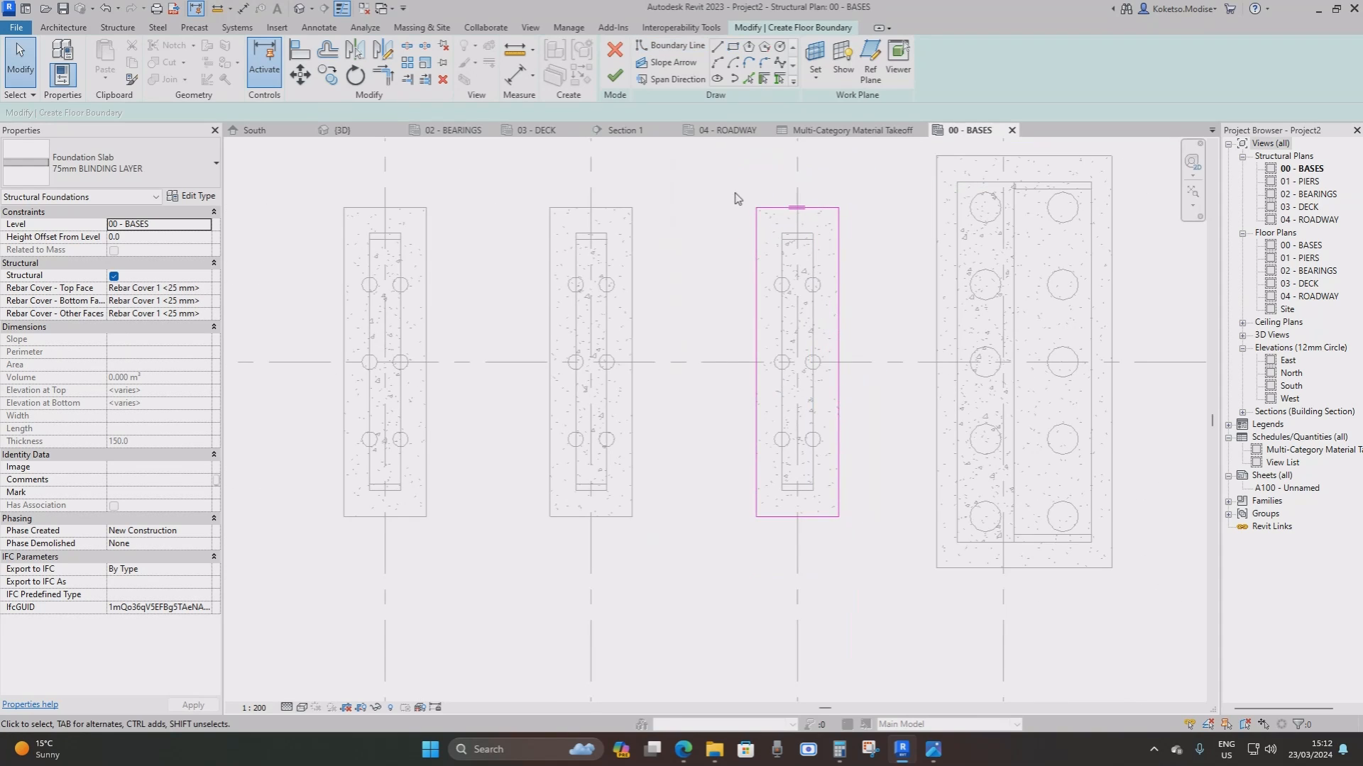
pyautogui.click(616, 77)
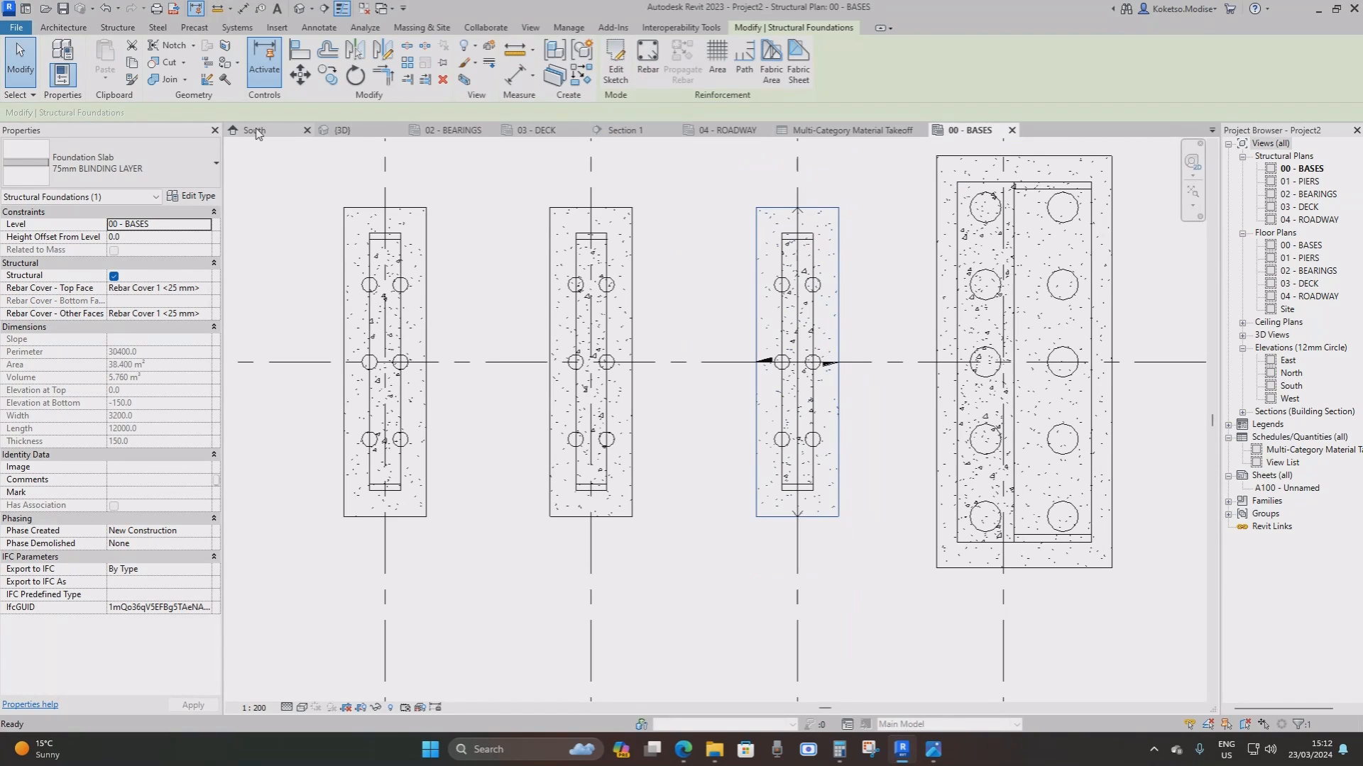
# In the South elevation, move the blinding slab down 1200 mm from the 00 - BASES level to the underside of the pier base
pyautogui.click(257, 134)
pyautogui.scroll(-3, 615, 346)
pyautogui.moveTo(695, 425); pyautogui.dragTo(451, 318, button='middle')
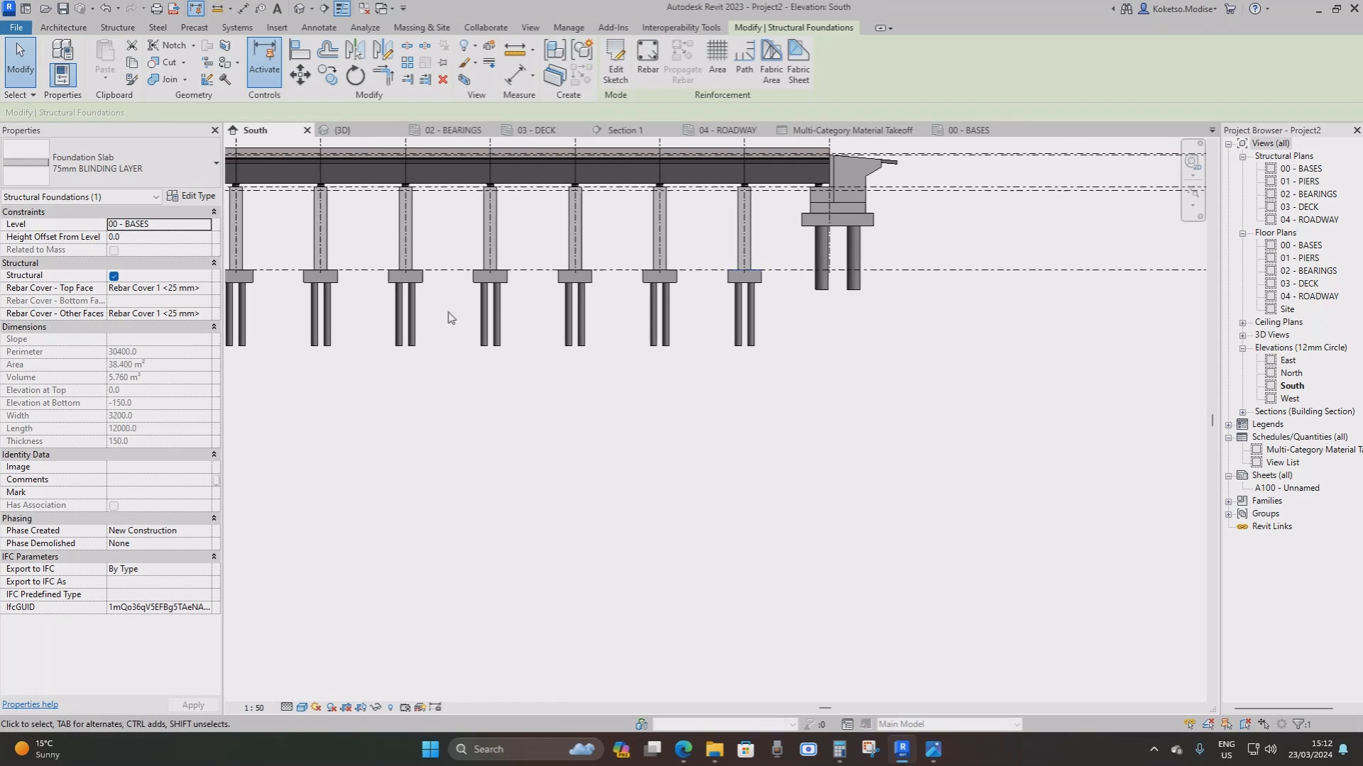
pyautogui.scroll(6, 745, 271)
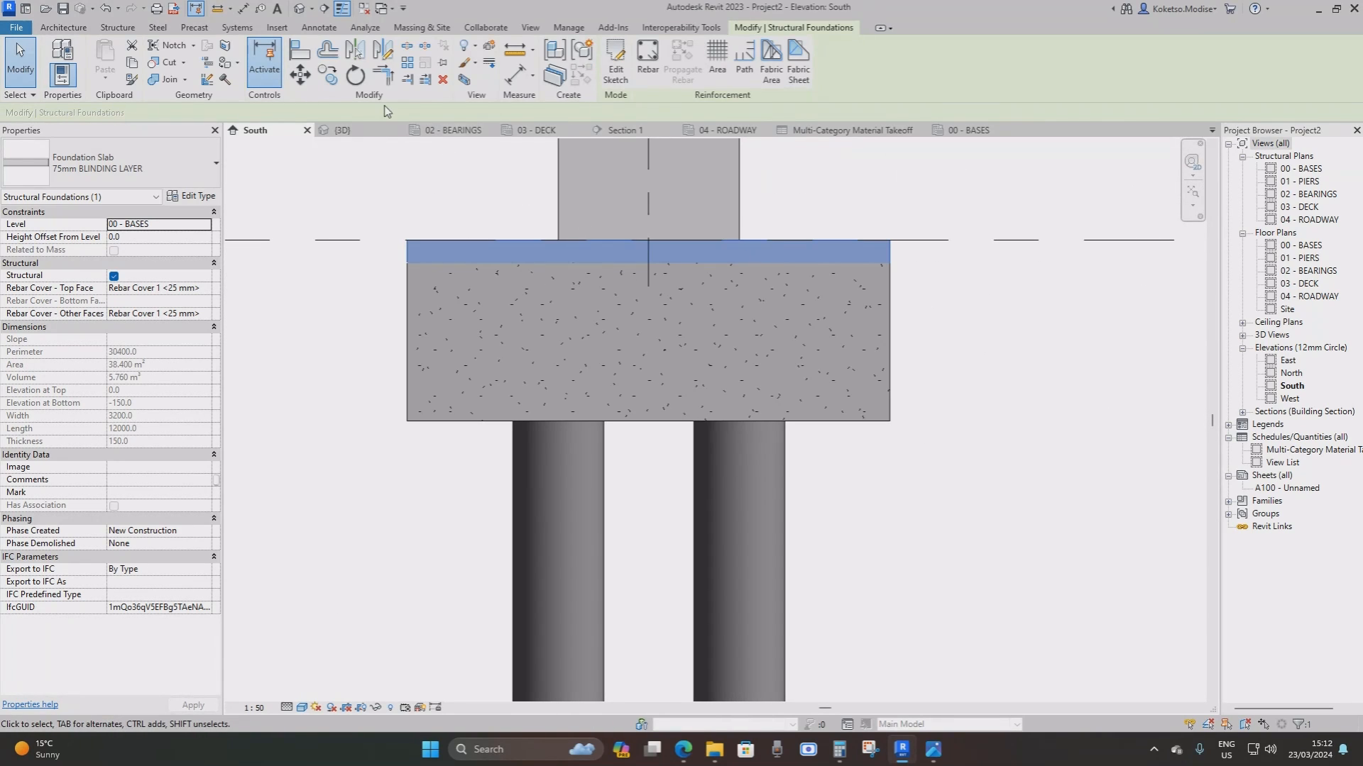
pyautogui.click(300, 75)
pyautogui.click(831, 241)
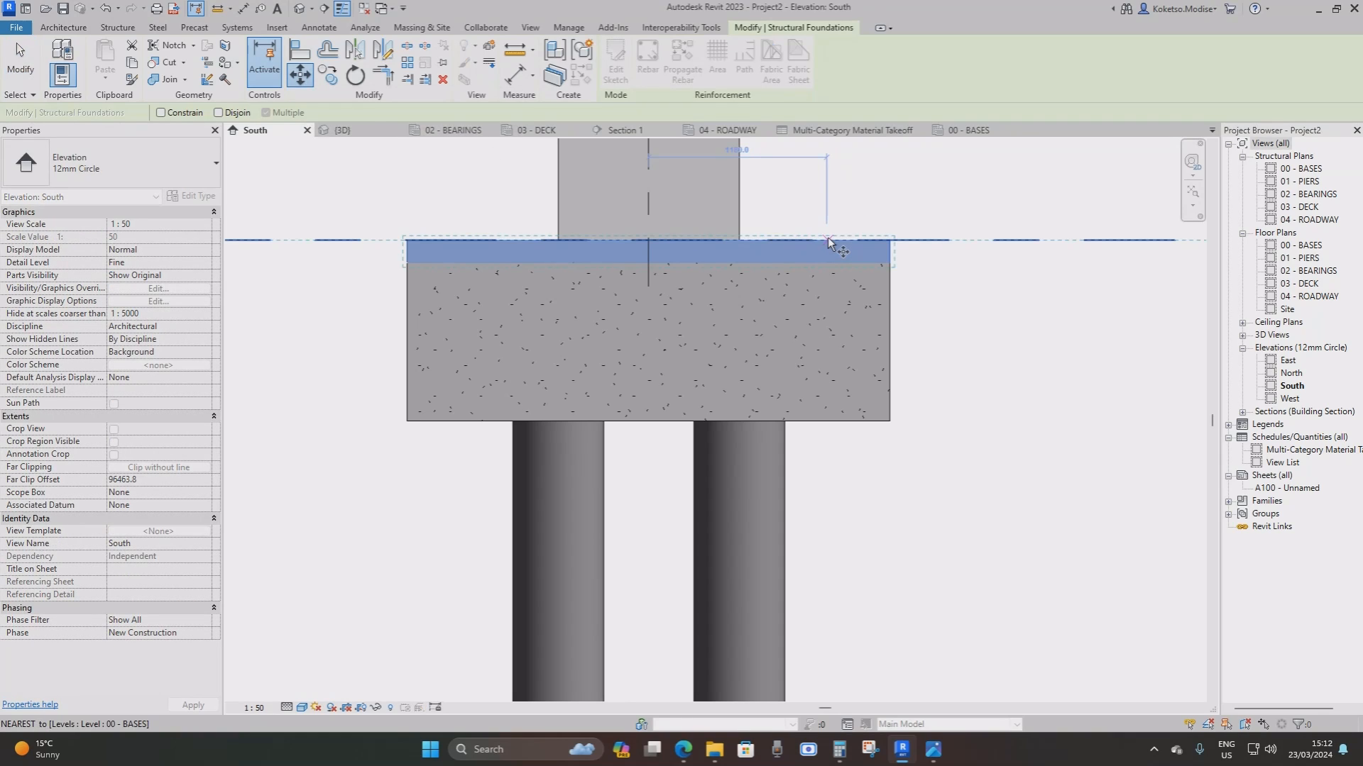
pyautogui.click(827, 424)
# Copy the blinding slab beneath each of the other pier bases, using the pier centrelines as the reference points
pyautogui.scroll(-5, 827, 425)
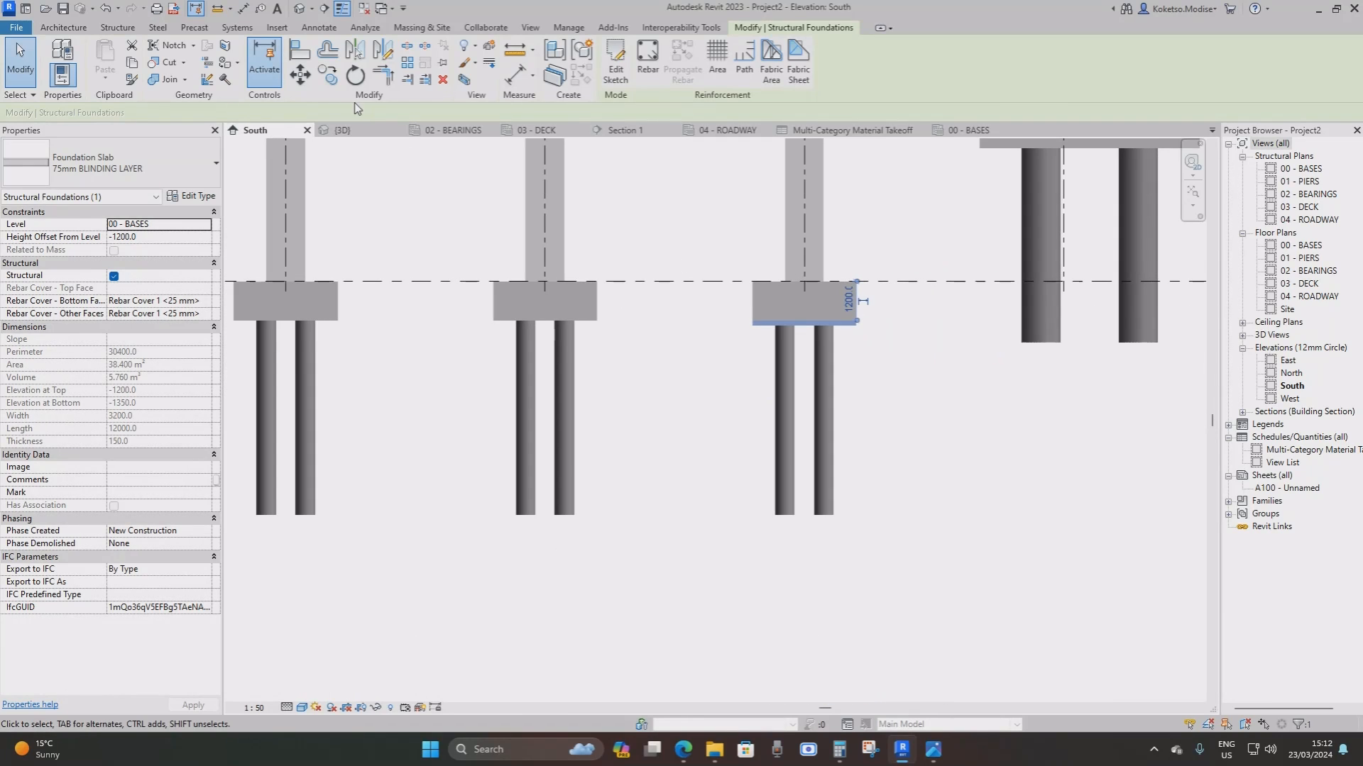
pyautogui.moveTo(587, 204); pyautogui.dragTo(649, 259, button='middle')
pyautogui.click(327, 74)
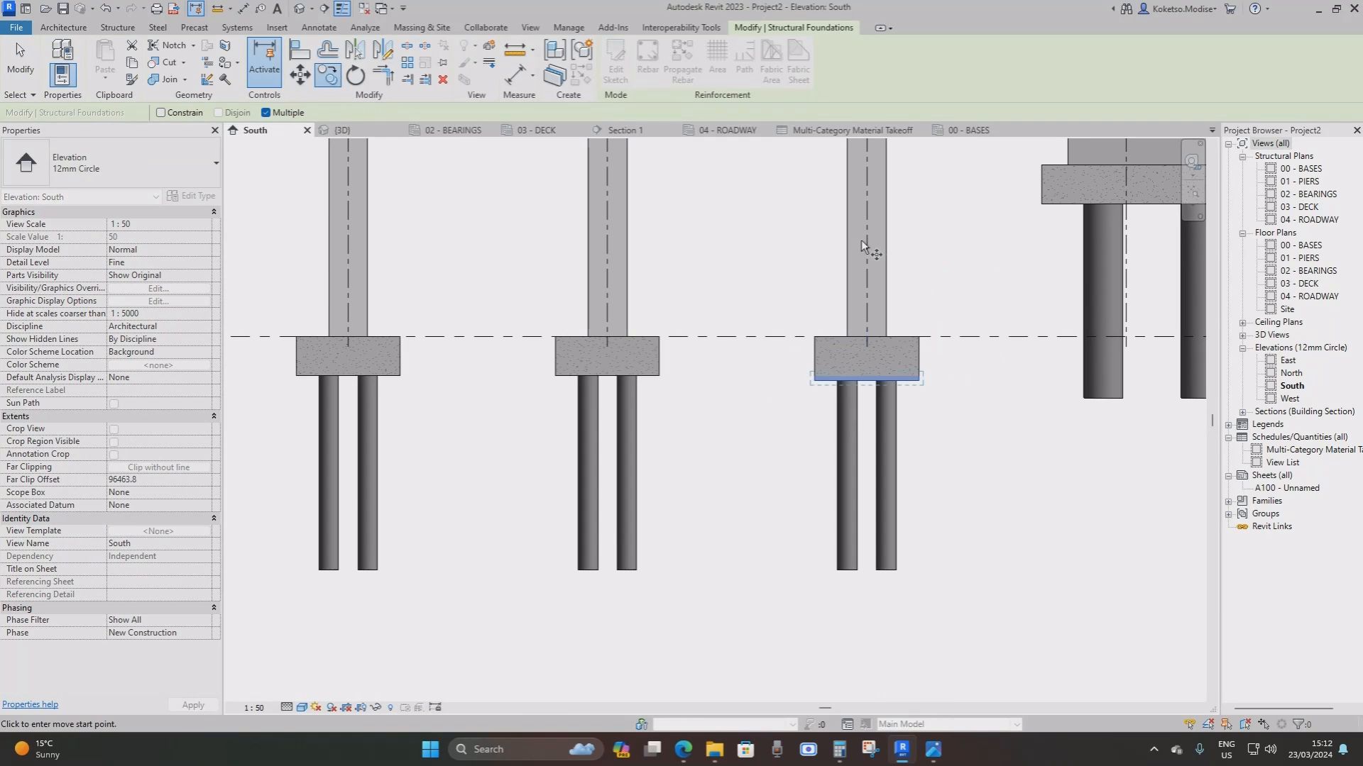
pyautogui.click(866, 239)
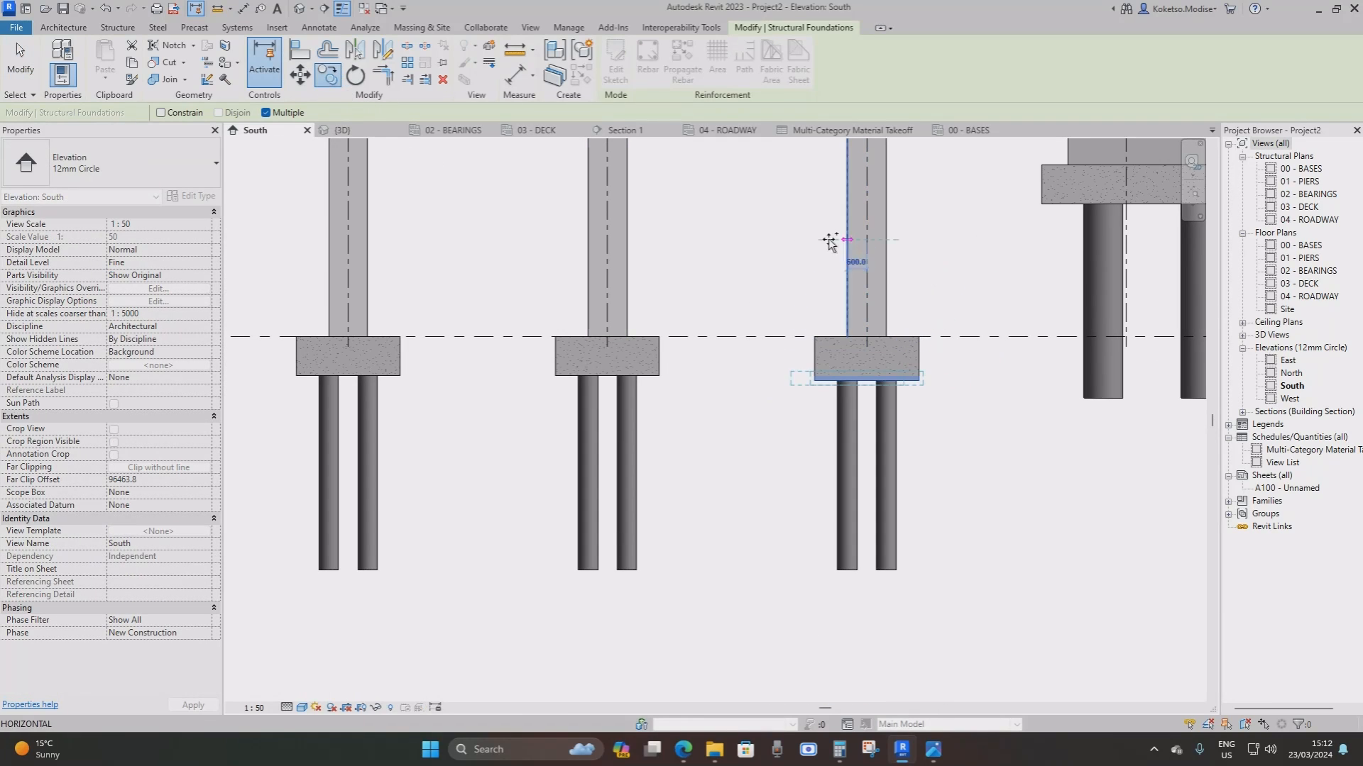
pyautogui.click(609, 241)
pyautogui.scroll(-3, 706, 334)
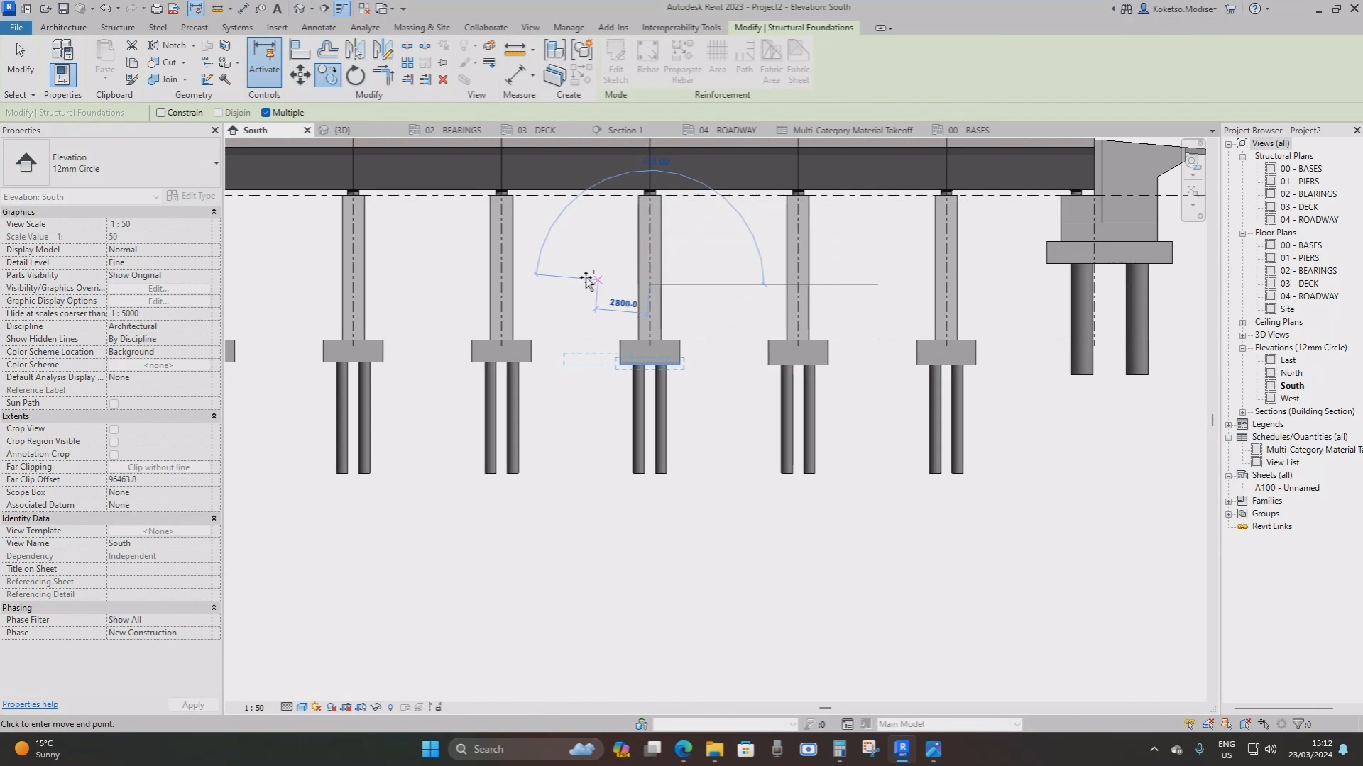
pyautogui.moveTo(587, 279); pyautogui.dragTo(935, 291, button='middle')
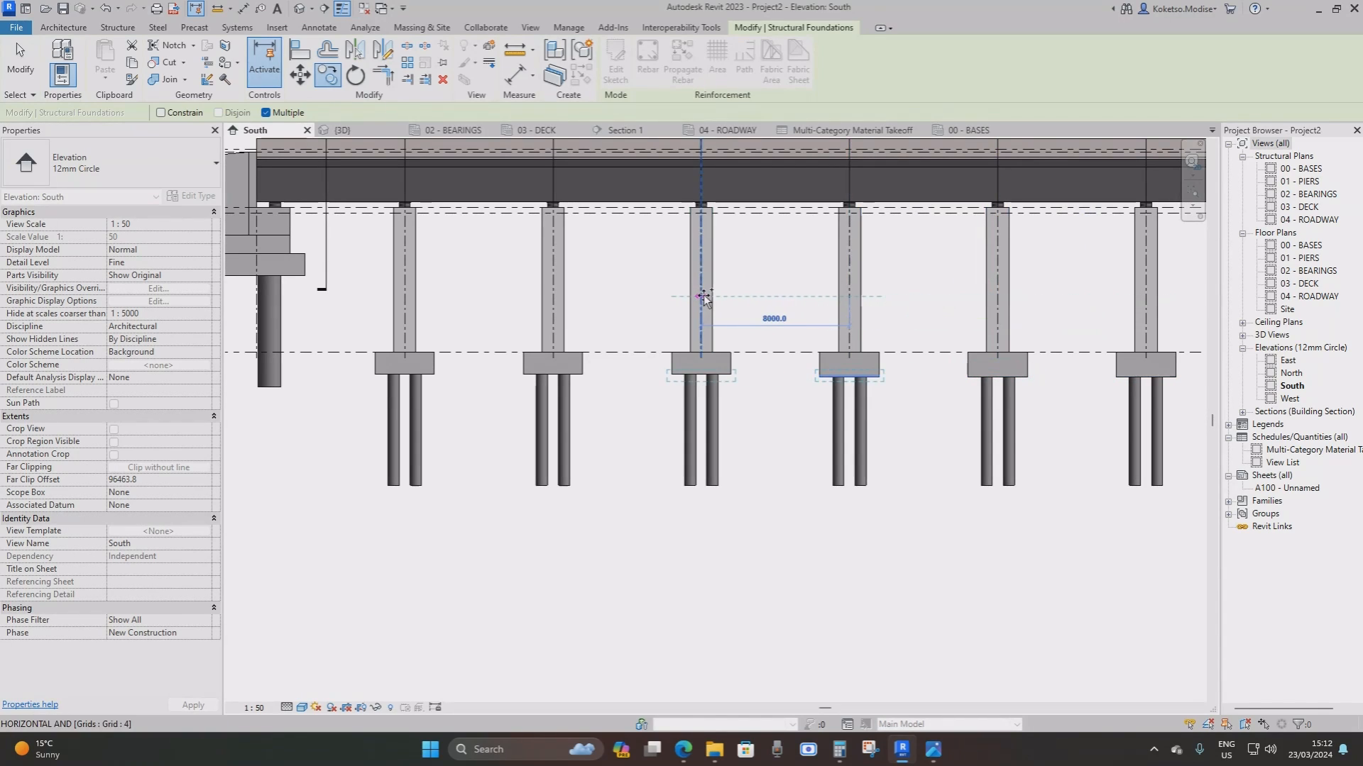
pyautogui.click(548, 298)
pyautogui.moveTo(530, 298); pyautogui.dragTo(750, 310, button='middle')
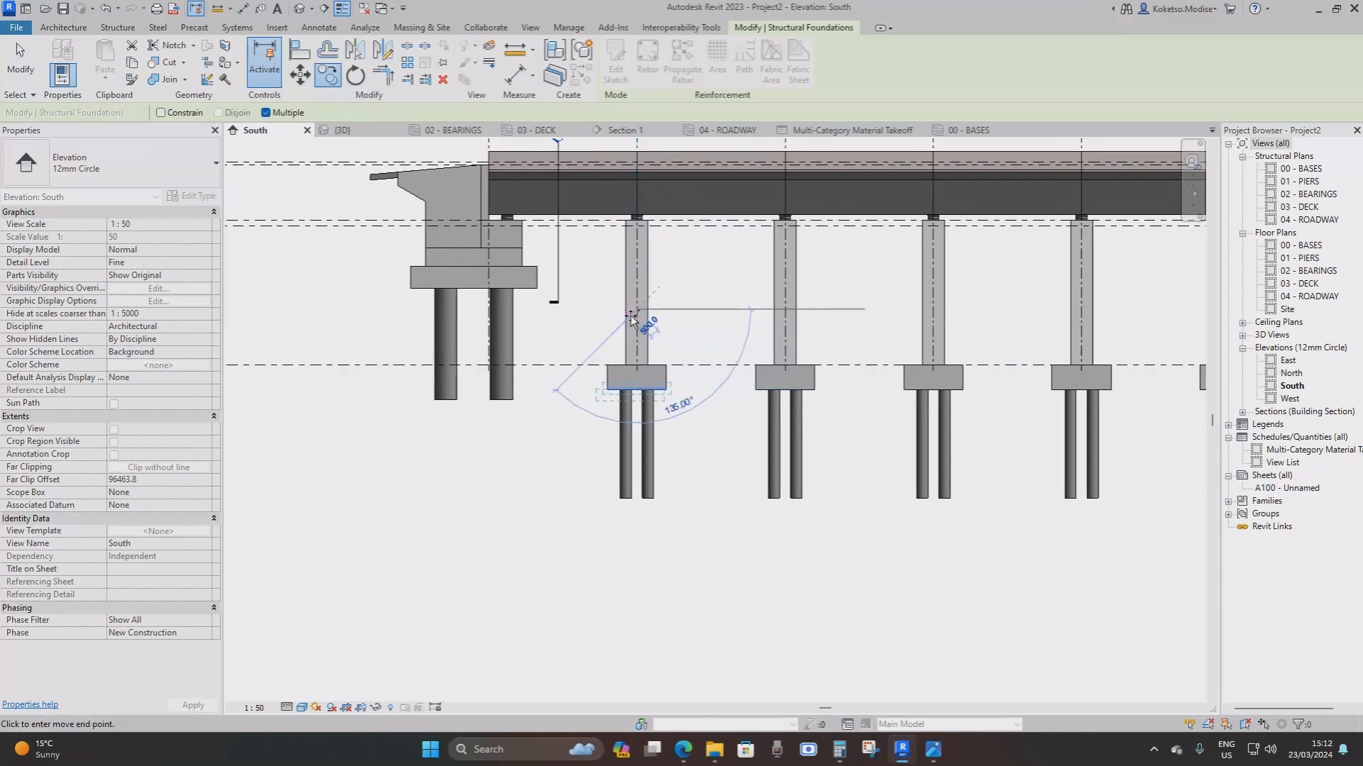
pyautogui.press('Escape')
# Copy the end pier base's blinding slab from that base's lower outer corner to the lower outer corner of the adjacent abutment footing
pyautogui.moveTo(1087, 344); pyautogui.dragTo(722, 338, button='middle')
pyautogui.moveTo(923, 367); pyautogui.dragTo(556, 325, button='middle')
pyautogui.scroll(5, 616, 336)
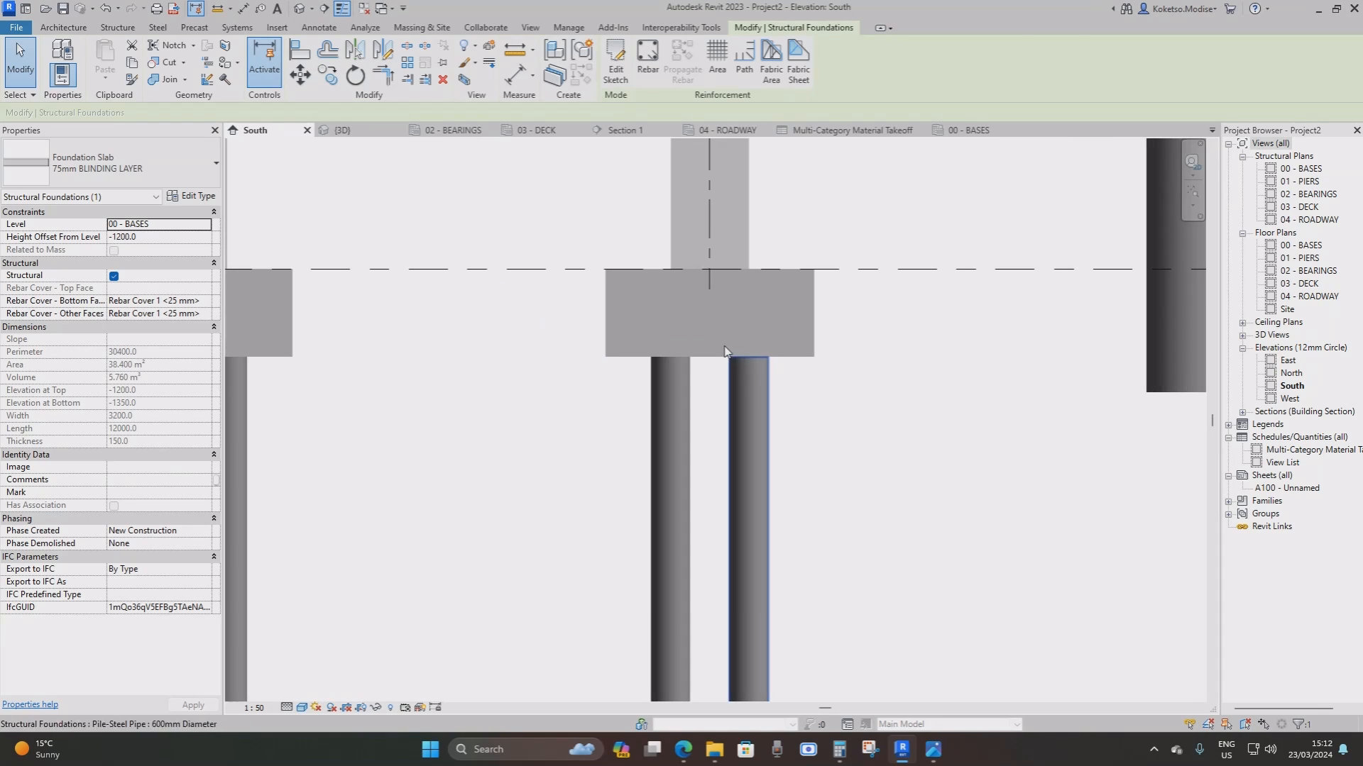
pyautogui.click(884, 390)
pyautogui.click(807, 360)
pyautogui.moveTo(807, 359); pyautogui.dragTo(596, 365, button='middle')
pyautogui.scroll(-2, 596, 365)
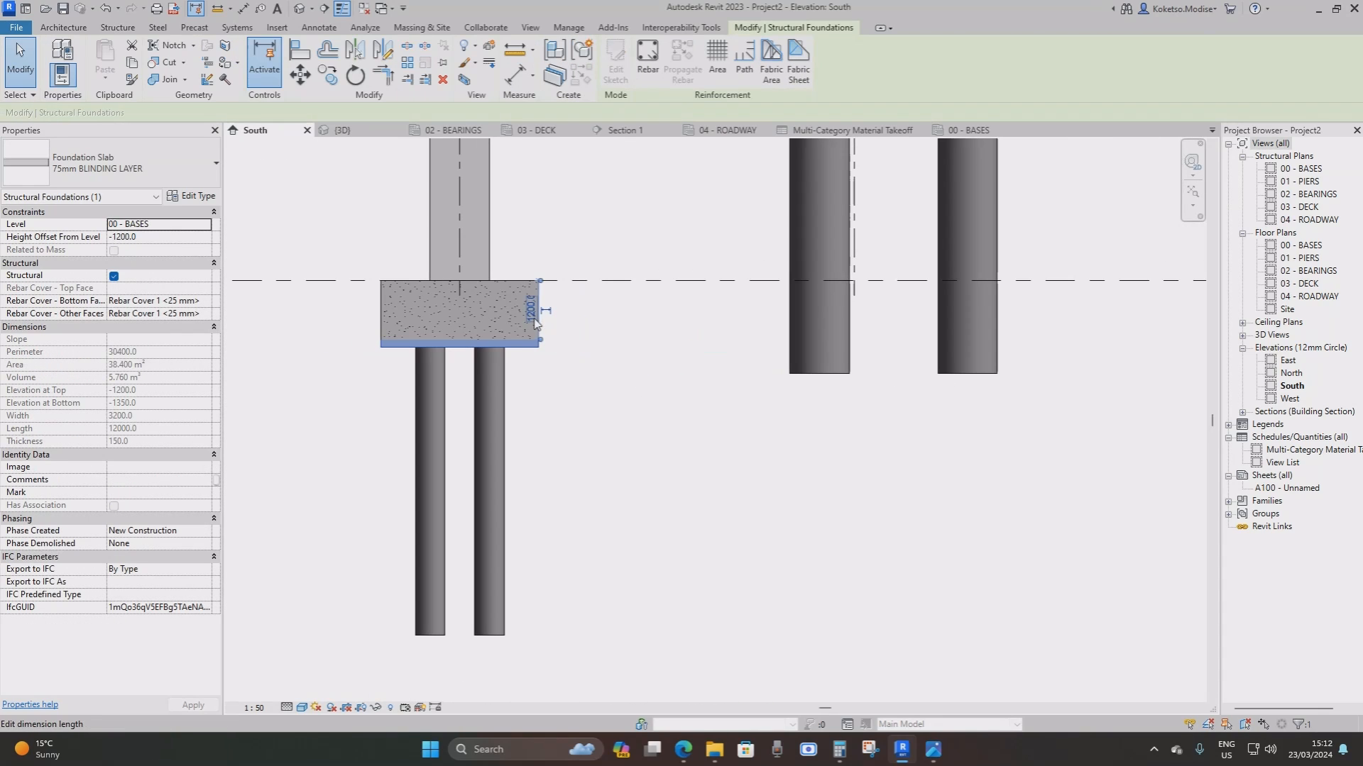
pyautogui.click(327, 74)
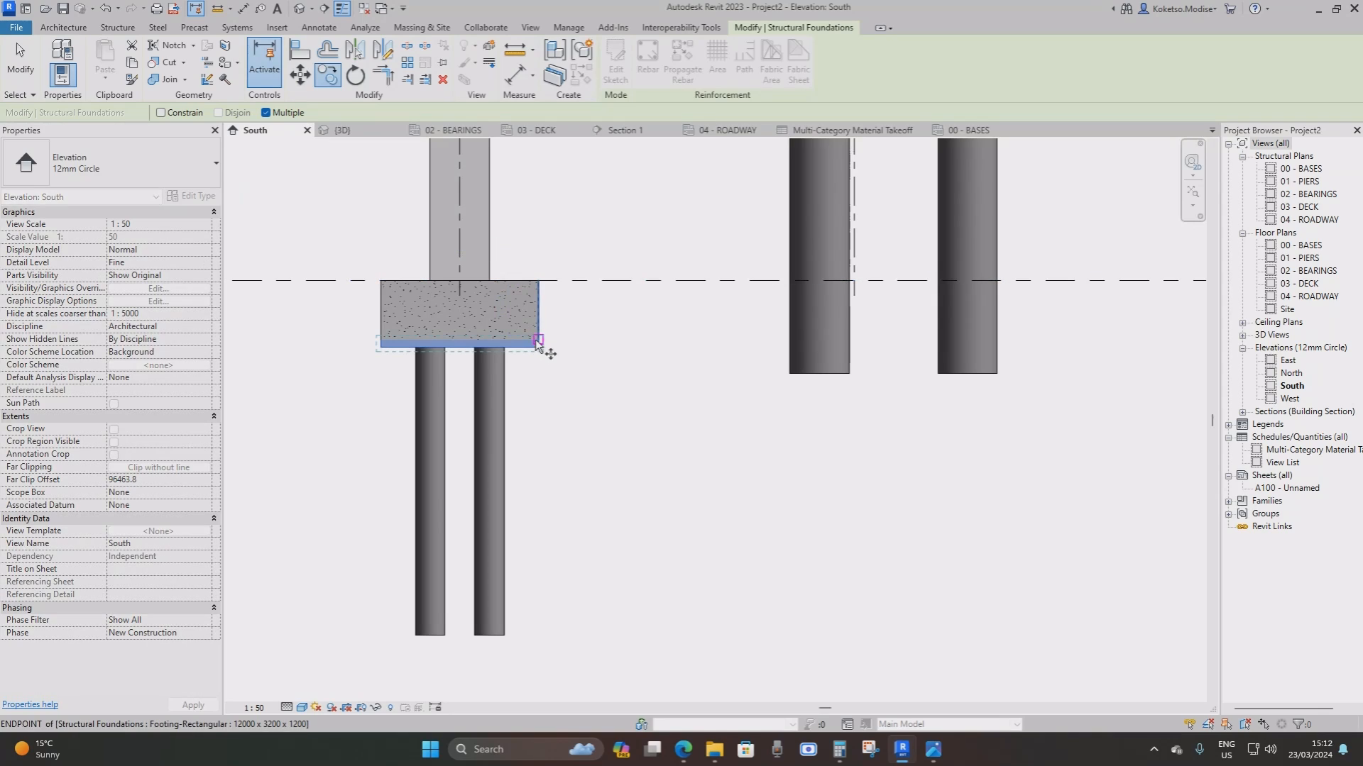
pyautogui.click(539, 341)
pyautogui.moveTo(720, 266); pyautogui.dragTo(608, 431, button='middle')
pyautogui.scroll(2, 951, 245)
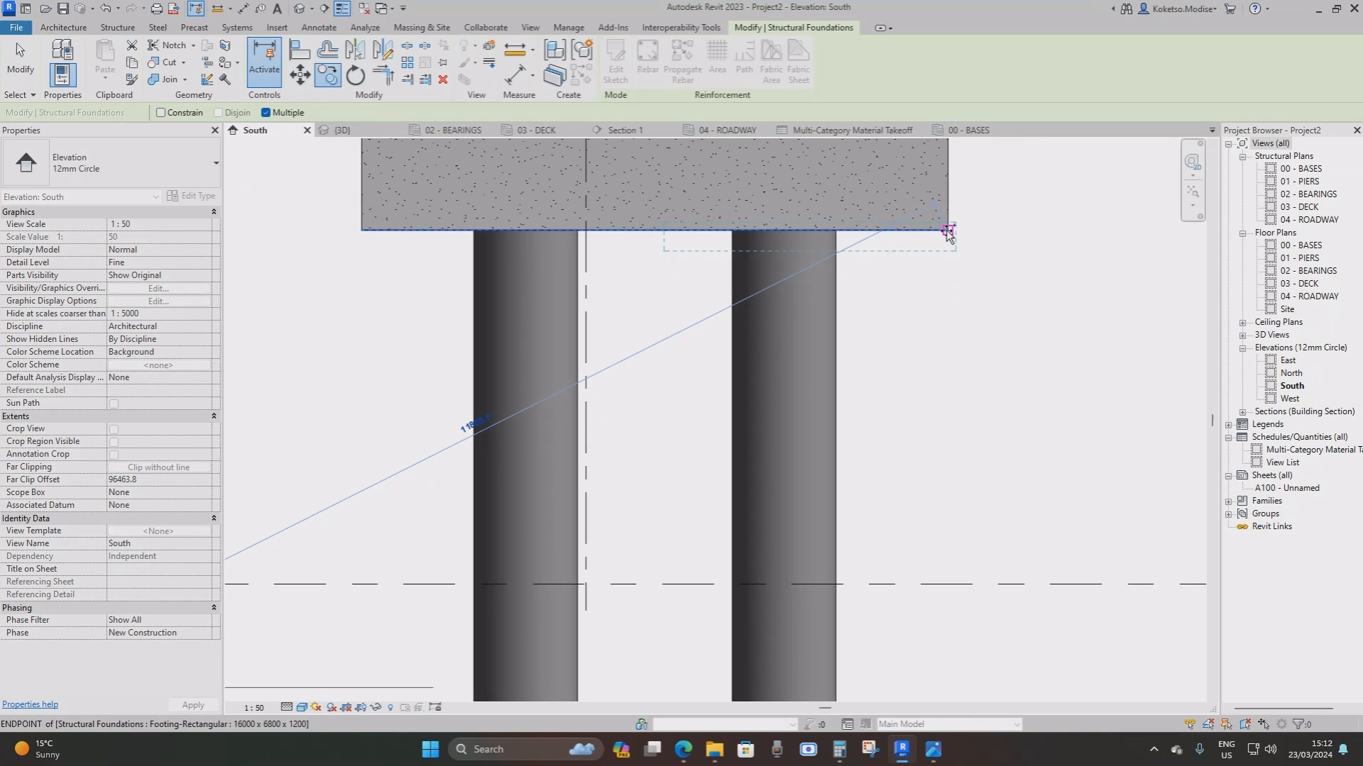
pyautogui.click(948, 232)
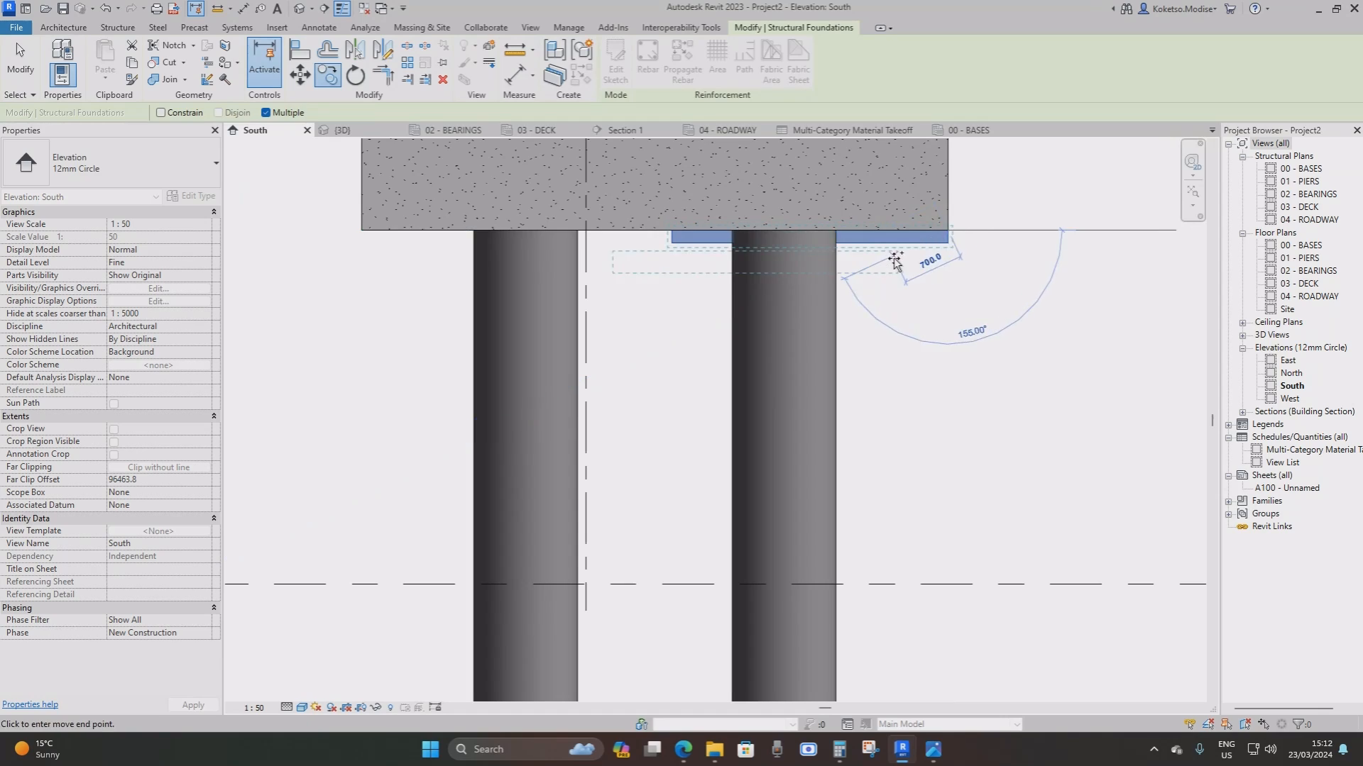
pyautogui.scroll(-2, 915, 319)
pyautogui.press('Escape')
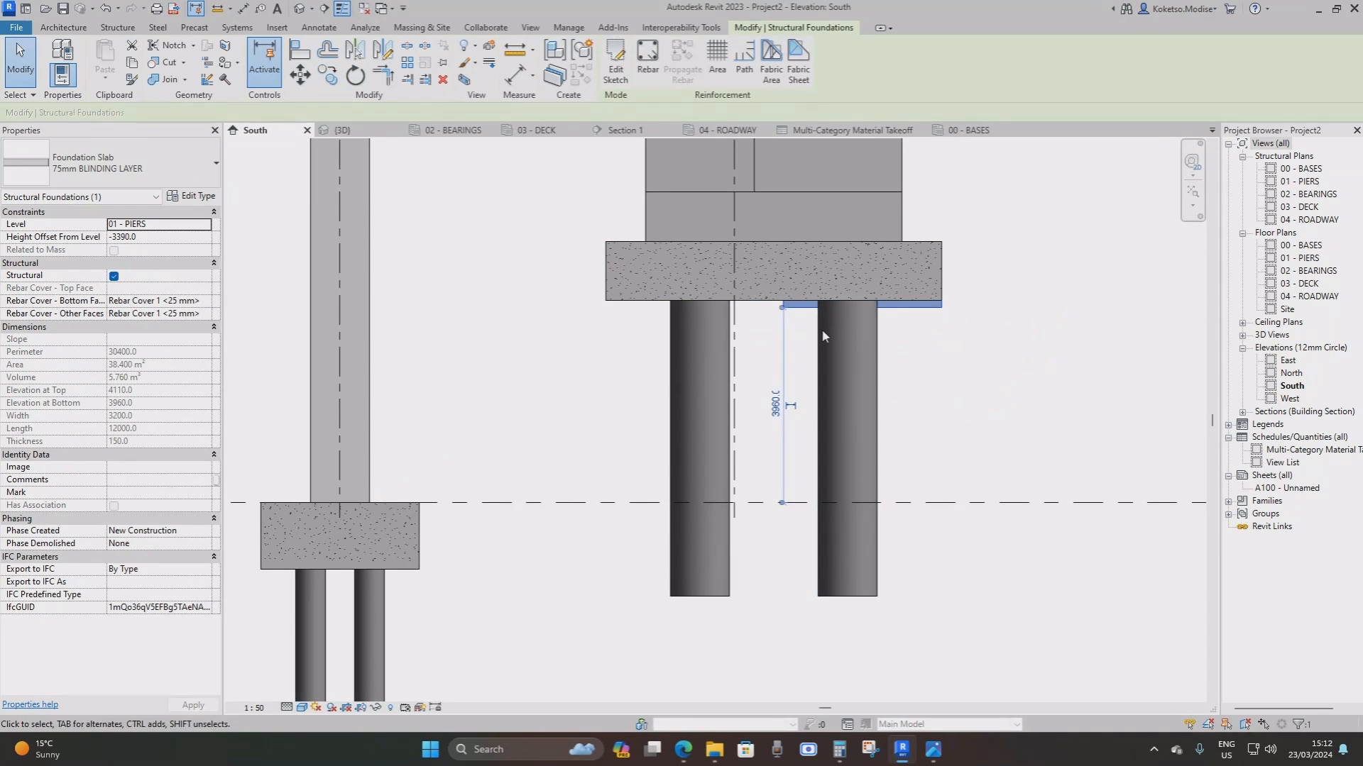
# Edit the abutment blinding slab's boundary in the 00 - BASES plan, aligning its edges to the outline of the 16000 x 6800 footing
pyautogui.click(970, 131)
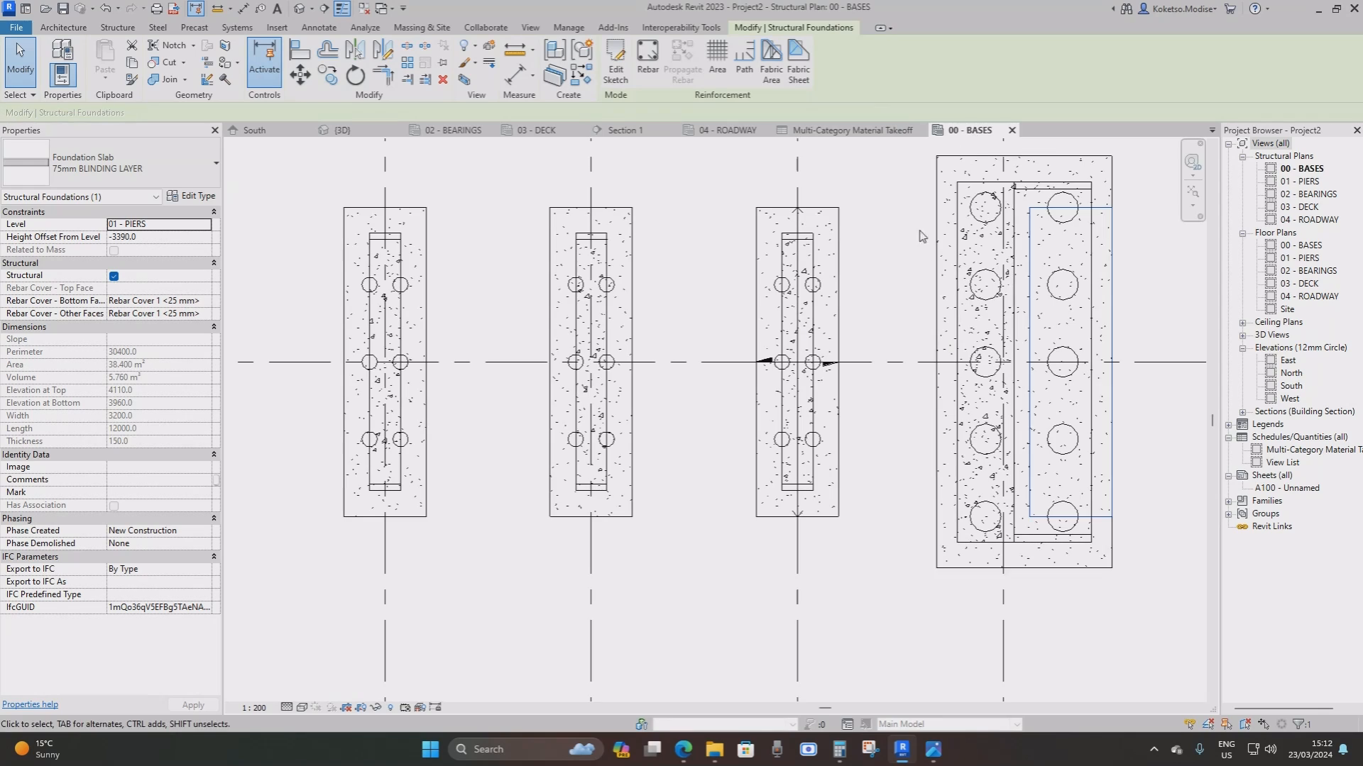
pyautogui.moveTo(1081, 315); pyautogui.dragTo(754, 316, button='middle')
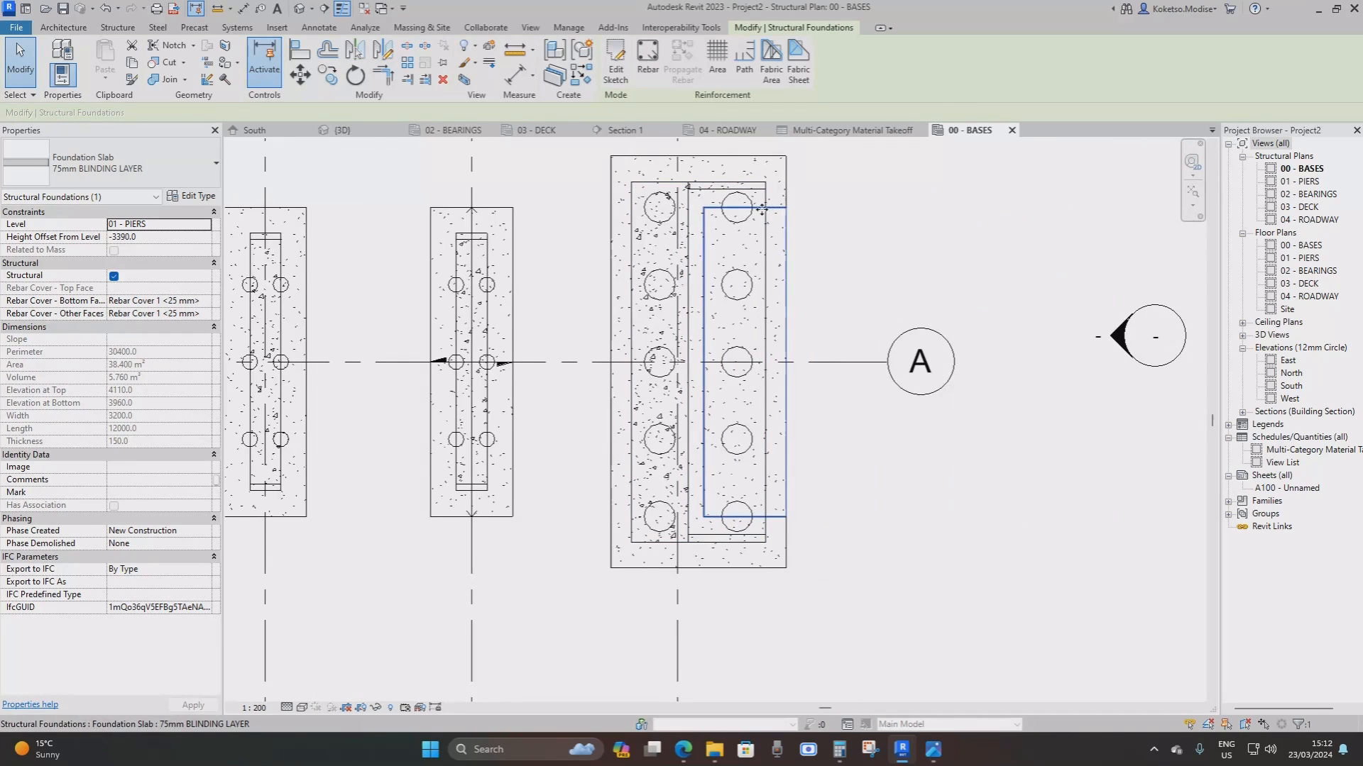
pyautogui.click(615, 71)
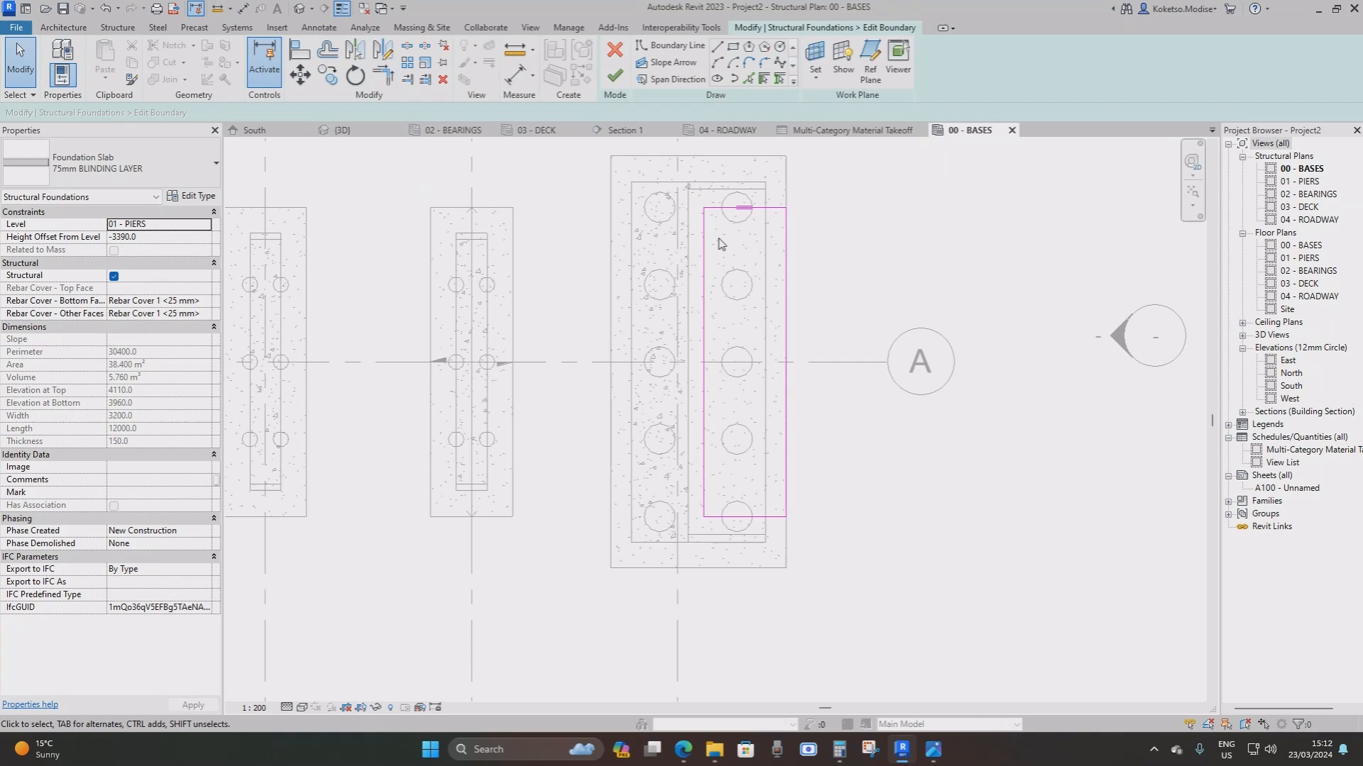
pyautogui.press('l')
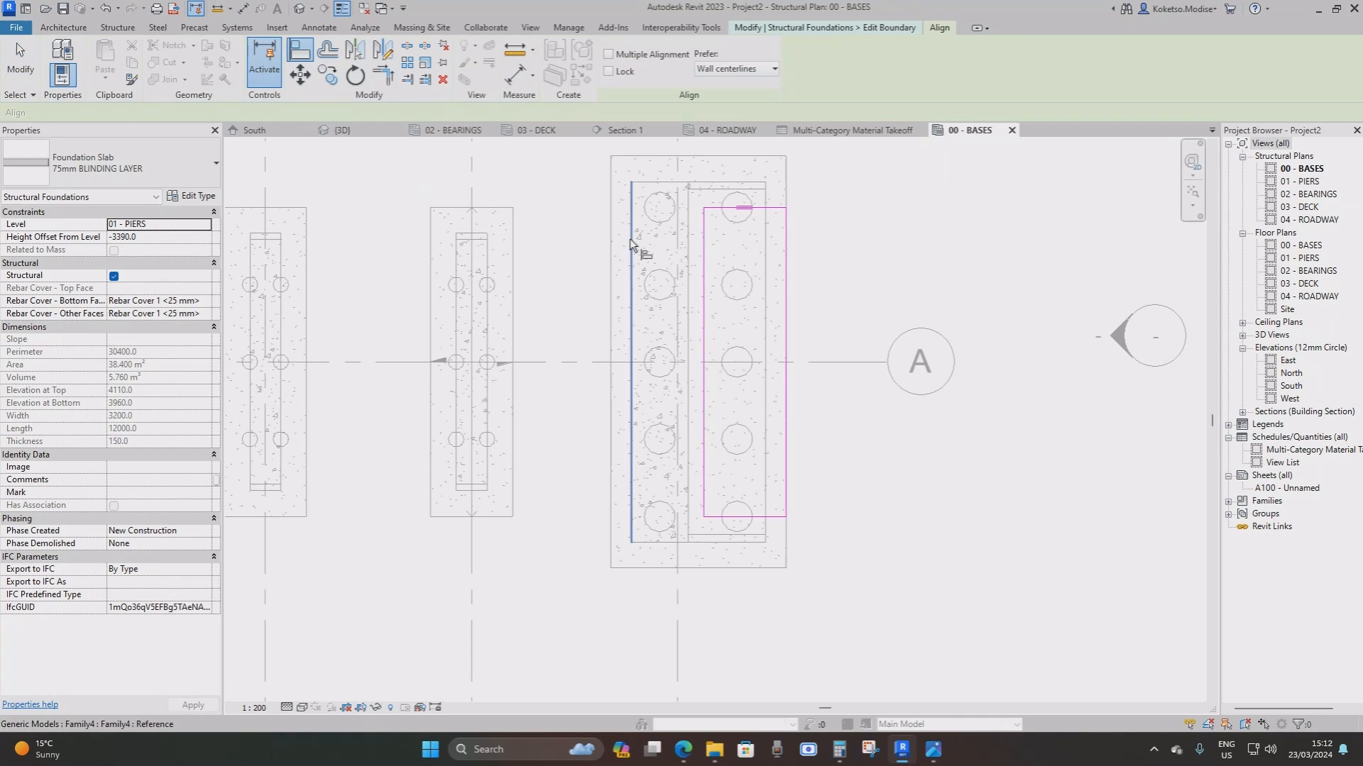
pyautogui.click(611, 234)
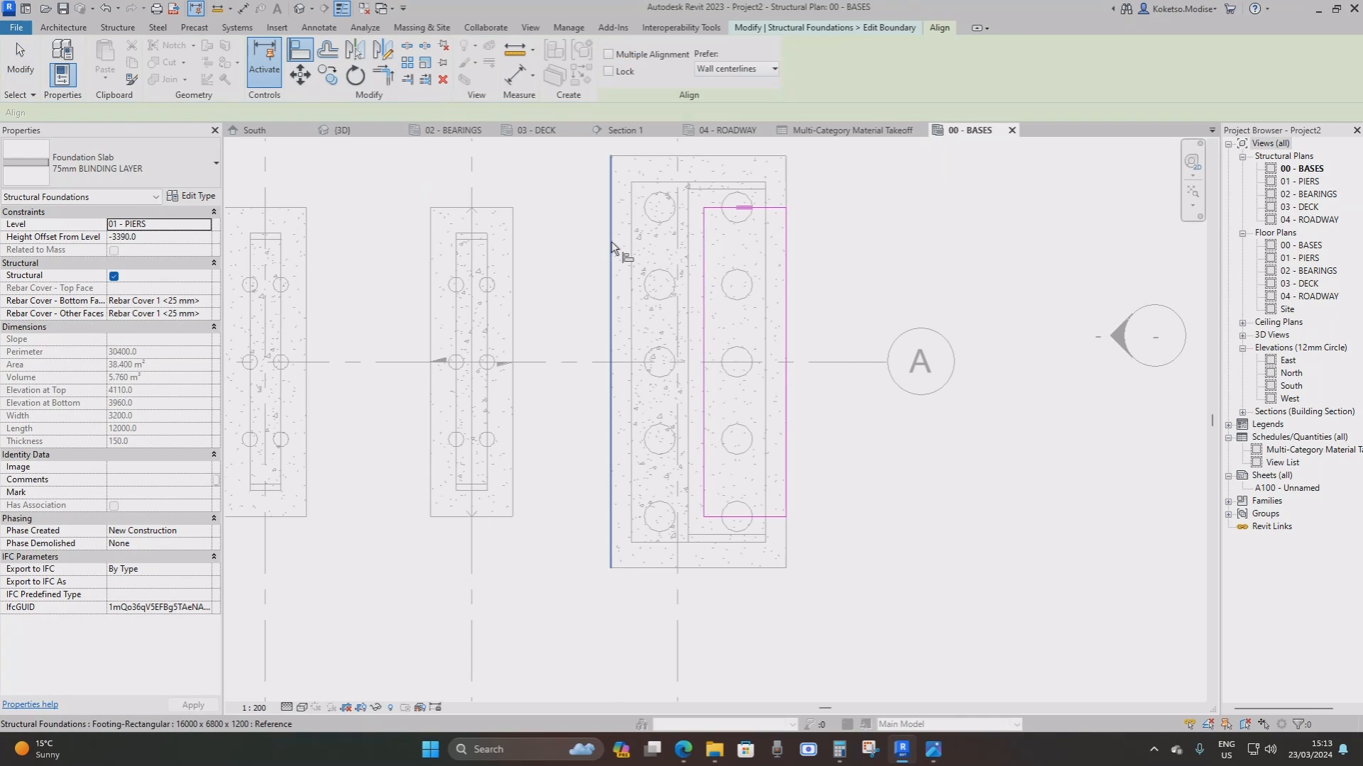
pyautogui.click(701, 246)
pyautogui.click(718, 206)
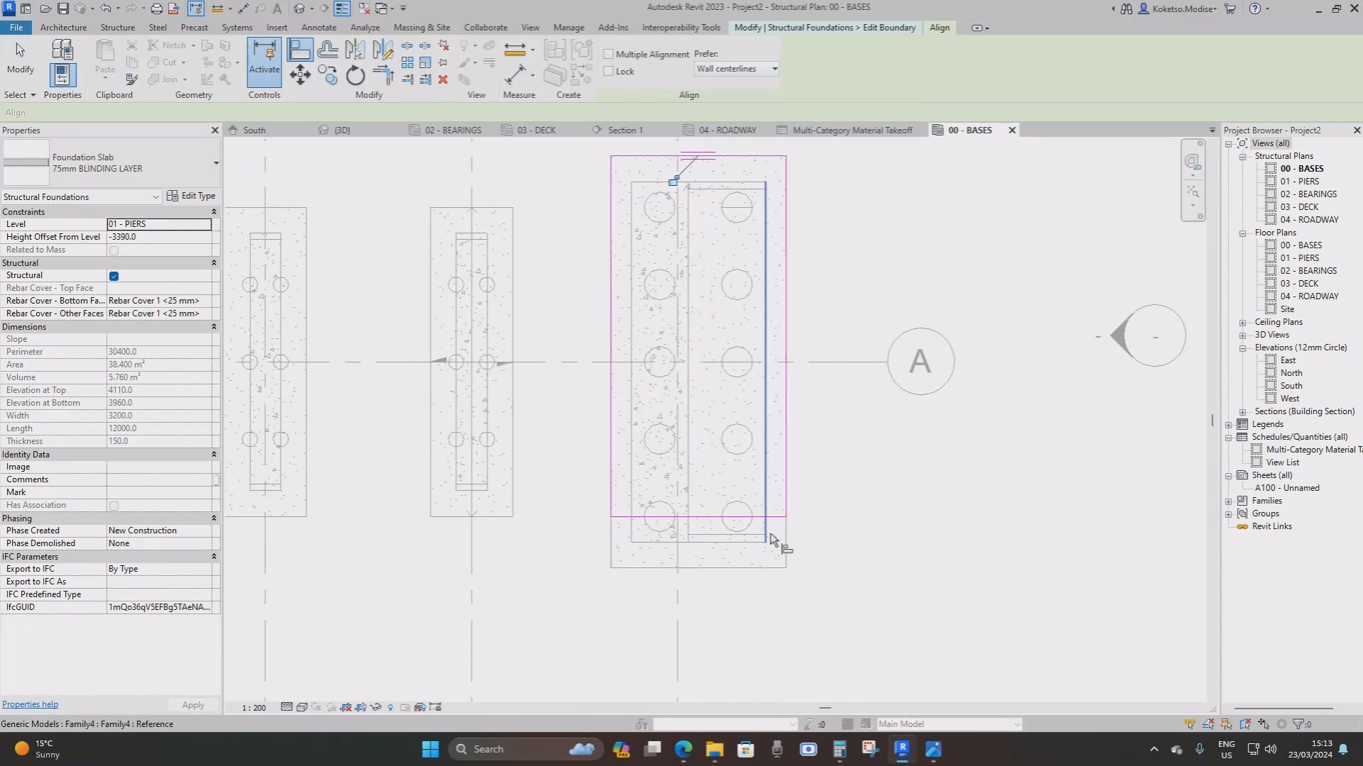
pyautogui.press('Escape')
pyautogui.press('Escape')
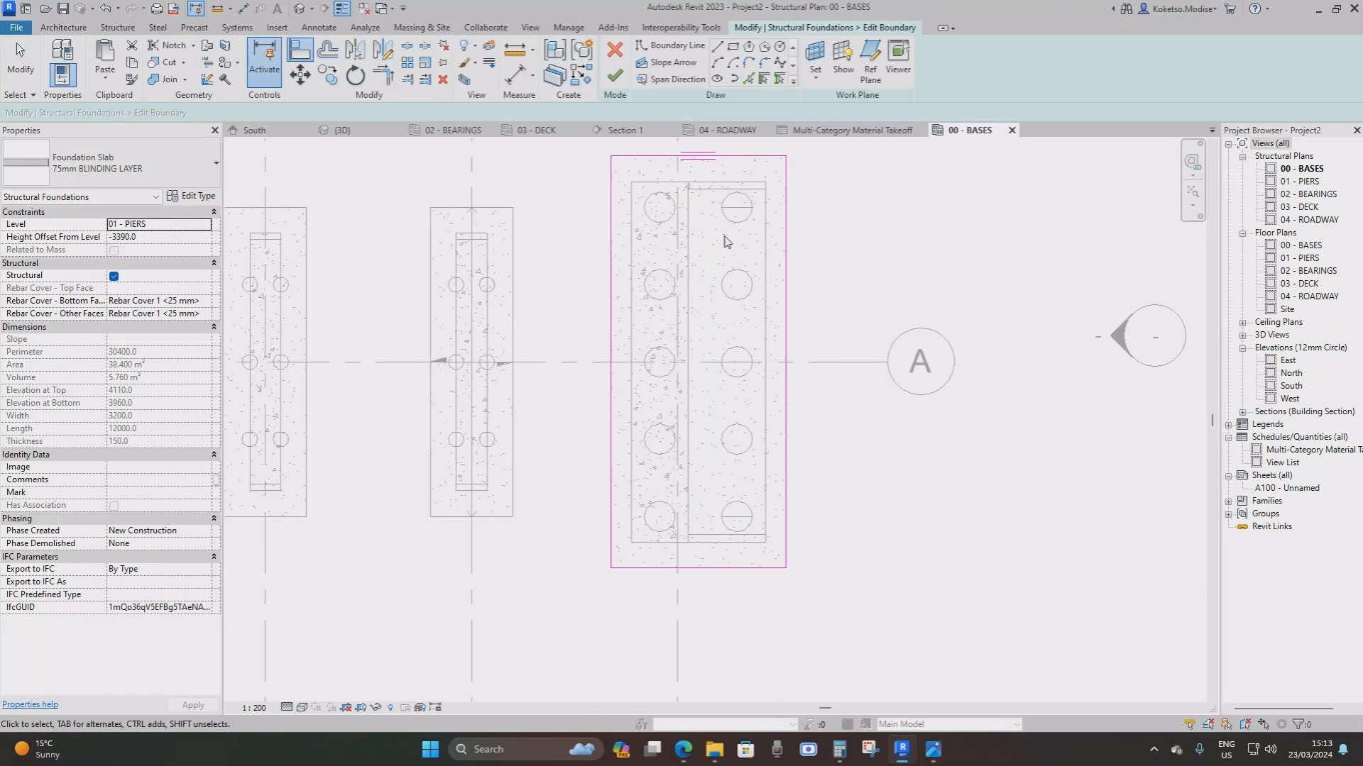
pyautogui.click(615, 80)
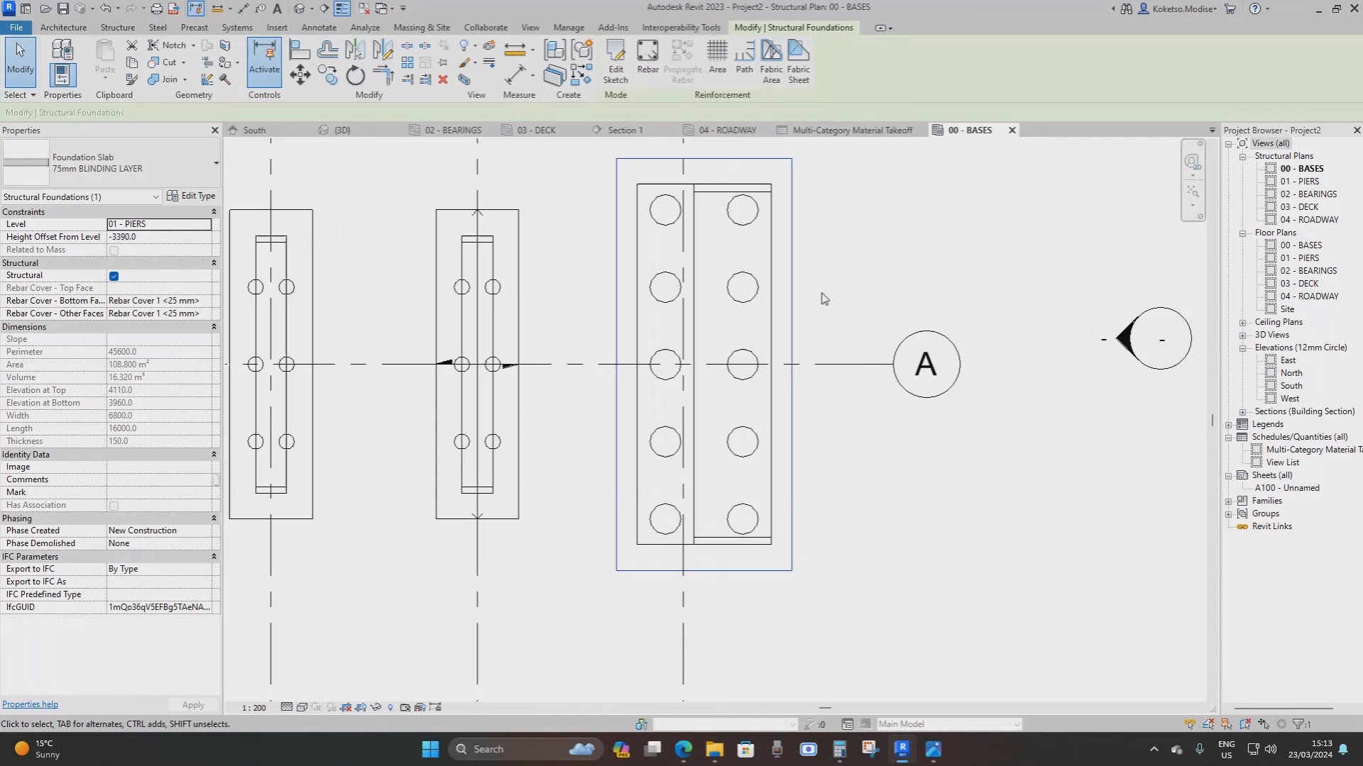
# Copy the abutment blinding slab from this footing's corner to the matching corner of the opposite abutment footing at grid 1
pyautogui.click(332, 74)
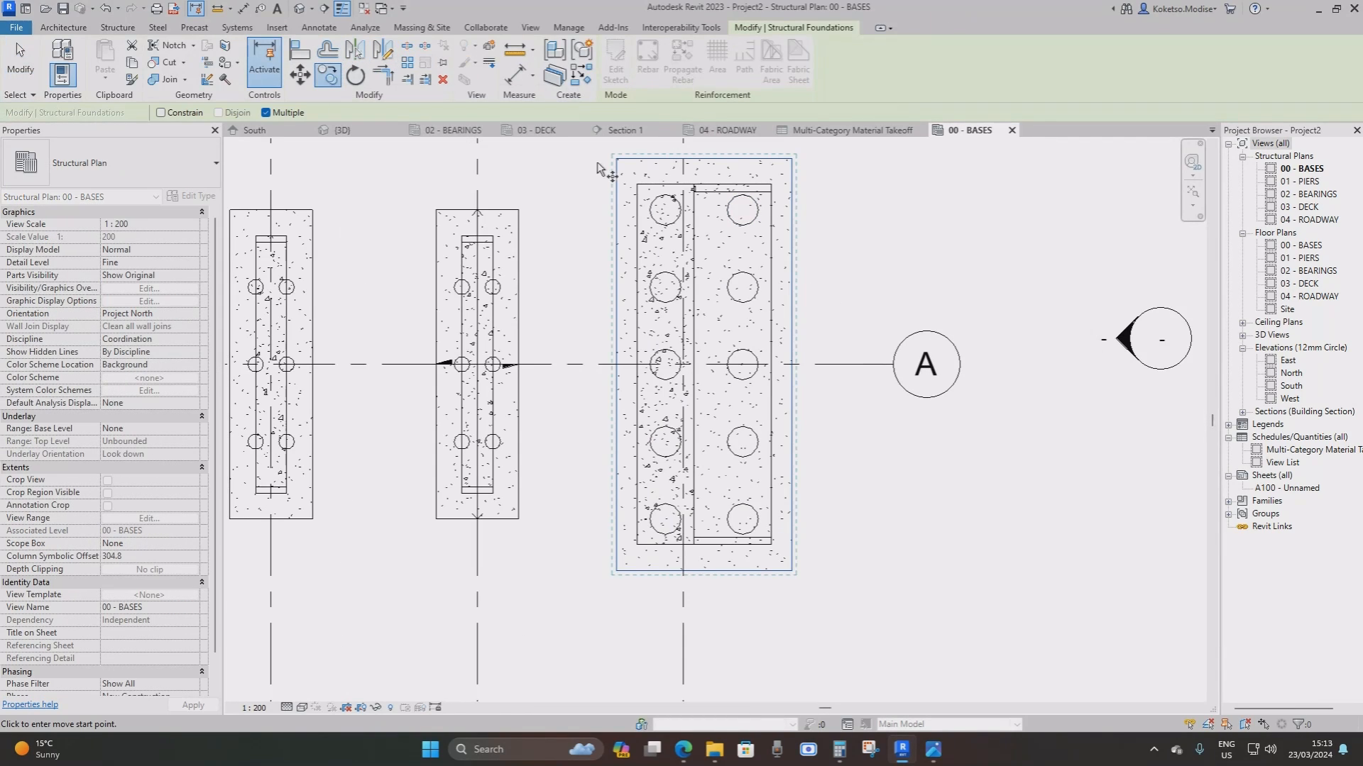
pyautogui.click(617, 159)
pyautogui.scroll(1, 387, 214)
pyautogui.moveTo(390, 217); pyautogui.dragTo(880, 357, button='middle')
pyautogui.scroll(-5, 880, 357)
pyautogui.scroll(-3, 880, 355)
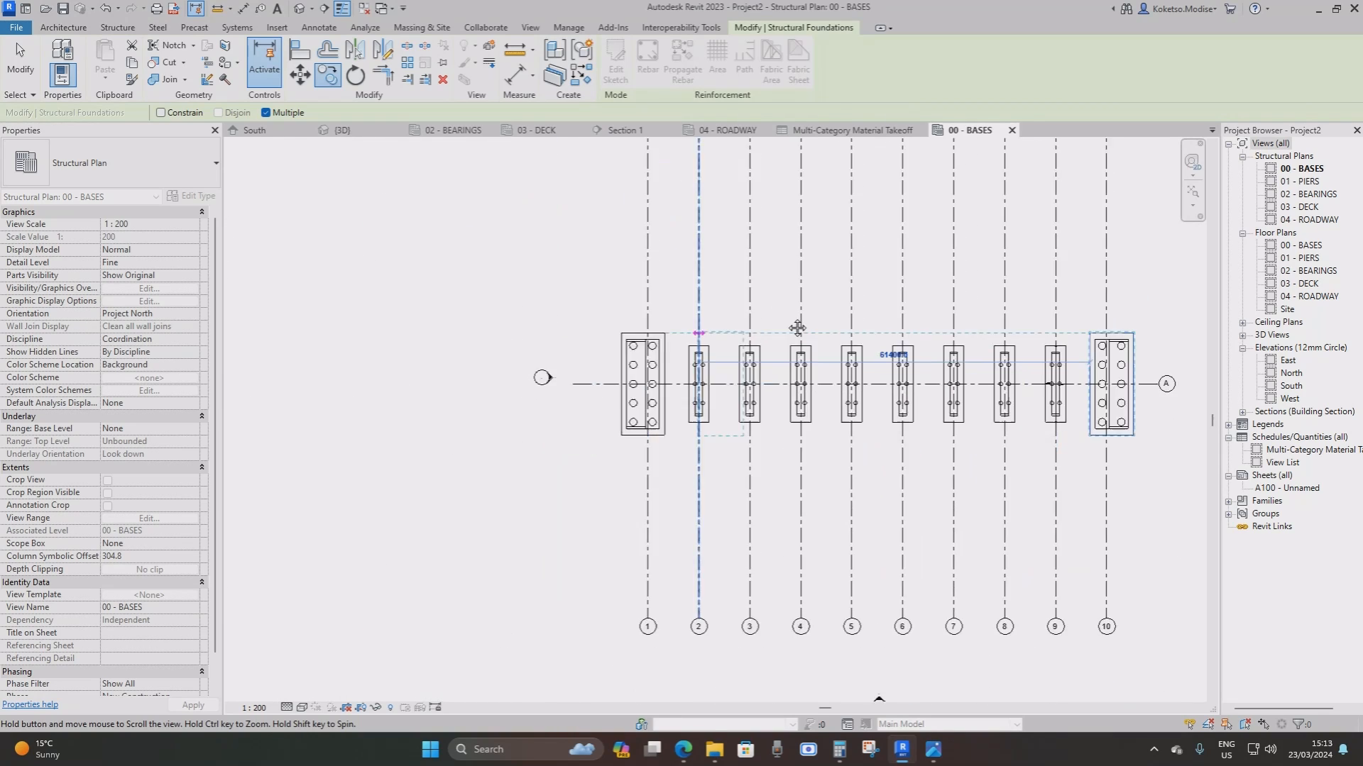
pyautogui.scroll(6, 745, 313)
pyautogui.scroll(2, 561, 314)
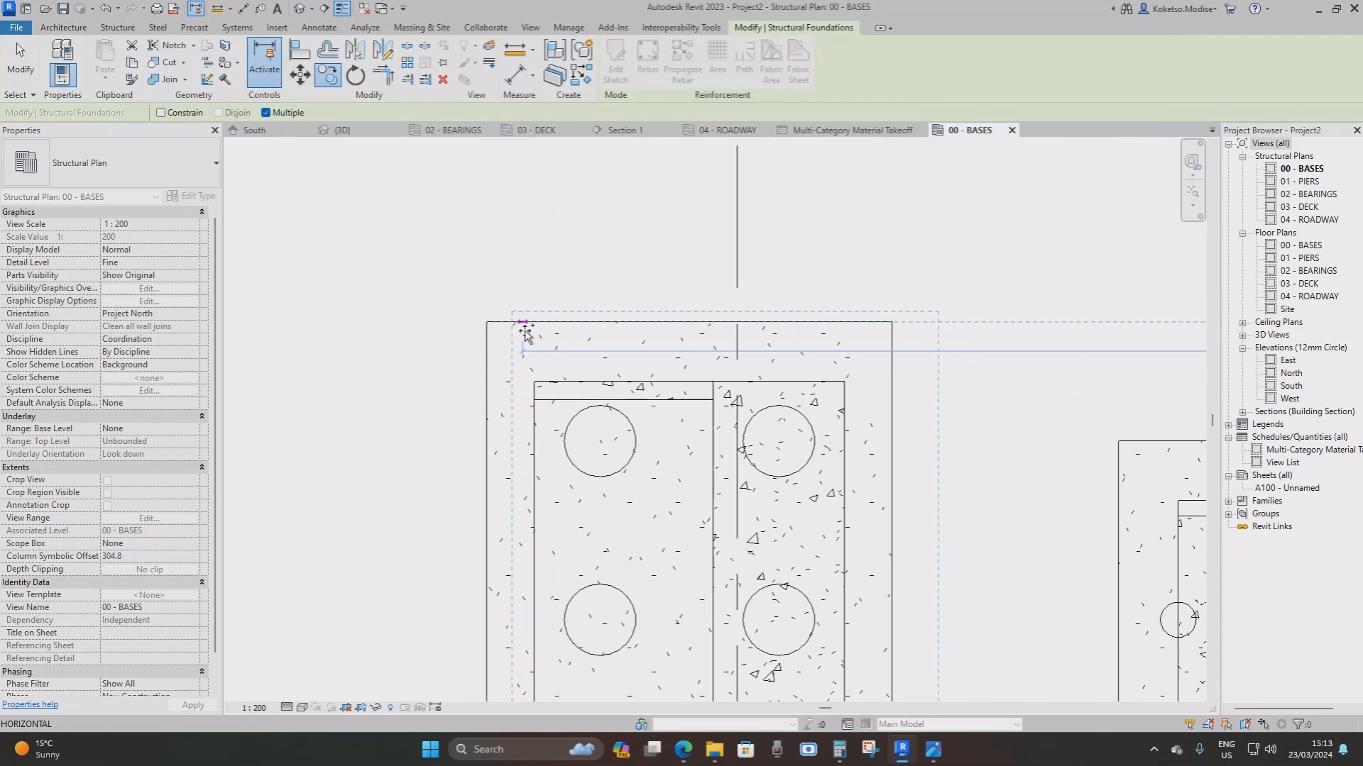
pyautogui.click(488, 323)
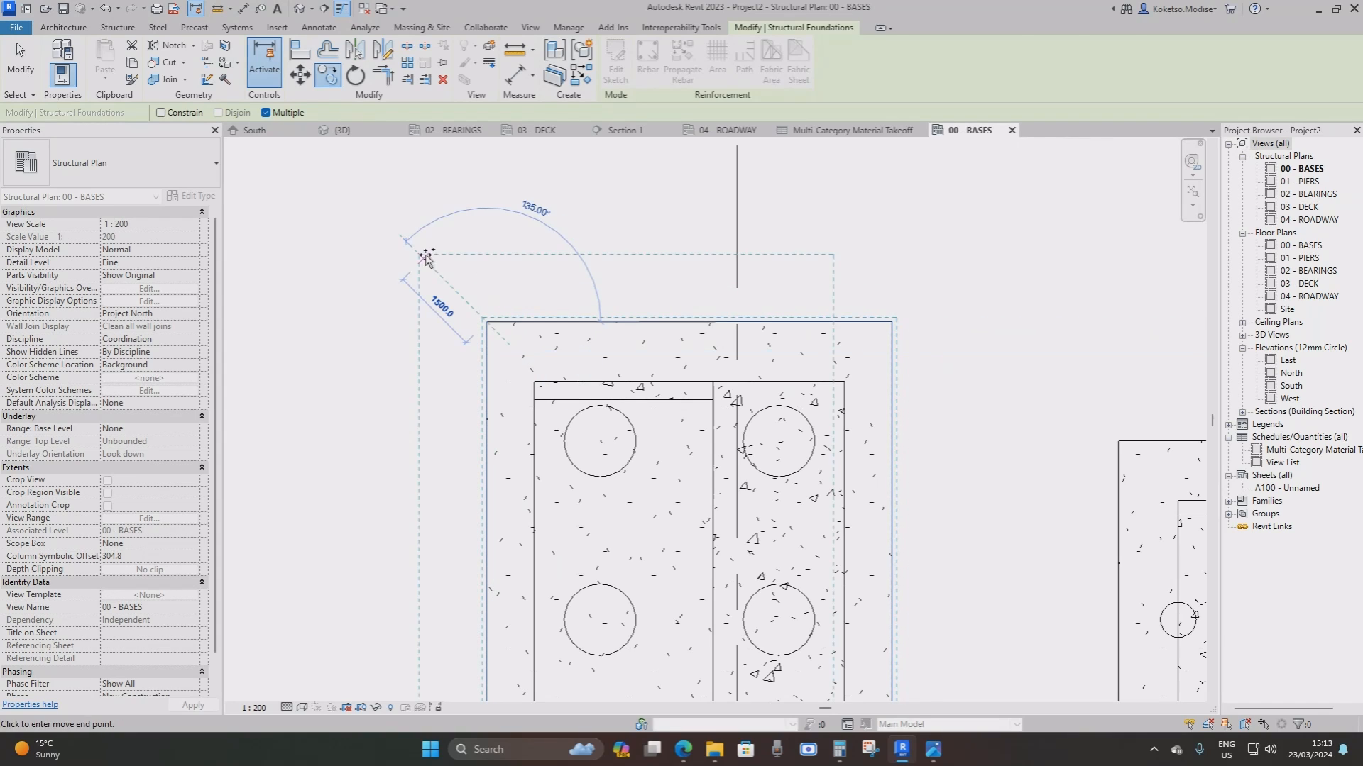
pyautogui.press('Escape')
pyautogui.press('Escape')
# Examine the blinding layer beneath the abutment footing and the whole bridge in the 3D view
pyautogui.click(344, 131)
pyautogui.keyDown('shift'); pyautogui.moveTo(962, 336); pyautogui.dragTo(1019, 363, button='middle'); pyautogui.keyUp('shift')
pyautogui.click(870, 324)
pyautogui.scroll(5, 958, 359)
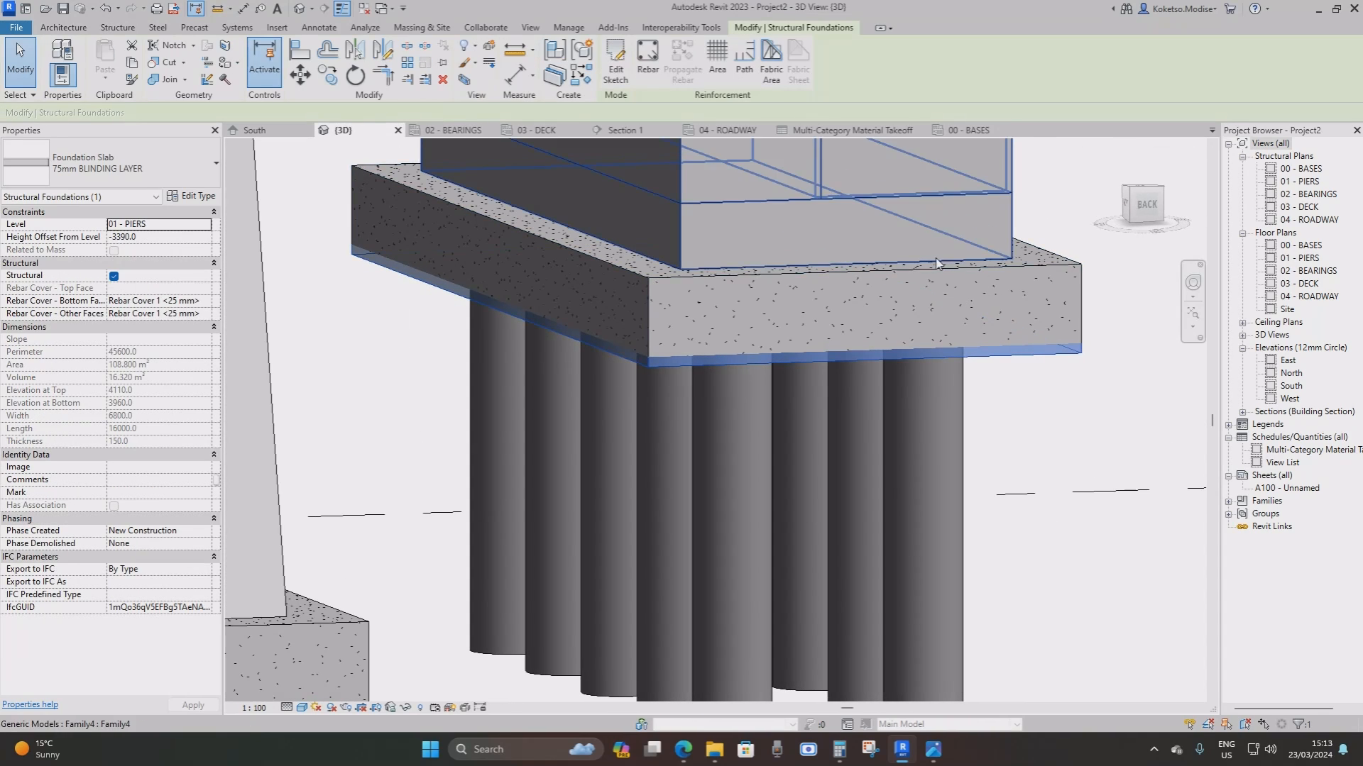
pyautogui.scroll(-1, 772, 295)
pyautogui.press('Escape')
pyautogui.scroll(-6, 843, 389)
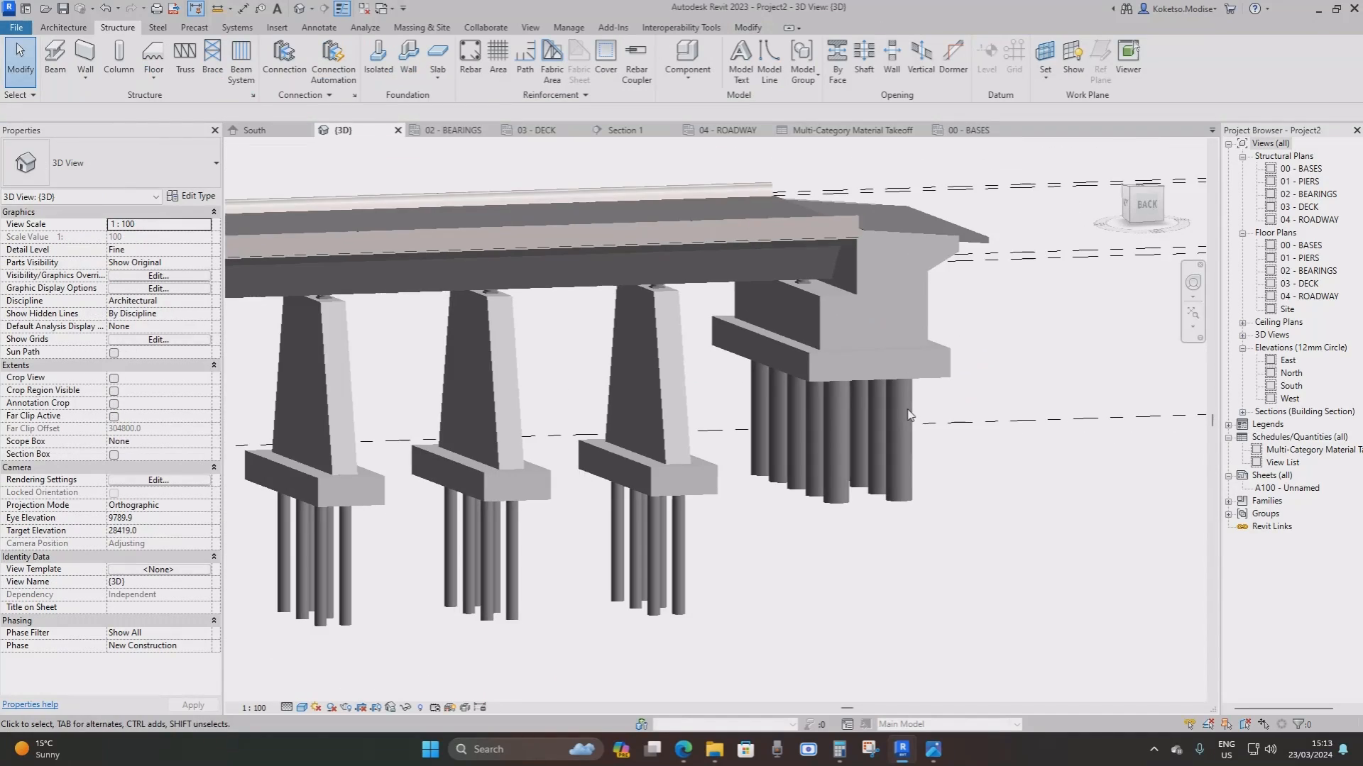
pyautogui.keyDown('shift'); pyautogui.moveTo(836, 410); pyautogui.dragTo(1001, 454, button='middle'); pyautogui.keyUp('shift')
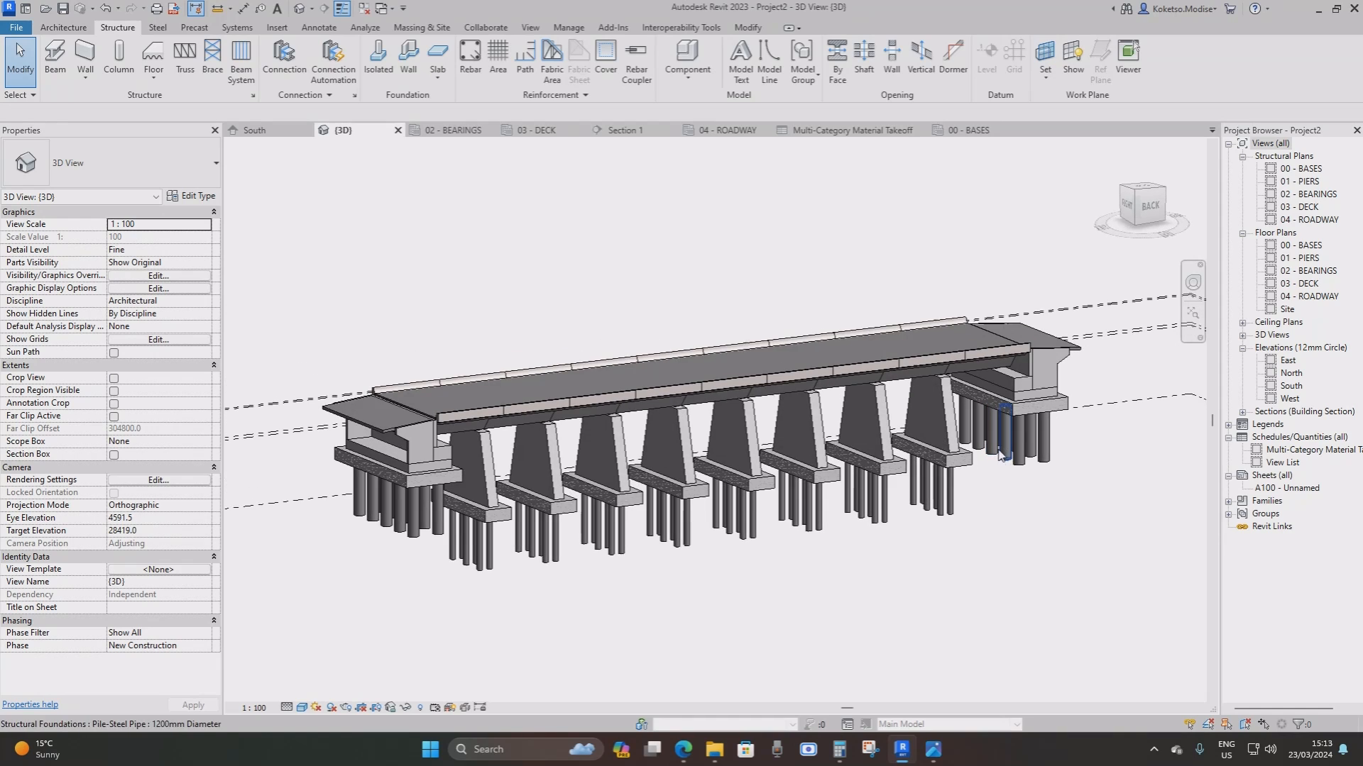
# Review the structural foundation and structural framing rows of the Multi-Category Material Takeoff down to the grand total
pyautogui.click(840, 131)
pyautogui.scroll(-2, 712, 310)
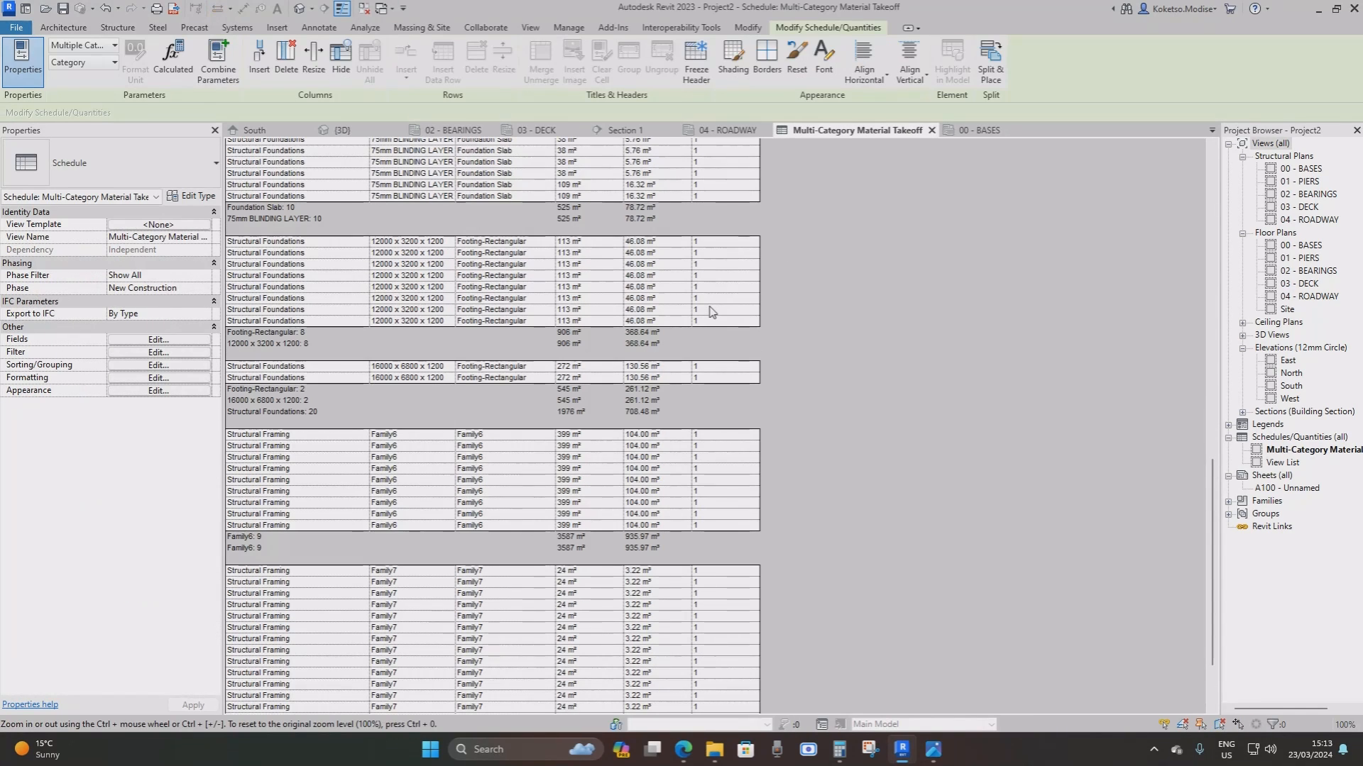
pyautogui.scroll(2, 617, 374)
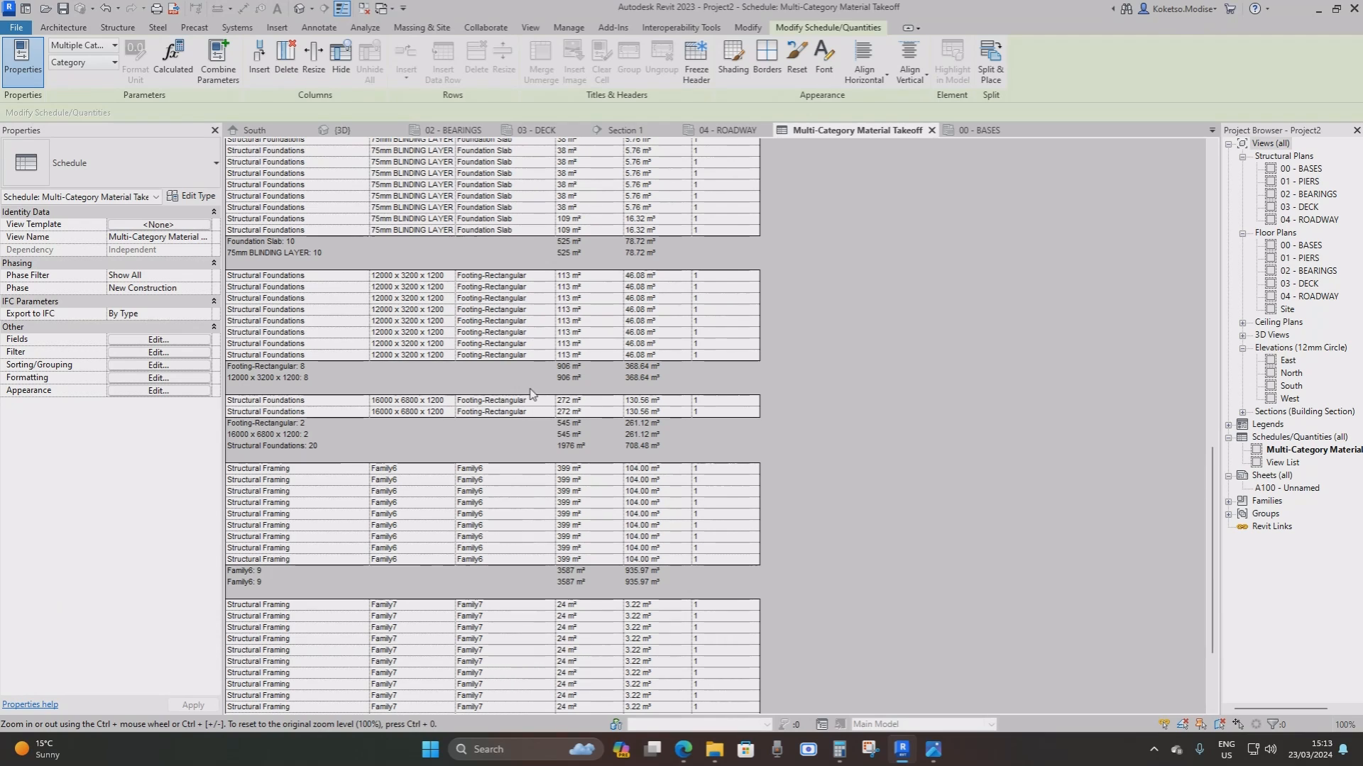
pyautogui.scroll(-5, 531, 394)
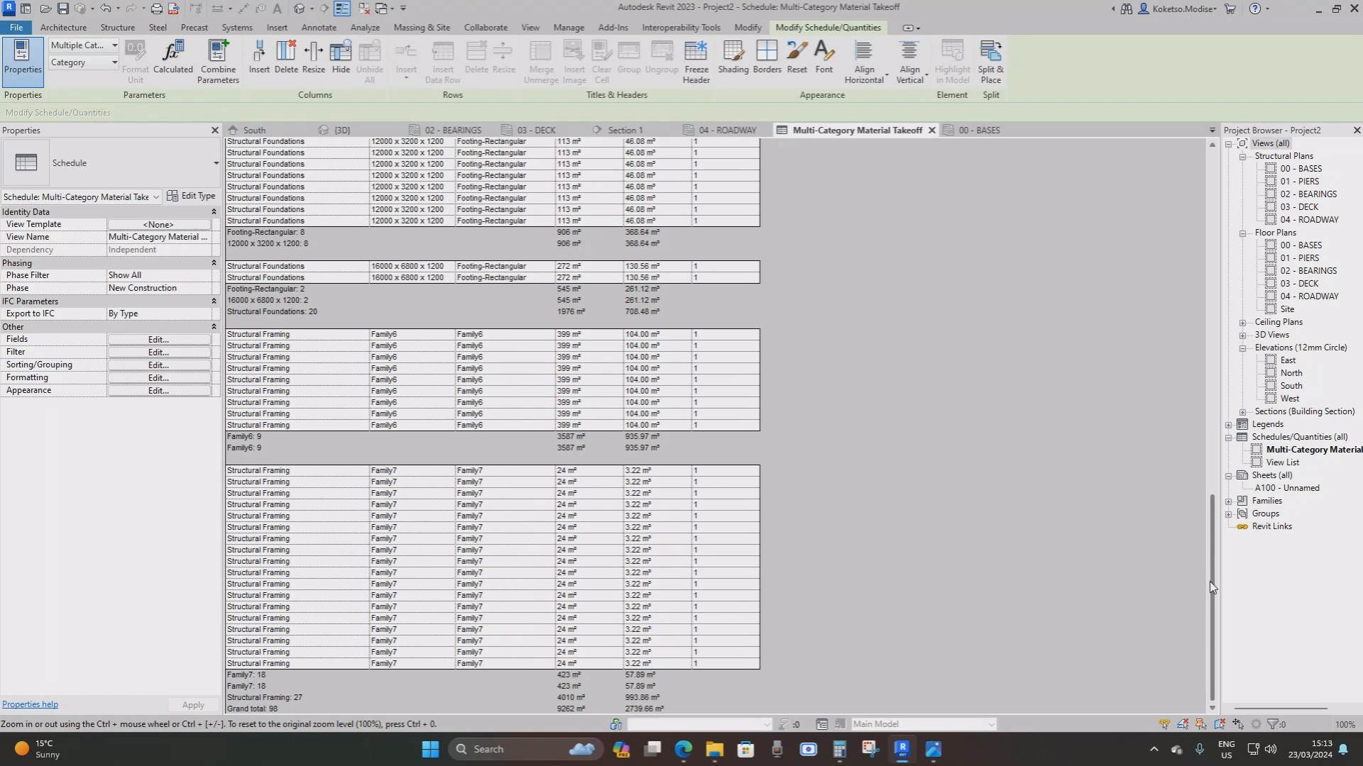
# Open the family of the end parapet segment beside the abutment for editing from the 3D view
pyautogui.click(344, 131)
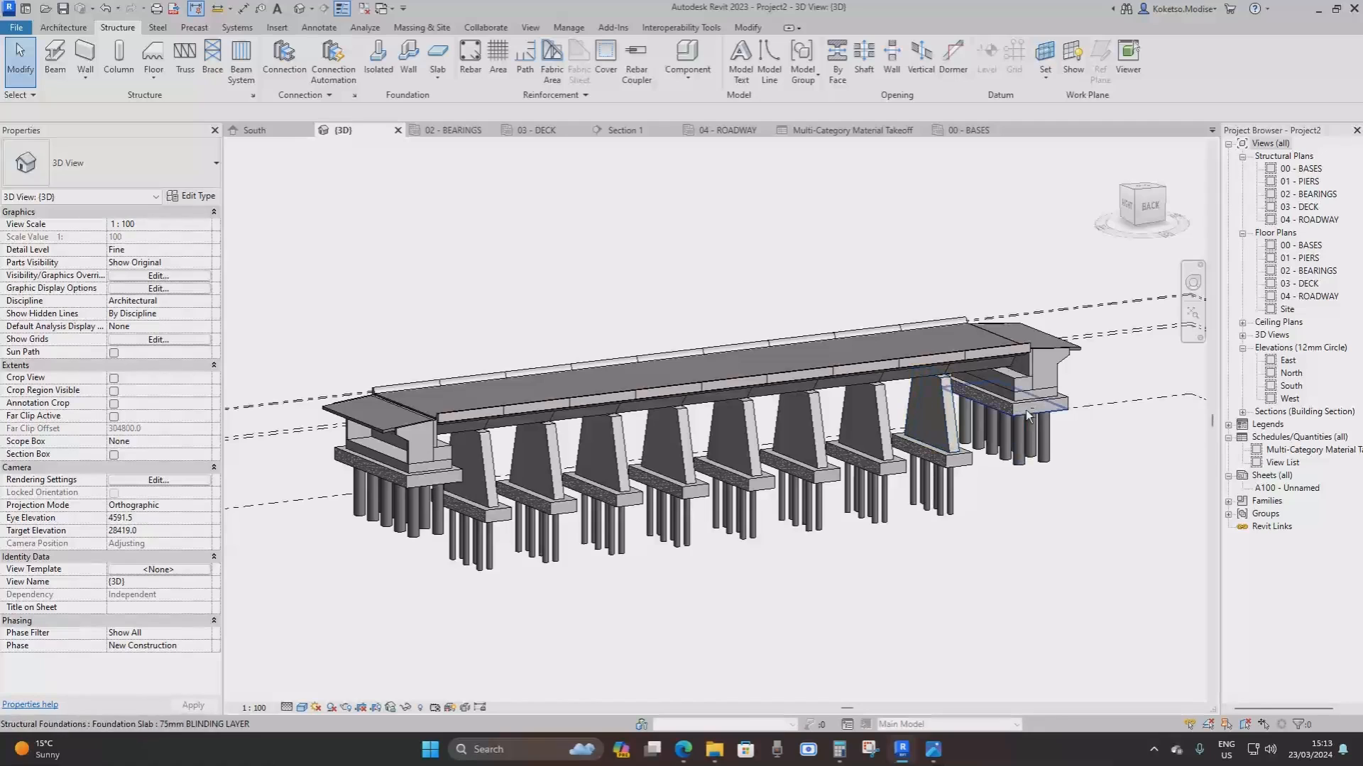
pyautogui.scroll(4, 877, 369)
pyautogui.scroll(2, 878, 369)
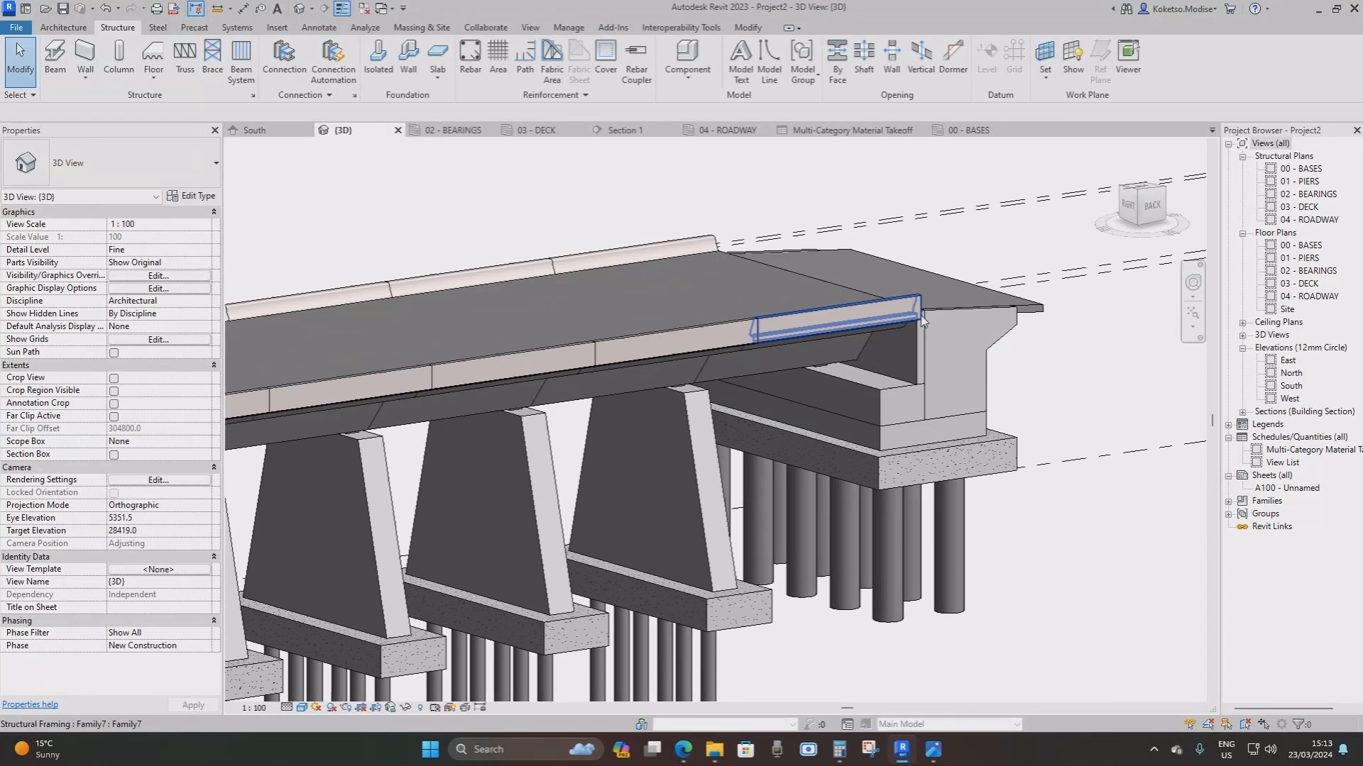
pyautogui.scroll(2, 989, 338)
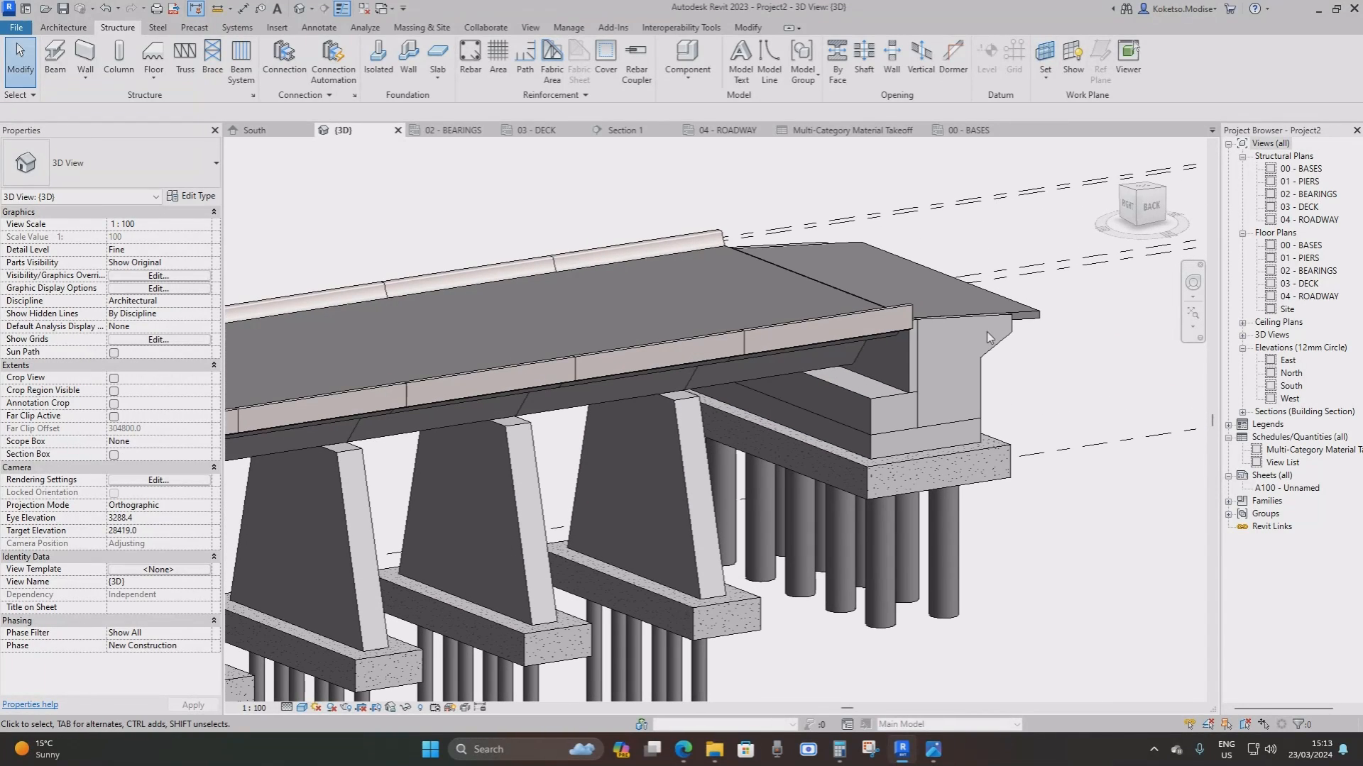
pyautogui.click(871, 325)
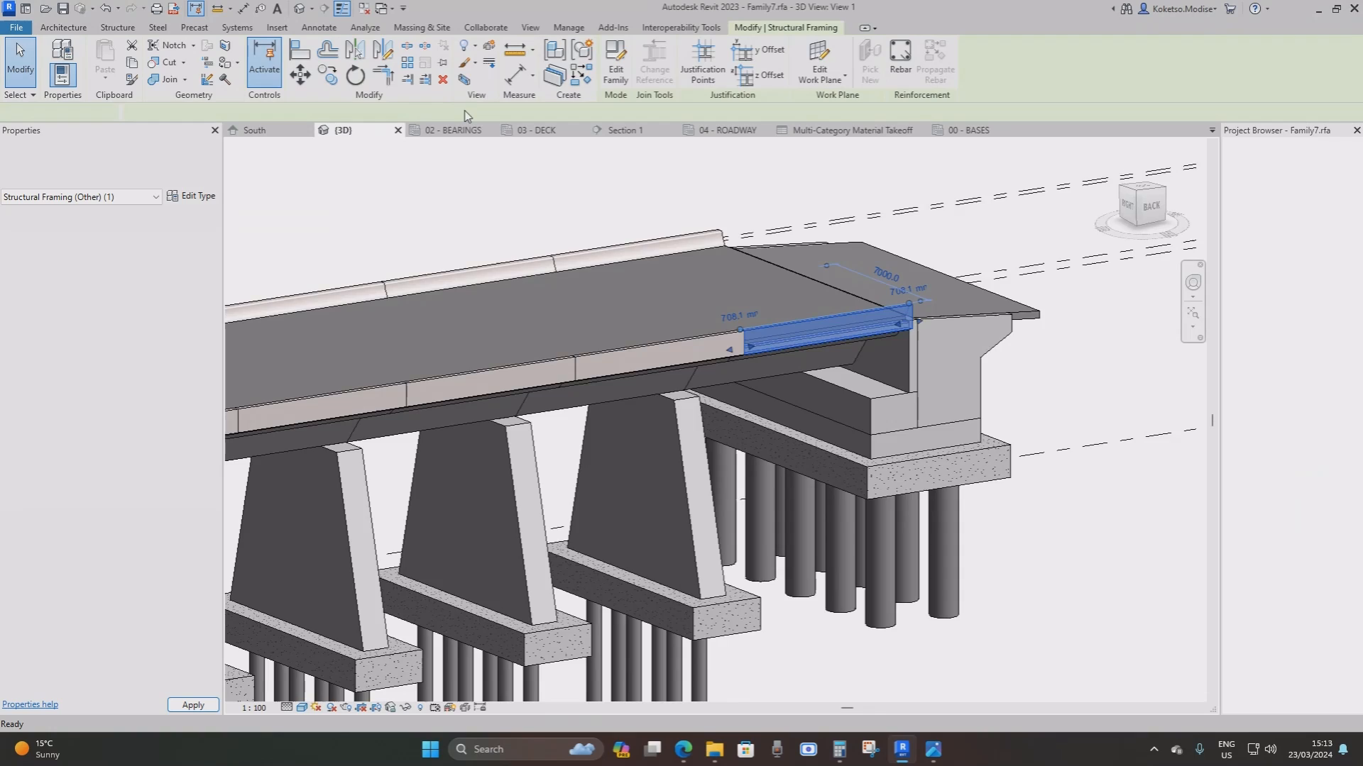
# Save the parapet family in the Documents folder under the name Bridge Parapet
pyautogui.click(18, 28)
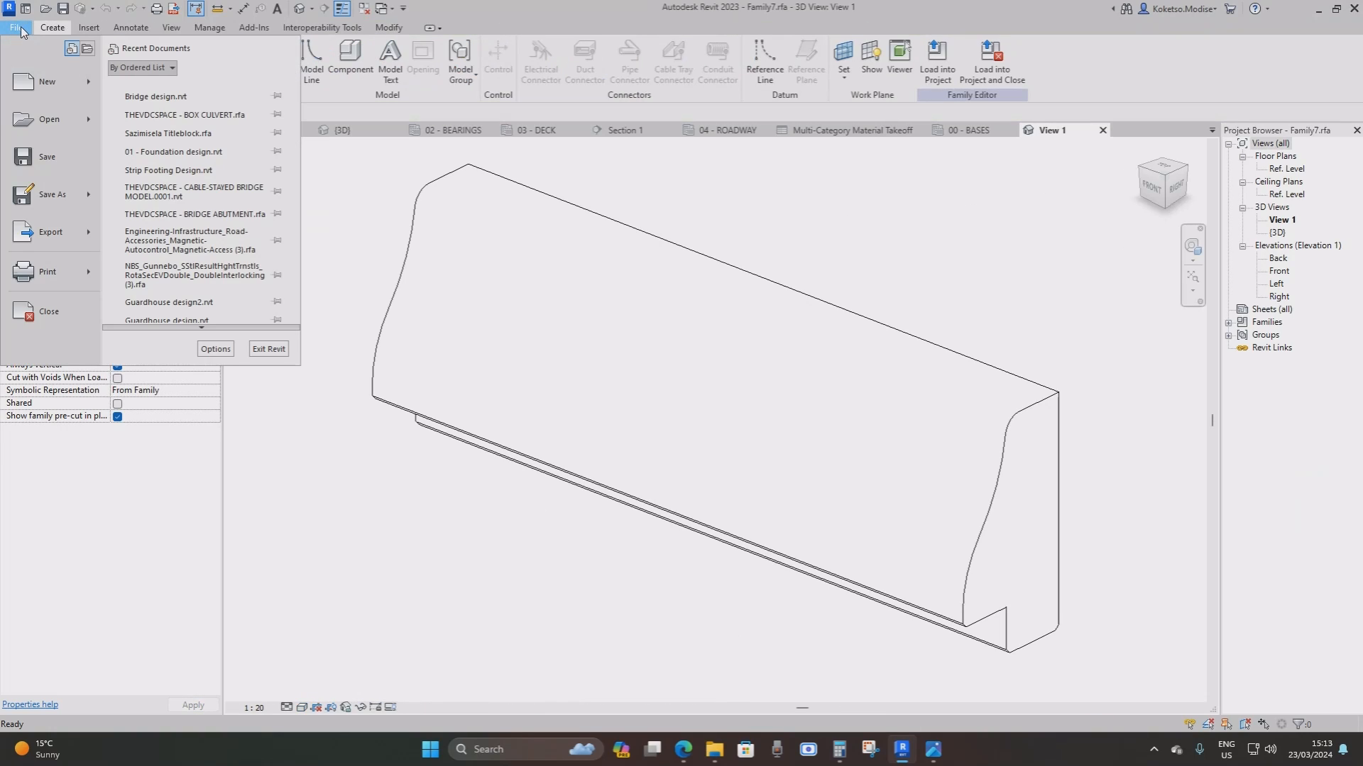
pyautogui.moveTo(61, 180)
pyautogui.click(177, 169)
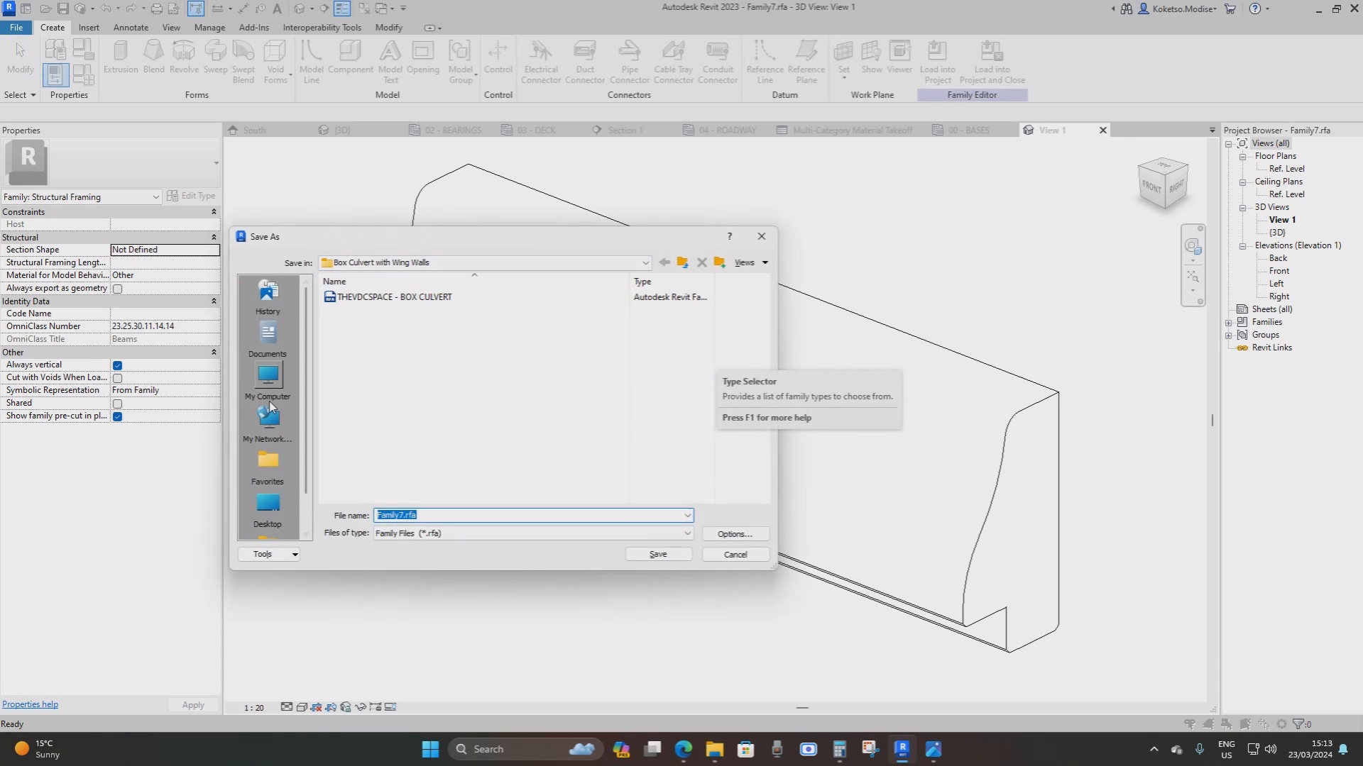
pyautogui.click(684, 264)
pyautogui.click(268, 333)
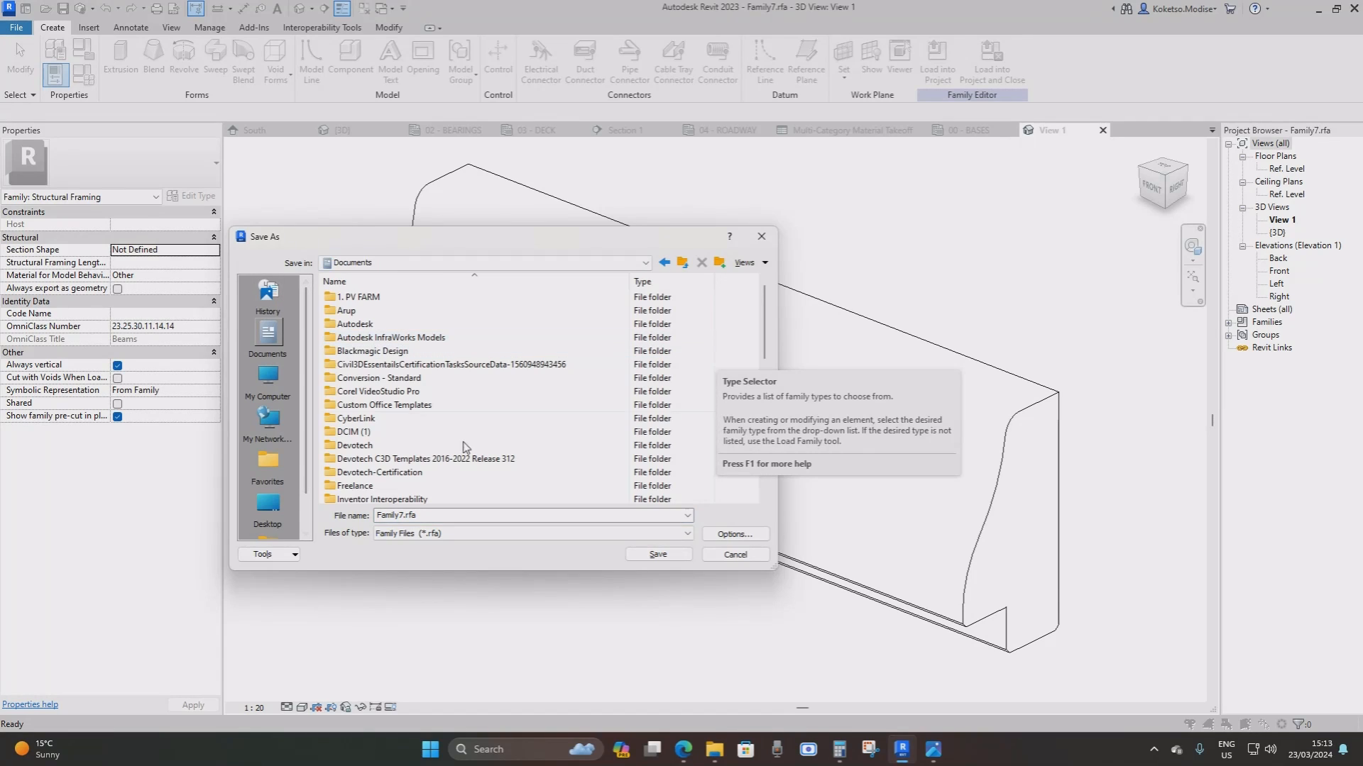
pyautogui.doubleClick(439, 515)
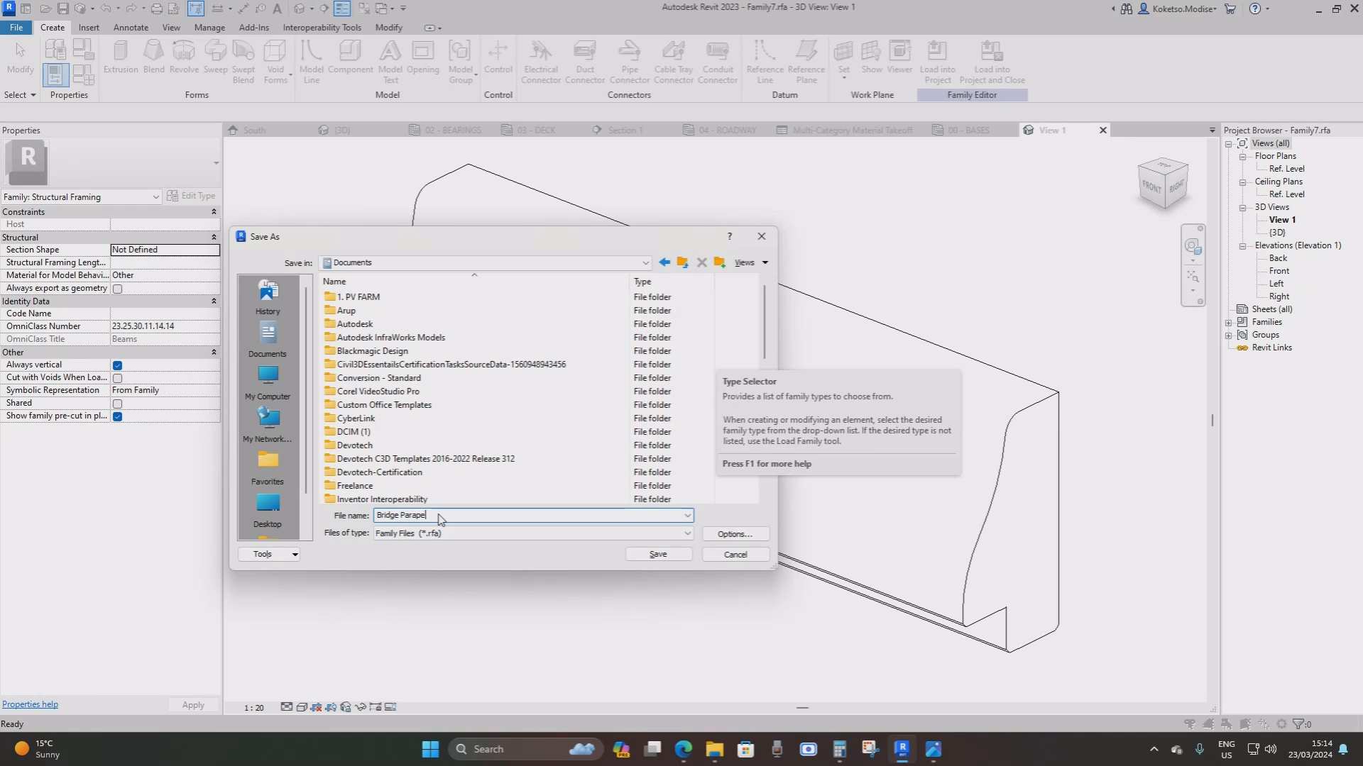
pyautogui.click(658, 554)
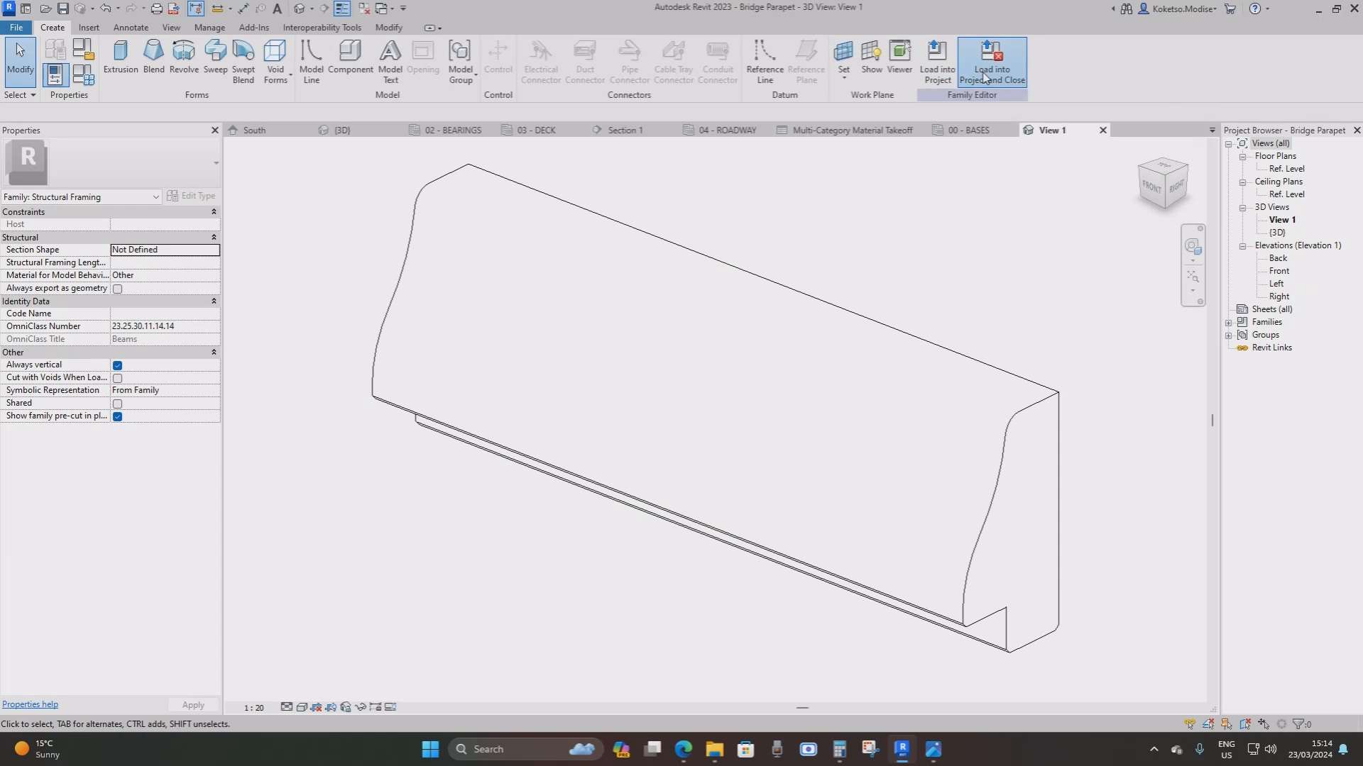
# Load the Bridge Parapet family into the project and close it, cancel its placement, and return to the 3D view
pyautogui.click(978, 77)
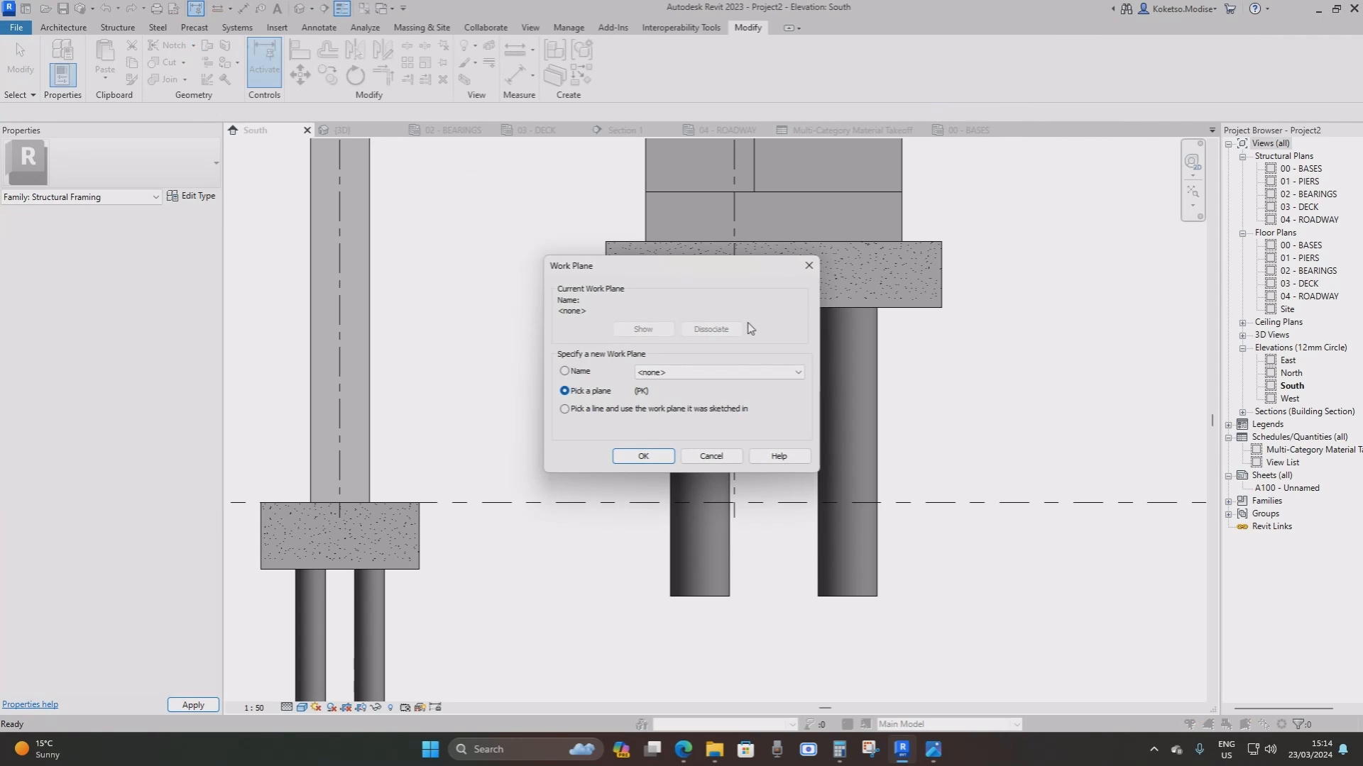
pyautogui.press('Escape')
pyautogui.click(341, 130)
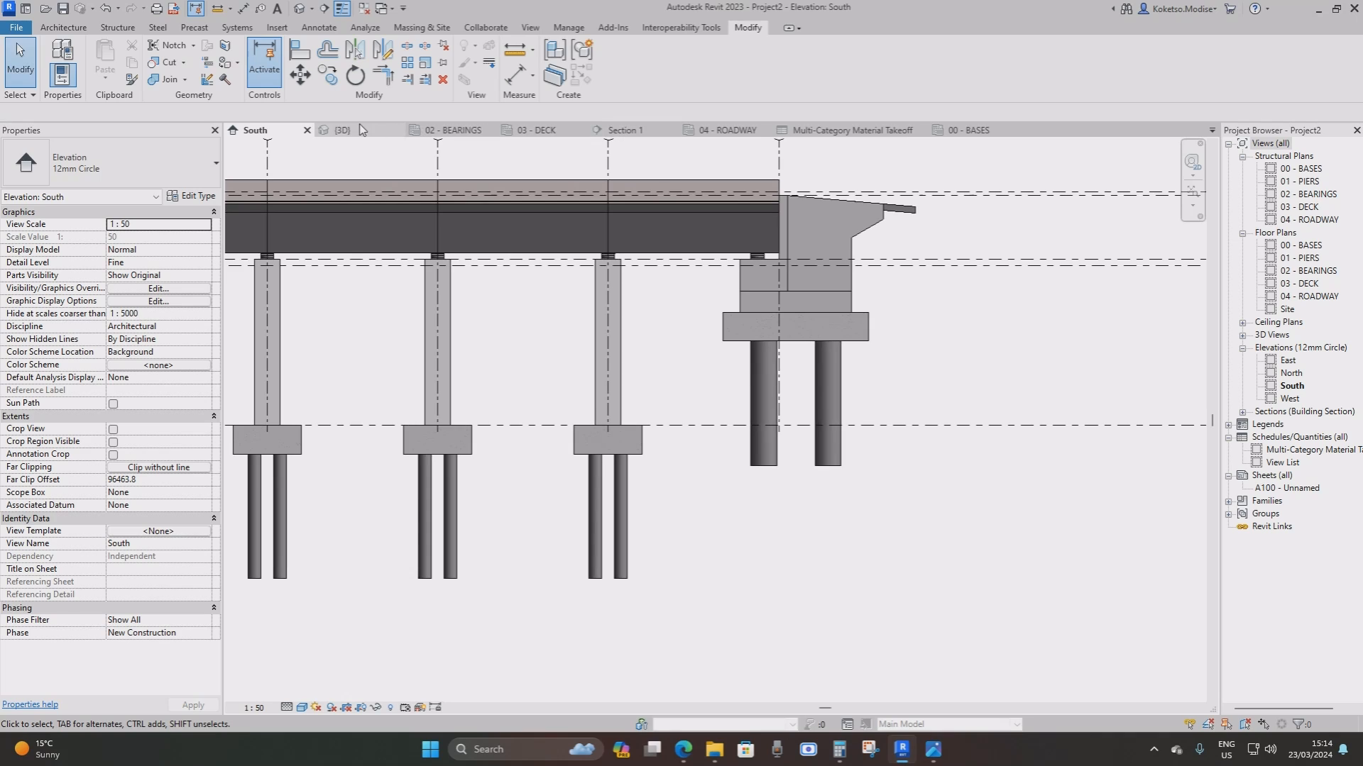
# Open the end deck segment's family for editing and save it in Documents as Bridge Deck1
pyautogui.click(723, 381)
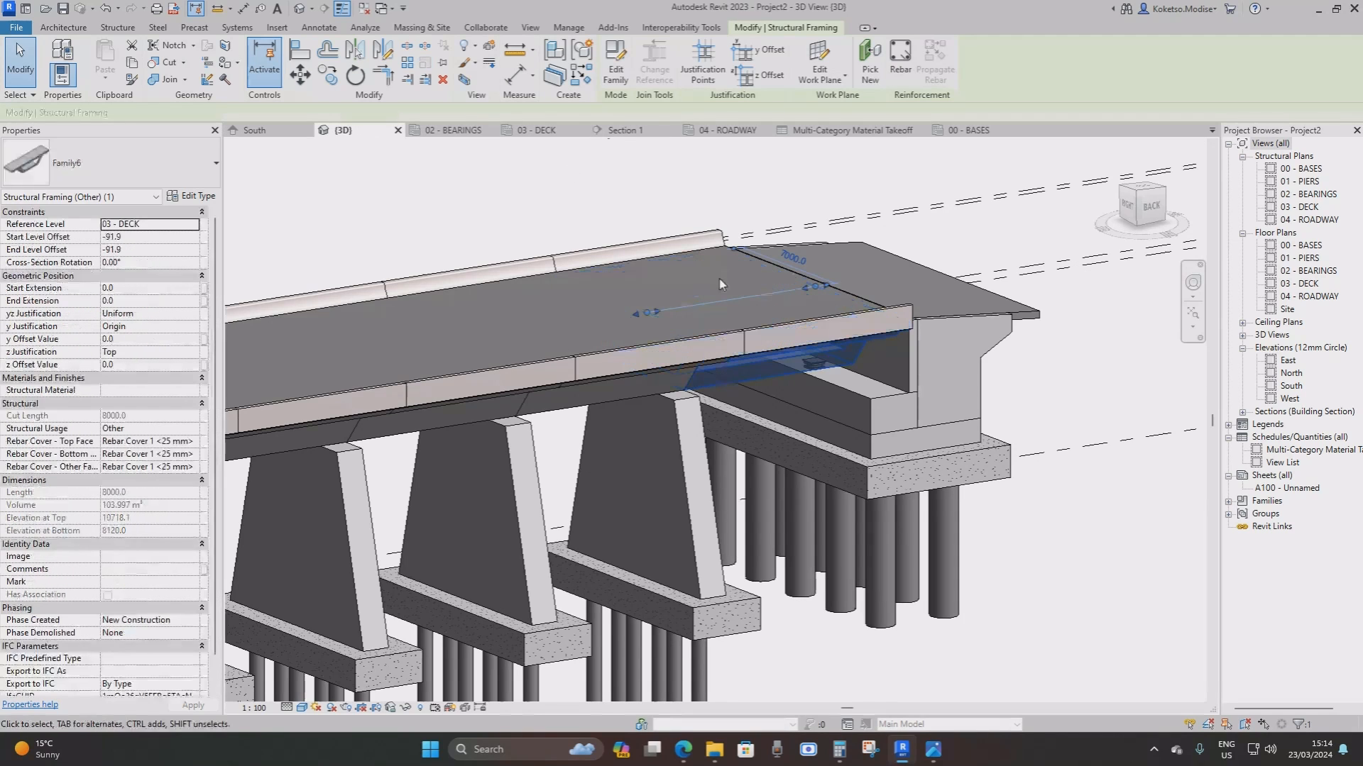
pyautogui.click(613, 63)
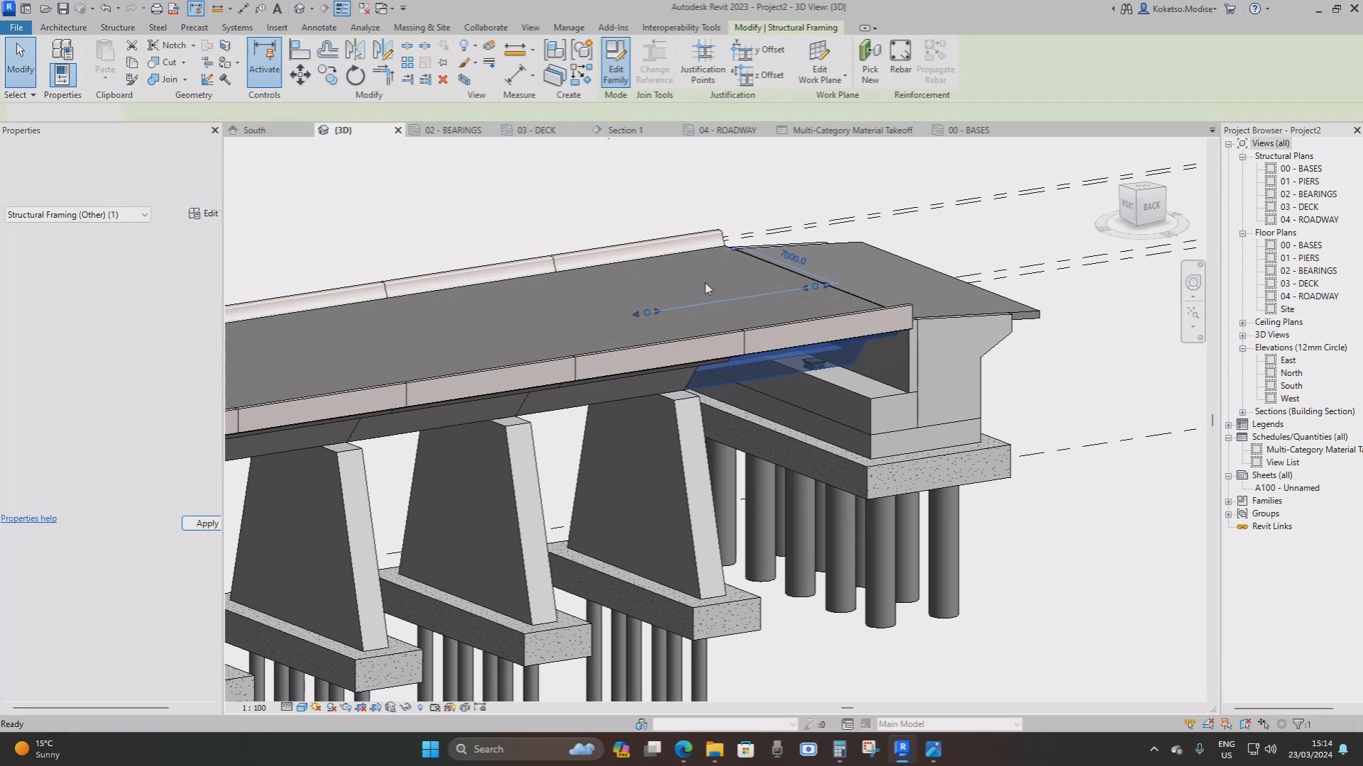
pyautogui.click(16, 27)
pyautogui.moveTo(61, 191)
pyautogui.click(163, 186)
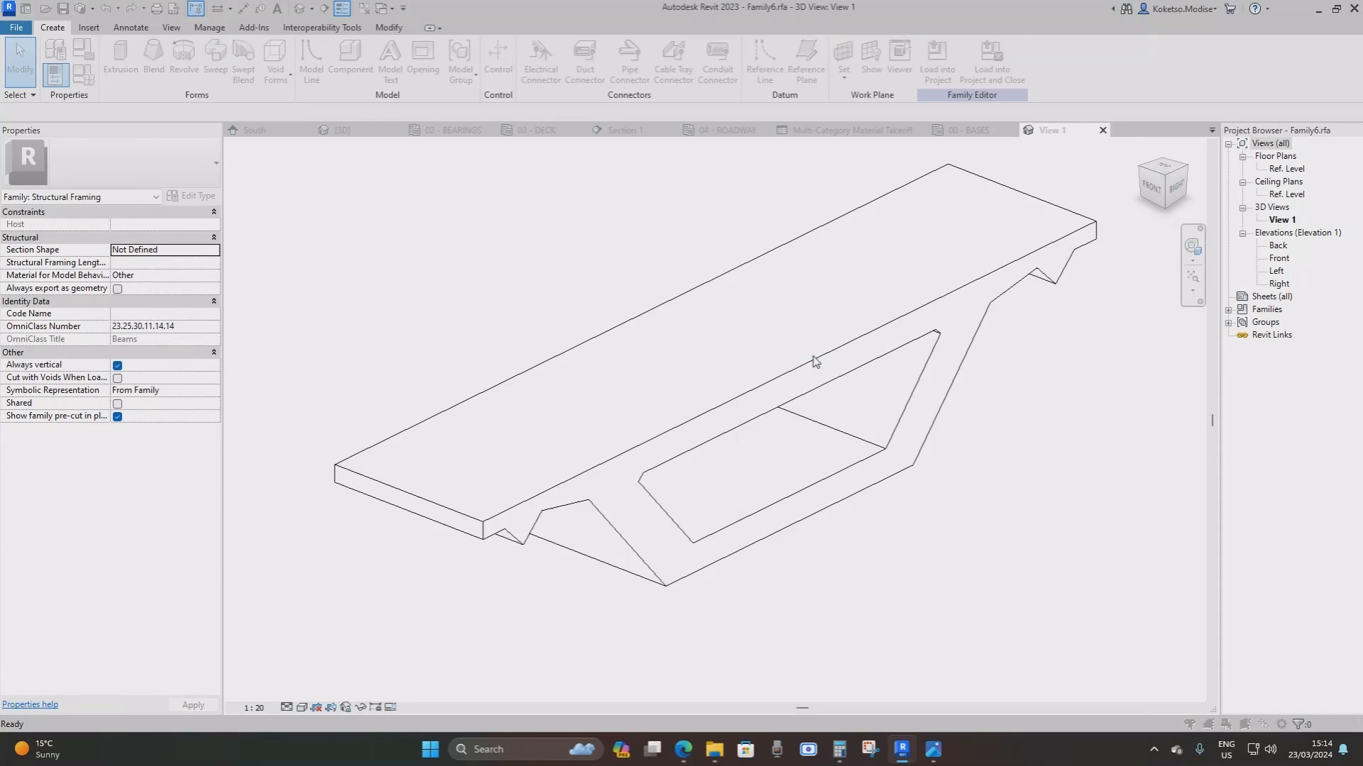
pyautogui.write('Br')
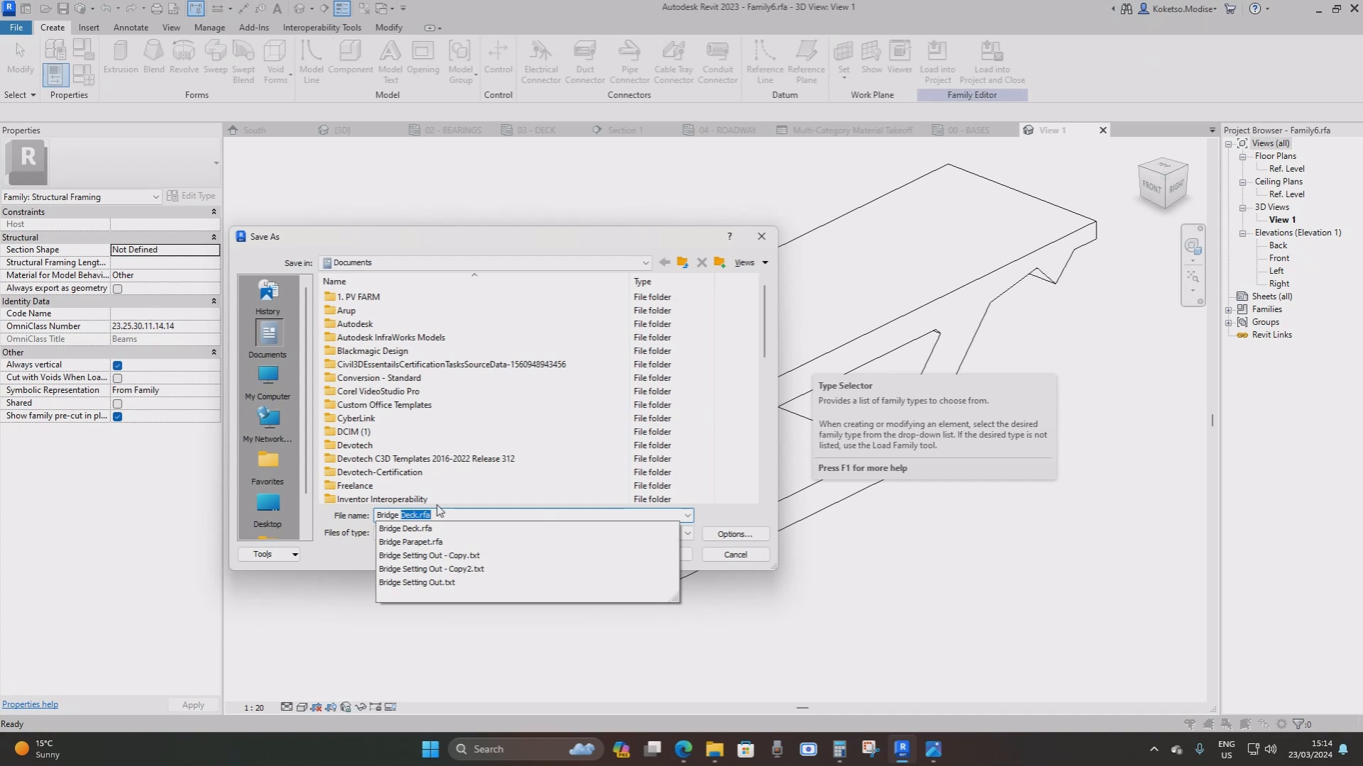
pyautogui.write('D')
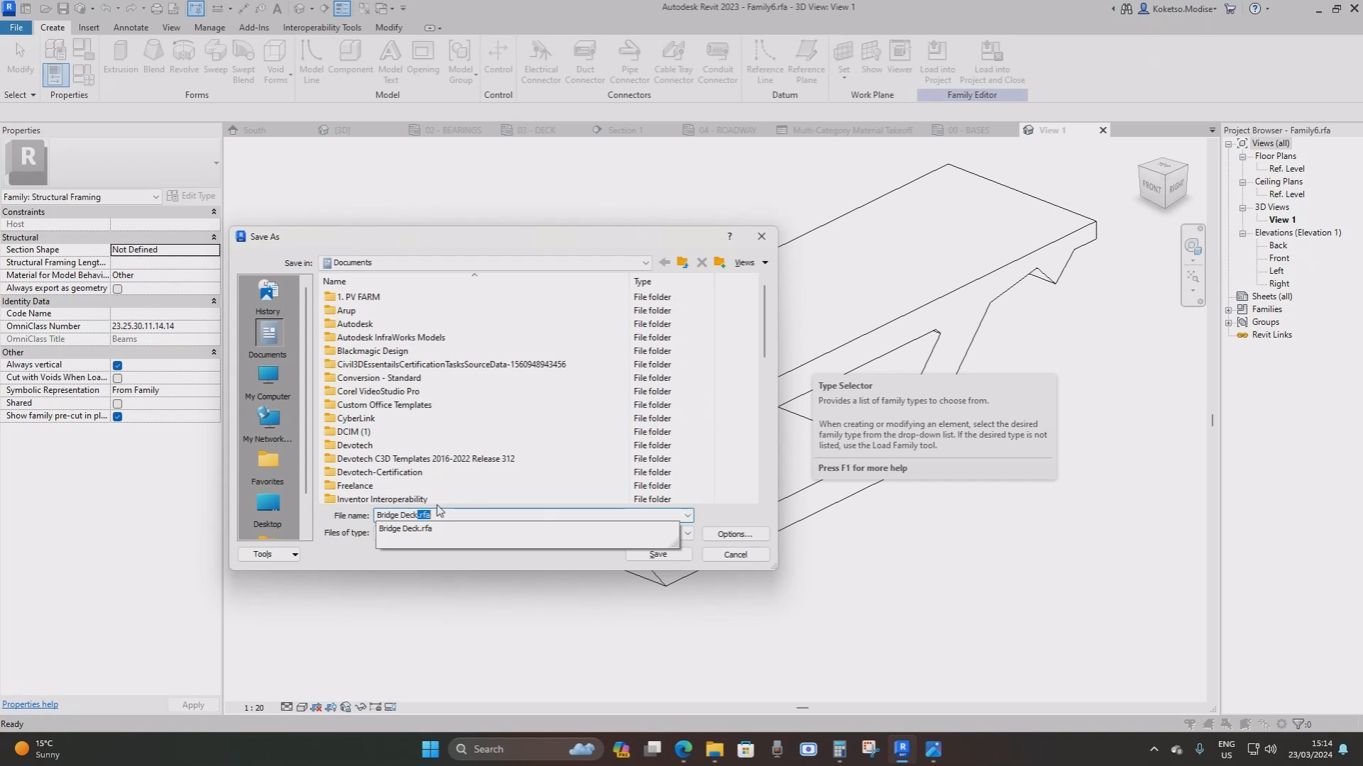
pyautogui.write('eck1')
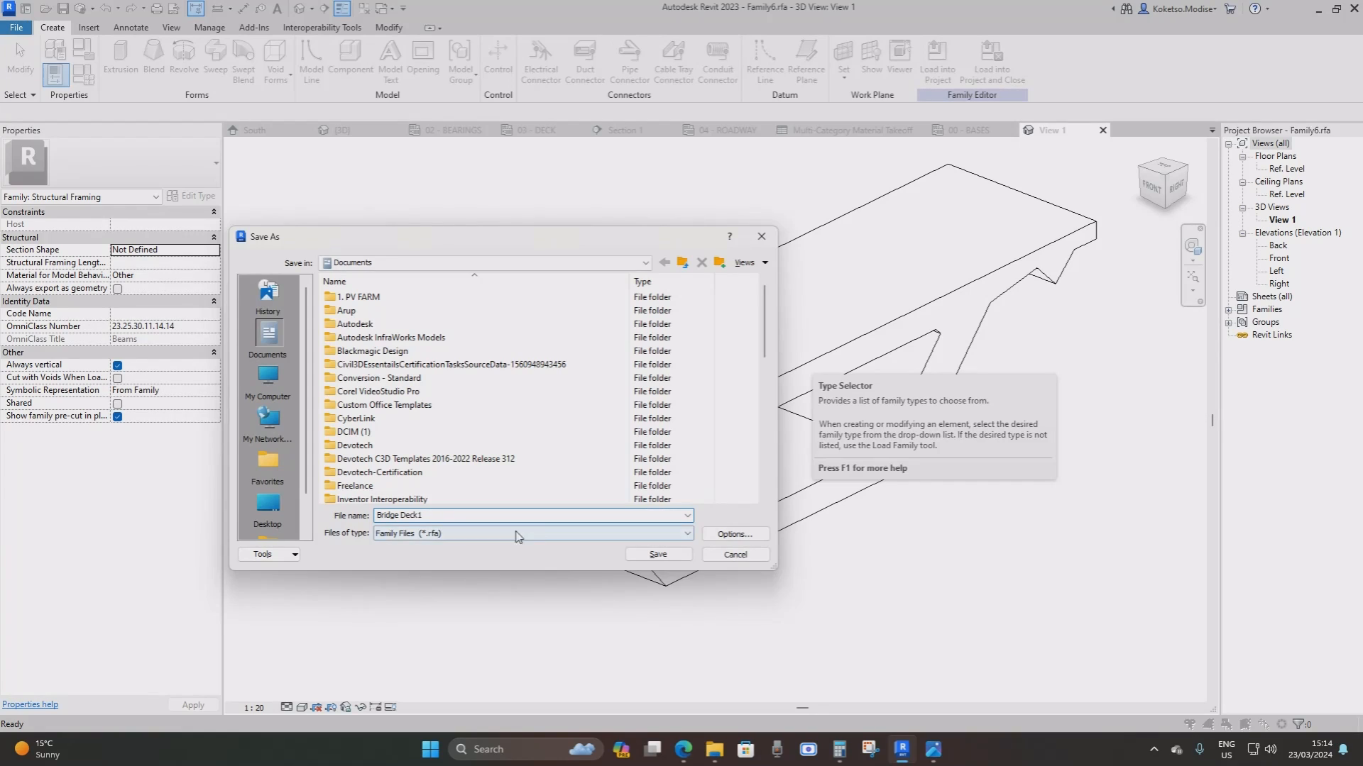
pyautogui.click(656, 555)
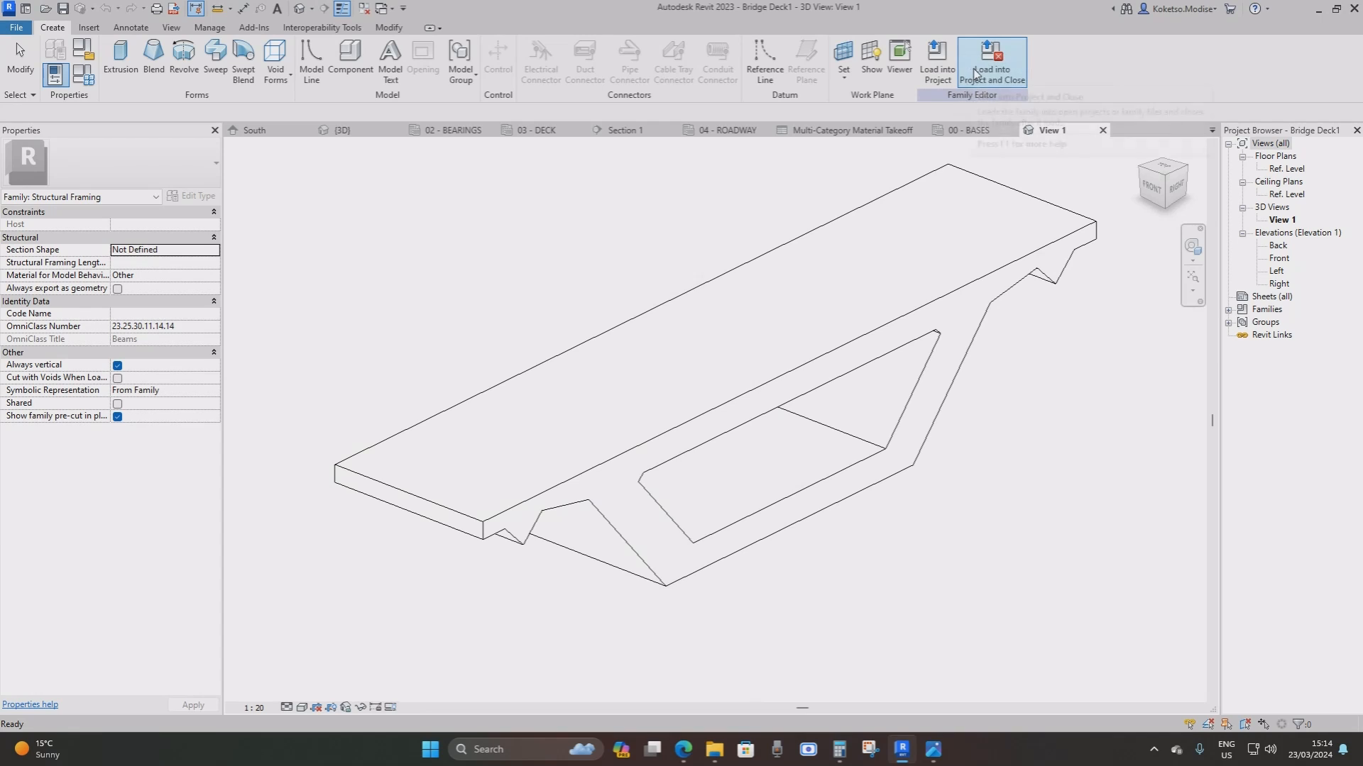
# Load the Bridge Deck1 family into the project and close it, cancel its placement, and return to the 3D view
pyautogui.click(992, 64)
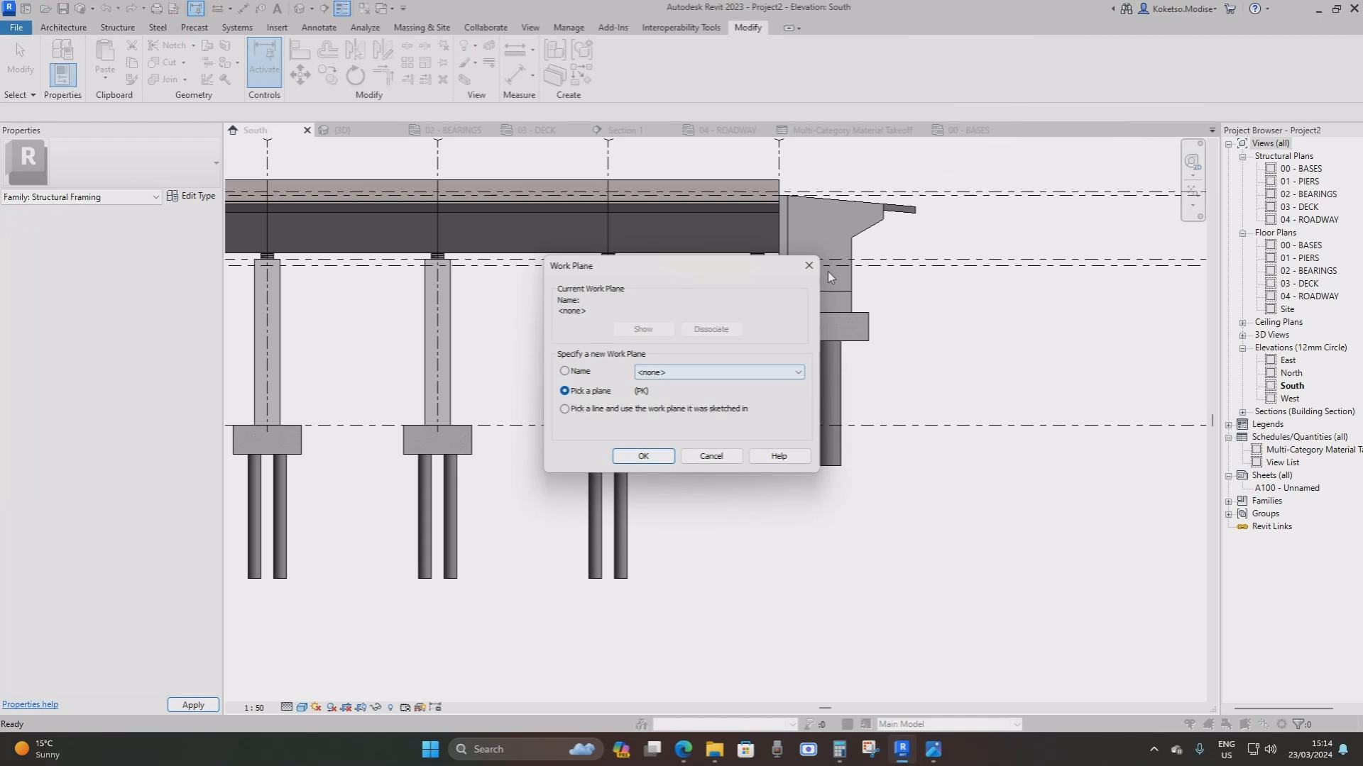
pyautogui.click(804, 268)
pyautogui.click(363, 129)
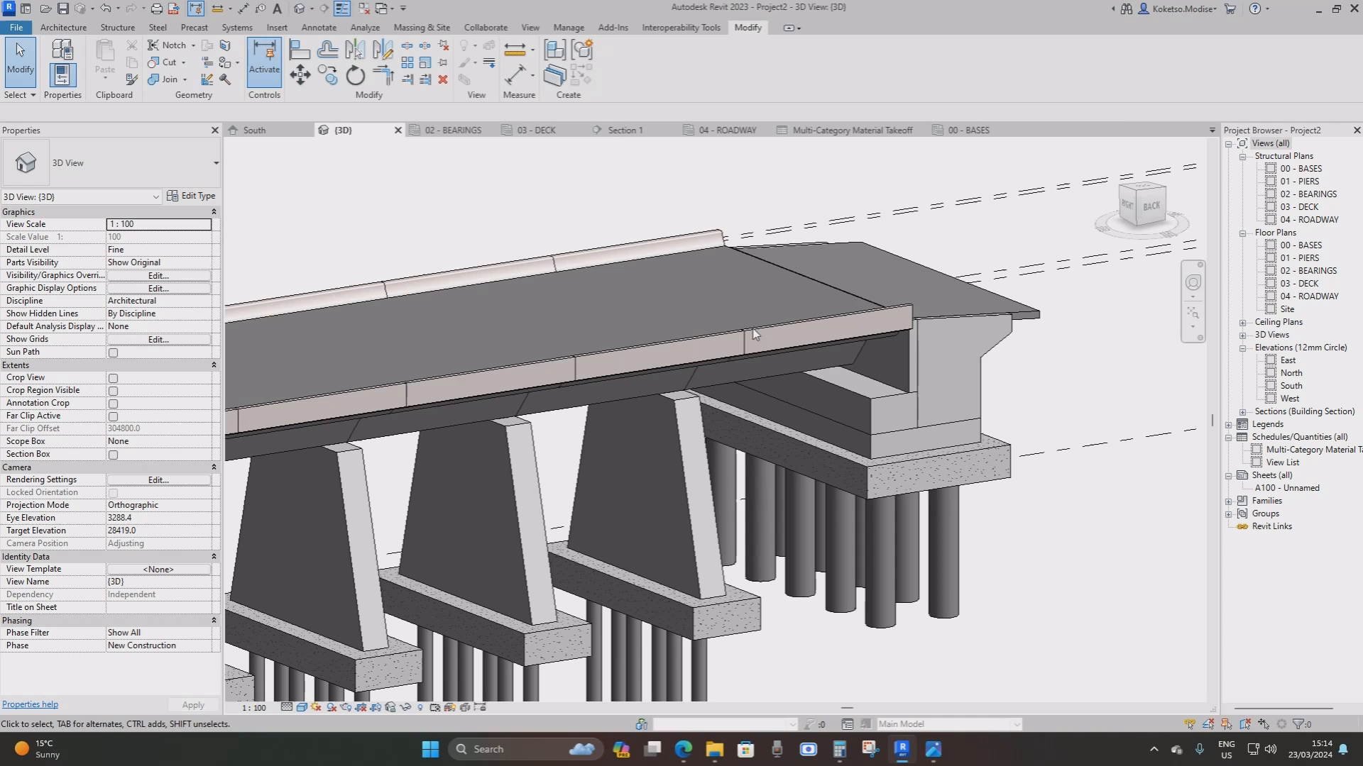
# Open the abutment's family for editing and save it in Documents as Bridge Abutment
pyautogui.moveTo(902, 434); pyautogui.dragTo(842, 362, button='middle')
pyautogui.click(863, 288)
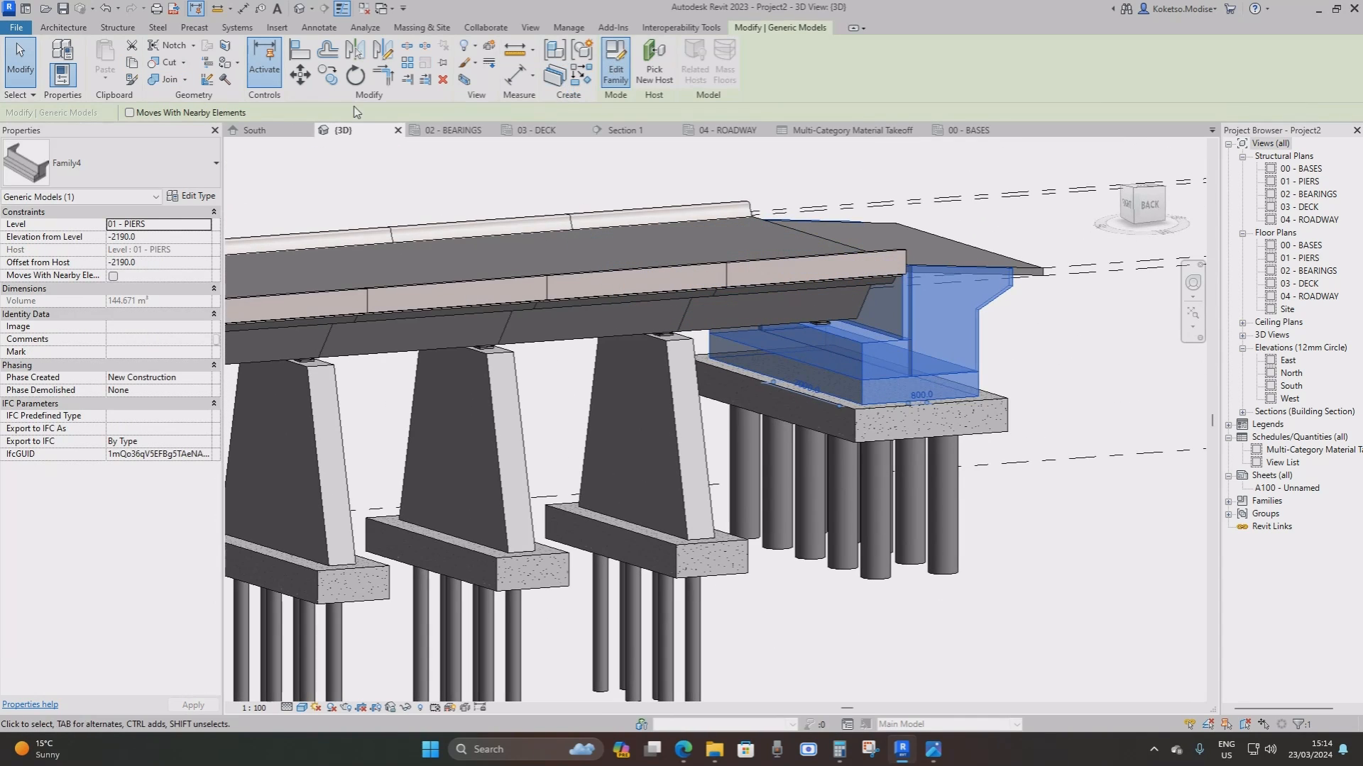
pyautogui.click(615, 64)
pyautogui.click(17, 27)
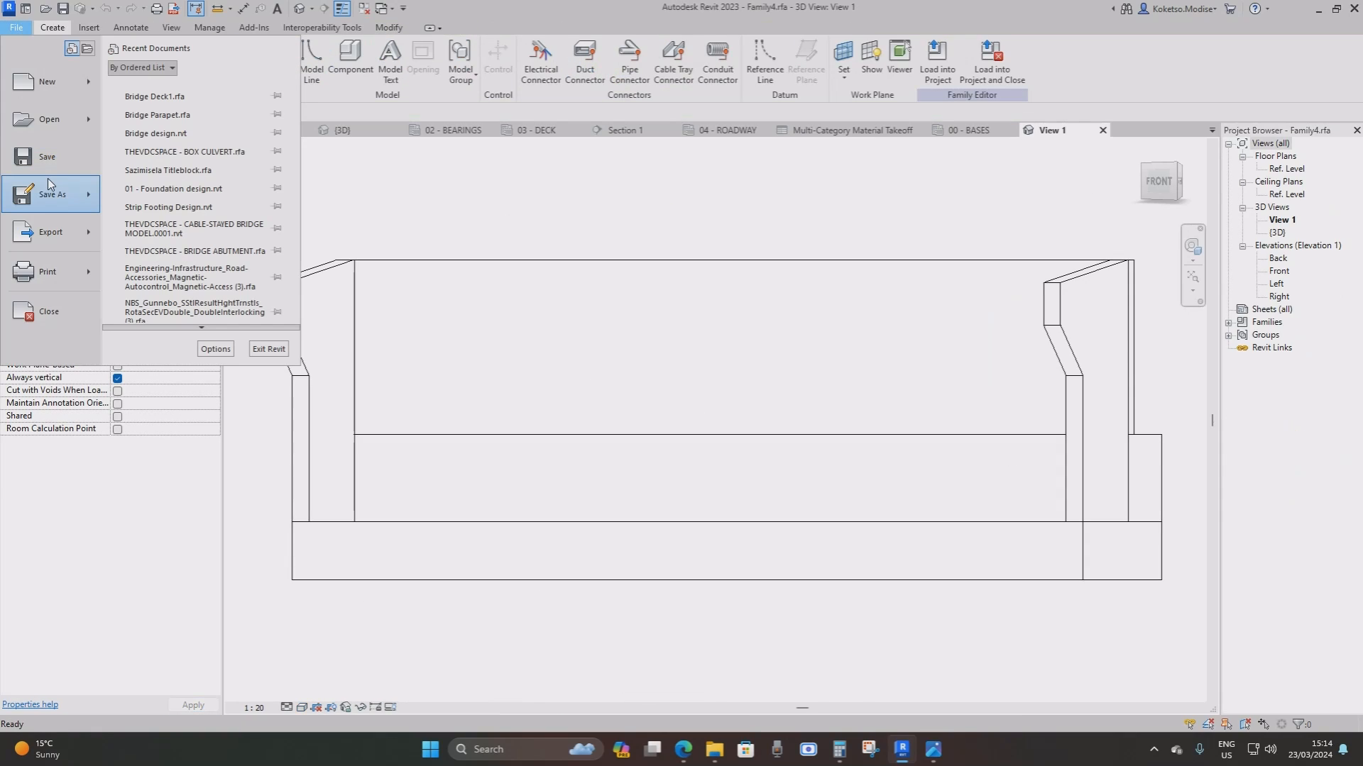
pyautogui.moveTo(48, 181)
pyautogui.click(150, 178)
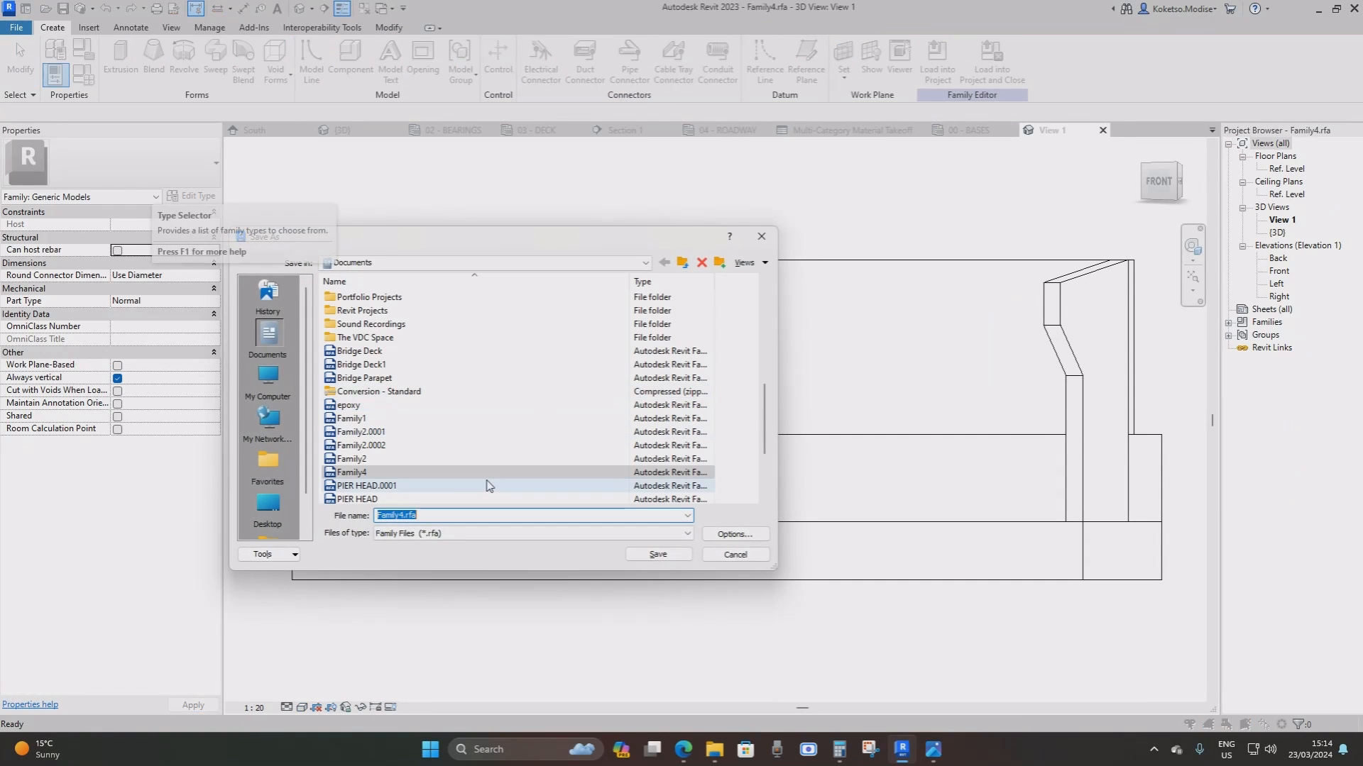
pyautogui.write('Bri')
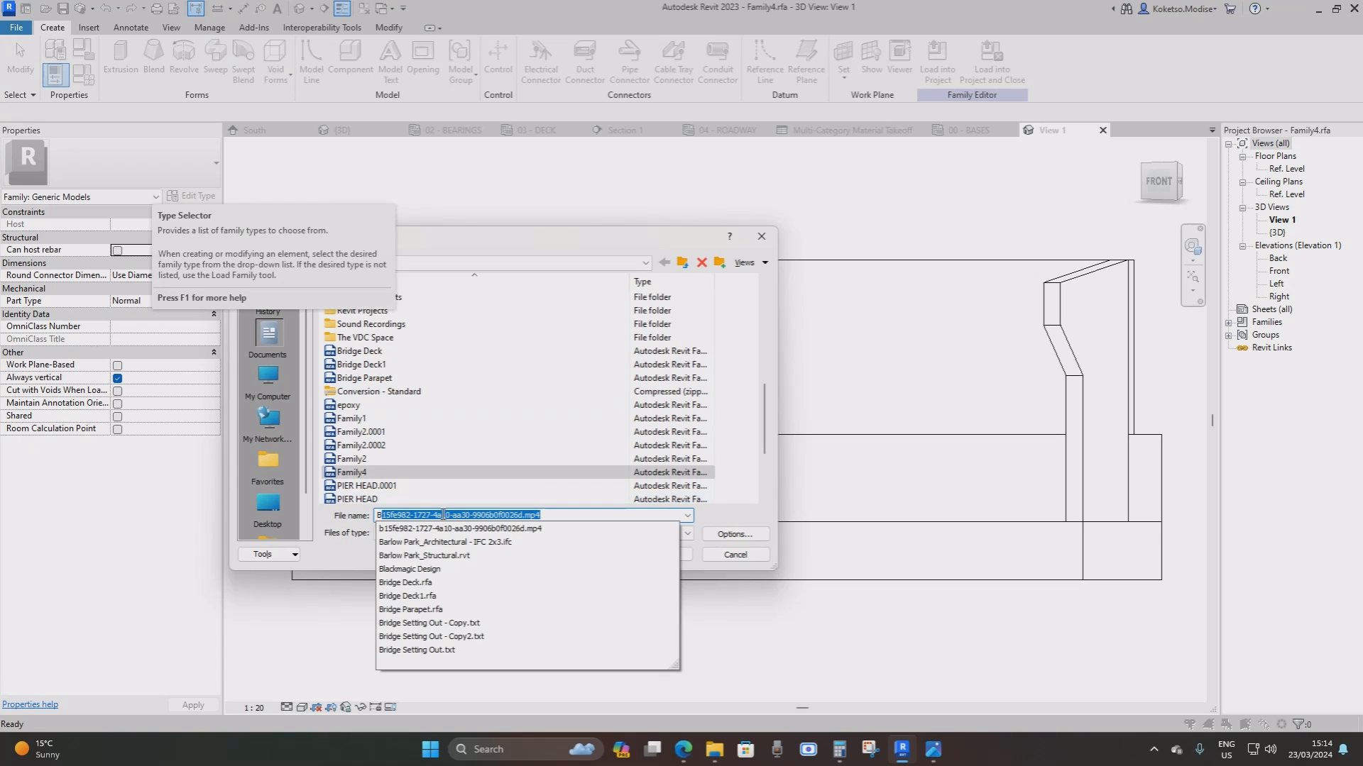
pyautogui.write('dge ')
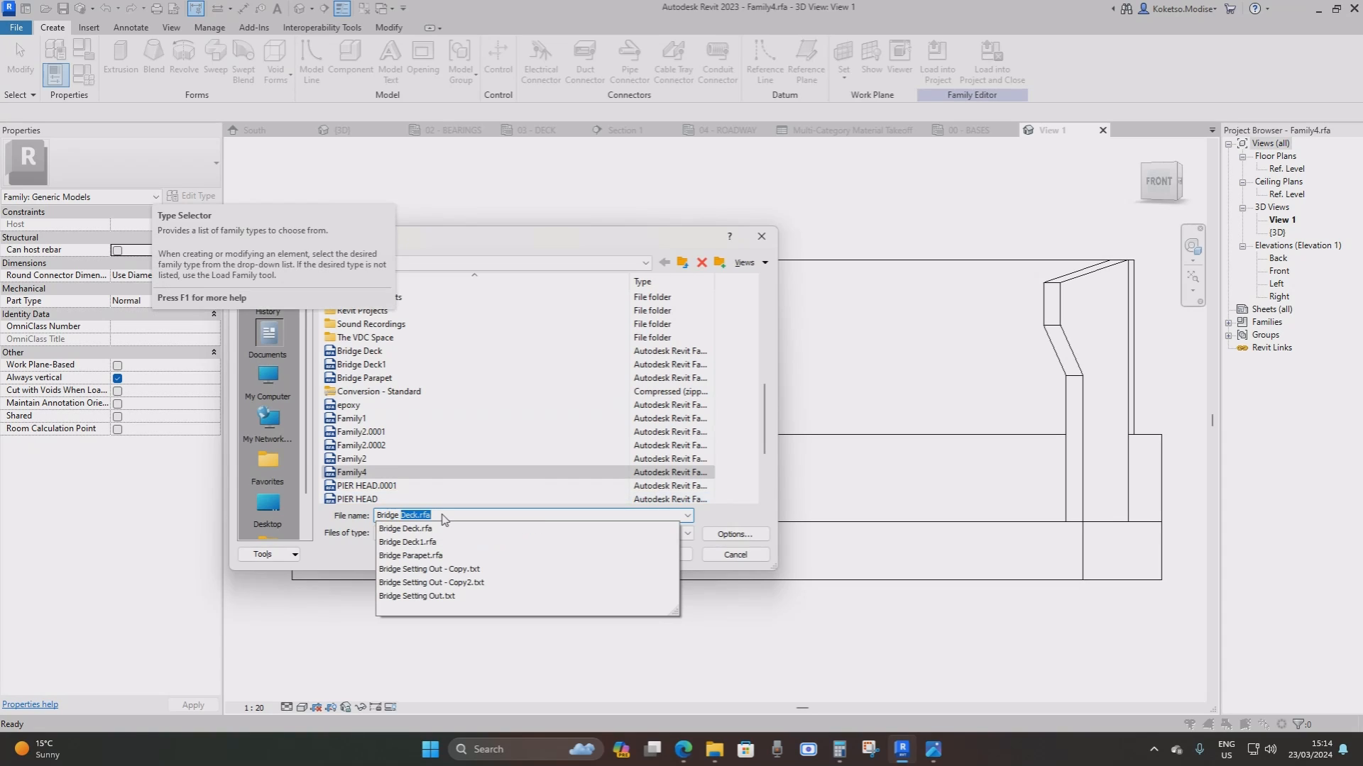
pyautogui.write('Abutment')
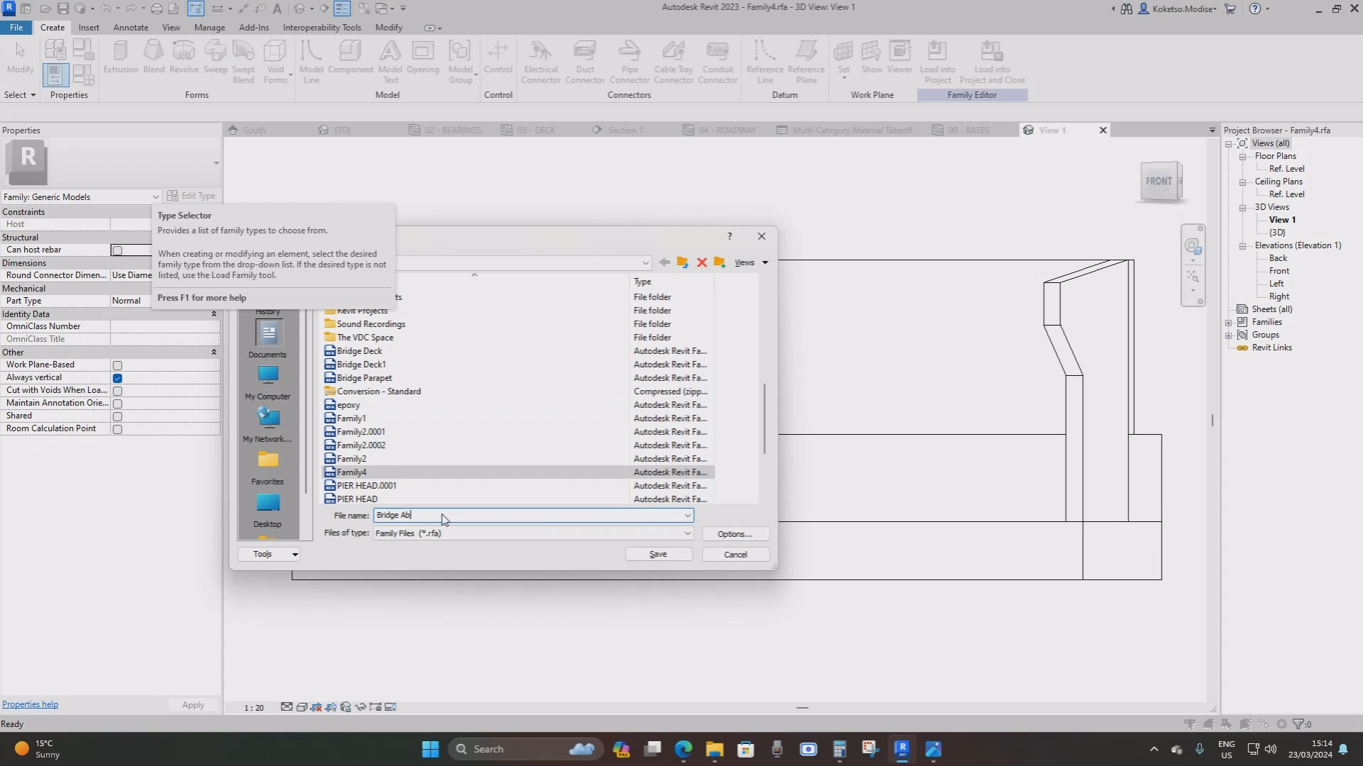
pyautogui.click(655, 556)
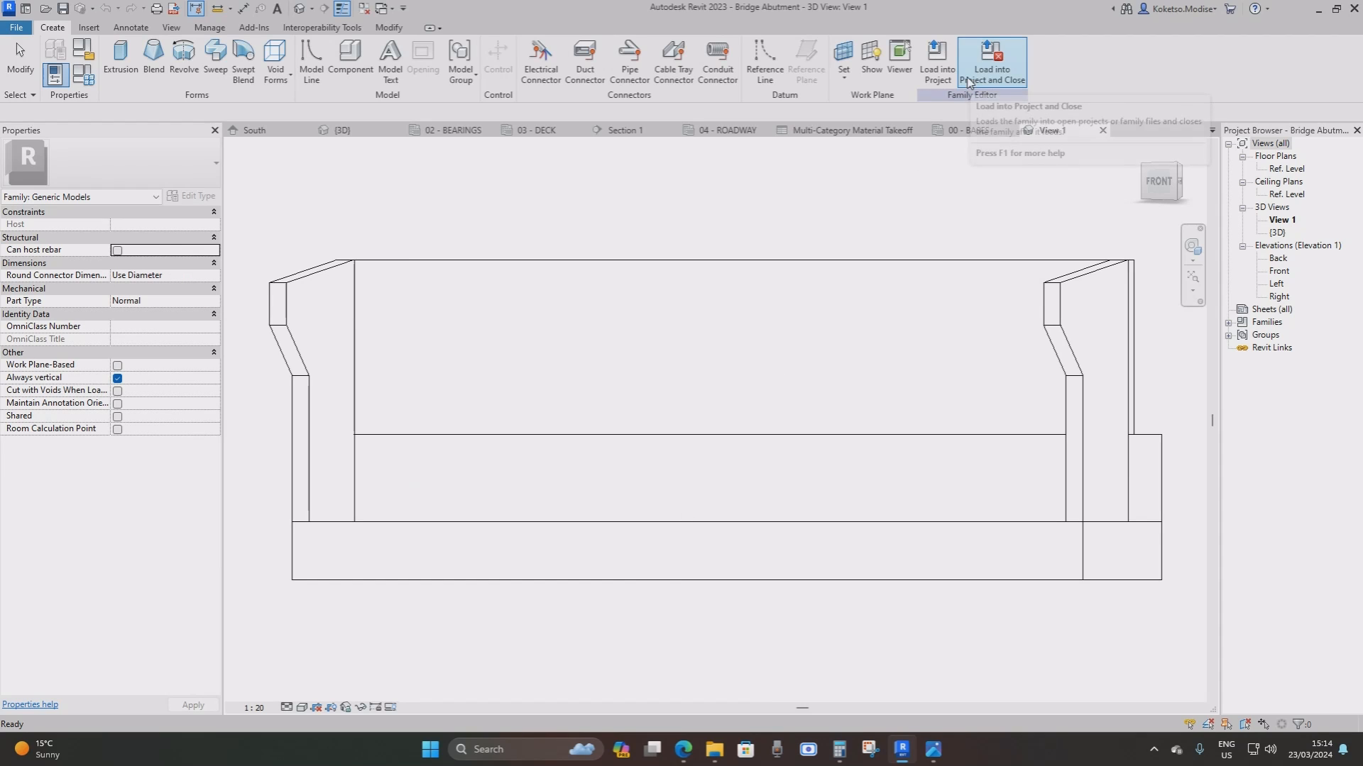
# Load the Bridge Abutment family into the project and close it, cancel its placement, and return to the bridge's 3D view
pyautogui.click(991, 69)
pyautogui.press('Escape')
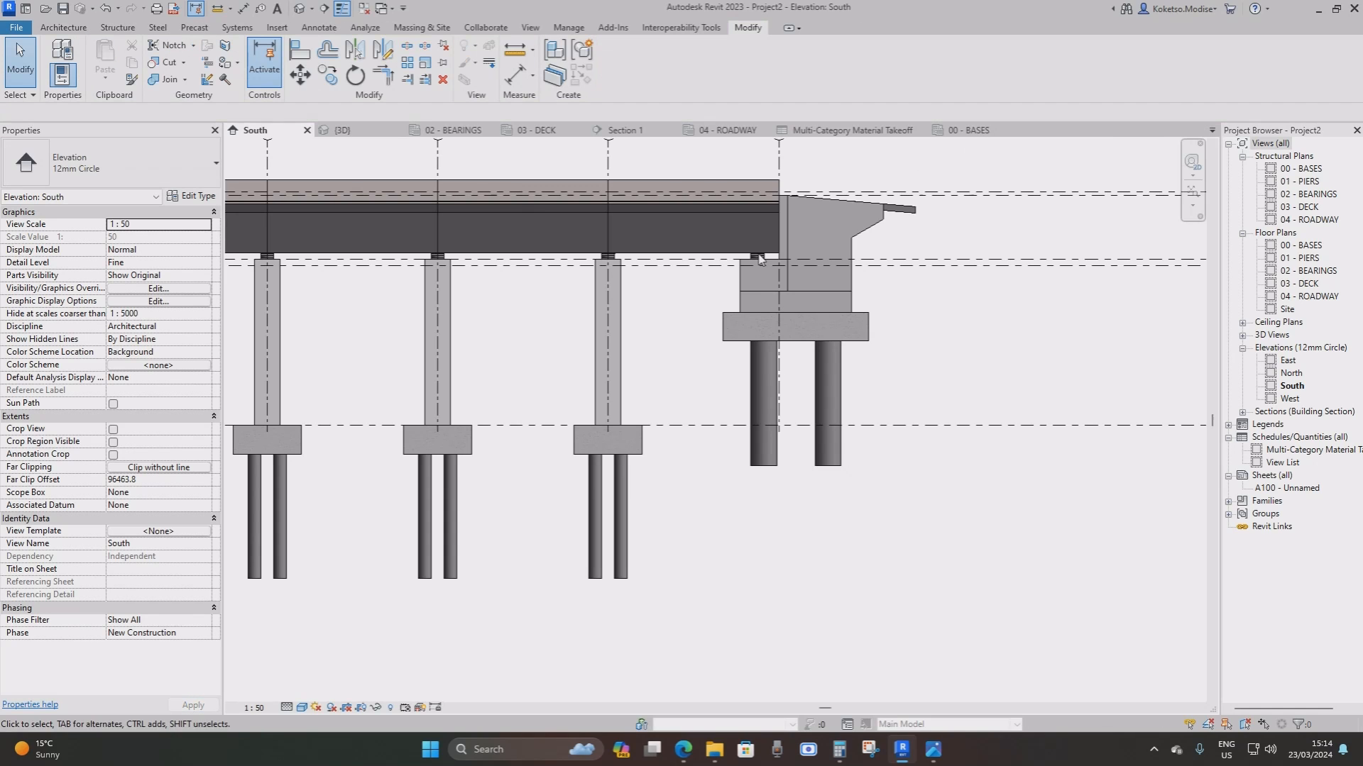
pyautogui.click(362, 131)
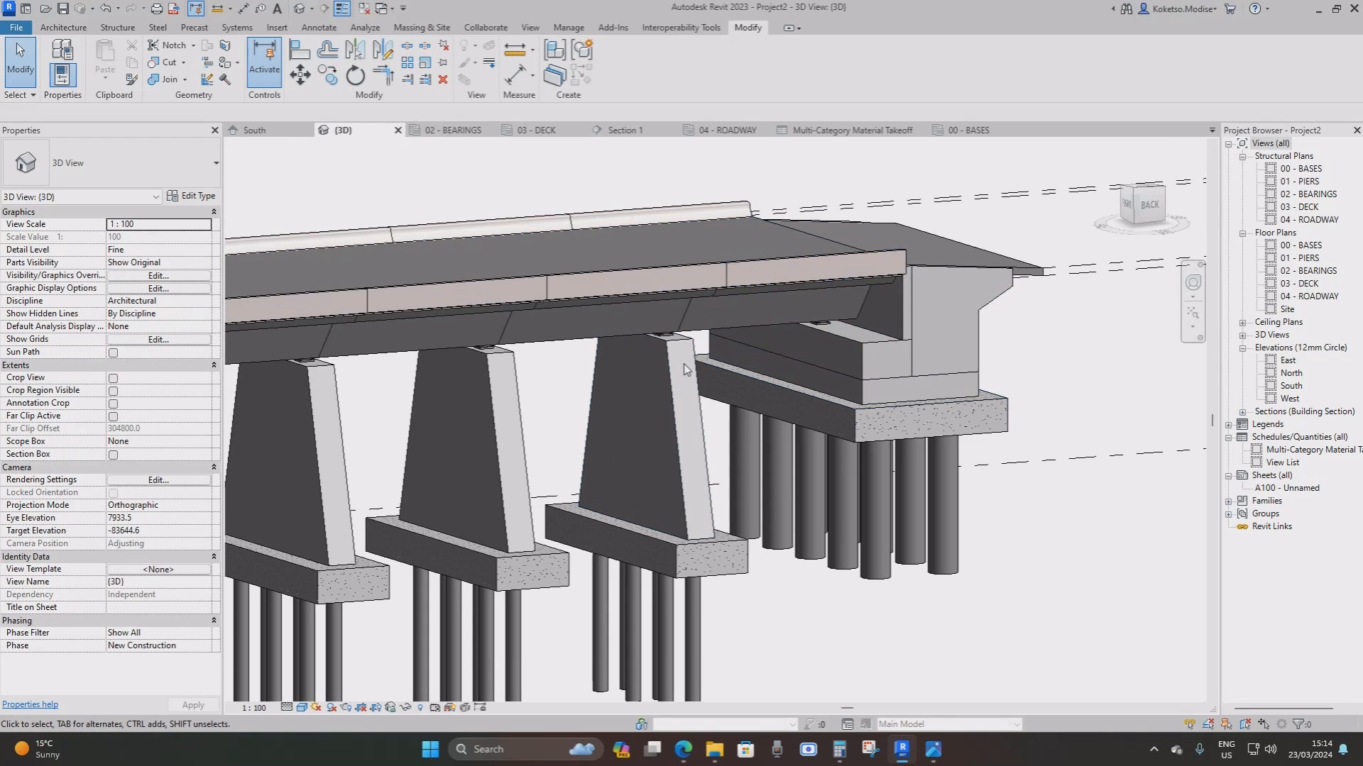
pyautogui.moveTo(683, 364); pyautogui.dragTo(714, 309, button='middle')
pyautogui.keyDown('shift'); pyautogui.moveTo(896, 360); pyautogui.dragTo(949, 467, button='middle'); pyautogui.keyUp('shift')
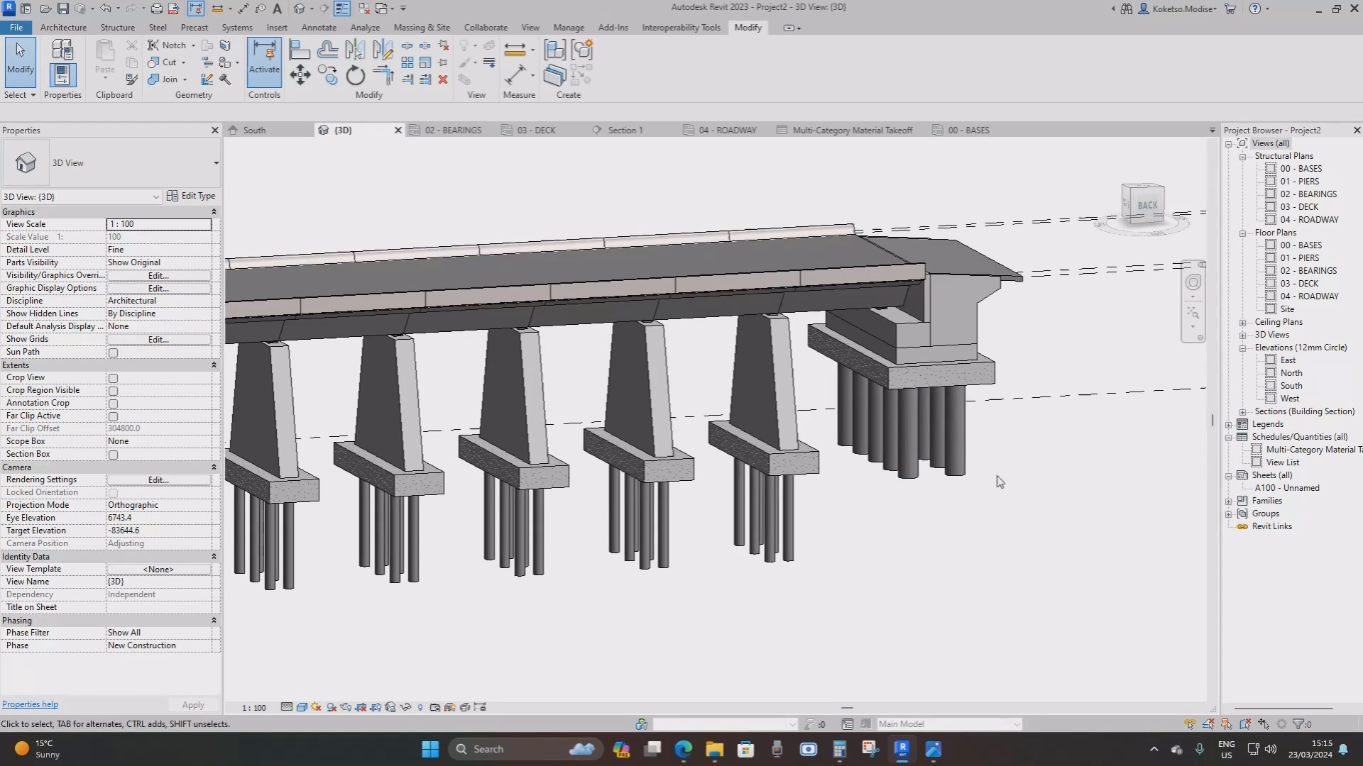
# Check the family and type names listed in the Multi-Category Material Takeoff, from the framing rows up to the first rows
pyautogui.click(855, 132)
pyautogui.scroll(10, 810, 237)
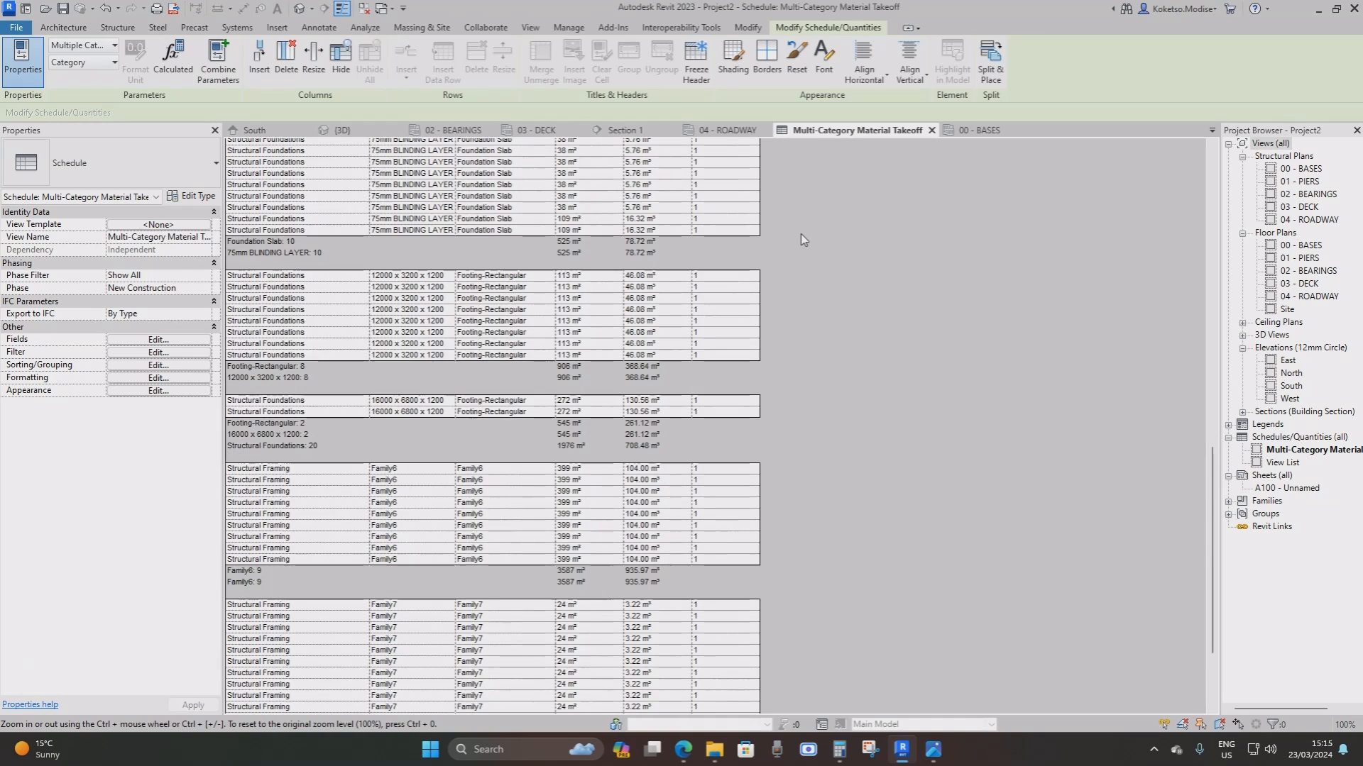
pyautogui.scroll(12, 810, 238)
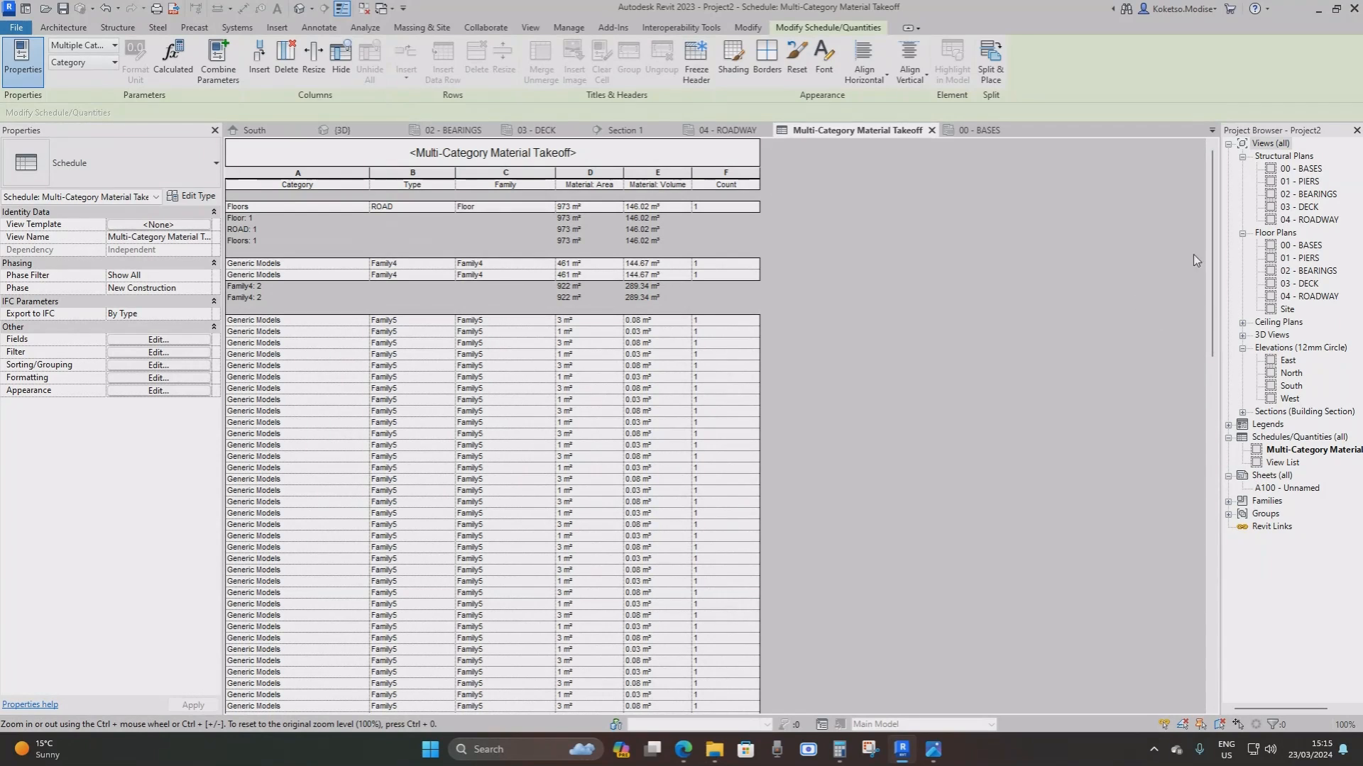
# Reopen the Multi-Category Material Takeoff, check the family names in its framing rows and first rows, and return to the 3D view
pyautogui.moveTo(1208, 226); pyautogui.dragTo(1206, 509)
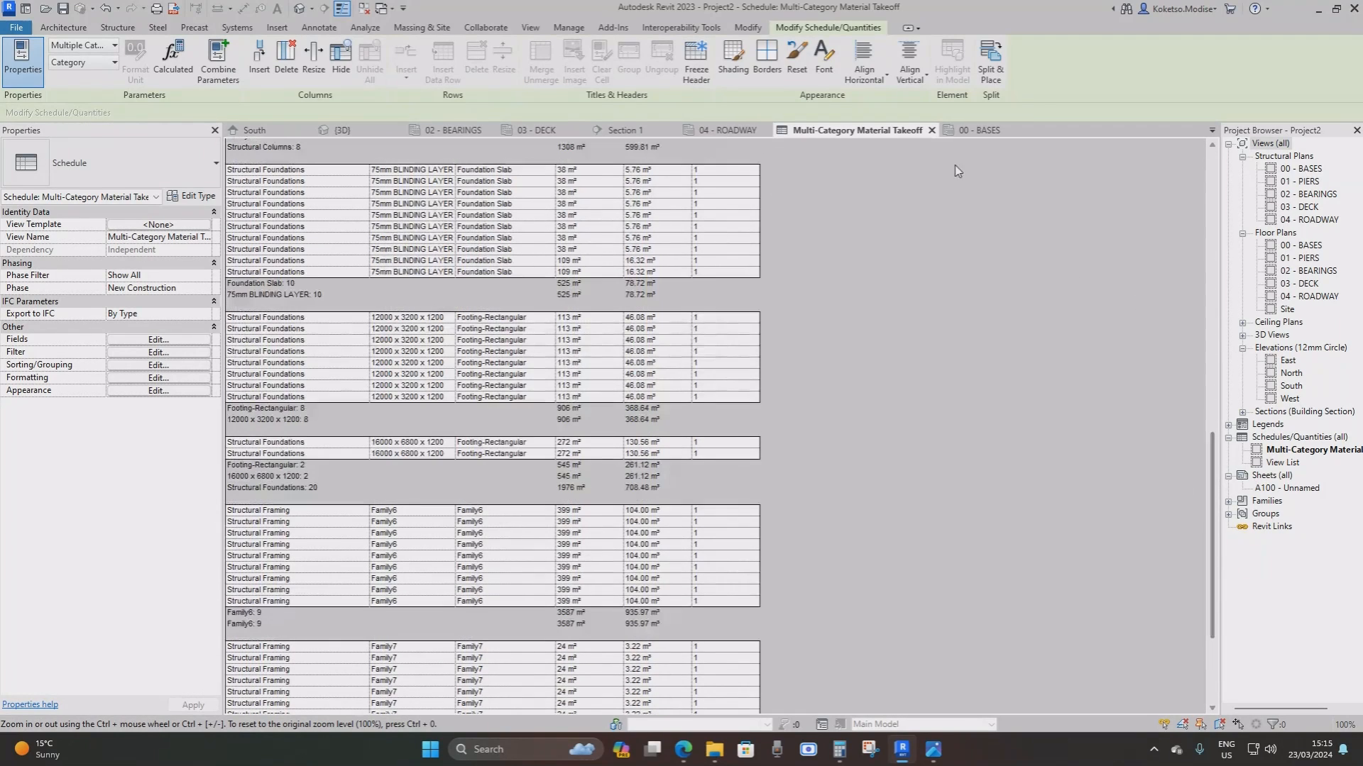
pyautogui.click(931, 131)
pyautogui.doubleClick(1287, 453)
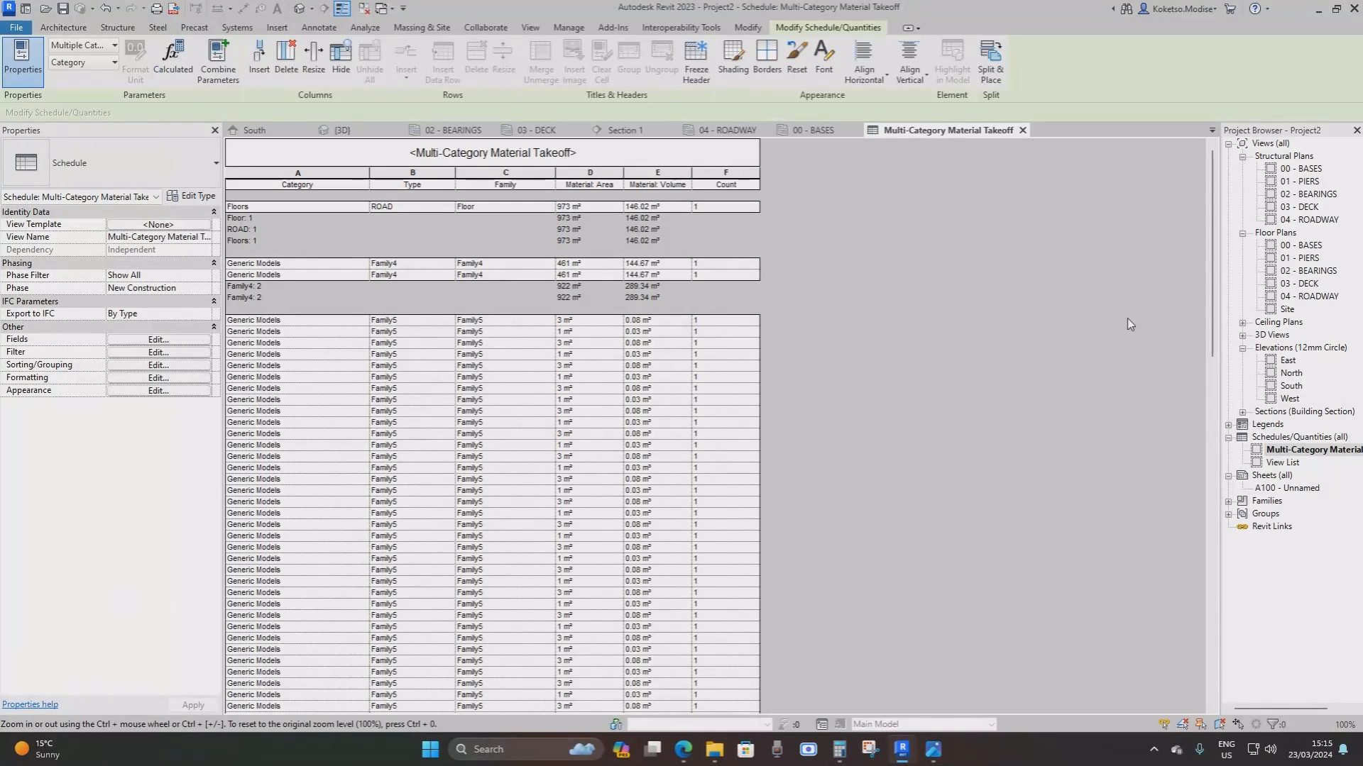
pyautogui.moveTo(1208, 234); pyautogui.dragTo(1202, 621)
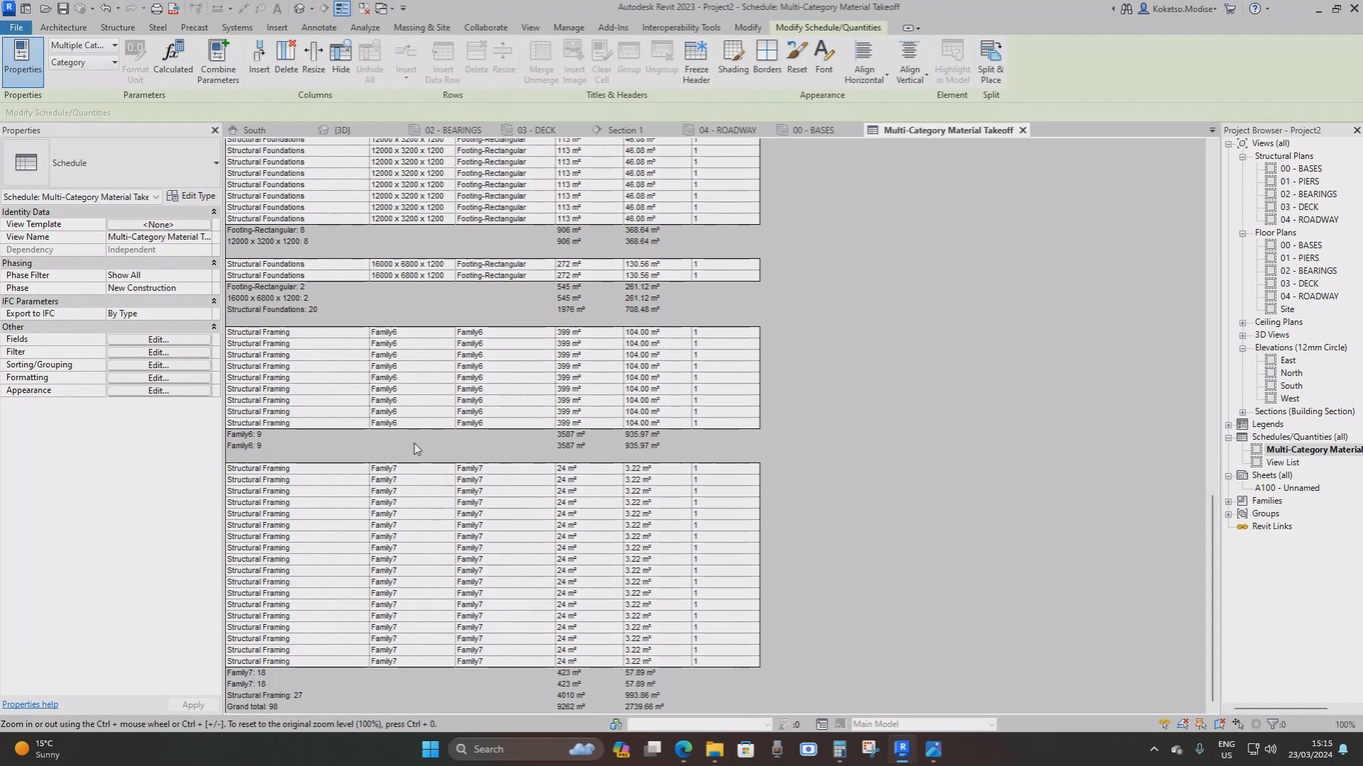
pyautogui.scroll(15, 416, 448)
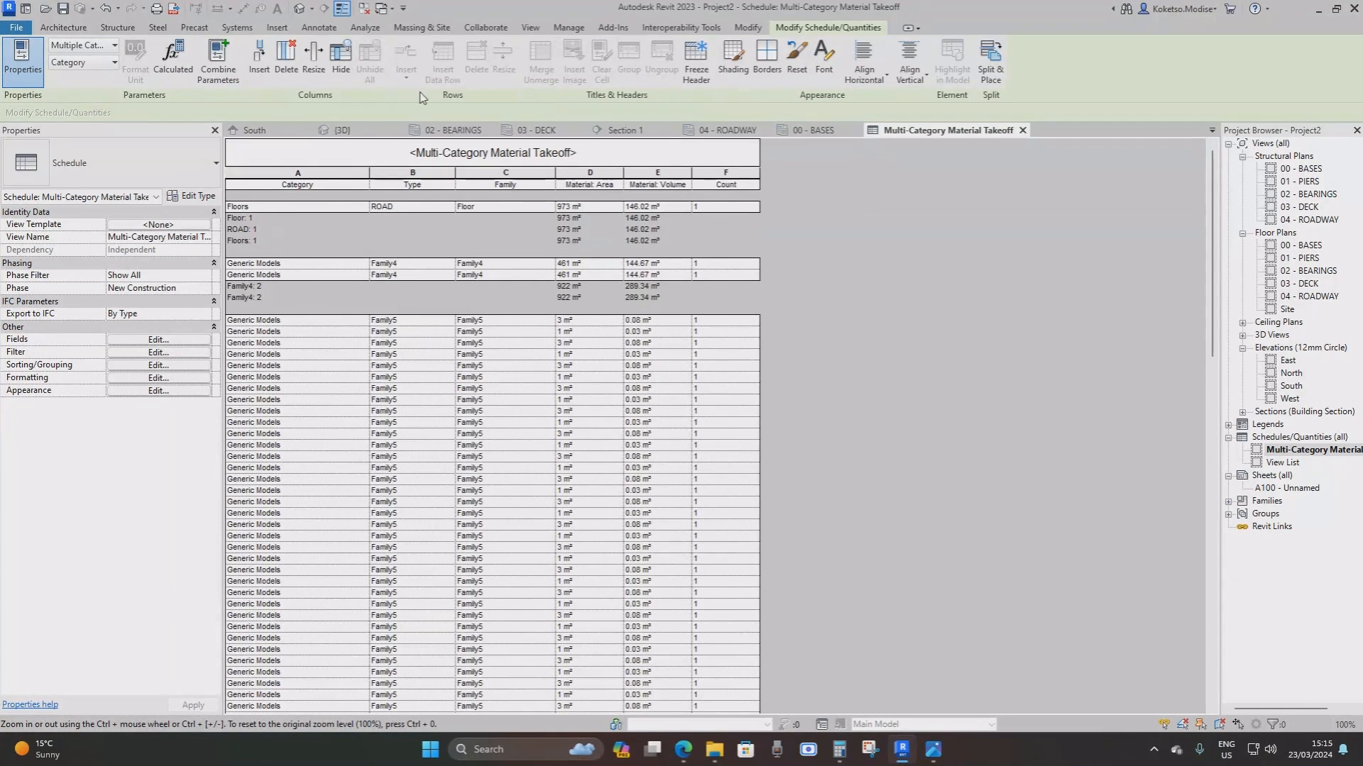
pyautogui.click(343, 130)
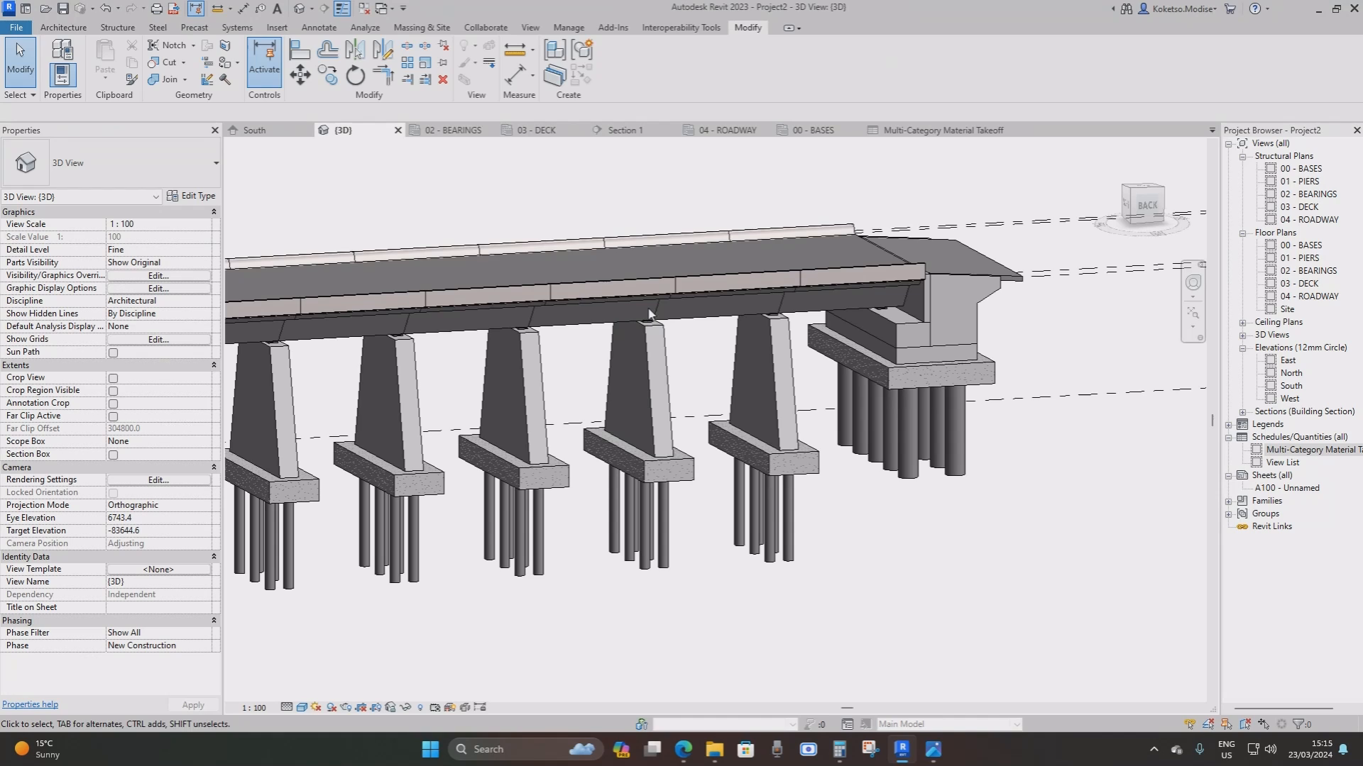
# Try to rename the type of one deck segment to Bridge Deck in its type properties
pyautogui.click(610, 329)
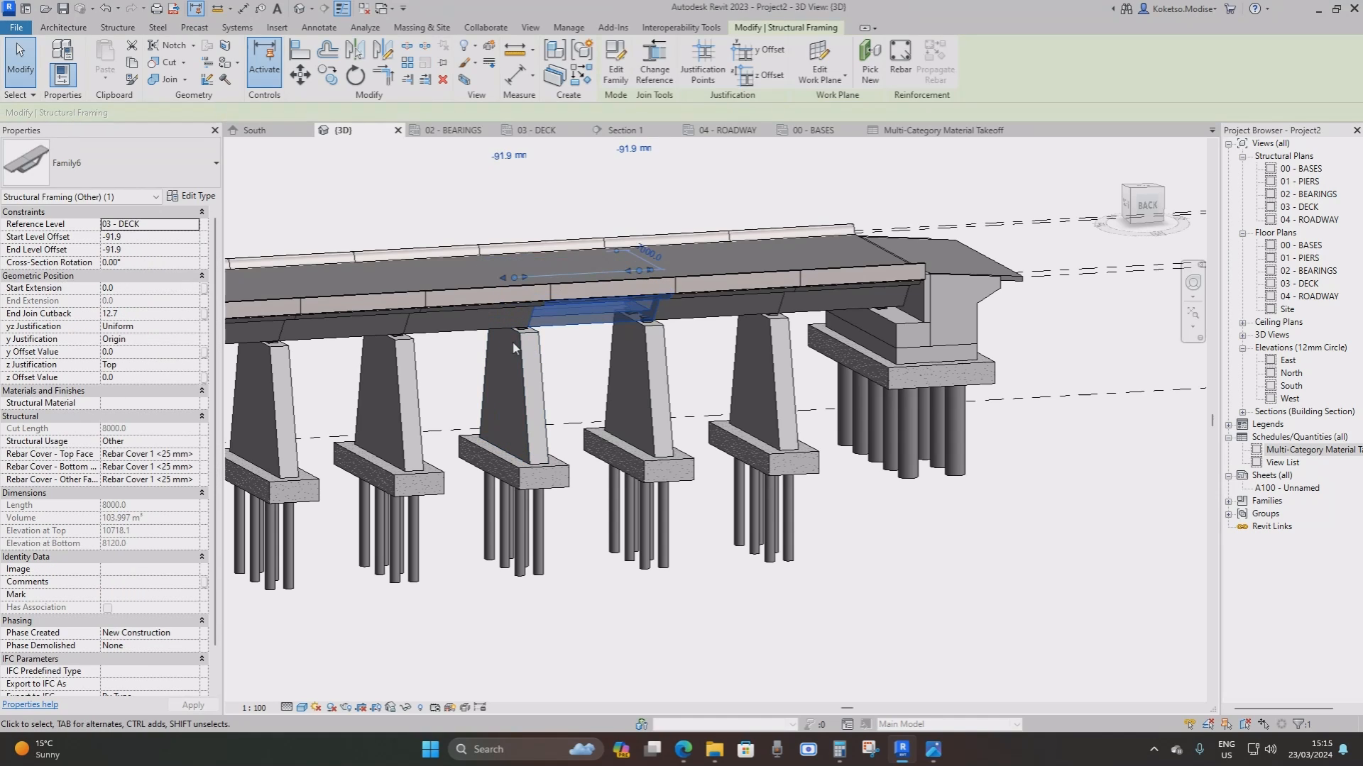
pyautogui.click(192, 197)
pyautogui.click(502, 231)
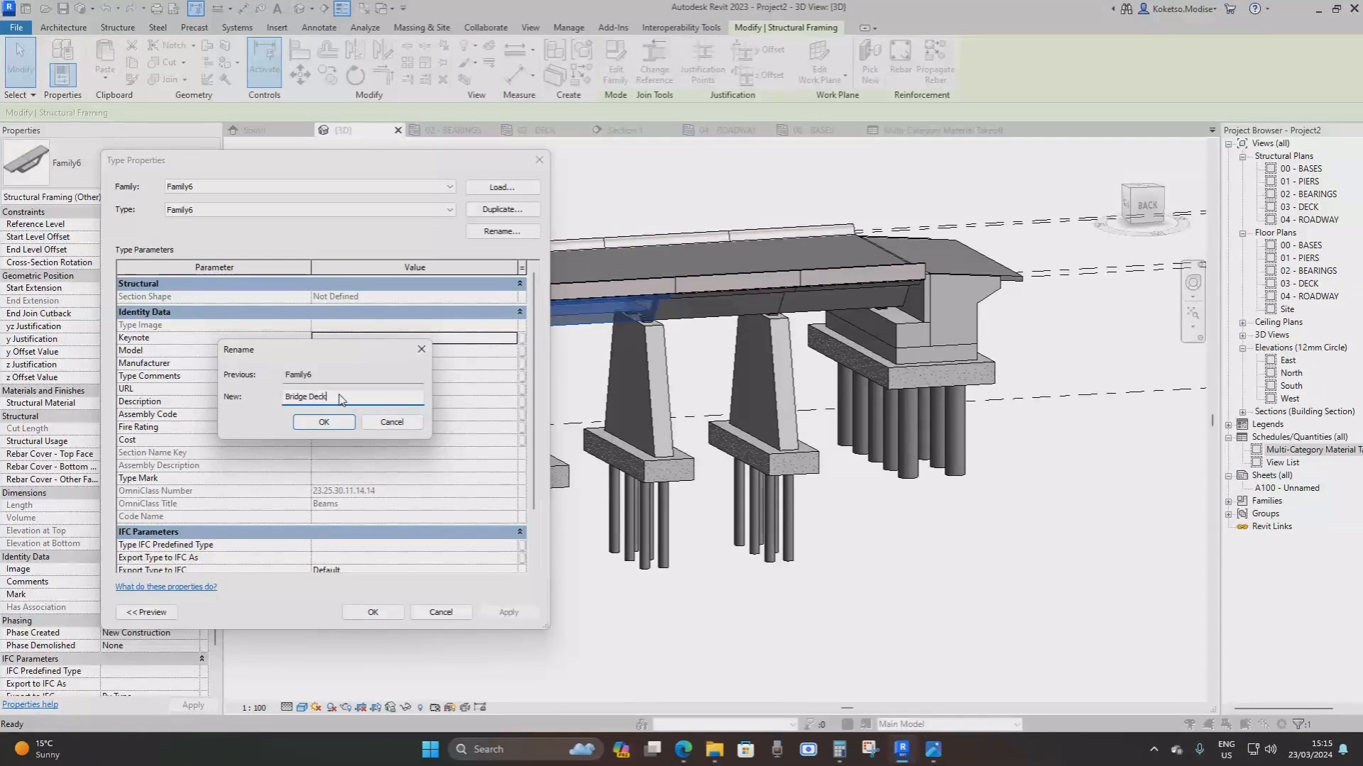
pyautogui.write('Bridge Deck')
pyautogui.press('Return')
pyautogui.press('Return')
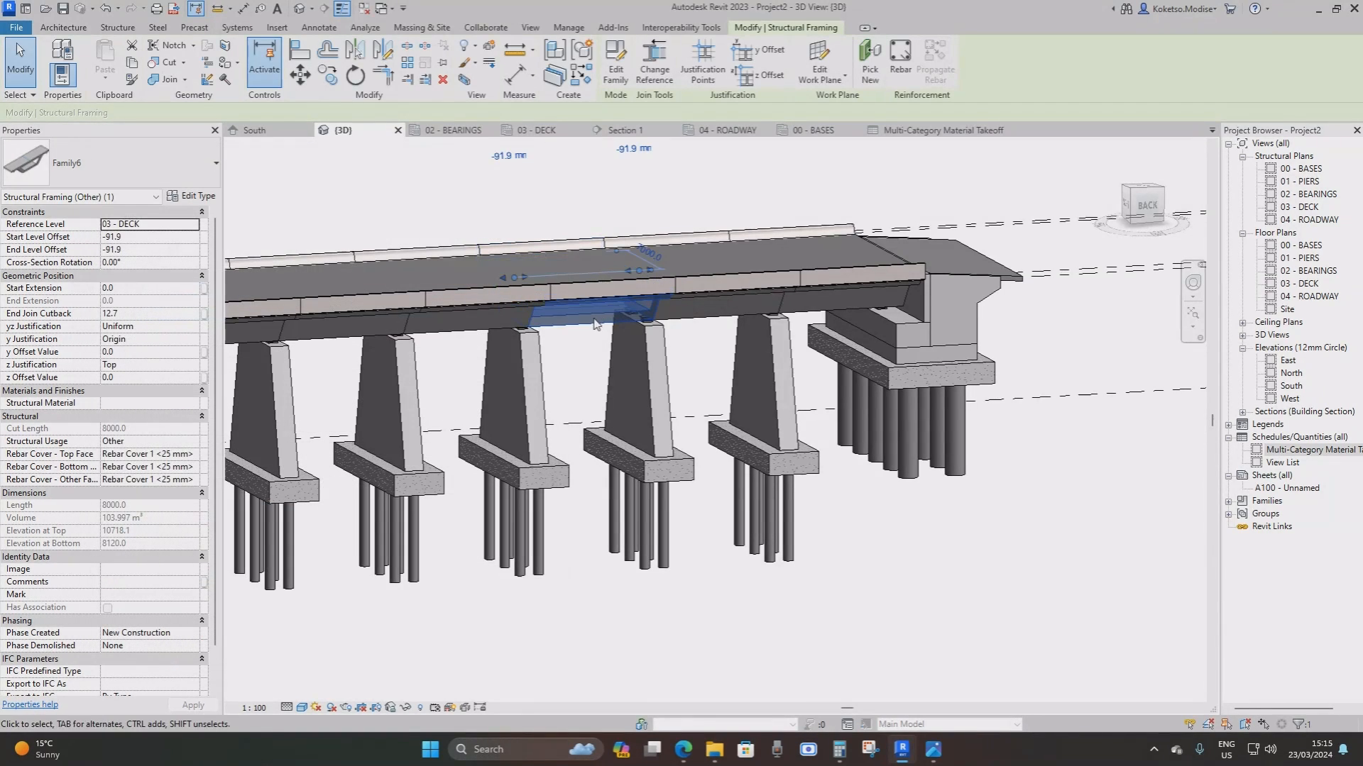
# Select all instances of the deck segment visible in the view and change their type to Bridge Deck1
pyautogui.scroll(3, 615, 326)
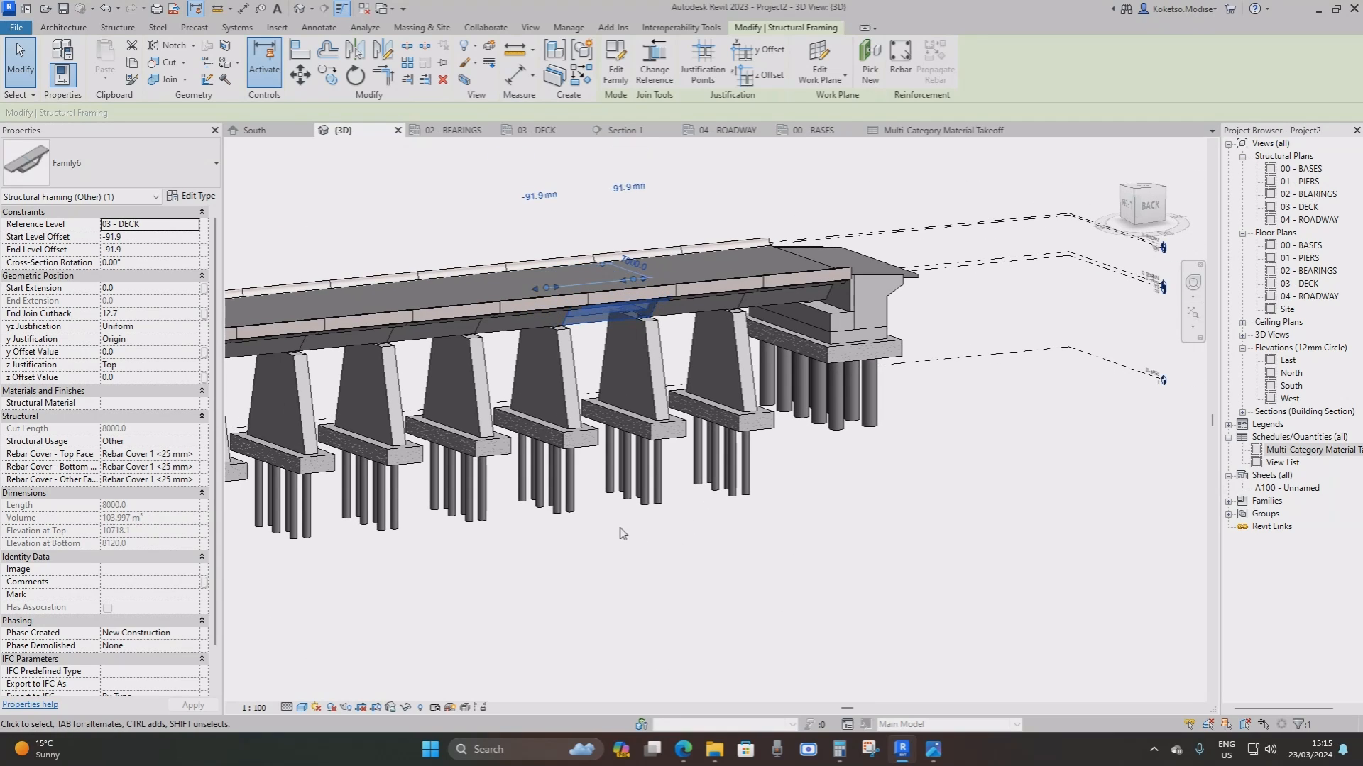
pyautogui.rightClick(618, 526)
pyautogui.moveTo(722, 301)
pyautogui.click(852, 298)
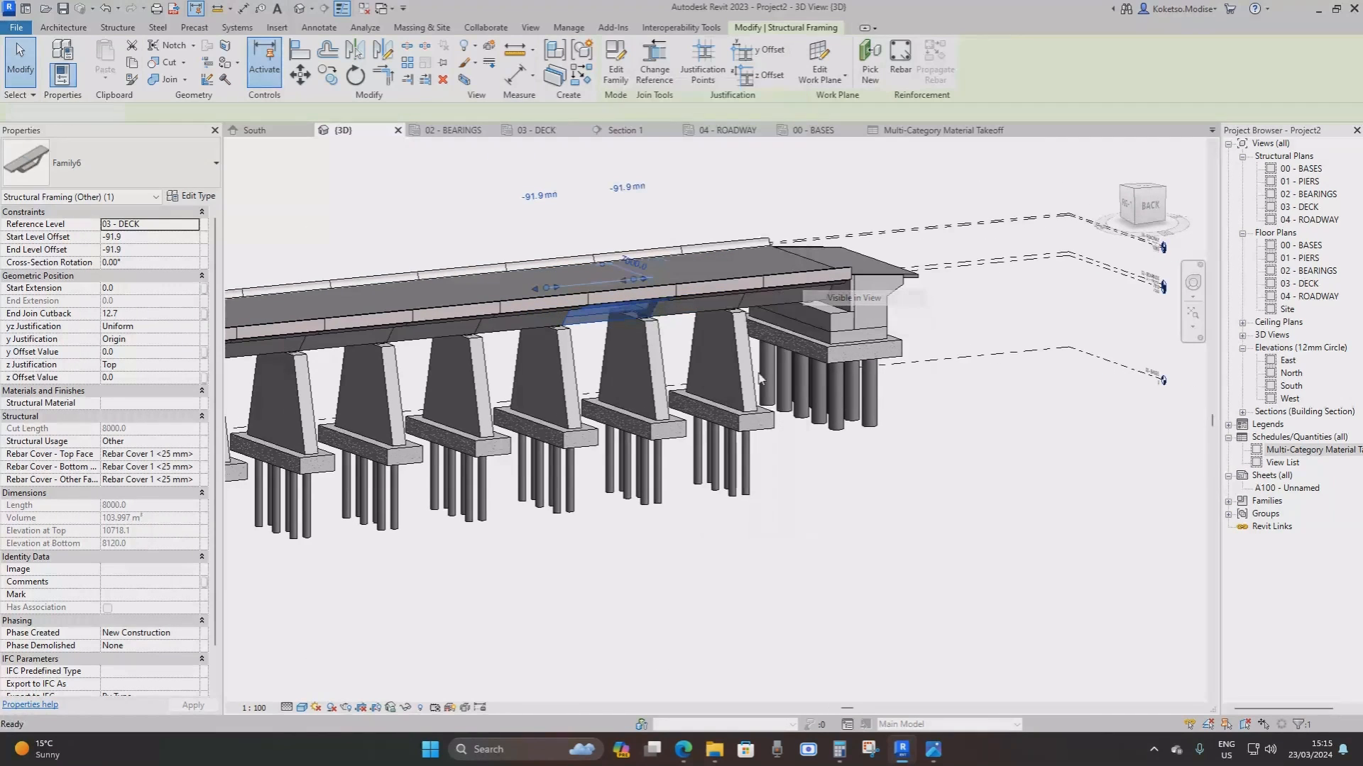
pyautogui.click(163, 172)
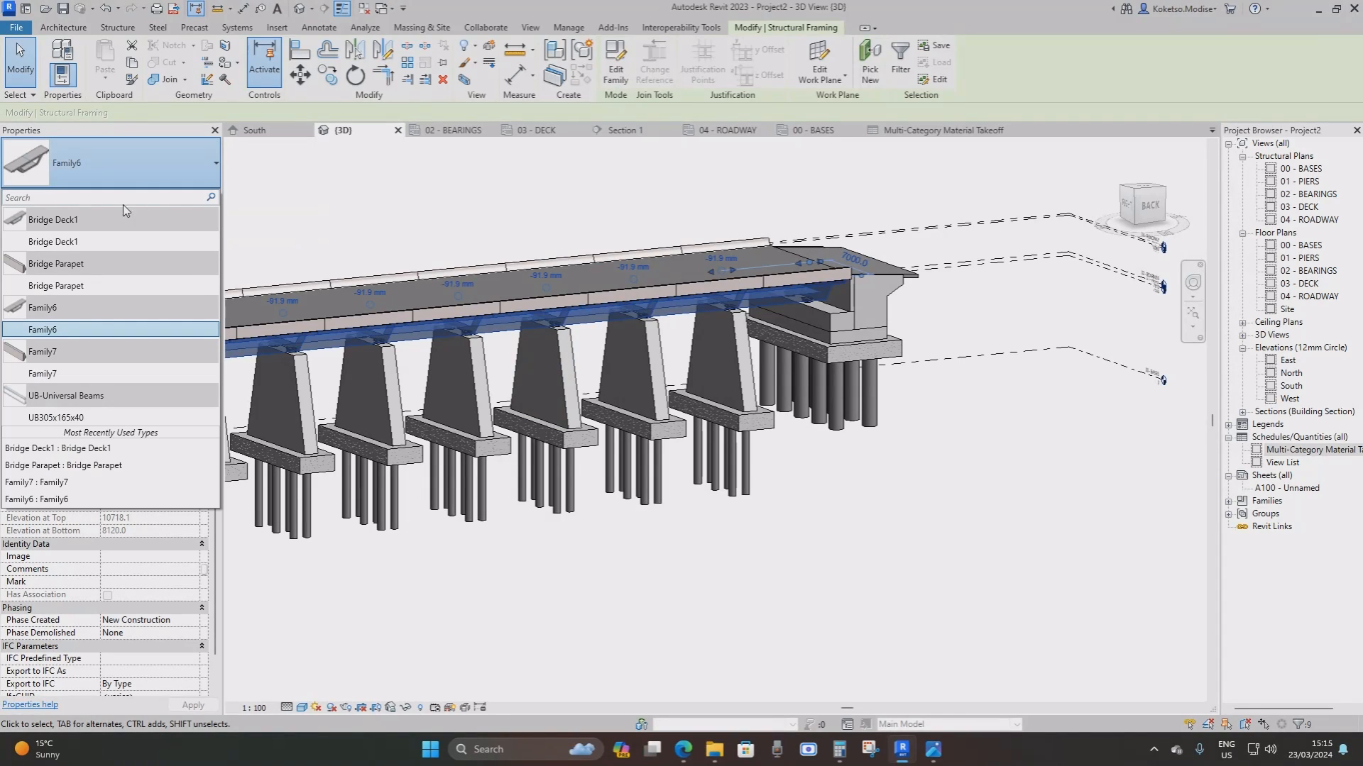
pyautogui.click(67, 241)
pyautogui.click(787, 449)
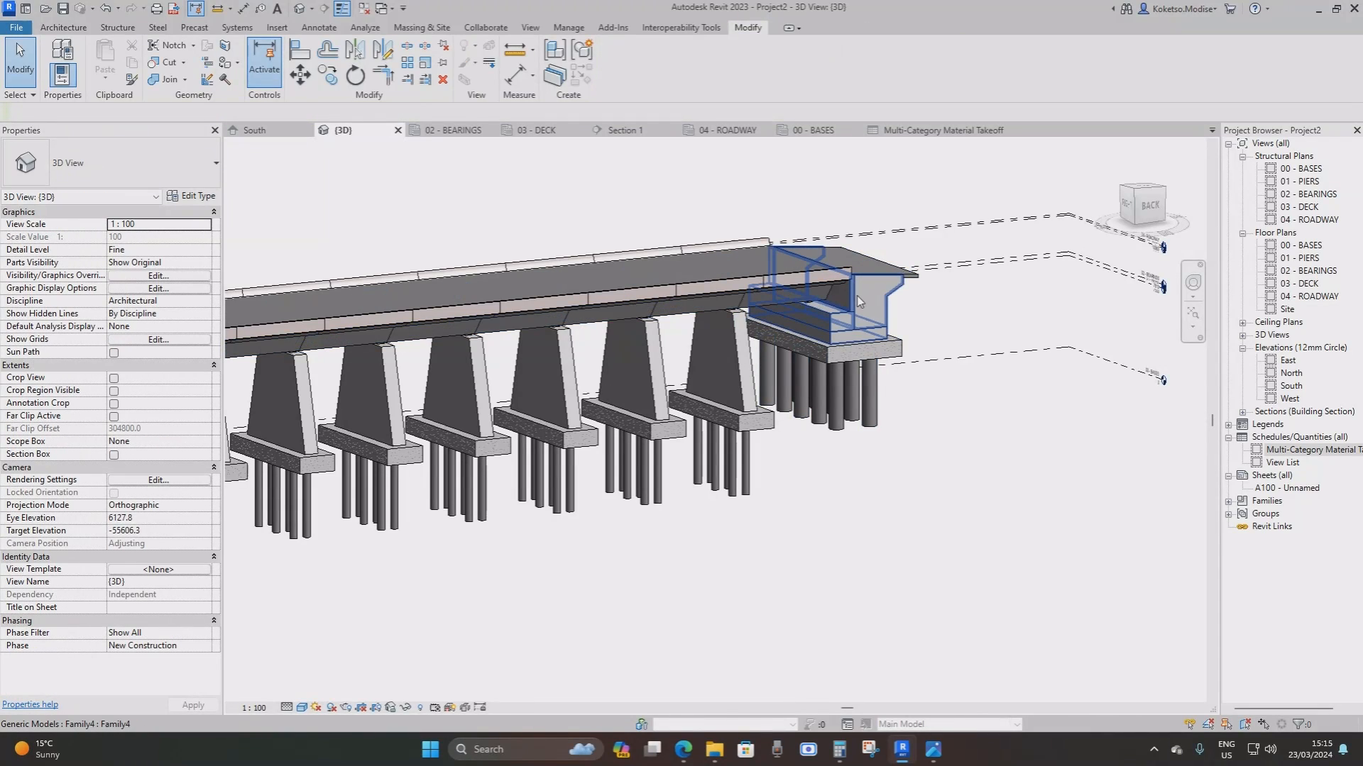
# Select all abutment instances visible in the view and change their type to Bridge Abutment
pyautogui.click(854, 298)
pyautogui.rightClick(675, 555)
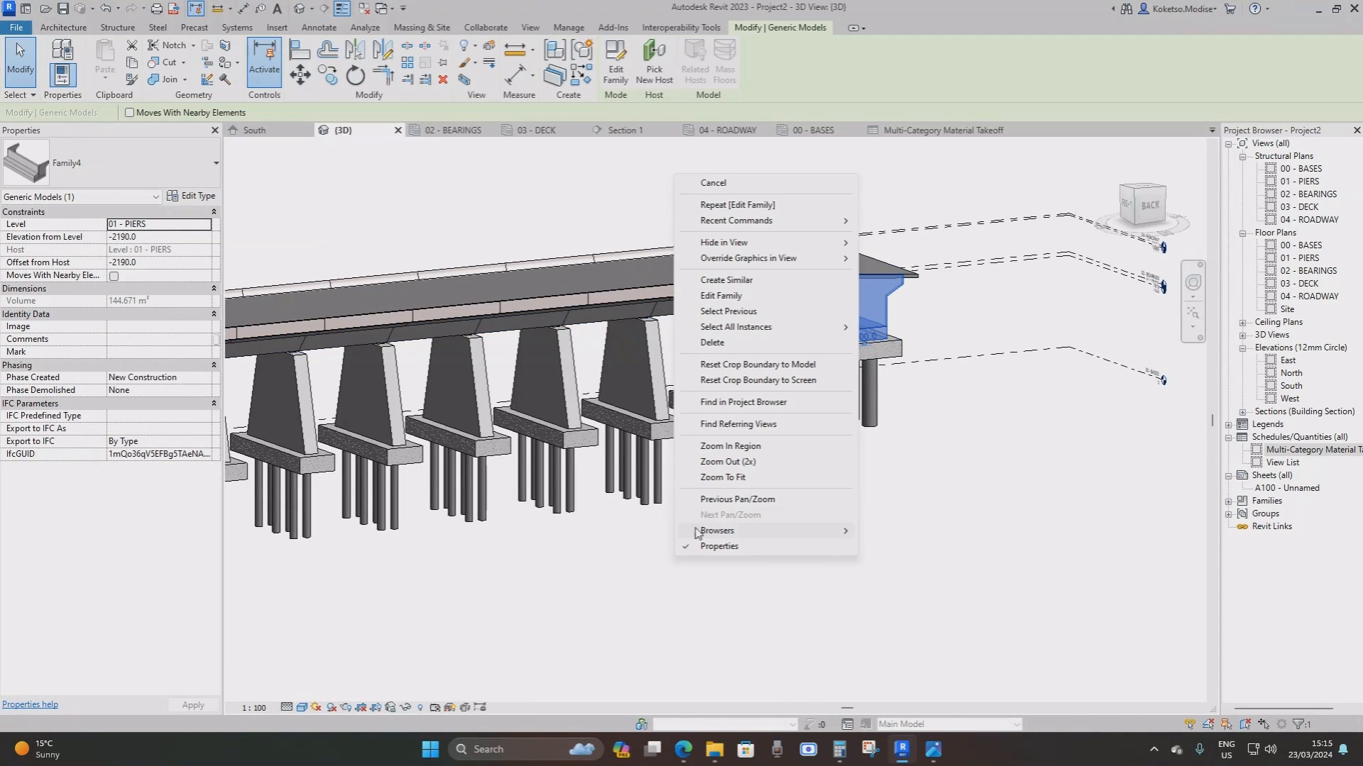
pyautogui.moveTo(752, 327)
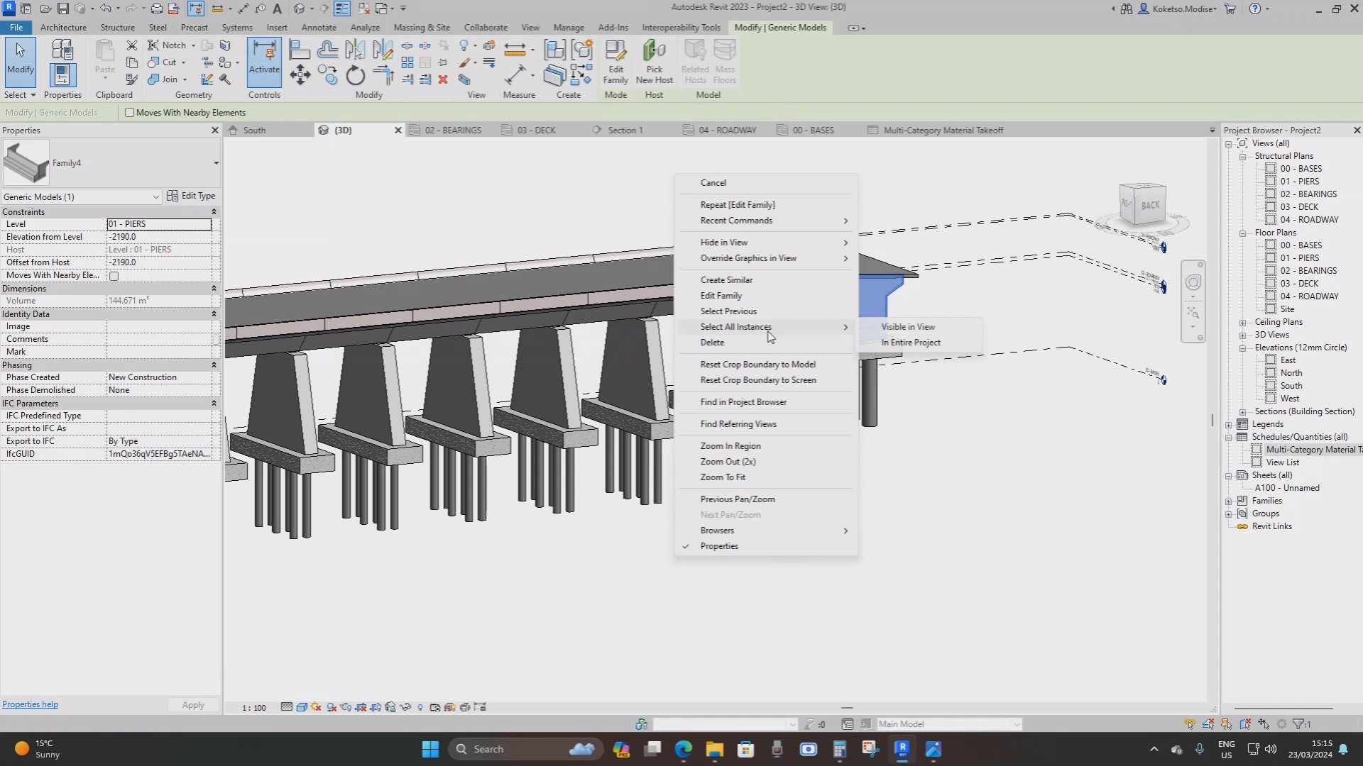
pyautogui.click(898, 323)
pyautogui.click(181, 168)
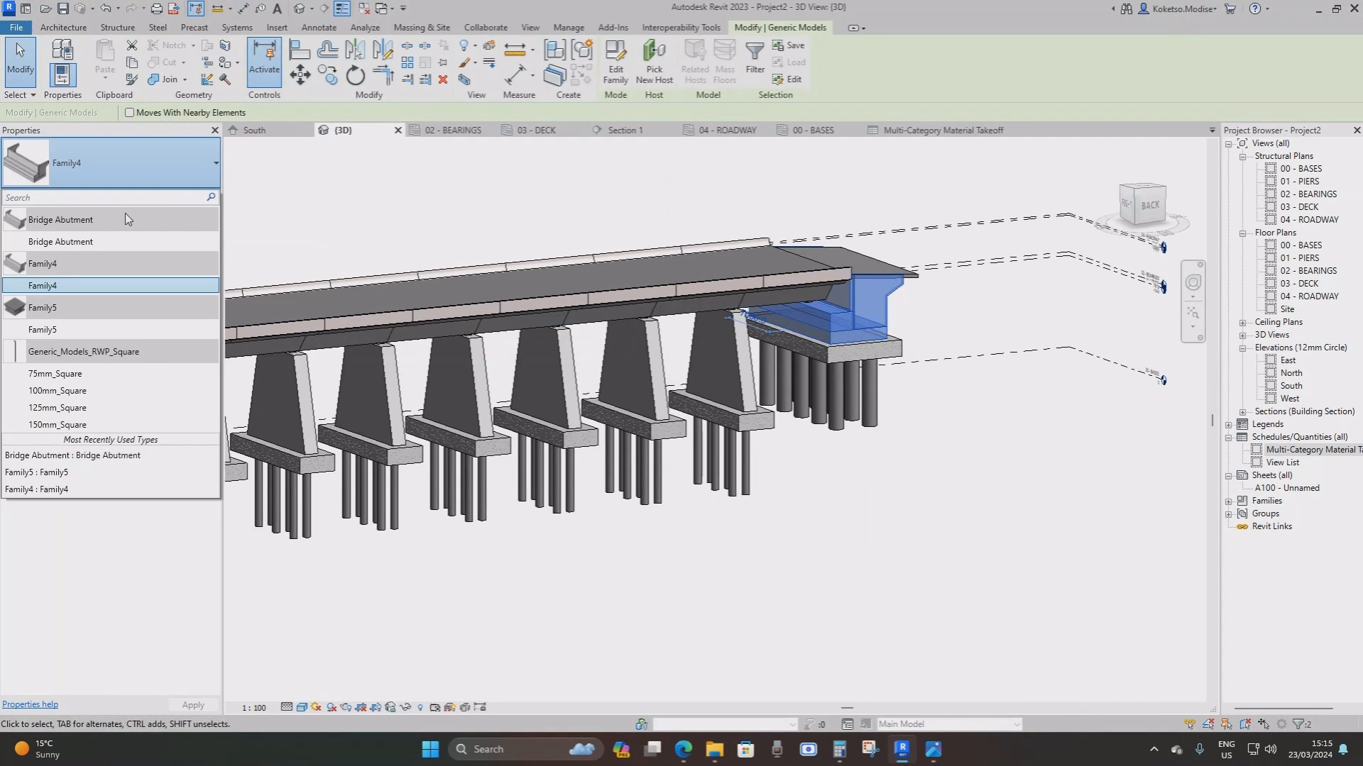
pyautogui.click(56, 244)
pyautogui.click(802, 489)
# Select all parapet instances visible in the view and change their type to Bridge Parapet
pyautogui.scroll(1, 733, 283)
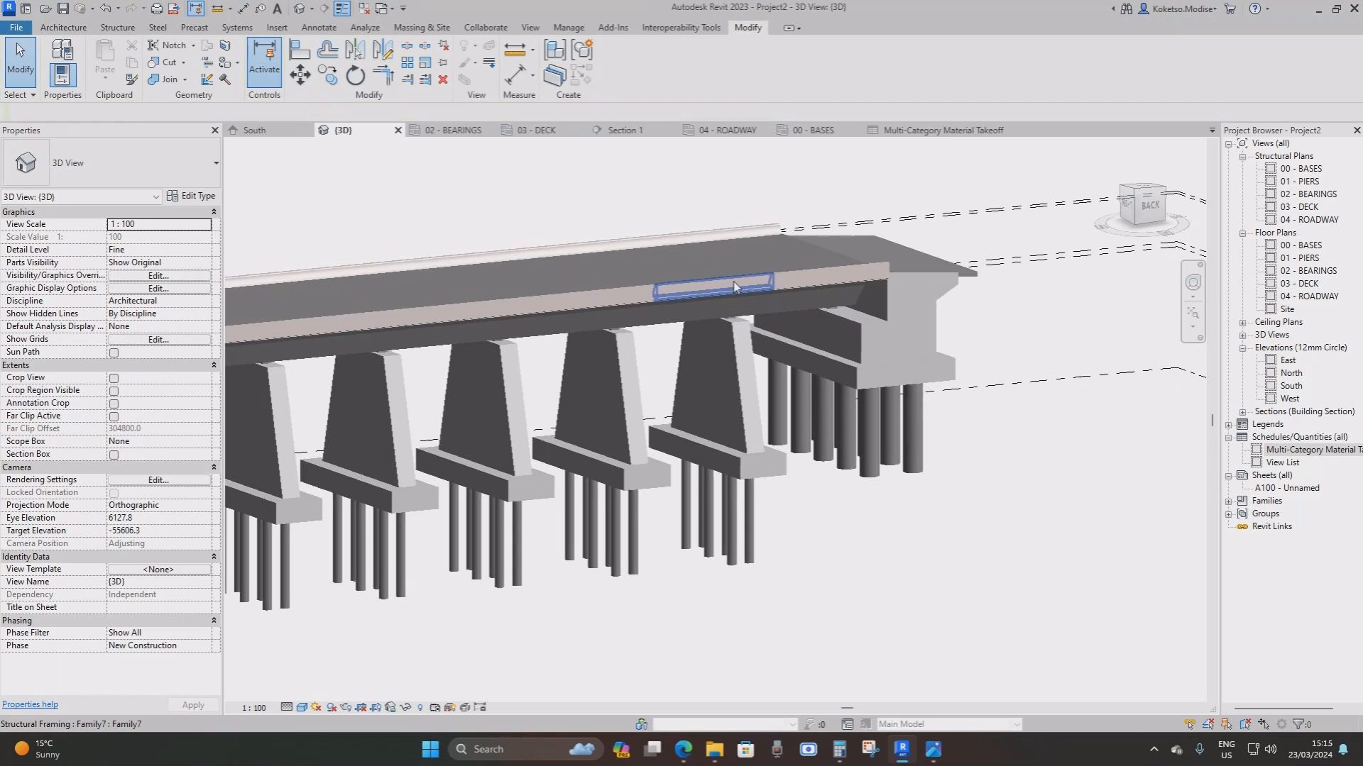
pyautogui.click(767, 287)
pyautogui.rightClick(702, 600)
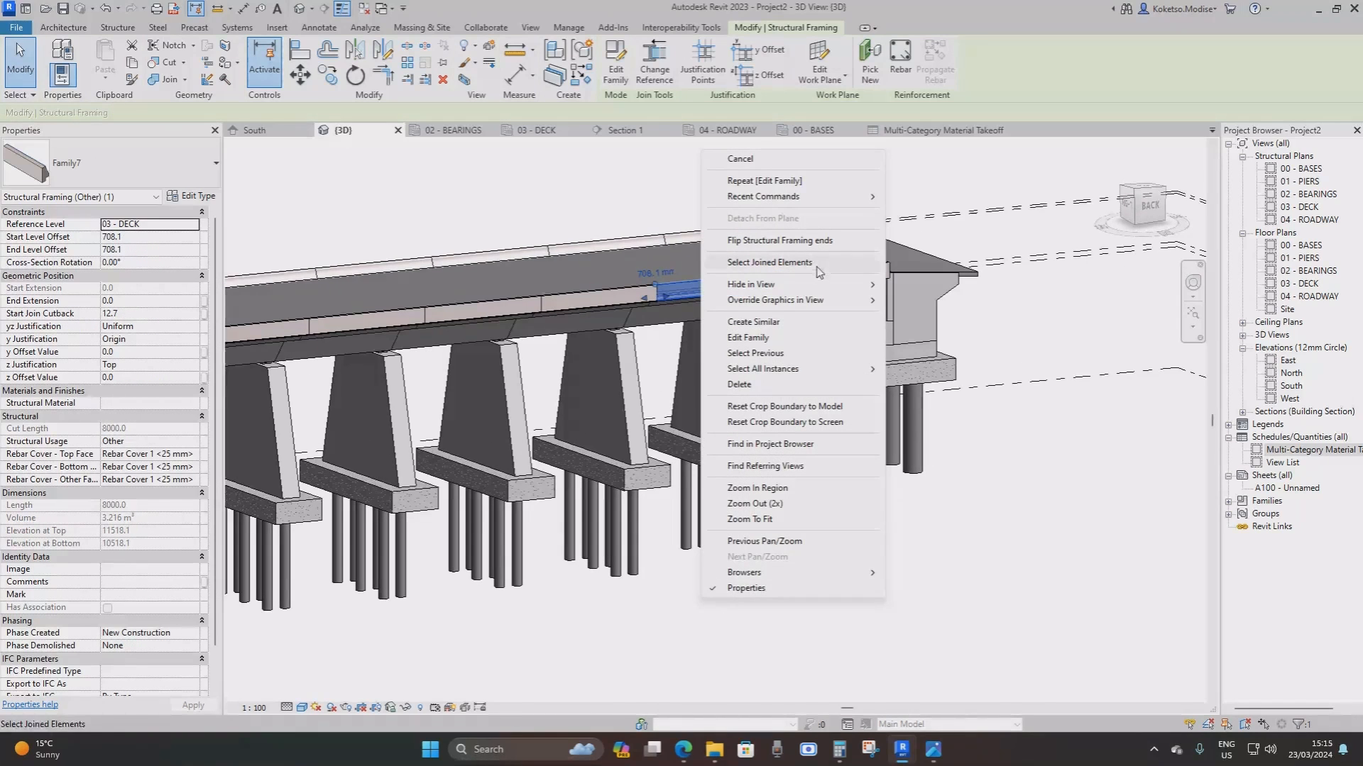
pyautogui.moveTo(807, 374)
pyautogui.click(915, 369)
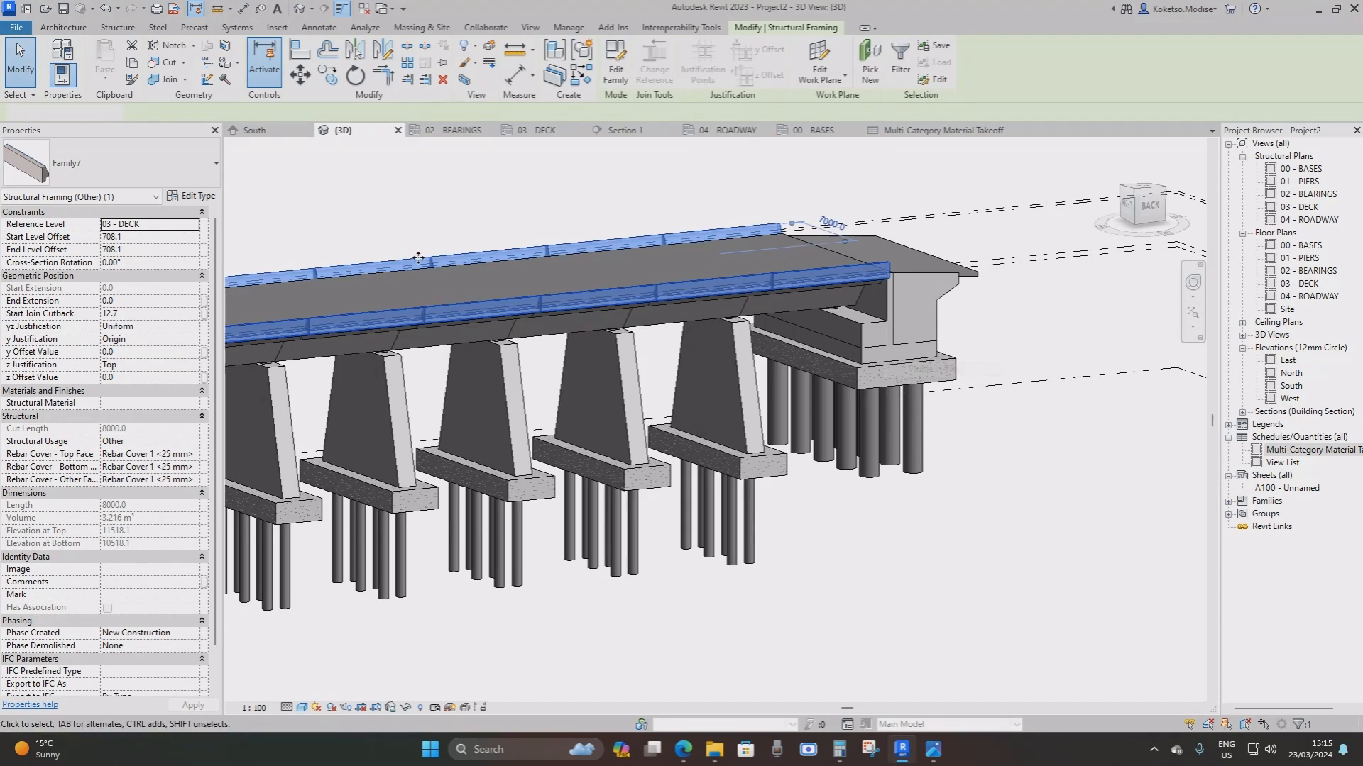
pyautogui.click(118, 172)
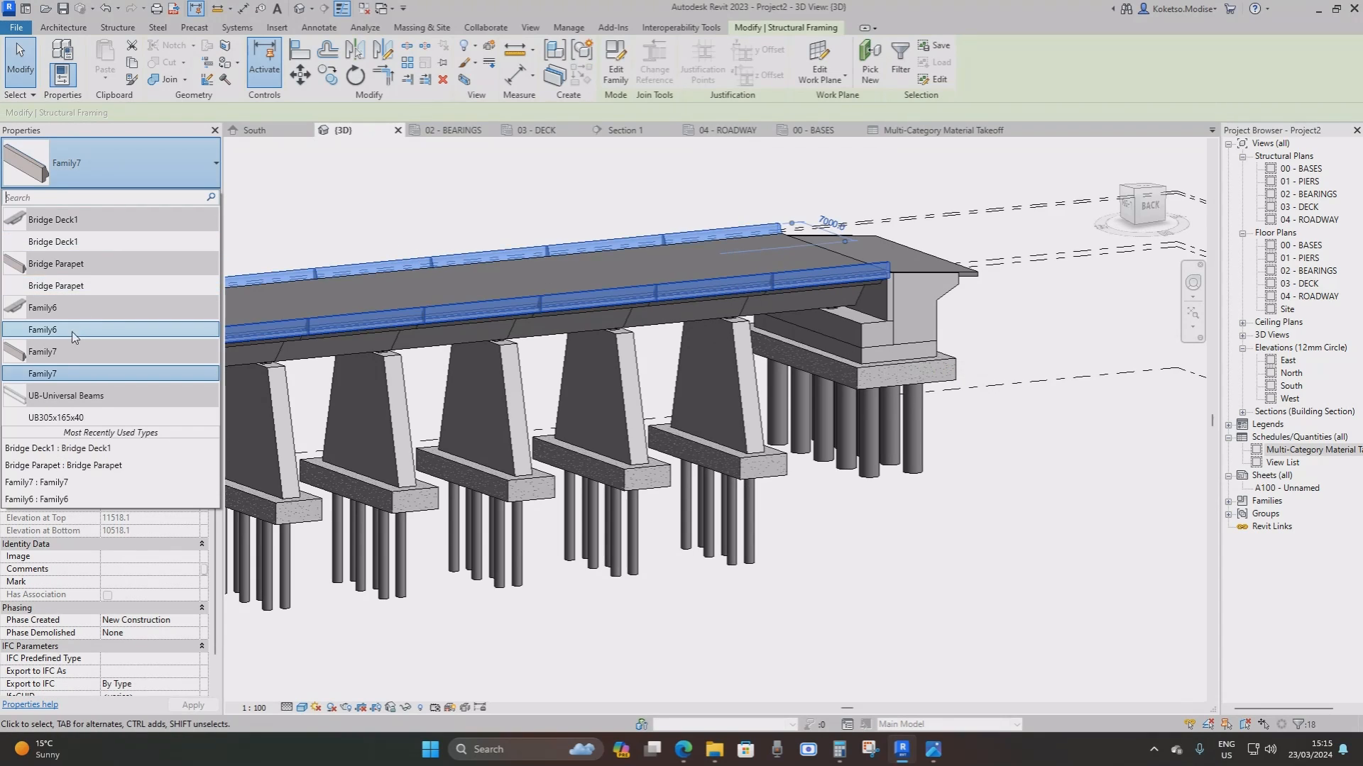
pyautogui.click(69, 286)
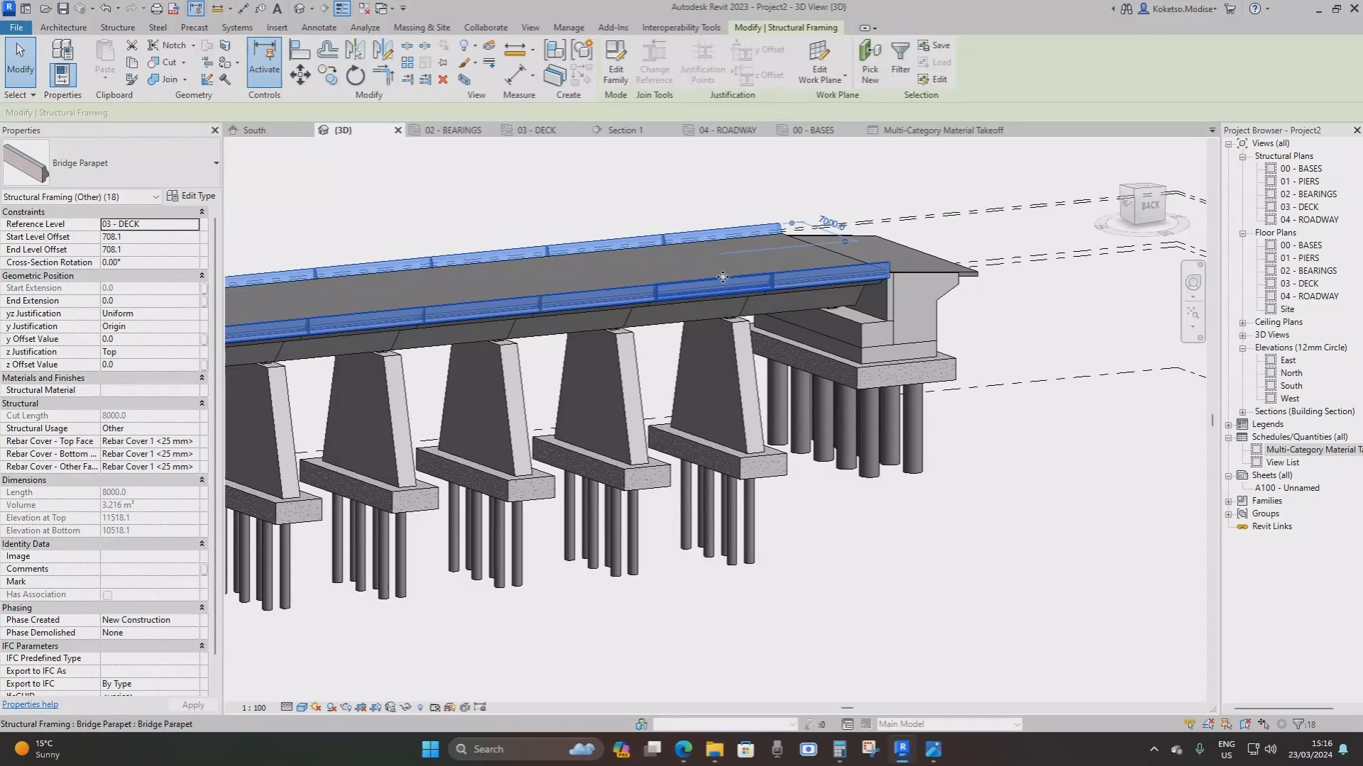
pyautogui.press('Escape')
# Open the Multi-Category Material Takeoff and check the family and type names of the abutment, deck, parapet and remaining rows
pyautogui.scroll(-2, 776, 374)
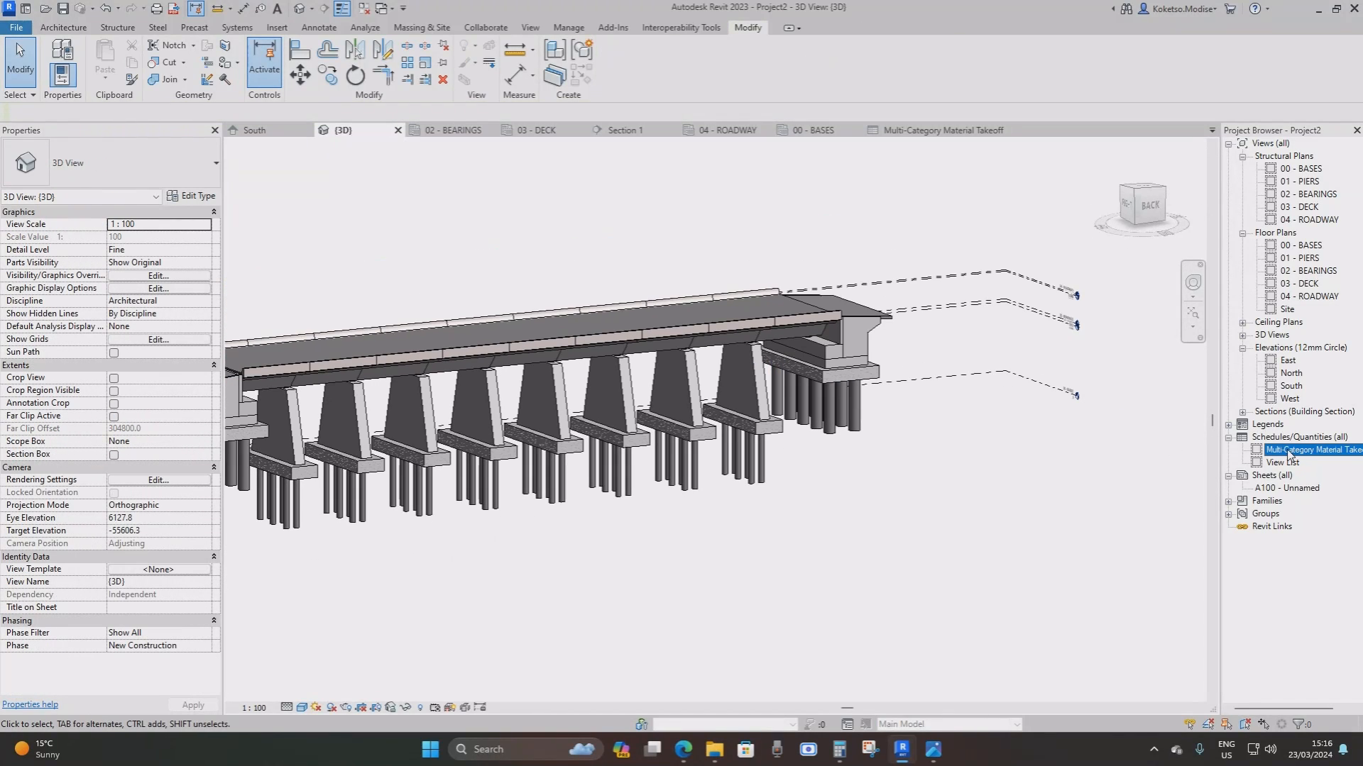
pyautogui.doubleClick(1283, 452)
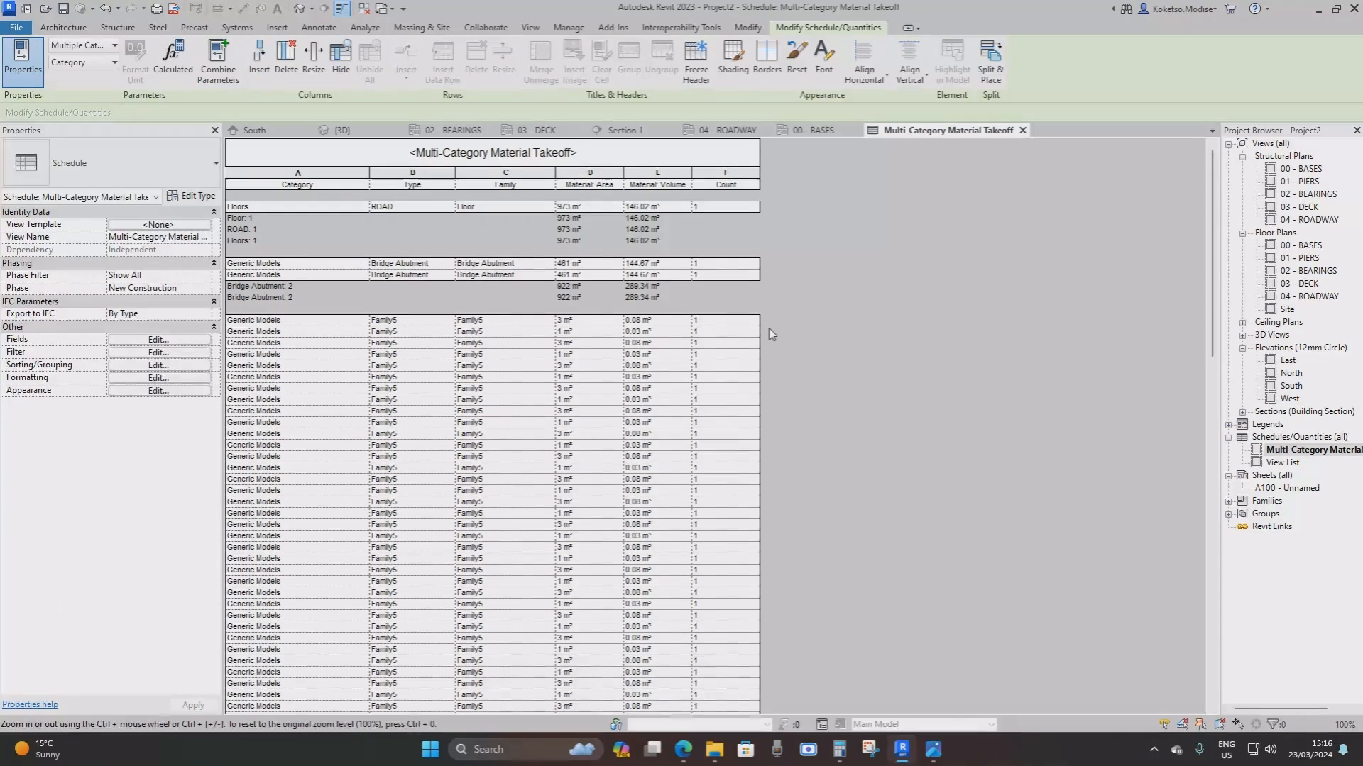
pyautogui.scroll(-3, 805, 315)
pyautogui.scroll(3, 805, 316)
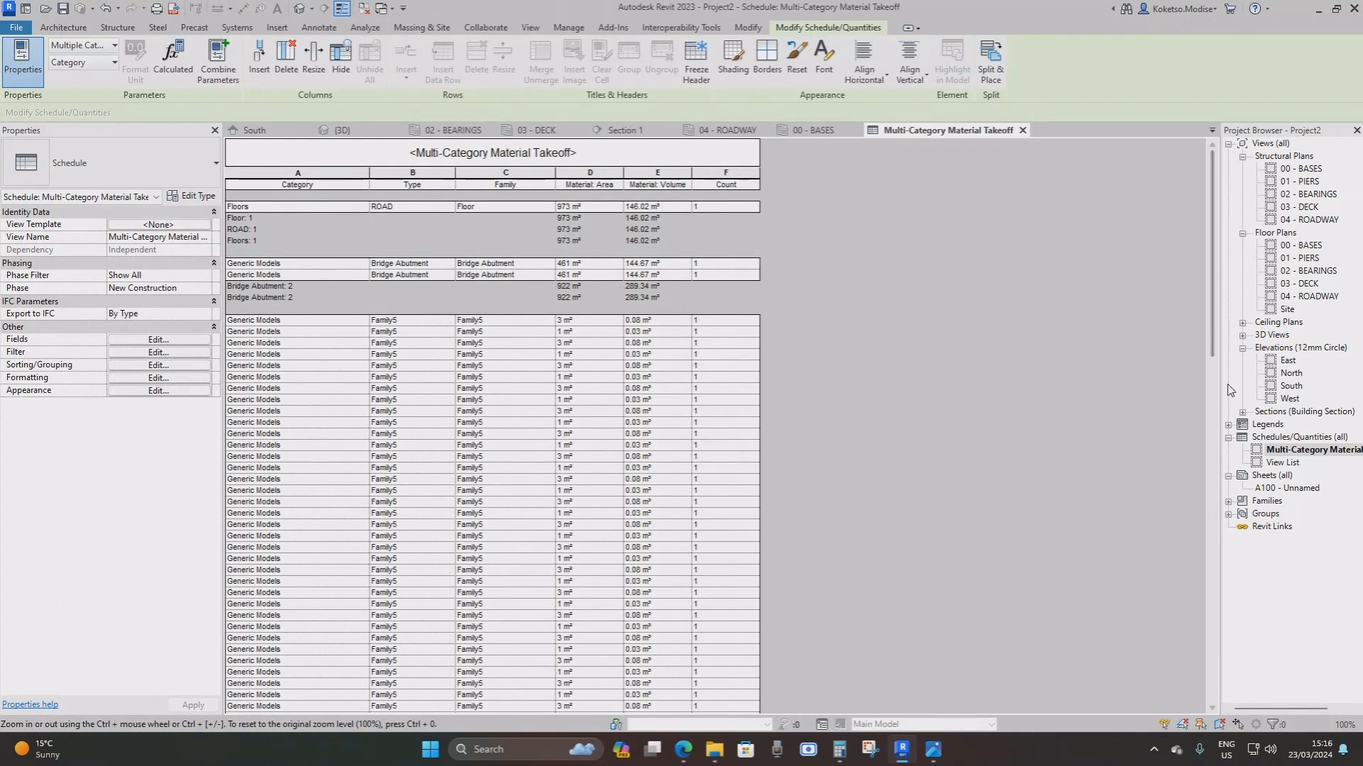
pyautogui.moveTo(1213, 298); pyautogui.dragTo(1190, 674)
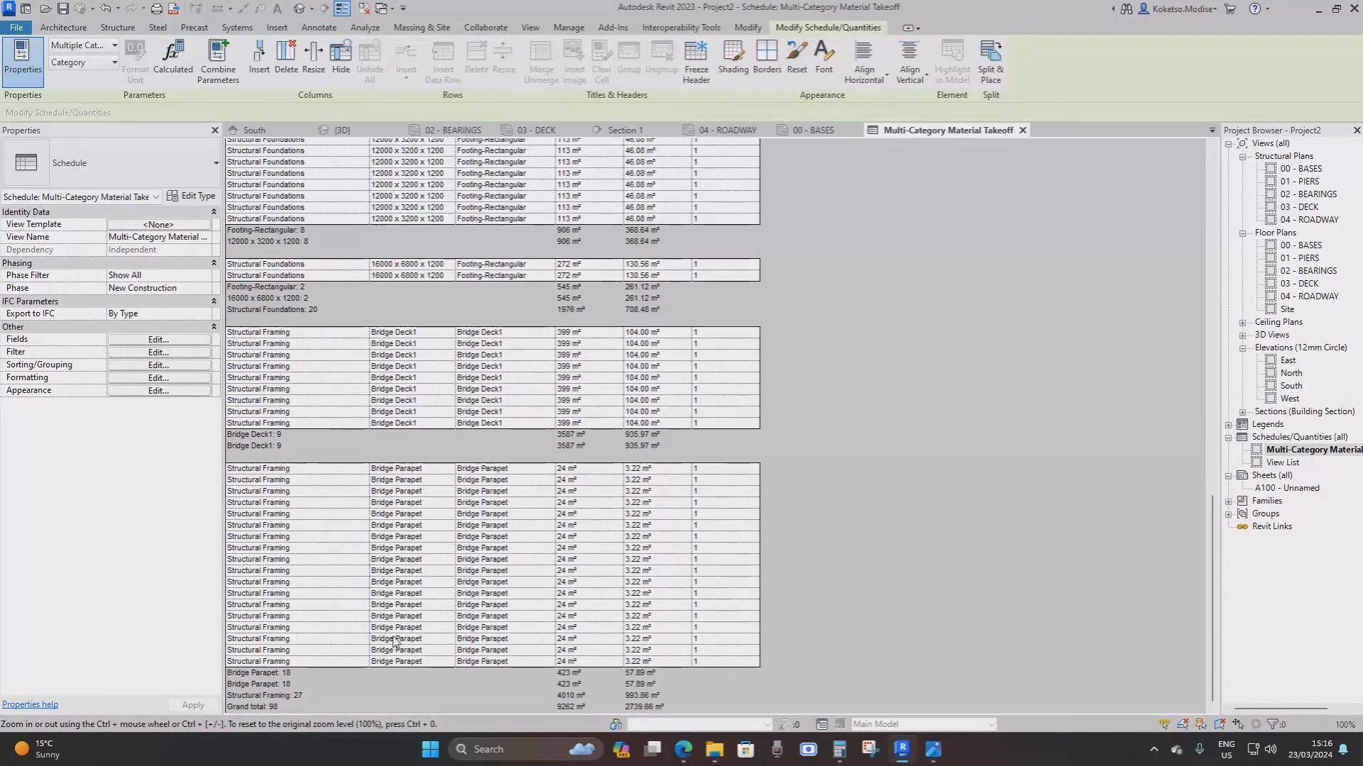
pyautogui.scroll(15, 461, 454)
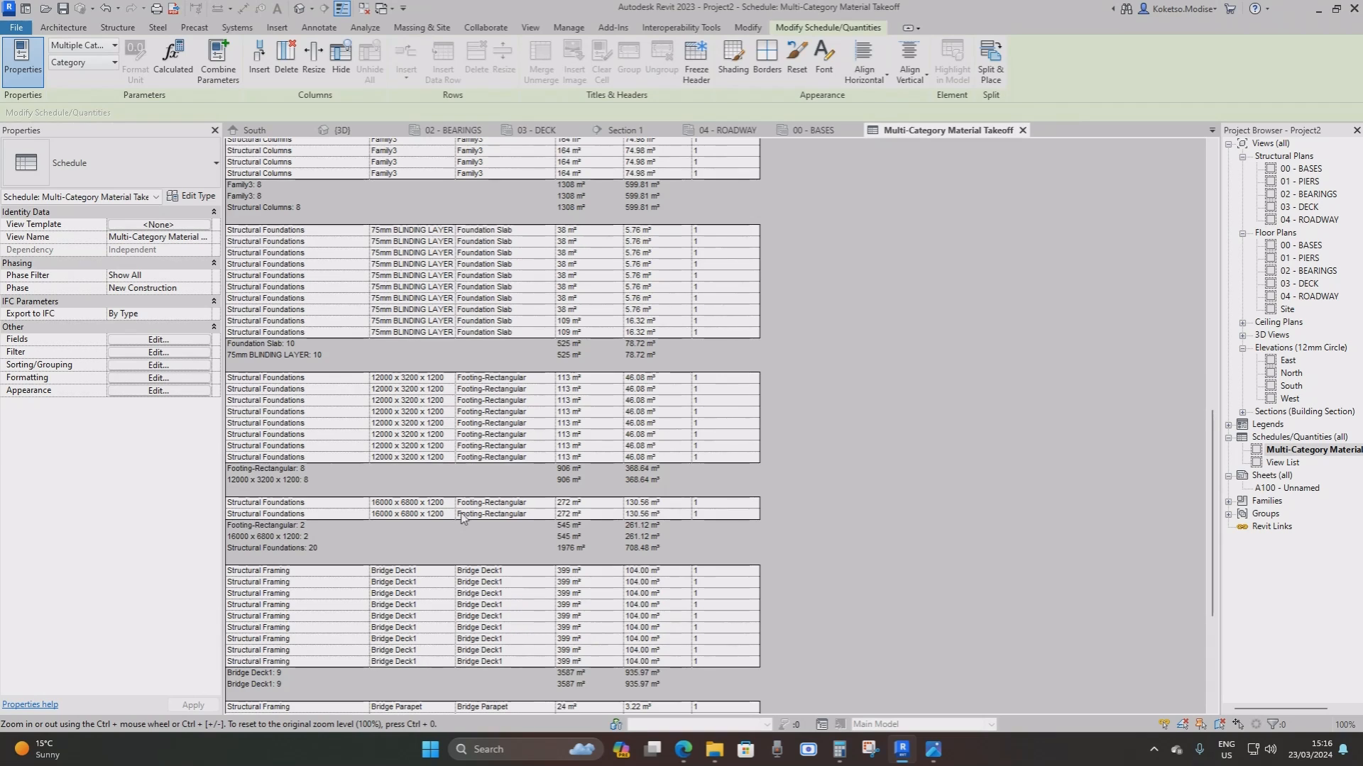
pyautogui.scroll(4, 475, 408)
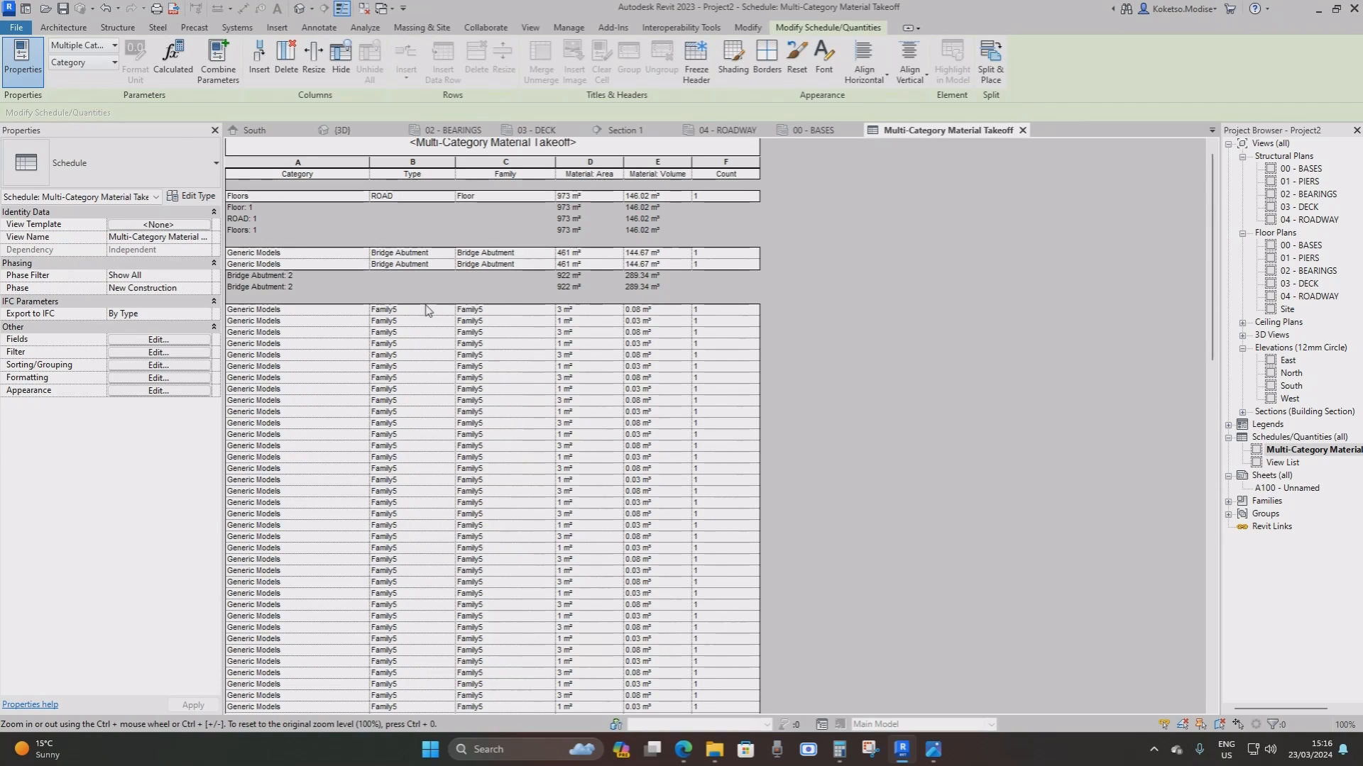
pyautogui.scroll(-7, 404, 309)
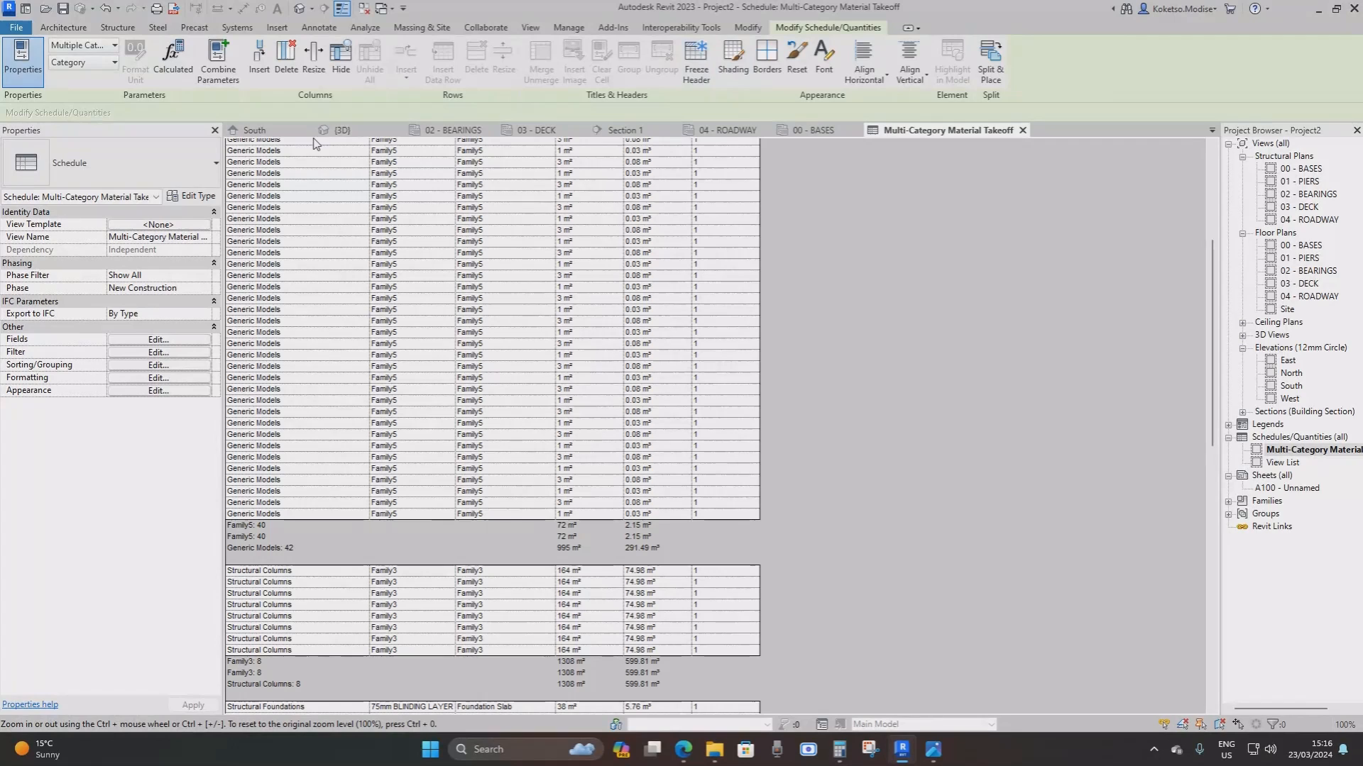
# Return to the 3D view and open the family of the bearing on top of a pier for editing
pyautogui.click(342, 131)
pyautogui.scroll(3, 710, 354)
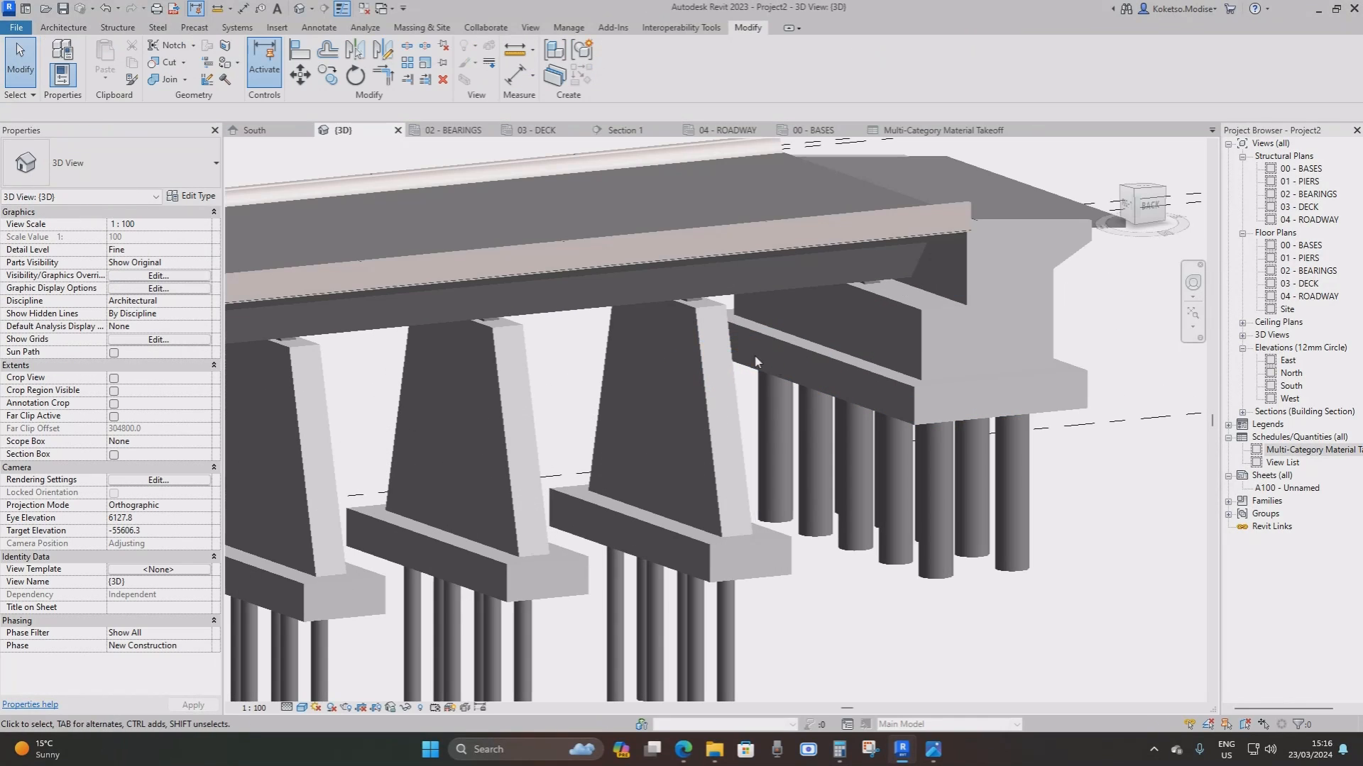
pyautogui.click(701, 341)
pyautogui.scroll(5, 703, 327)
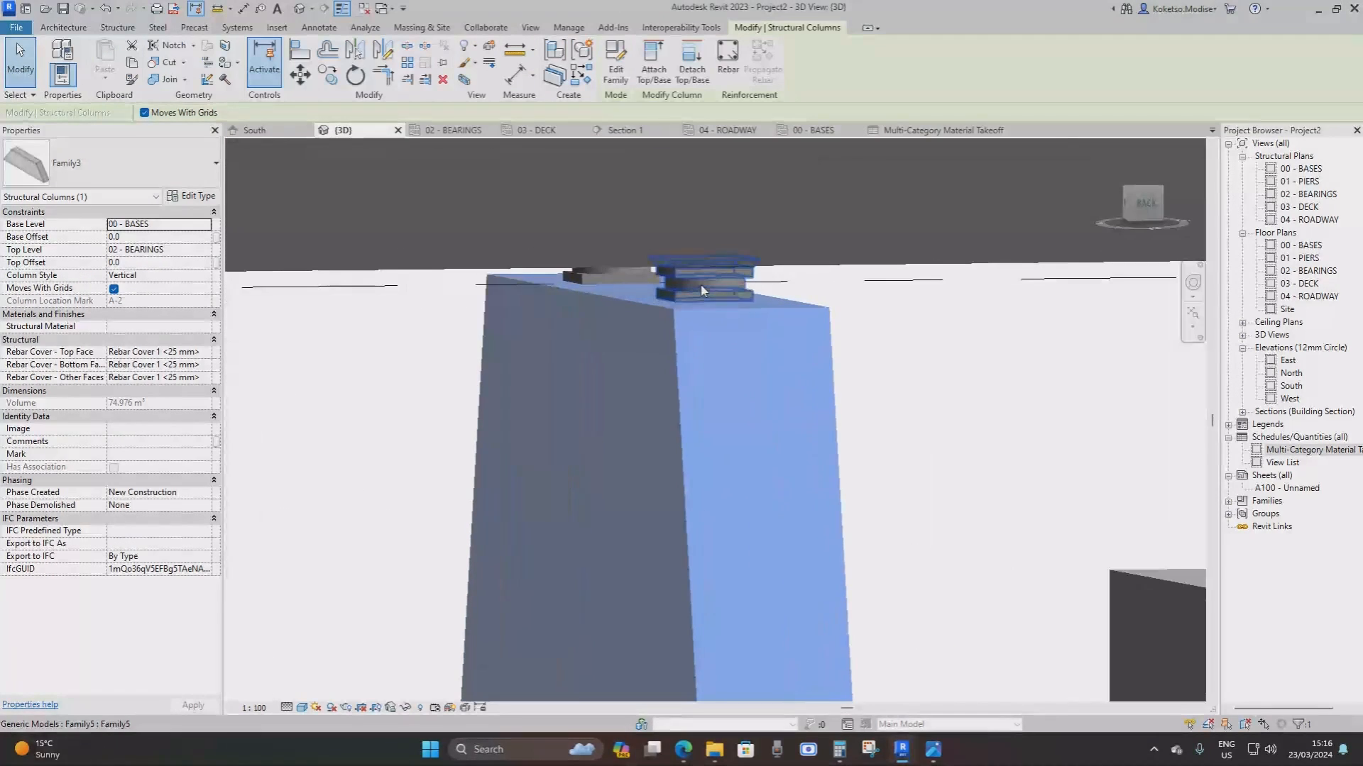
pyautogui.press('Escape')
pyautogui.click(706, 308)
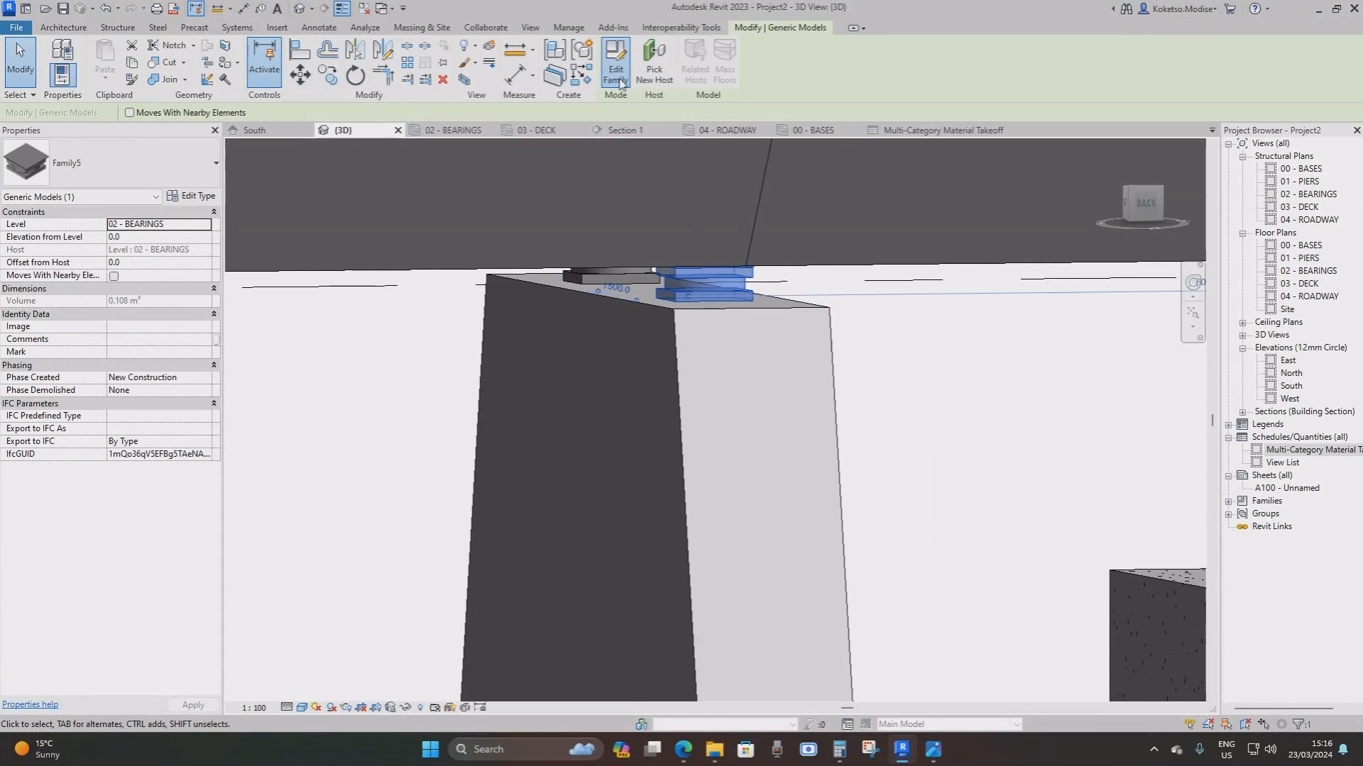
pyautogui.click(617, 75)
# Save the bearing family in Documents as Bridge Bearings
pyautogui.click(16, 27)
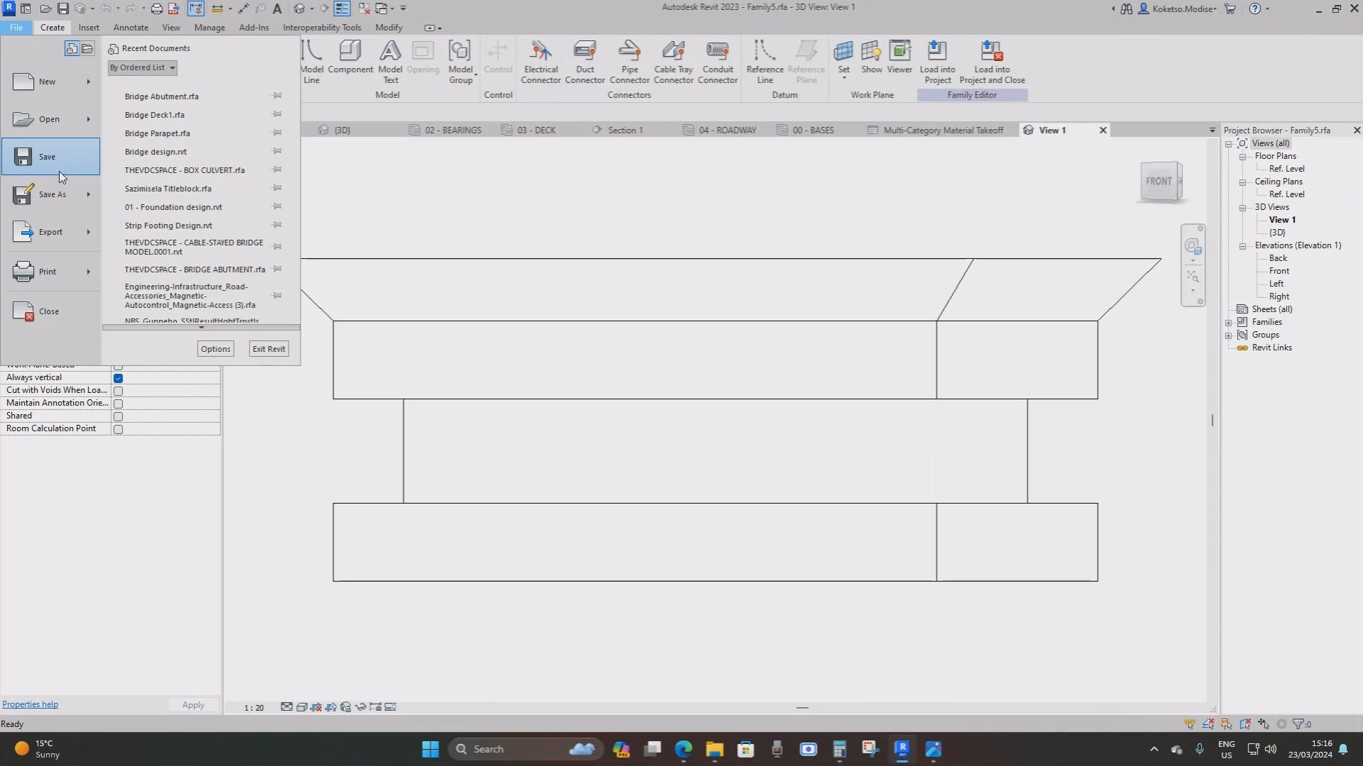
pyautogui.moveTo(58, 192)
pyautogui.click(149, 181)
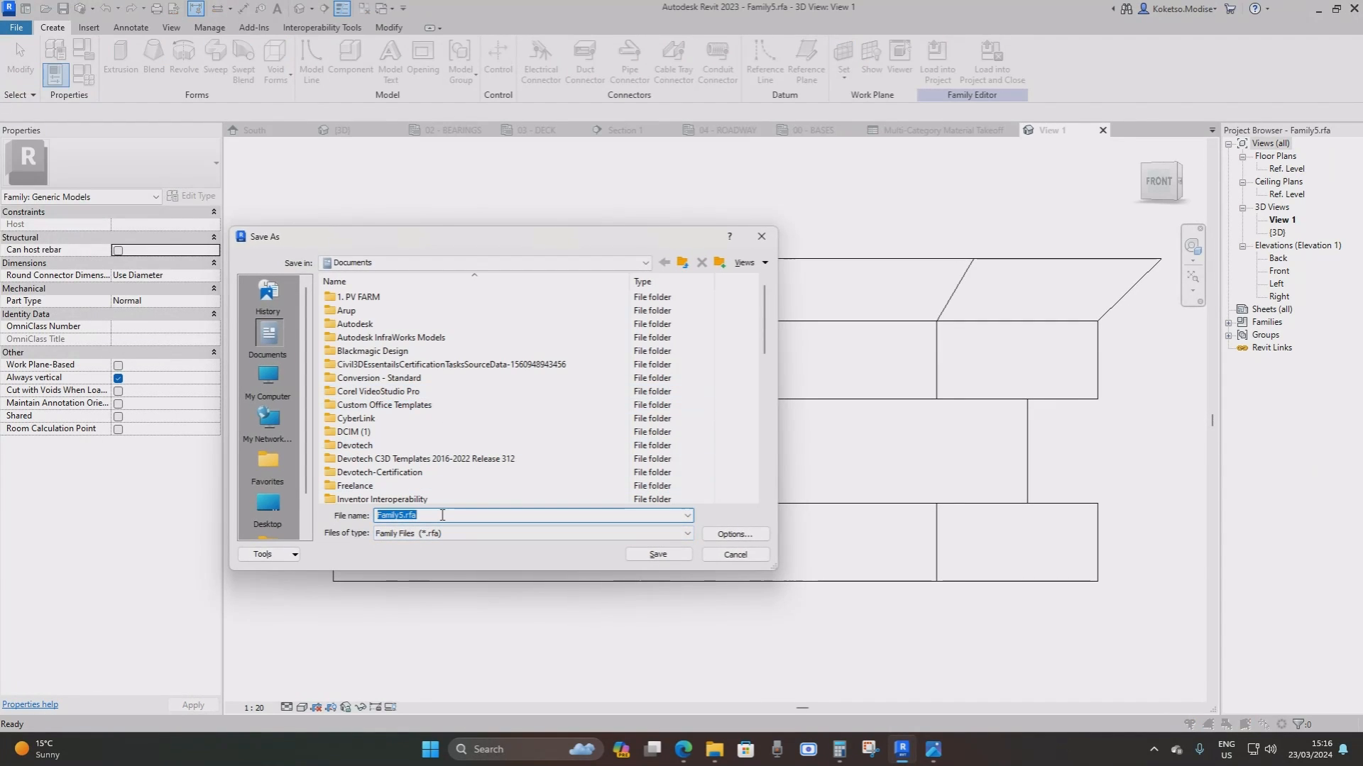
pyautogui.write('Bridge ')
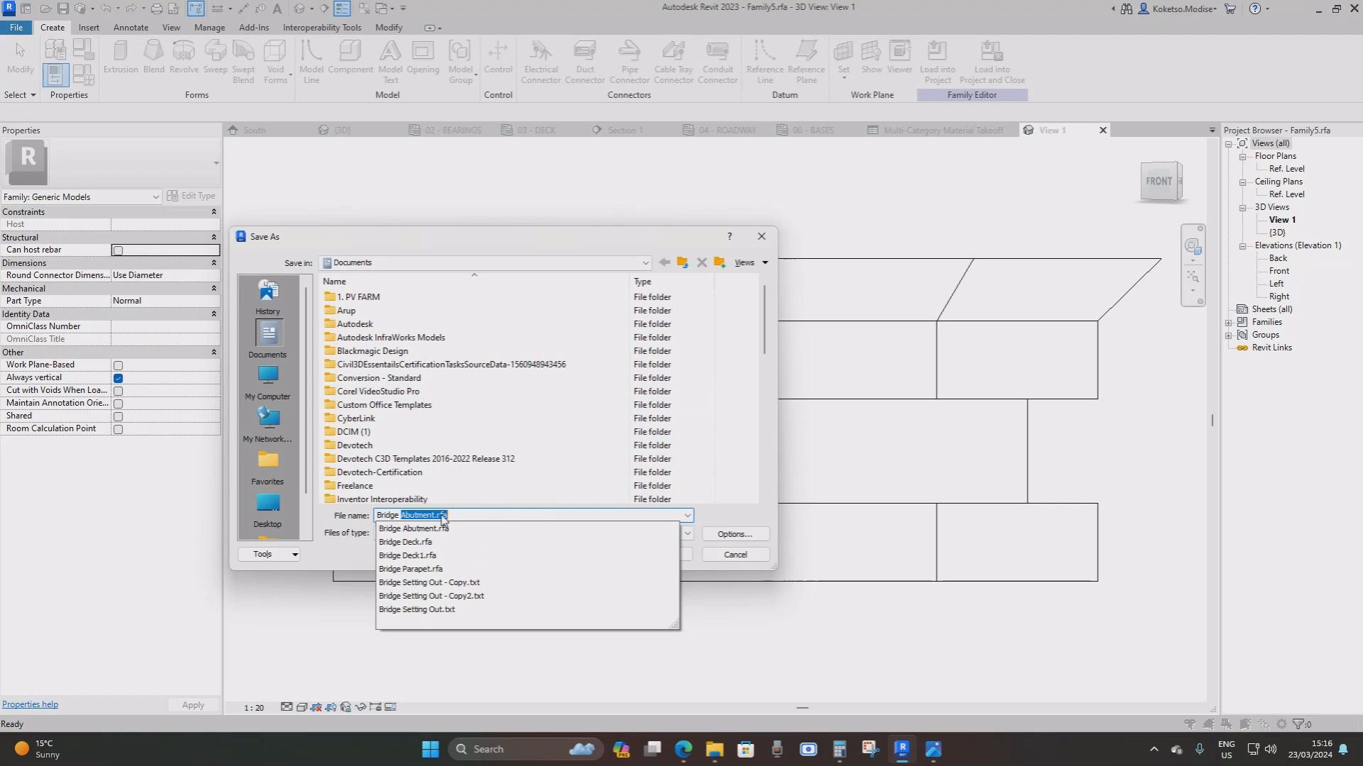
pyautogui.write('Bearings')
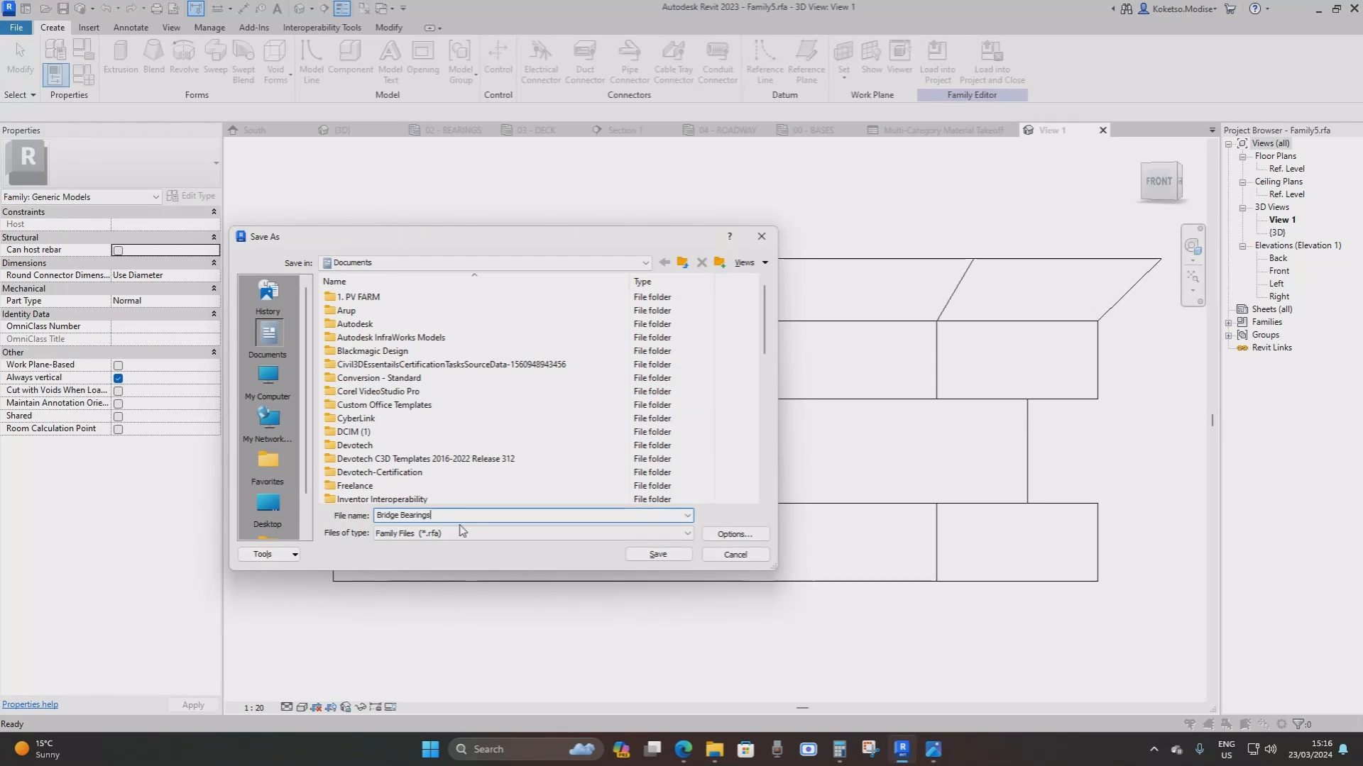
pyautogui.click(658, 554)
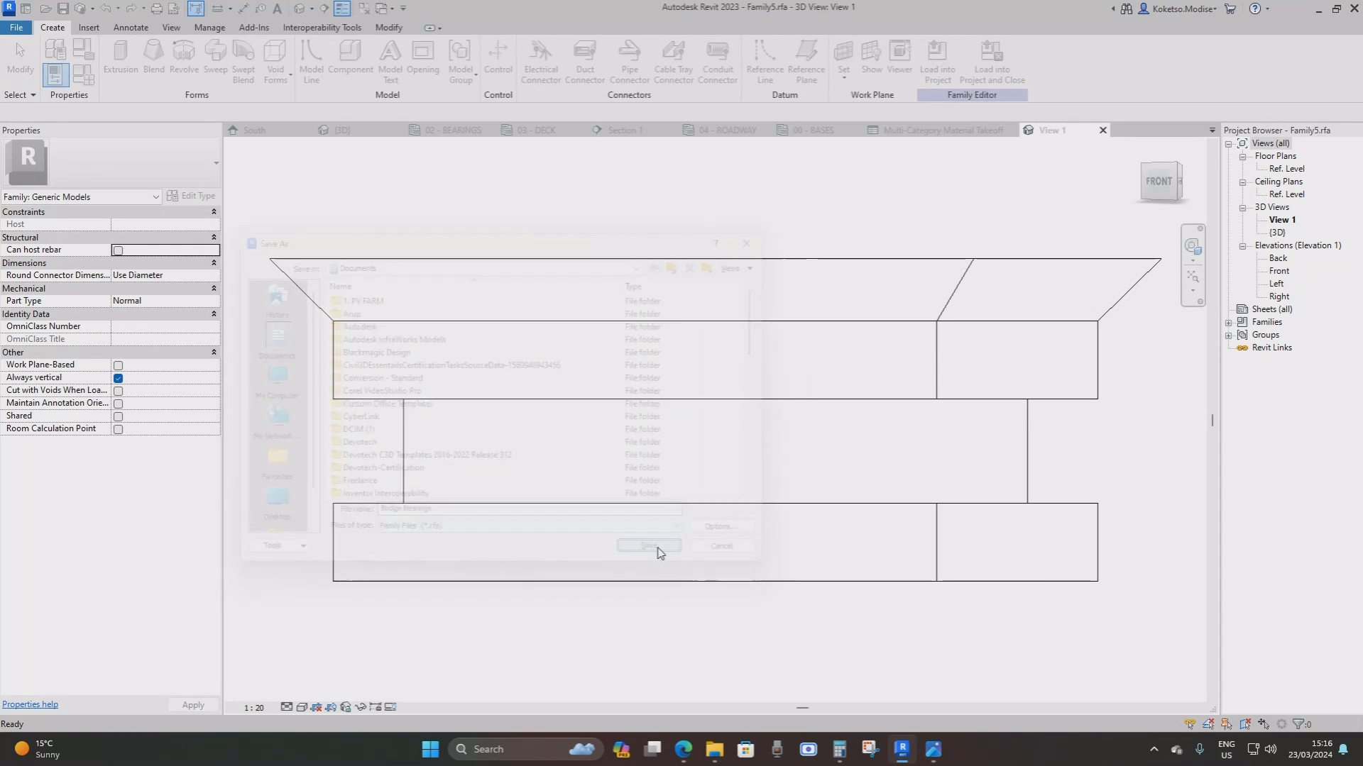
# Load the saved bearing family into the project, closing it, and change all bearings visible in the South elevation to Bridge Bearings
pyautogui.click(974, 71)
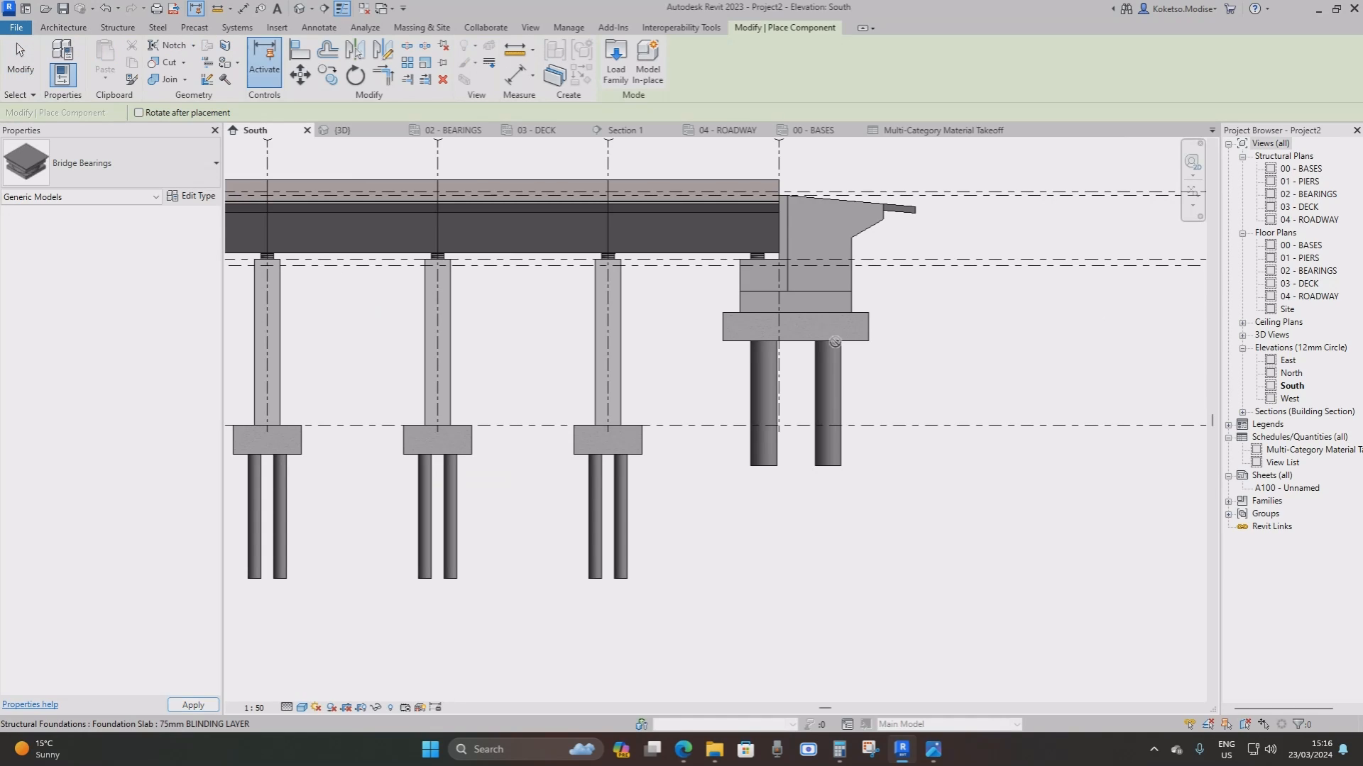
pyautogui.press('Escape')
pyautogui.scroll(2, 591, 255)
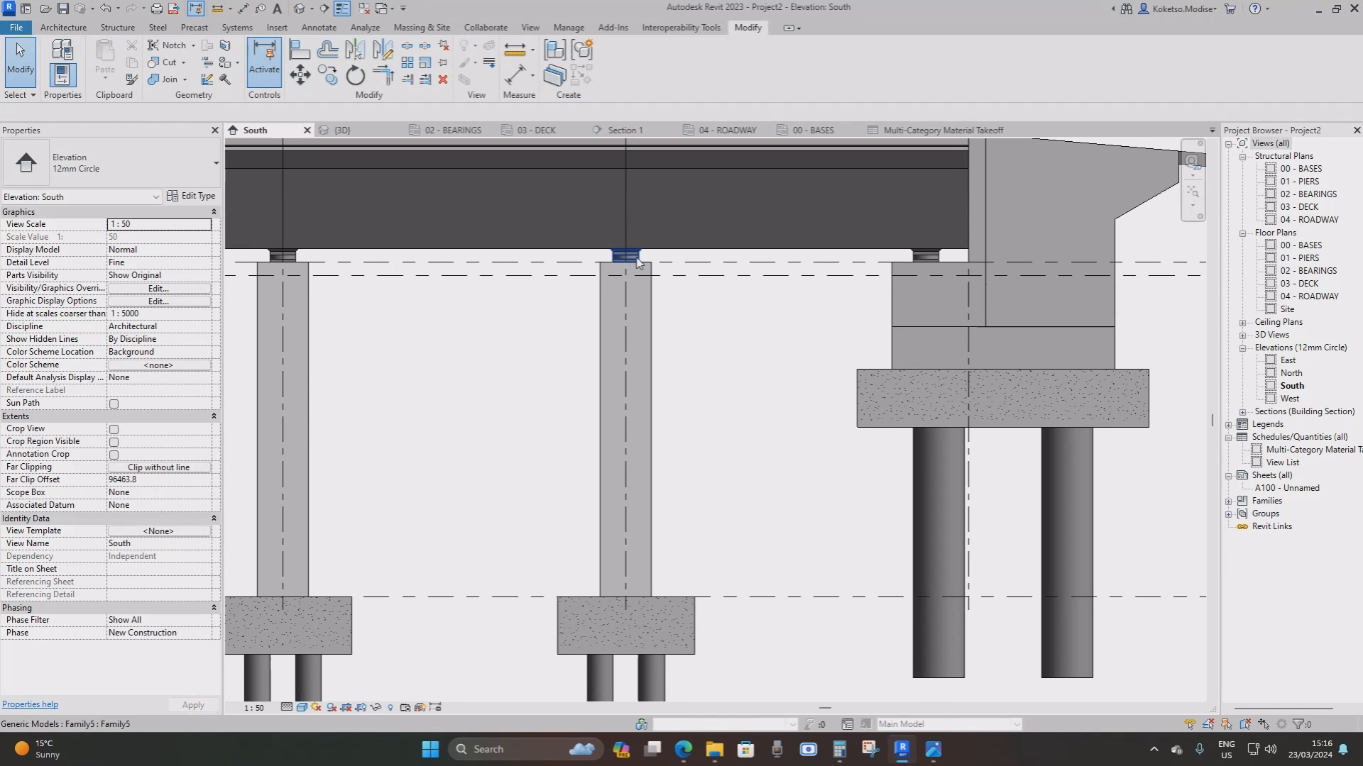
pyautogui.click(625, 256)
pyautogui.rightClick(511, 366)
pyautogui.moveTo(586, 523)
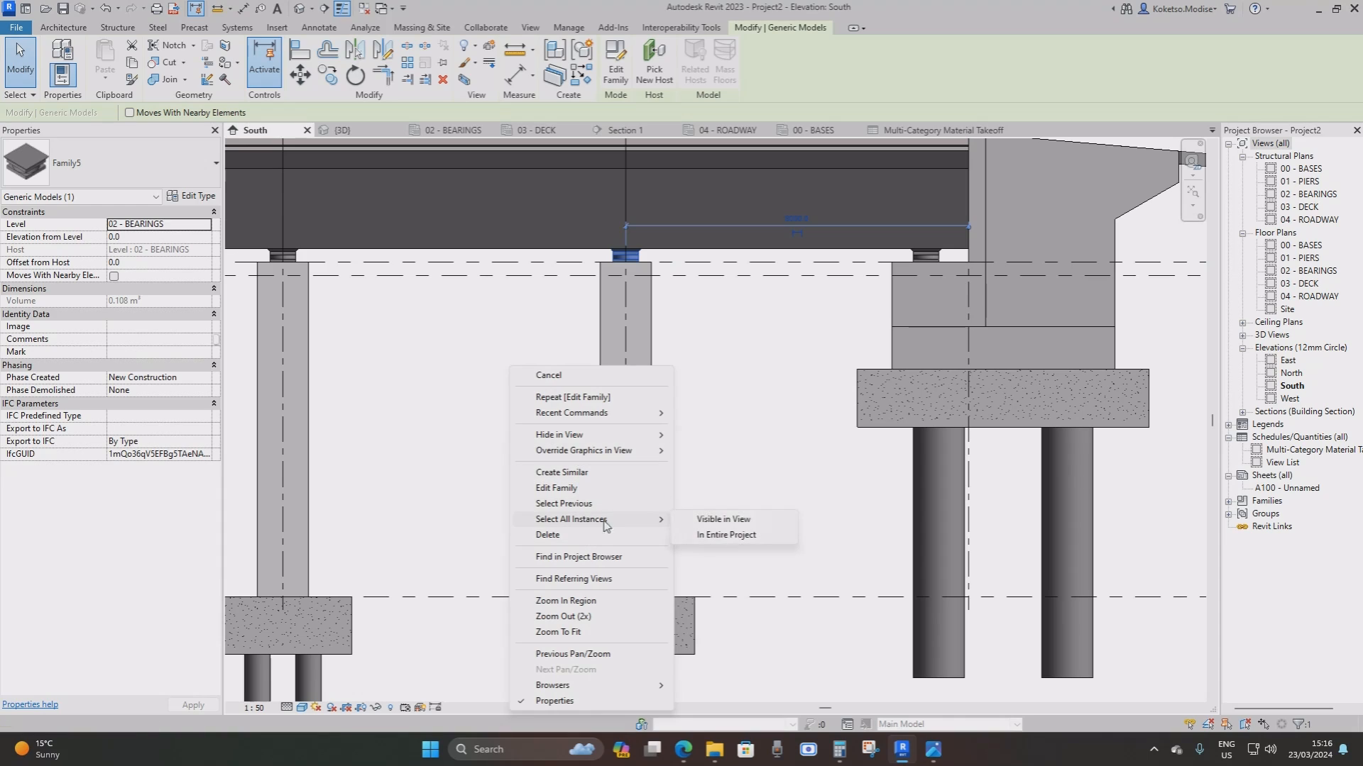
pyautogui.click(718, 519)
pyautogui.click(130, 173)
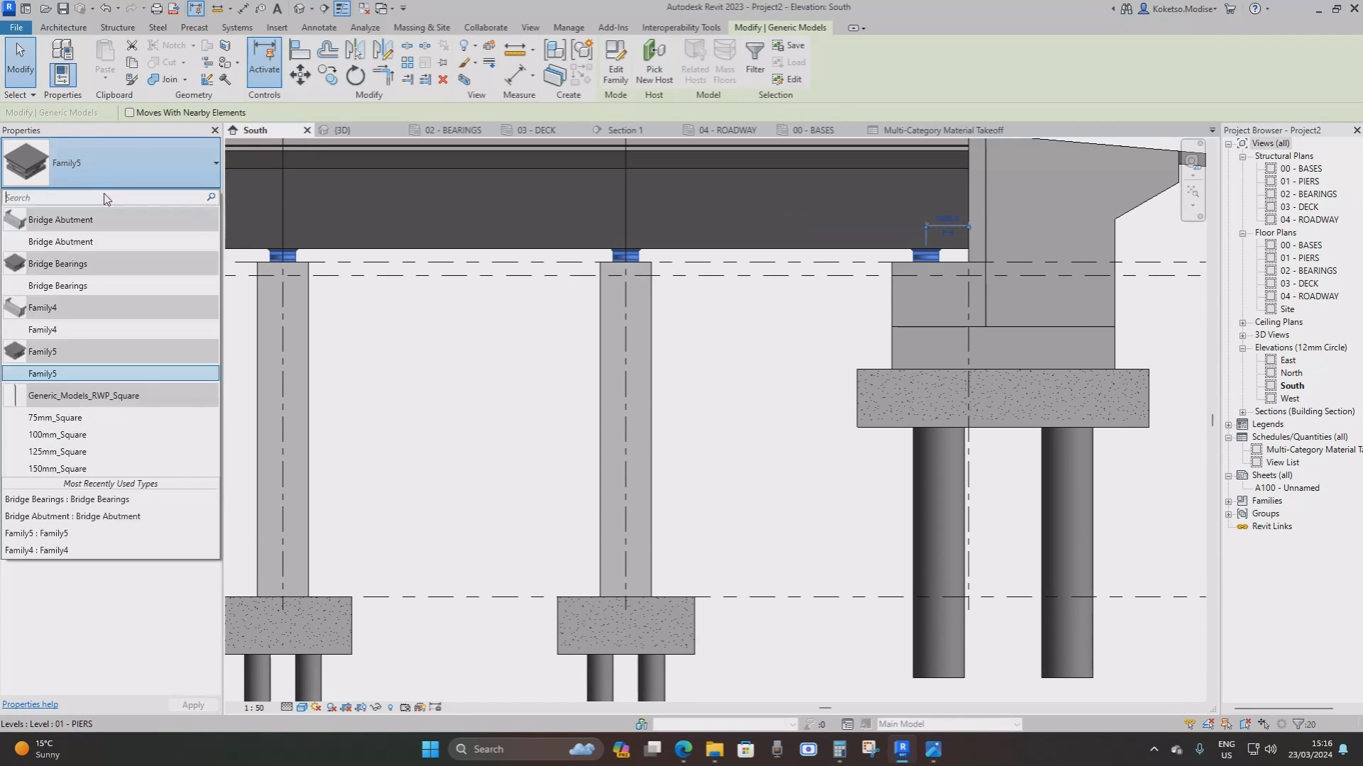
pyautogui.click(58, 285)
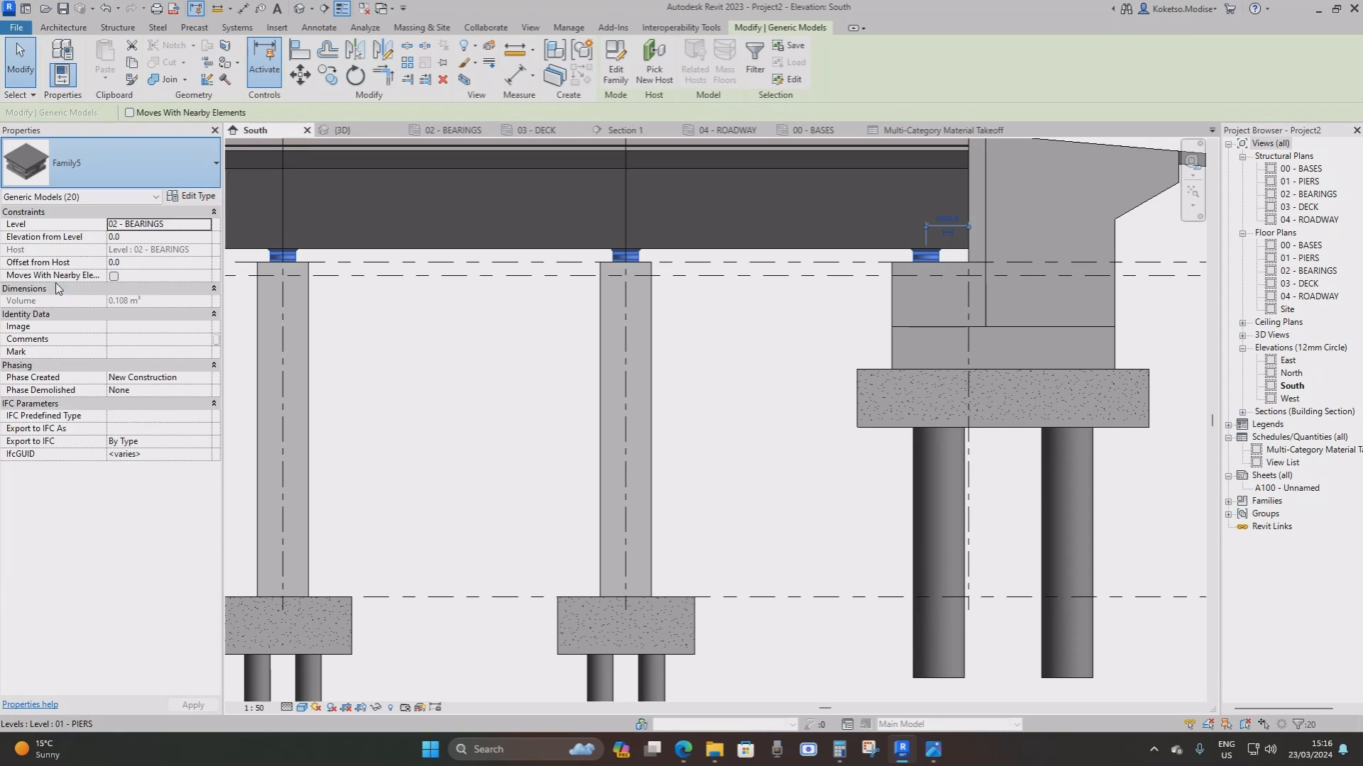
pyautogui.press('Escape')
# Check the family and type names of the bearing and structural column rows in the Multi-Category Material Takeoff
pyautogui.scroll(-3, 611, 319)
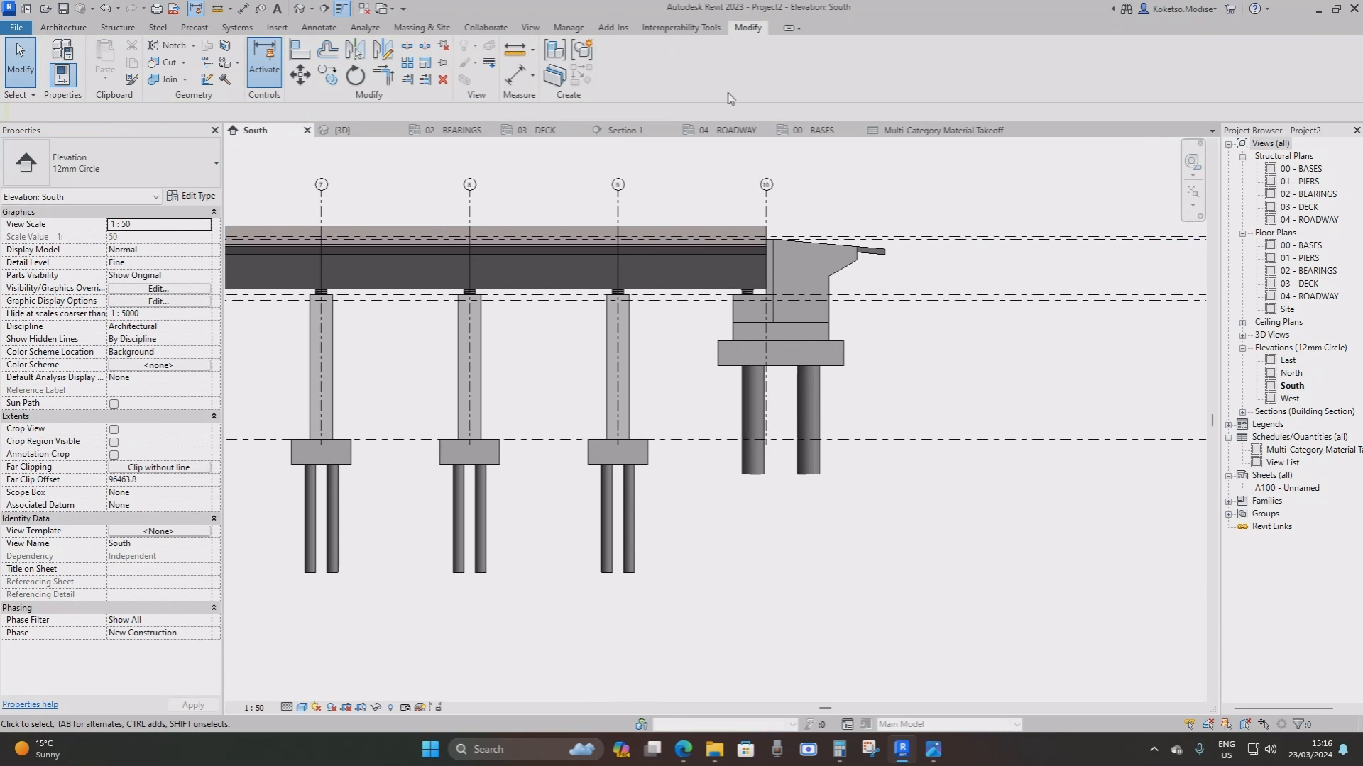
pyautogui.click(934, 130)
pyautogui.scroll(-5, 451, 487)
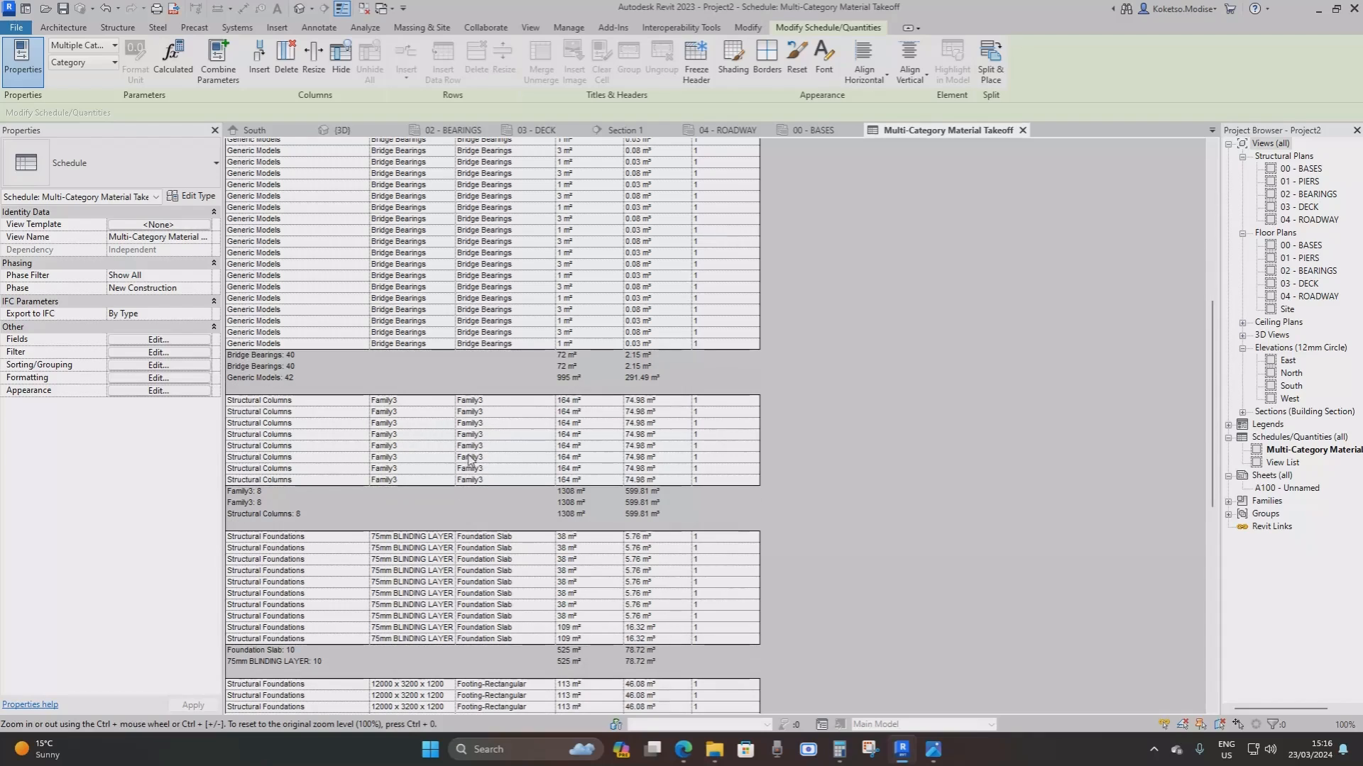
pyautogui.scroll(2, 399, 431)
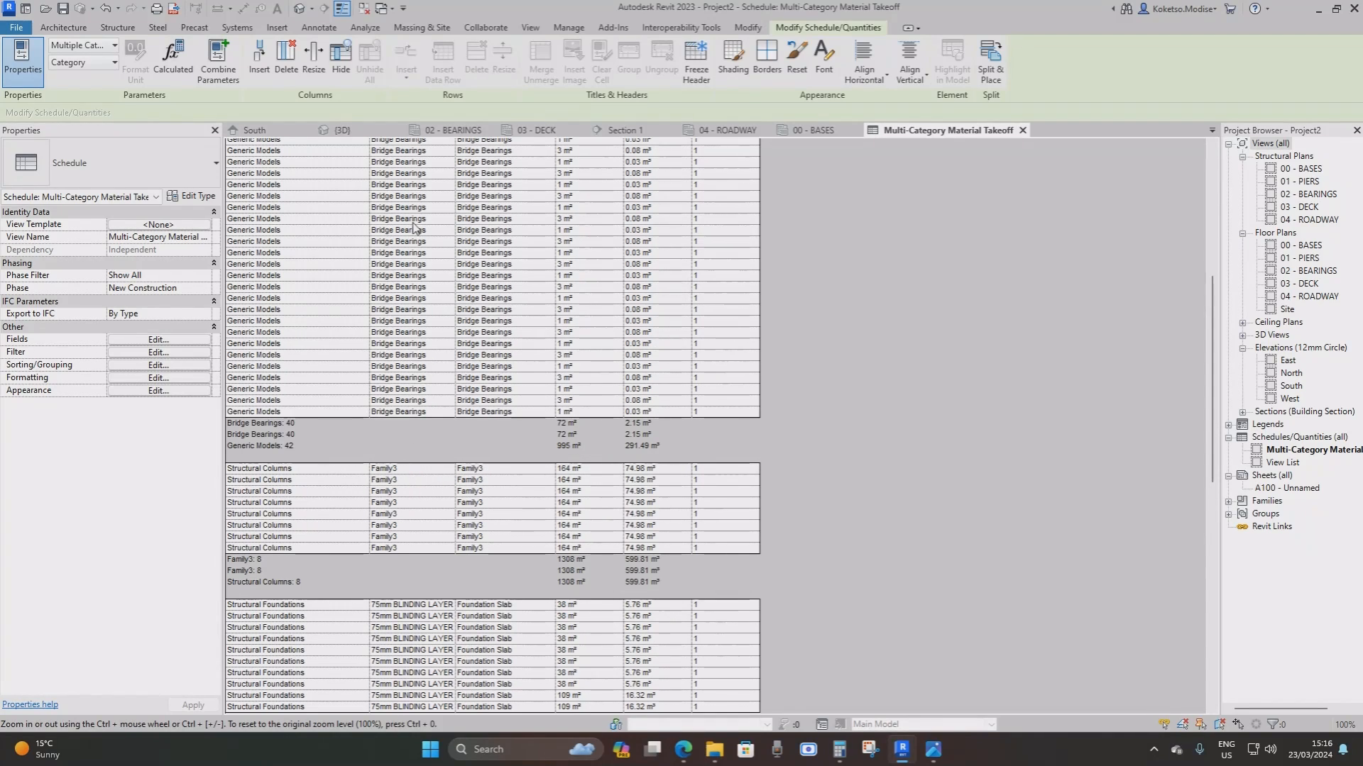
# Return to the 3D view and open the family of the pier nearest the abutment for editing
pyautogui.click(341, 133)
pyautogui.scroll(-2, 660, 372)
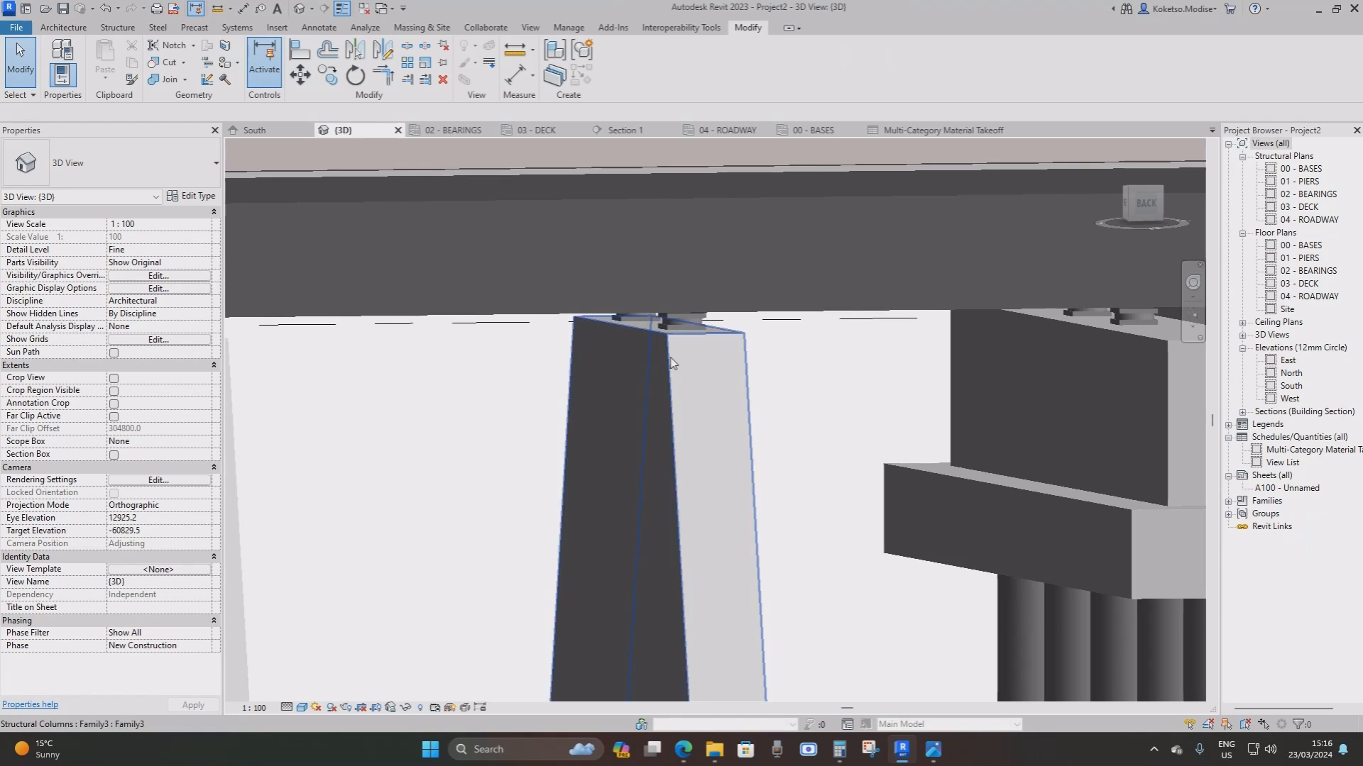
pyautogui.click(662, 345)
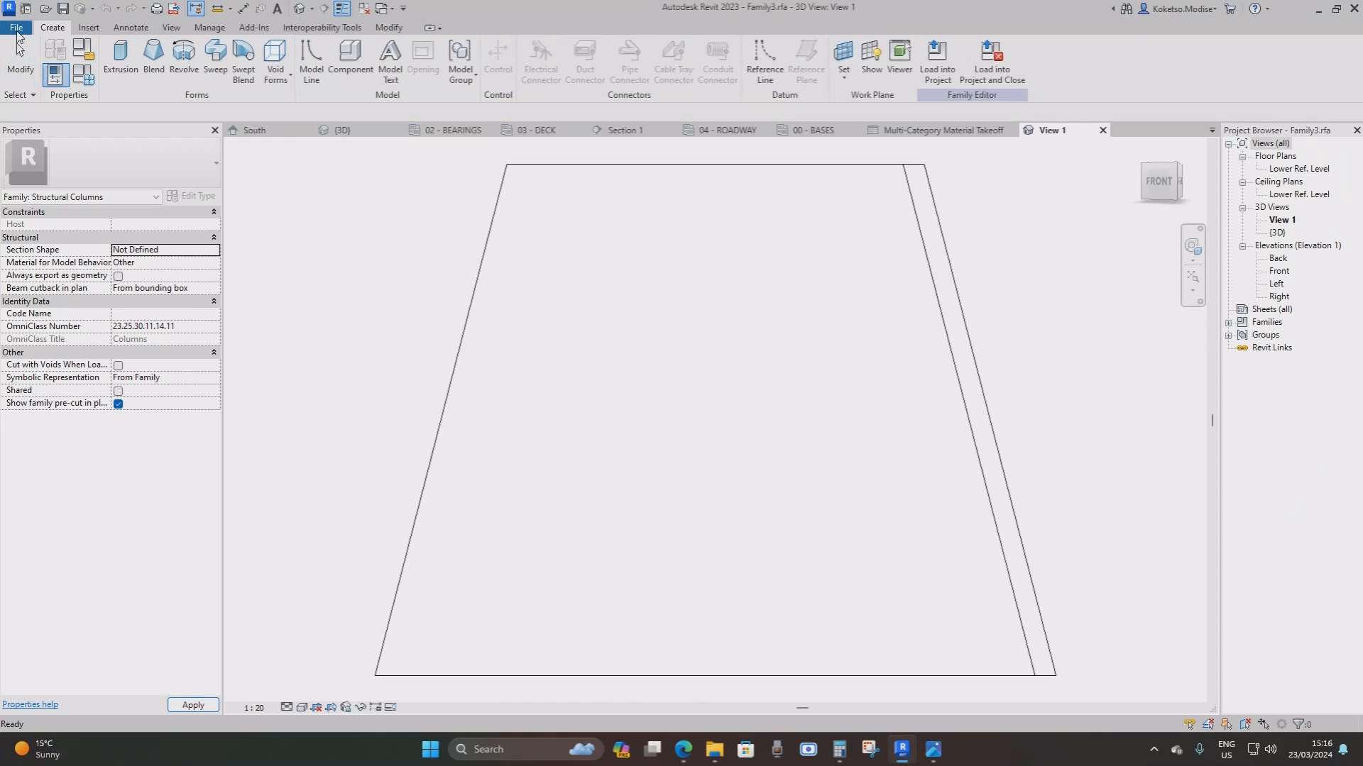
# Save the pier family in Documents as Bridge Piers
pyautogui.click(16, 27)
pyautogui.moveTo(49, 197)
pyautogui.click(163, 187)
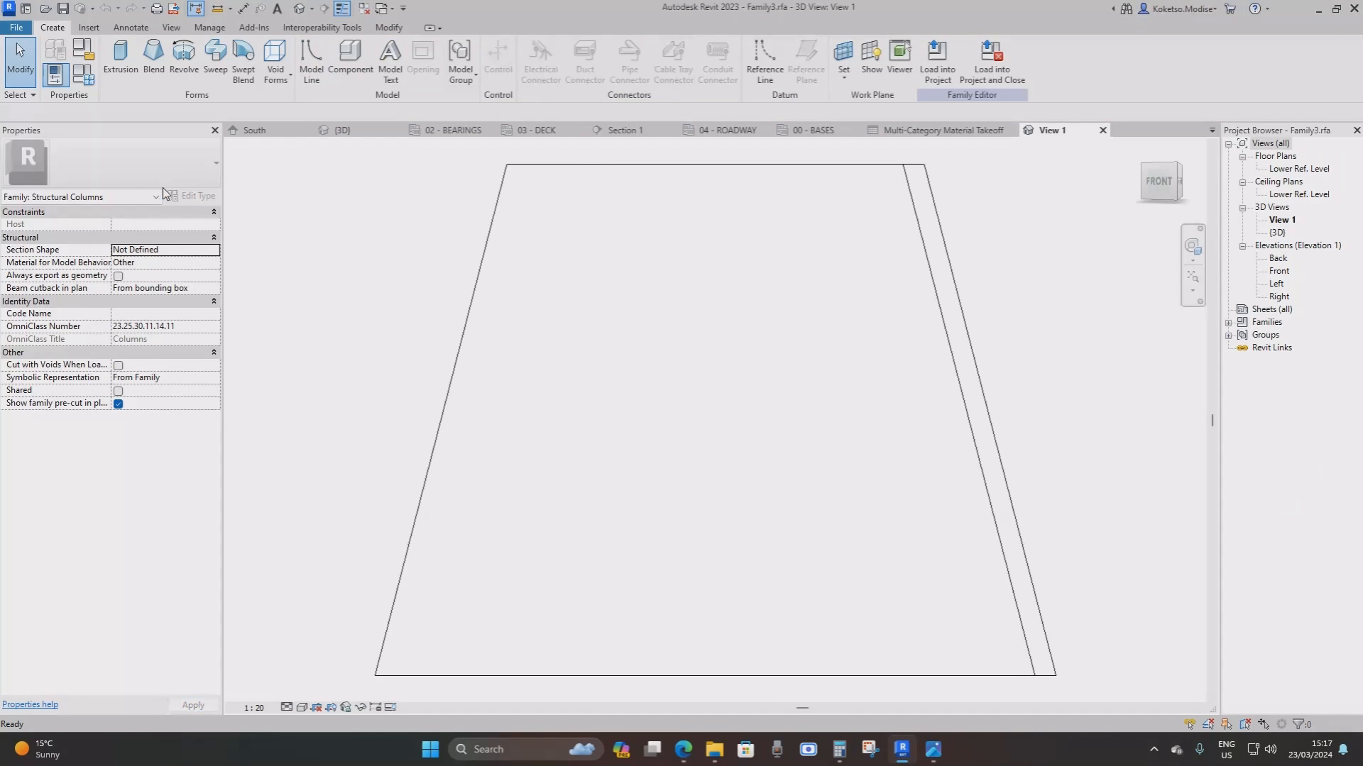
pyautogui.write('B')
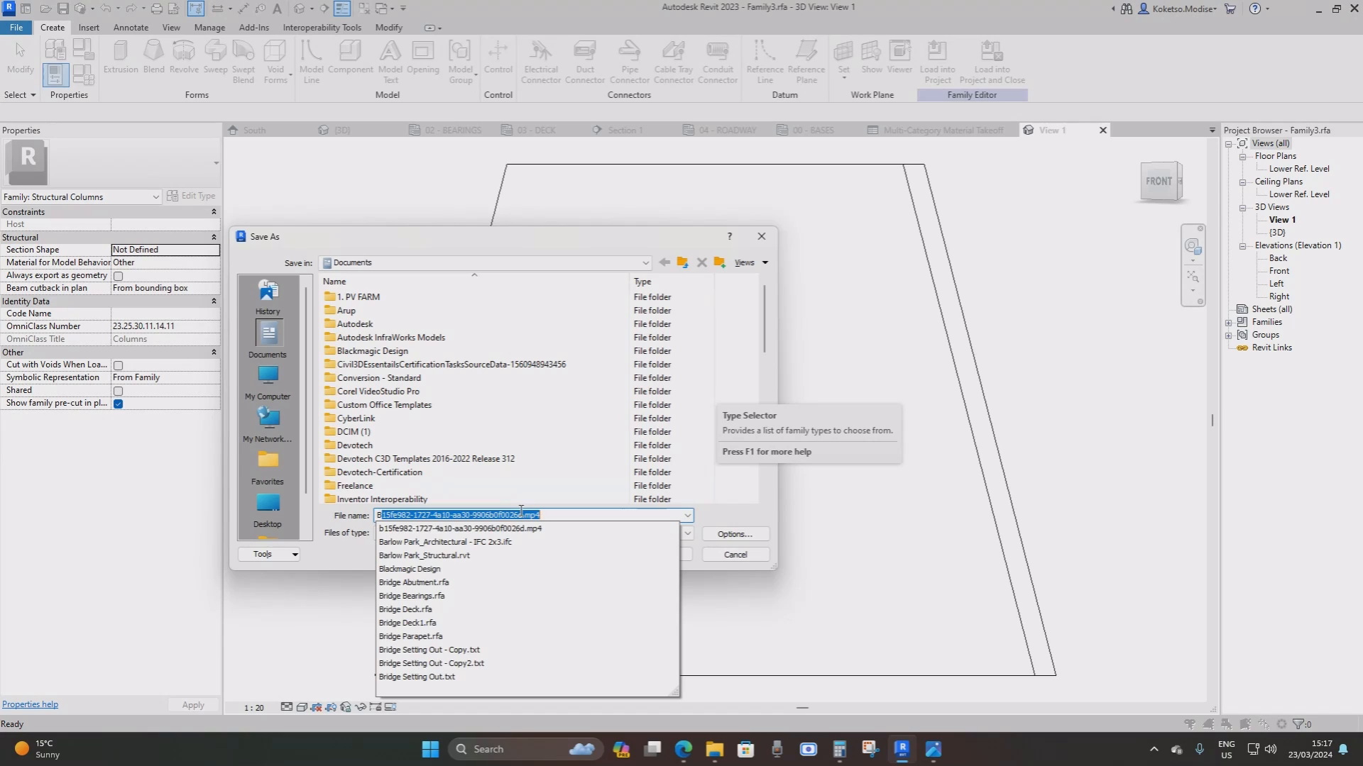
pyautogui.write('ridge Piers')
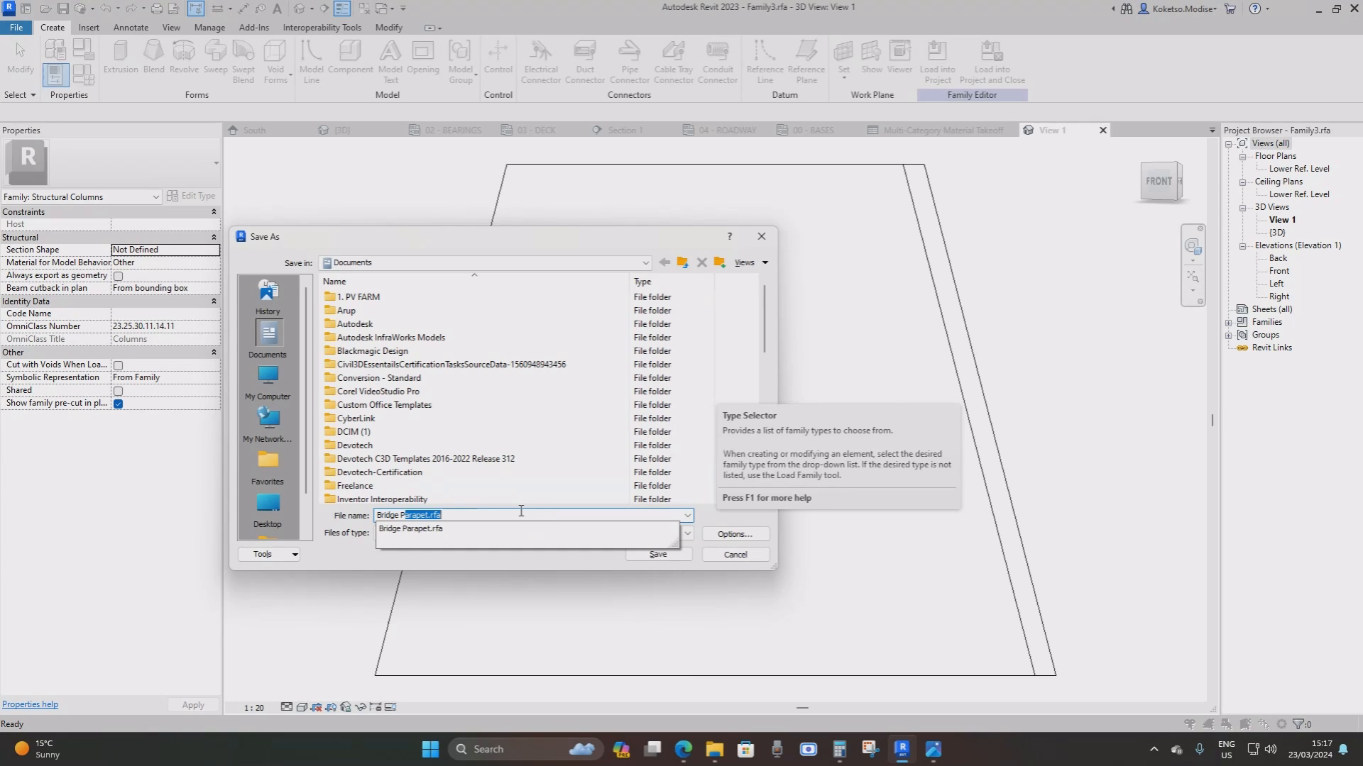
pyautogui.click(657, 556)
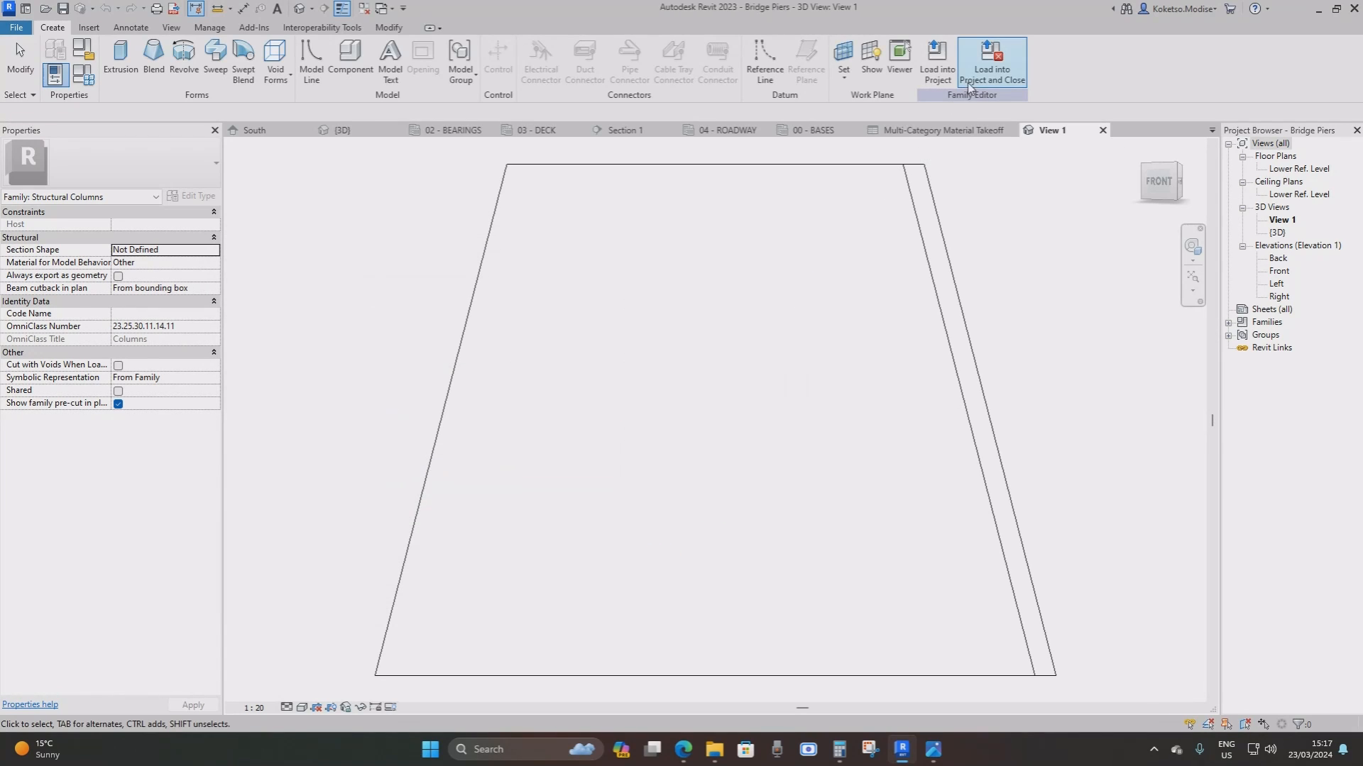
# Load the Bridge Piers family into the project, closing it without setting a work plane, and view the material takeoff
pyautogui.click(991, 64)
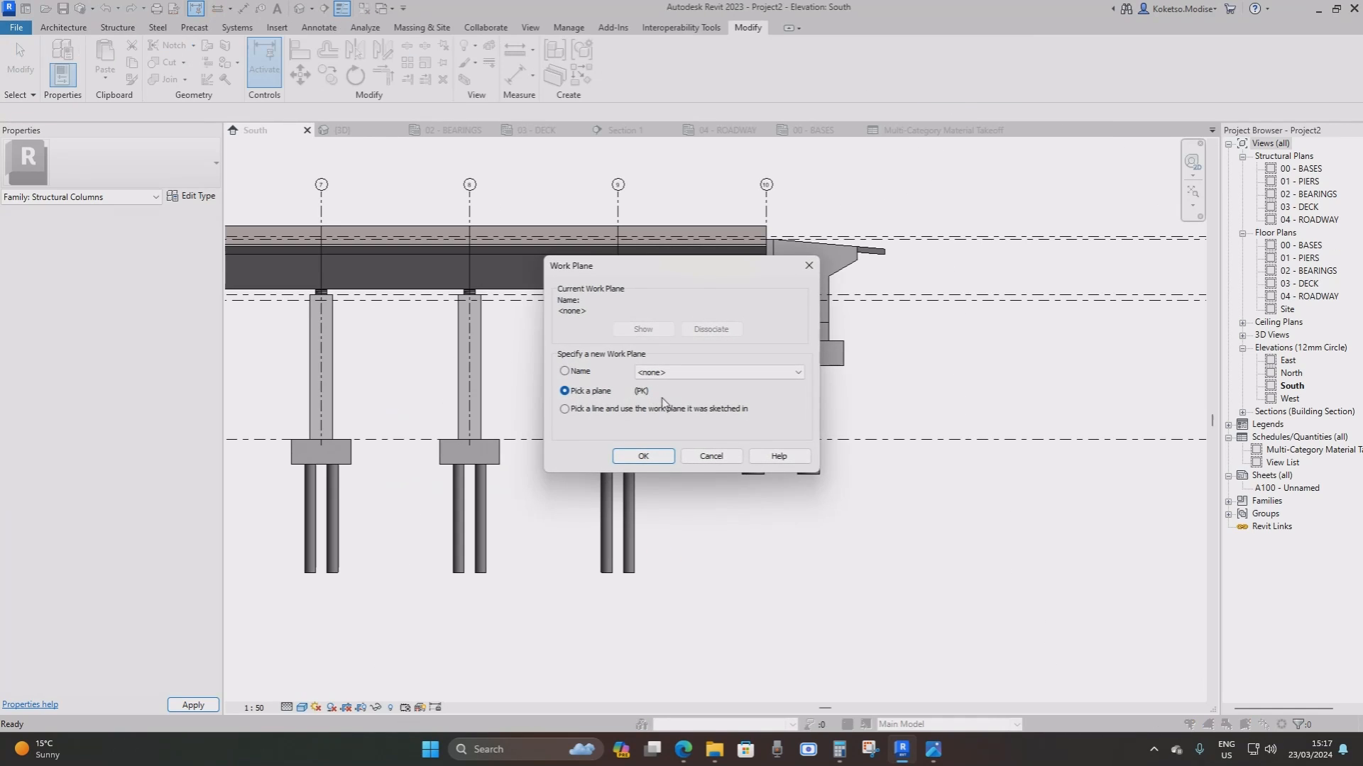
pyautogui.press('Escape')
pyautogui.click(971, 131)
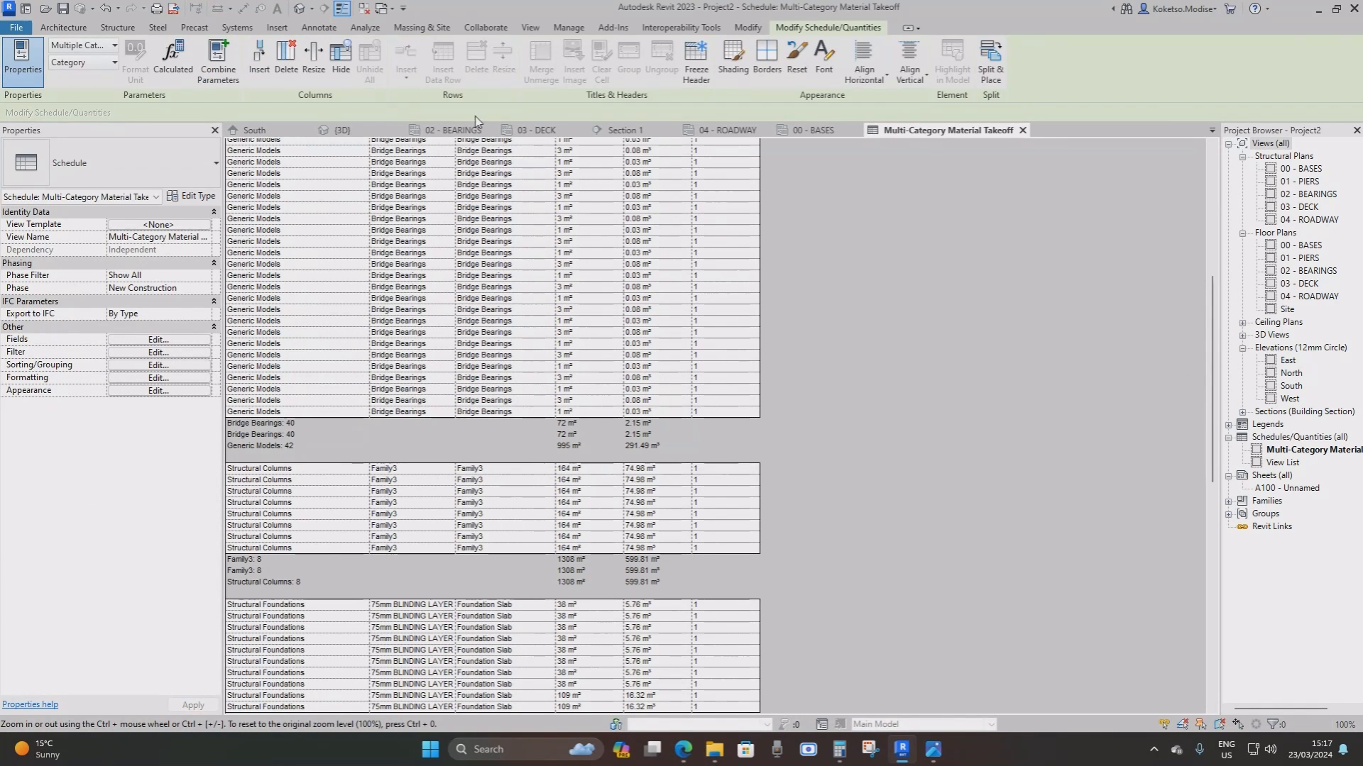
# Select all pier instances visible in the 3D view and change their type to Bridge Piers
pyautogui.click(344, 130)
pyautogui.click(692, 440)
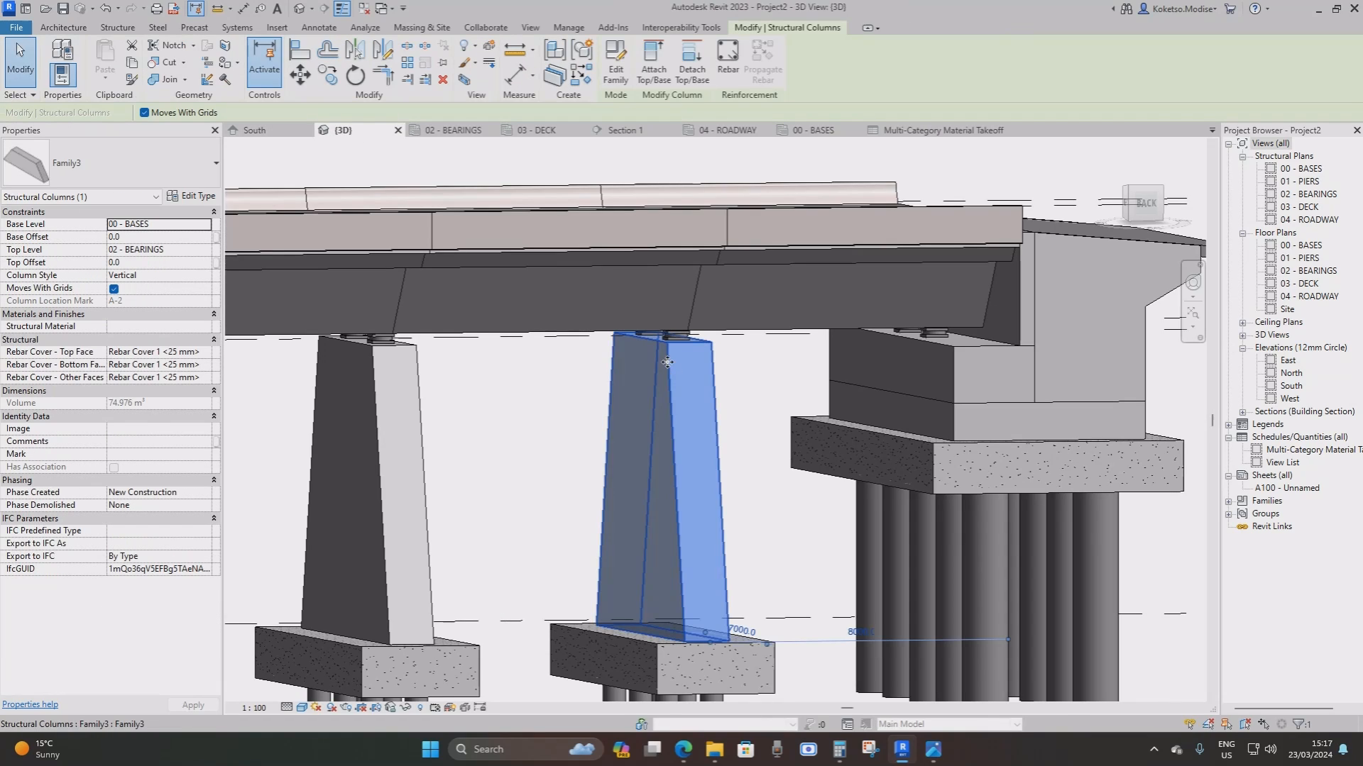
pyautogui.scroll(-4, 584, 385)
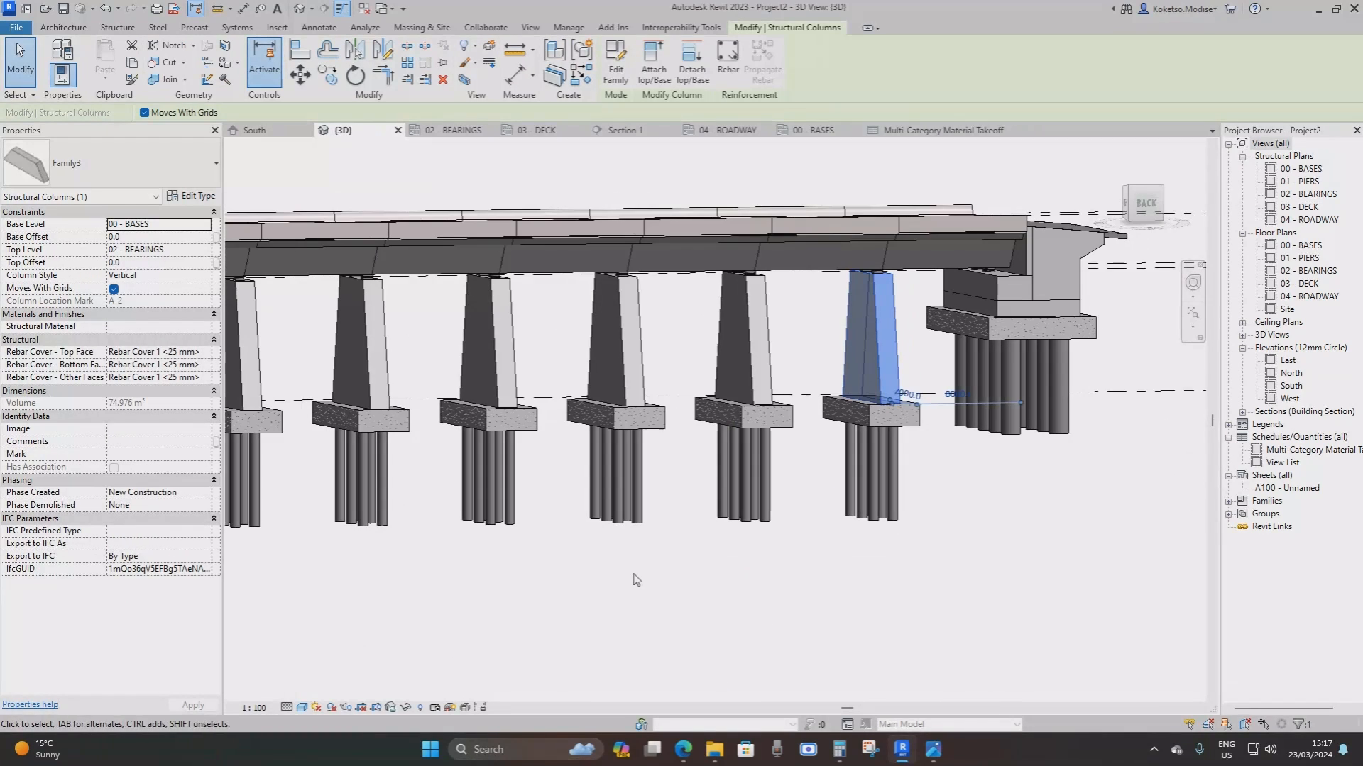
pyautogui.rightClick(637, 572)
pyautogui.moveTo(713, 354)
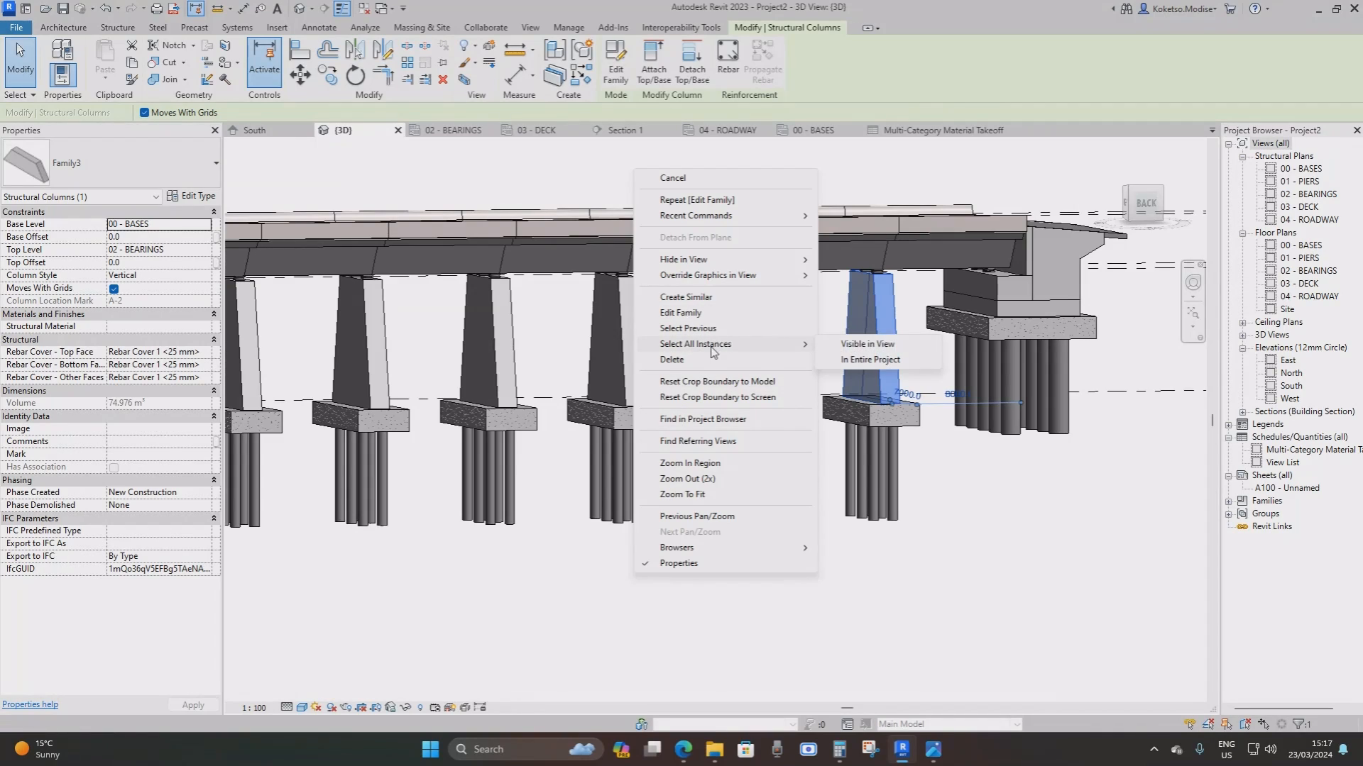
pyautogui.click(867, 344)
pyautogui.click(106, 167)
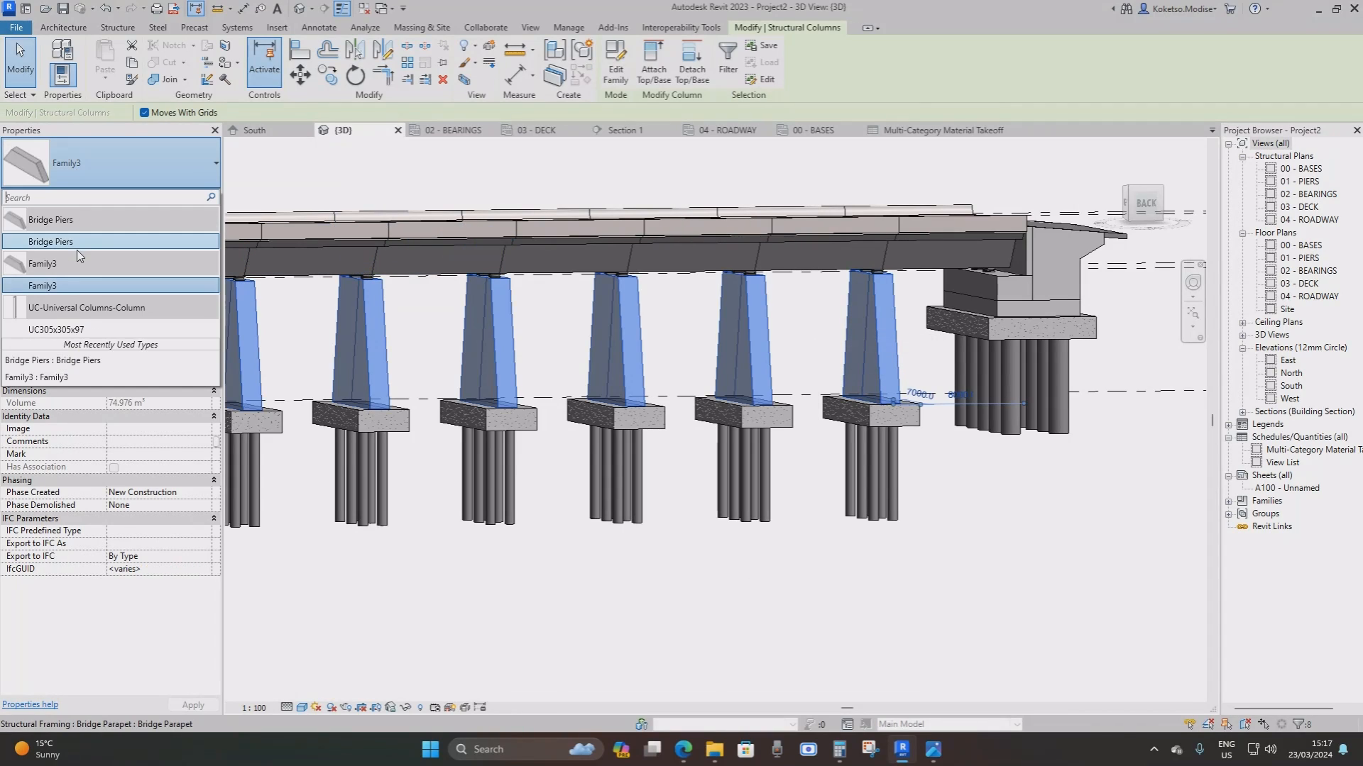
pyautogui.click(67, 242)
pyautogui.press('Escape')
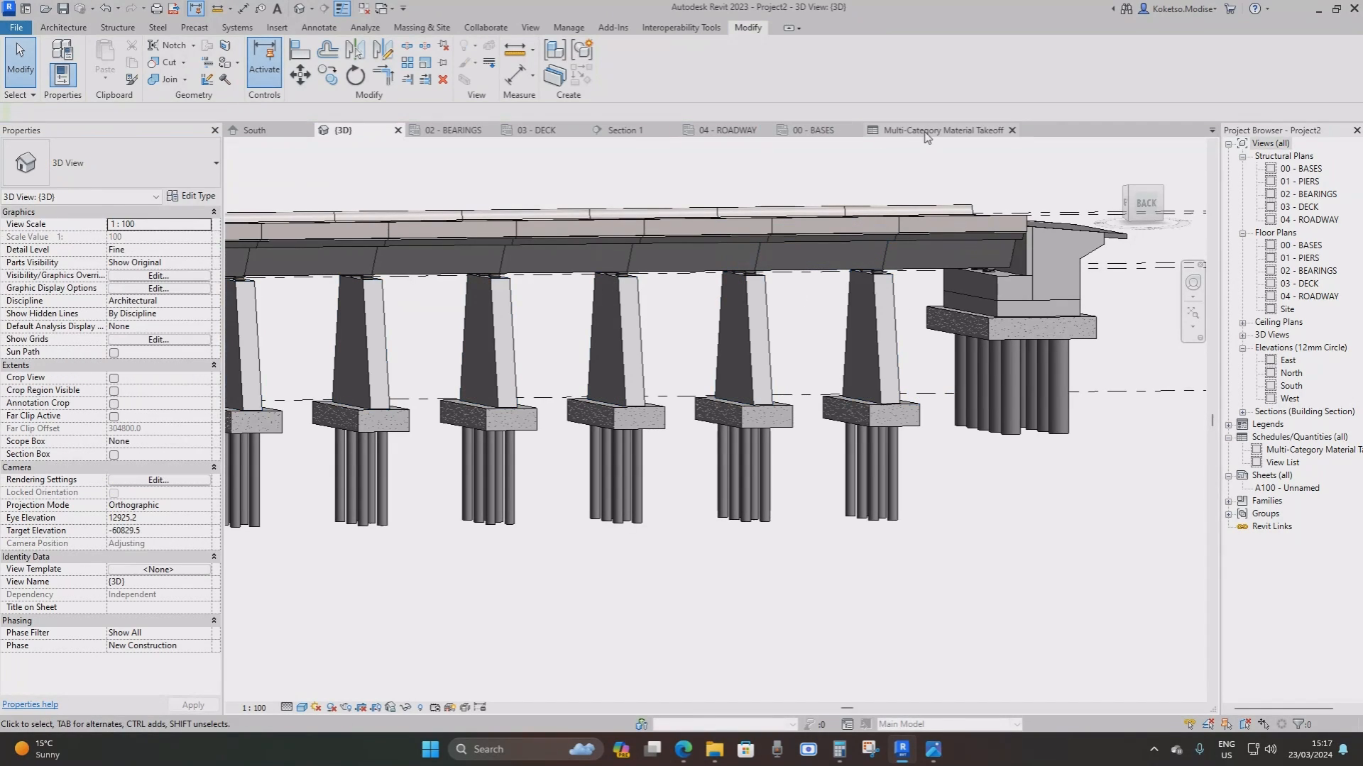
# Review the pier, foundation, deck and parapet names in the Multi-Category Material Takeoff down to its grand total
pyautogui.click(930, 130)
pyautogui.scroll(-2, 475, 439)
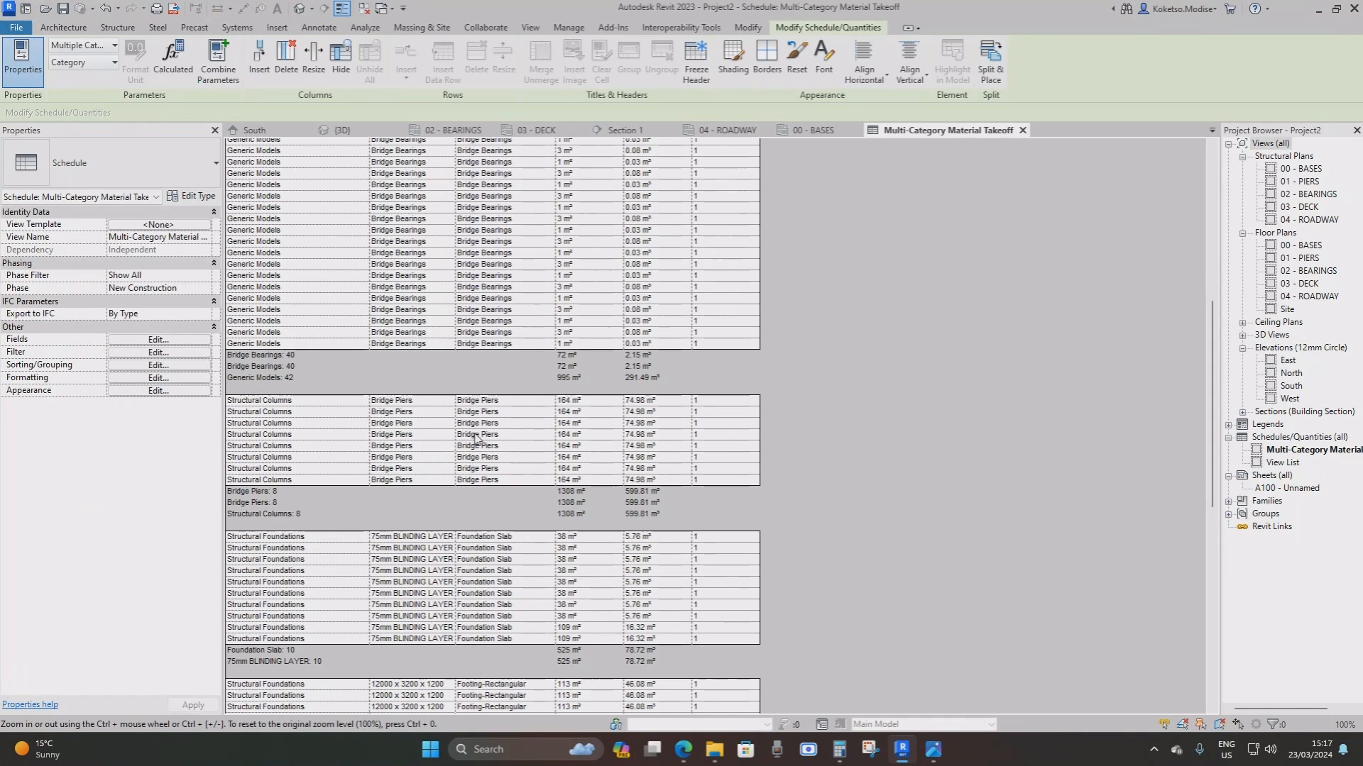
pyautogui.scroll(-6, 1211, 353)
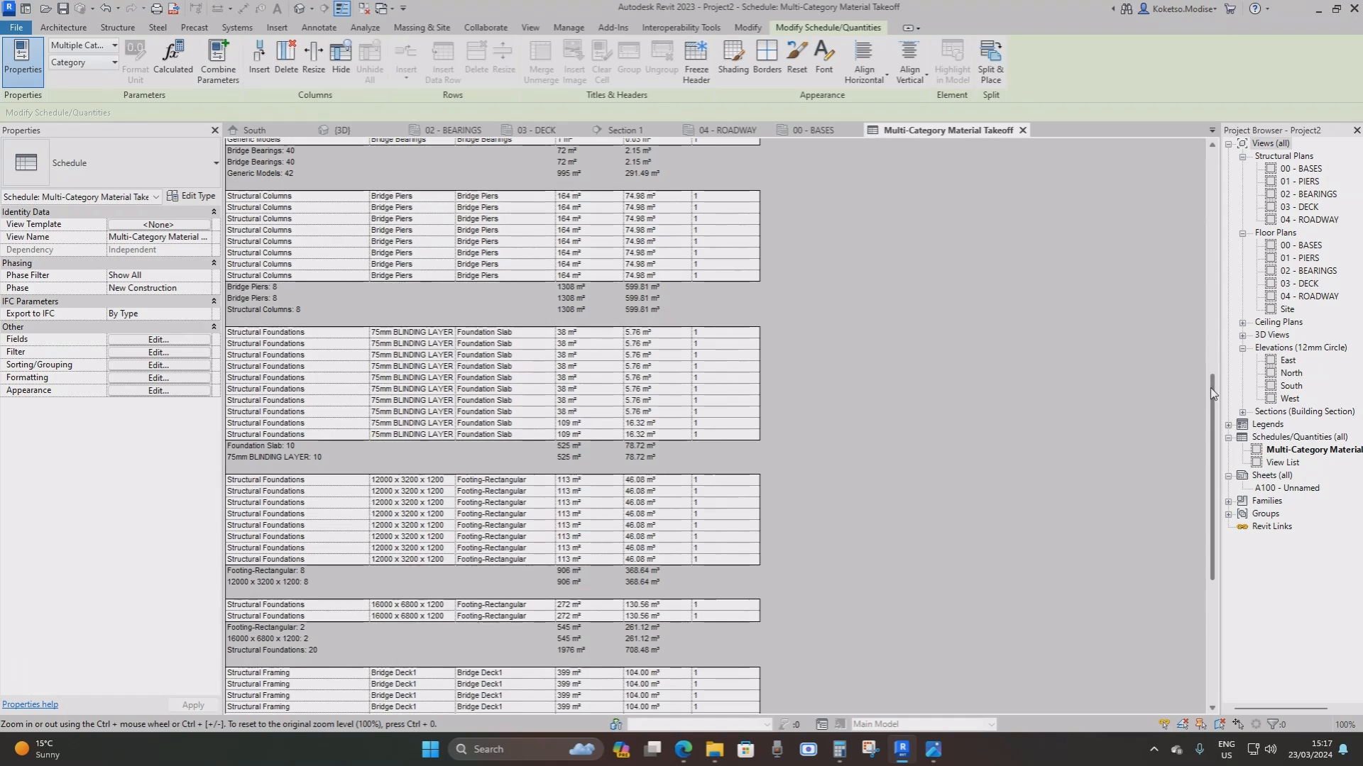
pyautogui.moveTo(1212, 394); pyautogui.dragTo(1186, 565)
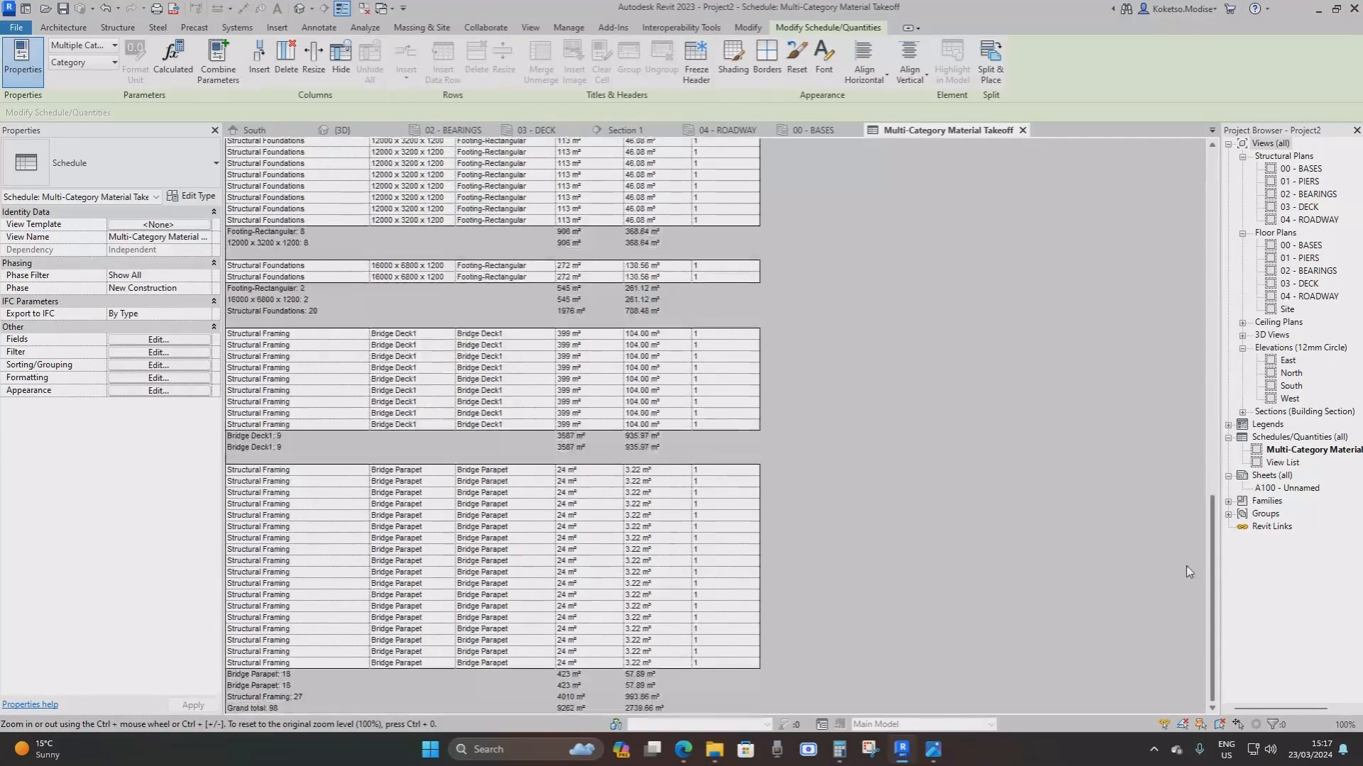
# Return to the 3D view and examine the whole bridge from several sides, including one of the middle piers
pyautogui.click(355, 130)
pyautogui.scroll(-3, 895, 362)
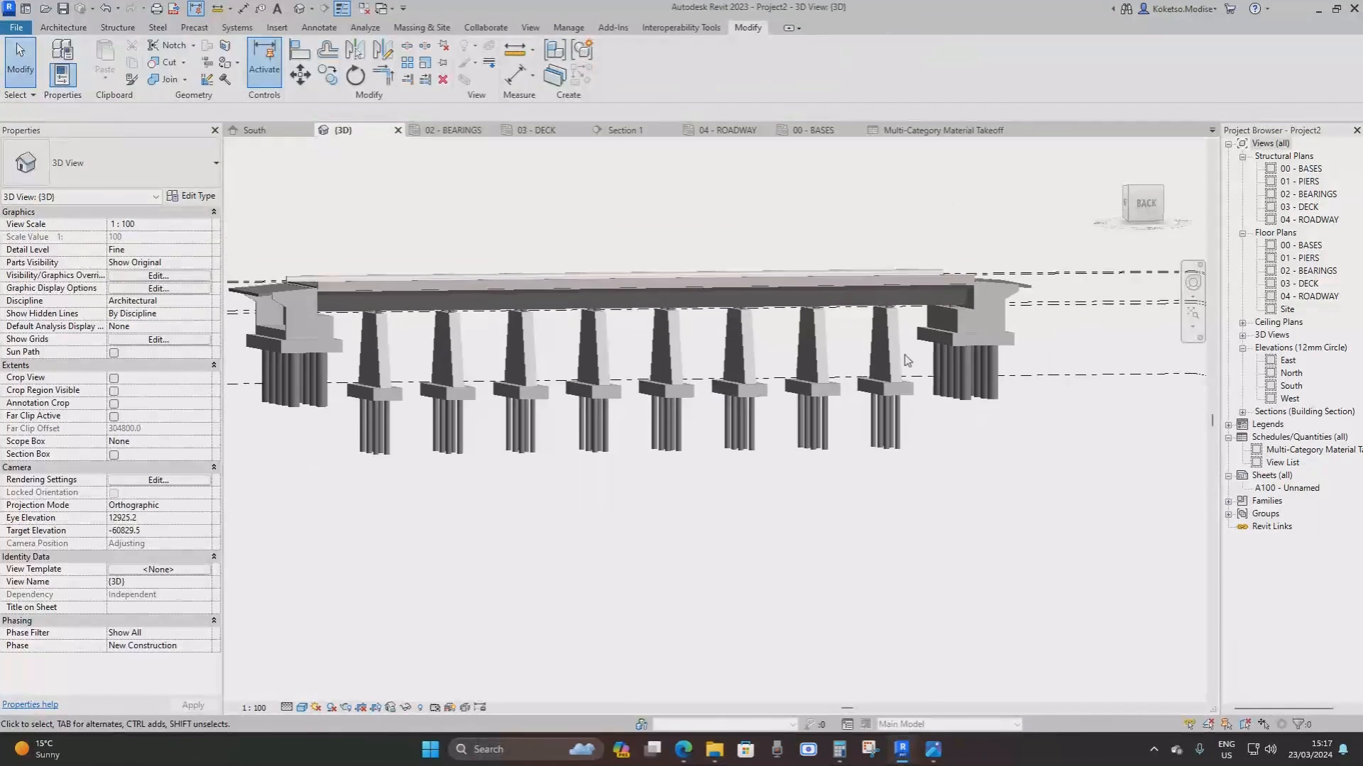
pyautogui.keyDown('shift'); pyautogui.moveTo(904, 357); pyautogui.dragTo(941, 392, button='middle'); pyautogui.keyUp('shift')
pyautogui.keyDown('shift'); pyautogui.moveTo(931, 440); pyautogui.dragTo(857, 398, button='middle'); pyautogui.keyUp('shift')
pyautogui.keyDown('shift'); pyautogui.moveTo(1017, 520); pyautogui.dragTo(1029, 493, button='middle'); pyautogui.keyUp('shift')
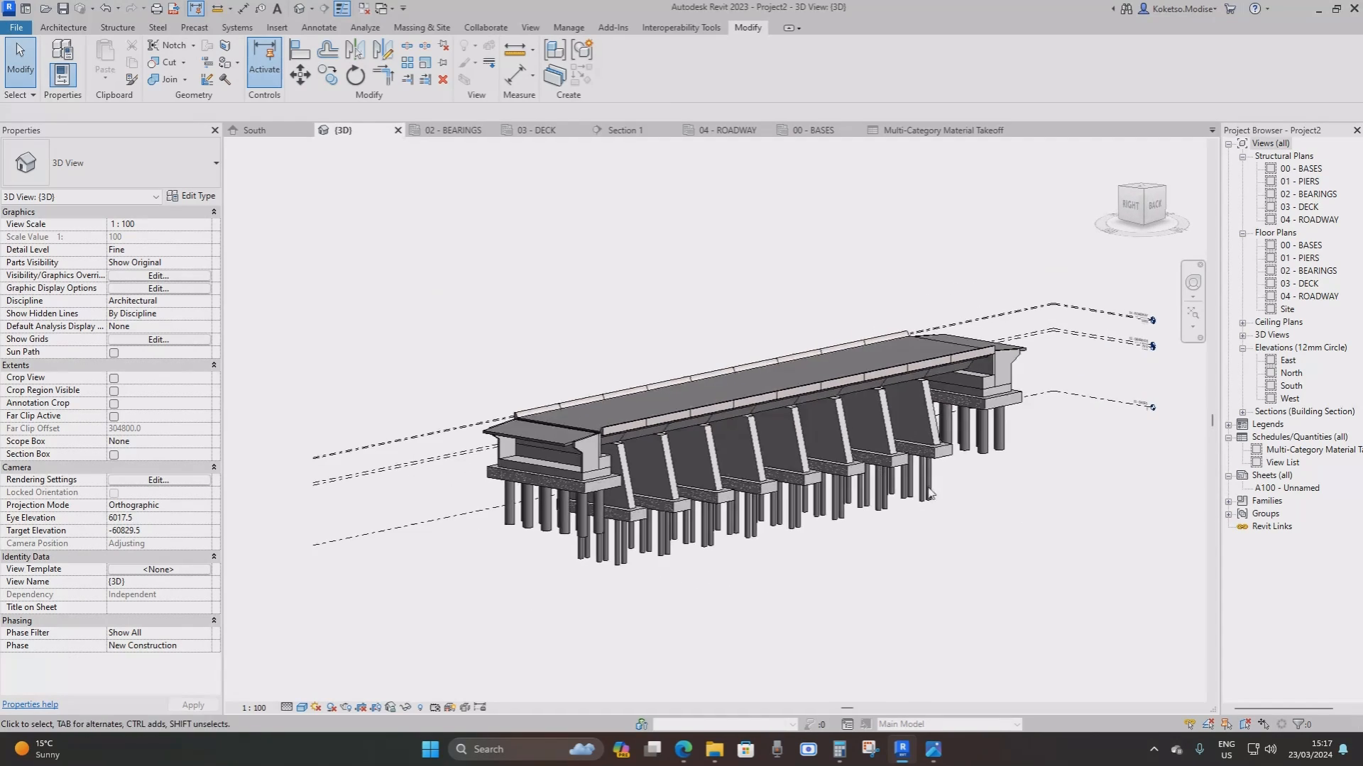
pyautogui.scroll(2, 887, 483)
pyautogui.keyDown('shift'); pyautogui.moveTo(890, 483); pyautogui.dragTo(867, 500, button='middle'); pyautogui.keyUp('shift')
pyautogui.scroll(2, 916, 399)
pyautogui.click(915, 399)
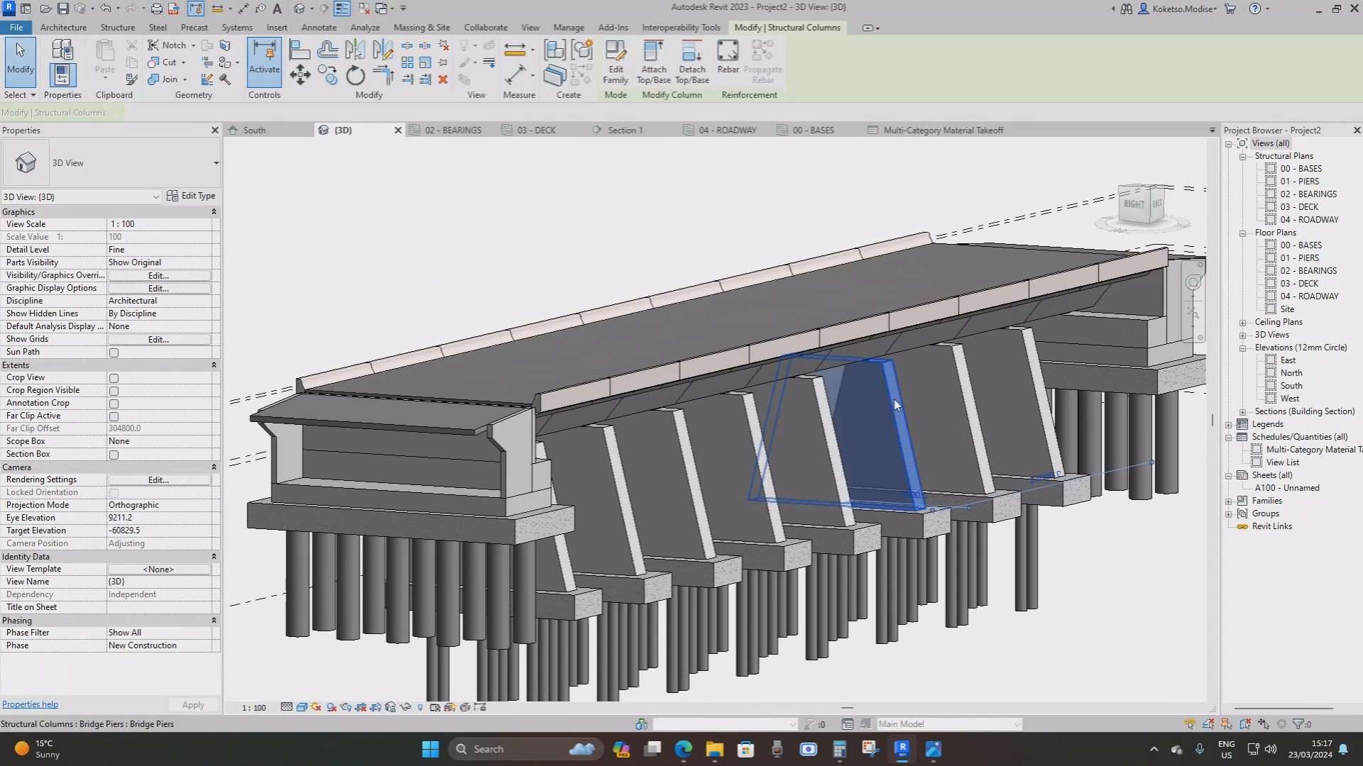
pyautogui.scroll(-3, 907, 406)
pyautogui.click(1045, 500)
pyautogui.moveTo(1045, 500); pyautogui.dragTo(912, 517, button='middle')
pyautogui.scroll(3, 1007, 530)
pyautogui.scroll(-2, 1007, 529)
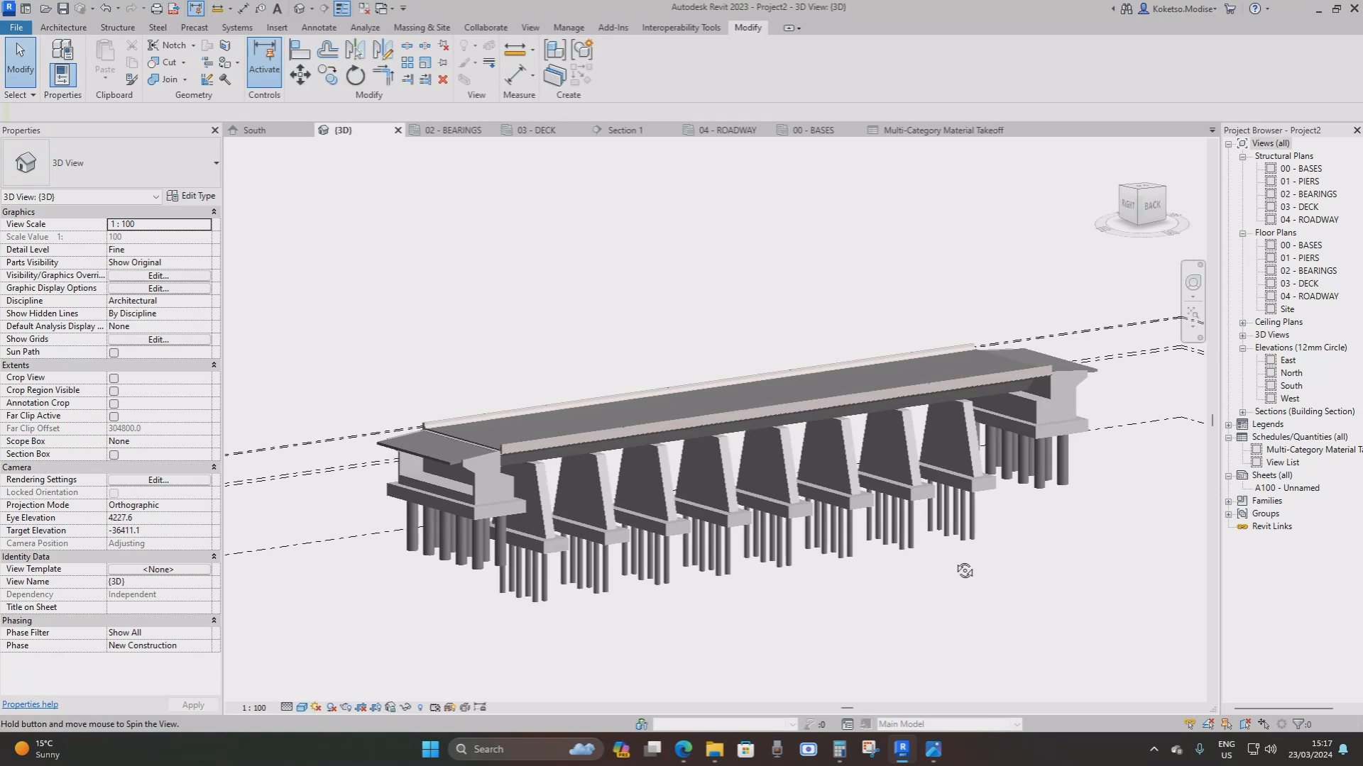
pyautogui.scroll(4, 909, 518)
pyautogui.keyDown('shift'); pyautogui.moveTo(947, 555); pyautogui.dragTo(995, 621, button='middle'); pyautogui.keyUp('shift')
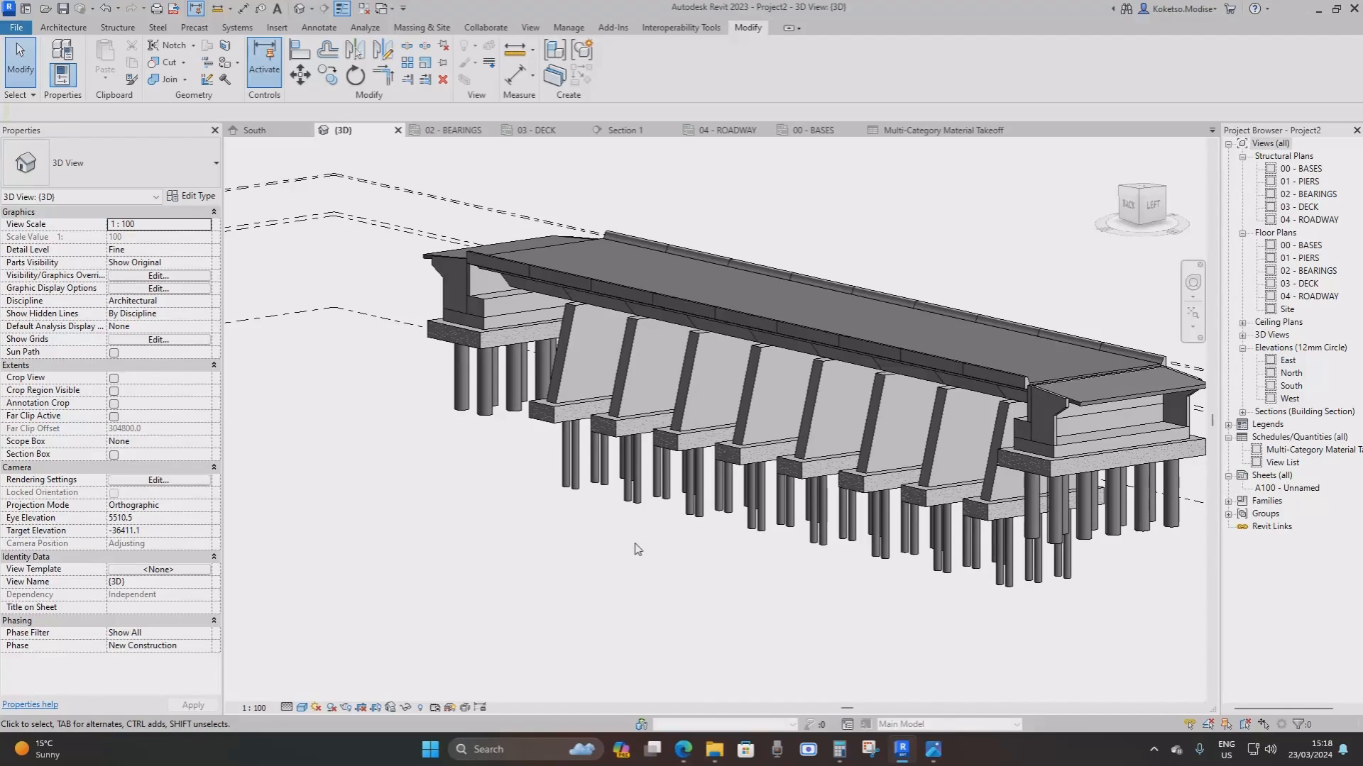
# Examine a pier's rectangular footing and the piles, parapets and abutments of the finished bridge in 3D
pyautogui.keyDown('shift'); pyautogui.moveTo(635, 549); pyautogui.dragTo(926, 507, button='middle'); pyautogui.keyUp('shift')
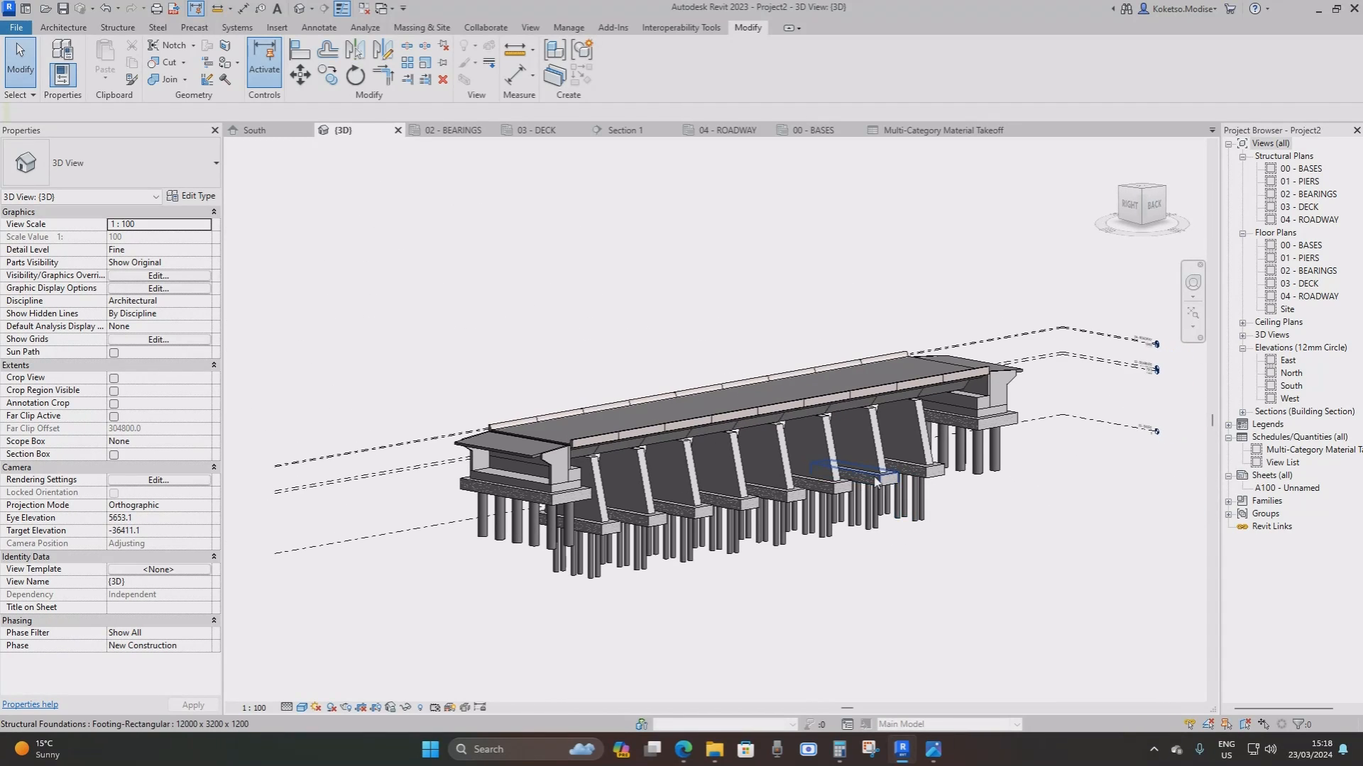
pyautogui.scroll(2, 923, 505)
pyautogui.click(901, 501)
pyautogui.scroll(3, 880, 499)
pyautogui.scroll(-5, 880, 499)
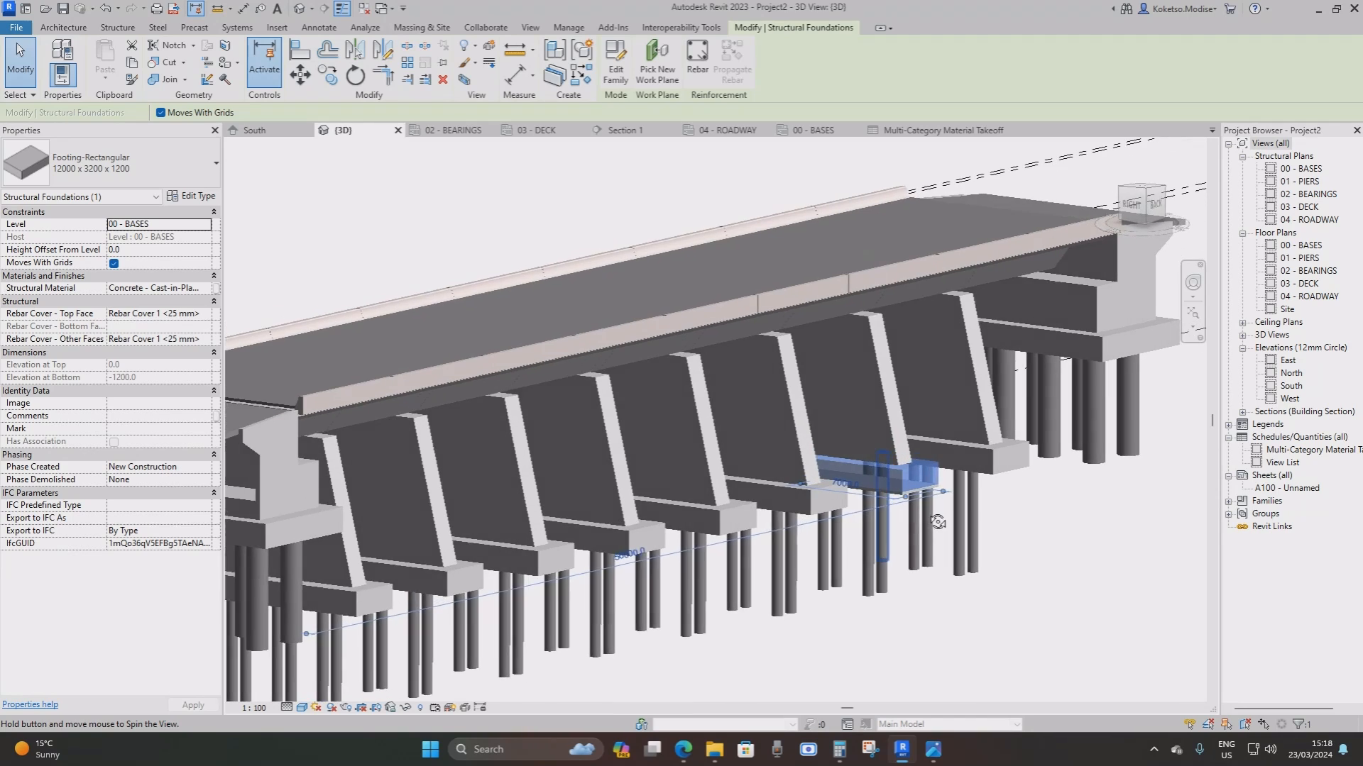
pyautogui.keyDown('shift'); pyautogui.moveTo(945, 438); pyautogui.dragTo(973, 440, button='middle'); pyautogui.keyUp('shift')
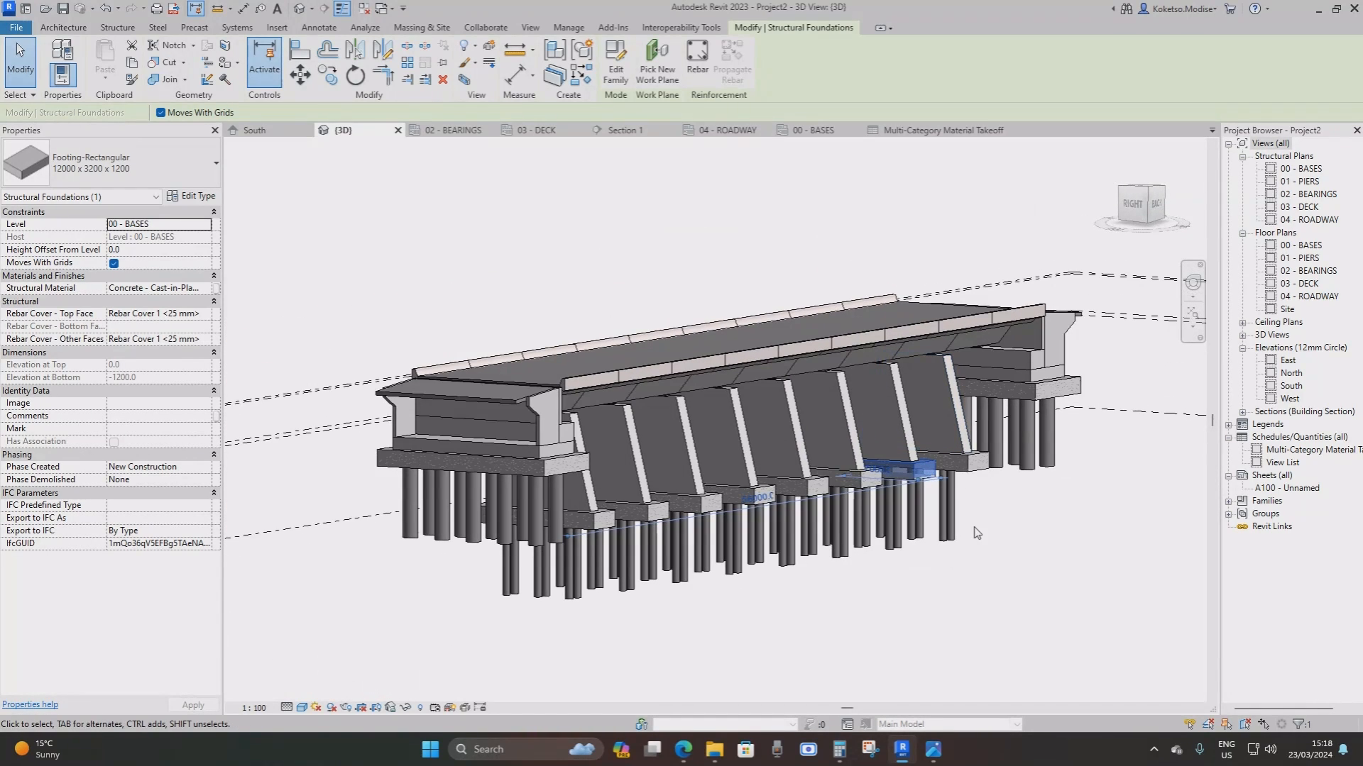
pyautogui.click(977, 533)
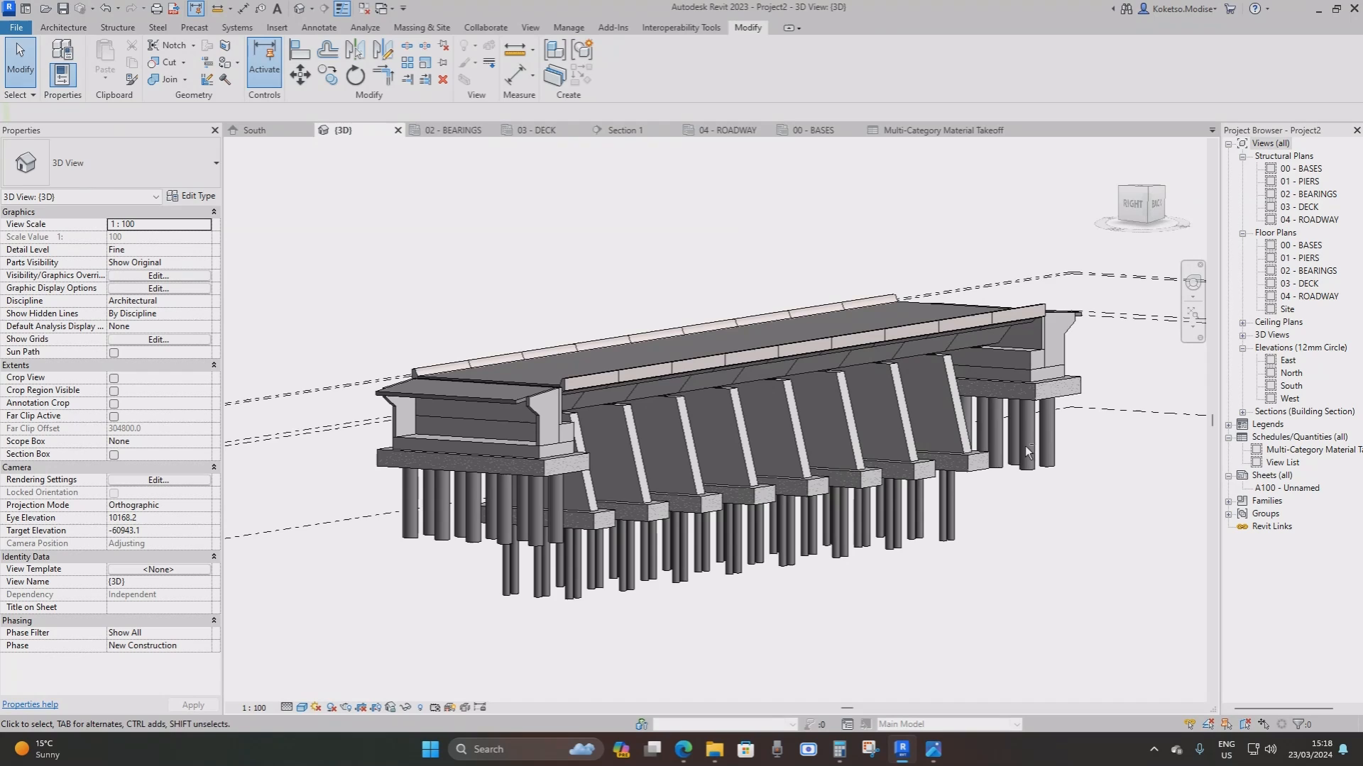
pyautogui.moveTo(1009, 479); pyautogui.dragTo(1048, 517, button='middle')
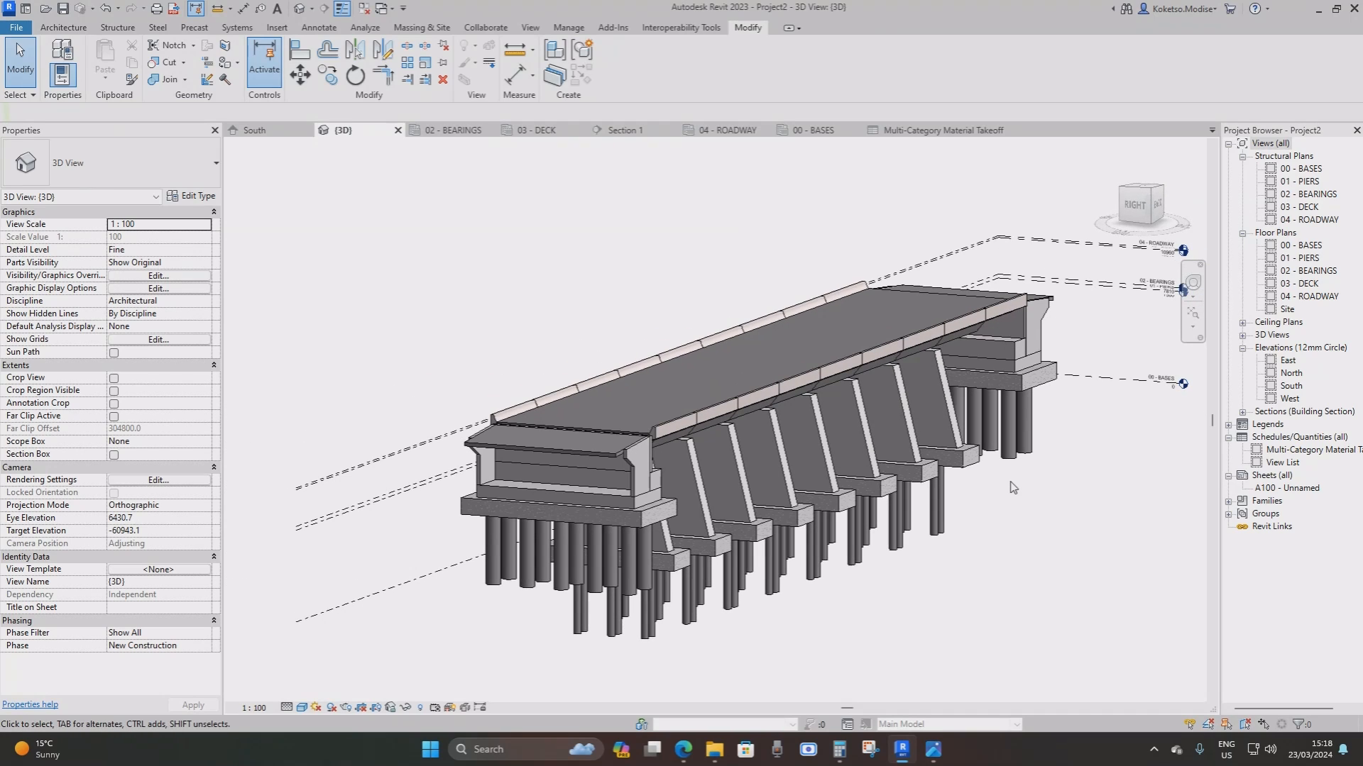
pyautogui.moveTo(997, 488)
pyautogui.keyDown('shift'); pyautogui.mouseDown(button='middle')
pyautogui.moveTo(1037, 511)
pyautogui.moveTo(1007, 512)
pyautogui.mouseUp(button='middle'); pyautogui.keyUp('shift')
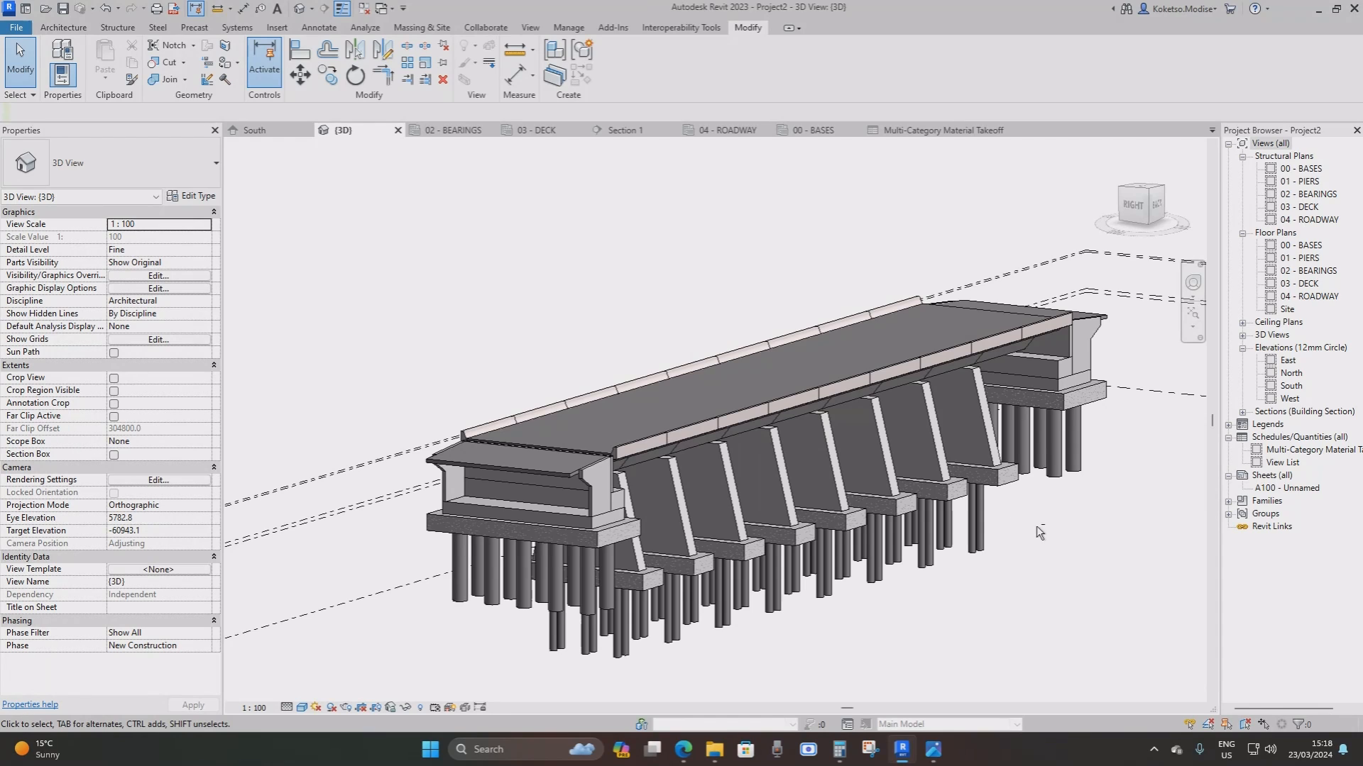
pyautogui.keyDown('shift'); pyautogui.moveTo(1036, 526); pyautogui.dragTo(1011, 533, button='middle'); pyautogui.keyUp('shift')
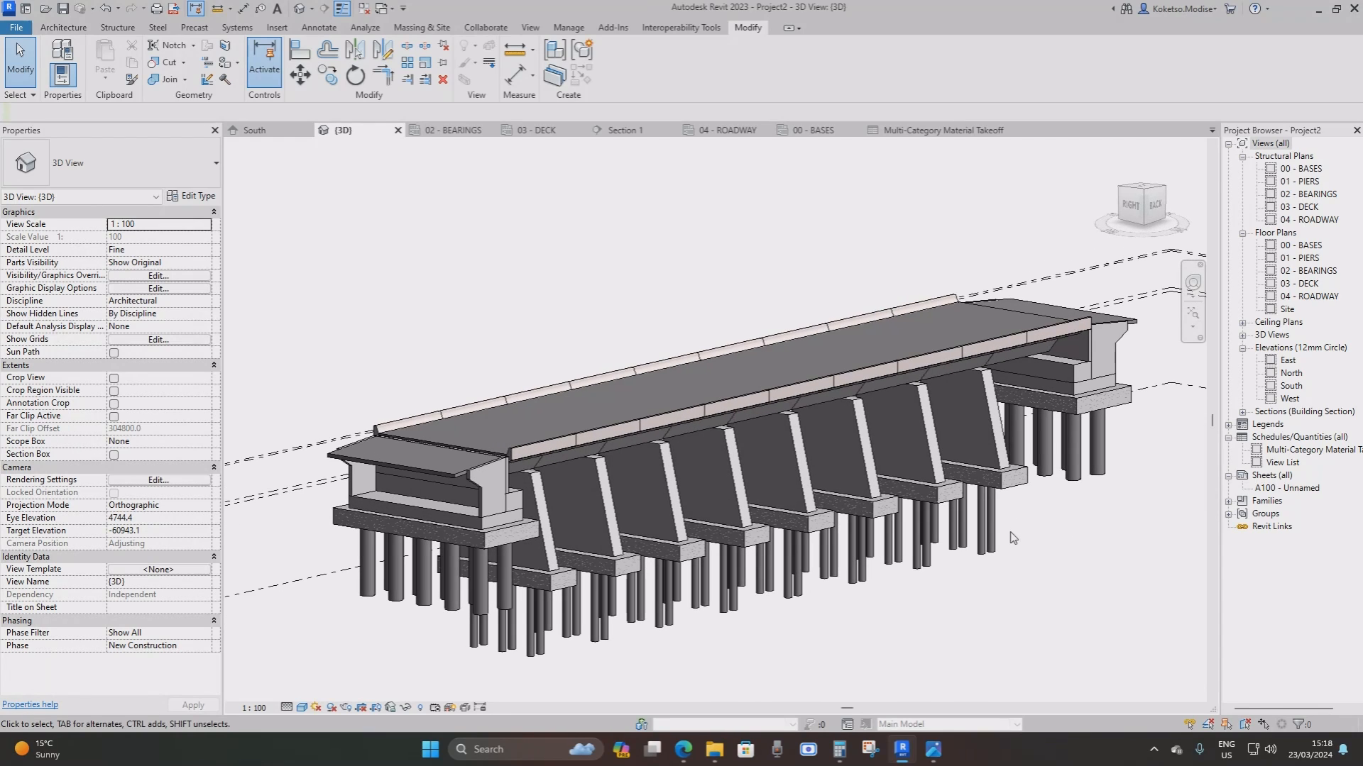